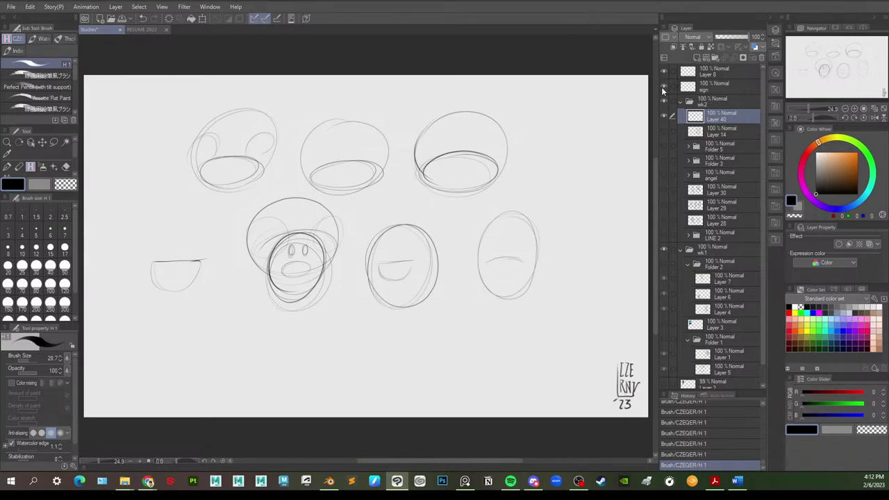
Sketch a loose oval head around the half-round mouth shape at the far left of the middle row
{"action": "key", "text": "e"}
{"action": "key", "text": "b"}
{"action": "mouse_move", "coordinate": [163, 220]}
{"action": "left_mouse_down"}
{"action": "mouse_move", "coordinate": [178, 309]}
{"action": "mouse_move", "coordinate": [174, 219]}
{"action": "left_mouse_up"}
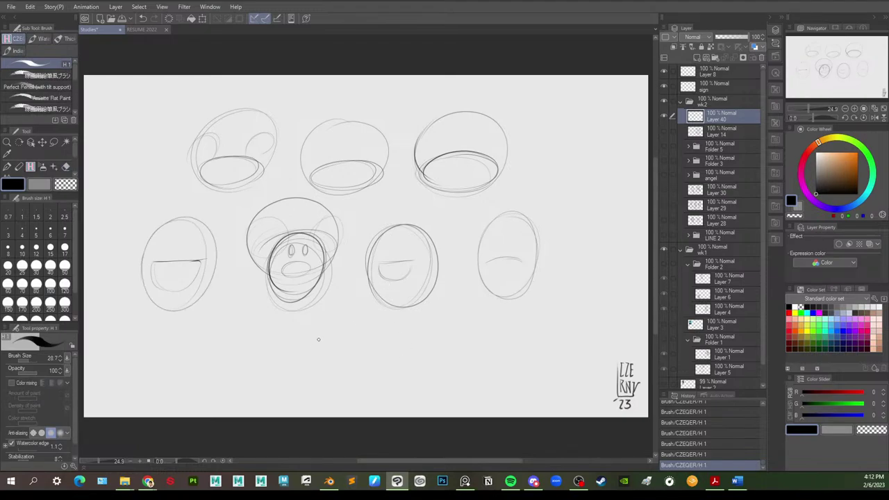
Sketch a rounded cap below the middle row, with a wide flat ellipse as its lower rim
{"action": "mouse_move", "coordinate": [348, 330]}
{"action": "left_mouse_down"}
{"action": "mouse_move", "coordinate": [333, 347]}
{"action": "mouse_move", "coordinate": [348, 329]}
{"action": "left_mouse_up"}
{"action": "mouse_move", "coordinate": [400, 281]}
{"action": "left_mouse_down"}
{"action": "mouse_move", "coordinate": [341, 349]}
{"action": "mouse_move", "coordinate": [415, 305]}
{"action": "mouse_move", "coordinate": [421, 298]}
{"action": "mouse_move", "coordinate": [326, 324]}
{"action": "left_mouse_up"}
{"action": "mouse_move", "coordinate": [424, 324]}
{"action": "left_mouse_down"}
{"action": "mouse_move", "coordinate": [416, 295]}
{"action": "mouse_move", "coordinate": [333, 292]}
{"action": "mouse_move", "coordinate": [326, 335]}
{"action": "left_mouse_up"}
{"action": "key", "text": "ctrl+z"}
{"action": "mouse_move", "coordinate": [422, 328]}
{"action": "left_mouse_down"}
{"action": "mouse_move", "coordinate": [376, 269]}
{"action": "mouse_move", "coordinate": [318, 332]}
{"action": "left_mouse_up"}
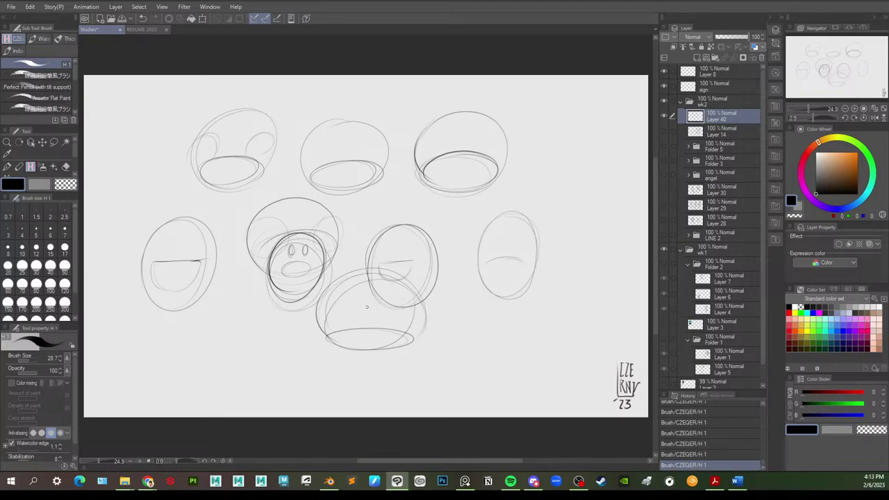
Sketch an upright oval overlapping the lower cap's rim, another to its right and a taller one at the canvas's upper right
{"action": "mouse_move", "coordinate": [366, 307]}
{"action": "left_mouse_down"}
{"action": "mouse_move", "coordinate": [339, 361]}
{"action": "mouse_move", "coordinate": [375, 307]}
{"action": "left_mouse_up"}
{"action": "mouse_move", "coordinate": [453, 314]}
{"action": "left_mouse_down"}
{"action": "mouse_move", "coordinate": [459, 385]}
{"action": "mouse_move", "coordinate": [447, 332]}
{"action": "left_mouse_up"}
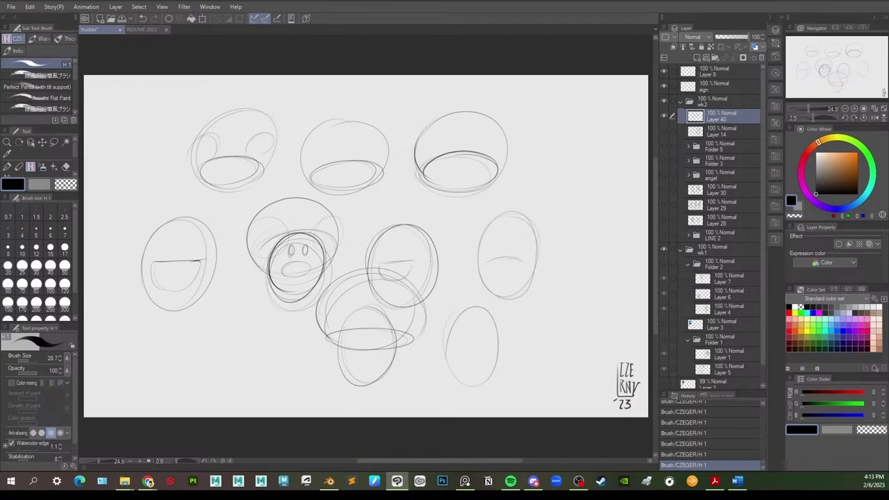
{"action": "mouse_move", "coordinate": [538, 174]}
{"action": "left_mouse_down"}
{"action": "mouse_move", "coordinate": [584, 191]}
{"action": "mouse_move", "coordinate": [540, 164]}
{"action": "left_mouse_up"}
{"action": "key", "text": "ctrl+z"}
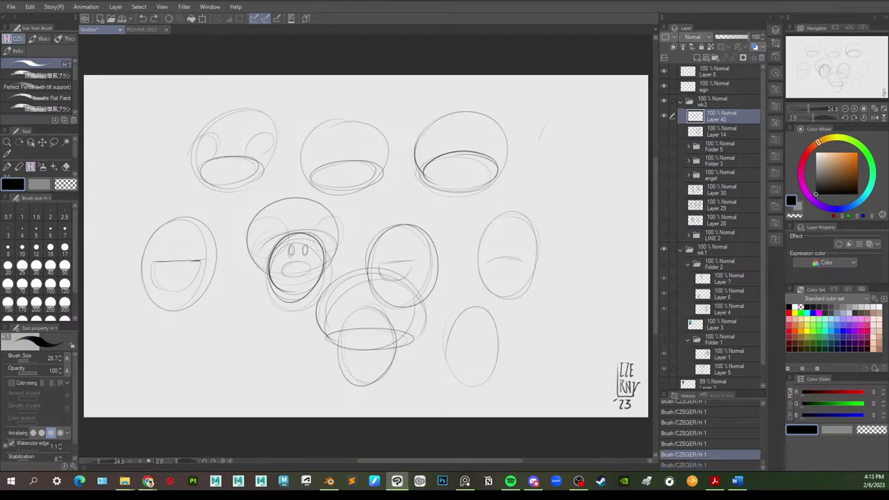
{"action": "mouse_move", "coordinate": [549, 121]}
{"action": "left_mouse_down"}
{"action": "mouse_move", "coordinate": [578, 112]}
{"action": "mouse_move", "coordinate": [556, 114]}
{"action": "left_mouse_up"}
Fill the gaps at the canvas centre with small circles and tilted ovals, plus a larger oval below the upper-right cap
{"action": "mouse_move", "coordinate": [459, 198]}
{"action": "left_mouse_down"}
{"action": "mouse_move", "coordinate": [487, 245]}
{"action": "mouse_move", "coordinate": [460, 197]}
{"action": "mouse_move", "coordinate": [398, 199]}
{"action": "mouse_move", "coordinate": [442, 207]}
{"action": "mouse_move", "coordinate": [403, 185]}
{"action": "mouse_move", "coordinate": [404, 161]}
{"action": "mouse_move", "coordinate": [403, 187]}
{"action": "mouse_move", "coordinate": [384, 202]}
{"action": "mouse_move", "coordinate": [388, 184]}
{"action": "mouse_move", "coordinate": [375, 217]}
{"action": "left_mouse_up"}
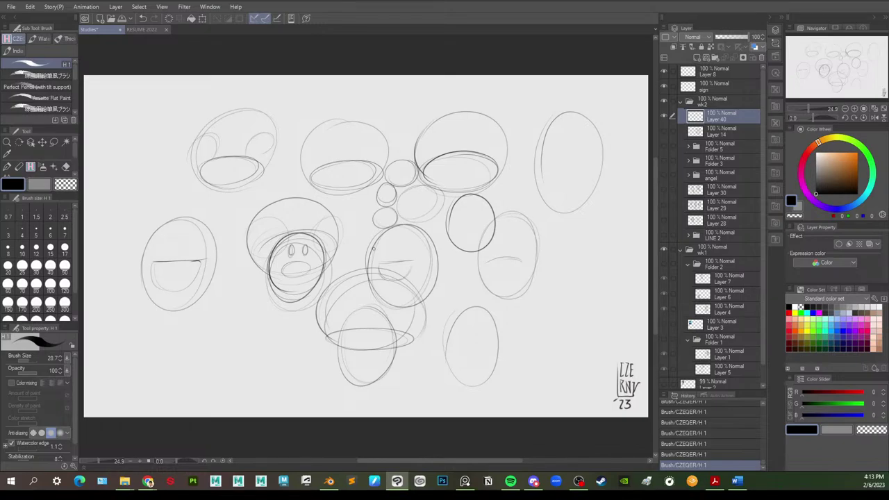
{"action": "mouse_move", "coordinate": [351, 253]}
{"action": "left_mouse_down"}
{"action": "mouse_move", "coordinate": [378, 228]}
{"action": "mouse_move", "coordinate": [344, 246]}
{"action": "left_mouse_up"}
{"action": "mouse_move", "coordinate": [368, 193]}
{"action": "left_mouse_down"}
{"action": "mouse_move", "coordinate": [337, 221]}
{"action": "mouse_move", "coordinate": [373, 201]}
{"action": "mouse_move", "coordinate": [346, 196]}
{"action": "left_mouse_up"}
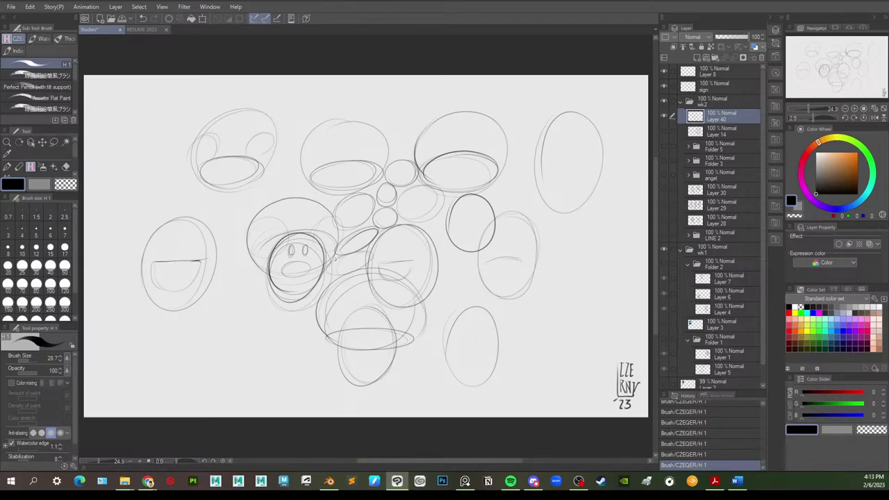
{"action": "left_click_drag", "start_coordinate": [355, 252], "coordinate": [364, 254]}
Sketch filler ovals beside the upper-right cap and below the oval under it, down to the lower-right upright oval
{"action": "mouse_move", "coordinate": [525, 202]}
{"action": "left_mouse_down"}
{"action": "mouse_move", "coordinate": [506, 175]}
{"action": "mouse_move", "coordinate": [530, 200]}
{"action": "mouse_move", "coordinate": [506, 175]}
{"action": "mouse_move", "coordinate": [537, 138]}
{"action": "mouse_move", "coordinate": [506, 174]}
{"action": "left_mouse_up"}
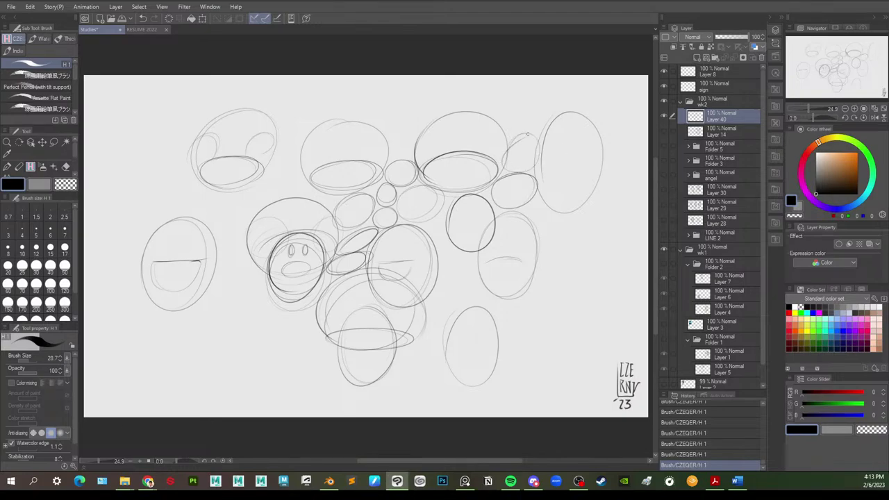
{"action": "left_click_drag", "start_coordinate": [527, 134], "coordinate": [528, 174]}
{"action": "mouse_move", "coordinate": [457, 255]}
{"action": "left_mouse_down"}
{"action": "mouse_move", "coordinate": [485, 282]}
{"action": "mouse_move", "coordinate": [459, 252]}
{"action": "left_mouse_up"}
{"action": "left_click_drag", "start_coordinate": [450, 292], "coordinate": [431, 299]}
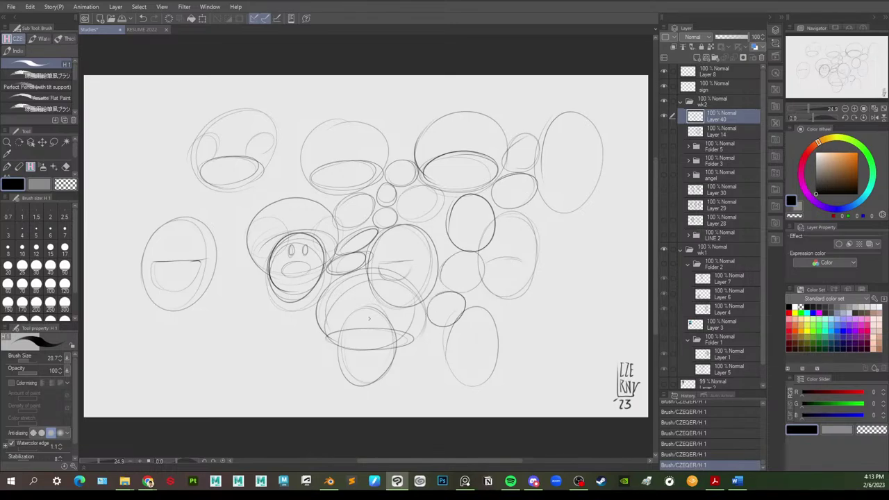
Sketch small circles under the left face and two upright rounded rectangles between the left-hand heads and their neighbours
{"action": "mouse_move", "coordinate": [307, 325]}
{"action": "left_mouse_down"}
{"action": "mouse_move", "coordinate": [317, 306]}
{"action": "mouse_move", "coordinate": [270, 328]}
{"action": "mouse_move", "coordinate": [278, 303]}
{"action": "mouse_move", "coordinate": [246, 290]}
{"action": "mouse_move", "coordinate": [274, 311]}
{"action": "left_mouse_up"}
{"action": "mouse_move", "coordinate": [219, 263]}
{"action": "left_mouse_down"}
{"action": "mouse_move", "coordinate": [242, 282]}
{"action": "mouse_move", "coordinate": [256, 270]}
{"action": "mouse_move", "coordinate": [239, 225]}
{"action": "mouse_move", "coordinate": [219, 236]}
{"action": "mouse_move", "coordinate": [224, 267]}
{"action": "mouse_move", "coordinate": [246, 280]}
{"action": "left_mouse_up"}
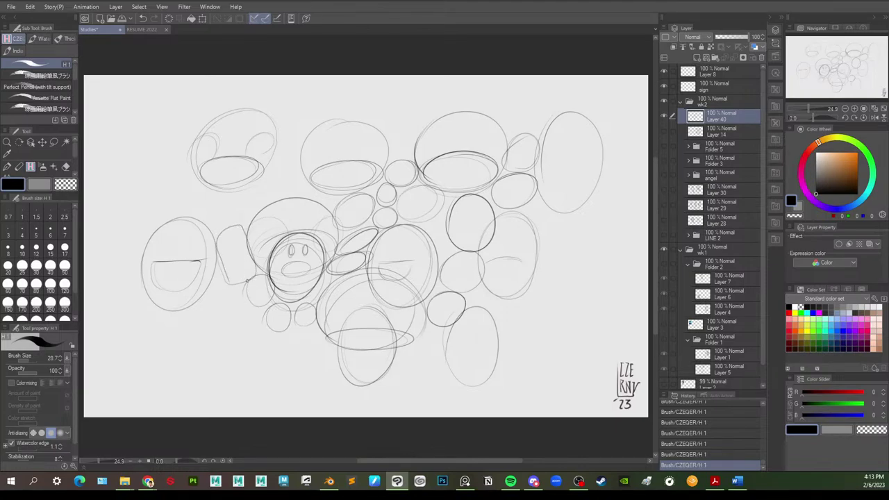
{"action": "mouse_move", "coordinate": [217, 241]}
{"action": "left_mouse_down"}
{"action": "mouse_move", "coordinate": [232, 284]}
{"action": "mouse_move", "coordinate": [257, 275]}
{"action": "mouse_move", "coordinate": [245, 230]}
{"action": "mouse_move", "coordinate": [221, 232]}
{"action": "mouse_move", "coordinate": [235, 227]}
{"action": "left_mouse_up"}
{"action": "mouse_move", "coordinate": [270, 157]}
{"action": "left_mouse_down"}
{"action": "mouse_move", "coordinate": [299, 147]}
{"action": "mouse_move", "coordinate": [301, 192]}
{"action": "mouse_move", "coordinate": [273, 192]}
{"action": "mouse_move", "coordinate": [302, 198]}
{"action": "mouse_move", "coordinate": [297, 141]}
{"action": "mouse_move", "coordinate": [275, 165]}
{"action": "mouse_move", "coordinate": [275, 197]}
{"action": "mouse_move", "coordinate": [273, 152]}
{"action": "mouse_move", "coordinate": [306, 136]}
{"action": "mouse_move", "coordinate": [287, 146]}
{"action": "mouse_move", "coordinate": [302, 171]}
{"action": "left_mouse_up"}
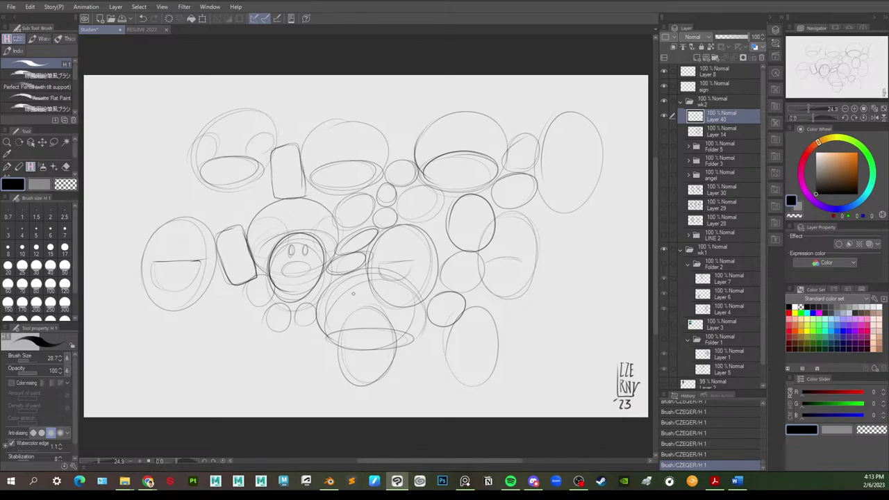
{"action": "mouse_move", "coordinate": [277, 198]}
{"action": "left_mouse_down"}
{"action": "mouse_move", "coordinate": [303, 197]}
{"action": "mouse_move", "coordinate": [302, 168]}
{"action": "left_mouse_up"}
{"action": "key", "text": "ctrl+z"}
{"action": "left_click_drag", "start_coordinate": [289, 199], "coordinate": [302, 171]}
{"action": "key", "text": "ctrl+z"}
Add small boxes, a circle and an oval at the lower right, and flat ellipses inside the two right-hand upright ovals
{"action": "mouse_move", "coordinate": [466, 302]}
{"action": "left_mouse_down"}
{"action": "mouse_move", "coordinate": [490, 298]}
{"action": "mouse_move", "coordinate": [485, 280]}
{"action": "mouse_move", "coordinate": [488, 311]}
{"action": "mouse_move", "coordinate": [522, 316]}
{"action": "mouse_move", "coordinate": [495, 316]}
{"action": "mouse_move", "coordinate": [522, 316]}
{"action": "mouse_move", "coordinate": [500, 303]}
{"action": "mouse_move", "coordinate": [521, 289]}
{"action": "mouse_move", "coordinate": [523, 310]}
{"action": "left_mouse_up"}
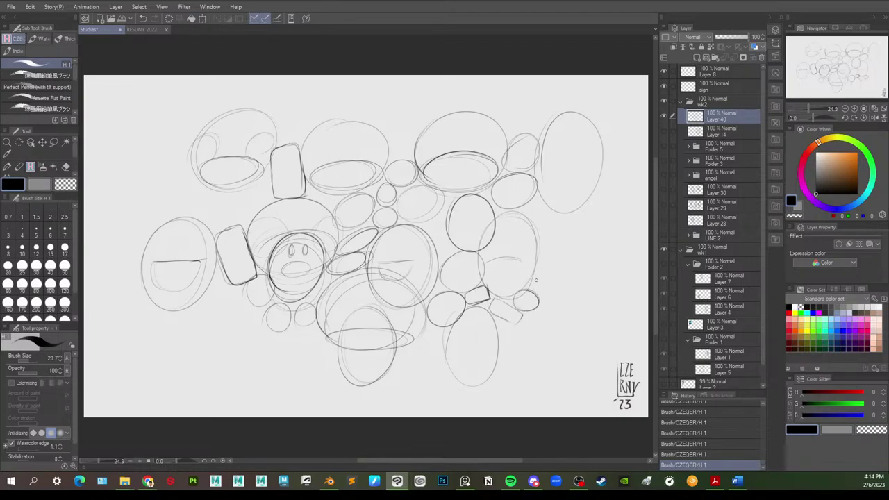
{"action": "mouse_move", "coordinate": [536, 280]}
{"action": "left_mouse_down"}
{"action": "mouse_move", "coordinate": [545, 254]}
{"action": "mouse_move", "coordinate": [575, 260]}
{"action": "mouse_move", "coordinate": [559, 290]}
{"action": "mouse_move", "coordinate": [542, 266]}
{"action": "mouse_move", "coordinate": [566, 285]}
{"action": "left_mouse_up"}
{"action": "mouse_move", "coordinate": [519, 259]}
{"action": "left_mouse_down"}
{"action": "mouse_move", "coordinate": [499, 279]}
{"action": "mouse_move", "coordinate": [529, 261]}
{"action": "mouse_move", "coordinate": [532, 272]}
{"action": "left_mouse_up"}
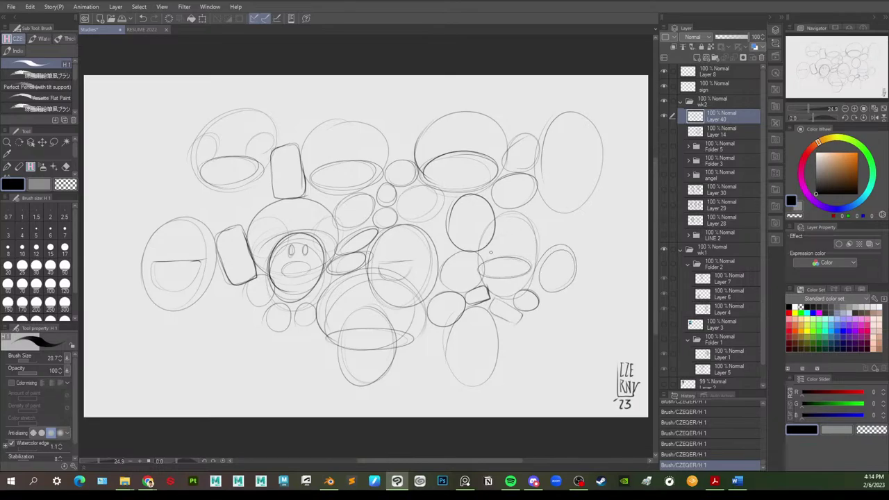
{"action": "mouse_move", "coordinate": [491, 252]}
{"action": "left_mouse_down"}
{"action": "mouse_move", "coordinate": [524, 237]}
{"action": "mouse_move", "coordinate": [495, 251]}
{"action": "left_mouse_up"}
{"action": "mouse_move", "coordinate": [557, 144]}
{"action": "left_mouse_down"}
{"action": "mouse_move", "coordinate": [594, 162]}
{"action": "mouse_move", "coordinate": [543, 147]}
{"action": "mouse_move", "coordinate": [580, 146]}
{"action": "left_mouse_up"}
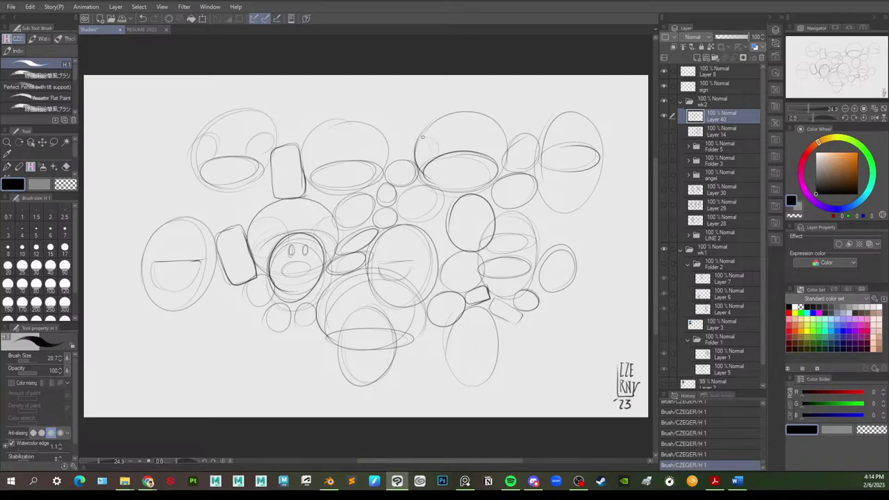
Draw side circles and a round face with eyes and a mouth on the upper-right cap
{"action": "left_click_drag", "start_coordinate": [428, 140], "coordinate": [438, 150]}
{"action": "mouse_move", "coordinate": [496, 136]}
{"action": "left_mouse_down"}
{"action": "mouse_move", "coordinate": [497, 157]}
{"action": "mouse_move", "coordinate": [508, 136]}
{"action": "mouse_move", "coordinate": [494, 158]}
{"action": "left_mouse_up"}
{"action": "mouse_move", "coordinate": [445, 183]}
{"action": "left_mouse_down"}
{"action": "mouse_move", "coordinate": [482, 189]}
{"action": "mouse_move", "coordinate": [436, 173]}
{"action": "left_mouse_up"}
{"action": "key", "text": "ctrl+z"}
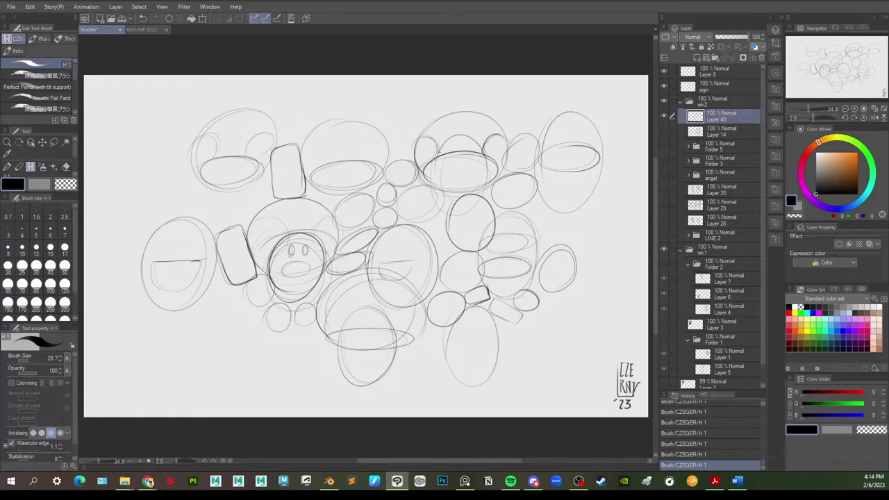
{"action": "left_click_drag", "start_coordinate": [439, 206], "coordinate": [485, 148]}
{"action": "mouse_move", "coordinate": [436, 186]}
{"action": "left_mouse_down"}
{"action": "mouse_move", "coordinate": [487, 157]}
{"action": "mouse_move", "coordinate": [446, 194]}
{"action": "left_mouse_up"}
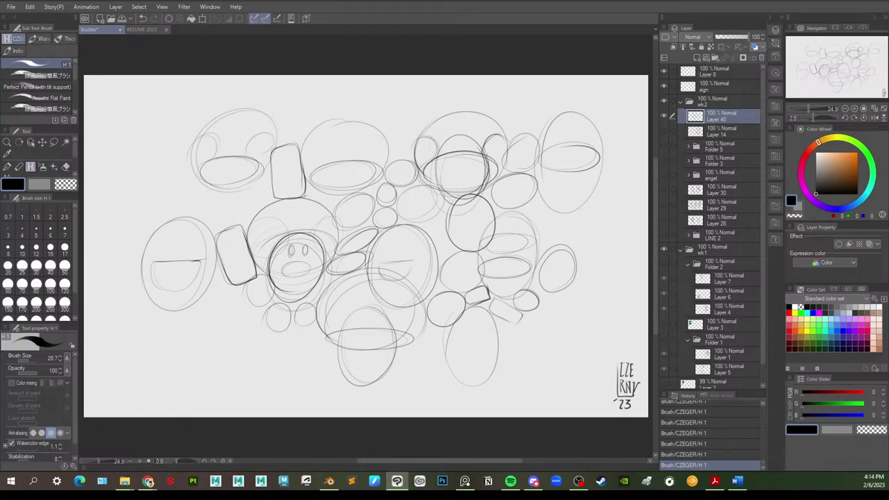
{"action": "mouse_move", "coordinate": [437, 160]}
{"action": "left_mouse_down"}
{"action": "mouse_move", "coordinate": [469, 163]}
{"action": "mouse_move", "coordinate": [446, 172]}
{"action": "mouse_move", "coordinate": [448, 159]}
{"action": "mouse_move", "coordinate": [454, 172]}
{"action": "mouse_move", "coordinate": [465, 159]}
{"action": "mouse_move", "coordinate": [474, 179]}
{"action": "mouse_move", "coordinate": [453, 178]}
{"action": "left_mouse_up"}
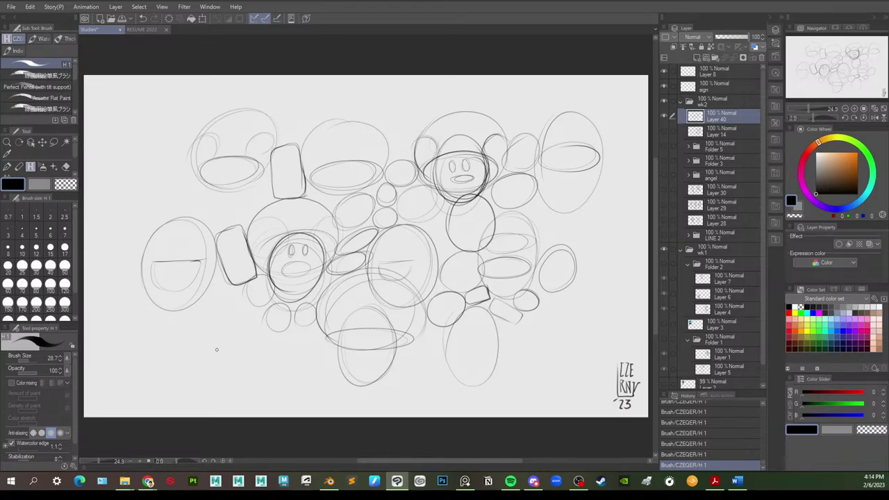
Sketch a long sweeping curve from the lower left, under the left face, to a hooked end at the right torso circle
{"action": "left_click_drag", "start_coordinate": [223, 337], "coordinate": [369, 257]}
{"action": "mouse_move", "coordinate": [307, 296]}
{"action": "left_mouse_down"}
{"action": "mouse_move", "coordinate": [427, 220]}
{"action": "mouse_move", "coordinate": [452, 217]}
{"action": "left_mouse_up"}
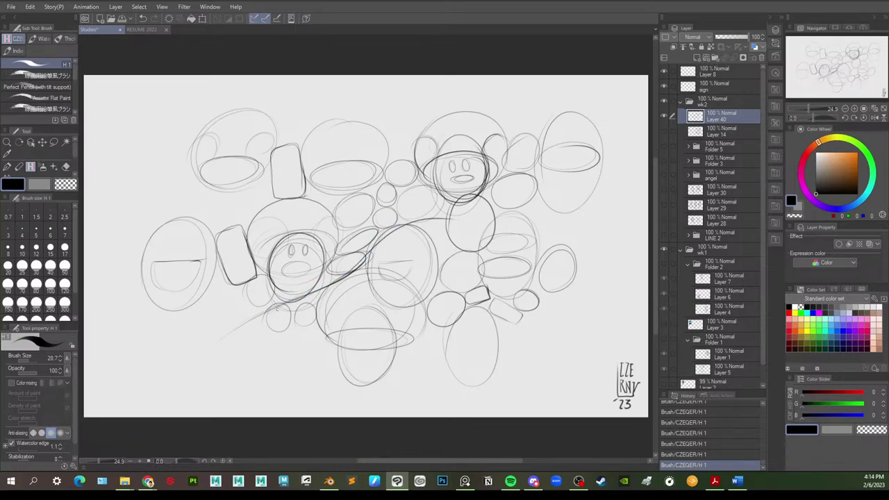
{"action": "left_click_drag", "start_coordinate": [305, 298], "coordinate": [464, 216]}
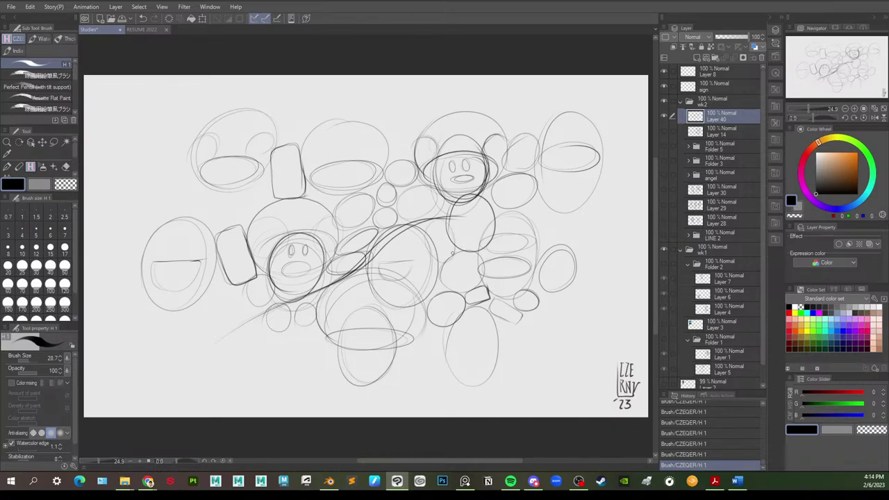
{"action": "left_click_drag", "start_coordinate": [452, 252], "coordinate": [391, 218]}
{"action": "mouse_move", "coordinate": [439, 261]}
{"action": "left_mouse_down"}
{"action": "mouse_move", "coordinate": [453, 248]}
{"action": "mouse_move", "coordinate": [377, 244]}
{"action": "mouse_move", "coordinate": [223, 350]}
{"action": "mouse_move", "coordinate": [297, 303]}
{"action": "left_mouse_up"}
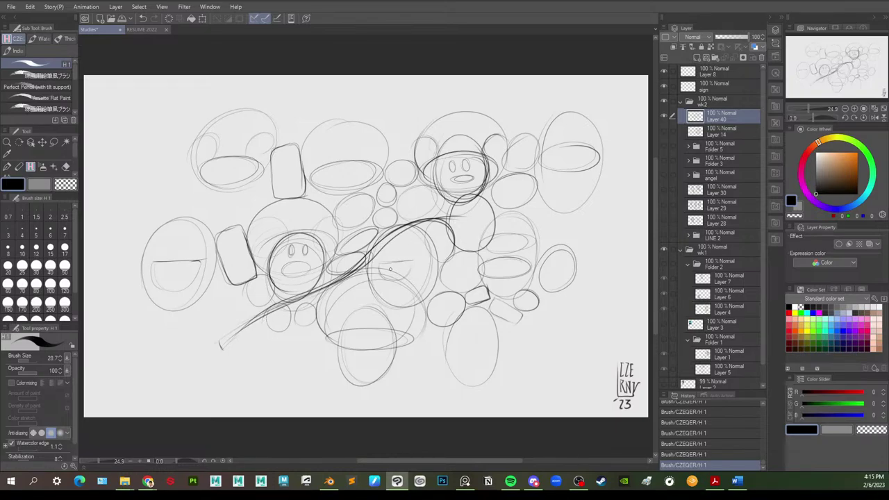
Sketch the underside of the sweeping shape, with an arc over the central oval joining its hooked end
{"action": "mouse_move", "coordinate": [339, 282]}
{"action": "left_mouse_down"}
{"action": "mouse_move", "coordinate": [372, 276]}
{"action": "mouse_move", "coordinate": [305, 296]}
{"action": "left_mouse_up"}
{"action": "mouse_move", "coordinate": [370, 276]}
{"action": "left_mouse_down"}
{"action": "mouse_move", "coordinate": [436, 252]}
{"action": "mouse_move", "coordinate": [440, 270]}
{"action": "mouse_move", "coordinate": [431, 250]}
{"action": "mouse_move", "coordinate": [375, 280]}
{"action": "left_mouse_up"}
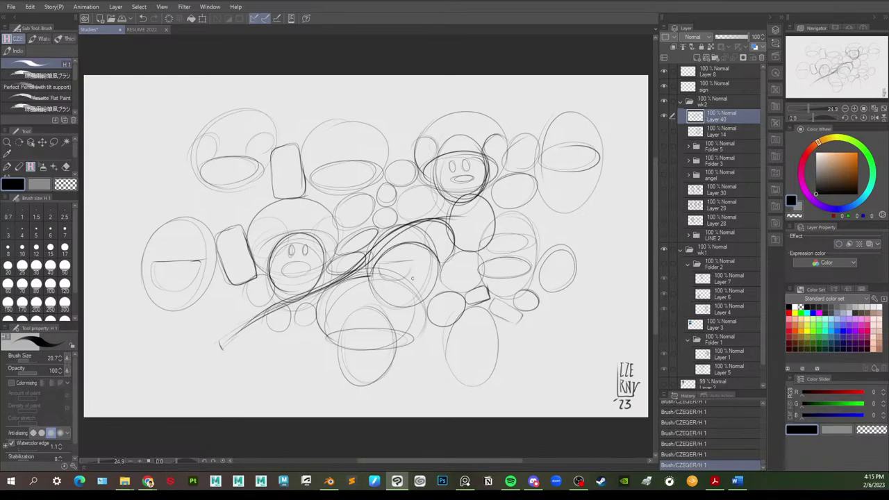
{"action": "mouse_move", "coordinate": [439, 261]}
{"action": "left_mouse_down"}
{"action": "mouse_move", "coordinate": [456, 240]}
{"action": "mouse_move", "coordinate": [451, 256]}
{"action": "mouse_move", "coordinate": [455, 232]}
{"action": "left_mouse_up"}
{"action": "key", "text": "ctrl+z"}
{"action": "key", "text": "ctrl+z"}
{"action": "left_click_drag", "start_coordinate": [439, 262], "coordinate": [363, 277]}
{"action": "mouse_move", "coordinate": [221, 341]}
{"action": "left_mouse_down"}
{"action": "mouse_move", "coordinate": [277, 301]}
{"action": "mouse_move", "coordinate": [335, 280]}
{"action": "left_mouse_up"}
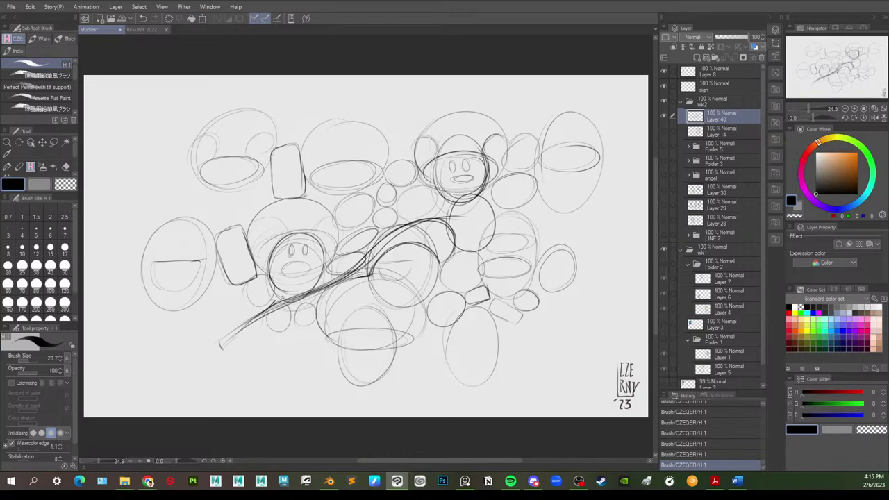
{"action": "left_click_drag", "start_coordinate": [273, 302], "coordinate": [288, 299]}
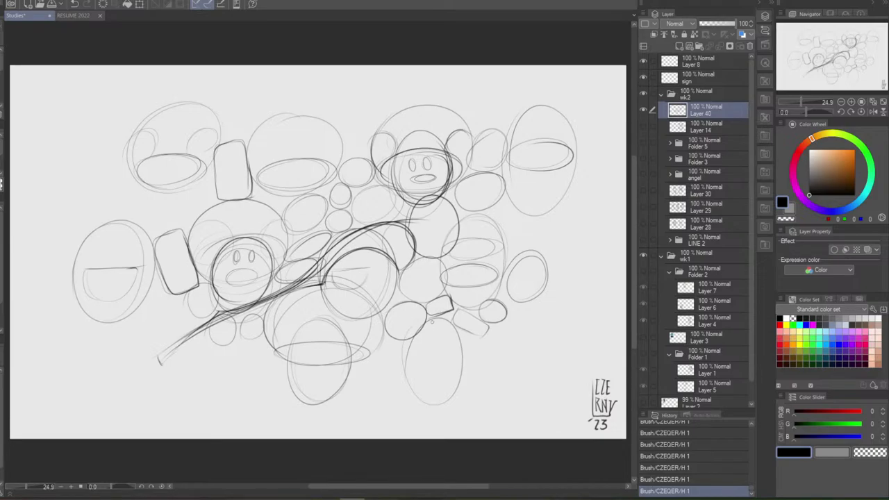
Create a new raster layer above Layer 40, lower Layer 40's opacity to 50%, and make the new layer active
{"action": "left_click", "coordinate": [679, 47]}
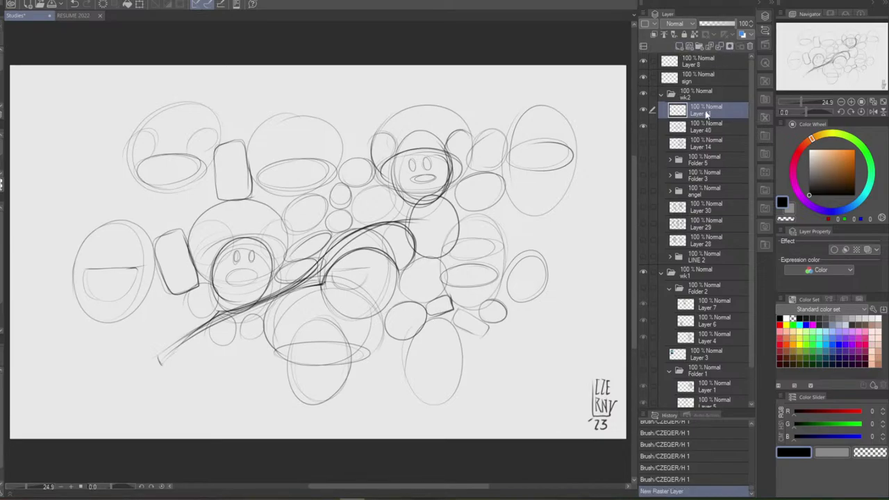
{"action": "left_click", "coordinate": [706, 126]}
{"action": "left_click", "coordinate": [717, 24]}
{"action": "left_click", "coordinate": [711, 112]}
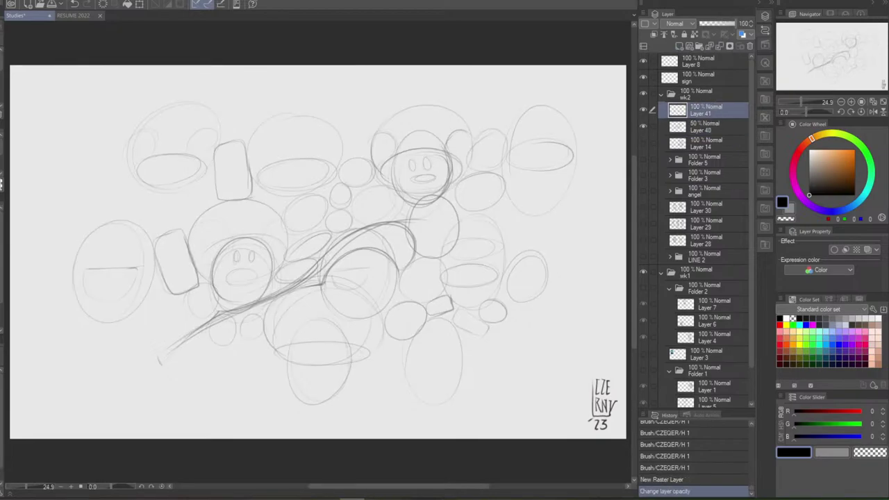
Trace the narrow end of the sweeping shape at the lower left and its upper edge up to the left face
{"action": "mouse_move", "coordinate": [162, 355]}
{"action": "left_mouse_down"}
{"action": "mouse_move", "coordinate": [160, 362]}
{"action": "mouse_move", "coordinate": [218, 312]}
{"action": "mouse_move", "coordinate": [168, 346]}
{"action": "left_mouse_up"}
{"action": "key", "text": "ctrl+z"}
{"action": "mouse_move", "coordinate": [220, 311]}
{"action": "left_mouse_down"}
{"action": "mouse_move", "coordinate": [274, 291]}
{"action": "mouse_move", "coordinate": [327, 251]}
{"action": "left_mouse_up"}
{"action": "key", "text": "ctrl+z"}
{"action": "left_click_drag", "start_coordinate": [218, 312], "coordinate": [321, 253]}
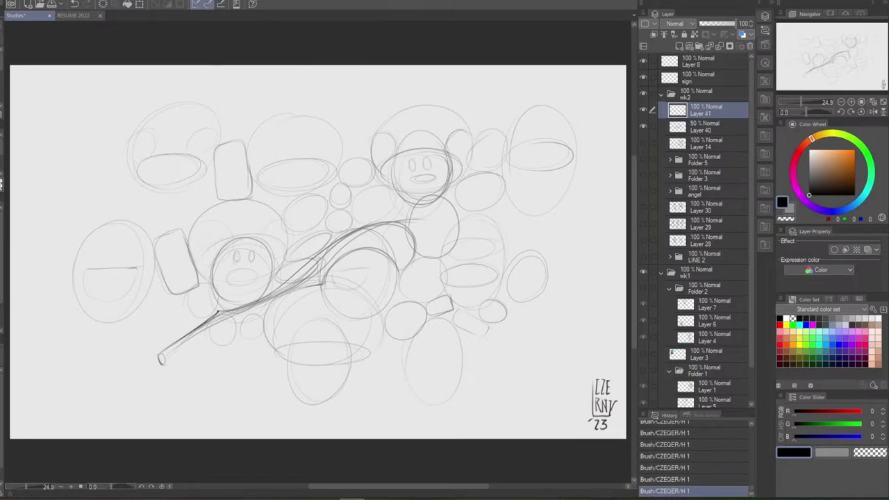
Redraw the long upper edge of the sweeping shape from below the left face to the top of its bend
{"action": "mouse_move", "coordinate": [218, 311]}
{"action": "left_mouse_down"}
{"action": "mouse_move", "coordinate": [372, 229]}
{"action": "mouse_move", "coordinate": [411, 223]}
{"action": "left_mouse_up"}
{"action": "key", "text": "ctrl+z"}
{"action": "key", "text": "ctrl+z"}
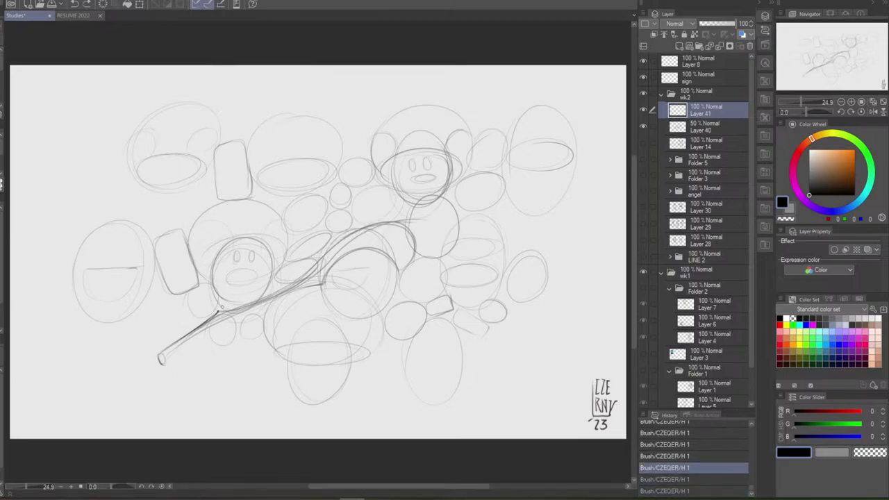
{"action": "left_click_drag", "start_coordinate": [219, 311], "coordinate": [386, 223]}
{"action": "left_click_drag", "start_coordinate": [220, 311], "coordinate": [309, 271]}
{"action": "left_click_drag", "start_coordinate": [245, 305], "coordinate": [389, 221]}
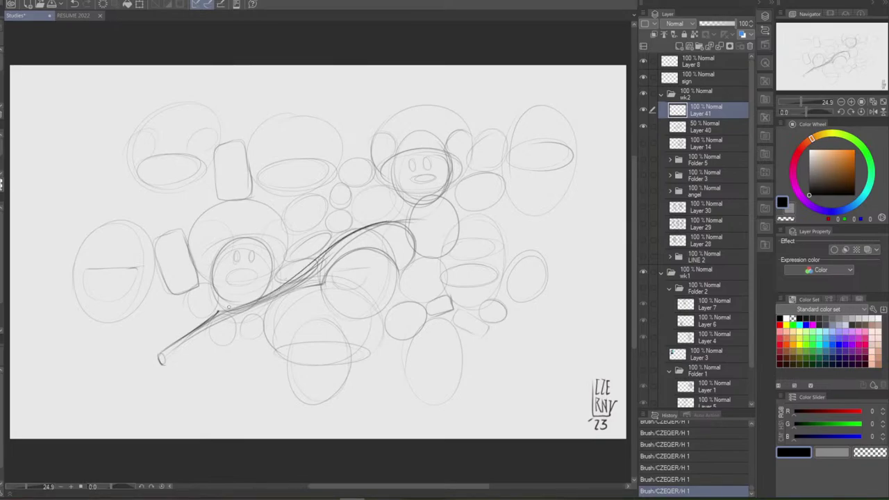
{"action": "left_click_drag", "start_coordinate": [222, 311], "coordinate": [411, 224]}
{"action": "key", "text": "ctrl+z"}
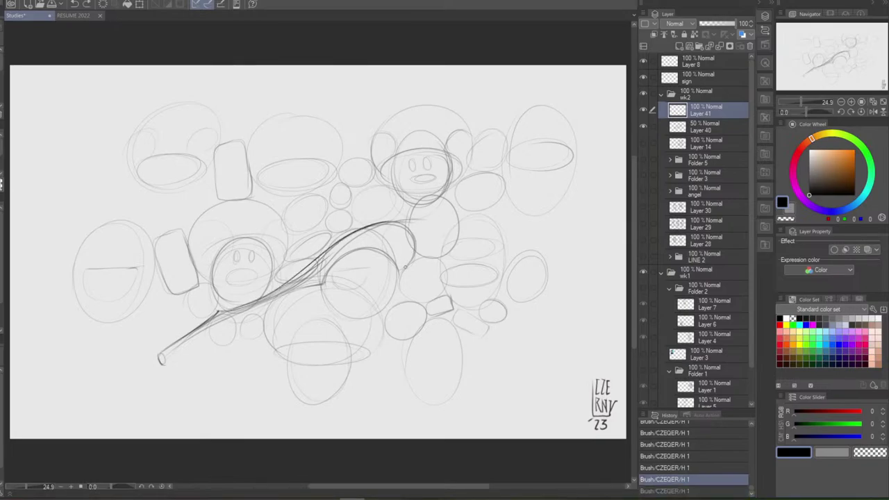
Trace the hooked right end of the sweeping shape, curving from its top down to the central circle
{"action": "left_click_drag", "start_coordinate": [409, 266], "coordinate": [411, 233]}
{"action": "key", "text": "ctrl+z"}
{"action": "left_click_drag", "start_coordinate": [408, 267], "coordinate": [405, 222]}
{"action": "mouse_move", "coordinate": [403, 271]}
{"action": "left_mouse_down"}
{"action": "mouse_move", "coordinate": [414, 261]}
{"action": "mouse_move", "coordinate": [382, 225]}
{"action": "left_mouse_up"}
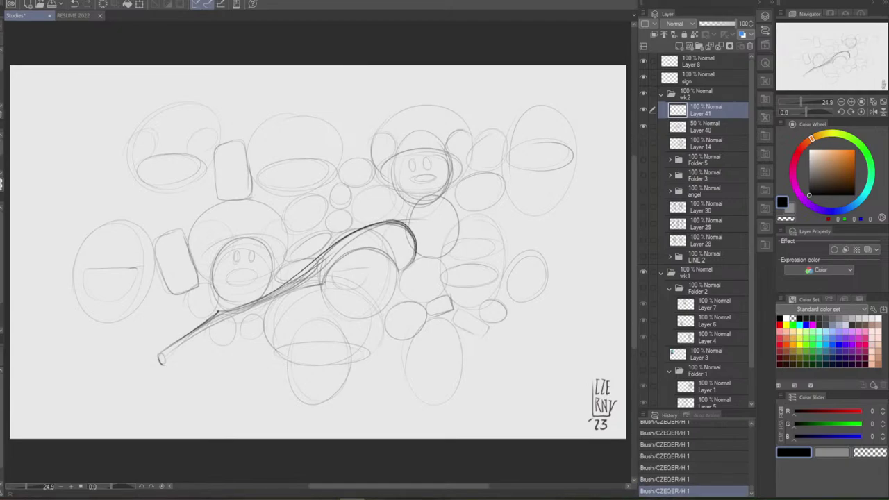
Trace the lower edge of the sweeping shape from its narrow lower-left end to the central circle
{"action": "left_click_drag", "start_coordinate": [162, 363], "coordinate": [301, 289]}
{"action": "key", "text": "ctrl+z"}
{"action": "key", "text": "ctrl+z"}
{"action": "left_click_drag", "start_coordinate": [177, 350], "coordinate": [253, 308]}
{"action": "mouse_move", "coordinate": [173, 354]}
{"action": "left_mouse_down"}
{"action": "mouse_move", "coordinate": [231, 317]}
{"action": "mouse_move", "coordinate": [312, 287]}
{"action": "left_mouse_up"}
{"action": "key", "text": "ctrl+z"}
{"action": "left_click_drag", "start_coordinate": [264, 303], "coordinate": [322, 284]}
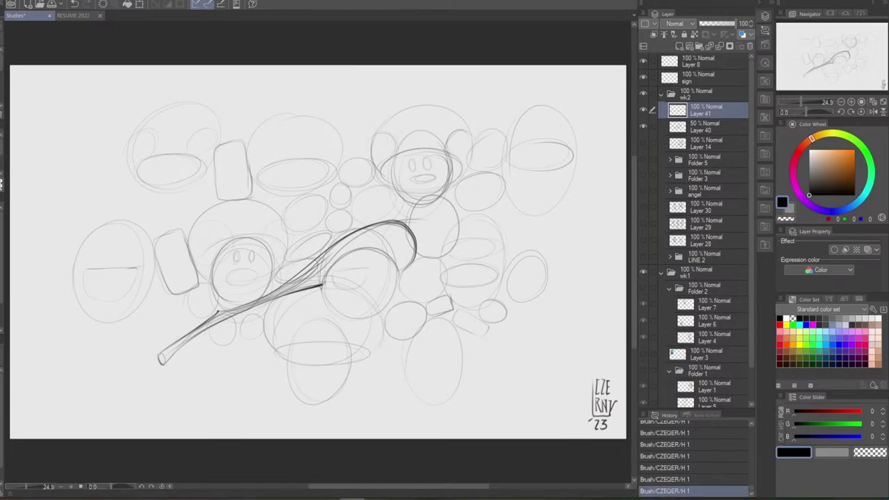
{"action": "key", "text": "ctrl+z"}
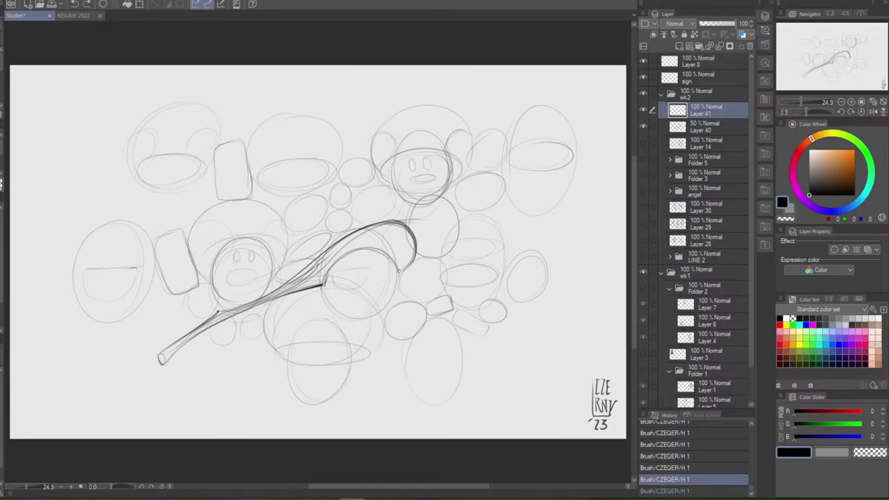
{"action": "key", "text": "ctrl+y"}
Draw a full circle nested under the hooked end, retrying its strokes until the outline closes
{"action": "mouse_move", "coordinate": [398, 270]}
{"action": "left_mouse_down"}
{"action": "mouse_move", "coordinate": [330, 270]}
{"action": "mouse_move", "coordinate": [386, 254]}
{"action": "mouse_move", "coordinate": [326, 278]}
{"action": "left_mouse_up"}
{"action": "key", "text": "ctrl+z"}
{"action": "key", "text": "ctrl+z"}
{"action": "left_click_drag", "start_coordinate": [372, 248], "coordinate": [396, 284]}
{"action": "key", "text": "ctrl+z"}
{"action": "mouse_move", "coordinate": [381, 301]}
{"action": "left_mouse_down"}
{"action": "mouse_move", "coordinate": [357, 248]}
{"action": "mouse_move", "coordinate": [334, 267]}
{"action": "mouse_move", "coordinate": [371, 245]}
{"action": "mouse_move", "coordinate": [361, 314]}
{"action": "left_mouse_up"}
{"action": "key", "text": "ctrl+z"}
{"action": "mouse_move", "coordinate": [382, 251]}
{"action": "left_mouse_down"}
{"action": "mouse_move", "coordinate": [375, 318]}
{"action": "mouse_move", "coordinate": [353, 318]}
{"action": "mouse_move", "coordinate": [379, 250]}
{"action": "mouse_move", "coordinate": [325, 284]}
{"action": "left_mouse_up"}
{"action": "key", "text": "ctrl+z"}
{"action": "mouse_move", "coordinate": [341, 255]}
{"action": "left_mouse_down"}
{"action": "mouse_move", "coordinate": [336, 310]}
{"action": "mouse_move", "coordinate": [366, 322]}
{"action": "left_mouse_up"}
{"action": "key", "text": "ctrl+z"}
{"action": "mouse_move", "coordinate": [324, 280]}
{"action": "left_mouse_down"}
{"action": "mouse_move", "coordinate": [352, 322]}
{"action": "mouse_move", "coordinate": [343, 315]}
{"action": "left_mouse_up"}
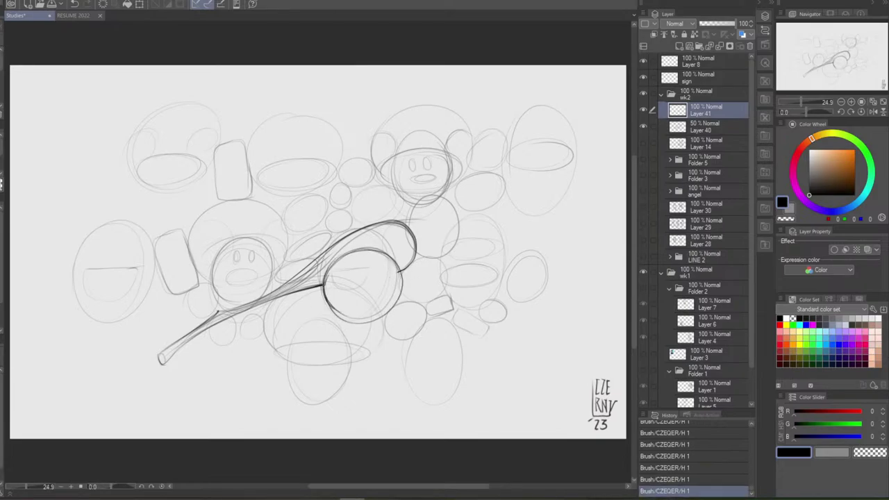
Compare the circle with and without its last stroke, keep the stroke, and darken the circle's outline
{"action": "key", "text": "ctrl+z"}
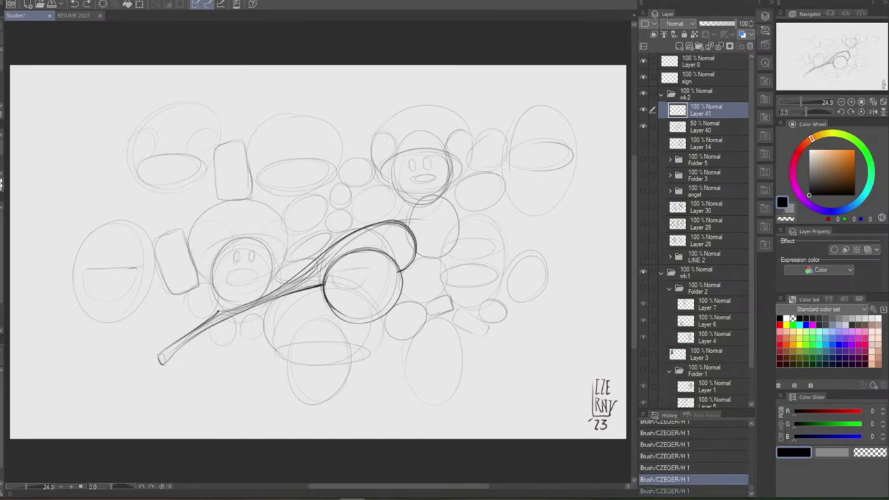
{"action": "key", "text": "ctrl+y"}
{"action": "key", "text": "ctrl+z"}
{"action": "key", "text": "ctrl+y"}
{"action": "key", "text": "ctrl+z"}
{"action": "key", "text": "ctrl+y"}
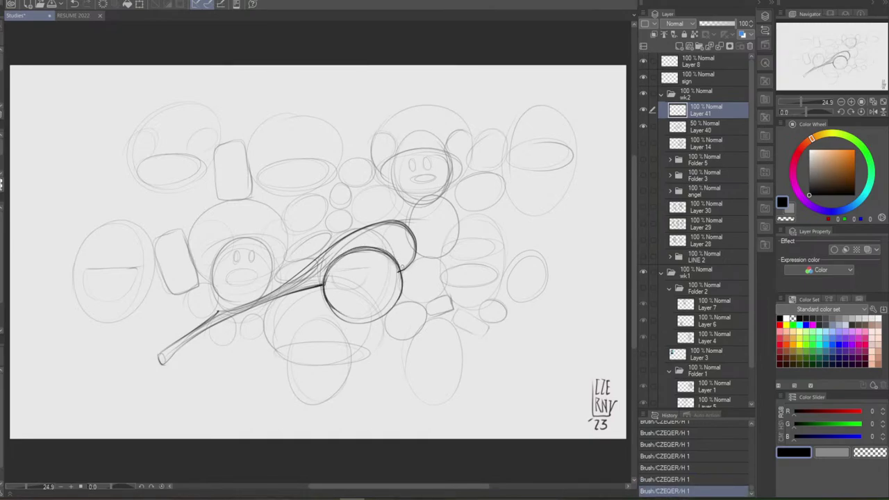
{"action": "mouse_move", "coordinate": [326, 303]}
{"action": "left_mouse_down"}
{"action": "mouse_move", "coordinate": [348, 322]}
{"action": "mouse_move", "coordinate": [370, 319]}
{"action": "left_mouse_up"}
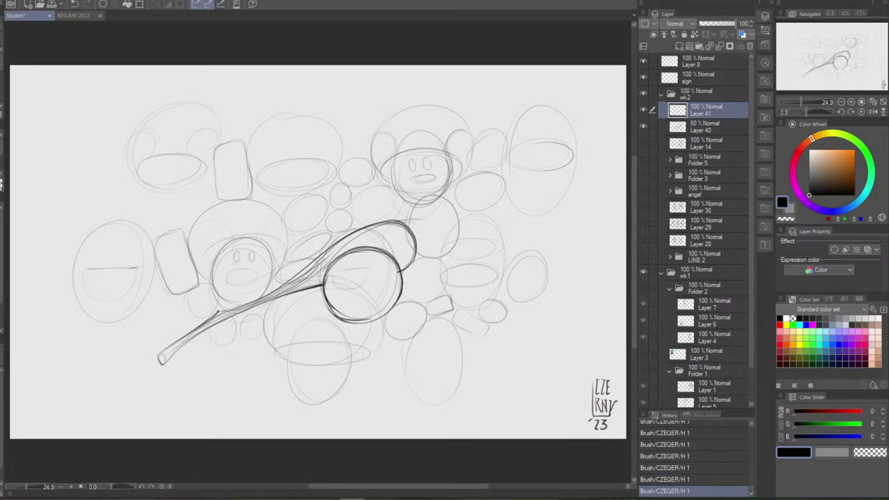
Hide the rough sketch on Layer 40 and reinforce the outline of the circle
{"action": "left_click", "coordinate": [643, 126]}
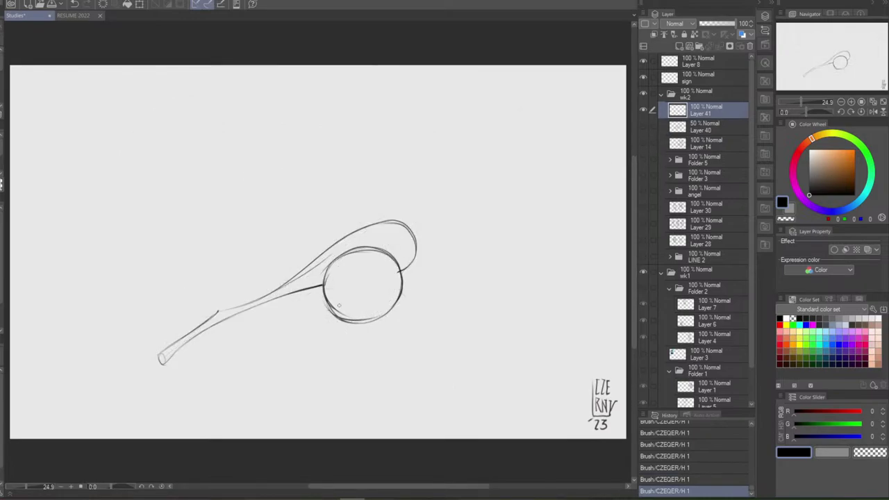
{"action": "left_click_drag", "start_coordinate": [325, 285], "coordinate": [377, 321]}
{"action": "mouse_move", "coordinate": [402, 280]}
{"action": "left_mouse_down"}
{"action": "mouse_move", "coordinate": [348, 251]}
{"action": "mouse_move", "coordinate": [325, 282]}
{"action": "left_mouse_up"}
Refine the handle's upper edge and draw the first wrap bands between its narrow end and the notch
{"action": "left_click_drag", "start_coordinate": [217, 311], "coordinate": [292, 284]}
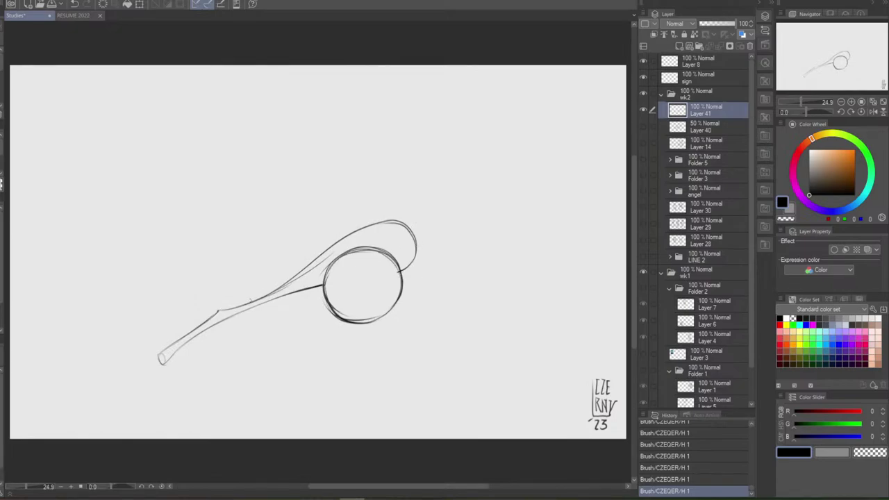
{"action": "left_click_drag", "start_coordinate": [223, 309], "coordinate": [216, 314]}
{"action": "mouse_move", "coordinate": [179, 338]}
{"action": "left_mouse_down"}
{"action": "mouse_move", "coordinate": [181, 347]}
{"action": "mouse_move", "coordinate": [187, 334]}
{"action": "mouse_move", "coordinate": [182, 349]}
{"action": "mouse_move", "coordinate": [199, 332]}
{"action": "left_mouse_up"}
{"action": "key", "text": "ctrl+z"}
{"action": "left_click_drag", "start_coordinate": [204, 332], "coordinate": [217, 325]}
{"action": "key", "text": "ctrl+z"}
{"action": "key", "text": "ctrl+z"}
{"action": "key", "text": "ctrl+z"}
{"action": "key", "text": "ctrl+z"}
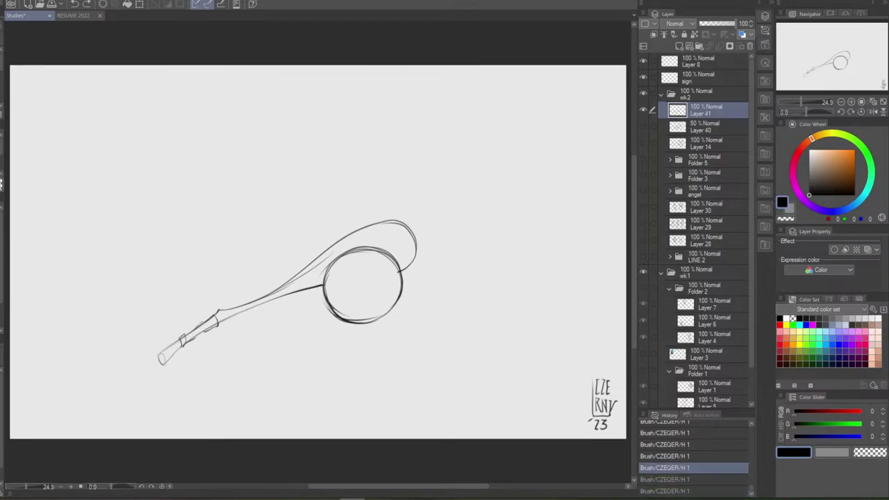
Add more wrap bands across the handle between the notch and the narrow end, retrying the strokes
{"action": "mouse_move", "coordinate": [217, 326]}
{"action": "left_mouse_down"}
{"action": "mouse_move", "coordinate": [192, 341]}
{"action": "mouse_move", "coordinate": [201, 334]}
{"action": "left_mouse_up"}
{"action": "key", "text": "ctrl+z"}
{"action": "key", "text": "ctrl+z"}
{"action": "key", "text": "ctrl+z"}
{"action": "key", "text": "ctrl+z"}
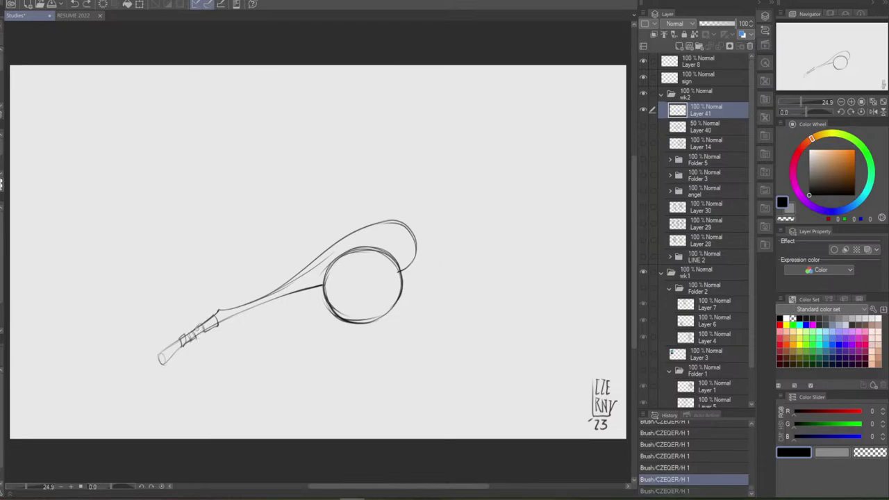
{"action": "key", "text": "ctrl+y"}
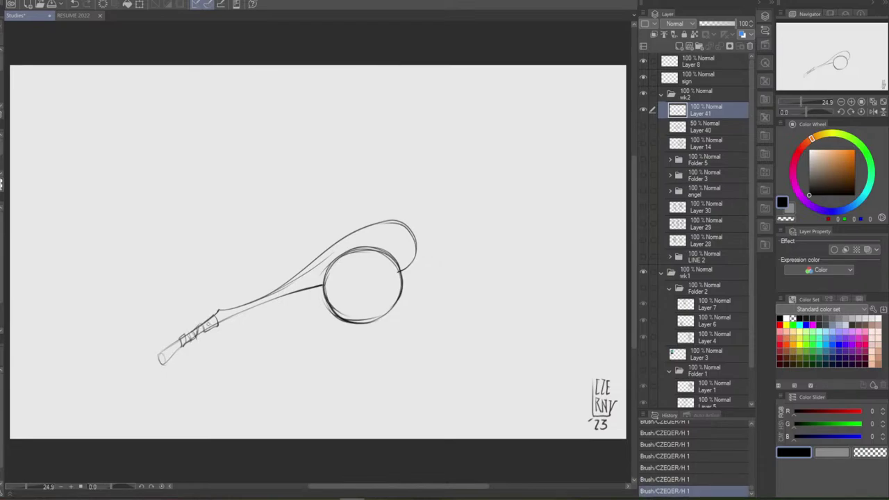
{"action": "left_click_drag", "start_coordinate": [206, 323], "coordinate": [205, 330]}
{"action": "key", "text": "ctrl+z"}
{"action": "key", "text": "ctrl+z"}
Define the flared butt of the handle with darker edges, retrying and comparing the strokes
{"action": "mouse_move", "coordinate": [159, 355]}
{"action": "left_mouse_down"}
{"action": "mouse_move", "coordinate": [180, 338]}
{"action": "mouse_move", "coordinate": [161, 362]}
{"action": "mouse_move", "coordinate": [174, 348]}
{"action": "left_mouse_up"}
{"action": "key", "text": "ctrl+z"}
{"action": "left_click_drag", "start_coordinate": [170, 349], "coordinate": [161, 356]}
{"action": "left_click_drag", "start_coordinate": [164, 362], "coordinate": [182, 349]}
{"action": "key", "text": "ctrl+z"}
{"action": "key", "text": "ctrl+y"}
{"action": "key", "text": "ctrl+z"}
{"action": "key", "text": "ctrl+y"}
Draw a raised box-like segment on the handle just past the notch, comparing its strokes with undo and redo
{"action": "left_click_drag", "start_coordinate": [230, 306], "coordinate": [252, 299]}
{"action": "key", "text": "ctrl+z"}
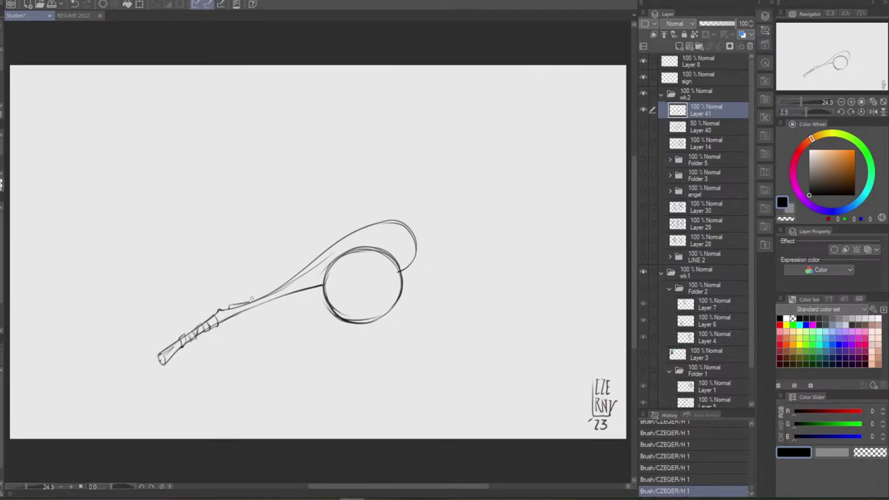
{"action": "key", "text": "ctrl+z"}
{"action": "key", "text": "ctrl+y"}
{"action": "key", "text": "ctrl+z"}
{"action": "key", "text": "ctrl+y"}
{"action": "key", "text": "ctrl+z"}
{"action": "key", "text": "ctrl+y"}
{"action": "key", "text": "ctrl+z"}
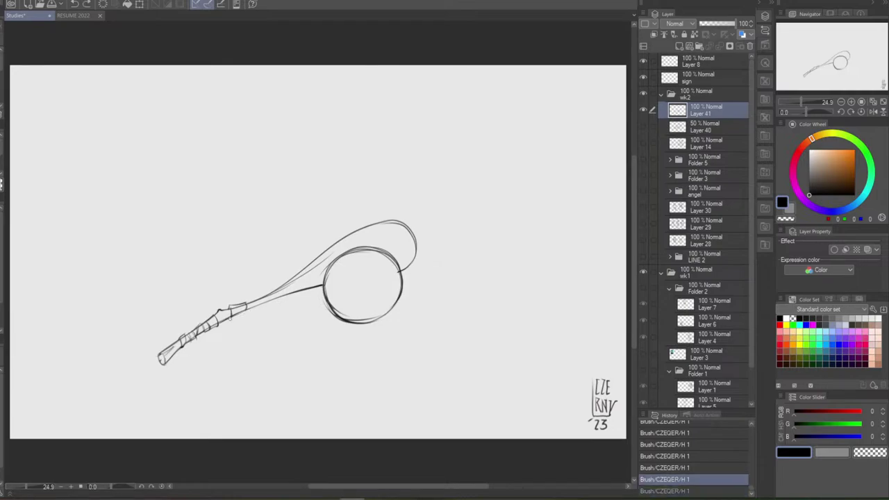
{"action": "key", "text": "ctrl+y"}
{"action": "key", "text": "ctrl+z"}
{"action": "key", "text": "ctrl+y"}
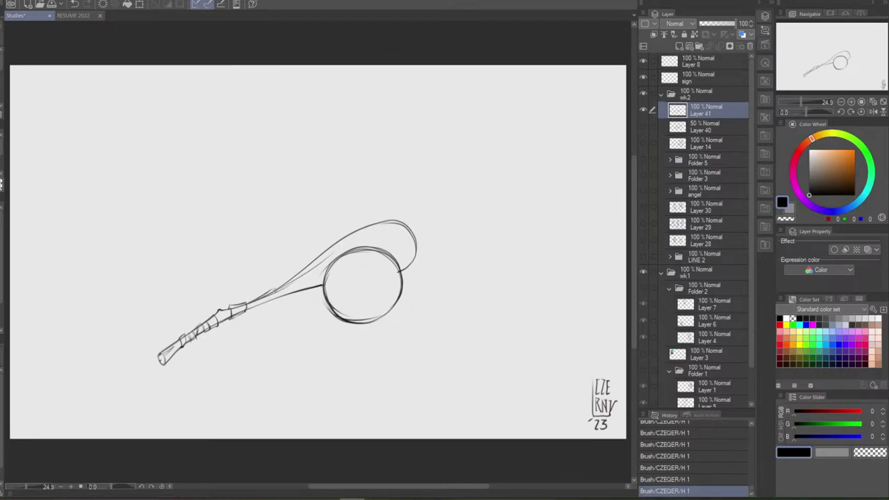
Extend the handle with another banded segment toward the point where the sweeping shape widens
{"action": "key", "text": "ctrl+z"}
{"action": "left_click_drag", "start_coordinate": [274, 289], "coordinate": [276, 301]}
{"action": "key", "text": "ctrl+z"}
{"action": "key", "text": "ctrl+z"}
{"action": "key", "text": "ctrl+z"}
{"action": "key", "text": "ctrl+y"}
{"action": "key", "text": "ctrl+z"}
{"action": "key", "text": "ctrl+y"}
{"action": "key", "text": "ctrl+z"}
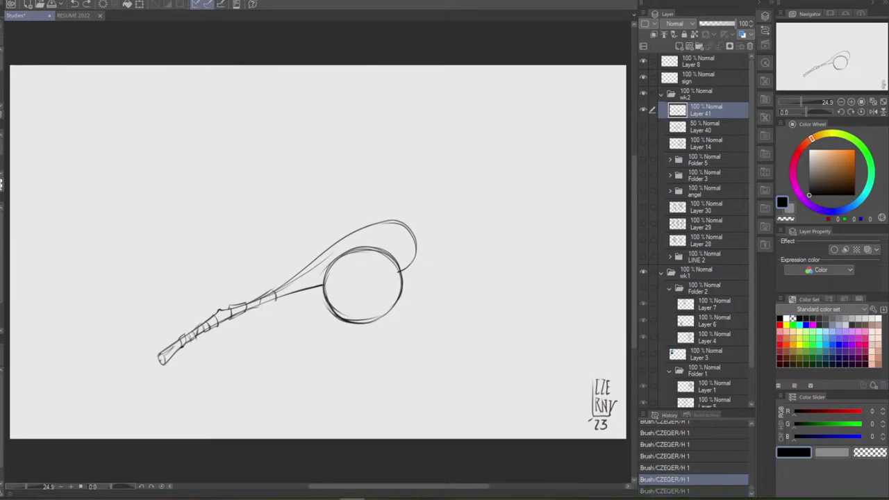
{"action": "key", "text": "ctrl+y"}
{"action": "key", "text": "ctrl+z"}
{"action": "key", "text": "ctrl+y"}
{"action": "key", "text": "ctrl+z"}
{"action": "key", "text": "ctrl+y"}
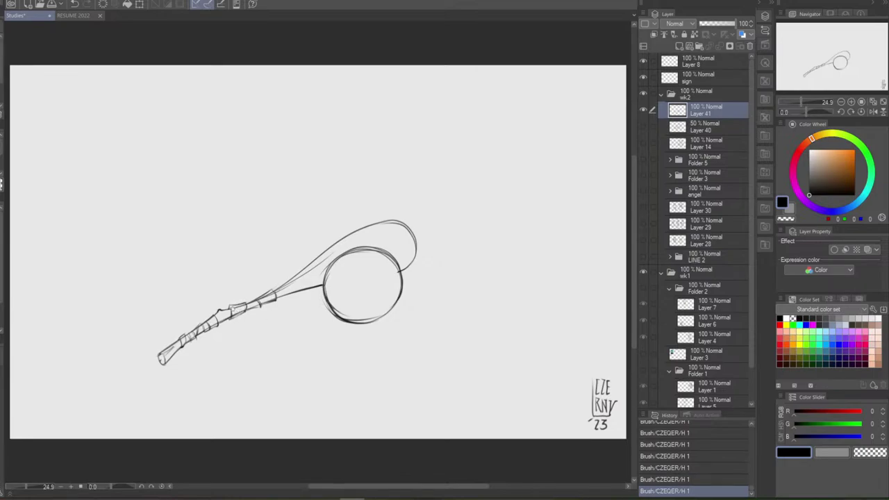
Erase the stray construction lines crossing the handle's wrapped segments
{"action": "left_click_drag", "start_coordinate": [233, 309], "coordinate": [245, 305]}
{"action": "mouse_move", "coordinate": [253, 307]}
{"action": "left_mouse_down"}
{"action": "mouse_move", "coordinate": [266, 292]}
{"action": "mouse_move", "coordinate": [242, 312]}
{"action": "mouse_move", "coordinate": [255, 308]}
{"action": "mouse_move", "coordinate": [200, 334]}
{"action": "left_mouse_up"}
{"action": "key", "text": "ctrl+z"}
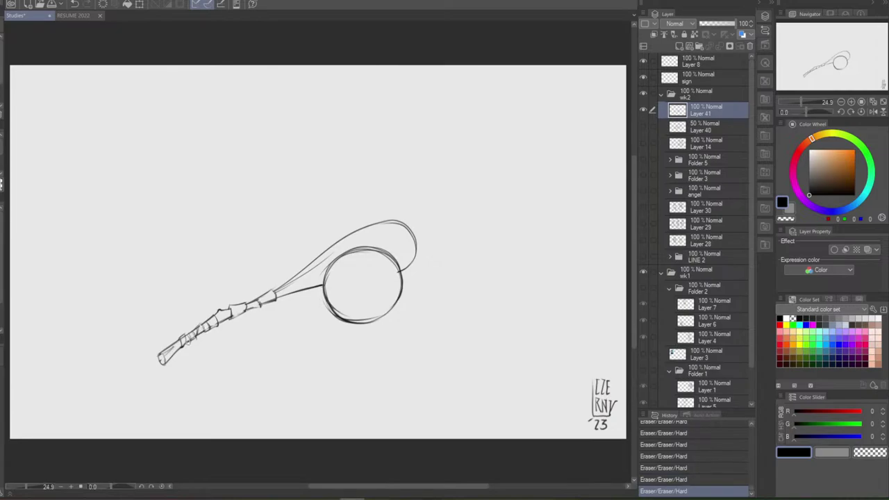
{"action": "key", "text": "ctrl+z"}
{"action": "key", "text": "ctrl+y"}
Add fold and contour lines to the handle's middle wrapped segments
{"action": "left_click_drag", "start_coordinate": [235, 304], "coordinate": [242, 317]}
{"action": "key", "text": "ctrl+z"}
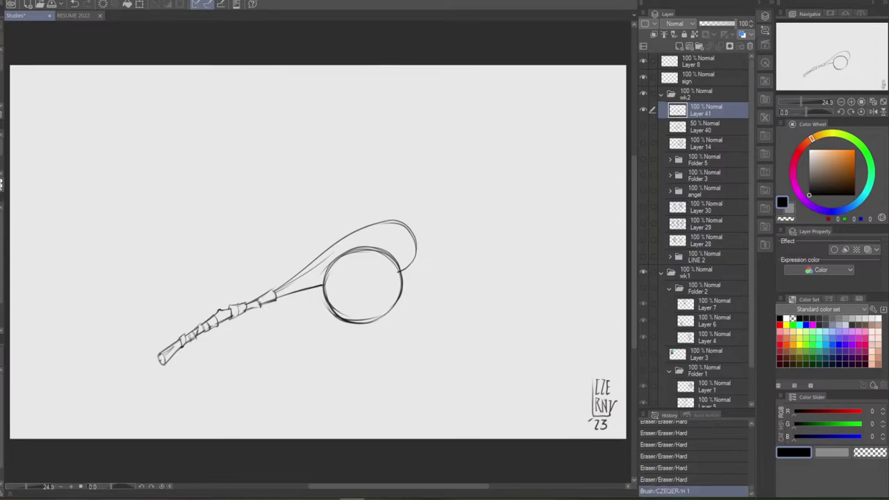
{"action": "left_click", "coordinate": [240, 310]}
{"action": "left_click", "coordinate": [235, 317]}
{"action": "left_click_drag", "start_coordinate": [239, 316], "coordinate": [257, 308]}
{"action": "key", "text": "ctrl+z"}
{"action": "key", "text": "ctrl+z"}
{"action": "left_click", "coordinate": [254, 304]}
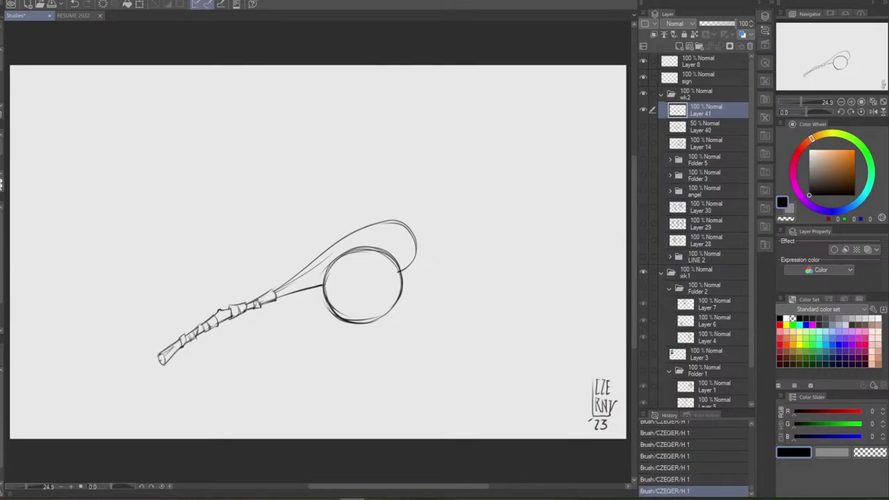
Detail the last wrapped segment and darken the sweeping shape's upper edge above it
{"action": "left_click_drag", "start_coordinate": [261, 297], "coordinate": [270, 301]}
{"action": "key", "text": "ctrl+z"}
{"action": "left_click_drag", "start_coordinate": [280, 286], "coordinate": [351, 232]}
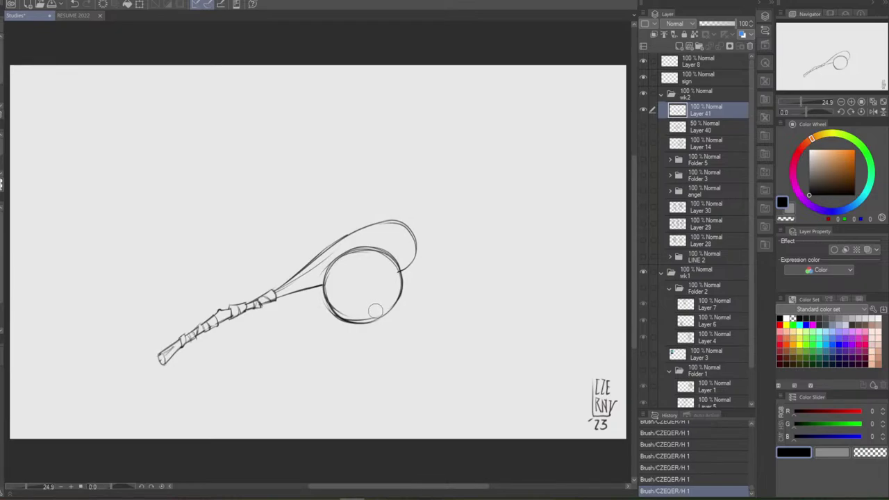
Erase the old circle and the loose lines beside it, keeping the hooked sweep
{"action": "left_click_drag", "start_coordinate": [370, 314], "coordinate": [340, 311]}
{"action": "mouse_move", "coordinate": [332, 295]}
{"action": "left_mouse_down"}
{"action": "mouse_move", "coordinate": [335, 281]}
{"action": "mouse_move", "coordinate": [331, 305]}
{"action": "mouse_move", "coordinate": [352, 322]}
{"action": "mouse_move", "coordinate": [400, 295]}
{"action": "mouse_move", "coordinate": [396, 281]}
{"action": "mouse_move", "coordinate": [337, 287]}
{"action": "mouse_move", "coordinate": [348, 259]}
{"action": "left_mouse_up"}
{"action": "key", "text": "ctrl+z"}
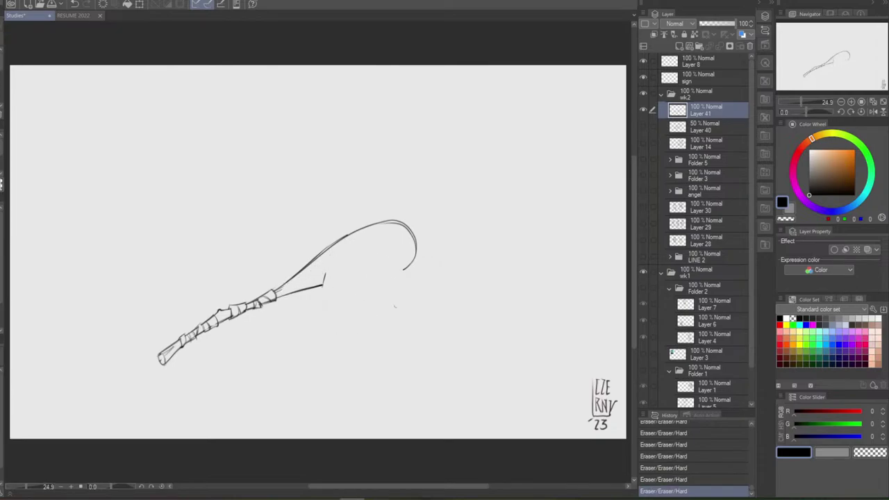
Sketch a new, slightly larger circle in light strokes under the hooked end
{"action": "left_click_drag", "start_coordinate": [402, 304], "coordinate": [327, 290]}
{"action": "key", "text": "ctrl+z"}
{"action": "key", "text": "ctrl+y"}
{"action": "key", "text": "ctrl+z"}
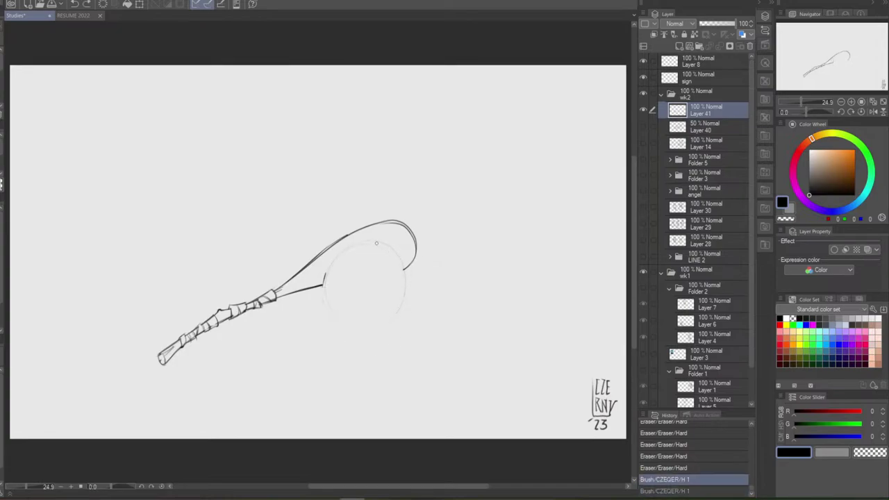
{"action": "key", "text": "ctrl+y"}
Mirror the canvas view and trace the circle's top arc down to where the handle meets it
{"action": "left_click", "coordinate": [873, 111]}
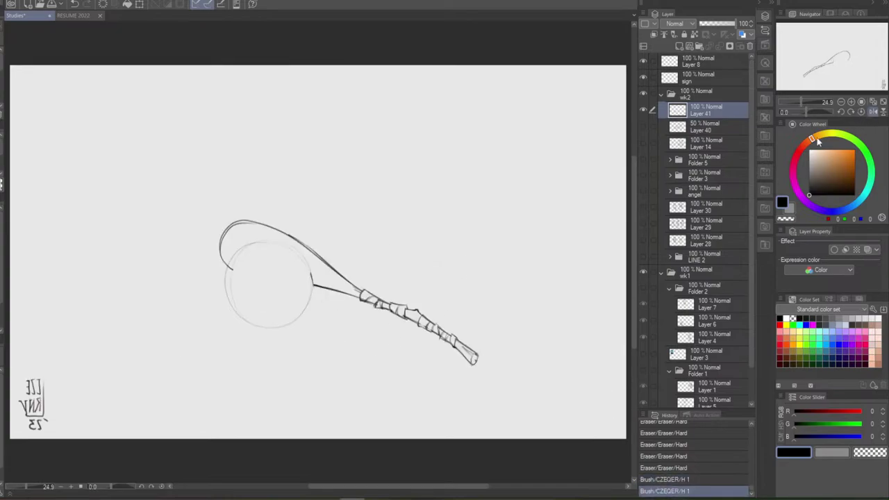
{"action": "mouse_move", "coordinate": [231, 262]}
{"action": "left_mouse_down"}
{"action": "mouse_move", "coordinate": [271, 242]}
{"action": "mouse_move", "coordinate": [294, 251]}
{"action": "left_mouse_up"}
{"action": "key", "text": "ctrl+z"}
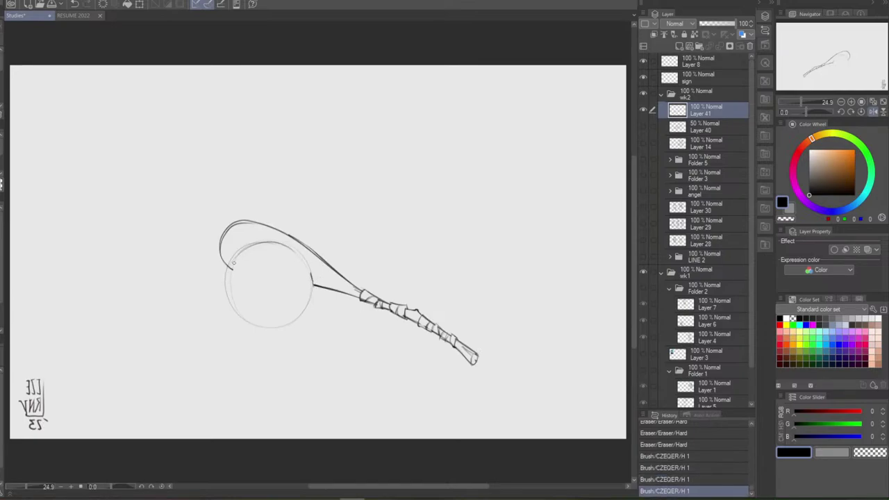
{"action": "left_click_drag", "start_coordinate": [234, 263], "coordinate": [311, 294]}
{"action": "key", "text": "ctrl+z"}
{"action": "mouse_move", "coordinate": [302, 256]}
{"action": "left_mouse_down"}
{"action": "mouse_move", "coordinate": [246, 250]}
{"action": "mouse_move", "coordinate": [313, 286]}
{"action": "left_mouse_up"}
Try to trace the side of the circle below the hooked end with a single dark arc
{"action": "left_click_drag", "start_coordinate": [231, 278], "coordinate": [282, 243]}
{"action": "key", "text": "ctrl+z"}
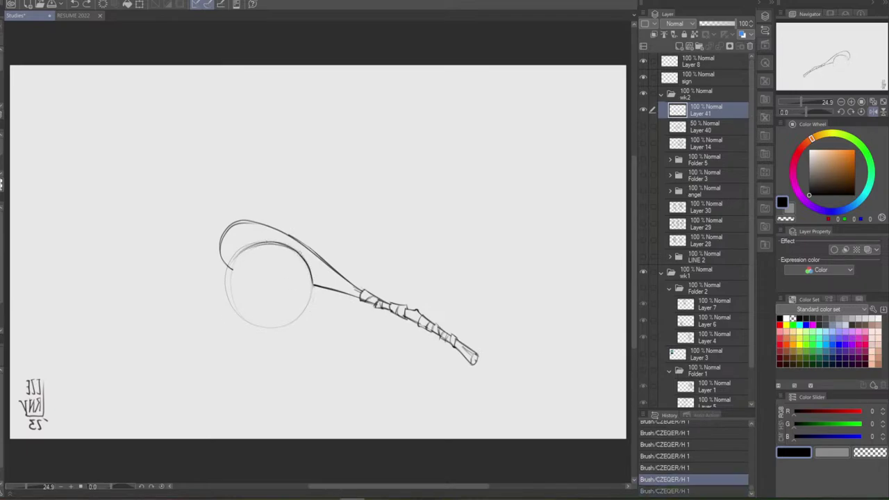
{"action": "mouse_move", "coordinate": [227, 279]}
{"action": "left_mouse_down"}
{"action": "mouse_move", "coordinate": [282, 241]}
{"action": "mouse_move", "coordinate": [231, 279]}
{"action": "left_mouse_up"}
{"action": "key", "text": "ctrl+z"}
{"action": "key", "text": "ctrl+z"}
{"action": "mouse_move", "coordinate": [255, 244]}
{"action": "left_mouse_down"}
{"action": "mouse_move", "coordinate": [228, 279]}
{"action": "mouse_move", "coordinate": [238, 304]}
{"action": "left_mouse_up"}
{"action": "key", "text": "ctrl+z"}
{"action": "key", "text": "ctrl+z"}
{"action": "left_click_drag", "start_coordinate": [235, 257], "coordinate": [247, 324]}
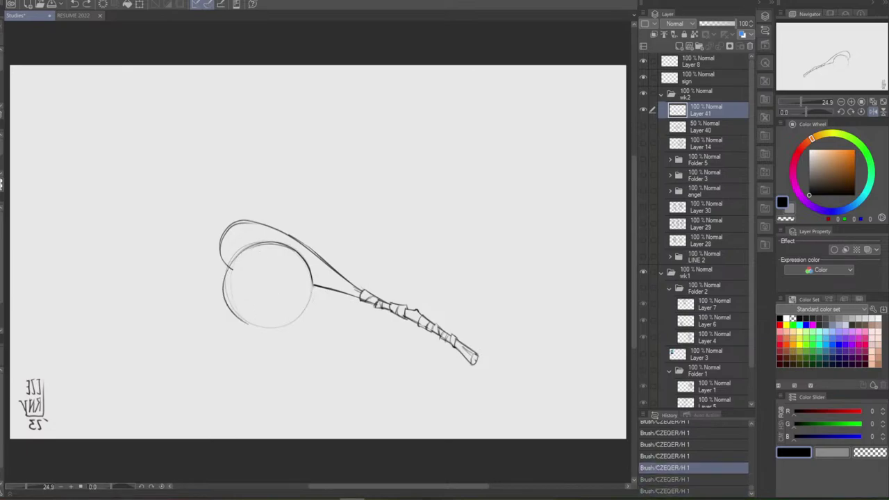
{"action": "key", "text": "ctrl+z"}
{"action": "left_click_drag", "start_coordinate": [228, 270], "coordinate": [266, 328]}
{"action": "key", "text": "ctrl+z"}
{"action": "left_click_drag", "start_coordinate": [247, 252], "coordinate": [237, 324]}
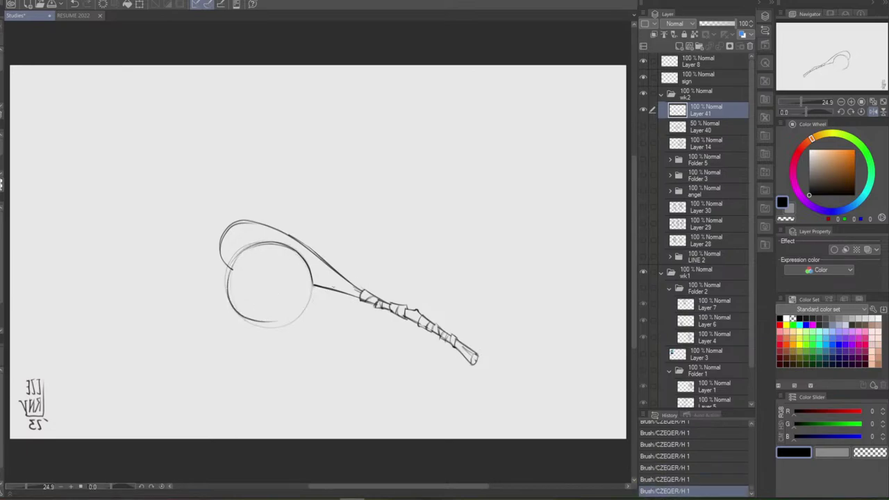
{"action": "key", "text": "ctrl+z"}
{"action": "left_click_drag", "start_coordinate": [248, 268], "coordinate": [233, 321]}
{"action": "left_click_drag", "start_coordinate": [237, 251], "coordinate": [284, 329]}
{"action": "mouse_move", "coordinate": [243, 248]}
{"action": "left_mouse_down"}
{"action": "mouse_move", "coordinate": [263, 314]}
{"action": "mouse_move", "coordinate": [243, 321]}
{"action": "left_mouse_up"}
{"action": "key", "text": "ctrl+z"}
{"action": "key", "text": "ctrl+z"}
Trace the circle's handle-side edge from its bottom up to the top arc, retrying the stroke
{"action": "mouse_move", "coordinate": [232, 268]}
{"action": "left_mouse_down"}
{"action": "mouse_move", "coordinate": [232, 313]}
{"action": "mouse_move", "coordinate": [232, 301]}
{"action": "mouse_move", "coordinate": [249, 321]}
{"action": "mouse_move", "coordinate": [238, 311]}
{"action": "mouse_move", "coordinate": [255, 323]}
{"action": "mouse_move", "coordinate": [315, 306]}
{"action": "left_mouse_up"}
{"action": "key", "text": "ctrl+z"}
{"action": "key", "text": "ctrl+z"}
{"action": "key", "text": "ctrl+z"}
{"action": "mouse_move", "coordinate": [259, 327]}
{"action": "left_mouse_down"}
{"action": "mouse_move", "coordinate": [287, 323]}
{"action": "mouse_move", "coordinate": [307, 300]}
{"action": "mouse_move", "coordinate": [307, 265]}
{"action": "left_mouse_up"}
{"action": "key", "text": "ctrl+z"}
{"action": "key", "text": "ctrl+z"}
{"action": "key", "text": "ctrl+z"}
{"action": "key", "text": "ctrl+y"}
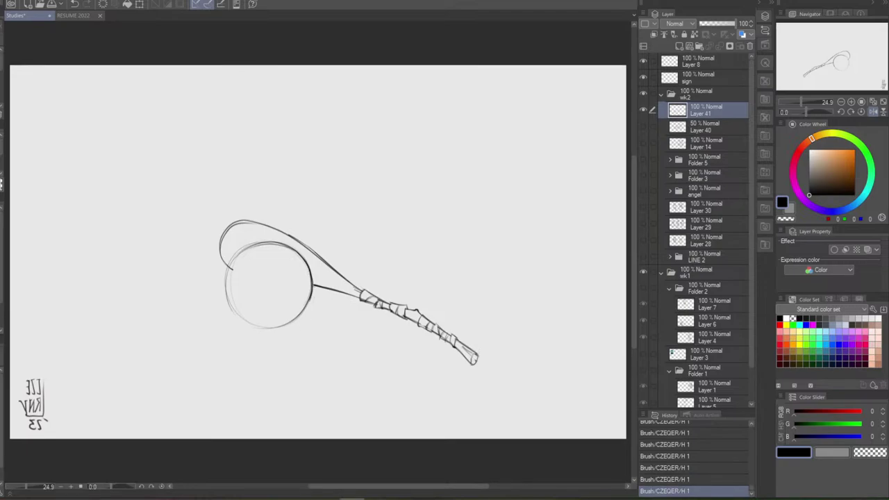
Return the canvas view to its unmirrored state and compare the circle with and without its last stroke
{"action": "left_click", "coordinate": [873, 111]}
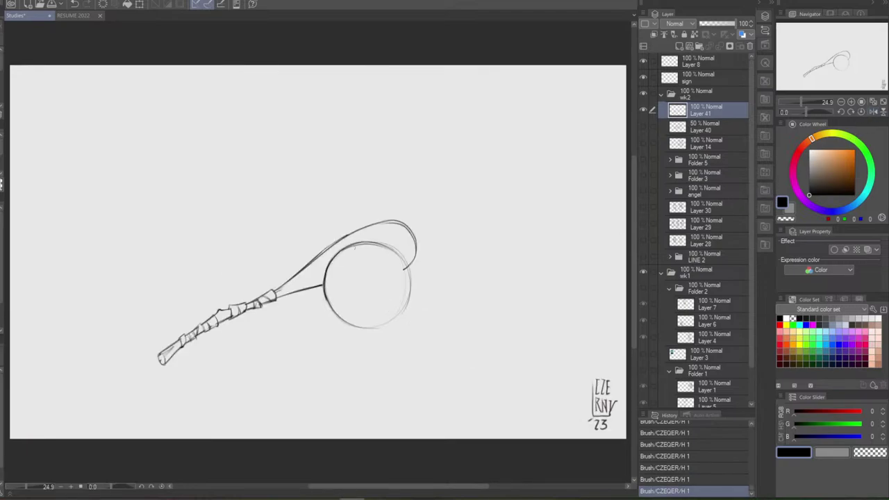
{"action": "key", "text": "ctrl+z"}
{"action": "key", "text": "ctrl+y"}
{"action": "key", "text": "ctrl+z"}
{"action": "key", "text": "ctrl+y"}
{"action": "key", "text": "ctrl+z"}
{"action": "key", "text": "ctrl+y"}
{"action": "key", "text": "ctrl+z"}
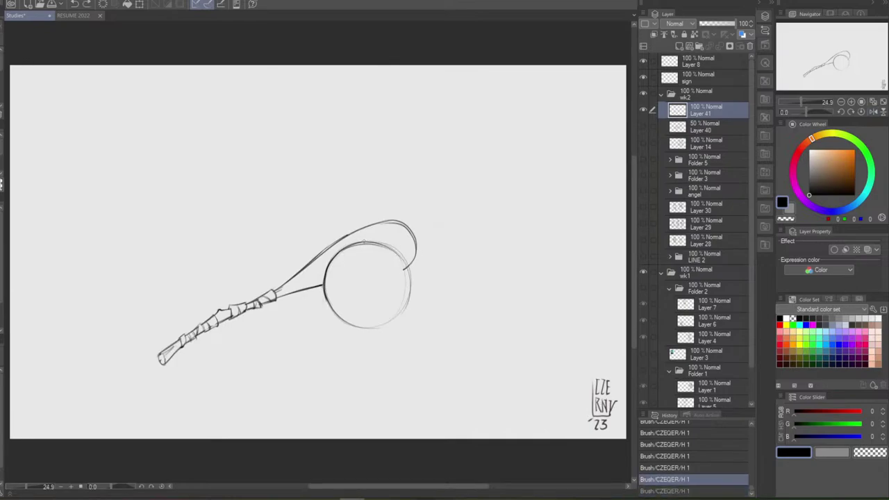
{"action": "key", "text": "ctrl+y"}
Erase the hook's overlap inside the circle and trace the circle's upper-right edge below the hook
{"action": "key", "text": "e"}
{"action": "mouse_move", "coordinate": [402, 268]}
{"action": "left_mouse_down"}
{"action": "mouse_move", "coordinate": [398, 289]}
{"action": "mouse_move", "coordinate": [410, 283]}
{"action": "mouse_move", "coordinate": [411, 293]}
{"action": "left_mouse_up"}
{"action": "key", "text": "b"}
{"action": "key", "text": "ctrl+z"}
{"action": "key", "text": "ctrl+z"}
{"action": "key", "text": "ctrl+z"}
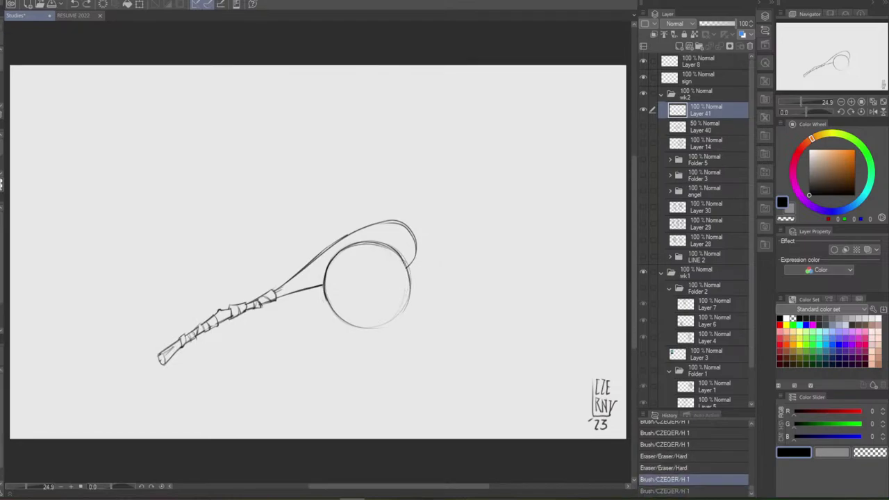
{"action": "mouse_move", "coordinate": [403, 258]}
{"action": "left_mouse_down"}
{"action": "mouse_move", "coordinate": [409, 299]}
{"action": "mouse_move", "coordinate": [370, 326]}
{"action": "mouse_move", "coordinate": [410, 290]}
{"action": "left_mouse_up"}
{"action": "key", "text": "ctrl+z"}
{"action": "key", "text": "ctrl+y"}
{"action": "key", "text": "ctrl+z"}
{"action": "key", "text": "ctrl+z"}
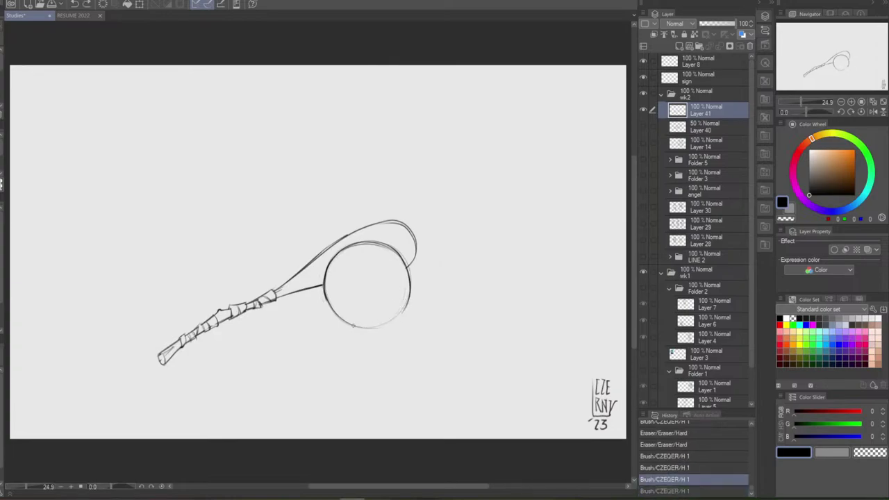
Trace the circle's lower-right edge with a dark arc and erase the stray marks around it
{"action": "mouse_move", "coordinate": [358, 327]}
{"action": "left_mouse_down"}
{"action": "mouse_move", "coordinate": [409, 284]}
{"action": "mouse_move", "coordinate": [401, 299]}
{"action": "mouse_move", "coordinate": [349, 322]}
{"action": "mouse_move", "coordinate": [400, 317]}
{"action": "left_mouse_up"}
{"action": "key", "text": "ctrl+z"}
{"action": "key", "text": "ctrl+z"}
{"action": "left_click_drag", "start_coordinate": [411, 282], "coordinate": [398, 323]}
{"action": "key", "text": "ctrl+z"}
{"action": "mouse_move", "coordinate": [410, 281]}
{"action": "left_mouse_down"}
{"action": "mouse_move", "coordinate": [394, 323]}
{"action": "mouse_move", "coordinate": [401, 324]}
{"action": "left_mouse_up"}
{"action": "key", "text": "e"}
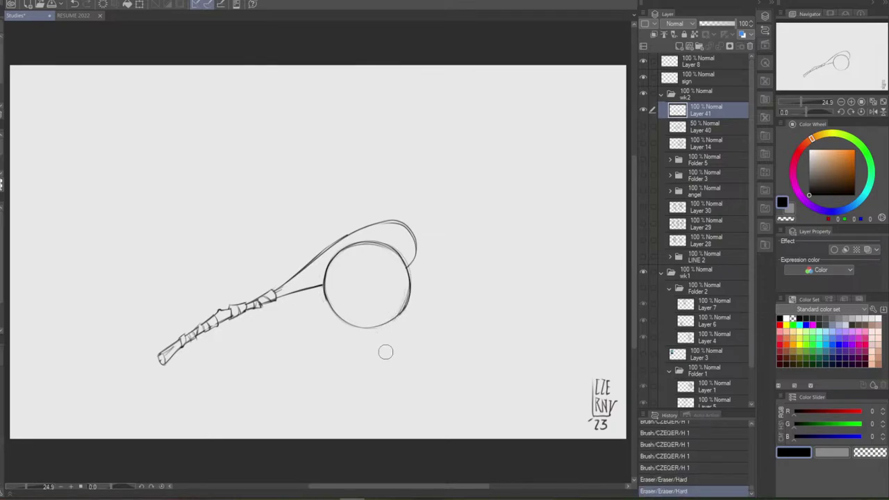
Reinforce the circle's lower-left edge below the point where the handle joins it
{"action": "key", "text": "b"}
{"action": "key", "text": "b"}
{"action": "left_click_drag", "start_coordinate": [305, 292], "coordinate": [319, 287]}
{"action": "key", "text": "ctrl+z"}
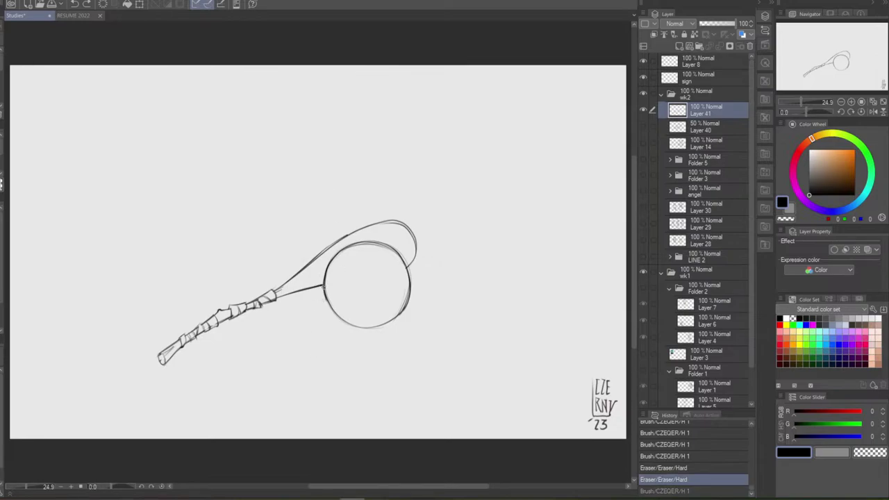
{"action": "left_click_drag", "start_coordinate": [324, 287], "coordinate": [349, 324]}
{"action": "key", "text": "ctrl+z"}
{"action": "left_click_drag", "start_coordinate": [323, 291], "coordinate": [352, 326]}
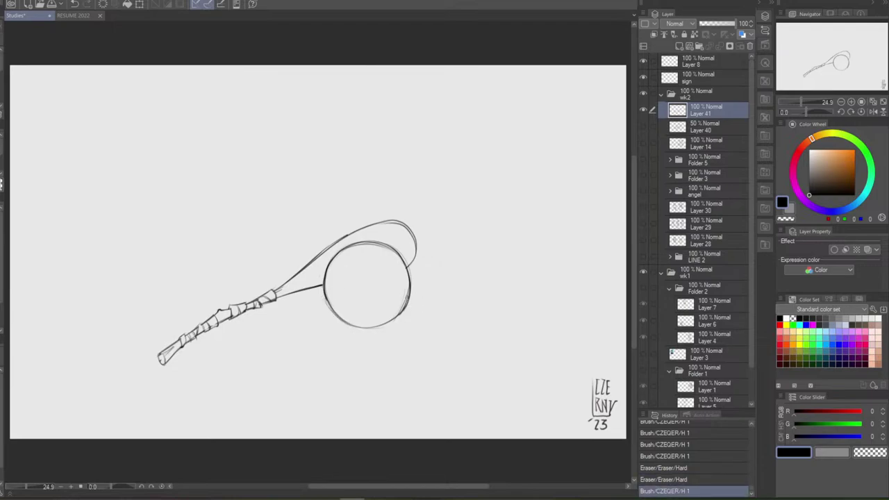
Darken the top edge of the sweeping shape toward the hook, retrying the stroke and comparing versions
{"action": "mouse_move", "coordinate": [280, 289]}
{"action": "left_mouse_down"}
{"action": "mouse_move", "coordinate": [320, 251]}
{"action": "mouse_move", "coordinate": [381, 220]}
{"action": "left_mouse_up"}
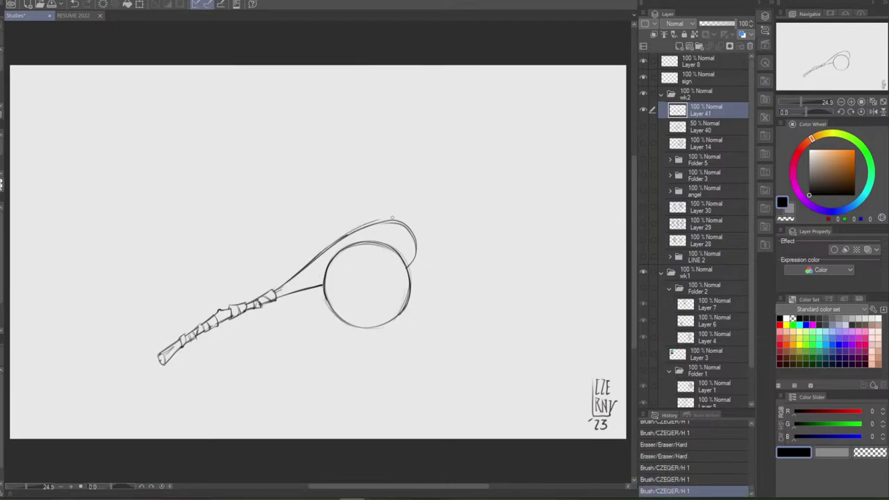
{"action": "key", "text": "ctrl+z"}
{"action": "key", "text": "ctrl+y"}
{"action": "key", "text": "ctrl+z"}
{"action": "key", "text": "ctrl+y"}
{"action": "key", "text": "ctrl+z"}
{"action": "left_click_drag", "start_coordinate": [357, 229], "coordinate": [396, 221]}
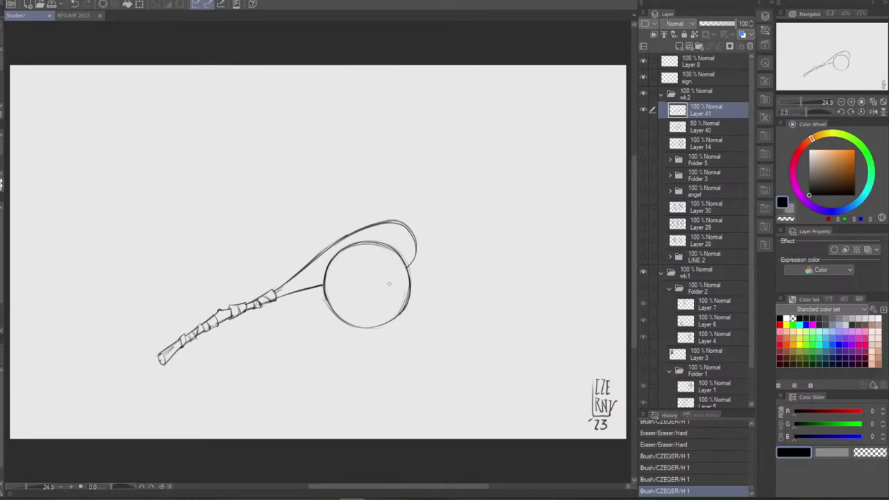
{"action": "key", "text": "ctrl+z"}
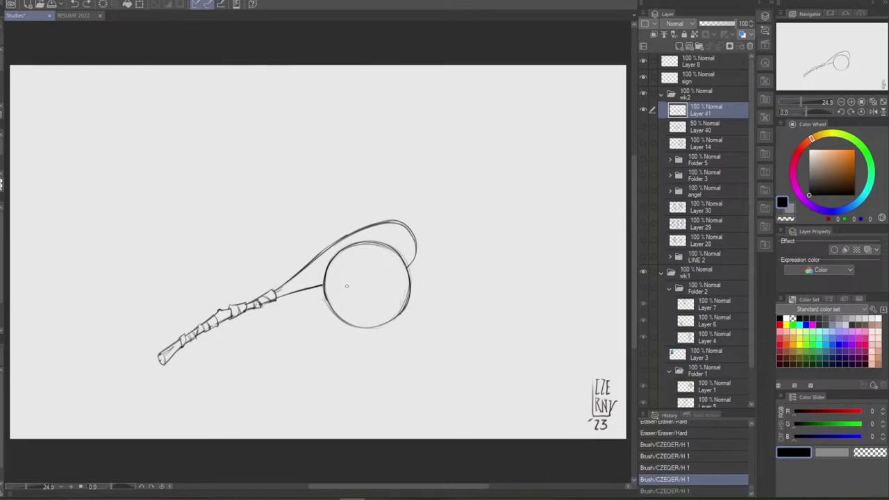
Sketch a light oval inside the lower half of the circle
{"action": "mouse_move", "coordinate": [352, 314]}
{"action": "left_mouse_down"}
{"action": "mouse_move", "coordinate": [386, 281]}
{"action": "mouse_move", "coordinate": [389, 299]}
{"action": "mouse_move", "coordinate": [351, 286]}
{"action": "mouse_move", "coordinate": [391, 311]}
{"action": "mouse_move", "coordinate": [390, 288]}
{"action": "left_mouse_up"}
{"action": "key", "text": "ctrl+z"}
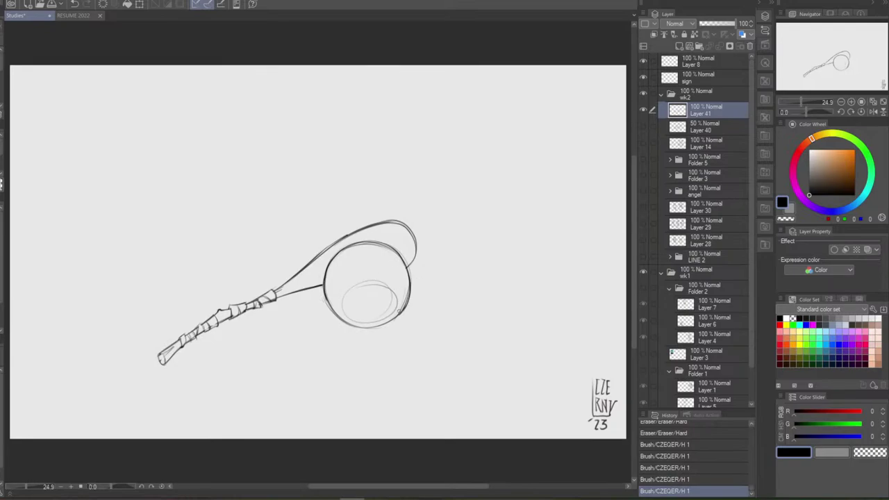
Try three small light ovals along the circle's right edge, below the hook
{"action": "left_click_drag", "start_coordinate": [420, 277], "coordinate": [412, 310]}
{"action": "key", "text": "ctrl+z"}
{"action": "left_click_drag", "start_coordinate": [417, 266], "coordinate": [407, 314]}
{"action": "key", "text": "ctrl+z"}
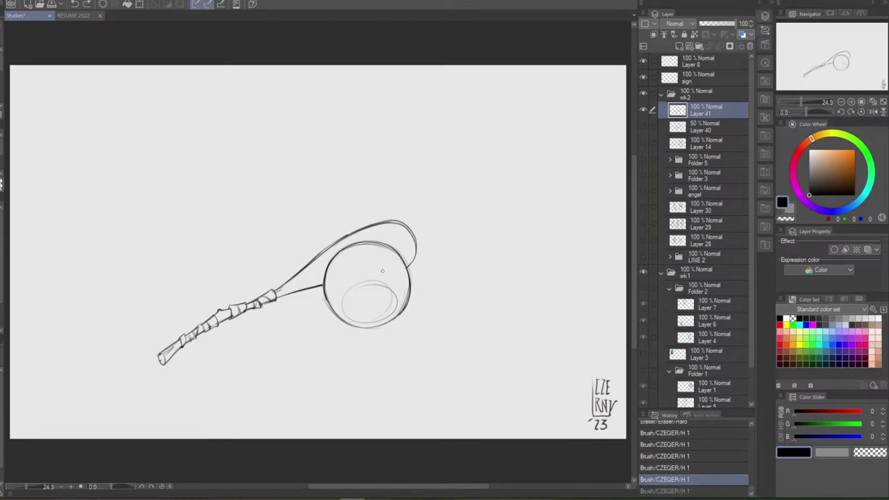
{"action": "mouse_move", "coordinate": [383, 270]}
{"action": "left_mouse_down"}
{"action": "mouse_move", "coordinate": [400, 252]}
{"action": "mouse_move", "coordinate": [391, 283]}
{"action": "mouse_move", "coordinate": [428, 274]}
{"action": "mouse_move", "coordinate": [407, 285]}
{"action": "mouse_move", "coordinate": [429, 290]}
{"action": "mouse_move", "coordinate": [407, 282]}
{"action": "left_mouse_up"}
{"action": "key", "text": "ctrl+z"}
{"action": "key", "text": "ctrl+z"}
{"action": "key", "text": "ctrl+z"}
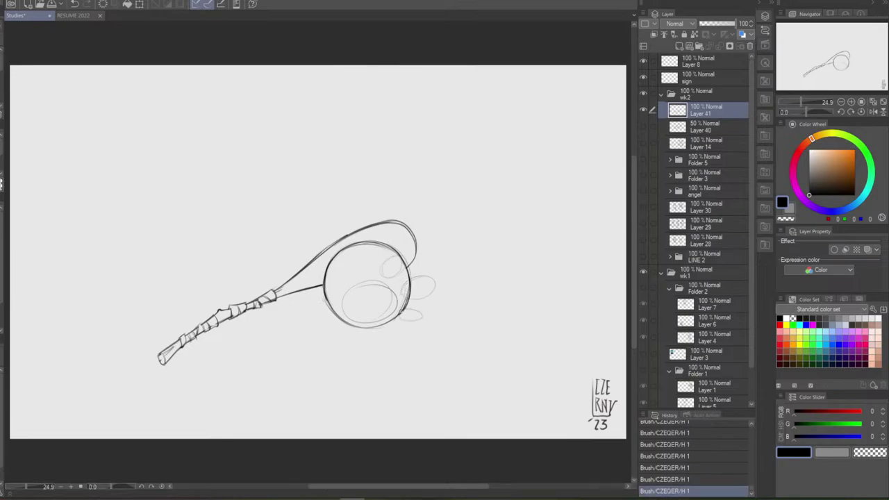
Mirror the canvas view horizontally and darken the outlines of the three small ovals at the circle's edge
{"action": "left_click", "coordinate": [873, 111]}
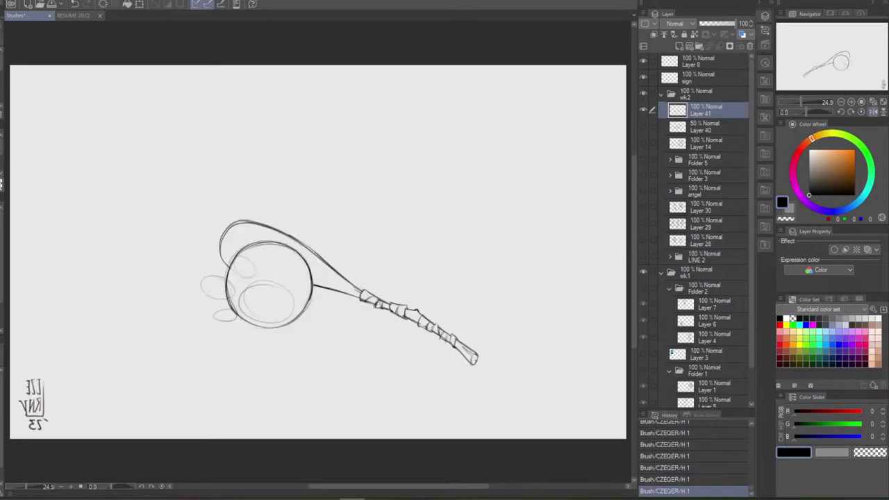
{"action": "mouse_move", "coordinate": [230, 310]}
{"action": "left_mouse_down"}
{"action": "mouse_move", "coordinate": [224, 321]}
{"action": "mouse_move", "coordinate": [237, 318]}
{"action": "mouse_move", "coordinate": [202, 283]}
{"action": "mouse_move", "coordinate": [227, 298]}
{"action": "mouse_move", "coordinate": [254, 261]}
{"action": "mouse_move", "coordinate": [235, 278]}
{"action": "mouse_move", "coordinate": [253, 274]}
{"action": "left_mouse_up"}
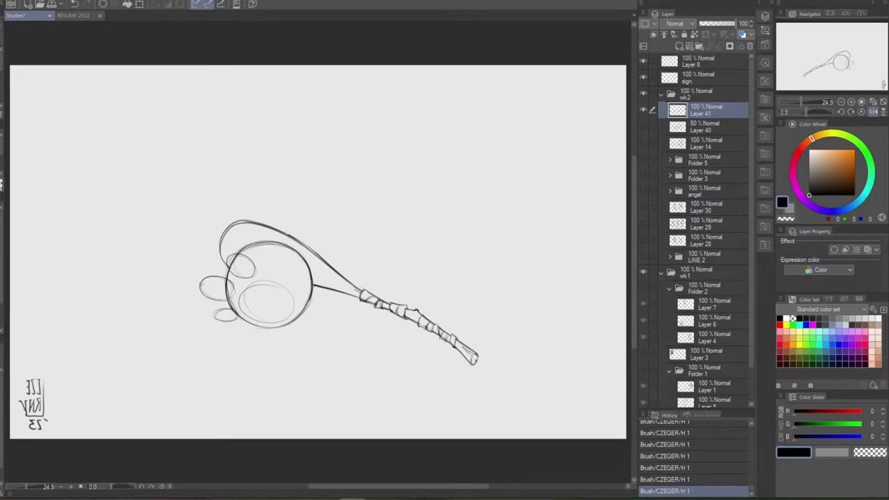
Try an outer arc around the middle small oval, comparing the drawing with and without it
{"action": "left_click_drag", "start_coordinate": [200, 283], "coordinate": [225, 271]}
{"action": "key", "text": "ctrl+z"}
{"action": "key", "text": "ctrl+z"}
{"action": "key", "text": "ctrl+z"}
{"action": "key", "text": "ctrl+z"}
{"action": "key", "text": "ctrl+z"}
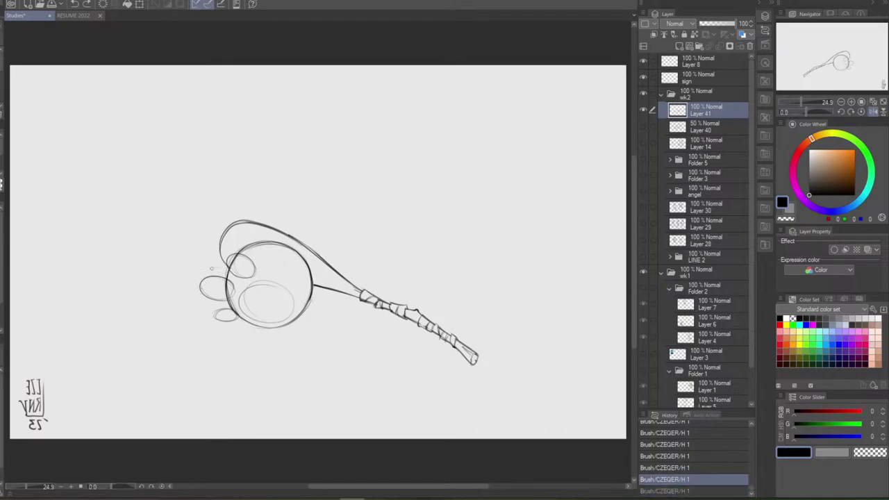
{"action": "key", "text": "ctrl+y"}
{"action": "key", "text": "ctrl+z"}
{"action": "key", "text": "ctrl+y"}
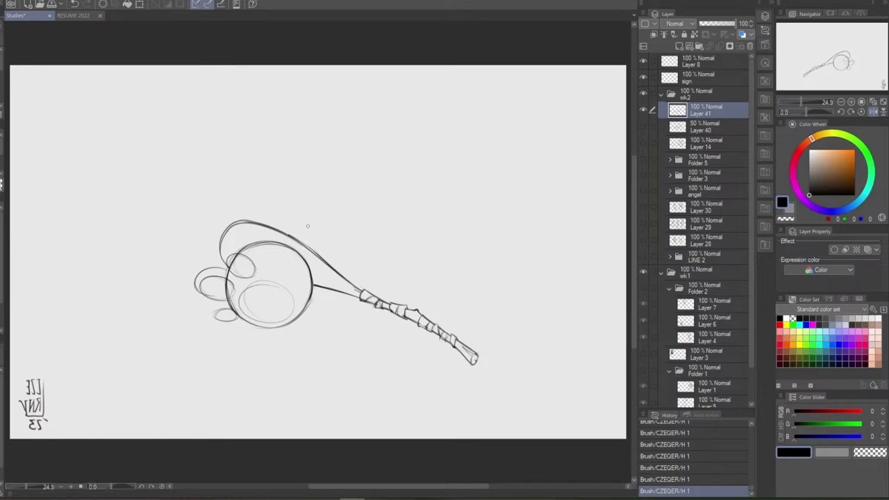
{"action": "key", "text": "ctrl+z"}
{"action": "key", "text": "ctrl+z"}
{"action": "key", "text": "ctrl+y"}
{"action": "key", "text": "ctrl+y"}
{"action": "key", "text": "ctrl+z"}
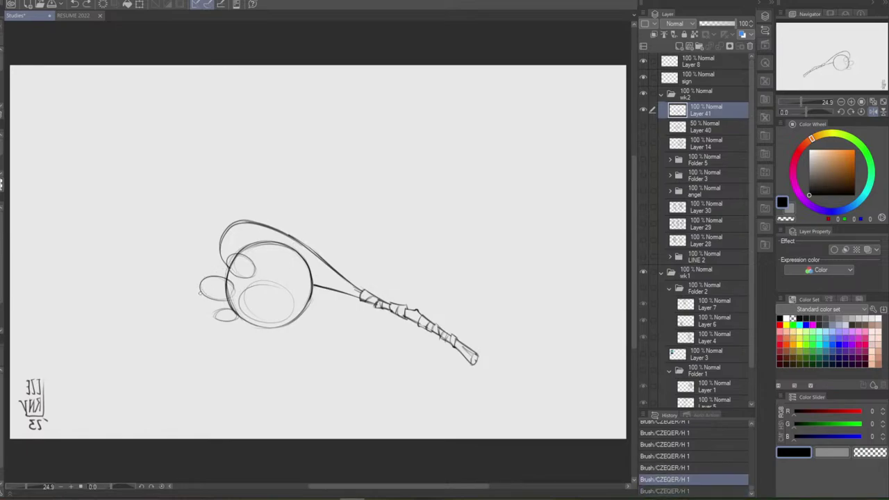
{"action": "key", "text": "ctrl+y"}
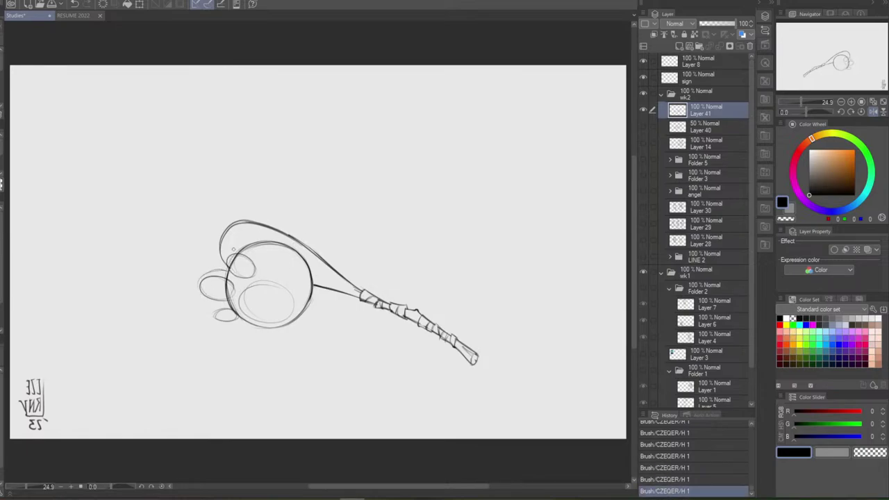
Try a wider arc set farther out from the middle small oval and compare the versions
{"action": "key", "text": "ctrl+z"}
{"action": "key", "text": "ctrl+z"}
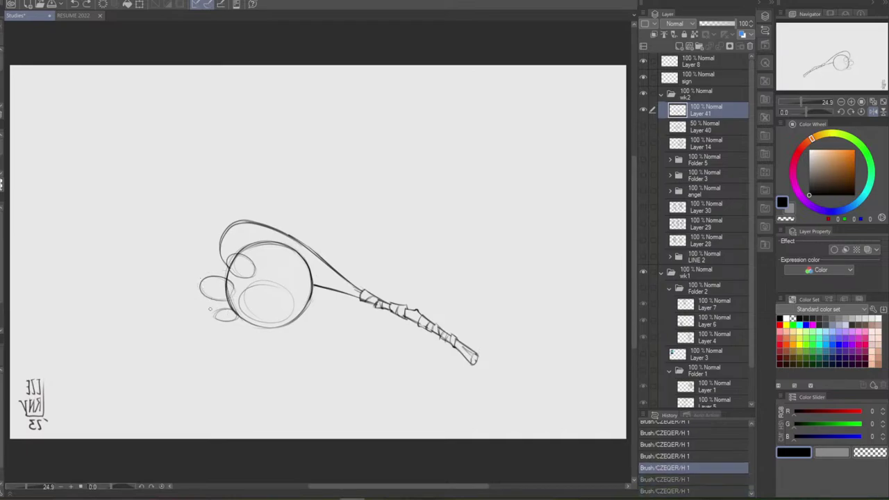
{"action": "key", "text": "ctrl+y"}
{"action": "key", "text": "ctrl+y"}
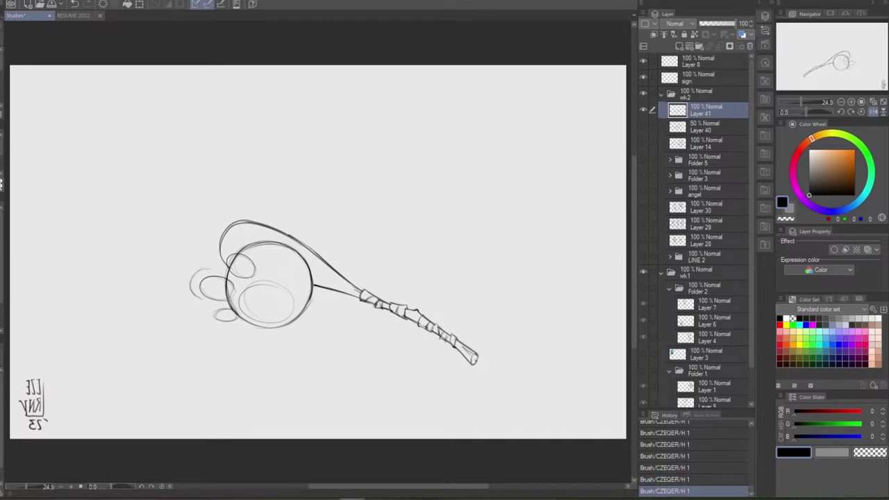
{"action": "key", "text": "ctrl+z"}
{"action": "key", "text": "ctrl+z"}
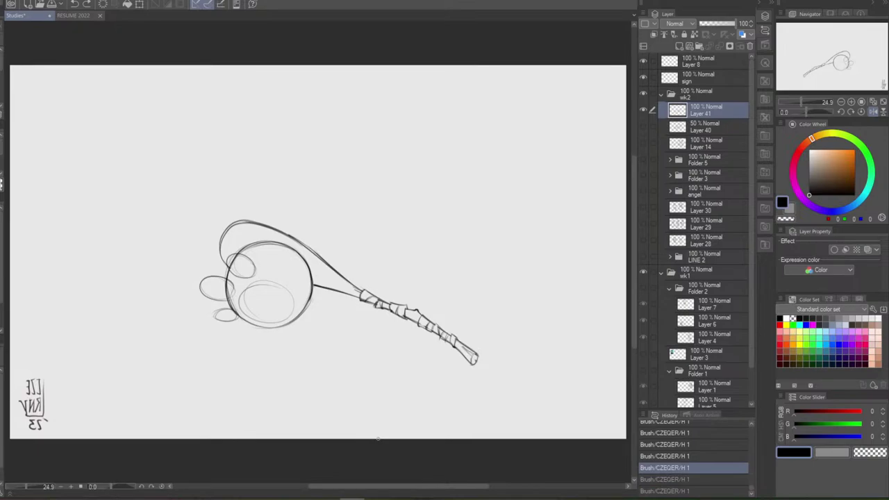
{"action": "key", "text": "ctrl+y"}
{"action": "key", "text": "ctrl+y"}
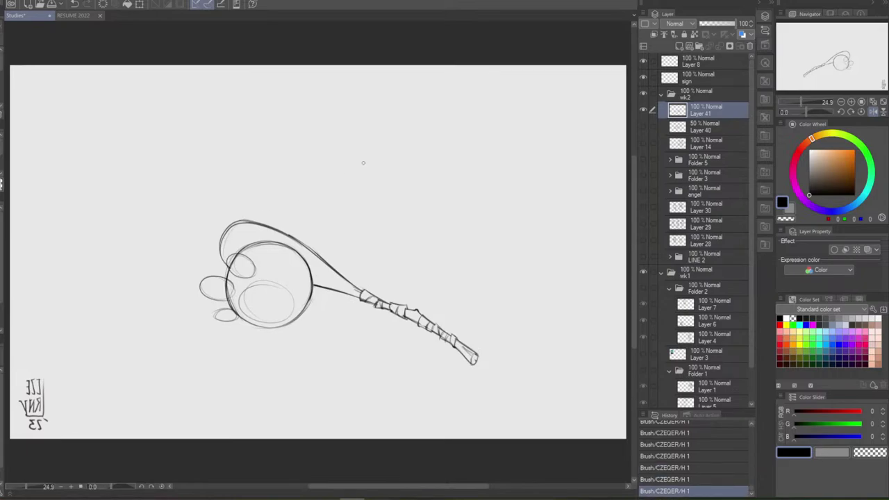
Undo the three small ovals along the circle's edge, keeping the oval inside the circle
{"action": "key", "text": "ctrl+z"}
{"action": "key", "text": "ctrl+z"}
{"action": "key", "text": "ctrl+z"}
{"action": "key", "text": "ctrl+z"}
{"action": "key", "text": "ctrl+z"}
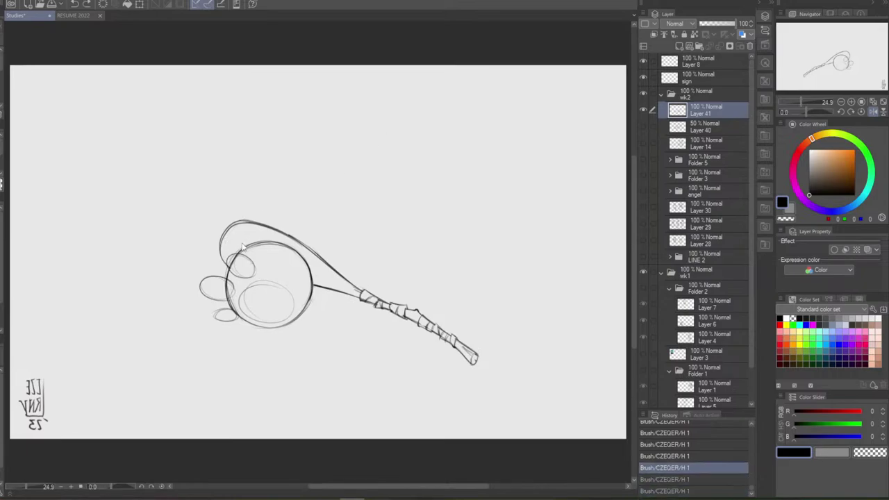
{"action": "key", "text": "ctrl+z"}
{"action": "key", "text": "ctrl+z"}
{"action": "key", "text": "ctrl+z"}
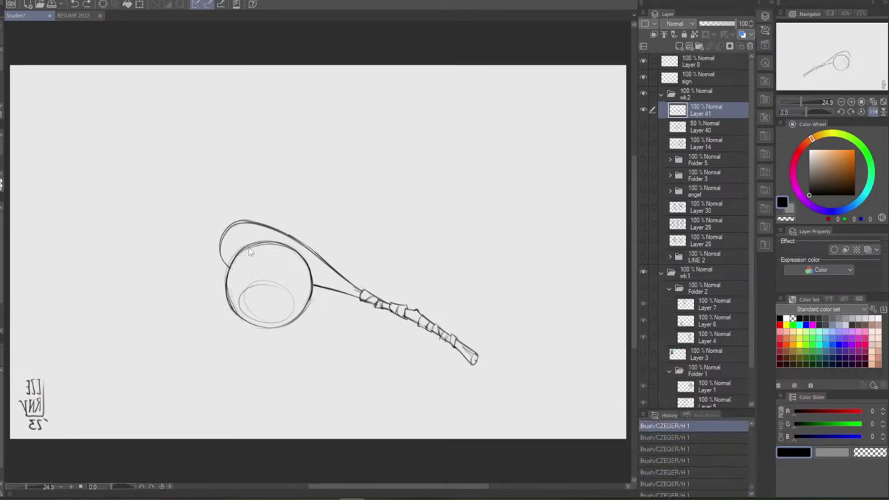
Sketch a light inner curve inside the rounded end of the hook, comparing stroke versions
{"action": "key", "text": "ctrl+y"}
{"action": "key", "text": "ctrl+y"}
{"action": "key", "text": "ctrl+y"}
{"action": "key", "text": "ctrl+y"}
{"action": "key", "text": "ctrl+y"}
{"action": "key", "text": "ctrl+y"}
{"action": "key", "text": "ctrl+z"}
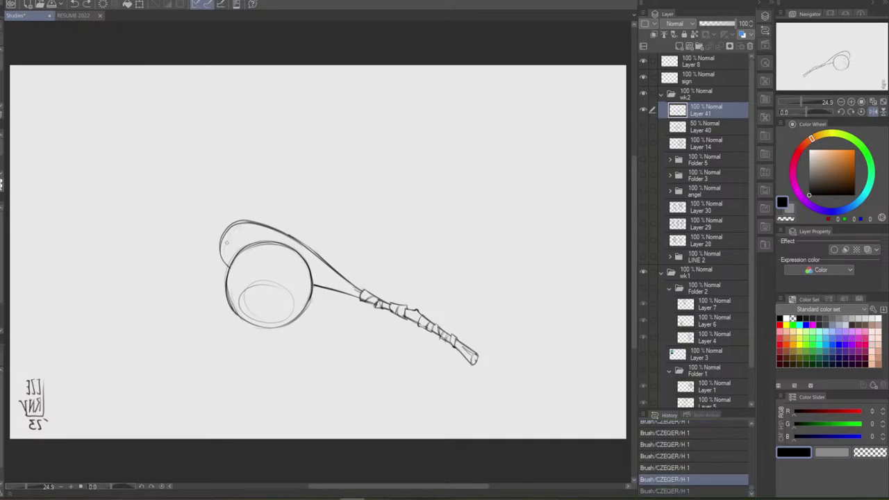
{"action": "key", "text": "ctrl+y"}
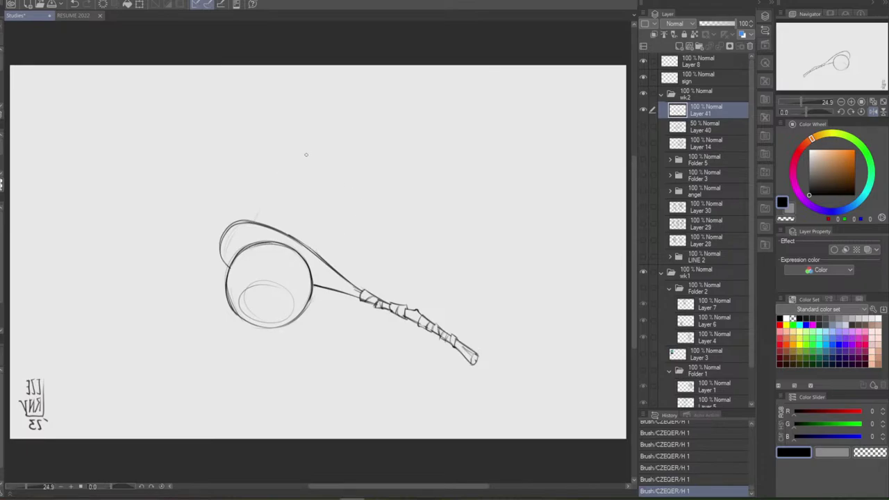
Sketch a light rounded dome rising above the sweeping top edge, retrying its sides, and restore the unmirrored canvas view
{"action": "left_click_drag", "start_coordinate": [256, 217], "coordinate": [304, 204]}
{"action": "key", "text": "ctrl+z"}
{"action": "key", "text": "ctrl+y"}
{"action": "key", "text": "ctrl+z"}
{"action": "key", "text": "ctrl+z"}
{"action": "left_click_drag", "start_coordinate": [305, 206], "coordinate": [313, 248]}
{"action": "key", "text": "ctrl+z"}
{"action": "key", "text": "ctrl+z"}
{"action": "key", "text": "ctrl+z"}
{"action": "left_click_drag", "start_coordinate": [305, 205], "coordinate": [312, 248]}
{"action": "left_click", "coordinate": [873, 112]}
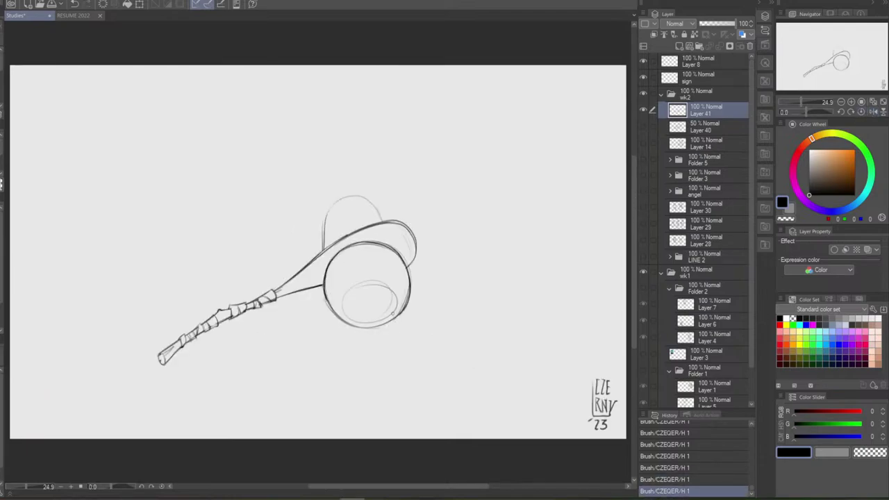
Erase the upper-right edge of the oval inside the circle and try a new curve in its place
{"action": "mouse_move", "coordinate": [392, 313]}
{"action": "left_mouse_down"}
{"action": "mouse_move", "coordinate": [388, 279]}
{"action": "mouse_move", "coordinate": [366, 281]}
{"action": "left_mouse_up"}
{"action": "key", "text": "ctrl+z"}
{"action": "key", "text": "e"}
{"action": "mouse_move", "coordinate": [387, 305]}
{"action": "left_mouse_down"}
{"action": "mouse_move", "coordinate": [361, 318]}
{"action": "mouse_move", "coordinate": [391, 298]}
{"action": "mouse_move", "coordinate": [392, 312]}
{"action": "mouse_move", "coordinate": [356, 322]}
{"action": "mouse_move", "coordinate": [396, 307]}
{"action": "mouse_move", "coordinate": [363, 280]}
{"action": "left_mouse_up"}
{"action": "key", "text": "ctrl+z"}
{"action": "mouse_move", "coordinate": [398, 306]}
{"action": "left_mouse_down"}
{"action": "mouse_move", "coordinate": [382, 280]}
{"action": "mouse_move", "coordinate": [362, 281]}
{"action": "left_mouse_up"}
{"action": "key", "text": "ctrl+z"}
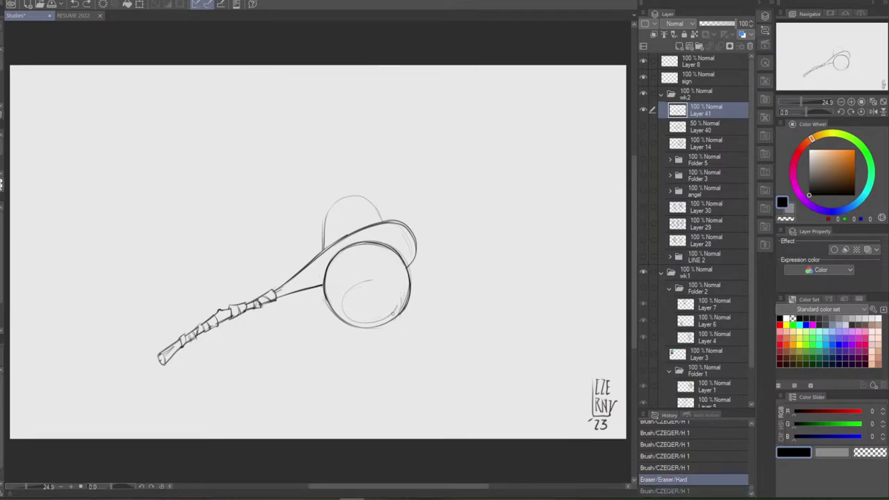
{"action": "key", "text": "ctrl+y"}
{"action": "key", "text": "ctrl+z"}
Redraw the inner oval's top edge with a fuller arc, retrying the stroke toward its right side
{"action": "mouse_move", "coordinate": [396, 308]}
{"action": "left_mouse_down"}
{"action": "mouse_move", "coordinate": [370, 278]}
{"action": "mouse_move", "coordinate": [364, 319]}
{"action": "left_mouse_up"}
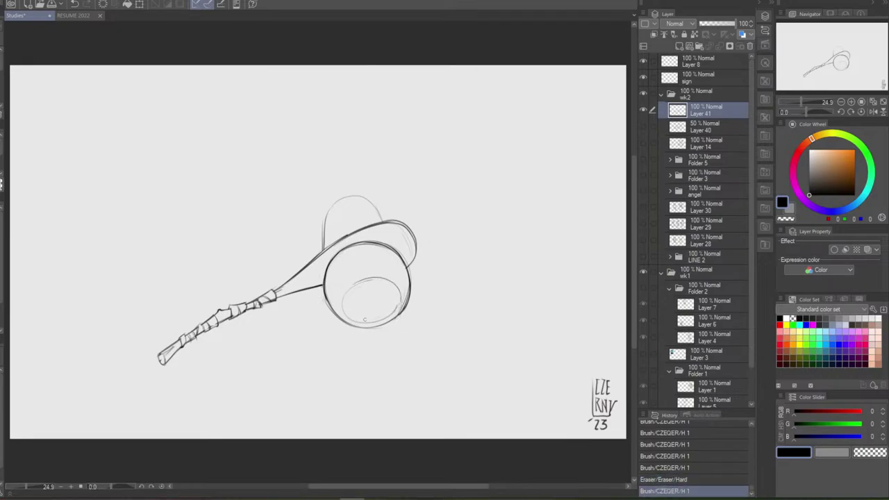
{"action": "key", "text": "ctrl+z"}
{"action": "key", "text": "ctrl+y"}
{"action": "key", "text": "ctrl+z"}
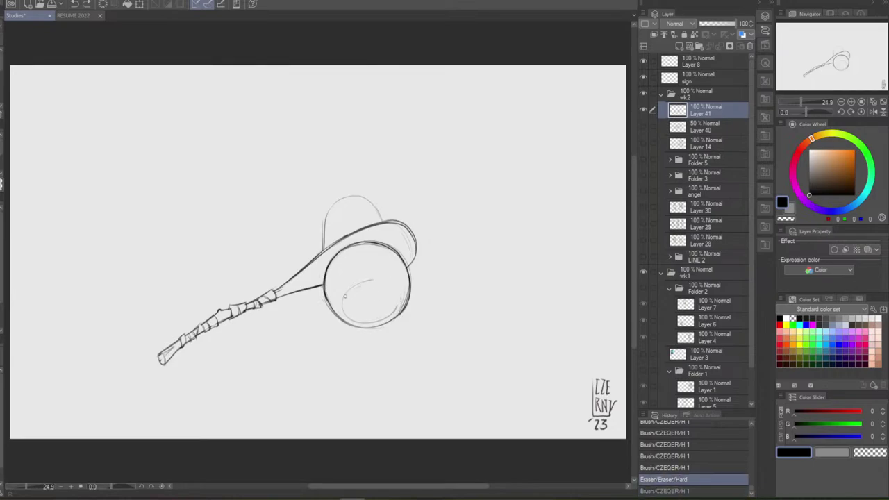
{"action": "left_click_drag", "start_coordinate": [397, 301], "coordinate": [394, 310]}
{"action": "key", "text": "ctrl+z"}
{"action": "left_click_drag", "start_coordinate": [371, 280], "coordinate": [394, 311]}
{"action": "key", "text": "ctrl+z"}
{"action": "mouse_move", "coordinate": [371, 279]}
{"action": "left_mouse_down"}
{"action": "mouse_move", "coordinate": [401, 293]}
{"action": "mouse_move", "coordinate": [381, 320]}
{"action": "mouse_move", "coordinate": [399, 305]}
{"action": "left_mouse_up"}
{"action": "key", "text": "ctrl+y"}
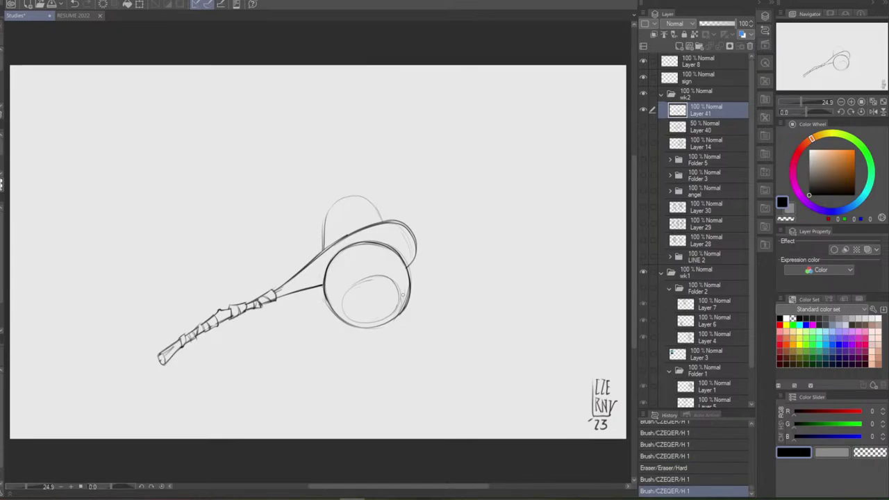
{"action": "key", "text": "ctrl+z"}
Close the right side of the inner oval and reinforce its lower-left edge with a second light contour
{"action": "mouse_move", "coordinate": [346, 294]}
{"action": "left_mouse_down"}
{"action": "mouse_move", "coordinate": [402, 293]}
{"action": "mouse_move", "coordinate": [395, 310]}
{"action": "left_mouse_up"}
{"action": "key", "text": "ctrl+z"}
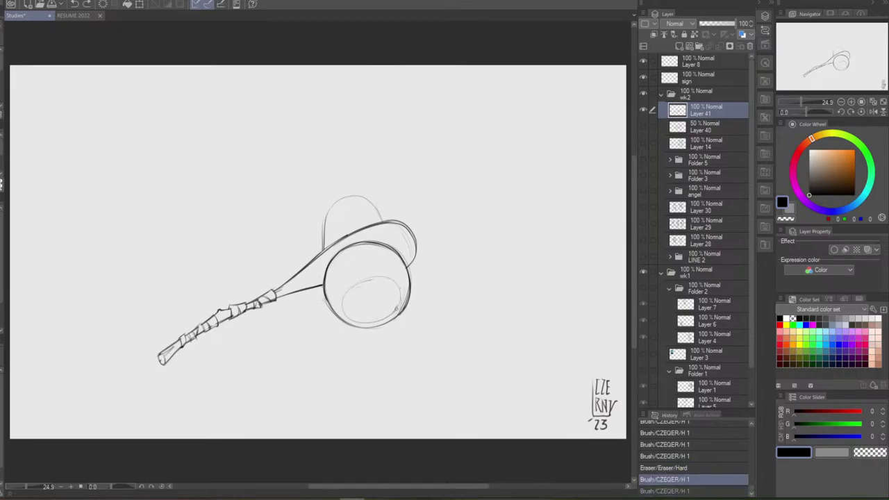
{"action": "key", "text": "ctrl+y"}
{"action": "key", "text": "ctrl+z"}
{"action": "key", "text": "ctrl+y"}
{"action": "key", "text": "ctrl+z"}
{"action": "left_click_drag", "start_coordinate": [344, 310], "coordinate": [374, 322]}
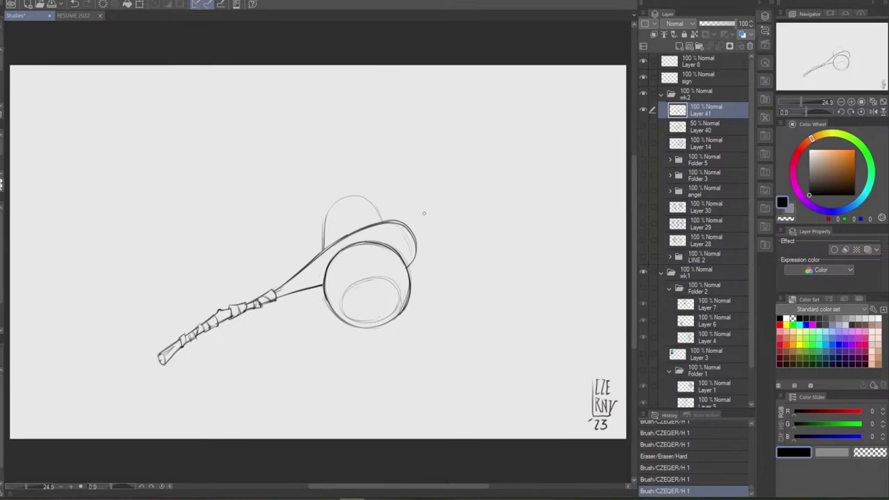
Add a new raster layer and sketch a light circle just outside the hook's upper-right curve, retrying its placement
{"action": "left_click_drag", "start_coordinate": [424, 213], "coordinate": [443, 212]}
{"action": "left_click_drag", "start_coordinate": [443, 212], "coordinate": [455, 208]}
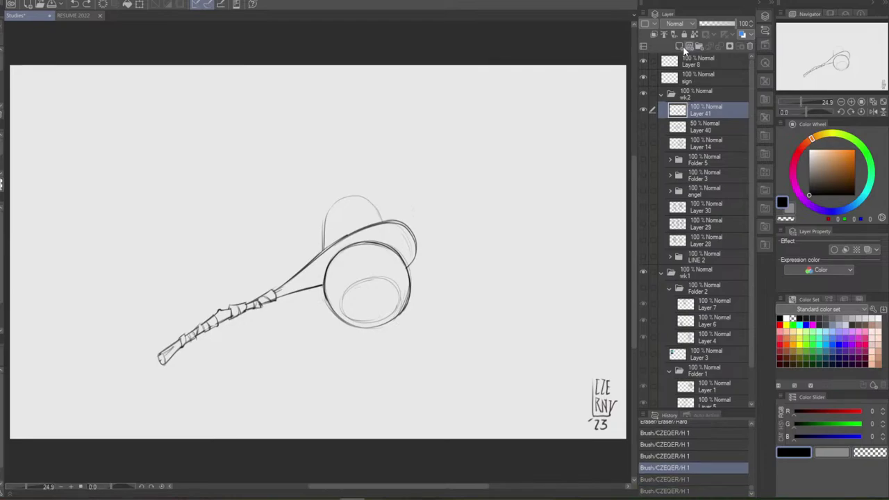
{"action": "left_click", "coordinate": [680, 46]}
{"action": "left_click_drag", "start_coordinate": [422, 200], "coordinate": [425, 202]}
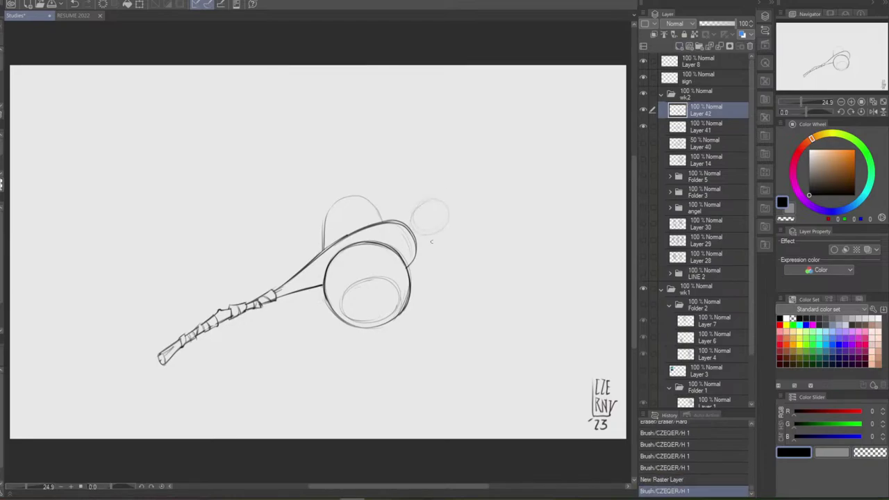
{"action": "key", "text": "ctrl+z"}
{"action": "key", "text": "ctrl+z"}
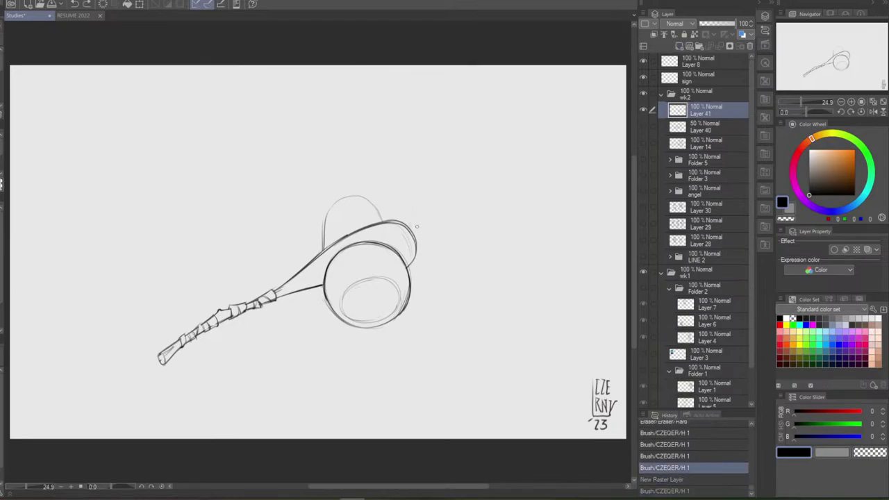
{"action": "key", "text": "ctrl+y"}
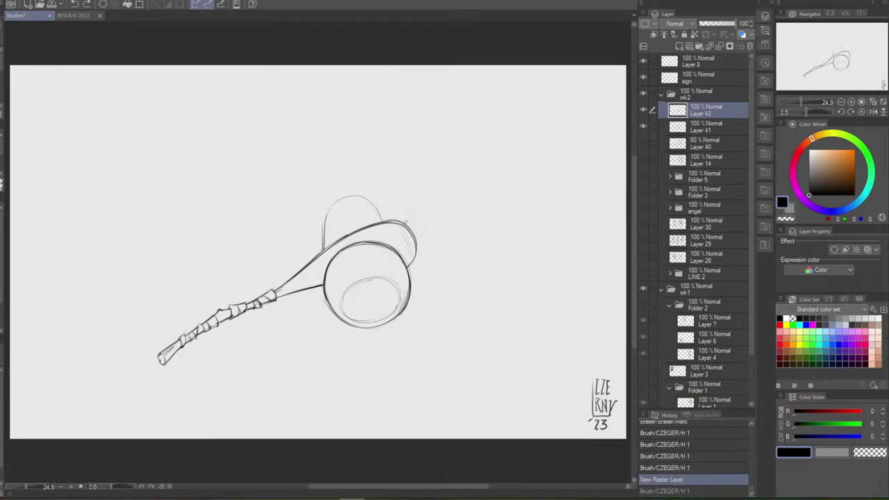
{"action": "key", "text": "ctrl+y"}
{"action": "mouse_move", "coordinate": [430, 214]}
{"action": "left_mouse_down"}
{"action": "mouse_move", "coordinate": [425, 244]}
{"action": "mouse_move", "coordinate": [438, 223]}
{"action": "mouse_move", "coordinate": [410, 233]}
{"action": "mouse_move", "coordinate": [361, 208]}
{"action": "left_mouse_up"}
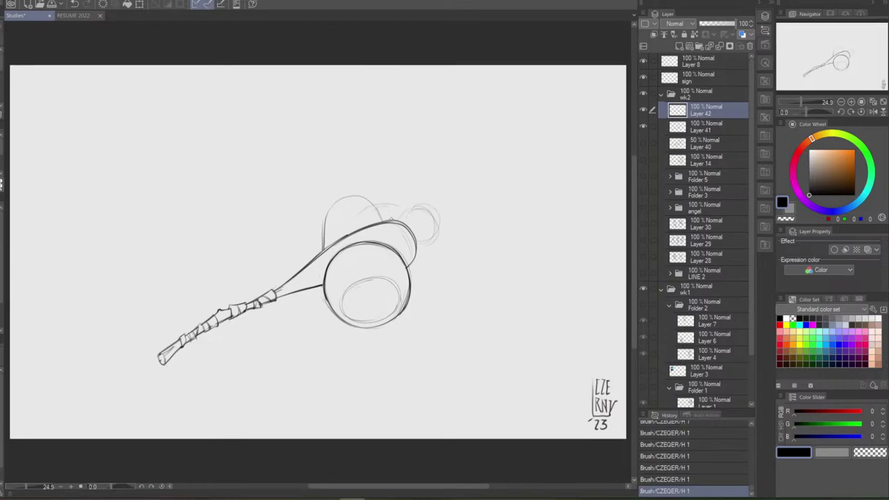
{"action": "key", "text": "ctrl+z"}
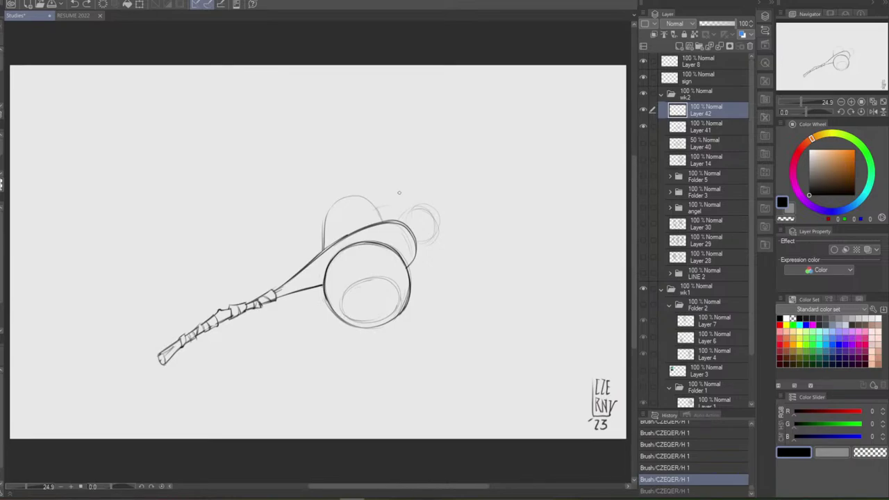
Sketch light arcs above the sweeping edge between the dome and the small outer circle, comparing versions
{"action": "mouse_move", "coordinate": [383, 195]}
{"action": "left_mouse_down"}
{"action": "mouse_move", "coordinate": [402, 218]}
{"action": "mouse_move", "coordinate": [390, 194]}
{"action": "left_mouse_up"}
{"action": "key", "text": "ctrl+z"}
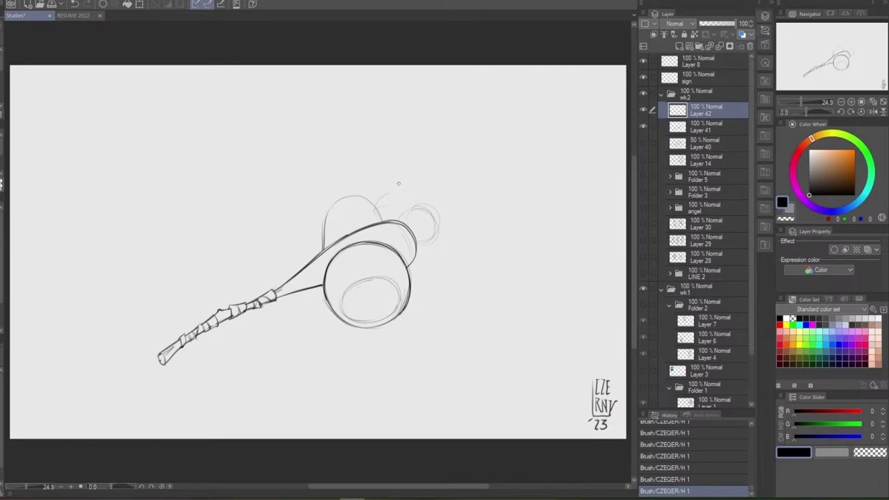
{"action": "key", "text": "ctrl+z"}
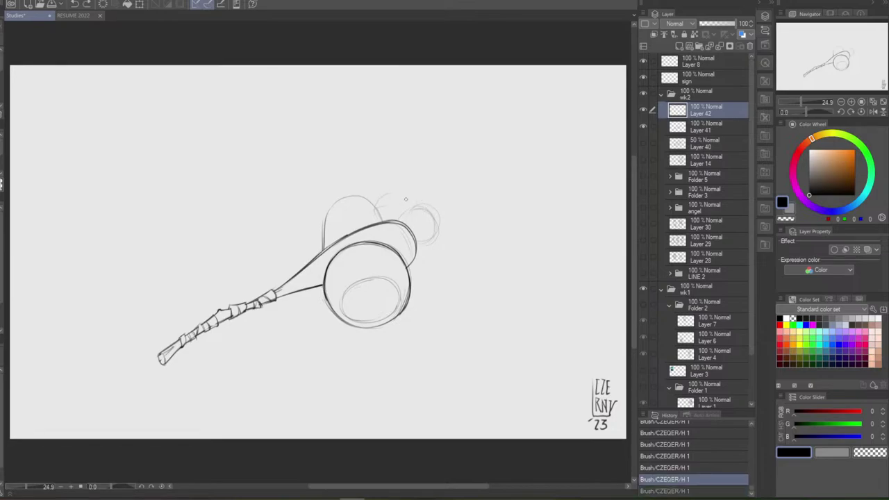
{"action": "key", "text": "ctrl+y"}
{"action": "key", "text": "ctrl+z"}
{"action": "key", "text": "ctrl+z"}
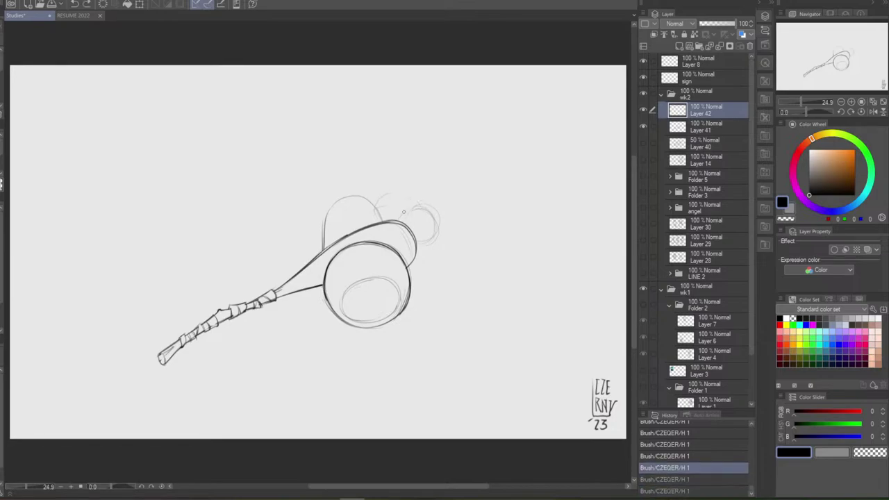
{"action": "key", "text": "ctrl+y"}
{"action": "key", "text": "ctrl+y"}
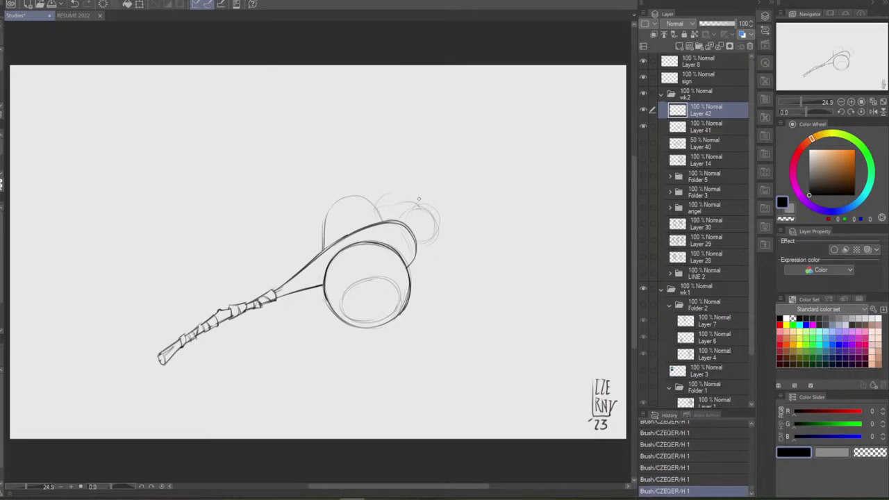
Shape a rounded lobe between the dome and the small outer circle, and add a tiny circle on the hook's outer edge
{"action": "key", "text": "ctrl+z"}
{"action": "mouse_move", "coordinate": [414, 193]}
{"action": "left_mouse_down"}
{"action": "mouse_move", "coordinate": [374, 201]}
{"action": "mouse_move", "coordinate": [415, 197]}
{"action": "left_mouse_up"}
{"action": "key", "text": "ctrl+z"}
{"action": "key", "text": "ctrl+y"}
{"action": "left_click_drag", "start_coordinate": [416, 242], "coordinate": [414, 247]}
{"action": "key", "text": "ctrl+z"}
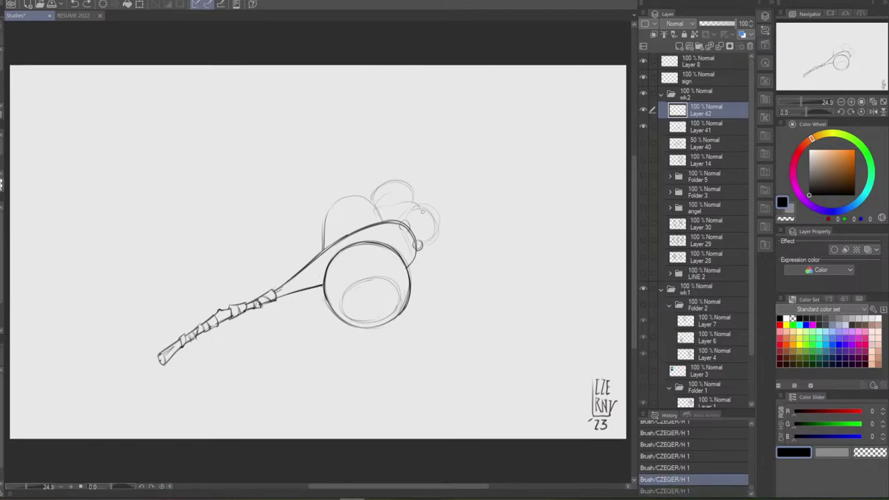
Sketch two small round eyes inside the small outer circle, comparing versions of the strokes
{"action": "key", "text": "ctrl+y"}
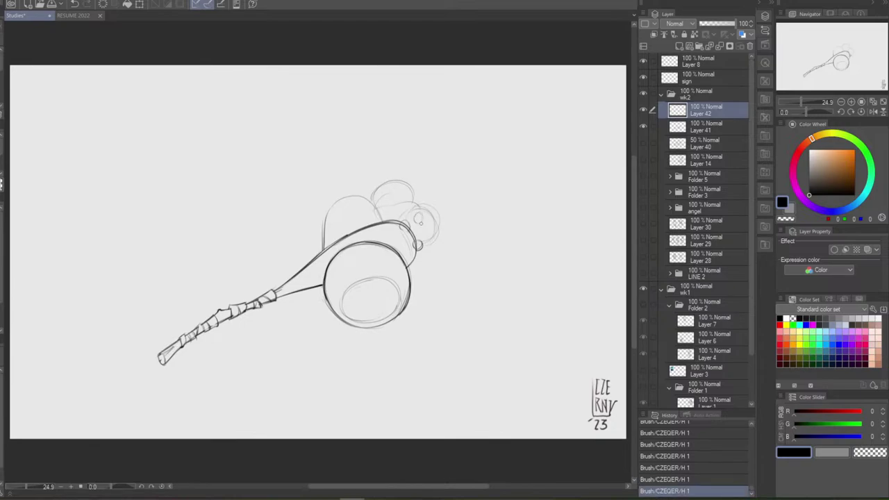
{"action": "key", "text": "ctrl+z"}
{"action": "key", "text": "ctrl+z"}
{"action": "key", "text": "ctrl+y"}
{"action": "key", "text": "ctrl+y"}
{"action": "key", "text": "ctrl+z"}
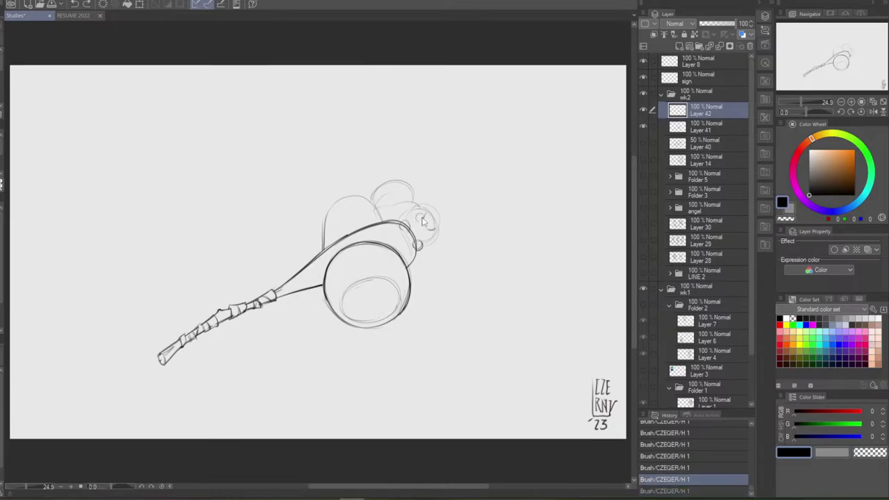
{"action": "key", "text": "ctrl+z"}
{"action": "key", "text": "ctrl+y"}
{"action": "key", "text": "ctrl+y"}
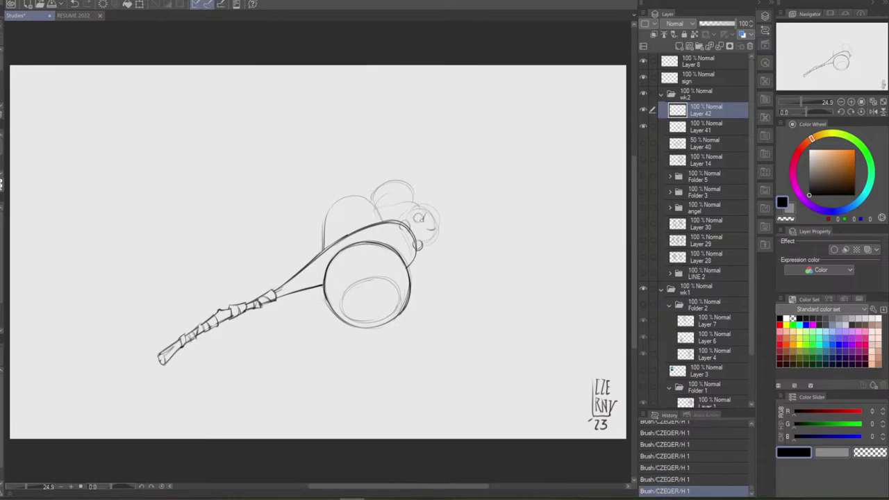
{"action": "left_click_drag", "start_coordinate": [421, 215], "coordinate": [427, 237]}
{"action": "key", "text": "ctrl+z"}
With the view mirrored, sketch a small nose and mouth mark between the eyes and the hook, retrying its strokes
{"action": "left_click", "coordinate": [873, 111]}
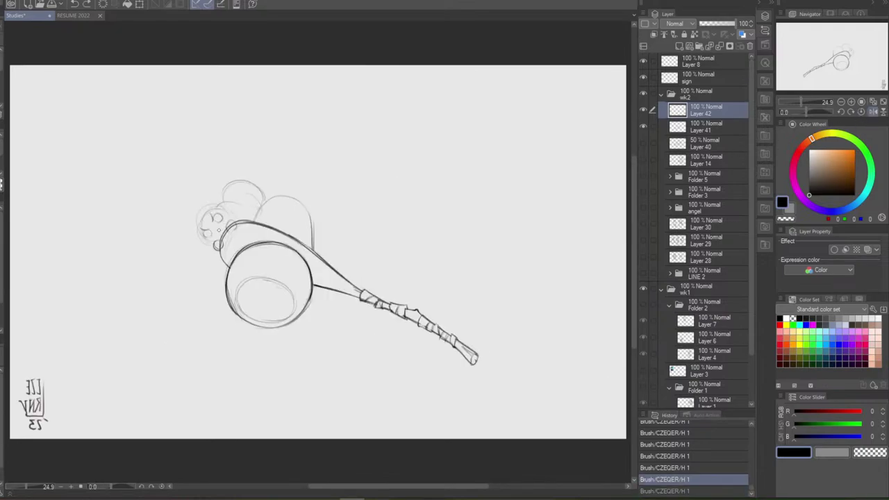
{"action": "left_click_drag", "start_coordinate": [217, 230], "coordinate": [223, 230]}
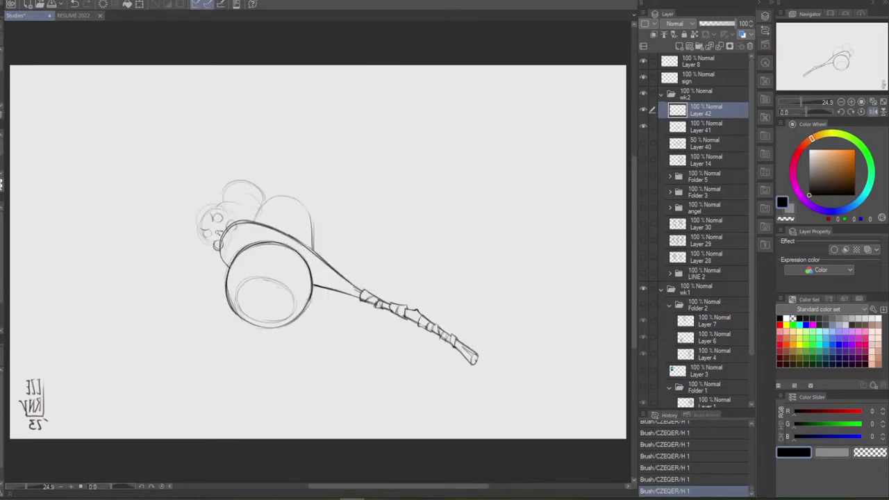
{"action": "key", "text": "ctrl+z"}
{"action": "key", "text": "ctrl+z"}
{"action": "key", "text": "ctrl+z"}
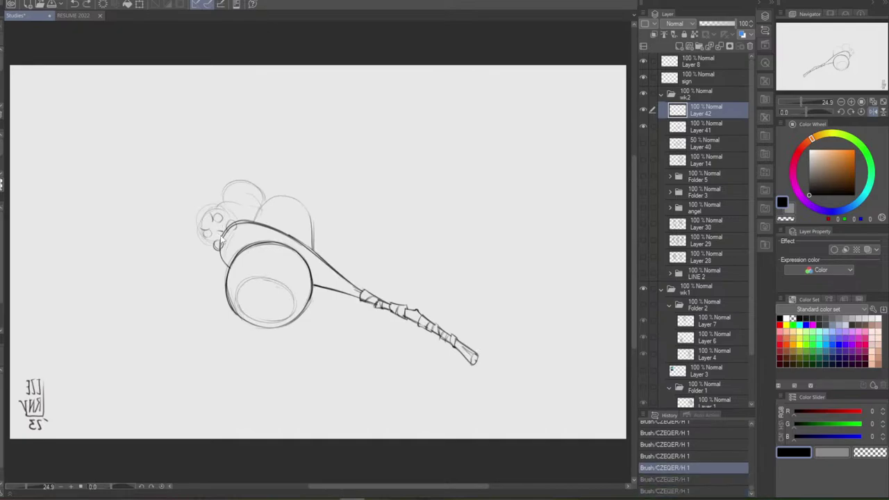
{"action": "key", "text": "ctrl+y"}
{"action": "key", "text": "ctrl+y"}
{"action": "key", "text": "ctrl+y"}
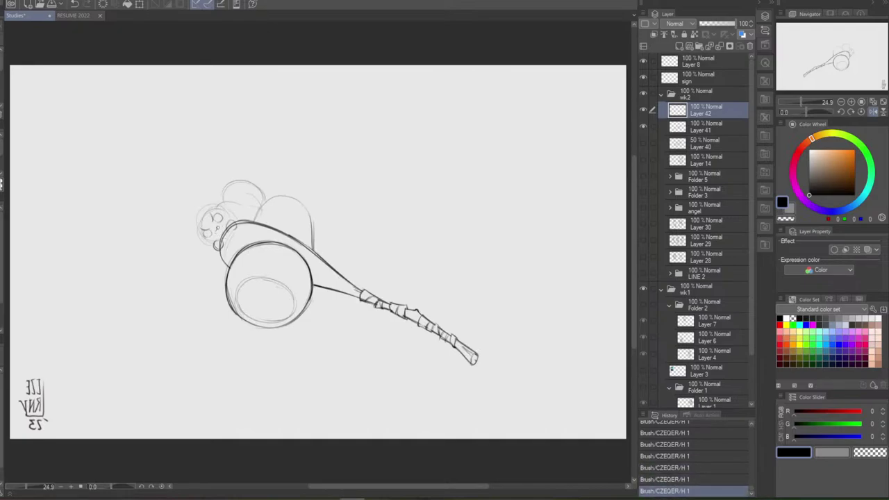
{"action": "key", "text": "ctrl+z"}
{"action": "left_click_drag", "start_coordinate": [217, 230], "coordinate": [223, 230]}
{"action": "left_click", "coordinate": [872, 112]}
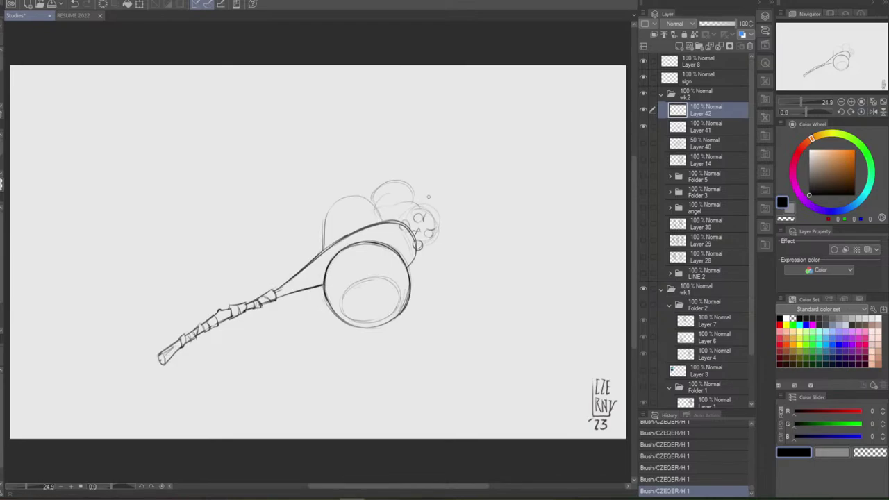
Sketch a pointed cat ear on the upper edge of the small face, comparing versions
{"action": "key", "text": "ctrl+z"}
{"action": "left_click_drag", "start_coordinate": [420, 208], "coordinate": [439, 198]}
{"action": "key", "text": "ctrl+z"}
{"action": "key", "text": "ctrl+y"}
{"action": "key", "text": "ctrl+z"}
{"action": "key", "text": "ctrl+z"}
{"action": "key", "text": "ctrl+z"}
{"action": "key", "text": "ctrl+z"}
{"action": "key", "text": "ctrl+z"}
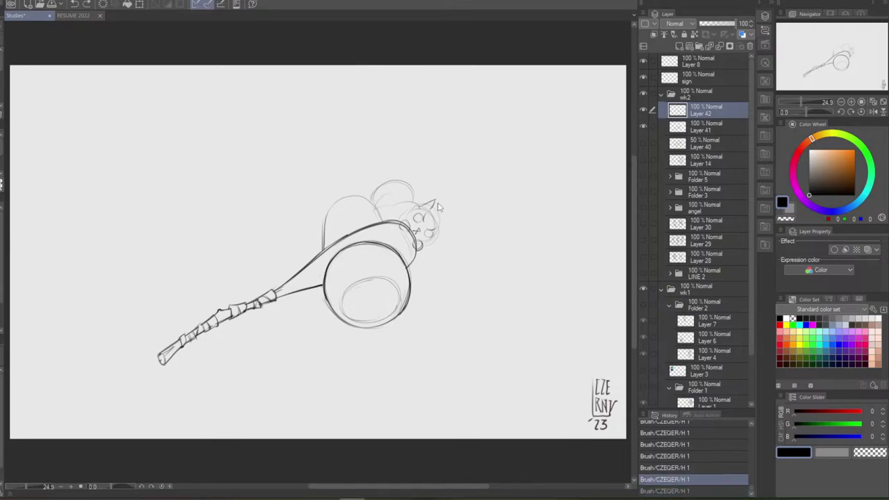
{"action": "key", "text": "ctrl+z"}
{"action": "key", "text": "ctrl+z"}
{"action": "key", "text": "ctrl+z"}
Add the second pointed ear on the face's right side and firm up the head's outer right contour
{"action": "mouse_move", "coordinate": [421, 205]}
{"action": "left_mouse_down"}
{"action": "mouse_move", "coordinate": [438, 201]}
{"action": "mouse_move", "coordinate": [431, 213]}
{"action": "mouse_move", "coordinate": [454, 227]}
{"action": "mouse_move", "coordinate": [437, 232]}
{"action": "mouse_move", "coordinate": [440, 222]}
{"action": "mouse_move", "coordinate": [437, 240]}
{"action": "mouse_move", "coordinate": [439, 233]}
{"action": "left_mouse_up"}
{"action": "key", "text": "ctrl+z"}
{"action": "key", "text": "ctrl+z"}
{"action": "key", "text": "ctrl+z"}
{"action": "key", "text": "ctrl+z"}
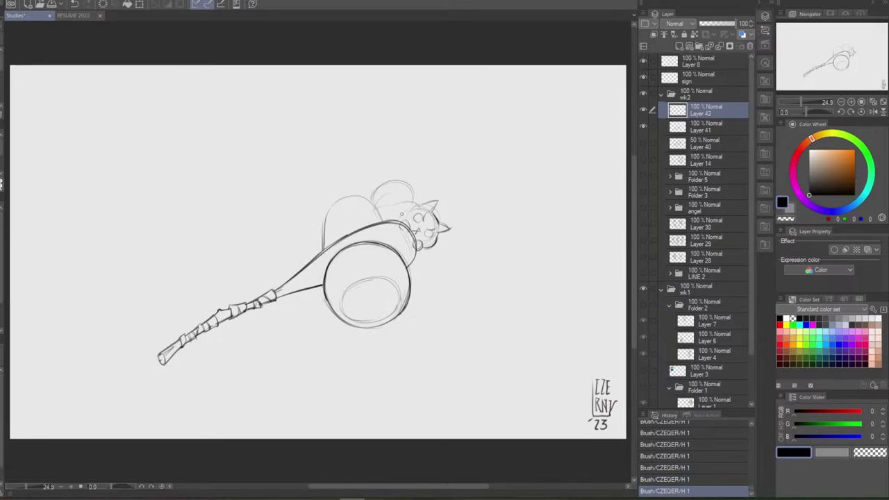
Outline the head's left side and strengthen the body contour between the head and the upper circle, comparing versions
{"action": "left_click_drag", "start_coordinate": [411, 208], "coordinate": [400, 222]}
{"action": "key", "text": "ctrl+z"}
{"action": "key", "text": "ctrl+z"}
{"action": "key", "text": "ctrl+z"}
{"action": "key", "text": "ctrl+z"}
{"action": "key", "text": "ctrl+z"}
{"action": "key", "text": "ctrl+y"}
{"action": "key", "text": "ctrl+z"}
{"action": "key", "text": "ctrl+z"}
{"action": "key", "text": "ctrl+z"}
{"action": "key", "text": "ctrl+y"}
{"action": "key", "text": "ctrl+y"}
{"action": "key", "text": "ctrl+y"}
{"action": "key", "text": "ctrl+z"}
{"action": "key", "text": "ctrl+y"}
{"action": "key", "text": "ctrl+z"}
{"action": "key", "text": "ctrl+y"}
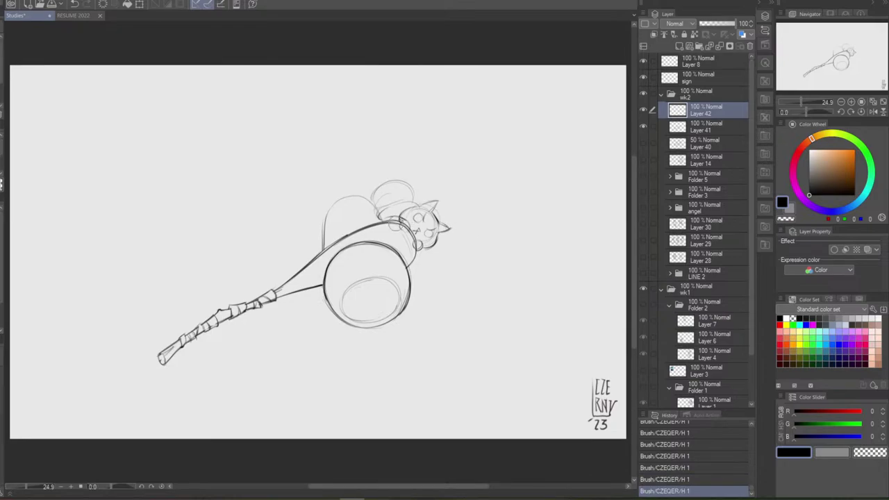
Draw two small round paws gripping the hook's edge and erase overlapping lines on Layer 41 and Layer 42
{"action": "mouse_move", "coordinate": [393, 216]}
{"action": "left_mouse_down"}
{"action": "mouse_move", "coordinate": [417, 246]}
{"action": "mouse_move", "coordinate": [428, 214]}
{"action": "mouse_move", "coordinate": [434, 229]}
{"action": "mouse_move", "coordinate": [419, 222]}
{"action": "mouse_move", "coordinate": [434, 239]}
{"action": "left_mouse_up"}
{"action": "key", "text": "e"}
{"action": "left_click", "coordinate": [711, 132]}
{"action": "left_click", "coordinate": [705, 112]}
Darken the lines of the cat's upper eye, comparing versions with and without the latest strokes
{"action": "key", "text": "ctrl+z"}
{"action": "key", "text": "ctrl+z"}
{"action": "key", "text": "ctrl+z"}
{"action": "key", "text": "ctrl+y"}
{"action": "key", "text": "ctrl+z"}
{"action": "key", "text": "ctrl+z"}
{"action": "key", "text": "ctrl+z"}
{"action": "key", "text": "ctrl+z"}
{"action": "key", "text": "ctrl+y"}
{"action": "key", "text": "ctrl+y"}
{"action": "key", "text": "ctrl+z"}
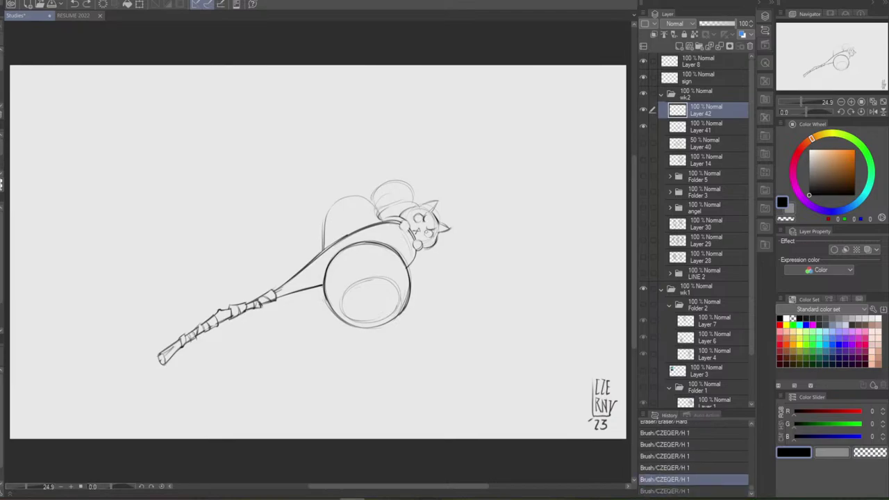
{"action": "key", "text": "ctrl+y"}
{"action": "key", "text": "ctrl+z"}
{"action": "key", "text": "ctrl+y"}
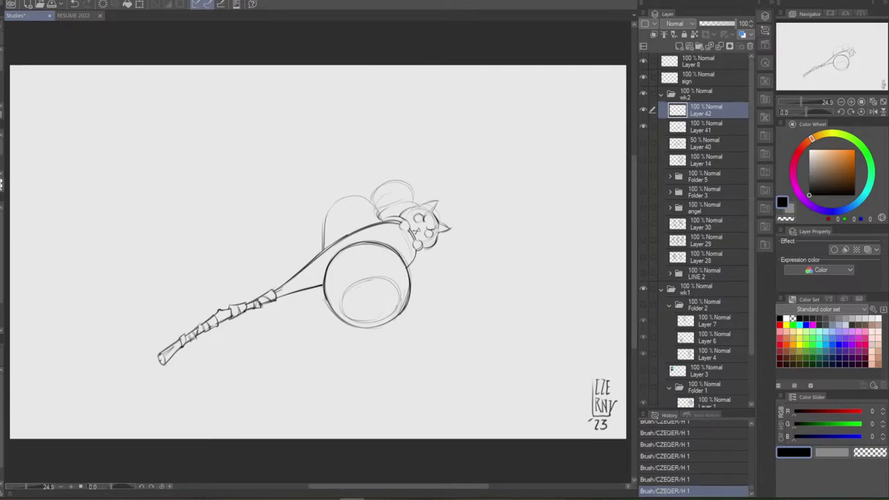
{"action": "key", "text": "ctrl+z"}
{"action": "key", "text": "ctrl+y"}
{"action": "key", "text": "ctrl+z"}
Strengthen the cat's small nose and mouth marks and try a stroke beside the upper paw
{"action": "left_click_drag", "start_coordinate": [417, 232], "coordinate": [423, 226]}
{"action": "key", "text": "ctrl+z"}
{"action": "key", "text": "ctrl+z"}
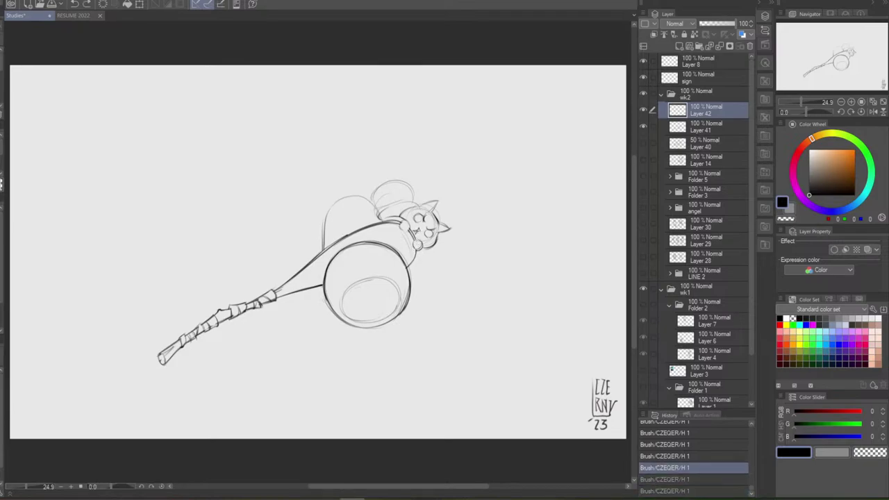
{"action": "key", "text": "ctrl+y"}
{"action": "key", "text": "ctrl+y"}
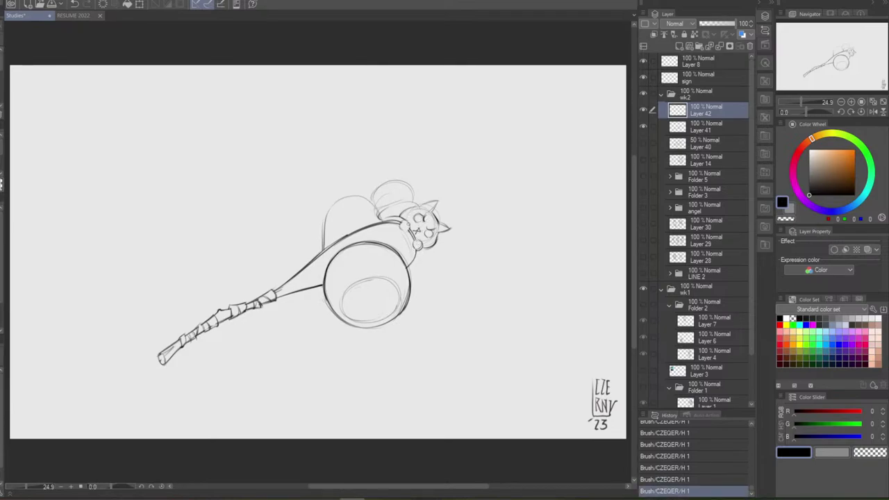
{"action": "left_click_drag", "start_coordinate": [407, 224], "coordinate": [414, 231]}
{"action": "key", "text": "ctrl+z"}
{"action": "key", "text": "ctrl+y"}
{"action": "key", "text": "ctrl+z"}
With the view mirrored, strengthen the contour of the upper paw beside the face, comparing versions
{"action": "left_click", "coordinate": [873, 111]}
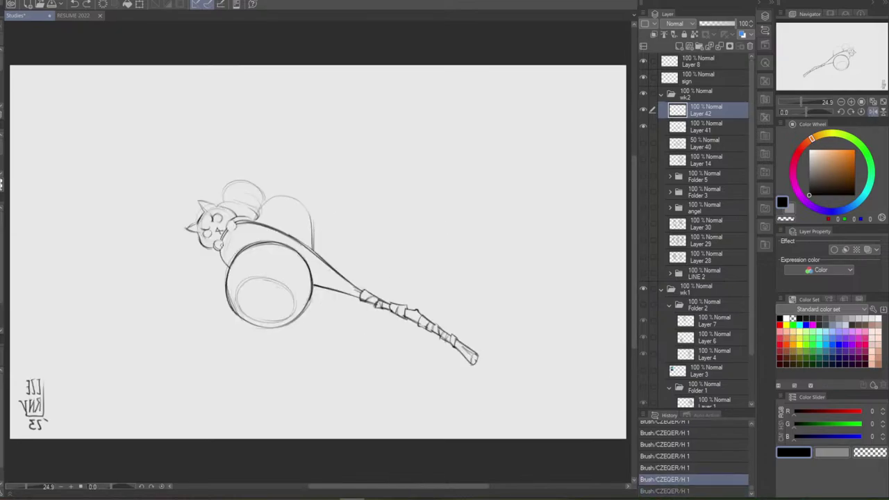
{"action": "left_click_drag", "start_coordinate": [236, 218], "coordinate": [237, 227]}
{"action": "key", "text": "ctrl+z"}
{"action": "key", "text": "ctrl+y"}
{"action": "key", "text": "ctrl+z"}
{"action": "key", "text": "ctrl+y"}
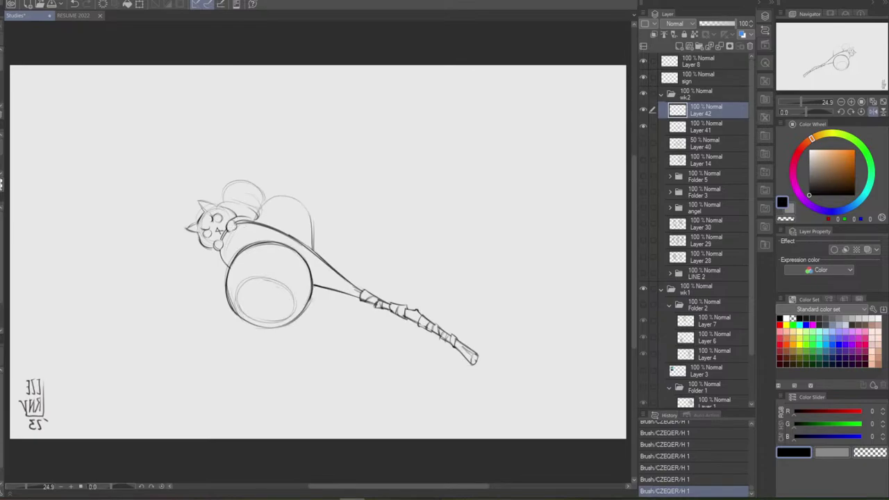
{"action": "key", "text": "ctrl+z"}
{"action": "key", "text": "ctrl+z"}
{"action": "key", "text": "ctrl+y"}
{"action": "key", "text": "ctrl+y"}
{"action": "key", "text": "ctrl+z"}
{"action": "key", "text": "ctrl+y"}
Erase stray lines behind the upper paw, redraw the paw's edge, and restore the unmirrored view
{"action": "key", "text": "e"}
{"action": "left_click_drag", "start_coordinate": [251, 215], "coordinate": [247, 221]}
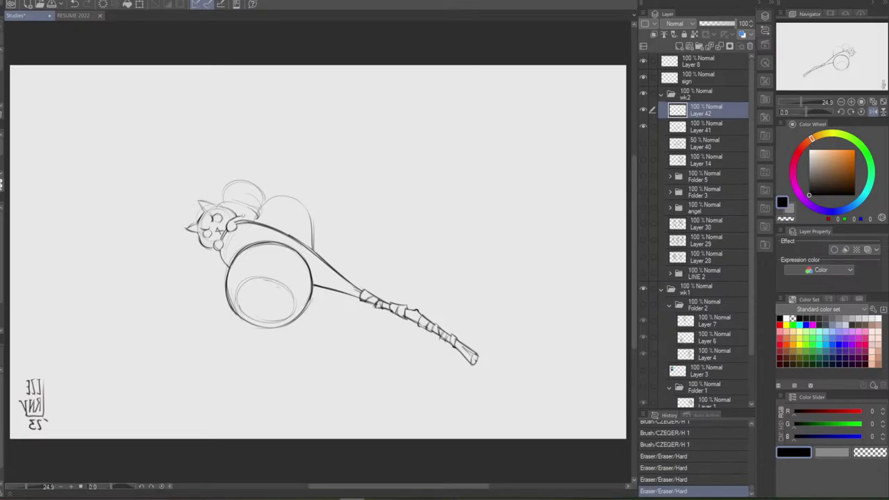
{"action": "mouse_move", "coordinate": [235, 221]}
{"action": "left_mouse_down"}
{"action": "mouse_move", "coordinate": [245, 215]}
{"action": "mouse_move", "coordinate": [235, 231]}
{"action": "left_mouse_up"}
{"action": "key", "text": "ctrl+z"}
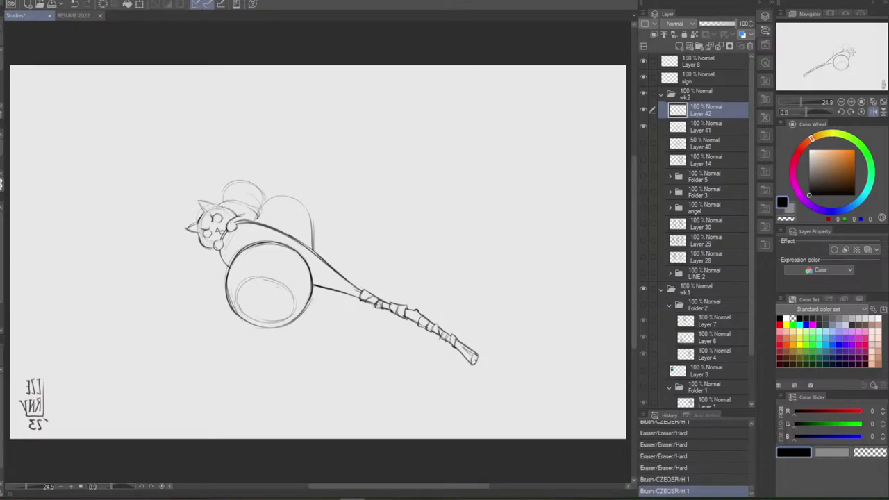
{"action": "left_click", "coordinate": [873, 111]}
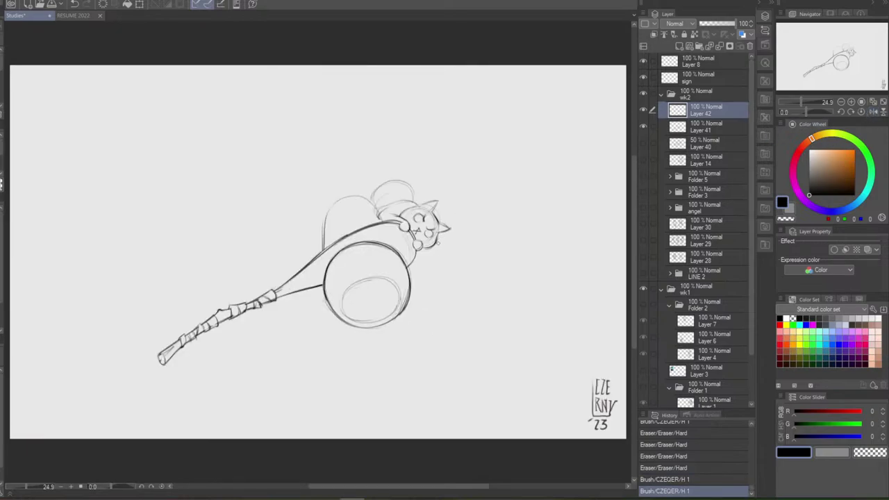
Reinforce the line running from the cat's back over the top of its head into the upper ear
{"action": "mouse_move", "coordinate": [391, 205]}
{"action": "left_mouse_down"}
{"action": "mouse_move", "coordinate": [436, 198]}
{"action": "mouse_move", "coordinate": [422, 205]}
{"action": "left_mouse_up"}
{"action": "key", "text": "ctrl+z"}
{"action": "key", "text": "ctrl+z"}
{"action": "key", "text": "ctrl+z"}
{"action": "key", "text": "ctrl+z"}
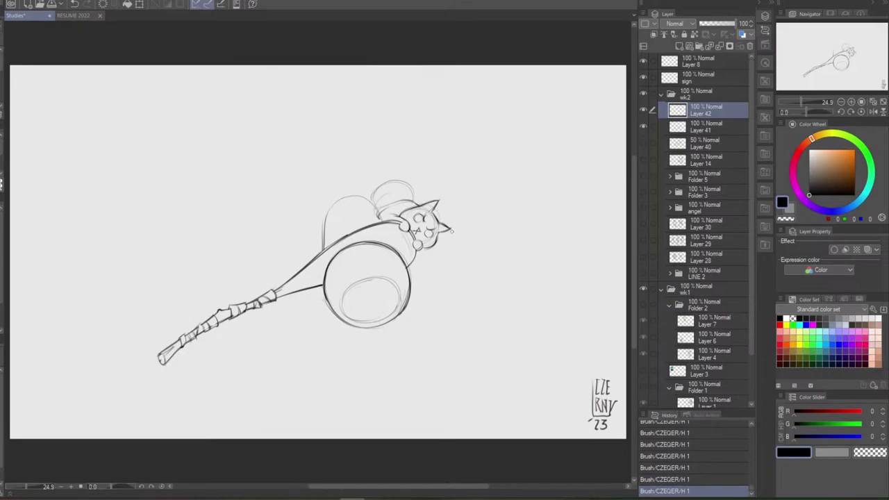
Firm up the edges of the lower right ear and the base of the upper ear, comparing versions
{"action": "key", "text": "ctrl+z"}
{"action": "key", "text": "ctrl+y"}
{"action": "key", "text": "ctrl+z"}
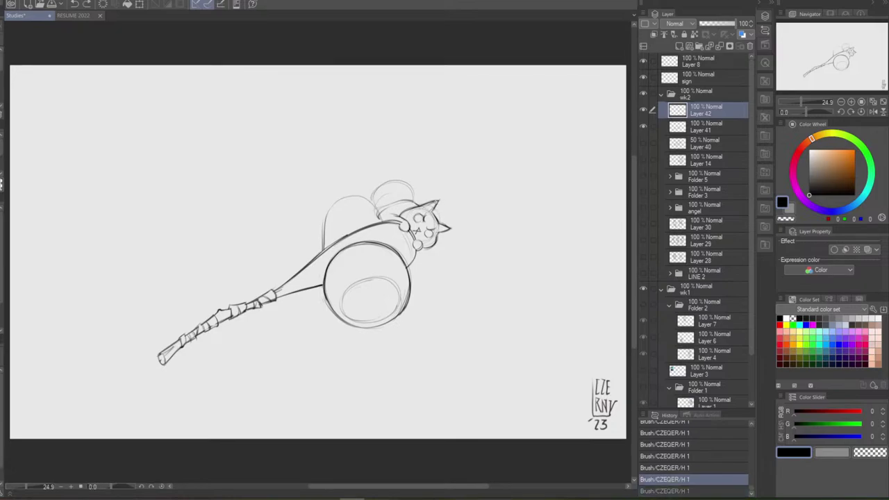
{"action": "key", "text": "ctrl+y"}
{"action": "key", "text": "ctrl+z"}
{"action": "key", "text": "ctrl+y"}
{"action": "key", "text": "ctrl+z"}
{"action": "key", "text": "ctrl+y"}
{"action": "key", "text": "ctrl+z"}
{"action": "key", "text": "ctrl+z"}
{"action": "left_click_drag", "start_coordinate": [428, 211], "coordinate": [426, 207]}
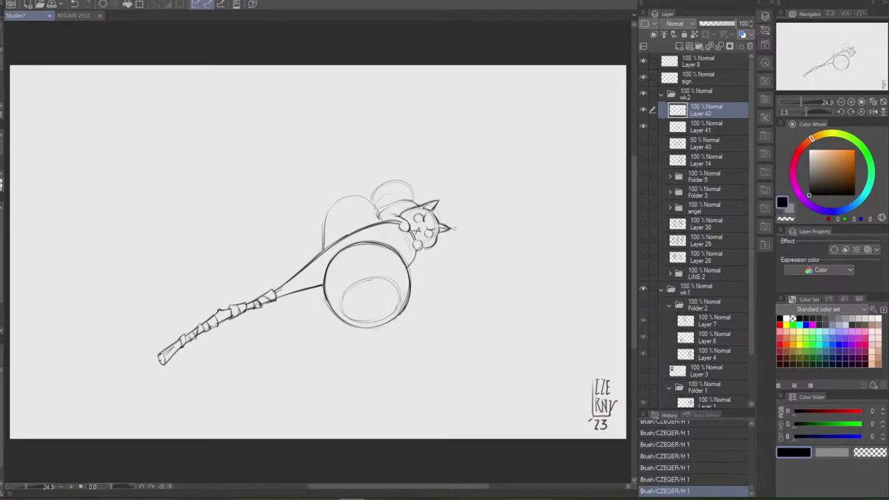
{"action": "key", "text": "ctrl+z"}
{"action": "key", "text": "ctrl+y"}
Redraw the outline of the cat's upper eye and darken its small nose, comparing versions
{"action": "left_click_drag", "start_coordinate": [414, 219], "coordinate": [423, 214]}
{"action": "mouse_move", "coordinate": [417, 222]}
{"action": "left_mouse_down"}
{"action": "mouse_move", "coordinate": [425, 228]}
{"action": "mouse_move", "coordinate": [423, 214]}
{"action": "left_mouse_up"}
{"action": "key", "text": "ctrl+z"}
{"action": "key", "text": "ctrl+z"}
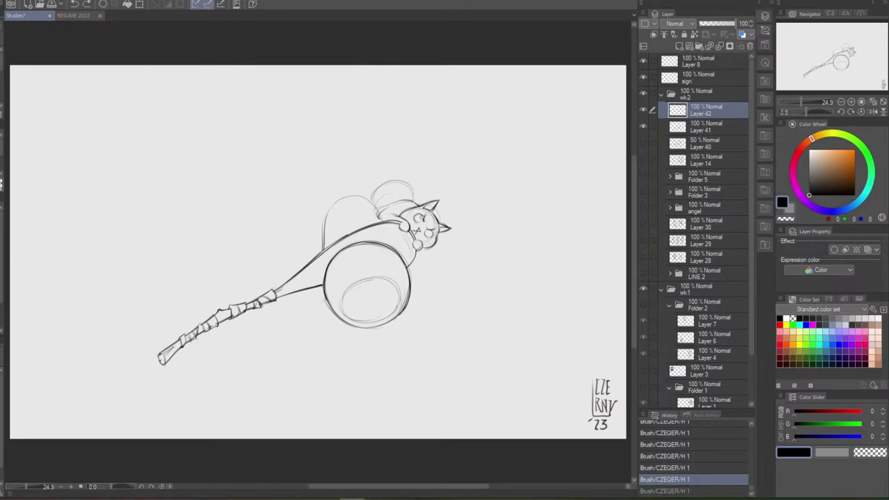
{"action": "key", "text": "ctrl+y"}
{"action": "key", "text": "ctrl+z"}
{"action": "key", "text": "ctrl+y"}
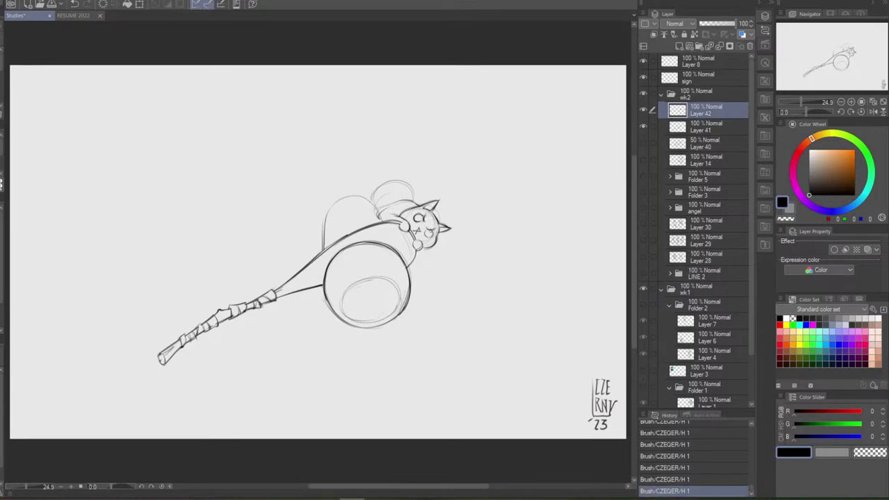
{"action": "key", "text": "ctrl+z"}
{"action": "key", "text": "ctrl+y"}
{"action": "key", "text": "ctrl+z"}
{"action": "left_click_drag", "start_coordinate": [417, 232], "coordinate": [421, 232]}
Clean up the left edge of the upper circle with the eraser and sketch a light arc inside it
{"action": "key", "text": "e"}
{"action": "left_click_drag", "start_coordinate": [380, 200], "coordinate": [387, 195]}
{"action": "mouse_move", "coordinate": [387, 194]}
{"action": "left_mouse_down"}
{"action": "mouse_move", "coordinate": [383, 204]}
{"action": "mouse_move", "coordinate": [400, 188]}
{"action": "mouse_move", "coordinate": [391, 197]}
{"action": "mouse_move", "coordinate": [396, 178]}
{"action": "mouse_move", "coordinate": [371, 201]}
{"action": "left_mouse_up"}
{"action": "key", "text": "b"}
{"action": "key", "text": "b"}
{"action": "key", "text": "ctrl+z"}
{"action": "key", "text": "ctrl+z"}
{"action": "key", "text": "ctrl+z"}
{"action": "key", "text": "ctrl+y"}
{"action": "left_click_drag", "start_coordinate": [421, 182], "coordinate": [424, 179]}
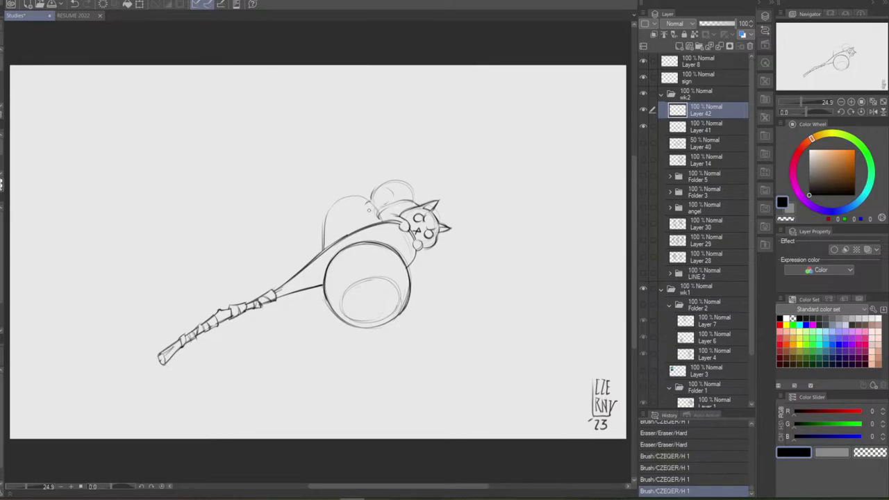
Try short curves at the dome's upper right edge where it meets the upper circle
{"action": "key", "text": "ctrl+z"}
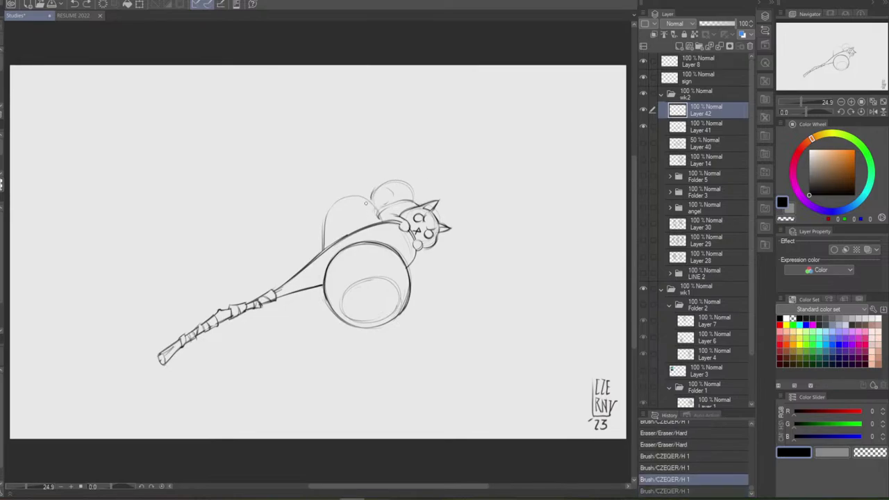
{"action": "left_click_drag", "start_coordinate": [366, 201], "coordinate": [373, 211]}
{"action": "key", "text": "ctrl+z"}
{"action": "key", "text": "ctrl+y"}
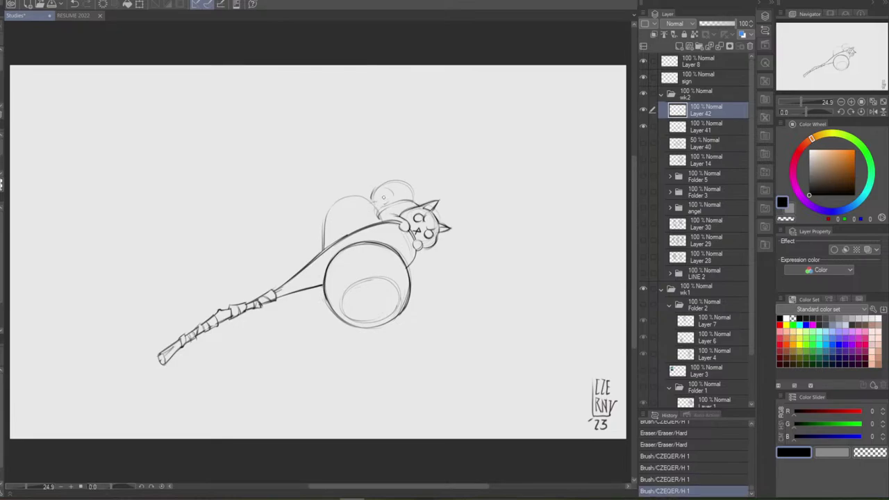
{"action": "key", "text": "ctrl+z"}
{"action": "key", "text": "ctrl+y"}
{"action": "key", "text": "ctrl+z"}
{"action": "left_click_drag", "start_coordinate": [361, 205], "coordinate": [370, 202]}
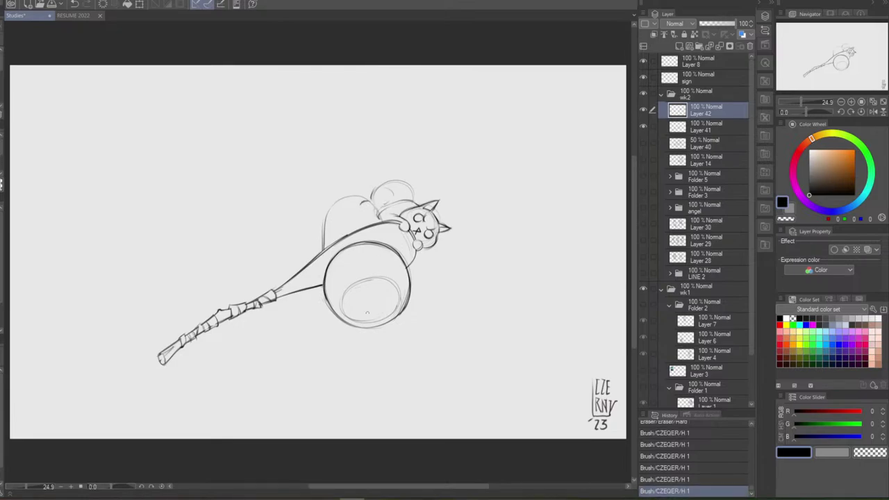
Replace the short curves joining the dome's upper right edge to the upper circle, comparing versions
{"action": "key", "text": "ctrl+z"}
{"action": "key", "text": "ctrl+z"}
{"action": "key", "text": "ctrl+z"}
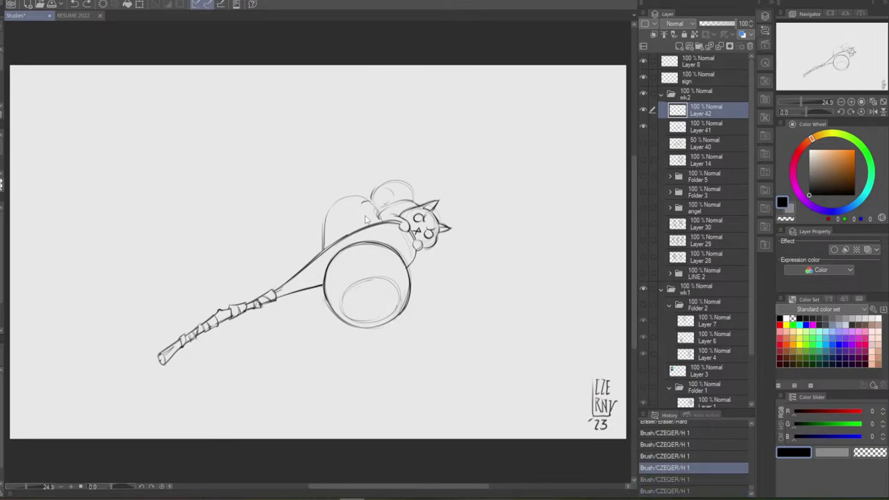
{"action": "key", "text": "ctrl+z"}
{"action": "left_click_drag", "start_coordinate": [361, 204], "coordinate": [366, 202]}
{"action": "left_click_drag", "start_coordinate": [370, 200], "coordinate": [361, 204]}
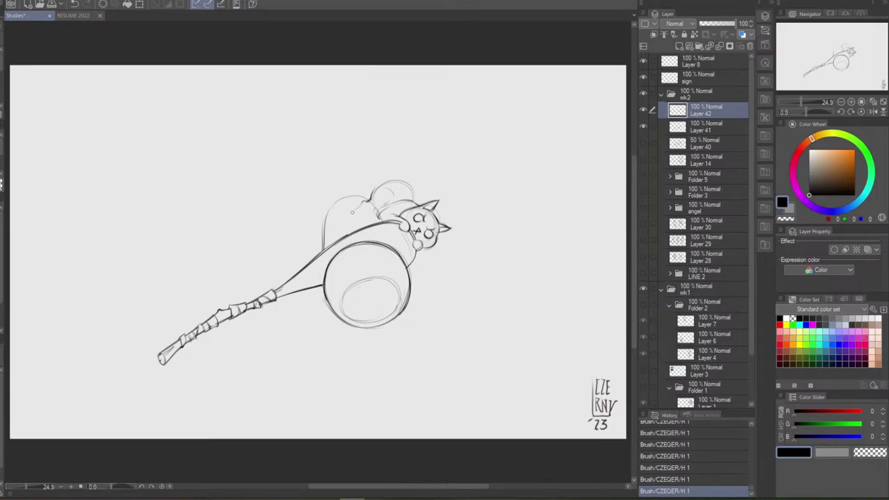
{"action": "key", "text": "ctrl+z"}
{"action": "key", "text": "ctrl+y"}
{"action": "key", "text": "ctrl+z"}
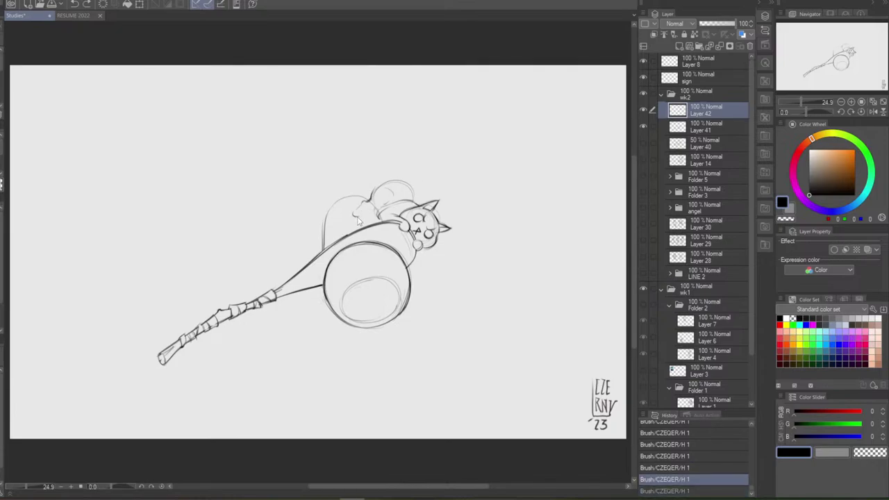
{"action": "key", "text": "ctrl+z"}
Outline a small hind leg reaching from the upper circle onto the dome, comparing versions
{"action": "mouse_move", "coordinate": [353, 212]}
{"action": "left_mouse_down"}
{"action": "mouse_move", "coordinate": [362, 216]}
{"action": "mouse_move", "coordinate": [368, 202]}
{"action": "left_mouse_up"}
{"action": "key", "text": "ctrl+z"}
{"action": "key", "text": "ctrl+y"}
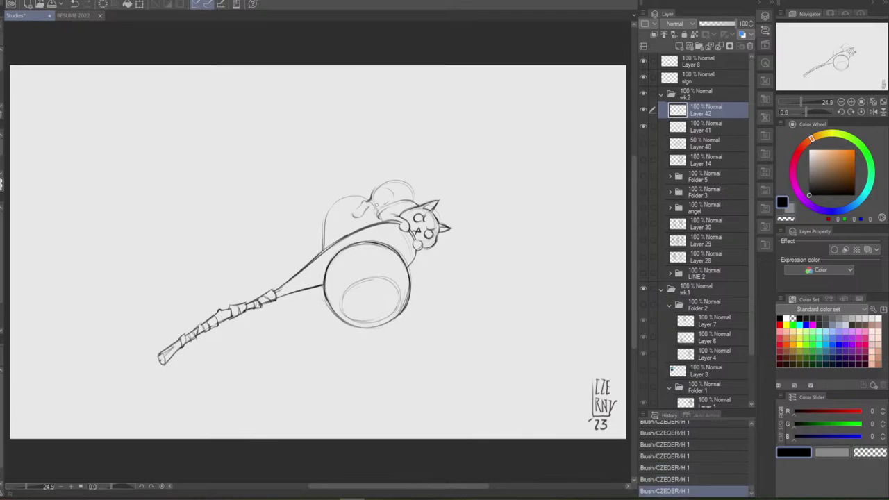
{"action": "left_click_drag", "start_coordinate": [366, 208], "coordinate": [378, 212]}
{"action": "key", "text": "ctrl+z"}
{"action": "key", "text": "ctrl+z"}
{"action": "key", "text": "ctrl+z"}
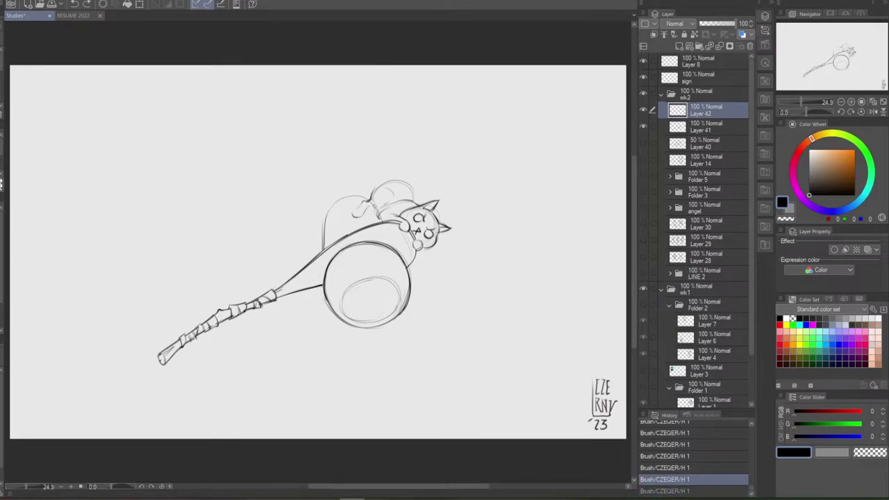
{"action": "key", "text": "ctrl+y"}
{"action": "key", "text": "ctrl+z"}
{"action": "key", "text": "ctrl+y"}
{"action": "key", "text": "ctrl+z"}
{"action": "key", "text": "ctrl+y"}
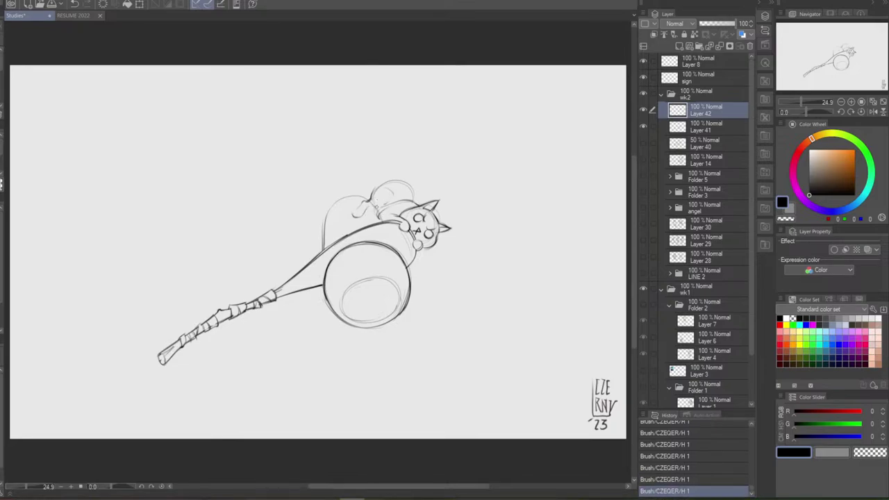
Draw the rounded paw that closes the small hind leg over the dome
{"action": "left_click_drag", "start_coordinate": [377, 206], "coordinate": [393, 197]}
{"action": "key", "text": "ctrl+z"}
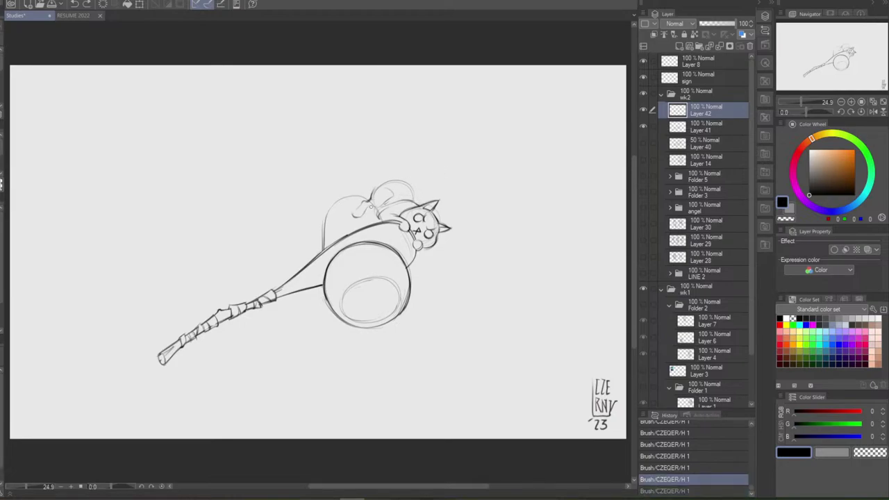
{"action": "key", "text": "ctrl+y"}
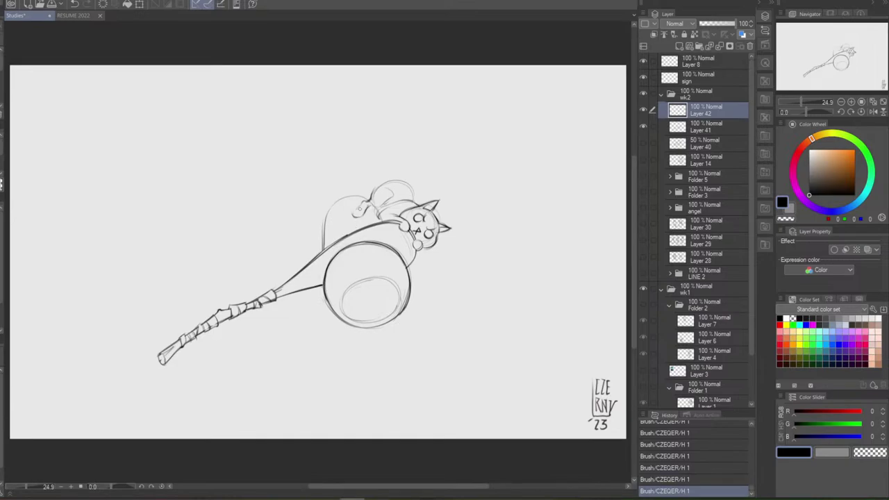
{"action": "key", "text": "ctrl+z"}
{"action": "key", "text": "ctrl+y"}
{"action": "mouse_move", "coordinate": [358, 205]}
{"action": "left_mouse_down"}
{"action": "mouse_move", "coordinate": [360, 216]}
{"action": "mouse_move", "coordinate": [353, 215]}
{"action": "left_mouse_up"}
{"action": "key", "text": "ctrl+z"}
{"action": "key", "text": "ctrl+z"}
{"action": "key", "text": "ctrl+y"}
{"action": "key", "text": "ctrl+y"}
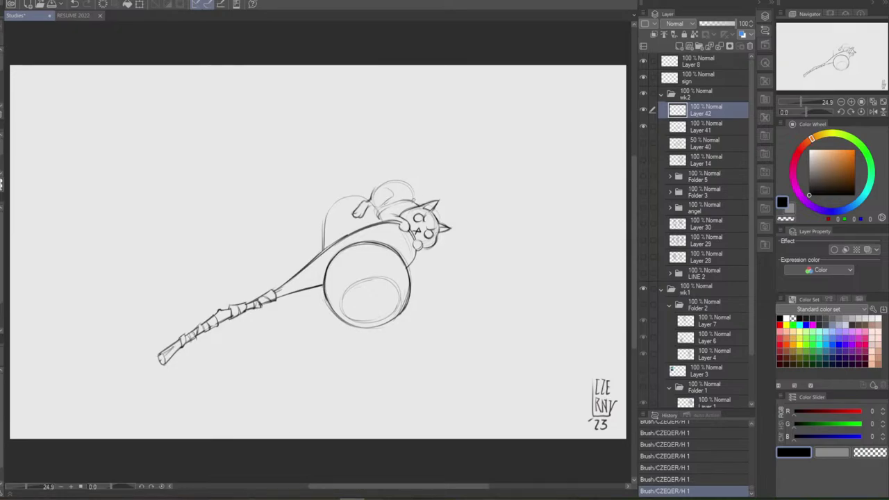
Step back and forth through the latest strokes to compare versions of the hind leg and paw
{"action": "key", "text": "ctrl+z"}
{"action": "key", "text": "ctrl+y"}
{"action": "key", "text": "ctrl+z"}
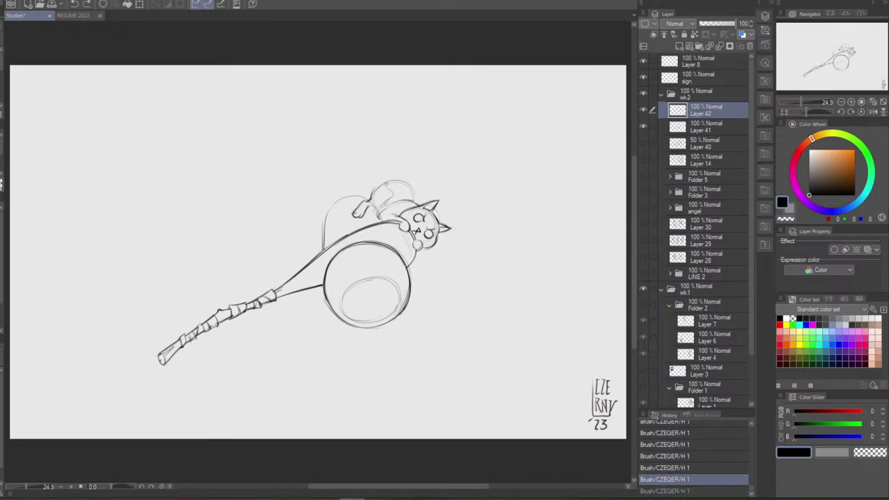
{"action": "key", "text": "ctrl+y"}
{"action": "key", "text": "ctrl+z"}
{"action": "key", "text": "ctrl+z"}
{"action": "key", "text": "ctrl+z"}
{"action": "key", "text": "ctrl+z"}
{"action": "key", "text": "ctrl+z"}
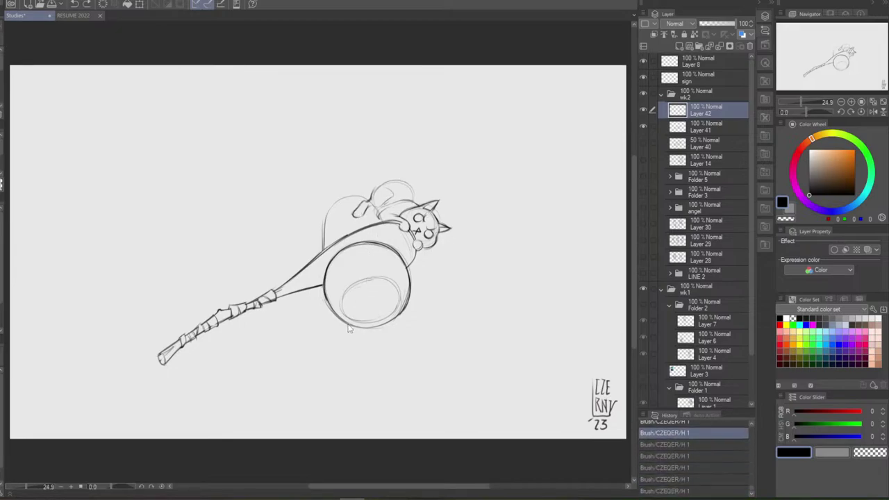
{"action": "key", "text": "ctrl+y"}
{"action": "key", "text": "ctrl+y"}
{"action": "key", "text": "ctrl+y"}
{"action": "key", "text": "ctrl+y"}
{"action": "key", "text": "ctrl+y"}
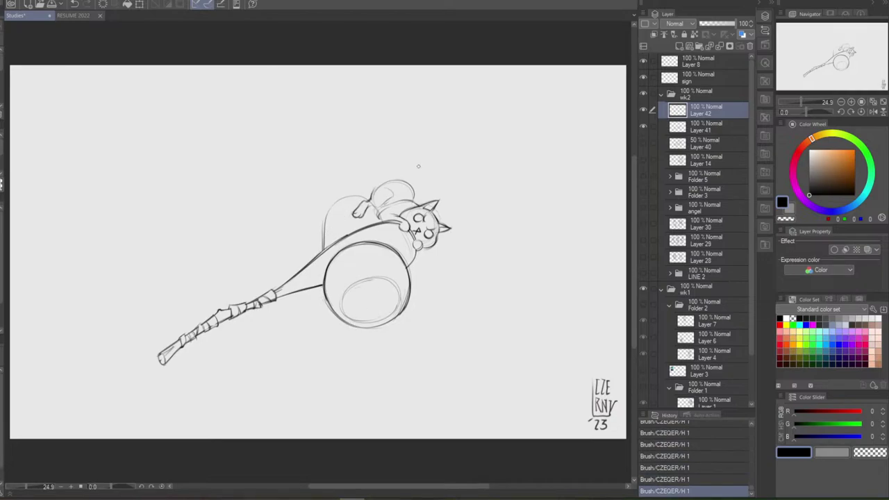
Draw curved bands inside the upper circle to shape the cat's body, comparing versions
{"action": "key", "text": "ctrl+z"}
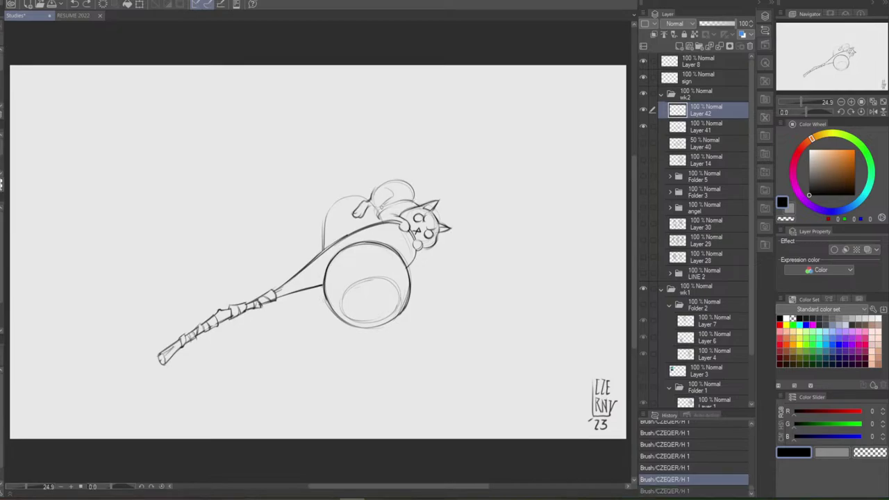
{"action": "key", "text": "ctrl+y"}
{"action": "key", "text": "ctrl+z"}
{"action": "key", "text": "ctrl+y"}
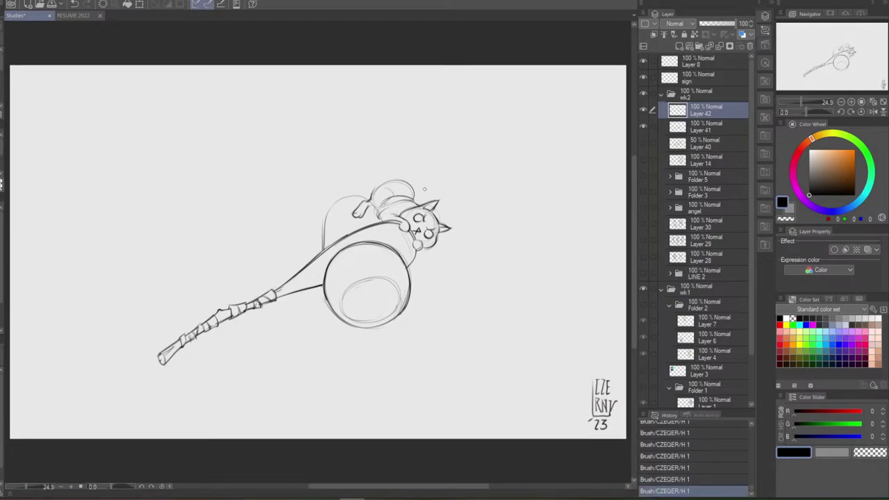
{"action": "key", "text": "ctrl+z"}
{"action": "key", "text": "ctrl+y"}
{"action": "key", "text": "ctrl+z"}
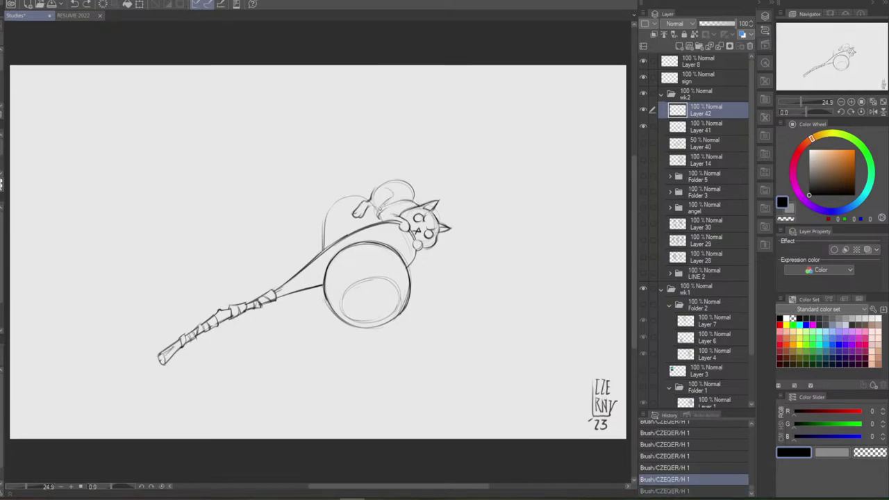
{"action": "key", "text": "ctrl+y"}
{"action": "key", "text": "ctrl+z"}
{"action": "mouse_move", "coordinate": [384, 206]}
{"action": "left_mouse_down"}
{"action": "mouse_move", "coordinate": [388, 218]}
{"action": "mouse_move", "coordinate": [399, 200]}
{"action": "left_mouse_up"}
{"action": "key", "text": "ctrl+z"}
{"action": "key", "text": "ctrl+z"}
{"action": "key", "text": "ctrl+y"}
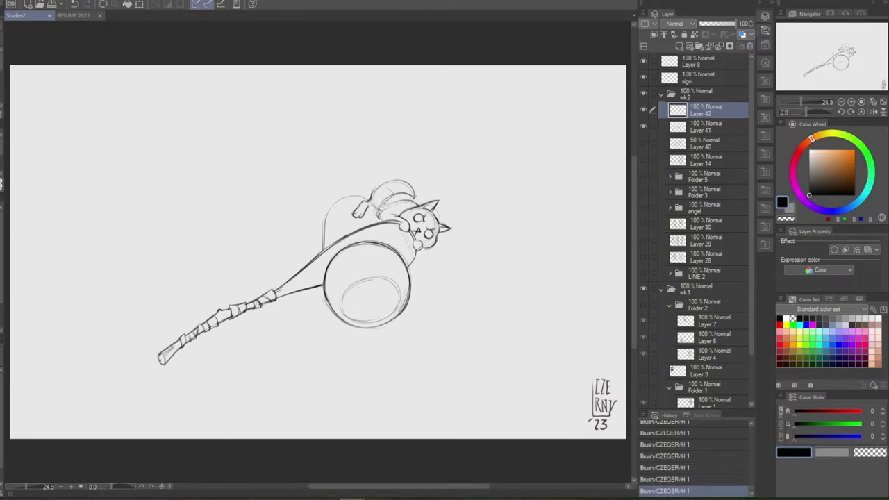
{"action": "key", "text": "ctrl+z"}
{"action": "key", "text": "ctrl+y"}
Lasso around the whole wrapped handle, circular head and cat
{"action": "mouse_move", "coordinate": [216, 387]}
{"action": "left_mouse_down"}
{"action": "mouse_move", "coordinate": [512, 184]}
{"action": "mouse_move", "coordinate": [244, 400]}
{"action": "left_mouse_up"}
{"action": "key", "text": "ctrl+t"}
{"action": "mouse_move", "coordinate": [548, 115]}
{"action": "left_mouse_down"}
{"action": "mouse_move", "coordinate": [448, 63]}
{"action": "mouse_move", "coordinate": [421, 77]}
{"action": "left_mouse_up"}
{"action": "key", "text": "ctrl+z"}
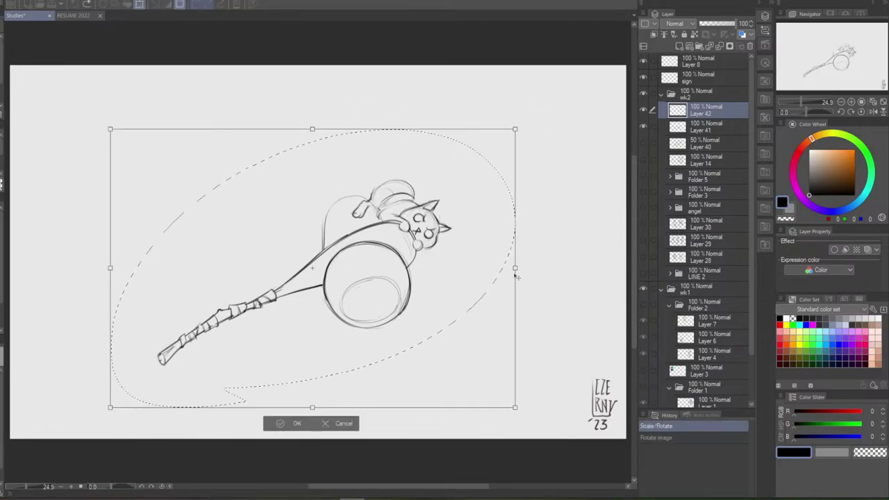
{"action": "key", "text": "Escape"}
Rotate the lassoed artwork on Layers 41 and 42 nearly upright, shrink it slightly, and place it at the canvas's left side
{"action": "left_click", "coordinate": [708, 126], "text": "ctrl"}
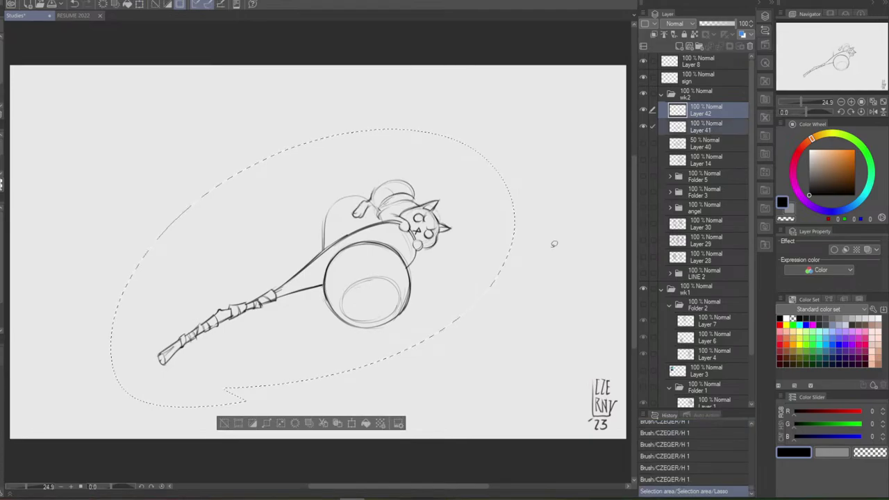
{"action": "key", "text": "ctrl+t"}
{"action": "mouse_move", "coordinate": [542, 192]}
{"action": "left_mouse_down"}
{"action": "mouse_move", "coordinate": [454, 62]}
{"action": "mouse_move", "coordinate": [398, 60]}
{"action": "left_mouse_up"}
{"action": "mouse_move", "coordinate": [453, 305]}
{"action": "left_mouse_down"}
{"action": "mouse_move", "coordinate": [452, 259]}
{"action": "mouse_move", "coordinate": [459, 268]}
{"action": "left_mouse_up"}
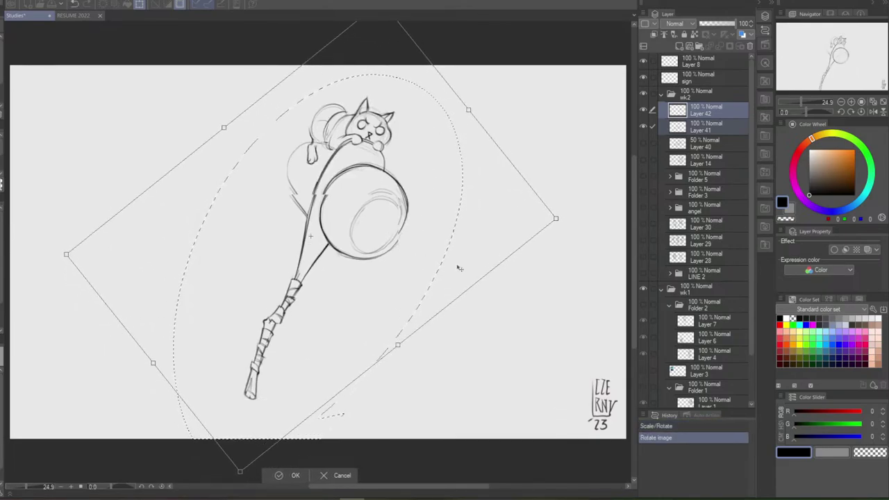
{"action": "left_click_drag", "start_coordinate": [556, 218], "coordinate": [537, 219]}
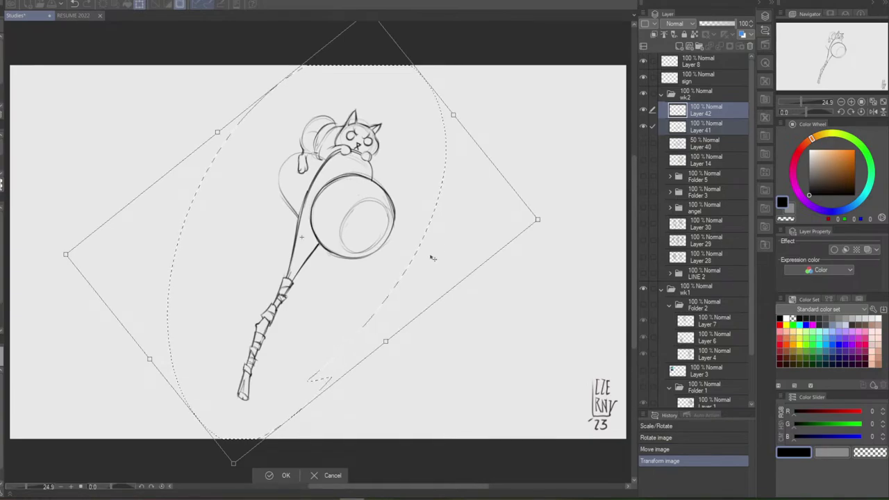
{"action": "mouse_move", "coordinate": [328, 426]}
{"action": "left_mouse_down"}
{"action": "mouse_move", "coordinate": [366, 428]}
{"action": "mouse_move", "coordinate": [341, 369]}
{"action": "mouse_move", "coordinate": [215, 371]}
{"action": "mouse_move", "coordinate": [213, 379]}
{"action": "mouse_move", "coordinate": [214, 367]}
{"action": "left_mouse_up"}
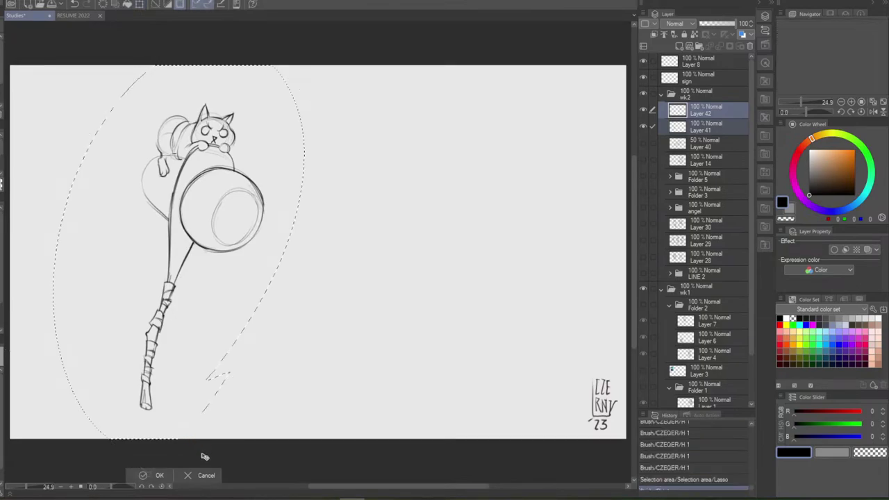
{"action": "key", "text": "ctrl+d"}
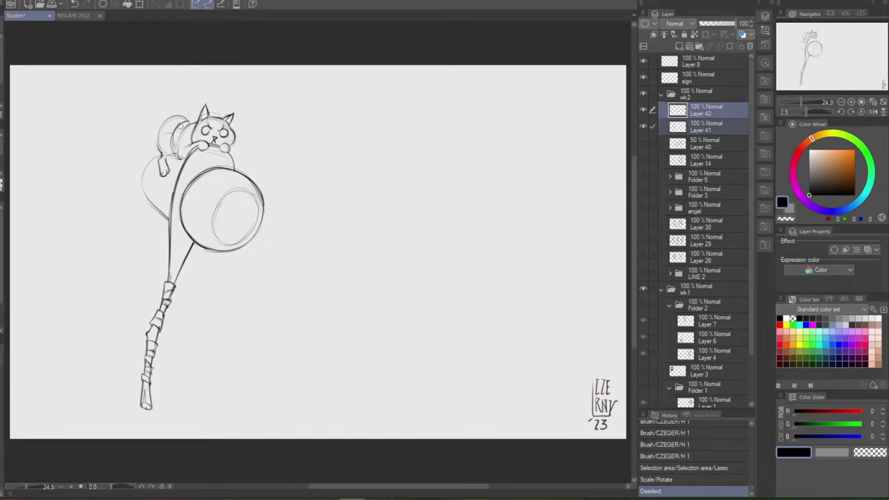
Erase the curved bands inside the cat's round body and the hanging hind paw
{"action": "left_click_drag", "start_coordinate": [178, 125], "coordinate": [172, 148]}
{"action": "left_click_drag", "start_coordinate": [175, 139], "coordinate": [171, 144]}
{"action": "left_click_drag", "start_coordinate": [173, 139], "coordinate": [171, 134]}
{"action": "mouse_move", "coordinate": [169, 165]}
{"action": "left_mouse_down"}
{"action": "mouse_move", "coordinate": [160, 171]}
{"action": "mouse_move", "coordinate": [165, 153]}
{"action": "mouse_move", "coordinate": [174, 160]}
{"action": "left_mouse_up"}
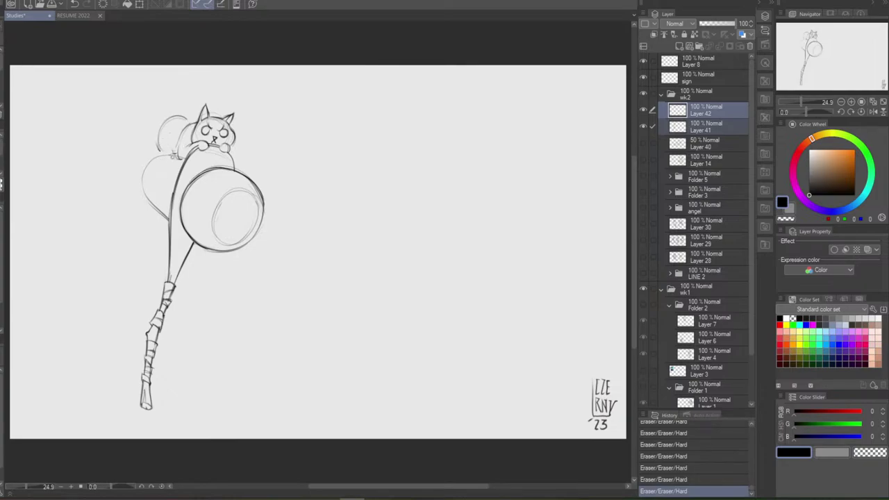
Try a new hanging hind paw beneath the cat's round body
{"action": "left_click_drag", "start_coordinate": [162, 161], "coordinate": [167, 161]}
{"action": "key", "text": "ctrl+z"}
{"action": "key", "text": "ctrl+z"}
{"action": "key", "text": "ctrl+z"}
{"action": "left_click_drag", "start_coordinate": [164, 166], "coordinate": [167, 164]}
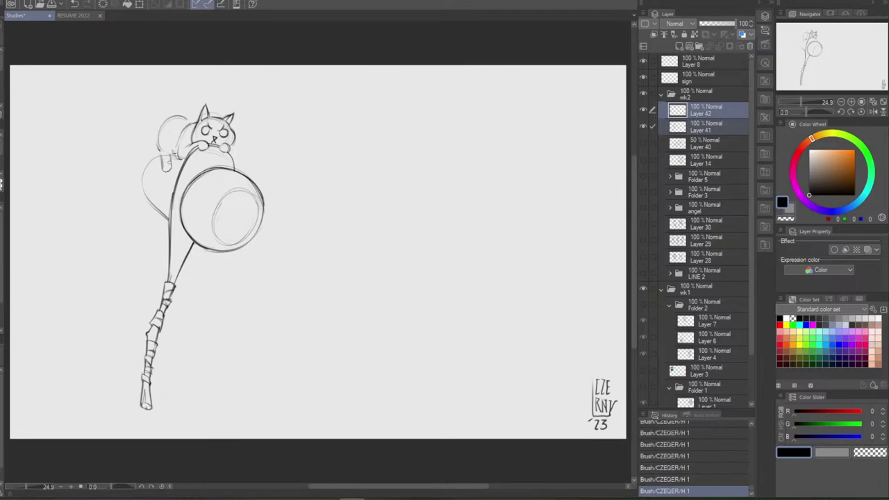
{"action": "key", "text": "ctrl+z"}
{"action": "key", "text": "ctrl+z"}
{"action": "key", "text": "ctrl+z"}
{"action": "key", "text": "ctrl+z"}
{"action": "key", "text": "ctrl+z"}
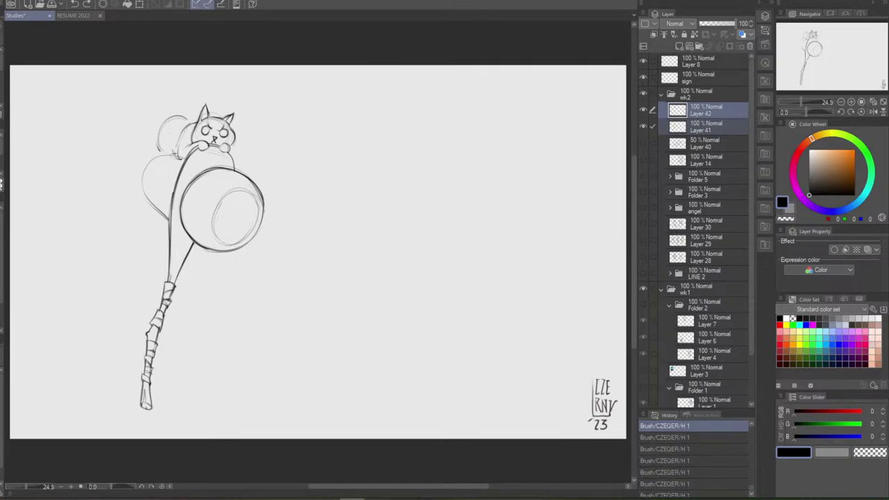
Darken the left edge of the cat's round body and firm up its underside, comparing versions
{"action": "left_click_drag", "start_coordinate": [165, 123], "coordinate": [159, 148]}
{"action": "key", "text": "ctrl+z"}
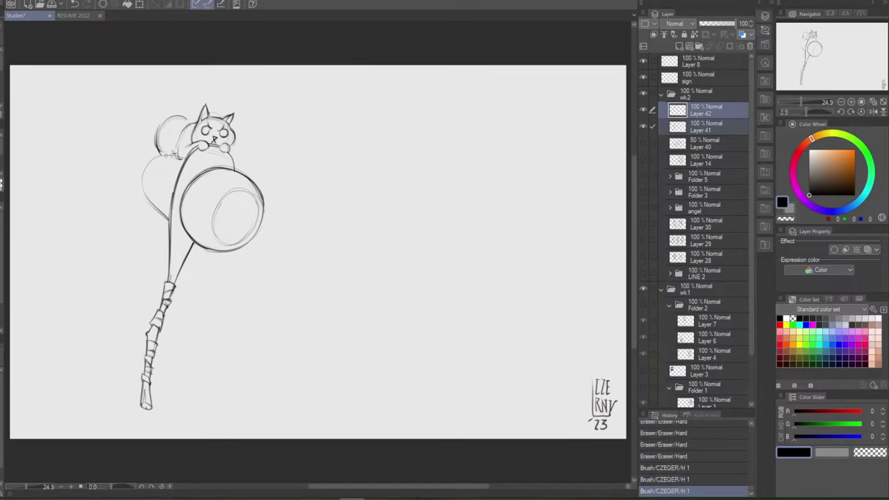
{"action": "mouse_move", "coordinate": [172, 157]}
{"action": "left_mouse_down"}
{"action": "mouse_move", "coordinate": [179, 159]}
{"action": "mouse_move", "coordinate": [171, 156]}
{"action": "left_mouse_up"}
{"action": "key", "text": "ctrl+z"}
{"action": "key", "text": "ctrl+y"}
{"action": "key", "text": "ctrl+z"}
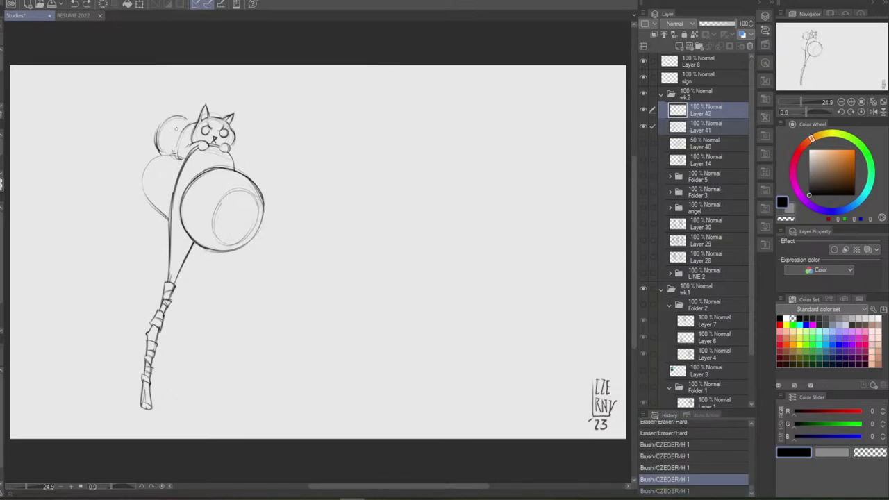
{"action": "key", "text": "ctrl+y"}
{"action": "key", "text": "ctrl+z"}
Rework the curved arc inside the cat's round body to form the hind leg's contour
{"action": "mouse_move", "coordinate": [176, 123]}
{"action": "left_mouse_down"}
{"action": "mouse_move", "coordinate": [173, 151]}
{"action": "mouse_move", "coordinate": [168, 140]}
{"action": "mouse_move", "coordinate": [177, 154]}
{"action": "left_mouse_up"}
{"action": "key", "text": "ctrl+z"}
{"action": "key", "text": "ctrl+z"}
{"action": "key", "text": "ctrl+z"}
{"action": "key", "text": "ctrl+z"}
{"action": "key", "text": "ctrl+z"}
{"action": "key", "text": "ctrl+z"}
{"action": "key", "text": "ctrl+z"}
{"action": "key", "text": "ctrl+z"}
{"action": "key", "text": "ctrl+z"}
{"action": "key", "text": "ctrl+z"}
{"action": "key", "text": "ctrl+z"}
{"action": "left_click_drag", "start_coordinate": [177, 123], "coordinate": [167, 140]}
{"action": "mouse_move", "coordinate": [169, 133]}
{"action": "left_mouse_down"}
{"action": "mouse_move", "coordinate": [173, 156]}
{"action": "mouse_move", "coordinate": [167, 141]}
{"action": "left_mouse_up"}
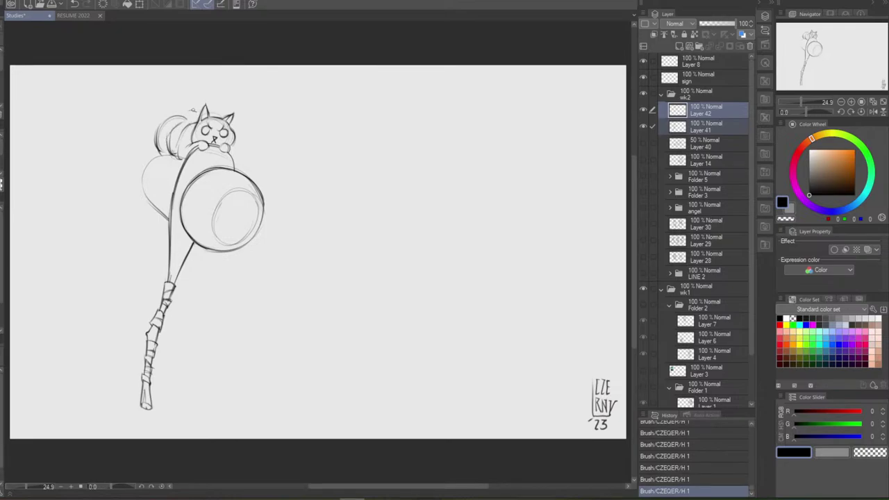
Try short strokes between the cat's round body and its left ear
{"action": "key", "text": "ctrl+z"}
{"action": "key", "text": "ctrl+z"}
{"action": "mouse_move", "coordinate": [189, 115]}
{"action": "left_mouse_down"}
{"action": "mouse_move", "coordinate": [181, 131]}
{"action": "mouse_move", "coordinate": [192, 123]}
{"action": "left_mouse_up"}
{"action": "key", "text": "ctrl+z"}
{"action": "key", "text": "ctrl+z"}
{"action": "key", "text": "ctrl+z"}
Draw a tall petal-shaped loop rising from the cat's back, comparing its edge strokes
{"action": "left_click_drag", "start_coordinate": [174, 83], "coordinate": [188, 115]}
{"action": "mouse_move", "coordinate": [170, 85]}
{"action": "left_mouse_down"}
{"action": "mouse_move", "coordinate": [167, 116]}
{"action": "mouse_move", "coordinate": [182, 120]}
{"action": "left_mouse_up"}
{"action": "key", "text": "ctrl+z"}
{"action": "key", "text": "ctrl+y"}
{"action": "key", "text": "ctrl+z"}
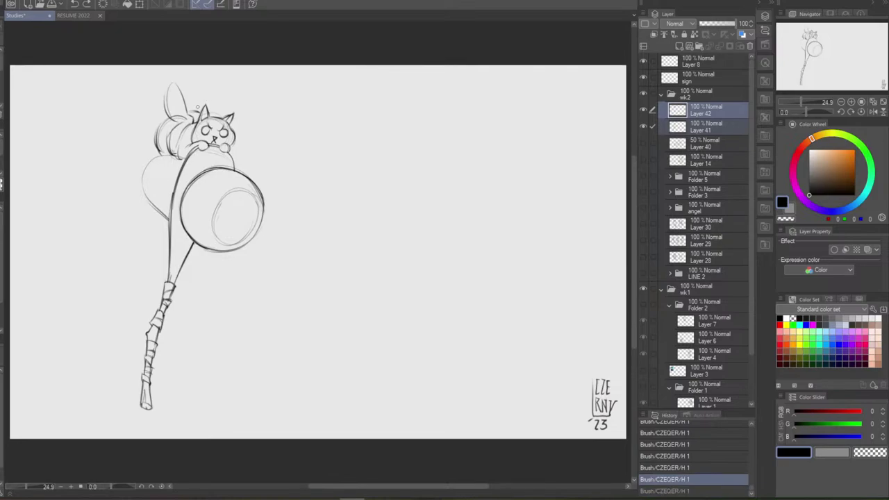
Draw a second tall petal-shaped loop behind the cat's head, trying different right edges
{"action": "mouse_move", "coordinate": [197, 110]}
{"action": "left_mouse_down"}
{"action": "mouse_move", "coordinate": [207, 79]}
{"action": "mouse_move", "coordinate": [218, 115]}
{"action": "left_mouse_up"}
{"action": "key", "text": "ctrl+z"}
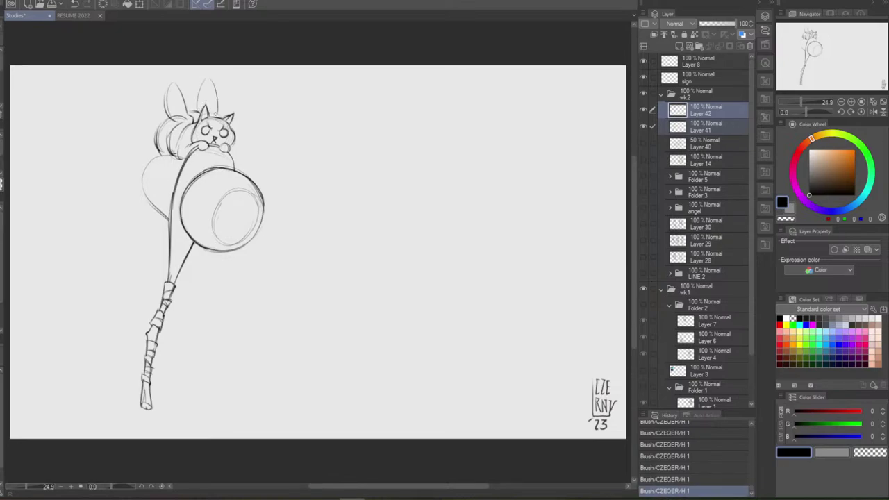
{"action": "key", "text": "ctrl+z"}
{"action": "left_click_drag", "start_coordinate": [207, 78], "coordinate": [217, 116]}
{"action": "key", "text": "ctrl+z"}
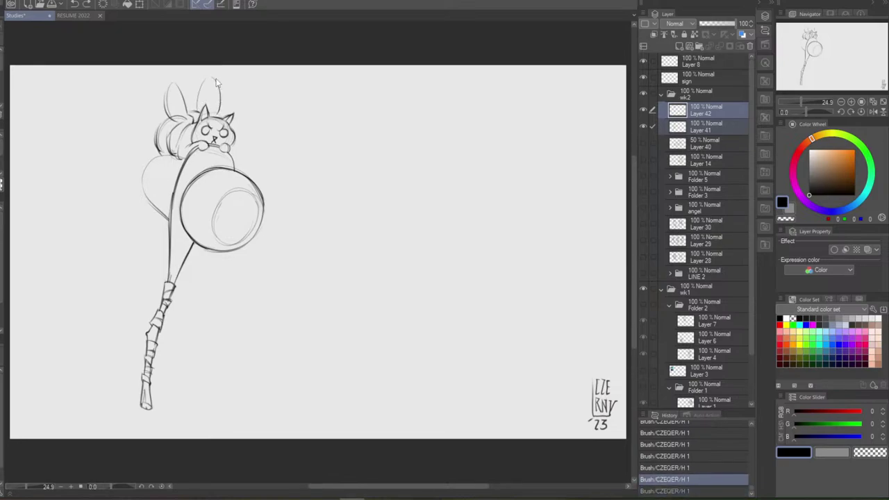
{"action": "left_click_drag", "start_coordinate": [211, 77], "coordinate": [219, 115]}
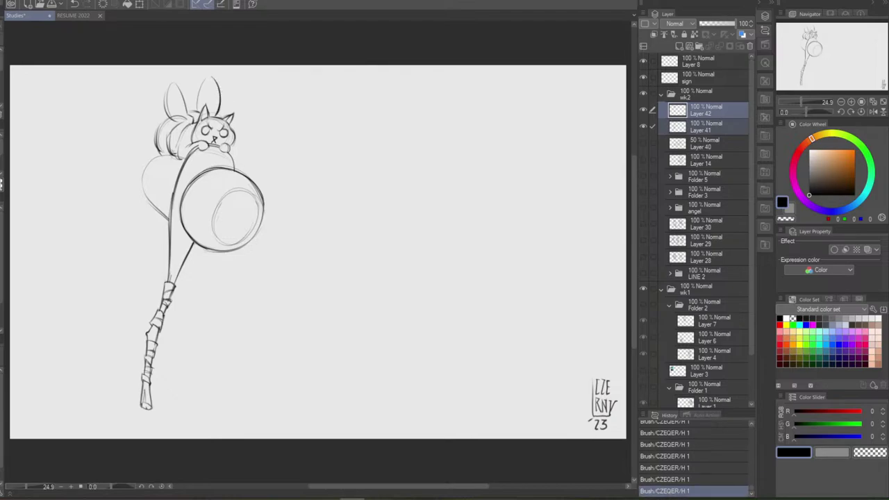
Undo the wide right edge of the second tall loop and redraw it narrower
{"action": "left_click_drag", "start_coordinate": [206, 79], "coordinate": [197, 111]}
{"action": "key", "text": "ctrl+z"}
{"action": "key", "text": "ctrl+z"}
{"action": "key", "text": "ctrl+z"}
{"action": "key", "text": "ctrl+z"}
{"action": "key", "text": "ctrl+z"}
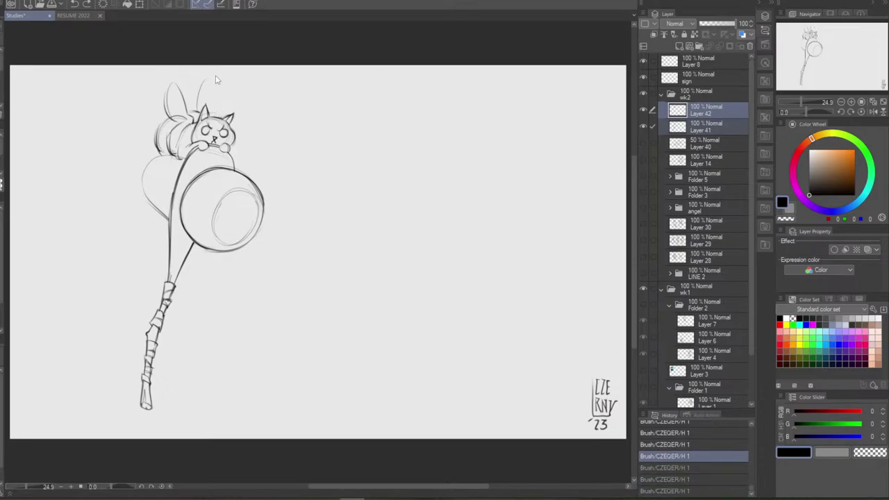
{"action": "left_click_drag", "start_coordinate": [205, 80], "coordinate": [207, 79]}
{"action": "mouse_move", "coordinate": [207, 80]}
{"action": "left_mouse_down"}
{"action": "mouse_move", "coordinate": [218, 96]}
{"action": "mouse_move", "coordinate": [214, 115]}
{"action": "mouse_move", "coordinate": [173, 118]}
{"action": "left_mouse_up"}
{"action": "key", "text": "ctrl+z"}
Erase the overlapping lines at the base of the tall loops and add a short brush stroke there, comparing versions
{"action": "key", "text": "e"}
{"action": "left_click_drag", "start_coordinate": [172, 116], "coordinate": [192, 118]}
{"action": "key", "text": "b"}
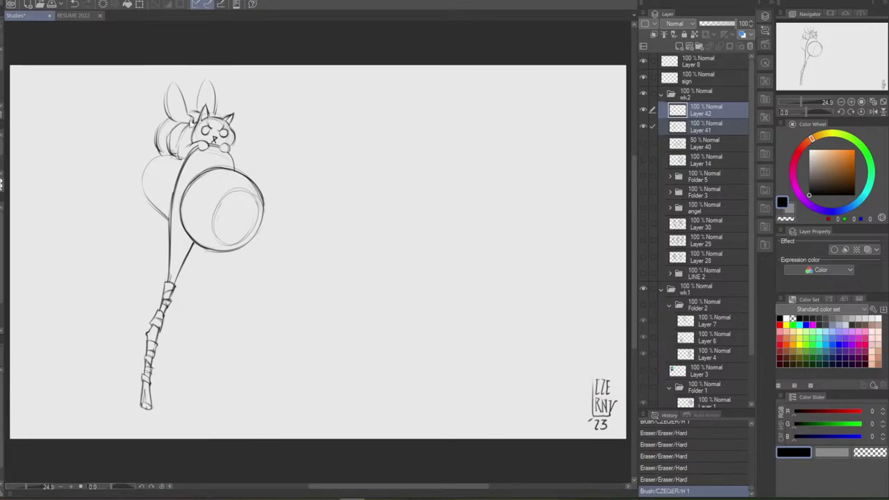
{"action": "key", "text": "ctrl+z"}
{"action": "key", "text": "ctrl+y"}
{"action": "key", "text": "ctrl+z"}
{"action": "key", "text": "ctrl+y"}
{"action": "key", "text": "ctrl+z"}
{"action": "key", "text": "ctrl+y"}
{"action": "key", "text": "ctrl+z"}
{"action": "key", "text": "ctrl+y"}
Try further short strokes between the first tall loop's base and the cat's left ear
{"action": "mouse_move", "coordinate": [186, 114]}
{"action": "left_mouse_down"}
{"action": "mouse_move", "coordinate": [199, 119]}
{"action": "mouse_move", "coordinate": [198, 111]}
{"action": "mouse_move", "coordinate": [172, 129]}
{"action": "mouse_move", "coordinate": [189, 125]}
{"action": "left_mouse_up"}
{"action": "key", "text": "ctrl+z"}
{"action": "key", "text": "ctrl+z"}
{"action": "key", "text": "ctrl+z"}
{"action": "key", "text": "ctrl+z"}
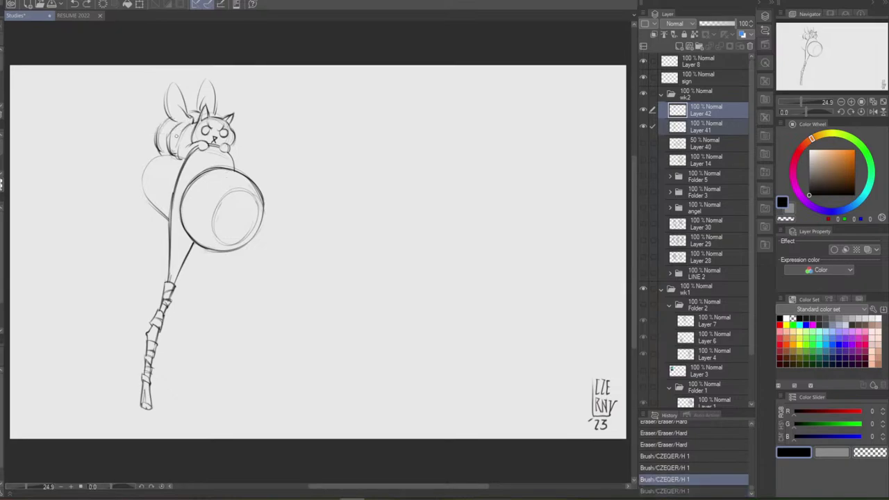
Draw the upper edge of a drooping ribbon end from the tall loops' base across the cat's body, comparing versions
{"action": "left_click_drag", "start_coordinate": [189, 119], "coordinate": [166, 124]}
{"action": "key", "text": "ctrl+z"}
{"action": "key", "text": "ctrl+y"}
{"action": "key", "text": "ctrl+z"}
{"action": "key", "text": "ctrl+y"}
{"action": "key", "text": "ctrl+z"}
{"action": "key", "text": "ctrl+y"}
{"action": "key", "text": "ctrl+y"}
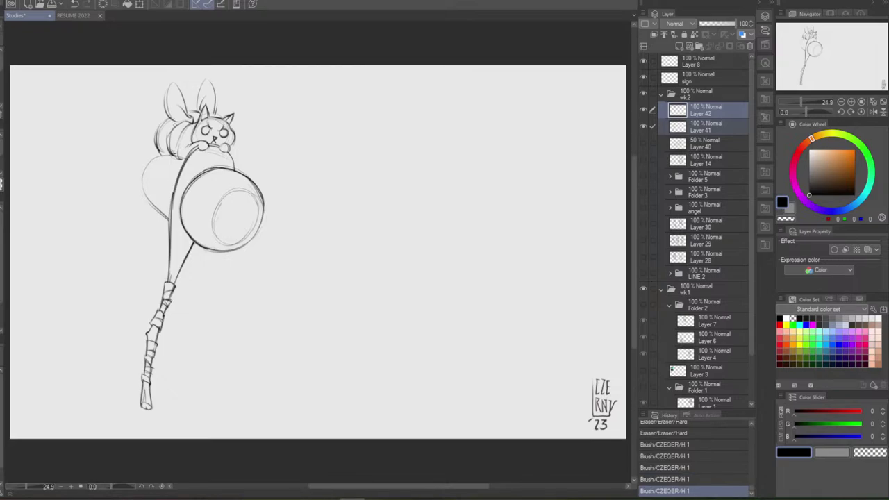
Add the ribbon end's lower edge and fold lines over the cat's body, comparing versions of the strokes
{"action": "key", "text": "ctrl+y"}
{"action": "key", "text": "ctrl+z"}
{"action": "key", "text": "ctrl+y"}
{"action": "key", "text": "ctrl+z"}
{"action": "key", "text": "ctrl+z"}
{"action": "key", "text": "ctrl+y"}
{"action": "key", "text": "ctrl+y"}
{"action": "key", "text": "ctrl+z"}
{"action": "key", "text": "ctrl+y"}
{"action": "key", "text": "ctrl+z"}
{"action": "key", "text": "ctrl+y"}
{"action": "key", "text": "ctrl+z"}
{"action": "key", "text": "ctrl+y"}
{"action": "key", "text": "ctrl+z"}
{"action": "key", "text": "ctrl+y"}
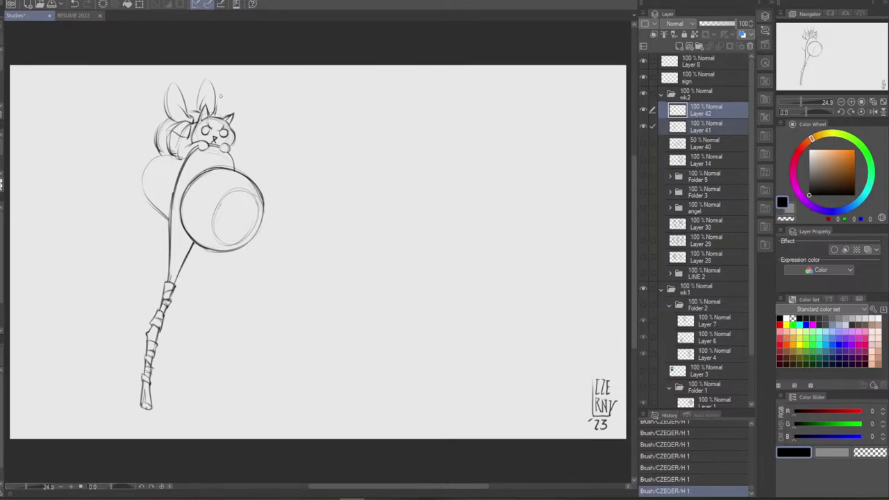
{"action": "key", "text": "ctrl+z"}
{"action": "key", "text": "ctrl+y"}
Erase the overlapping lines inside the ribbon end beside the cat's head
{"action": "key", "text": "e"}
{"action": "left_click_drag", "start_coordinate": [186, 126], "coordinate": [185, 132]}
{"action": "left_click_drag", "start_coordinate": [188, 126], "coordinate": [185, 130]}
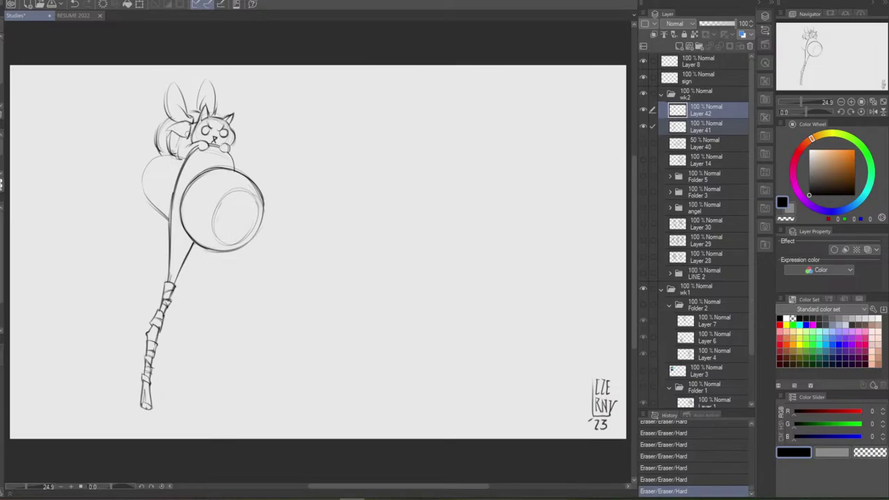
Strengthen the ribbon end and the curved body outline behind it with darker brush strokes, comparing versions
{"action": "key", "text": "b"}
{"action": "key", "text": "b"}
{"action": "mouse_move", "coordinate": [167, 122]}
{"action": "left_mouse_down"}
{"action": "mouse_move", "coordinate": [186, 138]}
{"action": "mouse_move", "coordinate": [157, 146]}
{"action": "mouse_move", "coordinate": [181, 156]}
{"action": "mouse_move", "coordinate": [172, 144]}
{"action": "mouse_move", "coordinate": [182, 154]}
{"action": "mouse_move", "coordinate": [182, 145]}
{"action": "left_mouse_up"}
{"action": "key", "text": "ctrl+z"}
{"action": "key", "text": "ctrl+z"}
{"action": "key", "text": "ctrl+z"}
{"action": "key", "text": "ctrl+y"}
{"action": "key", "text": "ctrl+z"}
{"action": "key", "text": "ctrl+z"}
{"action": "key", "text": "ctrl+z"}
{"action": "key", "text": "ctrl+z"}
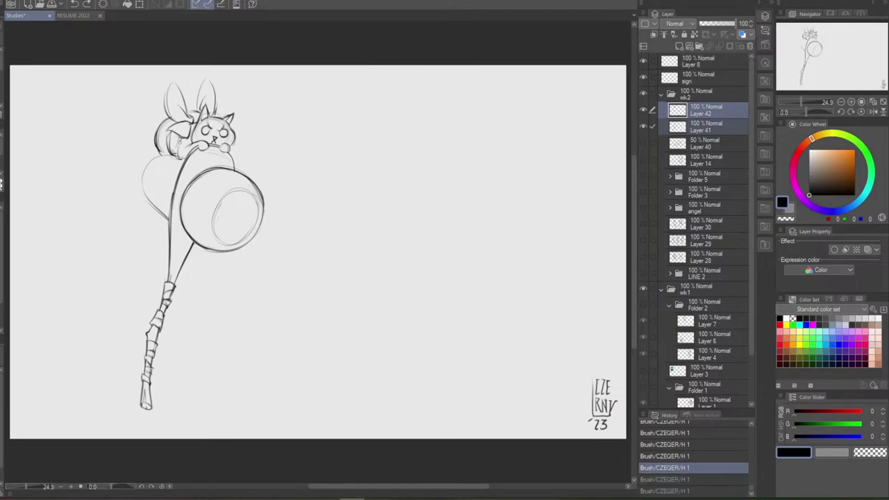
{"action": "key", "text": "ctrl+y"}
{"action": "key", "text": "ctrl+y"}
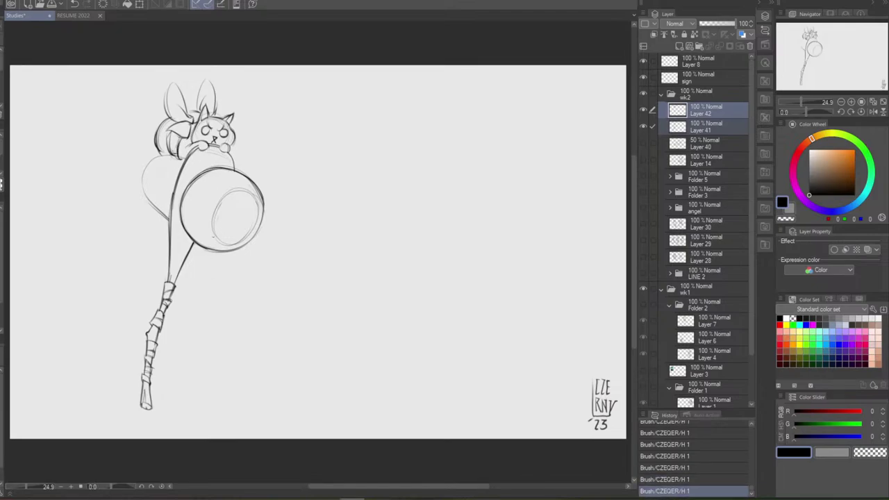
Darken the outline of the cat's left paw where it grips the handle's top, comparing versions
{"action": "mouse_move", "coordinate": [197, 147]}
{"action": "left_mouse_down"}
{"action": "mouse_move", "coordinate": [208, 147]}
{"action": "mouse_move", "coordinate": [202, 160]}
{"action": "mouse_move", "coordinate": [209, 145]}
{"action": "left_mouse_up"}
{"action": "key", "text": "ctrl+z"}
{"action": "key", "text": "ctrl+z"}
{"action": "key", "text": "ctrl+y"}
{"action": "key", "text": "ctrl+z"}
{"action": "key", "text": "ctrl+y"}
{"action": "key", "text": "ctrl+z"}
{"action": "key", "text": "ctrl+y"}
{"action": "key", "text": "ctrl+z"}
{"action": "key", "text": "ctrl+y"}
Darken the outline of the cat's right paw below the chin, comparing versions
{"action": "mouse_move", "coordinate": [221, 144]}
{"action": "left_mouse_down"}
{"action": "mouse_move", "coordinate": [220, 152]}
{"action": "mouse_move", "coordinate": [230, 152]}
{"action": "left_mouse_up"}
{"action": "key", "text": "ctrl+z"}
{"action": "key", "text": "ctrl+y"}
{"action": "key", "text": "ctrl+z"}
{"action": "key", "text": "ctrl+y"}
{"action": "key", "text": "ctrl+z"}
{"action": "key", "text": "ctrl+y"}
{"action": "key", "text": "ctrl+z"}
{"action": "key", "text": "ctrl+y"}
Erase the excess line on the right side of the cat's head and lighten the eyes
{"action": "key", "text": "e"}
{"action": "mouse_move", "coordinate": [236, 128]}
{"action": "left_mouse_down"}
{"action": "mouse_move", "coordinate": [230, 149]}
{"action": "mouse_move", "coordinate": [194, 137]}
{"action": "mouse_move", "coordinate": [207, 122]}
{"action": "mouse_move", "coordinate": [222, 124]}
{"action": "left_mouse_up"}
{"action": "key", "text": "b"}
{"action": "key", "text": "ctrl+z"}
{"action": "key", "text": "ctrl+y"}
{"action": "key", "text": "ctrl+z"}
{"action": "key", "text": "ctrl+z"}
{"action": "key", "text": "ctrl+z"}
{"action": "key", "text": "ctrl+z"}
{"action": "key", "text": "ctrl+y"}
{"action": "key", "text": "e"}
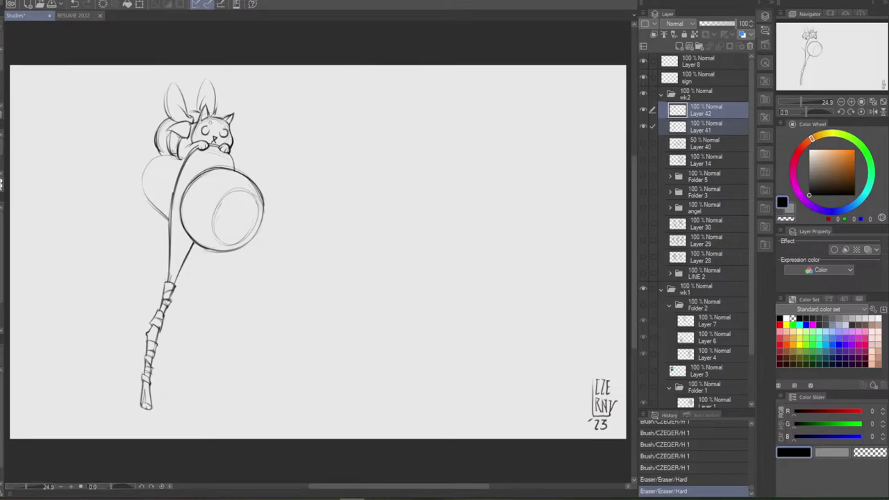
Redraw the cat's eyes with slanted angry brows above them
{"action": "key", "text": "b"}
{"action": "mouse_move", "coordinate": [207, 129]}
{"action": "left_mouse_down"}
{"action": "mouse_move", "coordinate": [225, 135]}
{"action": "mouse_move", "coordinate": [219, 128]}
{"action": "left_mouse_up"}
{"action": "key", "text": "ctrl+z"}
{"action": "key", "text": "ctrl+y"}
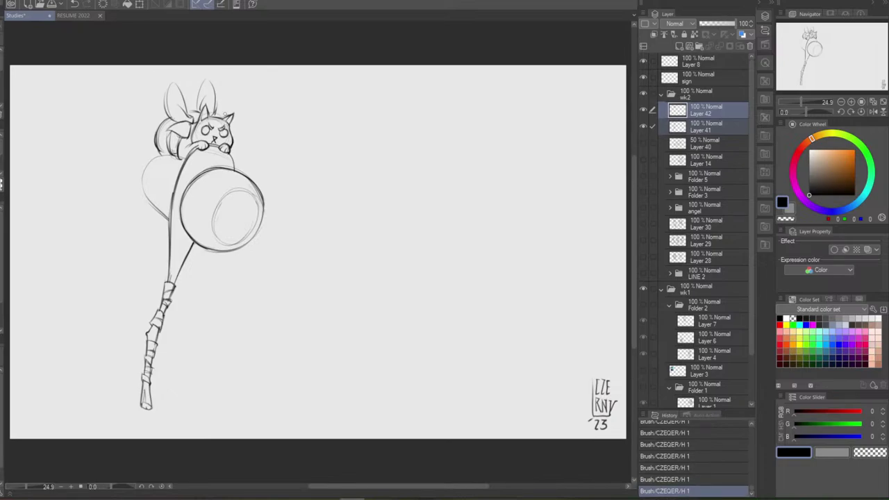
Try erasing the lines around the cat's mouth and undo the recent strokes
{"action": "key", "text": "e"}
{"action": "left_click_drag", "start_coordinate": [214, 142], "coordinate": [217, 139]}
{"action": "key", "text": "ctrl+z"}
{"action": "key", "text": "ctrl+z"}
{"action": "key", "text": "ctrl+z"}
{"action": "key", "text": "ctrl+z"}
{"action": "key", "text": "ctrl+z"}
{"action": "key", "text": "ctrl+z"}
{"action": "key", "text": "ctrl+z"}
Erase the lines along the cat's lower body and sketch the top of a hanging hind leg, trying several strokes
{"action": "key", "text": "e"}
{"action": "mouse_move", "coordinate": [161, 141]}
{"action": "left_mouse_down"}
{"action": "mouse_move", "coordinate": [154, 144]}
{"action": "mouse_move", "coordinate": [187, 156]}
{"action": "left_mouse_up"}
{"action": "key", "text": "b"}
{"action": "key", "text": "ctrl+z"}
{"action": "mouse_move", "coordinate": [160, 159]}
{"action": "left_mouse_down"}
{"action": "mouse_move", "coordinate": [172, 167]}
{"action": "mouse_move", "coordinate": [162, 153]}
{"action": "left_mouse_up"}
{"action": "key", "text": "ctrl+z"}
{"action": "key", "text": "ctrl+z"}
{"action": "key", "text": "ctrl+y"}
{"action": "left_click_drag", "start_coordinate": [160, 157], "coordinate": [167, 161]}
{"action": "key", "text": "ctrl+z"}
{"action": "key", "text": "ctrl+z"}
{"action": "left_click_drag", "start_coordinate": [166, 159], "coordinate": [167, 159]}
{"action": "key", "text": "ctrl+z"}
Draw the outer contour of the hanging hind leg down from the cat's rear, comparing versions
{"action": "left_click_drag", "start_coordinate": [155, 163], "coordinate": [151, 182]}
{"action": "key", "text": "ctrl+z"}
{"action": "key", "text": "ctrl+z"}
{"action": "key", "text": "ctrl+y"}
{"action": "key", "text": "ctrl+z"}
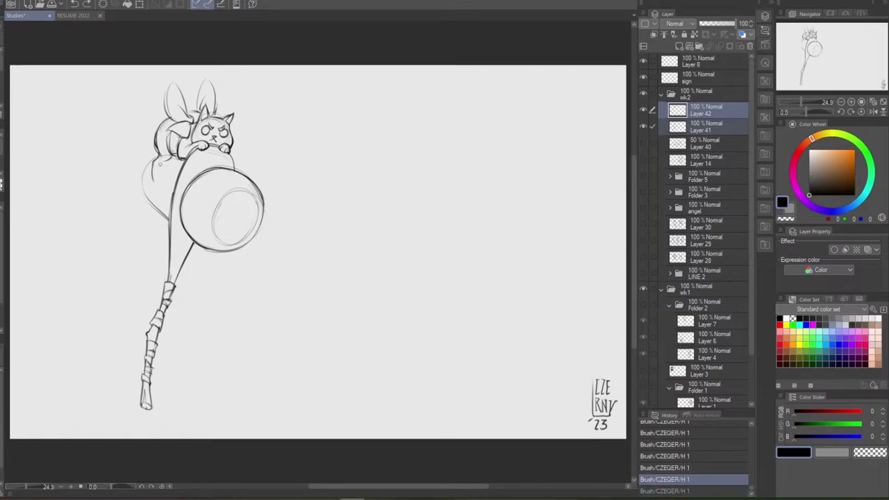
{"action": "key", "text": "ctrl+y"}
Draw the inner contour and paw of the hanging hind leg, comparing versions of the paw's end
{"action": "left_click_drag", "start_coordinate": [161, 162], "coordinate": [162, 178]}
{"action": "key", "text": "ctrl+z"}
{"action": "key", "text": "ctrl+z"}
{"action": "key", "text": "ctrl+z"}
{"action": "key", "text": "ctrl+z"}
{"action": "key", "text": "ctrl+y"}
{"action": "key", "text": "ctrl+y"}
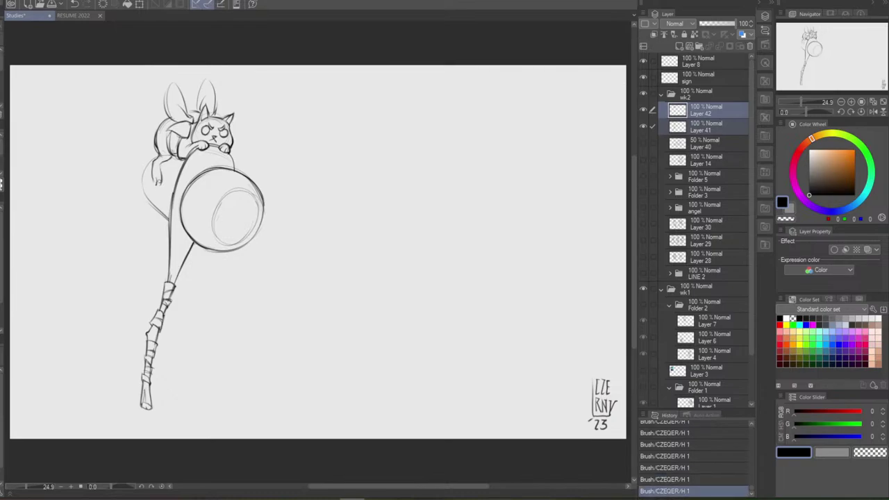
{"action": "key", "text": "ctrl+z"}
{"action": "key", "text": "ctrl+y"}
{"action": "key", "text": "ctrl+z"}
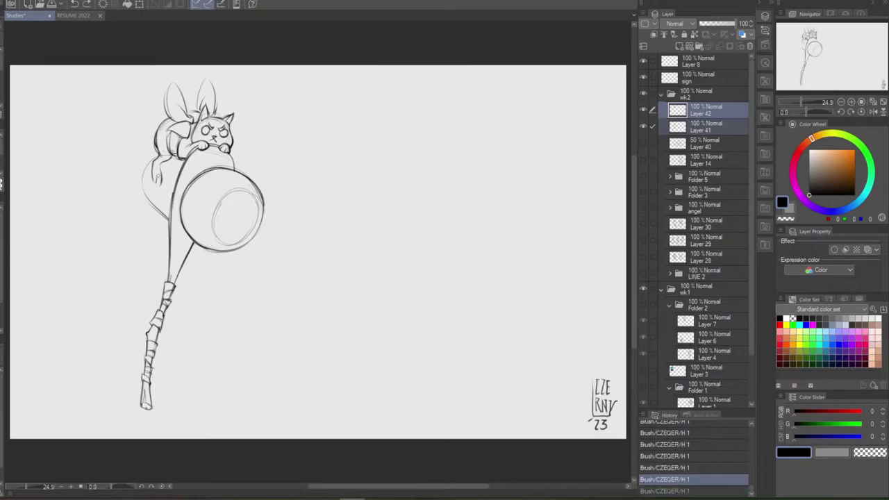
{"action": "key", "text": "ctrl+y"}
{"action": "key", "text": "ctrl+z"}
{"action": "key", "text": "ctrl+y"}
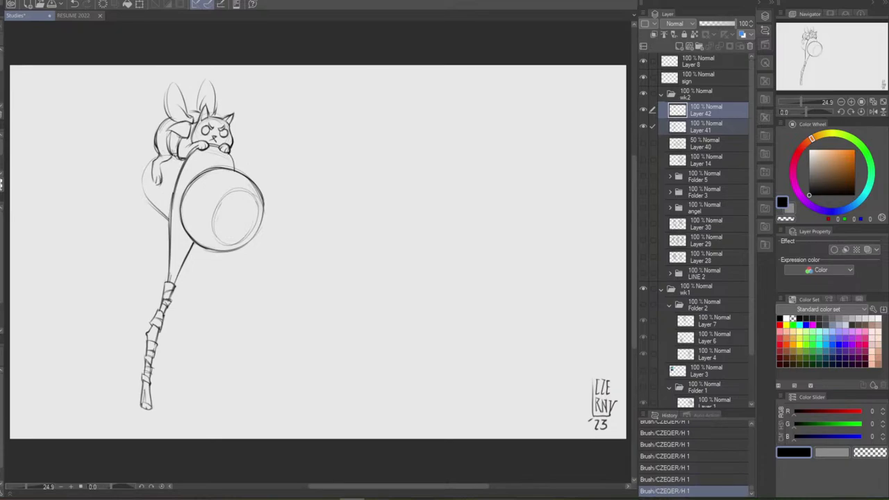
Erase the stray lines around the hind paw and thin the outline above the hind leg
{"action": "key", "text": "e"}
{"action": "left_click_drag", "start_coordinate": [164, 182], "coordinate": [157, 188]}
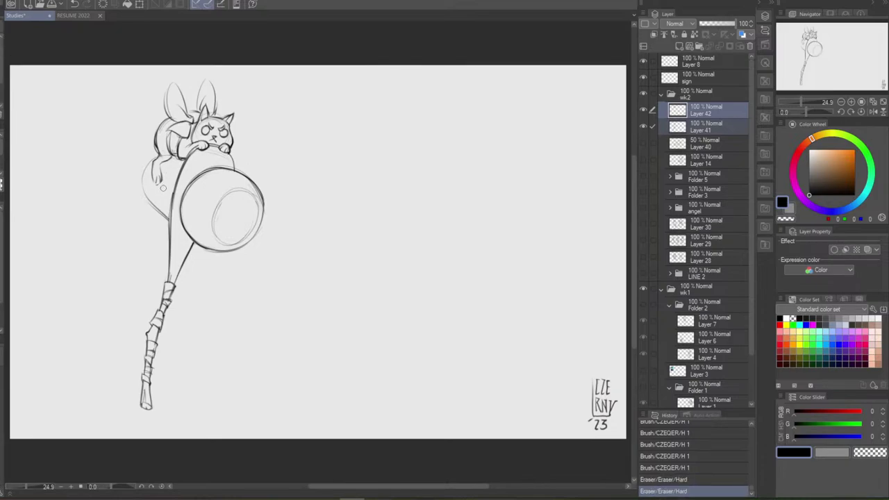
{"action": "key", "text": "ctrl+z"}
{"action": "key", "text": "ctrl+y"}
{"action": "mouse_move", "coordinate": [154, 172]}
{"action": "left_mouse_down"}
{"action": "mouse_move", "coordinate": [152, 183]}
{"action": "mouse_move", "coordinate": [163, 186]}
{"action": "mouse_move", "coordinate": [156, 137]}
{"action": "mouse_move", "coordinate": [154, 161]}
{"action": "left_mouse_up"}
{"action": "key", "text": "ctrl+z"}
{"action": "key", "text": "e"}
{"action": "key", "text": "b"}
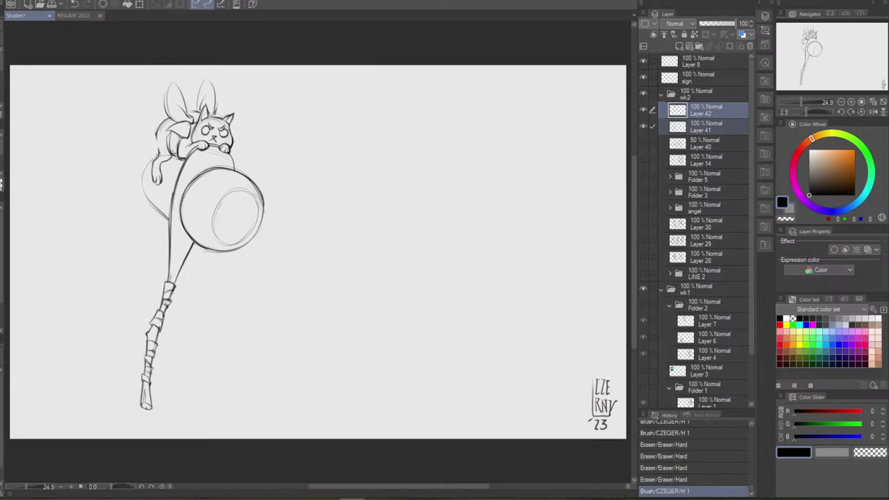
Redraw the cat's rear outline down to the hind leg and try a tail stroke behind it
{"action": "left_click_drag", "start_coordinate": [161, 124], "coordinate": [159, 153]}
{"action": "key", "text": "ctrl+z"}
{"action": "key", "text": "ctrl+z"}
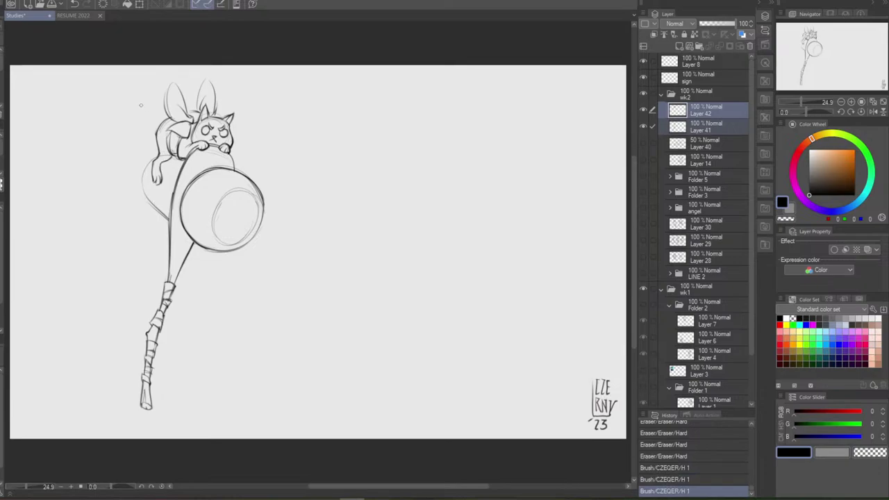
{"action": "left_click_drag", "start_coordinate": [130, 100], "coordinate": [117, 129]}
{"action": "key", "text": "ctrl+z"}
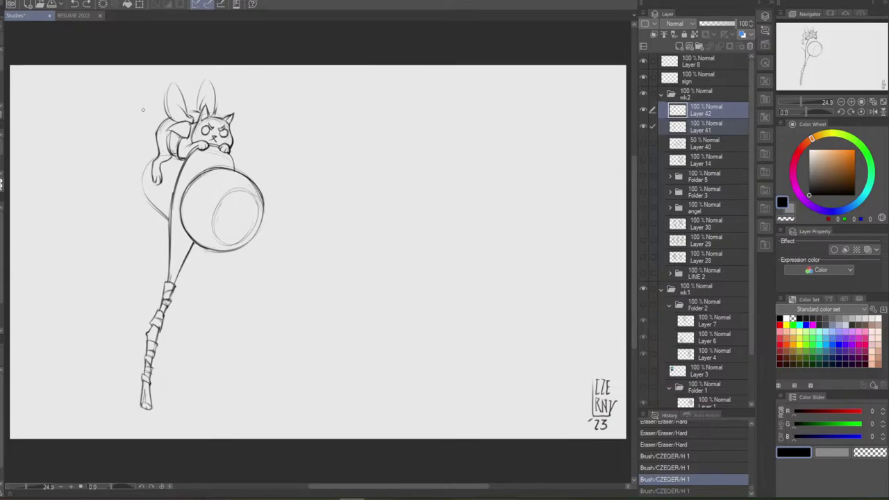
Darken the outlines of both tall loops and give them pointed tips
{"action": "mouse_move", "coordinate": [174, 83]}
{"action": "left_mouse_down"}
{"action": "mouse_move", "coordinate": [182, 109]}
{"action": "mouse_move", "coordinate": [197, 107]}
{"action": "left_mouse_up"}
{"action": "key", "text": "ctrl+z"}
{"action": "key", "text": "ctrl+z"}
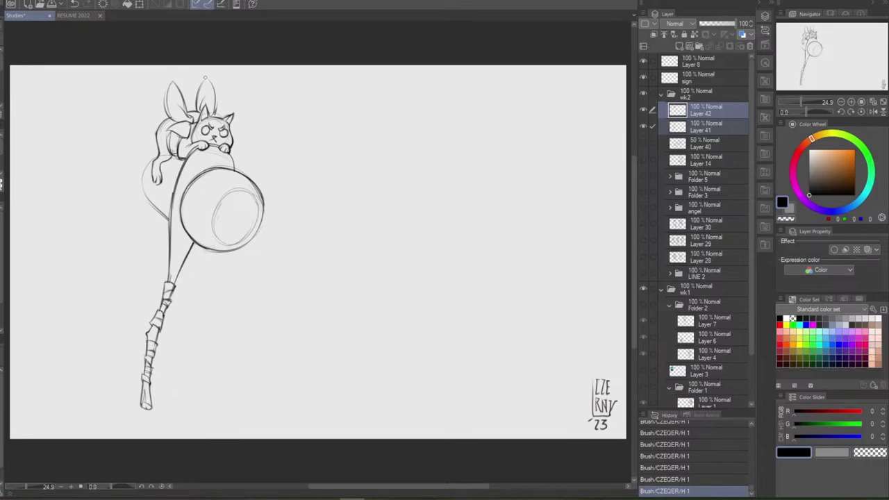
{"action": "left_click_drag", "start_coordinate": [206, 79], "coordinate": [215, 112]}
{"action": "key", "text": "ctrl+z"}
Sketch a curved tail arching outward and down from the cat's rear and darken its upper edge
{"action": "mouse_move", "coordinate": [155, 125]}
{"action": "left_mouse_down"}
{"action": "mouse_move", "coordinate": [125, 140]}
{"action": "mouse_move", "coordinate": [114, 170]}
{"action": "left_mouse_up"}
{"action": "key", "text": "ctrl+z"}
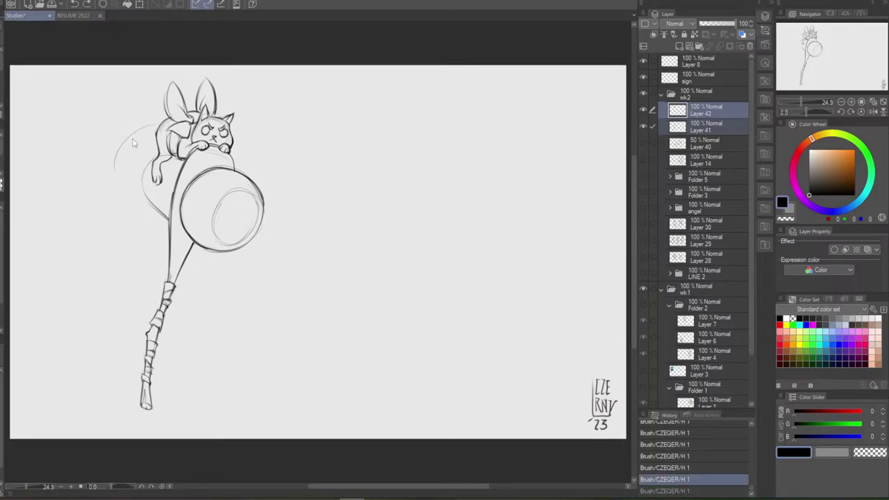
{"action": "key", "text": "ctrl+y"}
{"action": "key", "text": "ctrl+z"}
{"action": "key", "text": "ctrl+y"}
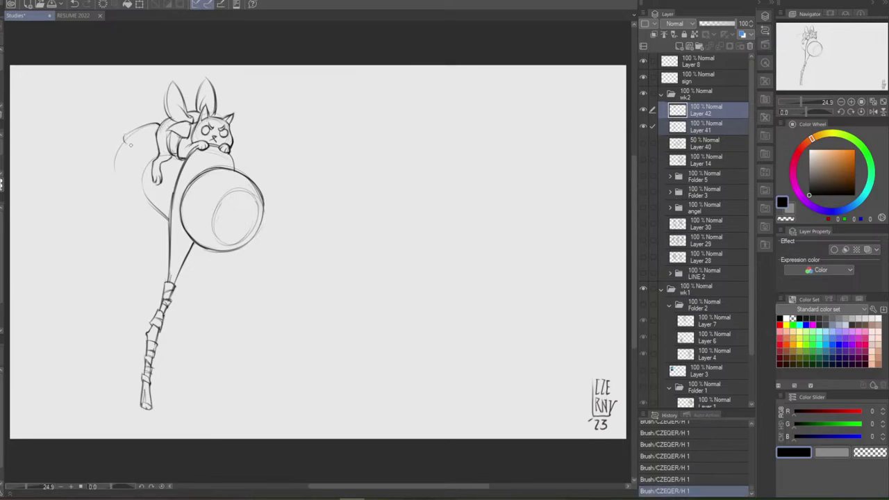
Draw a small jagged tuft at the outer end of the tail's upper edge, comparing versions
{"action": "key", "text": "ctrl+z"}
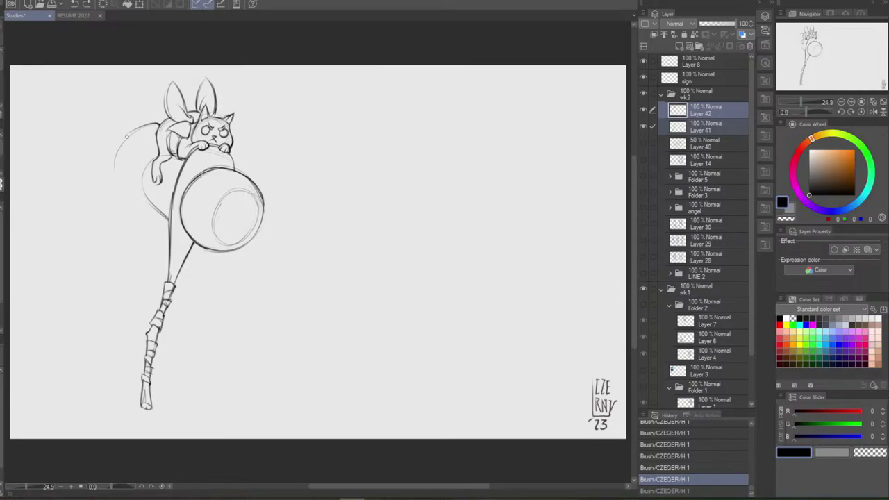
{"action": "key", "text": "ctrl+y"}
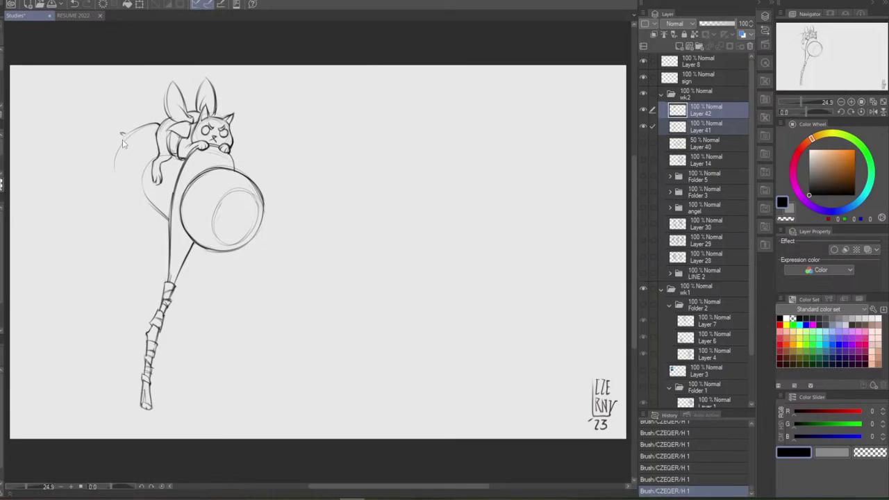
{"action": "key", "text": "ctrl+z"}
{"action": "key", "text": "ctrl+z"}
{"action": "key", "text": "ctrl+y"}
{"action": "key", "text": "ctrl+y"}
{"action": "key", "text": "ctrl+z"}
{"action": "key", "text": "ctrl+z"}
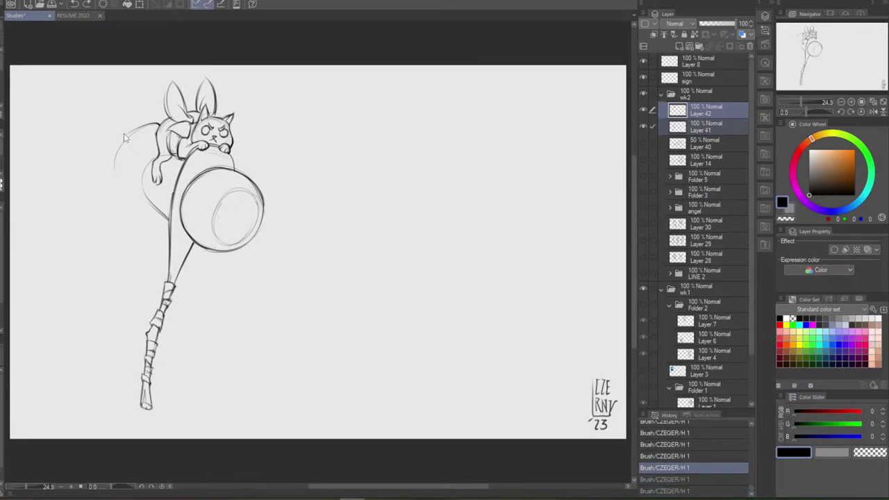
{"action": "key", "text": "ctrl+y"}
{"action": "key", "text": "ctrl+y"}
{"action": "key", "text": "ctrl+z"}
{"action": "key", "text": "ctrl+y"}
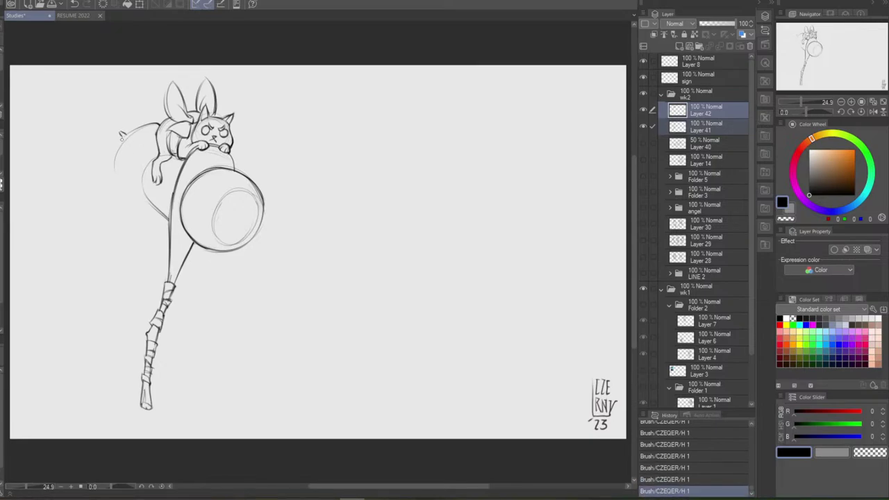
Extend the jagged tuft below the tail's outer end and sketch the tail's lower edge, comparing versions
{"action": "key", "text": "ctrl+z"}
{"action": "key", "text": "ctrl+z"}
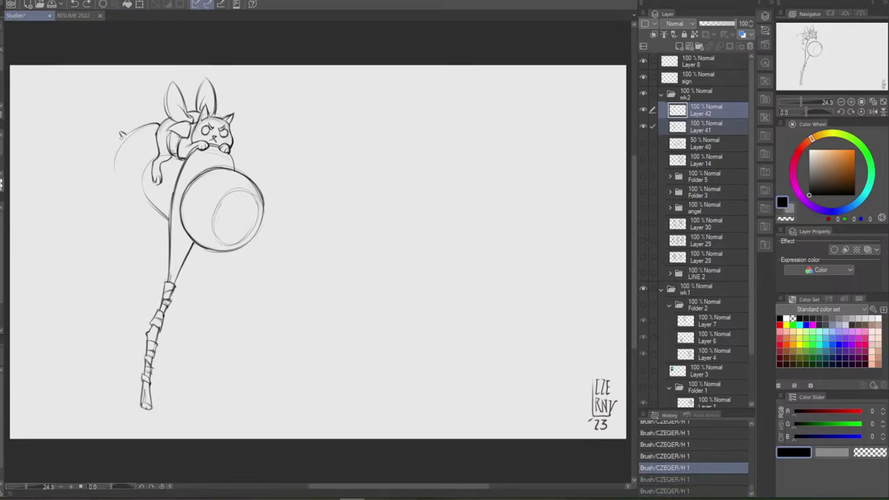
{"action": "key", "text": "ctrl+y"}
{"action": "key", "text": "ctrl+y"}
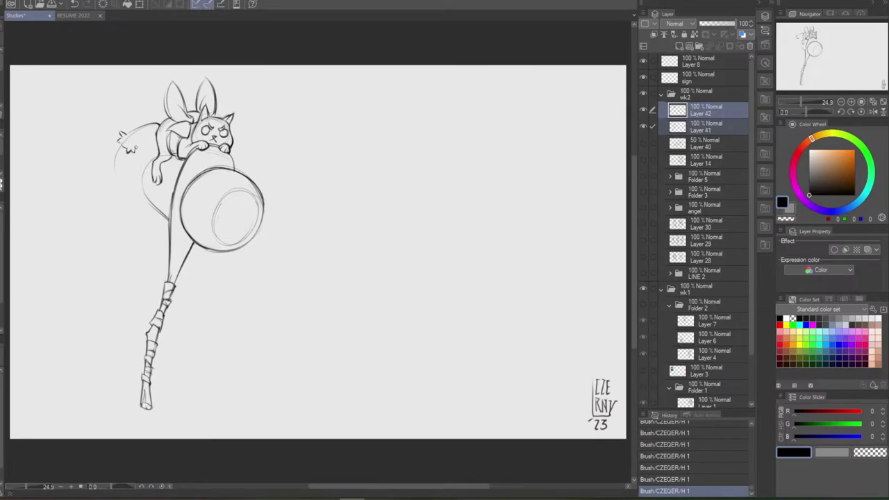
{"action": "key", "text": "ctrl+z"}
{"action": "key", "text": "ctrl+y"}
{"action": "key", "text": "ctrl+z"}
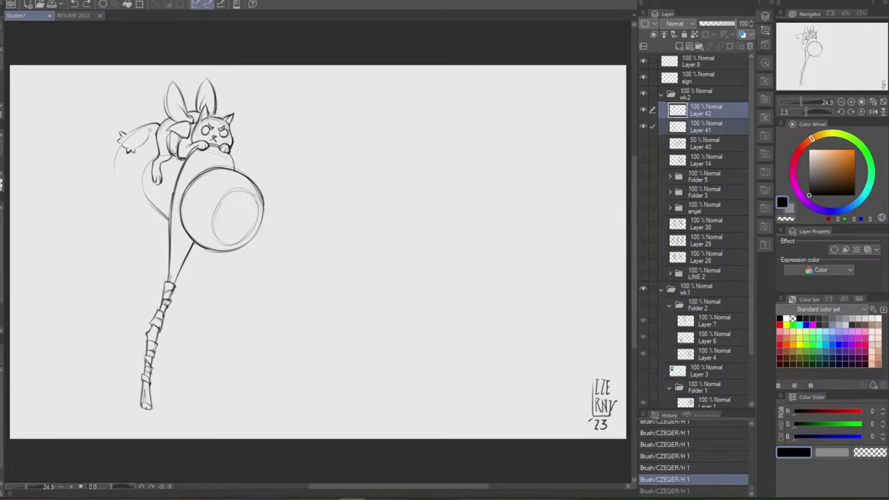
Darken the tail's lower edge from the tuft back to the cat's rear, comparing with and without the stroke
{"action": "key", "text": "ctrl+y"}
{"action": "key", "text": "ctrl+z"}
{"action": "key", "text": "ctrl+y"}
{"action": "key", "text": "ctrl+z"}
{"action": "key", "text": "ctrl+y"}
{"action": "key", "text": "ctrl+z"}
{"action": "key", "text": "ctrl+y"}
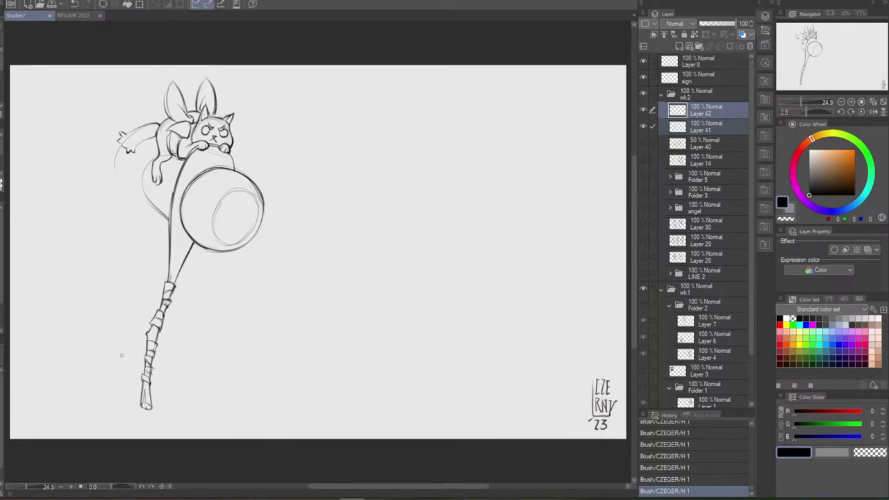
Erase the leftover tail guide curve, complete the jagged tuft and draw curved stripes across the tail
{"action": "key", "text": "e"}
{"action": "mouse_move", "coordinate": [117, 147]}
{"action": "left_mouse_down"}
{"action": "mouse_move", "coordinate": [115, 171]}
{"action": "mouse_move", "coordinate": [123, 142]}
{"action": "mouse_move", "coordinate": [130, 138]}
{"action": "mouse_move", "coordinate": [120, 151]}
{"action": "mouse_move", "coordinate": [134, 146]}
{"action": "mouse_move", "coordinate": [129, 134]}
{"action": "mouse_move", "coordinate": [128, 143]}
{"action": "mouse_move", "coordinate": [148, 131]}
{"action": "mouse_move", "coordinate": [160, 141]}
{"action": "mouse_move", "coordinate": [156, 129]}
{"action": "mouse_move", "coordinate": [148, 139]}
{"action": "left_mouse_up"}
{"action": "key", "text": "b"}
{"action": "key", "text": "ctrl+z"}
{"action": "key", "text": "ctrl+z"}
{"action": "key", "text": "ctrl+z"}
{"action": "mouse_move", "coordinate": [149, 131]}
{"action": "left_mouse_down"}
{"action": "mouse_move", "coordinate": [154, 139]}
{"action": "mouse_move", "coordinate": [160, 130]}
{"action": "left_mouse_up"}
{"action": "mouse_move", "coordinate": [136, 150]}
{"action": "left_mouse_down"}
{"action": "mouse_move", "coordinate": [158, 137]}
{"action": "mouse_move", "coordinate": [155, 125]}
{"action": "left_mouse_up"}
{"action": "key", "text": "ctrl+z"}
{"action": "key", "text": "ctrl+z"}
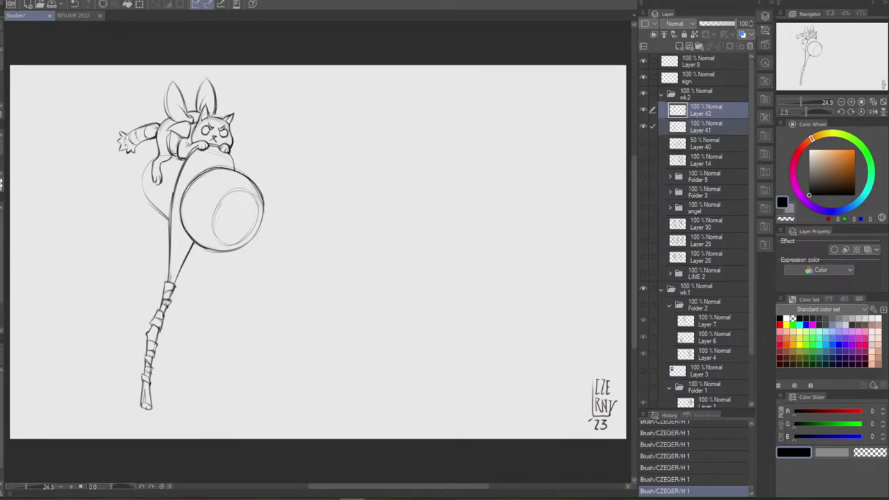
Erase and redraw the lines on the cat's flank beside the hind leg and restroke the handle's outer edge
{"action": "key", "text": "ctrl+z"}
{"action": "key", "text": "ctrl+y"}
{"action": "key", "text": "ctrl+z"}
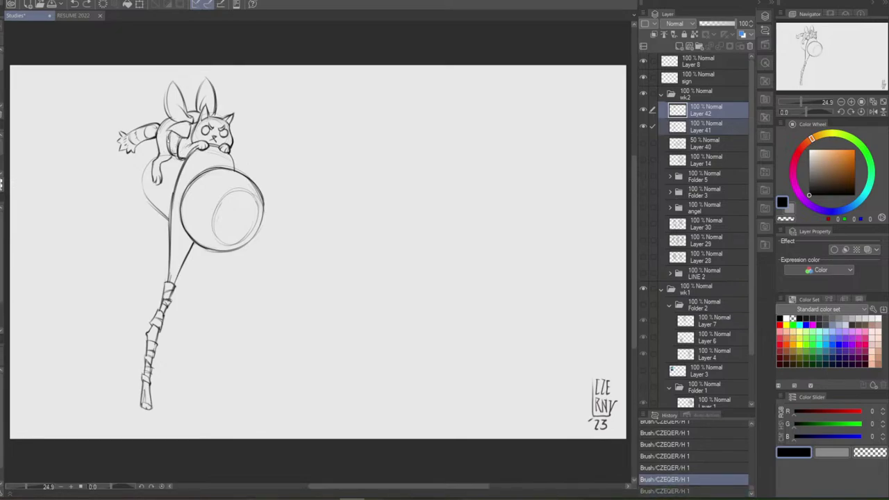
{"action": "key", "text": "ctrl+y"}
{"action": "key", "text": "ctrl+z"}
{"action": "key", "text": "e"}
{"action": "left_click_drag", "start_coordinate": [171, 133], "coordinate": [178, 160]}
{"action": "key", "text": "b"}
{"action": "key", "text": "ctrl+z"}
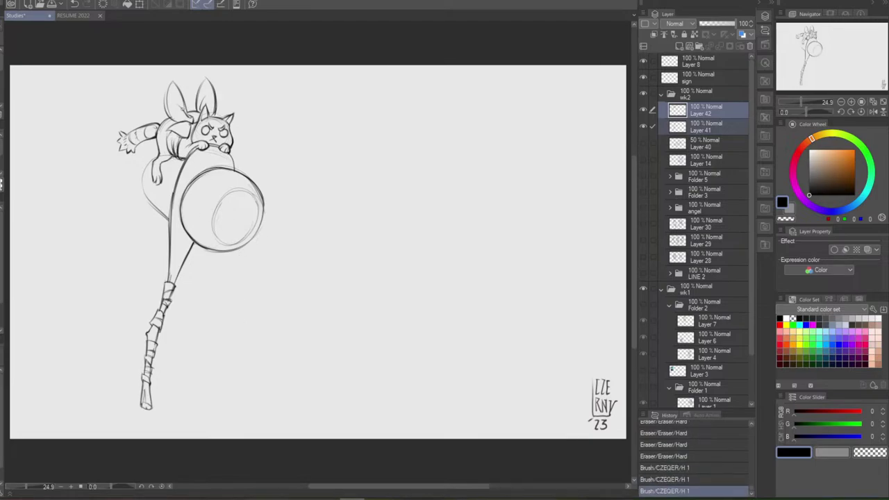
{"action": "left_click_drag", "start_coordinate": [170, 215], "coordinate": [169, 278]}
{"action": "key", "text": "ctrl+z"}
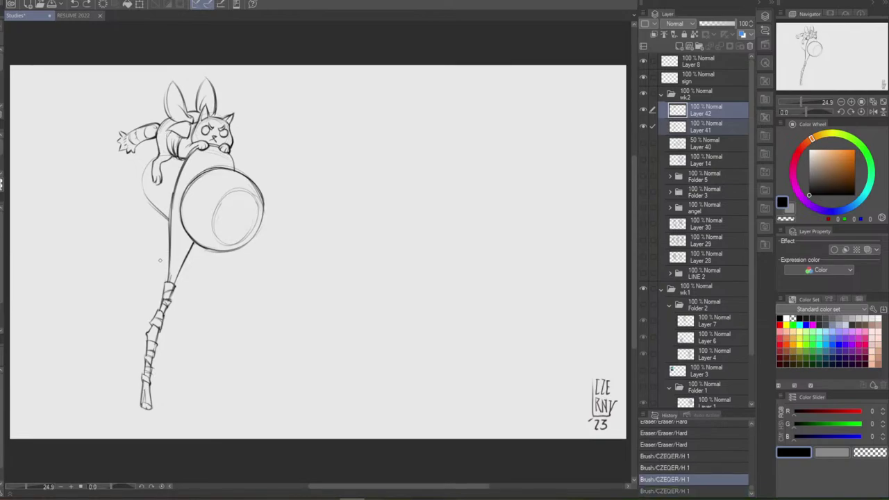
Add short curved marks to the cat's flank beneath the ribbon, comparing versions
{"action": "left_click_drag", "start_coordinate": [169, 129], "coordinate": [174, 137]}
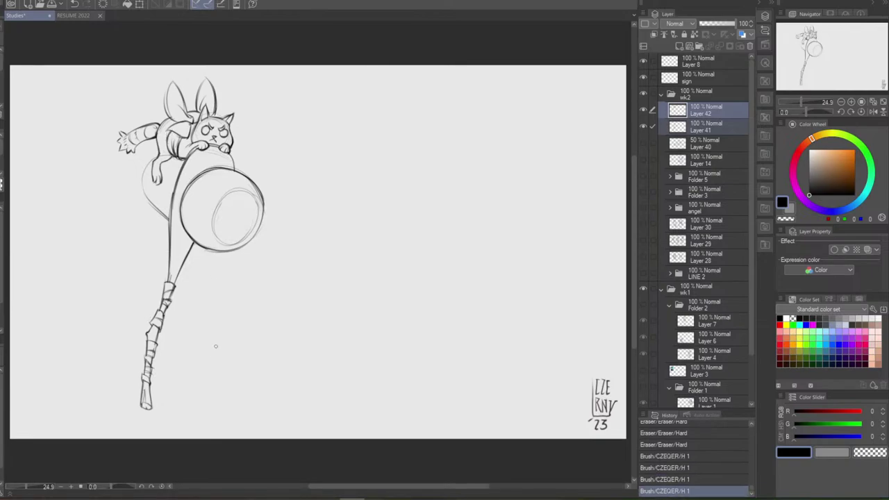
{"action": "key", "text": "ctrl+z"}
{"action": "key", "text": "ctrl+y"}
{"action": "key", "text": "ctrl+z"}
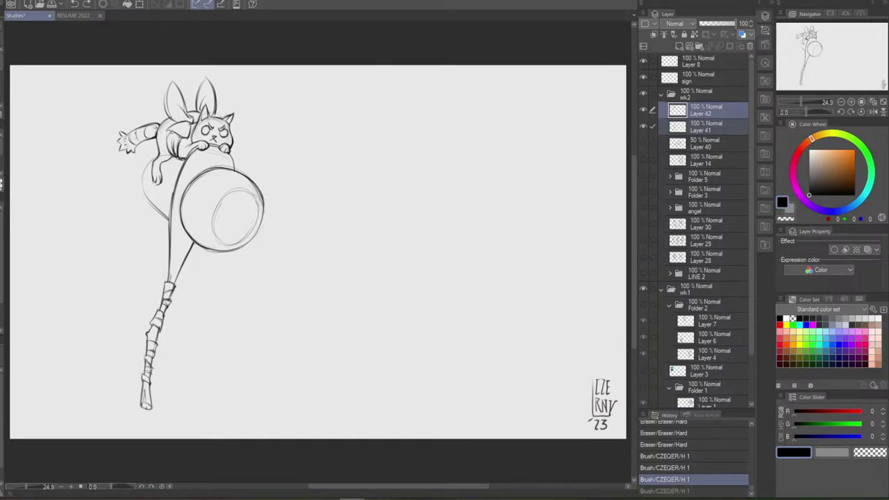
{"action": "key", "text": "ctrl+y"}
{"action": "left_click_drag", "start_coordinate": [166, 136], "coordinate": [179, 130]}
{"action": "key", "text": "ctrl+z"}
{"action": "key", "text": "ctrl+y"}
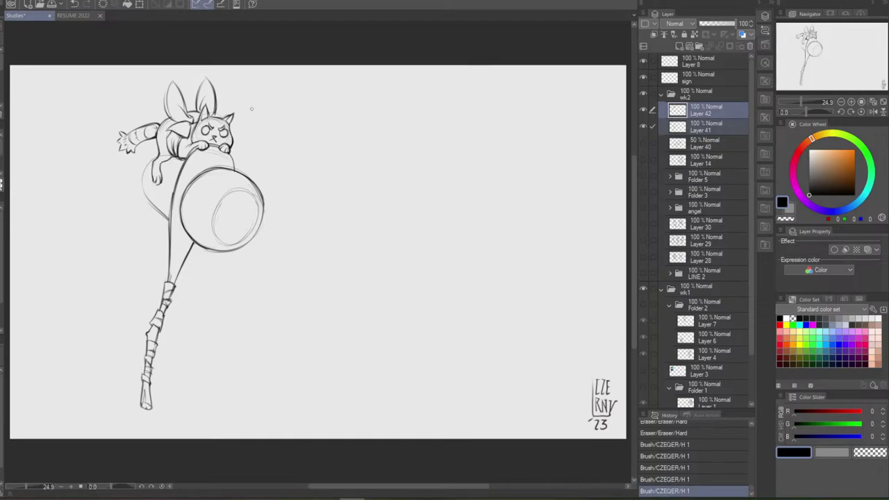
Darken the neck outline between the cat's front paws and the circular head, comparing versions
{"action": "left_click_drag", "start_coordinate": [230, 152], "coordinate": [240, 172]}
{"action": "key", "text": "ctrl+z"}
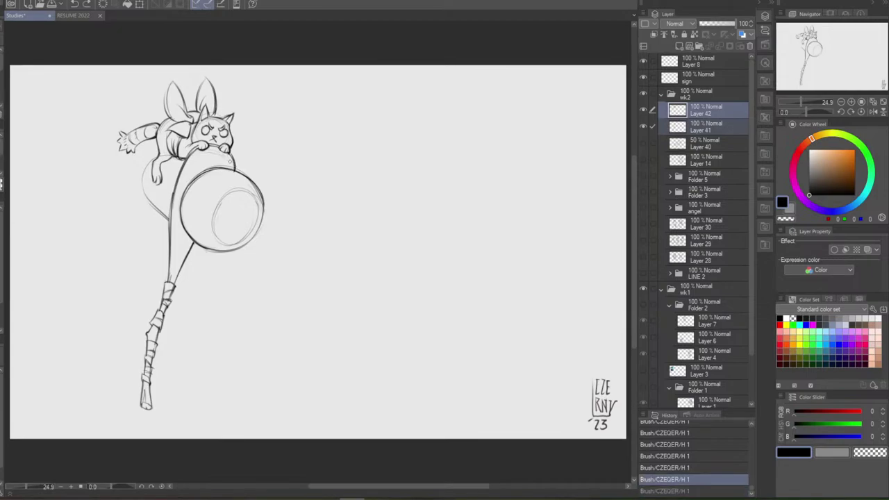
{"action": "key", "text": "ctrl+y"}
{"action": "key", "text": "ctrl+z"}
{"action": "key", "text": "ctrl+y"}
{"action": "key", "text": "ctrl+z"}
{"action": "key", "text": "ctrl+y"}
{"action": "key", "text": "ctrl+z"}
{"action": "key", "text": "ctrl+y"}
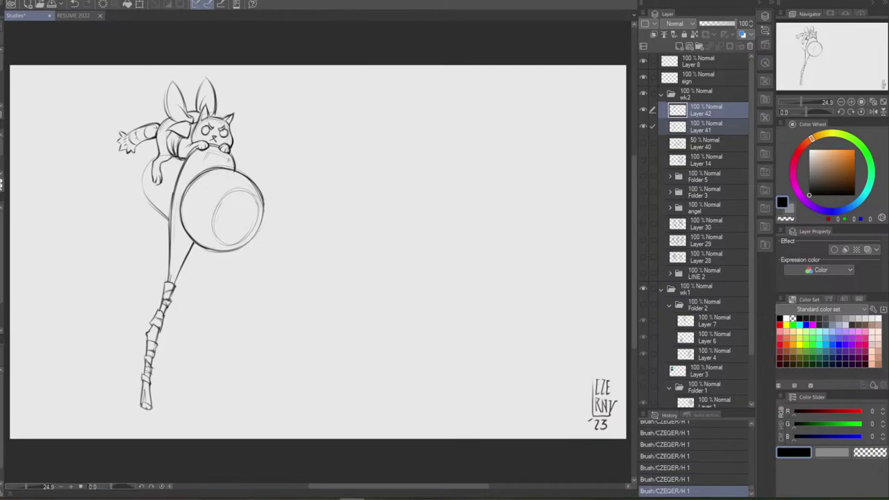
Sketch the upper edge of a curved band arching over the neck behind the circular head
{"action": "key", "text": "ctrl+z"}
{"action": "key", "text": "ctrl+y"}
{"action": "left_click_drag", "start_coordinate": [164, 210], "coordinate": [170, 215]}
{"action": "key", "text": "ctrl+z"}
{"action": "mouse_move", "coordinate": [161, 206]}
{"action": "left_mouse_down"}
{"action": "mouse_move", "coordinate": [205, 164]}
{"action": "mouse_move", "coordinate": [245, 165]}
{"action": "mouse_move", "coordinate": [244, 174]}
{"action": "left_mouse_up"}
{"action": "key", "text": "ctrl+z"}
{"action": "key", "text": "ctrl+y"}
{"action": "key", "text": "ctrl+z"}
{"action": "key", "text": "ctrl+y"}
Round off the band's lower end beside the handle and sketch its inner edge toward the head
{"action": "mouse_move", "coordinate": [159, 208]}
{"action": "left_mouse_down"}
{"action": "mouse_move", "coordinate": [182, 177]}
{"action": "mouse_move", "coordinate": [176, 179]}
{"action": "mouse_move", "coordinate": [212, 162]}
{"action": "left_mouse_up"}
{"action": "key", "text": "ctrl+z"}
{"action": "key", "text": "ctrl+y"}
{"action": "left_click_drag", "start_coordinate": [161, 203], "coordinate": [168, 225]}
{"action": "key", "text": "ctrl+z"}
{"action": "key", "text": "ctrl+z"}
{"action": "mouse_move", "coordinate": [159, 223]}
{"action": "left_mouse_down"}
{"action": "mouse_move", "coordinate": [168, 228]}
{"action": "mouse_move", "coordinate": [198, 179]}
{"action": "left_mouse_up"}
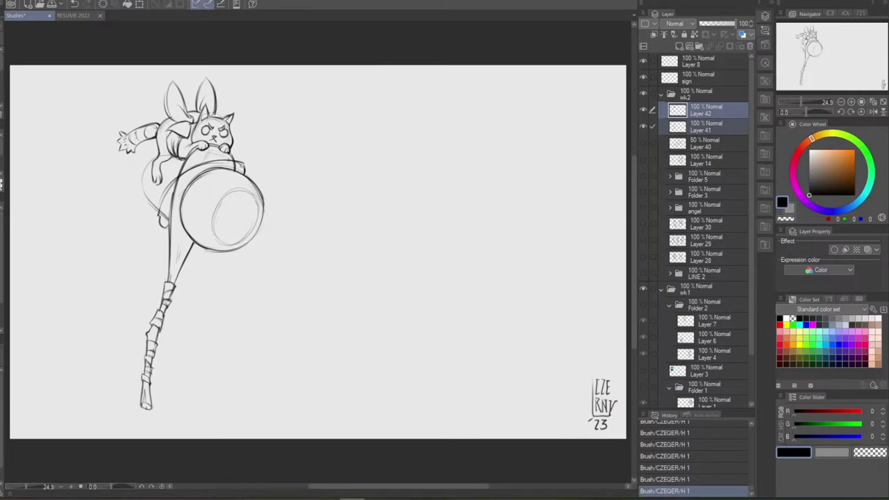
Draw a firmer inner edge for the band along the head's upper rim, comparing versions
{"action": "key", "text": "ctrl+z"}
{"action": "mouse_move", "coordinate": [168, 219]}
{"action": "left_mouse_down"}
{"action": "mouse_move", "coordinate": [182, 188]}
{"action": "mouse_move", "coordinate": [173, 212]}
{"action": "left_mouse_up"}
{"action": "key", "text": "ctrl+z"}
{"action": "key", "text": "ctrl+y"}
{"action": "key", "text": "ctrl+z"}
{"action": "key", "text": "ctrl+y"}
{"action": "key", "text": "ctrl+z"}
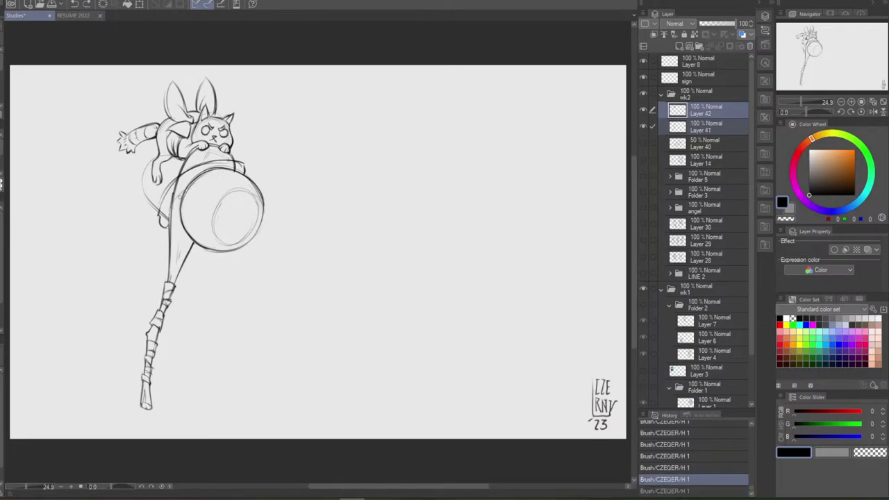
{"action": "key", "text": "ctrl+y"}
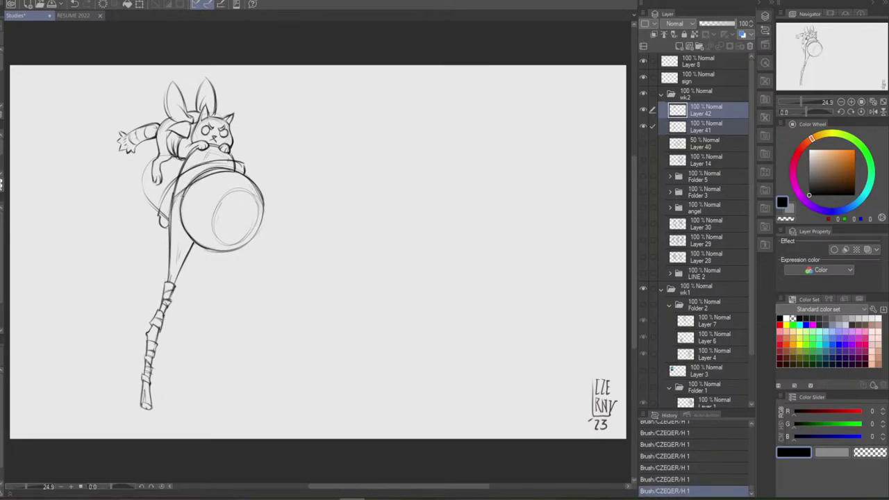
Thicken the band's inner edge over the top of the circular head
{"action": "key", "text": "ctrl+z"}
{"action": "key", "text": "ctrl+z"}
{"action": "key", "text": "ctrl+y"}
{"action": "key", "text": "ctrl+y"}
{"action": "key", "text": "ctrl+z"}
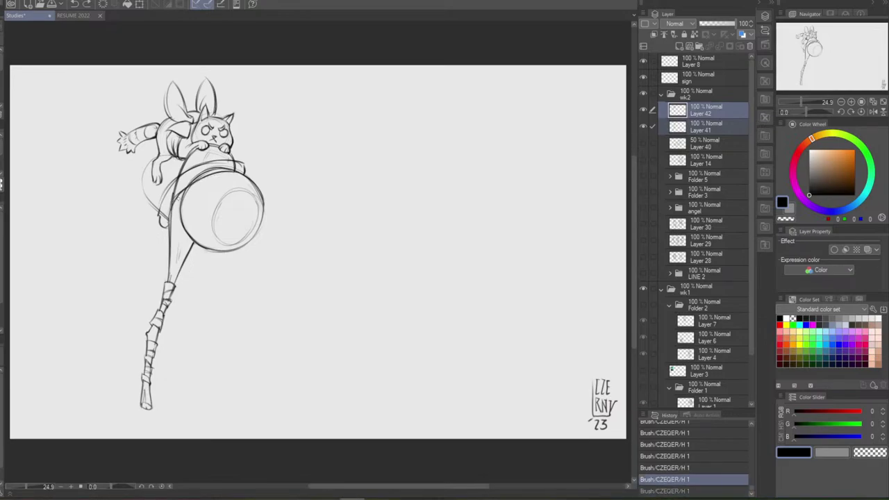
{"action": "key", "text": "ctrl+y"}
{"action": "key", "text": "ctrl+z"}
{"action": "key", "text": "ctrl+y"}
{"action": "left_click_drag", "start_coordinate": [218, 173], "coordinate": [243, 177]}
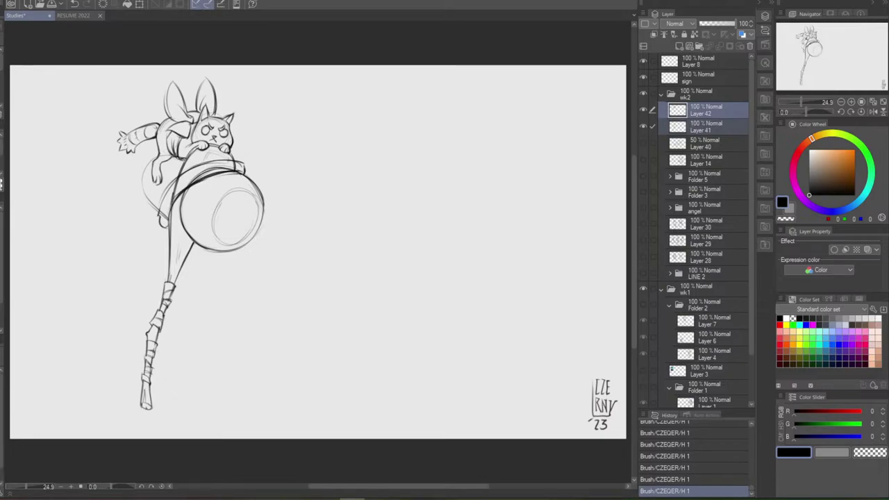
Compare the sketch with and without the latest brush strokes around the band and the cat's leg
{"action": "key", "text": "ctrl+z"}
{"action": "key", "text": "ctrl+y"}
{"action": "key", "text": "ctrl+z"}
{"action": "key", "text": "ctrl+z"}
{"action": "key", "text": "ctrl+y"}
{"action": "key", "text": "ctrl+y"}
{"action": "key", "text": "ctrl+z"}
{"action": "key", "text": "ctrl+z"}
{"action": "key", "text": "ctrl+y"}
{"action": "key", "text": "ctrl+y"}
{"action": "key", "text": "ctrl+z"}
{"action": "key", "text": "ctrl+z"}
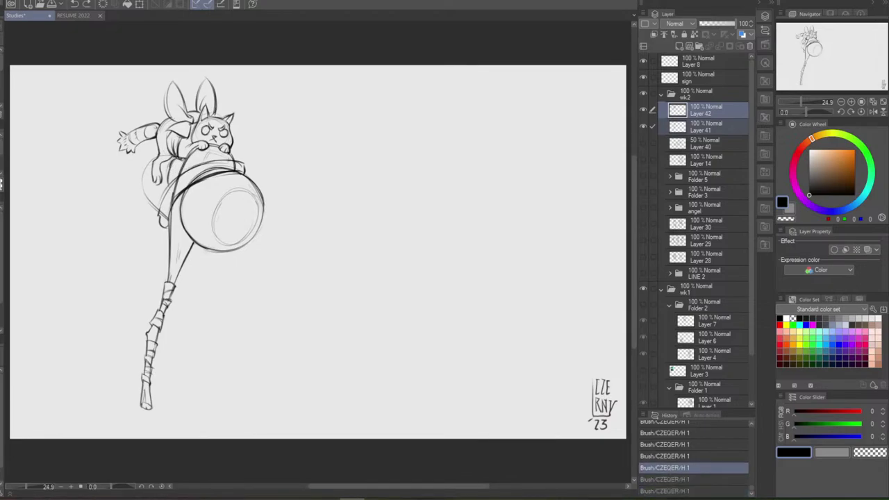
{"action": "key", "text": "ctrl+y"}
{"action": "key", "text": "ctrl+y"}
{"action": "key", "text": "ctrl+z"}
{"action": "key", "text": "ctrl+z"}
{"action": "key", "text": "ctrl+z"}
{"action": "key", "text": "ctrl+z"}
{"action": "key", "text": "ctrl+z"}
{"action": "key", "text": "ctrl+z"}
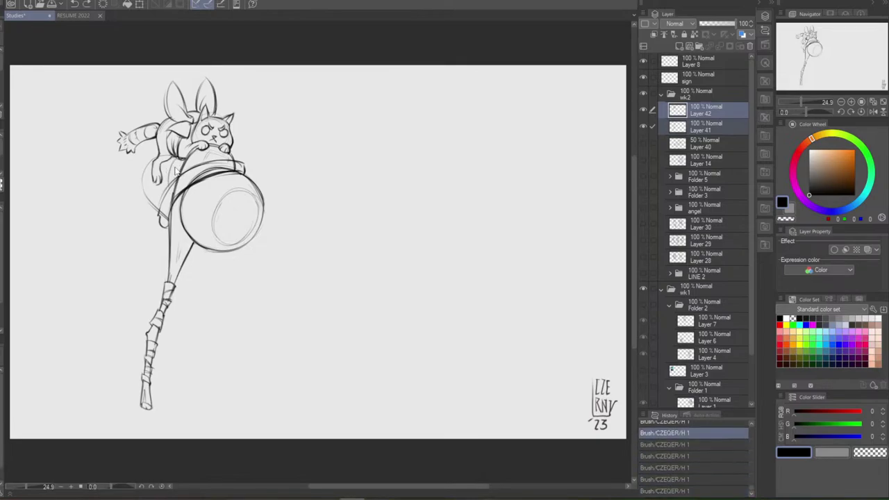
{"action": "key", "text": "ctrl+y"}
{"action": "key", "text": "ctrl+y"}
{"action": "key", "text": "ctrl+y"}
{"action": "key", "text": "ctrl+y"}
{"action": "key", "text": "ctrl+y"}
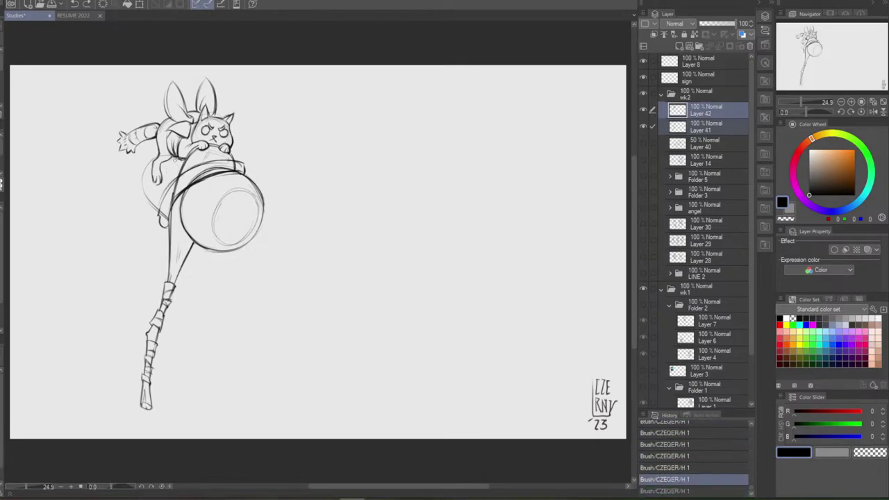
Draw a curved rim line behind the circular head from the band's lower end to under the head
{"action": "mouse_move", "coordinate": [170, 161]}
{"action": "left_mouse_down"}
{"action": "mouse_move", "coordinate": [165, 184]}
{"action": "mouse_move", "coordinate": [188, 247]}
{"action": "left_mouse_up"}
{"action": "key", "text": "ctrl+z"}
{"action": "mouse_move", "coordinate": [171, 210]}
{"action": "left_mouse_down"}
{"action": "mouse_move", "coordinate": [193, 252]}
{"action": "mouse_move", "coordinate": [213, 250]}
{"action": "left_mouse_up"}
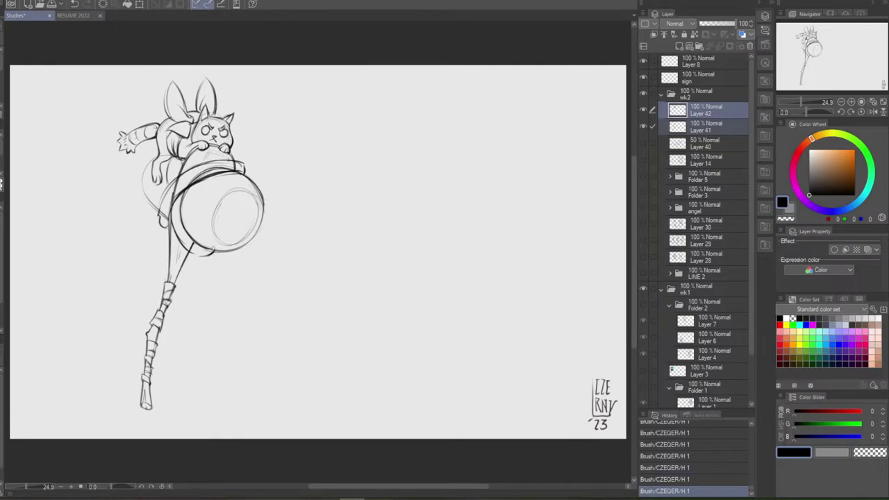
Flip the canvas view horizontally and erase the overlapping sketch lines inside the band on Layer 41
{"action": "left_click", "coordinate": [873, 111]}
{"action": "left_click_drag", "start_coordinate": [428, 252], "coordinate": [451, 239]}
{"action": "left_click", "coordinate": [706, 127]}
{"action": "left_click_drag", "start_coordinate": [466, 199], "coordinate": [457, 185]}
{"action": "left_click_drag", "start_coordinate": [404, 167], "coordinate": [441, 177]}
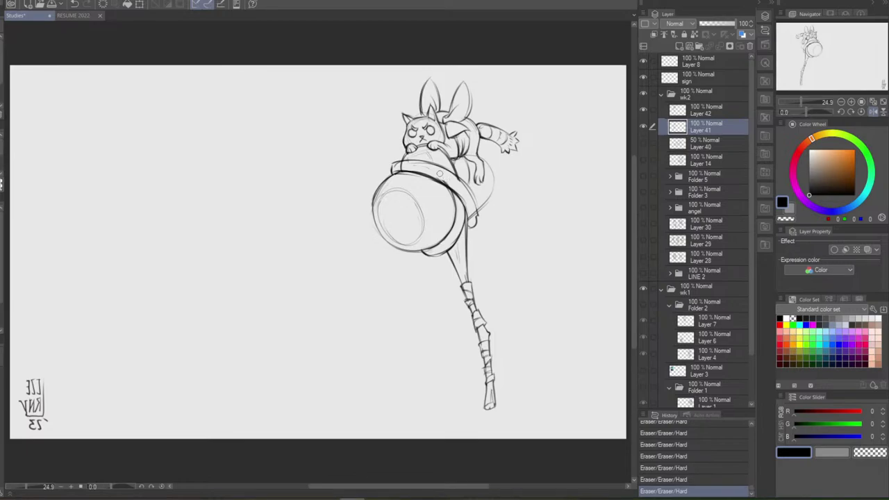
{"action": "left_click", "coordinate": [697, 111]}
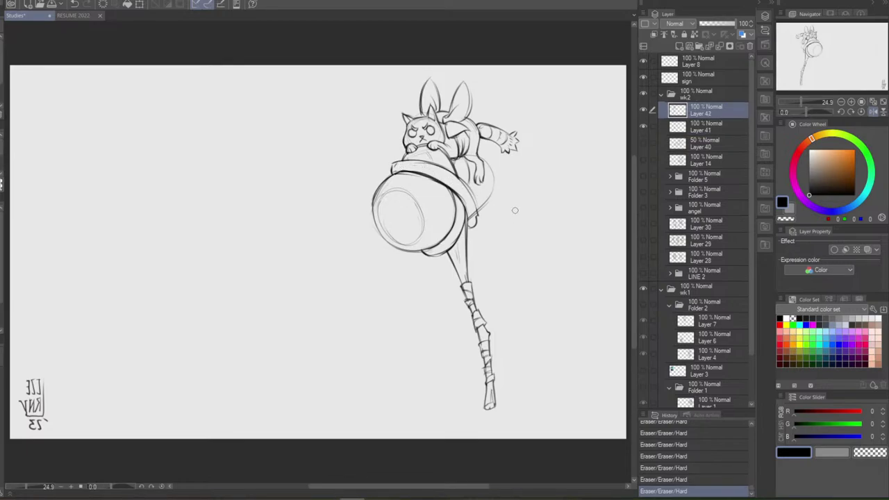
{"action": "left_click", "coordinate": [703, 129]}
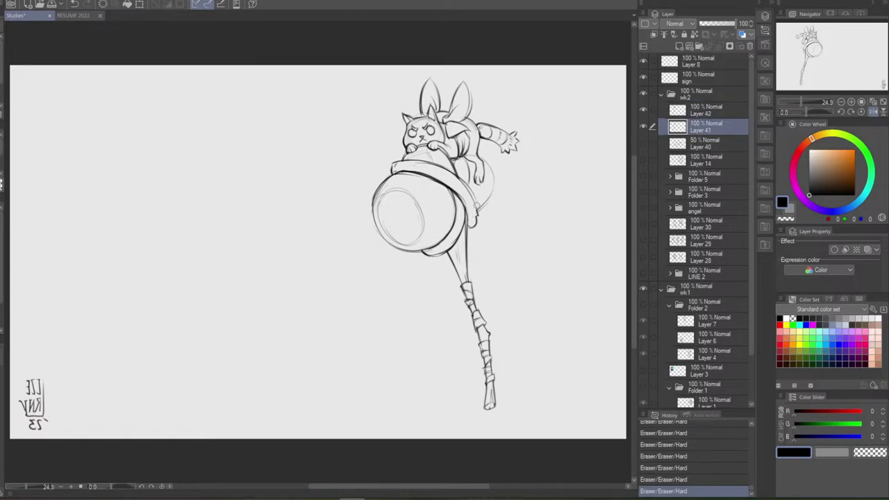
{"action": "left_click", "coordinate": [710, 111]}
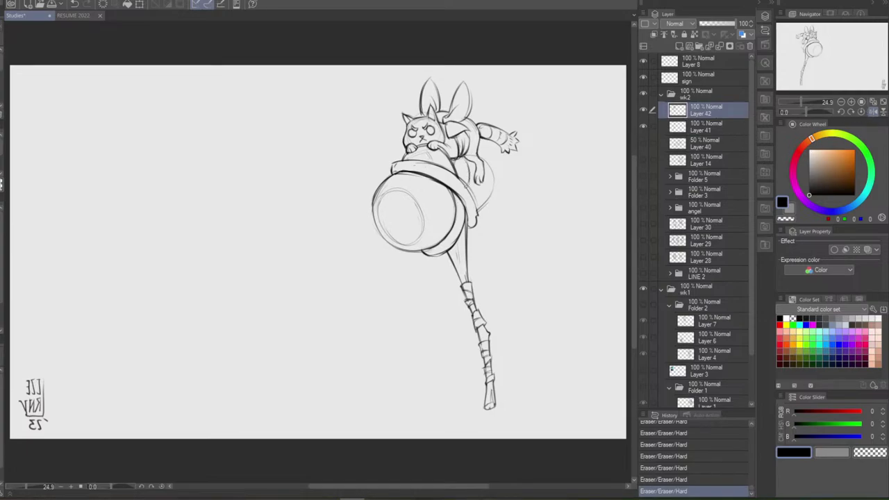
Draw short dark strokes on Layer 42 between the cat's hind leg and the band
{"action": "left_click_drag", "start_coordinate": [465, 172], "coordinate": [473, 190]}
{"action": "left_click_drag", "start_coordinate": [463, 159], "coordinate": [471, 187]}
{"action": "key", "text": "ctrl+z"}
{"action": "left_click_drag", "start_coordinate": [468, 179], "coordinate": [466, 213]}
{"action": "key", "text": "ctrl+z"}
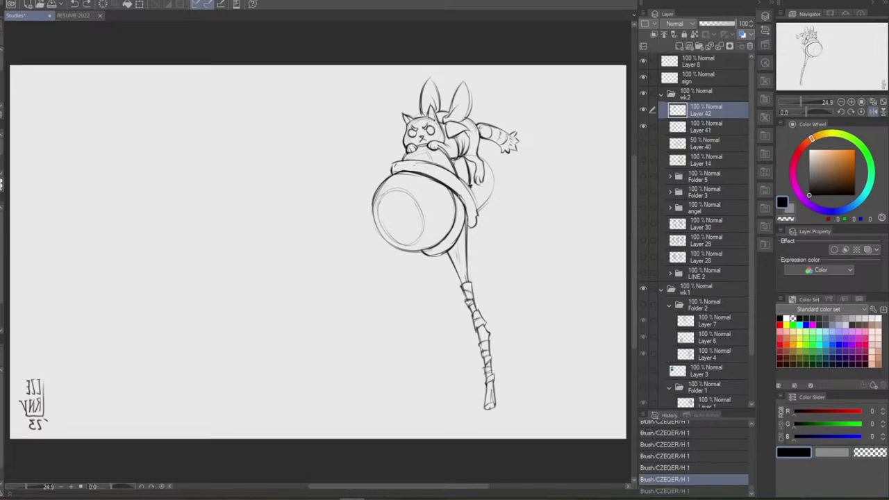
Darken the lines where the band meets the top of the handle, comparing versions
{"action": "left_click_drag", "start_coordinate": [455, 191], "coordinate": [468, 209]}
{"action": "key", "text": "ctrl+z"}
{"action": "key", "text": "ctrl+z"}
{"action": "key", "text": "ctrl+y"}
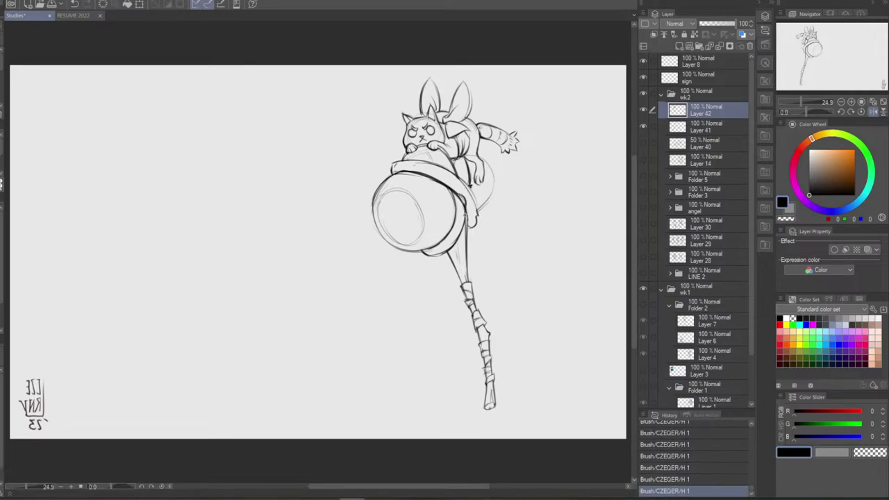
{"action": "key", "text": "ctrl+z"}
{"action": "key", "text": "ctrl+z"}
{"action": "key", "text": "ctrl+y"}
{"action": "key", "text": "ctrl+y"}
Erase the stray lines at the band and handle junction on Layer 42 and Layer 41
{"action": "key", "text": "e"}
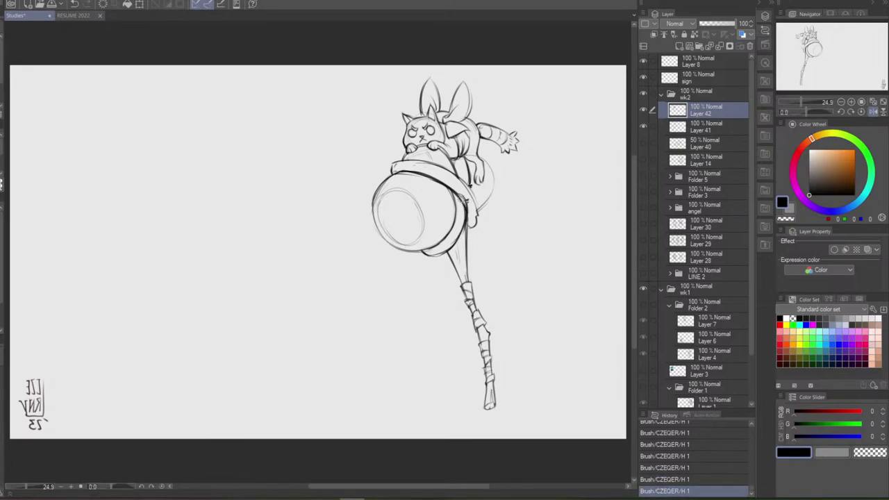
{"action": "mouse_move", "coordinate": [461, 199]}
{"action": "left_mouse_down"}
{"action": "mouse_move", "coordinate": [461, 223]}
{"action": "mouse_move", "coordinate": [458, 201]}
{"action": "mouse_move", "coordinate": [490, 179]}
{"action": "mouse_move", "coordinate": [464, 206]}
{"action": "left_mouse_up"}
{"action": "left_click", "coordinate": [703, 132]}
{"action": "left_click_drag", "start_coordinate": [464, 208], "coordinate": [462, 224]}
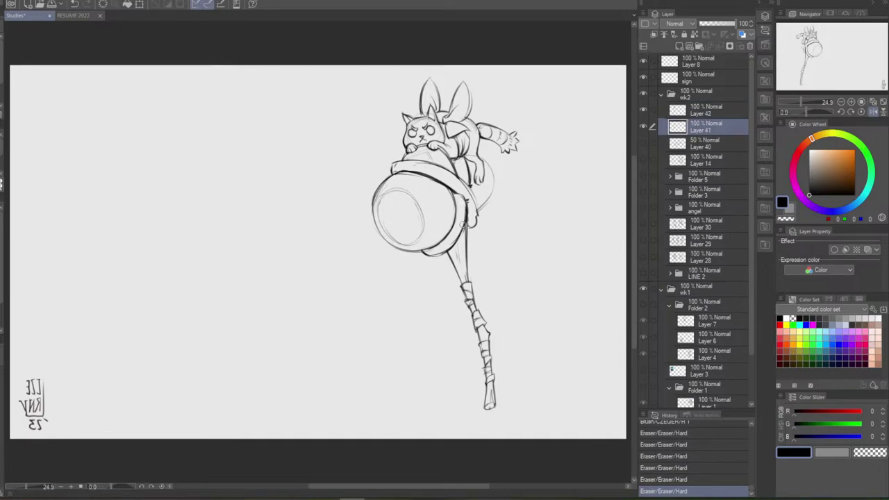
{"action": "left_click", "coordinate": [702, 113]}
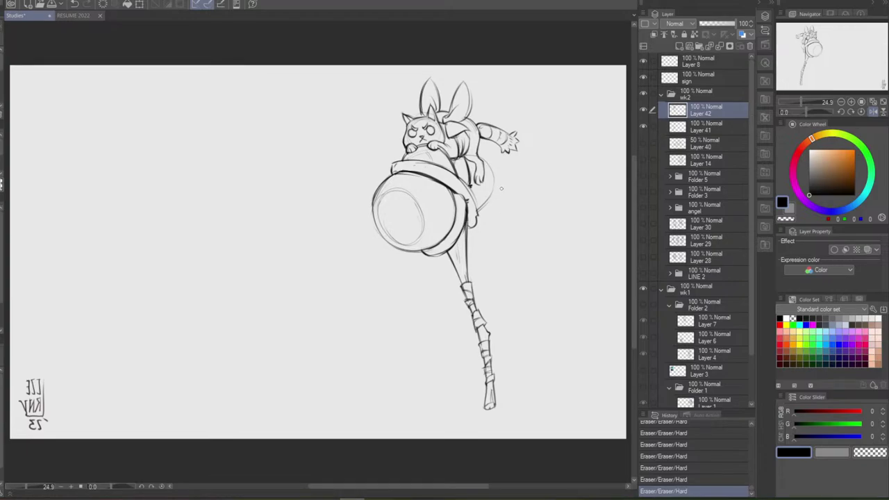
Darken the band's lower end and draw curved segment lines across the band, comparing versions
{"action": "mouse_move", "coordinate": [470, 190]}
{"action": "left_mouse_down"}
{"action": "mouse_move", "coordinate": [478, 219]}
{"action": "mouse_move", "coordinate": [473, 192]}
{"action": "left_mouse_up"}
{"action": "key", "text": "ctrl+z"}
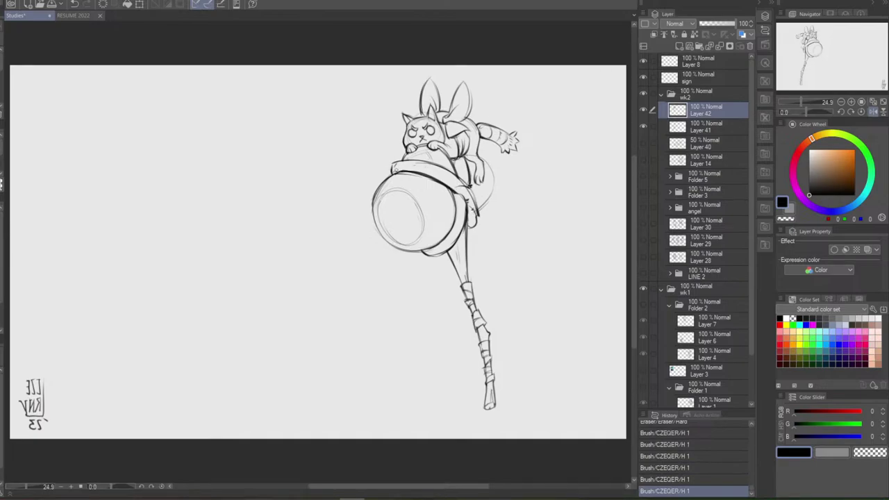
{"action": "mouse_move", "coordinate": [397, 173]}
{"action": "left_mouse_down"}
{"action": "mouse_move", "coordinate": [412, 164]}
{"action": "mouse_move", "coordinate": [405, 162]}
{"action": "mouse_move", "coordinate": [425, 176]}
{"action": "mouse_move", "coordinate": [431, 169]}
{"action": "left_mouse_up"}
{"action": "key", "text": "ctrl+z"}
{"action": "key", "text": "ctrl+z"}
{"action": "key", "text": "ctrl+z"}
{"action": "key", "text": "ctrl+z"}
{"action": "key", "text": "ctrl+y"}
{"action": "key", "text": "ctrl+y"}
{"action": "key", "text": "ctrl+z"}
{"action": "key", "text": "ctrl+y"}
Erase the stray sketch line between the neck and the cat's hind leg on Layer 41
{"action": "left_click", "coordinate": [715, 133]}
{"action": "key", "text": "e"}
{"action": "left_click_drag", "start_coordinate": [454, 161], "coordinate": [457, 168]}
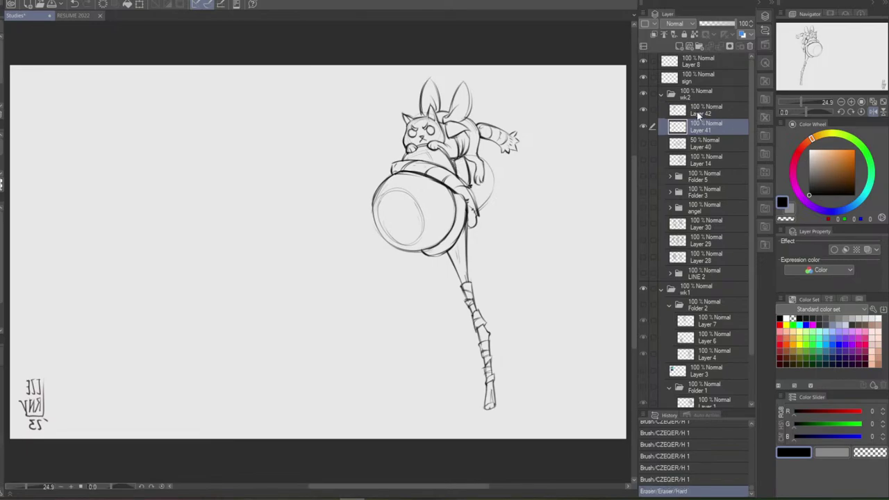
Merge Layer 42 with Layer 41 and erase the overlapping head outline near the band
{"action": "right_click", "coordinate": [697, 112]}
{"action": "left_click", "coordinate": [764, 345]}
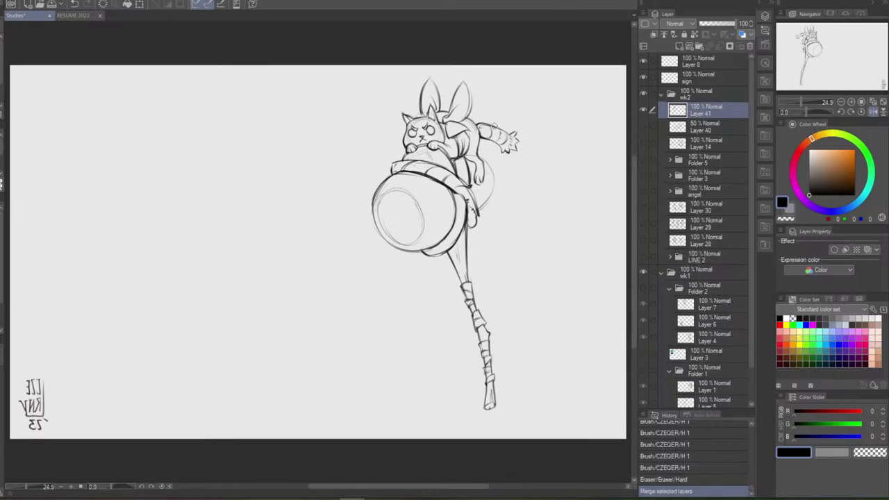
{"action": "left_click_drag", "start_coordinate": [447, 190], "coordinate": [453, 221]}
{"action": "key", "text": "ctrl+z"}
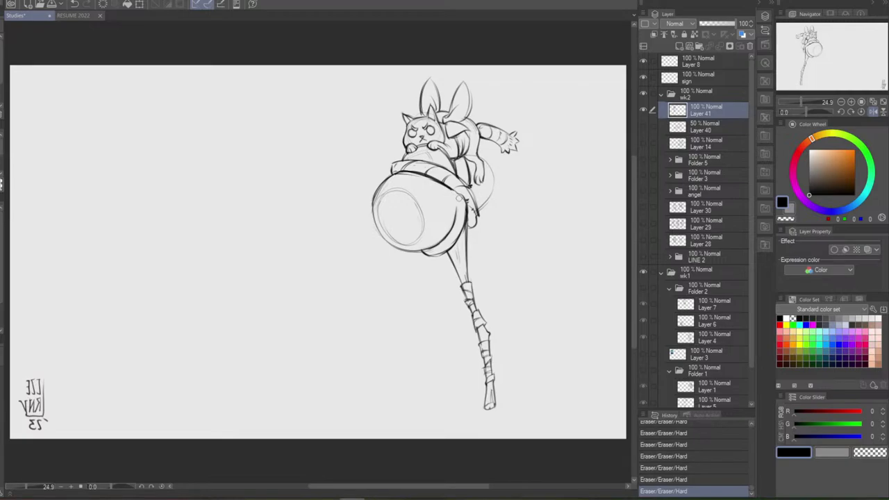
Undo the last erasures near the circular head and redraw the line where the band meets the handle neck
{"action": "key", "text": "ctrl+z"}
{"action": "mouse_move", "coordinate": [458, 193]}
{"action": "left_mouse_down"}
{"action": "mouse_move", "coordinate": [460, 186]}
{"action": "mouse_move", "coordinate": [454, 221]}
{"action": "mouse_move", "coordinate": [464, 198]}
{"action": "mouse_move", "coordinate": [456, 201]}
{"action": "mouse_move", "coordinate": [463, 226]}
{"action": "mouse_move", "coordinate": [465, 202]}
{"action": "mouse_move", "coordinate": [452, 245]}
{"action": "mouse_move", "coordinate": [459, 233]}
{"action": "left_mouse_up"}
{"action": "key", "text": "ctrl+z"}
{"action": "key", "text": "ctrl+z"}
{"action": "key", "text": "ctrl+z"}
{"action": "key", "text": "ctrl+z"}
{"action": "key", "text": "ctrl+z"}
{"action": "key", "text": "ctrl+z"}
{"action": "key", "text": "ctrl+z"}
{"action": "mouse_move", "coordinate": [464, 207]}
{"action": "left_mouse_down"}
{"action": "mouse_move", "coordinate": [456, 232]}
{"action": "mouse_move", "coordinate": [465, 220]}
{"action": "left_mouse_up"}
{"action": "key", "text": "b"}
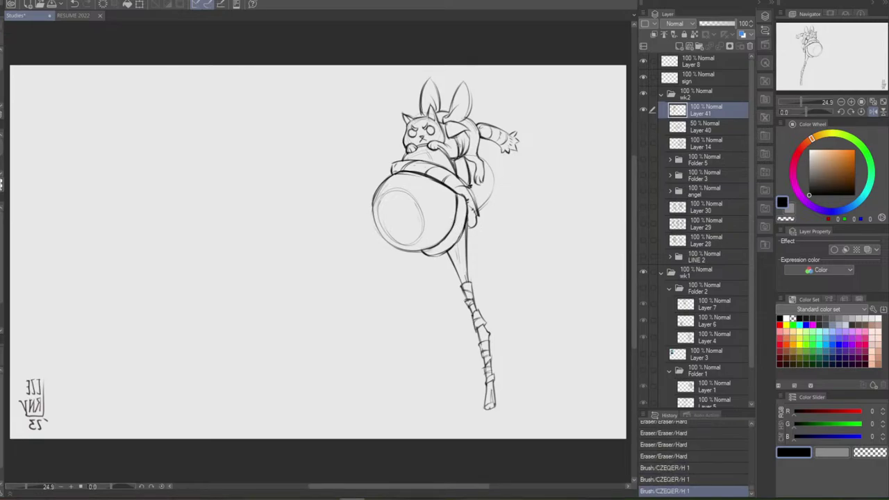
Draw short stripe lines in the gap between the band and the cat's hind leg on Layer 41
{"action": "left_click_drag", "start_coordinate": [453, 159], "coordinate": [457, 170]}
{"action": "key", "text": "ctrl+z"}
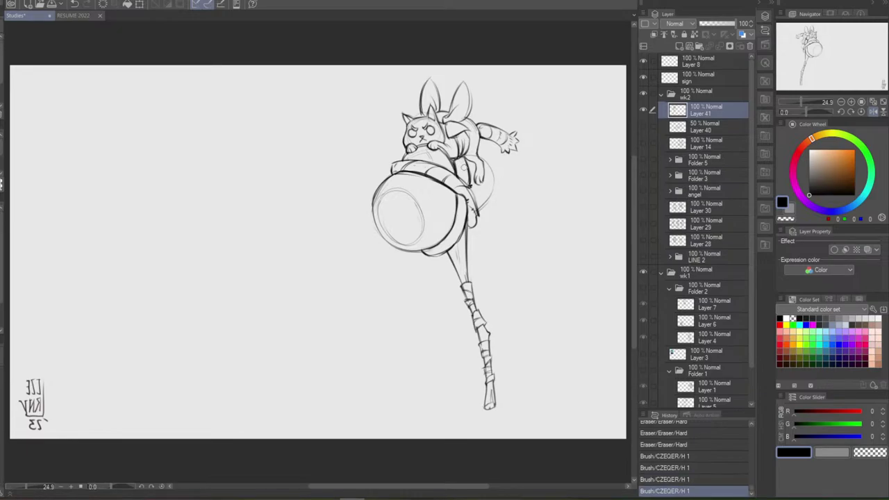
{"action": "left_click_drag", "start_coordinate": [459, 161], "coordinate": [469, 180]}
{"action": "key", "text": "ctrl+z"}
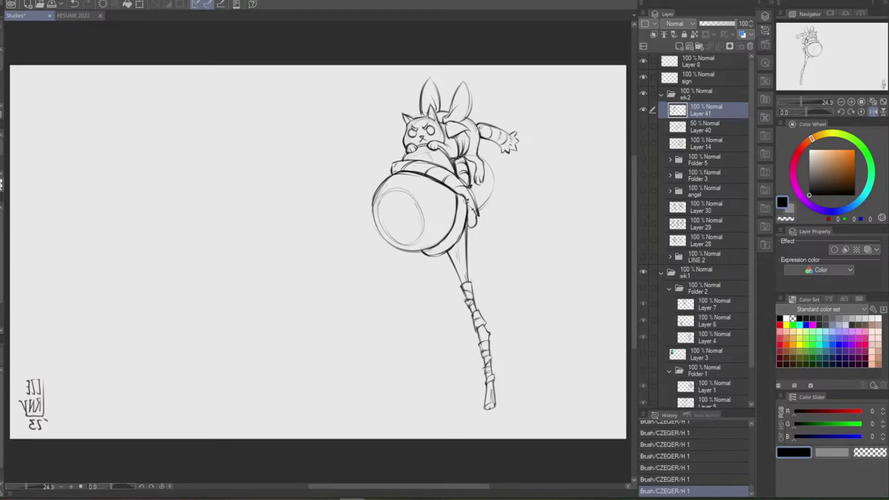
Draw curved segment lines across the lower part of the band around the head
{"action": "left_click_drag", "start_coordinate": [467, 201], "coordinate": [456, 208]}
{"action": "mouse_move", "coordinate": [466, 211]}
{"action": "left_mouse_down"}
{"action": "mouse_move", "coordinate": [454, 246]}
{"action": "mouse_move", "coordinate": [436, 257]}
{"action": "left_mouse_up"}
{"action": "key", "text": "ctrl+z"}
Flip the canvas view horizontally and erase the inner ellipse guidelines from the circular head's face
{"action": "left_click", "coordinate": [872, 111]}
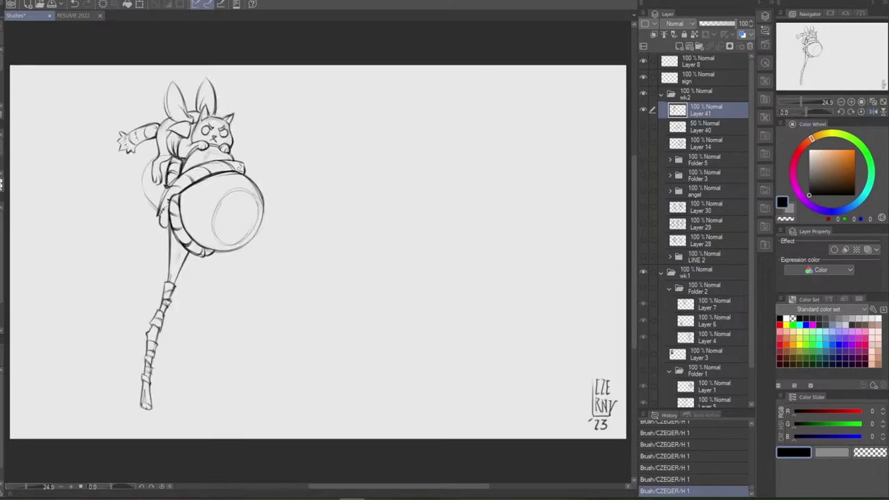
{"action": "key", "text": "e"}
{"action": "mouse_move", "coordinate": [255, 210]}
{"action": "left_mouse_down"}
{"action": "mouse_move", "coordinate": [253, 194]}
{"action": "mouse_move", "coordinate": [215, 211]}
{"action": "mouse_move", "coordinate": [223, 240]}
{"action": "mouse_move", "coordinate": [255, 214]}
{"action": "mouse_move", "coordinate": [243, 239]}
{"action": "mouse_move", "coordinate": [238, 223]}
{"action": "left_mouse_up"}
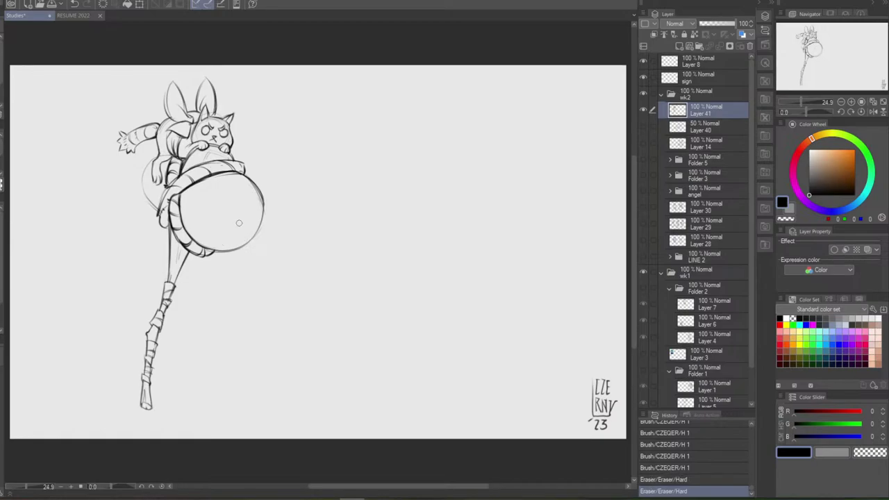
Darken the rounded outline of the mallet's back side behind the cat's hind leg
{"action": "left_click_drag", "start_coordinate": [148, 164], "coordinate": [152, 209]}
{"action": "key", "text": "ctrl+z"}
{"action": "key", "text": "ctrl+z"}
{"action": "key", "text": "ctrl+y"}
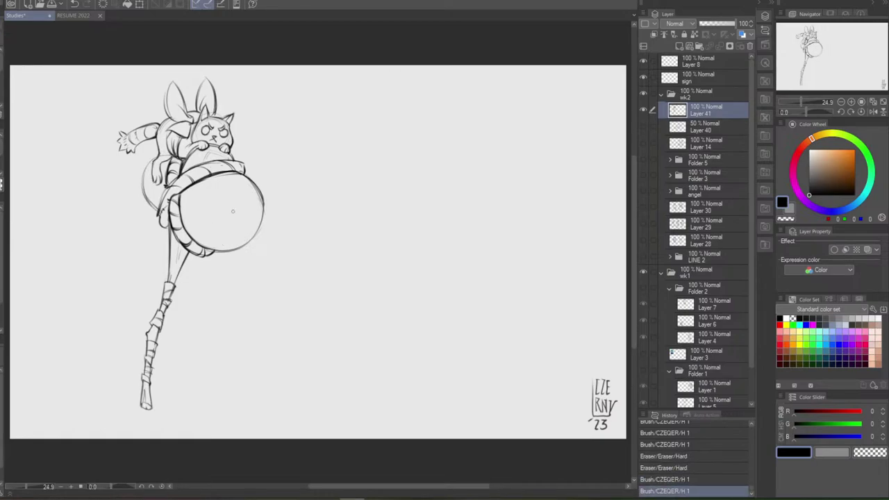
{"action": "left_click_drag", "start_coordinate": [144, 175], "coordinate": [145, 194]}
Add faint short curved strokes on the head's face along the side next to the band
{"action": "mouse_move", "coordinate": [203, 222]}
{"action": "left_mouse_down"}
{"action": "mouse_move", "coordinate": [242, 200]}
{"action": "mouse_move", "coordinate": [222, 184]}
{"action": "mouse_move", "coordinate": [220, 236]}
{"action": "mouse_move", "coordinate": [207, 197]}
{"action": "left_mouse_up"}
{"action": "left_click_drag", "start_coordinate": [201, 201], "coordinate": [203, 202]}
{"action": "key", "text": "ctrl+z"}
{"action": "key", "text": "ctrl+z"}
{"action": "left_click_drag", "start_coordinate": [202, 202], "coordinate": [202, 202]}
{"action": "key", "text": "ctrl+z"}
{"action": "key", "text": "ctrl+z"}
{"action": "left_click_drag", "start_coordinate": [201, 203], "coordinate": [202, 202]}
{"action": "key", "text": "ctrl+z"}
{"action": "key", "text": "ctrl+z"}
{"action": "left_click_drag", "start_coordinate": [202, 202], "coordinate": [208, 238]}
{"action": "key", "text": "ctrl+z"}
{"action": "key", "text": "ctrl+z"}
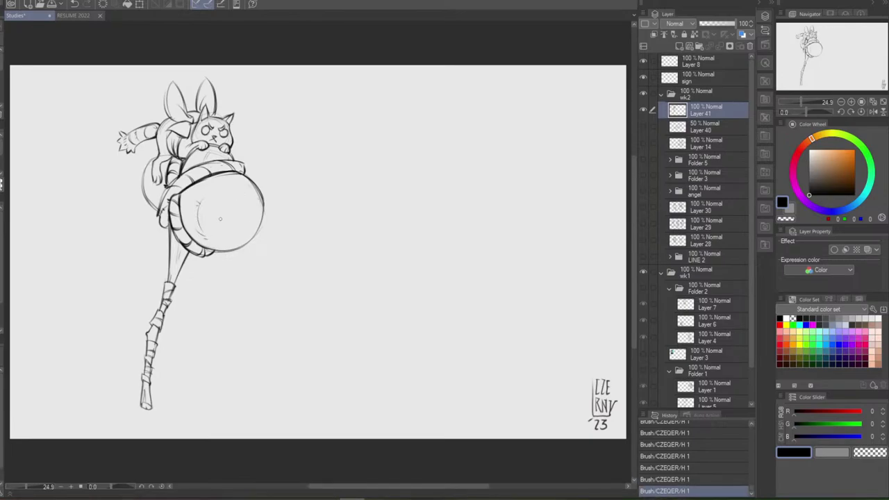
Try a large rounded pad shape on the head's face and undo it
{"action": "key", "text": "ctrl+z"}
{"action": "mouse_move", "coordinate": [218, 216]}
{"action": "left_mouse_down"}
{"action": "mouse_move", "coordinate": [230, 239]}
{"action": "mouse_move", "coordinate": [251, 213]}
{"action": "left_mouse_up"}
{"action": "key", "text": "ctrl+z"}
{"action": "key", "text": "ctrl+z"}
{"action": "key", "text": "ctrl+z"}
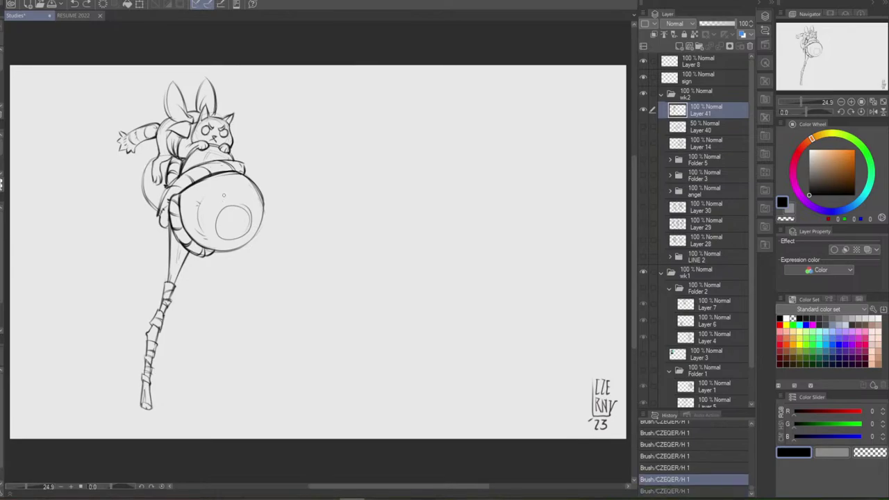
{"action": "key", "text": "ctrl+y"}
{"action": "key", "text": "ctrl+z"}
{"action": "mouse_move", "coordinate": [237, 189]}
{"action": "left_mouse_down"}
{"action": "mouse_move", "coordinate": [244, 200]}
{"action": "mouse_move", "coordinate": [225, 203]}
{"action": "left_mouse_up"}
{"action": "key", "text": "ctrl+z"}
{"action": "key", "text": "ctrl+z"}
{"action": "key", "text": "ctrl+z"}
{"action": "key", "text": "ctrl+z"}
{"action": "key", "text": "ctrl+z"}
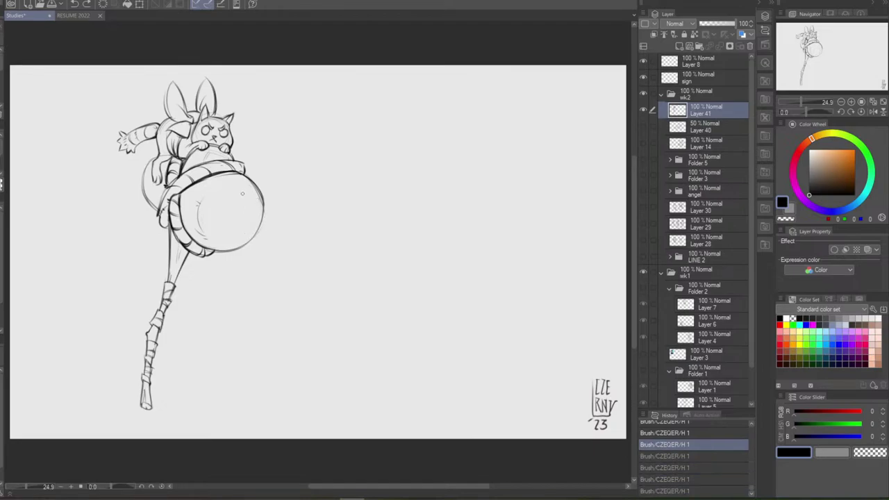
Draw a paw print with one large pad and three toe pads on the head's face
{"action": "mouse_move", "coordinate": [237, 197]}
{"action": "left_mouse_down"}
{"action": "mouse_move", "coordinate": [243, 192]}
{"action": "mouse_move", "coordinate": [254, 209]}
{"action": "mouse_move", "coordinate": [224, 204]}
{"action": "mouse_move", "coordinate": [243, 222]}
{"action": "mouse_move", "coordinate": [241, 213]}
{"action": "left_mouse_up"}
{"action": "key", "text": "ctrl+z"}
{"action": "key", "text": "ctrl+z"}
{"action": "key", "text": "ctrl+z"}
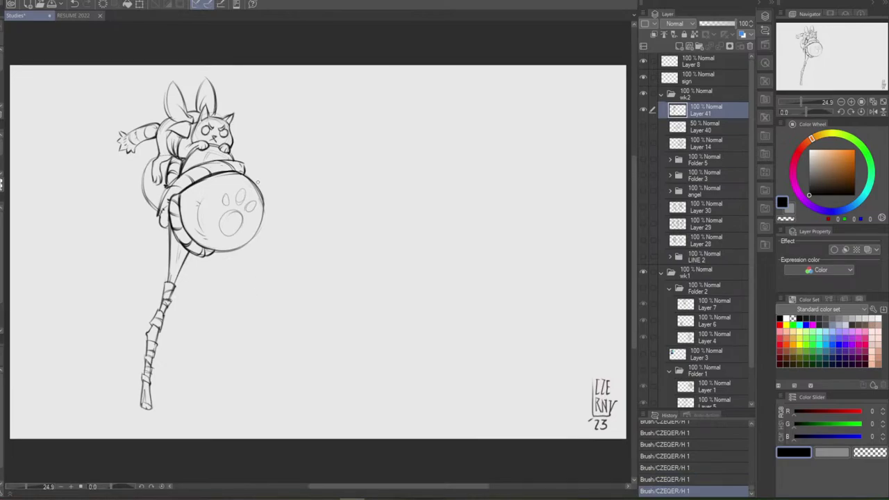
Darken the outer outline of the circular head, flipping the canvas view horizontally to work on the curve
{"action": "left_click_drag", "start_coordinate": [261, 186], "coordinate": [248, 240]}
{"action": "key", "text": "ctrl+z"}
{"action": "key", "text": "ctrl+y"}
{"action": "left_click", "coordinate": [873, 112]}
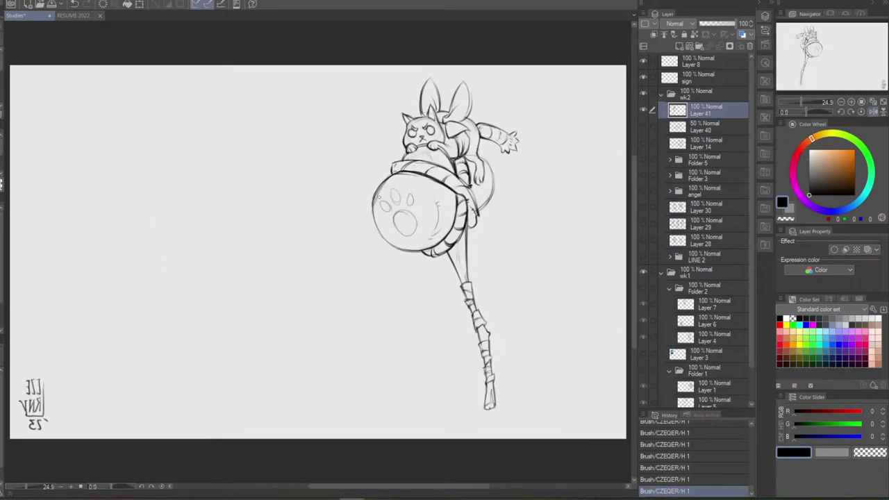
{"action": "left_click_drag", "start_coordinate": [373, 204], "coordinate": [393, 247]}
{"action": "key", "text": "ctrl+z"}
{"action": "left_click_drag", "start_coordinate": [375, 197], "coordinate": [407, 251]}
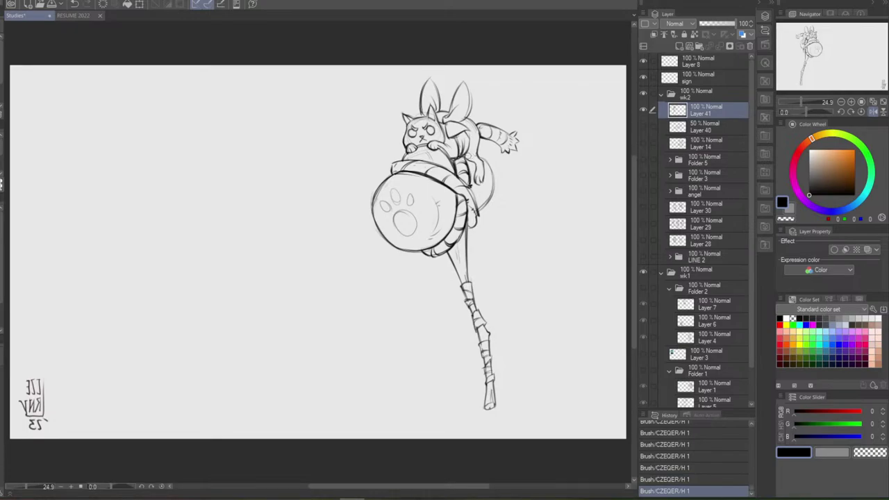
Erase stray marks at the base of the cat's tail and redraw the hip and tail outlines darker
{"action": "key", "text": "e"}
{"action": "left_click_drag", "start_coordinate": [475, 147], "coordinate": [478, 157]}
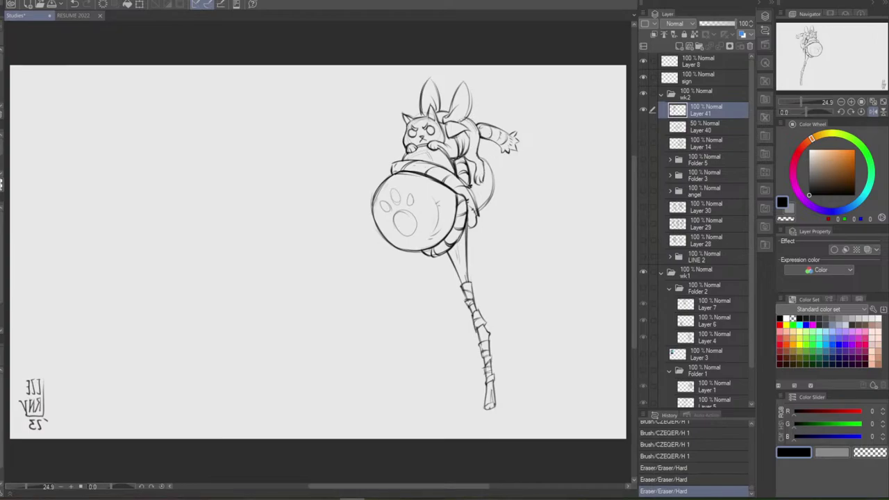
{"action": "left_click_drag", "start_coordinate": [468, 119], "coordinate": [494, 182]}
{"action": "key", "text": "ctrl+z"}
{"action": "key", "text": "ctrl+z"}
{"action": "mouse_move", "coordinate": [488, 138]}
{"action": "left_mouse_down"}
{"action": "mouse_move", "coordinate": [503, 152]}
{"action": "mouse_move", "coordinate": [490, 126]}
{"action": "mouse_move", "coordinate": [516, 132]}
{"action": "left_mouse_up"}
{"action": "key", "text": "ctrl+z"}
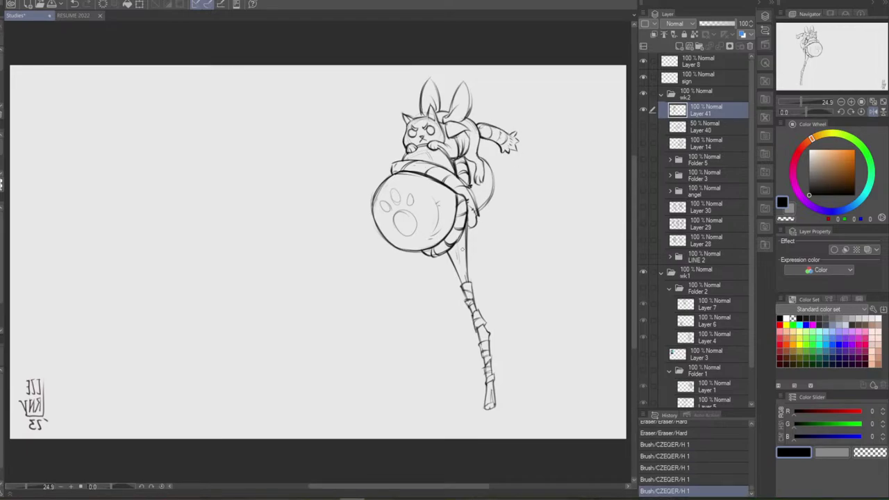
Darken both edges of the handle neck between the head and the wrapping
{"action": "left_click_drag", "start_coordinate": [448, 254], "coordinate": [462, 283]}
{"action": "key", "text": "ctrl+z"}
{"action": "left_click_drag", "start_coordinate": [469, 218], "coordinate": [468, 282]}
{"action": "key", "text": "ctrl+z"}
{"action": "key", "text": "ctrl+z"}
{"action": "key", "text": "ctrl+z"}
{"action": "key", "text": "ctrl+y"}
{"action": "key", "text": "ctrl+y"}
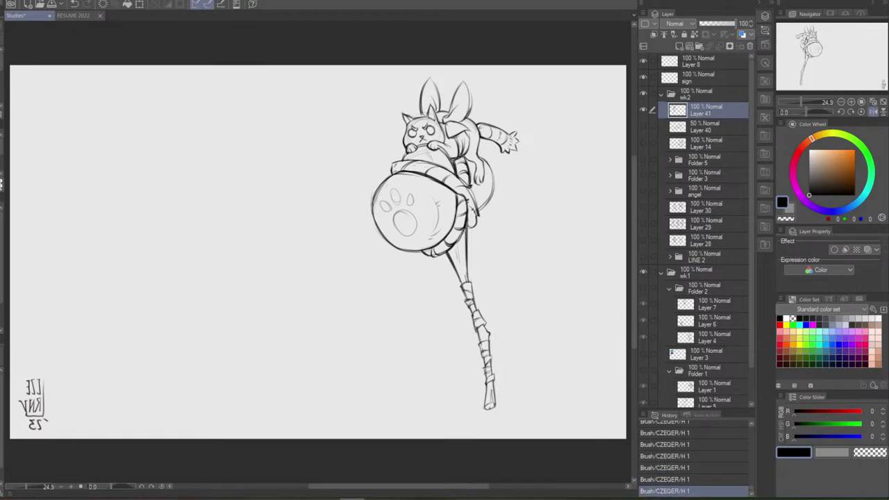
Draw a flared collar around the handle neck just below the head, comparing versions of the strokes
{"action": "left_click_drag", "start_coordinate": [462, 225], "coordinate": [471, 227]}
{"action": "key", "text": "ctrl+z"}
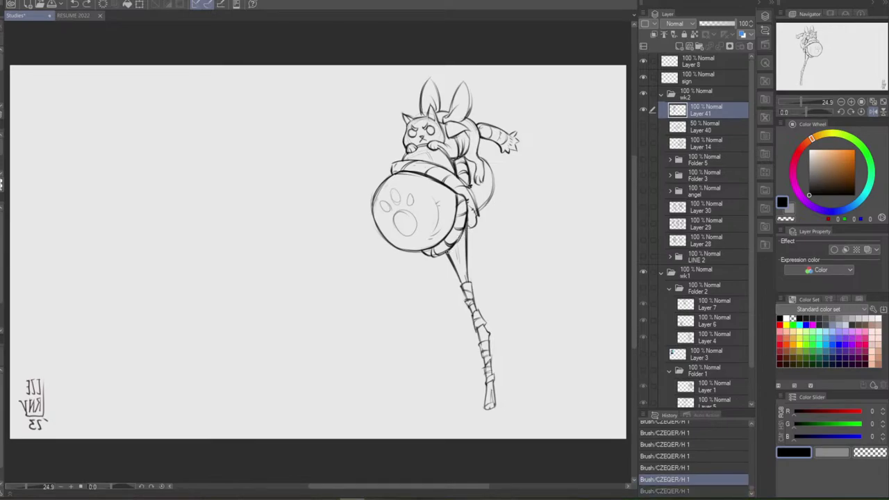
{"action": "mouse_move", "coordinate": [451, 254]}
{"action": "left_mouse_down"}
{"action": "mouse_move", "coordinate": [469, 258]}
{"action": "mouse_move", "coordinate": [475, 245]}
{"action": "mouse_move", "coordinate": [475, 253]}
{"action": "mouse_move", "coordinate": [467, 245]}
{"action": "mouse_move", "coordinate": [453, 257]}
{"action": "mouse_move", "coordinate": [472, 252]}
{"action": "left_mouse_up"}
{"action": "key", "text": "ctrl+z"}
{"action": "key", "text": "ctrl+z"}
{"action": "key", "text": "ctrl+z"}
{"action": "mouse_move", "coordinate": [467, 246]}
{"action": "left_mouse_down"}
{"action": "mouse_move", "coordinate": [475, 249]}
{"action": "mouse_move", "coordinate": [468, 256]}
{"action": "mouse_move", "coordinate": [476, 249]}
{"action": "mouse_move", "coordinate": [473, 243]}
{"action": "mouse_move", "coordinate": [460, 258]}
{"action": "left_mouse_up"}
{"action": "key", "text": "ctrl+z"}
{"action": "key", "text": "ctrl+z"}
{"action": "key", "text": "ctrl+z"}
{"action": "key", "text": "ctrl+z"}
{"action": "key", "text": "ctrl+z"}
{"action": "key", "text": "ctrl+y"}
{"action": "key", "text": "ctrl+z"}
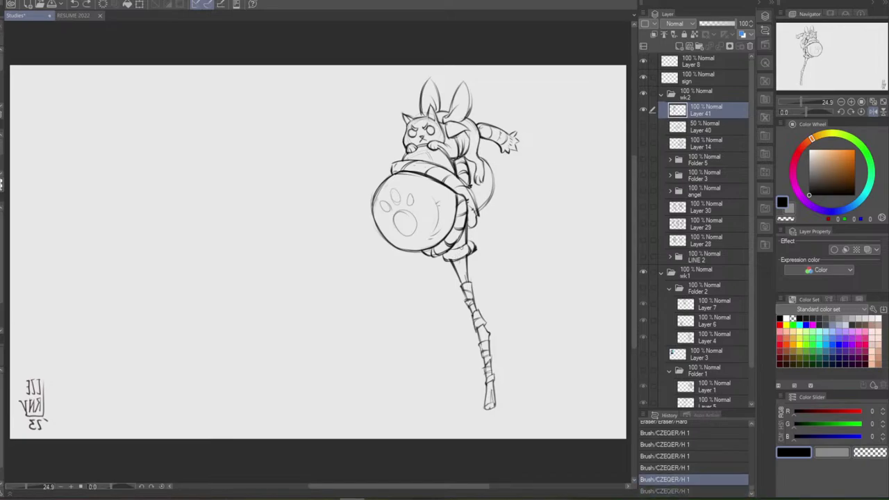
{"action": "key", "text": "ctrl+y"}
{"action": "key", "text": "ctrl+z"}
{"action": "key", "text": "ctrl+y"}
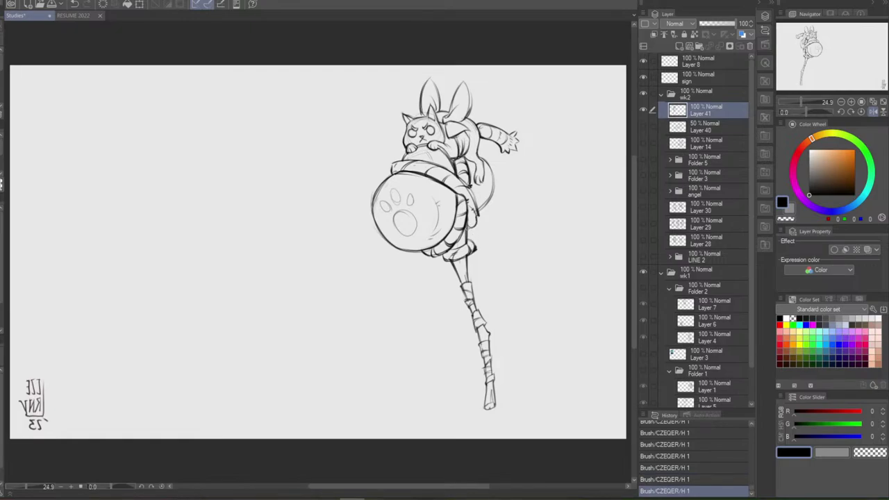
Add short detail strokes to the neck collar where it meets the band's lower end
{"action": "left_click_drag", "start_coordinate": [466, 232], "coordinate": [460, 247]}
{"action": "key", "text": "ctrl+z"}
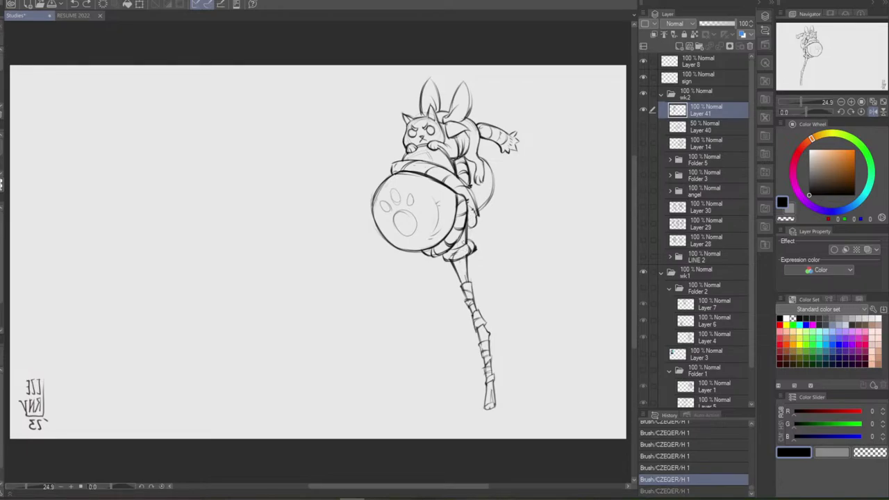
{"action": "left_click_drag", "start_coordinate": [458, 248], "coordinate": [450, 252]}
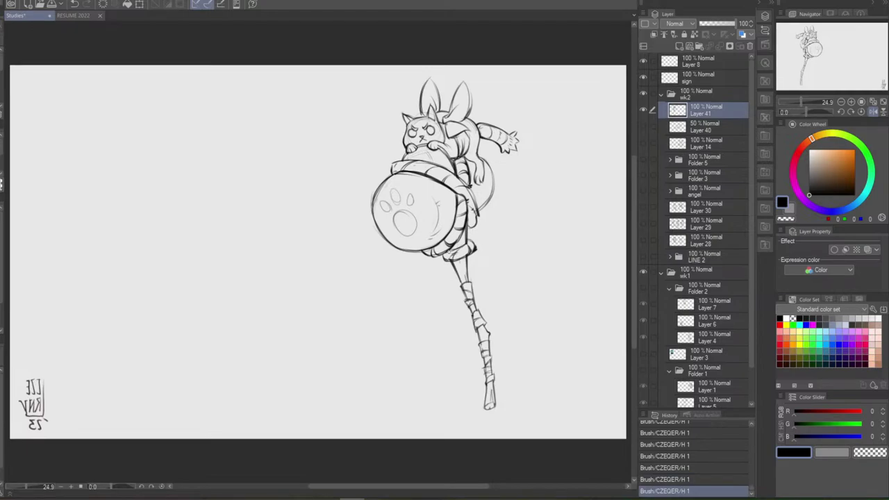
{"action": "key", "text": "ctrl+z"}
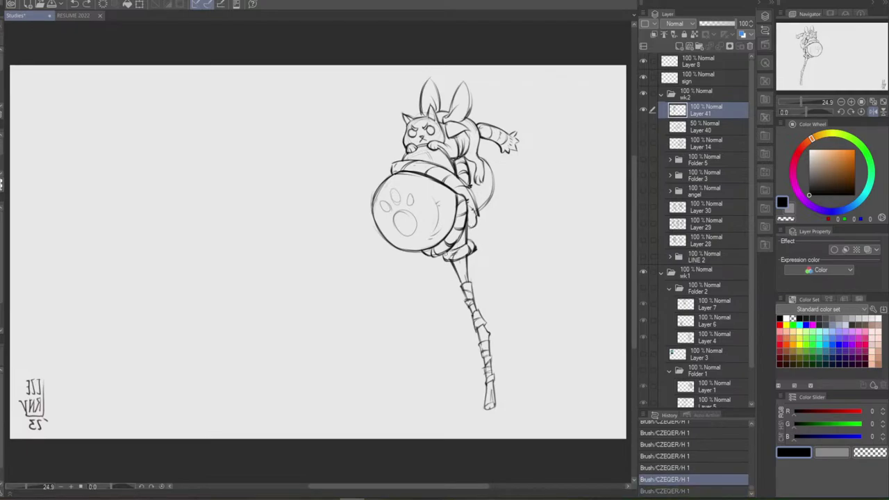
{"action": "key", "text": "ctrl+y"}
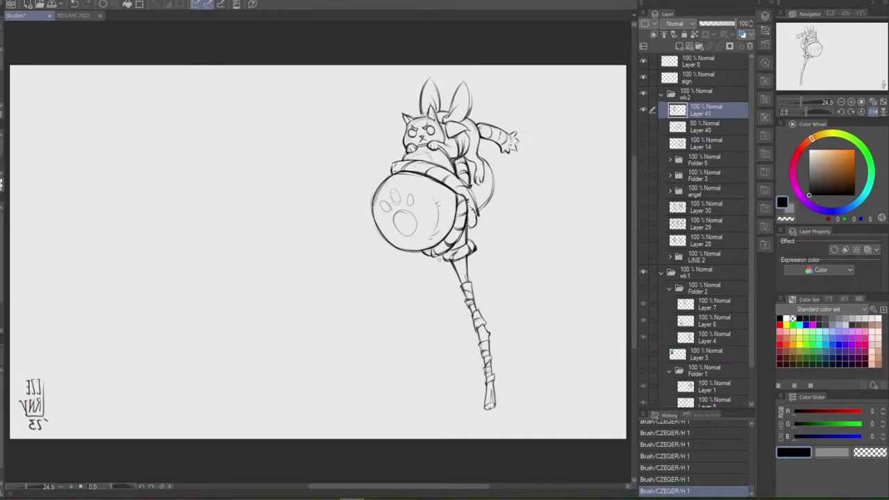
Try a small rounded shape hanging below the band's lower end, comparing the sketch with and without it
{"action": "key", "text": "ctrl+z"}
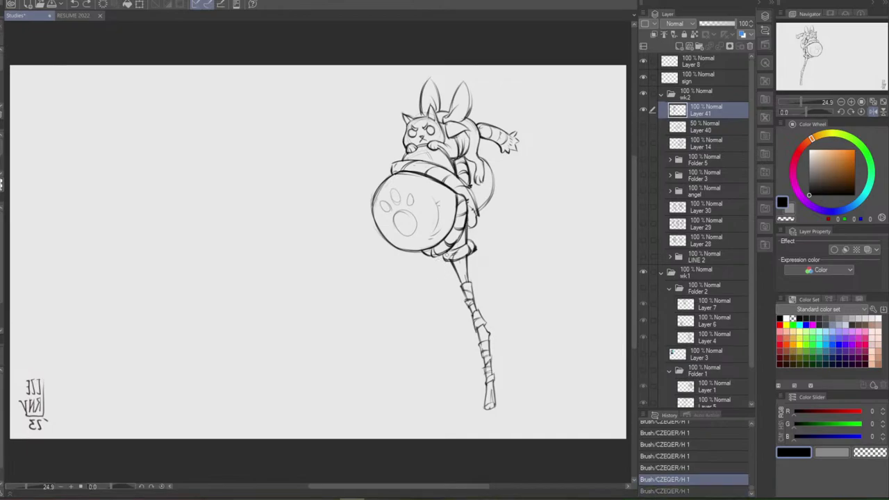
{"action": "key", "text": "ctrl+y"}
{"action": "key", "text": "ctrl+z"}
{"action": "key", "text": "ctrl+y"}
{"action": "key", "text": "ctrl+z"}
{"action": "key", "text": "ctrl+y"}
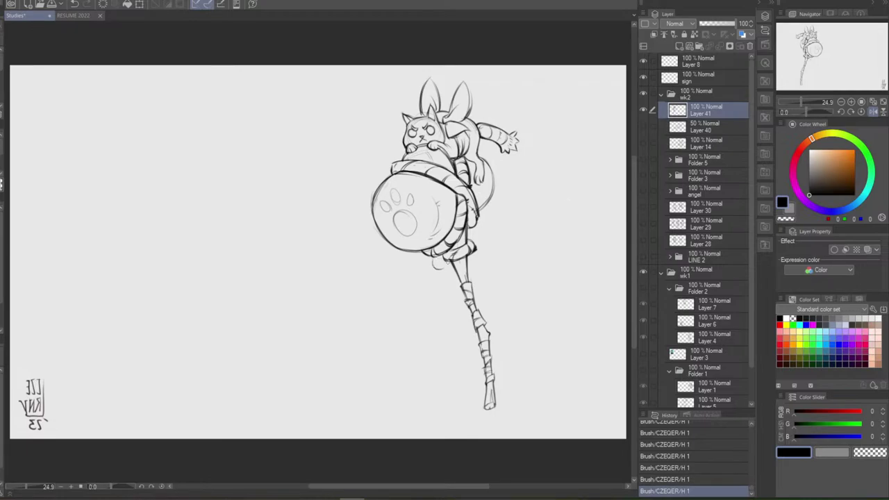
{"action": "key", "text": "ctrl+z"}
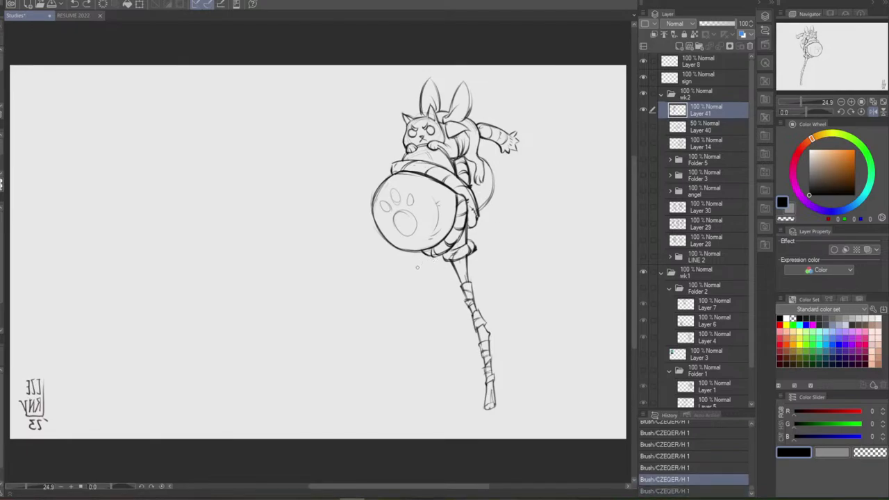
{"action": "key", "text": "ctrl+y"}
{"action": "key", "text": "ctrl+z"}
{"action": "key", "text": "ctrl+y"}
{"action": "key", "text": "ctrl+z"}
{"action": "key", "text": "ctrl+y"}
Sketch a small paw stretching sideways from below the band's lower end
{"action": "mouse_move", "coordinate": [425, 262]}
{"action": "left_mouse_down"}
{"action": "mouse_move", "coordinate": [428, 272]}
{"action": "mouse_move", "coordinate": [438, 261]}
{"action": "left_mouse_up"}
{"action": "key", "text": "ctrl+z"}
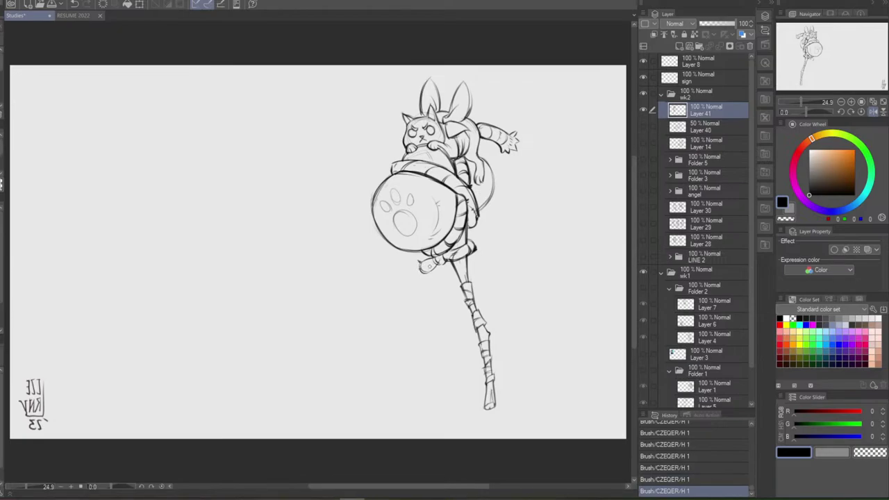
{"action": "key", "text": "ctrl+z"}
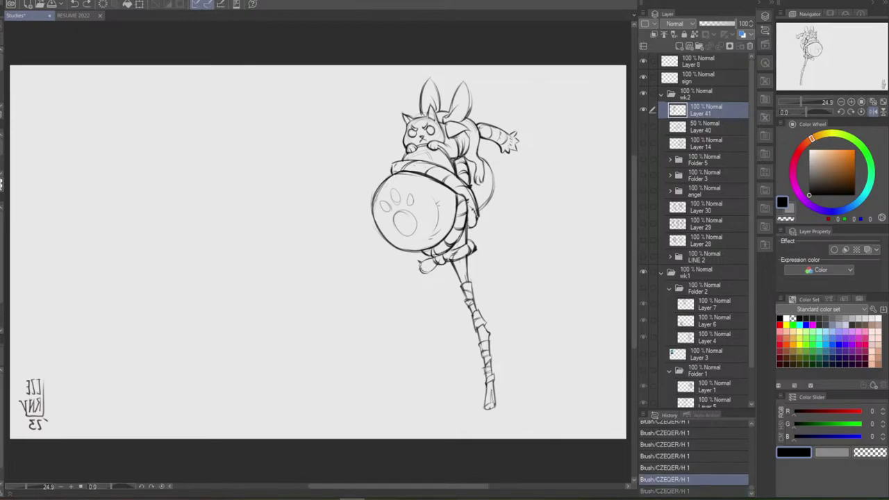
{"action": "left_click_drag", "start_coordinate": [435, 256], "coordinate": [440, 261]}
{"action": "key", "text": "ctrl+z"}
{"action": "key", "text": "ctrl+y"}
{"action": "key", "text": "ctrl+z"}
{"action": "key", "text": "ctrl+y"}
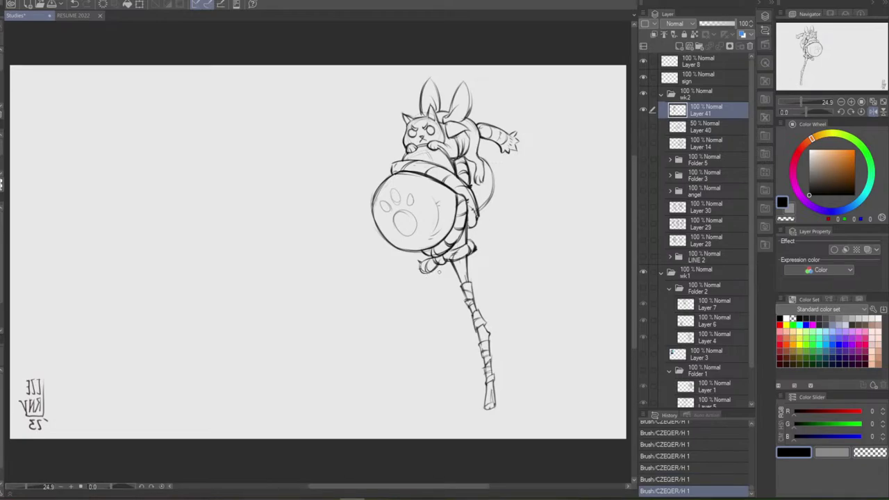
Compare the sketch with and without the latest strokes of the small sideways paw
{"action": "key", "text": "ctrl+z"}
{"action": "key", "text": "ctrl+y"}
{"action": "key", "text": "ctrl+z"}
{"action": "key", "text": "ctrl+y"}
{"action": "key", "text": "ctrl+z"}
{"action": "key", "text": "ctrl+y"}
{"action": "key", "text": "ctrl+z"}
{"action": "key", "text": "ctrl+y"}
{"action": "key", "text": "ctrl+z"}
{"action": "key", "text": "ctrl+z"}
{"action": "key", "text": "ctrl+y"}
{"action": "key", "text": "ctrl+y"}
Try strokes for a paw hanging downward beside the handle neck
{"action": "left_click_drag", "start_coordinate": [446, 283], "coordinate": [452, 266]}
{"action": "key", "text": "ctrl+z"}
{"action": "left_click_drag", "start_coordinate": [450, 268], "coordinate": [444, 284]}
{"action": "key", "text": "ctrl+z"}
{"action": "key", "text": "ctrl+z"}
{"action": "key", "text": "ctrl+y"}
{"action": "mouse_move", "coordinate": [437, 277]}
{"action": "left_mouse_down"}
{"action": "mouse_move", "coordinate": [449, 286]}
{"action": "mouse_move", "coordinate": [442, 275]}
{"action": "mouse_move", "coordinate": [450, 272]}
{"action": "left_mouse_up"}
{"action": "key", "text": "ctrl+z"}
{"action": "key", "text": "ctrl+z"}
{"action": "left_click_drag", "start_coordinate": [461, 122], "coordinate": [471, 105]}
{"action": "key", "text": "ctrl+z"}
{"action": "left_click_drag", "start_coordinate": [459, 156], "coordinate": [466, 158]}
Erase the earlier paw attempt and draw new side lines hanging down from the band's lower end
{"action": "key", "text": "e"}
{"action": "mouse_move", "coordinate": [446, 276]}
{"action": "left_mouse_down"}
{"action": "mouse_move", "coordinate": [445, 285]}
{"action": "mouse_move", "coordinate": [437, 279]}
{"action": "mouse_move", "coordinate": [448, 264]}
{"action": "mouse_move", "coordinate": [423, 258]}
{"action": "mouse_move", "coordinate": [419, 272]}
{"action": "mouse_move", "coordinate": [443, 279]}
{"action": "left_mouse_up"}
{"action": "left_click_drag", "start_coordinate": [443, 266], "coordinate": [447, 261]}
{"action": "key", "text": "ctrl+z"}
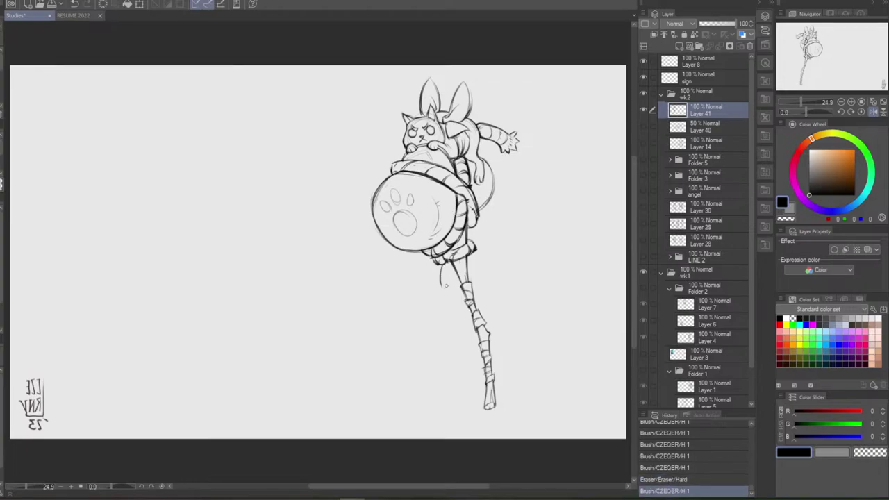
{"action": "key", "text": "ctrl+z"}
{"action": "key", "text": "ctrl+y"}
{"action": "key", "text": "ctrl+z"}
{"action": "key", "text": "ctrl+y"}
{"action": "key", "text": "ctrl+z"}
Complete the small paw hanging below the band with its outline and toes
{"action": "mouse_move", "coordinate": [439, 266]}
{"action": "left_mouse_down"}
{"action": "mouse_move", "coordinate": [428, 260]}
{"action": "mouse_move", "coordinate": [432, 270]}
{"action": "mouse_move", "coordinate": [427, 262]}
{"action": "mouse_move", "coordinate": [418, 279]}
{"action": "mouse_move", "coordinate": [439, 280]}
{"action": "left_mouse_up"}
{"action": "key", "text": "e"}
{"action": "key", "text": "ctrl+z"}
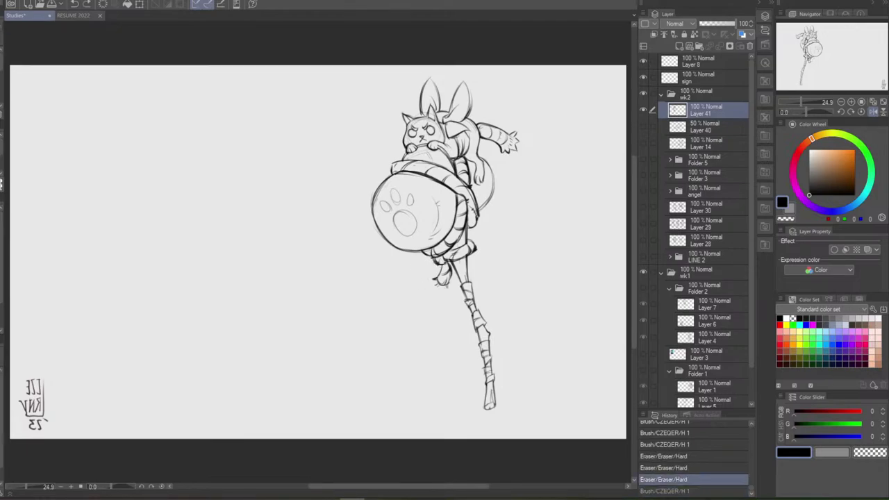
{"action": "key", "text": "ctrl+y"}
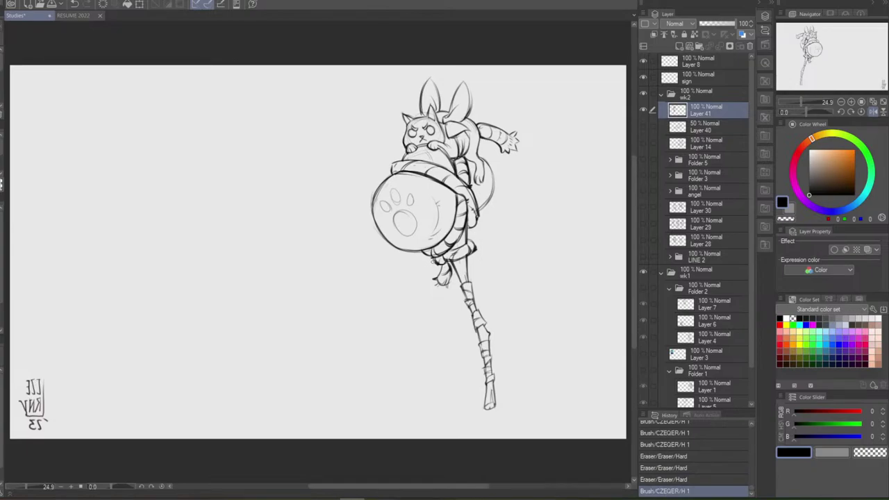
Sketch small curled strokes beside the dangling paw at the band's lower end, comparing versions of each stroke
{"action": "left_click_drag", "start_coordinate": [427, 265], "coordinate": [433, 262]}
{"action": "key", "text": "ctrl+z"}
{"action": "key", "text": "ctrl+y"}
{"action": "key", "text": "ctrl+z"}
{"action": "key", "text": "ctrl+y"}
{"action": "key", "text": "ctrl+z"}
{"action": "mouse_move", "coordinate": [432, 259]}
{"action": "left_mouse_down"}
{"action": "mouse_move", "coordinate": [436, 278]}
{"action": "mouse_move", "coordinate": [435, 263]}
{"action": "left_mouse_up"}
{"action": "key", "text": "ctrl+y"}
{"action": "key", "text": "ctrl+z"}
{"action": "key", "text": "ctrl+y"}
{"action": "key", "text": "ctrl+z"}
{"action": "key", "text": "ctrl+y"}
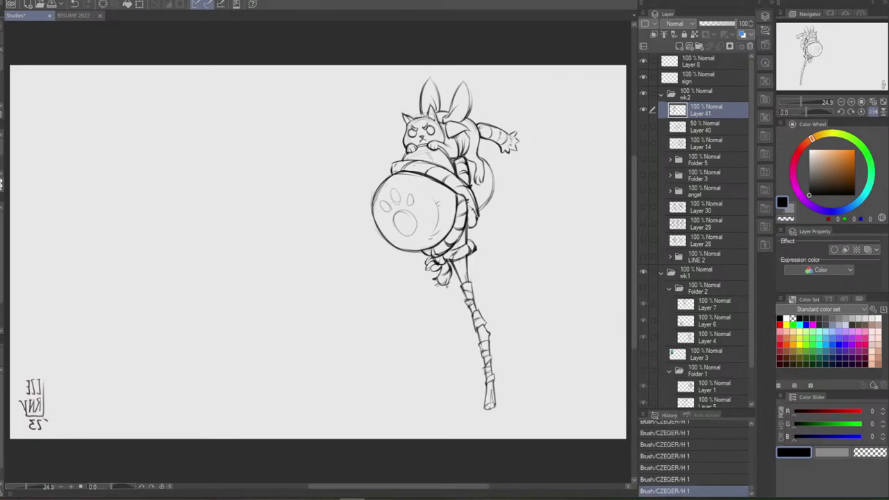
{"action": "left_click_drag", "start_coordinate": [431, 267], "coordinate": [438, 261]}
{"action": "key", "text": "e"}
{"action": "key", "text": "ctrl+z"}
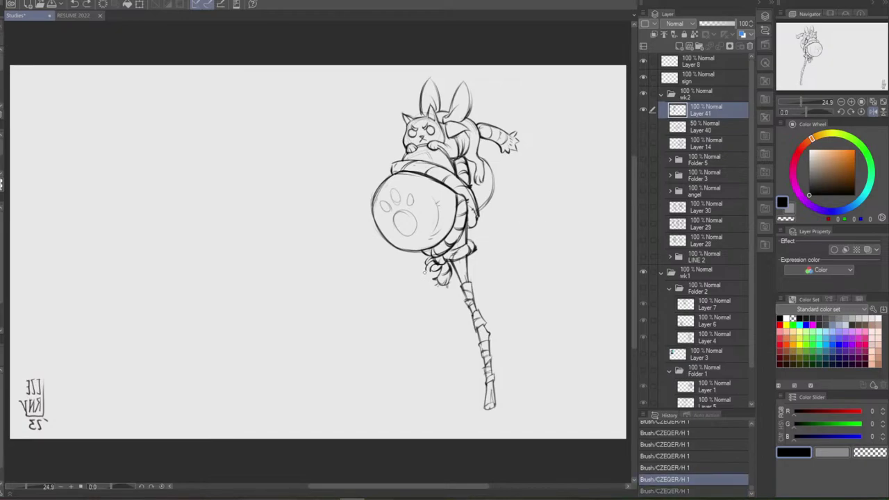
Draw a round bell outline below the band's lower end, overlapping the dangling paw, with a small inner circle
{"action": "left_click_drag", "start_coordinate": [420, 272], "coordinate": [432, 297]}
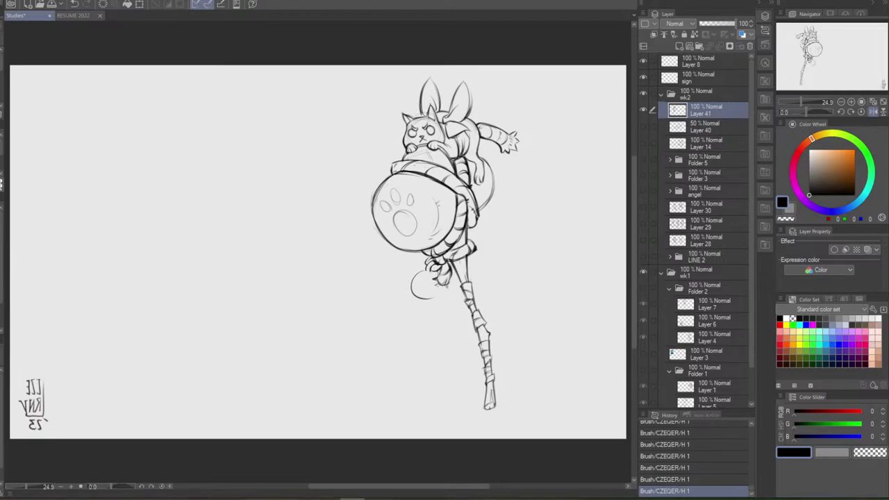
{"action": "mouse_move", "coordinate": [431, 298]}
{"action": "left_mouse_down"}
{"action": "mouse_move", "coordinate": [442, 289]}
{"action": "mouse_move", "coordinate": [423, 284]}
{"action": "left_mouse_up"}
{"action": "key", "text": "ctrl+z"}
{"action": "key", "text": "ctrl+z"}
{"action": "key", "text": "ctrl+z"}
{"action": "key", "text": "ctrl+y"}
{"action": "key", "text": "ctrl+z"}
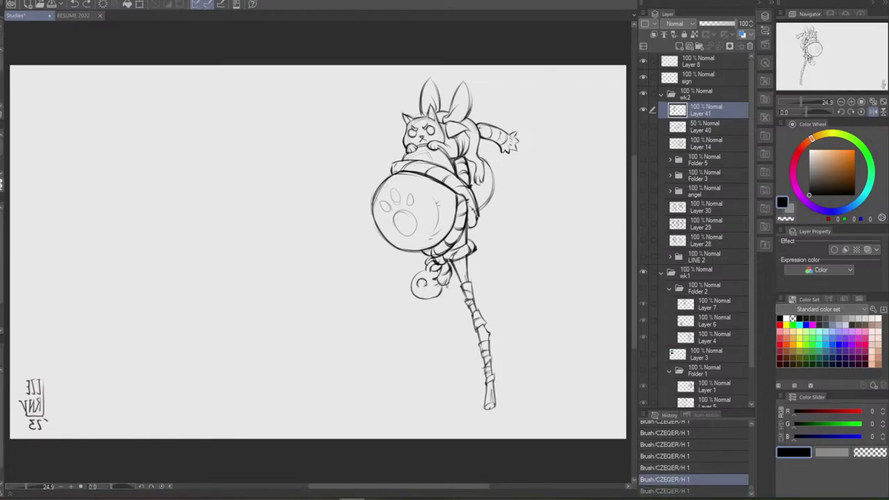
{"action": "key", "text": "ctrl+y"}
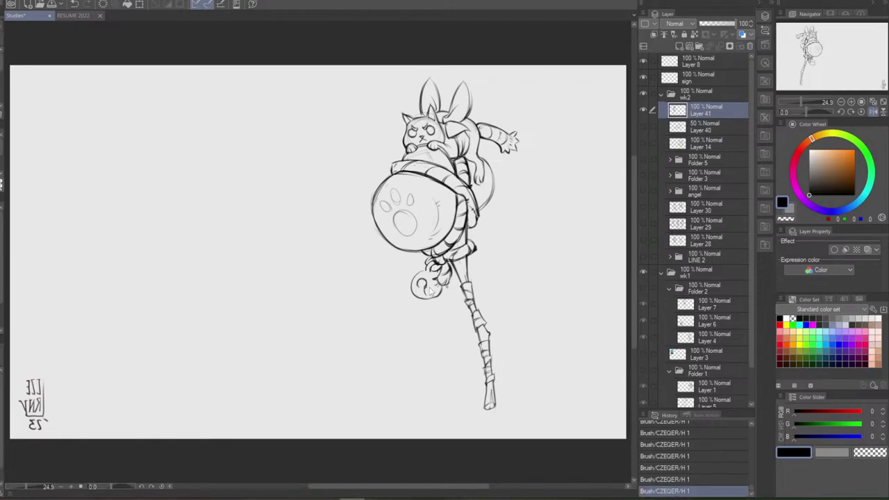
Compare the bell with and without its latest inner strokes
{"action": "key", "text": "ctrl+z"}
{"action": "key", "text": "ctrl+y"}
{"action": "key", "text": "ctrl+z"}
{"action": "key", "text": "ctrl+z"}
{"action": "key", "text": "ctrl+z"}
{"action": "key", "text": "ctrl+z"}
{"action": "key", "text": "ctrl+z"}
{"action": "key", "text": "ctrl+z"}
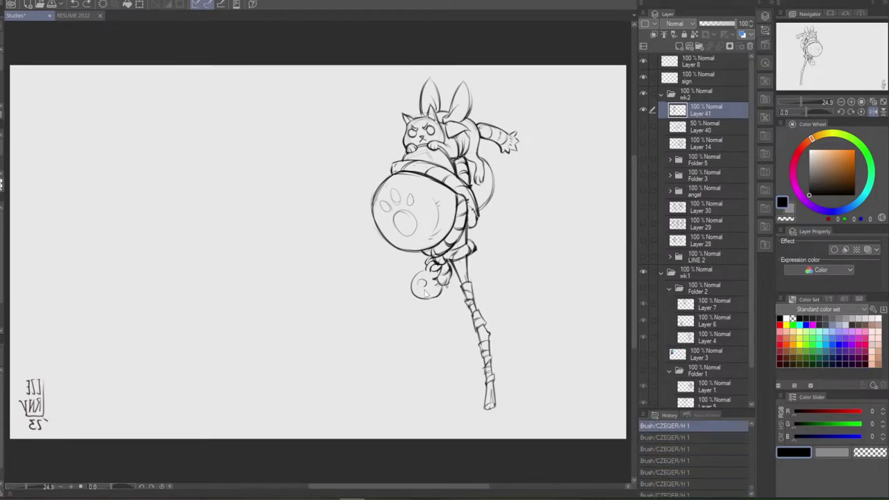
{"action": "key", "text": "ctrl+y"}
{"action": "key", "text": "ctrl+y"}
{"action": "key", "text": "ctrl+y"}
{"action": "key", "text": "ctrl+y"}
{"action": "key", "text": "ctrl+y"}
{"action": "key", "text": "ctrl+y"}
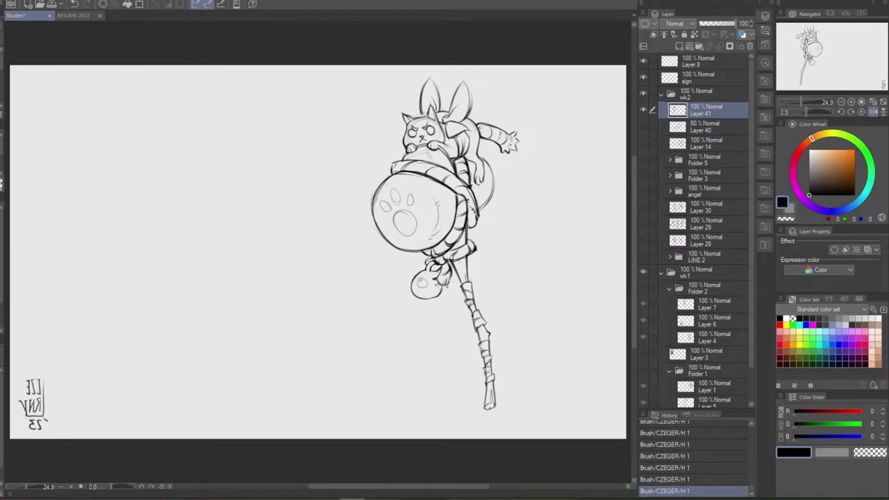
Rework the small hole inside the bell and strengthen the bell's lower outline
{"action": "key", "text": "ctrl+z"}
{"action": "mouse_move", "coordinate": [418, 280]}
{"action": "left_mouse_down"}
{"action": "mouse_move", "coordinate": [436, 297]}
{"action": "mouse_move", "coordinate": [443, 288]}
{"action": "mouse_move", "coordinate": [426, 300]}
{"action": "mouse_move", "coordinate": [421, 279]}
{"action": "left_mouse_up"}
{"action": "key", "text": "ctrl+z"}
{"action": "key", "text": "ctrl+z"}
{"action": "key", "text": "ctrl+z"}
{"action": "key", "text": "ctrl+z"}
{"action": "key", "text": "ctrl+y"}
{"action": "key", "text": "ctrl+z"}
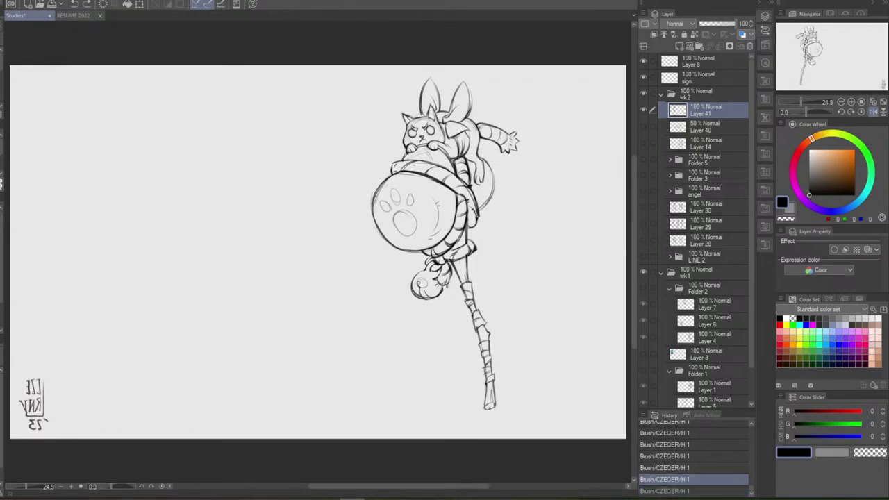
{"action": "key", "text": "ctrl+y"}
{"action": "key", "text": "ctrl+z"}
{"action": "key", "text": "ctrl+y"}
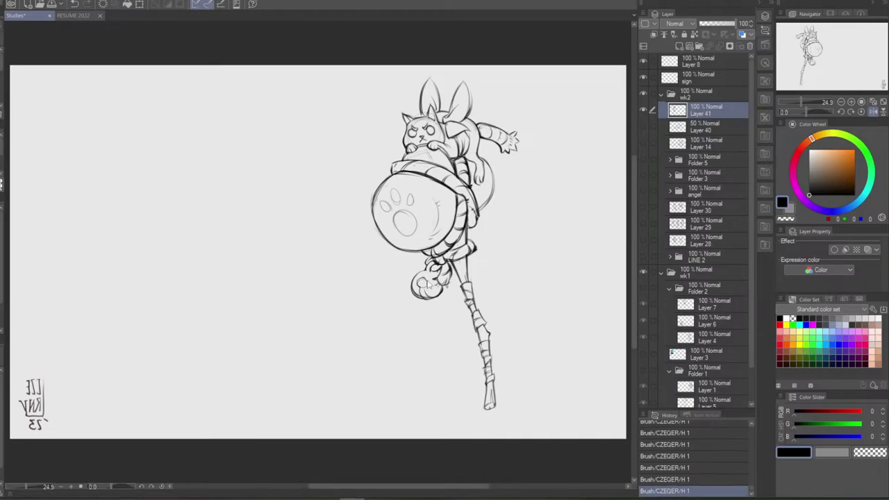
Draw the bell's slit running from the small round hole down to its lower edge
{"action": "key", "text": "ctrl+z"}
{"action": "key", "text": "ctrl+y"}
{"action": "key", "text": "ctrl+z"}
{"action": "key", "text": "ctrl+y"}
{"action": "left_click_drag", "start_coordinate": [424, 287], "coordinate": [426, 296]}
{"action": "left_click_drag", "start_coordinate": [431, 290], "coordinate": [433, 293]}
{"action": "key", "text": "ctrl+z"}
{"action": "key", "text": "ctrl+y"}
{"action": "left_click_drag", "start_coordinate": [425, 286], "coordinate": [427, 296]}
{"action": "key", "text": "ctrl+z"}
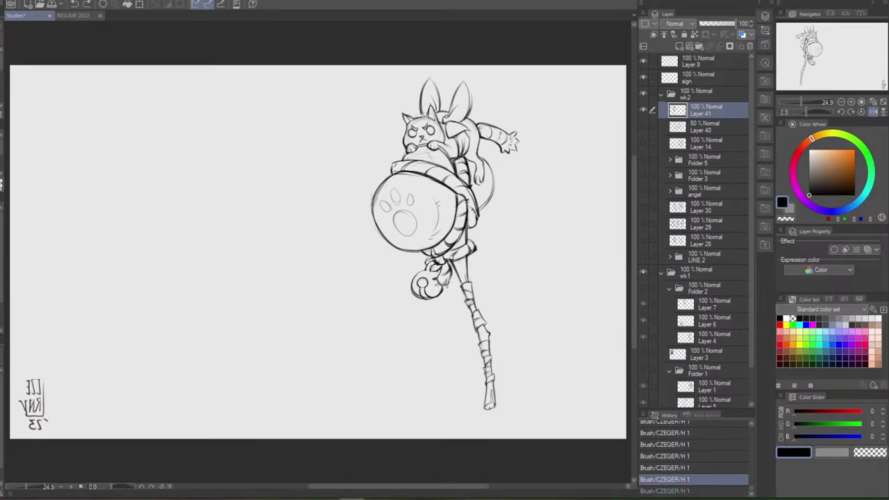
Erase the dangling paw behind the bell and sketch new strokes for the loop above the bell
{"action": "left_click_drag", "start_coordinate": [431, 268], "coordinate": [438, 274]}
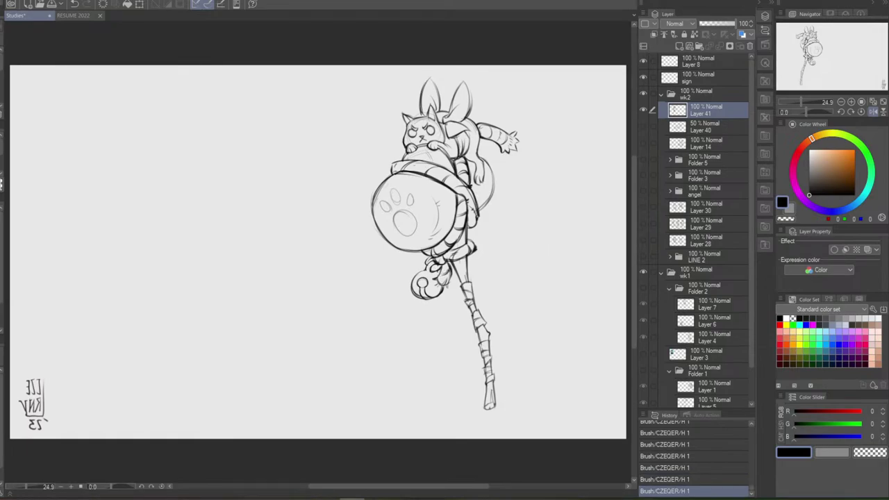
{"action": "key", "text": "e"}
{"action": "mouse_move", "coordinate": [434, 278]}
{"action": "left_mouse_down"}
{"action": "mouse_move", "coordinate": [449, 285]}
{"action": "mouse_move", "coordinate": [448, 266]}
{"action": "mouse_move", "coordinate": [425, 270]}
{"action": "left_mouse_up"}
{"action": "key", "text": "b"}
{"action": "key", "text": "ctrl+z"}
{"action": "left_click_drag", "start_coordinate": [437, 263], "coordinate": [438, 271]}
{"action": "key", "text": "ctrl+z"}
{"action": "key", "text": "ctrl+z"}
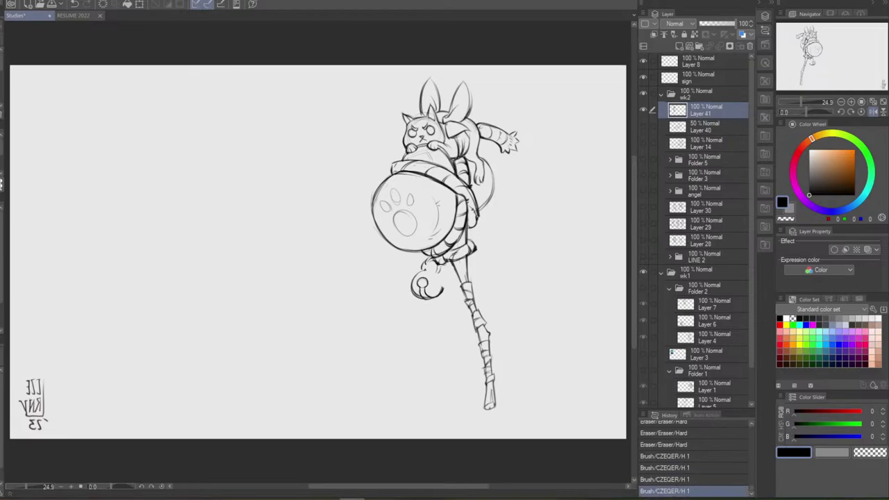
Compare the sketch with and without the newest loop stroke above the bell
{"action": "key", "text": "ctrl+z"}
{"action": "key", "text": "ctrl+y"}
{"action": "key", "text": "ctrl+z"}
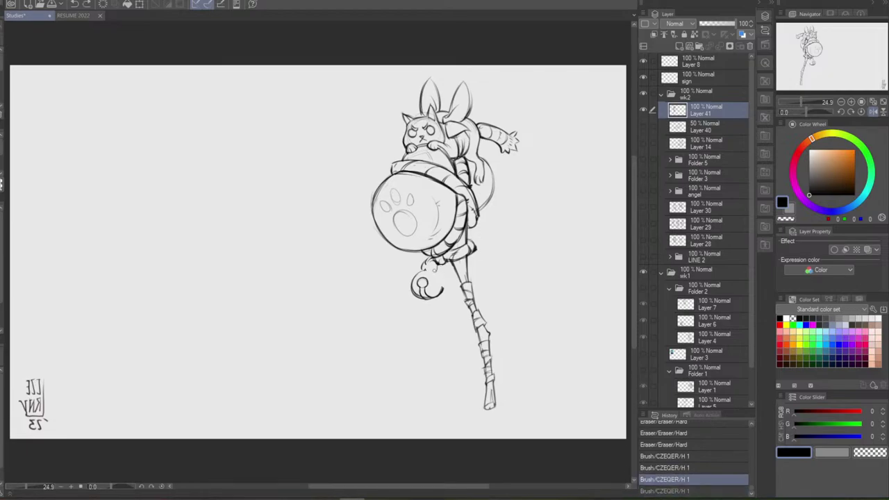
{"action": "key", "text": "ctrl+y"}
{"action": "key", "text": "ctrl+z"}
{"action": "key", "text": "ctrl+y"}
{"action": "key", "text": "ctrl+z"}
{"action": "key", "text": "ctrl+y"}
Redraw the missing side of the bell's outline and clean up the lines at its top
{"action": "left_click_drag", "start_coordinate": [444, 280], "coordinate": [434, 294]}
{"action": "key", "text": "e"}
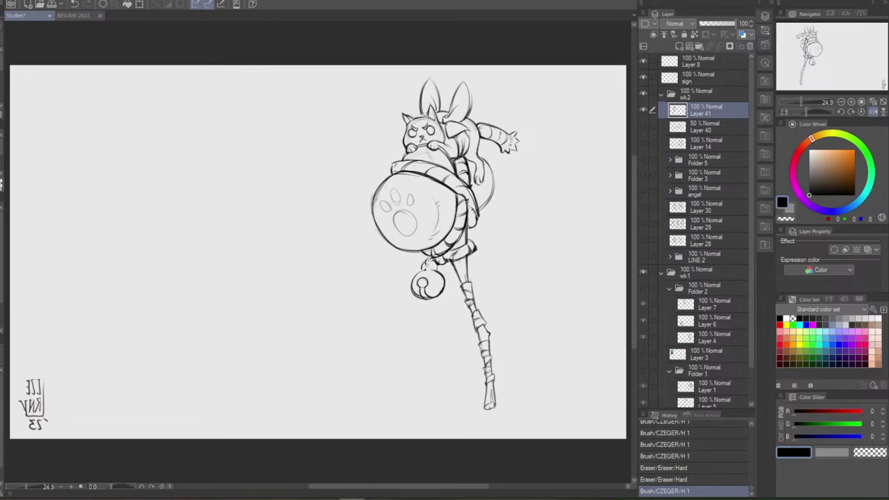
{"action": "key", "text": "e"}
{"action": "left_click_drag", "start_coordinate": [427, 269], "coordinate": [429, 271]}
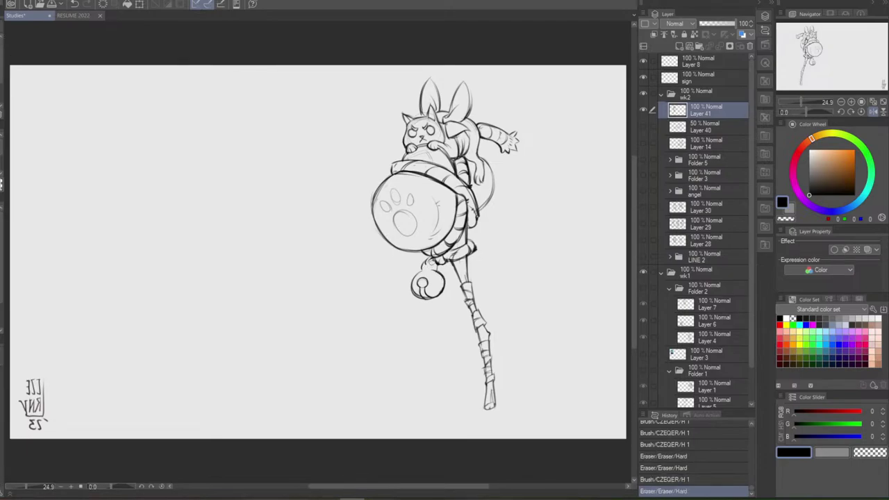
Draw the curved strap connecting the top of the bell to the band's lower end
{"action": "left_click_drag", "start_coordinate": [431, 263], "coordinate": [431, 261]}
{"action": "key", "text": "ctrl+z"}
{"action": "mouse_move", "coordinate": [431, 260]}
{"action": "left_mouse_down"}
{"action": "mouse_move", "coordinate": [438, 266]}
{"action": "mouse_move", "coordinate": [421, 273]}
{"action": "mouse_move", "coordinate": [438, 270]}
{"action": "mouse_move", "coordinate": [427, 269]}
{"action": "left_mouse_up"}
{"action": "key", "text": "ctrl+z"}
{"action": "key", "text": "ctrl+z"}
{"action": "key", "text": "ctrl+z"}
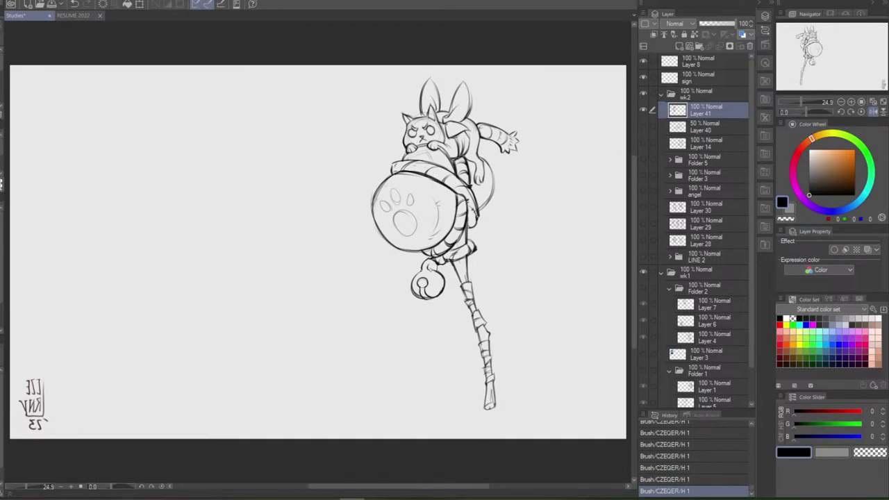
Compare the strap above the bell with and without its last stroke
{"action": "key", "text": "ctrl+z"}
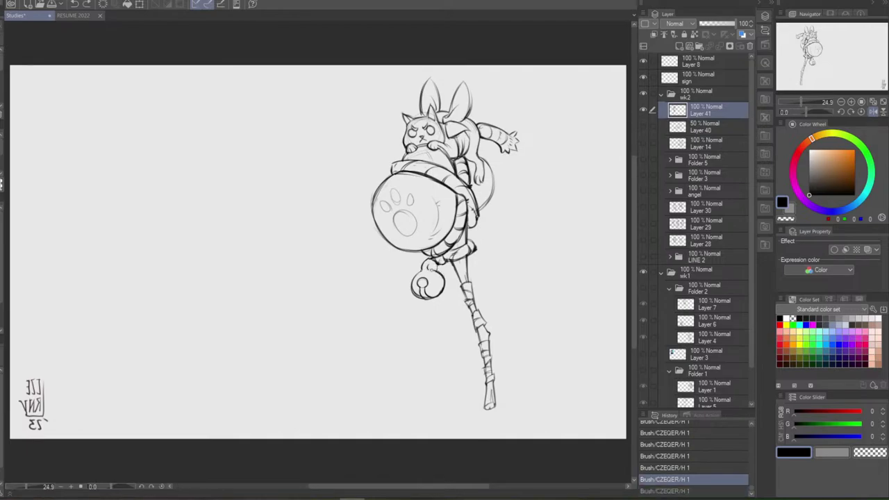
{"action": "key", "text": "ctrl+y"}
{"action": "key", "text": "ctrl+z"}
{"action": "key", "text": "ctrl+y"}
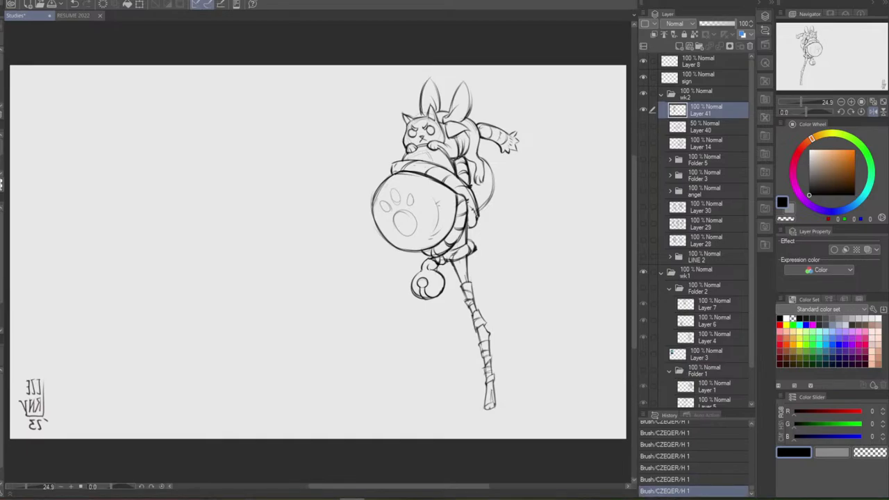
{"action": "key", "text": "ctrl+z"}
{"action": "key", "text": "ctrl+y"}
{"action": "key", "text": "ctrl+z"}
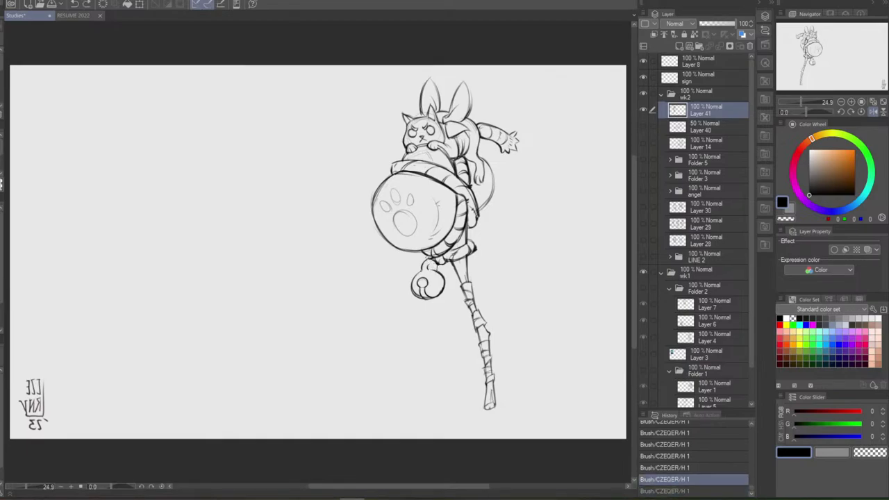
{"action": "key", "text": "ctrl+y"}
{"action": "key", "text": "ctrl+z"}
{"action": "key", "text": "ctrl+y"}
{"action": "key", "text": "ctrl+z"}
{"action": "key", "text": "ctrl+y"}
{"action": "key", "text": "ctrl+z"}
{"action": "key", "text": "ctrl+y"}
{"action": "key", "text": "ctrl+z"}
{"action": "key", "text": "ctrl+y"}
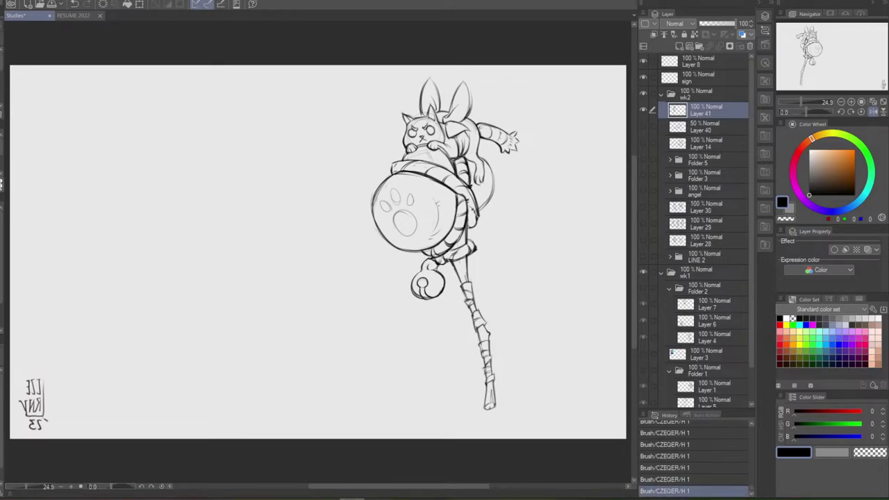
Add a short stroke to the strap between the band and the bell, checking it against the previous version
{"action": "left_click_drag", "start_coordinate": [441, 262], "coordinate": [434, 269]}
{"action": "key", "text": "ctrl+z"}
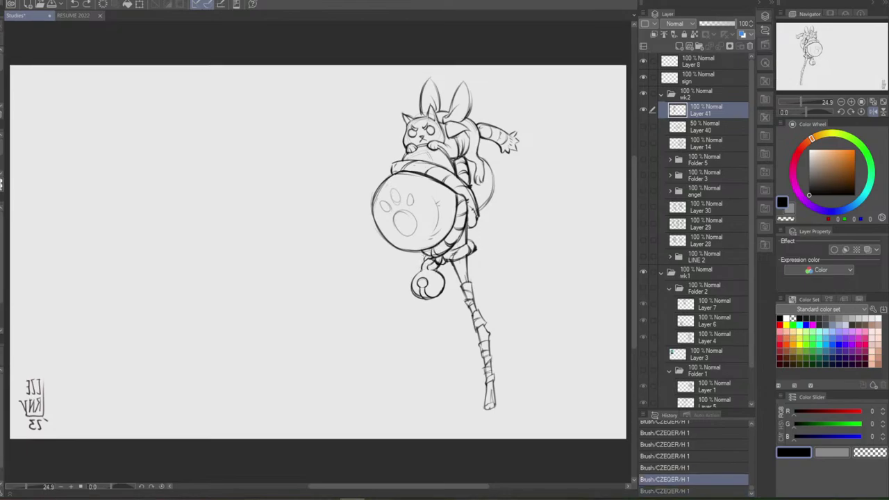
{"action": "key", "text": "ctrl+y"}
{"action": "key", "text": "ctrl+z"}
{"action": "key", "text": "ctrl+y"}
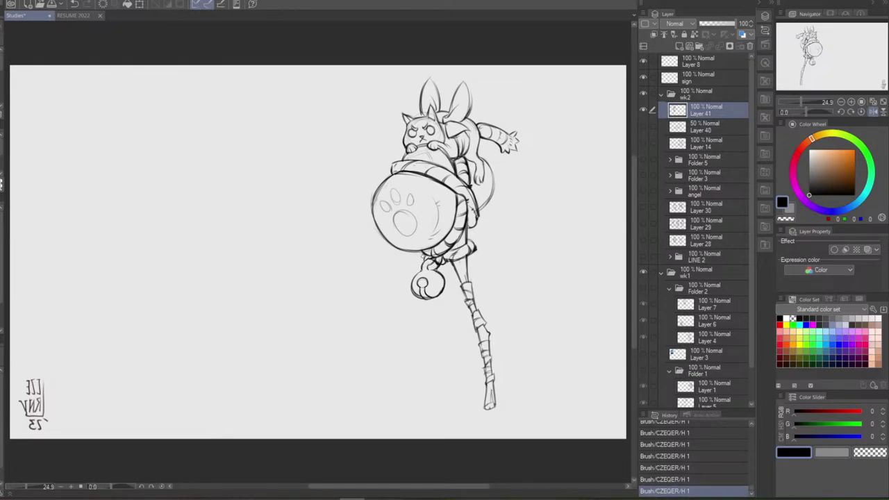
Draw a second curled end on the outer side of the bell's strap and erase the overlapping lines
{"action": "left_click_drag", "start_coordinate": [418, 259], "coordinate": [422, 268]}
{"action": "left_click_drag", "start_coordinate": [416, 263], "coordinate": [436, 268]}
{"action": "key", "text": "e"}
{"action": "left_click_drag", "start_coordinate": [432, 267], "coordinate": [437, 263]}
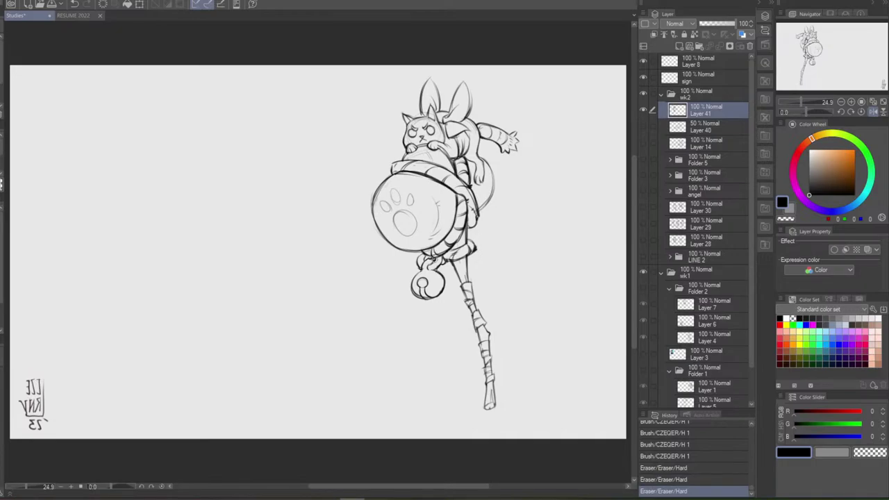
{"action": "left_click_drag", "start_coordinate": [431, 254], "coordinate": [427, 263]}
{"action": "key", "text": "ctrl+z"}
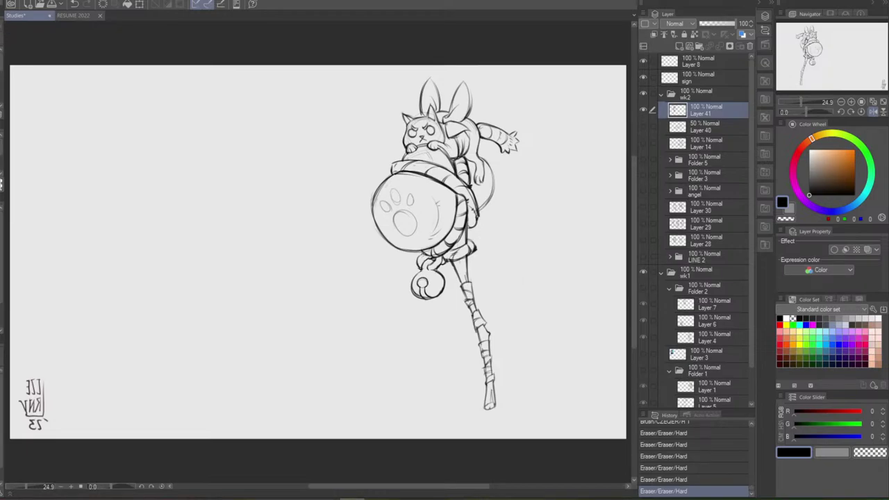
{"action": "left_click_drag", "start_coordinate": [422, 253], "coordinate": [419, 269]}
{"action": "key", "text": "ctrl+z"}
{"action": "key", "text": "ctrl+z"}
{"action": "key", "text": "ctrl+y"}
Flip the canvas view horizontally and refine the bell's outline and slit with eraser and brush strokes
{"action": "left_click", "coordinate": [873, 111]}
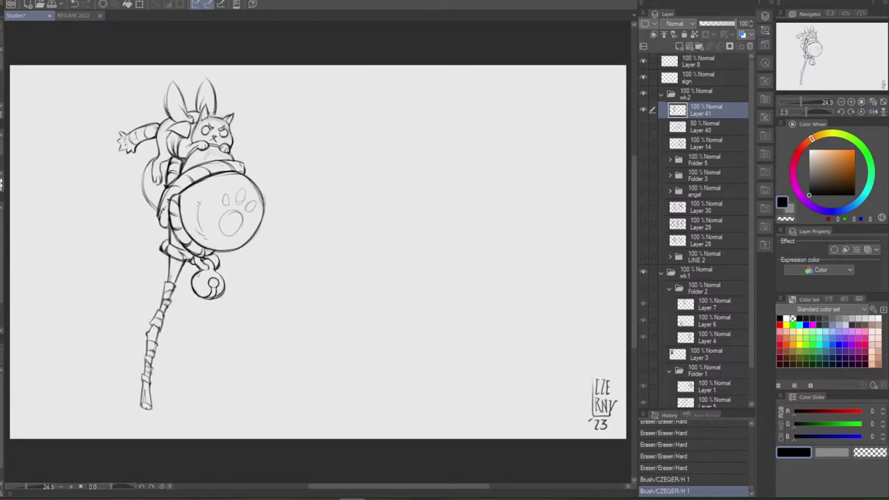
{"action": "key", "text": "e"}
{"action": "left_click_drag", "start_coordinate": [199, 273], "coordinate": [202, 297]}
{"action": "key", "text": "b"}
{"action": "key", "text": "ctrl+z"}
{"action": "key", "text": "ctrl+z"}
{"action": "key", "text": "ctrl+z"}
{"action": "key", "text": "ctrl+z"}
{"action": "mouse_move", "coordinate": [196, 275]}
{"action": "left_mouse_down"}
{"action": "mouse_move", "coordinate": [193, 292]}
{"action": "mouse_move", "coordinate": [211, 299]}
{"action": "mouse_move", "coordinate": [197, 299]}
{"action": "mouse_move", "coordinate": [217, 298]}
{"action": "mouse_move", "coordinate": [215, 286]}
{"action": "left_mouse_up"}
{"action": "key", "text": "e"}
{"action": "key", "text": "b"}
{"action": "key", "text": "ctrl+z"}
{"action": "key", "text": "e"}
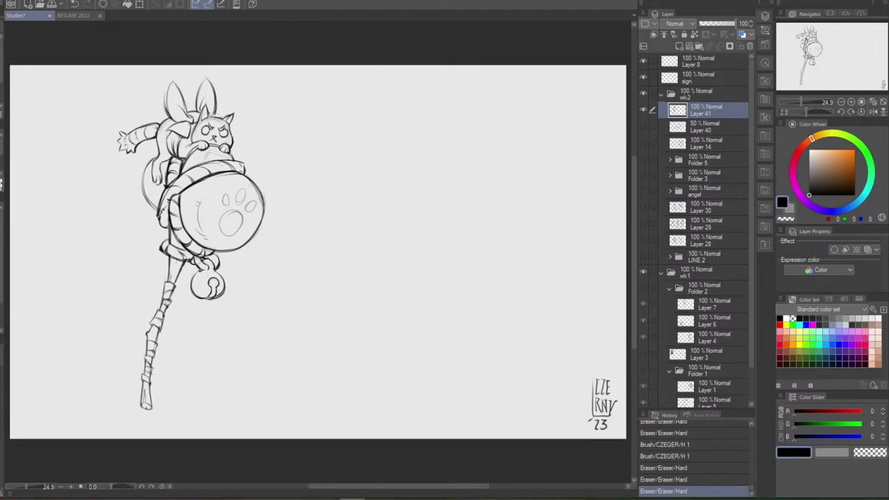
Erase the old strap between the band and the bell and redraw it with curled ends
{"action": "left_click_drag", "start_coordinate": [194, 258], "coordinate": [217, 266]}
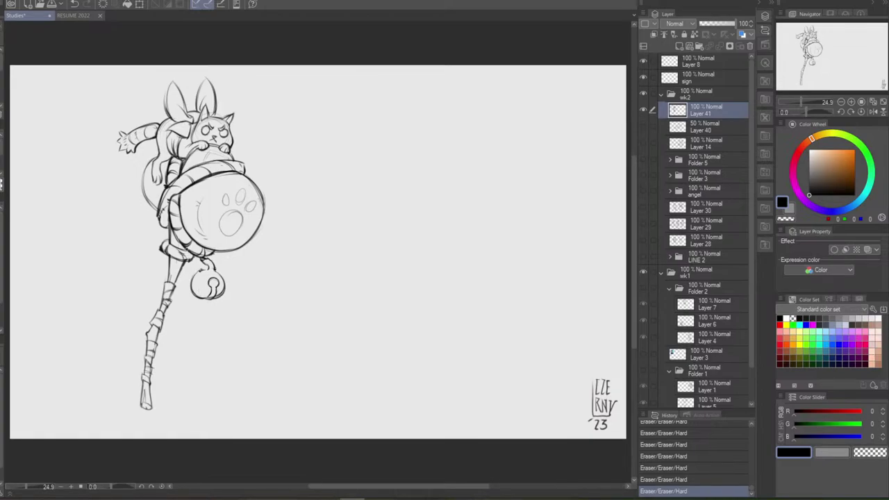
{"action": "mouse_move", "coordinate": [186, 250]}
{"action": "left_mouse_down"}
{"action": "mouse_move", "coordinate": [206, 253]}
{"action": "mouse_move", "coordinate": [191, 261]}
{"action": "mouse_move", "coordinate": [203, 270]}
{"action": "left_mouse_up"}
{"action": "key", "text": "ctrl+z"}
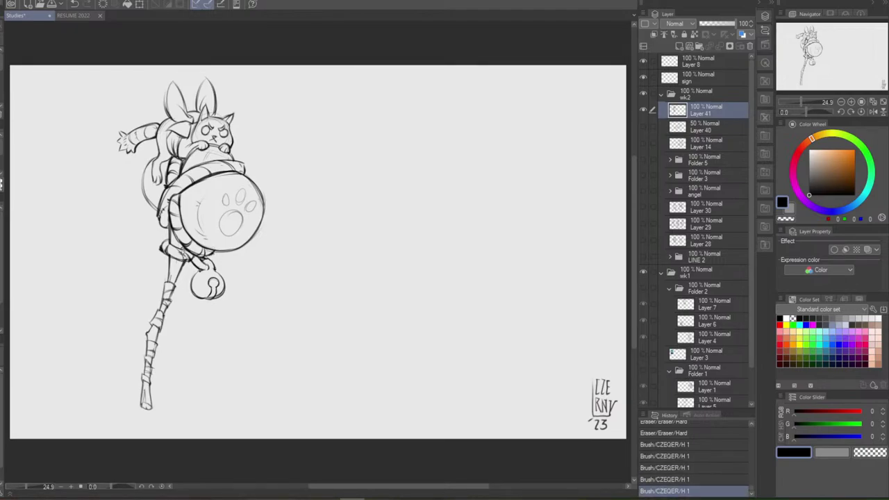
{"action": "left_click_drag", "start_coordinate": [186, 262], "coordinate": [197, 270]}
{"action": "key", "text": "ctrl+z"}
{"action": "key", "text": "ctrl+y"}
{"action": "key", "text": "ctrl+z"}
{"action": "key", "text": "ctrl+y"}
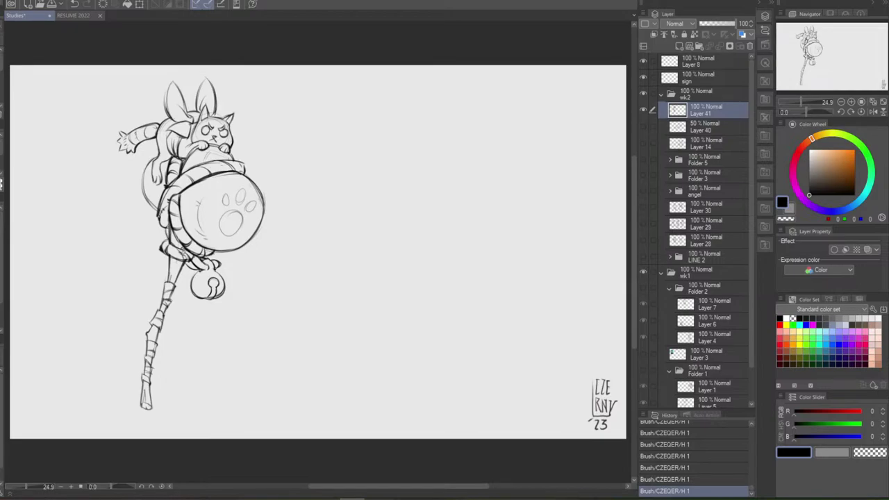
Compare the redrawn strap above the bell with and without its latest strokes
{"action": "key", "text": "ctrl+z"}
{"action": "key", "text": "ctrl+y"}
{"action": "key", "text": "ctrl+z"}
{"action": "key", "text": "ctrl+y"}
{"action": "key", "text": "ctrl+z"}
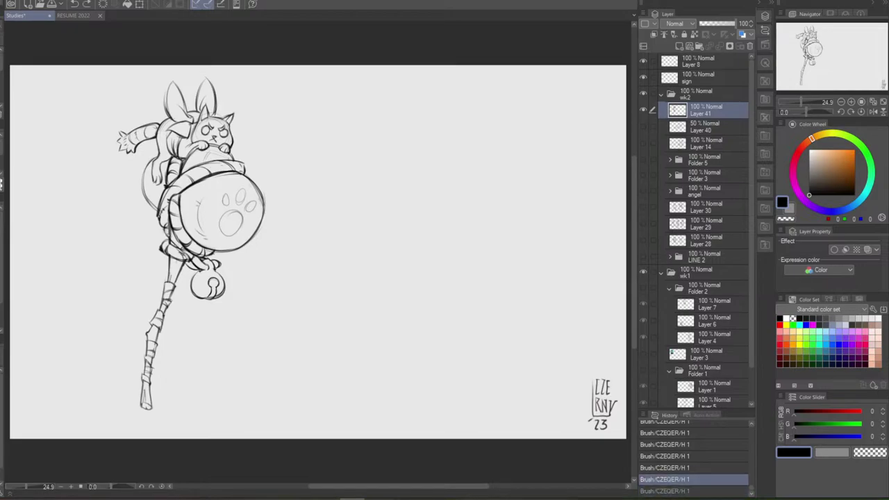
{"action": "key", "text": "ctrl+y"}
{"action": "key", "text": "ctrl+z"}
{"action": "key", "text": "ctrl+z"}
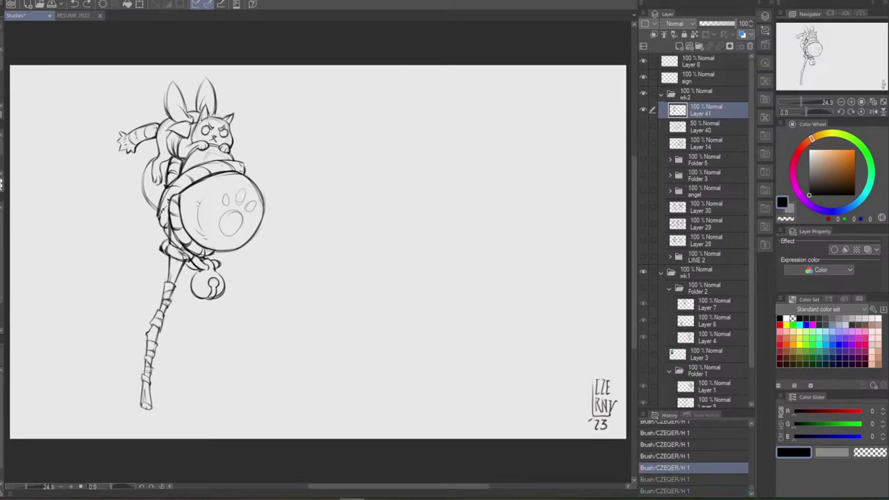
{"action": "key", "text": "ctrl+y"}
{"action": "key", "text": "ctrl+y"}
{"action": "key", "text": "ctrl+z"}
{"action": "key", "text": "ctrl+y"}
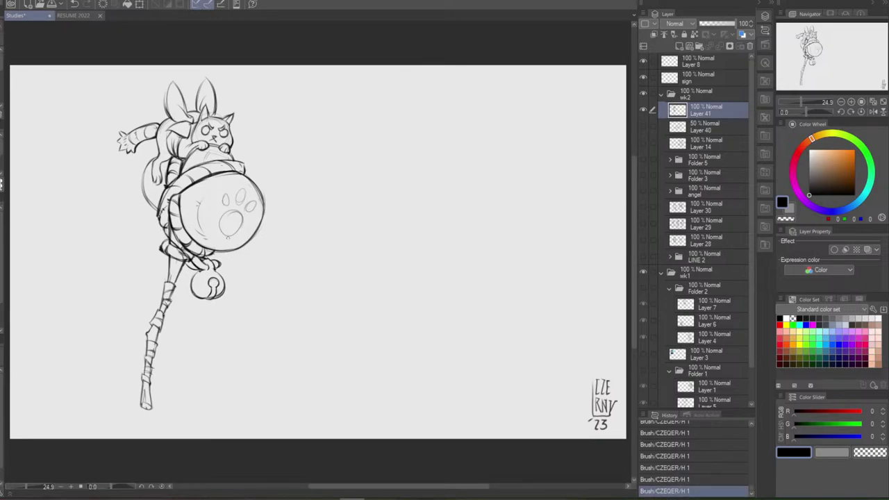
Extend the strap upward across the band's lower end and erase the lines overlapping it
{"action": "key", "text": "e"}
{"action": "key", "text": "ctrl+z"}
{"action": "mouse_move", "coordinate": [188, 254]}
{"action": "left_mouse_down"}
{"action": "mouse_move", "coordinate": [193, 261]}
{"action": "mouse_move", "coordinate": [169, 226]}
{"action": "mouse_move", "coordinate": [182, 248]}
{"action": "left_mouse_up"}
{"action": "left_click_drag", "start_coordinate": [178, 245], "coordinate": [200, 263]}
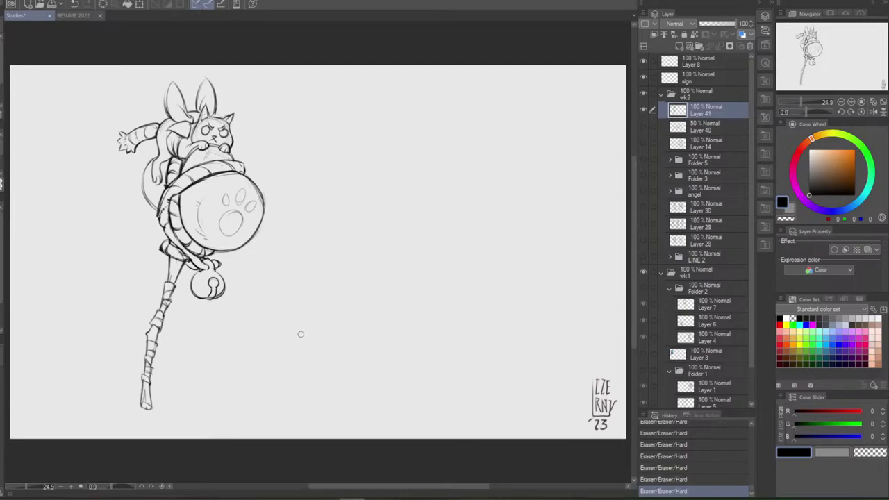
Undo the last six eraser strokes around the strap
{"action": "key", "text": "ctrl+z"}
{"action": "key", "text": "ctrl+z"}
{"action": "key", "text": "ctrl+z"}
{"action": "key", "text": "ctrl+z"}
{"action": "key", "text": "ctrl+z"}
{"action": "key", "text": "ctrl+z"}
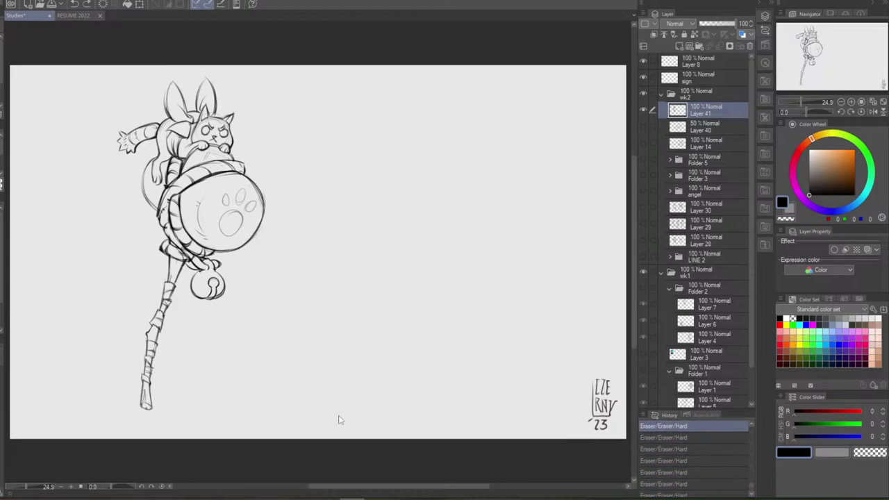
Undo the earlier brush strokes that extend the strap across the band's lower end
{"action": "key", "text": "ctrl+z"}
{"action": "key", "text": "ctrl+z"}
{"action": "key", "text": "ctrl+z"}
{"action": "key", "text": "ctrl+z"}
{"action": "key", "text": "ctrl+z"}
{"action": "key", "text": "ctrl+z"}
{"action": "key", "text": "ctrl+z"}
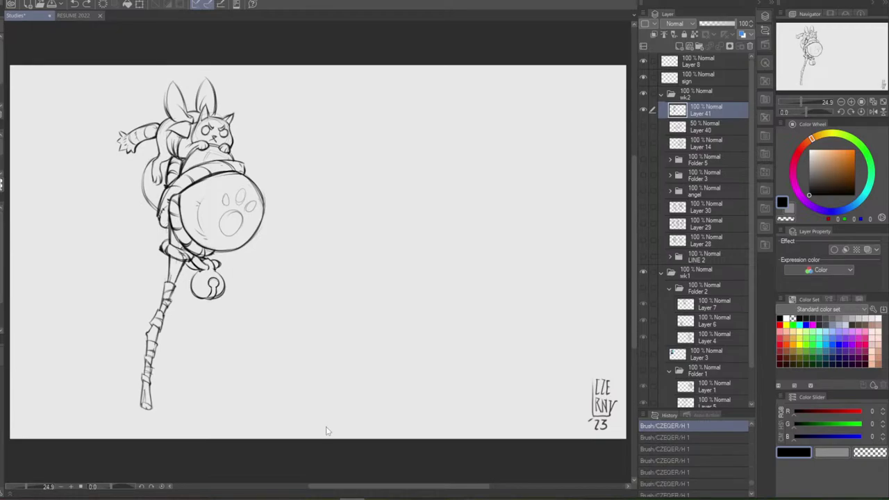
Try to rework the strap lines between the mallet head's lower edge and the bell with brush and eraser strokes
{"action": "mouse_move", "coordinate": [199, 259]}
{"action": "left_mouse_down"}
{"action": "mouse_move", "coordinate": [191, 258]}
{"action": "mouse_move", "coordinate": [224, 271]}
{"action": "mouse_move", "coordinate": [211, 252]}
{"action": "left_mouse_up"}
{"action": "key", "text": "ctrl+z"}
{"action": "key", "text": "b"}
{"action": "key", "text": "e"}
{"action": "key", "text": "ctrl+z"}
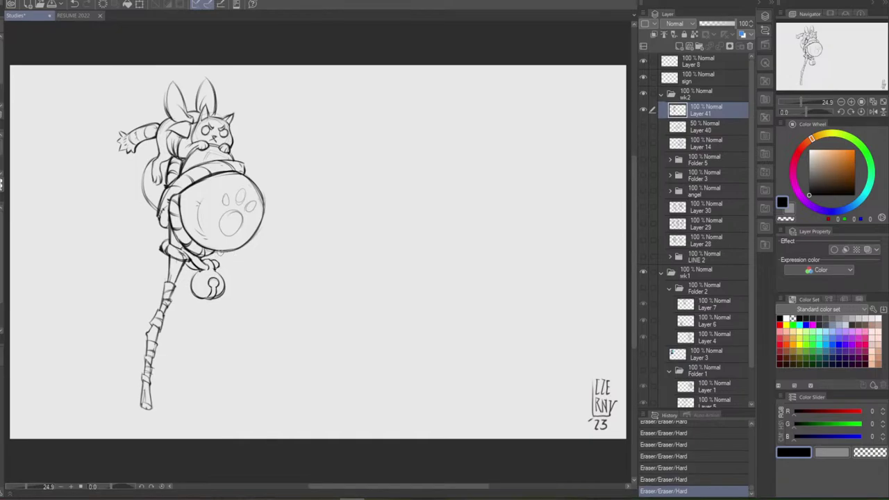
{"action": "key", "text": "b"}
{"action": "left_click_drag", "start_coordinate": [211, 256], "coordinate": [215, 270]}
{"action": "key", "text": "ctrl+z"}
{"action": "key", "text": "ctrl+z"}
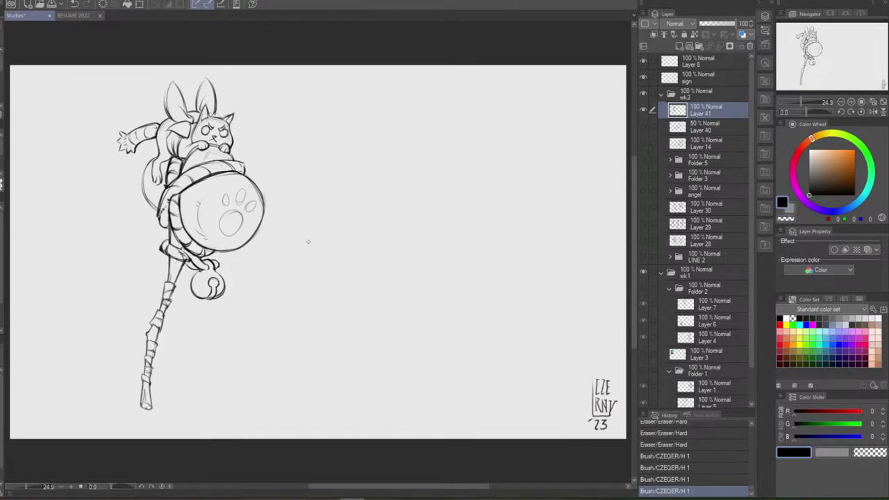
{"action": "key", "text": "e"}
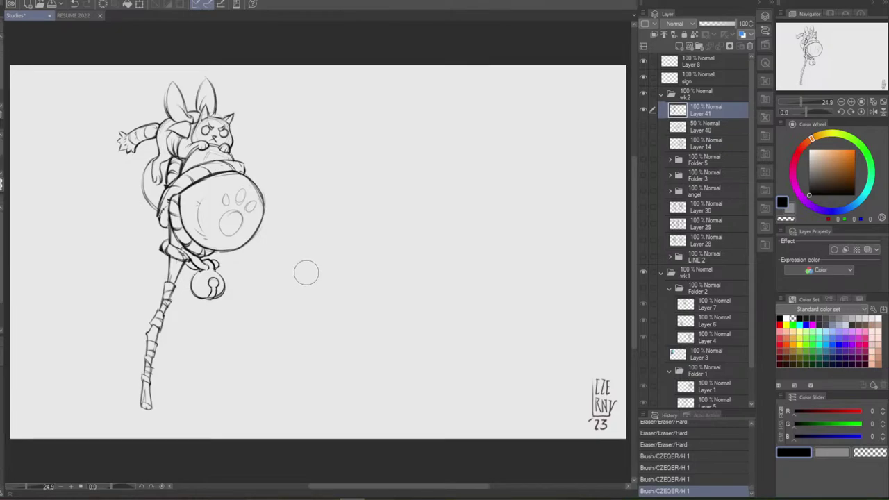
{"action": "key", "text": "b"}
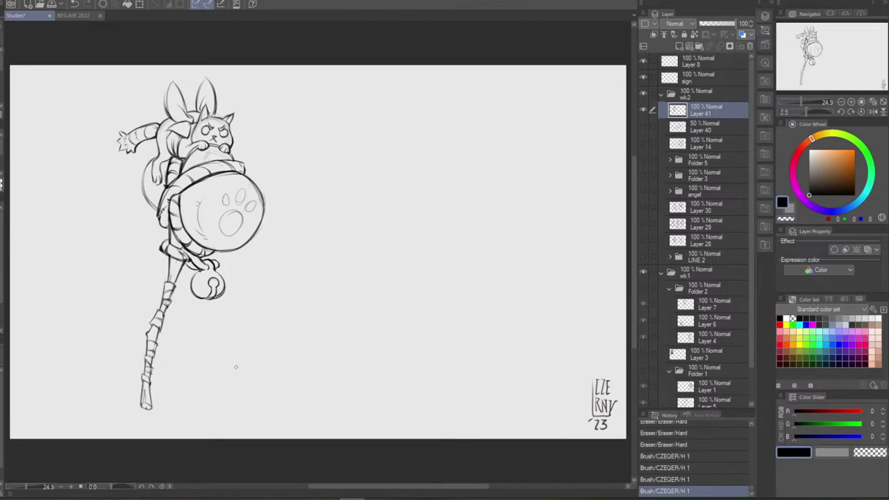
Undo the brush and eraser strokes below the mallet head back to the two hanging tufts, removing the bell and strap
{"action": "key", "text": "ctrl+z"}
{"action": "key", "text": "ctrl+z"}
{"action": "key", "text": "ctrl+z"}
{"action": "key", "text": "ctrl+z"}
{"action": "key", "text": "ctrl+z"}
{"action": "key", "text": "ctrl+z"}
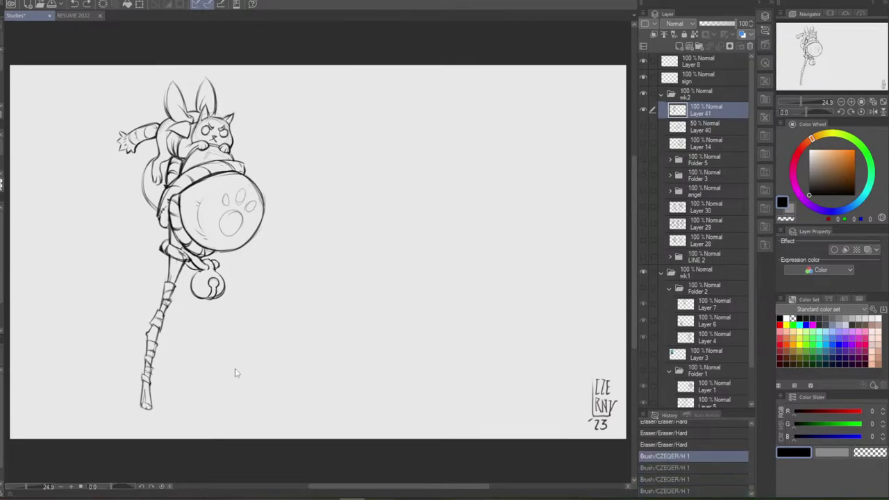
{"action": "key", "text": "ctrl+z"}
{"action": "key", "text": "ctrl+z"}
{"action": "key", "text": "ctrl+z"}
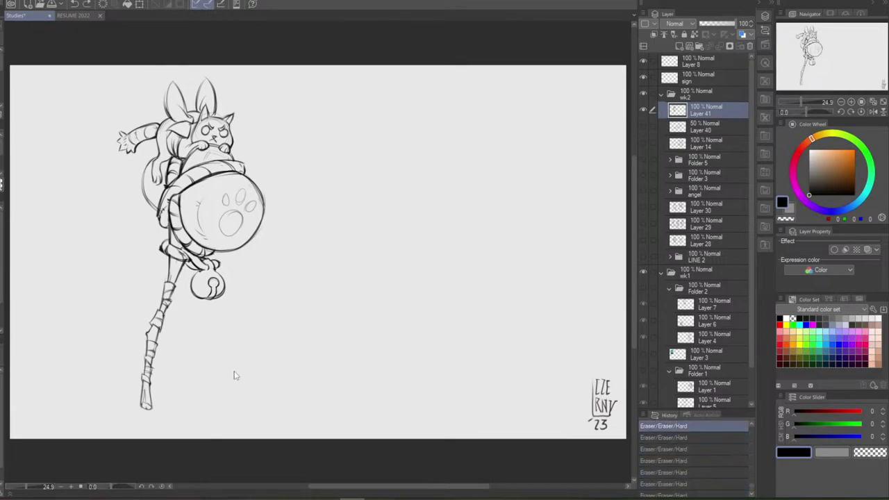
{"action": "key", "text": "ctrl+z"}
{"action": "key", "text": "ctrl+z"}
{"action": "key", "text": "ctrl+z"}
{"action": "key", "text": "ctrl+z"}
{"action": "key", "text": "ctrl+z"}
{"action": "key", "text": "ctrl+z"}
{"action": "key", "text": "ctrl+z"}
{"action": "key", "text": "ctrl+z"}
{"action": "key", "text": "ctrl+z"}
{"action": "key", "text": "ctrl+z"}
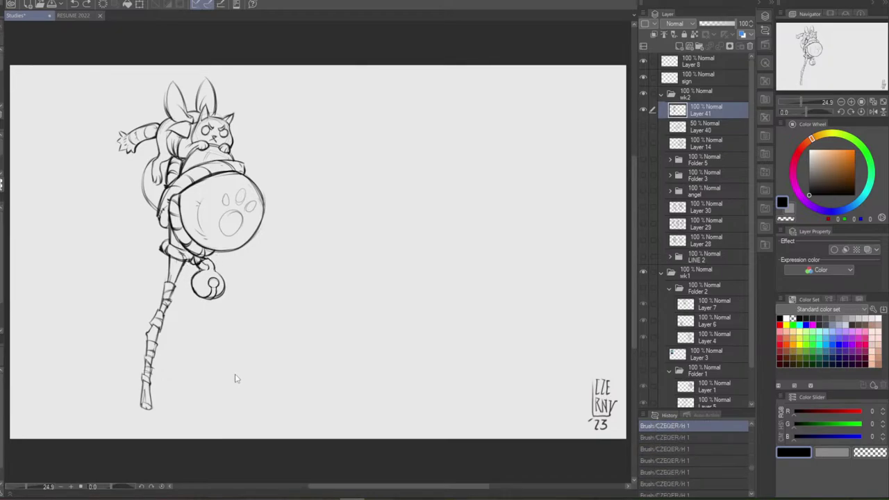
{"action": "key", "text": "ctrl+z"}
{"action": "key", "text": "ctrl+z"}
{"action": "key", "text": "ctrl+z"}
{"action": "key", "text": "ctrl+z"}
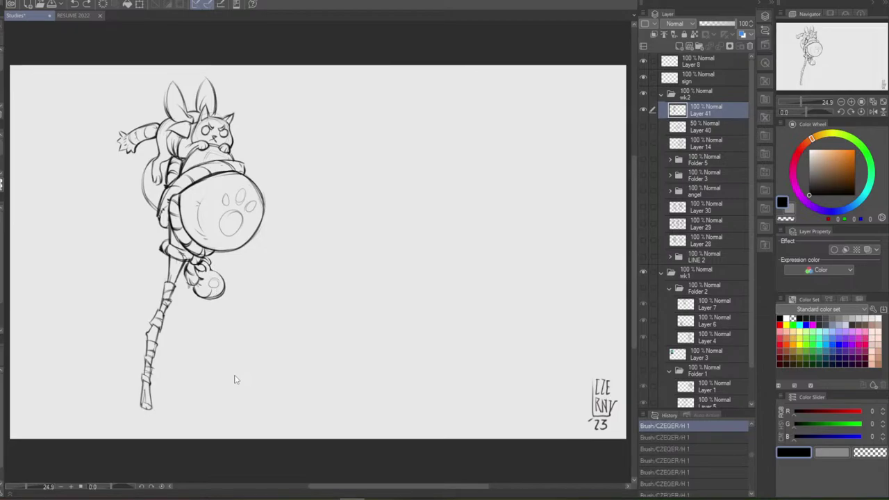
{"action": "key", "text": "ctrl+z"}
{"action": "key", "text": "ctrl+z"}
{"action": "key", "text": "ctrl+z"}
{"action": "key", "text": "ctrl+z"}
{"action": "key", "text": "ctrl+z"}
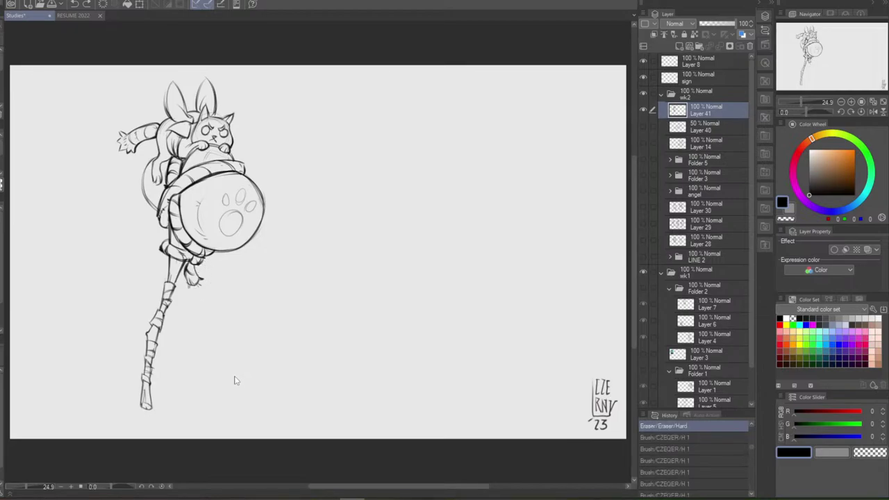
{"action": "key", "text": "ctrl+z"}
{"action": "key", "text": "ctrl+z"}
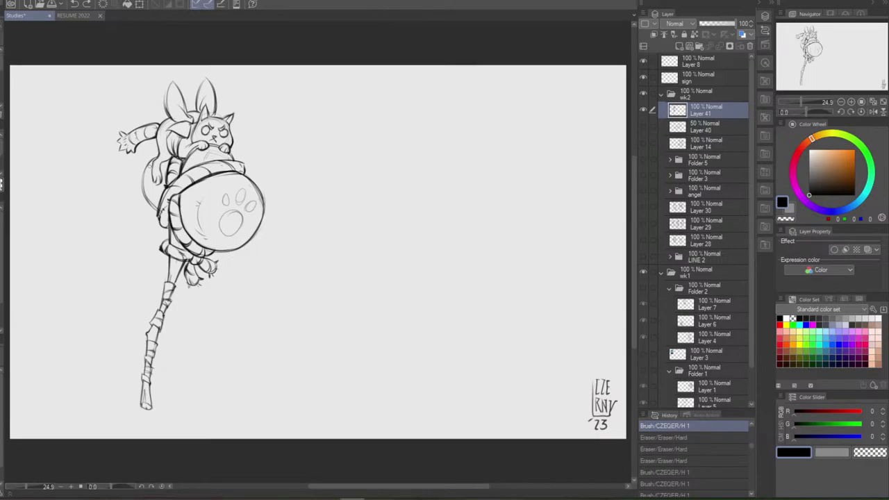
Darken the curved outline at the back of the mallet head, comparing it with and without the latest strokes
{"action": "left_click_drag", "start_coordinate": [150, 164], "coordinate": [148, 200]}
{"action": "key", "text": "ctrl+z"}
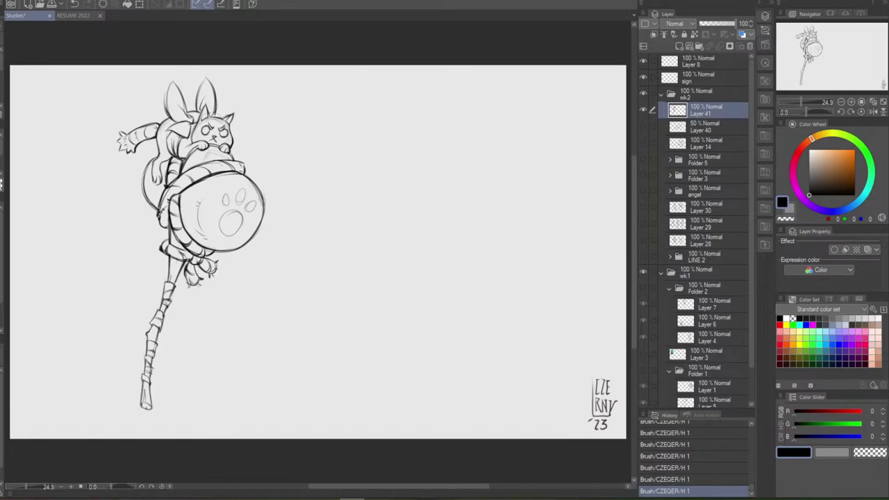
{"action": "key", "text": "ctrl+z"}
{"action": "key", "text": "ctrl+z"}
{"action": "key", "text": "ctrl+z"}
{"action": "key", "text": "ctrl+y"}
{"action": "key", "text": "ctrl+y"}
{"action": "key", "text": "ctrl+y"}
{"action": "key", "text": "ctrl+z"}
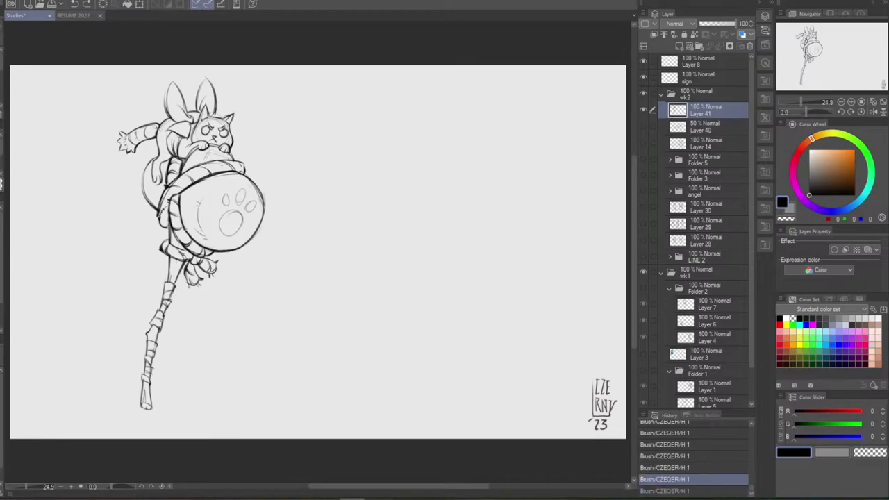
Thicken the outline of the mallet's round paw-print face
{"action": "key", "text": "ctrl+y"}
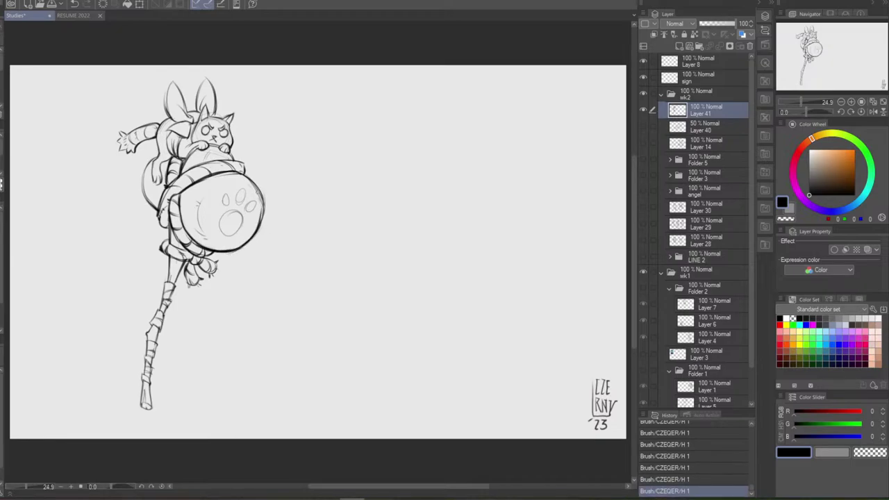
{"action": "key", "text": "ctrl+z"}
{"action": "key", "text": "ctrl+y"}
{"action": "key", "text": "ctrl+z"}
{"action": "key", "text": "ctrl+y"}
{"action": "key", "text": "ctrl+z"}
{"action": "key", "text": "ctrl+y"}
{"action": "key", "text": "ctrl+z"}
{"action": "key", "text": "ctrl+y"}
{"action": "key", "text": "ctrl+z"}
{"action": "key", "text": "ctrl+y"}
Draw a curved cord reaching outward from the wrap near the handle's lower end
{"action": "left_click_drag", "start_coordinate": [141, 373], "coordinate": [147, 368]}
{"action": "left_click_drag", "start_coordinate": [134, 369], "coordinate": [120, 382]}
{"action": "key", "text": "ctrl+z"}
{"action": "key", "text": "ctrl+y"}
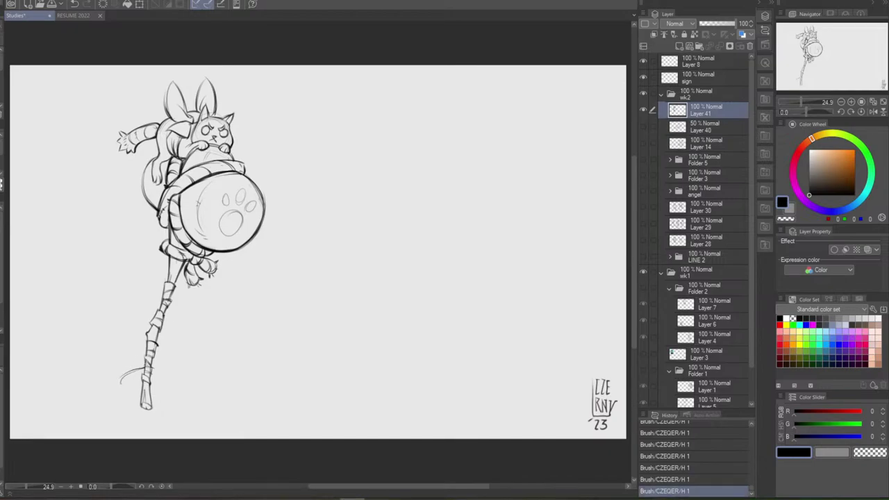
Sketch a small round ball at the outer end of the handle's cord
{"action": "key", "text": "ctrl+z"}
{"action": "key", "text": "ctrl+y"}
{"action": "key", "text": "ctrl+z"}
{"action": "key", "text": "ctrl+y"}
{"action": "key", "text": "ctrl+z"}
{"action": "key", "text": "ctrl+y"}
{"action": "key", "text": "ctrl+z"}
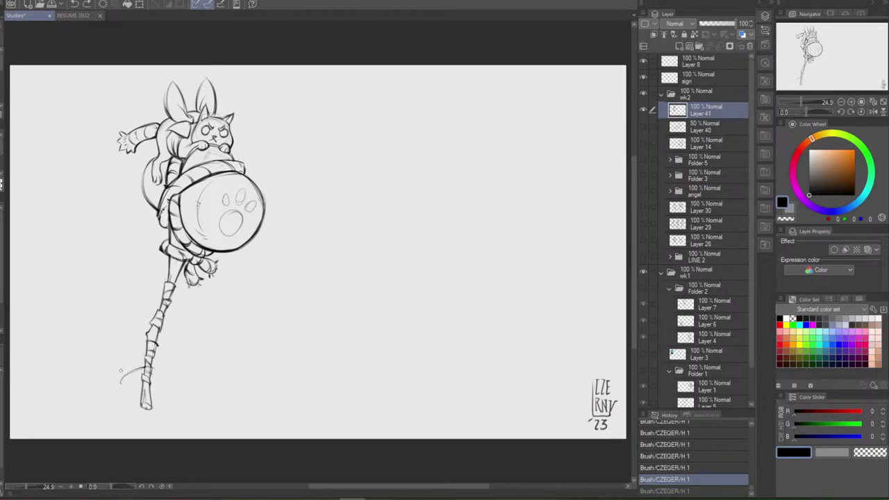
{"action": "key", "text": "ctrl+y"}
{"action": "key", "text": "ctrl+z"}
{"action": "key", "text": "ctrl+y"}
{"action": "key", "text": "ctrl+z"}
{"action": "key", "text": "ctrl+y"}
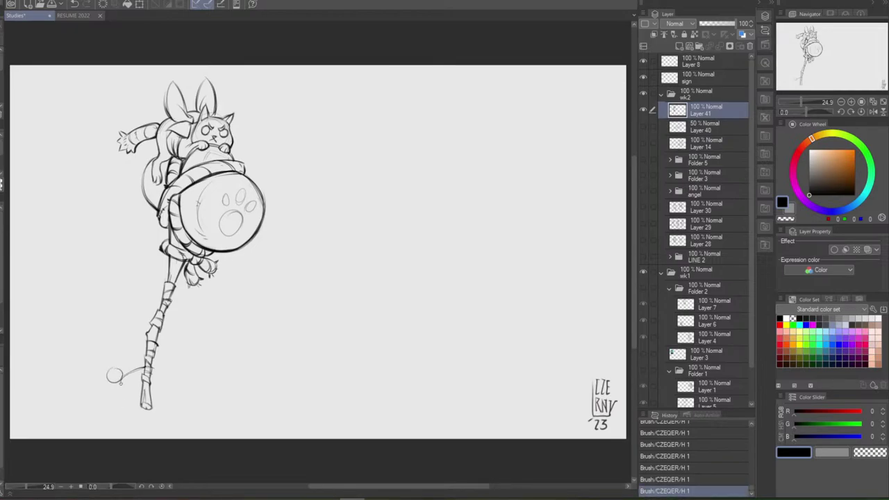
{"action": "key", "text": "ctrl+z"}
{"action": "key", "text": "ctrl+y"}
{"action": "key", "text": "ctrl+z"}
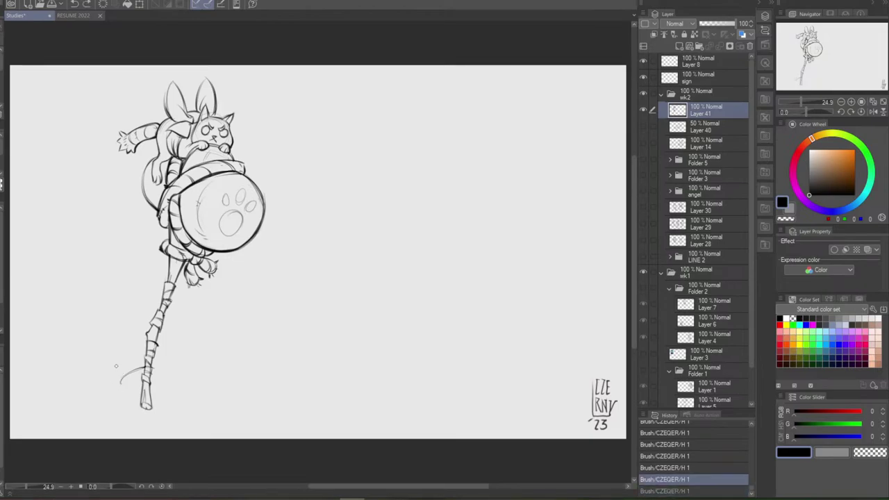
{"action": "key", "text": "ctrl+y"}
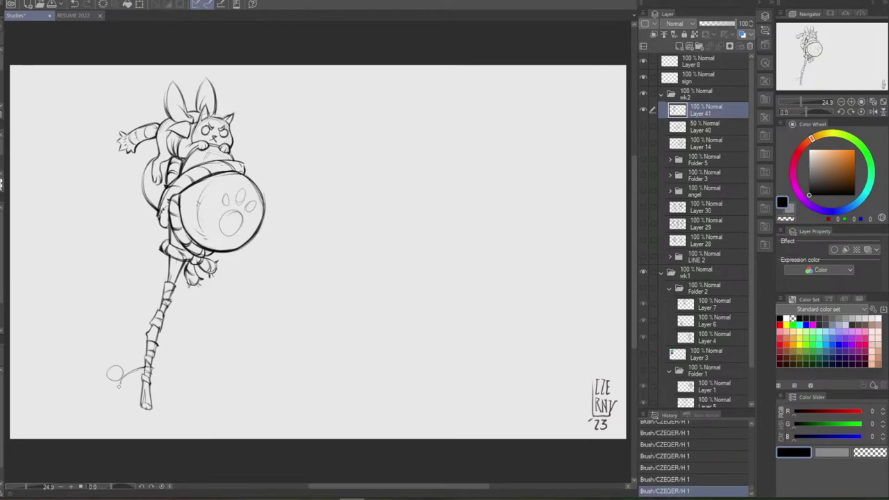
Add a second small ball hanging below the first one on the handle's cord
{"action": "key", "text": "ctrl+z"}
{"action": "key", "text": "ctrl+y"}
{"action": "key", "text": "ctrl+z"}
{"action": "key", "text": "ctrl+y"}
{"action": "key", "text": "ctrl+z"}
{"action": "key", "text": "ctrl+z"}
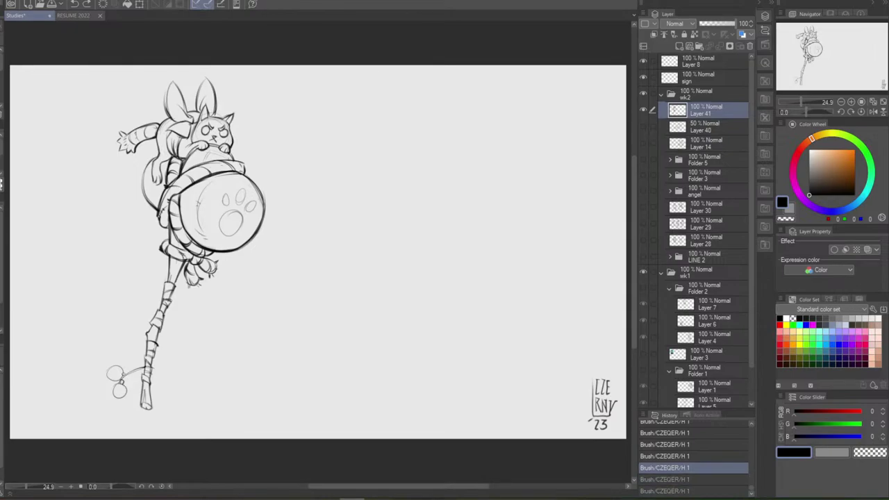
Draw the small knot and loops joining the two balls to the cord
{"action": "key", "text": "ctrl+y"}
{"action": "key", "text": "ctrl+y"}
{"action": "key", "text": "ctrl+z"}
{"action": "key", "text": "ctrl+y"}
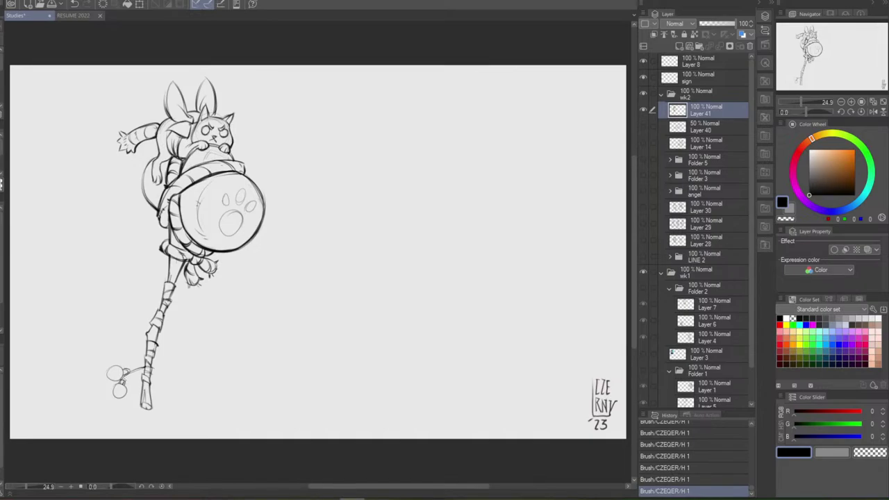
{"action": "key", "text": "ctrl+z"}
{"action": "key", "text": "ctrl+y"}
{"action": "key", "text": "ctrl+z"}
{"action": "key", "text": "ctrl+y"}
{"action": "key", "text": "ctrl+z"}
{"action": "key", "text": "ctrl+y"}
{"action": "key", "text": "ctrl+z"}
{"action": "key", "text": "ctrl+y"}
Add detail lines to the upper ball and the cord knot beside it
{"action": "key", "text": "ctrl+z"}
{"action": "left_click_drag", "start_coordinate": [126, 374], "coordinate": [132, 376]}
{"action": "key", "text": "ctrl+z"}
{"action": "mouse_move", "coordinate": [114, 366]}
{"action": "left_mouse_down"}
{"action": "mouse_move", "coordinate": [115, 381]}
{"action": "mouse_move", "coordinate": [124, 371]}
{"action": "left_mouse_up"}
{"action": "key", "text": "ctrl+z"}
{"action": "left_click_drag", "start_coordinate": [115, 375], "coordinate": [111, 372]}
{"action": "key", "text": "ctrl+z"}
{"action": "key", "text": "ctrl+z"}
{"action": "key", "text": "ctrl+y"}
{"action": "key", "text": "ctrl+z"}
{"action": "key", "text": "ctrl+z"}
{"action": "key", "text": "ctrl+z"}
{"action": "key", "text": "ctrl+y"}
{"action": "key", "text": "ctrl+z"}
{"action": "key", "text": "ctrl+z"}
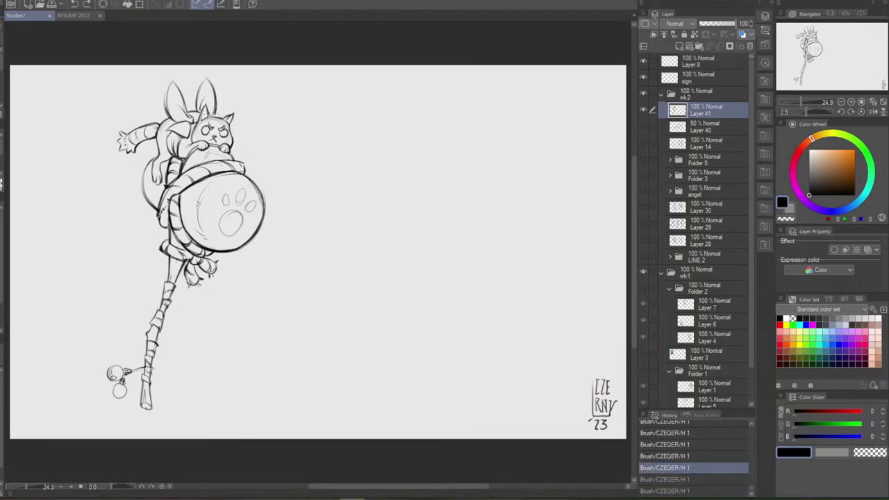
Redraw the upper ball's detail as a bell with a curled slit, cleaning up the lines inside it
{"action": "mouse_move", "coordinate": [111, 372]}
{"action": "left_mouse_down"}
{"action": "mouse_move", "coordinate": [122, 375]}
{"action": "mouse_move", "coordinate": [115, 380]}
{"action": "mouse_move", "coordinate": [147, 369]}
{"action": "mouse_move", "coordinate": [122, 375]}
{"action": "mouse_move", "coordinate": [117, 365]}
{"action": "mouse_move", "coordinate": [132, 379]}
{"action": "left_mouse_up"}
{"action": "key", "text": "ctrl+z"}
{"action": "key", "text": "e"}
{"action": "key", "text": "ctrl+z"}
{"action": "key", "text": "ctrl+z"}
{"action": "key", "text": "ctrl+z"}
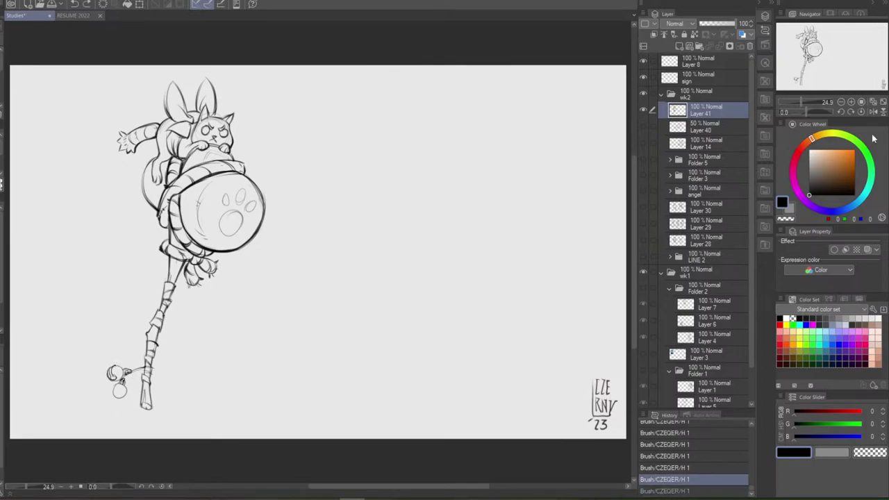
Mirror the canvas view and shift the lasso-selected lower ball slightly away from the upper bell
{"action": "left_click", "coordinate": [873, 111]}
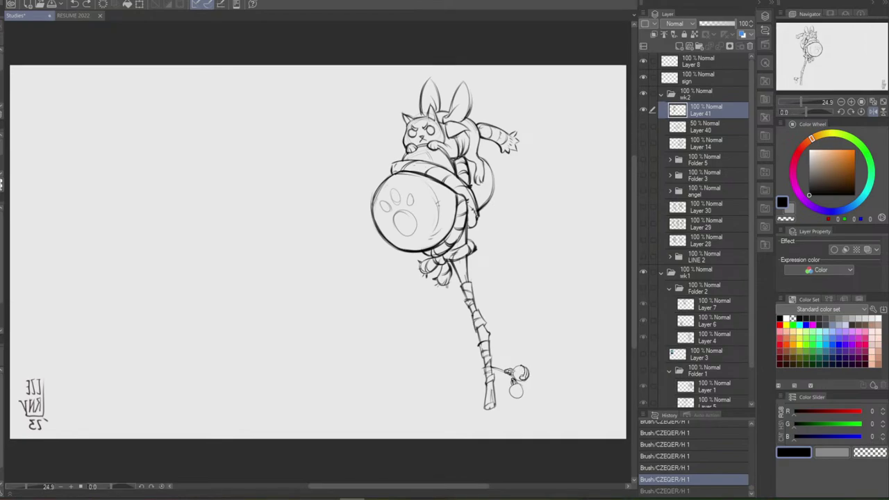
{"action": "left_click_drag", "start_coordinate": [513, 372], "coordinate": [522, 365]}
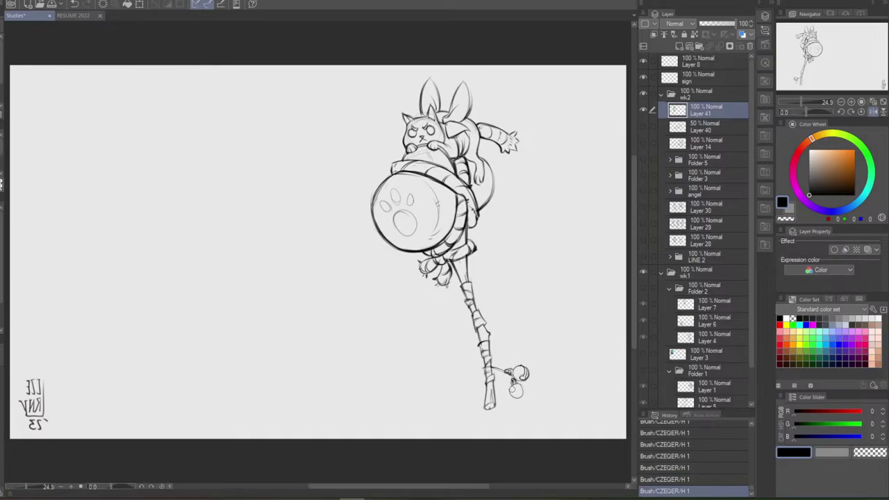
{"action": "mouse_move", "coordinate": [517, 406]}
{"action": "left_mouse_down"}
{"action": "mouse_move", "coordinate": [532, 381]}
{"action": "mouse_move", "coordinate": [522, 378]}
{"action": "mouse_move", "coordinate": [510, 404]}
{"action": "mouse_move", "coordinate": [520, 404]}
{"action": "left_mouse_up"}
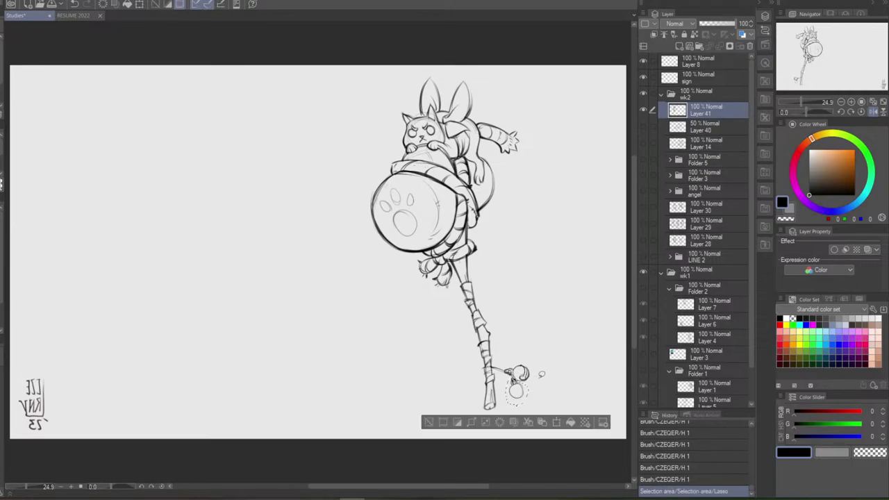
{"action": "key", "text": "ctrl+t"}
{"action": "left_click_drag", "start_coordinate": [536, 375], "coordinate": [516, 396]}
{"action": "key", "text": "Return"}
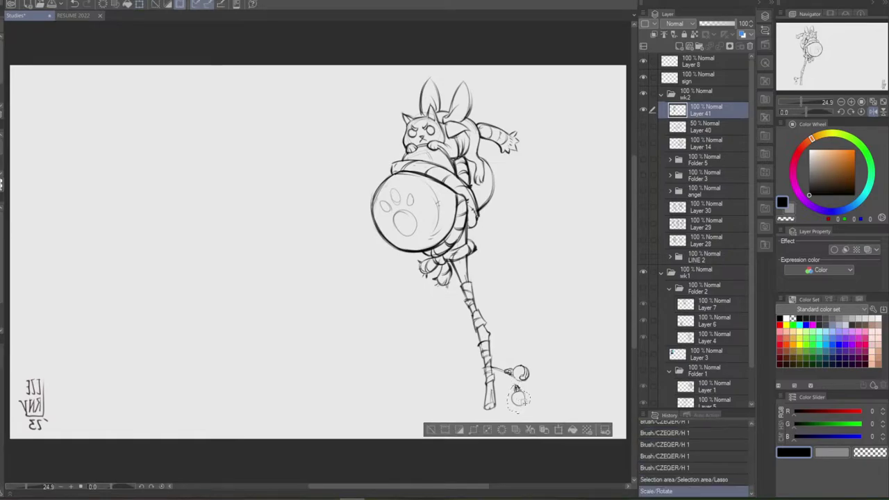
{"action": "key", "text": "ctrl+d"}
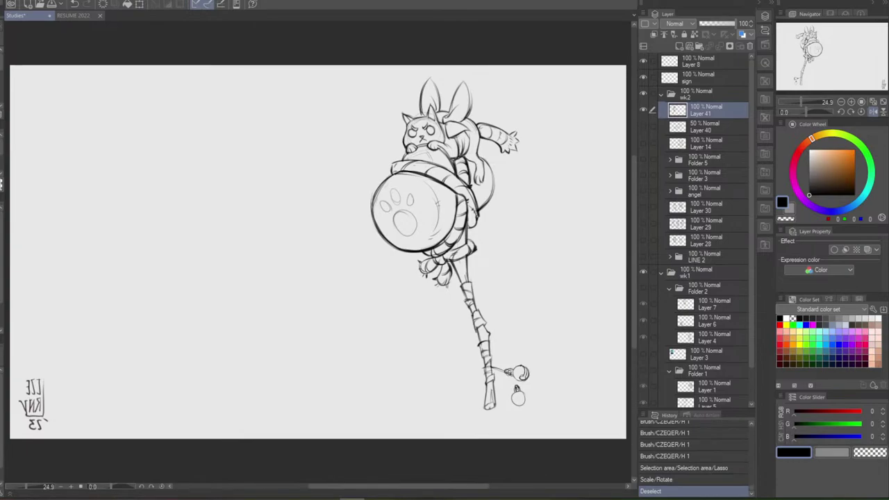
Draw a curved cord linking the knot to the lower ball and refine the knot
{"action": "mouse_move", "coordinate": [508, 371]}
{"action": "left_mouse_down"}
{"action": "mouse_move", "coordinate": [517, 387]}
{"action": "mouse_move", "coordinate": [505, 373]}
{"action": "left_mouse_up"}
{"action": "key", "text": "ctrl+z"}
{"action": "key", "text": "ctrl+z"}
{"action": "key", "text": "ctrl+z"}
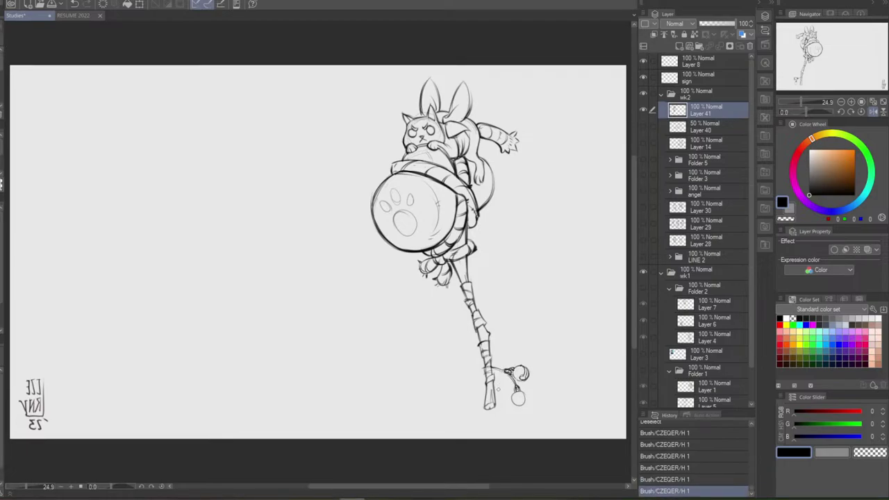
Erase the overlapping lines between the cord knot and the upper bell
{"action": "scroll", "coordinate": [498, 388], "scroll_direction": "up", "scroll_amount": 5}
{"action": "left_click_drag", "start_coordinate": [488, 376], "coordinate": [332, 331]}
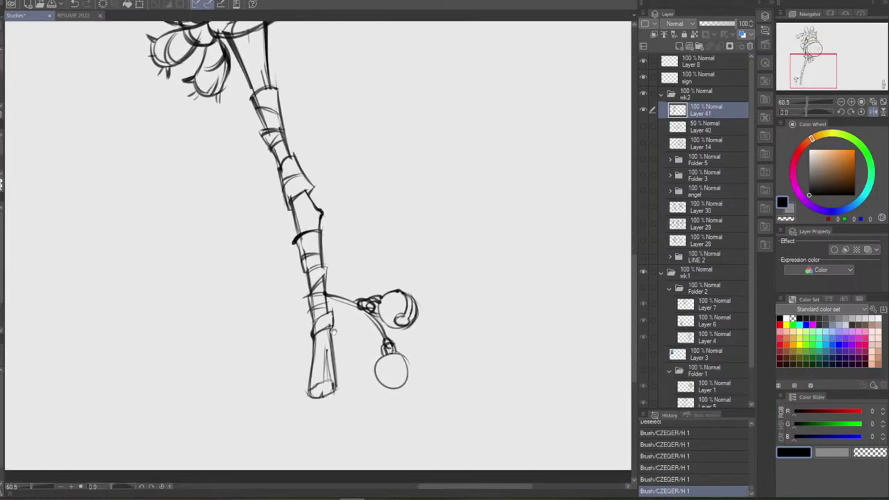
{"action": "mouse_move", "coordinate": [381, 301]}
{"action": "left_mouse_down"}
{"action": "mouse_move", "coordinate": [372, 313]}
{"action": "mouse_move", "coordinate": [390, 321]}
{"action": "mouse_move", "coordinate": [374, 318]}
{"action": "left_mouse_up"}
{"action": "key", "text": "ctrl+z"}
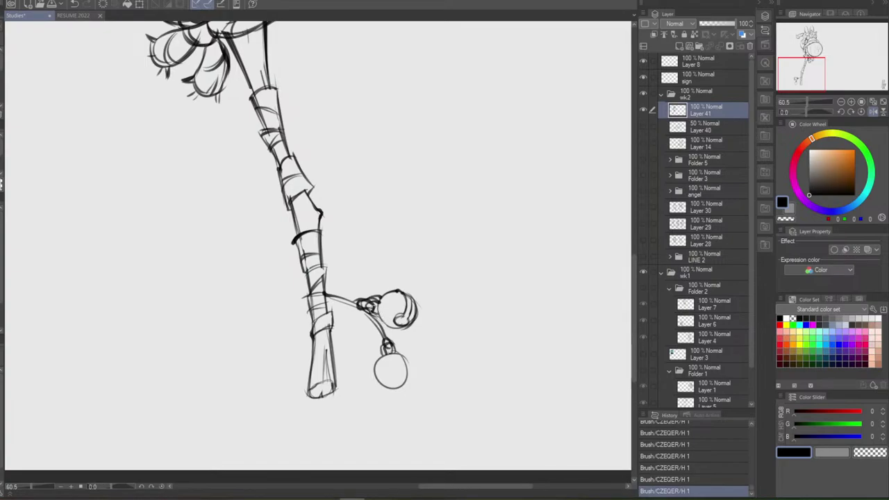
{"action": "key", "text": "e"}
{"action": "left_click_drag", "start_coordinate": [367, 307], "coordinate": [379, 299]}
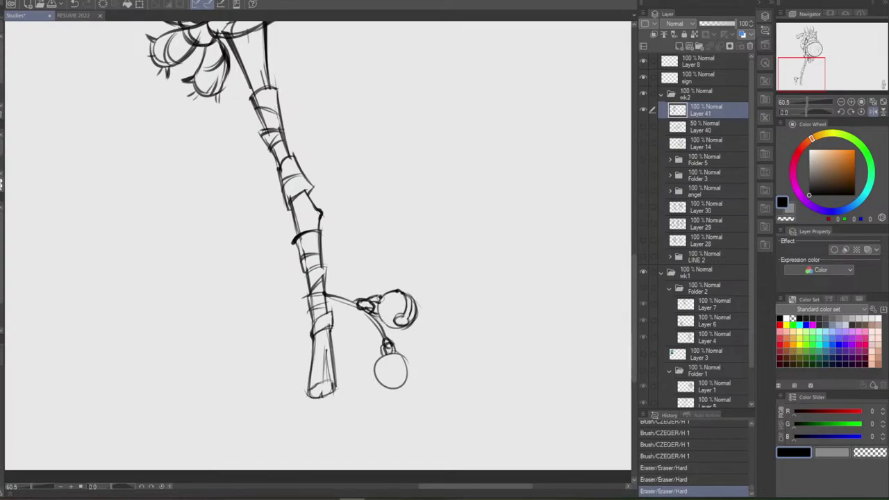
{"action": "left_click", "coordinate": [386, 311]}
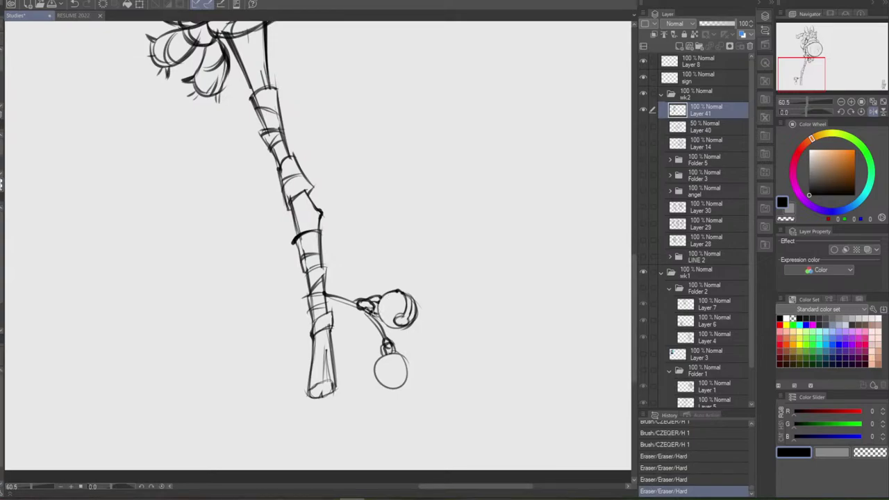
Redraw the short loop joining the upper bell to the knot, comparing it with and without the last stroke
{"action": "left_click_drag", "start_coordinate": [381, 314], "coordinate": [393, 293]}
{"action": "key", "text": "ctrl+z"}
{"action": "key", "text": "ctrl+z"}
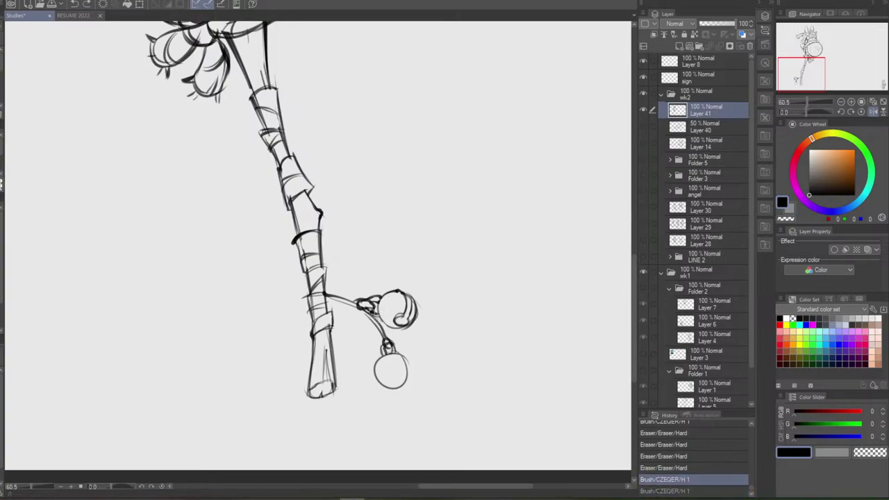
{"action": "key", "text": "ctrl+y"}
{"action": "key", "text": "ctrl+z"}
{"action": "key", "text": "ctrl+y"}
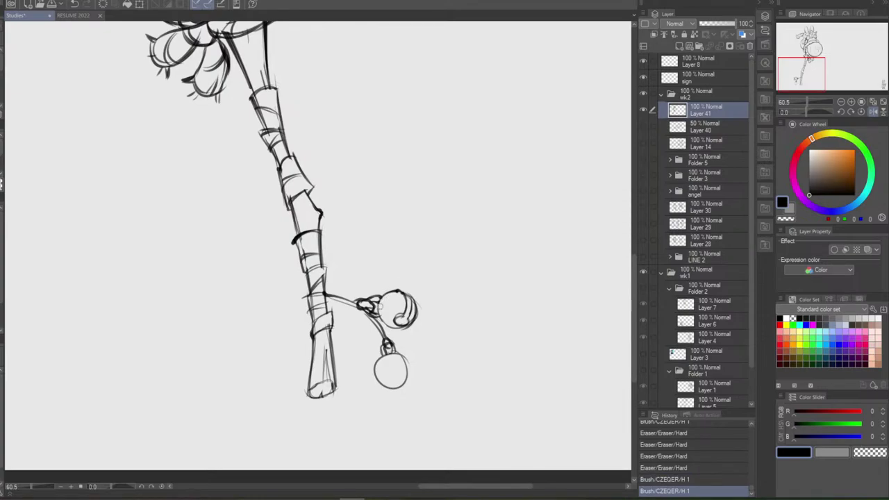
Trim the line joining the knot to the upper bell and refine the knot's small loop
{"action": "key", "text": "e"}
{"action": "mouse_move", "coordinate": [380, 307]}
{"action": "left_mouse_down"}
{"action": "mouse_move", "coordinate": [366, 318]}
{"action": "mouse_move", "coordinate": [379, 315]}
{"action": "left_mouse_up"}
{"action": "key", "text": "ctrl+z"}
{"action": "key", "text": "ctrl+z"}
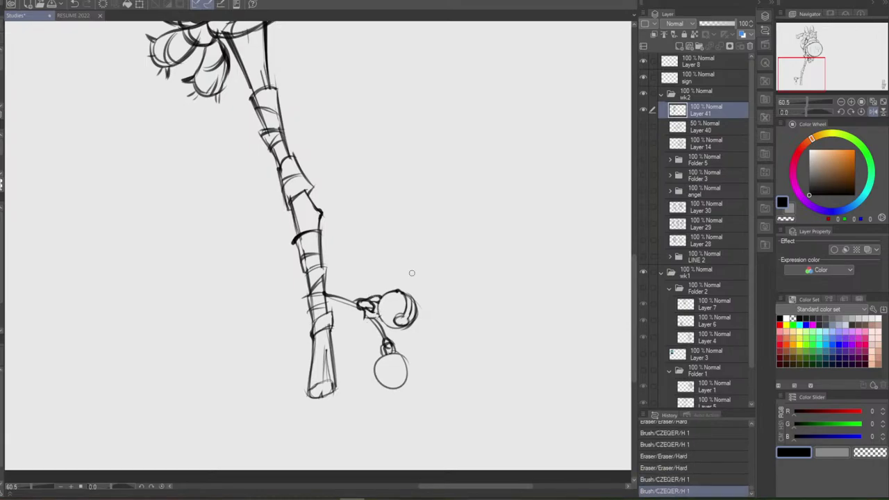
{"action": "left_click", "coordinate": [367, 306]}
{"action": "left_click", "coordinate": [367, 305]}
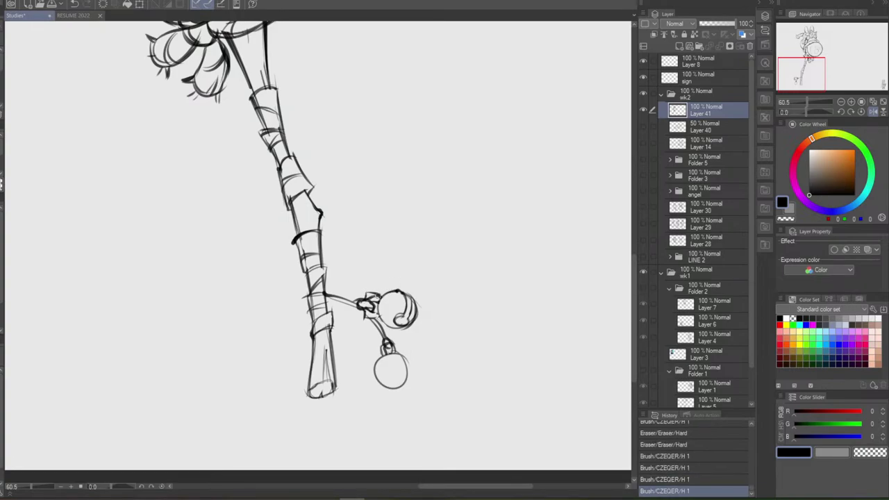
Erase stray lines around the upper bell's knot and draw the angular cap edges between the knot and the bell
{"action": "left_click_drag", "start_coordinate": [373, 299], "coordinate": [372, 301]}
{"action": "left_click_drag", "start_coordinate": [376, 303], "coordinate": [378, 307]}
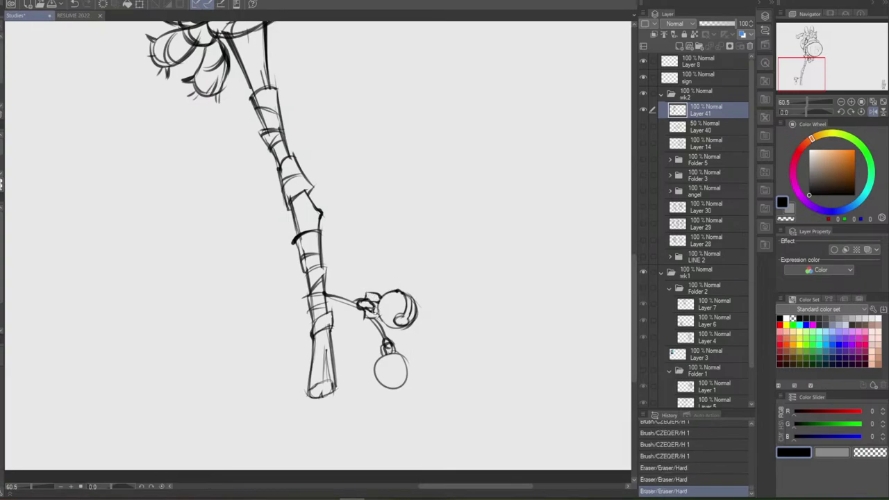
{"action": "left_click", "coordinate": [366, 310]}
{"action": "left_click", "coordinate": [372, 314]}
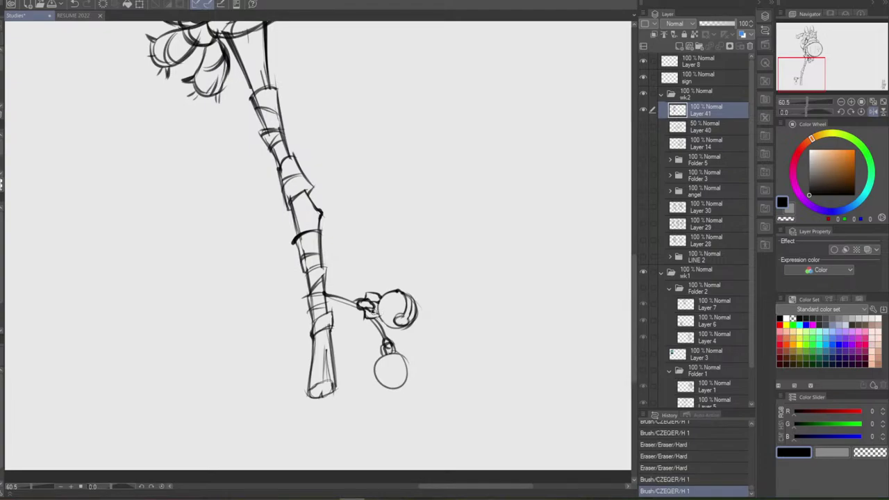
{"action": "mouse_move", "coordinate": [372, 314]}
{"action": "left_mouse_down"}
{"action": "mouse_move", "coordinate": [378, 306]}
{"action": "mouse_move", "coordinate": [383, 324]}
{"action": "left_mouse_up"}
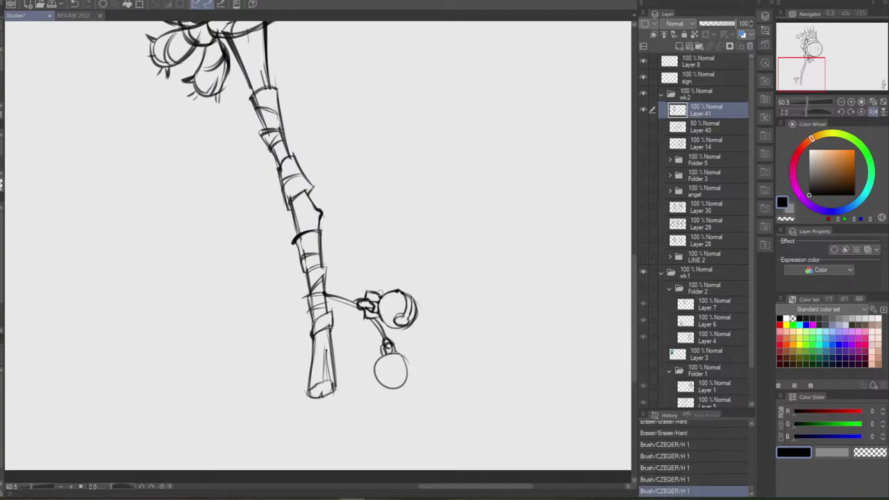
{"action": "left_click_drag", "start_coordinate": [379, 293], "coordinate": [381, 296]}
Draw a matching angular cap above the lower bell and erase the overlapping lines around it
{"action": "mouse_move", "coordinate": [380, 345]}
{"action": "left_mouse_down"}
{"action": "mouse_move", "coordinate": [403, 337]}
{"action": "mouse_move", "coordinate": [379, 355]}
{"action": "mouse_move", "coordinate": [388, 355]}
{"action": "left_mouse_up"}
{"action": "key", "text": "ctrl+z"}
{"action": "key", "text": "ctrl+z"}
{"action": "key", "text": "ctrl+z"}
{"action": "key", "text": "e"}
{"action": "left_click_drag", "start_coordinate": [380, 346], "coordinate": [390, 351]}
{"action": "mouse_move", "coordinate": [386, 343]}
{"action": "left_mouse_down"}
{"action": "mouse_move", "coordinate": [393, 350]}
{"action": "mouse_move", "coordinate": [423, 325]}
{"action": "mouse_move", "coordinate": [411, 329]}
{"action": "left_mouse_up"}
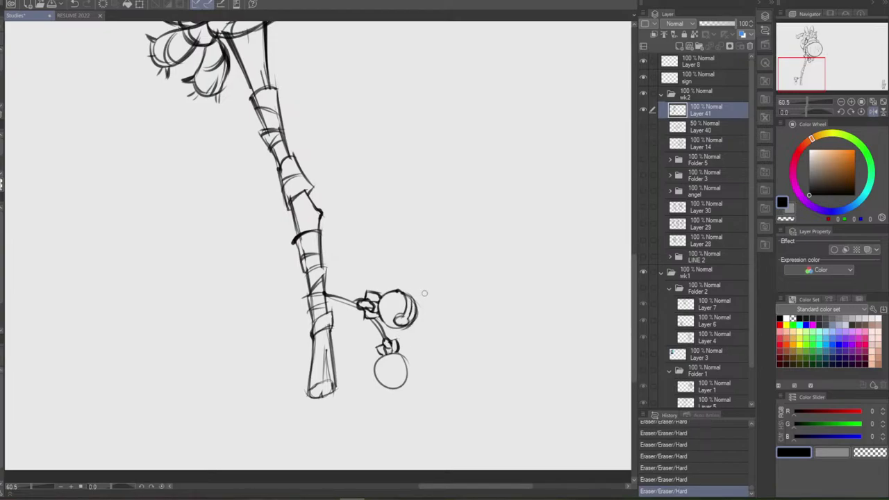
Redraw the lower bell's outline and sketch a small round hole on it, comparing it with and without the last stroke
{"action": "key", "text": "b"}
{"action": "mouse_move", "coordinate": [374, 345]}
{"action": "left_mouse_down"}
{"action": "mouse_move", "coordinate": [379, 356]}
{"action": "mouse_move", "coordinate": [396, 339]}
{"action": "mouse_move", "coordinate": [379, 379]}
{"action": "left_mouse_up"}
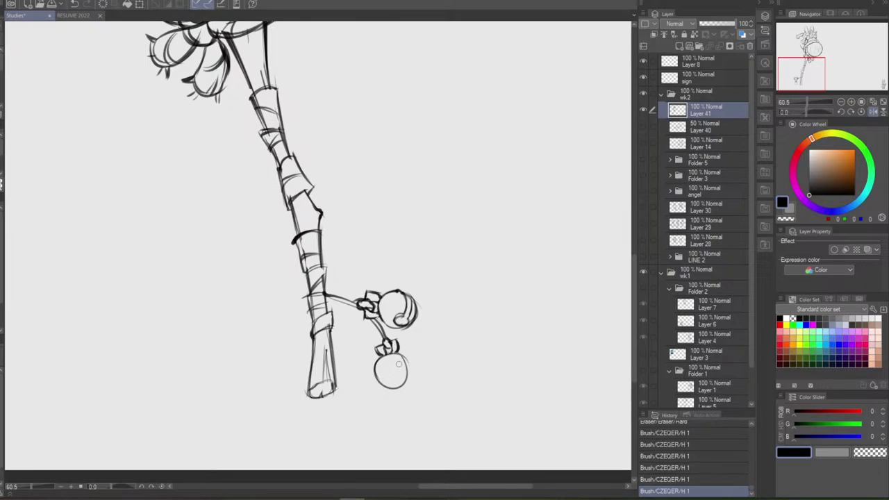
{"action": "left_click_drag", "start_coordinate": [400, 362], "coordinate": [397, 373]}
{"action": "key", "text": "ctrl+z"}
{"action": "key", "text": "ctrl+y"}
{"action": "key", "text": "ctrl+z"}
{"action": "key", "text": "ctrl+y"}
{"action": "key", "text": "ctrl+z"}
{"action": "key", "text": "ctrl+y"}
{"action": "key", "text": "ctrl+z"}
{"action": "key", "text": "ctrl+y"}
{"action": "key", "text": "ctrl+z"}
{"action": "key", "text": "ctrl+y"}
{"action": "key", "text": "ctrl+z"}
{"action": "key", "text": "ctrl+y"}
Clean up the lower bell's round hole and draw a slit running from it to the bell's bottom edge
{"action": "left_click", "coordinate": [400, 368]}
{"action": "left_click", "coordinate": [400, 369]}
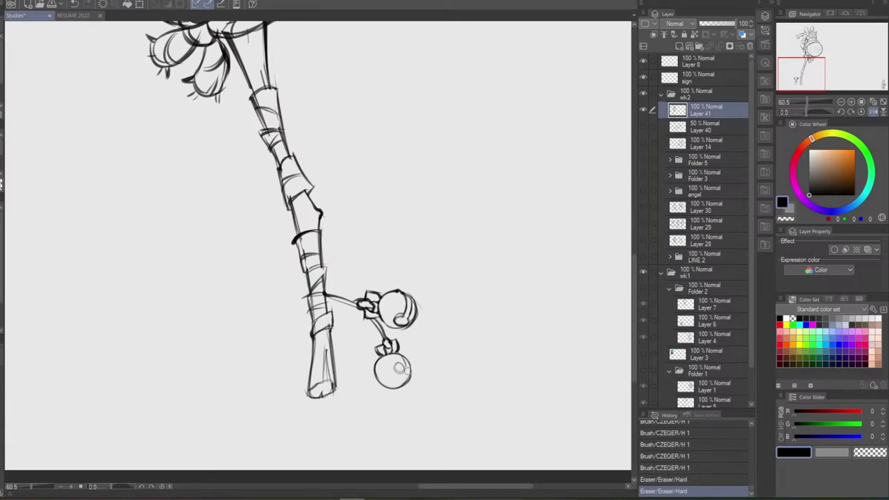
{"action": "left_click", "coordinate": [401, 369]}
{"action": "left_click", "coordinate": [400, 369]}
{"action": "left_click", "coordinate": [401, 369]}
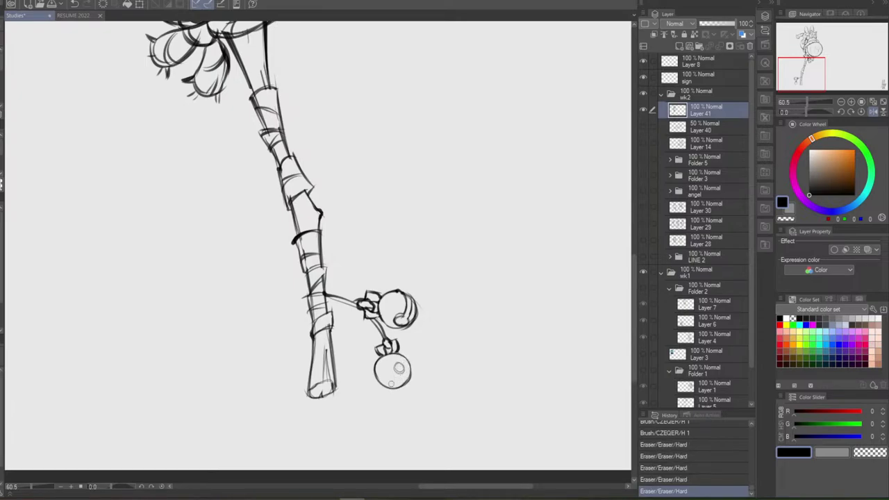
{"action": "mouse_move", "coordinate": [392, 386]}
{"action": "left_mouse_down"}
{"action": "mouse_move", "coordinate": [401, 369]}
{"action": "mouse_move", "coordinate": [405, 384]}
{"action": "mouse_move", "coordinate": [398, 386]}
{"action": "mouse_move", "coordinate": [400, 371]}
{"action": "mouse_move", "coordinate": [390, 385]}
{"action": "mouse_move", "coordinate": [402, 373]}
{"action": "mouse_move", "coordinate": [400, 386]}
{"action": "left_mouse_up"}
{"action": "key", "text": "ctrl+z"}
{"action": "key", "text": "e"}
{"action": "key", "text": "ctrl+z"}
{"action": "key", "text": "ctrl+z"}
{"action": "key", "text": "ctrl+z"}
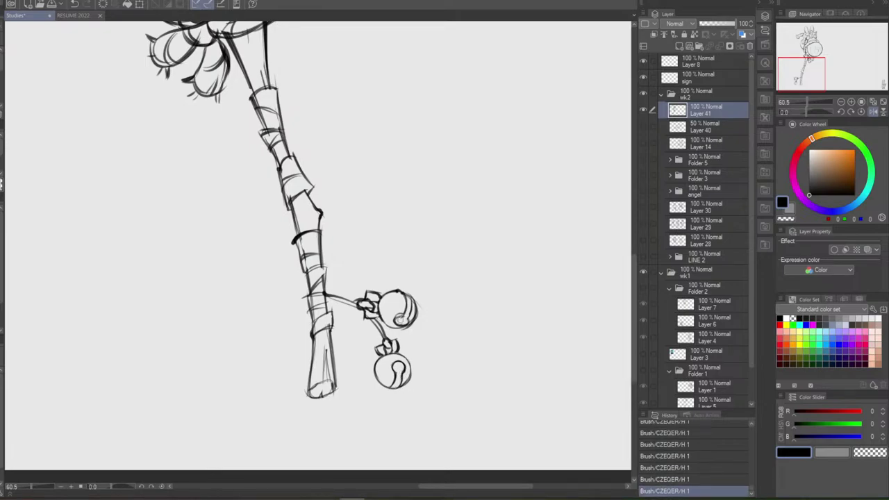
Refine the upper bell's slit and erase the lower bell's outline at the slit opening
{"action": "mouse_move", "coordinate": [402, 315]}
{"action": "left_mouse_down"}
{"action": "mouse_move", "coordinate": [398, 321]}
{"action": "mouse_move", "coordinate": [408, 309]}
{"action": "mouse_move", "coordinate": [407, 325]}
{"action": "left_mouse_up"}
{"action": "left_click_drag", "start_coordinate": [407, 361], "coordinate": [403, 384]}
{"action": "key", "text": "ctrl+z"}
{"action": "key", "text": "ctrl+z"}
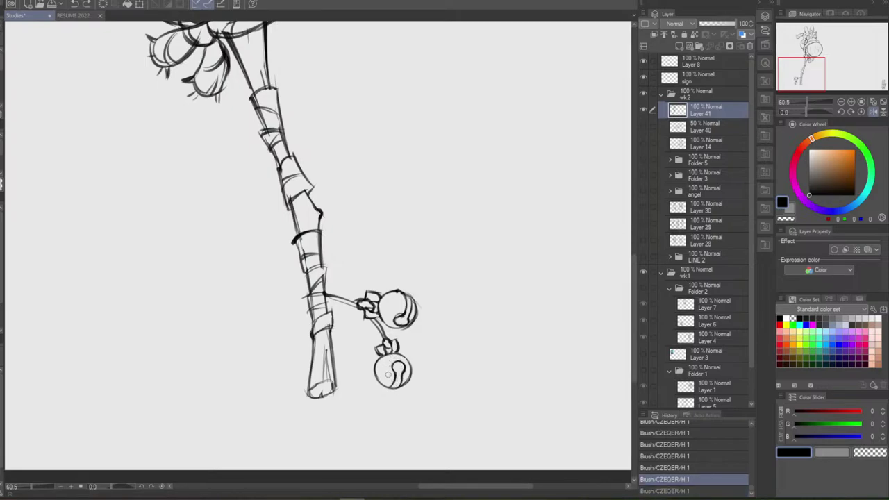
{"action": "left_click_drag", "start_coordinate": [394, 387], "coordinate": [393, 391]}
{"action": "key", "text": "e"}
{"action": "left_click_drag", "start_coordinate": [393, 391], "coordinate": [407, 388]}
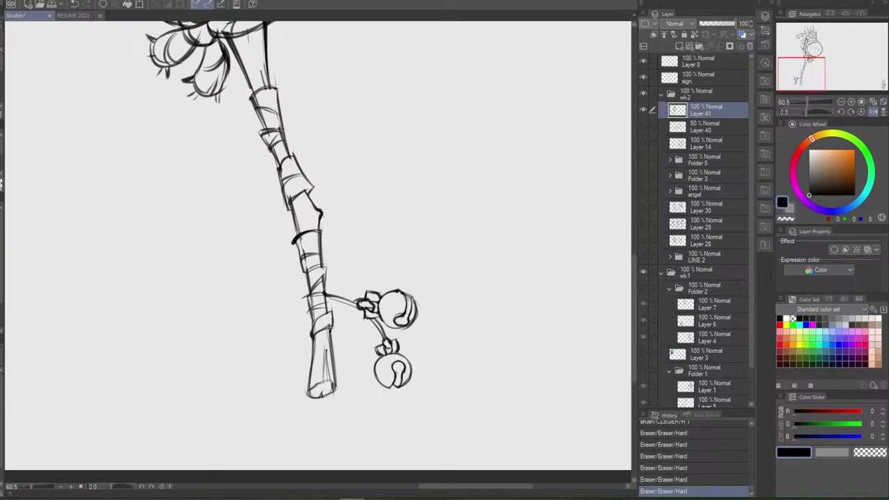
Redraw the upper bell's top outline and darken the curved edge of its slit
{"action": "left_click_drag", "start_coordinate": [403, 292], "coordinate": [415, 302]}
{"action": "key", "text": "ctrl+z"}
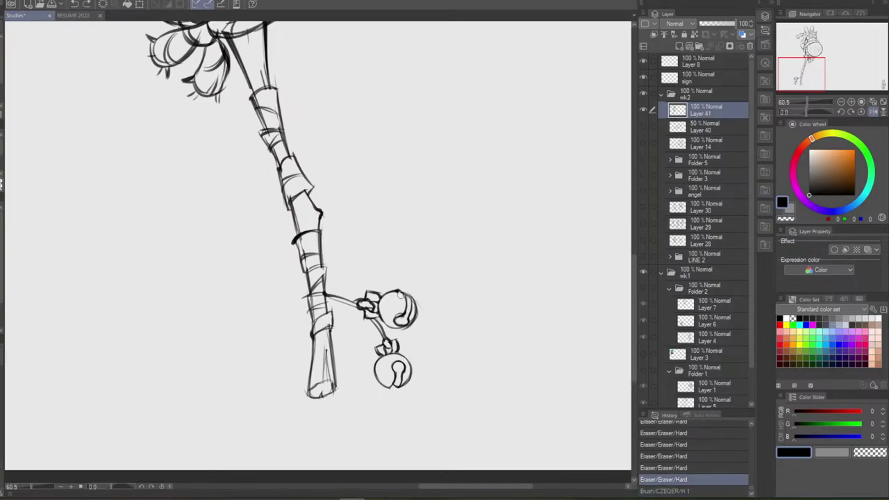
{"action": "left_click_drag", "start_coordinate": [396, 296], "coordinate": [389, 300]}
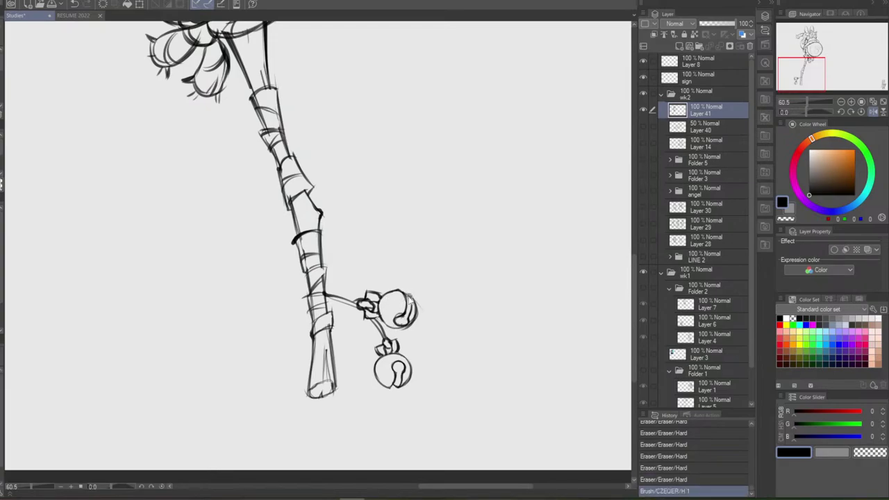
{"action": "mouse_move", "coordinate": [407, 294]}
{"action": "left_mouse_down"}
{"action": "mouse_move", "coordinate": [414, 303]}
{"action": "mouse_move", "coordinate": [408, 289]}
{"action": "mouse_move", "coordinate": [420, 294]}
{"action": "mouse_move", "coordinate": [406, 299]}
{"action": "mouse_move", "coordinate": [414, 319]}
{"action": "mouse_move", "coordinate": [409, 300]}
{"action": "mouse_move", "coordinate": [406, 315]}
{"action": "left_mouse_up"}
{"action": "key", "text": "e"}
{"action": "key", "text": "b"}
{"action": "key", "text": "ctrl+z"}
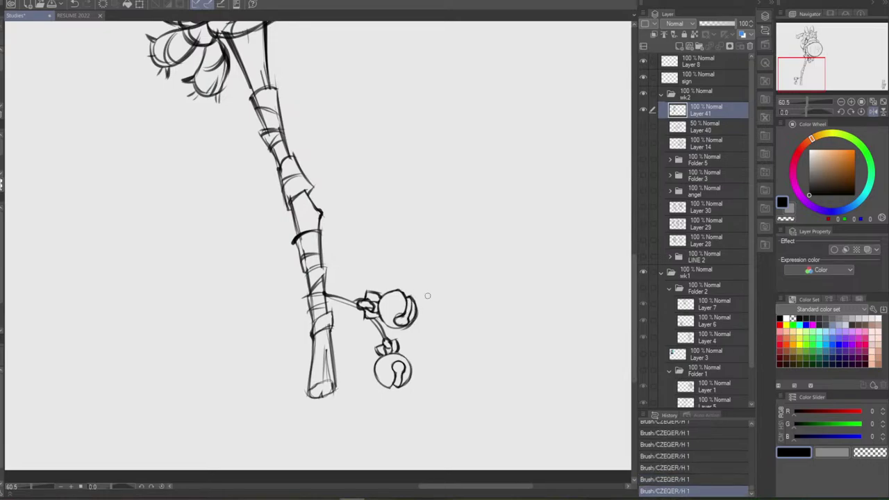
{"action": "key", "text": "ctrl+z"}
Redraw the lower bell's outer curve on the side facing the handle
{"action": "mouse_move", "coordinate": [375, 371]}
{"action": "left_mouse_down"}
{"action": "mouse_move", "coordinate": [390, 388]}
{"action": "mouse_move", "coordinate": [385, 382]}
{"action": "left_mouse_up"}
{"action": "key", "text": "e"}
{"action": "key", "text": "ctrl+z"}
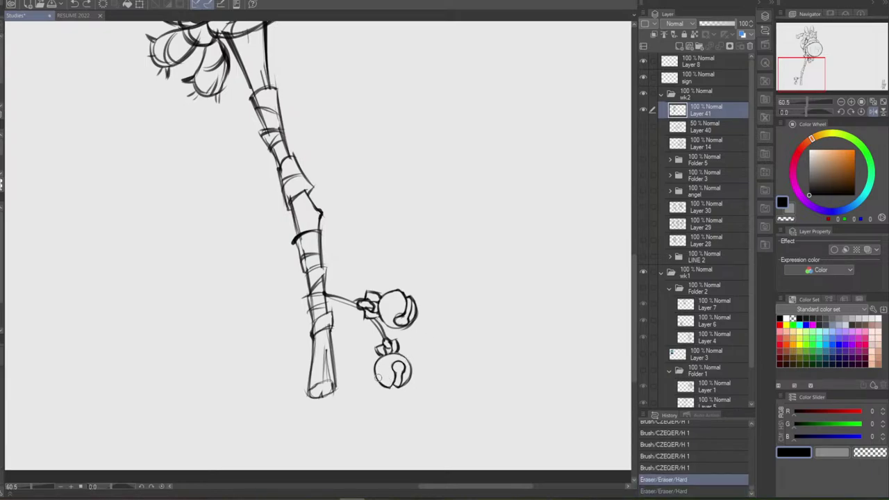
{"action": "key", "text": "b"}
{"action": "left_click_drag", "start_coordinate": [376, 369], "coordinate": [387, 387]}
{"action": "key", "text": "ctrl+z"}
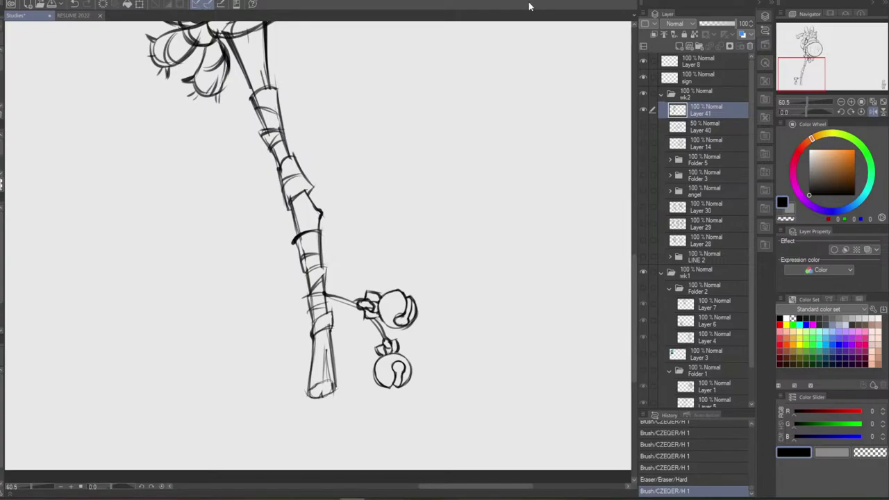
Erase stray lines within the lower handle wrapping, between the wrap bands and near the cord
{"action": "left_click_drag", "start_coordinate": [447, 361], "coordinate": [474, 326]}
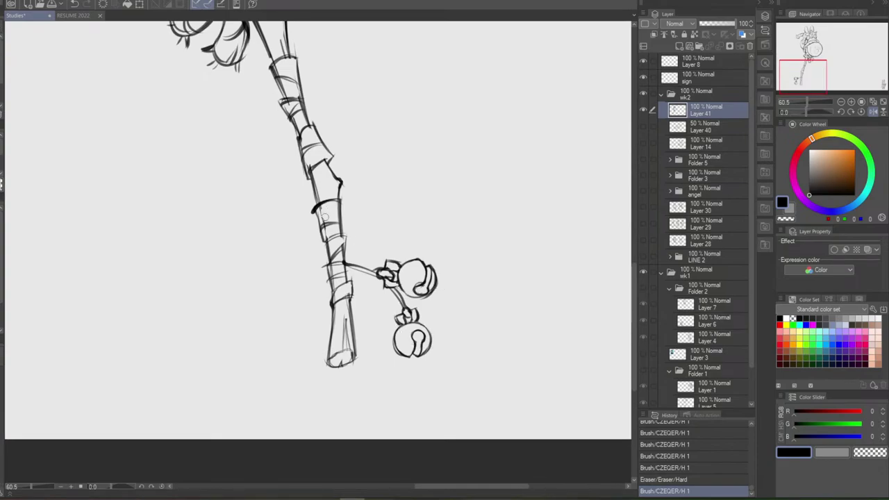
{"action": "left_click_drag", "start_coordinate": [322, 209], "coordinate": [328, 238]}
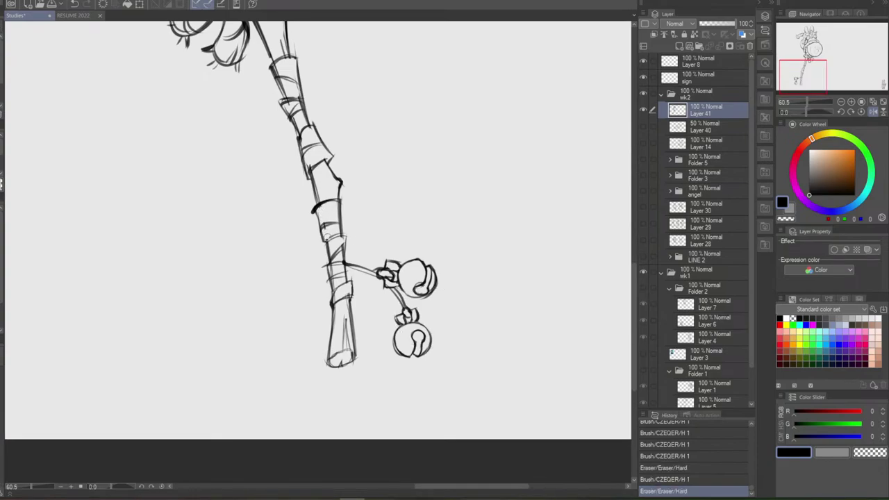
{"action": "left_click_drag", "start_coordinate": [332, 271], "coordinate": [340, 286]}
{"action": "left_click_drag", "start_coordinate": [387, 218], "coordinate": [401, 239]}
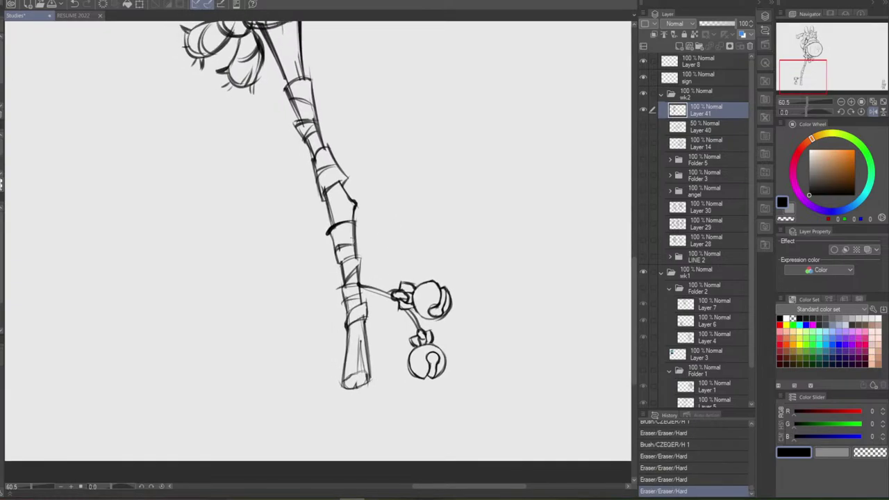
{"action": "left_click_drag", "start_coordinate": [341, 251], "coordinate": [348, 248]}
{"action": "left_click_drag", "start_coordinate": [383, 175], "coordinate": [419, 308]}
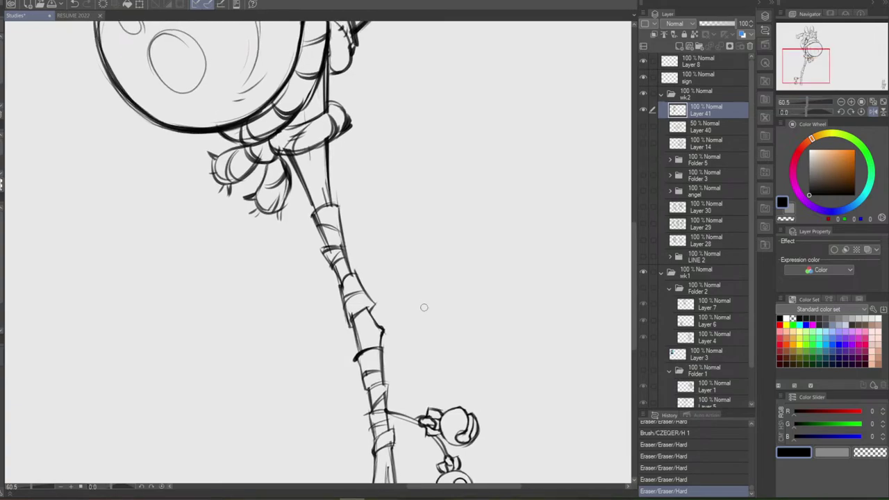
Erase the sides of the cat's head outline and redraw them with pointed cheek fur
{"action": "scroll", "coordinate": [425, 304], "scroll_direction": "down", "scroll_amount": 3}
{"action": "left_click_drag", "start_coordinate": [460, 235], "coordinate": [476, 291]}
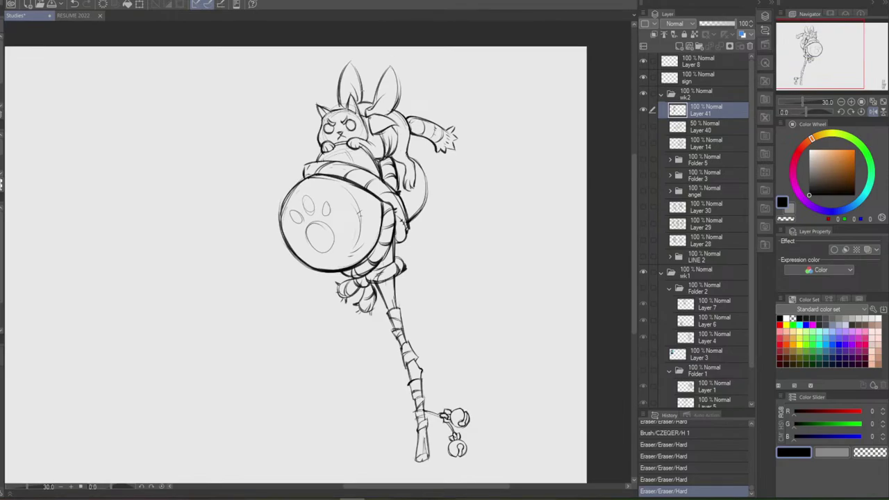
{"action": "mouse_move", "coordinate": [321, 124]}
{"action": "left_mouse_down"}
{"action": "mouse_move", "coordinate": [318, 138]}
{"action": "mouse_move", "coordinate": [321, 129]}
{"action": "mouse_move", "coordinate": [367, 138]}
{"action": "left_mouse_up"}
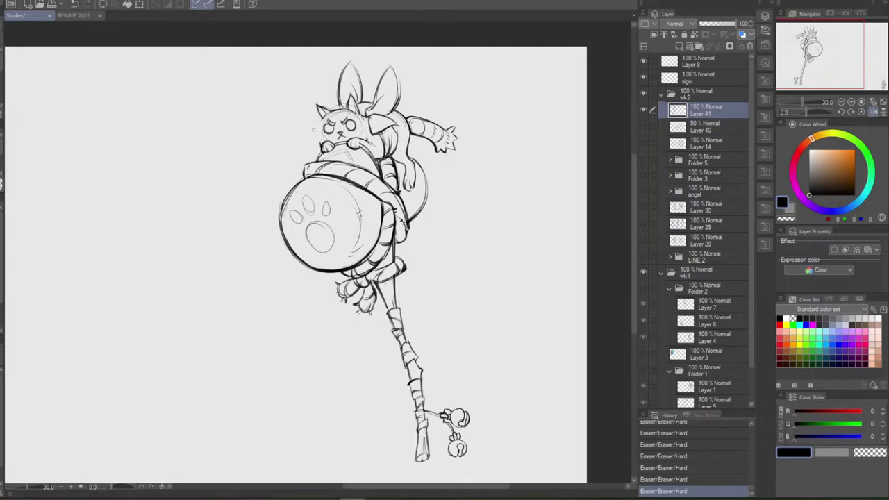
{"action": "left_click_drag", "start_coordinate": [316, 127], "coordinate": [323, 116]}
{"action": "mouse_move", "coordinate": [324, 116]}
{"action": "left_mouse_down"}
{"action": "mouse_move", "coordinate": [320, 126]}
{"action": "mouse_move", "coordinate": [368, 118]}
{"action": "left_mouse_up"}
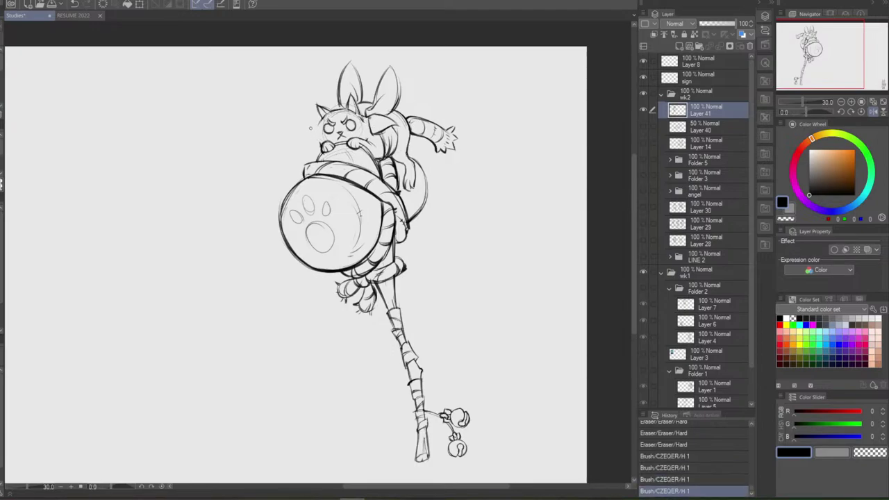
{"action": "mouse_move", "coordinate": [311, 131]}
{"action": "left_mouse_down"}
{"action": "mouse_move", "coordinate": [316, 142]}
{"action": "mouse_move", "coordinate": [318, 121]}
{"action": "mouse_move", "coordinate": [369, 119]}
{"action": "left_mouse_up"}
{"action": "key", "text": "ctrl+z"}
{"action": "key", "text": "ctrl+z"}
{"action": "key", "text": "ctrl+z"}
{"action": "key", "text": "ctrl+z"}
{"action": "key", "text": "ctrl+z"}
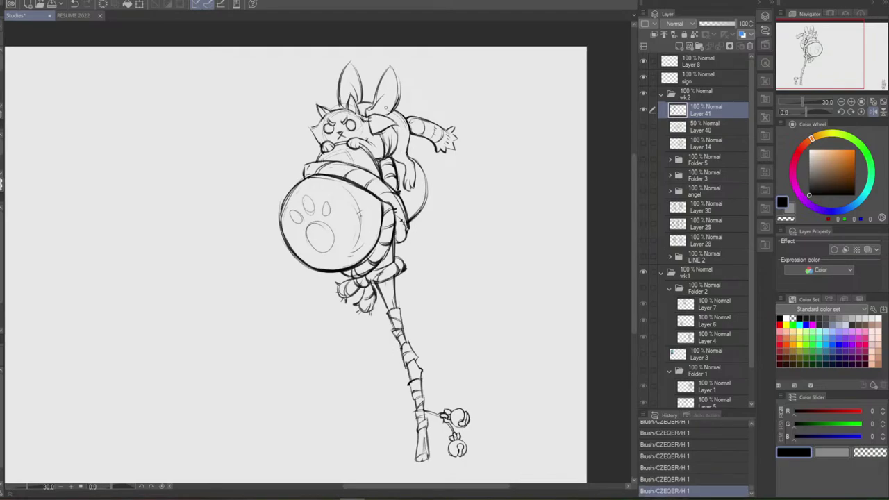
Compare the cat's face with and without the last cheek strokes and undo them
{"action": "key", "text": "ctrl+z"}
{"action": "key", "text": "ctrl+y"}
{"action": "key", "text": "ctrl+z"}
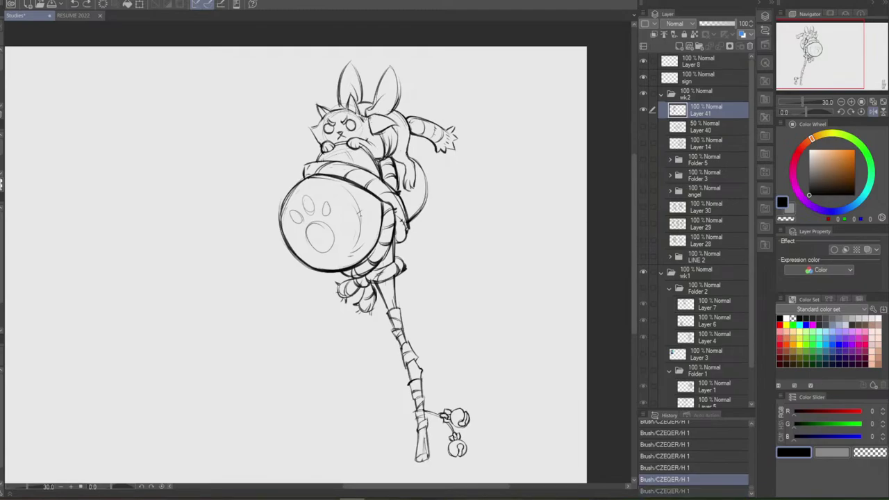
{"action": "key", "text": "ctrl+y"}
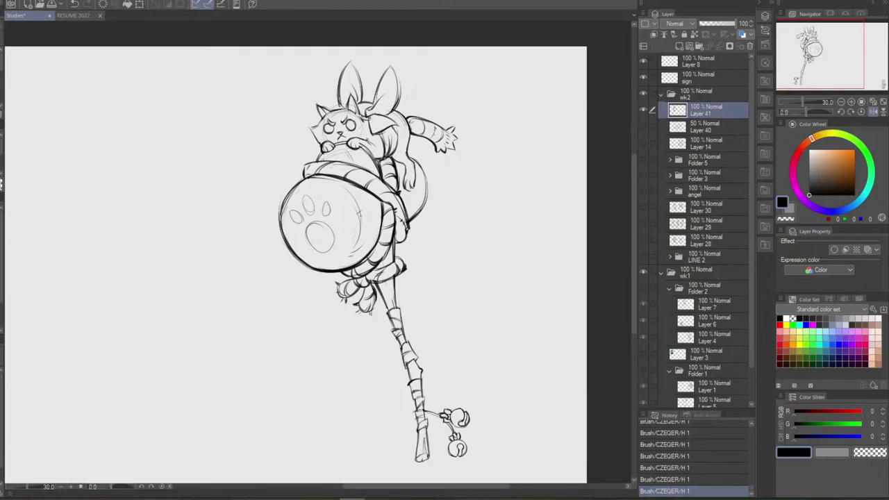
{"action": "key", "text": "ctrl+z"}
{"action": "key", "text": "ctrl+y"}
{"action": "key", "text": "ctrl+z"}
{"action": "key", "text": "ctrl+z"}
Redraw the cat's cheek line beside its shoulder and erase the overlapping lines there
{"action": "left_click_drag", "start_coordinate": [370, 117], "coordinate": [371, 135]}
{"action": "key", "text": "e"}
{"action": "key", "text": "ctrl+z"}
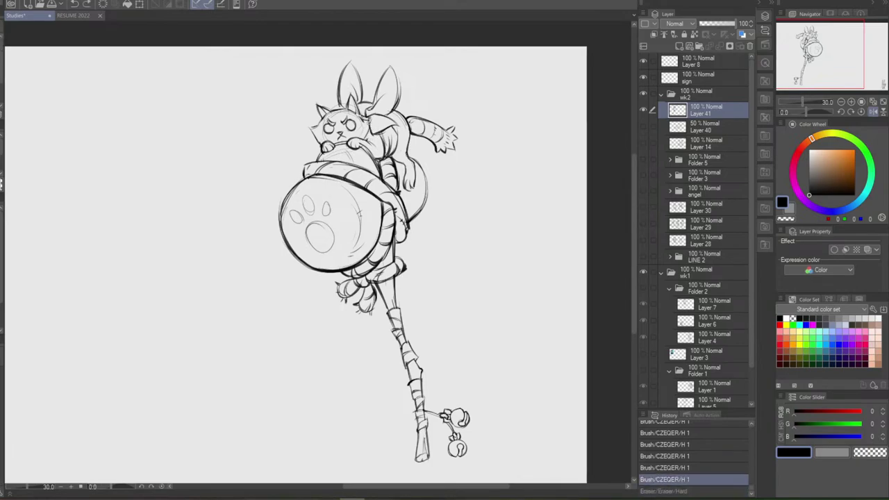
{"action": "key", "text": "ctrl+y"}
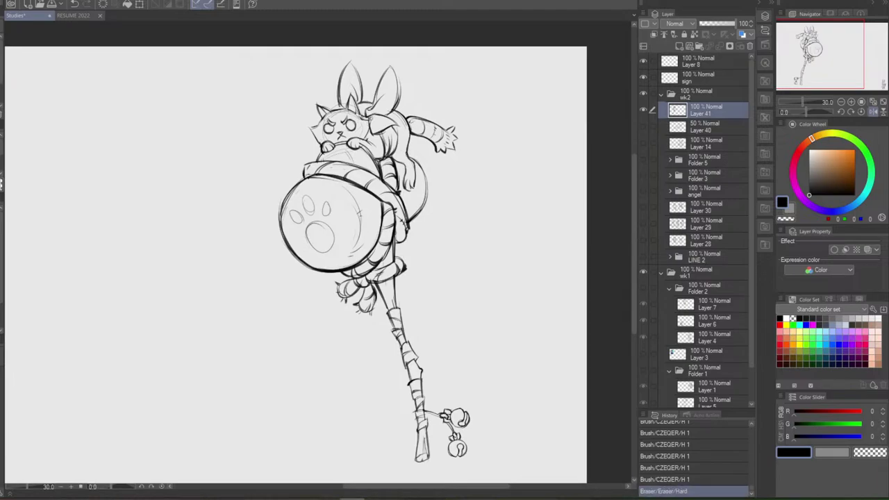
{"action": "left_click_drag", "start_coordinate": [369, 120], "coordinate": [368, 126]}
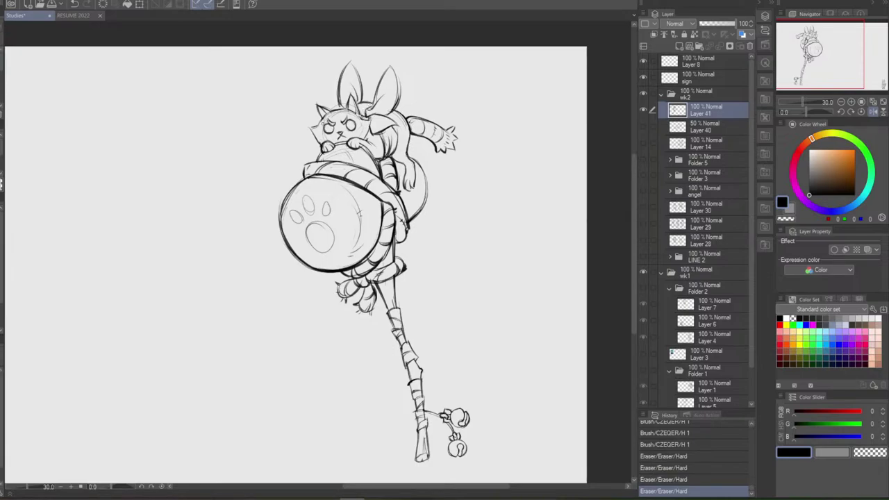
Rework the pointed fur strokes on both of the cat's cheeks
{"action": "mouse_move", "coordinate": [310, 128]}
{"action": "left_mouse_down"}
{"action": "mouse_move", "coordinate": [320, 135]}
{"action": "mouse_move", "coordinate": [343, 114]}
{"action": "mouse_move", "coordinate": [370, 142]}
{"action": "mouse_move", "coordinate": [368, 134]}
{"action": "left_mouse_up"}
{"action": "key", "text": "ctrl+z"}
{"action": "key", "text": "ctrl+z"}
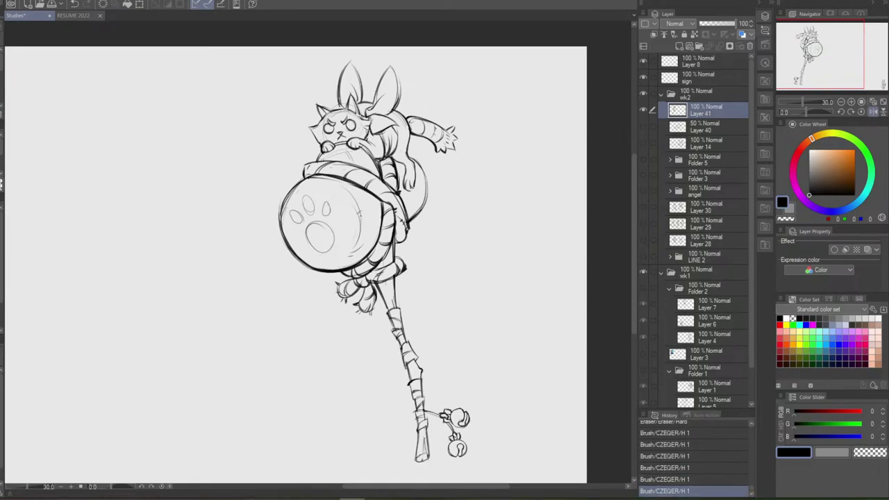
{"action": "key", "text": "ctrl+z"}
{"action": "left_click_drag", "start_coordinate": [311, 130], "coordinate": [320, 136]}
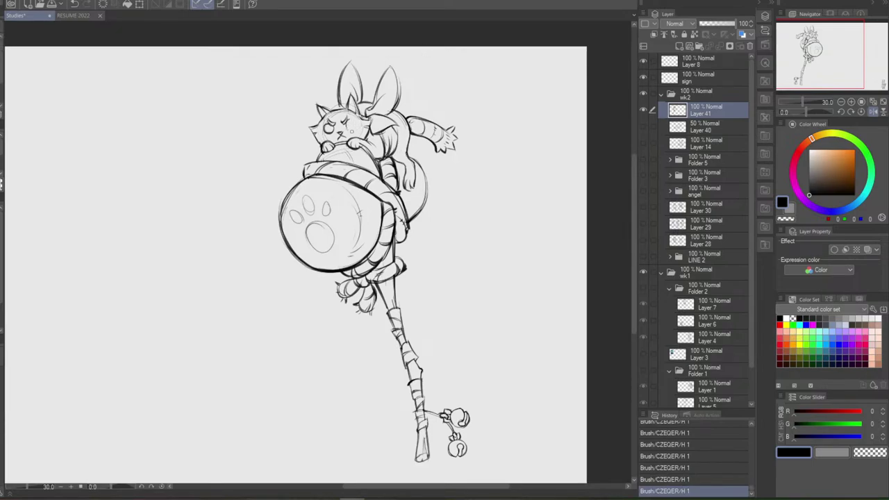
Erase both of the cat's round eyes and redraw the eye farther from its body, comparing it with and without the stroke
{"action": "mouse_move", "coordinate": [353, 126]}
{"action": "left_mouse_down"}
{"action": "mouse_move", "coordinate": [327, 138]}
{"action": "mouse_move", "coordinate": [323, 125]}
{"action": "mouse_move", "coordinate": [321, 141]}
{"action": "mouse_move", "coordinate": [316, 132]}
{"action": "left_mouse_up"}
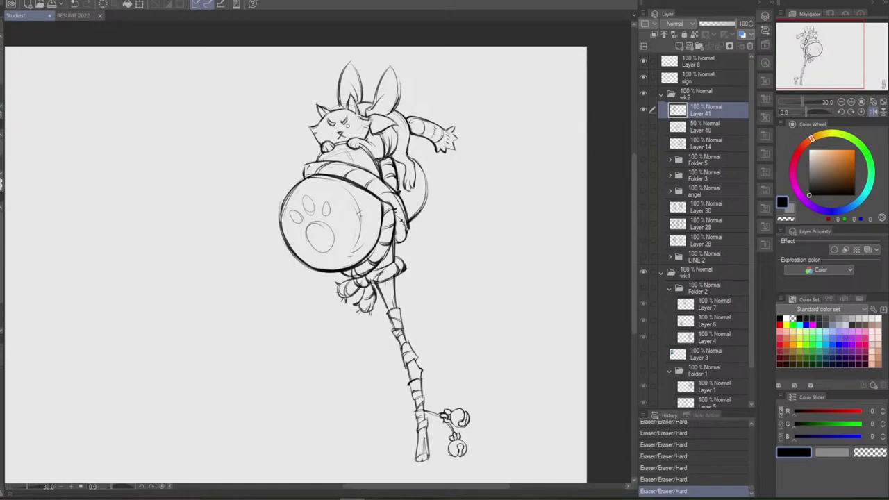
{"action": "key", "text": "b"}
{"action": "left_click_drag", "start_coordinate": [325, 122], "coordinate": [332, 130]}
{"action": "key", "text": "ctrl+z"}
{"action": "key", "text": "ctrl+y"}
{"action": "key", "text": "ctrl+z"}
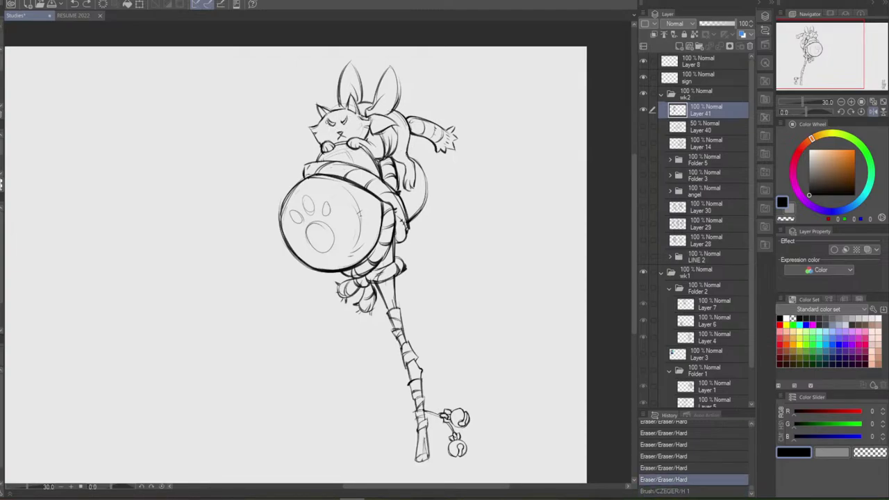
{"action": "key", "text": "ctrl+y"}
{"action": "key", "text": "ctrl+z"}
{"action": "key", "text": "ctrl+y"}
Draw the cat's other eye under its angry brow, comparing the face with and without it
{"action": "mouse_move", "coordinate": [346, 128]}
{"action": "left_mouse_down"}
{"action": "mouse_move", "coordinate": [355, 124]}
{"action": "mouse_move", "coordinate": [329, 134]}
{"action": "mouse_move", "coordinate": [350, 130]}
{"action": "left_mouse_up"}
{"action": "key", "text": "ctrl+z"}
{"action": "key", "text": "ctrl+y"}
{"action": "key", "text": "ctrl+z"}
{"action": "key", "text": "ctrl+y"}
{"action": "key", "text": "ctrl+z"}
{"action": "key", "text": "ctrl+y"}
{"action": "key", "text": "ctrl+z"}
{"action": "key", "text": "ctrl+y"}
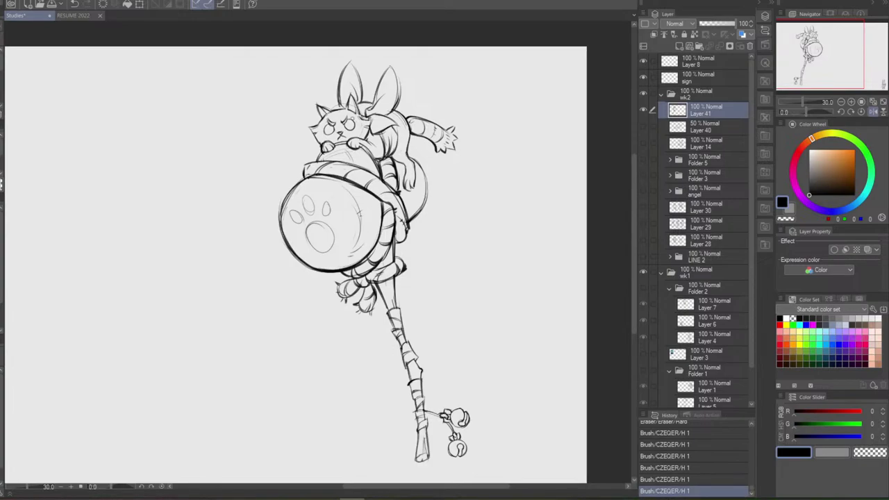
Touch up the lines of the cat's cheek and foreleg, erasing stray marks
{"action": "left_click_drag", "start_coordinate": [327, 125], "coordinate": [322, 134]}
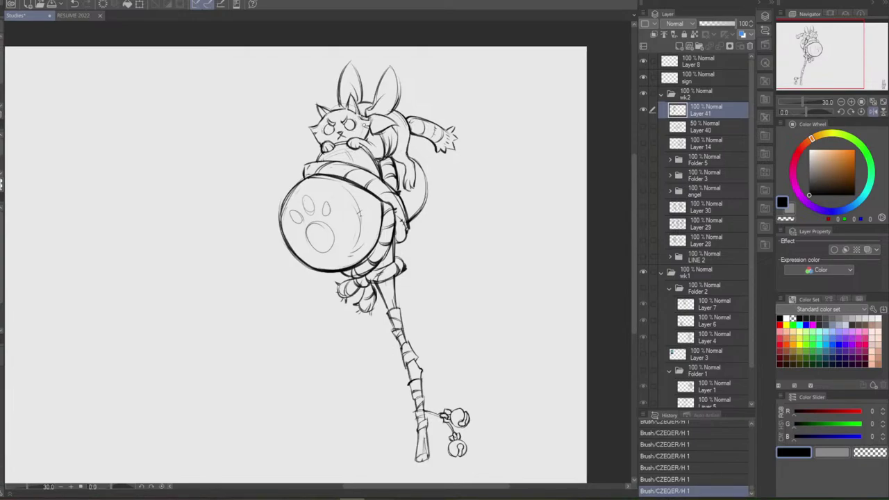
{"action": "mouse_move", "coordinate": [360, 130]}
{"action": "left_mouse_down"}
{"action": "mouse_move", "coordinate": [363, 139]}
{"action": "mouse_move", "coordinate": [320, 144]}
{"action": "mouse_move", "coordinate": [361, 156]}
{"action": "mouse_move", "coordinate": [365, 147]}
{"action": "mouse_move", "coordinate": [385, 176]}
{"action": "mouse_move", "coordinate": [380, 167]}
{"action": "left_mouse_up"}
{"action": "key", "text": "ctrl+z"}
{"action": "key", "text": "e"}
{"action": "key", "text": "b"}
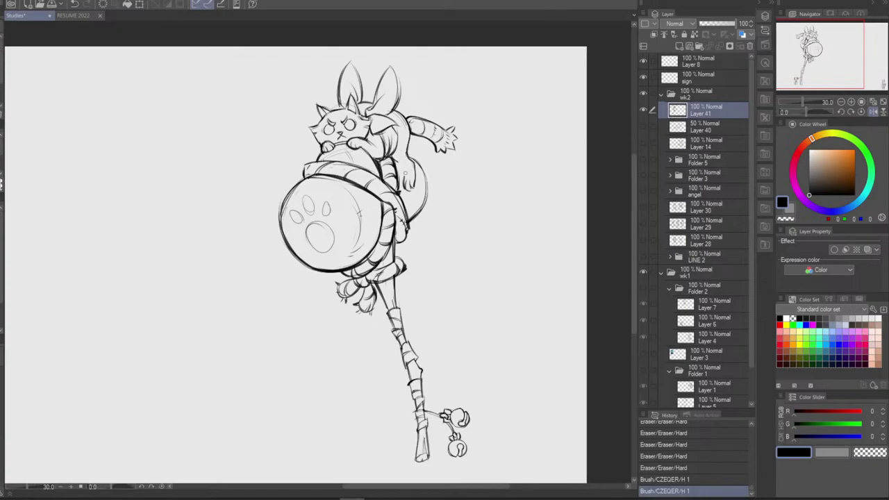
Erase the cat's hanging hind leg behind the mallet head, comparing the sketch with and without the erased lines
{"action": "mouse_move", "coordinate": [408, 190]}
{"action": "left_mouse_down"}
{"action": "mouse_move", "coordinate": [415, 180]}
{"action": "mouse_move", "coordinate": [407, 147]}
{"action": "mouse_move", "coordinate": [396, 159]}
{"action": "left_mouse_up"}
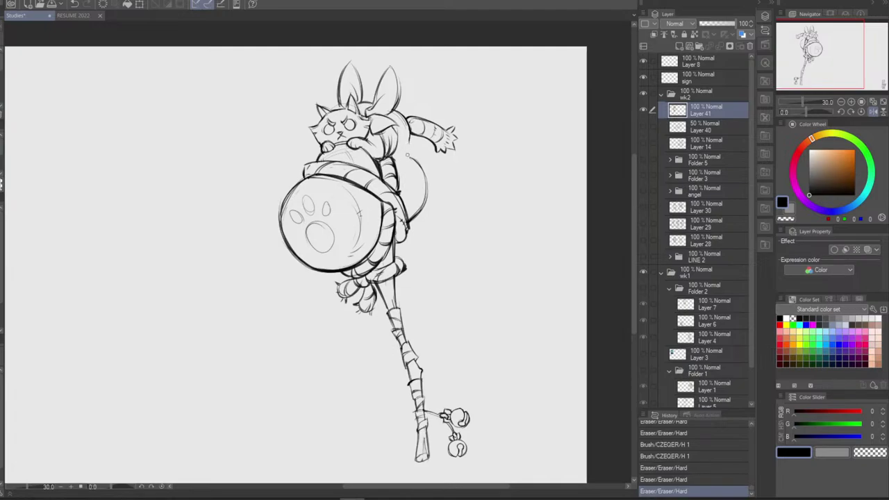
{"action": "left_click_drag", "start_coordinate": [394, 158], "coordinate": [412, 156]}
{"action": "key", "text": "ctrl+z"}
{"action": "key", "text": "ctrl+y"}
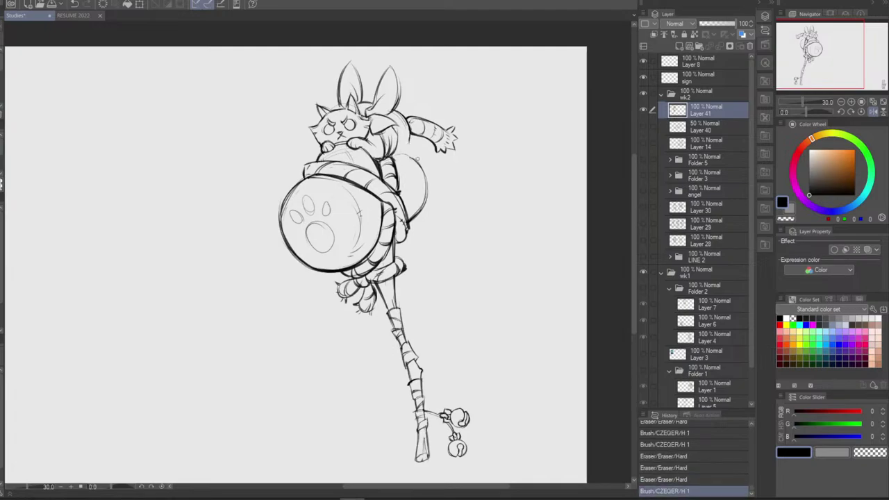
{"action": "key", "text": "ctrl+z"}
{"action": "key", "text": "ctrl+y"}
Try to draw a bent hind leg from the cat's rump to the back of the mallet head
{"action": "mouse_move", "coordinate": [410, 130]}
{"action": "left_mouse_down"}
{"action": "mouse_move", "coordinate": [412, 141]}
{"action": "mouse_move", "coordinate": [424, 142]}
{"action": "mouse_move", "coordinate": [423, 164]}
{"action": "left_mouse_up"}
{"action": "key", "text": "ctrl+z"}
{"action": "key", "text": "ctrl+z"}
{"action": "key", "text": "ctrl+z"}
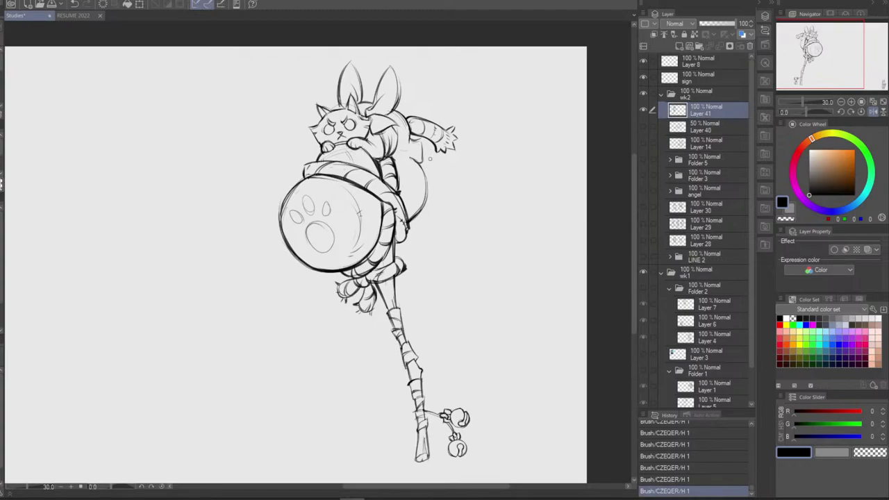
{"action": "key", "text": "ctrl+z"}
{"action": "key", "text": "ctrl+z"}
{"action": "key", "text": "ctrl+z"}
{"action": "key", "text": "ctrl+z"}
{"action": "key", "text": "ctrl+z"}
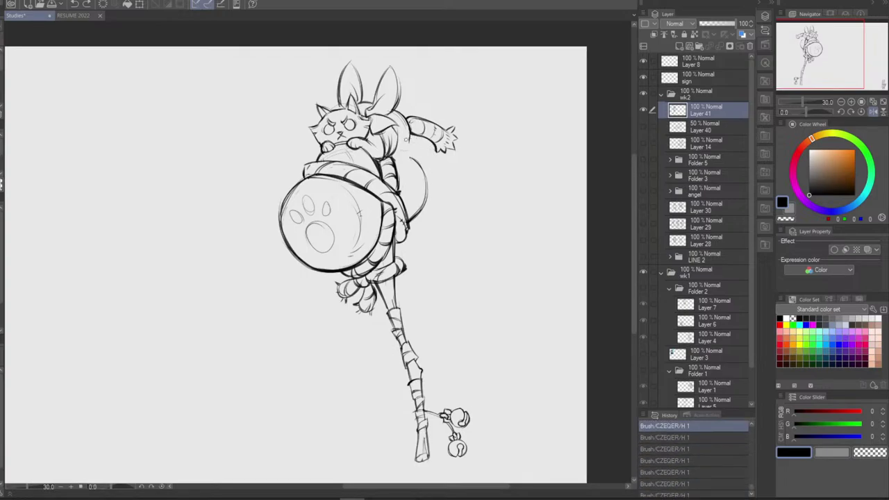
Erase the leftover lines under the cat's rump and draw the hind leg's thigh curve below the tail, retrying the strokes
{"action": "key", "text": "e"}
{"action": "left_click_drag", "start_coordinate": [410, 141], "coordinate": [408, 134]}
{"action": "left_click", "coordinate": [401, 148]}
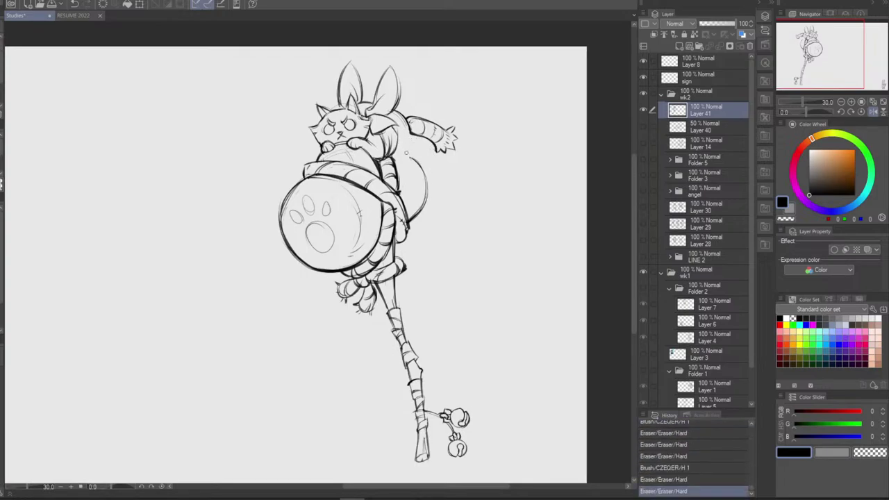
{"action": "key", "text": "b"}
{"action": "mouse_move", "coordinate": [412, 159]}
{"action": "left_mouse_down"}
{"action": "mouse_move", "coordinate": [400, 150]}
{"action": "mouse_move", "coordinate": [408, 144]}
{"action": "mouse_move", "coordinate": [400, 139]}
{"action": "mouse_move", "coordinate": [410, 150]}
{"action": "mouse_move", "coordinate": [412, 134]}
{"action": "left_mouse_up"}
{"action": "key", "text": "ctrl+z"}
{"action": "key", "text": "ctrl+z"}
{"action": "key", "text": "ctrl+z"}
{"action": "key", "text": "ctrl+z"}
{"action": "key", "text": "ctrl+z"}
{"action": "left_click_drag", "start_coordinate": [409, 132], "coordinate": [423, 145]}
{"action": "key", "text": "ctrl+z"}
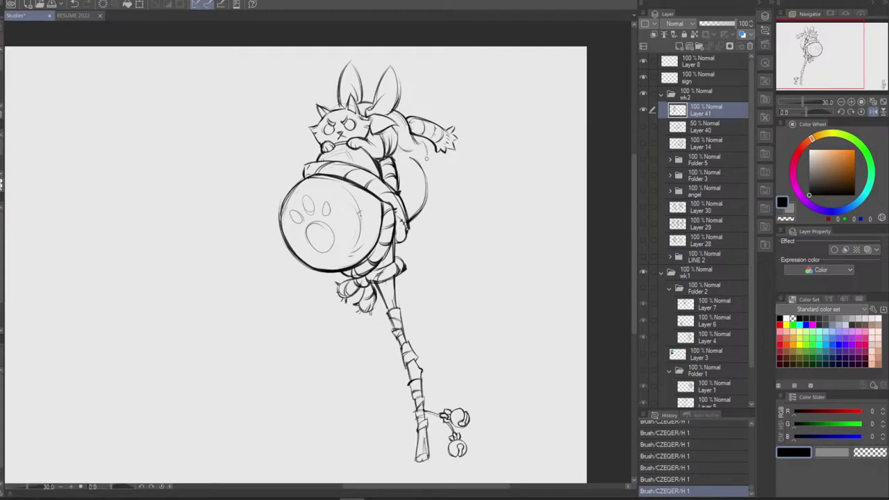
{"action": "key", "text": "ctrl+z"}
{"action": "key", "text": "ctrl+z"}
Draw the cat's bent lower hind leg and paw against the back of the mallet head
{"action": "left_click_drag", "start_coordinate": [417, 138], "coordinate": [421, 163]}
{"action": "key", "text": "ctrl+z"}
{"action": "key", "text": "ctrl+z"}
{"action": "mouse_move", "coordinate": [413, 142]}
{"action": "left_mouse_down"}
{"action": "mouse_move", "coordinate": [425, 149]}
{"action": "mouse_move", "coordinate": [421, 160]}
{"action": "left_mouse_up"}
{"action": "key", "text": "ctrl+z"}
{"action": "key", "text": "ctrl+z"}
{"action": "key", "text": "ctrl+z"}
{"action": "key", "text": "ctrl+z"}
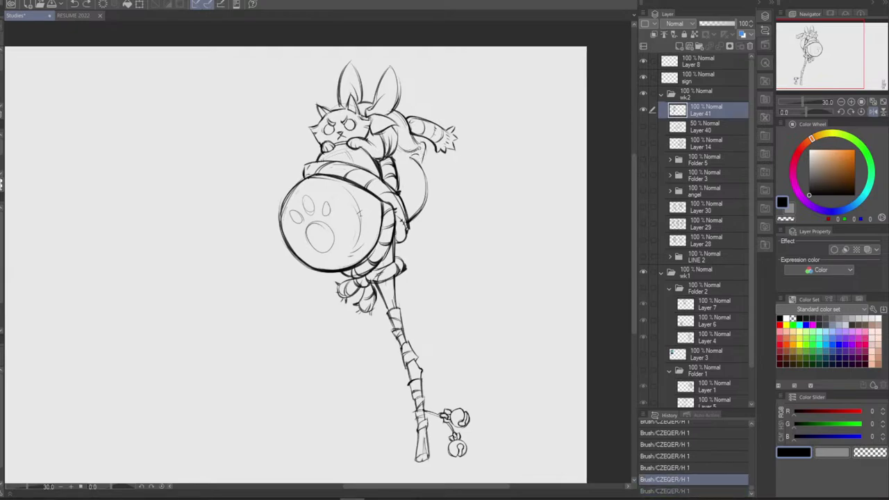
Refine the hind paw's outline and the line where the thigh meets the belly
{"action": "mouse_move", "coordinate": [415, 156]}
{"action": "left_mouse_down"}
{"action": "mouse_move", "coordinate": [426, 147]}
{"action": "mouse_move", "coordinate": [410, 154]}
{"action": "left_mouse_up"}
{"action": "key", "text": "ctrl+z"}
{"action": "key", "text": "ctrl+z"}
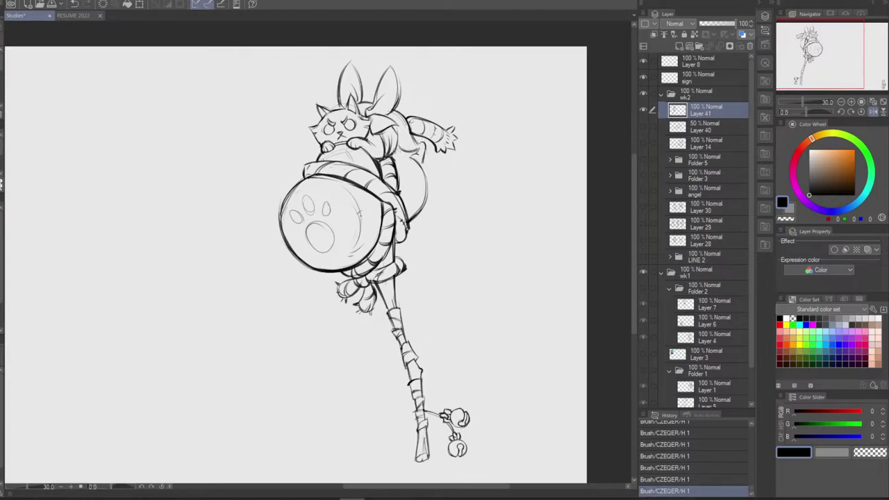
{"action": "key", "text": "ctrl+z"}
{"action": "left_click_drag", "start_coordinate": [396, 139], "coordinate": [399, 153]}
Check the new hind leg in a mirrored view, comparing it with and without the latest strokes
{"action": "left_click", "coordinate": [873, 111]}
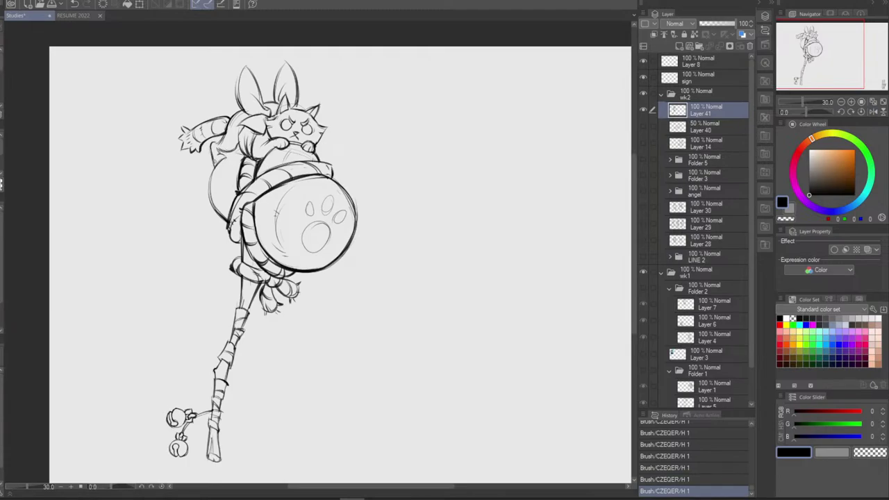
{"action": "key", "text": "ctrl+z"}
{"action": "key", "text": "ctrl+z"}
{"action": "key", "text": "ctrl+y"}
{"action": "key", "text": "ctrl+y"}
{"action": "key", "text": "ctrl+z"}
{"action": "key", "text": "ctrl+y"}
{"action": "left_click", "coordinate": [873, 111]}
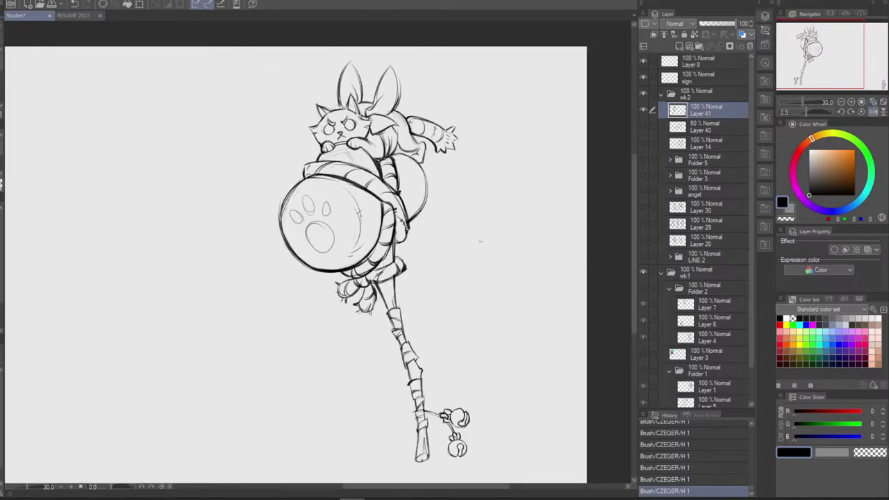
Rework the tip of the hind paw and erase stray lines around the thigh
{"action": "left_click_drag", "start_coordinate": [420, 163], "coordinate": [427, 159]}
{"action": "key", "text": "e"}
{"action": "mouse_move", "coordinate": [421, 160]}
{"action": "left_mouse_down"}
{"action": "mouse_move", "coordinate": [427, 167]}
{"action": "mouse_move", "coordinate": [421, 149]}
{"action": "mouse_move", "coordinate": [416, 164]}
{"action": "mouse_move", "coordinate": [423, 158]}
{"action": "left_mouse_up"}
{"action": "key", "text": "b"}
{"action": "key", "text": "ctrl+z"}
{"action": "key", "text": "ctrl+z"}
{"action": "key", "text": "ctrl+z"}
{"action": "key", "text": "ctrl+z"}
{"action": "key", "text": "e"}
{"action": "mouse_move", "coordinate": [409, 139]}
{"action": "left_mouse_down"}
{"action": "mouse_move", "coordinate": [414, 147]}
{"action": "mouse_move", "coordinate": [405, 130]}
{"action": "mouse_move", "coordinate": [411, 143]}
{"action": "left_mouse_up"}
{"action": "key", "text": "ctrl+z"}
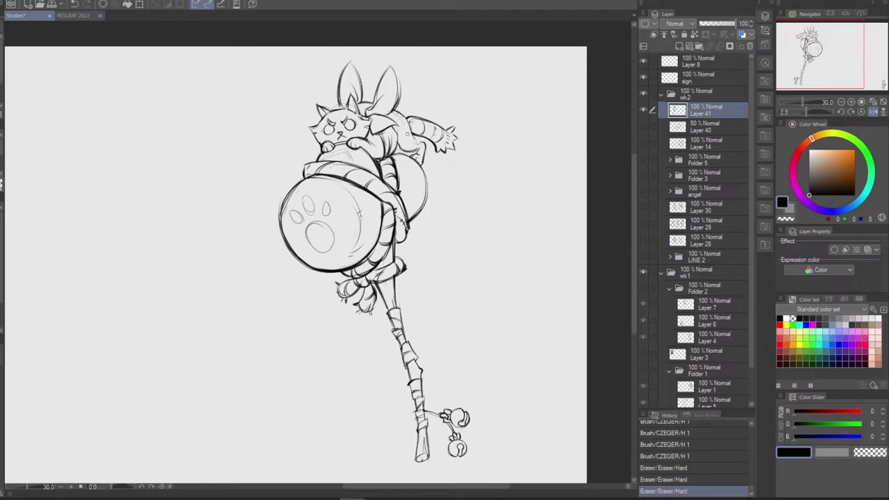
Redraw the cat's flank line between its back and thigh, retrying the strokes
{"action": "key", "text": "b"}
{"action": "mouse_move", "coordinate": [397, 112]}
{"action": "left_mouse_down"}
{"action": "mouse_move", "coordinate": [422, 152]}
{"action": "mouse_move", "coordinate": [421, 145]}
{"action": "mouse_move", "coordinate": [398, 145]}
{"action": "left_mouse_up"}
{"action": "key", "text": "ctrl+z"}
{"action": "key", "text": "ctrl+z"}
{"action": "key", "text": "ctrl+z"}
{"action": "key", "text": "ctrl+y"}
{"action": "key", "text": "ctrl+y"}
{"action": "key", "text": "ctrl+z"}
{"action": "key", "text": "e"}
{"action": "key", "text": "b"}
{"action": "key", "text": "ctrl+z"}
{"action": "key", "text": "ctrl+z"}
{"action": "key", "text": "ctrl+z"}
{"action": "key", "text": "ctrl+z"}
{"action": "key", "text": "ctrl+z"}
{"action": "key", "text": "ctrl+z"}
{"action": "key", "text": "ctrl+z"}
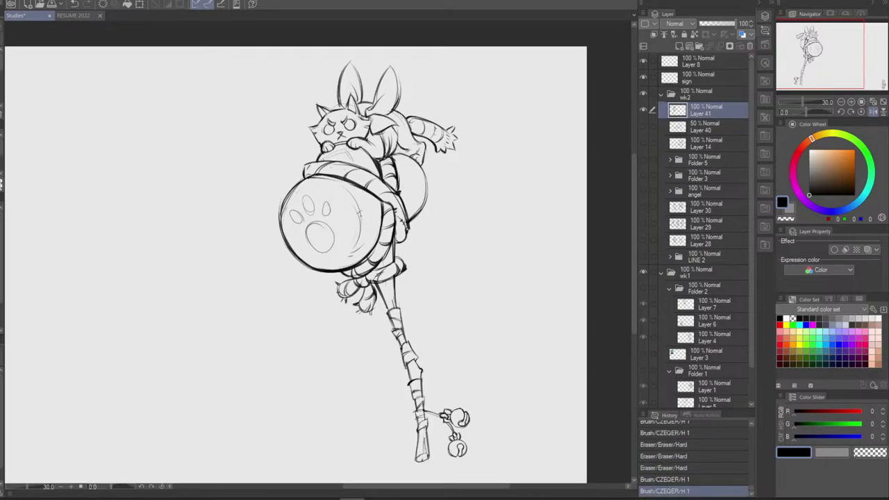
Compare the cat's flank with and without the most recent strokes
{"action": "key", "text": "ctrl+z"}
{"action": "key", "text": "ctrl+z"}
{"action": "key", "text": "ctrl+z"}
{"action": "key", "text": "ctrl+y"}
{"action": "key", "text": "ctrl+y"}
{"action": "key", "text": "ctrl+y"}
{"action": "key", "text": "ctrl+z"}
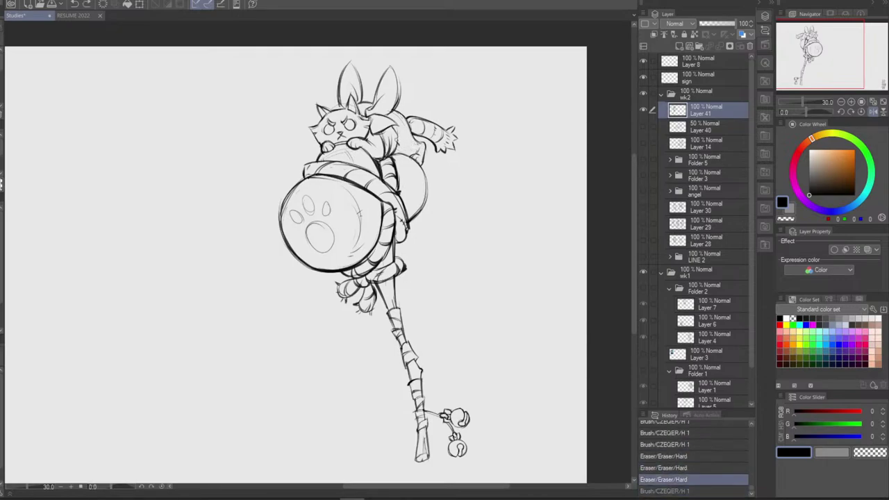
Redraw the line from the cat's thigh to its belly and clean up the overlaps
{"action": "mouse_move", "coordinate": [410, 143]}
{"action": "left_mouse_down"}
{"action": "mouse_move", "coordinate": [420, 155]}
{"action": "mouse_move", "coordinate": [394, 133]}
{"action": "mouse_move", "coordinate": [396, 144]}
{"action": "left_mouse_up"}
{"action": "key", "text": "ctrl+z"}
{"action": "key", "text": "e"}
{"action": "key", "text": "ctrl+z"}
{"action": "key", "text": "e"}
{"action": "key", "text": "b"}
{"action": "key", "text": "ctrl+z"}
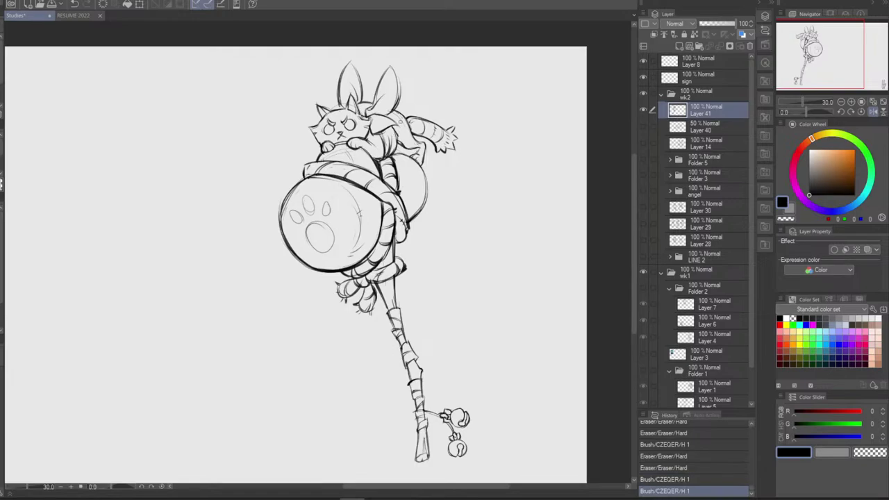
Redraw the cat's belly line behind its foreleg down to the segmented band, retrying the strokes
{"action": "left_click_drag", "start_coordinate": [388, 143], "coordinate": [390, 148]}
{"action": "key", "text": "b"}
{"action": "key", "text": "ctrl+z"}
{"action": "key", "text": "ctrl+z"}
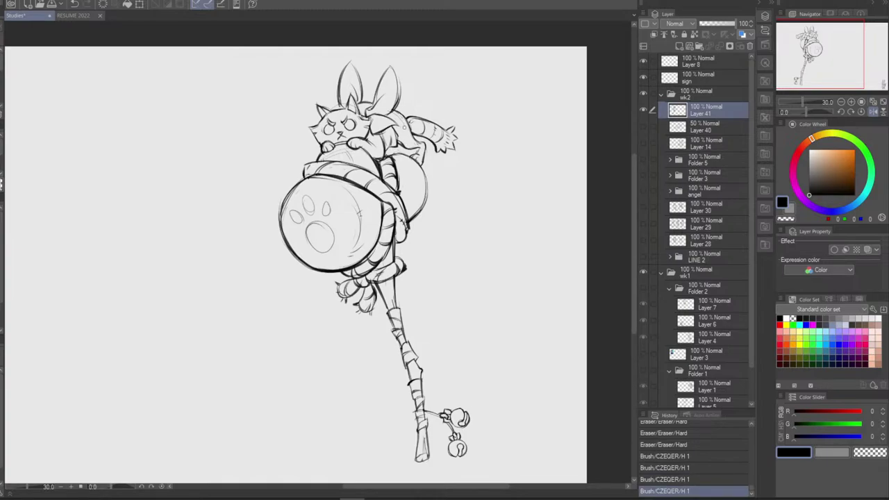
{"action": "mouse_move", "coordinate": [388, 143]}
{"action": "left_mouse_down"}
{"action": "mouse_move", "coordinate": [402, 154]}
{"action": "mouse_move", "coordinate": [391, 150]}
{"action": "mouse_move", "coordinate": [394, 160]}
{"action": "left_mouse_up"}
{"action": "key", "text": "ctrl+z"}
{"action": "key", "text": "ctrl+z"}
{"action": "key", "text": "ctrl+z"}
{"action": "key", "text": "ctrl+z"}
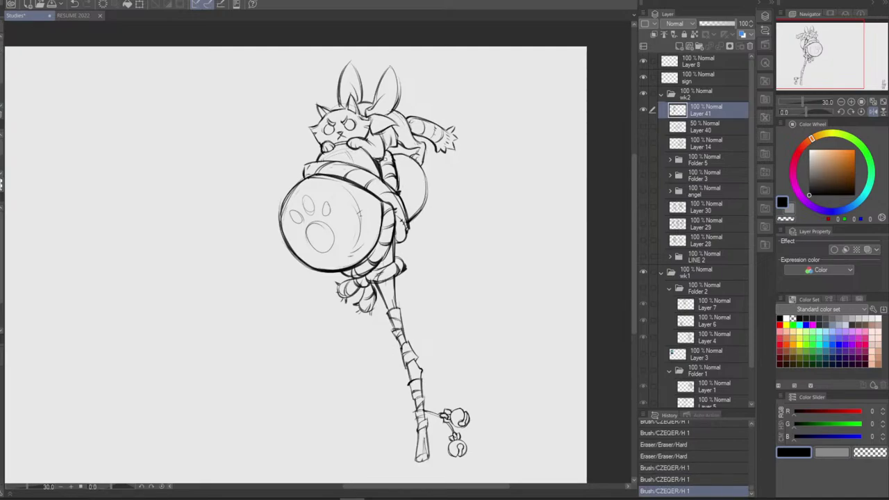
Erase the overlapping lines where the cat's belly meets the segmented band
{"action": "key", "text": "e"}
{"action": "left_click_drag", "start_coordinate": [386, 152], "coordinate": [401, 176]}
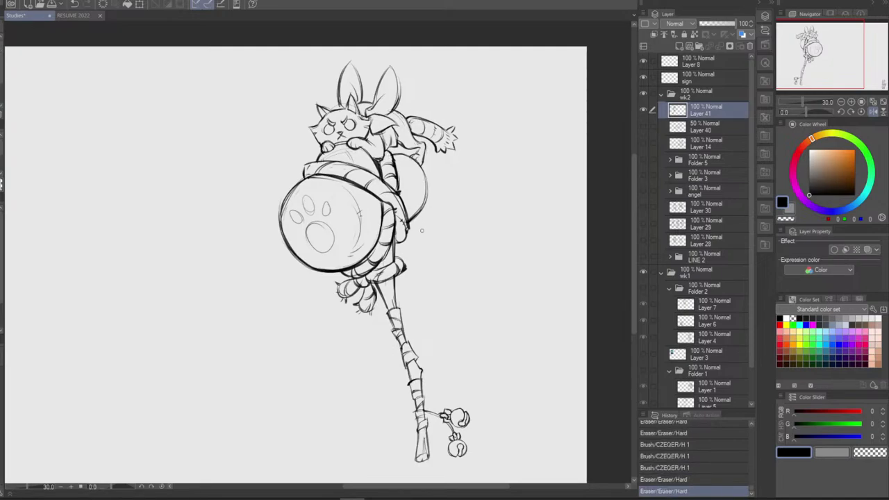
{"action": "left_click_drag", "start_coordinate": [388, 153], "coordinate": [400, 166]}
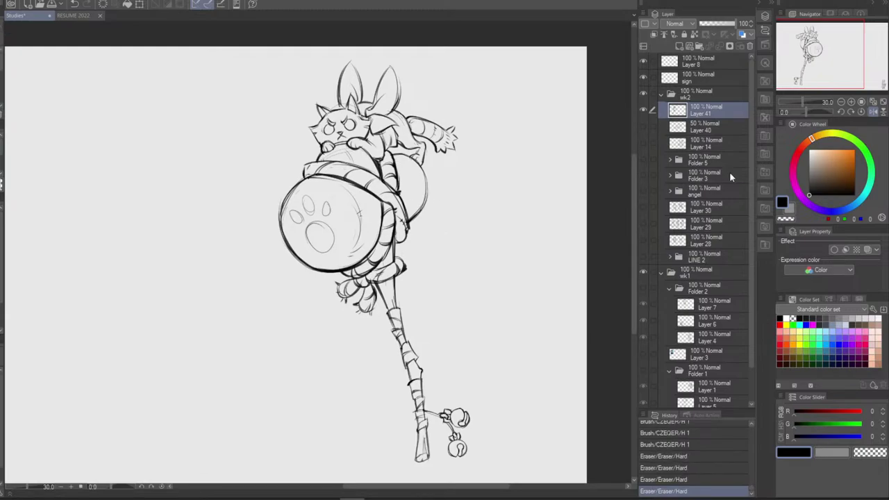
Mirror the view, lasso the cat's striped tail, and rotate and move it so it rises higher from the back
{"action": "left_click", "coordinate": [873, 112]}
{"action": "left_click_drag", "start_coordinate": [523, 384], "coordinate": [516, 377]}
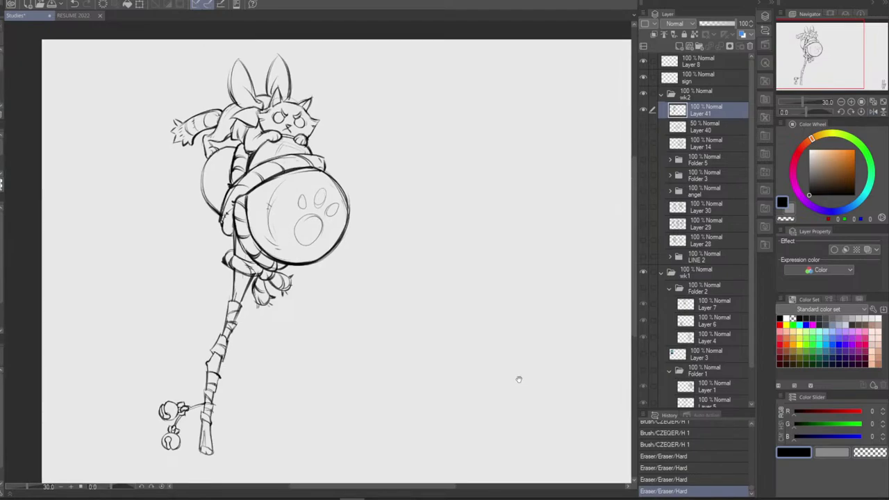
{"action": "key", "text": "e"}
{"action": "mouse_move", "coordinate": [236, 102]}
{"action": "left_mouse_down"}
{"action": "mouse_move", "coordinate": [181, 157]}
{"action": "mouse_move", "coordinate": [221, 111]}
{"action": "mouse_move", "coordinate": [166, 137]}
{"action": "mouse_move", "coordinate": [224, 102]}
{"action": "mouse_move", "coordinate": [188, 102]}
{"action": "left_mouse_up"}
{"action": "key", "text": "e"}
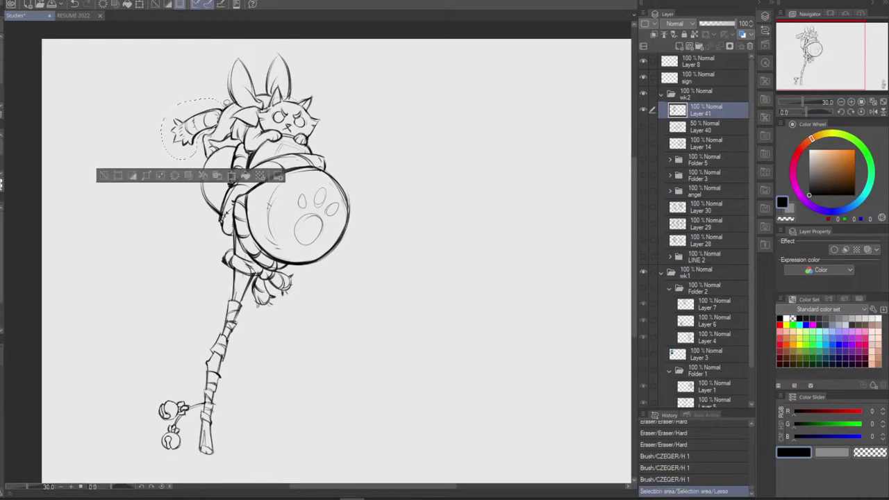
{"action": "key", "text": "ctrl+t"}
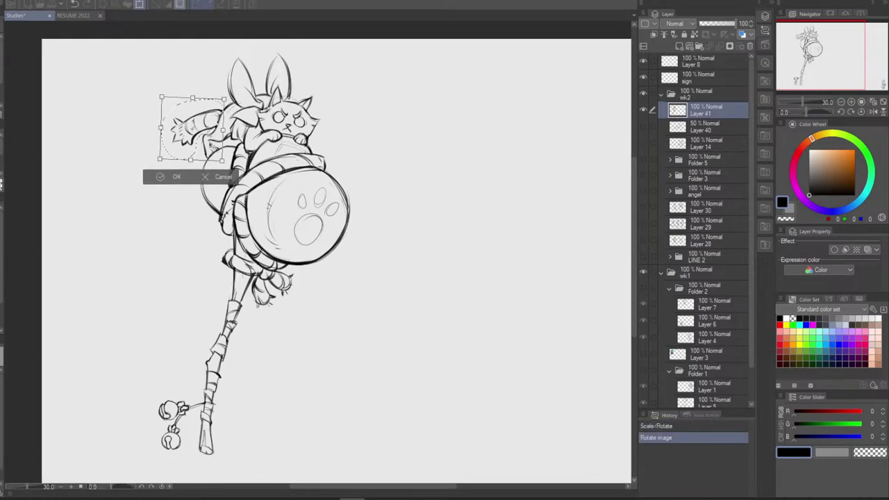
{"action": "left_click_drag", "start_coordinate": [212, 143], "coordinate": [227, 168]}
{"action": "left_click_drag", "start_coordinate": [244, 89], "coordinate": [248, 96]}
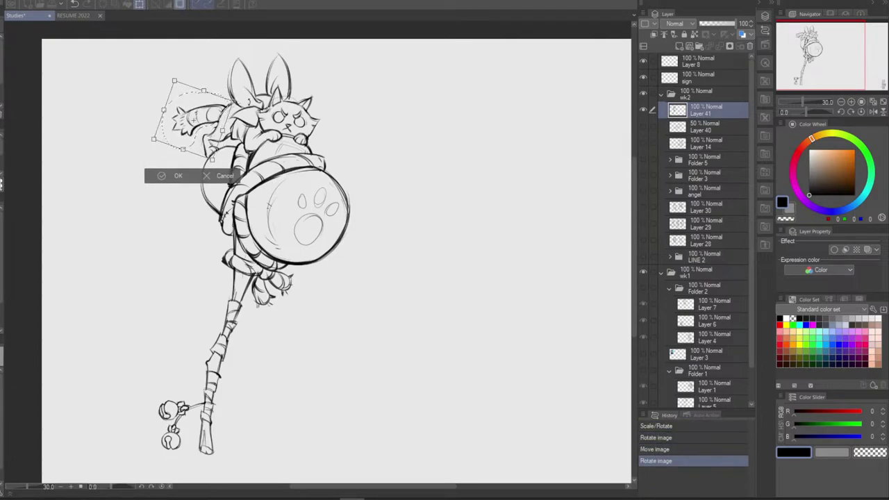
{"action": "left_click_drag", "start_coordinate": [204, 146], "coordinate": [207, 136]}
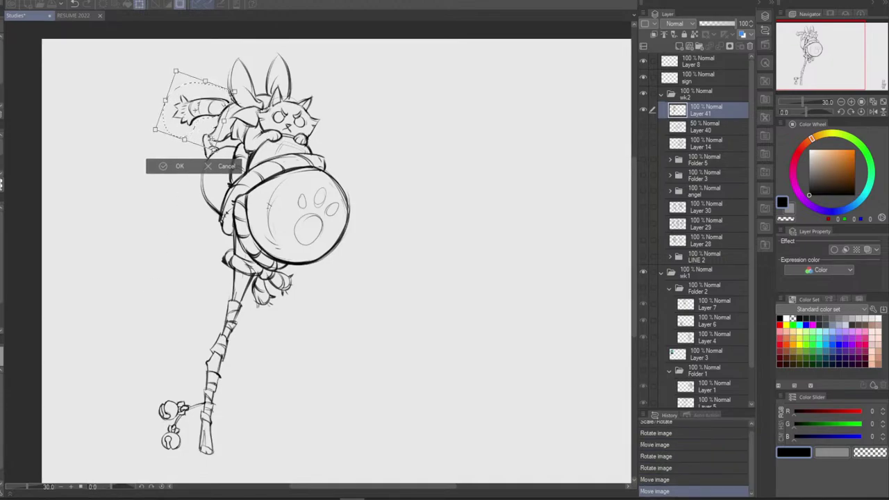
{"action": "left_click_drag", "start_coordinate": [245, 86], "coordinate": [245, 88]}
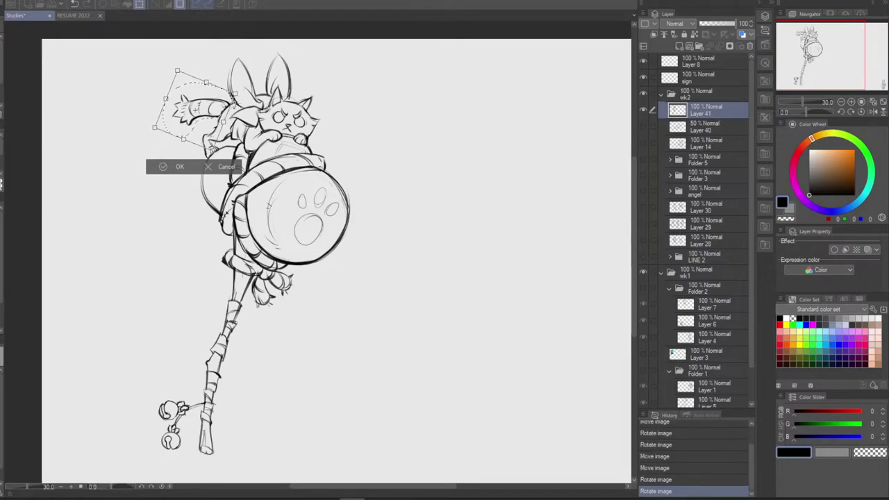
{"action": "left_click", "coordinate": [178, 168]}
{"action": "key", "text": "ctrl+d"}
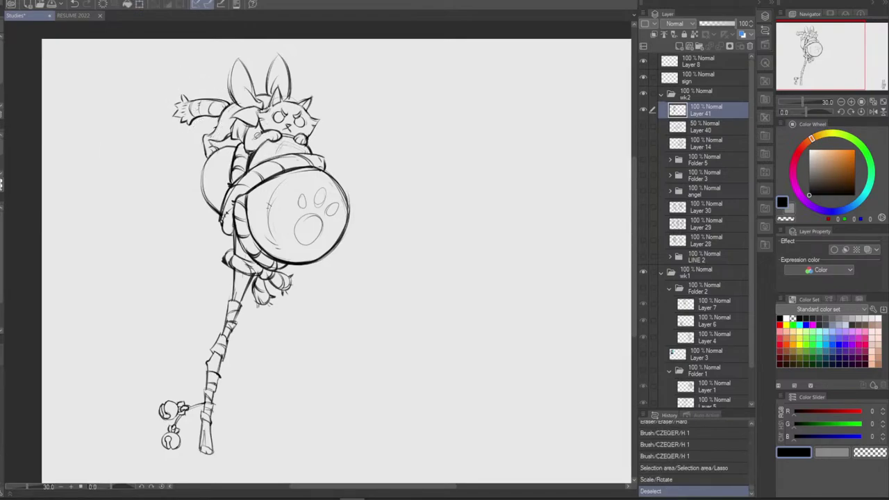
Clean up the base of the raised tail and redraw the lines joining it to the cat's back
{"action": "mouse_move", "coordinate": [215, 125]}
{"action": "left_mouse_down"}
{"action": "mouse_move", "coordinate": [210, 136]}
{"action": "mouse_move", "coordinate": [216, 125]}
{"action": "left_mouse_up"}
{"action": "key", "text": "ctrl+z"}
{"action": "key", "text": "ctrl+z"}
{"action": "key", "text": "ctrl+z"}
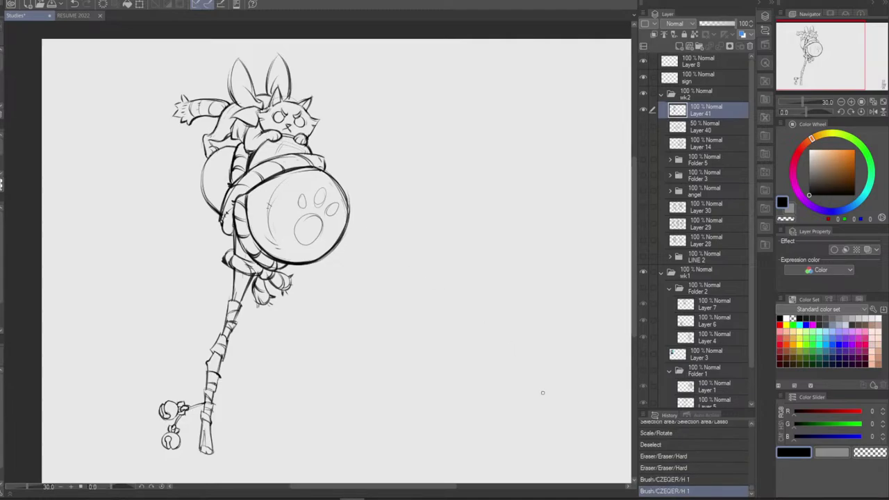
Erase the lines at the base of the tall ear shapes beside the cat's ear
{"action": "key", "text": "e"}
{"action": "left_click_drag", "start_coordinate": [254, 96], "coordinate": [257, 101]}
{"action": "left_click_drag", "start_coordinate": [254, 99], "coordinate": [260, 102]}
{"action": "key", "text": "ctrl+z"}
{"action": "key", "text": "ctrl+y"}
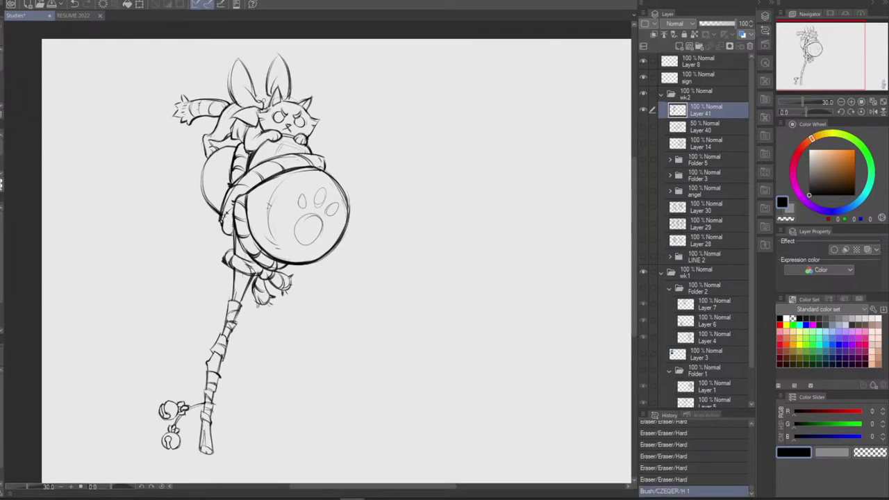
Redraw the small strokes joining the tall ear shapes to the cat's head, comparing them with and without the last one
{"action": "key", "text": "ctrl+z"}
{"action": "key", "text": "ctrl+y"}
{"action": "left_click_drag", "start_coordinate": [264, 98], "coordinate": [263, 104]}
{"action": "key", "text": "ctrl+z"}
{"action": "key", "text": "ctrl+y"}
{"action": "key", "text": "ctrl+z"}
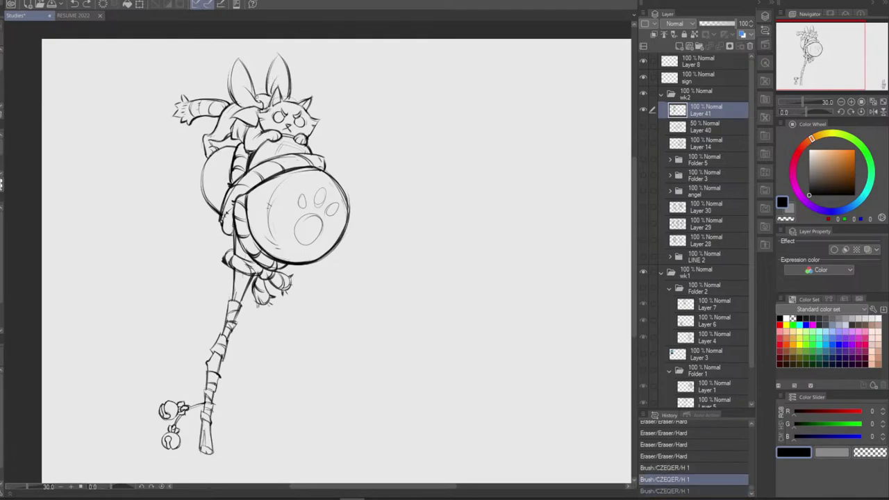
{"action": "key", "text": "ctrl+y"}
{"action": "key", "text": "ctrl+z"}
{"action": "key", "text": "ctrl+y"}
{"action": "key", "text": "ctrl+z"}
{"action": "key", "text": "ctrl+y"}
{"action": "key", "text": "ctrl+z"}
{"action": "key", "text": "ctrl+y"}
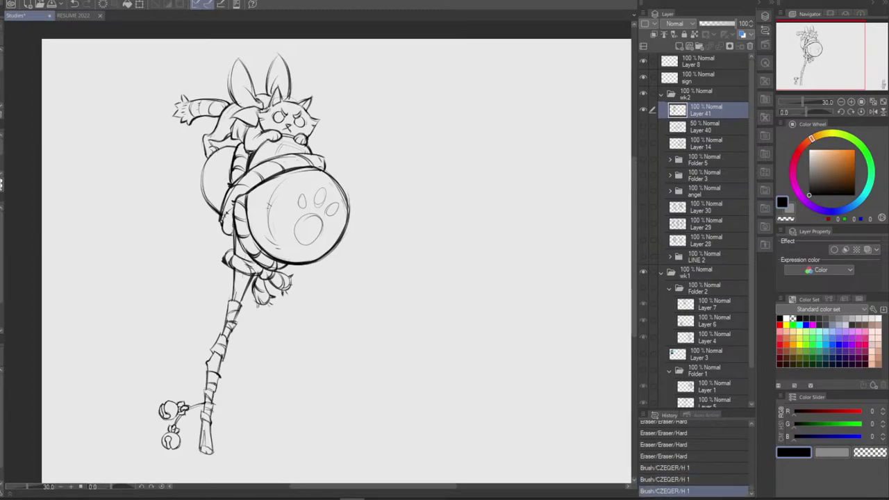
Rework the small rounded shape between the tall ears and the cat's ear, retrying the strokes
{"action": "left_click_drag", "start_coordinate": [256, 99], "coordinate": [262, 103]}
{"action": "left_click_drag", "start_coordinate": [256, 96], "coordinate": [263, 106]}
{"action": "key", "text": "ctrl+z"}
{"action": "key", "text": "ctrl+z"}
{"action": "key", "text": "ctrl+z"}
{"action": "key", "text": "ctrl+z"}
{"action": "key", "text": "ctrl+y"}
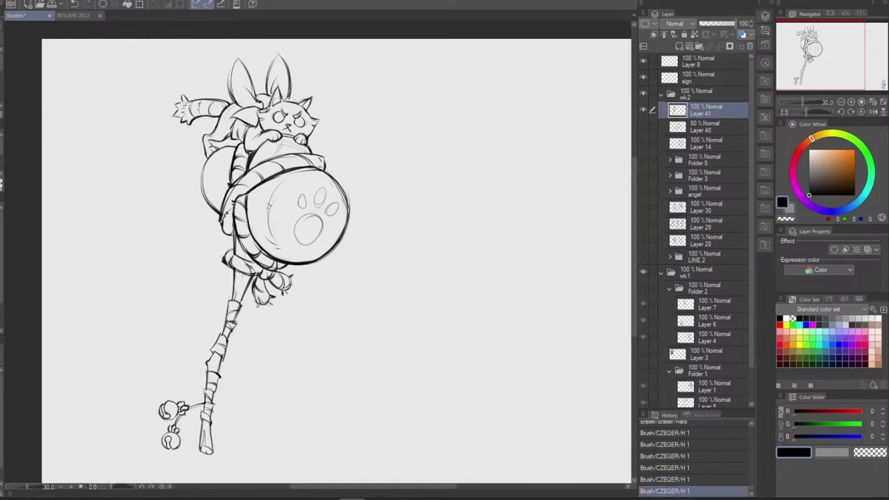
{"action": "key", "text": "ctrl+z"}
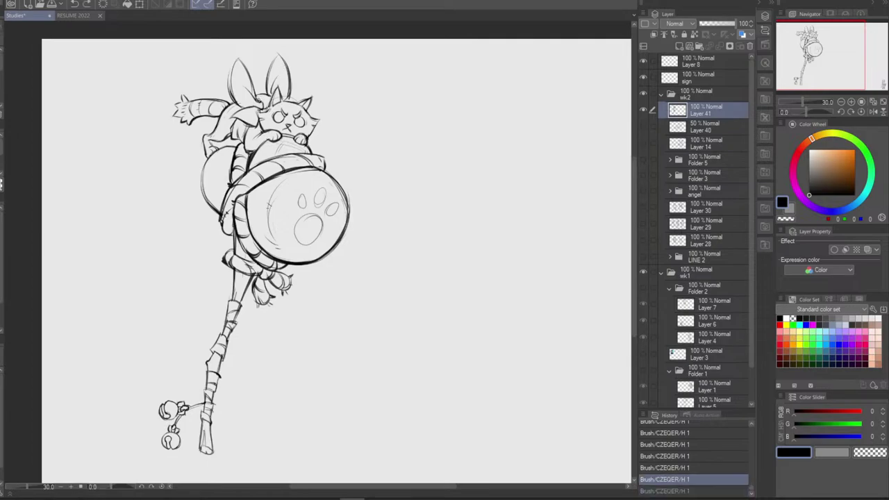
Erase the stray lines at the base of the long ears above the cat's head and redraw them
{"action": "key", "text": "ctrl+y"}
{"action": "key", "text": "ctrl+z"}
{"action": "key", "text": "e"}
{"action": "left_click_drag", "start_coordinate": [264, 99], "coordinate": [266, 104]}
{"action": "key", "text": "b"}
{"action": "key", "text": "ctrl+z"}
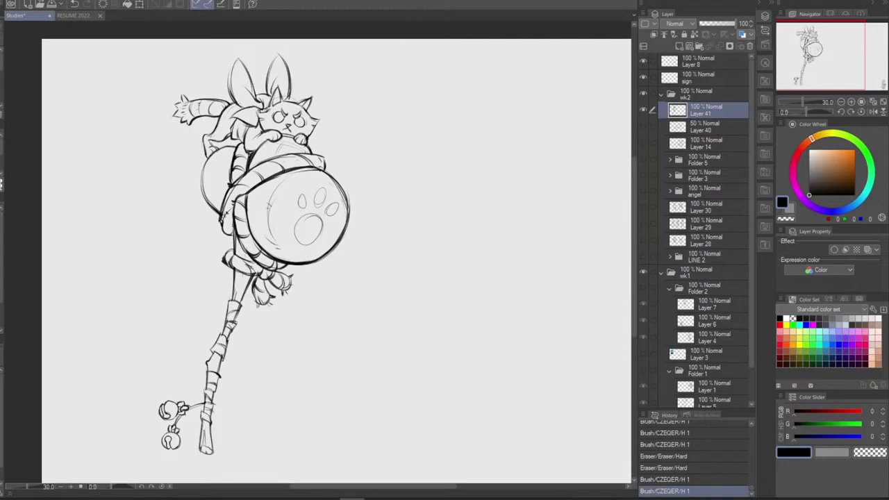
Mirror the canvas view and reshape the long ear nearest the cat's face with a slimmer outer edge
{"action": "left_click", "coordinate": [873, 111]}
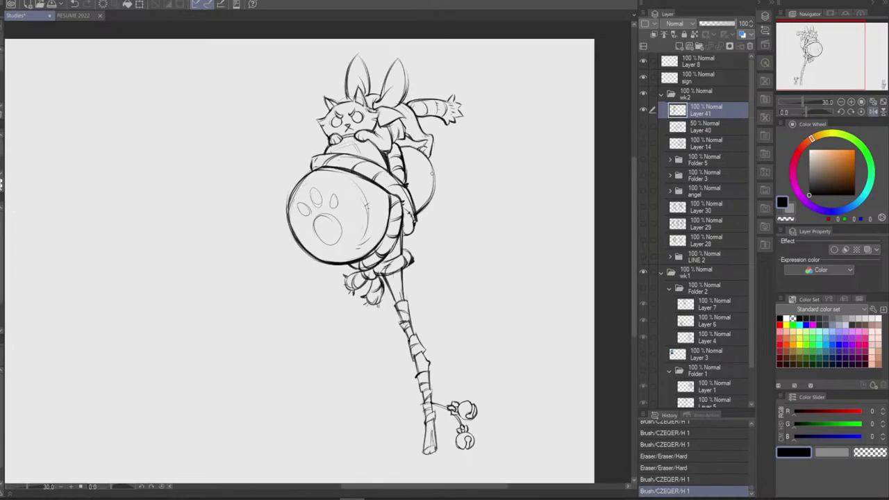
{"action": "key", "text": "e"}
{"action": "mouse_move", "coordinate": [358, 56]}
{"action": "left_mouse_down"}
{"action": "mouse_move", "coordinate": [345, 102]}
{"action": "mouse_move", "coordinate": [346, 92]}
{"action": "left_mouse_up"}
{"action": "key", "text": "b"}
{"action": "key", "text": "ctrl+z"}
{"action": "key", "text": "e"}
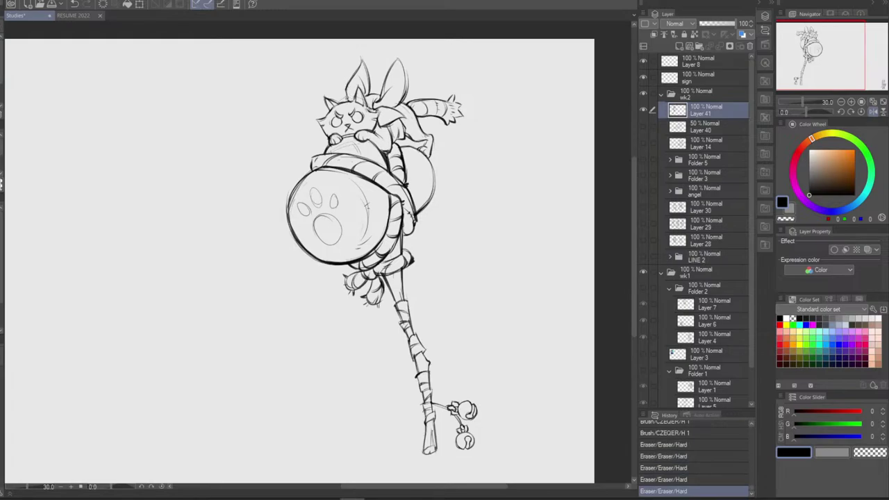
Clean up the inside of the slimmed ear and ink a darker outline up to its pointed tip
{"action": "key", "text": "ctrl+z"}
{"action": "key", "text": "ctrl+y"}
{"action": "mouse_move", "coordinate": [353, 87]}
{"action": "left_mouse_down"}
{"action": "mouse_move", "coordinate": [346, 102]}
{"action": "mouse_move", "coordinate": [360, 60]}
{"action": "mouse_move", "coordinate": [365, 67]}
{"action": "left_mouse_up"}
{"action": "key", "text": "b"}
{"action": "key", "text": "ctrl+z"}
{"action": "key", "text": "ctrl+z"}
{"action": "key", "text": "ctrl+z"}
{"action": "key", "text": "ctrl+z"}
{"action": "key", "text": "ctrl+y"}
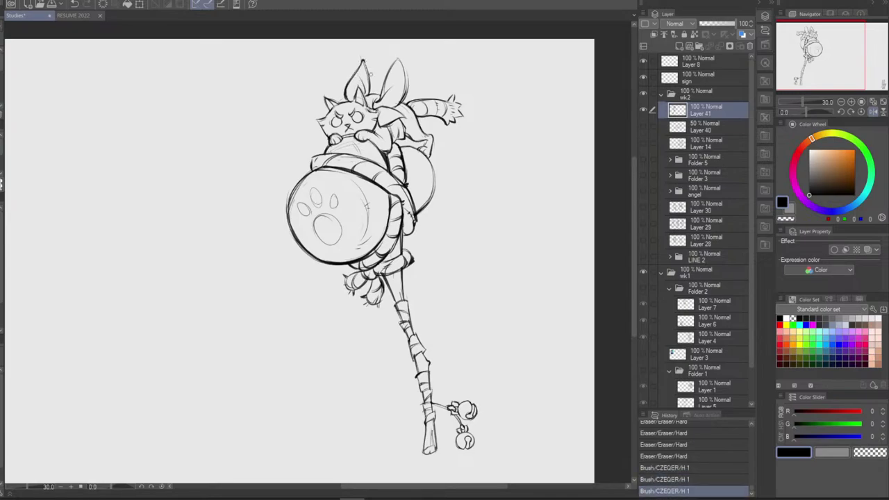
{"action": "key", "text": "ctrl+z"}
{"action": "key", "text": "ctrl+y"}
{"action": "key", "text": "ctrl+z"}
{"action": "key", "text": "ctrl+y"}
{"action": "key", "text": "ctrl+z"}
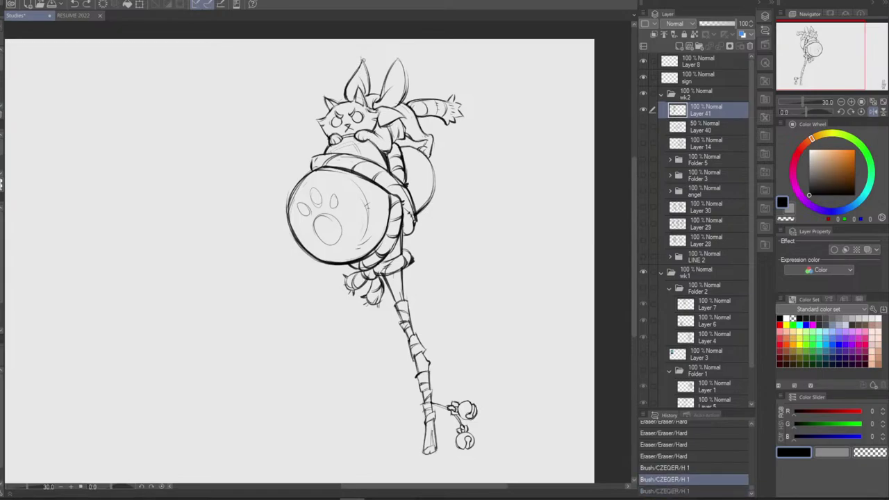
{"action": "key", "text": "ctrl+y"}
{"action": "left_click_drag", "start_coordinate": [362, 60], "coordinate": [369, 84]}
{"action": "key", "text": "ctrl+z"}
{"action": "key", "text": "ctrl+z"}
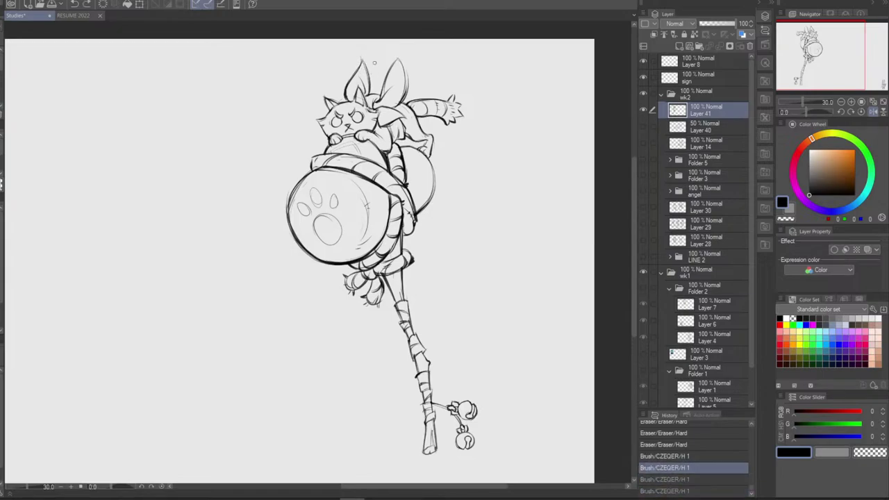
{"action": "key", "text": "ctrl+y"}
{"action": "key", "text": "ctrl+y"}
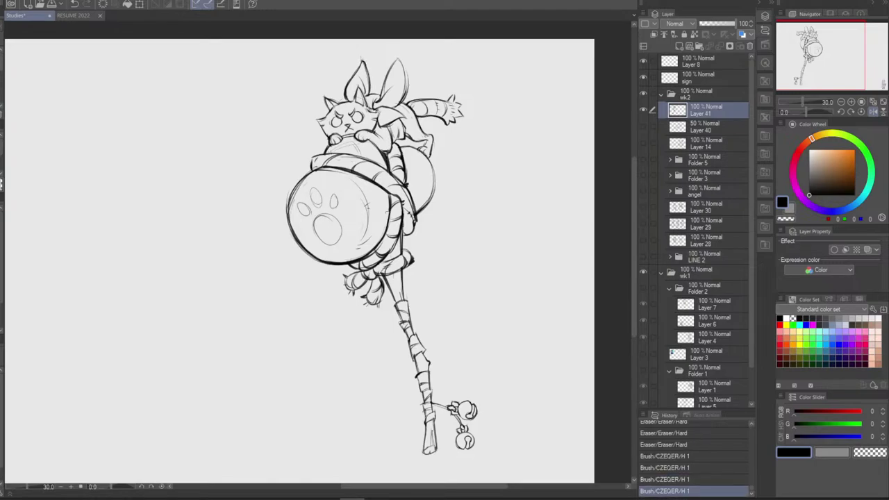
{"action": "key", "text": "ctrl+z"}
{"action": "key", "text": "ctrl+z"}
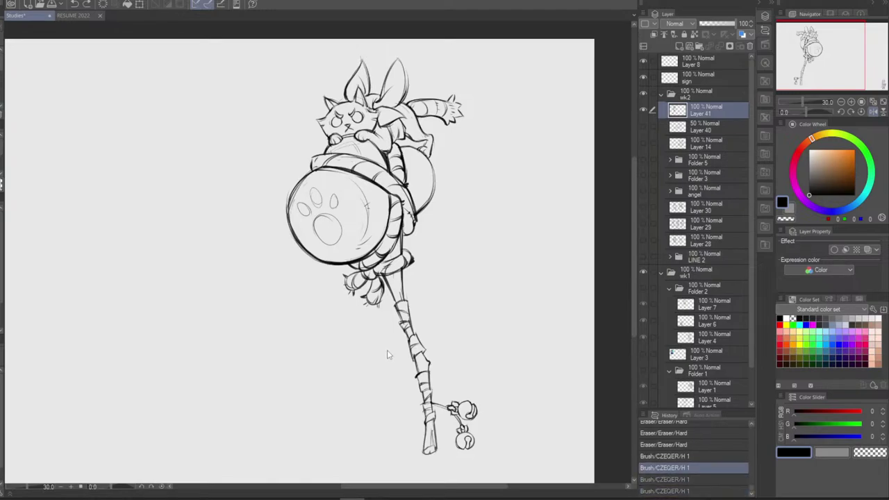
Erase the overshooting line above the tip of the slimmed ear
{"action": "key", "text": "e"}
{"action": "left_click_drag", "start_coordinate": [361, 65], "coordinate": [363, 52]}
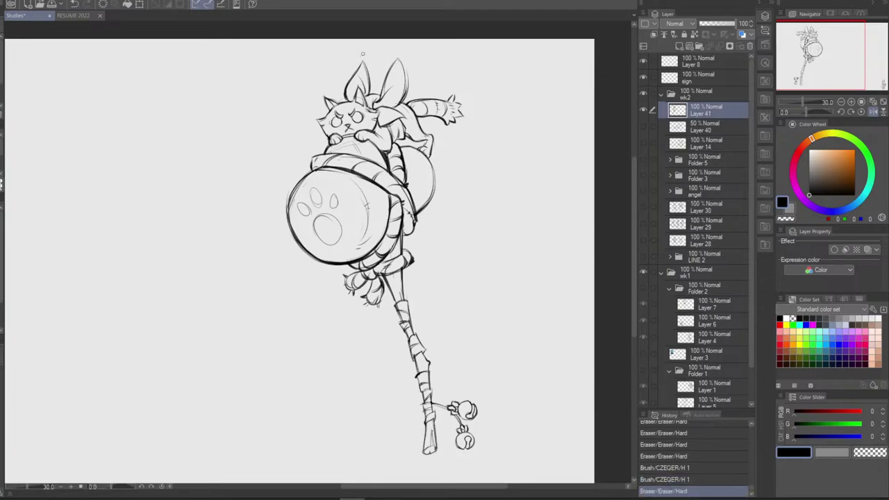
{"action": "key", "text": "ctrl+z"}
{"action": "key", "text": "ctrl+y"}
Redraw the outer edge of the second long ear with a darker line and a sharper, slightly taller tip
{"action": "left_click_drag", "start_coordinate": [401, 64], "coordinate": [404, 63]}
{"action": "key", "text": "ctrl+z"}
{"action": "key", "text": "ctrl+y"}
{"action": "key", "text": "ctrl+z"}
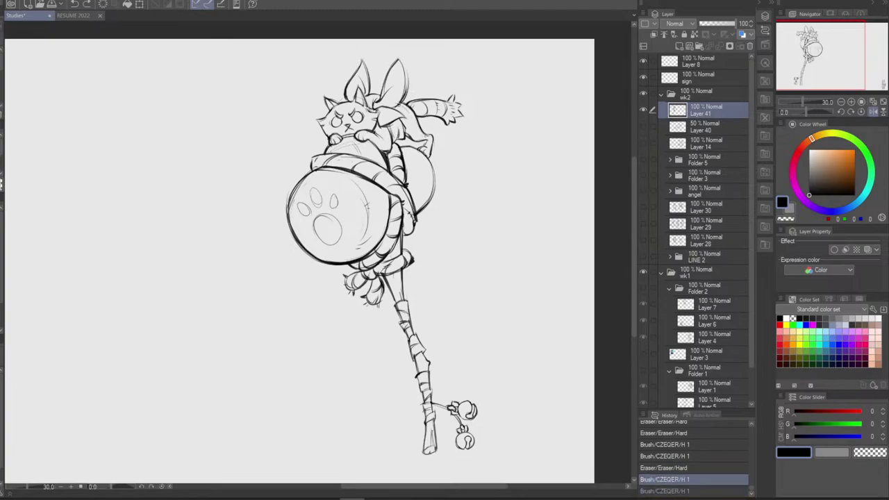
{"action": "key", "text": "ctrl+y"}
{"action": "key", "text": "ctrl+z"}
{"action": "mouse_move", "coordinate": [398, 55]}
{"action": "left_mouse_down"}
{"action": "mouse_move", "coordinate": [390, 70]}
{"action": "mouse_move", "coordinate": [405, 70]}
{"action": "mouse_move", "coordinate": [407, 96]}
{"action": "mouse_move", "coordinate": [405, 54]}
{"action": "mouse_move", "coordinate": [404, 95]}
{"action": "left_mouse_up"}
{"action": "key", "text": "e"}
{"action": "key", "text": "b"}
{"action": "key", "text": "ctrl+z"}
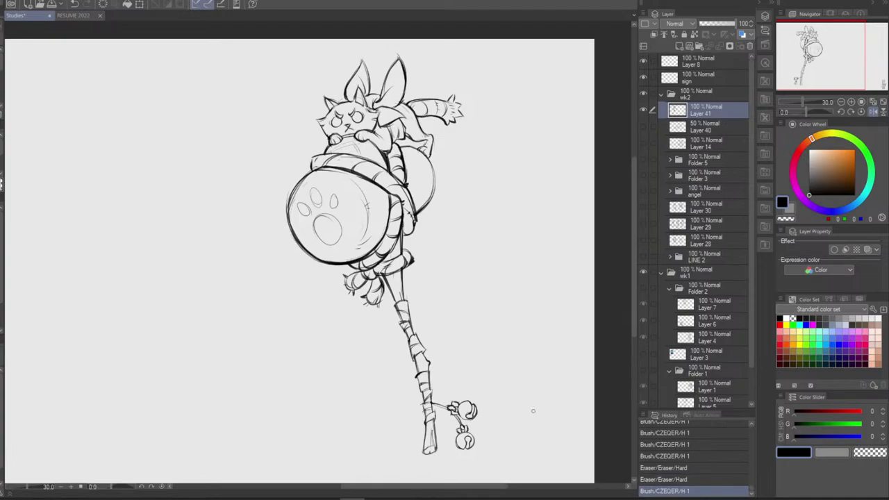
Refine the creature's hind leg and foot where it rests on the rear ball, erasing stray marks around it
{"action": "mouse_move", "coordinate": [411, 147]}
{"action": "left_mouse_down"}
{"action": "mouse_move", "coordinate": [432, 162]}
{"action": "mouse_move", "coordinate": [431, 143]}
{"action": "left_mouse_up"}
{"action": "key", "text": "ctrl+z"}
{"action": "key", "text": "ctrl+z"}
{"action": "key", "text": "ctrl+z"}
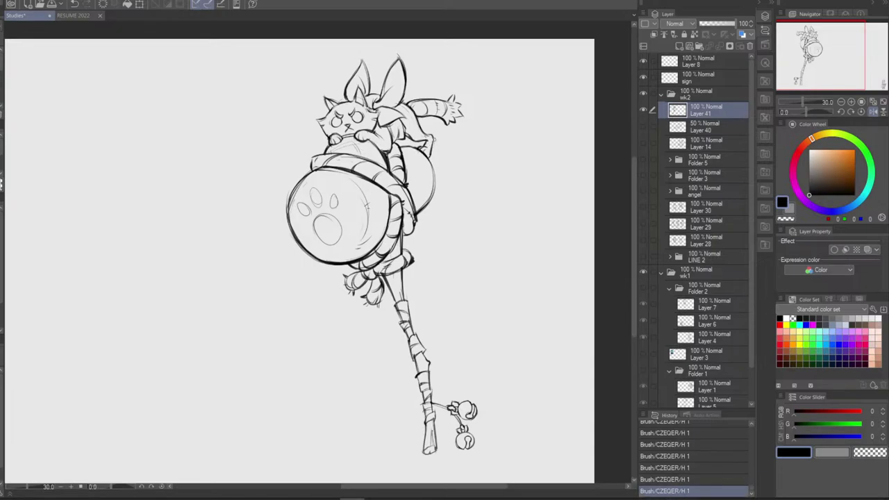
{"action": "key", "text": "ctrl+z"}
{"action": "left_click_drag", "start_coordinate": [425, 142], "coordinate": [431, 147]}
{"action": "key", "text": "ctrl+z"}
{"action": "key", "text": "e"}
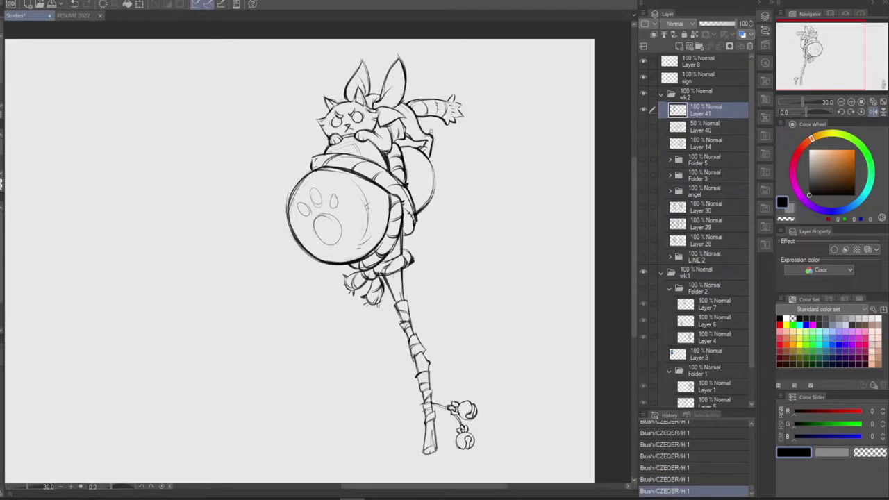
{"action": "mouse_move", "coordinate": [431, 133]}
{"action": "left_mouse_down"}
{"action": "mouse_move", "coordinate": [438, 142]}
{"action": "mouse_move", "coordinate": [442, 125]}
{"action": "mouse_move", "coordinate": [436, 153]}
{"action": "left_mouse_up"}
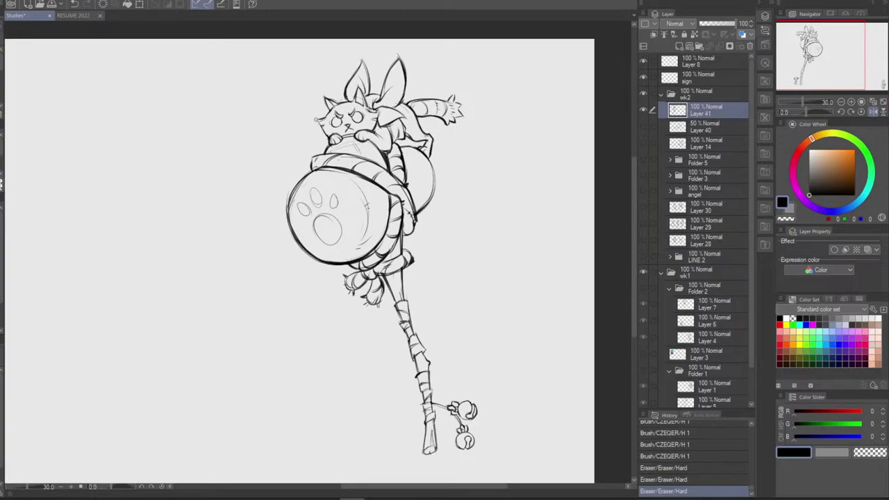
Clean up and reinforce the outline of the cat's face and cheeks
{"action": "mouse_move", "coordinate": [316, 122]}
{"action": "left_mouse_down"}
{"action": "mouse_move", "coordinate": [331, 137]}
{"action": "mouse_move", "coordinate": [380, 130]}
{"action": "left_mouse_up"}
{"action": "key", "text": "ctrl+z"}
{"action": "key", "text": "ctrl+z"}
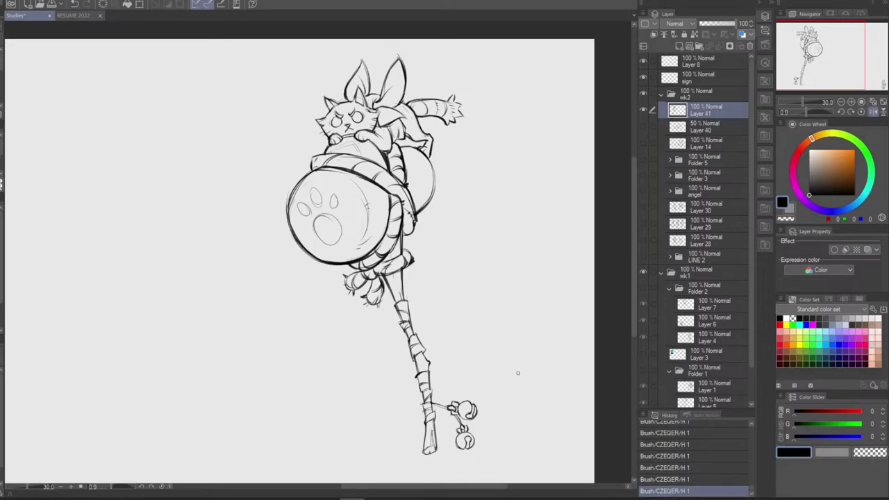
{"action": "key", "text": "ctrl+z"}
{"action": "key", "text": "ctrl+y"}
Reinforce the rear ball's outer edge and add light crease and contour strokes inside it
{"action": "left_click_drag", "start_coordinate": [528, 406], "coordinate": [525, 389]}
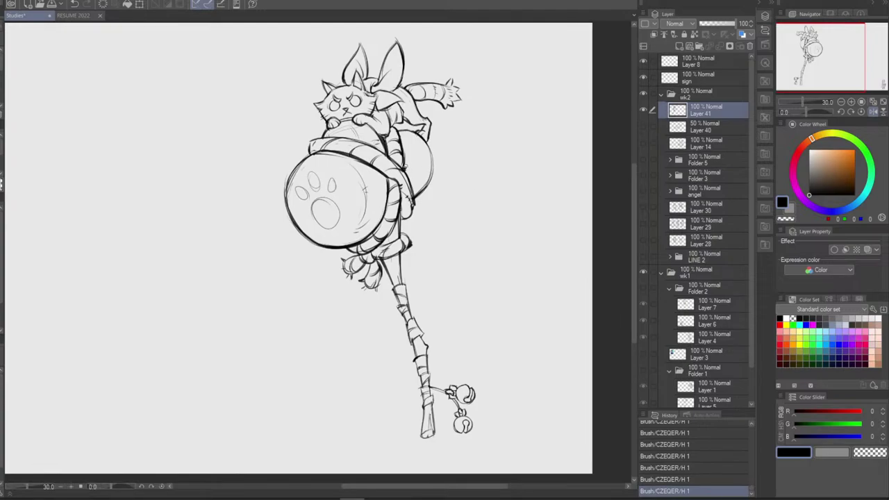
{"action": "left_click_drag", "start_coordinate": [413, 160], "coordinate": [420, 155]}
{"action": "key", "text": "ctrl+z"}
{"action": "key", "text": "ctrl+z"}
{"action": "left_click_drag", "start_coordinate": [421, 191], "coordinate": [431, 164]}
{"action": "key", "text": "ctrl+z"}
{"action": "key", "text": "ctrl+z"}
{"action": "key", "text": "ctrl+y"}
{"action": "key", "text": "ctrl+z"}
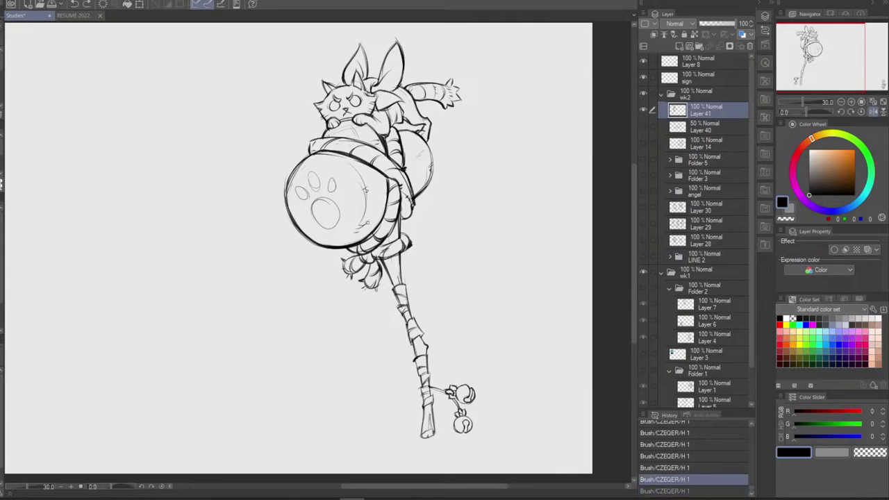
{"action": "key", "text": "ctrl+y"}
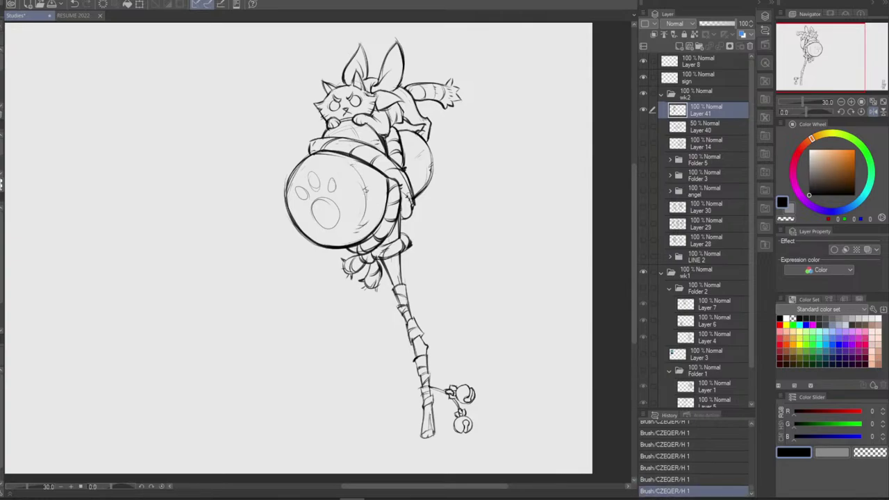
{"action": "key", "text": "ctrl+z"}
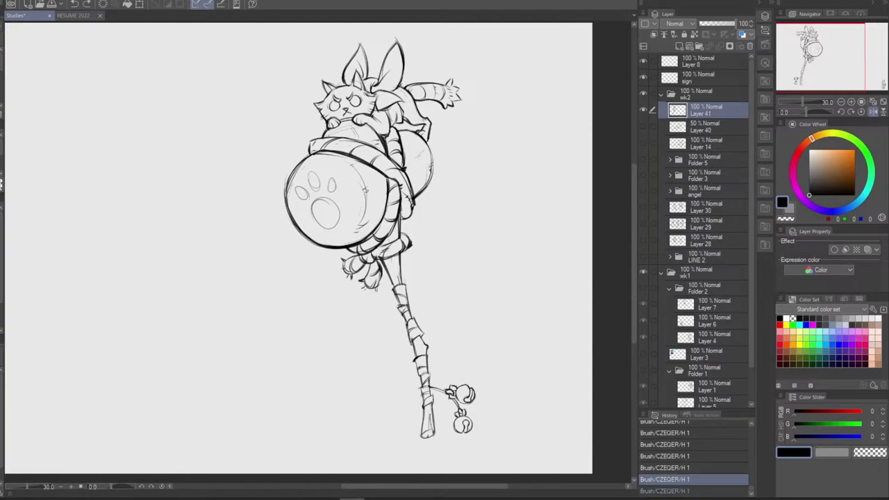
{"action": "key", "text": "ctrl+y"}
Darken the outermost toe pad on the paw ball and the edges of the wrappings along the staff
{"action": "left_click_drag", "start_coordinate": [300, 183], "coordinate": [307, 196]}
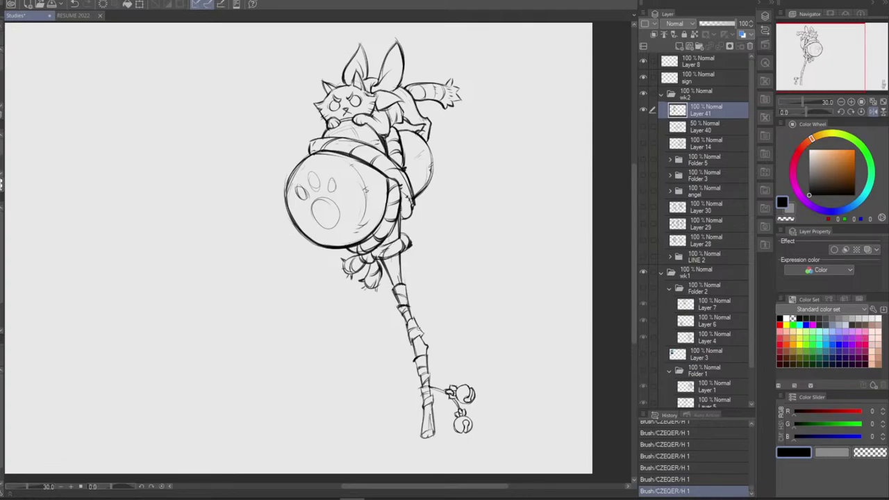
{"action": "left_click_drag", "start_coordinate": [398, 306], "coordinate": [406, 321]}
{"action": "left_click_drag", "start_coordinate": [407, 333], "coordinate": [414, 346]}
{"action": "left_click_drag", "start_coordinate": [426, 357], "coordinate": [430, 387]}
{"action": "key", "text": "ctrl+z"}
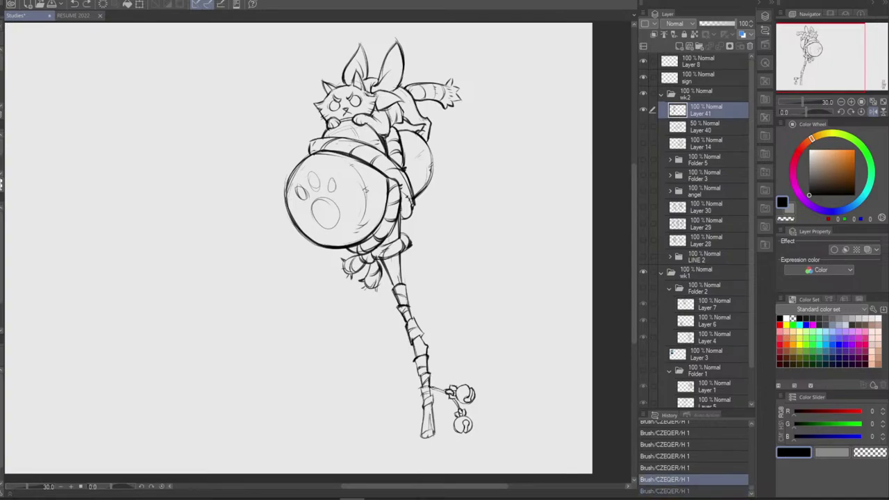
Darken the line where the bell cord meets the wrapped staff
{"action": "left_click_drag", "start_coordinate": [422, 387], "coordinate": [428, 389]}
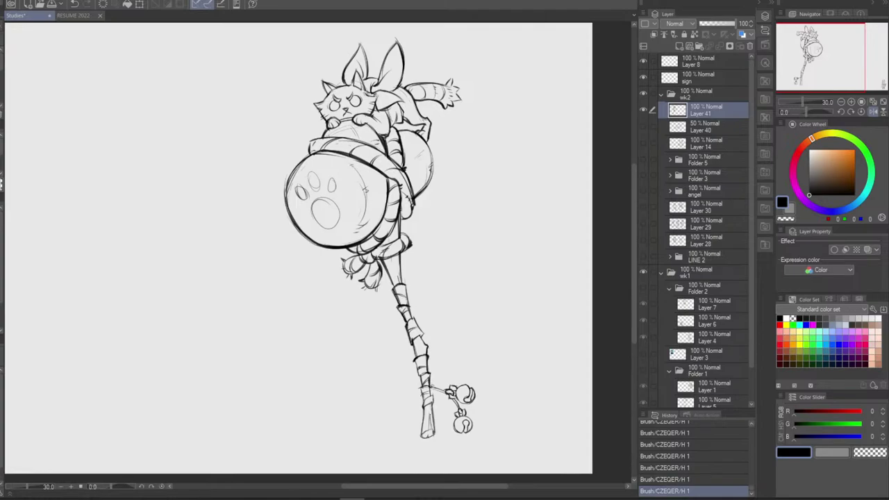
{"action": "key", "text": "ctrl+z"}
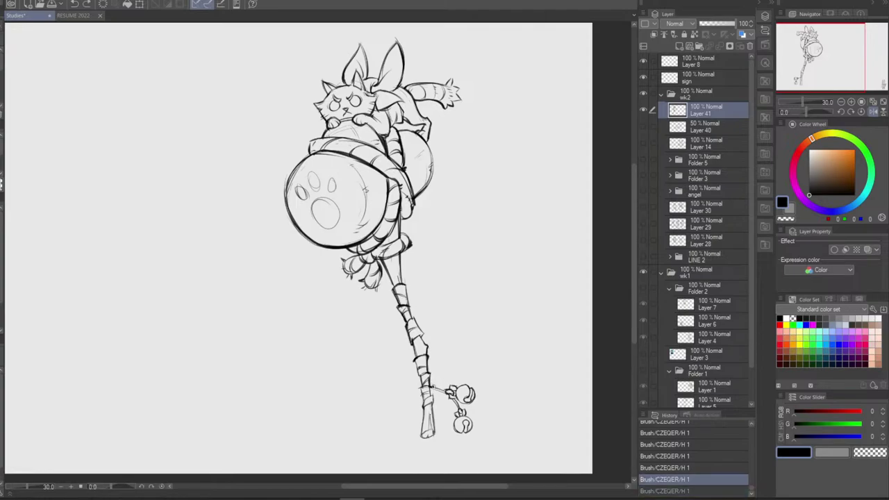
{"action": "key", "text": "ctrl+y"}
{"action": "key", "text": "ctrl+z"}
{"action": "key", "text": "ctrl+y"}
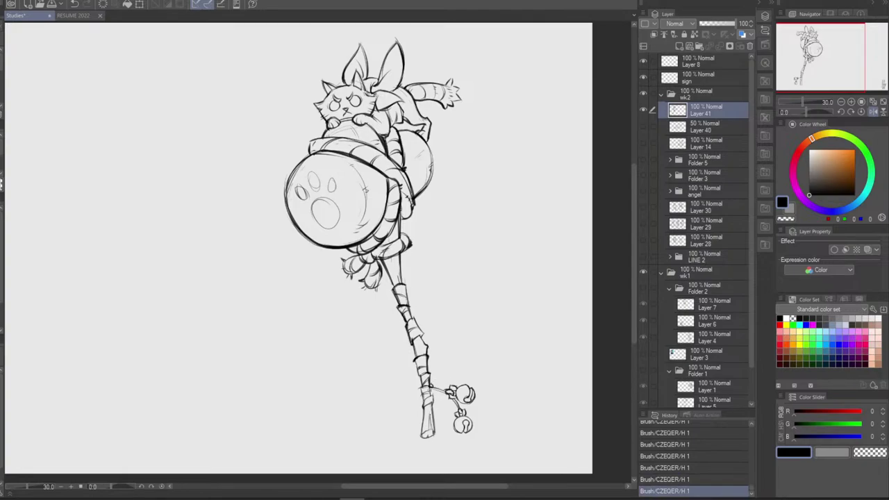
Flip the canvas view back, then erase and redraw the bell cord next to its knot
{"action": "left_click", "coordinate": [873, 112]}
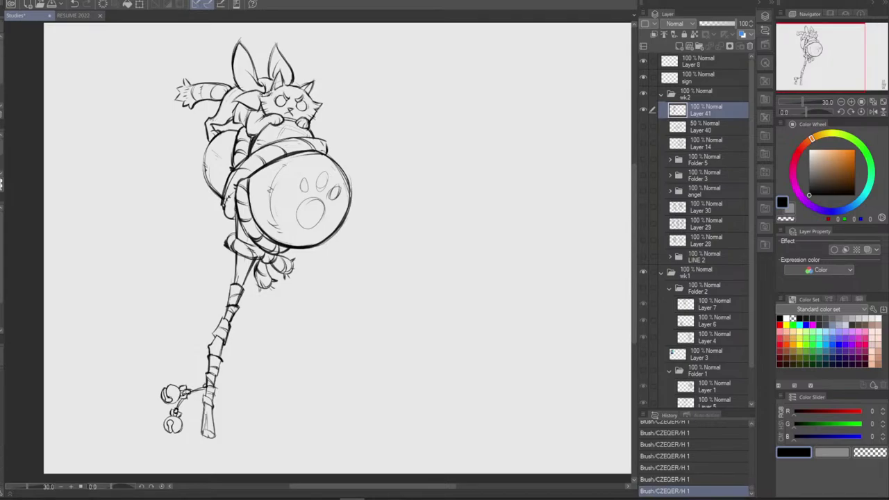
{"action": "left_click_drag", "start_coordinate": [188, 387], "coordinate": [191, 394]}
{"action": "left_click", "coordinate": [188, 391]}
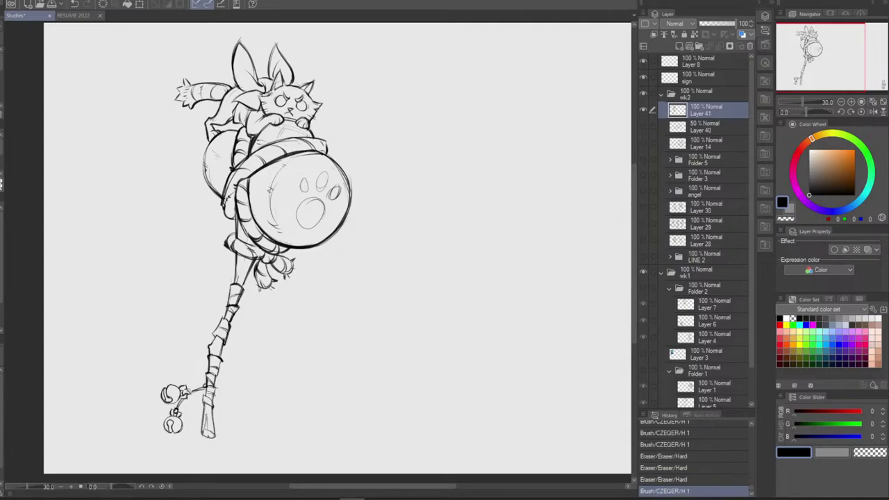
{"action": "left_click", "coordinate": [189, 392]}
{"action": "left_click", "coordinate": [188, 391]}
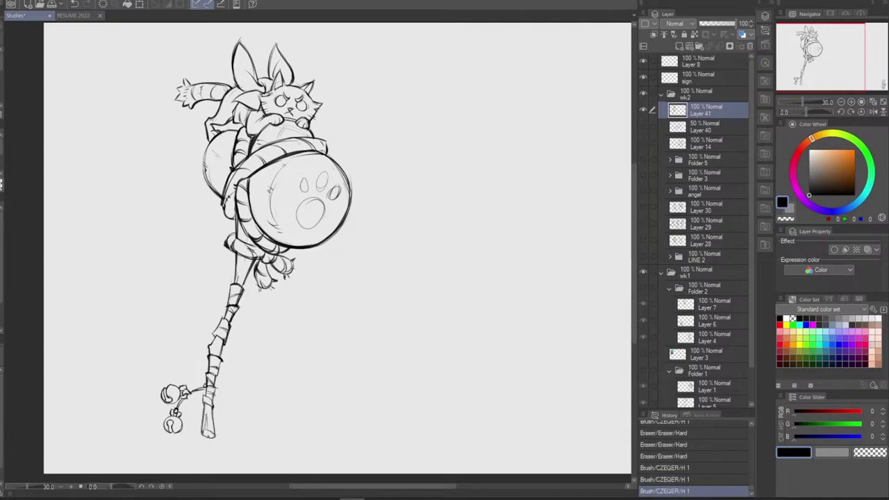
{"action": "left_click", "coordinate": [189, 391]}
{"action": "left_click", "coordinate": [183, 398]}
{"action": "left_click", "coordinate": [197, 390]}
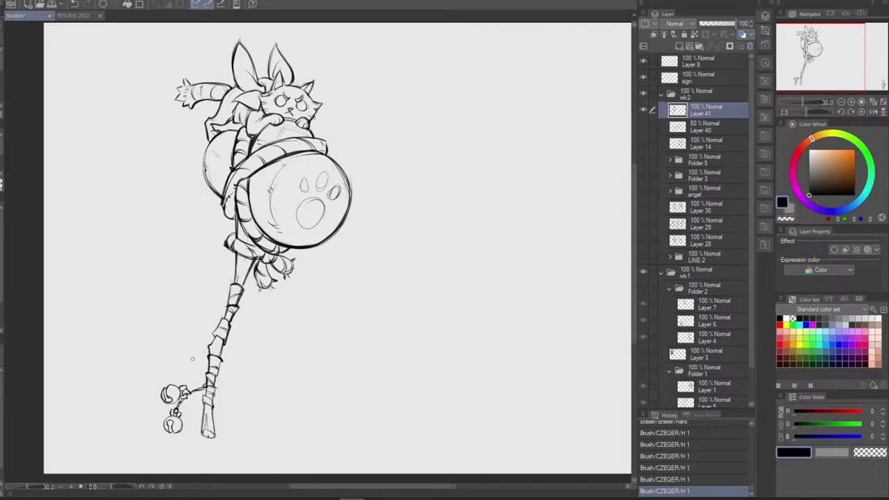
Sketch a thin curved strand branching off the staff just above the bell cord and mirror the canvas view
{"action": "left_click_drag", "start_coordinate": [186, 381], "coordinate": [202, 374]}
{"action": "left_click", "coordinate": [186, 371]}
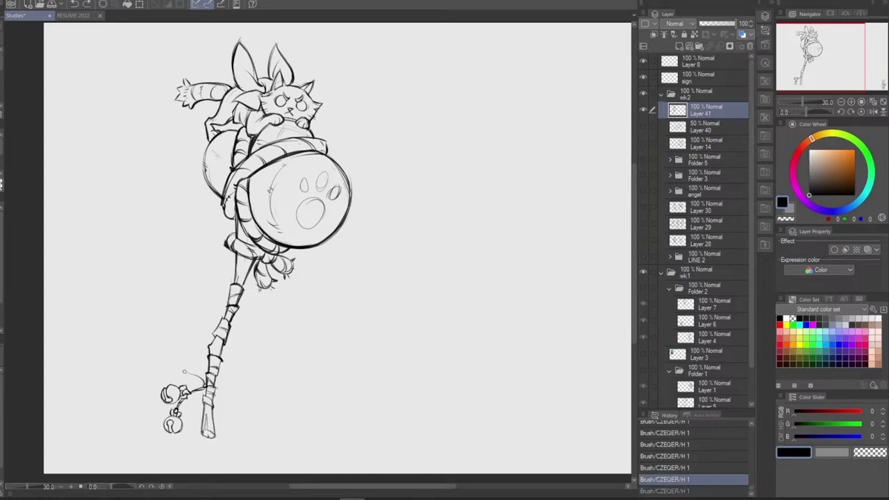
{"action": "left_click", "coordinate": [186, 373]}
{"action": "key", "text": "ctrl+z"}
{"action": "left_click_drag", "start_coordinate": [185, 371], "coordinate": [206, 385]}
{"action": "key", "text": "ctrl+z"}
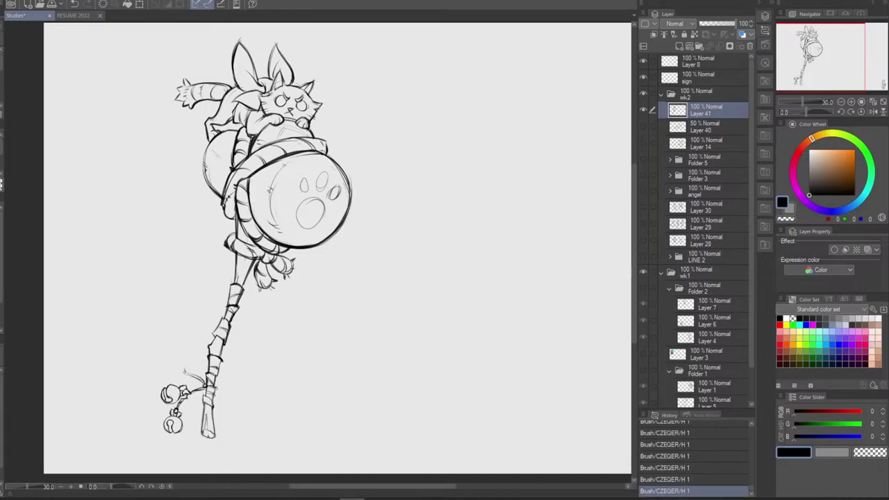
{"action": "left_click", "coordinate": [873, 113]}
{"action": "key", "text": "ctrl+z"}
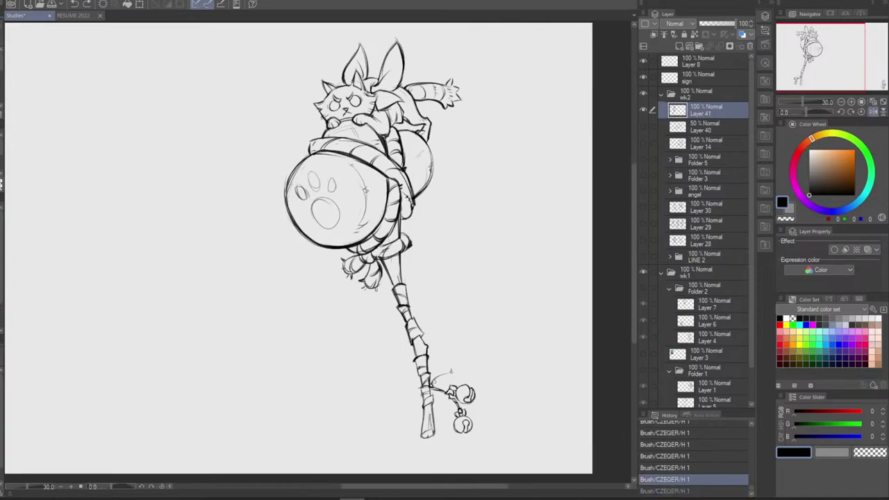
Redraw the curved strand branching off the staff above the bell cord, giving it a fuller double edge
{"action": "left_click_drag", "start_coordinate": [432, 385], "coordinate": [451, 374]}
{"action": "key", "text": "ctrl+z"}
{"action": "key", "text": "ctrl+z"}
{"action": "mouse_move", "coordinate": [432, 384]}
{"action": "left_mouse_down"}
{"action": "mouse_move", "coordinate": [452, 372]}
{"action": "mouse_move", "coordinate": [435, 384]}
{"action": "left_mouse_up"}
{"action": "key", "text": "ctrl+z"}
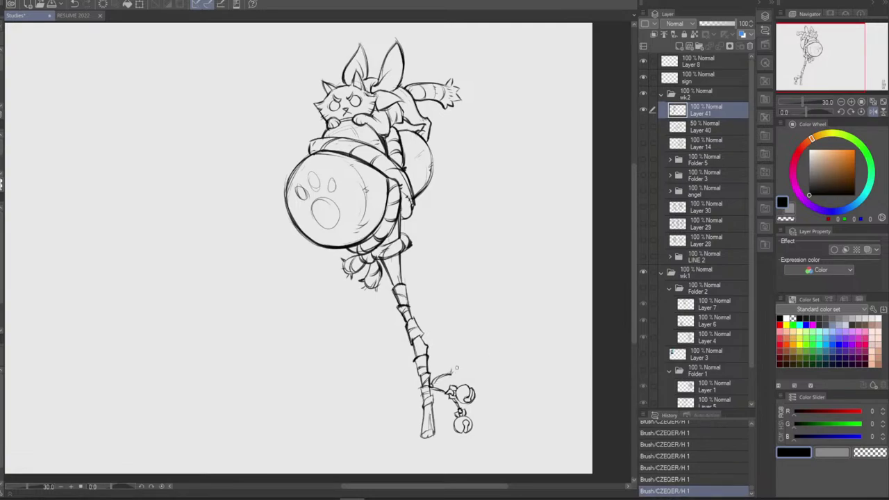
{"action": "key", "text": "ctrl+z"}
{"action": "mouse_move", "coordinate": [434, 382]}
{"action": "left_mouse_down"}
{"action": "mouse_move", "coordinate": [453, 373]}
{"action": "mouse_move", "coordinate": [437, 383]}
{"action": "left_mouse_up"}
{"action": "key", "text": "ctrl+z"}
{"action": "key", "text": "ctrl+z"}
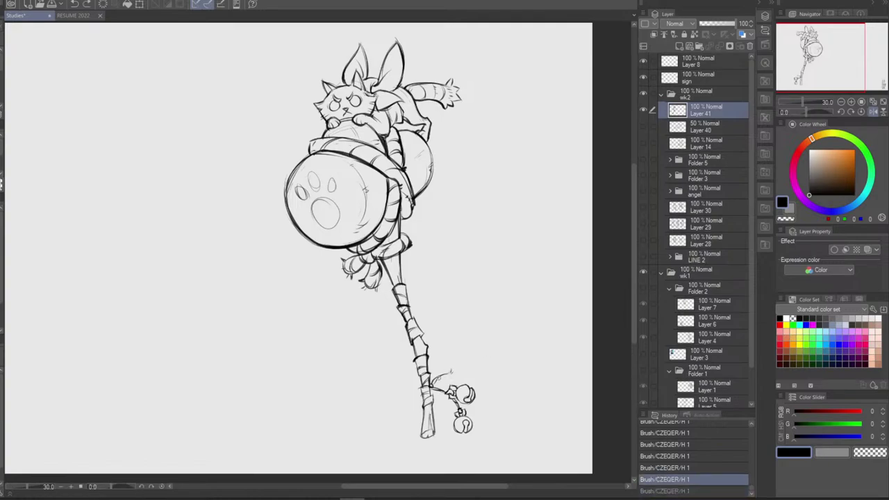
{"action": "left_click_drag", "start_coordinate": [434, 382], "coordinate": [451, 373]}
{"action": "key", "text": "ctrl+z"}
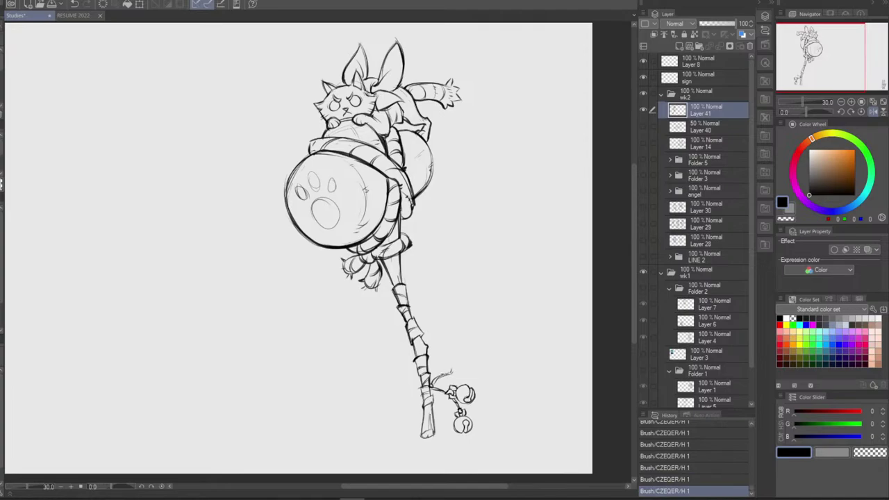
Try an extra stroke near the strand's tip and compare the drawing with and without it
{"action": "left_click_drag", "start_coordinate": [441, 377], "coordinate": [452, 370]}
{"action": "key", "text": "ctrl+z"}
{"action": "key", "text": "ctrl+z"}
{"action": "key", "text": "ctrl+z"}
{"action": "key", "text": "ctrl+z"}
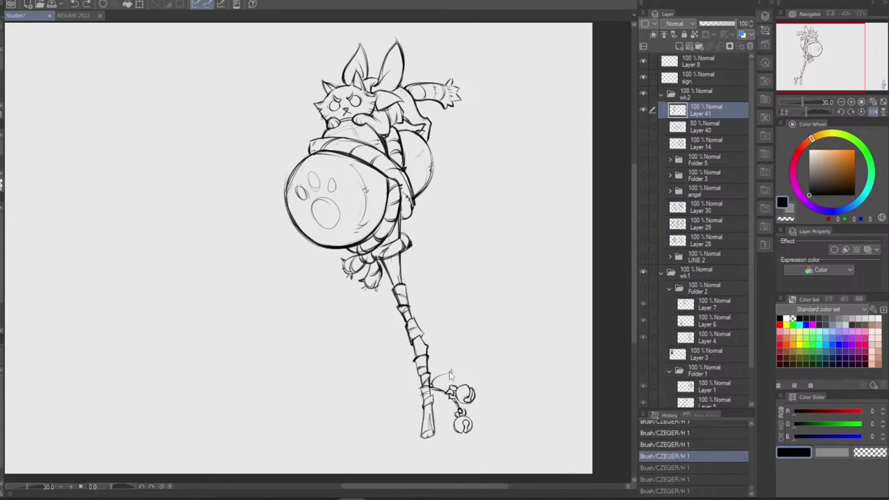
{"action": "key", "text": "ctrl+y"}
{"action": "key", "text": "ctrl+y"}
{"action": "key", "text": "ctrl+y"}
{"action": "key", "text": "ctrl+z"}
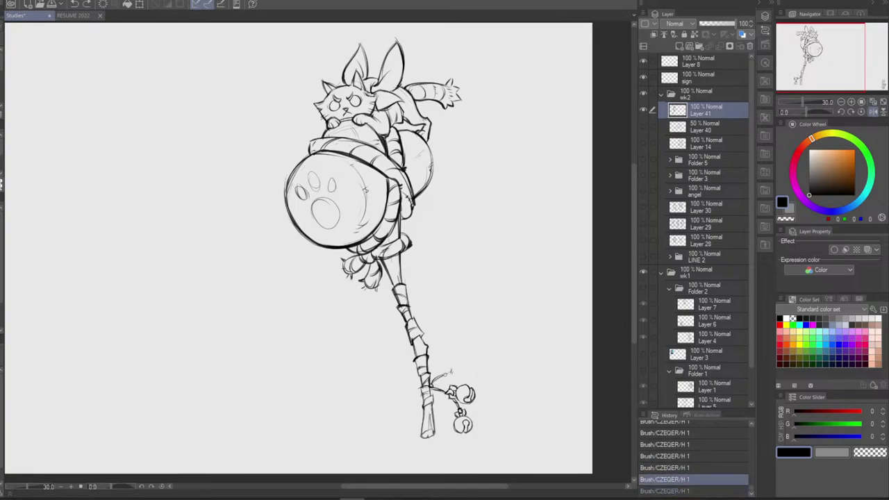
{"action": "key", "text": "ctrl+y"}
{"action": "key", "text": "ctrl+z"}
{"action": "key", "text": "ctrl+y"}
{"action": "key", "text": "ctrl+z"}
{"action": "key", "text": "ctrl+y"}
{"action": "key", "text": "ctrl+z"}
{"action": "key", "text": "ctrl+y"}
{"action": "key", "text": "ctrl+z"}
{"action": "key", "text": "ctrl+y"}
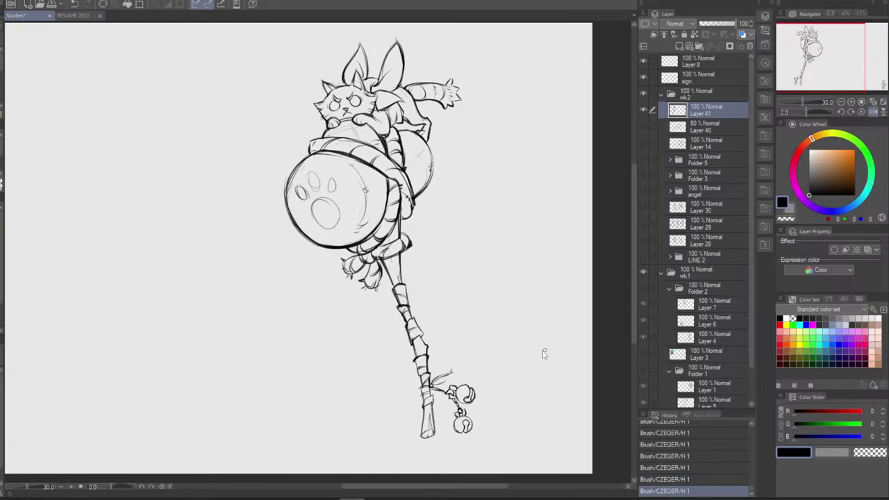
{"action": "key", "text": "ctrl+z"}
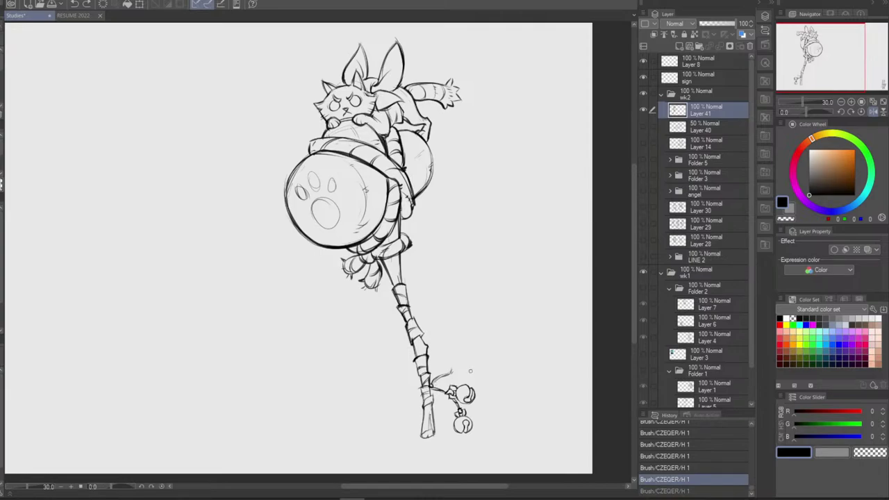
Sketch a second, longer strand just below the first, reaching from the staff to above the upper bell
{"action": "left_click_drag", "start_coordinate": [436, 384], "coordinate": [470, 375]}
{"action": "key", "text": "ctrl+z"}
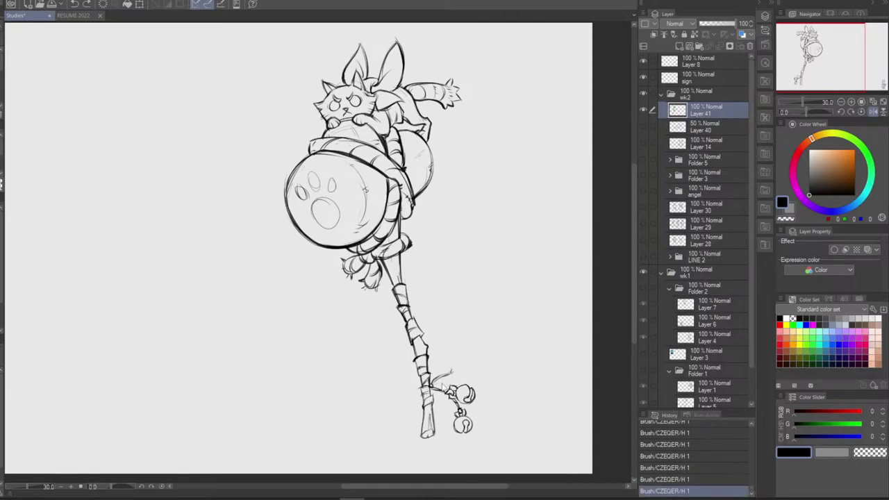
{"action": "key", "text": "ctrl+z"}
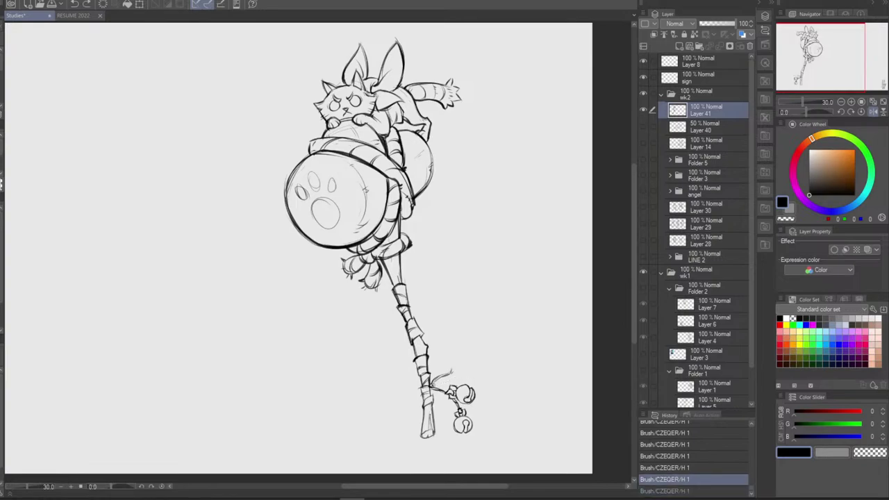
{"action": "left_click_drag", "start_coordinate": [434, 386], "coordinate": [468, 374]}
{"action": "key", "text": "ctrl+z"}
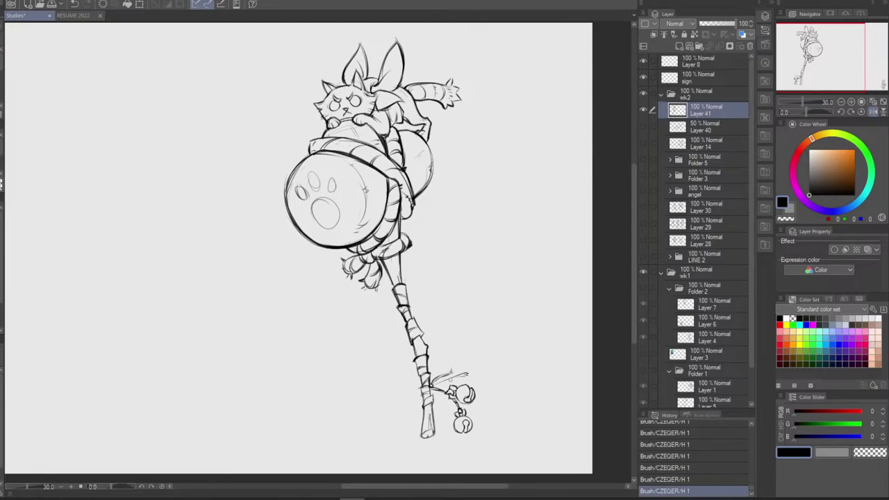
{"action": "key", "text": "ctrl+z"}
{"action": "left_click_drag", "start_coordinate": [435, 385], "coordinate": [467, 373]}
{"action": "key", "text": "ctrl+z"}
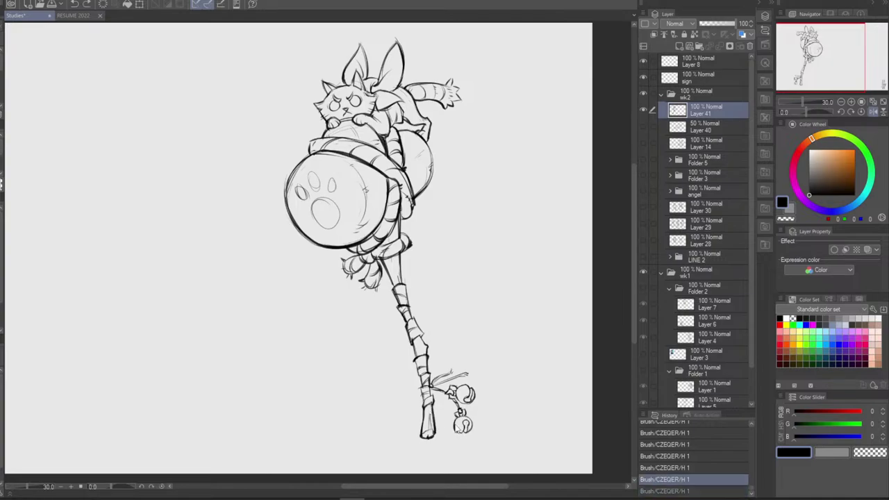
Compare the latest stroke on and off, and reinforce the base of the strands where they leave the staff
{"action": "key", "text": "ctrl+y"}
{"action": "key", "text": "ctrl+z"}
{"action": "key", "text": "ctrl+y"}
{"action": "key", "text": "ctrl+z"}
{"action": "key", "text": "ctrl+y"}
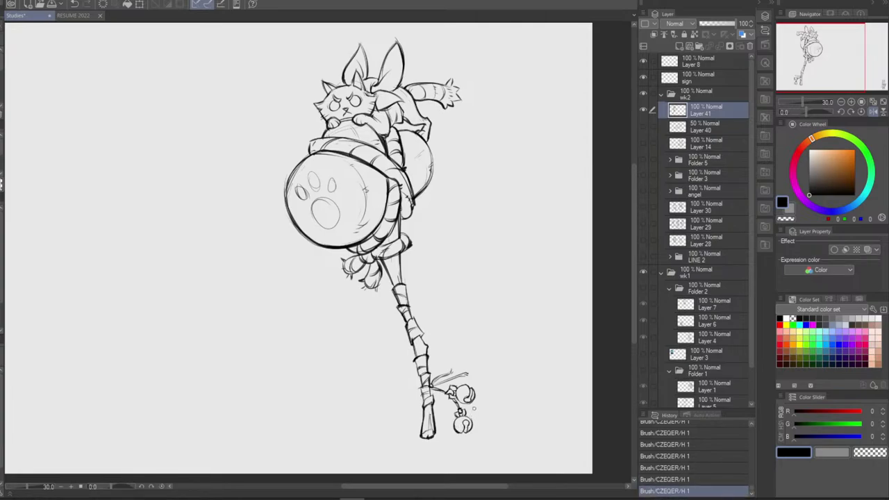
{"action": "key", "text": "ctrl+z"}
{"action": "key", "text": "ctrl+y"}
{"action": "left_click_drag", "start_coordinate": [436, 387], "coordinate": [428, 397]}
{"action": "key", "text": "ctrl+z"}
{"action": "left_click_drag", "start_coordinate": [434, 387], "coordinate": [447, 382]}
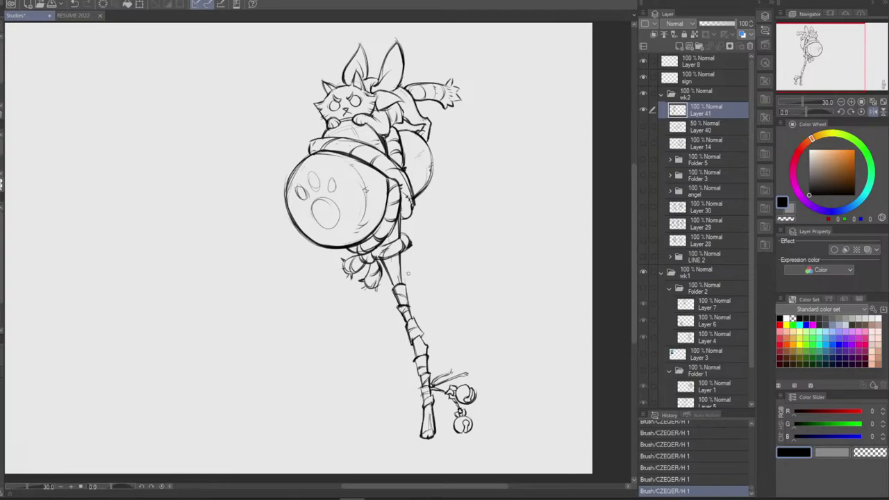
Rework the edge line of the staff just below the lower knot and undo the unwanted strokes
{"action": "mouse_move", "coordinate": [399, 274]}
{"action": "left_mouse_down"}
{"action": "mouse_move", "coordinate": [382, 260]}
{"action": "mouse_move", "coordinate": [409, 244]}
{"action": "mouse_move", "coordinate": [401, 284]}
{"action": "left_mouse_up"}
{"action": "key", "text": "ctrl+z"}
{"action": "key", "text": "ctrl+z"}
{"action": "key", "text": "ctrl+z"}
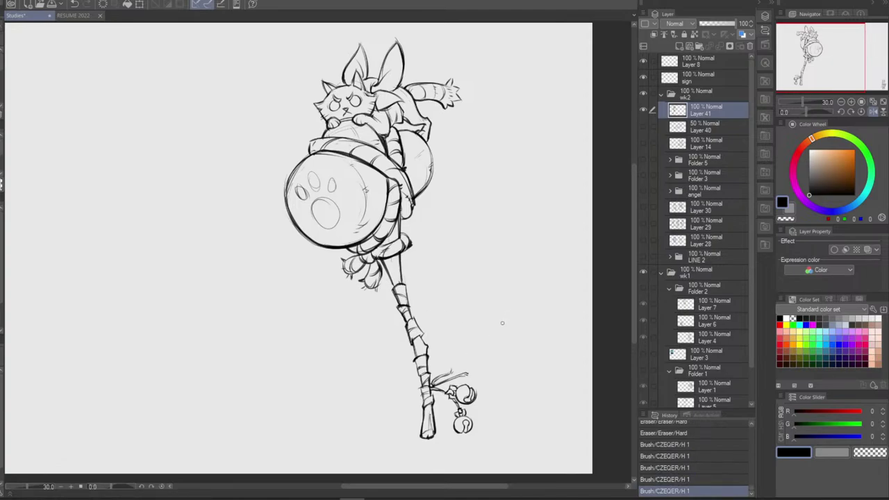
Lasso the tassels hanging below the paw ball and flip them horizontally
{"action": "mouse_move", "coordinate": [339, 253]}
{"action": "left_mouse_down"}
{"action": "mouse_move", "coordinate": [347, 300]}
{"action": "mouse_move", "coordinate": [379, 299]}
{"action": "mouse_move", "coordinate": [387, 272]}
{"action": "left_mouse_up"}
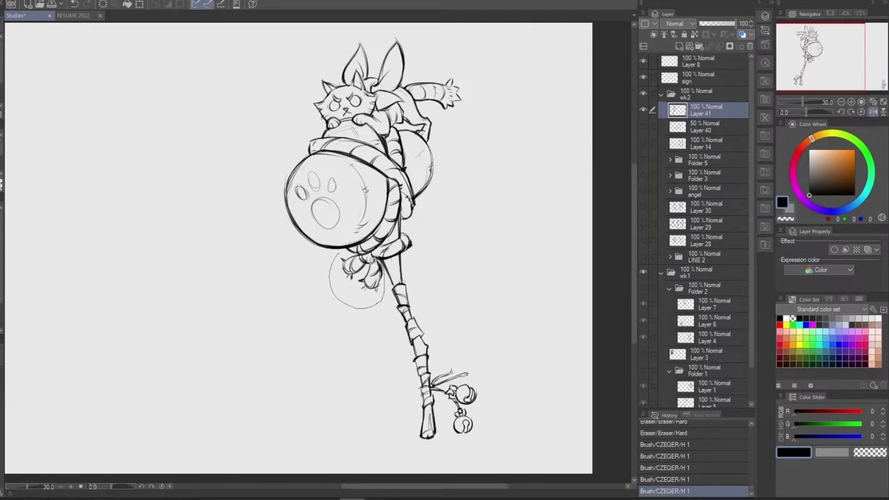
{"action": "left_click_drag", "start_coordinate": [362, 255], "coordinate": [346, 251]}
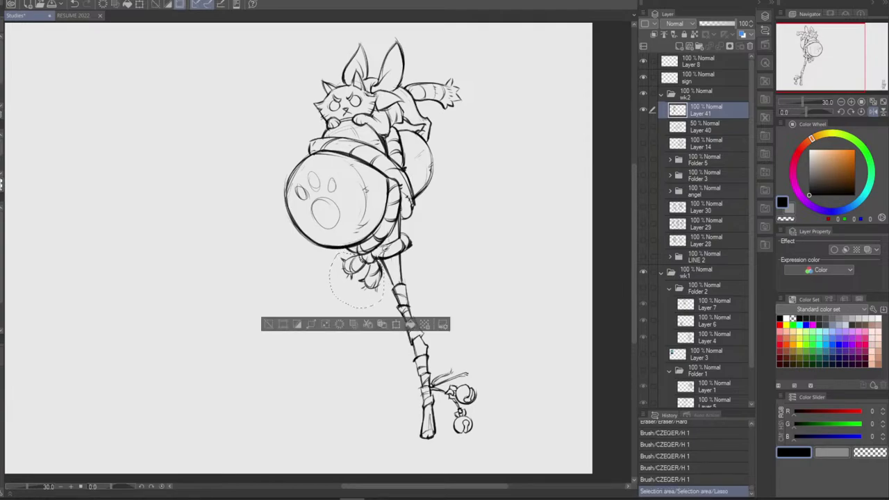
{"action": "left_click", "coordinate": [411, 324]}
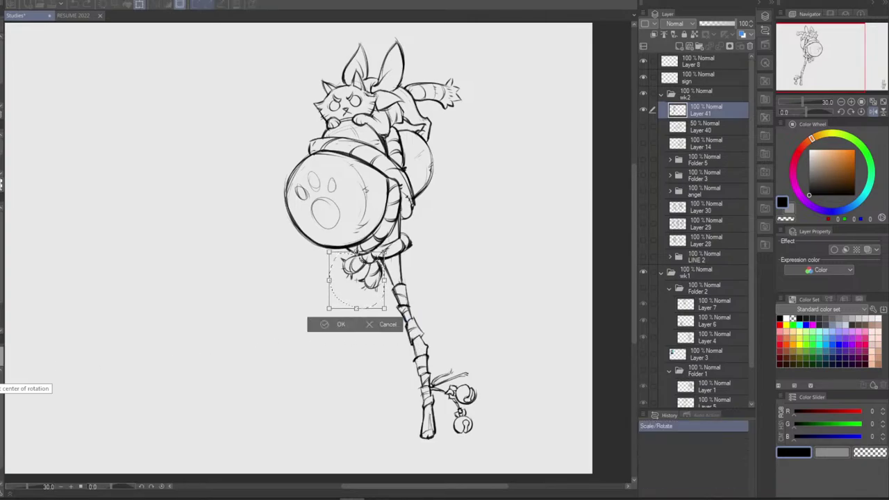
{"action": "left_click", "coordinate": [1, 375]}
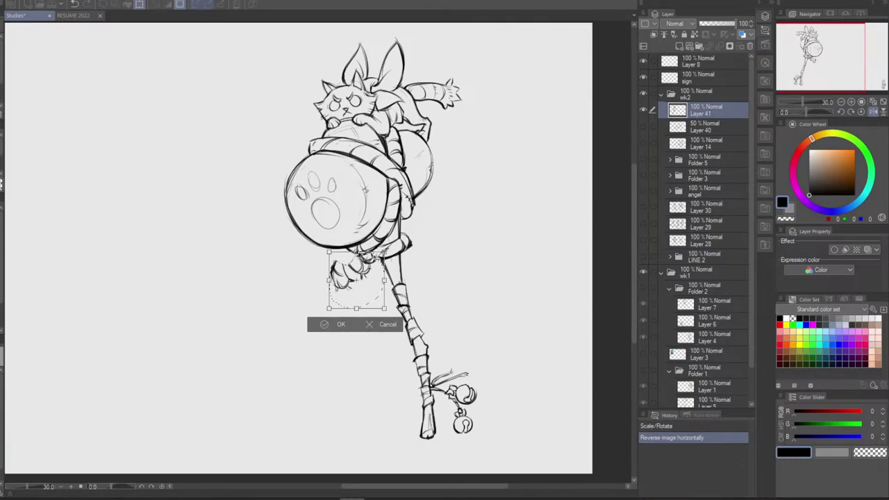
Rotate and move the flipped tassels so they hang from the knot, apply the transform and clear the selection
{"action": "left_click_drag", "start_coordinate": [345, 258], "coordinate": [348, 256]}
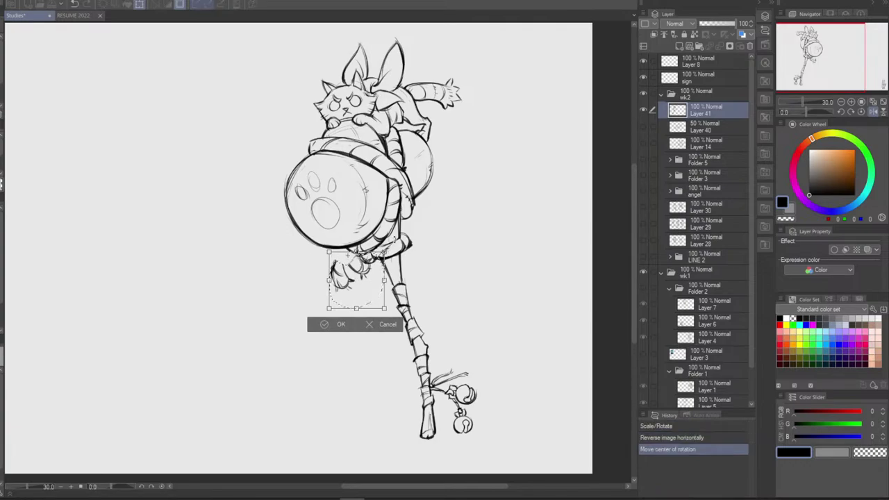
{"action": "left_click_drag", "start_coordinate": [306, 337], "coordinate": [277, 312]}
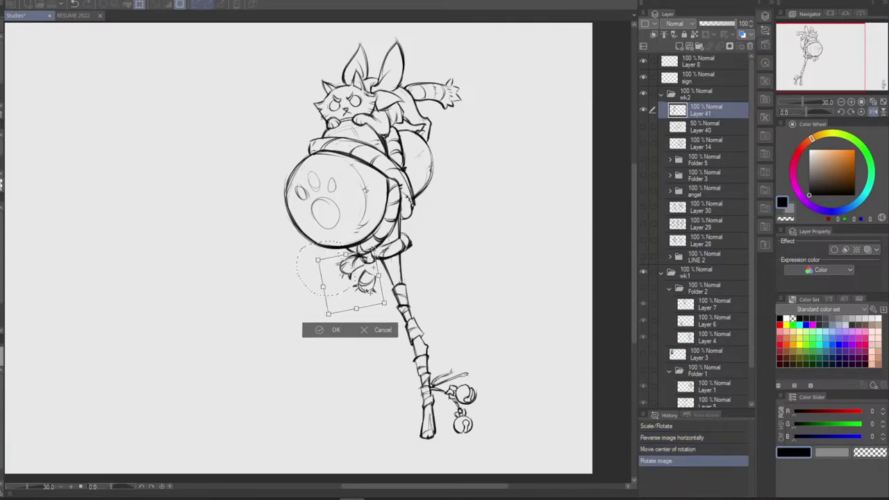
{"action": "mouse_move", "coordinate": [370, 292]}
{"action": "left_mouse_down"}
{"action": "mouse_move", "coordinate": [421, 287]}
{"action": "mouse_move", "coordinate": [425, 273]}
{"action": "mouse_move", "coordinate": [388, 284]}
{"action": "mouse_move", "coordinate": [412, 266]}
{"action": "mouse_move", "coordinate": [383, 287]}
{"action": "mouse_move", "coordinate": [407, 280]}
{"action": "mouse_move", "coordinate": [379, 292]}
{"action": "left_mouse_up"}
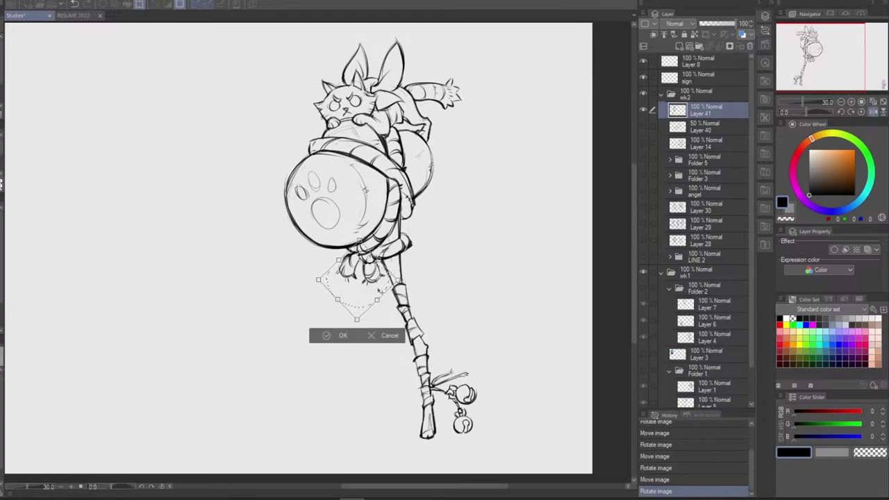
{"action": "mouse_move", "coordinate": [380, 292]}
{"action": "left_mouse_down"}
{"action": "mouse_move", "coordinate": [374, 297]}
{"action": "mouse_move", "coordinate": [381, 290]}
{"action": "left_mouse_up"}
{"action": "left_click", "coordinate": [339, 337]}
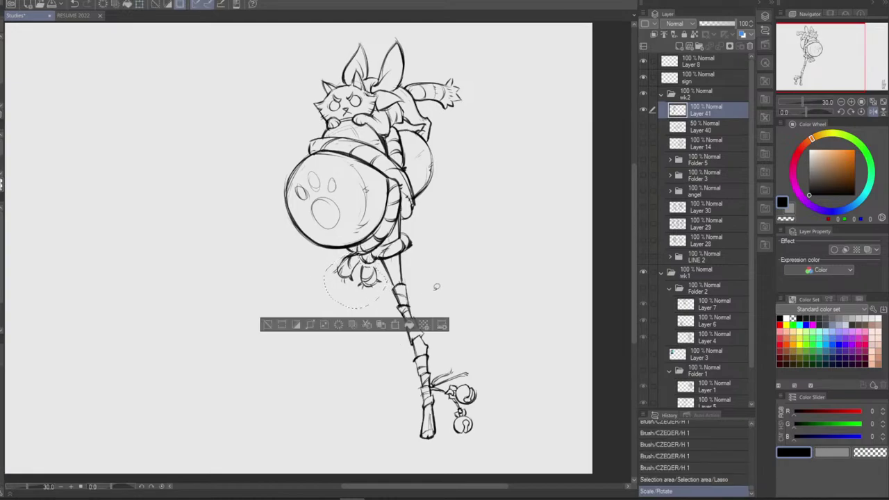
{"action": "key", "text": "ctrl+d"}
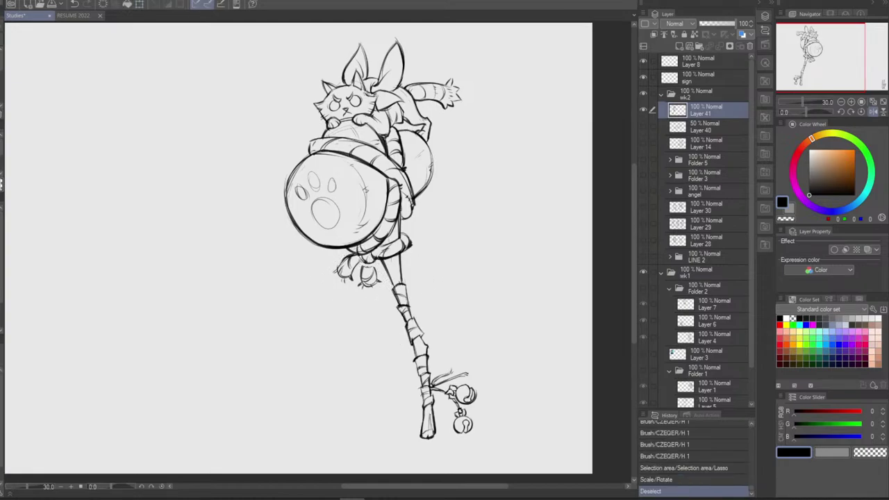
Redraw the lines joining the tassels to the knot, comparing each stroke with and without
{"action": "left_click_drag", "start_coordinate": [362, 258], "coordinate": [366, 268]}
{"action": "key", "text": "ctrl+z"}
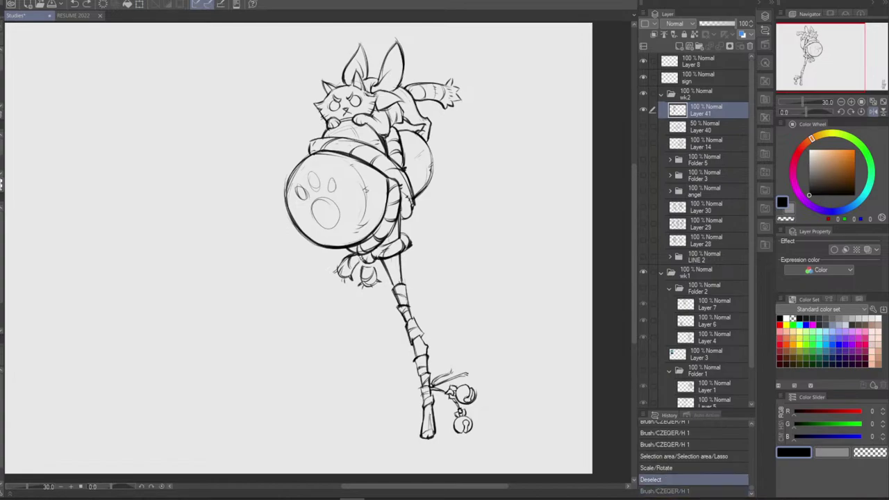
{"action": "key", "text": "ctrl+y"}
{"action": "key", "text": "ctrl+z"}
{"action": "key", "text": "ctrl+y"}
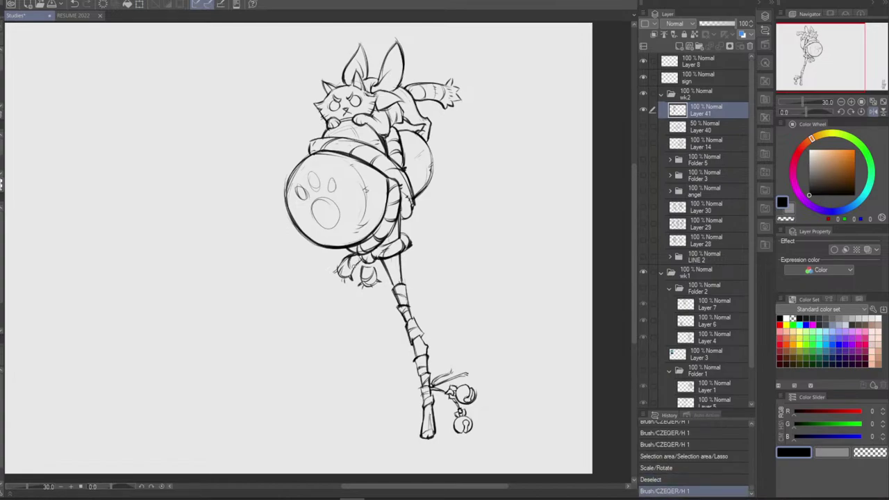
{"action": "left_click_drag", "start_coordinate": [362, 267], "coordinate": [378, 277]}
{"action": "key", "text": "ctrl+z"}
{"action": "key", "text": "ctrl+y"}
{"action": "key", "text": "ctrl+z"}
{"action": "key", "text": "ctrl+y"}
{"action": "key", "text": "ctrl+z"}
{"action": "key", "text": "ctrl+y"}
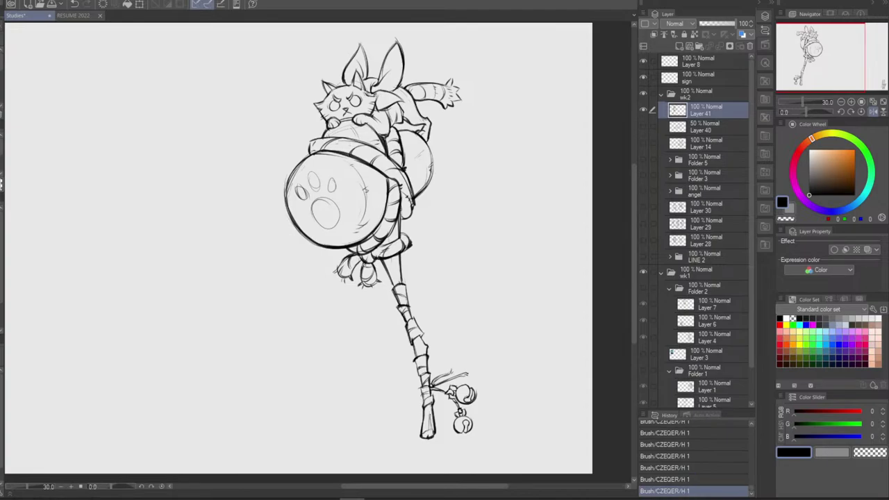
{"action": "key", "text": "ctrl+z"}
{"action": "left_click_drag", "start_coordinate": [363, 262], "coordinate": [364, 267]}
{"action": "key", "text": "ctrl+z"}
Refine the edge of the wrapping beside the staff, just behind the paw ball
{"action": "left_click_drag", "start_coordinate": [379, 245], "coordinate": [405, 243]}
{"action": "key", "text": "ctrl+z"}
{"action": "mouse_move", "coordinate": [399, 209]}
{"action": "left_mouse_down"}
{"action": "mouse_move", "coordinate": [400, 236]}
{"action": "mouse_move", "coordinate": [410, 216]}
{"action": "left_mouse_up"}
Erase and redraw the outer end of the wrapped band on top of the paw ball
{"action": "left_click_drag", "start_coordinate": [313, 141], "coordinate": [308, 155]}
{"action": "key", "text": "ctrl+z"}
{"action": "key", "text": "ctrl+z"}
{"action": "key", "text": "e"}
{"action": "key", "text": "ctrl+z"}
{"action": "key", "text": "ctrl+y"}
{"action": "key", "text": "b"}
{"action": "key", "text": "ctrl+z"}
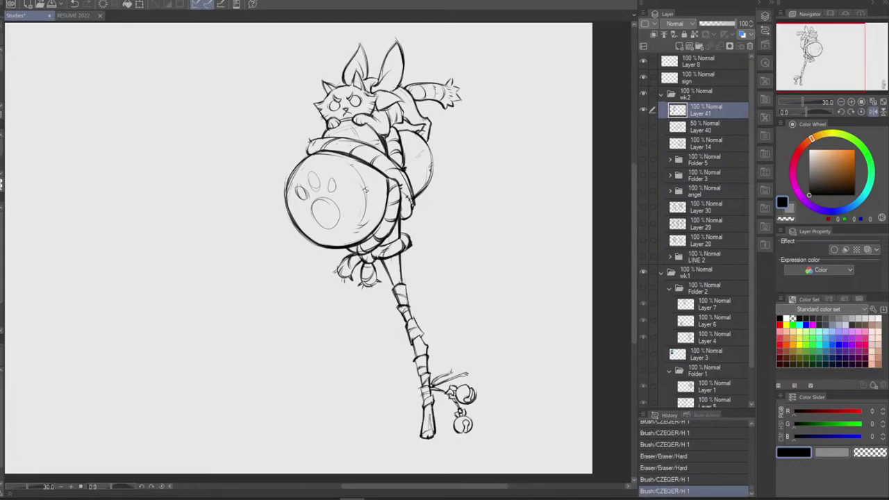
Erase into the paw ball's outer contour and try new curves along its upper outer side
{"action": "key", "text": "e"}
{"action": "left_click_drag", "start_coordinate": [292, 193], "coordinate": [308, 166]}
{"action": "key", "text": "ctrl+z"}
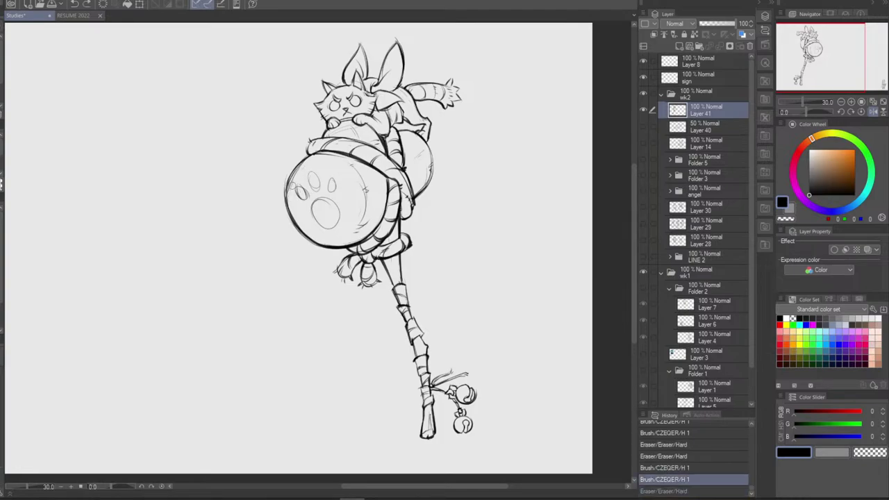
{"action": "mouse_move", "coordinate": [291, 202]}
{"action": "left_mouse_down"}
{"action": "mouse_move", "coordinate": [312, 164]}
{"action": "mouse_move", "coordinate": [281, 220]}
{"action": "mouse_move", "coordinate": [286, 200]}
{"action": "left_mouse_up"}
{"action": "left_click_drag", "start_coordinate": [290, 165], "coordinate": [286, 224]}
{"action": "key", "text": "ctrl+z"}
{"action": "key", "text": "ctrl+y"}
{"action": "key", "text": "ctrl+z"}
{"action": "left_click_drag", "start_coordinate": [297, 168], "coordinate": [285, 198]}
{"action": "key", "text": "ctrl+z"}
Redraw the paw ball's outer contour as one smooth curve and trim it with the eraser
{"action": "left_click_drag", "start_coordinate": [304, 160], "coordinate": [288, 182]}
{"action": "key", "text": "ctrl+z"}
{"action": "key", "text": "ctrl+z"}
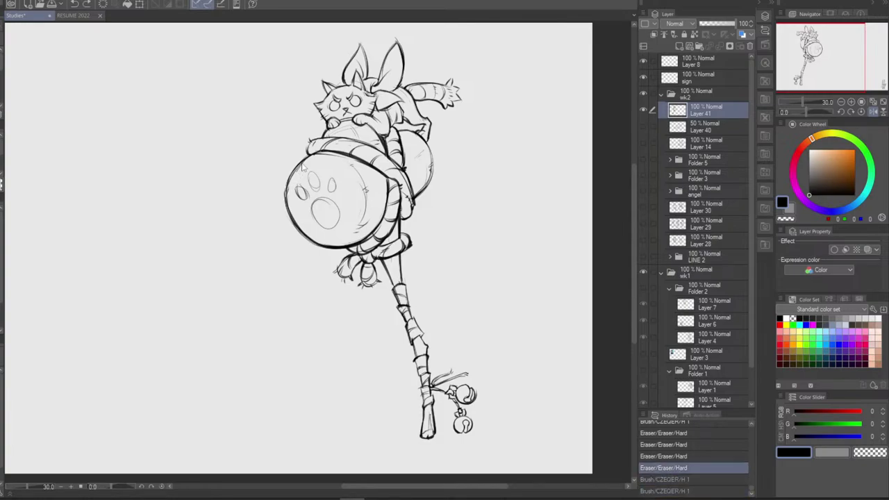
{"action": "key", "text": "ctrl+y"}
{"action": "key", "text": "ctrl+y"}
{"action": "key", "text": "ctrl+z"}
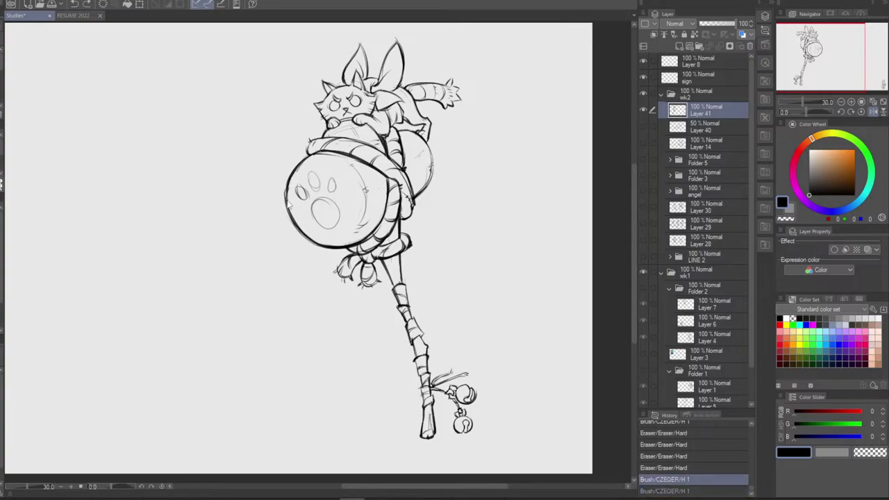
{"action": "key", "text": "ctrl+z"}
{"action": "key", "text": "ctrl+z"}
{"action": "mouse_move", "coordinate": [297, 168]}
{"action": "left_mouse_down"}
{"action": "mouse_move", "coordinate": [286, 208]}
{"action": "mouse_move", "coordinate": [298, 228]}
{"action": "mouse_move", "coordinate": [297, 174]}
{"action": "mouse_move", "coordinate": [306, 165]}
{"action": "mouse_move", "coordinate": [280, 199]}
{"action": "mouse_move", "coordinate": [285, 214]}
{"action": "left_mouse_up"}
{"action": "key", "text": "e"}
{"action": "key", "text": "ctrl+z"}
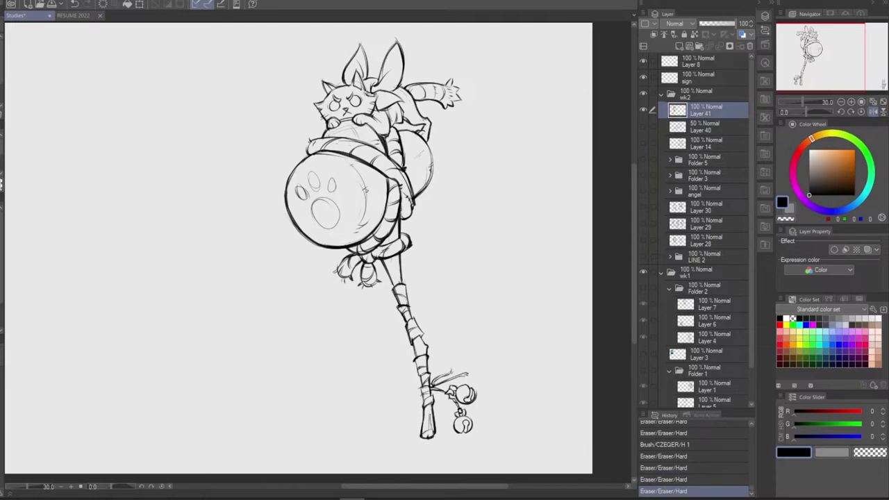
Erase along the outside of the paw ball's outer and lower contour to thin and smooth the line
{"action": "left_click_drag", "start_coordinate": [301, 224], "coordinate": [303, 228]}
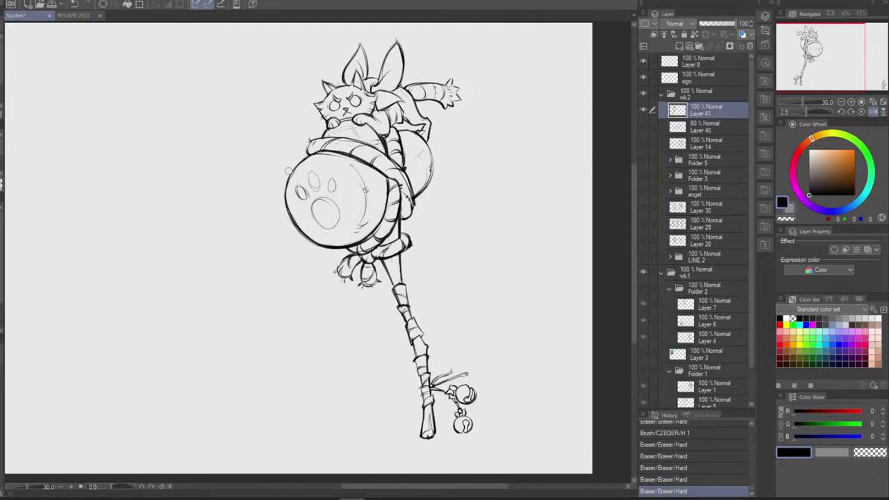
{"action": "left_click_drag", "start_coordinate": [289, 170], "coordinate": [296, 227]}
{"action": "key", "text": "ctrl+z"}
{"action": "mouse_move", "coordinate": [285, 180]}
{"action": "left_mouse_down"}
{"action": "mouse_move", "coordinate": [288, 206]}
{"action": "mouse_move", "coordinate": [294, 164]}
{"action": "mouse_move", "coordinate": [289, 230]}
{"action": "mouse_move", "coordinate": [284, 178]}
{"action": "mouse_move", "coordinate": [309, 247]}
{"action": "left_mouse_up"}
{"action": "key", "text": "ctrl+z"}
{"action": "key", "text": "ctrl+z"}
{"action": "left_click_drag", "start_coordinate": [283, 188], "coordinate": [301, 241]}
{"action": "left_click_drag", "start_coordinate": [284, 205], "coordinate": [305, 245]}
Mirror the canvas view and redraw the paw ball's outer curve with a cleaner, darker line
{"action": "left_click", "coordinate": [873, 112]}
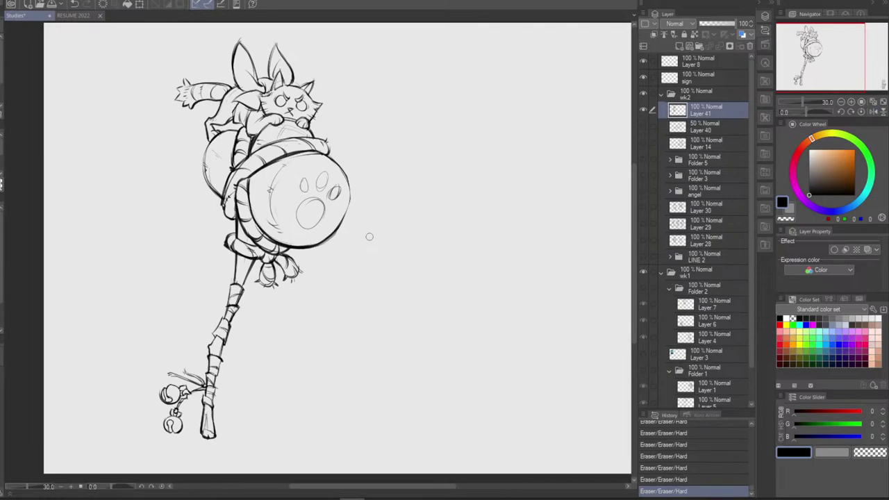
{"action": "key", "text": "p"}
{"action": "mouse_move", "coordinate": [342, 225]}
{"action": "left_mouse_down"}
{"action": "mouse_move", "coordinate": [351, 178]}
{"action": "mouse_move", "coordinate": [343, 233]}
{"action": "left_mouse_up"}
{"action": "key", "text": "ctrl+z"}
{"action": "key", "text": "ctrl+z"}
{"action": "key", "text": "ctrl+y"}
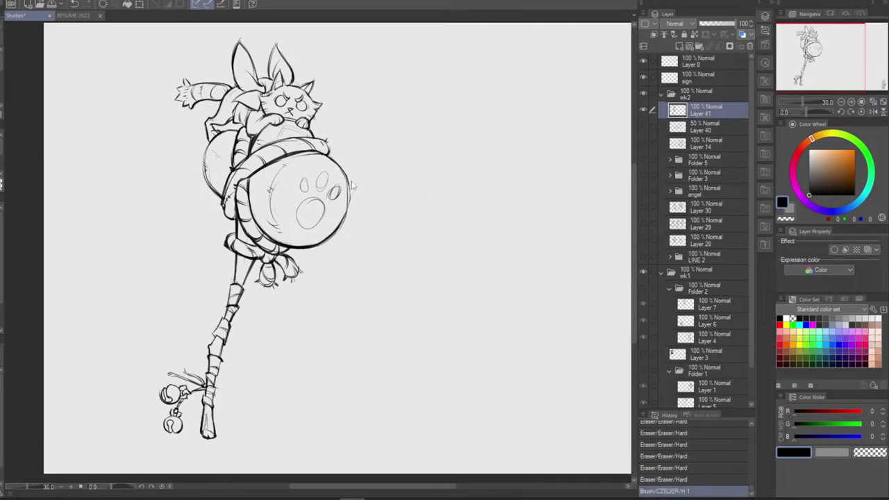
{"action": "key", "text": "ctrl+z"}
{"action": "left_click_drag", "start_coordinate": [347, 201], "coordinate": [331, 232]}
{"action": "key", "text": "ctrl+z"}
{"action": "left_click_drag", "start_coordinate": [349, 181], "coordinate": [335, 230]}
{"action": "left_click_drag", "start_coordinate": [351, 181], "coordinate": [337, 233]}
{"action": "key", "text": "ctrl+z"}
{"action": "left_click_drag", "start_coordinate": [351, 199], "coordinate": [334, 232]}
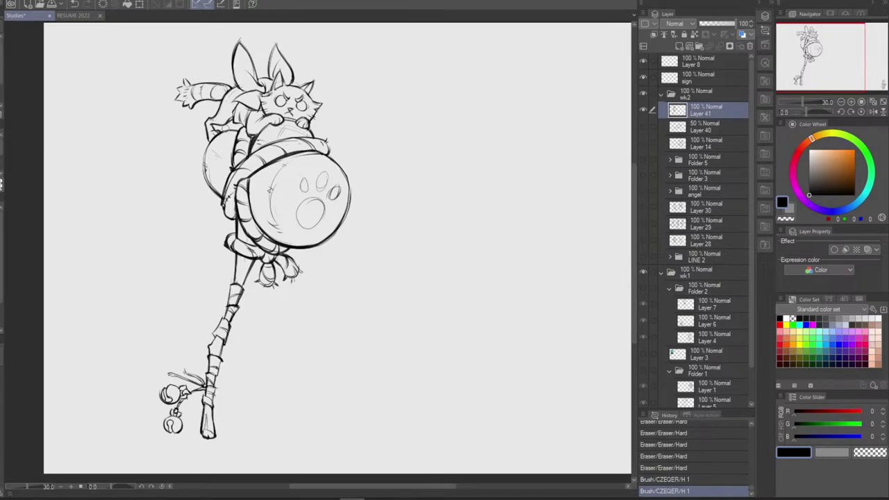
{"action": "mouse_move", "coordinate": [224, 127]}
{"action": "left_mouse_down"}
{"action": "mouse_move", "coordinate": [218, 140]}
{"action": "mouse_move", "coordinate": [241, 129]}
{"action": "mouse_move", "coordinate": [215, 144]}
{"action": "mouse_move", "coordinate": [249, 129]}
{"action": "mouse_move", "coordinate": [231, 129]}
{"action": "mouse_move", "coordinate": [239, 129]}
{"action": "left_mouse_up"}
{"action": "key", "text": "b"}
{"action": "key", "text": "ctrl+z"}
{"action": "key", "text": "ctrl+z"}
{"action": "key", "text": "ctrl+z"}
{"action": "key", "text": "ctrl+z"}
{"action": "key", "text": "ctrl+z"}
{"action": "key", "text": "ctrl+z"}
{"action": "key", "text": "ctrl+z"}
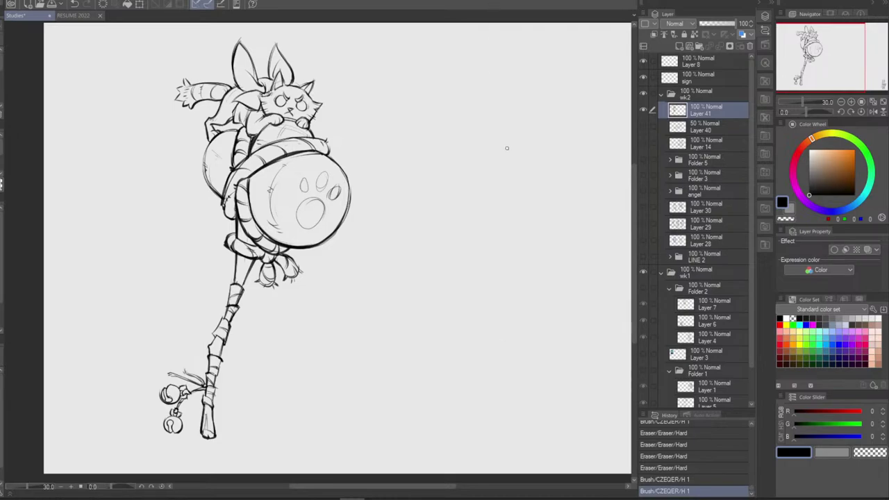
Lasso the whole staff weapon drawing, shift it slightly toward the canvas's left edge, and deselect it
{"action": "left_click", "coordinate": [883, 103]}
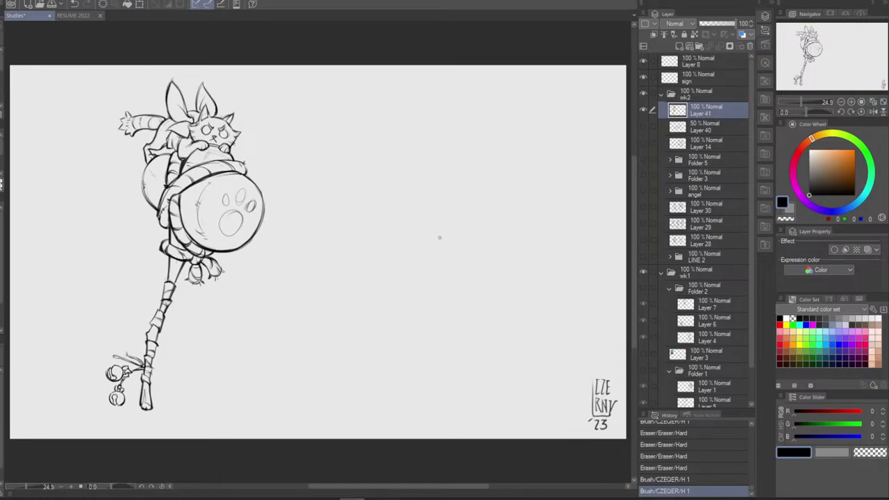
{"action": "mouse_move", "coordinate": [207, 409]}
{"action": "left_mouse_down"}
{"action": "mouse_move", "coordinate": [284, 88]}
{"action": "mouse_move", "coordinate": [79, 141]}
{"action": "mouse_move", "coordinate": [66, 417]}
{"action": "mouse_move", "coordinate": [103, 434]}
{"action": "left_mouse_up"}
{"action": "key", "text": "ctrl+t"}
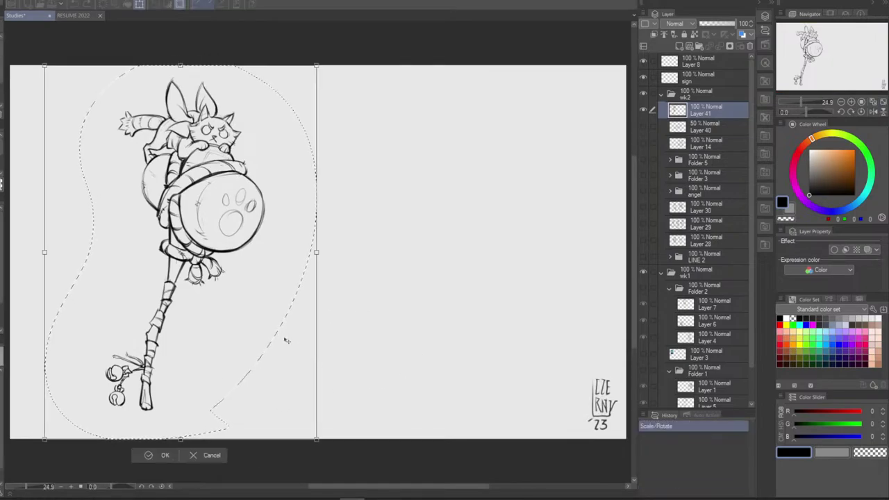
{"action": "left_click_drag", "start_coordinate": [287, 347], "coordinate": [288, 345]}
{"action": "left_click_drag", "start_coordinate": [289, 347], "coordinate": [278, 348]}
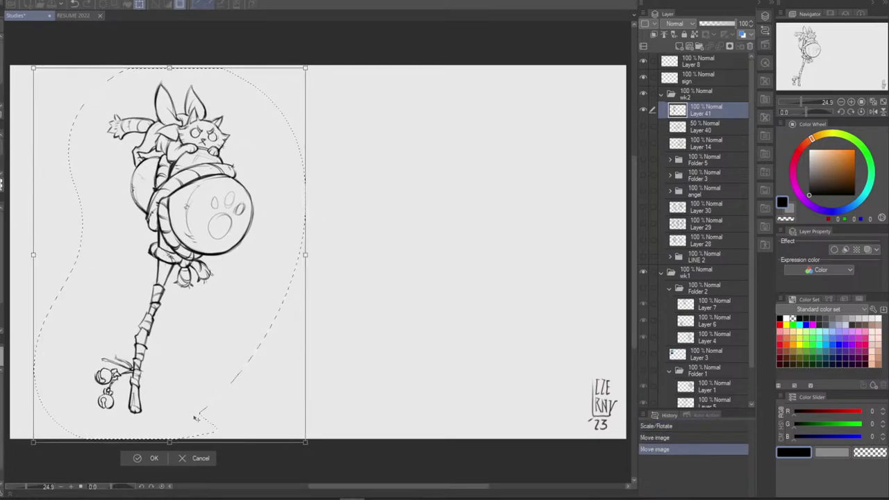
{"action": "left_click", "coordinate": [140, 458]}
{"action": "key", "text": "ctrl+d"}
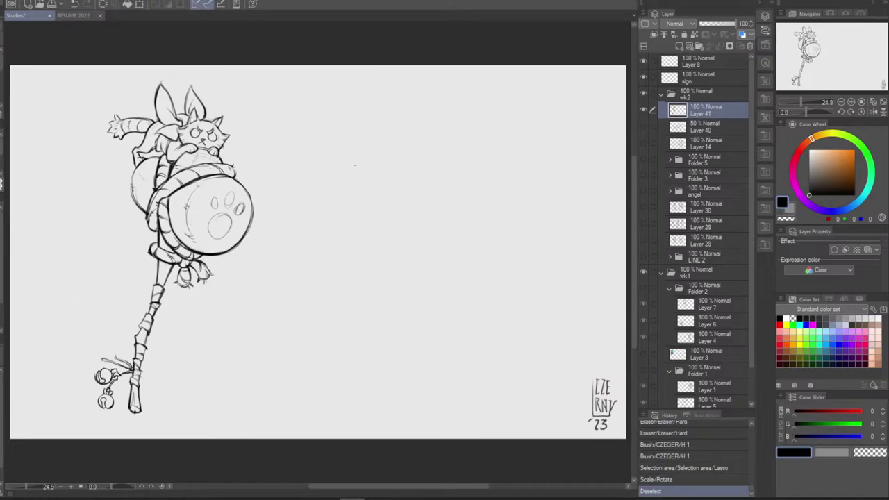
{"action": "left_click_drag", "start_coordinate": [493, 199], "coordinate": [389, 219]}
{"action": "key", "text": "ctrl+z"}
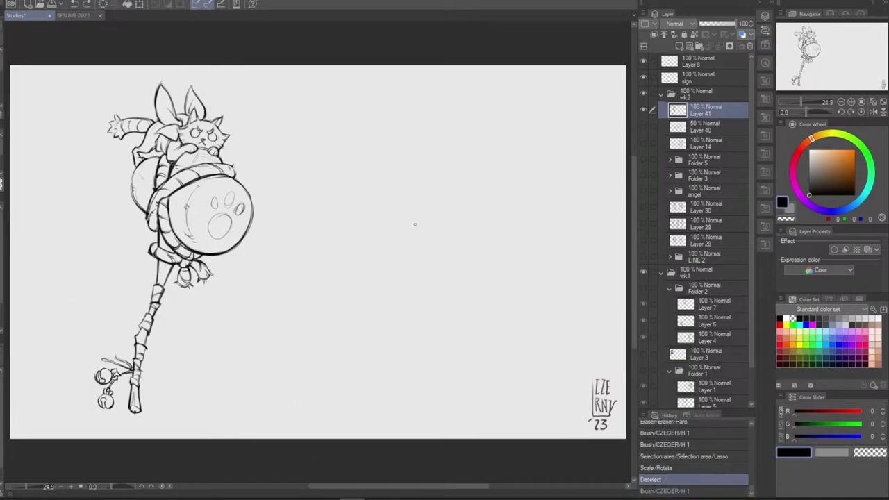
{"action": "left_click_drag", "start_coordinate": [339, 180], "coordinate": [389, 182]}
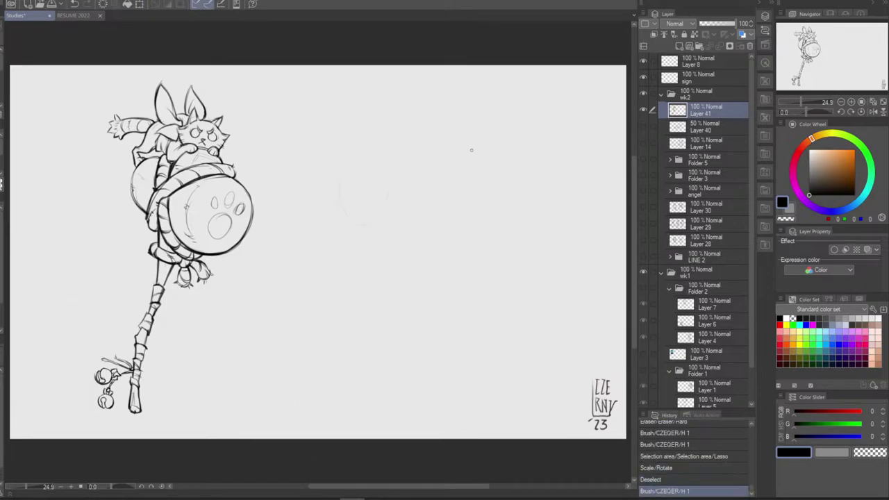
{"action": "mouse_move", "coordinate": [470, 151]}
{"action": "left_mouse_down"}
{"action": "mouse_move", "coordinate": [455, 199]}
{"action": "mouse_move", "coordinate": [506, 168]}
{"action": "left_mouse_up"}
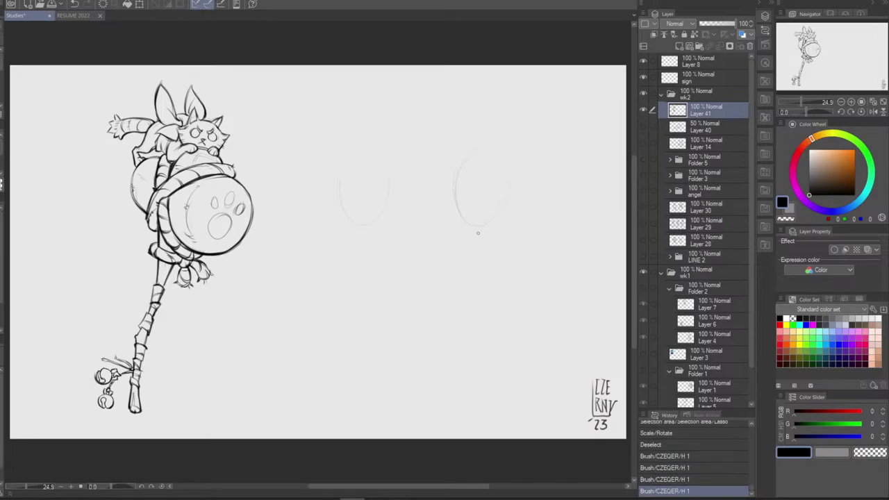
{"action": "key", "text": "ctrl+z"}
{"action": "key", "text": "ctrl+z"}
{"action": "key", "text": "ctrl+z"}
{"action": "key", "text": "ctrl+z"}
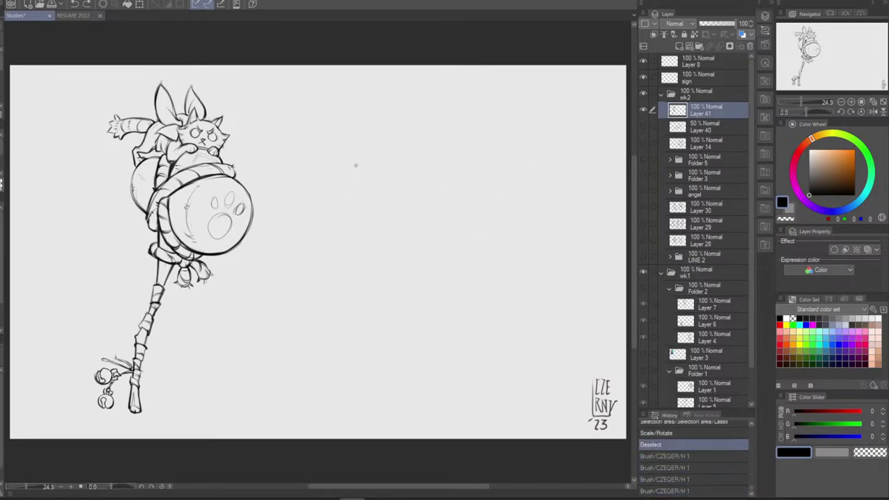
Sketch two upright ellipses side by side on the empty canvas beside the weapon, the right one larger
{"action": "mouse_move", "coordinate": [357, 165]}
{"action": "left_mouse_down"}
{"action": "mouse_move", "coordinate": [360, 158]}
{"action": "mouse_move", "coordinate": [331, 174]}
{"action": "left_mouse_up"}
{"action": "mouse_move", "coordinate": [486, 146]}
{"action": "left_mouse_down"}
{"action": "mouse_move", "coordinate": [495, 161]}
{"action": "mouse_move", "coordinate": [484, 226]}
{"action": "left_mouse_up"}
{"action": "key", "text": "ctrl+z"}
{"action": "key", "text": "ctrl+z"}
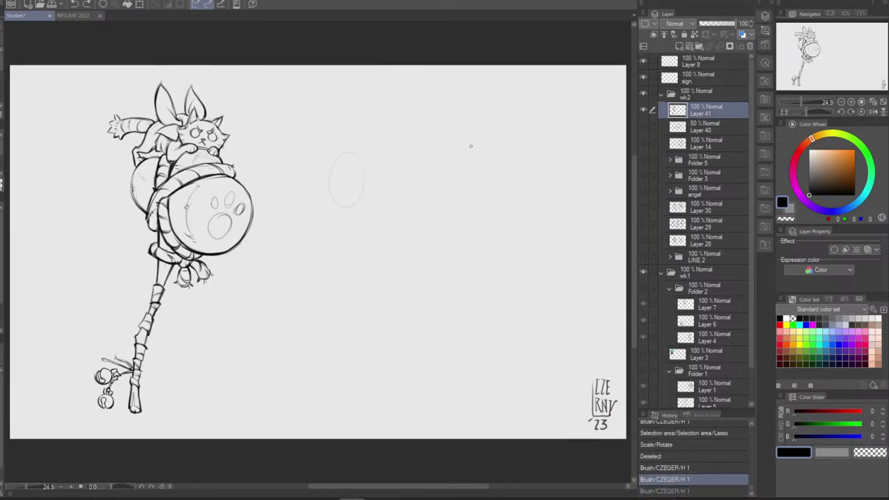
{"action": "key", "text": "ctrl+y"}
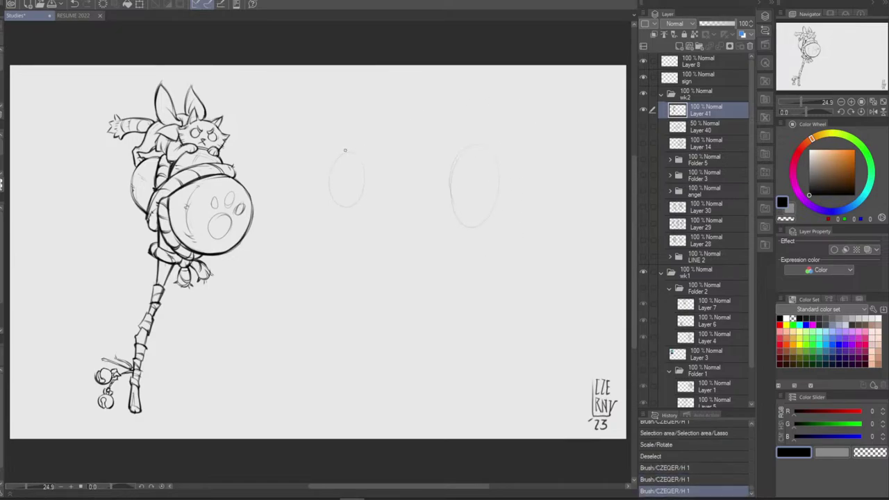
Join the tops of the two ellipses with a light straight line and round off the right ellipse's outer side
{"action": "mouse_move", "coordinate": [372, 151]}
{"action": "left_mouse_down"}
{"action": "mouse_move", "coordinate": [488, 144]}
{"action": "mouse_move", "coordinate": [500, 202]}
{"action": "left_mouse_up"}
{"action": "key", "text": "ctrl+z"}
{"action": "key", "text": "ctrl+z"}
{"action": "mouse_move", "coordinate": [462, 142]}
{"action": "left_mouse_down"}
{"action": "mouse_move", "coordinate": [492, 166]}
{"action": "mouse_move", "coordinate": [494, 185]}
{"action": "left_mouse_up"}
{"action": "key", "text": "ctrl+z"}
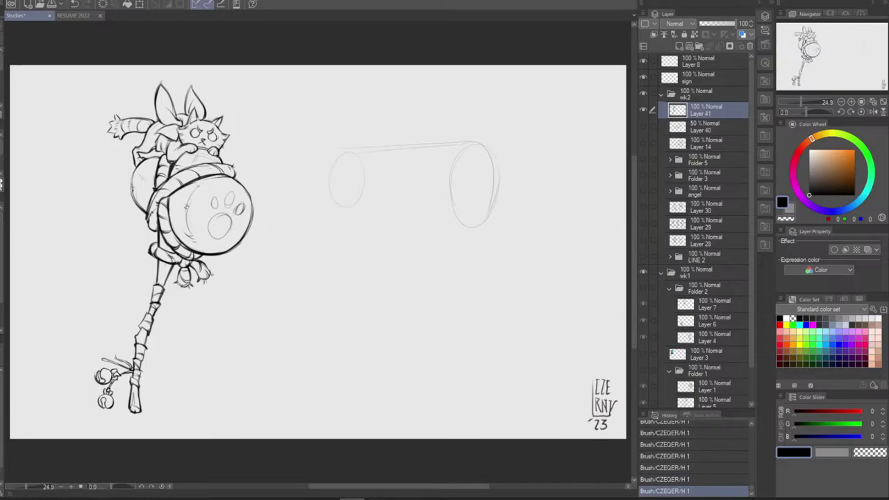
Try short inner strokes in the paw ball's middle toe pad, comparing the drawing with and without them
{"action": "key", "text": "ctrl+z"}
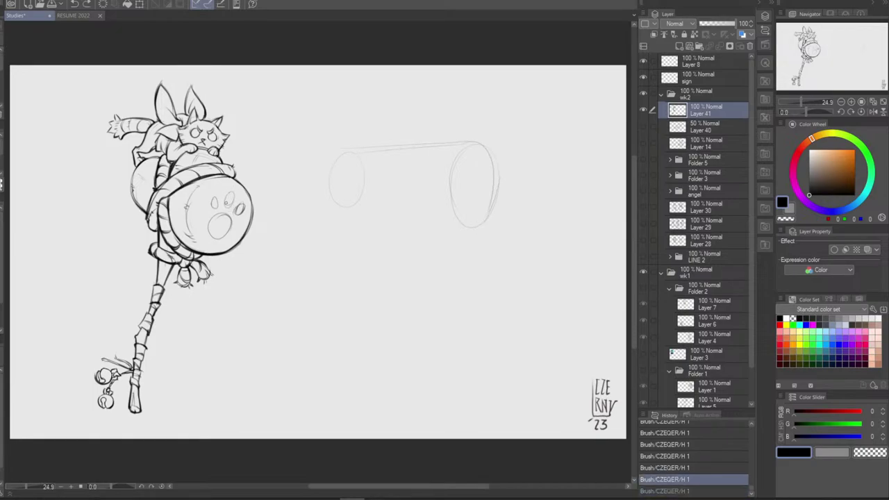
{"action": "key", "text": "ctrl+y"}
{"action": "key", "text": "ctrl+z"}
{"action": "key", "text": "ctrl+y"}
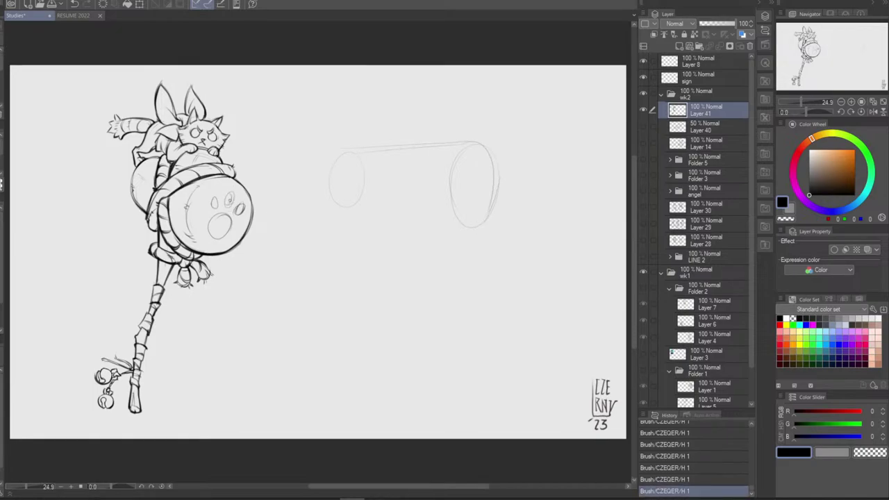
{"action": "key", "text": "ctrl+z"}
{"action": "key", "text": "ctrl+y"}
{"action": "key", "text": "ctrl+z"}
{"action": "key", "text": "ctrl+z"}
{"action": "key", "text": "ctrl+z"}
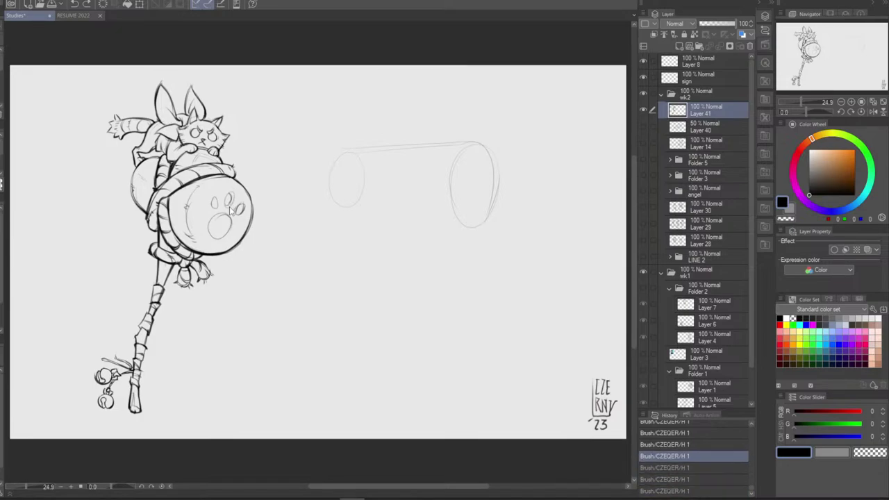
{"action": "key", "text": "ctrl+z"}
{"action": "key", "text": "ctrl+z"}
{"action": "key", "text": "ctrl+z"}
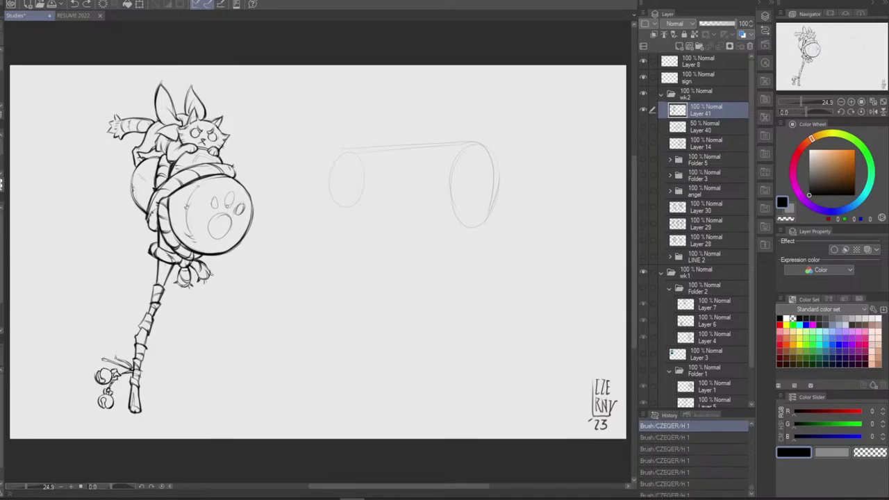
Add inner thickness curves to the paw ball's toe pads and begin one inside the large pad
{"action": "mouse_move", "coordinate": [227, 206]}
{"action": "left_mouse_down"}
{"action": "mouse_move", "coordinate": [231, 198]}
{"action": "mouse_move", "coordinate": [238, 213]}
{"action": "mouse_move", "coordinate": [214, 208]}
{"action": "left_mouse_up"}
{"action": "key", "text": "ctrl+z"}
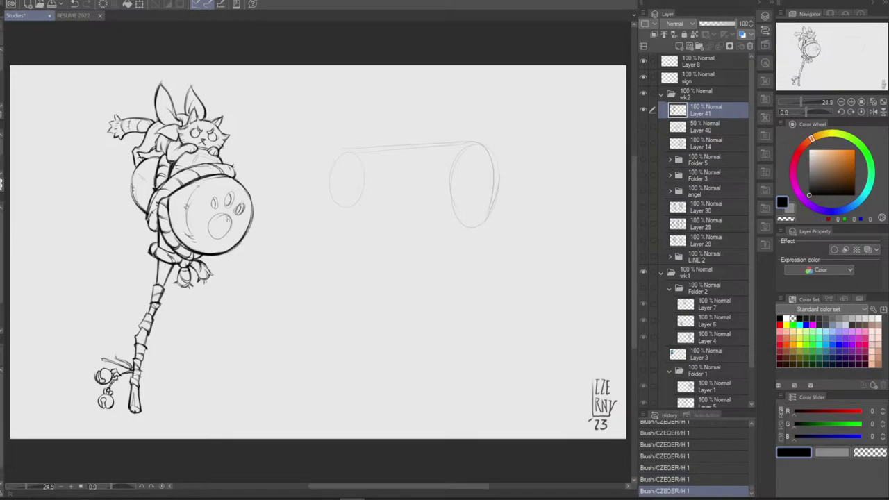
{"action": "mouse_move", "coordinate": [226, 222]}
{"action": "left_mouse_down"}
{"action": "mouse_move", "coordinate": [215, 239]}
{"action": "mouse_move", "coordinate": [227, 223]}
{"action": "mouse_move", "coordinate": [209, 228]}
{"action": "mouse_move", "coordinate": [219, 236]}
{"action": "mouse_move", "coordinate": [211, 234]}
{"action": "mouse_move", "coordinate": [229, 212]}
{"action": "left_mouse_up"}
{"action": "key", "text": "ctrl+z"}
{"action": "key", "text": "ctrl+z"}
{"action": "key", "text": "ctrl+z"}
{"action": "key", "text": "ctrl+z"}
{"action": "key", "text": "ctrl+y"}
{"action": "key", "text": "ctrl+z"}
{"action": "key", "text": "ctrl+y"}
Refine the inner curves of the paw ball's large pad and of its middle and outer toe pads
{"action": "left_click_drag", "start_coordinate": [223, 212], "coordinate": [226, 218]}
{"action": "key", "text": "ctrl+z"}
{"action": "key", "text": "ctrl+y"}
{"action": "key", "text": "ctrl+z"}
{"action": "key", "text": "ctrl+z"}
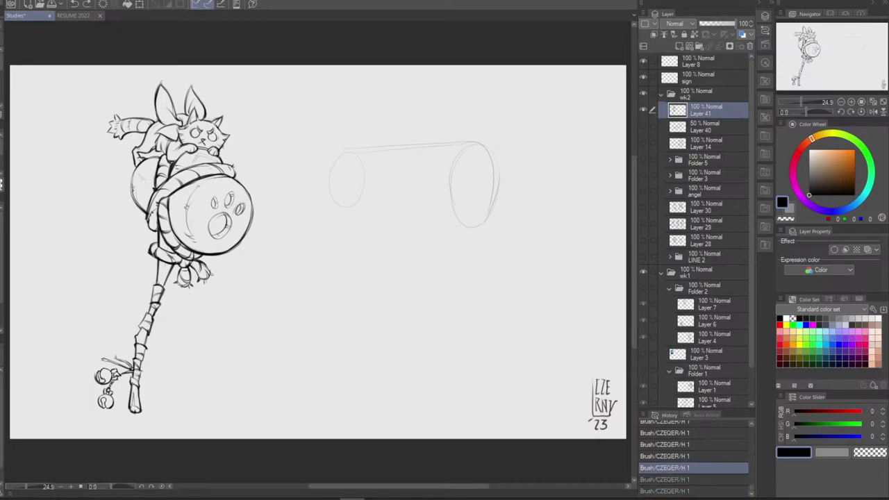
{"action": "key", "text": "ctrl+y"}
{"action": "key", "text": "ctrl+y"}
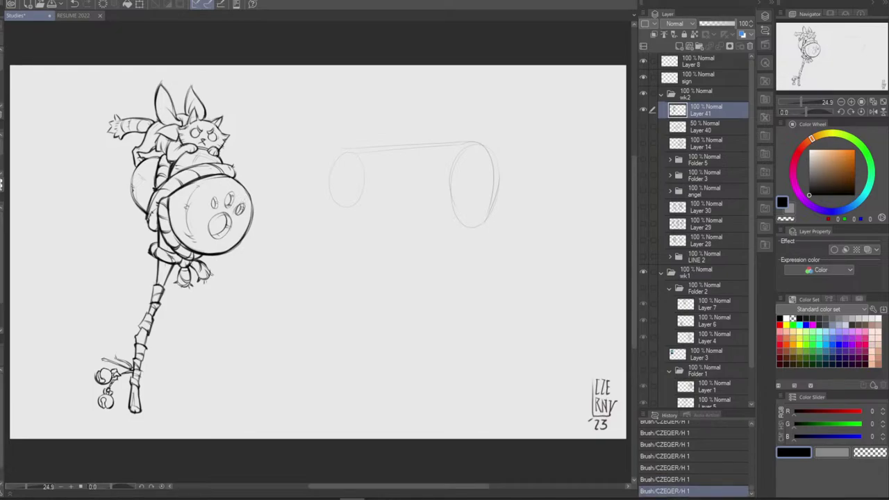
{"action": "left_click_drag", "start_coordinate": [243, 205], "coordinate": [241, 210]}
{"action": "mouse_move", "coordinate": [243, 186]}
{"action": "left_mouse_down"}
{"action": "mouse_move", "coordinate": [248, 233]}
{"action": "mouse_move", "coordinate": [212, 238]}
{"action": "mouse_move", "coordinate": [209, 229]}
{"action": "mouse_move", "coordinate": [216, 237]}
{"action": "left_mouse_up"}
{"action": "key", "text": "ctrl+z"}
{"action": "key", "text": "ctrl+z"}
Darken the left ellipse's outer curve and try a straight line joining the bottoms of the two ellipses
{"action": "mouse_move", "coordinate": [353, 148]}
{"action": "left_mouse_down"}
{"action": "mouse_move", "coordinate": [335, 192]}
{"action": "mouse_move", "coordinate": [359, 172]}
{"action": "mouse_move", "coordinate": [331, 197]}
{"action": "mouse_move", "coordinate": [335, 205]}
{"action": "left_mouse_up"}
{"action": "key", "text": "ctrl+z"}
{"action": "key", "text": "ctrl+z"}
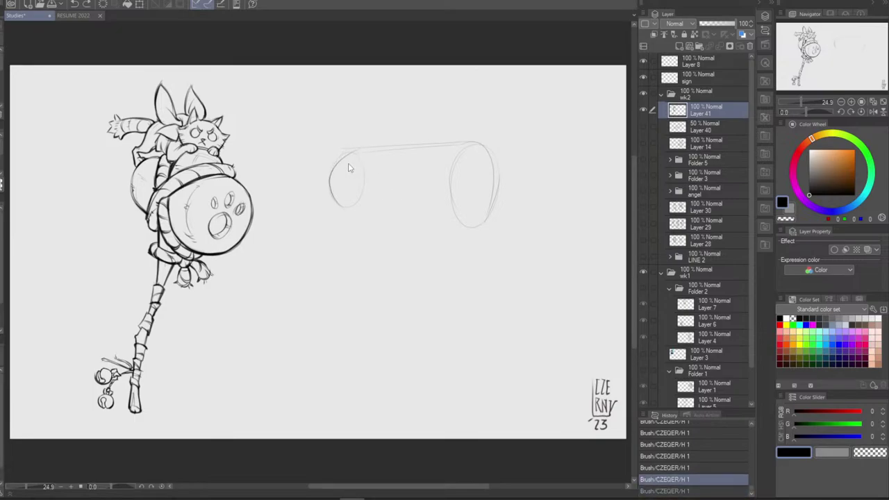
{"action": "mouse_move", "coordinate": [356, 149]}
{"action": "left_mouse_down"}
{"action": "mouse_move", "coordinate": [343, 205]}
{"action": "mouse_move", "coordinate": [490, 224]}
{"action": "left_mouse_up"}
{"action": "key", "text": "ctrl+z"}
{"action": "left_click_drag", "start_coordinate": [351, 217], "coordinate": [495, 224]}
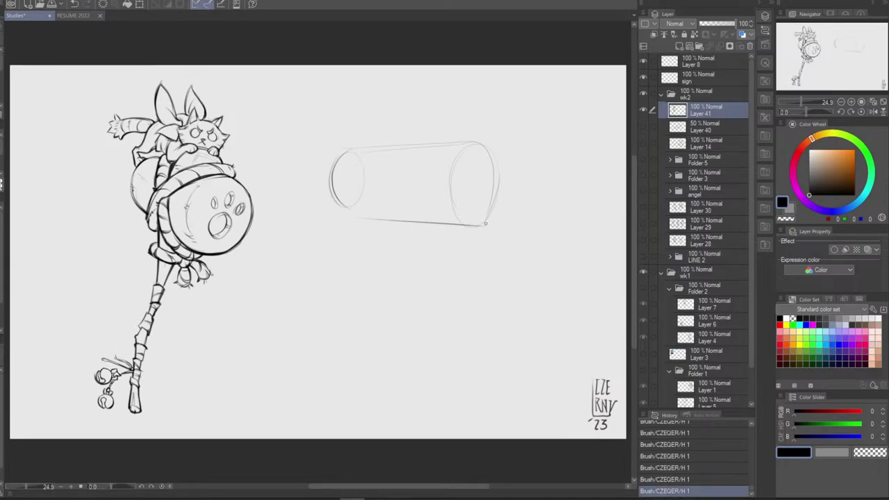
{"action": "key", "text": "ctrl+z"}
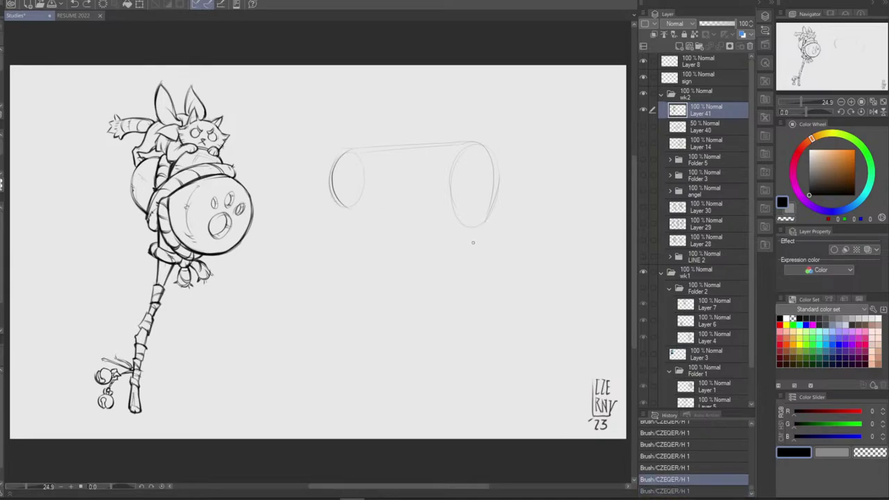
Lasso the left ellipse, enlarge it so it reaches lower, and deselect it
{"action": "key", "text": "m"}
{"action": "mouse_move", "coordinate": [375, 222]}
{"action": "left_mouse_down"}
{"action": "mouse_move", "coordinate": [318, 171]}
{"action": "mouse_move", "coordinate": [375, 221]}
{"action": "left_mouse_up"}
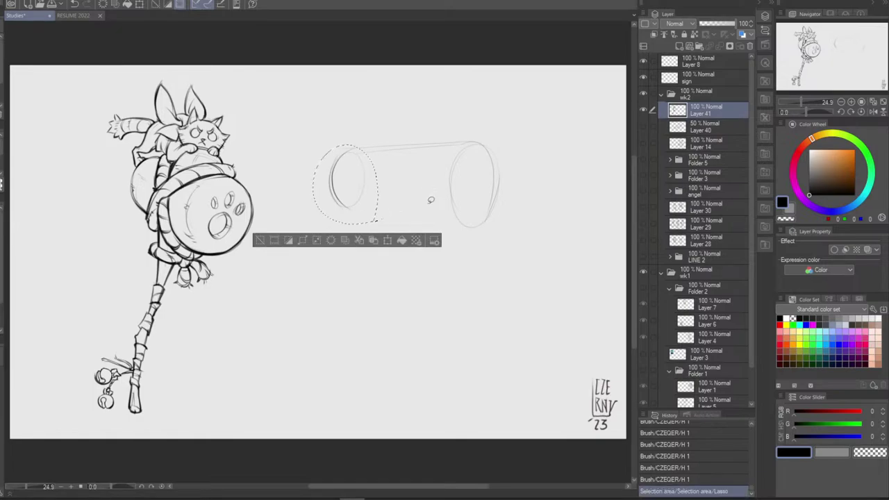
{"action": "key", "text": "ctrl+t"}
{"action": "mouse_move", "coordinate": [312, 225]}
{"action": "left_mouse_down"}
{"action": "mouse_move", "coordinate": [301, 238]}
{"action": "mouse_move", "coordinate": [343, 242]}
{"action": "left_mouse_up"}
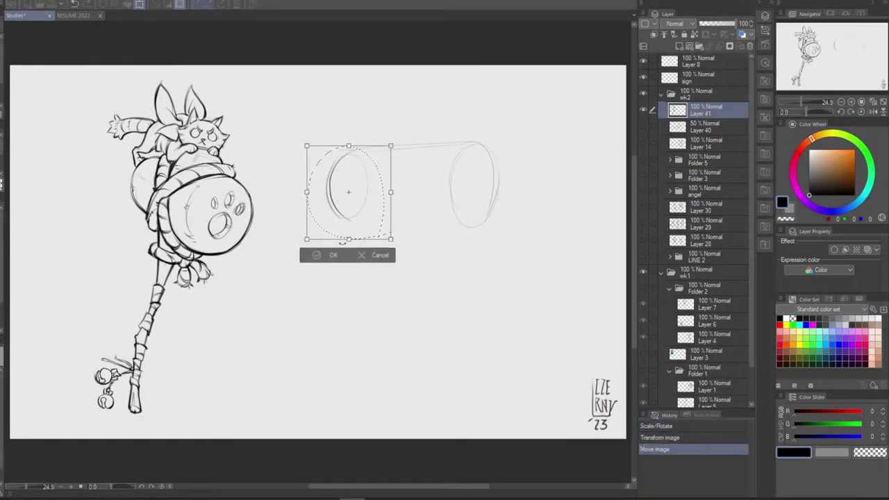
{"action": "left_click", "coordinate": [324, 255]}
{"action": "left_click", "coordinate": [435, 255]}
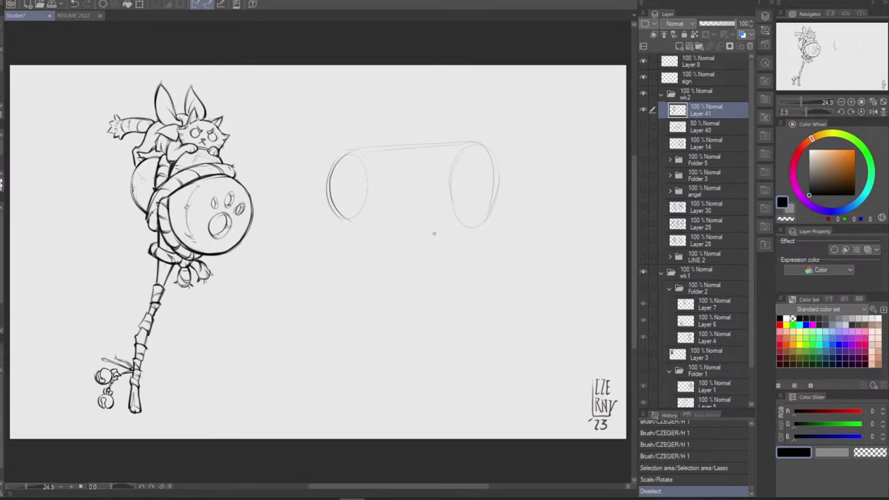
Draw the cylinder's lower edge between the ellipse bottoms and reinforce its upper edge
{"action": "left_click_drag", "start_coordinate": [340, 150], "coordinate": [486, 144]}
{"action": "left_click_drag", "start_coordinate": [332, 221], "coordinate": [487, 226]}
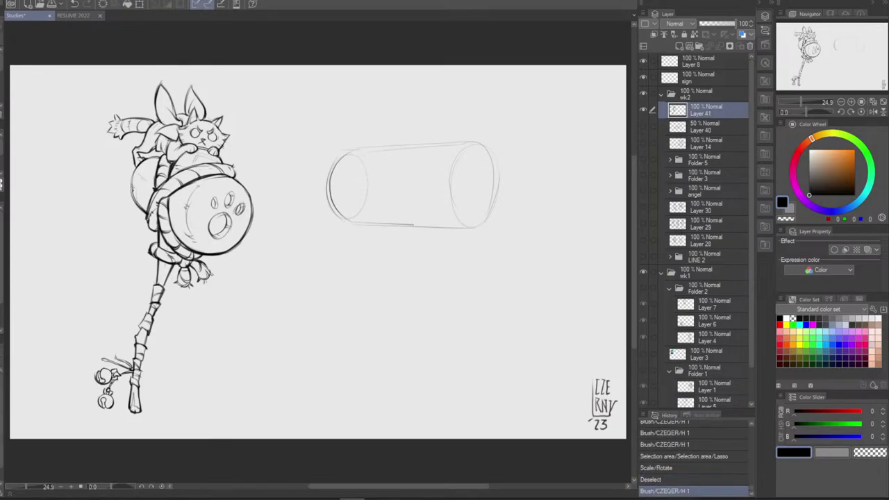
{"action": "mouse_move", "coordinate": [350, 152]}
{"action": "left_mouse_down"}
{"action": "mouse_move", "coordinate": [479, 142]}
{"action": "mouse_move", "coordinate": [496, 195]}
{"action": "left_mouse_up"}
{"action": "key", "text": "ctrl+z"}
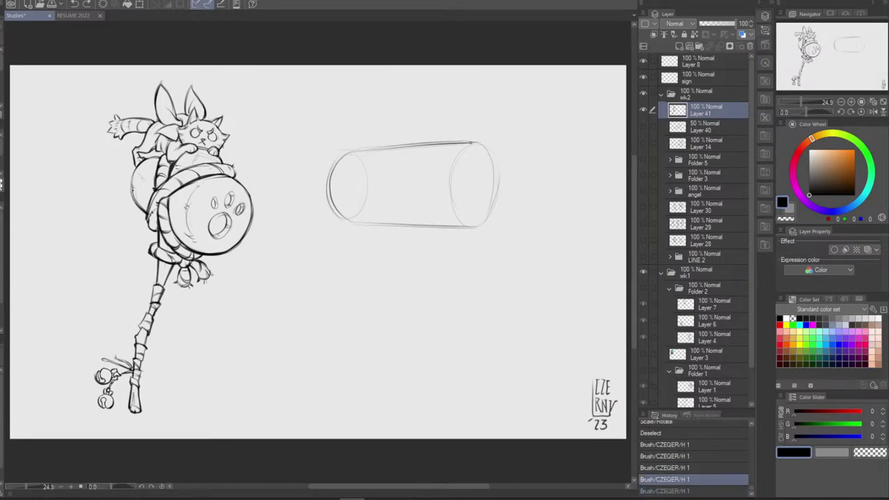
Try several curves for the cylinder's right end, starting from the end of the upper edge
{"action": "left_click_drag", "start_coordinate": [474, 143], "coordinate": [495, 195]}
{"action": "key", "text": "ctrl+z"}
{"action": "left_click_drag", "start_coordinate": [474, 143], "coordinate": [495, 197]}
{"action": "key", "text": "ctrl+z"}
{"action": "left_click_drag", "start_coordinate": [463, 142], "coordinate": [494, 203]}
{"action": "key", "text": "ctrl+z"}
{"action": "left_click_drag", "start_coordinate": [472, 142], "coordinate": [495, 204]}
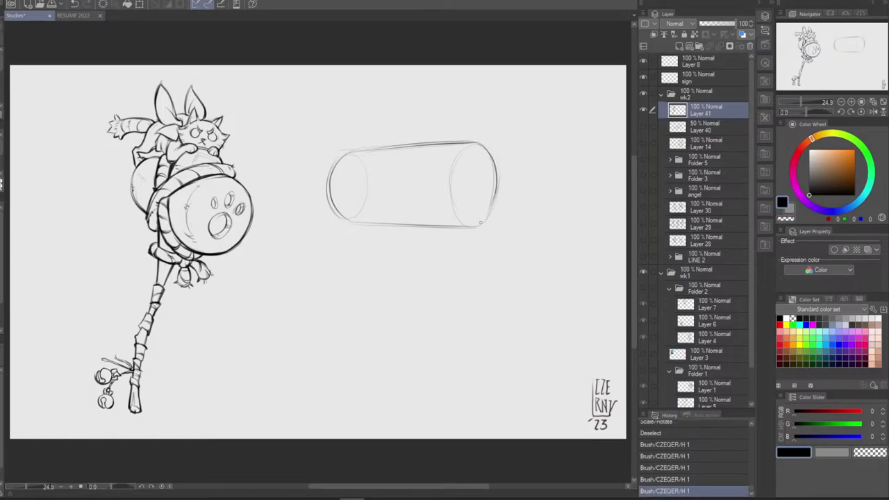
{"action": "key", "text": "ctrl+z"}
Draw the cylinder's right end as a fuller, darker outward curve and reinforce the left end's curve
{"action": "left_click_drag", "start_coordinate": [478, 142], "coordinate": [500, 186]}
{"action": "left_click_drag", "start_coordinate": [499, 163], "coordinate": [475, 228]}
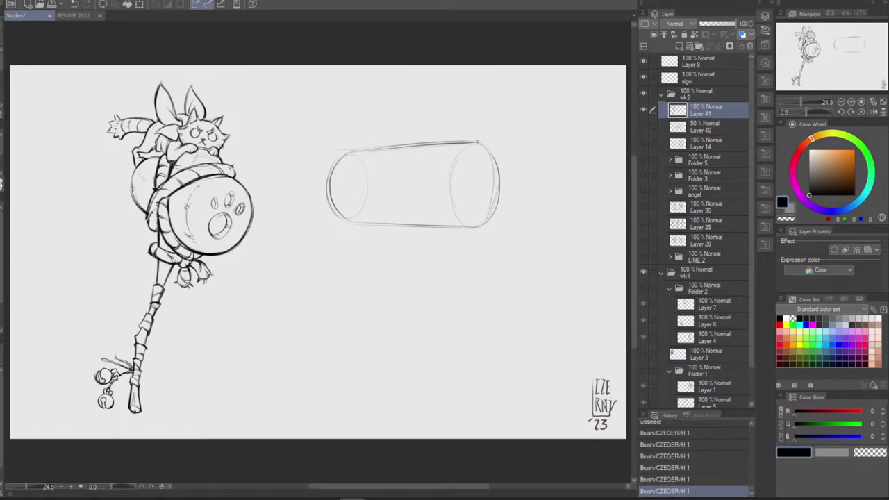
{"action": "mouse_move", "coordinate": [477, 142]}
{"action": "left_mouse_down"}
{"action": "mouse_move", "coordinate": [492, 219]}
{"action": "mouse_move", "coordinate": [488, 144]}
{"action": "mouse_move", "coordinate": [481, 229]}
{"action": "left_mouse_up"}
{"action": "key", "text": "ctrl+z"}
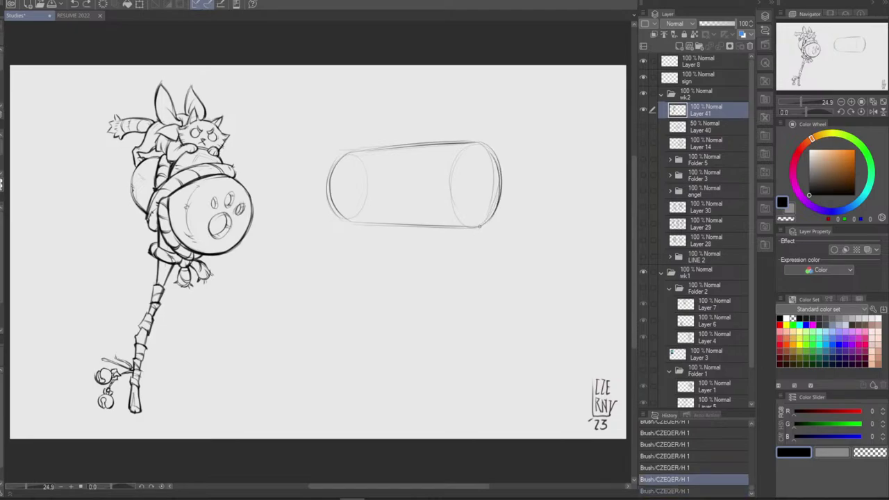
{"action": "left_click_drag", "start_coordinate": [500, 167], "coordinate": [481, 227]}
{"action": "left_click_drag", "start_coordinate": [480, 142], "coordinate": [498, 166]}
{"action": "left_click_drag", "start_coordinate": [349, 150], "coordinate": [348, 222]}
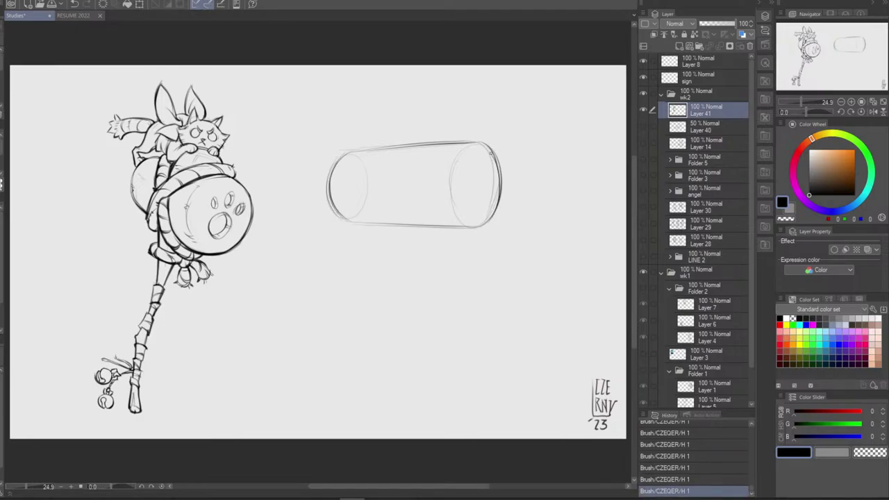
Try a narrow curve inside the ellipse at the cylinder's right end
{"action": "key", "text": "ctrl+z"}
{"action": "key", "text": "ctrl+y"}
{"action": "key", "text": "ctrl+z"}
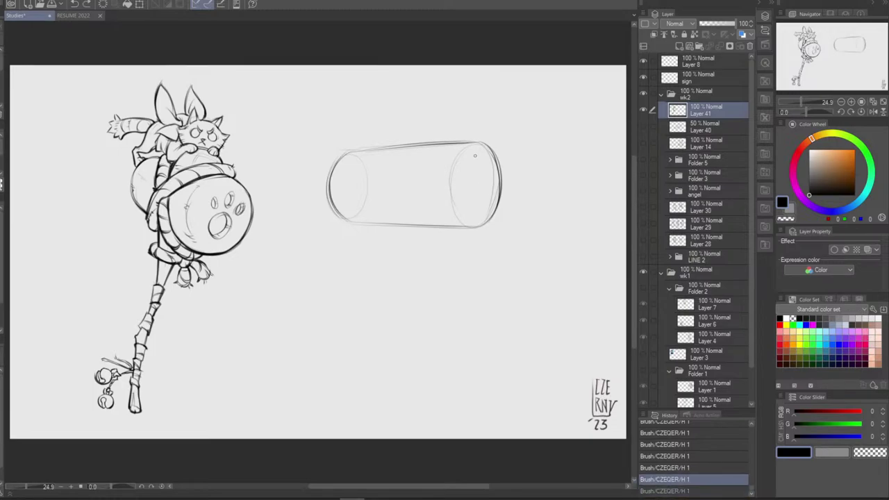
{"action": "key", "text": "ctrl+y"}
{"action": "mouse_move", "coordinate": [468, 160]}
{"action": "left_mouse_down"}
{"action": "mouse_move", "coordinate": [471, 216]}
{"action": "mouse_move", "coordinate": [490, 171]}
{"action": "mouse_move", "coordinate": [473, 202]}
{"action": "left_mouse_up"}
{"action": "key", "text": "ctrl+z"}
{"action": "key", "text": "ctrl+z"}
{"action": "key", "text": "ctrl+z"}
{"action": "key", "text": "ctrl+y"}
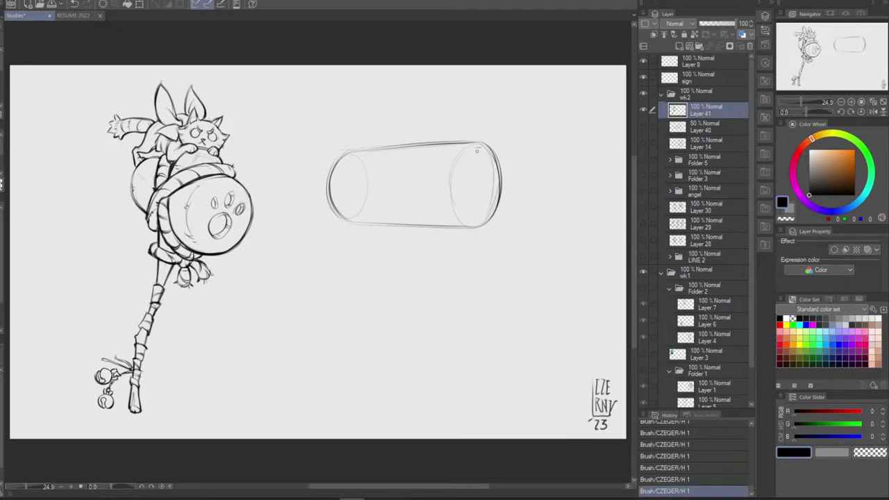
{"action": "key", "text": "ctrl+z"}
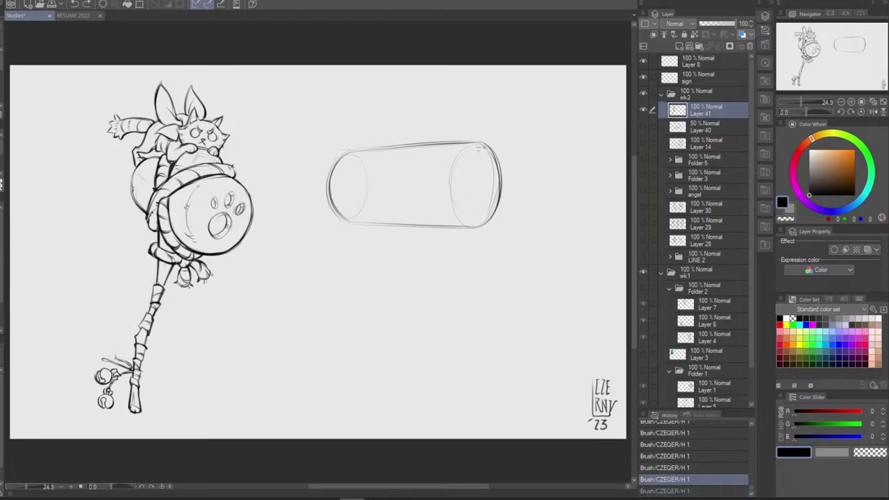
Compare versions of the narrow curve inside the cylinder's right end, keep it, and erase the wider curve beside it
{"action": "key", "text": "ctrl+y"}
{"action": "key", "text": "ctrl+z"}
{"action": "key", "text": "ctrl+y"}
{"action": "key", "text": "ctrl+z"}
{"action": "key", "text": "ctrl+z"}
{"action": "key", "text": "ctrl+y"}
{"action": "key", "text": "ctrl+y"}
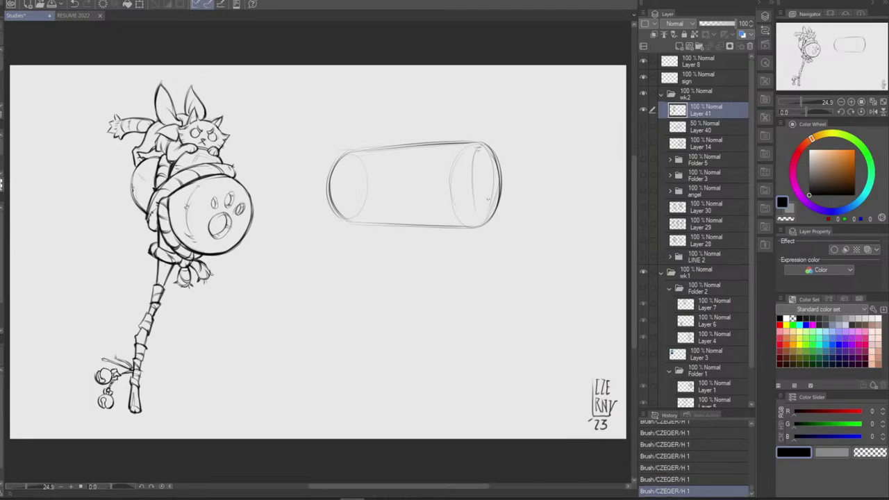
{"action": "key", "text": "ctrl+z"}
{"action": "key", "text": "ctrl+y"}
{"action": "key", "text": "e"}
{"action": "mouse_move", "coordinate": [465, 150]}
{"action": "left_mouse_down"}
{"action": "mouse_move", "coordinate": [452, 203]}
{"action": "mouse_move", "coordinate": [466, 217]}
{"action": "mouse_move", "coordinate": [459, 206]}
{"action": "left_mouse_up"}
{"action": "key", "text": "b"}
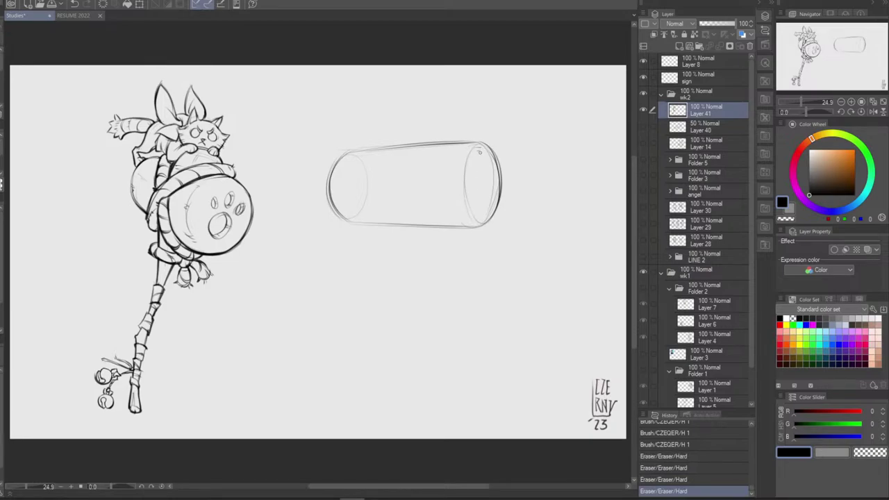
Adjust the narrow inner curve at the cylinder's right end with short strokes along its upper and lower parts
{"action": "mouse_move", "coordinate": [479, 160]}
{"action": "left_mouse_down"}
{"action": "mouse_move", "coordinate": [478, 151]}
{"action": "mouse_move", "coordinate": [478, 167]}
{"action": "mouse_move", "coordinate": [463, 161]}
{"action": "mouse_move", "coordinate": [465, 171]}
{"action": "left_mouse_up"}
{"action": "key", "text": "b"}
{"action": "key", "text": "ctrl+z"}
{"action": "left_click_drag", "start_coordinate": [463, 169], "coordinate": [467, 168]}
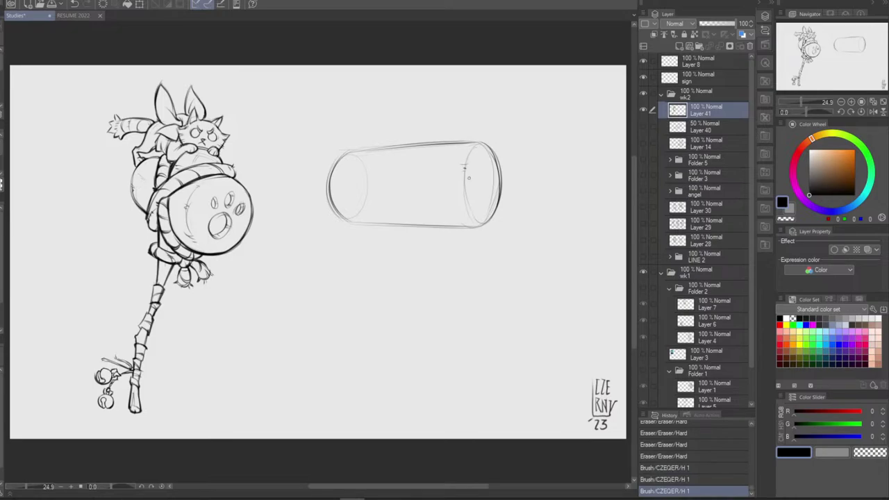
{"action": "left_click_drag", "start_coordinate": [464, 214], "coordinate": [480, 227]}
{"action": "key", "text": "ctrl+z"}
{"action": "key", "text": "ctrl+z"}
{"action": "key", "text": "ctrl+y"}
{"action": "key", "text": "ctrl+y"}
Darken the cylinder's upper edge, sketch an arch above it, and draw two contour lines across the cylinder's body
{"action": "left_click_drag", "start_coordinate": [352, 153], "coordinate": [445, 144]}
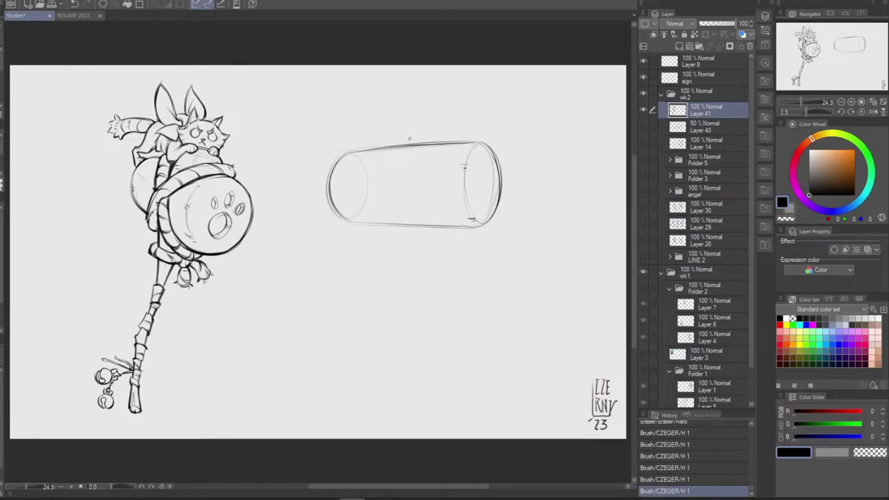
{"action": "mouse_move", "coordinate": [400, 132]}
{"action": "left_mouse_down"}
{"action": "mouse_move", "coordinate": [444, 127]}
{"action": "mouse_move", "coordinate": [432, 124]}
{"action": "mouse_move", "coordinate": [438, 145]}
{"action": "left_mouse_up"}
{"action": "key", "text": "ctrl+z"}
{"action": "key", "text": "ctrl+z"}
{"action": "mouse_move", "coordinate": [398, 131]}
{"action": "left_mouse_down"}
{"action": "mouse_move", "coordinate": [434, 125]}
{"action": "mouse_move", "coordinate": [390, 143]}
{"action": "left_mouse_up"}
{"action": "key", "text": "ctrl+z"}
{"action": "key", "text": "ctrl+z"}
{"action": "key", "text": "ctrl+z"}
{"action": "key", "text": "ctrl+z"}
{"action": "left_click_drag", "start_coordinate": [391, 133], "coordinate": [390, 224]}
{"action": "key", "text": "ctrl+z"}
{"action": "left_click_drag", "start_coordinate": [427, 156], "coordinate": [425, 203]}
{"action": "key", "text": "ctrl+z"}
{"action": "left_click_drag", "start_coordinate": [425, 147], "coordinate": [424, 221]}
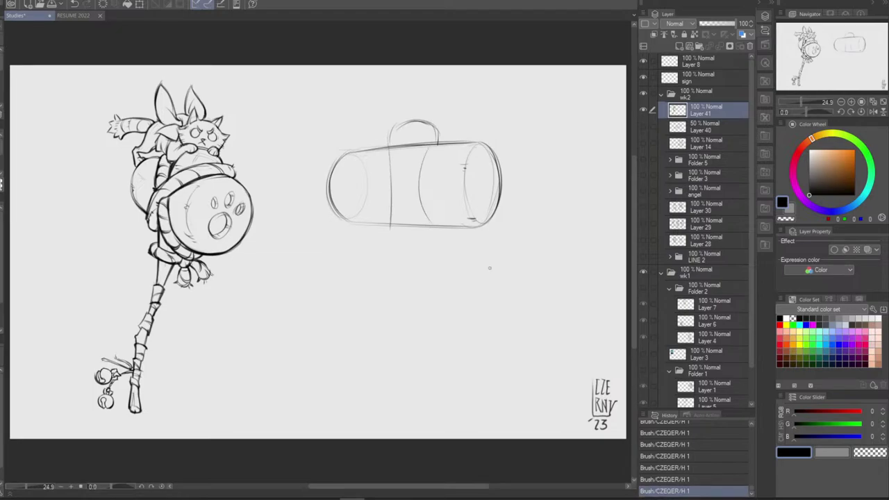
Redraw the two cross-contour lines slightly further left, continuing the left one down from the arch
{"action": "key", "text": "ctrl+z"}
{"action": "key", "text": "ctrl+z"}
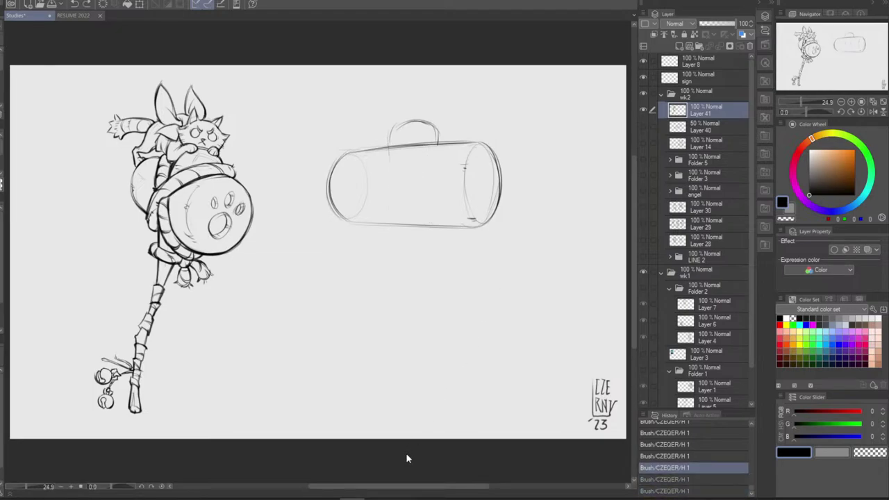
{"action": "key", "text": "ctrl+z"}
{"action": "left_click_drag", "start_coordinate": [384, 162], "coordinate": [383, 211]}
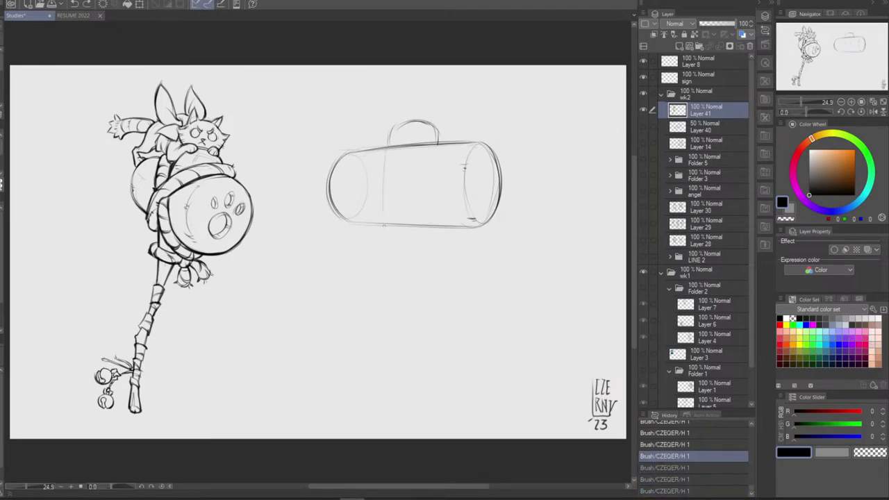
{"action": "left_click_drag", "start_coordinate": [386, 139], "coordinate": [382, 220]}
{"action": "mouse_move", "coordinate": [417, 151]}
{"action": "left_mouse_down"}
{"action": "mouse_move", "coordinate": [438, 143]}
{"action": "mouse_move", "coordinate": [416, 117]}
{"action": "mouse_move", "coordinate": [438, 132]}
{"action": "mouse_move", "coordinate": [419, 201]}
{"action": "left_mouse_up"}
{"action": "key", "text": "ctrl+z"}
{"action": "key", "text": "ctrl+z"}
{"action": "key", "text": "ctrl+y"}
{"action": "key", "text": "ctrl+z"}
{"action": "left_click_drag", "start_coordinate": [421, 150], "coordinate": [418, 224]}
{"action": "key", "text": "ctrl+z"}
{"action": "key", "text": "ctrl+y"}
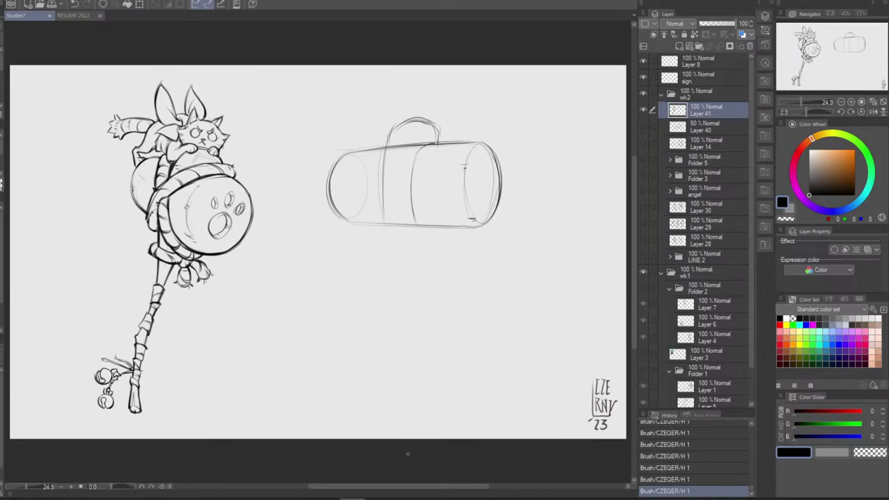
Remove the right cross-contour line and draw a wider inner curve for the cylinder's right end
{"action": "key", "text": "ctrl+z"}
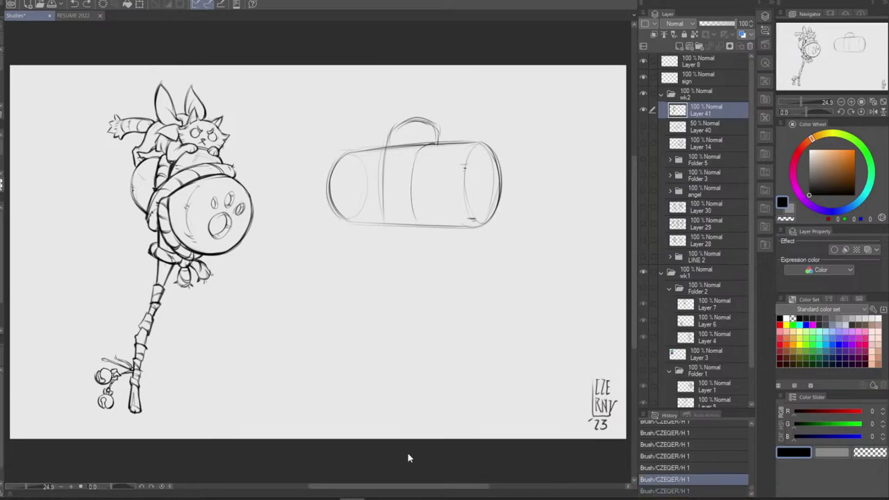
{"action": "key", "text": "ctrl+z"}
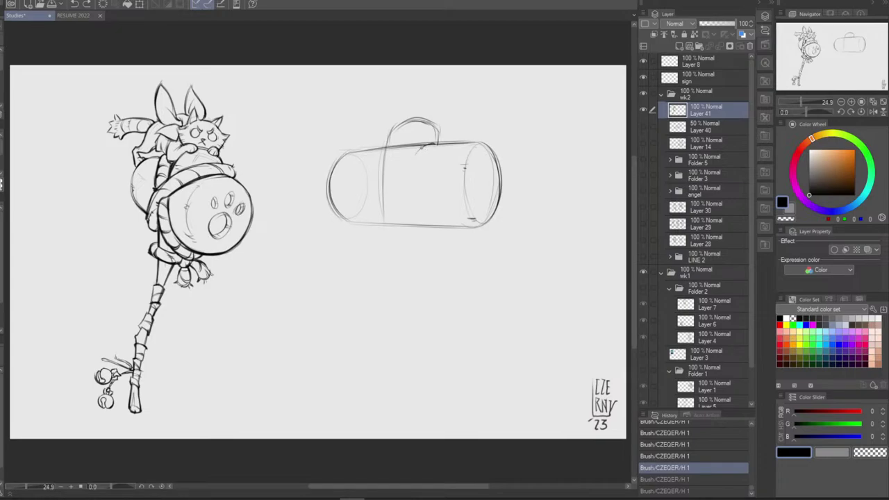
{"action": "left_click_drag", "start_coordinate": [438, 145], "coordinate": [441, 156]}
{"action": "key", "text": "ctrl+z"}
{"action": "key", "text": "ctrl+y"}
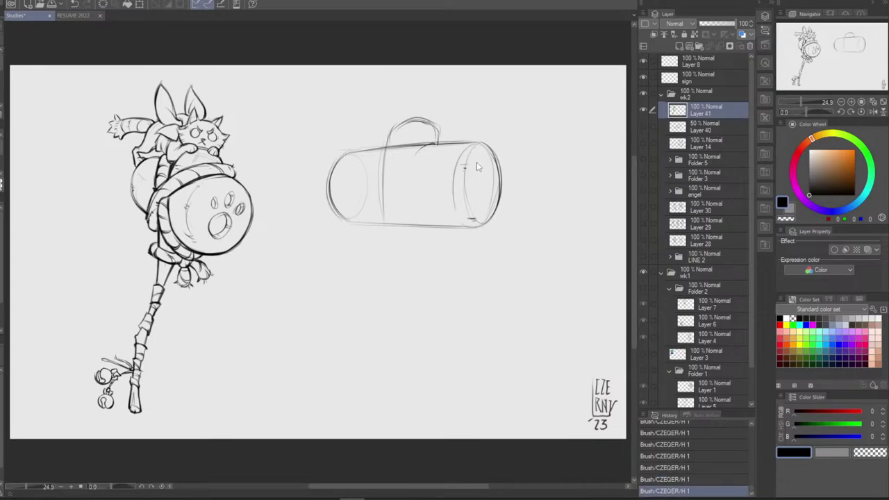
{"action": "key", "text": "ctrl+z"}
{"action": "key", "text": "ctrl+y"}
{"action": "key", "text": "ctrl+z"}
{"action": "key", "text": "ctrl+y"}
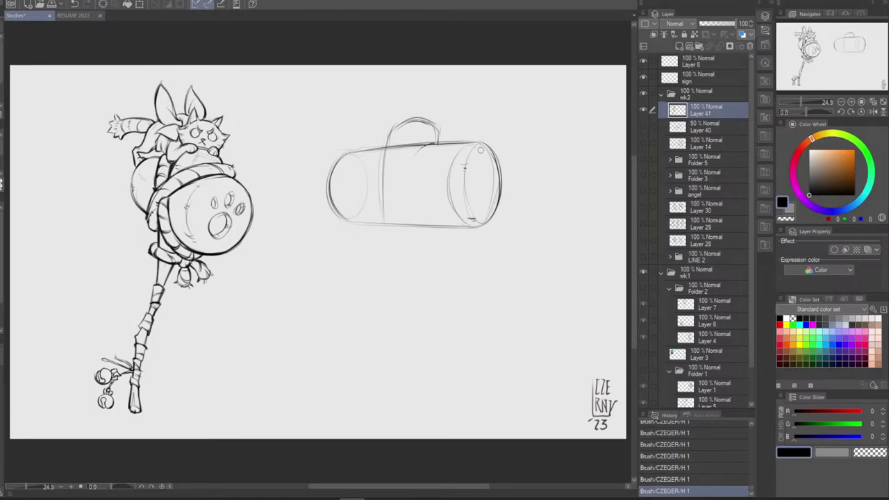
{"action": "key", "text": "ctrl+z"}
Erase the narrow curve inside the right end ellipse and the cylinder's entire left end
{"action": "key", "text": "e"}
{"action": "left_click_drag", "start_coordinate": [479, 217], "coordinate": [479, 223]}
{"action": "left_click_drag", "start_coordinate": [479, 157], "coordinate": [475, 174]}
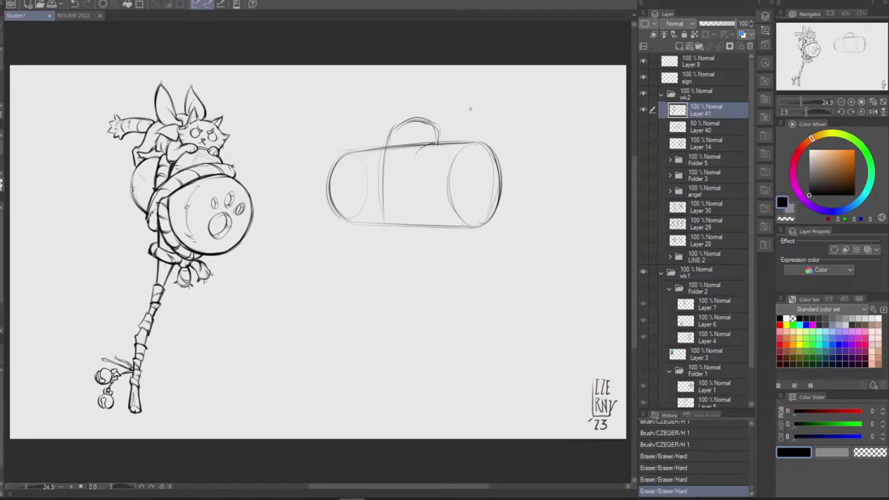
{"action": "mouse_move", "coordinate": [367, 148]}
{"action": "left_mouse_down"}
{"action": "mouse_move", "coordinate": [339, 166]}
{"action": "mouse_move", "coordinate": [366, 156]}
{"action": "mouse_move", "coordinate": [364, 204]}
{"action": "mouse_move", "coordinate": [343, 164]}
{"action": "mouse_move", "coordinate": [330, 215]}
{"action": "mouse_move", "coordinate": [355, 224]}
{"action": "left_mouse_up"}
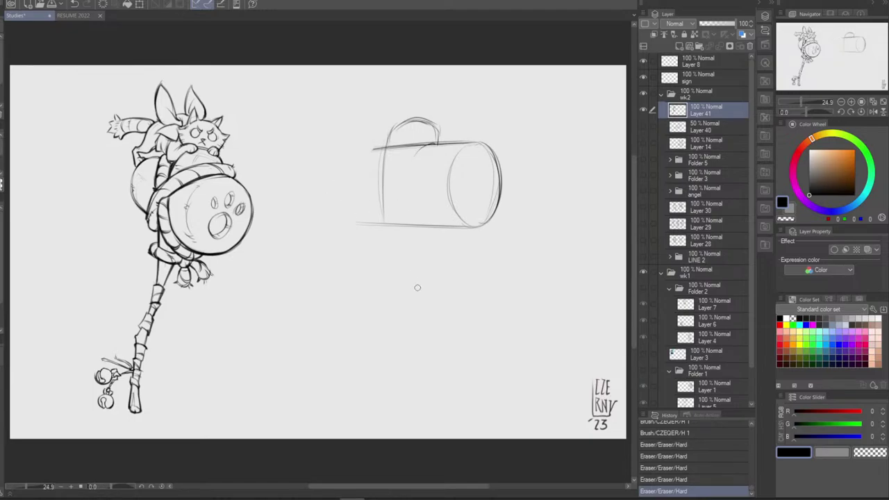
Lasso the remaining cylinder sketch, delete it, and clear the selection
{"action": "key", "text": "m"}
{"action": "mouse_move", "coordinate": [459, 299]}
{"action": "left_mouse_down"}
{"action": "mouse_move", "coordinate": [521, 109]}
{"action": "mouse_move", "coordinate": [479, 290]}
{"action": "left_mouse_up"}
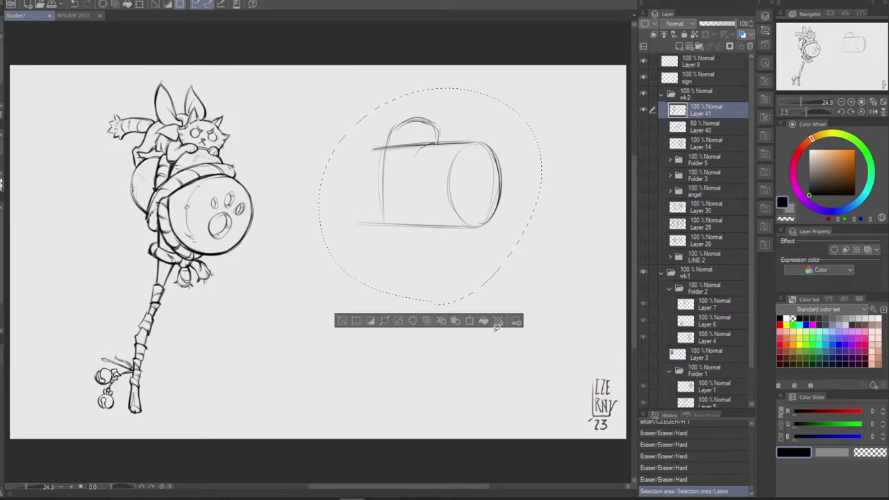
{"action": "key", "text": "Delete"}
{"action": "key", "text": "ctrl+d"}
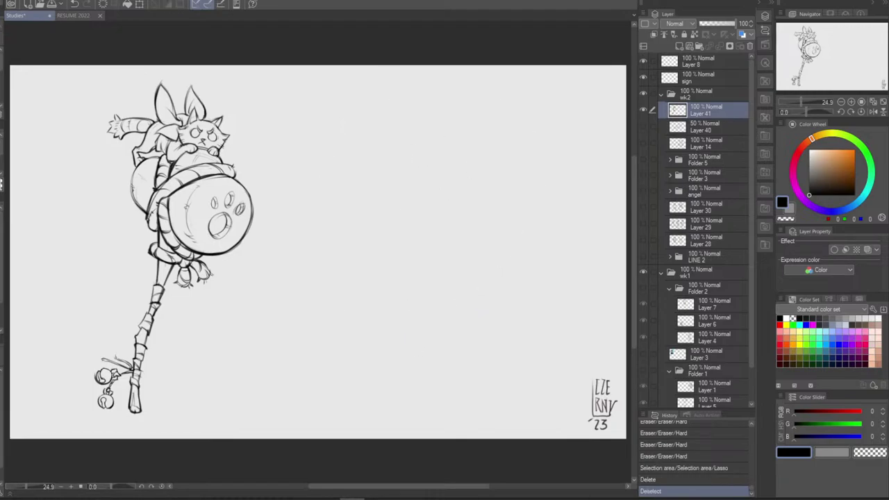
Sketch a small ellipse beside the staff drawing and a larger circle to its lower right as cylinder ends
{"action": "left_click_drag", "start_coordinate": [411, 246], "coordinate": [425, 247]}
{"action": "key", "text": "ctrl+z"}
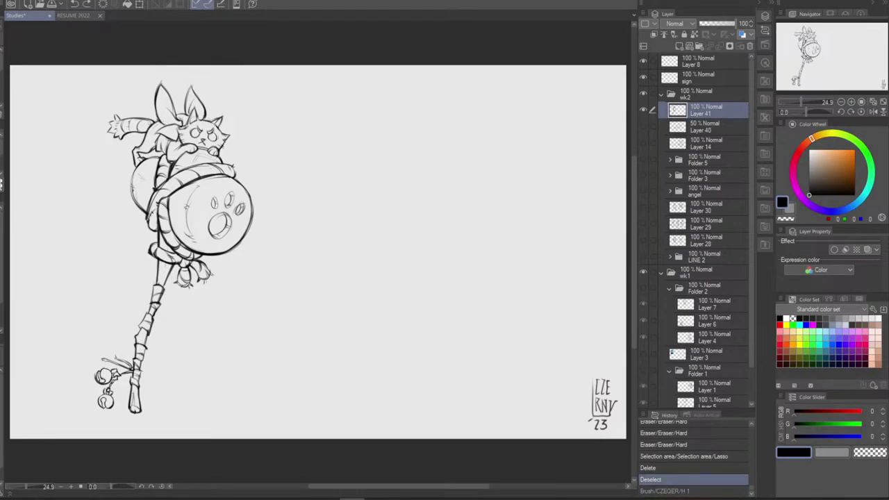
{"action": "key", "text": "ctrl+y"}
{"action": "key", "text": "ctrl+z"}
{"action": "mouse_move", "coordinate": [415, 201]}
{"action": "left_mouse_down"}
{"action": "mouse_move", "coordinate": [393, 155]}
{"action": "mouse_move", "coordinate": [406, 142]}
{"action": "left_mouse_up"}
{"action": "left_click_drag", "start_coordinate": [457, 186], "coordinate": [450, 201]}
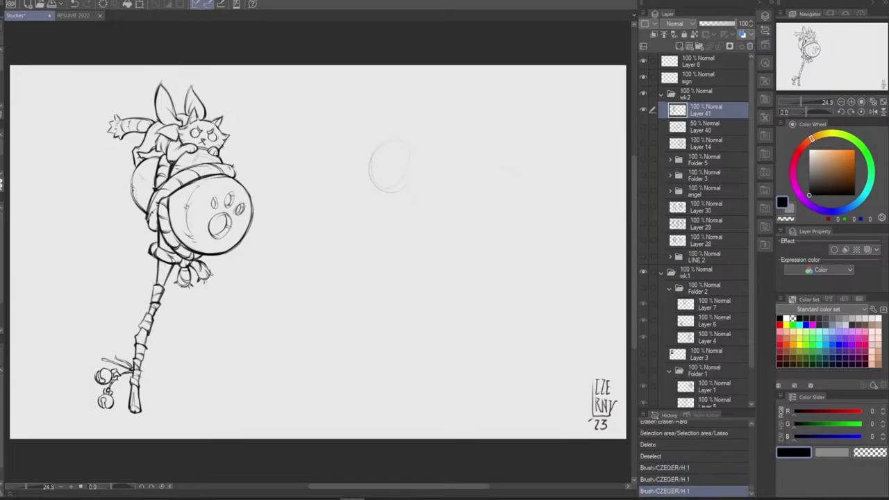
{"action": "mouse_move", "coordinate": [499, 169]}
{"action": "left_mouse_down"}
{"action": "mouse_move", "coordinate": [498, 240]}
{"action": "mouse_move", "coordinate": [453, 185]}
{"action": "left_mouse_up"}
{"action": "key", "text": "ctrl+z"}
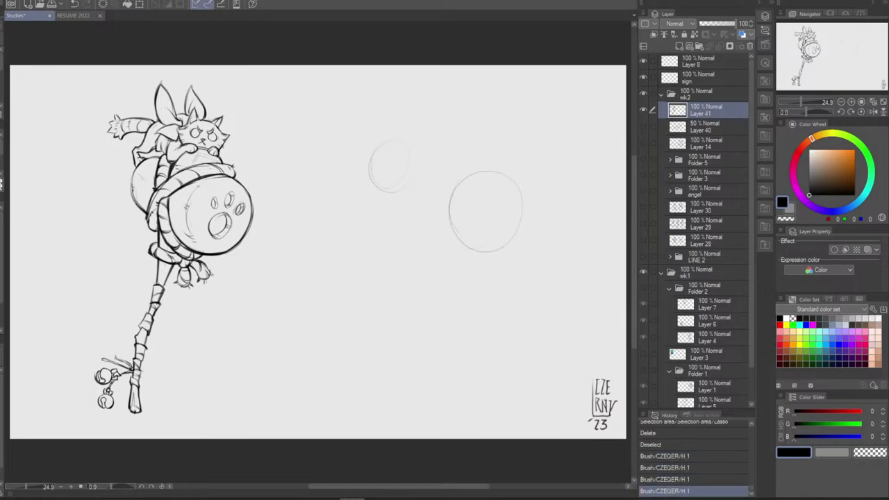
Connect the two ends with straight upper and lower edges and reinforce the curves of both ends
{"action": "left_click_drag", "start_coordinate": [391, 141], "coordinate": [520, 182]}
{"action": "key", "text": "ctrl+z"}
{"action": "key", "text": "ctrl+y"}
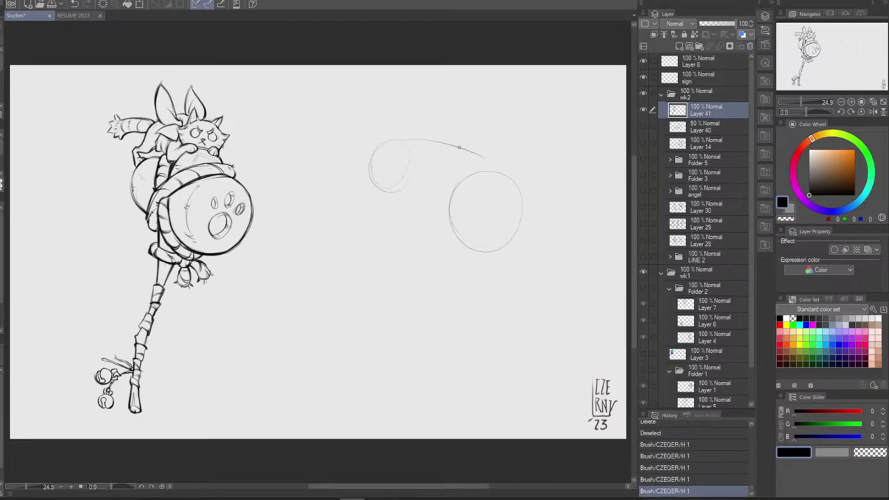
{"action": "key", "text": "ctrl+z"}
{"action": "left_click_drag", "start_coordinate": [398, 141], "coordinate": [392, 192]}
{"action": "key", "text": "ctrl+z"}
{"action": "left_click_drag", "start_coordinate": [399, 140], "coordinate": [383, 191]}
{"action": "mouse_move", "coordinate": [397, 141]}
{"action": "left_mouse_down"}
{"action": "mouse_move", "coordinate": [382, 189]}
{"action": "mouse_move", "coordinate": [470, 155]}
{"action": "mouse_move", "coordinate": [509, 167]}
{"action": "mouse_move", "coordinate": [490, 254]}
{"action": "left_mouse_up"}
{"action": "key", "text": "ctrl+z"}
{"action": "mouse_move", "coordinate": [517, 194]}
{"action": "left_mouse_down"}
{"action": "mouse_move", "coordinate": [511, 221]}
{"action": "mouse_move", "coordinate": [474, 247]}
{"action": "left_mouse_up"}
{"action": "mouse_move", "coordinate": [393, 202]}
{"action": "left_mouse_down"}
{"action": "mouse_move", "coordinate": [477, 252]}
{"action": "mouse_move", "coordinate": [468, 248]}
{"action": "left_mouse_up"}
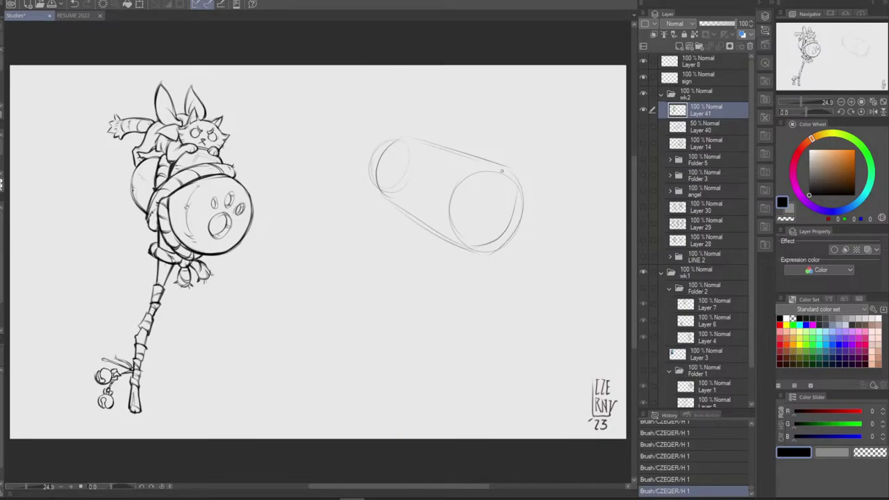
Sketch an arched loop above the tilted cylinder, with its left side continuing as a curved band across the body
{"action": "left_click_drag", "start_coordinate": [474, 179], "coordinate": [457, 243]}
{"action": "key", "text": "ctrl+z"}
{"action": "left_click_drag", "start_coordinate": [407, 241], "coordinate": [464, 121]}
{"action": "key", "text": "ctrl+z"}
{"action": "key", "text": "ctrl+z"}
{"action": "mouse_move", "coordinate": [434, 129]}
{"action": "left_mouse_down"}
{"action": "mouse_move", "coordinate": [457, 120]}
{"action": "mouse_move", "coordinate": [475, 157]}
{"action": "mouse_move", "coordinate": [422, 150]}
{"action": "mouse_move", "coordinate": [406, 190]}
{"action": "left_mouse_up"}
{"action": "left_click_drag", "start_coordinate": [420, 143], "coordinate": [399, 228]}
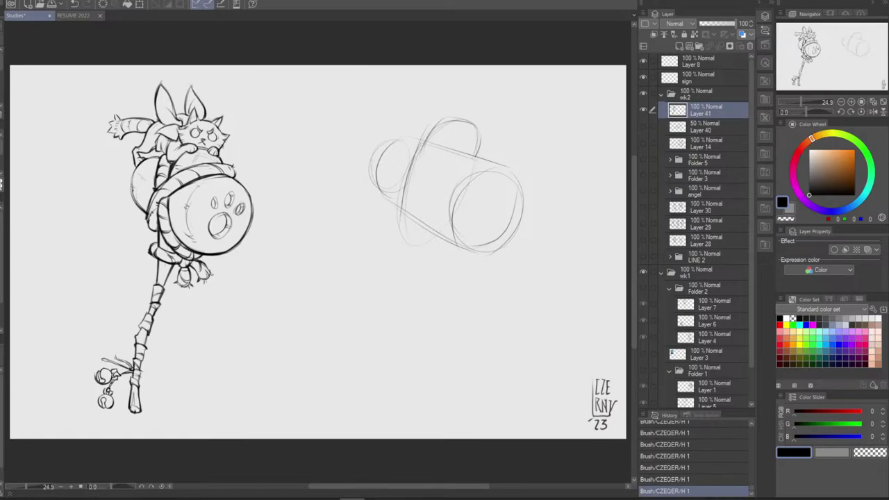
Try a long handle line that curves from the band down to the lower left
{"action": "left_click_drag", "start_coordinate": [432, 129], "coordinate": [401, 245]}
{"action": "left_click_drag", "start_coordinate": [410, 189], "coordinate": [396, 273]}
{"action": "left_click_drag", "start_coordinate": [406, 204], "coordinate": [381, 306]}
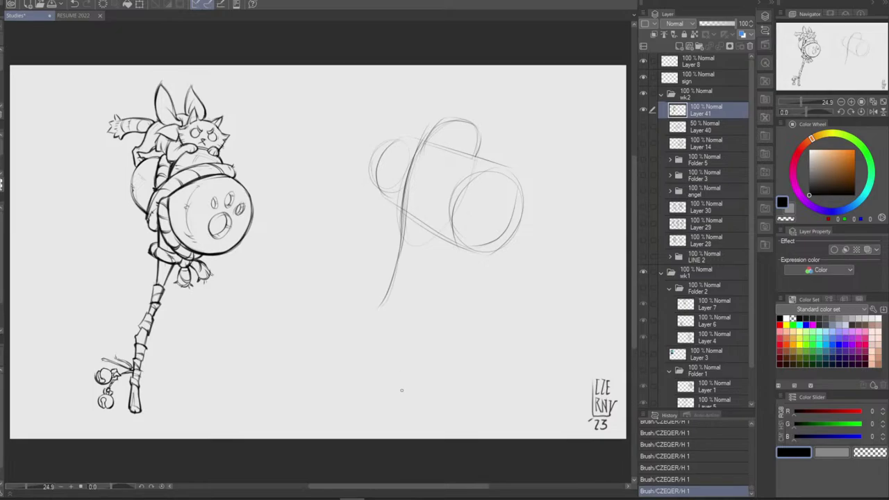
{"action": "key", "text": "ctrl+z"}
{"action": "key", "text": "ctrl+z"}
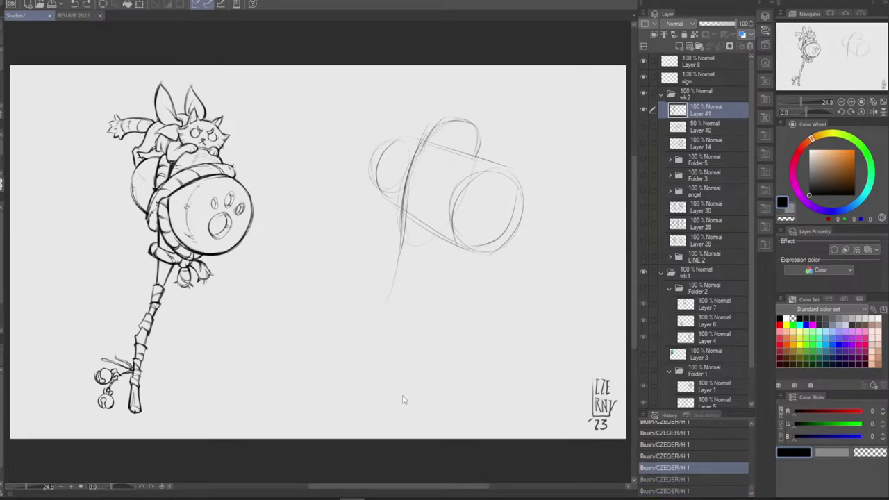
{"action": "key", "text": "ctrl+z"}
{"action": "key", "text": "ctrl+z"}
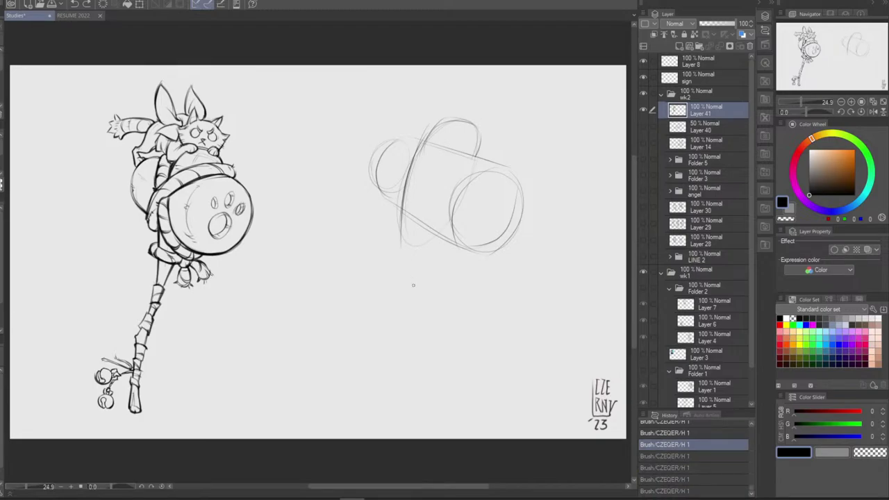
Draw the handle as a nearly vertical curve below the cylinder and reinforce the band and arch above it
{"action": "left_click_drag", "start_coordinate": [410, 257], "coordinate": [411, 307]}
{"action": "key", "text": "ctrl+z"}
{"action": "left_click_drag", "start_coordinate": [402, 227], "coordinate": [400, 354]}
{"action": "key", "text": "ctrl+z"}
{"action": "left_click_drag", "start_coordinate": [404, 205], "coordinate": [415, 338]}
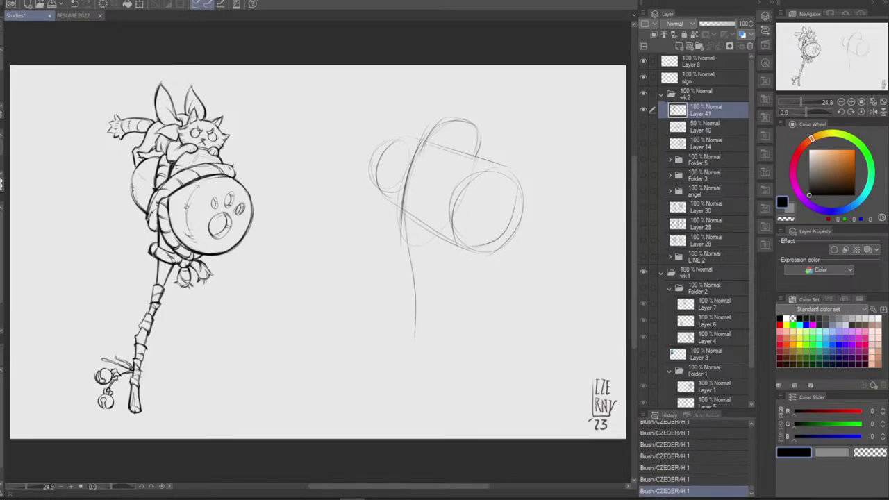
{"action": "left_click_drag", "start_coordinate": [407, 217], "coordinate": [412, 355]}
{"action": "mouse_move", "coordinate": [402, 208]}
{"action": "left_mouse_down"}
{"action": "mouse_move", "coordinate": [425, 126]}
{"action": "mouse_move", "coordinate": [439, 121]}
{"action": "mouse_move", "coordinate": [476, 159]}
{"action": "left_mouse_up"}
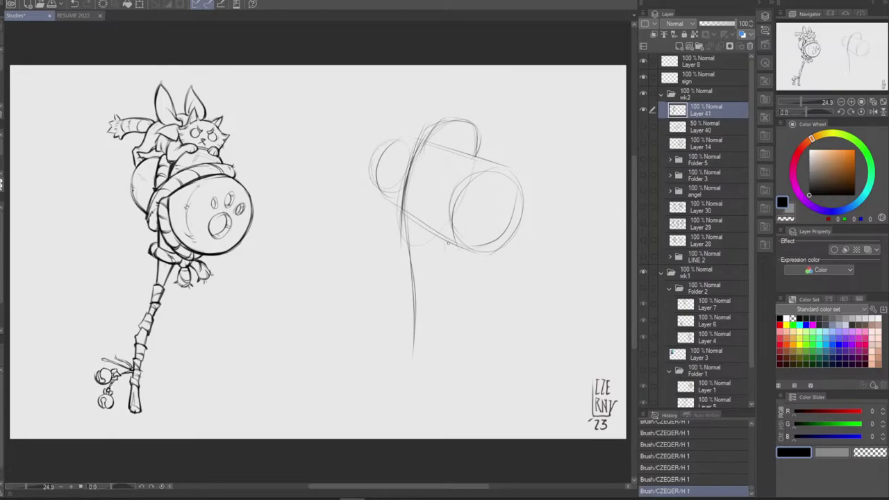
Try a stroke below the cylinder, and undo the handle, the arch and the whole tilted cylinder sketch
{"action": "left_click_drag", "start_coordinate": [448, 244], "coordinate": [442, 300]}
{"action": "key", "text": "ctrl+z"}
{"action": "key", "text": "ctrl+z"}
{"action": "key", "text": "ctrl+z"}
{"action": "key", "text": "ctrl+z"}
{"action": "key", "text": "ctrl+z"}
{"action": "key", "text": "ctrl+z"}
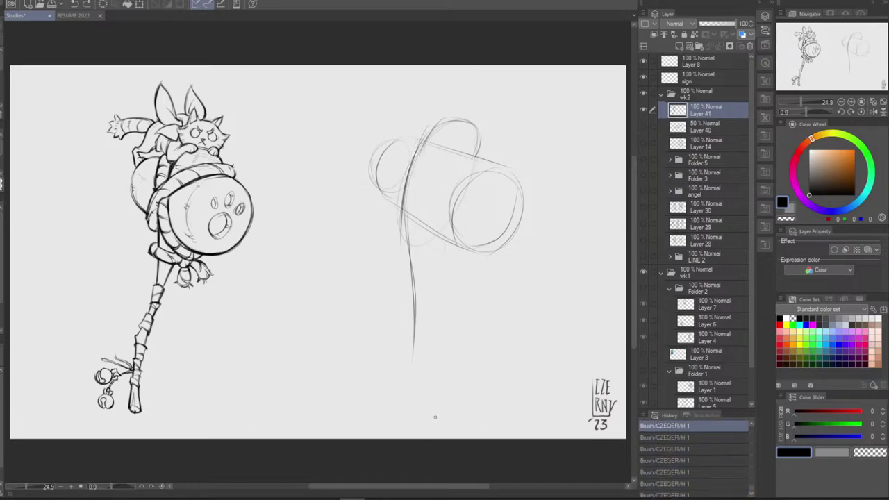
{"action": "key", "text": "ctrl+z"}
{"action": "key", "text": "ctrl+z"}
{"action": "key", "text": "ctrl+z"}
{"action": "key", "text": "ctrl+z"}
{"action": "key", "text": "ctrl+z"}
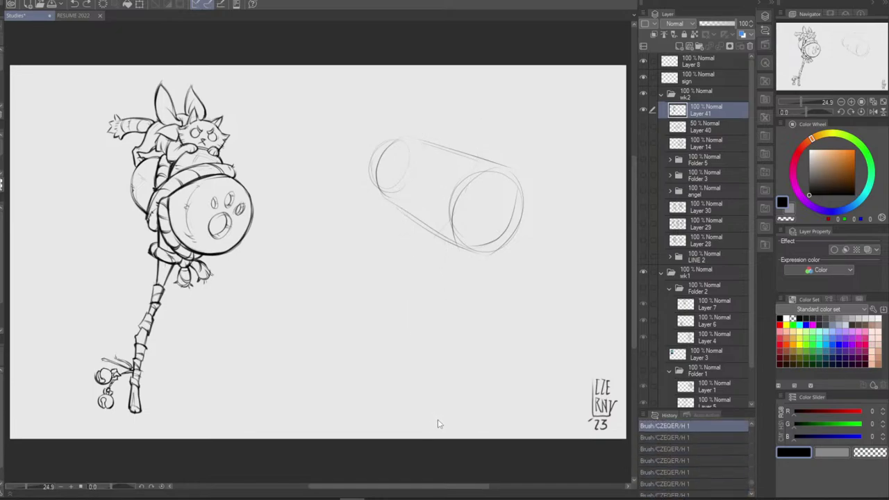
{"action": "key", "text": "ctrl+z"}
{"action": "key", "text": "ctrl+z"}
{"action": "key", "text": "ctrl+z"}
{"action": "key", "text": "ctrl+z"}
{"action": "key", "text": "ctrl+z"}
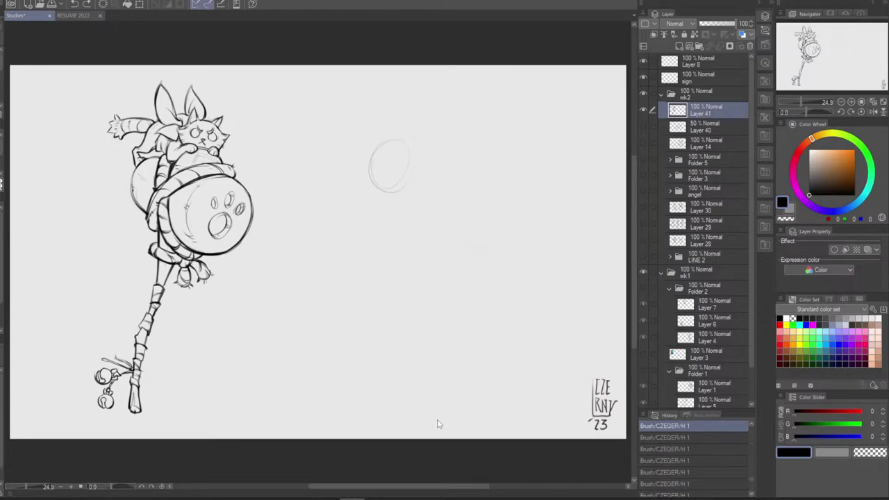
{"action": "key", "text": "ctrl+z"}
Sketch a small ellipse and a larger circle to its upper right as the ends of a new cylinder
{"action": "left_click", "coordinate": [403, 184]}
{"action": "mouse_move", "coordinate": [401, 235]}
{"action": "left_mouse_down"}
{"action": "mouse_move", "coordinate": [416, 189]}
{"action": "mouse_move", "coordinate": [400, 237]}
{"action": "left_mouse_up"}
{"action": "left_click_drag", "start_coordinate": [458, 153], "coordinate": [500, 234]}
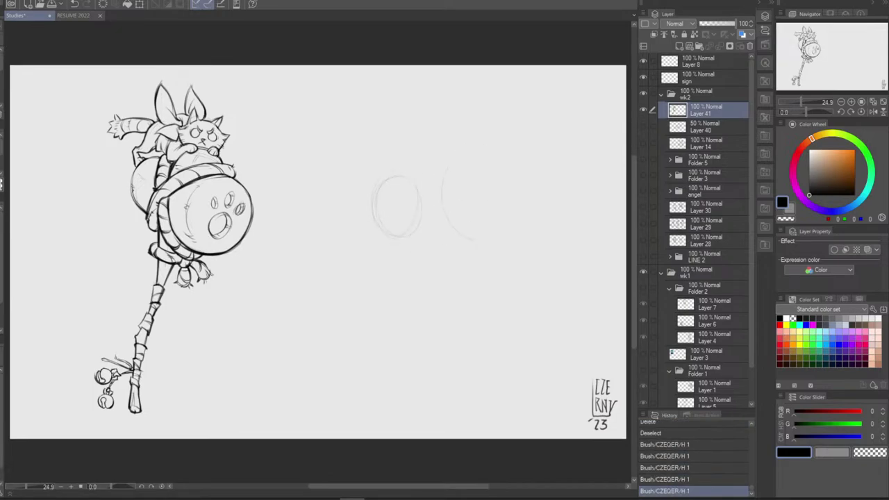
{"action": "left_click_drag", "start_coordinate": [477, 172], "coordinate": [478, 228]}
{"action": "key", "text": "ctrl+z"}
{"action": "mouse_move", "coordinate": [475, 158]}
{"action": "left_mouse_down"}
{"action": "mouse_move", "coordinate": [514, 215]}
{"action": "mouse_move", "coordinate": [464, 171]}
{"action": "mouse_move", "coordinate": [514, 147]}
{"action": "mouse_move", "coordinate": [464, 166]}
{"action": "left_mouse_up"}
{"action": "key", "text": "ctrl+z"}
Connect the small ellipse and large circle with rising upper and lower edges, and round off the left end
{"action": "left_click_drag", "start_coordinate": [389, 184], "coordinate": [478, 146]}
{"action": "left_click_drag", "start_coordinate": [379, 185], "coordinate": [405, 251]}
{"action": "left_click_drag", "start_coordinate": [375, 201], "coordinate": [375, 234]}
{"action": "key", "text": "ctrl+z"}
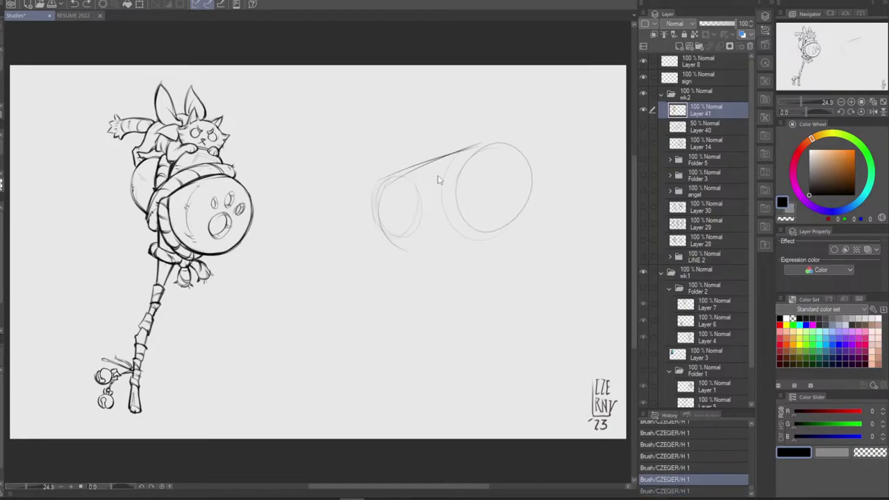
{"action": "key", "text": "ctrl+z"}
{"action": "key", "text": "ctrl+z"}
{"action": "mouse_move", "coordinate": [394, 178]}
{"action": "left_mouse_down"}
{"action": "mouse_move", "coordinate": [455, 226]}
{"action": "mouse_move", "coordinate": [402, 243]}
{"action": "mouse_move", "coordinate": [511, 229]}
{"action": "left_mouse_up"}
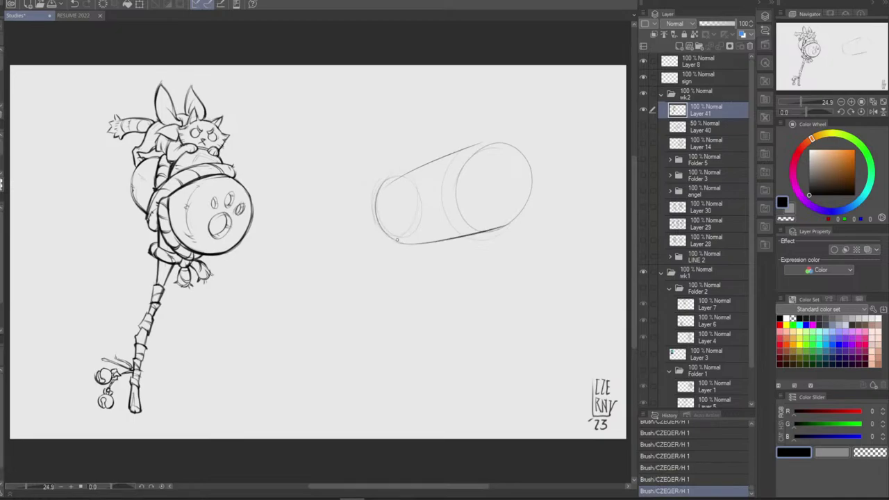
{"action": "left_click_drag", "start_coordinate": [403, 241], "coordinate": [517, 231]}
Reinforce the cylinder's right end with outer curves and sketch a long handle from above the cylinder down to the lower right
{"action": "left_click_drag", "start_coordinate": [531, 156], "coordinate": [514, 219]}
{"action": "left_click_drag", "start_coordinate": [485, 142], "coordinate": [515, 235]}
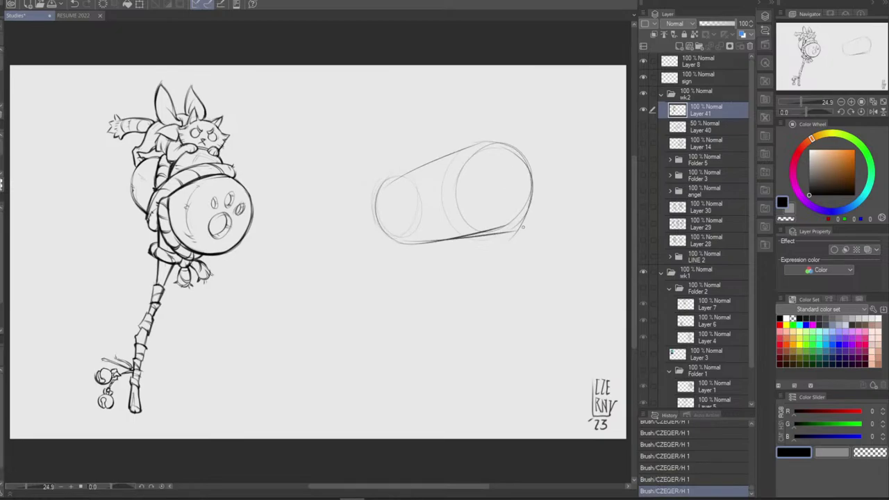
{"action": "mouse_move", "coordinate": [533, 202]}
{"action": "left_mouse_down"}
{"action": "mouse_move", "coordinate": [479, 139]}
{"action": "mouse_move", "coordinate": [495, 138]}
{"action": "left_mouse_up"}
{"action": "mouse_move", "coordinate": [528, 173]}
{"action": "left_mouse_down"}
{"action": "mouse_move", "coordinate": [506, 232]}
{"action": "mouse_move", "coordinate": [532, 208]}
{"action": "left_mouse_up"}
{"action": "mouse_move", "coordinate": [419, 137]}
{"action": "left_mouse_down"}
{"action": "mouse_move", "coordinate": [438, 135]}
{"action": "mouse_move", "coordinate": [411, 202]}
{"action": "mouse_move", "coordinate": [427, 266]}
{"action": "mouse_move", "coordinate": [479, 350]}
{"action": "left_mouse_up"}
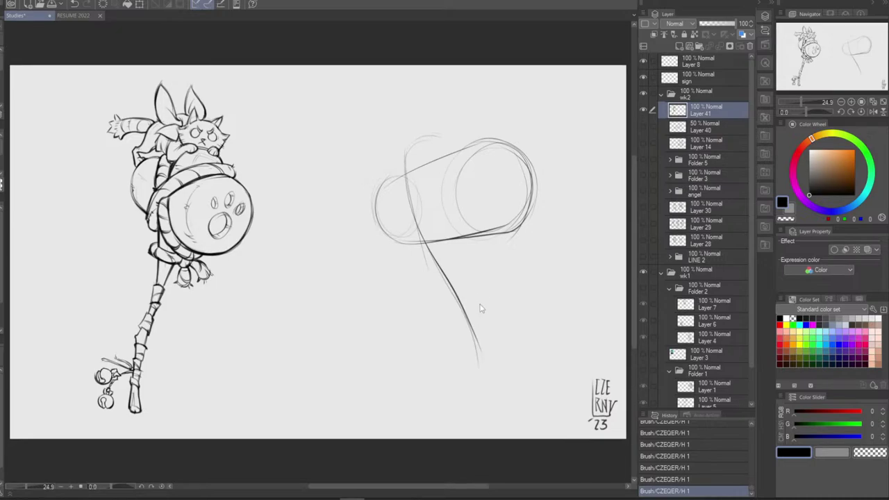
Undo the last handle strokes and redraw the handle's left edge as a curve running through the cylinder to the lower right
{"action": "key", "text": "ctrl+z"}
{"action": "key", "text": "ctrl+z"}
{"action": "left_click_drag", "start_coordinate": [406, 161], "coordinate": [421, 240]}
{"action": "mouse_move", "coordinate": [407, 196]}
{"action": "left_mouse_down"}
{"action": "mouse_move", "coordinate": [449, 285]}
{"action": "mouse_move", "coordinate": [477, 321]}
{"action": "mouse_move", "coordinate": [483, 368]}
{"action": "left_mouse_up"}
{"action": "left_click_drag", "start_coordinate": [463, 302], "coordinate": [488, 374]}
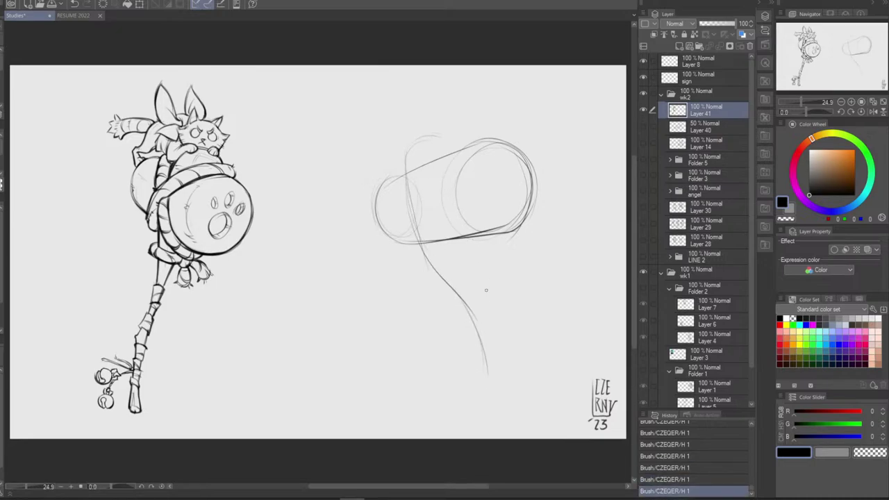
Sketch a short stroke above the cylinder and a curved right handle edge below it that narrows toward the shaft
{"action": "left_click_drag", "start_coordinate": [447, 133], "coordinate": [451, 160]}
{"action": "left_click_drag", "start_coordinate": [465, 239], "coordinate": [489, 310]}
{"action": "key", "text": "ctrl+z"}
{"action": "key", "text": "ctrl+z"}
{"action": "left_click_drag", "start_coordinate": [464, 243], "coordinate": [474, 296]}
{"action": "key", "text": "ctrl+z"}
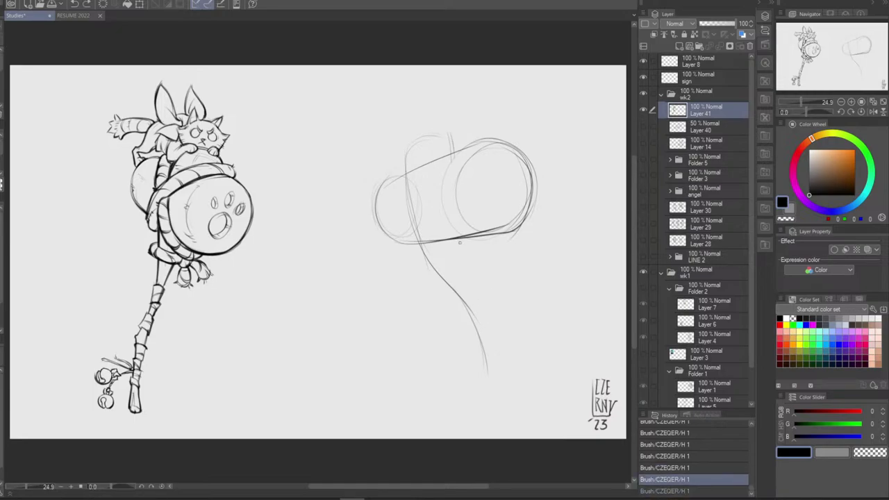
{"action": "key", "text": "ctrl+y"}
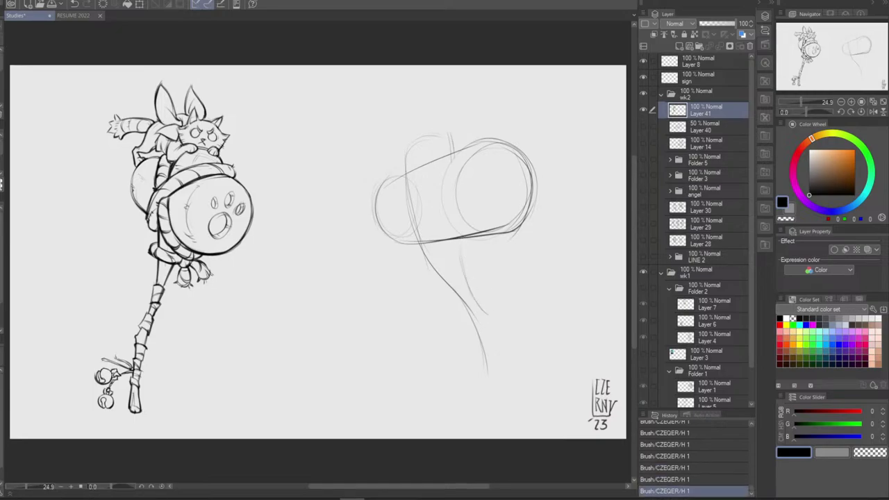
{"action": "key", "text": "ctrl+z"}
Reinforce the handle's left edge from above the cylinder down to the shaft, and extend the shaft to a short closed end
{"action": "mouse_move", "coordinate": [405, 151]}
{"action": "left_mouse_down"}
{"action": "mouse_move", "coordinate": [405, 188]}
{"action": "mouse_move", "coordinate": [425, 258]}
{"action": "mouse_move", "coordinate": [455, 280]}
{"action": "left_mouse_up"}
{"action": "key", "text": "ctrl+z"}
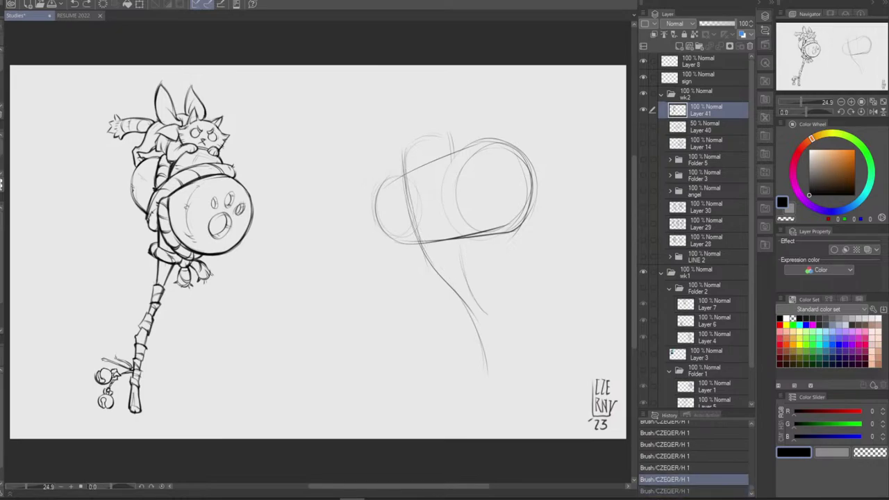
{"action": "left_click_drag", "start_coordinate": [417, 233], "coordinate": [476, 322]}
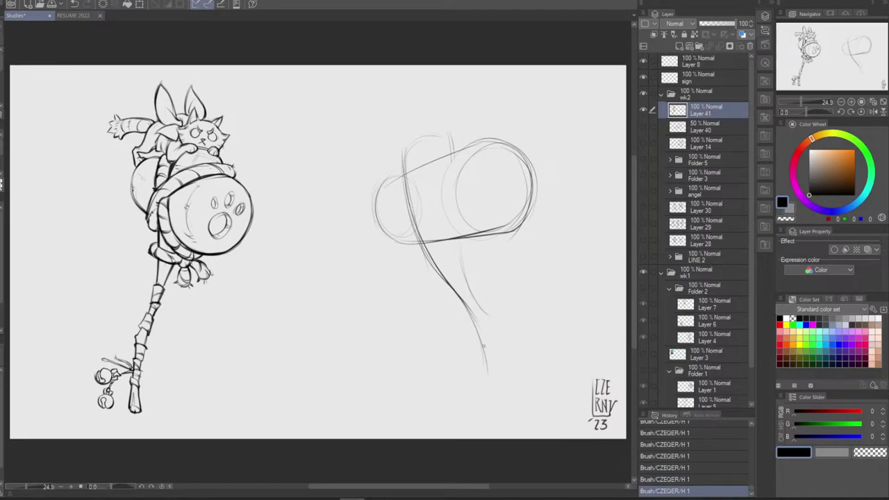
{"action": "left_click_drag", "start_coordinate": [487, 368], "coordinate": [498, 394]}
Try darker strokes on the handle's right edge, undo them and erase that edge below the cylinder
{"action": "mouse_move", "coordinate": [457, 242]}
{"action": "left_mouse_down"}
{"action": "mouse_move", "coordinate": [463, 276]}
{"action": "mouse_move", "coordinate": [488, 314]}
{"action": "left_mouse_up"}
{"action": "left_click_drag", "start_coordinate": [464, 280], "coordinate": [487, 314]}
{"action": "key", "text": "ctrl+z"}
{"action": "key", "text": "ctrl+z"}
{"action": "key", "text": "ctrl+z"}
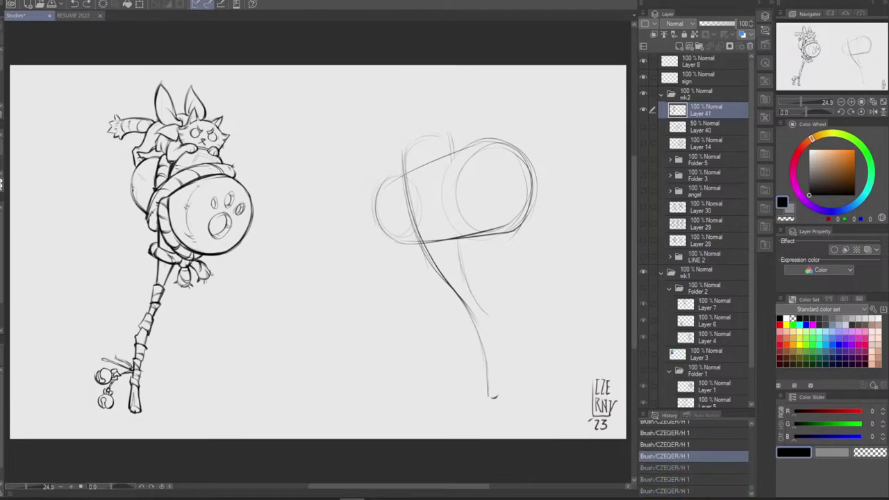
{"action": "key", "text": "e"}
{"action": "mouse_move", "coordinate": [459, 244]}
{"action": "left_mouse_down"}
{"action": "mouse_move", "coordinate": [486, 316]}
{"action": "mouse_move", "coordinate": [466, 280]}
{"action": "mouse_move", "coordinate": [473, 303]}
{"action": "left_mouse_up"}
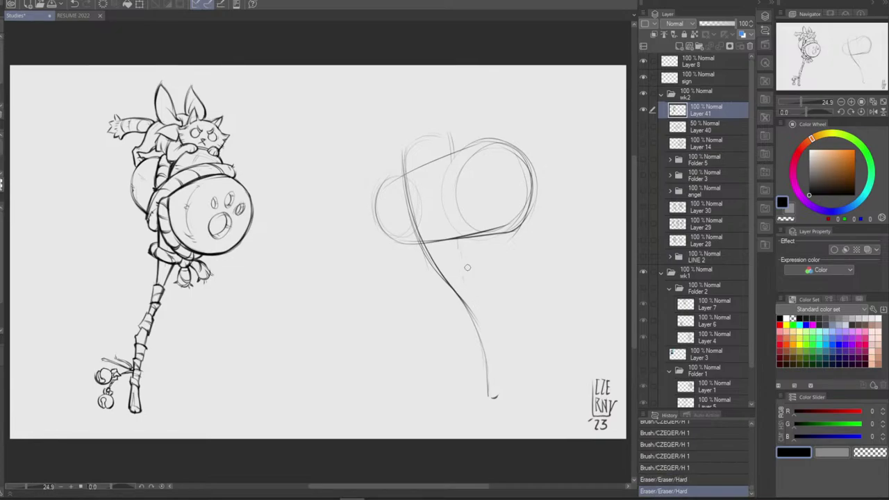
Complete the rounded top of the handle above the cylinder with an arc and a short right side
{"action": "key", "text": "b"}
{"action": "left_click_drag", "start_coordinate": [420, 138], "coordinate": [447, 134]}
{"action": "left_click_drag", "start_coordinate": [450, 135], "coordinate": [453, 151]}
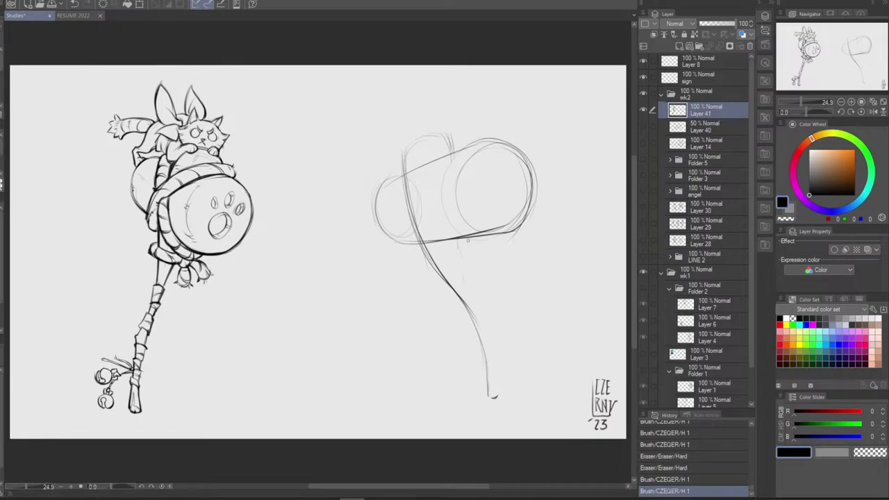
Redraw the handle's right edge from the cylinder's underside, curving inward to meet the shaft
{"action": "left_click_drag", "start_coordinate": [468, 241], "coordinate": [474, 298]}
{"action": "key", "text": "ctrl+z"}
{"action": "key", "text": "ctrl+z"}
{"action": "key", "text": "ctrl+z"}
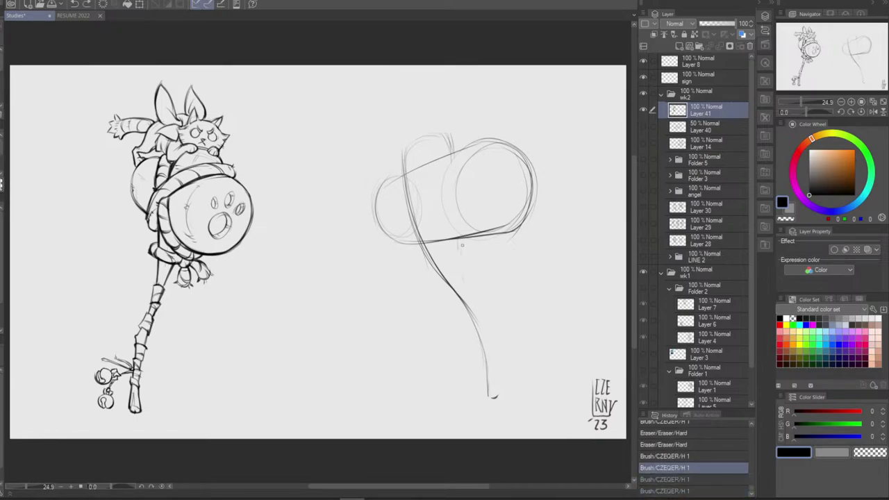
{"action": "left_click_drag", "start_coordinate": [459, 243], "coordinate": [472, 295]}
{"action": "key", "text": "ctrl+z"}
{"action": "left_click_drag", "start_coordinate": [458, 242], "coordinate": [473, 296]}
{"action": "left_click_drag", "start_coordinate": [463, 265], "coordinate": [487, 321]}
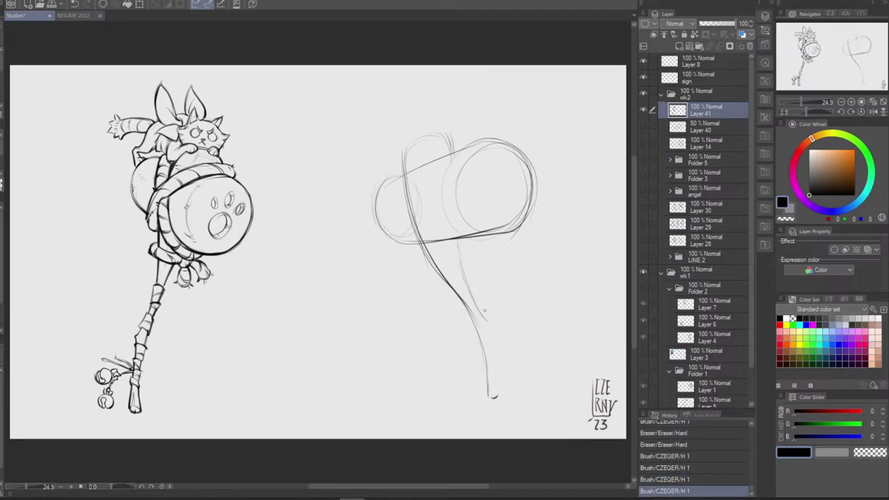
{"action": "left_click_drag", "start_coordinate": [463, 283], "coordinate": [490, 330]}
{"action": "left_click_drag", "start_coordinate": [466, 246], "coordinate": [489, 321]}
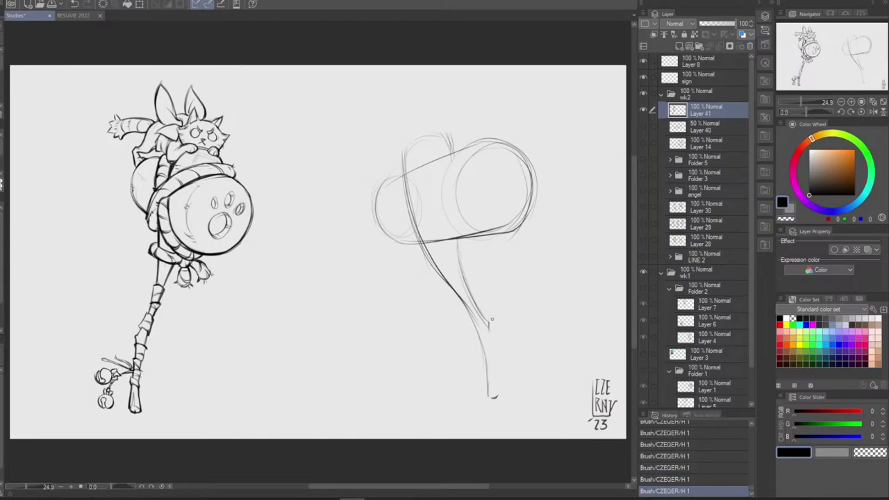
Draw the right side of the lower shaft, reinforce its left side and close off the bottom end
{"action": "left_click_drag", "start_coordinate": [490, 331], "coordinate": [500, 393]}
{"action": "key", "text": "ctrl+z"}
{"action": "key", "text": "ctrl+z"}
{"action": "key", "text": "ctrl+z"}
{"action": "key", "text": "ctrl+z"}
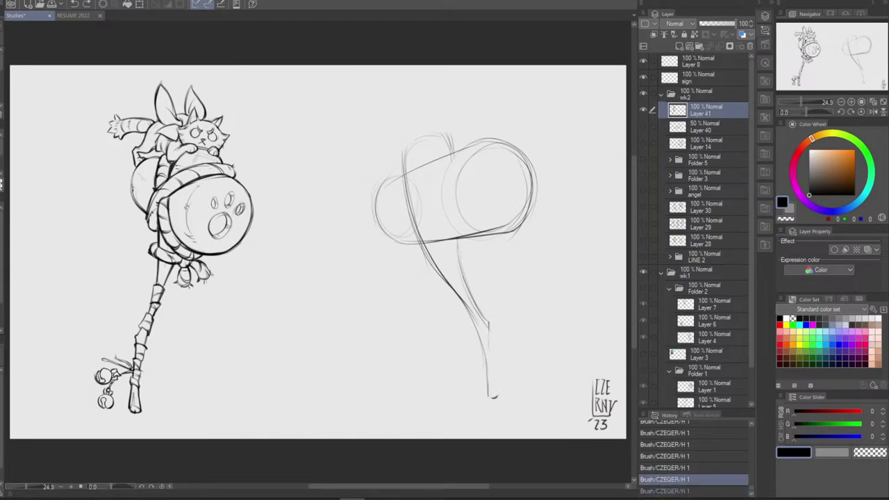
{"action": "left_click_drag", "start_coordinate": [489, 330], "coordinate": [500, 393]}
{"action": "left_click_drag", "start_coordinate": [457, 290], "coordinate": [486, 386]}
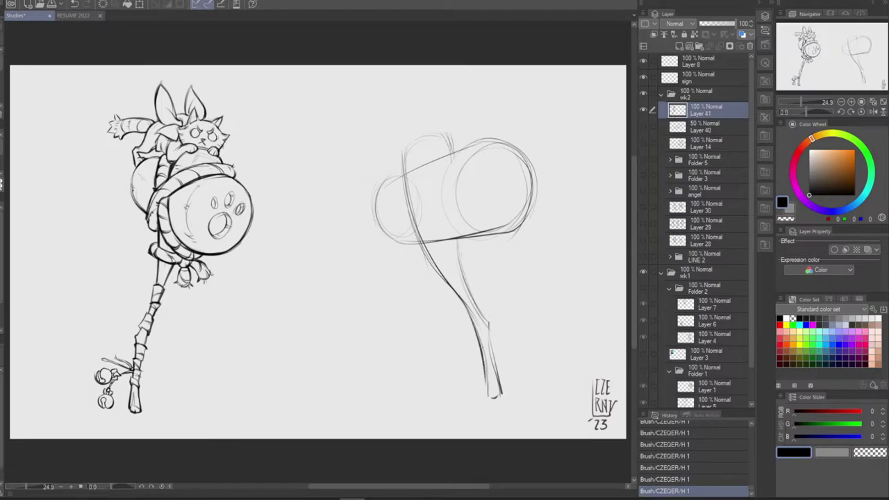
{"action": "key", "text": "ctrl+z"}
{"action": "left_click_drag", "start_coordinate": [466, 309], "coordinate": [487, 386]}
{"action": "mouse_move", "coordinate": [484, 355]}
{"action": "left_mouse_down"}
{"action": "mouse_move", "coordinate": [493, 403]}
{"action": "mouse_move", "coordinate": [503, 393]}
{"action": "left_mouse_up"}
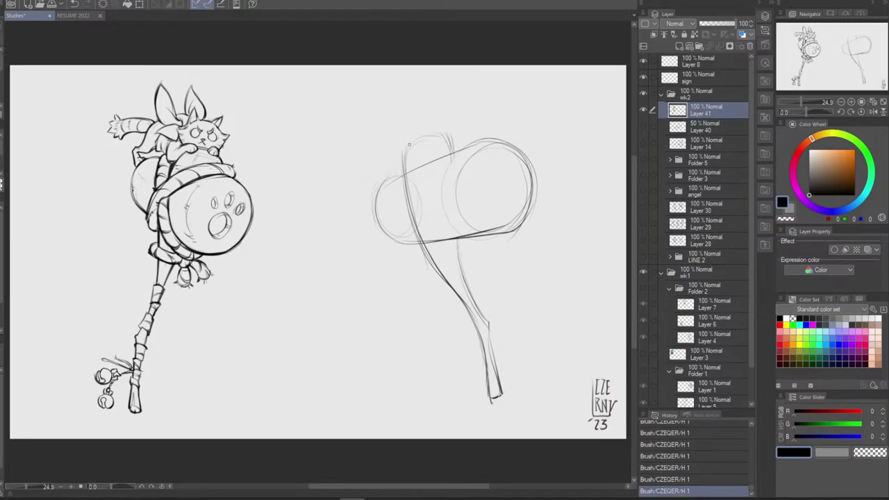
Reinforce both handle edges just below the cylinder
{"action": "left_click_drag", "start_coordinate": [414, 231], "coordinate": [442, 277]}
{"action": "left_click_drag", "start_coordinate": [456, 238], "coordinate": [474, 300]}
{"action": "key", "text": "ctrl+z"}
Redraw the cylinder's left end as a darker rounded outline curving into the lower edge
{"action": "mouse_move", "coordinate": [379, 187]}
{"action": "left_mouse_down"}
{"action": "mouse_move", "coordinate": [404, 172]}
{"action": "mouse_move", "coordinate": [390, 239]}
{"action": "mouse_move", "coordinate": [398, 246]}
{"action": "left_mouse_up"}
{"action": "key", "text": "ctrl+z"}
{"action": "key", "text": "ctrl+z"}
{"action": "key", "text": "ctrl+z"}
{"action": "key", "text": "ctrl+z"}
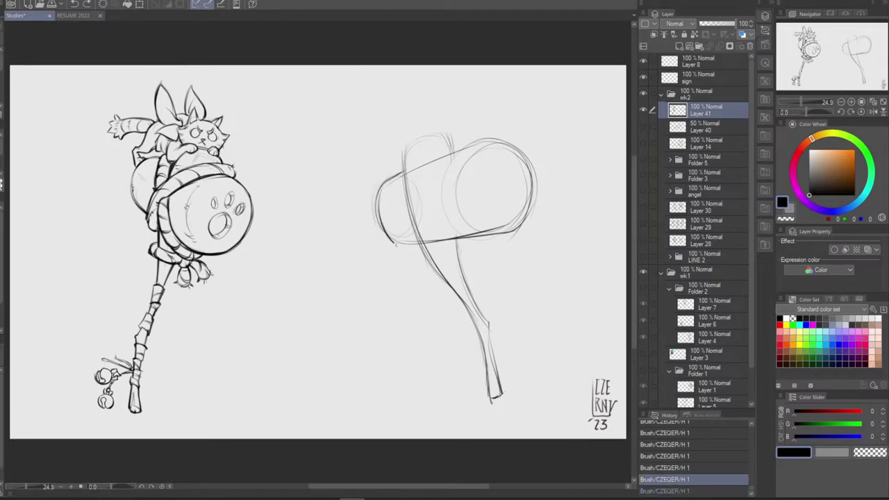
{"action": "key", "text": "ctrl+z"}
{"action": "mouse_move", "coordinate": [380, 190]}
{"action": "left_mouse_down"}
{"action": "mouse_move", "coordinate": [404, 243]}
{"action": "mouse_move", "coordinate": [377, 235]}
{"action": "mouse_move", "coordinate": [425, 241]}
{"action": "left_mouse_up"}
Darken the cylinder's upper edge, its rounded right end and the right part of its lower edge
{"action": "left_click_drag", "start_coordinate": [425, 163], "coordinate": [484, 140]}
{"action": "key", "text": "ctrl+z"}
{"action": "key", "text": "ctrl+z"}
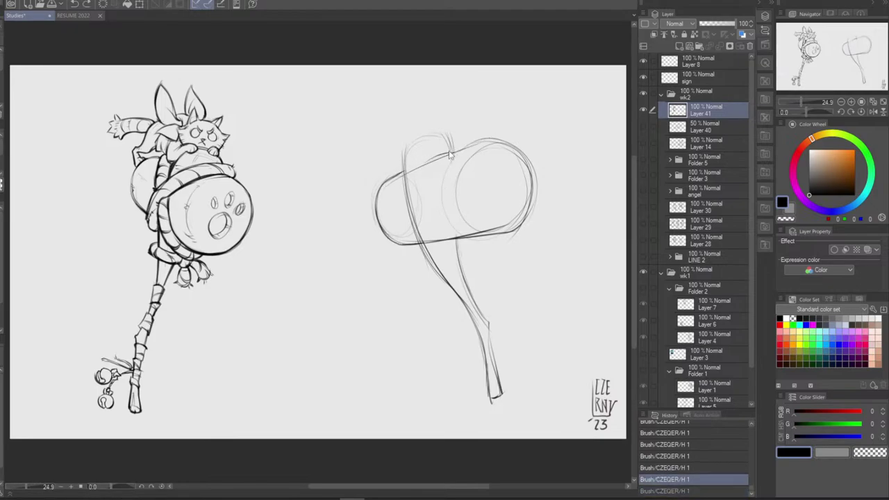
{"action": "key", "text": "ctrl+z"}
{"action": "mouse_move", "coordinate": [425, 163]}
{"action": "left_mouse_down"}
{"action": "mouse_move", "coordinate": [493, 140]}
{"action": "mouse_move", "coordinate": [529, 186]}
{"action": "left_mouse_up"}
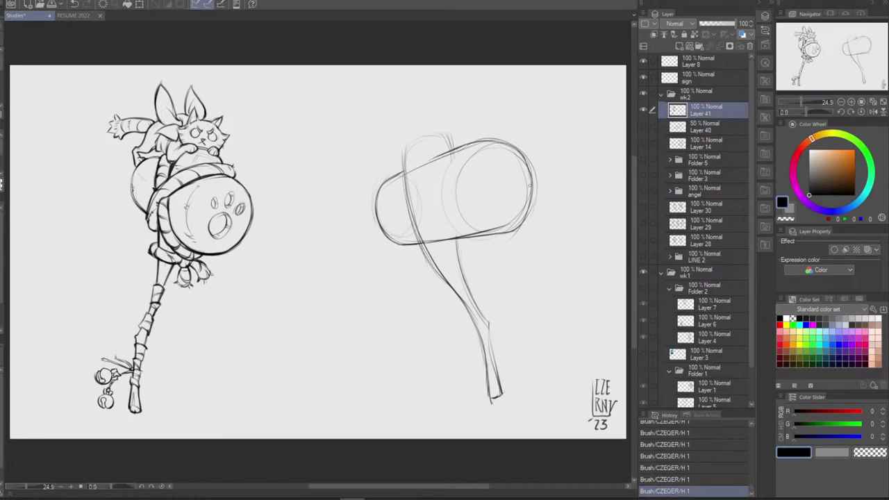
{"action": "mouse_move", "coordinate": [529, 217]}
{"action": "left_mouse_down"}
{"action": "mouse_move", "coordinate": [534, 173]}
{"action": "mouse_move", "coordinate": [506, 144]}
{"action": "mouse_move", "coordinate": [522, 152]}
{"action": "mouse_move", "coordinate": [522, 224]}
{"action": "left_mouse_up"}
{"action": "key", "text": "ctrl+z"}
{"action": "key", "text": "ctrl+z"}
{"action": "mouse_move", "coordinate": [481, 140]}
{"action": "left_mouse_down"}
{"action": "mouse_move", "coordinate": [523, 152]}
{"action": "mouse_move", "coordinate": [532, 211]}
{"action": "mouse_move", "coordinate": [514, 227]}
{"action": "left_mouse_up"}
{"action": "mouse_move", "coordinate": [459, 240]}
{"action": "left_mouse_down"}
{"action": "mouse_move", "coordinate": [514, 226]}
{"action": "mouse_move", "coordinate": [499, 232]}
{"action": "left_mouse_up"}
Erase the construction circle and ellipse lines inside the cylinder
{"action": "key", "text": "e"}
{"action": "mouse_move", "coordinate": [449, 173]}
{"action": "left_mouse_down"}
{"action": "mouse_move", "coordinate": [444, 231]}
{"action": "mouse_move", "coordinate": [481, 150]}
{"action": "mouse_move", "coordinate": [443, 174]}
{"action": "mouse_move", "coordinate": [500, 152]}
{"action": "mouse_move", "coordinate": [501, 161]}
{"action": "left_mouse_up"}
{"action": "left_click_drag", "start_coordinate": [415, 185], "coordinate": [425, 228]}
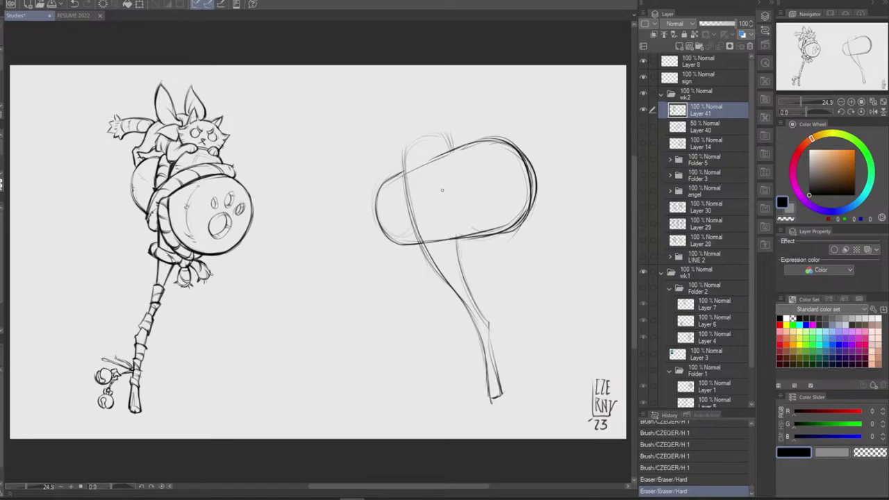
Sketch a small bump on the cylinder's upper edge, to the right of the handle's rounded top
{"action": "key", "text": "b"}
{"action": "mouse_move", "coordinate": [421, 161]}
{"action": "left_mouse_down"}
{"action": "mouse_move", "coordinate": [465, 147]}
{"action": "mouse_move", "coordinate": [434, 148]}
{"action": "mouse_move", "coordinate": [415, 163]}
{"action": "left_mouse_up"}
{"action": "key", "text": "ctrl+z"}
{"action": "key", "text": "ctrl+z"}
{"action": "key", "text": "ctrl+z"}
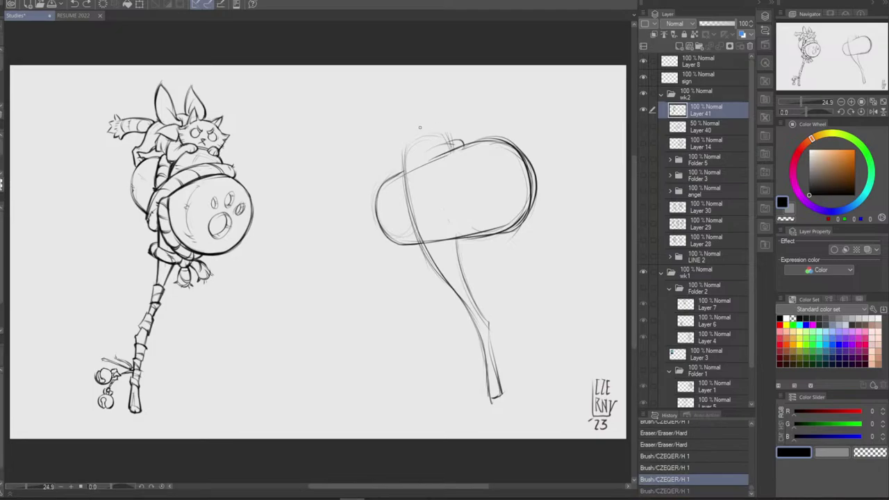
Sketch a small round head above the handle's top, undoing and redrawing the circle
{"action": "mouse_move", "coordinate": [418, 116]}
{"action": "left_mouse_down"}
{"action": "mouse_move", "coordinate": [412, 129]}
{"action": "mouse_move", "coordinate": [411, 118]}
{"action": "mouse_move", "coordinate": [413, 130]}
{"action": "mouse_move", "coordinate": [442, 112]}
{"action": "left_mouse_up"}
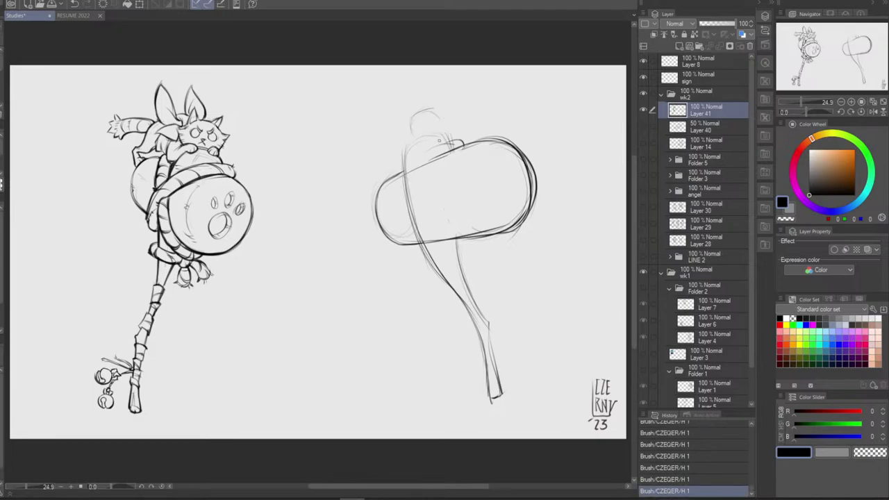
{"action": "key", "text": "ctrl+z"}
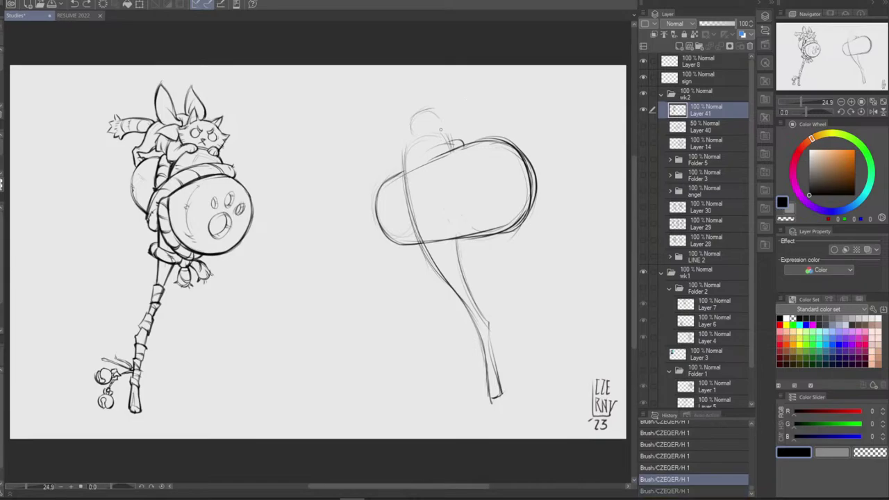
{"action": "key", "text": "ctrl+z"}
{"action": "key", "text": "ctrl+z"}
{"action": "key", "text": "ctrl+z"}
{"action": "key", "text": "ctrl+z"}
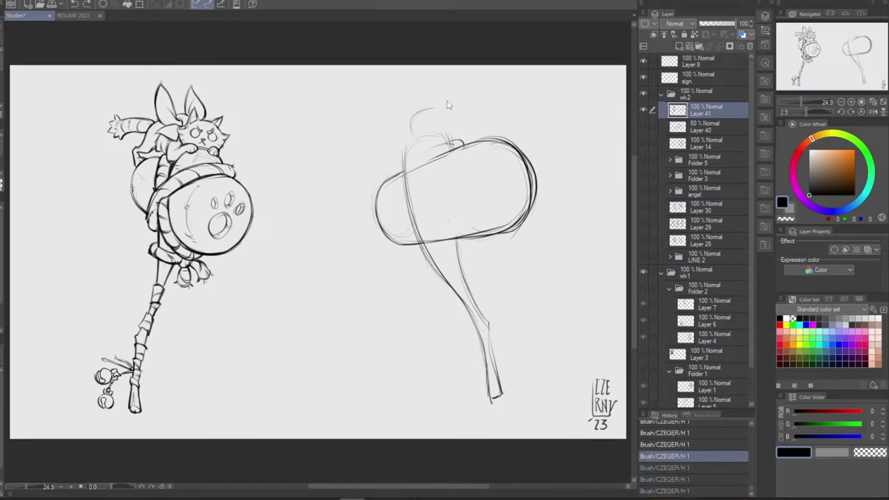
{"action": "mouse_move", "coordinate": [418, 113]}
{"action": "left_mouse_down"}
{"action": "mouse_move", "coordinate": [422, 132]}
{"action": "mouse_move", "coordinate": [415, 123]}
{"action": "mouse_move", "coordinate": [443, 127]}
{"action": "left_mouse_up"}
{"action": "mouse_move", "coordinate": [420, 108]}
{"action": "left_mouse_down"}
{"action": "mouse_move", "coordinate": [427, 138]}
{"action": "mouse_move", "coordinate": [449, 120]}
{"action": "left_mouse_up"}
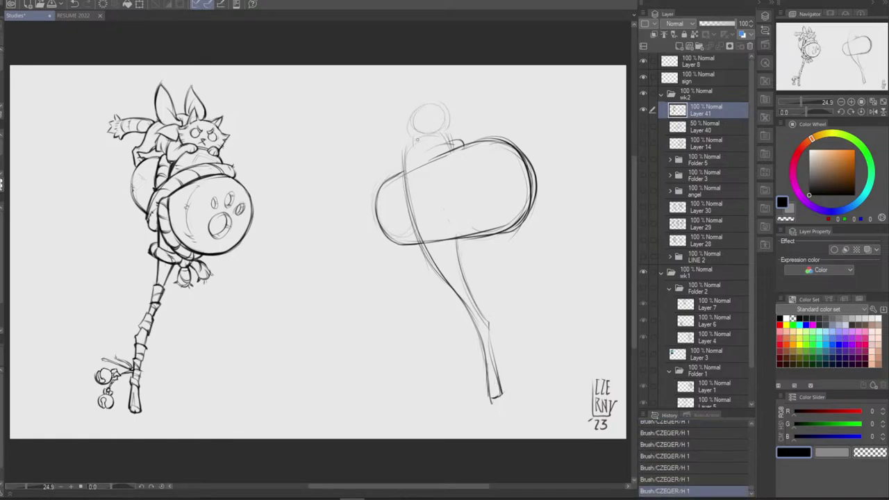
Sketch the small paw shapes beneath the round head, resting on the cylinder's upper edge
{"action": "key", "text": "ctrl+z"}
{"action": "key", "text": "ctrl+z"}
{"action": "key", "text": "ctrl+y"}
{"action": "key", "text": "ctrl+y"}
{"action": "mouse_move", "coordinate": [418, 140]}
{"action": "left_mouse_down"}
{"action": "mouse_move", "coordinate": [420, 161]}
{"action": "mouse_move", "coordinate": [450, 132]}
{"action": "left_mouse_up"}
{"action": "key", "text": "ctrl+z"}
{"action": "key", "text": "ctrl+z"}
{"action": "key", "text": "ctrl+z"}
{"action": "key", "text": "ctrl+z"}
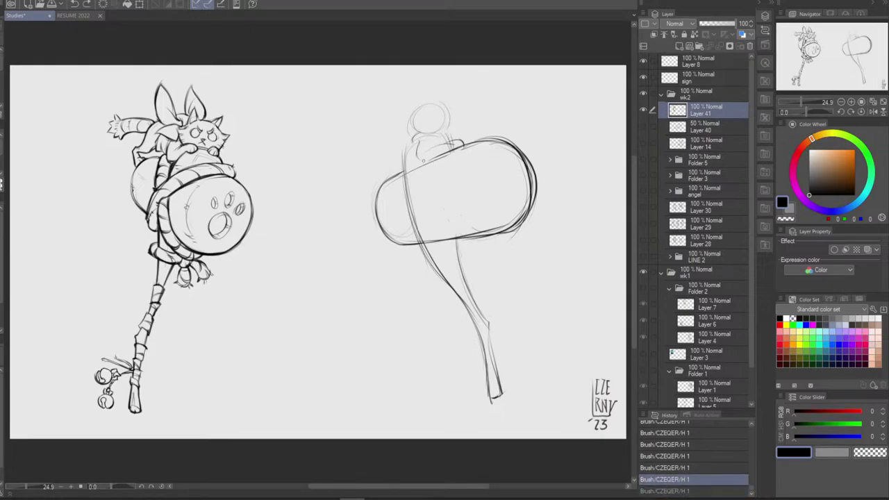
{"action": "key", "text": "ctrl+y"}
{"action": "key", "text": "ctrl+z"}
{"action": "key", "text": "ctrl+y"}
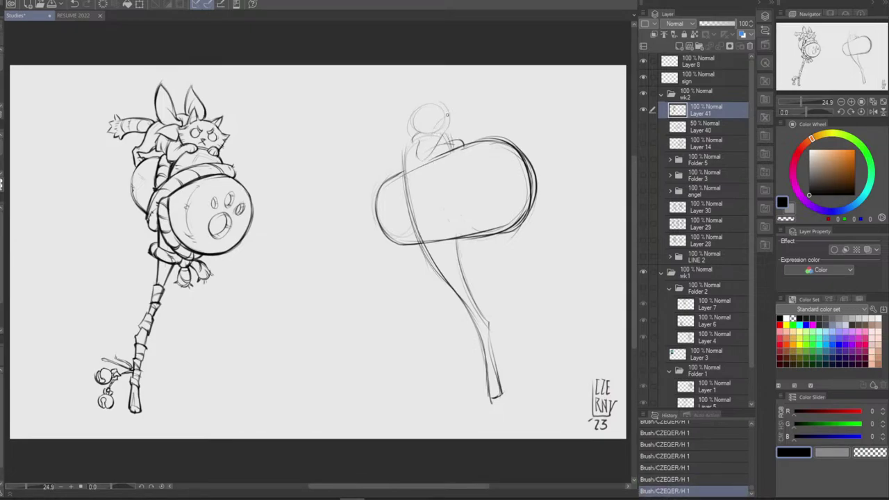
Sketch a light back line arching from the head toward the upper right
{"action": "key", "text": "ctrl+z"}
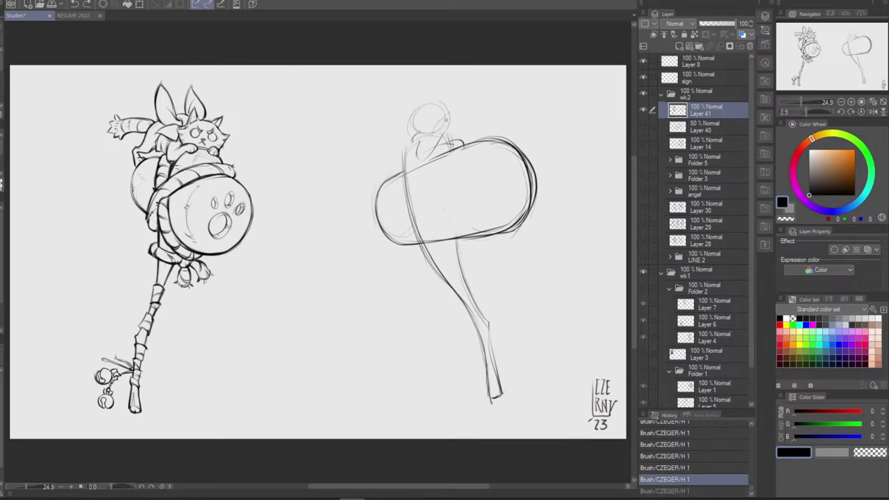
{"action": "key", "text": "ctrl+y"}
{"action": "key", "text": "ctrl+z"}
{"action": "key", "text": "ctrl+y"}
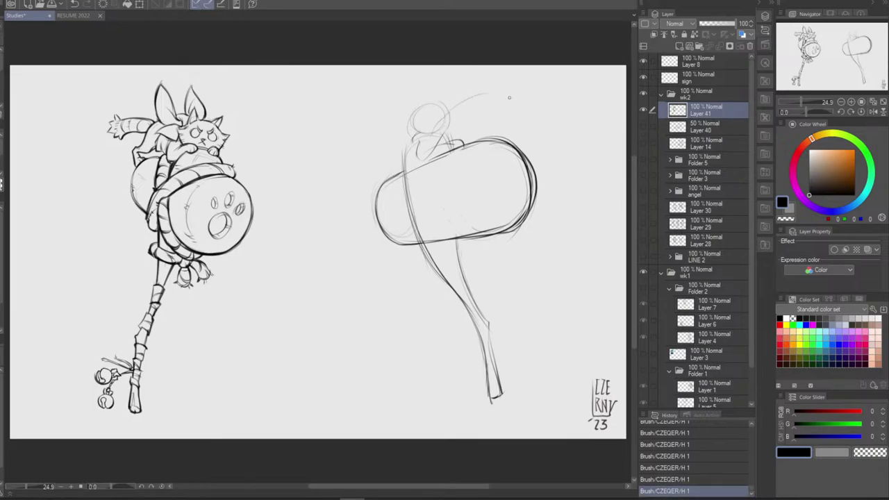
Sketch the rump curve descending to the cylinder's upper right, with a small hook at its lower end
{"action": "left_click_drag", "start_coordinate": [509, 98], "coordinate": [528, 143]}
{"action": "key", "text": "ctrl+z"}
{"action": "left_click_drag", "start_coordinate": [511, 101], "coordinate": [526, 137]}
{"action": "key", "text": "ctrl+z"}
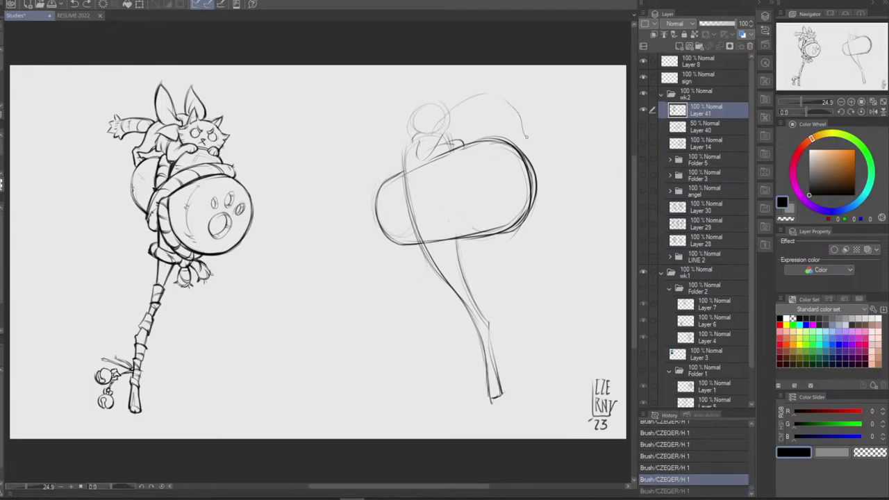
{"action": "key", "text": "ctrl+z"}
{"action": "mouse_move", "coordinate": [507, 98]}
{"action": "left_mouse_down"}
{"action": "mouse_move", "coordinate": [520, 132]}
{"action": "mouse_move", "coordinate": [533, 134]}
{"action": "left_mouse_up"}
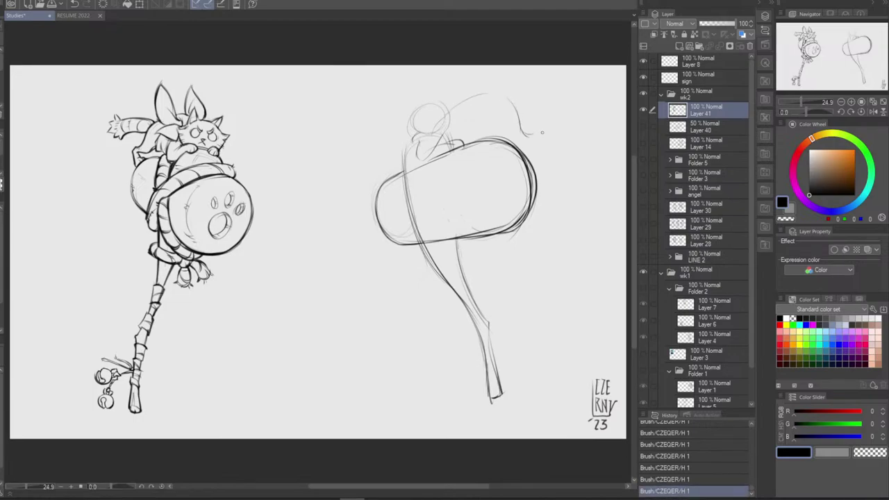
{"action": "key", "text": "ctrl+z"}
{"action": "key", "text": "ctrl+y"}
{"action": "key", "text": "ctrl+z"}
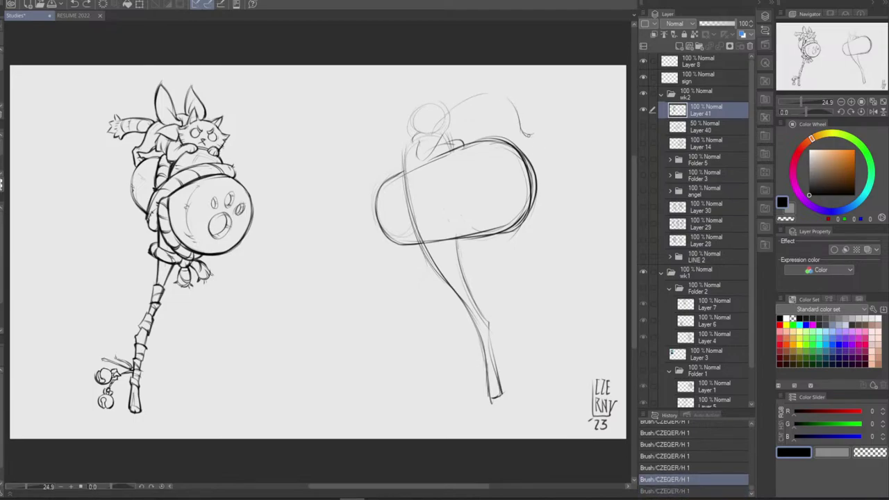
Sketch short hind-foot curves over the cylinder's right end, below the rump
{"action": "key", "text": "ctrl+y"}
{"action": "key", "text": "ctrl+z"}
{"action": "key", "text": "ctrl+y"}
{"action": "key", "text": "ctrl+z"}
{"action": "key", "text": "ctrl+y"}
{"action": "key", "text": "ctrl+z"}
{"action": "key", "text": "ctrl+y"}
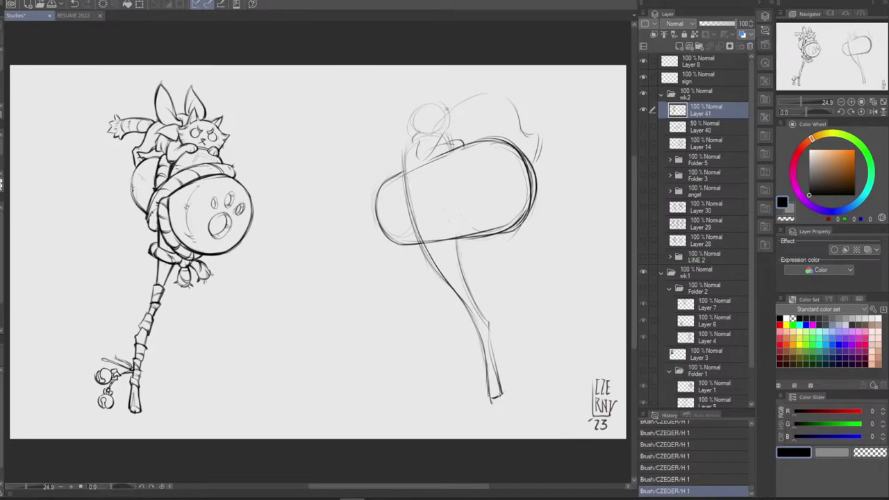
Build up the creature's arched back with additional light curves between the head and the rump
{"action": "key", "text": "ctrl+z"}
{"action": "key", "text": "ctrl+y"}
{"action": "key", "text": "ctrl+z"}
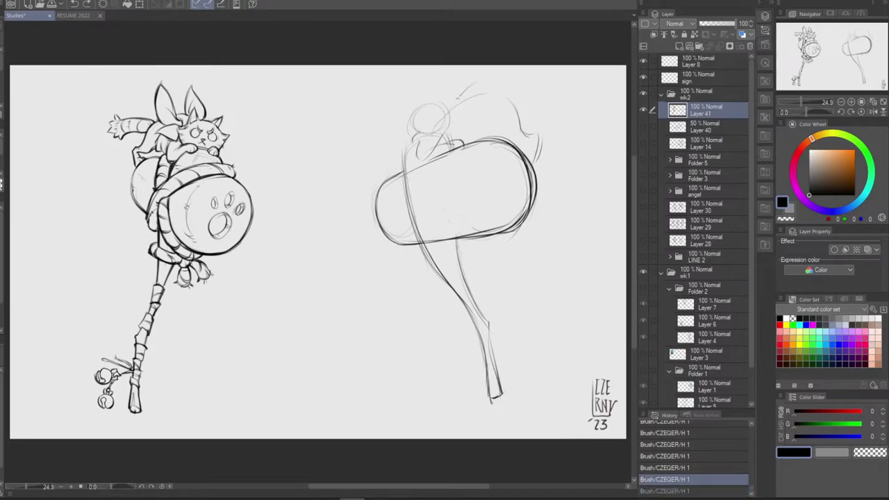
{"action": "mouse_move", "coordinate": [454, 111]}
{"action": "left_mouse_down"}
{"action": "mouse_move", "coordinate": [496, 90]}
{"action": "mouse_move", "coordinate": [508, 99]}
{"action": "left_mouse_up"}
{"action": "key", "text": "ctrl+z"}
{"action": "key", "text": "ctrl+z"}
{"action": "mouse_move", "coordinate": [453, 113]}
{"action": "left_mouse_down"}
{"action": "mouse_move", "coordinate": [506, 92]}
{"action": "mouse_move", "coordinate": [476, 90]}
{"action": "mouse_move", "coordinate": [523, 122]}
{"action": "mouse_move", "coordinate": [509, 101]}
{"action": "mouse_move", "coordinate": [518, 122]}
{"action": "mouse_move", "coordinate": [475, 98]}
{"action": "left_mouse_up"}
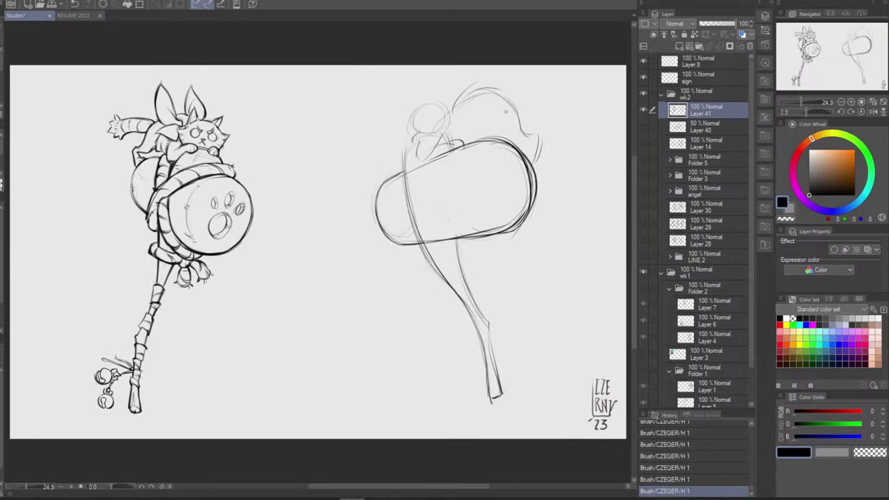
Add pointed ears and spiky cheek fur to the small round head
{"action": "mouse_move", "coordinate": [418, 110]}
{"action": "left_mouse_down"}
{"action": "mouse_move", "coordinate": [410, 104]}
{"action": "mouse_move", "coordinate": [410, 115]}
{"action": "mouse_move", "coordinate": [437, 101]}
{"action": "mouse_move", "coordinate": [425, 104]}
{"action": "left_mouse_up"}
{"action": "key", "text": "ctrl+z"}
{"action": "key", "text": "ctrl+z"}
{"action": "mouse_move", "coordinate": [411, 140]}
{"action": "left_mouse_down"}
{"action": "mouse_move", "coordinate": [401, 126]}
{"action": "mouse_move", "coordinate": [413, 142]}
{"action": "mouse_move", "coordinate": [403, 126]}
{"action": "mouse_move", "coordinate": [443, 107]}
{"action": "mouse_move", "coordinate": [450, 114]}
{"action": "mouse_move", "coordinate": [439, 118]}
{"action": "left_mouse_up"}
{"action": "key", "text": "ctrl+z"}
{"action": "key", "text": "ctrl+z"}
{"action": "key", "text": "ctrl+z"}
{"action": "key", "text": "ctrl+z"}
{"action": "key", "text": "ctrl+z"}
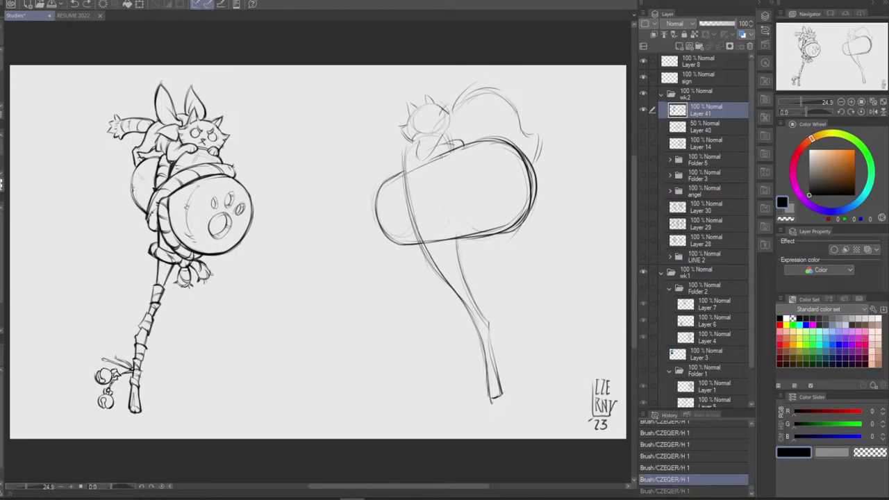
Sketch a tail rising from the rump to the upper right, with a round shape at its tip
{"action": "mouse_move", "coordinate": [418, 156]}
{"action": "left_mouse_down"}
{"action": "mouse_move", "coordinate": [432, 159]}
{"action": "mouse_move", "coordinate": [445, 132]}
{"action": "mouse_move", "coordinate": [430, 141]}
{"action": "mouse_move", "coordinate": [428, 132]}
{"action": "mouse_move", "coordinate": [489, 89]}
{"action": "mouse_move", "coordinate": [571, 85]}
{"action": "left_mouse_up"}
{"action": "key", "text": "ctrl+z"}
{"action": "key", "text": "ctrl+z"}
{"action": "key", "text": "ctrl+z"}
{"action": "key", "text": "ctrl+z"}
{"action": "key", "text": "ctrl+z"}
{"action": "mouse_move", "coordinate": [505, 91]}
{"action": "left_mouse_down"}
{"action": "mouse_move", "coordinate": [549, 82]}
{"action": "mouse_move", "coordinate": [498, 103]}
{"action": "mouse_move", "coordinate": [509, 109]}
{"action": "mouse_move", "coordinate": [537, 101]}
{"action": "mouse_move", "coordinate": [536, 82]}
{"action": "mouse_move", "coordinate": [547, 81]}
{"action": "mouse_move", "coordinate": [539, 102]}
{"action": "mouse_move", "coordinate": [538, 85]}
{"action": "mouse_move", "coordinate": [548, 100]}
{"action": "mouse_move", "coordinate": [548, 74]}
{"action": "mouse_move", "coordinate": [532, 91]}
{"action": "mouse_move", "coordinate": [538, 82]}
{"action": "left_mouse_up"}
{"action": "key", "text": "ctrl+z"}
{"action": "key", "text": "ctrl+z"}
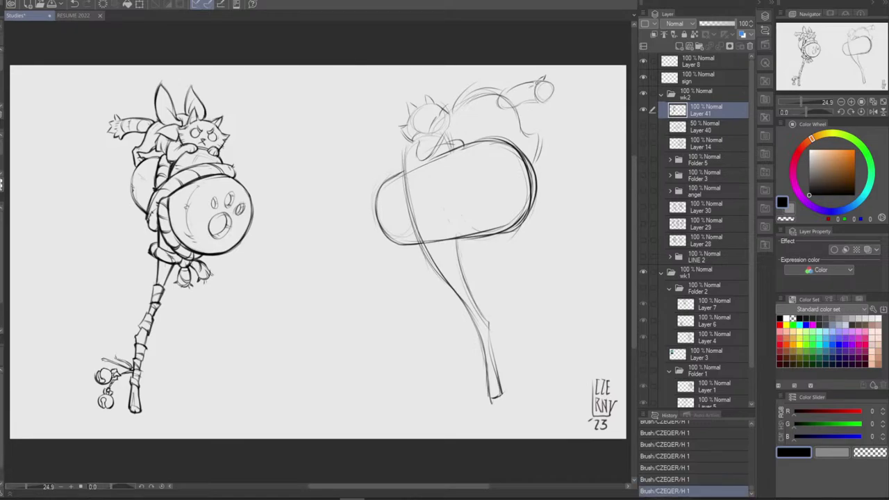
Add small pointed fur spikes along the upper edge and near side of the round tail tip
{"action": "key", "text": "ctrl+z"}
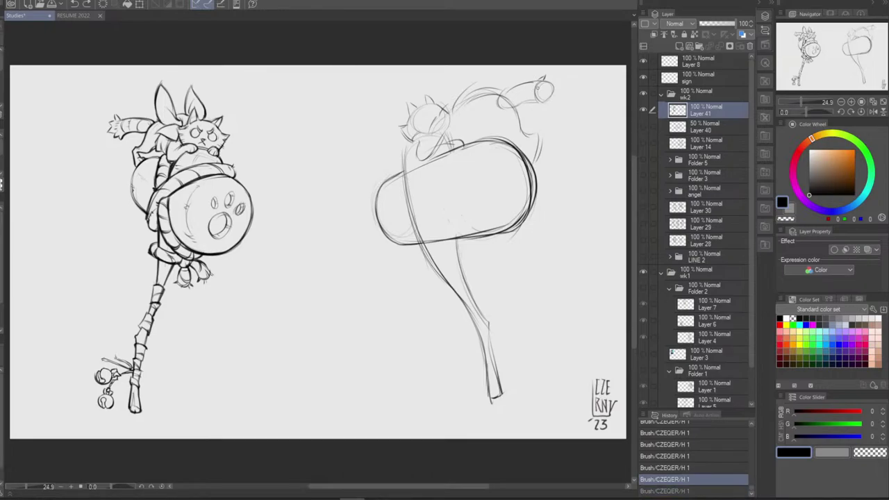
{"action": "key", "text": "ctrl+y"}
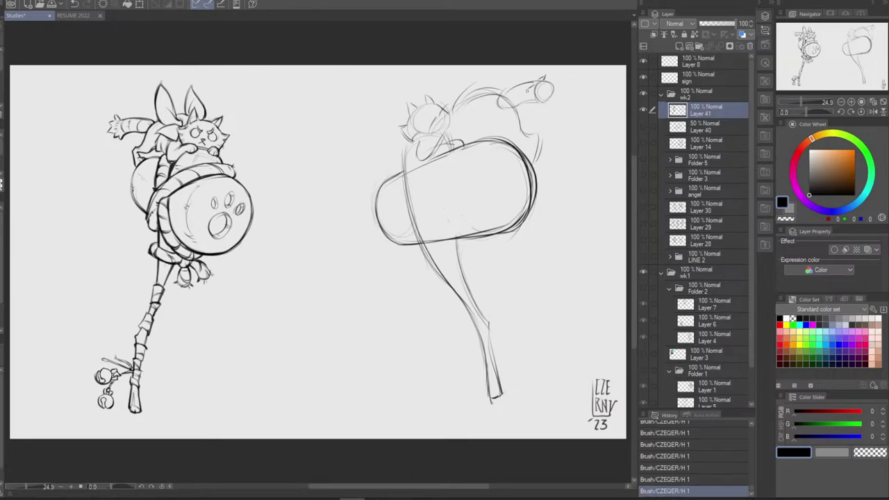
{"action": "key", "text": "ctrl+z"}
{"action": "key", "text": "ctrl+y"}
{"action": "key", "text": "ctrl+z"}
{"action": "key", "text": "ctrl+y"}
{"action": "key", "text": "ctrl+z"}
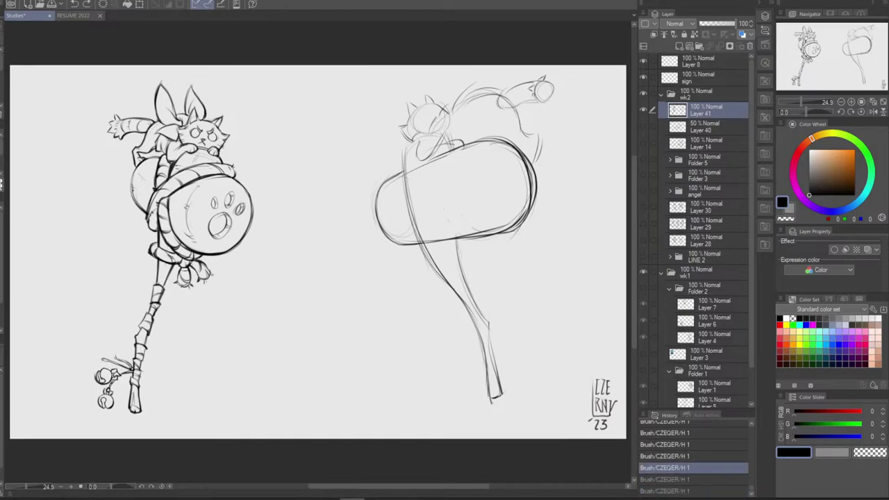
{"action": "key", "text": "ctrl+y"}
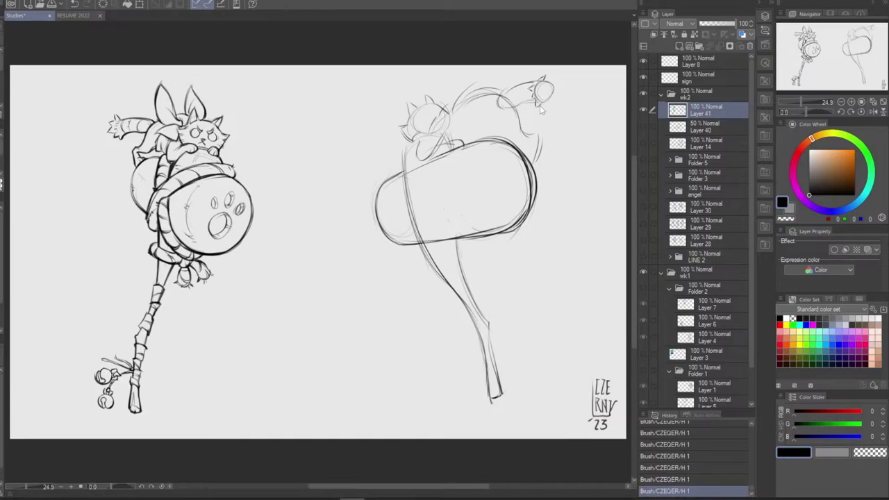
Sketch short fur spikes along the lower edge of the round tail tip
{"action": "key", "text": "ctrl+z"}
{"action": "key", "text": "ctrl+y"}
{"action": "key", "text": "ctrl+z"}
{"action": "key", "text": "ctrl+y"}
{"action": "key", "text": "ctrl+z"}
{"action": "key", "text": "ctrl+z"}
{"action": "key", "text": "ctrl+z"}
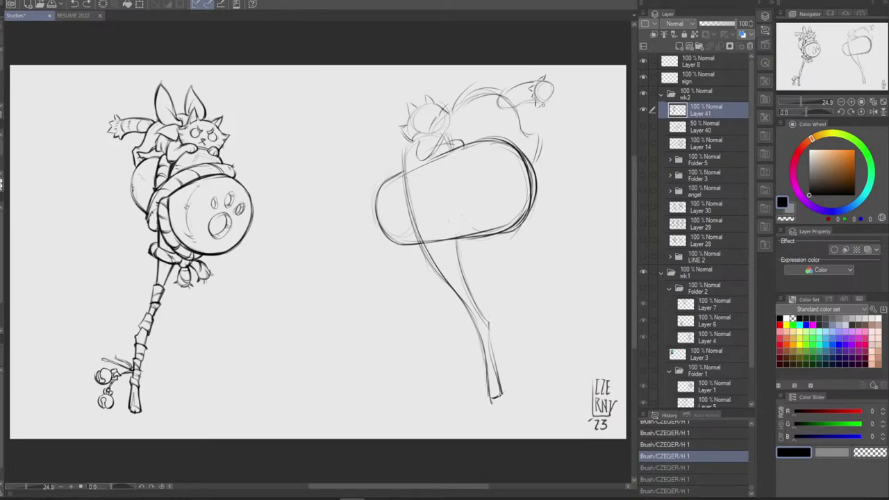
{"action": "key", "text": "ctrl+y"}
{"action": "key", "text": "ctrl+y"}
{"action": "key", "text": "ctrl+y"}
{"action": "key", "text": "ctrl+z"}
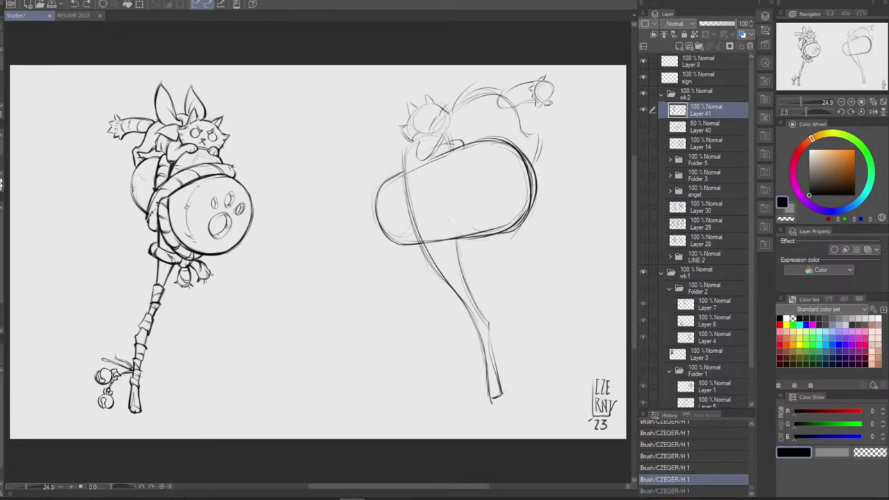
{"action": "key", "text": "ctrl+y"}
{"action": "key", "text": "ctrl+z"}
{"action": "key", "text": "ctrl+y"}
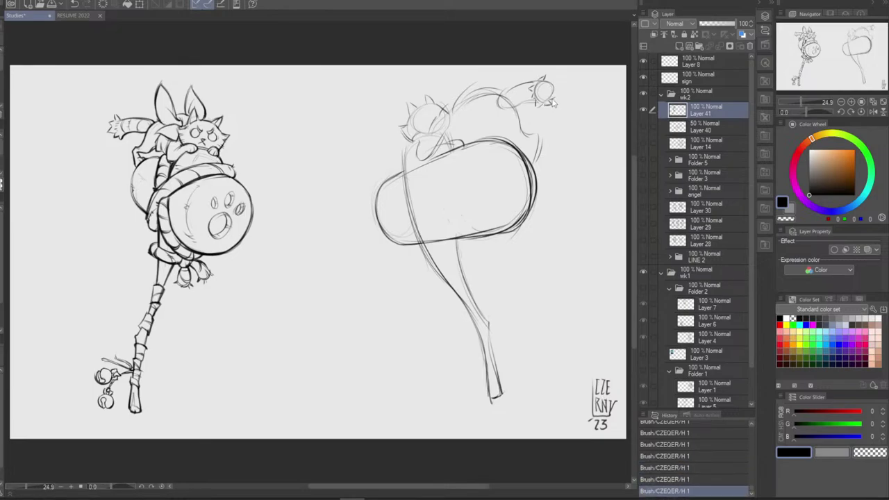
Continue the fur spikes around the outer right side of the tail tip
{"action": "key", "text": "ctrl+z"}
{"action": "key", "text": "ctrl+y"}
{"action": "key", "text": "ctrl+z"}
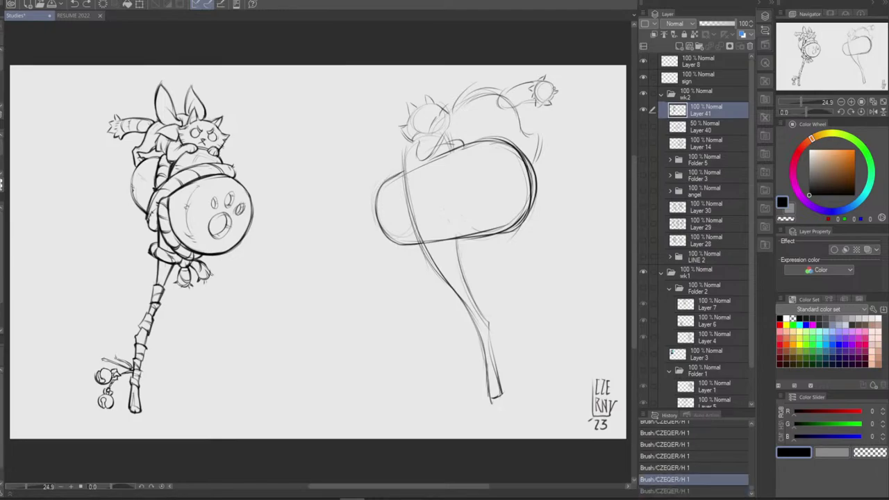
{"action": "key", "text": "ctrl+y"}
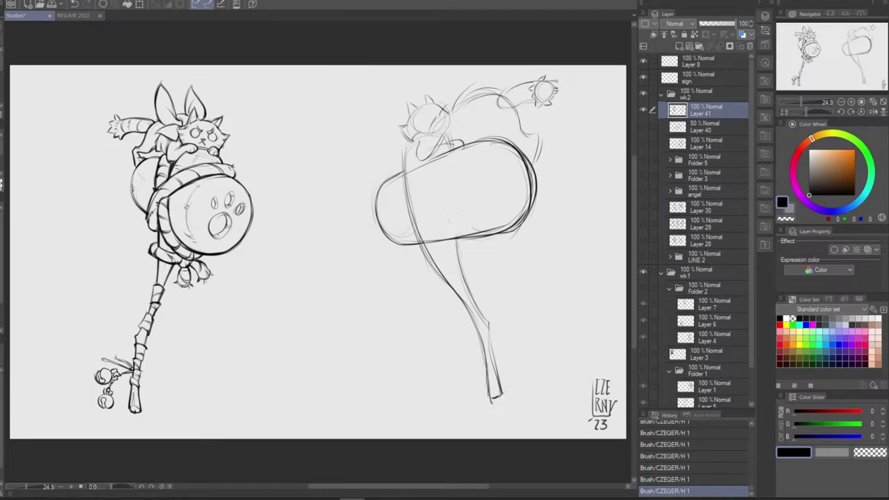
{"action": "key", "text": "ctrl+z"}
{"action": "key", "text": "ctrl+y"}
{"action": "key", "text": "ctrl+z"}
{"action": "key", "text": "ctrl+y"}
Erase the construction circle inside the tail tip, keeping the surrounding fur spikes
{"action": "key", "text": "e"}
{"action": "left_click_drag", "start_coordinate": [532, 84], "coordinate": [531, 92]}
{"action": "left_click_drag", "start_coordinate": [531, 92], "coordinate": [546, 105]}
{"action": "left_click_drag", "start_coordinate": [546, 92], "coordinate": [550, 98]}
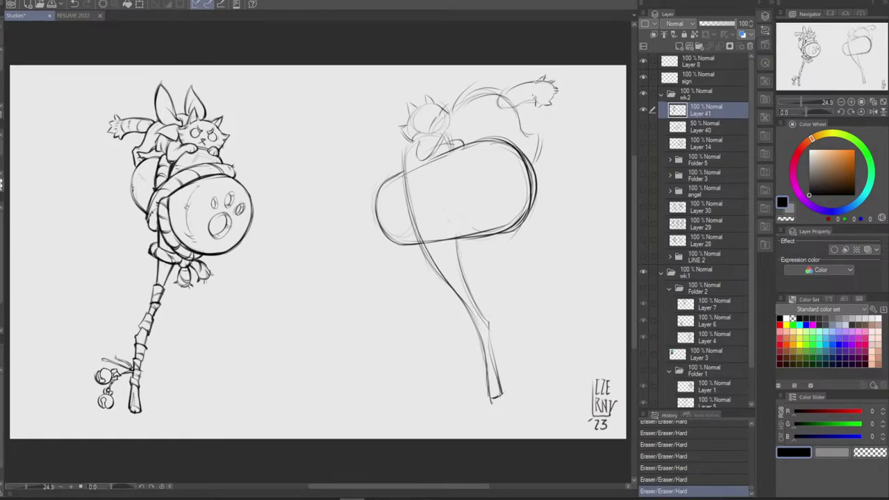
Erase and redraw the spikes along the upper right of the tail tip
{"action": "key", "text": "b"}
{"action": "mouse_move", "coordinate": [546, 77]}
{"action": "left_mouse_down"}
{"action": "mouse_move", "coordinate": [537, 104]}
{"action": "mouse_move", "coordinate": [542, 80]}
{"action": "mouse_move", "coordinate": [549, 84]}
{"action": "left_mouse_up"}
{"action": "key", "text": "e"}
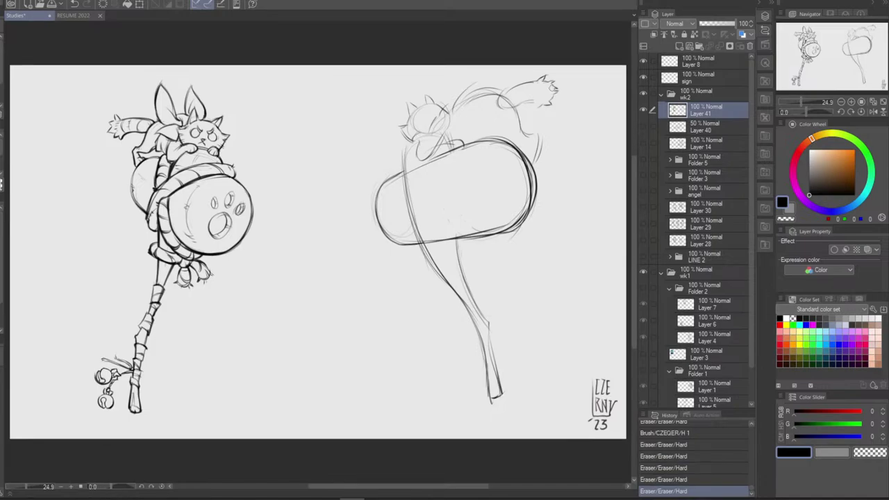
{"action": "left_click_drag", "start_coordinate": [537, 84], "coordinate": [539, 80]}
{"action": "key", "text": "b"}
{"action": "left_click_drag", "start_coordinate": [546, 78], "coordinate": [555, 86]}
{"action": "key", "text": "ctrl+z"}
{"action": "key", "text": "ctrl+y"}
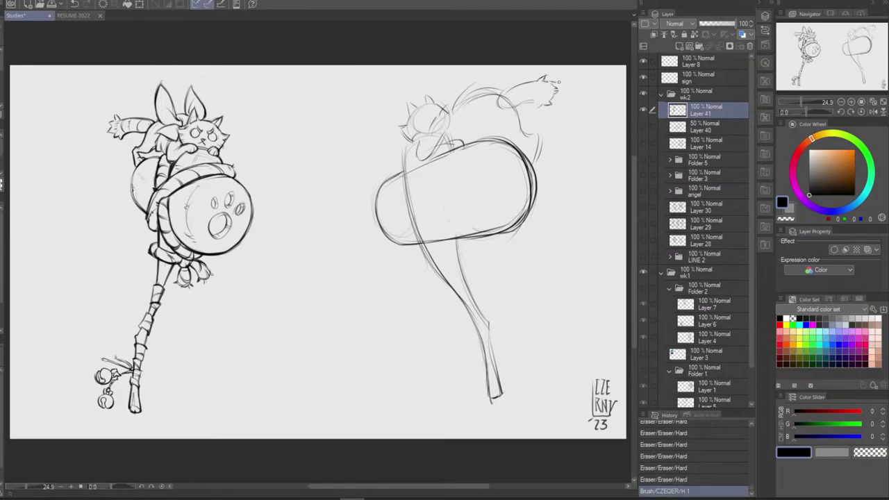
{"action": "key", "text": "ctrl+z"}
{"action": "key", "text": "ctrl+y"}
{"action": "left_click_drag", "start_coordinate": [553, 84], "coordinate": [554, 86]}
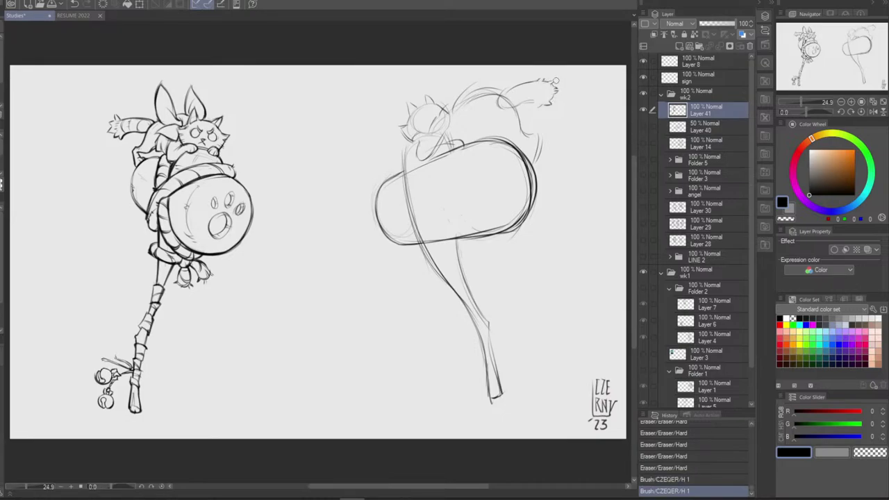
Remove most of the tail tip's fur and restart the tuft with a few separate points
{"action": "mouse_move", "coordinate": [554, 93]}
{"action": "left_mouse_down"}
{"action": "mouse_move", "coordinate": [541, 112]}
{"action": "mouse_move", "coordinate": [551, 75]}
{"action": "mouse_move", "coordinate": [558, 110]}
{"action": "mouse_move", "coordinate": [546, 110]}
{"action": "mouse_move", "coordinate": [561, 103]}
{"action": "mouse_move", "coordinate": [556, 89]}
{"action": "left_mouse_up"}
{"action": "key", "text": "ctrl+z"}
{"action": "key", "text": "ctrl+z"}
{"action": "key", "text": "ctrl+z"}
{"action": "key", "text": "ctrl+z"}
{"action": "key", "text": "ctrl+z"}
{"action": "key", "text": "ctrl+z"}
{"action": "key", "text": "ctrl+z"}
{"action": "key", "text": "ctrl+z"}
{"action": "key", "text": "ctrl+z"}
{"action": "key", "text": "ctrl+z"}
{"action": "key", "text": "ctrl+z"}
{"action": "key", "text": "ctrl+z"}
{"action": "key", "text": "ctrl+z"}
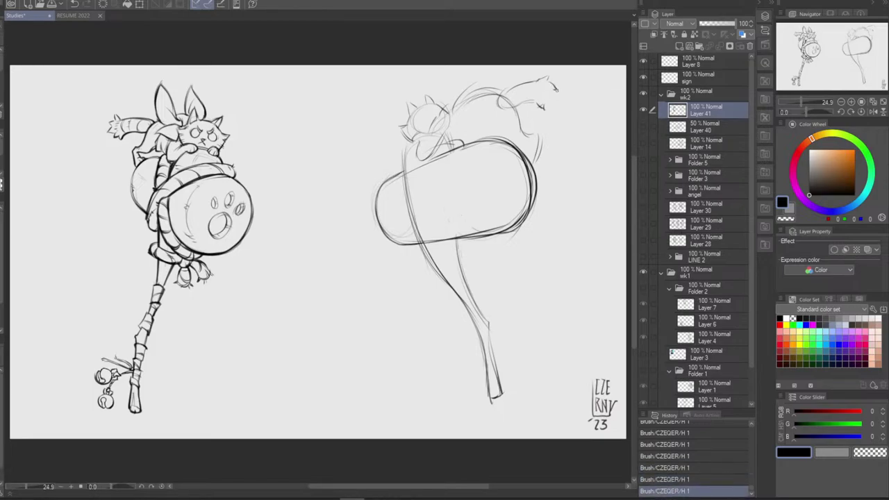
Redraw the tail tuft with short pointed fur strokes along its upper, right and lower edges
{"action": "key", "text": "ctrl+z"}
{"action": "key", "text": "ctrl+y"}
{"action": "key", "text": "ctrl+z"}
{"action": "key", "text": "ctrl+y"}
{"action": "key", "text": "ctrl+z"}
{"action": "key", "text": "ctrl+y"}
{"action": "key", "text": "ctrl+z"}
{"action": "key", "text": "ctrl+y"}
{"action": "key", "text": "ctrl+z"}
{"action": "key", "text": "ctrl+z"}
{"action": "key", "text": "ctrl+y"}
{"action": "key", "text": "ctrl+y"}
{"action": "key", "text": "ctrl+z"}
{"action": "key", "text": "ctrl+y"}
{"action": "key", "text": "ctrl+z"}
{"action": "key", "text": "ctrl+y"}
{"action": "key", "text": "ctrl+z"}
{"action": "key", "text": "ctrl+y"}
{"action": "key", "text": "ctrl+z"}
{"action": "key", "text": "ctrl+z"}
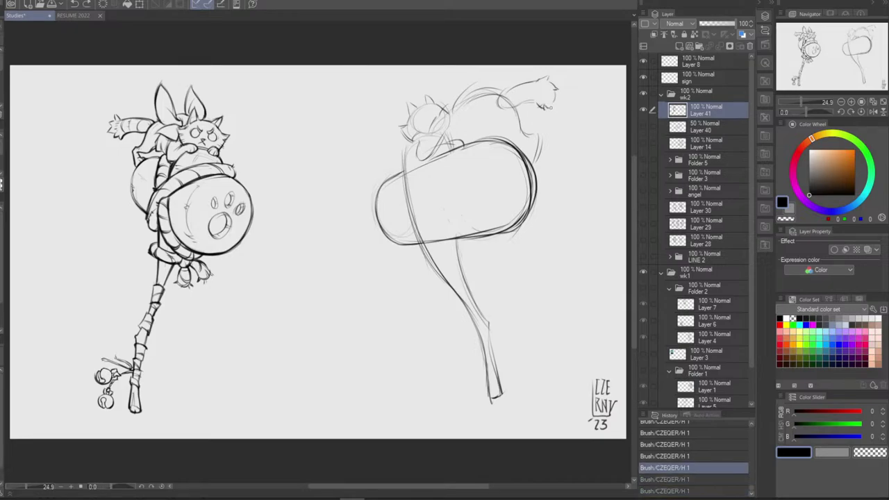
{"action": "key", "text": "ctrl+y"}
{"action": "key", "text": "ctrl+y"}
{"action": "key", "text": "ctrl+z"}
{"action": "key", "text": "ctrl+y"}
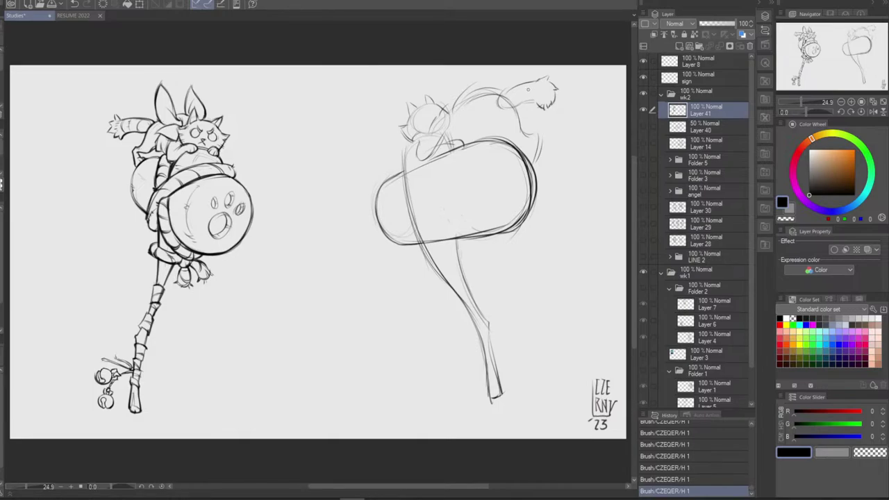
Sketch a short jagged inner edge where the tuft meets the striped part of the tail
{"action": "key", "text": "ctrl+z"}
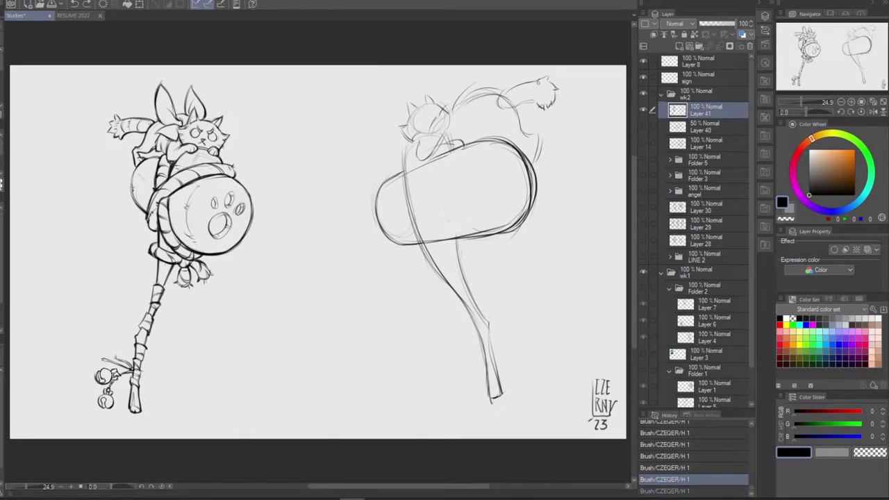
{"action": "left_click_drag", "start_coordinate": [539, 84], "coordinate": [540, 104]}
{"action": "key", "text": "ctrl+z"}
{"action": "key", "text": "ctrl+y"}
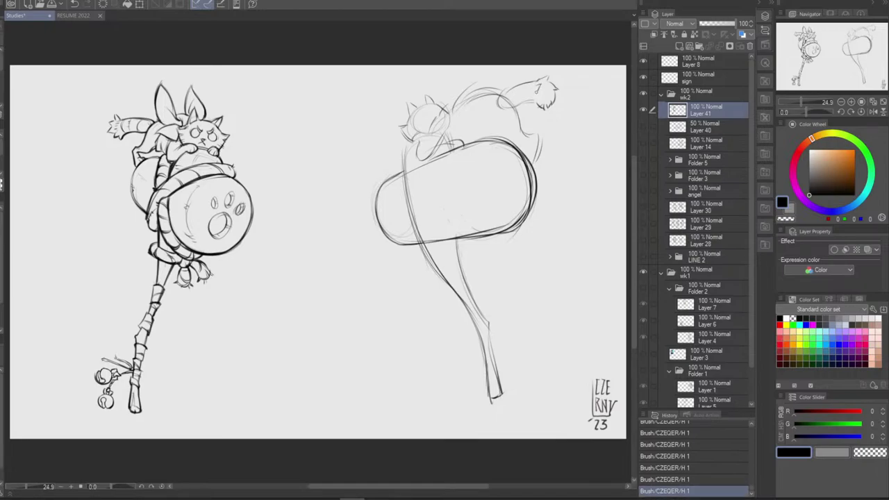
{"action": "key", "text": "ctrl+z"}
{"action": "left_click_drag", "start_coordinate": [540, 86], "coordinate": [542, 104]}
{"action": "key", "text": "ctrl+z"}
{"action": "key", "text": "ctrl+z"}
{"action": "key", "text": "ctrl+z"}
{"action": "key", "text": "ctrl+y"}
{"action": "key", "text": "ctrl+z"}
{"action": "key", "text": "ctrl+y"}
{"action": "key", "text": "ctrl+z"}
{"action": "key", "text": "ctrl+y"}
{"action": "key", "text": "ctrl+z"}
{"action": "key", "text": "ctrl+y"}
Erase the overlapping construction lines along the tail and its base, and trim the tuft's upper points
{"action": "key", "text": "e"}
{"action": "left_click_drag", "start_coordinate": [534, 100], "coordinate": [505, 98]}
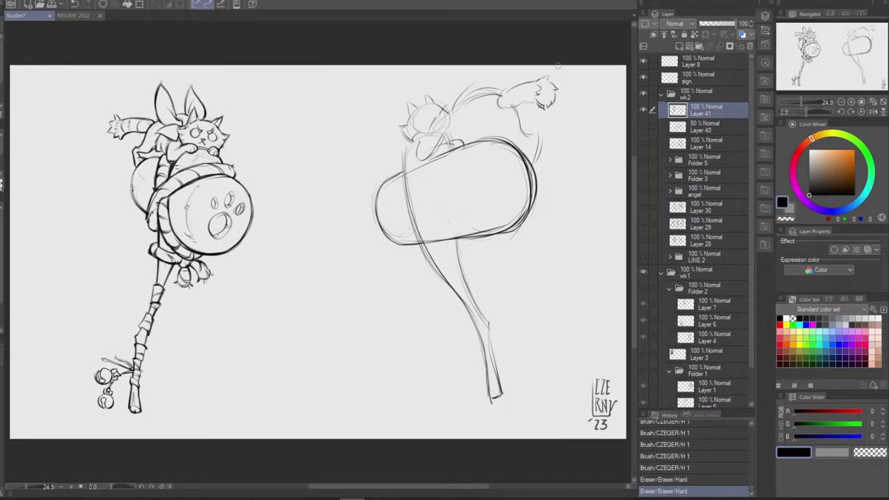
{"action": "mouse_move", "coordinate": [550, 76]}
{"action": "left_mouse_down"}
{"action": "mouse_move", "coordinate": [540, 80]}
{"action": "mouse_move", "coordinate": [554, 89]}
{"action": "mouse_move", "coordinate": [537, 86]}
{"action": "mouse_move", "coordinate": [544, 85]}
{"action": "mouse_move", "coordinate": [540, 94]}
{"action": "mouse_move", "coordinate": [552, 108]}
{"action": "mouse_move", "coordinate": [547, 83]}
{"action": "left_mouse_up"}
Rework the tuft's upper points with sharper fur strokes
{"action": "key", "text": "b"}
{"action": "key", "text": "ctrl+z"}
{"action": "key", "text": "e"}
{"action": "key", "text": "b"}
{"action": "key", "text": "ctrl+z"}
{"action": "key", "text": "ctrl+z"}
{"action": "key", "text": "e"}
{"action": "key", "text": "ctrl+z"}
{"action": "left_click_drag", "start_coordinate": [545, 79], "coordinate": [554, 90]}
{"action": "key", "text": "ctrl+z"}
{"action": "key", "text": "ctrl+z"}
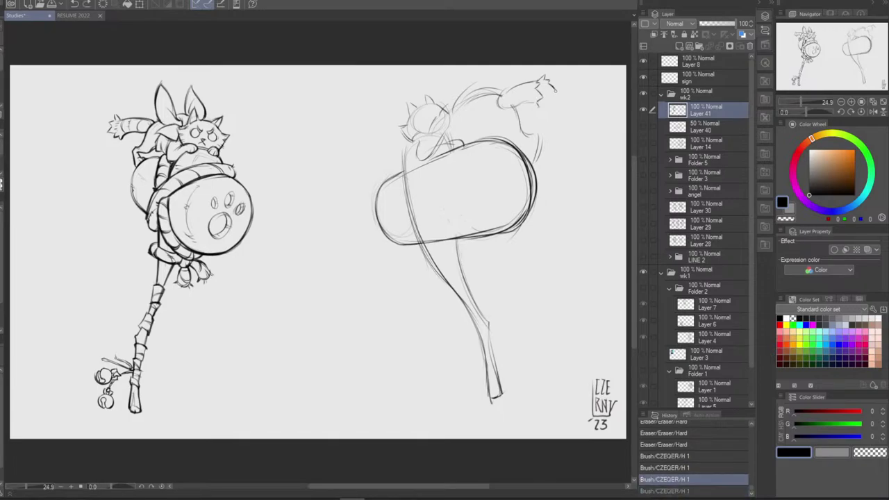
{"action": "key", "text": "ctrl+y"}
{"action": "key", "text": "ctrl+z"}
{"action": "key", "text": "ctrl+z"}
Close the tuft into a star-like shape and strengthen the tail's outline and base
{"action": "mouse_move", "coordinate": [550, 84]}
{"action": "left_mouse_down"}
{"action": "mouse_move", "coordinate": [539, 109]}
{"action": "mouse_move", "coordinate": [549, 107]}
{"action": "mouse_move", "coordinate": [568, 71]}
{"action": "mouse_move", "coordinate": [532, 102]}
{"action": "left_mouse_up"}
{"action": "key", "text": "ctrl+z"}
{"action": "key", "text": "ctrl+z"}
{"action": "key", "text": "ctrl+z"}
{"action": "key", "text": "ctrl+z"}
{"action": "key", "text": "ctrl+z"}
{"action": "mouse_move", "coordinate": [518, 106]}
{"action": "left_mouse_down"}
{"action": "mouse_move", "coordinate": [523, 116]}
{"action": "mouse_move", "coordinate": [522, 85]}
{"action": "mouse_move", "coordinate": [528, 89]}
{"action": "left_mouse_up"}
{"action": "key", "text": "ctrl+z"}
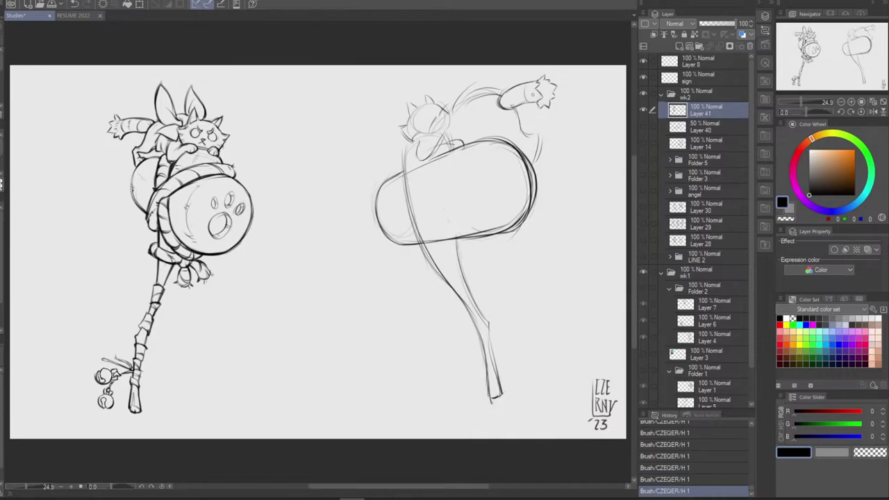
{"action": "key", "text": "ctrl+z"}
{"action": "key", "text": "ctrl+y"}
{"action": "key", "text": "ctrl+z"}
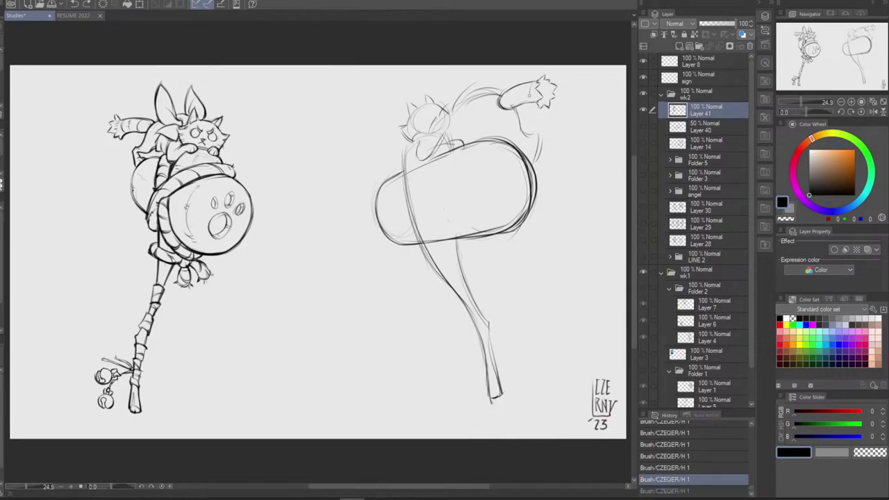
{"action": "key", "text": "ctrl+y"}
Draw curved stripes across the tail and darken the rump line below its base
{"action": "mouse_move", "coordinate": [531, 85]}
{"action": "left_mouse_down"}
{"action": "mouse_move", "coordinate": [533, 102]}
{"action": "mouse_move", "coordinate": [516, 105]}
{"action": "mouse_move", "coordinate": [508, 92]}
{"action": "mouse_move", "coordinate": [535, 84]}
{"action": "mouse_move", "coordinate": [506, 93]}
{"action": "mouse_move", "coordinate": [519, 129]}
{"action": "left_mouse_up"}
{"action": "key", "text": "ctrl+z"}
{"action": "key", "text": "ctrl+z"}
{"action": "key", "text": "ctrl+z"}
{"action": "key", "text": "ctrl+y"}
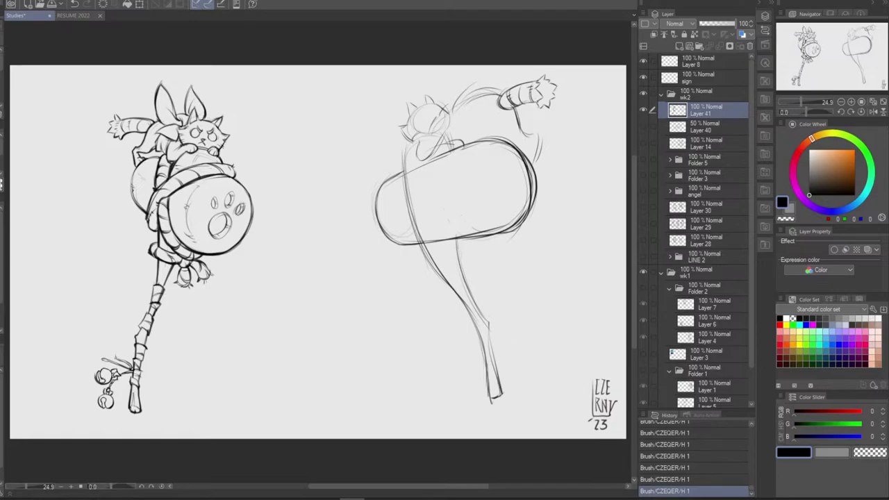
{"action": "mouse_move", "coordinate": [517, 84]}
{"action": "left_mouse_down"}
{"action": "mouse_move", "coordinate": [537, 78]}
{"action": "mouse_move", "coordinate": [539, 99]}
{"action": "left_mouse_up"}
{"action": "key", "text": "e"}
{"action": "key", "text": "ctrl+z"}
{"action": "key", "text": "ctrl+z"}
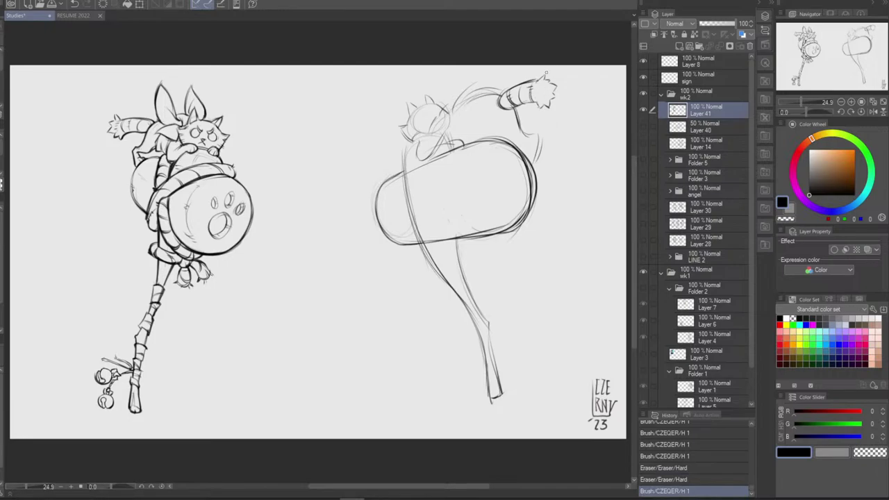
{"action": "key", "text": "ctrl+z"}
{"action": "key", "text": "ctrl+z"}
{"action": "key", "text": "ctrl+z"}
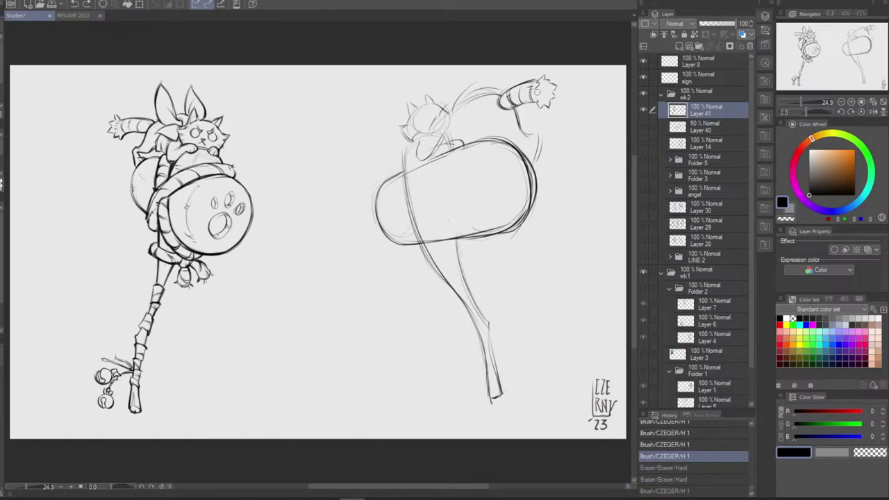
Clean the stray marks inside the tuft and refine its inner edge and outer points
{"action": "mouse_move", "coordinate": [537, 91]}
{"action": "left_mouse_down"}
{"action": "mouse_move", "coordinate": [546, 92]}
{"action": "mouse_move", "coordinate": [540, 104]}
{"action": "left_mouse_up"}
{"action": "key", "text": "ctrl+z"}
{"action": "key", "text": "ctrl+z"}
{"action": "key", "text": "ctrl+z"}
{"action": "key", "text": "ctrl+z"}
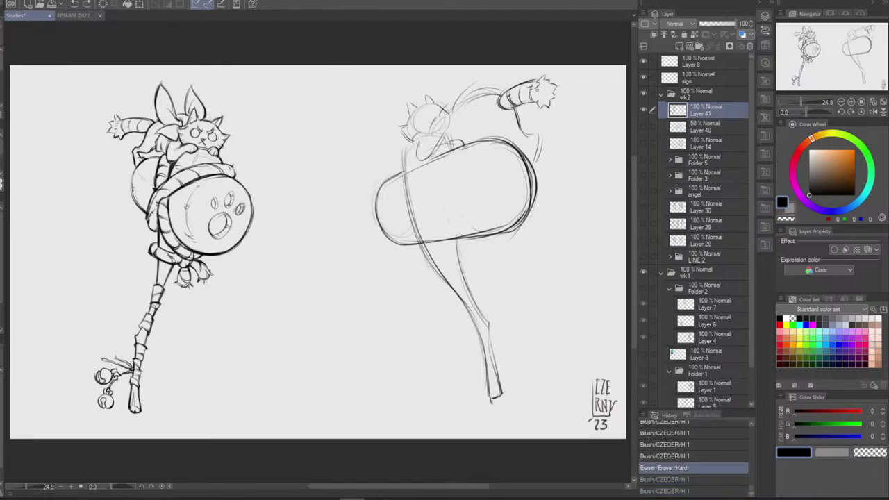
{"action": "key", "text": "ctrl+y"}
{"action": "key", "text": "ctrl+z"}
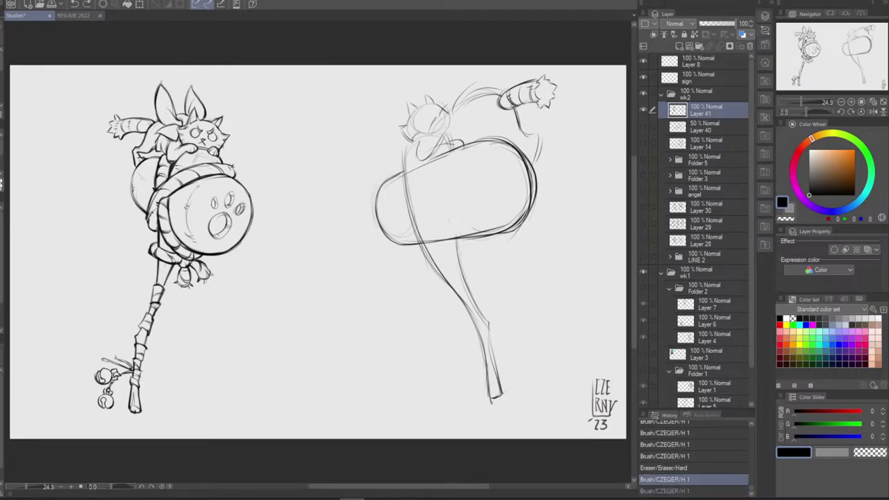
{"action": "key", "text": "ctrl+y"}
{"action": "left_click_drag", "start_coordinate": [557, 77], "coordinate": [571, 68]}
{"action": "left_click_drag", "start_coordinate": [537, 102], "coordinate": [547, 109]}
{"action": "key", "text": "ctrl+z"}
{"action": "key", "text": "ctrl+y"}
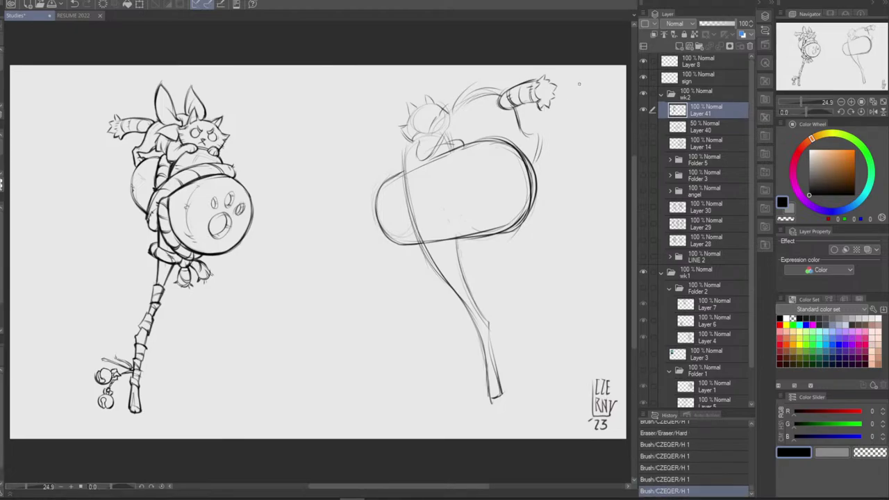
Sketch the creature's underside along the hammer head's upper edge and start the hind leg below the rump
{"action": "key", "text": "ctrl+z"}
{"action": "key", "text": "ctrl+y"}
{"action": "left_click_drag", "start_coordinate": [492, 134], "coordinate": [514, 139]}
{"action": "key", "text": "ctrl+z"}
{"action": "key", "text": "ctrl+y"}
{"action": "key", "text": "ctrl+z"}
{"action": "key", "text": "ctrl+y"}
{"action": "key", "text": "ctrl+z"}
{"action": "key", "text": "ctrl+z"}
{"action": "key", "text": "ctrl+z"}
{"action": "key", "text": "ctrl+y"}
{"action": "key", "text": "ctrl+z"}
{"action": "key", "text": "ctrl+z"}
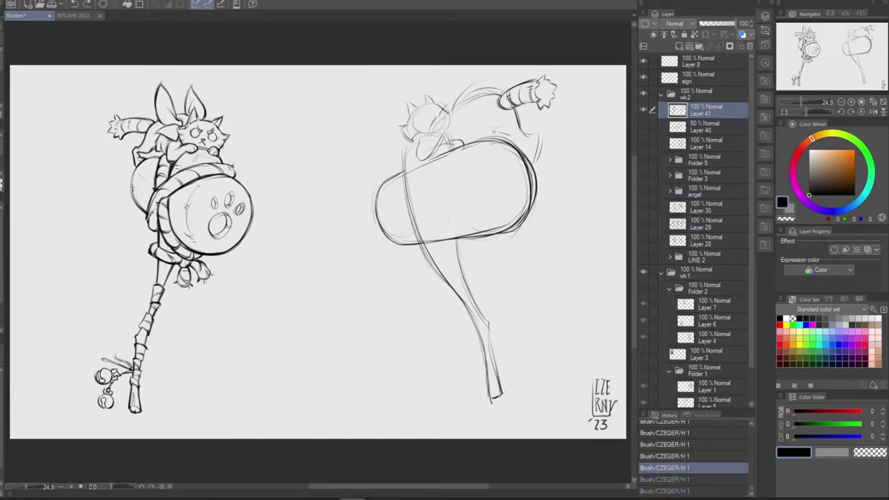
{"action": "key", "text": "ctrl+y"}
{"action": "key", "text": "ctrl+y"}
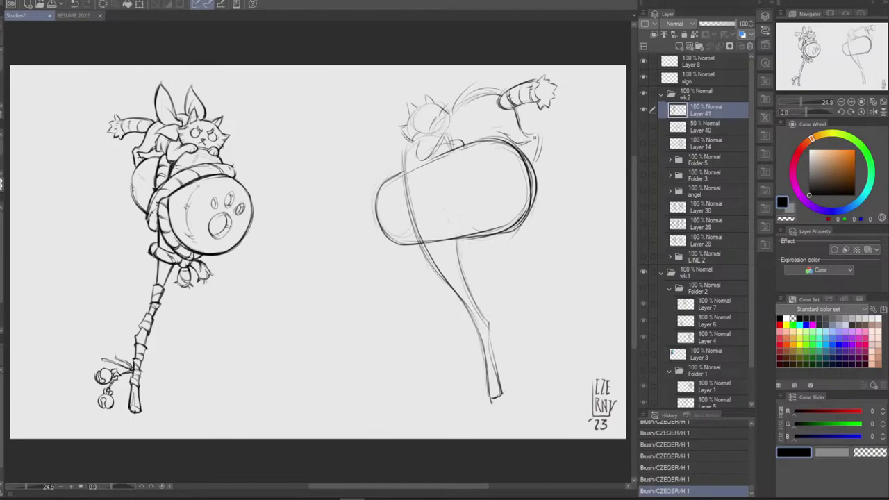
Draw the hind foot as a pointed shape reaching down over the hammer head's outer end
{"action": "key", "text": "ctrl+z"}
{"action": "key", "text": "ctrl+y"}
{"action": "key", "text": "ctrl+z"}
{"action": "key", "text": "ctrl+z"}
{"action": "key", "text": "ctrl+y"}
{"action": "key", "text": "ctrl+y"}
{"action": "key", "text": "ctrl+z"}
{"action": "key", "text": "ctrl+z"}
{"action": "key", "text": "ctrl+y"}
{"action": "key", "text": "ctrl+y"}
{"action": "key", "text": "ctrl+z"}
{"action": "key", "text": "ctrl+z"}
{"action": "key", "text": "ctrl+y"}
{"action": "key", "text": "ctrl+y"}
{"action": "left_click_drag", "start_coordinate": [537, 157], "coordinate": [532, 167]}
{"action": "left_click_drag", "start_coordinate": [542, 134], "coordinate": [531, 168]}
{"action": "key", "text": "ctrl+z"}
{"action": "key", "text": "ctrl+z"}
{"action": "key", "text": "ctrl+z"}
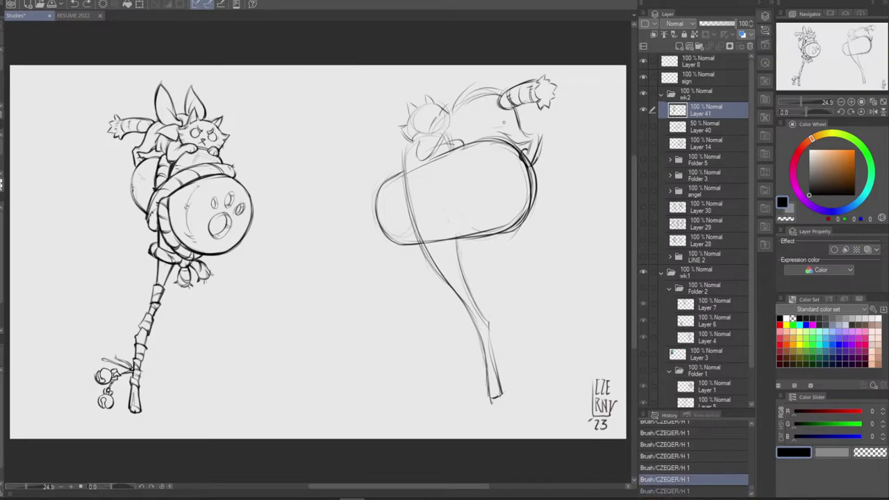
{"action": "key", "text": "ctrl+z"}
{"action": "left_click_drag", "start_coordinate": [483, 136], "coordinate": [522, 143]}
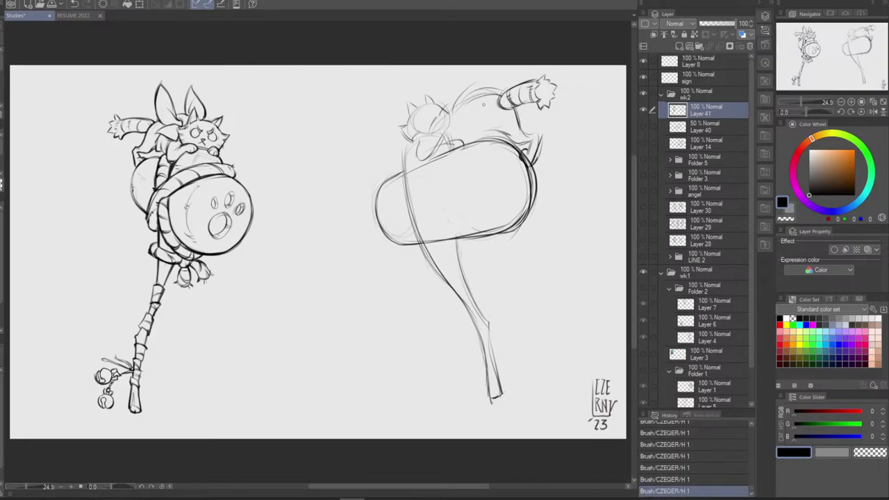
Strengthen the back of the hind leg and connect the rump line to the foot's pointed tip
{"action": "key", "text": "ctrl+z"}
{"action": "key", "text": "ctrl+y"}
{"action": "key", "text": "ctrl+z"}
{"action": "key", "text": "ctrl+z"}
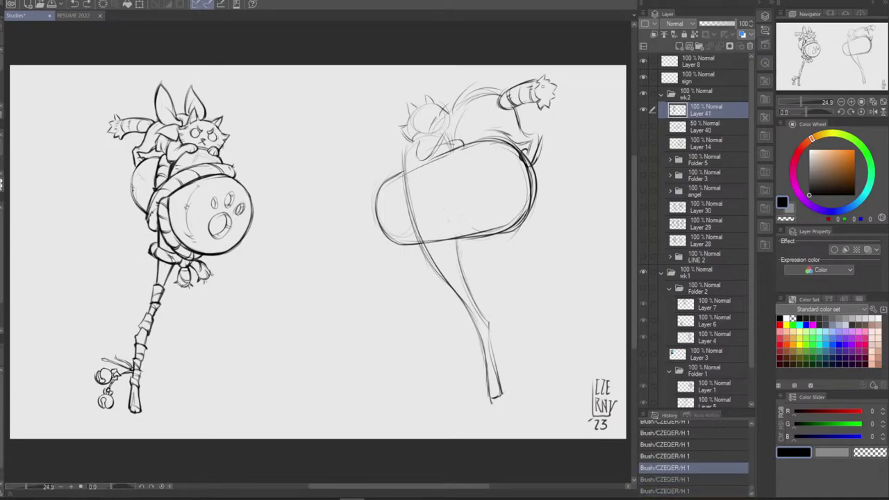
{"action": "key", "text": "ctrl+z"}
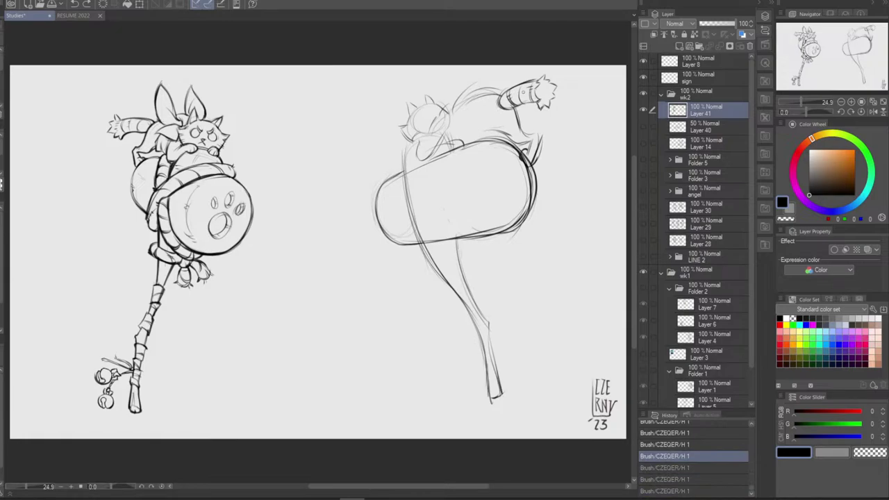
{"action": "left_click_drag", "start_coordinate": [517, 114], "coordinate": [537, 139]}
{"action": "key", "text": "ctrl+z"}
{"action": "key", "text": "ctrl+y"}
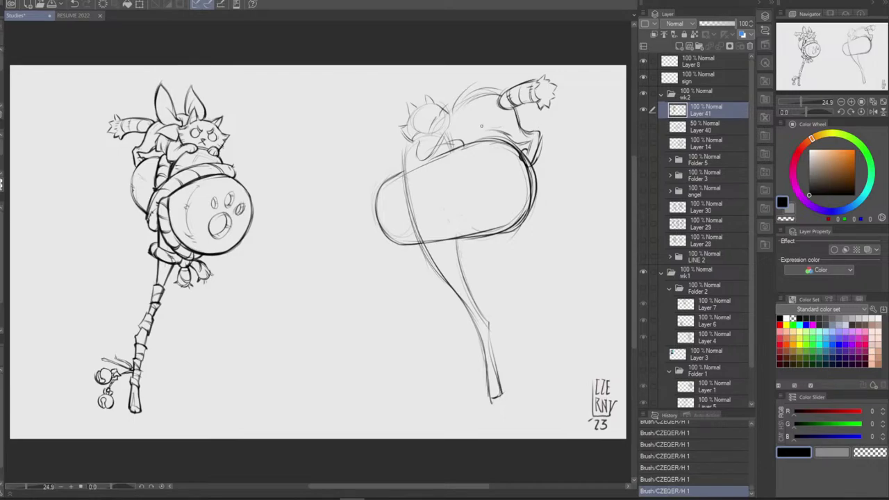
Sketch a small rounded bump for the near leg just above the hammer head's upper edge
{"action": "left_click_drag", "start_coordinate": [476, 126], "coordinate": [478, 151]}
{"action": "key", "text": "ctrl+z"}
{"action": "key", "text": "ctrl+z"}
{"action": "key", "text": "ctrl+y"}
{"action": "key", "text": "ctrl+z"}
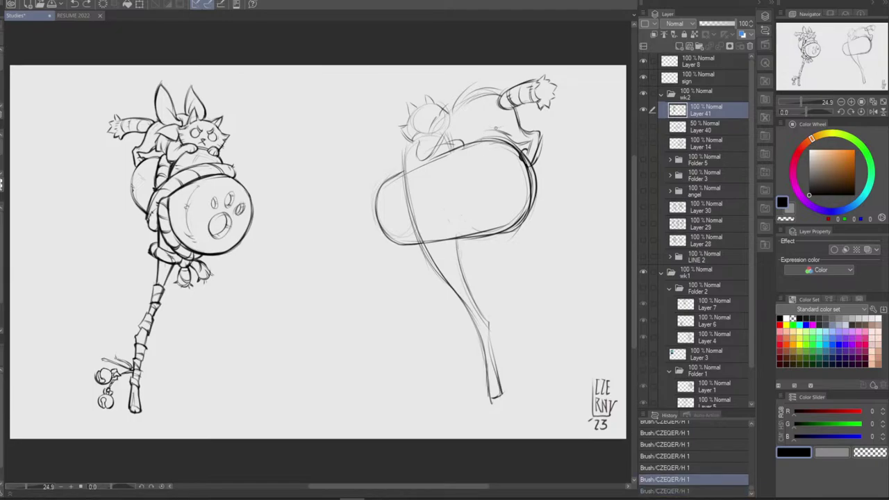
{"action": "key", "text": "ctrl+y"}
{"action": "key", "text": "ctrl+z"}
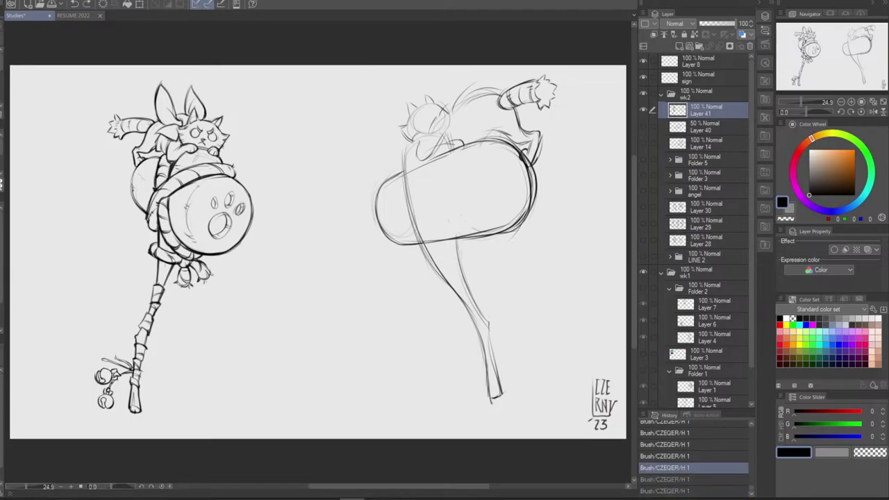
{"action": "key", "text": "ctrl+y"}
{"action": "key", "text": "ctrl+z"}
{"action": "key", "text": "ctrl+y"}
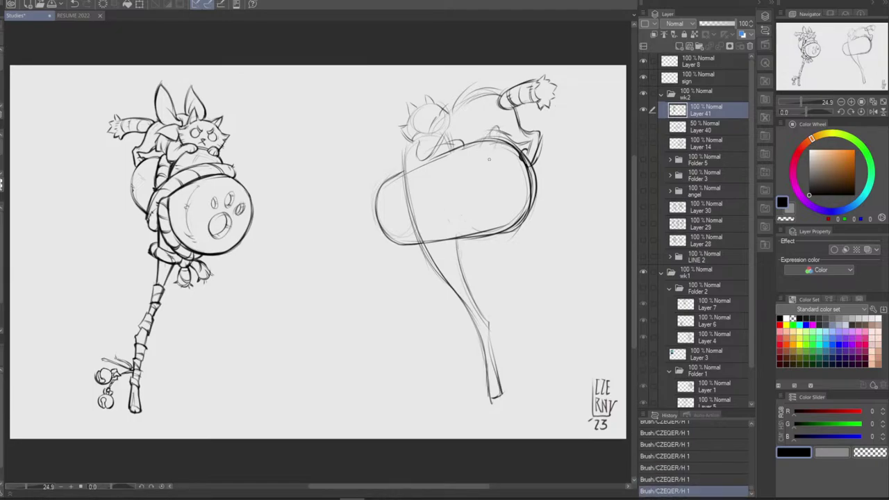
Extend the near leg into a small paw hanging over the hammer head's upper edge
{"action": "key", "text": "ctrl+z"}
{"action": "key", "text": "ctrl+y"}
{"action": "key", "text": "ctrl+z"}
{"action": "key", "text": "ctrl+y"}
{"action": "key", "text": "ctrl+z"}
{"action": "key", "text": "ctrl+y"}
{"action": "key", "text": "ctrl+z"}
{"action": "key", "text": "ctrl+y"}
{"action": "key", "text": "ctrl+z"}
{"action": "key", "text": "ctrl+y"}
{"action": "key", "text": "ctrl+z"}
{"action": "key", "text": "ctrl+z"}
{"action": "key", "text": "ctrl+y"}
{"action": "key", "text": "ctrl+y"}
{"action": "key", "text": "ctrl+z"}
{"action": "key", "text": "ctrl+y"}
{"action": "key", "text": "ctrl+z"}
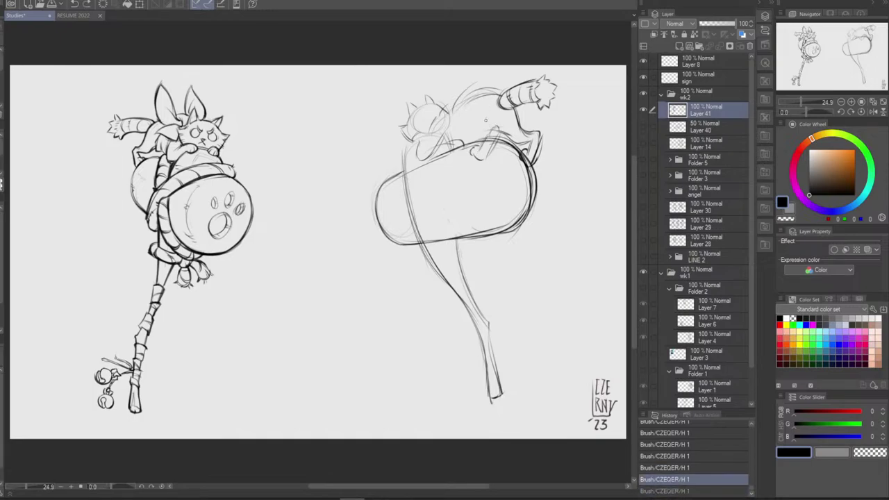
Sketch the creature's belly as a curve between its front body and the near paw
{"action": "key", "text": "ctrl+y"}
{"action": "key", "text": "ctrl+z"}
{"action": "key", "text": "ctrl+y"}
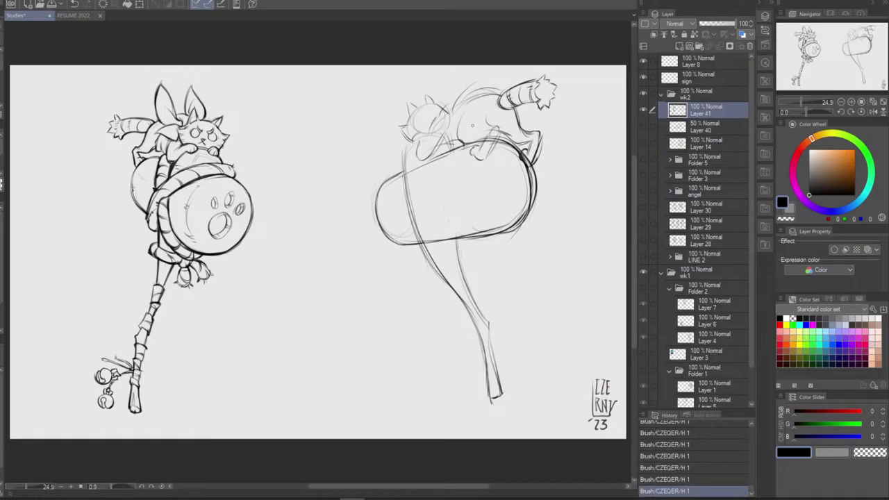
{"action": "key", "text": "ctrl+z"}
{"action": "key", "text": "ctrl+y"}
{"action": "key", "text": "ctrl+z"}
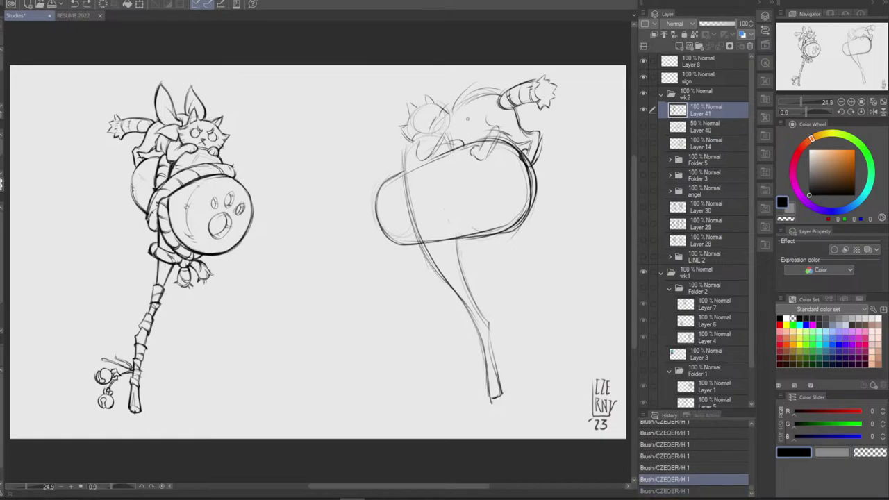
{"action": "key", "text": "ctrl+y"}
{"action": "key", "text": "ctrl+z"}
{"action": "key", "text": "ctrl+y"}
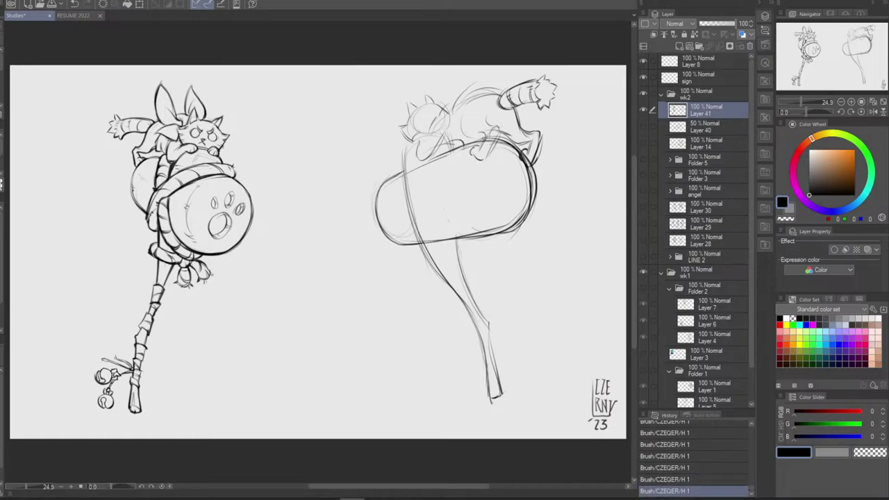
Darken the belly curve and reinforce the start of the back line behind the creature's head
{"action": "key", "text": "ctrl+z"}
{"action": "key", "text": "ctrl+y"}
{"action": "key", "text": "ctrl+z"}
{"action": "key", "text": "ctrl+z"}
{"action": "key", "text": "ctrl+y"}
{"action": "key", "text": "ctrl+y"}
{"action": "key", "text": "ctrl+z"}
{"action": "key", "text": "ctrl+y"}
{"action": "key", "text": "ctrl+z"}
{"action": "key", "text": "ctrl+z"}
{"action": "key", "text": "ctrl+y"}
{"action": "key", "text": "ctrl+y"}
{"action": "left_click_drag", "start_coordinate": [451, 103], "coordinate": [458, 104]}
Lasso the entire second staff sketch, scale it down slightly, shift it lower and closer to the first staff, and deselect
{"action": "mouse_move", "coordinate": [509, 430]}
{"action": "left_mouse_down"}
{"action": "mouse_move", "coordinate": [580, 175]}
{"action": "mouse_move", "coordinate": [559, 58]}
{"action": "mouse_move", "coordinate": [395, 74]}
{"action": "mouse_move", "coordinate": [344, 239]}
{"action": "left_mouse_up"}
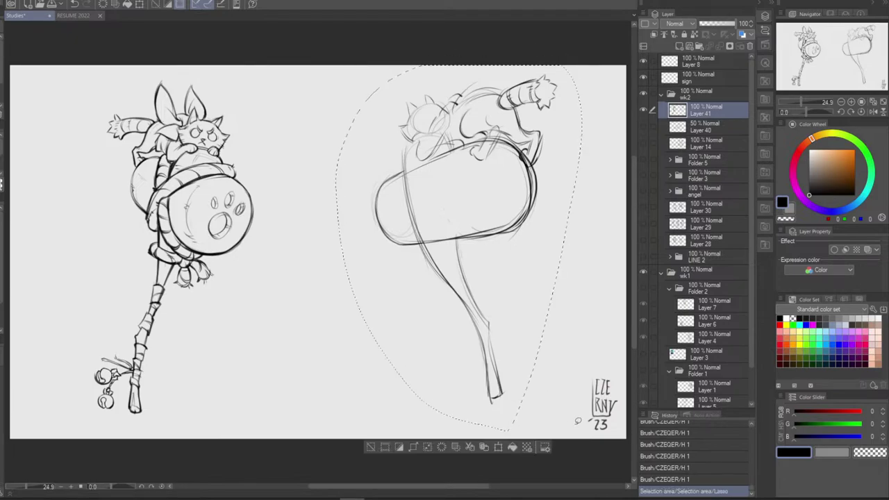
{"action": "key", "text": "ctrl+t"}
{"action": "left_click_drag", "start_coordinate": [580, 66], "coordinate": [575, 74]}
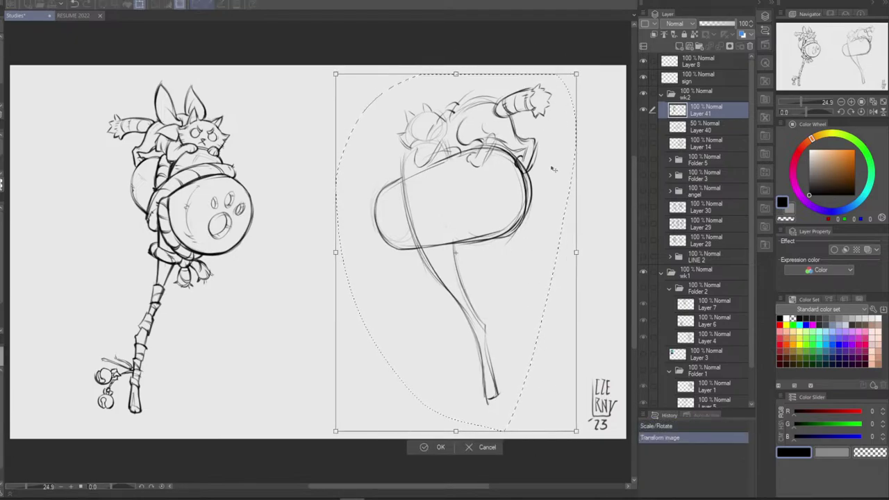
{"action": "left_click_drag", "start_coordinate": [536, 341], "coordinate": [530, 349]}
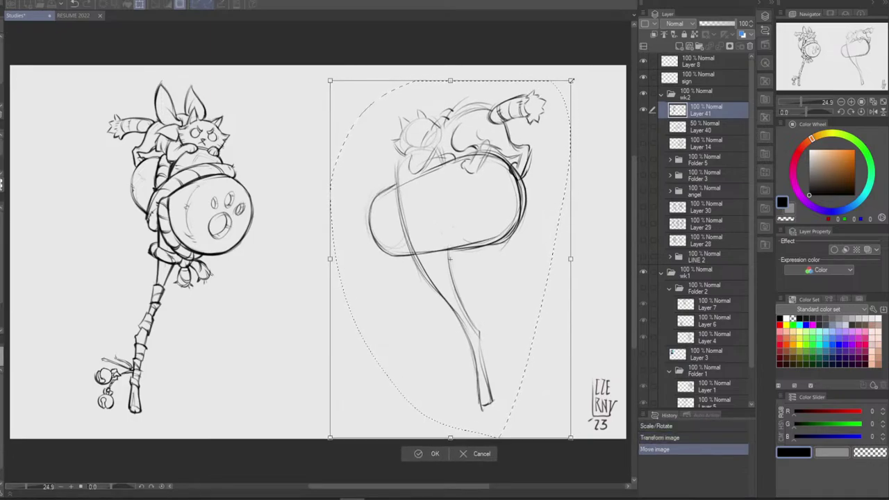
{"action": "left_click_drag", "start_coordinate": [571, 81], "coordinate": [567, 86]}
{"action": "left_click_drag", "start_coordinate": [527, 334], "coordinate": [514, 345]}
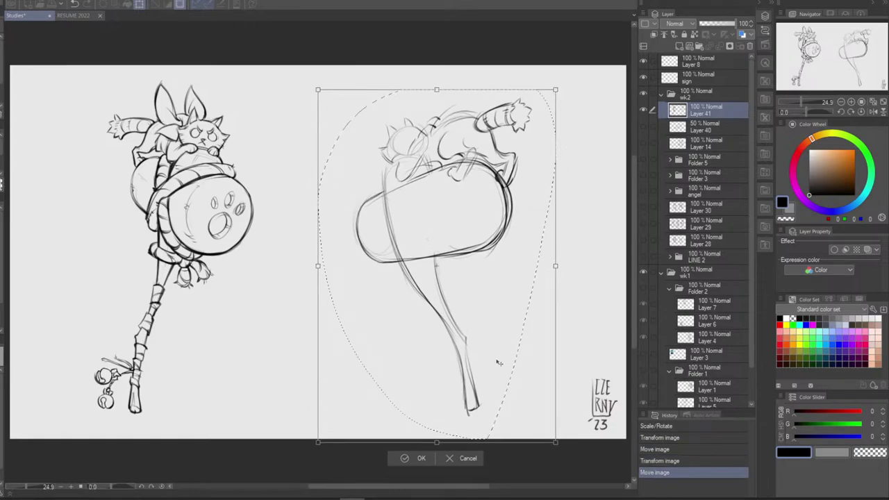
{"action": "left_click", "coordinate": [411, 459]}
{"action": "key", "text": "ctrl+d"}
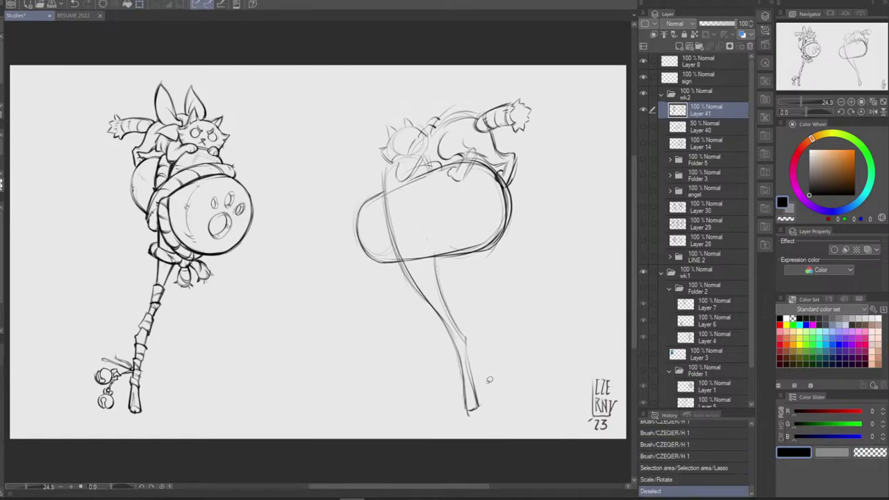
{"action": "left_click_drag", "start_coordinate": [412, 183], "coordinate": [406, 221]}
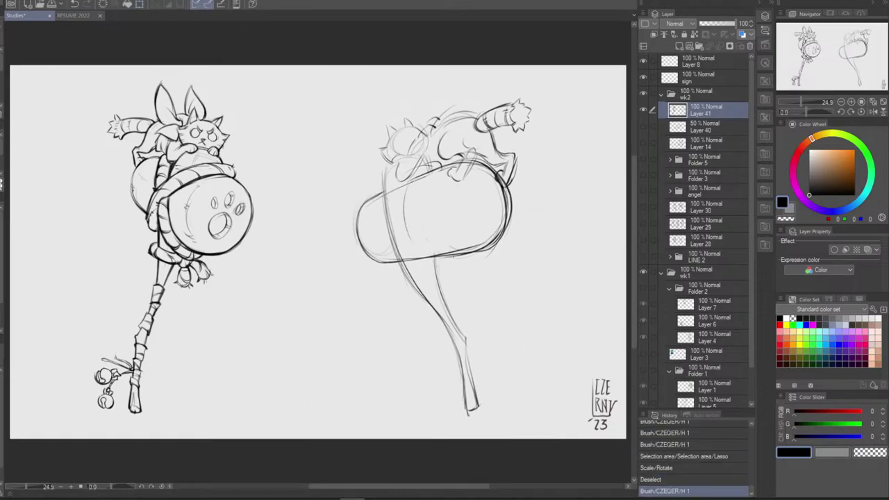
{"action": "left_click_drag", "start_coordinate": [419, 190], "coordinate": [411, 243]}
{"action": "mouse_move", "coordinate": [409, 198]}
{"action": "left_mouse_down"}
{"action": "mouse_move", "coordinate": [421, 243]}
{"action": "mouse_move", "coordinate": [411, 239]}
{"action": "mouse_move", "coordinate": [429, 255]}
{"action": "left_mouse_up"}
{"action": "key", "text": "ctrl+z"}
{"action": "key", "text": "ctrl+z"}
{"action": "key", "text": "ctrl+z"}
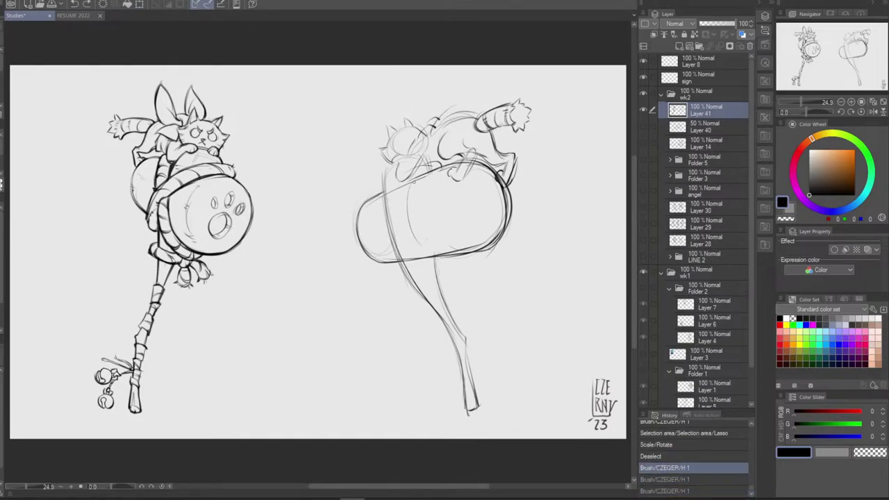
{"action": "mouse_move", "coordinate": [412, 182]}
{"action": "left_mouse_down"}
{"action": "mouse_move", "coordinate": [408, 231]}
{"action": "mouse_move", "coordinate": [408, 190]}
{"action": "mouse_move", "coordinate": [430, 247]}
{"action": "left_mouse_up"}
{"action": "key", "text": "ctrl+z"}
{"action": "key", "text": "ctrl+z"}
{"action": "key", "text": "ctrl+z"}
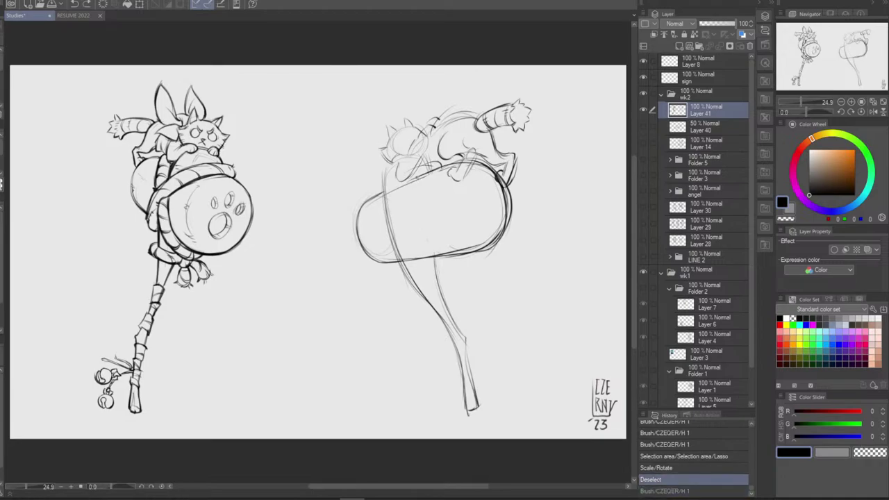
Draw the curved inner rim of the hammer head's front face from its upper edge to its underside
{"action": "left_click_drag", "start_coordinate": [410, 184], "coordinate": [440, 254]}
{"action": "key", "text": "ctrl+z"}
{"action": "left_click_drag", "start_coordinate": [402, 198], "coordinate": [405, 233]}
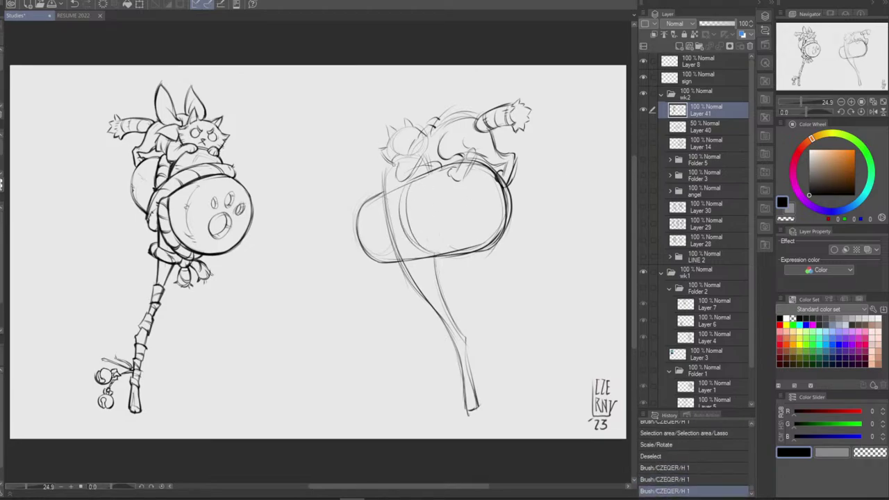
Darken the long curved line that runs from the creature down across the hammer head toward the handle
{"action": "left_click_drag", "start_coordinate": [385, 172], "coordinate": [384, 206]}
{"action": "key", "text": "ctrl+z"}
{"action": "left_click_drag", "start_coordinate": [384, 172], "coordinate": [385, 208]}
{"action": "mouse_move", "coordinate": [389, 165]}
{"action": "left_mouse_down"}
{"action": "mouse_move", "coordinate": [384, 200]}
{"action": "mouse_move", "coordinate": [404, 255]}
{"action": "left_mouse_up"}
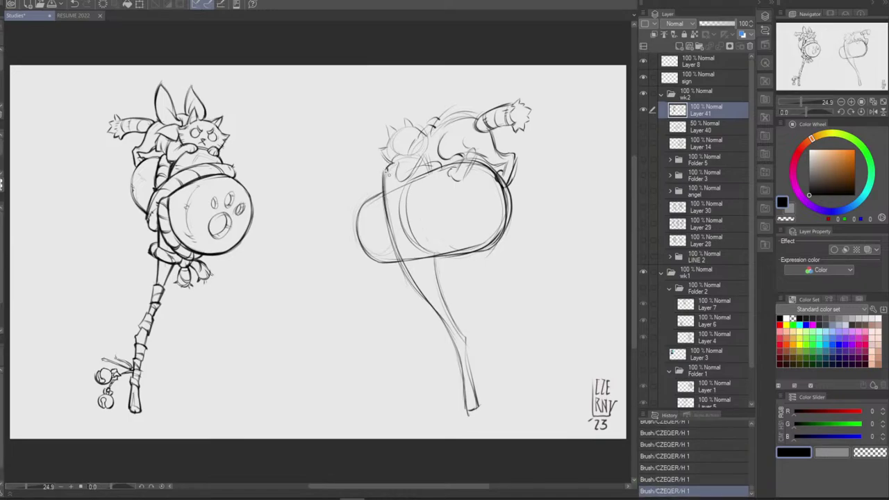
Sketch the upper edge of a band around the hammer head and a curved contour on the rear section
{"action": "left_click_drag", "start_coordinate": [383, 182], "coordinate": [372, 198]}
{"action": "left_click_drag", "start_coordinate": [411, 185], "coordinate": [400, 201]}
{"action": "left_click_drag", "start_coordinate": [416, 171], "coordinate": [441, 163]}
{"action": "key", "text": "ctrl+z"}
{"action": "mouse_move", "coordinate": [393, 178]}
{"action": "left_mouse_down"}
{"action": "mouse_move", "coordinate": [378, 203]}
{"action": "mouse_move", "coordinate": [377, 238]}
{"action": "left_mouse_up"}
{"action": "key", "text": "ctrl+z"}
{"action": "key", "text": "ctrl+z"}
{"action": "left_click_drag", "start_coordinate": [377, 202], "coordinate": [378, 255]}
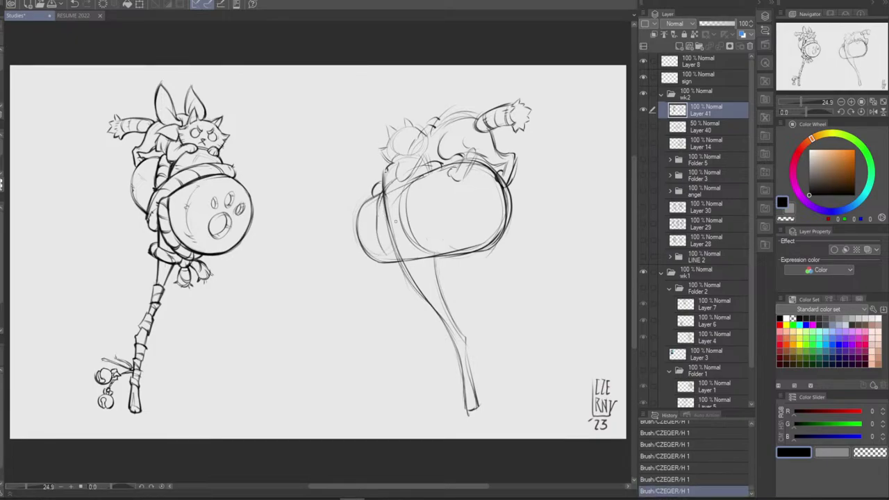
Rework the rear section's curved contour and its lower edge with repeated trial strokes
{"action": "key", "text": "ctrl+z"}
{"action": "left_click_drag", "start_coordinate": [377, 221], "coordinate": [378, 236]}
{"action": "key", "text": "ctrl+z"}
{"action": "left_click_drag", "start_coordinate": [393, 204], "coordinate": [387, 242]}
{"action": "key", "text": "ctrl+z"}
{"action": "left_click_drag", "start_coordinate": [397, 200], "coordinate": [388, 217]}
{"action": "key", "text": "ctrl+z"}
{"action": "key", "text": "ctrl+z"}
{"action": "key", "text": "ctrl+z"}
{"action": "key", "text": "ctrl+z"}
{"action": "key", "text": "ctrl+z"}
{"action": "key", "text": "ctrl+z"}
{"action": "key", "text": "ctrl+z"}
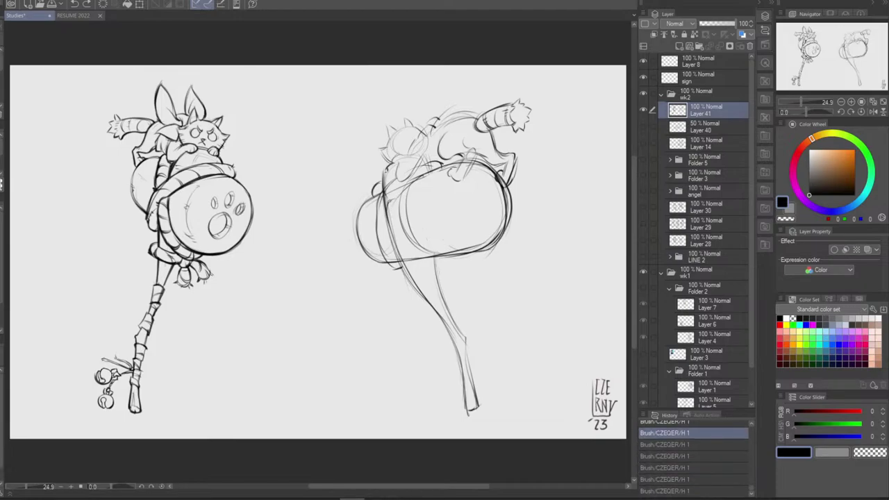
{"action": "key", "text": "ctrl+z"}
Draw the band's rounded edge behind the front face and its lower flap beneath the hammer head
{"action": "mouse_move", "coordinate": [397, 199]}
{"action": "left_mouse_down"}
{"action": "mouse_move", "coordinate": [388, 215]}
{"action": "mouse_move", "coordinate": [389, 207]}
{"action": "left_mouse_up"}
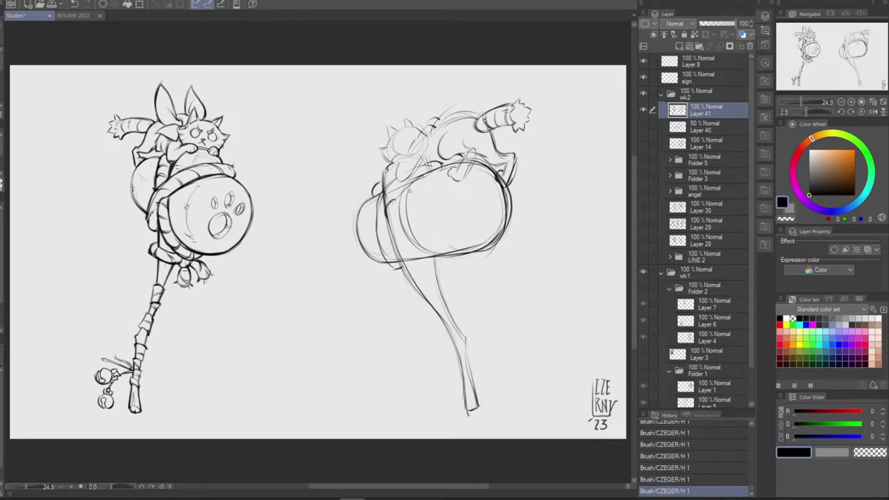
{"action": "left_click_drag", "start_coordinate": [390, 208], "coordinate": [413, 255]}
{"action": "key", "text": "ctrl+z"}
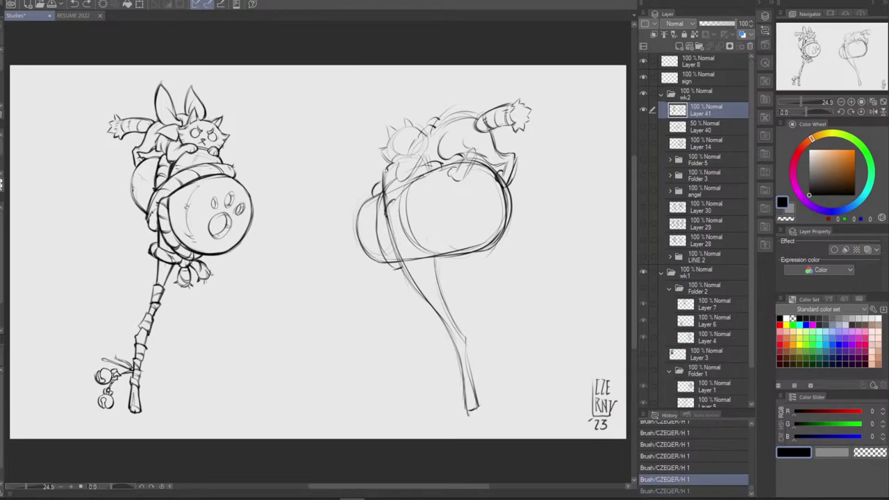
{"action": "mouse_move", "coordinate": [387, 203]}
{"action": "left_mouse_down"}
{"action": "mouse_move", "coordinate": [419, 266]}
{"action": "mouse_move", "coordinate": [454, 256]}
{"action": "mouse_move", "coordinate": [434, 268]}
{"action": "mouse_move", "coordinate": [447, 265]}
{"action": "left_mouse_up"}
{"action": "key", "text": "ctrl+z"}
{"action": "key", "text": "ctrl+z"}
{"action": "key", "text": "ctrl+z"}
{"action": "key", "text": "ctrl+z"}
{"action": "key", "text": "ctrl+z"}
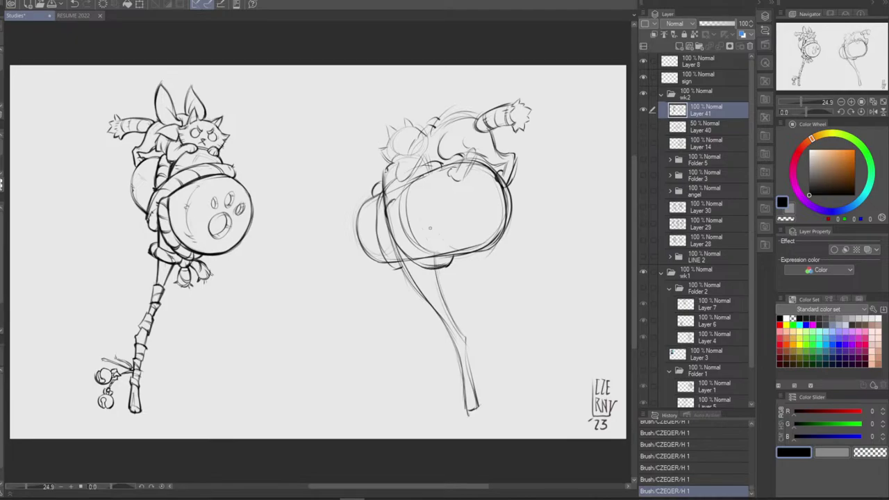
Redraw the band's inner curve so it follows the front face down to the head's underside
{"action": "key", "text": "ctrl+z"}
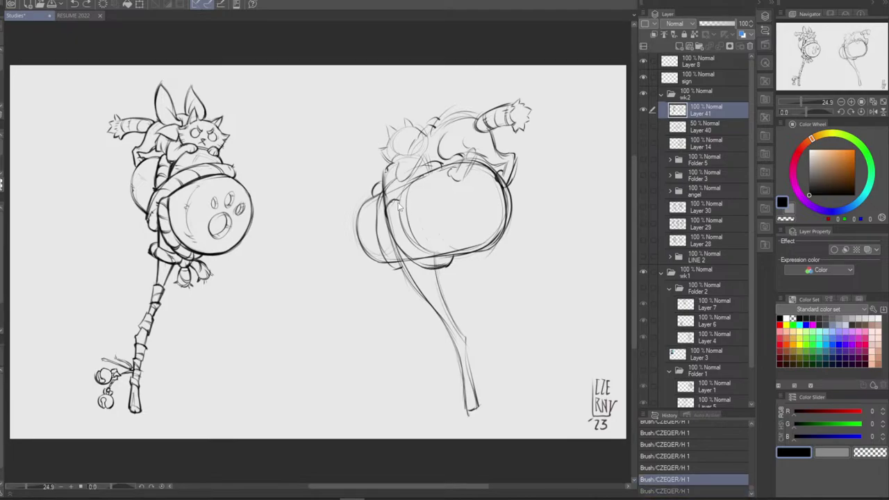
{"action": "key", "text": "ctrl+z"}
{"action": "left_click_drag", "start_coordinate": [396, 200], "coordinate": [407, 240]}
{"action": "key", "text": "ctrl+z"}
{"action": "key", "text": "ctrl+z"}
{"action": "left_click_drag", "start_coordinate": [398, 206], "coordinate": [427, 254]}
Mirror the canvas view, darken the front face's lower rim, and erase overlapping construction lines around the band
{"action": "left_click", "coordinate": [873, 112]}
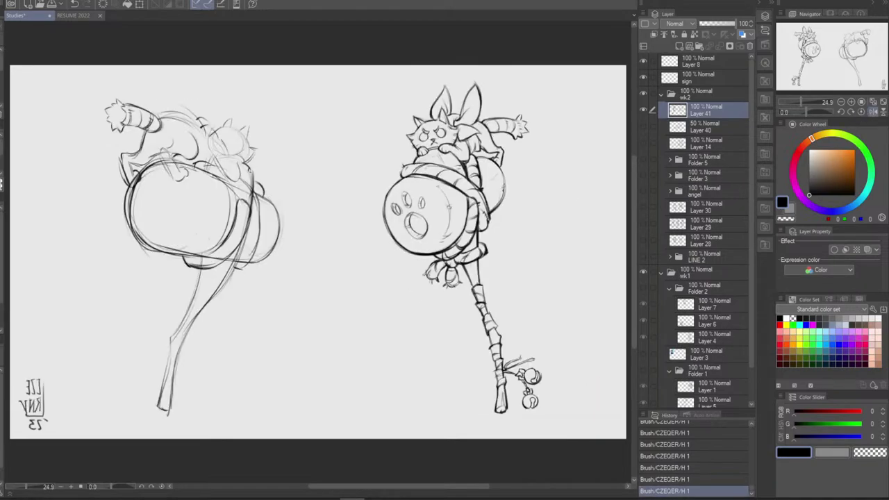
{"action": "mouse_move", "coordinate": [198, 256]}
{"action": "left_mouse_down"}
{"action": "mouse_move", "coordinate": [226, 237]}
{"action": "mouse_move", "coordinate": [203, 261]}
{"action": "mouse_move", "coordinate": [230, 252]}
{"action": "mouse_move", "coordinate": [200, 264]}
{"action": "mouse_move", "coordinate": [227, 254]}
{"action": "left_mouse_up"}
{"action": "key", "text": "e"}
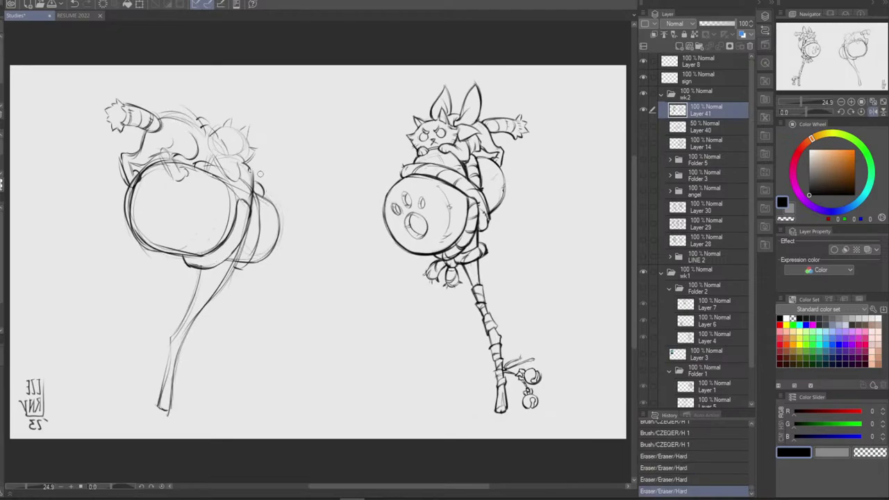
{"action": "left_click_drag", "start_coordinate": [250, 199], "coordinate": [248, 193]}
{"action": "left_click_drag", "start_coordinate": [247, 192], "coordinate": [242, 264]}
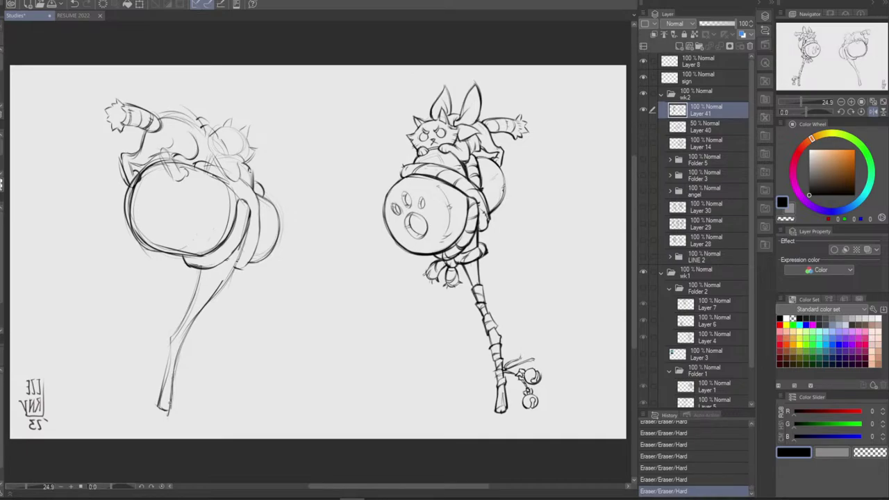
Darken the outer edge of the second staff's handle from its base up toward the hammer head
{"action": "mouse_move", "coordinate": [170, 405]}
{"action": "left_mouse_down"}
{"action": "mouse_move", "coordinate": [191, 319]}
{"action": "mouse_move", "coordinate": [224, 282]}
{"action": "left_mouse_up"}
{"action": "key", "text": "ctrl+z"}
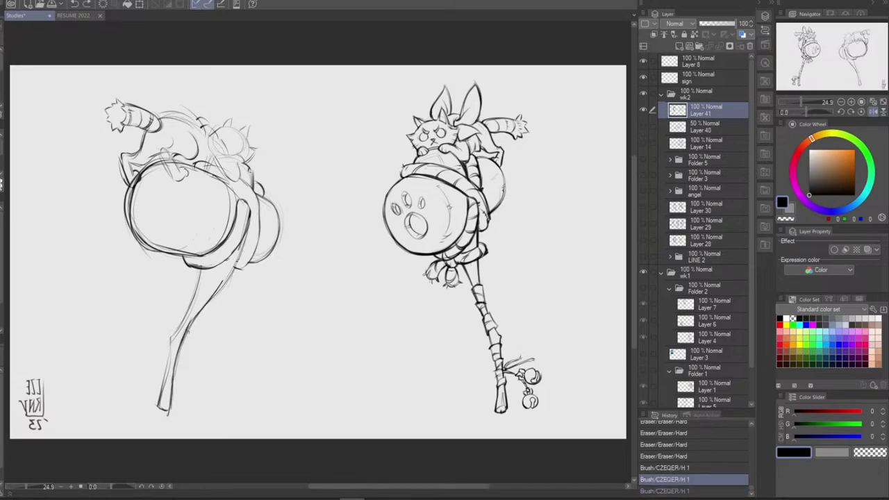
{"action": "left_click_drag", "start_coordinate": [186, 334], "coordinate": [235, 269]}
{"action": "key", "text": "ctrl+z"}
{"action": "key", "text": "ctrl+y"}
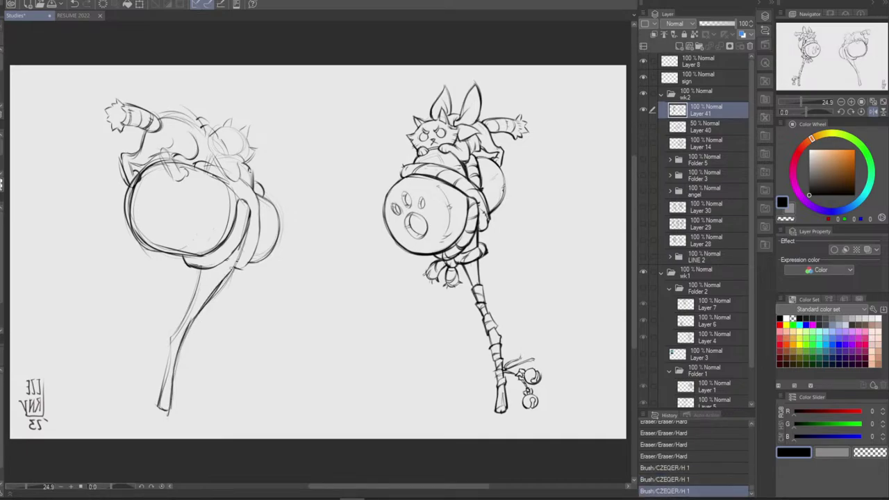
{"action": "key", "text": "ctrl+z"}
{"action": "key", "text": "ctrl+y"}
Try longer strokes carrying the handle's outer edge up into the band beneath the hammer head
{"action": "left_click_drag", "start_coordinate": [209, 297], "coordinate": [242, 246]}
{"action": "left_click_drag", "start_coordinate": [224, 280], "coordinate": [248, 232]}
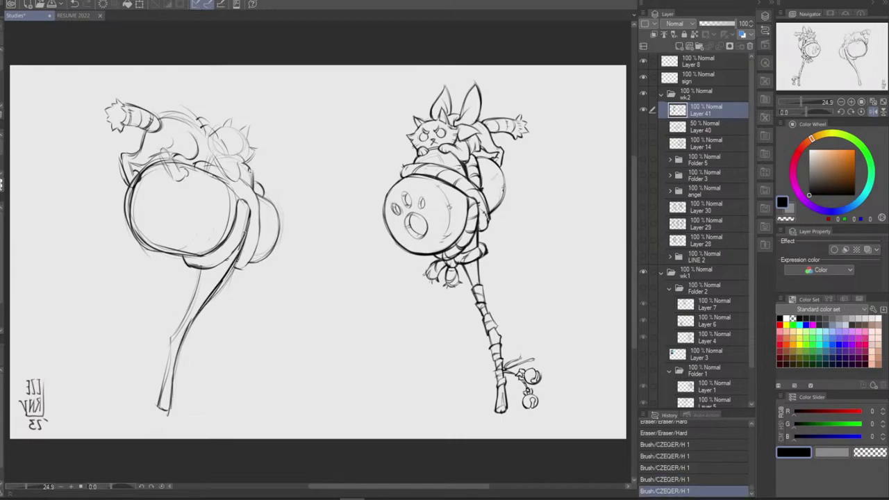
{"action": "key", "text": "ctrl+z"}
{"action": "key", "text": "ctrl+z"}
{"action": "left_click_drag", "start_coordinate": [202, 308], "coordinate": [241, 244]}
{"action": "key", "text": "ctrl+z"}
{"action": "key", "text": "ctrl+z"}
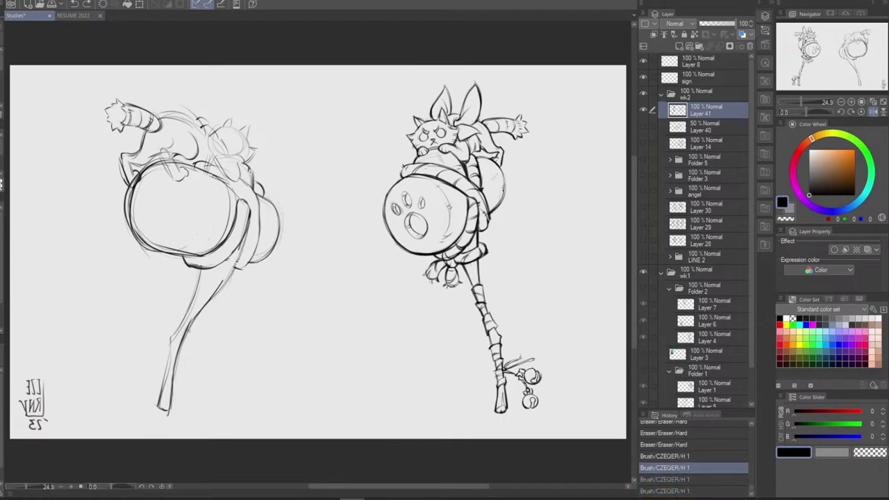
{"action": "left_click_drag", "start_coordinate": [203, 305], "coordinate": [244, 234]}
{"action": "key", "text": "ctrl+z"}
{"action": "left_click_drag", "start_coordinate": [201, 308], "coordinate": [248, 232]}
{"action": "key", "text": "ctrl+z"}
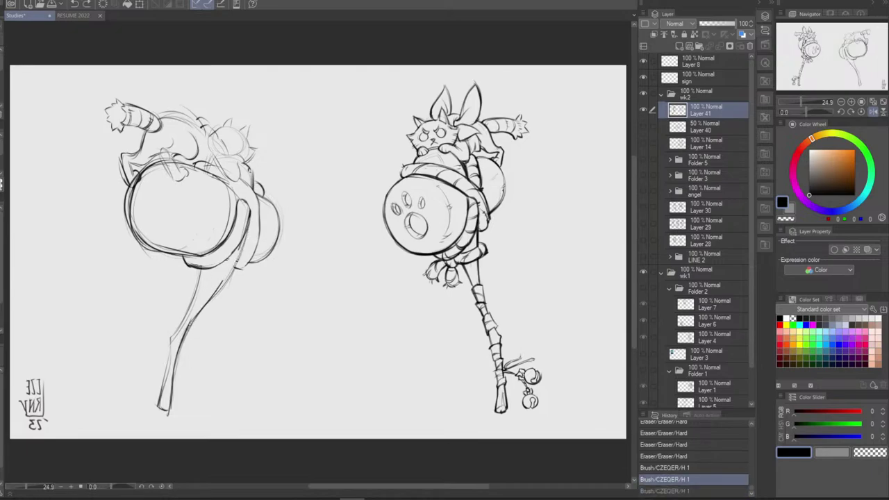
Redraw the handle's upper edge where it meets the band and erase the doubled lines along it
{"action": "left_click_drag", "start_coordinate": [192, 319], "coordinate": [247, 240]}
{"action": "key", "text": "e"}
{"action": "left_click_drag", "start_coordinate": [234, 271], "coordinate": [211, 311]}
{"action": "left_click_drag", "start_coordinate": [209, 314], "coordinate": [194, 333]}
{"action": "key", "text": "b"}
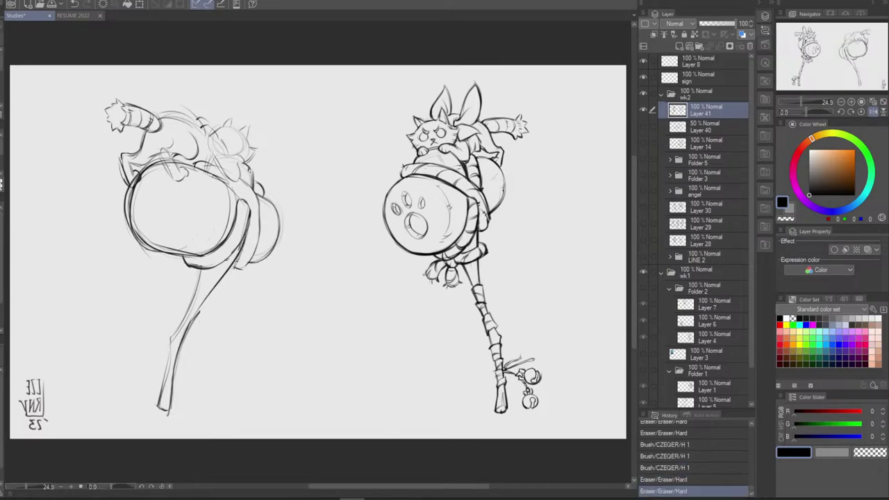
Darken the band's lower tip where it wraps under the head beside the handle
{"action": "mouse_move", "coordinate": [232, 270]}
{"action": "left_mouse_down"}
{"action": "mouse_move", "coordinate": [244, 268]}
{"action": "mouse_move", "coordinate": [255, 246]}
{"action": "left_mouse_up"}
{"action": "key", "text": "ctrl+z"}
{"action": "key", "text": "ctrl+z"}
{"action": "key", "text": "ctrl+z"}
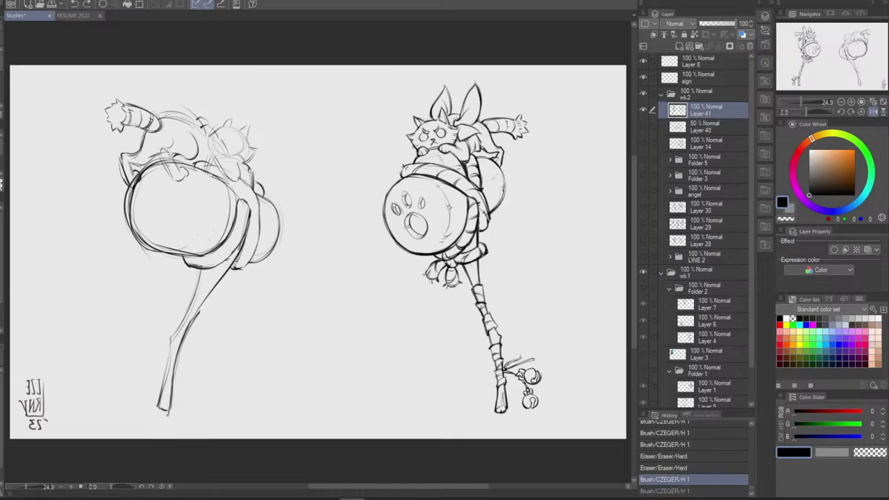
{"action": "key", "text": "ctrl+y"}
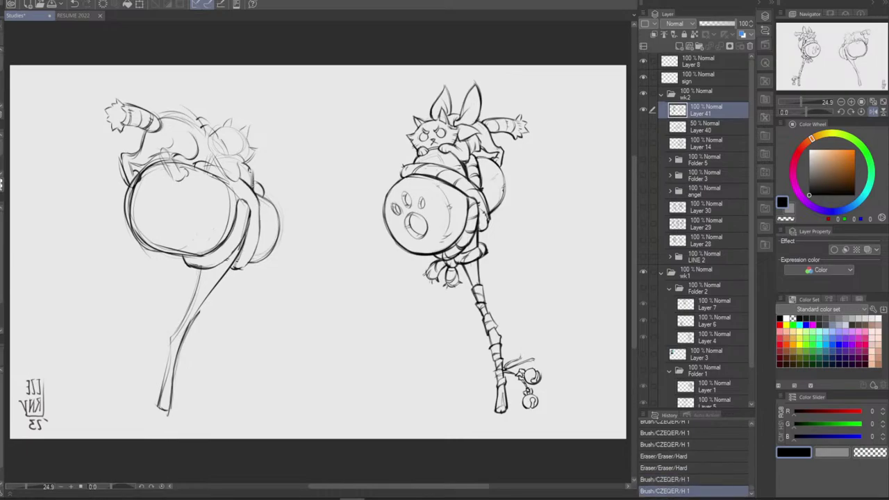
Try darker strokes along the band's inner curve between the front face and the rear section
{"action": "left_click_drag", "start_coordinate": [221, 264], "coordinate": [251, 224]}
{"action": "key", "text": "ctrl+z"}
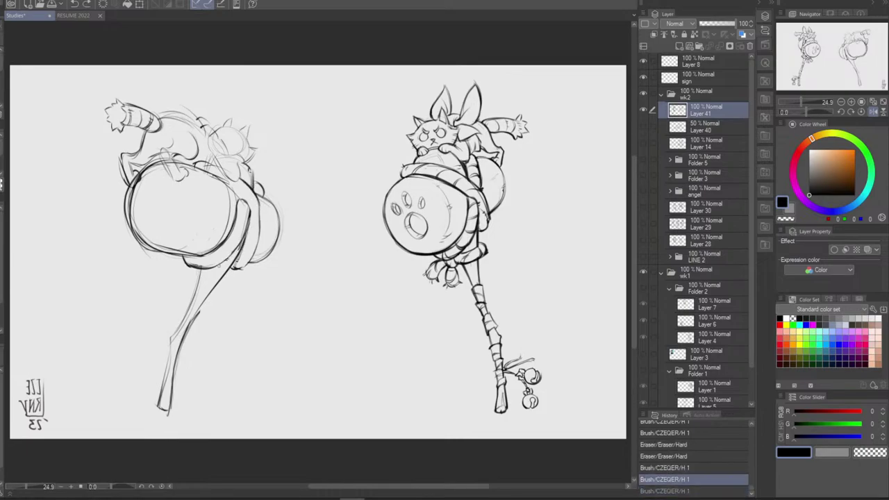
{"action": "mouse_move", "coordinate": [221, 264]}
{"action": "left_mouse_down"}
{"action": "mouse_move", "coordinate": [250, 228]}
{"action": "mouse_move", "coordinate": [239, 203]}
{"action": "mouse_move", "coordinate": [230, 232]}
{"action": "left_mouse_up"}
{"action": "key", "text": "e"}
{"action": "key", "text": "b"}
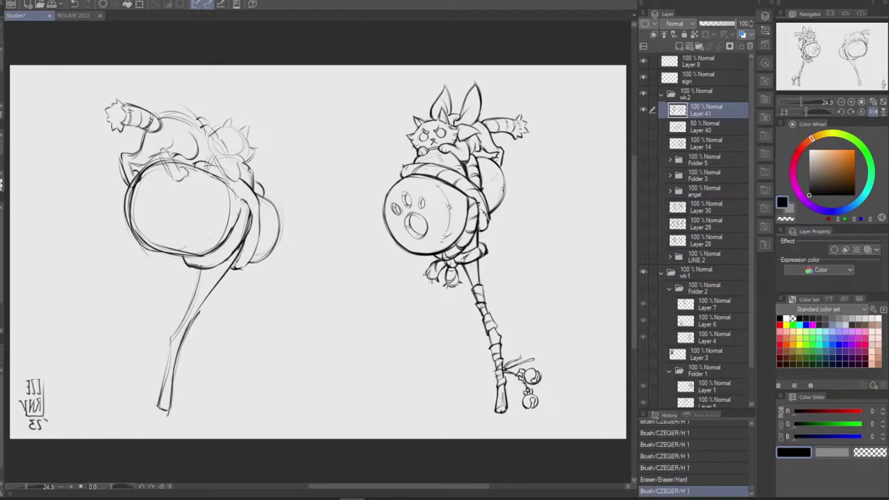
{"action": "key", "text": "ctrl+z"}
{"action": "mouse_move", "coordinate": [247, 203]}
{"action": "left_mouse_down"}
{"action": "mouse_move", "coordinate": [238, 221]}
{"action": "mouse_move", "coordinate": [246, 206]}
{"action": "mouse_move", "coordinate": [250, 222]}
{"action": "mouse_move", "coordinate": [242, 212]}
{"action": "mouse_move", "coordinate": [227, 237]}
{"action": "mouse_move", "coordinate": [245, 203]}
{"action": "mouse_move", "coordinate": [238, 245]}
{"action": "mouse_move", "coordinate": [243, 231]}
{"action": "left_mouse_up"}
{"action": "key", "text": "ctrl+z"}
{"action": "key", "text": "ctrl+z"}
{"action": "key", "text": "ctrl+z"}
Rework the band's inner curve into a pointed upper corner and darken the band's outer edge
{"action": "key", "text": "e"}
{"action": "mouse_move", "coordinate": [248, 215]}
{"action": "left_mouse_down"}
{"action": "mouse_move", "coordinate": [246, 223]}
{"action": "mouse_move", "coordinate": [244, 206]}
{"action": "left_mouse_up"}
{"action": "key", "text": "ctrl+z"}
{"action": "mouse_move", "coordinate": [222, 179]}
{"action": "left_mouse_down"}
{"action": "mouse_move", "coordinate": [242, 194]}
{"action": "mouse_move", "coordinate": [260, 236]}
{"action": "left_mouse_up"}
{"action": "key", "text": "ctrl+z"}
{"action": "left_click_drag", "start_coordinate": [255, 193], "coordinate": [254, 244]}
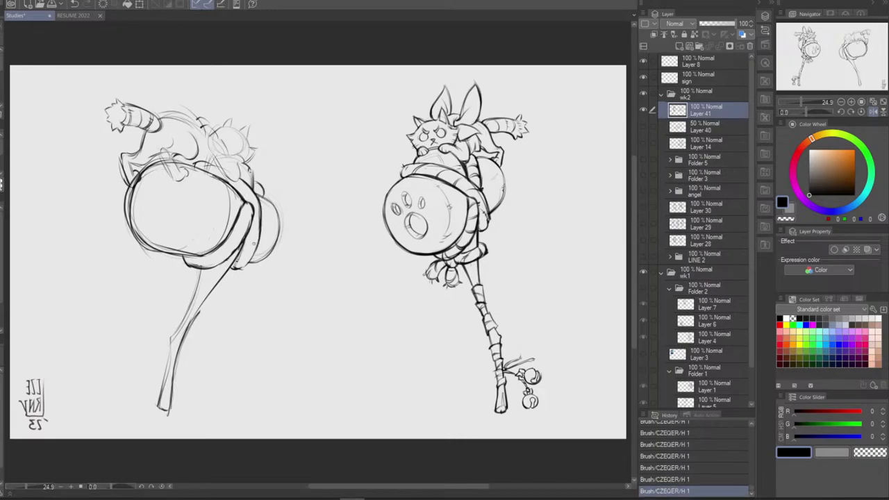
Redraw the band's outer edge against the rear section and erase the excess line along its lower part
{"action": "key", "text": "ctrl+z"}
{"action": "key", "text": "ctrl+z"}
{"action": "left_click_drag", "start_coordinate": [257, 195], "coordinate": [257, 244]}
{"action": "key", "text": "e"}
{"action": "left_click_drag", "start_coordinate": [255, 197], "coordinate": [247, 258]}
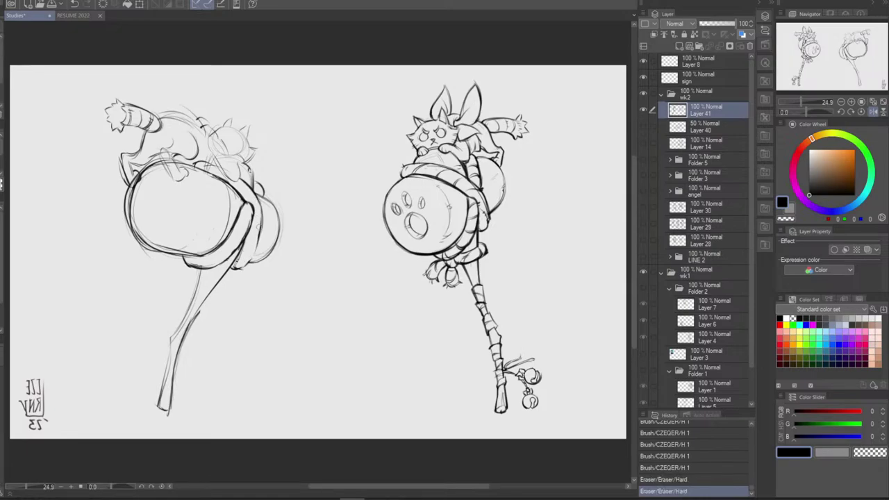
{"action": "mouse_move", "coordinate": [260, 227]}
{"action": "left_mouse_down"}
{"action": "mouse_move", "coordinate": [258, 211]}
{"action": "mouse_move", "coordinate": [261, 233]}
{"action": "mouse_move", "coordinate": [244, 266]}
{"action": "mouse_move", "coordinate": [254, 257]}
{"action": "left_mouse_up"}
Extend the band's outer edge down over the rear section and touch up the small curve above it
{"action": "key", "text": "b"}
{"action": "key", "text": "ctrl+z"}
{"action": "key", "text": "ctrl+z"}
{"action": "key", "text": "ctrl+z"}
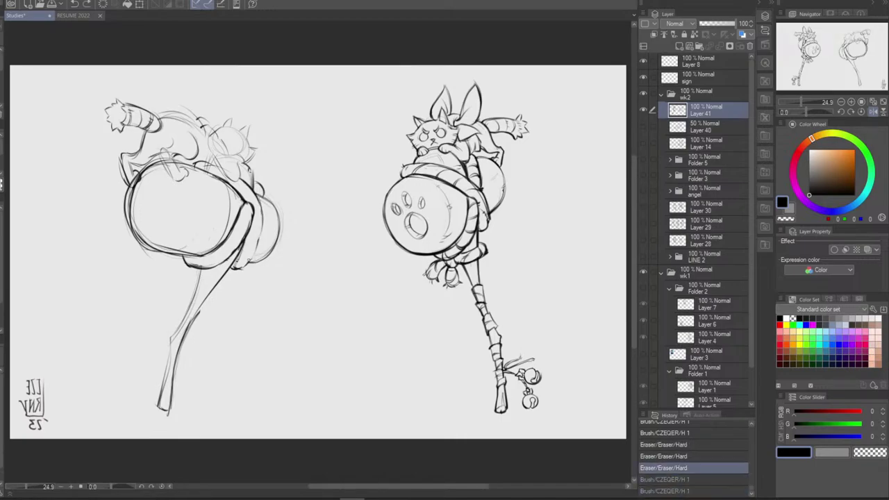
{"action": "key", "text": "ctrl+y"}
{"action": "key", "text": "ctrl+y"}
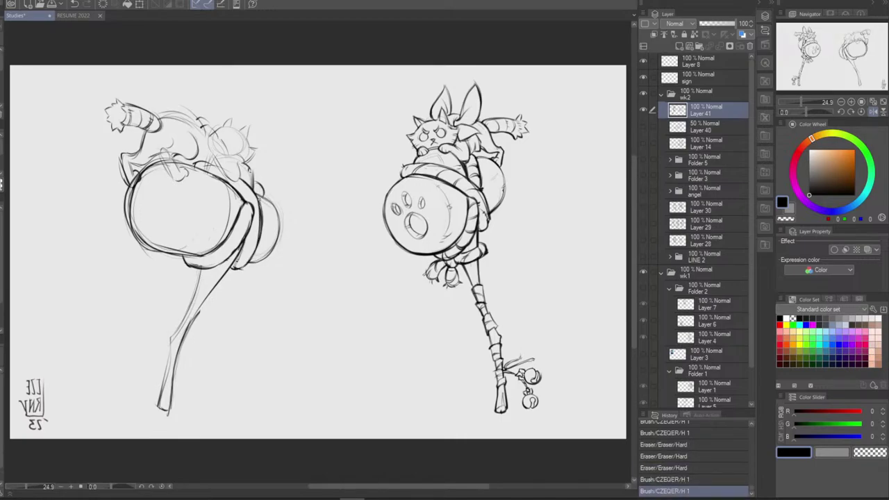
{"action": "mouse_move", "coordinate": [255, 183]}
{"action": "left_mouse_down"}
{"action": "mouse_move", "coordinate": [261, 199]}
{"action": "mouse_move", "coordinate": [256, 189]}
{"action": "mouse_move", "coordinate": [266, 189]}
{"action": "left_mouse_up"}
{"action": "key", "text": "e"}
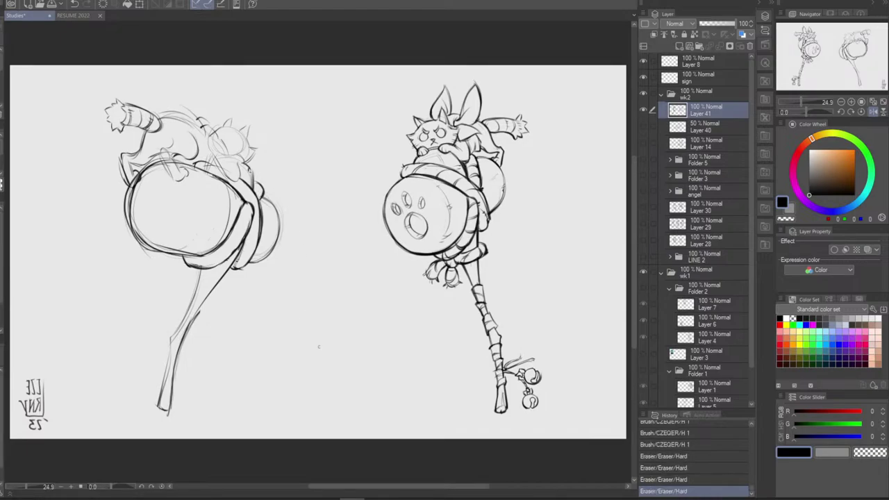
Flip the canvas view back to normal and erase the heavy inner line of the band beside the front face
{"action": "left_click", "coordinate": [873, 112]}
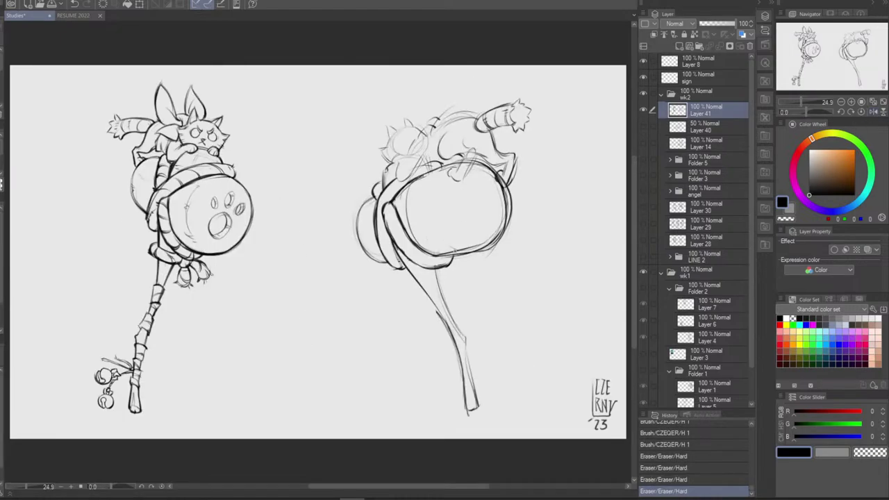
{"action": "left_click_drag", "start_coordinate": [537, 236], "coordinate": [511, 304]}
{"action": "key", "text": "ctrl+z"}
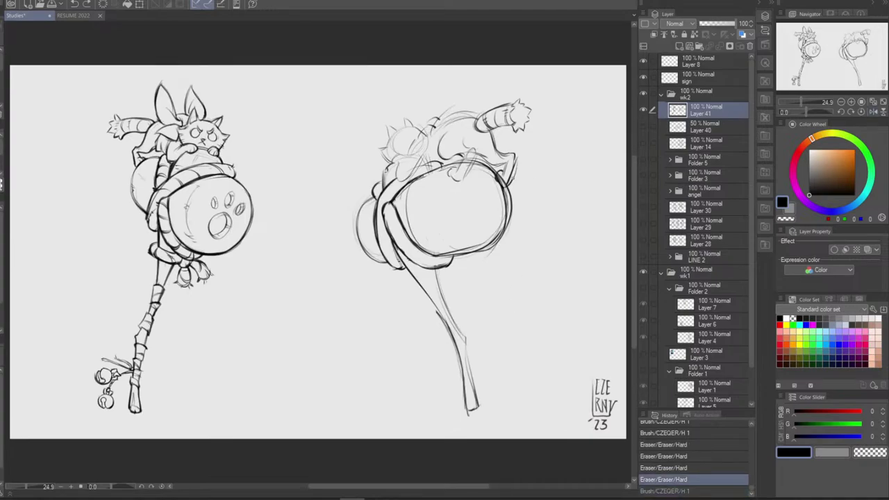
{"action": "left_click_drag", "start_coordinate": [387, 210], "coordinate": [391, 241]}
{"action": "left_click_drag", "start_coordinate": [384, 201], "coordinate": [387, 237]}
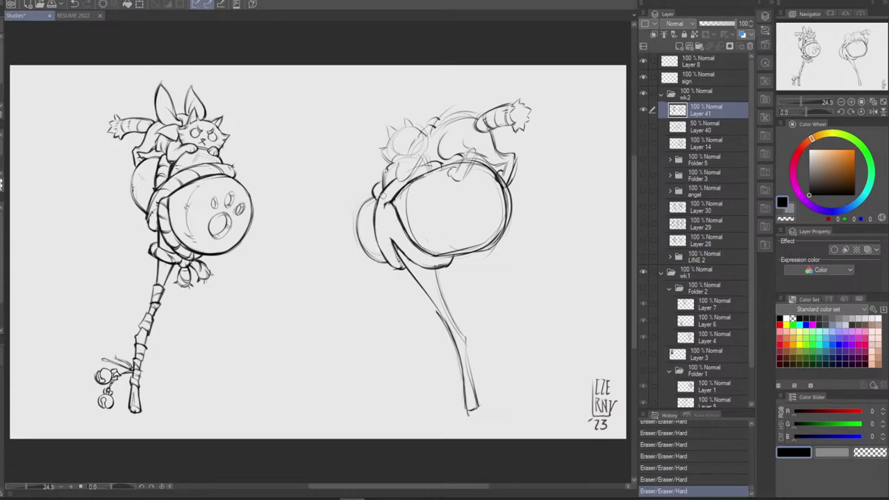
{"action": "left_click_drag", "start_coordinate": [378, 231], "coordinate": [374, 252]}
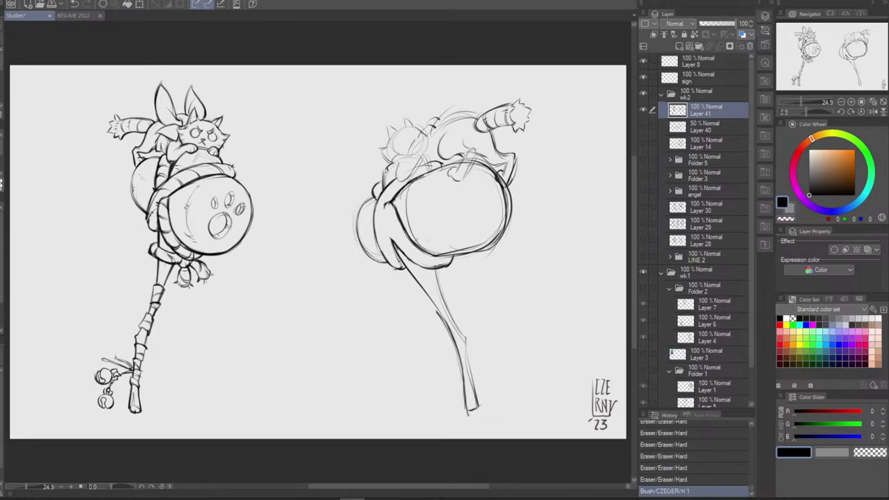
Redraw the band's inner curve with a thinner line from its upper corner down to the head's underside
{"action": "key", "text": "ctrl+z"}
{"action": "mouse_move", "coordinate": [384, 207]}
{"action": "left_mouse_down"}
{"action": "mouse_move", "coordinate": [389, 237]}
{"action": "mouse_move", "coordinate": [387, 221]}
{"action": "mouse_move", "coordinate": [407, 255]}
{"action": "mouse_move", "coordinate": [393, 222]}
{"action": "mouse_move", "coordinate": [401, 249]}
{"action": "left_mouse_up"}
{"action": "key", "text": "ctrl+z"}
{"action": "key", "text": "ctrl+z"}
{"action": "key", "text": "ctrl+z"}
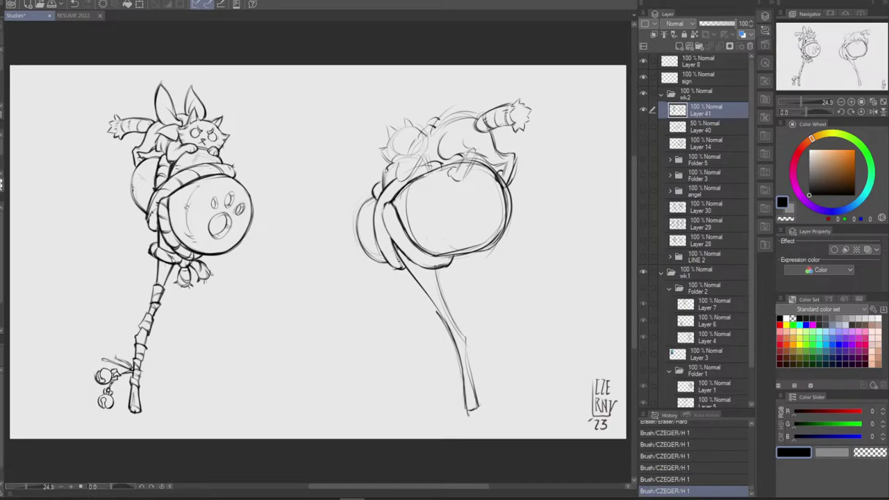
{"action": "left_click_drag", "start_coordinate": [386, 207], "coordinate": [393, 220]}
{"action": "key", "text": "ctrl+z"}
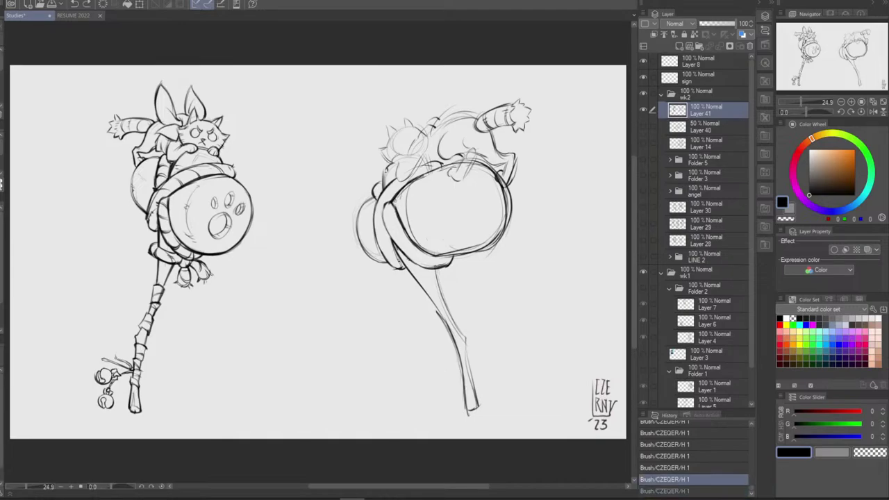
{"action": "key", "text": "ctrl+y"}
Clean up the band's inner corner with the eraser and darken the front face's edge next to it
{"action": "key", "text": "e"}
{"action": "mouse_move", "coordinate": [389, 203]}
{"action": "left_mouse_down"}
{"action": "mouse_move", "coordinate": [393, 212]}
{"action": "mouse_move", "coordinate": [392, 203]}
{"action": "left_mouse_up"}
{"action": "left_click", "coordinate": [394, 205]}
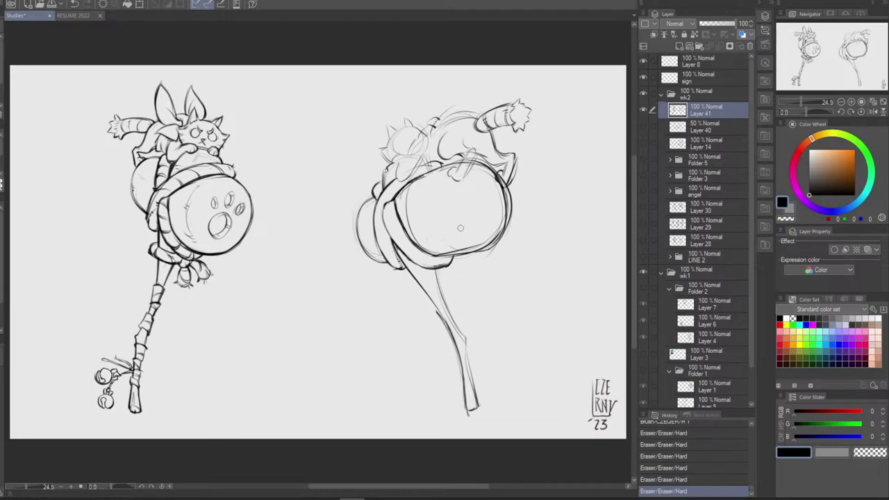
{"action": "left_click_drag", "start_coordinate": [398, 201], "coordinate": [418, 241]}
{"action": "key", "text": "b"}
{"action": "key", "text": "b"}
{"action": "left_click_drag", "start_coordinate": [393, 200], "coordinate": [396, 218]}
{"action": "left_click_drag", "start_coordinate": [394, 199], "coordinate": [407, 236]}
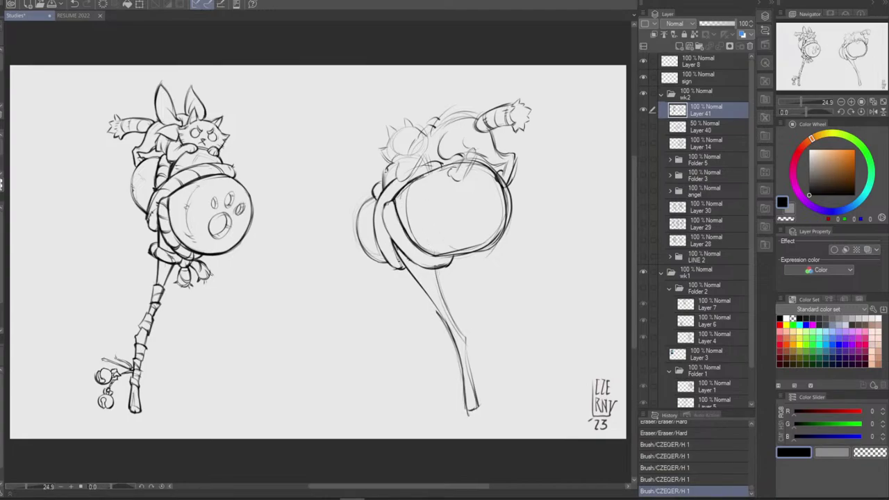
Test a short accent stroke at the band's inner corner and erase the stray mark on its outer edge
{"action": "key", "text": "ctrl+z"}
{"action": "left_click_drag", "start_coordinate": [387, 202], "coordinate": [384, 211]}
{"action": "key", "text": "ctrl+z"}
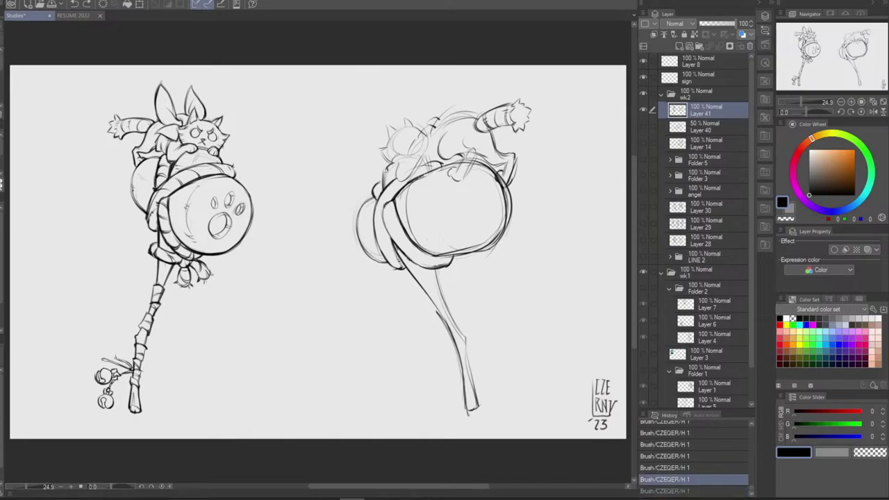
{"action": "key", "text": "ctrl+y"}
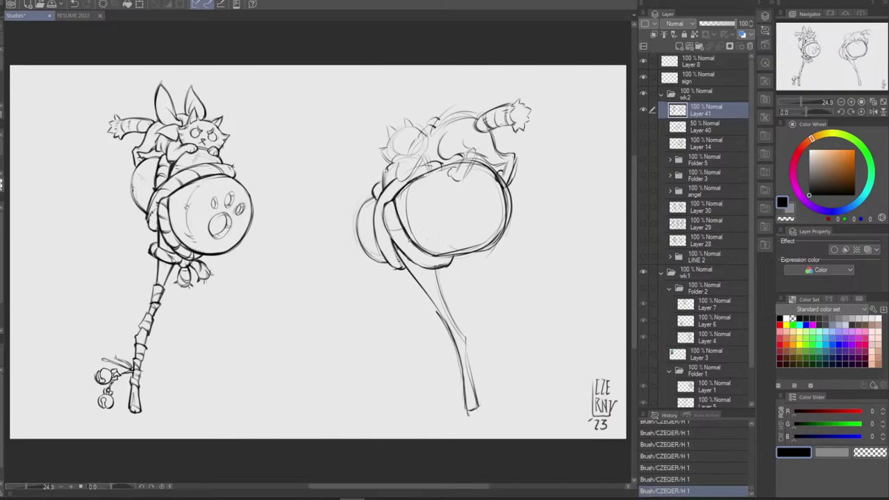
{"action": "key", "text": "ctrl+z"}
{"action": "key", "text": "ctrl+y"}
{"action": "key", "text": "ctrl+z"}
{"action": "key", "text": "ctrl+y"}
{"action": "key", "text": "e"}
{"action": "left_click_drag", "start_coordinate": [378, 199], "coordinate": [378, 196]}
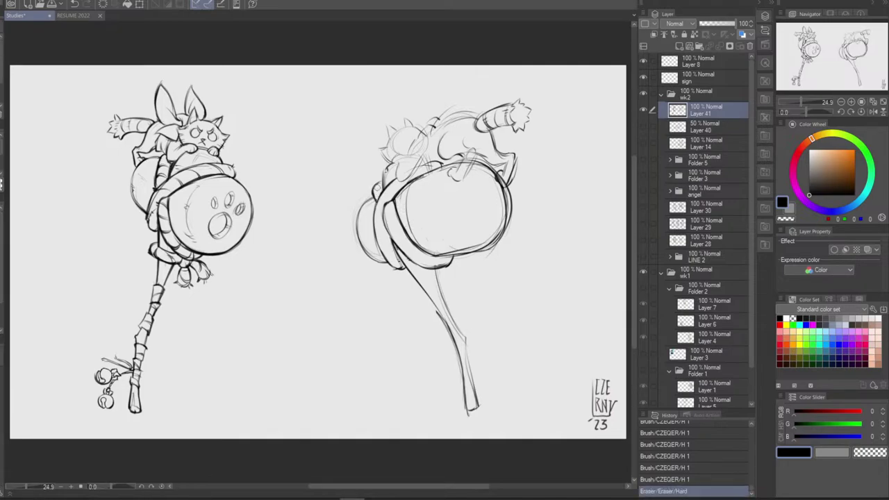
Outline the band's upper outer corner and the creature's paw resting on it with short dark strokes
{"action": "key", "text": "b"}
{"action": "left_click", "coordinate": [379, 183]}
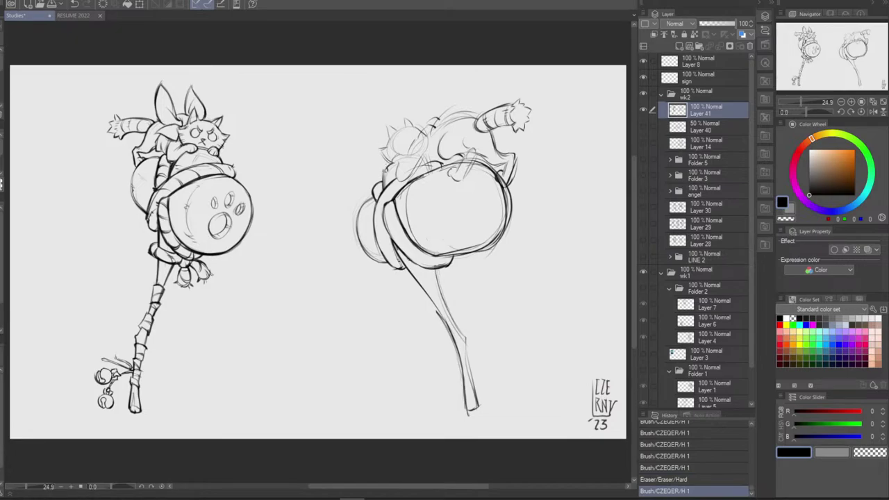
{"action": "left_click_drag", "start_coordinate": [386, 172], "coordinate": [384, 183]}
{"action": "left_click", "coordinate": [395, 158]}
{"action": "left_click_drag", "start_coordinate": [400, 161], "coordinate": [398, 173]}
{"action": "key", "text": "ctrl+z"}
{"action": "left_click", "coordinate": [407, 160]}
{"action": "key", "text": "ctrl+z"}
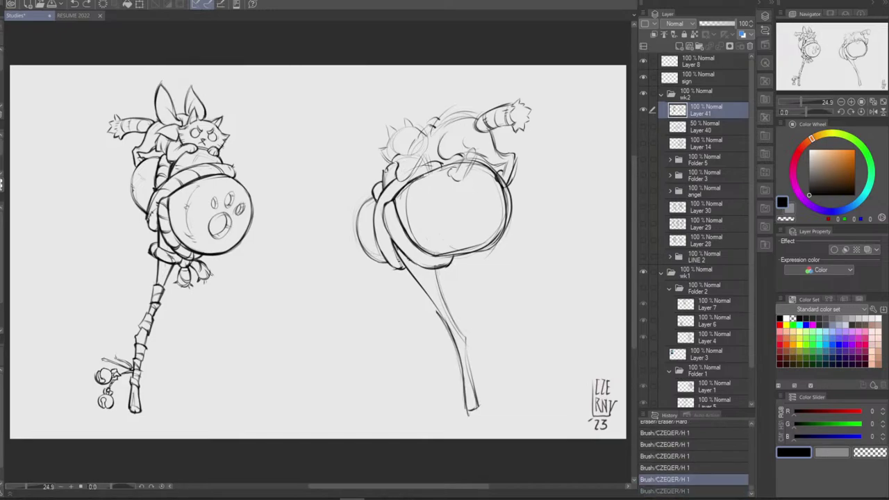
{"action": "key", "text": "ctrl+y"}
{"action": "key", "text": "ctrl+z"}
{"action": "key", "text": "ctrl+y"}
{"action": "key", "text": "ctrl+z"}
{"action": "key", "text": "ctrl+y"}
Draw the creature's arm line from beside its head down to the band's upper edge
{"action": "left_click_drag", "start_coordinate": [416, 142], "coordinate": [404, 165]}
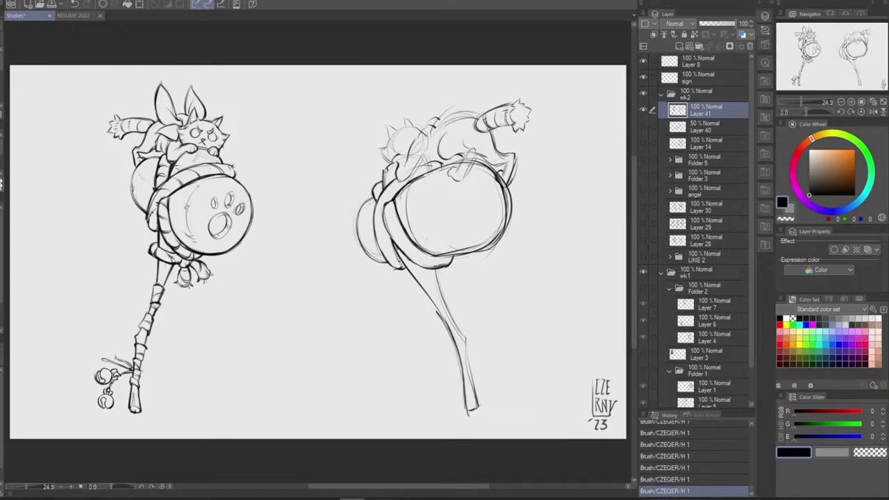
{"action": "key", "text": "ctrl+z"}
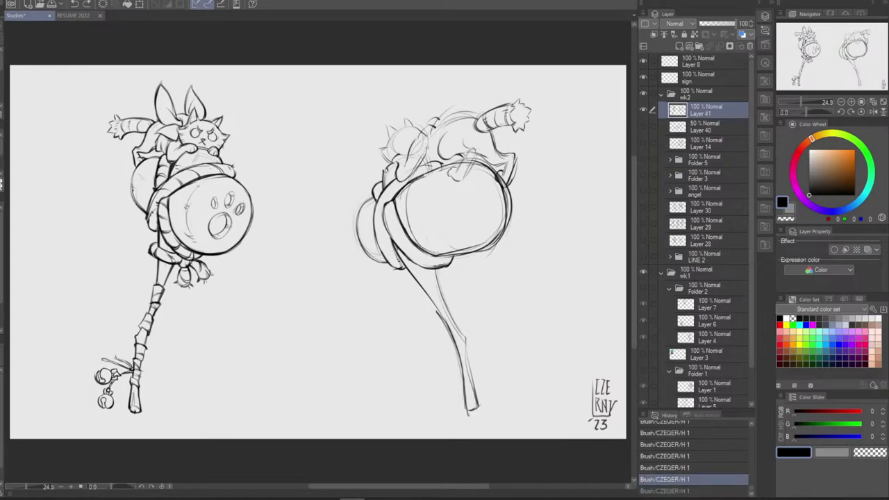
{"action": "key", "text": "ctrl+y"}
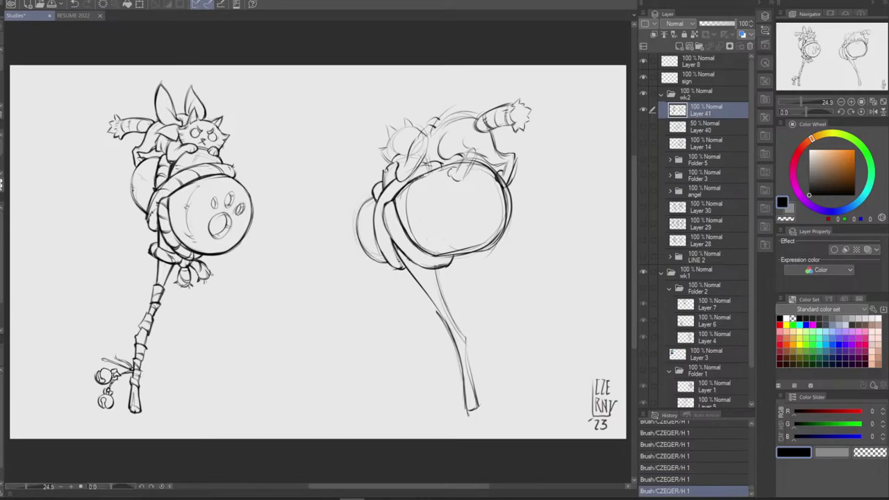
{"action": "key", "text": "ctrl+z"}
{"action": "key", "text": "ctrl+y"}
{"action": "key", "text": "ctrl+z"}
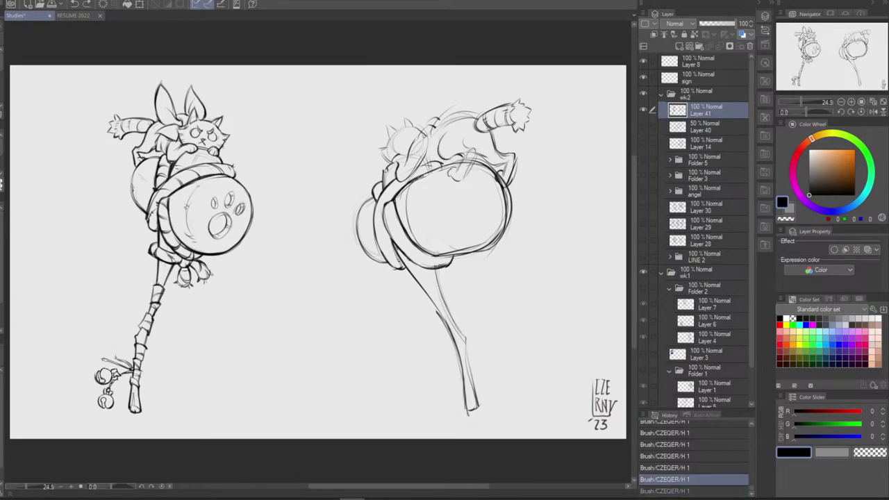
{"action": "key", "text": "ctrl+y"}
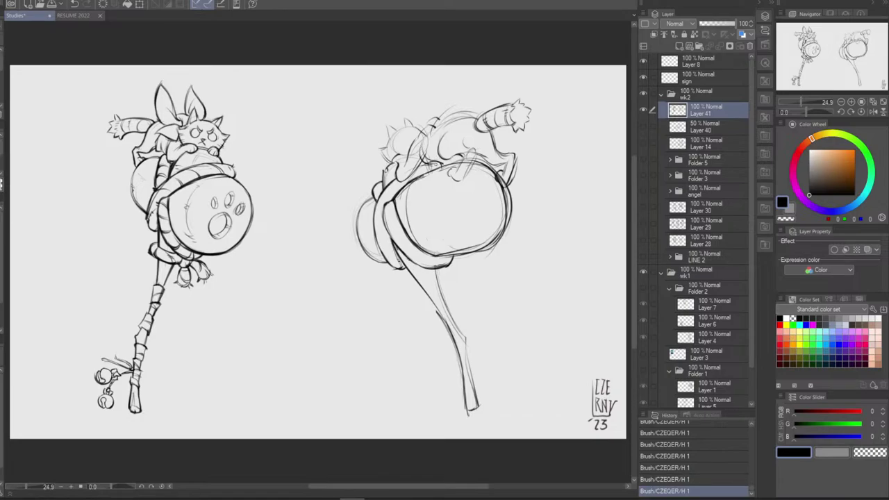
Darken the head's upper rim beneath the creature and erase the loose sketch lines beside its arm
{"action": "left_click_drag", "start_coordinate": [440, 165], "coordinate": [453, 160]}
{"action": "key", "text": "e"}
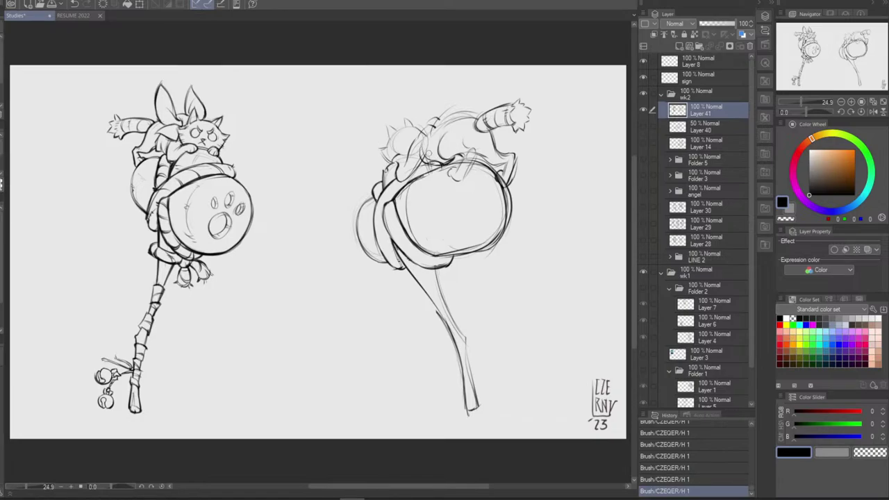
{"action": "left_click_drag", "start_coordinate": [423, 152], "coordinate": [427, 149]}
{"action": "left_click_drag", "start_coordinate": [427, 146], "coordinate": [441, 149]}
{"action": "key", "text": "b"}
{"action": "key", "text": "ctrl+z"}
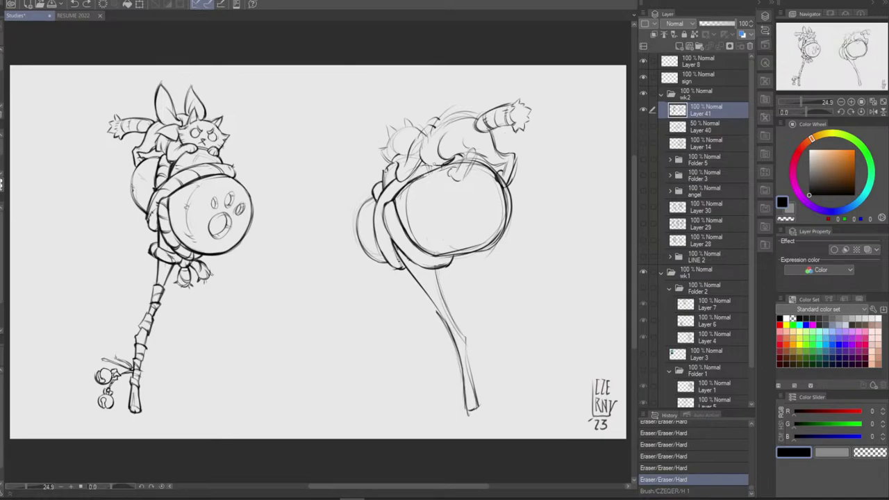
Add short dark strokes between the creature's arm and body just above the head's upper rim
{"action": "key", "text": "ctrl+y"}
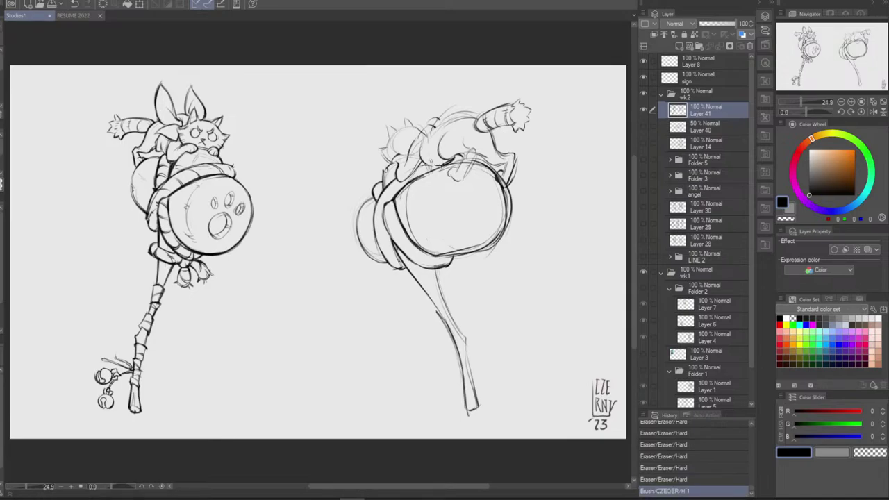
{"action": "left_click_drag", "start_coordinate": [430, 161], "coordinate": [442, 165]}
{"action": "key", "text": "ctrl+z"}
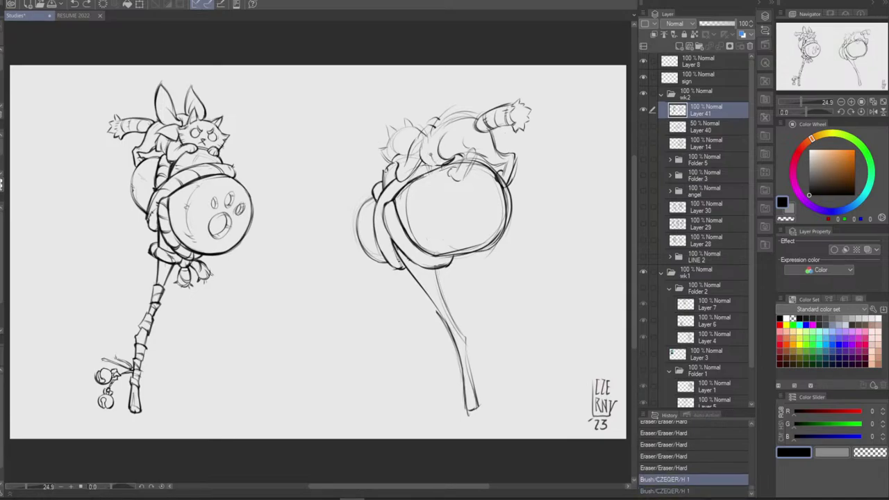
{"action": "key", "text": "ctrl+y"}
{"action": "key", "text": "ctrl+z"}
{"action": "key", "text": "ctrl+y"}
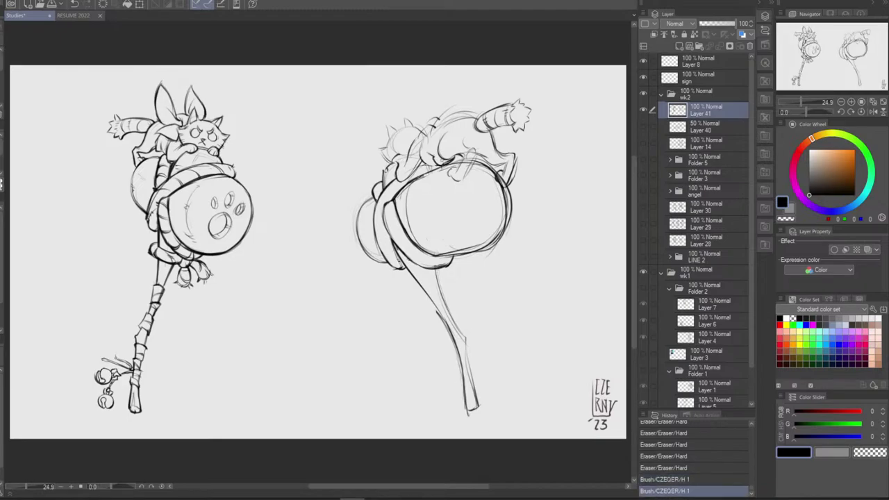
{"action": "mouse_move", "coordinate": [430, 158]}
{"action": "left_mouse_down"}
{"action": "mouse_move", "coordinate": [442, 167]}
{"action": "mouse_move", "coordinate": [422, 158]}
{"action": "left_mouse_up"}
{"action": "key", "text": "ctrl+z"}
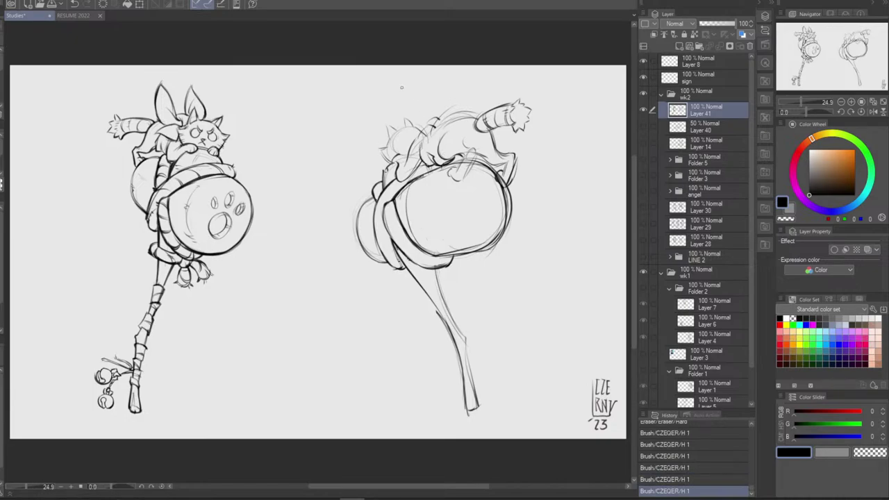
Sketch the first tall pointed bow end rising above the creature's head
{"action": "left_click_drag", "start_coordinate": [420, 105], "coordinate": [432, 124]}
{"action": "key", "text": "ctrl+z"}
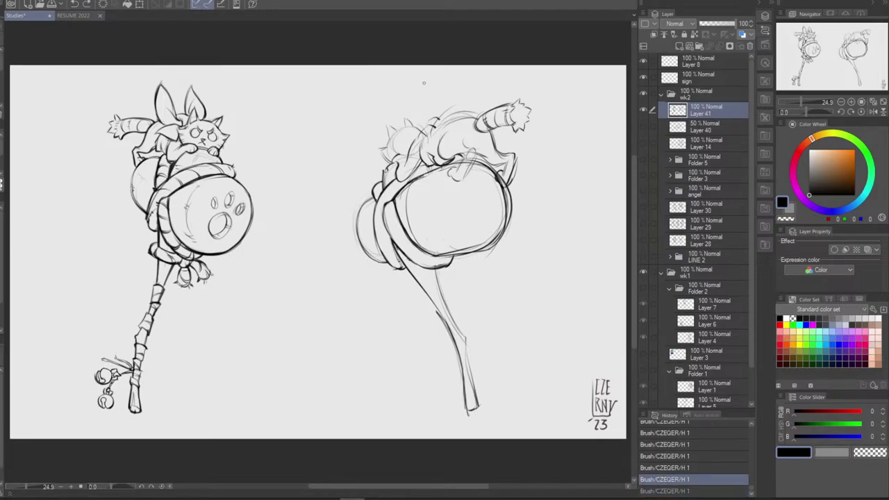
{"action": "left_click_drag", "start_coordinate": [424, 85], "coordinate": [435, 124]}
{"action": "key", "text": "ctrl+z"}
{"action": "left_click_drag", "start_coordinate": [431, 84], "coordinate": [436, 120]}
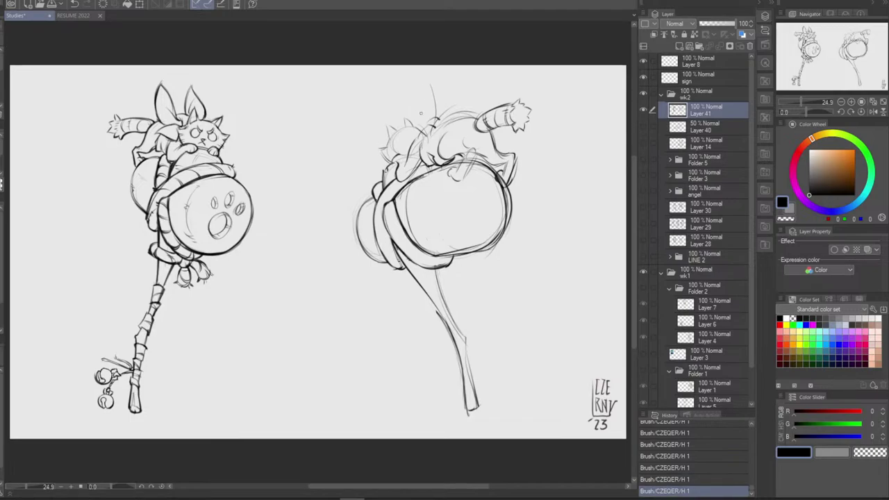
{"action": "left_click_drag", "start_coordinate": [422, 87], "coordinate": [416, 112]}
{"action": "key", "text": "ctrl+z"}
{"action": "key", "text": "ctrl+y"}
Sketch the small knot at the base of the tall bow end with short strokes behind the creature's head
{"action": "mouse_move", "coordinate": [403, 141]}
{"action": "left_mouse_down"}
{"action": "mouse_move", "coordinate": [417, 137]}
{"action": "mouse_move", "coordinate": [422, 149]}
{"action": "left_mouse_up"}
{"action": "key", "text": "ctrl+z"}
{"action": "key", "text": "ctrl+z"}
{"action": "key", "text": "ctrl+y"}
{"action": "key", "text": "ctrl+z"}
{"action": "key", "text": "ctrl+z"}
{"action": "key", "text": "ctrl+y"}
{"action": "key", "text": "ctrl+y"}
{"action": "left_click_drag", "start_coordinate": [413, 133], "coordinate": [416, 137]}
{"action": "key", "text": "ctrl+z"}
{"action": "key", "text": "ctrl+y"}
{"action": "left_click_drag", "start_coordinate": [431, 127], "coordinate": [438, 133]}
{"action": "key", "text": "ctrl+z"}
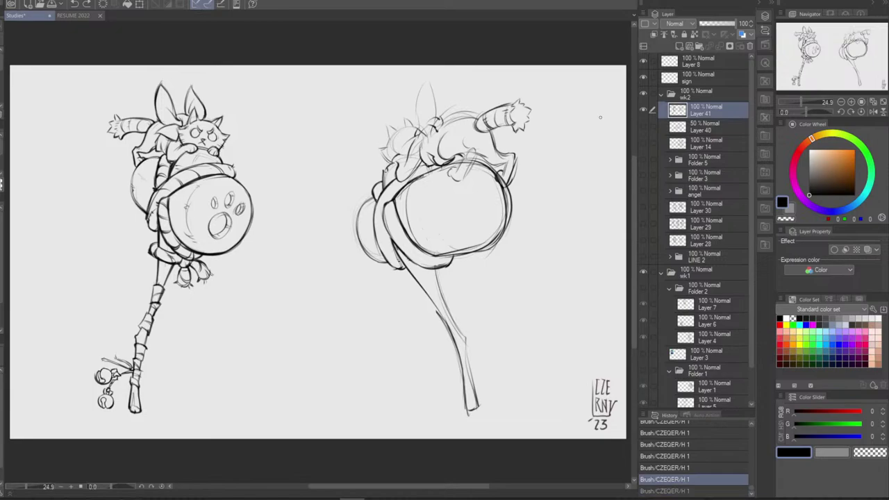
Flip the canvas view horizontally and redraw the tall bow end's contour down to the knot
{"action": "left_click", "coordinate": [873, 112]}
{"action": "mouse_move", "coordinate": [210, 80]}
{"action": "left_mouse_down"}
{"action": "mouse_move", "coordinate": [202, 108]}
{"action": "mouse_move", "coordinate": [209, 137]}
{"action": "mouse_move", "coordinate": [220, 108]}
{"action": "mouse_move", "coordinate": [200, 117]}
{"action": "left_mouse_up"}
{"action": "key", "text": "ctrl+z"}
{"action": "key", "text": "ctrl+z"}
{"action": "key", "text": "ctrl+z"}
{"action": "key", "text": "ctrl+z"}
{"action": "key", "text": "ctrl+z"}
{"action": "mouse_move", "coordinate": [209, 82]}
{"action": "left_mouse_down"}
{"action": "mouse_move", "coordinate": [220, 117]}
{"action": "mouse_move", "coordinate": [215, 131]}
{"action": "left_mouse_up"}
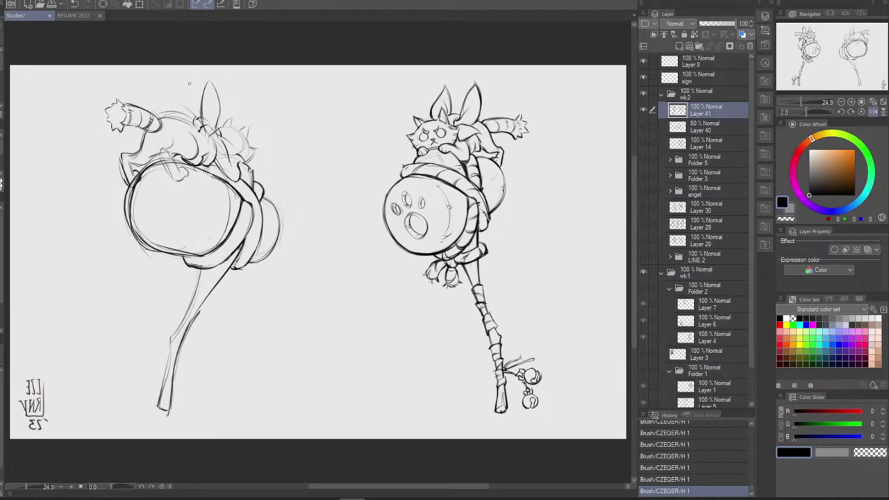
Sketch the second pointed bow end beside the first, and flip the canvas view back
{"action": "mouse_move", "coordinate": [189, 83]}
{"action": "left_mouse_down"}
{"action": "mouse_move", "coordinate": [176, 116]}
{"action": "mouse_move", "coordinate": [189, 92]}
{"action": "mouse_move", "coordinate": [194, 104]}
{"action": "left_mouse_up"}
{"action": "key", "text": "ctrl+z"}
{"action": "key", "text": "ctrl+z"}
{"action": "key", "text": "ctrl+z"}
{"action": "key", "text": "ctrl+z"}
{"action": "key", "text": "ctrl+y"}
{"action": "left_click", "coordinate": [873, 112]}
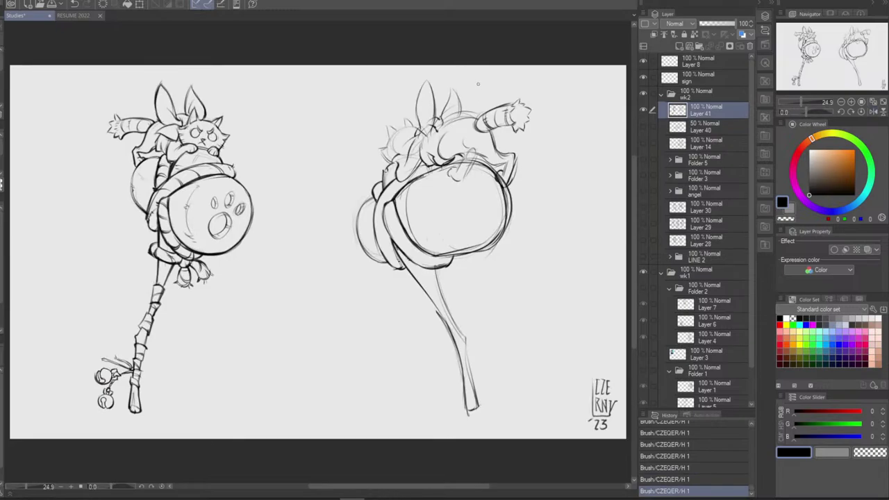
Darken the second bow end and the creature's back line, and erase the loose sketch lines around them
{"action": "mouse_move", "coordinate": [440, 121]}
{"action": "left_mouse_down"}
{"action": "mouse_move", "coordinate": [449, 92]}
{"action": "mouse_move", "coordinate": [457, 118]}
{"action": "mouse_move", "coordinate": [478, 117]}
{"action": "mouse_move", "coordinate": [435, 132]}
{"action": "mouse_move", "coordinate": [477, 116]}
{"action": "mouse_move", "coordinate": [479, 123]}
{"action": "mouse_move", "coordinate": [464, 115]}
{"action": "mouse_move", "coordinate": [477, 117]}
{"action": "mouse_move", "coordinate": [460, 123]}
{"action": "mouse_move", "coordinate": [476, 108]}
{"action": "mouse_move", "coordinate": [459, 100]}
{"action": "mouse_move", "coordinate": [426, 128]}
{"action": "left_mouse_up"}
{"action": "key", "text": "ctrl+z"}
{"action": "key", "text": "ctrl+z"}
{"action": "key", "text": "ctrl+z"}
{"action": "key", "text": "ctrl+z"}
{"action": "key", "text": "ctrl+z"}
{"action": "key", "text": "e"}
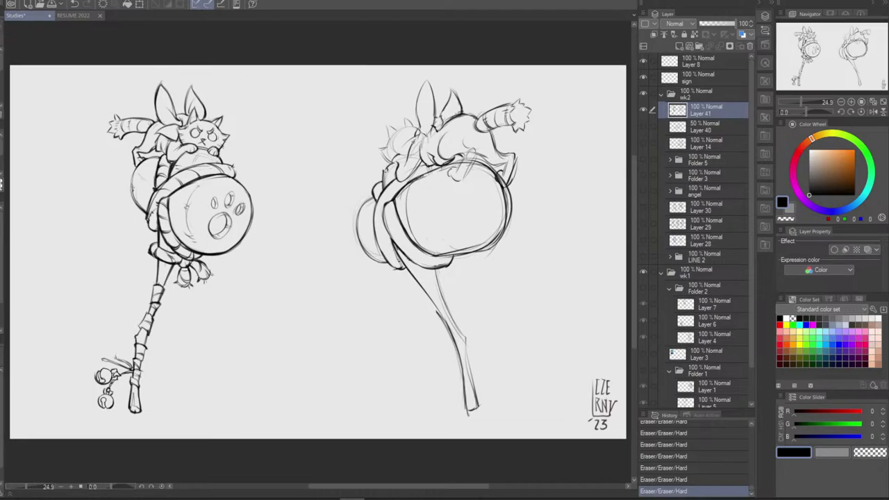
{"action": "mouse_move", "coordinate": [401, 151]}
{"action": "left_mouse_down"}
{"action": "mouse_move", "coordinate": [428, 152]}
{"action": "mouse_move", "coordinate": [416, 139]}
{"action": "left_mouse_up"}
{"action": "key", "text": "ctrl+z"}
{"action": "key", "text": "ctrl+z"}
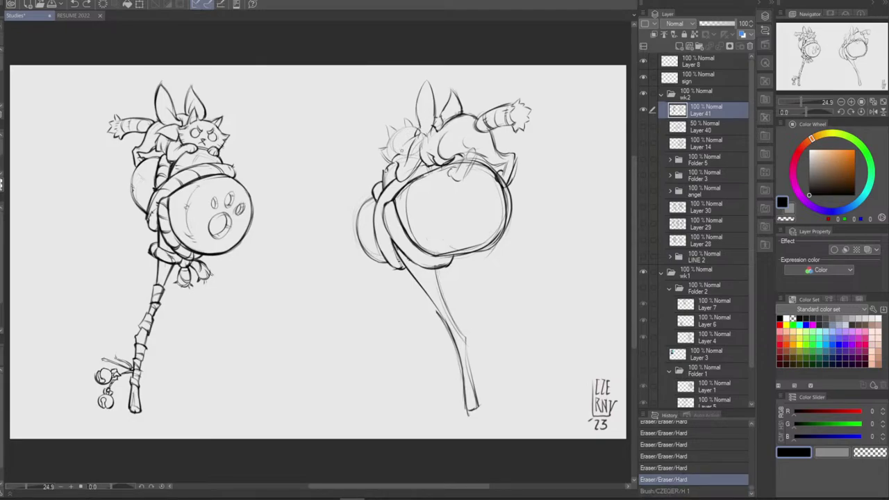
{"action": "left_click_drag", "start_coordinate": [400, 150], "coordinate": [395, 160]}
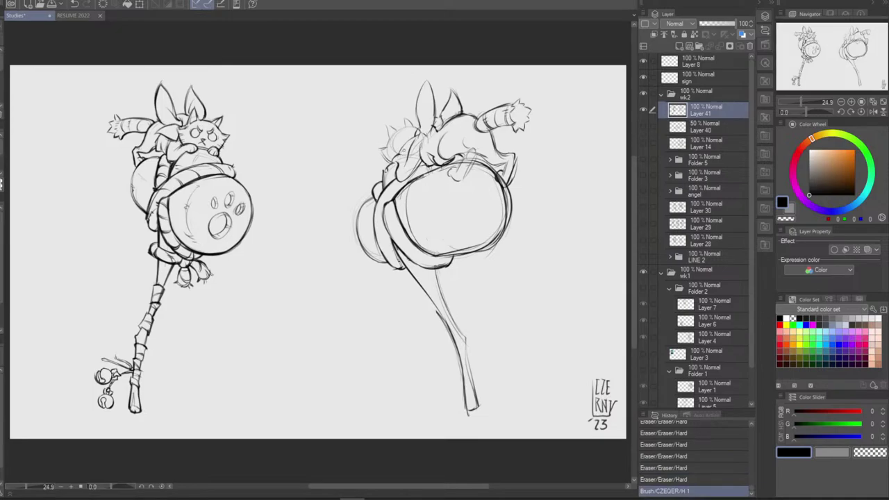
{"action": "mouse_move", "coordinate": [404, 150]}
{"action": "left_mouse_down"}
{"action": "mouse_move", "coordinate": [421, 137]}
{"action": "mouse_move", "coordinate": [430, 145]}
{"action": "mouse_move", "coordinate": [422, 148]}
{"action": "left_mouse_up"}
{"action": "key", "text": "ctrl+z"}
{"action": "key", "text": "ctrl+z"}
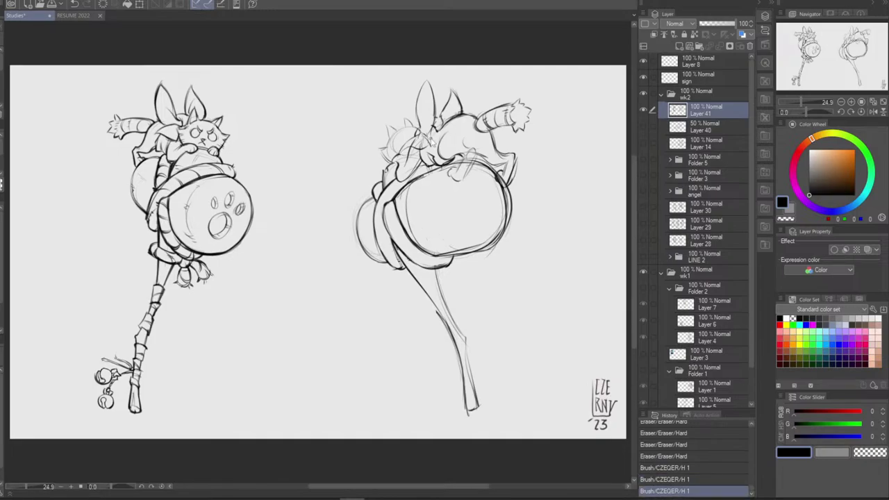
{"action": "key", "text": "ctrl+z"}
{"action": "key", "text": "ctrl+z"}
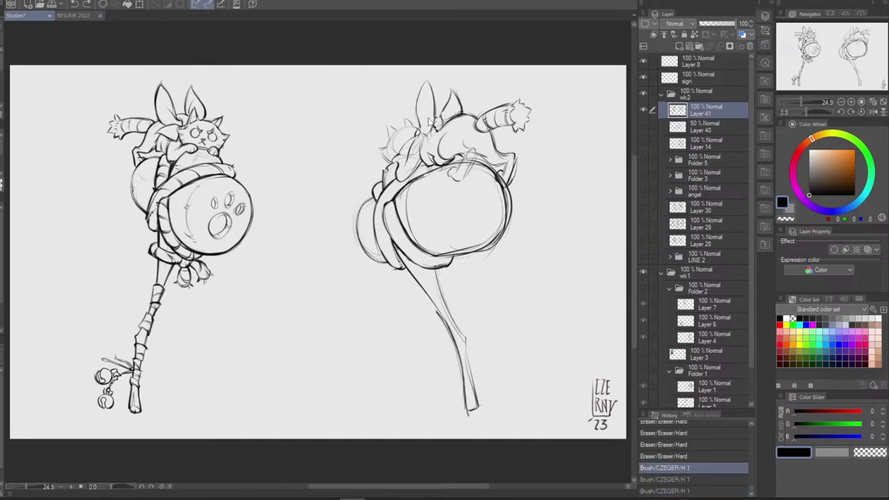
{"action": "key", "text": "ctrl+z"}
{"action": "key", "text": "ctrl+z"}
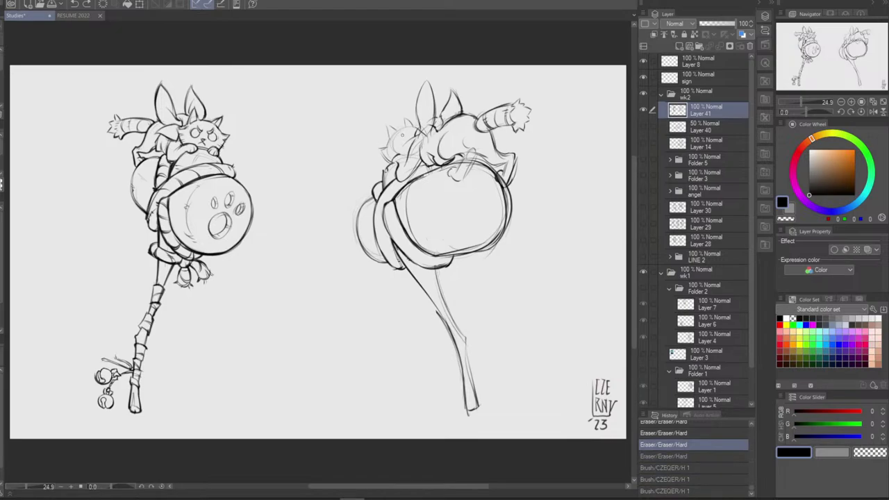
Draw the ribbon line running from the knot across the creature's head, comparing the sketch with and without it
{"action": "mouse_move", "coordinate": [404, 134]}
{"action": "left_mouse_down"}
{"action": "mouse_move", "coordinate": [424, 132]}
{"action": "mouse_move", "coordinate": [418, 147]}
{"action": "left_mouse_up"}
{"action": "key", "text": "ctrl+z"}
{"action": "key", "text": "ctrl+z"}
{"action": "key", "text": "ctrl+z"}
{"action": "key", "text": "ctrl+z"}
{"action": "key", "text": "ctrl+z"}
{"action": "key", "text": "ctrl+y"}
{"action": "key", "text": "ctrl+z"}
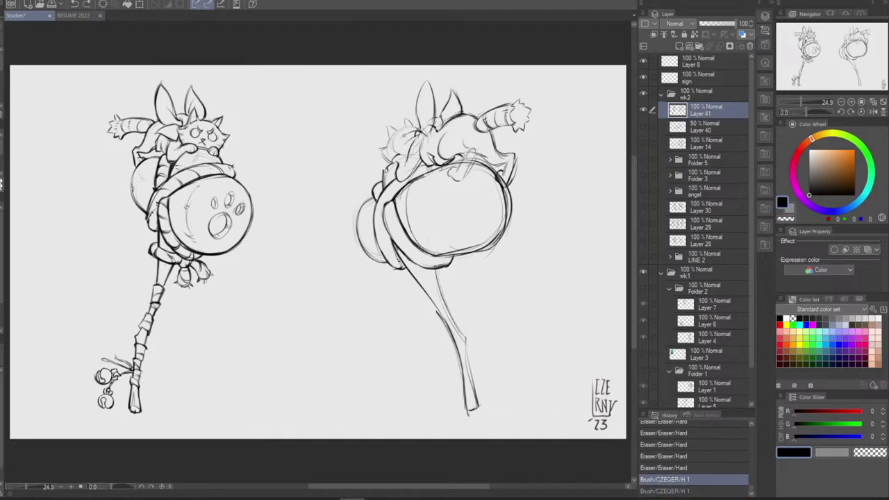
{"action": "key", "text": "ctrl+y"}
{"action": "key", "text": "ctrl+z"}
{"action": "key", "text": "ctrl+y"}
{"action": "key", "text": "ctrl+z"}
{"action": "key", "text": "ctrl+y"}
{"action": "key", "text": "ctrl+z"}
{"action": "key", "text": "ctrl+y"}
{"action": "key", "text": "ctrl+z"}
{"action": "key", "text": "ctrl+y"}
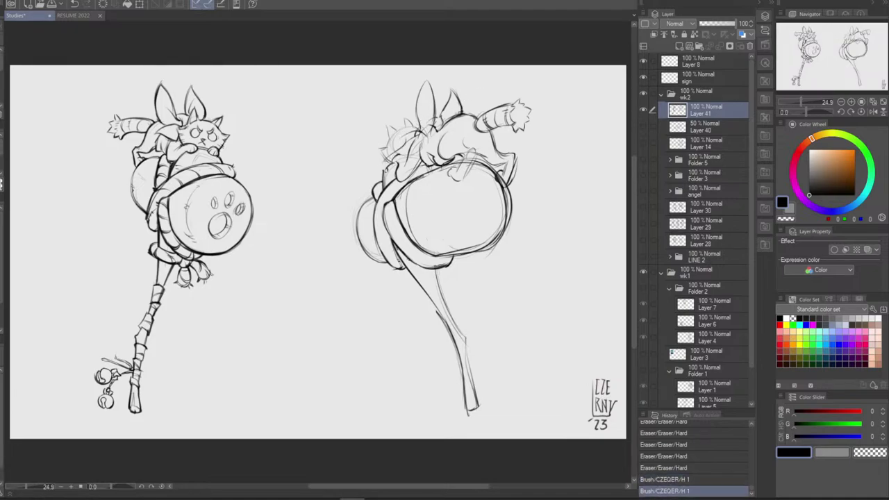
Draw a second ribbon line from the creature's cheek up toward the knot
{"action": "left_click_drag", "start_coordinate": [383, 163], "coordinate": [416, 141]}
{"action": "key", "text": "ctrl+z"}
{"action": "key", "text": "ctrl+y"}
{"action": "key", "text": "ctrl+z"}
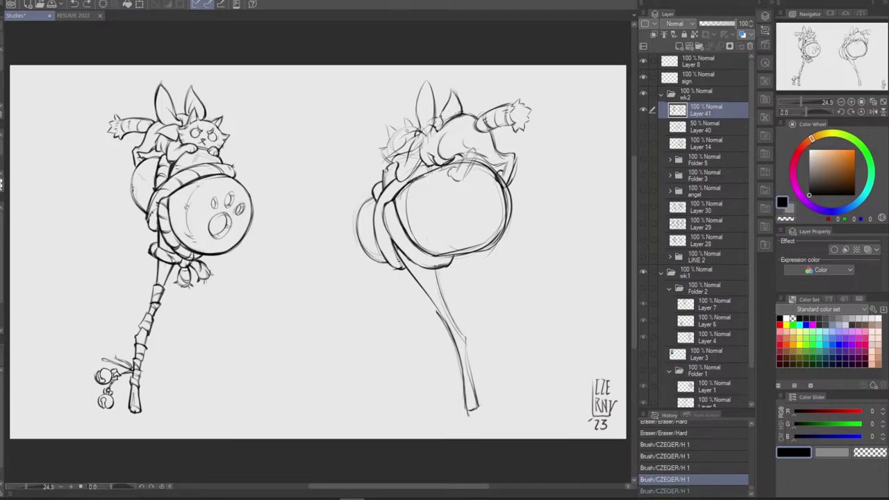
{"action": "key", "text": "ctrl+y"}
{"action": "key", "text": "ctrl+z"}
{"action": "key", "text": "ctrl+y"}
{"action": "key", "text": "ctrl+z"}
{"action": "key", "text": "ctrl+y"}
Darken the ribbon's upper edge into the knot and test a stroke hanging down beside the cheek
{"action": "left_click_drag", "start_coordinate": [403, 136], "coordinate": [430, 126]}
{"action": "key", "text": "ctrl+z"}
{"action": "key", "text": "ctrl+y"}
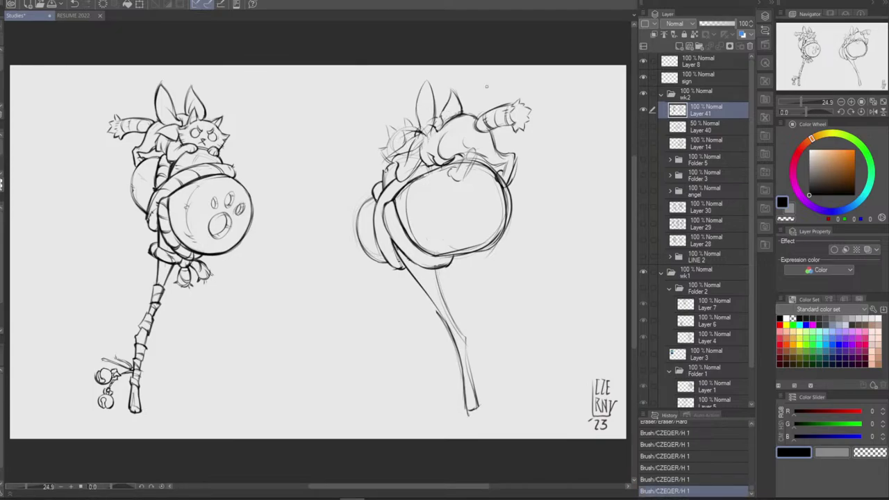
{"action": "left_click_drag", "start_coordinate": [423, 134], "coordinate": [408, 149]}
{"action": "key", "text": "ctrl+z"}
{"action": "key", "text": "ctrl+y"}
{"action": "key", "text": "ctrl+z"}
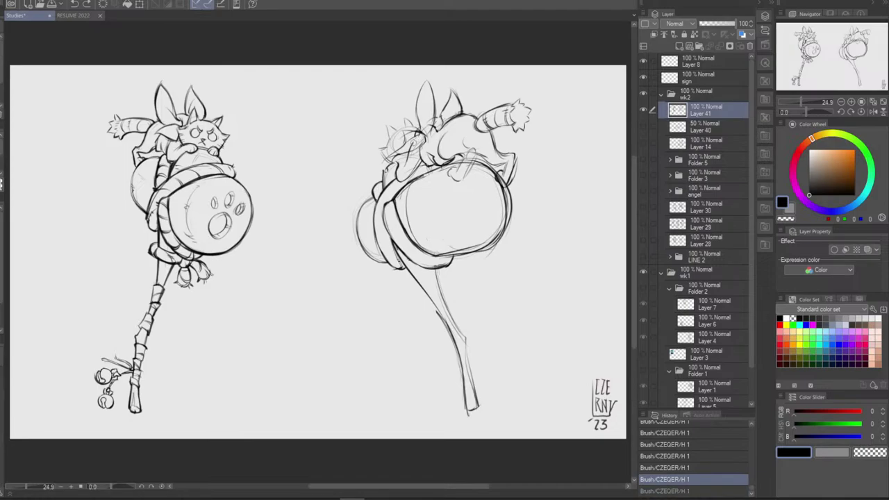
Erase the stray lines beneath the ribbon and beside the knot
{"action": "key", "text": "e"}
{"action": "left_click_drag", "start_coordinate": [415, 143], "coordinate": [418, 141]}
{"action": "left_click_drag", "start_coordinate": [416, 142], "coordinate": [413, 142]}
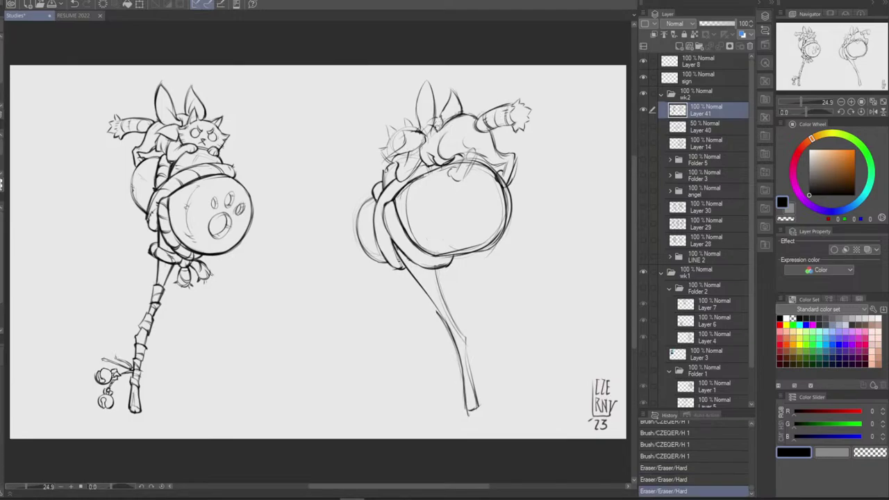
{"action": "left_click_drag", "start_coordinate": [436, 127], "coordinate": [435, 127]}
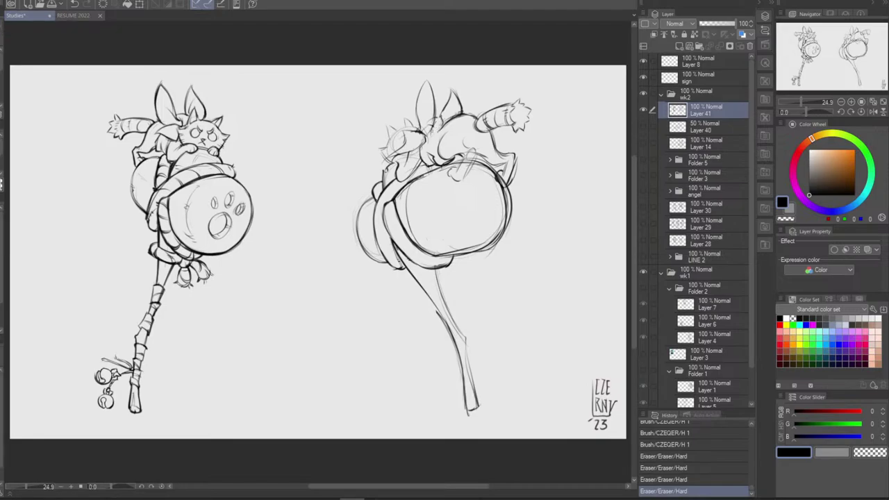
Darken the knot where the ribbon meets the base of the tall bow ends
{"action": "mouse_move", "coordinate": [420, 121]}
{"action": "left_mouse_down"}
{"action": "mouse_move", "coordinate": [430, 130]}
{"action": "mouse_move", "coordinate": [422, 139]}
{"action": "mouse_move", "coordinate": [437, 124]}
{"action": "mouse_move", "coordinate": [431, 138]}
{"action": "left_mouse_up"}
{"action": "key", "text": "ctrl+z"}
{"action": "key", "text": "ctrl+z"}
{"action": "key", "text": "ctrl+z"}
{"action": "key", "text": "ctrl+z"}
{"action": "key", "text": "e"}
{"action": "key", "text": "ctrl+z"}
{"action": "key", "text": "ctrl+z"}
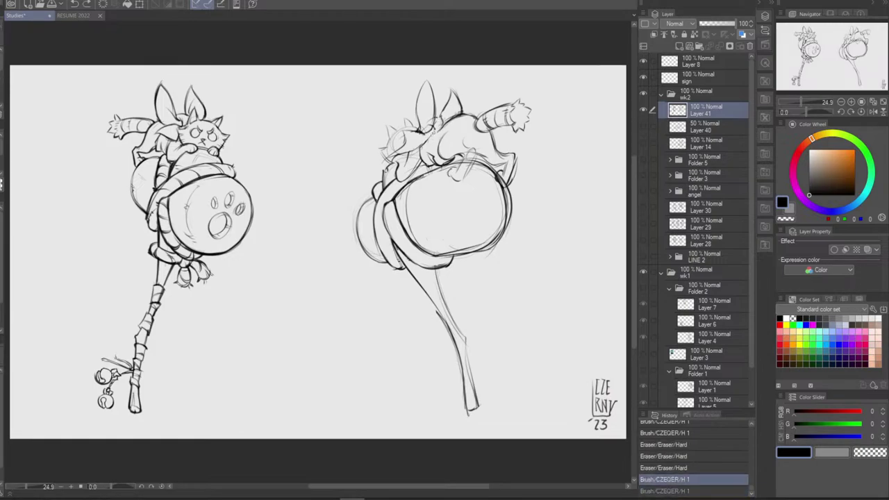
Add short strokes below the knot along the creature's shoulder, comparing the sketch with and without them
{"action": "key", "text": "ctrl+y"}
{"action": "key", "text": "ctrl+z"}
{"action": "key", "text": "ctrl+y"}
{"action": "key", "text": "ctrl+z"}
{"action": "key", "text": "ctrl+y"}
{"action": "key", "text": "ctrl+z"}
{"action": "key", "text": "ctrl+y"}
{"action": "key", "text": "ctrl+y"}
{"action": "key", "text": "ctrl+z"}
{"action": "key", "text": "ctrl+z"}
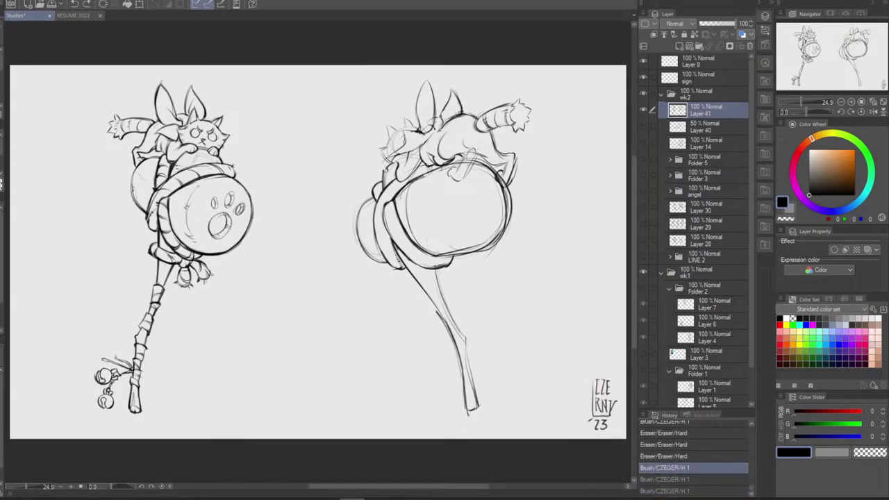
{"action": "key", "text": "ctrl+y"}
{"action": "key", "text": "ctrl+y"}
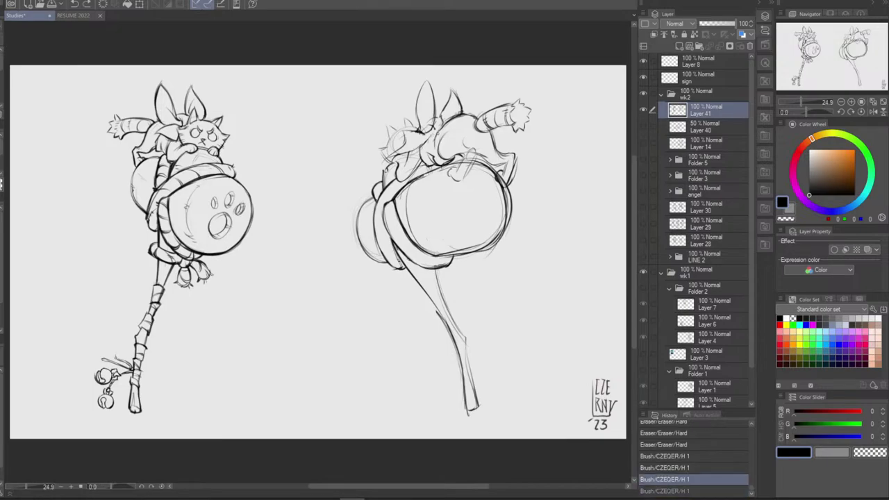
Draw the front contour of the creature's rounded body from beside the knot down toward the head's rim
{"action": "mouse_move", "coordinate": [430, 136]}
{"action": "left_mouse_down"}
{"action": "mouse_move", "coordinate": [426, 148]}
{"action": "mouse_move", "coordinate": [435, 149]}
{"action": "left_mouse_up"}
{"action": "left_click_drag", "start_coordinate": [436, 137], "coordinate": [434, 150]}
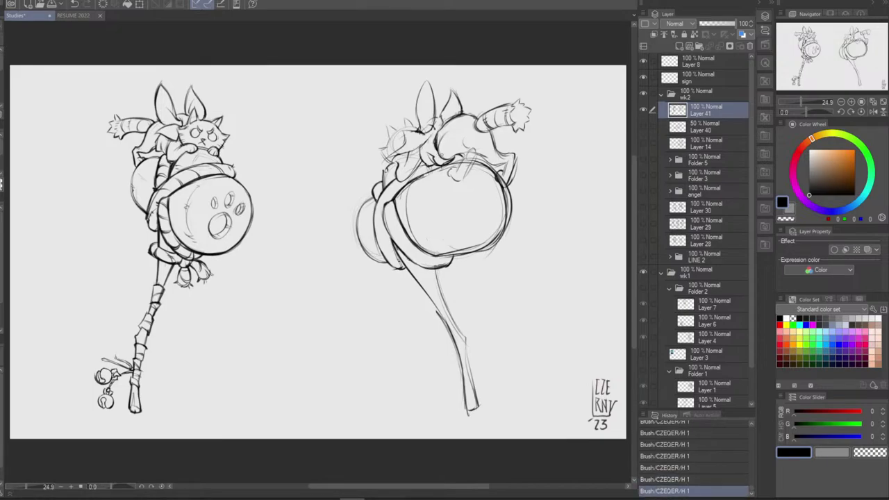
{"action": "key", "text": "ctrl+y"}
{"action": "key", "text": "ctrl+y"}
{"action": "key", "text": "ctrl+y"}
{"action": "key", "text": "ctrl+y"}
{"action": "key", "text": "ctrl+y"}
{"action": "key", "text": "ctrl+y"}
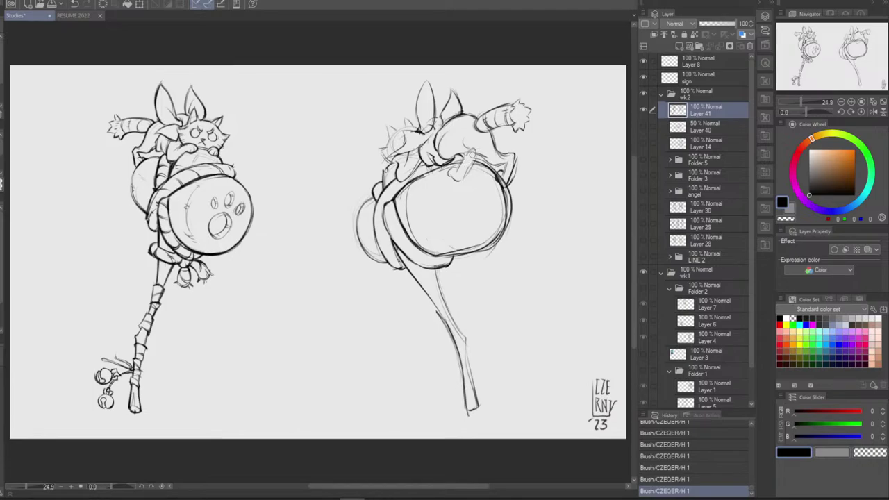
Erase the rim lines crossing the creature's hind legs and outline the near leg with its paw over the head's rim
{"action": "mouse_move", "coordinate": [470, 160]}
{"action": "left_mouse_down"}
{"action": "mouse_move", "coordinate": [468, 170]}
{"action": "mouse_move", "coordinate": [501, 179]}
{"action": "mouse_move", "coordinate": [514, 160]}
{"action": "mouse_move", "coordinate": [510, 187]}
{"action": "left_mouse_up"}
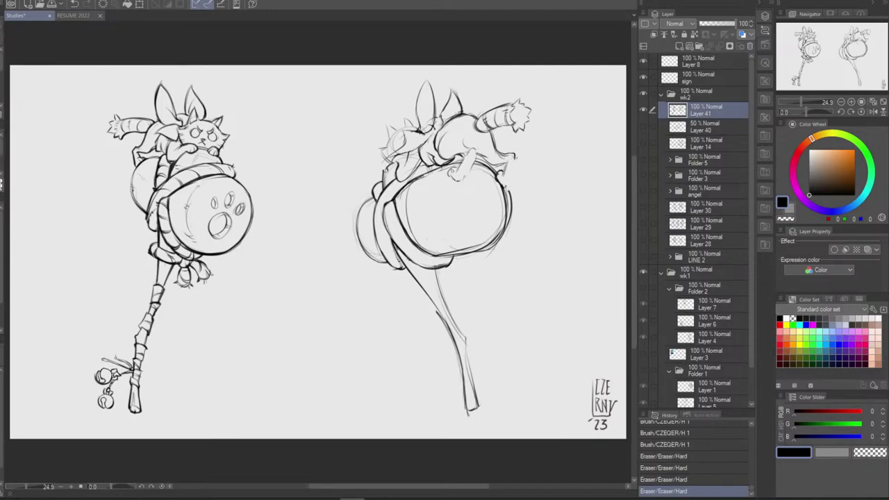
{"action": "mouse_move", "coordinate": [450, 171]}
{"action": "left_mouse_down"}
{"action": "mouse_move", "coordinate": [452, 181]}
{"action": "mouse_move", "coordinate": [455, 172]}
{"action": "mouse_move", "coordinate": [466, 178]}
{"action": "mouse_move", "coordinate": [477, 155]}
{"action": "mouse_move", "coordinate": [465, 182]}
{"action": "left_mouse_up"}
{"action": "key", "text": "ctrl+z"}
{"action": "key", "text": "ctrl+z"}
{"action": "key", "text": "ctrl+z"}
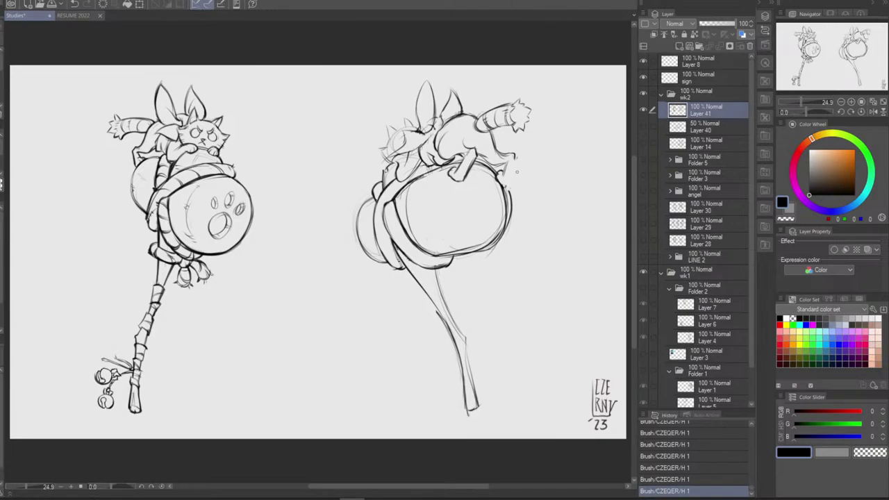
Redraw the creature's far hind leg gripping the head's edge and erase the inner rim line beneath it
{"action": "key", "text": "e"}
{"action": "left_click_drag", "start_coordinate": [516, 148], "coordinate": [504, 186]}
{"action": "key", "text": "b"}
{"action": "key", "text": "b"}
{"action": "key", "text": "ctrl+z"}
{"action": "key", "text": "e"}
{"action": "left_click_drag", "start_coordinate": [502, 177], "coordinate": [502, 225]}
{"action": "left_click_drag", "start_coordinate": [504, 193], "coordinate": [503, 223]}
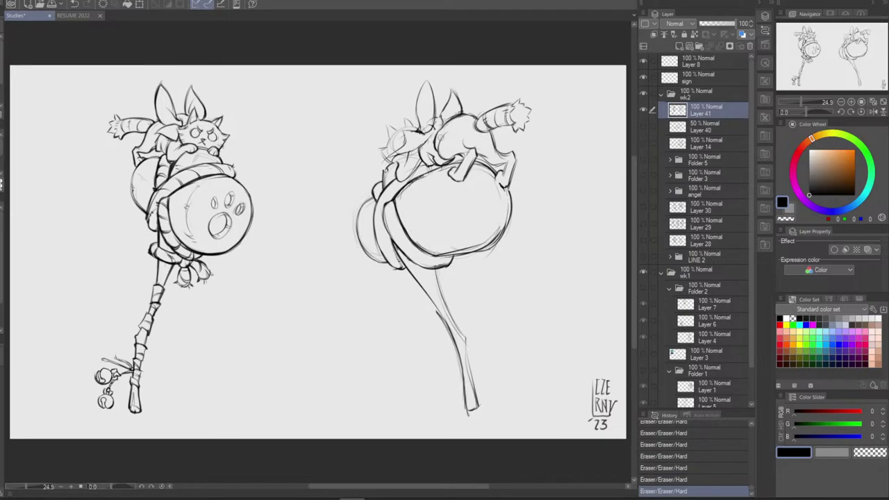
Reinforce the band's inner and lower edges with short dark strokes
{"action": "key", "text": "b"}
{"action": "left_click_drag", "start_coordinate": [392, 200], "coordinate": [383, 233]}
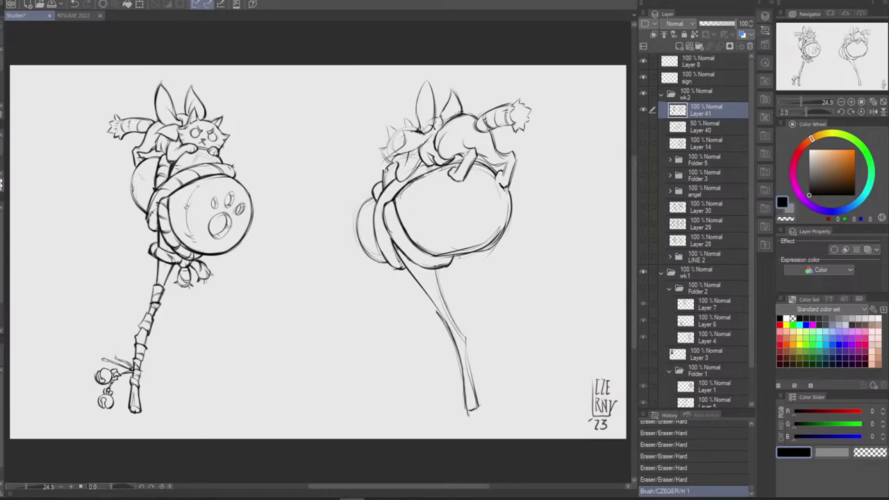
{"action": "key", "text": "ctrl+z"}
{"action": "mouse_move", "coordinate": [427, 267]}
{"action": "left_mouse_down"}
{"action": "mouse_move", "coordinate": [461, 253]}
{"action": "mouse_move", "coordinate": [451, 264]}
{"action": "left_mouse_up"}
{"action": "key", "text": "ctrl+z"}
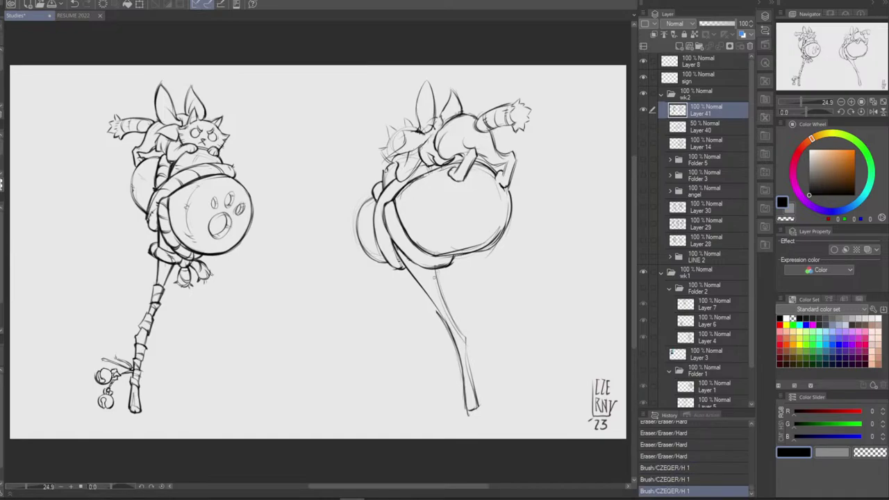
Sketch the wrapped collar around the top of the handle just below the band
{"action": "mouse_move", "coordinate": [399, 257]}
{"action": "left_mouse_down"}
{"action": "mouse_move", "coordinate": [414, 278]}
{"action": "mouse_move", "coordinate": [438, 270]}
{"action": "mouse_move", "coordinate": [419, 295]}
{"action": "mouse_move", "coordinate": [425, 272]}
{"action": "mouse_move", "coordinate": [421, 294]}
{"action": "mouse_move", "coordinate": [437, 280]}
{"action": "left_mouse_up"}
{"action": "key", "text": "ctrl+z"}
{"action": "key", "text": "ctrl+z"}
{"action": "key", "text": "ctrl+z"}
{"action": "key", "text": "ctrl+z"}
{"action": "key", "text": "ctrl+z"}
{"action": "key", "text": "ctrl+z"}
{"action": "key", "text": "ctrl+z"}
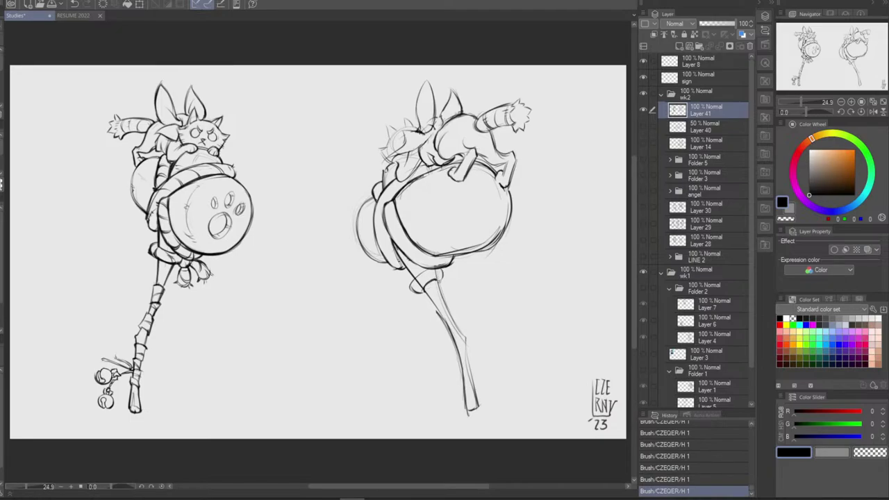
Rework the end of the wrapped collar at the top of the handle, just below the band
{"action": "left_click_drag", "start_coordinate": [447, 269], "coordinate": [448, 280]}
{"action": "key", "text": "ctrl+z"}
{"action": "key", "text": "ctrl+z"}
{"action": "key", "text": "ctrl+z"}
{"action": "key", "text": "ctrl+z"}
{"action": "key", "text": "ctrl+z"}
{"action": "key", "text": "ctrl+y"}
{"action": "key", "text": "ctrl+z"}
{"action": "key", "text": "ctrl+z"}
{"action": "left_click_drag", "start_coordinate": [455, 257], "coordinate": [442, 281]}
Strengthen the band's lower curve beside the second staff's head
{"action": "left_click", "coordinate": [874, 112]}
{"action": "mouse_move", "coordinate": [214, 269]}
{"action": "left_mouse_down"}
{"action": "mouse_move", "coordinate": [204, 264]}
{"action": "mouse_move", "coordinate": [230, 256]}
{"action": "mouse_move", "coordinate": [248, 229]}
{"action": "mouse_move", "coordinate": [230, 256]}
{"action": "left_mouse_up"}
{"action": "left_click_drag", "start_coordinate": [231, 254], "coordinate": [249, 226]}
{"action": "key", "text": "b"}
{"action": "key", "text": "ctrl+z"}
{"action": "mouse_move", "coordinate": [198, 266]}
{"action": "left_mouse_down"}
{"action": "mouse_move", "coordinate": [241, 247]}
{"action": "mouse_move", "coordinate": [230, 258]}
{"action": "mouse_move", "coordinate": [248, 232]}
{"action": "mouse_move", "coordinate": [239, 251]}
{"action": "left_mouse_up"}
{"action": "key", "text": "ctrl+z"}
{"action": "left_click_drag", "start_coordinate": [254, 201], "coordinate": [247, 236]}
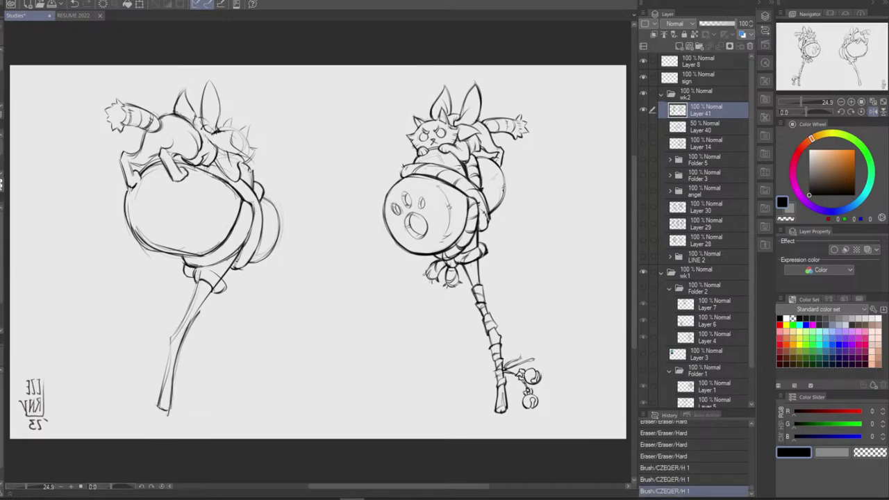
Clean up and redraw the lower rim of the head's face where it curves up along the band
{"action": "mouse_move", "coordinate": [205, 268]}
{"action": "left_mouse_down"}
{"action": "mouse_move", "coordinate": [250, 224]}
{"action": "mouse_move", "coordinate": [211, 253]}
{"action": "left_mouse_up"}
{"action": "key", "text": "ctrl+z"}
{"action": "key", "text": "e"}
{"action": "mouse_move", "coordinate": [241, 206]}
{"action": "left_mouse_down"}
{"action": "mouse_move", "coordinate": [210, 253]}
{"action": "mouse_move", "coordinate": [238, 212]}
{"action": "left_mouse_up"}
{"action": "key", "text": "b"}
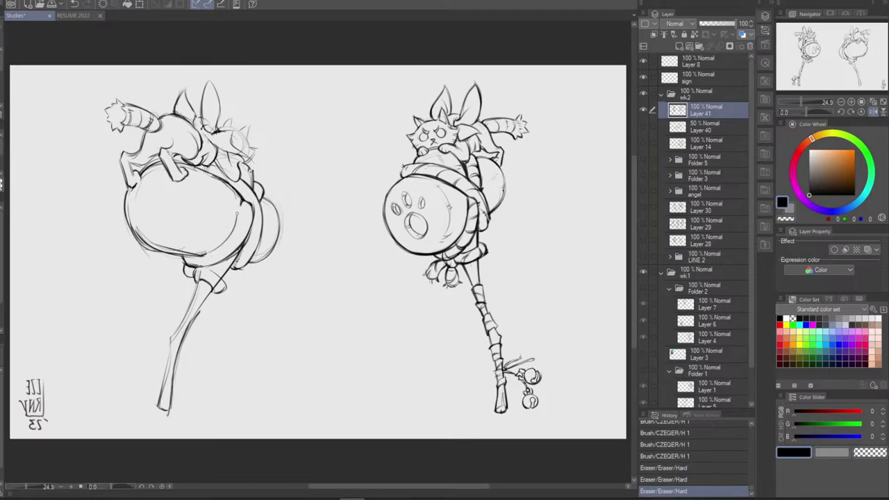
{"action": "key", "text": "ctrl+z"}
{"action": "left_click_drag", "start_coordinate": [211, 253], "coordinate": [236, 225]}
{"action": "key", "text": "ctrl+z"}
{"action": "key", "text": "ctrl+z"}
{"action": "left_click_drag", "start_coordinate": [206, 256], "coordinate": [243, 212]}
{"action": "key", "text": "ctrl+z"}
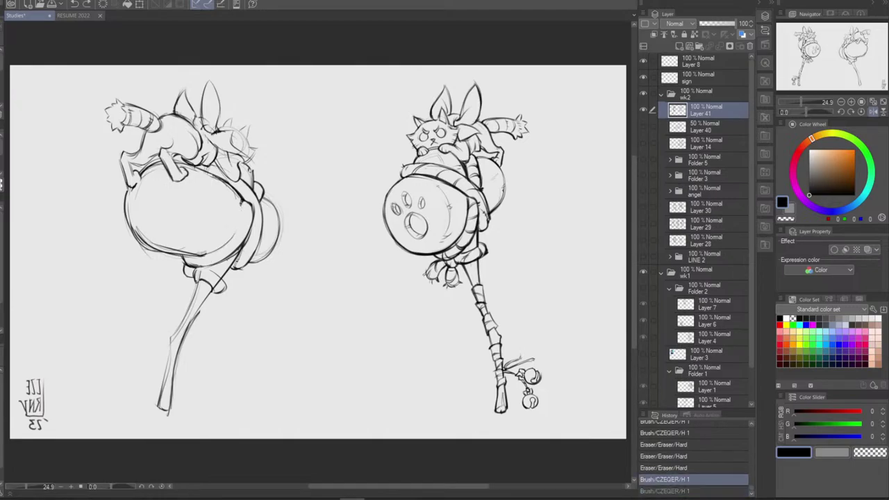
{"action": "mouse_move", "coordinate": [206, 256]}
{"action": "left_mouse_down"}
{"action": "mouse_move", "coordinate": [243, 210]}
{"action": "mouse_move", "coordinate": [213, 251]}
{"action": "left_mouse_up"}
{"action": "left_click_drag", "start_coordinate": [238, 218], "coordinate": [234, 232]}
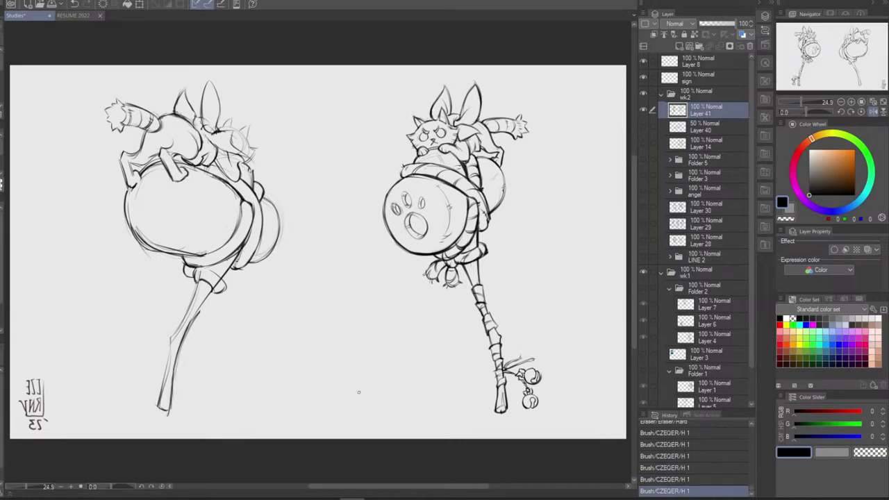
Erase the excess sketch lines along the lower rim of the hammer head's face
{"action": "left_click", "coordinate": [873, 111]}
{"action": "key", "text": "e"}
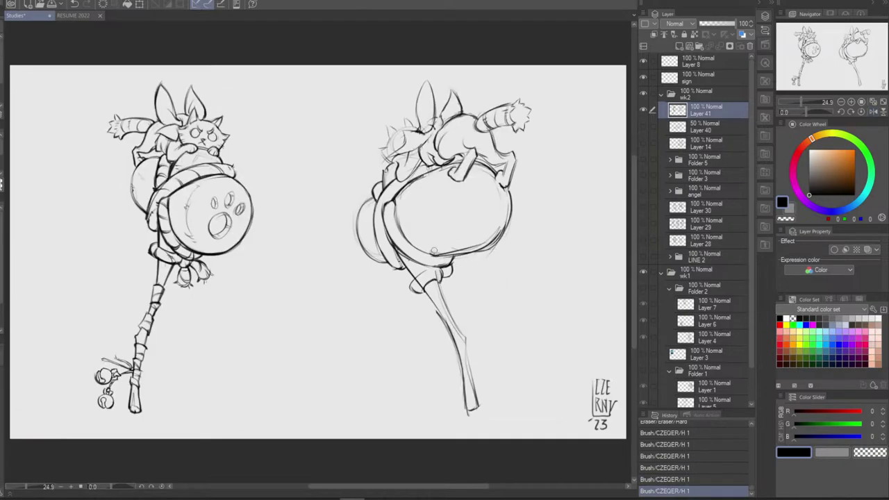
{"action": "mouse_move", "coordinate": [435, 252]}
{"action": "left_mouse_down"}
{"action": "mouse_move", "coordinate": [483, 236]}
{"action": "mouse_move", "coordinate": [473, 243]}
{"action": "left_mouse_up"}
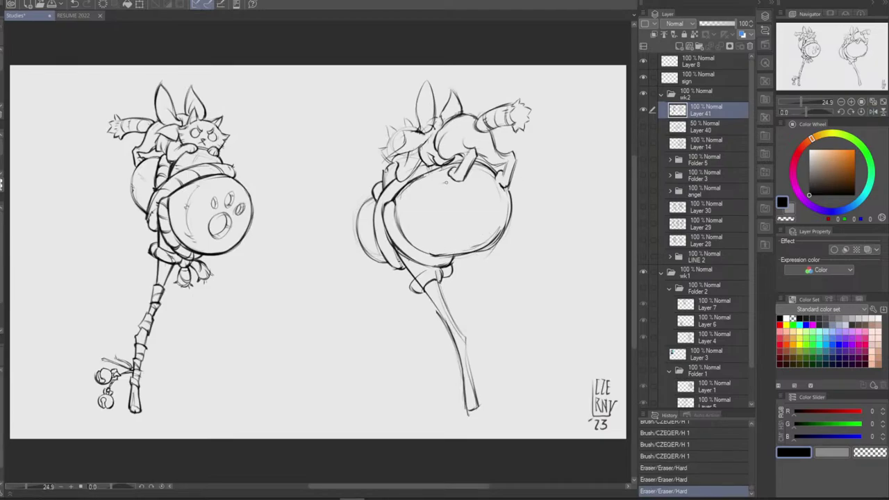
Add a small mark near the upper part of the head's face and try a vertical contour line below it
{"action": "left_click_drag", "start_coordinate": [442, 185], "coordinate": [449, 184]}
{"action": "left_click_drag", "start_coordinate": [443, 187], "coordinate": [454, 229]}
{"action": "key", "text": "ctrl+z"}
{"action": "left_click_drag", "start_coordinate": [446, 190], "coordinate": [454, 229]}
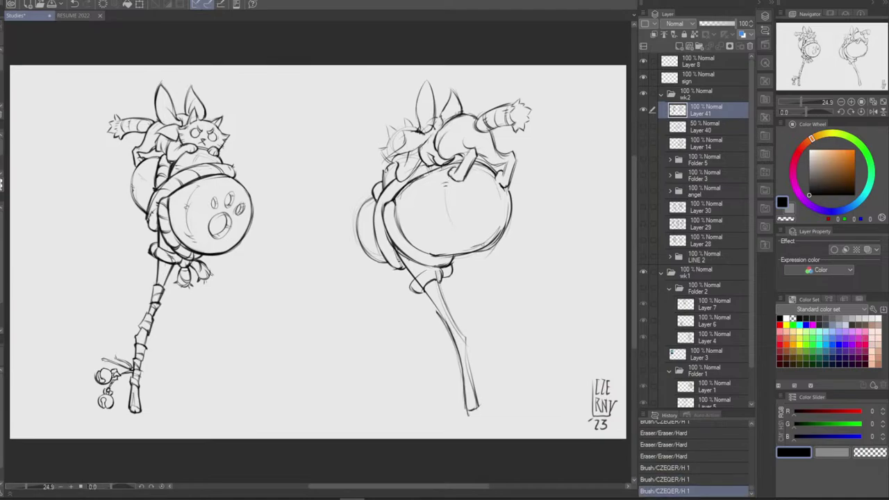
{"action": "key", "text": "ctrl+z"}
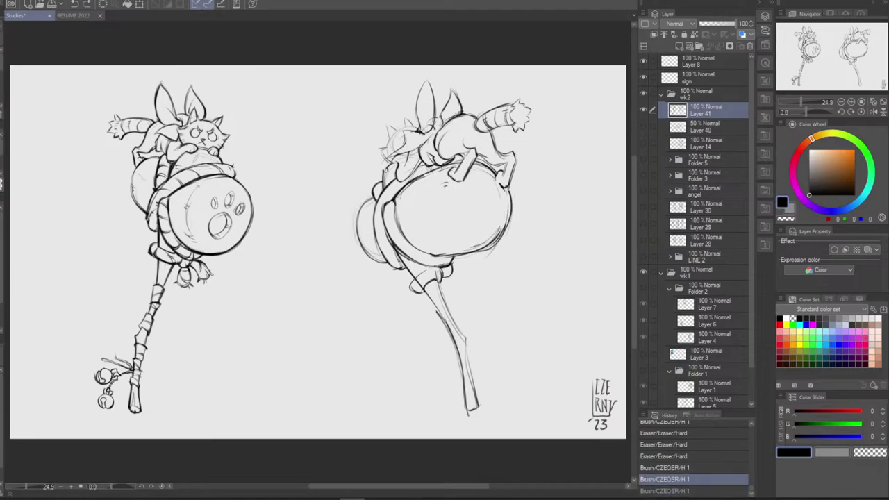
Refine the creature's rump and thigh lines between the two hind legs, erasing rough strokes above the head's rim
{"action": "mouse_move", "coordinate": [504, 186]}
{"action": "left_mouse_down"}
{"action": "mouse_move", "coordinate": [510, 194]}
{"action": "mouse_move", "coordinate": [501, 186]}
{"action": "mouse_move", "coordinate": [506, 174]}
{"action": "left_mouse_up"}
{"action": "key", "text": "ctrl+z"}
{"action": "key", "text": "e"}
{"action": "key", "text": "ctrl+z"}
{"action": "key", "text": "ctrl+z"}
{"action": "key", "text": "ctrl+z"}
{"action": "key", "text": "ctrl+z"}
{"action": "key", "text": "ctrl+z"}
{"action": "key", "text": "ctrl+z"}
{"action": "key", "text": "ctrl+z"}
{"action": "key", "text": "ctrl+z"}
{"action": "key", "text": "ctrl+z"}
{"action": "key", "text": "ctrl+z"}
{"action": "key", "text": "ctrl+z"}
{"action": "key", "text": "ctrl+z"}
{"action": "key", "text": "ctrl+z"}
{"action": "key", "text": "ctrl+z"}
{"action": "mouse_move", "coordinate": [514, 156]}
{"action": "left_mouse_down"}
{"action": "mouse_move", "coordinate": [506, 175]}
{"action": "mouse_move", "coordinate": [494, 167]}
{"action": "left_mouse_up"}
{"action": "key", "text": "e"}
{"action": "mouse_move", "coordinate": [482, 160]}
{"action": "left_mouse_down"}
{"action": "mouse_move", "coordinate": [501, 171]}
{"action": "mouse_move", "coordinate": [494, 163]}
{"action": "left_mouse_up"}
{"action": "key", "text": "ctrl+z"}
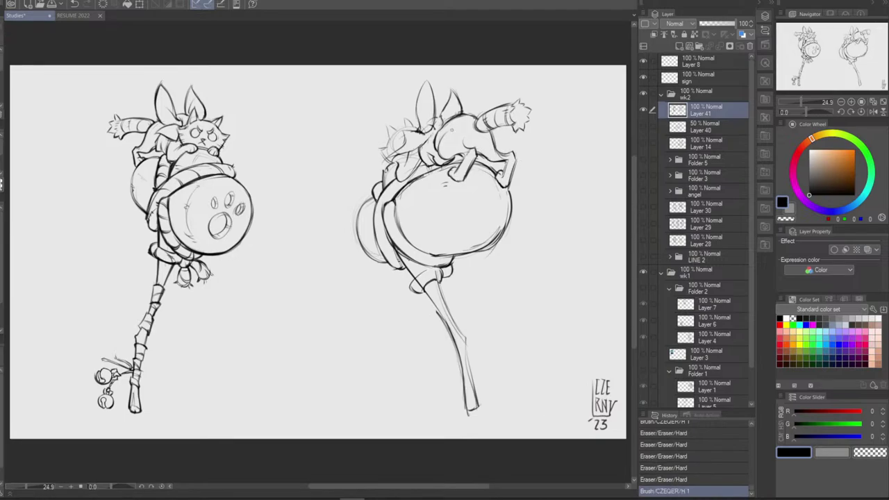
Clean up the creature's shoulder line where it meets the bow
{"action": "left_click_drag", "start_coordinate": [439, 132], "coordinate": [443, 141]}
{"action": "key", "text": "e"}
{"action": "mouse_move", "coordinate": [429, 129]}
{"action": "left_mouse_down"}
{"action": "mouse_move", "coordinate": [444, 118]}
{"action": "mouse_move", "coordinate": [432, 122]}
{"action": "left_mouse_up"}
{"action": "key", "text": "ctrl+z"}
{"action": "key", "text": "ctrl+z"}
{"action": "key", "text": "e"}
Darken the line running from the bow down around the back of the creature's head and neck
{"action": "mouse_move", "coordinate": [428, 117]}
{"action": "left_mouse_down"}
{"action": "mouse_move", "coordinate": [389, 155]}
{"action": "mouse_move", "coordinate": [396, 155]}
{"action": "left_mouse_up"}
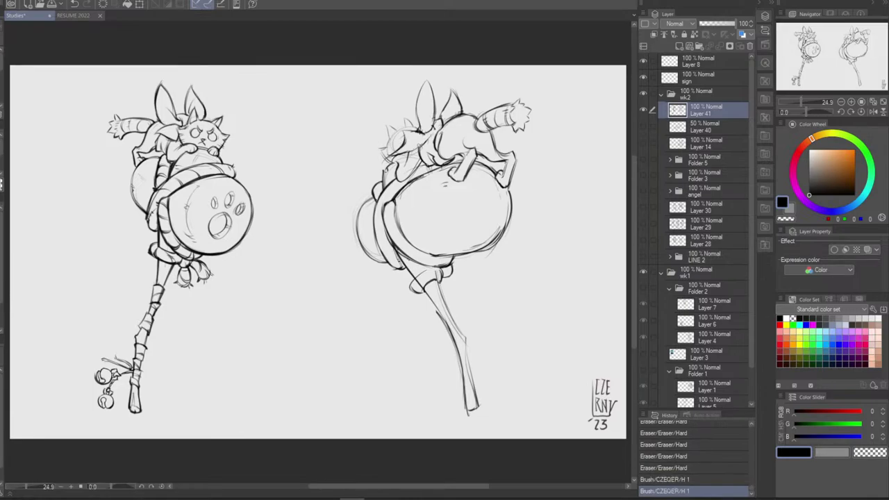
{"action": "key", "text": "ctrl+z"}
{"action": "key", "text": "ctrl+y"}
{"action": "key", "text": "ctrl+z"}
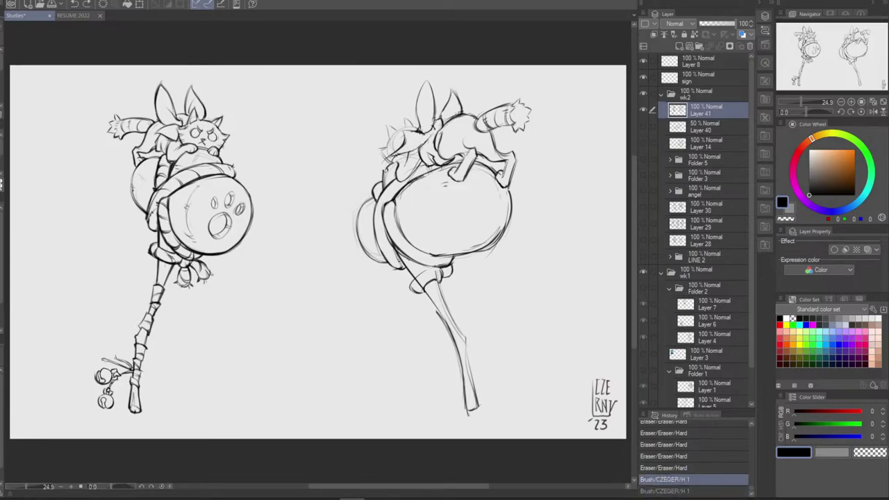
{"action": "key", "text": "ctrl+y"}
{"action": "key", "text": "ctrl+z"}
{"action": "key", "text": "ctrl+y"}
{"action": "key", "text": "ctrl+z"}
{"action": "key", "text": "ctrl+y"}
{"action": "left_click_drag", "start_coordinate": [419, 151], "coordinate": [431, 135]}
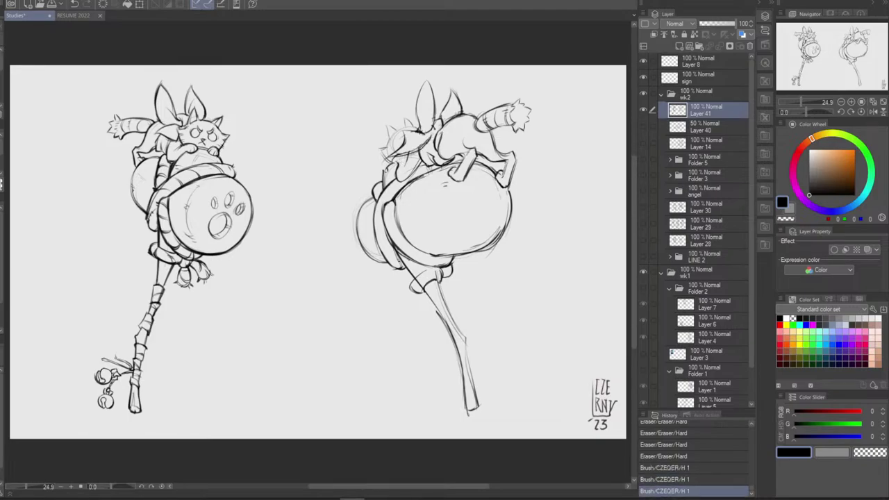
{"action": "key", "text": "ctrl+z"}
{"action": "key", "text": "ctrl+y"}
{"action": "key", "text": "ctrl+z"}
{"action": "key", "text": "ctrl+y"}
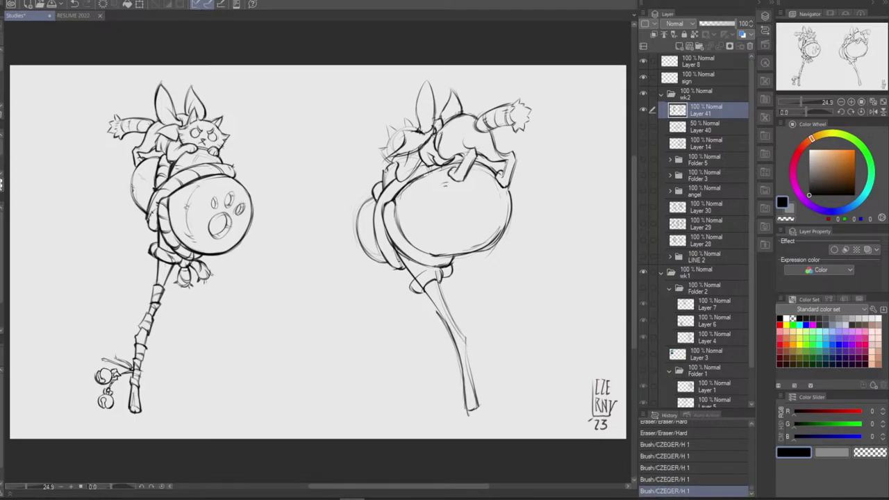
Darken the creature's arched back and refine the contours of the bow's loops above it
{"action": "mouse_move", "coordinate": [441, 121]}
{"action": "left_mouse_down"}
{"action": "mouse_move", "coordinate": [434, 132]}
{"action": "mouse_move", "coordinate": [444, 120]}
{"action": "left_mouse_up"}
{"action": "key", "text": "e"}
{"action": "left_click_drag", "start_coordinate": [442, 123], "coordinate": [450, 115]}
{"action": "key", "text": "b"}
{"action": "key", "text": "ctrl+z"}
{"action": "key", "text": "ctrl+z"}
{"action": "key", "text": "ctrl+z"}
{"action": "mouse_move", "coordinate": [431, 86]}
{"action": "left_mouse_down"}
{"action": "mouse_move", "coordinate": [436, 111]}
{"action": "mouse_move", "coordinate": [458, 100]}
{"action": "mouse_move", "coordinate": [462, 110]}
{"action": "mouse_move", "coordinate": [446, 120]}
{"action": "mouse_move", "coordinate": [459, 137]}
{"action": "mouse_move", "coordinate": [460, 116]}
{"action": "mouse_move", "coordinate": [437, 132]}
{"action": "mouse_move", "coordinate": [480, 115]}
{"action": "mouse_move", "coordinate": [481, 128]}
{"action": "mouse_move", "coordinate": [442, 135]}
{"action": "mouse_move", "coordinate": [476, 116]}
{"action": "left_mouse_up"}
{"action": "key", "text": "ctrl+z"}
{"action": "key", "text": "e"}
{"action": "key", "text": "ctrl+z"}
{"action": "key", "text": "ctrl+z"}
{"action": "key", "text": "e"}
{"action": "key", "text": "e"}
{"action": "key", "text": "b"}
{"action": "key", "text": "ctrl+z"}
{"action": "key", "text": "ctrl+z"}
{"action": "key", "text": "ctrl+y"}
{"action": "key", "text": "ctrl+z"}
{"action": "key", "text": "ctrl+y"}
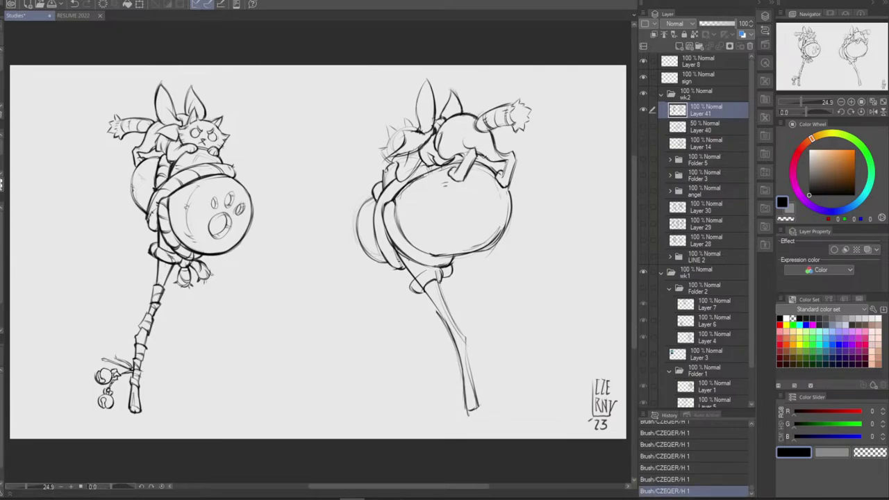
Erase the rough contours of the creature's hind legs and start redrawing the far leg
{"action": "key", "text": "e"}
{"action": "left_click_drag", "start_coordinate": [478, 158], "coordinate": [484, 163]}
{"action": "left_click", "coordinate": [873, 111]}
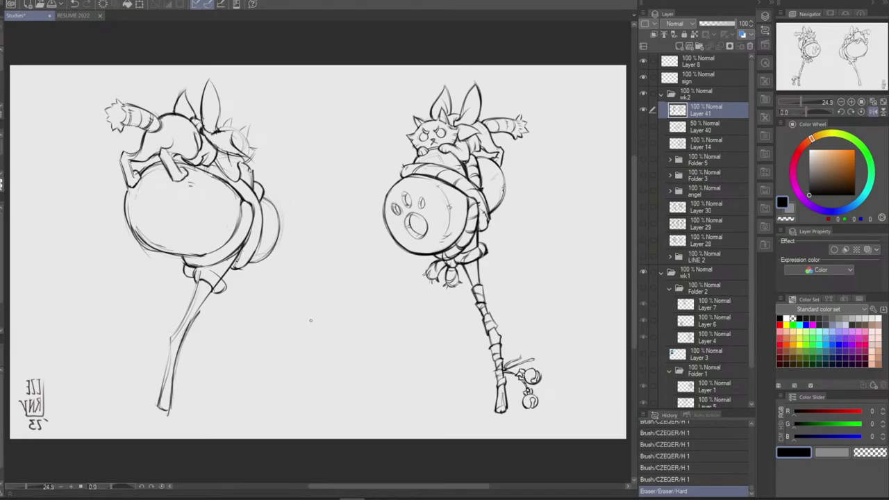
{"action": "mouse_move", "coordinate": [128, 154]}
{"action": "left_mouse_down"}
{"action": "mouse_move", "coordinate": [147, 153]}
{"action": "mouse_move", "coordinate": [125, 150]}
{"action": "left_mouse_up"}
{"action": "mouse_move", "coordinate": [126, 151]}
{"action": "left_mouse_down"}
{"action": "mouse_move", "coordinate": [124, 178]}
{"action": "mouse_move", "coordinate": [132, 167]}
{"action": "mouse_move", "coordinate": [135, 182]}
{"action": "mouse_move", "coordinate": [128, 186]}
{"action": "left_mouse_up"}
{"action": "key", "text": "b"}
{"action": "key", "text": "ctrl+z"}
{"action": "key", "text": "ctrl+z"}
{"action": "key", "text": "e"}
{"action": "key", "text": "b"}
{"action": "key", "text": "ctrl+z"}
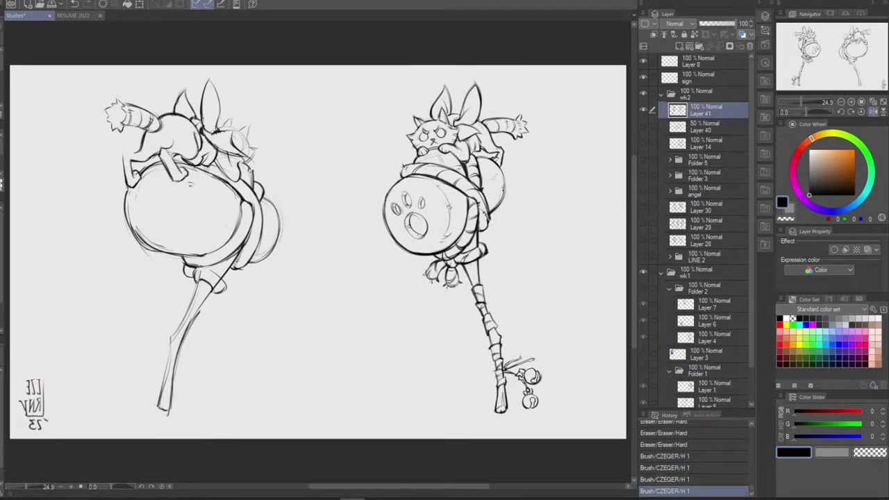
Redraw the far hind leg with a darker bent outline gripping the head's edge and erase the leftover strokes
{"action": "key", "text": "ctrl+z"}
{"action": "key", "text": "ctrl+z"}
{"action": "left_click_drag", "start_coordinate": [123, 153], "coordinate": [127, 187]}
{"action": "mouse_move", "coordinate": [123, 152]}
{"action": "left_mouse_down"}
{"action": "mouse_move", "coordinate": [127, 182]}
{"action": "mouse_move", "coordinate": [127, 147]}
{"action": "mouse_move", "coordinate": [141, 147]}
{"action": "left_mouse_up"}
{"action": "key", "text": "ctrl+z"}
{"action": "key", "text": "ctrl+z"}
{"action": "key", "text": "ctrl+z"}
{"action": "key", "text": "ctrl+z"}
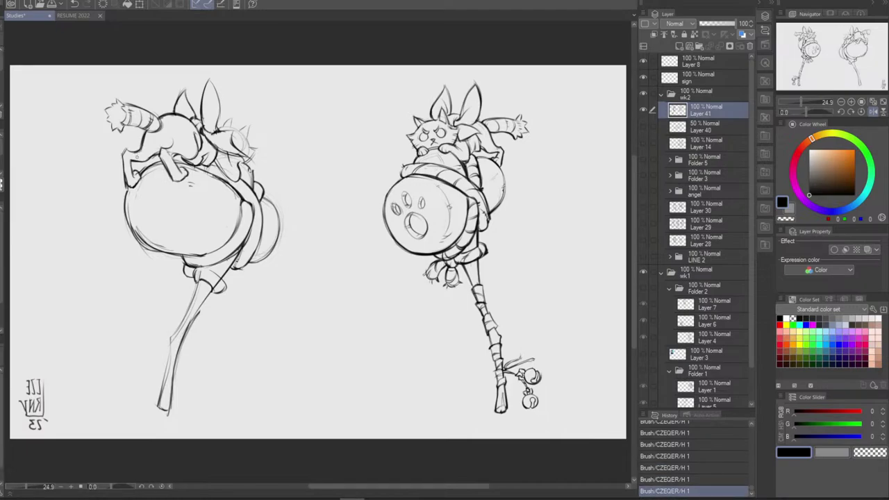
{"action": "key", "text": "e"}
{"action": "left_click_drag", "start_coordinate": [135, 154], "coordinate": [140, 155]}
{"action": "left_click", "coordinate": [873, 111]}
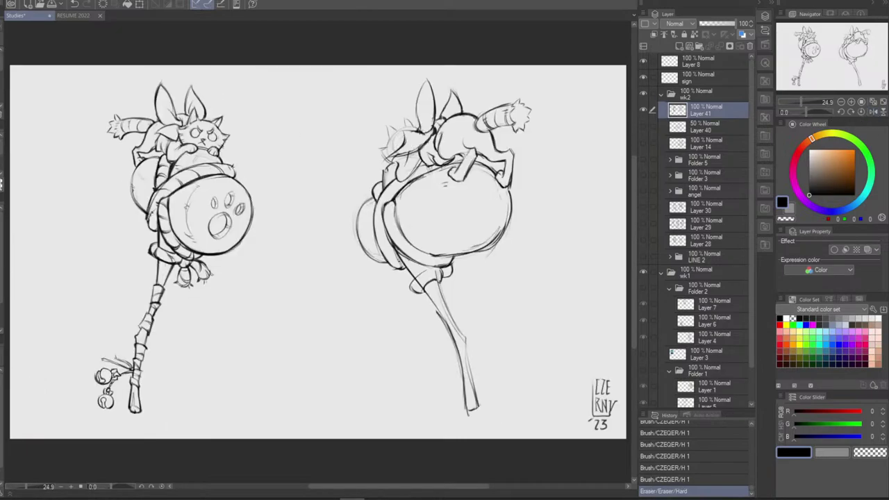
Outline the creature's far ear with darker strokes
{"action": "mouse_move", "coordinate": [399, 128]}
{"action": "left_mouse_down"}
{"action": "mouse_move", "coordinate": [391, 143]}
{"action": "mouse_move", "coordinate": [395, 131]}
{"action": "left_mouse_up"}
{"action": "key", "text": "ctrl+z"}
{"action": "key", "text": "ctrl+z"}
{"action": "key", "text": "ctrl+z"}
{"action": "key", "text": "ctrl+y"}
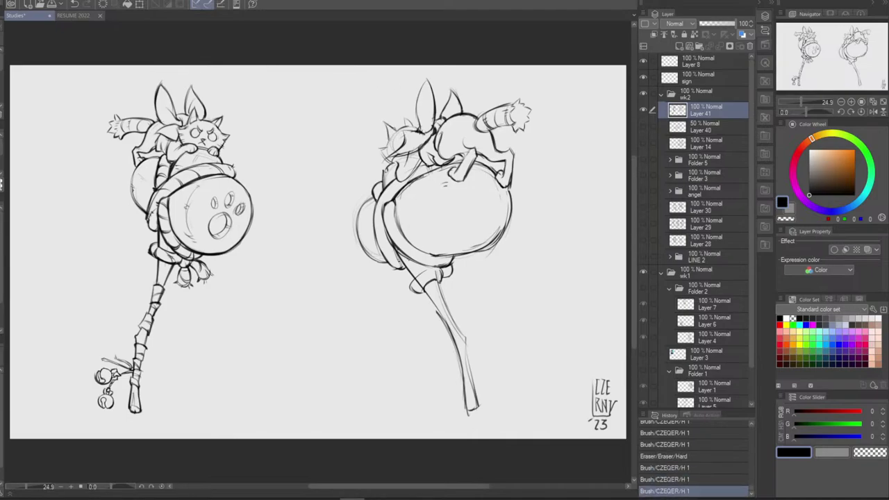
{"action": "key", "text": "ctrl+z"}
{"action": "key", "text": "ctrl+y"}
{"action": "key", "text": "ctrl+z"}
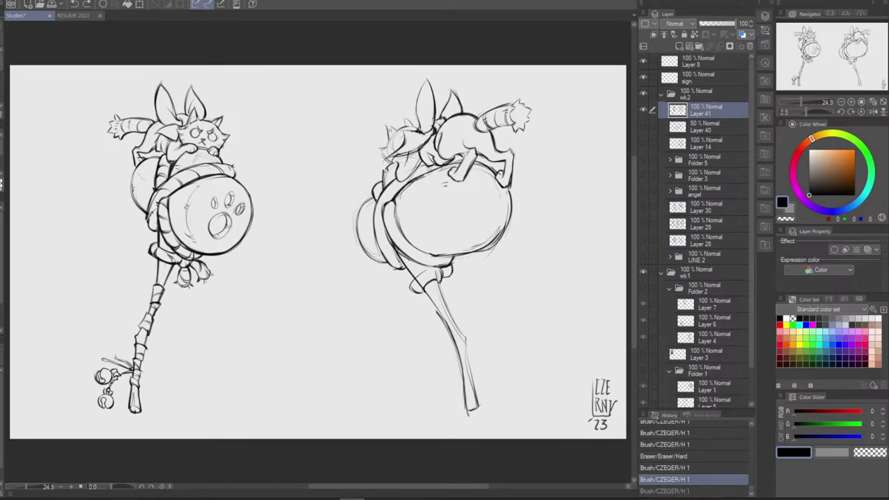
Define the creature's turned-away cheek with pointed fur tufts below the far ear
{"action": "mouse_move", "coordinate": [383, 123]}
{"action": "left_mouse_down"}
{"action": "mouse_move", "coordinate": [423, 130]}
{"action": "mouse_move", "coordinate": [389, 143]}
{"action": "mouse_move", "coordinate": [390, 164]}
{"action": "left_mouse_up"}
{"action": "key", "text": "ctrl+z"}
{"action": "key", "text": "ctrl+y"}
{"action": "key", "text": "ctrl+z"}
{"action": "key", "text": "ctrl+y"}
{"action": "key", "text": "ctrl+z"}
{"action": "key", "text": "ctrl+z"}
{"action": "key", "text": "ctrl+z"}
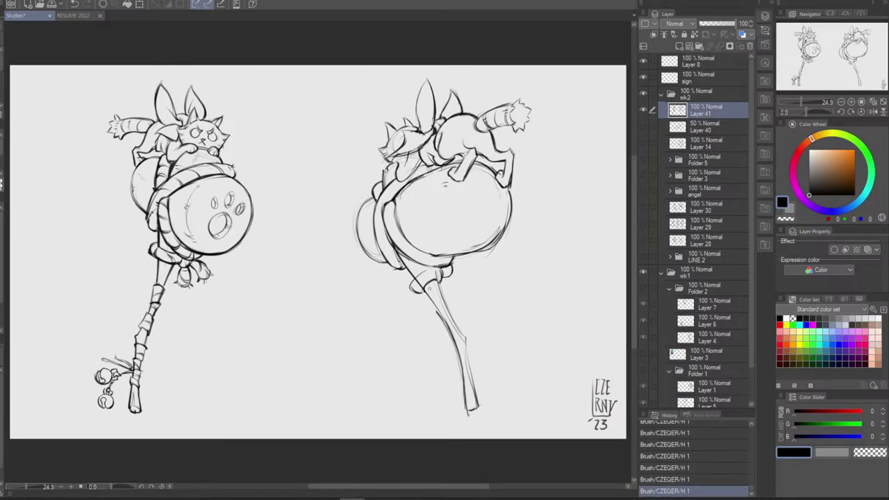
Outline the creature's near ear and darken the side of the bow's tall loop above it
{"action": "left_click_drag", "start_coordinate": [412, 122], "coordinate": [418, 130]}
{"action": "left_click_drag", "start_coordinate": [418, 117], "coordinate": [421, 132]}
{"action": "left_click_drag", "start_coordinate": [424, 83], "coordinate": [417, 125]}
{"action": "key", "text": "ctrl+z"}
{"action": "key", "text": "ctrl+y"}
{"action": "key", "text": "ctrl+z"}
{"action": "key", "text": "ctrl+y"}
{"action": "key", "text": "ctrl+z"}
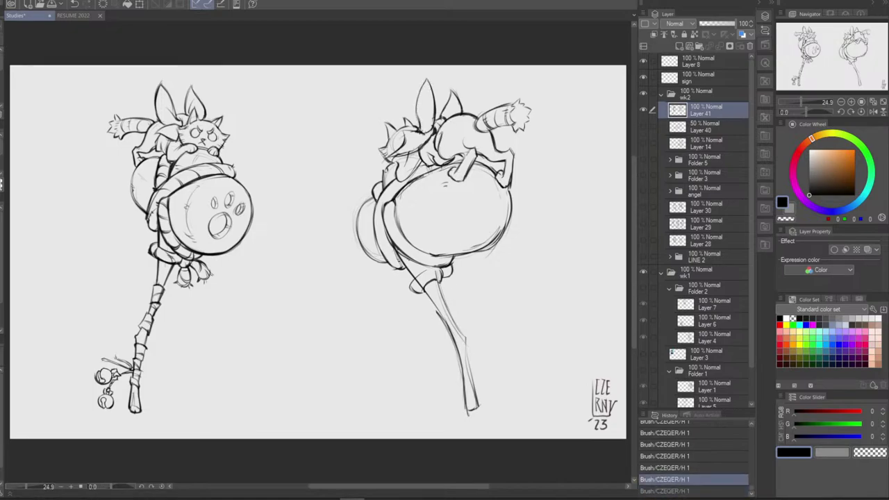
{"action": "key", "text": "ctrl+y"}
{"action": "key", "text": "ctrl+z"}
{"action": "key", "text": "ctrl+y"}
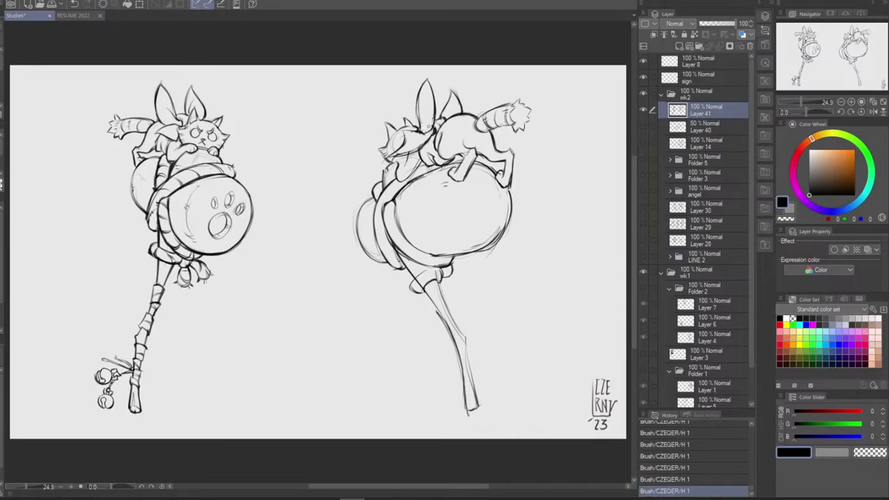
Refine the base of the bow's tall loop around the knot and erase the stray marks there
{"action": "left_click_drag", "start_coordinate": [425, 123], "coordinate": [435, 119]}
{"action": "key", "text": "ctrl+z"}
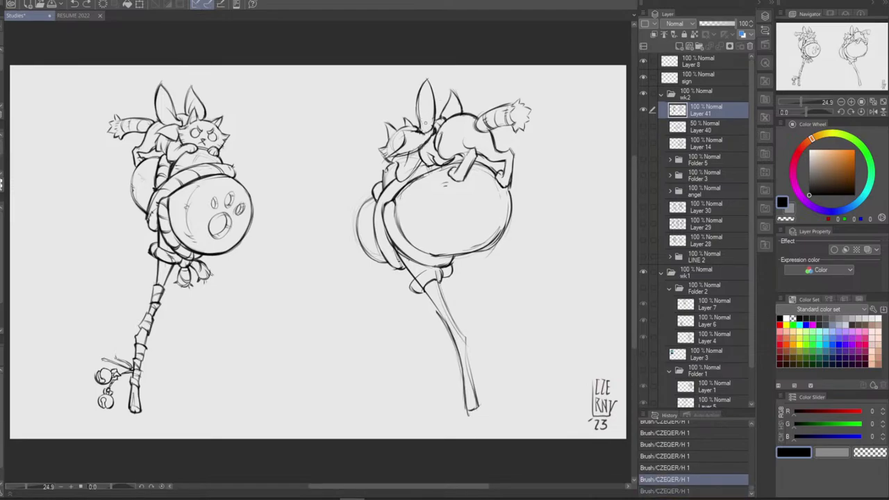
{"action": "key", "text": "ctrl+y"}
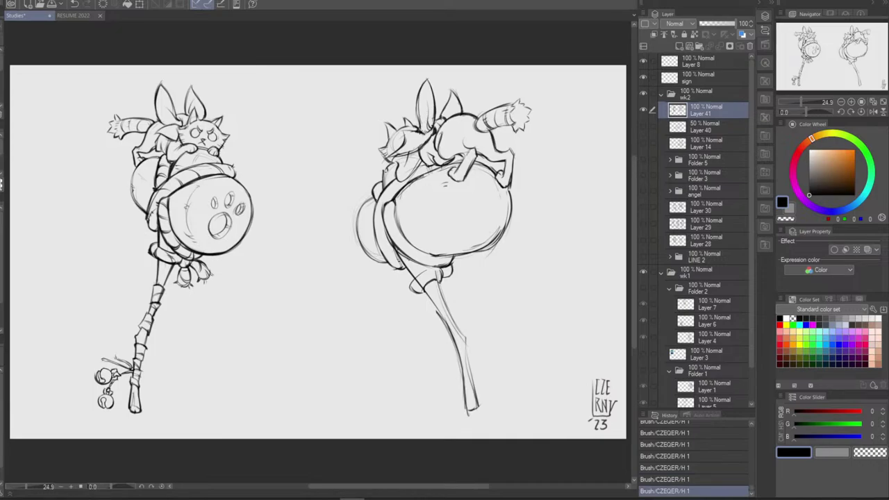
{"action": "key", "text": "e"}
{"action": "mouse_move", "coordinate": [430, 132]}
{"action": "left_mouse_down"}
{"action": "mouse_move", "coordinate": [409, 136]}
{"action": "mouse_move", "coordinate": [431, 131]}
{"action": "left_mouse_up"}
{"action": "key", "text": "ctrl+z"}
{"action": "key", "text": "ctrl+y"}
{"action": "key", "text": "ctrl+y"}
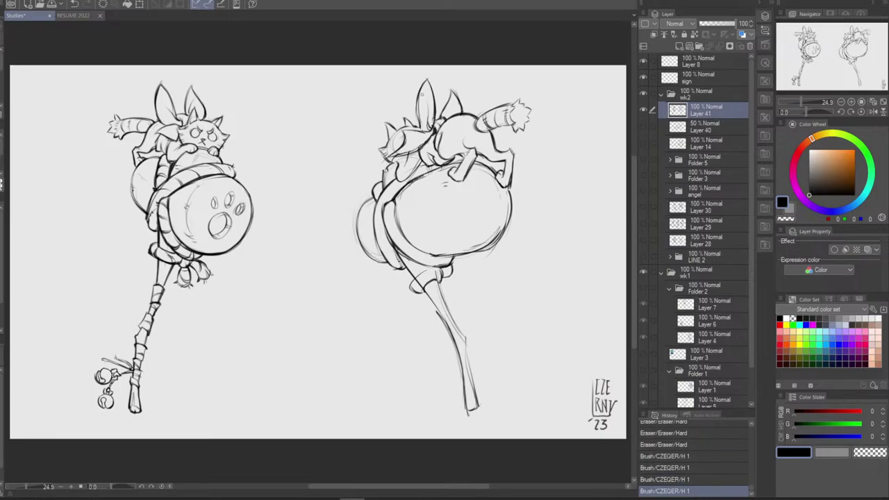
{"action": "key", "text": "ctrl+y"}
{"action": "key", "text": "ctrl+z"}
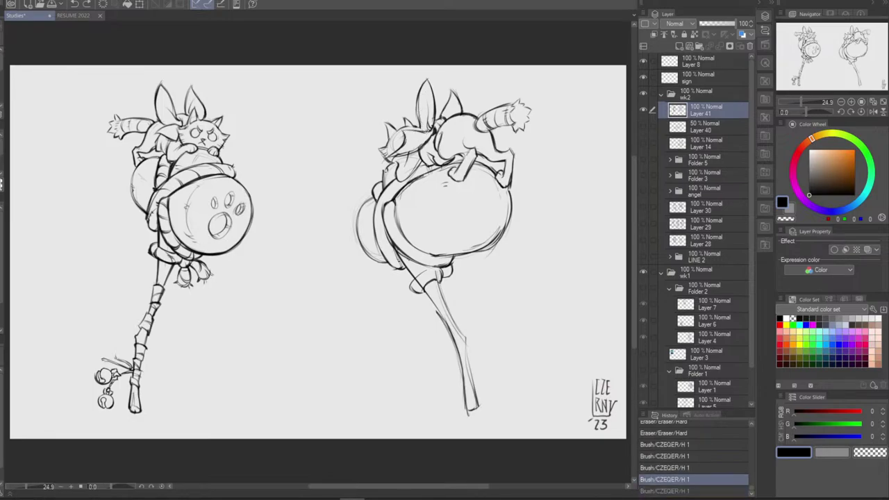
{"action": "key", "text": "ctrl+y"}
{"action": "key", "text": "ctrl+z"}
{"action": "key", "text": "ctrl+y"}
{"action": "key", "text": "ctrl+z"}
{"action": "key", "text": "ctrl+y"}
{"action": "left_click_drag", "start_coordinate": [421, 114], "coordinate": [427, 131]}
{"action": "key", "text": "ctrl+z"}
{"action": "key", "text": "ctrl+z"}
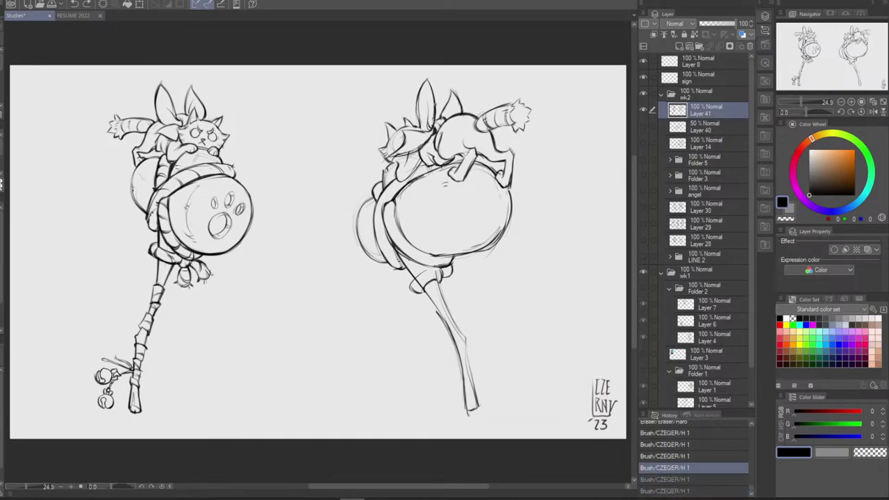
Erase the rough side of the bow's tall loop and redraw it as a cleaner curve from tip to base
{"action": "left_click_drag", "start_coordinate": [423, 95], "coordinate": [424, 128]}
{"action": "key", "text": "ctrl+z"}
{"action": "mouse_move", "coordinate": [422, 95]}
{"action": "left_mouse_down"}
{"action": "mouse_move", "coordinate": [416, 123]}
{"action": "mouse_move", "coordinate": [425, 130]}
{"action": "mouse_move", "coordinate": [419, 105]}
{"action": "left_mouse_up"}
{"action": "key", "text": "e"}
{"action": "left_click_drag", "start_coordinate": [417, 95], "coordinate": [419, 123]}
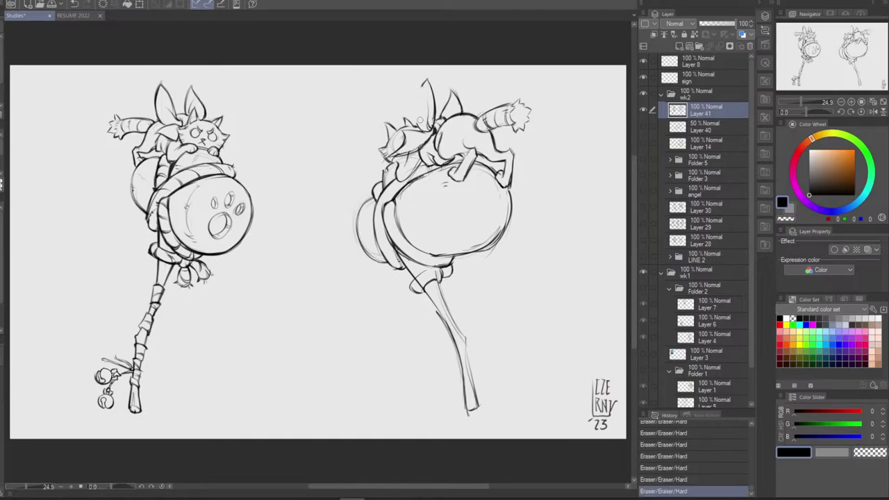
{"action": "key", "text": "b"}
{"action": "key", "text": "ctrl+z"}
{"action": "left_click_drag", "start_coordinate": [419, 90], "coordinate": [418, 127]}
{"action": "key", "text": "ctrl+z"}
{"action": "key", "text": "ctrl+z"}
{"action": "left_click_drag", "start_coordinate": [420, 96], "coordinate": [421, 131]}
{"action": "left_click_drag", "start_coordinate": [421, 94], "coordinate": [430, 79]}
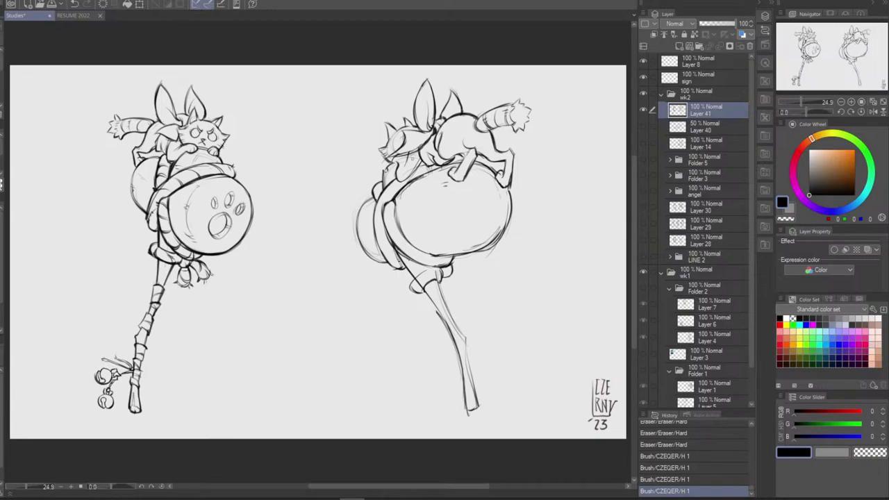
Add fur strokes below the creature's cheek and erase the loose lines across its head and front paw
{"action": "left_click_drag", "start_coordinate": [393, 157], "coordinate": [397, 163]}
{"action": "left_click_drag", "start_coordinate": [398, 156], "coordinate": [383, 166]}
{"action": "key", "text": "e"}
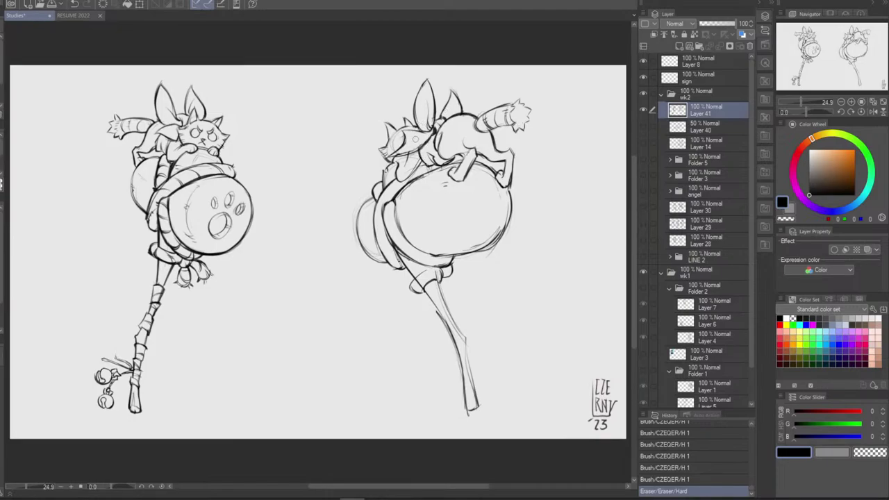
{"action": "mouse_move", "coordinate": [395, 152]}
{"action": "left_mouse_down"}
{"action": "mouse_move", "coordinate": [390, 157]}
{"action": "mouse_move", "coordinate": [409, 149]}
{"action": "mouse_move", "coordinate": [413, 174]}
{"action": "left_mouse_up"}
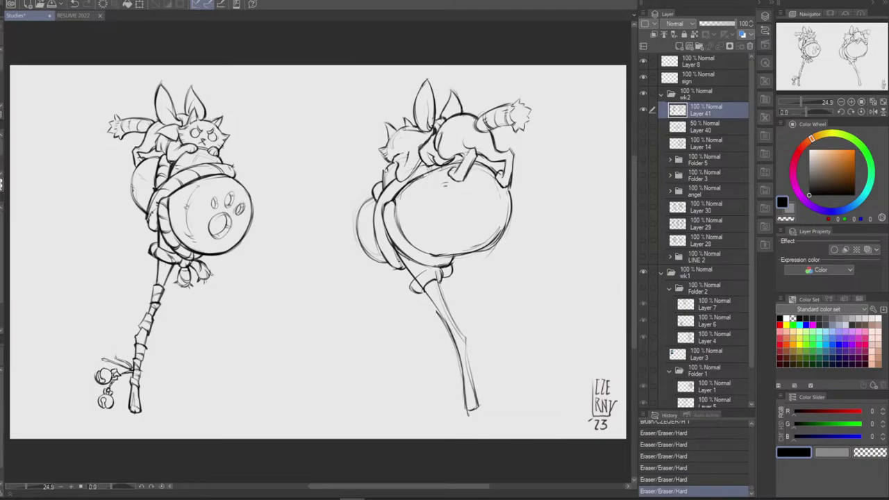
Redraw the creature's near ear over the cleared area of the head, correcting the strokes with the eraser
{"action": "left_click_drag", "start_coordinate": [411, 137], "coordinate": [406, 146]}
{"action": "key", "text": "ctrl+z"}
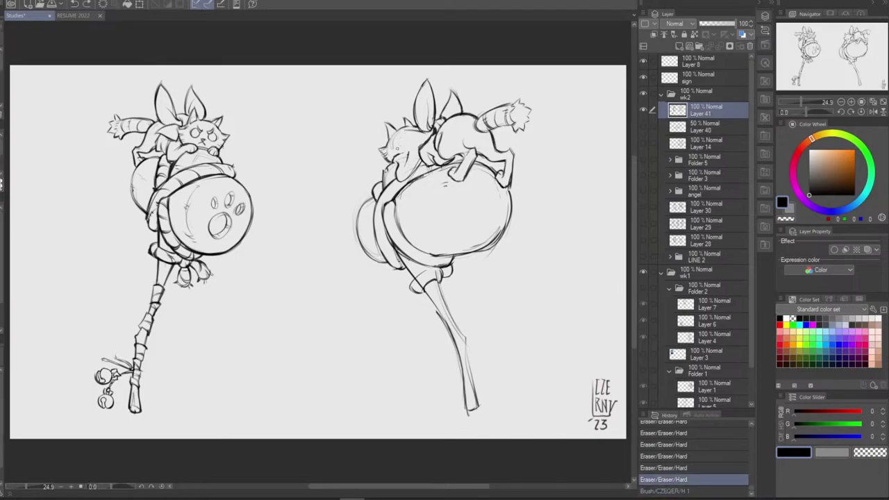
{"action": "left_click_drag", "start_coordinate": [409, 149], "coordinate": [410, 153]}
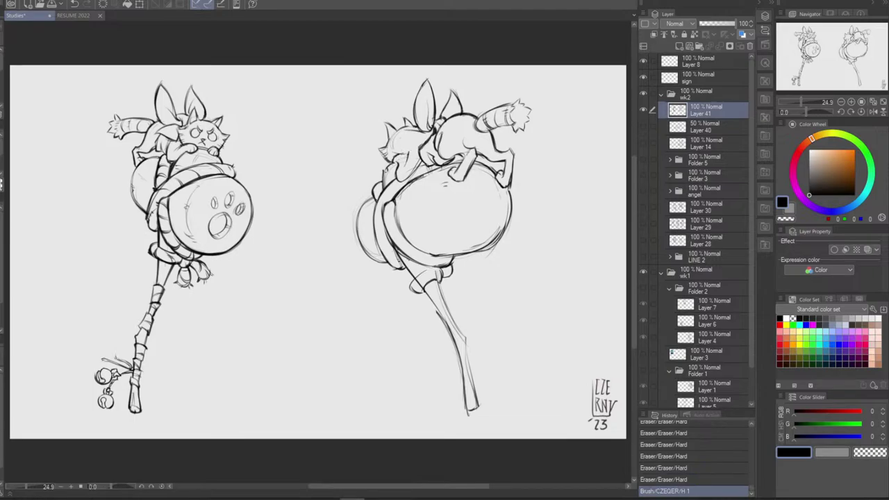
{"action": "key", "text": "ctrl+z"}
{"action": "key", "text": "ctrl+y"}
{"action": "key", "text": "ctrl+z"}
{"action": "key", "text": "ctrl+y"}
{"action": "mouse_move", "coordinate": [411, 143]}
{"action": "left_mouse_down"}
{"action": "mouse_move", "coordinate": [433, 132]}
{"action": "mouse_move", "coordinate": [407, 155]}
{"action": "mouse_move", "coordinate": [436, 126]}
{"action": "mouse_move", "coordinate": [433, 140]}
{"action": "left_mouse_up"}
{"action": "key", "text": "ctrl+z"}
{"action": "key", "text": "ctrl+z"}
{"action": "key", "text": "e"}
{"action": "key", "text": "b"}
{"action": "key", "text": "ctrl+z"}
{"action": "key", "text": "e"}
{"action": "key", "text": "ctrl+z"}
{"action": "key", "text": "e"}
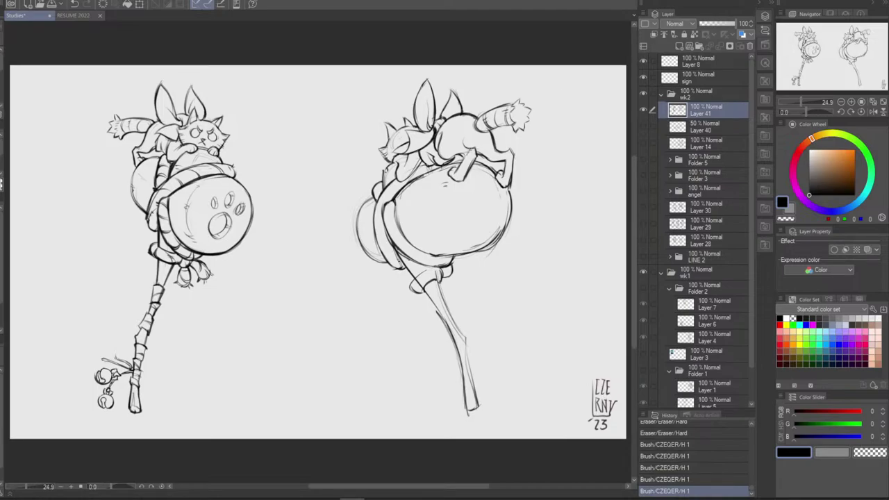
Clean up the creature's hind legs and redraw them with darker outlines down to the feet on the hammer head
{"action": "key", "text": "e"}
{"action": "mouse_move", "coordinate": [470, 154]}
{"action": "left_mouse_down"}
{"action": "mouse_move", "coordinate": [513, 148]}
{"action": "mouse_move", "coordinate": [507, 186]}
{"action": "left_mouse_up"}
{"action": "key", "text": "b"}
{"action": "key", "text": "e"}
{"action": "left_click_drag", "start_coordinate": [509, 181], "coordinate": [511, 184]}
{"action": "key", "text": "b"}
{"action": "key", "text": "ctrl+z"}
{"action": "key", "text": "ctrl+z"}
{"action": "key", "text": "ctrl+z"}
{"action": "key", "text": "ctrl+y"}
{"action": "key", "text": "ctrl+y"}
{"action": "key", "text": "ctrl+z"}
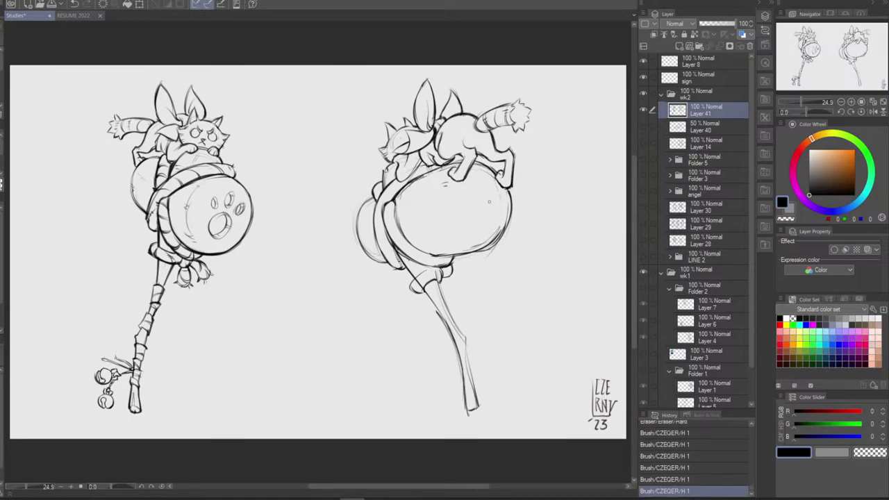
{"action": "left_click_drag", "start_coordinate": [444, 207], "coordinate": [446, 211]}
{"action": "left_click_drag", "start_coordinate": [464, 244], "coordinate": [457, 245]}
{"action": "key", "text": "ctrl+z"}
{"action": "key", "text": "ctrl+z"}
{"action": "key", "text": "ctrl+z"}
{"action": "key", "text": "ctrl+z"}
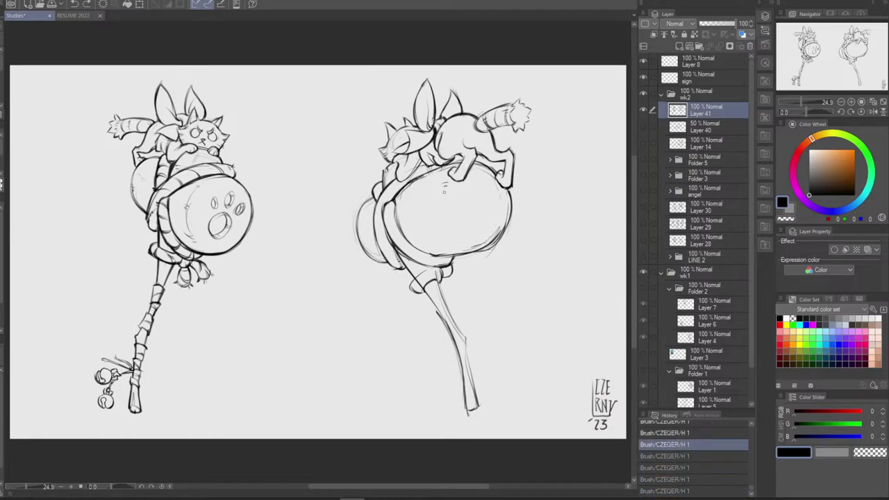
{"action": "key", "text": "ctrl+y"}
{"action": "key", "text": "ctrl+y"}
{"action": "key", "text": "ctrl+y"}
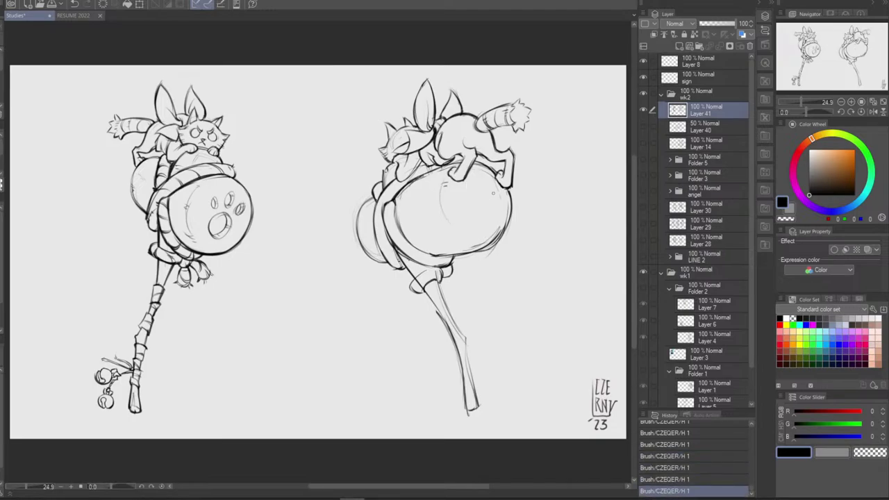
{"action": "key", "text": "ctrl+y"}
{"action": "key", "text": "ctrl+z"}
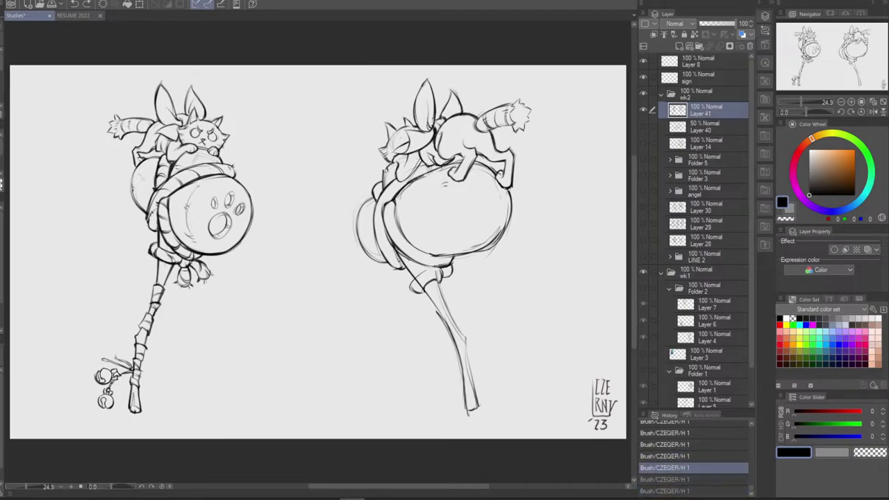
{"action": "key", "text": "ctrl+y"}
{"action": "key", "text": "ctrl+z"}
{"action": "left_click_drag", "start_coordinate": [445, 180], "coordinate": [451, 232]}
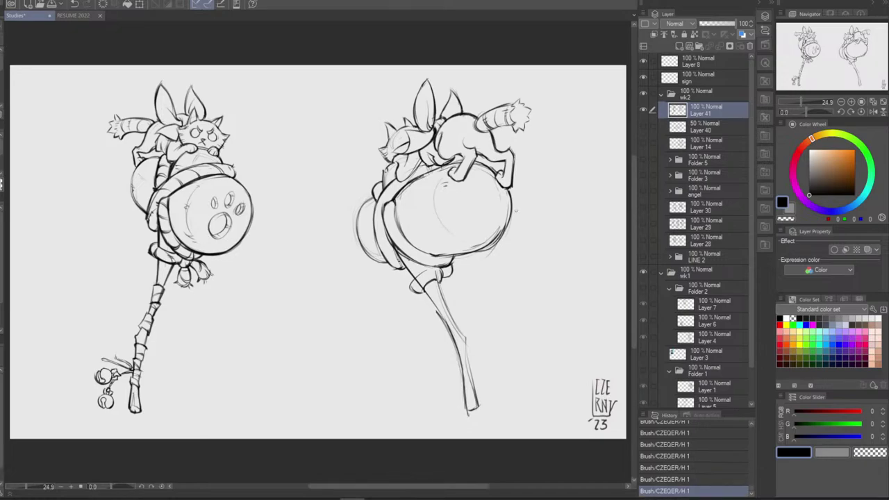
{"action": "key", "text": "ctrl+z"}
{"action": "key", "text": "ctrl+y"}
{"action": "key", "text": "ctrl+z"}
{"action": "key", "text": "ctrl+z"}
{"action": "key", "text": "ctrl+z"}
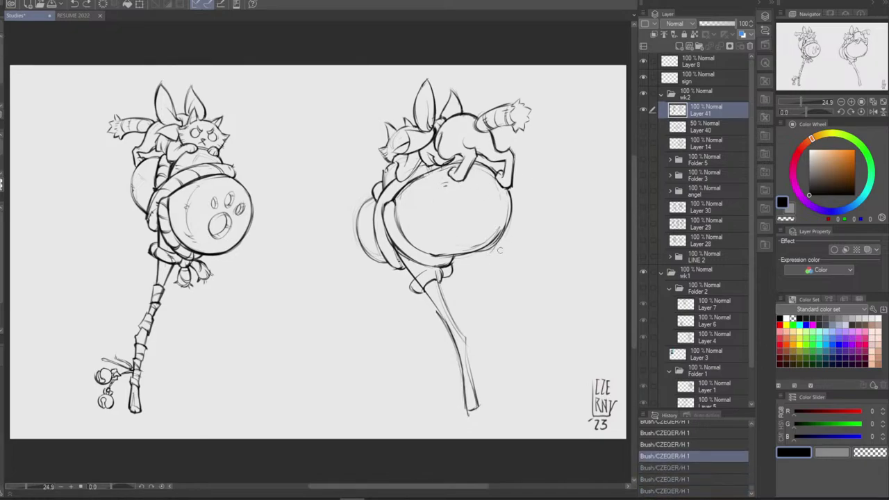
Erase the doubled rough lines along the hammer head's lower outer edge and redraw the outline as one clean curve
{"action": "mouse_move", "coordinate": [483, 254]}
{"action": "left_mouse_down"}
{"action": "mouse_move", "coordinate": [472, 247]}
{"action": "mouse_move", "coordinate": [502, 225]}
{"action": "mouse_move", "coordinate": [494, 235]}
{"action": "left_mouse_up"}
{"action": "mouse_move", "coordinate": [474, 250]}
{"action": "left_mouse_down"}
{"action": "mouse_move", "coordinate": [502, 224]}
{"action": "mouse_move", "coordinate": [493, 241]}
{"action": "mouse_move", "coordinate": [504, 210]}
{"action": "left_mouse_up"}
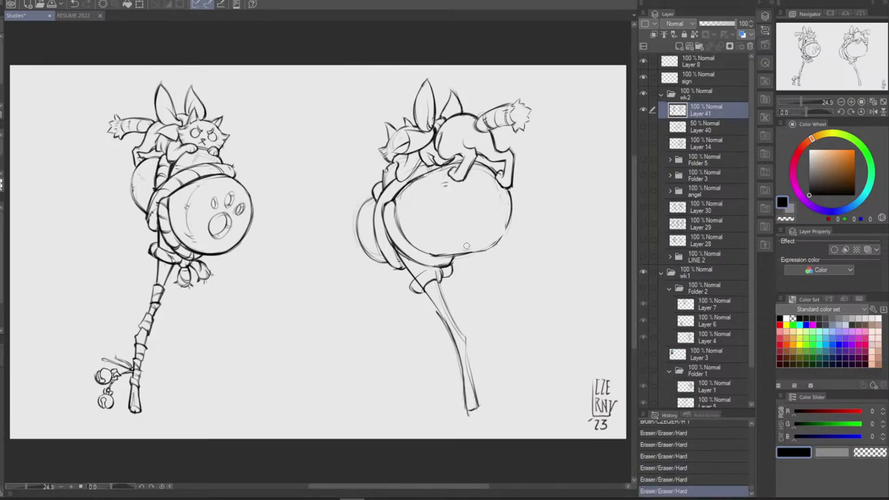
{"action": "mouse_move", "coordinate": [466, 246]}
{"action": "left_mouse_down"}
{"action": "mouse_move", "coordinate": [500, 230]}
{"action": "mouse_move", "coordinate": [455, 256]}
{"action": "mouse_move", "coordinate": [508, 215]}
{"action": "mouse_move", "coordinate": [506, 224]}
{"action": "left_mouse_up"}
{"action": "key", "text": "b"}
{"action": "key", "text": "ctrl+z"}
{"action": "key", "text": "ctrl+z"}
{"action": "key", "text": "ctrl+z"}
{"action": "key", "text": "ctrl+z"}
{"action": "left_click_drag", "start_coordinate": [464, 254], "coordinate": [509, 226]}
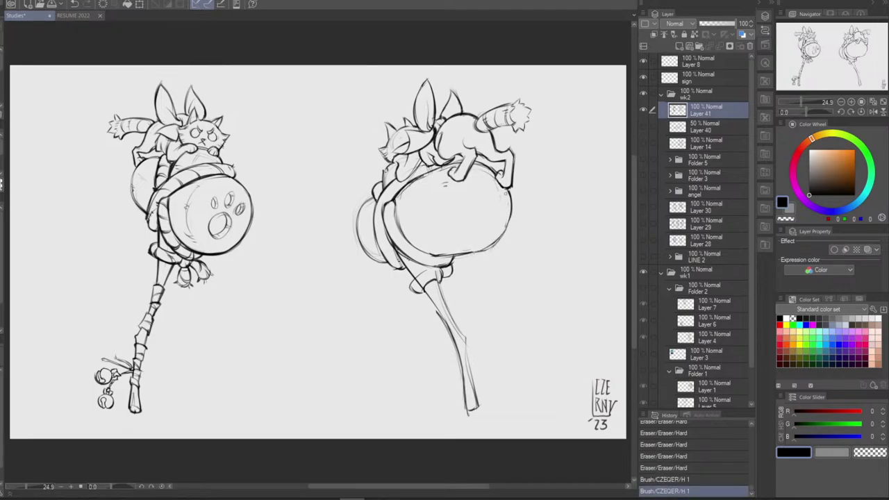
{"action": "left_click_drag", "start_coordinate": [469, 252], "coordinate": [507, 220]}
{"action": "key", "text": "ctrl+z"}
{"action": "left_click_drag", "start_coordinate": [467, 249], "coordinate": [506, 222]}
{"action": "key", "text": "ctrl+z"}
Draw a light curved contour inside the large end of the hammer head and strengthen the head's lower edge
{"action": "mouse_move", "coordinate": [436, 193]}
{"action": "left_mouse_down"}
{"action": "mouse_move", "coordinate": [439, 218]}
{"action": "mouse_move", "coordinate": [459, 202]}
{"action": "mouse_move", "coordinate": [449, 239]}
{"action": "left_mouse_up"}
{"action": "key", "text": "ctrl+z"}
{"action": "key", "text": "ctrl+z"}
{"action": "key", "text": "ctrl+z"}
{"action": "key", "text": "ctrl+y"}
{"action": "key", "text": "ctrl+y"}
{"action": "key", "text": "ctrl+z"}
{"action": "key", "text": "ctrl+y"}
{"action": "left_click_drag", "start_coordinate": [466, 251], "coordinate": [504, 228]}
{"action": "key", "text": "ctrl+y"}
{"action": "key", "text": "ctrl+y"}
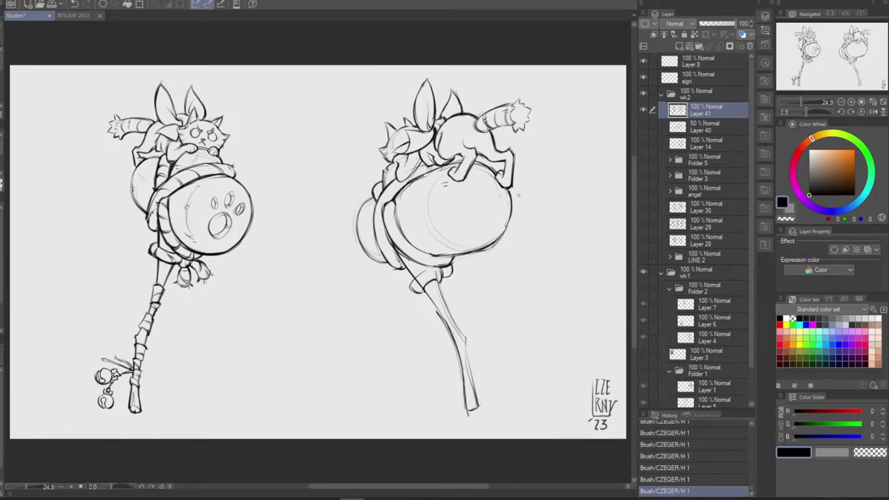
{"action": "key", "text": "ctrl+y"}
Add short hatch marks along the inner contour curve and erase the stray marks near the hammer head's outer edge
{"action": "left_click_drag", "start_coordinate": [446, 186], "coordinate": [441, 178]}
{"action": "key", "text": "ctrl+z"}
{"action": "left_click_drag", "start_coordinate": [423, 212], "coordinate": [439, 213]}
{"action": "left_click_drag", "start_coordinate": [442, 244], "coordinate": [462, 239]}
{"action": "key", "text": "e"}
{"action": "left_click_drag", "start_coordinate": [496, 199], "coordinate": [486, 175]}
{"action": "mouse_move", "coordinate": [487, 176]}
{"action": "left_mouse_down"}
{"action": "mouse_move", "coordinate": [497, 211]}
{"action": "mouse_move", "coordinate": [505, 196]}
{"action": "mouse_move", "coordinate": [505, 220]}
{"action": "left_mouse_up"}
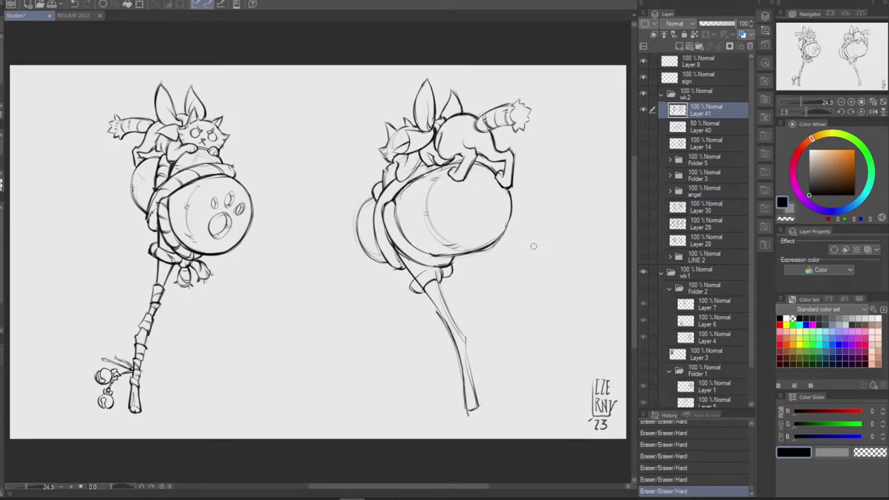
Darken the outline of the hammer head's smaller end and erase the rough lines around it and under the head
{"action": "key", "text": "b"}
{"action": "mouse_move", "coordinate": [373, 200]}
{"action": "left_mouse_down"}
{"action": "mouse_move", "coordinate": [358, 215]}
{"action": "mouse_move", "coordinate": [358, 238]}
{"action": "mouse_move", "coordinate": [375, 263]}
{"action": "mouse_move", "coordinate": [357, 228]}
{"action": "mouse_move", "coordinate": [364, 251]}
{"action": "mouse_move", "coordinate": [386, 264]}
{"action": "mouse_move", "coordinate": [360, 202]}
{"action": "mouse_move", "coordinate": [355, 227]}
{"action": "mouse_move", "coordinate": [357, 210]}
{"action": "left_mouse_up"}
{"action": "key", "text": "ctrl+z"}
{"action": "key", "text": "ctrl+z"}
{"action": "key", "text": "ctrl+z"}
{"action": "key", "text": "e"}
{"action": "left_click_drag", "start_coordinate": [367, 267], "coordinate": [379, 269]}
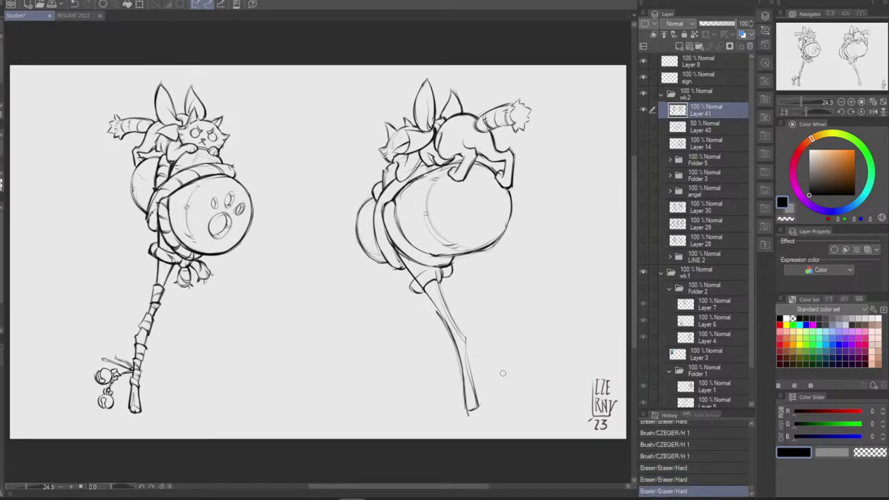
{"action": "mouse_move", "coordinate": [459, 262]}
{"action": "left_mouse_down"}
{"action": "mouse_move", "coordinate": [518, 228]}
{"action": "mouse_move", "coordinate": [486, 252]}
{"action": "left_mouse_up"}
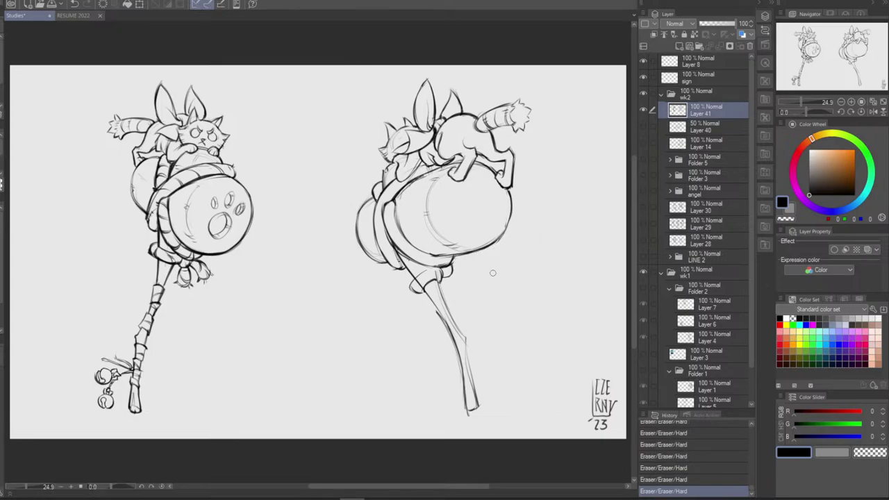
Redraw the collar where the handle meets the hammer head with a darker, rounded outline
{"action": "mouse_move", "coordinate": [416, 277]}
{"action": "left_mouse_down"}
{"action": "mouse_move", "coordinate": [437, 267]}
{"action": "mouse_move", "coordinate": [416, 282]}
{"action": "mouse_move", "coordinate": [423, 289]}
{"action": "mouse_move", "coordinate": [450, 271]}
{"action": "left_mouse_up"}
{"action": "key", "text": "ctrl+z"}
{"action": "key", "text": "e"}
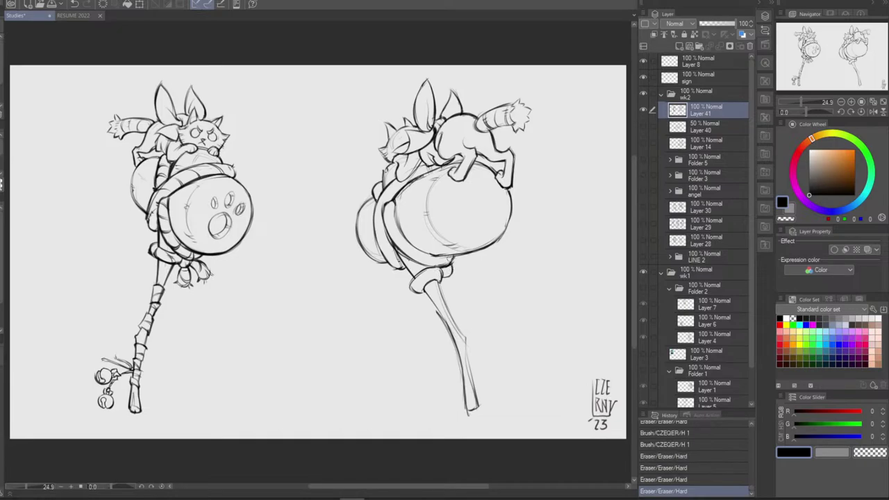
Darken both edges of the handle's upper section and erase the rough lines alongside the shaft
{"action": "key", "text": "b"}
{"action": "left_click_drag", "start_coordinate": [438, 281], "coordinate": [465, 333]}
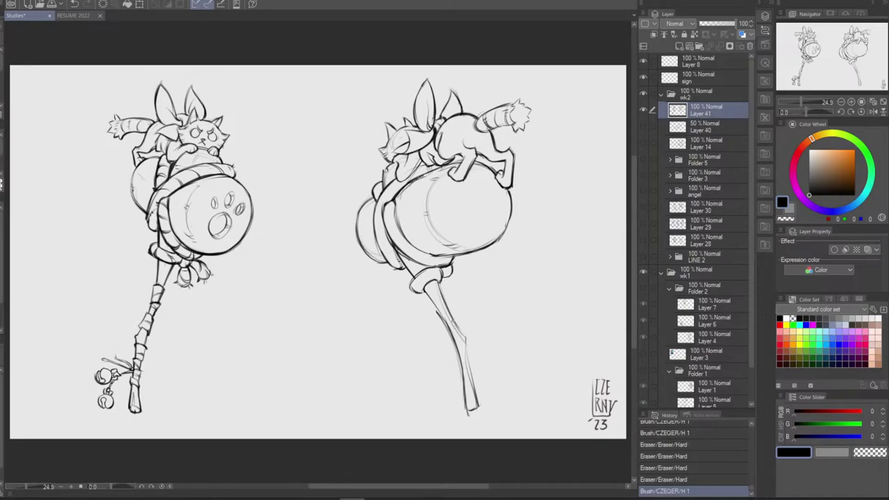
{"action": "key", "text": "ctrl+z"}
{"action": "left_click_drag", "start_coordinate": [436, 281], "coordinate": [465, 338]}
{"action": "left_click_drag", "start_coordinate": [427, 292], "coordinate": [455, 342]}
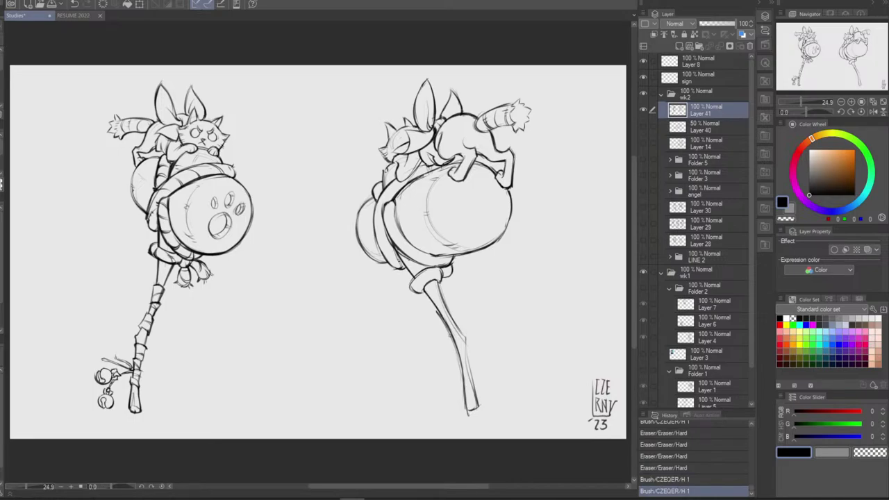
{"action": "key", "text": "e"}
{"action": "mouse_move", "coordinate": [432, 306]}
{"action": "left_mouse_down"}
{"action": "mouse_move", "coordinate": [453, 356]}
{"action": "mouse_move", "coordinate": [451, 343]}
{"action": "mouse_move", "coordinate": [458, 387]}
{"action": "left_mouse_up"}
Define the joint at the handle's bend and darken the edge of the shaft just below it
{"action": "key", "text": "b"}
{"action": "mouse_move", "coordinate": [464, 343]}
{"action": "left_mouse_down"}
{"action": "mouse_move", "coordinate": [474, 392]}
{"action": "mouse_move", "coordinate": [472, 377]}
{"action": "left_mouse_up"}
{"action": "key", "text": "ctrl+z"}
{"action": "left_click_drag", "start_coordinate": [456, 325], "coordinate": [467, 336]}
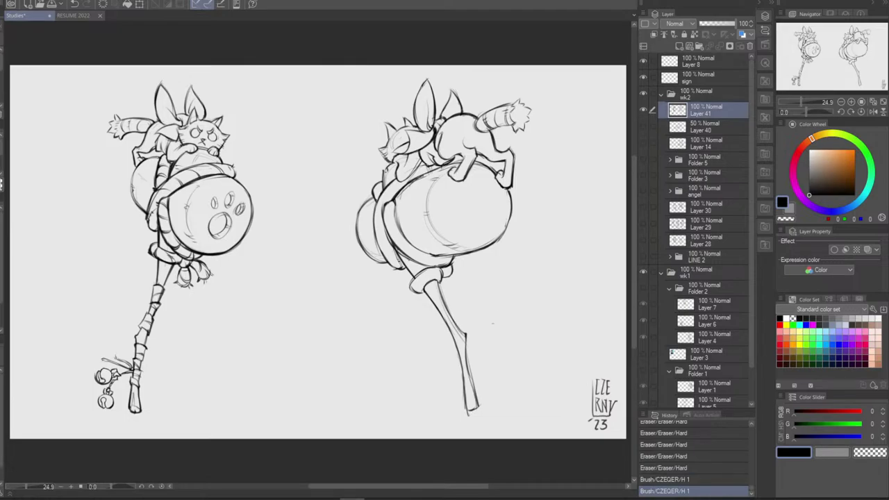
{"action": "mouse_move", "coordinate": [467, 336]}
{"action": "left_mouse_down"}
{"action": "mouse_move", "coordinate": [459, 355]}
{"action": "mouse_move", "coordinate": [467, 351]}
{"action": "mouse_move", "coordinate": [468, 367]}
{"action": "left_mouse_up"}
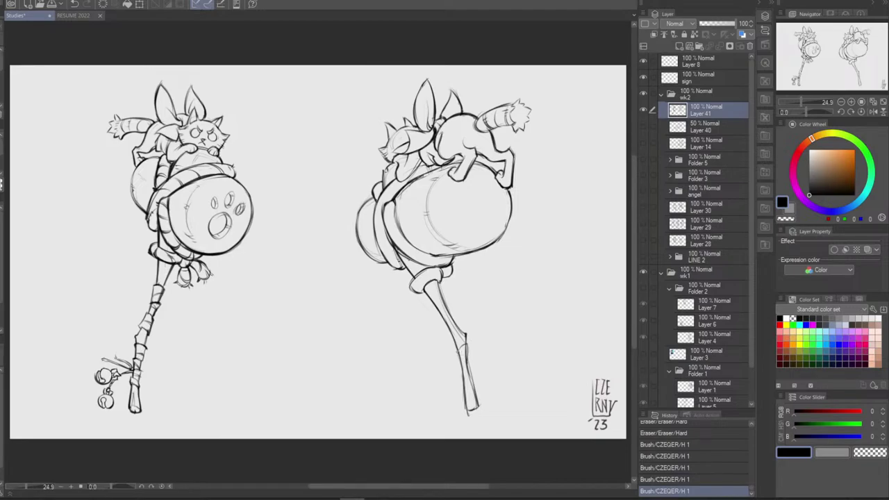
Outline the inner edge and lower end of the wrapped section just below the handle's joint
{"action": "mouse_move", "coordinate": [462, 345]}
{"action": "left_mouse_down"}
{"action": "mouse_move", "coordinate": [470, 344]}
{"action": "mouse_move", "coordinate": [462, 366]}
{"action": "left_mouse_up"}
{"action": "key", "text": "ctrl+z"}
{"action": "key", "text": "ctrl+z"}
{"action": "key", "text": "ctrl+z"}
{"action": "key", "text": "ctrl+z"}
{"action": "left_click_drag", "start_coordinate": [459, 352], "coordinate": [459, 369]}
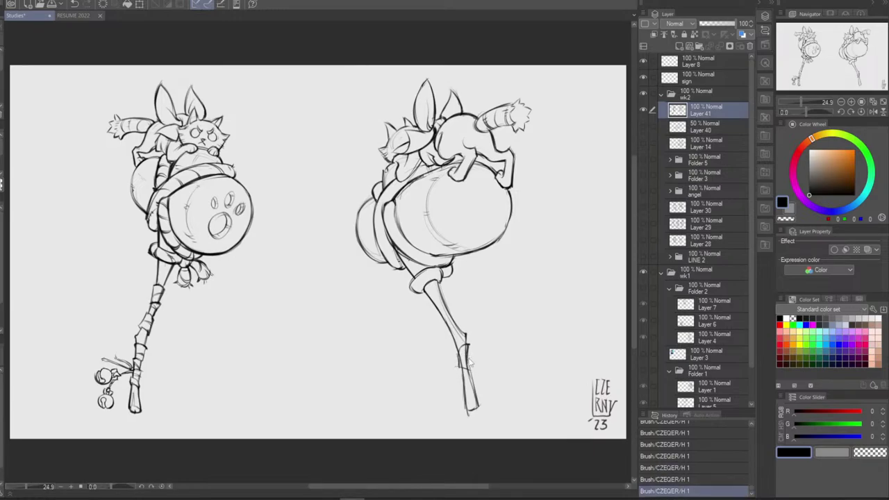
{"action": "key", "text": "ctrl+z"}
{"action": "left_click_drag", "start_coordinate": [457, 360], "coordinate": [461, 369]}
Darken the outer edge of the handle between the wrapped section and the grip
{"action": "left_click_drag", "start_coordinate": [469, 362], "coordinate": [472, 383]}
{"action": "key", "text": "ctrl+z"}
{"action": "key", "text": "ctrl+z"}
{"action": "left_click_drag", "start_coordinate": [469, 363], "coordinate": [471, 386]}
{"action": "key", "text": "ctrl+z"}
{"action": "key", "text": "ctrl+z"}
{"action": "key", "text": "ctrl+z"}
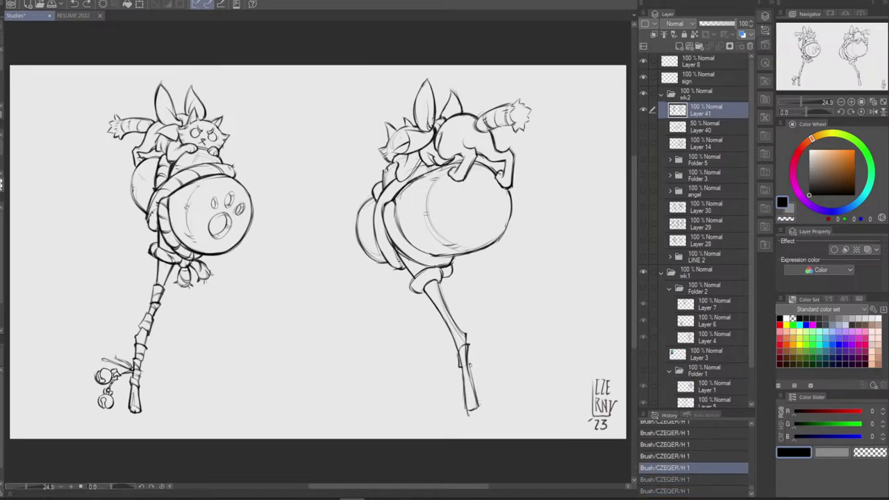
{"action": "key", "text": "ctrl+y"}
{"action": "key", "text": "ctrl+y"}
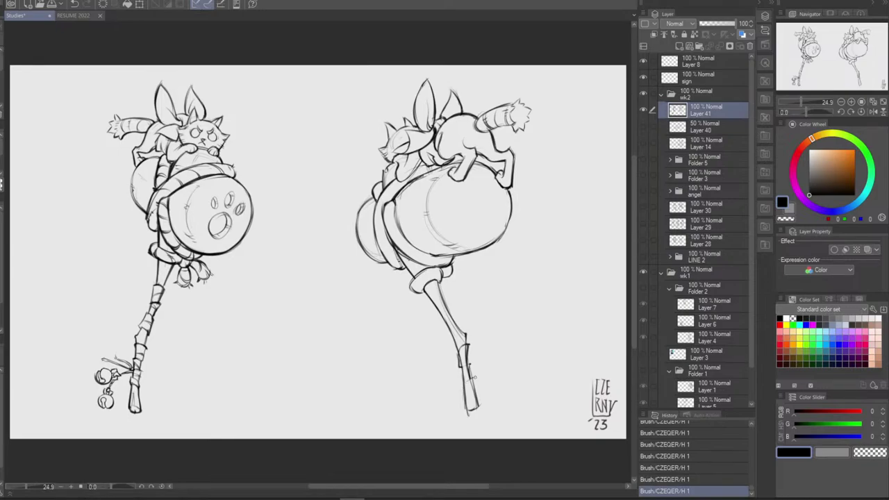
Mark the band above the grip and darken the edges of the grip below it
{"action": "key", "text": "ctrl+z"}
{"action": "key", "text": "ctrl+z"}
{"action": "key", "text": "ctrl+y"}
{"action": "key", "text": "ctrl+y"}
{"action": "key", "text": "ctrl+z"}
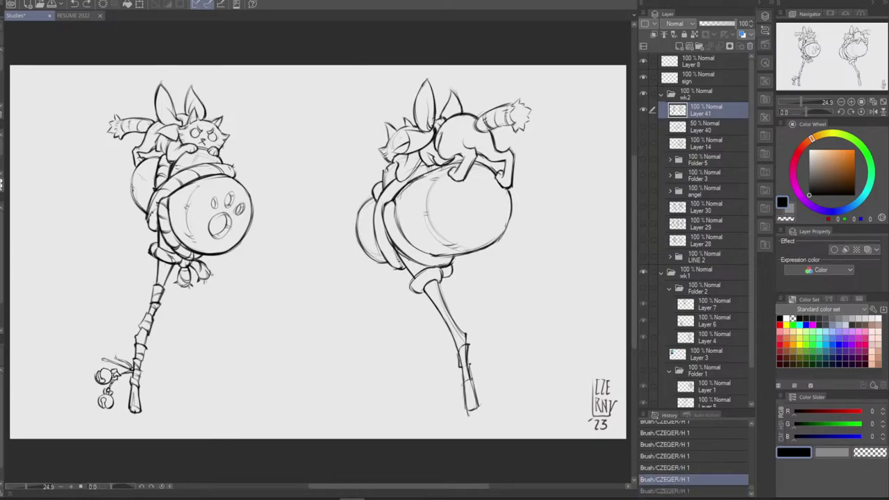
{"action": "key", "text": "ctrl+y"}
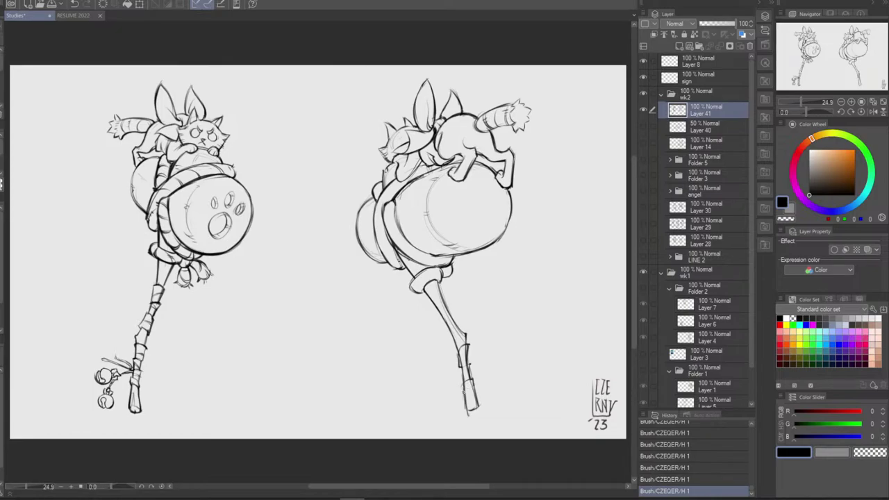
{"action": "key", "text": "ctrl+z"}
{"action": "key", "text": "ctrl+y"}
Add wrapping bands across the lower handle and erase the rough lines between them
{"action": "mouse_move", "coordinate": [462, 357]}
{"action": "left_mouse_down"}
{"action": "mouse_move", "coordinate": [471, 384]}
{"action": "mouse_move", "coordinate": [467, 354]}
{"action": "mouse_move", "coordinate": [474, 375]}
{"action": "left_mouse_up"}
{"action": "key", "text": "ctrl+z"}
{"action": "key", "text": "ctrl+y"}
{"action": "key", "text": "ctrl+z"}
{"action": "key", "text": "e"}
{"action": "mouse_move", "coordinate": [470, 363]}
{"action": "left_mouse_down"}
{"action": "mouse_move", "coordinate": [476, 342]}
{"action": "mouse_move", "coordinate": [464, 386]}
{"action": "left_mouse_up"}
{"action": "key", "text": "b"}
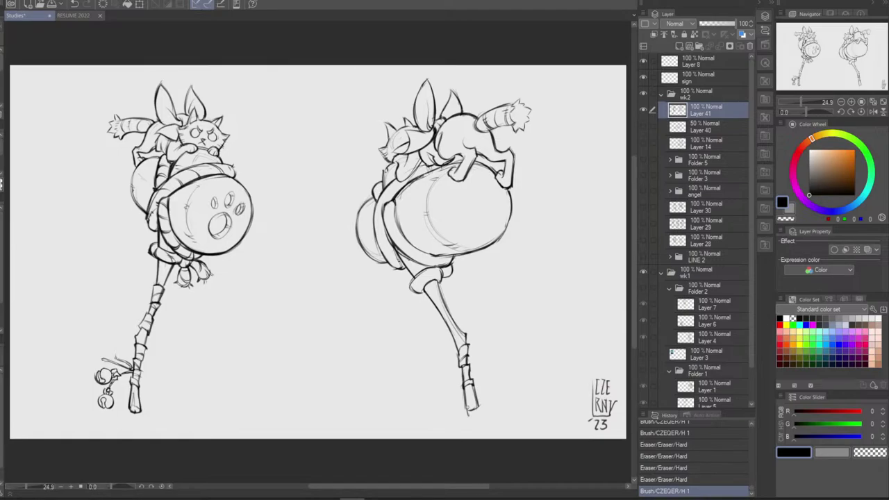
Redraw and darken the upper edge of the second staff's hammer head beneath the creature's paws
{"action": "mouse_move", "coordinate": [400, 182]}
{"action": "left_mouse_down"}
{"action": "mouse_move", "coordinate": [426, 160]}
{"action": "mouse_move", "coordinate": [451, 164]}
{"action": "left_mouse_up"}
{"action": "key", "text": "ctrl+z"}
{"action": "key", "text": "ctrl+z"}
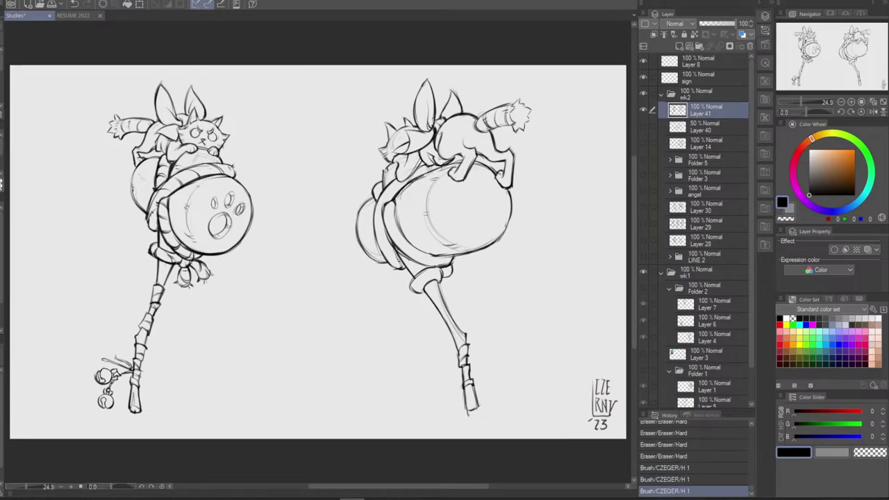
{"action": "left_click_drag", "start_coordinate": [416, 178], "coordinate": [437, 169]}
{"action": "key", "text": "ctrl+z"}
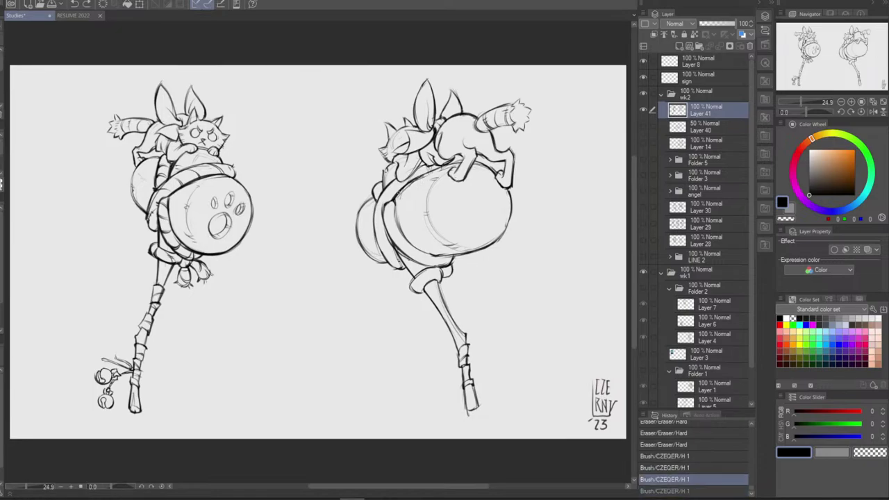
{"action": "mouse_move", "coordinate": [396, 209]}
{"action": "left_mouse_down"}
{"action": "mouse_move", "coordinate": [405, 187]}
{"action": "mouse_move", "coordinate": [438, 167]}
{"action": "left_mouse_up"}
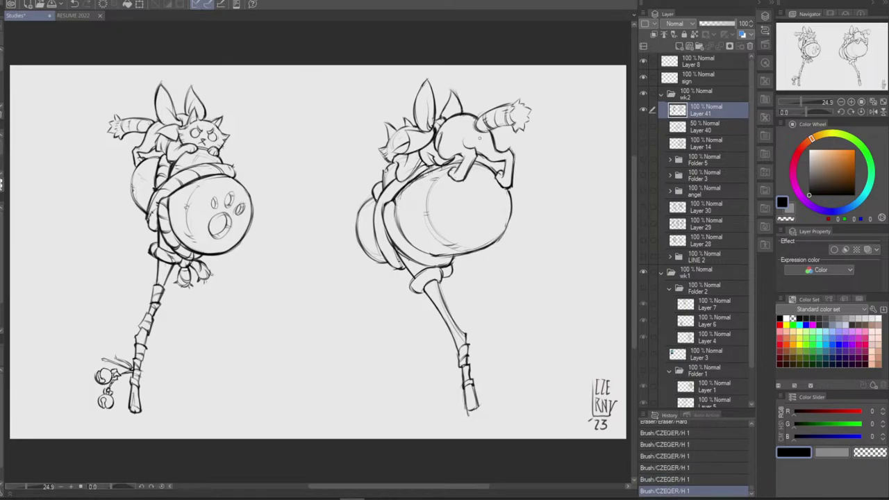
{"action": "key", "text": "ctrl+z"}
{"action": "key", "text": "ctrl+z"}
{"action": "left_click_drag", "start_coordinate": [400, 191], "coordinate": [443, 165]}
{"action": "left_click_drag", "start_coordinate": [490, 137], "coordinate": [494, 145]}
{"action": "mouse_move", "coordinate": [450, 164]}
{"action": "left_mouse_down"}
{"action": "mouse_move", "coordinate": [470, 159]}
{"action": "mouse_move", "coordinate": [398, 194]}
{"action": "left_mouse_up"}
Erase the rough ends along the head's upper edge and clean up the tip of the creature's tall ear
{"action": "key", "text": "e"}
{"action": "left_click_drag", "start_coordinate": [396, 206], "coordinate": [405, 193]}
{"action": "left_click_drag", "start_coordinate": [453, 170], "coordinate": [458, 164]}
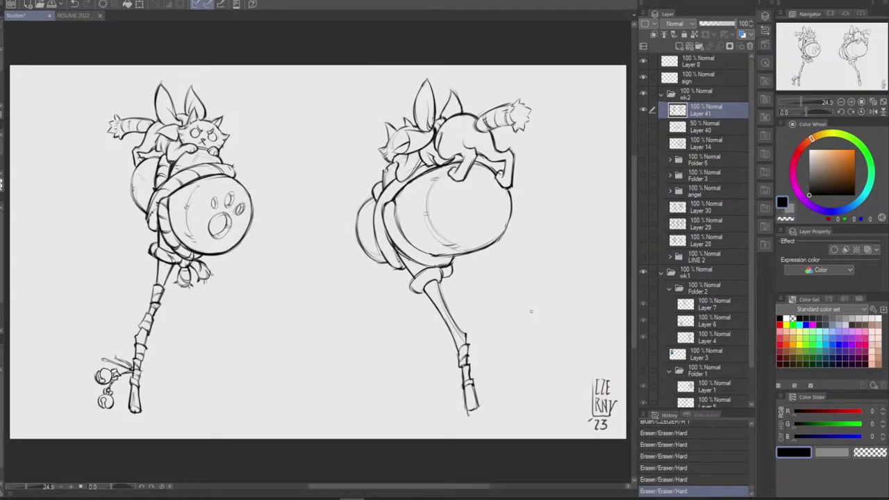
{"action": "left_click_drag", "start_coordinate": [411, 172], "coordinate": [409, 179]}
{"action": "left_click_drag", "start_coordinate": [431, 76], "coordinate": [416, 98]}
{"action": "key", "text": "b"}
{"action": "key", "text": "ctrl+z"}
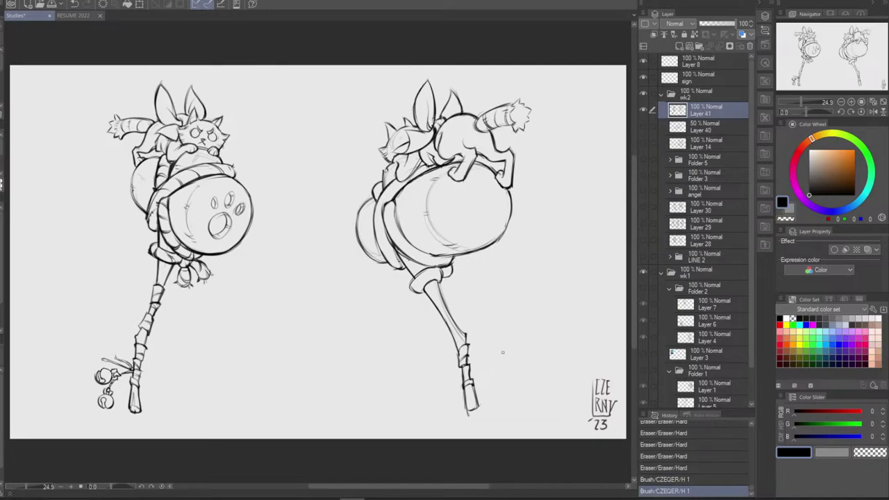
Redraw the outer face edge of the second hammer head below the hind paw and erase the excess line outside it
{"action": "left_click_drag", "start_coordinate": [510, 188], "coordinate": [509, 228]}
{"action": "key", "text": "ctrl+z"}
{"action": "left_click_drag", "start_coordinate": [510, 190], "coordinate": [503, 238]}
{"action": "left_click_drag", "start_coordinate": [513, 190], "coordinate": [508, 243]}
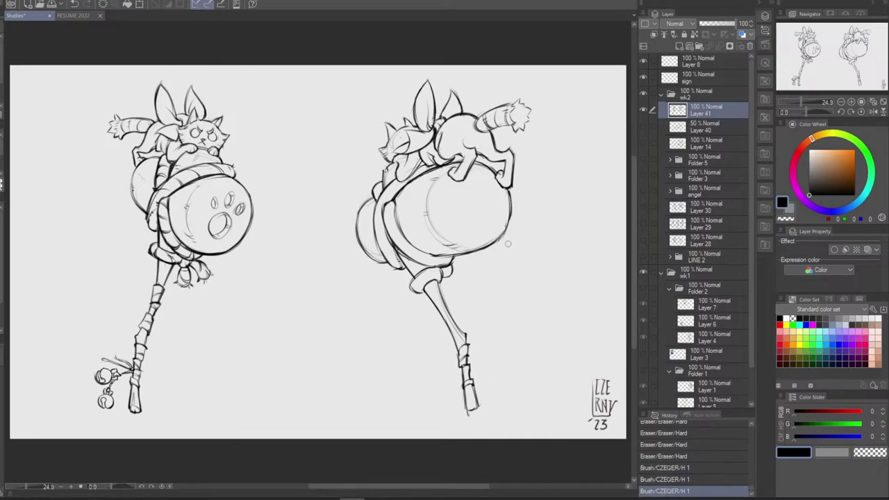
{"action": "left_click_drag", "start_coordinate": [512, 192], "coordinate": [508, 232]}
{"action": "key", "text": "b"}
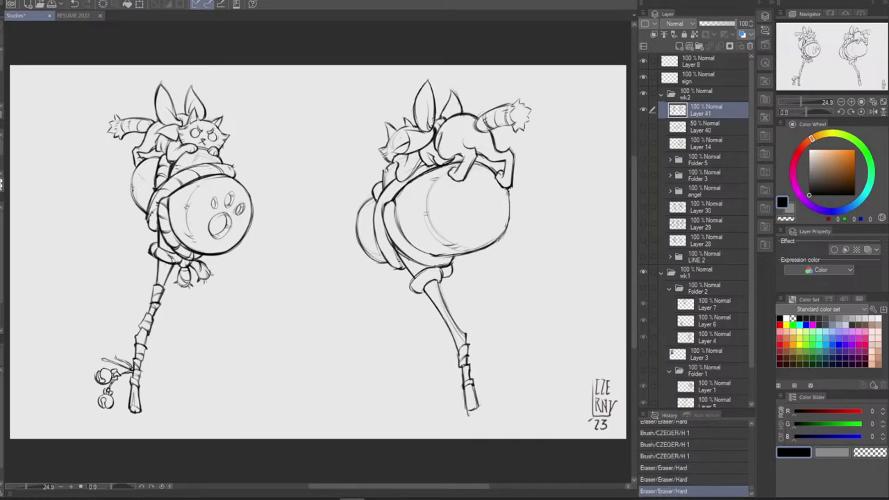
{"action": "left_click_drag", "start_coordinate": [509, 188], "coordinate": [509, 227]}
{"action": "key", "text": "ctrl+z"}
{"action": "mouse_move", "coordinate": [509, 188]}
{"action": "left_mouse_down"}
{"action": "mouse_move", "coordinate": [508, 225]}
{"action": "mouse_move", "coordinate": [494, 243]}
{"action": "left_mouse_up"}
{"action": "key", "text": "ctrl+z"}
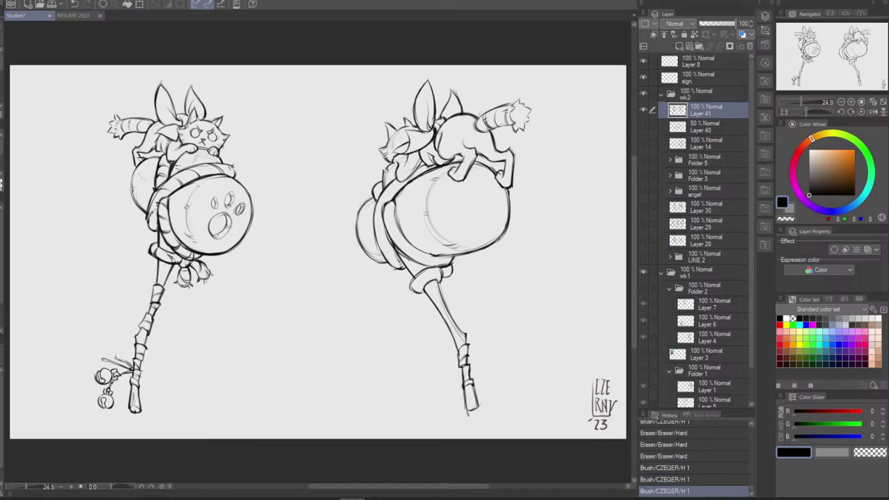
Draw the first wrapping bands across the upper handle just below the second staff's collar
{"action": "left_click_drag", "start_coordinate": [439, 282], "coordinate": [450, 309]}
{"action": "mouse_move", "coordinate": [438, 309]}
{"action": "left_mouse_down"}
{"action": "mouse_move", "coordinate": [445, 298]}
{"action": "mouse_move", "coordinate": [454, 319]}
{"action": "mouse_move", "coordinate": [437, 308]}
{"action": "left_mouse_up"}
{"action": "key", "text": "ctrl+z"}
{"action": "key", "text": "ctrl+z"}
{"action": "key", "text": "ctrl+z"}
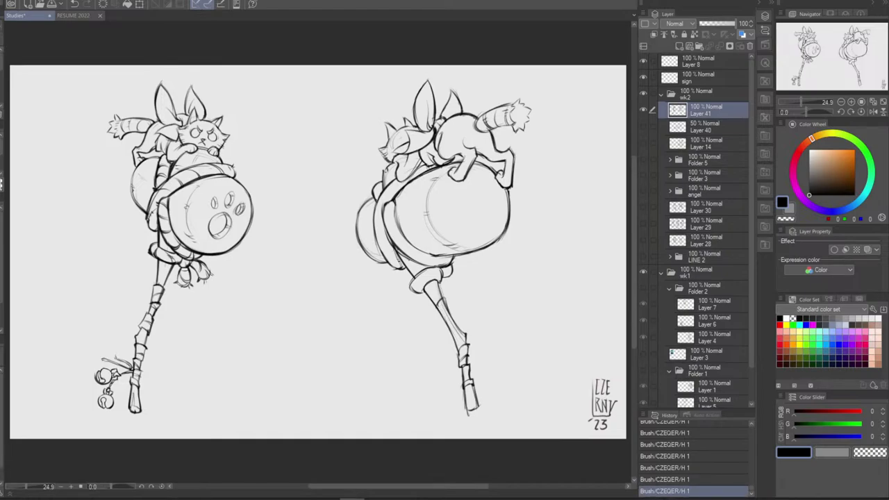
{"action": "key", "text": "ctrl+z"}
{"action": "key", "text": "ctrl+y"}
{"action": "key", "text": "ctrl+z"}
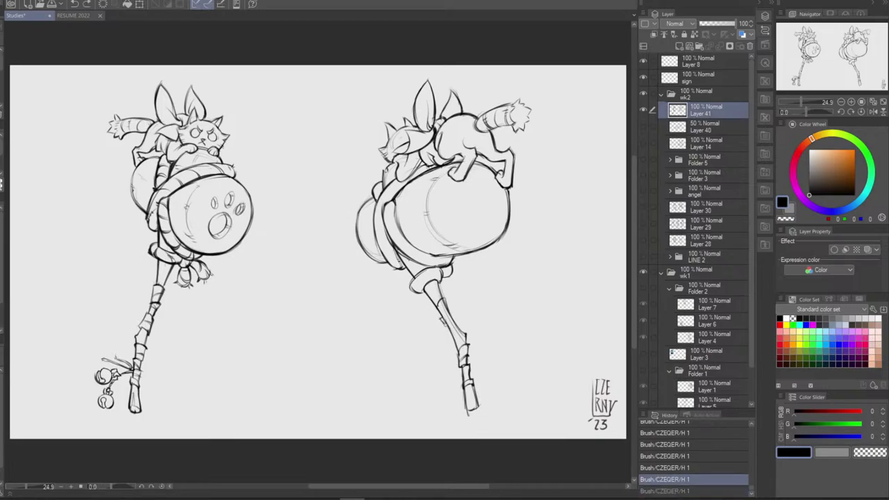
Continue the wrapping bands down the upper handle to the joint, comparing the strokes with and without them
{"action": "key", "text": "ctrl+y"}
{"action": "key", "text": "ctrl+z"}
{"action": "key", "text": "ctrl+y"}
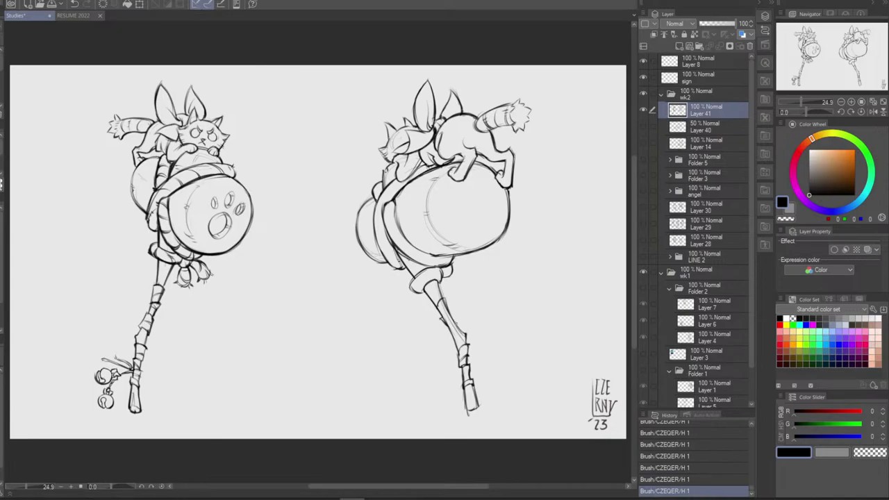
{"action": "key", "text": "ctrl+z"}
{"action": "key", "text": "ctrl+y"}
{"action": "key", "text": "ctrl+z"}
{"action": "key", "text": "ctrl+y"}
{"action": "key", "text": "ctrl+z"}
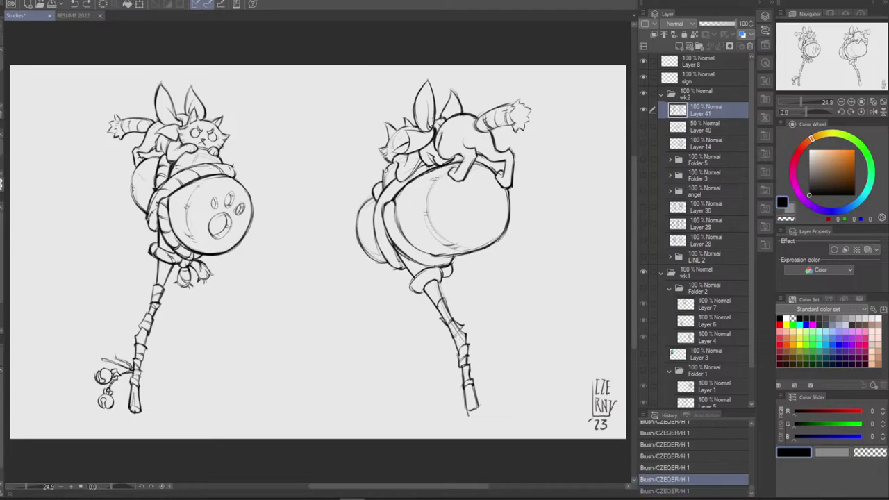
{"action": "key", "text": "ctrl+y"}
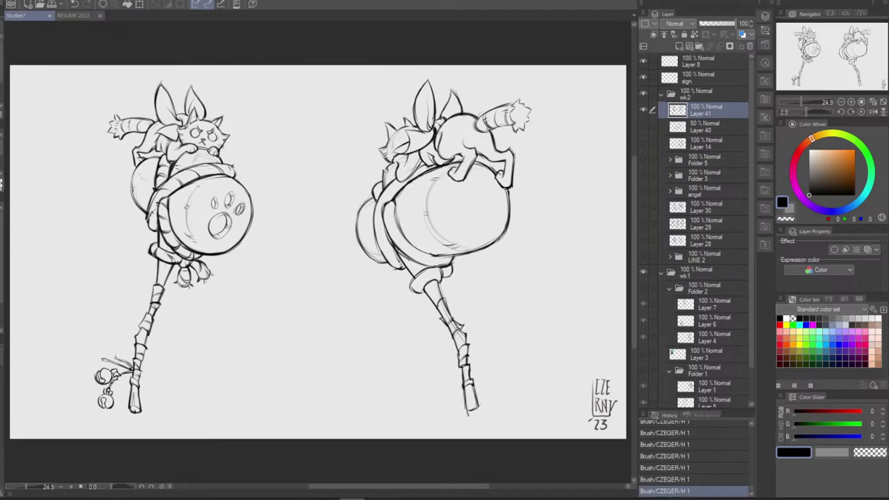
Erase the rough lines along the edges of the new bands on the upper handle
{"action": "left_click_drag", "start_coordinate": [455, 321], "coordinate": [445, 322]}
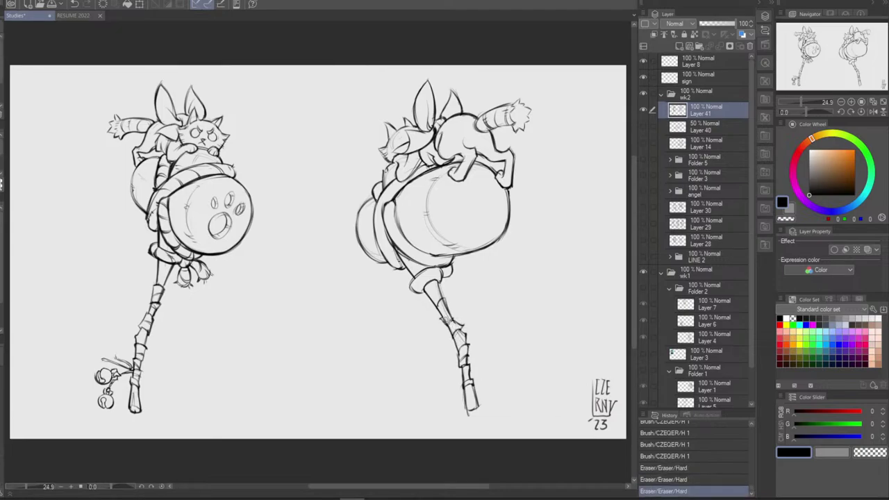
{"action": "left_click", "coordinate": [451, 316]}
{"action": "left_click", "coordinate": [444, 305]}
{"action": "left_click", "coordinate": [444, 305]}
{"action": "left_click", "coordinate": [448, 307]}
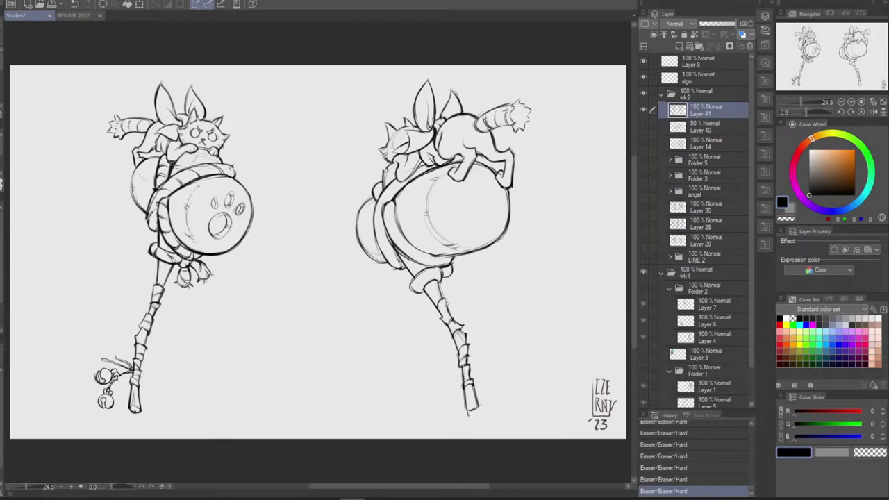
Redraw the outer contour of the upper handle's wraps as short stepped strokes down to the joint
{"action": "left_click_drag", "start_coordinate": [445, 303], "coordinate": [452, 320]}
{"action": "left_click", "coordinate": [453, 314]}
{"action": "left_click", "coordinate": [455, 318]}
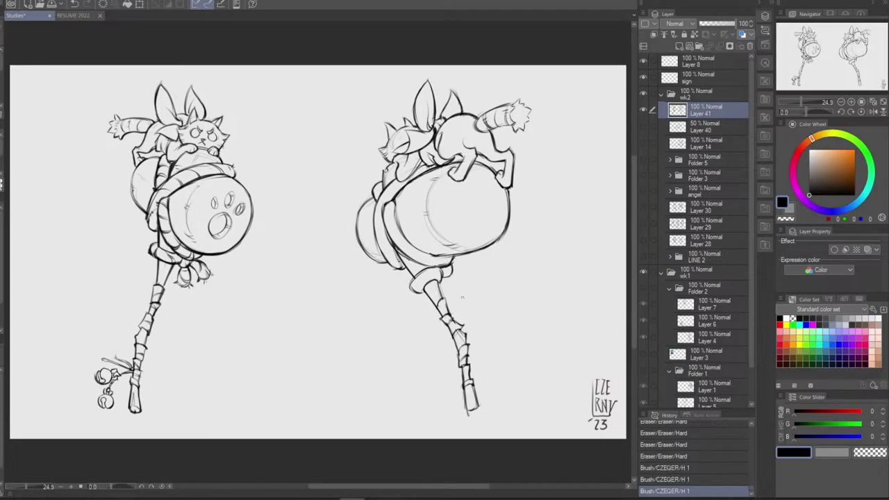
{"action": "left_click", "coordinate": [455, 321]}
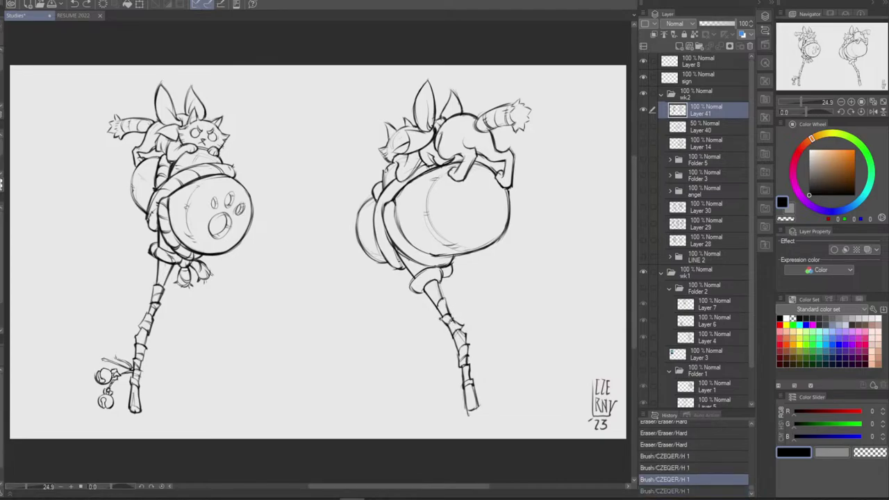
{"action": "left_click", "coordinate": [457, 324]}
{"action": "left_click", "coordinate": [459, 327]}
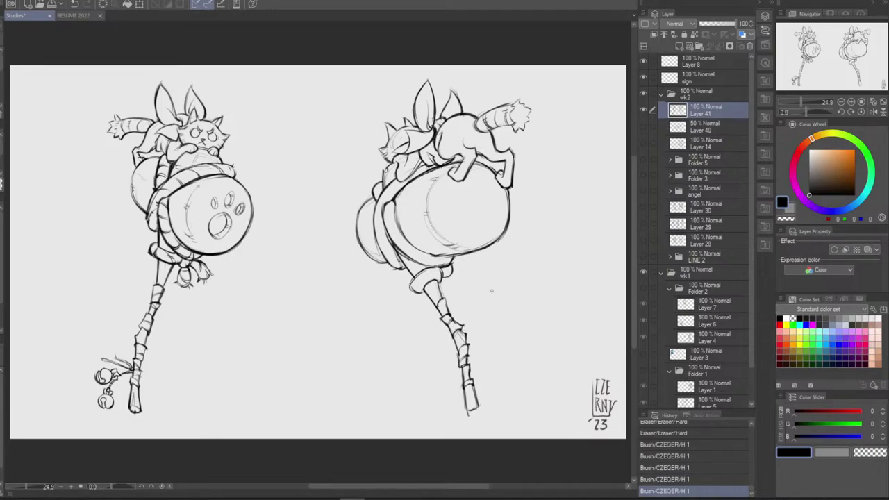
Add cross lines to the upper handle's wraps and strengthen the wrap edges toward the joint
{"action": "left_click_drag", "start_coordinate": [439, 302], "coordinate": [449, 298]}
{"action": "key", "text": "ctrl+z"}
{"action": "left_click", "coordinate": [439, 304]}
{"action": "left_click", "coordinate": [447, 304]}
{"action": "mouse_move", "coordinate": [438, 310]}
{"action": "left_mouse_down"}
{"action": "mouse_move", "coordinate": [449, 306]}
{"action": "mouse_move", "coordinate": [448, 321]}
{"action": "mouse_move", "coordinate": [461, 327]}
{"action": "mouse_move", "coordinate": [445, 333]}
{"action": "mouse_move", "coordinate": [465, 341]}
{"action": "mouse_move", "coordinate": [459, 351]}
{"action": "left_mouse_up"}
{"action": "key", "text": "ctrl+z"}
{"action": "key", "text": "ctrl+z"}
Erase and redraw the wrap edges just below the handle's joint
{"action": "key", "text": "e"}
{"action": "key", "text": "b"}
{"action": "key", "text": "ctrl+z"}
{"action": "key", "text": "ctrl+z"}
{"action": "key", "text": "ctrl+z"}
{"action": "key", "text": "e"}
{"action": "mouse_move", "coordinate": [461, 349]}
{"action": "left_mouse_down"}
{"action": "mouse_move", "coordinate": [463, 360]}
{"action": "mouse_move", "coordinate": [468, 339]}
{"action": "left_mouse_up"}
{"action": "key", "text": "b"}
{"action": "key", "text": "ctrl+z"}
{"action": "key", "text": "ctrl+z"}
Clean up the lower handle's wraps above the grip and darken their band lines
{"action": "key", "text": "e"}
{"action": "left_click_drag", "start_coordinate": [459, 353], "coordinate": [472, 383]}
{"action": "key", "text": "b"}
{"action": "key", "text": "ctrl+z"}
{"action": "key", "text": "ctrl+z"}
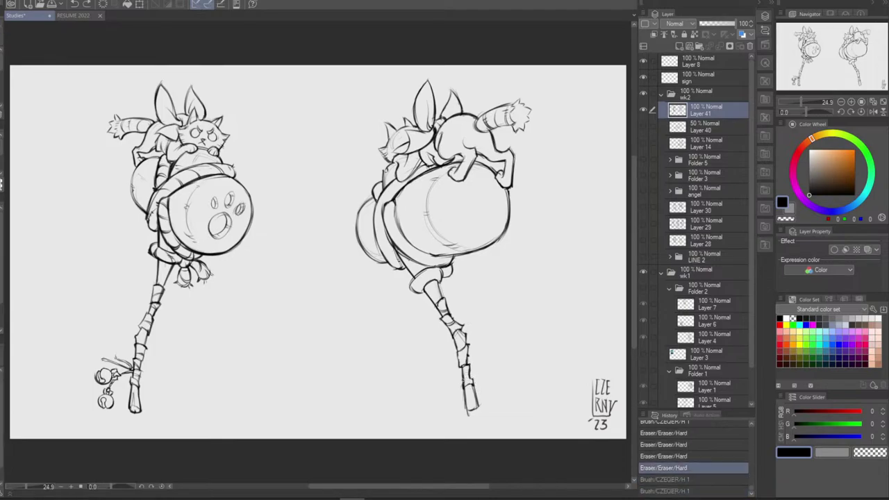
{"action": "key", "text": "ctrl+y"}
{"action": "key", "text": "ctrl+y"}
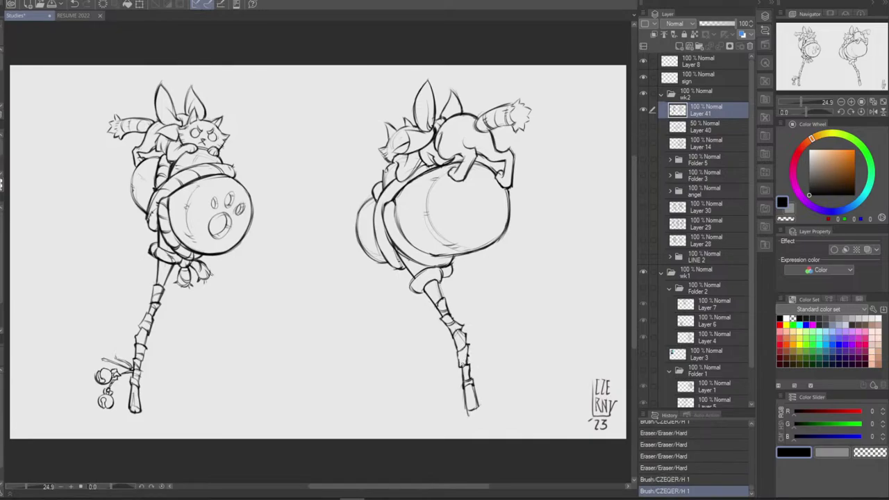
{"action": "mouse_move", "coordinate": [456, 361]}
{"action": "left_mouse_down"}
{"action": "mouse_move", "coordinate": [471, 351]}
{"action": "mouse_move", "coordinate": [461, 369]}
{"action": "mouse_move", "coordinate": [469, 368]}
{"action": "left_mouse_up"}
{"action": "key", "text": "ctrl+z"}
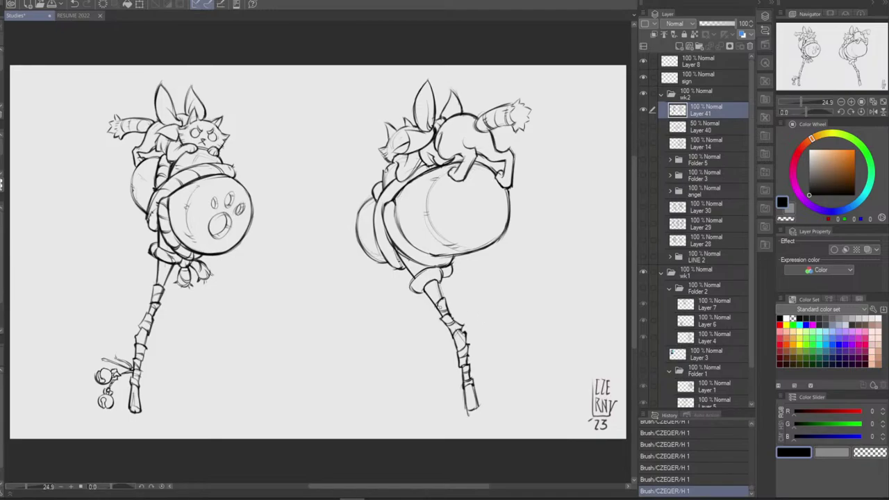
Touch up the upper handle's wraps and erase the stray spur at the joint
{"action": "key", "text": "e"}
{"action": "left_click_drag", "start_coordinate": [439, 307], "coordinate": [445, 312]}
{"action": "key", "text": "ctrl+z"}
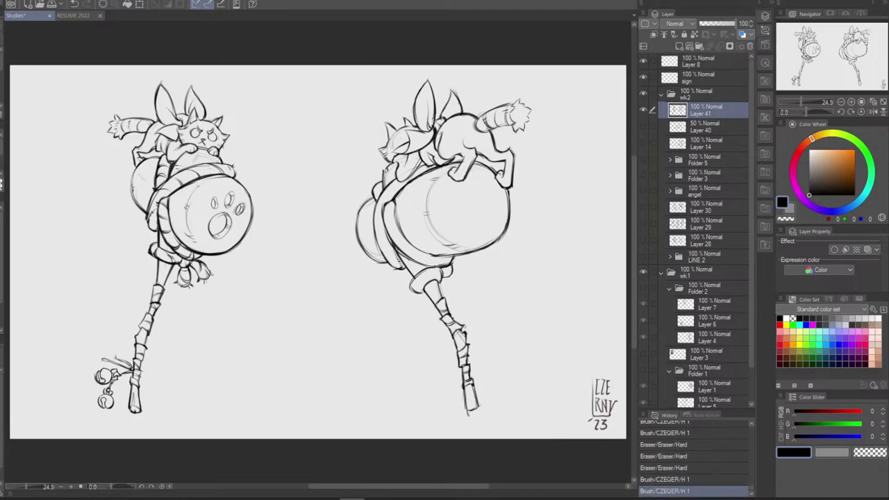
{"action": "key", "text": "e"}
{"action": "left_click_drag", "start_coordinate": [465, 326], "coordinate": [464, 317]}
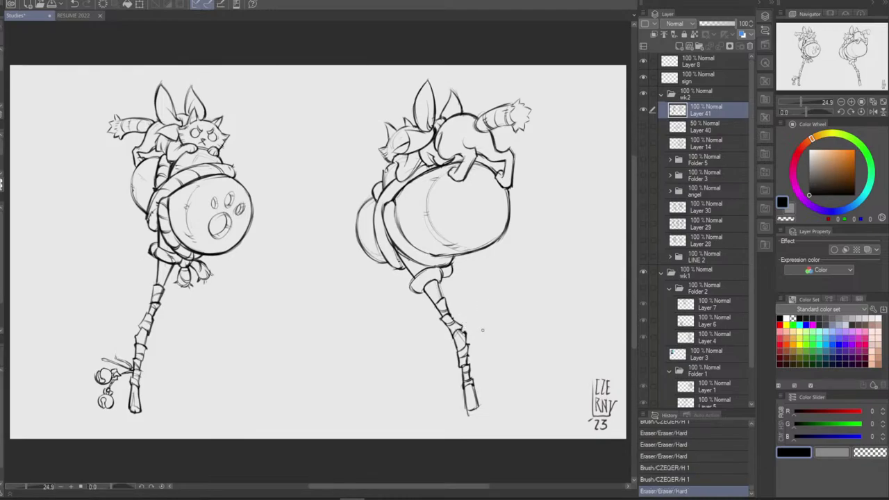
Darken the inner edge of the lower handle and erase the overshooting line at the grip's end
{"action": "key", "text": "b"}
{"action": "mouse_move", "coordinate": [458, 334]}
{"action": "left_mouse_down"}
{"action": "mouse_move", "coordinate": [471, 352]}
{"action": "mouse_move", "coordinate": [473, 344]}
{"action": "mouse_move", "coordinate": [463, 397]}
{"action": "left_mouse_up"}
{"action": "key", "text": "e"}
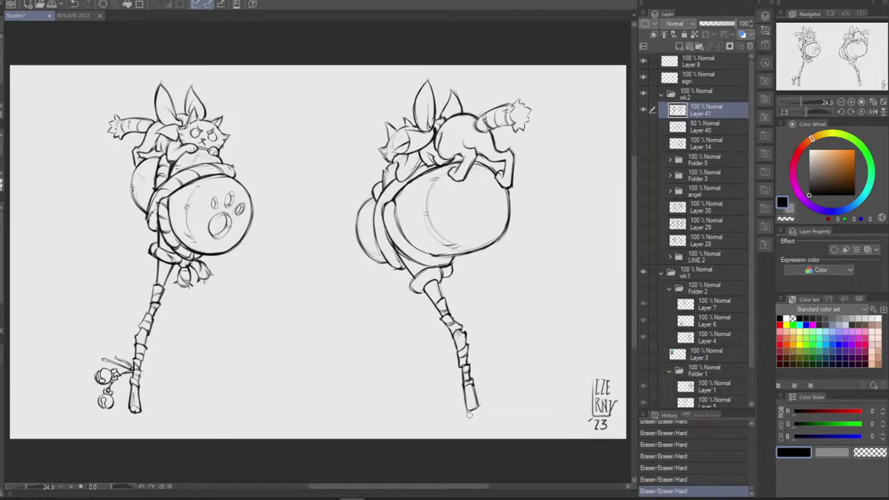
{"action": "left_click_drag", "start_coordinate": [464, 389], "coordinate": [467, 410]}
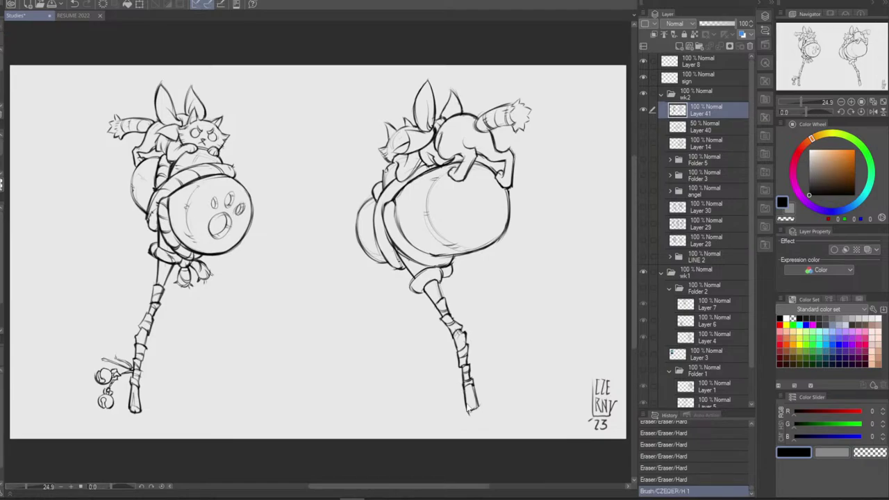
Redraw the grip's side edges and its bottom end with darker lines
{"action": "key", "text": "ctrl+z"}
{"action": "key", "text": "ctrl+y"}
{"action": "key", "text": "ctrl+z"}
{"action": "key", "text": "ctrl+y"}
{"action": "mouse_move", "coordinate": [464, 390]}
{"action": "left_mouse_down"}
{"action": "mouse_move", "coordinate": [467, 415]}
{"action": "mouse_move", "coordinate": [479, 407]}
{"action": "left_mouse_up"}
{"action": "key", "text": "ctrl+z"}
{"action": "key", "text": "ctrl+y"}
{"action": "key", "text": "ctrl+z"}
{"action": "key", "text": "ctrl+y"}
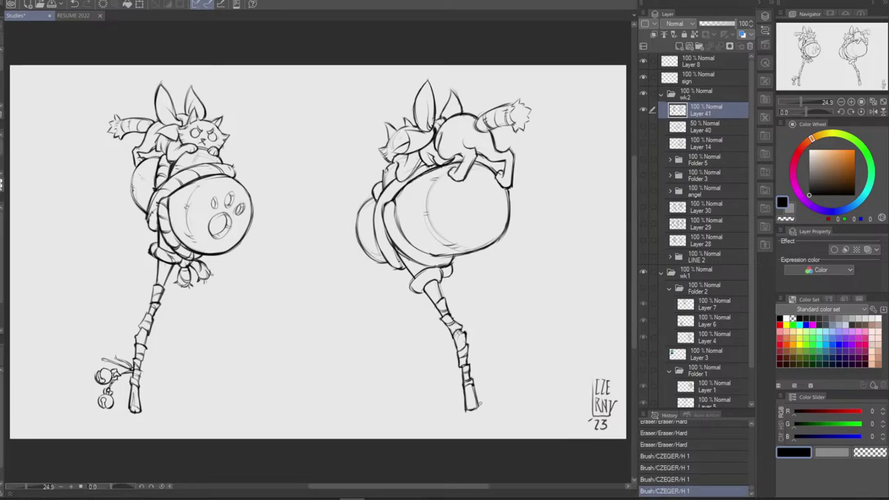
Undo the last grip stroke and add a detail line inside the lower end of the grip
{"action": "key", "text": "ctrl+z"}
{"action": "key", "text": "ctrl+y"}
{"action": "key", "text": "ctrl+z"}
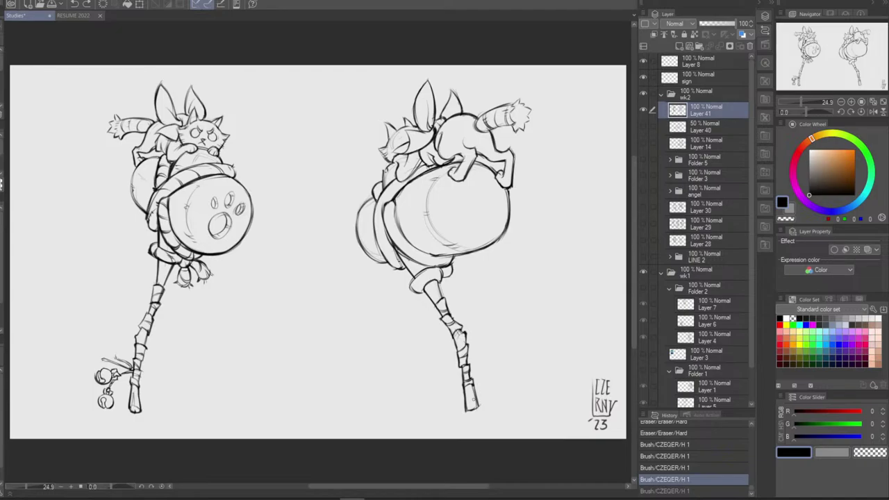
{"action": "left_click_drag", "start_coordinate": [475, 397], "coordinate": [475, 410]}
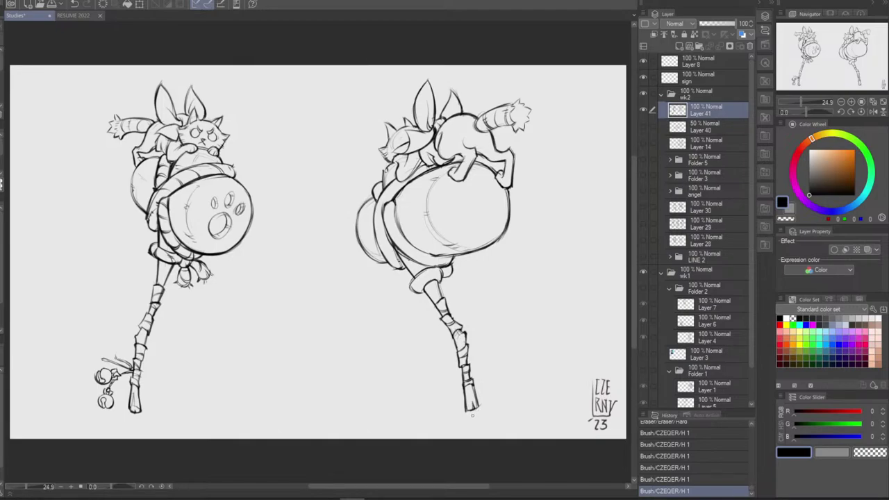
Lasso the whole second staff, scale it down slightly, shift it a little toward the first staff and deselect
{"action": "mouse_move", "coordinate": [473, 415]}
{"action": "left_mouse_down"}
{"action": "mouse_move", "coordinate": [514, 395]}
{"action": "mouse_move", "coordinate": [564, 204]}
{"action": "mouse_move", "coordinate": [527, 70]}
{"action": "mouse_move", "coordinate": [367, 86]}
{"action": "mouse_move", "coordinate": [339, 268]}
{"action": "mouse_move", "coordinate": [478, 425]}
{"action": "left_mouse_up"}
{"action": "key", "text": "ctrl+t"}
{"action": "left_click_drag", "start_coordinate": [566, 62], "coordinate": [561, 86]}
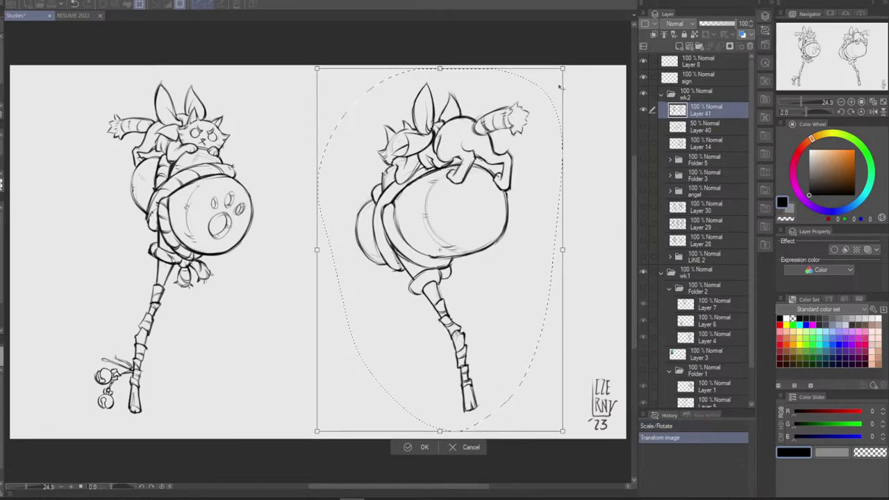
{"action": "left_click_drag", "start_coordinate": [537, 209], "coordinate": [533, 213]}
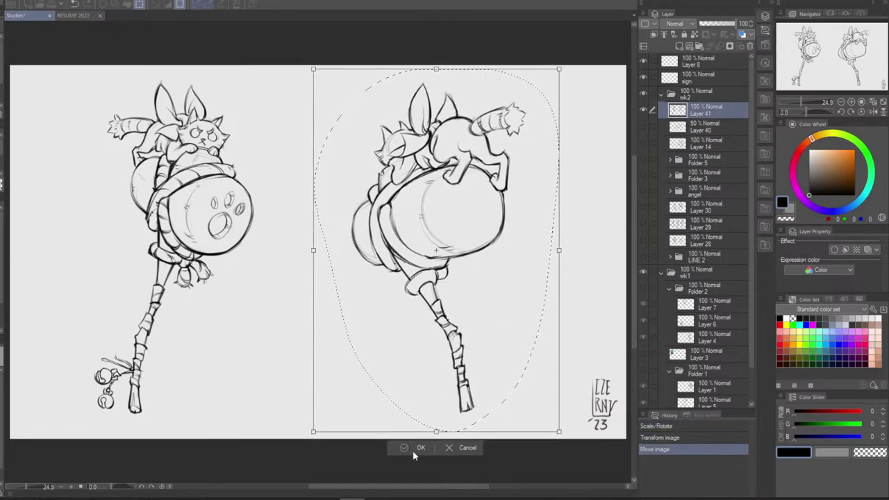
{"action": "key", "text": "Return"}
{"action": "key", "text": "ctrl+d"}
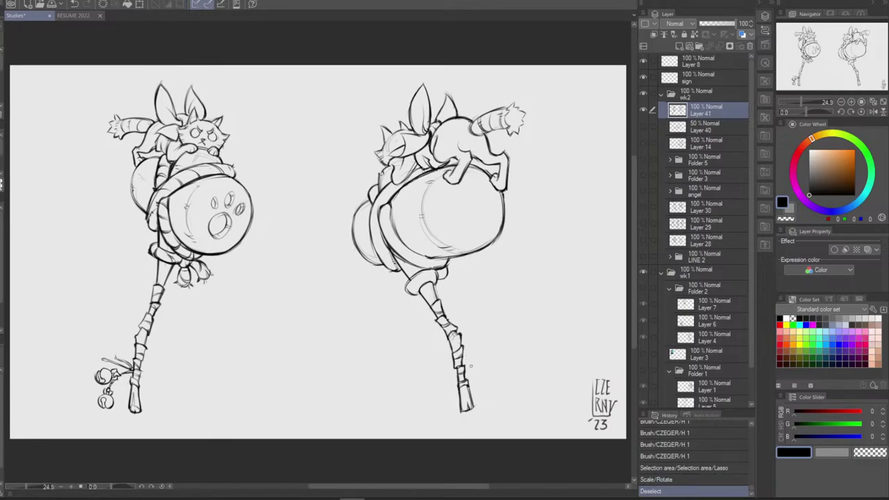
Sketch a thin curved cord arcing outward and down from the second staff's lower handle
{"action": "left_click_drag", "start_coordinate": [478, 362], "coordinate": [505, 375]}
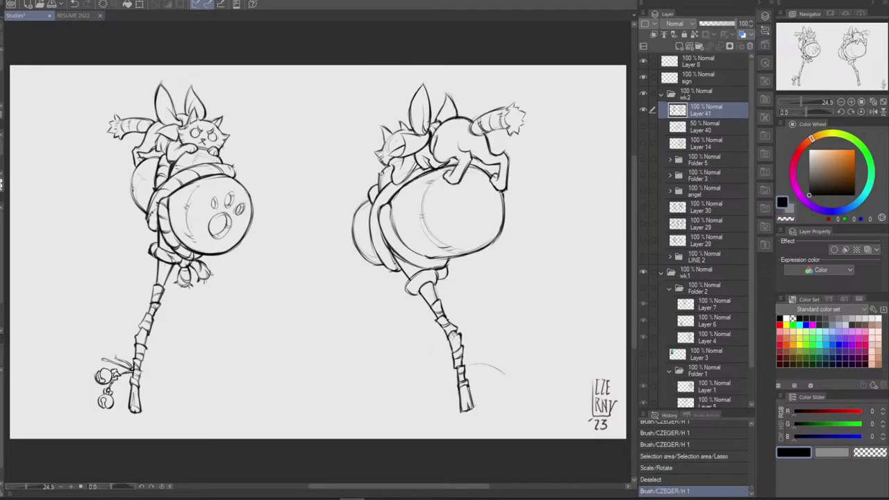
{"action": "key", "text": "ctrl+z"}
{"action": "left_click_drag", "start_coordinate": [468, 365], "coordinate": [507, 381]}
{"action": "left_click_drag", "start_coordinate": [505, 380], "coordinate": [509, 379]}
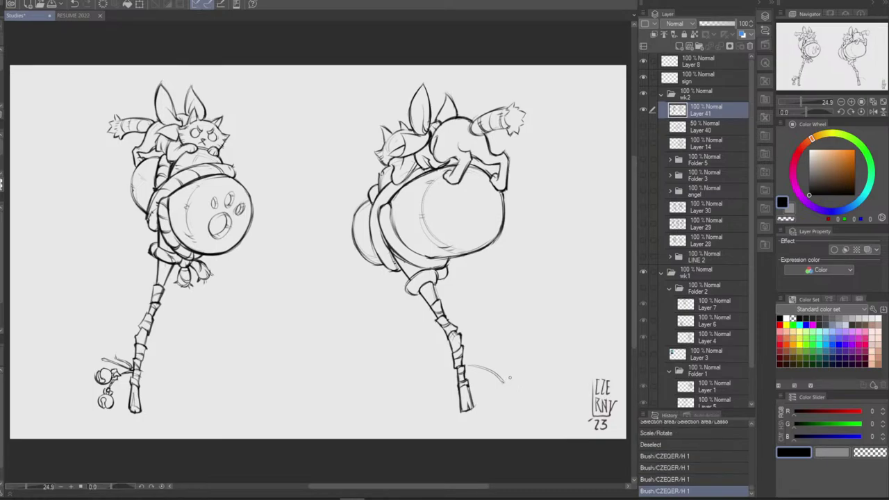
{"action": "key", "text": "ctrl+z"}
{"action": "key", "text": "ctrl+z"}
{"action": "key", "text": "ctrl+z"}
{"action": "key", "text": "ctrl+z"}
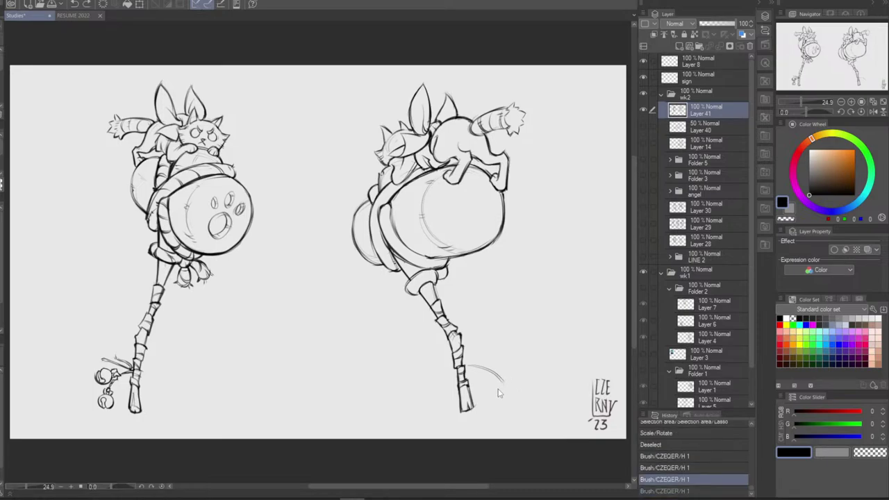
Rough in a second cord and two round bells beside the second staff's lower handle
{"action": "mouse_move", "coordinate": [492, 373]}
{"action": "left_mouse_down"}
{"action": "mouse_move", "coordinate": [512, 386]}
{"action": "mouse_move", "coordinate": [499, 379]}
{"action": "mouse_move", "coordinate": [502, 388]}
{"action": "mouse_move", "coordinate": [507, 380]}
{"action": "mouse_move", "coordinate": [488, 355]}
{"action": "mouse_move", "coordinate": [489, 368]}
{"action": "mouse_move", "coordinate": [492, 355]}
{"action": "mouse_move", "coordinate": [499, 366]}
{"action": "left_mouse_up"}
{"action": "key", "text": "ctrl+z"}
{"action": "key", "text": "ctrl+z"}
{"action": "key", "text": "ctrl+z"}
{"action": "key", "text": "ctrl+z"}
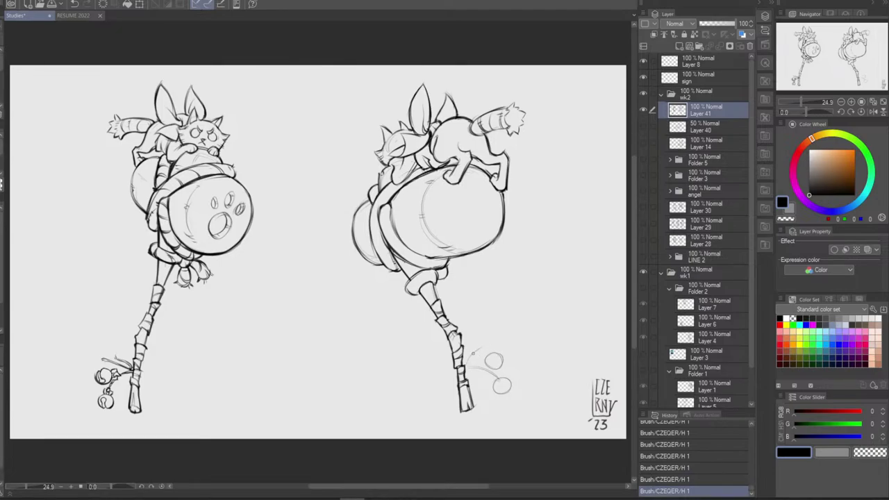
Sketch loose cord strands sweeping up and outward from the right hammer's lower handle, above the two bell circles
{"action": "key", "text": "ctrl+z"}
{"action": "key", "text": "ctrl+y"}
{"action": "left_click_drag", "start_coordinate": [485, 352], "coordinate": [500, 342]}
{"action": "key", "text": "ctrl+z"}
{"action": "key", "text": "ctrl+y"}
{"action": "key", "text": "ctrl+z"}
{"action": "key", "text": "ctrl+y"}
{"action": "key", "text": "ctrl+z"}
{"action": "key", "text": "ctrl+y"}
{"action": "key", "text": "ctrl+z"}
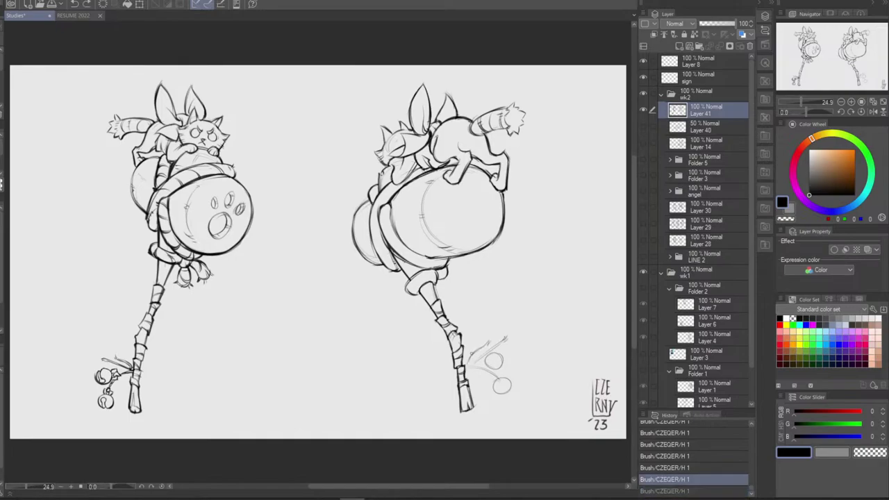
{"action": "key", "text": "ctrl+y"}
{"action": "key", "text": "ctrl+z"}
{"action": "key", "text": "ctrl+y"}
{"action": "key", "text": "ctrl+z"}
{"action": "key", "text": "ctrl+y"}
Select the upper bell circle beside the right handle and shift it slightly with Scale/Rotate
{"action": "mouse_move", "coordinate": [470, 354]}
{"action": "left_mouse_down"}
{"action": "mouse_move", "coordinate": [506, 339]}
{"action": "mouse_move", "coordinate": [500, 368]}
{"action": "mouse_move", "coordinate": [505, 350]}
{"action": "mouse_move", "coordinate": [492, 348]}
{"action": "mouse_move", "coordinate": [486, 363]}
{"action": "mouse_move", "coordinate": [507, 366]}
{"action": "left_mouse_up"}
{"action": "key", "text": "ctrl+t"}
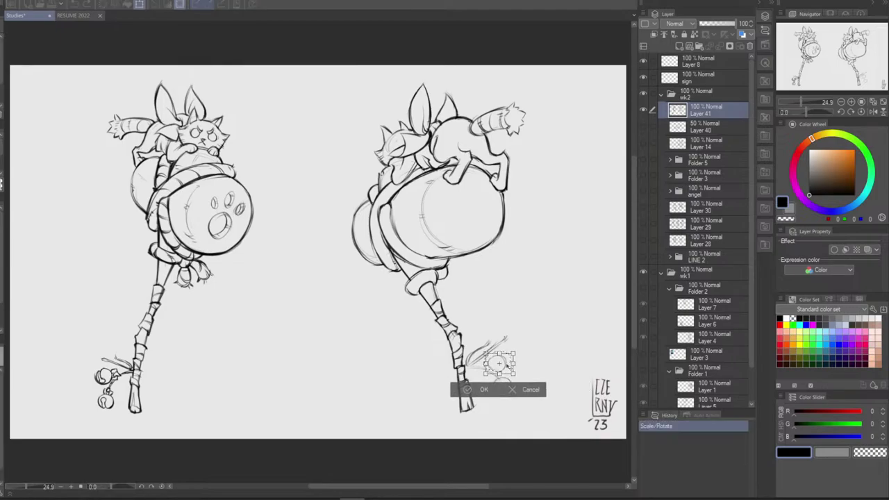
{"action": "left_click", "coordinate": [483, 390]}
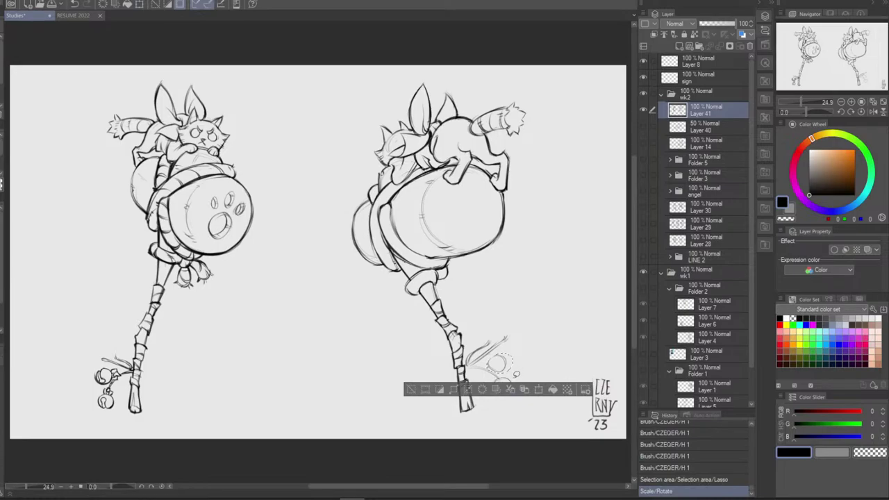
{"action": "key", "text": "ctrl+d"}
Reposition the lower bell circle with Scale/Rotate and redraw the cord connecting it to the handle
{"action": "mouse_move", "coordinate": [496, 379]}
{"action": "left_mouse_down"}
{"action": "mouse_move", "coordinate": [502, 396]}
{"action": "mouse_move", "coordinate": [515, 379]}
{"action": "mouse_move", "coordinate": [513, 394]}
{"action": "left_mouse_up"}
{"action": "key", "text": "ctrl+t"}
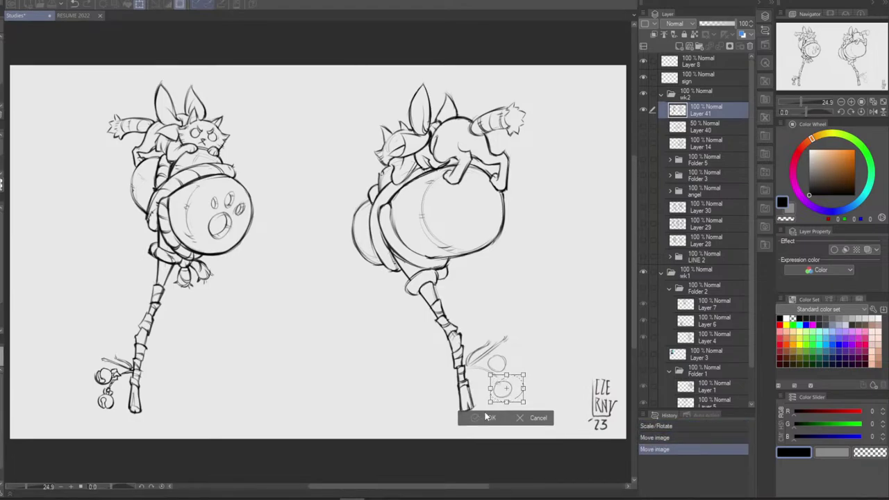
{"action": "left_click", "coordinate": [475, 417]}
{"action": "key", "text": "ctrl+d"}
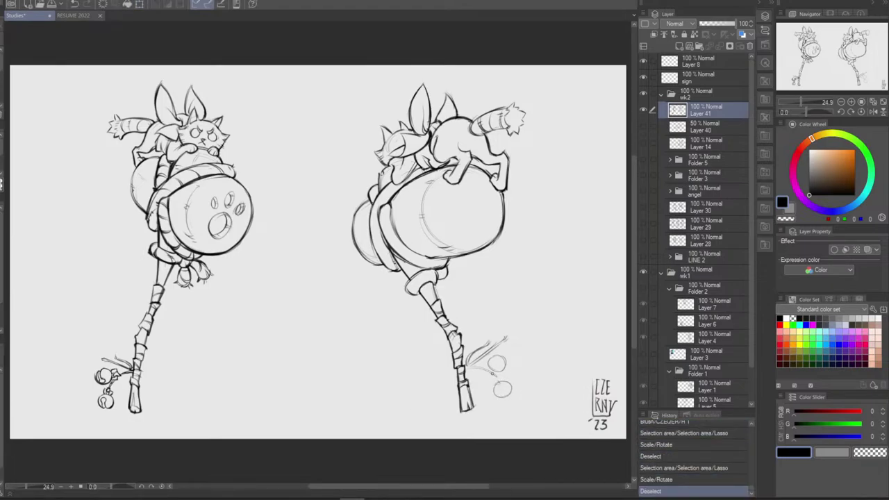
{"action": "left_click_drag", "start_coordinate": [486, 368], "coordinate": [501, 383]}
{"action": "key", "text": "ctrl+z"}
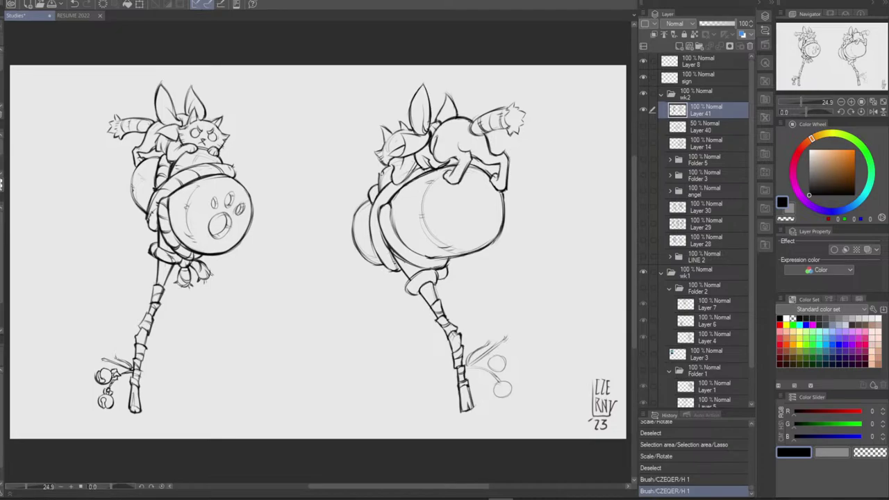
Erase and redraw the left outer contour of the right hammer's far head
{"action": "key", "text": "e"}
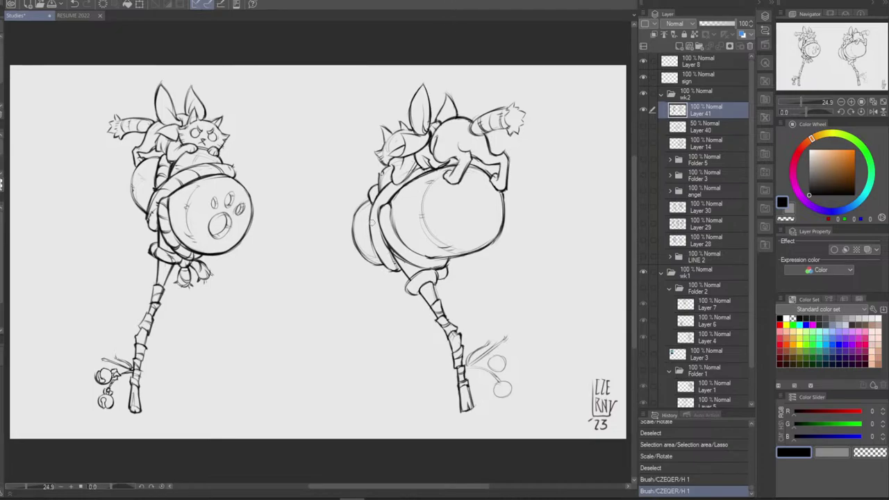
{"action": "left_click_drag", "start_coordinate": [350, 218], "coordinate": [360, 198]}
{"action": "mouse_move", "coordinate": [354, 259]}
{"action": "left_mouse_down"}
{"action": "mouse_move", "coordinate": [359, 198]}
{"action": "mouse_move", "coordinate": [354, 240]}
{"action": "left_mouse_up"}
{"action": "key", "text": "b"}
{"action": "key", "text": "ctrl+z"}
{"action": "key", "text": "ctrl+z"}
{"action": "left_click_drag", "start_coordinate": [360, 209], "coordinate": [353, 241]}
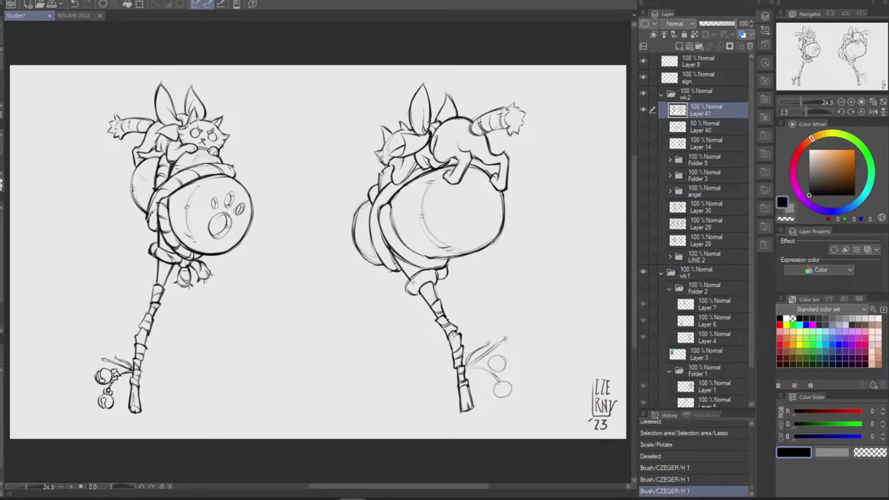
{"action": "key", "text": "ctrl+z"}
{"action": "left_click_drag", "start_coordinate": [359, 208], "coordinate": [353, 239]}
{"action": "key", "text": "ctrl+z"}
{"action": "left_click_drag", "start_coordinate": [357, 209], "coordinate": [353, 240]}
{"action": "key", "text": "ctrl+z"}
{"action": "key", "text": "ctrl+z"}
{"action": "left_click_drag", "start_coordinate": [358, 208], "coordinate": [350, 263]}
Clean up the far head's outer edge with the eraser and restate its curved contour in one stroke
{"action": "key", "text": "e"}
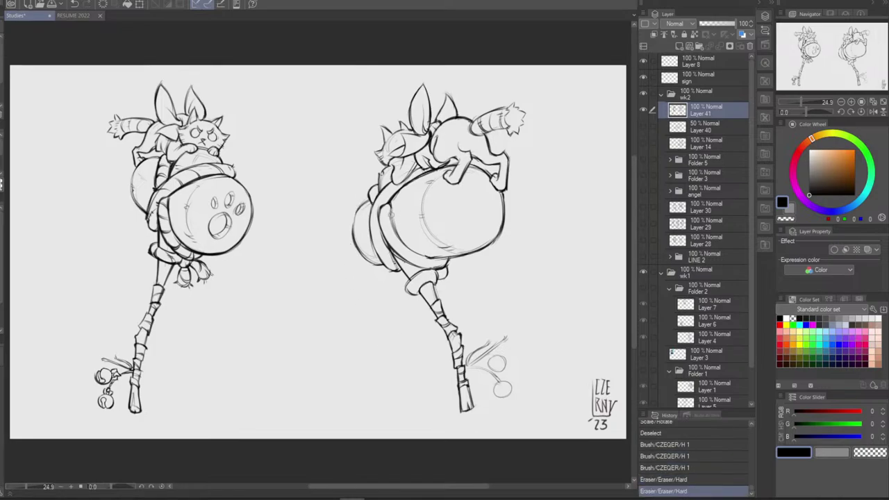
{"action": "key", "text": "b"}
{"action": "left_click_drag", "start_coordinate": [358, 207], "coordinate": [359, 257]}
{"action": "key", "text": "ctrl+z"}
{"action": "key", "text": "e"}
{"action": "key", "text": "b"}
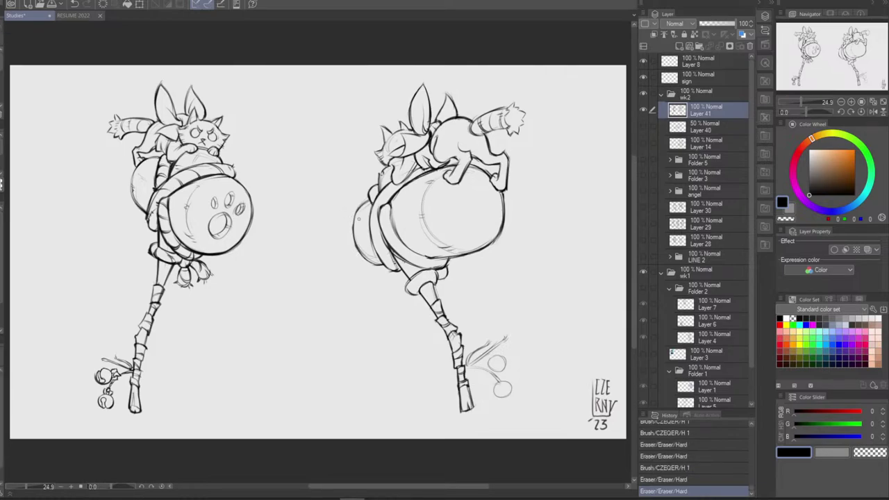
{"action": "key", "text": "b"}
{"action": "left_click_drag", "start_coordinate": [357, 210], "coordinate": [358, 256]}
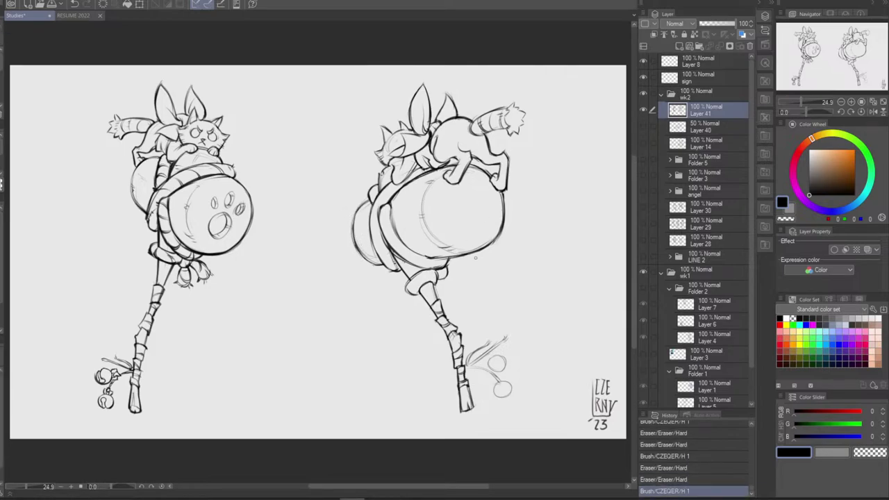
Try a stroke along the underside of the right hammer's large head, checking the drawing in a horizontally flipped view
{"action": "left_click_drag", "start_coordinate": [424, 257], "coordinate": [451, 254]}
{"action": "key", "text": "ctrl+z"}
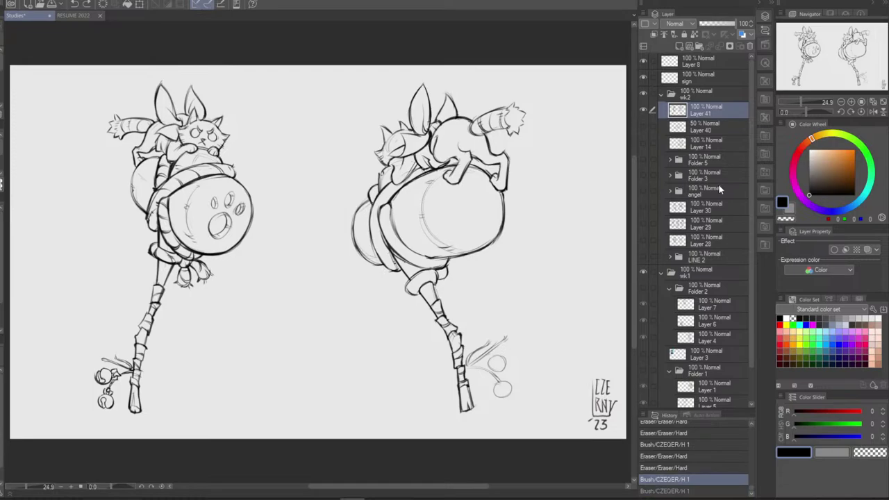
{"action": "left_click", "coordinate": [873, 112]}
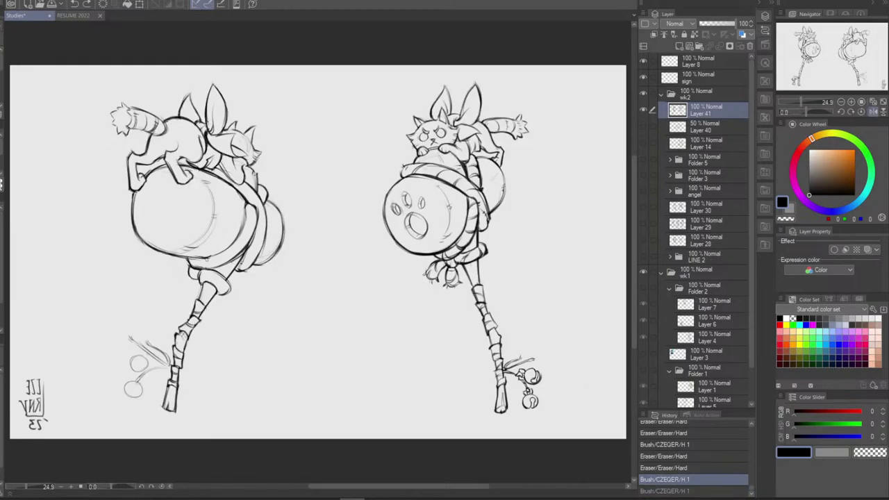
{"action": "left_click_drag", "start_coordinate": [207, 254], "coordinate": [232, 243]}
{"action": "key", "text": "b"}
{"action": "key", "text": "ctrl+z"}
{"action": "key", "text": "ctrl+z"}
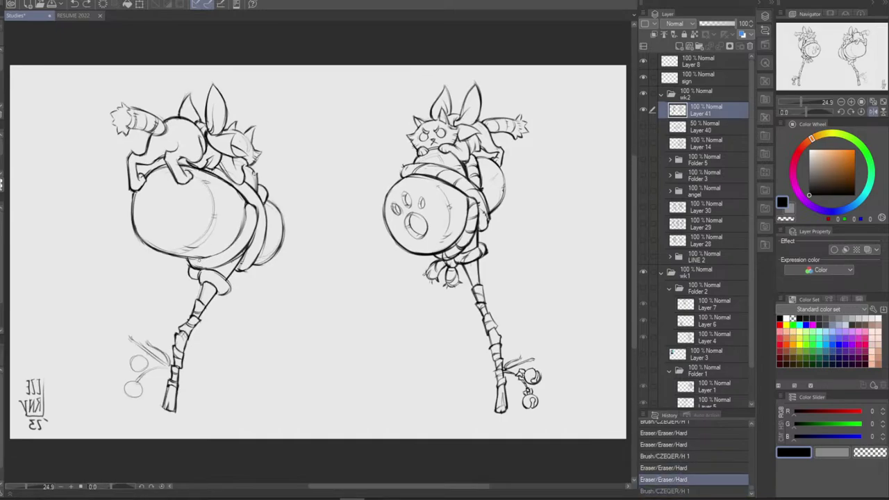
{"action": "key", "text": "ctrl+y"}
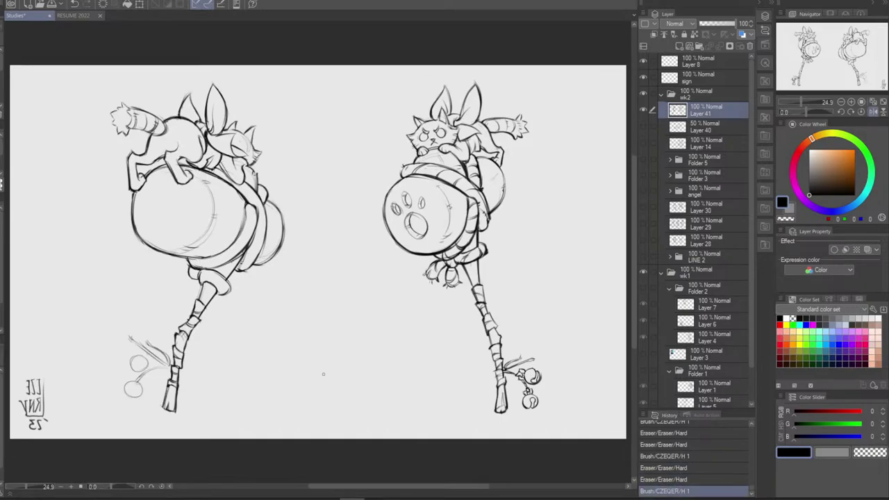
{"action": "left_click", "coordinate": [872, 113]}
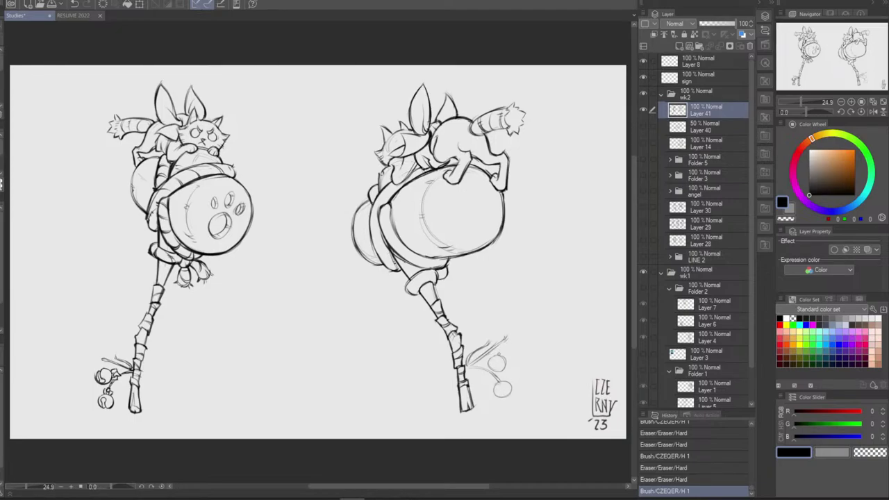
Try small opening marks inside the upper bell circle beside the right handle
{"action": "left_click", "coordinate": [501, 366]}
{"action": "key", "text": "ctrl+z"}
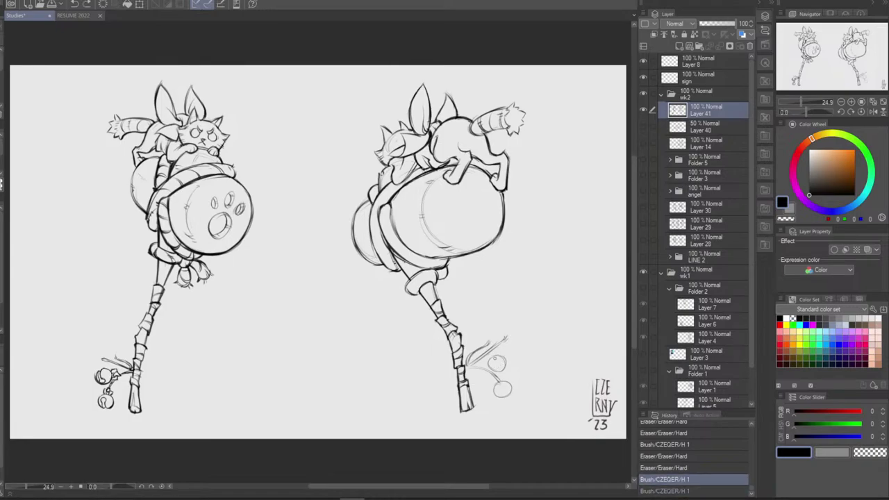
{"action": "key", "text": "ctrl+y"}
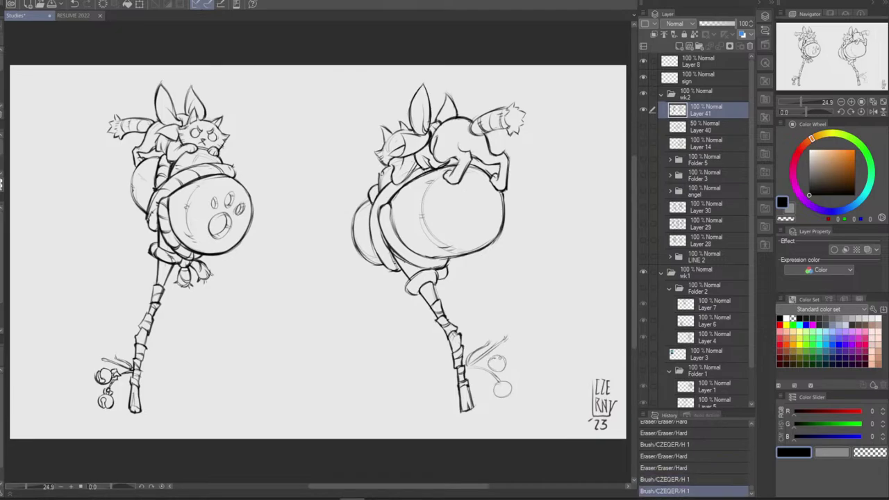
{"action": "key", "text": "ctrl+z"}
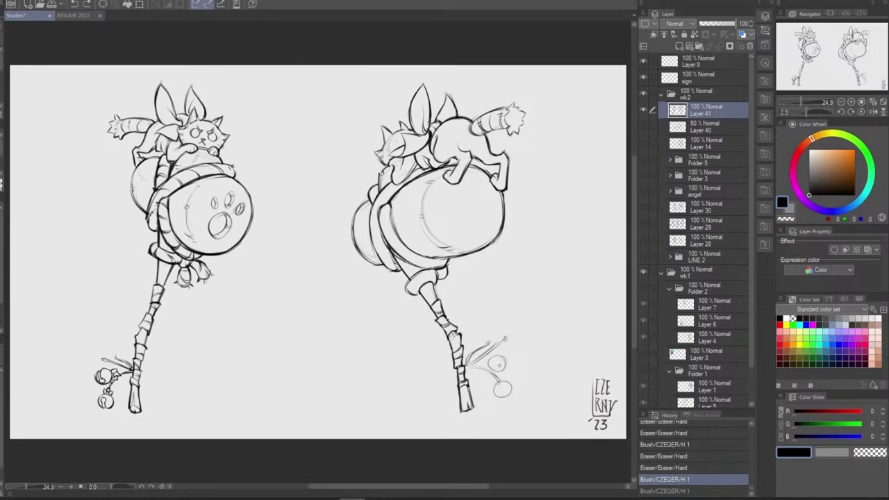
{"action": "key", "text": "ctrl+y"}
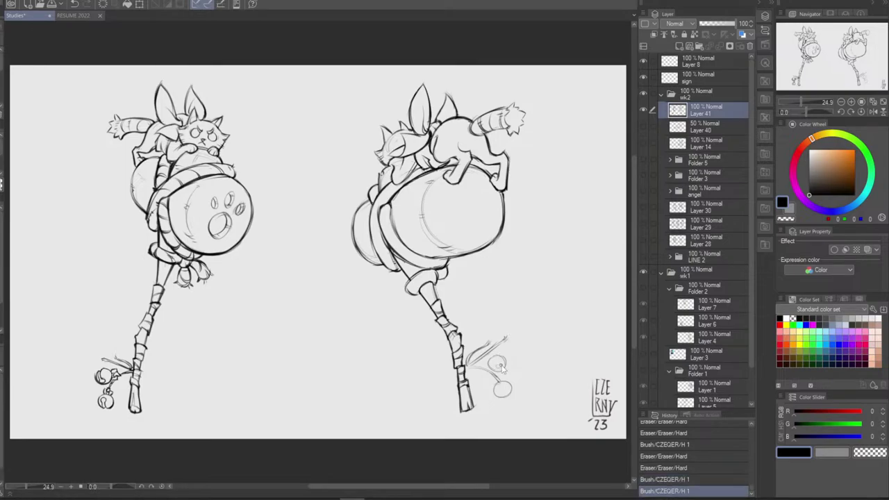
{"action": "key", "text": "ctrl+z"}
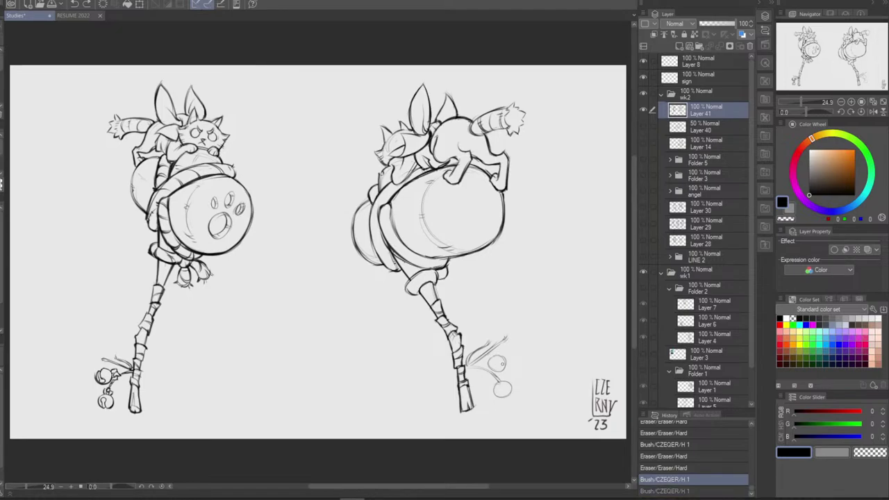
{"action": "left_click_drag", "start_coordinate": [500, 366], "coordinate": [500, 368]}
{"action": "key", "text": "ctrl+z"}
{"action": "key", "text": "ctrl+y"}
{"action": "key", "text": "ctrl+z"}
{"action": "key", "text": "ctrl+y"}
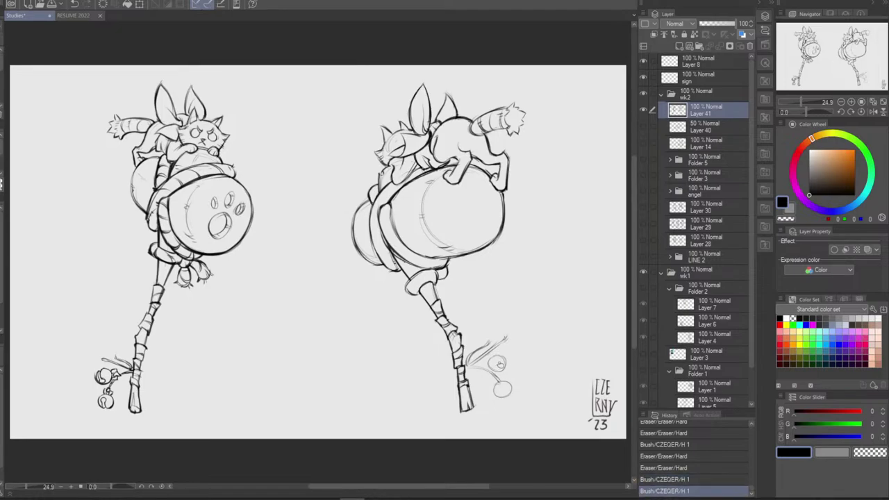
{"action": "key", "text": "ctrl+z"}
{"action": "key", "text": "ctrl+y"}
{"action": "key", "text": "ctrl+y"}
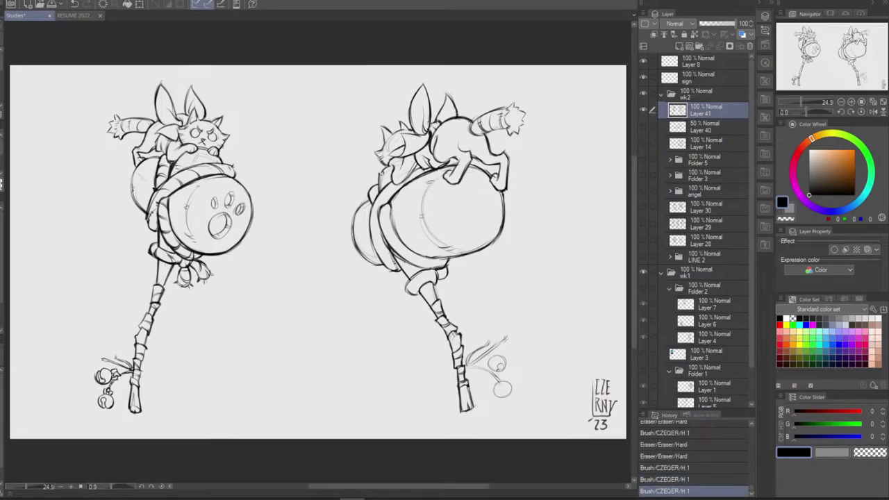
Undo the marks drawn inside the upper bell circle
{"action": "key", "text": "ctrl+y"}
{"action": "key", "text": "ctrl+y"}
{"action": "key", "text": "ctrl+y"}
{"action": "key", "text": "ctrl+y"}
{"action": "key", "text": "ctrl+z"}
{"action": "key", "text": "ctrl+z"}
{"action": "key", "text": "ctrl+z"}
{"action": "key", "text": "ctrl+z"}
{"action": "key", "text": "ctrl+z"}
{"action": "key", "text": "ctrl+z"}
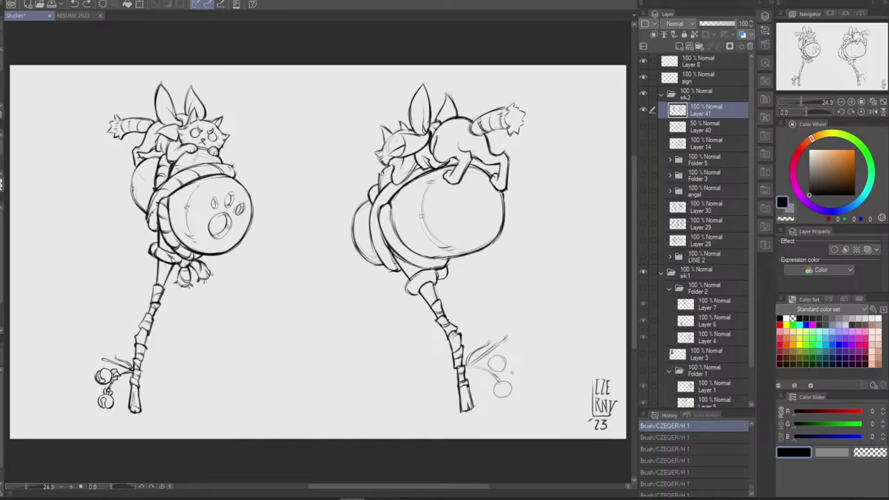
Lasso the upper bell circle and nudge it slightly away from the handle with Scale/Rotate
{"action": "mouse_move", "coordinate": [516, 355]}
{"action": "left_mouse_down"}
{"action": "mouse_move", "coordinate": [493, 347]}
{"action": "mouse_move", "coordinate": [488, 363]}
{"action": "mouse_move", "coordinate": [508, 368]}
{"action": "left_mouse_up"}
{"action": "key", "text": "ctrl+t"}
{"action": "left_click", "coordinate": [469, 390]}
{"action": "key", "text": "ctrl+d"}
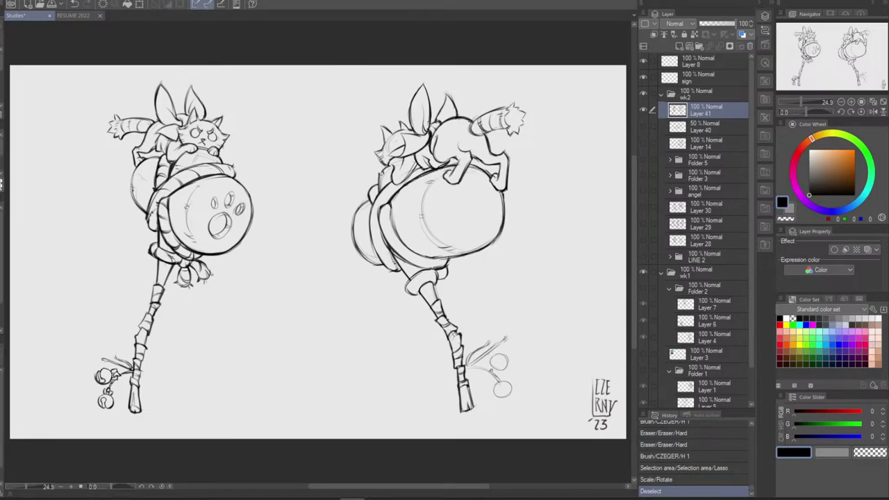
Draw the small knot where the cord meets the upper bell
{"action": "mouse_move", "coordinate": [490, 369]}
{"action": "left_mouse_down"}
{"action": "mouse_move", "coordinate": [499, 381]}
{"action": "mouse_move", "coordinate": [495, 371]}
{"action": "left_mouse_up"}
{"action": "key", "text": "ctrl+z"}
{"action": "key", "text": "ctrl+z"}
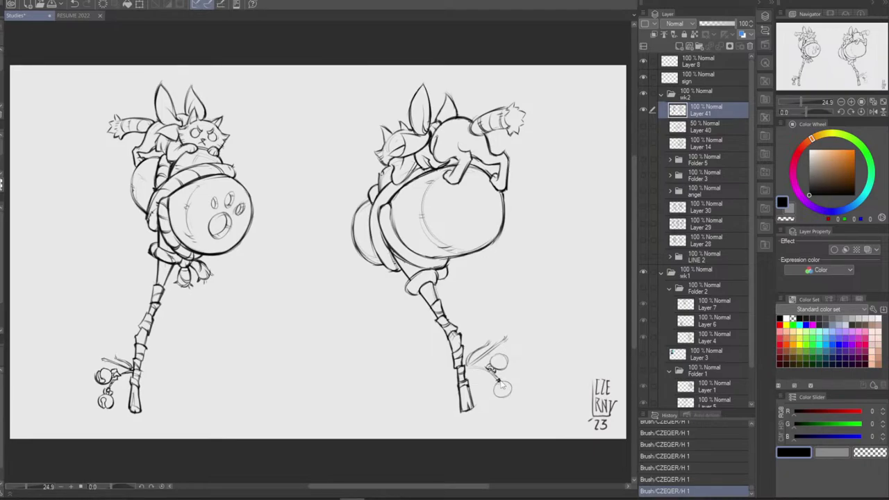
Try connector strokes between the cord knot and the lower bell, and undo them
{"action": "key", "text": "ctrl+z"}
{"action": "left_click_drag", "start_coordinate": [494, 374], "coordinate": [498, 380]}
{"action": "key", "text": "ctrl+z"}
{"action": "key", "text": "ctrl+z"}
{"action": "key", "text": "ctrl+z"}
{"action": "key", "text": "ctrl+z"}
{"action": "key", "text": "ctrl+z"}
{"action": "key", "text": "ctrl+z"}
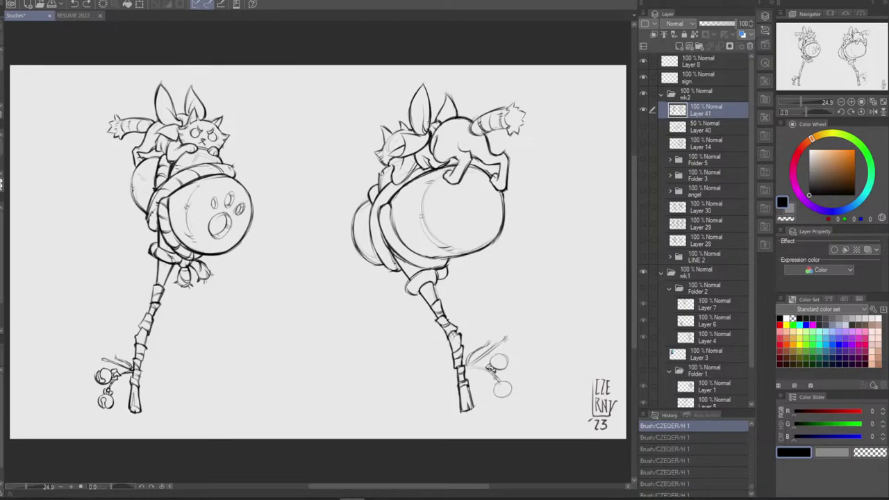
Draw the small knotted loop that attaches the lower bell to its cord
{"action": "left_click_drag", "start_coordinate": [495, 384], "coordinate": [503, 397]}
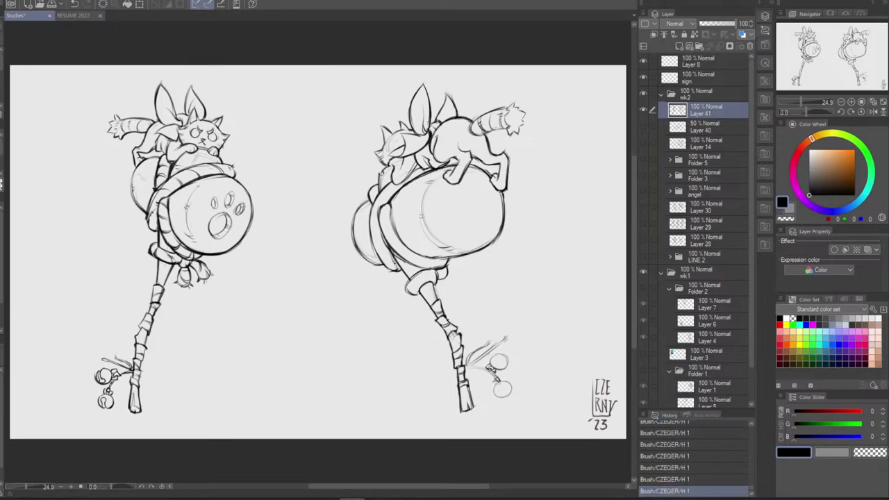
{"action": "key", "text": "ctrl+z"}
{"action": "key", "text": "ctrl+z"}
{"action": "key", "text": "ctrl+y"}
{"action": "key", "text": "ctrl+y"}
{"action": "key", "text": "ctrl+z"}
{"action": "key", "text": "ctrl+y"}
{"action": "key", "text": "ctrl+z"}
{"action": "key", "text": "ctrl+y"}
{"action": "key", "text": "ctrl+z"}
{"action": "key", "text": "ctrl+y"}
{"action": "key", "text": "ctrl+z"}
{"action": "key", "text": "ctrl+y"}
{"action": "key", "text": "ctrl+z"}
{"action": "key", "text": "ctrl+y"}
{"action": "key", "text": "ctrl+z"}
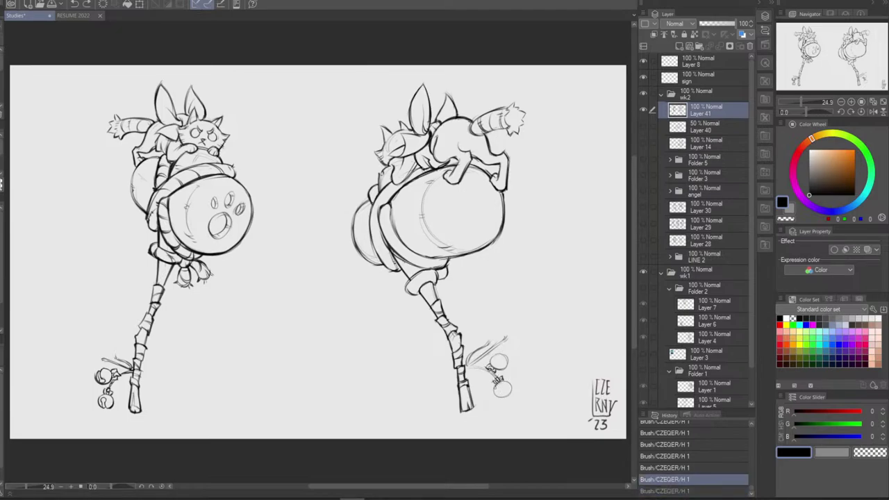
{"action": "key", "text": "ctrl+y"}
{"action": "key", "text": "ctrl+z"}
{"action": "key", "text": "ctrl+y"}
{"action": "key", "text": "ctrl+z"}
{"action": "key", "text": "ctrl+y"}
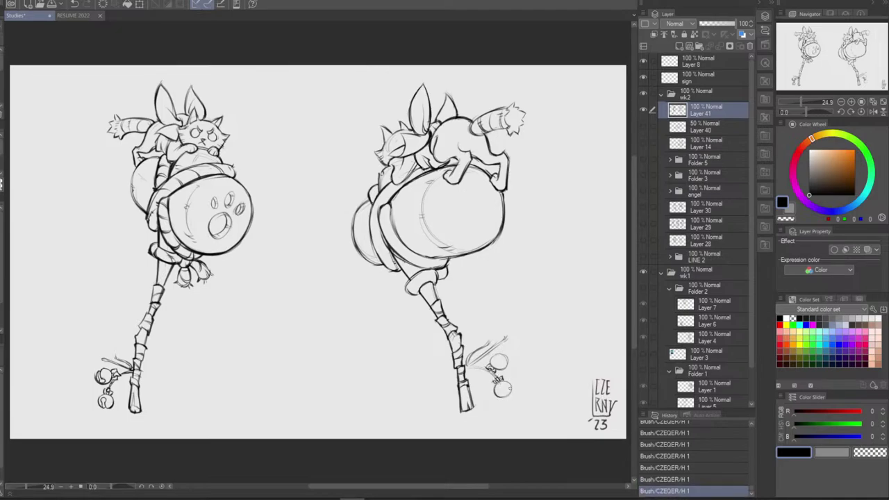
Strengthen the round outlines of both bells and start the sound opening on the lower bell
{"action": "key", "text": "ctrl+z"}
{"action": "key", "text": "ctrl+y"}
{"action": "key", "text": "ctrl+z"}
{"action": "key", "text": "ctrl+y"}
{"action": "key", "text": "ctrl+z"}
{"action": "key", "text": "ctrl+y"}
{"action": "key", "text": "ctrl+z"}
{"action": "key", "text": "ctrl+y"}
{"action": "key", "text": "ctrl+z"}
{"action": "key", "text": "ctrl+y"}
{"action": "key", "text": "ctrl+z"}
{"action": "key", "text": "ctrl+y"}
{"action": "key", "text": "ctrl+z"}
{"action": "key", "text": "ctrl+y"}
{"action": "key", "text": "ctrl+z"}
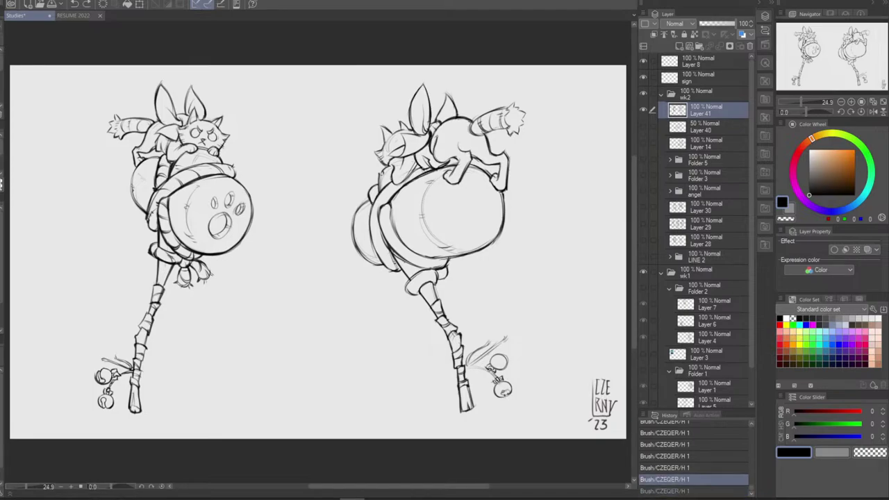
{"action": "key", "text": "ctrl+y"}
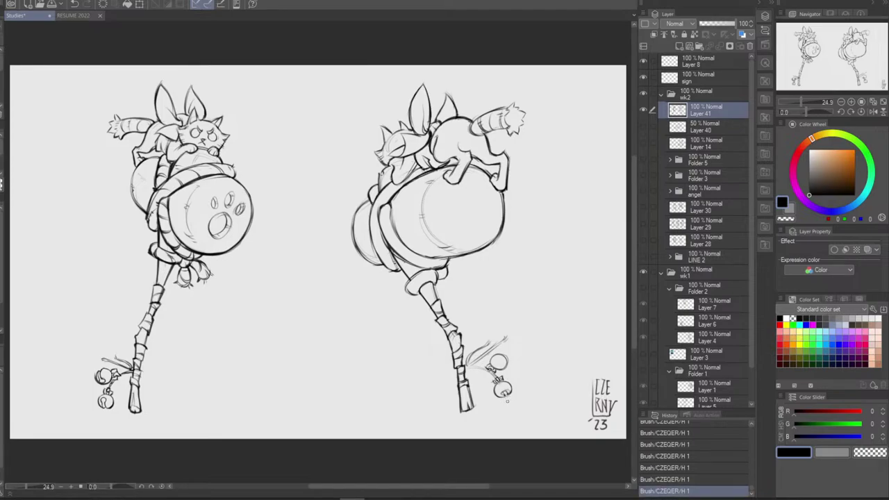
Refine the lower bell's sound opening with darker brush strokes
{"action": "left_click_drag", "start_coordinate": [505, 401], "coordinate": [511, 405]}
{"action": "left_click_drag", "start_coordinate": [497, 386], "coordinate": [505, 393]}
{"action": "key", "text": "ctrl+z"}
{"action": "key", "text": "ctrl+z"}
{"action": "key", "text": "ctrl+z"}
{"action": "key", "text": "ctrl+y"}
{"action": "key", "text": "ctrl+z"}
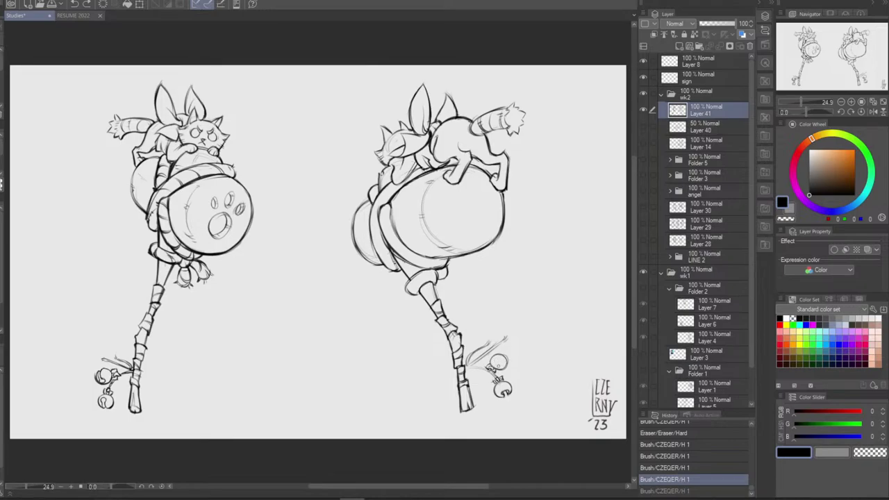
Begin the sound opening on the upper bell with small brush marks, comparing the strokes through undo and redo
{"action": "left_click", "coordinate": [497, 363]}
{"action": "left_click", "coordinate": [497, 363]}
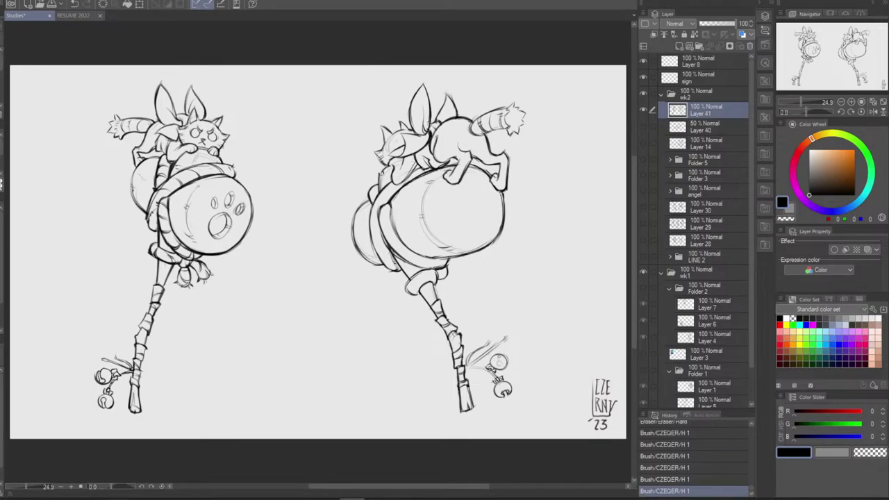
{"action": "left_click", "coordinate": [497, 363]}
{"action": "key", "text": "ctrl+z"}
{"action": "key", "text": "ctrl+y"}
{"action": "key", "text": "ctrl+z"}
{"action": "key", "text": "ctrl+y"}
{"action": "key", "text": "ctrl+z"}
{"action": "key", "text": "ctrl+z"}
{"action": "key", "text": "ctrl+z"}
{"action": "key", "text": "ctrl+z"}
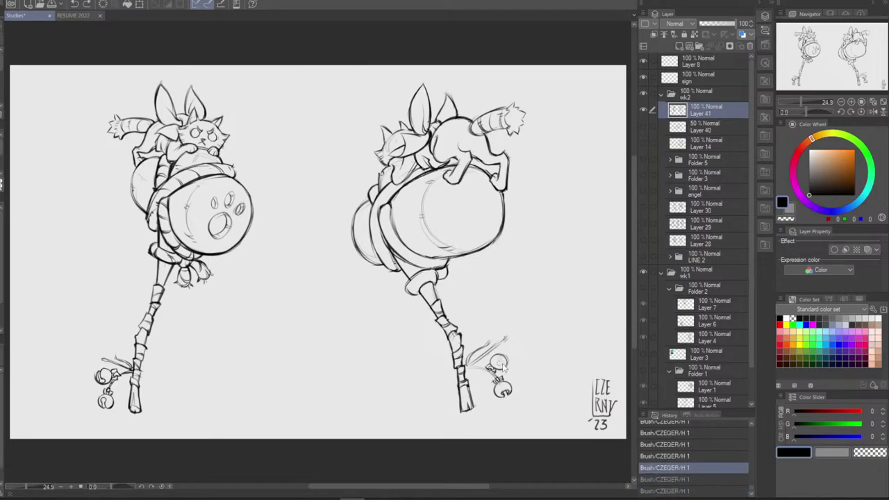
{"action": "key", "text": "ctrl+y"}
{"action": "key", "text": "ctrl+y"}
{"action": "key", "text": "ctrl+y"}
{"action": "key", "text": "ctrl+y"}
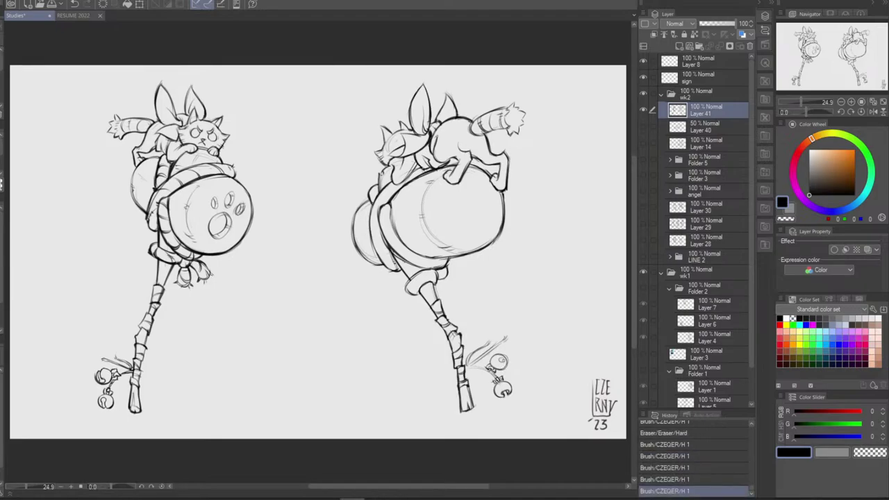
Extend the upper bell's sound opening with a curved stroke across its face
{"action": "left_click_drag", "start_coordinate": [494, 362], "coordinate": [506, 365]}
{"action": "key", "text": "ctrl+z"}
{"action": "key", "text": "ctrl+y"}
{"action": "key", "text": "ctrl+z"}
{"action": "key", "text": "ctrl+y"}
{"action": "key", "text": "e"}
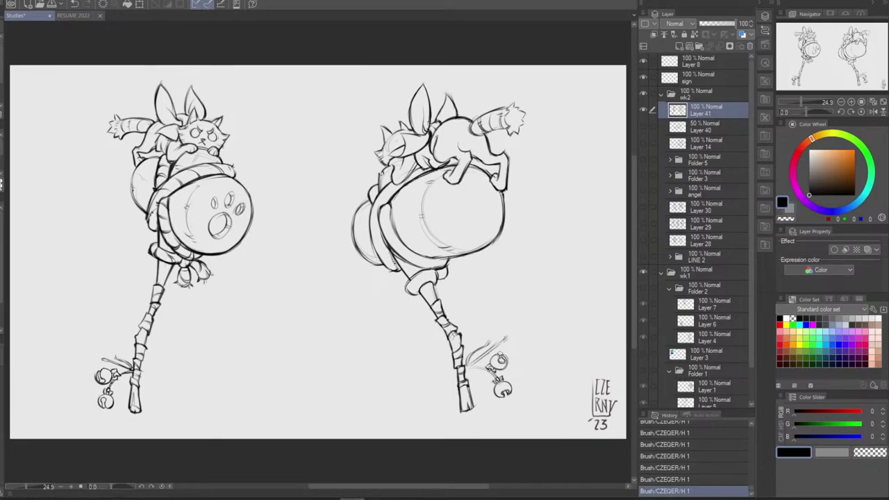
Clean up the upper bell's rim and sound opening with the hard eraser and short brush strokes, undoing the unwanted ones
{"action": "mouse_move", "coordinate": [500, 354]}
{"action": "left_mouse_down"}
{"action": "mouse_move", "coordinate": [506, 360]}
{"action": "mouse_move", "coordinate": [506, 350]}
{"action": "left_mouse_up"}
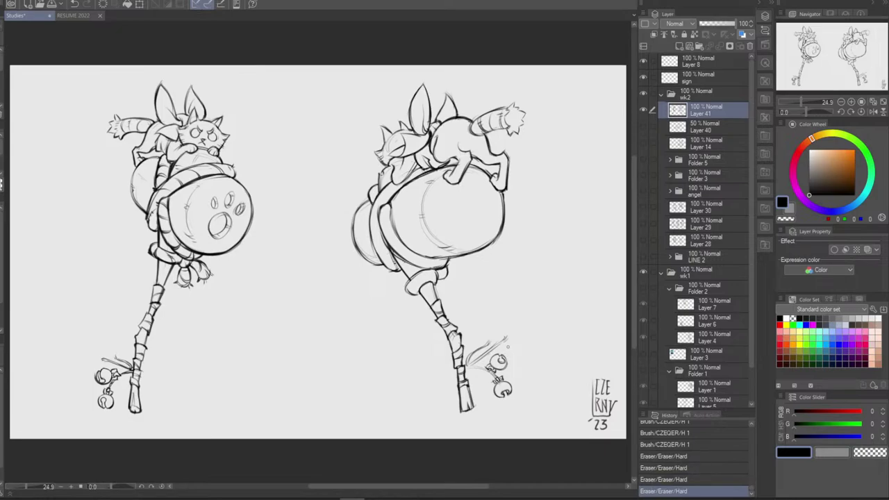
{"action": "key", "text": "ctrl+z"}
{"action": "left_click_drag", "start_coordinate": [503, 354], "coordinate": [509, 362]}
{"action": "key", "text": "ctrl+z"}
{"action": "mouse_move", "coordinate": [495, 358]}
{"action": "left_mouse_down"}
{"action": "mouse_move", "coordinate": [504, 357]}
{"action": "mouse_move", "coordinate": [496, 368]}
{"action": "mouse_move", "coordinate": [502, 362]}
{"action": "left_mouse_up"}
{"action": "key", "text": "ctrl+z"}
{"action": "key", "text": "e"}
{"action": "key", "text": "ctrl+z"}
{"action": "key", "text": "ctrl+z"}
{"action": "key", "text": "ctrl+z"}
{"action": "key", "text": "ctrl+z"}
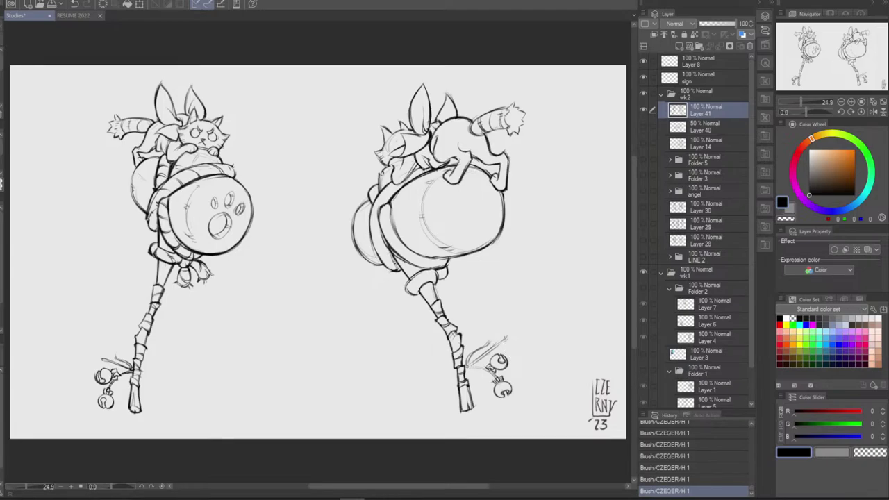
{"action": "key", "text": "ctrl+z"}
Draw darker cord strokes running from the second hammer's handle to the two bells
{"action": "mouse_move", "coordinate": [464, 368]}
{"action": "left_mouse_down"}
{"action": "mouse_move", "coordinate": [495, 357]}
{"action": "mouse_move", "coordinate": [505, 337]}
{"action": "mouse_move", "coordinate": [488, 366]}
{"action": "left_mouse_up"}
{"action": "key", "text": "ctrl+z"}
{"action": "key", "text": "ctrl+y"}
{"action": "key", "text": "ctrl+z"}
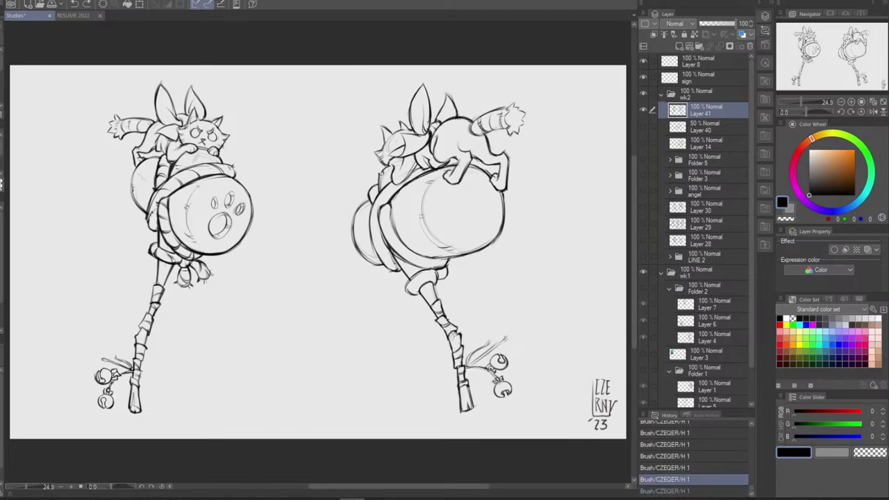
{"action": "key", "text": "ctrl+y"}
{"action": "key", "text": "ctrl+z"}
{"action": "mouse_move", "coordinate": [470, 369]}
{"action": "left_mouse_down"}
{"action": "mouse_move", "coordinate": [487, 366]}
{"action": "mouse_move", "coordinate": [494, 380]}
{"action": "left_mouse_up"}
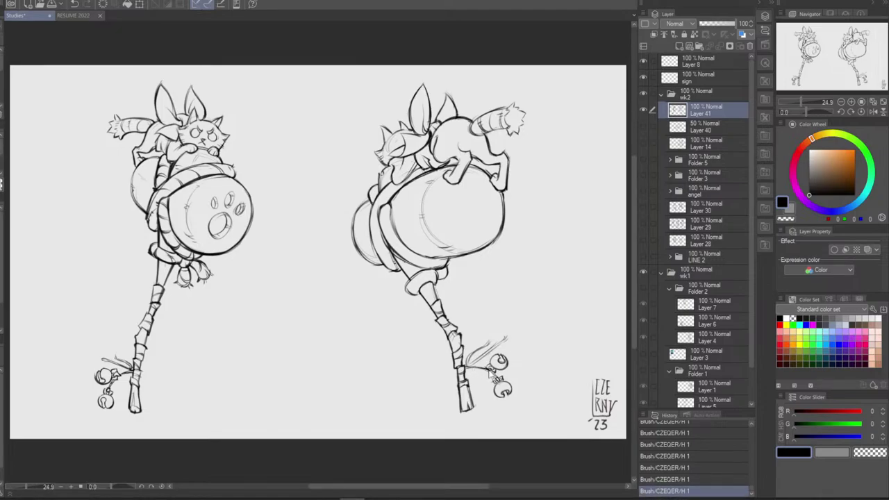
{"action": "key", "text": "ctrl+z"}
{"action": "key", "text": "ctrl+y"}
{"action": "key", "text": "ctrl+z"}
{"action": "key", "text": "ctrl+y"}
{"action": "key", "text": "ctrl+z"}
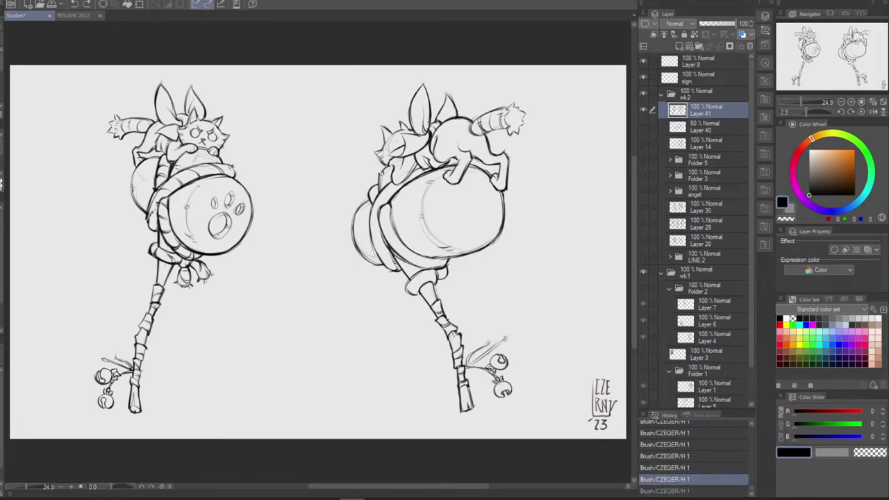
{"action": "key", "text": "ctrl+y"}
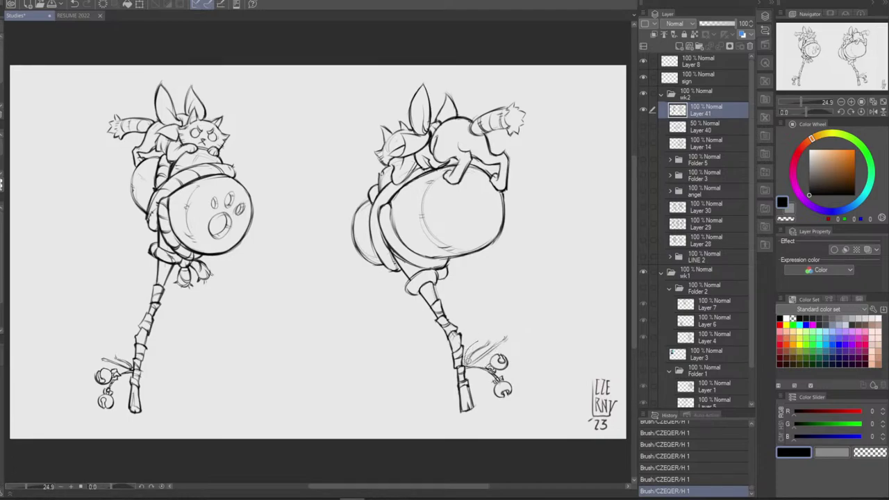
Lasso the loose cord ends above the bells, scale them down slightly, and deselect
{"action": "mouse_move", "coordinate": [478, 365]}
{"action": "left_mouse_down"}
{"action": "mouse_move", "coordinate": [512, 327]}
{"action": "mouse_move", "coordinate": [466, 363]}
{"action": "left_mouse_up"}
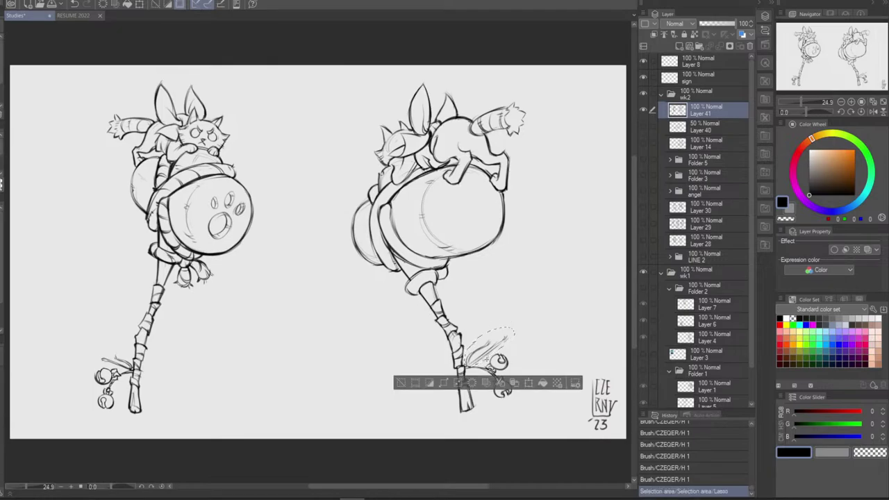
{"action": "key", "text": "ctrl+t"}
{"action": "key", "text": "ctrl+t"}
{"action": "left_click_drag", "start_coordinate": [514, 327], "coordinate": [510, 331]}
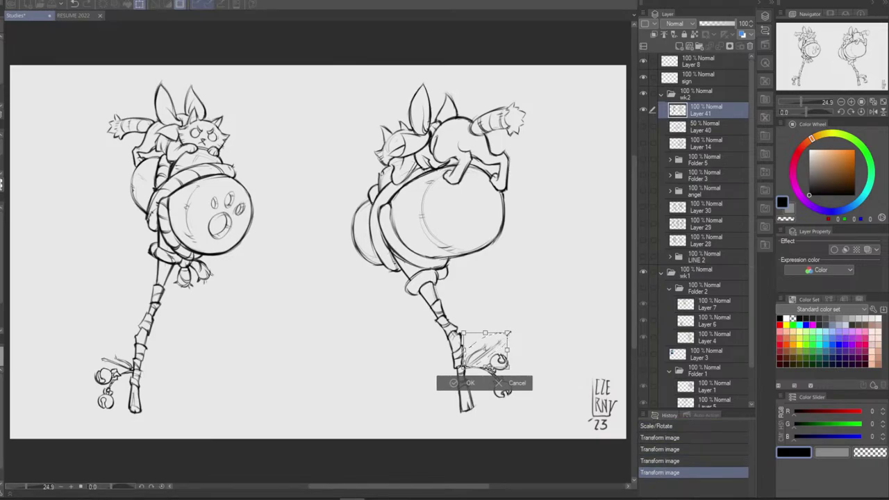
{"action": "key", "text": "Return"}
{"action": "key", "text": "ctrl+d"}
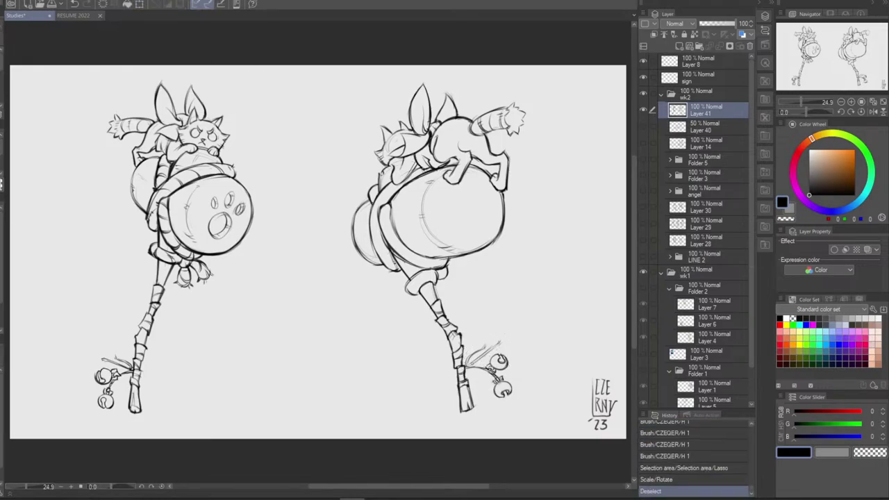
Redraw the loose cord strands fanning upward from the handle with darker brush lines
{"action": "left_click_drag", "start_coordinate": [467, 366], "coordinate": [487, 348]}
{"action": "mouse_move", "coordinate": [470, 366]}
{"action": "left_mouse_down"}
{"action": "mouse_move", "coordinate": [500, 343]}
{"action": "mouse_move", "coordinate": [490, 358]}
{"action": "left_mouse_up"}
{"action": "key", "text": "ctrl+z"}
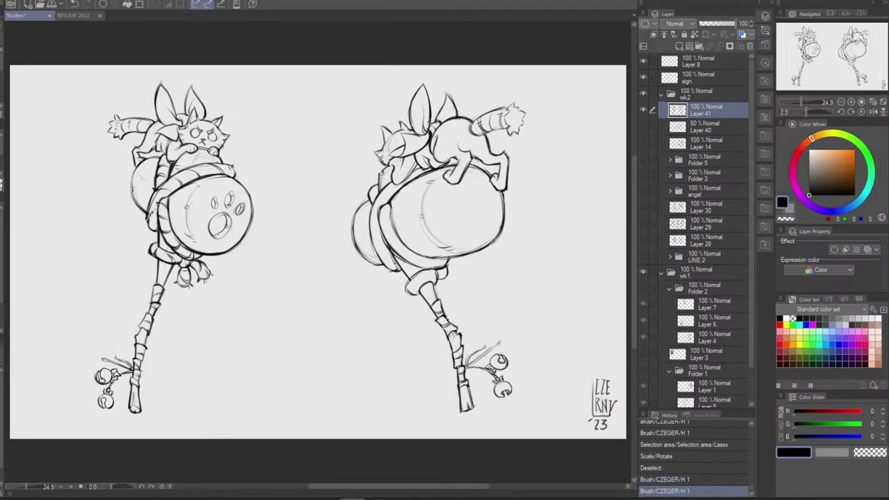
{"action": "key", "text": "ctrl+y"}
{"action": "key", "text": "ctrl+z"}
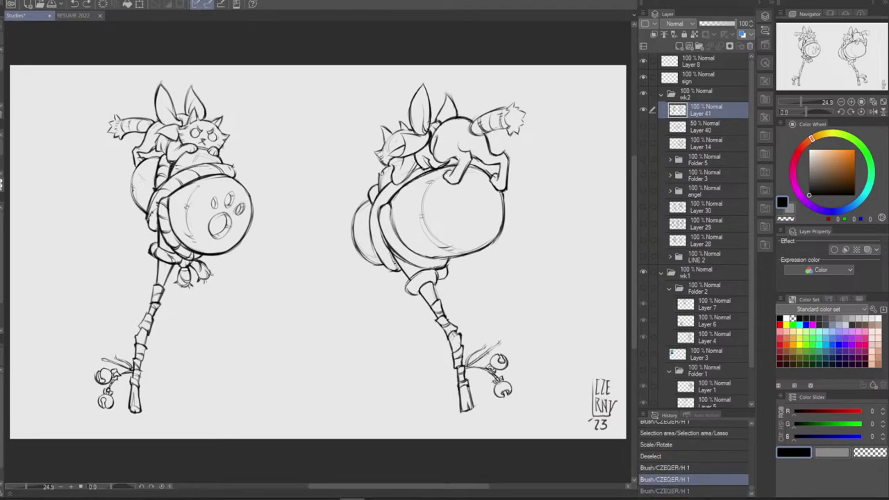
{"action": "key", "text": "ctrl+y"}
{"action": "key", "text": "ctrl+y"}
{"action": "key", "text": "ctrl+z"}
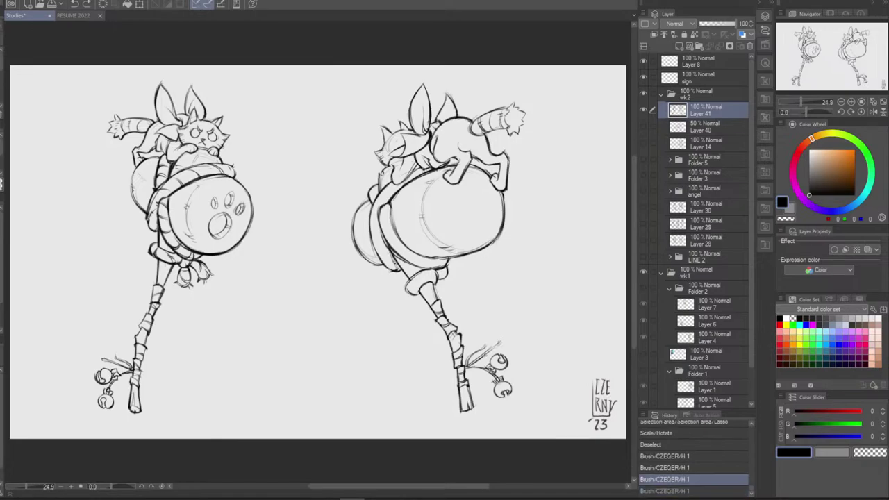
{"action": "key", "text": "ctrl+y"}
{"action": "key", "text": "ctrl+z"}
{"action": "key", "text": "ctrl+y"}
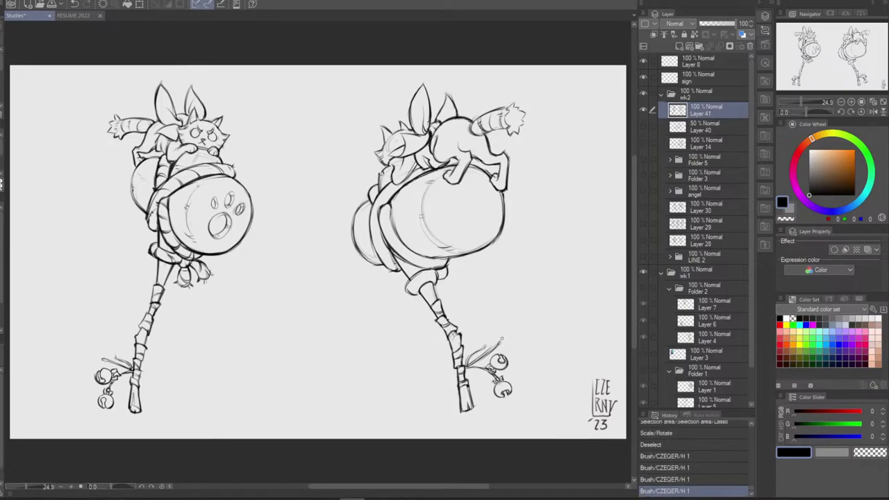
{"action": "key", "text": "ctrl+z"}
{"action": "key", "text": "ctrl+y"}
Tidy the overlapping cord strands beside the handle with the hard eraser, undoing unwanted strokes
{"action": "mouse_move", "coordinate": [485, 352]}
{"action": "left_mouse_down"}
{"action": "mouse_move", "coordinate": [499, 341]}
{"action": "mouse_move", "coordinate": [477, 369]}
{"action": "left_mouse_up"}
{"action": "key", "text": "ctrl+z"}
{"action": "key", "text": "e"}
{"action": "key", "text": "ctrl+z"}
{"action": "key", "text": "ctrl+z"}
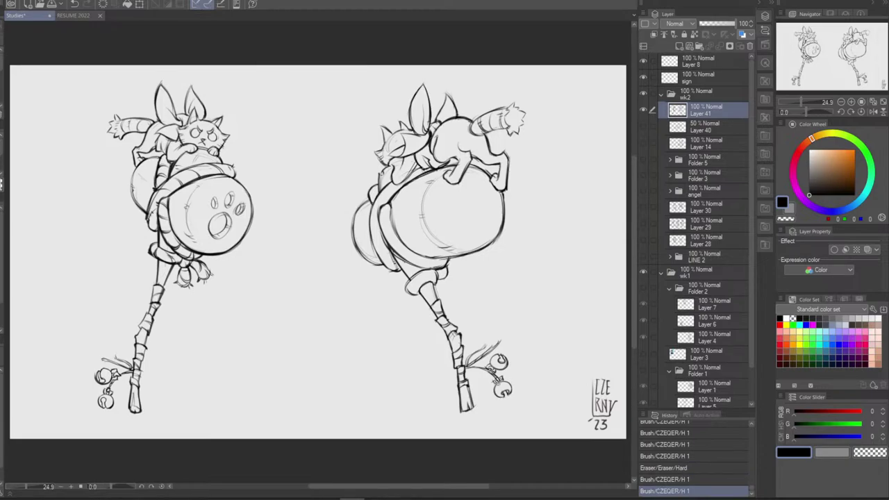
Refine the knot and connecting lines between the upper and lower bells with short brush strokes
{"action": "mouse_move", "coordinate": [495, 381]}
{"action": "left_mouse_down"}
{"action": "mouse_move", "coordinate": [509, 387]}
{"action": "mouse_move", "coordinate": [495, 369]}
{"action": "left_mouse_up"}
{"action": "key", "text": "ctrl+z"}
{"action": "key", "text": "ctrl+z"}
{"action": "key", "text": "ctrl+z"}
{"action": "key", "text": "ctrl+z"}
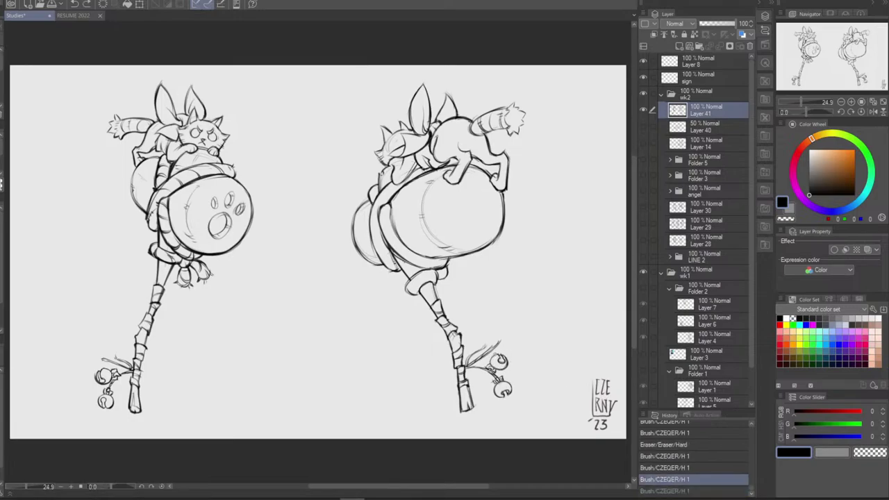
{"action": "key", "text": "ctrl+y"}
{"action": "key", "text": "ctrl+z"}
{"action": "key", "text": "ctrl+y"}
{"action": "key", "text": "ctrl+z"}
{"action": "mouse_move", "coordinate": [495, 355]}
{"action": "left_mouse_down"}
{"action": "mouse_move", "coordinate": [491, 362]}
{"action": "mouse_move", "coordinate": [505, 367]}
{"action": "mouse_move", "coordinate": [496, 373]}
{"action": "left_mouse_up"}
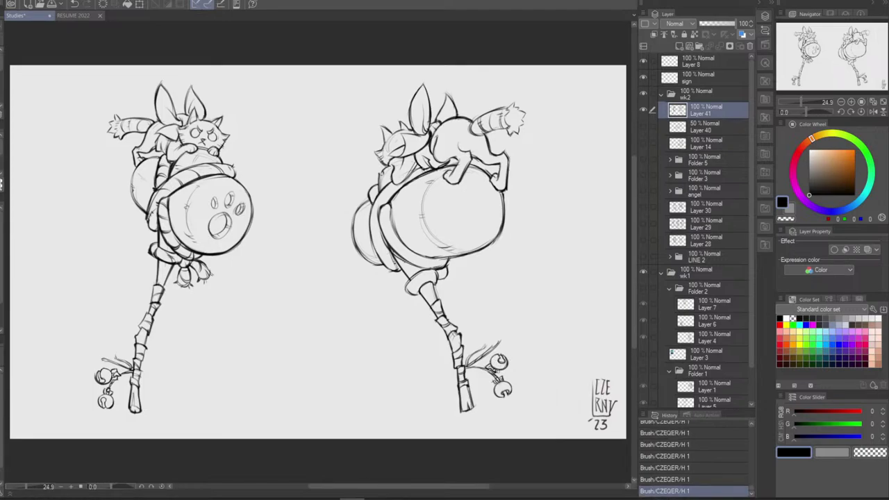
{"action": "key", "text": "ctrl+z"}
{"action": "key", "text": "ctrl+y"}
{"action": "left_click_drag", "start_coordinate": [493, 379], "coordinate": [505, 380]}
Thin the outer edge of the first hammer's paw-print face with the hard eraser
{"action": "mouse_move", "coordinate": [254, 207]}
{"action": "left_mouse_down"}
{"action": "mouse_move", "coordinate": [240, 243]}
{"action": "mouse_move", "coordinate": [248, 213]}
{"action": "left_mouse_up"}
{"action": "left_click_drag", "start_coordinate": [228, 248], "coordinate": [250, 205]}
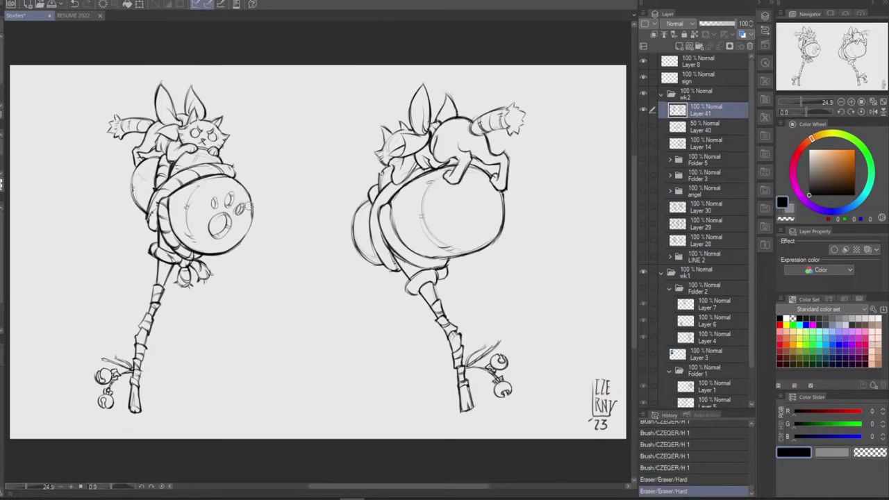
{"action": "key", "text": "ctrl+z"}
{"action": "left_click_drag", "start_coordinate": [225, 250], "coordinate": [251, 201]}
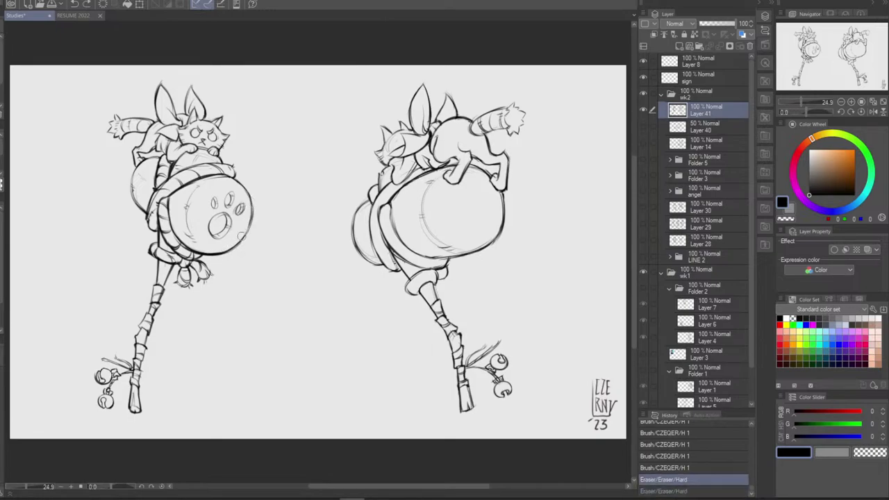
{"action": "left_click_drag", "start_coordinate": [242, 236], "coordinate": [256, 191]}
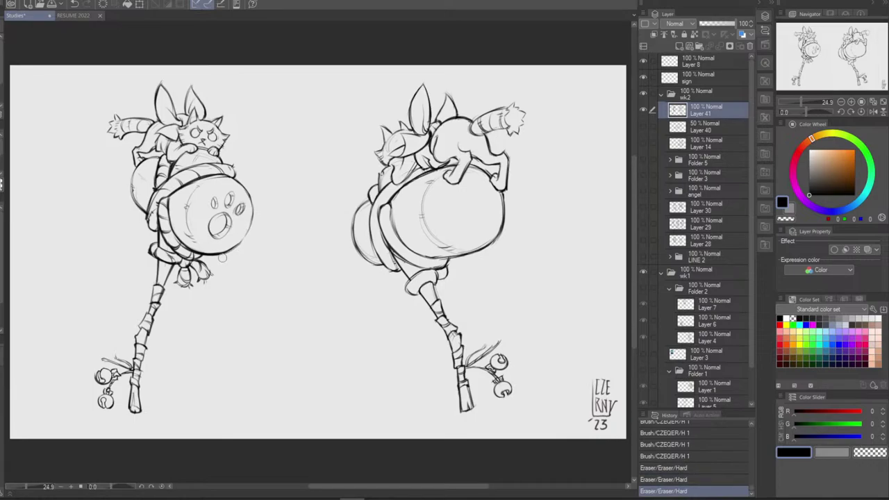
{"action": "left_click_drag", "start_coordinate": [228, 245], "coordinate": [234, 251]}
Thin the outer contour of the second hammer's large head with the hard eraser and redraw its lower curve
{"action": "left_click_drag", "start_coordinate": [507, 201], "coordinate": [508, 194]}
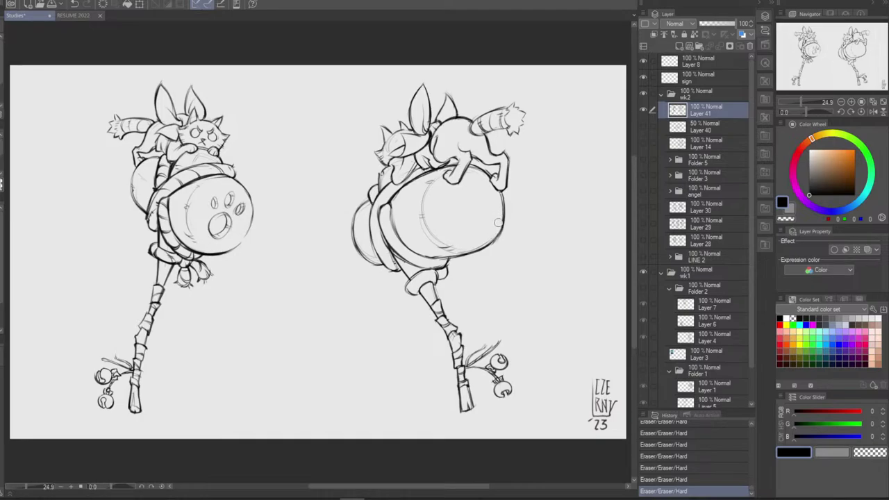
{"action": "key", "text": "ctrl+z"}
{"action": "left_click_drag", "start_coordinate": [473, 247], "coordinate": [497, 228]}
{"action": "key", "text": "ctrl+z"}
{"action": "key", "text": "ctrl+y"}
{"action": "key", "text": "ctrl+z"}
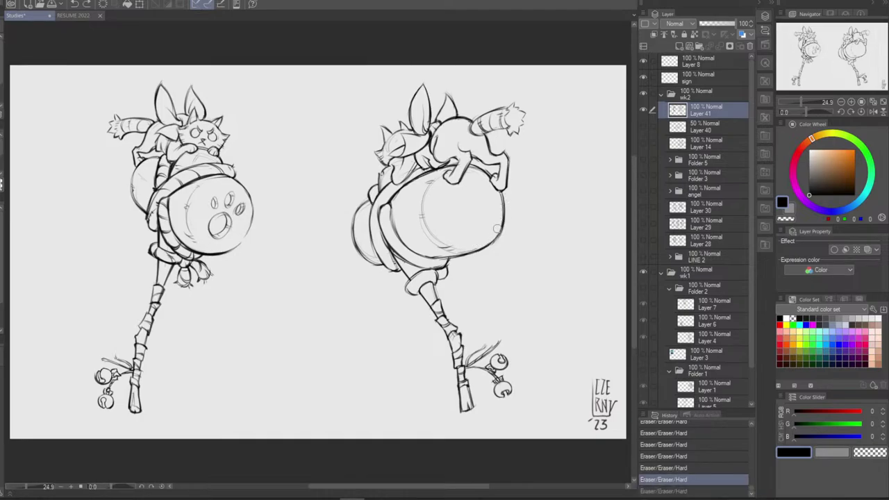
{"action": "key", "text": "ctrl+y"}
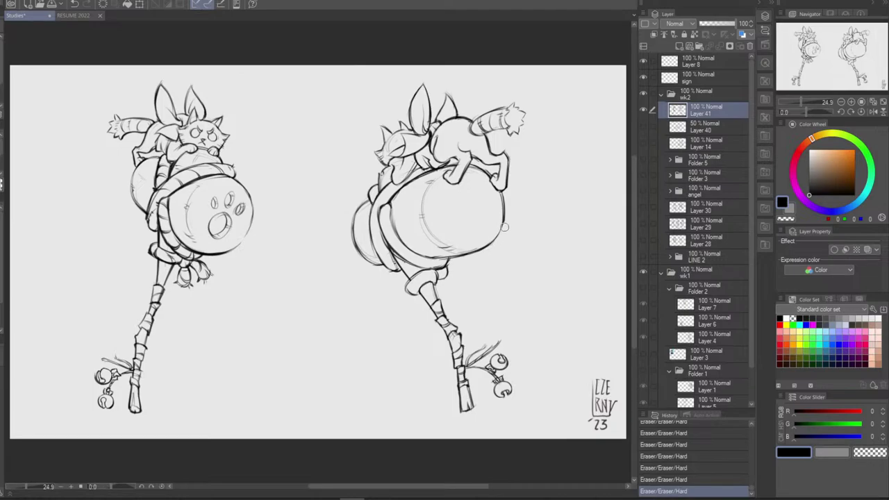
{"action": "key", "text": "b"}
{"action": "left_click_drag", "start_coordinate": [505, 209], "coordinate": [497, 237]}
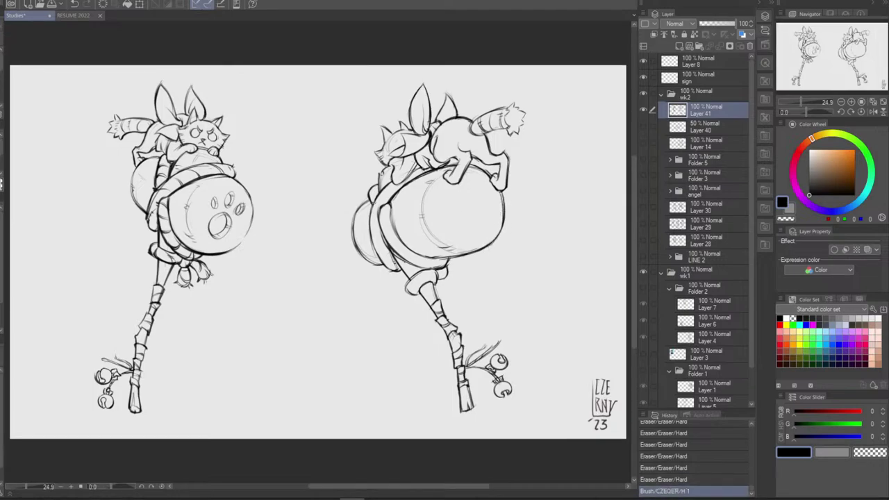
Lighten the outline of the second hammer's smaller rear lobe with the hard eraser, undoing the strokes along its inner band
{"action": "key", "text": "e"}
{"action": "mouse_move", "coordinate": [365, 197]}
{"action": "left_mouse_down"}
{"action": "mouse_move", "coordinate": [343, 219]}
{"action": "mouse_move", "coordinate": [361, 194]}
{"action": "mouse_move", "coordinate": [363, 210]}
{"action": "left_mouse_up"}
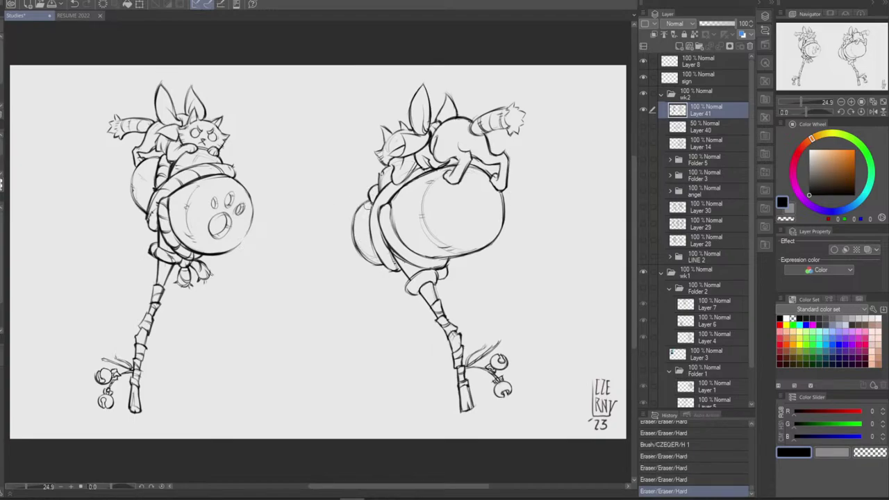
{"action": "left_click_drag", "start_coordinate": [369, 266], "coordinate": [366, 261]}
{"action": "left_click_drag", "start_coordinate": [360, 240], "coordinate": [356, 236]}
{"action": "left_click_drag", "start_coordinate": [366, 235], "coordinate": [375, 265]}
{"action": "key", "text": "ctrl+z"}
{"action": "left_click_drag", "start_coordinate": [368, 228], "coordinate": [377, 263]}
{"action": "key", "text": "ctrl+z"}
Mirror the canvas view, redraw the lower curve of the second hammer's rear lobe, and restore the normal view
{"action": "left_click", "coordinate": [873, 111]}
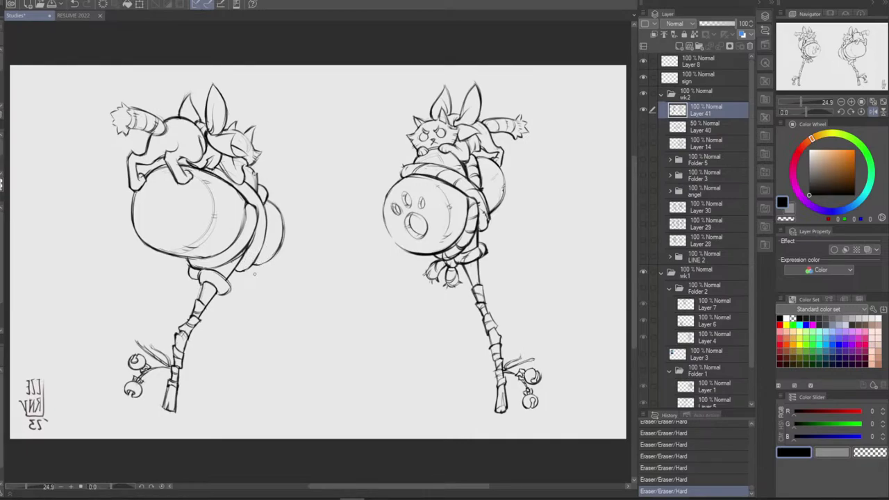
{"action": "left_click_drag", "start_coordinate": [252, 268], "coordinate": [275, 258]}
{"action": "key", "text": "ctrl+z"}
{"action": "key", "text": "ctrl+z"}
{"action": "key", "text": "ctrl+z"}
{"action": "key", "text": "ctrl+z"}
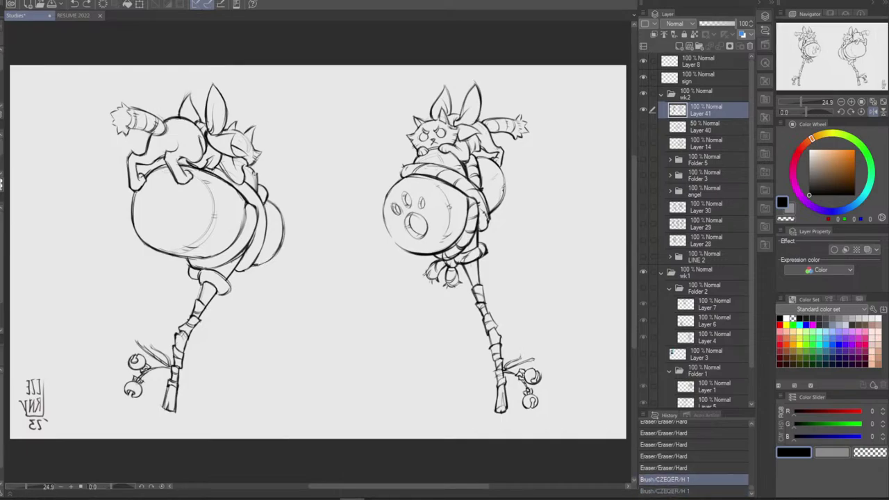
{"action": "key", "text": "ctrl+y"}
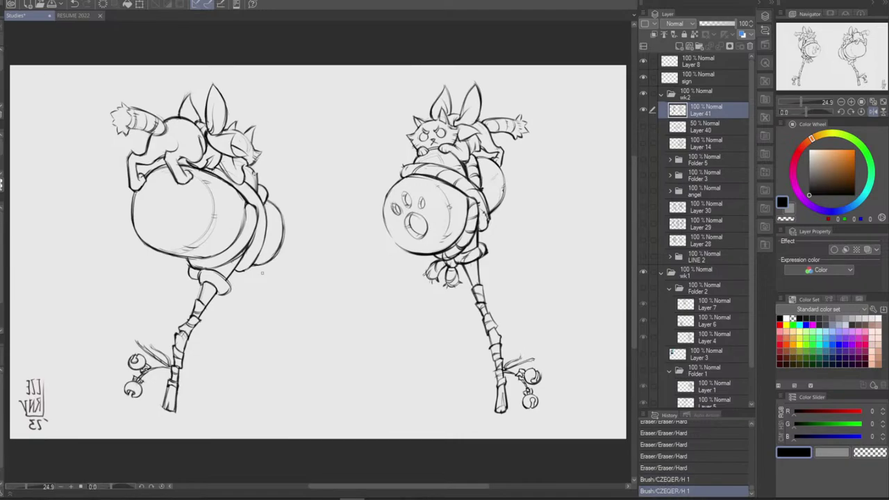
{"action": "left_click", "coordinate": [873, 112]}
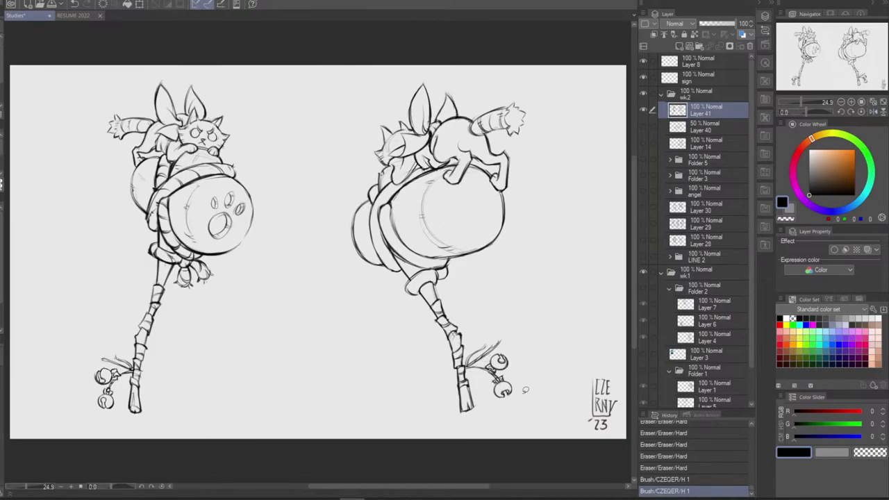
Thin the outer edge of the second hammer's rear lobe with the hard eraser, without any active selection
{"action": "mouse_move", "coordinate": [458, 421]}
{"action": "left_mouse_down"}
{"action": "mouse_move", "coordinate": [560, 278]}
{"action": "mouse_move", "coordinate": [555, 140]}
{"action": "mouse_move", "coordinate": [501, 69]}
{"action": "mouse_move", "coordinate": [379, 74]}
{"action": "mouse_move", "coordinate": [317, 271]}
{"action": "mouse_move", "coordinate": [391, 379]}
{"action": "mouse_move", "coordinate": [444, 426]}
{"action": "left_mouse_up"}
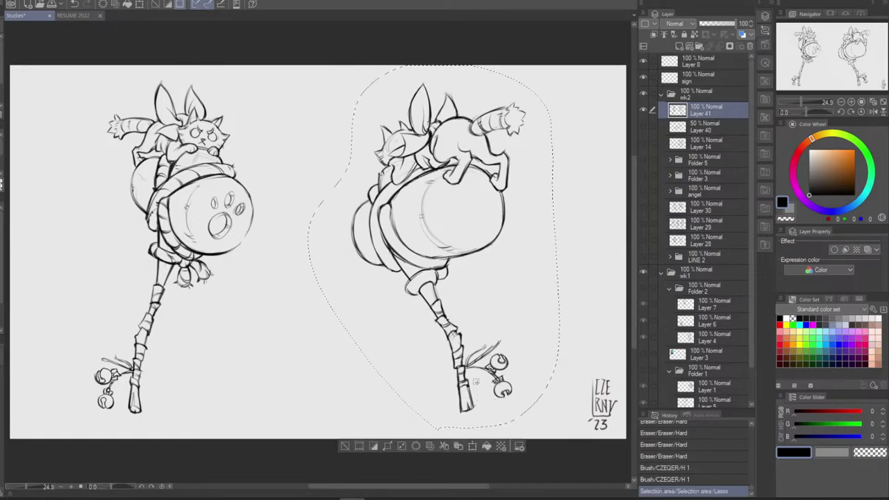
{"action": "key", "text": "ctrl+d"}
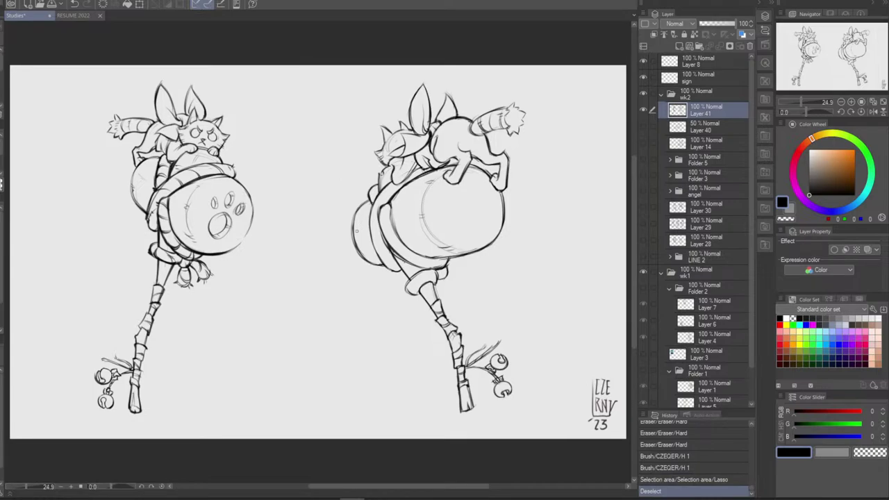
{"action": "left_click_drag", "start_coordinate": [358, 221], "coordinate": [356, 223]}
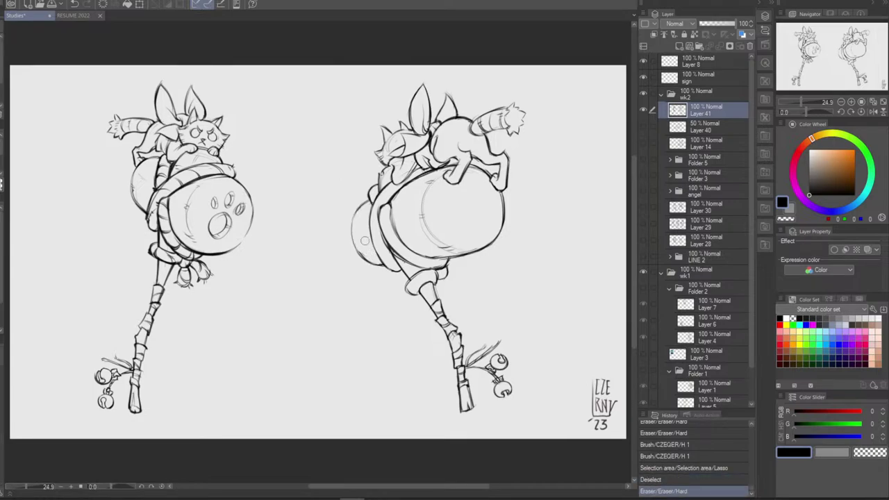
Thin the outer edge of the second hammer's rear lobe further with the hard eraser, comparing the line before and after
{"action": "key", "text": "ctrl+z"}
{"action": "key", "text": "ctrl+y"}
{"action": "key", "text": "ctrl+z"}
{"action": "key", "text": "ctrl+y"}
{"action": "key", "text": "ctrl+z"}
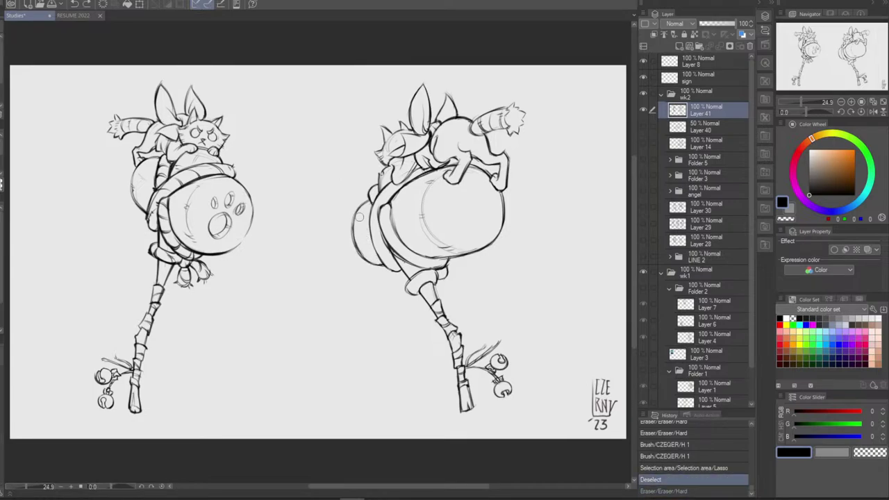
{"action": "key", "text": "ctrl+y"}
{"action": "left_click_drag", "start_coordinate": [359, 217], "coordinate": [364, 250]}
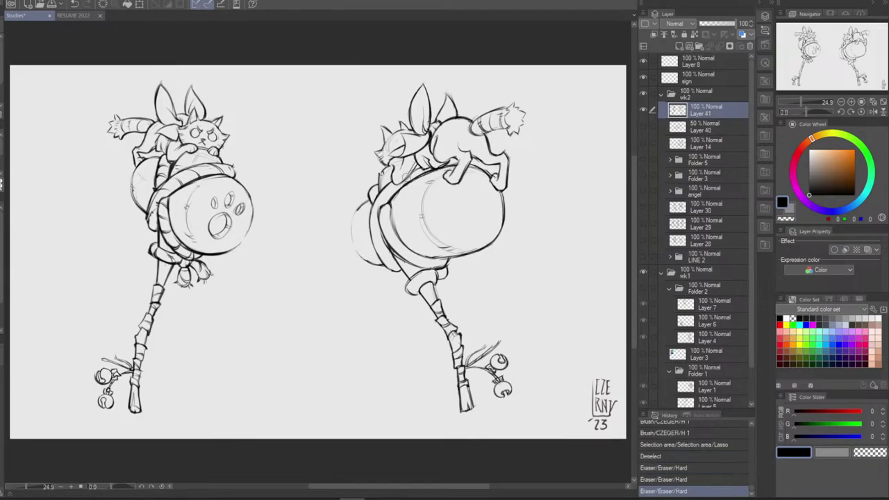
{"action": "mouse_move", "coordinate": [359, 213]}
{"action": "left_mouse_down"}
{"action": "mouse_move", "coordinate": [368, 206]}
{"action": "mouse_move", "coordinate": [366, 215]}
{"action": "left_mouse_up"}
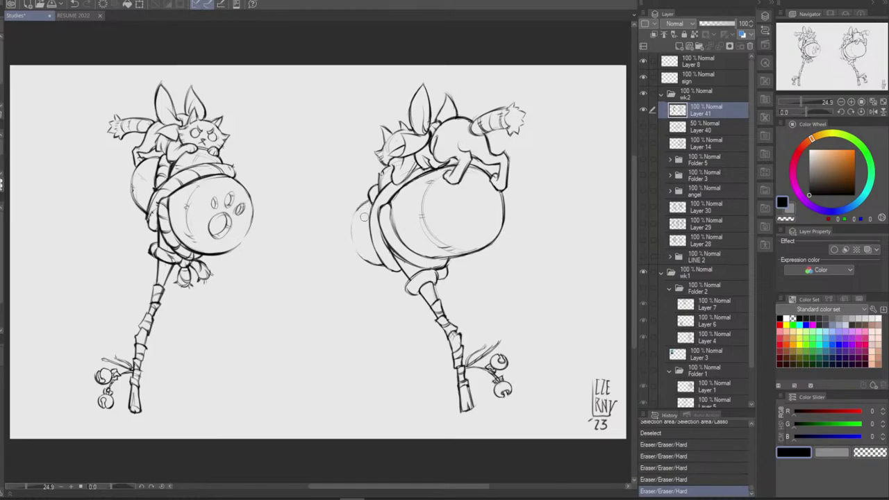
{"action": "left_click_drag", "start_coordinate": [366, 250], "coordinate": [371, 264]}
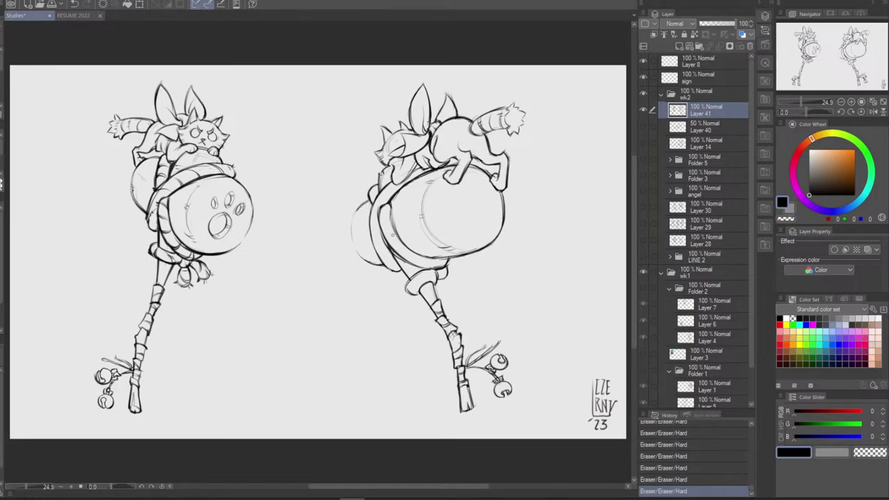
Redraw the outer curve of the second hammer's rear lobe with the H 1 brush, comparing attempts through undo and redo
{"action": "left_click_drag", "start_coordinate": [356, 211], "coordinate": [357, 252]}
{"action": "key", "text": "ctrl+z"}
{"action": "key", "text": "ctrl+z"}
{"action": "key", "text": "ctrl+z"}
{"action": "key", "text": "ctrl+y"}
{"action": "key", "text": "ctrl+z"}
{"action": "key", "text": "ctrl+y"}
{"action": "key", "text": "ctrl+z"}
{"action": "key", "text": "ctrl+y"}
{"action": "key", "text": "ctrl+z"}
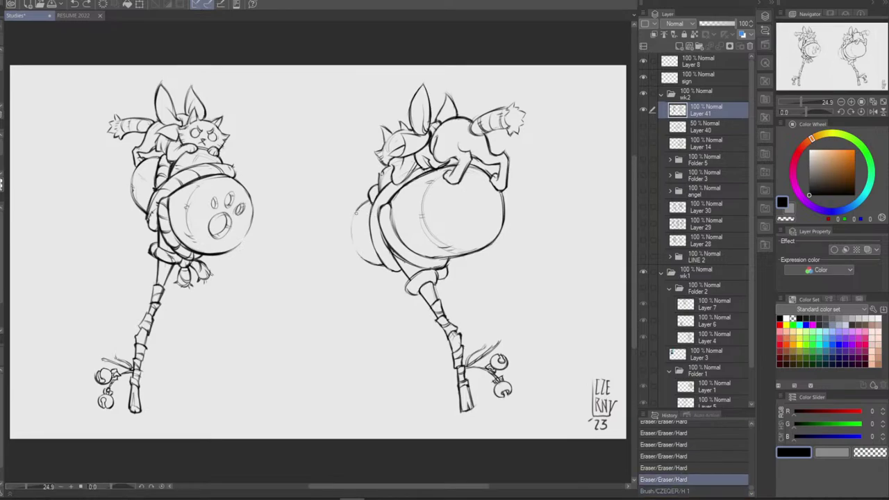
{"action": "key", "text": "ctrl+y"}
{"action": "key", "text": "ctrl+z"}
{"action": "key", "text": "ctrl+z"}
{"action": "mouse_move", "coordinate": [360, 209]}
{"action": "left_mouse_down"}
{"action": "mouse_move", "coordinate": [353, 242]}
{"action": "mouse_move", "coordinate": [362, 254]}
{"action": "left_mouse_up"}
{"action": "key", "text": "ctrl+z"}
{"action": "key", "text": "ctrl+y"}
{"action": "key", "text": "ctrl+z"}
{"action": "key", "text": "ctrl+y"}
{"action": "key", "text": "ctrl+z"}
{"action": "key", "text": "ctrl+y"}
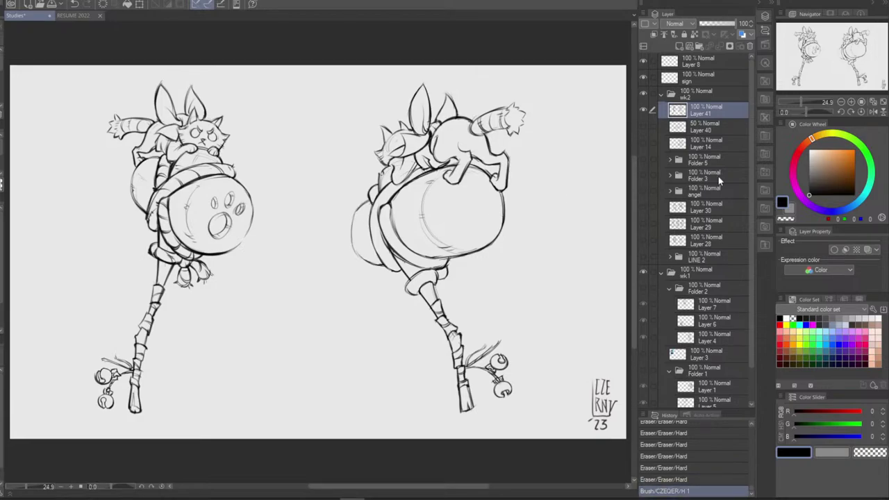
Mirror the canvas view and rework the outer curve of the second hammer's rear lobe with the brush
{"action": "left_click", "coordinate": [873, 112]}
{"action": "key", "text": "ctrl+z"}
{"action": "key", "text": "ctrl+y"}
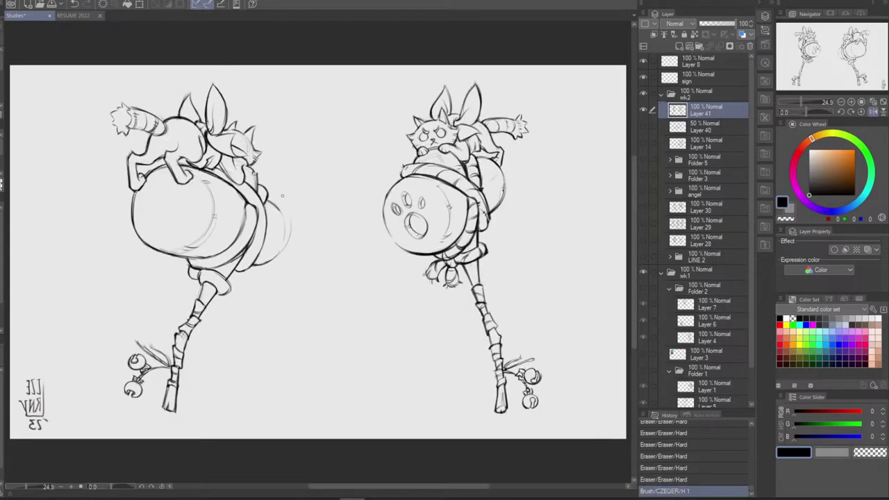
{"action": "key", "text": "ctrl+z"}
{"action": "key", "text": "ctrl+y"}
{"action": "key", "text": "ctrl+z"}
{"action": "key", "text": "ctrl+y"}
{"action": "key", "text": "ctrl+z"}
{"action": "left_click_drag", "start_coordinate": [280, 214], "coordinate": [284, 236]}
{"action": "key", "text": "ctrl+z"}
Lighten the contour of the band between the second hammer's large head and rear lobe with the hard eraser
{"action": "key", "text": "e"}
{"action": "mouse_move", "coordinate": [260, 263]}
{"action": "left_mouse_down"}
{"action": "mouse_move", "coordinate": [270, 258]}
{"action": "mouse_move", "coordinate": [253, 259]}
{"action": "mouse_move", "coordinate": [258, 246]}
{"action": "mouse_move", "coordinate": [246, 243]}
{"action": "mouse_move", "coordinate": [255, 218]}
{"action": "left_mouse_up"}
{"action": "key", "text": "b"}
{"action": "key", "text": "ctrl+z"}
{"action": "key", "text": "e"}
{"action": "key", "text": "ctrl+z"}
{"action": "key", "text": "ctrl+z"}
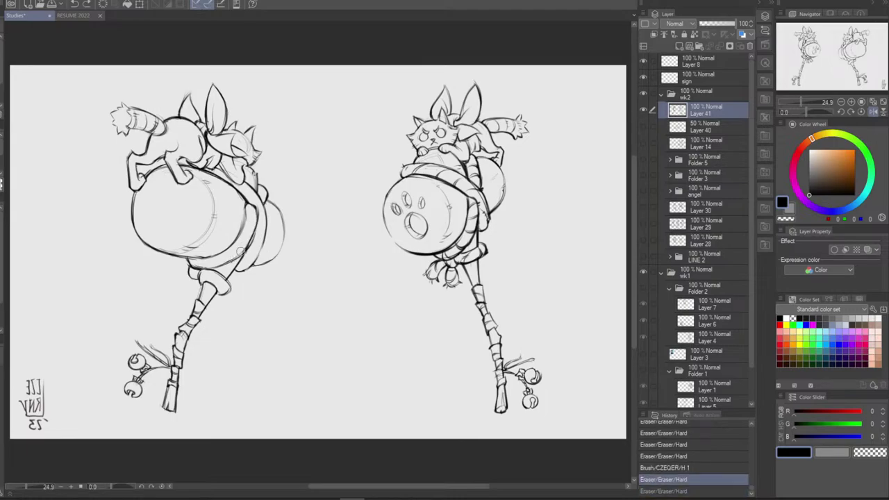
{"action": "left_click_drag", "start_coordinate": [235, 256], "coordinate": [253, 218]}
{"action": "mouse_move", "coordinate": [238, 255]}
{"action": "left_mouse_down"}
{"action": "mouse_move", "coordinate": [254, 209]}
{"action": "mouse_move", "coordinate": [240, 249]}
{"action": "left_mouse_up"}
{"action": "mouse_move", "coordinate": [257, 214]}
{"action": "left_mouse_down"}
{"action": "mouse_move", "coordinate": [243, 243]}
{"action": "mouse_move", "coordinate": [258, 210]}
{"action": "left_mouse_up"}
Redraw the lower part of the second hammer's band contour beside the large head and trim its upper end with the hard eraser
{"action": "key", "text": "b"}
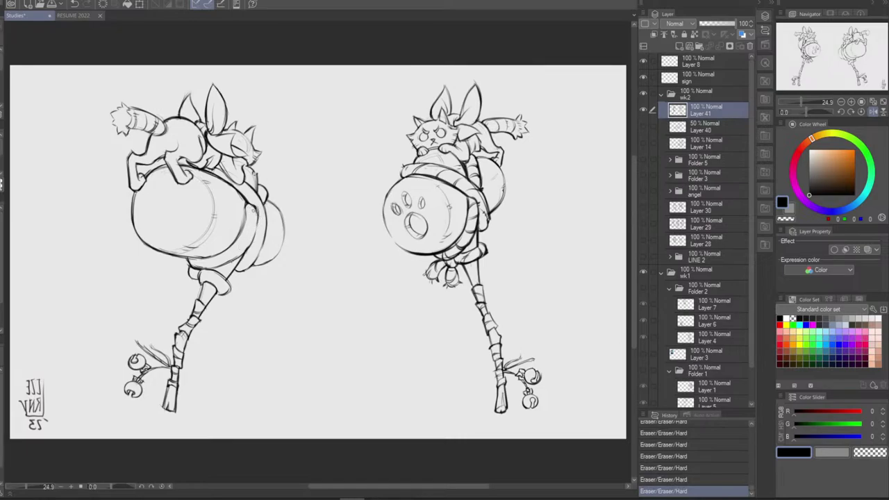
{"action": "mouse_move", "coordinate": [236, 257]}
{"action": "left_mouse_down"}
{"action": "mouse_move", "coordinate": [258, 218]}
{"action": "mouse_move", "coordinate": [253, 225]}
{"action": "left_mouse_up"}
{"action": "key", "text": "e"}
{"action": "mouse_move", "coordinate": [255, 215]}
{"action": "left_mouse_down"}
{"action": "mouse_move", "coordinate": [254, 224]}
{"action": "mouse_move", "coordinate": [255, 216]}
{"action": "left_mouse_up"}
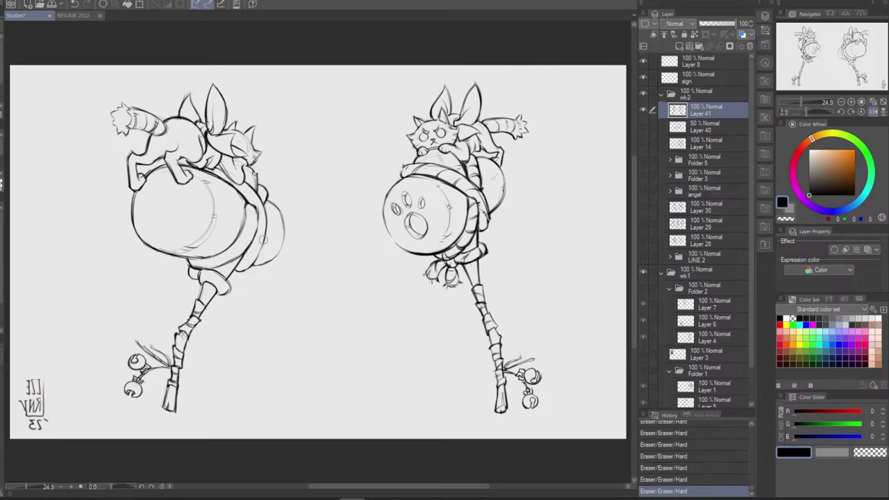
Redraw the upper part of the second hammer's band contour and clean up the stroke with the hard eraser
{"action": "key", "text": "b"}
{"action": "left_click_drag", "start_coordinate": [257, 207], "coordinate": [253, 238]}
{"action": "key", "text": "ctrl+z"}
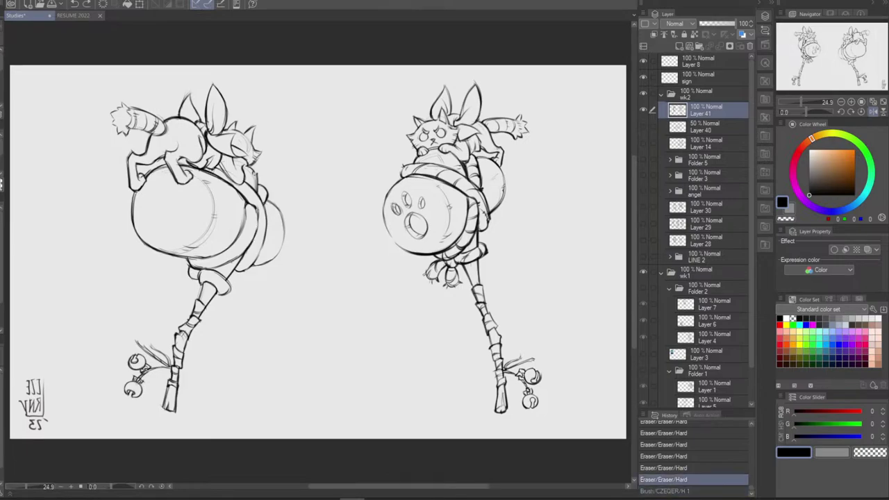
{"action": "left_click_drag", "start_coordinate": [257, 207], "coordinate": [253, 237]}
{"action": "key", "text": "e"}
{"action": "left_click_drag", "start_coordinate": [257, 207], "coordinate": [259, 216]}
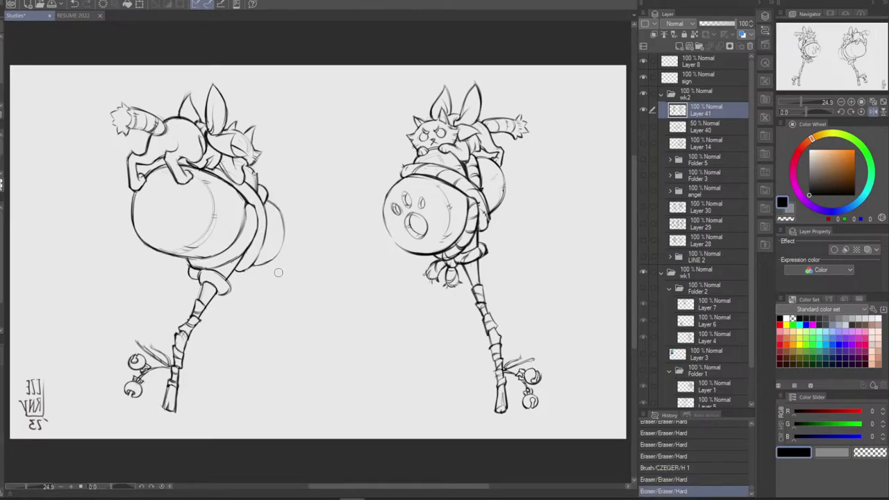
{"action": "left_click_drag", "start_coordinate": [248, 251], "coordinate": [248, 243]}
{"action": "key", "text": "ctrl+z"}
{"action": "key", "text": "ctrl+z"}
{"action": "key", "text": "ctrl+y"}
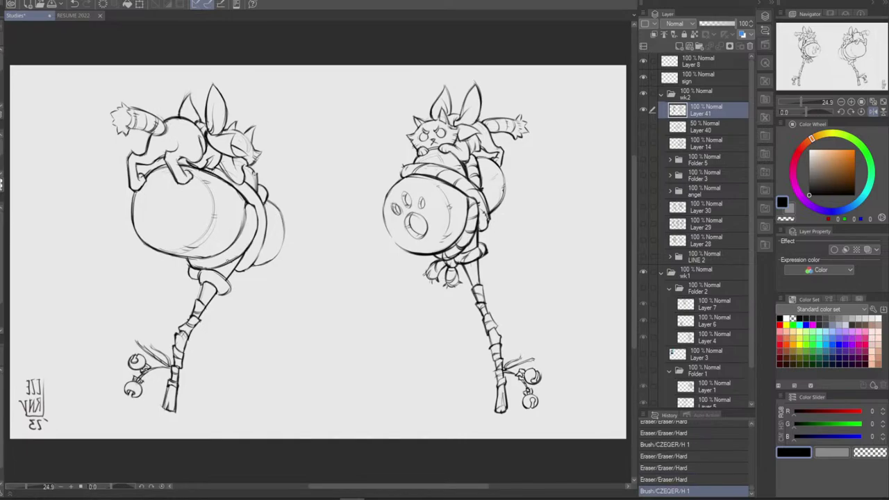
Draw curved stripe lines across the lower part of the second hammer's band, beneath the large head
{"action": "mouse_move", "coordinate": [198, 264]}
{"action": "left_mouse_down"}
{"action": "mouse_move", "coordinate": [243, 247]}
{"action": "mouse_move", "coordinate": [238, 256]}
{"action": "left_mouse_up"}
{"action": "key", "text": "b"}
{"action": "mouse_move", "coordinate": [200, 259]}
{"action": "left_mouse_down"}
{"action": "mouse_move", "coordinate": [215, 269]}
{"action": "mouse_move", "coordinate": [248, 251]}
{"action": "left_mouse_up"}
{"action": "key", "text": "ctrl+z"}
{"action": "key", "text": "ctrl+z"}
{"action": "key", "text": "ctrl+y"}
{"action": "key", "text": "ctrl+z"}
{"action": "key", "text": "ctrl+z"}
{"action": "key", "text": "ctrl+y"}
{"action": "key", "text": "ctrl+z"}
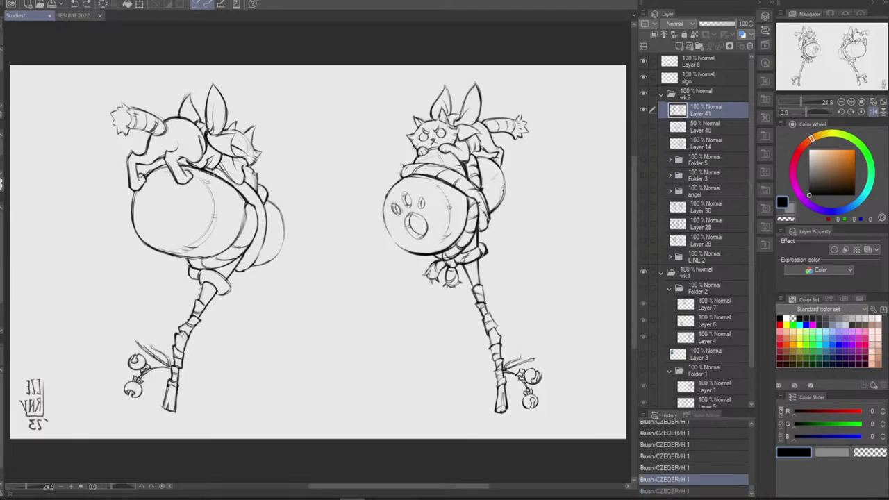
{"action": "key", "text": "ctrl+y"}
{"action": "key", "text": "ctrl+z"}
{"action": "key", "text": "ctrl+y"}
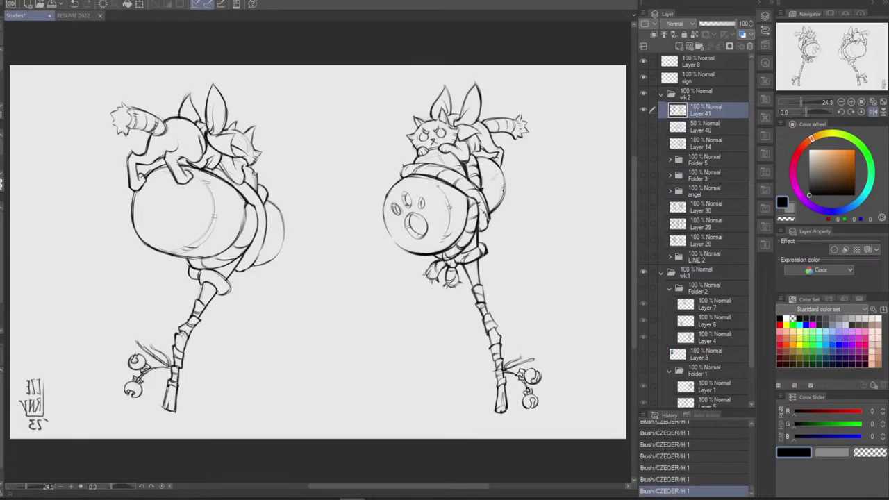
Draw stripe lines up the side of the second hammer's band, between the large head and the rear lobe
{"action": "mouse_move", "coordinate": [239, 232]}
{"action": "left_mouse_down"}
{"action": "mouse_move", "coordinate": [260, 227]}
{"action": "mouse_move", "coordinate": [257, 213]}
{"action": "left_mouse_up"}
{"action": "key", "text": "ctrl+z"}
{"action": "key", "text": "ctrl+z"}
{"action": "left_click_drag", "start_coordinate": [246, 241], "coordinate": [260, 212]}
{"action": "key", "text": "ctrl+z"}
{"action": "key", "text": "ctrl+z"}
{"action": "key", "text": "ctrl+z"}
{"action": "left_click_drag", "start_coordinate": [257, 254], "coordinate": [265, 231]}
{"action": "key", "text": "ctrl+z"}
{"action": "left_click_drag", "start_coordinate": [252, 266], "coordinate": [261, 245]}
{"action": "key", "text": "ctrl+z"}
{"action": "key", "text": "ctrl+z"}
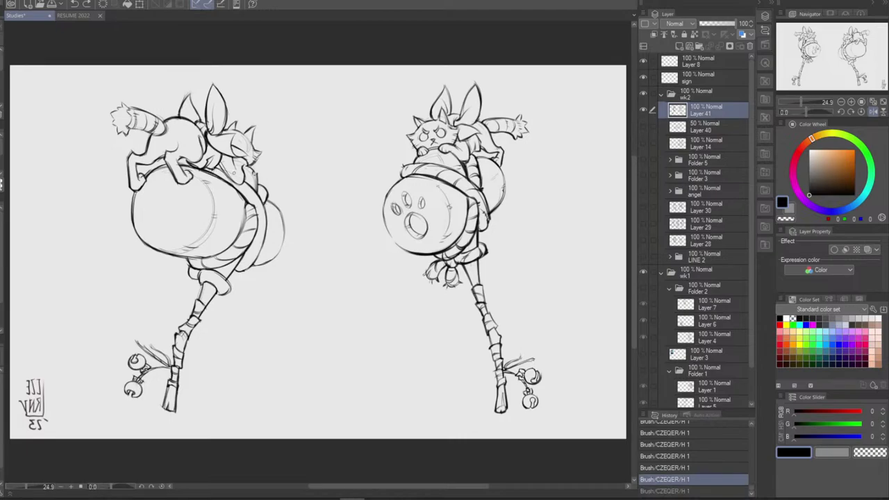
Add short stripe strokes to the top of the second hammer's band beneath the cat, comparing them through undo and redo
{"action": "left_click_drag", "start_coordinate": [215, 168], "coordinate": [210, 176]}
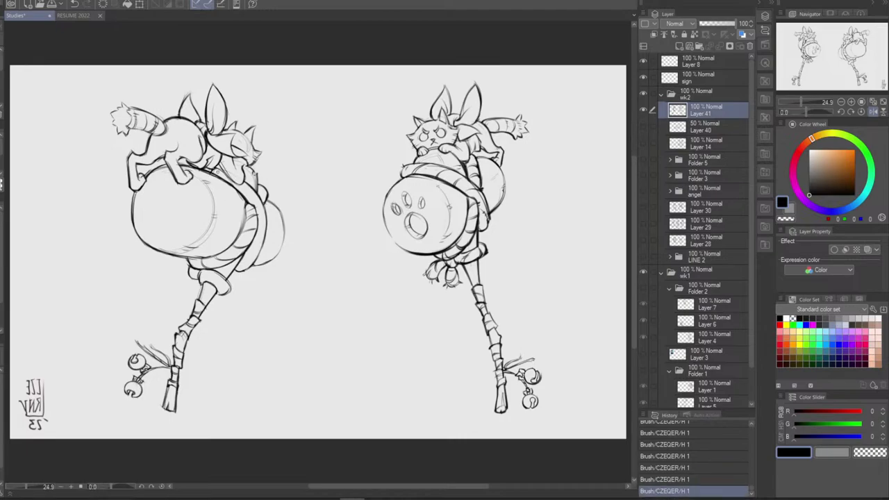
{"action": "key", "text": "ctrl+z"}
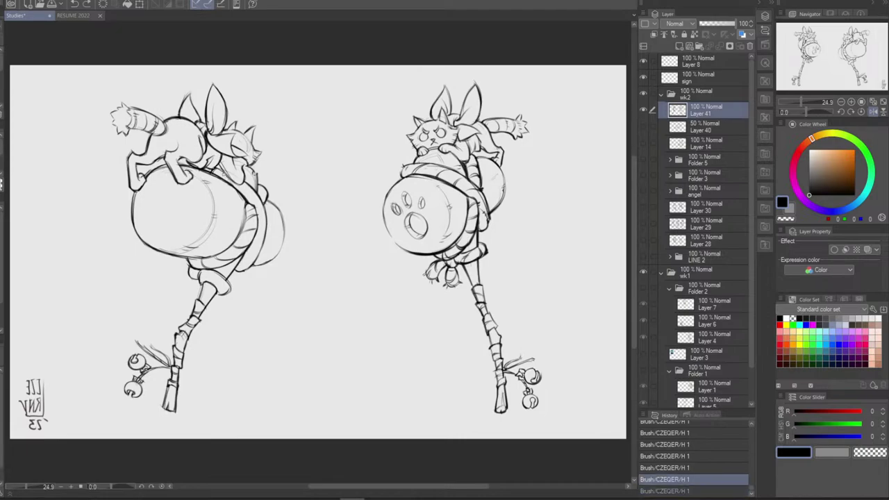
{"action": "left_click_drag", "start_coordinate": [221, 173], "coordinate": [249, 191]}
{"action": "key", "text": "ctrl+z"}
{"action": "key", "text": "ctrl+y"}
{"action": "key", "text": "ctrl+z"}
{"action": "key", "text": "ctrl+y"}
{"action": "key", "text": "ctrl+z"}
{"action": "key", "text": "ctrl+y"}
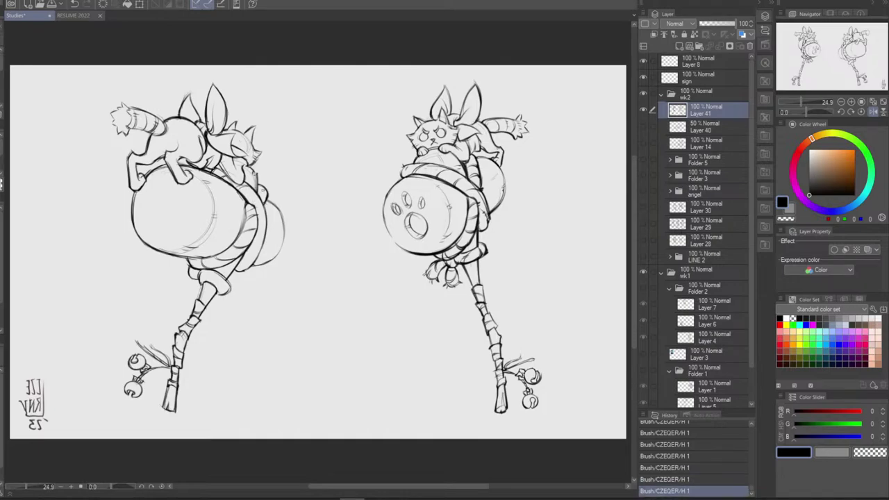
Draw stripe lines across the upper outer wrap of the second hammer's band, next to the rear lobe
{"action": "left_click_drag", "start_coordinate": [248, 195], "coordinate": [265, 202]}
{"action": "key", "text": "ctrl+z"}
{"action": "key", "text": "ctrl+z"}
{"action": "key", "text": "ctrl+z"}
{"action": "key", "text": "ctrl+y"}
{"action": "key", "text": "ctrl+z"}
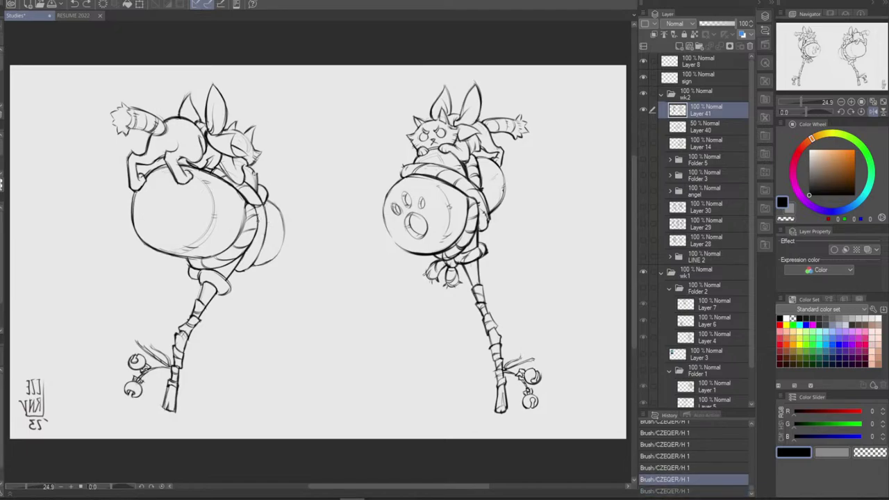
{"action": "key", "text": "ctrl+y"}
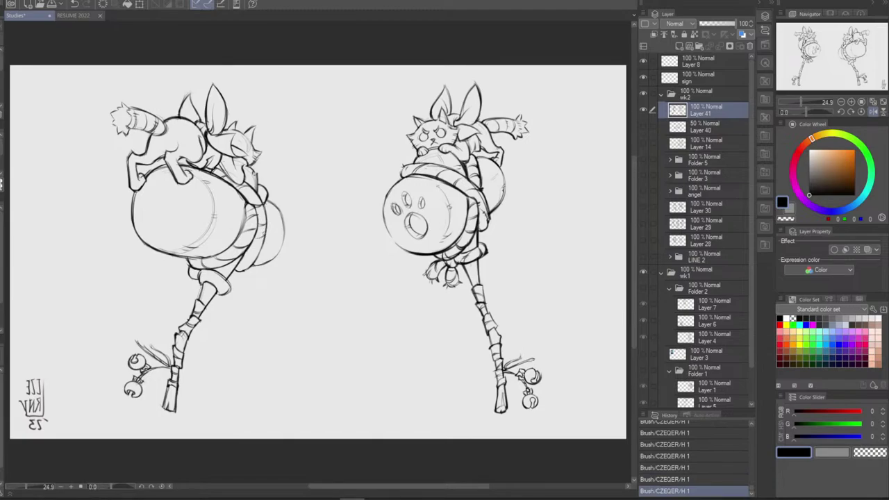
{"action": "key", "text": "ctrl+z"}
{"action": "key", "text": "ctrl+y"}
{"action": "key", "text": "ctrl+z"}
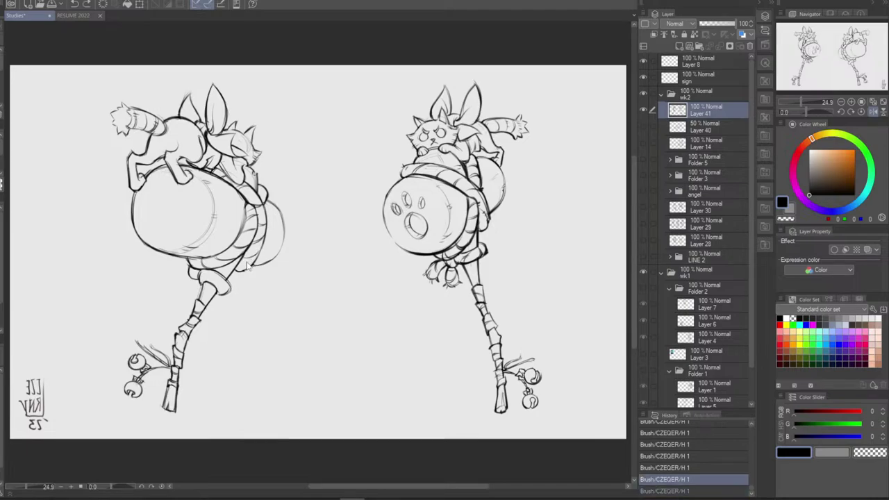
Draw stripe lines on the lower end of the second hammer's outer wrap, comparing the strokes through undo and redo
{"action": "key", "text": "ctrl+z"}
{"action": "left_click_drag", "start_coordinate": [243, 261], "coordinate": [255, 256]}
{"action": "key", "text": "ctrl+z"}
{"action": "key", "text": "ctrl+z"}
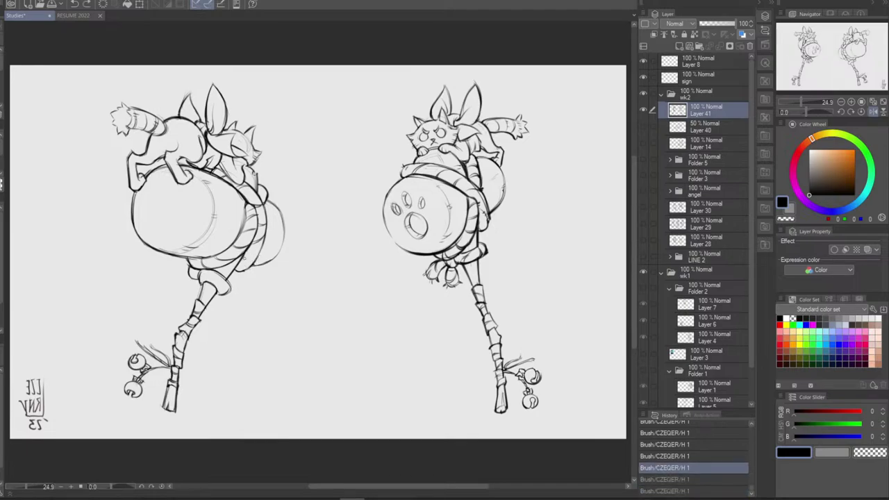
{"action": "key", "text": "ctrl+y"}
{"action": "key", "text": "ctrl+y"}
{"action": "key", "text": "ctrl+z"}
{"action": "key", "text": "ctrl+y"}
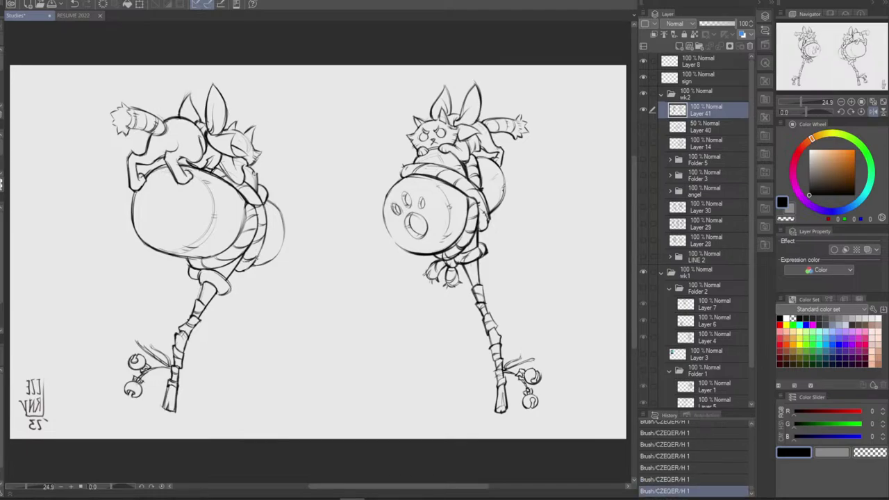
{"action": "key", "text": "ctrl+z"}
{"action": "key", "text": "ctrl+z"}
{"action": "key", "text": "ctrl+y"}
{"action": "key", "text": "ctrl+y"}
Examine the latest stroke on the second hammer by repeatedly undoing and redoing it at a closer zoom
{"action": "scroll", "coordinate": [317, 274], "scroll_direction": "up", "scroll_amount": 1}
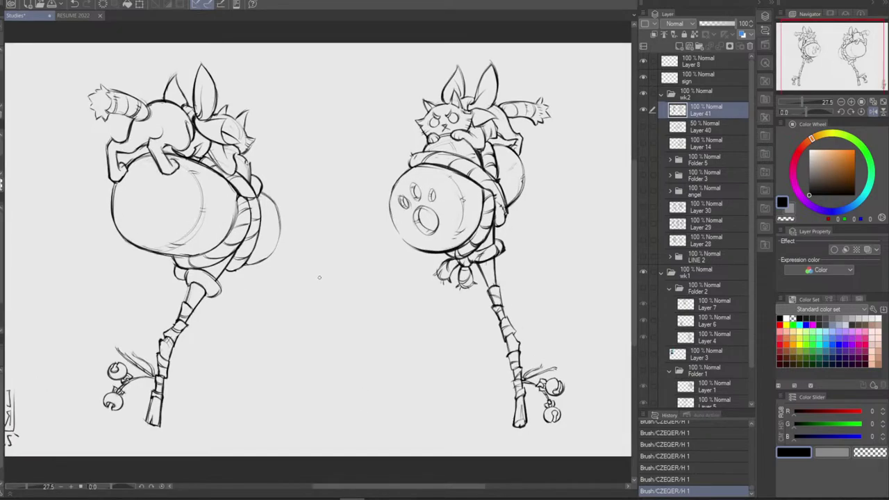
{"action": "key", "text": "ctrl+z"}
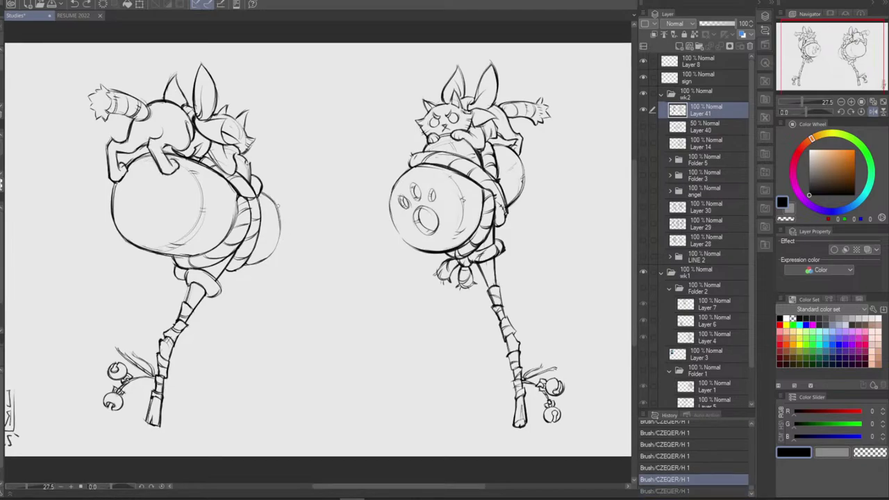
{"action": "key", "text": "ctrl+y"}
{"action": "key", "text": "ctrl+z"}
{"action": "key", "text": "ctrl+y"}
{"action": "key", "text": "ctrl+z"}
{"action": "key", "text": "ctrl+y"}
{"action": "key", "text": "ctrl+z"}
{"action": "key", "text": "ctrl+y"}
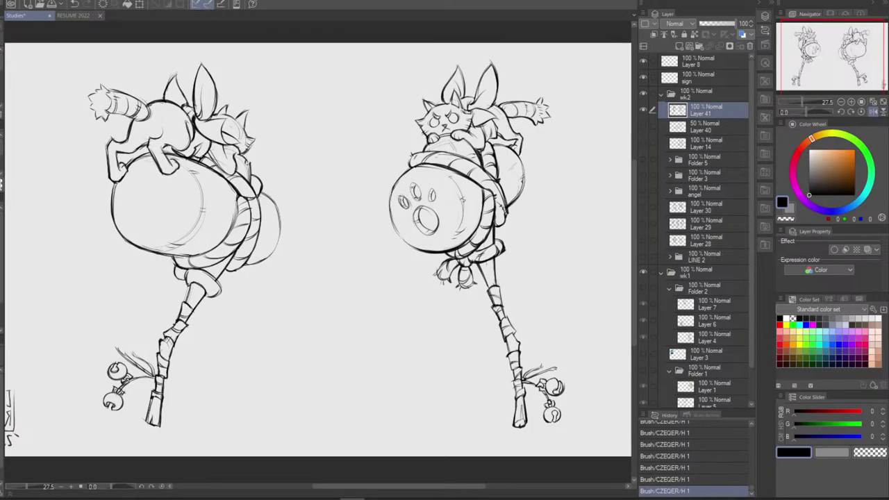
Thin the outer edge of the first hammer's paw-print face with the hard eraser and check it in both view orientations
{"action": "key", "text": "e"}
{"action": "left_click_drag", "start_coordinate": [390, 182], "coordinate": [403, 258]}
{"action": "key", "text": "ctrl+z"}
{"action": "left_click_drag", "start_coordinate": [390, 186], "coordinate": [403, 260]}
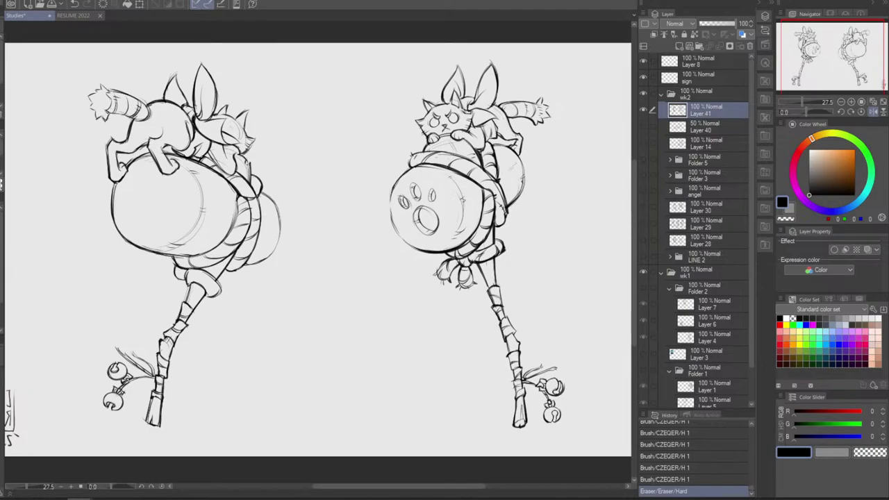
{"action": "key", "text": "h"}
{"action": "key", "text": "h"}
{"action": "key", "text": "h"}
{"action": "key", "text": "h"}
{"action": "mouse_move", "coordinate": [396, 181]}
{"action": "left_mouse_down"}
{"action": "mouse_move", "coordinate": [391, 210]}
{"action": "mouse_move", "coordinate": [398, 186]}
{"action": "left_mouse_up"}
{"action": "key", "text": "ctrl+z"}
Clean up the lower edge of the second hammer's rear lobe with the hard eraser where it meets the band
{"action": "key", "text": "e"}
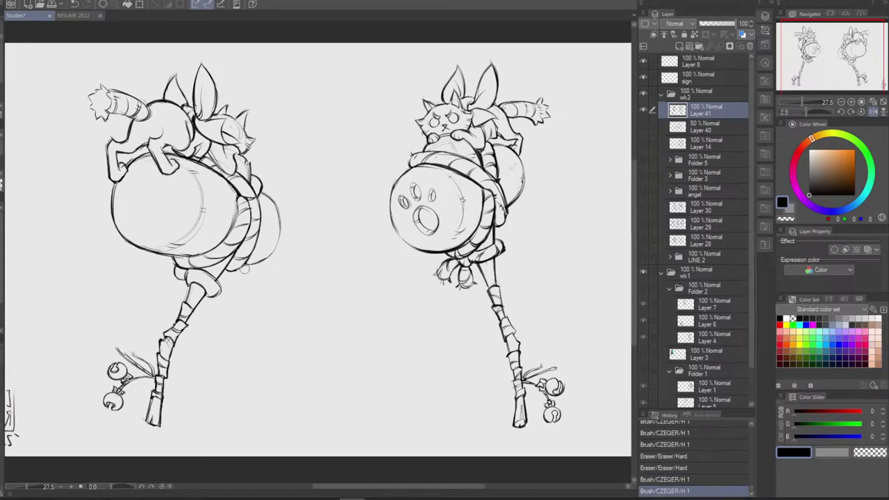
{"action": "left_click_drag", "start_coordinate": [246, 266], "coordinate": [239, 276]}
{"action": "mouse_move", "coordinate": [249, 263]}
{"action": "left_mouse_down"}
{"action": "mouse_move", "coordinate": [238, 275]}
{"action": "mouse_move", "coordinate": [252, 264]}
{"action": "left_mouse_up"}
{"action": "key", "text": "ctrl+z"}
{"action": "key", "text": "ctrl+z"}
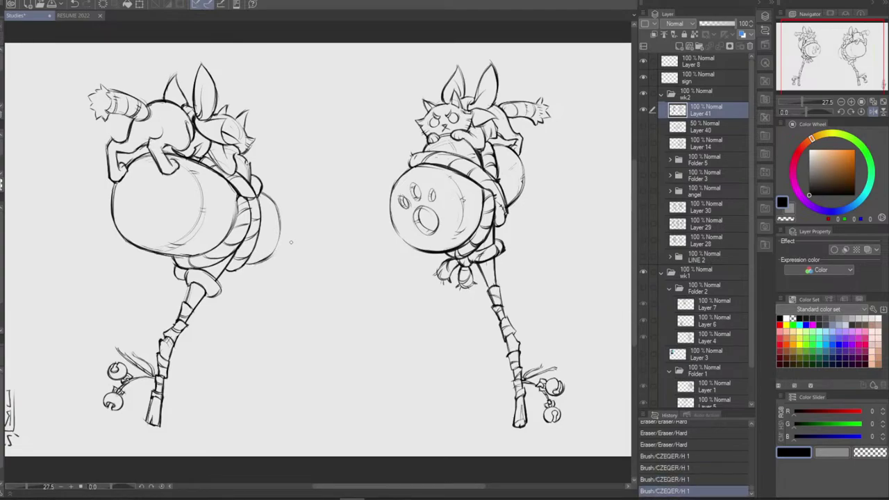
Redraw the outer and lower curve of the second hammer's rear lobe with the H 1 brush, retrying the stroke
{"action": "left_click_drag", "start_coordinate": [279, 212], "coordinate": [272, 254]}
{"action": "key", "text": "ctrl+z"}
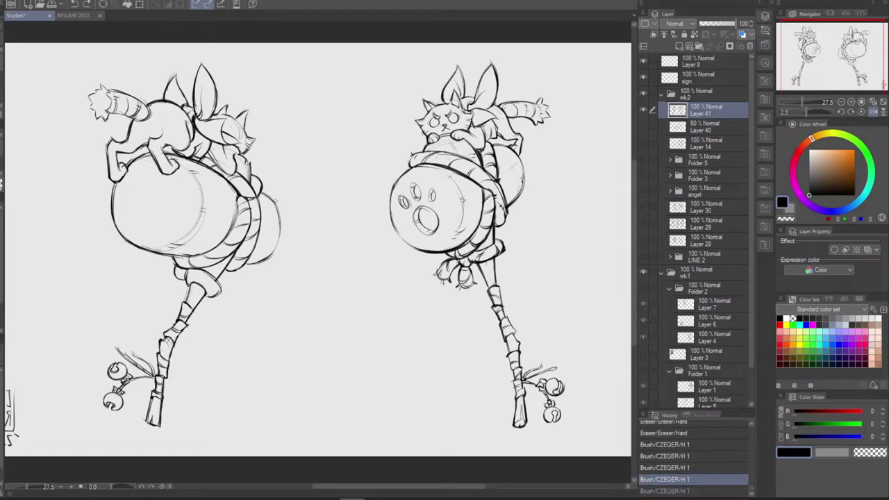
{"action": "left_click_drag", "start_coordinate": [280, 215], "coordinate": [270, 256]}
{"action": "key", "text": "ctrl+z"}
{"action": "mouse_move", "coordinate": [279, 208]}
{"action": "left_mouse_down"}
{"action": "mouse_move", "coordinate": [269, 255]}
{"action": "mouse_move", "coordinate": [275, 247]}
{"action": "mouse_move", "coordinate": [258, 266]}
{"action": "left_mouse_up"}
{"action": "key", "text": "ctrl+z"}
{"action": "key", "text": "ctrl+z"}
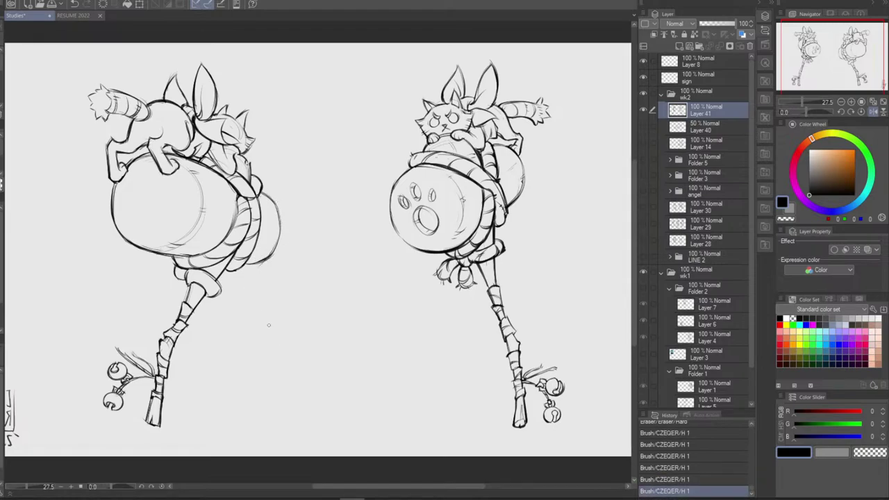
Undo the last rear-lobe stroke, thin the lobe's outer edge with the hard eraser, and retouch its lower curve
{"action": "key", "text": "ctrl+z"}
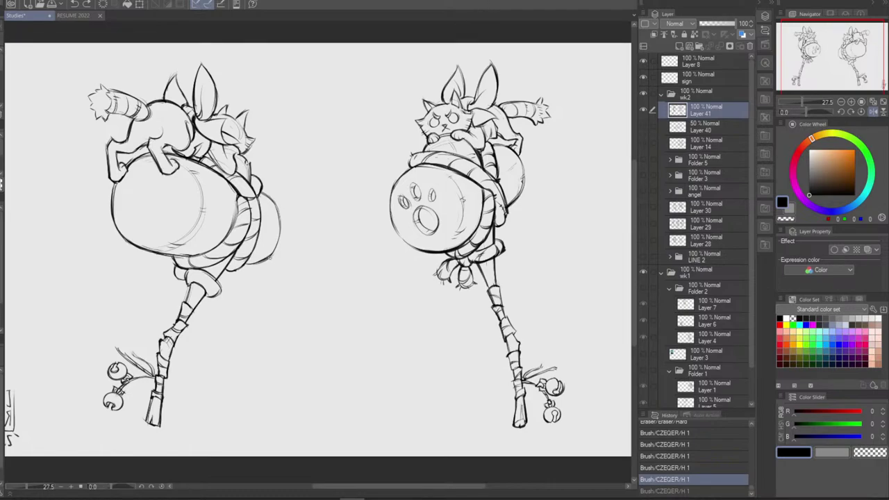
{"action": "left_click_drag", "start_coordinate": [267, 261], "coordinate": [258, 257]}
{"action": "left_click_drag", "start_coordinate": [290, 229], "coordinate": [286, 217]}
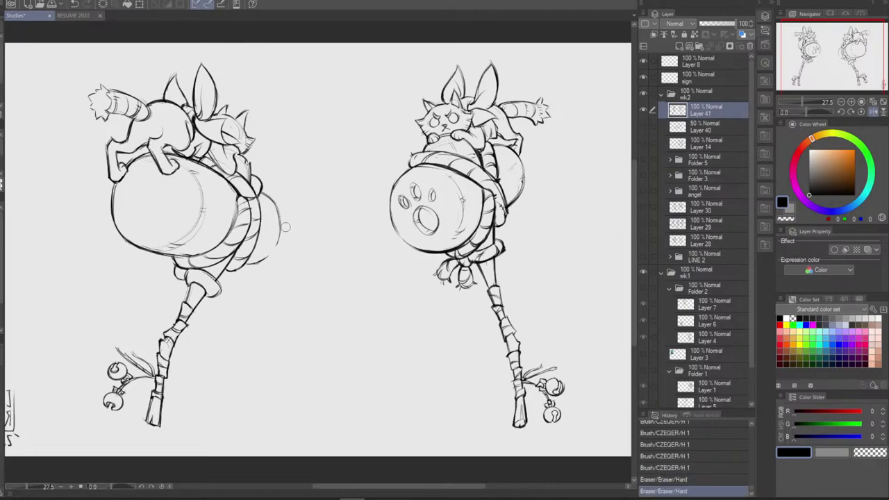
{"action": "left_click_drag", "start_coordinate": [265, 258], "coordinate": [279, 227]}
{"action": "key", "text": "ctrl+z"}
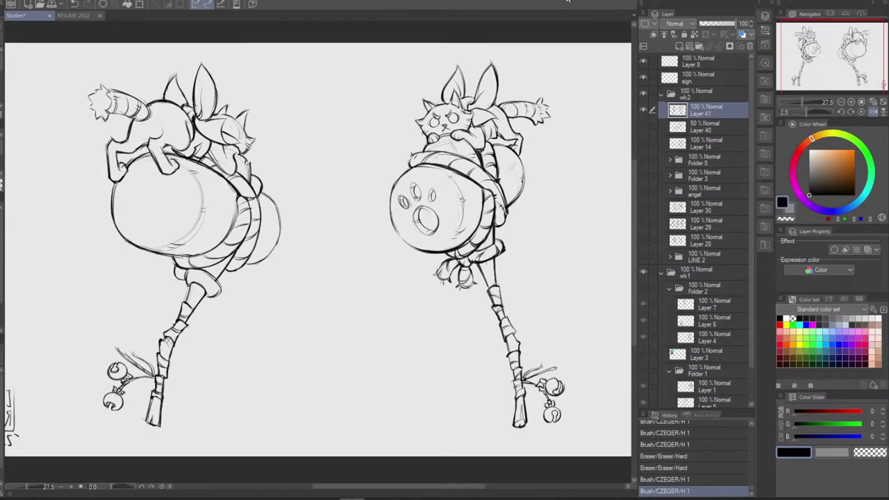
Erase the stray lines inside the second hammer cat's head with the hard eraser and flip the view horizontally
{"action": "key", "text": "e"}
{"action": "mouse_move", "coordinate": [241, 133]}
{"action": "left_mouse_down"}
{"action": "mouse_move", "coordinate": [218, 118]}
{"action": "mouse_move", "coordinate": [243, 131]}
{"action": "left_mouse_up"}
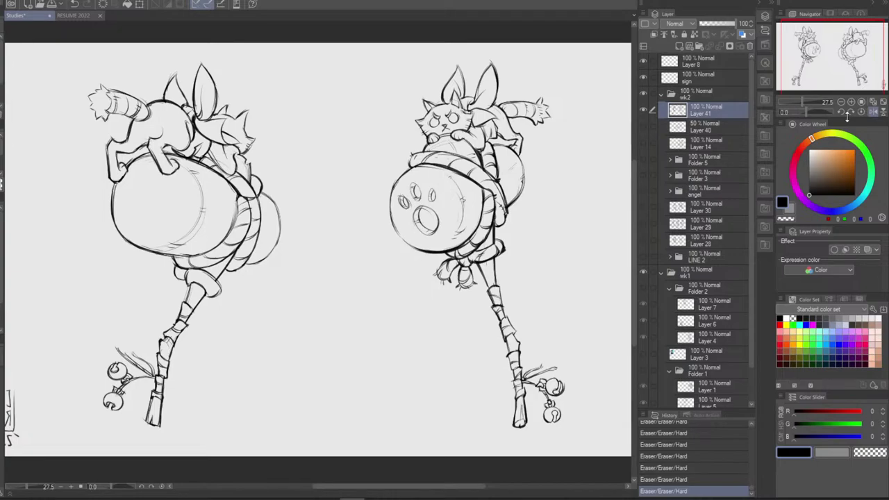
{"action": "key", "text": "p"}
{"action": "left_click", "coordinate": [873, 112]}
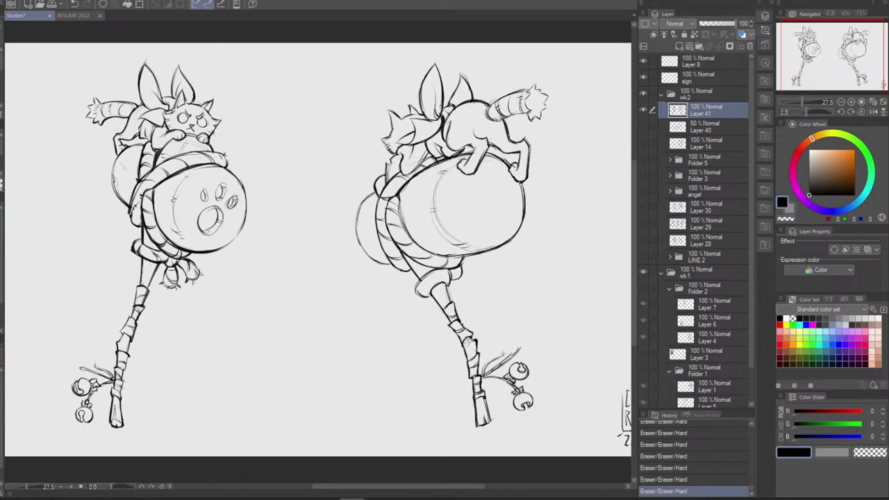
Redraw the upper outline of the second cat's striped tail with the H 1 brush, comparing it with the previous version
{"action": "mouse_move", "coordinate": [489, 118]}
{"action": "left_mouse_down"}
{"action": "mouse_move", "coordinate": [526, 116]}
{"action": "mouse_move", "coordinate": [500, 98]}
{"action": "mouse_move", "coordinate": [531, 88]}
{"action": "left_mouse_up"}
{"action": "key", "text": "ctrl+z"}
{"action": "key", "text": "ctrl+z"}
{"action": "key", "text": "ctrl+z"}
{"action": "key", "text": "ctrl+z"}
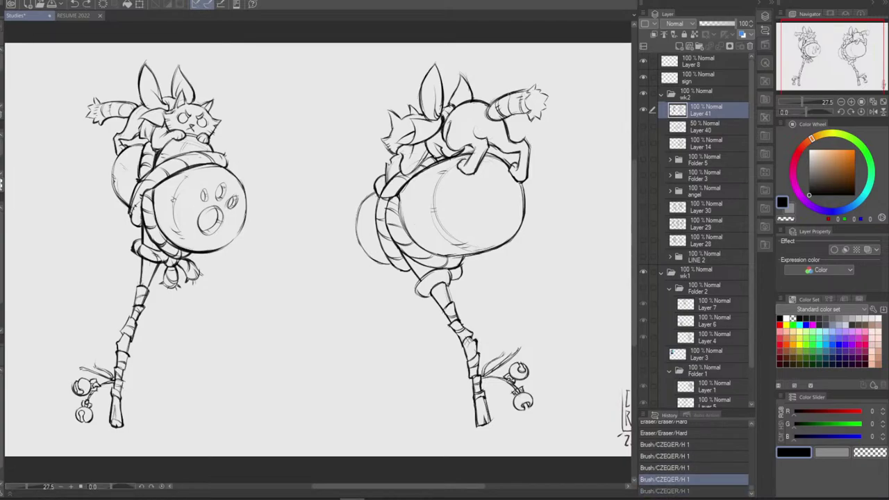
{"action": "key", "text": "ctrl+y"}
{"action": "key", "text": "ctrl+z"}
{"action": "key", "text": "ctrl+y"}
{"action": "key", "text": "ctrl+z"}
{"action": "key", "text": "ctrl+y"}
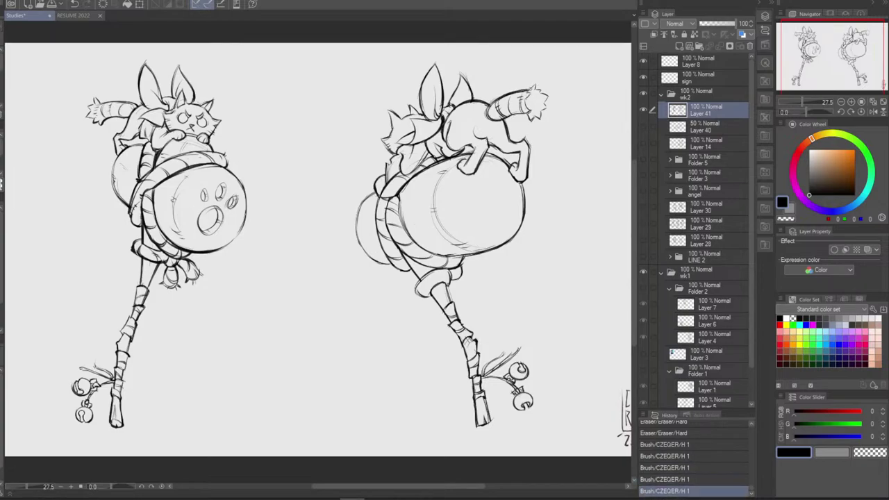
Add a fur stroke at the upper tip of the second cat's tail and compare it against the previous state
{"action": "mouse_move", "coordinate": [525, 92]}
{"action": "left_mouse_down"}
{"action": "mouse_move", "coordinate": [538, 83]}
{"action": "mouse_move", "coordinate": [522, 91]}
{"action": "mouse_move", "coordinate": [534, 85]}
{"action": "mouse_move", "coordinate": [545, 94]}
{"action": "left_mouse_up"}
{"action": "key", "text": "ctrl+z"}
{"action": "key", "text": "ctrl+y"}
{"action": "key", "text": "e"}
{"action": "key", "text": "b"}
{"action": "key", "text": "ctrl+z"}
{"action": "key", "text": "ctrl+y"}
{"action": "key", "text": "ctrl+z"}
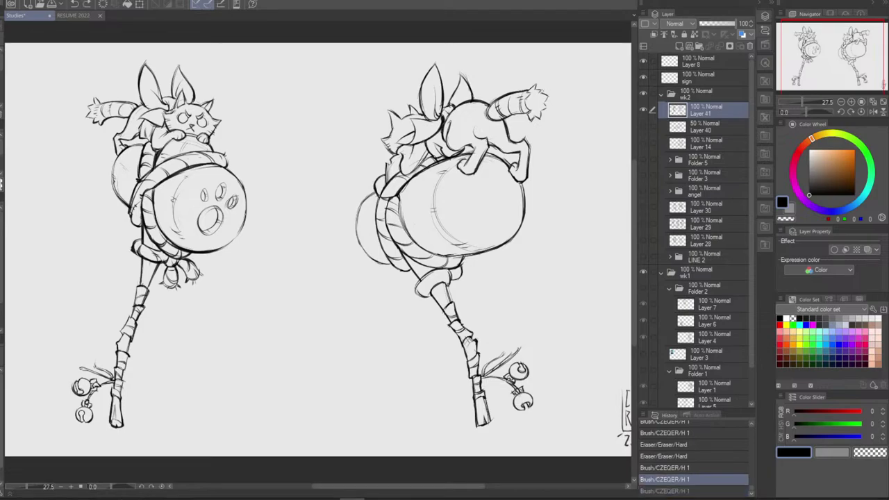
{"action": "key", "text": "ctrl+y"}
Refine the outer and lower fur points of the second cat's tail tuft with the H 1 brush, comparing each stroke
{"action": "left_click_drag", "start_coordinate": [548, 96], "coordinate": [546, 103]}
{"action": "key", "text": "ctrl+z"}
{"action": "key", "text": "ctrl+z"}
{"action": "key", "text": "ctrl+z"}
{"action": "key", "text": "ctrl+y"}
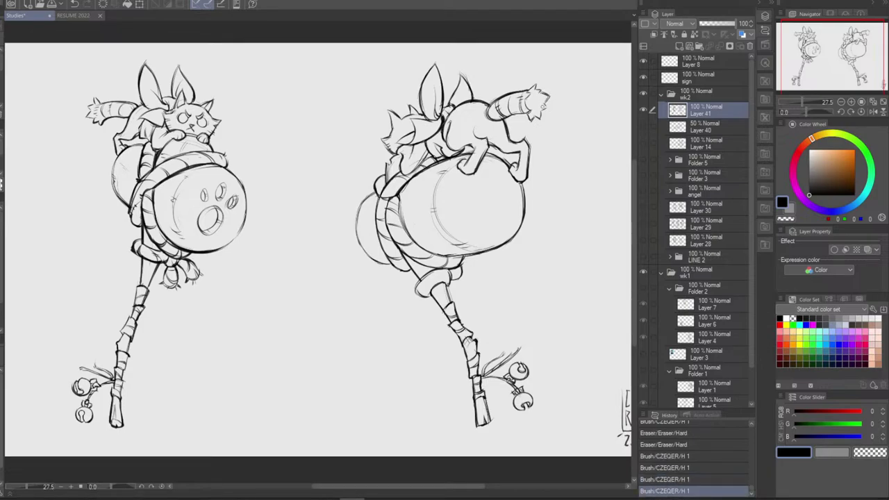
{"action": "key", "text": "ctrl+z"}
{"action": "key", "text": "ctrl+y"}
{"action": "key", "text": "ctrl+z"}
{"action": "key", "text": "ctrl+y"}
{"action": "key", "text": "ctrl+z"}
{"action": "key", "text": "ctrl+y"}
{"action": "left_click_drag", "start_coordinate": [549, 106], "coordinate": [534, 123]}
{"action": "key", "text": "ctrl+z"}
{"action": "key", "text": "ctrl+y"}
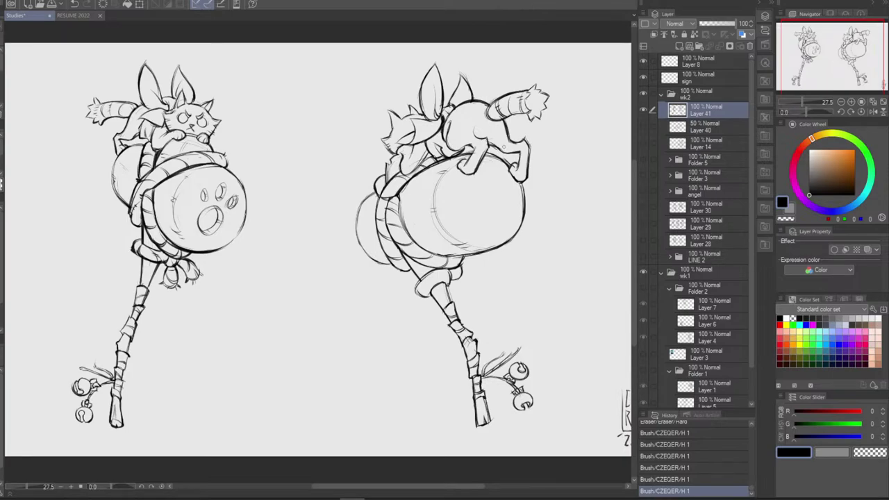
Clean up the lines around the second cat's near hind thigh with the hard eraser, undoing unwanted strokes
{"action": "left_click_drag", "start_coordinate": [495, 149], "coordinate": [501, 157]}
{"action": "mouse_move", "coordinate": [499, 152]}
{"action": "left_mouse_down"}
{"action": "mouse_move", "coordinate": [504, 158]}
{"action": "mouse_move", "coordinate": [496, 151]}
{"action": "left_mouse_up"}
{"action": "mouse_move", "coordinate": [492, 147]}
{"action": "left_mouse_down"}
{"action": "mouse_move", "coordinate": [501, 157]}
{"action": "mouse_move", "coordinate": [485, 143]}
{"action": "left_mouse_up"}
{"action": "key", "text": "ctrl+z"}
{"action": "key", "text": "ctrl+z"}
{"action": "key", "text": "ctrl+z"}
{"action": "key", "text": "ctrl+z"}
{"action": "key", "text": "ctrl+z"}
{"action": "left_click_drag", "start_coordinate": [485, 142], "coordinate": [479, 139]}
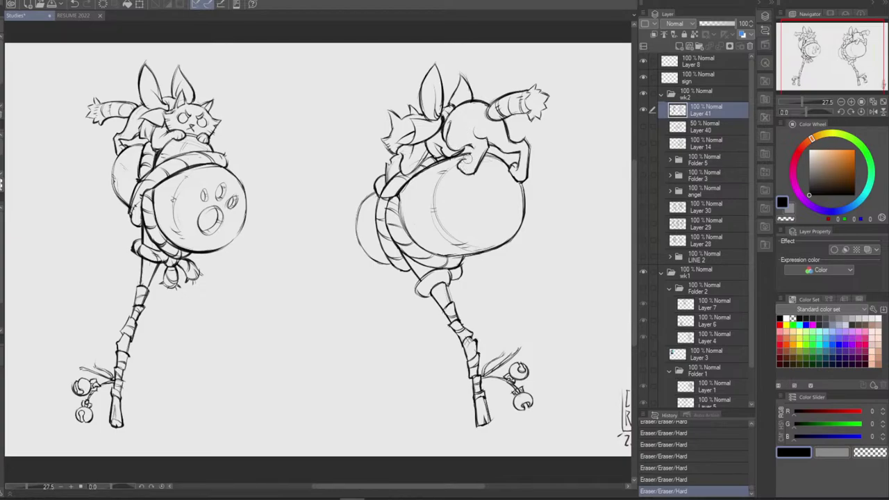
Redraw the inner line of the second cat's near hind leg with the H 1 brush and compare before and after
{"action": "left_click_drag", "start_coordinate": [470, 160], "coordinate": [476, 149]}
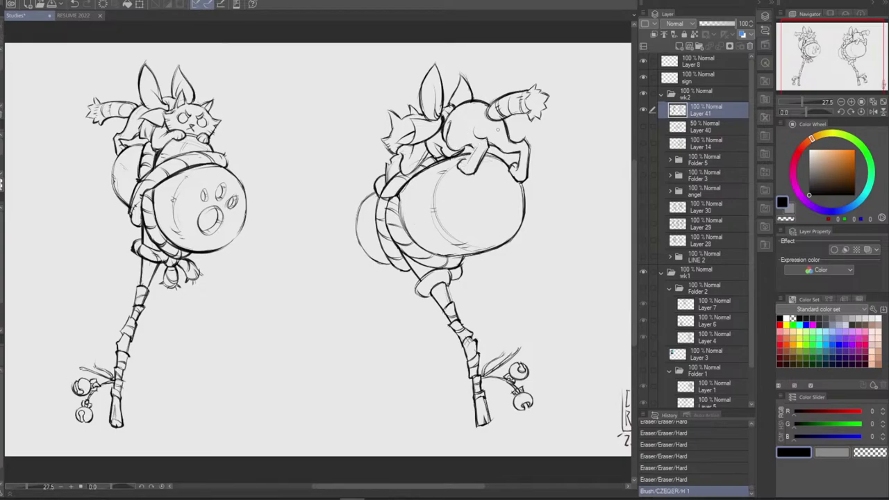
{"action": "key", "text": "ctrl+z"}
{"action": "key", "text": "ctrl+y"}
{"action": "key", "text": "ctrl+z"}
{"action": "key", "text": "ctrl+y"}
{"action": "key", "text": "ctrl+z"}
{"action": "key", "text": "ctrl+y"}
Retouch the paw of the second cat's near hind leg and check the leg in the opposite view orientation
{"action": "mouse_move", "coordinate": [469, 164]}
{"action": "left_mouse_down"}
{"action": "mouse_move", "coordinate": [478, 147]}
{"action": "mouse_move", "coordinate": [471, 157]}
{"action": "mouse_move", "coordinate": [479, 158]}
{"action": "left_mouse_up"}
{"action": "key", "text": "ctrl+z"}
{"action": "key", "text": "ctrl+y"}
{"action": "key", "text": "ctrl+z"}
{"action": "key", "text": "ctrl+y"}
{"action": "key", "text": "ctrl+z"}
{"action": "key", "text": "ctrl+y"}
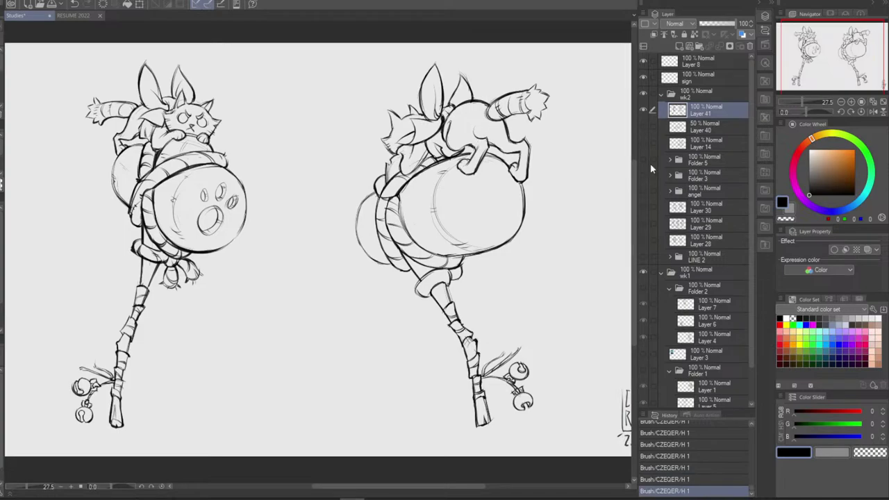
{"action": "left_click", "coordinate": [873, 111]}
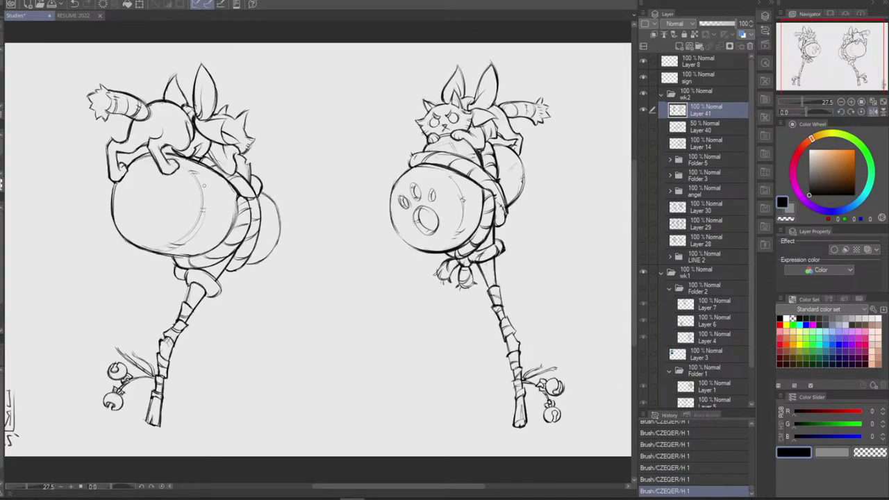
{"action": "left_click_drag", "start_coordinate": [168, 144], "coordinate": [185, 149]}
{"action": "left_click", "coordinate": [873, 112]}
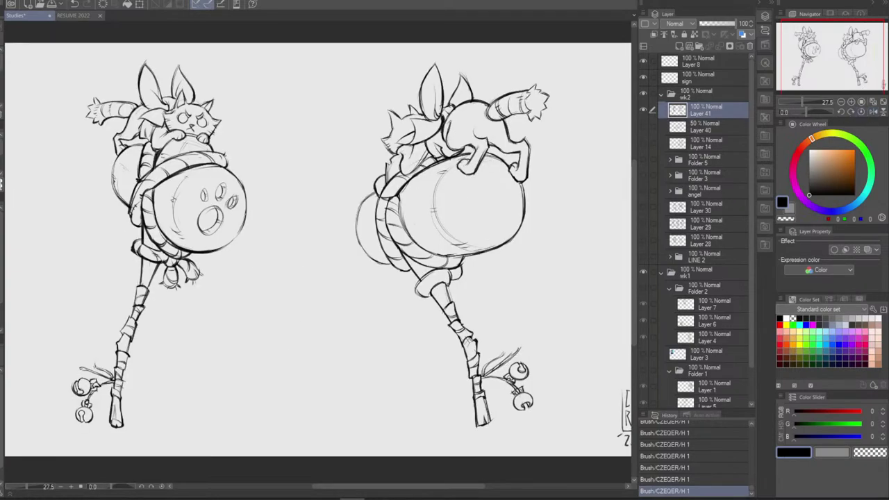
Retry the front contour of the second cat's near hind leg, undoing the rejected strokes
{"action": "mouse_move", "coordinate": [459, 157]}
{"action": "left_mouse_down"}
{"action": "mouse_move", "coordinate": [446, 159]}
{"action": "mouse_move", "coordinate": [461, 149]}
{"action": "left_mouse_up"}
{"action": "key", "text": "ctrl+z"}
{"action": "mouse_move", "coordinate": [469, 147]}
{"action": "left_mouse_down"}
{"action": "mouse_move", "coordinate": [444, 159]}
{"action": "mouse_move", "coordinate": [469, 148]}
{"action": "mouse_move", "coordinate": [469, 162]}
{"action": "mouse_move", "coordinate": [460, 154]}
{"action": "mouse_move", "coordinate": [455, 161]}
{"action": "left_mouse_up"}
{"action": "key", "text": "ctrl+z"}
{"action": "key", "text": "ctrl+z"}
{"action": "key", "text": "ctrl+z"}
{"action": "key", "text": "ctrl+z"}
{"action": "key", "text": "ctrl+z"}
{"action": "key", "text": "ctrl+z"}
{"action": "key", "text": "ctrl+z"}
{"action": "key", "text": "ctrl+z"}
{"action": "key", "text": "ctrl+z"}
{"action": "key", "text": "ctrl+z"}
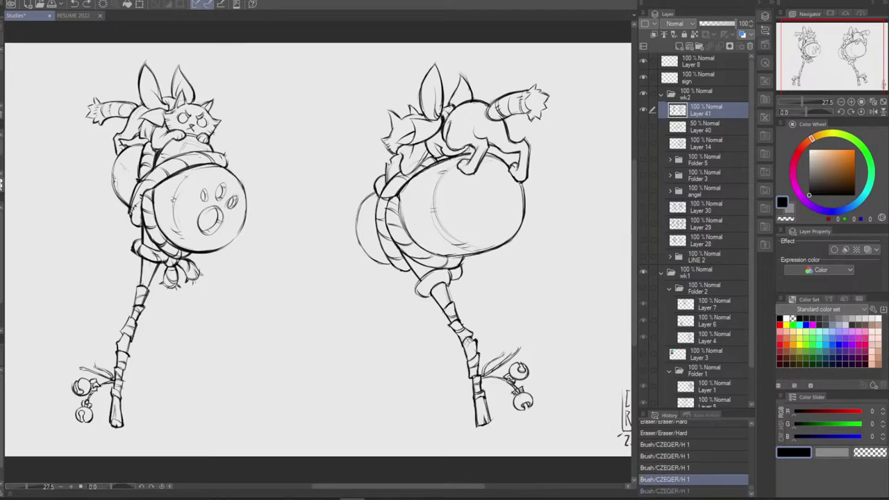
{"action": "key", "text": "ctrl+y"}
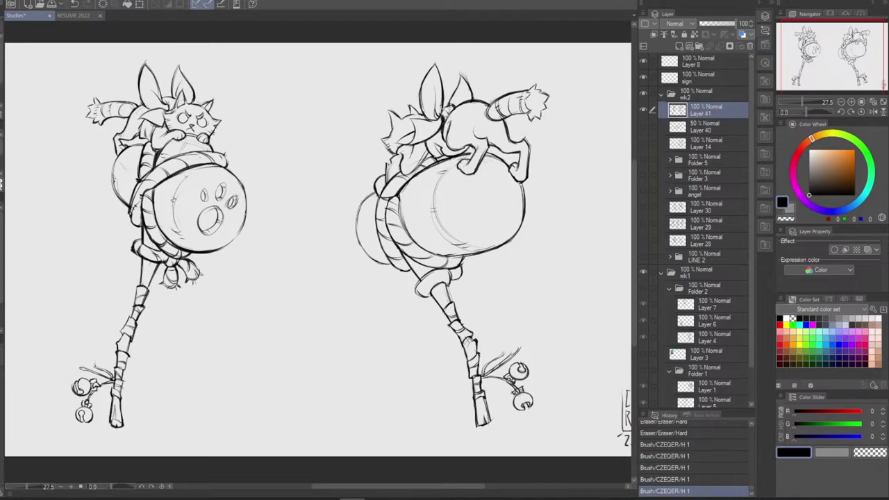
Clean up the junction between the second cat's bow and back with the hard eraser
{"action": "left_click_drag", "start_coordinate": [444, 115], "coordinate": [444, 128]}
{"action": "key", "text": "ctrl+z"}
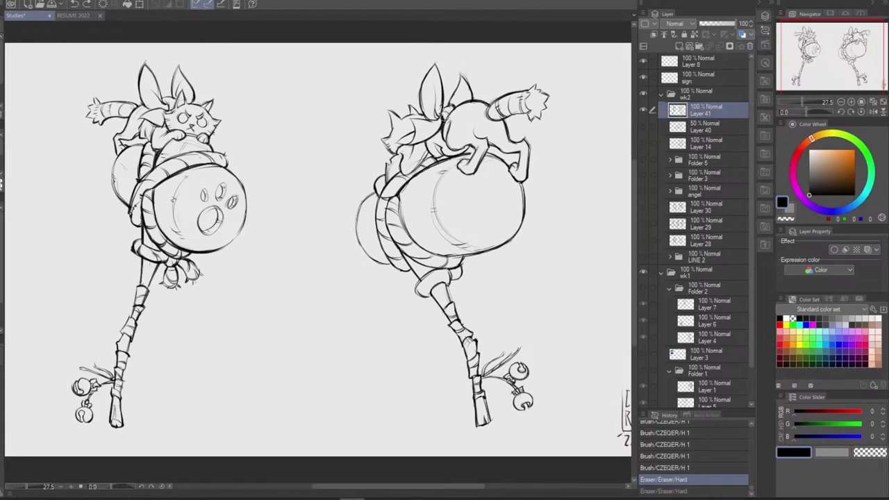
{"action": "left_click_drag", "start_coordinate": [443, 113], "coordinate": [444, 109]}
{"action": "left_click_drag", "start_coordinate": [443, 109], "coordinate": [447, 108]}
{"action": "left_click_drag", "start_coordinate": [442, 108], "coordinate": [445, 105]}
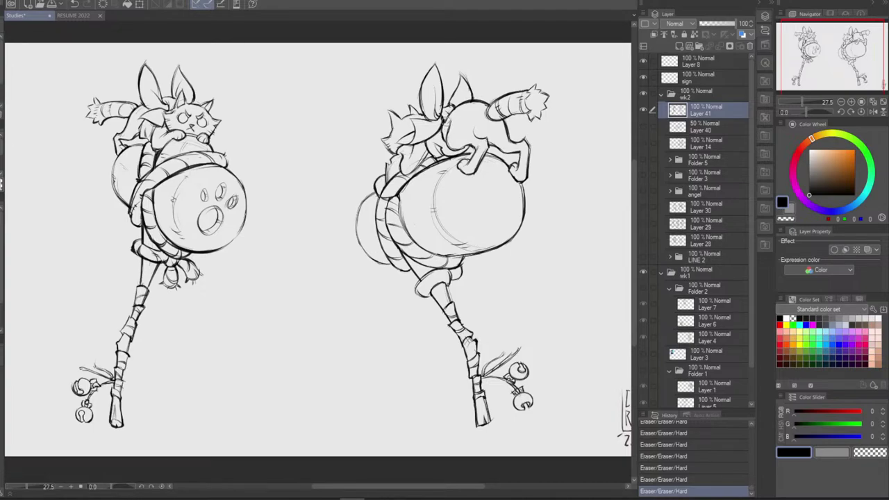
Undo the last erasure and try new strokes along the front edge of the second cat's body
{"action": "key", "text": "ctrl+z"}
{"action": "left_click_drag", "start_coordinate": [444, 135], "coordinate": [445, 130]}
{"action": "left_click_drag", "start_coordinate": [450, 121], "coordinate": [446, 129]}
{"action": "key", "text": "ctrl+z"}
{"action": "key", "text": "ctrl+z"}
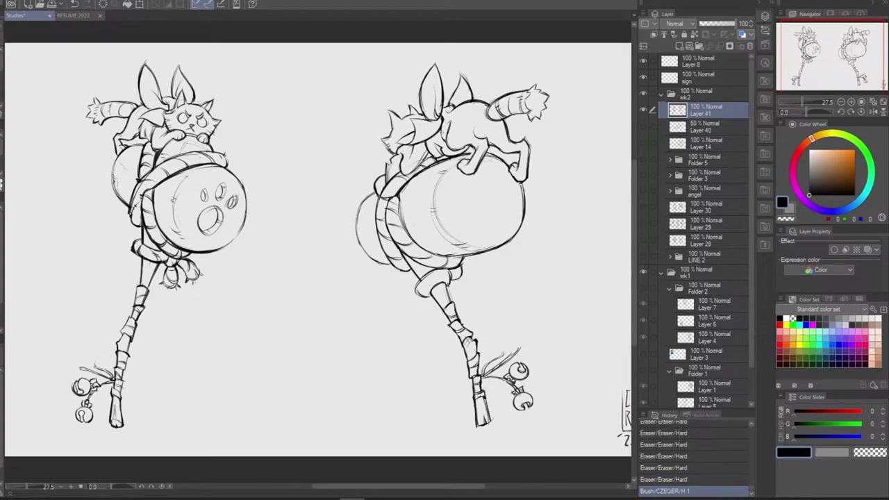
Redraw the front body contour below the second cat's bow with the H 1 brush, undoing rejected strokes
{"action": "mouse_move", "coordinate": [451, 116]}
{"action": "left_mouse_down"}
{"action": "mouse_move", "coordinate": [448, 132]}
{"action": "mouse_move", "coordinate": [450, 123]}
{"action": "left_mouse_up"}
{"action": "key", "text": "ctrl+z"}
{"action": "key", "text": "ctrl+z"}
{"action": "mouse_move", "coordinate": [450, 118]}
{"action": "left_mouse_down"}
{"action": "mouse_move", "coordinate": [442, 141]}
{"action": "mouse_move", "coordinate": [456, 105]}
{"action": "mouse_move", "coordinate": [441, 124]}
{"action": "left_mouse_up"}
{"action": "key", "text": "ctrl+z"}
{"action": "key", "text": "ctrl+z"}
{"action": "key", "text": "ctrl+z"}
{"action": "key", "text": "ctrl+z"}
{"action": "key", "text": "ctrl+z"}
{"action": "key", "text": "ctrl+z"}
{"action": "key", "text": "ctrl+z"}
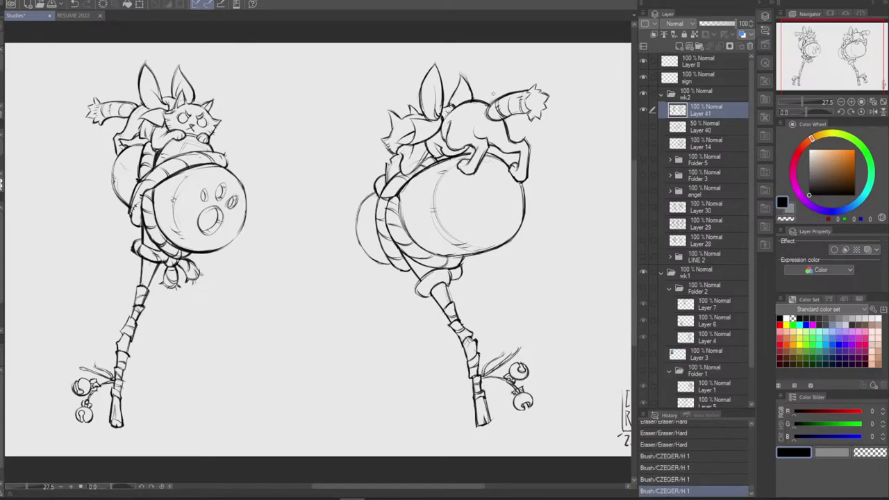
Thin the second cat's back outline with the hard eraser and fit the whole canvas in view
{"action": "key", "text": "e"}
{"action": "left_click_drag", "start_coordinate": [480, 105], "coordinate": [477, 110]}
{"action": "key", "text": "ctrl+z"}
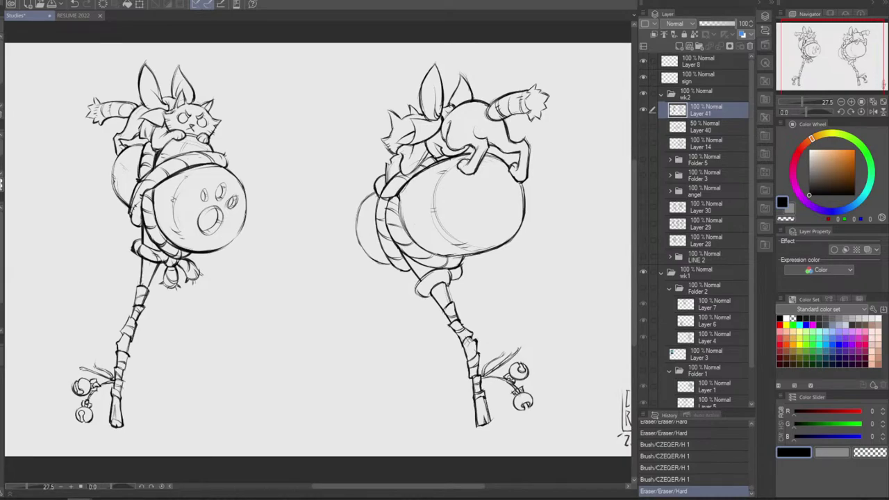
{"action": "left_click", "coordinate": [883, 102]}
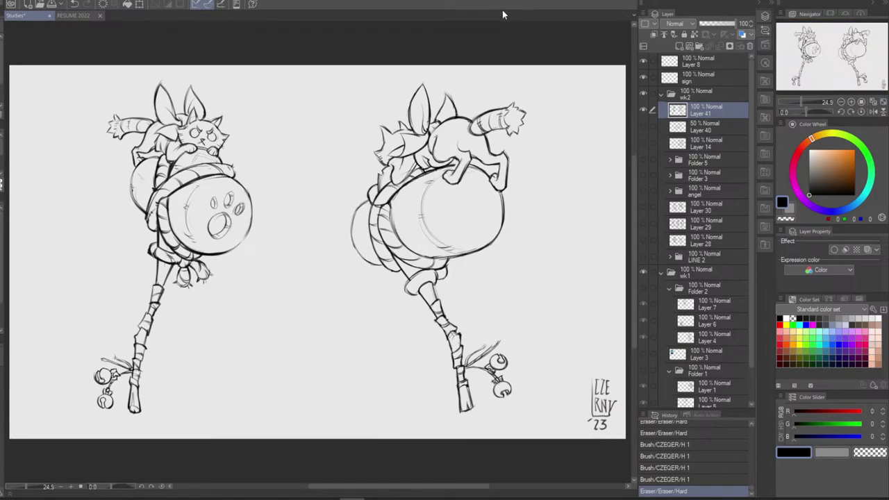
Clean up the second cat's belly line above the hammer head with the hard eraser
{"action": "scroll", "coordinate": [449, 178], "scroll_direction": "up", "scroll_amount": 1}
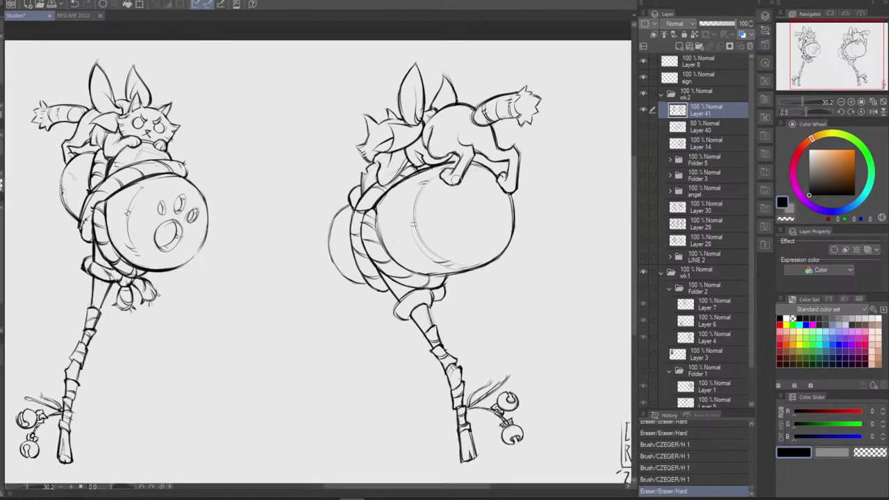
{"action": "mouse_move", "coordinate": [451, 154]}
{"action": "left_mouse_down"}
{"action": "mouse_move", "coordinate": [437, 165]}
{"action": "mouse_move", "coordinate": [453, 154]}
{"action": "left_mouse_up"}
{"action": "key", "text": "ctrl+z"}
{"action": "key", "text": "ctrl+z"}
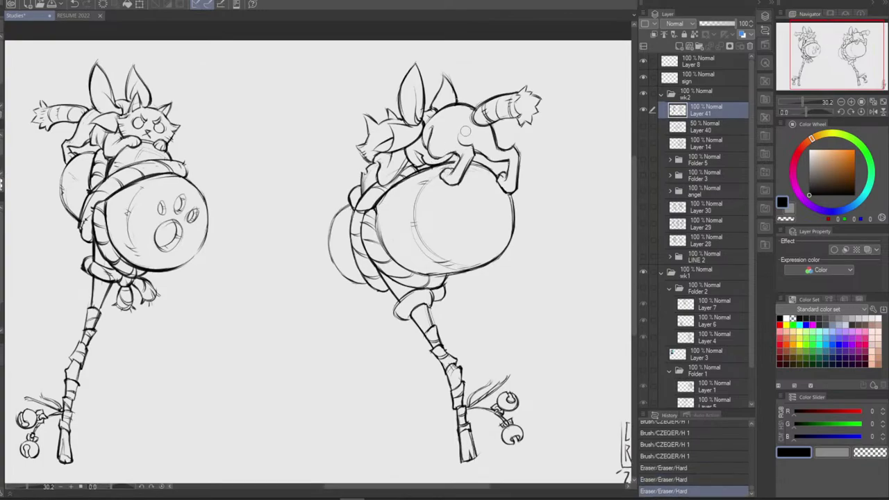
{"action": "mouse_move", "coordinate": [439, 161]}
{"action": "left_mouse_down"}
{"action": "mouse_move", "coordinate": [447, 154]}
{"action": "mouse_move", "coordinate": [432, 153]}
{"action": "left_mouse_up"}
Redraw the front part of the second cat's belly line with the H 1 brush and compare before and after
{"action": "key", "text": "b"}
{"action": "key", "text": "ctrl+z"}
{"action": "key", "text": "ctrl+y"}
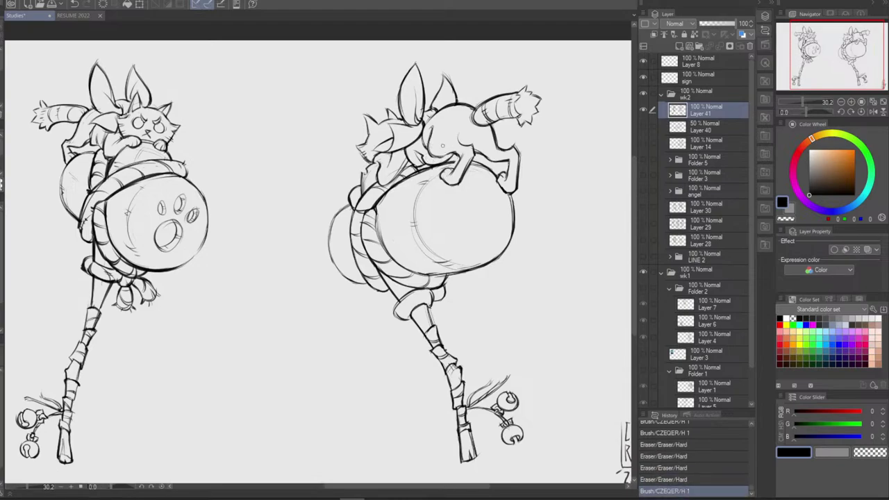
{"action": "key", "text": "ctrl+z"}
{"action": "key", "text": "ctrl+y"}
{"action": "key", "text": "ctrl+z"}
{"action": "key", "text": "ctrl+y"}
{"action": "key", "text": "ctrl+z"}
{"action": "key", "text": "ctrl+y"}
{"action": "key", "text": "ctrl+z"}
{"action": "key", "text": "ctrl+y"}
Retry the middle of the second cat's belly line with the H 1 brush, toggling the stroke to compare
{"action": "left_click_drag", "start_coordinate": [441, 154], "coordinate": [444, 157]}
{"action": "key", "text": "ctrl+z"}
{"action": "key", "text": "ctrl+z"}
{"action": "key", "text": "ctrl+z"}
{"action": "key", "text": "ctrl+y"}
{"action": "key", "text": "ctrl+z"}
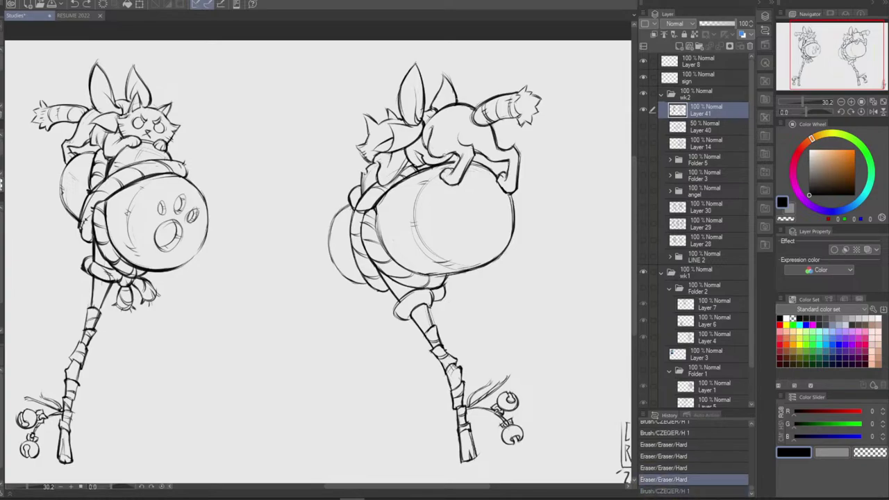
{"action": "key", "text": "ctrl+y"}
{"action": "key", "text": "ctrl+z"}
{"action": "key", "text": "ctrl+y"}
{"action": "key", "text": "ctrl+z"}
{"action": "key", "text": "ctrl+y"}
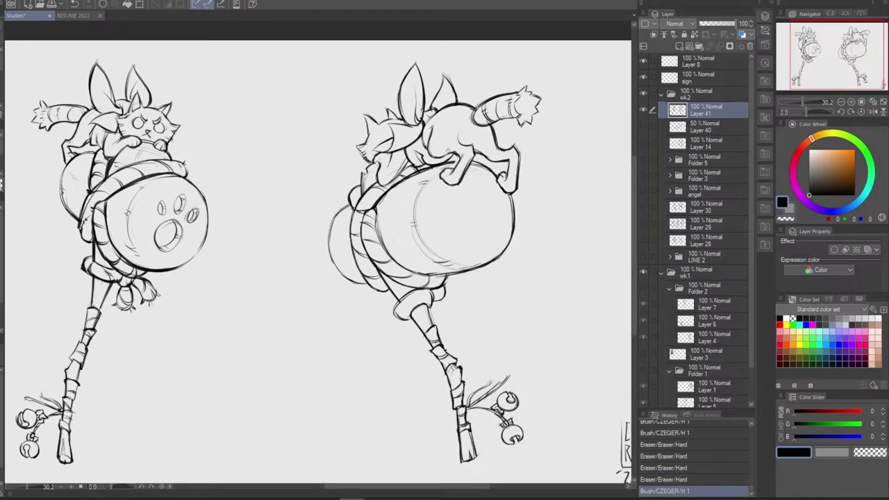
Extend the second cat's belly line to the near hind leg with the H 1 brush
{"action": "left_click_drag", "start_coordinate": [447, 156], "coordinate": [453, 161]}
{"action": "key", "text": "ctrl+z"}
{"action": "key", "text": "ctrl+y"}
{"action": "key", "text": "ctrl+z"}
{"action": "key", "text": "ctrl+y"}
{"action": "key", "text": "ctrl+y"}
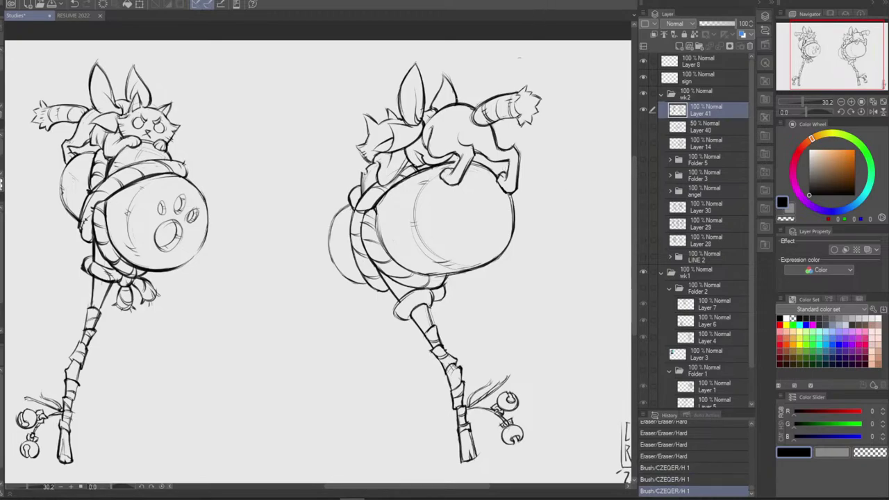
Rework where the second cat's near hind leg meets the hammer head, alternating the H 1 brush and hard eraser
{"action": "mouse_move", "coordinate": [456, 147]}
{"action": "left_mouse_down"}
{"action": "mouse_move", "coordinate": [464, 156]}
{"action": "mouse_move", "coordinate": [450, 157]}
{"action": "mouse_move", "coordinate": [446, 171]}
{"action": "mouse_move", "coordinate": [459, 168]}
{"action": "left_mouse_up"}
{"action": "key", "text": "ctrl+z"}
{"action": "key", "text": "ctrl+z"}
{"action": "key", "text": "ctrl+z"}
{"action": "mouse_move", "coordinate": [445, 164]}
{"action": "left_mouse_down"}
{"action": "mouse_move", "coordinate": [424, 173]}
{"action": "mouse_move", "coordinate": [445, 164]}
{"action": "left_mouse_up"}
{"action": "key", "text": "e"}
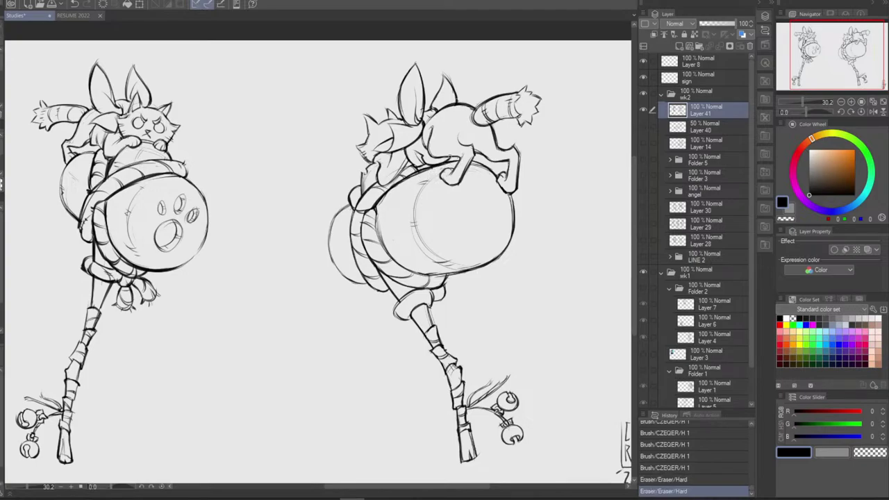
{"action": "key", "text": "b"}
{"action": "left_click_drag", "start_coordinate": [453, 168], "coordinate": [450, 161]}
{"action": "key", "text": "e"}
{"action": "mouse_move", "coordinate": [436, 169]}
{"action": "left_mouse_down"}
{"action": "mouse_move", "coordinate": [423, 176]}
{"action": "mouse_move", "coordinate": [448, 164]}
{"action": "left_mouse_up"}
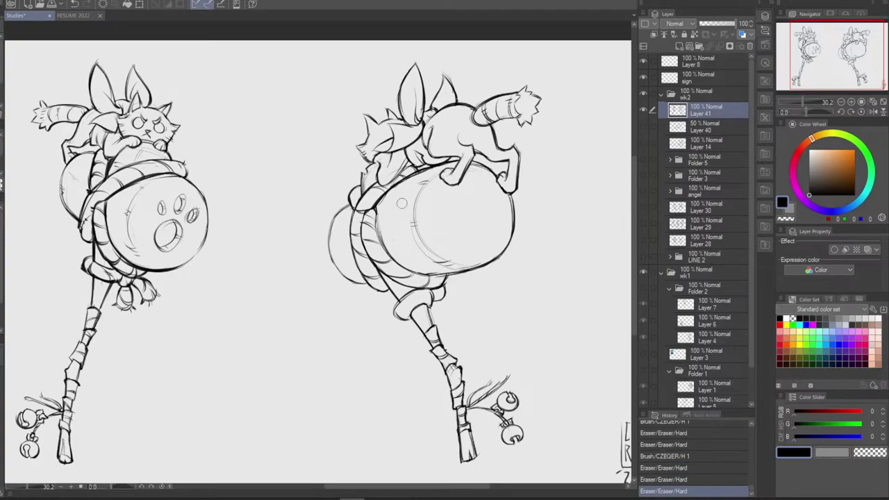
Thin the upper edge of the second hammer's head below the cat with the hard eraser, retrying the stroke
{"action": "left_click_drag", "start_coordinate": [382, 207], "coordinate": [449, 163]}
{"action": "key", "text": "ctrl+z"}
{"action": "key", "text": "ctrl+z"}
{"action": "key", "text": "ctrl+z"}
{"action": "left_click_drag", "start_coordinate": [392, 191], "coordinate": [452, 165]}
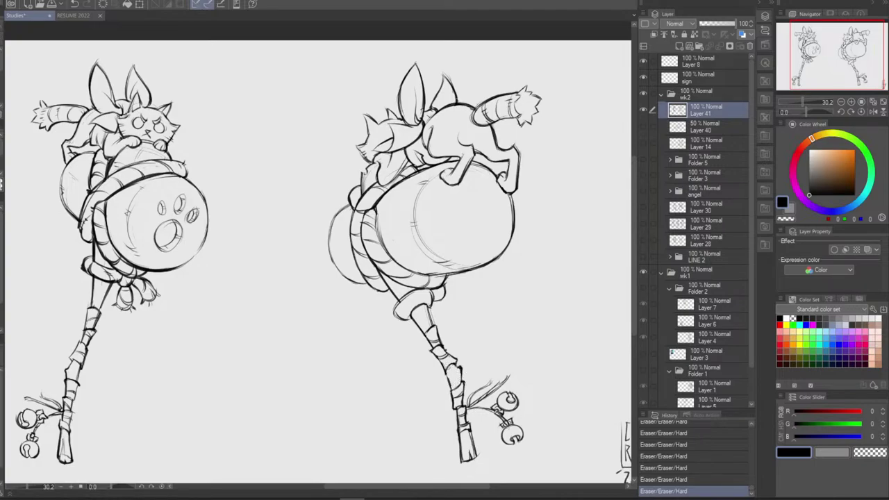
{"action": "key", "text": "ctrl+z"}
Redraw the edges of the wrapping midway down the second hammer's handle with the H 1 brush, toggling strokes to compare
{"action": "left_click_drag", "start_coordinate": [446, 364], "coordinate": [454, 396]}
{"action": "key", "text": "ctrl+z"}
{"action": "key", "text": "ctrl+z"}
{"action": "key", "text": "ctrl+z"}
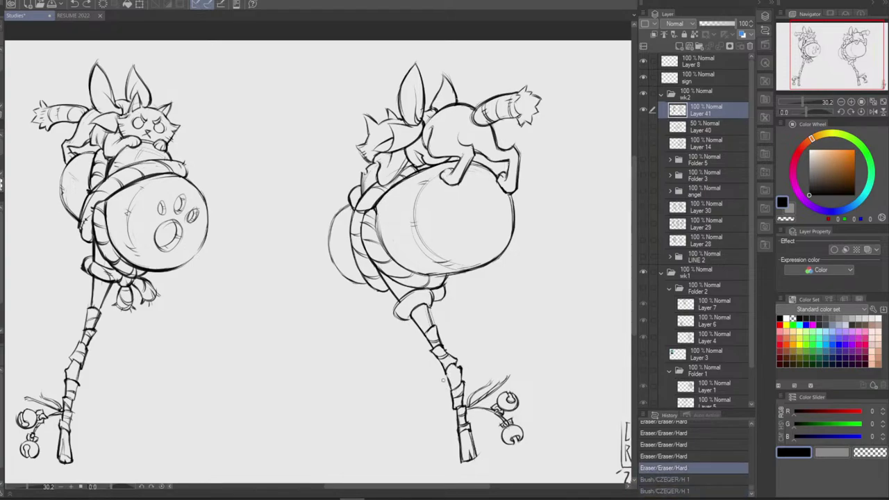
{"action": "left_click_drag", "start_coordinate": [445, 365], "coordinate": [452, 379]}
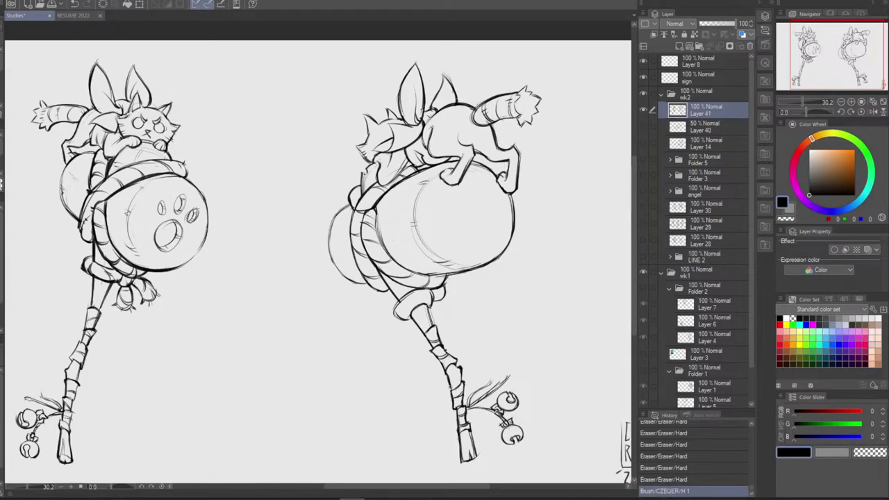
{"action": "left_click", "coordinate": [455, 366]}
{"action": "key", "text": "ctrl+z"}
{"action": "key", "text": "ctrl+y"}
{"action": "key", "text": "ctrl+z"}
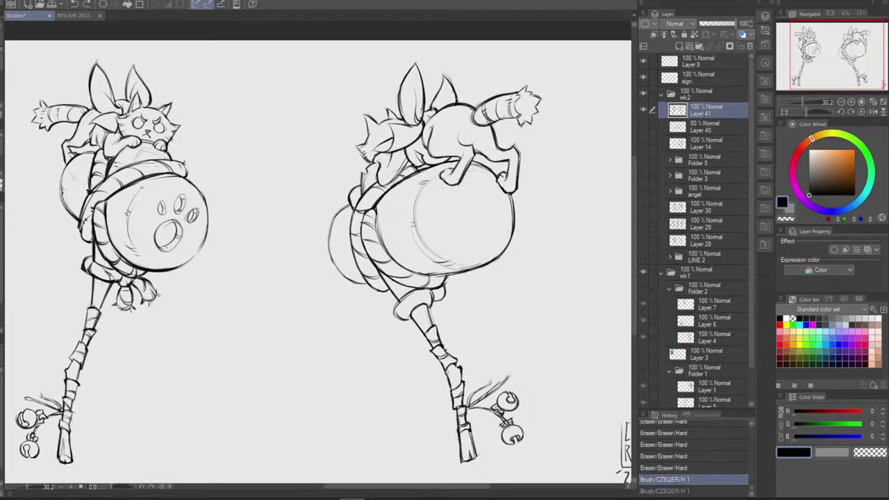
{"action": "key", "text": "ctrl+y"}
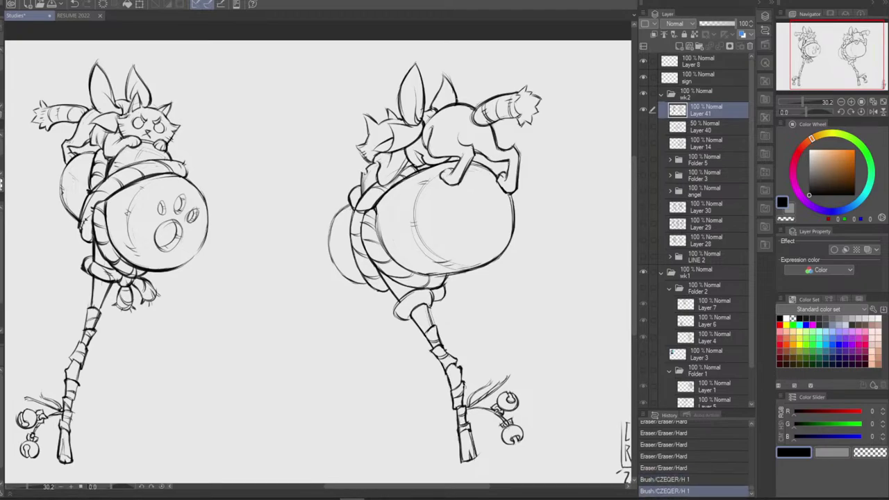
{"action": "left_click", "coordinate": [457, 365]}
Redraw the tip and outer edge of the second cat's far ear with the H 1 brush
{"action": "left_click_drag", "start_coordinate": [484, 455], "coordinate": [531, 448]}
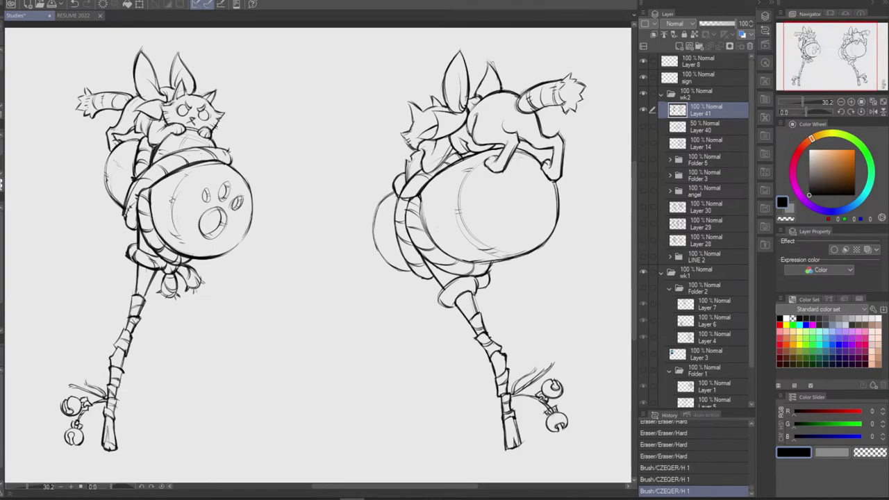
{"action": "left_click_drag", "start_coordinate": [495, 79], "coordinate": [481, 40]}
{"action": "mouse_move", "coordinate": [500, 69]}
{"action": "left_mouse_down"}
{"action": "mouse_move", "coordinate": [495, 62]}
{"action": "mouse_move", "coordinate": [506, 81]}
{"action": "mouse_move", "coordinate": [499, 85]}
{"action": "mouse_move", "coordinate": [490, 64]}
{"action": "left_mouse_up"}
{"action": "key", "text": "p"}
{"action": "key", "text": "ctrl+z"}
{"action": "key", "text": "ctrl+z"}
{"action": "key", "text": "ctrl+z"}
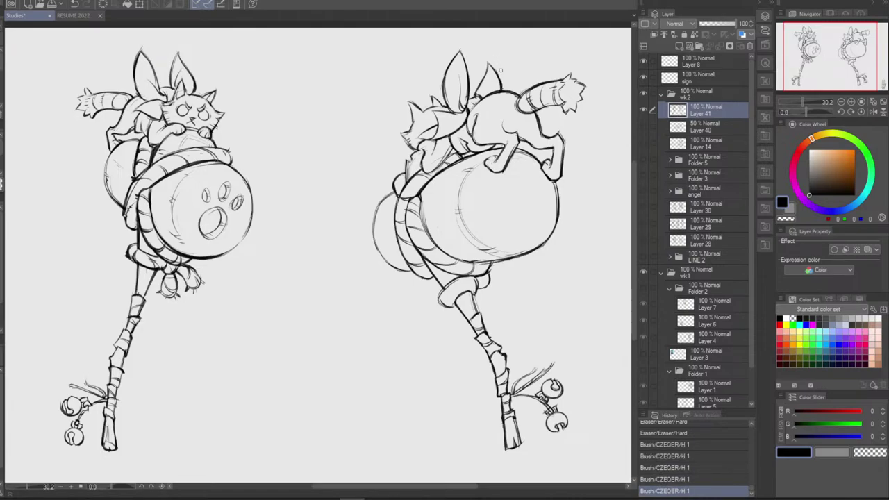
Rework the outer edge of the second cat's near ear with the hard eraser and H 1 brush
{"action": "key", "text": "e"}
{"action": "left_click_drag", "start_coordinate": [441, 87], "coordinate": [443, 104]}
{"action": "key", "text": "ctrl+z"}
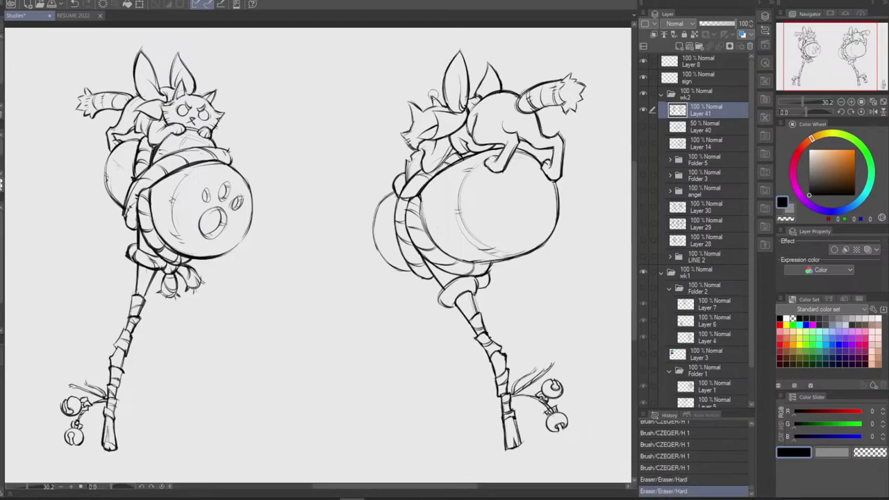
{"action": "key", "text": "b"}
{"action": "left_click_drag", "start_coordinate": [447, 66], "coordinate": [447, 101]}
{"action": "key", "text": "ctrl+z"}
{"action": "key", "text": "ctrl+z"}
{"action": "key", "text": "ctrl+z"}
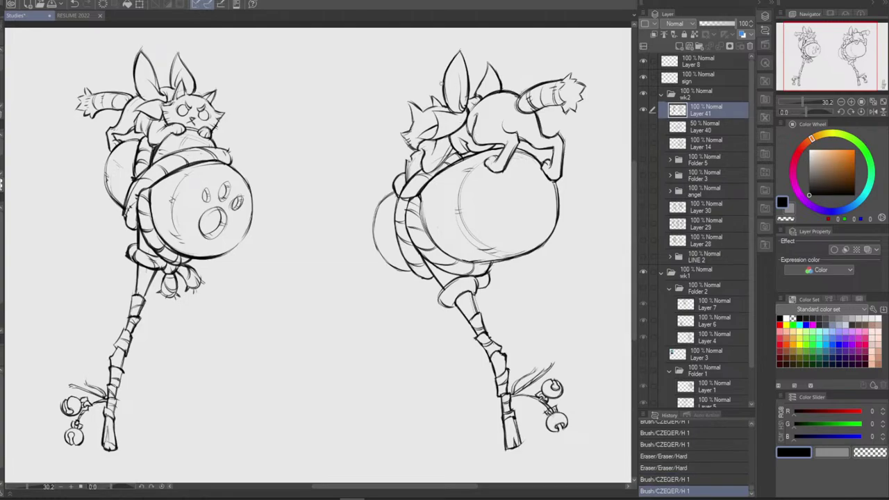
{"action": "key", "text": "ctrl+z"}
Redraw the base of the second cat's near ear with the H 1 brush, compare versions, and clean it with the hard eraser
{"action": "mouse_move", "coordinate": [448, 96]}
{"action": "left_mouse_down"}
{"action": "mouse_move", "coordinate": [460, 112]}
{"action": "mouse_move", "coordinate": [437, 115]}
{"action": "mouse_move", "coordinate": [464, 112]}
{"action": "left_mouse_up"}
{"action": "key", "text": "ctrl+y"}
{"action": "key", "text": "ctrl+z"}
{"action": "key", "text": "ctrl+y"}
{"action": "key", "text": "ctrl+z"}
{"action": "key", "text": "ctrl+y"}
{"action": "key", "text": "ctrl+z"}
{"action": "key", "text": "ctrl+z"}
{"action": "key", "text": "ctrl+z"}
{"action": "key", "text": "ctrl+z"}
{"action": "key", "text": "ctrl+y"}
{"action": "key", "text": "ctrl+z"}
{"action": "key", "text": "ctrl+y"}
{"action": "key", "text": "ctrl+z"}
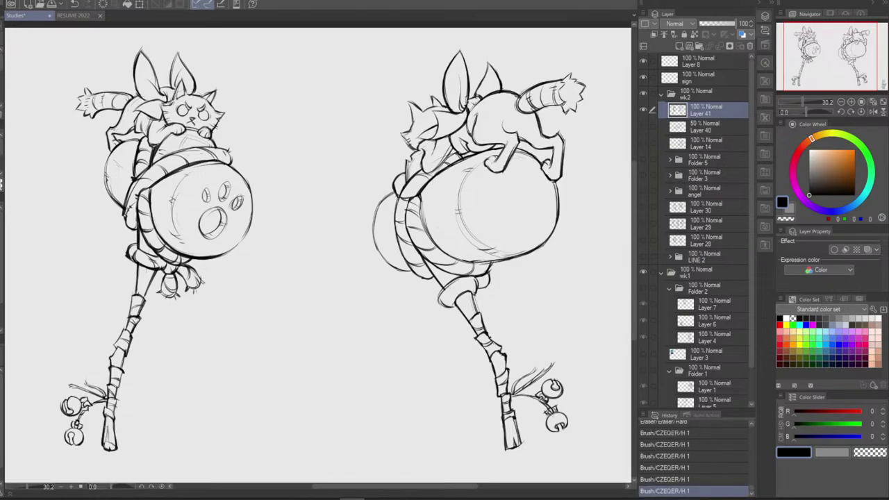
{"action": "key", "text": "ctrl+z"}
{"action": "key", "text": "ctrl+y"}
{"action": "key", "text": "e"}
{"action": "left_click_drag", "start_coordinate": [450, 102], "coordinate": [466, 118]}
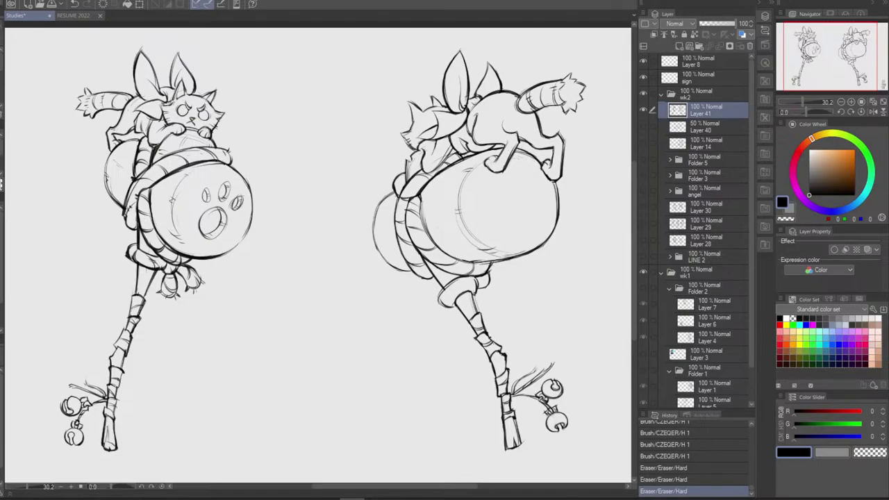
Touch up the lines around the second cat's ears with the hard eraser and H 1 brush, retrying strokes
{"action": "left_click", "coordinate": [884, 102]}
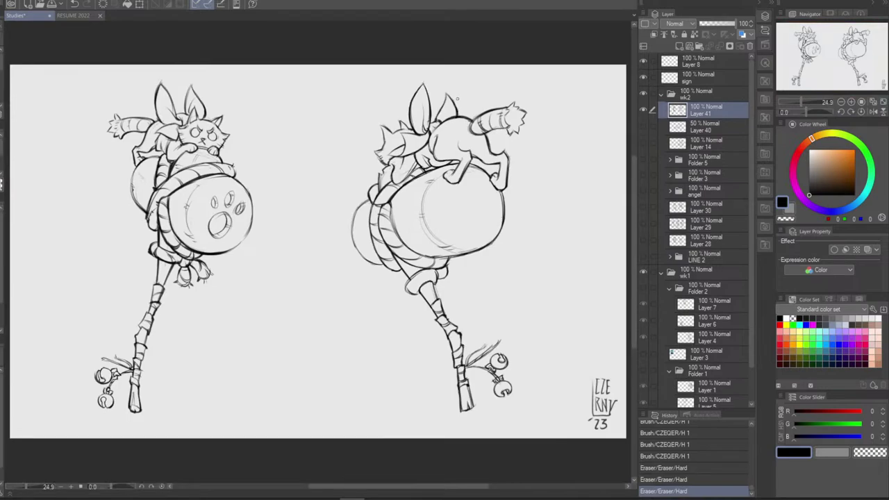
{"action": "left_click_drag", "start_coordinate": [459, 110], "coordinate": [426, 101]}
{"action": "key", "text": "ctrl+z"}
{"action": "key", "text": "ctrl+z"}
{"action": "key", "text": "ctrl+z"}
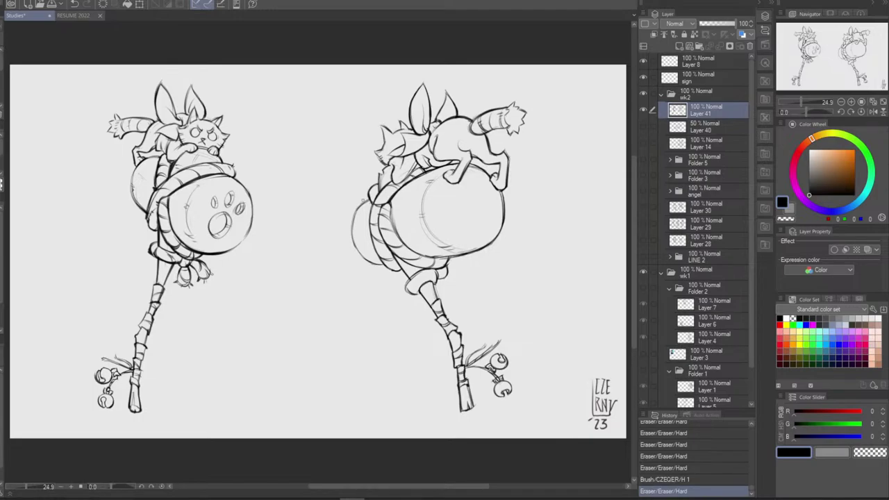
Retry the upper and lower outline of the bulge behind the second hammer's scarf with the H 1 brush
{"action": "key", "text": "ctrl+z"}
{"action": "left_click_drag", "start_coordinate": [370, 200], "coordinate": [353, 223]}
{"action": "key", "text": "ctrl+z"}
{"action": "left_click_drag", "start_coordinate": [369, 261], "coordinate": [381, 266]}
{"action": "key", "text": "ctrl+z"}
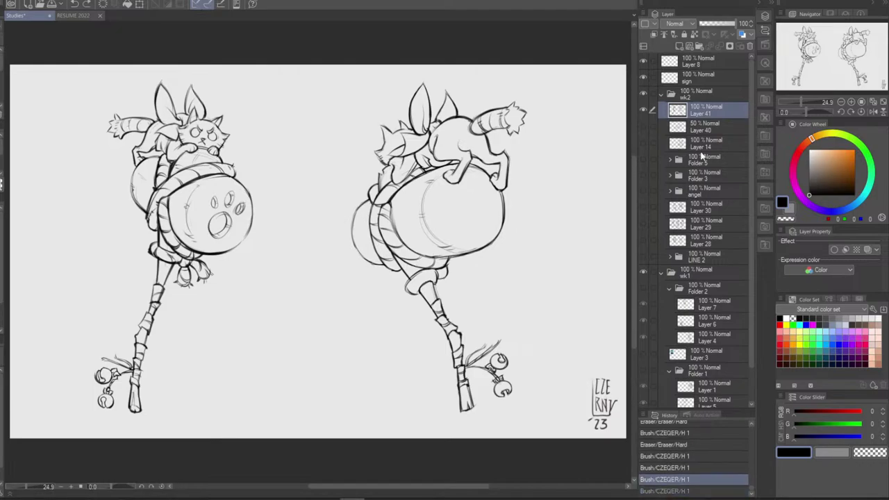
Mirror the canvas view and rework the outer outline of the second hammer's rear bulge with the H 1 brush
{"action": "left_click", "coordinate": [873, 112]}
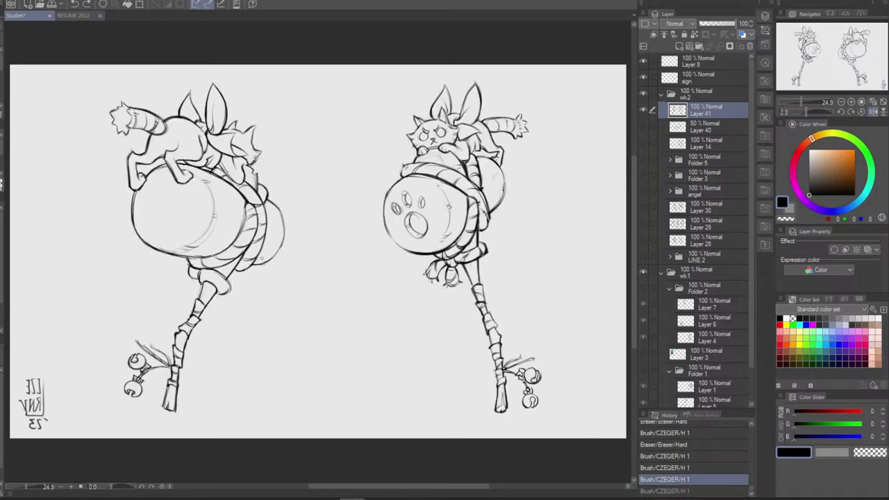
{"action": "key", "text": "ctrl+z"}
{"action": "mouse_move", "coordinate": [265, 263]}
{"action": "left_mouse_down"}
{"action": "mouse_move", "coordinate": [284, 229]}
{"action": "mouse_move", "coordinate": [284, 240]}
{"action": "left_mouse_up"}
{"action": "key", "text": "ctrl+z"}
{"action": "left_click_drag", "start_coordinate": [279, 208], "coordinate": [282, 246]}
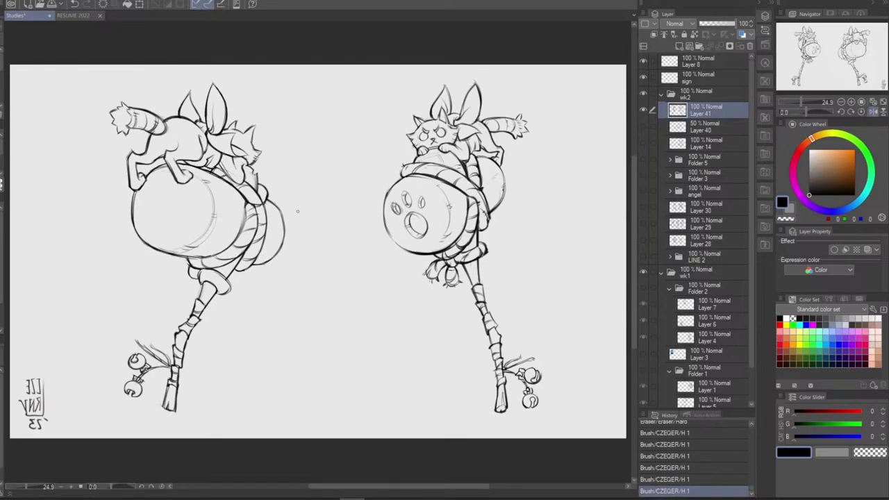
Erase the outer curve of the second hammer's rear bulge and redraw it with the H 1 brush, toggling the stroke to compare
{"action": "key", "text": "e"}
{"action": "left_click_drag", "start_coordinate": [283, 208], "coordinate": [278, 253]}
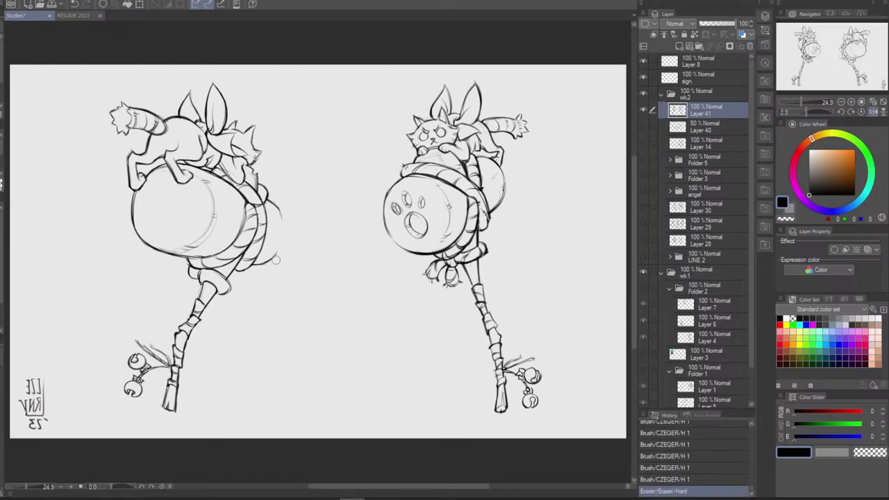
{"action": "key", "text": "ctrl+z"}
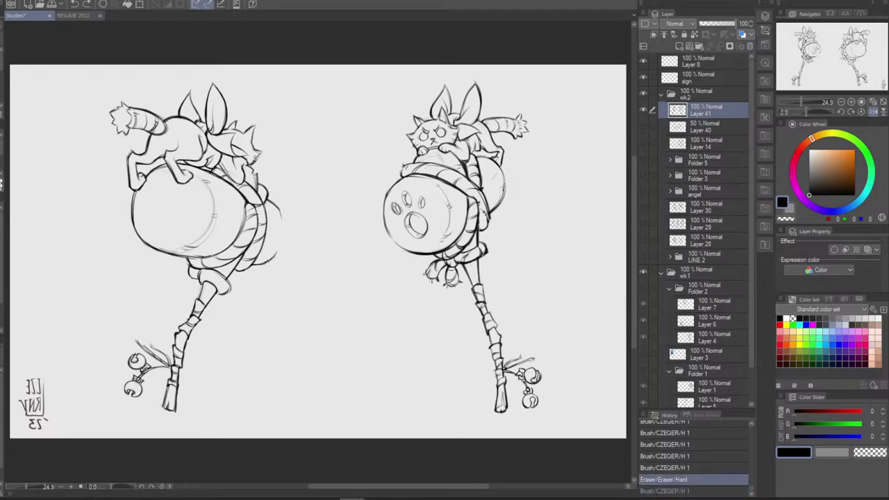
{"action": "key", "text": "ctrl+y"}
{"action": "key", "text": "ctrl+z"}
{"action": "key", "text": "ctrl+y"}
{"action": "key", "text": "ctrl+z"}
{"action": "key", "text": "ctrl+y"}
{"action": "key", "text": "ctrl+z"}
{"action": "key", "text": "ctrl+y"}
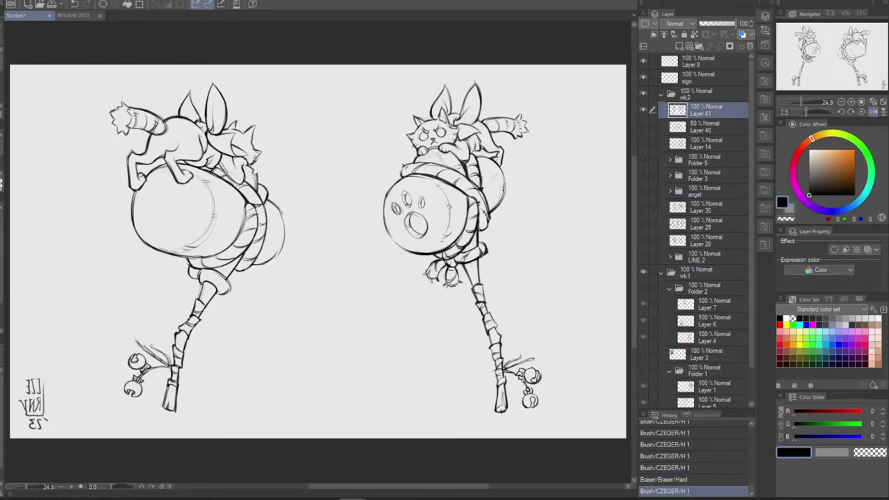
Retry the rear bulge's outer curve on the second hammer with the H 1 brush, comparing it with the erased state
{"action": "left_click_drag", "start_coordinate": [280, 211], "coordinate": [278, 248]}
{"action": "key", "text": "ctrl+z"}
{"action": "key", "text": "ctrl+z"}
{"action": "left_click_drag", "start_coordinate": [281, 210], "coordinate": [278, 250]}
{"action": "key", "text": "ctrl+z"}
{"action": "mouse_move", "coordinate": [281, 209]}
{"action": "left_mouse_down"}
{"action": "mouse_move", "coordinate": [280, 248]}
{"action": "mouse_move", "coordinate": [280, 209]}
{"action": "left_mouse_up"}
{"action": "key", "text": "ctrl+y"}
{"action": "key", "text": "ctrl+z"}
{"action": "key", "text": "ctrl+y"}
{"action": "key", "text": "ctrl+z"}
{"action": "key", "text": "ctrl+y"}
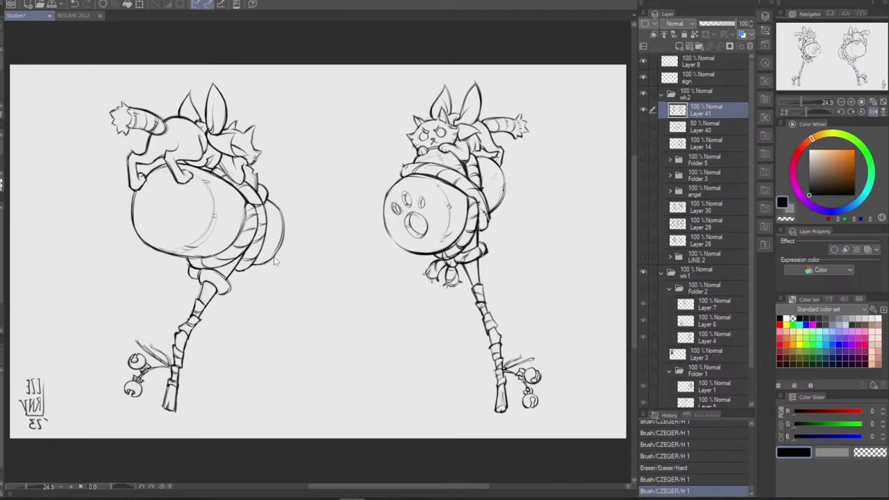
{"action": "key", "text": "ctrl+z"}
{"action": "key", "text": "ctrl+y"}
{"action": "key", "text": "ctrl+z"}
{"action": "key", "text": "ctrl+y"}
Refine the rear bulge's lower edge with the hard eraser and H 1 brush, and return the canvas view to unmirrored
{"action": "key", "text": "e"}
{"action": "mouse_move", "coordinate": [263, 267]}
{"action": "left_mouse_down"}
{"action": "mouse_move", "coordinate": [282, 251]}
{"action": "mouse_move", "coordinate": [269, 265]}
{"action": "left_mouse_up"}
{"action": "key", "text": "ctrl+z"}
{"action": "key", "text": "ctrl+y"}
{"action": "mouse_move", "coordinate": [263, 270]}
{"action": "left_mouse_down"}
{"action": "mouse_move", "coordinate": [288, 244]}
{"action": "mouse_move", "coordinate": [258, 266]}
{"action": "mouse_move", "coordinate": [267, 263]}
{"action": "left_mouse_up"}
{"action": "key", "text": "b"}
{"action": "key", "text": "ctrl+z"}
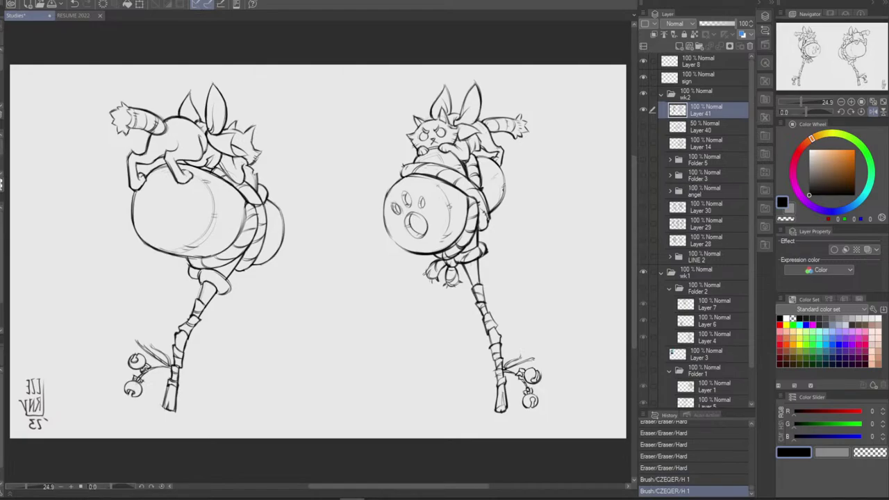
{"action": "left_click", "coordinate": [873, 112]}
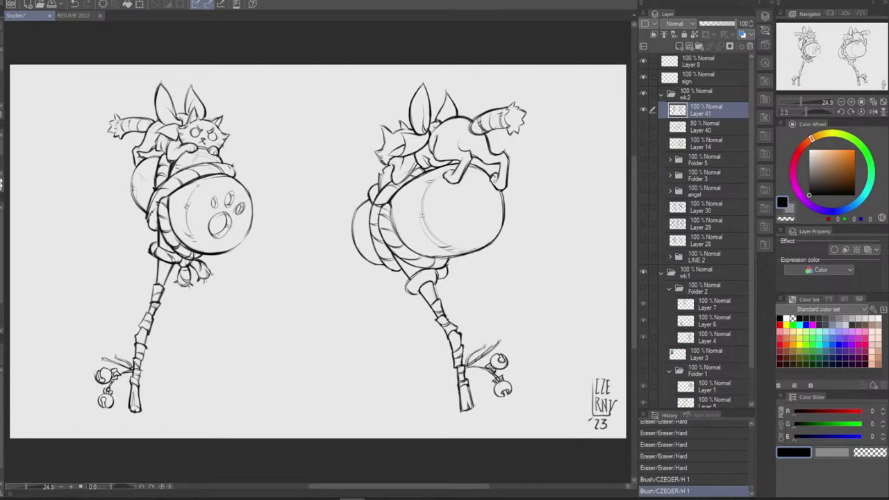
Strengthen the outline of the second cat's far hind paw with the H 1 brush
{"action": "left_click_drag", "start_coordinate": [489, 177], "coordinate": [503, 190]}
{"action": "key", "text": "ctrl+z"}
{"action": "key", "text": "ctrl+z"}
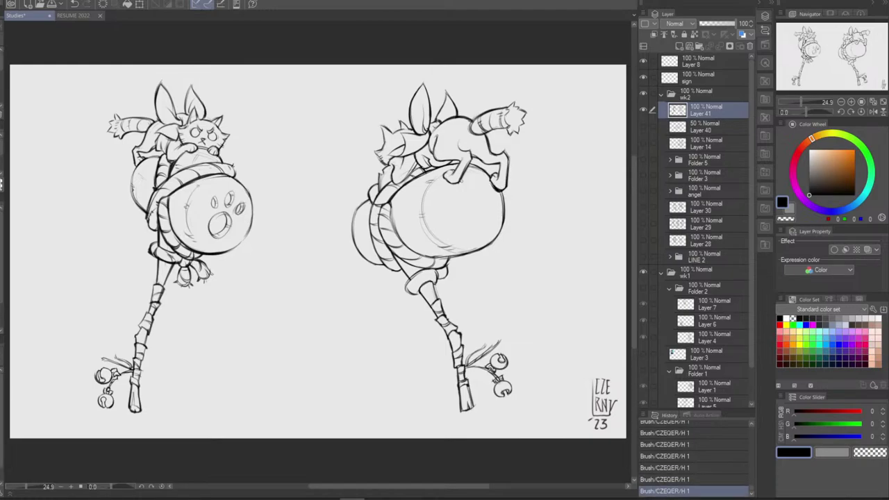
Darken the underside of the second cat's near hind paw with the H 1 brush, toggling the stroke to compare
{"action": "left_click_drag", "start_coordinate": [444, 178], "coordinate": [459, 182]}
{"action": "key", "text": "ctrl+z"}
{"action": "key", "text": "ctrl+z"}
{"action": "key", "text": "ctrl+z"}
{"action": "key", "text": "ctrl+z"}
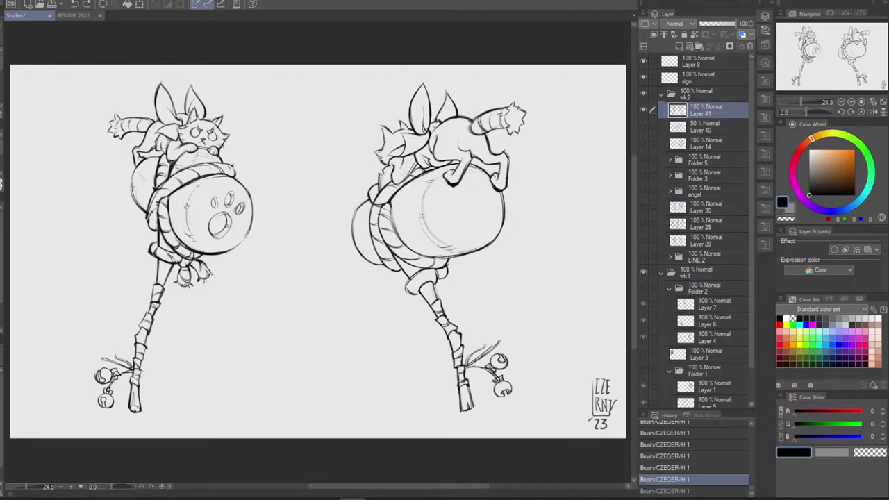
{"action": "key", "text": "ctrl+y"}
{"action": "key", "text": "ctrl+z"}
{"action": "key", "text": "ctrl+y"}
{"action": "key", "text": "ctrl+z"}
{"action": "key", "text": "ctrl+y"}
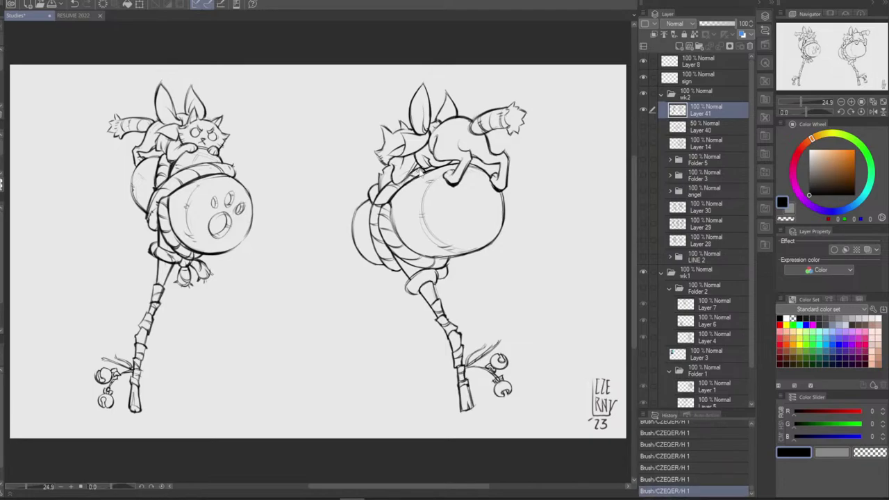
{"action": "key", "text": "ctrl+z"}
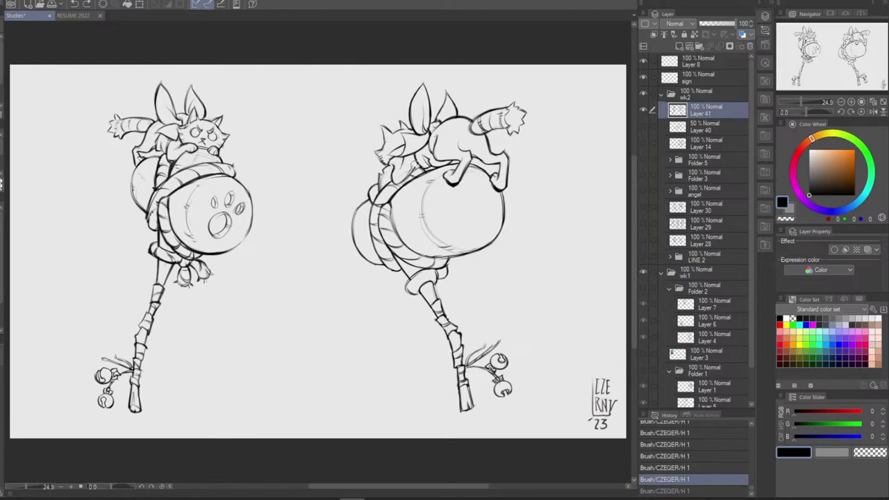
Touch up the second hammer head's upper edge beneath the cat and the near hind paw with the H 1 brush
{"action": "mouse_move", "coordinate": [414, 163]}
{"action": "left_mouse_down"}
{"action": "mouse_move", "coordinate": [400, 178]}
{"action": "mouse_move", "coordinate": [421, 171]}
{"action": "left_mouse_up"}
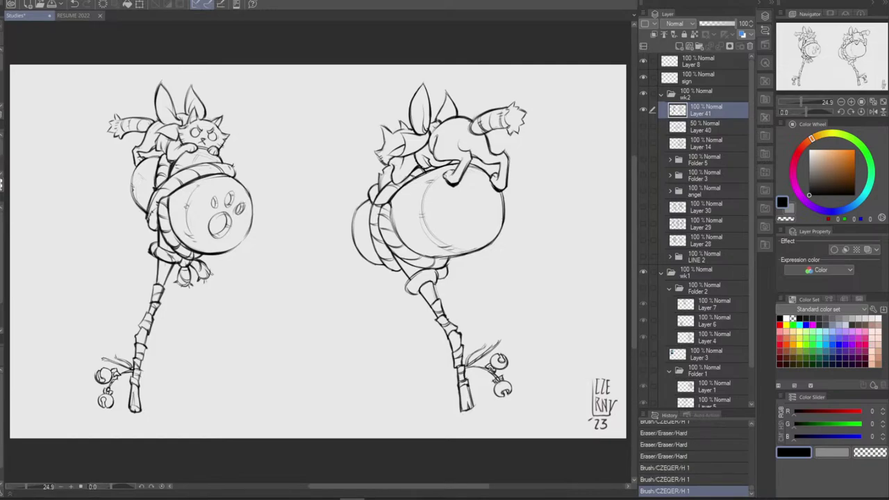
{"action": "left_click_drag", "start_coordinate": [448, 184], "coordinate": [458, 183]}
{"action": "left_click_drag", "start_coordinate": [398, 178], "coordinate": [406, 183]}
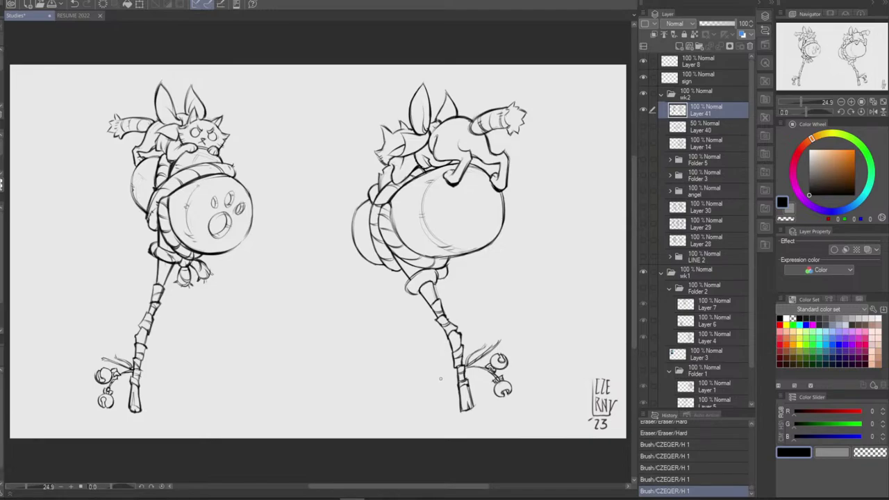
Redraw the second cat's cheek fur with the H 1 brush, retrying the strokes
{"action": "left_click_drag", "start_coordinate": [379, 157], "coordinate": [389, 167]}
{"action": "key", "text": "ctrl+z"}
{"action": "key", "text": "ctrl+z"}
{"action": "key", "text": "ctrl+z"}
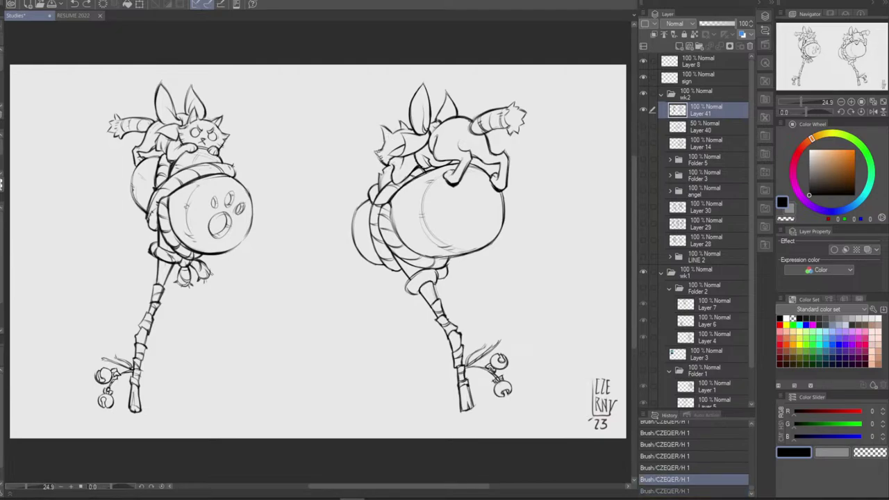
{"action": "key", "text": "ctrl+y"}
{"action": "left_click_drag", "start_coordinate": [375, 150], "coordinate": [383, 157]}
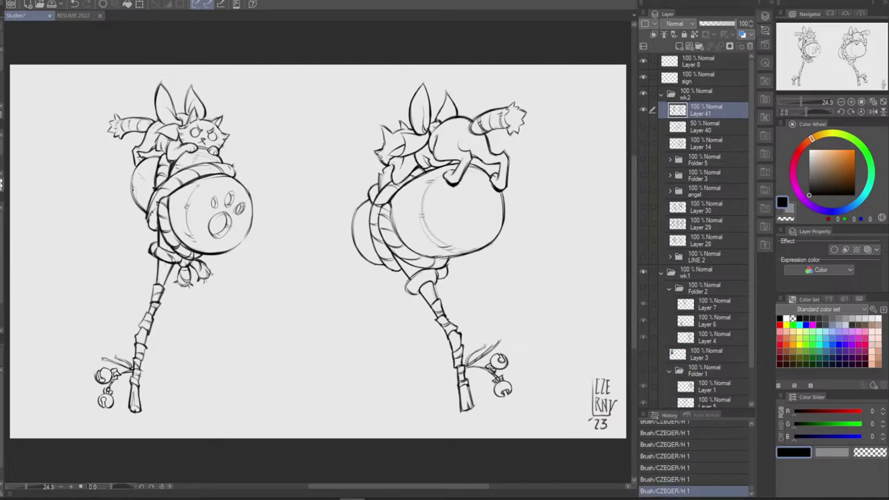
Darken the top of the second cat's head and try a stroke on the first hammer's scarf edge with the H 1 brush
{"action": "mouse_move", "coordinate": [380, 125]}
{"action": "left_mouse_down"}
{"action": "mouse_move", "coordinate": [395, 135]}
{"action": "mouse_move", "coordinate": [417, 132]}
{"action": "left_mouse_up"}
{"action": "key", "text": "ctrl+z"}
{"action": "key", "text": "ctrl+y"}
{"action": "left_click_drag", "start_coordinate": [221, 162], "coordinate": [224, 163]}
{"action": "key", "text": "ctrl+z"}
Clean the lowest wrapping edge on the second hammer's handle with the hard eraser and redraw it with the H 1 brush
{"action": "key", "text": "e"}
{"action": "left_click_drag", "start_coordinate": [466, 385], "coordinate": [462, 386]}
{"action": "left_click_drag", "start_coordinate": [465, 385], "coordinate": [469, 382]}
{"action": "key", "text": "b"}
{"action": "left_click", "coordinate": [467, 385]}
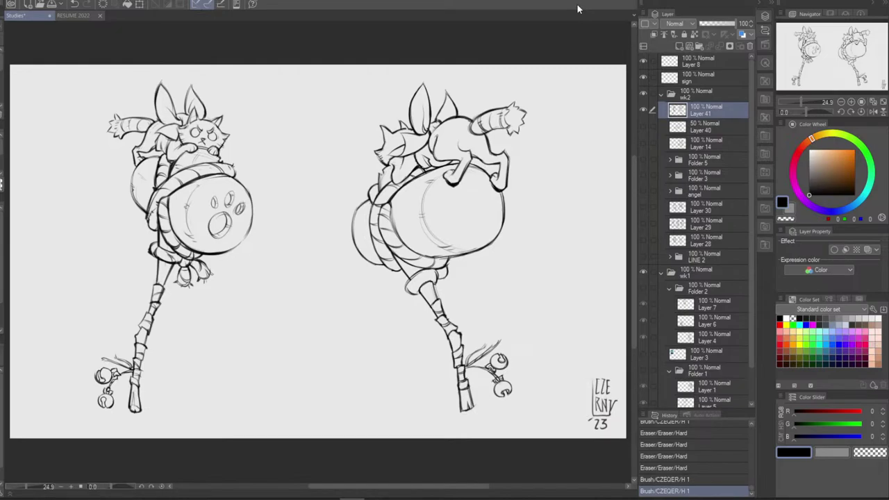
Erase the second hammer head's outer curve below the far hind paw and try replacement curves with the H 1 brush
{"action": "left_click_drag", "start_coordinate": [505, 197], "coordinate": [498, 238]}
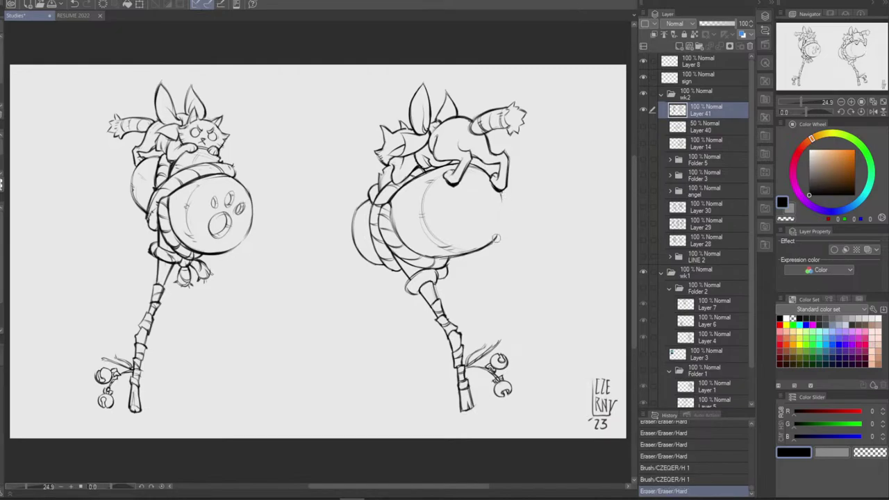
{"action": "mouse_move", "coordinate": [504, 207]}
{"action": "left_mouse_down"}
{"action": "mouse_move", "coordinate": [501, 235]}
{"action": "mouse_move", "coordinate": [475, 258]}
{"action": "mouse_move", "coordinate": [500, 218]}
{"action": "mouse_move", "coordinate": [476, 257]}
{"action": "left_mouse_up"}
{"action": "left_click_drag", "start_coordinate": [500, 194], "coordinate": [485, 246]}
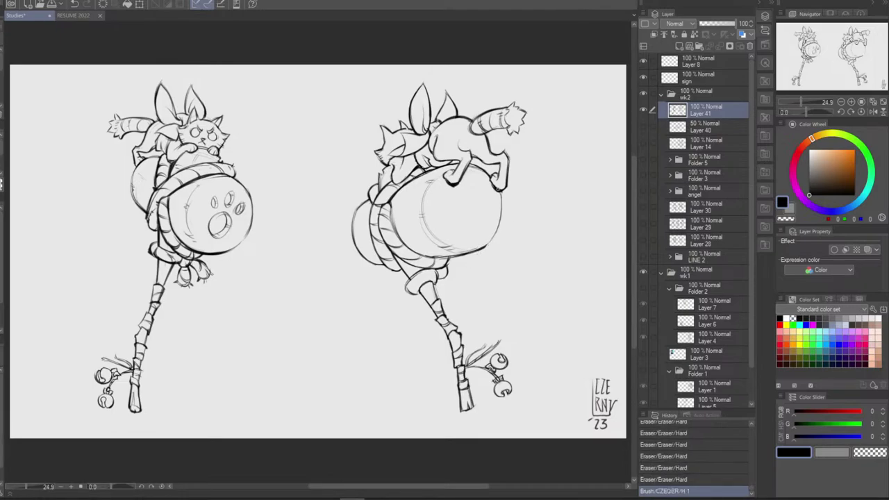
{"action": "key", "text": "ctrl+z"}
{"action": "key", "text": "ctrl+z"}
{"action": "left_click_drag", "start_coordinate": [500, 194], "coordinate": [484, 245]}
{"action": "key", "text": "ctrl+z"}
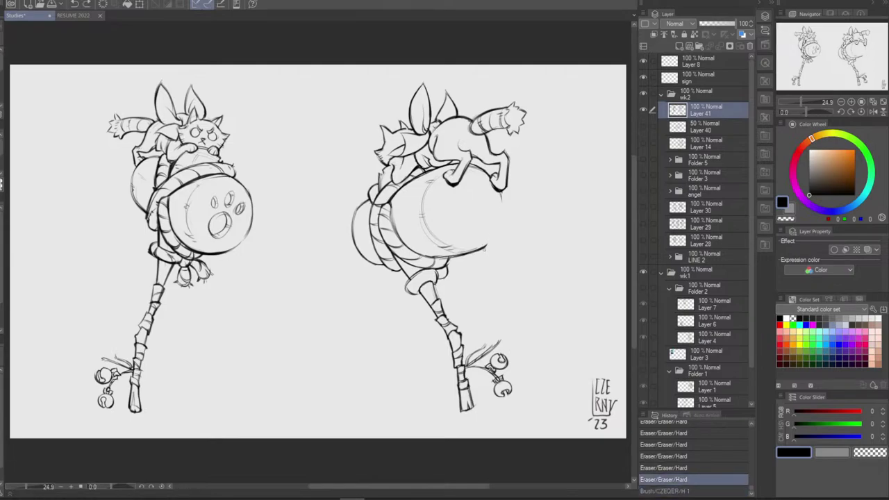
Redraw the second hammer head's outer curve from the far hind paw to the underside, toggling the H 1 stroke to compare
{"action": "left_click_drag", "start_coordinate": [501, 195], "coordinate": [485, 246]}
{"action": "left_click_drag", "start_coordinate": [502, 196], "coordinate": [491, 241]}
{"action": "key", "text": "ctrl+z"}
{"action": "key", "text": "ctrl+y"}
{"action": "key", "text": "ctrl+z"}
{"action": "key", "text": "ctrl+y"}
{"action": "key", "text": "ctrl+z"}
{"action": "key", "text": "ctrl+y"}
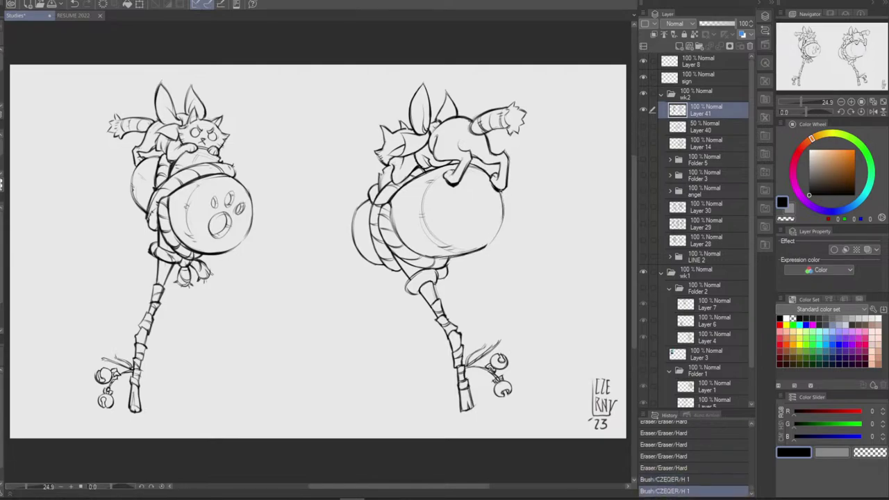
{"action": "key", "text": "ctrl+z"}
{"action": "key", "text": "ctrl+y"}
Thicken the lower part of the second hammer head's new outer curve with the H 1 brush
{"action": "left_click_drag", "start_coordinate": [498, 231], "coordinate": [488, 246]}
{"action": "left_click_drag", "start_coordinate": [499, 229], "coordinate": [487, 246]}
{"action": "key", "text": "ctrl+z"}
{"action": "key", "text": "ctrl+y"}
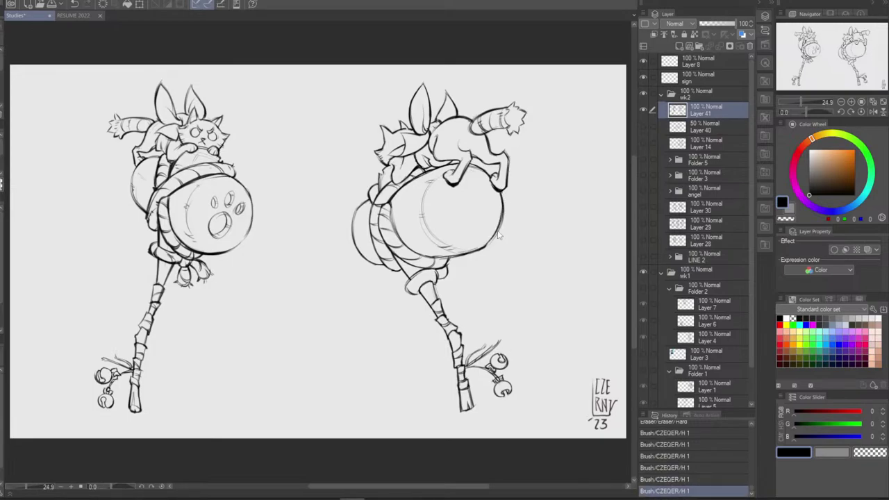
Compare the second hammer head's lower outer curve with and without the latest H 1 stroke
{"action": "key", "text": "ctrl+z"}
{"action": "key", "text": "ctrl+y"}
{"action": "key", "text": "ctrl+z"}
{"action": "key", "text": "ctrl+y"}
{"action": "key", "text": "ctrl+z"}
{"action": "key", "text": "ctrl+y"}
{"action": "key", "text": "ctrl+z"}
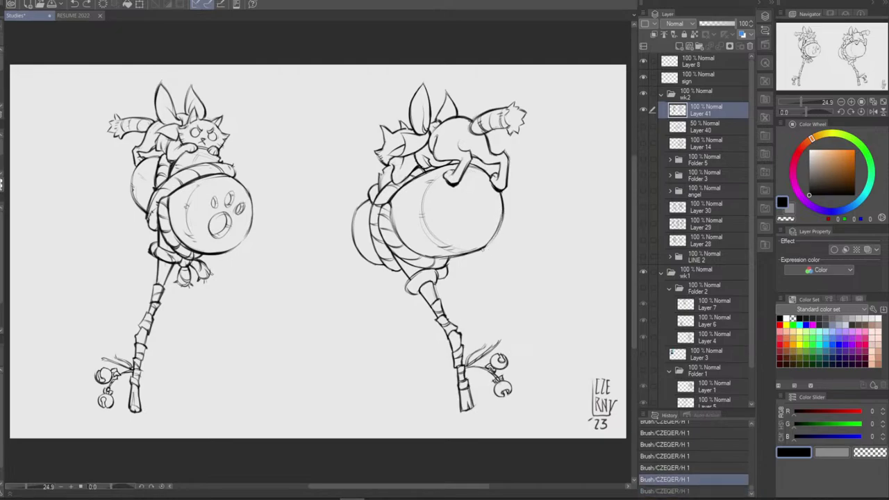
{"action": "key", "text": "ctrl+y"}
{"action": "key", "text": "ctrl+z"}
{"action": "key", "text": "ctrl+y"}
{"action": "key", "text": "ctrl+z"}
{"action": "key", "text": "ctrl+y"}
{"action": "key", "text": "ctrl+z"}
{"action": "key", "text": "ctrl+y"}
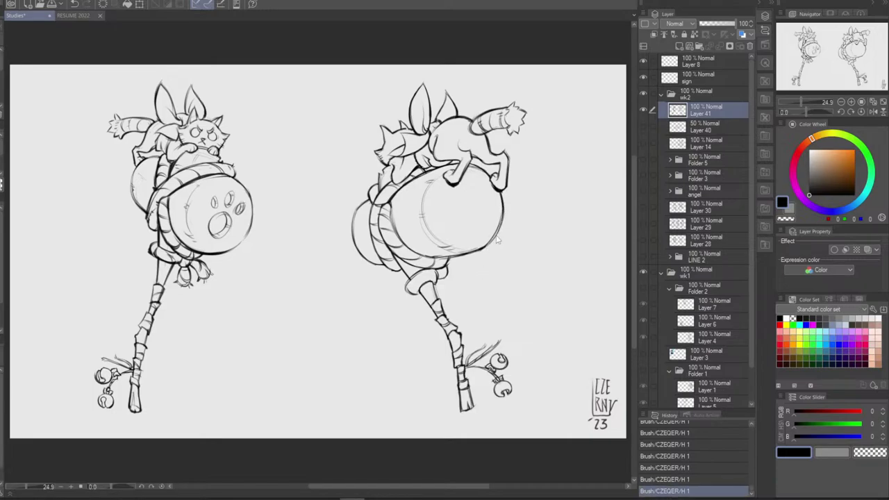
{"action": "key", "text": "ctrl+z"}
{"action": "key", "text": "ctrl+y"}
{"action": "key", "text": "ctrl+z"}
{"action": "key", "text": "ctrl+y"}
{"action": "key", "text": "ctrl+z"}
{"action": "key", "text": "ctrl+y"}
{"action": "key", "text": "ctrl+z"}
{"action": "key", "text": "ctrl+y"}
Trim the lower outer curve of the second hammer head with the hard eraser, from the underside toward the outer side
{"action": "key", "text": "e"}
{"action": "left_click_drag", "start_coordinate": [461, 252], "coordinate": [494, 234]}
{"action": "key", "text": "ctrl+z"}
{"action": "key", "text": "ctrl+y"}
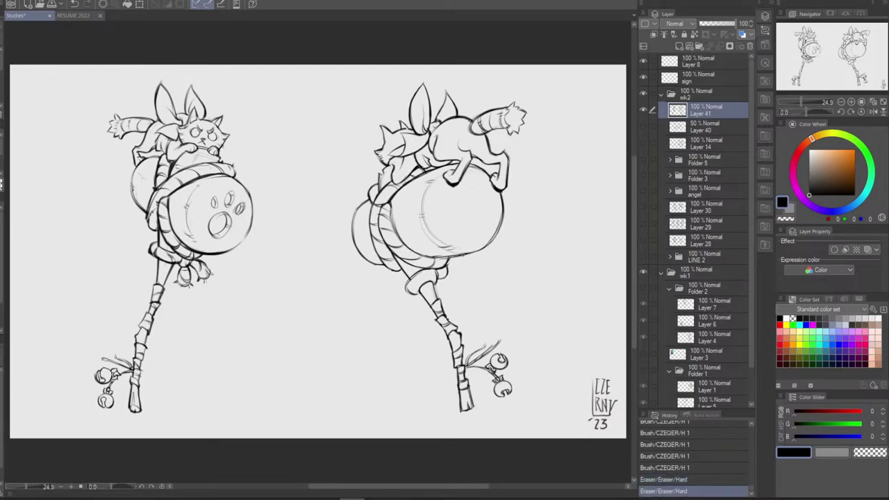
{"action": "mouse_move", "coordinate": [464, 251]}
{"action": "left_mouse_down"}
{"action": "mouse_move", "coordinate": [489, 239]}
{"action": "mouse_move", "coordinate": [487, 246]}
{"action": "left_mouse_up"}
Redraw the trimmed lower outer curve of the second hammer head with the H 1 brush and compare the stroke
{"action": "key", "text": "b"}
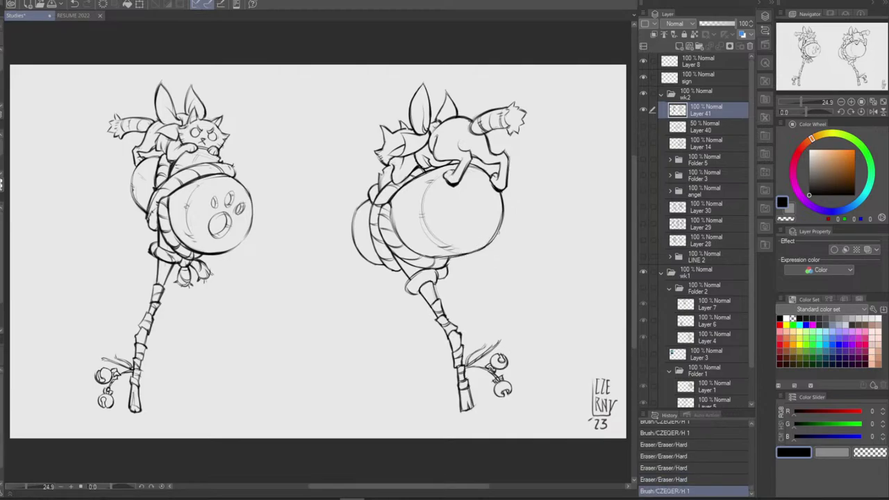
{"action": "key", "text": "ctrl+z"}
{"action": "key", "text": "ctrl+y"}
{"action": "key", "text": "ctrl+z"}
{"action": "key", "text": "ctrl+y"}
{"action": "key", "text": "ctrl+z"}
{"action": "key", "text": "ctrl+y"}
Thicken the second hammer head's underside line up to its outer side with additional H 1 strokes
{"action": "left_click_drag", "start_coordinate": [482, 250], "coordinate": [498, 234]}
{"action": "key", "text": "ctrl+z"}
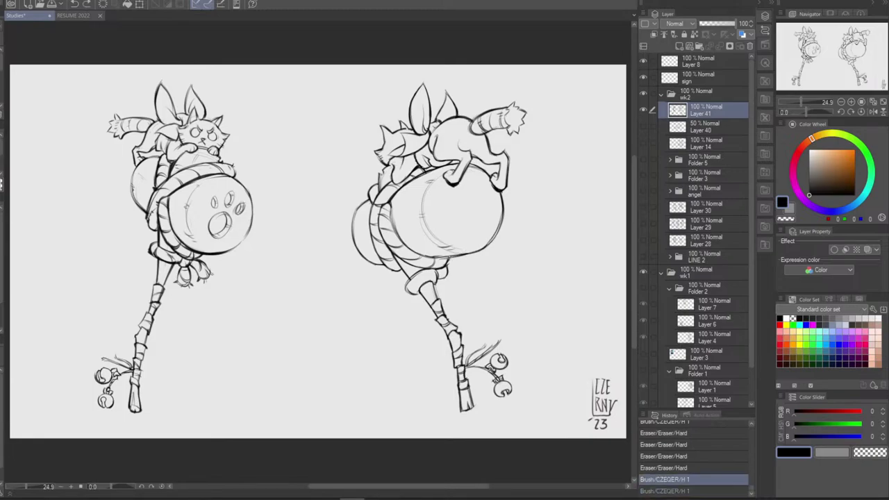
{"action": "key", "text": "ctrl+y"}
{"action": "left_click_drag", "start_coordinate": [461, 256], "coordinate": [480, 250]}
{"action": "left_click_drag", "start_coordinate": [446, 258], "coordinate": [498, 235]}
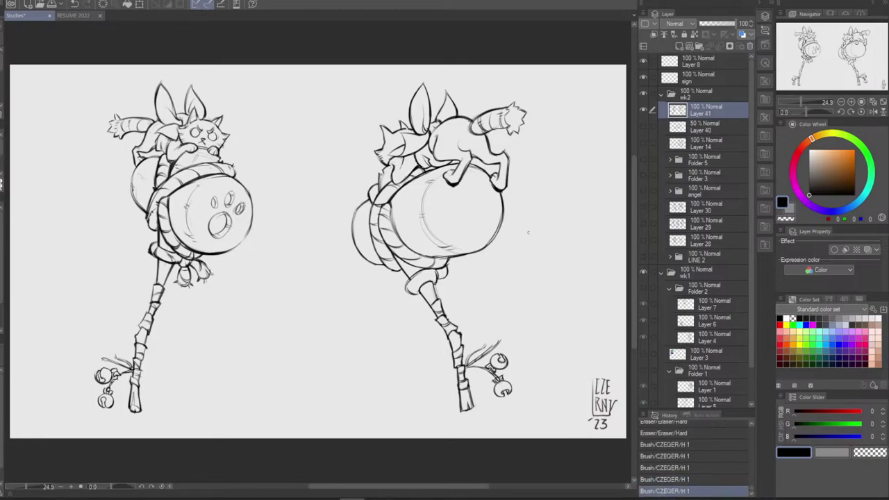
{"action": "left_click_drag", "start_coordinate": [451, 258], "coordinate": [484, 250]}
{"action": "key", "text": "ctrl+z"}
{"action": "key", "text": "ctrl+z"}
{"action": "key", "text": "ctrl+y"}
{"action": "key", "text": "ctrl+y"}
Mirror the canvas view and compare the second hammer head's silhouette with and without the last outline strokes
{"action": "left_click", "coordinate": [873, 112]}
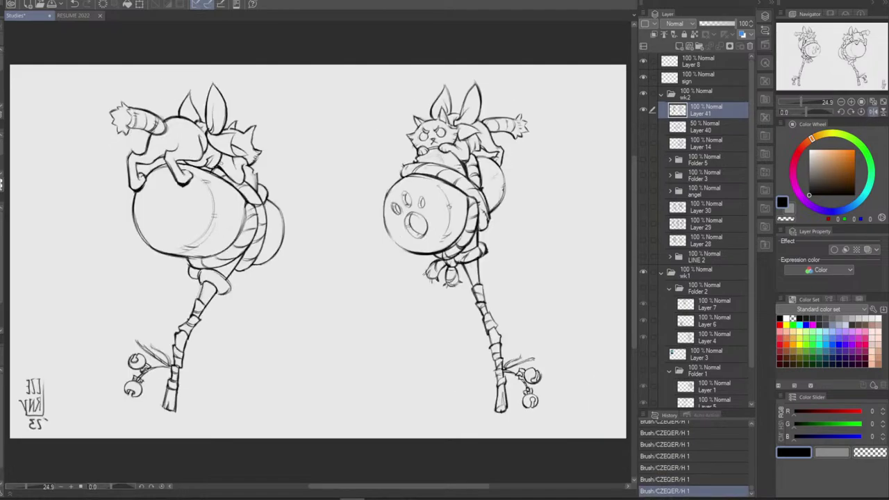
{"action": "key", "text": "ctrl+z"}
{"action": "key", "text": "ctrl+y"}
{"action": "key", "text": "ctrl+z"}
{"action": "key", "text": "ctrl+y"}
{"action": "key", "text": "ctrl+z"}
{"action": "key", "text": "ctrl+y"}
{"action": "key", "text": "ctrl+z"}
{"action": "key", "text": "ctrl+y"}
{"action": "key", "text": "ctrl+z"}
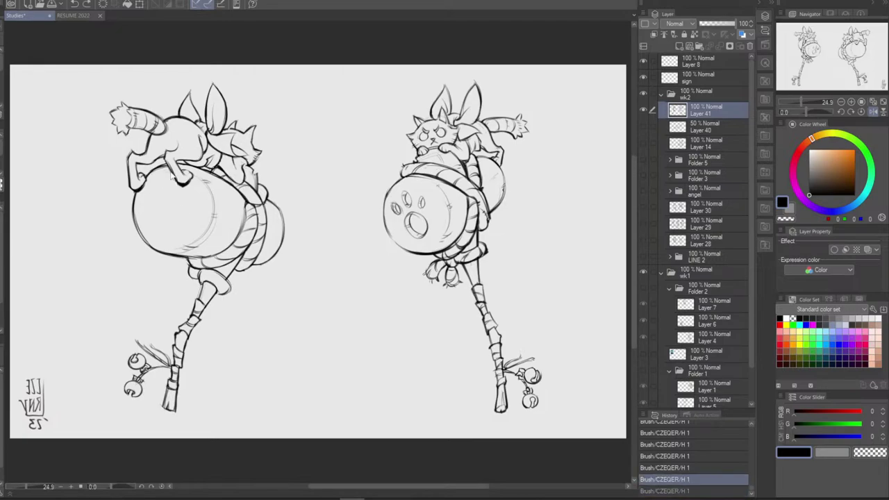
{"action": "key", "text": "ctrl+z"}
{"action": "key", "text": "ctrl+y"}
{"action": "key", "text": "ctrl+y"}
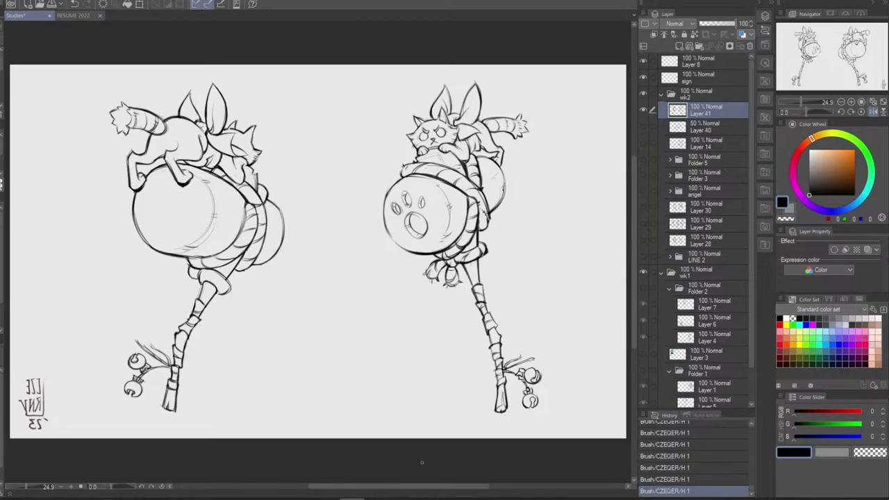
Darken the toe pads of the paw print on the first hammer's face with the H 1 brush, comparing the strokes
{"action": "left_click_drag", "start_coordinate": [411, 193], "coordinate": [412, 204]}
{"action": "key", "text": "ctrl+z"}
{"action": "key", "text": "ctrl+z"}
{"action": "key", "text": "ctrl+z"}
{"action": "key", "text": "ctrl+z"}
{"action": "key", "text": "ctrl+y"}
{"action": "key", "text": "ctrl+z"}
{"action": "key", "text": "ctrl+y"}
{"action": "key", "text": "ctrl+z"}
{"action": "key", "text": "ctrl+y"}
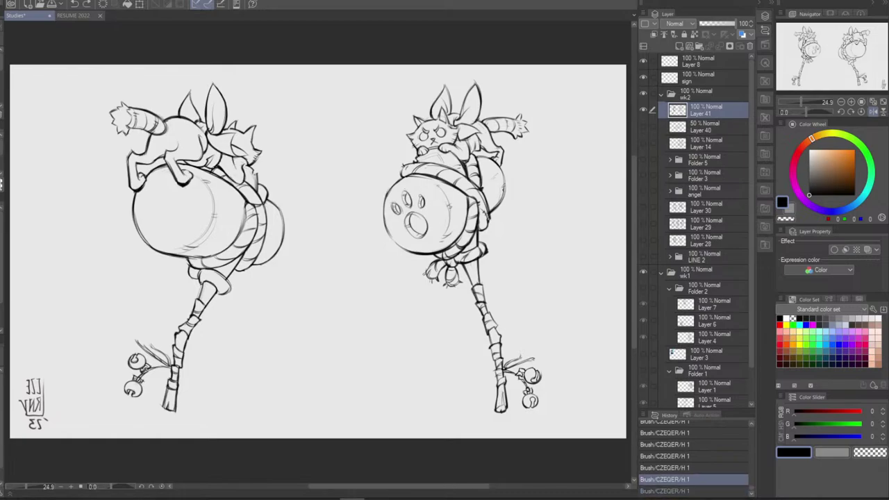
Clean the large paw pad on the first hammer with the hard eraser, retouch it with H 1, and unmirror the view
{"action": "key", "text": "e"}
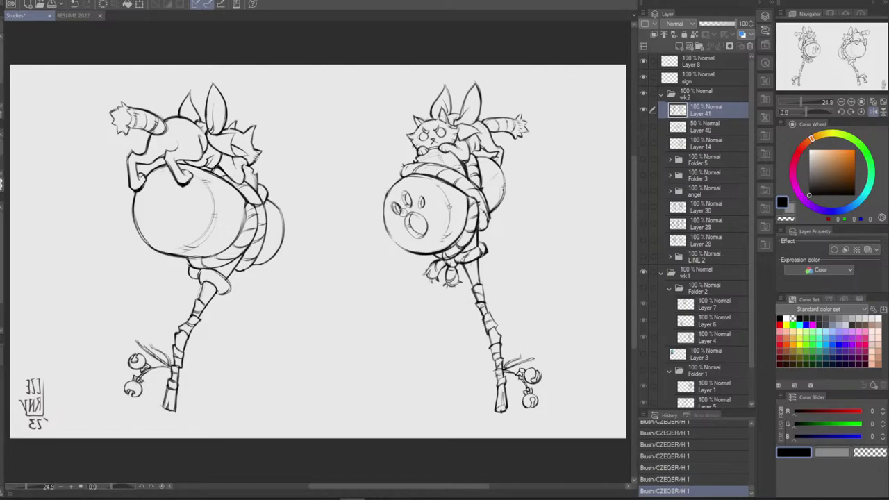
{"action": "left_click_drag", "start_coordinate": [404, 212], "coordinate": [427, 224]}
{"action": "key", "text": "b"}
{"action": "key", "text": "ctrl+z"}
{"action": "key", "text": "ctrl+z"}
{"action": "left_click", "coordinate": [871, 113]}
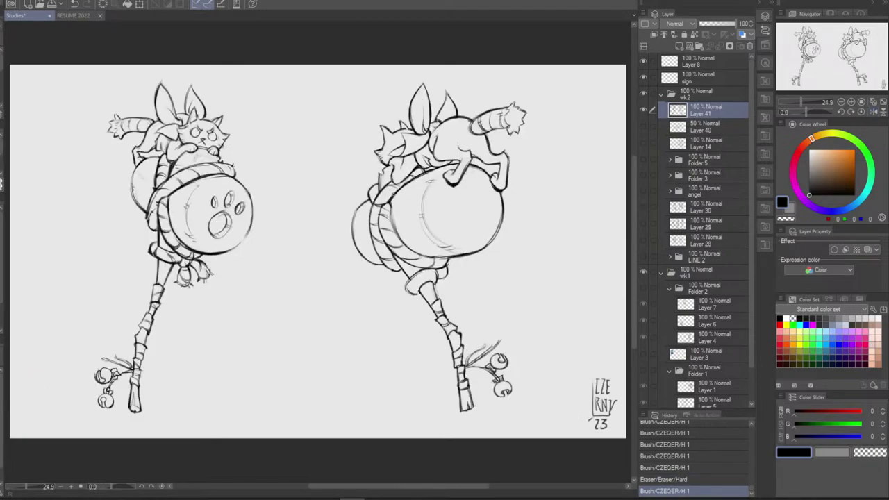
Refine the large paw pad's edge with H 1 strokes, comparing them, and trim its inside with the hard eraser
{"action": "key", "text": "ctrl+z"}
{"action": "key", "text": "ctrl+y"}
{"action": "key", "text": "ctrl+z"}
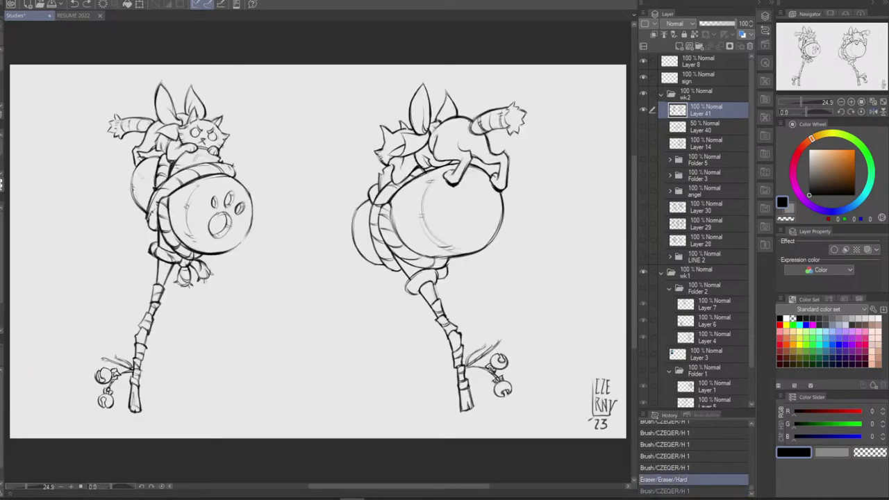
{"action": "key", "text": "ctrl+y"}
{"action": "key", "text": "ctrl+z"}
{"action": "key", "text": "ctrl+y"}
{"action": "key", "text": "ctrl+y"}
{"action": "key", "text": "ctrl+y"}
{"action": "key", "text": "ctrl+y"}
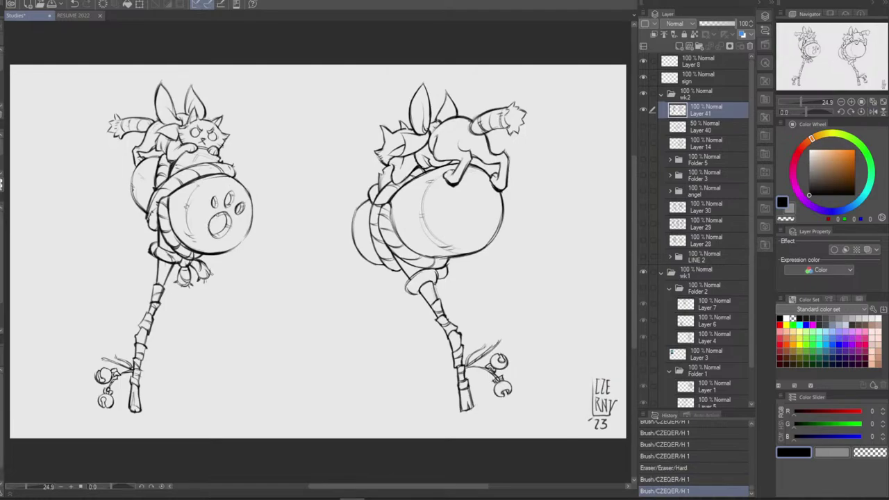
{"action": "key", "text": "ctrl+z"}
{"action": "key", "text": "ctrl+y"}
{"action": "key", "text": "e"}
{"action": "left_click_drag", "start_coordinate": [222, 217], "coordinate": [215, 221]}
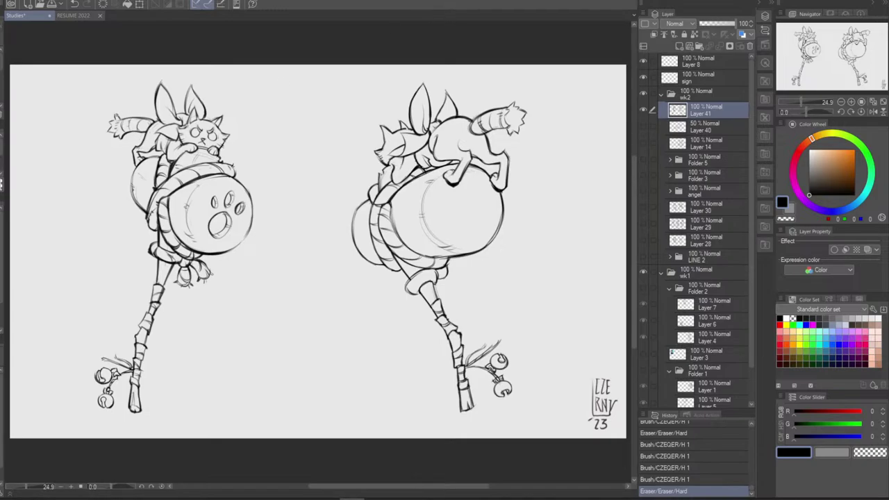
Touch up the first cat's tail tip and the lines between its tail and ear with the H 1 brush
{"action": "left_click_drag", "start_coordinate": [115, 113], "coordinate": [128, 150]}
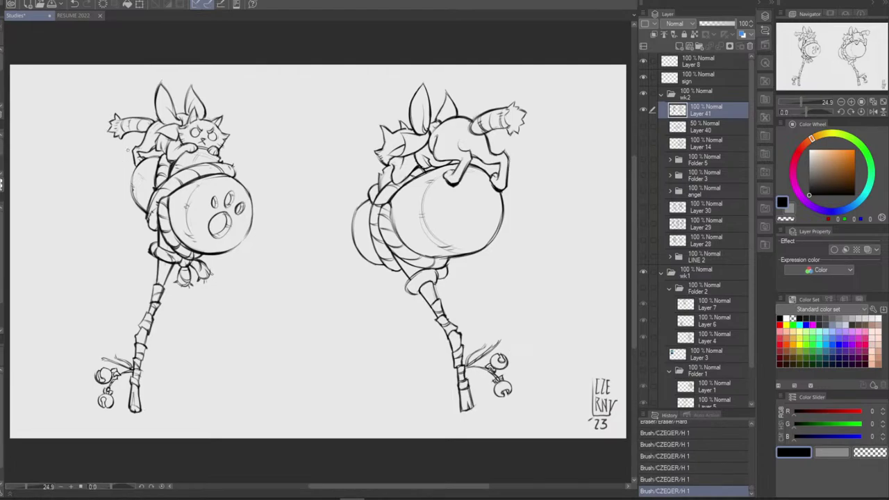
{"action": "left_click_drag", "start_coordinate": [162, 113], "coordinate": [167, 118]}
{"action": "mouse_move", "coordinate": [155, 106]}
{"action": "left_mouse_down"}
{"action": "mouse_move", "coordinate": [162, 126]}
{"action": "mouse_move", "coordinate": [159, 110]}
{"action": "left_mouse_up"}
{"action": "key", "text": "ctrl+z"}
{"action": "key", "text": "ctrl+z"}
{"action": "key", "text": "ctrl+z"}
{"action": "key", "text": "ctrl+z"}
{"action": "key", "text": "ctrl+z"}
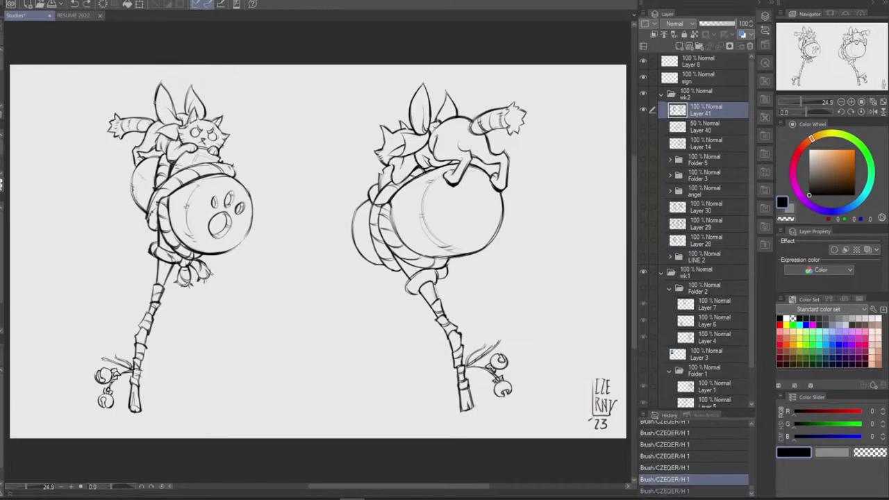
{"action": "key", "text": "ctrl+y"}
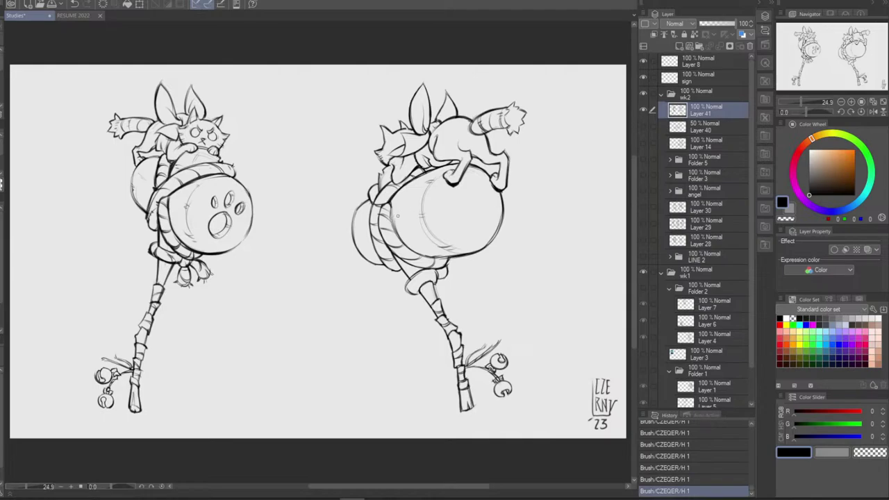
Thin the second hammer head's inner edge beside the striped wrap with the hard eraser
{"action": "key", "text": "e"}
{"action": "mouse_move", "coordinate": [395, 207]}
{"action": "left_mouse_down"}
{"action": "mouse_move", "coordinate": [398, 232]}
{"action": "mouse_move", "coordinate": [417, 239]}
{"action": "left_mouse_up"}
{"action": "key", "text": "ctrl+z"}
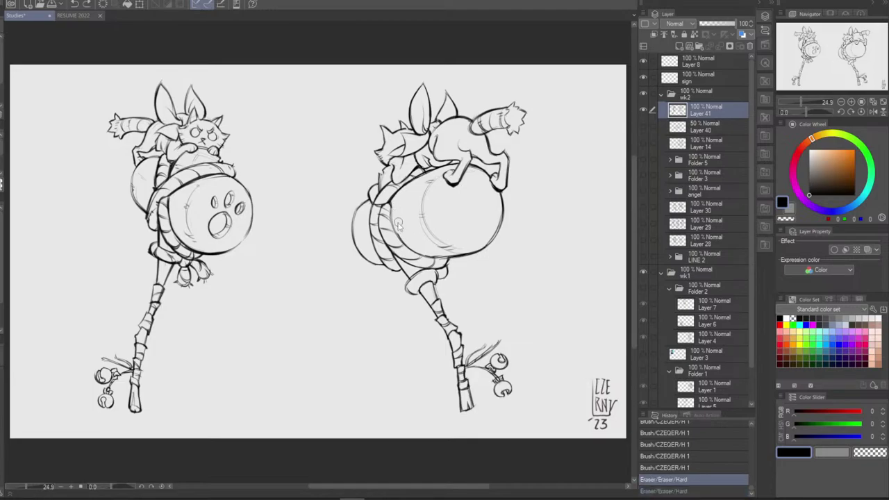
{"action": "key", "text": "ctrl+z"}
{"action": "mouse_move", "coordinate": [393, 199]}
{"action": "left_mouse_down"}
{"action": "mouse_move", "coordinate": [399, 233]}
{"action": "mouse_move", "coordinate": [415, 241]}
{"action": "mouse_move", "coordinate": [407, 240]}
{"action": "left_mouse_up"}
{"action": "key", "text": "ctrl+z"}
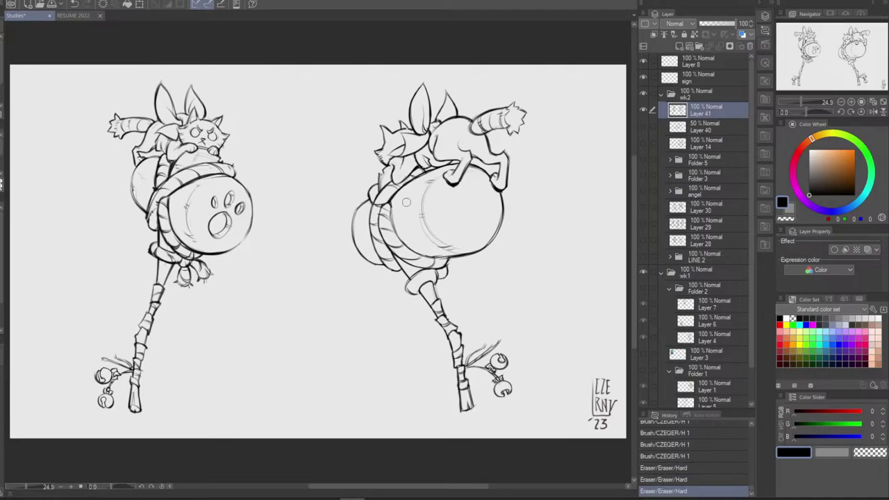
Try to redraw the second hammer head's inner edge beside the striped wrap with the H 1 brush
{"action": "key", "text": "b"}
{"action": "mouse_move", "coordinate": [392, 204]}
{"action": "left_mouse_down"}
{"action": "mouse_move", "coordinate": [396, 235]}
{"action": "mouse_move", "coordinate": [420, 250]}
{"action": "left_mouse_up"}
{"action": "key", "text": "ctrl+z"}
{"action": "key", "text": "ctrl+z"}
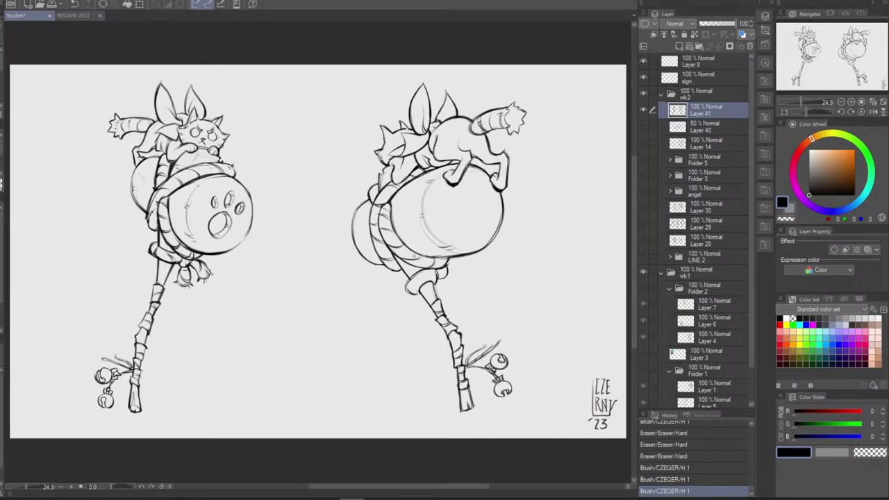
{"action": "key", "text": "ctrl+z"}
{"action": "key", "text": "ctrl+z"}
{"action": "key", "text": "ctrl+z"}
Mirror the canvas view and redraw the second hammer head's inner edge along the wrap with the H 1 brush
{"action": "left_click", "coordinate": [873, 111]}
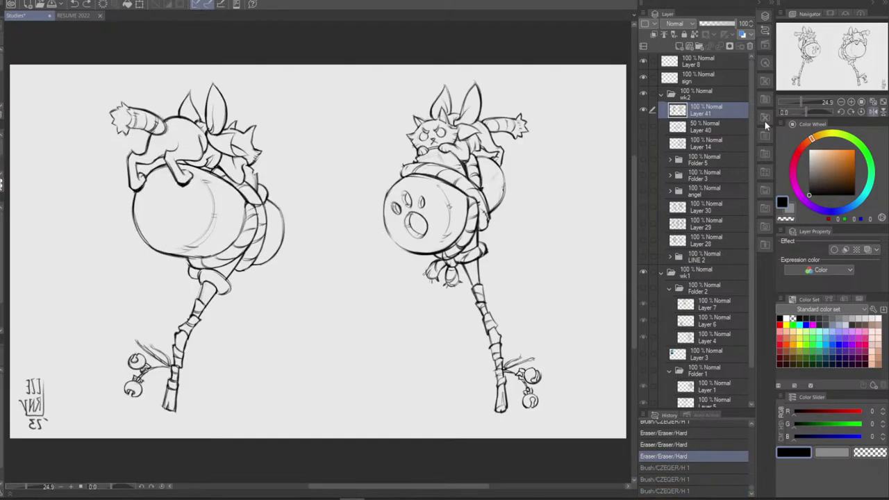
{"action": "key", "text": "ctrl+y"}
{"action": "key", "text": "ctrl+y"}
{"action": "key", "text": "ctrl+y"}
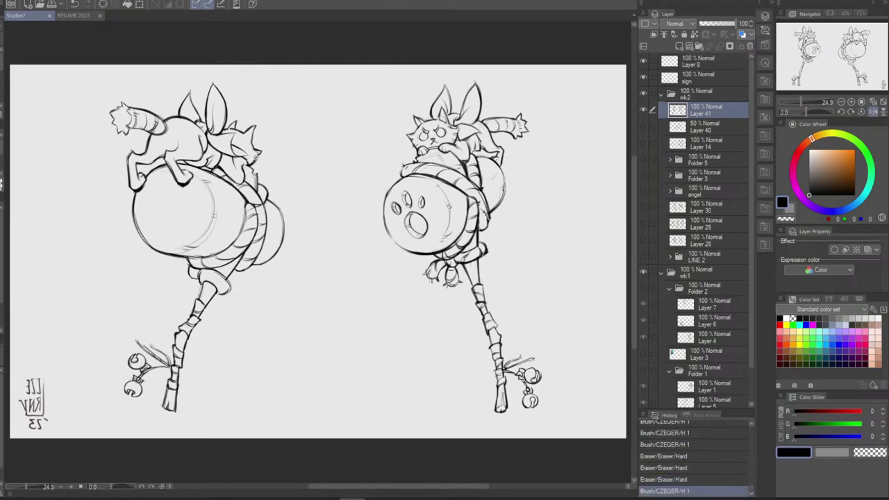
{"action": "key", "text": "ctrl+y"}
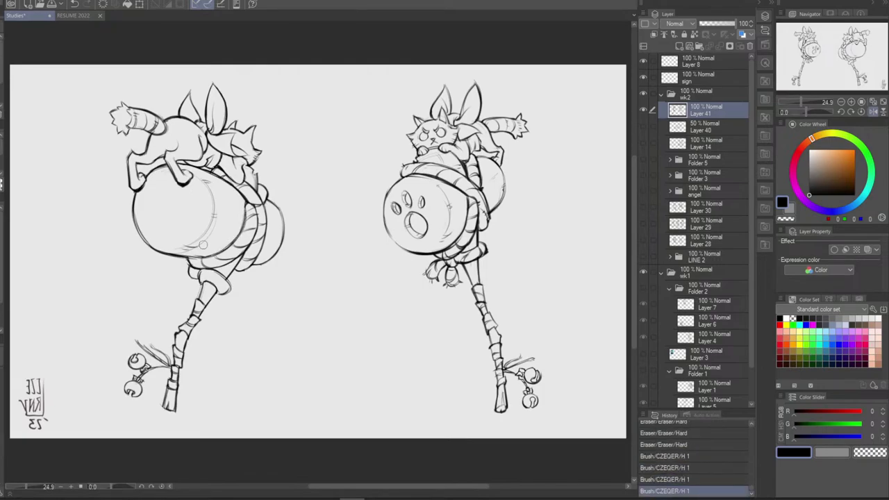
Clean the lower inner edge of the second hammer head with the hard eraser and redraw it with the H 1 brush
{"action": "mouse_move", "coordinate": [206, 253]}
{"action": "left_mouse_down"}
{"action": "mouse_move", "coordinate": [233, 235]}
{"action": "mouse_move", "coordinate": [215, 250]}
{"action": "left_mouse_up"}
{"action": "left_click_drag", "start_coordinate": [237, 236], "coordinate": [241, 219]}
{"action": "left_click_drag", "start_coordinate": [241, 221], "coordinate": [243, 210]}
{"action": "key", "text": "ctrl+z"}
{"action": "key", "text": "ctrl+z"}
{"action": "mouse_move", "coordinate": [196, 255]}
{"action": "left_mouse_down"}
{"action": "mouse_move", "coordinate": [236, 231]}
{"action": "mouse_move", "coordinate": [243, 209]}
{"action": "left_mouse_up"}
{"action": "key", "text": "ctrl+z"}
{"action": "key", "text": "ctrl+z"}
{"action": "mouse_move", "coordinate": [211, 254]}
{"action": "left_mouse_down"}
{"action": "mouse_move", "coordinate": [241, 209]}
{"action": "mouse_move", "coordinate": [232, 243]}
{"action": "left_mouse_up"}
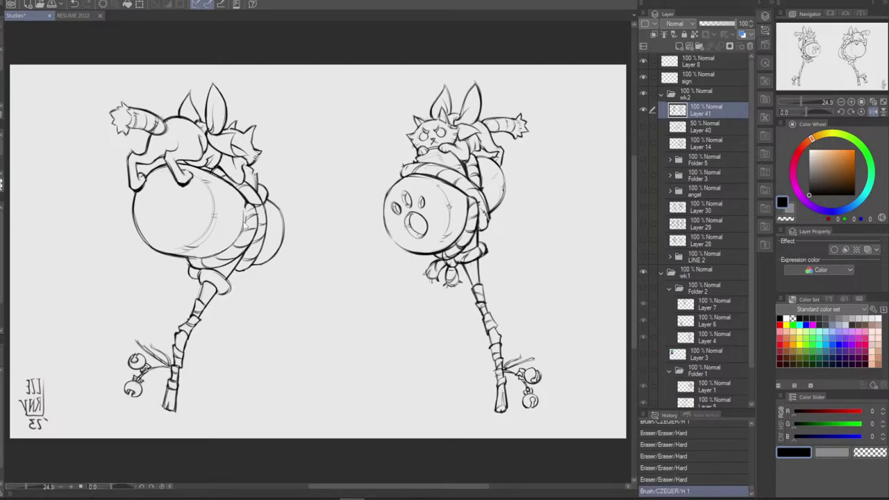
Rework the upper part of the second hammer head's inner edge beside the wrap, undoing and restoring strokes to compare
{"action": "key", "text": "ctrl+z"}
{"action": "left_click_drag", "start_coordinate": [245, 206], "coordinate": [248, 221]}
{"action": "key", "text": "ctrl+z"}
{"action": "key", "text": "ctrl+z"}
{"action": "key", "text": "ctrl+z"}
{"action": "key", "text": "ctrl+z"}
{"action": "key", "text": "ctrl+z"}
{"action": "key", "text": "ctrl+y"}
{"action": "key", "text": "ctrl+y"}
{"action": "key", "text": "ctrl+z"}
Reinforce the upper outer edge of the first hammer's rear bulge with the H 1 brush, comparing the strokes
{"action": "left_click_drag", "start_coordinate": [501, 157], "coordinate": [505, 178]}
{"action": "key", "text": "ctrl+z"}
{"action": "key", "text": "ctrl+y"}
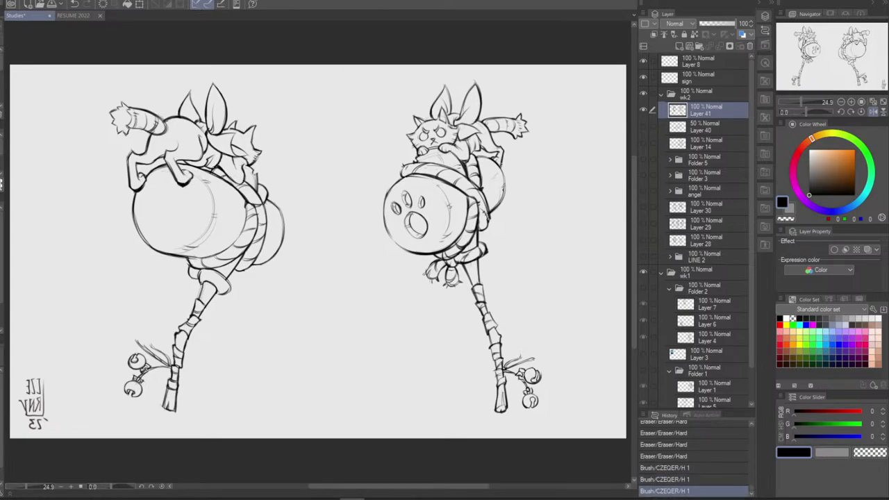
{"action": "key", "text": "ctrl+z"}
{"action": "key", "text": "ctrl+y"}
{"action": "left_click_drag", "start_coordinate": [500, 164], "coordinate": [505, 182]}
Create a new raster layer directly above Layer 40 in the wk2 folder and restore the unmirrored canvas view
{"action": "left_click", "coordinate": [643, 109]}
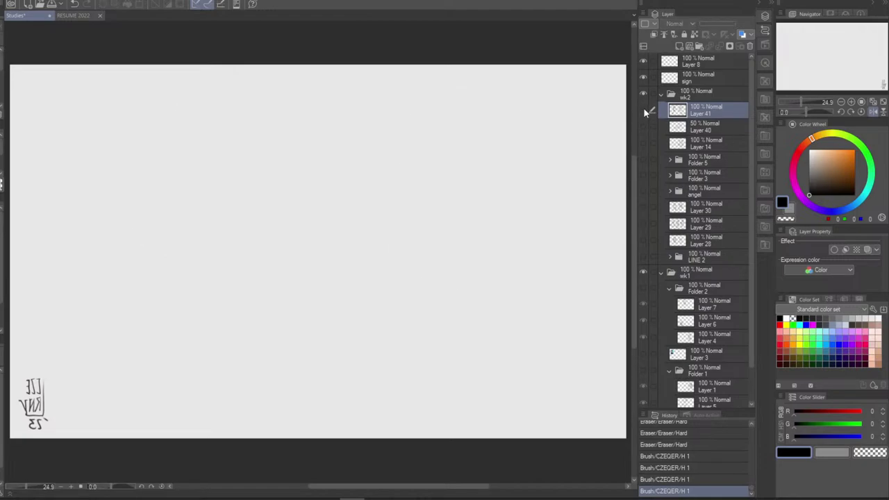
{"action": "left_click", "coordinate": [643, 109]}
{"action": "left_click", "coordinate": [702, 126]}
{"action": "left_click", "coordinate": [681, 47]}
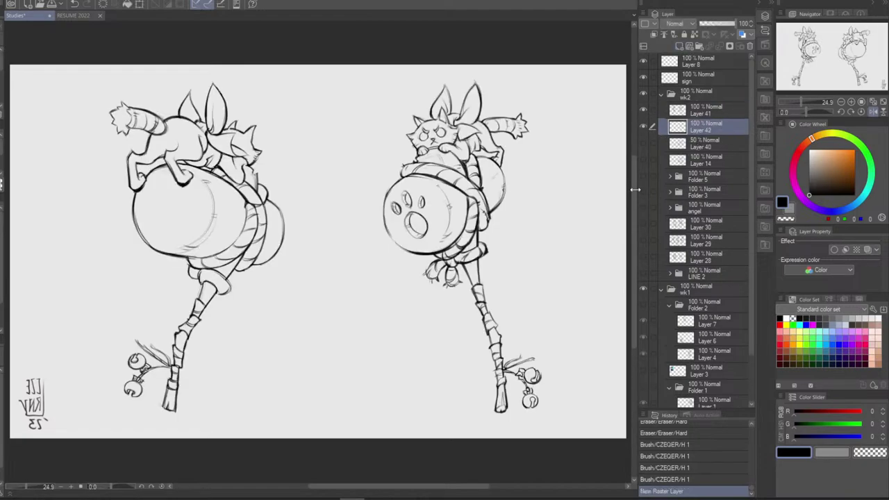
{"action": "left_click", "coordinate": [873, 111]}
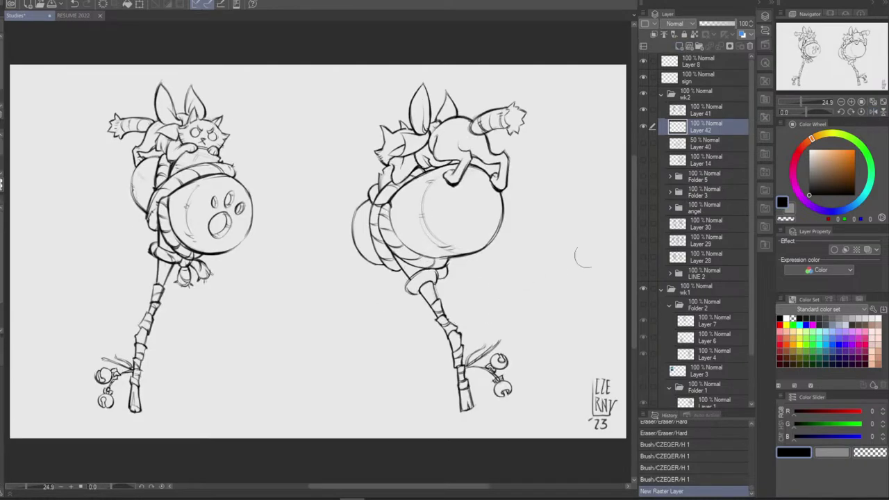
Select Layer 41 and draw short detail lines on the collar beneath the second hammer's head with the H 1 brush
{"action": "key", "text": "alt+]"}
{"action": "left_click_drag", "start_coordinate": [540, 249], "coordinate": [531, 314]}
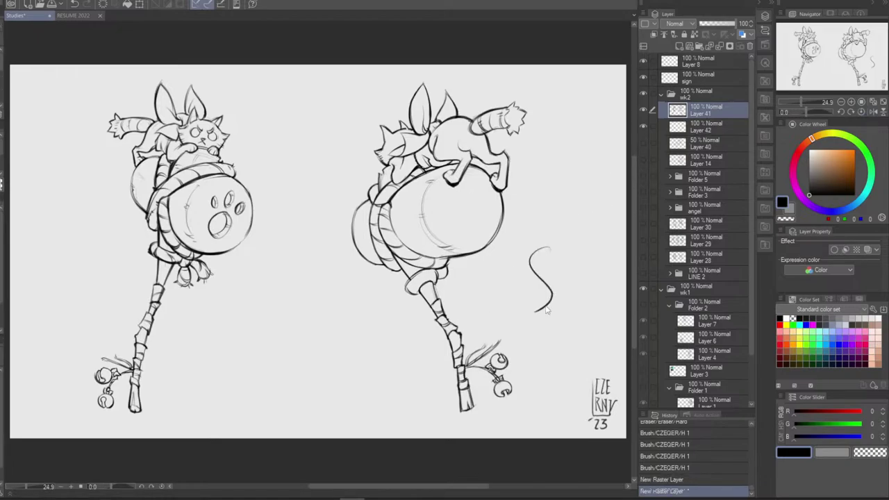
{"action": "key", "text": "ctrl+z"}
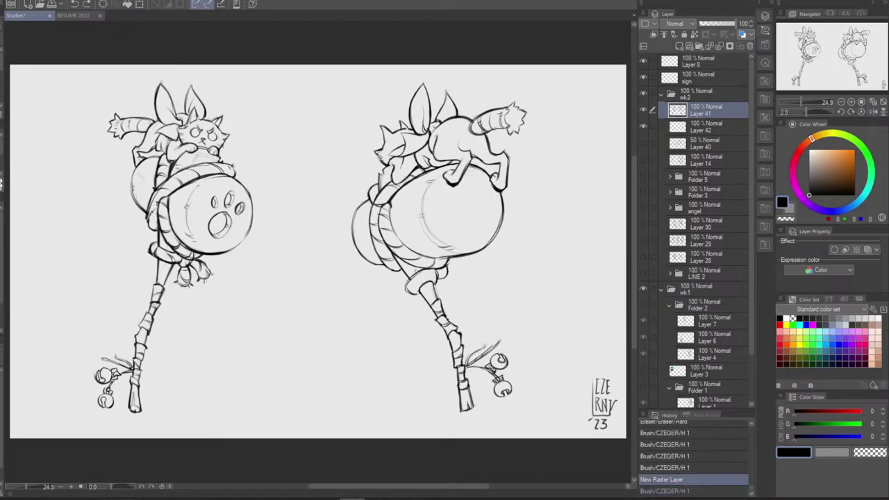
{"action": "mouse_move", "coordinate": [411, 284]}
{"action": "left_mouse_down"}
{"action": "mouse_move", "coordinate": [428, 278]}
{"action": "mouse_move", "coordinate": [423, 289]}
{"action": "mouse_move", "coordinate": [429, 275]}
{"action": "left_mouse_up"}
{"action": "key", "text": "ctrl+z"}
{"action": "key", "text": "ctrl+z"}
{"action": "key", "text": "ctrl+z"}
{"action": "key", "text": "ctrl+z"}
{"action": "left_click_drag", "start_coordinate": [425, 280], "coordinate": [431, 276]}
{"action": "key", "text": "ctrl+y"}
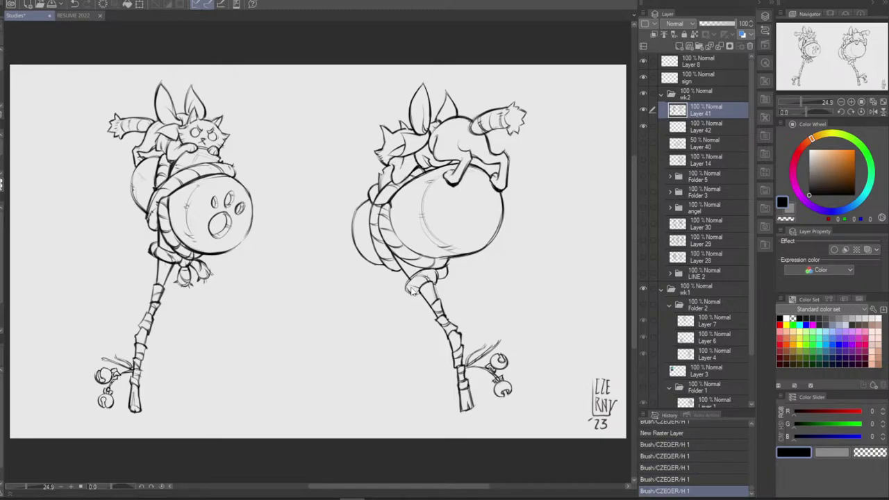
Compare the collar beneath the second hammer's head with and without its latest detail lines
{"action": "key", "text": "ctrl+z"}
{"action": "key", "text": "ctrl+y"}
{"action": "key", "text": "ctrl+y"}
{"action": "key", "text": "ctrl+y"}
{"action": "key", "text": "ctrl+y"}
{"action": "key", "text": "ctrl+y"}
{"action": "key", "text": "ctrl+z"}
Sketch the first curved strands of the upper tassel beside the second hammer's collar with the H 1 brush
{"action": "left_click_drag", "start_coordinate": [443, 273], "coordinate": [448, 269]}
{"action": "key", "text": "ctrl+z"}
{"action": "key", "text": "ctrl+y"}
{"action": "key", "text": "ctrl+z"}
{"action": "key", "text": "ctrl+y"}
{"action": "key", "text": "ctrl+z"}
{"action": "key", "text": "ctrl+y"}
{"action": "key", "text": "ctrl+z"}
{"action": "key", "text": "ctrl+y"}
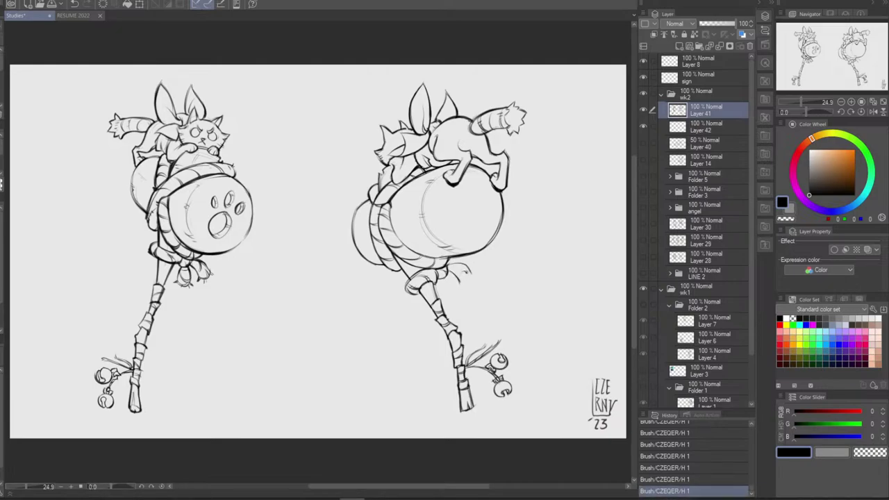
Close the upper tassel's outline beside the second hammer's collar with a rounded, fringed end
{"action": "key", "text": "ctrl+z"}
{"action": "key", "text": "ctrl+y"}
{"action": "key", "text": "ctrl+z"}
{"action": "key", "text": "ctrl+y"}
{"action": "key", "text": "ctrl+z"}
{"action": "key", "text": "ctrl+y"}
{"action": "left_click_drag", "start_coordinate": [448, 266], "coordinate": [463, 264]}
{"action": "key", "text": "ctrl+z"}
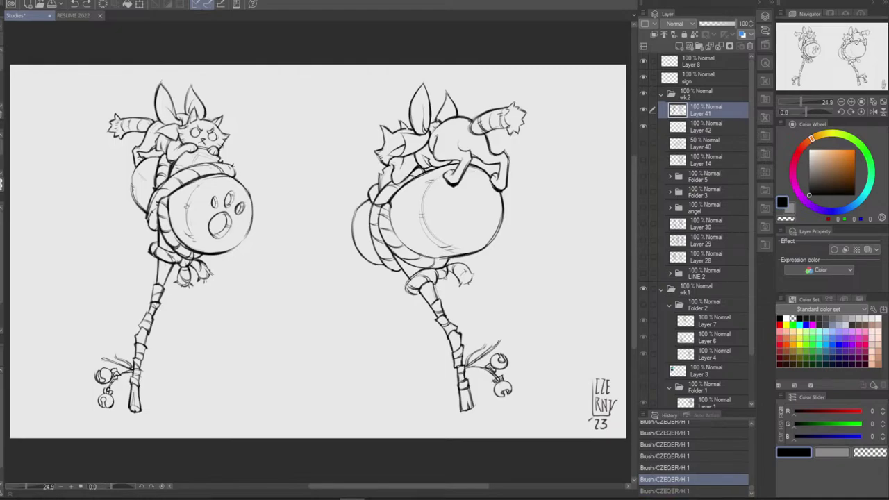
{"action": "key", "text": "ctrl+y"}
{"action": "key", "text": "ctrl+z"}
{"action": "key", "text": "ctrl+y"}
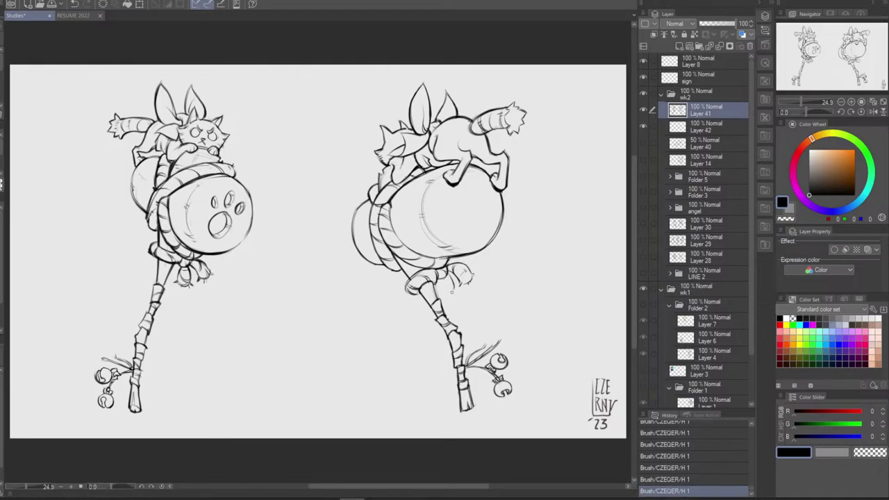
Draw a second fringed tassel hanging below the first one on the second hammer's collar
{"action": "key", "text": "ctrl+z"}
{"action": "key", "text": "ctrl+z"}
{"action": "key", "text": "ctrl+y"}
{"action": "key", "text": "ctrl+y"}
{"action": "key", "text": "ctrl+z"}
{"action": "key", "text": "ctrl+y"}
{"action": "key", "text": "ctrl+z"}
{"action": "key", "text": "ctrl+y"}
{"action": "left_click_drag", "start_coordinate": [459, 291], "coordinate": [454, 286]}
{"action": "key", "text": "ctrl+z"}
{"action": "key", "text": "ctrl+z"}
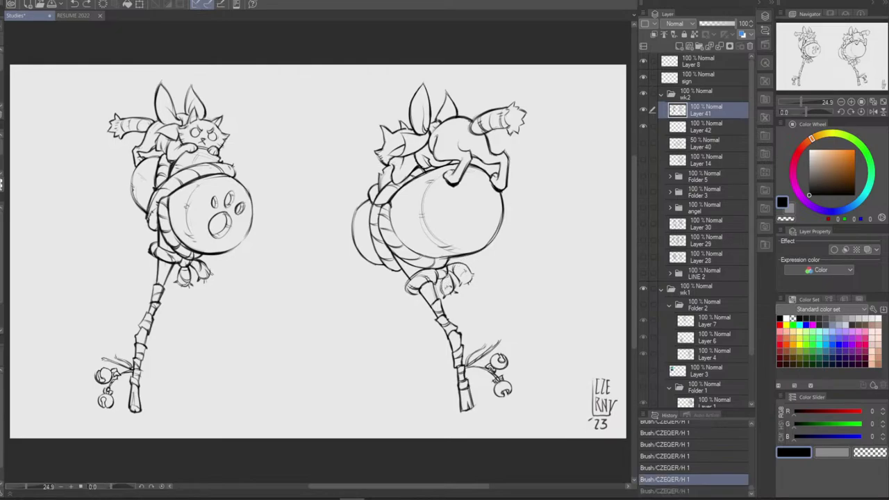
Strengthen the lower tassel's inner edge and its joint with the upper tassel on the second hammer
{"action": "left_click_drag", "start_coordinate": [443, 276], "coordinate": [446, 286]}
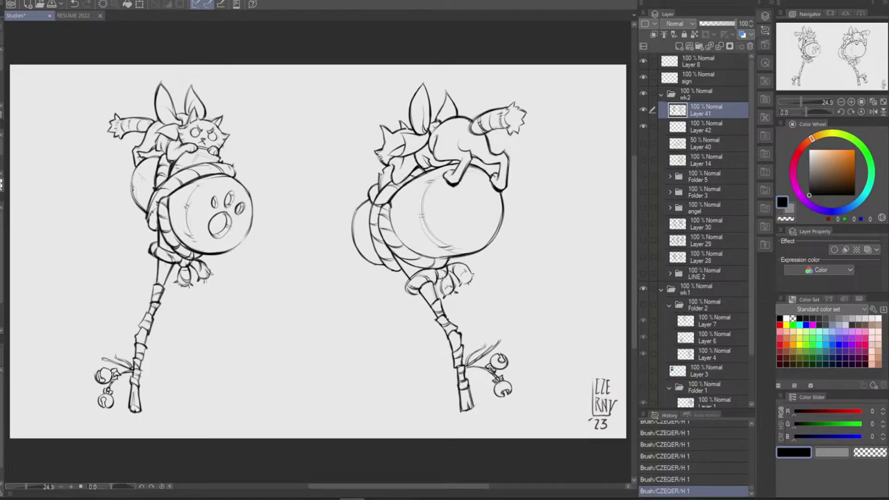
{"action": "key", "text": "ctrl+z"}
{"action": "key", "text": "ctrl+y"}
{"action": "key", "text": "ctrl+z"}
{"action": "key", "text": "ctrl+y"}
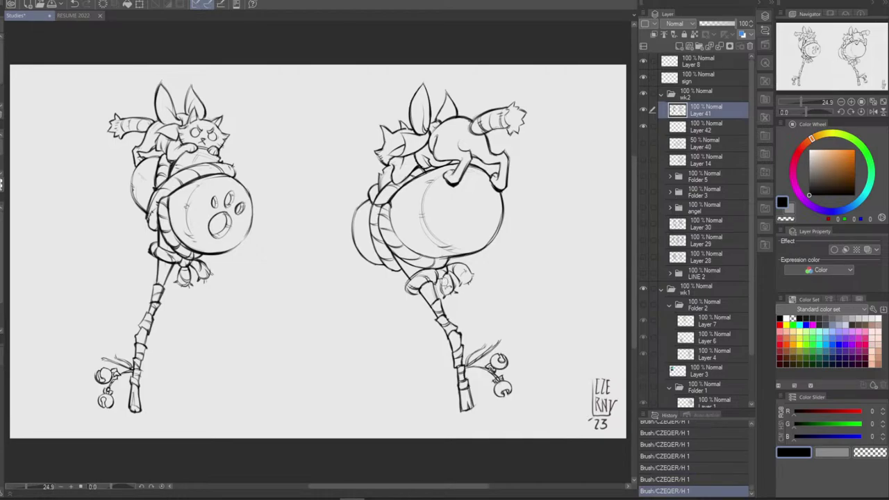
{"action": "left_click_drag", "start_coordinate": [440, 277], "coordinate": [444, 285]}
{"action": "mouse_move", "coordinate": [442, 278]}
{"action": "left_mouse_down"}
{"action": "mouse_move", "coordinate": [456, 267]}
{"action": "mouse_move", "coordinate": [457, 280]}
{"action": "mouse_move", "coordinate": [443, 289]}
{"action": "mouse_move", "coordinate": [457, 279]}
{"action": "left_mouse_up"}
{"action": "key", "text": "b"}
{"action": "key", "text": "ctrl+z"}
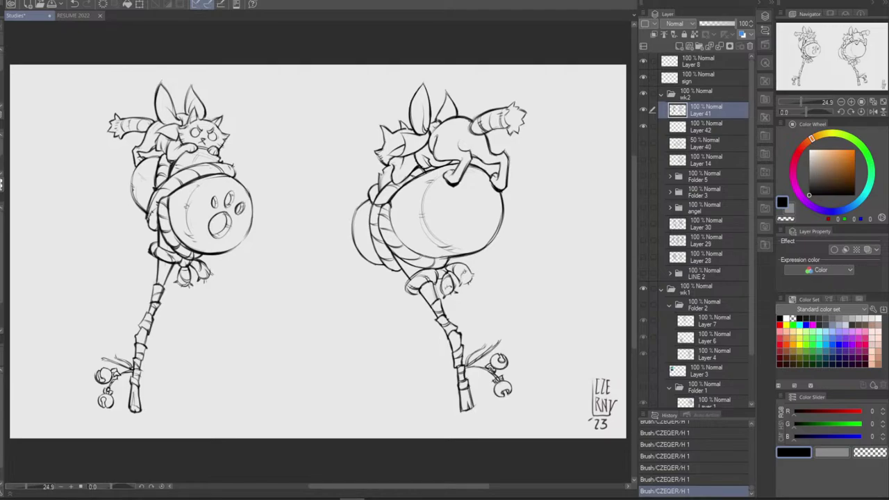
Refine the upper tassel's top edge on the second hammer, undoing and restoring strokes to compare
{"action": "key", "text": "ctrl+z"}
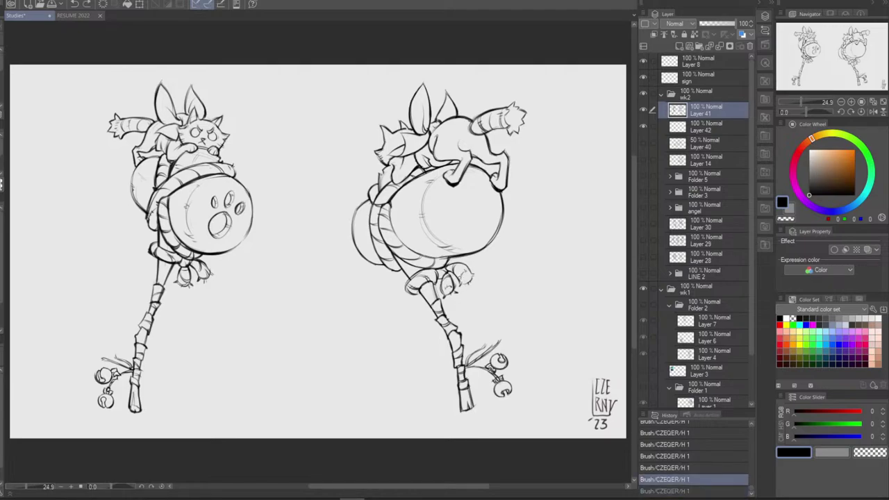
{"action": "key", "text": "ctrl+y"}
{"action": "key", "text": "ctrl+z"}
{"action": "key", "text": "ctrl+y"}
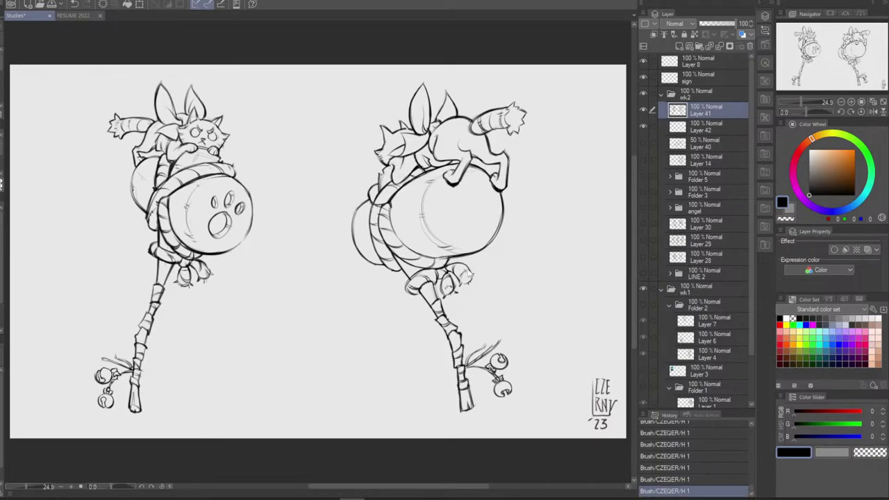
{"action": "key", "text": "ctrl+z"}
{"action": "key", "text": "ctrl+y"}
{"action": "key", "text": "ctrl+z"}
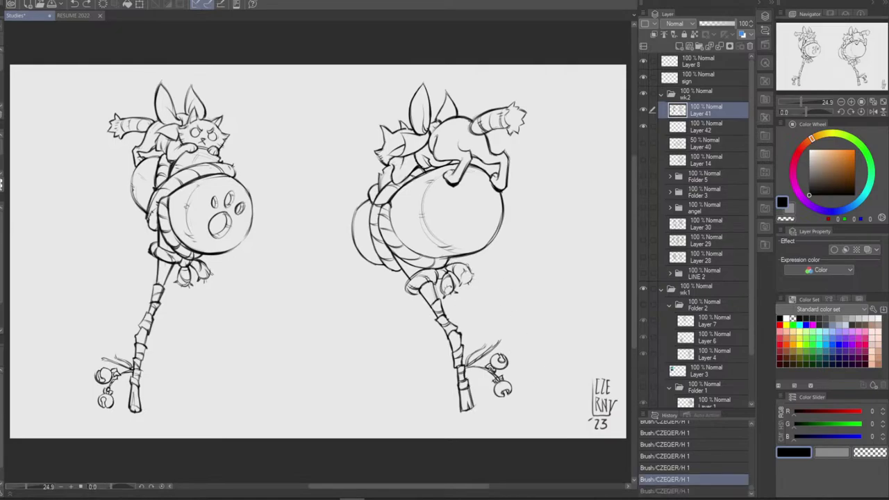
{"action": "key", "text": "ctrl+y"}
{"action": "key", "text": "ctrl+z"}
{"action": "key", "text": "ctrl+y"}
{"action": "key", "text": "ctrl+z"}
{"action": "key", "text": "ctrl+y"}
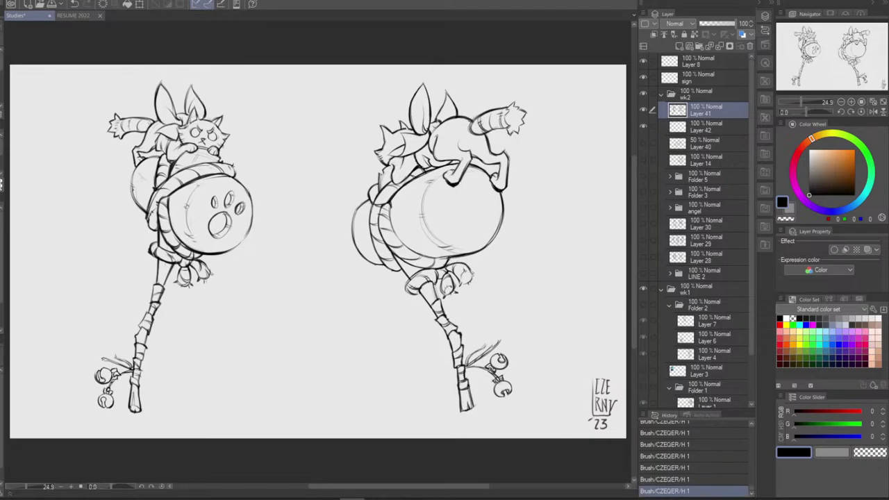
{"action": "key", "text": "ctrl+z"}
{"action": "key", "text": "ctrl+y"}
{"action": "key", "text": "ctrl+z"}
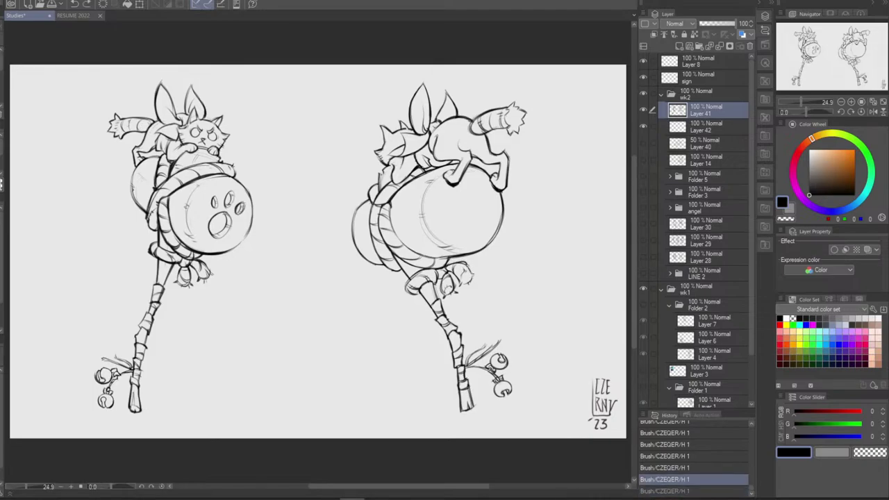
{"action": "key", "text": "ctrl+y"}
{"action": "key", "text": "ctrl+z"}
{"action": "key", "text": "ctrl+y"}
{"action": "key", "text": "ctrl+z"}
{"action": "key", "text": "ctrl+y"}
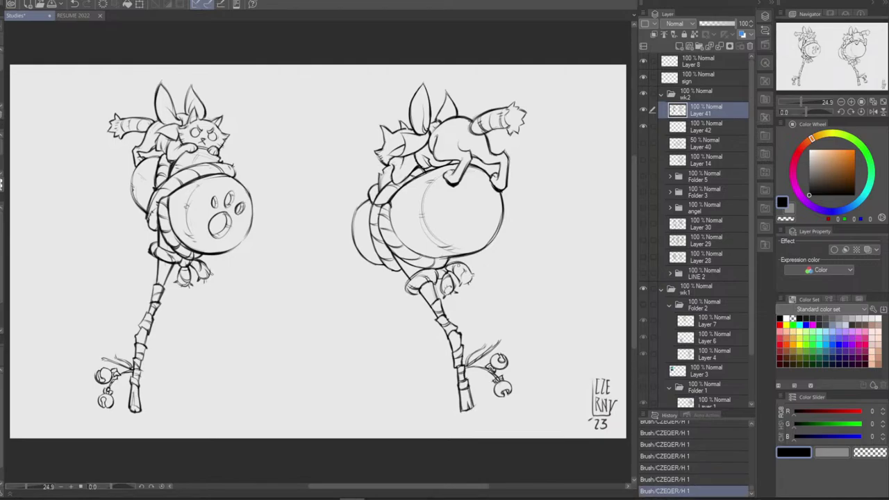
Touch up the lower tassel's fringe and the edge nearest the handle, comparing the strokes on the second hammer
{"action": "left_click_drag", "start_coordinate": [462, 285], "coordinate": [457, 291]}
{"action": "key", "text": "ctrl+z"}
{"action": "left_click_drag", "start_coordinate": [440, 280], "coordinate": [445, 284]}
{"action": "key", "text": "ctrl+z"}
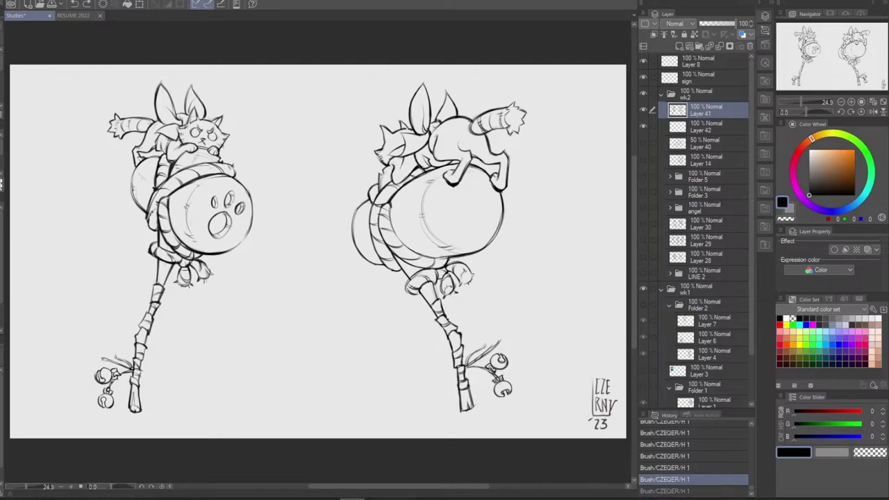
{"action": "key", "text": "ctrl+y"}
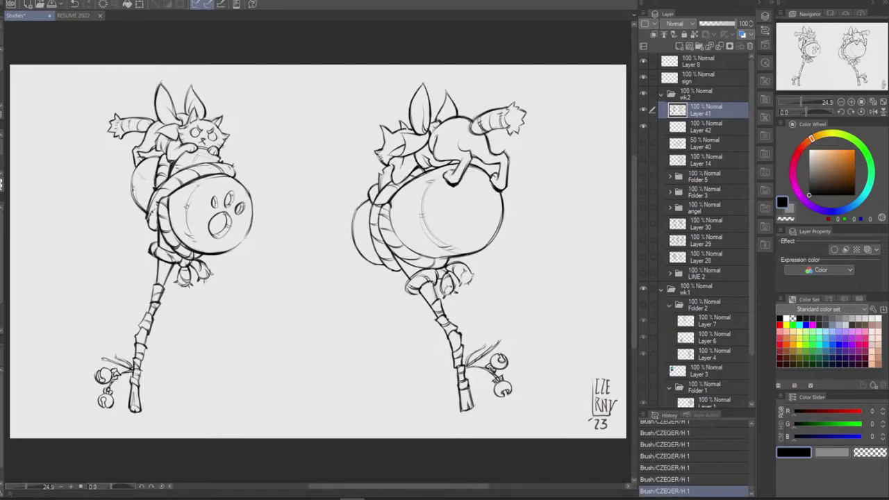
{"action": "key", "text": "ctrl+z"}
{"action": "key", "text": "ctrl+y"}
{"action": "key", "text": "ctrl+z"}
{"action": "key", "text": "ctrl+y"}
{"action": "key", "text": "ctrl+z"}
{"action": "key", "text": "ctrl+z"}
{"action": "key", "text": "ctrl+y"}
{"action": "key", "text": "ctrl+y"}
{"action": "key", "text": "ctrl+z"}
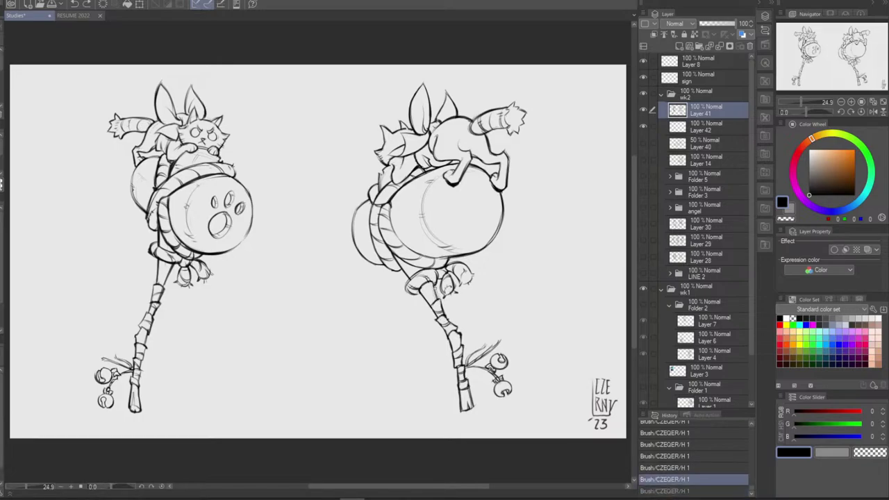
{"action": "key", "text": "ctrl+y"}
{"action": "key", "text": "ctrl+z"}
{"action": "key", "text": "ctrl+y"}
{"action": "key", "text": "ctrl+z"}
{"action": "key", "text": "ctrl+y"}
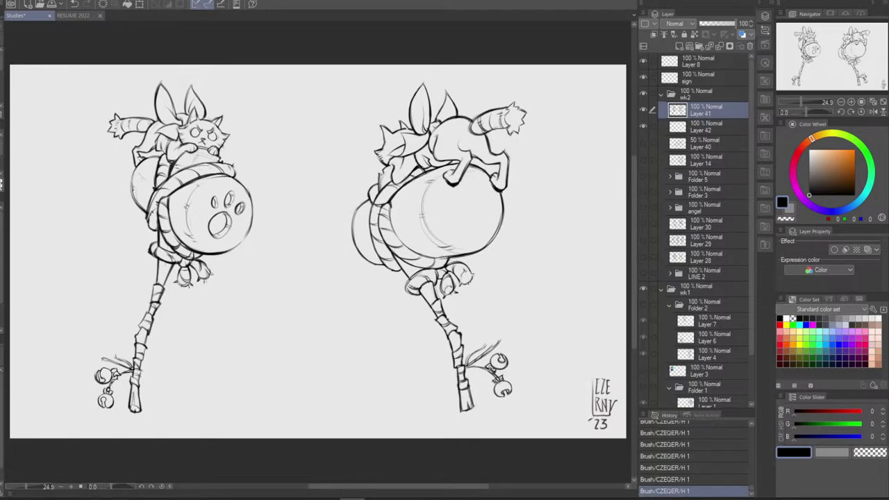
Reinforce the collar's outer end on the second hammer, opposite the tassels, with the H 1 brush
{"action": "mouse_move", "coordinate": [410, 278]}
{"action": "left_mouse_down"}
{"action": "mouse_move", "coordinate": [408, 295]}
{"action": "mouse_move", "coordinate": [418, 295]}
{"action": "left_mouse_up"}
{"action": "key", "text": "ctrl+z"}
{"action": "key", "text": "ctrl+z"}
{"action": "key", "text": "ctrl+z"}
{"action": "key", "text": "ctrl+z"}
{"action": "key", "text": "ctrl+z"}
{"action": "key", "text": "ctrl+z"}
{"action": "key", "text": "ctrl+z"}
Refine the outlines of the two bells hanging from the second hammer's handle
{"action": "left_click_drag", "start_coordinate": [506, 357], "coordinate": [501, 361]}
{"action": "left_click_drag", "start_coordinate": [500, 363], "coordinate": [508, 394]}
{"action": "key", "text": "b"}
{"action": "key", "text": "ctrl+z"}
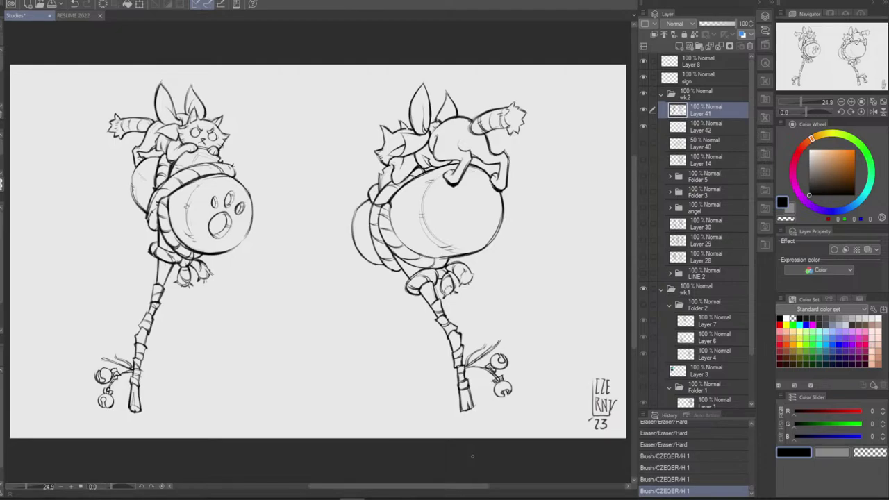
Rework the upper outer edge of the second hammer's rear bulge with the H 1 brush
{"action": "mouse_move", "coordinate": [361, 203]}
{"action": "left_mouse_down"}
{"action": "mouse_move", "coordinate": [353, 234]}
{"action": "mouse_move", "coordinate": [355, 219]}
{"action": "left_mouse_up"}
{"action": "key", "text": "b"}
{"action": "key", "text": "ctrl+z"}
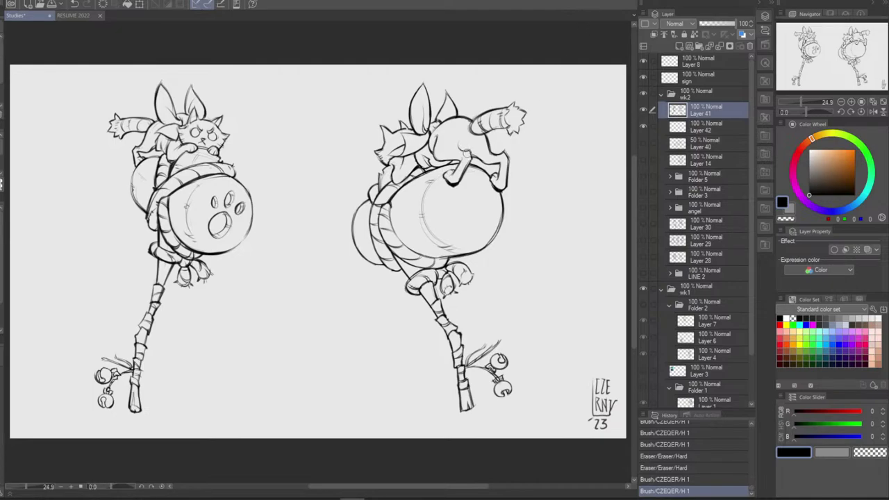
Clean up the knee of the second hammer cat's nearer hind leg with the Hard eraser and H 1 brush
{"action": "mouse_move", "coordinate": [466, 154]}
{"action": "left_mouse_down"}
{"action": "mouse_move", "coordinate": [463, 161]}
{"action": "mouse_move", "coordinate": [470, 153]}
{"action": "left_mouse_up"}
{"action": "key", "text": "ctrl+z"}
{"action": "key", "text": "ctrl+z"}
{"action": "key", "text": "ctrl+z"}
{"action": "key", "text": "ctrl+z"}
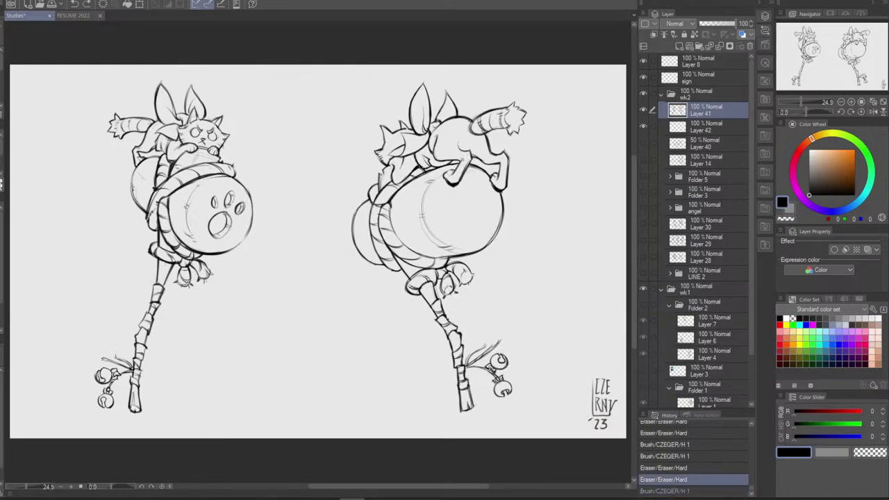
{"action": "key", "text": "ctrl+y"}
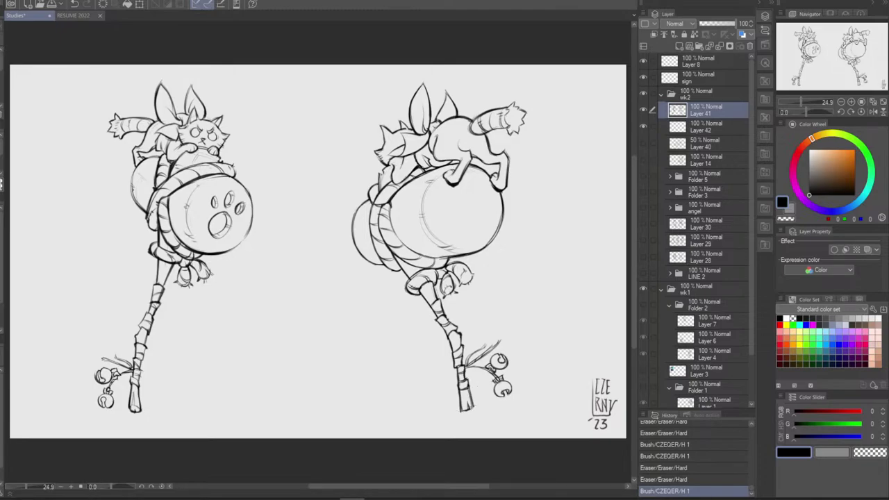
Erase the stray marks beside the base of the second hammer's handle with the Hard eraser
{"action": "key", "text": "ctrl+z"}
{"action": "key", "text": "e"}
{"action": "mouse_move", "coordinate": [479, 411]}
{"action": "left_mouse_down"}
{"action": "mouse_move", "coordinate": [477, 401]}
{"action": "mouse_move", "coordinate": [482, 411]}
{"action": "left_mouse_up"}
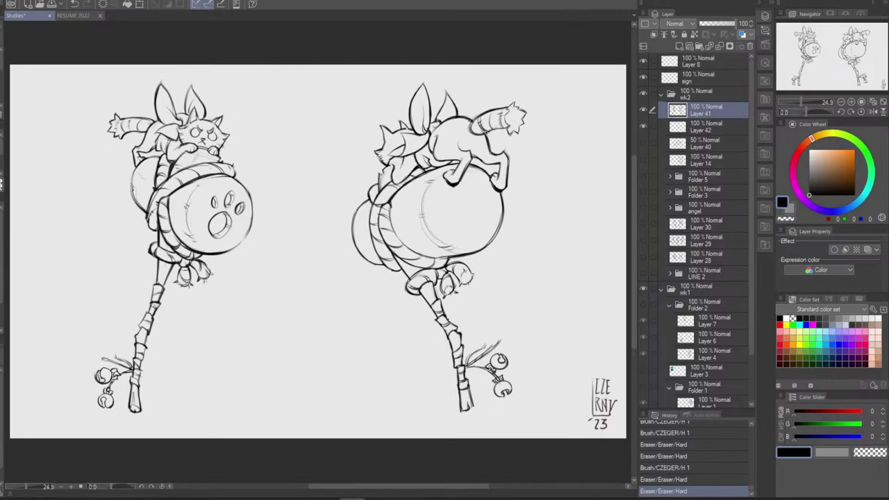
Refine the stripes and outline of the second hammer cat's tail with the H 1 brush, comparing the strokes
{"action": "mouse_move", "coordinate": [482, 134]}
{"action": "left_mouse_down"}
{"action": "mouse_move", "coordinate": [512, 125]}
{"action": "mouse_move", "coordinate": [510, 137]}
{"action": "mouse_move", "coordinate": [526, 120]}
{"action": "left_mouse_up"}
{"action": "key", "text": "ctrl+z"}
{"action": "key", "text": "ctrl+z"}
{"action": "key", "text": "ctrl+z"}
{"action": "key", "text": "ctrl+z"}
{"action": "key", "text": "ctrl+y"}
{"action": "key", "text": "ctrl+z"}
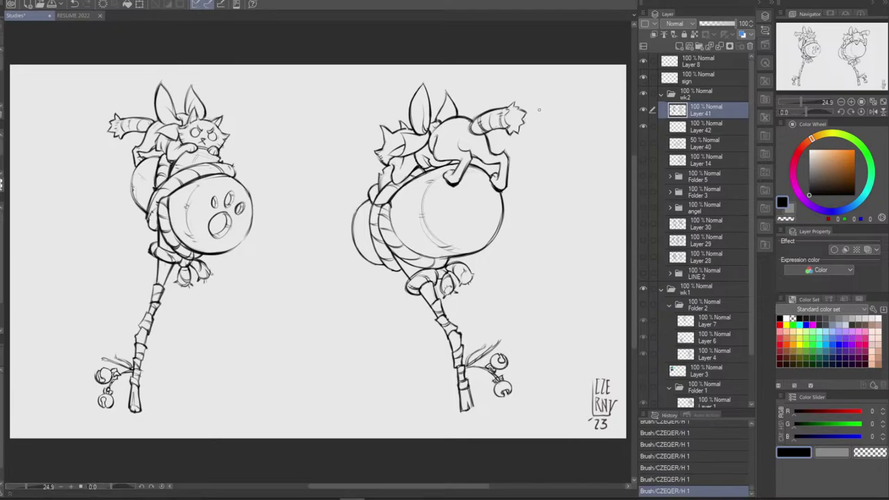
{"action": "key", "text": "ctrl+z"}
{"action": "key", "text": "ctrl+y"}
{"action": "key", "text": "ctrl+z"}
{"action": "key", "text": "ctrl+y"}
Erase excess lines around the front leg of the second hammer's cat with the Hard eraser
{"action": "left_click_drag", "start_coordinate": [398, 165], "coordinate": [396, 167]}
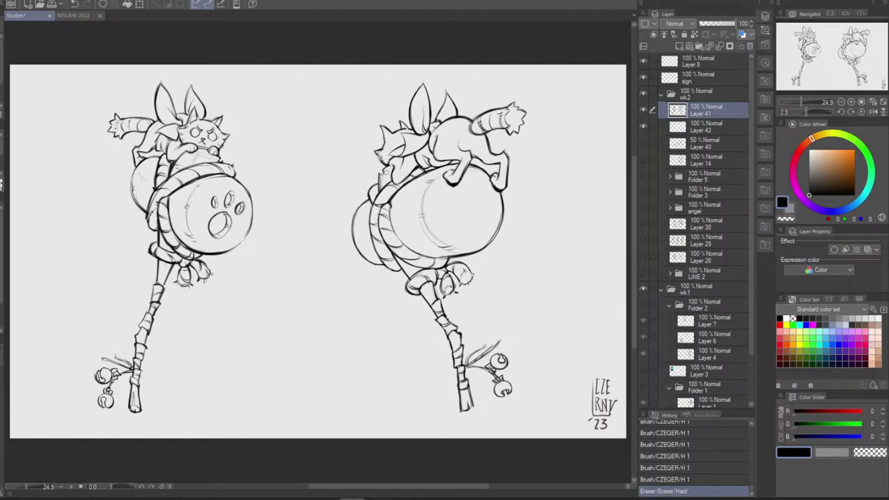
{"action": "left_click_drag", "start_coordinate": [390, 168], "coordinate": [381, 189]}
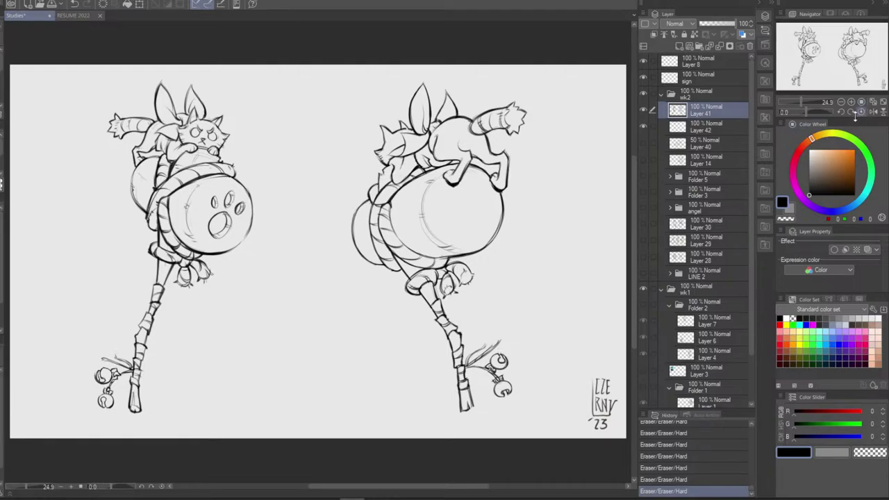
Mirror the canvas view horizontally and rework the second hammer head's lower edge beside the wrap
{"action": "left_click", "coordinate": [873, 111]}
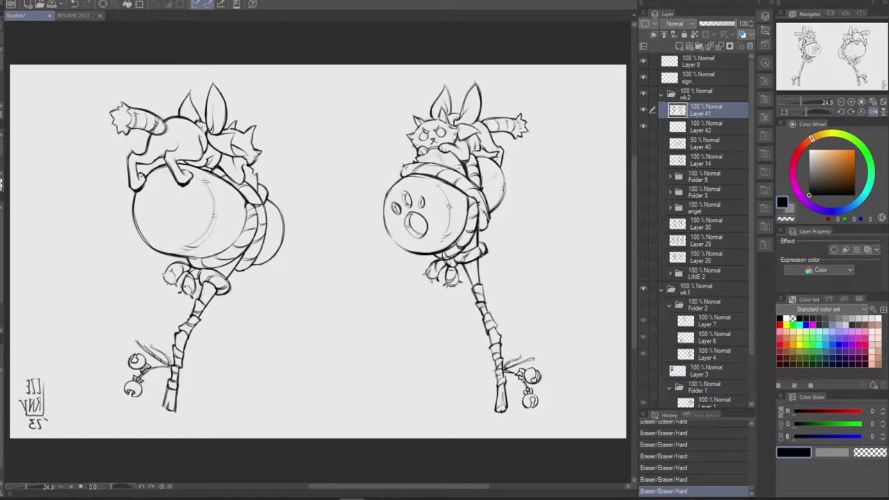
{"action": "key", "text": "ctrl+z"}
{"action": "mouse_move", "coordinate": [201, 258]}
{"action": "left_mouse_down"}
{"action": "mouse_move", "coordinate": [232, 249]}
{"action": "mouse_move", "coordinate": [250, 226]}
{"action": "left_mouse_up"}
{"action": "key", "text": "ctrl+z"}
{"action": "key", "text": "ctrl+z"}
{"action": "key", "text": "ctrl+z"}
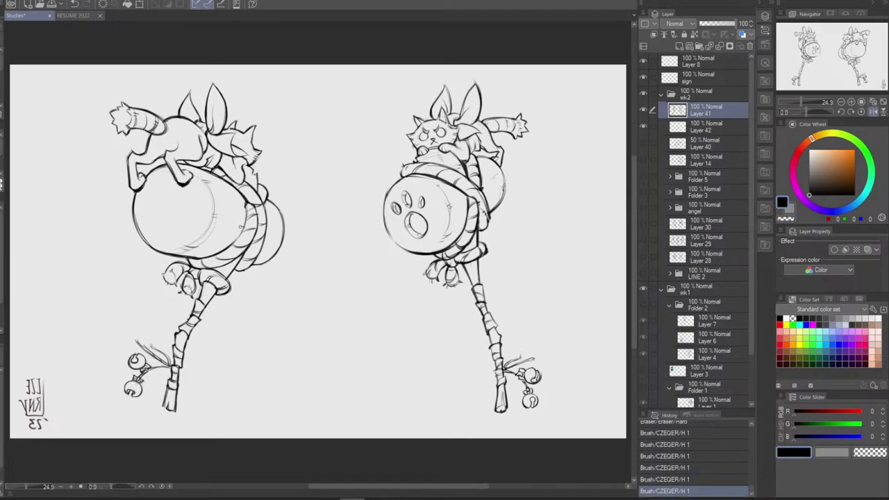
{"action": "key", "text": "ctrl+z"}
{"action": "key", "text": "ctrl+z"}
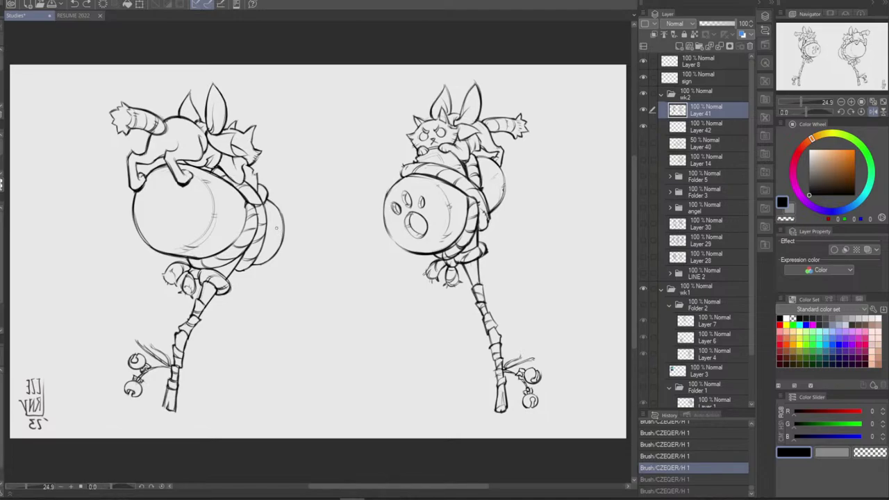
Draw short hatch marks inside the outer edge of the second hammer's rear bulge
{"action": "left_click_drag", "start_coordinate": [279, 230], "coordinate": [282, 230]}
{"action": "key", "text": "ctrl+z"}
{"action": "key", "text": "ctrl+z"}
{"action": "key", "text": "ctrl+z"}
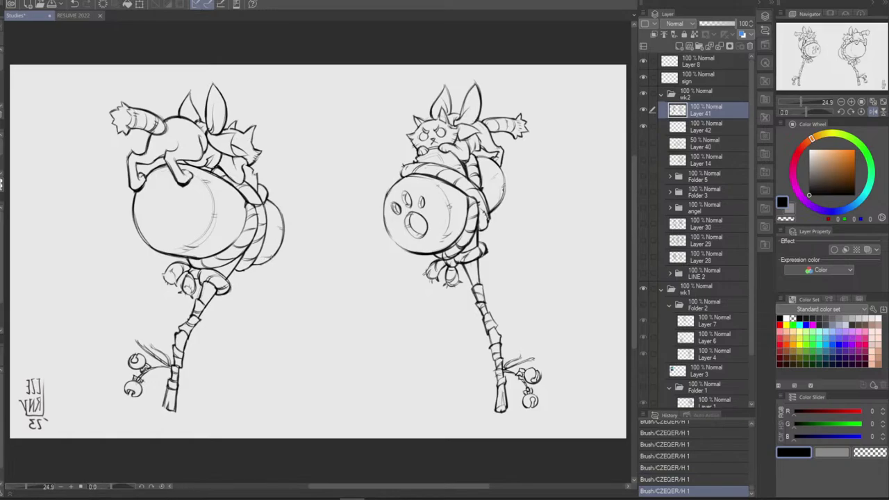
{"action": "key", "text": "ctrl+z"}
Add short hatch marks to the lower part of the second hammer's rear bulge and restore the unmirrored canvas view
{"action": "left_click_drag", "start_coordinate": [272, 255], "coordinate": [277, 253]}
{"action": "key", "text": "ctrl+z"}
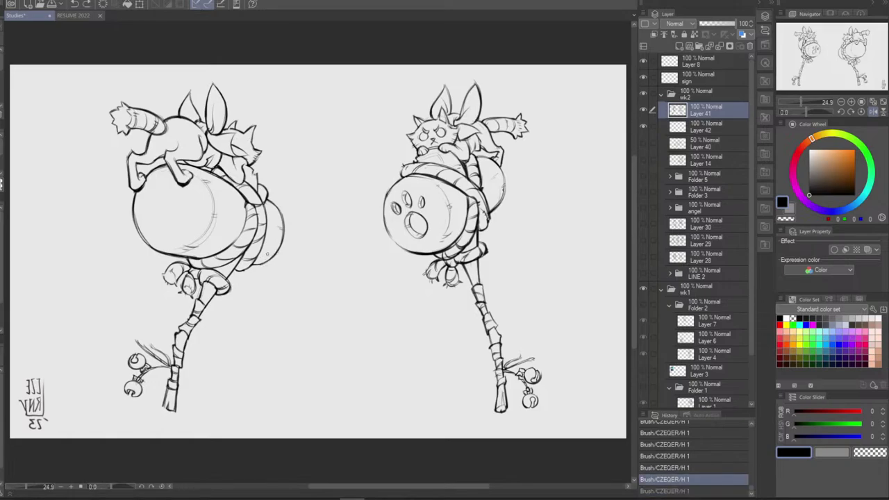
{"action": "key", "text": "ctrl+y"}
{"action": "key", "text": "ctrl+z"}
{"action": "key", "text": "ctrl+y"}
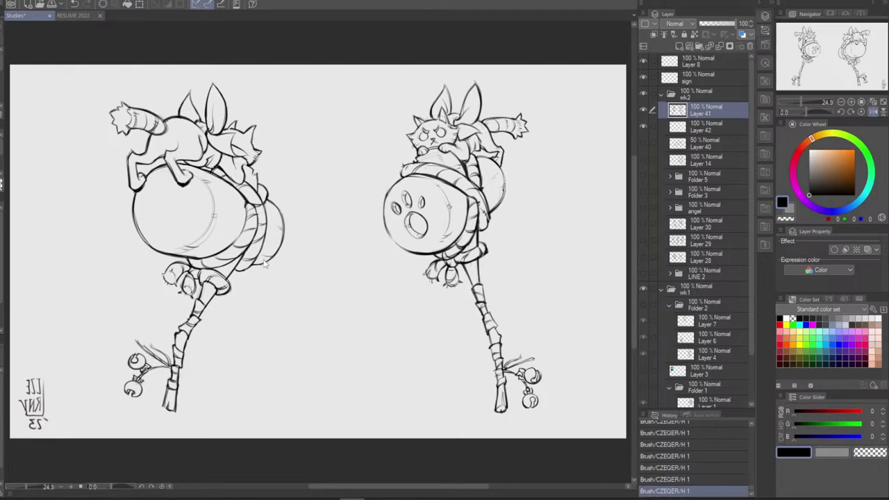
{"action": "key", "text": "ctrl+z"}
{"action": "key", "text": "ctrl+y"}
{"action": "left_click", "coordinate": [873, 112]}
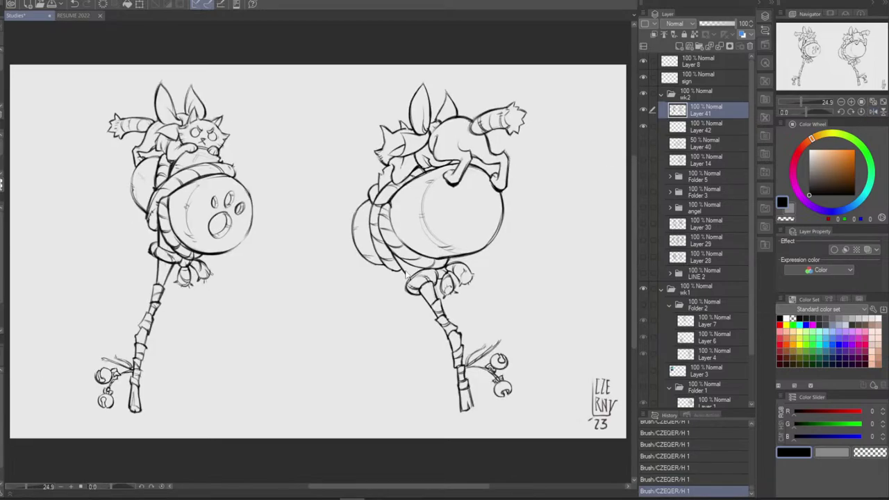
{"action": "key", "text": "ctrl+z"}
{"action": "key", "text": "ctrl+z"}
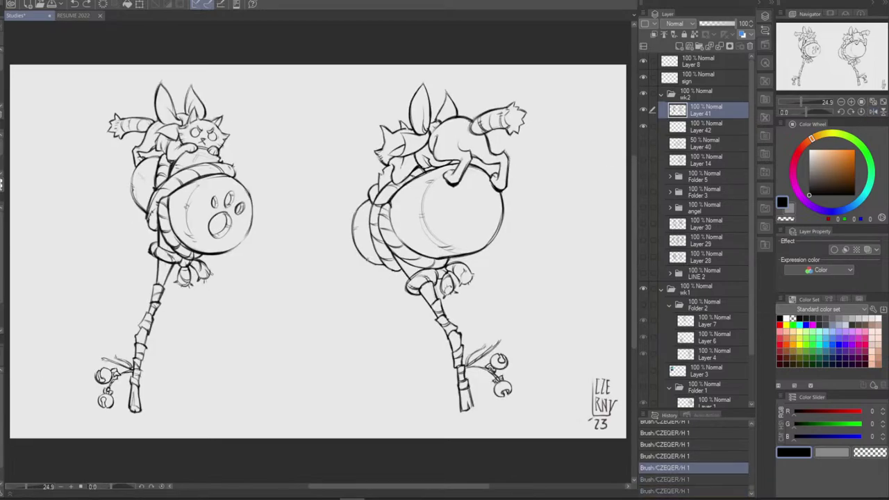
{"action": "key", "text": "ctrl+y"}
{"action": "key", "text": "ctrl+y"}
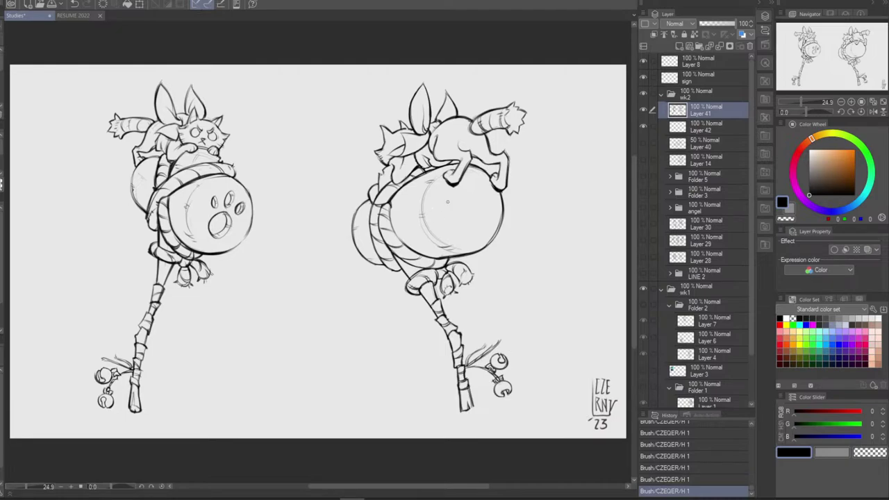
Erase part of the curved contour inside the second hammer's head and redraw short marks there with the H 1 brush
{"action": "key", "text": "e"}
{"action": "left_click_drag", "start_coordinate": [419, 218], "coordinate": [426, 217]}
{"action": "key", "text": "b"}
{"action": "key", "text": "ctrl+z"}
{"action": "key", "text": "ctrl+z"}
{"action": "key", "text": "ctrl+z"}
{"action": "key", "text": "ctrl+z"}
{"action": "key", "text": "ctrl+z"}
{"action": "key", "text": "ctrl+z"}
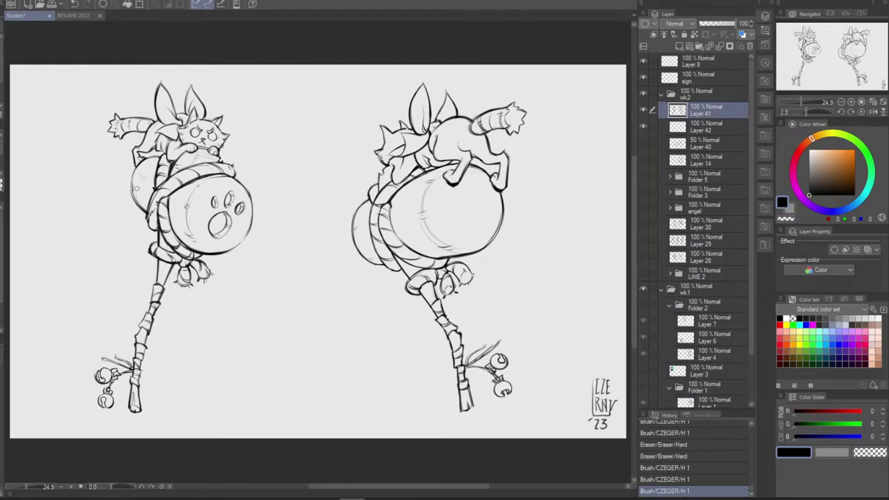
{"action": "mouse_move", "coordinate": [137, 190]}
{"action": "left_mouse_down"}
{"action": "mouse_move", "coordinate": [141, 200]}
{"action": "mouse_move", "coordinate": [144, 181]}
{"action": "mouse_move", "coordinate": [134, 191]}
{"action": "mouse_move", "coordinate": [147, 184]}
{"action": "left_mouse_up"}
{"action": "key", "text": "ctrl+z"}
{"action": "key", "text": "b"}
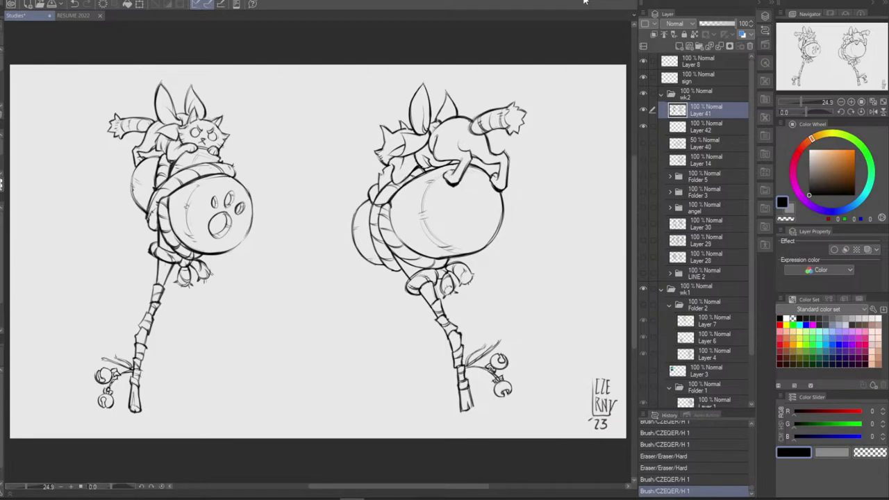
Draw short marks on the second hammer head beneath the cat's nearer hind paw, comparing versions with undo and redo
{"action": "left_click_drag", "start_coordinate": [452, 168], "coordinate": [445, 173]}
{"action": "key", "text": "ctrl+z"}
{"action": "key", "text": "ctrl+z"}
{"action": "key", "text": "ctrl+y"}
{"action": "key", "text": "ctrl+z"}
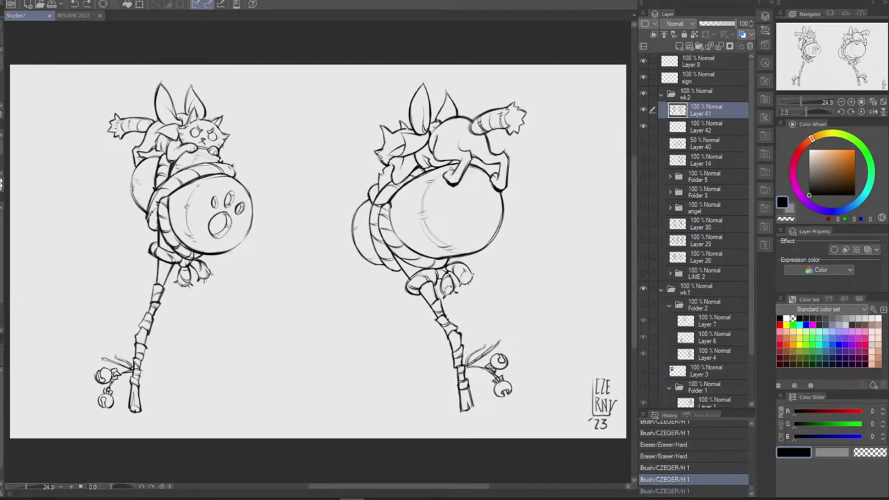
{"action": "key", "text": "ctrl+y"}
{"action": "left_click_drag", "start_coordinate": [452, 170], "coordinate": [445, 175]}
{"action": "key", "text": "ctrl+z"}
{"action": "key", "text": "ctrl+z"}
{"action": "key", "text": "ctrl+z"}
{"action": "key", "text": "ctrl+y"}
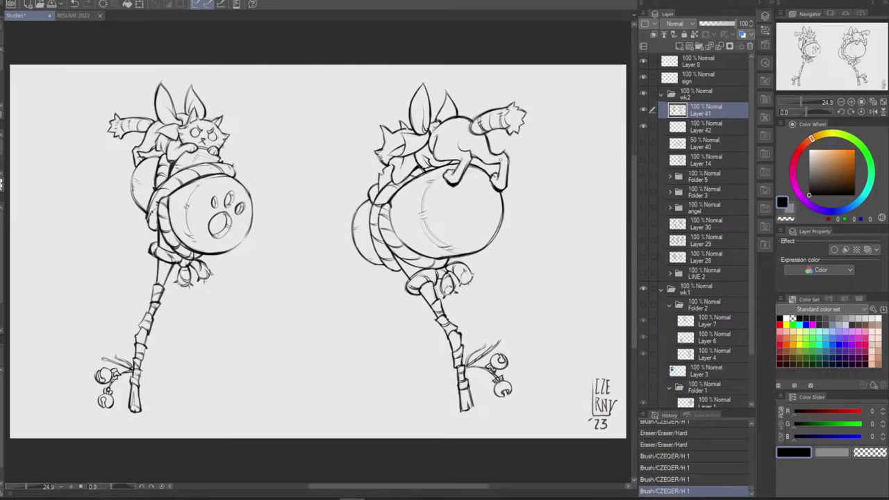
Try short marks on the second hammer head beside the cat's farther hind paw, trimming them with the hard eraser
{"action": "left_click_drag", "start_coordinate": [498, 175], "coordinate": [492, 179]}
{"action": "key", "text": "e"}
{"action": "mouse_move", "coordinate": [494, 175]}
{"action": "left_mouse_down"}
{"action": "mouse_move", "coordinate": [498, 184]}
{"action": "mouse_move", "coordinate": [490, 183]}
{"action": "left_mouse_up"}
{"action": "key", "text": "b"}
{"action": "key", "text": "ctrl+z"}
{"action": "key", "text": "ctrl+z"}
Draw a heart outline on the face of the second hammer head with the H 1 brush, redoing unsatisfactory strokes
{"action": "mouse_move", "coordinate": [471, 198]}
{"action": "left_mouse_down"}
{"action": "mouse_move", "coordinate": [444, 205]}
{"action": "mouse_move", "coordinate": [465, 230]}
{"action": "left_mouse_up"}
{"action": "key", "text": "ctrl+z"}
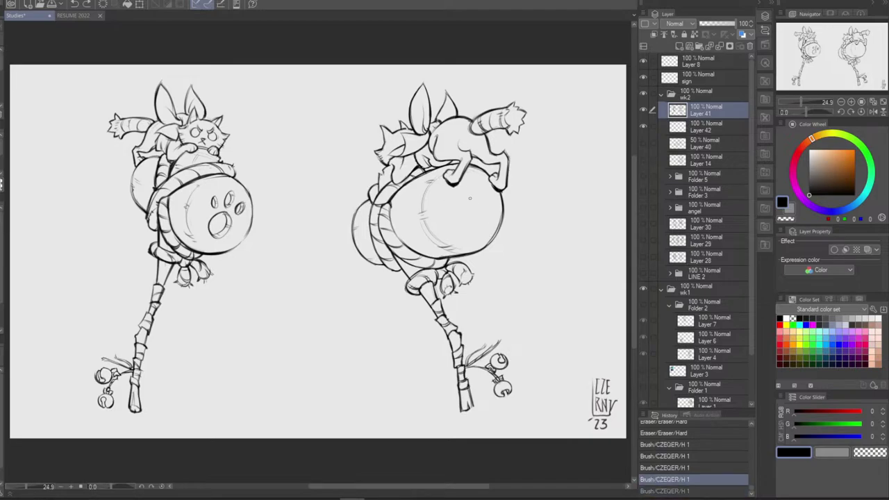
{"action": "mouse_move", "coordinate": [465, 194]}
{"action": "left_mouse_down"}
{"action": "mouse_move", "coordinate": [460, 216]}
{"action": "mouse_move", "coordinate": [475, 212]}
{"action": "mouse_move", "coordinate": [470, 226]}
{"action": "mouse_move", "coordinate": [470, 198]}
{"action": "mouse_move", "coordinate": [485, 205]}
{"action": "mouse_move", "coordinate": [482, 196]}
{"action": "mouse_move", "coordinate": [472, 195]}
{"action": "mouse_move", "coordinate": [459, 217]}
{"action": "mouse_move", "coordinate": [475, 209]}
{"action": "mouse_move", "coordinate": [475, 197]}
{"action": "mouse_move", "coordinate": [458, 192]}
{"action": "mouse_move", "coordinate": [471, 220]}
{"action": "mouse_move", "coordinate": [488, 198]}
{"action": "mouse_move", "coordinate": [469, 221]}
{"action": "mouse_move", "coordinate": [464, 213]}
{"action": "mouse_move", "coordinate": [475, 224]}
{"action": "mouse_move", "coordinate": [467, 217]}
{"action": "mouse_move", "coordinate": [475, 220]}
{"action": "mouse_move", "coordinate": [486, 202]}
{"action": "mouse_move", "coordinate": [474, 203]}
{"action": "mouse_move", "coordinate": [479, 211]}
{"action": "mouse_move", "coordinate": [487, 200]}
{"action": "mouse_move", "coordinate": [473, 197]}
{"action": "mouse_move", "coordinate": [455, 209]}
{"action": "left_mouse_up"}
{"action": "key", "text": "ctrl+z"}
{"action": "key", "text": "ctrl+z"}
{"action": "key", "text": "ctrl+z"}
{"action": "key", "text": "ctrl+z"}
{"action": "key", "text": "ctrl+z"}
{"action": "key", "text": "ctrl+z"}
{"action": "key", "text": "ctrl+z"}
{"action": "key", "text": "ctrl+z"}
{"action": "key", "text": "ctrl+z"}
{"action": "key", "text": "ctrl+z"}
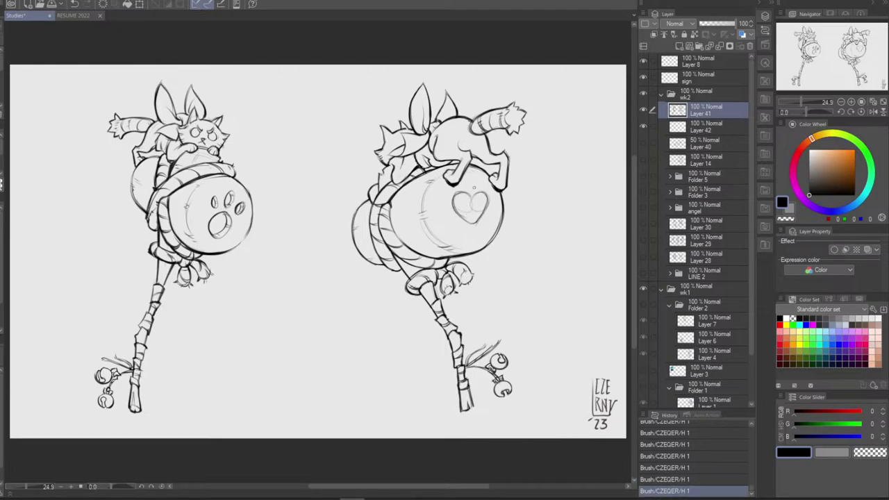
{"action": "key", "text": "ctrl+z"}
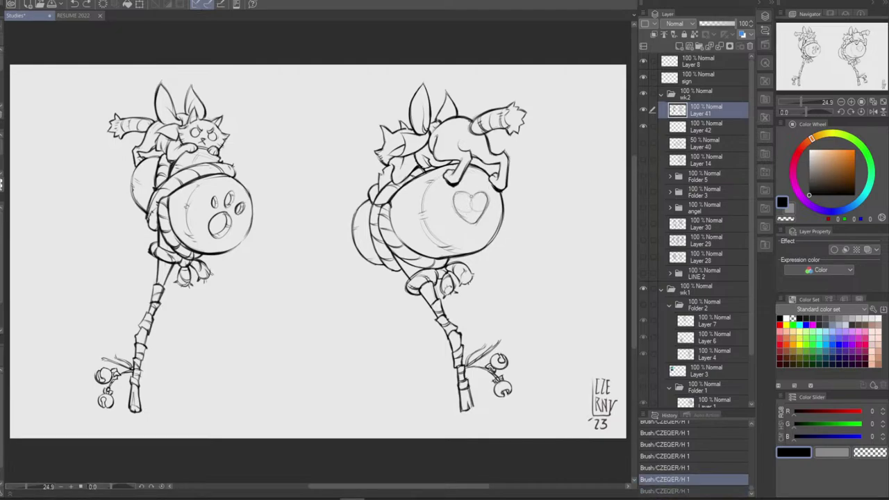
Rework the lines around the heart's top notch and left lobe with the H 1 brush
{"action": "left_click_drag", "start_coordinate": [471, 200], "coordinate": [455, 209]}
{"action": "key", "text": "ctrl+z"}
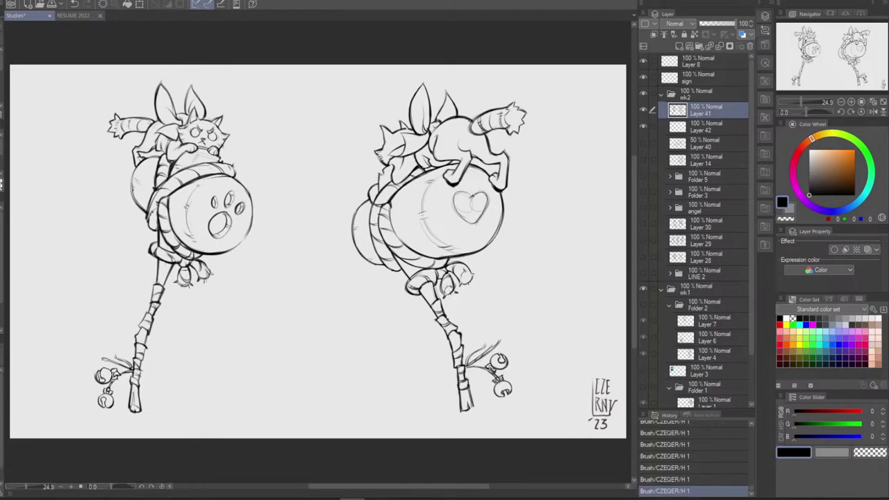
{"action": "key", "text": "ctrl+z"}
{"action": "key", "text": "ctrl+z"}
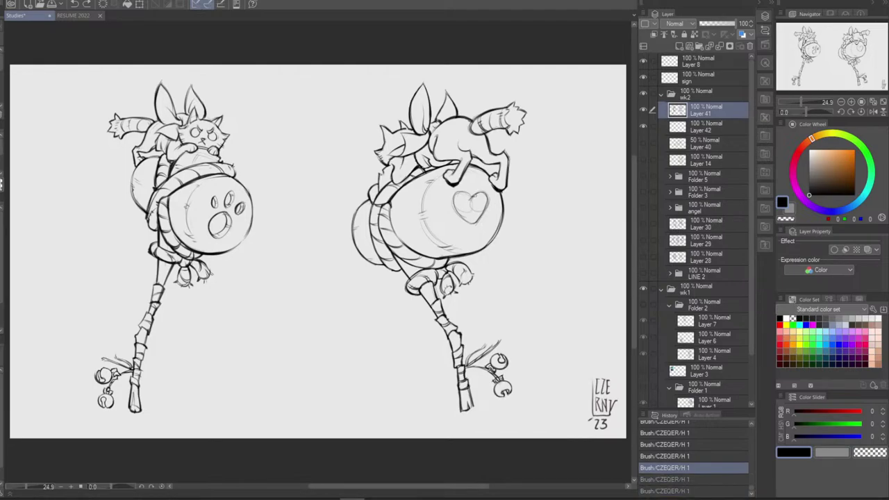
{"action": "key", "text": "ctrl+y"}
{"action": "key", "text": "ctrl+y"}
{"action": "key", "text": "ctrl+z"}
{"action": "key", "text": "ctrl+y"}
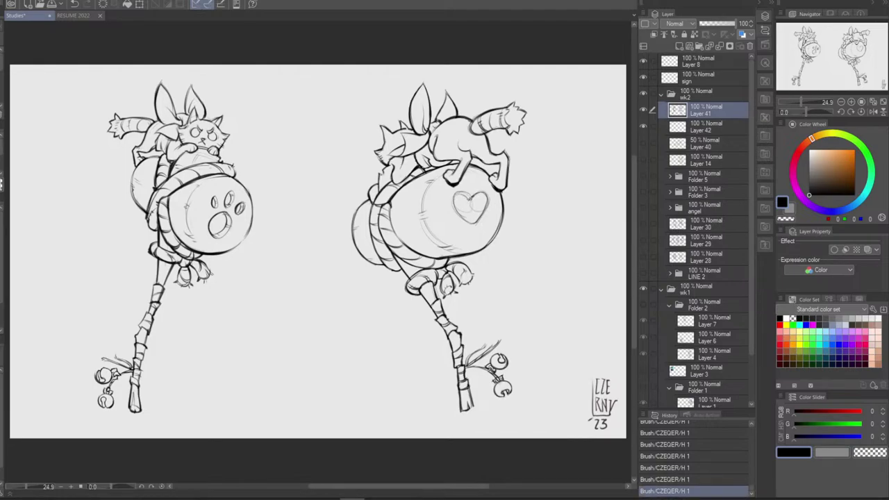
Restroke the heart's upper left lobe and compare the heart with and without the new stroke
{"action": "left_click_drag", "start_coordinate": [452, 200], "coordinate": [467, 196]}
{"action": "key", "text": "ctrl+z"}
{"action": "key", "text": "ctrl+y"}
{"action": "key", "text": "ctrl+z"}
{"action": "key", "text": "ctrl+y"}
{"action": "key", "text": "ctrl+z"}
{"action": "key", "text": "ctrl+y"}
{"action": "key", "text": "ctrl+z"}
{"action": "key", "text": "ctrl+y"}
{"action": "key", "text": "ctrl+z"}
{"action": "key", "text": "ctrl+y"}
{"action": "key", "text": "ctrl+z"}
{"action": "key", "text": "ctrl+y"}
{"action": "key", "text": "ctrl+z"}
{"action": "key", "text": "ctrl+y"}
{"action": "key", "text": "ctrl+z"}
{"action": "key", "text": "ctrl+y"}
{"action": "key", "text": "ctrl+z"}
{"action": "key", "text": "ctrl+y"}
Clean up the heart's outline with the hard eraser
{"action": "key", "text": "e"}
{"action": "left_click_drag", "start_coordinate": [447, 198], "coordinate": [472, 232]}
{"action": "mouse_move", "coordinate": [450, 198]}
{"action": "left_mouse_down"}
{"action": "mouse_move", "coordinate": [480, 235]}
{"action": "mouse_move", "coordinate": [489, 208]}
{"action": "left_mouse_up"}
{"action": "key", "text": "ctrl+z"}
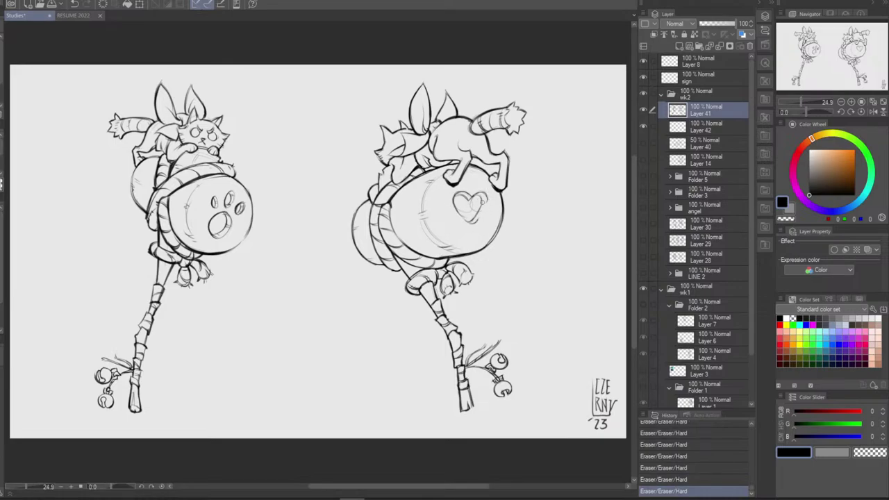
Draw an inner edge line along the heart's right side with the H 1 brush to suggest thickness
{"action": "key", "text": "b"}
{"action": "left_click_drag", "start_coordinate": [486, 202], "coordinate": [475, 222]}
{"action": "key", "text": "ctrl+z"}
{"action": "key", "text": "ctrl+z"}
{"action": "key", "text": "ctrl+z"}
{"action": "key", "text": "ctrl+z"}
{"action": "key", "text": "ctrl+y"}
{"action": "key", "text": "ctrl+z"}
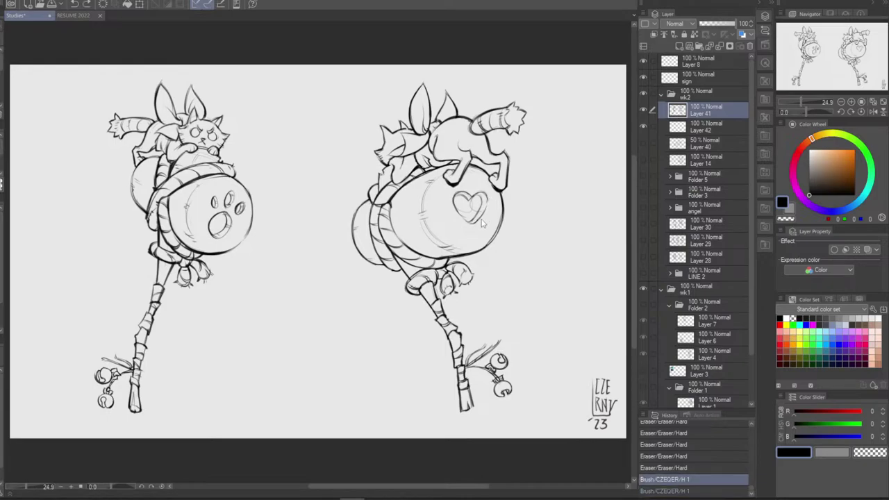
{"action": "key", "text": "ctrl+z"}
{"action": "key", "text": "ctrl+y"}
{"action": "key", "text": "ctrl+y"}
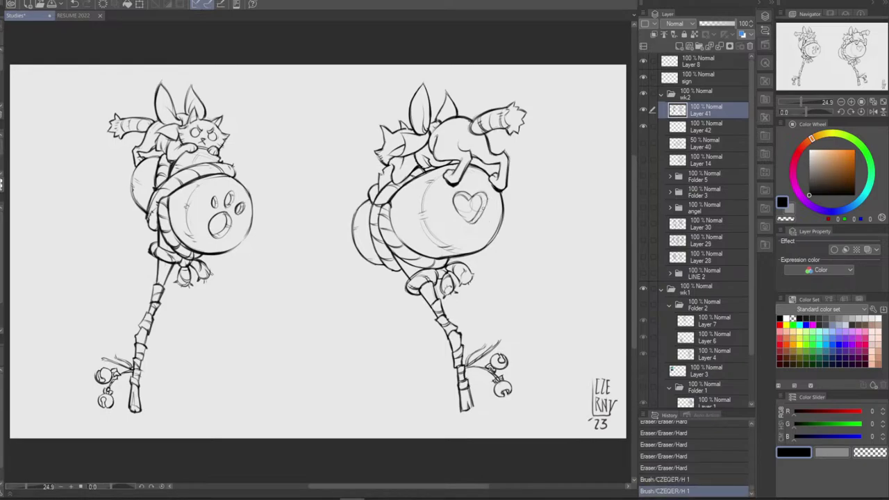
Compare the latest heart strokes and add another stroke along the heart's upper right lobe
{"action": "key", "text": "ctrl+y"}
{"action": "key", "text": "ctrl+y"}
{"action": "key", "text": "ctrl+z"}
{"action": "key", "text": "ctrl+y"}
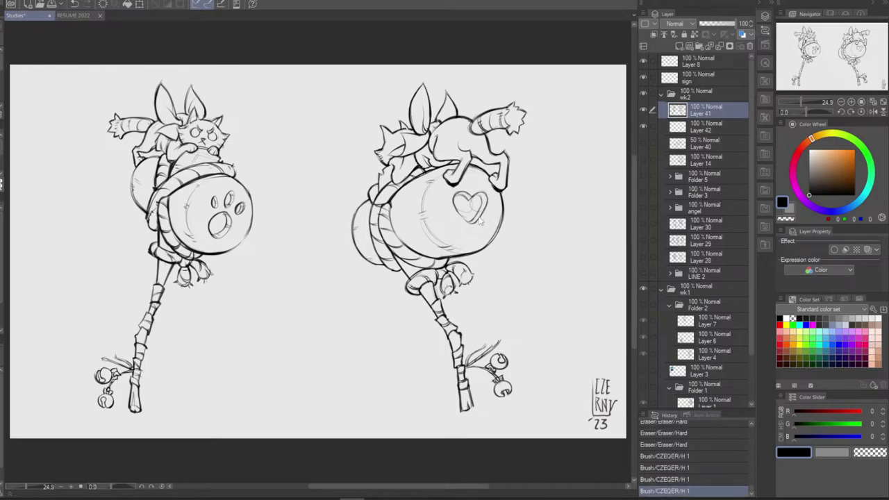
{"action": "key", "text": "ctrl+z"}
{"action": "key", "text": "ctrl+y"}
{"action": "key", "text": "ctrl+z"}
{"action": "key", "text": "ctrl+y"}
{"action": "mouse_move", "coordinate": [485, 192]}
{"action": "left_mouse_down"}
{"action": "mouse_move", "coordinate": [476, 221]}
{"action": "mouse_move", "coordinate": [487, 202]}
{"action": "left_mouse_up"}
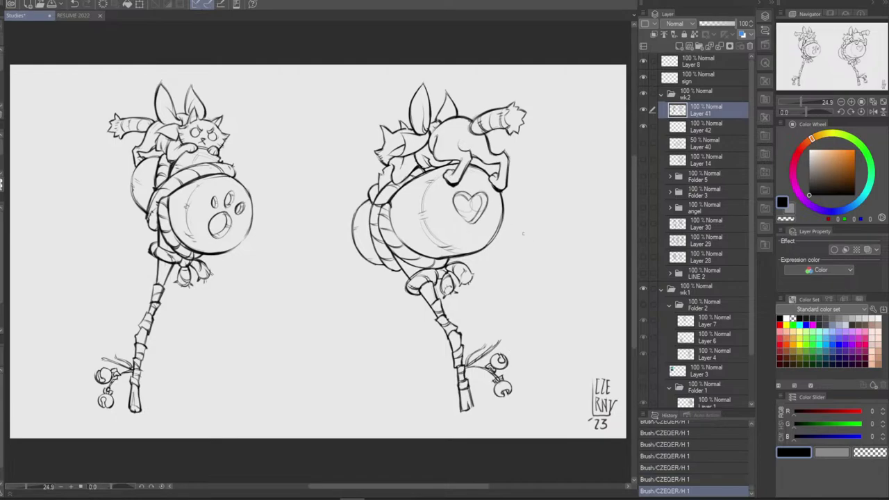
Mirror the canvas view horizontally and erase the stray lines inside the heart with the hard eraser
{"action": "left_click", "coordinate": [873, 111]}
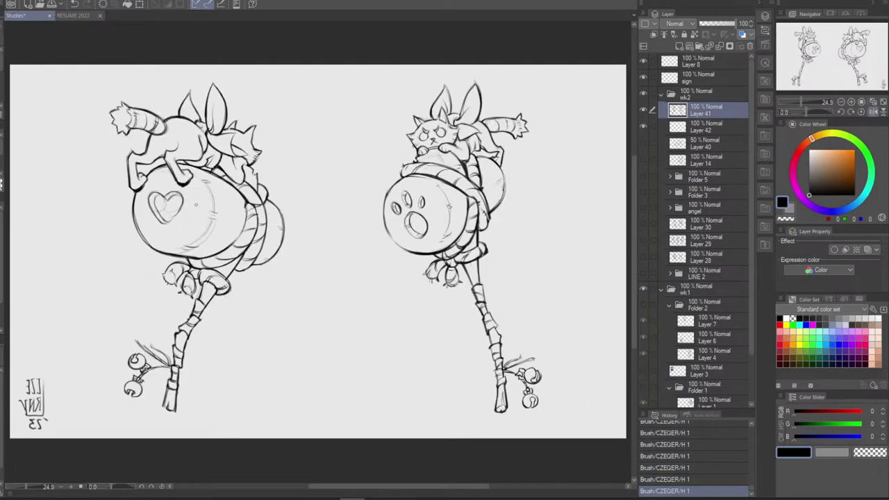
{"action": "key", "text": "e"}
{"action": "mouse_move", "coordinate": [173, 216]}
{"action": "left_mouse_down"}
{"action": "mouse_move", "coordinate": [179, 205]}
{"action": "mouse_move", "coordinate": [174, 214]}
{"action": "left_mouse_up"}
{"action": "mouse_move", "coordinate": [174, 214]}
{"action": "left_mouse_down"}
{"action": "mouse_move", "coordinate": [179, 207]}
{"action": "mouse_move", "coordinate": [172, 219]}
{"action": "left_mouse_up"}
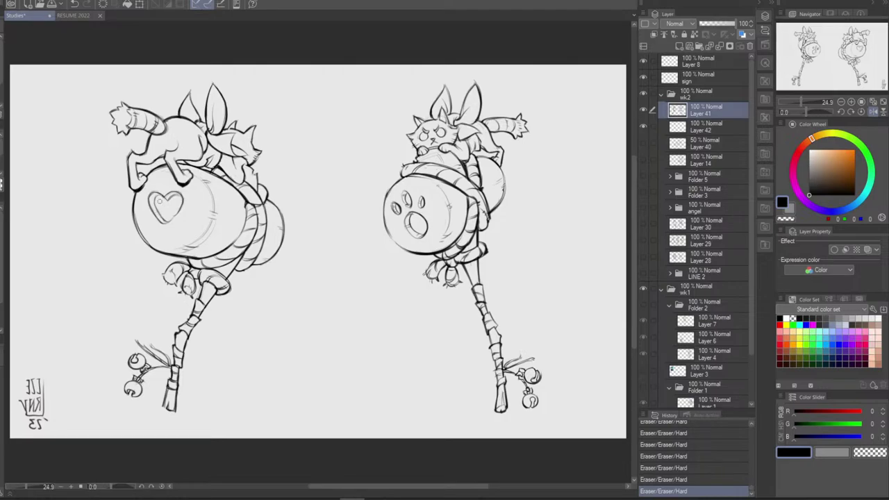
Redraw the heart's inner rim in the mirrored view and restore the unmirrored canvas view
{"action": "mouse_move", "coordinate": [182, 202]}
{"action": "left_mouse_down"}
{"action": "mouse_move", "coordinate": [167, 223]}
{"action": "mouse_move", "coordinate": [183, 200]}
{"action": "mouse_move", "coordinate": [167, 223]}
{"action": "mouse_move", "coordinate": [161, 201]}
{"action": "mouse_move", "coordinate": [181, 196]}
{"action": "left_mouse_up"}
{"action": "key", "text": "ctrl+z"}
{"action": "key", "text": "ctrl+z"}
{"action": "key", "text": "ctrl+z"}
{"action": "key", "text": "ctrl+z"}
{"action": "key", "text": "ctrl+z"}
{"action": "key", "text": "ctrl+z"}
{"action": "key", "text": "ctrl+z"}
{"action": "key", "text": "e"}
{"action": "key", "text": "ctrl+z"}
{"action": "key", "text": "ctrl+z"}
{"action": "key", "text": "ctrl+z"}
{"action": "left_click", "coordinate": [873, 112]}
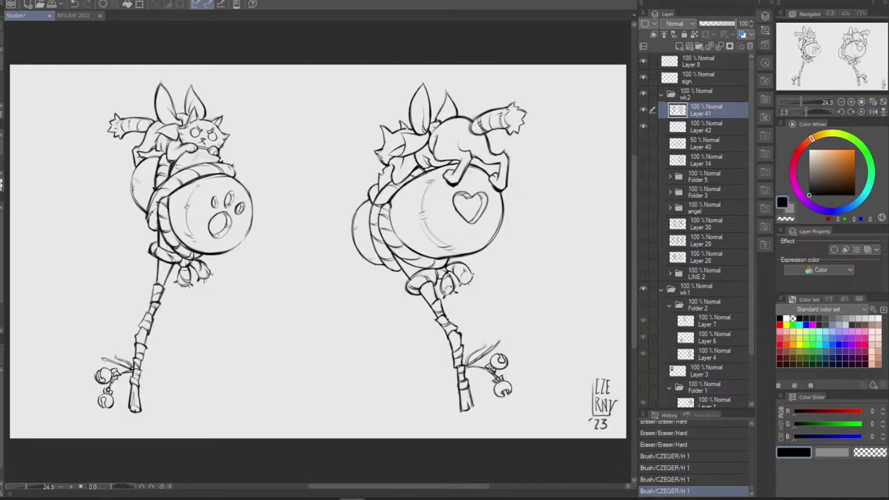
Add short hatch marks to the heart's right rim and thin its outline with the hard eraser
{"action": "left_click_drag", "start_coordinate": [479, 196], "coordinate": [489, 206]}
{"action": "key", "text": "ctrl+z"}
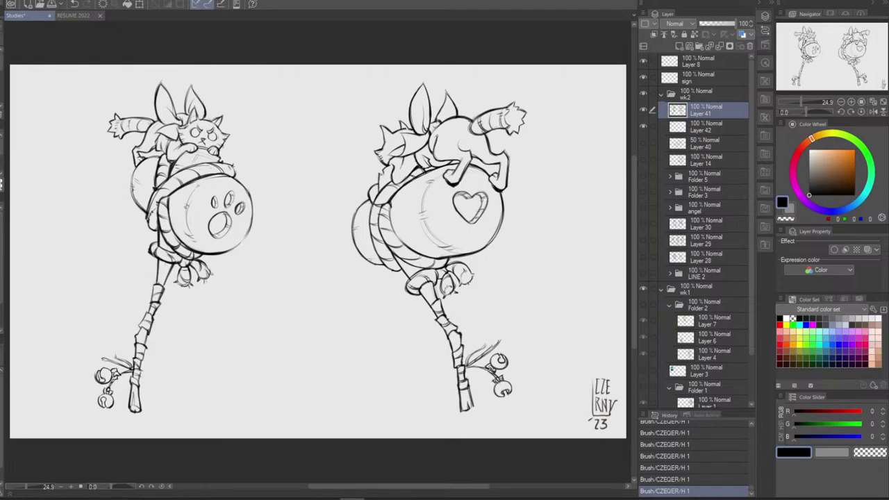
{"action": "key", "text": "e"}
{"action": "mouse_move", "coordinate": [480, 207]}
{"action": "left_mouse_down"}
{"action": "mouse_move", "coordinate": [477, 214]}
{"action": "mouse_move", "coordinate": [479, 203]}
{"action": "left_mouse_up"}
{"action": "key", "text": "ctrl+z"}
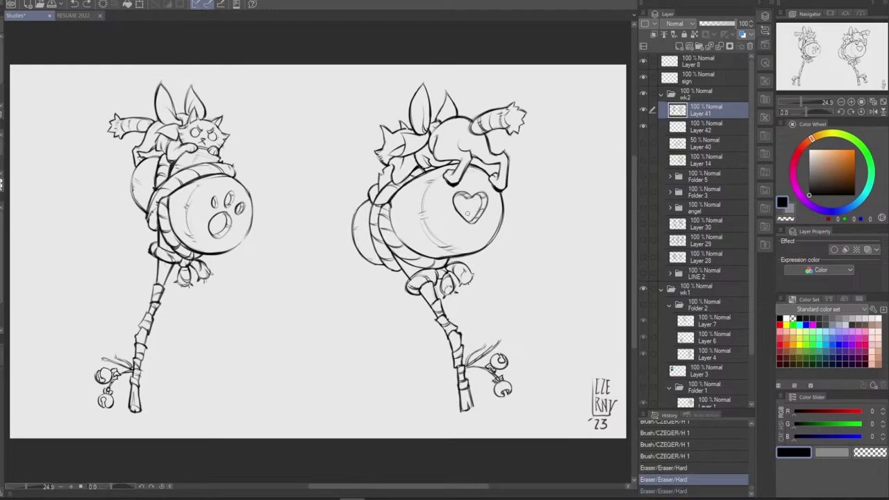
{"action": "key", "text": "ctrl+y"}
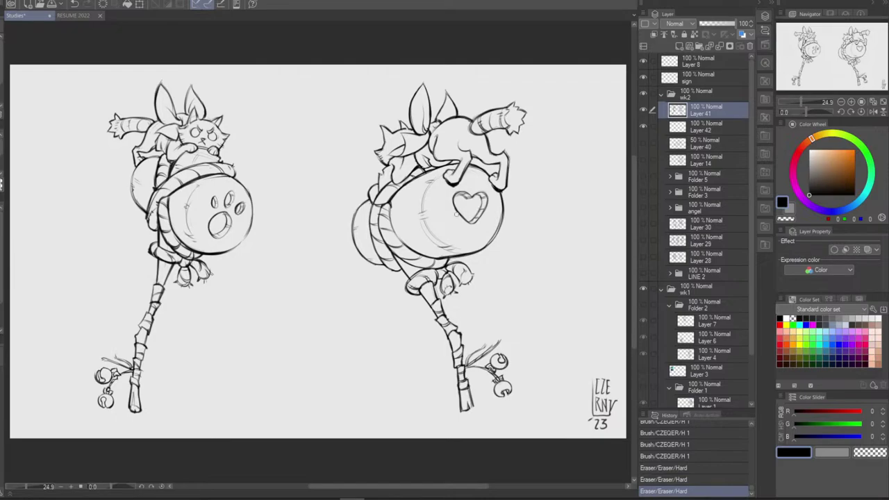
{"action": "left_click_drag", "start_coordinate": [453, 207], "coordinate": [473, 223]}
{"action": "key", "text": "b"}
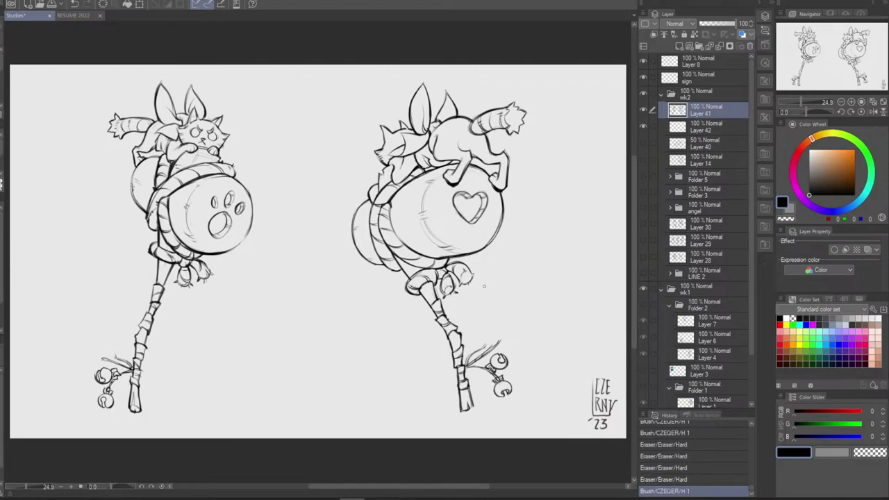
Lasso the heart, slightly reposition and reshape it on the second hammer's face with Scale/Rotate, and deselect it
{"action": "key", "text": "m"}
{"action": "mouse_move", "coordinate": [477, 229]}
{"action": "left_mouse_down"}
{"action": "mouse_move", "coordinate": [492, 192]}
{"action": "mouse_move", "coordinate": [466, 183]}
{"action": "mouse_move", "coordinate": [450, 189]}
{"action": "mouse_move", "coordinate": [453, 226]}
{"action": "mouse_move", "coordinate": [482, 226]}
{"action": "left_mouse_up"}
{"action": "key", "text": "ctrl+t"}
{"action": "left_click_drag", "start_coordinate": [442, 189], "coordinate": [441, 187]}
{"action": "left_click_drag", "start_coordinate": [485, 237], "coordinate": [485, 238]}
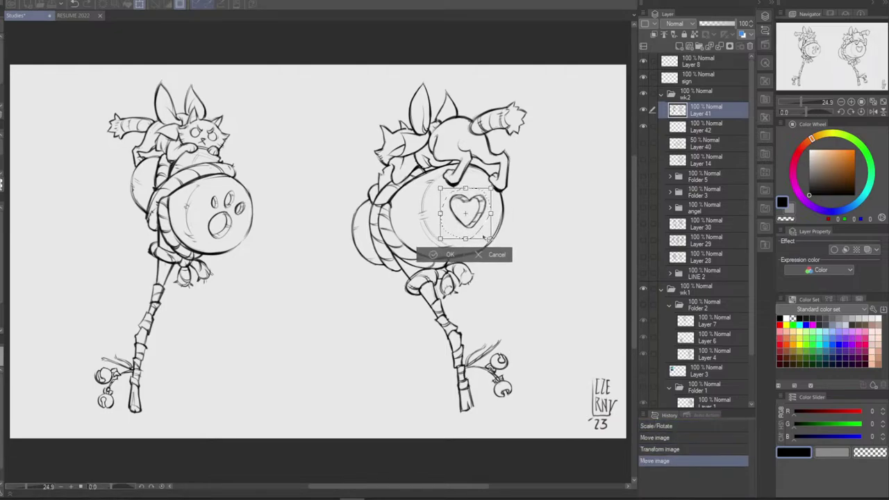
{"action": "left_click", "coordinate": [441, 258]}
{"action": "key", "text": "ctrl+d"}
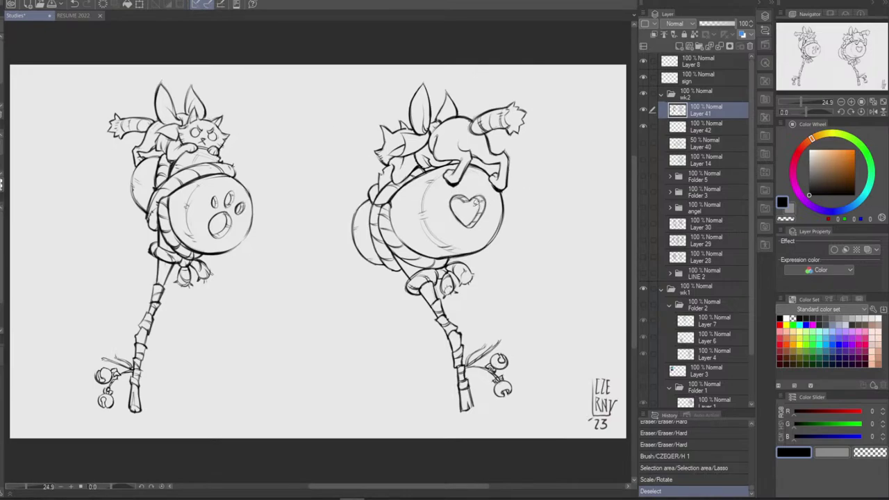
Touch up the heart's inner rim with the eraser and H 1 brush and reinforce the second hammer head's outer edge
{"action": "mouse_move", "coordinate": [470, 202]}
{"action": "left_mouse_down"}
{"action": "mouse_move", "coordinate": [477, 195]}
{"action": "mouse_move", "coordinate": [469, 200]}
{"action": "left_mouse_up"}
{"action": "key", "text": "ctrl+z"}
{"action": "key", "text": "ctrl+z"}
{"action": "key", "text": "ctrl+z"}
{"action": "key", "text": "ctrl+y"}
{"action": "key", "text": "ctrl+z"}
{"action": "key", "text": "ctrl+z"}
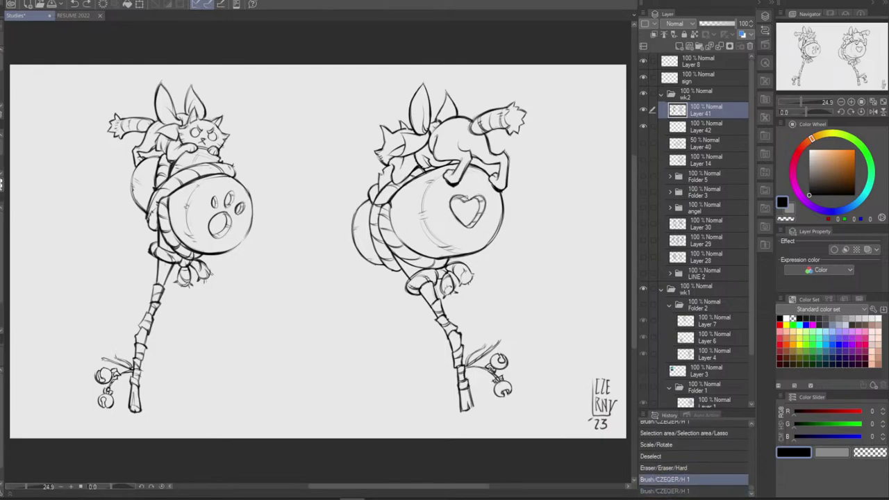
{"action": "key", "text": "ctrl+y"}
{"action": "key", "text": "ctrl+z"}
{"action": "key", "text": "ctrl+y"}
{"action": "key", "text": "ctrl+z"}
{"action": "key", "text": "ctrl+y"}
{"action": "left_click_drag", "start_coordinate": [502, 195], "coordinate": [503, 211]}
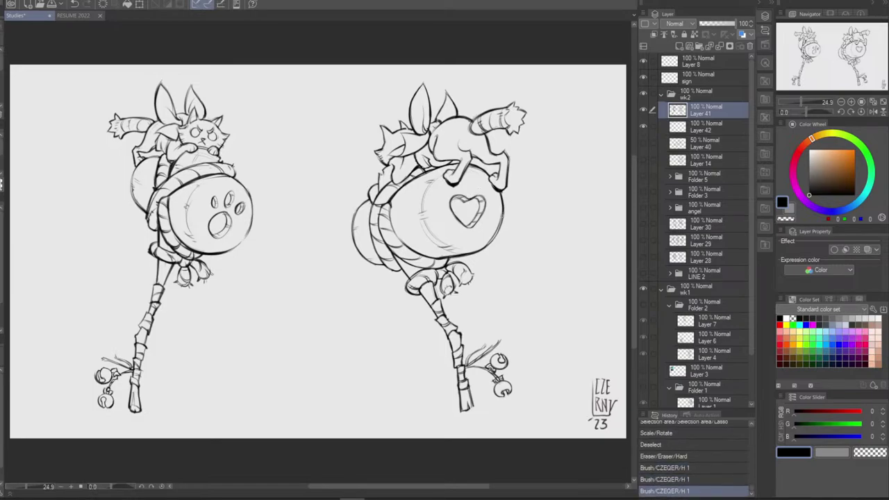
Select Layer 42 for painting and set the drawing color to a reddish brown, RGB 137, 88, 76
{"action": "left_click", "coordinate": [716, 127]}
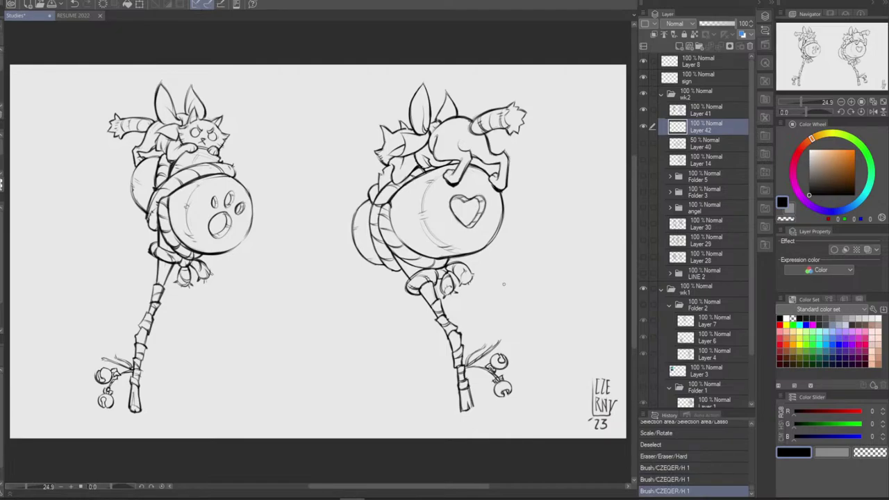
{"action": "left_click", "coordinate": [806, 142]}
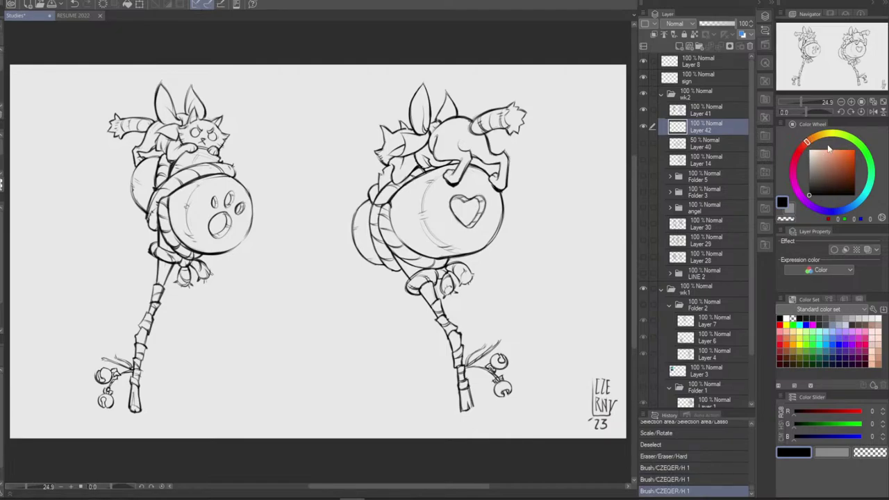
{"action": "left_click", "coordinate": [829, 167]}
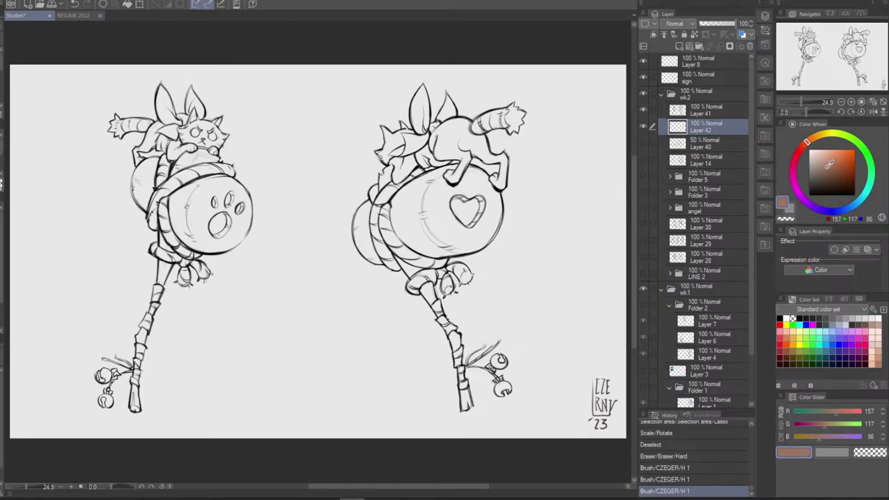
{"action": "left_click", "coordinate": [827, 166]}
{"action": "left_click", "coordinate": [809, 140]}
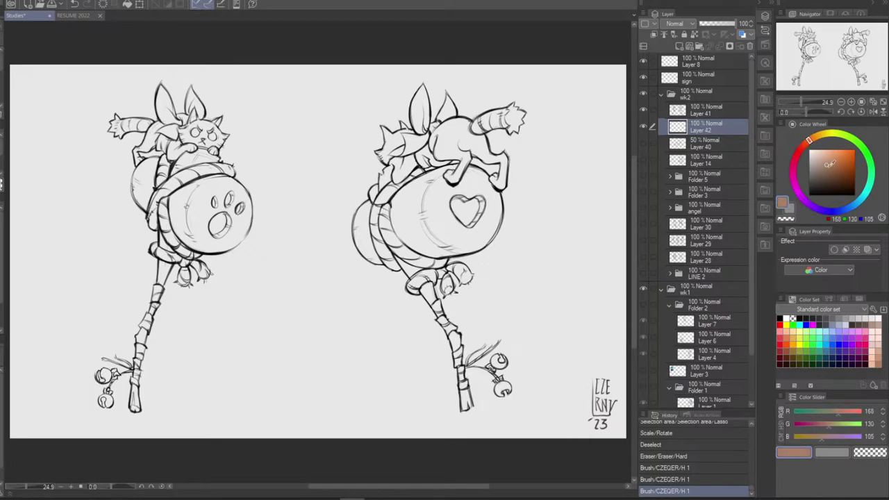
{"action": "left_click", "coordinate": [832, 166]}
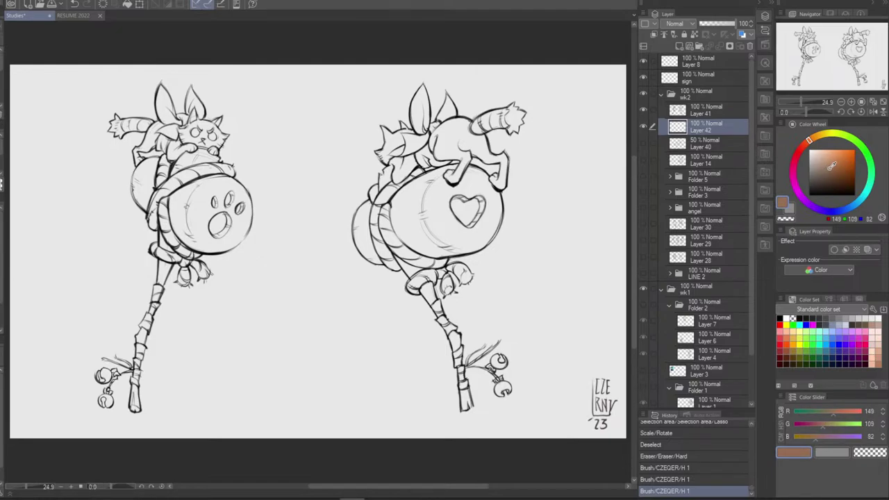
{"action": "left_click", "coordinate": [829, 171]}
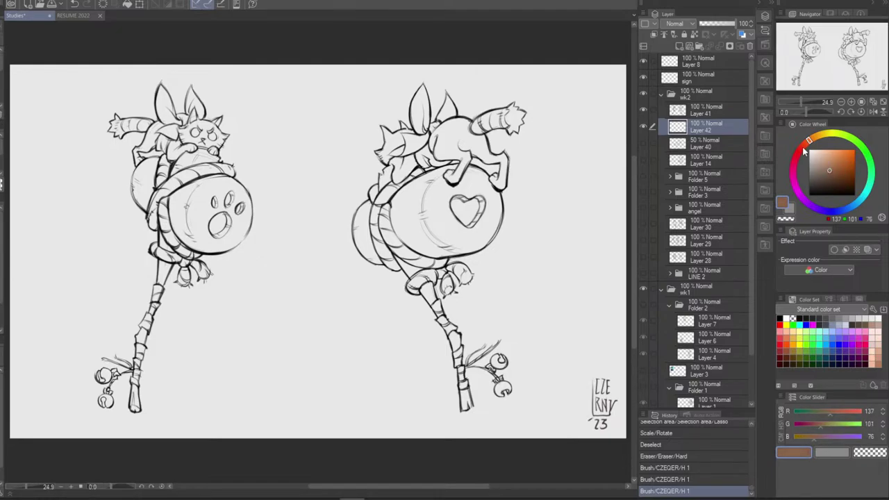
{"action": "left_click", "coordinate": [803, 148]}
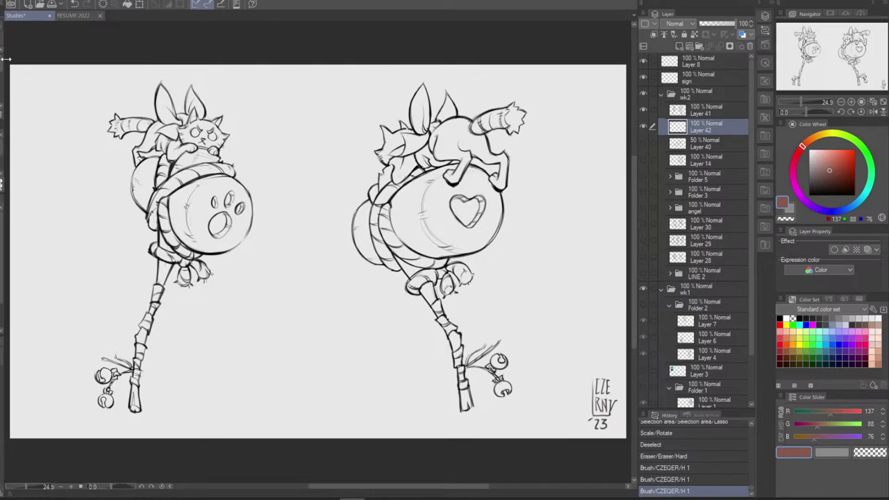
Try different brushes in reddish brown with test strokes between the hammers and over the first hammer head, undoing each
{"action": "mouse_move", "coordinate": [332, 119]}
{"action": "left_mouse_down"}
{"action": "mouse_move", "coordinate": [310, 136]}
{"action": "mouse_move", "coordinate": [312, 241]}
{"action": "left_mouse_up"}
{"action": "key", "text": "ctrl+z"}
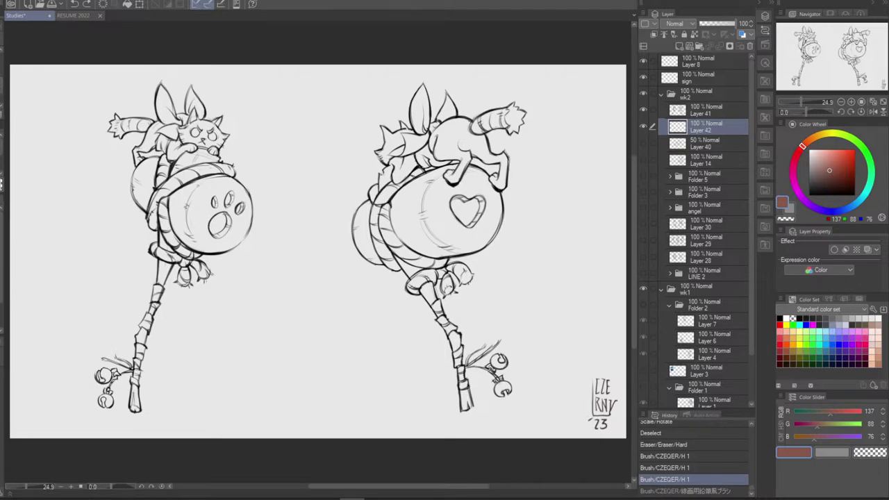
{"action": "left_click_drag", "start_coordinate": [337, 157], "coordinate": [301, 298]}
{"action": "key", "text": "ctrl+z"}
{"action": "left_click", "coordinate": [2, 88]}
{"action": "mouse_move", "coordinate": [220, 176]}
{"action": "left_mouse_down"}
{"action": "mouse_move", "coordinate": [189, 236]}
{"action": "mouse_move", "coordinate": [194, 276]}
{"action": "left_mouse_up"}
{"action": "key", "text": "ctrl+z"}
{"action": "mouse_move", "coordinate": [225, 136]}
{"action": "left_mouse_down"}
{"action": "mouse_move", "coordinate": [186, 194]}
{"action": "mouse_move", "coordinate": [179, 299]}
{"action": "left_mouse_up"}
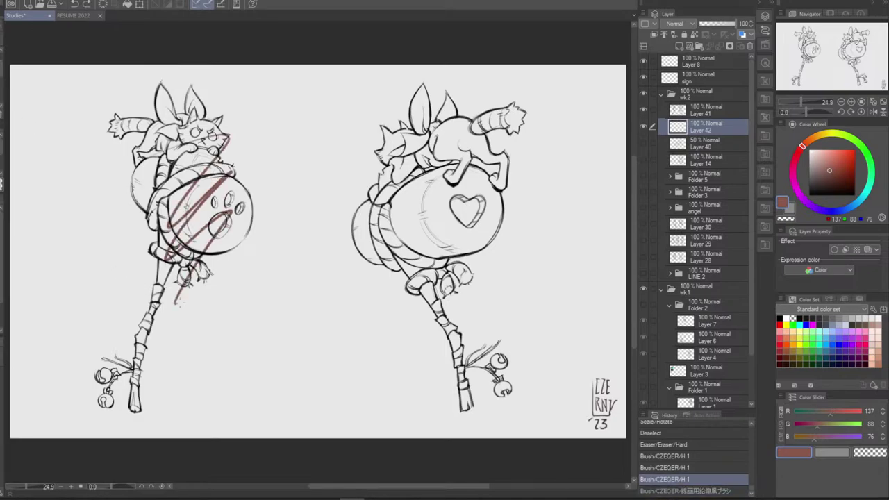
{"action": "key", "text": "ctrl+z"}
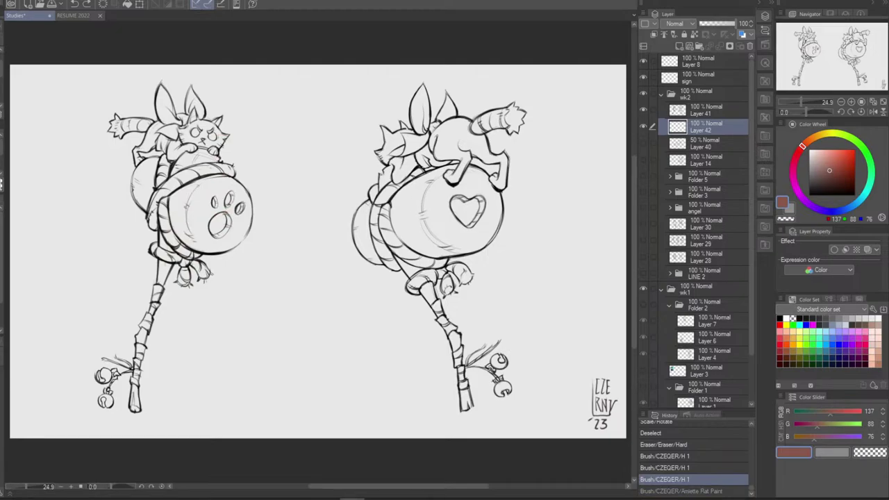
Paint the second hammer's rear head section and the exposed wood of its handle reddish brown with the Amiette Flat Paint brush
{"action": "mouse_move", "coordinate": [370, 198]}
{"action": "left_mouse_down"}
{"action": "mouse_move", "coordinate": [356, 213]}
{"action": "mouse_move", "coordinate": [369, 262]}
{"action": "left_mouse_up"}
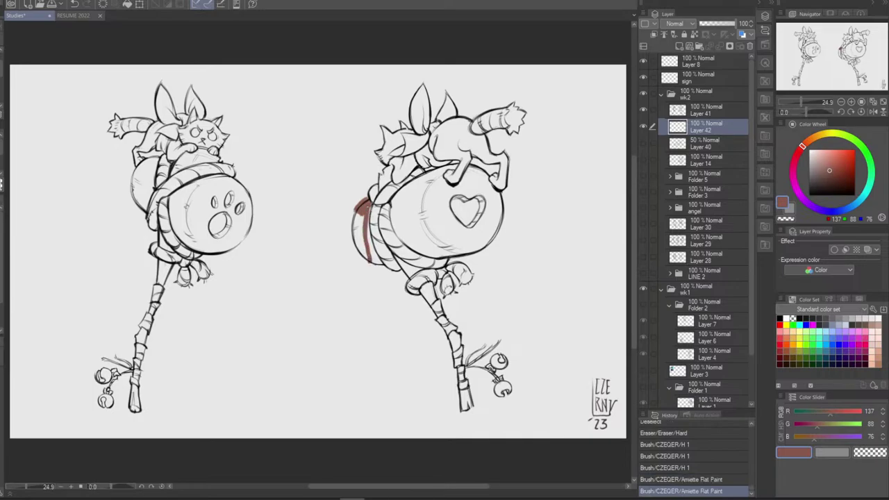
{"action": "mouse_move", "coordinate": [368, 206]}
{"action": "left_mouse_down"}
{"action": "mouse_move", "coordinate": [380, 264]}
{"action": "mouse_move", "coordinate": [355, 231]}
{"action": "mouse_move", "coordinate": [357, 244]}
{"action": "left_mouse_up"}
{"action": "mouse_move", "coordinate": [359, 240]}
{"action": "left_mouse_down"}
{"action": "mouse_move", "coordinate": [370, 264]}
{"action": "mouse_move", "coordinate": [411, 278]}
{"action": "mouse_move", "coordinate": [424, 267]}
{"action": "mouse_move", "coordinate": [404, 261]}
{"action": "mouse_move", "coordinate": [436, 308]}
{"action": "mouse_move", "coordinate": [436, 300]}
{"action": "left_mouse_up"}
{"action": "mouse_move", "coordinate": [450, 329]}
{"action": "left_mouse_down"}
{"action": "mouse_move", "coordinate": [458, 351]}
{"action": "mouse_move", "coordinate": [455, 333]}
{"action": "mouse_move", "coordinate": [454, 344]}
{"action": "left_mouse_up"}
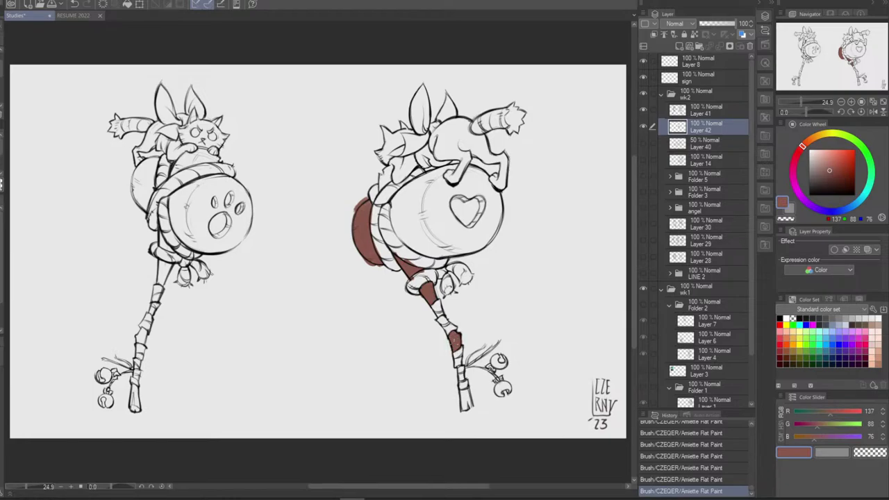
{"action": "left_click_drag", "start_coordinate": [464, 390], "coordinate": [465, 407]}
Paint the exposed wood sections of the first hammer's handle reddish brown, from below the knot to the handle's end
{"action": "mouse_move", "coordinate": [167, 282]}
{"action": "left_mouse_down"}
{"action": "mouse_move", "coordinate": [168, 263]}
{"action": "mouse_move", "coordinate": [161, 283]}
{"action": "left_mouse_up"}
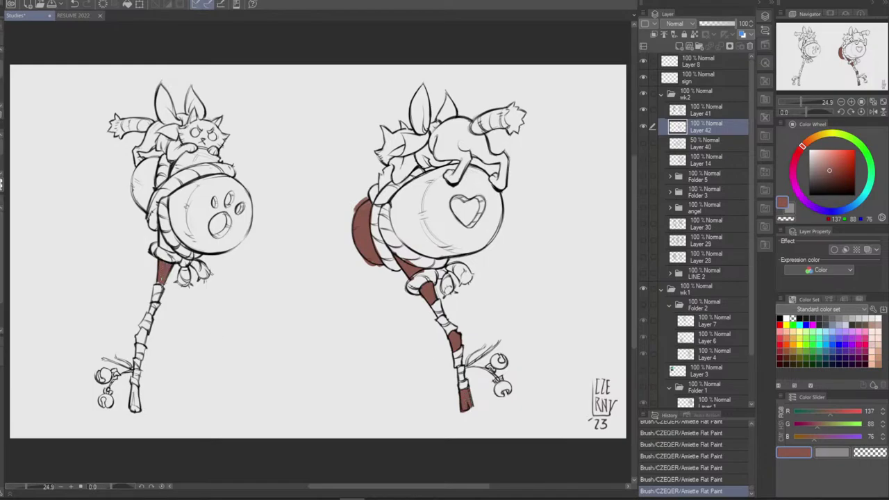
{"action": "left_click_drag", "start_coordinate": [142, 326], "coordinate": [139, 341]}
{"action": "mouse_move", "coordinate": [132, 382]}
{"action": "left_mouse_down"}
{"action": "mouse_move", "coordinate": [138, 411]}
{"action": "mouse_move", "coordinate": [131, 394]}
{"action": "mouse_move", "coordinate": [129, 412]}
{"action": "left_mouse_up"}
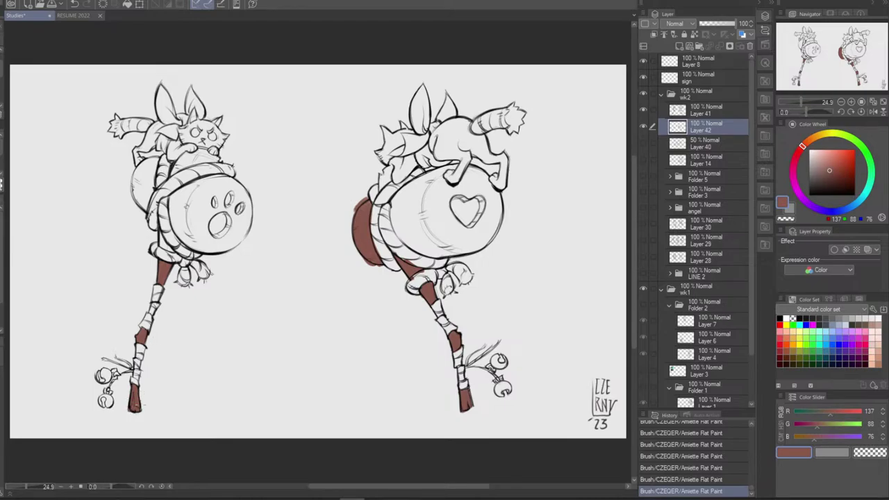
Outline the first hammer's front face and rear head in reddish brown, fill both areas, and touch up the remaining gaps
{"action": "mouse_move", "coordinate": [169, 251]}
{"action": "left_mouse_down"}
{"action": "mouse_move", "coordinate": [163, 235]}
{"action": "mouse_move", "coordinate": [163, 251]}
{"action": "mouse_move", "coordinate": [171, 248]}
{"action": "left_mouse_up"}
{"action": "left_click_drag", "start_coordinate": [167, 192], "coordinate": [199, 252]}
{"action": "mouse_move", "coordinate": [168, 214]}
{"action": "left_mouse_down"}
{"action": "mouse_move", "coordinate": [185, 245]}
{"action": "mouse_move", "coordinate": [211, 254]}
{"action": "mouse_move", "coordinate": [182, 220]}
{"action": "mouse_move", "coordinate": [191, 184]}
{"action": "mouse_move", "coordinate": [224, 175]}
{"action": "mouse_move", "coordinate": [242, 183]}
{"action": "mouse_move", "coordinate": [252, 202]}
{"action": "mouse_move", "coordinate": [243, 242]}
{"action": "mouse_move", "coordinate": [197, 253]}
{"action": "left_mouse_up"}
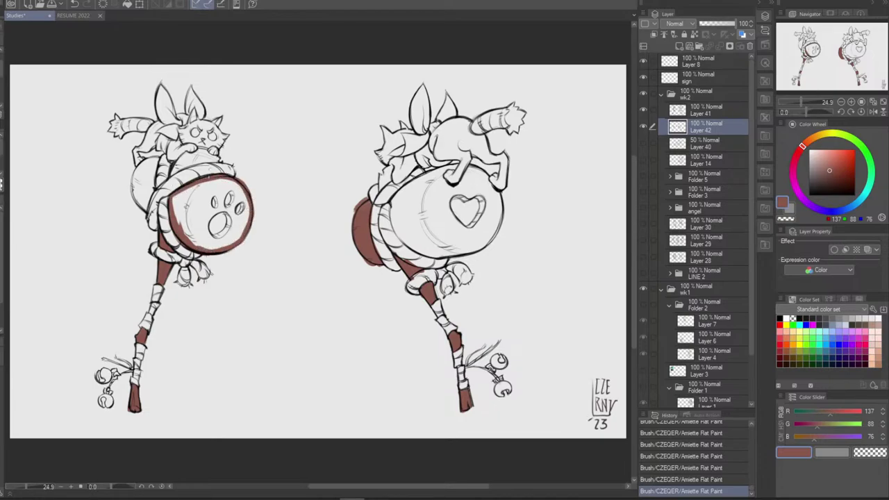
{"action": "mouse_move", "coordinate": [157, 153]}
{"action": "left_mouse_down"}
{"action": "mouse_move", "coordinate": [150, 197]}
{"action": "mouse_move", "coordinate": [132, 182]}
{"action": "mouse_move", "coordinate": [140, 210]}
{"action": "mouse_move", "coordinate": [152, 193]}
{"action": "mouse_move", "coordinate": [146, 212]}
{"action": "left_mouse_up"}
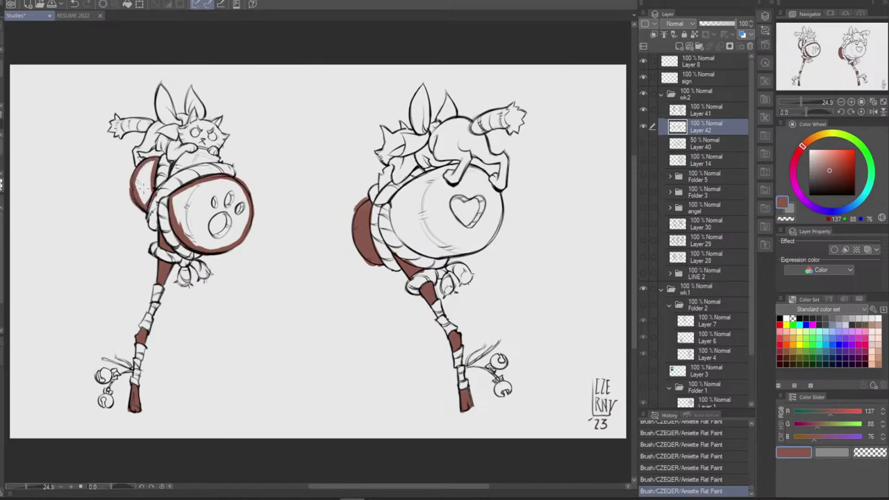
{"action": "left_click", "coordinate": [145, 185]}
{"action": "left_click", "coordinate": [214, 205]}
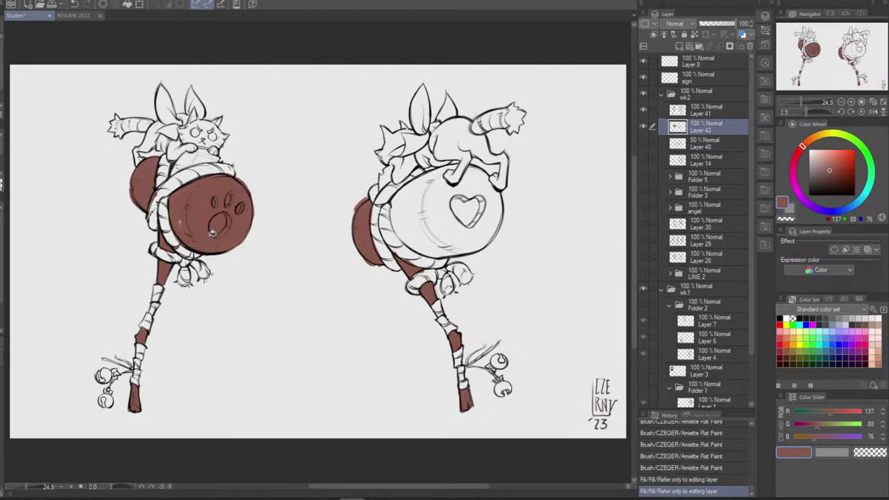
{"action": "mouse_move", "coordinate": [184, 228]}
{"action": "left_mouse_down"}
{"action": "mouse_move", "coordinate": [187, 206]}
{"action": "mouse_move", "coordinate": [202, 243]}
{"action": "left_mouse_up"}
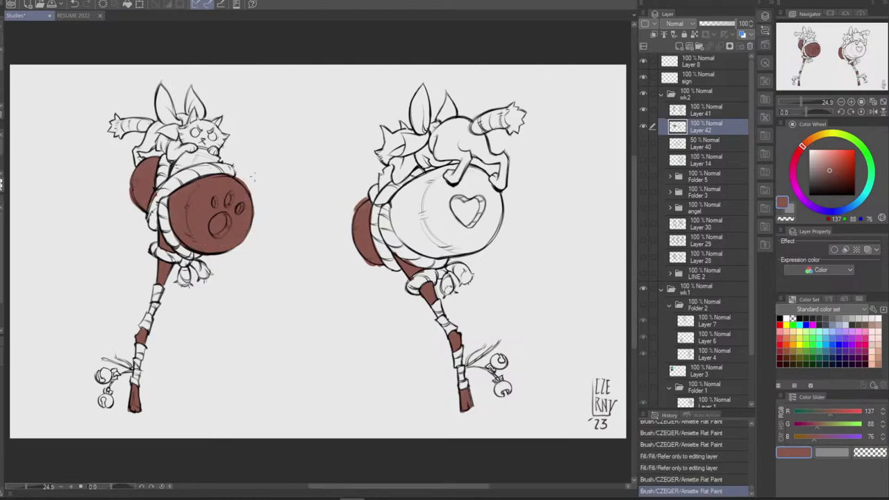
Outline the second hammer's large front head in reddish brown around the cat's paws, fill it, and touch up the lower edge
{"action": "mouse_move", "coordinate": [393, 188]}
{"action": "left_mouse_down"}
{"action": "mouse_move", "coordinate": [400, 237]}
{"action": "mouse_move", "coordinate": [421, 256]}
{"action": "mouse_move", "coordinate": [477, 247]}
{"action": "mouse_move", "coordinate": [502, 203]}
{"action": "mouse_move", "coordinate": [492, 235]}
{"action": "left_mouse_up"}
{"action": "left_click_drag", "start_coordinate": [498, 221], "coordinate": [486, 242]}
{"action": "mouse_move", "coordinate": [396, 195]}
{"action": "left_mouse_down"}
{"action": "mouse_move", "coordinate": [458, 164]}
{"action": "mouse_move", "coordinate": [494, 192]}
{"action": "left_mouse_up"}
{"action": "mouse_move", "coordinate": [449, 168]}
{"action": "left_mouse_down"}
{"action": "mouse_move", "coordinate": [460, 165]}
{"action": "mouse_move", "coordinate": [446, 171]}
{"action": "mouse_move", "coordinate": [445, 182]}
{"action": "mouse_move", "coordinate": [457, 186]}
{"action": "mouse_move", "coordinate": [469, 168]}
{"action": "left_mouse_up"}
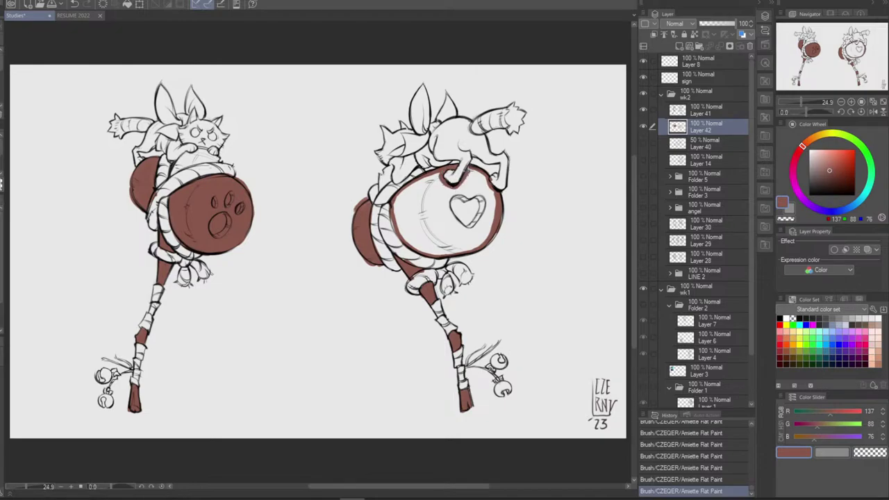
{"action": "left_click_drag", "start_coordinate": [386, 204], "coordinate": [394, 233]}
{"action": "left_click", "coordinate": [445, 223]}
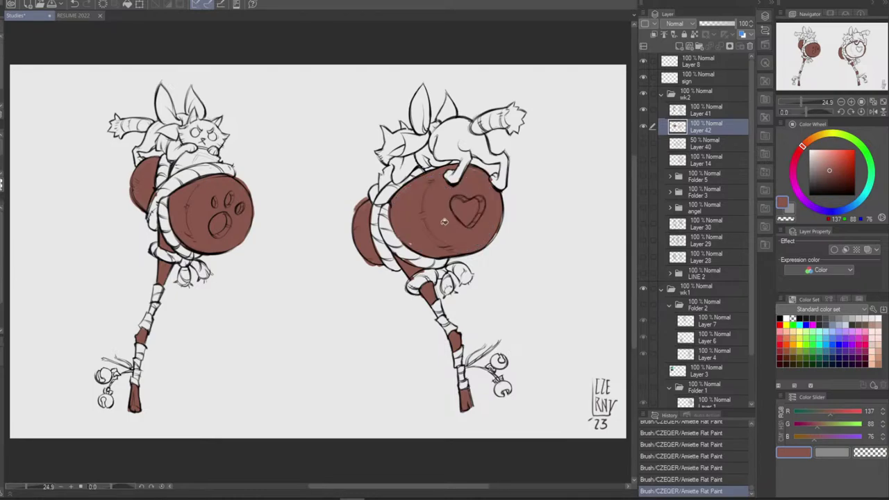
{"action": "left_click_drag", "start_coordinate": [415, 243], "coordinate": [425, 253]}
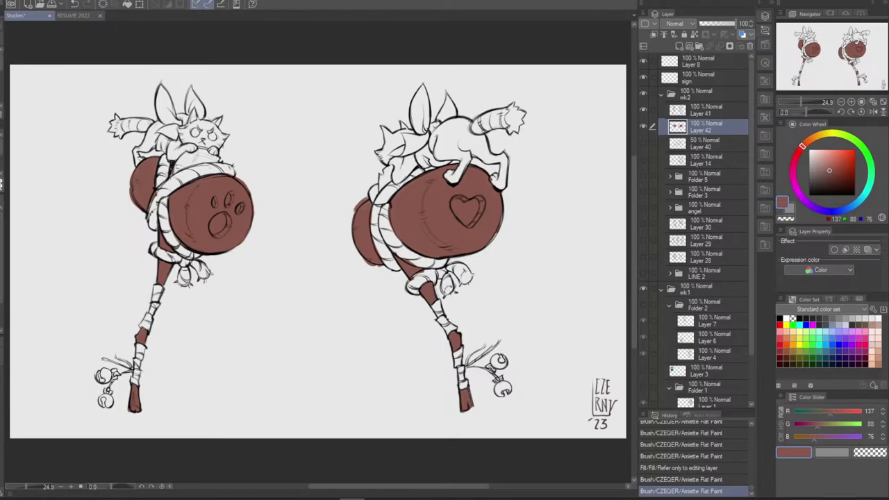
Paint the small head areas between the rope and the cat reddish brown on both hammers
{"action": "mouse_move", "coordinate": [172, 170]}
{"action": "left_mouse_down"}
{"action": "mouse_move", "coordinate": [222, 161]}
{"action": "mouse_move", "coordinate": [196, 150]}
{"action": "mouse_move", "coordinate": [178, 161]}
{"action": "mouse_move", "coordinate": [218, 160]}
{"action": "left_mouse_up"}
{"action": "mouse_move", "coordinate": [217, 162]}
{"action": "left_mouse_down"}
{"action": "mouse_move", "coordinate": [199, 154]}
{"action": "mouse_move", "coordinate": [178, 161]}
{"action": "left_mouse_up"}
{"action": "mouse_move", "coordinate": [394, 164]}
{"action": "left_mouse_down"}
{"action": "mouse_move", "coordinate": [379, 184]}
{"action": "mouse_move", "coordinate": [393, 170]}
{"action": "left_mouse_up"}
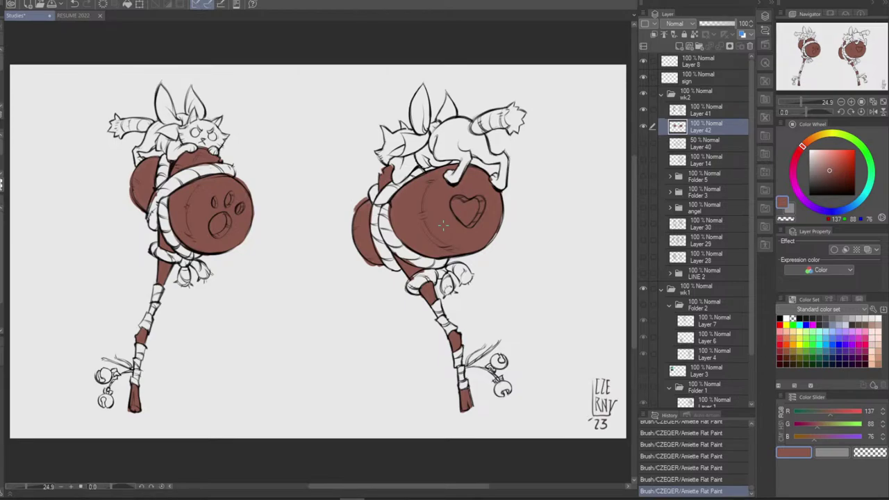
Erase the reddish-brown overspill around the second hammer's rear head and ropes and along the first hammer's rear head with the Hard eraser
{"action": "mouse_move", "coordinate": [367, 197]}
{"action": "left_mouse_down"}
{"action": "mouse_move", "coordinate": [341, 246]}
{"action": "mouse_move", "coordinate": [383, 269]}
{"action": "left_mouse_up"}
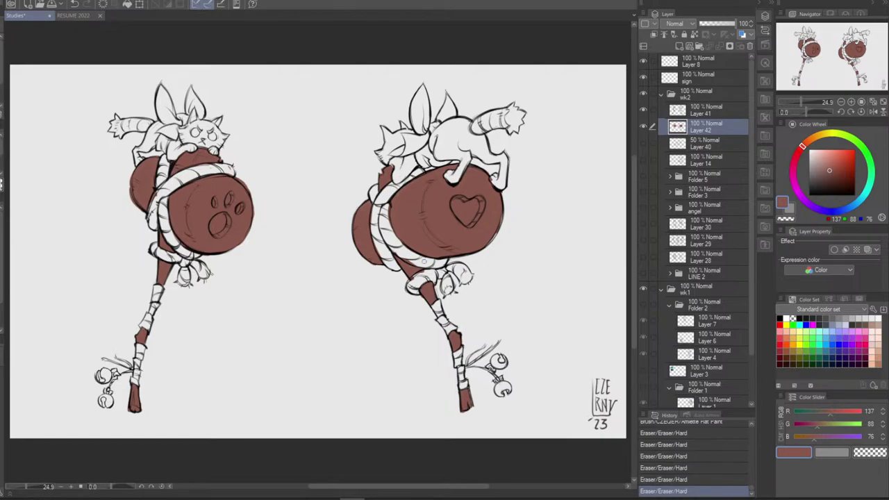
{"action": "left_click_drag", "start_coordinate": [403, 258], "coordinate": [398, 254]}
{"action": "left_click_drag", "start_coordinate": [376, 223], "coordinate": [381, 247]}
{"action": "mouse_move", "coordinate": [415, 279]}
{"action": "left_mouse_down"}
{"action": "mouse_move", "coordinate": [409, 284]}
{"action": "mouse_move", "coordinate": [421, 272]}
{"action": "left_mouse_up"}
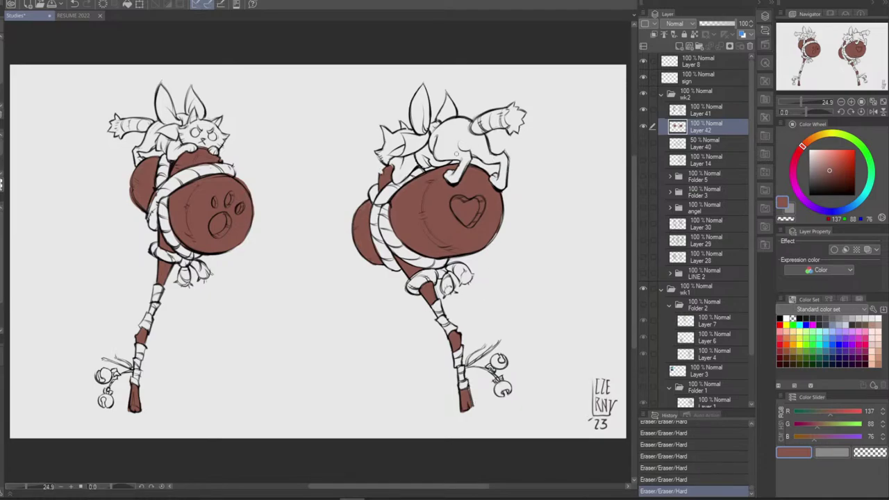
{"action": "mouse_move", "coordinate": [129, 198]}
{"action": "left_mouse_down"}
{"action": "mouse_move", "coordinate": [132, 172]}
{"action": "mouse_move", "coordinate": [140, 213]}
{"action": "left_mouse_up"}
{"action": "key", "text": "ctrl+z"}
{"action": "key", "text": "ctrl+y"}
Add a new raster layer above Layer 42 and set the drawing color to beige, RGB 213, 198, 172
{"action": "left_click", "coordinate": [679, 46]}
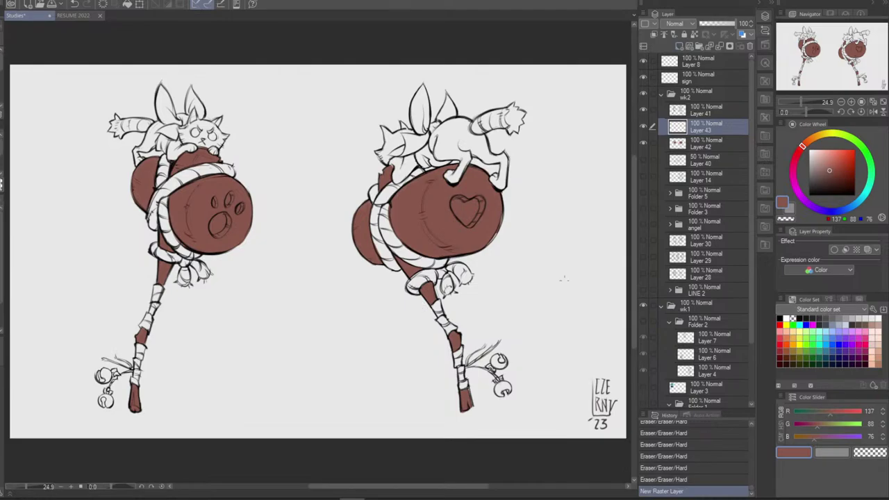
{"action": "mouse_move", "coordinate": [564, 279]}
{"action": "left_mouse_down"}
{"action": "mouse_move", "coordinate": [542, 285]}
{"action": "mouse_move", "coordinate": [540, 319]}
{"action": "left_mouse_up"}
{"action": "key", "text": "ctrl+z"}
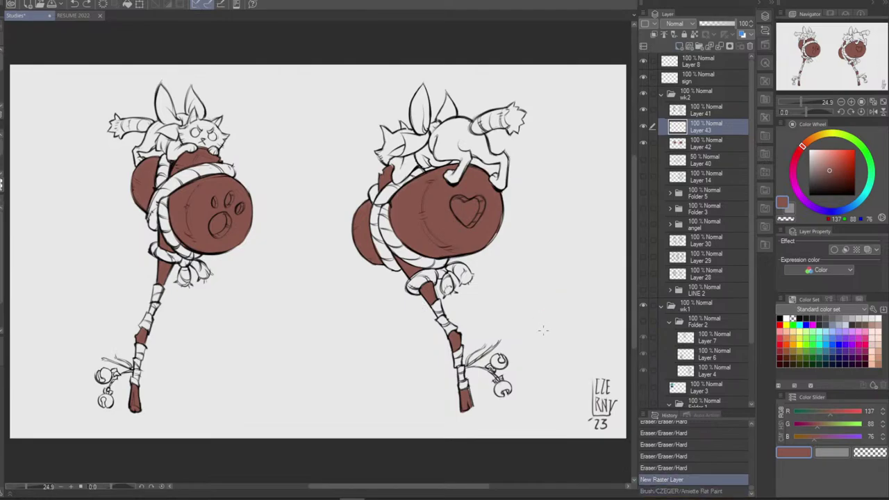
{"action": "mouse_move", "coordinate": [811, 141]}
{"action": "left_mouse_down"}
{"action": "mouse_move", "coordinate": [816, 136]}
{"action": "mouse_move", "coordinate": [824, 157]}
{"action": "mouse_move", "coordinate": [814, 155]}
{"action": "left_mouse_up"}
{"action": "left_click", "coordinate": [827, 160]}
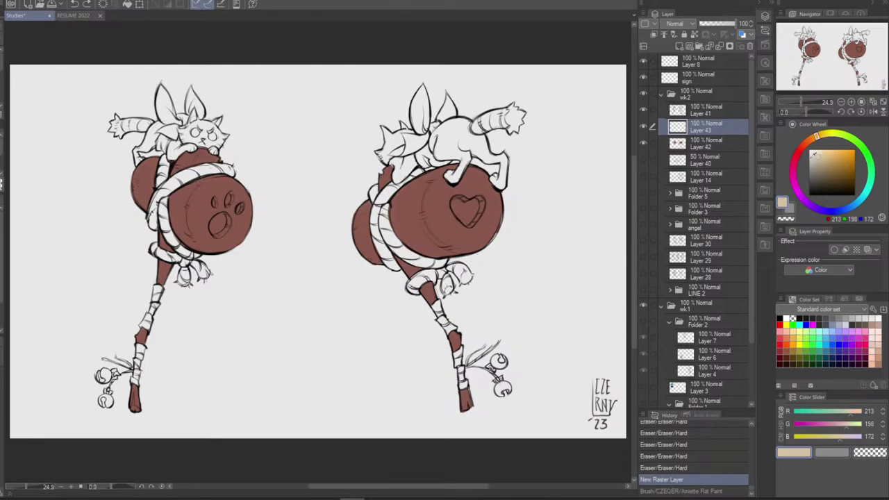
Paint the ropes wrapped around the second hammer's head and the knot beneath it beige
{"action": "mouse_move", "coordinate": [376, 185]}
{"action": "left_mouse_down"}
{"action": "mouse_move", "coordinate": [373, 198]}
{"action": "mouse_move", "coordinate": [389, 189]}
{"action": "mouse_move", "coordinate": [371, 244]}
{"action": "mouse_move", "coordinate": [388, 264]}
{"action": "left_mouse_up"}
{"action": "left_click_drag", "start_coordinate": [385, 247], "coordinate": [396, 269]}
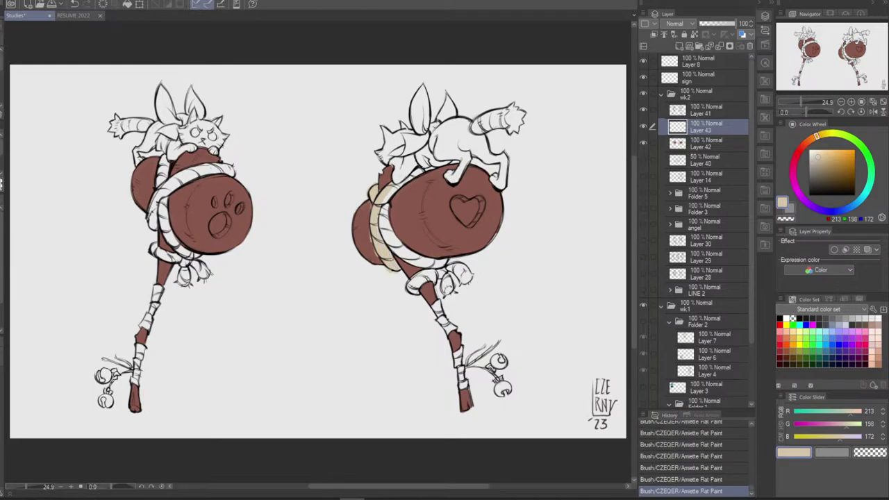
{"action": "mouse_move", "coordinate": [389, 191]}
{"action": "left_mouse_down"}
{"action": "mouse_move", "coordinate": [386, 237]}
{"action": "mouse_move", "coordinate": [409, 178]}
{"action": "mouse_move", "coordinate": [424, 170]}
{"action": "left_mouse_up"}
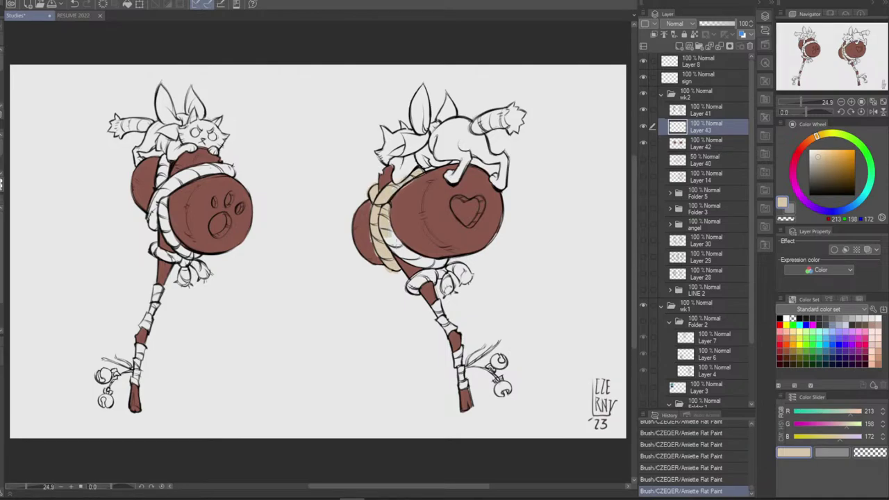
{"action": "mouse_move", "coordinate": [393, 221]}
{"action": "left_mouse_down"}
{"action": "mouse_move", "coordinate": [418, 254]}
{"action": "mouse_move", "coordinate": [399, 250]}
{"action": "mouse_move", "coordinate": [447, 265]}
{"action": "left_mouse_up"}
{"action": "key", "text": "ctrl+z"}
{"action": "mouse_move", "coordinate": [398, 241]}
{"action": "left_mouse_down"}
{"action": "mouse_move", "coordinate": [418, 256]}
{"action": "mouse_move", "coordinate": [397, 254]}
{"action": "mouse_move", "coordinate": [438, 278]}
{"action": "mouse_move", "coordinate": [409, 287]}
{"action": "mouse_move", "coordinate": [435, 278]}
{"action": "mouse_move", "coordinate": [418, 293]}
{"action": "mouse_move", "coordinate": [458, 295]}
{"action": "mouse_move", "coordinate": [470, 283]}
{"action": "mouse_move", "coordinate": [448, 272]}
{"action": "left_mouse_up"}
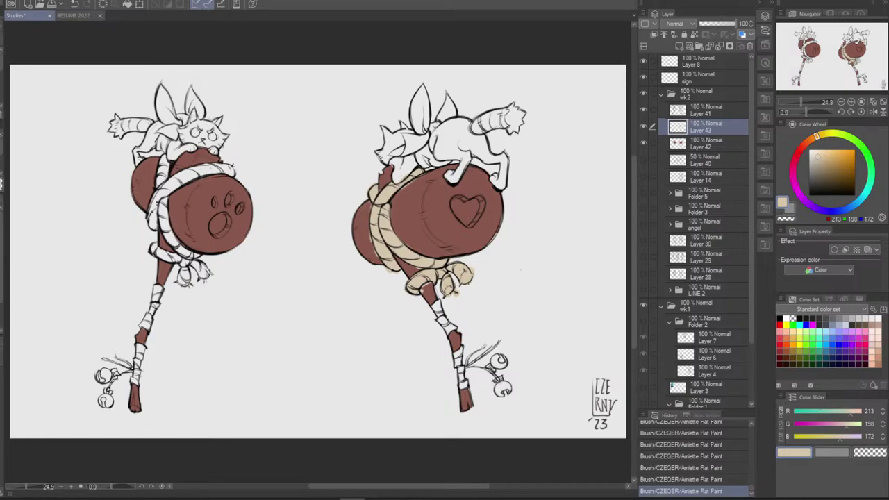
Paint the second hammer's handle wrappings and the cords leading to its bells beige
{"action": "mouse_move", "coordinate": [437, 303]}
{"action": "left_mouse_down"}
{"action": "mouse_move", "coordinate": [450, 333]}
{"action": "mouse_move", "coordinate": [443, 316]}
{"action": "left_mouse_up"}
{"action": "mouse_move", "coordinate": [461, 345]}
{"action": "left_mouse_down"}
{"action": "mouse_move", "coordinate": [453, 361]}
{"action": "mouse_move", "coordinate": [467, 387]}
{"action": "mouse_move", "coordinate": [470, 355]}
{"action": "mouse_move", "coordinate": [500, 342]}
{"action": "left_mouse_up"}
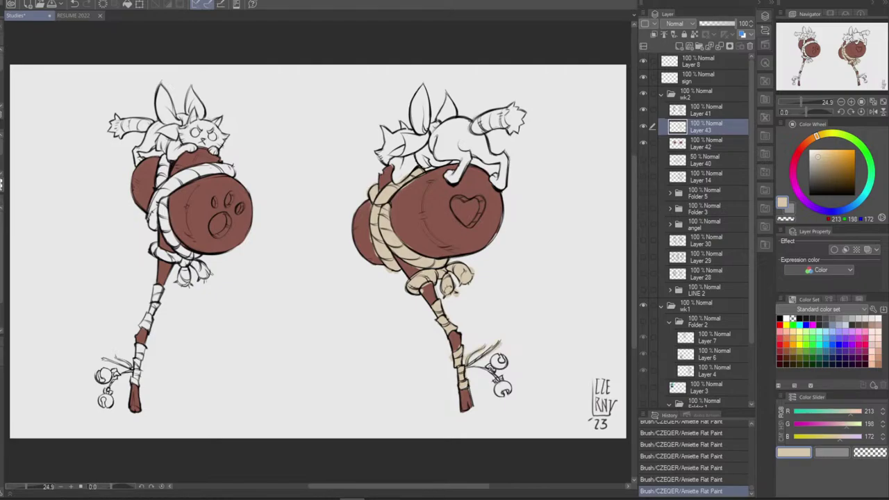
{"action": "left_click_drag", "start_coordinate": [468, 367], "coordinate": [490, 372]}
Paint the first hammer's handle wrappings, head ropes, knot and bell cords beige
{"action": "left_click_drag", "start_coordinate": [138, 377], "coordinate": [144, 348]}
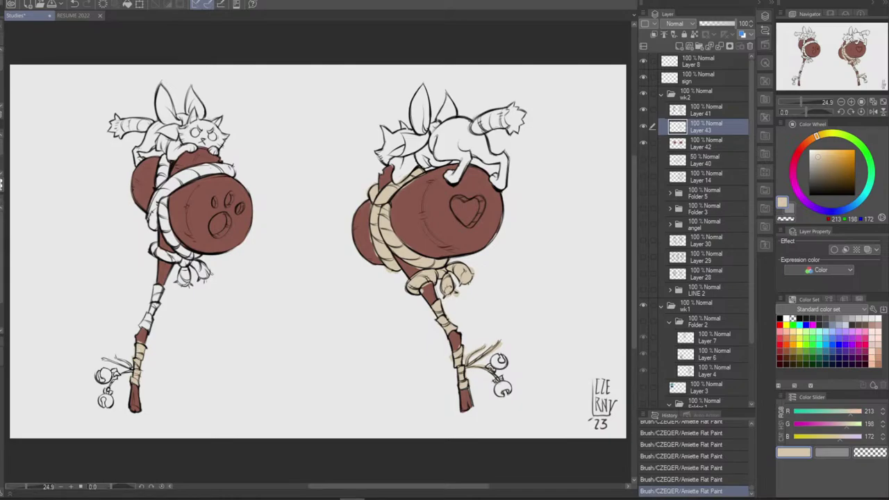
{"action": "mouse_move", "coordinate": [149, 324]}
{"action": "left_mouse_down"}
{"action": "mouse_move", "coordinate": [141, 330]}
{"action": "mouse_move", "coordinate": [158, 288]}
{"action": "mouse_move", "coordinate": [151, 304]}
{"action": "left_mouse_up"}
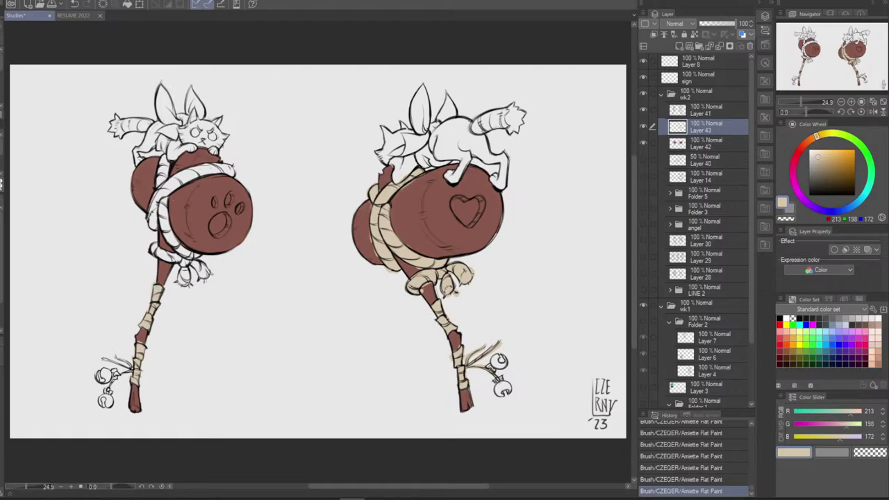
{"action": "mouse_move", "coordinate": [162, 155]}
{"action": "left_mouse_down"}
{"action": "mouse_move", "coordinate": [164, 197]}
{"action": "mouse_move", "coordinate": [153, 228]}
{"action": "mouse_move", "coordinate": [192, 259]}
{"action": "mouse_move", "coordinate": [171, 224]}
{"action": "mouse_move", "coordinate": [168, 192]}
{"action": "mouse_move", "coordinate": [200, 172]}
{"action": "mouse_move", "coordinate": [230, 173]}
{"action": "mouse_move", "coordinate": [224, 166]}
{"action": "mouse_move", "coordinate": [169, 185]}
{"action": "left_mouse_up"}
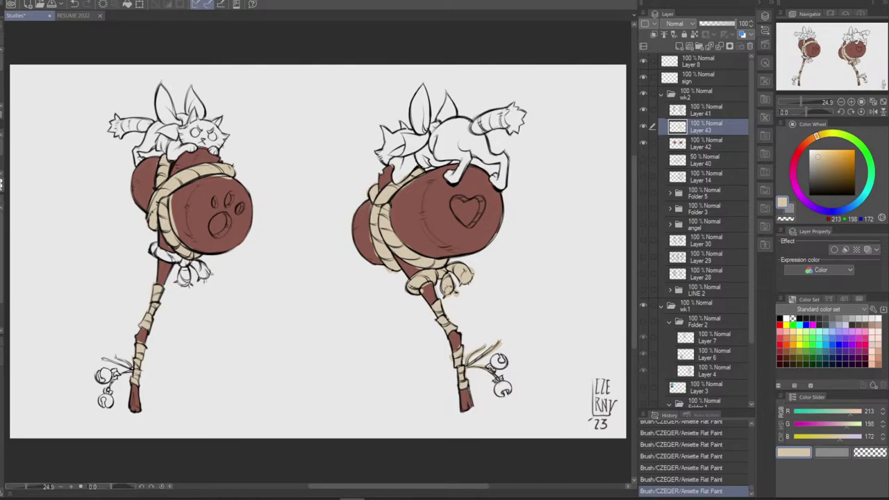
{"action": "mouse_move", "coordinate": [154, 245]}
{"action": "left_mouse_down"}
{"action": "mouse_move", "coordinate": [180, 258]}
{"action": "mouse_move", "coordinate": [184, 284]}
{"action": "mouse_move", "coordinate": [199, 265]}
{"action": "mouse_move", "coordinate": [209, 279]}
{"action": "left_mouse_up"}
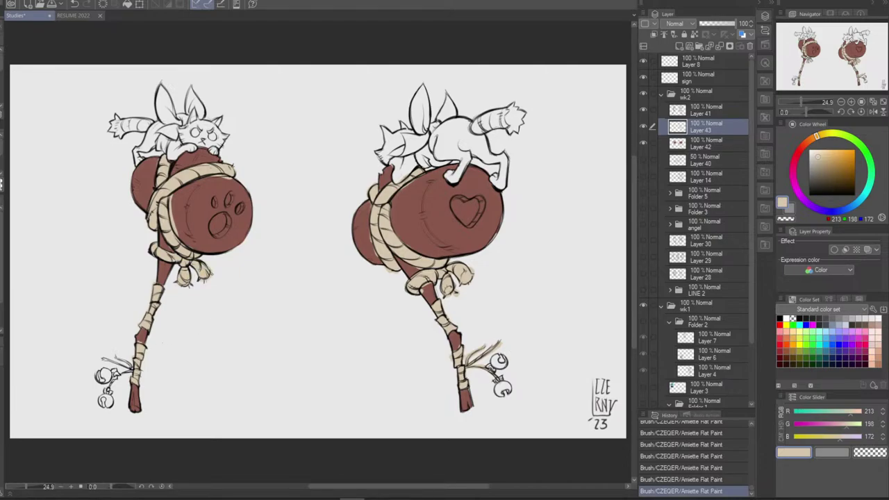
{"action": "mouse_move", "coordinate": [102, 357]}
{"action": "left_mouse_down"}
{"action": "mouse_move", "coordinate": [132, 364]}
{"action": "mouse_move", "coordinate": [110, 386]}
{"action": "left_mouse_up"}
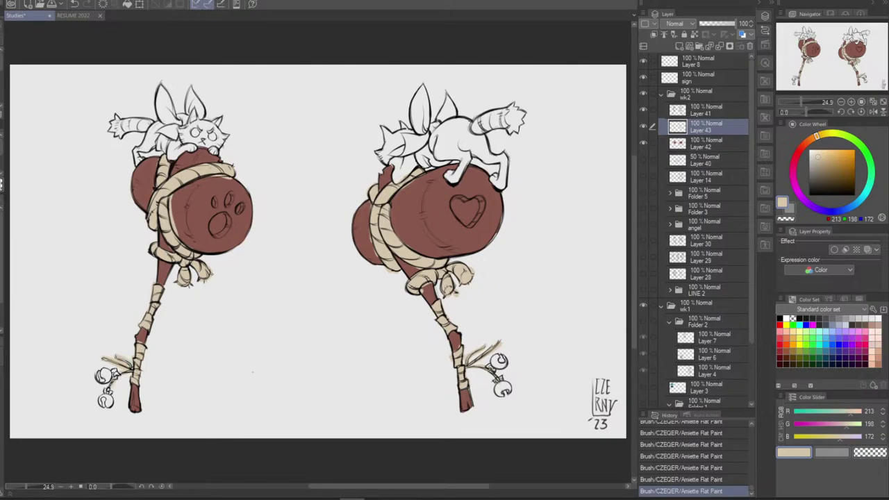
Set the drawing color to RGB 146, 66, 52 and erase beige overspill around the second hammer's knot and both hammers' bell cords
{"action": "left_click", "coordinate": [802, 148]}
{"action": "mouse_move", "coordinate": [829, 158]}
{"action": "left_mouse_down"}
{"action": "mouse_move", "coordinate": [840, 160]}
{"action": "mouse_move", "coordinate": [838, 169]}
{"action": "left_mouse_up"}
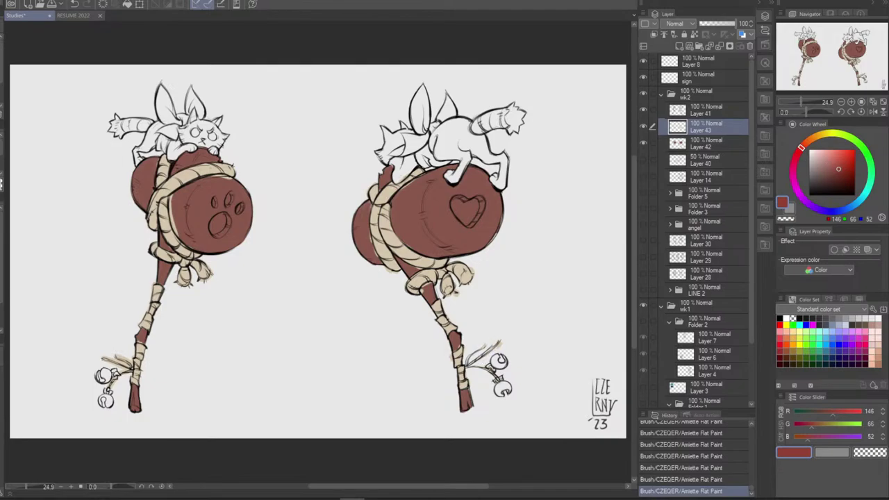
{"action": "left_click_drag", "start_coordinate": [489, 348], "coordinate": [499, 341]}
{"action": "left_click_drag", "start_coordinate": [453, 362], "coordinate": [454, 381]}
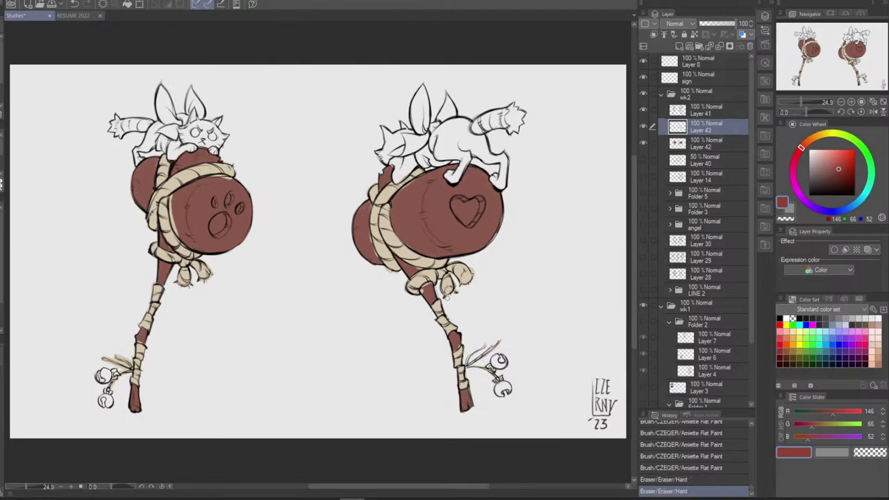
{"action": "left_click", "coordinate": [458, 290]}
{"action": "left_click", "coordinate": [469, 283]}
{"action": "left_click", "coordinate": [470, 270]}
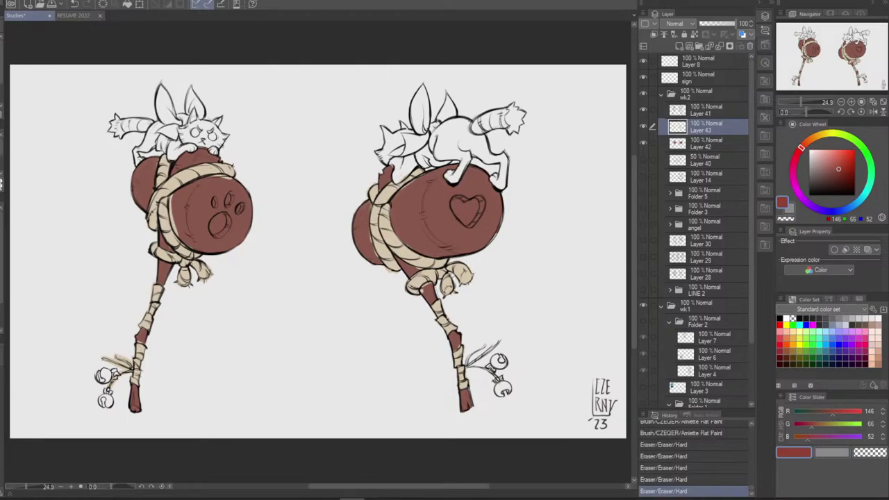
{"action": "left_click", "coordinate": [452, 275]}
{"action": "left_click", "coordinate": [459, 256]}
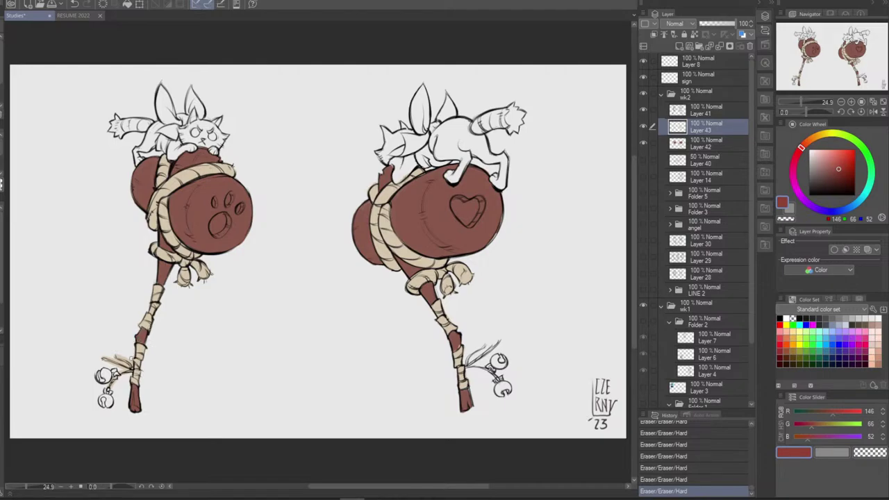
{"action": "left_click_drag", "start_coordinate": [131, 361], "coordinate": [106, 359]}
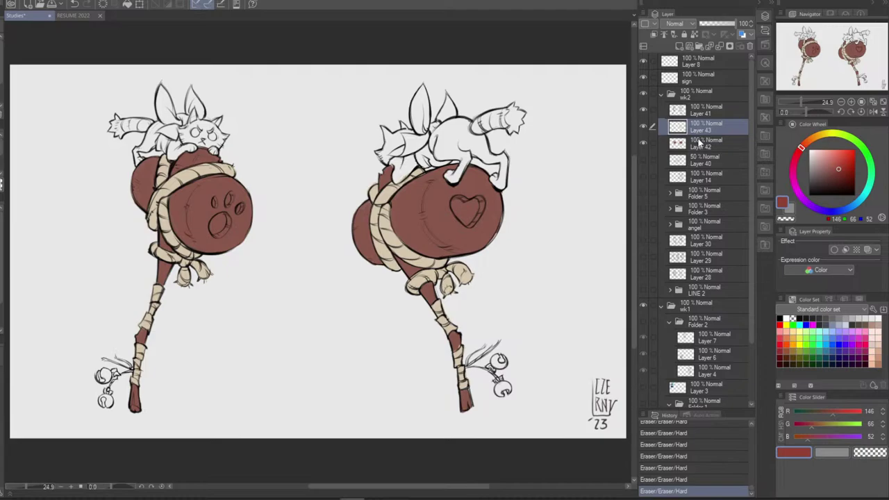
Add a raster layer above the beige rope layer and set the drawing color to red, RGB 194, 63, 50
{"action": "left_click", "coordinate": [679, 46]}
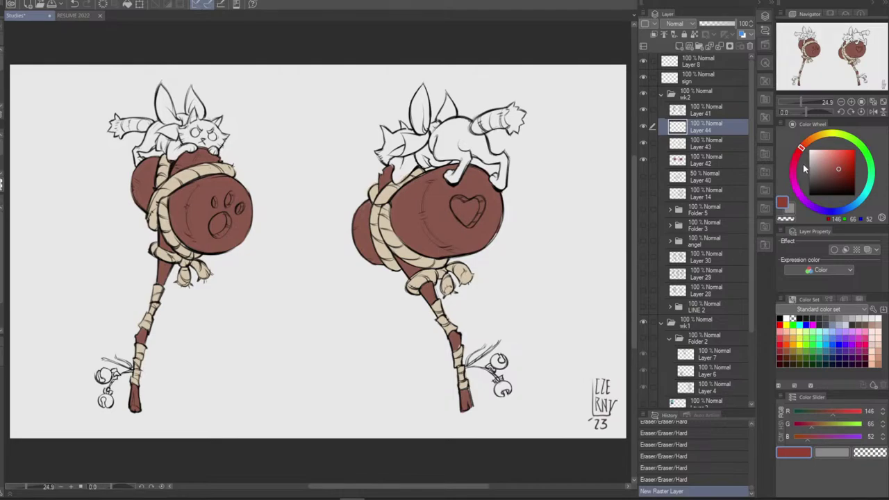
{"action": "left_click", "coordinate": [844, 139]}
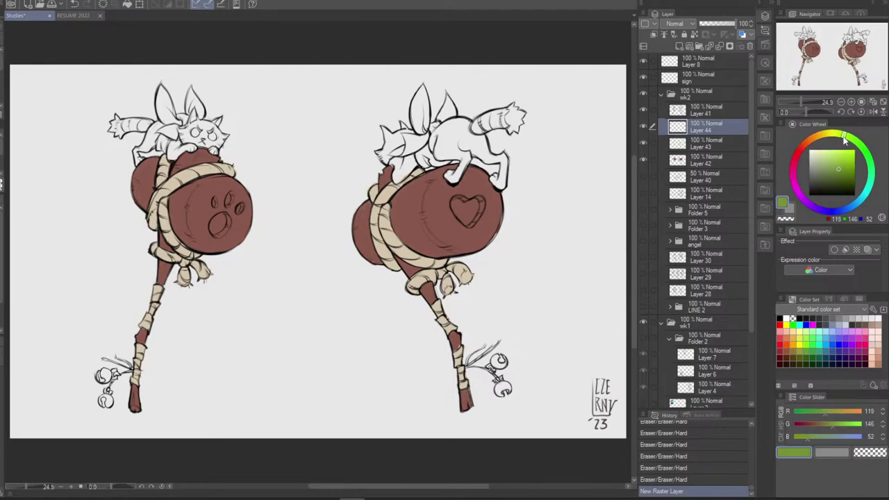
{"action": "left_click_drag", "start_coordinate": [844, 137], "coordinate": [843, 139]}
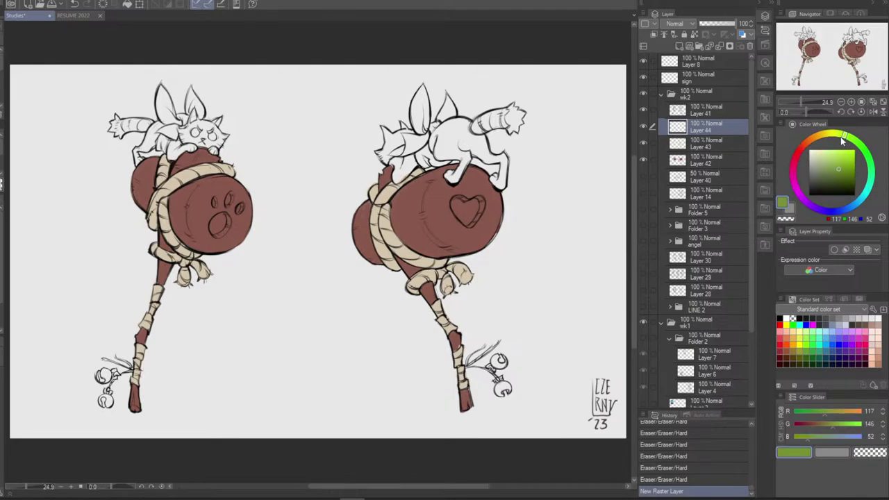
{"action": "left_click", "coordinate": [798, 151]}
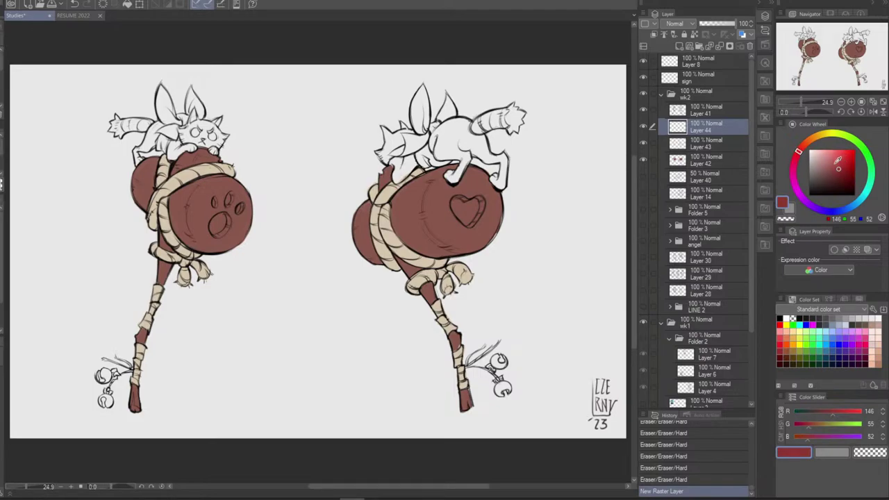
{"action": "left_click", "coordinate": [800, 149]}
{"action": "left_click", "coordinate": [838, 166]}
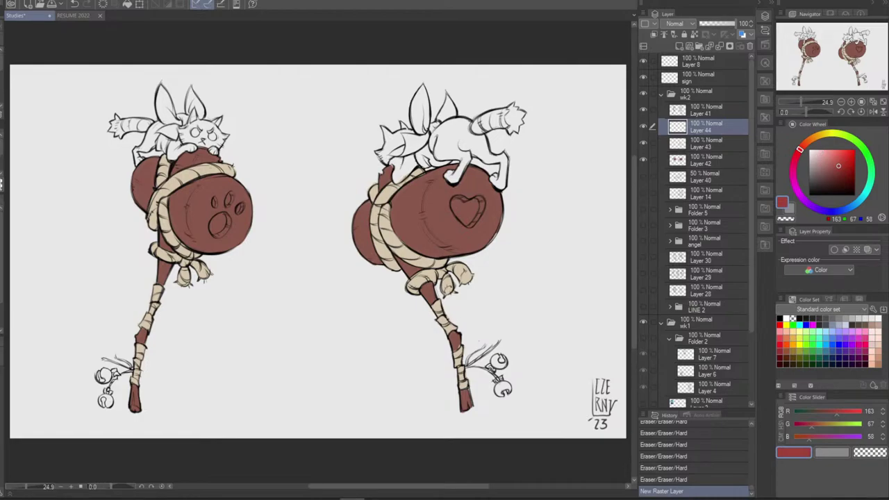
{"action": "mouse_move", "coordinate": [517, 323]}
{"action": "left_mouse_down"}
{"action": "mouse_move", "coordinate": [494, 347]}
{"action": "mouse_move", "coordinate": [503, 354]}
{"action": "left_mouse_up"}
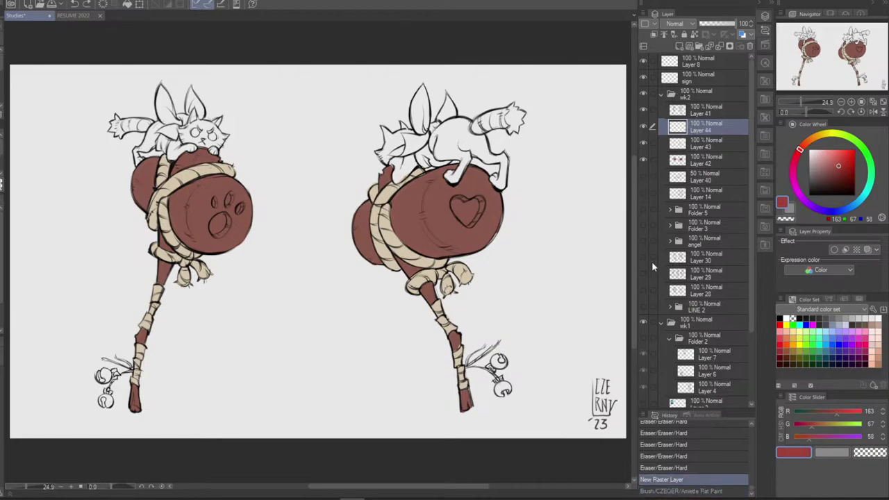
{"action": "left_click", "coordinate": [843, 160]}
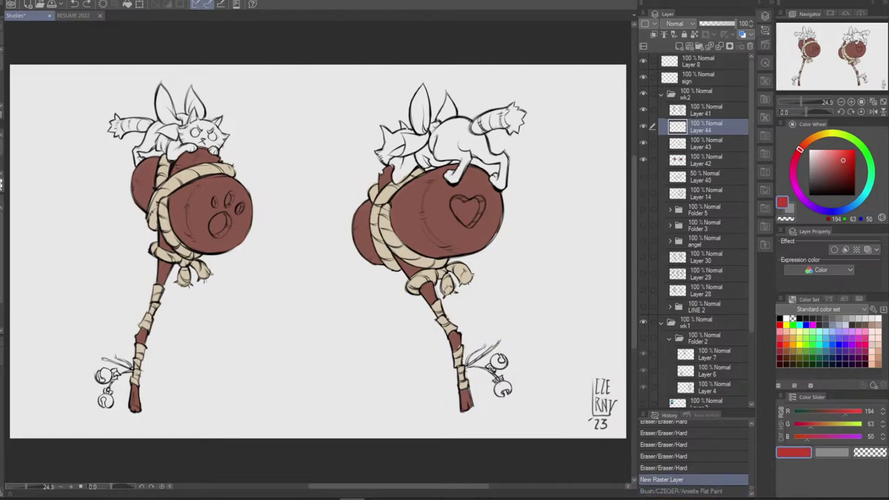
Paint the second hammer's bell cords and their loose ribbon ends red
{"action": "mouse_move", "coordinate": [467, 366]}
{"action": "left_mouse_down"}
{"action": "mouse_move", "coordinate": [499, 341]}
{"action": "mouse_move", "coordinate": [468, 364]}
{"action": "left_mouse_up"}
{"action": "key", "text": "ctrl+z"}
{"action": "left_click_drag", "start_coordinate": [467, 366], "coordinate": [489, 371]}
{"action": "key", "text": "ctrl+z"}
{"action": "key", "text": "ctrl+y"}
{"action": "key", "text": "ctrl+z"}
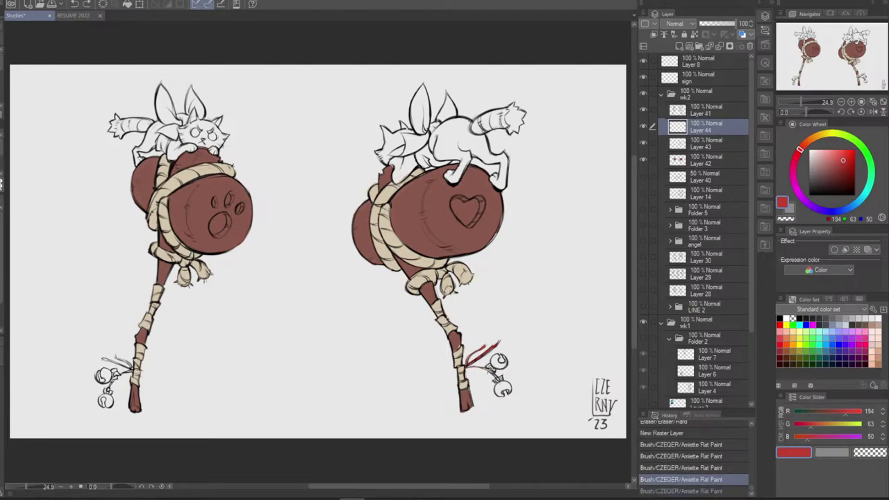
{"action": "key", "text": "ctrl+y"}
{"action": "left_click_drag", "start_coordinate": [467, 366], "coordinate": [482, 367]}
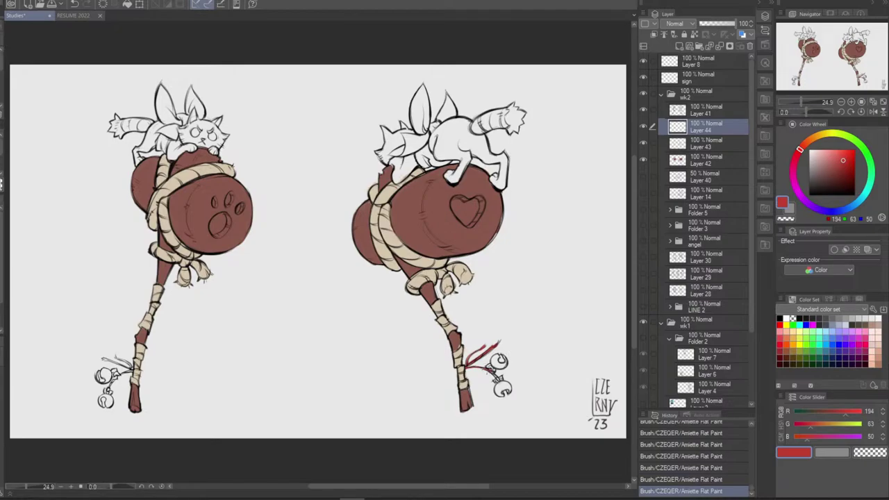
{"action": "key", "text": "ctrl+z"}
{"action": "key", "text": "ctrl+y"}
{"action": "key", "text": "ctrl+z"}
Paint the first hammer's bell cords and loose ribbon ends red, working in the mirrored view, and erase the overspill
{"action": "left_click", "coordinate": [873, 111]}
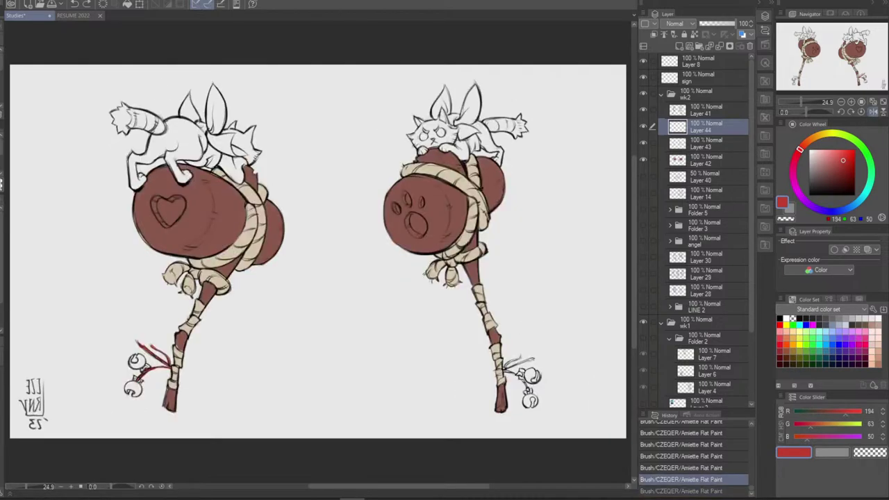
{"action": "mouse_move", "coordinate": [503, 369]}
{"action": "left_mouse_down"}
{"action": "mouse_move", "coordinate": [534, 360]}
{"action": "mouse_move", "coordinate": [512, 380]}
{"action": "mouse_move", "coordinate": [511, 371]}
{"action": "mouse_move", "coordinate": [527, 395]}
{"action": "left_mouse_up"}
{"action": "key", "text": "ctrl+z"}
{"action": "key", "text": "ctrl+z"}
{"action": "key", "text": "ctrl+z"}
{"action": "key", "text": "ctrl+z"}
{"action": "key", "text": "ctrl+z"}
{"action": "key", "text": "e"}
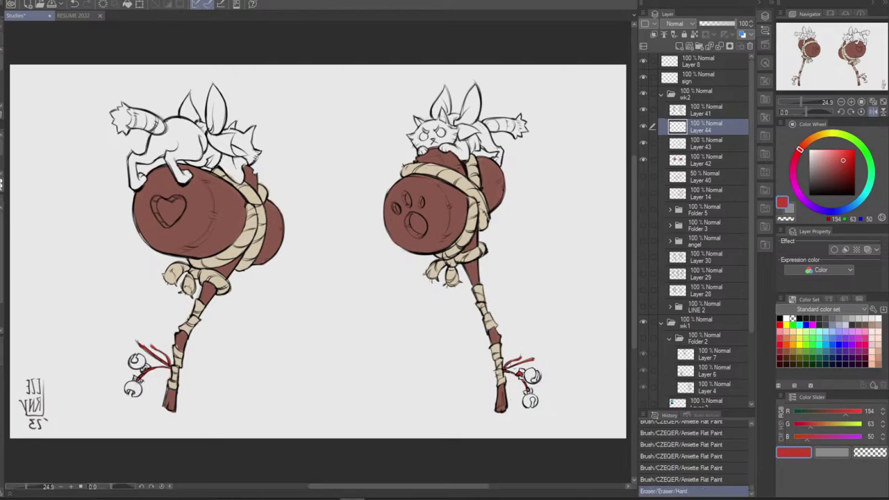
{"action": "left_click", "coordinate": [873, 113]}
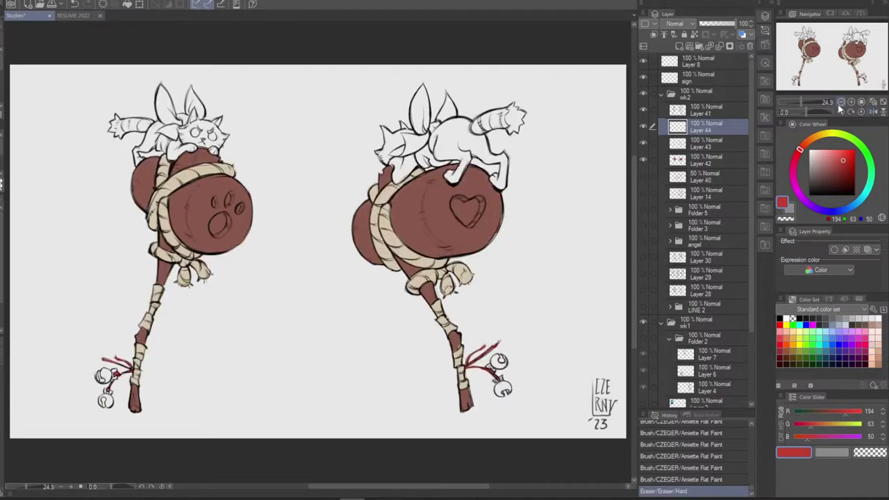
Paint the bow and scarf around the second hammer's cat red
{"action": "key", "text": "b"}
{"action": "mouse_move", "coordinate": [391, 153]}
{"action": "left_mouse_down"}
{"action": "mouse_move", "coordinate": [410, 152]}
{"action": "mouse_move", "coordinate": [431, 130]}
{"action": "mouse_move", "coordinate": [405, 153]}
{"action": "mouse_move", "coordinate": [424, 136]}
{"action": "left_mouse_up"}
{"action": "key", "text": "ctrl+z"}
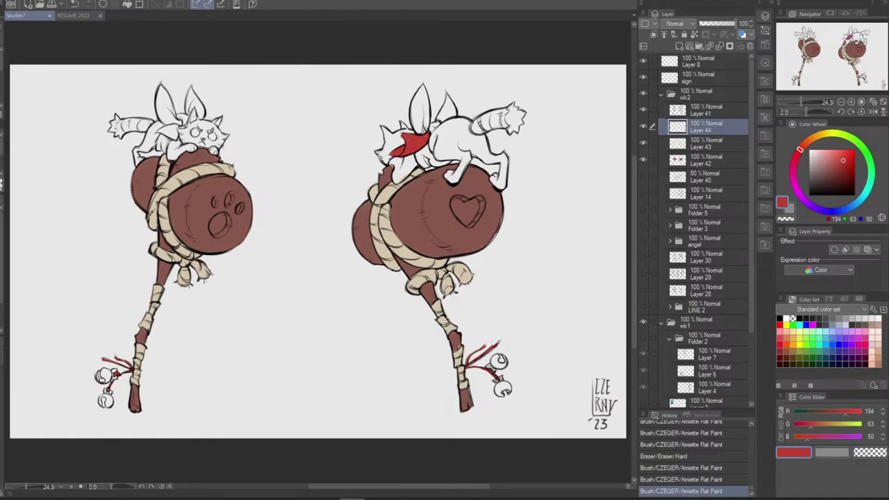
{"action": "mouse_move", "coordinate": [421, 133]}
{"action": "left_mouse_down"}
{"action": "mouse_move", "coordinate": [413, 117]}
{"action": "mouse_move", "coordinate": [421, 89]}
{"action": "left_mouse_up"}
{"action": "mouse_move", "coordinate": [423, 86]}
{"action": "left_mouse_down"}
{"action": "mouse_move", "coordinate": [421, 129]}
{"action": "mouse_move", "coordinate": [456, 111]}
{"action": "mouse_move", "coordinate": [446, 97]}
{"action": "mouse_move", "coordinate": [435, 121]}
{"action": "mouse_move", "coordinate": [455, 111]}
{"action": "mouse_move", "coordinate": [447, 93]}
{"action": "mouse_move", "coordinate": [448, 109]}
{"action": "left_mouse_up"}
{"action": "mouse_move", "coordinate": [413, 154]}
{"action": "left_mouse_down"}
{"action": "mouse_move", "coordinate": [434, 170]}
{"action": "mouse_move", "coordinate": [449, 163]}
{"action": "mouse_move", "coordinate": [431, 159]}
{"action": "mouse_move", "coordinate": [424, 139]}
{"action": "mouse_move", "coordinate": [414, 161]}
{"action": "mouse_move", "coordinate": [437, 169]}
{"action": "left_mouse_up"}
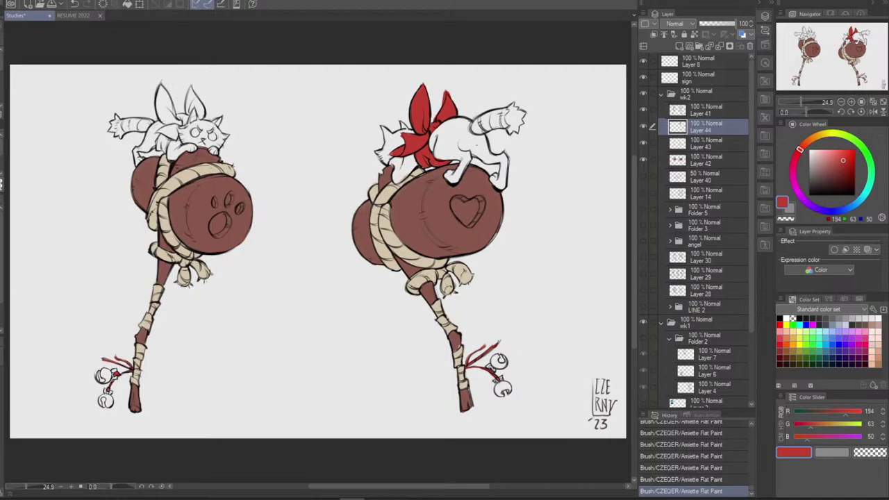
Mirror the canvas view and paint the bow and scarf on the first hammer's cat red
{"action": "left_click", "coordinate": [873, 111]}
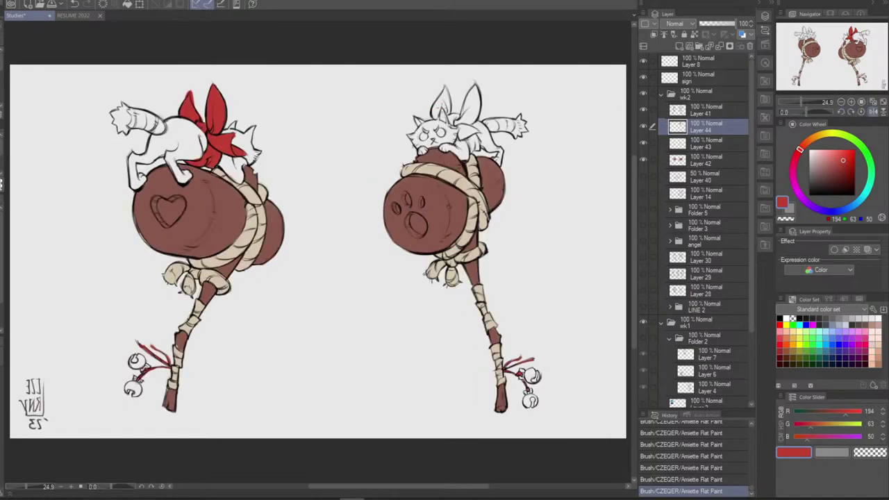
{"action": "mouse_move", "coordinate": [441, 102]}
{"action": "left_mouse_down"}
{"action": "mouse_move", "coordinate": [433, 116]}
{"action": "mouse_move", "coordinate": [446, 89]}
{"action": "mouse_move", "coordinate": [450, 115]}
{"action": "mouse_move", "coordinate": [442, 102]}
{"action": "mouse_move", "coordinate": [437, 113]}
{"action": "mouse_move", "coordinate": [449, 106]}
{"action": "mouse_move", "coordinate": [446, 90]}
{"action": "mouse_move", "coordinate": [452, 123]}
{"action": "mouse_move", "coordinate": [467, 131]}
{"action": "mouse_move", "coordinate": [459, 131]}
{"action": "mouse_move", "coordinate": [463, 138]}
{"action": "mouse_move", "coordinate": [475, 138]}
{"action": "left_mouse_up"}
{"action": "mouse_move", "coordinate": [471, 129]}
{"action": "left_mouse_down"}
{"action": "mouse_move", "coordinate": [482, 152]}
{"action": "mouse_move", "coordinate": [471, 143]}
{"action": "mouse_move", "coordinate": [464, 150]}
{"action": "mouse_move", "coordinate": [475, 146]}
{"action": "mouse_move", "coordinate": [467, 148]}
{"action": "mouse_move", "coordinate": [466, 124]}
{"action": "mouse_move", "coordinate": [482, 117]}
{"action": "mouse_move", "coordinate": [475, 82]}
{"action": "mouse_move", "coordinate": [462, 113]}
{"action": "mouse_move", "coordinate": [449, 118]}
{"action": "mouse_move", "coordinate": [467, 125]}
{"action": "mouse_move", "coordinate": [462, 108]}
{"action": "mouse_move", "coordinate": [471, 119]}
{"action": "mouse_move", "coordinate": [469, 135]}
{"action": "mouse_move", "coordinate": [459, 137]}
{"action": "mouse_move", "coordinate": [460, 123]}
{"action": "mouse_move", "coordinate": [481, 133]}
{"action": "left_mouse_up"}
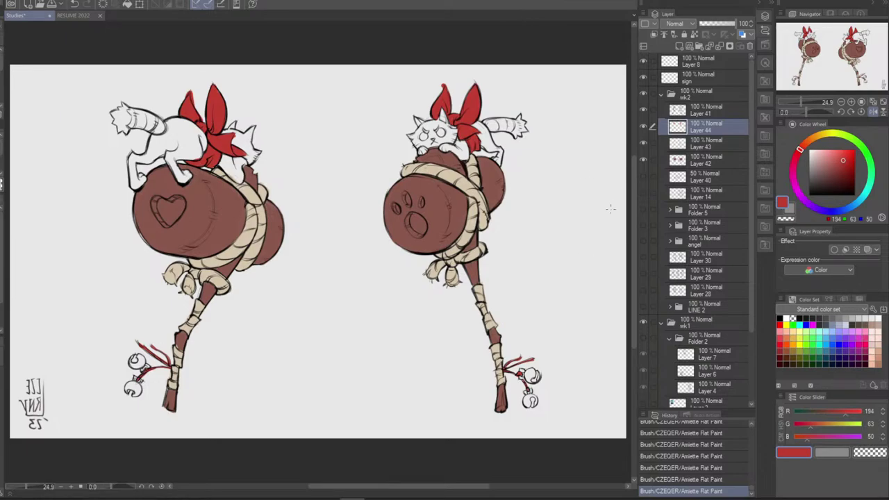
Add a raster layer above the red layer and paint the first hammer's two bells gold, ending with RGB 205, 154, 60
{"action": "left_click", "coordinate": [813, 142]}
{"action": "left_click_drag", "start_coordinate": [812, 138], "coordinate": [810, 138]}
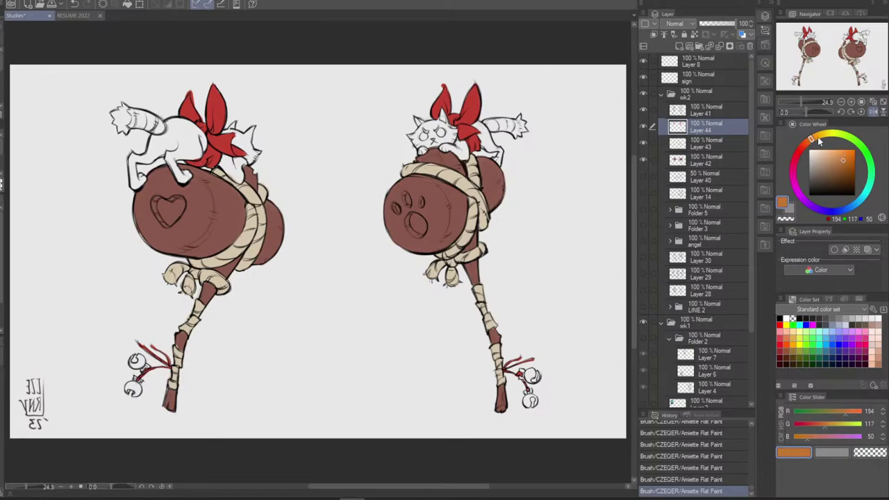
{"action": "left_click", "coordinate": [818, 139]}
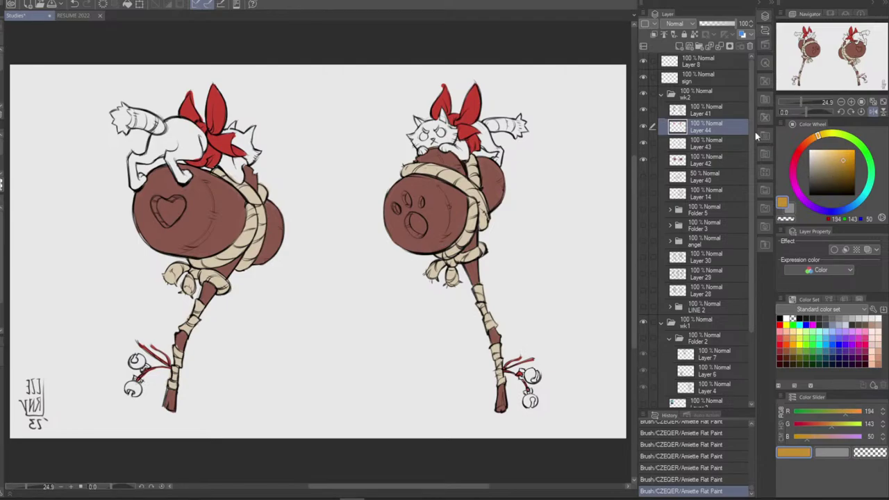
{"action": "left_click", "coordinate": [679, 46]}
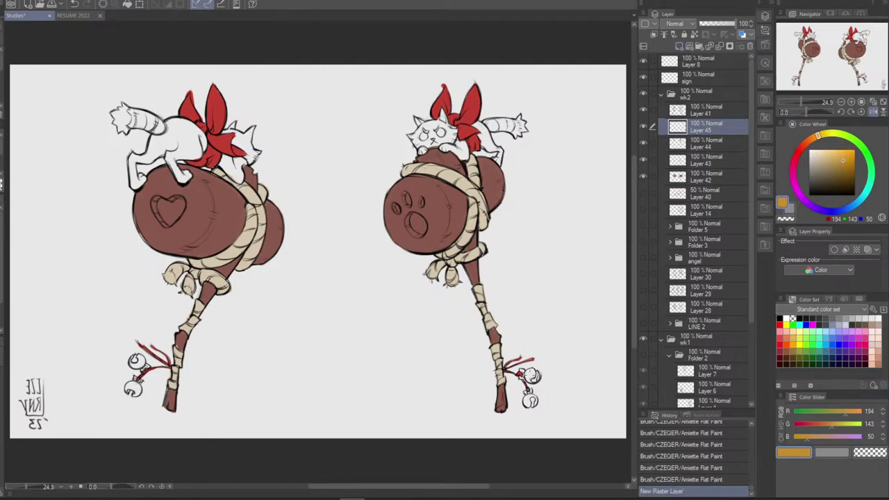
{"action": "left_click_drag", "start_coordinate": [528, 373], "coordinate": [518, 368]}
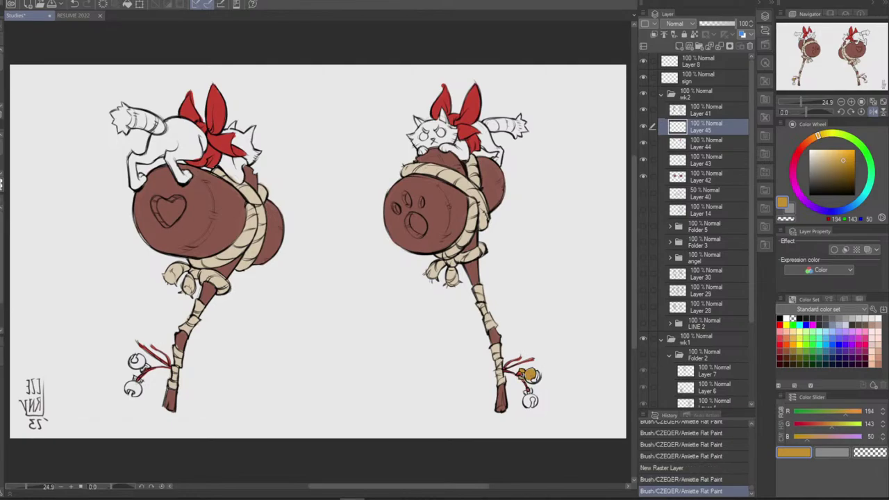
{"action": "left_click", "coordinate": [842, 158]}
{"action": "left_click_drag", "start_coordinate": [532, 375], "coordinate": [535, 377]}
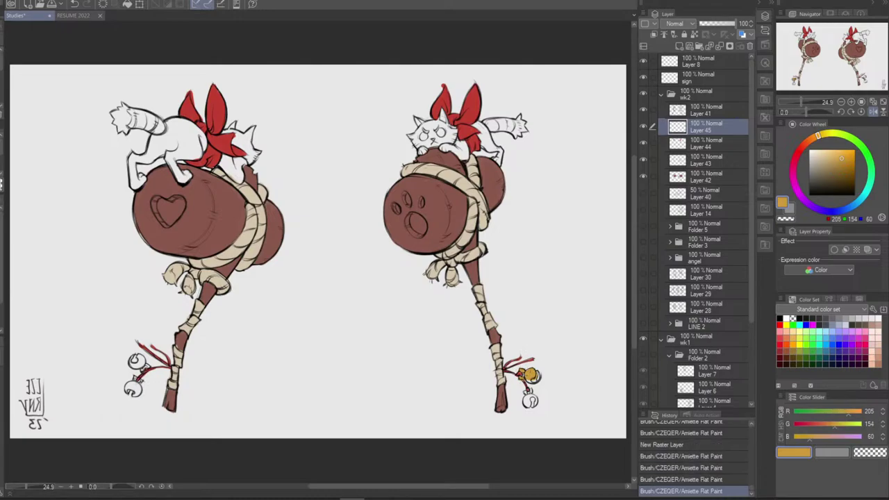
{"action": "mouse_move", "coordinate": [535, 375]}
{"action": "left_mouse_down"}
{"action": "mouse_move", "coordinate": [522, 403]}
{"action": "mouse_move", "coordinate": [531, 407]}
{"action": "mouse_move", "coordinate": [536, 397]}
{"action": "left_mouse_up"}
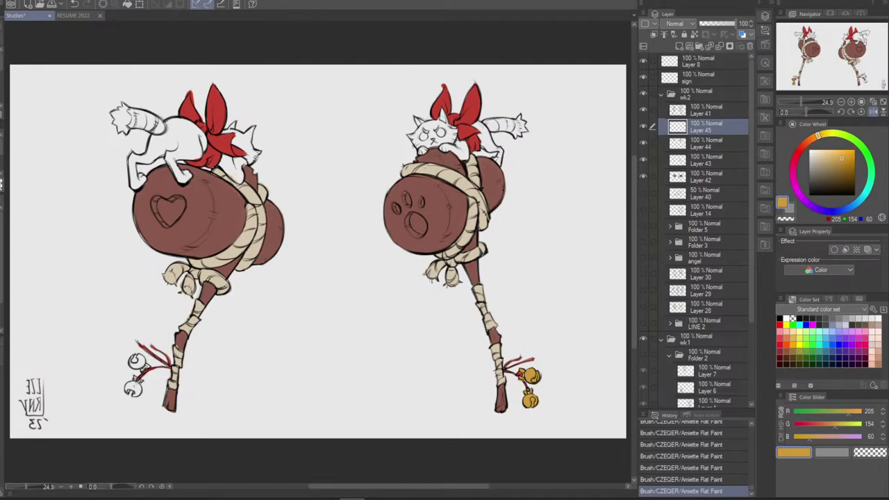
Paint the second hammer's bells and the stripes on both cats' tails gold
{"action": "mouse_move", "coordinate": [136, 375]}
{"action": "left_mouse_down"}
{"action": "mouse_move", "coordinate": [128, 392]}
{"action": "mouse_move", "coordinate": [132, 385]}
{"action": "mouse_move", "coordinate": [137, 395]}
{"action": "mouse_move", "coordinate": [147, 365]}
{"action": "mouse_move", "coordinate": [132, 367]}
{"action": "mouse_move", "coordinate": [133, 356]}
{"action": "mouse_move", "coordinate": [137, 362]}
{"action": "left_mouse_up"}
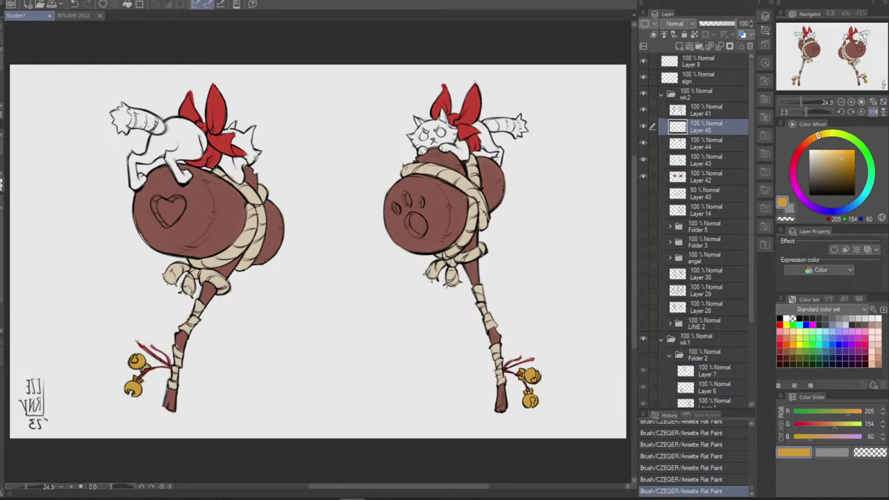
{"action": "mouse_move", "coordinate": [143, 114]}
{"action": "left_mouse_down"}
{"action": "mouse_move", "coordinate": [146, 129]}
{"action": "mouse_move", "coordinate": [139, 127]}
{"action": "mouse_move", "coordinate": [156, 132]}
{"action": "left_mouse_up"}
{"action": "left_click_drag", "start_coordinate": [490, 127], "coordinate": [513, 124]}
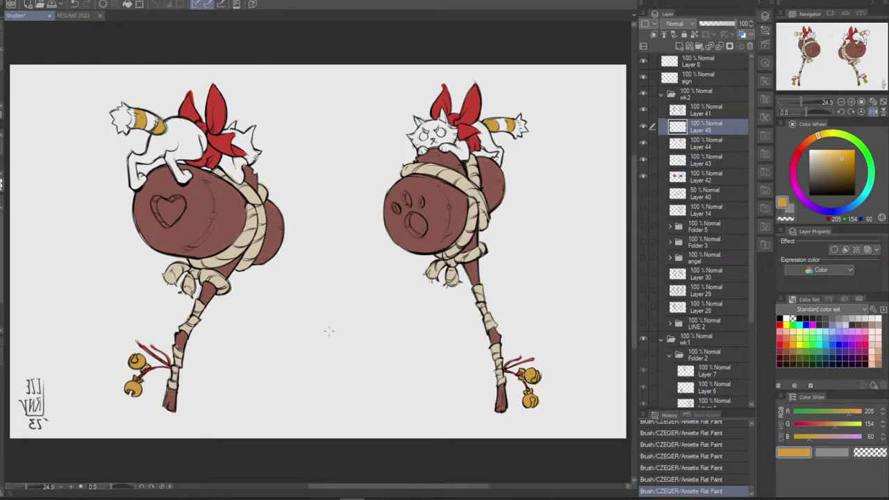
Set the drawing color to muted green, RGB 109, 137, 88, and add a raster layer above the gold layer
{"action": "left_click", "coordinate": [842, 136]}
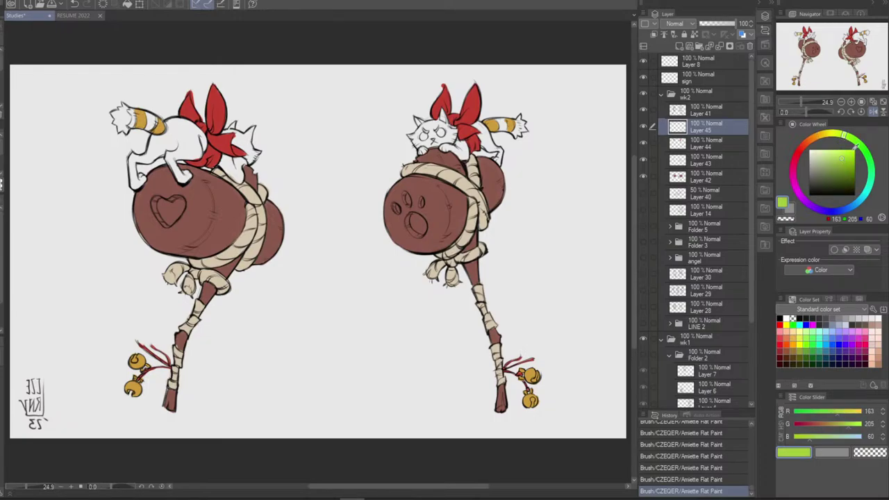
{"action": "left_click", "coordinate": [831, 169]}
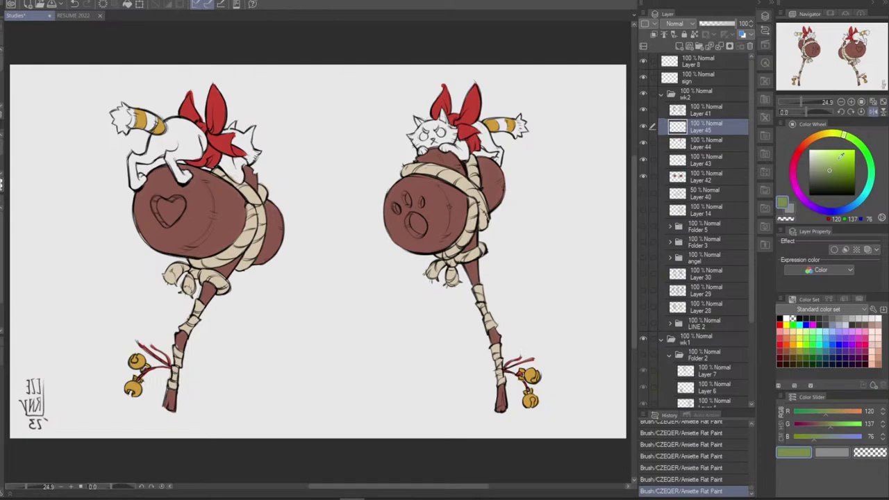
{"action": "left_click", "coordinate": [857, 142]}
{"action": "left_click", "coordinate": [828, 167]}
{"action": "left_click", "coordinate": [825, 170]}
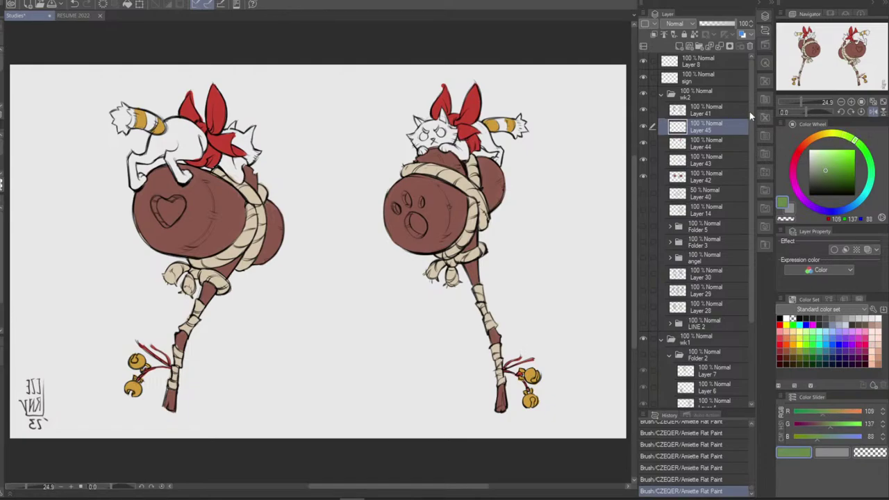
{"action": "left_click", "coordinate": [680, 46]}
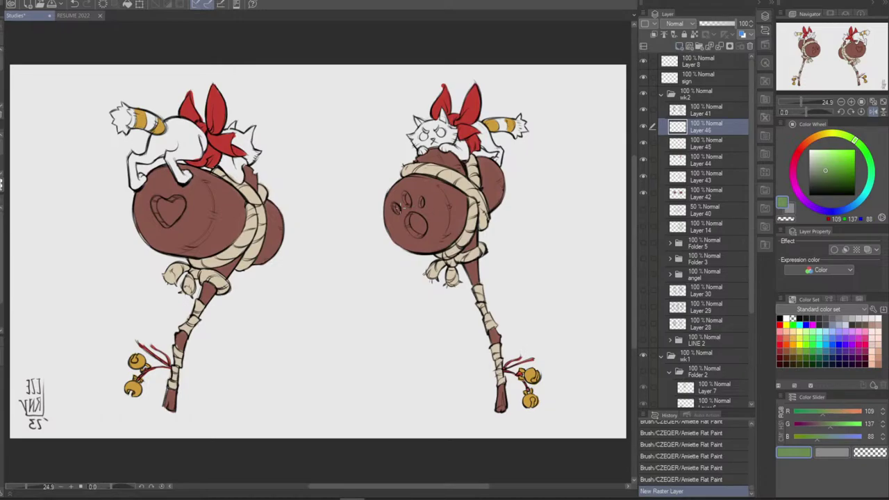
Paint the recessed paw print pad and toes on the first hammer's face green
{"action": "left_click_drag", "start_coordinate": [413, 221], "coordinate": [414, 223]}
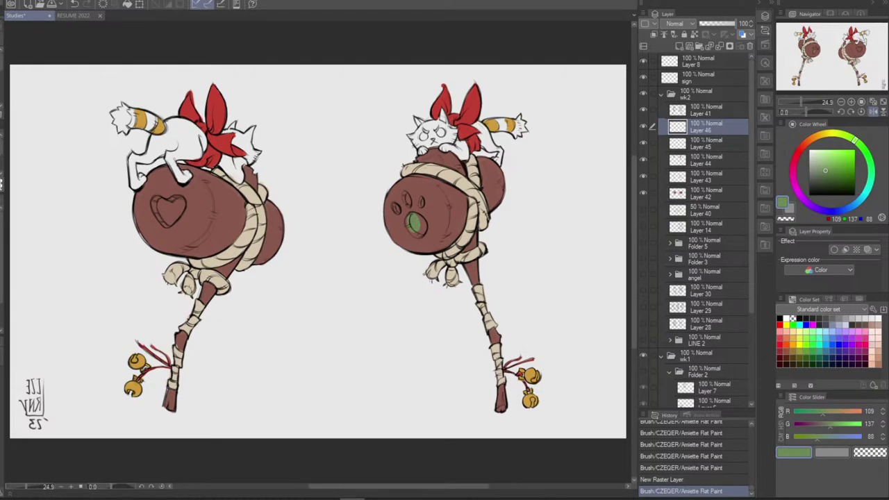
{"action": "left_click_drag", "start_coordinate": [413, 218], "coordinate": [419, 231]}
{"action": "left_click_drag", "start_coordinate": [416, 221], "coordinate": [421, 231]}
{"action": "key", "text": "ctrl+z"}
{"action": "key", "text": "ctrl+z"}
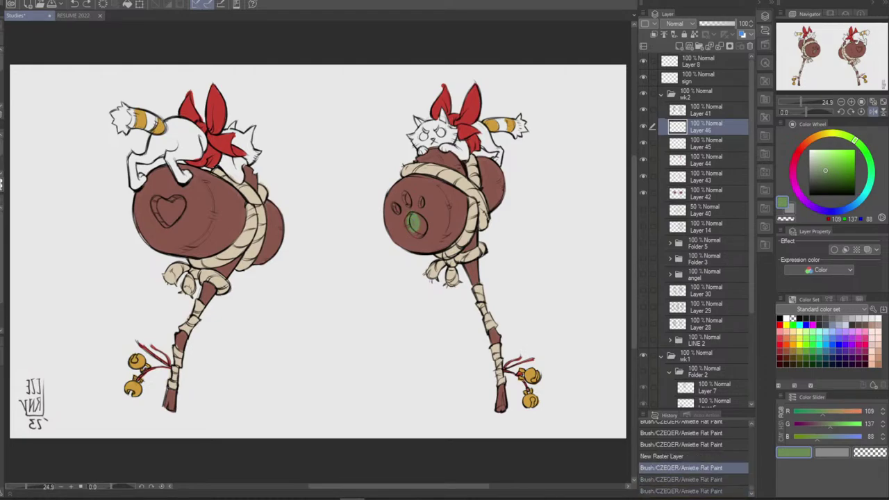
{"action": "key", "text": "ctrl+z"}
{"action": "mouse_move", "coordinate": [411, 217]}
{"action": "left_mouse_down"}
{"action": "mouse_move", "coordinate": [421, 231]}
{"action": "mouse_move", "coordinate": [423, 206]}
{"action": "left_mouse_up"}
{"action": "key", "text": "ctrl+z"}
{"action": "key", "text": "ctrl+z"}
{"action": "left_click_drag", "start_coordinate": [407, 195], "coordinate": [408, 204]}
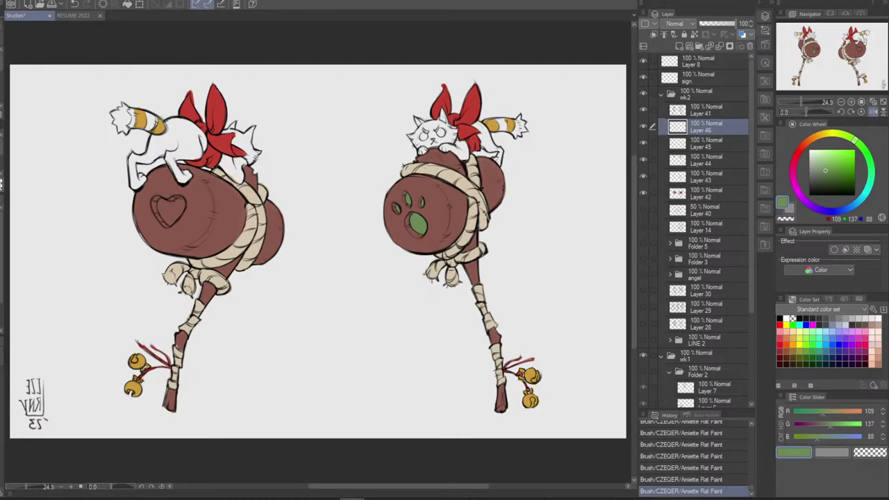
Paint the recessed heart on the second hammer's face green and erase the overspill around its edge
{"action": "mouse_move", "coordinate": [161, 202]}
{"action": "left_mouse_down"}
{"action": "mouse_move", "coordinate": [171, 198]}
{"action": "mouse_move", "coordinate": [163, 217]}
{"action": "mouse_move", "coordinate": [169, 222]}
{"action": "mouse_move", "coordinate": [181, 207]}
{"action": "mouse_move", "coordinate": [167, 216]}
{"action": "mouse_move", "coordinate": [178, 207]}
{"action": "mouse_move", "coordinate": [160, 197]}
{"action": "mouse_move", "coordinate": [157, 213]}
{"action": "mouse_move", "coordinate": [171, 199]}
{"action": "mouse_move", "coordinate": [158, 216]}
{"action": "mouse_move", "coordinate": [175, 201]}
{"action": "mouse_move", "coordinate": [155, 203]}
{"action": "mouse_move", "coordinate": [168, 228]}
{"action": "left_mouse_up"}
{"action": "key", "text": "e"}
{"action": "key", "text": "ctrl+z"}
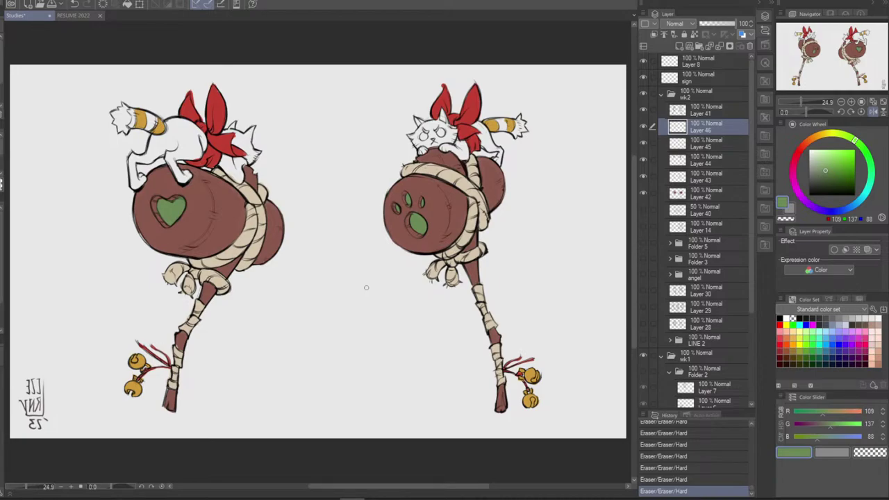
Sample the near-black line color, RGB 4, 4, 4, and fill the slot of the first hammer's upper bell on line layer 41
{"action": "left_click", "coordinate": [704, 116]}
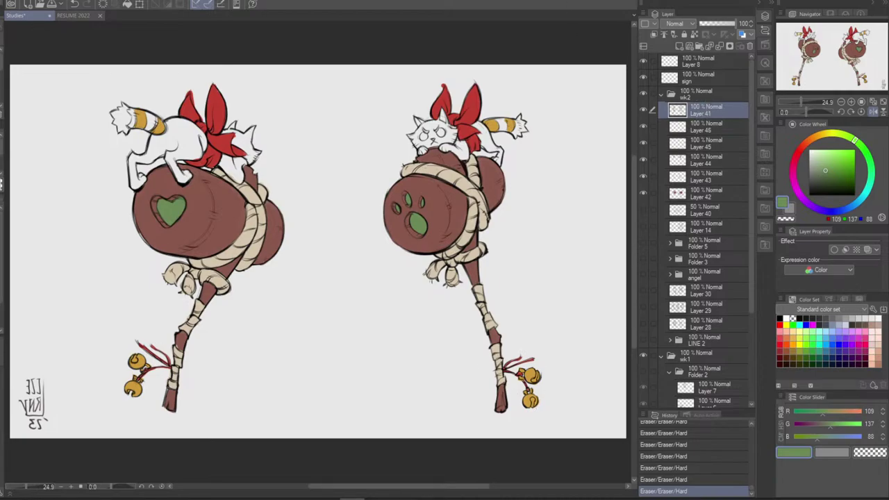
{"action": "left_click", "coordinate": [427, 252], "text": "alt"}
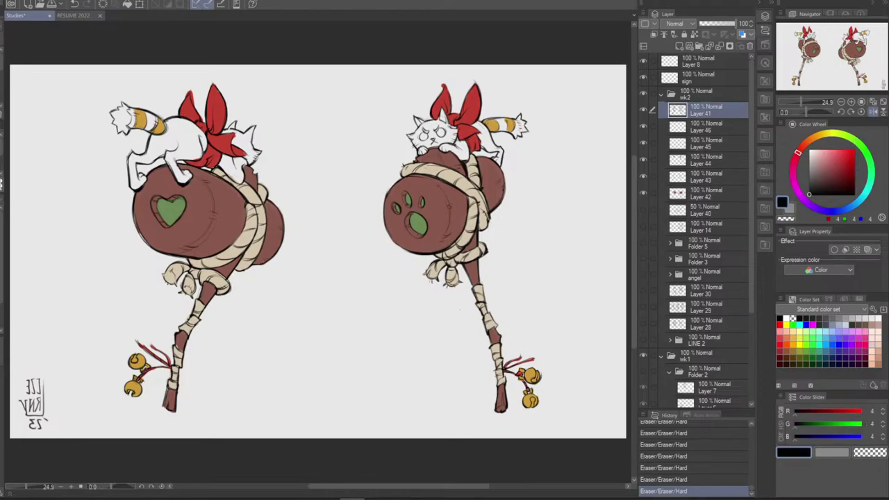
{"action": "left_click_drag", "start_coordinate": [470, 314], "coordinate": [414, 260]}
{"action": "scroll", "coordinate": [513, 353], "scroll_direction": "up", "scroll_amount": 4}
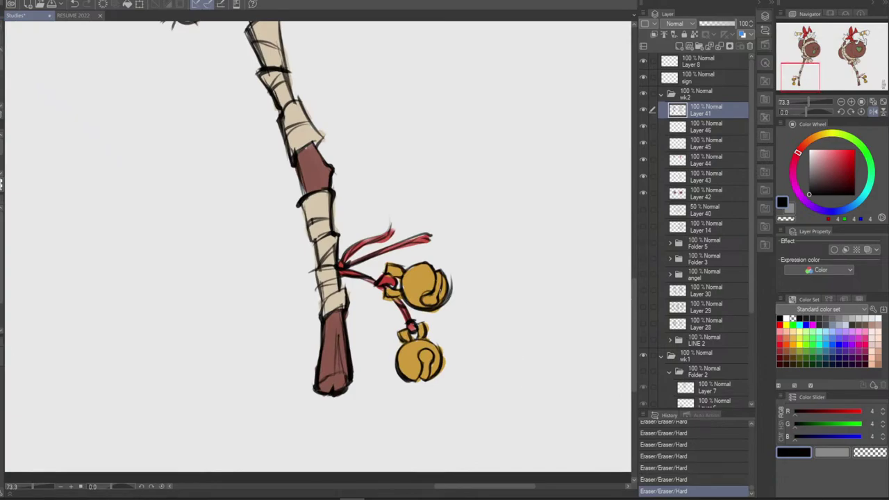
{"action": "left_click_drag", "start_coordinate": [423, 297], "coordinate": [432, 300]}
{"action": "key", "text": "ctrl+z"}
{"action": "left_click_drag", "start_coordinate": [427, 298], "coordinate": [431, 300]}
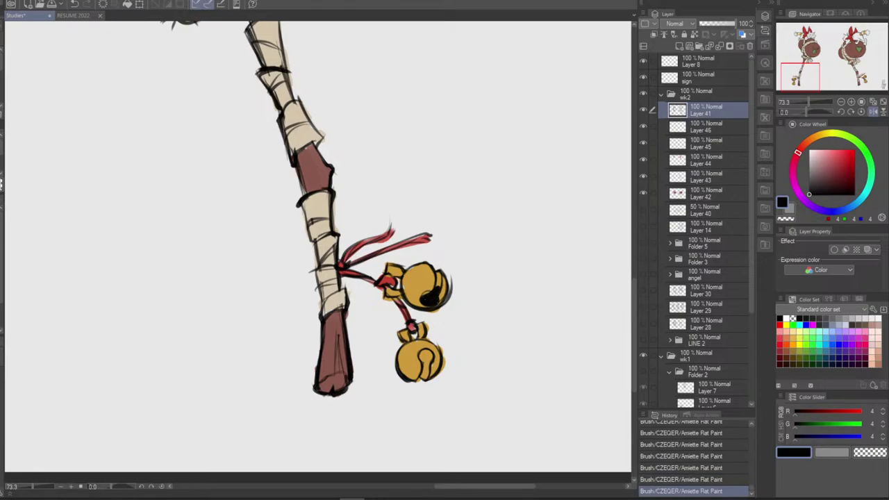
Extend the black slot along the first hammer's upper bell and erase the stray lines around its outline
{"action": "left_click_drag", "start_coordinate": [437, 289], "coordinate": [439, 274]}
{"action": "key", "text": "e"}
{"action": "mouse_move", "coordinate": [418, 304]}
{"action": "left_mouse_down"}
{"action": "mouse_move", "coordinate": [451, 294]}
{"action": "mouse_move", "coordinate": [448, 301]}
{"action": "mouse_move", "coordinate": [445, 286]}
{"action": "left_mouse_up"}
{"action": "key", "text": "ctrl+z"}
{"action": "key", "text": "ctrl+z"}
{"action": "key", "text": "ctrl+z"}
{"action": "key", "text": "ctrl+z"}
{"action": "key", "text": "ctrl+z"}
{"action": "key", "text": "ctrl+z"}
{"action": "key", "text": "ctrl+z"}
{"action": "key", "text": "ctrl+z"}
{"action": "key", "text": "ctrl+z"}
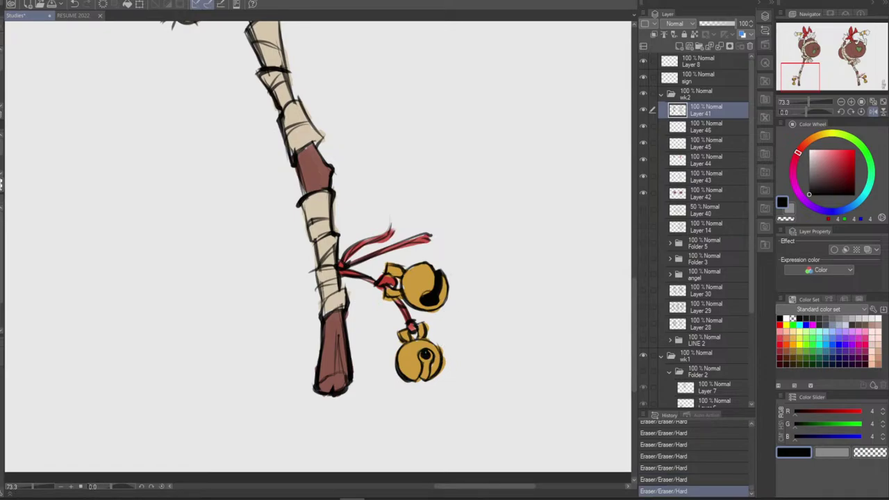
Fill the keyhole-shaped slot of the first hammer's lower bell with black
{"action": "left_click", "coordinate": [424, 355]}
{"action": "left_click_drag", "start_coordinate": [425, 354], "coordinate": [430, 357]}
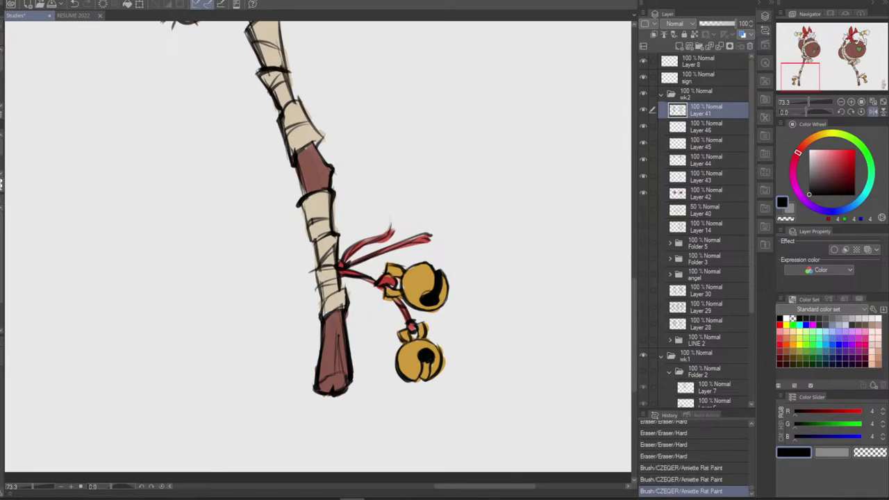
{"action": "left_click", "coordinate": [427, 358]}
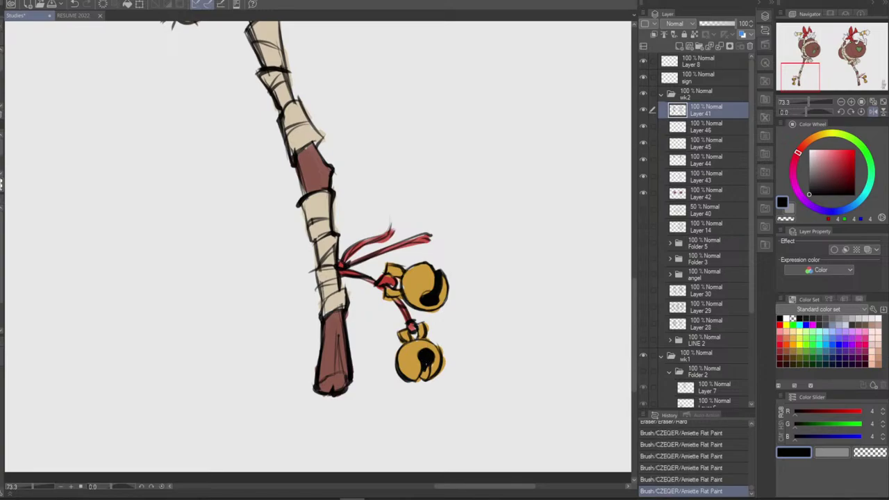
{"action": "left_click", "coordinate": [422, 375]}
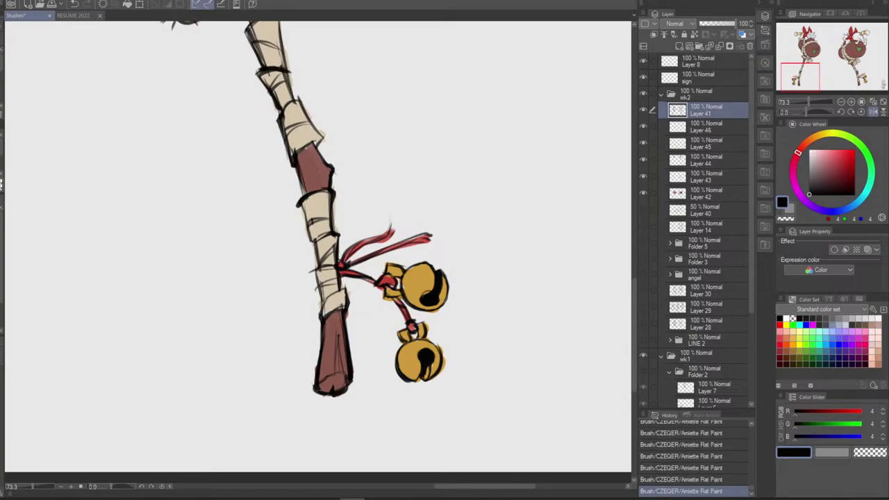
{"action": "left_click_drag", "start_coordinate": [424, 378], "coordinate": [428, 368]}
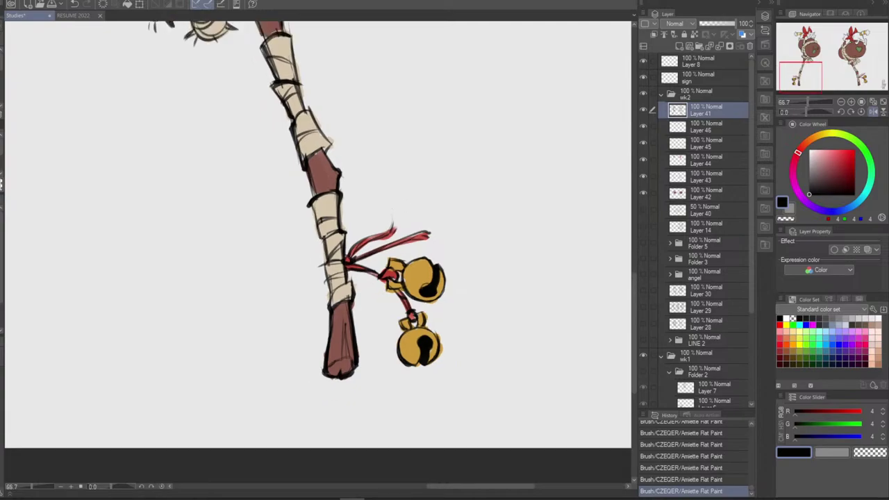
Round out the black slot on the first hammer's upper bell and trim its edge with the eraser
{"action": "key", "text": "ctrl+minus"}
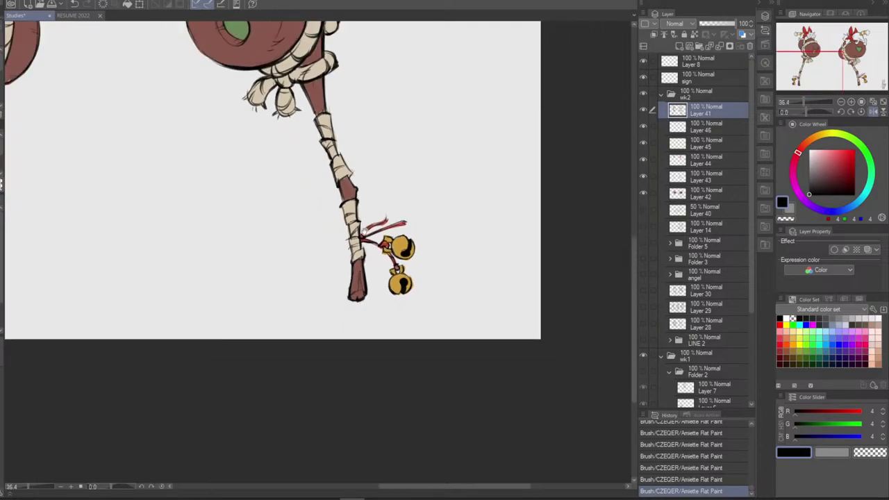
{"action": "key", "text": "ctrl+plus"}
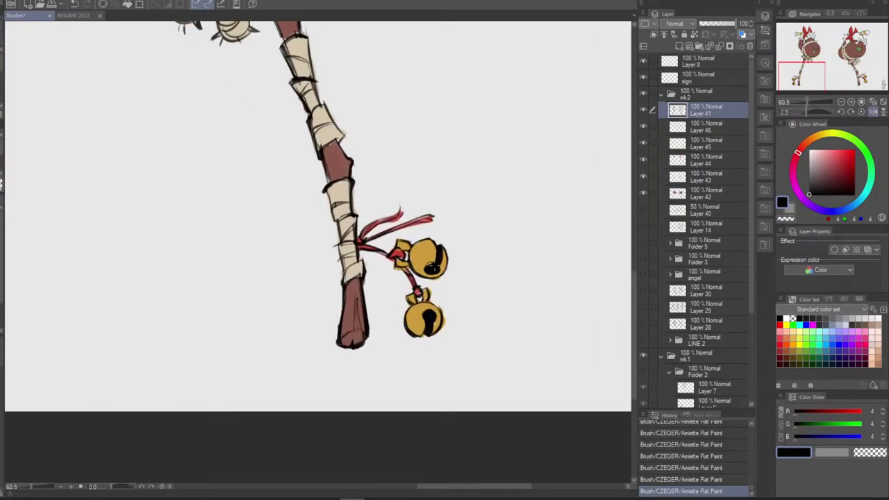
{"action": "mouse_move", "coordinate": [434, 266]}
{"action": "left_mouse_down"}
{"action": "mouse_move", "coordinate": [438, 258]}
{"action": "mouse_move", "coordinate": [426, 268]}
{"action": "mouse_move", "coordinate": [435, 267]}
{"action": "left_mouse_up"}
{"action": "key", "text": "e"}
{"action": "mouse_move", "coordinate": [426, 262]}
{"action": "left_mouse_down"}
{"action": "mouse_move", "coordinate": [435, 265]}
{"action": "mouse_move", "coordinate": [435, 251]}
{"action": "left_mouse_up"}
{"action": "key", "text": "ctrl+z"}
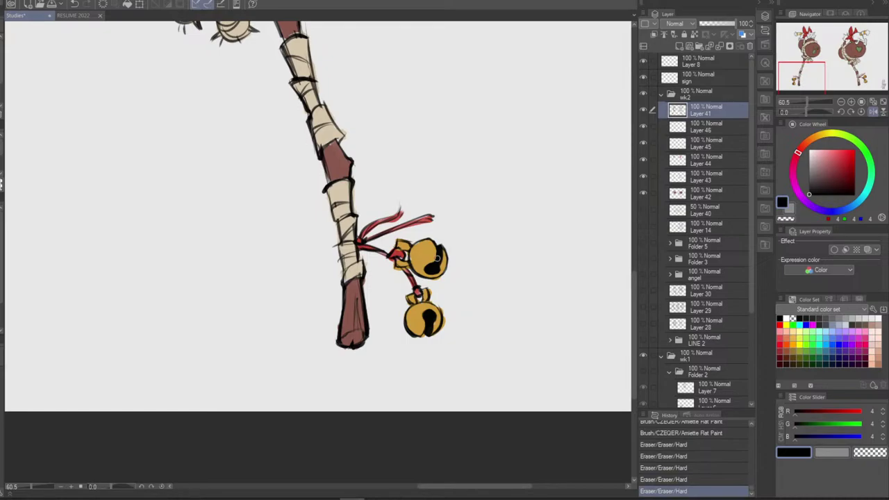
Fill the round opening of the second hammer's upper bell with black
{"action": "scroll", "coordinate": [447, 260], "scroll_direction": "down", "scroll_amount": 3}
{"action": "left_click_drag", "start_coordinate": [127, 263], "coordinate": [598, 291]}
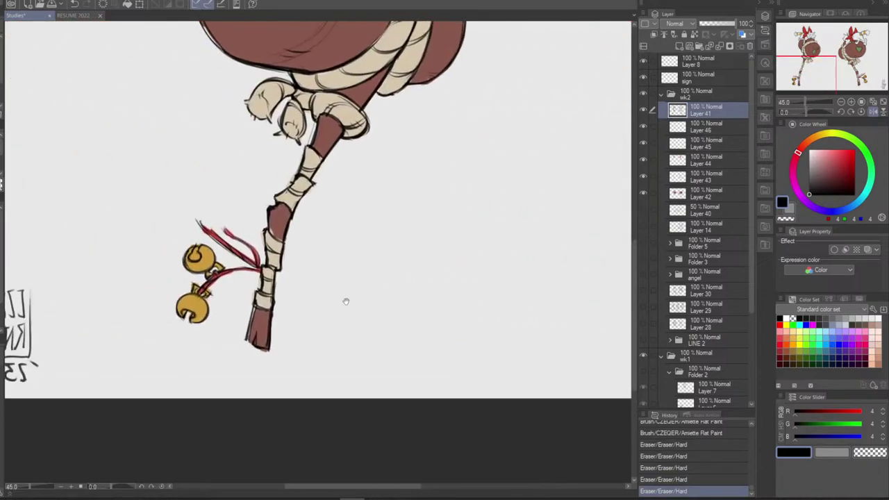
{"action": "scroll", "coordinate": [115, 307], "scroll_direction": "up", "scroll_amount": 2}
{"action": "scroll", "coordinate": [115, 307], "scroll_direction": "up", "scroll_amount": 2}
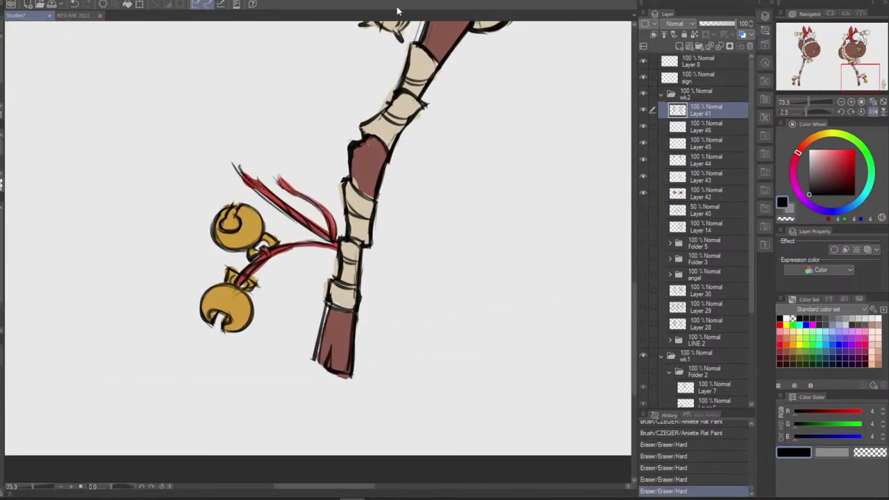
{"action": "left_click_drag", "start_coordinate": [227, 220], "coordinate": [227, 227]}
{"action": "left_click", "coordinate": [226, 225]}
{"action": "left_click", "coordinate": [225, 225]}
{"action": "left_click", "coordinate": [226, 224]}
{"action": "left_click", "coordinate": [226, 224]}
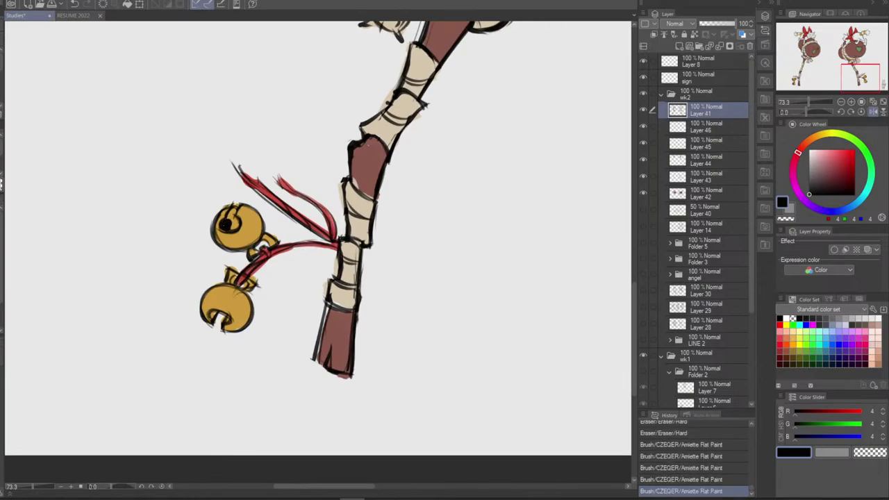
{"action": "left_click", "coordinate": [227, 223]}
{"action": "left_click", "coordinate": [228, 224]}
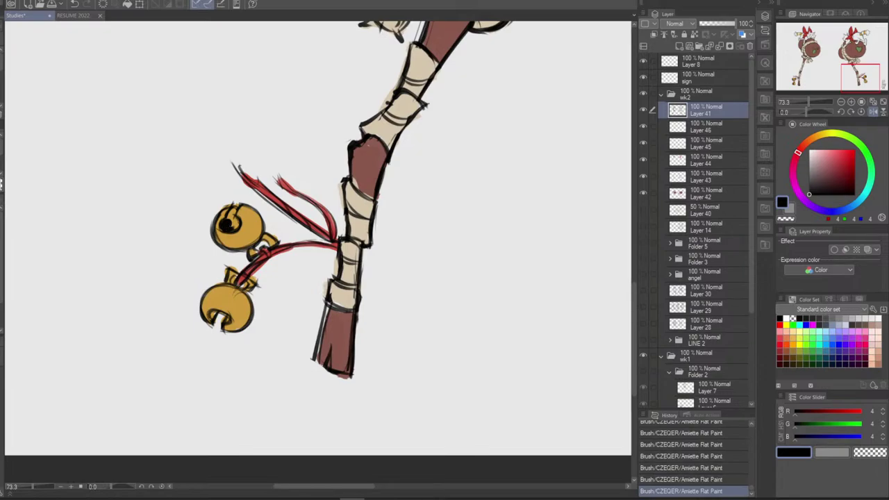
{"action": "mouse_move", "coordinate": [228, 225]}
{"action": "left_mouse_down"}
{"action": "mouse_move", "coordinate": [237, 231]}
{"action": "mouse_move", "coordinate": [241, 215]}
{"action": "mouse_move", "coordinate": [234, 227]}
{"action": "left_mouse_up"}
Trim the edge of the black slot on the second hammer's upper bell and flip the canvas view horizontally
{"action": "key", "text": "e"}
{"action": "mouse_move", "coordinate": [217, 221]}
{"action": "left_mouse_down"}
{"action": "mouse_move", "coordinate": [225, 240]}
{"action": "mouse_move", "coordinate": [224, 219]}
{"action": "left_mouse_up"}
{"action": "key", "text": "ctrl+z"}
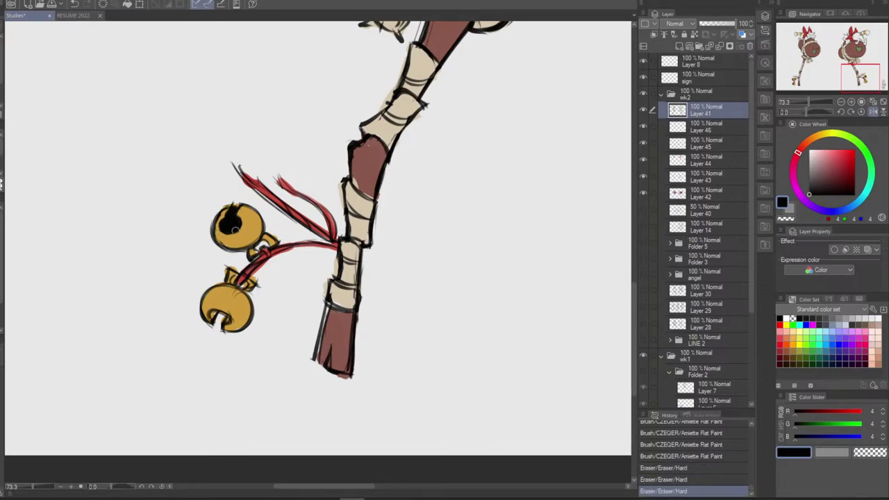
{"action": "key", "text": "ctrl+z"}
{"action": "left_click", "coordinate": [873, 111]}
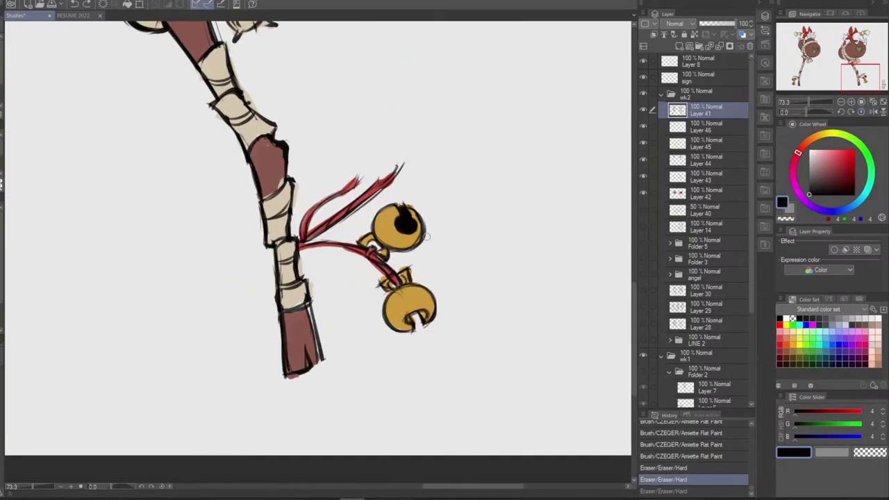
Erase the rough line work along the outer edge of the second hammer's upper bell, comparing with and without the erasures
{"action": "key", "text": "ctrl+y"}
{"action": "key", "text": "ctrl+z"}
{"action": "key", "text": "ctrl+y"}
{"action": "key", "text": "ctrl+z"}
{"action": "key", "text": "ctrl+y"}
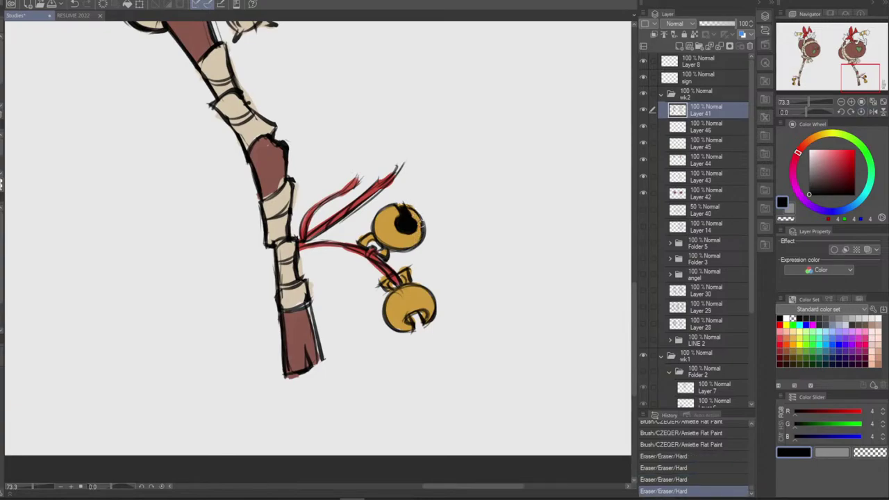
{"action": "key", "text": "ctrl+z"}
{"action": "key", "text": "ctrl+y"}
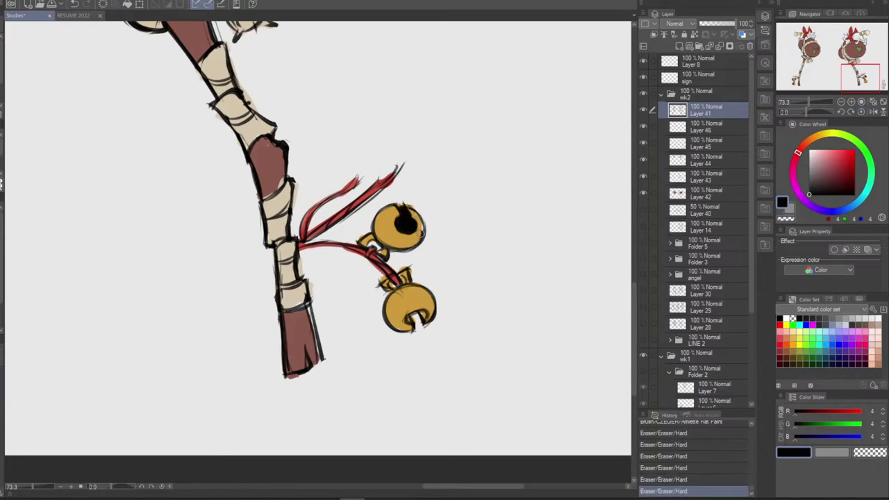
{"action": "key", "text": "ctrl+z"}
{"action": "key", "text": "ctrl+y"}
{"action": "key", "text": "ctrl+z"}
{"action": "left_click_drag", "start_coordinate": [412, 246], "coordinate": [417, 216]}
{"action": "key", "text": "ctrl+z"}
{"action": "key", "text": "ctrl+z"}
{"action": "key", "text": "ctrl+z"}
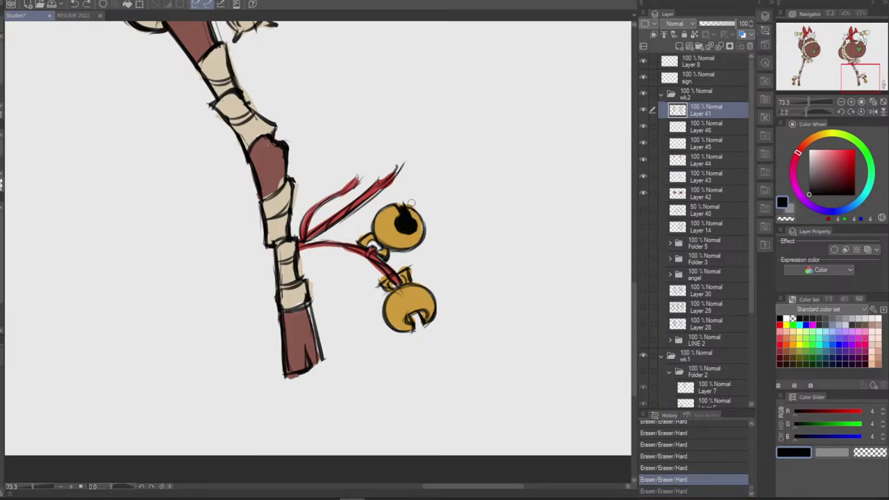
{"action": "key", "text": "ctrl+y"}
{"action": "key", "text": "ctrl+z"}
{"action": "key", "text": "ctrl+y"}
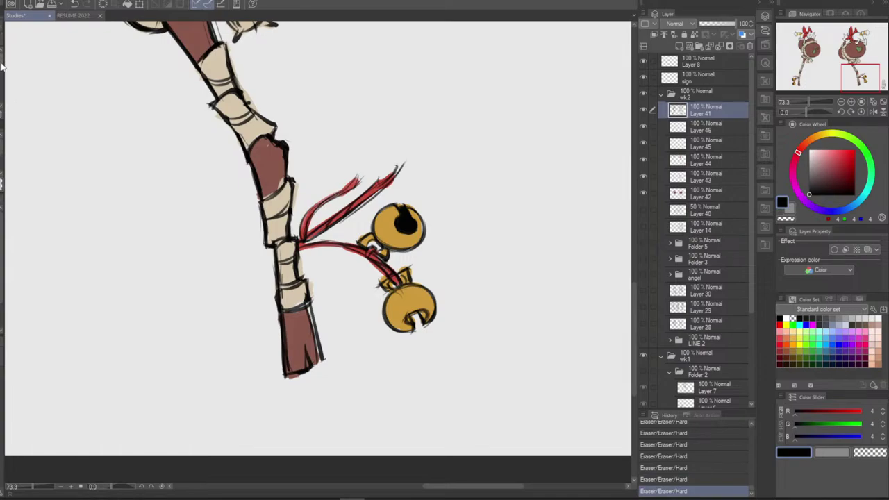
Redraw the outer outline of the second hammer's upper bell in black with the H 1 brush
{"action": "left_click_drag", "start_coordinate": [476, 105], "coordinate": [491, 194]}
{"action": "key", "text": "ctrl+z"}
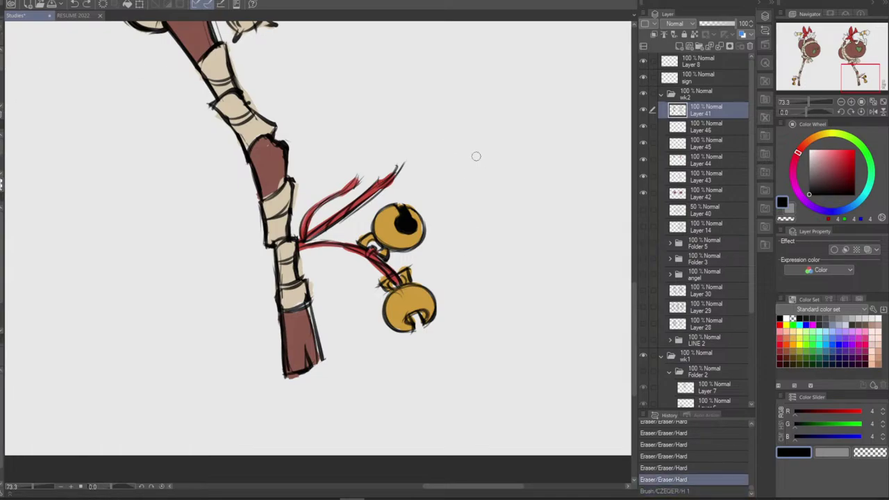
{"action": "key", "text": "ctrl+z"}
{"action": "key", "text": "ctrl+y"}
{"action": "key", "text": "ctrl+z"}
{"action": "key", "text": "ctrl+y"}
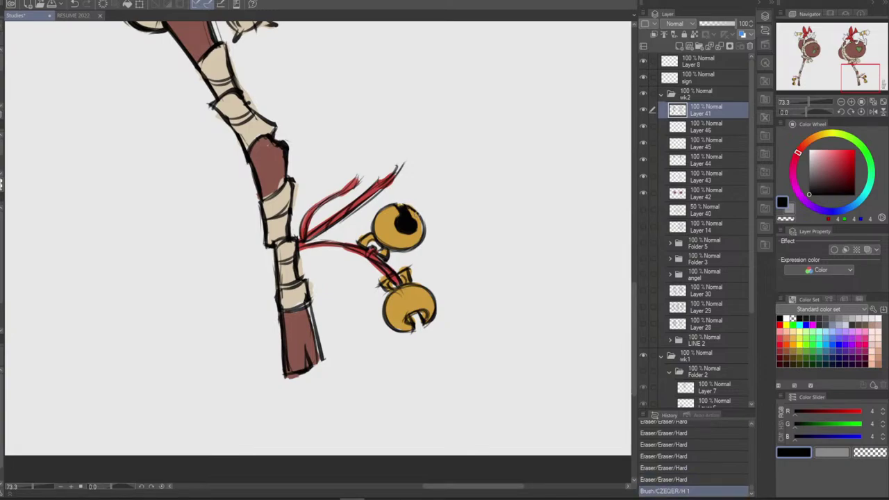
{"action": "left_click_drag", "start_coordinate": [404, 204], "coordinate": [420, 216]}
{"action": "left_click_drag", "start_coordinate": [406, 205], "coordinate": [424, 231]}
{"action": "key", "text": "ctrl+z"}
{"action": "key", "text": "ctrl+z"}
{"action": "left_click_drag", "start_coordinate": [422, 219], "coordinate": [422, 239]}
{"action": "left_click_drag", "start_coordinate": [423, 228], "coordinate": [413, 251]}
{"action": "key", "text": "ctrl+z"}
{"action": "key", "text": "ctrl+z"}
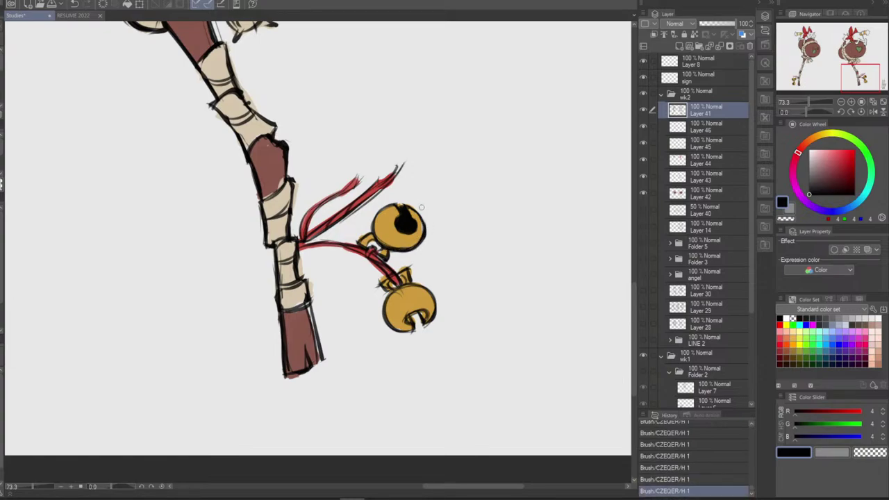
Sharpen the slot's open end at the rim of the second hammer's upper bell and erase the overspill outside it
{"action": "left_click_drag", "start_coordinate": [400, 212], "coordinate": [395, 196]}
{"action": "key", "text": "e"}
{"action": "left_click", "coordinate": [408, 197]}
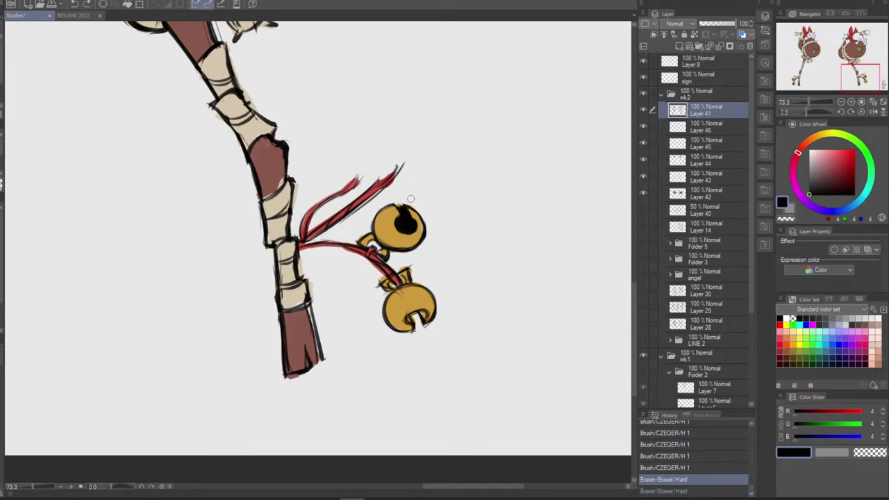
{"action": "key", "text": "ctrl+z"}
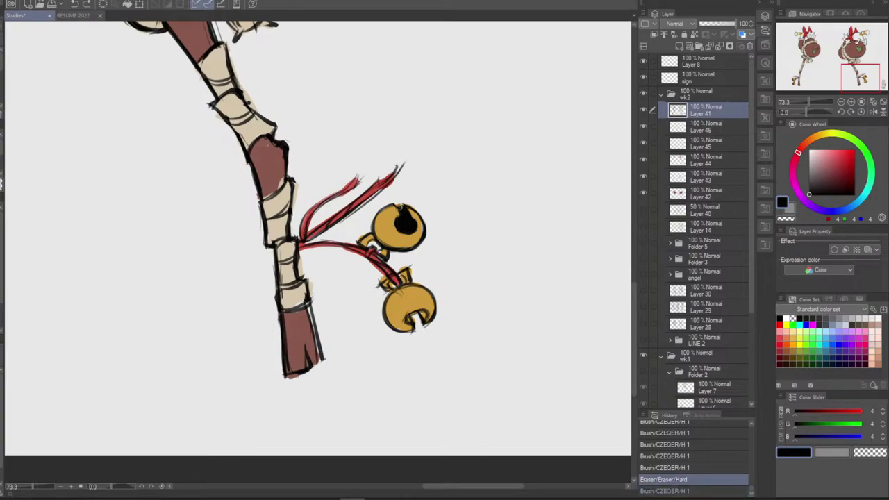
{"action": "key", "text": "ctrl+y"}
{"action": "key", "text": "ctrl+z"}
{"action": "left_click_drag", "start_coordinate": [405, 207], "coordinate": [416, 213]}
{"action": "key", "text": "e"}
{"action": "left_click", "coordinate": [425, 209]}
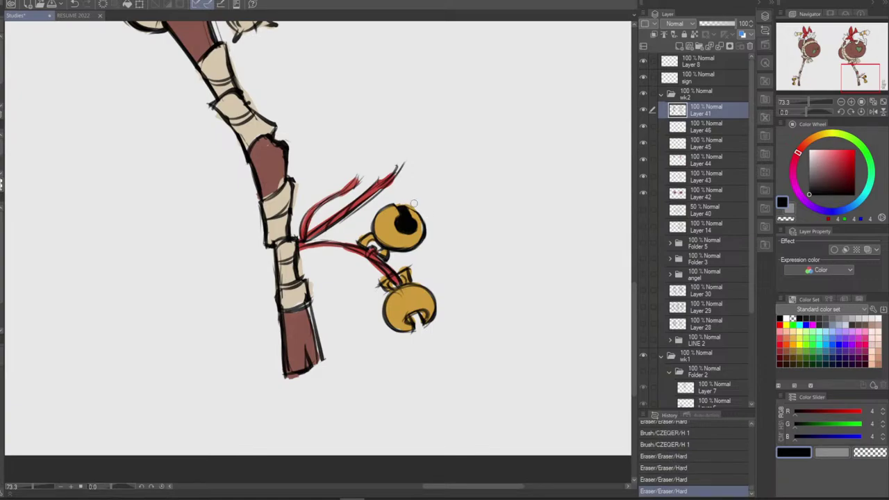
Trim the outside of the second hammer's upper bell and rework its lower outline with the H 1 brush
{"action": "key", "text": "ctrl+z"}
{"action": "key", "text": "ctrl+y"}
{"action": "key", "text": "ctrl+z"}
{"action": "key", "text": "ctrl+y"}
{"action": "left_click", "coordinate": [431, 239]}
{"action": "left_click", "coordinate": [426, 250]}
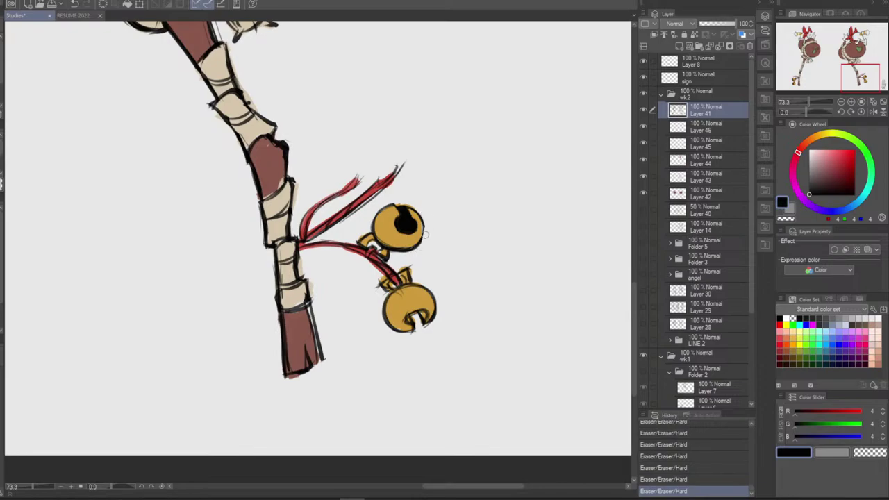
{"action": "key", "text": "ctrl+z"}
{"action": "mouse_move", "coordinate": [419, 243]}
{"action": "left_mouse_down"}
{"action": "mouse_move", "coordinate": [423, 218]}
{"action": "mouse_move", "coordinate": [421, 229]}
{"action": "mouse_move", "coordinate": [422, 220]}
{"action": "mouse_move", "coordinate": [377, 234]}
{"action": "left_mouse_up"}
{"action": "key", "text": "ctrl+z"}
{"action": "key", "text": "e"}
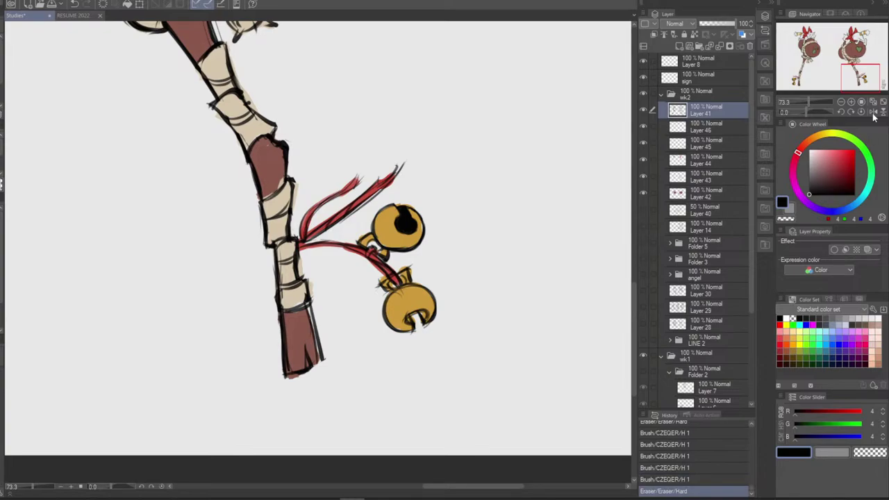
Flip the canvas view horizontally and touch up the outline beneath the second hammer's upper bell
{"action": "left_click", "coordinate": [873, 112]}
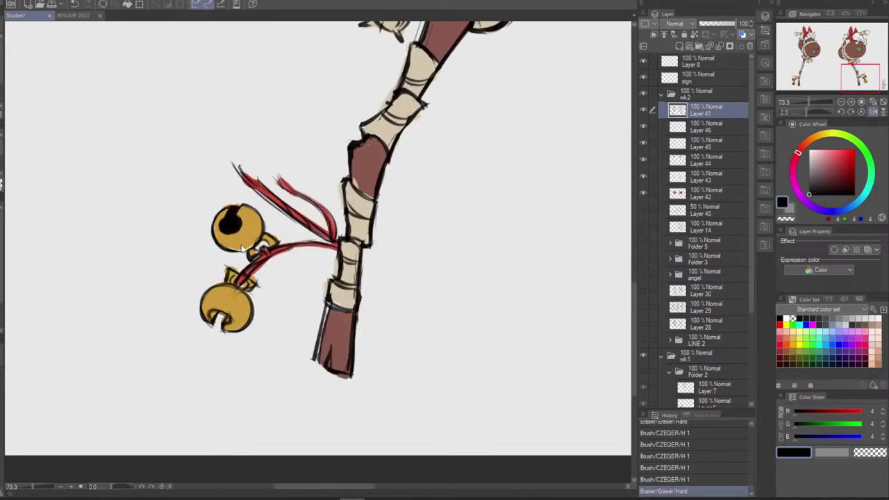
{"action": "key", "text": "ctrl+z"}
{"action": "mouse_move", "coordinate": [235, 248]}
{"action": "left_mouse_down"}
{"action": "mouse_move", "coordinate": [254, 237]}
{"action": "mouse_move", "coordinate": [247, 251]}
{"action": "mouse_move", "coordinate": [254, 245]}
{"action": "left_mouse_up"}
{"action": "key", "text": "ctrl+z"}
{"action": "key", "text": "ctrl+z"}
{"action": "key", "text": "ctrl+z"}
{"action": "key", "text": "ctrl+z"}
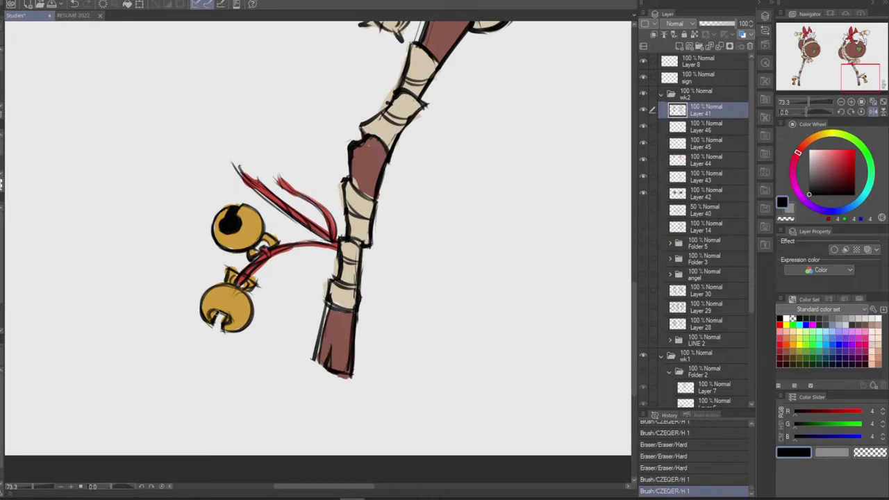
Paint the black slot in the second hammer's lower bell with the H 1 brush and trim its edges with the hard eraser
{"action": "mouse_move", "coordinate": [216, 310]}
{"action": "left_mouse_down"}
{"action": "mouse_move", "coordinate": [217, 320]}
{"action": "mouse_move", "coordinate": [214, 311]}
{"action": "mouse_move", "coordinate": [229, 317]}
{"action": "left_mouse_up"}
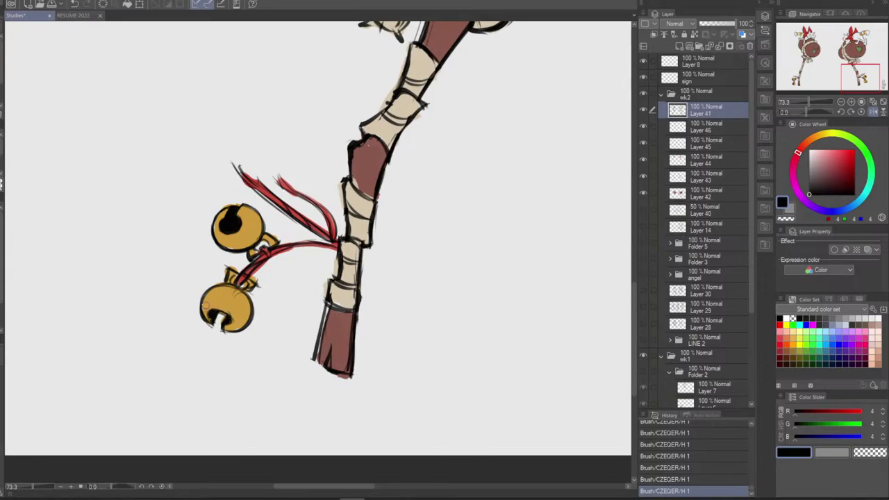
{"action": "left_click_drag", "start_coordinate": [206, 305], "coordinate": [221, 333]}
{"action": "key", "text": "ctrl+z"}
{"action": "left_click", "coordinate": [203, 309]}
{"action": "left_click", "coordinate": [213, 319]}
{"action": "left_click", "coordinate": [225, 320]}
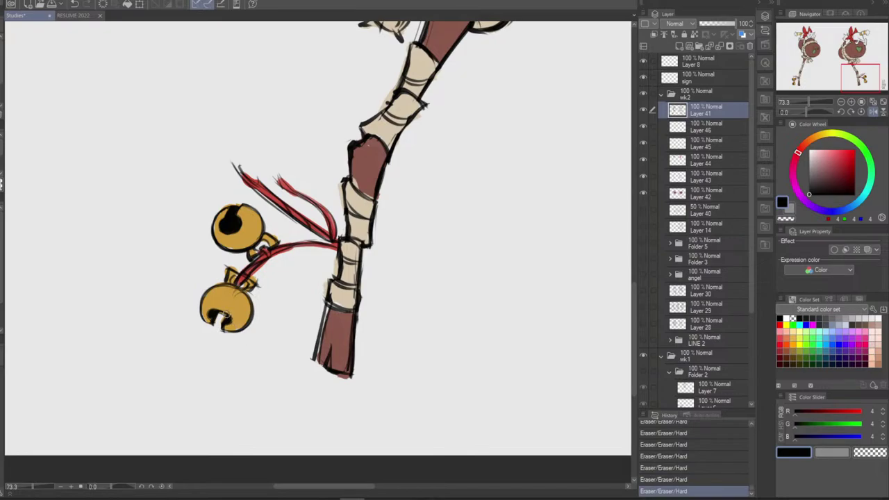
Build up the far side of the lower bell's slot in black and erase the overspill inside its opening
{"action": "left_click", "coordinate": [225, 321]}
{"action": "left_click", "coordinate": [228, 319]}
{"action": "left_click", "coordinate": [230, 321]}
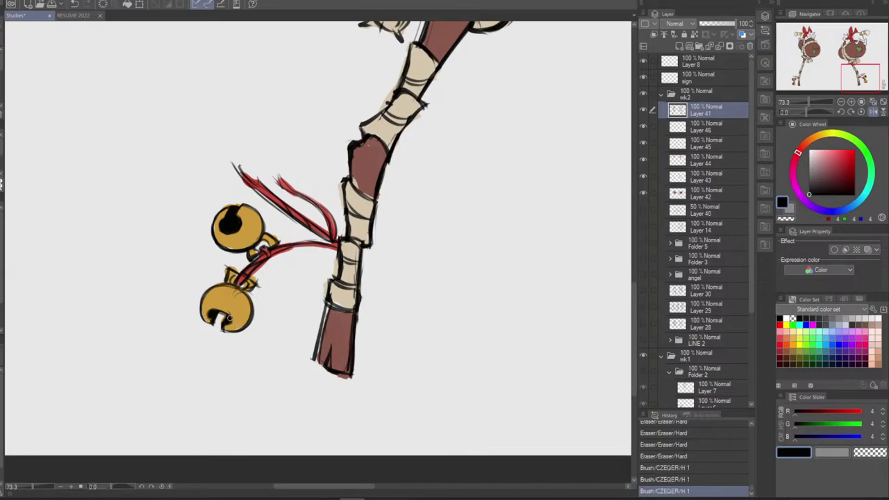
{"action": "left_click", "coordinate": [230, 319]}
{"action": "left_click", "coordinate": [229, 319]}
{"action": "left_click", "coordinate": [228, 318]}
{"action": "left_click", "coordinate": [228, 316]}
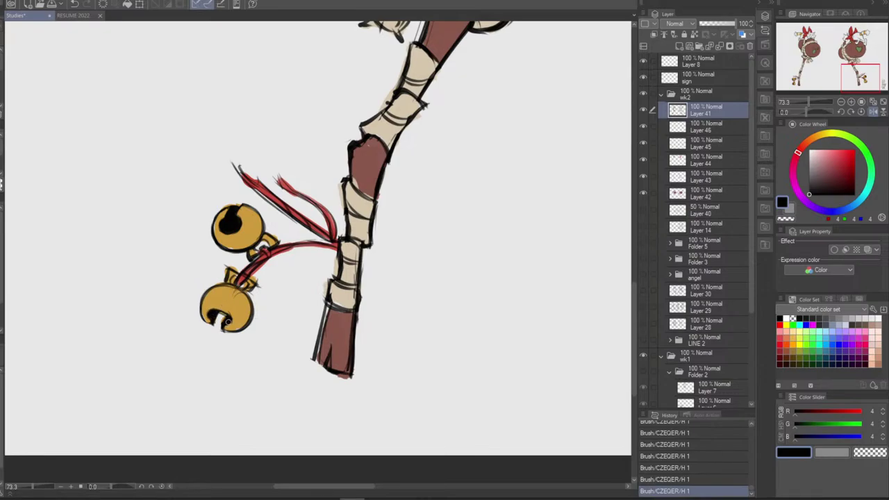
{"action": "key", "text": "e"}
{"action": "mouse_move", "coordinate": [218, 320]}
{"action": "left_mouse_down"}
{"action": "mouse_move", "coordinate": [224, 316]}
{"action": "mouse_move", "coordinate": [211, 320]}
{"action": "left_mouse_up"}
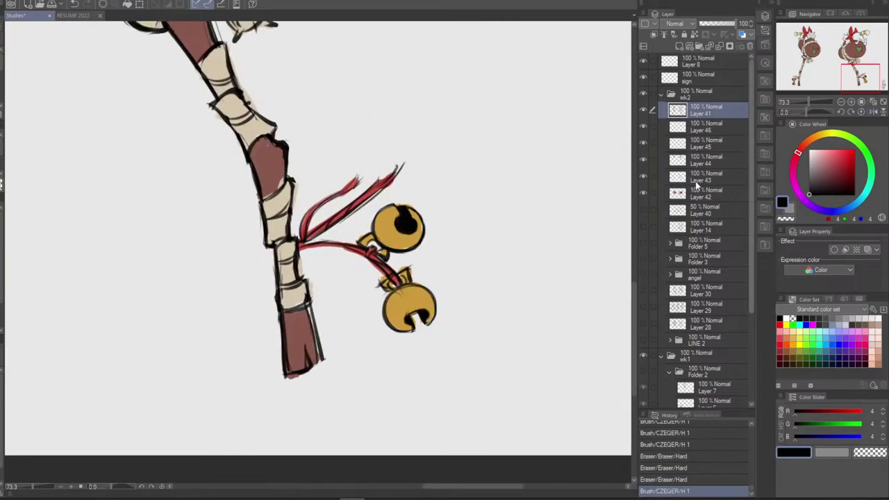
Flip the canvas view back and rework the lower bell's outer outline from the slot upward in black
{"action": "left_click", "coordinate": [873, 111]}
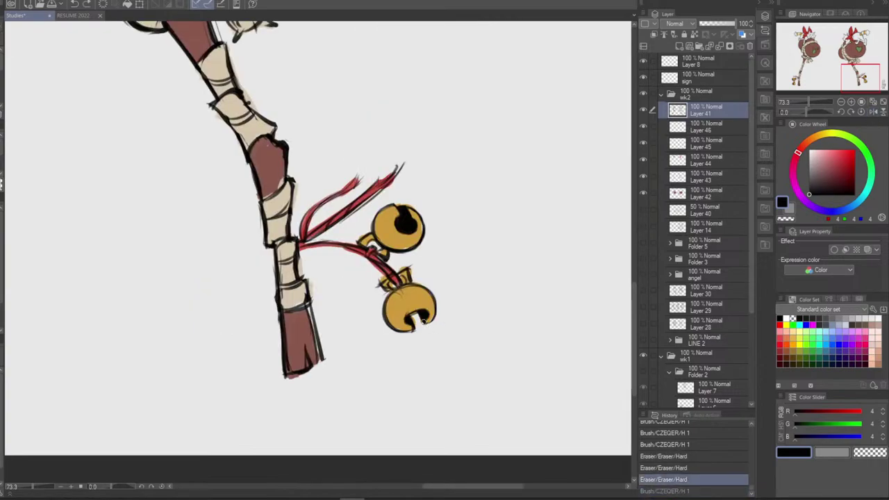
{"action": "left_click_drag", "start_coordinate": [424, 320], "coordinate": [436, 306]}
{"action": "key", "text": "ctrl+z"}
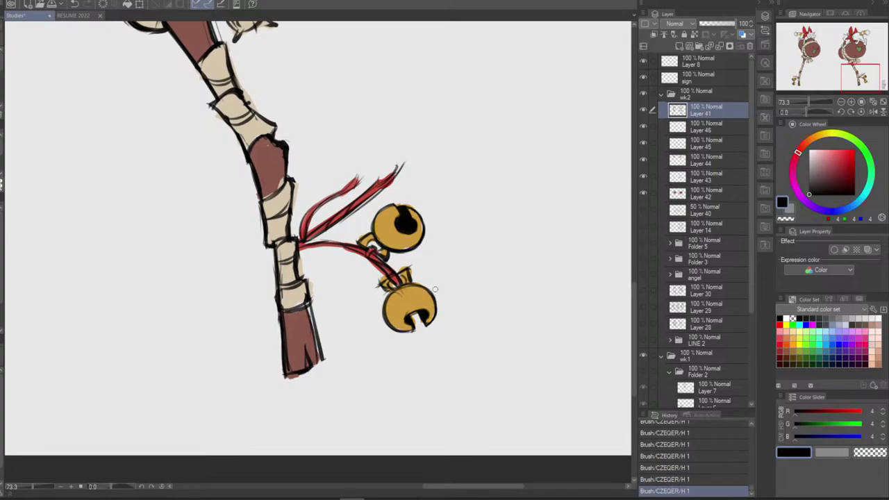
{"action": "key", "text": "ctrl+z"}
{"action": "key", "text": "ctrl+z"}
{"action": "left_click_drag", "start_coordinate": [425, 288], "coordinate": [437, 305]}
{"action": "key", "text": "ctrl+z"}
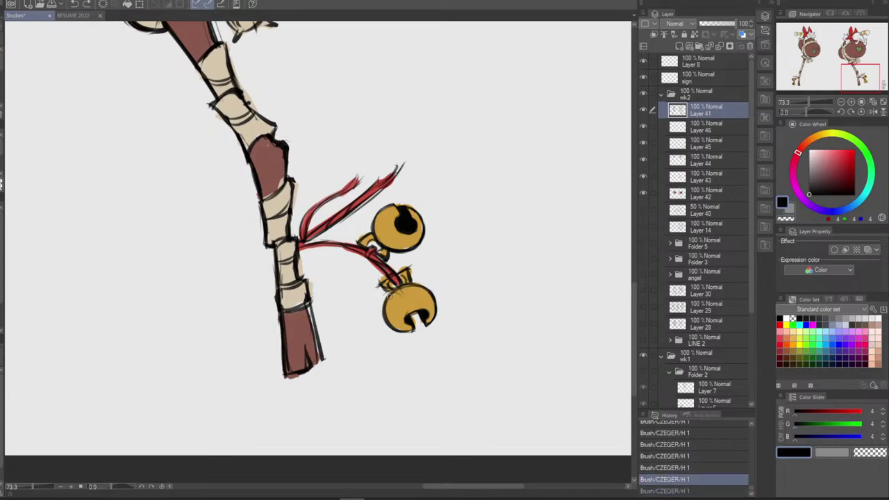
{"action": "key", "text": "ctrl+y"}
{"action": "key", "text": "ctrl+z"}
{"action": "key", "text": "ctrl+y"}
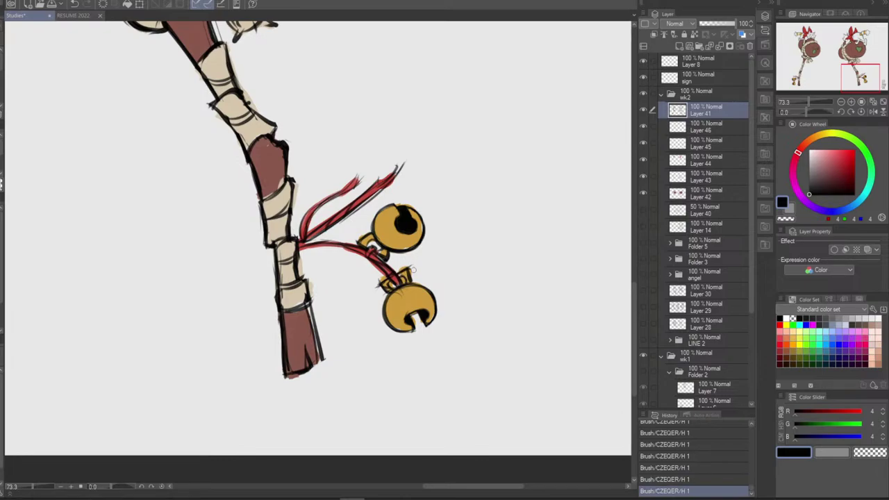
Erase the stray lines around the lower bell's bow-shaped cap and touch up the upper bell's outline beside its cap
{"action": "key", "text": "e"}
{"action": "left_click_drag", "start_coordinate": [412, 262], "coordinate": [379, 289]}
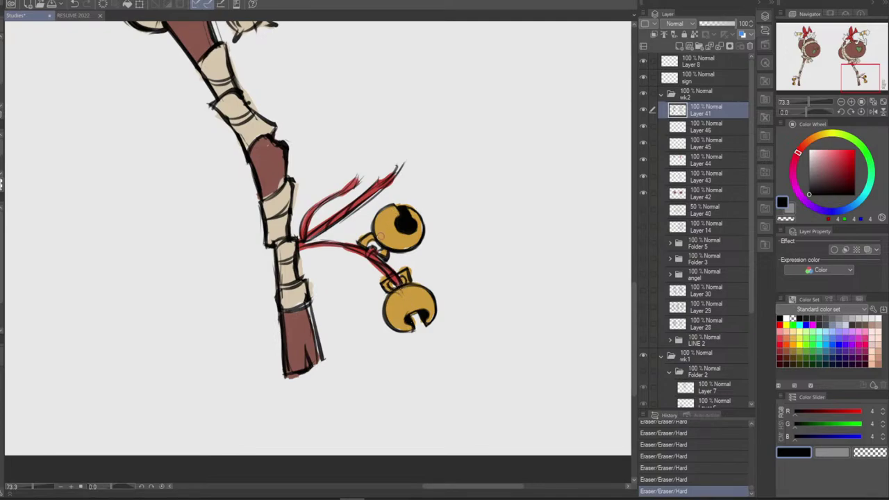
{"action": "key", "text": "b"}
{"action": "mouse_move", "coordinate": [384, 207]}
{"action": "left_mouse_down"}
{"action": "mouse_move", "coordinate": [372, 232]}
{"action": "mouse_move", "coordinate": [391, 204]}
{"action": "mouse_move", "coordinate": [371, 234]}
{"action": "left_mouse_up"}
{"action": "key", "text": "ctrl+z"}
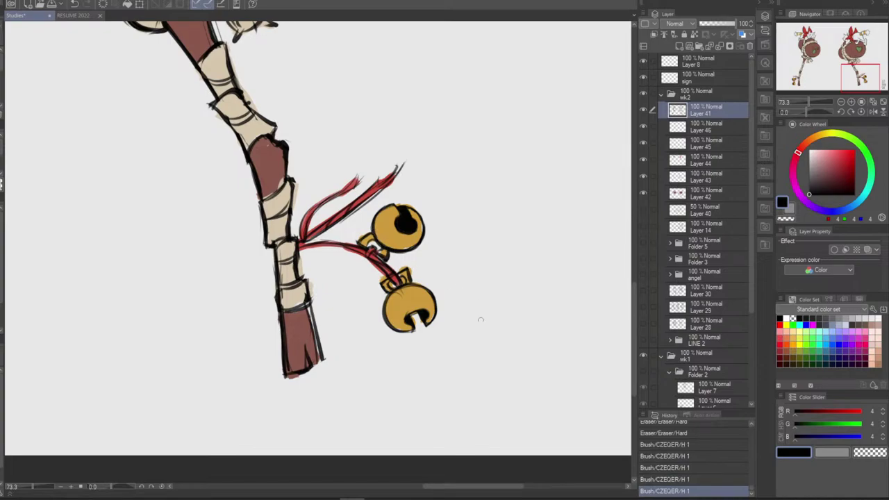
On Layer 41, touch up the cord knot below the upper bell and erase rough lines inside the lower bell's cap
{"action": "left_click", "coordinate": [714, 130]}
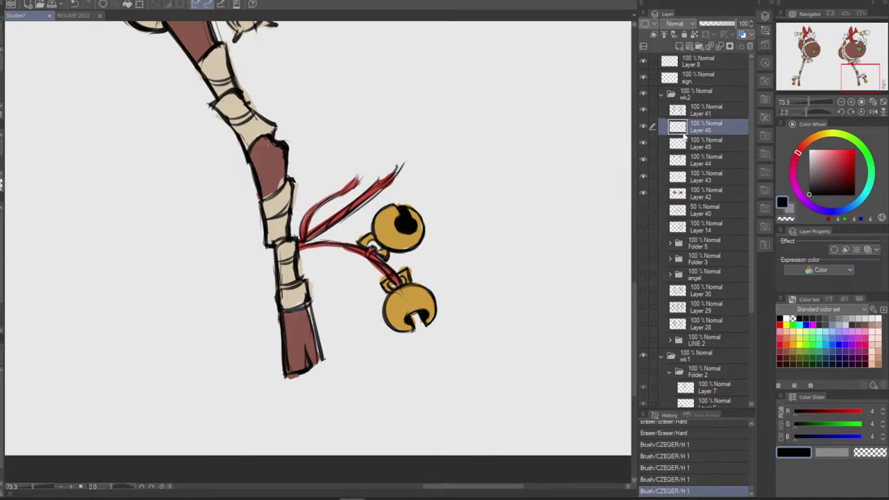
{"action": "left_click", "coordinate": [705, 111]}
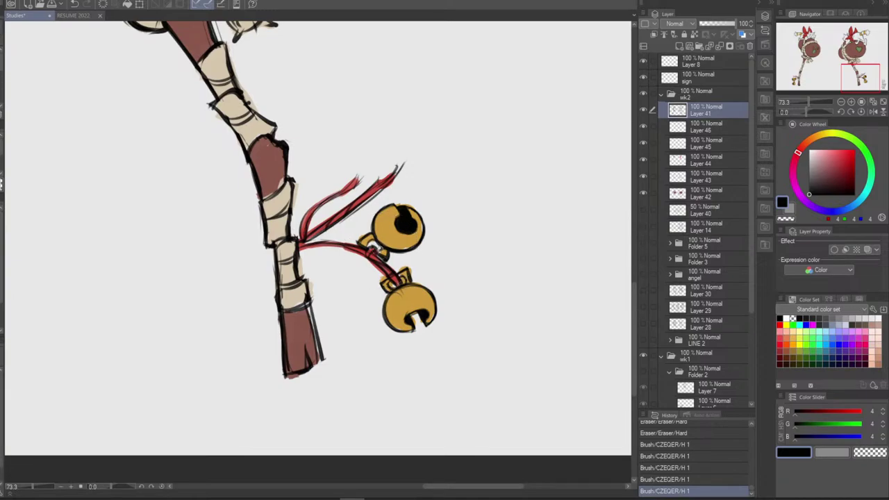
{"action": "left_click", "coordinate": [377, 252]}
{"action": "left_click_drag", "start_coordinate": [375, 243], "coordinate": [367, 247]}
{"action": "key", "text": "ctrl+z"}
{"action": "mouse_move", "coordinate": [393, 289]}
{"action": "left_mouse_down"}
{"action": "mouse_move", "coordinate": [390, 282]}
{"action": "mouse_move", "coordinate": [402, 280]}
{"action": "left_mouse_up"}
{"action": "key", "text": "ctrl+z"}
{"action": "key", "text": "e"}
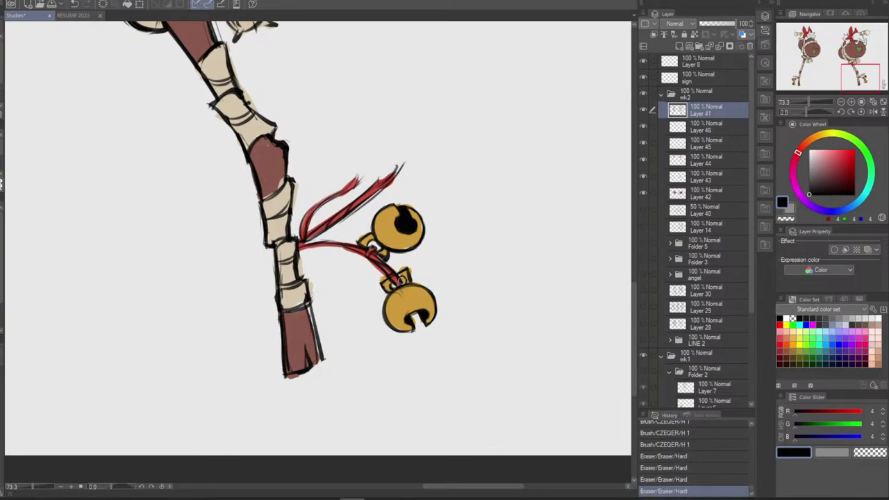
{"action": "left_click", "coordinate": [394, 285]}
{"action": "left_click", "coordinate": [391, 281]}
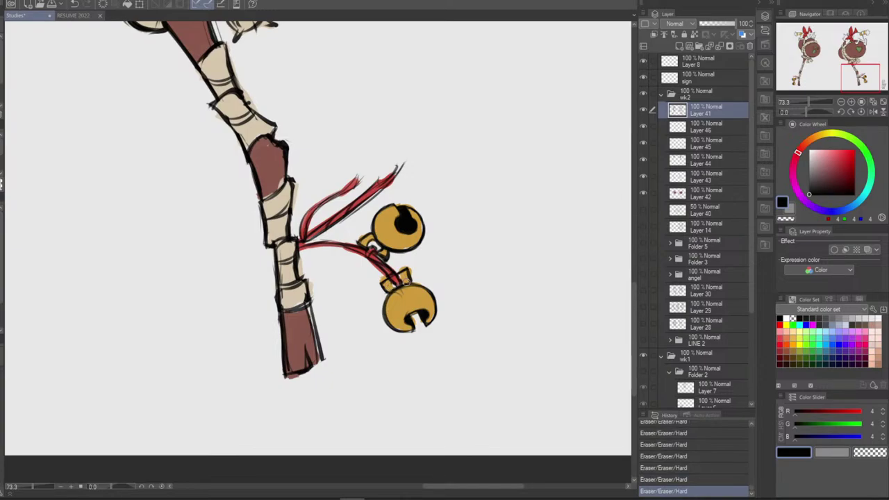
Redraw the small loop where the red cord meets the lower bell's cap with the H 1 brush and clean its edge
{"action": "key", "text": "b"}
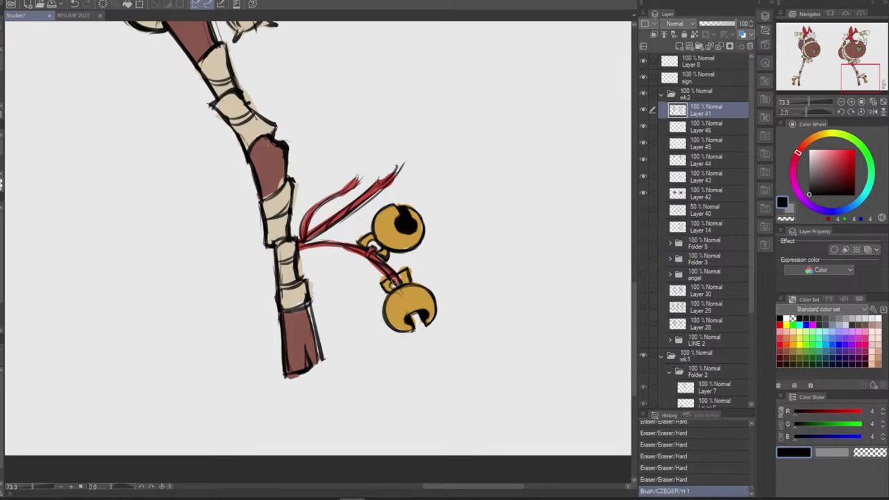
{"action": "left_click", "coordinate": [393, 282]}
{"action": "left_click_drag", "start_coordinate": [393, 286], "coordinate": [403, 283]}
{"action": "key", "text": "ctrl+z"}
{"action": "left_click", "coordinate": [393, 282]}
{"action": "left_click", "coordinate": [393, 282]}
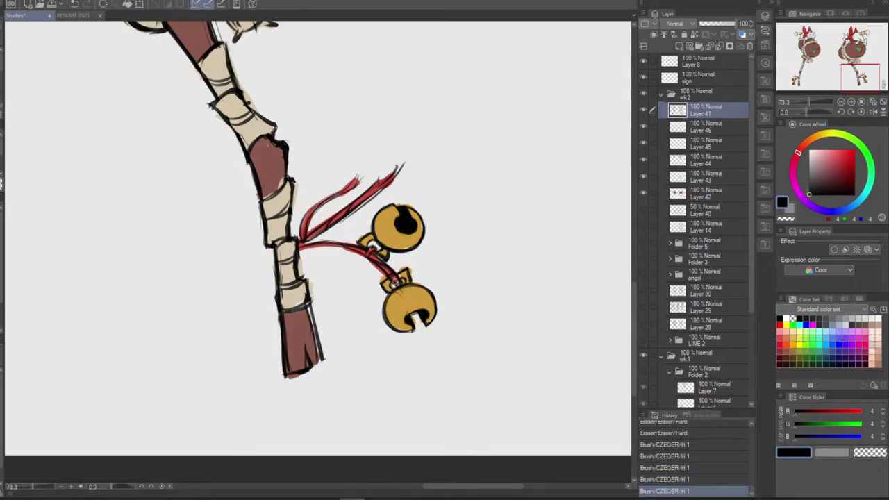
{"action": "left_click", "coordinate": [393, 282]}
{"action": "left_click", "coordinate": [393, 282]}
{"action": "key", "text": "ctrl+z"}
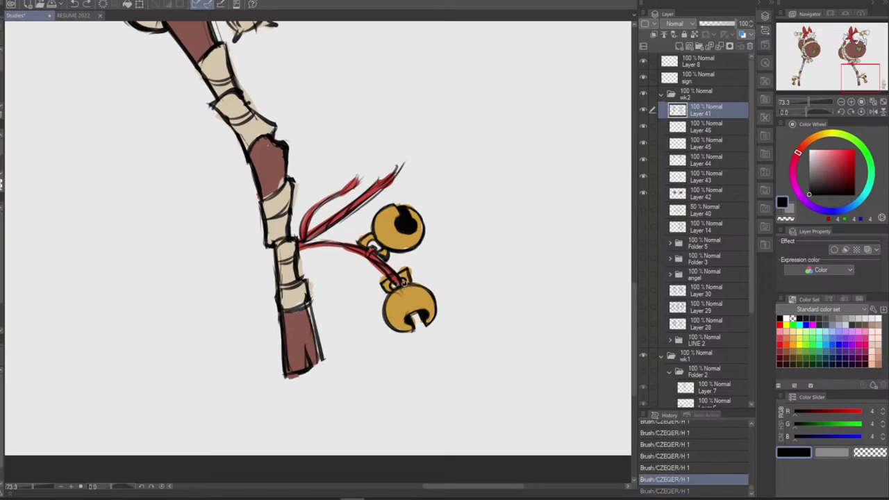
{"action": "mouse_move", "coordinate": [401, 277]}
{"action": "left_mouse_down"}
{"action": "mouse_move", "coordinate": [413, 274]}
{"action": "mouse_move", "coordinate": [396, 290]}
{"action": "mouse_move", "coordinate": [430, 291]}
{"action": "left_mouse_up"}
{"action": "key", "text": "e"}
{"action": "left_click", "coordinate": [408, 277]}
{"action": "key", "text": "b"}
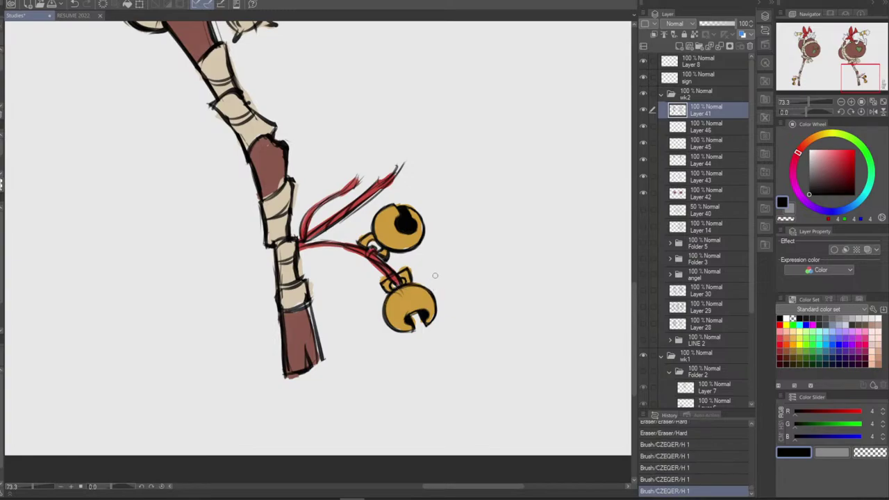
Erase the leftover sketch lines between the lower bell's cap and body and restore the loop's black line
{"action": "key", "text": "e"}
{"action": "left_click", "coordinate": [400, 293]}
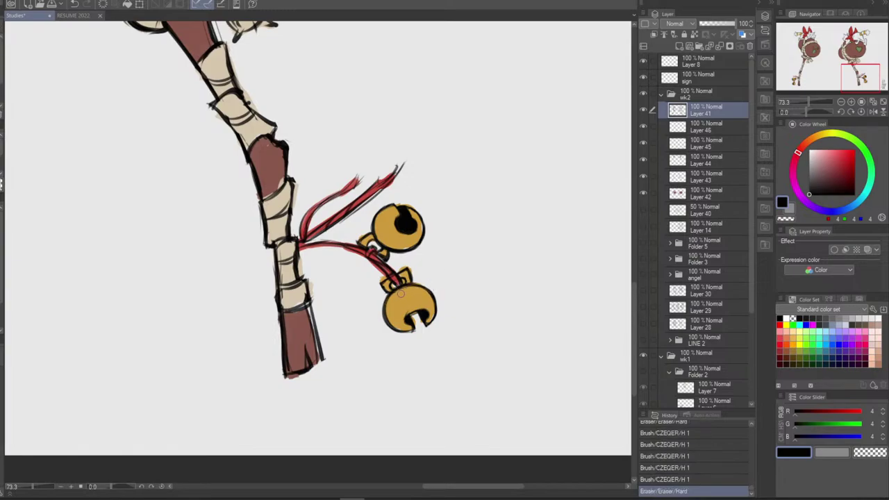
{"action": "left_click_drag", "start_coordinate": [396, 288], "coordinate": [405, 282]}
{"action": "key", "text": "ctrl+z"}
{"action": "key", "text": "e"}
{"action": "left_click", "coordinate": [395, 285]}
{"action": "left_click", "coordinate": [402, 281]}
{"action": "left_click", "coordinate": [396, 285]}
{"action": "left_click", "coordinate": [395, 286]}
{"action": "left_click", "coordinate": [395, 286]}
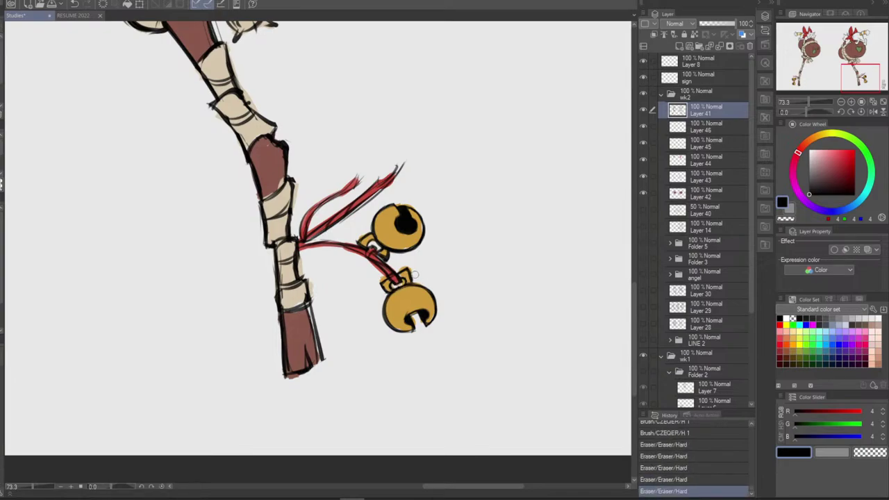
{"action": "key", "text": "b"}
{"action": "left_click", "coordinate": [400, 283]}
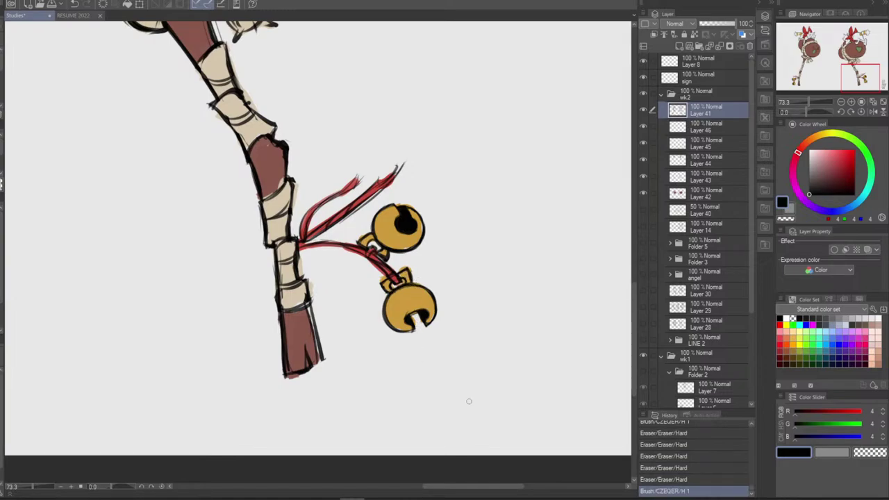
Toggle the visibility of Layers 45, 44 and 43 to check their flat colors, then select Layer 43 and hide it
{"action": "left_click", "coordinate": [713, 132]}
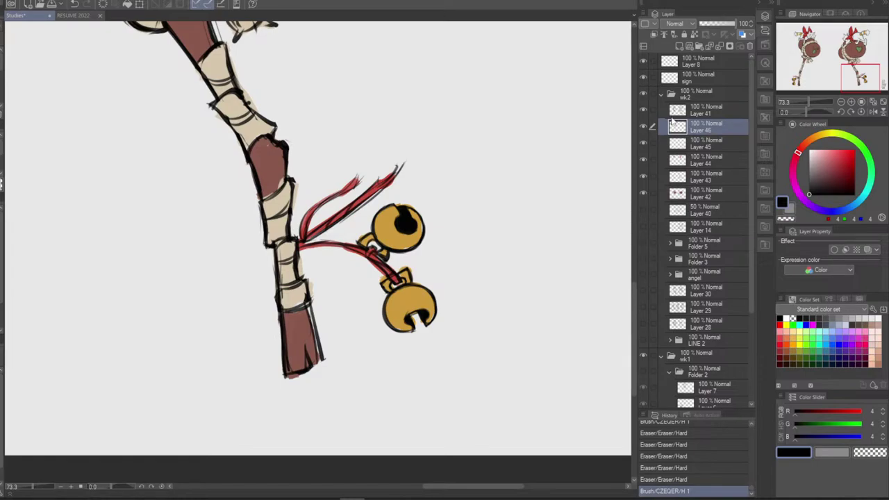
{"action": "scroll", "coordinate": [370, 240], "scroll_direction": "down", "scroll_amount": 2}
{"action": "scroll", "coordinate": [347, 209], "scroll_direction": "down", "scroll_amount": 4}
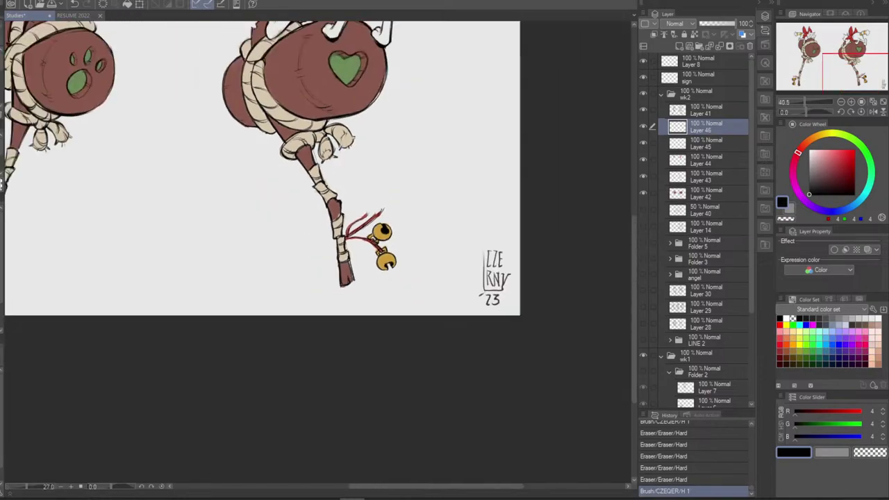
{"action": "scroll", "coordinate": [361, 195], "scroll_direction": "up", "scroll_amount": 3}
{"action": "scroll", "coordinate": [388, 221], "scroll_direction": "up", "scroll_amount": 1}
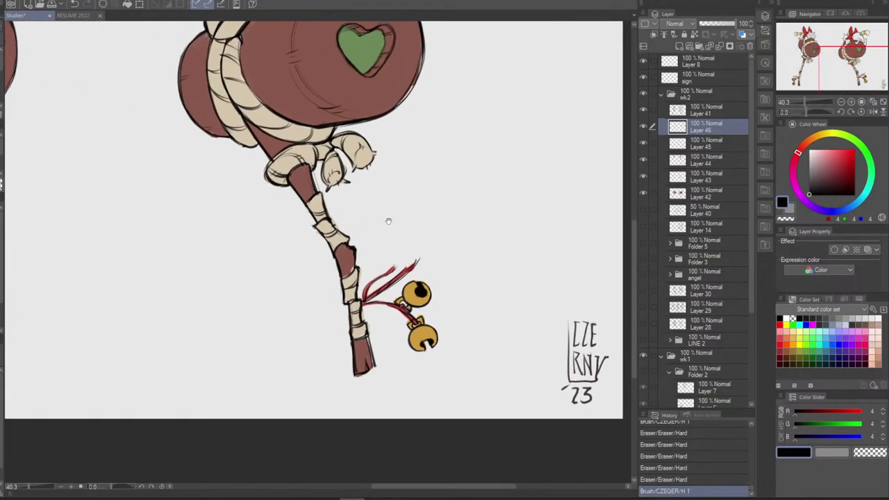
{"action": "left_click", "coordinate": [642, 144]}
{"action": "left_click", "coordinate": [643, 144]}
{"action": "left_click", "coordinate": [644, 160]}
{"action": "left_click", "coordinate": [643, 160]}
{"action": "left_click", "coordinate": [644, 178]}
{"action": "left_click", "coordinate": [643, 177]}
{"action": "left_click", "coordinate": [643, 177]}
{"action": "left_click", "coordinate": [725, 181]}
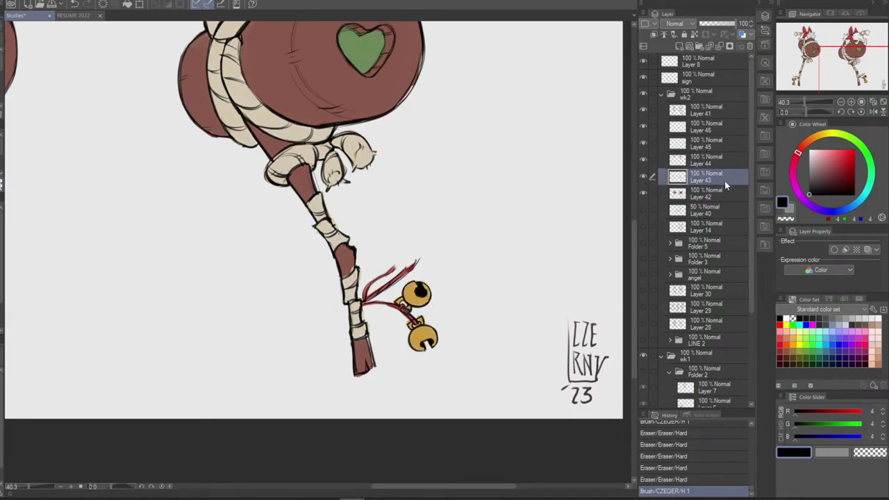
{"action": "left_click", "coordinate": [643, 175]}
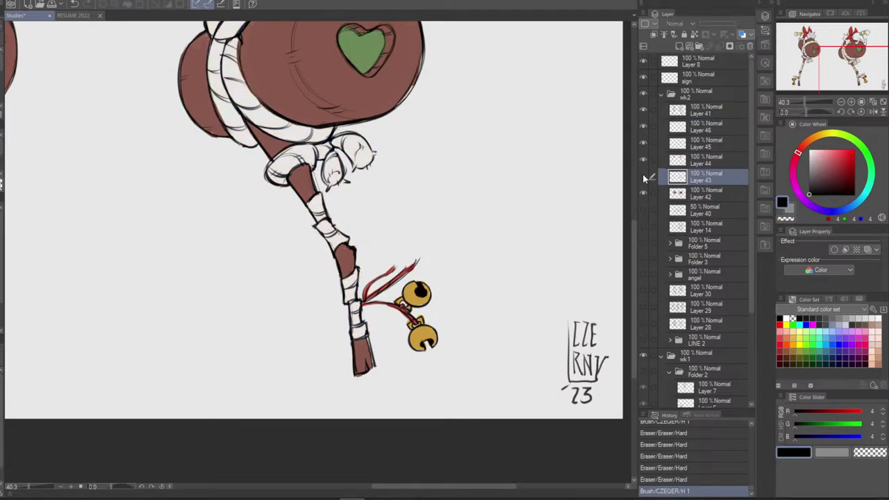
Show Layer 43 and erase the stray beige rope color outside the line art along the right hammer's handle and wrapping
{"action": "left_click", "coordinate": [643, 175]}
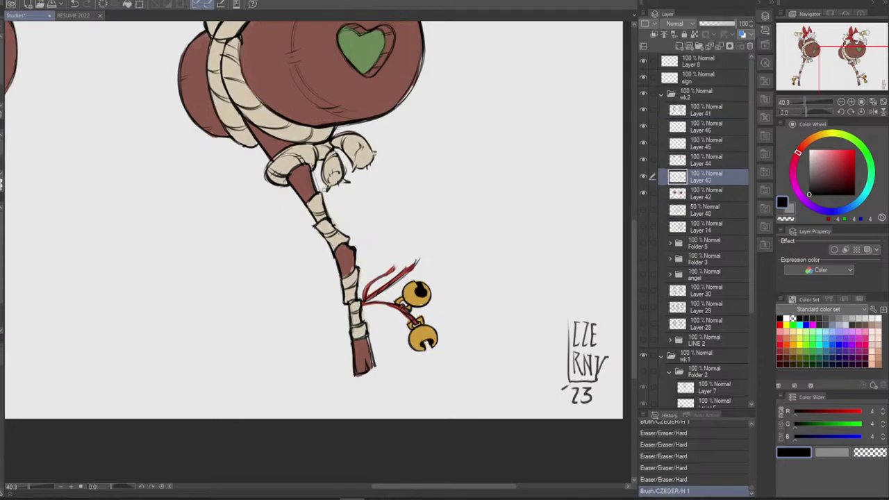
{"action": "mouse_move", "coordinate": [329, 211]}
{"action": "left_mouse_down"}
{"action": "mouse_move", "coordinate": [345, 233]}
{"action": "mouse_move", "coordinate": [327, 209]}
{"action": "mouse_move", "coordinate": [317, 233]}
{"action": "left_mouse_up"}
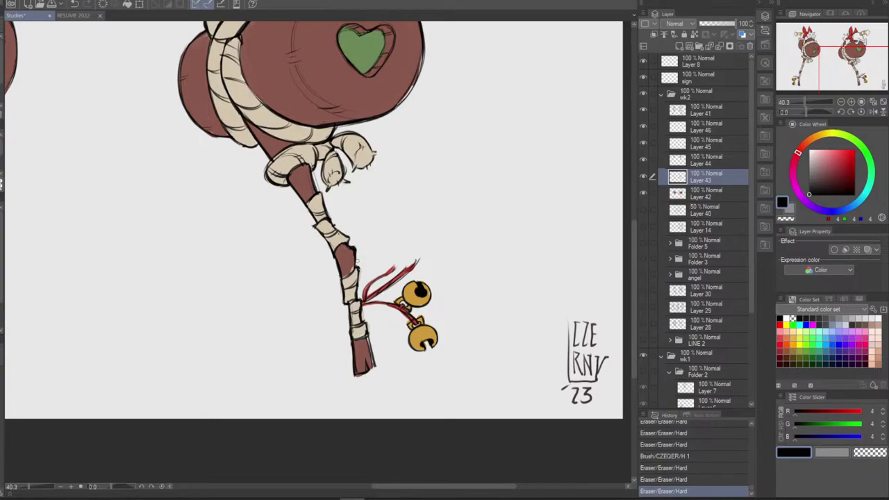
{"action": "mouse_move", "coordinate": [350, 273]}
{"action": "left_mouse_down"}
{"action": "mouse_move", "coordinate": [370, 227]}
{"action": "mouse_move", "coordinate": [361, 257]}
{"action": "left_mouse_up"}
{"action": "key", "text": "ctrl+z"}
{"action": "left_click_drag", "start_coordinate": [360, 290], "coordinate": [368, 325]}
{"action": "left_click_drag", "start_coordinate": [480, 188], "coordinate": [548, 280]}
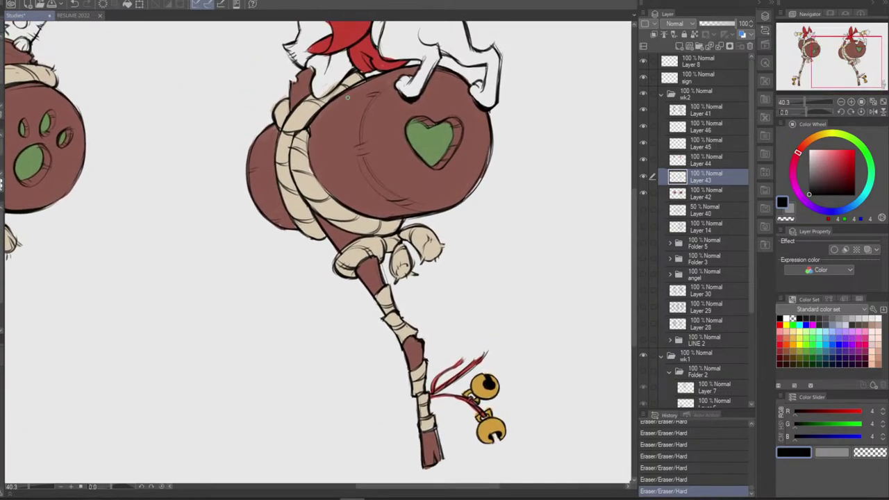
{"action": "mouse_move", "coordinate": [320, 95]}
{"action": "left_mouse_down"}
{"action": "mouse_move", "coordinate": [345, 70]}
{"action": "mouse_move", "coordinate": [322, 92]}
{"action": "left_mouse_up"}
{"action": "left_click_drag", "start_coordinate": [460, 245], "coordinate": [484, 281]}
{"action": "left_click_drag", "start_coordinate": [366, 351], "coordinate": [384, 421]}
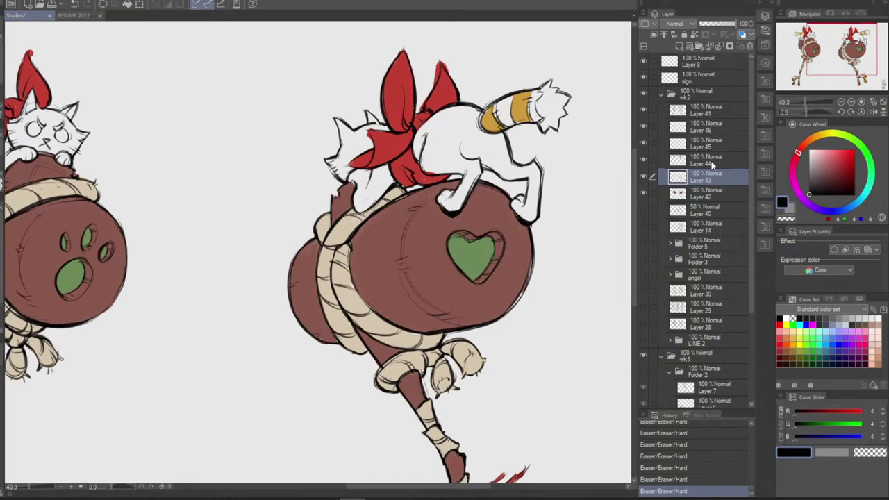
Erase the stray red color at the tip of the left cat's bow on Layer 44
{"action": "left_click", "coordinate": [678, 160]}
{"action": "left_click", "coordinate": [646, 159]}
{"action": "left_click", "coordinate": [646, 159]}
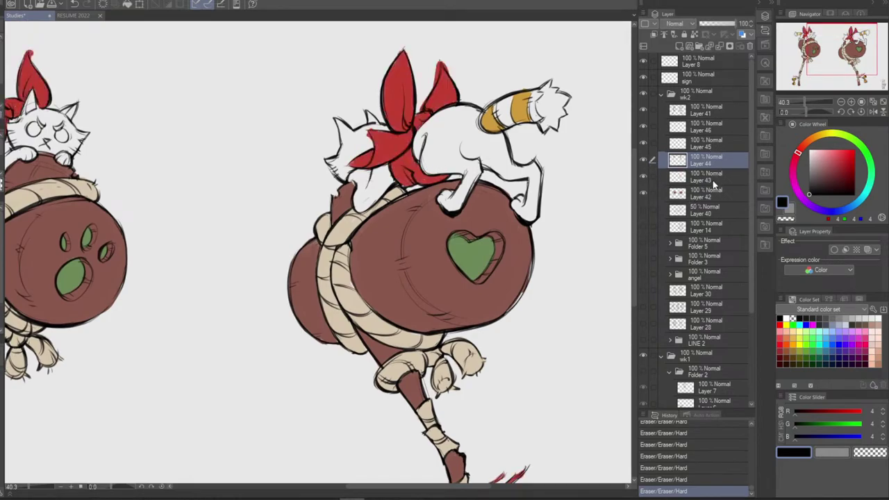
{"action": "left_click", "coordinate": [714, 180]}
{"action": "left_click", "coordinate": [715, 164]}
{"action": "left_click", "coordinate": [703, 178]}
{"action": "left_click_drag", "start_coordinate": [257, 366], "coordinate": [545, 384]}
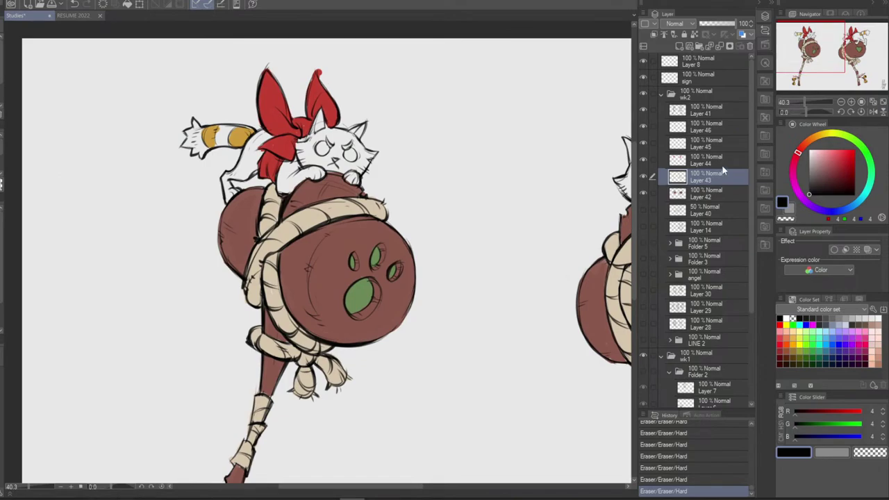
{"action": "left_click", "coordinate": [721, 165]}
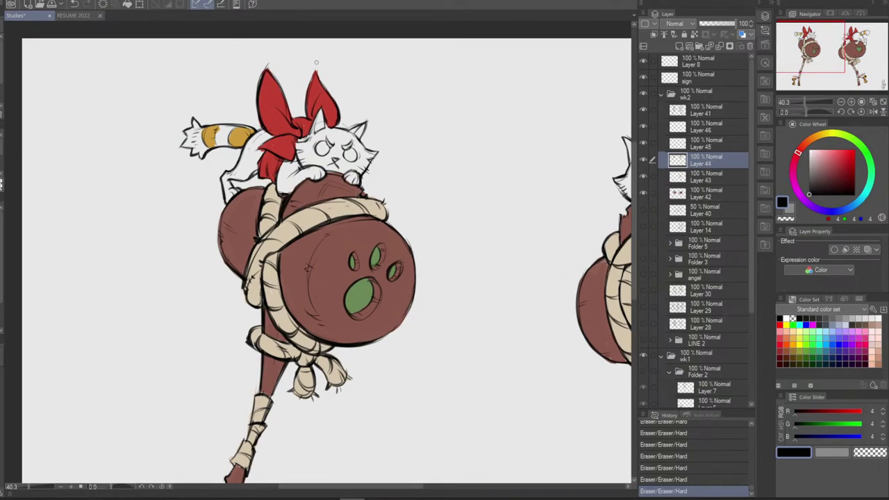
{"action": "left_click_drag", "start_coordinate": [316, 68], "coordinate": [312, 77]}
Examine both hammers and their bells for stray color, toggling Layers 46 and 45 to check what each contains
{"action": "left_click_drag", "start_coordinate": [502, 265], "coordinate": [454, 284]}
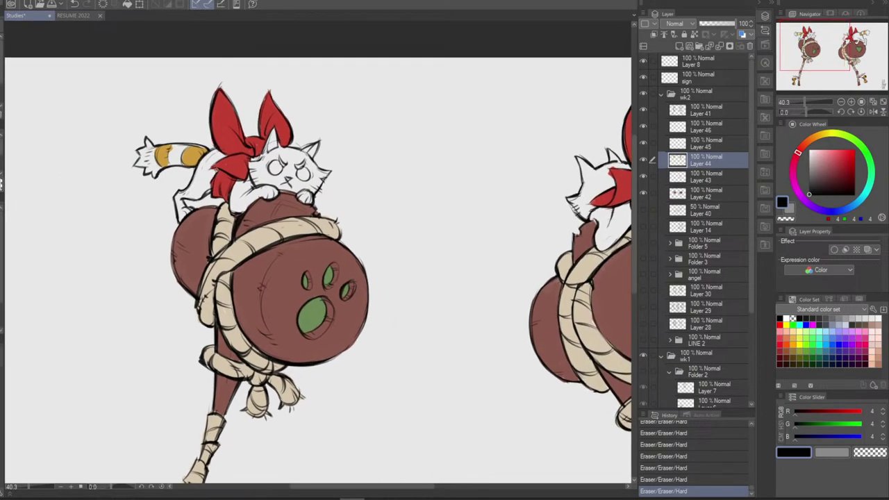
{"action": "left_click_drag", "start_coordinate": [480, 331], "coordinate": [334, 392]}
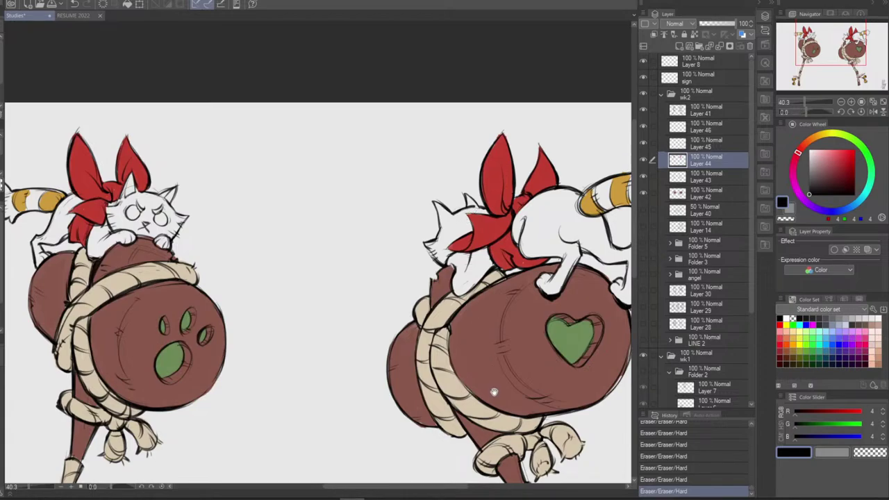
{"action": "left_click_drag", "start_coordinate": [495, 394], "coordinate": [501, 226]}
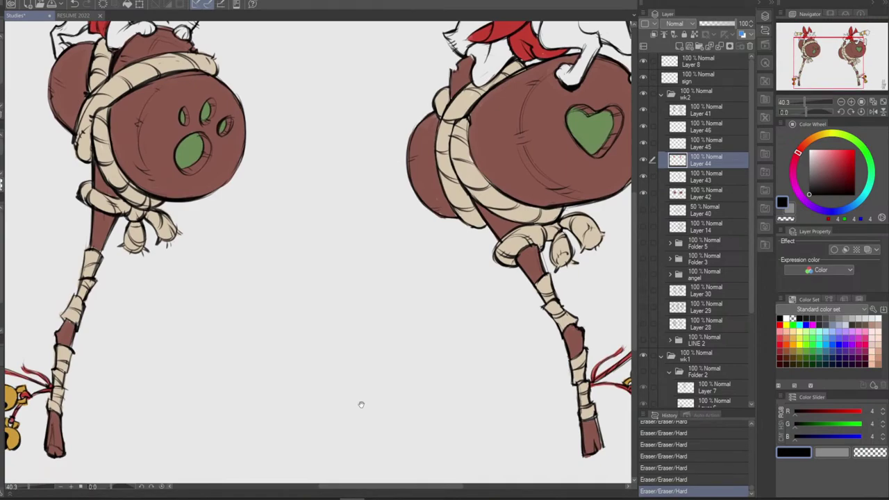
{"action": "left_click_drag", "start_coordinate": [361, 403], "coordinate": [532, 341]}
{"action": "left_click", "coordinate": [701, 129]}
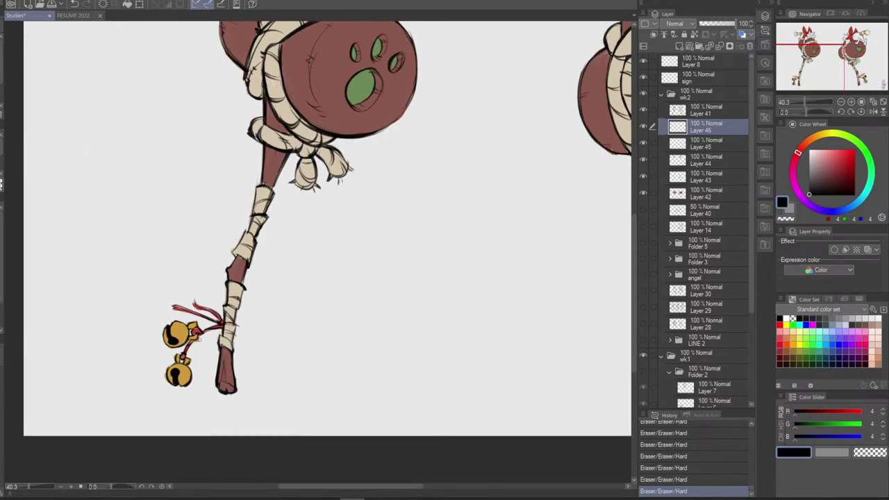
{"action": "left_click", "coordinate": [643, 125]}
{"action": "left_click", "coordinate": [644, 126]}
{"action": "left_click", "coordinate": [644, 145]}
{"action": "left_click", "coordinate": [644, 144]}
{"action": "left_click", "coordinate": [700, 144]}
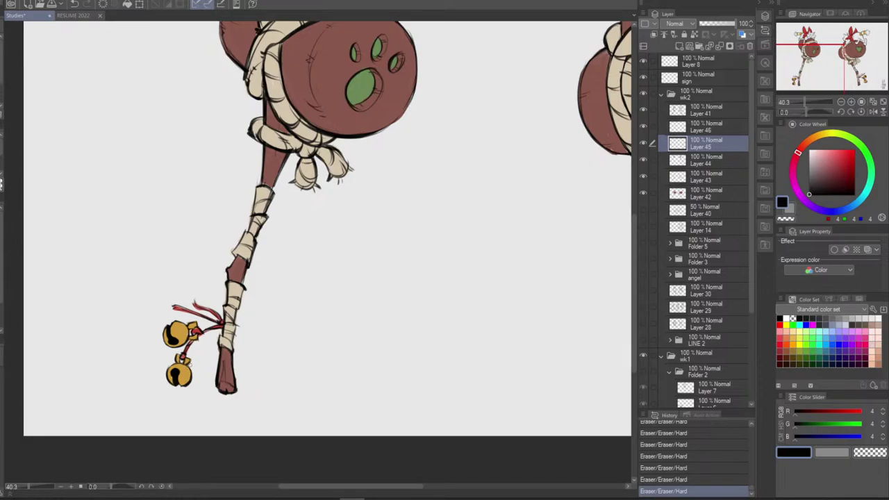
{"action": "mouse_move", "coordinate": [497, 368]}
{"action": "left_mouse_down"}
{"action": "mouse_move", "coordinate": [415, 359]}
{"action": "mouse_move", "coordinate": [95, 362]}
{"action": "left_mouse_up"}
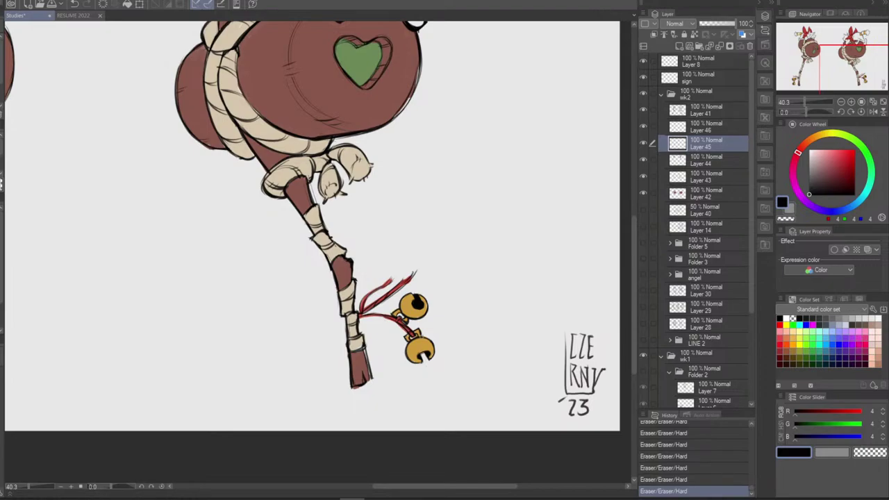
{"action": "left_click_drag", "start_coordinate": [469, 371], "coordinate": [480, 440]}
{"action": "left_click", "coordinate": [884, 102]}
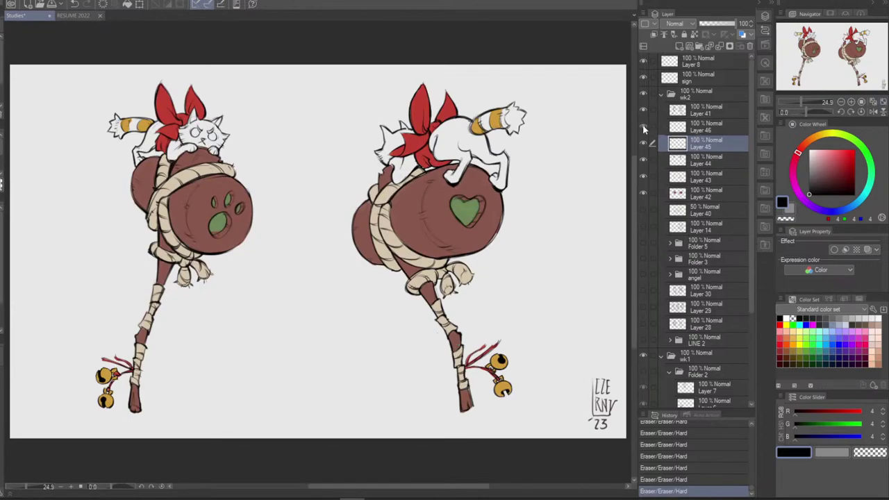
Shift the hue of the green paw and heart inlays on Layer 46 to -117 with Hue/Saturation/Luminosity
{"action": "left_click", "coordinate": [725, 126]}
{"action": "key", "text": "ctrl+u"}
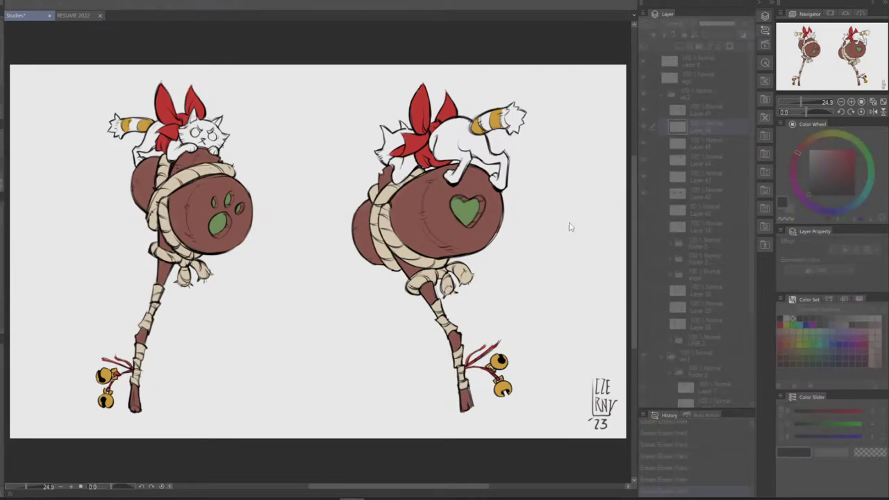
{"action": "left_click", "coordinate": [558, 221]}
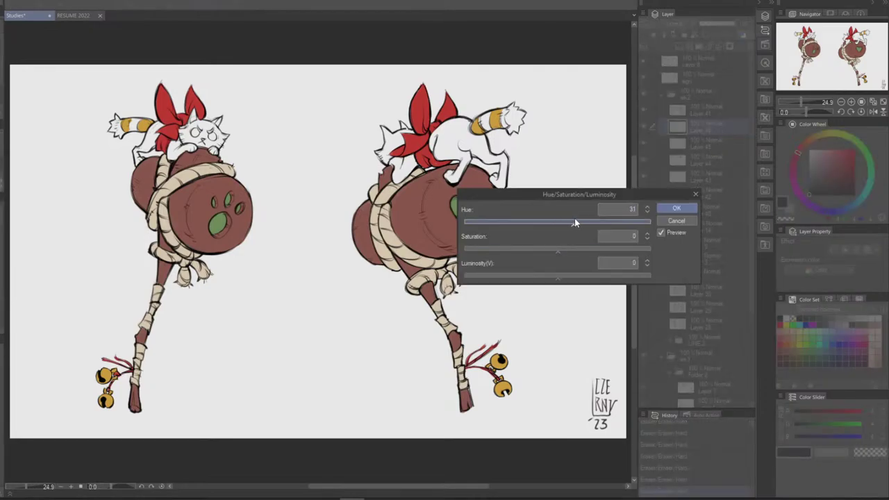
{"action": "left_click_drag", "start_coordinate": [575, 220], "coordinate": [532, 224]}
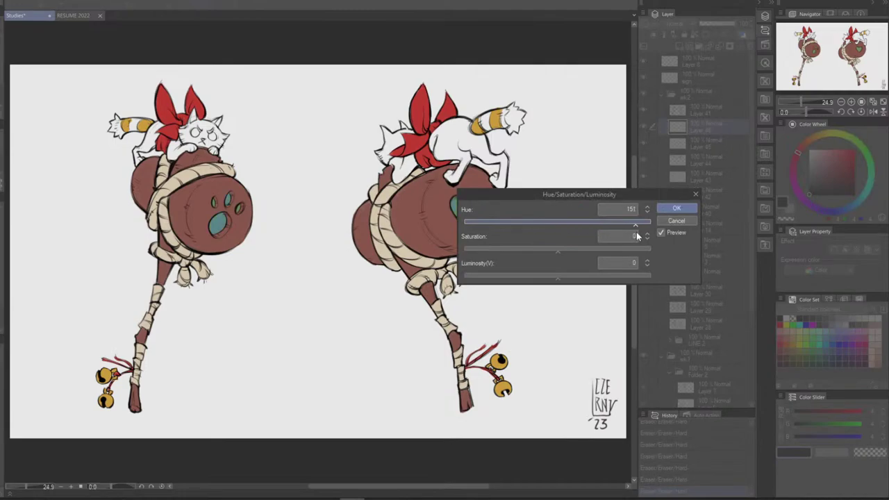
{"action": "left_click_drag", "start_coordinate": [636, 232], "coordinate": [545, 237]}
{"action": "mouse_move", "coordinate": [490, 237]}
{"action": "left_mouse_down"}
{"action": "mouse_move", "coordinate": [510, 234]}
{"action": "mouse_move", "coordinate": [477, 239]}
{"action": "left_mouse_up"}
{"action": "left_click_drag", "start_coordinate": [492, 235], "coordinate": [497, 235]}
Set the inlay color's saturation to 20 and luminosity to 27, and apply the adjustment
{"action": "left_click_drag", "start_coordinate": [573, 254], "coordinate": [594, 251]}
{"action": "left_click", "coordinate": [568, 280]}
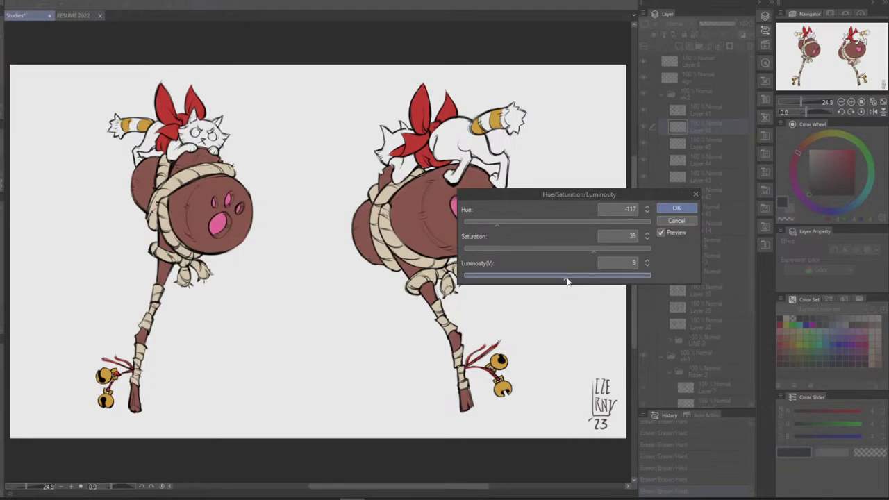
{"action": "left_click_drag", "start_coordinate": [573, 249], "coordinate": [578, 252]}
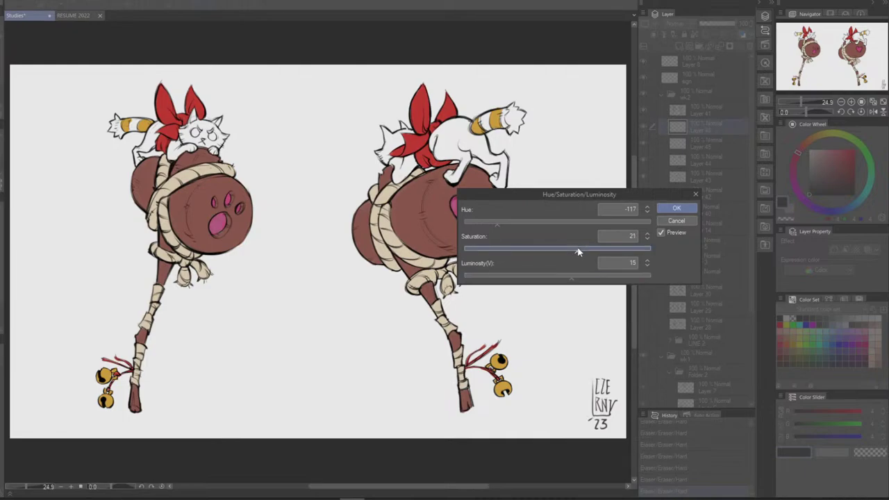
{"action": "left_click", "coordinate": [583, 280]}
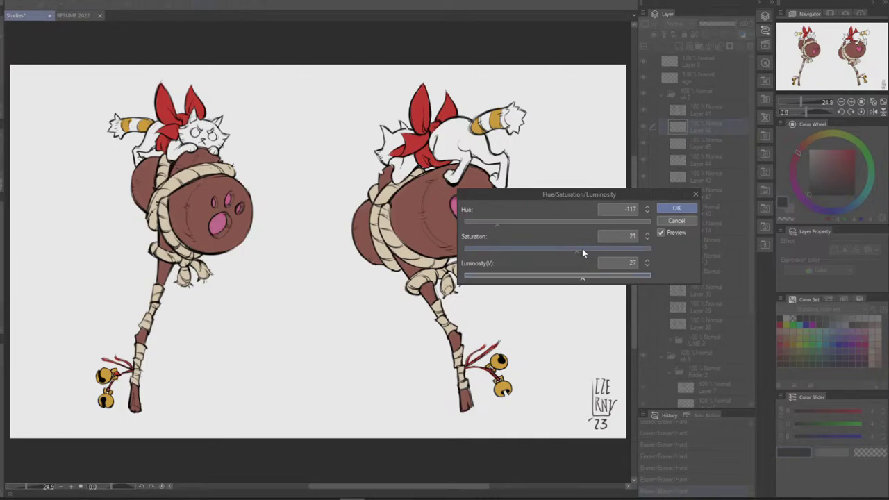
{"action": "left_click", "coordinate": [582, 251]}
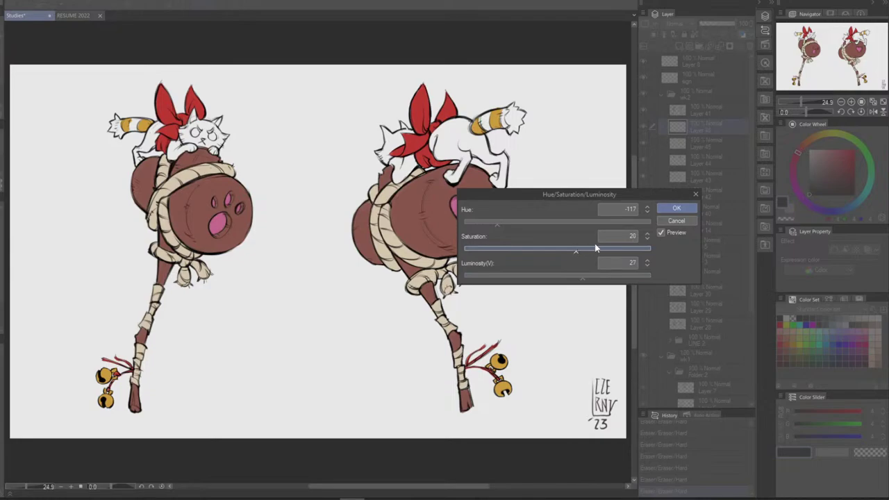
{"action": "left_click", "coordinate": [677, 208]}
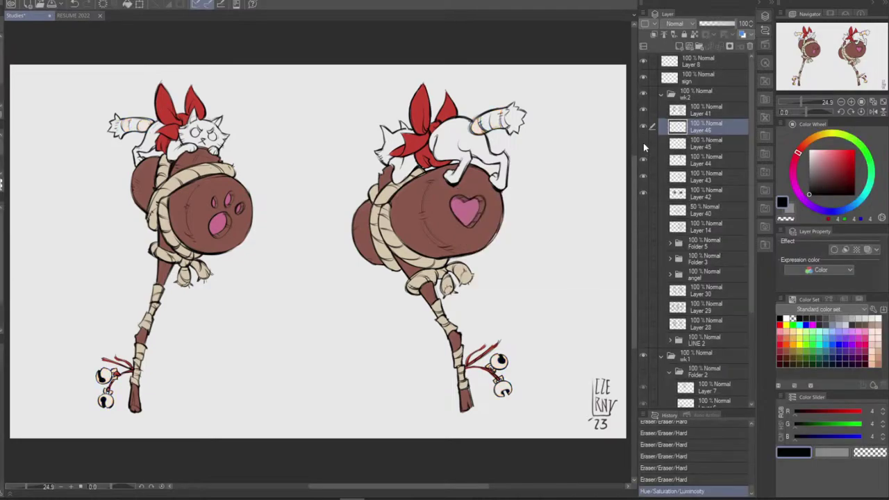
Recolor the brown wood on Layer 42 with hue 20, saturation -25 and a slightly raised luminosity
{"action": "left_click", "coordinate": [643, 192]}
{"action": "left_click", "coordinate": [643, 192]}
{"action": "left_click", "coordinate": [712, 194]}
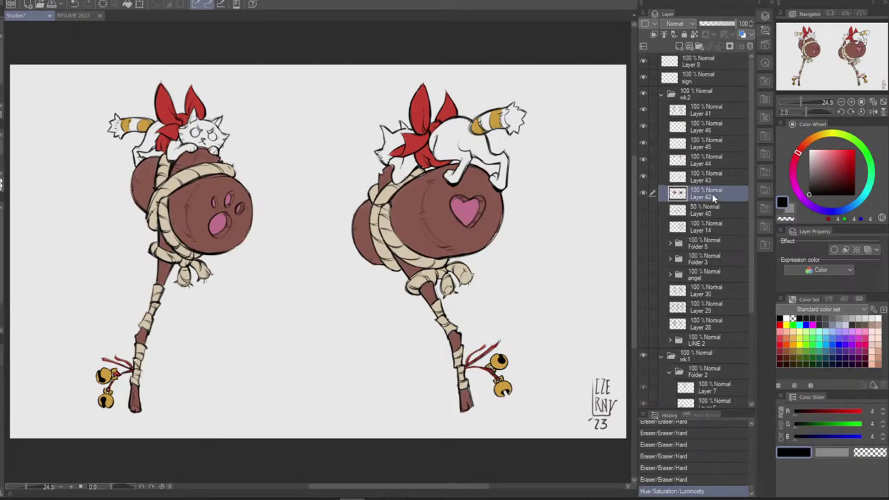
{"action": "key", "text": "ctrl+u"}
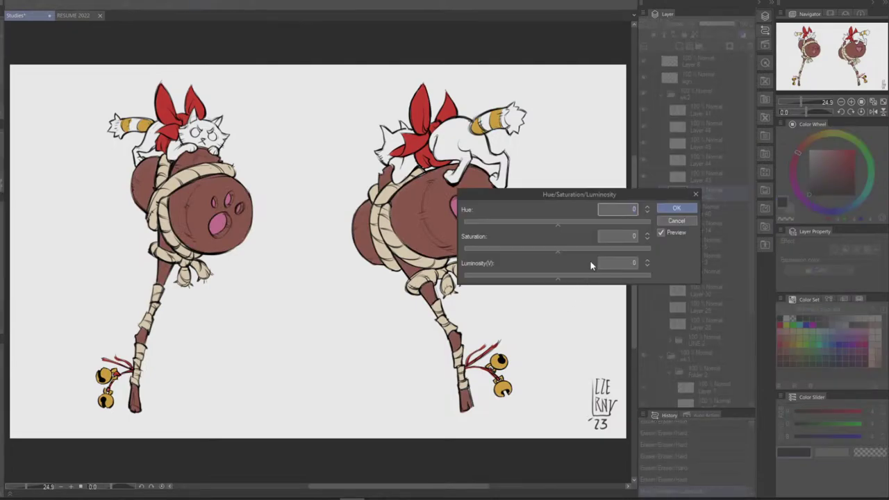
{"action": "left_click", "coordinate": [568, 222]}
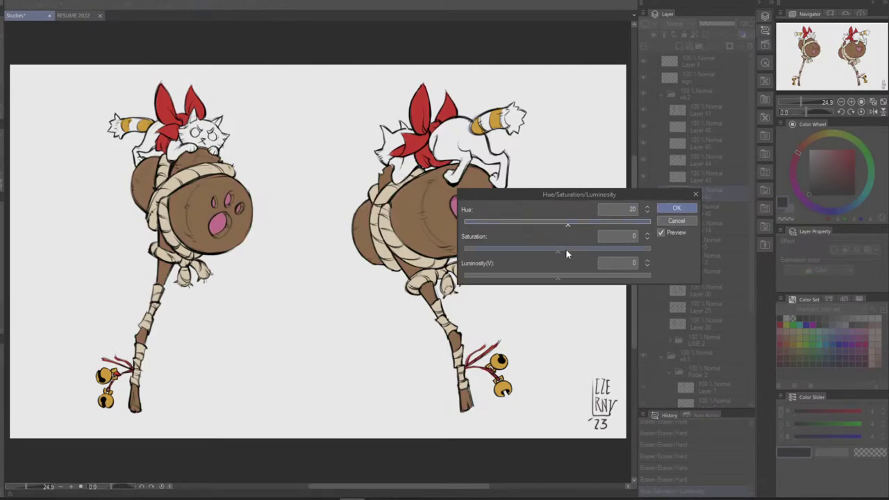
{"action": "left_click", "coordinate": [566, 250]}
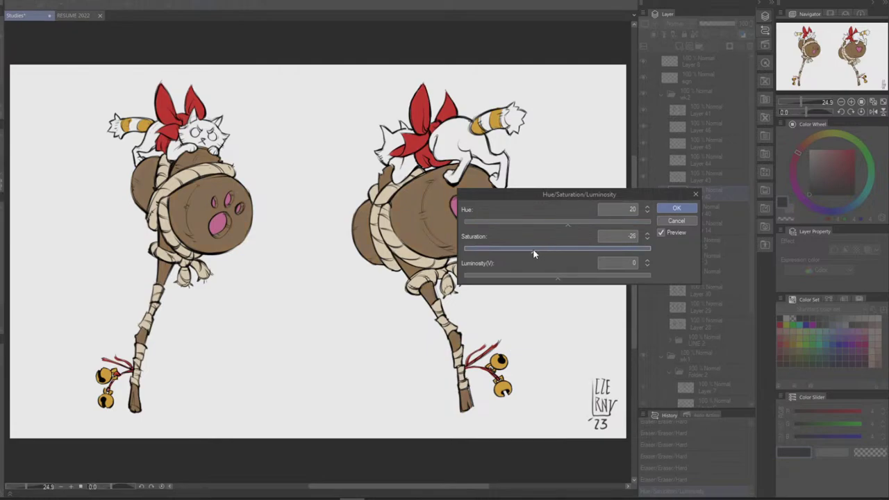
{"action": "left_click", "coordinate": [562, 278]}
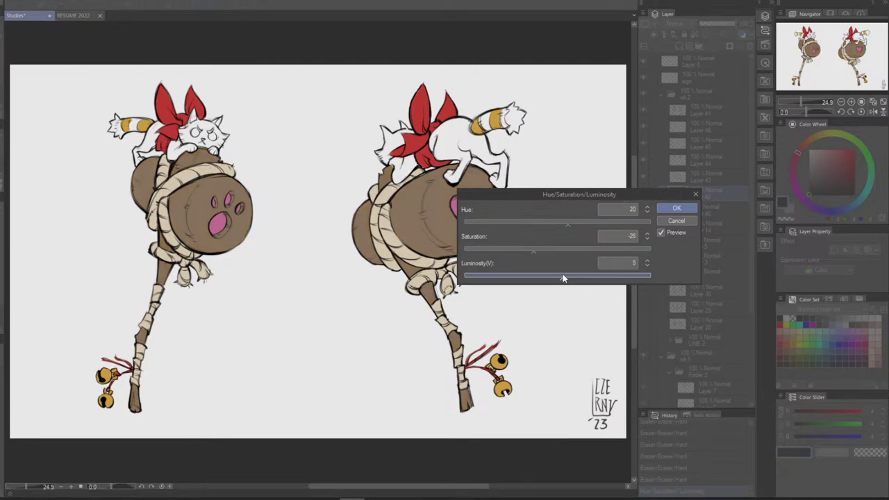
{"action": "left_click", "coordinate": [567, 278]}
{"action": "left_click", "coordinate": [676, 209]}
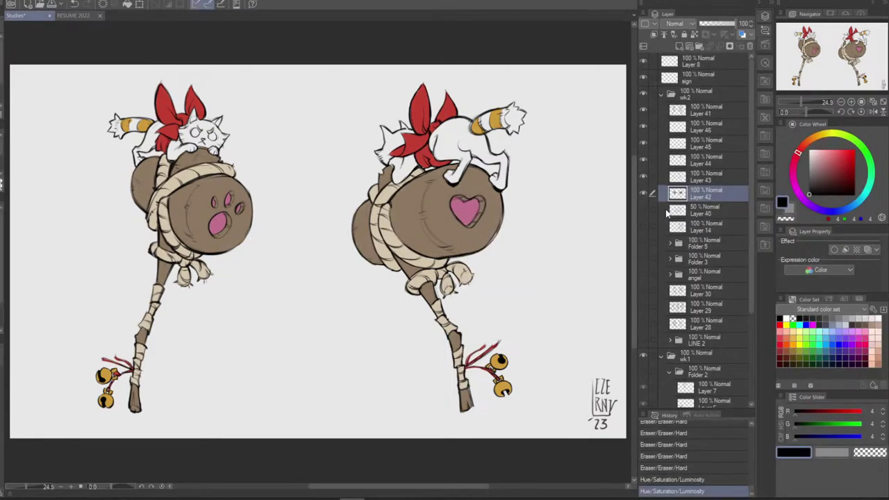
Adjust the beige rope color on Layer 43 to saturation -22 and luminosity 13
{"action": "left_click", "coordinate": [642, 177]}
{"action": "left_click", "coordinate": [642, 177]}
{"action": "left_click", "coordinate": [711, 179]}
{"action": "key", "text": "ctrl+u"}
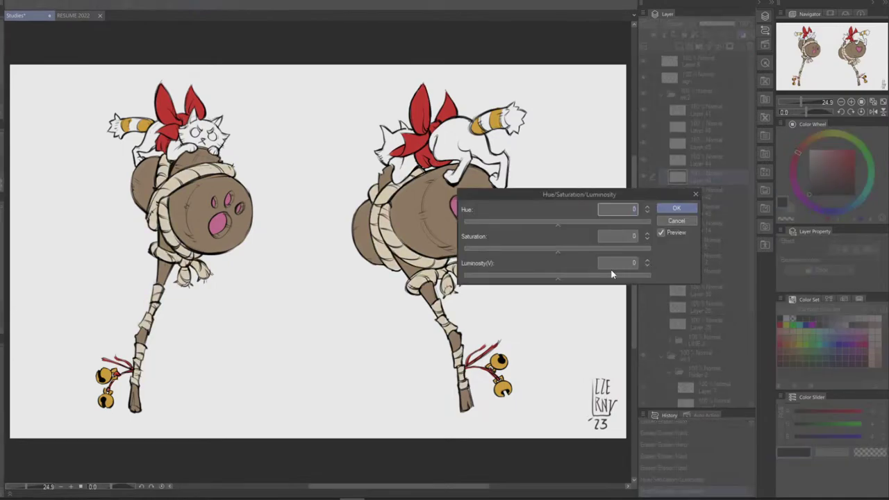
{"action": "left_click", "coordinate": [567, 251]}
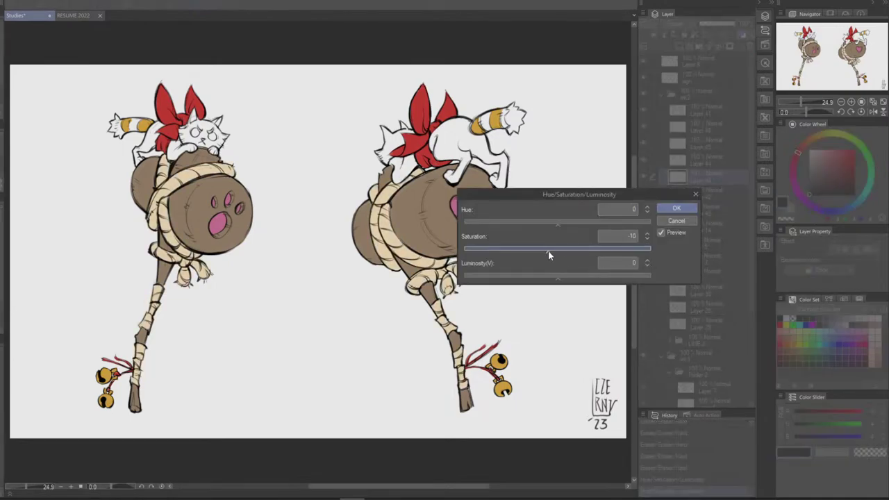
{"action": "left_click", "coordinate": [547, 251]}
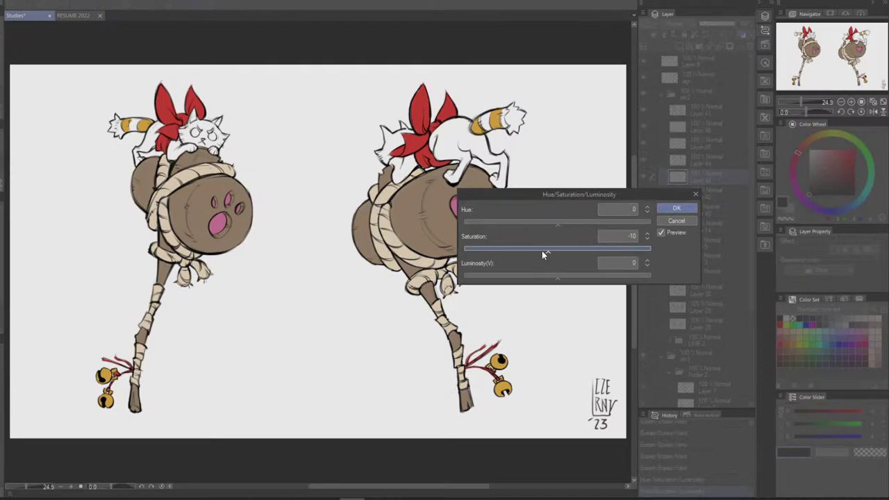
{"action": "left_click", "coordinate": [569, 279]}
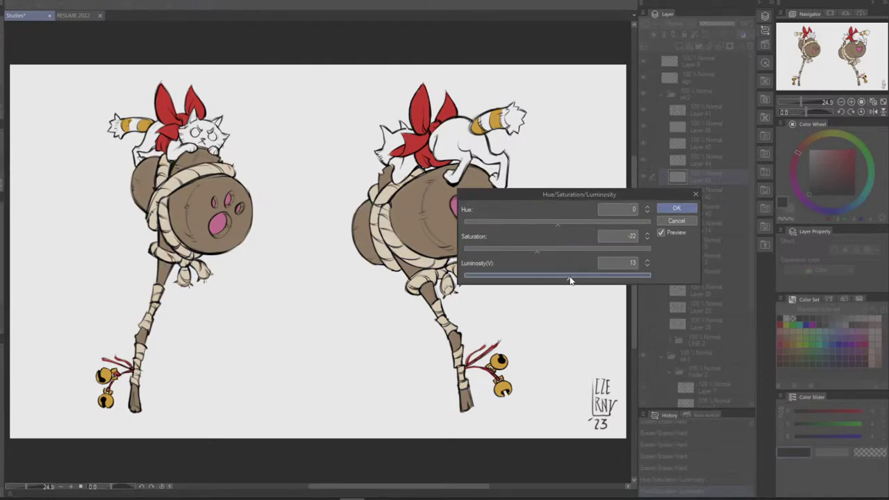
{"action": "left_click", "coordinate": [677, 208]}
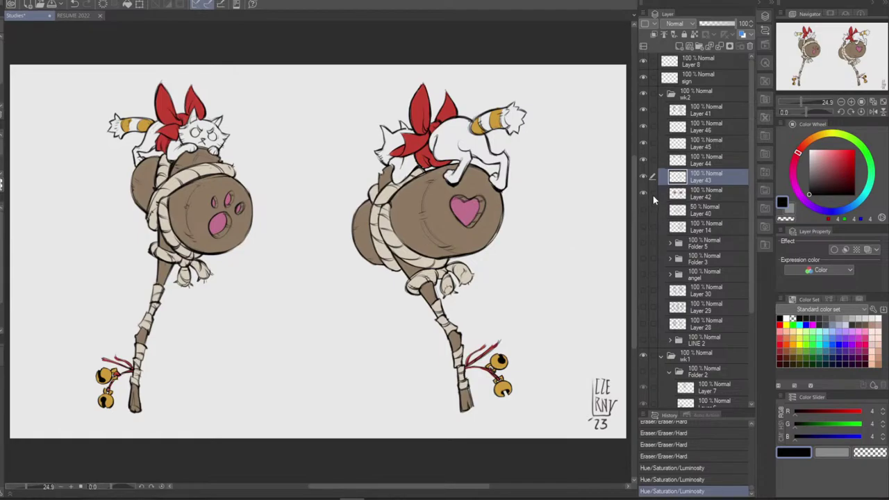
Check the red scarf and bell strings on Layer 44 by toggling its visibility, then try several hue shifts with Hue/Saturation/Luminosity
{"action": "left_click", "coordinate": [645, 159]}
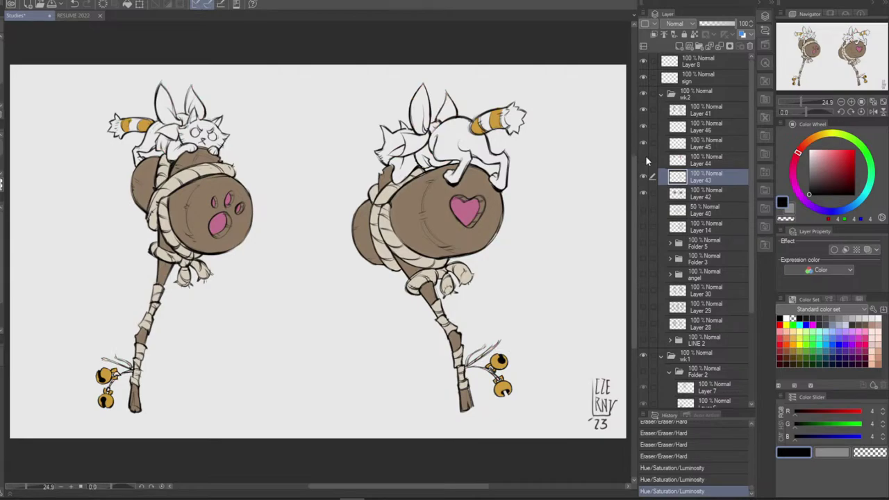
{"action": "left_click", "coordinate": [644, 159]}
{"action": "left_click", "coordinate": [644, 159]}
{"action": "left_click", "coordinate": [644, 160]}
{"action": "left_click", "coordinate": [730, 164]}
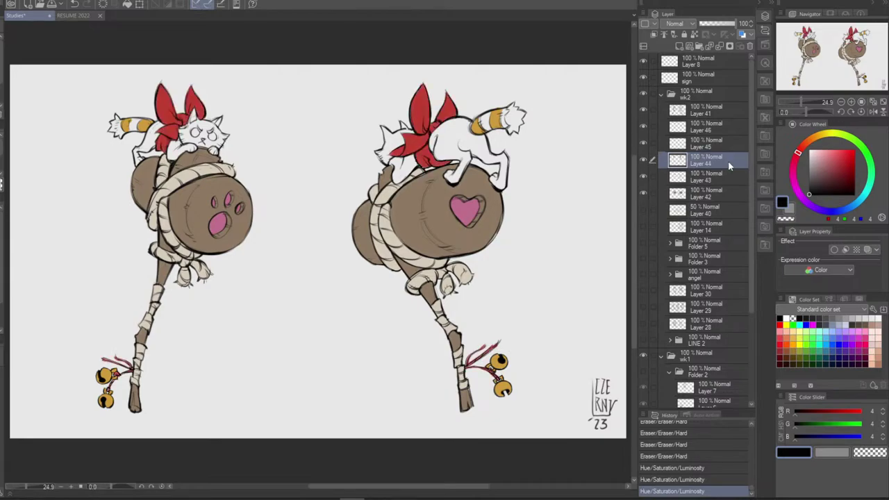
{"action": "key", "text": "ctrl+u"}
{"action": "left_click", "coordinate": [574, 223]}
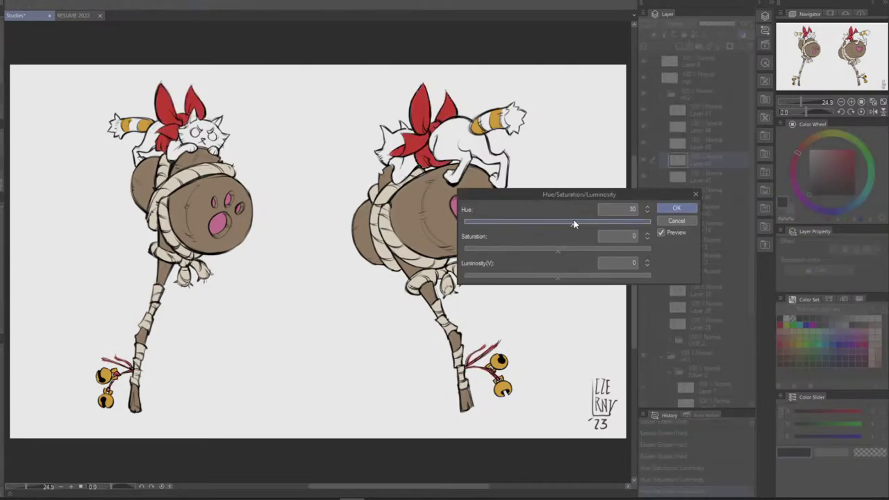
{"action": "left_click", "coordinate": [587, 220]}
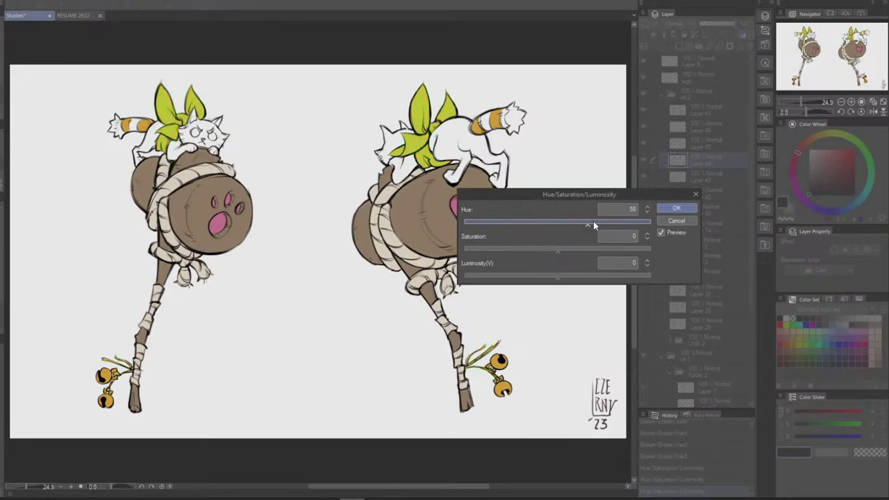
{"action": "left_click", "coordinate": [602, 222]}
{"action": "left_click_drag", "start_coordinate": [508, 219], "coordinate": [547, 223]}
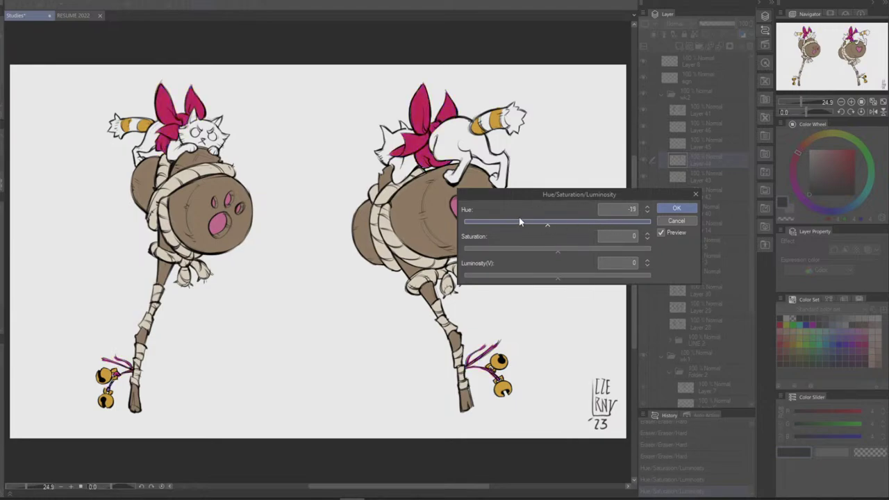
Set the scarf color's saturation to -60 and try purple and blue hues around -99
{"action": "left_click_drag", "start_coordinate": [544, 227], "coordinate": [514, 254]}
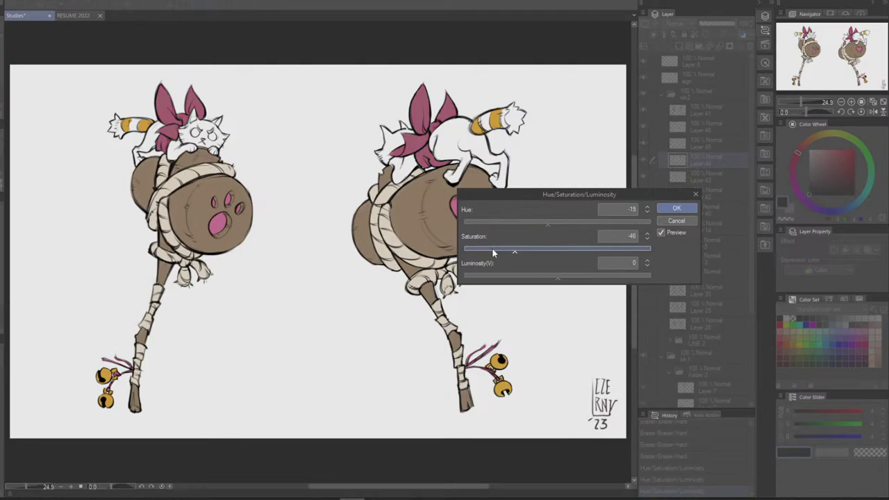
{"action": "left_click", "coordinate": [494, 250]}
{"action": "left_click", "coordinate": [533, 223]}
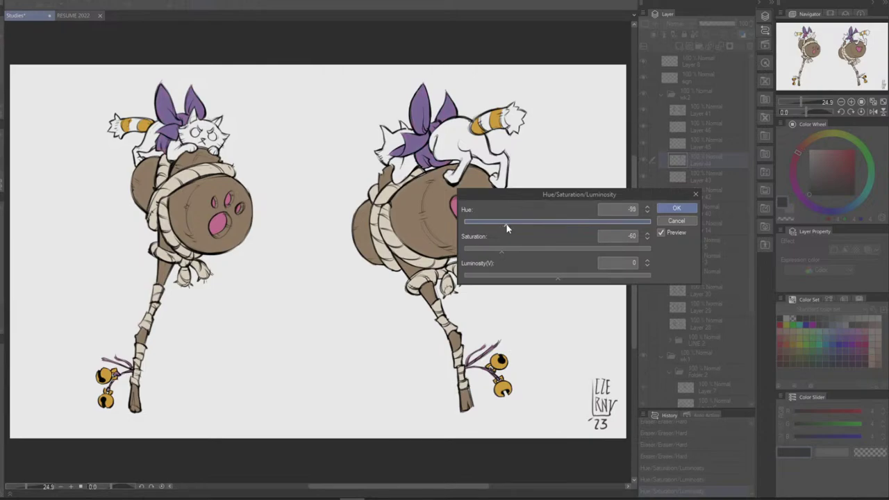
{"action": "left_click", "coordinate": [485, 225]}
{"action": "left_click", "coordinate": [495, 225]}
Set the scarf color's luminosity to 20 and its hue to 122 for a green, and apply the adjustment
{"action": "left_click", "coordinate": [576, 278]}
{"action": "left_click", "coordinate": [594, 223]}
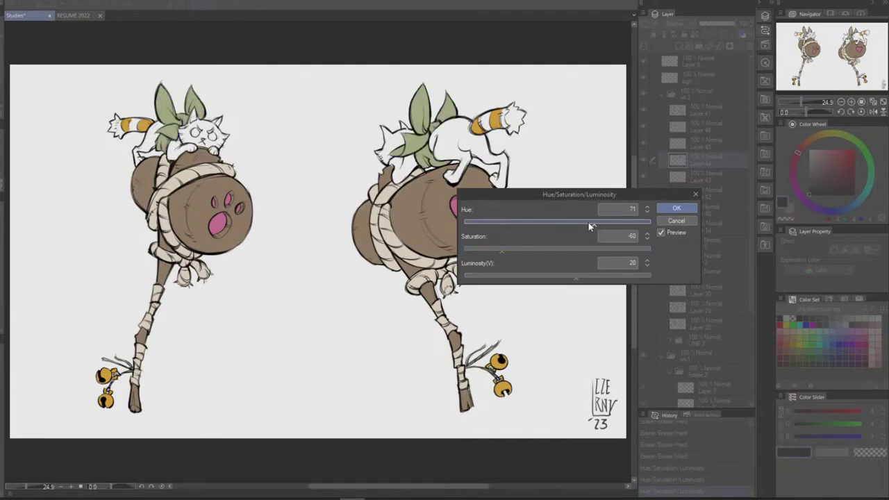
{"action": "left_click", "coordinate": [588, 222]}
{"action": "left_click", "coordinate": [613, 223]}
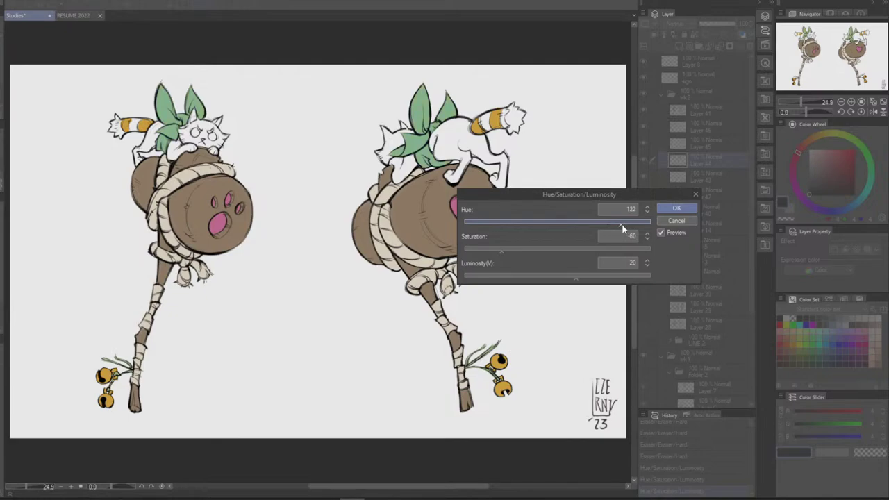
{"action": "left_click", "coordinate": [677, 209]}
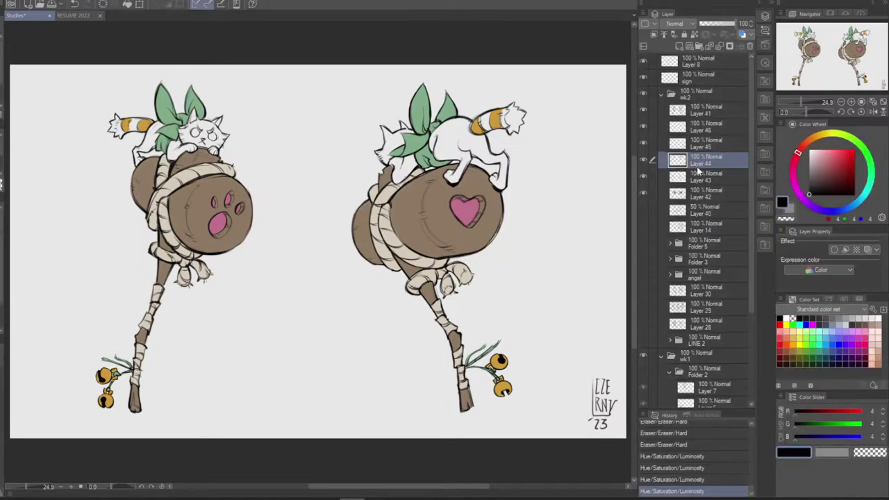
Toggle Layers 45, 43 and 46 off and on to identify their colors, and select Layer 46 with the pink inlays
{"action": "left_click", "coordinate": [643, 142]}
{"action": "left_click", "coordinate": [643, 142]}
{"action": "left_click", "coordinate": [642, 171]}
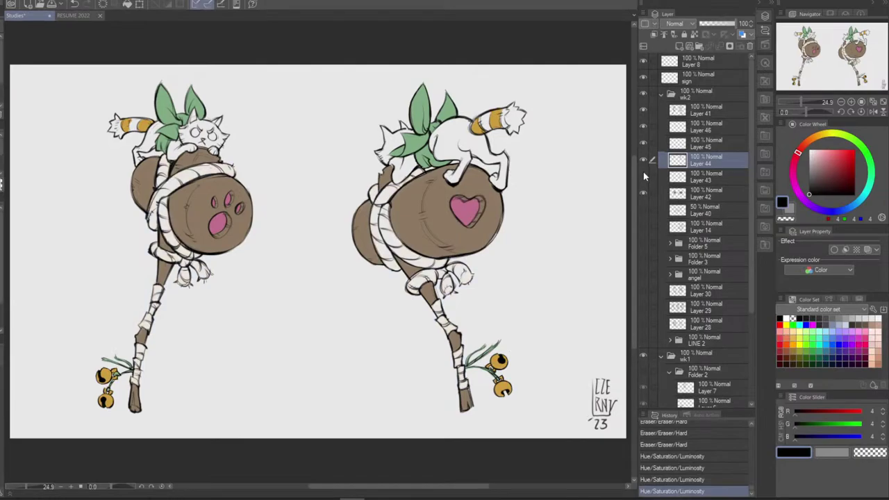
{"action": "left_click", "coordinate": [643, 172]}
{"action": "left_click", "coordinate": [644, 126]}
{"action": "left_click", "coordinate": [643, 126]}
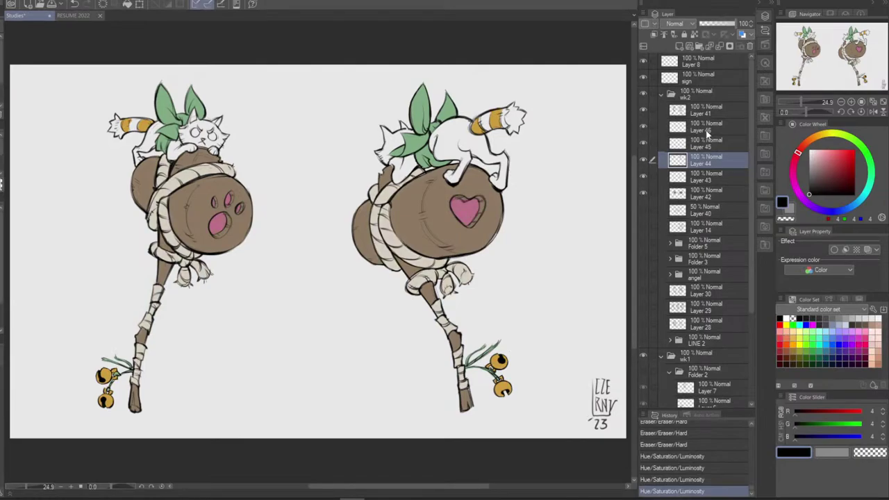
{"action": "left_click", "coordinate": [708, 127]}
Try blending modes such as Darken, Color burn, Screen, Overlay, Divide and Color on Layer 46, and restore Normal
{"action": "left_click", "coordinate": [675, 24]}
{"action": "left_click", "coordinate": [675, 25]}
{"action": "scroll", "coordinate": [676, 26], "scroll_direction": "down", "scroll_amount": 1}
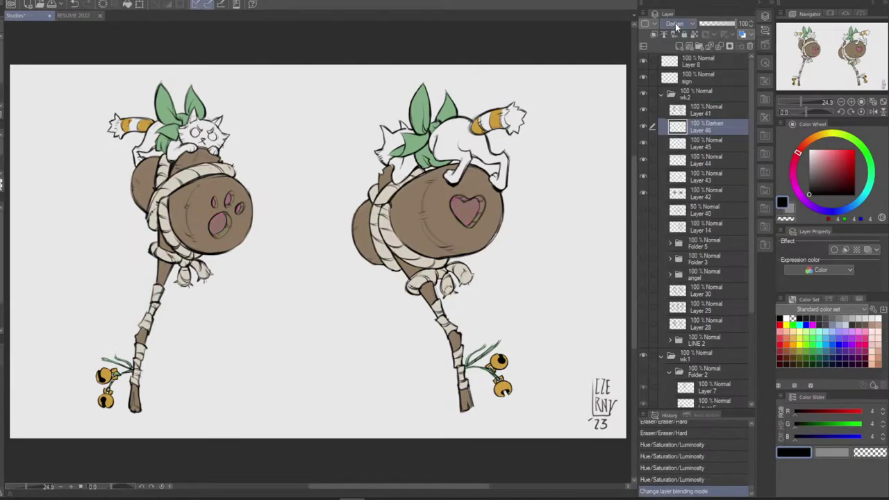
{"action": "scroll", "coordinate": [677, 24], "scroll_direction": "down", "scroll_amount": 4}
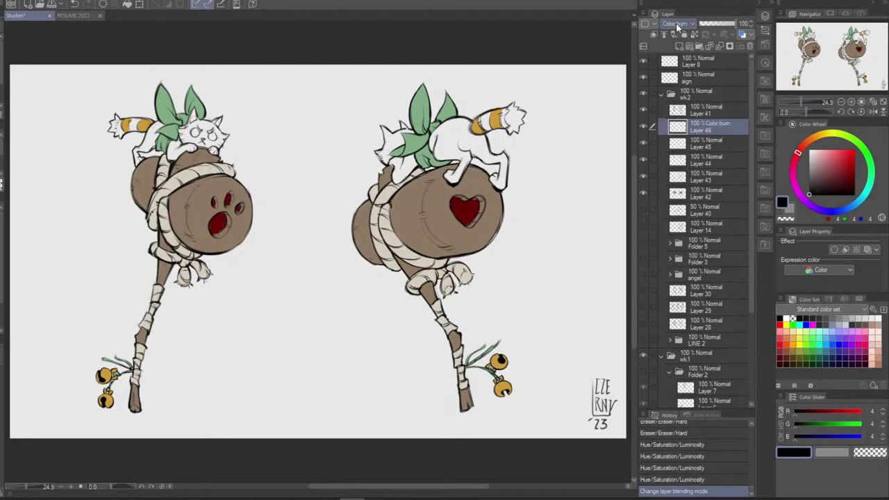
{"action": "scroll", "coordinate": [678, 26], "scroll_direction": "down", "scroll_amount": 4}
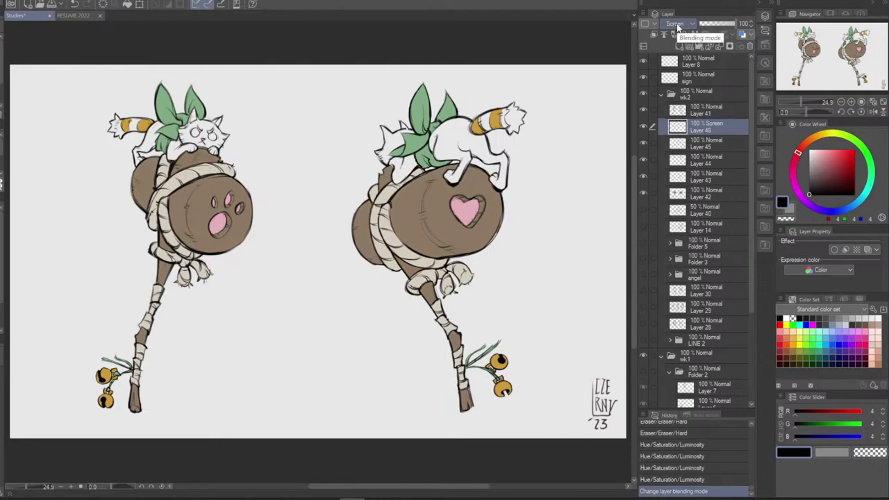
{"action": "scroll", "coordinate": [679, 27], "scroll_direction": "down", "scroll_amount": 3}
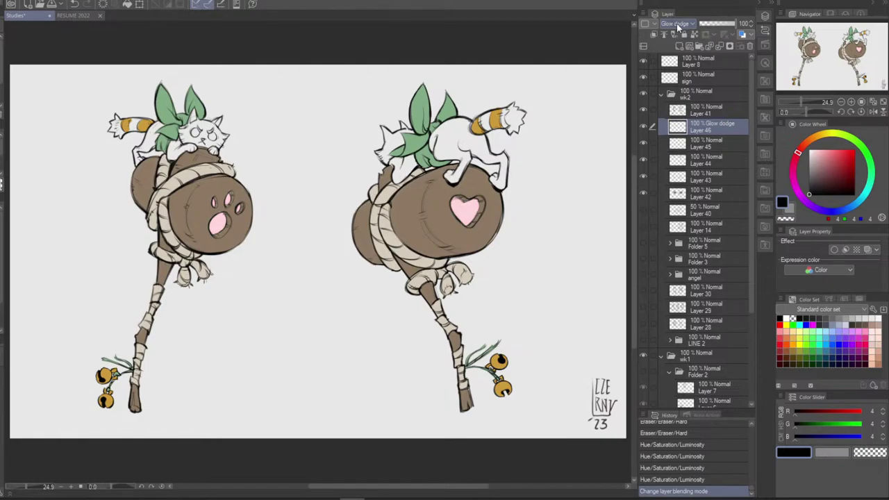
{"action": "scroll", "coordinate": [679, 27], "scroll_direction": "down", "scroll_amount": 2}
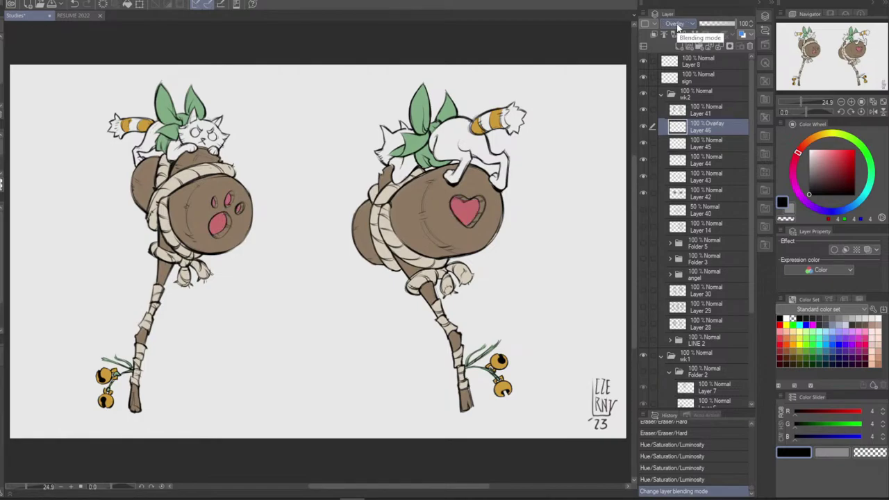
{"action": "scroll", "coordinate": [679, 27], "scroll_direction": "down", "scroll_amount": 4}
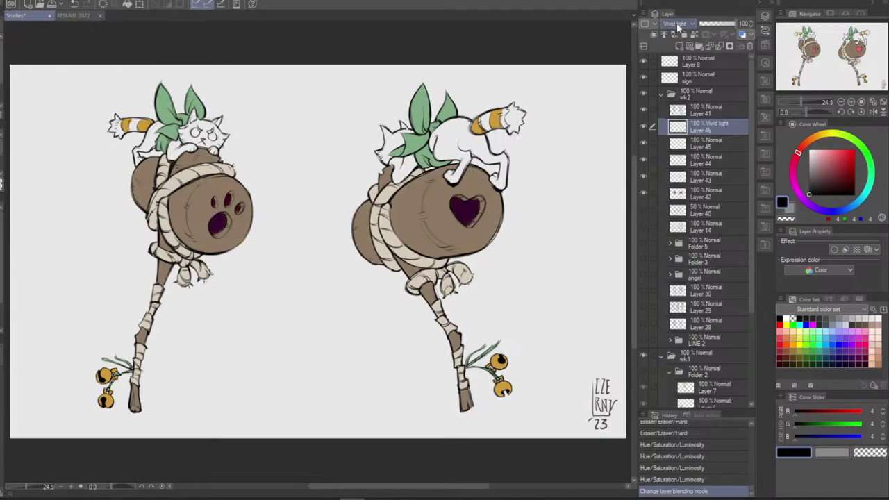
{"action": "scroll", "coordinate": [680, 26], "scroll_direction": "down", "scroll_amount": 4}
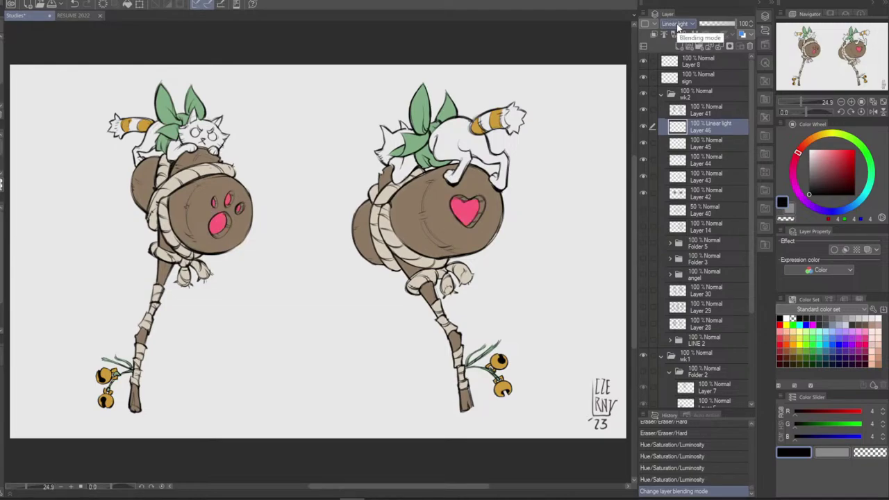
{"action": "scroll", "coordinate": [679, 27], "scroll_direction": "up", "scroll_amount": 8}
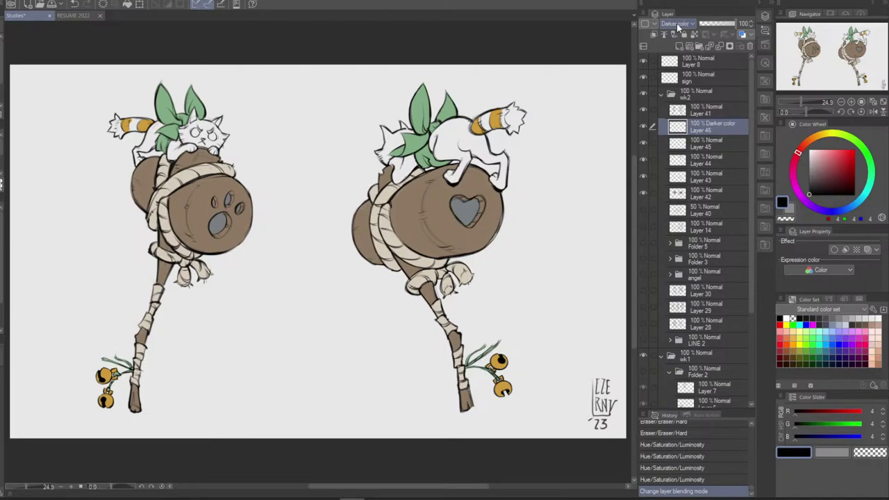
{"action": "scroll", "coordinate": [679, 26], "scroll_direction": "down", "scroll_amount": 14}
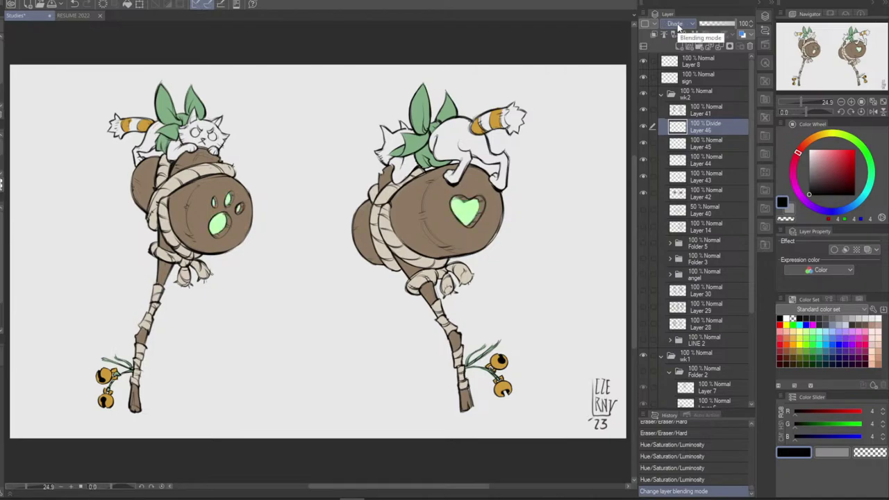
{"action": "scroll", "coordinate": [679, 26], "scroll_direction": "up", "scroll_amount": 3}
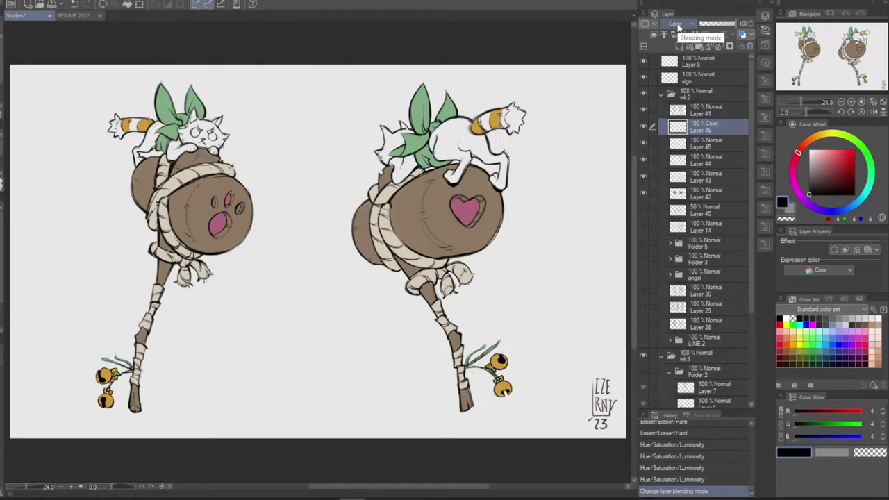
{"action": "scroll", "coordinate": [679, 27], "scroll_direction": "down", "scroll_amount": 1}
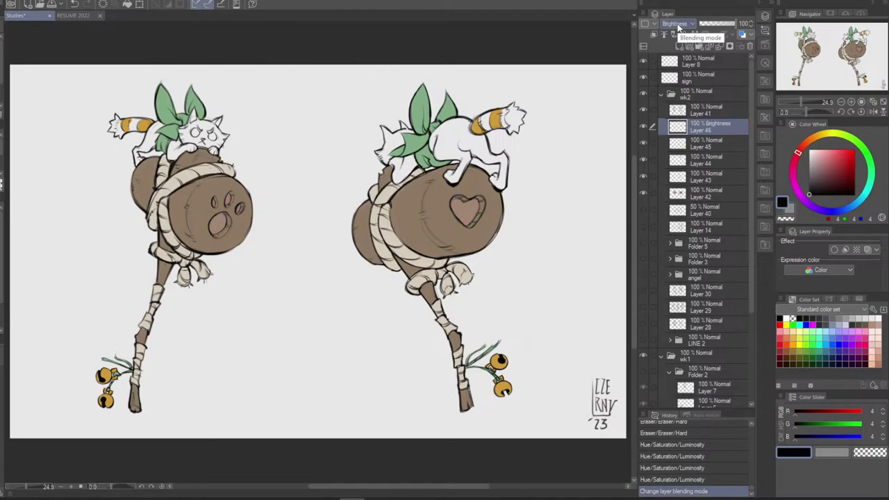
{"action": "scroll", "coordinate": [678, 26], "scroll_direction": "up", "scroll_amount": 1}
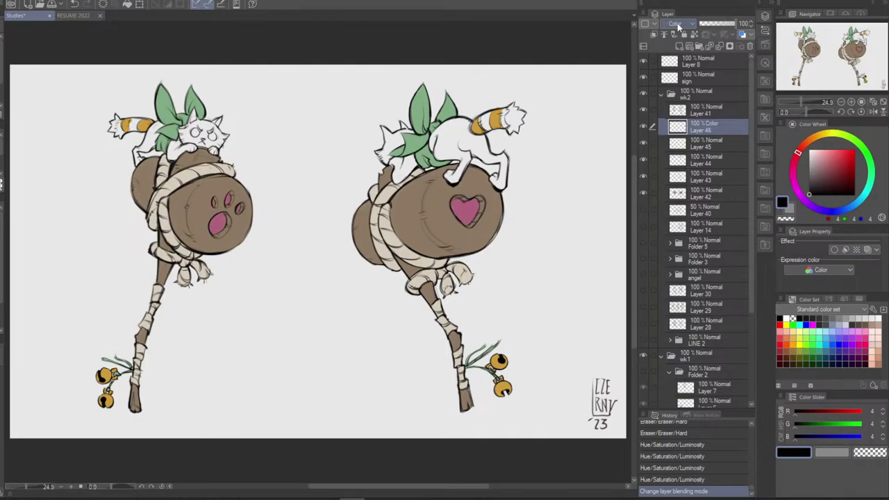
{"action": "scroll", "coordinate": [679, 27], "scroll_direction": "down", "scroll_amount": 1}
{"action": "scroll", "coordinate": [679, 26], "scroll_direction": "up", "scroll_amount": 1}
{"action": "left_click", "coordinate": [680, 27]}
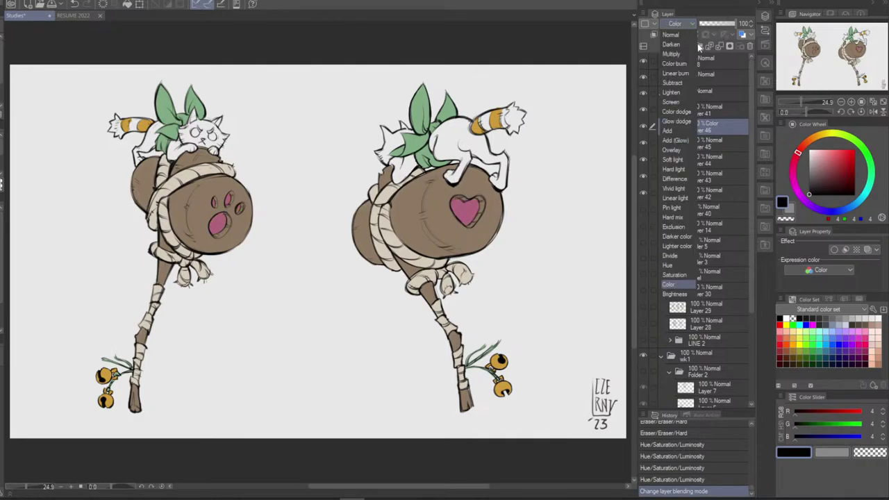
{"action": "left_click", "coordinate": [684, 31]}
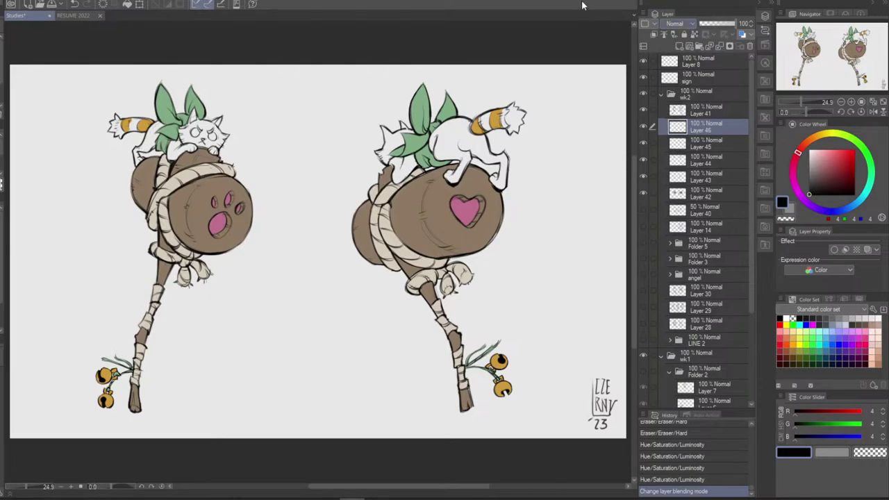
Adjust the pink paw and heart inlays on Layer 46 with Hue/Saturation/Luminosity to hue 26 and saturation -1
{"action": "key", "text": "ctrl+u"}
{"action": "left_click_drag", "start_coordinate": [540, 223], "coordinate": [552, 255]}
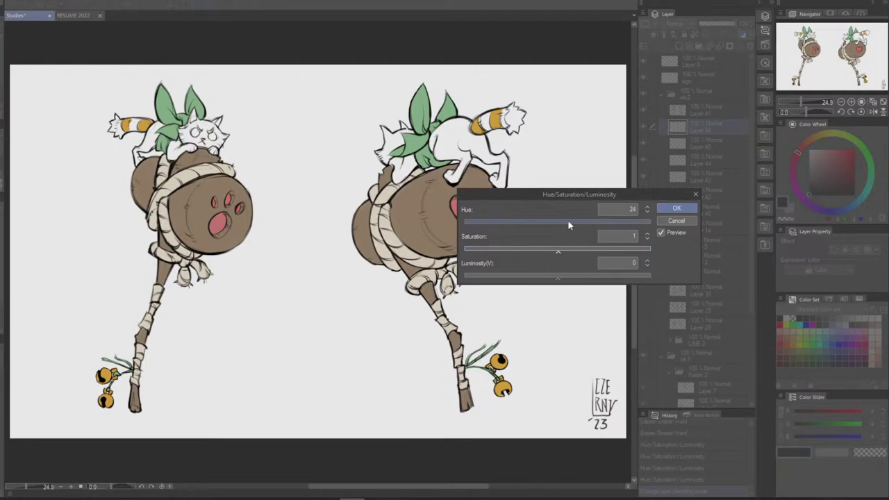
{"action": "left_click", "coordinate": [569, 225]}
{"action": "left_click", "coordinate": [577, 224]}
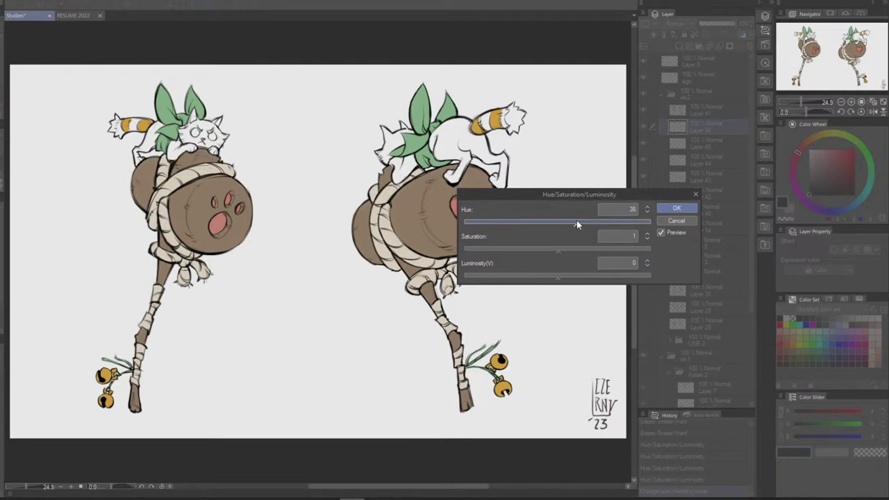
{"action": "left_click_drag", "start_coordinate": [577, 223], "coordinate": [572, 222]}
{"action": "left_click", "coordinate": [523, 252]}
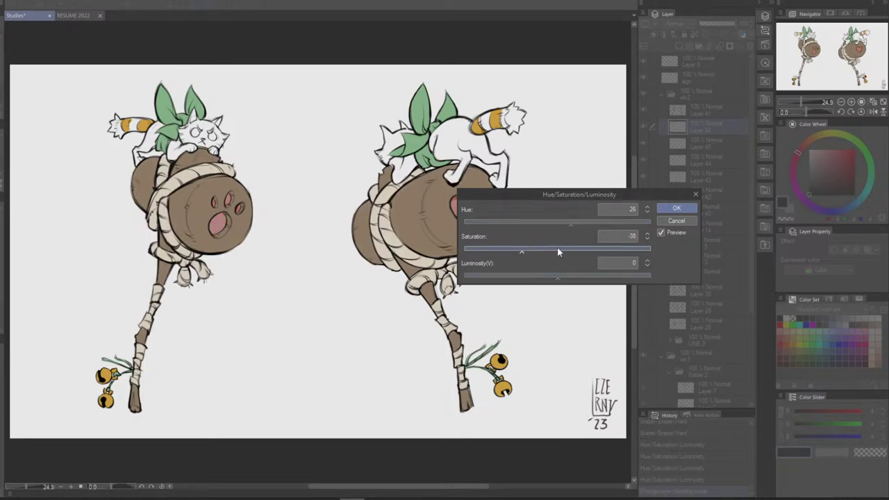
{"action": "left_click", "coordinate": [557, 251]}
{"action": "left_click_drag", "start_coordinate": [562, 253], "coordinate": [556, 251]}
Try darker and lighter luminosity values for the inlay color and settle on -1
{"action": "left_click", "coordinate": [537, 279]}
{"action": "left_click", "coordinate": [498, 279]}
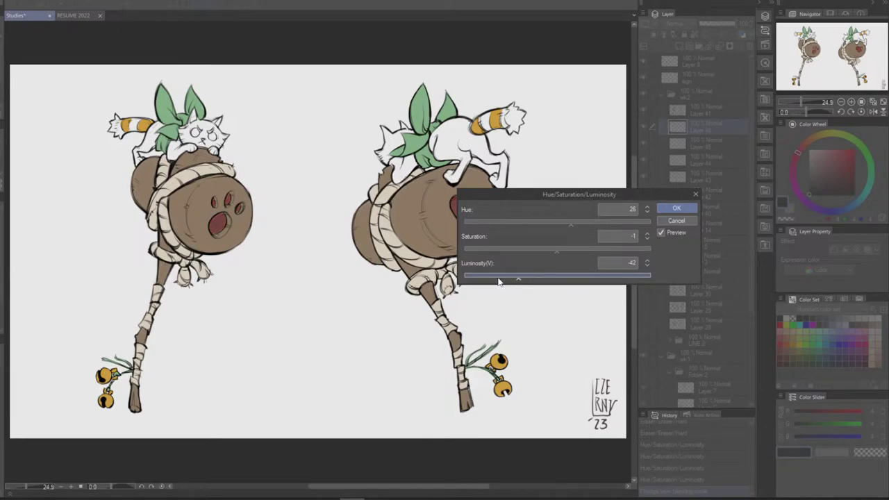
{"action": "left_click", "coordinate": [572, 279]}
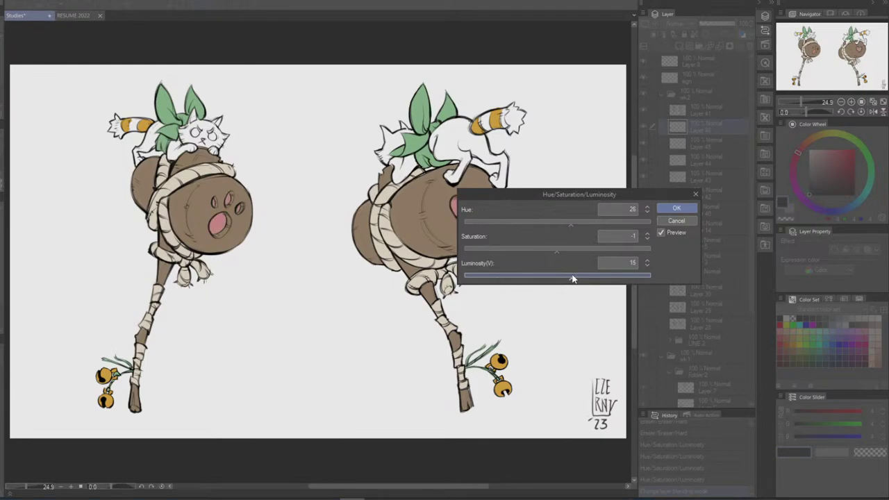
{"action": "left_click", "coordinate": [556, 279]}
Fine-tune the inlay hue to a warm coral pink and apply the adjustment
{"action": "left_click", "coordinate": [578, 225]}
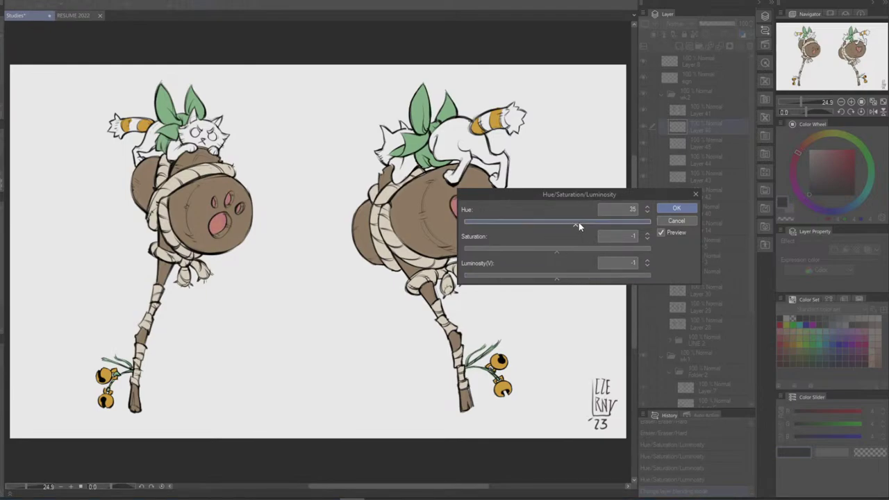
{"action": "left_click_drag", "start_coordinate": [594, 222], "coordinate": [576, 234]}
{"action": "mouse_move", "coordinate": [573, 228]}
{"action": "left_mouse_down"}
{"action": "mouse_move", "coordinate": [583, 225]}
{"action": "mouse_move", "coordinate": [564, 227]}
{"action": "mouse_move", "coordinate": [575, 227]}
{"action": "left_mouse_up"}
{"action": "key", "text": "alt+Tab"}
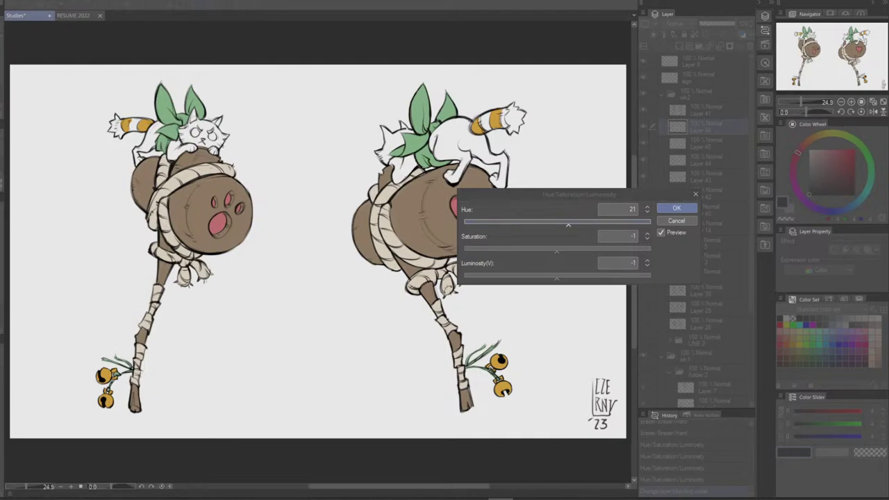
{"action": "left_click", "coordinate": [570, 224]}
{"action": "left_click", "coordinate": [677, 209]}
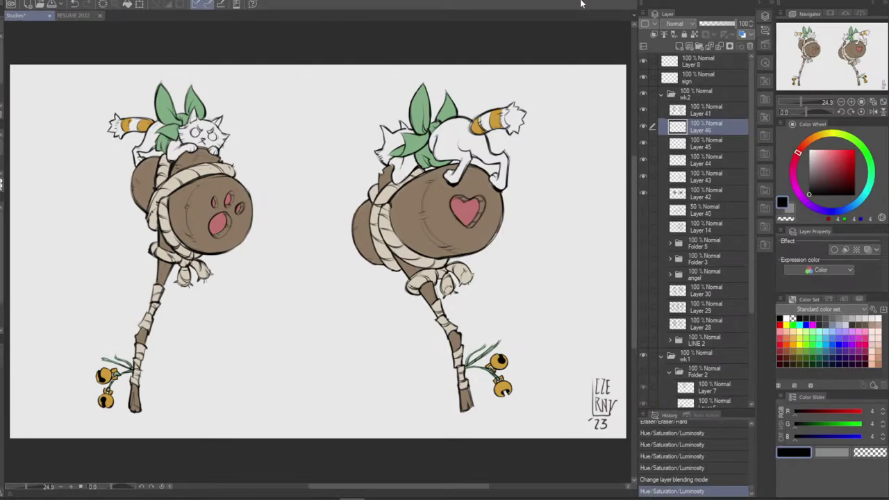
Compare the inlays with Layer 46 hidden and shown, and add a new raster layer above it
{"action": "left_click", "coordinate": [642, 126]}
{"action": "left_click", "coordinate": [643, 126]}
{"action": "left_click", "coordinate": [679, 46]}
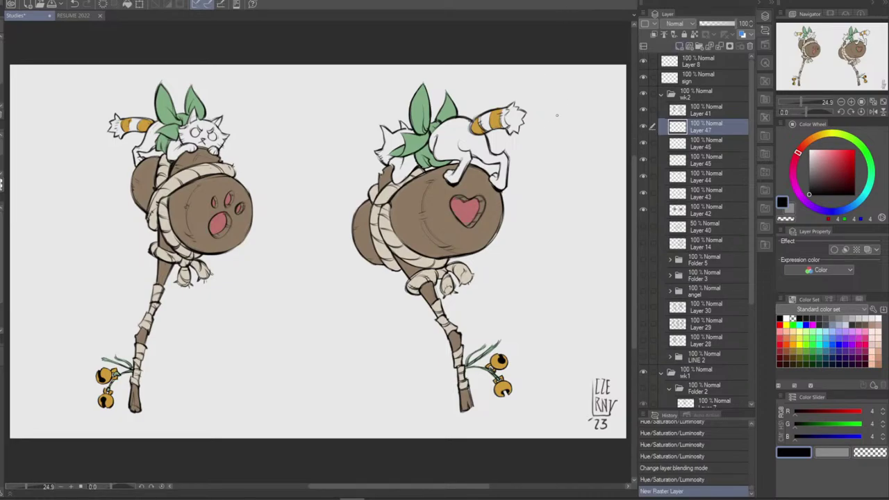
{"action": "mouse_move", "coordinate": [542, 203]}
{"action": "left_mouse_down"}
{"action": "mouse_move", "coordinate": [567, 192]}
{"action": "mouse_move", "coordinate": [567, 273]}
{"action": "left_mouse_up"}
{"action": "key", "text": "ctrl+z"}
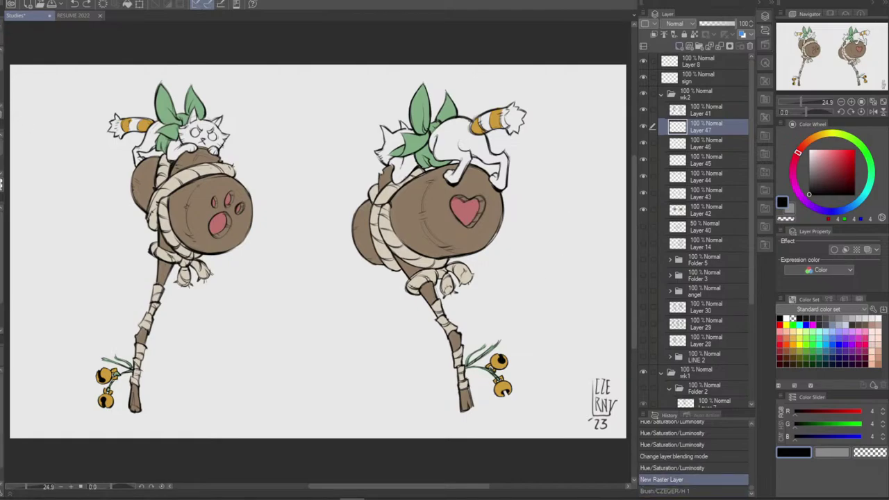
{"action": "left_click_drag", "start_coordinate": [573, 167], "coordinate": [551, 245]}
{"action": "key", "text": "ctrl+z"}
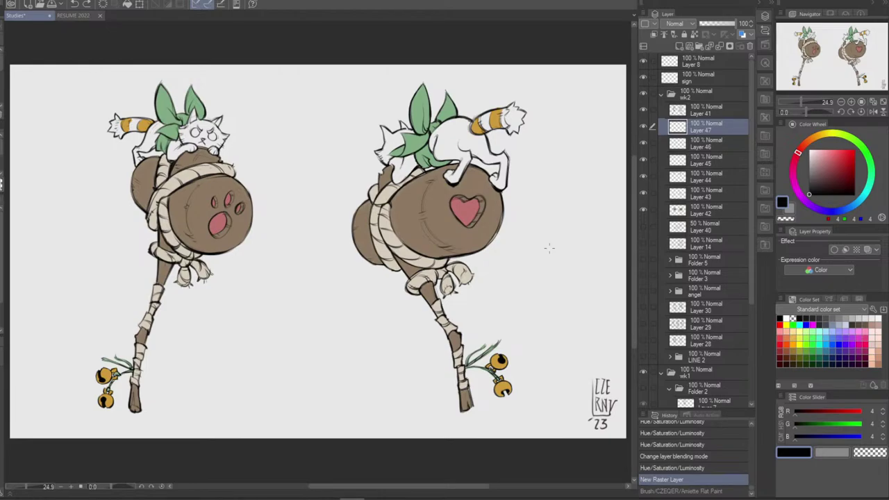
Erase stray bits of the right-hand cat's hind-leg outline on Layer 41 with the Hard eraser
{"action": "left_click", "coordinate": [708, 111]}
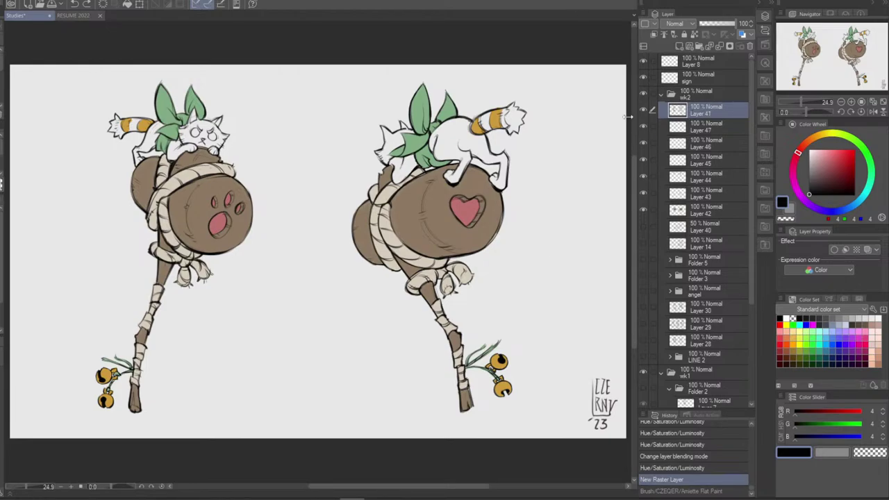
{"action": "key", "text": "e"}
{"action": "key", "text": "ctrl+z"}
{"action": "left_click_drag", "start_coordinate": [507, 149], "coordinate": [509, 155]}
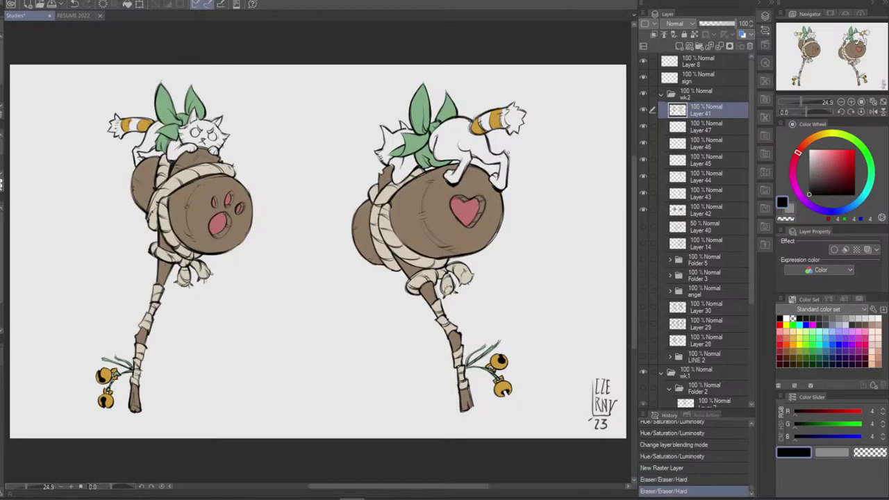
Retouch the right-hand cat's hind-leg outline with the Amiette Flat Paint brush, undoing unsatisfactory strokes
{"action": "key", "text": "b"}
{"action": "mouse_move", "coordinate": [489, 146]}
{"action": "left_mouse_down"}
{"action": "mouse_move", "coordinate": [507, 154]}
{"action": "mouse_move", "coordinate": [465, 147]}
{"action": "left_mouse_up"}
{"action": "key", "text": "ctrl+z"}
{"action": "key", "text": "ctrl+z"}
{"action": "key", "text": "ctrl+z"}
{"action": "key", "text": "ctrl+z"}
{"action": "key", "text": "ctrl+z"}
{"action": "key", "text": "ctrl+z"}
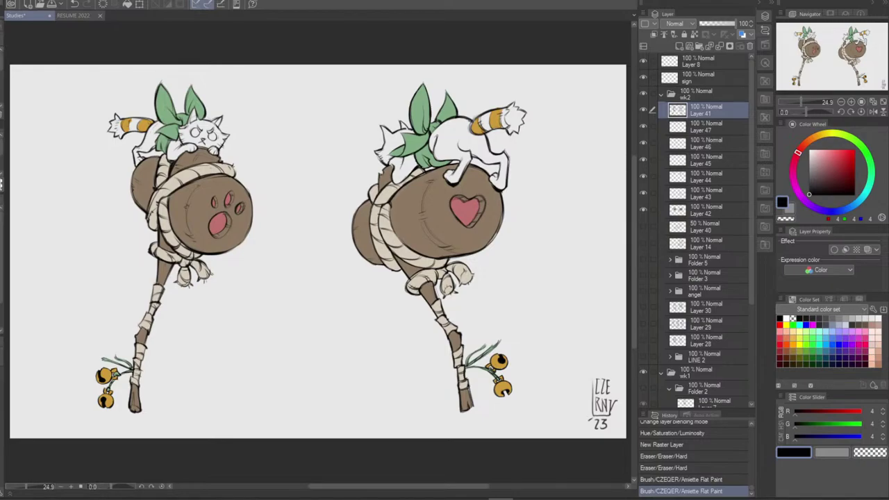
Toggle Layers 46, 45 and 44 to find the scarf color, and open Hue/Saturation/Luminosity for Layer 44
{"action": "left_click", "coordinate": [643, 143]}
{"action": "left_click", "coordinate": [644, 159]}
{"action": "left_click", "coordinate": [643, 159]}
{"action": "left_click", "coordinate": [643, 176]}
{"action": "left_click", "coordinate": [642, 176]}
{"action": "left_click", "coordinate": [705, 179]}
{"action": "key", "text": "ctrl+u"}
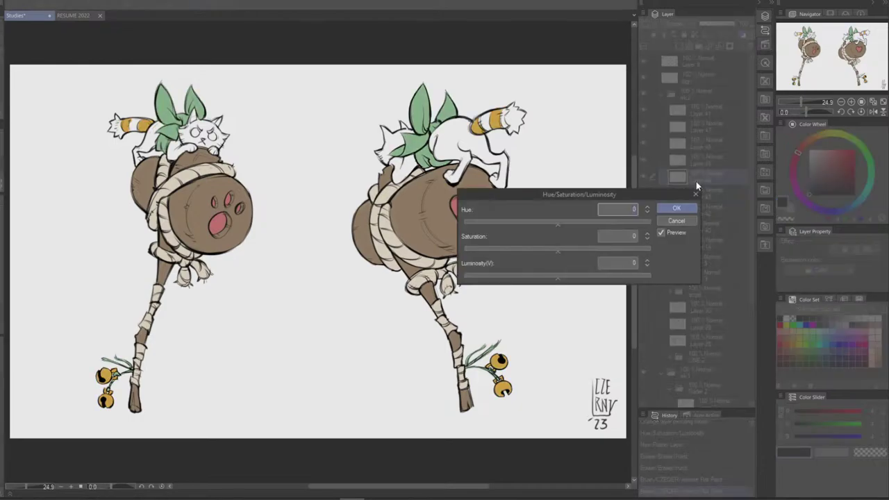
Try saturation values such as 22 and -47 and a luminosity of -40 on the green scarves
{"action": "left_click_drag", "start_coordinate": [555, 251], "coordinate": [579, 254]}
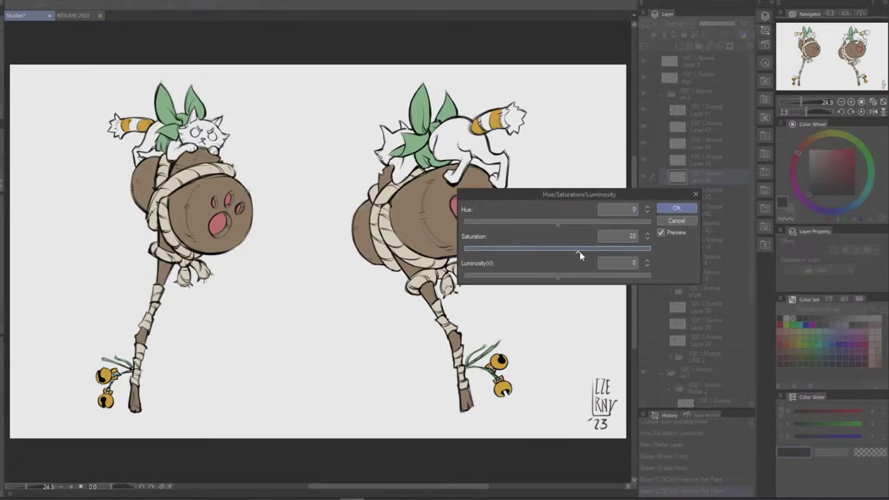
{"action": "left_click", "coordinate": [541, 252]}
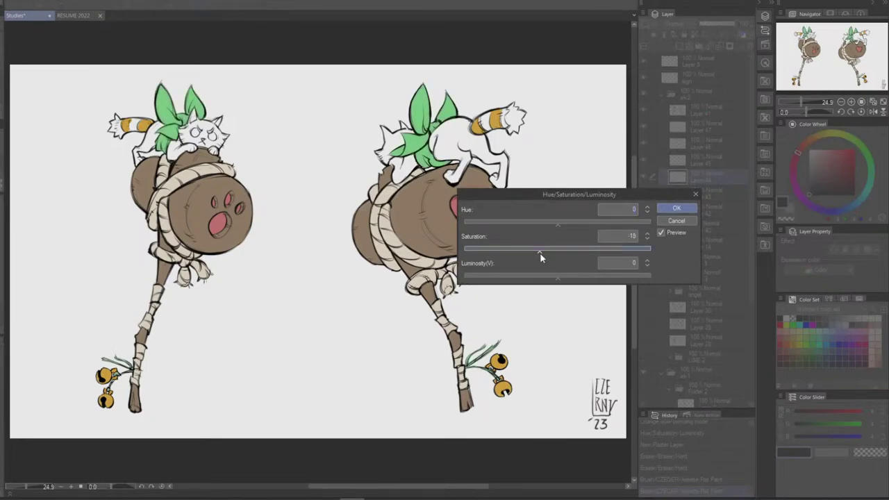
{"action": "left_click", "coordinate": [558, 250]}
{"action": "left_click_drag", "start_coordinate": [541, 252], "coordinate": [514, 253]}
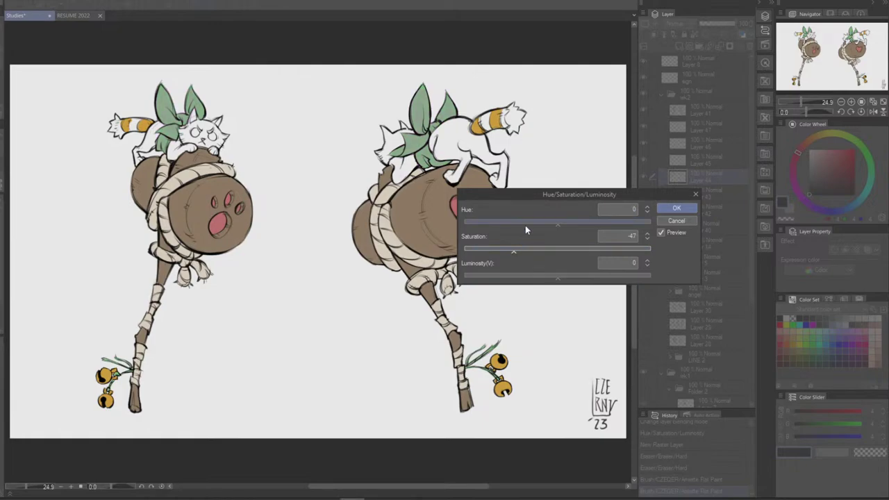
{"action": "left_click", "coordinate": [519, 277]}
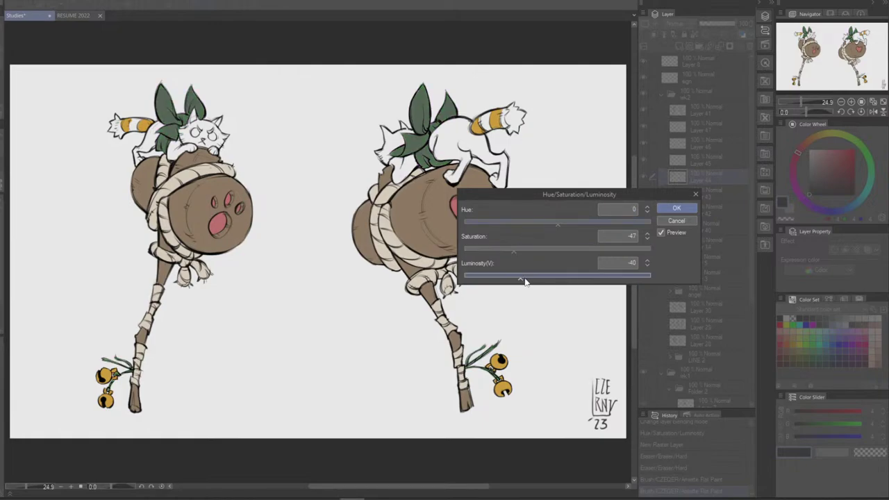
{"action": "left_click", "coordinate": [560, 276]}
{"action": "left_click", "coordinate": [555, 250]}
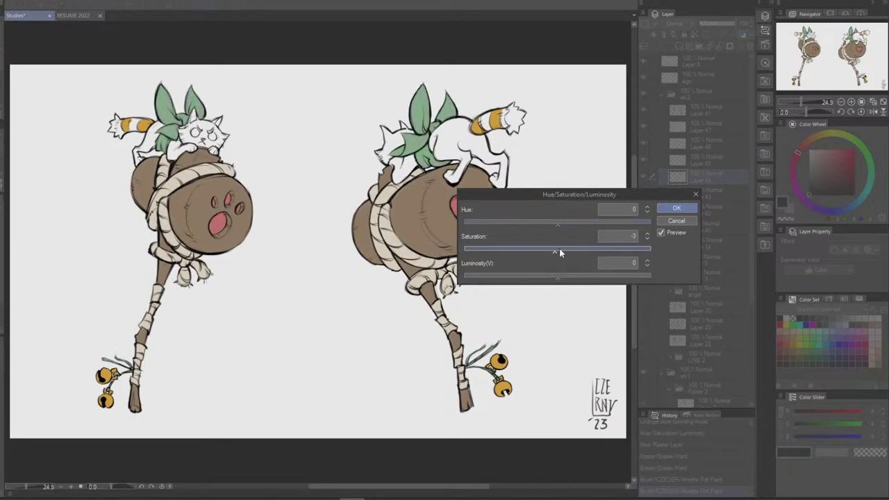
Try saturation 11 with teal, yellow-green and light blue hues on the scarves
{"action": "left_click", "coordinate": [568, 250]}
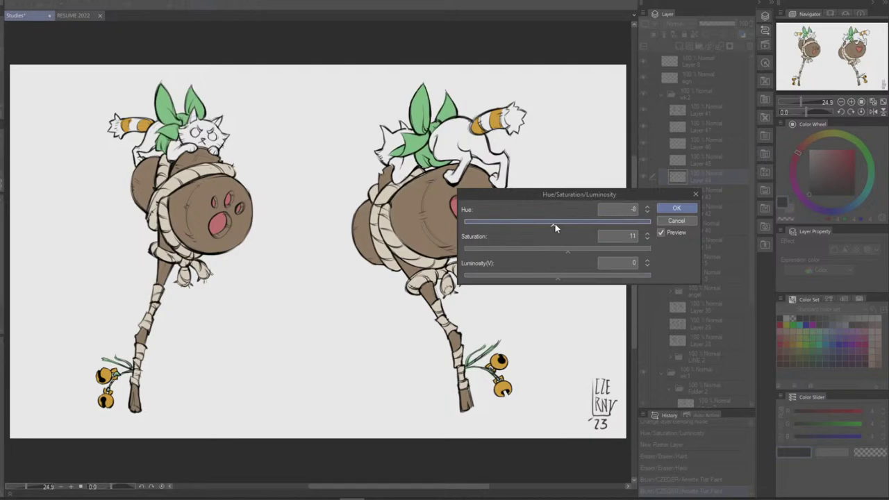
{"action": "left_click_drag", "start_coordinate": [555, 224], "coordinate": [564, 225]}
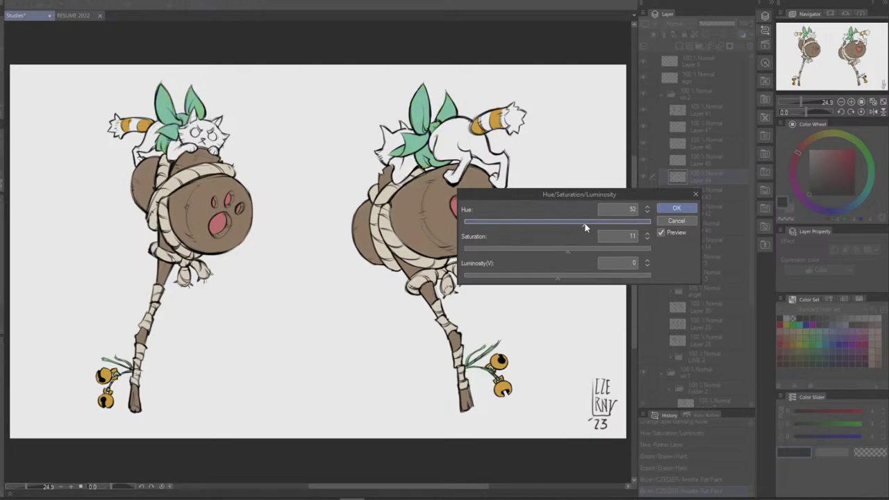
{"action": "left_click", "coordinate": [524, 223]}
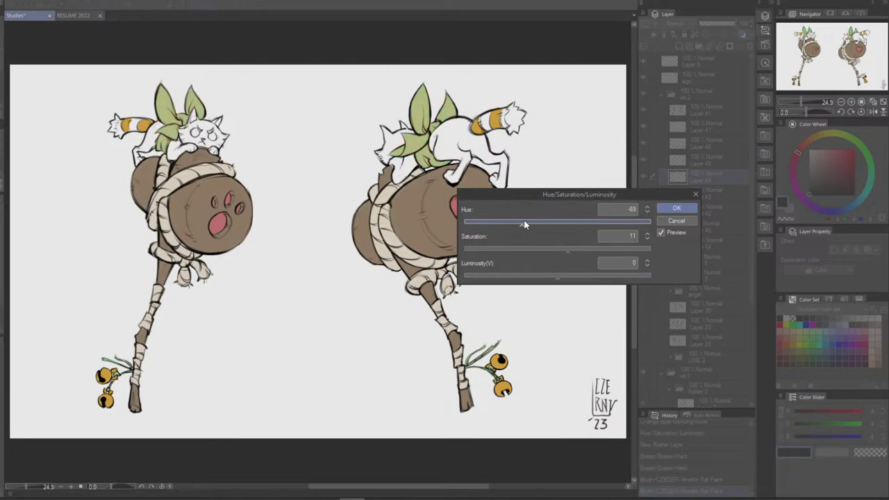
{"action": "left_click", "coordinate": [594, 222]}
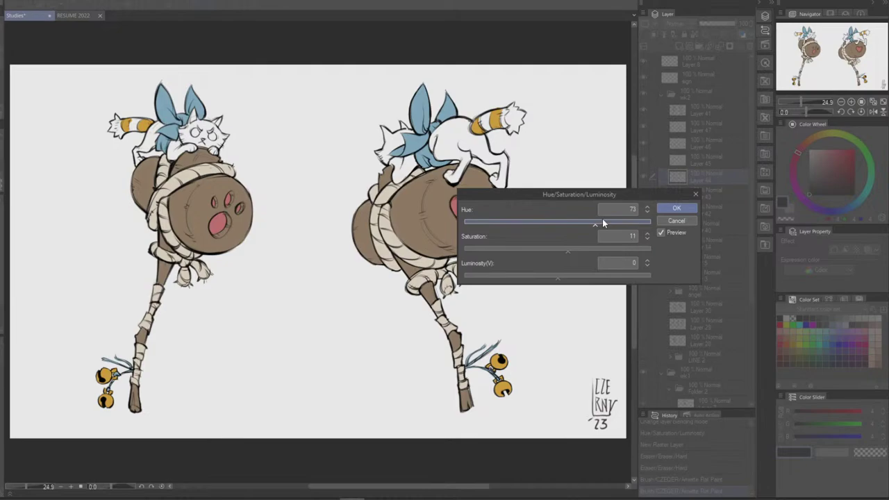
Set the scarves' saturation to 10 and shift their hue to a medium blue at 85
{"action": "left_click", "coordinate": [562, 251]}
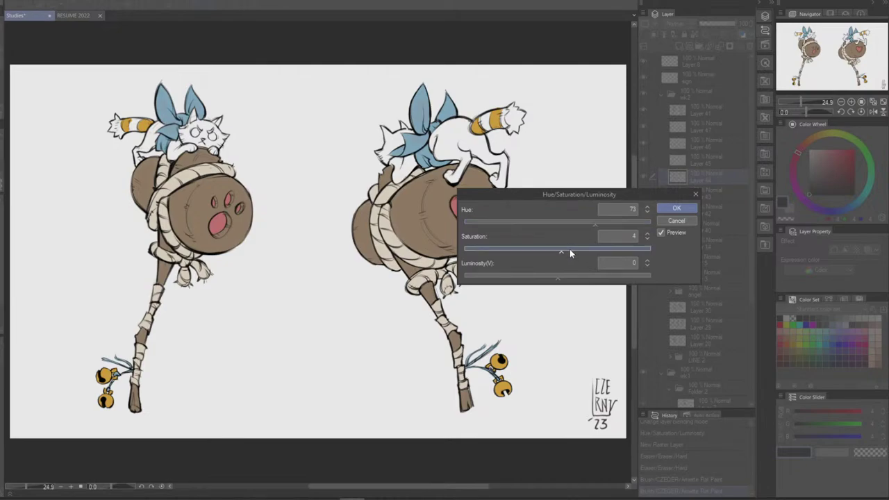
{"action": "left_click", "coordinate": [568, 254]}
{"action": "left_click", "coordinate": [566, 253]}
{"action": "mouse_move", "coordinate": [598, 223]}
{"action": "left_mouse_down"}
{"action": "mouse_move", "coordinate": [632, 191]}
{"action": "mouse_move", "coordinate": [608, 230]}
{"action": "left_mouse_up"}
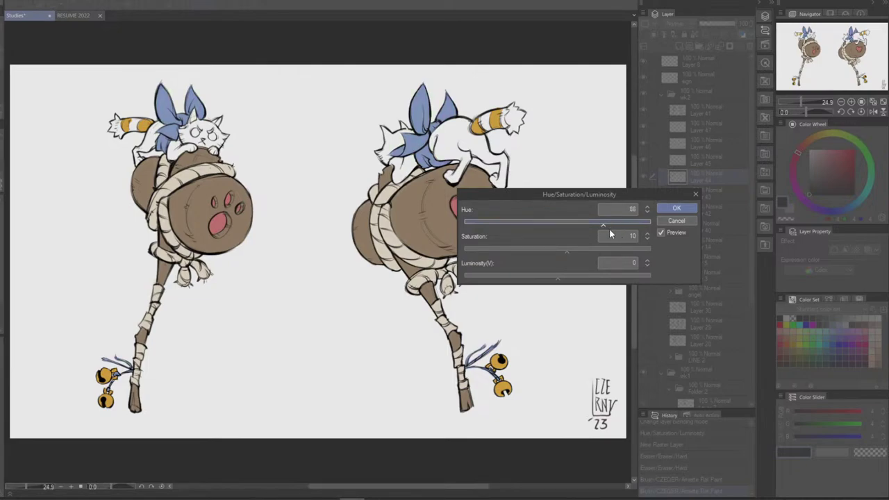
{"action": "left_click_drag", "start_coordinate": [600, 223], "coordinate": [601, 225]}
{"action": "left_click_drag", "start_coordinate": [601, 233], "coordinate": [598, 228]}
{"action": "key", "text": "alt+Tab"}
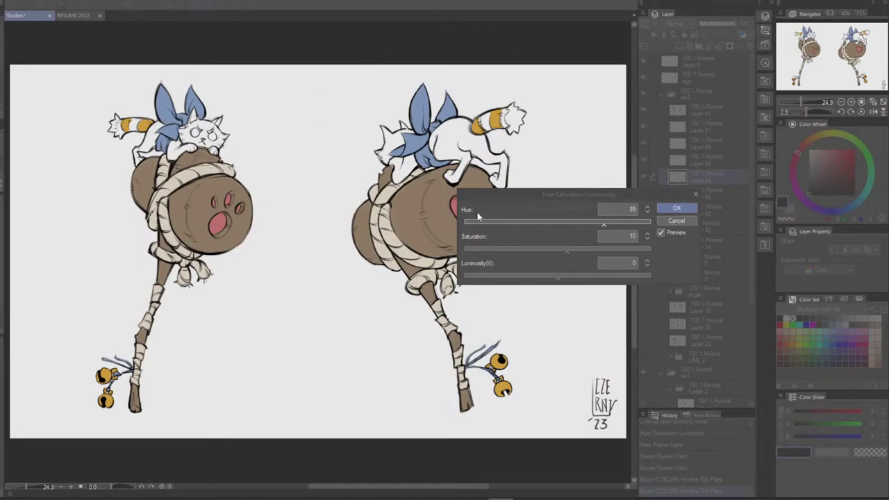
{"action": "left_click", "coordinate": [546, 5]}
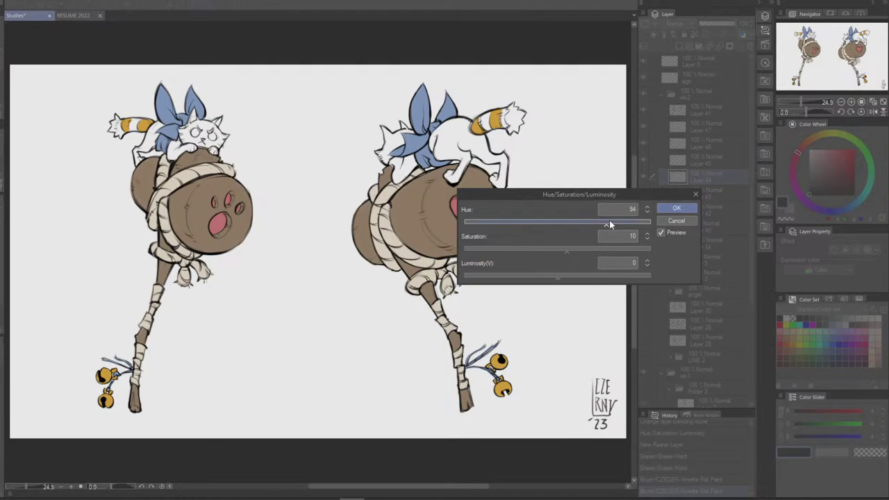
Try alternative scarf hues, including teal at 55, purple, pink at -135 and green at -20
{"action": "left_click_drag", "start_coordinate": [609, 222], "coordinate": [601, 228]}
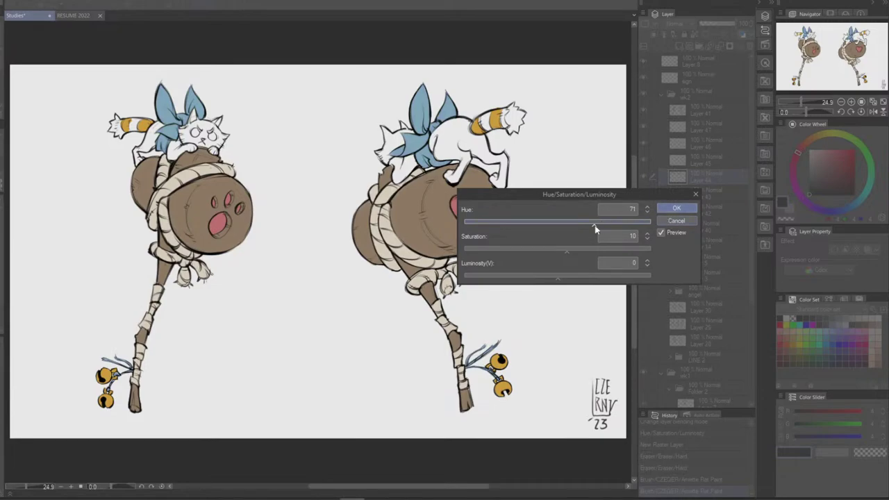
{"action": "left_click_drag", "start_coordinate": [594, 226], "coordinate": [584, 231]}
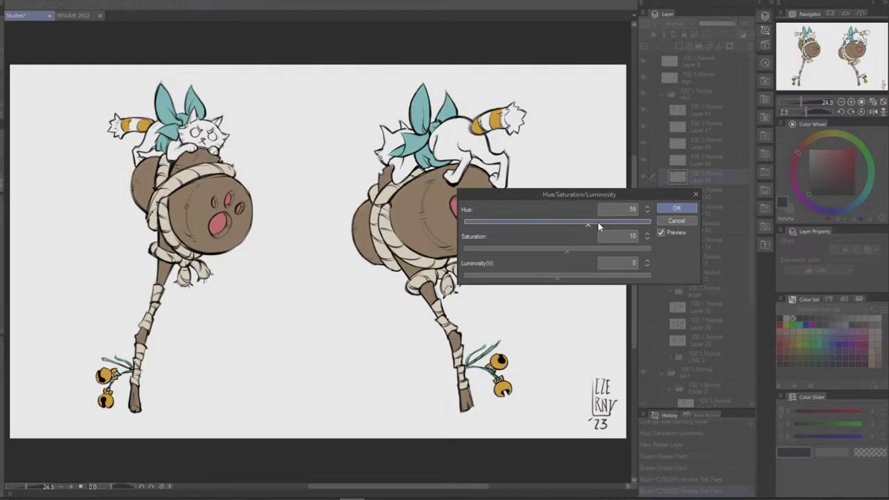
{"action": "left_click_drag", "start_coordinate": [599, 221], "coordinate": [472, 222]}
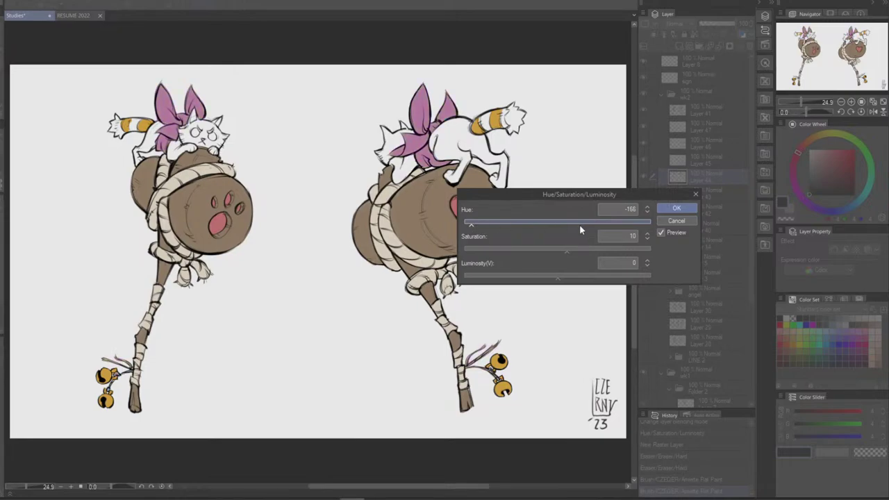
{"action": "left_click", "coordinate": [488, 223]}
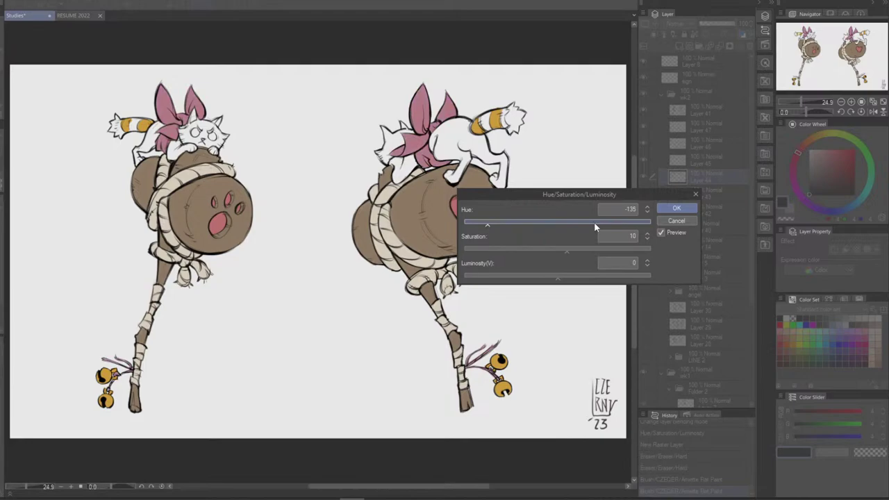
{"action": "left_click", "coordinate": [484, 223]}
{"action": "left_click", "coordinate": [514, 223]}
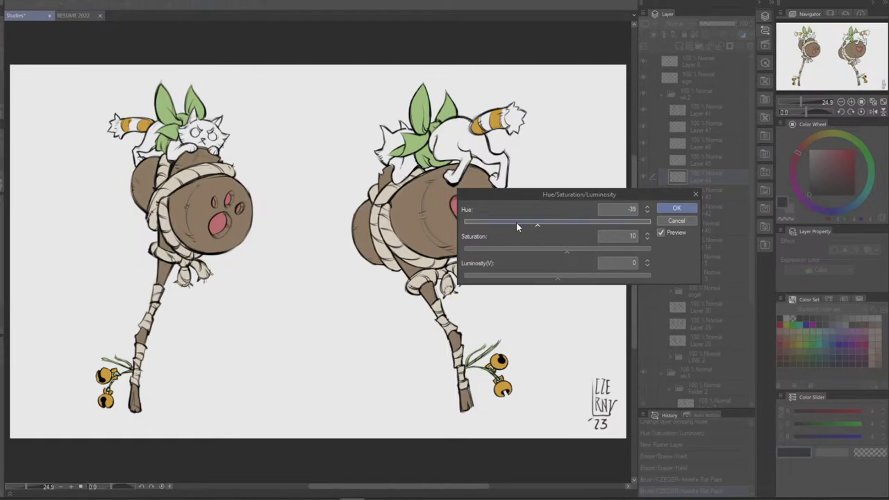
{"action": "left_click", "coordinate": [534, 223]}
{"action": "left_click", "coordinate": [584, 224]}
{"action": "left_click", "coordinate": [547, 223]}
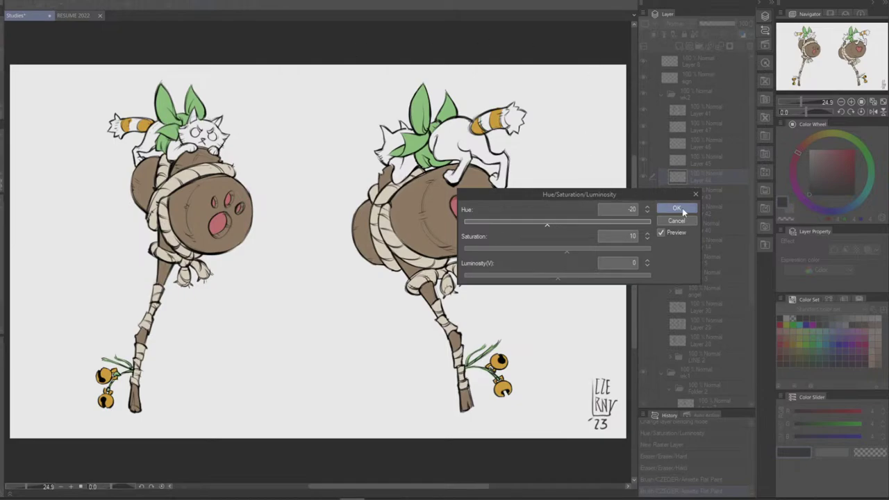
Set the scarves' hue to 84 and apply the Hue/Saturation/Luminosity adjustment to Layer 44
{"action": "left_click", "coordinate": [564, 224]}
{"action": "left_click_drag", "start_coordinate": [582, 221], "coordinate": [602, 222]}
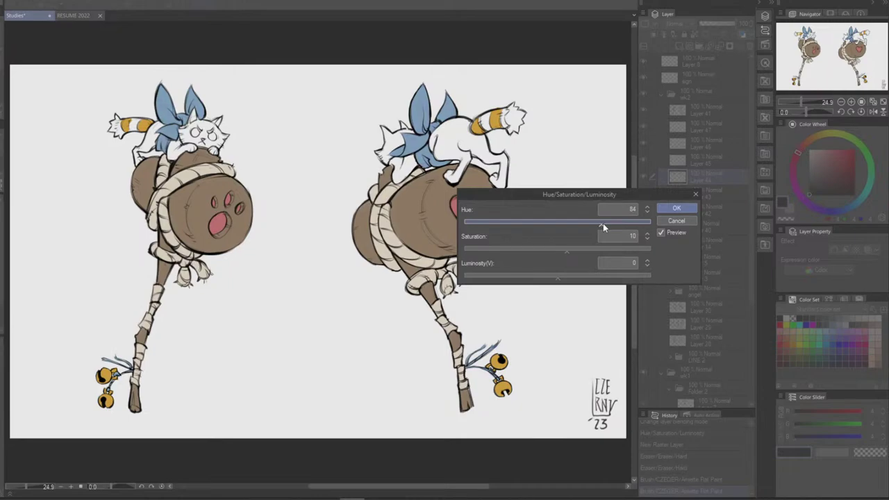
{"action": "left_click", "coordinate": [675, 208]}
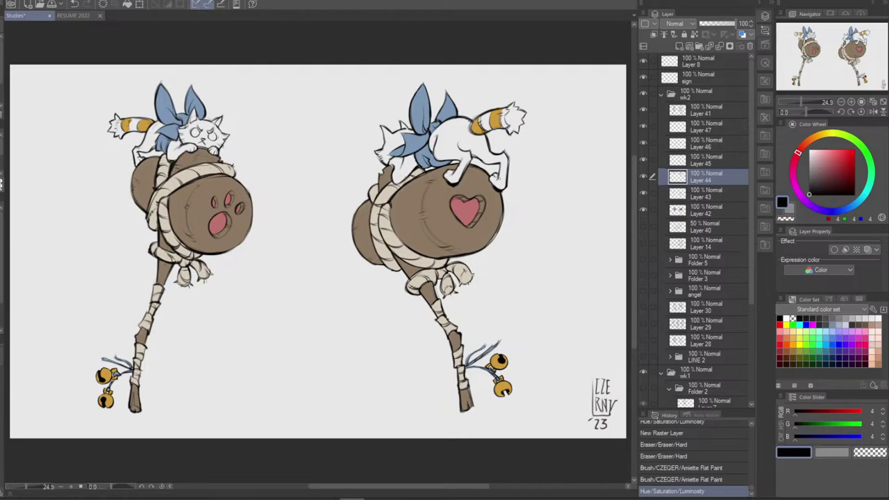
Erase the outline around the right-hand cat's rear paw on Layer 41 with the Hard eraser
{"action": "left_click_drag", "start_coordinate": [497, 185], "coordinate": [503, 193]}
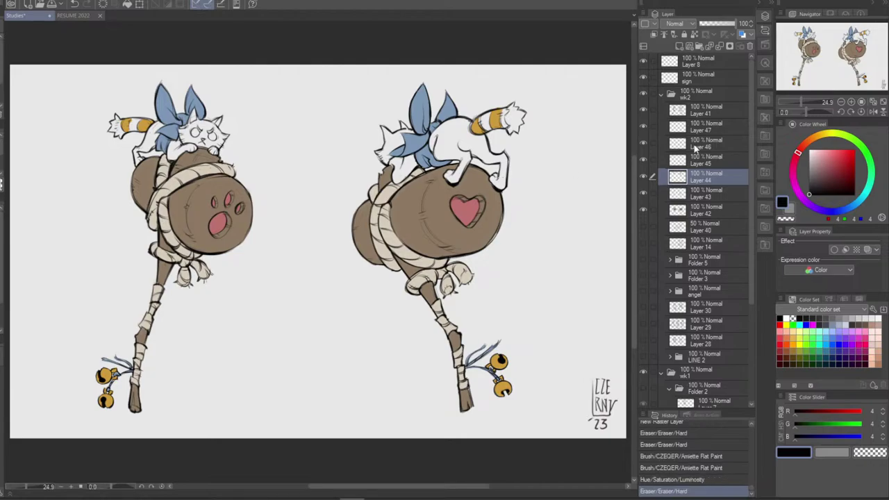
{"action": "left_click", "coordinate": [705, 113]}
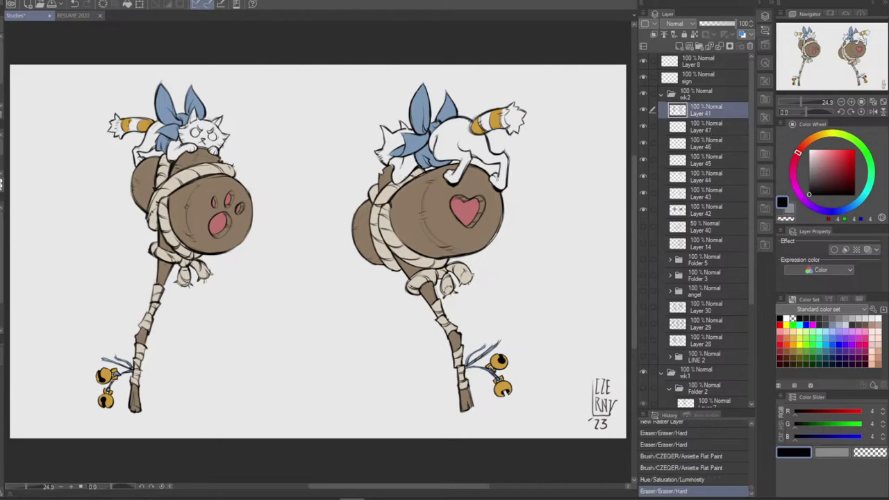
{"action": "left_click_drag", "start_coordinate": [497, 180], "coordinate": [502, 185]}
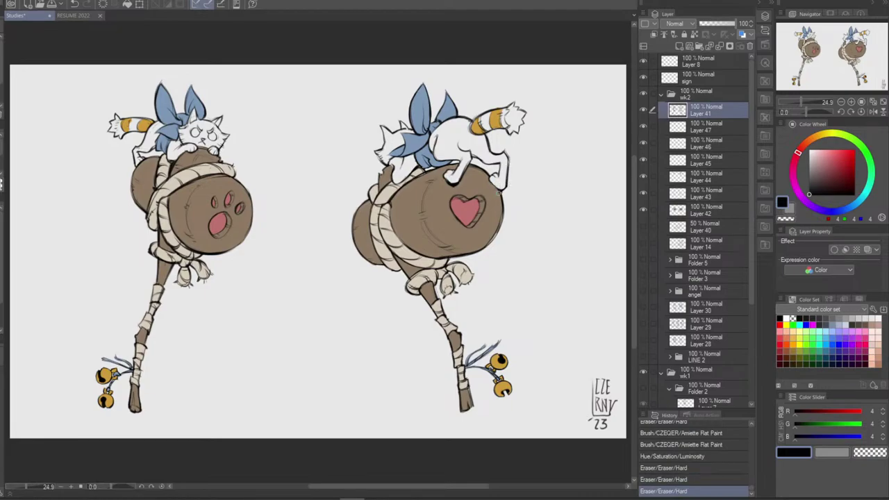
{"action": "left_click", "coordinate": [503, 193]}
{"action": "left_click_drag", "start_coordinate": [500, 189], "coordinate": [517, 178]}
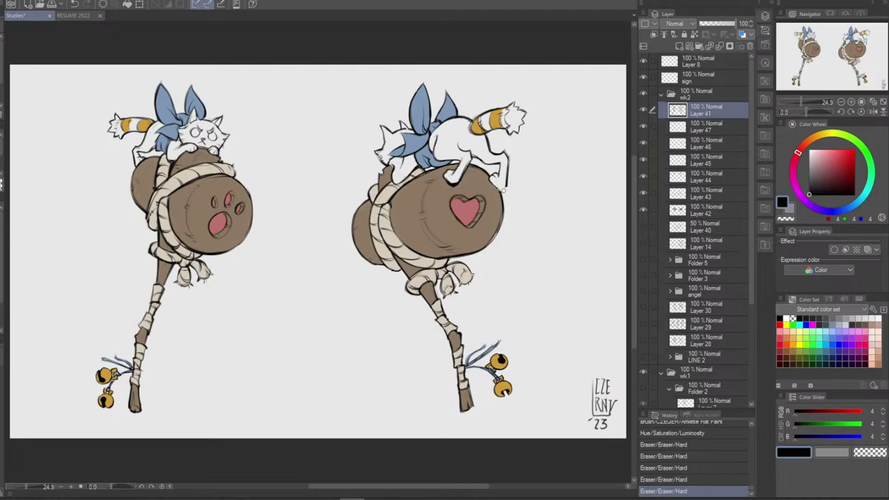
{"action": "left_click", "coordinate": [504, 194]}
{"action": "left_click", "coordinate": [508, 201]}
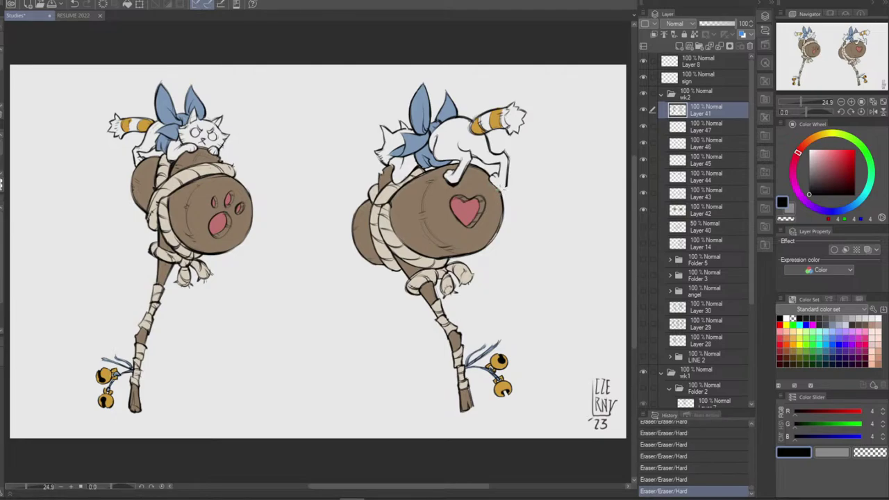
Try redrawing the erased outline beside the right-hand cat's rear paw with the Amiette Flat Paint and H 1 brushes
{"action": "left_click", "coordinate": [501, 186]}
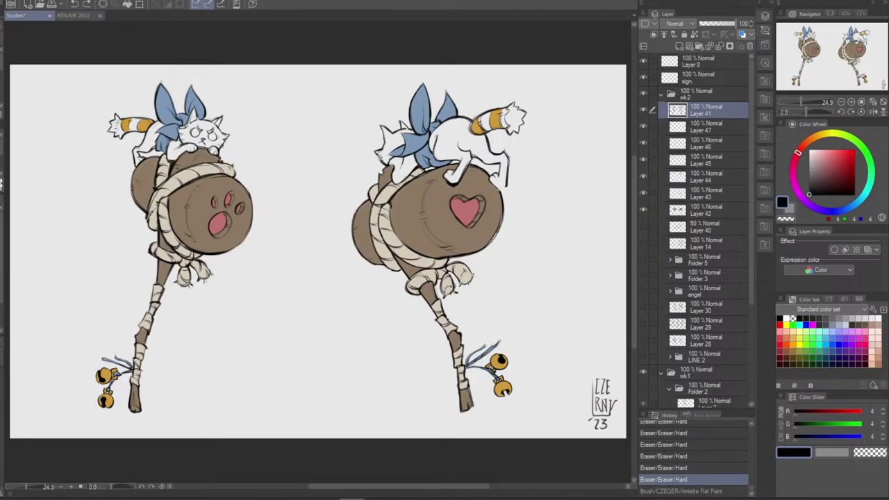
{"action": "left_click", "coordinate": [500, 189]}
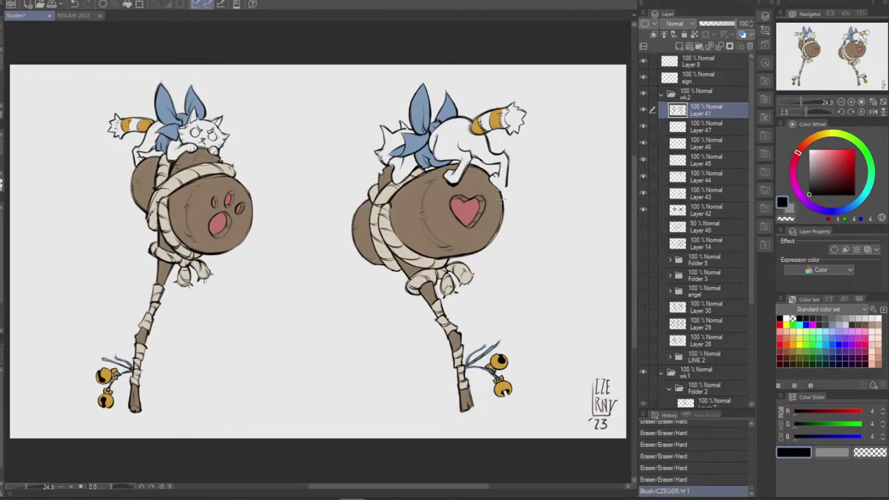
{"action": "key", "text": "ctrl+z"}
{"action": "key", "text": "ctrl+y"}
{"action": "key", "text": "ctrl+z"}
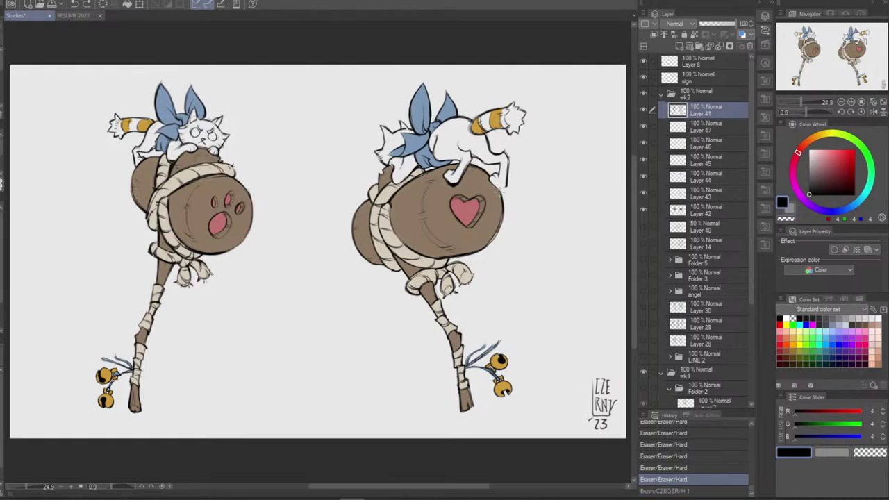
Redraw the toe outline of the right-hand cat's rear paw on Layer 41 with short H 1 brush strokes
{"action": "key", "text": "ctrl+y"}
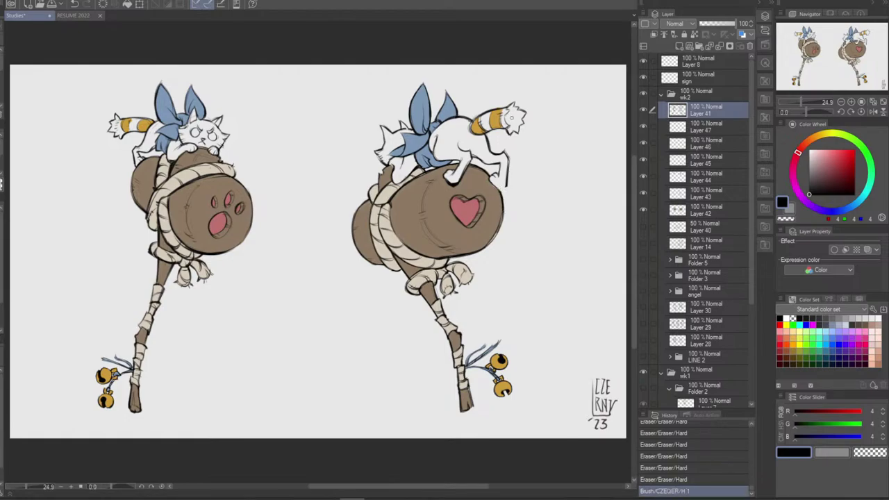
{"action": "key", "text": "ctrl+z"}
{"action": "key", "text": "ctrl+y"}
{"action": "key", "text": "ctrl+z"}
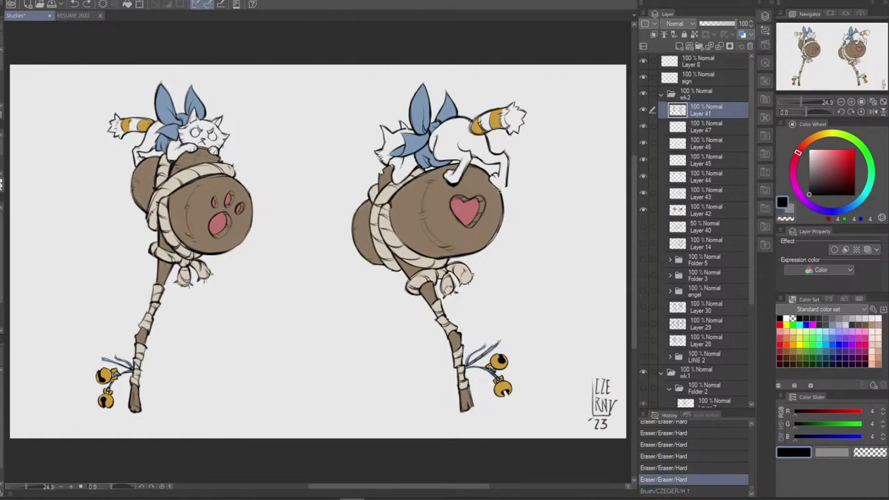
{"action": "key", "text": "ctrl+y"}
{"action": "left_click", "coordinate": [500, 189]}
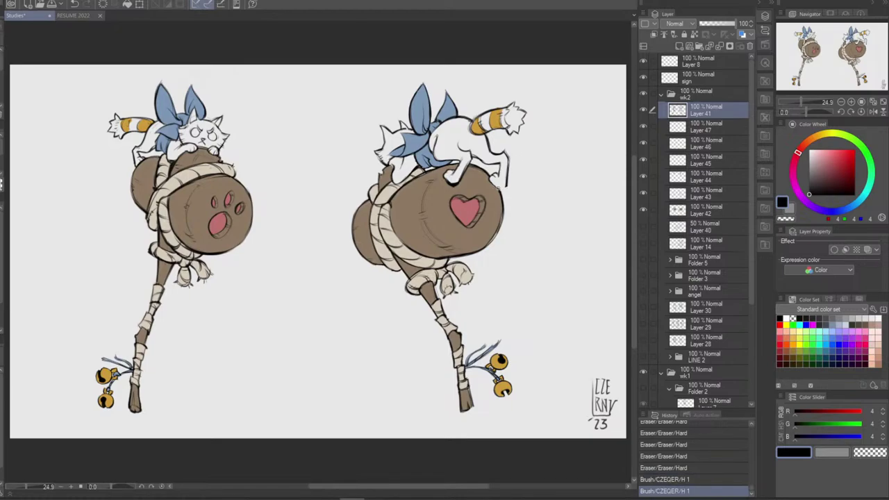
{"action": "left_click", "coordinate": [500, 188]}
{"action": "key", "text": "ctrl+z"}
{"action": "key", "text": "ctrl+y"}
{"action": "key", "text": "ctrl+z"}
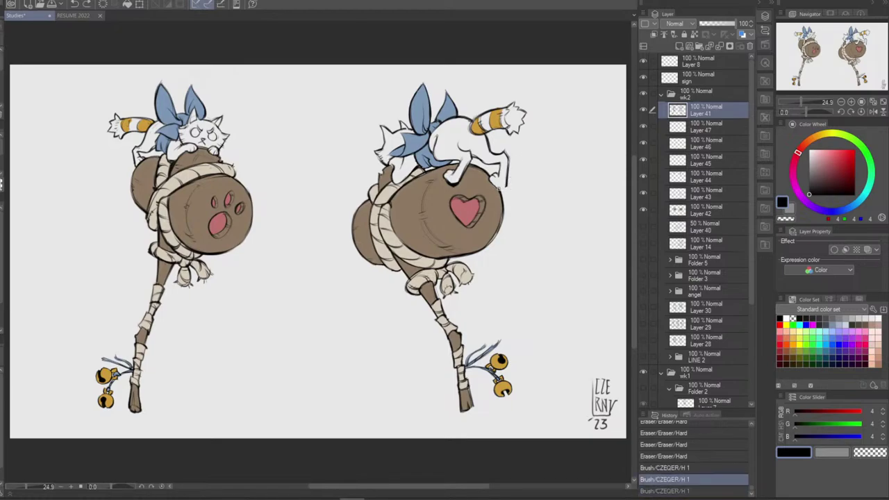
{"action": "key", "text": "ctrl+y"}
{"action": "key", "text": "ctrl+z"}
{"action": "key", "text": "ctrl+y"}
{"action": "key", "text": "ctrl+z"}
{"action": "key", "text": "ctrl+y"}
{"action": "left_click", "coordinate": [500, 186]}
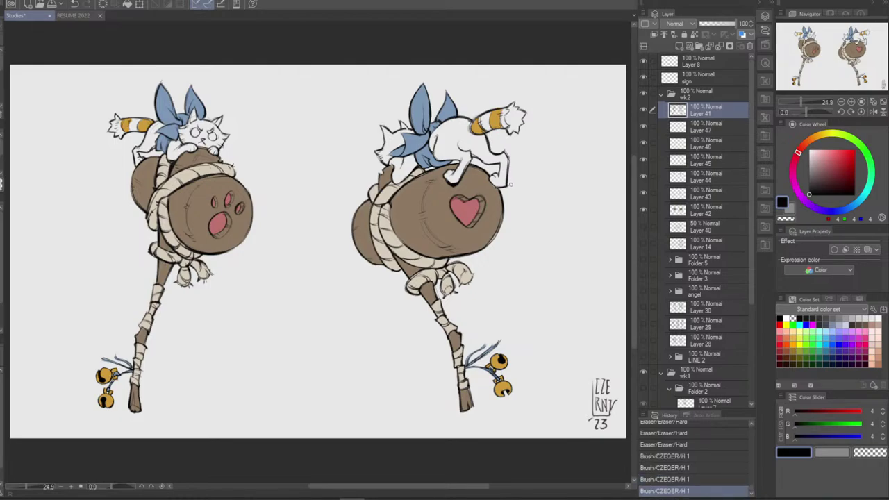
Draw the underside line of the right-hand cat's rear paw with the H 1 brush and compare the last touch-up with and without it
{"action": "left_click_drag", "start_coordinate": [496, 185], "coordinate": [506, 186]}
{"action": "key", "text": "ctrl+z"}
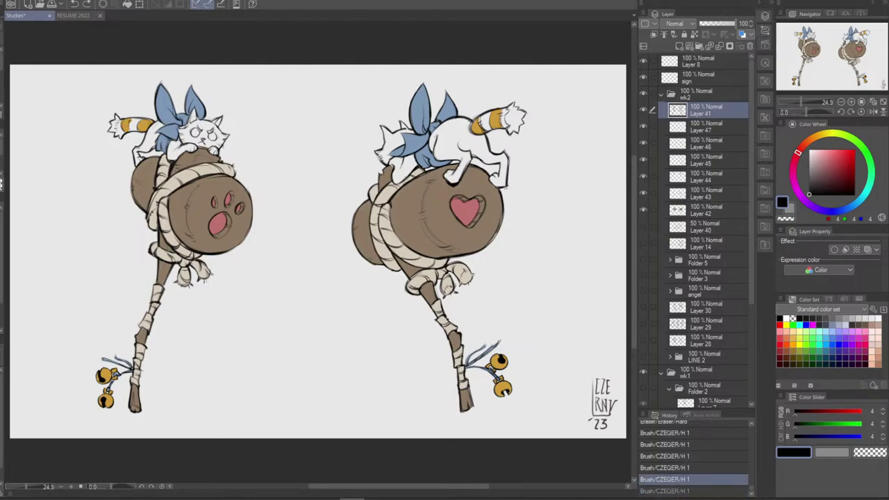
{"action": "key", "text": "ctrl+y"}
{"action": "left_click", "coordinate": [500, 186]}
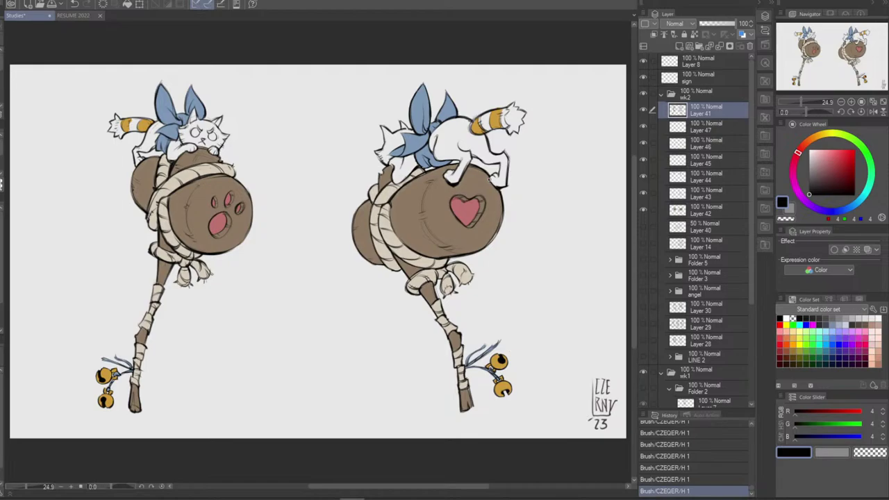
{"action": "key", "text": "ctrl+z"}
{"action": "key", "text": "ctrl+y"}
{"action": "key", "text": "ctrl+z"}
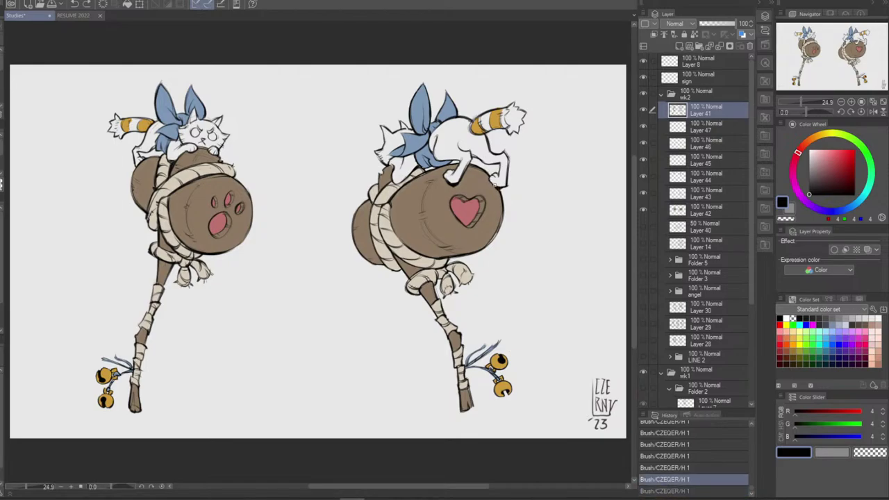
{"action": "key", "text": "ctrl+y"}
{"action": "key", "text": "ctrl+z"}
{"action": "key", "text": "ctrl+y"}
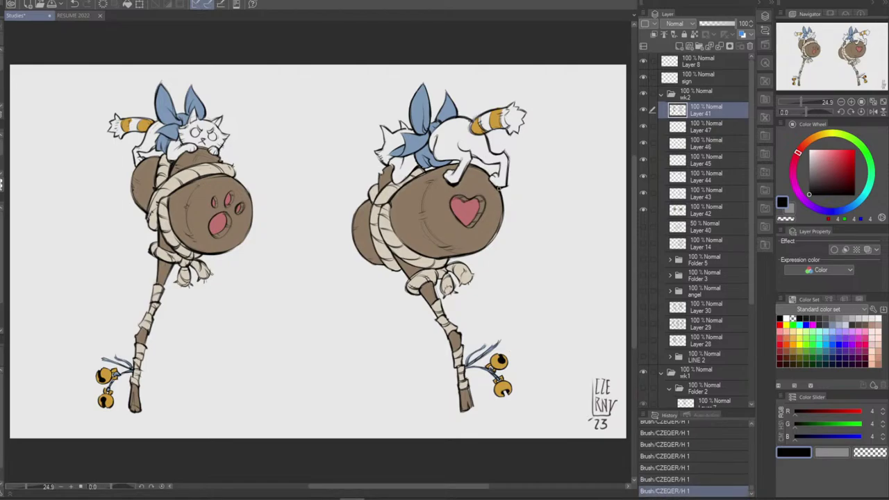
{"action": "key", "text": "ctrl+z"}
{"action": "key", "text": "ctrl+y"}
{"action": "key", "text": "ctrl+z"}
Trim the heel corner of the right-hand cat's rear paw with the Hard eraser and touch up the line where it meets the hammer head
{"action": "left_click", "coordinate": [510, 186]}
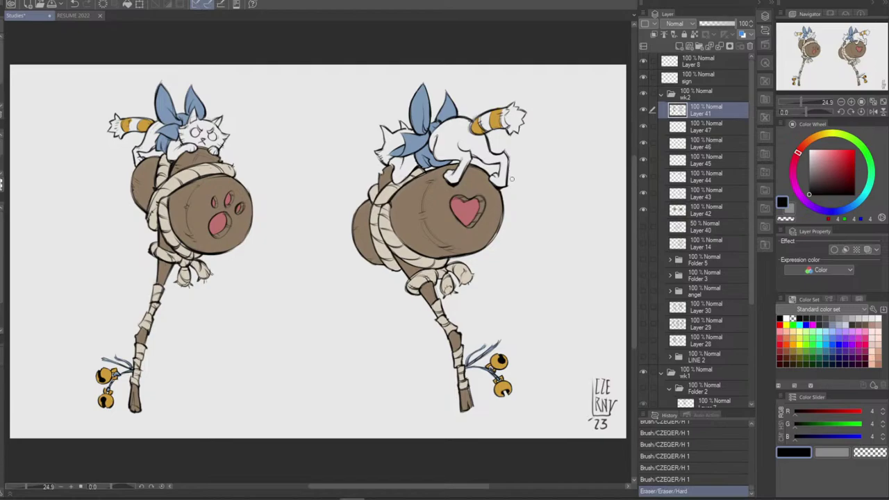
{"action": "left_click", "coordinate": [509, 186]}
{"action": "left_click_drag", "start_coordinate": [500, 189], "coordinate": [503, 201]}
{"action": "key", "text": "ctrl+z"}
{"action": "key", "text": "ctrl+z"}
{"action": "key", "text": "ctrl+z"}
{"action": "key", "text": "ctrl+z"}
{"action": "key", "text": "ctrl+y"}
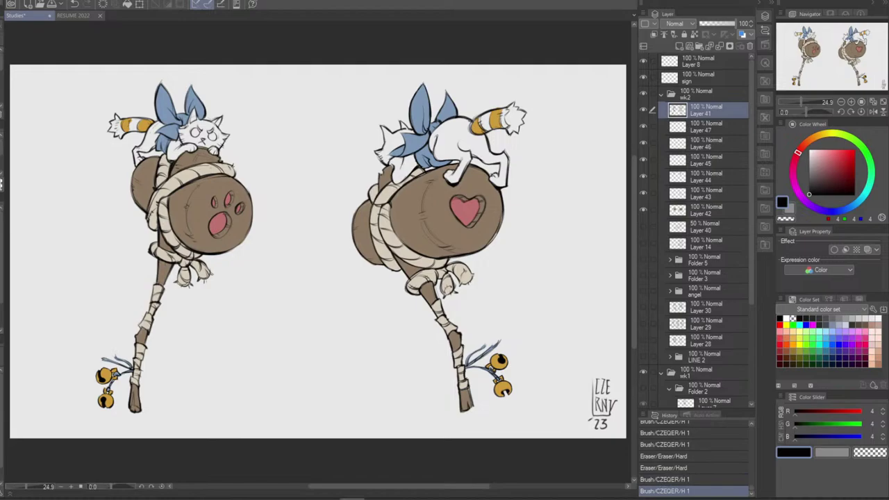
Refine the inner outline of the right-hand cat's far rear leg with the H 1 brush
{"action": "left_click", "coordinate": [492, 175]}
{"action": "key", "text": "ctrl+z"}
{"action": "key", "text": "ctrl+y"}
{"action": "key", "text": "ctrl+z"}
{"action": "key", "text": "ctrl+y"}
{"action": "left_click", "coordinate": [489, 174]}
{"action": "left_click", "coordinate": [485, 169]}
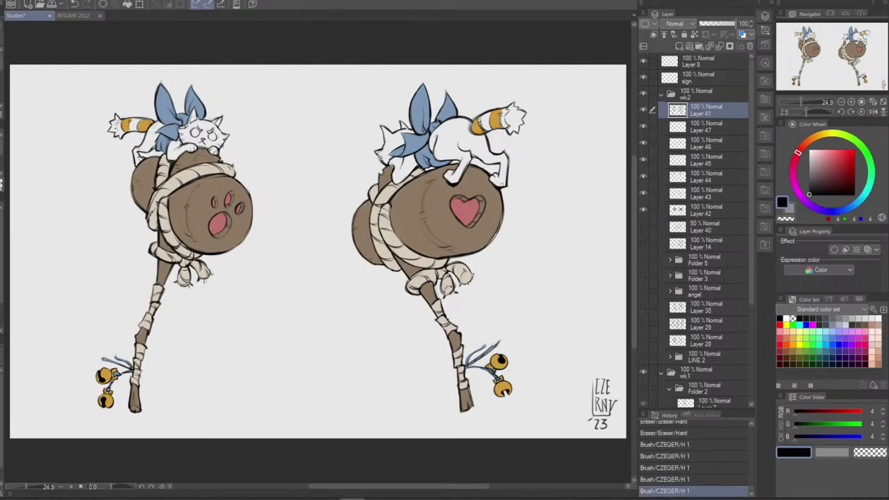
{"action": "left_click_drag", "start_coordinate": [498, 164], "coordinate": [491, 178]}
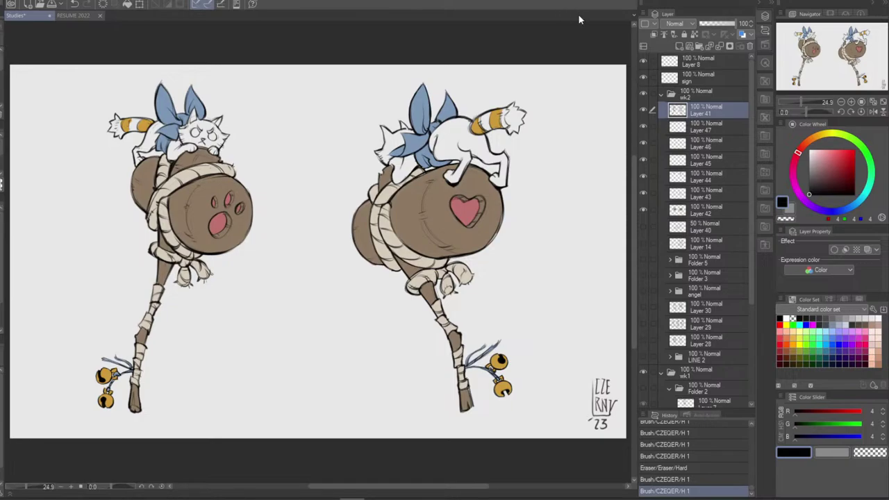
Erase stray line art at the left-hand cat's scarf tip and hind leg with the Hard eraser, checking the drawing in mirrored view
{"action": "left_click", "coordinate": [873, 111]}
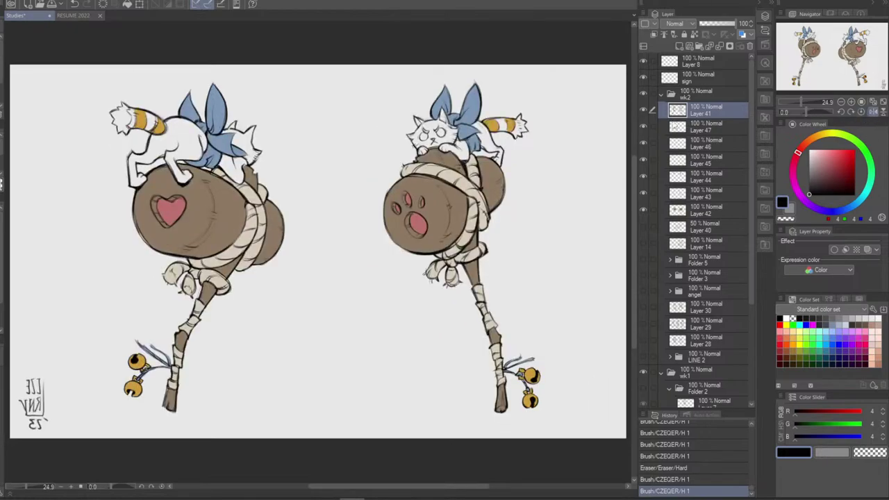
{"action": "left_click_drag", "start_coordinate": [469, 85], "coordinate": [479, 81]}
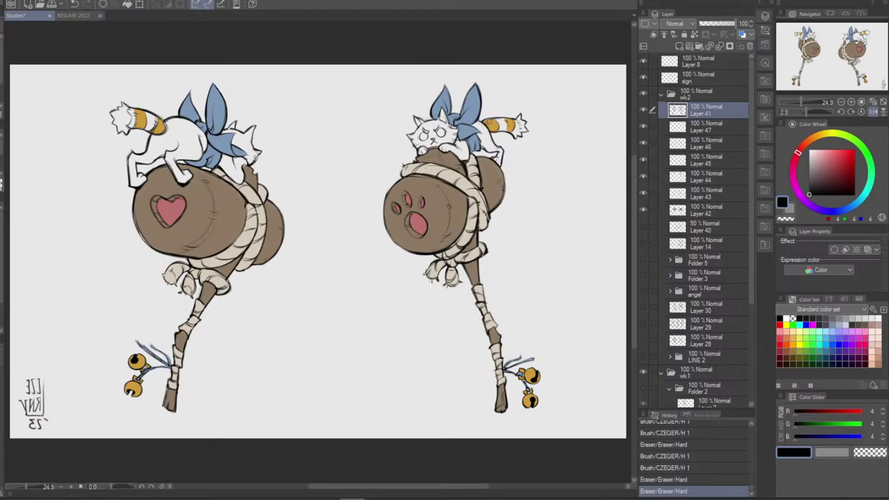
{"action": "mouse_move", "coordinate": [487, 130]}
{"action": "left_mouse_down"}
{"action": "mouse_move", "coordinate": [480, 125]}
{"action": "mouse_move", "coordinate": [500, 148]}
{"action": "left_mouse_up"}
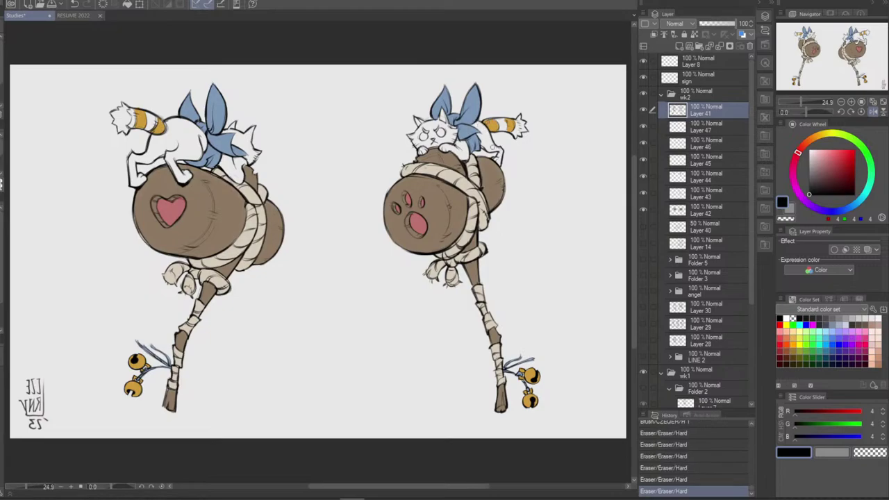
{"action": "left_click", "coordinate": [873, 111]}
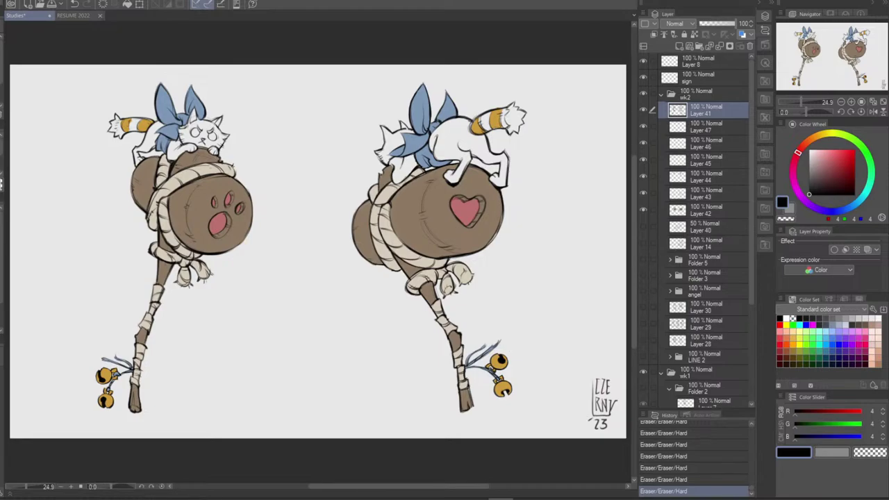
{"action": "left_click", "coordinate": [875, 113]}
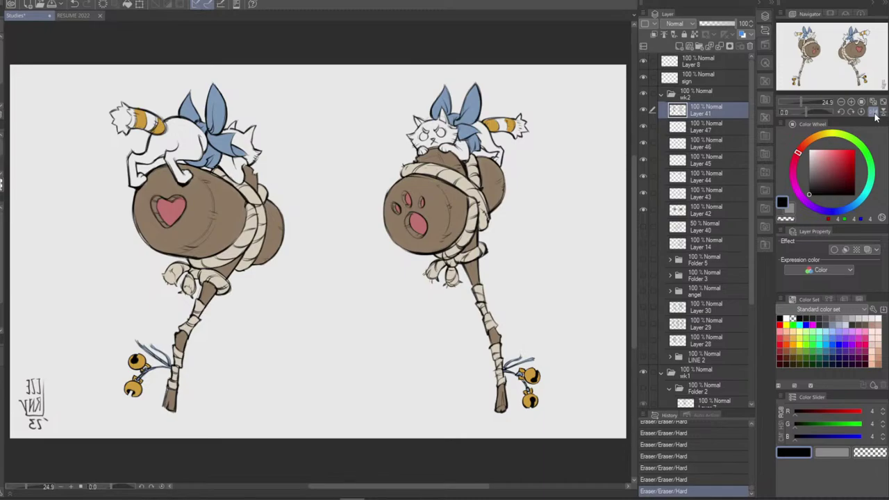
{"action": "left_click", "coordinate": [873, 113]}
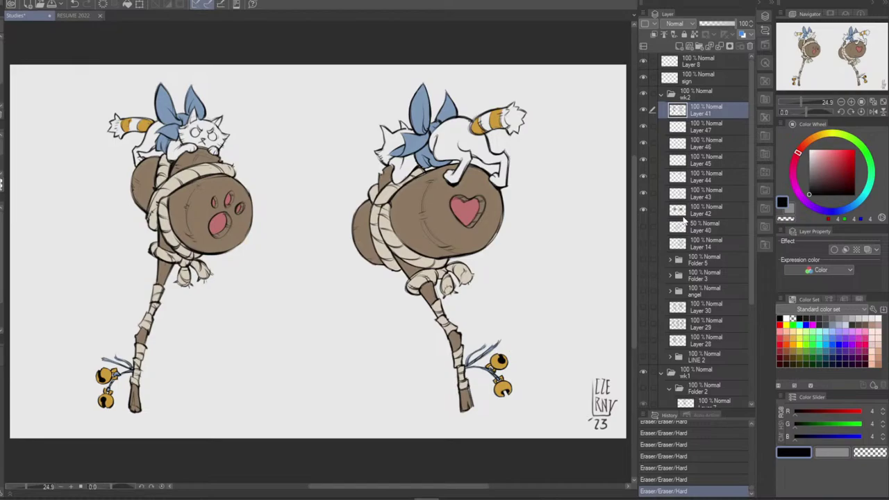
Inspect the flat colors on Layers 42 to 47 with the Layer 41 line art hidden and shown
{"action": "left_click", "coordinate": [709, 210]}
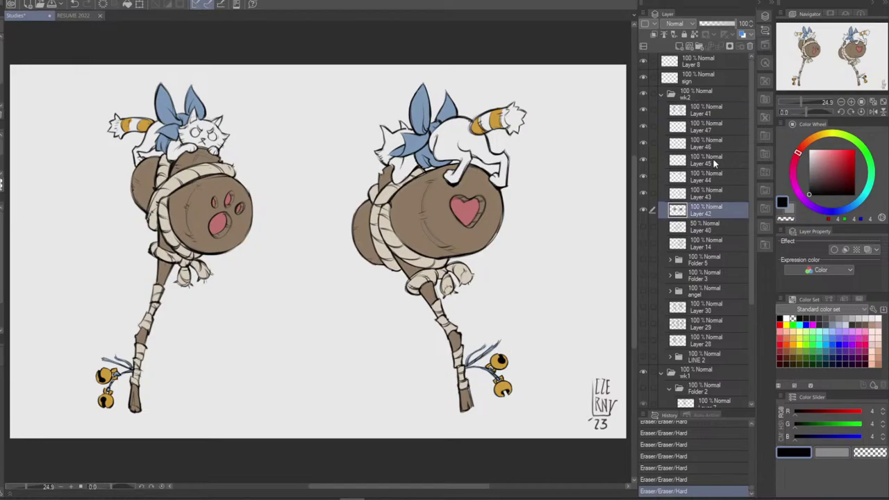
{"action": "left_click", "coordinate": [714, 162], "text": "shift"}
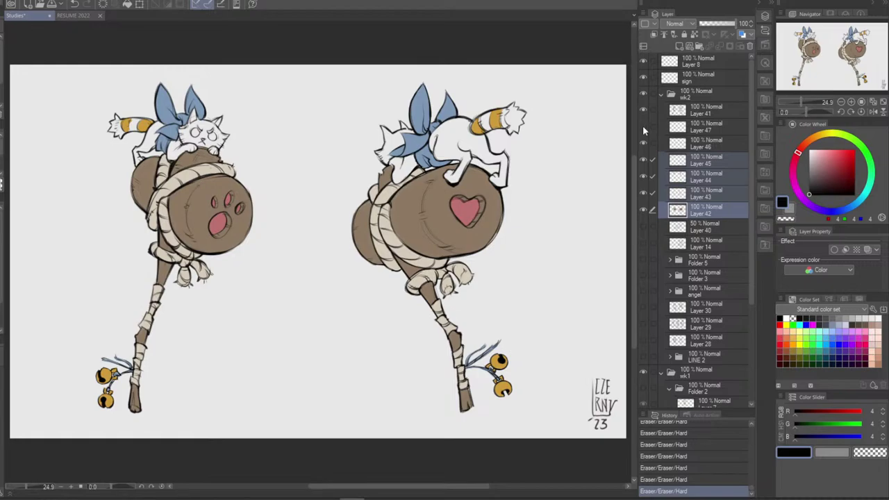
{"action": "left_click", "coordinate": [698, 143], "text": "shift"}
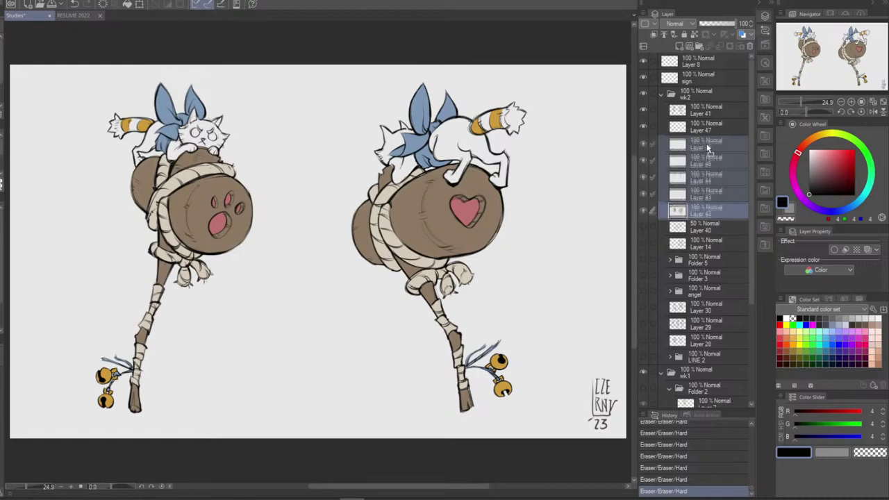
{"action": "left_click", "coordinate": [703, 125]}
{"action": "left_click", "coordinate": [669, 111], "text": "ctrl"}
{"action": "left_click", "coordinate": [643, 109]}
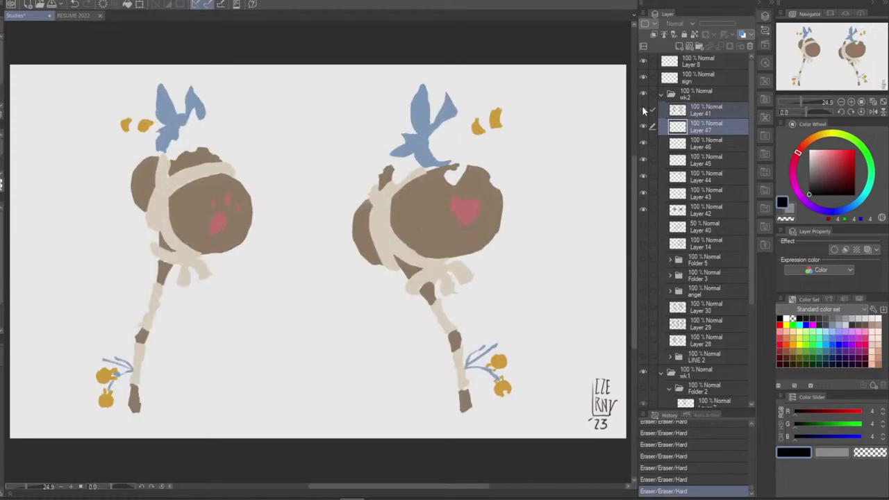
{"action": "left_click", "coordinate": [642, 106]}
{"action": "left_click", "coordinate": [643, 130]}
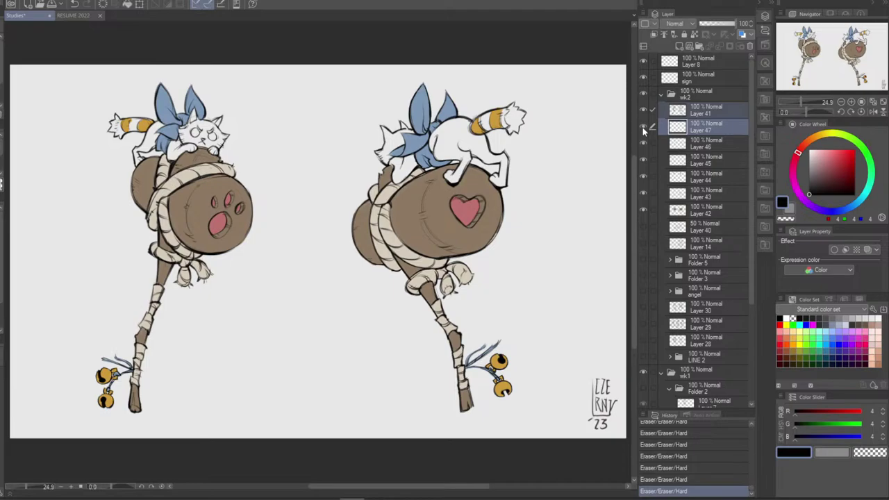
{"action": "left_click", "coordinate": [709, 124]}
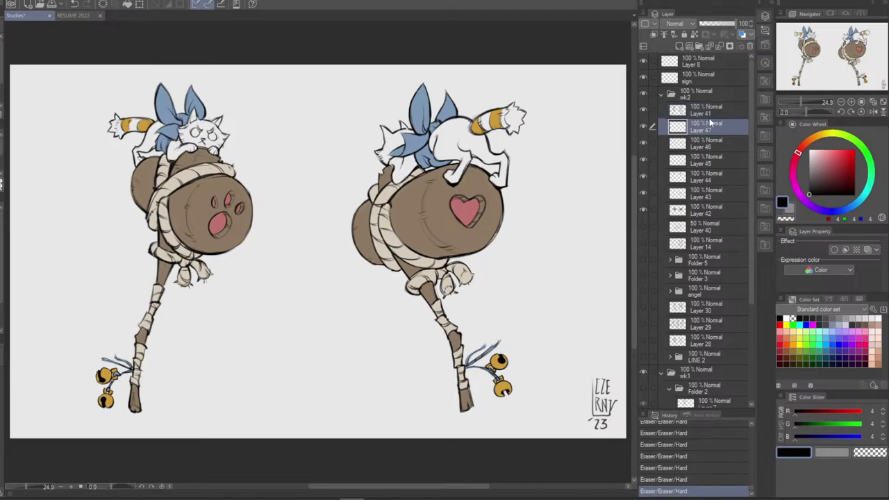
{"action": "left_click", "coordinate": [642, 109]}
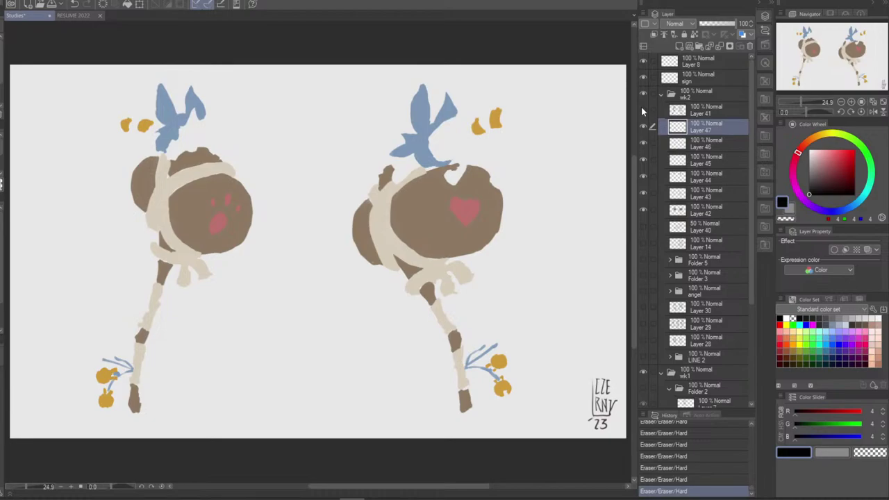
{"action": "left_click", "coordinate": [642, 109]}
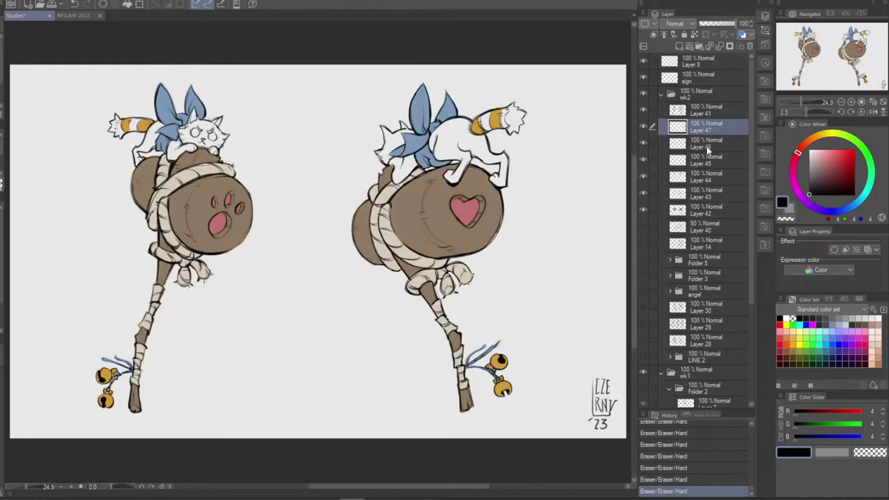
Try moving the Layer 41 line art beneath the flat color layers and back above Layer 47
{"action": "left_click_drag", "start_coordinate": [708, 114], "coordinate": [720, 216]}
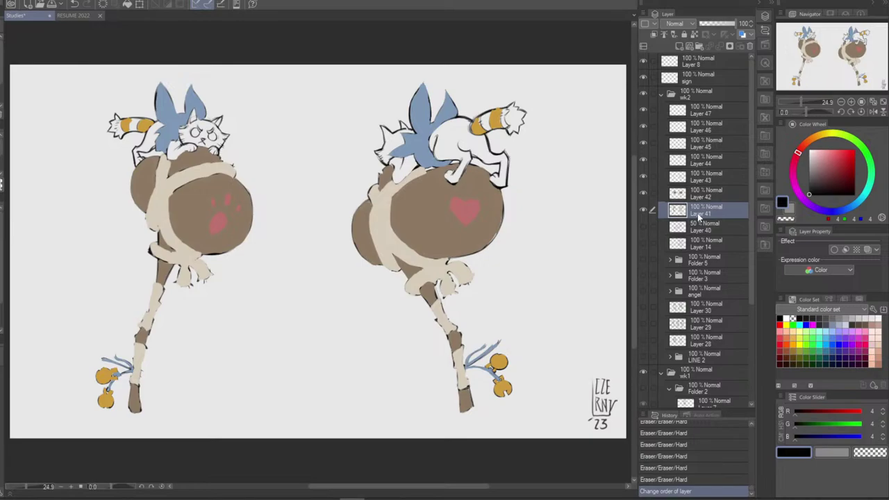
{"action": "left_click_drag", "start_coordinate": [698, 212], "coordinate": [706, 116]}
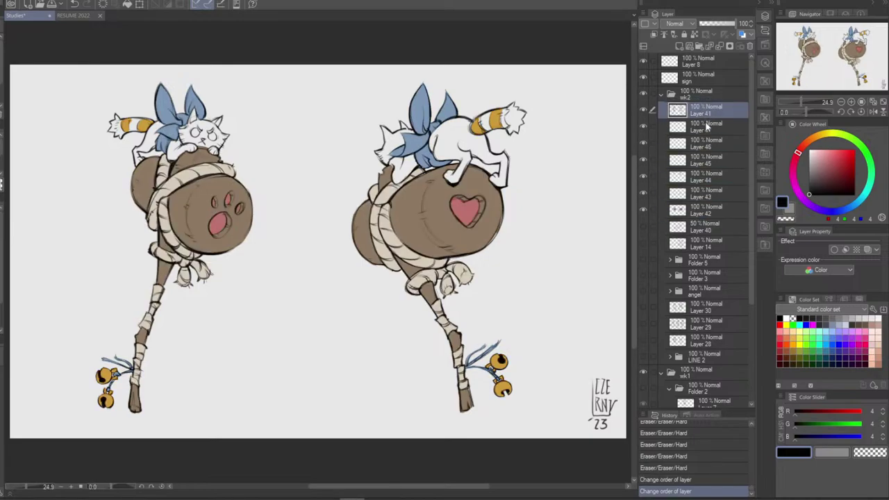
{"action": "left_click", "coordinate": [707, 125]}
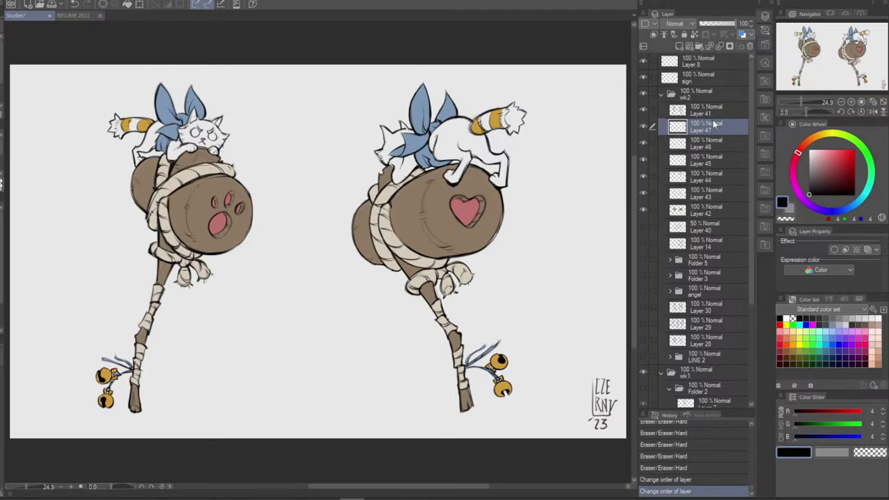
{"action": "left_click_drag", "start_coordinate": [713, 122], "coordinate": [719, 139]}
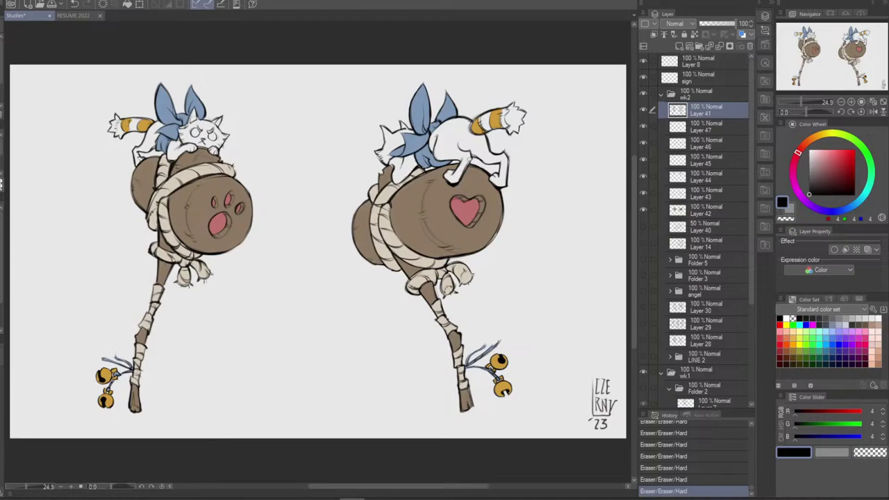
Redraw the outline of the right-hand cat's near rear leg on Layer 41 with the H 1 brush
{"action": "key", "text": "ctrl+z"}
{"action": "left_click_drag", "start_coordinate": [459, 178], "coordinate": [471, 158]}
{"action": "key", "text": "ctrl+z"}
{"action": "key", "text": "ctrl+y"}
{"action": "key", "text": "ctrl+z"}
{"action": "key", "text": "ctrl+y"}
{"action": "mouse_move", "coordinate": [474, 161]}
{"action": "left_mouse_down"}
{"action": "mouse_move", "coordinate": [470, 149]}
{"action": "mouse_move", "coordinate": [471, 162]}
{"action": "left_mouse_up"}
{"action": "key", "text": "ctrl+z"}
{"action": "key", "text": "ctrl+z"}
{"action": "key", "text": "ctrl+z"}
{"action": "key", "text": "ctrl+y"}
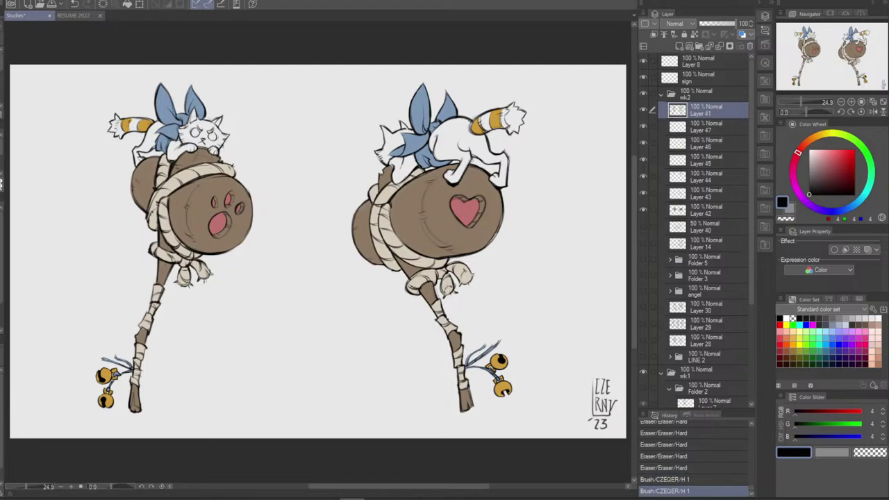
{"action": "key", "text": "ctrl+z"}
{"action": "key", "text": "ctrl+y"}
{"action": "key", "text": "ctrl+z"}
{"action": "key", "text": "ctrl+y"}
Redraw the hock outline of the right-hand cat's far rear leg with H 1 and clean the line near its upper back with the Hard eraser
{"action": "left_click_drag", "start_coordinate": [506, 154], "coordinate": [511, 167]}
{"action": "key", "text": "ctrl+z"}
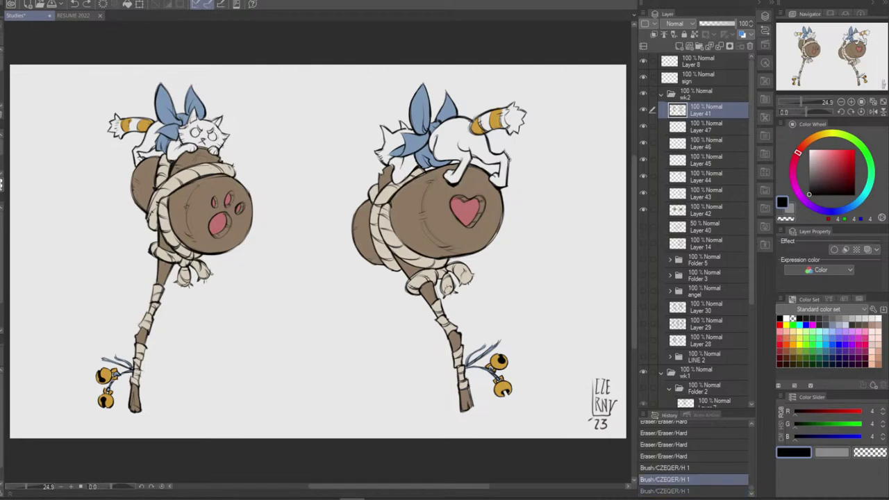
{"action": "key", "text": "ctrl+y"}
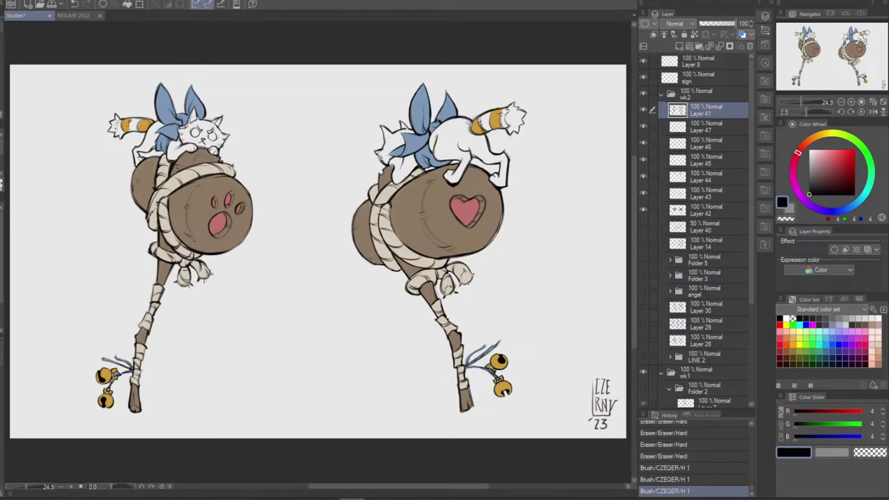
{"action": "left_click_drag", "start_coordinate": [468, 123], "coordinate": [467, 120]}
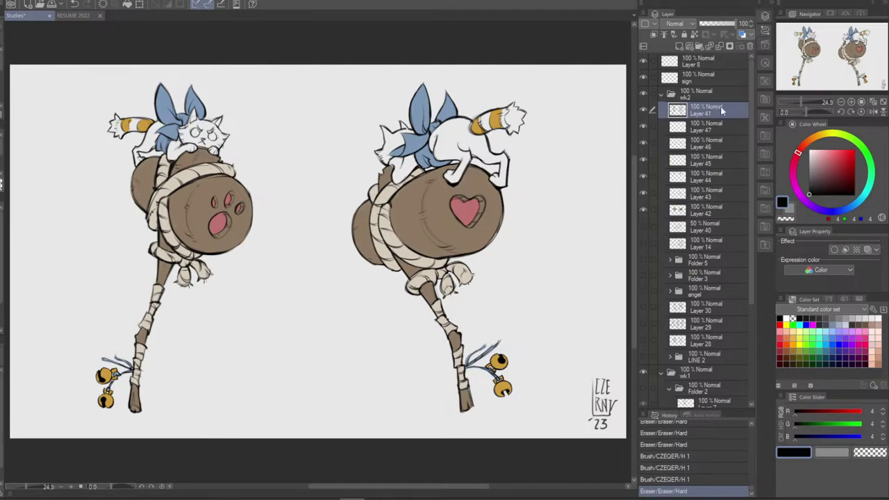
Touch up the outline at the tail base of the cat on the heart hammer with the H 1 brush on Layer 41
{"action": "left_click", "coordinate": [874, 112]}
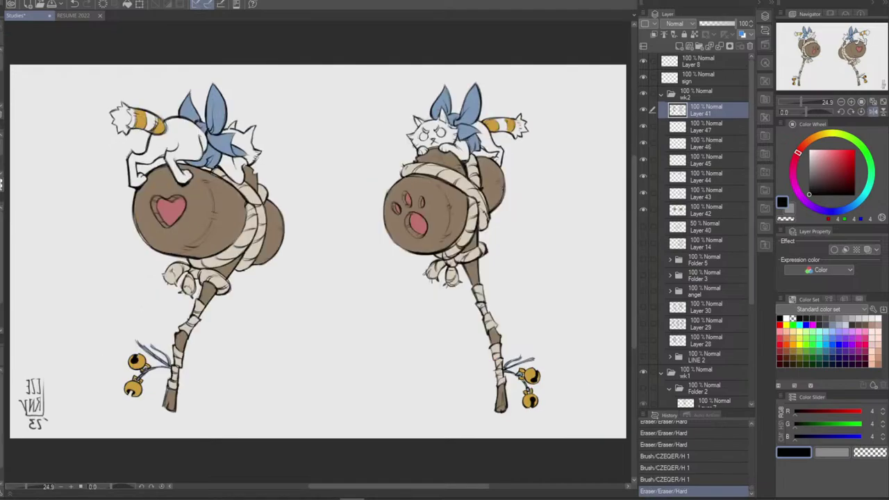
{"action": "mouse_move", "coordinate": [167, 127]}
{"action": "left_mouse_down"}
{"action": "mouse_move", "coordinate": [155, 115]}
{"action": "mouse_move", "coordinate": [164, 121]}
{"action": "left_mouse_up"}
{"action": "key", "text": "ctrl+z"}
{"action": "key", "text": "ctrl+z"}
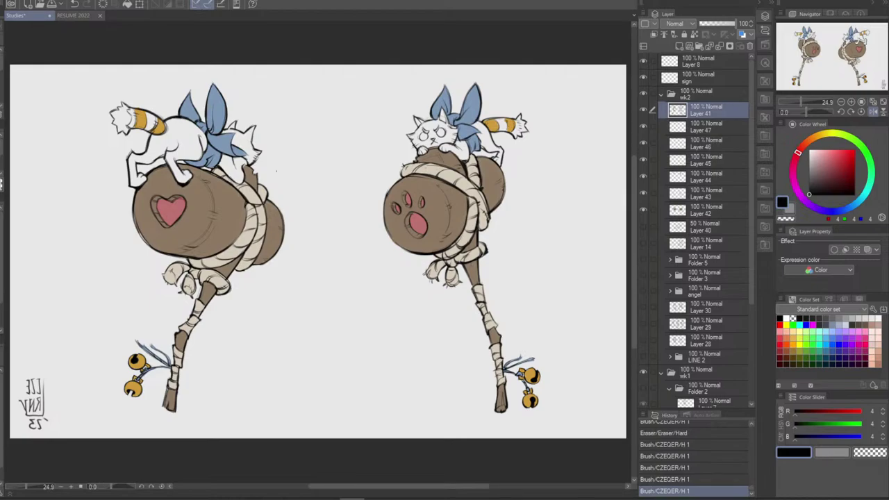
{"action": "left_click", "coordinate": [873, 112]}
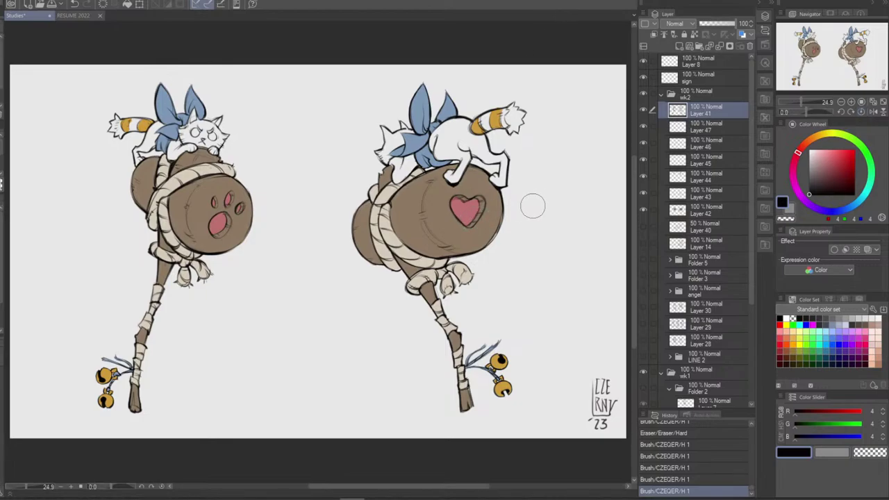
{"action": "mouse_move", "coordinate": [554, 197]}
{"action": "left_mouse_down"}
{"action": "mouse_move", "coordinate": [555, 243]}
{"action": "mouse_move", "coordinate": [566, 226]}
{"action": "left_mouse_up"}
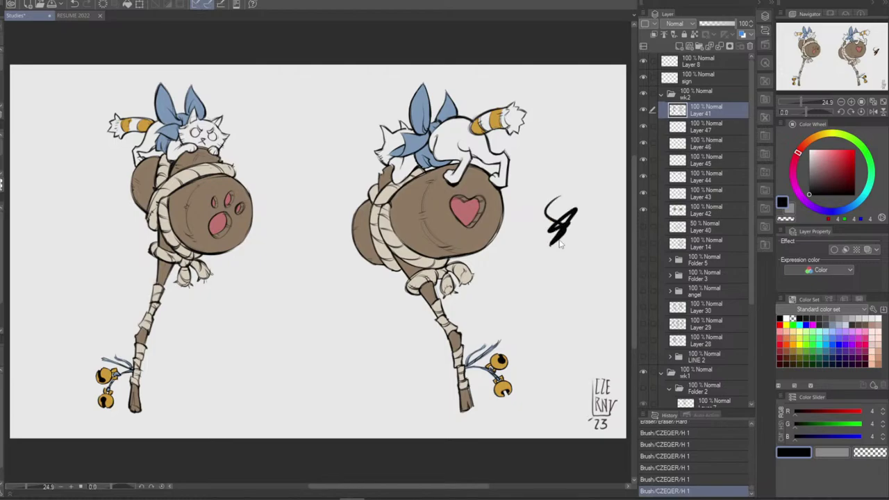
{"action": "key", "text": "ctrl+z"}
Color the eyes of the cat on the paw-print hammer on Layer 46 with the pink sampled from the heart
{"action": "left_click", "coordinate": [472, 208], "text": "alt"}
{"action": "left_click", "coordinate": [695, 130]}
{"action": "left_click", "coordinate": [644, 127]}
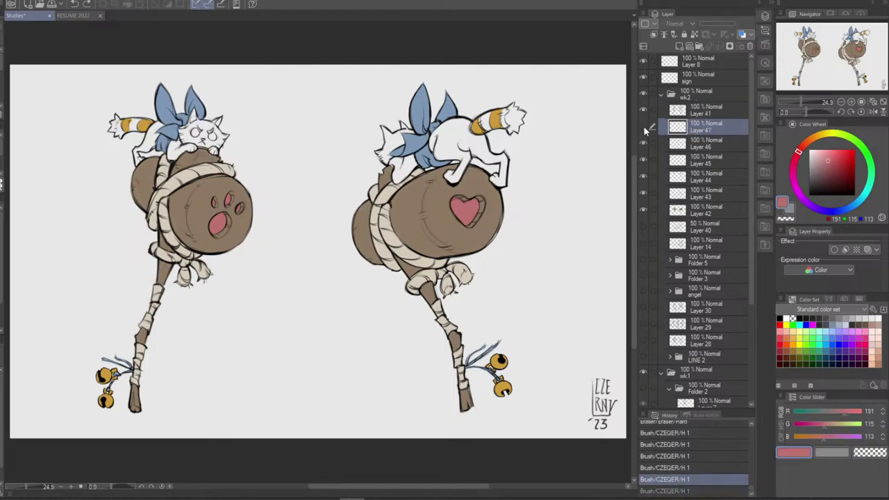
{"action": "left_click", "coordinate": [644, 126]}
{"action": "left_click", "coordinate": [644, 143]}
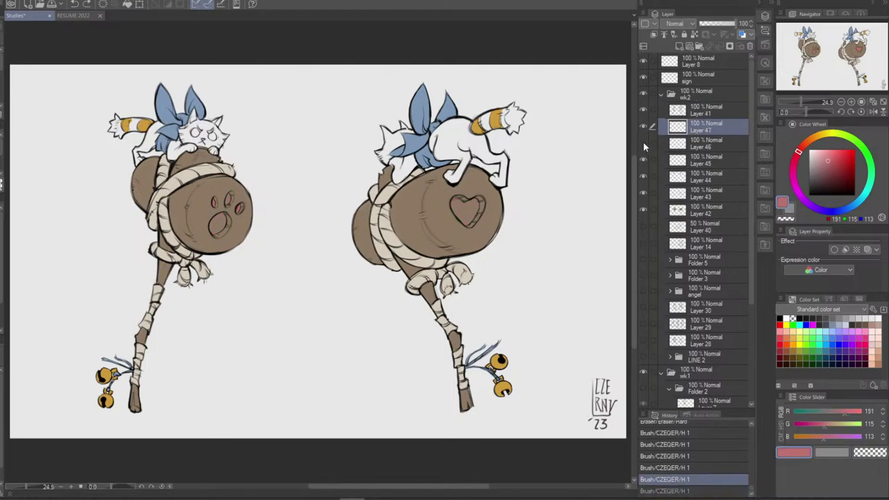
{"action": "left_click", "coordinate": [684, 147]}
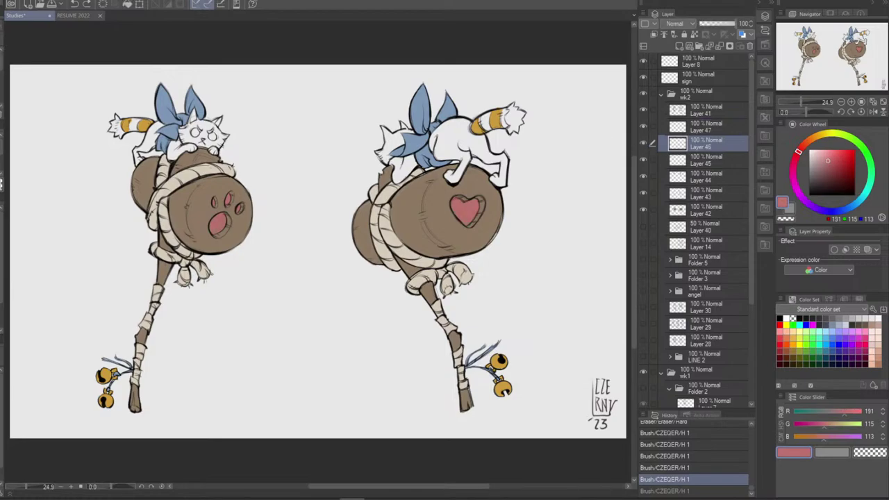
{"action": "mouse_move", "coordinate": [199, 130]}
{"action": "left_mouse_down"}
{"action": "mouse_move", "coordinate": [193, 137]}
{"action": "mouse_move", "coordinate": [214, 138]}
{"action": "left_mouse_up"}
{"action": "key", "text": "ctrl+y"}
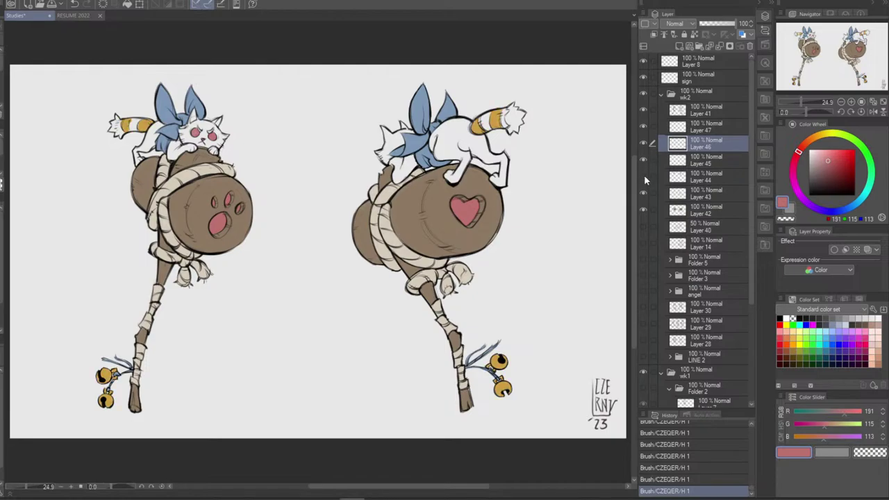
Add a new raster layer above Layer 43 and sample the rope's beige as the drawing color for it
{"action": "left_click", "coordinate": [715, 195]}
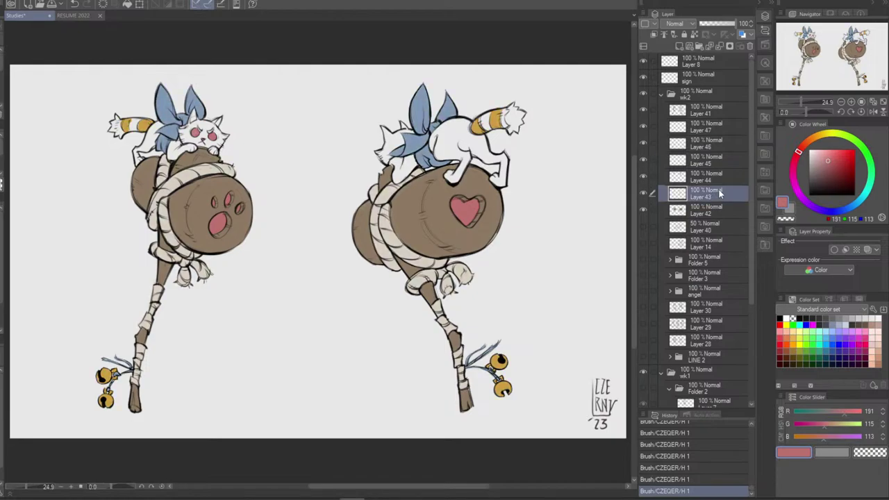
{"action": "left_click", "coordinate": [680, 47]}
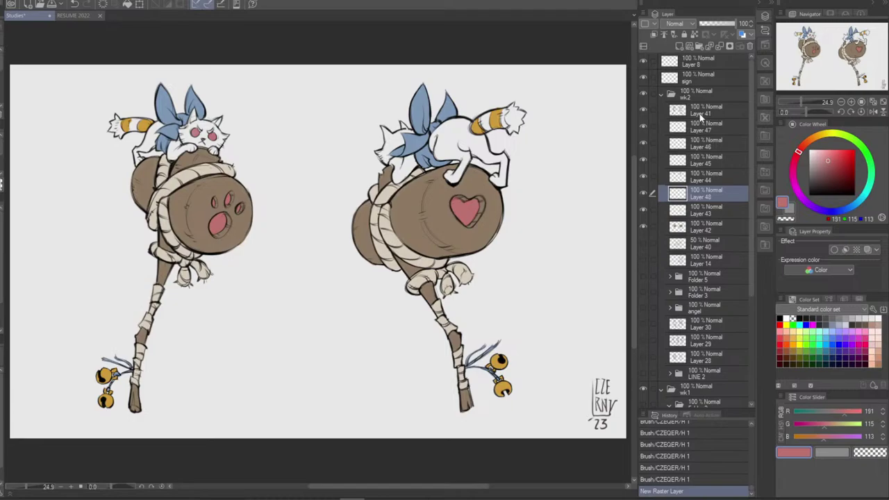
{"action": "left_click", "coordinate": [698, 214]}
{"action": "left_click", "coordinate": [396, 234], "text": "alt"}
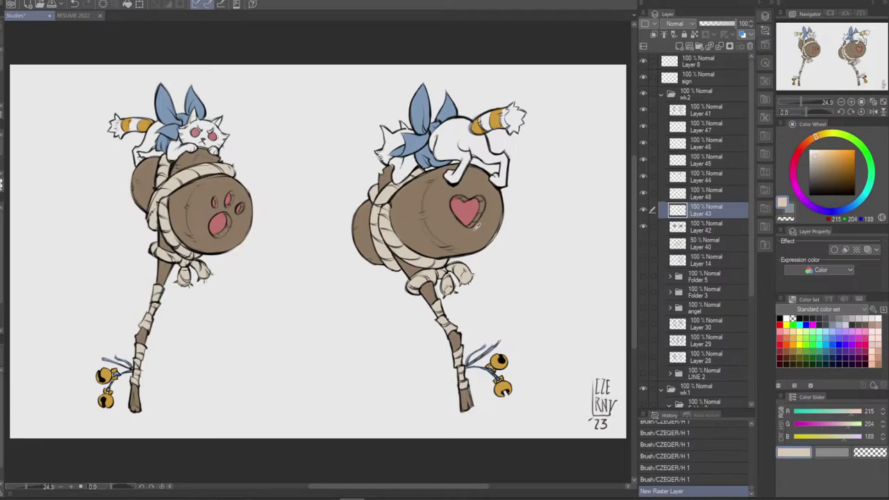
{"action": "left_click", "coordinate": [720, 197]}
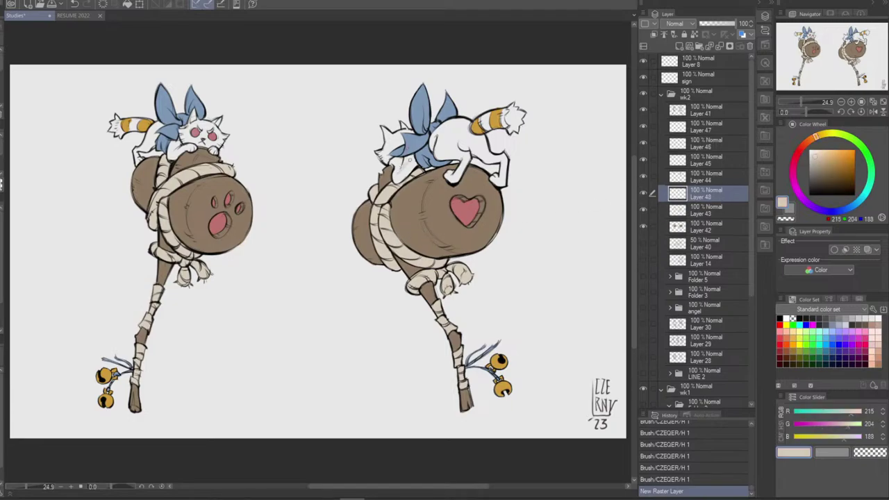
Paint both cats' fur beige on Layer 48 with H 1 and erase the spill at the paw-print hammer cat's rear leg with the Hard eraser
{"action": "mouse_move", "coordinate": [395, 162]}
{"action": "left_mouse_down"}
{"action": "mouse_move", "coordinate": [403, 164]}
{"action": "mouse_move", "coordinate": [393, 161]}
{"action": "mouse_move", "coordinate": [396, 177]}
{"action": "mouse_move", "coordinate": [402, 172]}
{"action": "left_mouse_up"}
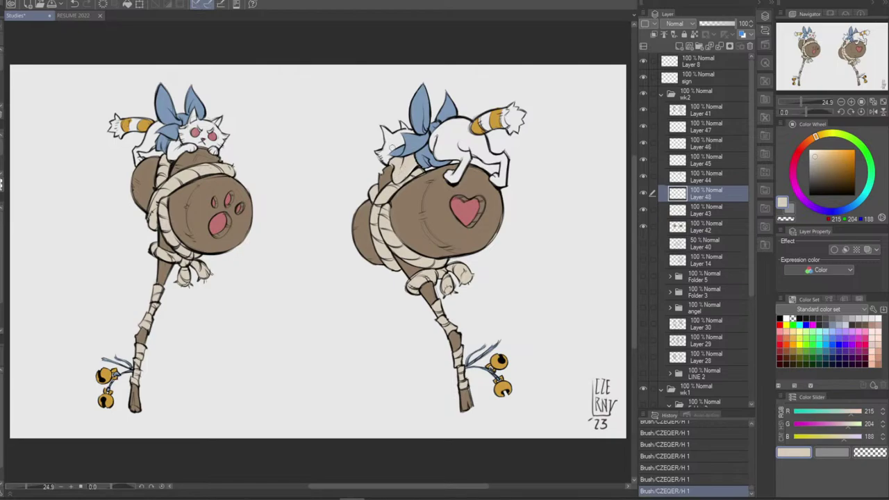
{"action": "mouse_move", "coordinate": [383, 152]}
{"action": "left_mouse_down"}
{"action": "mouse_move", "coordinate": [389, 157]}
{"action": "mouse_move", "coordinate": [399, 146]}
{"action": "mouse_move", "coordinate": [384, 130]}
{"action": "left_mouse_up"}
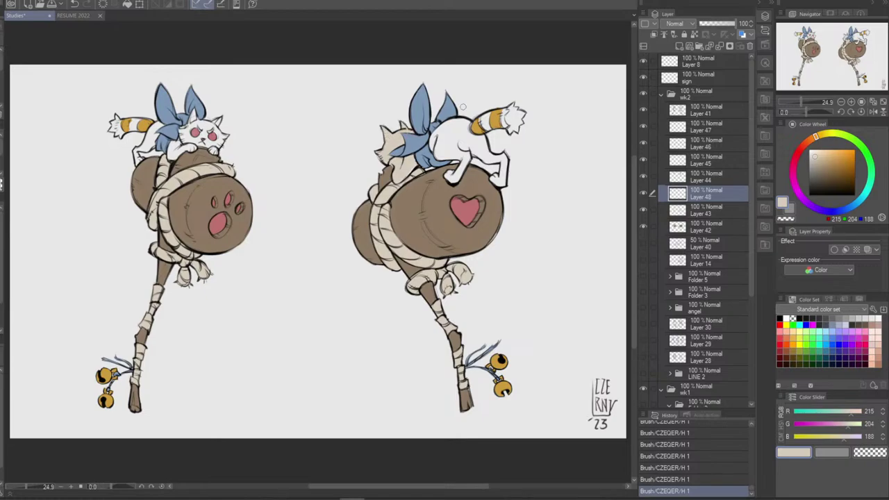
{"action": "mouse_move", "coordinate": [435, 136]}
{"action": "left_mouse_down"}
{"action": "mouse_move", "coordinate": [446, 126]}
{"action": "mouse_move", "coordinate": [440, 152]}
{"action": "mouse_move", "coordinate": [460, 154]}
{"action": "left_mouse_up"}
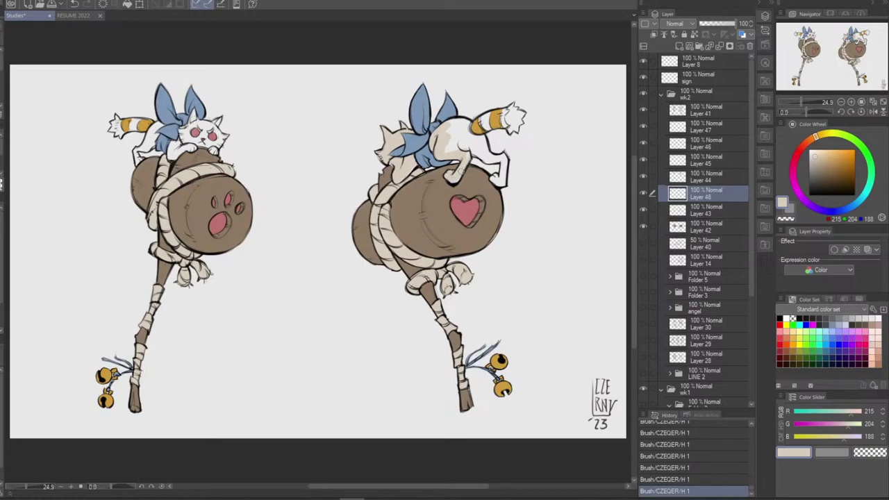
{"action": "mouse_move", "coordinate": [474, 149]}
{"action": "left_mouse_down"}
{"action": "mouse_move", "coordinate": [453, 143]}
{"action": "mouse_move", "coordinate": [448, 134]}
{"action": "mouse_move", "coordinate": [466, 124]}
{"action": "mouse_move", "coordinate": [449, 121]}
{"action": "mouse_move", "coordinate": [457, 139]}
{"action": "mouse_move", "coordinate": [481, 143]}
{"action": "mouse_move", "coordinate": [470, 137]}
{"action": "left_mouse_up"}
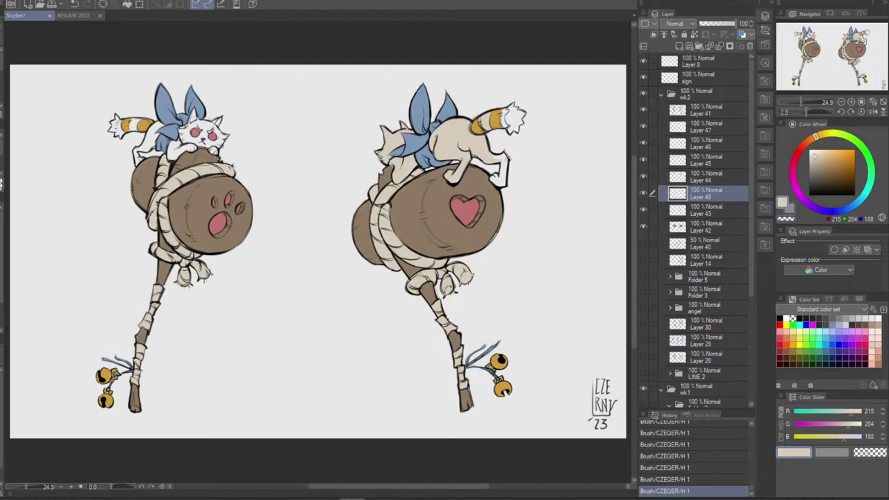
{"action": "left_click_drag", "start_coordinate": [501, 157], "coordinate": [503, 183]}
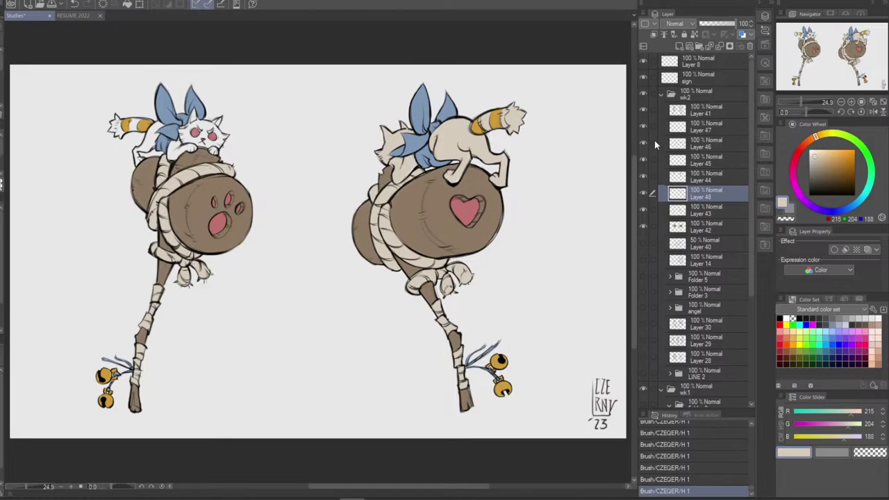
{"action": "left_click", "coordinate": [873, 112]}
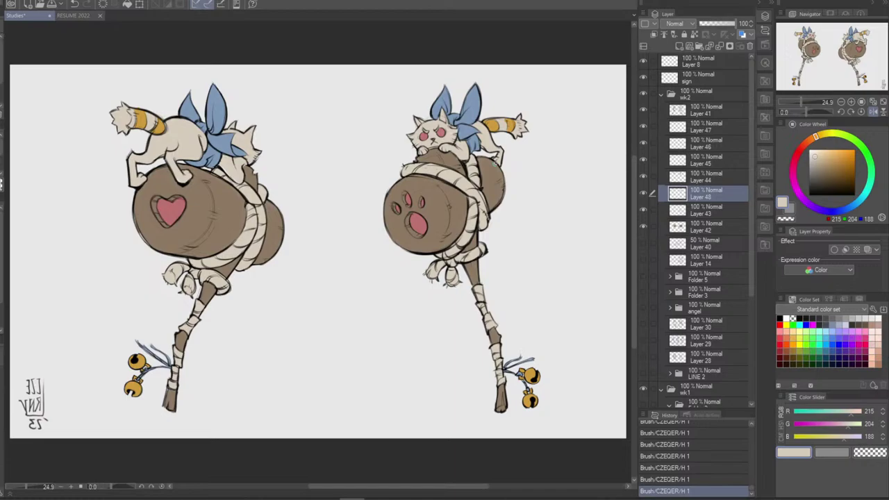
{"action": "left_click_drag", "start_coordinate": [497, 165], "coordinate": [501, 173]}
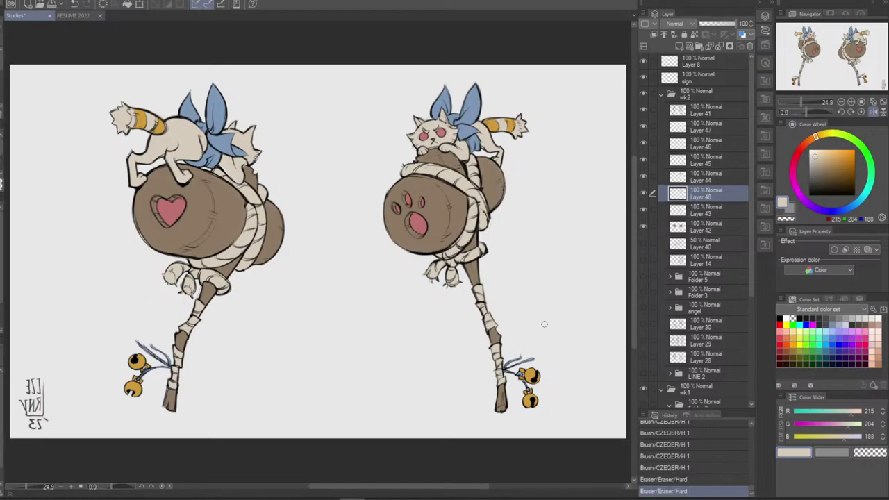
Open Hue/Saturation/Luminosity for the fur on Layer 48 and try a yellower hue of 24 with slightly lowered saturation
{"action": "key", "text": "ctrl+u"}
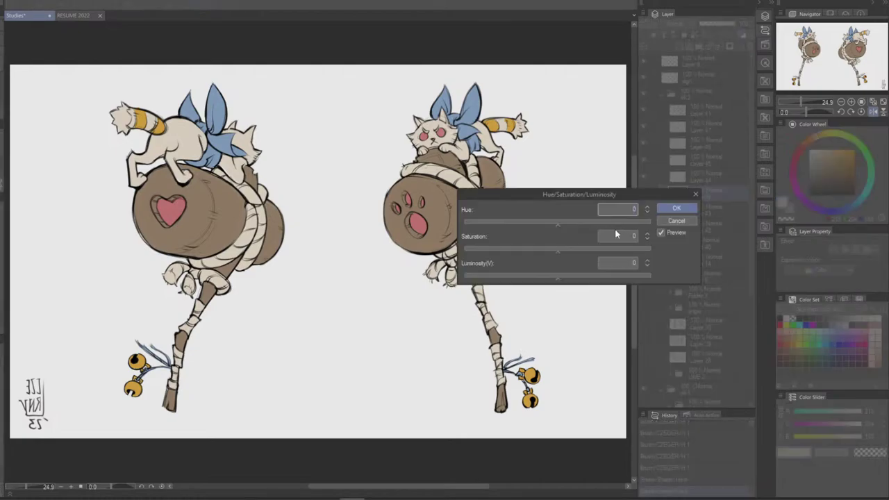
{"action": "left_click", "coordinate": [562, 224]}
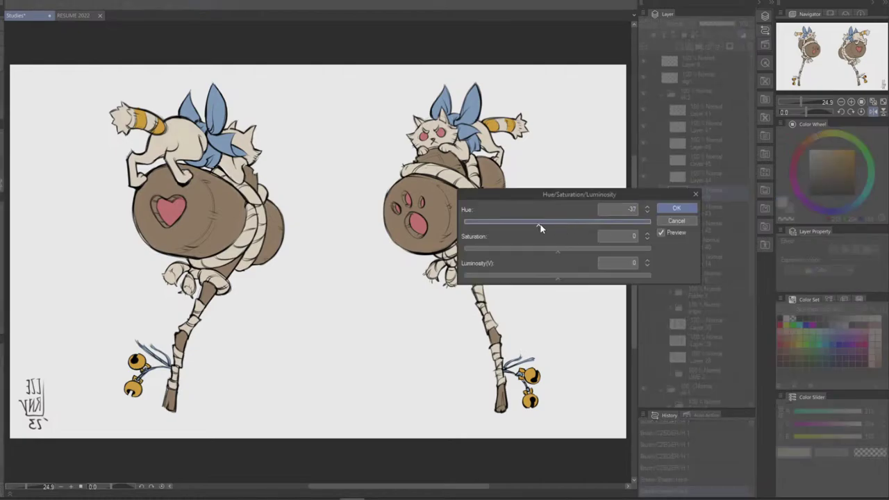
{"action": "left_click_drag", "start_coordinate": [546, 227], "coordinate": [551, 227]}
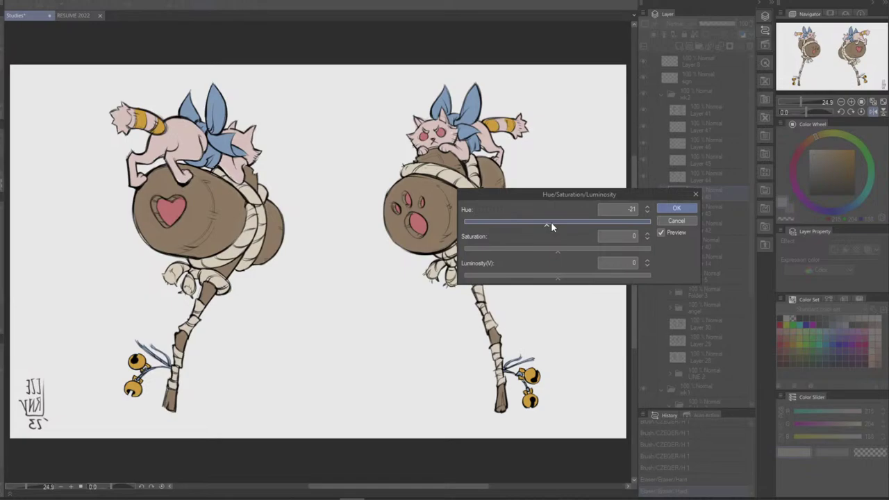
{"action": "left_click", "coordinate": [564, 223]}
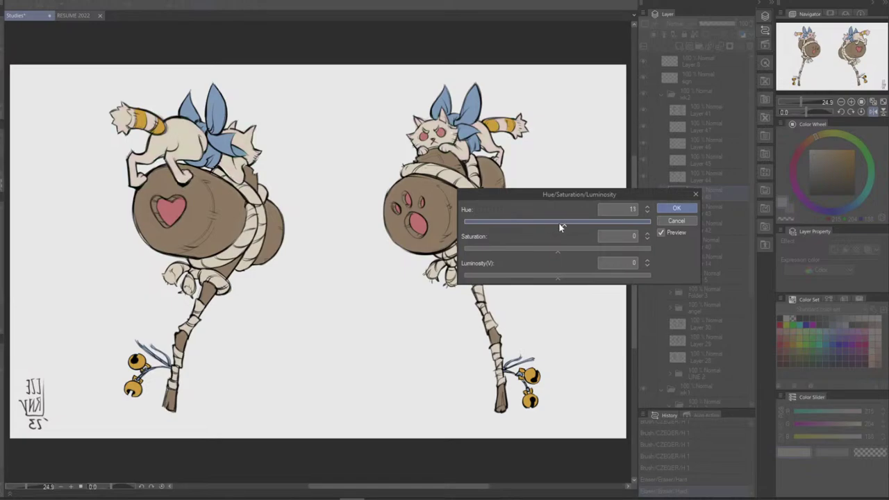
{"action": "left_click_drag", "start_coordinate": [544, 220], "coordinate": [527, 222]}
{"action": "left_click_drag", "start_coordinate": [573, 227], "coordinate": [569, 224]}
{"action": "left_click", "coordinate": [573, 249]}
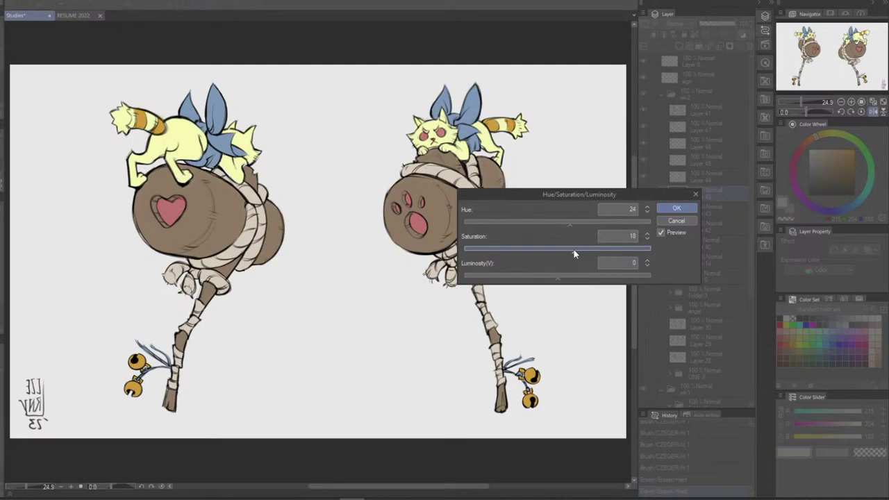
{"action": "left_click_drag", "start_coordinate": [557, 254], "coordinate": [551, 254]}
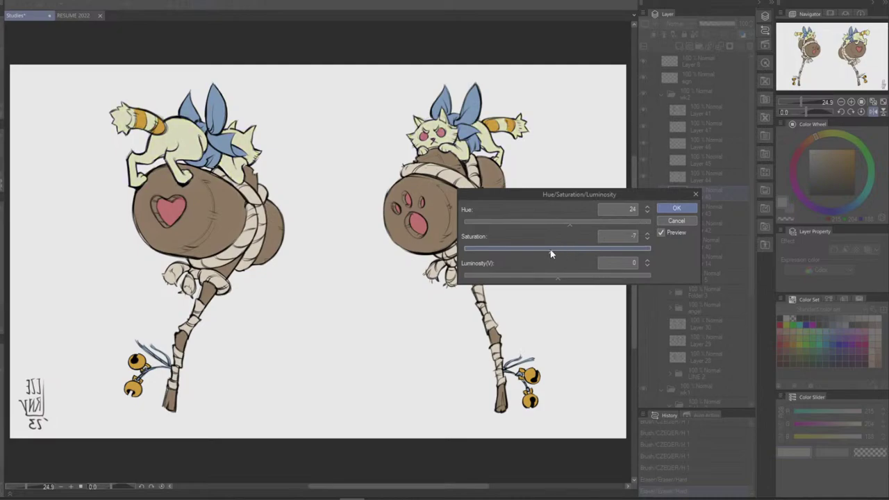
Try green, teal and pink hue shifts on the cats' fur, ending at Hue -7 and Saturation -27
{"action": "left_click", "coordinate": [577, 226]}
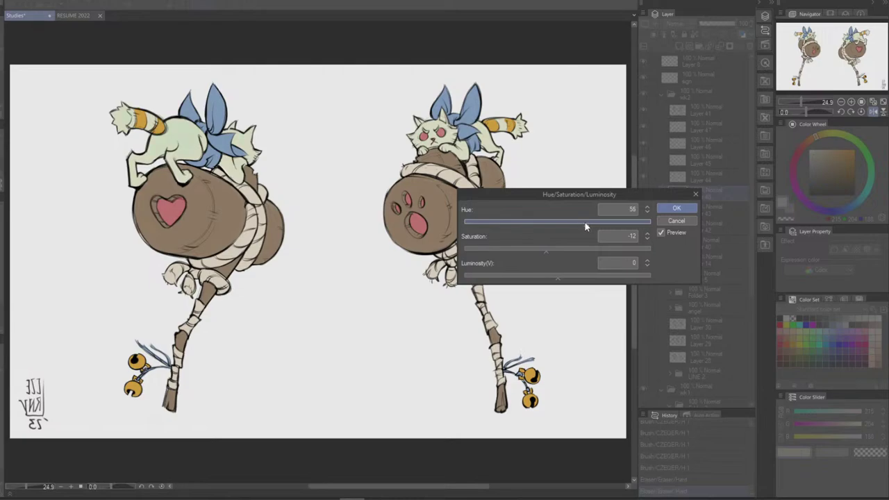
{"action": "left_click", "coordinate": [564, 224]}
{"action": "left_click", "coordinate": [546, 224]}
{"action": "left_click_drag", "start_coordinate": [608, 222], "coordinate": [624, 222]}
{"action": "left_click", "coordinate": [518, 252]}
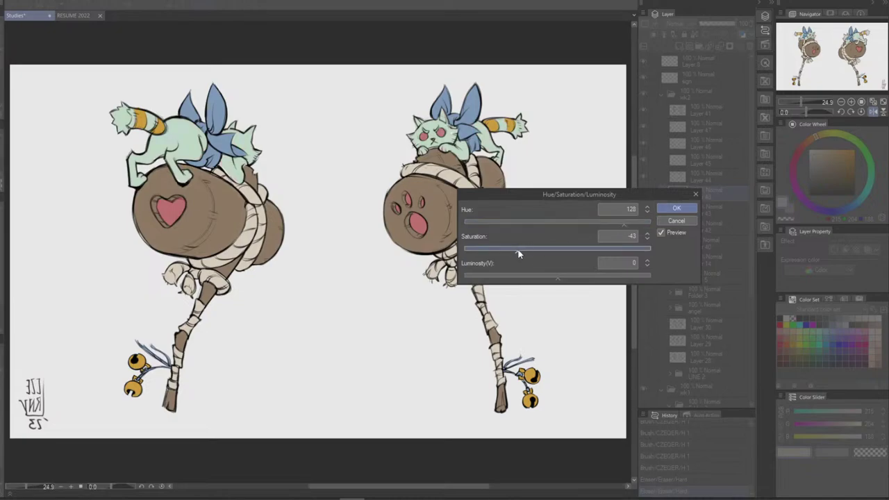
{"action": "left_click", "coordinate": [609, 221]}
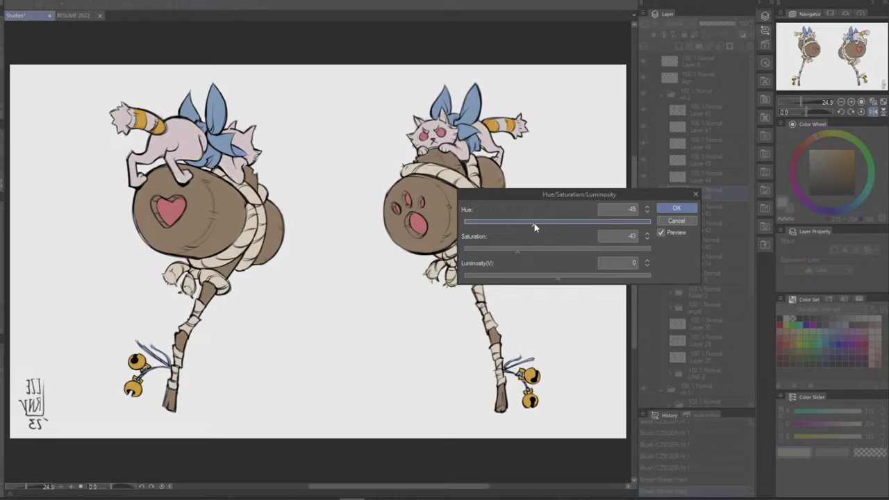
{"action": "left_click_drag", "start_coordinate": [535, 227], "coordinate": [516, 222]}
{"action": "left_click_drag", "start_coordinate": [525, 250], "coordinate": [534, 250]}
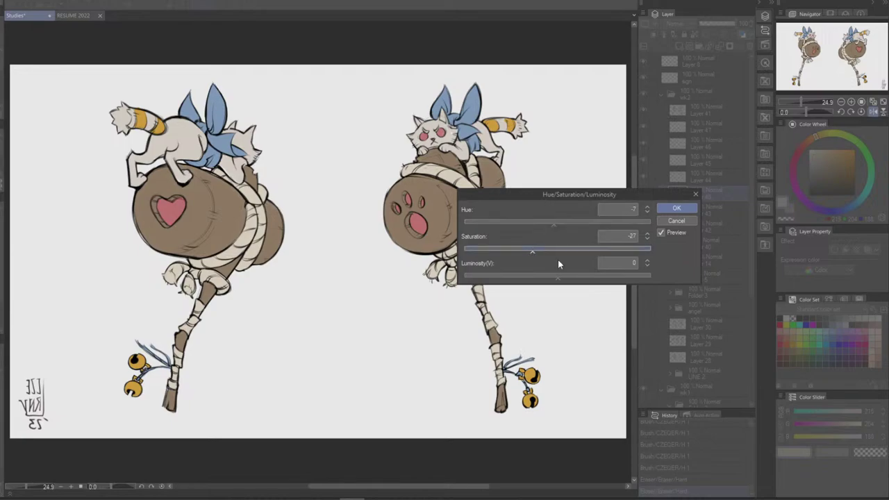
Try darker and lighter fur, settling on Luminosity 21, Saturation -34 and Hue 25
{"action": "mouse_move", "coordinate": [568, 279]}
{"action": "left_mouse_down"}
{"action": "mouse_move", "coordinate": [575, 274]}
{"action": "mouse_move", "coordinate": [539, 280]}
{"action": "mouse_move", "coordinate": [569, 276]}
{"action": "mouse_move", "coordinate": [551, 280]}
{"action": "left_mouse_up"}
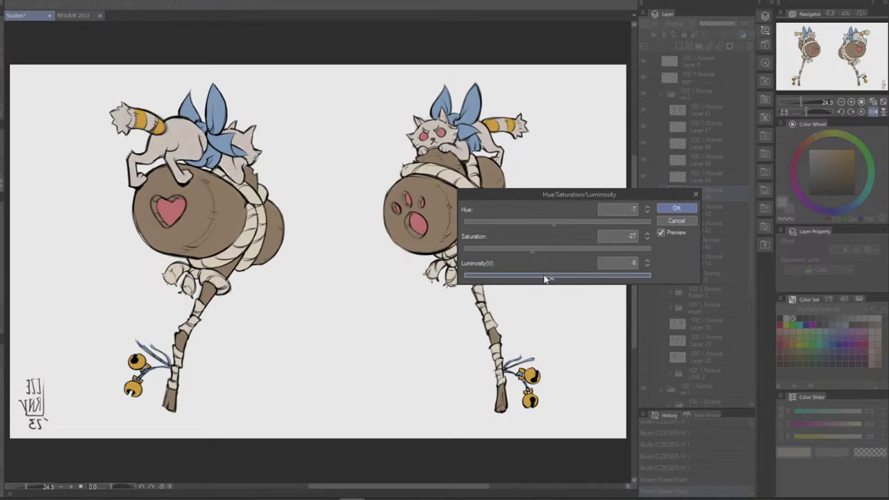
{"action": "left_click_drag", "start_coordinate": [550, 278], "coordinate": [545, 279]}
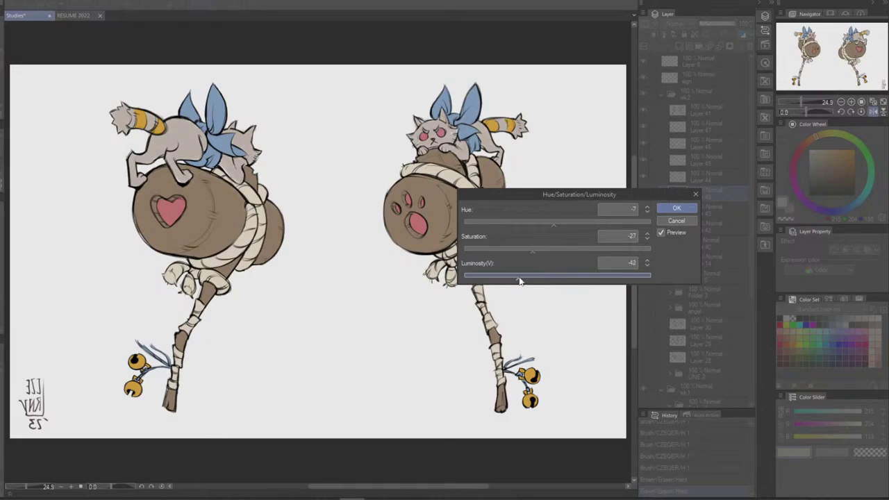
{"action": "left_click", "coordinate": [521, 280]}
{"action": "left_click_drag", "start_coordinate": [531, 281], "coordinate": [578, 279]}
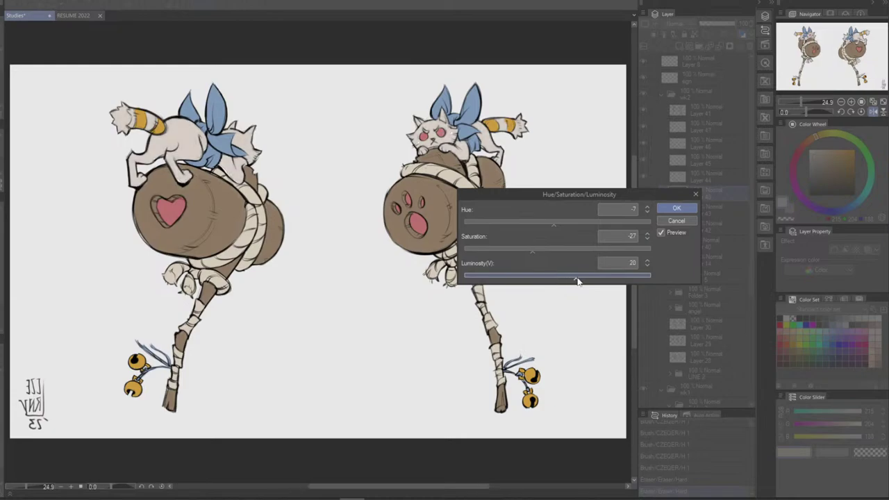
{"action": "left_click_drag", "start_coordinate": [540, 254], "coordinate": [530, 255]}
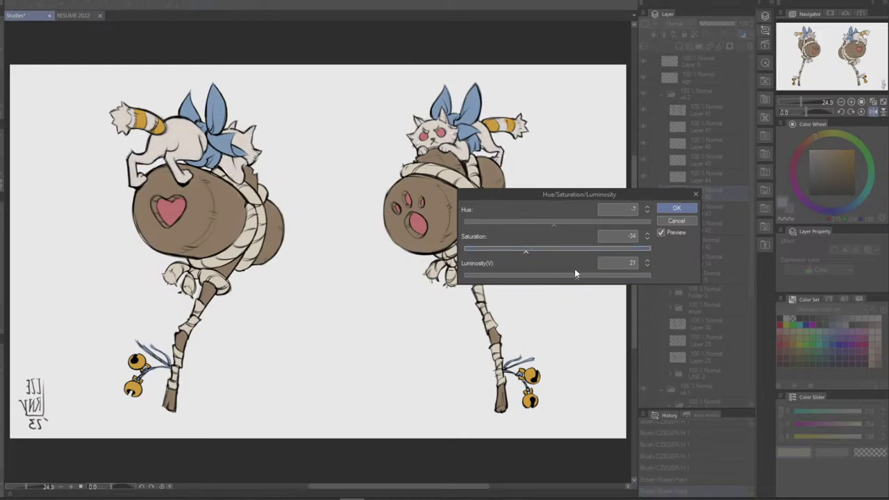
{"action": "left_click_drag", "start_coordinate": [556, 228], "coordinate": [568, 229]}
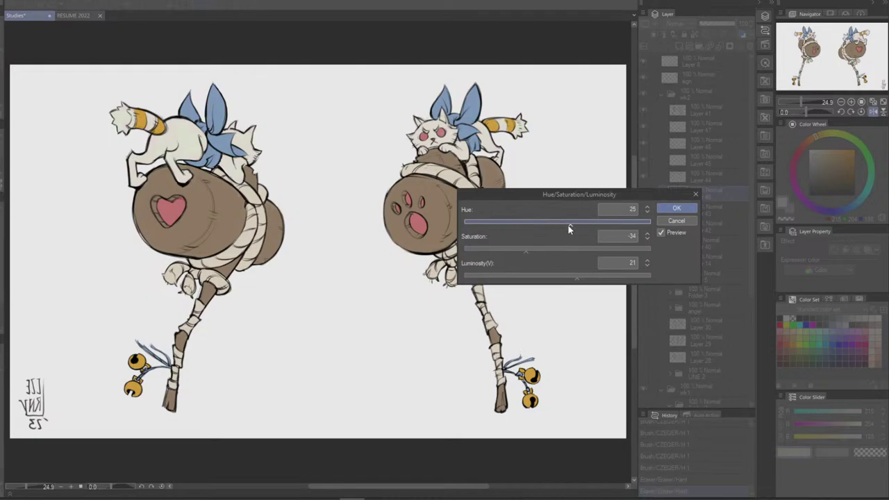
Try a brighter, greener fur tint on Layer 48 with Hue 51, Saturation -6 and Luminosity 31
{"action": "left_click_drag", "start_coordinate": [592, 276], "coordinate": [587, 278]}
{"action": "left_click_drag", "start_coordinate": [558, 224], "coordinate": [550, 232]}
{"action": "left_click_drag", "start_coordinate": [526, 251], "coordinate": [520, 251]}
{"action": "left_click", "coordinate": [571, 222]}
{"action": "left_click", "coordinate": [569, 249]}
{"action": "left_click_drag", "start_coordinate": [570, 252], "coordinate": [553, 253]}
{"action": "left_click", "coordinate": [584, 222]}
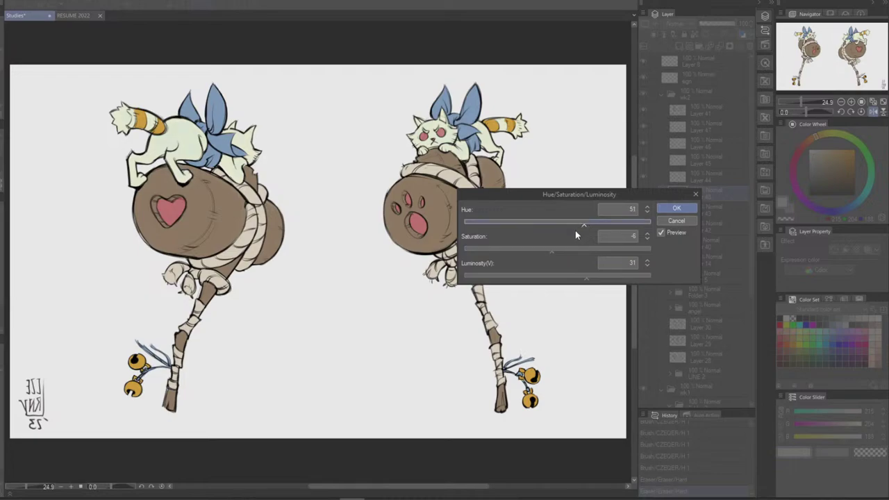
Set the cats' fur to Hue 38, Saturation -33 and Luminosity 38, and apply the adjustment
{"action": "left_click", "coordinate": [542, 251]}
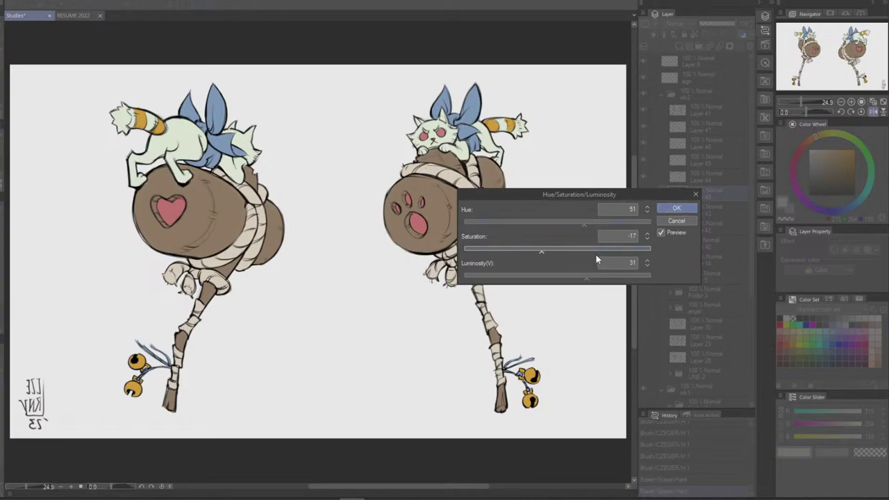
{"action": "left_click", "coordinate": [577, 223]}
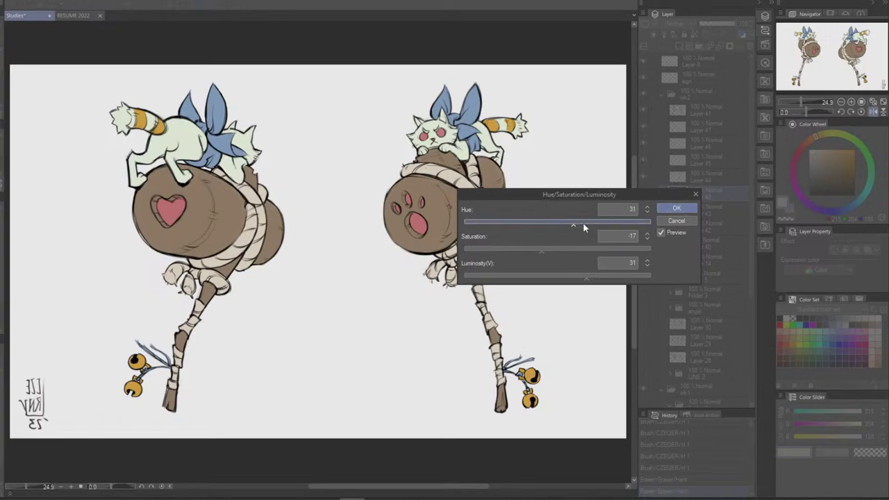
{"action": "left_click", "coordinate": [563, 277]}
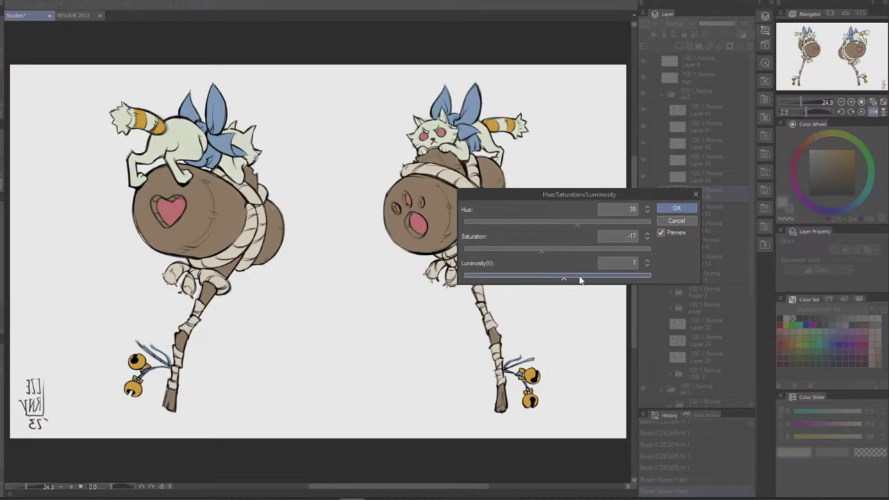
{"action": "left_click", "coordinate": [592, 278]}
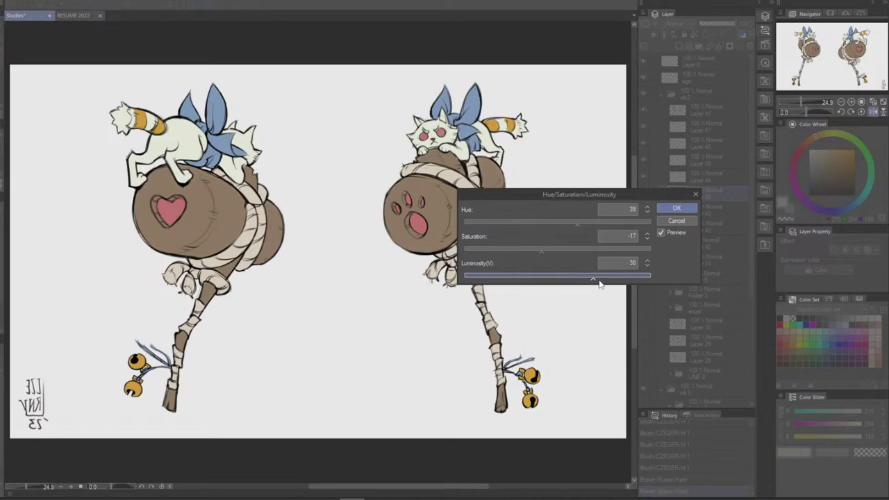
{"action": "left_click", "coordinate": [541, 251]}
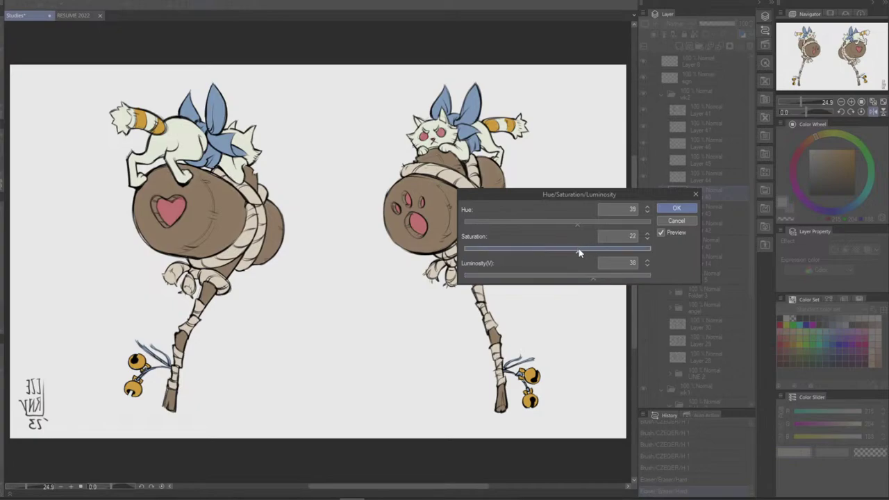
{"action": "left_click_drag", "start_coordinate": [579, 253], "coordinate": [552, 255]}
{"action": "mouse_move", "coordinate": [580, 227]}
{"action": "left_mouse_down"}
{"action": "mouse_move", "coordinate": [570, 226]}
{"action": "mouse_move", "coordinate": [579, 223]}
{"action": "left_mouse_up"}
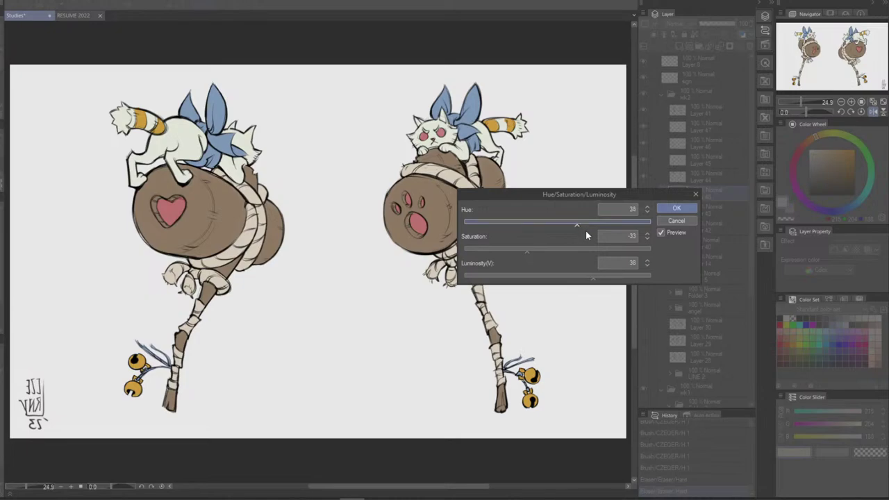
{"action": "left_click", "coordinate": [672, 209]}
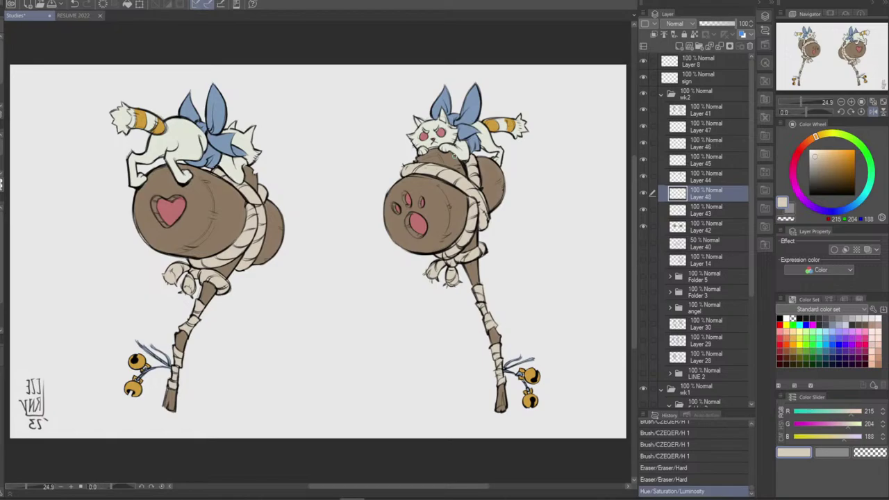
Erase stray fur color beside the front paw of the paw-print hammer cat on Layer 48 with the Hard eraser
{"action": "left_click", "coordinate": [453, 157]}
{"action": "left_click", "coordinate": [461, 167]}
{"action": "left_click", "coordinate": [460, 160]}
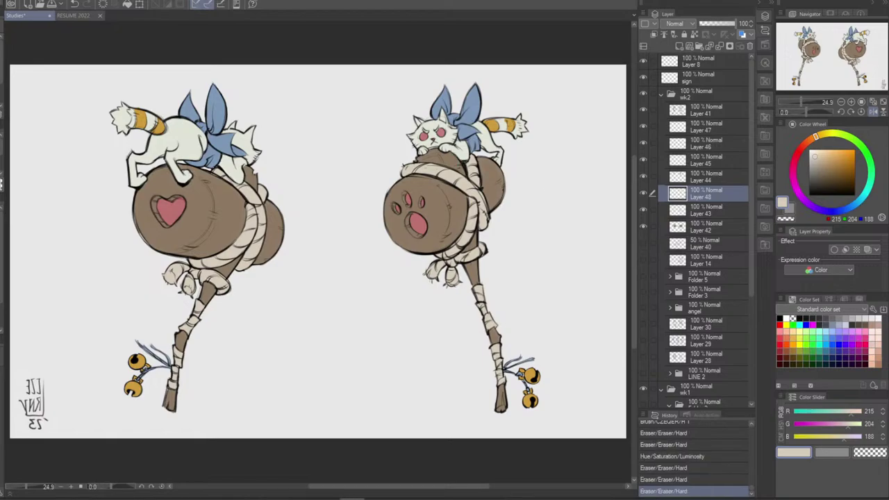
Check the contents of Layer 43 by hiding and showing it, and make Layer 47 the active layer
{"action": "left_click", "coordinate": [708, 213]}
{"action": "left_click", "coordinate": [643, 209]}
{"action": "left_click", "coordinate": [643, 209]}
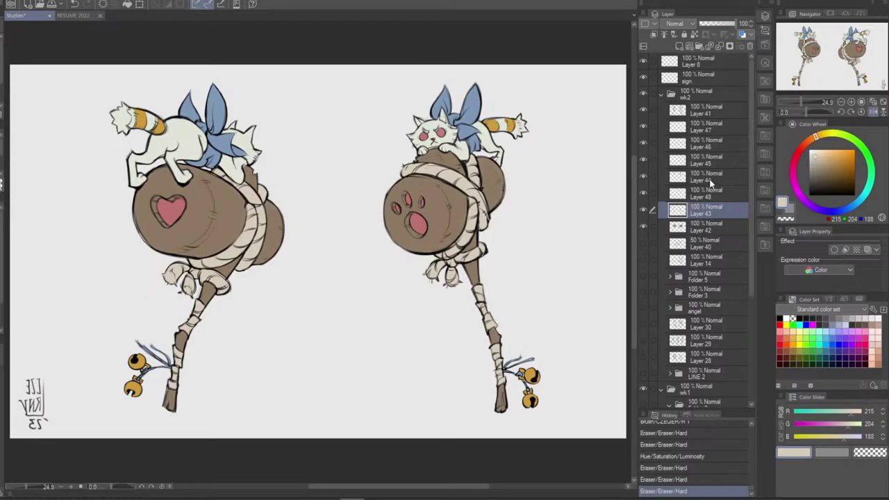
{"action": "left_click", "coordinate": [716, 125]}
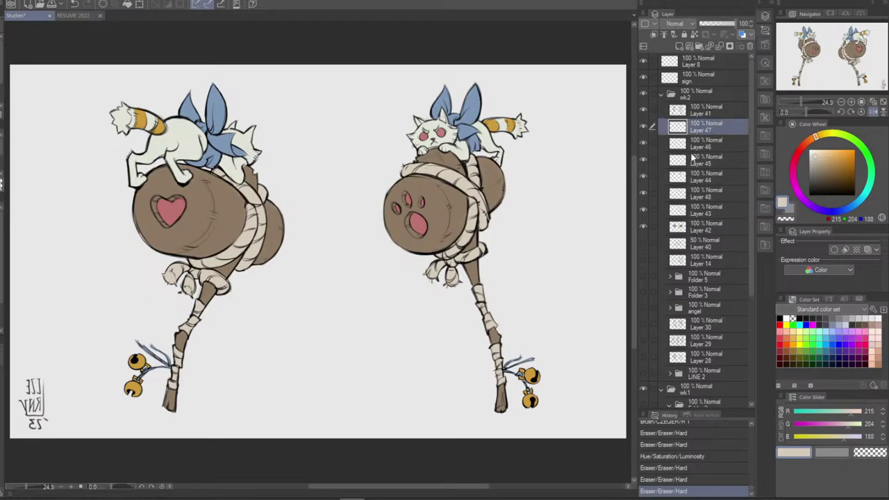
Try wood-brown H 1 strokes (R 141, G 121, B 99) around the paw-print hammer on Layer 47 and delete them with a lasso selection
{"action": "left_click", "coordinate": [463, 216], "text": "alt"}
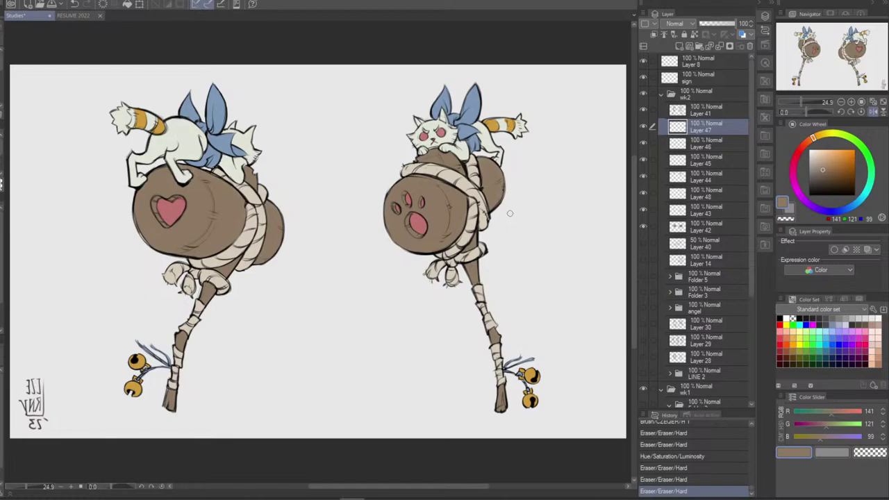
{"action": "mouse_move", "coordinate": [549, 168]}
{"action": "left_mouse_down"}
{"action": "mouse_move", "coordinate": [521, 207]}
{"action": "mouse_move", "coordinate": [516, 247]}
{"action": "left_mouse_up"}
{"action": "key", "text": "ctrl+z"}
{"action": "key", "text": "ctrl+z"}
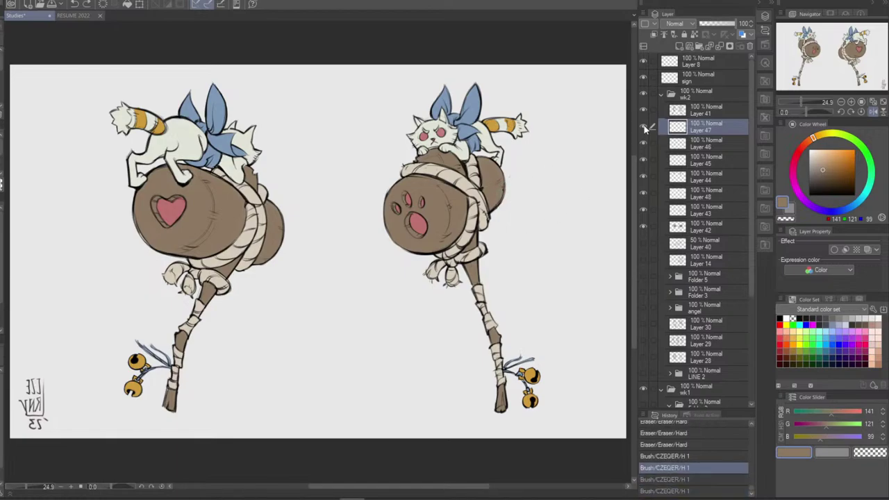
{"action": "mouse_move", "coordinate": [552, 194]}
{"action": "left_mouse_down"}
{"action": "mouse_move", "coordinate": [455, 163]}
{"action": "mouse_move", "coordinate": [549, 201]}
{"action": "left_mouse_up"}
{"action": "key", "text": "Delete"}
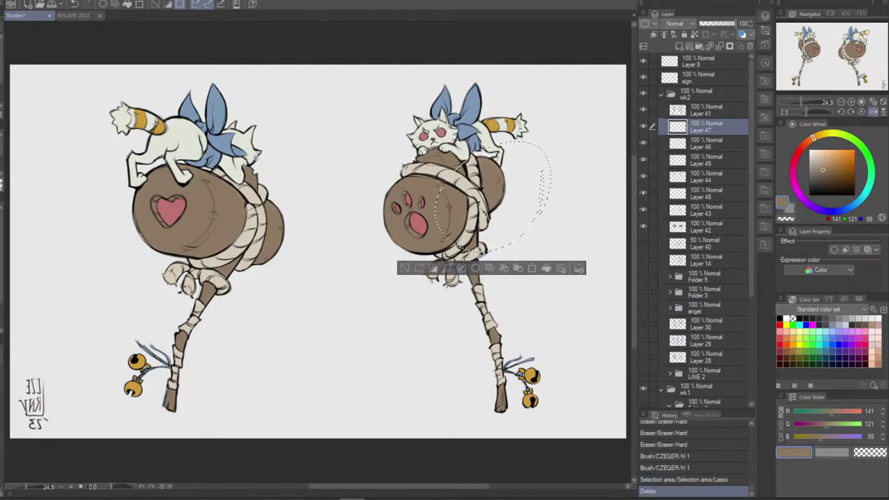
{"action": "key", "text": "ctrl+d"}
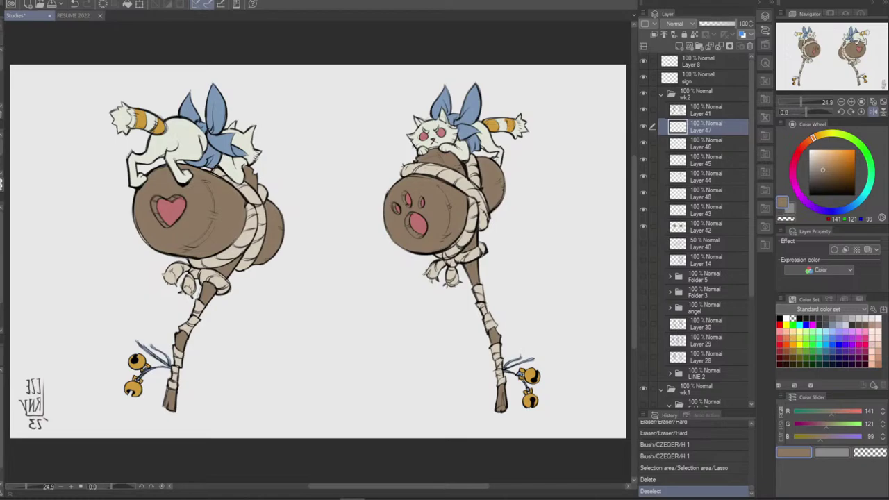
Mix a dark reddish brown (R 76, G 58, B 54) and shade the paw-print hammer's face beside the rope with the pencil-style brush
{"action": "left_click_drag", "start_coordinate": [506, 201], "coordinate": [501, 216]}
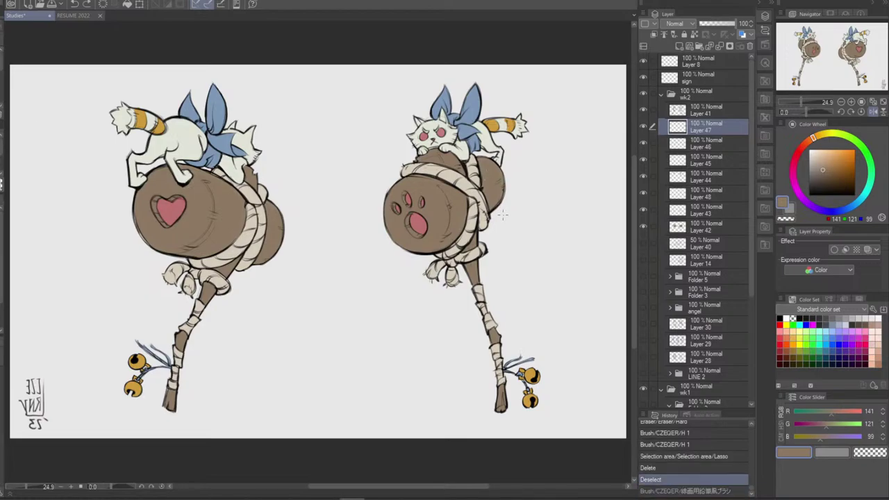
{"action": "left_click_drag", "start_coordinate": [825, 175], "coordinate": [826, 178]}
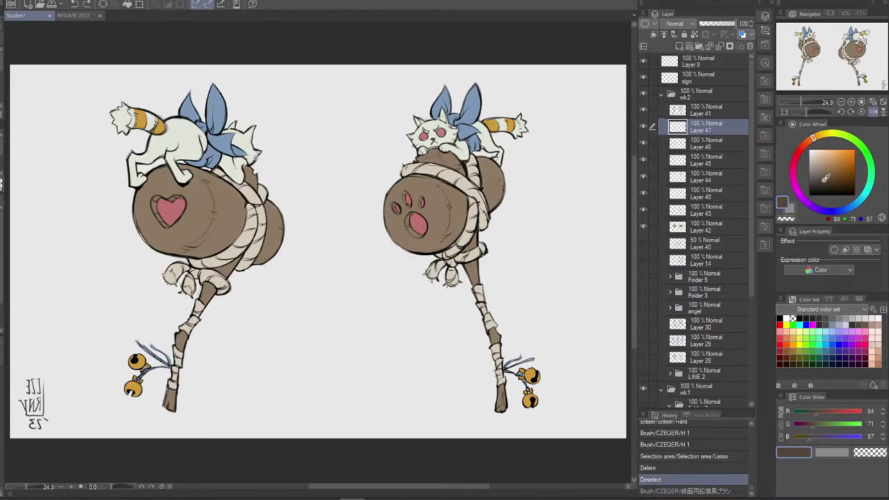
{"action": "mouse_move", "coordinate": [811, 142]}
{"action": "left_mouse_down"}
{"action": "mouse_move", "coordinate": [806, 151]}
{"action": "mouse_move", "coordinate": [824, 180]}
{"action": "left_mouse_up"}
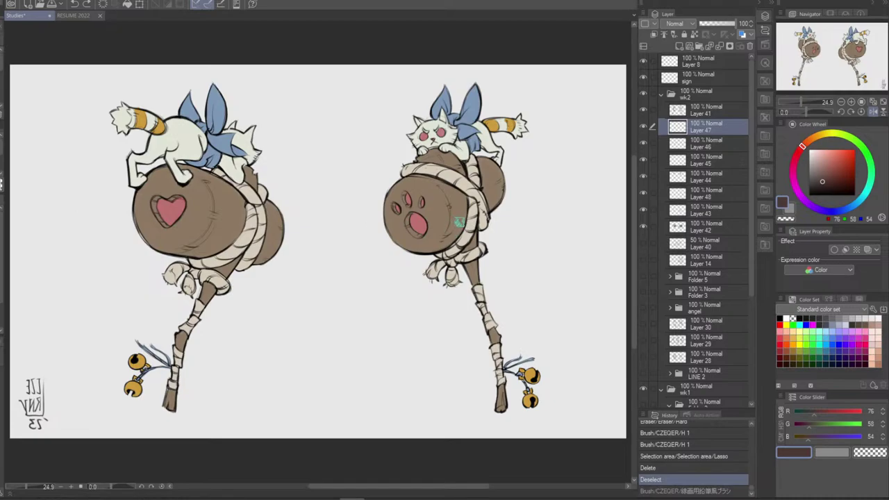
{"action": "left_click_drag", "start_coordinate": [458, 200], "coordinate": [446, 250]}
{"action": "key", "text": "ctrl+z"}
{"action": "mouse_move", "coordinate": [461, 212]}
{"action": "left_mouse_down"}
{"action": "mouse_move", "coordinate": [446, 240]}
{"action": "mouse_move", "coordinate": [459, 232]}
{"action": "left_mouse_up"}
{"action": "key", "text": "ctrl+z"}
{"action": "left_click_drag", "start_coordinate": [463, 201], "coordinate": [454, 232]}
{"action": "left_click_drag", "start_coordinate": [462, 191], "coordinate": [448, 240]}
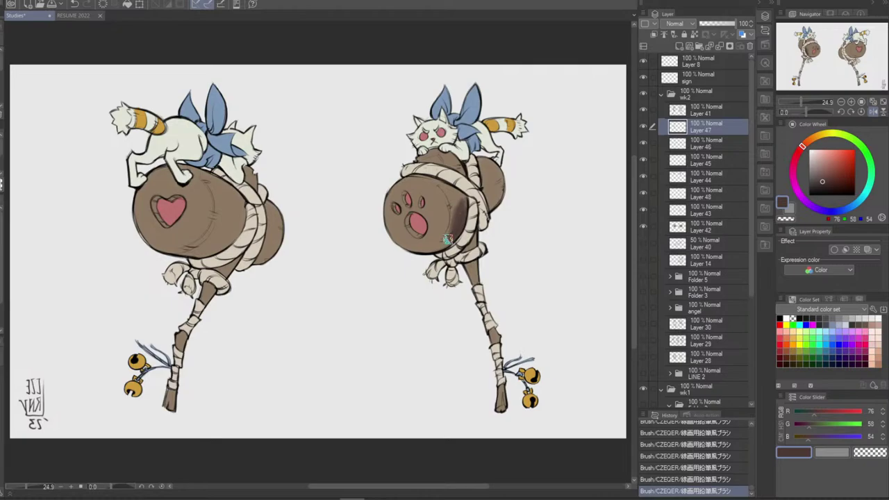
Undo the dark shading on the paw-print hammer and restore only its first four strokes
{"action": "key", "text": "ctrl+z"}
{"action": "key", "text": "ctrl+z"}
{"action": "key", "text": "ctrl+z"}
{"action": "key", "text": "ctrl+z"}
{"action": "key", "text": "ctrl+z"}
{"action": "key", "text": "ctrl+z"}
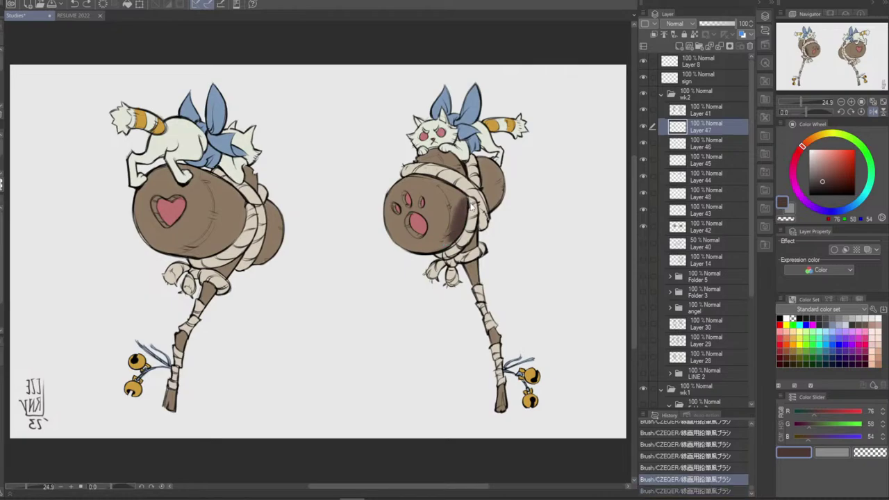
{"action": "key", "text": "ctrl+z"}
{"action": "key", "text": "ctrl+z"}
{"action": "key", "text": "ctrl+z"}
{"action": "key", "text": "ctrl+z"}
{"action": "key", "text": "ctrl+z"}
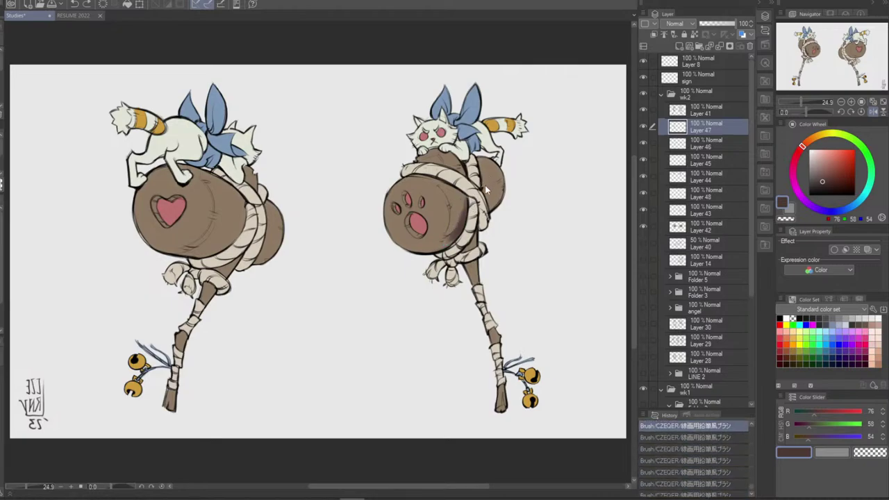
{"action": "key", "text": "ctrl+z"}
{"action": "key", "text": "ctrl+z"}
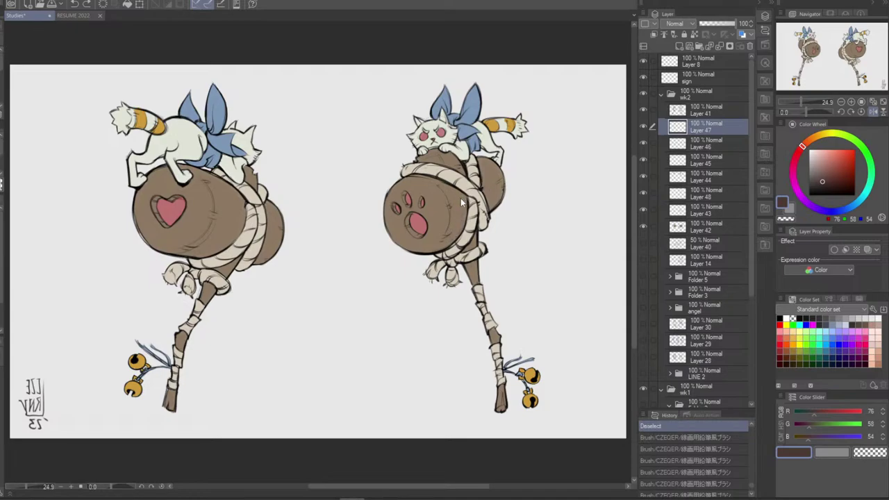
{"action": "key", "text": "ctrl+y"}
{"action": "key", "text": "ctrl+y"}
{"action": "key", "text": "ctrl+y"}
{"action": "key", "text": "ctrl+y"}
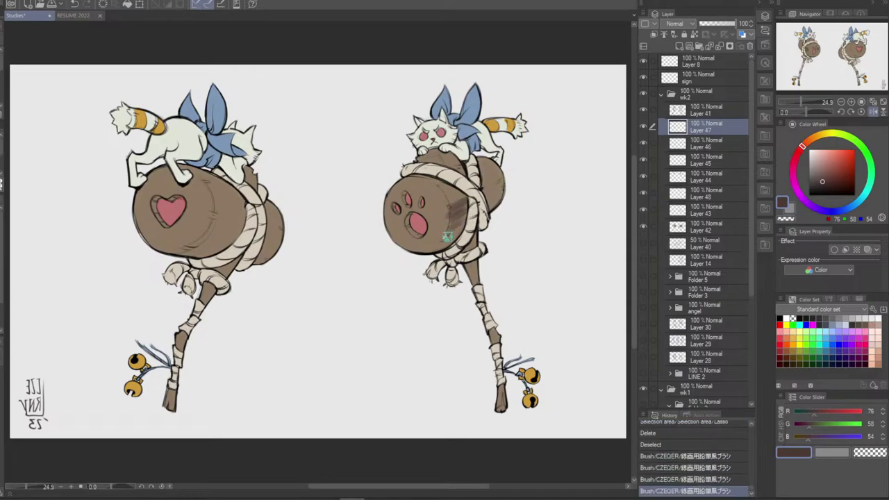
Shade both ends of the paw-print hammer's head beside the rope, flip the canvas horizontally, and add matching dark shading to the heart hammer
{"action": "mouse_move", "coordinate": [467, 199]}
{"action": "left_mouse_down"}
{"action": "mouse_move", "coordinate": [453, 211]}
{"action": "mouse_move", "coordinate": [450, 235]}
{"action": "left_mouse_up"}
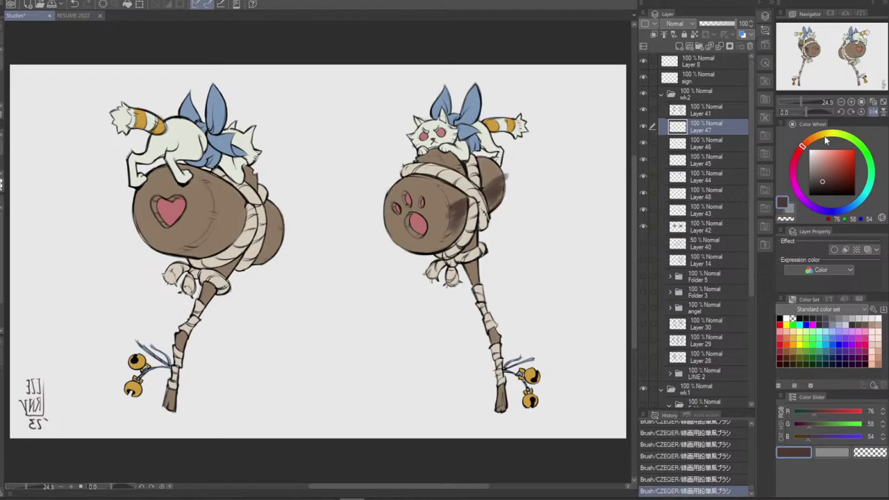
{"action": "left_click", "coordinate": [871, 112]}
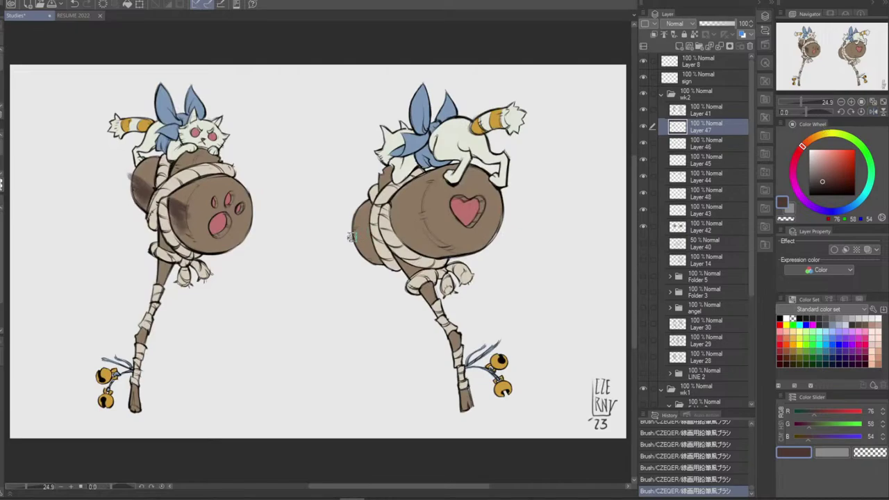
{"action": "mouse_move", "coordinate": [353, 237]}
{"action": "left_mouse_down"}
{"action": "mouse_move", "coordinate": [429, 204]}
{"action": "mouse_move", "coordinate": [396, 226]}
{"action": "mouse_move", "coordinate": [421, 217]}
{"action": "mouse_move", "coordinate": [432, 223]}
{"action": "mouse_move", "coordinate": [401, 240]}
{"action": "mouse_move", "coordinate": [427, 235]}
{"action": "mouse_move", "coordinate": [416, 218]}
{"action": "mouse_move", "coordinate": [393, 227]}
{"action": "mouse_move", "coordinate": [425, 216]}
{"action": "mouse_move", "coordinate": [398, 239]}
{"action": "mouse_move", "coordinate": [409, 238]}
{"action": "mouse_move", "coordinate": [405, 247]}
{"action": "mouse_move", "coordinate": [359, 236]}
{"action": "mouse_move", "coordinate": [357, 245]}
{"action": "mouse_move", "coordinate": [372, 261]}
{"action": "left_mouse_up"}
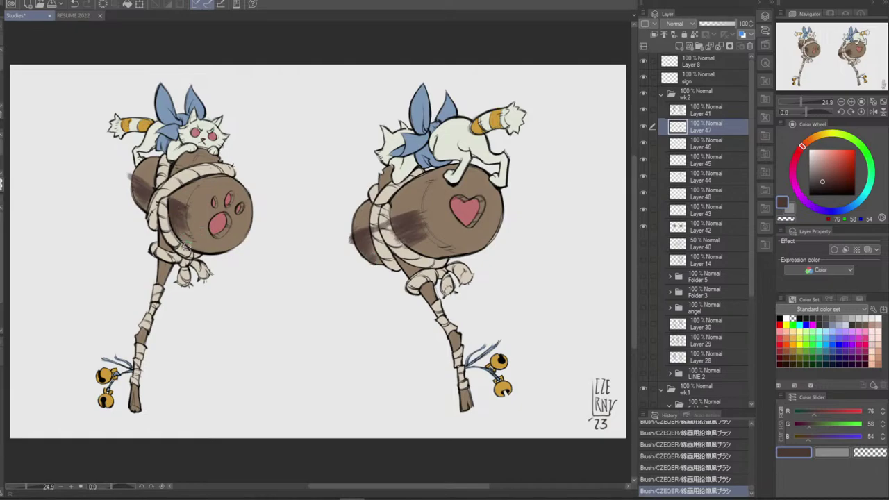
Blend the edges of the heart hammer's dark shading into the wood with brown tones sampled from its head
{"action": "left_click", "coordinate": [376, 249], "text": "alt"}
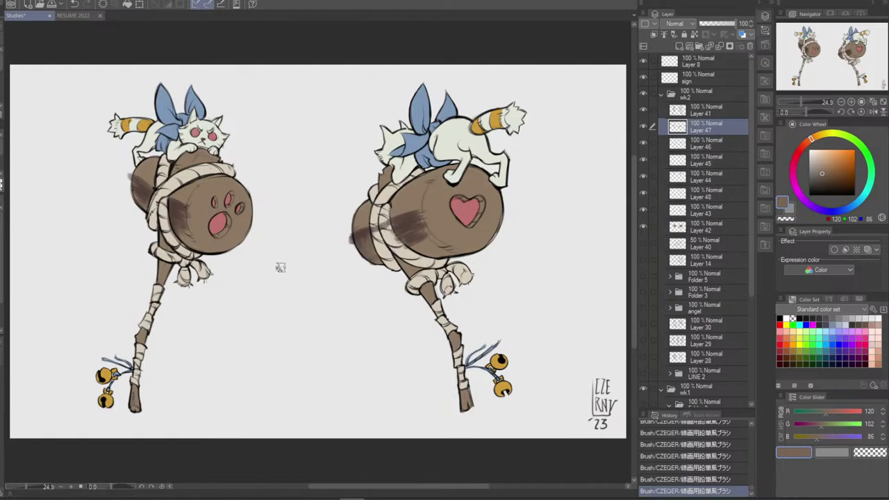
{"action": "left_click", "coordinate": [361, 235], "text": "alt"}
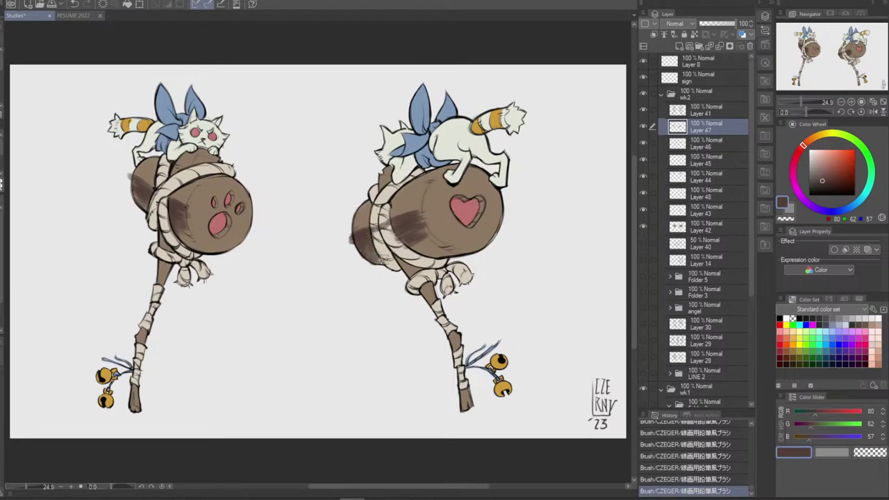
{"action": "left_click", "coordinate": [372, 247], "text": "alt"}
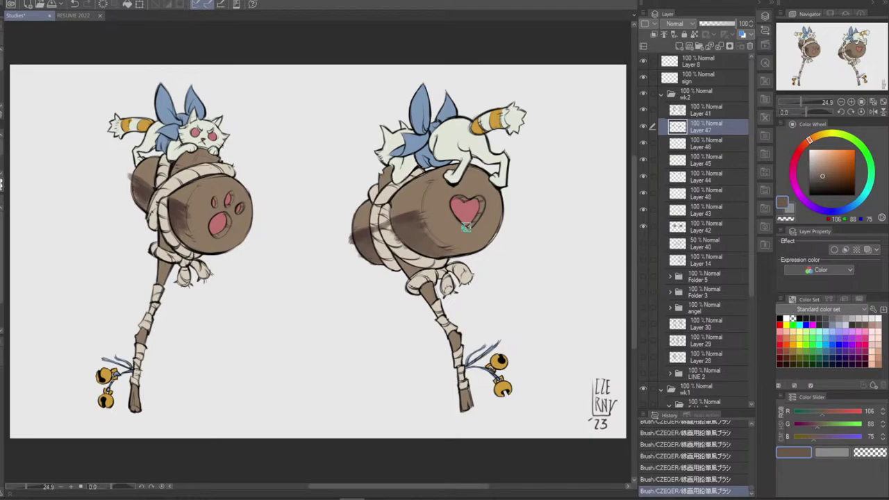
{"action": "left_click", "coordinate": [457, 249], "text": "alt"}
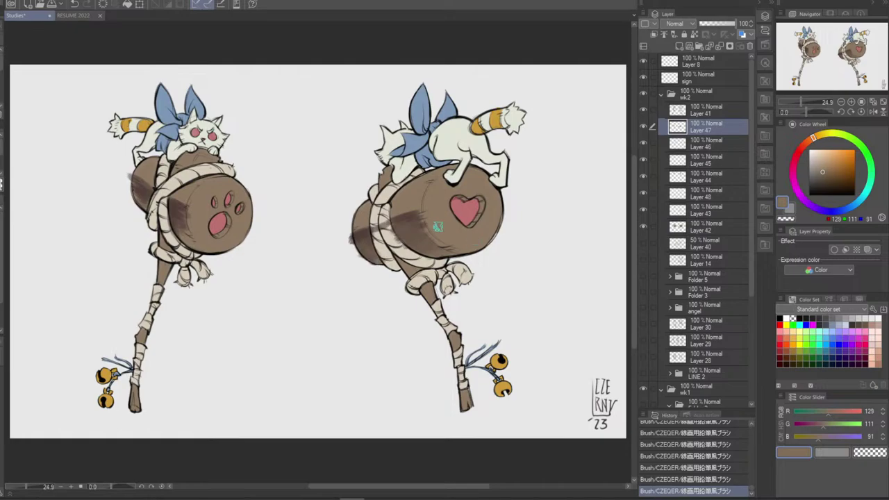
{"action": "left_click", "coordinate": [368, 231], "text": "alt"}
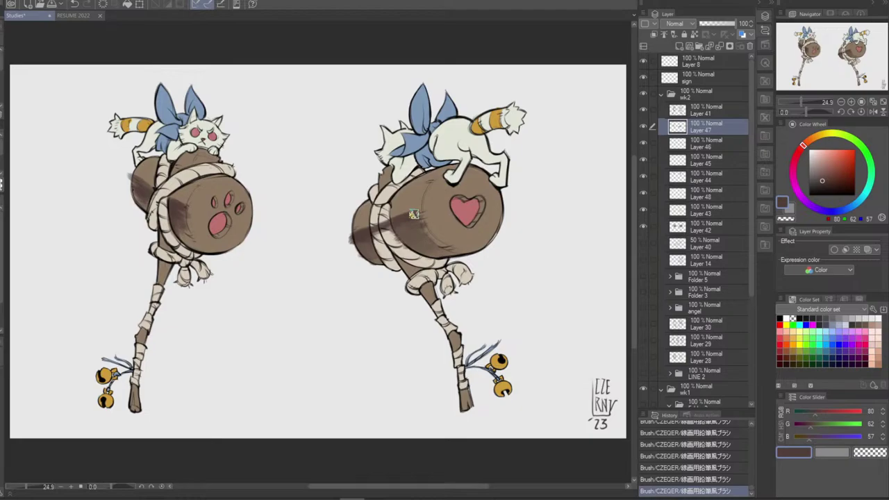
Sample the rope's beige (R 210, G 199, B 183) and repaint the heart hammer's central rope wrap where the dark shading crosses it
{"action": "left_click", "coordinate": [379, 233], "text": "alt"}
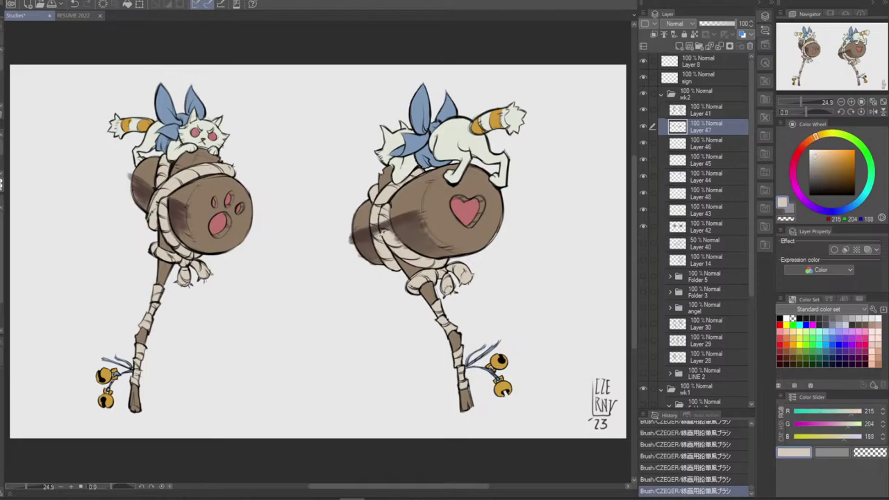
{"action": "key", "text": "ctrl+z"}
{"action": "key", "text": "ctrl+z"}
{"action": "key", "text": "ctrl+z"}
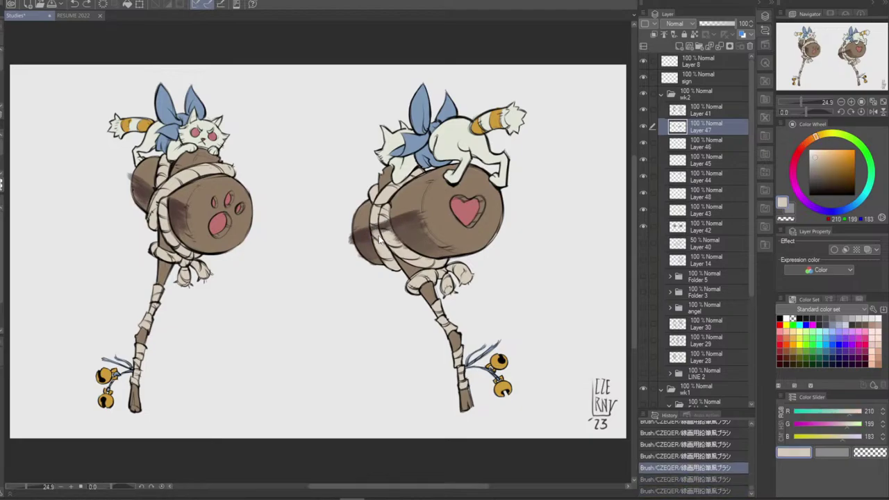
{"action": "left_click_drag", "start_coordinate": [373, 235], "coordinate": [382, 241]}
{"action": "key", "text": "ctrl+z"}
{"action": "key", "text": "ctrl+z"}
{"action": "key", "text": "ctrl+z"}
{"action": "key", "text": "ctrl+z"}
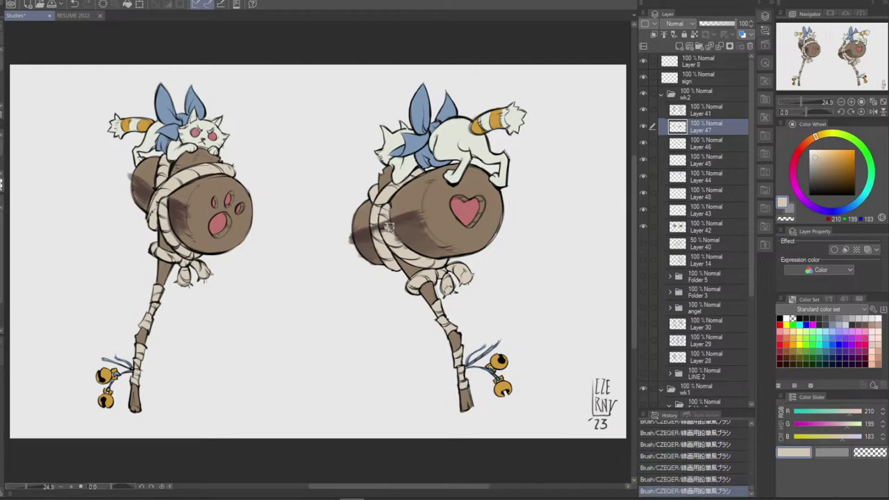
Clean up the edge between the heart hammer's rope and front shading, alternating beige and dark brown sampled from the drawing
{"action": "left_click", "coordinate": [392, 223], "text": "alt"}
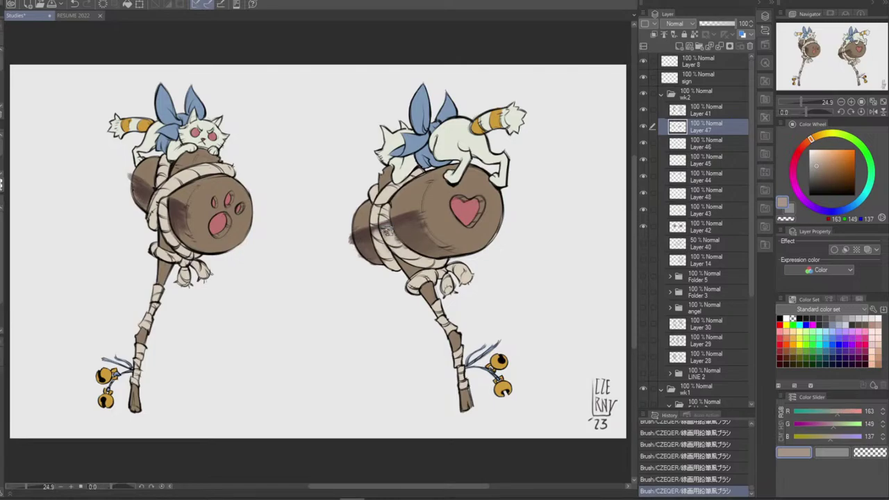
{"action": "left_click", "coordinate": [392, 219], "text": "alt"}
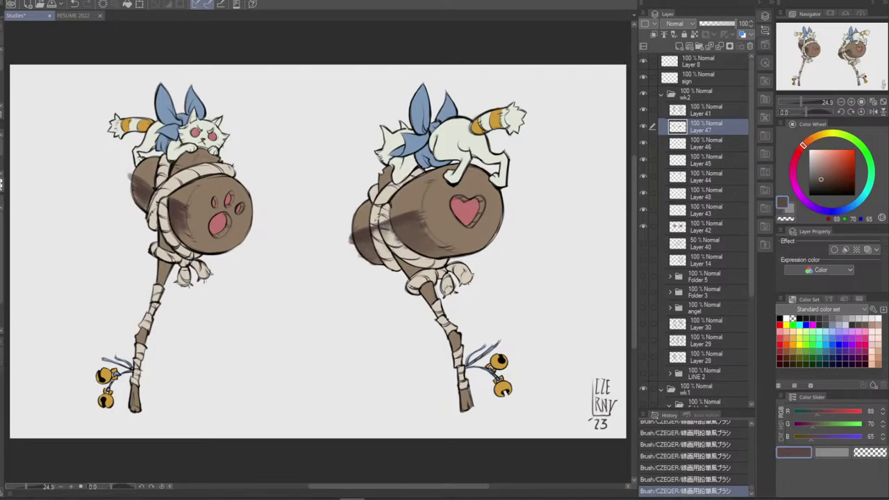
{"action": "left_click", "coordinate": [385, 221], "text": "alt"}
{"action": "left_click", "coordinate": [375, 226], "text": "alt"}
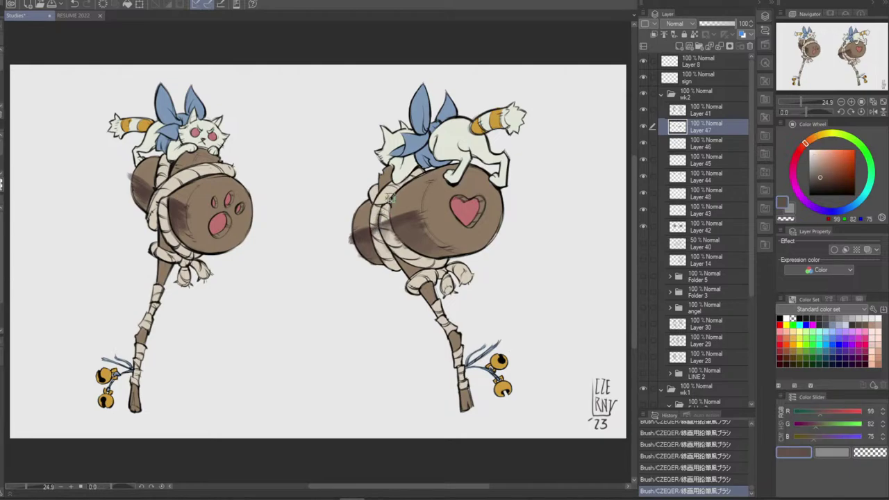
{"action": "key", "text": "ctrl+z"}
{"action": "left_click_drag", "start_coordinate": [393, 226], "coordinate": [390, 209]}
{"action": "left_click", "coordinate": [383, 221], "text": "alt"}
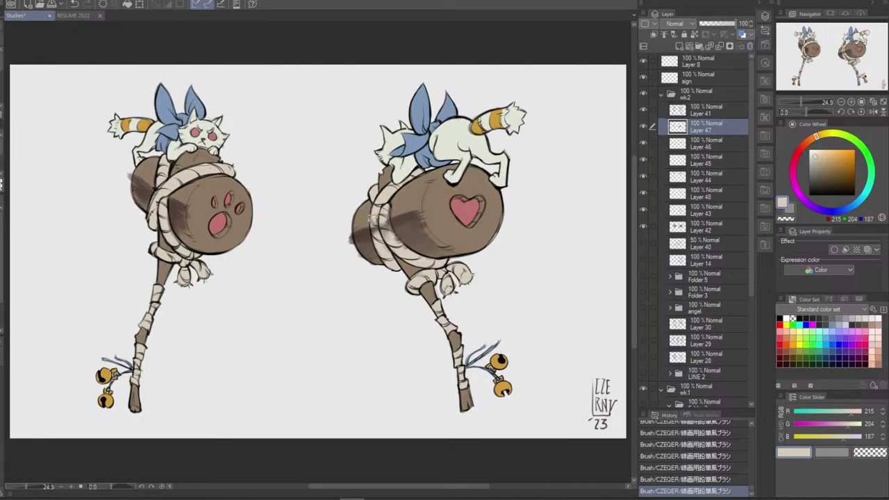
Build up light and mid beige tones on the heart hammer's rope strands beside the head, undoing stray strokes
{"action": "left_click_drag", "start_coordinate": [372, 221], "coordinate": [398, 191]}
{"action": "key", "text": "ctrl+z"}
{"action": "key", "text": "ctrl+z"}
{"action": "left_click", "coordinate": [397, 209], "text": "alt"}
{"action": "key", "text": "ctrl+z"}
{"action": "left_click", "coordinate": [397, 220], "text": "alt"}
{"action": "key", "text": "ctrl+z"}
{"action": "left_click", "coordinate": [396, 227], "text": "alt"}
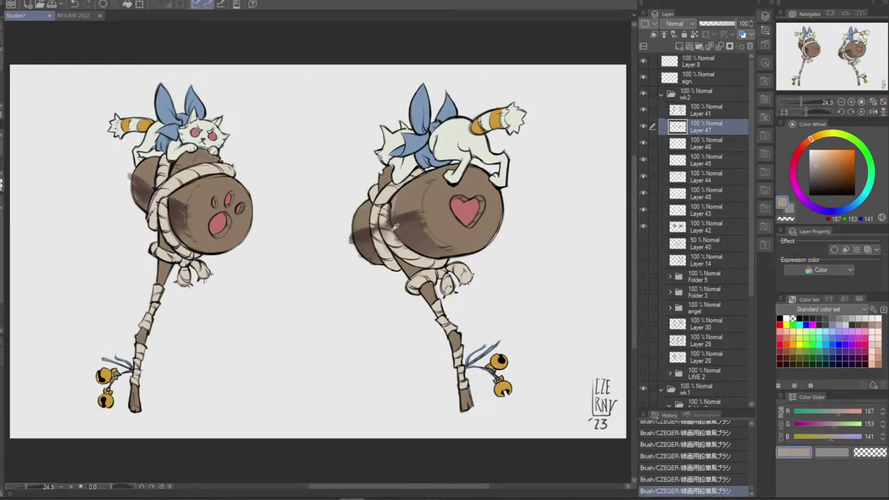
{"action": "left_click", "coordinate": [394, 236], "text": "alt"}
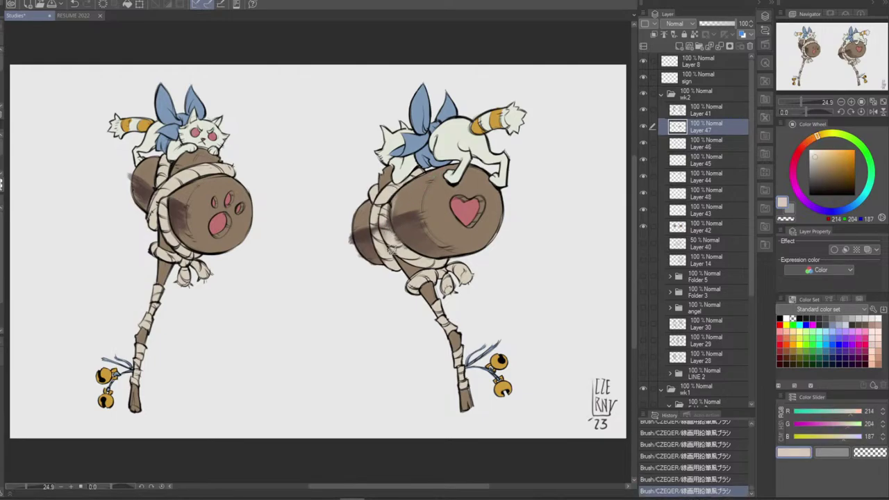
{"action": "left_click", "coordinate": [389, 230], "text": "alt"}
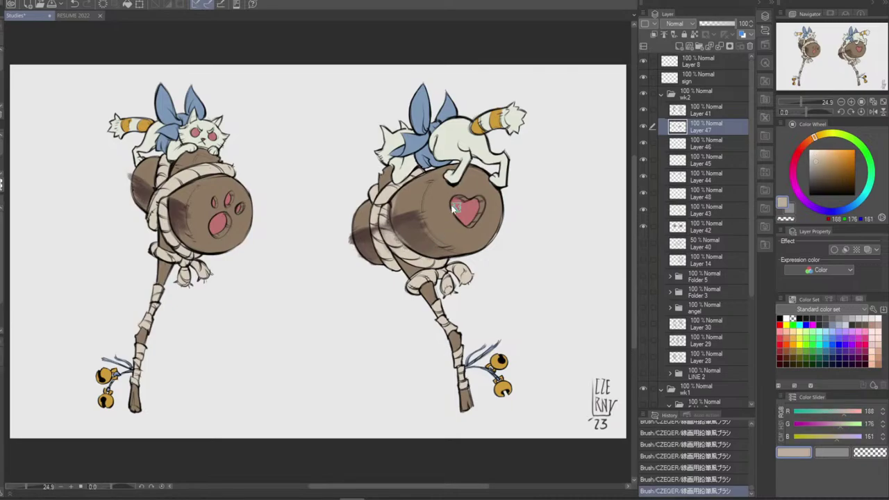
Redraw the separation lines between the middle rope strands with sampled dark brown (R 108, G 92, B 85) and beige
{"action": "key", "text": "ctrl+z"}
{"action": "left_click_drag", "start_coordinate": [390, 228], "coordinate": [398, 238]}
{"action": "left_click", "coordinate": [382, 233], "text": "alt"}
{"action": "left_click", "coordinate": [379, 236], "text": "alt"}
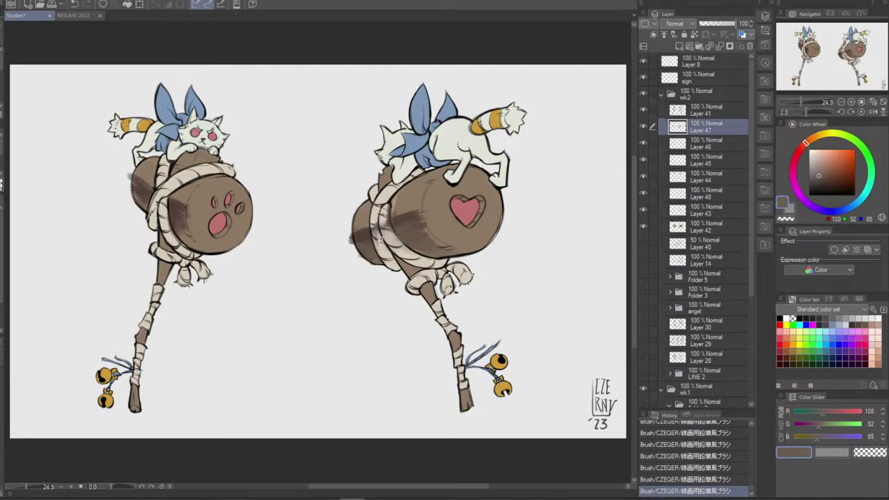
{"action": "left_click", "coordinate": [379, 242], "text": "alt"}
{"action": "left_click", "coordinate": [381, 235], "text": "alt"}
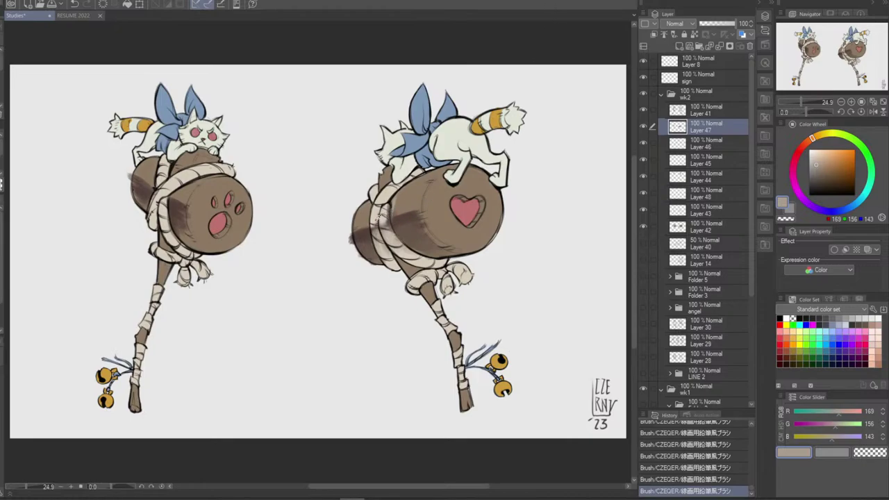
Refine the upper strands of the heart hammer's rope with beige (R 215, G 204, B 187) and brown (R 111, G 95, B 87)
{"action": "left_click", "coordinate": [378, 216], "text": "alt"}
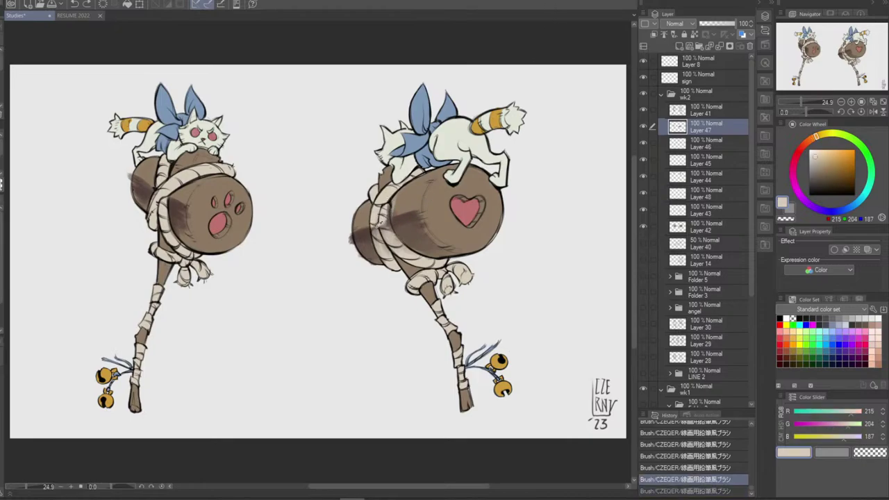
{"action": "left_click", "coordinate": [379, 222], "text": "alt"}
{"action": "mouse_move", "coordinate": [379, 223]}
{"action": "left_mouse_down"}
{"action": "mouse_move", "coordinate": [371, 226]}
{"action": "mouse_move", "coordinate": [381, 204]}
{"action": "left_mouse_up"}
{"action": "key", "text": "ctrl+z"}
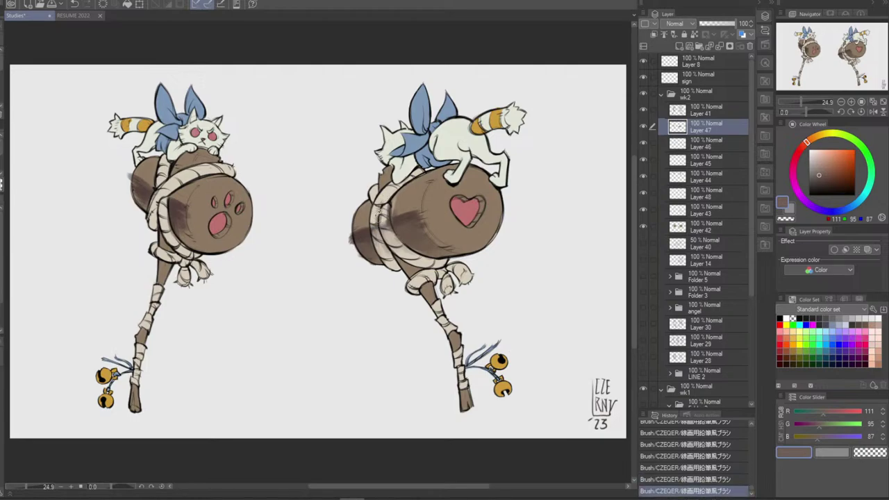
{"action": "left_click", "coordinate": [379, 209], "text": "alt"}
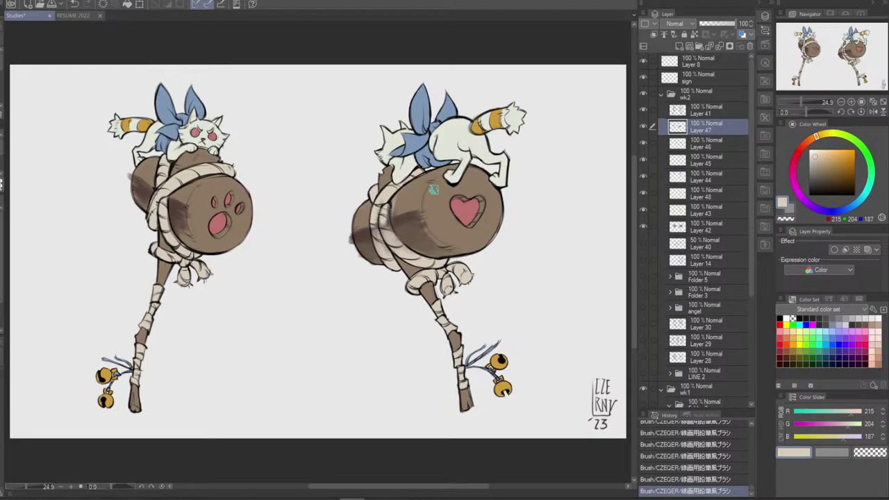
Touch up the shading on the heart hammer's back end with sampled browns and erase the paint spilling past its outline
{"action": "left_click", "coordinate": [363, 236], "text": "alt"}
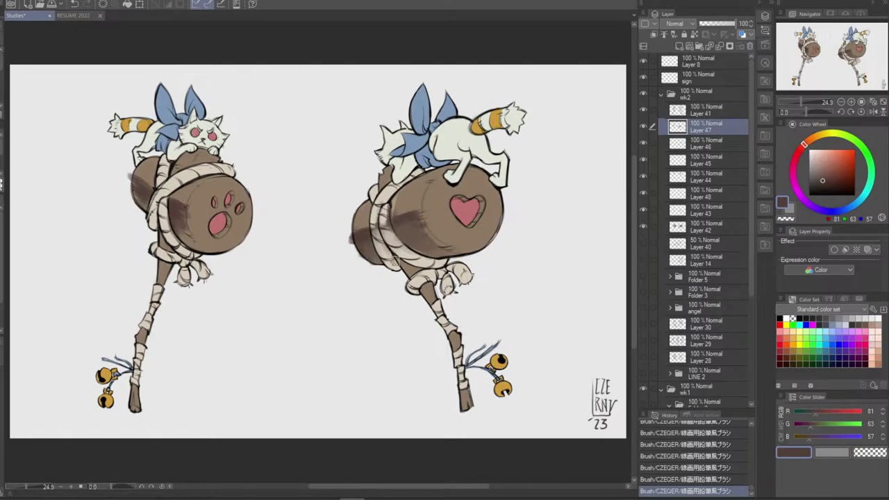
{"action": "left_click", "coordinate": [406, 226], "text": "alt"}
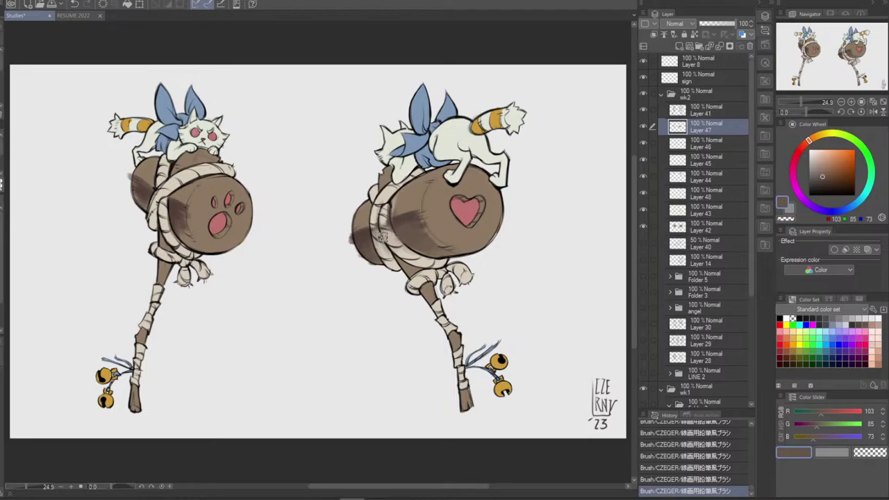
{"action": "mouse_move", "coordinate": [383, 238]}
{"action": "left_mouse_down"}
{"action": "mouse_move", "coordinate": [371, 258]}
{"action": "mouse_move", "coordinate": [364, 207]}
{"action": "mouse_move", "coordinate": [413, 172]}
{"action": "mouse_move", "coordinate": [418, 223]}
{"action": "mouse_move", "coordinate": [375, 262]}
{"action": "mouse_move", "coordinate": [375, 217]}
{"action": "mouse_move", "coordinate": [398, 191]}
{"action": "mouse_move", "coordinate": [353, 243]}
{"action": "left_mouse_up"}
{"action": "key", "text": "ctrl+z"}
{"action": "left_click", "coordinate": [439, 249], "text": "alt"}
{"action": "left_click", "coordinate": [401, 194], "text": "alt"}
{"action": "mouse_move", "coordinate": [356, 248]}
{"action": "left_mouse_down"}
{"action": "mouse_move", "coordinate": [378, 273]}
{"action": "mouse_move", "coordinate": [369, 268]}
{"action": "left_mouse_up"}
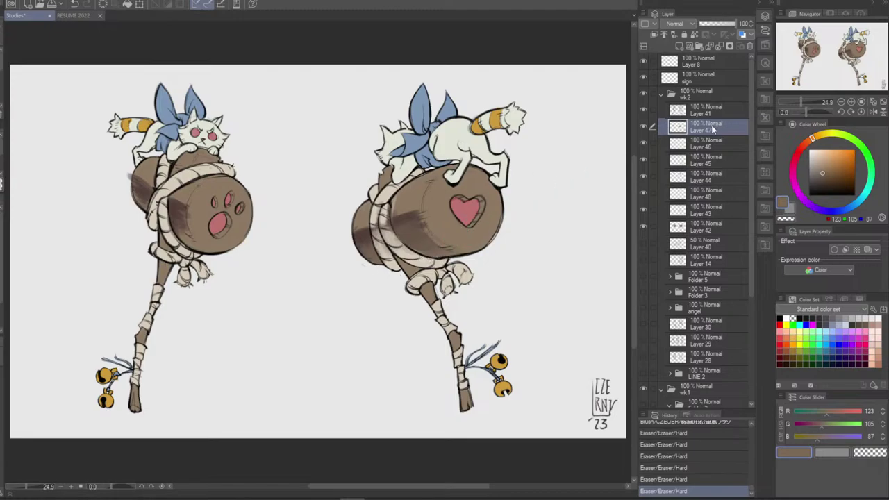
{"action": "mouse_move", "coordinate": [713, 126]}
{"action": "left_mouse_down"}
{"action": "mouse_move", "coordinate": [723, 105]}
{"action": "mouse_move", "coordinate": [708, 131]}
{"action": "left_mouse_up"}
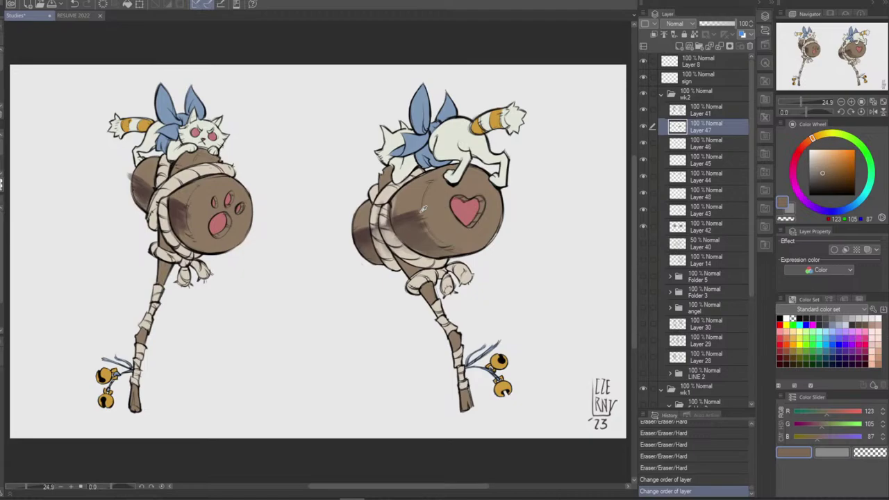
Rework the dark shading on both sides of the heart hammer's rope with sampled dark brown (R 80, G 62, B 57)
{"action": "left_click", "coordinate": [367, 232], "text": "alt"}
{"action": "left_click_drag", "start_coordinate": [409, 222], "coordinate": [404, 225]}
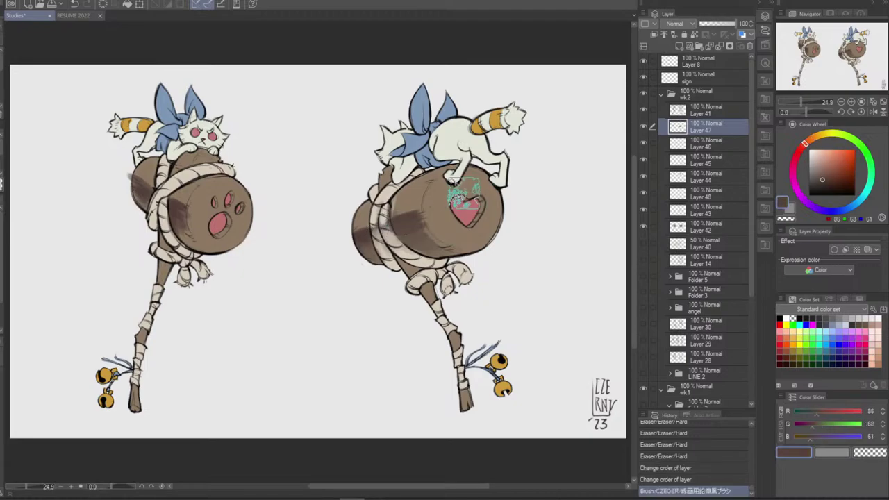
{"action": "key", "text": "ctrl+z"}
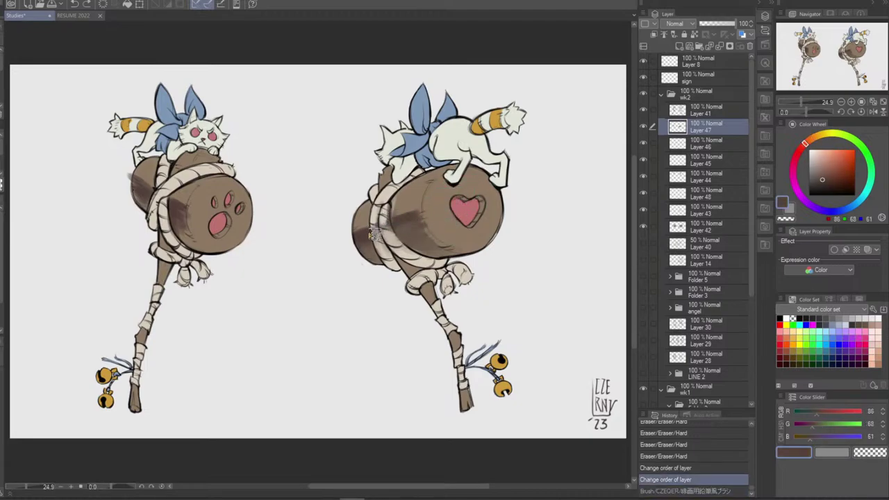
{"action": "left_click", "coordinate": [368, 244], "text": "alt"}
{"action": "mouse_move", "coordinate": [357, 250]}
{"action": "left_mouse_down"}
{"action": "mouse_move", "coordinate": [379, 229]}
{"action": "mouse_move", "coordinate": [351, 246]}
{"action": "left_mouse_up"}
{"action": "left_click", "coordinate": [371, 229], "text": "alt"}
{"action": "mouse_move", "coordinate": [406, 225]}
{"action": "left_mouse_down"}
{"action": "mouse_move", "coordinate": [454, 230]}
{"action": "mouse_move", "coordinate": [415, 243]}
{"action": "mouse_move", "coordinate": [440, 252]}
{"action": "mouse_move", "coordinate": [475, 209]}
{"action": "mouse_move", "coordinate": [416, 243]}
{"action": "mouse_move", "coordinate": [430, 253]}
{"action": "mouse_move", "coordinate": [446, 240]}
{"action": "mouse_move", "coordinate": [396, 228]}
{"action": "left_mouse_up"}
{"action": "key", "text": "ctrl+z"}
{"action": "key", "text": "ctrl+z"}
{"action": "key", "text": "ctrl+z"}
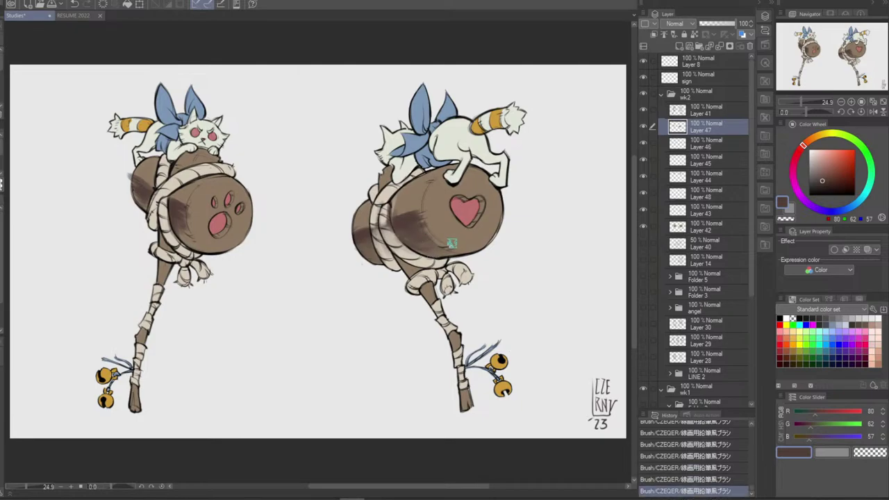
Compare the heart hammer with and without the latest shading strokes and undo the last two
{"action": "key", "text": "ctrl+z"}
{"action": "key", "text": "ctrl+y"}
{"action": "key", "text": "ctrl+z"}
{"action": "key", "text": "ctrl+y"}
{"action": "key", "text": "ctrl+z"}
{"action": "key", "text": "ctrl+z"}
Shade the rope along the lower edge of the heart hammer's head in sampled brown (R 108, G 93, B 85)
{"action": "left_click_drag", "start_coordinate": [407, 249], "coordinate": [393, 230]}
{"action": "key", "text": "ctrl+z"}
{"action": "left_click", "coordinate": [399, 234], "text": "alt"}
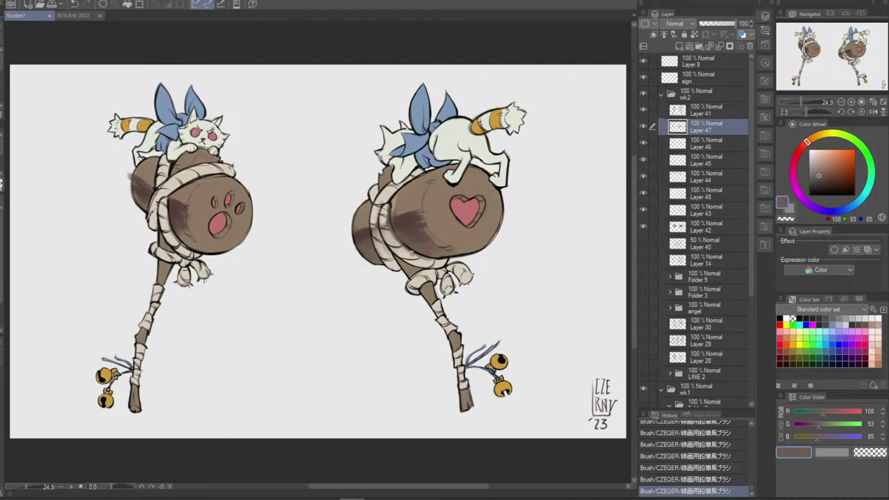
{"action": "key", "text": "ctrl+z"}
{"action": "key", "text": "ctrl+z"}
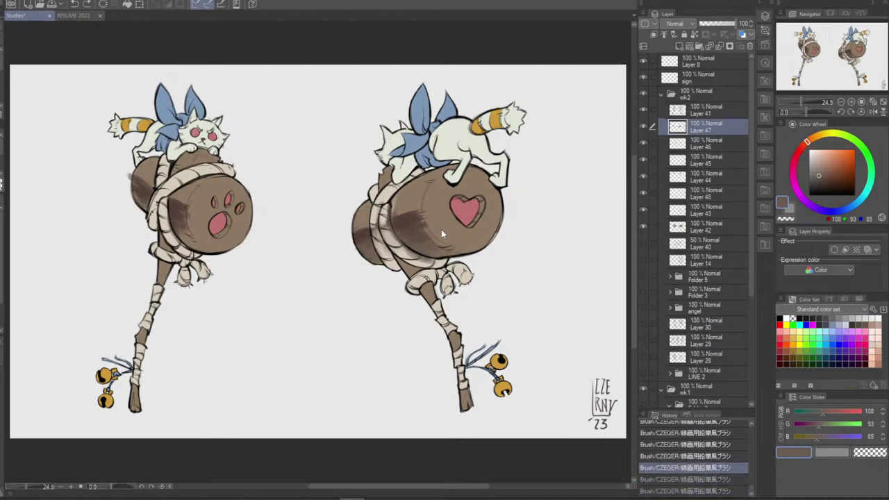
{"action": "key", "text": "ctrl+z"}
{"action": "left_click_drag", "start_coordinate": [407, 249], "coordinate": [427, 259]}
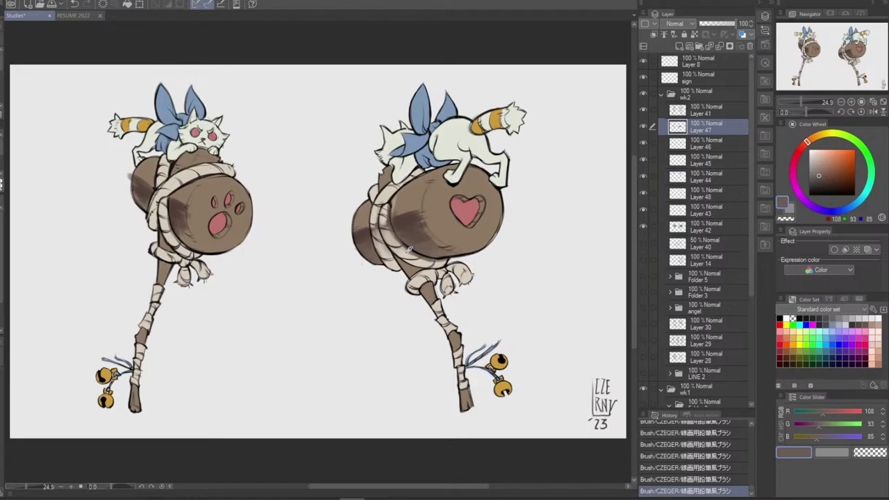
{"action": "left_click", "coordinate": [391, 231], "text": "alt"}
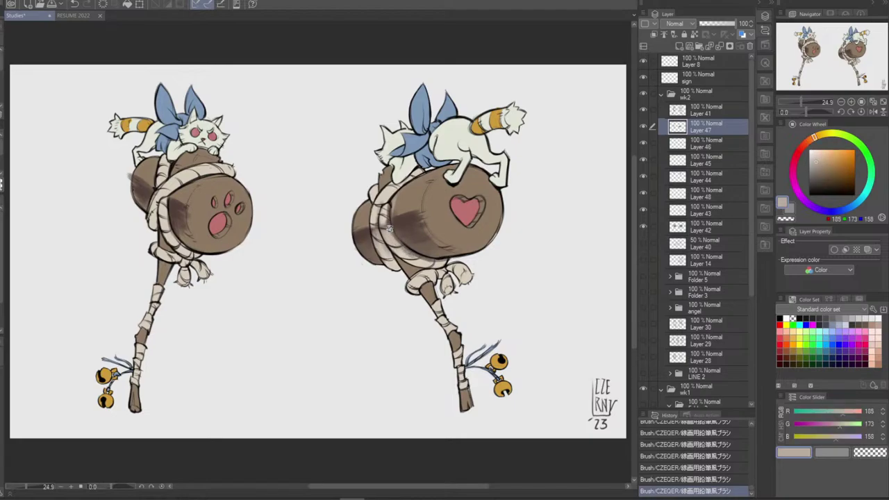
{"action": "left_click", "coordinate": [397, 234], "text": "alt"}
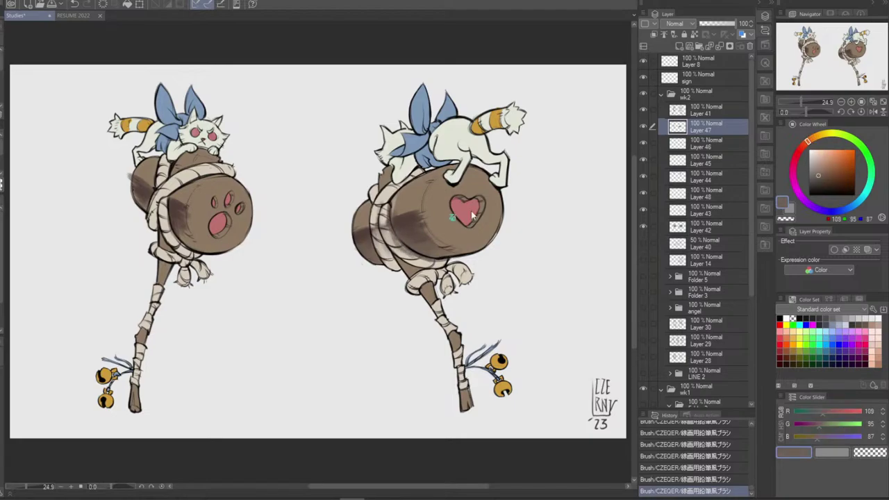
{"action": "key", "text": "ctrl+z"}
Flip the canvas horizontally and paint the head's shadow along the heart hammer's rope, blending it with sampled brown and beige
{"action": "left_click", "coordinate": [873, 112]}
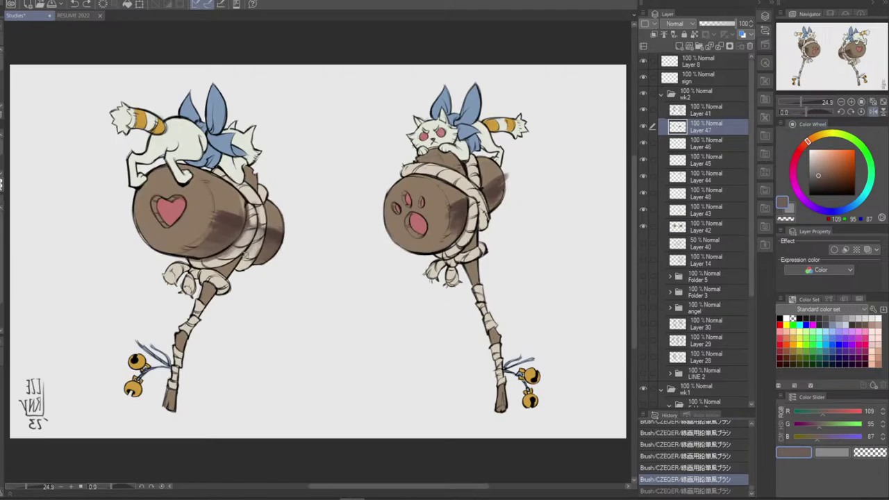
{"action": "left_click_drag", "start_coordinate": [196, 262], "coordinate": [249, 226]}
{"action": "key", "text": "ctrl+z"}
{"action": "left_click_drag", "start_coordinate": [226, 255], "coordinate": [251, 224]}
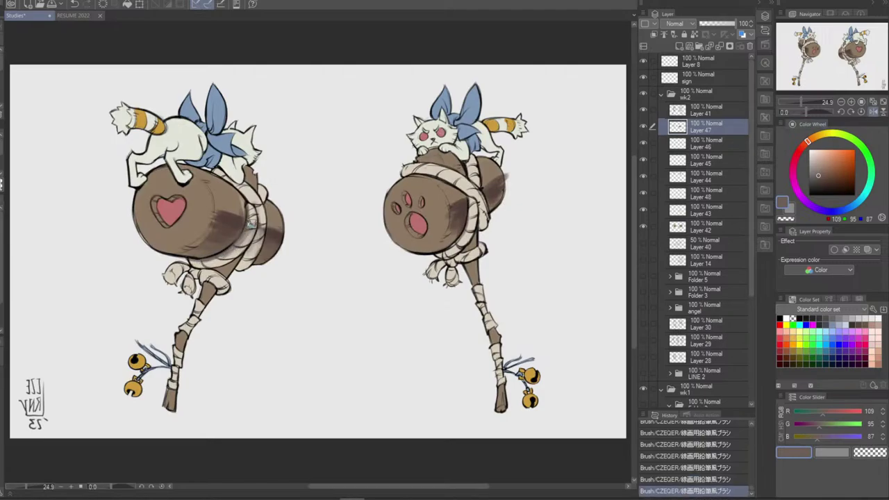
{"action": "key", "text": "ctrl+z"}
{"action": "left_click_drag", "start_coordinate": [228, 253], "coordinate": [250, 222]}
{"action": "left_click", "coordinate": [247, 237], "text": "alt"}
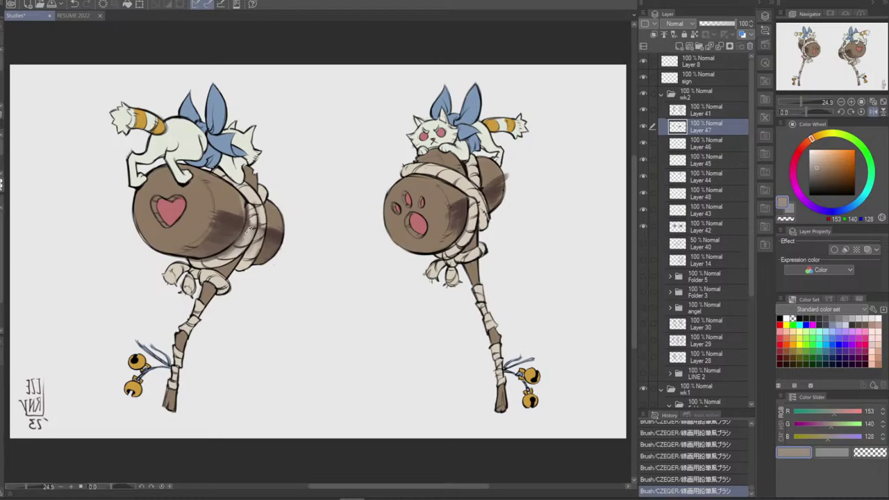
{"action": "left_click", "coordinate": [248, 231], "text": "alt"}
{"action": "left_click", "coordinate": [248, 232], "text": "alt"}
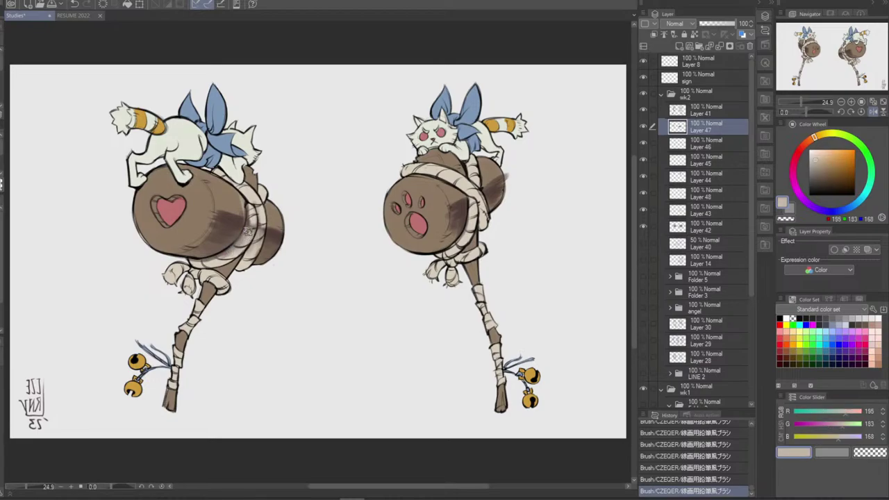
Compare the heart hammer's rope with and without the latest shadow strokes, keeping the strokes
{"action": "key", "text": "ctrl+z"}
{"action": "key", "text": "ctrl+z"}
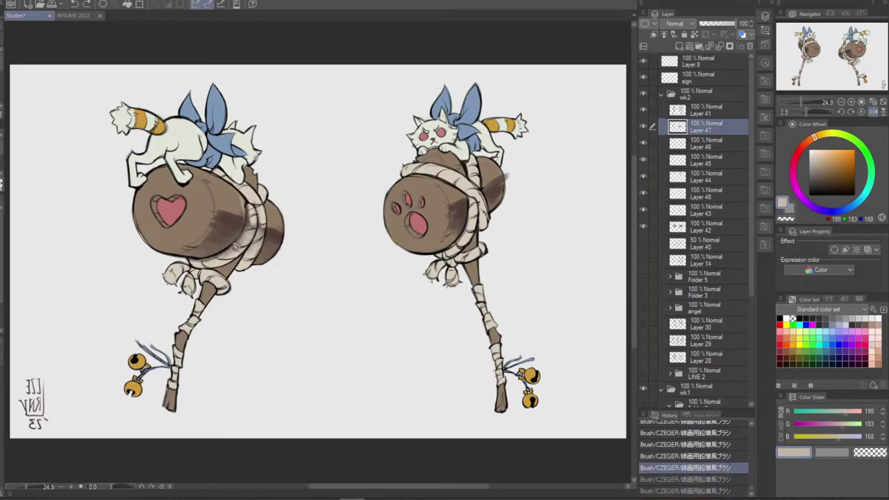
{"action": "key", "text": "ctrl+y"}
{"action": "key", "text": "ctrl+y"}
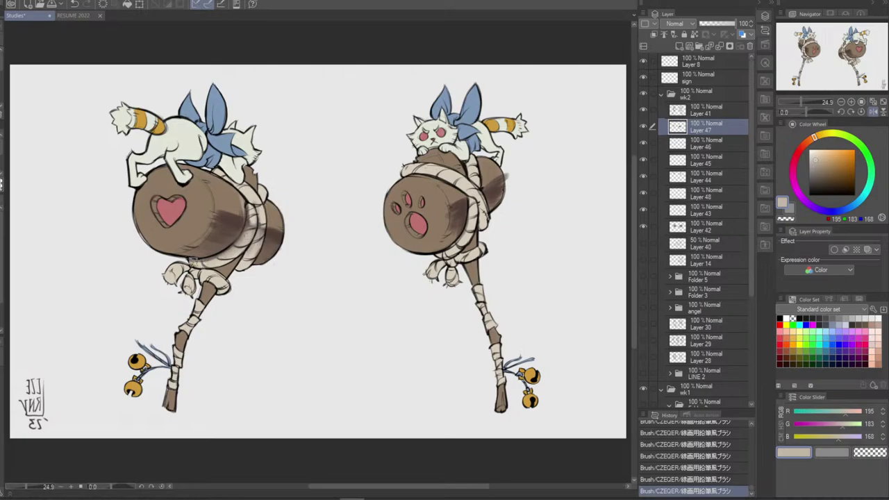
{"action": "key", "text": "ctrl+z"}
{"action": "key", "text": "ctrl+y"}
{"action": "key", "text": "ctrl+z"}
{"action": "key", "text": "ctrl+y"}
Touch up the rope's shadow below the heart hammer's head in sampled brown (R 113, G 97, B 89) and compare the last stroke
{"action": "left_click", "coordinate": [197, 260], "text": "alt"}
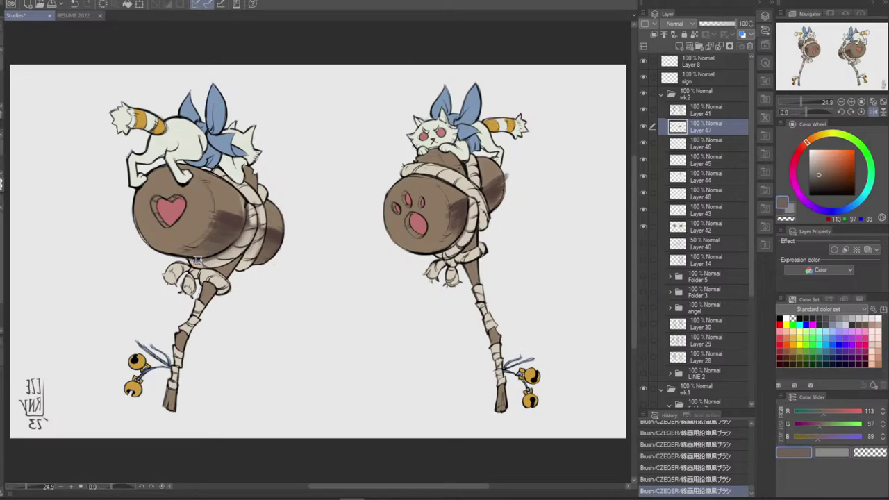
{"action": "key", "text": "ctrl+z"}
{"action": "key", "text": "ctrl+y"}
{"action": "key", "text": "ctrl+z"}
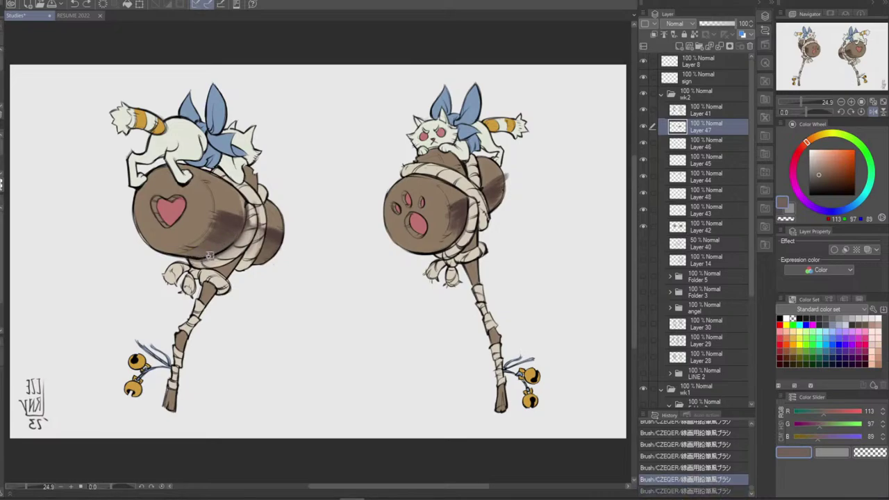
{"action": "key", "text": "ctrl+y"}
Rework the heart hammer's head edge beside the rope using sampled dark brown (R 80, G 62, B 57), beige and mid brown
{"action": "left_click", "coordinate": [238, 219], "text": "alt"}
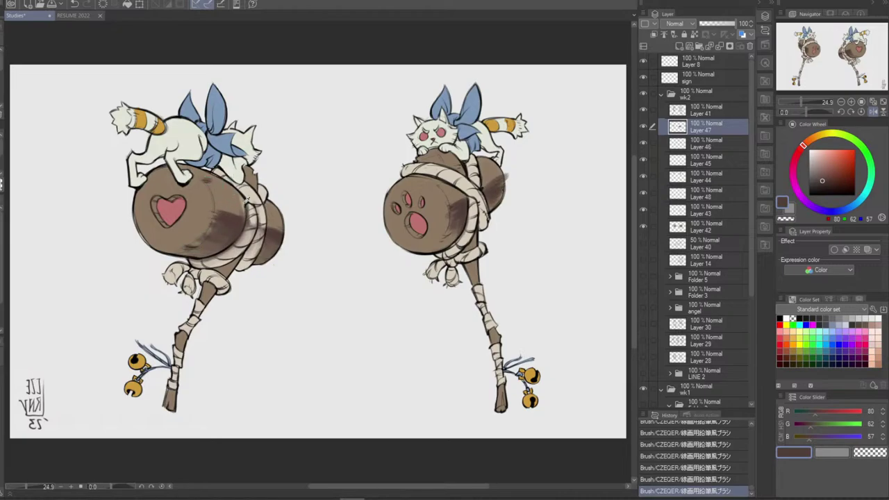
{"action": "left_click", "coordinate": [245, 200], "text": "alt"}
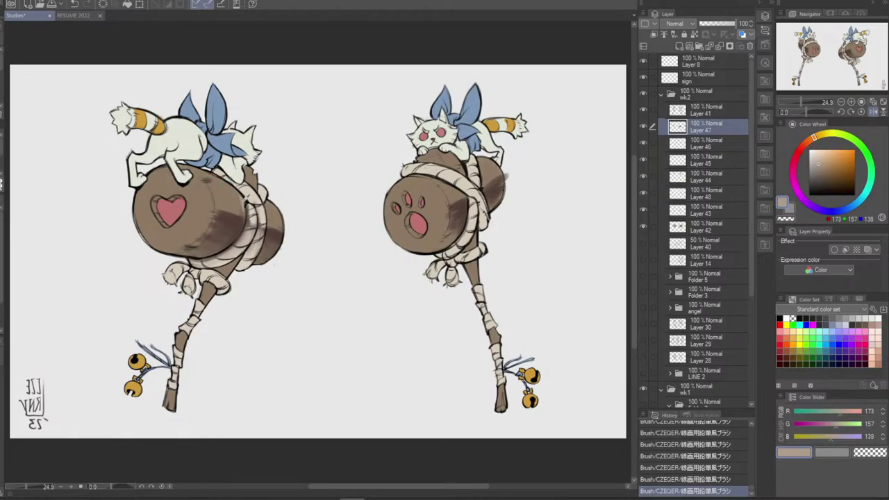
{"action": "key", "text": "ctrl+z"}
{"action": "left_click", "coordinate": [240, 200], "text": "alt"}
{"action": "left_click_drag", "start_coordinate": [235, 189], "coordinate": [241, 211]}
{"action": "key", "text": "ctrl+z"}
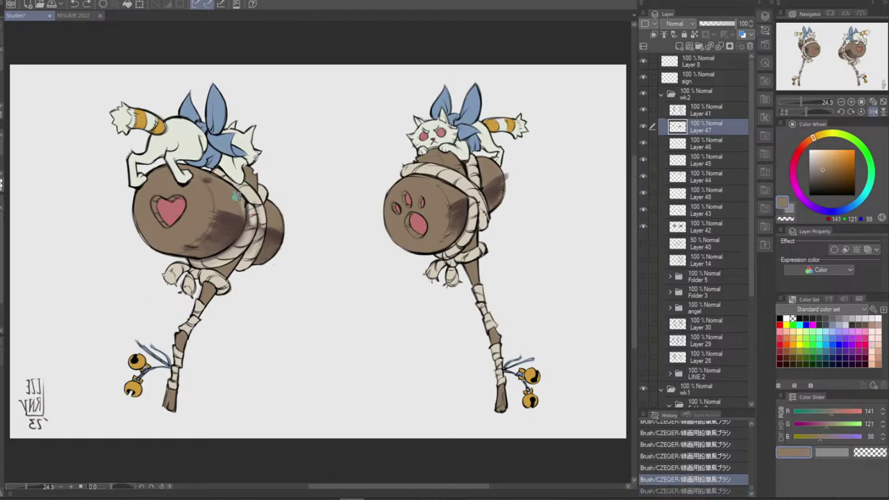
{"action": "key", "text": "ctrl+y"}
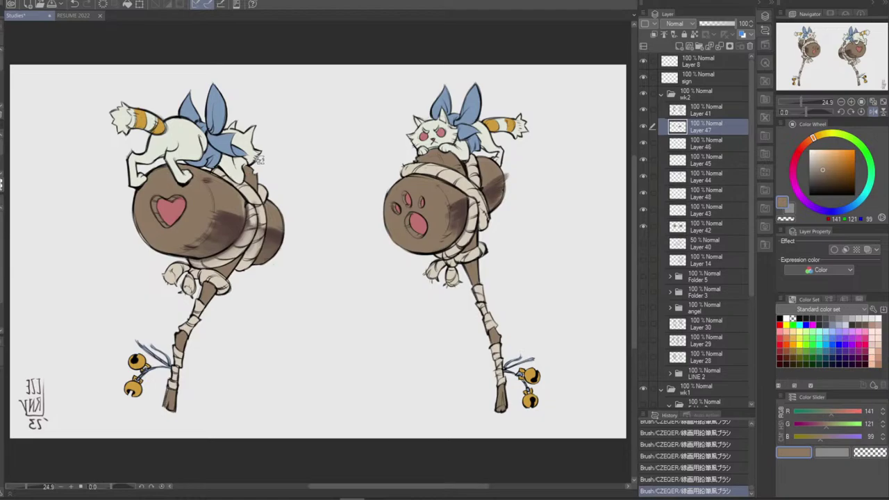
Refine the rope's inner edge against the heart hammer's head with sampled light beige (R 215, G 204, B 187) and browns
{"action": "key", "text": "ctrl+z"}
{"action": "key", "text": "ctrl+y"}
{"action": "left_click", "coordinate": [245, 195], "text": "alt"}
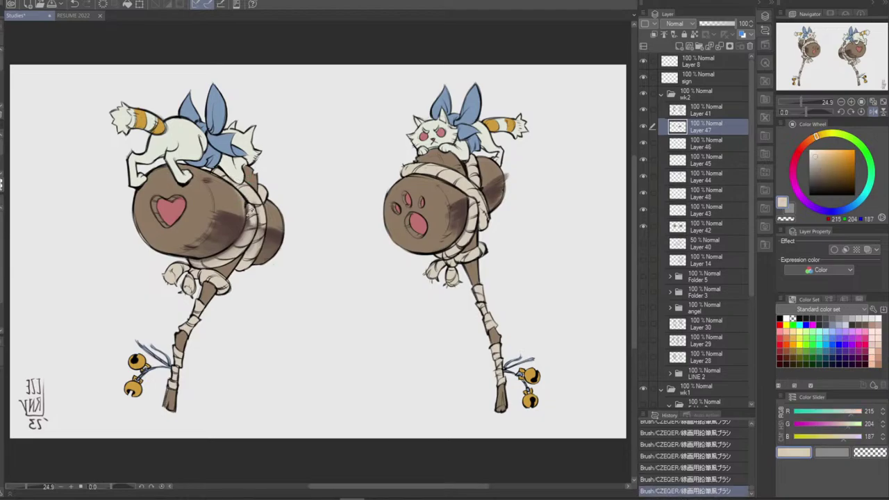
{"action": "left_click", "coordinate": [246, 204], "text": "alt"}
{"action": "left_click_drag", "start_coordinate": [245, 200], "coordinate": [245, 214]}
{"action": "key", "text": "ctrl+z"}
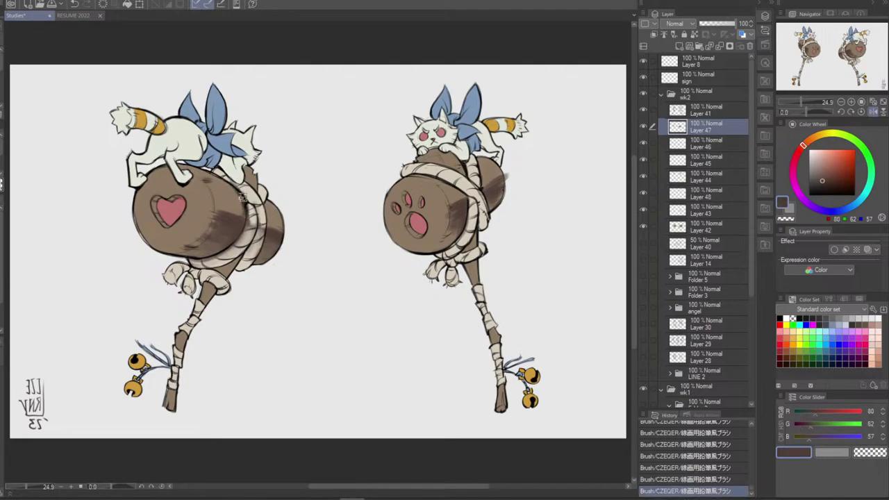
{"action": "left_click", "coordinate": [237, 204], "text": "alt"}
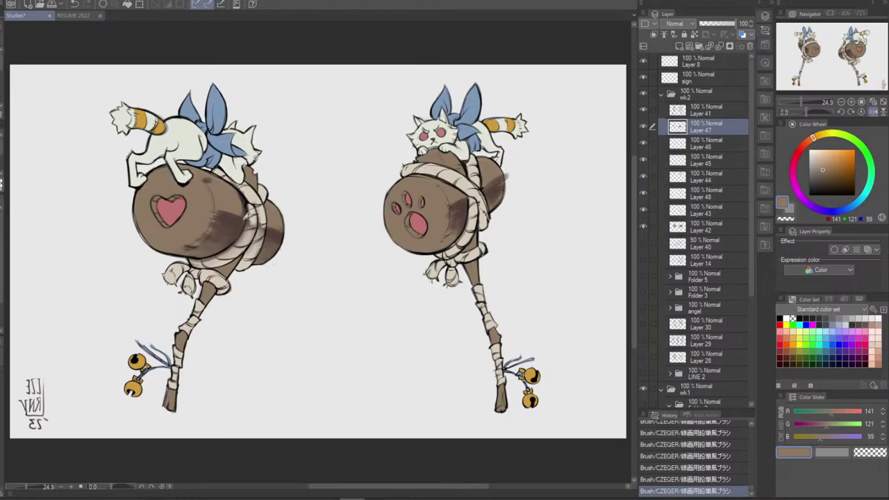
{"action": "left_click", "coordinate": [240, 220], "text": "alt"}
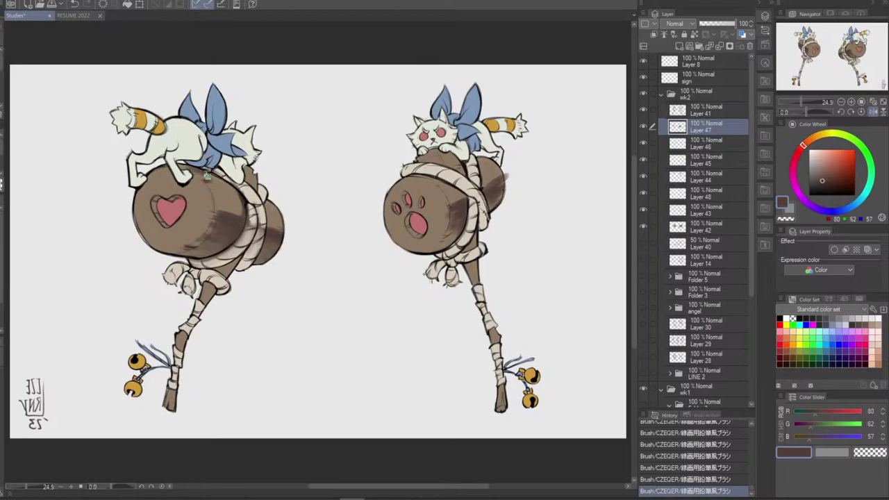
Compare the heart hammer's rope edge with and without the last two strokes, keeping them
{"action": "key", "text": "ctrl+z"}
{"action": "key", "text": "ctrl+z"}
{"action": "key", "text": "ctrl+y"}
{"action": "key", "text": "ctrl+y"}
{"action": "key", "text": "ctrl+z"}
{"action": "key", "text": "ctrl+y"}
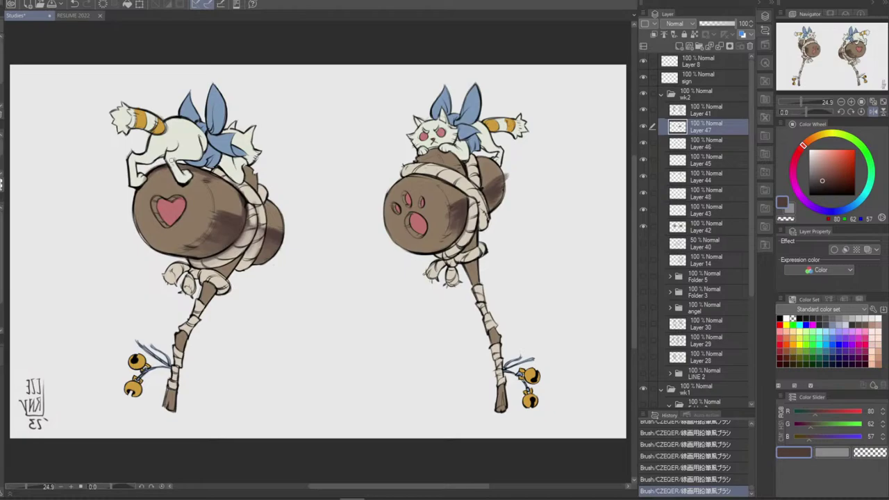
Touch up the edge around the cat's paw atop the heart hammer, using the eraser and sampled dark brown (R 61, G 51, B 47)
{"action": "key", "text": "e"}
{"action": "left_click_drag", "start_coordinate": [173, 166], "coordinate": [195, 169]}
{"action": "key", "text": "ctrl+z"}
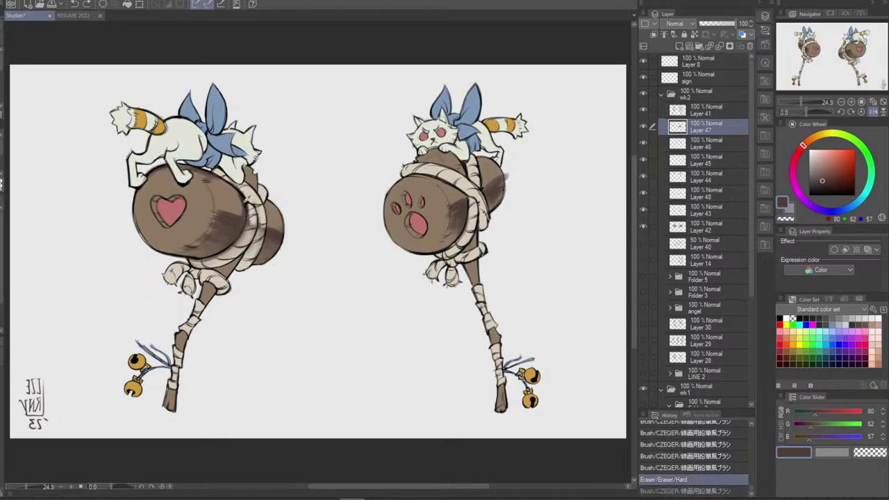
{"action": "left_click", "coordinate": [246, 201], "text": "alt"}
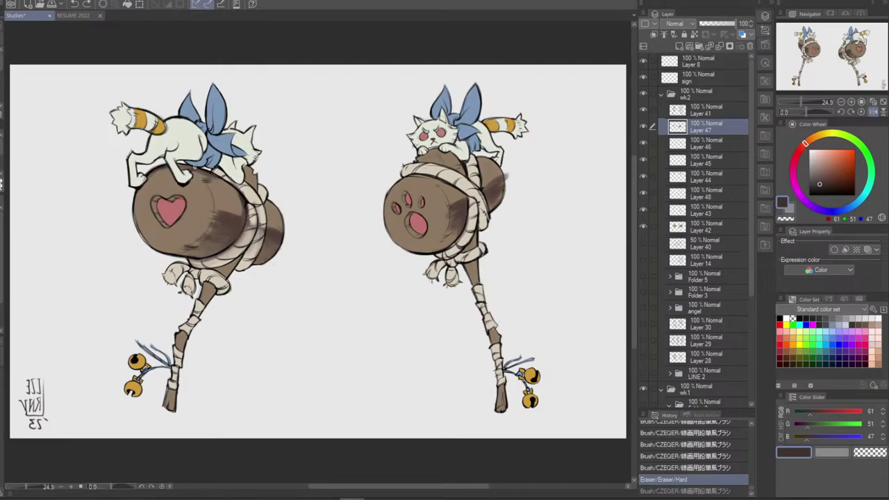
{"action": "key", "text": "ctrl+z"}
{"action": "left_click_drag", "start_coordinate": [194, 167], "coordinate": [188, 170]}
{"action": "mouse_move", "coordinate": [193, 165]}
{"action": "left_mouse_down"}
{"action": "mouse_move", "coordinate": [200, 169]}
{"action": "mouse_move", "coordinate": [189, 167]}
{"action": "left_mouse_up"}
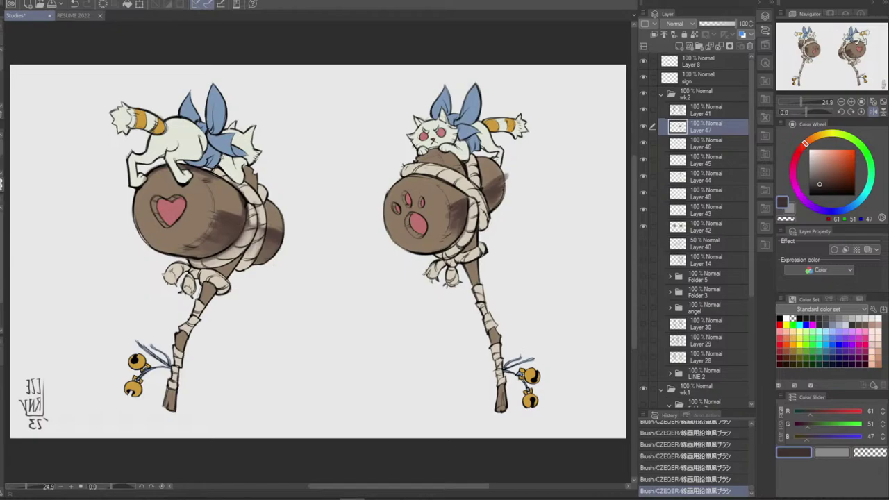
Paint a dark brown shadow on the cat's back beside the blue bow and compare the latest strokes
{"action": "left_click_drag", "start_coordinate": [221, 162], "coordinate": [240, 183]}
{"action": "key", "text": "ctrl+z"}
{"action": "mouse_move", "coordinate": [203, 134]}
{"action": "left_mouse_down"}
{"action": "mouse_move", "coordinate": [205, 152]}
{"action": "mouse_move", "coordinate": [211, 127]}
{"action": "left_mouse_up"}
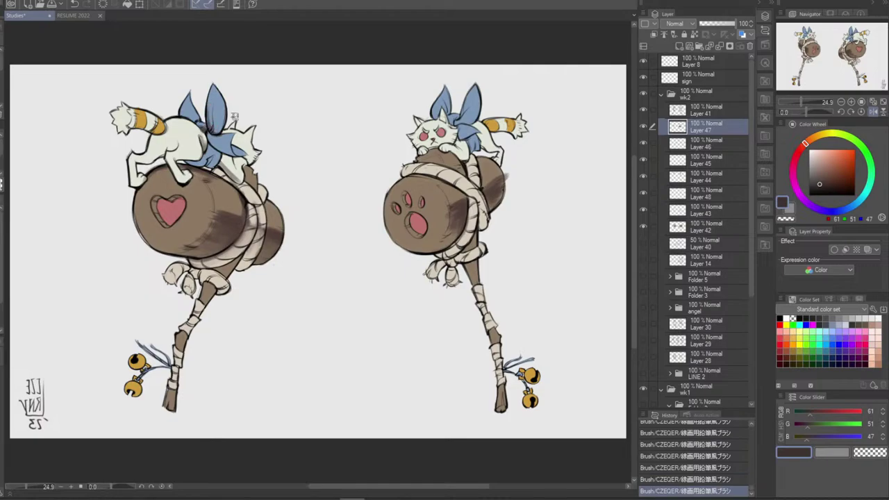
{"action": "key", "text": "ctrl+z"}
{"action": "key", "text": "ctrl+y"}
{"action": "key", "text": "ctrl+z"}
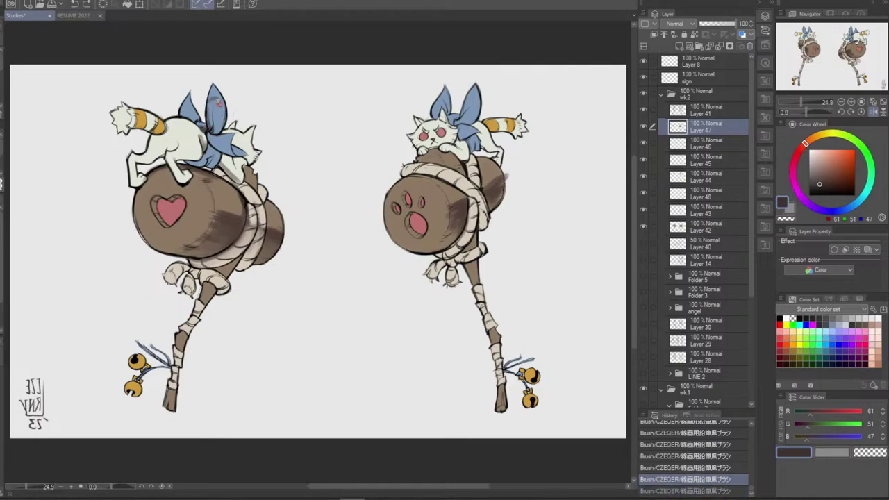
{"action": "key", "text": "ctrl+y"}
{"action": "key", "text": "ctrl+z"}
{"action": "key", "text": "ctrl+y"}
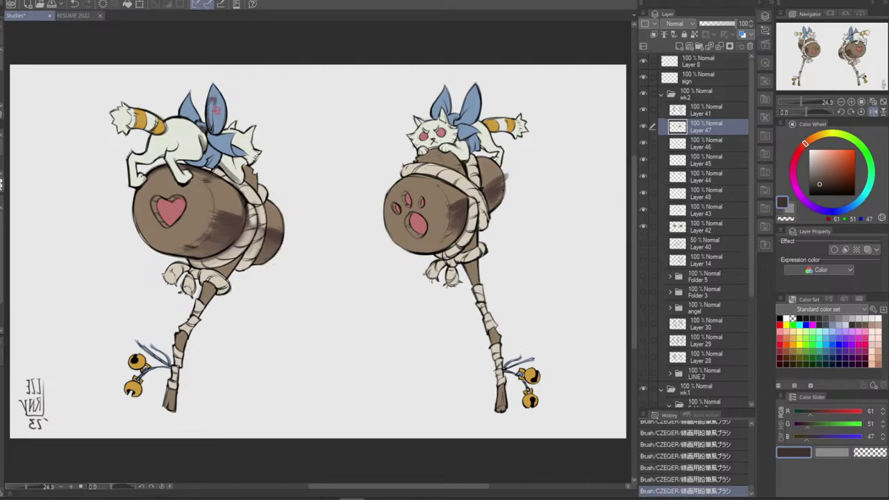
Undo the last two strokes and paint a dark streak down the bow's tall loop, blending it with sampled blues and dark gray
{"action": "key", "text": "ctrl+z"}
{"action": "key", "text": "ctrl+z"}
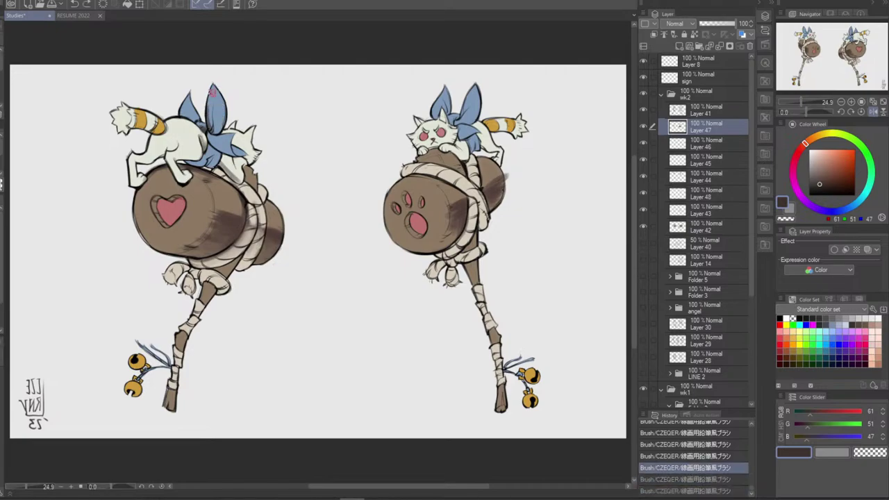
{"action": "left_click_drag", "start_coordinate": [211, 97], "coordinate": [220, 125]}
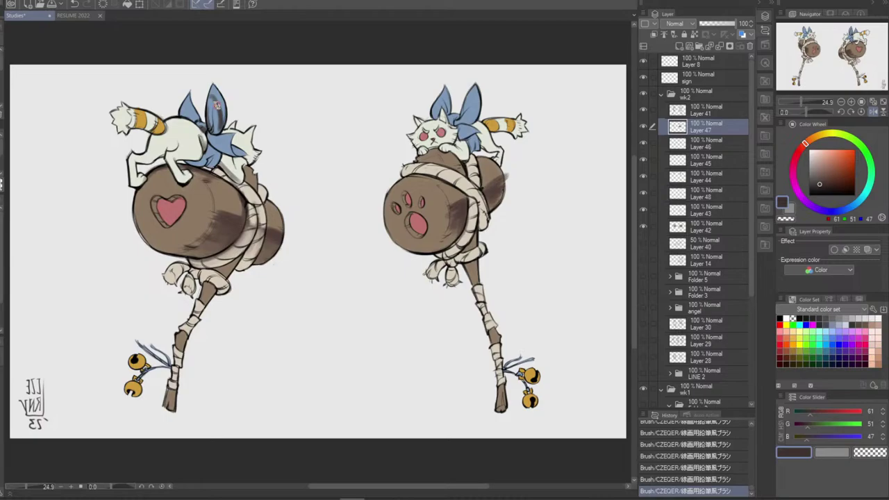
{"action": "left_click", "coordinate": [216, 103], "text": "alt"}
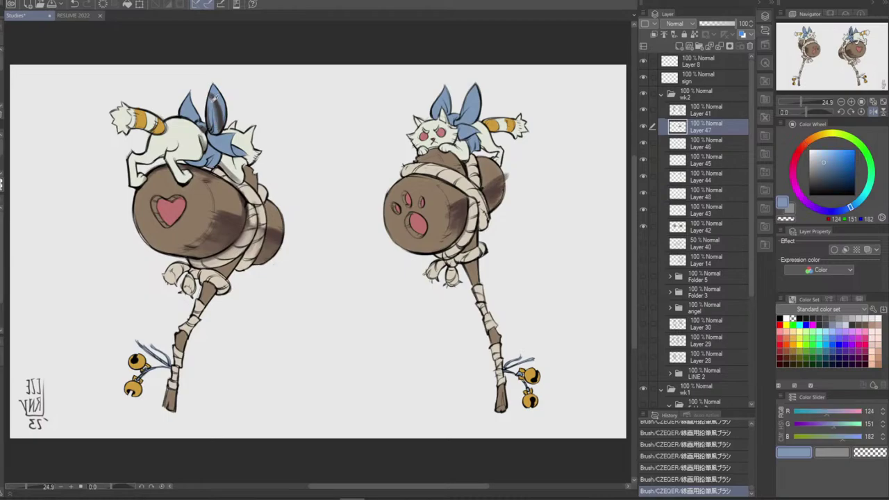
{"action": "left_click", "coordinate": [217, 109], "text": "alt"}
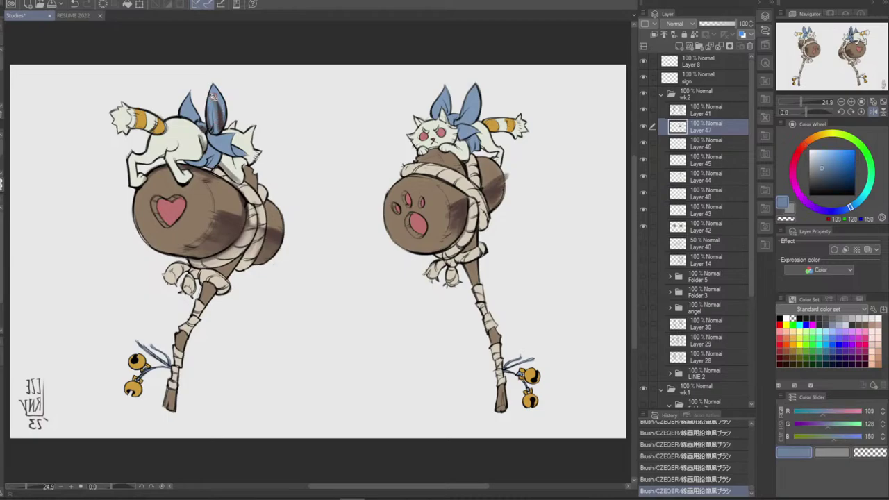
{"action": "left_click", "coordinate": [223, 111], "text": "alt"}
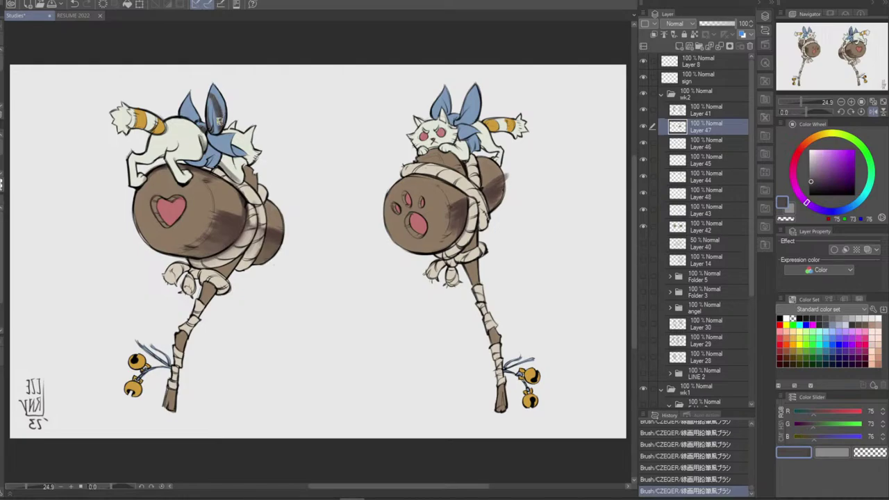
{"action": "left_click_drag", "start_coordinate": [217, 127], "coordinate": [214, 94]}
{"action": "left_click", "coordinate": [225, 115], "text": "alt"}
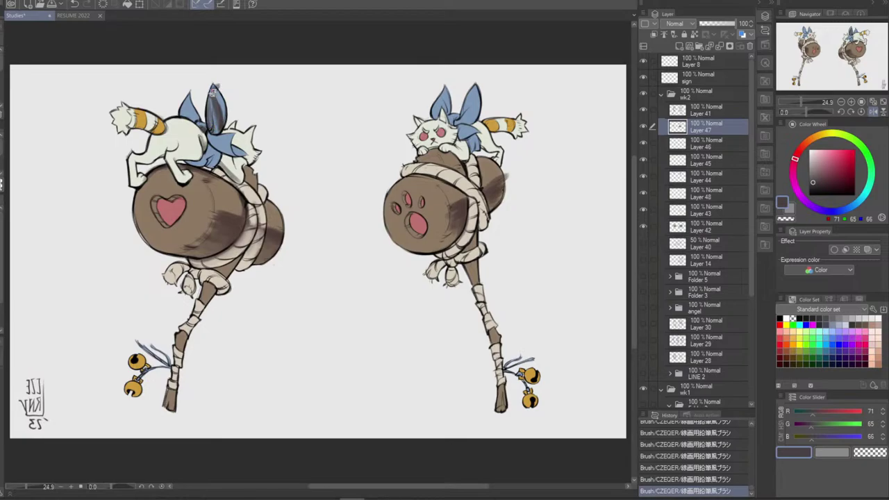
Erase the streak from the upper part of the tall bow loop and build dark shading at its base
{"action": "key", "text": "e"}
{"action": "mouse_move", "coordinate": [212, 88]}
{"action": "left_mouse_down"}
{"action": "mouse_move", "coordinate": [218, 83]}
{"action": "mouse_move", "coordinate": [215, 120]}
{"action": "left_mouse_up"}
{"action": "mouse_move", "coordinate": [216, 104]}
{"action": "left_mouse_down"}
{"action": "mouse_move", "coordinate": [222, 95]}
{"action": "mouse_move", "coordinate": [216, 129]}
{"action": "mouse_move", "coordinate": [221, 119]}
{"action": "left_mouse_up"}
{"action": "mouse_move", "coordinate": [224, 101]}
{"action": "left_mouse_down"}
{"action": "mouse_move", "coordinate": [223, 114]}
{"action": "mouse_move", "coordinate": [225, 105]}
{"action": "left_mouse_up"}
{"action": "left_click", "coordinate": [223, 105], "text": "alt"}
{"action": "mouse_move", "coordinate": [224, 112]}
{"action": "left_mouse_down"}
{"action": "mouse_move", "coordinate": [225, 103]}
{"action": "mouse_move", "coordinate": [224, 131]}
{"action": "left_mouse_up"}
{"action": "left_click", "coordinate": [225, 121], "text": "alt"}
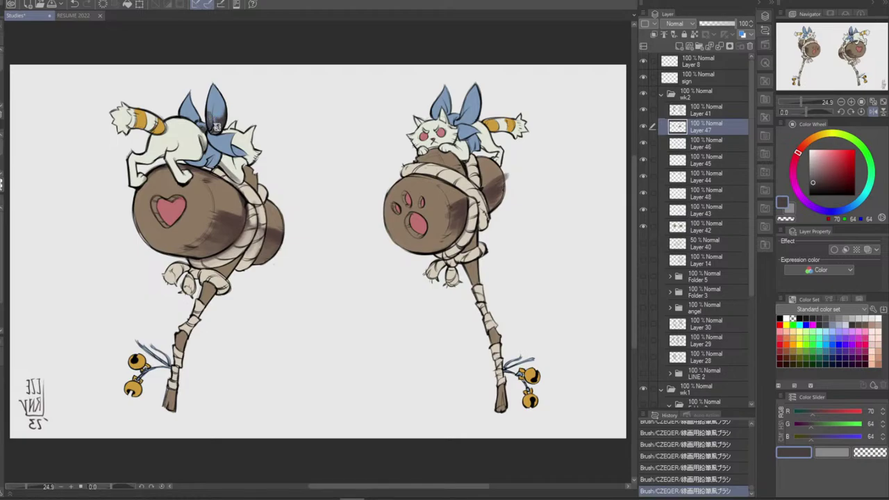
Blend the shading at the tall bow loop's base using sampled blue (R 124, G 151, B 182), gray-blue and dark gray
{"action": "left_click", "coordinate": [214, 111], "text": "alt"}
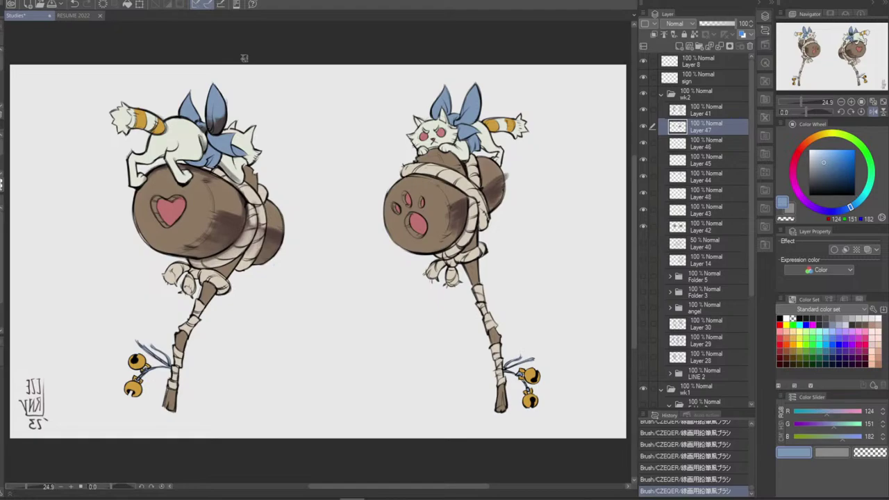
{"action": "left_click", "coordinate": [217, 124], "text": "alt"}
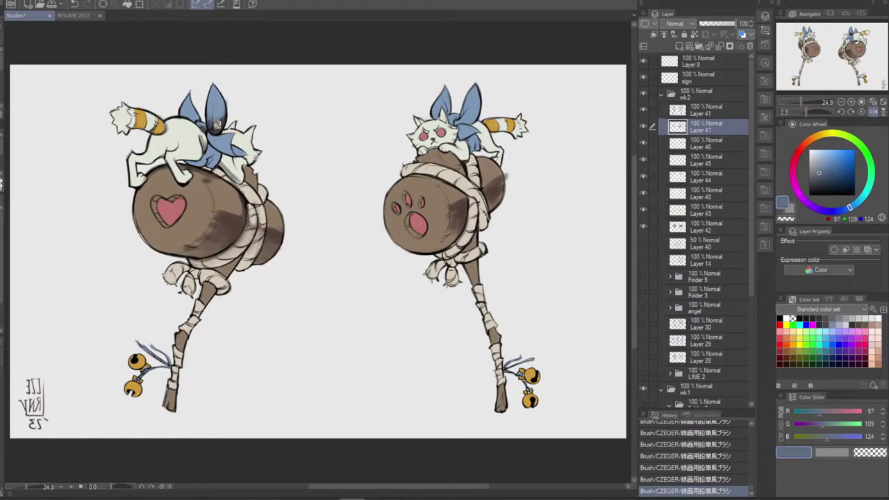
{"action": "left_click", "coordinate": [221, 103], "text": "alt"}
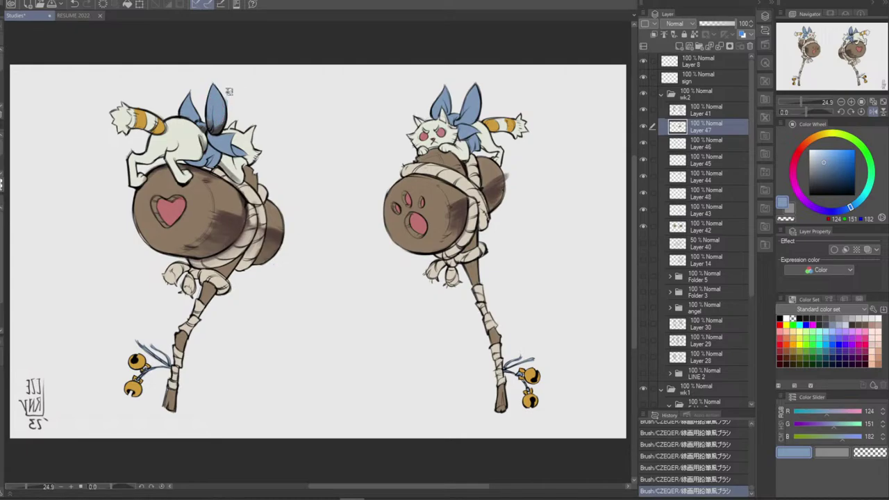
{"action": "left_click", "coordinate": [225, 125], "text": "alt"}
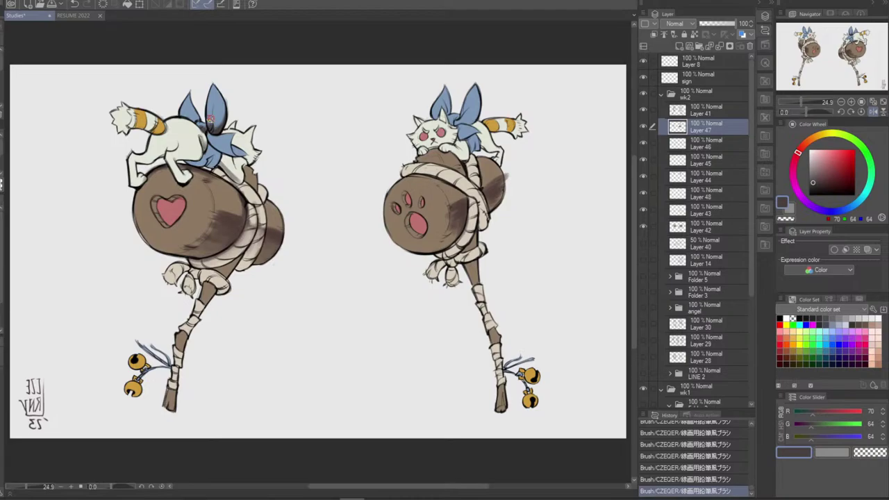
{"action": "left_click", "coordinate": [214, 100], "text": "alt"}
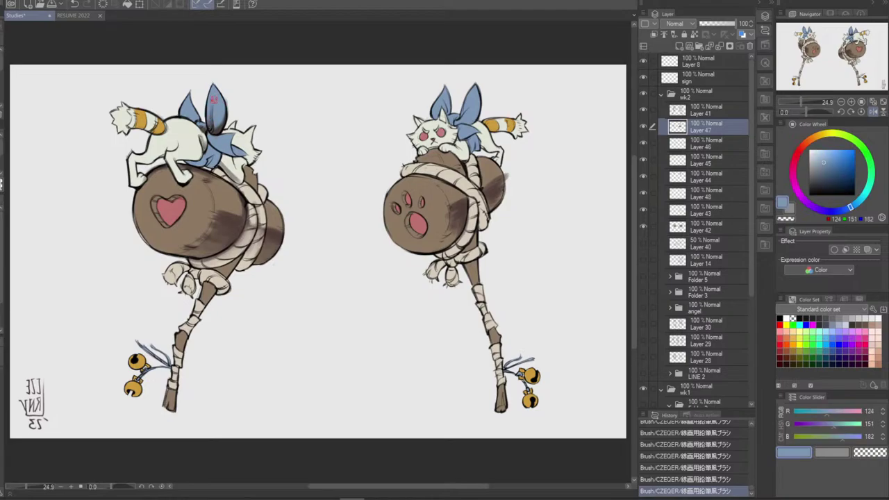
{"action": "left_click", "coordinate": [225, 126], "text": "alt"}
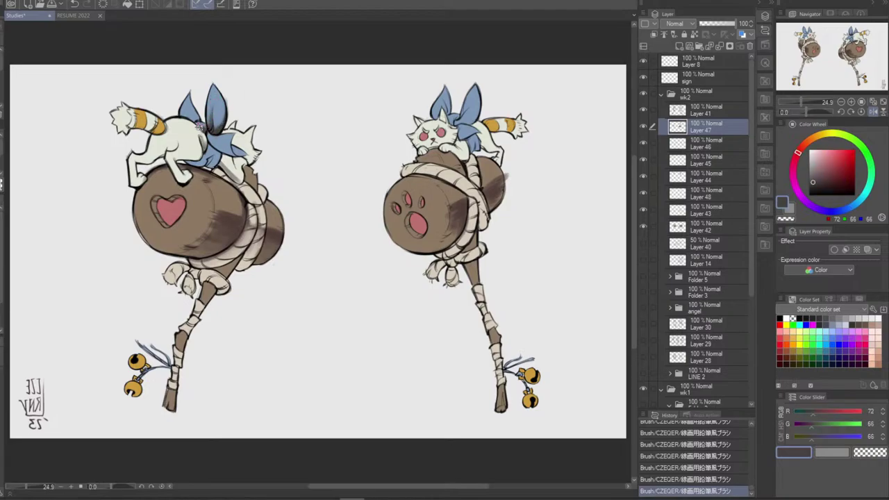
Touch up the cat's fur beside the bow's knot in sampled off-white (R 225, G 228, B 216), undoing the last stroke
{"action": "left_click", "coordinate": [200, 131], "text": "alt"}
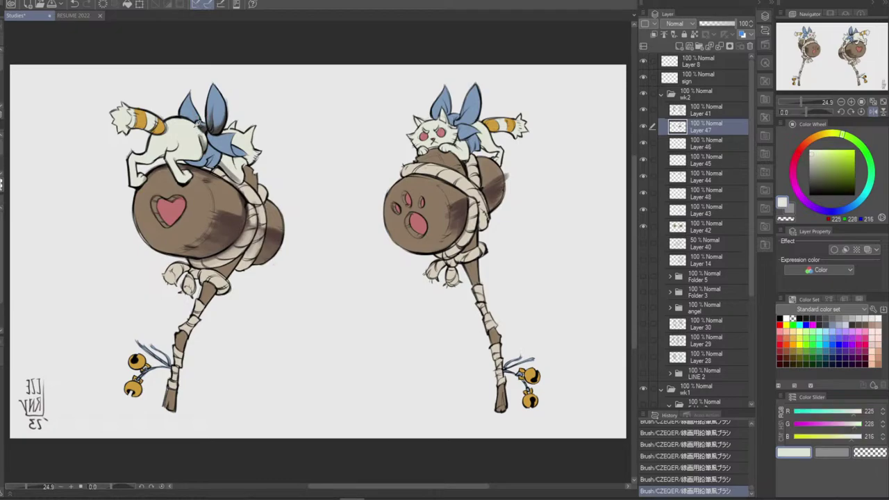
{"action": "left_click_drag", "start_coordinate": [195, 126], "coordinate": [207, 140]}
{"action": "key", "text": "ctrl+z"}
Shade the base of the bow's small loop in sampled dark gray (R 75, G 71, B 72), refining with sampled blue and off-white
{"action": "left_click", "coordinate": [205, 126], "text": "alt"}
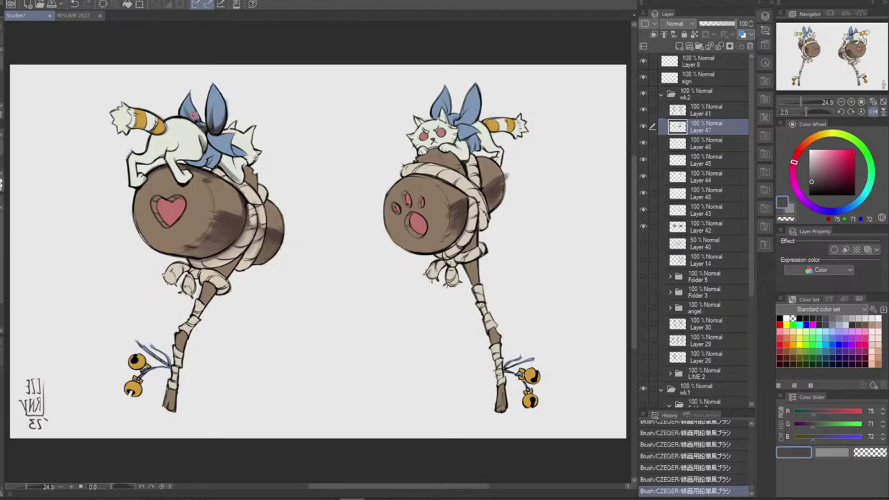
{"action": "key", "text": "ctrl+z"}
{"action": "key", "text": "ctrl+z"}
{"action": "left_click_drag", "start_coordinate": [184, 113], "coordinate": [198, 119]}
{"action": "left_click", "coordinate": [186, 106], "text": "alt"}
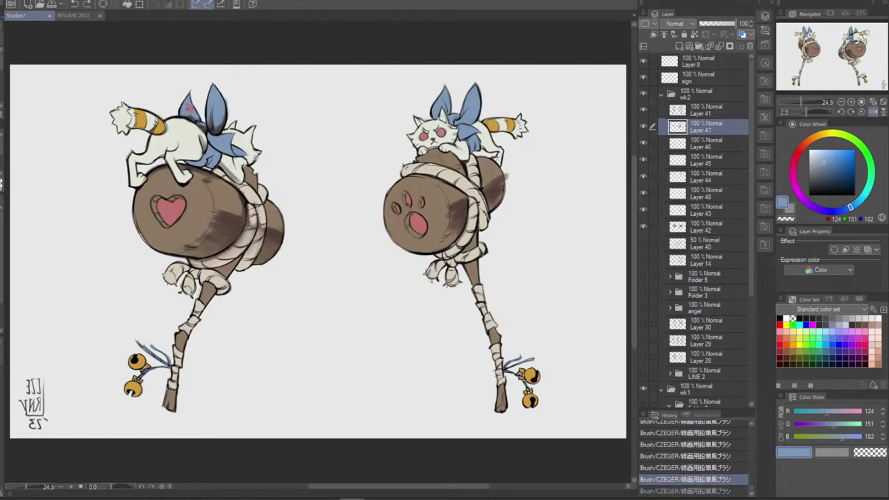
{"action": "left_click", "coordinate": [203, 121], "text": "alt"}
{"action": "key", "text": "ctrl+z"}
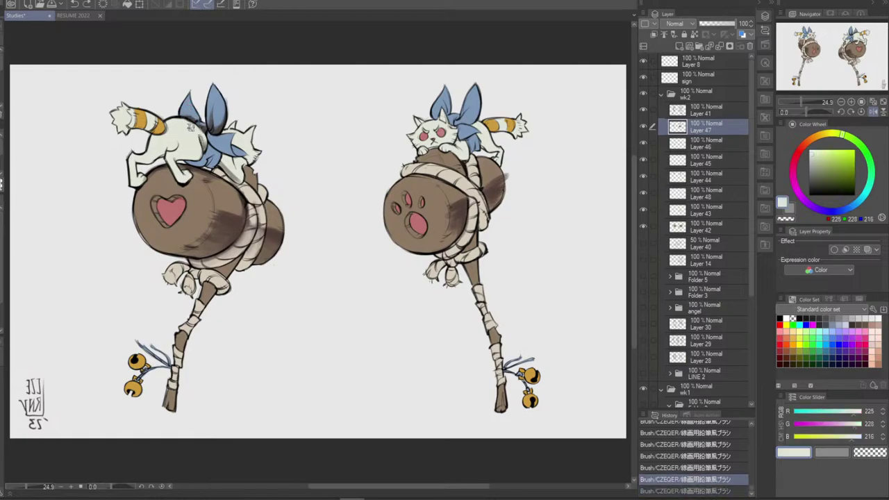
{"action": "key", "text": "ctrl+y"}
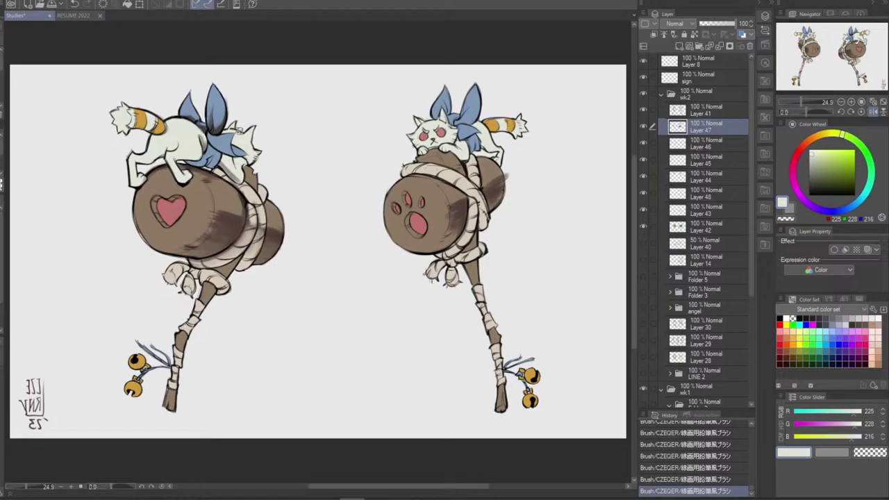
Erase the stray marks beside the tall bow loop with the hard eraser and flip the canvas view horizontally
{"action": "key", "text": "e"}
{"action": "left_click_drag", "start_coordinate": [229, 104], "coordinate": [230, 115]}
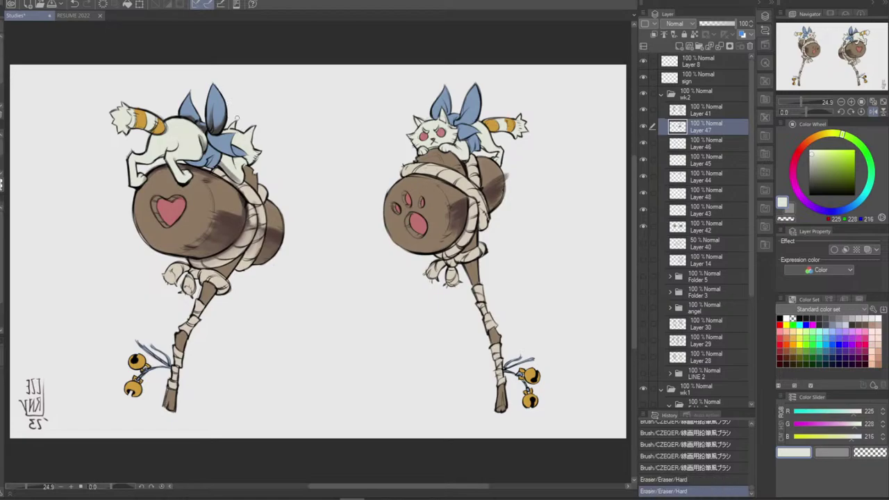
{"action": "left_click", "coordinate": [872, 112]}
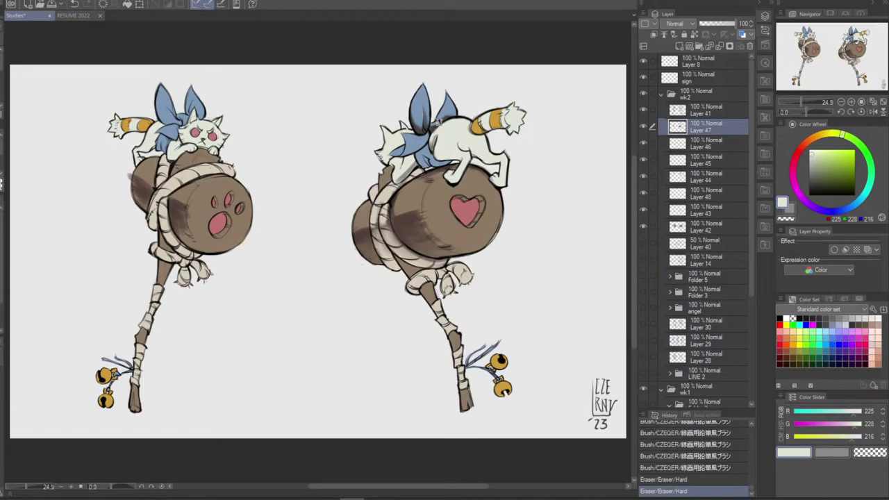
Mix a dark purple-brown (R 90, G 72, B 79) from the bow's sampled shadow and shade the knot, redoing the first stroke
{"action": "left_click", "coordinate": [424, 128], "text": "alt"}
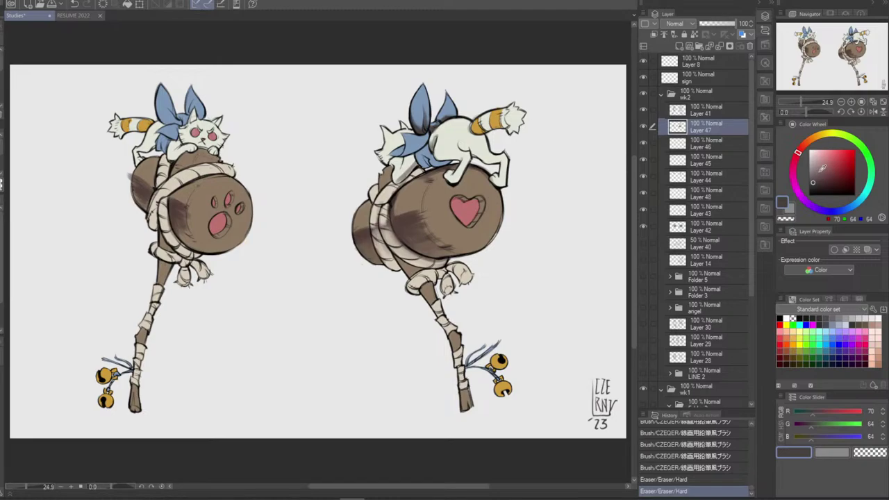
{"action": "left_click", "coordinate": [820, 175]}
{"action": "left_click_drag", "start_coordinate": [803, 151], "coordinate": [797, 168]}
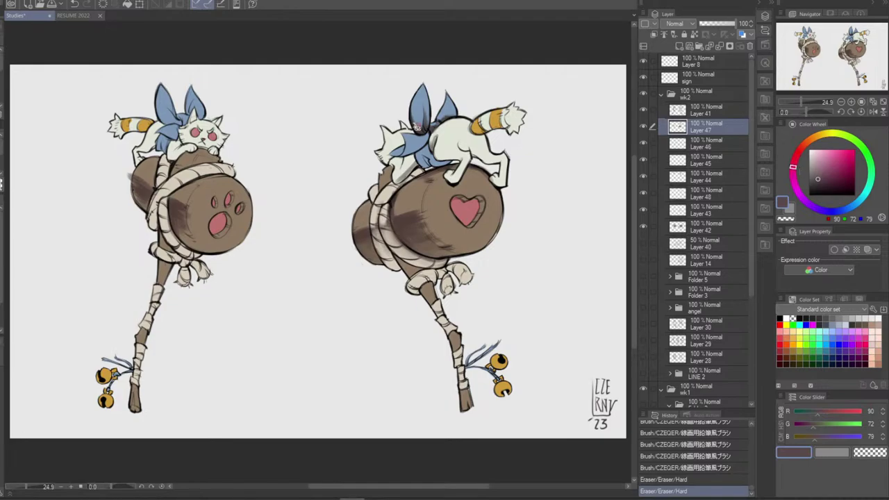
{"action": "mouse_move", "coordinate": [418, 130]}
{"action": "left_mouse_down"}
{"action": "mouse_move", "coordinate": [442, 119]}
{"action": "mouse_move", "coordinate": [421, 132]}
{"action": "mouse_move", "coordinate": [420, 116]}
{"action": "mouse_move", "coordinate": [425, 130]}
{"action": "mouse_move", "coordinate": [432, 115]}
{"action": "mouse_move", "coordinate": [434, 126]}
{"action": "mouse_move", "coordinate": [441, 122]}
{"action": "mouse_move", "coordinate": [423, 148]}
{"action": "left_mouse_up"}
{"action": "key", "text": "ctrl+z"}
{"action": "mouse_move", "coordinate": [428, 132]}
{"action": "left_mouse_down"}
{"action": "mouse_move", "coordinate": [402, 156]}
{"action": "mouse_move", "coordinate": [430, 131]}
{"action": "mouse_move", "coordinate": [402, 157]}
{"action": "mouse_move", "coordinate": [422, 138]}
{"action": "left_mouse_up"}
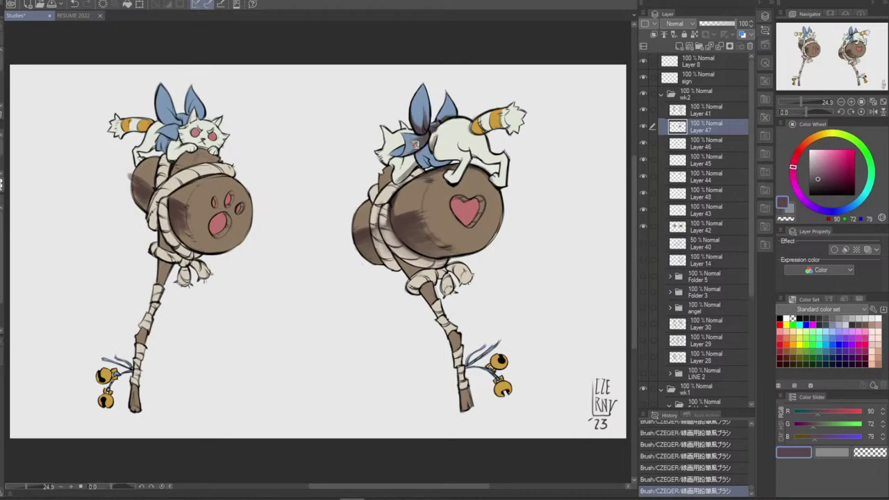
Sample the bow's blue (R 124, G 151, B 182) for the knot area and compare the shading with and without its latest strokes
{"action": "left_click", "coordinate": [417, 139], "text": "alt"}
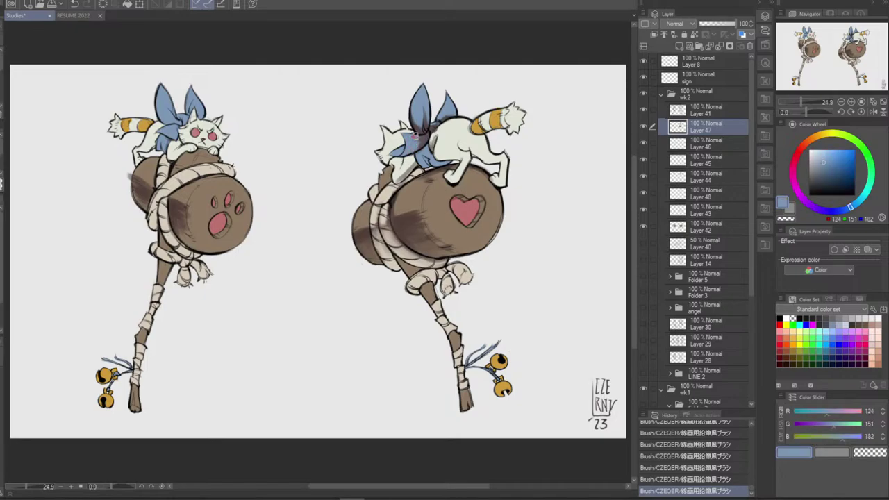
{"action": "key", "text": "ctrl+z"}
{"action": "key", "text": "ctrl+z"}
{"action": "key", "text": "ctrl+z"}
{"action": "key", "text": "ctrl+z"}
{"action": "key", "text": "ctrl+z"}
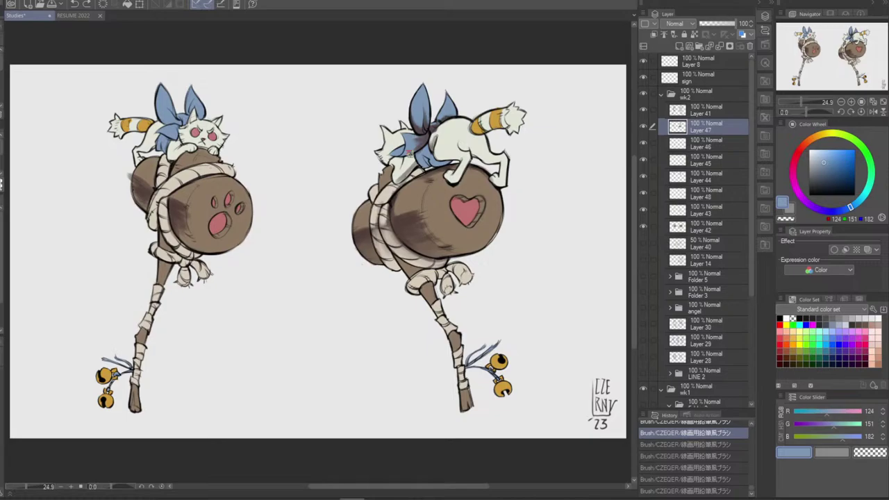
{"action": "key", "text": "ctrl+y"}
{"action": "key", "text": "ctrl+y"}
{"action": "key", "text": "ctrl+y"}
{"action": "key", "text": "ctrl+y"}
{"action": "key", "text": "ctrl+y"}
Blend the knot's shading with sampled gray-blue (R 113, G 126, B 149), dark purple-gray (R 93, G 80, B 89) and blue
{"action": "left_click", "coordinate": [416, 138], "text": "alt"}
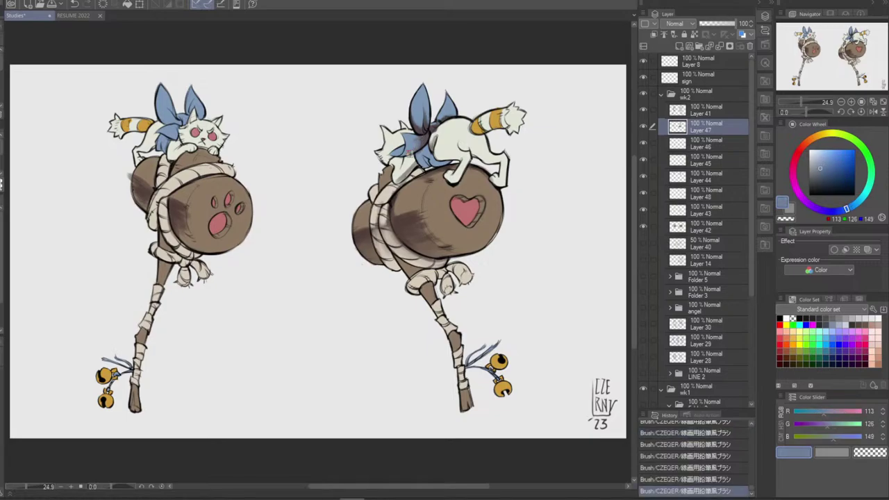
{"action": "left_click", "coordinate": [423, 136], "text": "alt"}
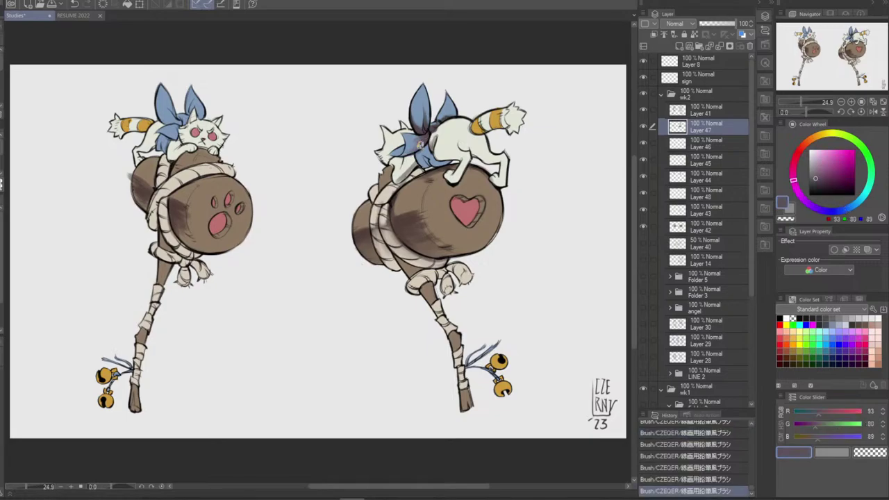
{"action": "left_click_drag", "start_coordinate": [433, 122], "coordinate": [431, 113]}
{"action": "left_click", "coordinate": [417, 137], "text": "alt"}
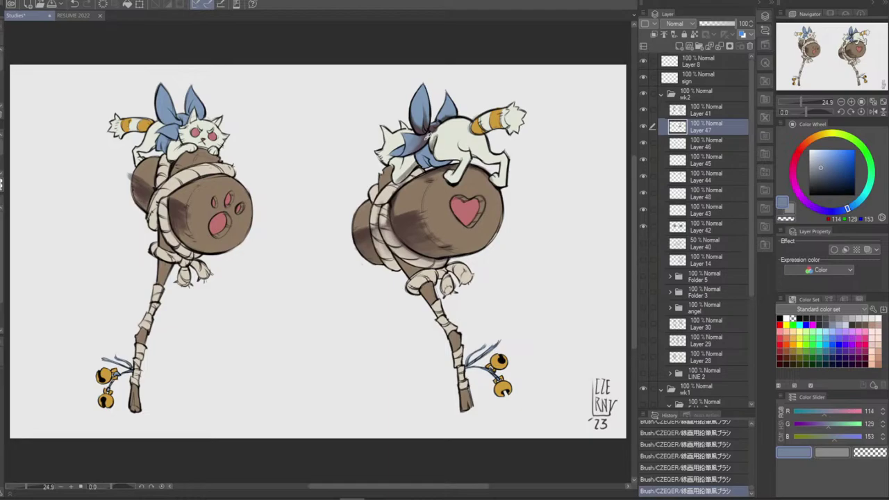
{"action": "left_click", "coordinate": [416, 131], "text": "alt"}
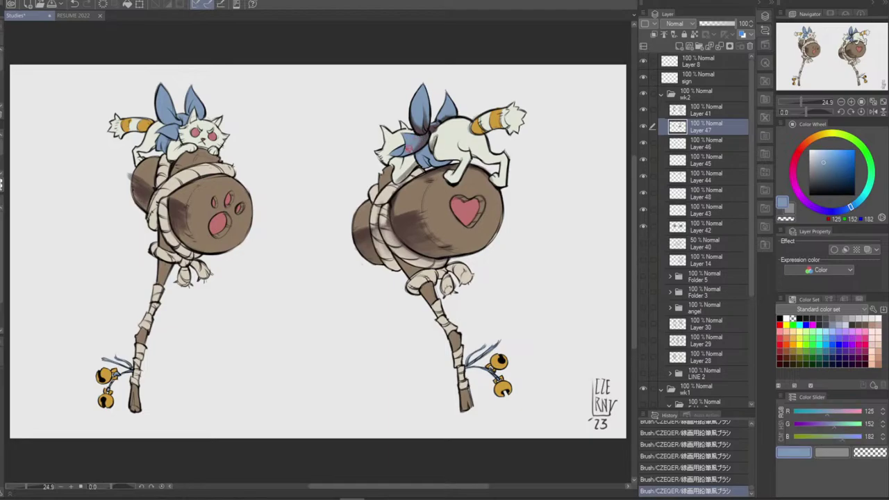
Refine the knot's edge in sampled purple-gray (R 94, G 81, B 90) and blue (R 125, G 152, B 182), comparing before and after
{"action": "left_click", "coordinate": [419, 131], "text": "alt"}
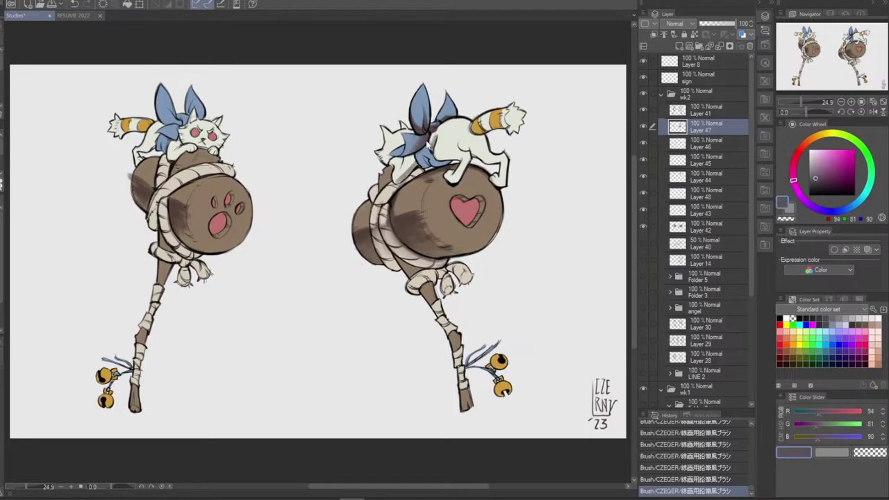
{"action": "key", "text": "ctrl+z"}
{"action": "key", "text": "ctrl+y"}
{"action": "left_click", "coordinate": [416, 130], "text": "alt"}
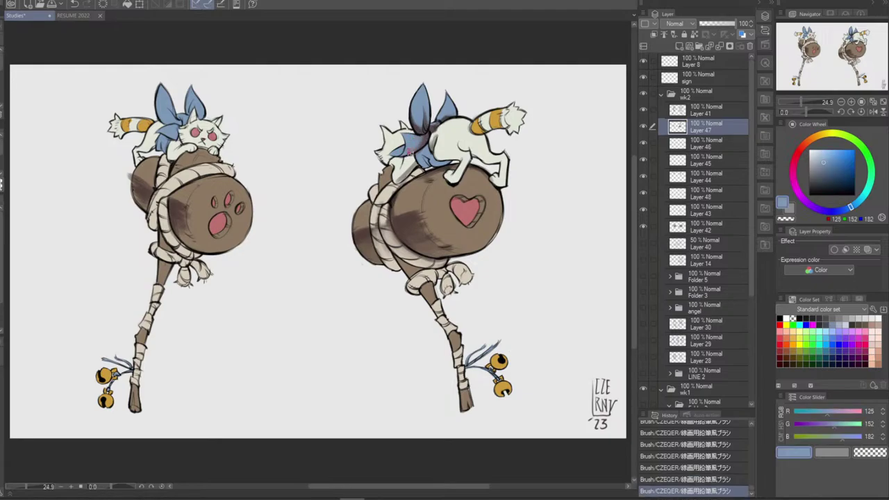
{"action": "key", "text": "ctrl+z"}
{"action": "key", "text": "ctrl+y"}
Soften the knot's shading using sampled purple-gray, gray-blue (R 115, G 130, B 153) and dark brown (R 80, G 62, B 57), undoing the last stroke
{"action": "left_click", "coordinate": [426, 134], "text": "alt"}
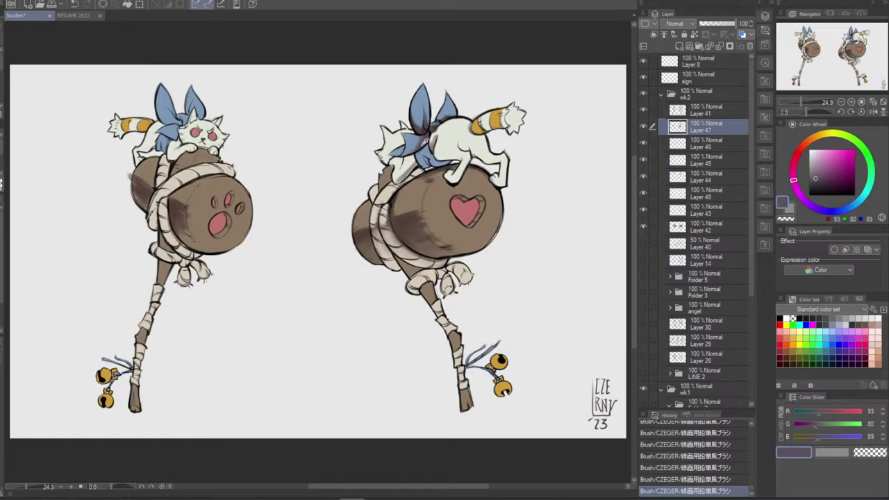
{"action": "left_click", "coordinate": [417, 142], "text": "alt"}
{"action": "left_click", "coordinate": [411, 147], "text": "alt"}
{"action": "key", "text": "ctrl+z"}
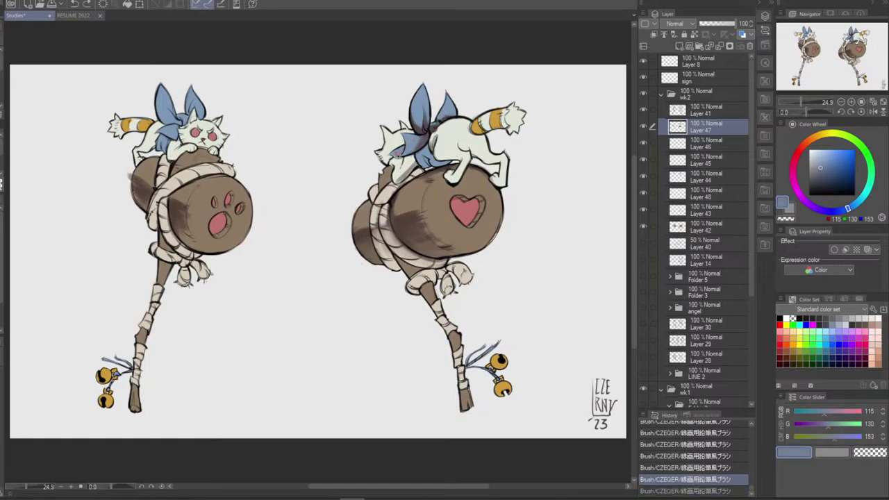
{"action": "key", "text": "ctrl+y"}
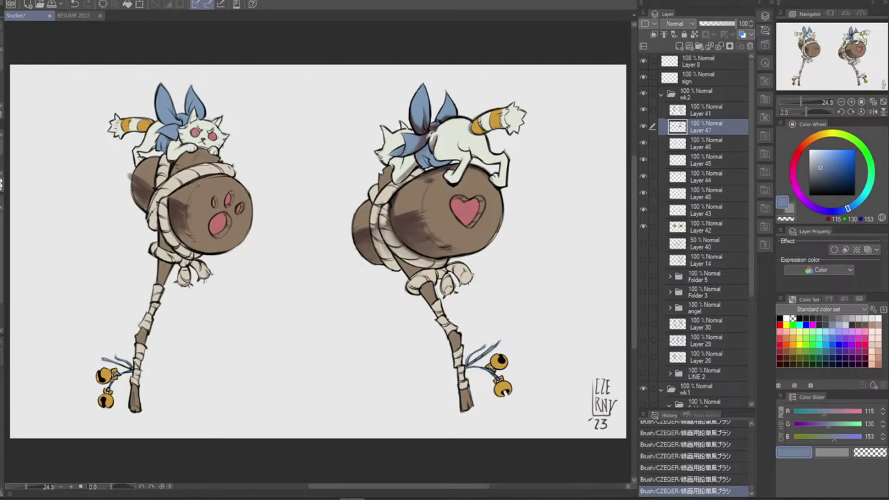
{"action": "left_click", "coordinate": [429, 136], "text": "alt"}
{"action": "left_click", "coordinate": [409, 217], "text": "alt"}
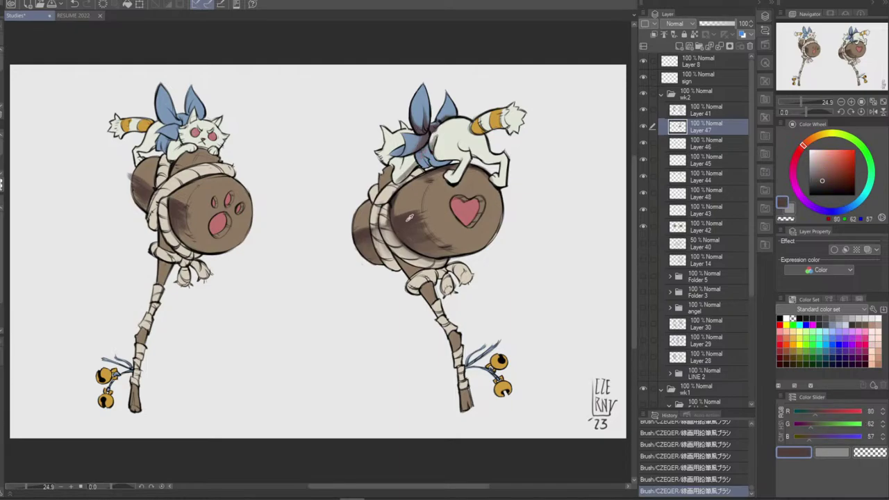
{"action": "key", "text": "ctrl+z"}
Mix a dark navy (R 48, G 49, B 64) from the bow's blue and deepen the knot's shadow, undoing the unwanted strokes
{"action": "left_click", "coordinate": [430, 150], "text": "alt"}
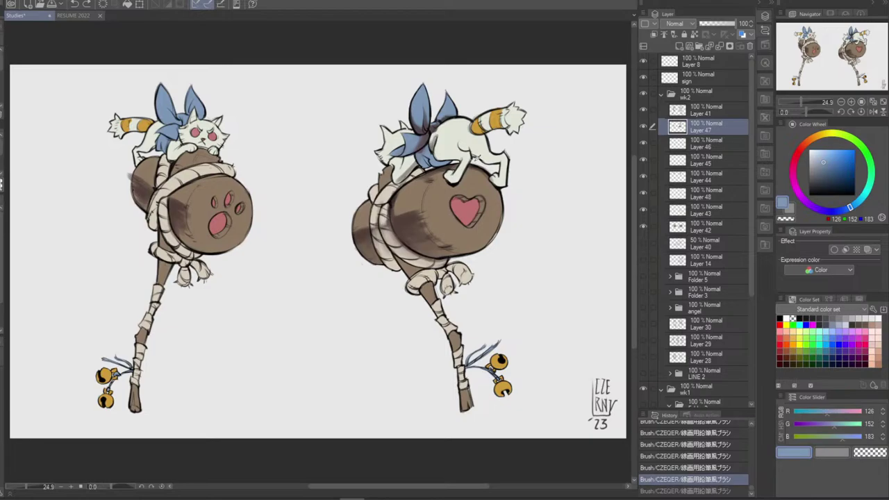
{"action": "left_click", "coordinate": [823, 175]}
{"action": "left_click_drag", "start_coordinate": [846, 206], "coordinate": [834, 215]}
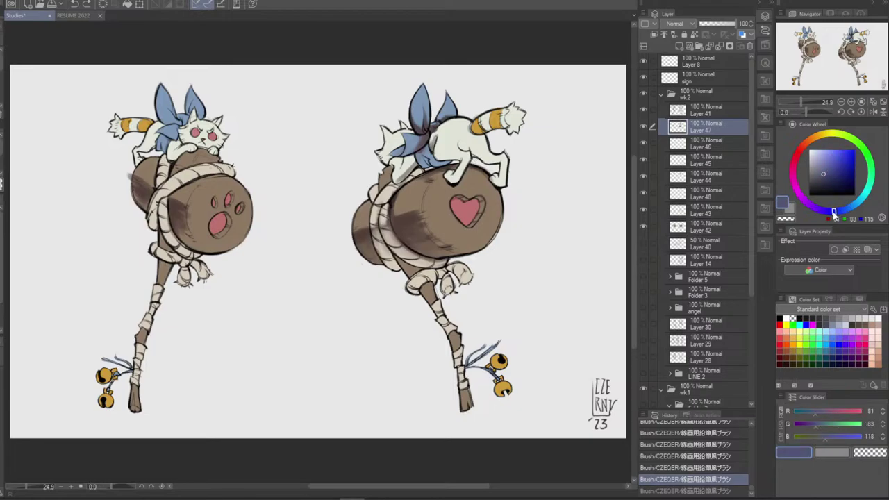
{"action": "left_click", "coordinate": [820, 184]}
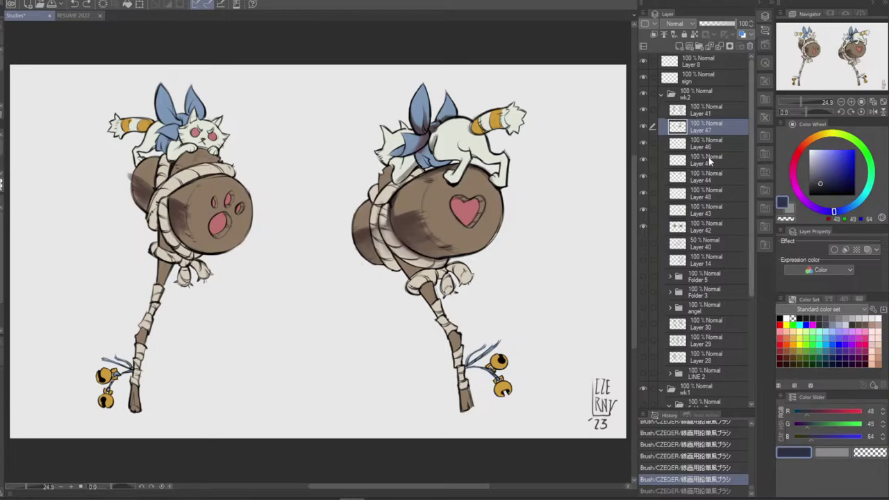
{"action": "mouse_move", "coordinate": [428, 141]}
{"action": "left_mouse_down"}
{"action": "mouse_move", "coordinate": [424, 150]}
{"action": "mouse_move", "coordinate": [436, 127]}
{"action": "mouse_move", "coordinate": [427, 129]}
{"action": "left_mouse_up"}
{"action": "key", "text": "ctrl+z"}
{"action": "key", "text": "ctrl+z"}
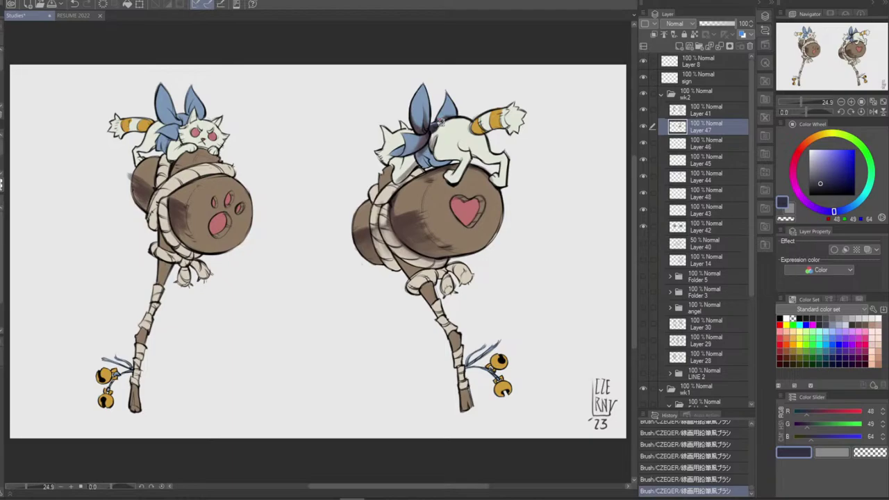
Add dark navy shading to the base of the small bow loop and the ribbon below the knot, undoing the rejected strokes
{"action": "left_click_drag", "start_coordinate": [450, 113], "coordinate": [442, 120]}
{"action": "key", "text": "ctrl+z"}
{"action": "mouse_move", "coordinate": [425, 150]}
{"action": "left_mouse_down"}
{"action": "mouse_move", "coordinate": [430, 156]}
{"action": "mouse_move", "coordinate": [419, 162]}
{"action": "mouse_move", "coordinate": [434, 162]}
{"action": "left_mouse_up"}
{"action": "key", "text": "ctrl+z"}
{"action": "key", "text": "ctrl+z"}
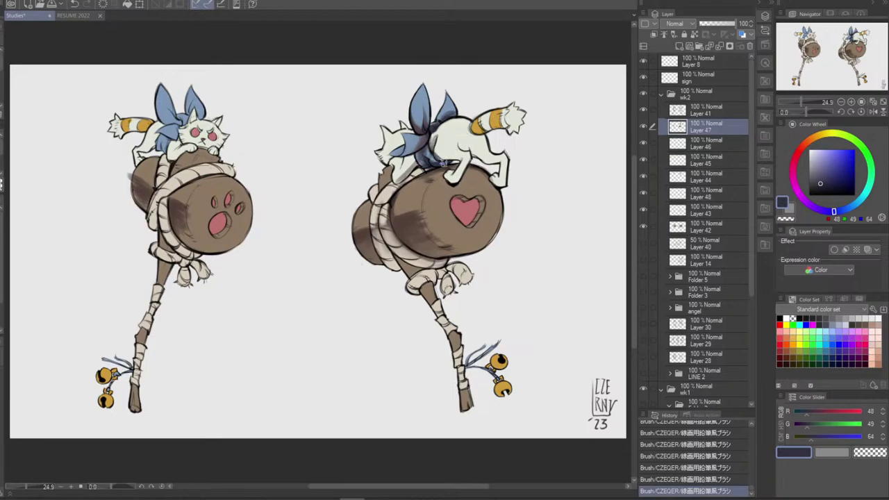
Darken the ribbon below the knot with a broader dark navy shadow
{"action": "key", "text": "ctrl+z"}
{"action": "key", "text": "ctrl+z"}
{"action": "mouse_move", "coordinate": [436, 137]}
{"action": "left_mouse_down"}
{"action": "mouse_move", "coordinate": [429, 147]}
{"action": "mouse_move", "coordinate": [437, 165]}
{"action": "mouse_move", "coordinate": [470, 153]}
{"action": "mouse_move", "coordinate": [447, 165]}
{"action": "mouse_move", "coordinate": [417, 153]}
{"action": "mouse_move", "coordinate": [421, 142]}
{"action": "mouse_move", "coordinate": [415, 150]}
{"action": "mouse_move", "coordinate": [427, 132]}
{"action": "mouse_move", "coordinate": [423, 146]}
{"action": "left_mouse_up"}
{"action": "key", "text": "e"}
{"action": "key", "text": "ctrl+z"}
Blend the ribbon's navy shadow below the knot using sampled purple-gray (R 79, G 75, B 88), gray-blue (R 105, G 118, B 141) and blue
{"action": "left_click", "coordinate": [421, 142], "text": "alt"}
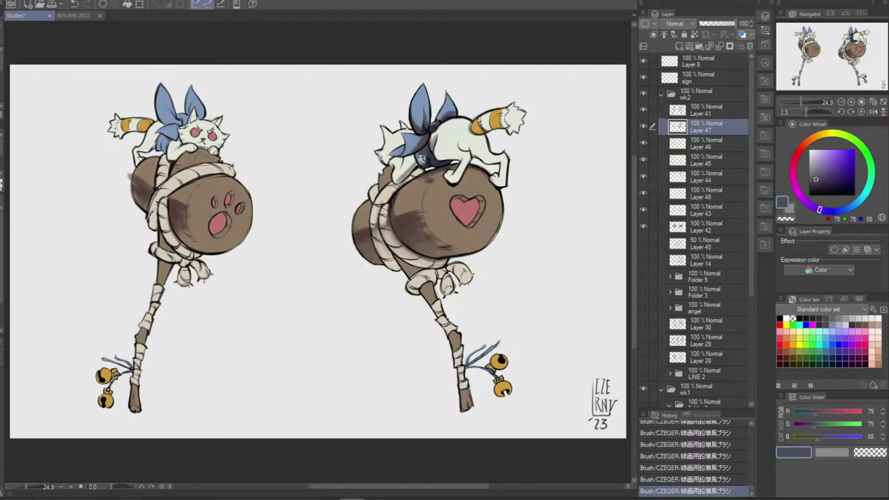
{"action": "left_click", "coordinate": [422, 157], "text": "alt"}
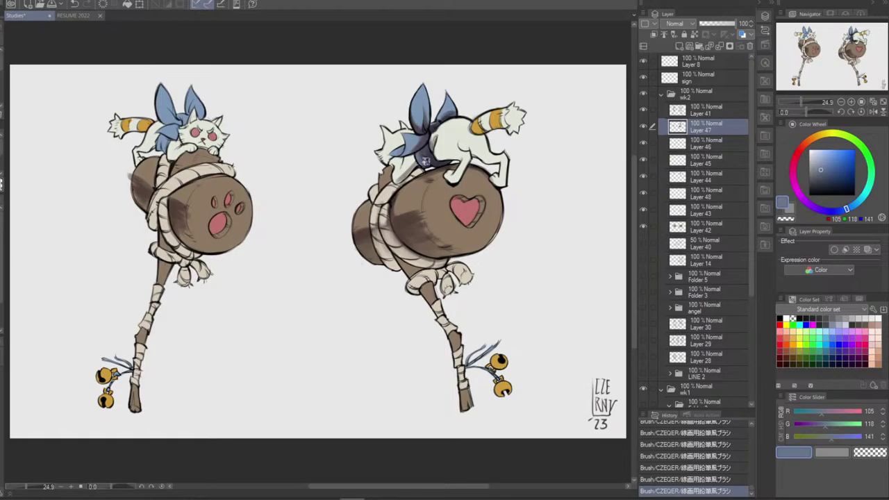
{"action": "key", "text": "ctrl+z"}
{"action": "left_click_drag", "start_coordinate": [421, 150], "coordinate": [425, 159]}
{"action": "left_click", "coordinate": [427, 106], "text": "alt"}
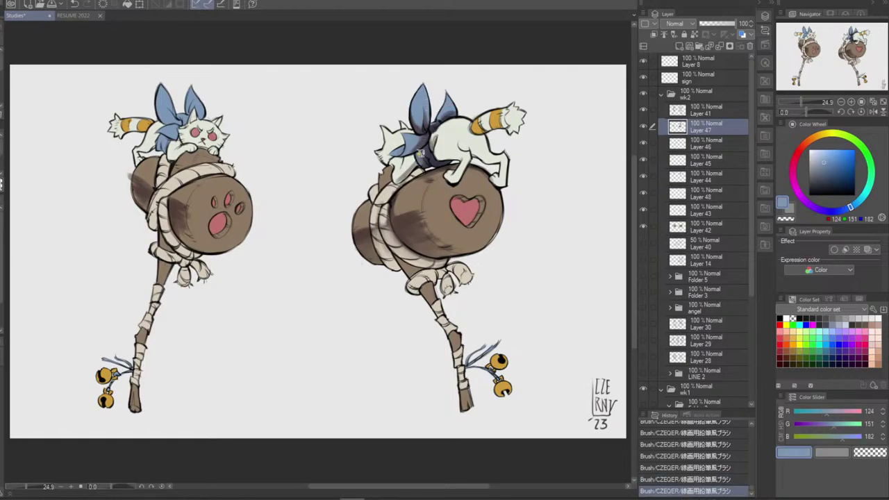
{"action": "left_click", "coordinate": [420, 145], "text": "alt"}
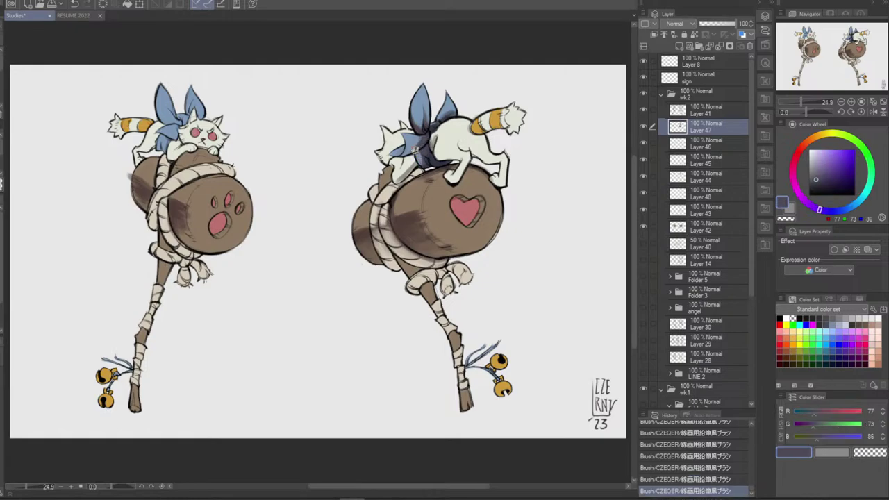
Try brightening the tall bow loop with more saturated blues (R 87, G 138, B 196 and R 105, G 158, B 219)
{"action": "left_click", "coordinate": [422, 105], "text": "alt"}
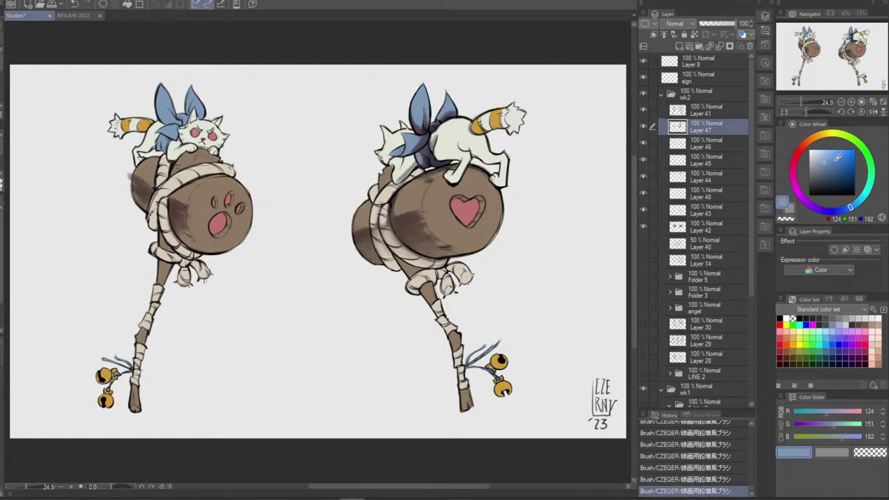
{"action": "left_click", "coordinate": [834, 160]}
{"action": "key", "text": "ctrl+z"}
{"action": "left_click_drag", "start_coordinate": [416, 111], "coordinate": [418, 125]}
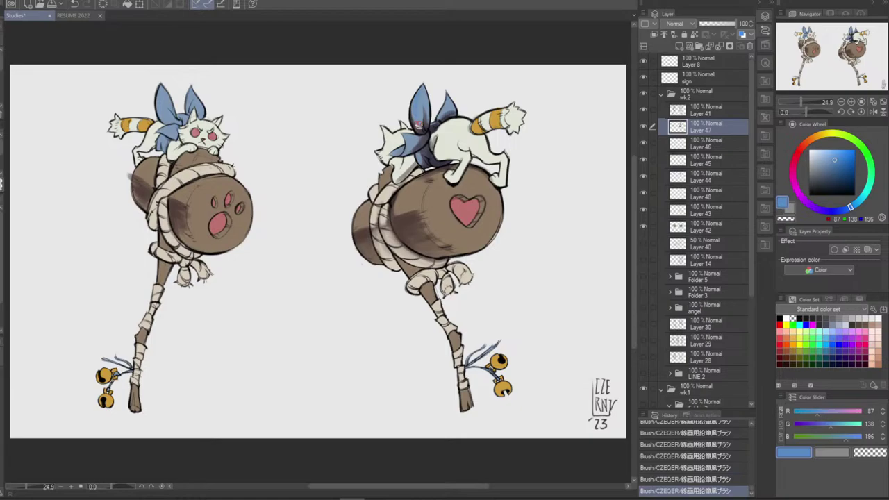
{"action": "left_click", "coordinate": [833, 156]}
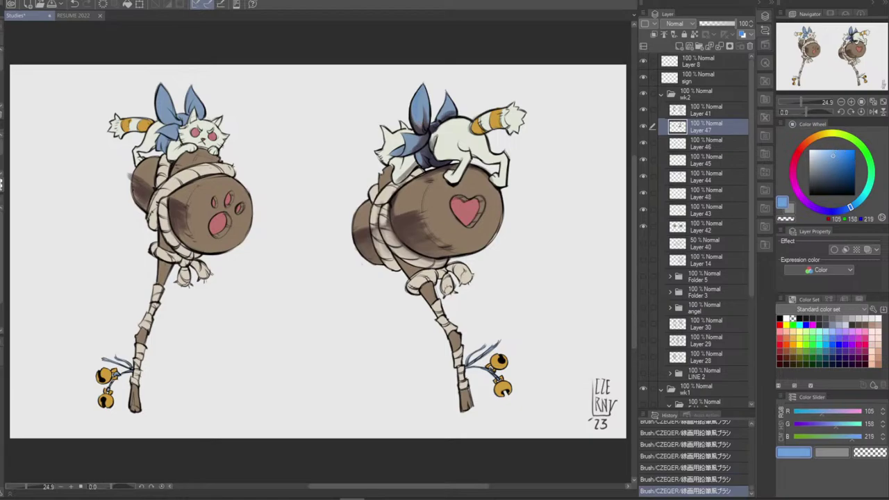
{"action": "key", "text": "ctrl+z"}
{"action": "left_click_drag", "start_coordinate": [417, 118], "coordinate": [423, 129]}
Try recoloring the tall bow loop in vivid blue (R 59, G 129, B 210), undoing and repainting the strokes
{"action": "left_click_drag", "start_coordinate": [839, 161], "coordinate": [843, 157]}
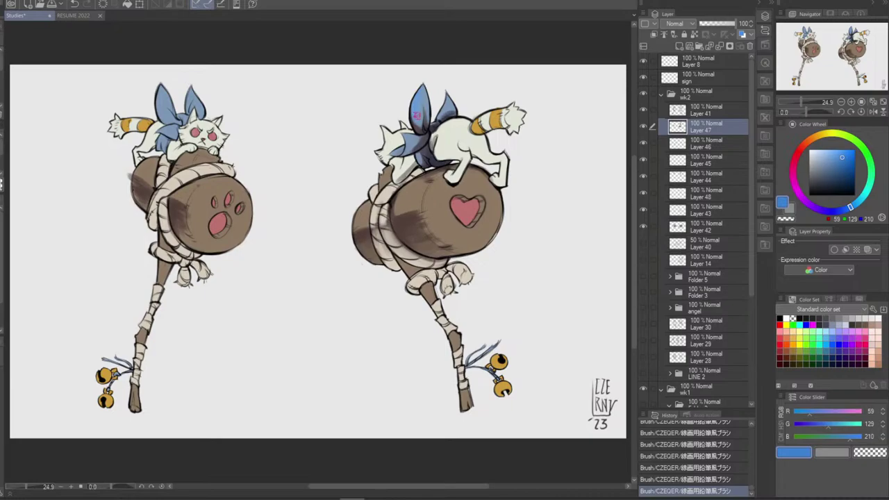
{"action": "key", "text": "ctrl+z"}
{"action": "key", "text": "ctrl+z"}
{"action": "key", "text": "ctrl+z"}
{"action": "key", "text": "ctrl+z"}
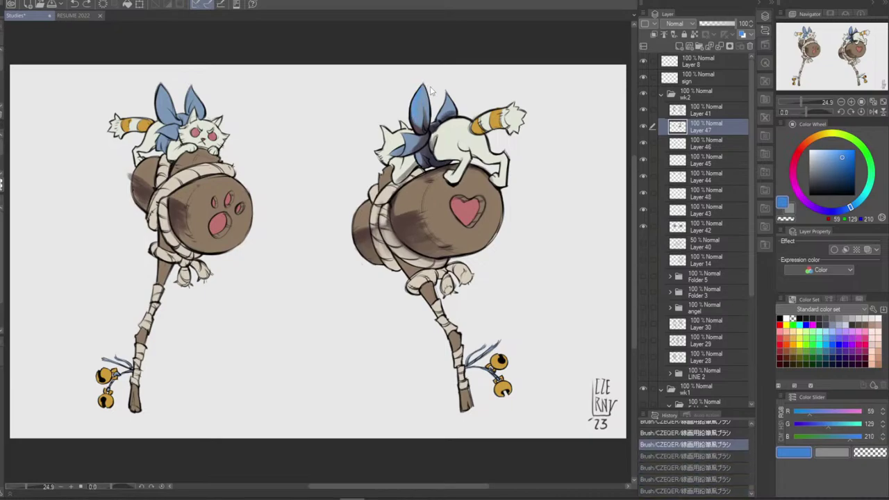
{"action": "key", "text": "ctrl+z"}
{"action": "key", "text": "ctrl+z"}
{"action": "left_click_drag", "start_coordinate": [419, 84], "coordinate": [420, 121]}
{"action": "key", "text": "ctrl+z"}
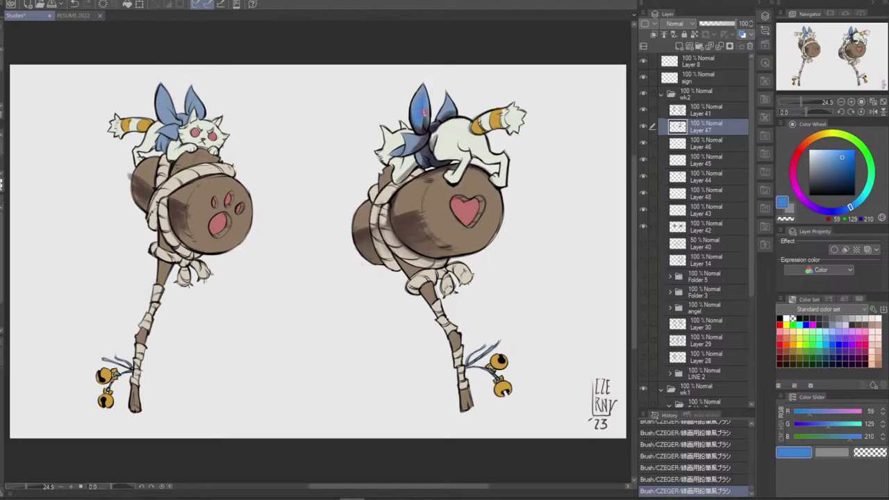
Undo the vivid blue strokes on the tall bow loop
{"action": "key", "text": "ctrl+z"}
{"action": "key", "text": "ctrl+z"}
{"action": "key", "text": "ctrl+z"}
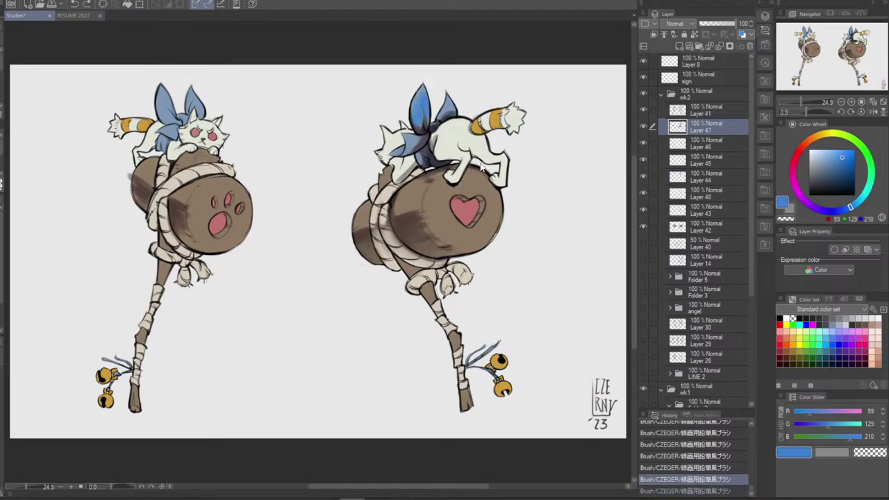
{"action": "key", "text": "ctrl+z"}
{"action": "key", "text": "ctrl+z"}
{"action": "key", "text": "ctrl+z"}
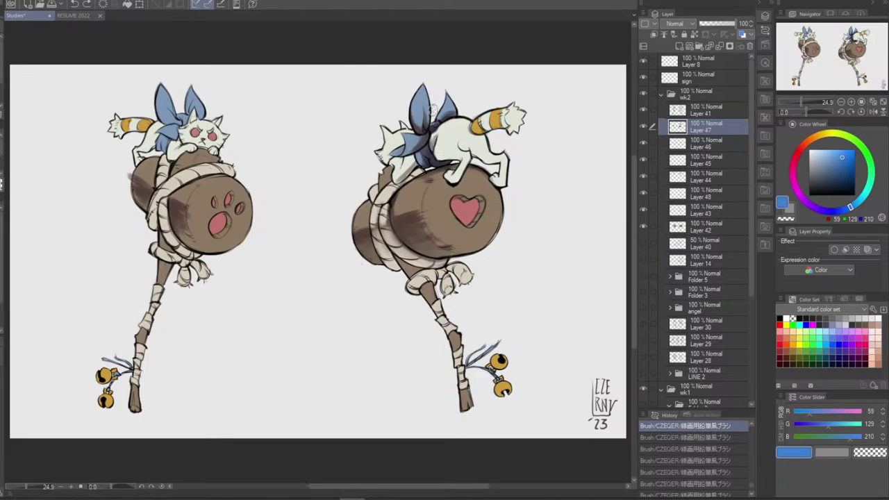
Lighten parts of the right cat's smaller bow loop and front ribbon with the kneaded eraser, undoing unwanted strokes
{"action": "mouse_move", "coordinate": [434, 115]}
{"action": "left_mouse_down"}
{"action": "mouse_move", "coordinate": [432, 97]}
{"action": "mouse_move", "coordinate": [428, 121]}
{"action": "mouse_move", "coordinate": [448, 102]}
{"action": "left_mouse_up"}
{"action": "key", "text": "ctrl+z"}
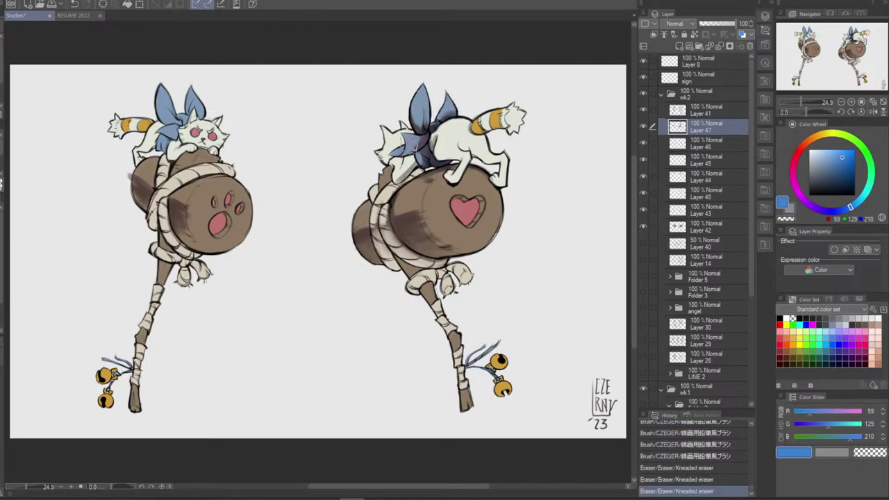
{"action": "mouse_move", "coordinate": [413, 150]}
{"action": "left_mouse_down"}
{"action": "mouse_move", "coordinate": [451, 97]}
{"action": "mouse_move", "coordinate": [420, 146]}
{"action": "mouse_move", "coordinate": [427, 125]}
{"action": "mouse_move", "coordinate": [420, 145]}
{"action": "mouse_move", "coordinate": [428, 123]}
{"action": "mouse_move", "coordinate": [456, 104]}
{"action": "mouse_move", "coordinate": [442, 108]}
{"action": "mouse_move", "coordinate": [427, 131]}
{"action": "left_mouse_up"}
{"action": "key", "text": "ctrl+z"}
{"action": "key", "text": "ctrl+z"}
{"action": "key", "text": "ctrl+z"}
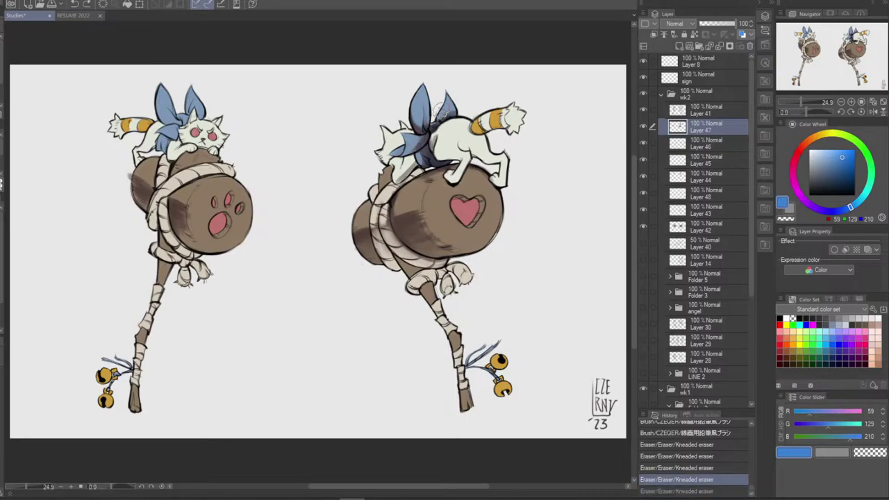
{"action": "left_click_drag", "start_coordinate": [438, 120], "coordinate": [436, 118]}
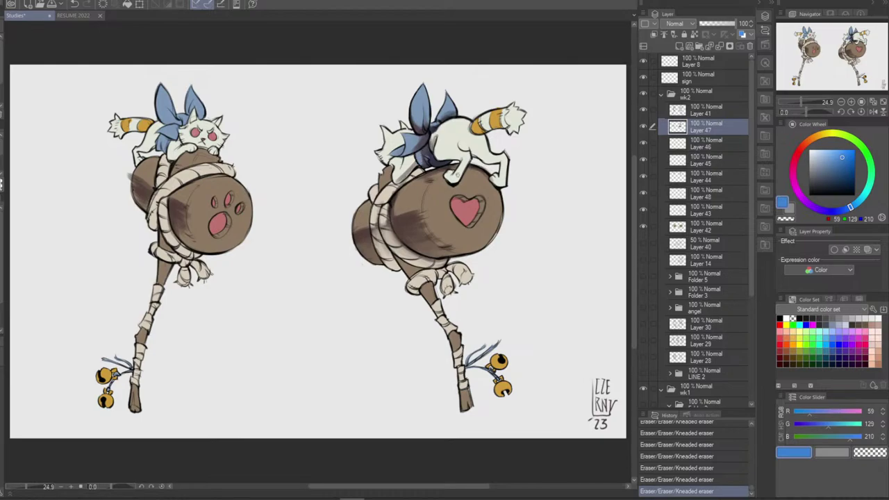
{"action": "key", "text": "ctrl+z"}
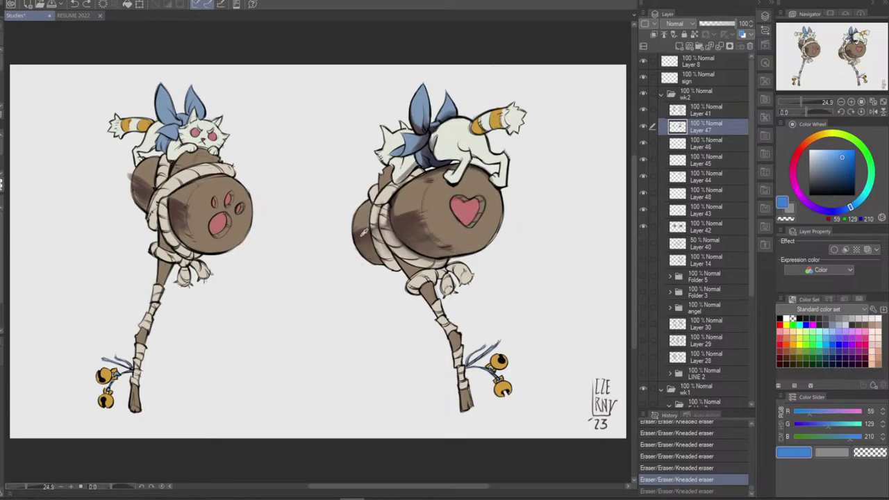
Shade the lower rope wraps on the right hammer with sampled navy (R 48, G 49, B 64) and rope beige (R 210, G 199, B 183)
{"action": "left_click", "coordinate": [441, 162], "text": "alt"}
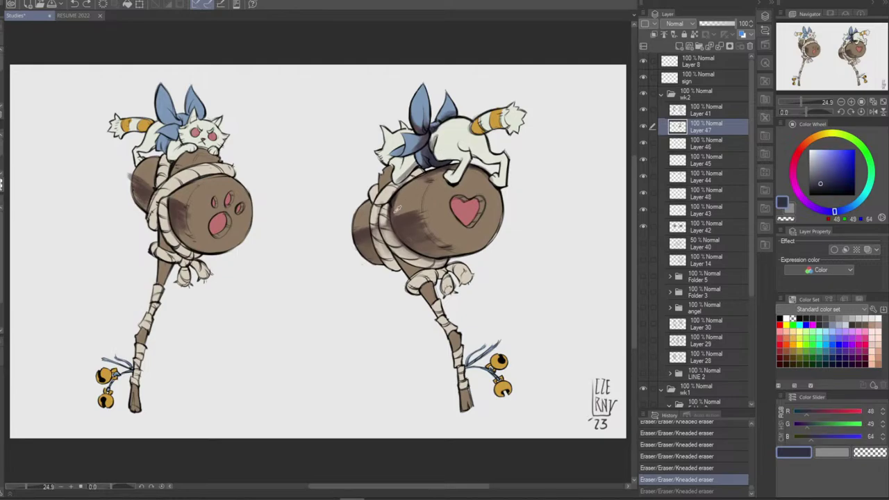
{"action": "left_click_drag", "start_coordinate": [358, 243], "coordinate": [369, 234]}
{"action": "key", "text": "ctrl+z"}
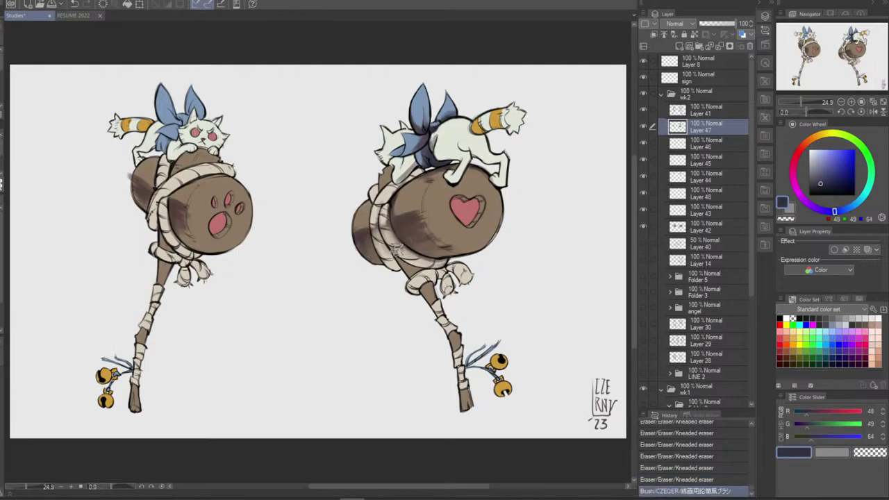
{"action": "key", "text": "ctrl+z"}
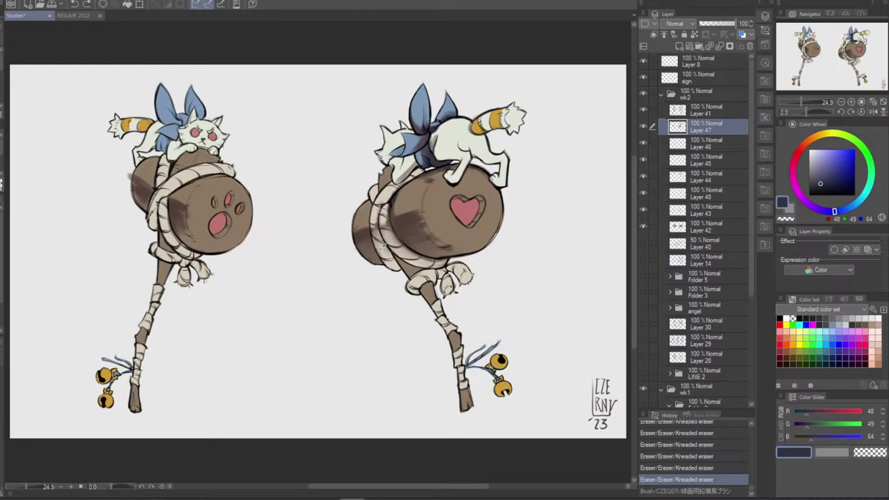
{"action": "mouse_move", "coordinate": [381, 247]}
{"action": "left_mouse_down"}
{"action": "mouse_move", "coordinate": [408, 254]}
{"action": "mouse_move", "coordinate": [414, 265]}
{"action": "mouse_move", "coordinate": [397, 262]}
{"action": "left_mouse_up"}
{"action": "key", "text": "ctrl+z"}
{"action": "key", "text": "ctrl+z"}
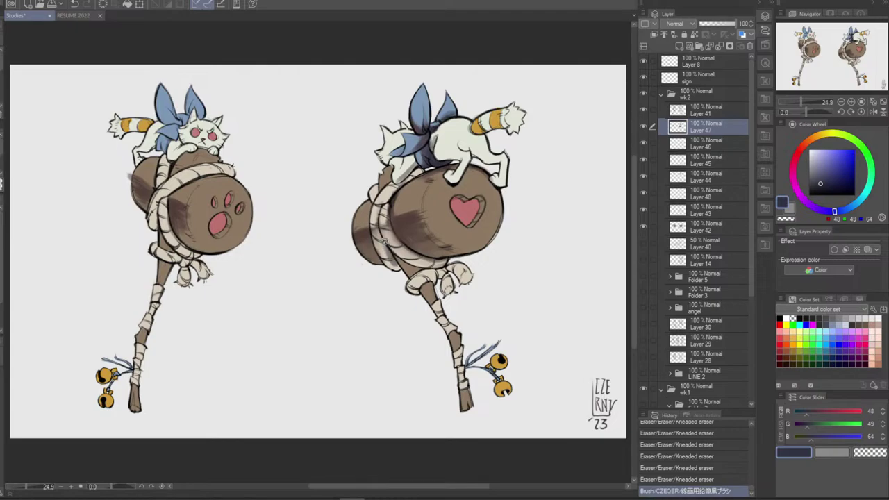
{"action": "mouse_move", "coordinate": [385, 241]}
{"action": "left_mouse_down"}
{"action": "mouse_move", "coordinate": [400, 270]}
{"action": "mouse_move", "coordinate": [393, 273]}
{"action": "mouse_move", "coordinate": [395, 266]}
{"action": "left_mouse_up"}
{"action": "left_click", "coordinate": [394, 261], "text": "alt"}
{"action": "left_click", "coordinate": [385, 250], "text": "alt"}
{"action": "key", "text": "ctrl+z"}
{"action": "key", "text": "ctrl+z"}
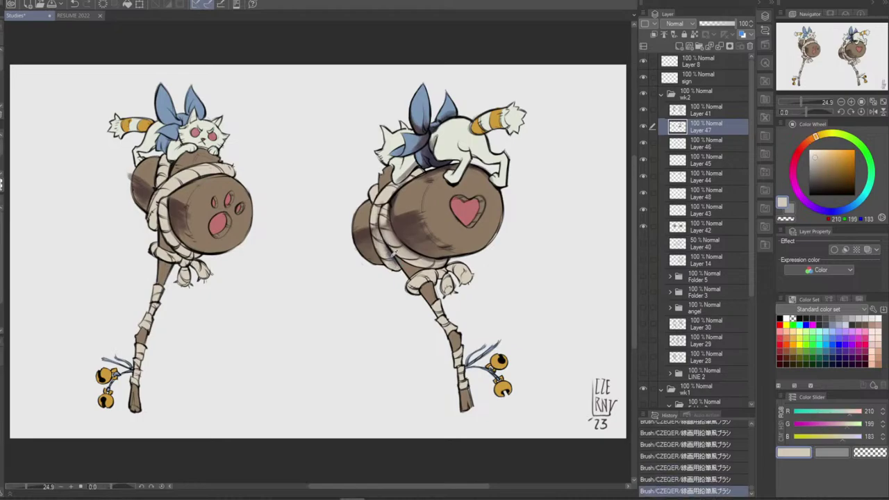
Deepen the lower rope wraps' shadow using sampled purple-gray (R 92, G 90, B 96) and navy (R 48, G 49, B 64)
{"action": "left_click", "coordinate": [390, 257], "text": "alt"}
{"action": "left_click", "coordinate": [391, 258], "text": "alt"}
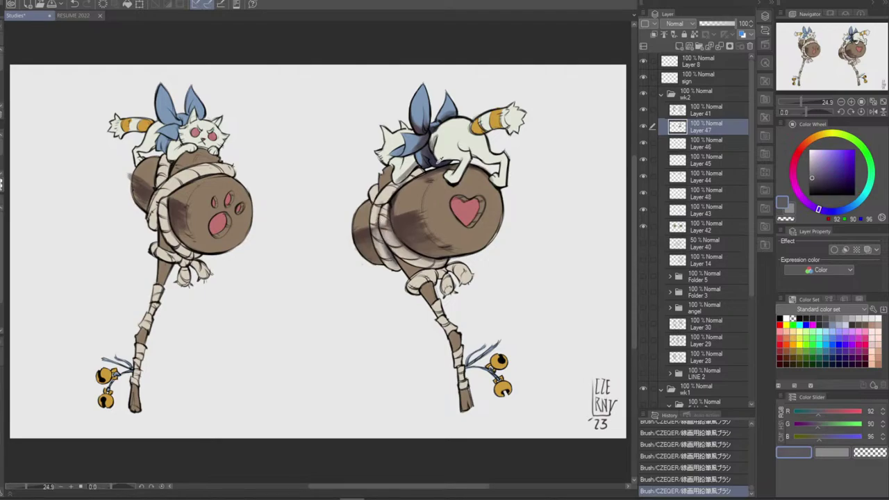
{"action": "left_click", "coordinate": [389, 255], "text": "alt"}
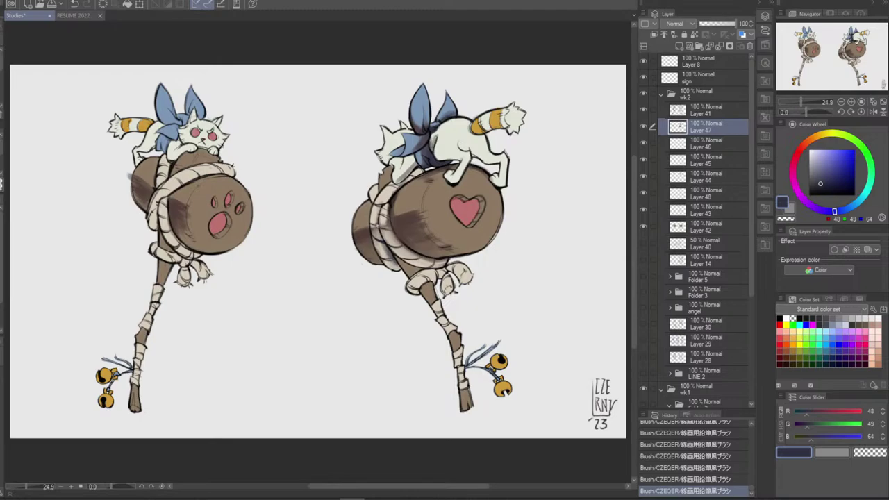
{"action": "key", "text": "ctrl+z"}
{"action": "left_click_drag", "start_coordinate": [374, 224], "coordinate": [380, 232]}
{"action": "key", "text": "ctrl+z"}
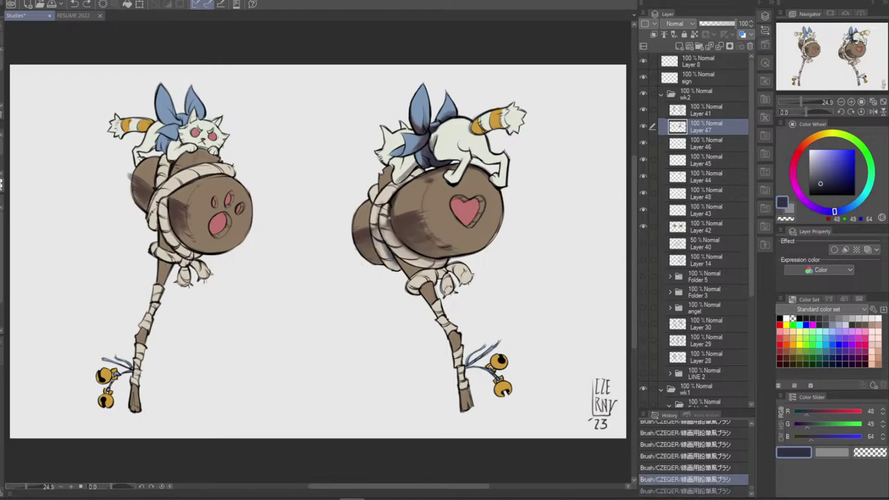
Extend the navy shading up the rope beside the right wooden head, comparing strokes by undoing and redoing them
{"action": "key", "text": "ctrl+y"}
{"action": "key", "text": "ctrl+z"}
{"action": "key", "text": "ctrl+z"}
{"action": "key", "text": "ctrl+y"}
{"action": "key", "text": "ctrl+y"}
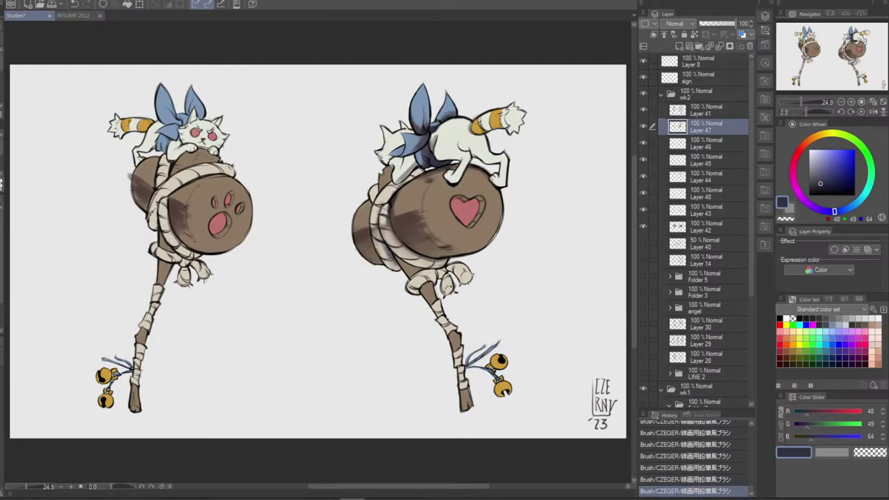
{"action": "key", "text": "ctrl+y"}
{"action": "key", "text": "ctrl+y"}
{"action": "key", "text": "ctrl+z"}
{"action": "left_click_drag", "start_coordinate": [390, 221], "coordinate": [396, 230]}
{"action": "key", "text": "ctrl+z"}
{"action": "key", "text": "ctrl+z"}
{"action": "key", "text": "ctrl+y"}
{"action": "key", "text": "ctrl+z"}
{"action": "key", "text": "ctrl+y"}
{"action": "key", "text": "ctrl+z"}
{"action": "key", "text": "ctrl+y"}
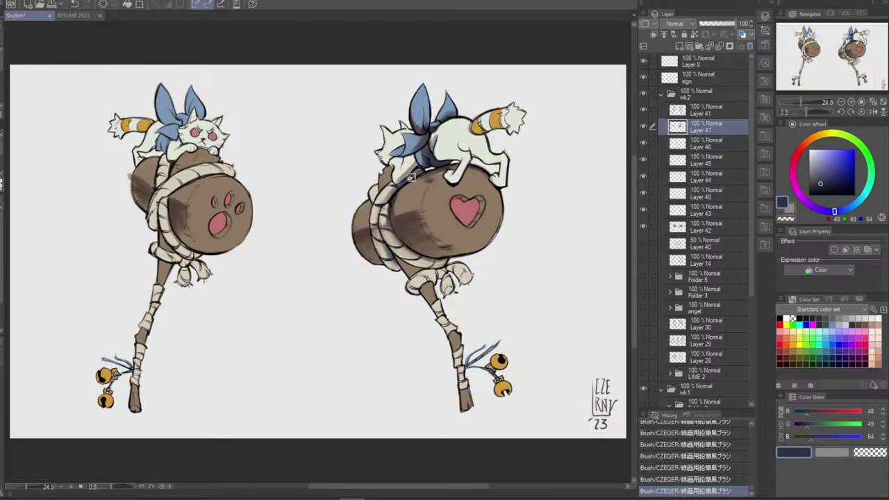
Clean up the upper rope wrap's shadow with sampled beige (R 215, G 204, B 187) and sample dark brown (R 59, G 51, B 46)
{"action": "left_click", "coordinate": [379, 211], "text": "alt"}
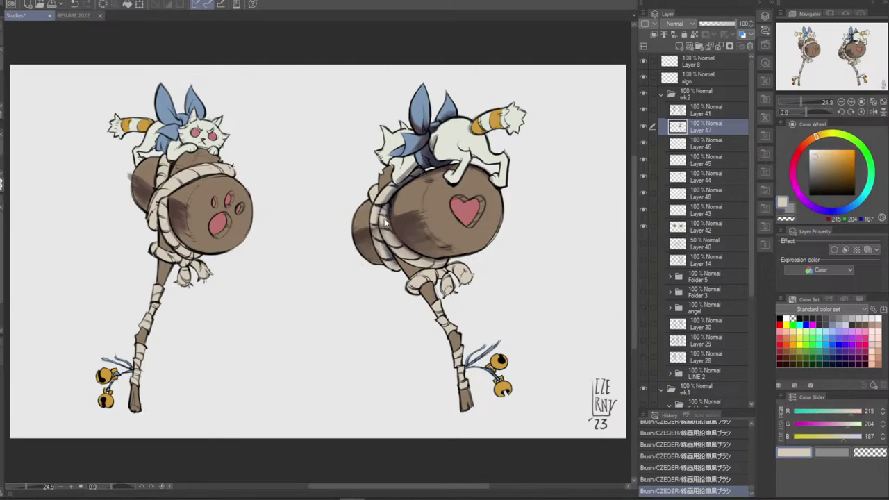
{"action": "key", "text": "ctrl+z"}
{"action": "left_click_drag", "start_coordinate": [383, 210], "coordinate": [385, 222]}
{"action": "left_click", "coordinate": [392, 200], "text": "alt"}
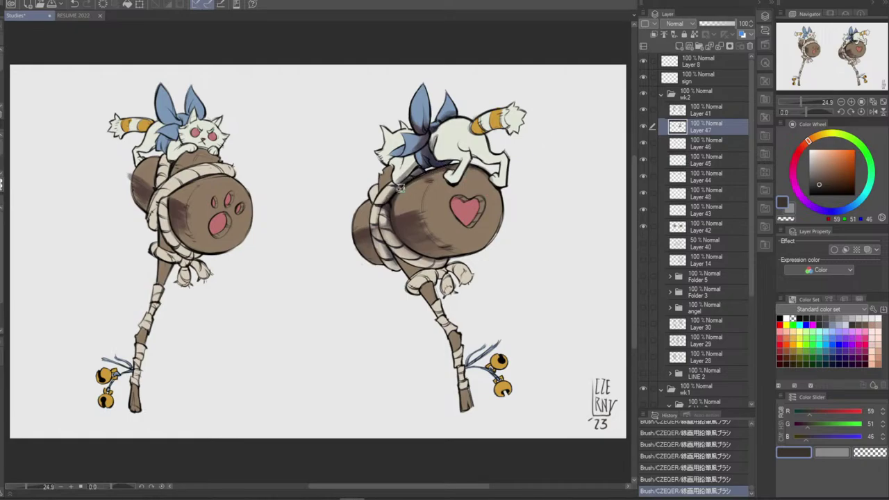
Shade the right wooden head beneath the cat using sampled browns (R 141, G 121, B 99 and R 63, G 56, B 51), undoing unwanted strokes
{"action": "left_click_drag", "start_coordinate": [412, 184], "coordinate": [451, 171]}
{"action": "key", "text": "ctrl+z"}
{"action": "left_click", "coordinate": [418, 186], "text": "alt"}
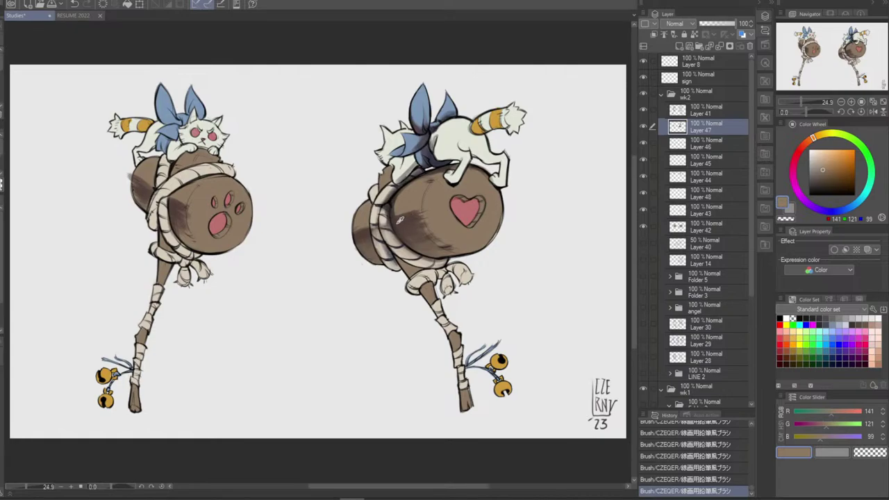
{"action": "left_click", "coordinate": [398, 220], "text": "alt"}
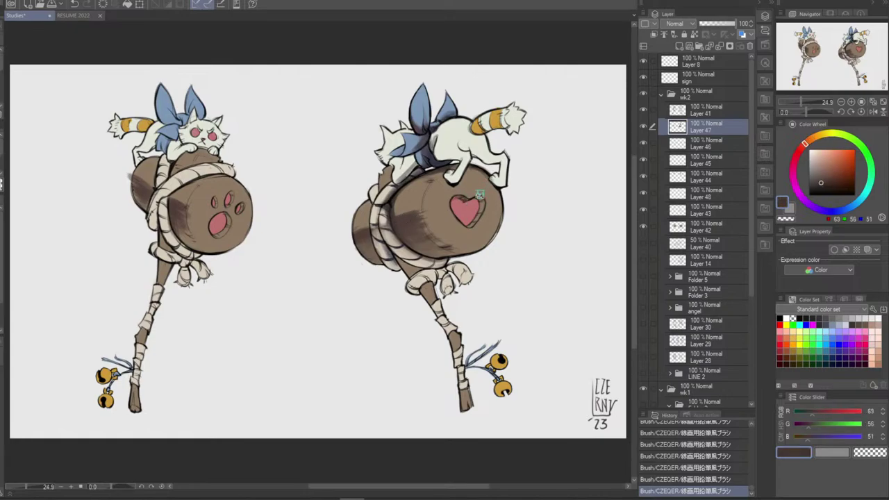
{"action": "key", "text": "ctrl+z"}
Mix a brighter pink (R 210, G 108, B 105) from the heart's color and add a raster layer set to Glow dodge
{"action": "left_click", "coordinate": [470, 206], "text": "alt"}
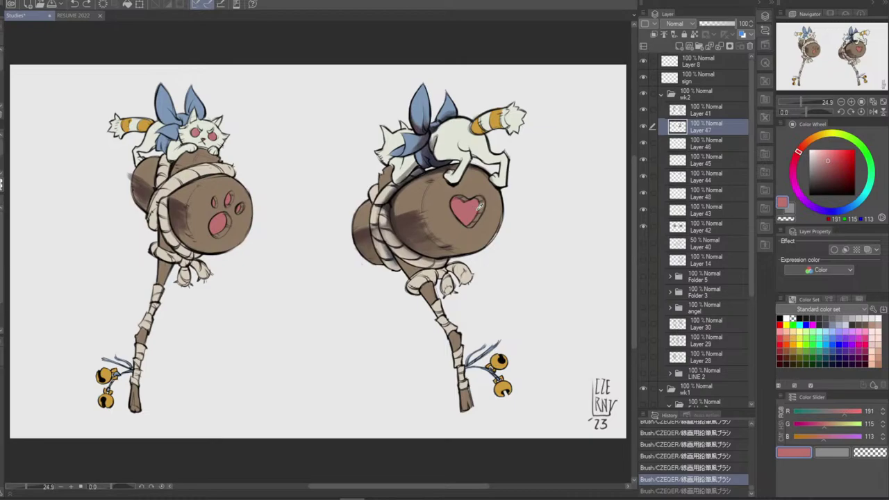
{"action": "left_click", "coordinate": [832, 157]}
{"action": "left_click", "coordinate": [680, 46]}
{"action": "left_click", "coordinate": [676, 23]}
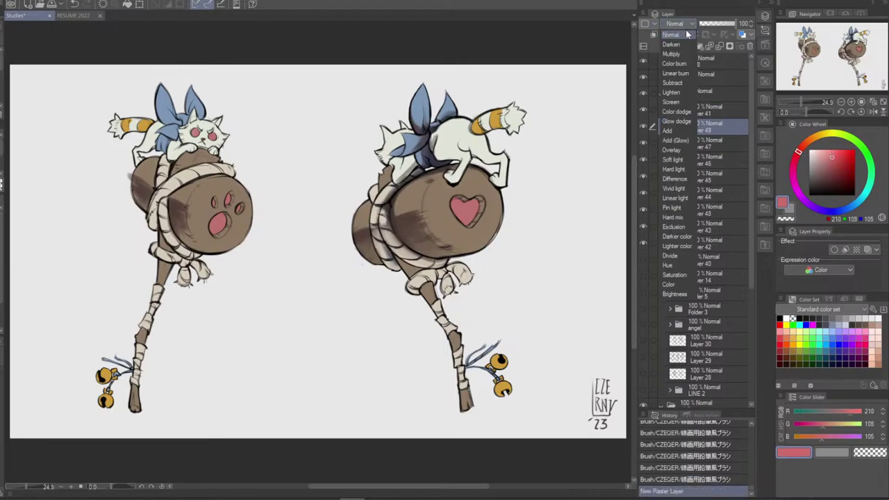
{"action": "left_click", "coordinate": [682, 128]}
Try brushing pink glow highlights onto the heart, undoing the strokes
{"action": "left_click", "coordinate": [459, 200]}
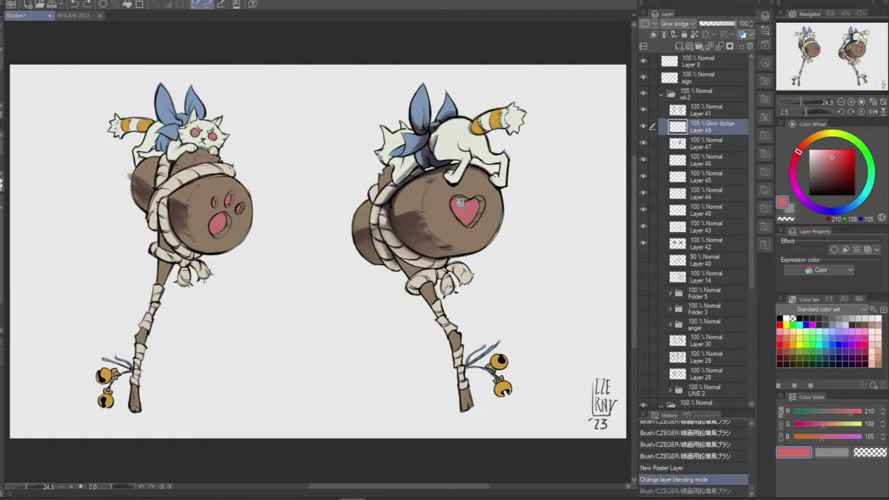
{"action": "left_click_drag", "start_coordinate": [455, 202], "coordinate": [463, 216]}
{"action": "key", "text": "ctrl+z"}
{"action": "key", "text": "ctrl+z"}
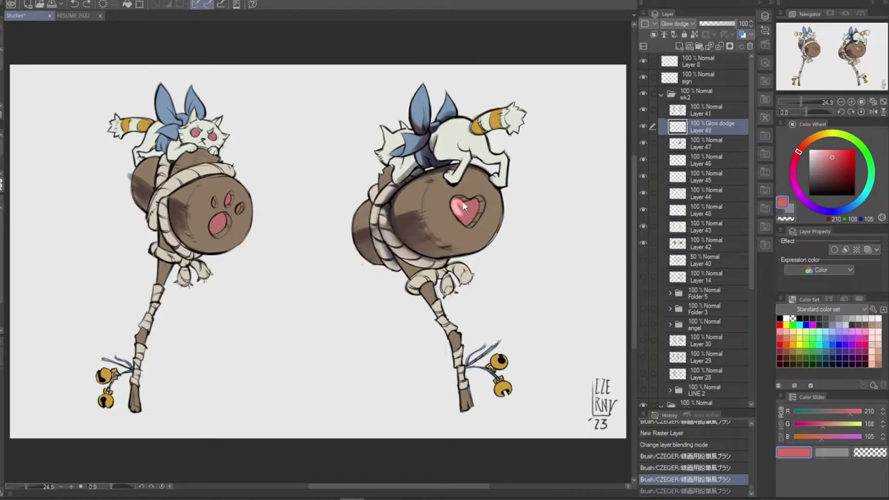
{"action": "key", "text": "ctrl+z"}
{"action": "key", "text": "ctrl+z"}
{"action": "key", "text": "ctrl+z"}
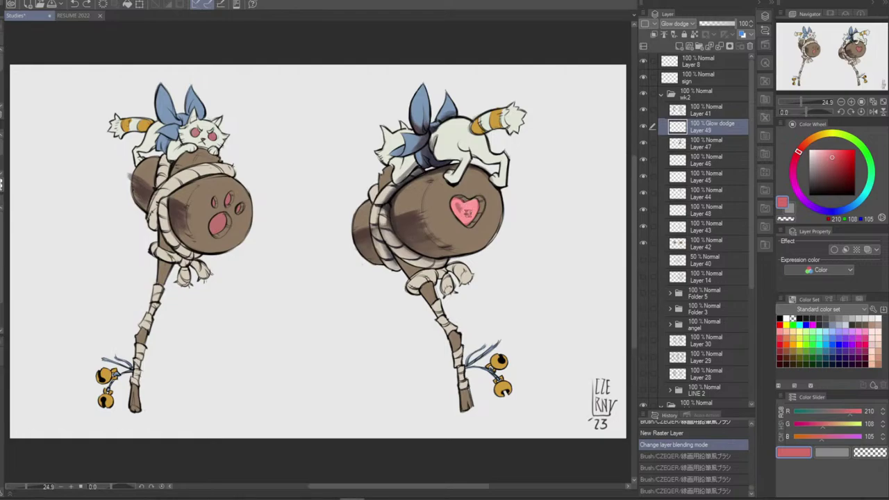
Brighten the heart on the right hammer with the pink brush on the Glow dodge layer, undoing the extra stroke
{"action": "left_click", "coordinate": [460, 207]}
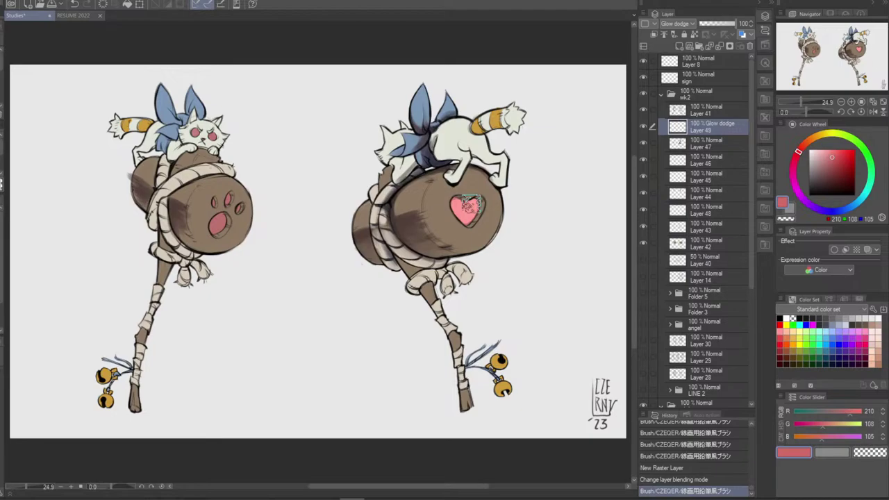
{"action": "left_click_drag", "start_coordinate": [462, 202], "coordinate": [459, 198]}
{"action": "key", "text": "ctrl+z"}
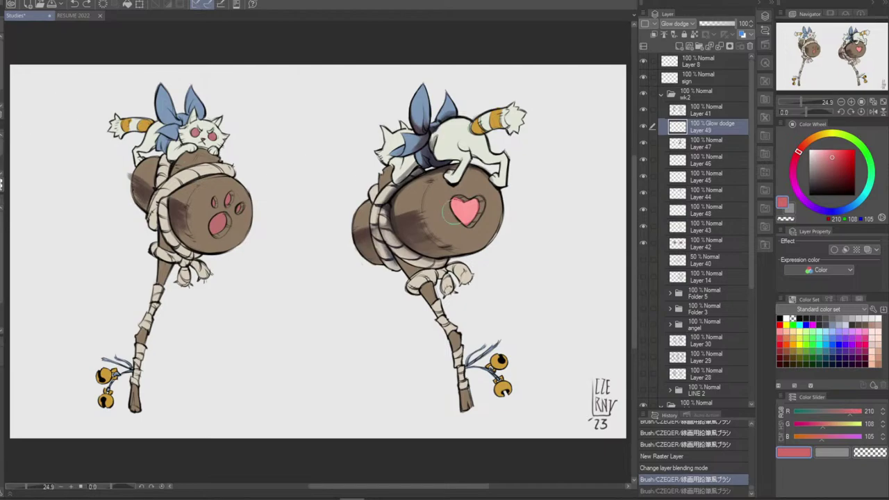
Try spraying pink speckles around the heart and the paw print with the Running color spray airbrush, undoing the strokes
{"action": "mouse_move", "coordinate": [464, 210]}
{"action": "left_mouse_down"}
{"action": "mouse_move", "coordinate": [478, 191]}
{"action": "mouse_move", "coordinate": [471, 230]}
{"action": "left_mouse_up"}
{"action": "key", "text": "ctrl+z"}
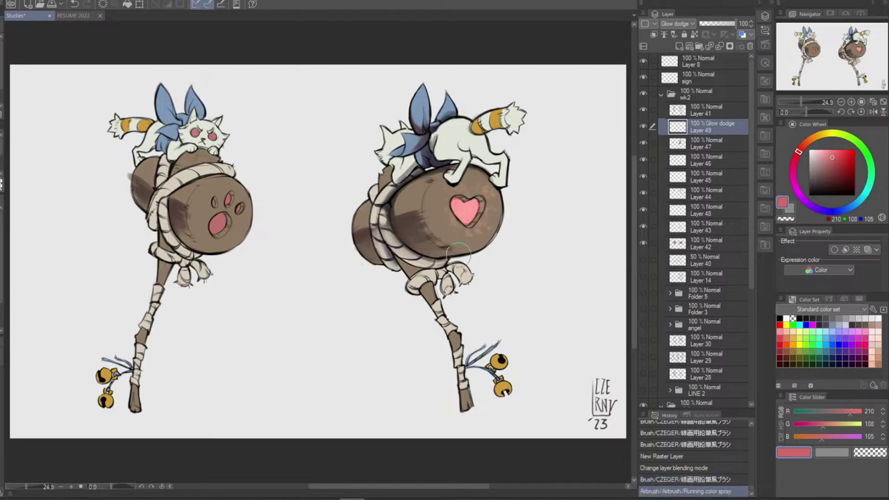
{"action": "key", "text": "ctrl+z"}
{"action": "mouse_move", "coordinate": [480, 185]}
{"action": "left_mouse_down"}
{"action": "mouse_move", "coordinate": [460, 226]}
{"action": "mouse_move", "coordinate": [485, 221]}
{"action": "left_mouse_up"}
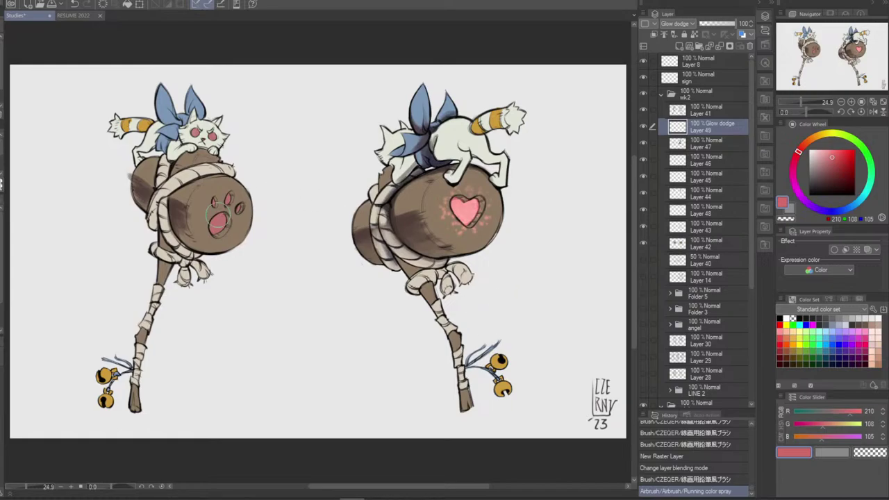
{"action": "left_click_drag", "start_coordinate": [217, 211], "coordinate": [232, 229]}
{"action": "key", "text": "ctrl+z"}
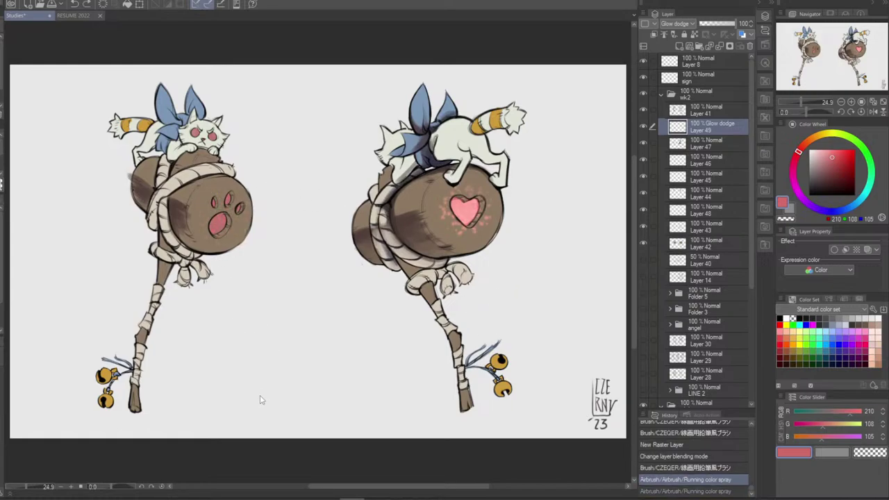
{"action": "key", "text": "ctrl+z"}
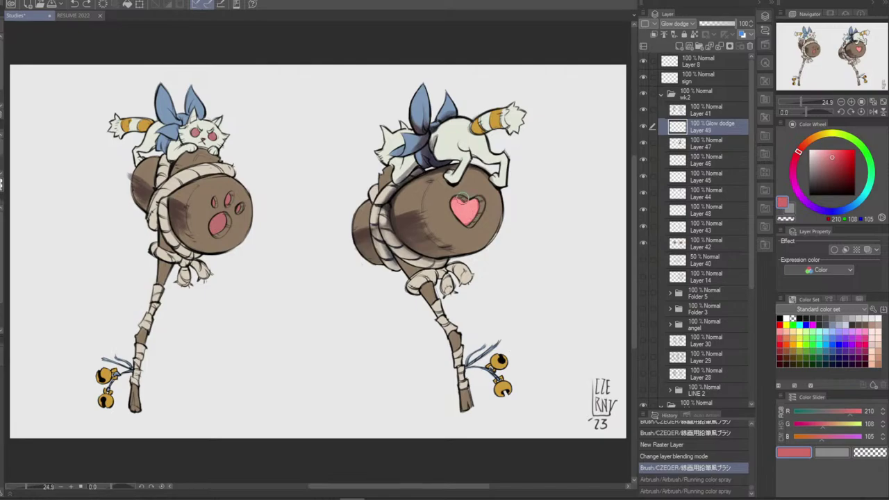
Paint a soft pink glow over the heart and the surrounding wood with the Soft airbrush
{"action": "left_click_drag", "start_coordinate": [460, 207], "coordinate": [477, 214]}
{"action": "mouse_move", "coordinate": [478, 214]}
{"action": "left_mouse_down"}
{"action": "mouse_move", "coordinate": [473, 224]}
{"action": "mouse_move", "coordinate": [476, 216]}
{"action": "left_mouse_up"}
{"action": "mouse_move", "coordinate": [475, 199]}
{"action": "left_mouse_down"}
{"action": "mouse_move", "coordinate": [463, 201]}
{"action": "mouse_move", "coordinate": [482, 216]}
{"action": "left_mouse_up"}
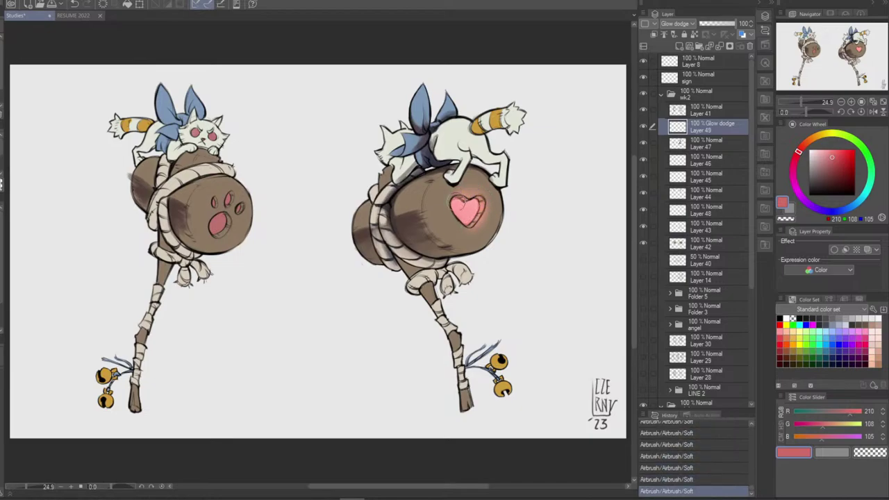
Try the Add (Glow) blending mode on the heart's glow layer and return it to Glow dodge
{"action": "left_click", "coordinate": [687, 25]}
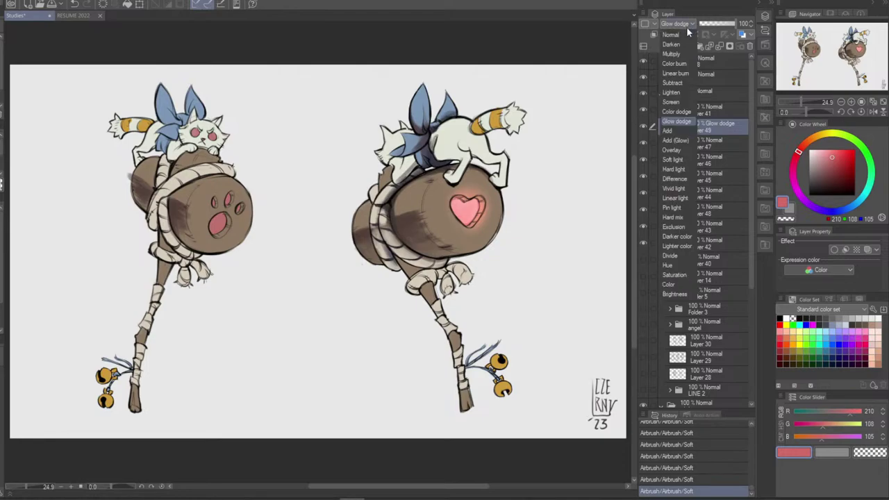
{"action": "left_click", "coordinate": [674, 140]}
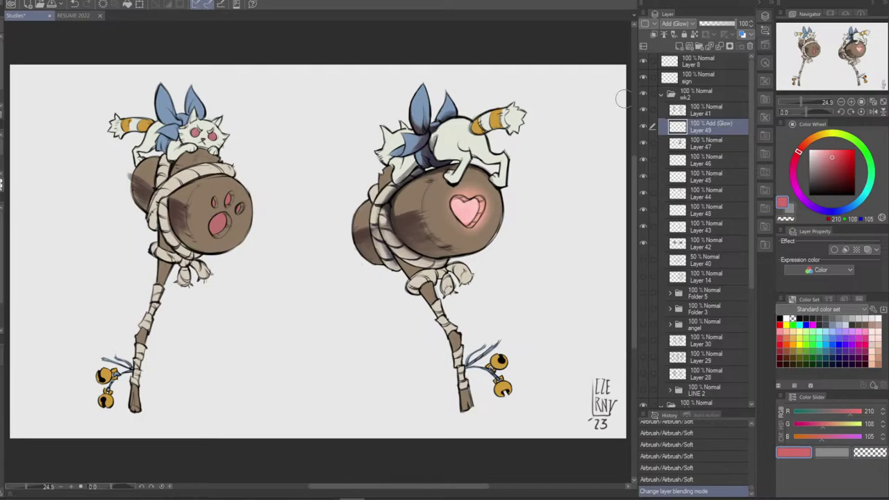
{"action": "left_click", "coordinate": [686, 25]}
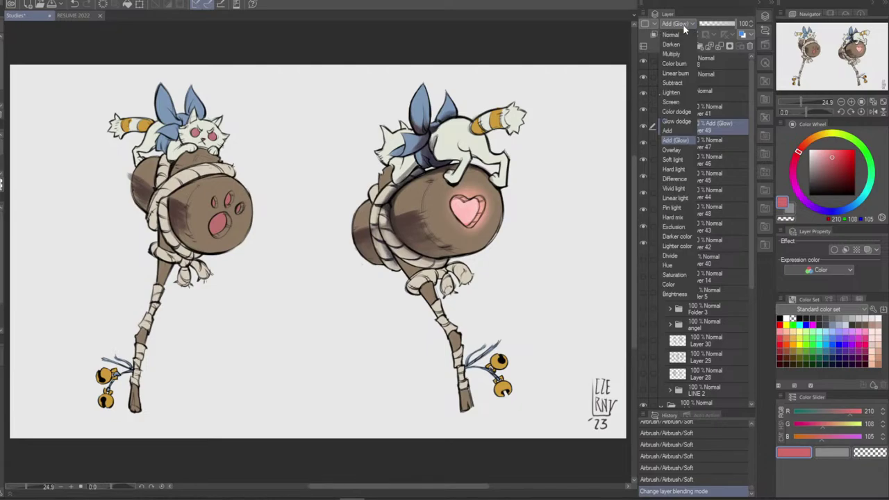
{"action": "left_click", "coordinate": [686, 124]}
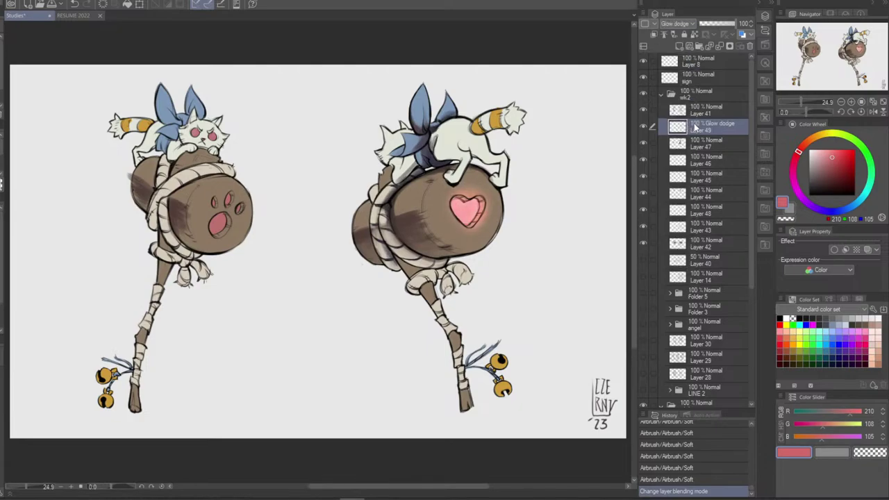
Add a raster layer in Add (Glow) mode and airbrush a soft pink glow over the right hammer's heart
{"action": "key", "text": "ctrl+shift+n"}
{"action": "left_click", "coordinate": [689, 25]}
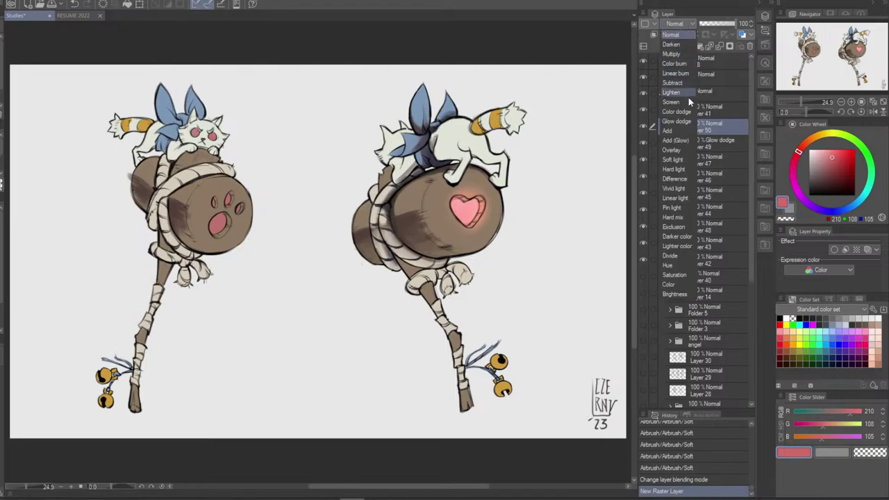
{"action": "left_click", "coordinate": [683, 142]}
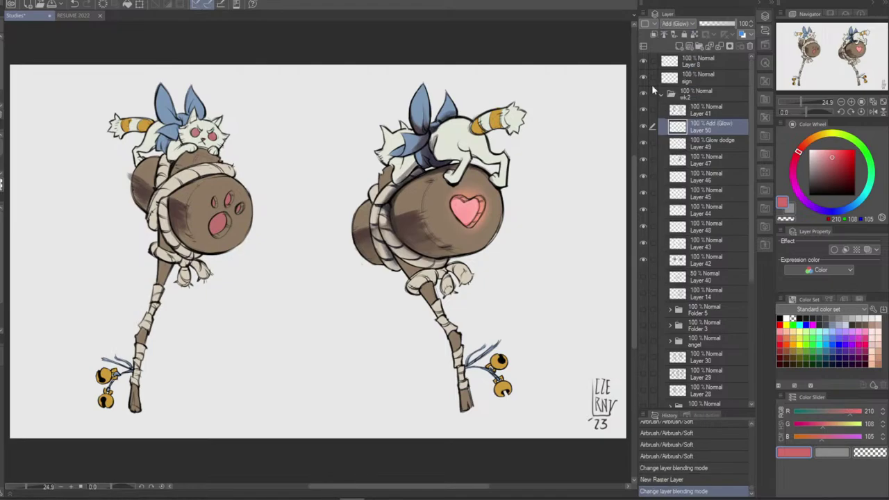
{"action": "left_click_drag", "start_coordinate": [466, 208], "coordinate": [480, 233]}
{"action": "mouse_move", "coordinate": [476, 184]}
{"action": "left_mouse_down"}
{"action": "mouse_move", "coordinate": [485, 203]}
{"action": "mouse_move", "coordinate": [462, 200]}
{"action": "mouse_move", "coordinate": [468, 222]}
{"action": "mouse_move", "coordinate": [457, 207]}
{"action": "mouse_move", "coordinate": [471, 212]}
{"action": "mouse_move", "coordinate": [468, 229]}
{"action": "mouse_move", "coordinate": [458, 209]}
{"action": "left_mouse_up"}
{"action": "key", "text": "ctrl+z"}
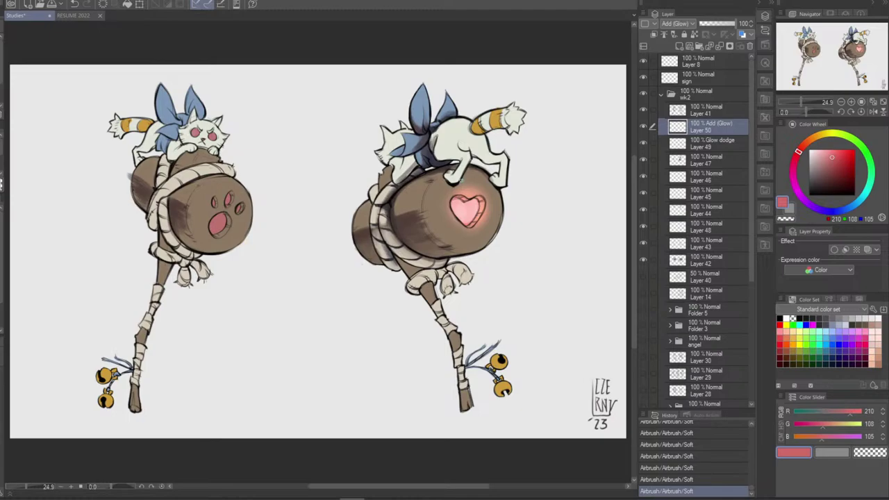
Thin the Add (Glow) layer's glow along the heart's left side with the Kneaded eraser
{"action": "mouse_move", "coordinate": [445, 198]}
{"action": "left_mouse_down"}
{"action": "mouse_move", "coordinate": [464, 230]}
{"action": "mouse_move", "coordinate": [463, 221]}
{"action": "left_mouse_up"}
{"action": "key", "text": "ctrl+z"}
{"action": "left_click_drag", "start_coordinate": [456, 211], "coordinate": [464, 222]}
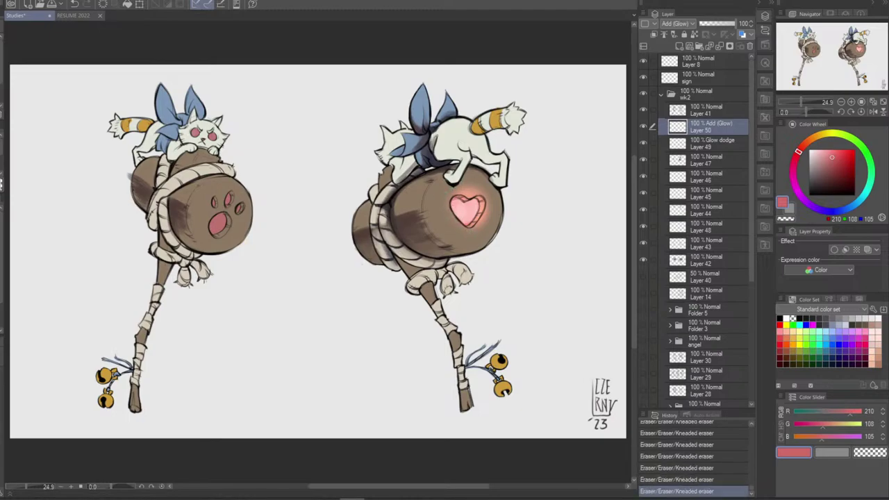
{"action": "key", "text": "ctrl+z"}
{"action": "key", "text": "ctrl+y"}
Compare the heart's glow before and after erasing, and cut streaks into the Glow dodge layer above the heart with the Hard eraser
{"action": "left_click", "coordinate": [697, 142]}
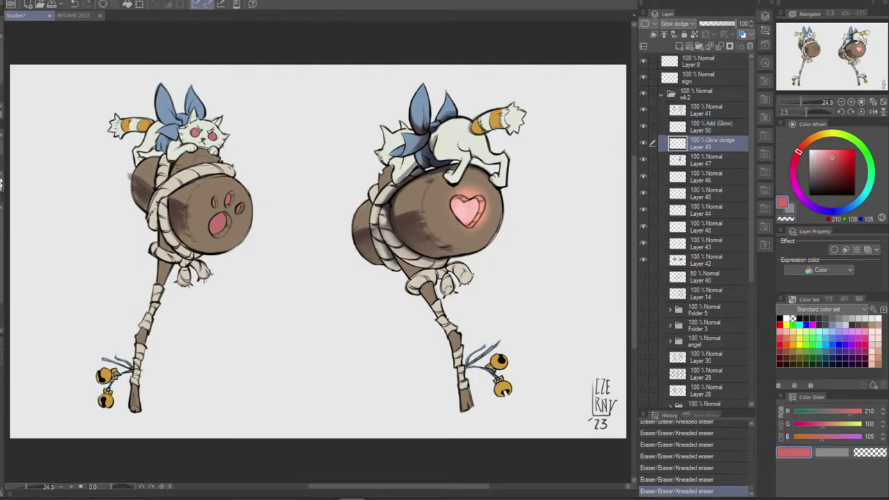
{"action": "key", "text": "ctrl+z"}
{"action": "key", "text": "ctrl+y"}
{"action": "key", "text": "ctrl+z"}
{"action": "key", "text": "ctrl+y"}
{"action": "key", "text": "ctrl+z"}
{"action": "key", "text": "ctrl+y"}
{"action": "key", "text": "ctrl+z"}
{"action": "key", "text": "ctrl+y"}
{"action": "left_click_drag", "start_coordinate": [474, 188], "coordinate": [450, 207]}
{"action": "left_click", "coordinate": [476, 184]}
{"action": "left_click", "coordinate": [470, 189]}
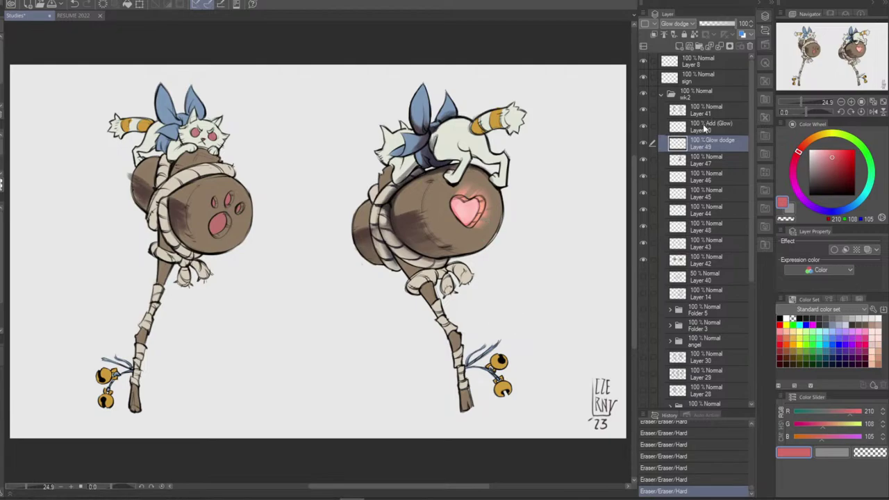
Shade the left rim and lower part of the right hammer's wooden face in sampled dark brown on Layer 47
{"action": "left_click", "coordinate": [712, 160]}
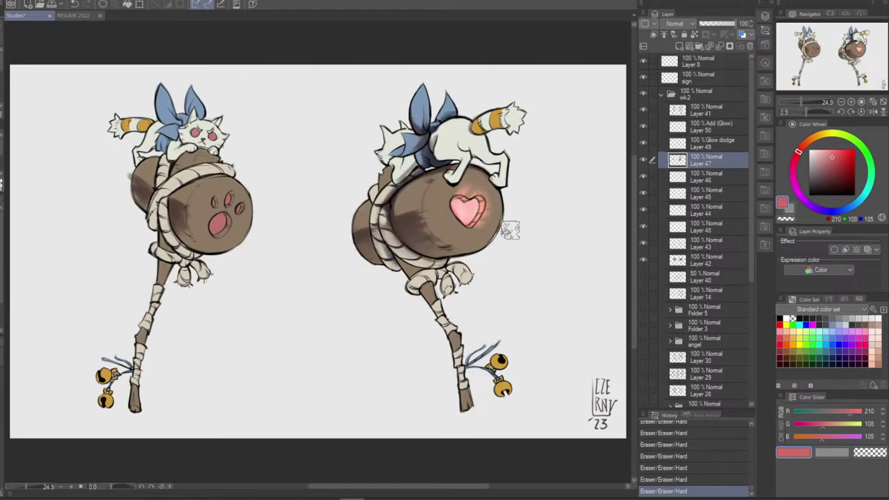
{"action": "left_click", "coordinate": [408, 218], "text": "alt"}
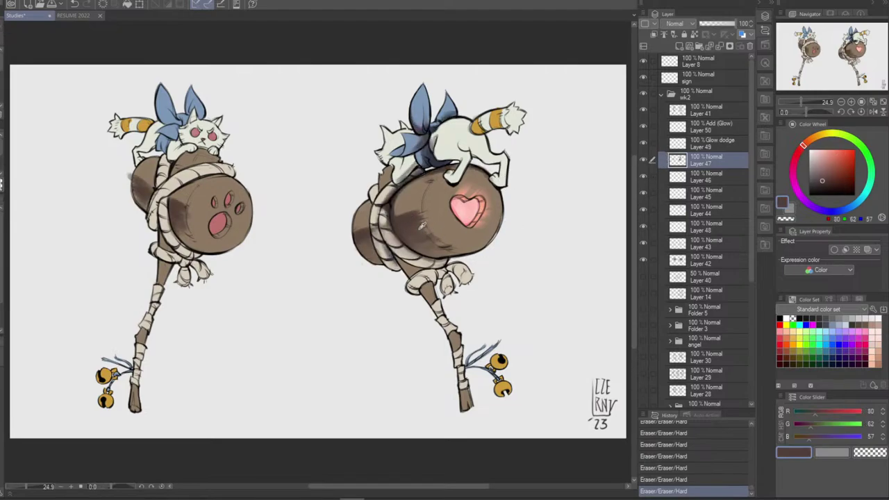
{"action": "left_click_drag", "start_coordinate": [430, 223], "coordinate": [458, 239]}
{"action": "key", "text": "ctrl+z"}
{"action": "mouse_move", "coordinate": [441, 185]}
{"action": "left_mouse_down"}
{"action": "mouse_move", "coordinate": [477, 233]}
{"action": "mouse_move", "coordinate": [458, 243]}
{"action": "left_mouse_up"}
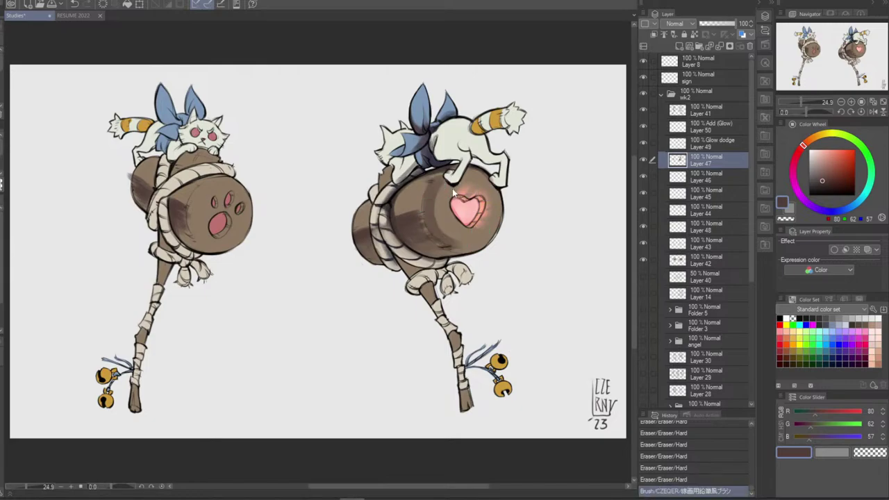
{"action": "key", "text": "ctrl+z"}
{"action": "key", "text": "ctrl+z"}
{"action": "left_click_drag", "start_coordinate": [440, 187], "coordinate": [458, 251]}
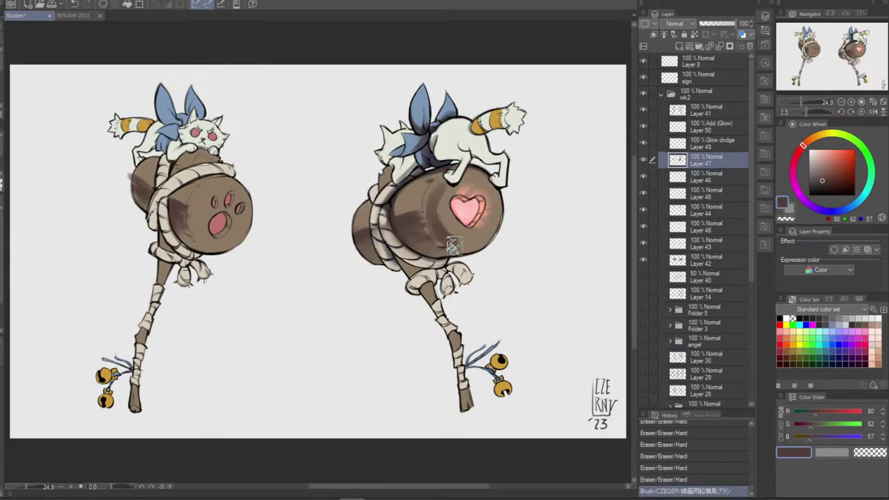
{"action": "mouse_move", "coordinate": [436, 221]}
{"action": "left_mouse_down"}
{"action": "mouse_move", "coordinate": [472, 214]}
{"action": "mouse_move", "coordinate": [463, 236]}
{"action": "mouse_move", "coordinate": [439, 237]}
{"action": "mouse_move", "coordinate": [489, 228]}
{"action": "mouse_move", "coordinate": [454, 230]}
{"action": "mouse_move", "coordinate": [480, 237]}
{"action": "left_mouse_up"}
Darken the wood all around the heart on the right hammer's face with browns sampled from the shading
{"action": "left_click", "coordinate": [448, 254], "text": "alt"}
{"action": "left_click", "coordinate": [443, 230], "text": "alt"}
{"action": "mouse_move", "coordinate": [432, 208]}
{"action": "left_mouse_down"}
{"action": "mouse_move", "coordinate": [441, 243]}
{"action": "mouse_move", "coordinate": [432, 206]}
{"action": "mouse_move", "coordinate": [475, 234]}
{"action": "left_mouse_up"}
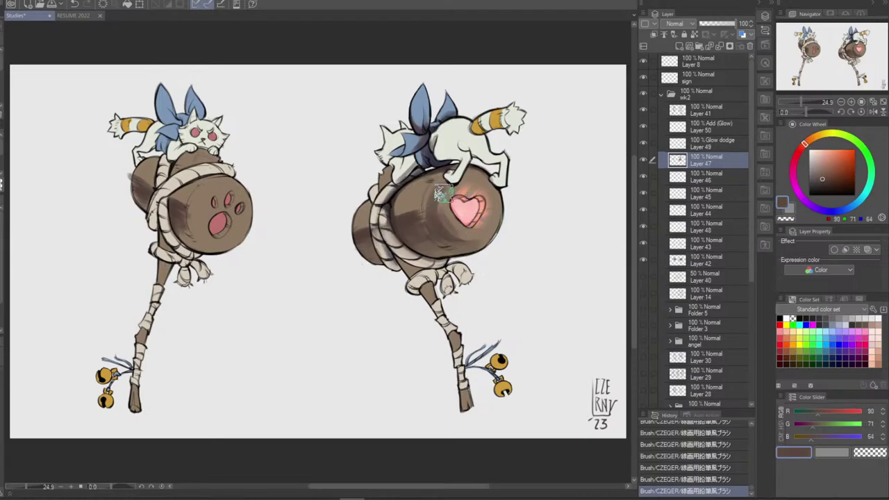
{"action": "mouse_move", "coordinate": [444, 194]}
{"action": "left_mouse_down"}
{"action": "mouse_move", "coordinate": [456, 237]}
{"action": "mouse_move", "coordinate": [461, 201]}
{"action": "mouse_move", "coordinate": [438, 201]}
{"action": "mouse_move", "coordinate": [483, 220]}
{"action": "mouse_move", "coordinate": [442, 201]}
{"action": "mouse_move", "coordinate": [457, 242]}
{"action": "mouse_move", "coordinate": [441, 220]}
{"action": "mouse_move", "coordinate": [495, 212]}
{"action": "mouse_move", "coordinate": [477, 238]}
{"action": "left_mouse_up"}
{"action": "mouse_move", "coordinate": [456, 179]}
{"action": "left_mouse_down"}
{"action": "mouse_move", "coordinate": [438, 201]}
{"action": "mouse_move", "coordinate": [445, 212]}
{"action": "mouse_move", "coordinate": [494, 192]}
{"action": "mouse_move", "coordinate": [493, 224]}
{"action": "mouse_move", "coordinate": [477, 243]}
{"action": "left_mouse_up"}
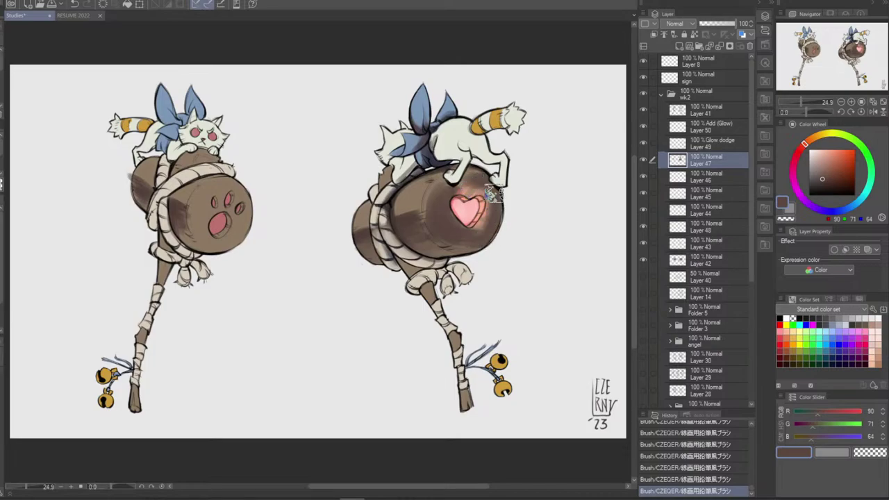
{"action": "left_click_drag", "start_coordinate": [493, 195], "coordinate": [476, 236]}
{"action": "mouse_move", "coordinate": [500, 172]}
{"action": "left_mouse_down"}
{"action": "mouse_move", "coordinate": [486, 190]}
{"action": "mouse_move", "coordinate": [485, 227]}
{"action": "mouse_move", "coordinate": [490, 199]}
{"action": "mouse_move", "coordinate": [481, 182]}
{"action": "mouse_move", "coordinate": [471, 186]}
{"action": "mouse_move", "coordinate": [484, 188]}
{"action": "left_mouse_up"}
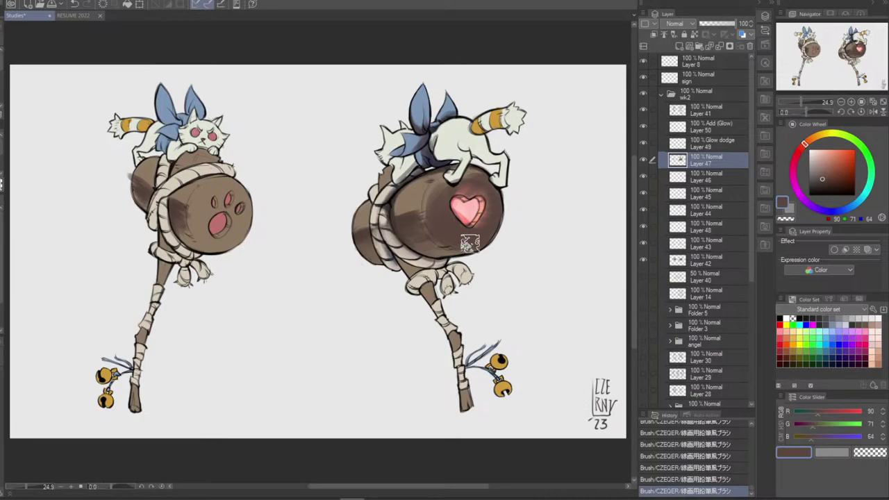
{"action": "left_click", "coordinate": [435, 246], "text": "alt"}
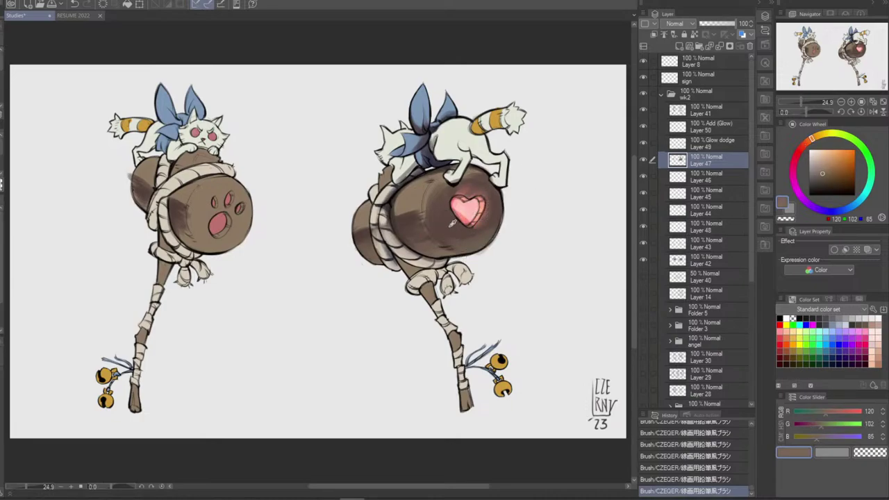
{"action": "left_click", "coordinate": [455, 218], "text": "alt"}
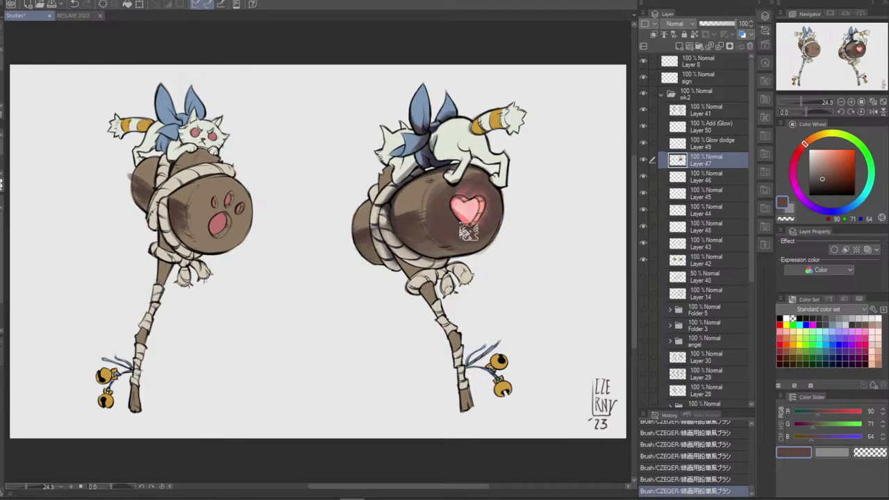
Try lighter brown strokes along the right edge of the hammer's wooden face, undoing them
{"action": "left_click", "coordinate": [473, 245], "text": "alt"}
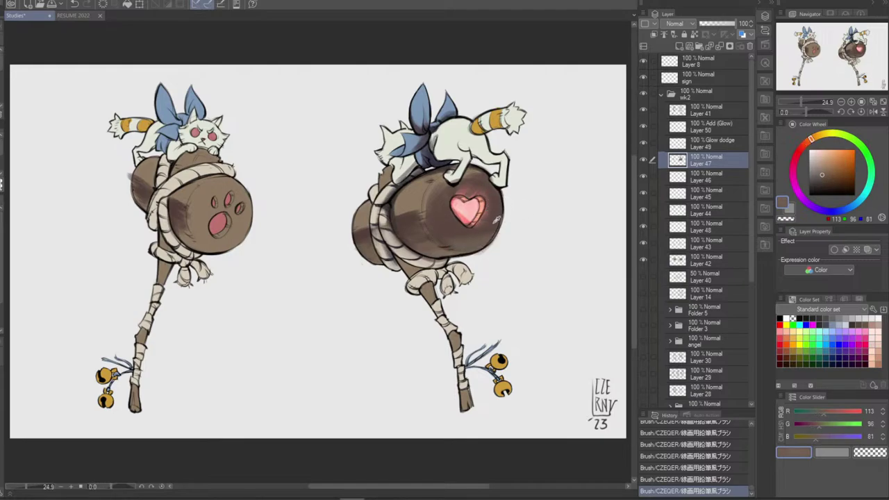
{"action": "left_click_drag", "start_coordinate": [502, 221], "coordinate": [506, 202]}
{"action": "key", "text": "ctrl+z"}
{"action": "left_click_drag", "start_coordinate": [481, 246], "coordinate": [510, 193]}
{"action": "key", "text": "ctrl+z"}
{"action": "left_click_drag", "start_coordinate": [488, 232], "coordinate": [498, 196]}
{"action": "key", "text": "ctrl+z"}
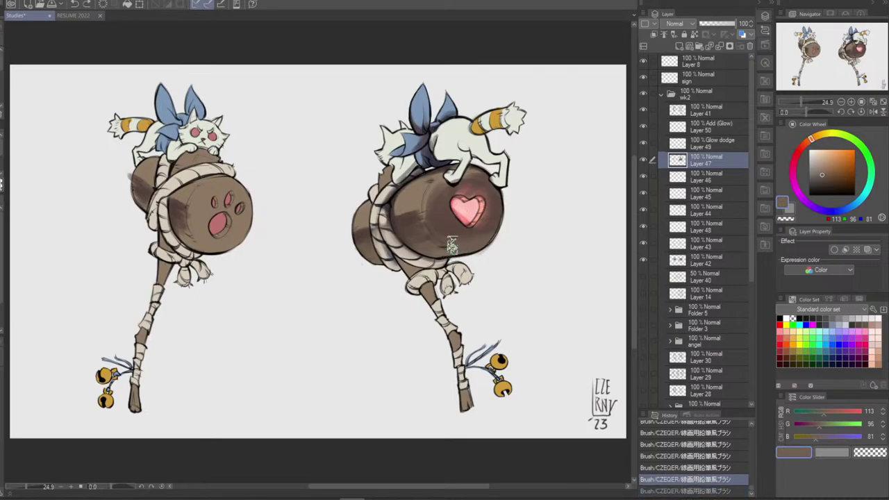
Blend sampled browns across the wood below the heart and erase the paint spilling past the face's right outline
{"action": "left_click_drag", "start_coordinate": [452, 243], "coordinate": [480, 221]}
{"action": "left_click", "coordinate": [442, 229], "text": "alt"}
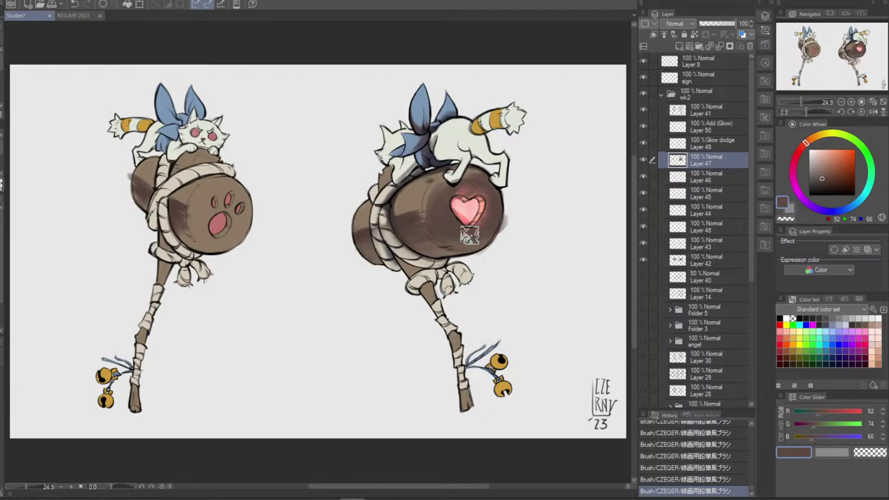
{"action": "left_click_drag", "start_coordinate": [471, 235], "coordinate": [503, 206]}
{"action": "key", "text": "e"}
{"action": "mouse_move", "coordinate": [495, 250]}
{"action": "left_mouse_down"}
{"action": "mouse_move", "coordinate": [500, 225]}
{"action": "mouse_move", "coordinate": [473, 244]}
{"action": "mouse_move", "coordinate": [490, 235]}
{"action": "mouse_move", "coordinate": [500, 209]}
{"action": "left_mouse_up"}
{"action": "left_click", "coordinate": [474, 244], "text": "alt"}
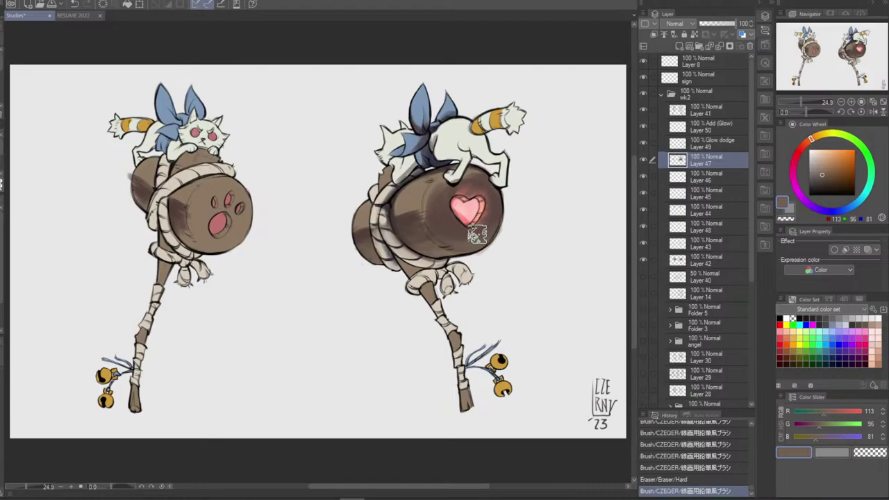
{"action": "left_click", "coordinate": [460, 229], "text": "alt"}
{"action": "mouse_move", "coordinate": [457, 238]}
{"action": "left_mouse_down"}
{"action": "mouse_move", "coordinate": [495, 205]}
{"action": "mouse_move", "coordinate": [506, 224]}
{"action": "left_mouse_up"}
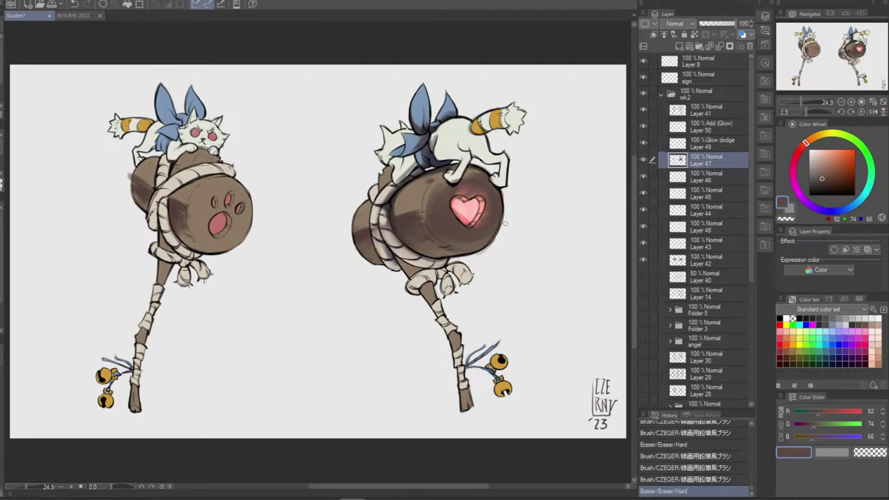
Touch up the upper and left rim of the wooden face in sampled light brown and erase overspill around the cat's paws
{"action": "key", "text": "b"}
{"action": "left_click", "coordinate": [477, 172], "text": "alt"}
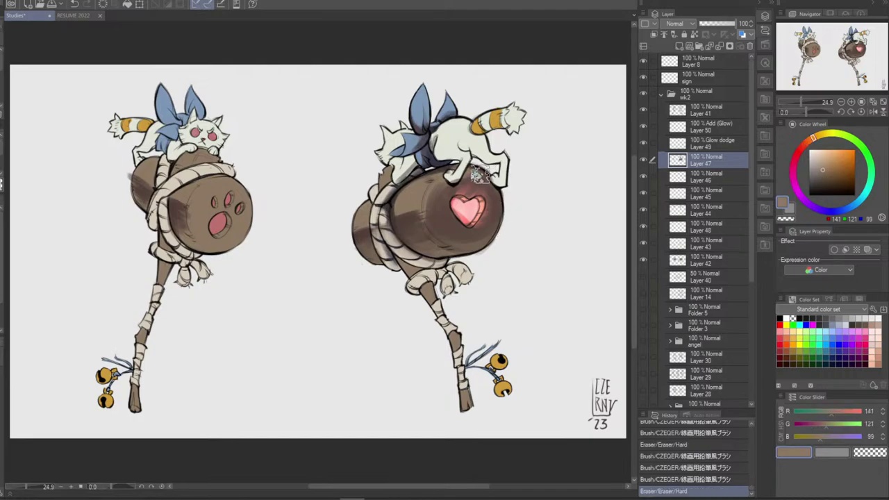
{"action": "left_click_drag", "start_coordinate": [479, 174], "coordinate": [474, 182]}
{"action": "key", "text": "ctrl+z"}
{"action": "left_click_drag", "start_coordinate": [429, 199], "coordinate": [426, 214]}
{"action": "left_click_drag", "start_coordinate": [453, 168], "coordinate": [491, 171]}
{"action": "key", "text": "ctrl+z"}
{"action": "key", "text": "ctrl+z"}
{"action": "left_click_drag", "start_coordinate": [432, 187], "coordinate": [430, 211]}
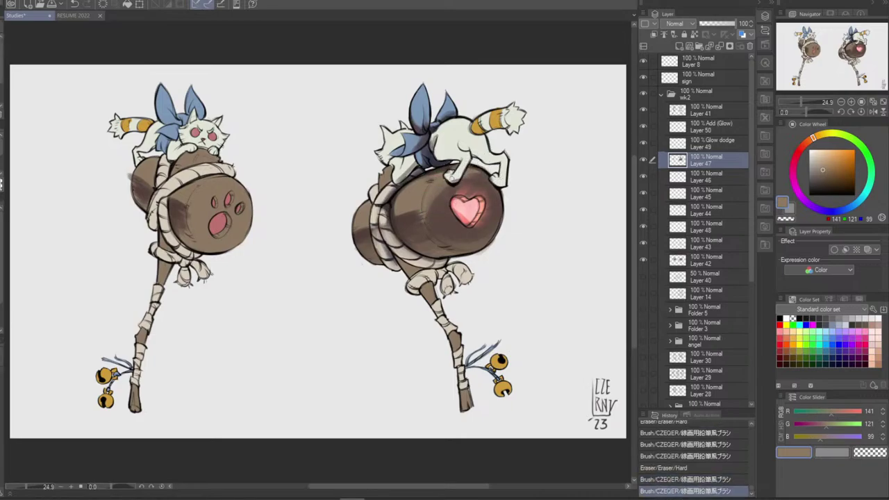
{"action": "key", "text": "e"}
{"action": "mouse_move", "coordinate": [446, 172]}
{"action": "left_mouse_down"}
{"action": "mouse_move", "coordinate": [458, 176]}
{"action": "mouse_move", "coordinate": [471, 159]}
{"action": "left_mouse_up"}
Paint a warm gray shadow on the right cat's hind leg and on its rump beneath the tail, undoing stray strokes
{"action": "left_click", "coordinate": [437, 138], "text": "alt"}
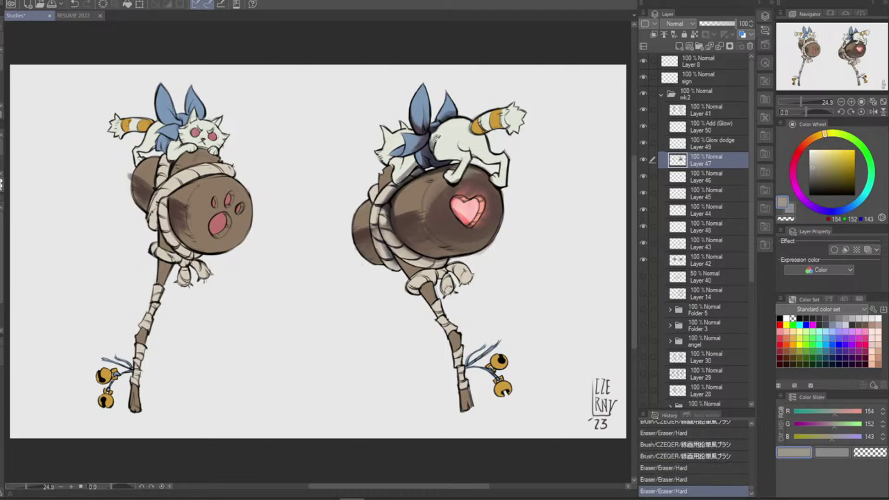
{"action": "left_click_drag", "start_coordinate": [466, 165], "coordinate": [456, 179]}
{"action": "key", "text": "ctrl+z"}
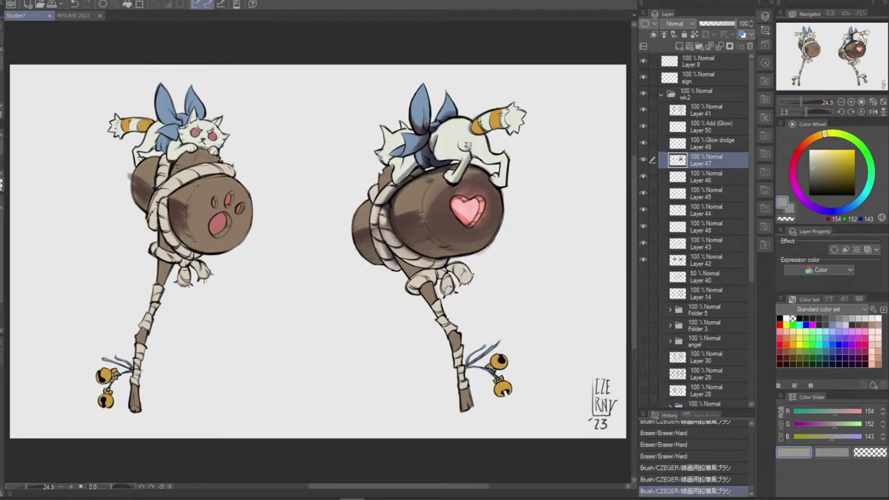
{"action": "mouse_move", "coordinate": [468, 136]}
{"action": "left_mouse_down"}
{"action": "mouse_move", "coordinate": [459, 148]}
{"action": "mouse_move", "coordinate": [464, 135]}
{"action": "left_mouse_up"}
{"action": "key", "text": "ctrl+z"}
{"action": "key", "text": "ctrl+z"}
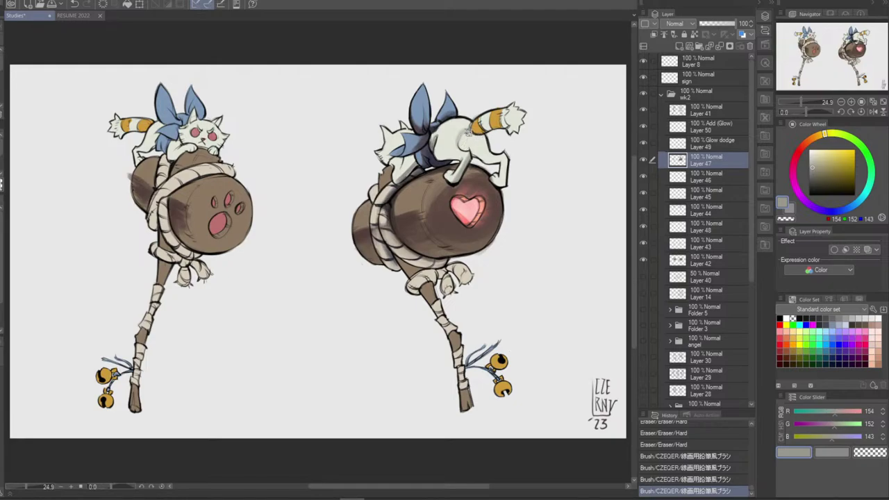
{"action": "mouse_move", "coordinate": [468, 131]}
{"action": "left_mouse_down"}
{"action": "mouse_move", "coordinate": [464, 144]}
{"action": "mouse_move", "coordinate": [491, 147]}
{"action": "mouse_move", "coordinate": [477, 131]}
{"action": "mouse_move", "coordinate": [490, 143]}
{"action": "left_mouse_up"}
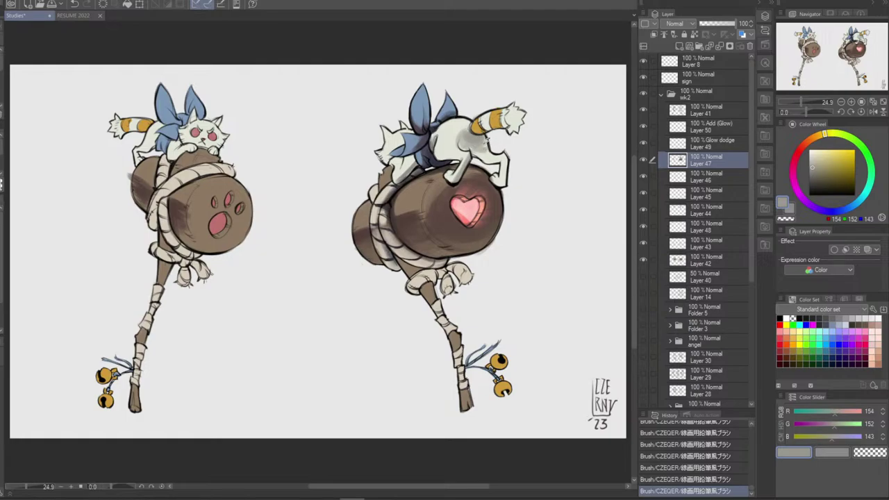
Soften the gray shadow on the right cat's rump with sampled light and mid grays, undoing unwanted strokes
{"action": "left_click", "coordinate": [485, 142], "text": "alt"}
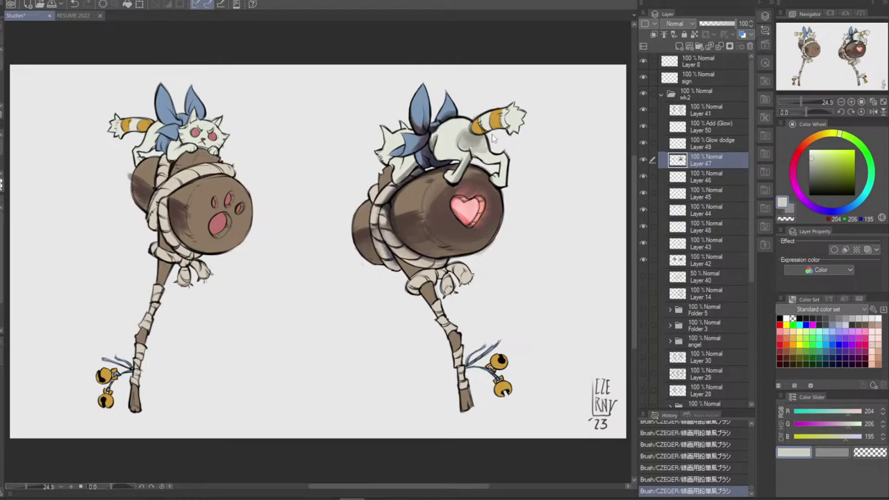
{"action": "key", "text": "ctrl+z"}
{"action": "key", "text": "ctrl+z"}
{"action": "mouse_move", "coordinate": [482, 142]}
{"action": "left_mouse_down"}
{"action": "mouse_move", "coordinate": [487, 154]}
{"action": "mouse_move", "coordinate": [466, 140]}
{"action": "left_mouse_up"}
{"action": "key", "text": "ctrl+z"}
{"action": "key", "text": "ctrl+z"}
{"action": "left_click", "coordinate": [472, 142], "text": "alt"}
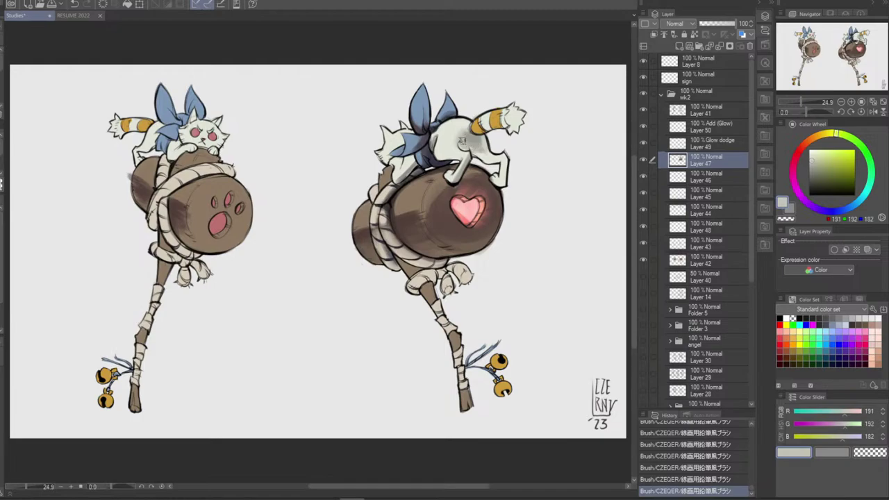
{"action": "left_click", "coordinate": [478, 146], "text": "alt"}
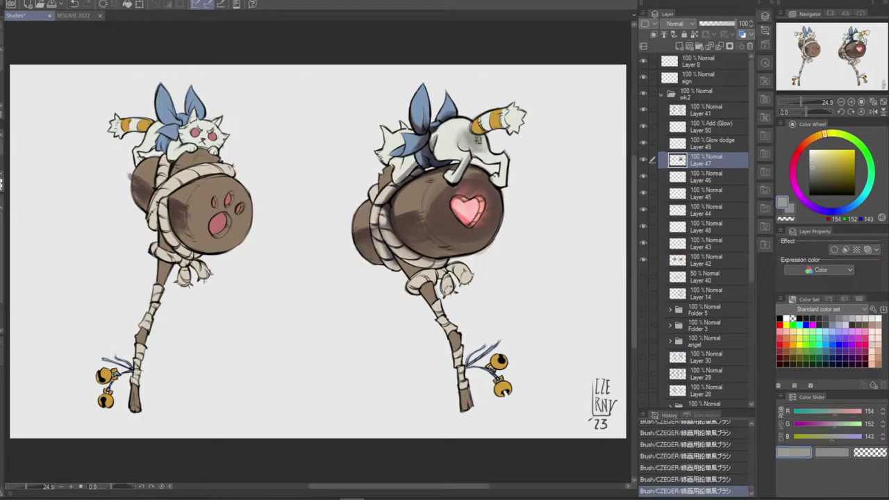
{"action": "left_click", "coordinate": [470, 141], "text": "alt"}
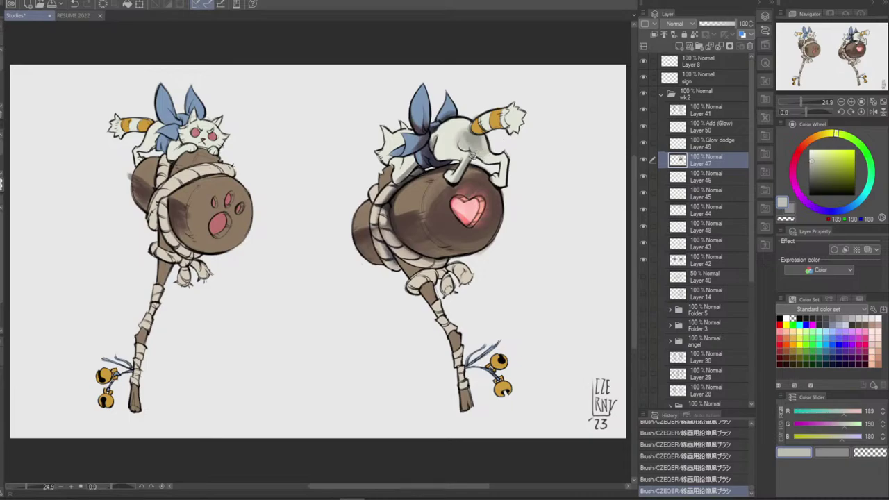
{"action": "left_click", "coordinate": [474, 130], "text": "alt"}
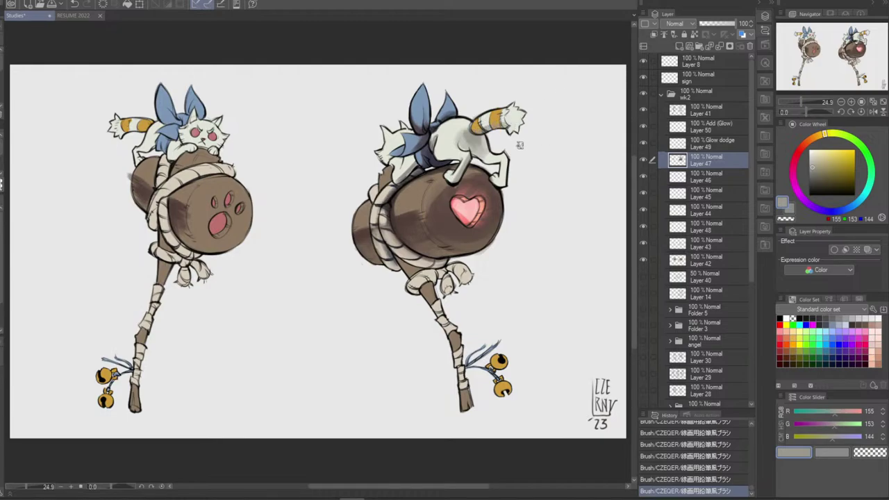
Try darker warm grays in the shadow beneath the right cat's tail base, undoing the unwanted stroke
{"action": "left_click", "coordinate": [812, 170]}
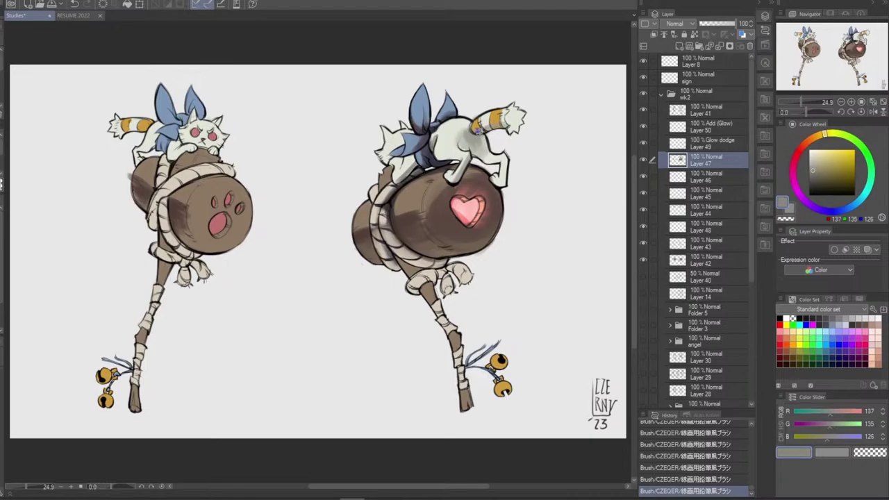
{"action": "left_click", "coordinate": [832, 166]}
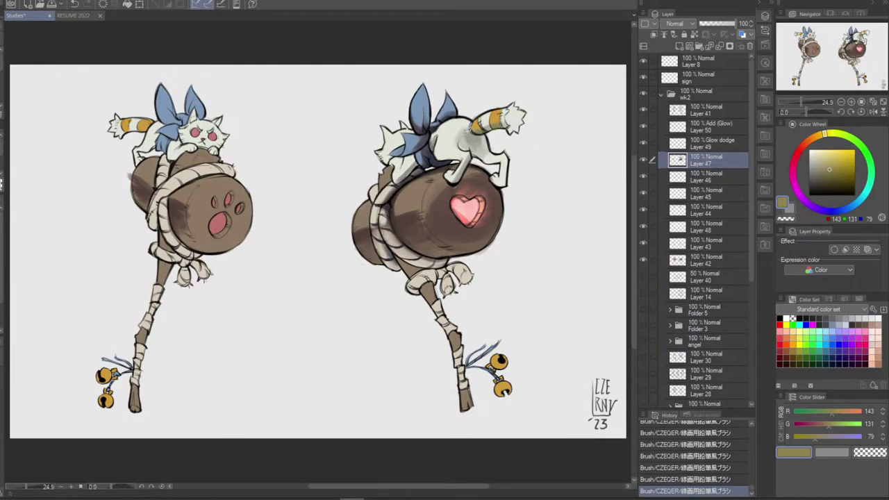
{"action": "left_click", "coordinate": [468, 129], "text": "alt"}
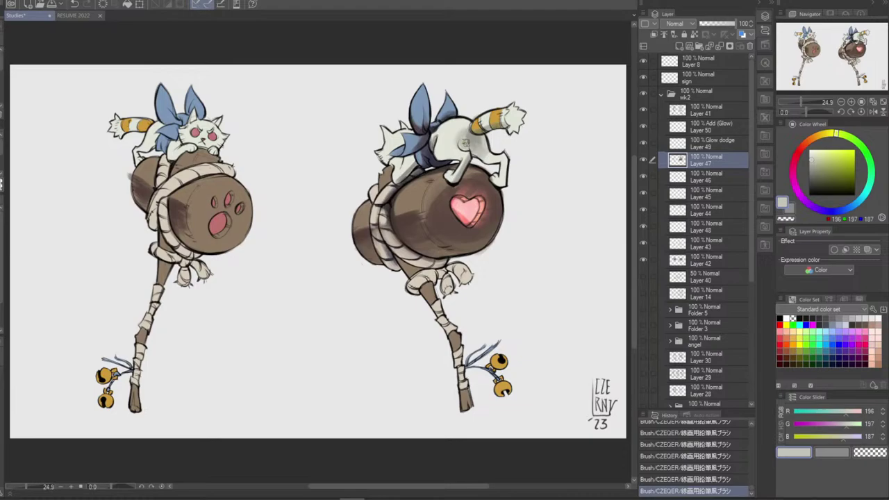
{"action": "left_click", "coordinate": [477, 143], "text": "alt"}
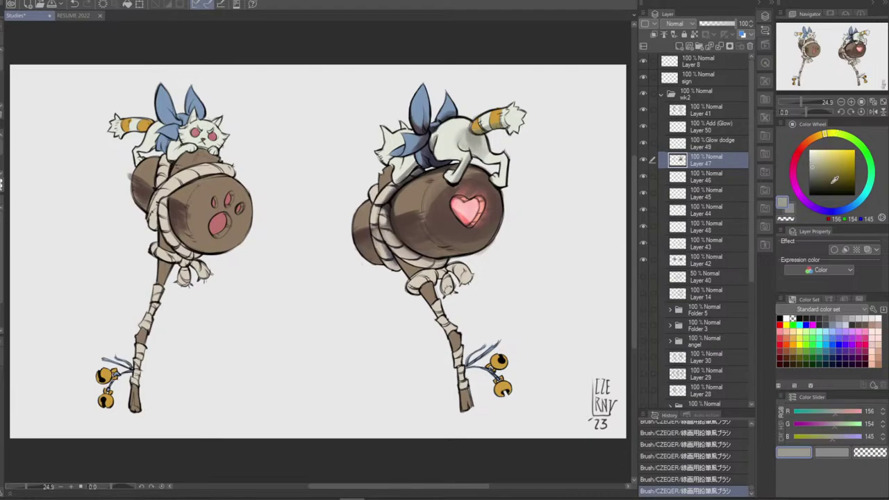
{"action": "left_click", "coordinate": [812, 176]}
{"action": "left_click_drag", "start_coordinate": [479, 129], "coordinate": [479, 143]}
{"action": "key", "text": "ctrl+z"}
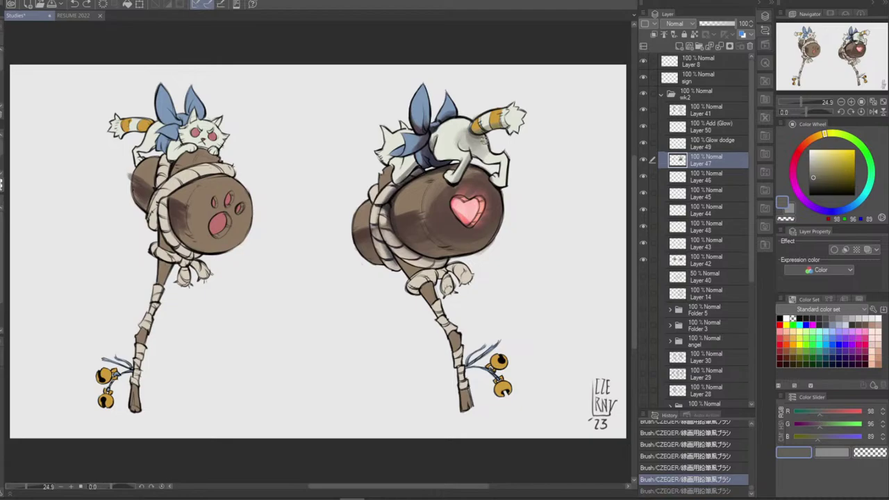
Blend the rump shadow beneath the right cat's tail with sampled light and mid grays
{"action": "left_click", "coordinate": [486, 134], "text": "alt"}
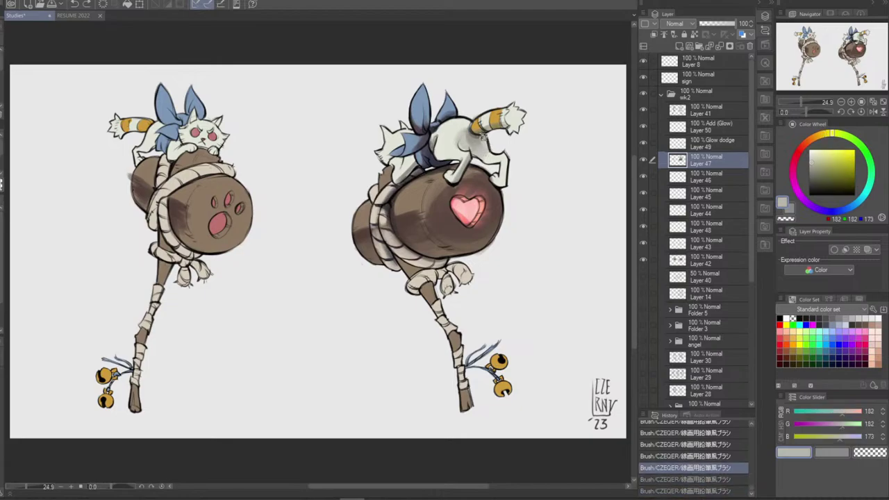
{"action": "left_click", "coordinate": [479, 144], "text": "alt"}
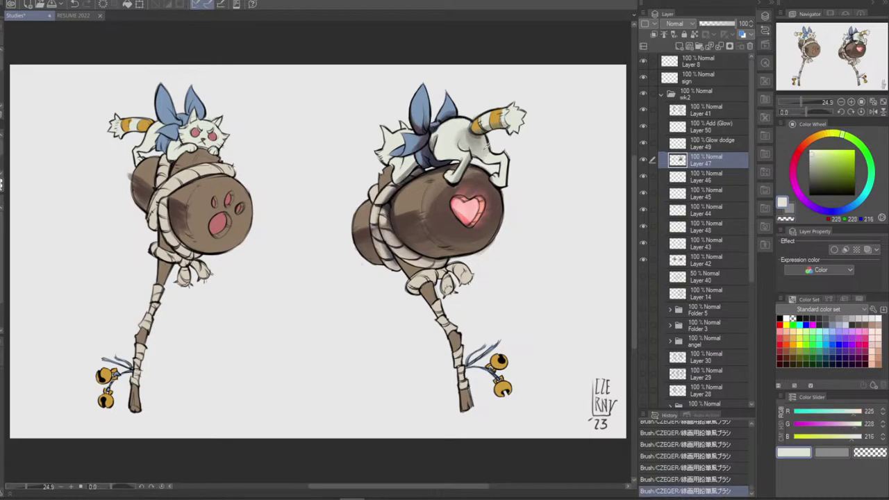
{"action": "left_click", "coordinate": [481, 150], "text": "alt"}
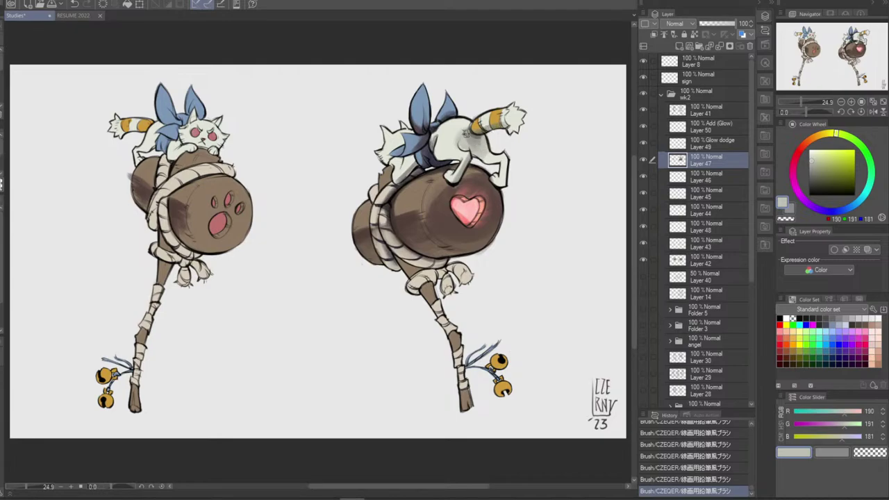
{"action": "left_click", "coordinate": [478, 148], "text": "alt"}
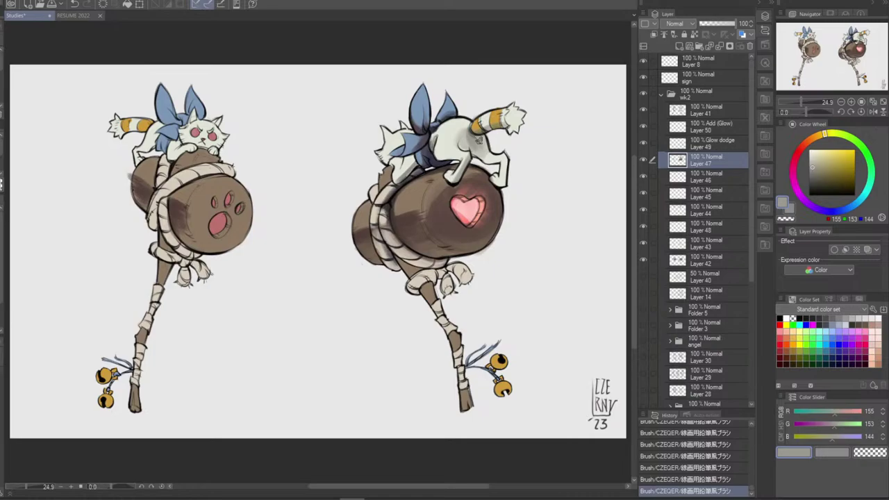
Shade the right cat's thigh and hind legs in sampled light gray, toggling the latest strokes off and on to compare
{"action": "left_click", "coordinate": [486, 148], "text": "alt"}
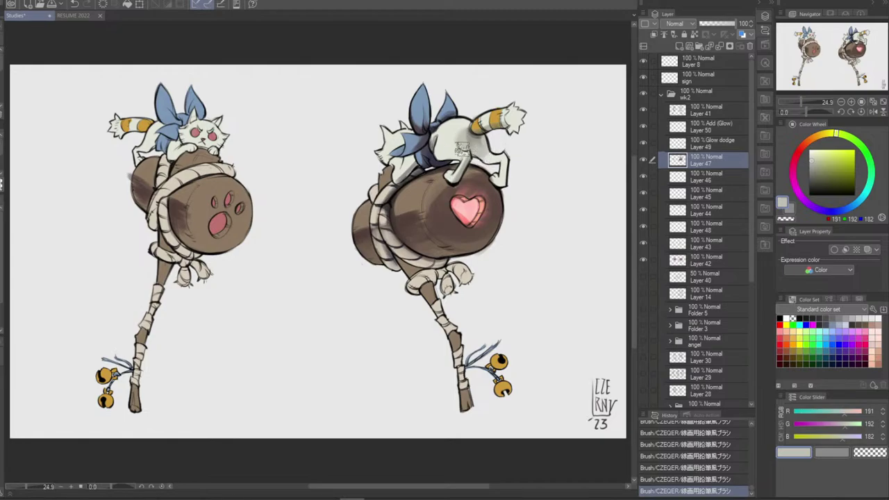
{"action": "key", "text": "ctrl+z"}
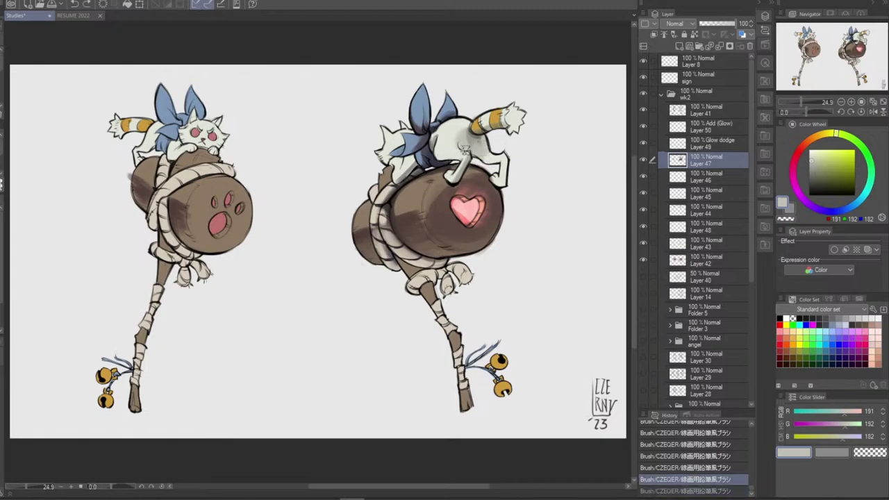
{"action": "key", "text": "ctrl+y"}
{"action": "key", "text": "ctrl+z"}
{"action": "key", "text": "ctrl+y"}
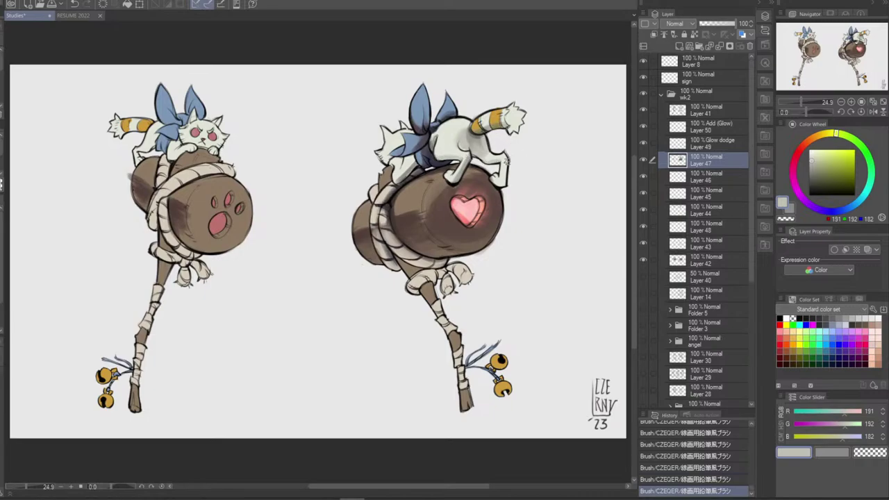
{"action": "key", "text": "ctrl+z"}
{"action": "key", "text": "ctrl+y"}
{"action": "key", "text": "ctrl+z"}
{"action": "key", "text": "ctrl+z"}
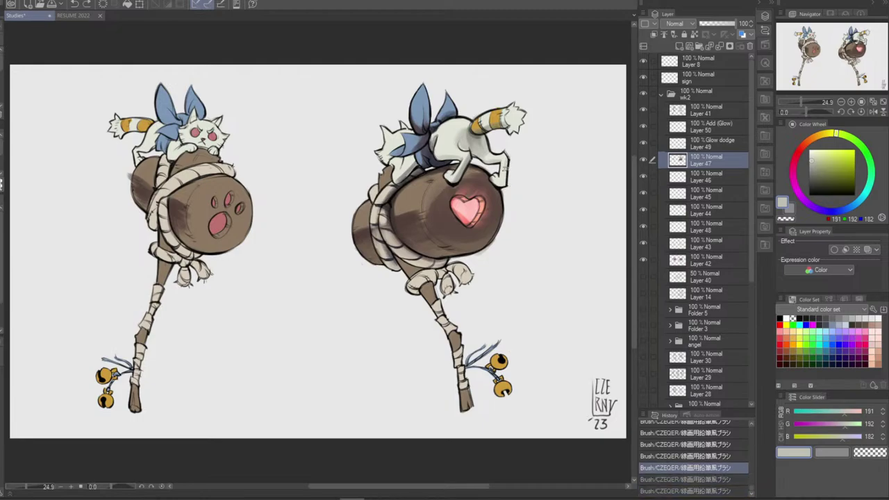
{"action": "key", "text": "ctrl+y"}
{"action": "key", "text": "ctrl+y"}
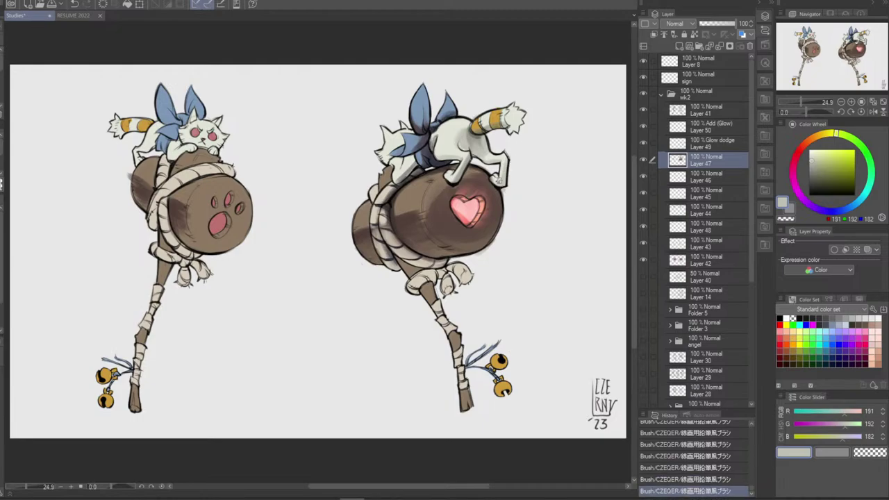
Test sampled gray strokes on the right cat's hind legs and paws, undoing the unwanted ones and restoring the others
{"action": "left_click", "coordinate": [477, 136], "text": "alt"}
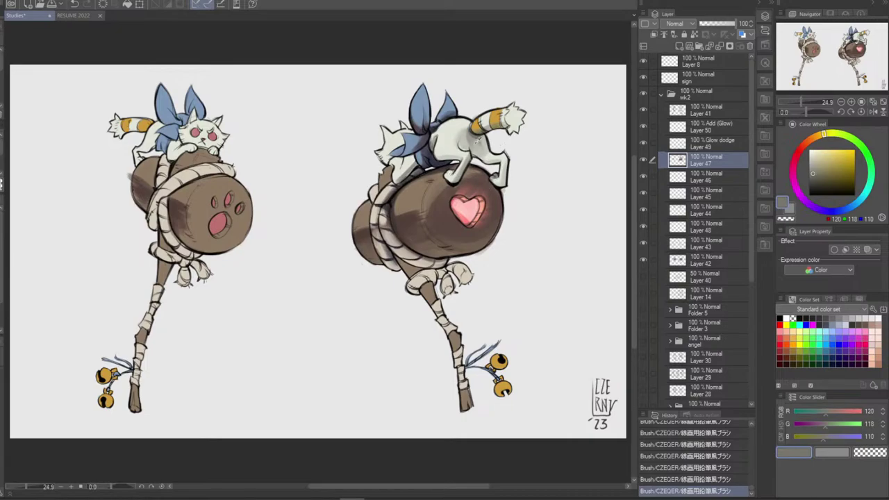
{"action": "left_click", "coordinate": [465, 168], "text": "alt"}
{"action": "left_click_drag", "start_coordinate": [455, 171], "coordinate": [449, 181]}
{"action": "key", "text": "ctrl+z"}
{"action": "key", "text": "ctrl+z"}
{"action": "key", "text": "ctrl+z"}
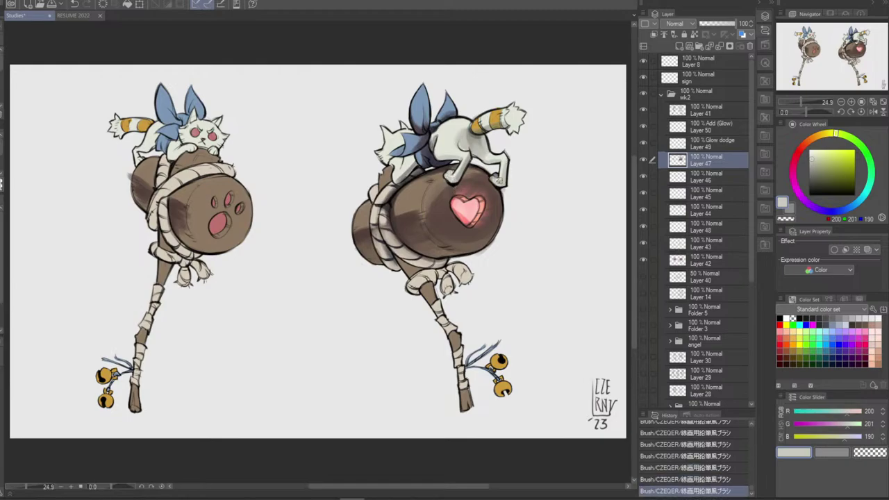
{"action": "key", "text": "ctrl+z"}
{"action": "key", "text": "ctrl+y"}
{"action": "left_click", "coordinate": [497, 173], "text": "alt"}
{"action": "key", "text": "ctrl+z"}
{"action": "key", "text": "ctrl+y"}
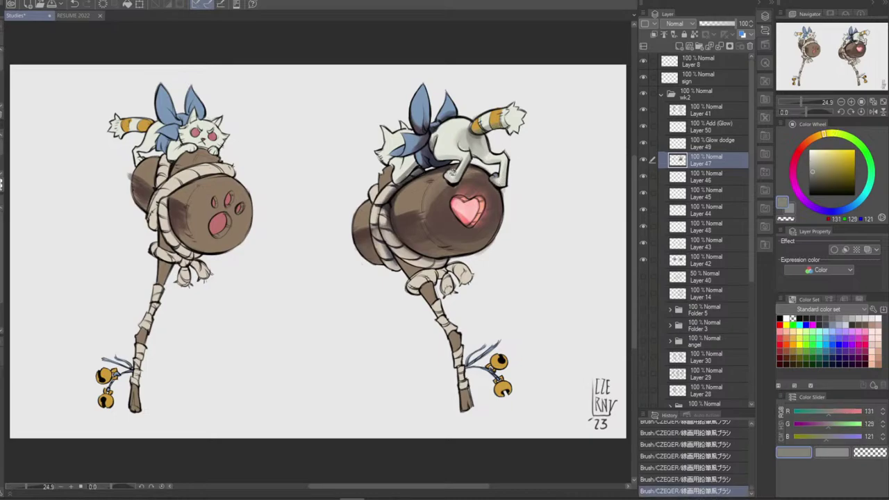
Paint a darker gray shadow on the right cat's near hind paw, undoing stray strokes
{"action": "key", "text": "ctrl+z"}
{"action": "left_click_drag", "start_coordinate": [453, 175], "coordinate": [452, 179]}
{"action": "key", "text": "ctrl+z"}
{"action": "key", "text": "ctrl+y"}
{"action": "left_click", "coordinate": [455, 175], "text": "alt"}
{"action": "left_click_drag", "start_coordinate": [453, 178], "coordinate": [460, 167]}
{"action": "key", "text": "ctrl+z"}
Soften the near hind paw's shadow with sampled light and mid grays, removing one unwanted stroke
{"action": "left_click", "coordinate": [456, 168], "text": "alt"}
{"action": "left_click", "coordinate": [456, 172], "text": "alt"}
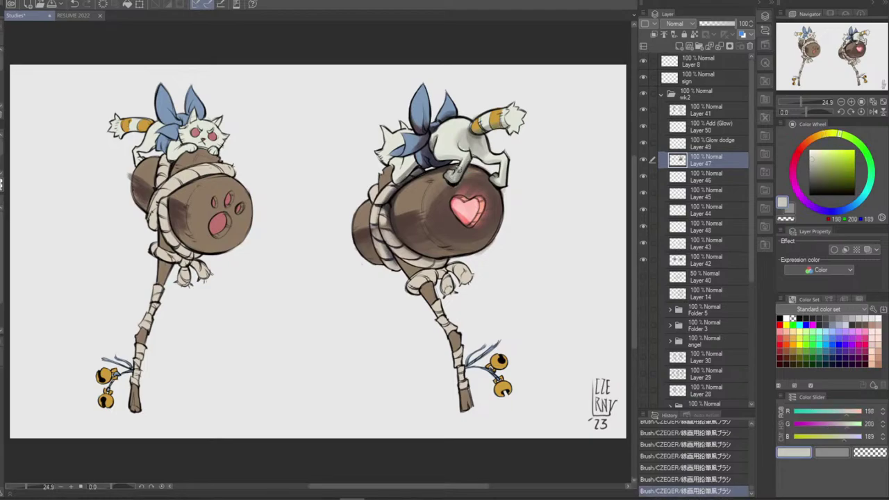
{"action": "key", "text": "ctrl+z"}
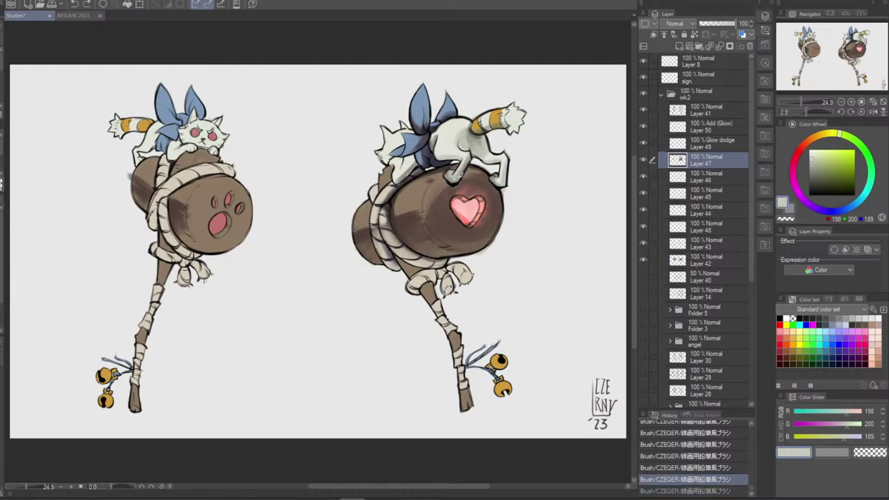
{"action": "left_click", "coordinate": [459, 176], "text": "alt"}
{"action": "left_click_drag", "start_coordinate": [454, 181], "coordinate": [460, 175]}
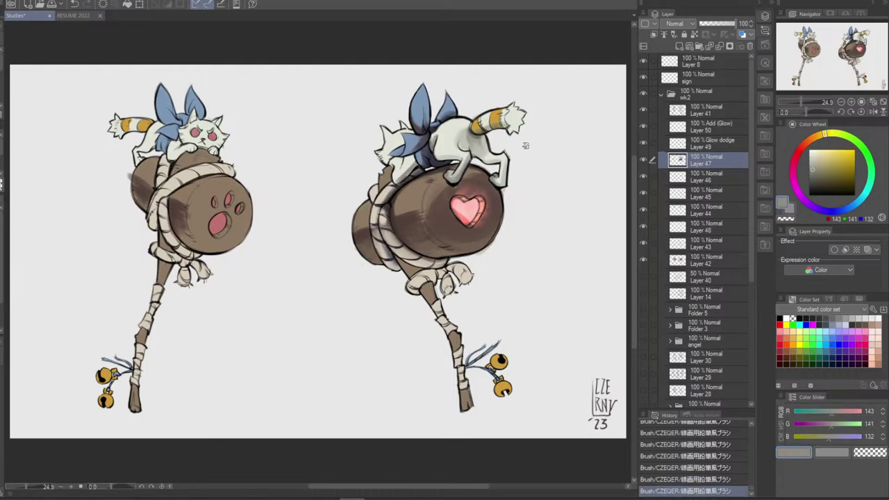
Shade the right cat's far hind paw and lower leg in sampled grays and pick up its off-white fur color
{"action": "left_click", "coordinate": [501, 178], "text": "alt"}
{"action": "left_click", "coordinate": [504, 178], "text": "alt"}
{"action": "mouse_move", "coordinate": [495, 182]}
{"action": "left_mouse_down"}
{"action": "mouse_move", "coordinate": [503, 184]}
{"action": "mouse_move", "coordinate": [507, 164]}
{"action": "left_mouse_up"}
{"action": "left_click", "coordinate": [504, 161], "text": "alt"}
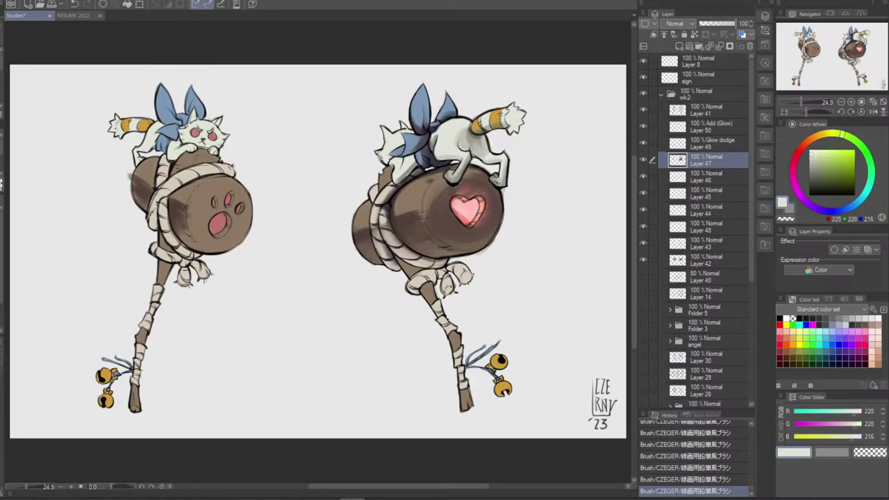
Undo the last stroke, touch up the wood above the heart with its sampled brown, and choose a near-black brush colour
{"action": "key", "text": "ctrl+z"}
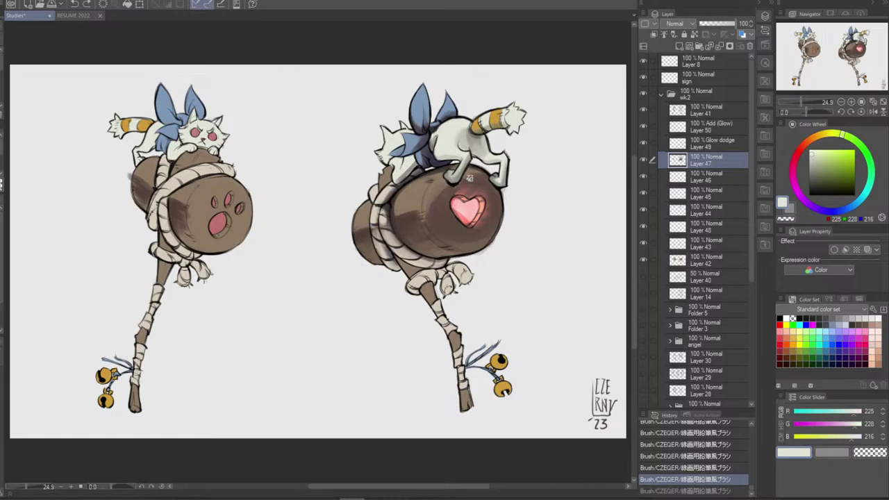
{"action": "left_click", "coordinate": [445, 204], "text": "alt"}
{"action": "left_click_drag", "start_coordinate": [444, 201], "coordinate": [458, 182]}
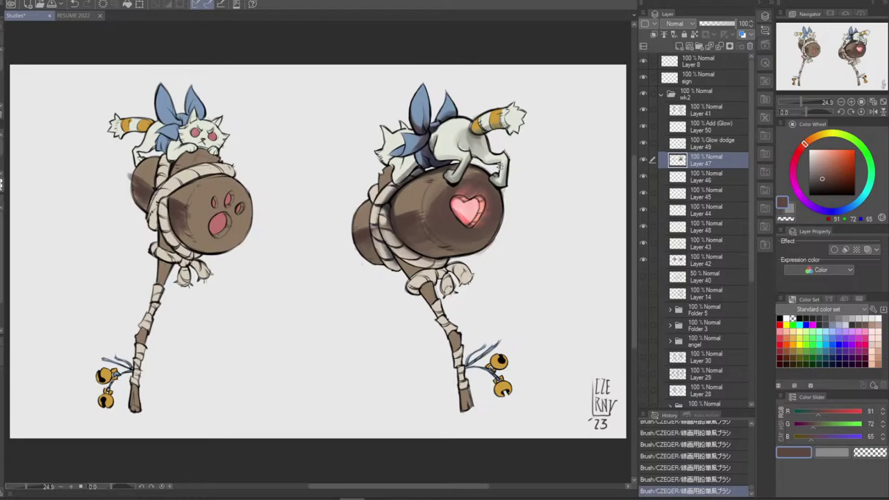
{"action": "left_click", "coordinate": [813, 189]}
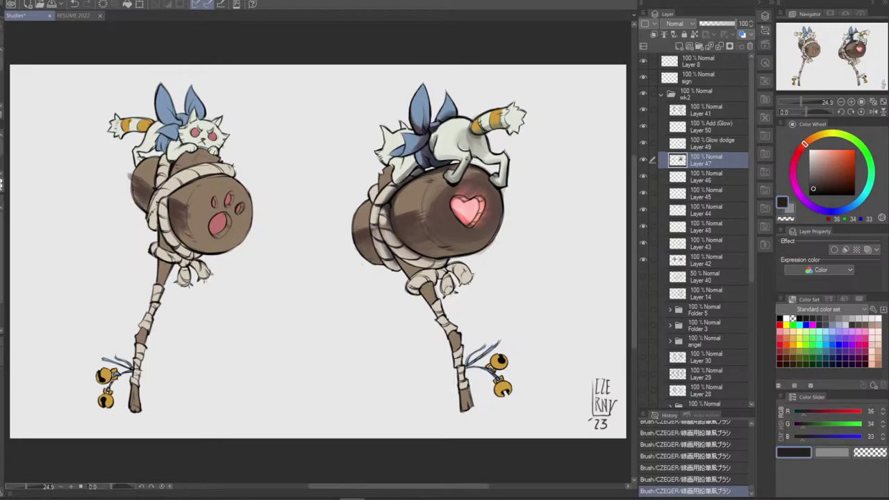
Try pink strokes sampled from the heart along the hammer's upper edge beneath the cat, and undo them
{"action": "left_click", "coordinate": [474, 202], "text": "alt"}
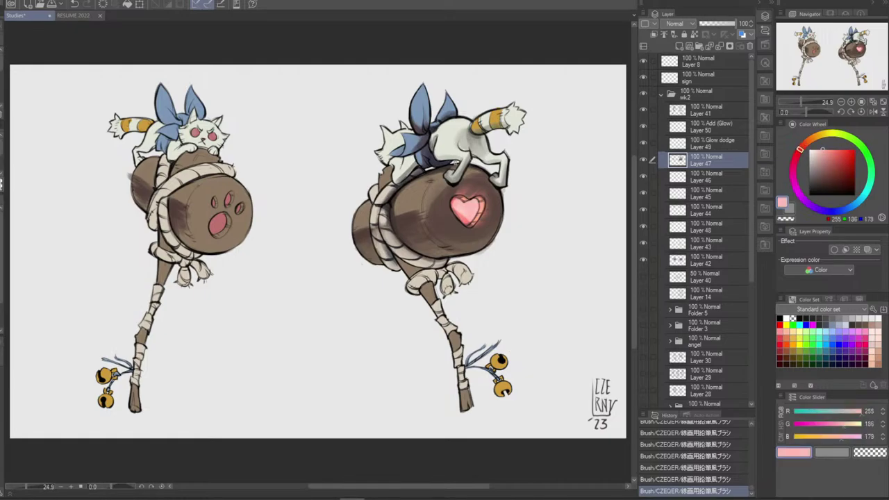
{"action": "mouse_move", "coordinate": [456, 161]}
{"action": "left_mouse_down"}
{"action": "mouse_move", "coordinate": [430, 178]}
{"action": "mouse_move", "coordinate": [449, 164]}
{"action": "left_mouse_up"}
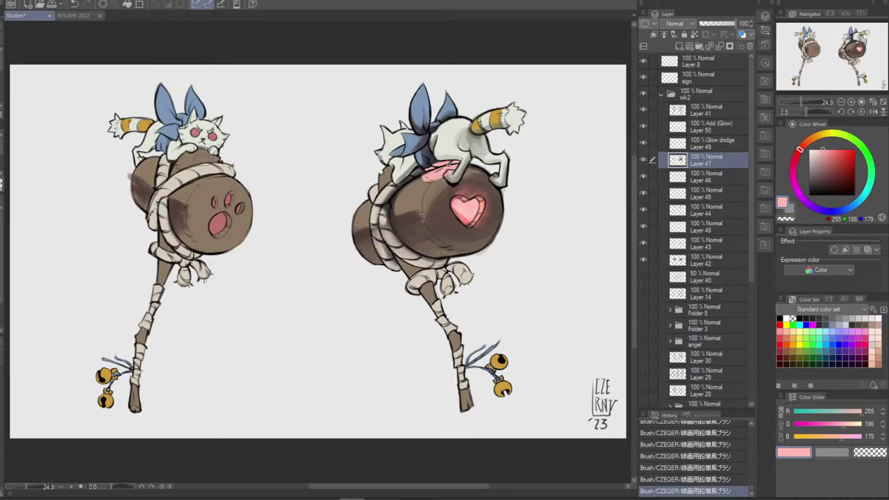
{"action": "key", "text": "ctrl+z"}
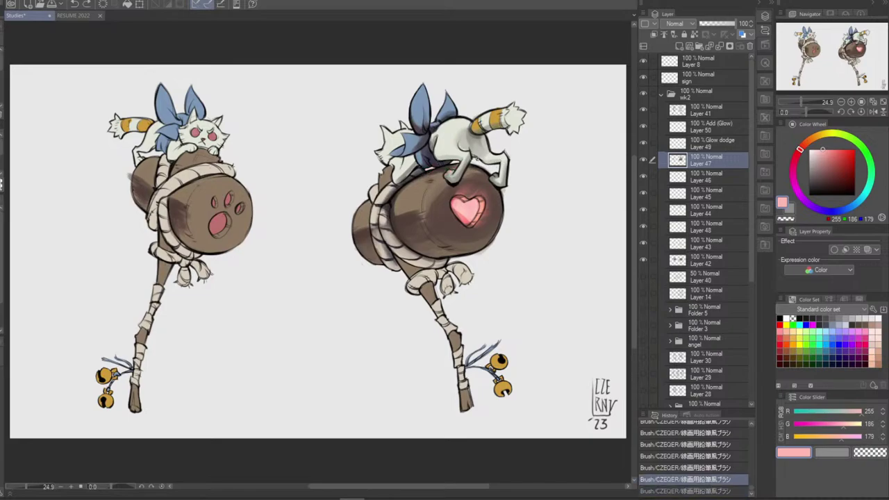
Try a pink strap hanging from the cat above the heart, with a black outline on Layer 41
{"action": "mouse_move", "coordinate": [475, 176]}
{"action": "left_mouse_down"}
{"action": "mouse_move", "coordinate": [480, 154]}
{"action": "mouse_move", "coordinate": [485, 194]}
{"action": "left_mouse_up"}
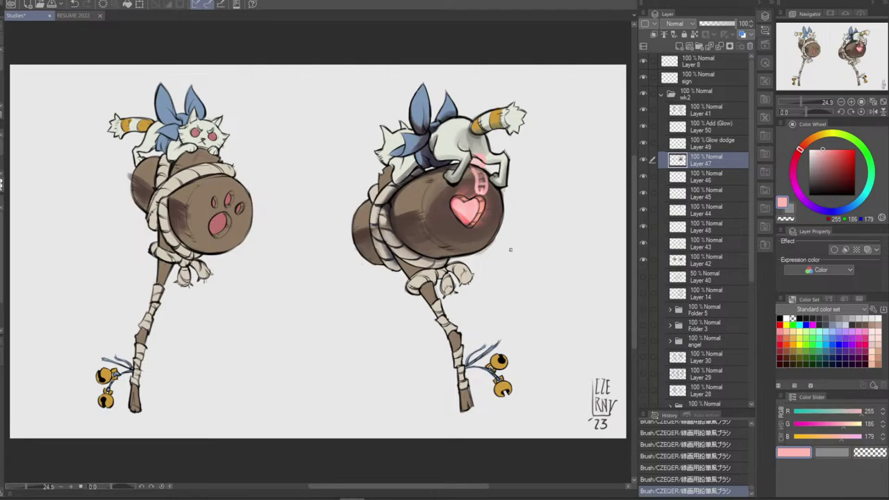
{"action": "left_click", "coordinate": [710, 112]}
{"action": "left_click", "coordinate": [501, 185], "text": "alt"}
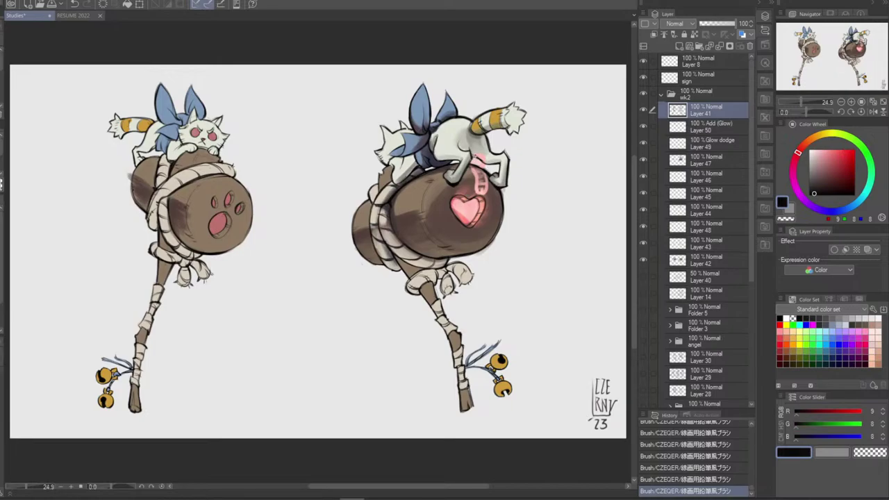
{"action": "mouse_move", "coordinate": [476, 157]}
{"action": "left_mouse_down"}
{"action": "mouse_move", "coordinate": [485, 170]}
{"action": "mouse_move", "coordinate": [484, 163]}
{"action": "mouse_move", "coordinate": [475, 183]}
{"action": "mouse_move", "coordinate": [482, 195]}
{"action": "left_mouse_up"}
Undo and redo the latest strap outline strokes to compare the versions
{"action": "key", "text": "ctrl+z"}
{"action": "key", "text": "ctrl+z"}
{"action": "key", "text": "ctrl+z"}
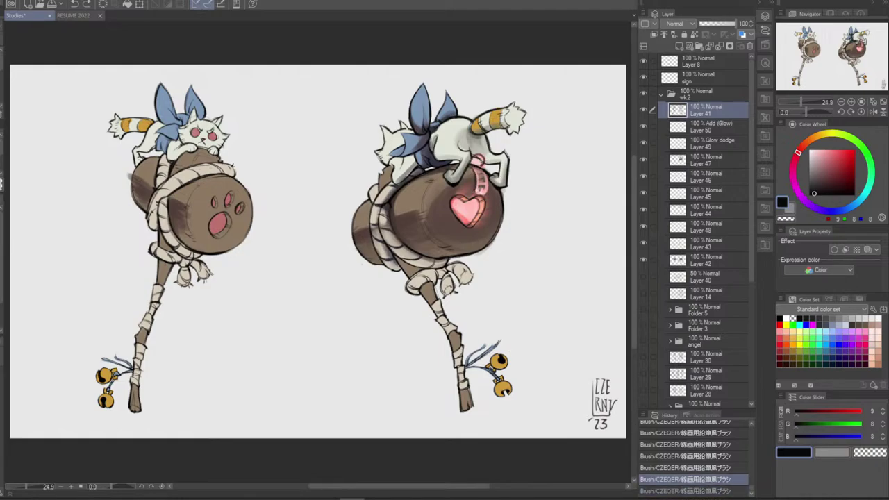
{"action": "key", "text": "ctrl+y"}
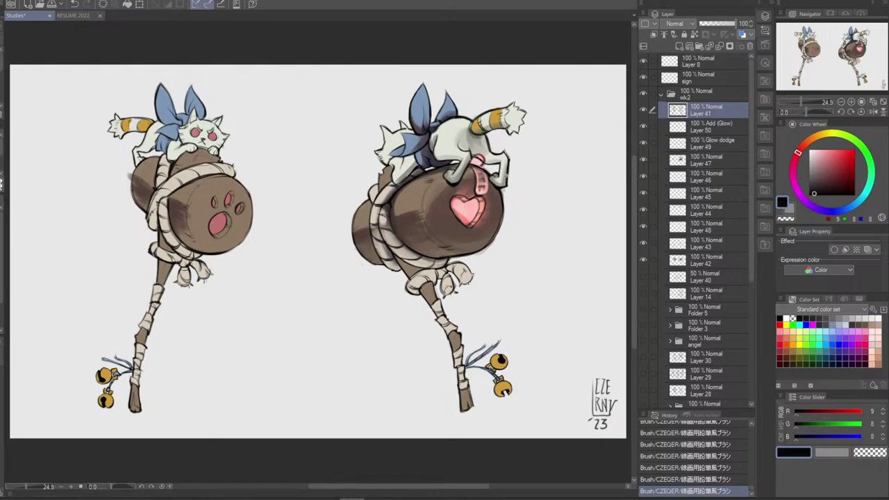
{"action": "key", "text": "ctrl+z"}
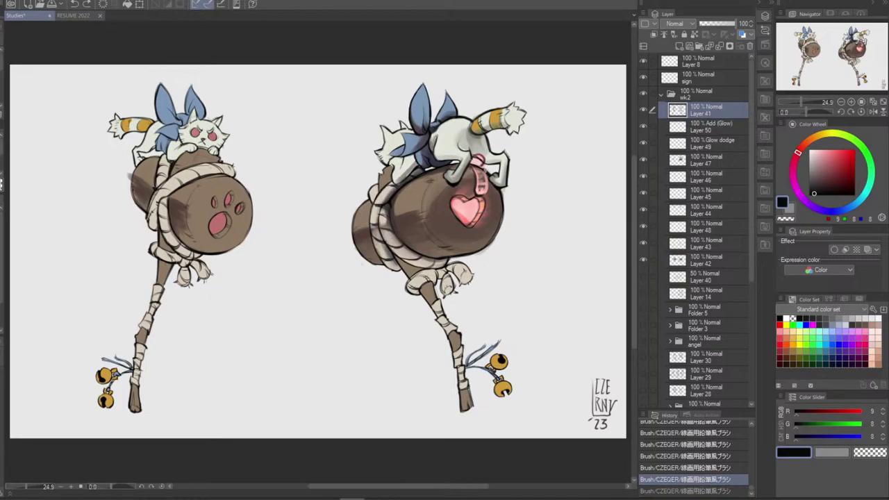
{"action": "key", "text": "ctrl+y"}
{"action": "key", "text": "ctrl+z"}
{"action": "key", "text": "ctrl+y"}
{"action": "key", "text": "ctrl+z"}
{"action": "key", "text": "ctrl+y"}
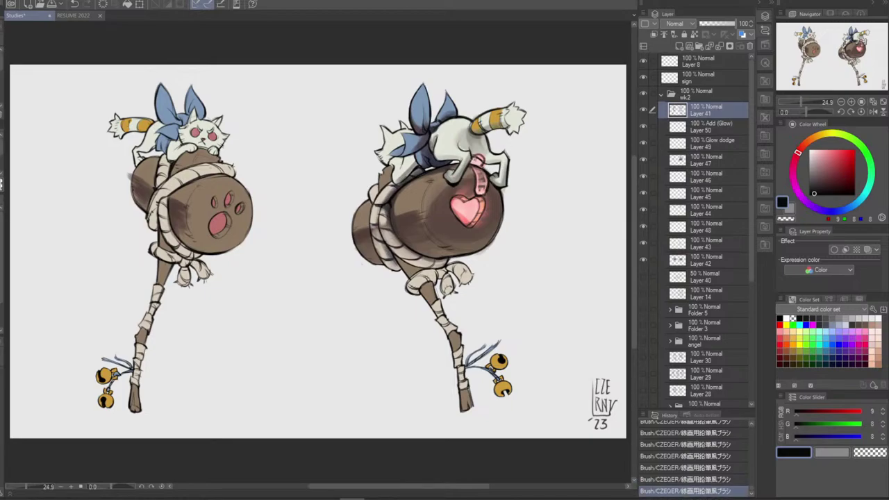
Try black strokes over the strap's upper loop, and undo them along with the outline and the whole pink strap
{"action": "left_click_drag", "start_coordinate": [475, 156], "coordinate": [479, 166]}
{"action": "key", "text": "ctrl+z"}
{"action": "key", "text": "ctrl+z"}
{"action": "key", "text": "ctrl+z"}
{"action": "key", "text": "ctrl+z"}
{"action": "key", "text": "ctrl+z"}
{"action": "key", "text": "ctrl+z"}
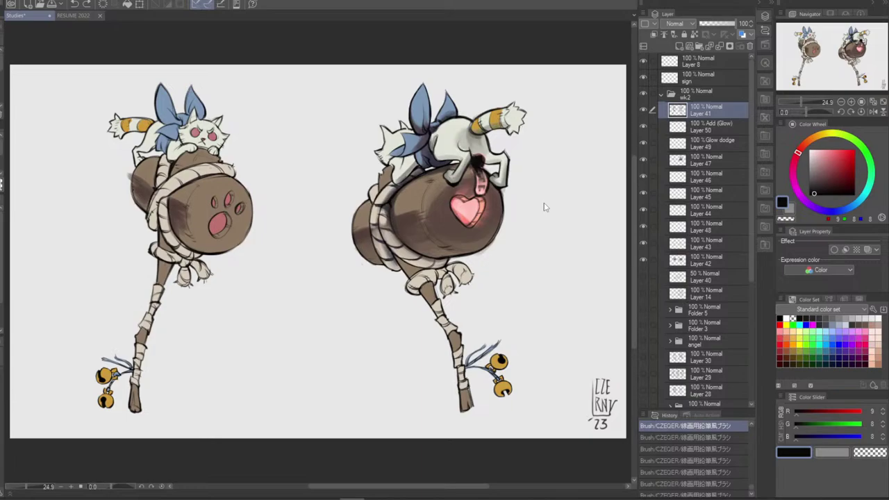
{"action": "key", "text": "ctrl+z"}
{"action": "key", "text": "ctrl+z"}
{"action": "key", "text": "ctrl+z"}
{"action": "key", "text": "ctrl+z"}
{"action": "key", "text": "ctrl+z"}
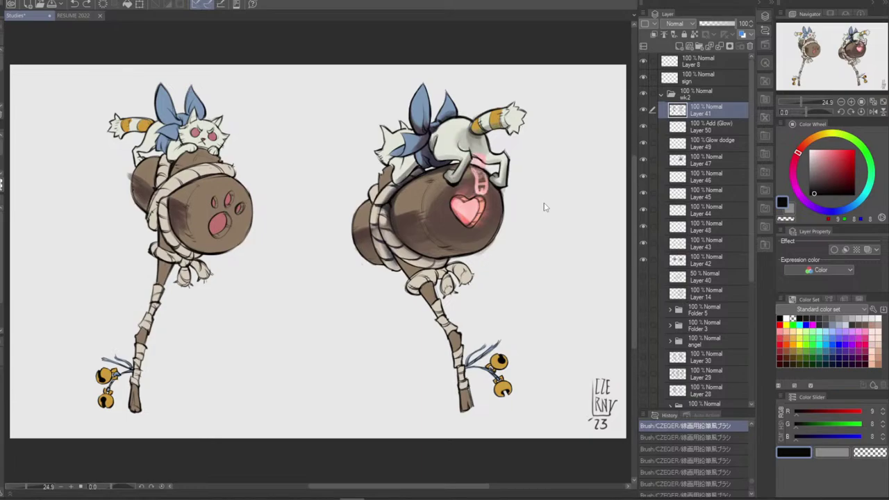
{"action": "key", "text": "ctrl+z"}
{"action": "key", "text": "ctrl+z"}
{"action": "key", "text": "ctrl+z"}
{"action": "key", "text": "ctrl+z"}
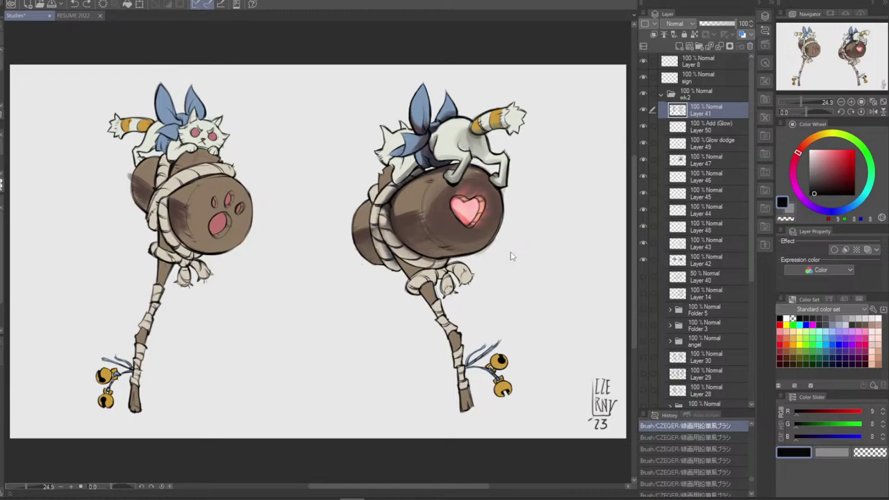
{"action": "key", "text": "ctrl+y"}
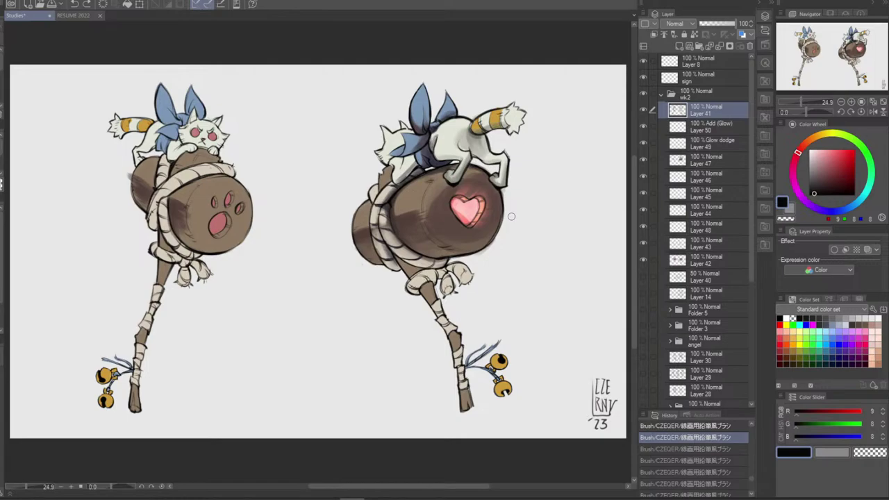
Sample the heart's light pink and toggle Layers 50 and 49 to compare their glow effects
{"action": "left_click", "coordinate": [469, 207], "text": "alt"}
{"action": "left_click", "coordinate": [705, 129]}
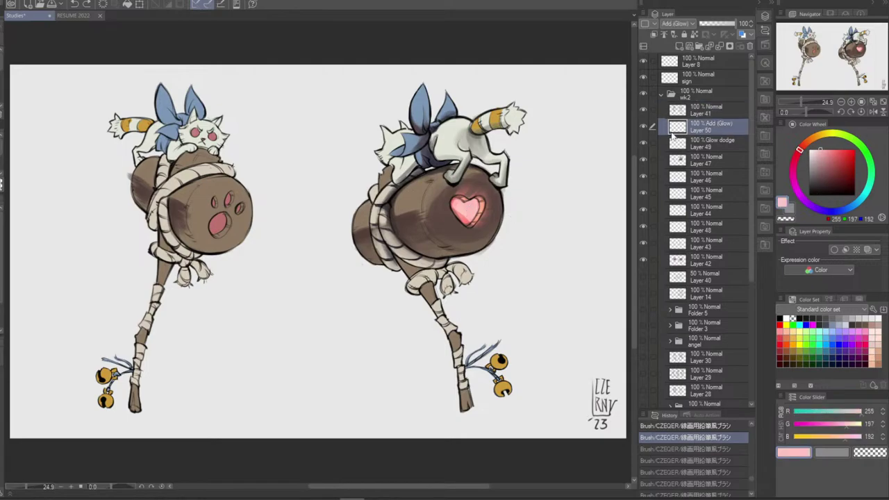
{"action": "left_click", "coordinate": [643, 127]}
{"action": "left_click", "coordinate": [642, 126]}
{"action": "left_click", "coordinate": [642, 143]}
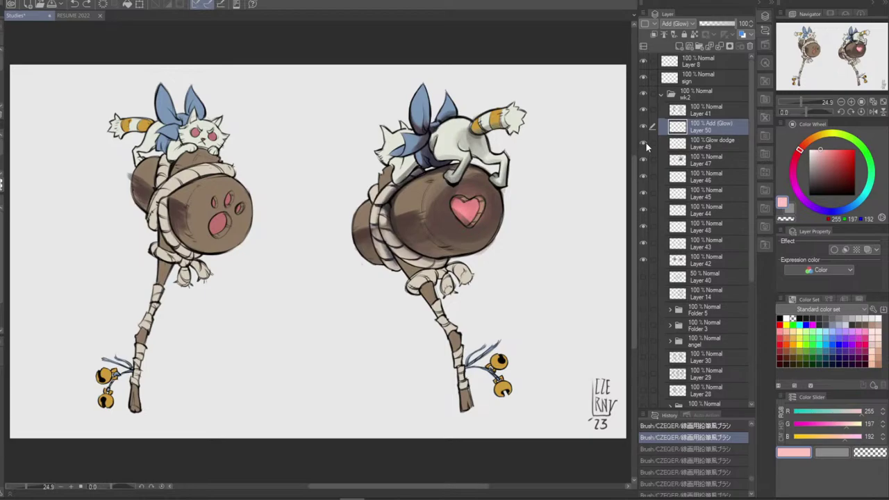
{"action": "left_click", "coordinate": [643, 143]}
Try a light pink stroke inside the heart on the Glow dodge Layer 49, and undo it
{"action": "left_click", "coordinate": [703, 144]}
{"action": "left_click_drag", "start_coordinate": [458, 209], "coordinate": [469, 224]}
{"action": "key", "text": "ctrl+z"}
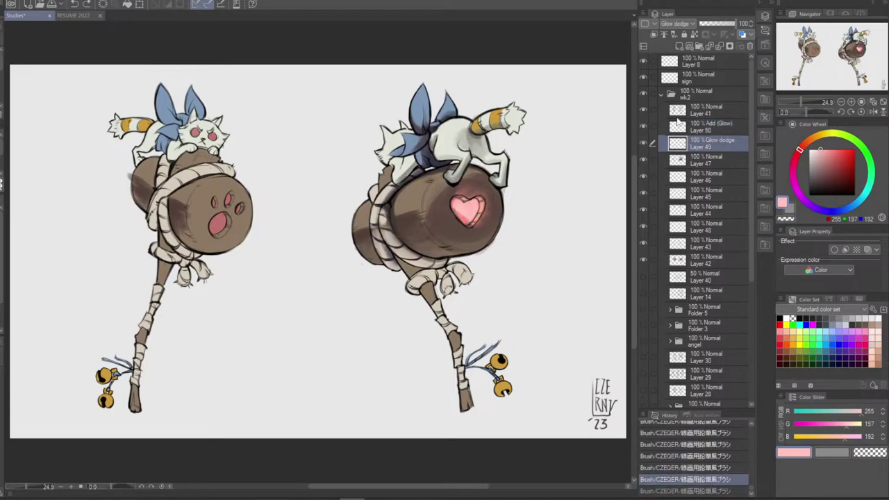
Try brightening the heart with soft airbrush strokes on the Add (Glow) Layer 50, and undo them
{"action": "left_click", "coordinate": [716, 129]}
{"action": "left_click", "coordinate": [643, 127]}
{"action": "left_click", "coordinate": [643, 126]}
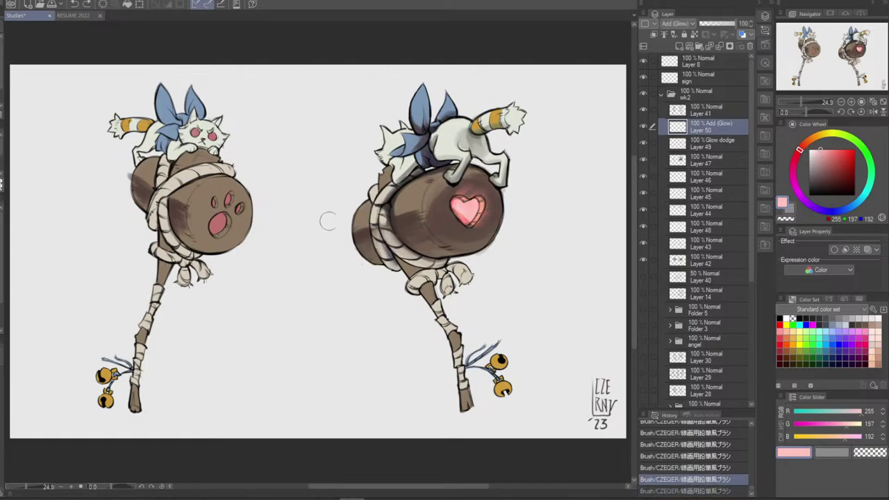
{"action": "mouse_move", "coordinate": [459, 208]}
{"action": "left_mouse_down"}
{"action": "mouse_move", "coordinate": [472, 225]}
{"action": "mouse_move", "coordinate": [465, 220]}
{"action": "left_mouse_up"}
{"action": "key", "text": "ctrl+z"}
{"action": "key", "text": "ctrl+z"}
{"action": "key", "text": "ctrl+z"}
{"action": "left_click", "coordinate": [468, 216], "text": "alt"}
{"action": "key", "text": "ctrl+z"}
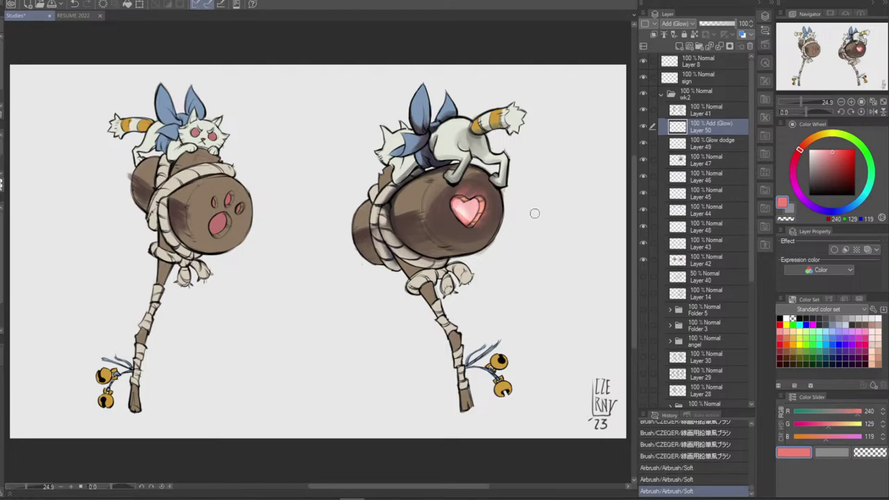
{"action": "key", "text": "ctrl+z"}
{"action": "key", "text": "ctrl+z"}
{"action": "key", "text": "ctrl+z"}
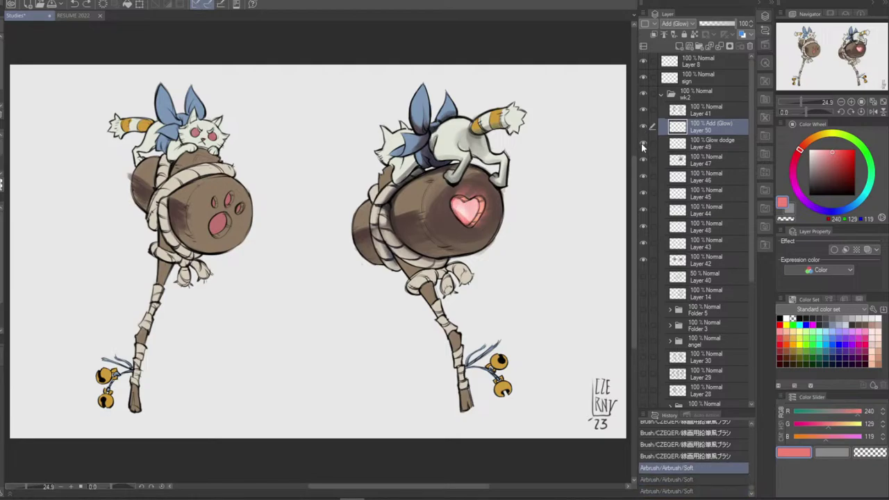
Toggle the visibility of Layers 50 and 49 to check what each adds to the heart's glow
{"action": "left_click", "coordinate": [644, 127]}
{"action": "left_click", "coordinate": [644, 127]}
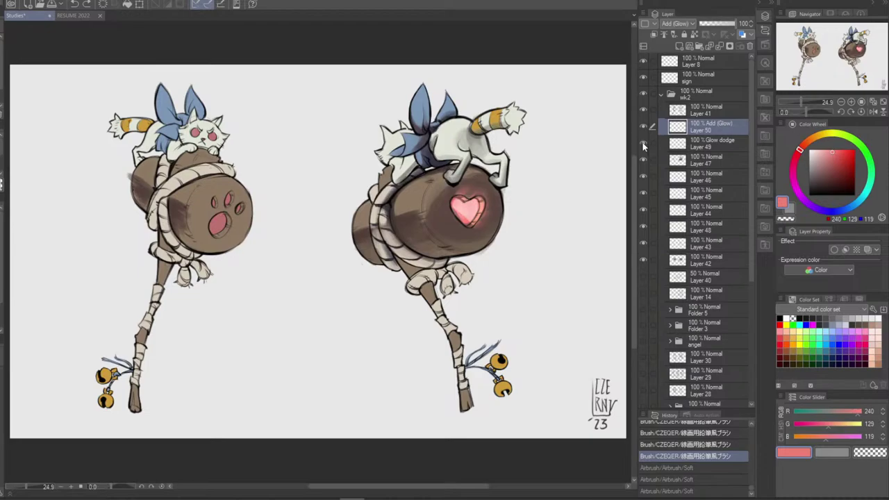
{"action": "left_click", "coordinate": [644, 143]}
{"action": "left_click", "coordinate": [643, 143]}
Rework the glow inside the heart on the Glow dodge Layer 49 with salmon pink brushwork and the hard eraser
{"action": "left_click", "coordinate": [706, 147]}
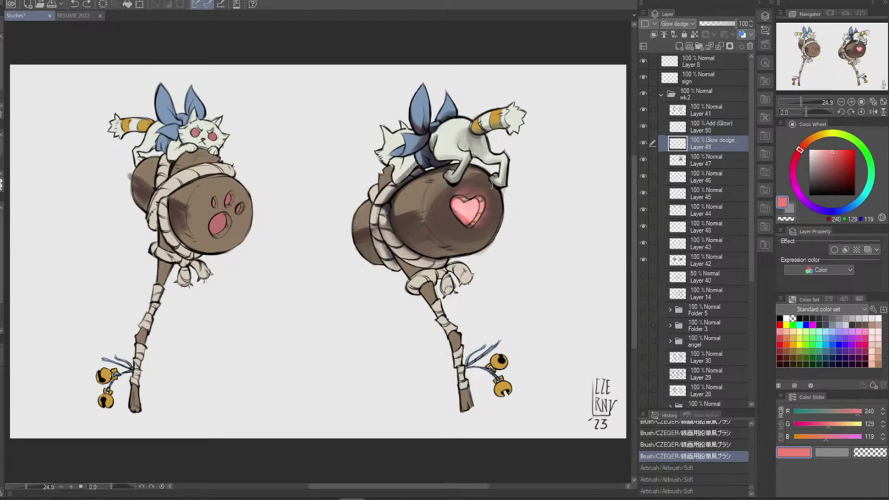
{"action": "left_click_drag", "start_coordinate": [461, 214], "coordinate": [477, 216]}
{"action": "key", "text": "ctrl+z"}
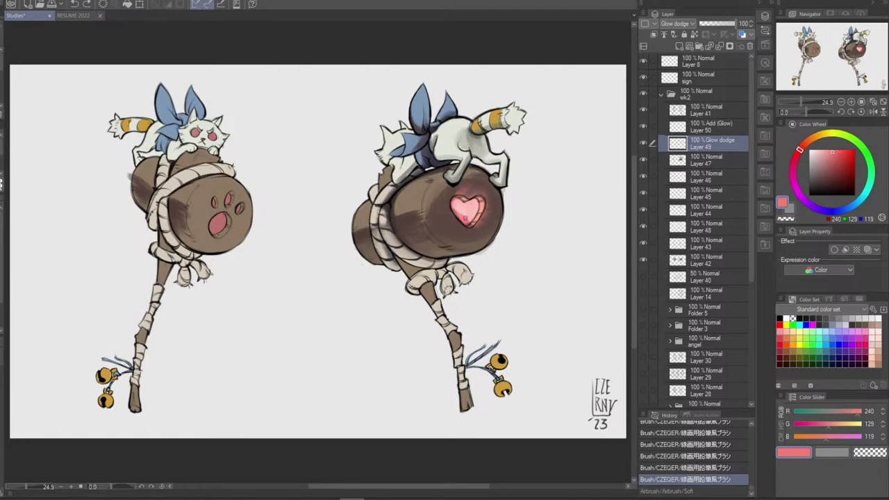
{"action": "mouse_move", "coordinate": [464, 218]}
{"action": "left_mouse_down"}
{"action": "mouse_move", "coordinate": [456, 209]}
{"action": "mouse_move", "coordinate": [479, 226]}
{"action": "mouse_move", "coordinate": [458, 202]}
{"action": "mouse_move", "coordinate": [479, 186]}
{"action": "left_mouse_up"}
{"action": "key", "text": "ctrl+z"}
{"action": "key", "text": "e"}
{"action": "key", "text": "ctrl+z"}
Select Layer 47, toggle it to check its paint, and hide the glow Layers 49 and 50
{"action": "left_click", "coordinate": [706, 158]}
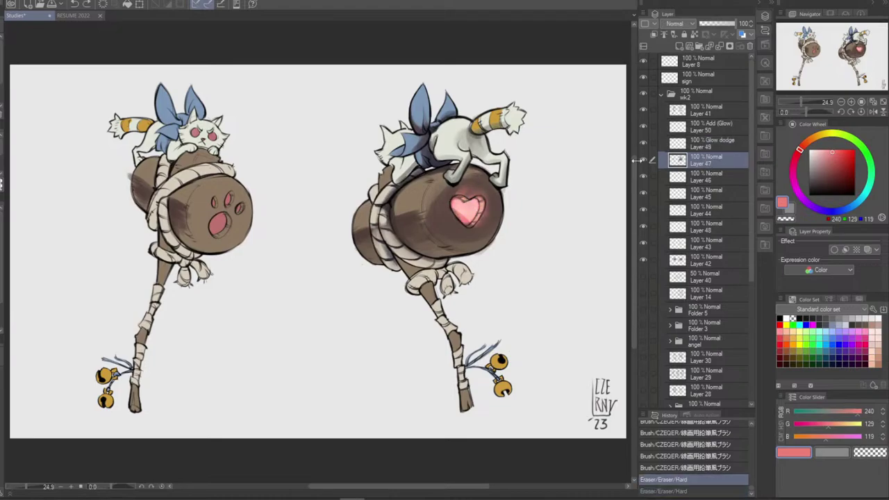
{"action": "left_click", "coordinate": [643, 159]}
{"action": "left_click", "coordinate": [643, 160]}
{"action": "left_click", "coordinate": [641, 159]}
{"action": "left_click", "coordinate": [641, 161]}
{"action": "left_click", "coordinate": [644, 143]}
{"action": "left_click", "coordinate": [643, 128]}
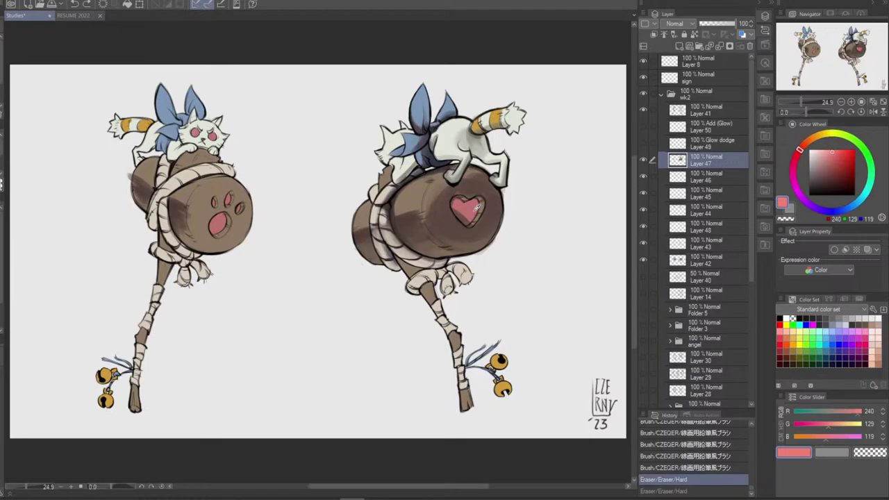
Clean up the heart's lower part on Layer 47 with the hard eraser, and show glow Layers 49 and 50 again
{"action": "left_click", "coordinate": [468, 208], "text": "alt"}
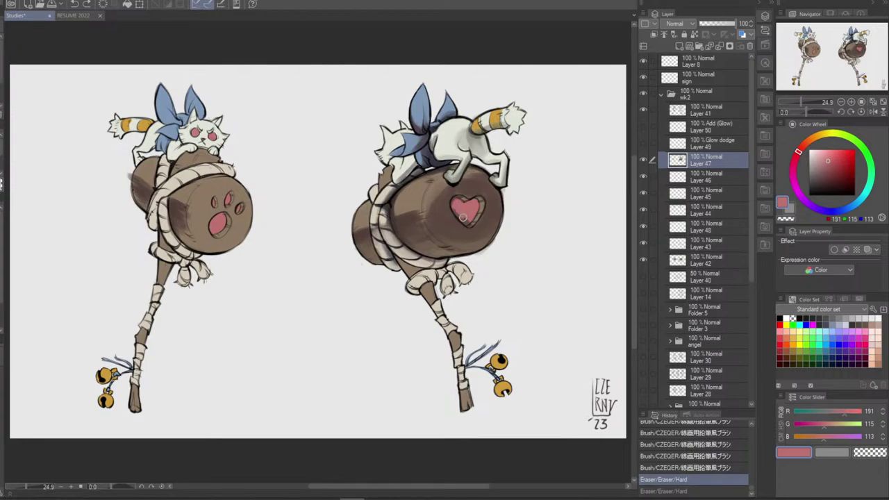
{"action": "mouse_move", "coordinate": [463, 217]}
{"action": "left_mouse_down"}
{"action": "mouse_move", "coordinate": [455, 203]}
{"action": "mouse_move", "coordinate": [461, 215]}
{"action": "left_mouse_up"}
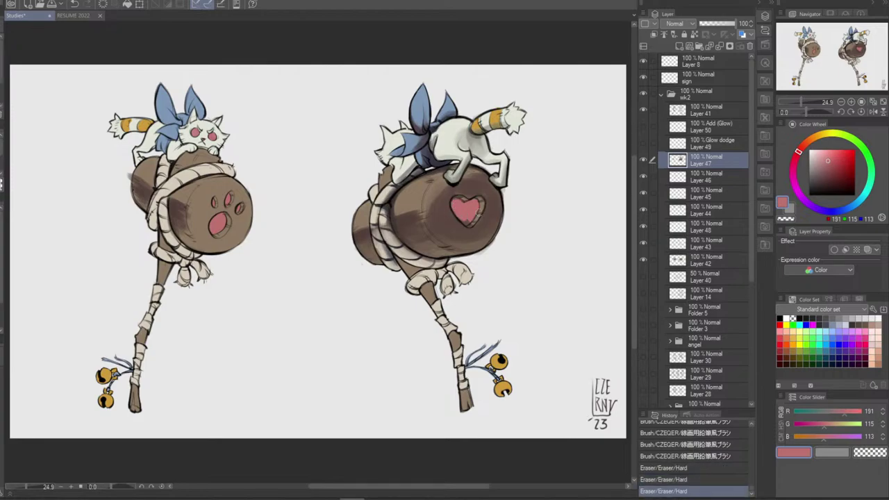
{"action": "left_click_drag", "start_coordinate": [645, 128], "coordinate": [643, 143]}
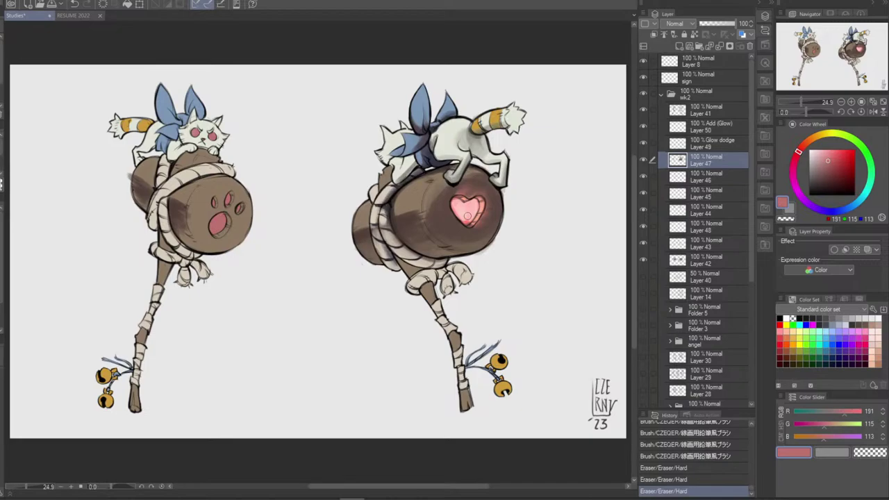
{"action": "left_click_drag", "start_coordinate": [467, 217], "coordinate": [469, 223]}
{"action": "left_click_drag", "start_coordinate": [469, 223], "coordinate": [468, 221]}
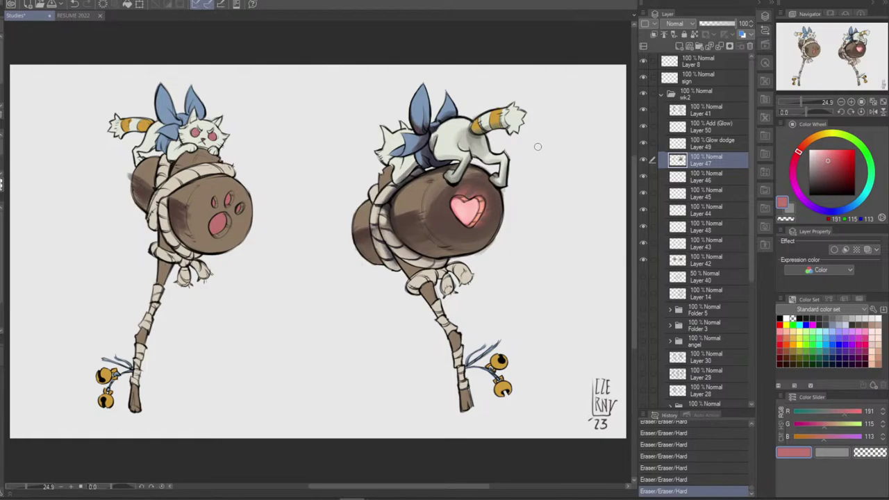
Shade the cat's rear and hind leg on Layer 47 with grey and off-white sampled from its fur
{"action": "left_click_drag", "start_coordinate": [559, 151], "coordinate": [541, 208]}
{"action": "key", "text": "ctrl+z"}
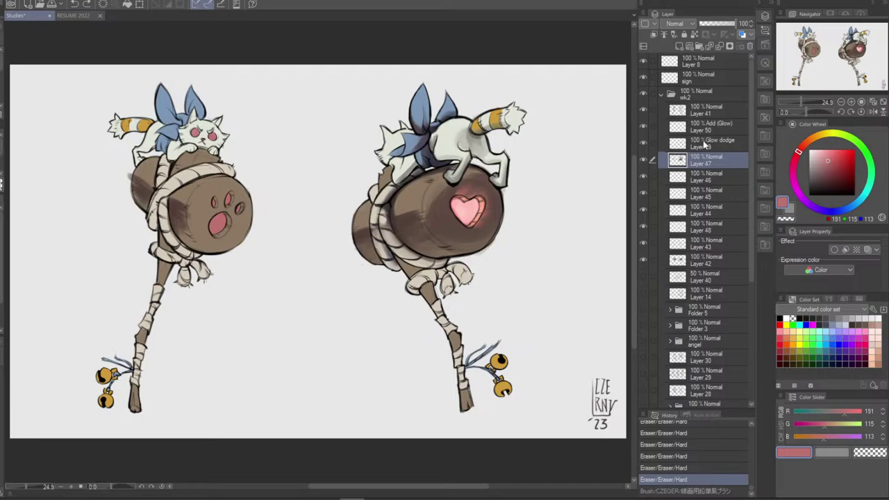
{"action": "left_click", "coordinate": [468, 137], "text": "alt"}
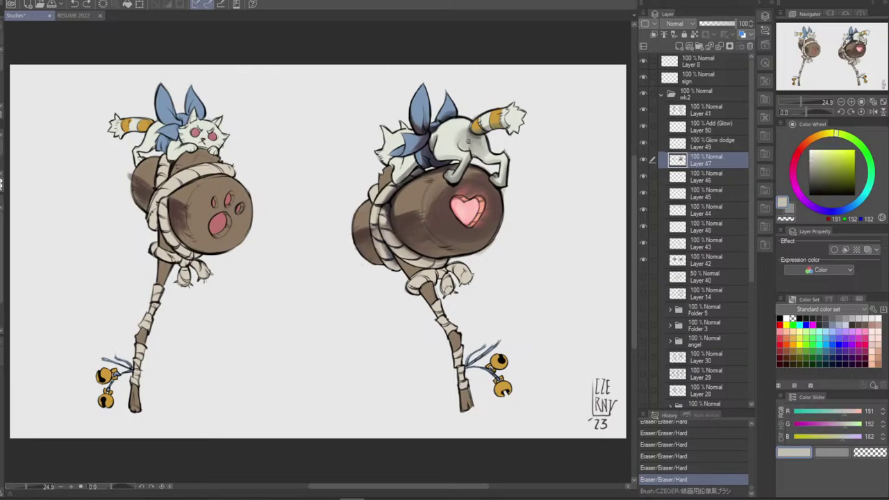
{"action": "left_click", "coordinate": [644, 160]}
{"action": "left_click", "coordinate": [644, 160]}
{"action": "left_click_drag", "start_coordinate": [465, 131], "coordinate": [495, 156]}
{"action": "left_click", "coordinate": [493, 154], "text": "alt"}
{"action": "key", "text": "ctrl+z"}
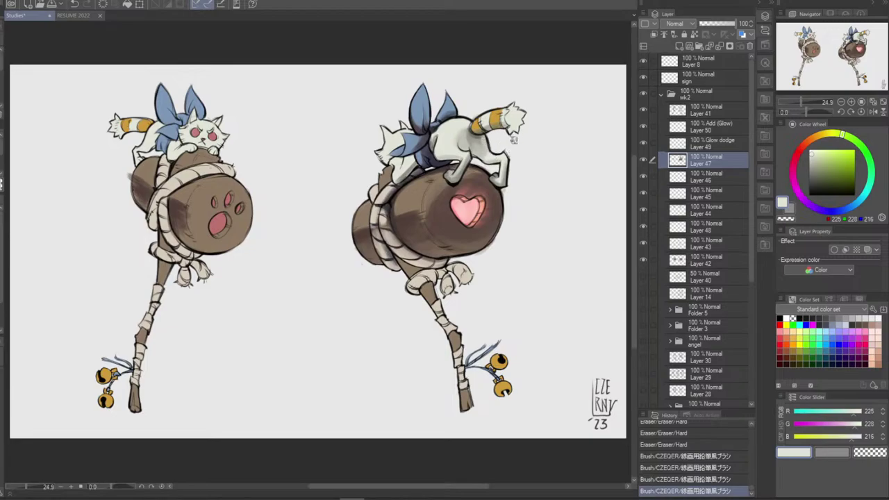
Brush pale pink sampled from the heart onto the cat's hind paws and tail base on Layer 47
{"action": "left_click", "coordinate": [436, 158], "text": "alt"}
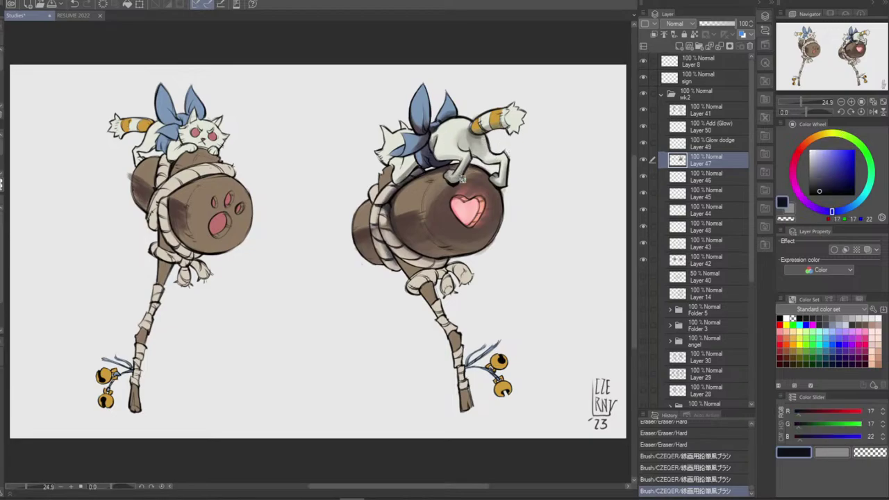
{"action": "left_click", "coordinate": [464, 202], "text": "alt"}
{"action": "left_click_drag", "start_coordinate": [456, 172], "coordinate": [505, 184]}
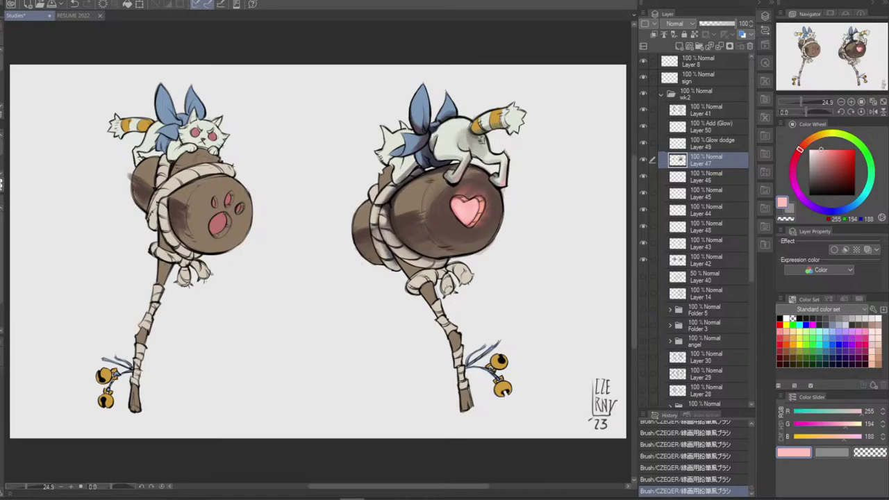
{"action": "key", "text": "ctrl+z"}
{"action": "left_click_drag", "start_coordinate": [487, 131], "coordinate": [494, 127]}
{"action": "key", "text": "ctrl+z"}
{"action": "key", "text": "ctrl+z"}
{"action": "key", "text": "ctrl+y"}
Add a raster layer above Layer 41 and brush pale pink reflected light onto the cat's hind paws
{"action": "left_click", "coordinate": [705, 110]}
{"action": "left_click", "coordinate": [692, 45]}
{"action": "left_click_drag", "start_coordinate": [452, 170], "coordinate": [455, 186]}
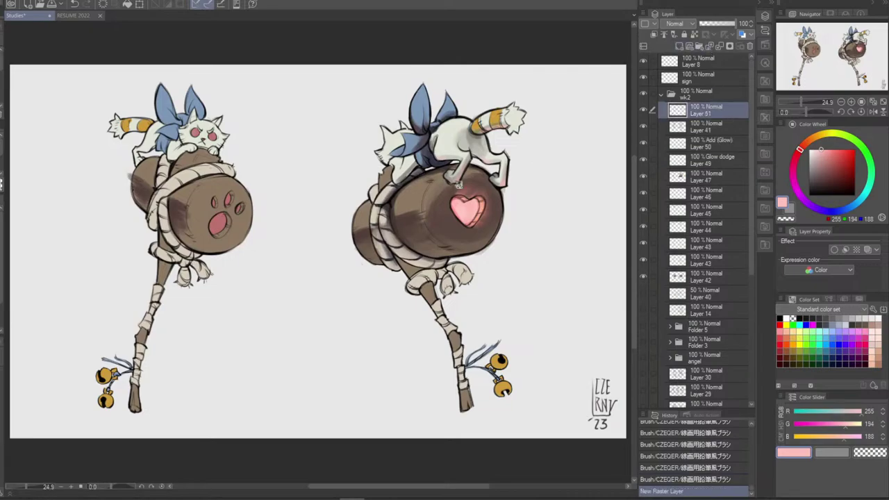
{"action": "key", "text": "ctrl+z"}
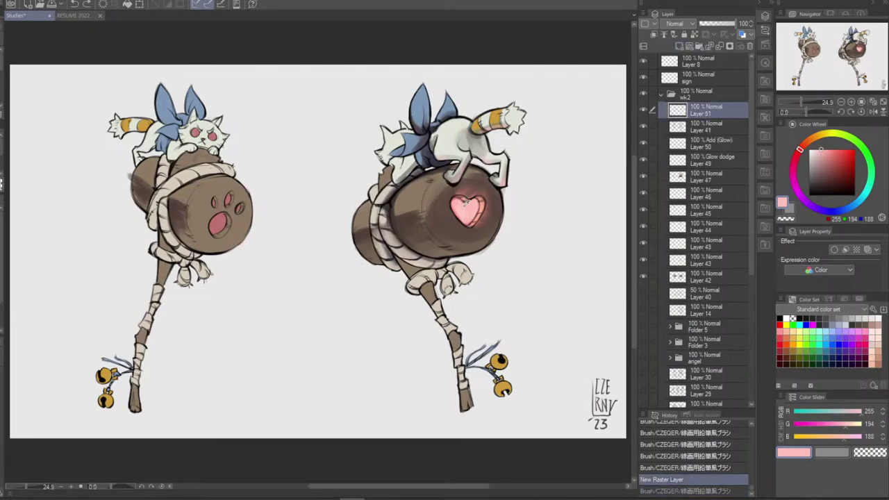
{"action": "left_click", "coordinate": [465, 203], "text": "alt"}
{"action": "key", "text": "ctrl+y"}
{"action": "key", "text": "ctrl+z"}
{"action": "key", "text": "ctrl+y"}
{"action": "left_click_drag", "start_coordinate": [457, 183], "coordinate": [504, 183]}
{"action": "key", "text": "ctrl+z"}
{"action": "key", "text": "ctrl+z"}
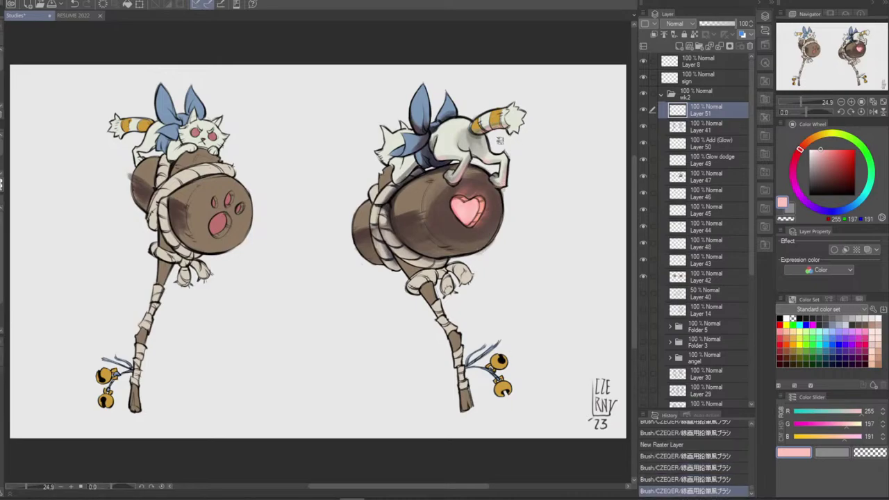
Add pale pink reflected light to the cat's tail base and the underside of its hind leg on Layer 51
{"action": "left_click_drag", "start_coordinate": [477, 135], "coordinate": [482, 132]}
{"action": "key", "text": "ctrl+z"}
{"action": "key", "text": "ctrl+y"}
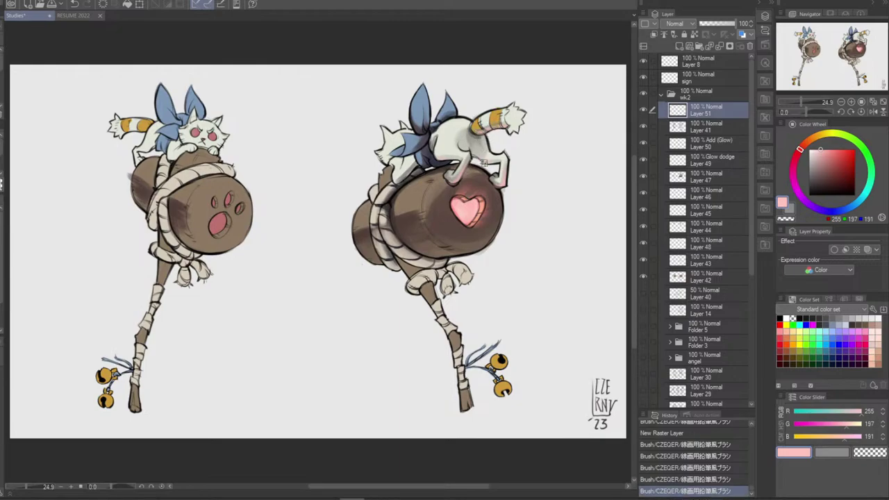
{"action": "key", "text": "ctrl+z"}
{"action": "left_click_drag", "start_coordinate": [483, 162], "coordinate": [492, 166]}
{"action": "key", "text": "ctrl+z"}
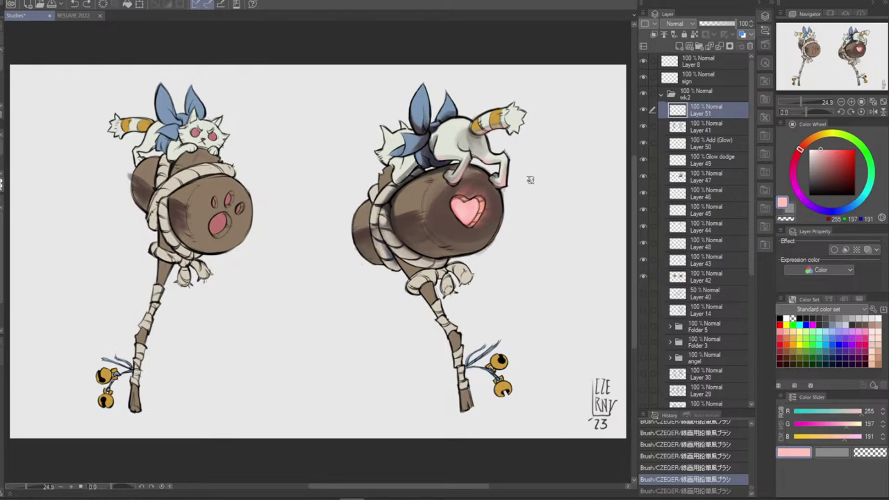
Try pale pink highlight strokes along the rim of the heart on Layer 51
{"action": "left_click_drag", "start_coordinate": [457, 205], "coordinate": [462, 218]}
{"action": "key", "text": "ctrl+z"}
{"action": "key", "text": "ctrl+z"}
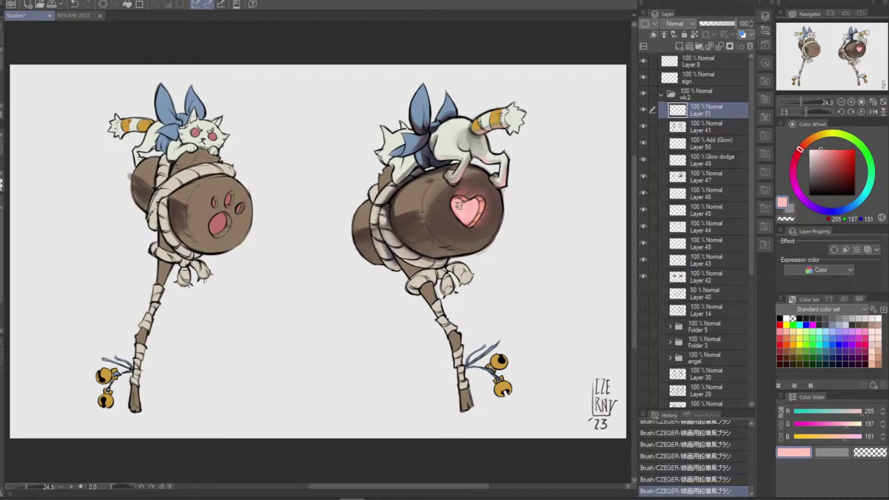
{"action": "key", "text": "ctrl+z"}
{"action": "key", "text": "ctrl+y"}
{"action": "key", "text": "ctrl+z"}
{"action": "key", "text": "ctrl+y"}
{"action": "key", "text": "ctrl+z"}
{"action": "key", "text": "ctrl+y"}
{"action": "key", "text": "ctrl+z"}
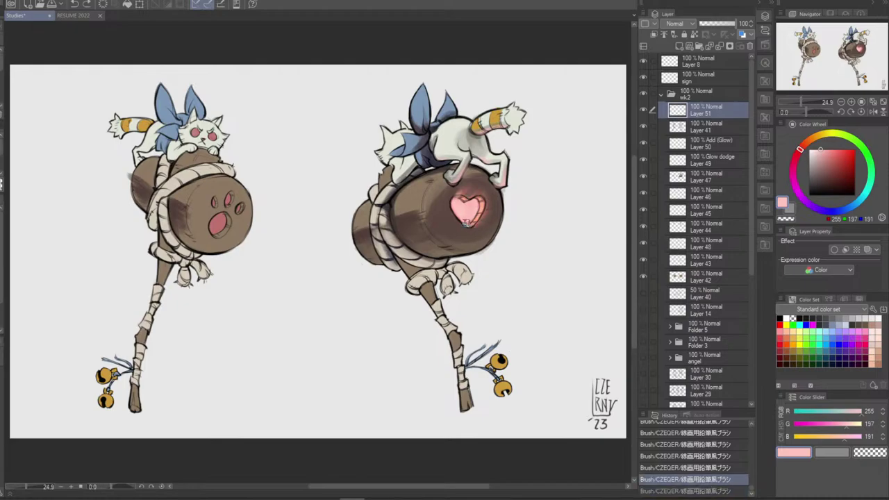
{"action": "key", "text": "ctrl+y"}
{"action": "key", "text": "ctrl+z"}
{"action": "key", "text": "ctrl+y"}
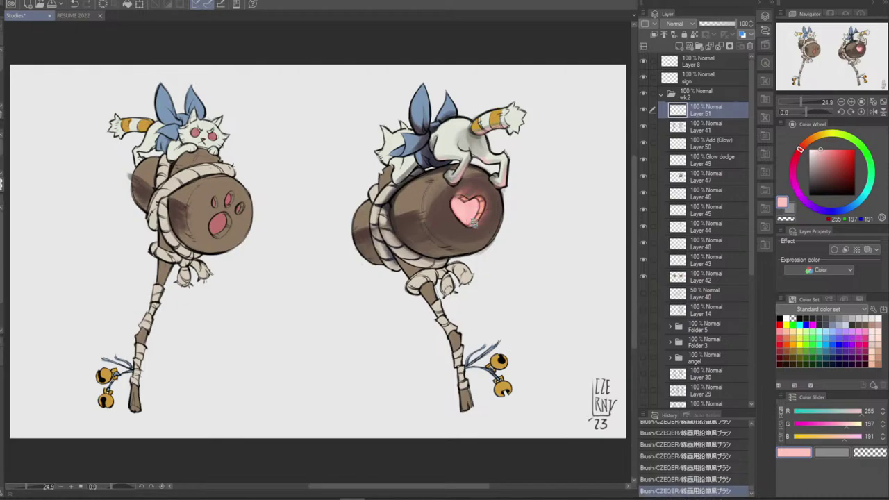
{"action": "key", "text": "ctrl+z"}
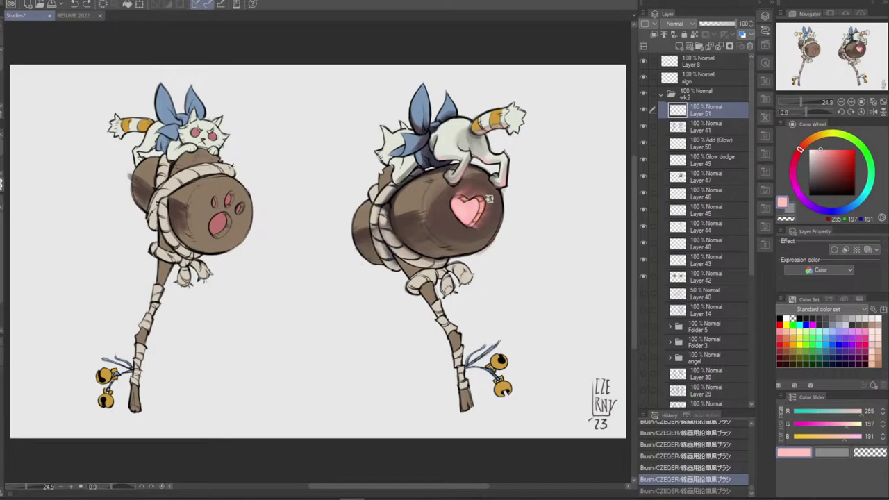
{"action": "key", "text": "ctrl+y"}
{"action": "key", "text": "ctrl+z"}
{"action": "key", "text": "ctrl+y"}
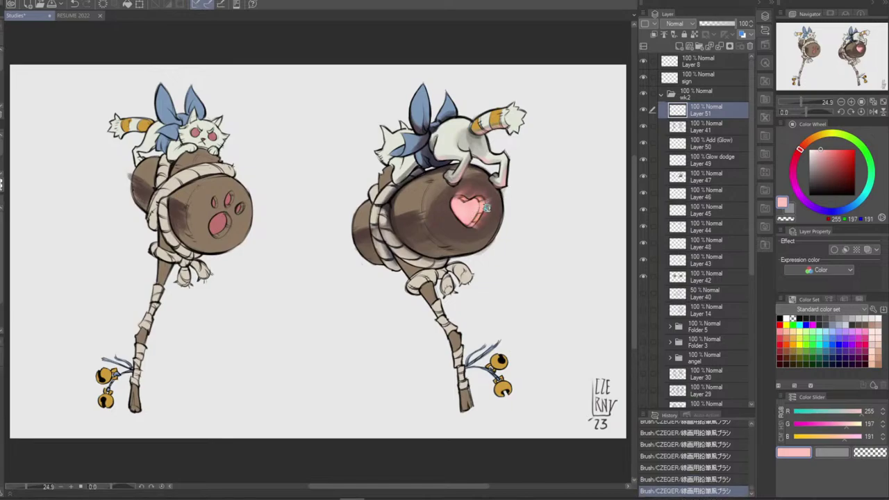
{"action": "key", "text": "ctrl+z"}
{"action": "key", "text": "ctrl+y"}
{"action": "key", "text": "ctrl+z"}
{"action": "key", "text": "ctrl+z"}
{"action": "key", "text": "ctrl+z"}
{"action": "key", "text": "ctrl+z"}
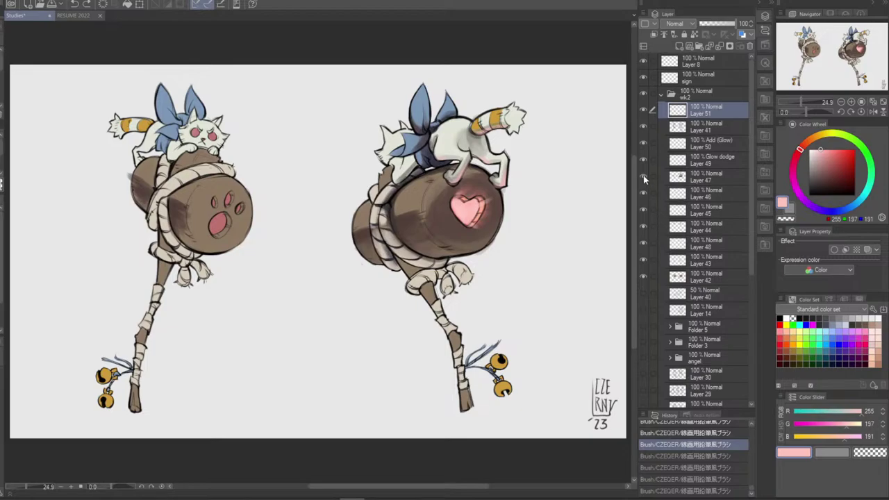
Shade the cat's body beside the blue scarf on Layer 47 with warm grey sampled from the fur
{"action": "left_click", "coordinate": [713, 176]}
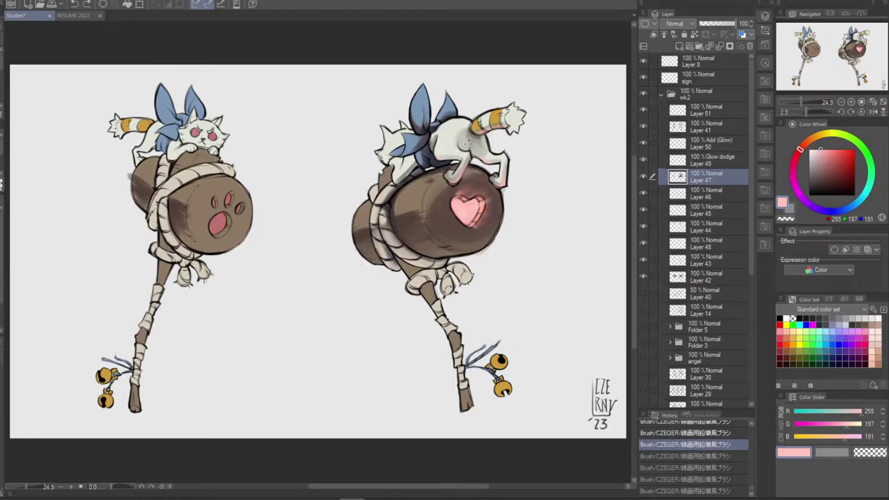
{"action": "left_click", "coordinate": [435, 148], "text": "alt"}
{"action": "mouse_move", "coordinate": [435, 149]}
{"action": "left_mouse_down"}
{"action": "mouse_move", "coordinate": [443, 129]}
{"action": "mouse_move", "coordinate": [434, 158]}
{"action": "mouse_move", "coordinate": [443, 127]}
{"action": "mouse_move", "coordinate": [432, 148]}
{"action": "left_mouse_up"}
{"action": "key", "text": "ctrl+z"}
{"action": "key", "text": "ctrl+z"}
{"action": "left_click", "coordinate": [438, 138], "text": "alt"}
{"action": "key", "text": "ctrl+z"}
{"action": "key", "text": "ctrl+z"}
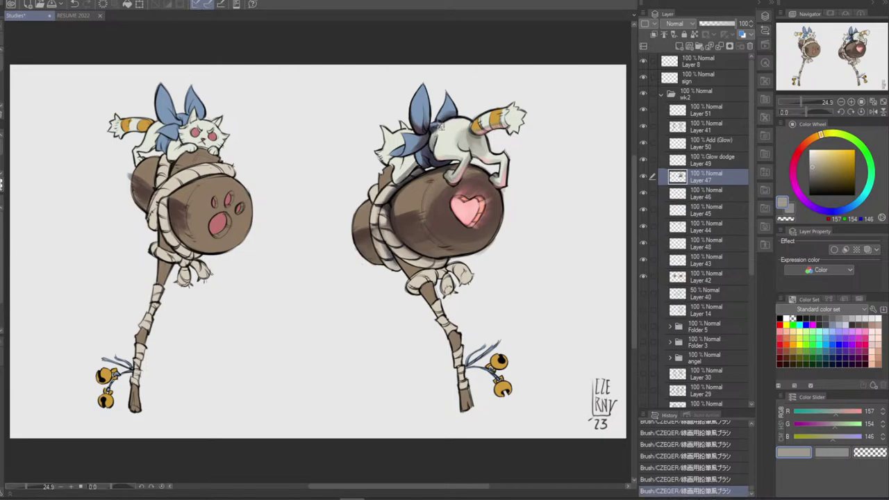
{"action": "key", "text": "ctrl+z"}
{"action": "key", "text": "ctrl+y"}
Refine the scarf's edge against the cat's body on Layer 47 with sampled off-white and dark navy, and touch up the front leg
{"action": "left_click", "coordinate": [448, 118], "text": "alt"}
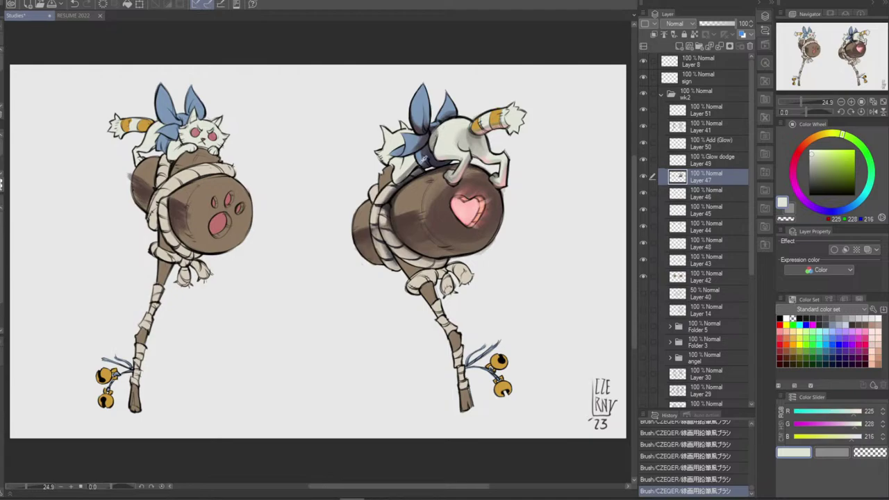
{"action": "left_click", "coordinate": [425, 164], "text": "alt"}
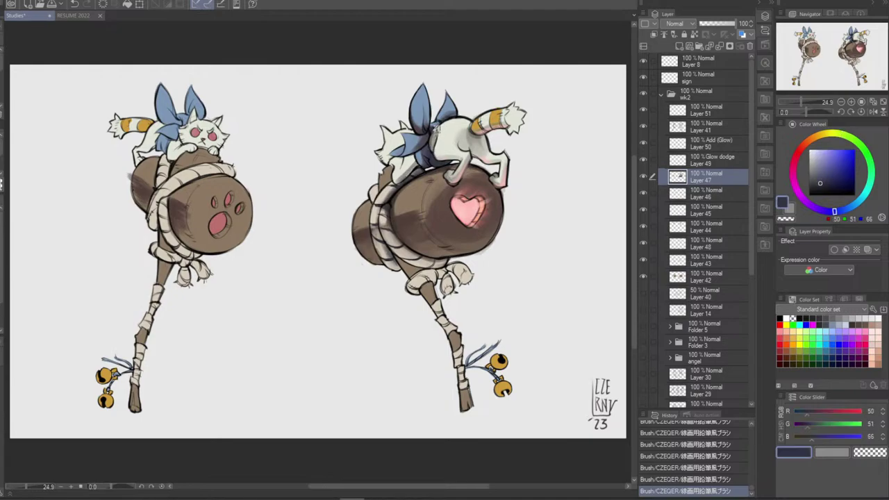
{"action": "left_click_drag", "start_coordinate": [434, 128], "coordinate": [430, 153]}
{"action": "key", "text": "ctrl+z"}
{"action": "left_click_drag", "start_coordinate": [403, 180], "coordinate": [397, 184]}
Shade the cat's front leg and cheek with warm grey, and lighten the head fur with off-white
{"action": "left_click", "coordinate": [409, 173], "text": "alt"}
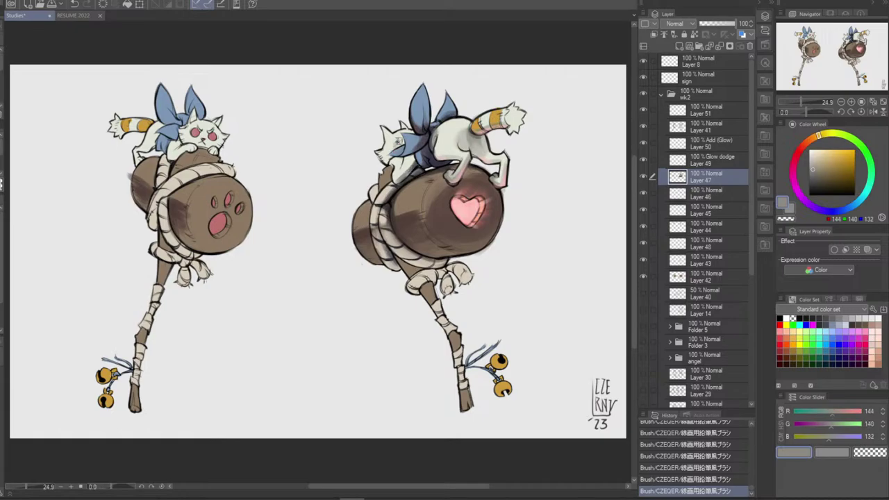
{"action": "key", "text": "ctrl+z"}
{"action": "left_click_drag", "start_coordinate": [396, 164], "coordinate": [387, 157]}
{"action": "key", "text": "ctrl+z"}
{"action": "key", "text": "ctrl+z"}
{"action": "key", "text": "ctrl+z"}
{"action": "left_click_drag", "start_coordinate": [404, 136], "coordinate": [401, 144]}
{"action": "left_click", "coordinate": [389, 161], "text": "alt"}
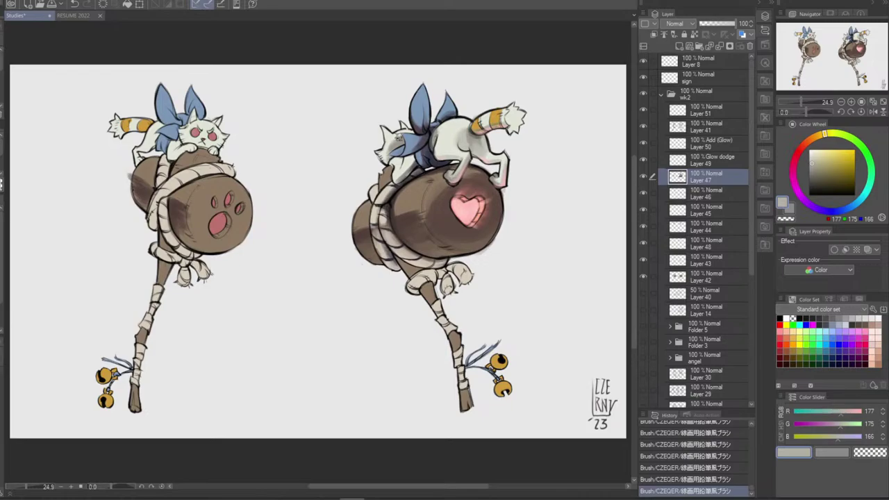
{"action": "left_click", "coordinate": [398, 136], "text": "alt"}
{"action": "key", "text": "ctrl+z"}
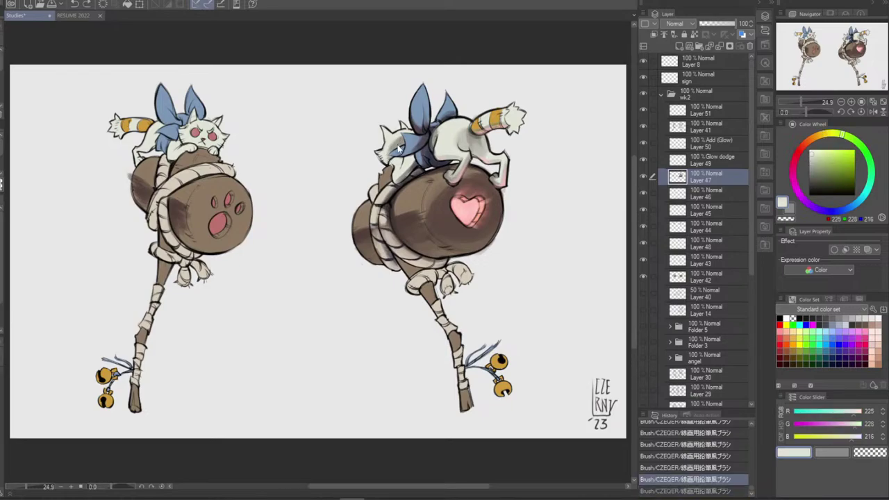
{"action": "key", "text": "ctrl+y"}
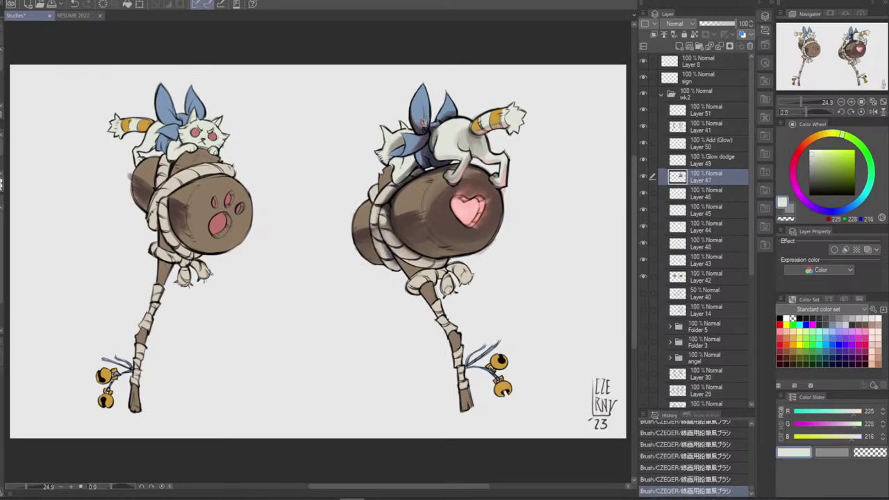
Deepen the shadow on the cat's head beside the scarf with sampled warm grey and dark blue-grey
{"action": "left_click", "coordinate": [397, 139], "text": "alt"}
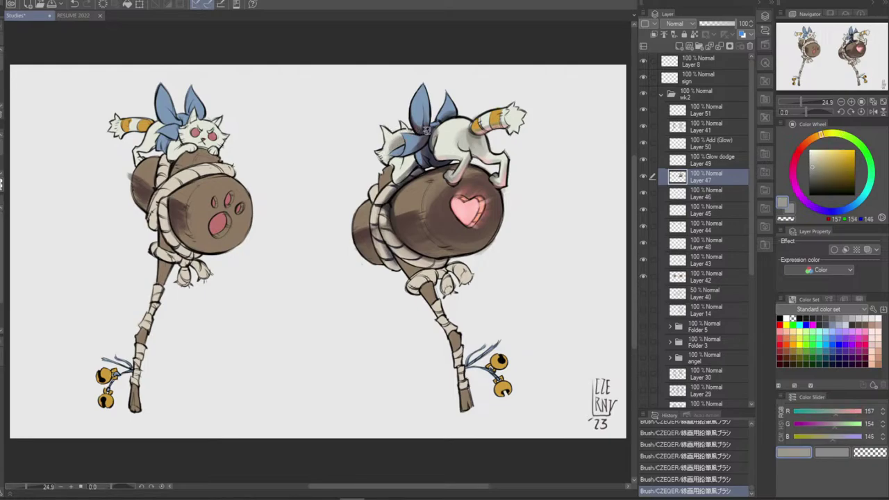
{"action": "key", "text": "ctrl+z"}
{"action": "left_click_drag", "start_coordinate": [398, 136], "coordinate": [387, 147]}
{"action": "left_click", "coordinate": [433, 140], "text": "alt"}
{"action": "left_click", "coordinate": [403, 145], "text": "alt"}
{"action": "key", "text": "ctrl+z"}
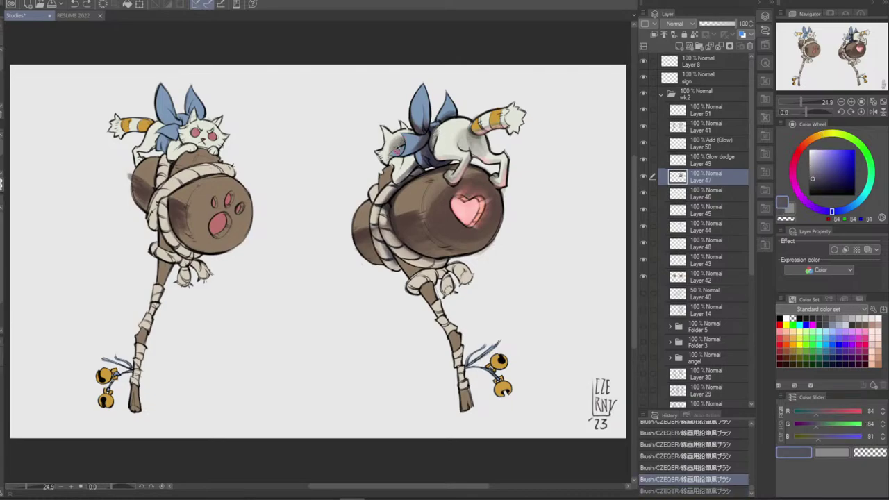
{"action": "key", "text": "ctrl+y"}
{"action": "key", "text": "ctrl+z"}
{"action": "key", "text": "ctrl+y"}
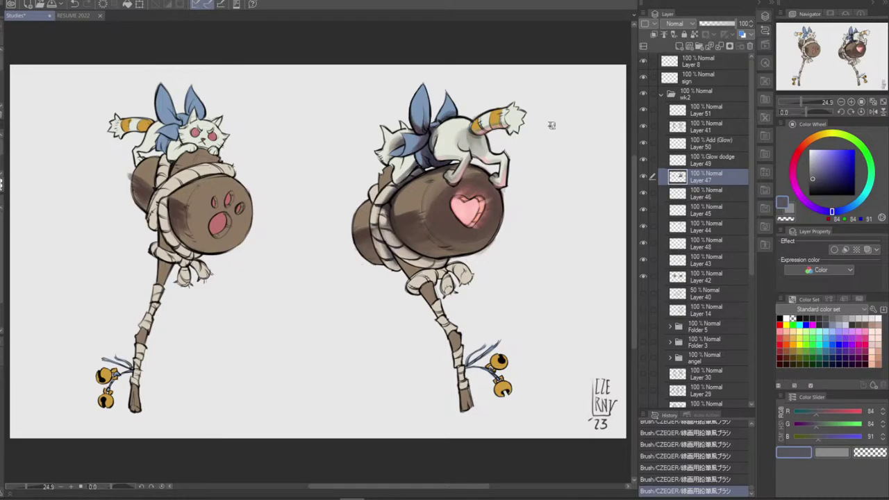
Rework the shadow's shape on the cat's head and cheek with off-white strokes on Layer 47
{"action": "left_click", "coordinate": [393, 128], "text": "alt"}
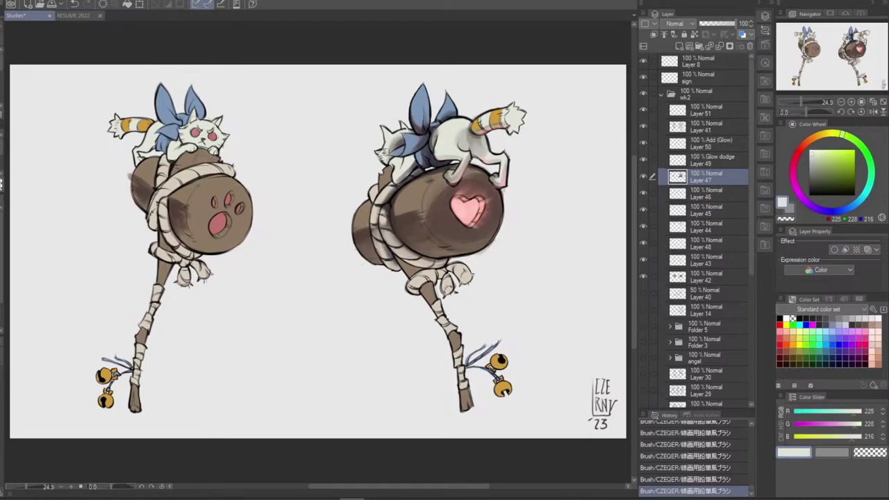
{"action": "key", "text": "ctrl+z"}
{"action": "left_click_drag", "start_coordinate": [400, 136], "coordinate": [376, 160]}
{"action": "key", "text": "ctrl+z"}
{"action": "key", "text": "ctrl+z"}
{"action": "key", "text": "ctrl+y"}
{"action": "key", "text": "ctrl+z"}
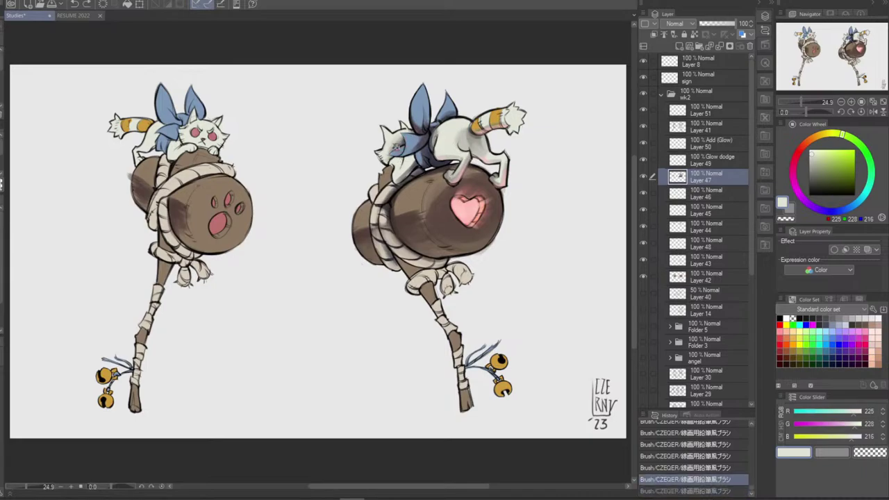
{"action": "key", "text": "ctrl+y"}
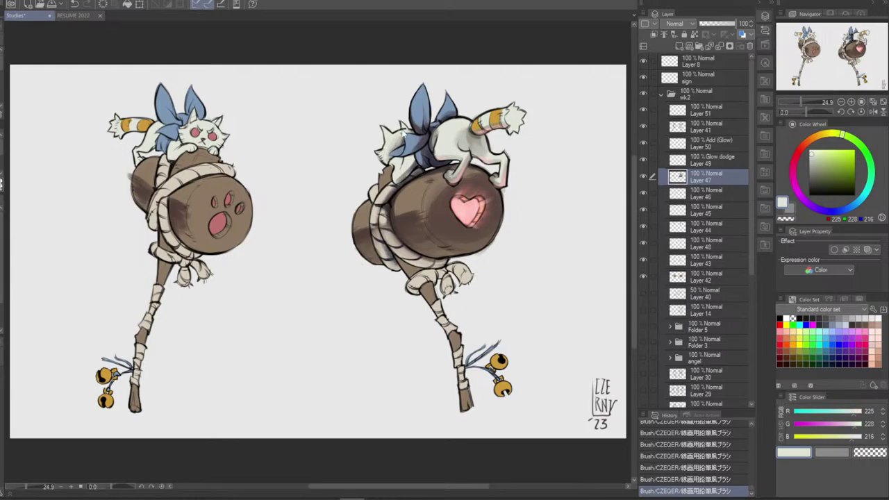
{"action": "key", "text": "ctrl+z"}
{"action": "key", "text": "ctrl+y"}
{"action": "key", "text": "ctrl+z"}
{"action": "key", "text": "ctrl+y"}
{"action": "key", "text": "ctrl+z"}
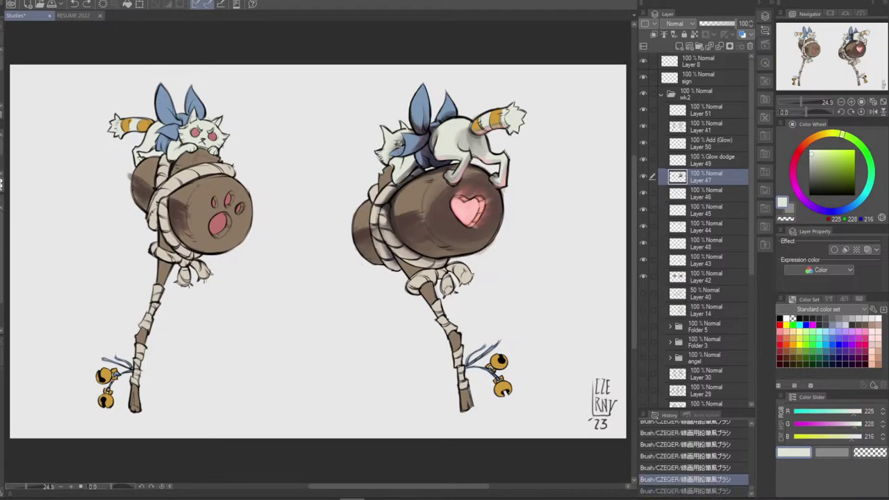
Soften the head shadow's edge with light grey sampled from the cat's cheek
{"action": "left_click", "coordinate": [392, 146], "text": "alt"}
{"action": "key", "text": "ctrl+y"}
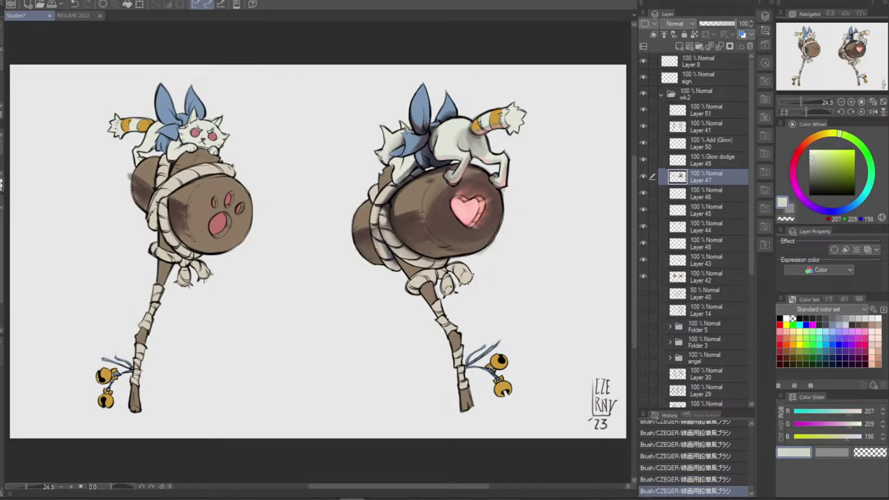
{"action": "key", "text": "ctrl+z"}
{"action": "key", "text": "ctrl+y"}
{"action": "key", "text": "ctrl+z"}
{"action": "key", "text": "ctrl+y"}
Blend the cat's head and cheek fur on Layer 47 with sampled off-white and light grey
{"action": "left_click", "coordinate": [402, 133], "text": "alt"}
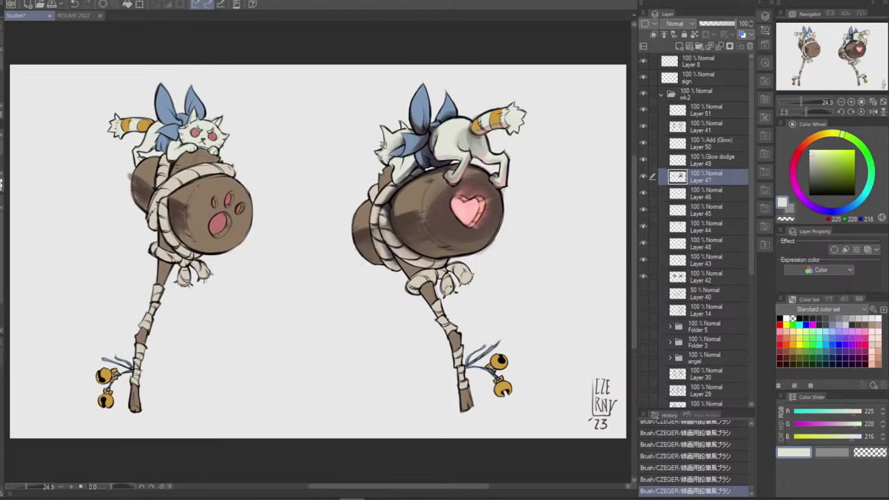
{"action": "key", "text": "ctrl+z"}
{"action": "key", "text": "ctrl+y"}
{"action": "left_click", "coordinate": [398, 145], "text": "alt"}
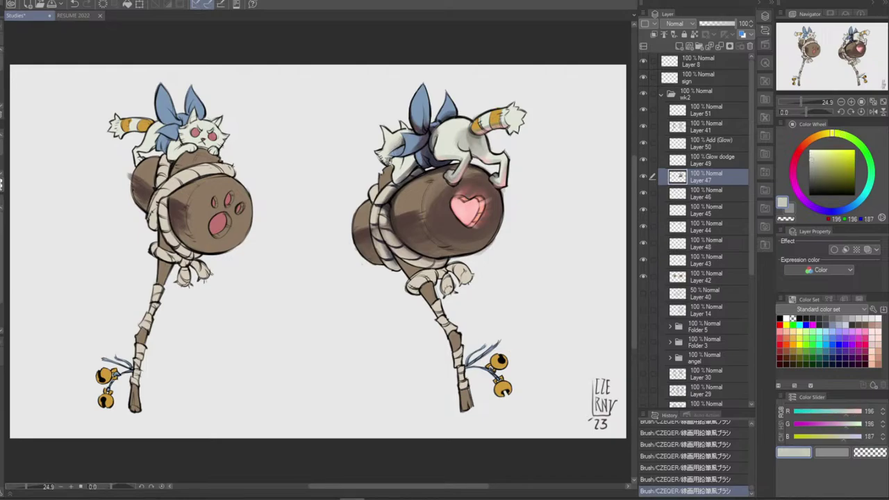
{"action": "key", "text": "ctrl+z"}
{"action": "left_click_drag", "start_coordinate": [385, 160], "coordinate": [389, 157]}
{"action": "left_click", "coordinate": [495, 126], "text": "alt"}
{"action": "key", "text": "ctrl+z"}
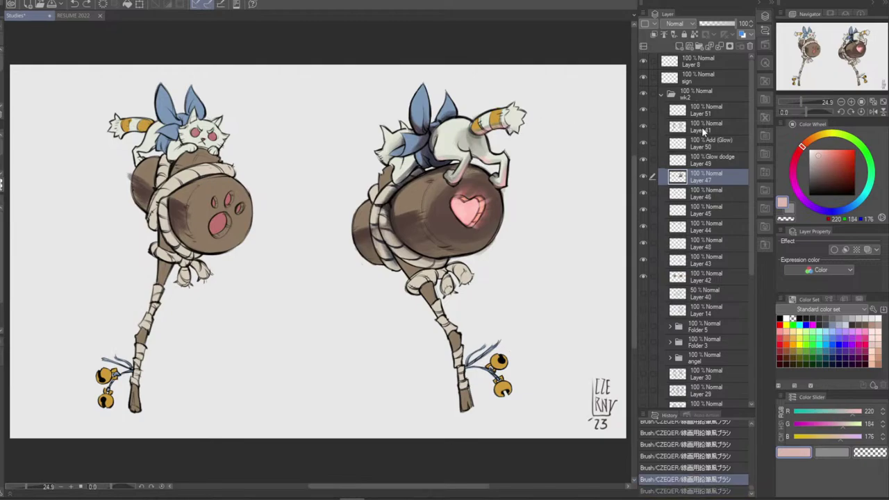
Tint the underside of the white tail tip pink on Layer 51 with colour sampled from the glowing heart
{"action": "left_click", "coordinate": [705, 110]}
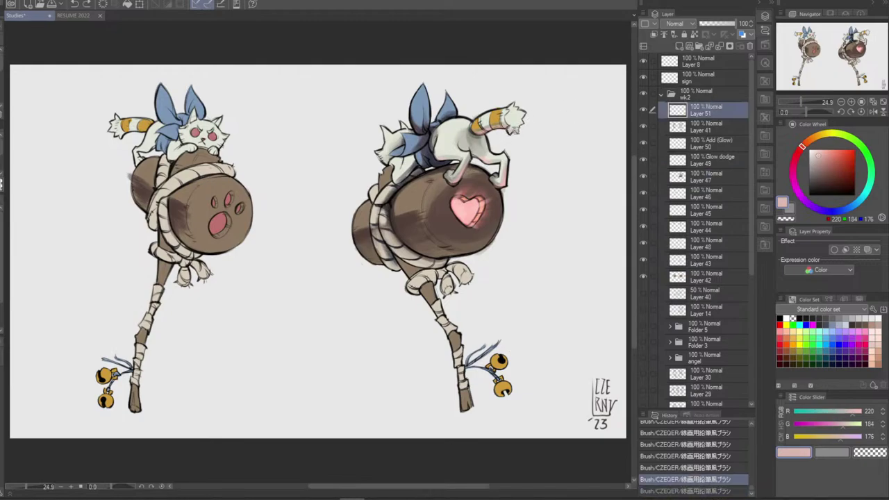
{"action": "left_click_drag", "start_coordinate": [507, 132], "coordinate": [518, 125]}
{"action": "left_click", "coordinate": [477, 204], "text": "alt"}
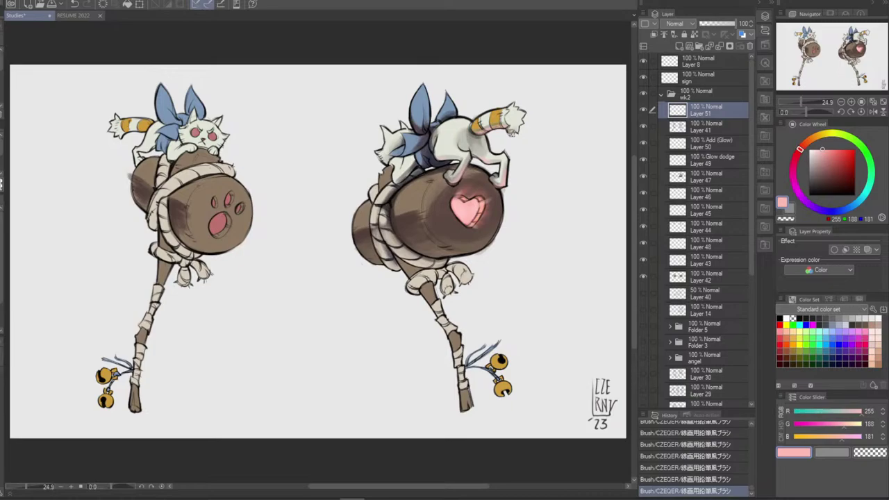
Try to shade the white tail tip on Layer 47 with dark grey sampled from the shadow beside the tail's base
{"action": "left_click", "coordinate": [708, 129]}
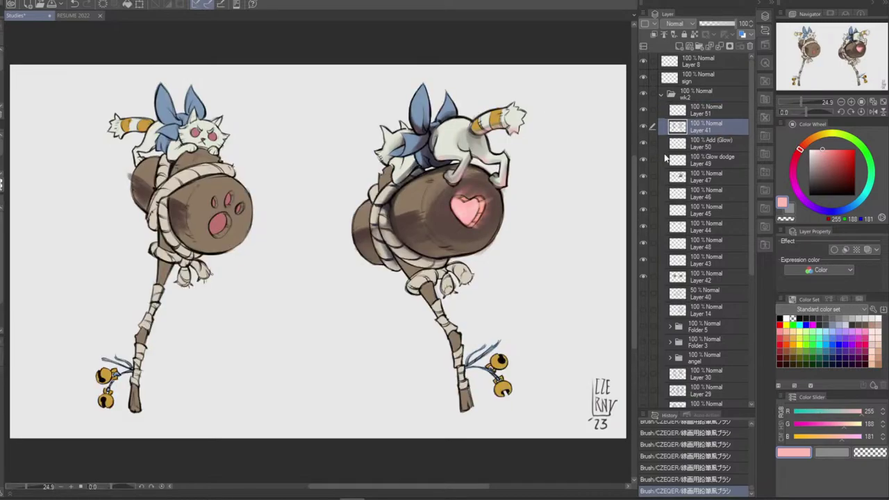
{"action": "left_click", "coordinate": [696, 178]}
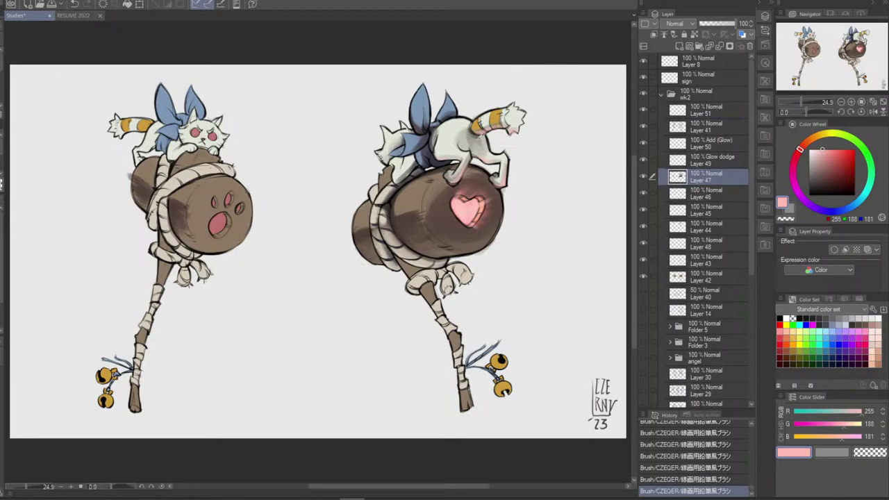
{"action": "left_click", "coordinate": [484, 135], "text": "alt"}
{"action": "left_click_drag", "start_coordinate": [514, 125], "coordinate": [508, 134]}
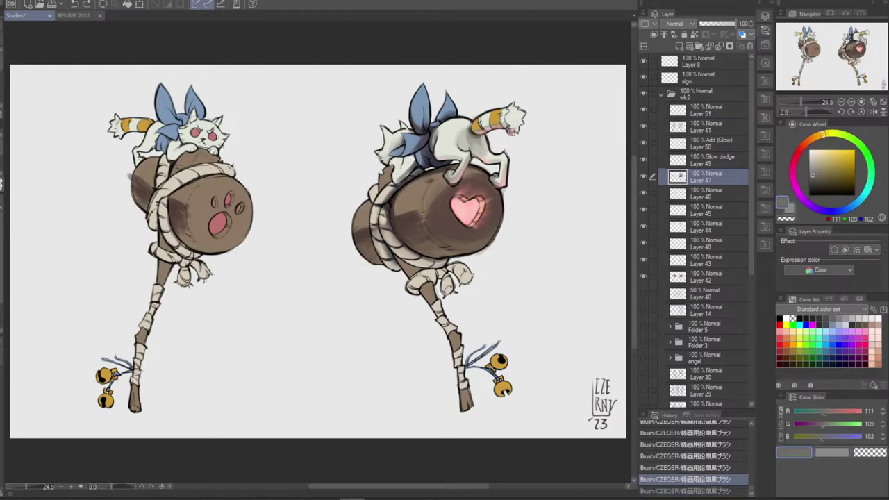
{"action": "key", "text": "ctrl+z"}
{"action": "key", "text": "ctrl+z"}
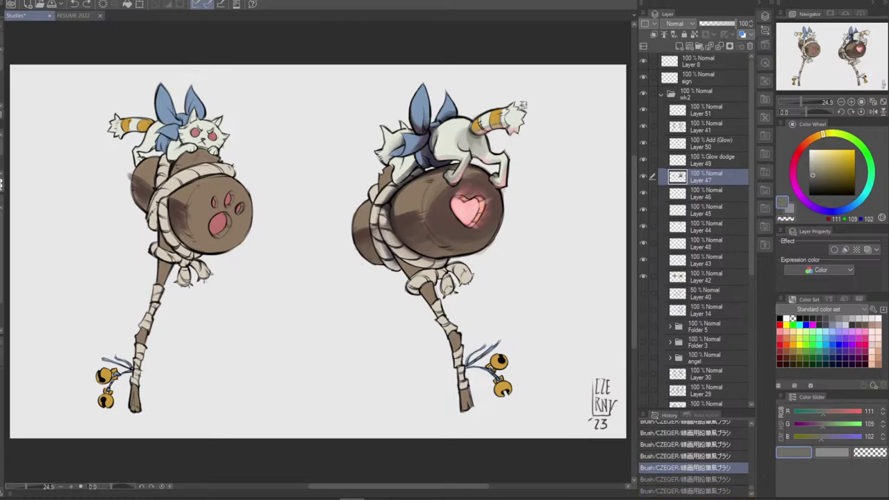
{"action": "left_click_drag", "start_coordinate": [507, 120], "coordinate": [517, 128]}
{"action": "key", "text": "ctrl+z"}
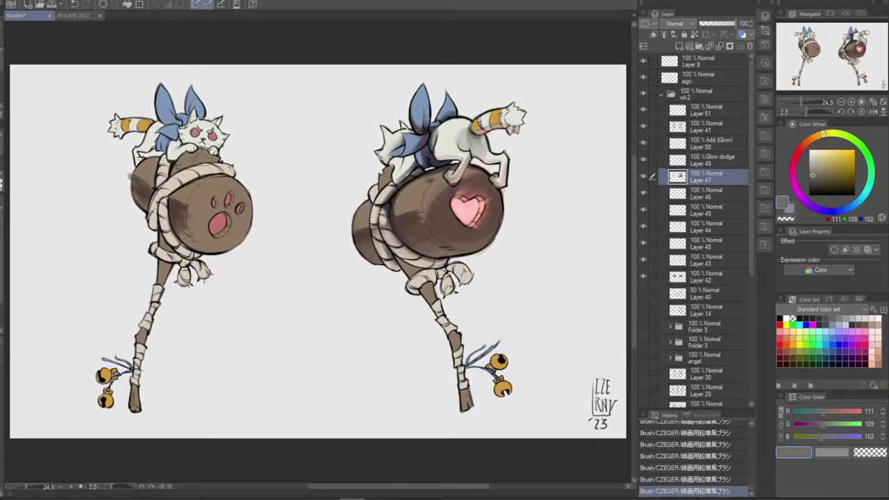
{"action": "key", "text": "ctrl+z"}
{"action": "key", "text": "ctrl+z"}
{"action": "key", "text": "ctrl+z"}
{"action": "left_click_drag", "start_coordinate": [506, 121], "coordinate": [517, 127]}
{"action": "key", "text": "ctrl+z"}
{"action": "key", "text": "ctrl+z"}
{"action": "mouse_move", "coordinate": [511, 120]}
{"action": "left_mouse_down"}
{"action": "mouse_move", "coordinate": [507, 126]}
{"action": "mouse_move", "coordinate": [521, 123]}
{"action": "left_mouse_up"}
{"action": "key", "text": "ctrl+z"}
{"action": "key", "text": "ctrl+z"}
Shade the white tail tip on Layer 47 with greys sampled from its own fur
{"action": "left_click_drag", "start_coordinate": [512, 105], "coordinate": [507, 126]}
{"action": "left_click", "coordinate": [518, 122], "text": "alt"}
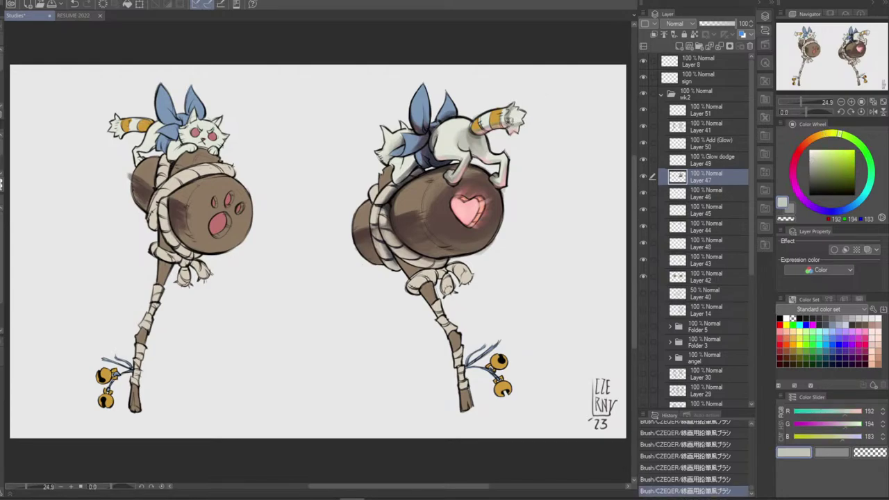
{"action": "left_click", "coordinate": [514, 116], "text": "alt"}
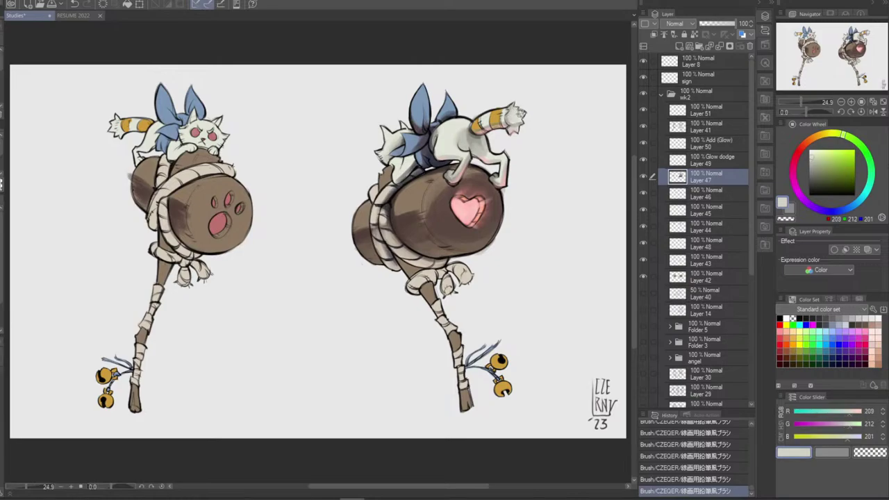
{"action": "left_click", "coordinate": [516, 111], "text": "alt"}
{"action": "left_click_drag", "start_coordinate": [513, 108], "coordinate": [505, 126]}
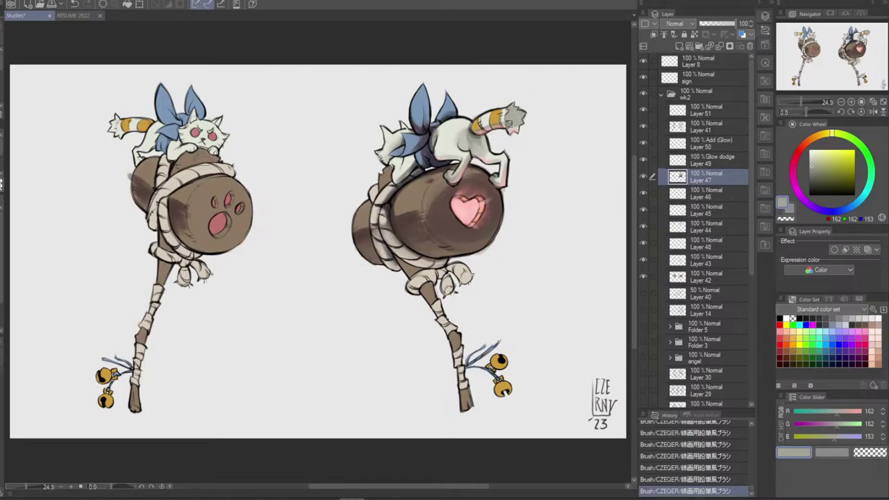
Lighten the tail tip with sampled off-white and erase the shading that spills past its outer edge
{"action": "left_click", "coordinate": [509, 113], "text": "alt"}
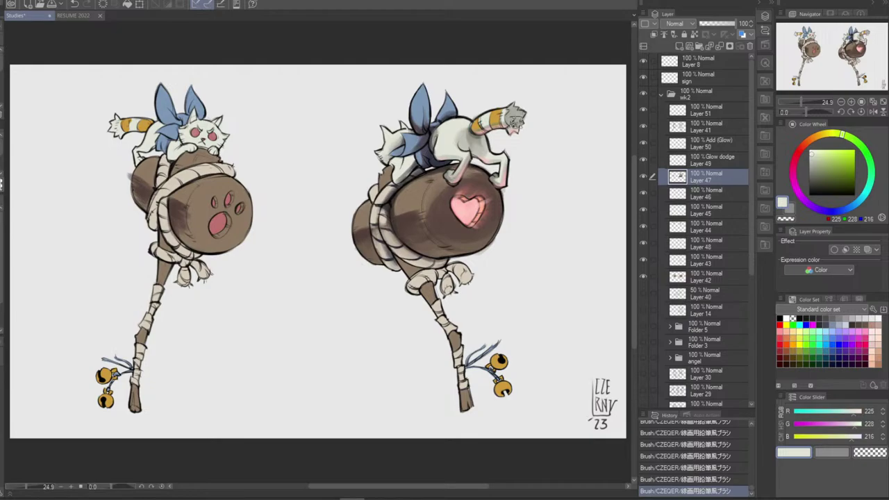
{"action": "key", "text": "ctrl+z"}
{"action": "mouse_move", "coordinate": [517, 115]}
{"action": "left_mouse_down"}
{"action": "mouse_move", "coordinate": [542, 105]}
{"action": "mouse_move", "coordinate": [523, 114]}
{"action": "left_mouse_up"}
{"action": "key", "text": "e"}
{"action": "left_click_drag", "start_coordinate": [524, 120], "coordinate": [518, 98]}
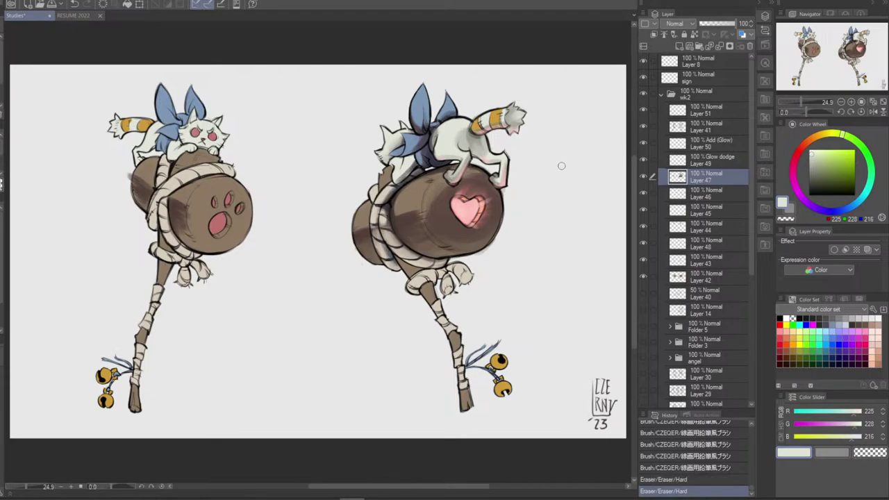
Erase the stray pink paint around the tail tip on Layer 51
{"action": "left_click", "coordinate": [519, 139], "text": "ctrl+shift"}
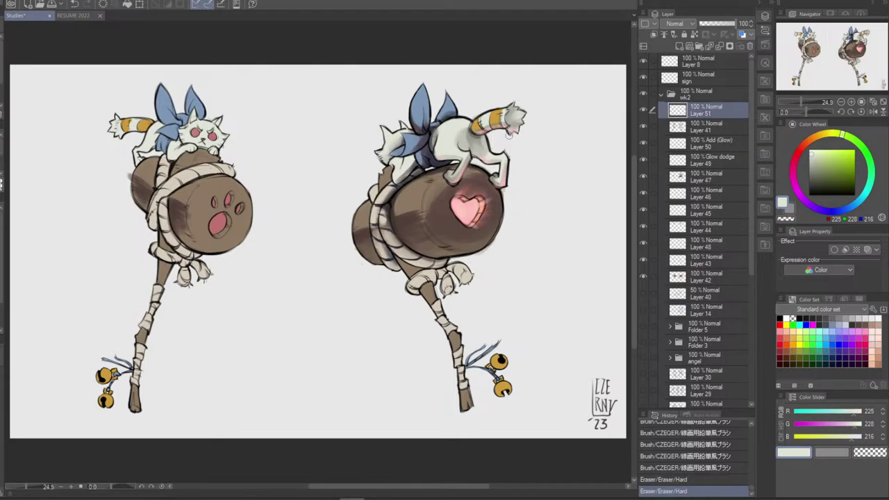
{"action": "left_click", "coordinate": [511, 138]}
{"action": "left_click", "coordinate": [558, 110]}
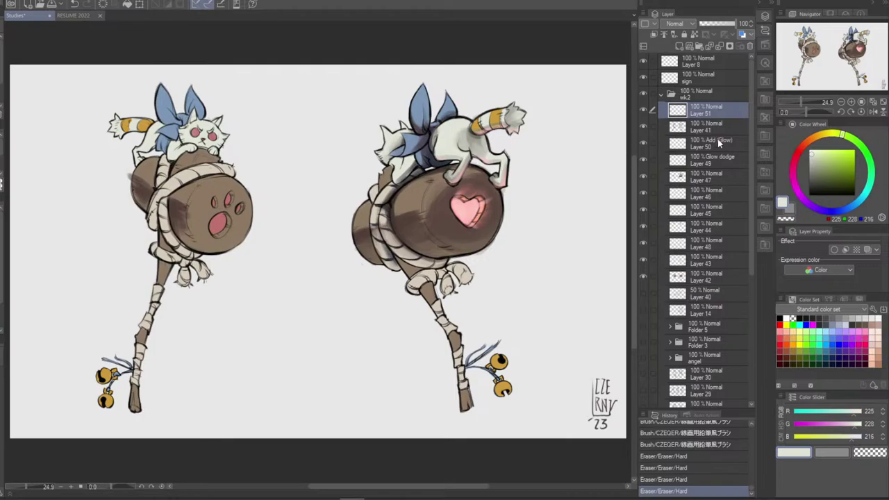
Create a new raster layer above Layer 51 and set its blending mode to Add (Glow)
{"action": "left_click", "coordinate": [714, 179]}
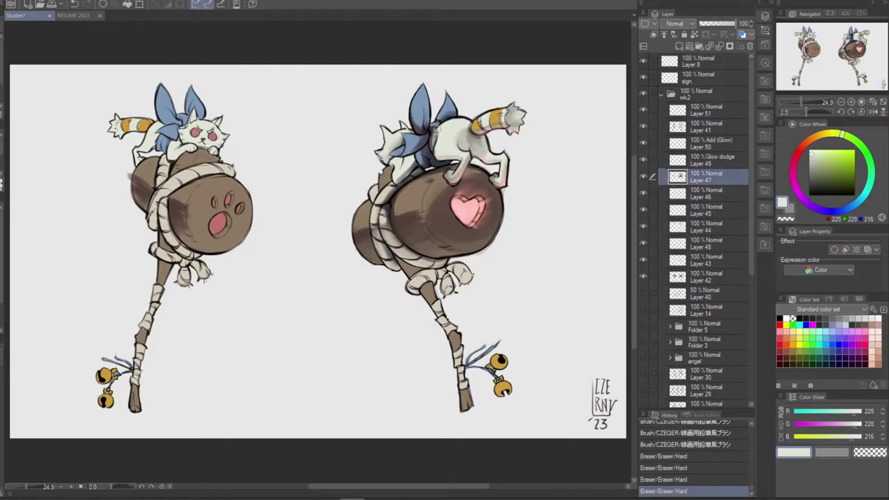
{"action": "left_click", "coordinate": [421, 95], "text": "alt"}
{"action": "left_click", "coordinate": [698, 111]}
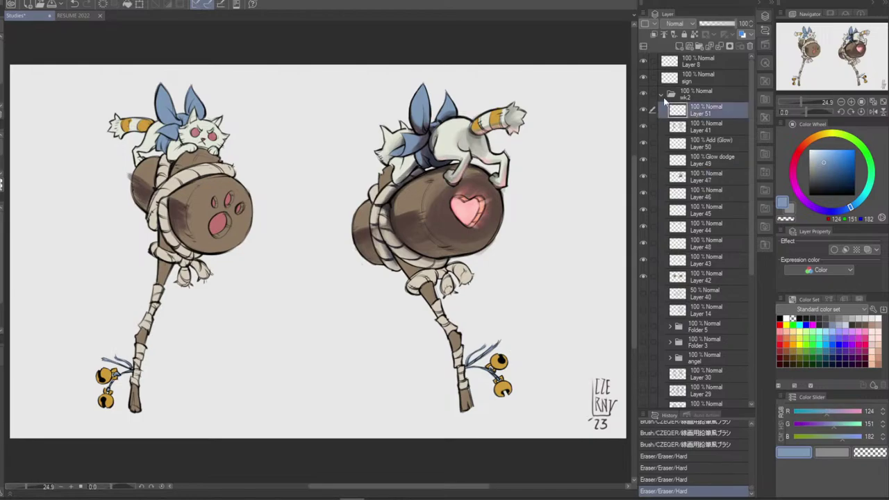
{"action": "left_click", "coordinate": [679, 47]}
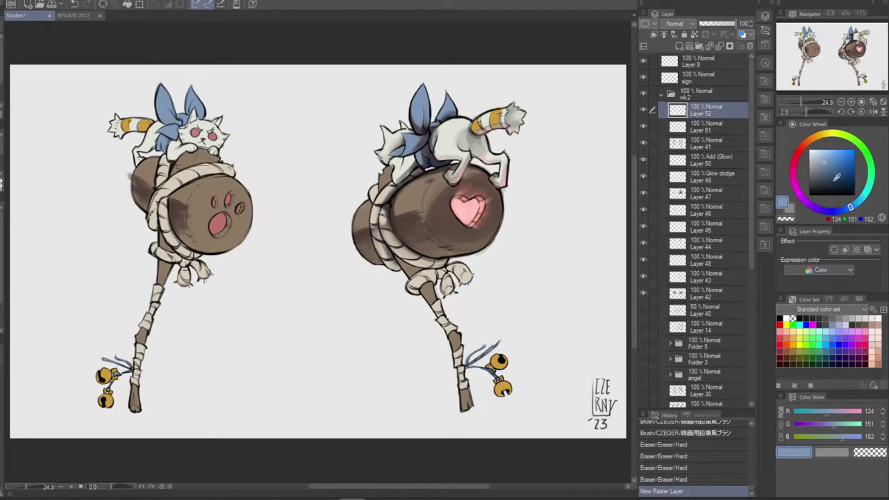
{"action": "left_click", "coordinate": [684, 25]}
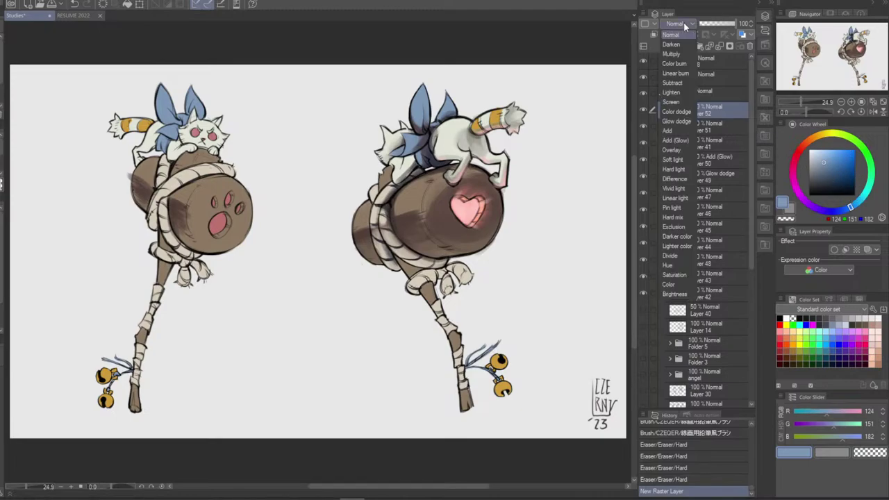
{"action": "left_click", "coordinate": [683, 140]}
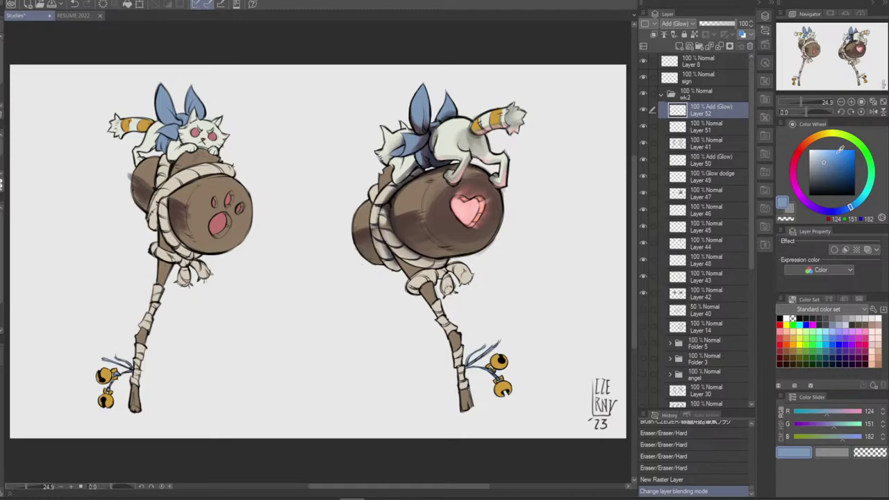
Try a warm tan glow over the top of the cat's back and tail on Layer 52
{"action": "left_click", "coordinate": [814, 141]}
{"action": "left_click", "coordinate": [820, 136]}
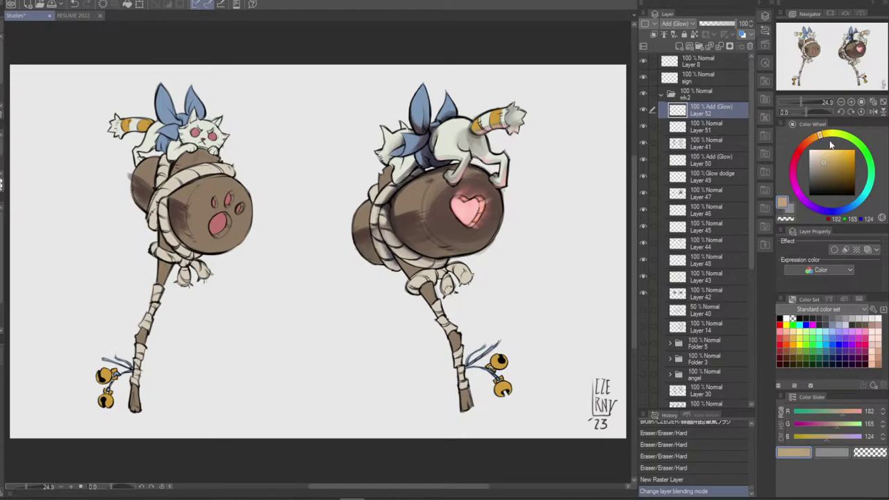
{"action": "left_click_drag", "start_coordinate": [521, 105], "coordinate": [535, 89]}
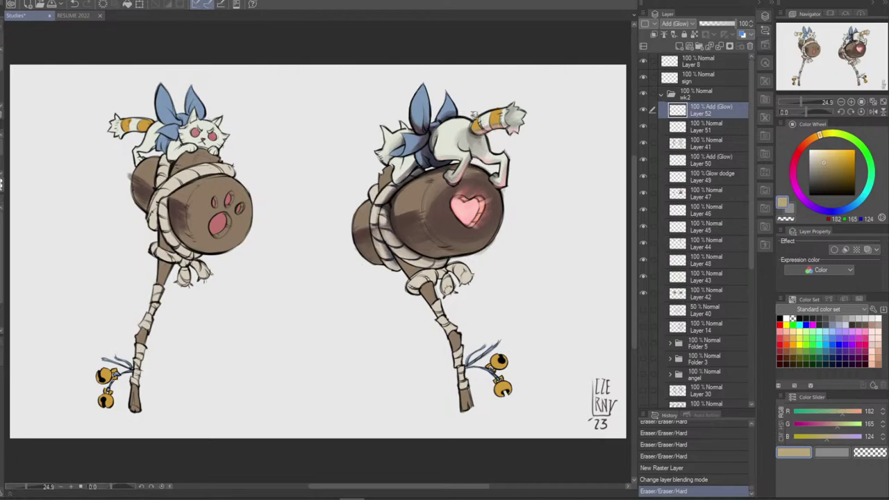
{"action": "left_click_drag", "start_coordinate": [469, 121], "coordinate": [504, 106]}
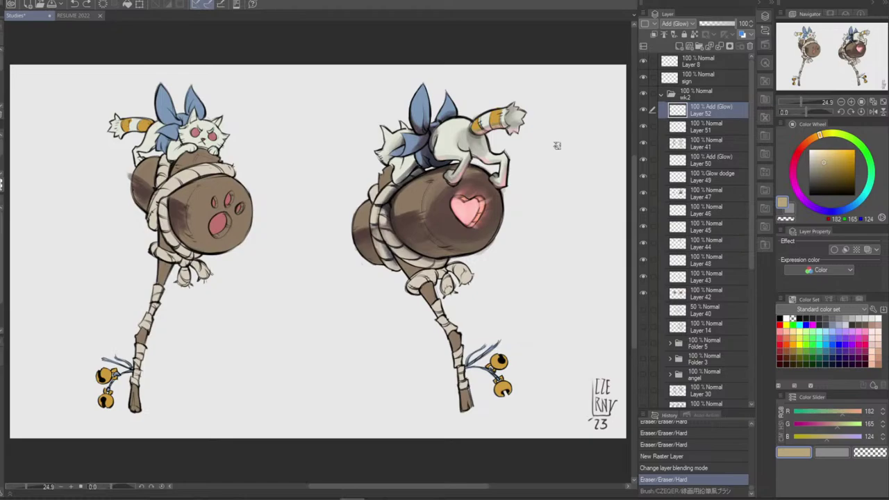
{"action": "left_click_drag", "start_coordinate": [481, 116], "coordinate": [448, 151]}
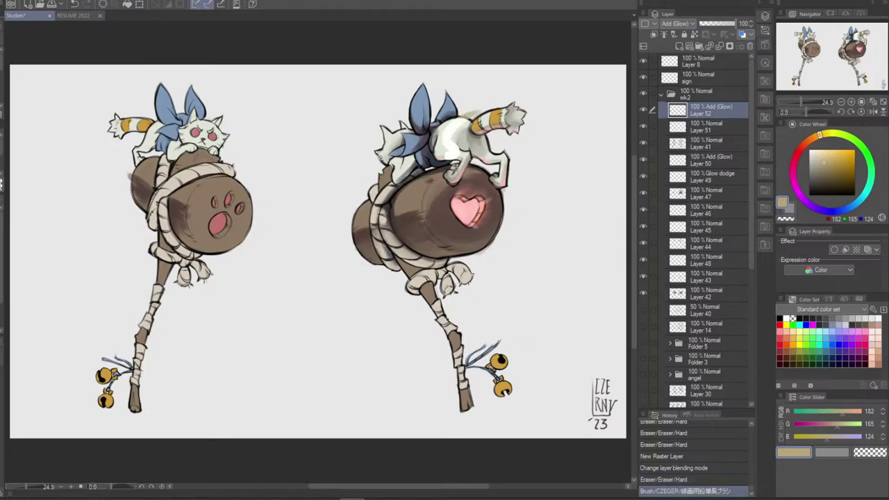
{"action": "key", "text": "ctrl+z"}
Brighten the colour to pale yellow and paint a rim highlight along the upper edge of the striped tail
{"action": "left_click", "coordinate": [826, 151]}
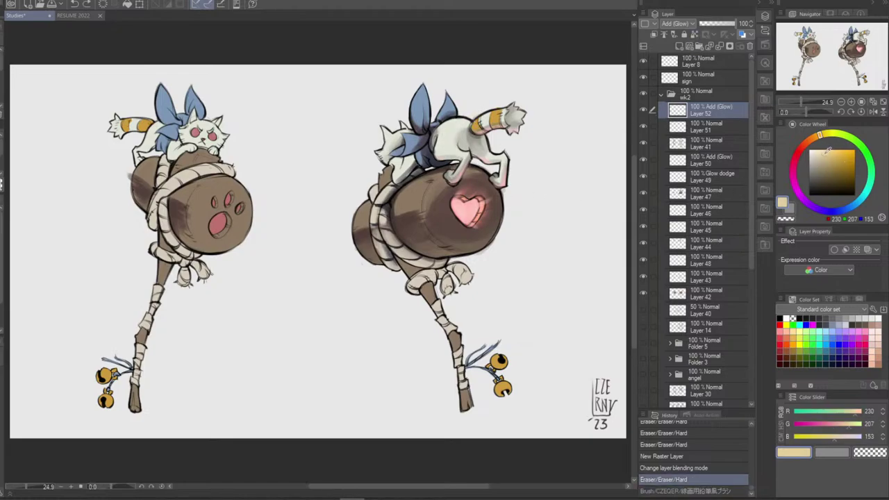
{"action": "key", "text": "ctrl+y"}
{"action": "key", "text": "ctrl+z"}
{"action": "key", "text": "ctrl+z"}
{"action": "left_click_drag", "start_coordinate": [503, 108], "coordinate": [514, 105]}
{"action": "key", "text": "ctrl+z"}
{"action": "left_click_drag", "start_coordinate": [470, 122], "coordinate": [512, 105]}
{"action": "key", "text": "ctrl+y"}
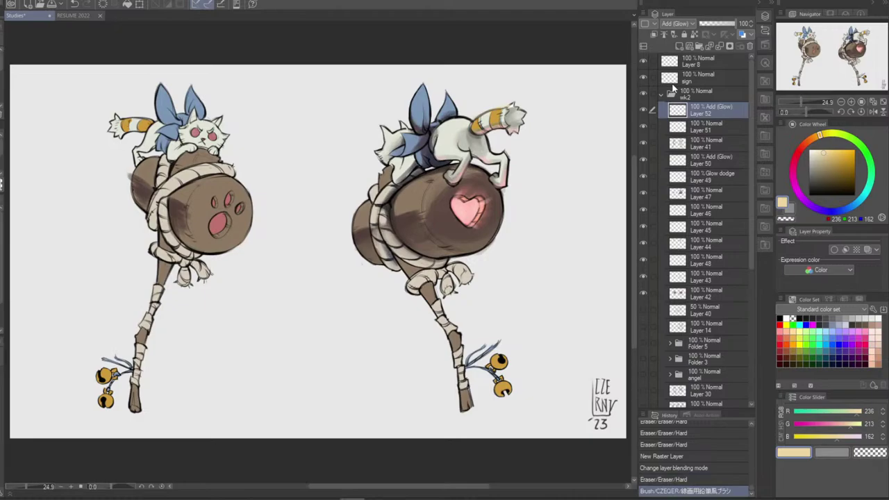
Compare the tail with and without its rim highlight and add another pale yellow stroke along it
{"action": "key", "text": "ctrl+z"}
{"action": "key", "text": "ctrl+y"}
{"action": "key", "text": "ctrl+z"}
{"action": "key", "text": "ctrl+y"}
{"action": "left_click_drag", "start_coordinate": [473, 123], "coordinate": [516, 102]}
{"action": "key", "text": "ctrl+z"}
{"action": "key", "text": "ctrl+y"}
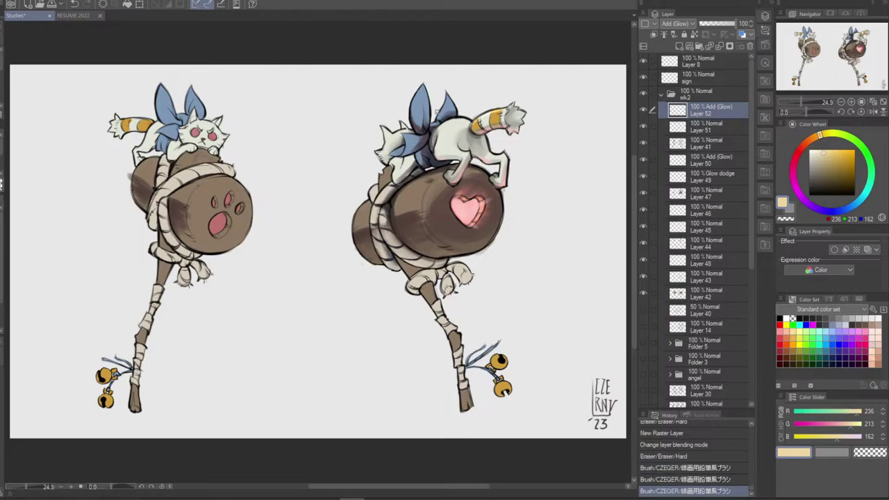
Paint pale yellow glow highlights on the edges of the blue bow's upright loops
{"action": "left_click_drag", "start_coordinate": [435, 123], "coordinate": [439, 116]}
{"action": "left_click_drag", "start_coordinate": [437, 120], "coordinate": [444, 105]}
{"action": "mouse_move", "coordinate": [447, 92]}
{"action": "left_mouse_down"}
{"action": "mouse_move", "coordinate": [444, 105]}
{"action": "mouse_move", "coordinate": [419, 96]}
{"action": "mouse_move", "coordinate": [419, 136]}
{"action": "mouse_move", "coordinate": [467, 119]}
{"action": "mouse_move", "coordinate": [444, 118]}
{"action": "left_mouse_up"}
{"action": "key", "text": "ctrl+z"}
{"action": "key", "text": "ctrl+z"}
{"action": "key", "text": "ctrl+z"}
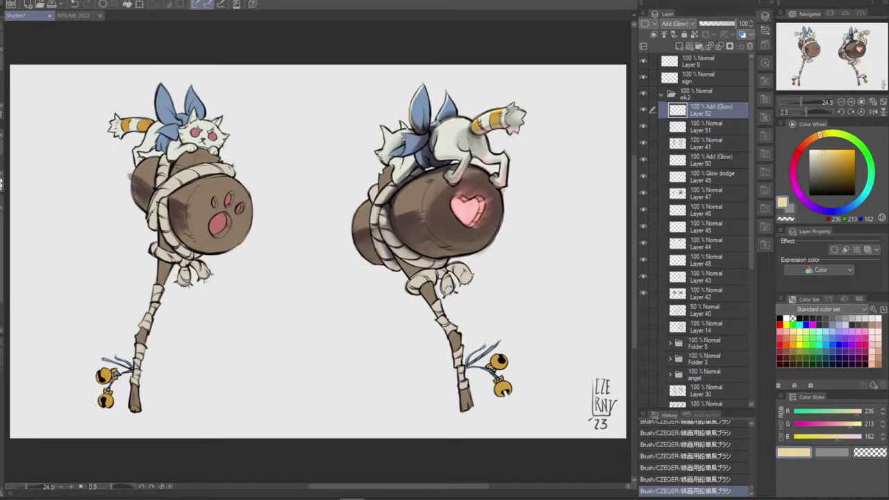
Rework the pale yellow highlight strokes where the cat's head meets the blue scarf
{"action": "mouse_move", "coordinate": [401, 137]}
{"action": "left_mouse_down"}
{"action": "mouse_move", "coordinate": [420, 131]}
{"action": "mouse_move", "coordinate": [384, 147]}
{"action": "mouse_move", "coordinate": [402, 144]}
{"action": "left_mouse_up"}
{"action": "key", "text": "ctrl+z"}
{"action": "key", "text": "ctrl+z"}
{"action": "key", "text": "ctrl+z"}
{"action": "key", "text": "ctrl+z"}
{"action": "key", "text": "ctrl+z"}
Add pale yellow rim highlights to the outer edge of the rope wraps and the knot below the hammer head
{"action": "left_click_drag", "start_coordinate": [370, 198], "coordinate": [376, 186]}
{"action": "key", "text": "ctrl+z"}
{"action": "mouse_move", "coordinate": [371, 202]}
{"action": "left_mouse_down"}
{"action": "mouse_move", "coordinate": [379, 206]}
{"action": "mouse_move", "coordinate": [373, 225]}
{"action": "left_mouse_up"}
{"action": "key", "text": "ctrl+z"}
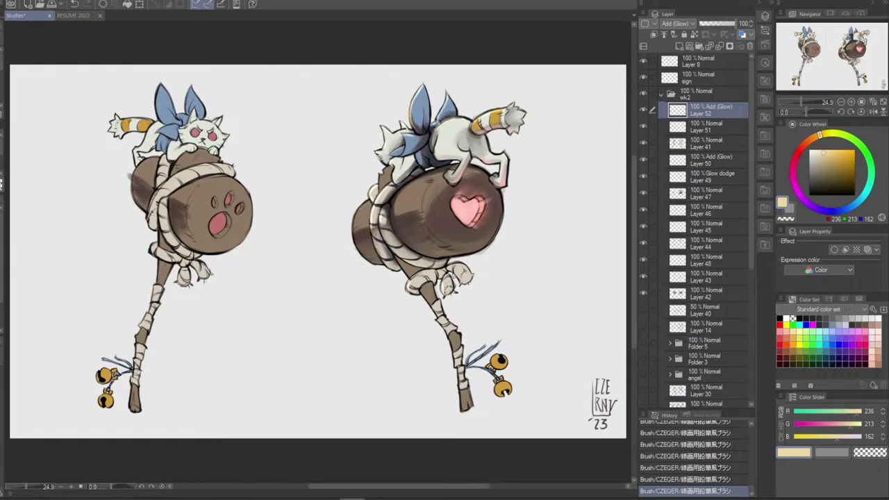
{"action": "left_click_drag", "start_coordinate": [455, 274], "coordinate": [461, 293]}
{"action": "key", "text": "ctrl+z"}
Highlight the outer edge of the handle's cloth wraps in pale yellow and compare it with and without the stroke
{"action": "mouse_move", "coordinate": [454, 352]}
{"action": "left_mouse_down"}
{"action": "mouse_move", "coordinate": [462, 350]}
{"action": "mouse_move", "coordinate": [455, 367]}
{"action": "left_mouse_up"}
{"action": "key", "text": "ctrl+z"}
{"action": "key", "text": "ctrl+z"}
{"action": "key", "text": "ctrl+y"}
{"action": "key", "text": "ctrl+z"}
{"action": "key", "text": "ctrl+y"}
{"action": "key", "text": "ctrl+z"}
{"action": "key", "text": "ctrl+y"}
{"action": "key", "text": "ctrl+z"}
{"action": "key", "text": "ctrl+y"}
{"action": "key", "text": "ctrl+z"}
{"action": "key", "text": "ctrl+y"}
Highlight the lower end of the handle in pale yellow and compare it with and without the latest stroke
{"action": "left_click_drag", "start_coordinate": [462, 384], "coordinate": [465, 409]}
{"action": "key", "text": "ctrl+z"}
{"action": "key", "text": "ctrl+z"}
{"action": "key", "text": "ctrl+y"}
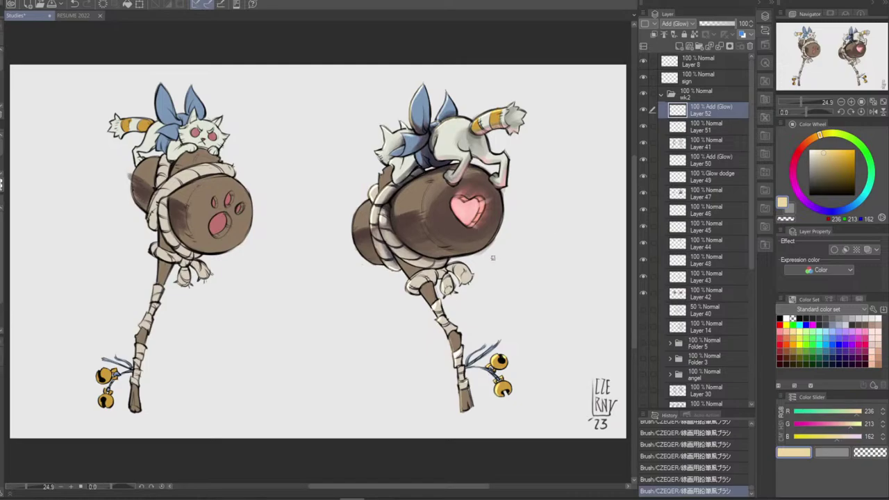
{"action": "key", "text": "ctrl+z"}
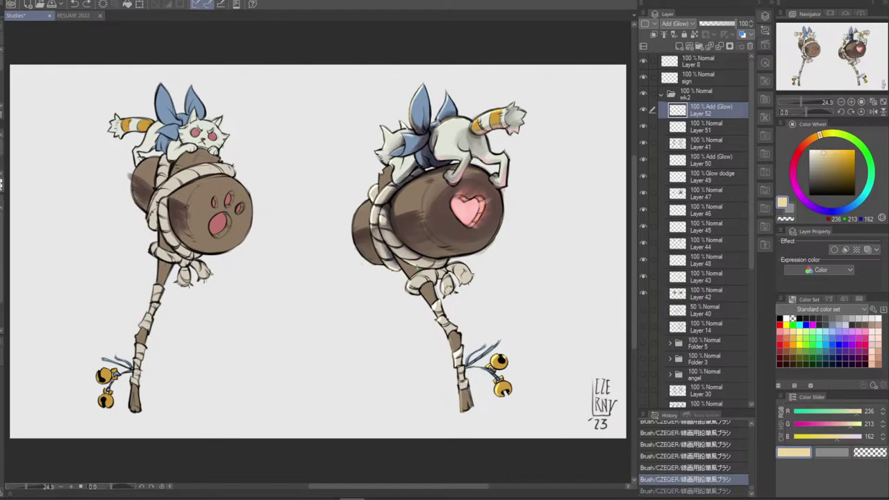
{"action": "key", "text": "ctrl+y"}
{"action": "key", "text": "ctrl+z"}
{"action": "key", "text": "ctrl+y"}
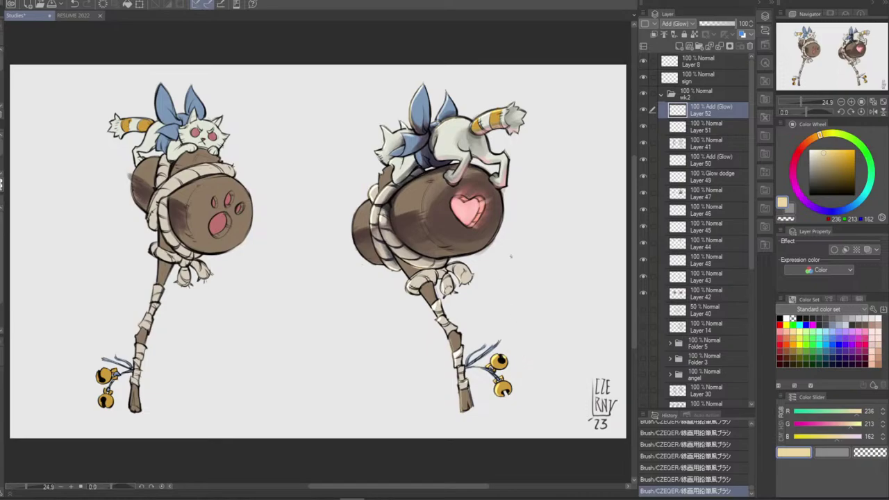
Shade the rope wraps under the hammer head on Layer 47 with sampled dark brown and grey
{"action": "left_click", "coordinate": [705, 193]}
{"action": "left_click", "coordinate": [409, 215], "text": "alt"}
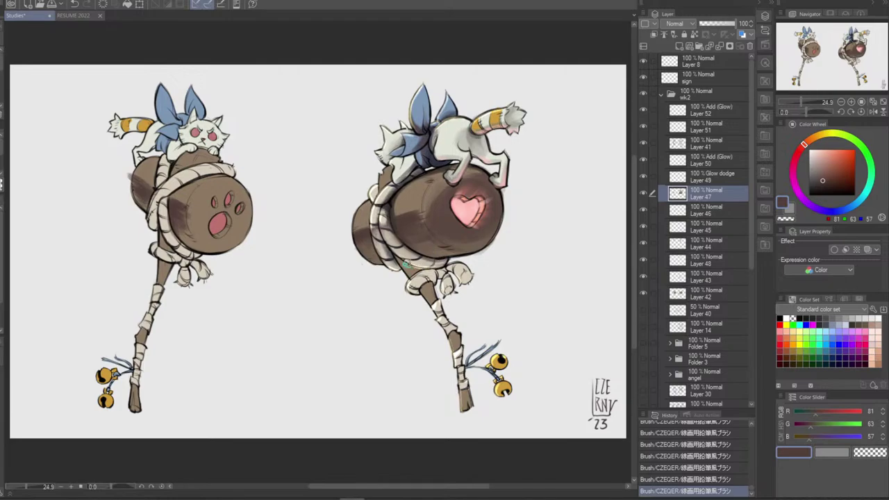
{"action": "key", "text": "ctrl+z"}
{"action": "left_click_drag", "start_coordinate": [396, 257], "coordinate": [407, 268]}
{"action": "key", "text": "ctrl+z"}
{"action": "left_click", "coordinate": [393, 254], "text": "alt"}
{"action": "key", "text": "ctrl+z"}
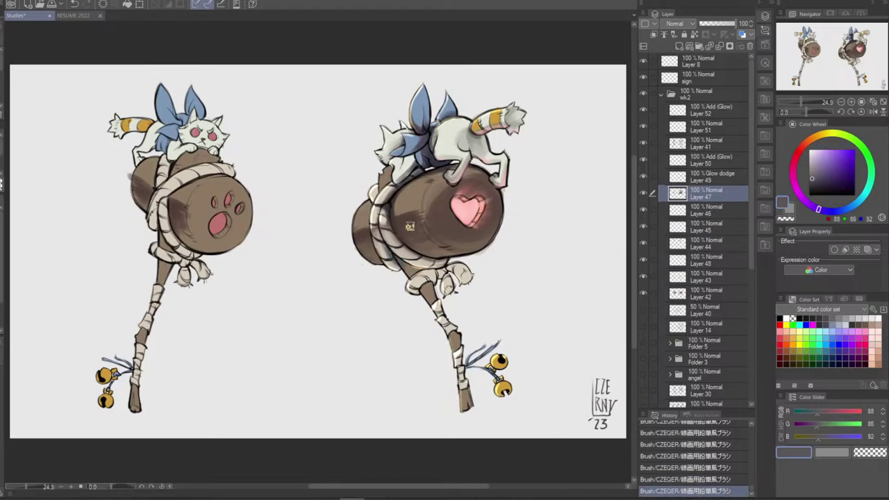
Shade the lower rope wraps under the right hammer head with sampled dark brown and compare them with and without the stroke
{"action": "left_click", "coordinate": [407, 214], "text": "alt"}
{"action": "left_click", "coordinate": [398, 219], "text": "alt"}
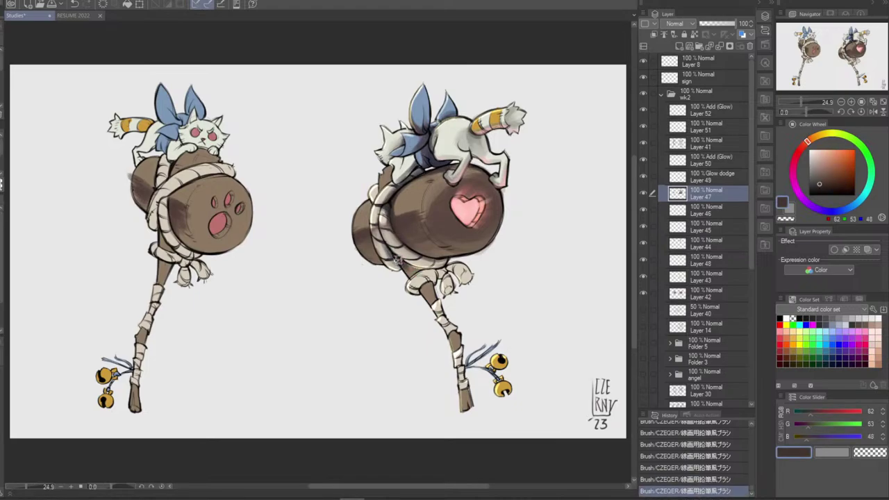
{"action": "left_click_drag", "start_coordinate": [405, 264], "coordinate": [431, 261]}
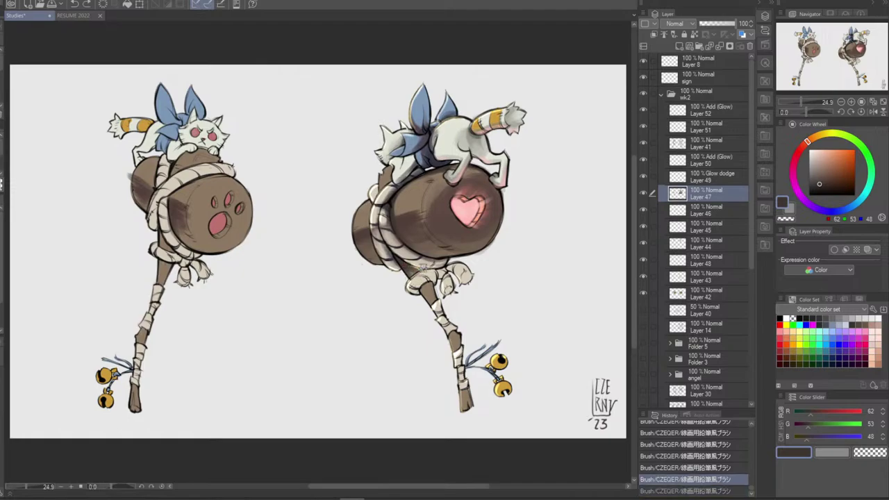
{"action": "key", "text": "ctrl+z"}
{"action": "key", "text": "ctrl+y"}
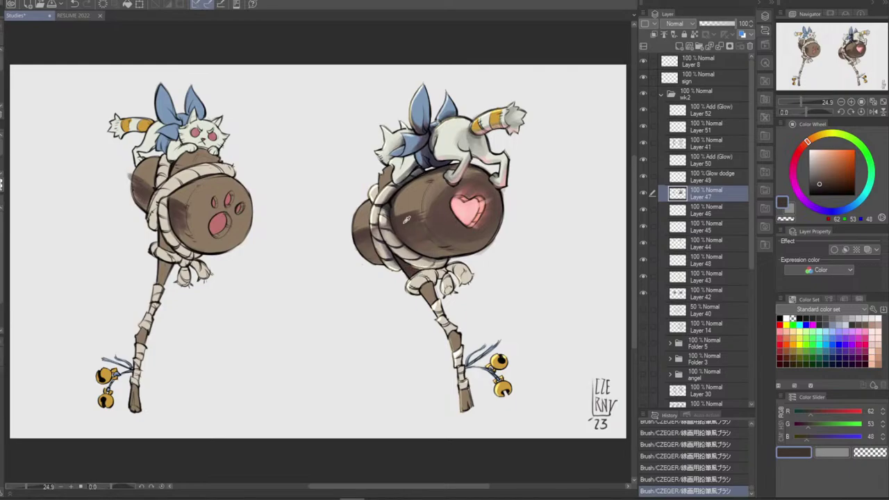
Shade the rope loop around the top of the right hammer's handle in sampled greyish brown, comparing it with and without the stroke
{"action": "left_click", "coordinate": [407, 221], "text": "alt"}
{"action": "left_click", "coordinate": [423, 255], "text": "alt"}
{"action": "key", "text": "ctrl+z"}
{"action": "left_click_drag", "start_coordinate": [419, 293], "coordinate": [429, 283]}
{"action": "key", "text": "ctrl+z"}
{"action": "left_click", "coordinate": [429, 294], "text": "alt"}
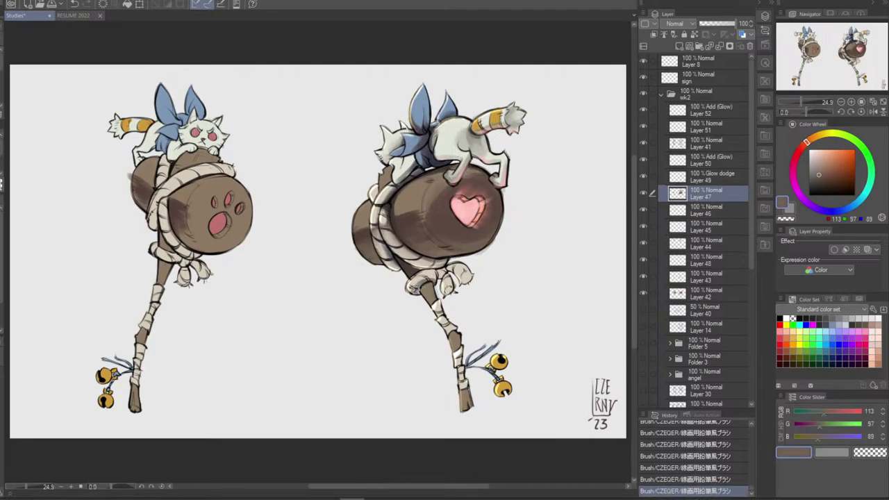
{"action": "key", "text": "ctrl+z"}
{"action": "key", "text": "ctrl+y"}
{"action": "key", "text": "ctrl+z"}
{"action": "key", "text": "ctrl+y"}
{"action": "mouse_move", "coordinate": [429, 276]}
{"action": "left_mouse_down"}
{"action": "mouse_move", "coordinate": [418, 276]}
{"action": "mouse_move", "coordinate": [428, 275]}
{"action": "left_mouse_up"}
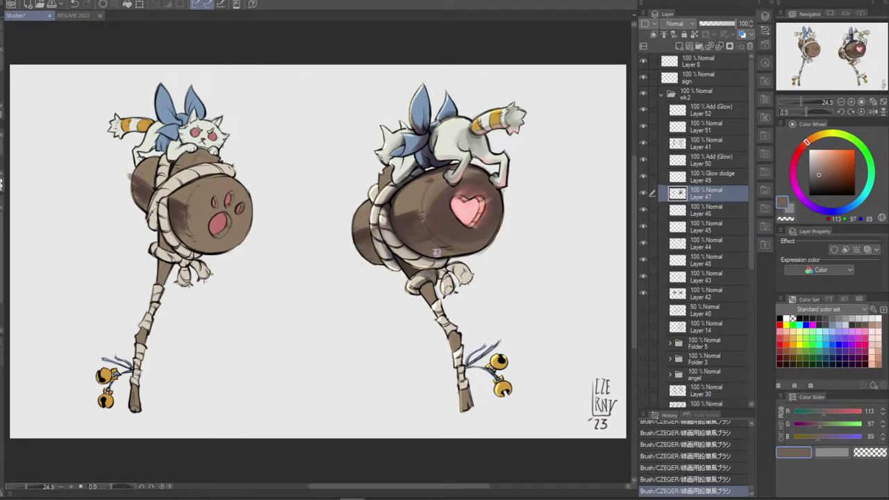
Strengthen the dark contour of the rope loop around the handle top with a sampled near-black
{"action": "left_click", "coordinate": [408, 259], "text": "alt"}
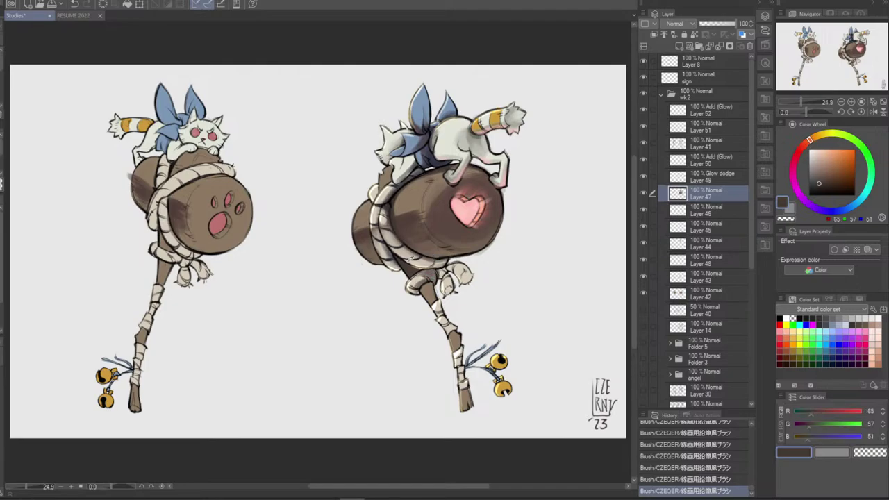
{"action": "left_click", "coordinate": [387, 238], "text": "alt"}
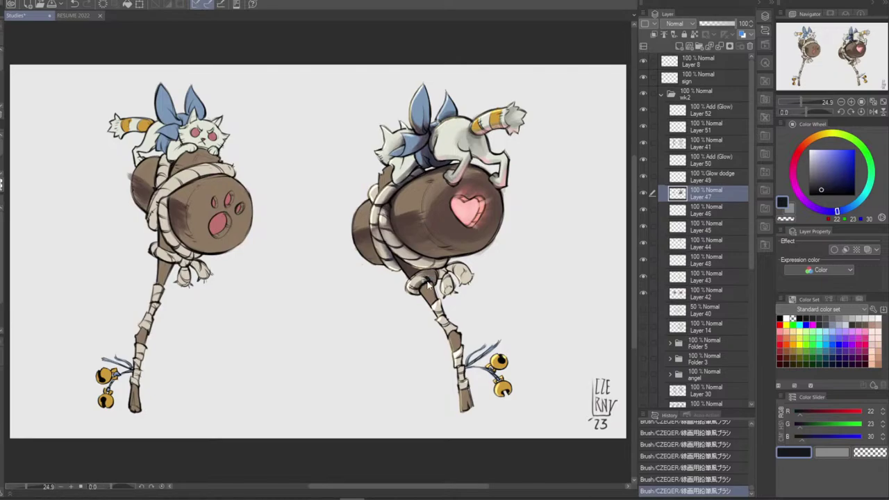
{"action": "key", "text": "ctrl+z"}
{"action": "key", "text": "ctrl+z"}
{"action": "left_click_drag", "start_coordinate": [412, 285], "coordinate": [428, 279]}
{"action": "key", "text": "ctrl+z"}
{"action": "key", "text": "ctrl+z"}
{"action": "left_click_drag", "start_coordinate": [409, 290], "coordinate": [421, 284]}
Darken the crevices between the rope wraps along the hammer head and down to the handle with near-black strokes
{"action": "left_click_drag", "start_coordinate": [406, 246], "coordinate": [445, 258]}
{"action": "key", "text": "ctrl+z"}
{"action": "key", "text": "ctrl+z"}
{"action": "key", "text": "ctrl+z"}
{"action": "left_click_drag", "start_coordinate": [391, 214], "coordinate": [398, 243]}
{"action": "key", "text": "ctrl+z"}
{"action": "key", "text": "ctrl+z"}
{"action": "left_click_drag", "start_coordinate": [418, 275], "coordinate": [407, 264]}
{"action": "key", "text": "ctrl+z"}
{"action": "left_click_drag", "start_coordinate": [420, 284], "coordinate": [426, 294]}
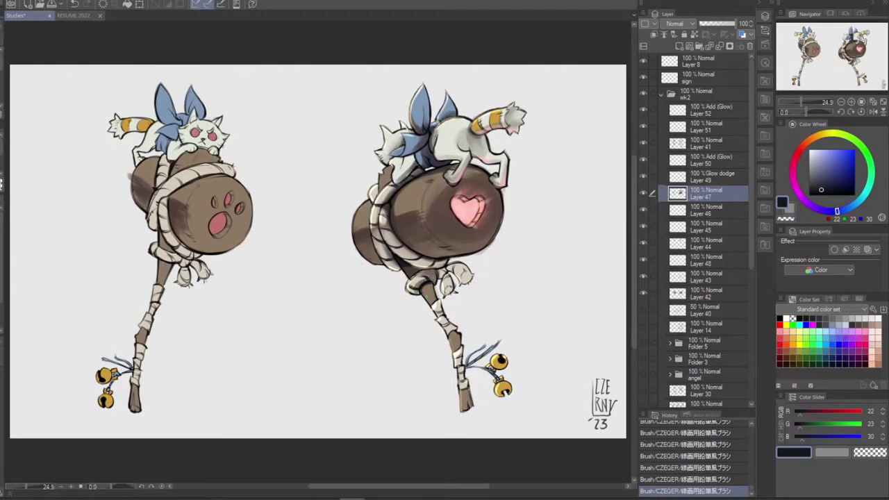
Rework the lower edge of the rope loop beside the handle with sampled light and medium greyish browns
{"action": "left_click", "coordinate": [437, 276], "text": "alt"}
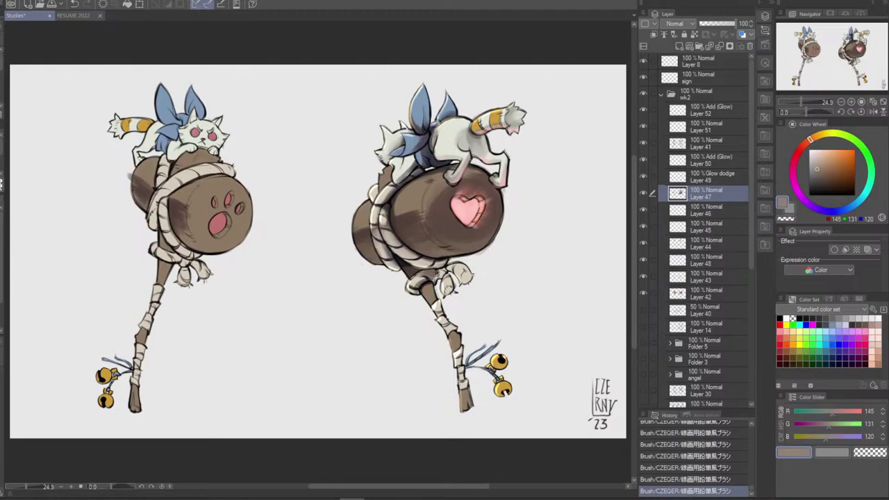
{"action": "key", "text": "ctrl+z"}
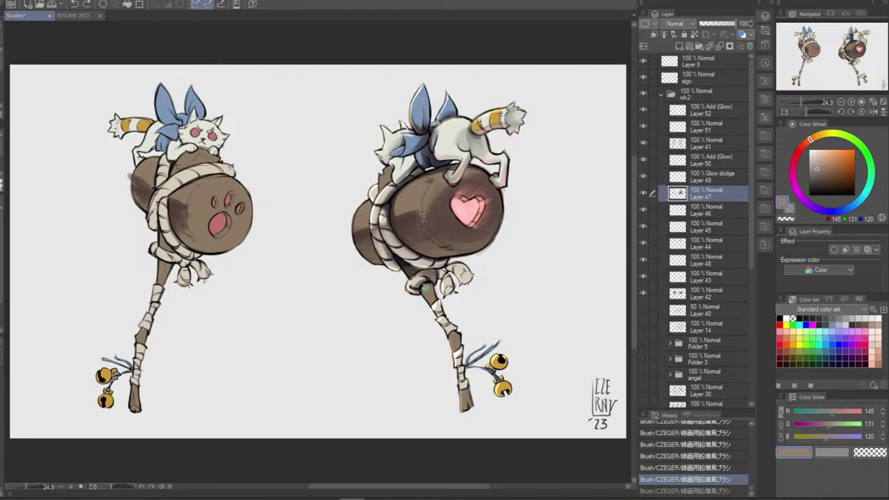
{"action": "left_click_drag", "start_coordinate": [425, 288], "coordinate": [426, 295]}
{"action": "left_click", "coordinate": [427, 285], "text": "alt"}
{"action": "key", "text": "ctrl+z"}
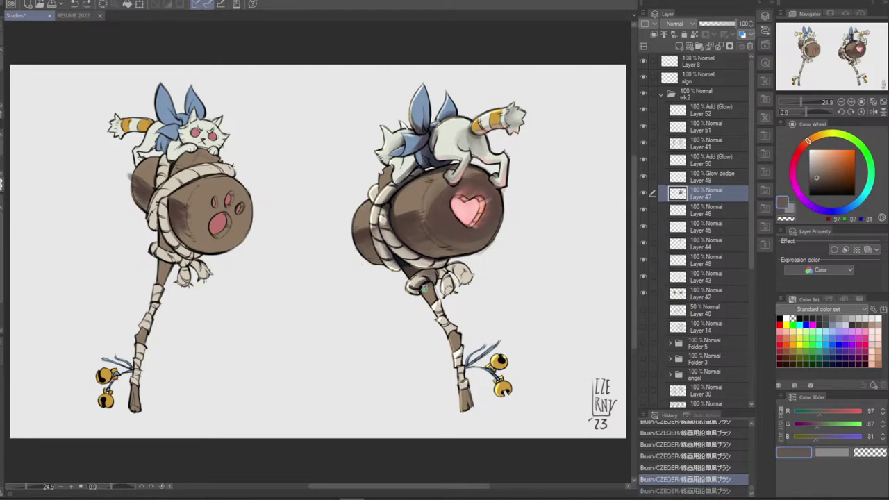
{"action": "left_click", "coordinate": [423, 291]}
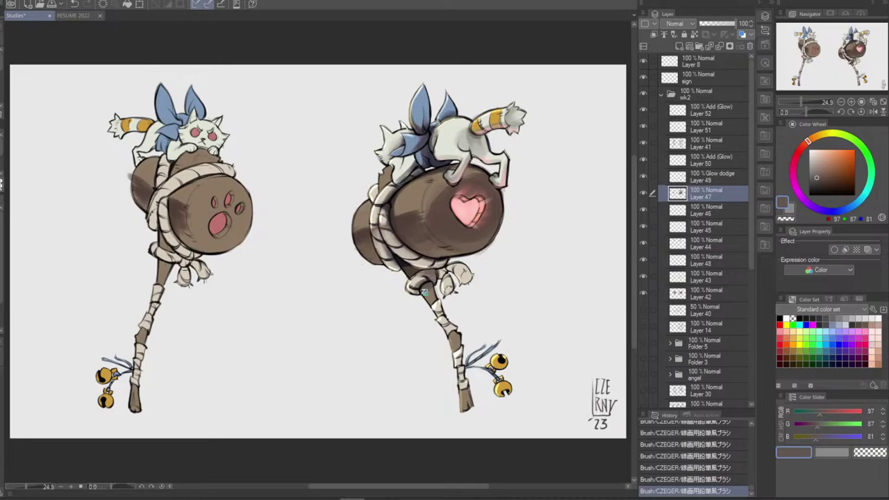
Refine the shadow where the handle emerges under the rope loop, replacing unsatisfactory greyish-brown strokes
{"action": "key", "text": "ctrl+z"}
{"action": "left_click_drag", "start_coordinate": [423, 291], "coordinate": [432, 293]}
{"action": "key", "text": "ctrl+z"}
{"action": "key", "text": "ctrl+z"}
{"action": "left_click_drag", "start_coordinate": [423, 289], "coordinate": [434, 299]}
{"action": "key", "text": "ctrl+z"}
{"action": "key", "text": "ctrl+z"}
{"action": "left_click", "coordinate": [420, 291]}
{"action": "left_click", "coordinate": [437, 274], "text": "alt"}
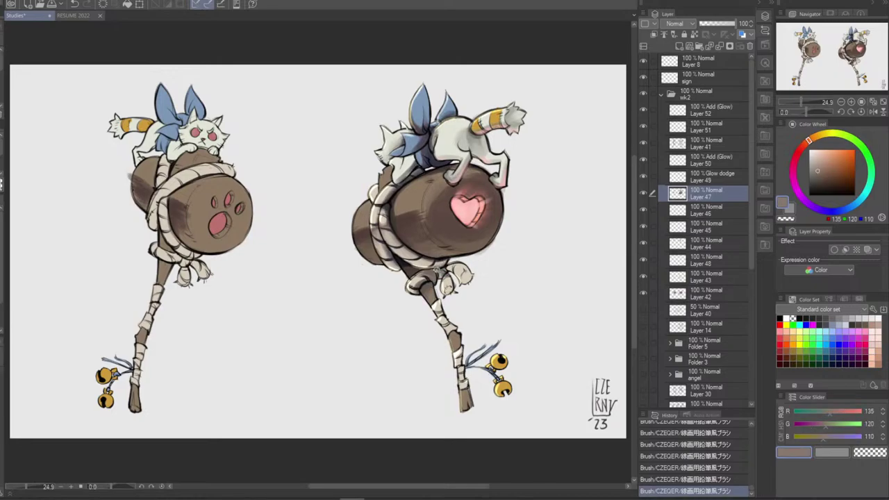
Shade the rope between the lowest wrap and the knot with sampled brown, comparing it with and without the latest strokes
{"action": "key", "text": "ctrl+z"}
{"action": "left_click_drag", "start_coordinate": [442, 264], "coordinate": [436, 270]}
{"action": "key", "text": "ctrl+z"}
{"action": "key", "text": "ctrl+z"}
{"action": "key", "text": "ctrl+z"}
{"action": "key", "text": "ctrl+z"}
{"action": "key", "text": "ctrl+z"}
{"action": "left_click", "coordinate": [443, 259], "text": "alt"}
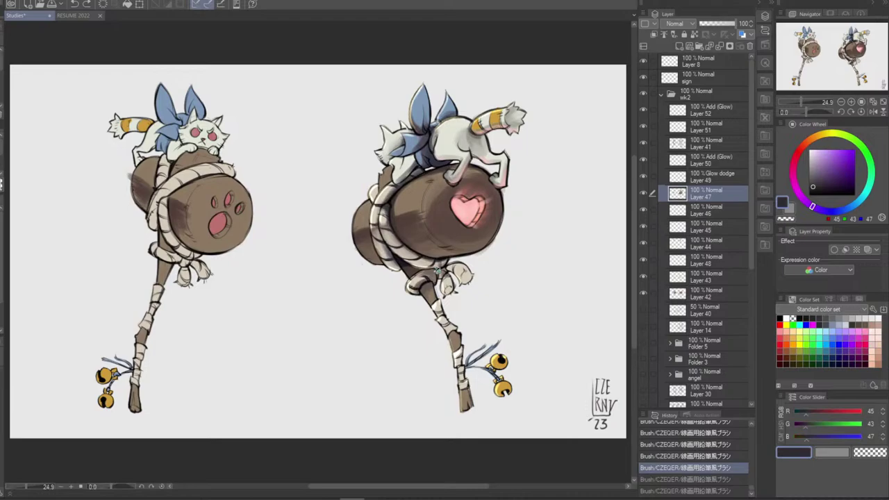
{"action": "key", "text": "ctrl+y"}
{"action": "key", "text": "ctrl+y"}
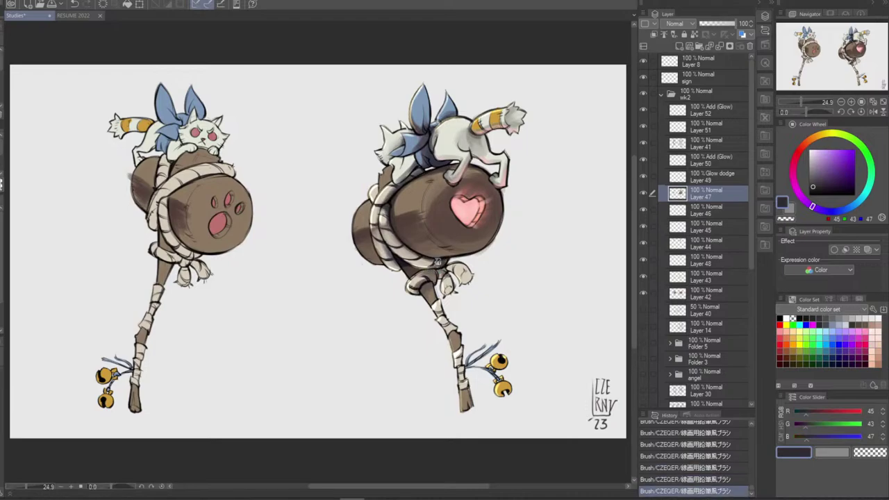
Paint the underside of the lowest rope wrap near the knot in sampled medium brown, redoing the stroke until it fits
{"action": "left_click", "coordinate": [443, 264], "text": "alt"}
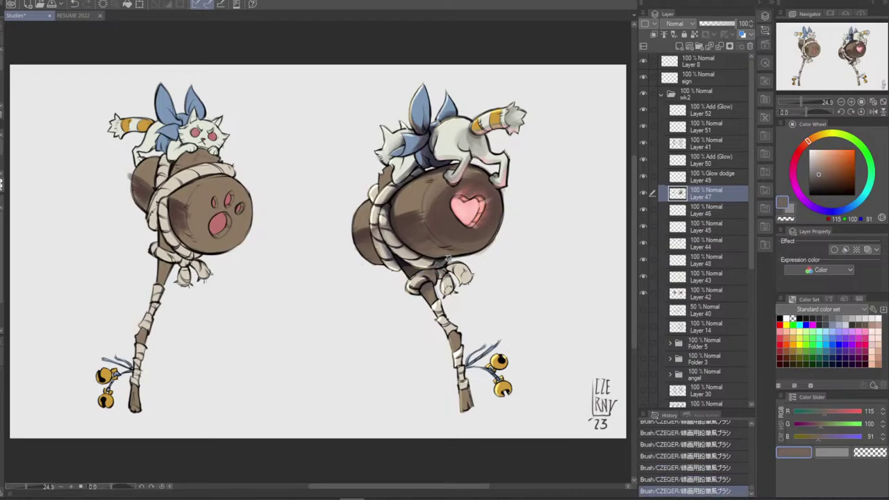
{"action": "key", "text": "ctrl+z"}
{"action": "left_click_drag", "start_coordinate": [443, 262], "coordinate": [437, 268]}
{"action": "key", "text": "ctrl+z"}
{"action": "key", "text": "ctrl+z"}
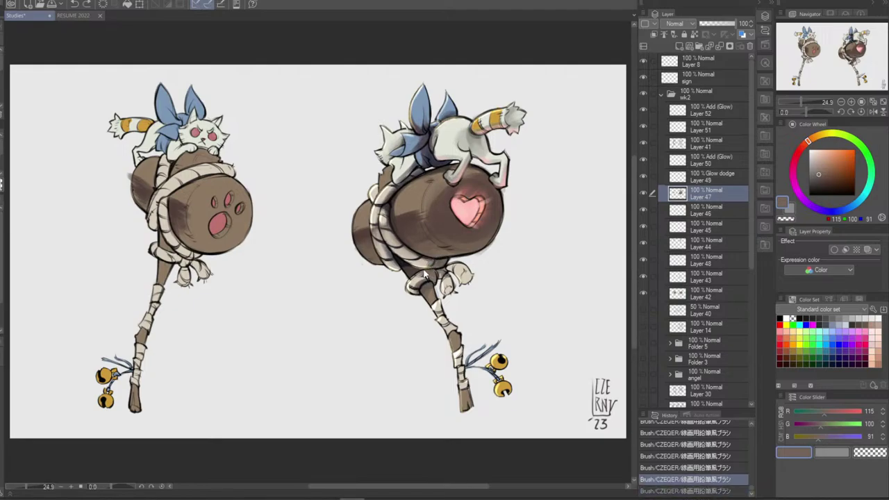
{"action": "left_click_drag", "start_coordinate": [427, 268], "coordinate": [431, 265]}
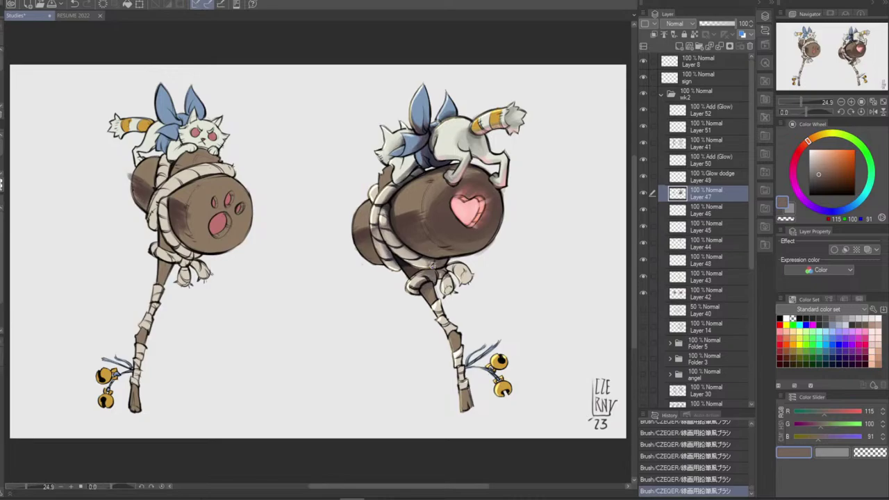
Compare the rope shading with and without the last four brush strokes
{"action": "key", "text": "ctrl+z"}
{"action": "key", "text": "ctrl+z"}
{"action": "key", "text": "ctrl+z"}
{"action": "key", "text": "ctrl+z"}
{"action": "key", "text": "ctrl+y"}
{"action": "key", "text": "ctrl+y"}
{"action": "key", "text": "ctrl+y"}
{"action": "key", "text": "ctrl+y"}
Blend the rope wraps along the hammer head's lower edge with sampled beige-brown tones
{"action": "left_click", "coordinate": [414, 250], "text": "alt"}
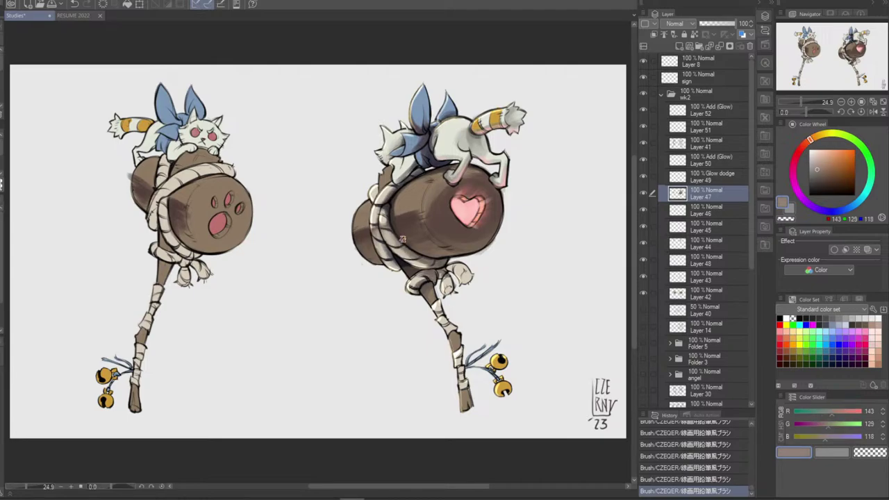
{"action": "left_click", "coordinate": [400, 239], "text": "alt"}
{"action": "key", "text": "ctrl+z"}
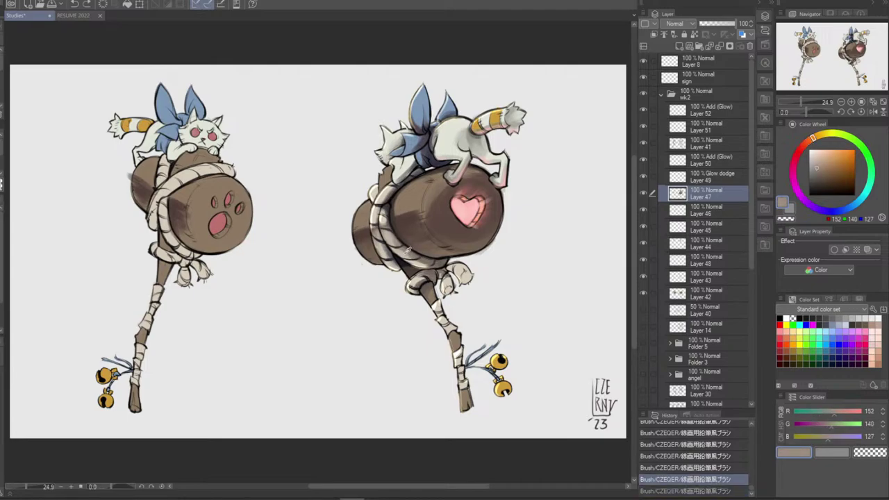
{"action": "left_click", "coordinate": [407, 251], "text": "alt"}
{"action": "left_click_drag", "start_coordinate": [391, 237], "coordinate": [420, 266]}
{"action": "key", "text": "ctrl+z"}
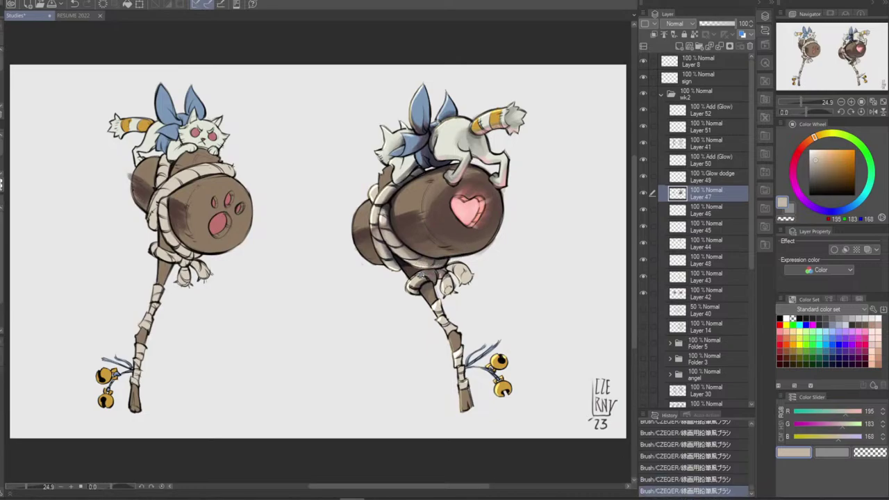
Deepen the folds of the rope loop around the handle with sampled medium brown and near-black
{"action": "left_click", "coordinate": [417, 275], "text": "alt"}
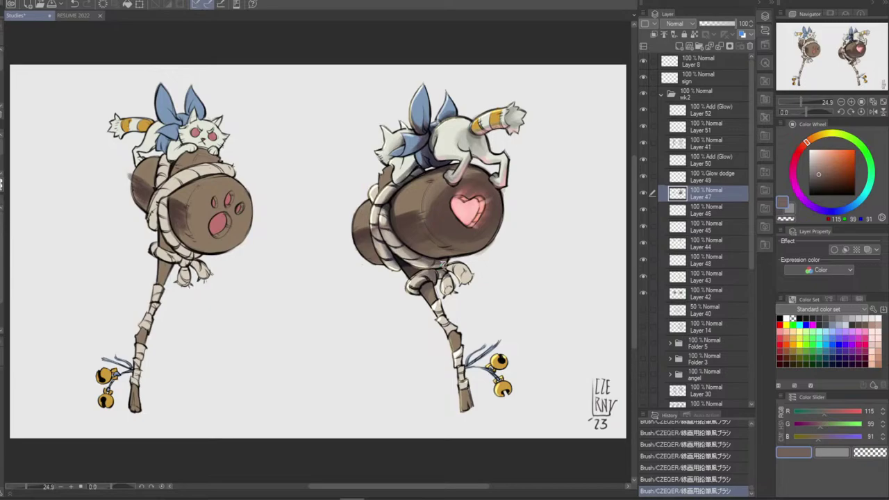
{"action": "left_click", "coordinate": [445, 259], "text": "alt"}
{"action": "left_click", "coordinate": [426, 280], "text": "alt"}
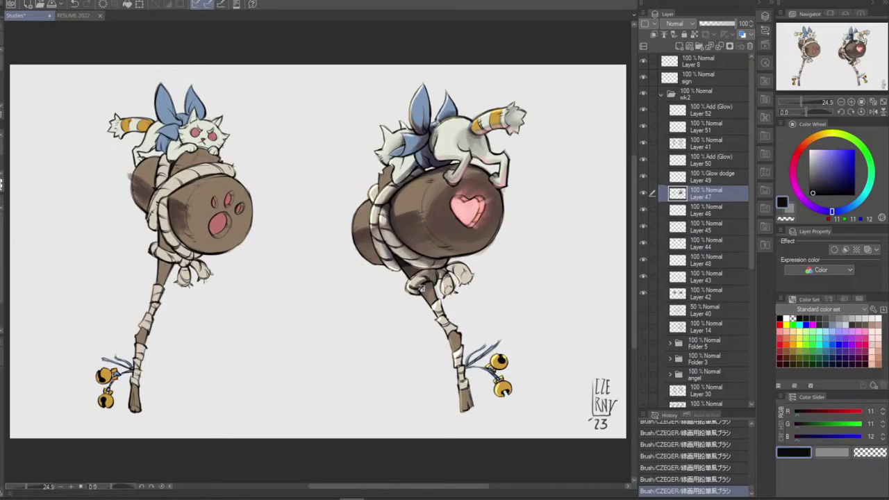
{"action": "key", "text": "ctrl+z"}
{"action": "key", "text": "ctrl+z"}
{"action": "left_click_drag", "start_coordinate": [421, 287], "coordinate": [436, 276]}
Shade the top of the handle just below the rope loop with sampled dark and medium browns
{"action": "left_click", "coordinate": [411, 265], "text": "alt"}
{"action": "left_click", "coordinate": [407, 262], "text": "alt"}
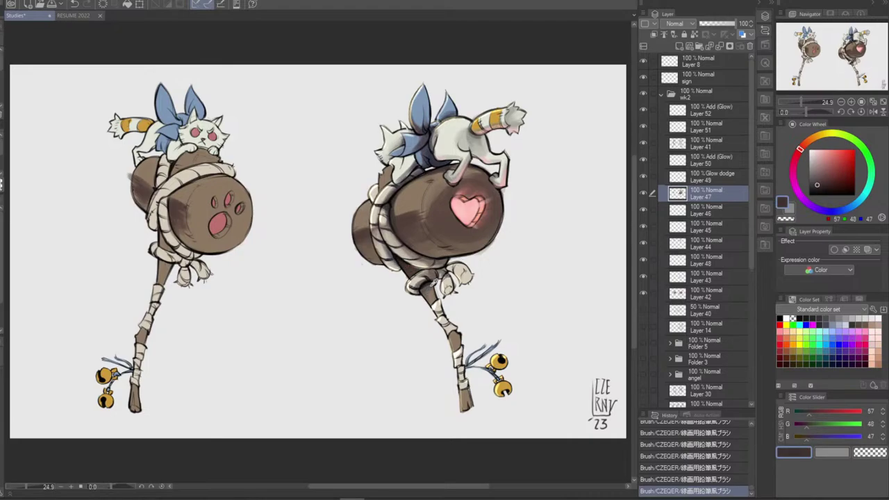
{"action": "left_click", "coordinate": [430, 285], "text": "alt"}
{"action": "left_click", "coordinate": [428, 296], "text": "alt"}
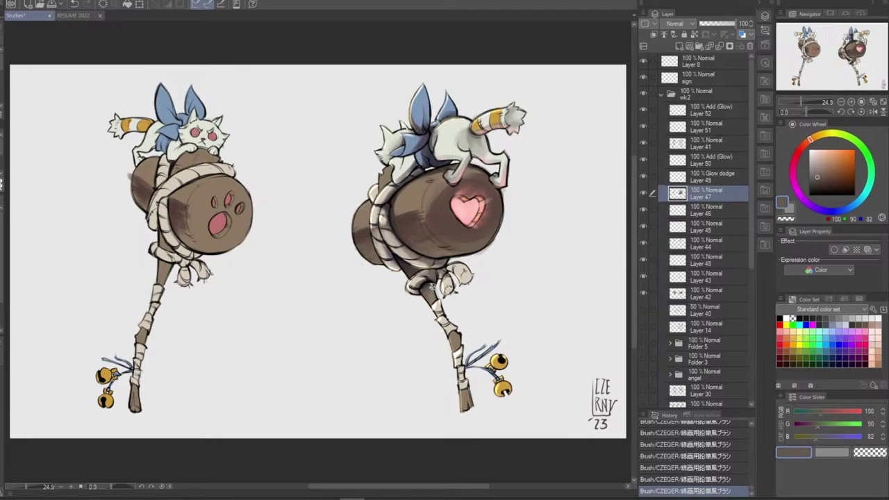
{"action": "left_click", "coordinate": [425, 296], "text": "alt"}
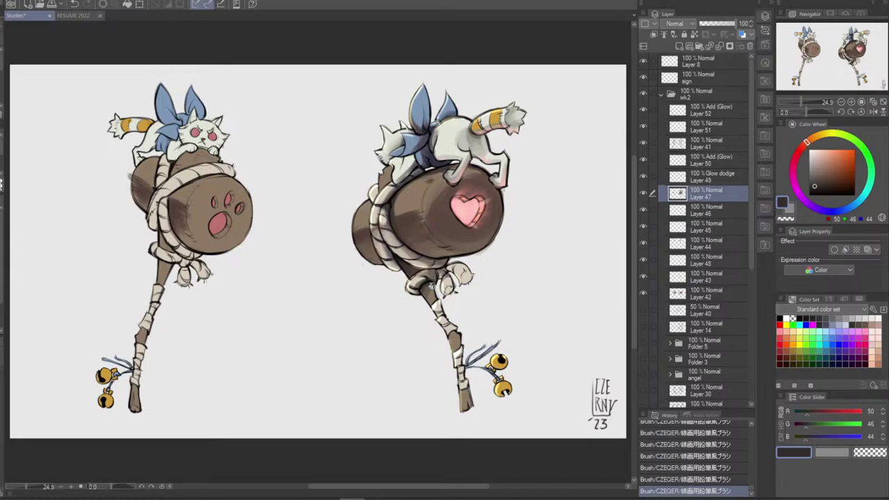
{"action": "left_click", "coordinate": [434, 292], "text": "alt"}
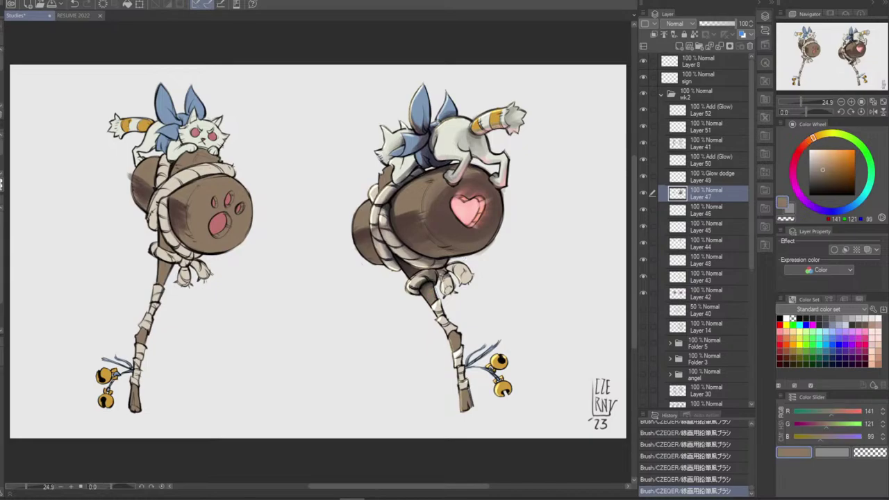
Shade the rope section joining the handle loop to the knot with sampled medium brown and near-black
{"action": "left_click", "coordinate": [437, 275], "text": "alt"}
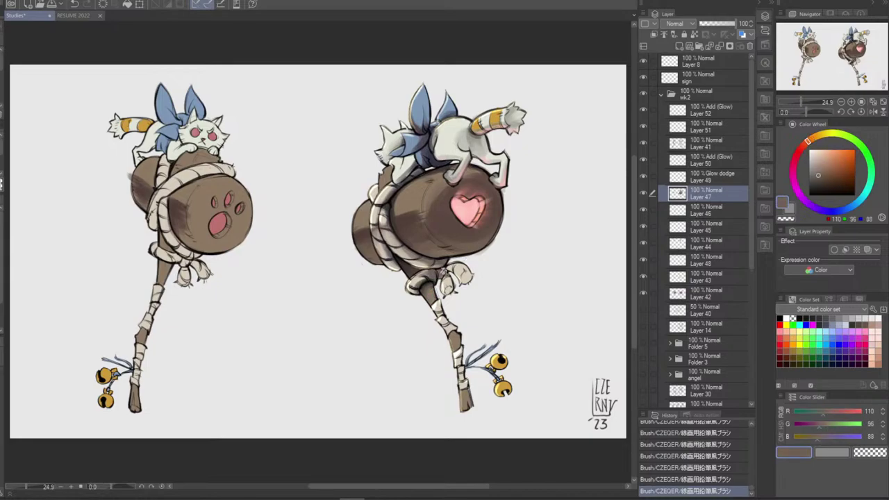
{"action": "left_click", "coordinate": [429, 278], "text": "alt"}
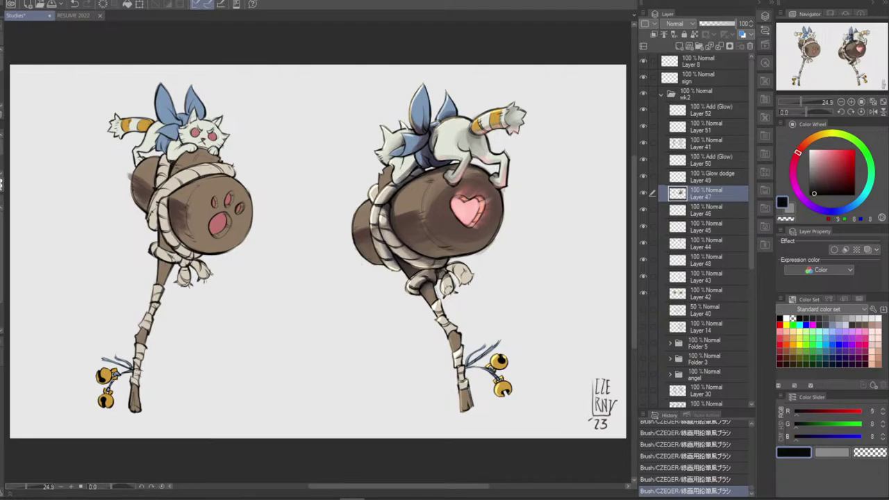
{"action": "key", "text": "ctrl+z"}
{"action": "left_click_drag", "start_coordinate": [432, 278], "coordinate": [439, 274]}
{"action": "left_click", "coordinate": [443, 276], "text": "alt"}
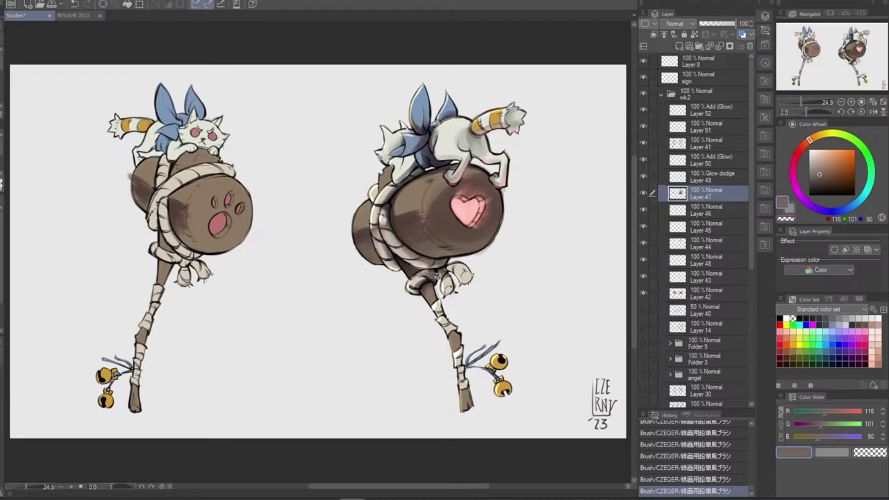
{"action": "left_click", "coordinate": [439, 273], "text": "alt"}
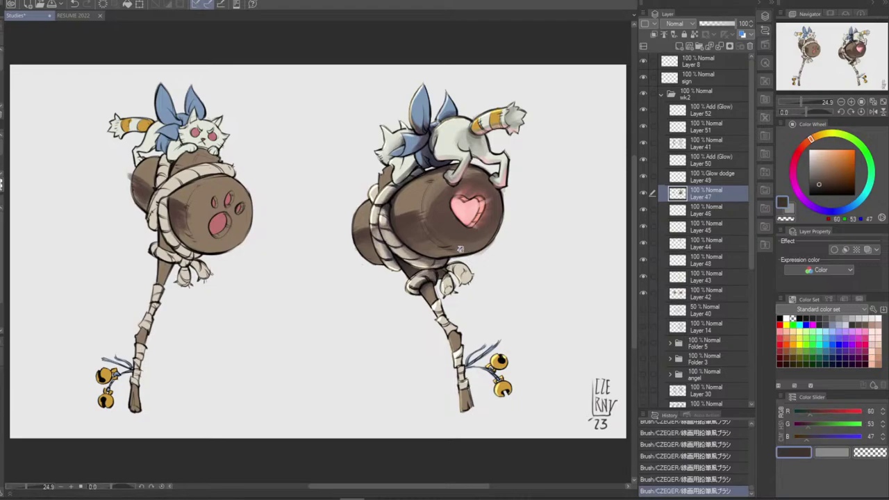
Shade the top of the rope knot under the hammer head with sampled greyish brown, undoing the excess strokes
{"action": "left_click", "coordinate": [460, 260], "text": "alt"}
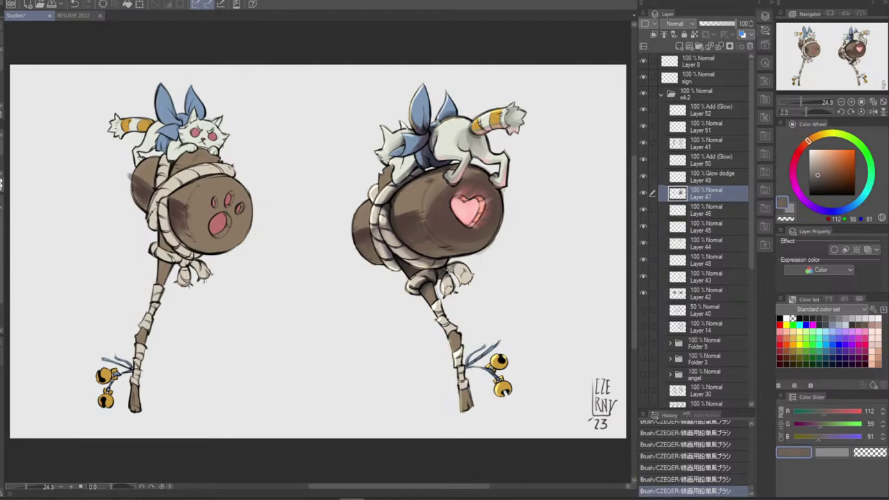
{"action": "mouse_move", "coordinate": [457, 267]}
{"action": "left_mouse_down"}
{"action": "mouse_move", "coordinate": [470, 271]}
{"action": "mouse_move", "coordinate": [451, 268]}
{"action": "left_mouse_up"}
{"action": "key", "text": "ctrl+z"}
{"action": "key", "text": "ctrl+z"}
{"action": "left_click", "coordinate": [432, 275], "text": "alt"}
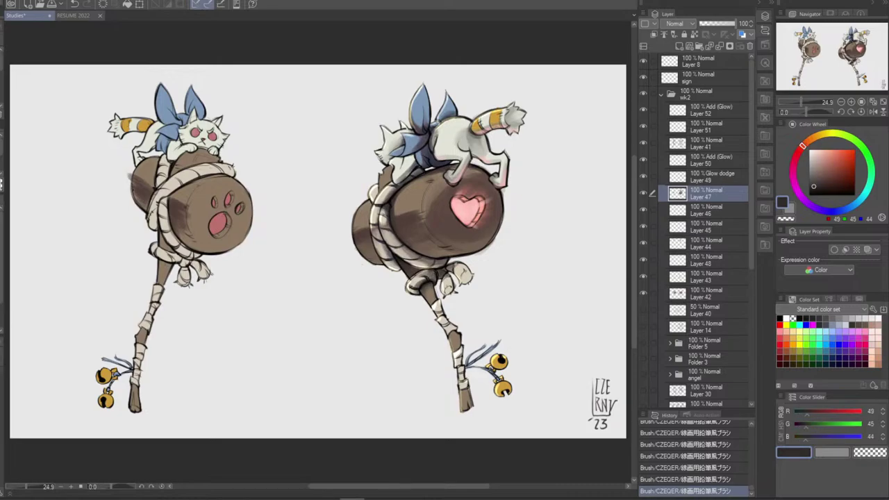
Shade the knot's hanging rope ends with sampled dark and greyish browns, comparing them with and without the strokes
{"action": "key", "text": "ctrl+z"}
{"action": "left_click_drag", "start_coordinate": [457, 271], "coordinate": [455, 277]}
{"action": "key", "text": "ctrl+z"}
{"action": "key", "text": "ctrl+y"}
{"action": "left_click", "coordinate": [458, 276], "text": "alt"}
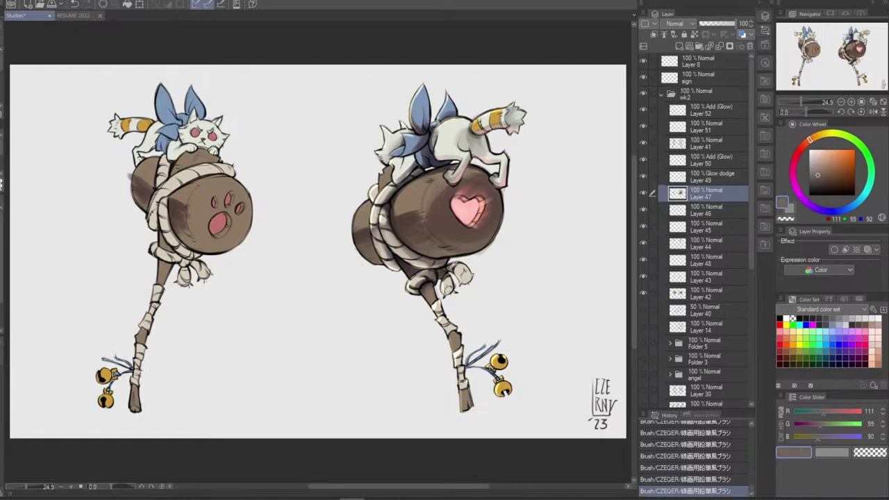
{"action": "key", "text": "ctrl+z"}
{"action": "key", "text": "ctrl+y"}
{"action": "left_click_drag", "start_coordinate": [446, 289], "coordinate": [465, 282]}
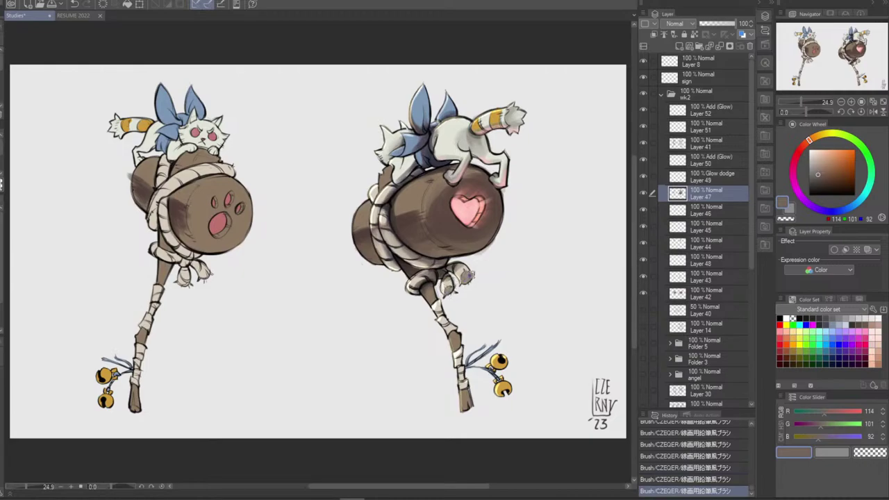
Compare the knot's hanging rope ends with and without the latest shading strokes, restoring the strokes at the end
{"action": "key", "text": "ctrl+z"}
{"action": "key", "text": "ctrl+z"}
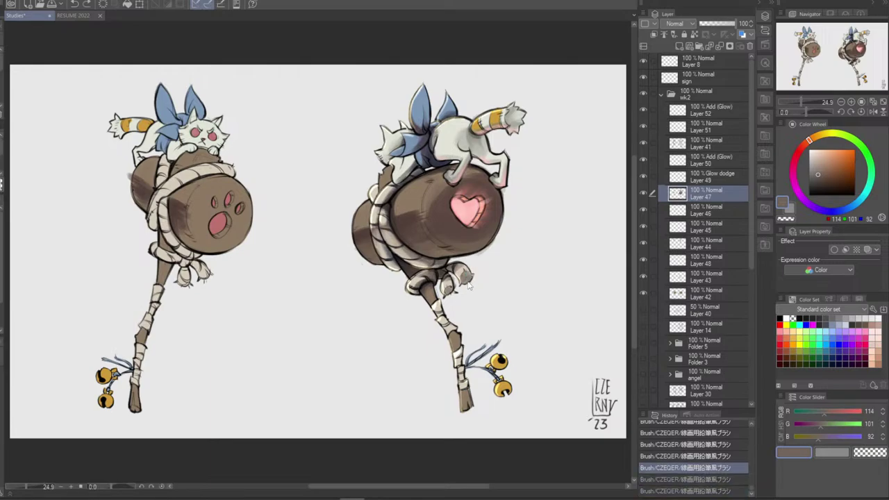
{"action": "key", "text": "ctrl+z"}
{"action": "key", "text": "ctrl+y"}
{"action": "key", "text": "ctrl+y"}
{"action": "key", "text": "ctrl+y"}
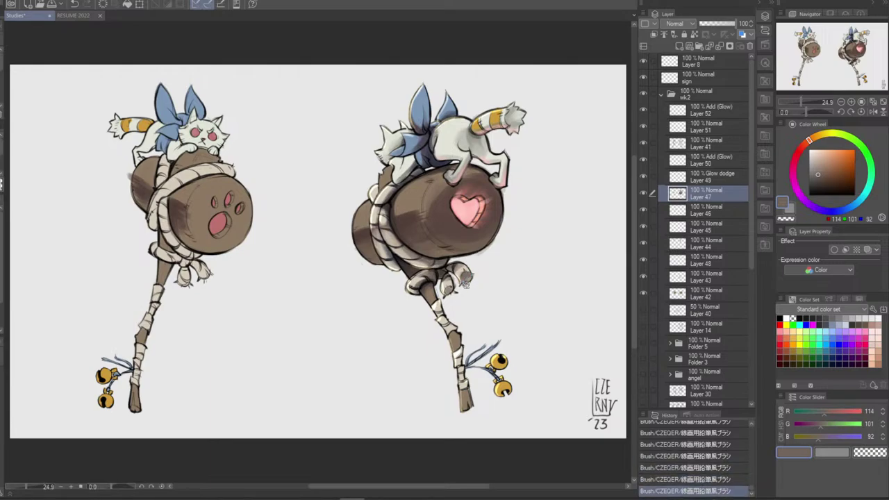
{"action": "key", "text": "ctrl+z"}
{"action": "key", "text": "ctrl+y"}
{"action": "key", "text": "ctrl+z"}
{"action": "key", "text": "ctrl+y"}
{"action": "key", "text": "ctrl+z"}
{"action": "key", "text": "ctrl+y"}
{"action": "key", "text": "ctrl+z"}
{"action": "key", "text": "ctrl+y"}
{"action": "key", "text": "ctrl+z"}
{"action": "key", "text": "ctrl+y"}
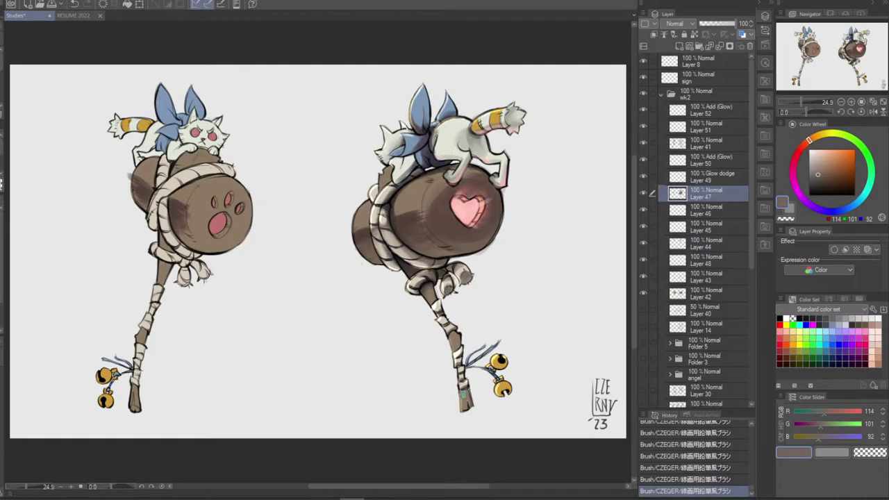
Try greyish-brown shading strokes on the lower handle between the wraps and near its end, undoing them
{"action": "key", "text": "ctrl+z"}
{"action": "left_click_drag", "start_coordinate": [464, 387], "coordinate": [469, 396]}
{"action": "key", "text": "ctrl+z"}
{"action": "left_click_drag", "start_coordinate": [460, 337], "coordinate": [458, 351]}
{"action": "key", "text": "ctrl+z"}
{"action": "key", "text": "ctrl+z"}
Shade the lower end of the handle with a sampled dark brown, comparing and undoing the excess stroke on the wraps
{"action": "left_click", "coordinate": [430, 285], "text": "alt"}
{"action": "key", "text": "ctrl+z"}
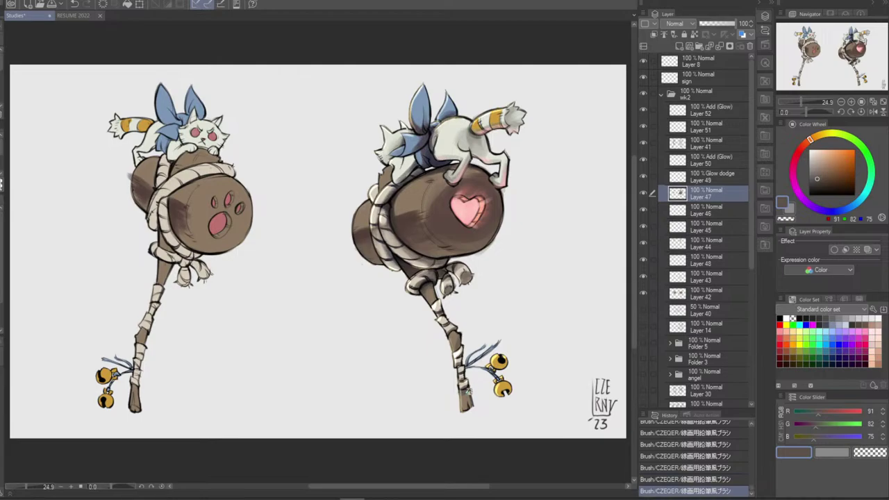
{"action": "left_click_drag", "start_coordinate": [469, 390], "coordinate": [472, 406]}
{"action": "left_click_drag", "start_coordinate": [461, 355], "coordinate": [461, 369]}
{"action": "key", "text": "ctrl+z"}
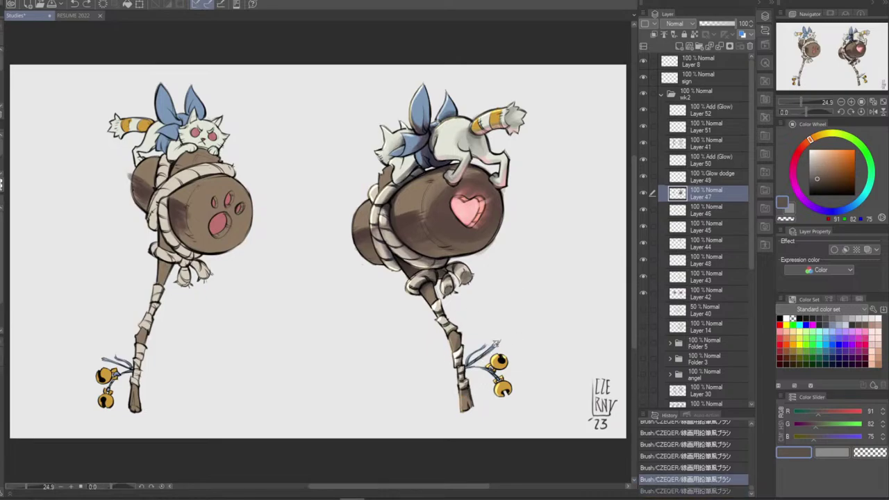
{"action": "key", "text": "ctrl+y"}
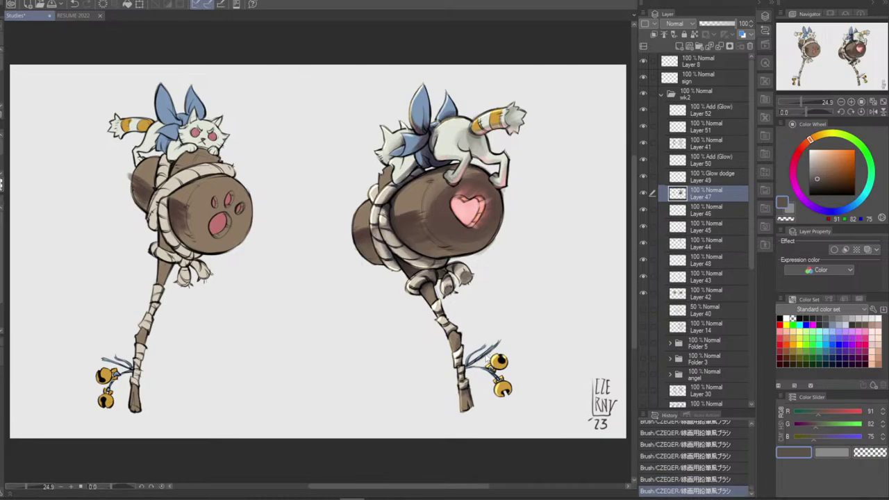
{"action": "key", "text": "ctrl+z"}
{"action": "key", "text": "ctrl+y"}
{"action": "key", "text": "ctrl+z"}
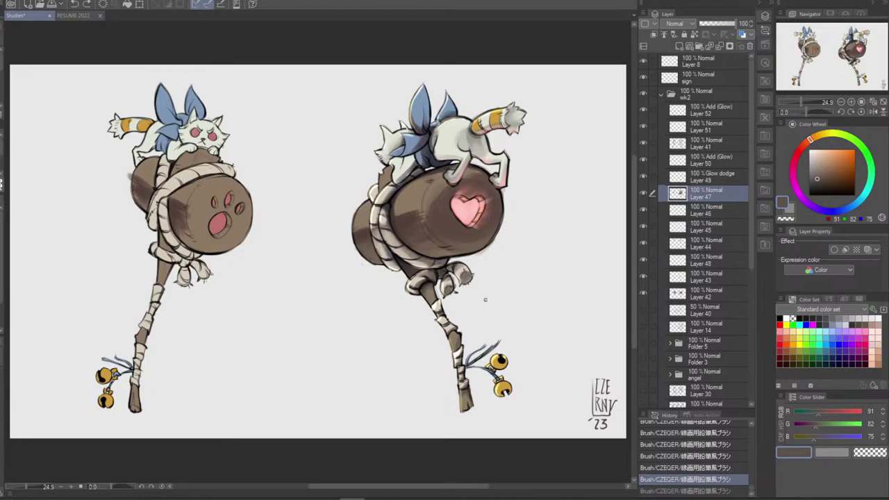
Try shading the upper bell with dark reddish and orange browns, undoing the strokes
{"action": "left_click", "coordinate": [504, 362], "text": "alt"}
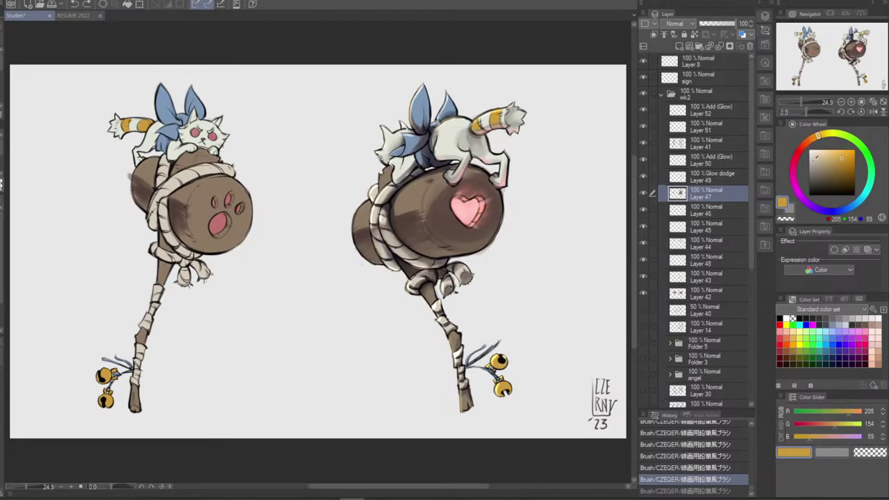
{"action": "left_click", "coordinate": [818, 178]}
{"action": "left_click", "coordinate": [800, 150]}
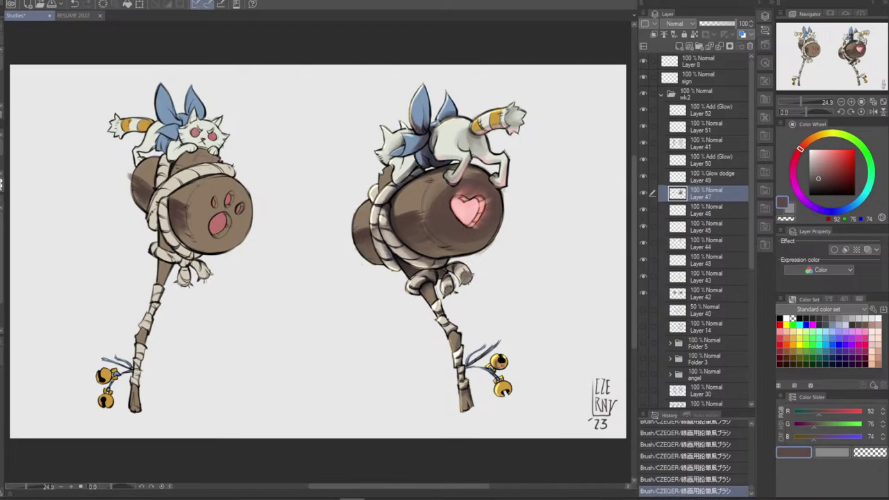
{"action": "left_click", "coordinate": [808, 203]}
{"action": "left_click", "coordinate": [811, 141]}
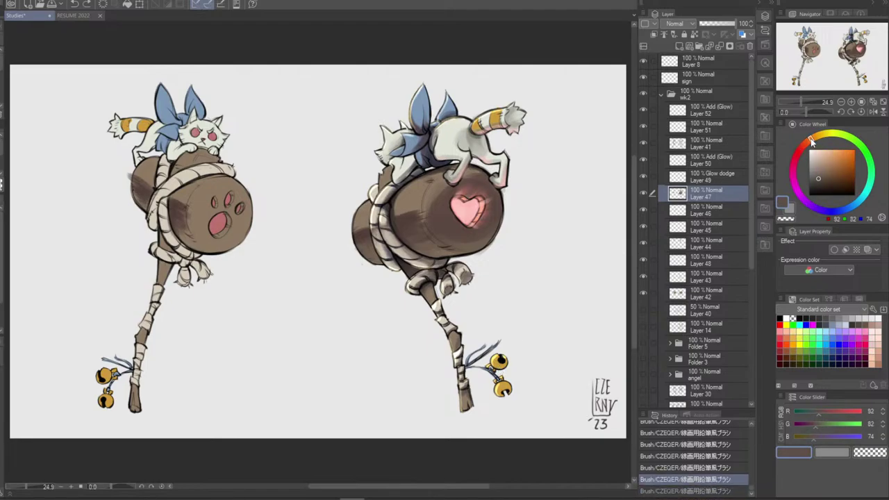
{"action": "left_click_drag", "start_coordinate": [498, 358], "coordinate": [496, 369]}
{"action": "key", "text": "ctrl+z"}
{"action": "key", "text": "ctrl+z"}
Mix a muted yellow-brown shadow colour, RGB 126, 111, 84, for the upper bell
{"action": "left_click", "coordinate": [820, 137]}
{"action": "left_click", "coordinate": [826, 173]}
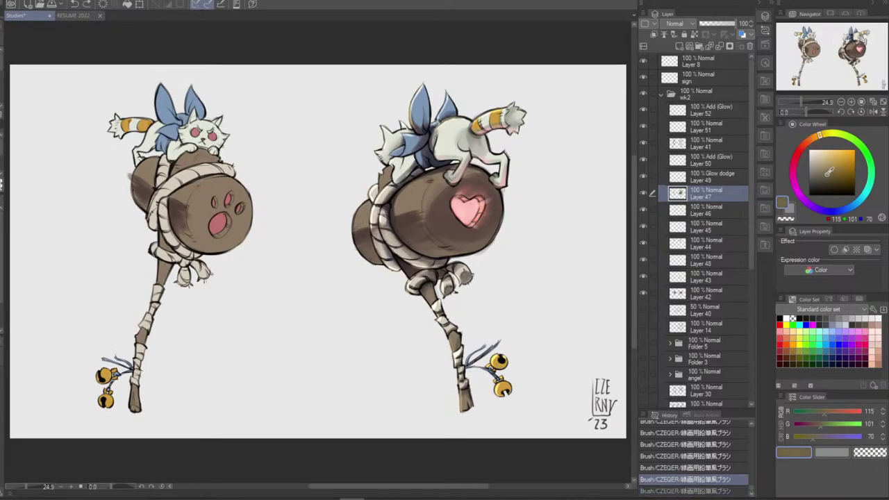
{"action": "left_click", "coordinate": [826, 169]}
{"action": "left_click", "coordinate": [841, 158]}
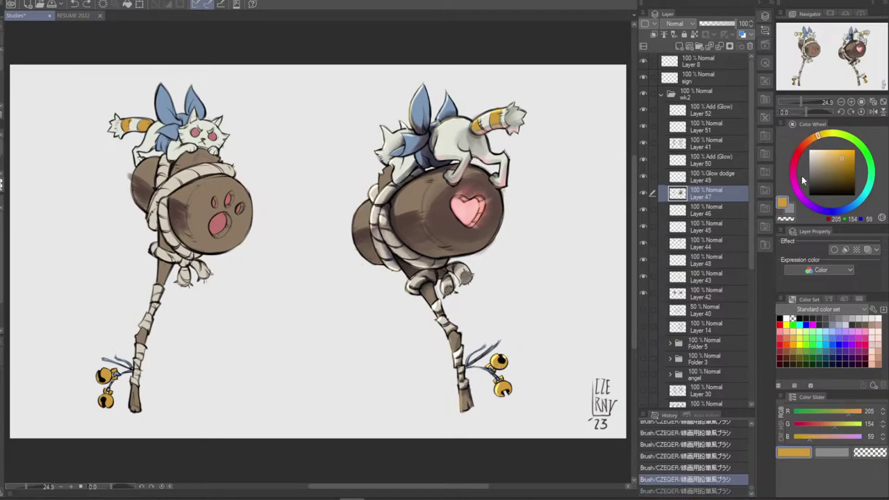
{"action": "left_click", "coordinate": [826, 158]}
{"action": "left_click", "coordinate": [823, 163]}
{"action": "left_click", "coordinate": [824, 172]}
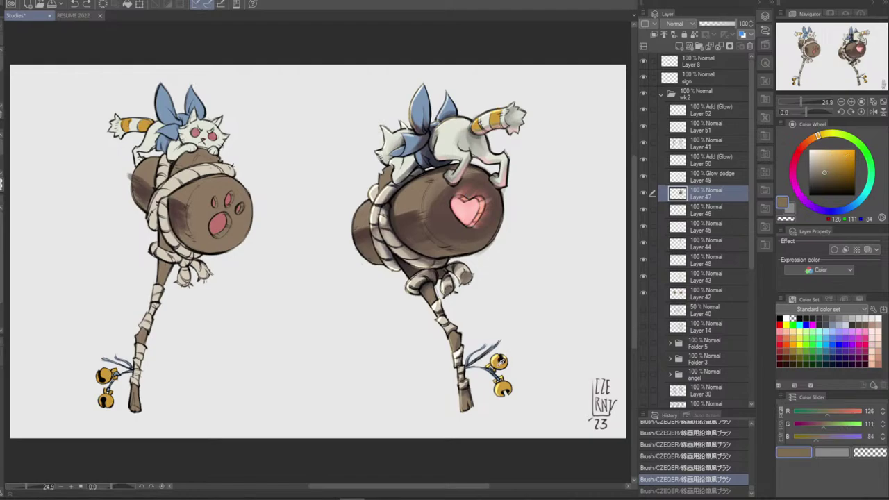
Resample the upper bell's gold and try shading the bell with an olive tone, RGB 120, 113, 67, undoing the stroke
{"action": "left_click", "coordinate": [501, 362], "text": "alt"}
{"action": "left_click_drag", "start_coordinate": [843, 168], "coordinate": [830, 173]}
{"action": "left_click", "coordinate": [808, 141]}
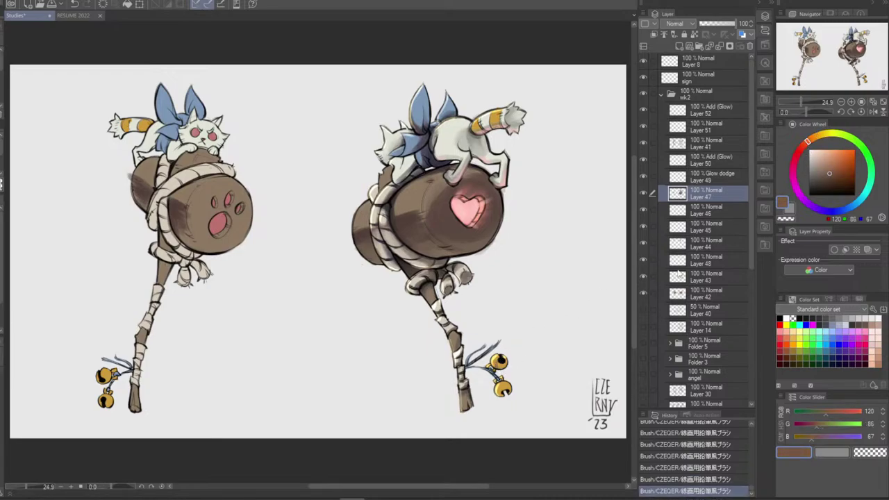
{"action": "left_click", "coordinate": [846, 139]}
{"action": "left_click", "coordinate": [842, 135]}
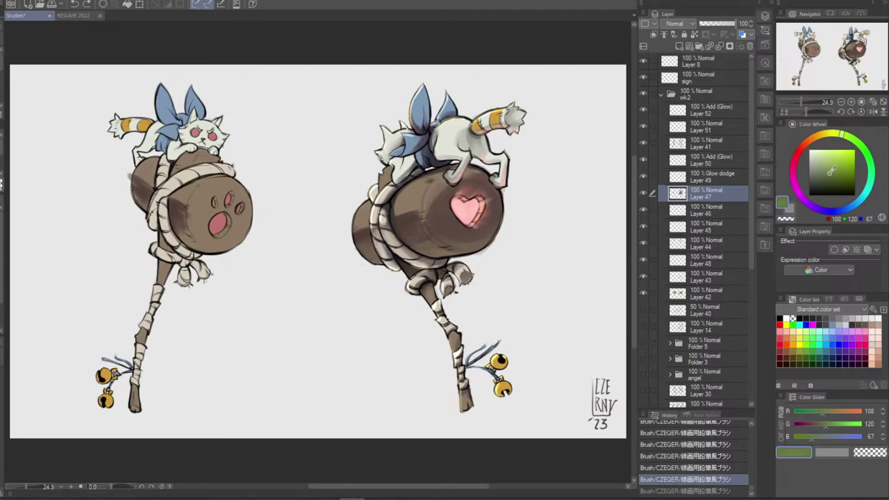
{"action": "left_click", "coordinate": [829, 134]}
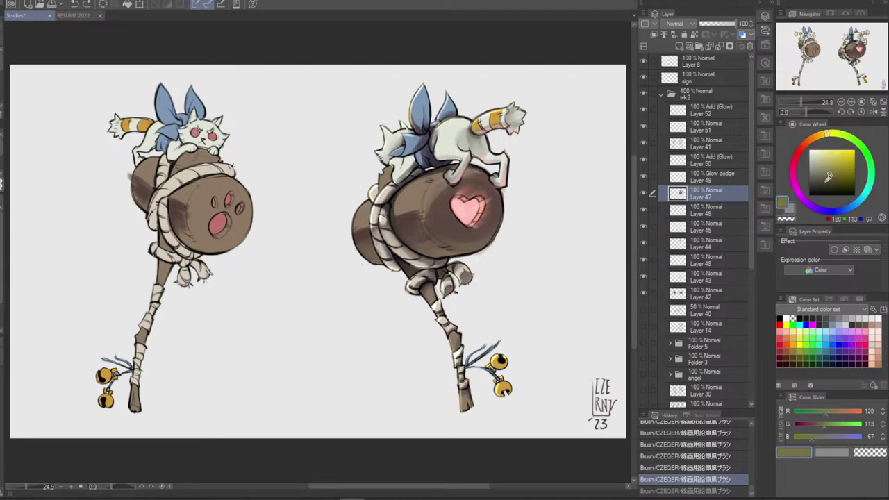
{"action": "left_click_drag", "start_coordinate": [494, 368], "coordinate": [506, 364]}
{"action": "key", "text": "ctrl+z"}
Darken the brush colour to olive RGB 95, 92, 73 and compare the upper bell with and without the test shading, undoing it
{"action": "left_click", "coordinate": [821, 178]}
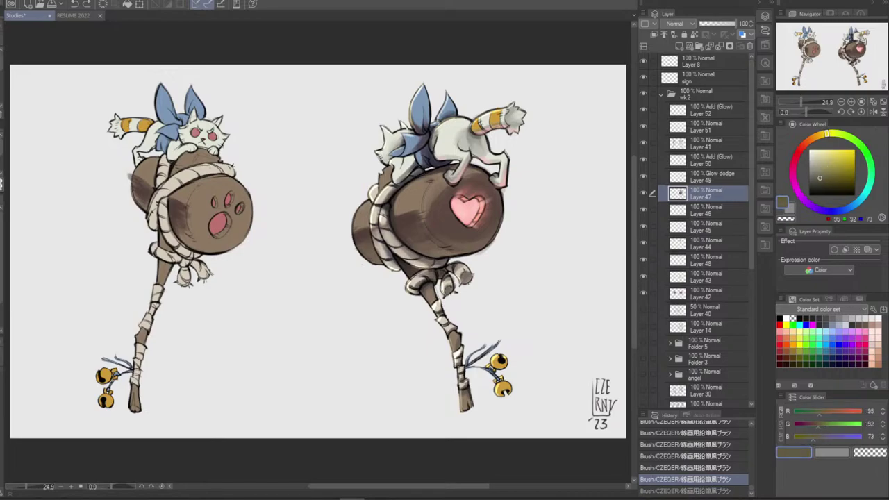
{"action": "key", "text": "ctrl+y"}
{"action": "key", "text": "ctrl+z"}
{"action": "key", "text": "ctrl+y"}
{"action": "key", "text": "ctrl+z"}
{"action": "key", "text": "ctrl+y"}
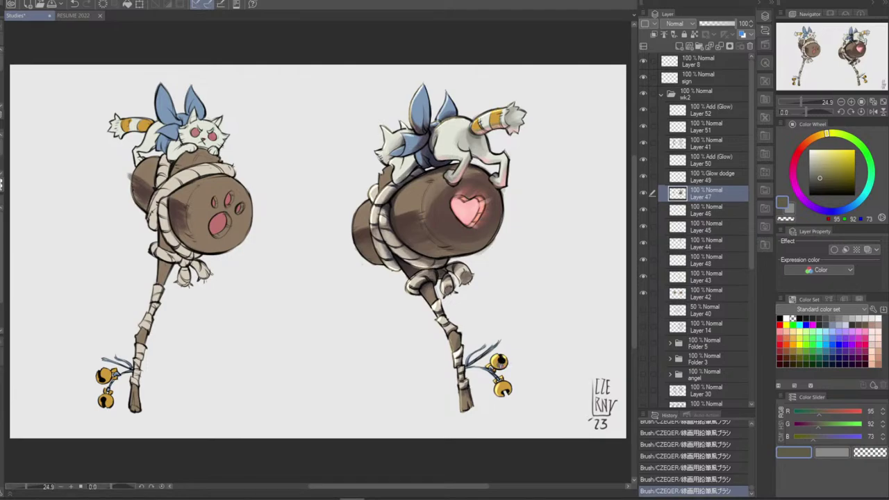
{"action": "key", "text": "ctrl+z"}
{"action": "key", "text": "ctrl+z"}
{"action": "key", "text": "ctrl+z"}
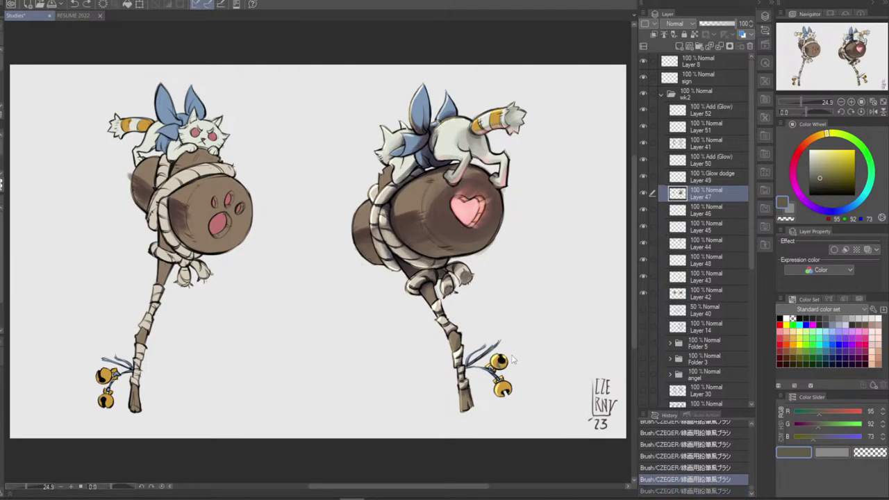
Shade the upper bell with the dark olive colour, comparing it with and without the stroke
{"action": "left_click_drag", "start_coordinate": [496, 359], "coordinate": [500, 362]}
{"action": "key", "text": "ctrl+z"}
{"action": "key", "text": "ctrl+y"}
{"action": "key", "text": "ctrl+z"}
{"action": "key", "text": "ctrl+y"}
{"action": "key", "text": "ctrl+z"}
{"action": "key", "text": "ctrl+y"}
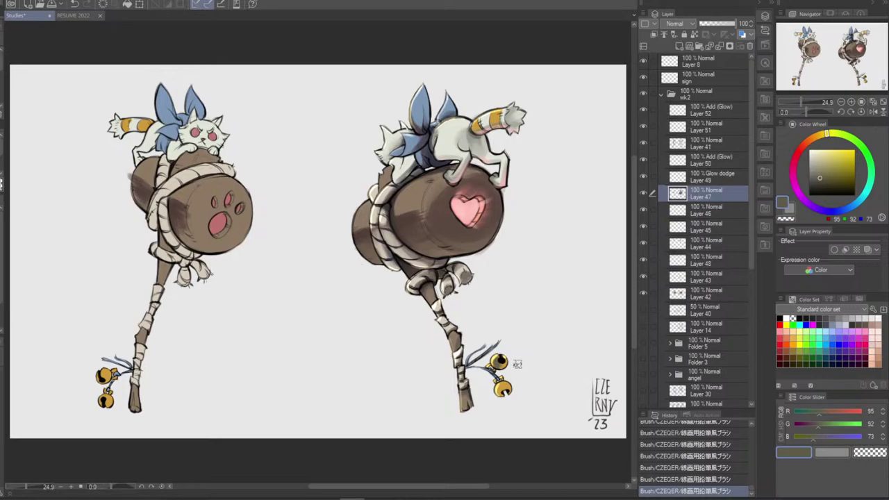
Step back through the recent handle and bell shading strokes and restore them to compare before and after
{"action": "key", "text": "ctrl+z"}
{"action": "key", "text": "ctrl+z"}
{"action": "key", "text": "ctrl+z"}
{"action": "key", "text": "ctrl+z"}
{"action": "key", "text": "ctrl+z"}
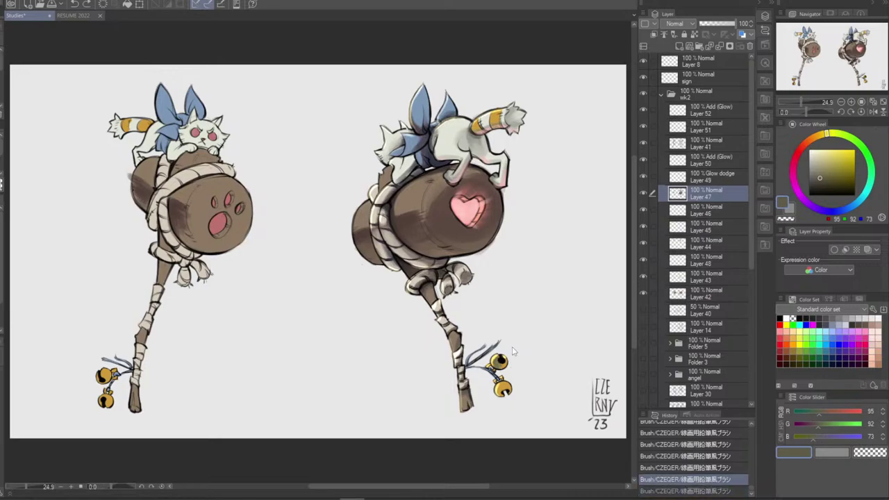
{"action": "key", "text": "ctrl+z"}
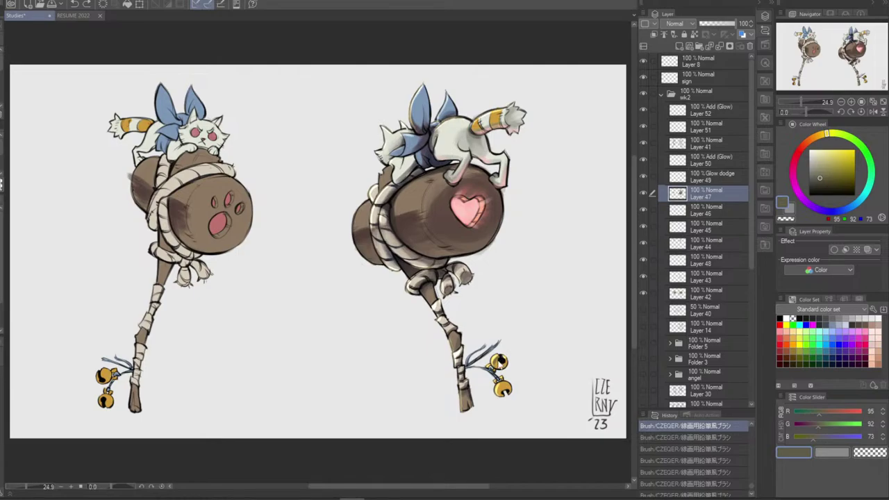
{"action": "key", "text": "ctrl+y"}
{"action": "key", "text": "ctrl+y"}
{"action": "key", "text": "ctrl+y"}
{"action": "key", "text": "ctrl+y"}
{"action": "key", "text": "ctrl+y"}
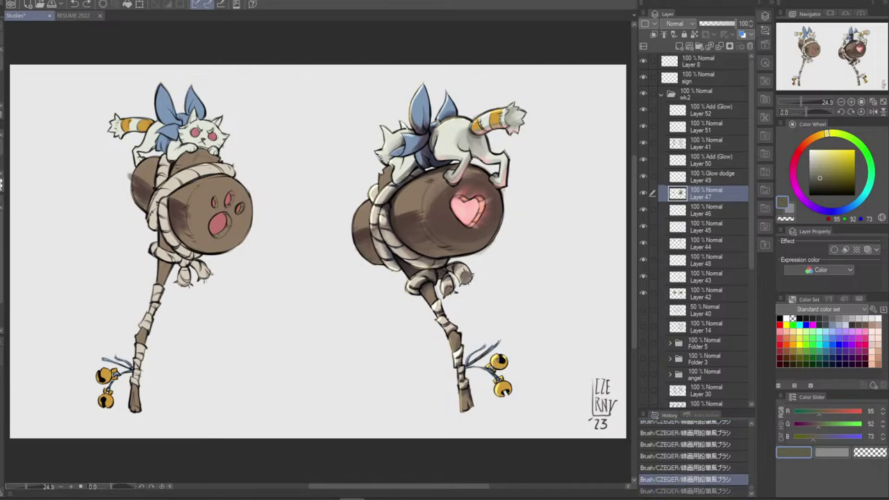
{"action": "key", "text": "ctrl+y"}
{"action": "key", "text": "ctrl+z"}
{"action": "key", "text": "ctrl+y"}
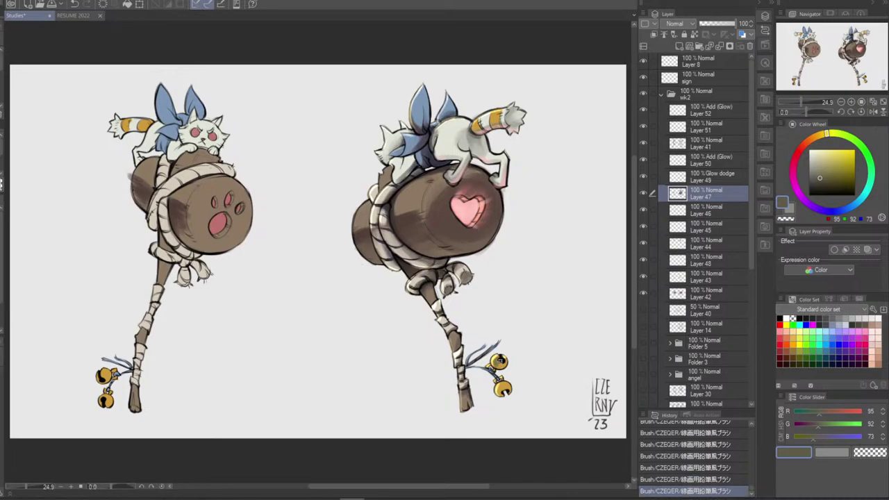
Compare the upper bell with and without its last few dark olive strokes, keeping the shading
{"action": "key", "text": "ctrl+z"}
{"action": "key", "text": "ctrl+z"}
{"action": "key", "text": "ctrl+z"}
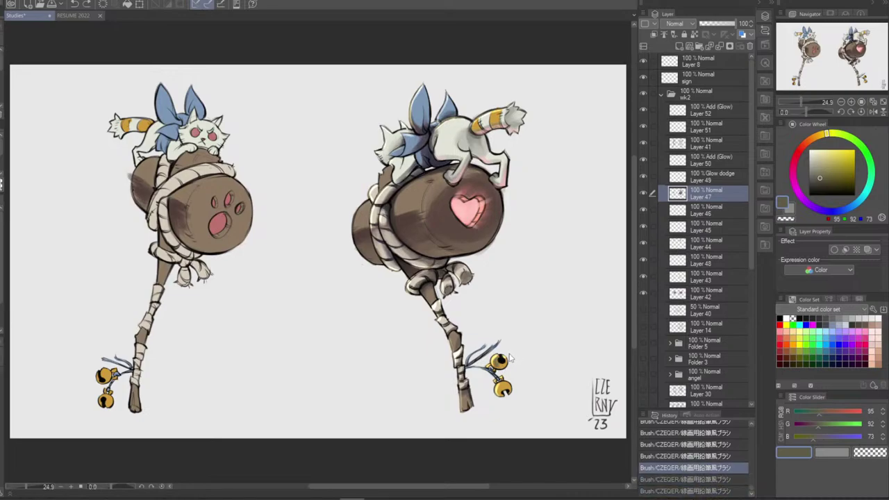
{"action": "key", "text": "ctrl+y"}
{"action": "key", "text": "ctrl+y"}
{"action": "key", "text": "ctrl+y"}
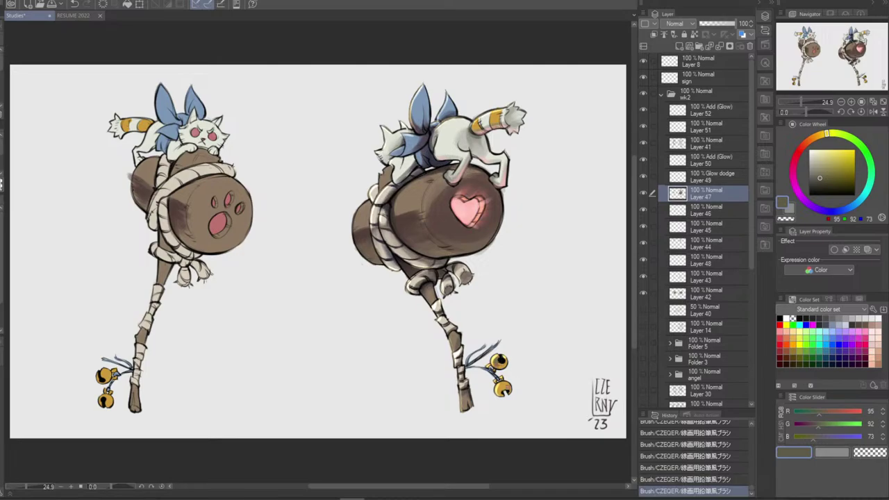
{"action": "key", "text": "ctrl+z"}
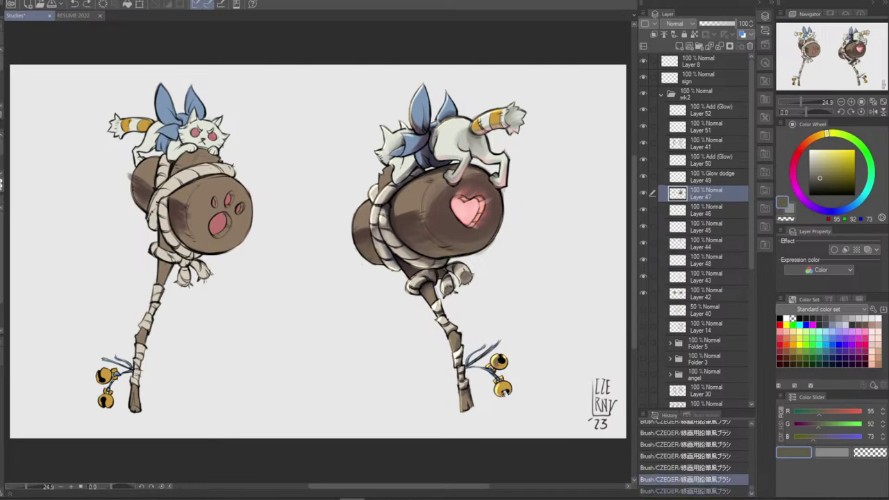
{"action": "key", "text": "ctrl+y"}
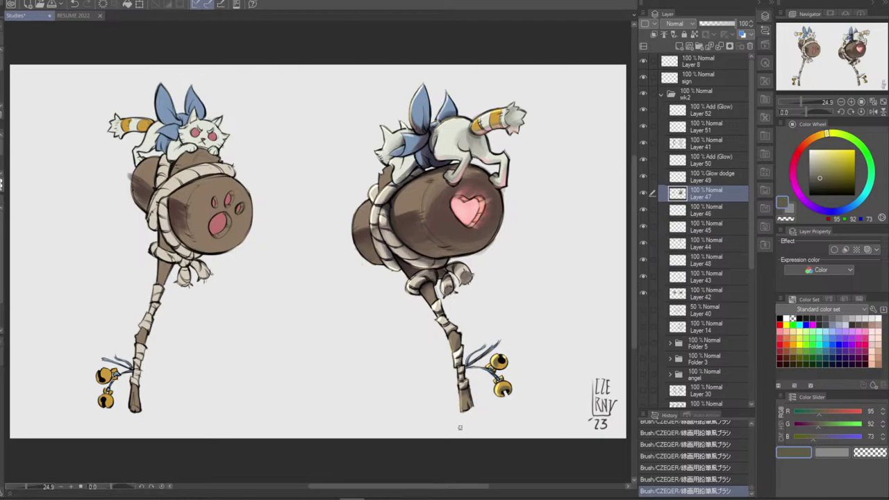
Undo and restore the whole run of bell shading to check both bells against their unshaded versions
{"action": "key", "text": "ctrl+z"}
{"action": "key", "text": "ctrl+z"}
{"action": "key", "text": "ctrl+z"}
{"action": "key", "text": "ctrl+z"}
{"action": "key", "text": "ctrl+z"}
{"action": "key", "text": "ctrl+z"}
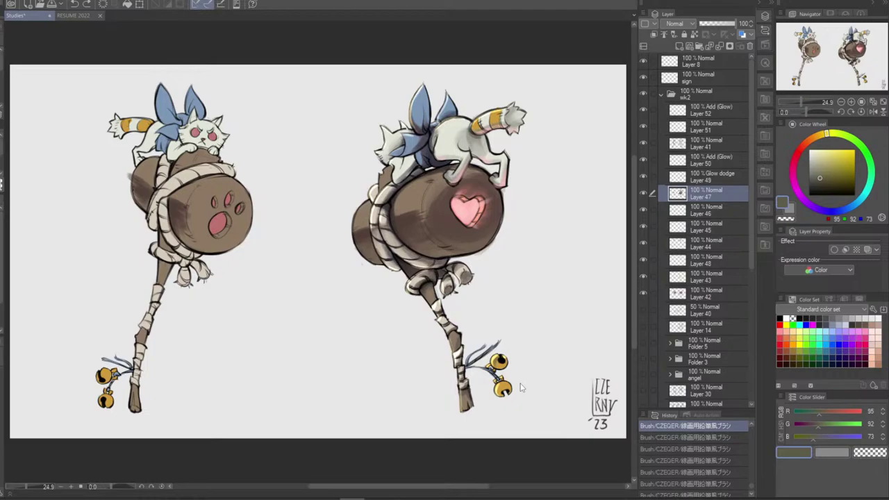
{"action": "key", "text": "ctrl+y"}
{"action": "key", "text": "ctrl+y"}
{"action": "key", "text": "ctrl+y"}
{"action": "key", "text": "ctrl+y"}
{"action": "key", "text": "ctrl+y"}
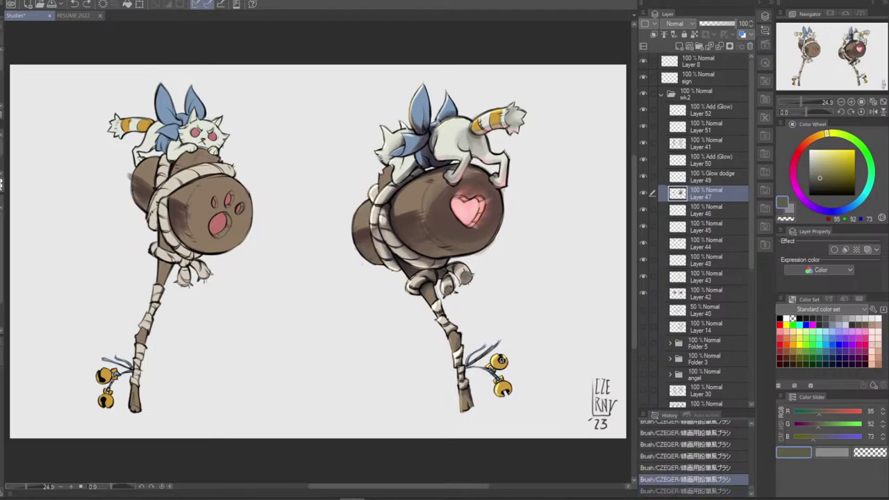
{"action": "key", "text": "ctrl+y"}
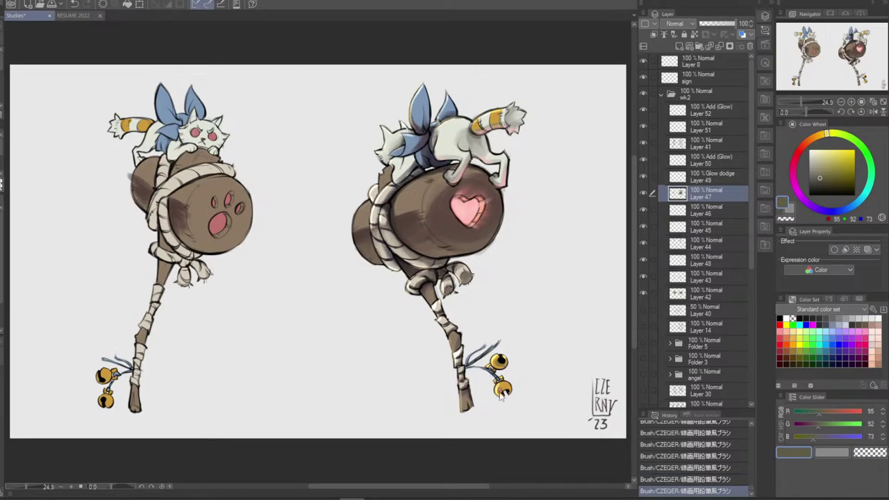
Compare the bells with and without the latest dark olive stroke and undo that stroke
{"action": "key", "text": "ctrl+z"}
{"action": "key", "text": "ctrl+y"}
{"action": "key", "text": "ctrl+z"}
{"action": "key", "text": "ctrl+y"}
{"action": "key", "text": "ctrl+z"}
{"action": "key", "text": "ctrl+y"}
{"action": "key", "text": "ctrl+z"}
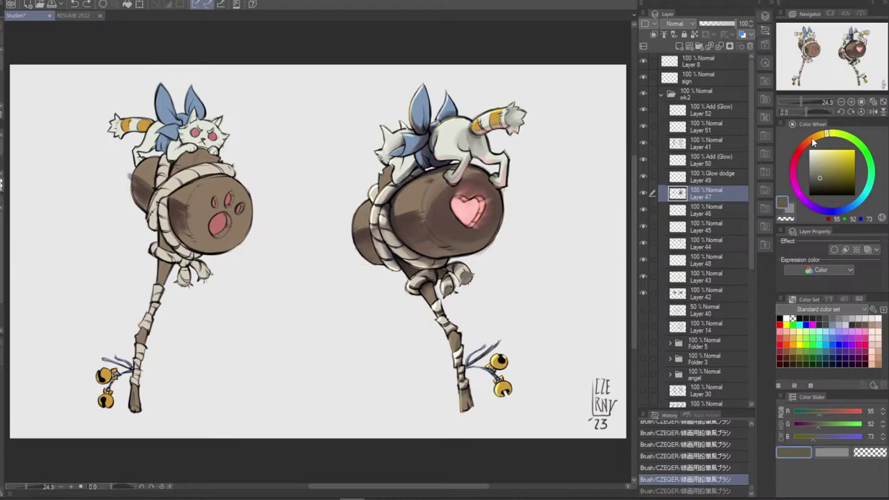
Shade the bells with a dark reddish brown, RGB 95, 73, 76, undoing the excess strokes
{"action": "left_click", "coordinate": [812, 140]}
{"action": "left_click_drag", "start_coordinate": [498, 363], "coordinate": [502, 366]}
{"action": "key", "text": "ctrl+z"}
{"action": "left_click", "coordinate": [794, 158]}
{"action": "key", "text": "ctrl+z"}
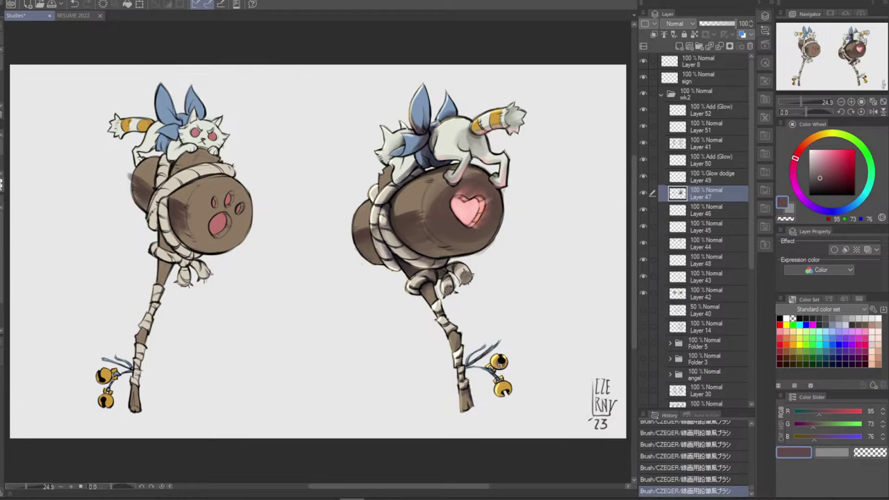
Compare the bells with and without the latest reddish-brown stroke, keeping the stroke
{"action": "key", "text": "ctrl+z"}
{"action": "key", "text": "ctrl+y"}
{"action": "key", "text": "ctrl+z"}
{"action": "key", "text": "ctrl+y"}
{"action": "key", "text": "ctrl+z"}
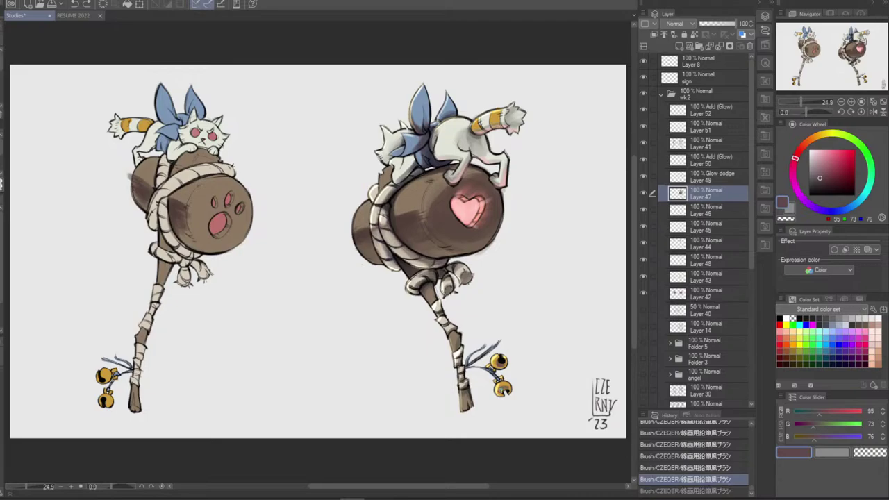
{"action": "key", "text": "ctrl+y"}
{"action": "key", "text": "ctrl+z"}
{"action": "key", "text": "ctrl+y"}
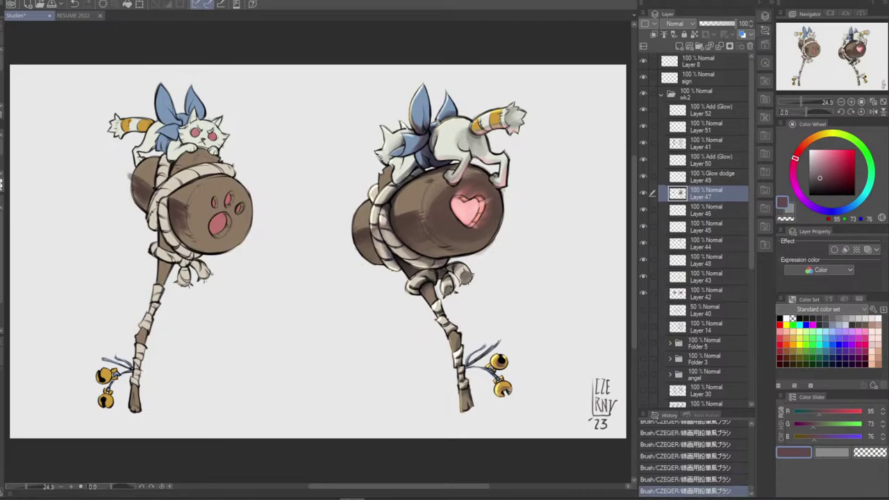
Undo and restore the last two reddish-brown strokes on the lower bell to compare both versions, keeping the strokes
{"action": "key", "text": "ctrl+z"}
{"action": "key", "text": "ctrl+z"}
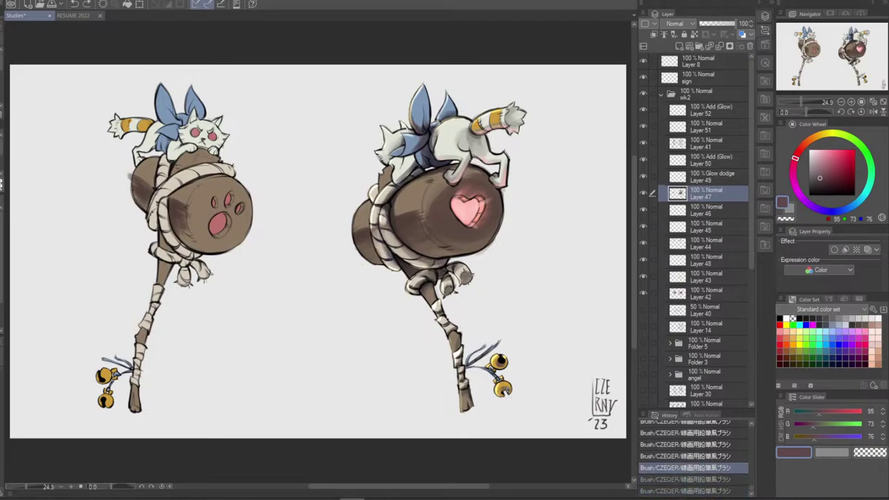
{"action": "key", "text": "ctrl+y"}
{"action": "key", "text": "ctrl+y"}
{"action": "key", "text": "ctrl+z"}
{"action": "key", "text": "ctrl+y"}
{"action": "key", "text": "ctrl+z"}
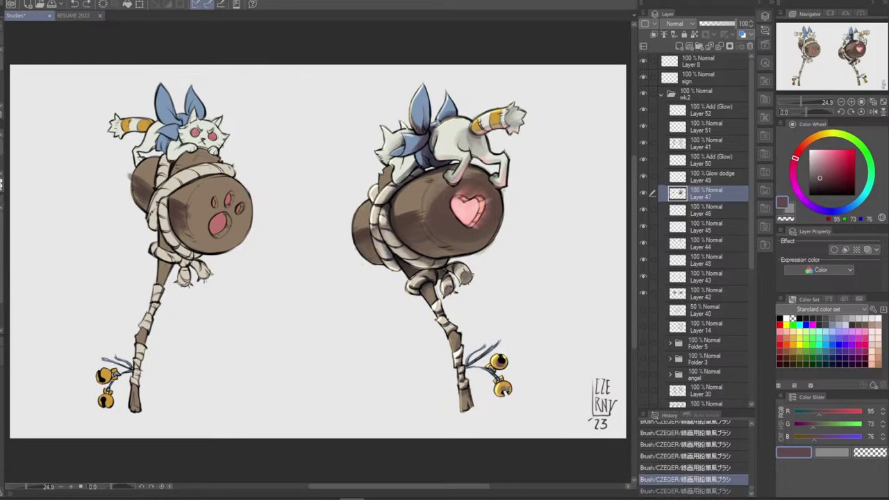
{"action": "key", "text": "ctrl+y"}
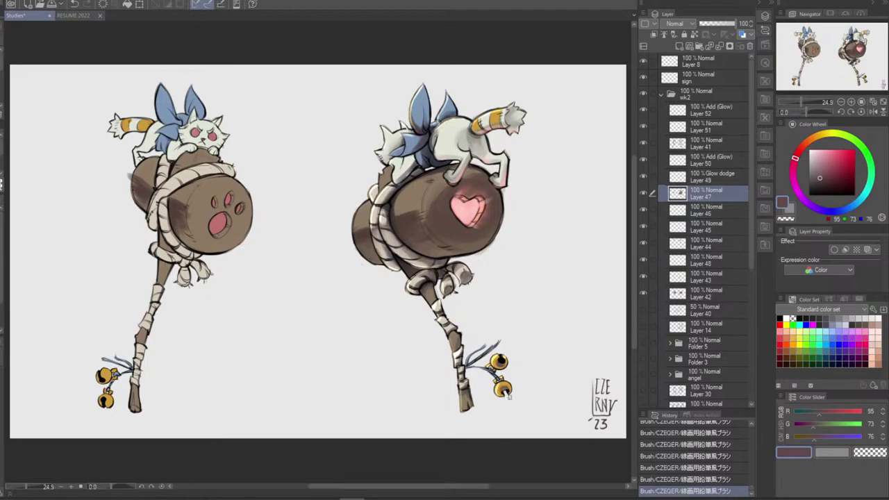
Touch up the rope knot under the hammer head in grey-brown, RGB 149, 138, 127, and erase stray paint along the head's outer edge
{"action": "left_click", "coordinate": [444, 271], "text": "alt"}
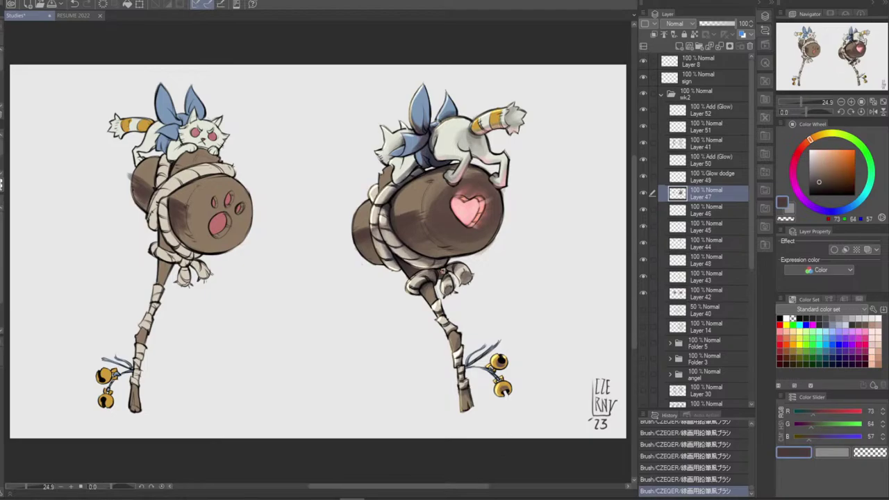
{"action": "left_click", "coordinate": [439, 264], "text": "alt"}
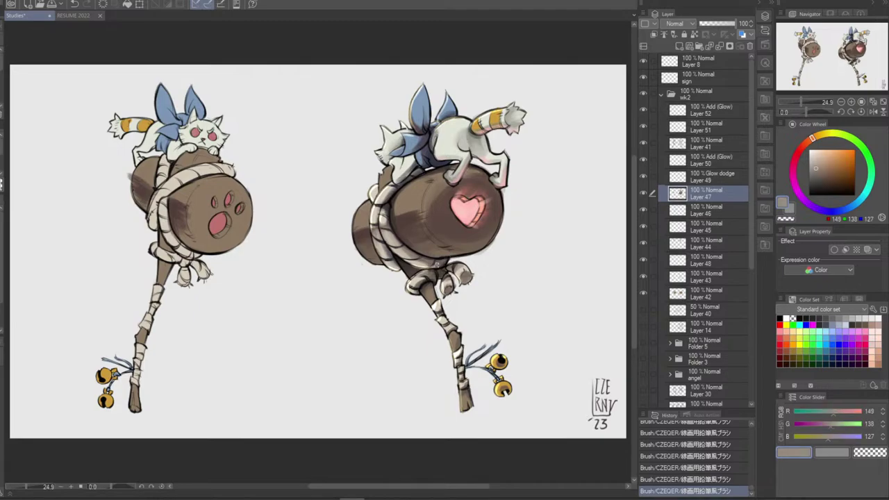
{"action": "left_click_drag", "start_coordinate": [437, 265], "coordinate": [446, 263]}
{"action": "key", "text": "ctrl+z"}
{"action": "key", "text": "ctrl+z"}
{"action": "mouse_move", "coordinate": [436, 280]}
{"action": "left_mouse_down"}
{"action": "mouse_move", "coordinate": [443, 269]}
{"action": "mouse_move", "coordinate": [461, 292]}
{"action": "left_mouse_up"}
{"action": "key", "text": "e"}
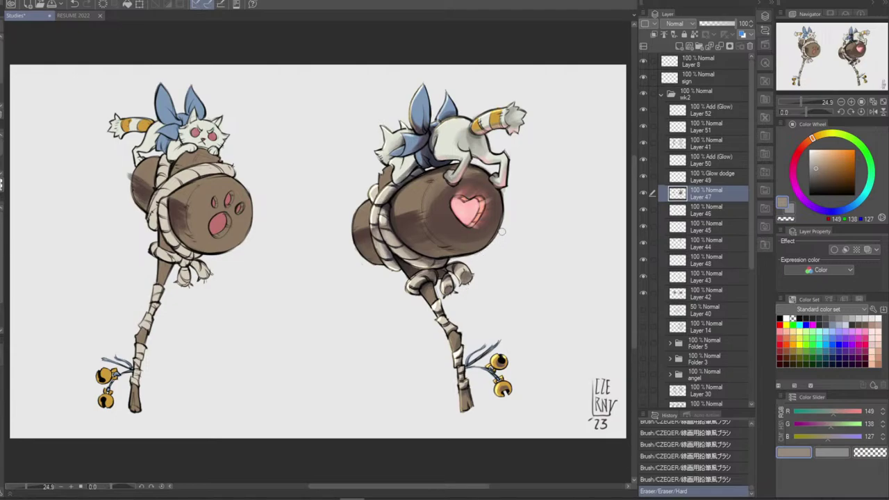
{"action": "left_click_drag", "start_coordinate": [501, 232], "coordinate": [496, 237]}
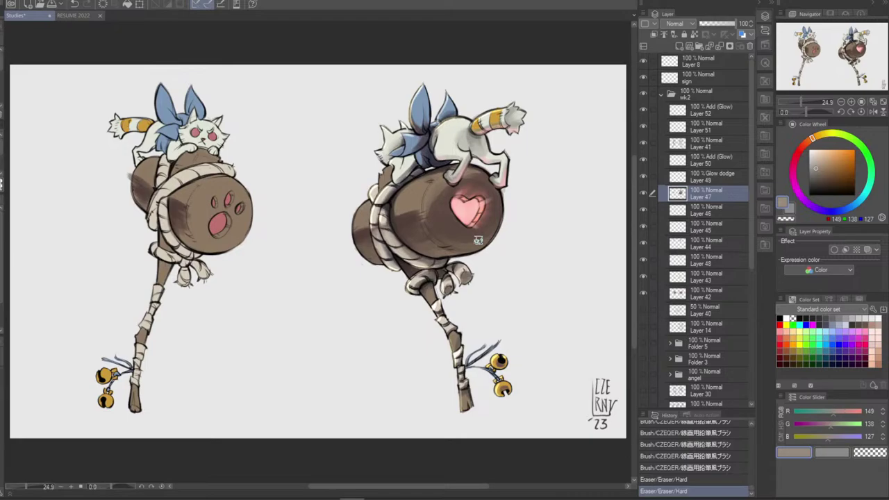
Paint sampled brown strokes along the lower edge of the right-hand hammer head, undoing the excess ones
{"action": "left_click", "coordinate": [448, 248], "text": "alt"}
{"action": "mouse_move", "coordinate": [434, 251]}
{"action": "left_mouse_down"}
{"action": "mouse_move", "coordinate": [414, 247]}
{"action": "mouse_move", "coordinate": [491, 229]}
{"action": "mouse_move", "coordinate": [448, 237]}
{"action": "mouse_move", "coordinate": [497, 216]}
{"action": "mouse_move", "coordinate": [455, 244]}
{"action": "mouse_move", "coordinate": [503, 212]}
{"action": "left_mouse_up"}
{"action": "key", "text": "ctrl+z"}
{"action": "key", "text": "ctrl+z"}
{"action": "key", "text": "ctrl+z"}
{"action": "key", "text": "ctrl+z"}
{"action": "key", "text": "ctrl+z"}
Shade the hammer face beside the heart in dark brown, RGB 95, 75, 67, undoing the unwanted strokes near the paws and rope
{"action": "left_click", "coordinate": [443, 209], "text": "alt"}
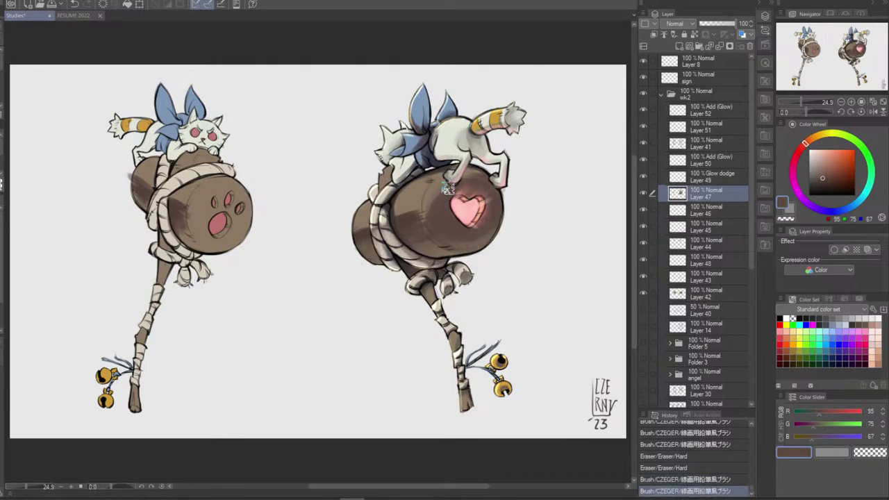
{"action": "mouse_move", "coordinate": [445, 191]}
{"action": "left_mouse_down"}
{"action": "mouse_move", "coordinate": [438, 228]}
{"action": "mouse_move", "coordinate": [438, 190]}
{"action": "mouse_move", "coordinate": [448, 216]}
{"action": "mouse_move", "coordinate": [441, 198]}
{"action": "mouse_move", "coordinate": [437, 224]}
{"action": "mouse_move", "coordinate": [448, 180]}
{"action": "mouse_move", "coordinate": [439, 189]}
{"action": "mouse_move", "coordinate": [459, 173]}
{"action": "mouse_move", "coordinate": [445, 179]}
{"action": "mouse_move", "coordinate": [440, 213]}
{"action": "left_mouse_up"}
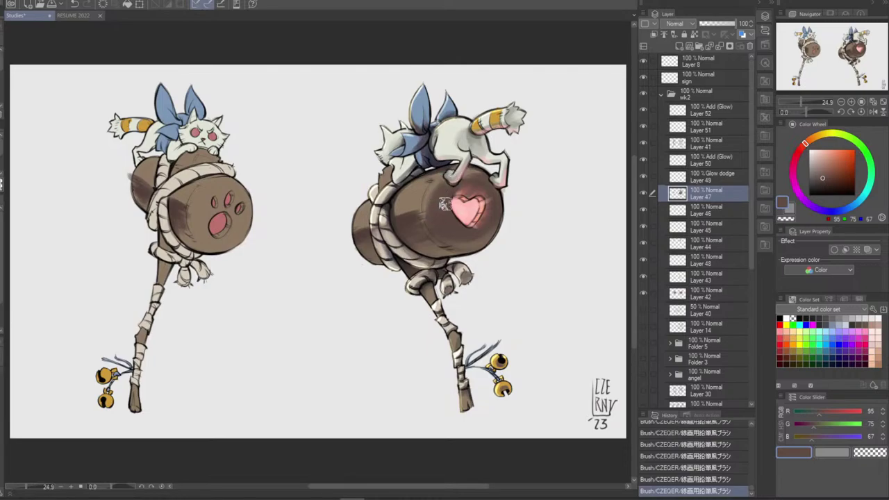
{"action": "mouse_move", "coordinate": [478, 177]}
{"action": "left_mouse_down"}
{"action": "mouse_move", "coordinate": [469, 172]}
{"action": "mouse_move", "coordinate": [481, 172]}
{"action": "left_mouse_up"}
{"action": "key", "text": "ctrl+z"}
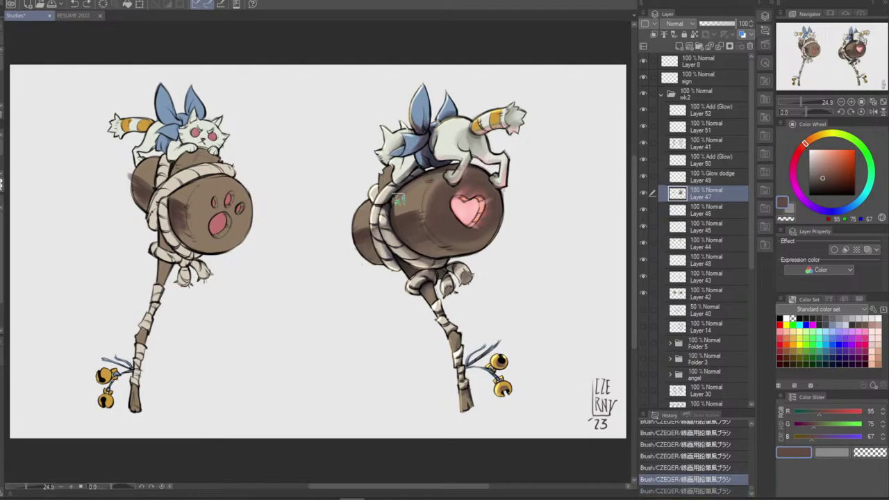
{"action": "left_click_drag", "start_coordinate": [405, 194], "coordinate": [405, 223]}
{"action": "key", "text": "ctrl+z"}
{"action": "left_click_drag", "start_coordinate": [447, 185], "coordinate": [426, 221]}
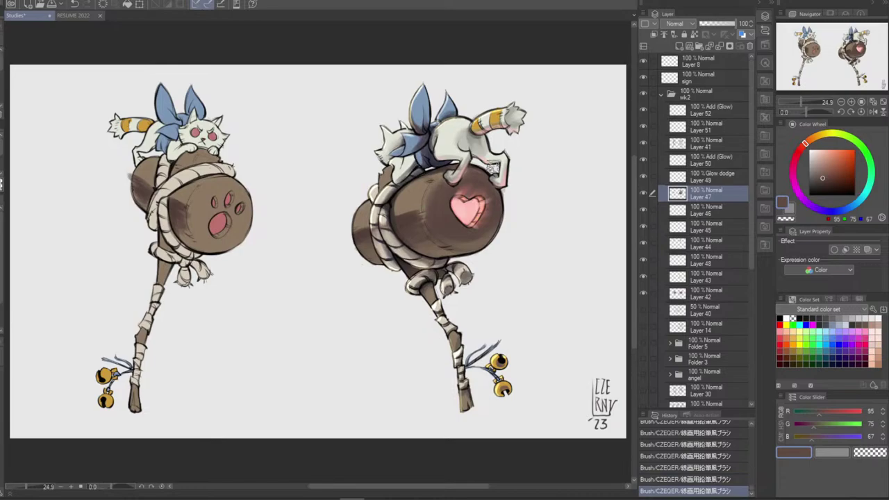
Try light brown strokes, RGB 141, 121, 99, along the front rim of the hammer head beside the heart
{"action": "left_click", "coordinate": [427, 207], "text": "alt"}
{"action": "key", "text": "ctrl+z"}
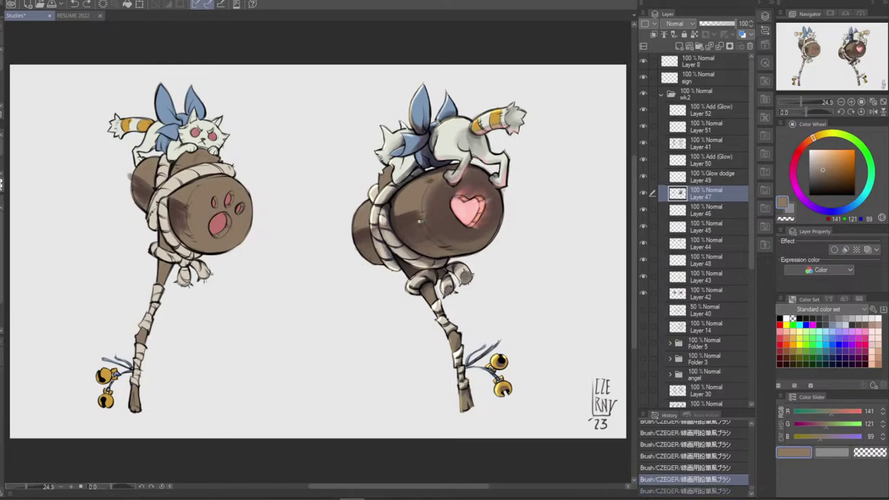
{"action": "left_click_drag", "start_coordinate": [420, 221], "coordinate": [450, 210]}
{"action": "key", "text": "ctrl+z"}
{"action": "key", "text": "ctrl+y"}
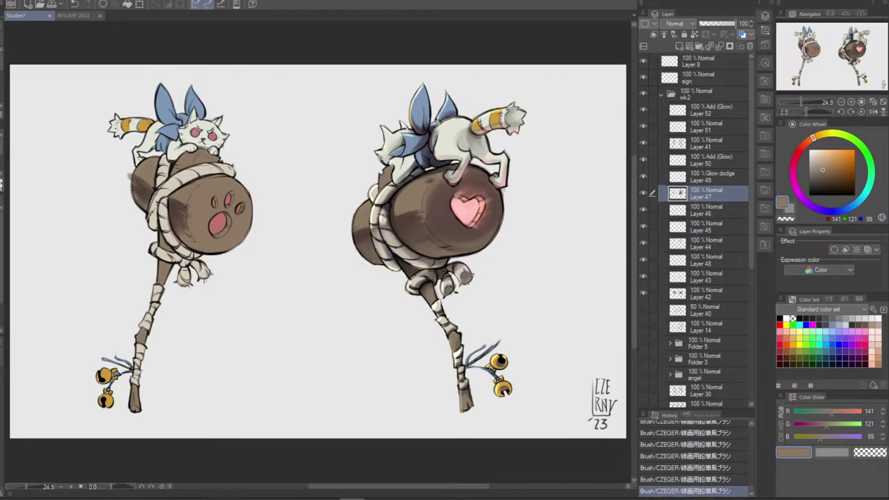
Undo the light rim strokes and shade the rim beside the heart in dark brown, RGB 81, 63, 58, keeping the stroke
{"action": "left_click", "coordinate": [420, 216], "text": "alt"}
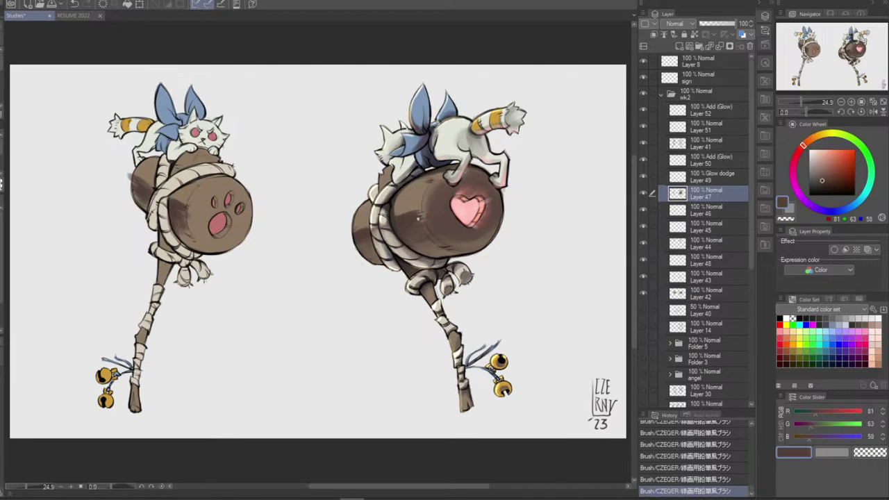
{"action": "key", "text": "ctrl+z"}
{"action": "key", "text": "ctrl+z"}
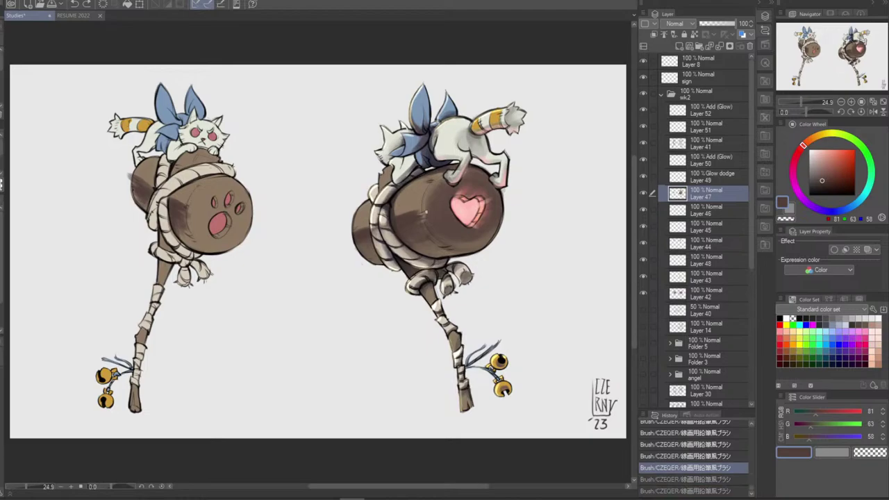
{"action": "left_click_drag", "start_coordinate": [427, 219], "coordinate": [435, 205]}
{"action": "key", "text": "ctrl+z"}
{"action": "key", "text": "ctrl+y"}
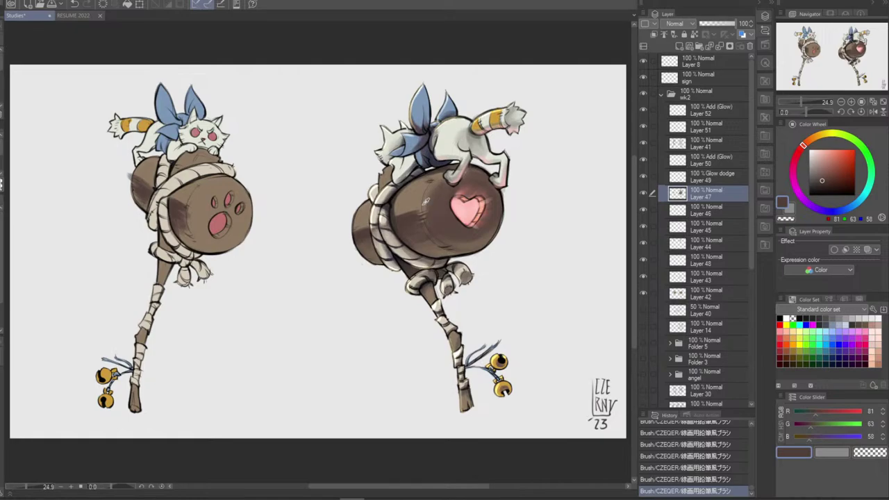
Refine the upper part of the hammer head's rim with light brown, RGB 141, 121, 99, and dark brown, comparing each stroke before keeping it
{"action": "left_click", "coordinate": [424, 199], "text": "alt"}
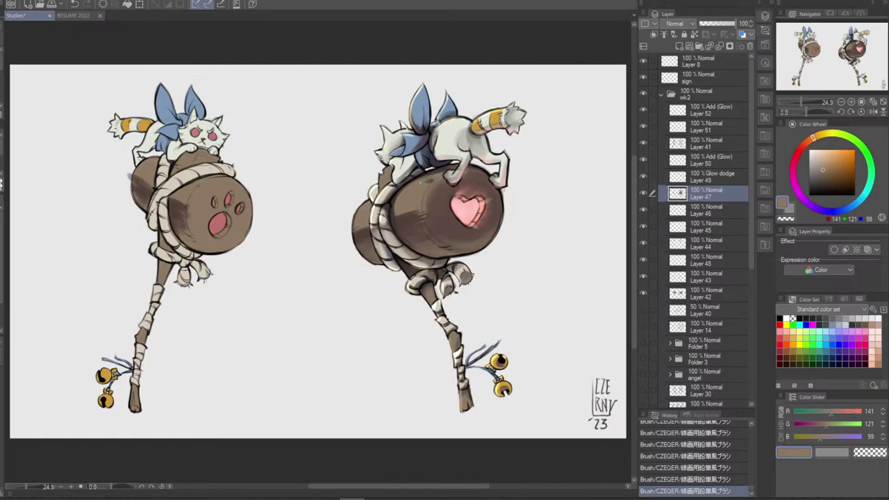
{"action": "key", "text": "ctrl+z"}
{"action": "key", "text": "ctrl+y"}
{"action": "left_click", "coordinate": [429, 182], "text": "alt"}
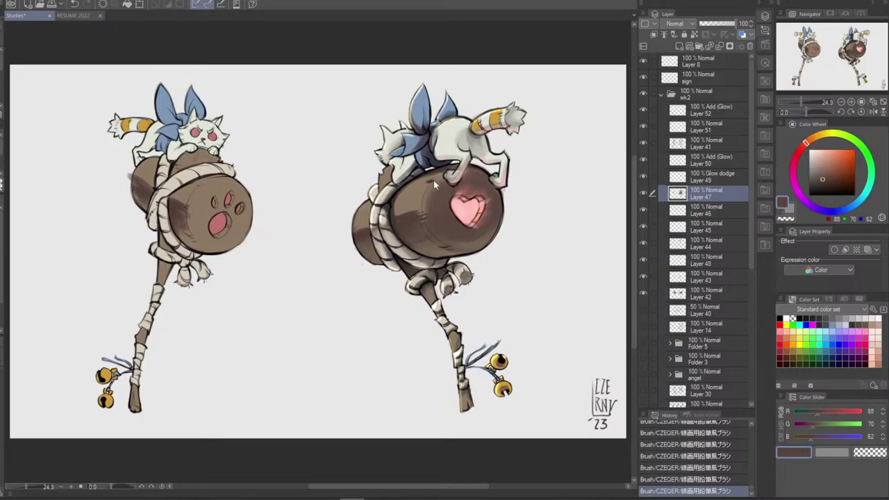
{"action": "key", "text": "ctrl+z"}
{"action": "key", "text": "ctrl+y"}
Blend the hammer head's lower rim with browns sampled from the wood, including RGB 112, 95, 80, undoing the excess strokes
{"action": "left_click", "coordinate": [447, 250], "text": "alt"}
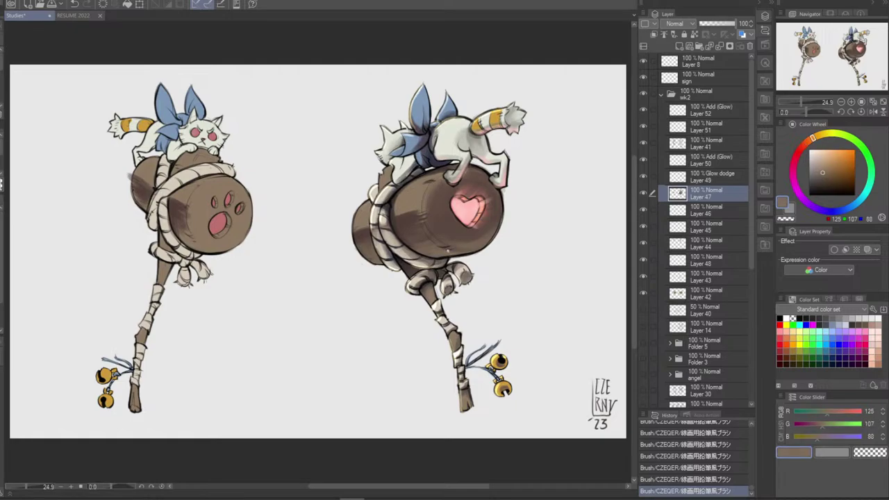
{"action": "left_click", "coordinate": [455, 248], "text": "alt"}
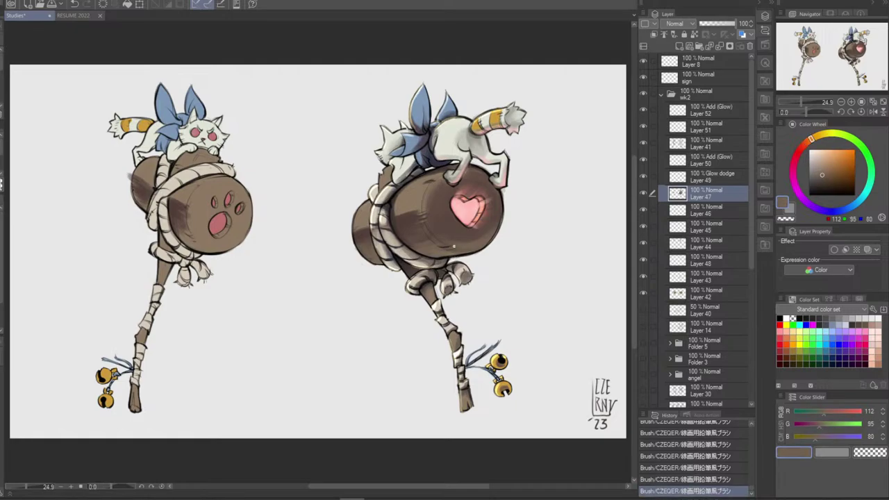
{"action": "key", "text": "ctrl+z"}
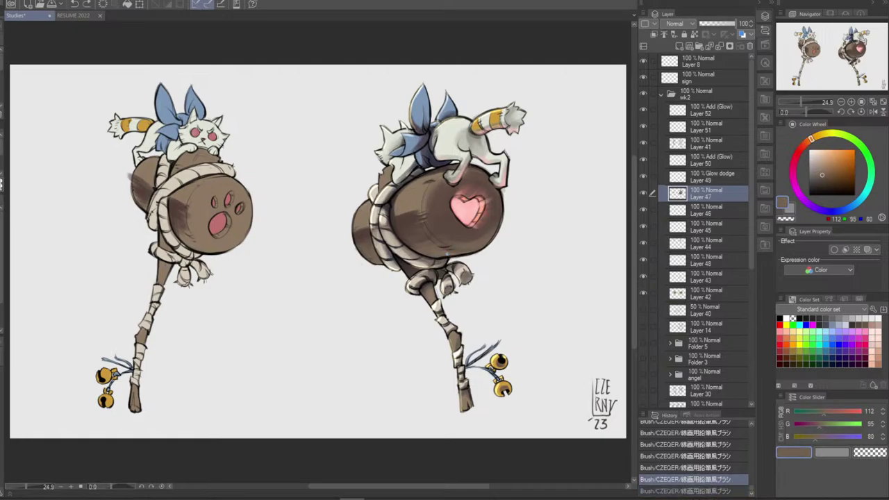
{"action": "left_click", "coordinate": [466, 235], "text": "alt"}
{"action": "left_click_drag", "start_coordinate": [448, 248], "coordinate": [458, 252]}
{"action": "key", "text": "ctrl+z"}
{"action": "left_click", "coordinate": [415, 217], "text": "alt"}
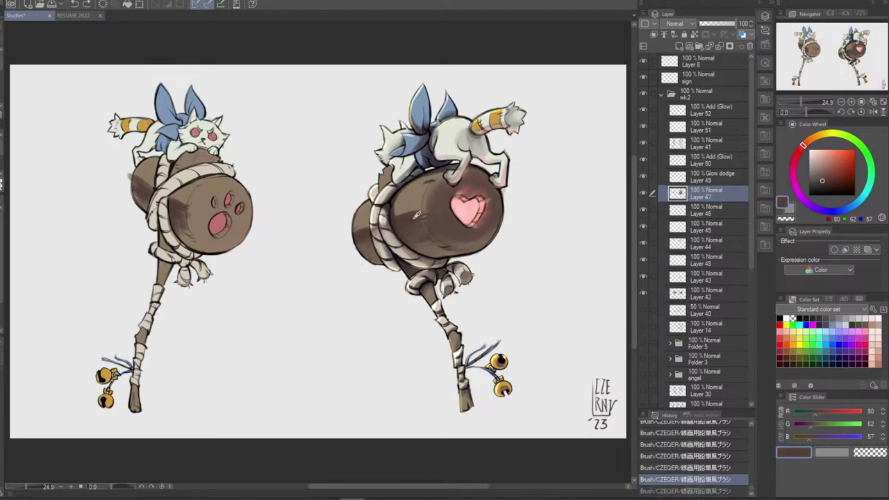
{"action": "key", "text": "ctrl+y"}
Touch up the lower rim in RGB 125, 107, 87, then test a lighter RGB 141, 121, 99 stroke and undo it
{"action": "left_click", "coordinate": [442, 249], "text": "alt"}
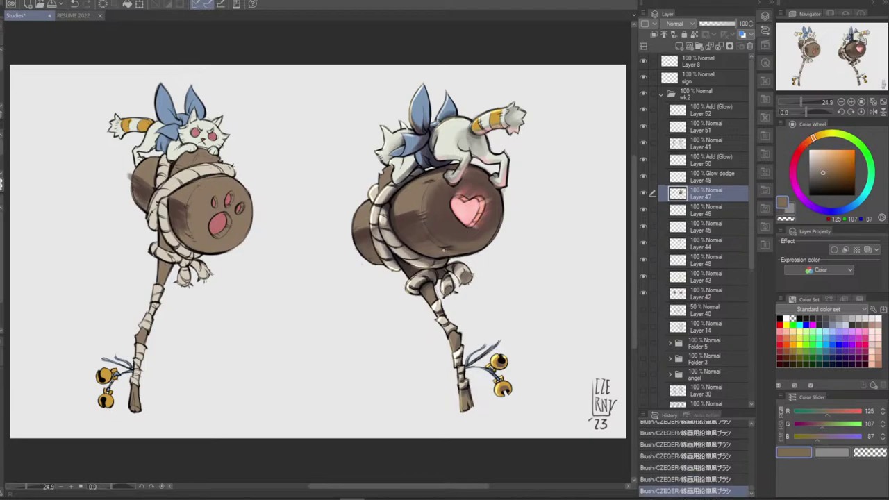
{"action": "key", "text": "ctrl+z"}
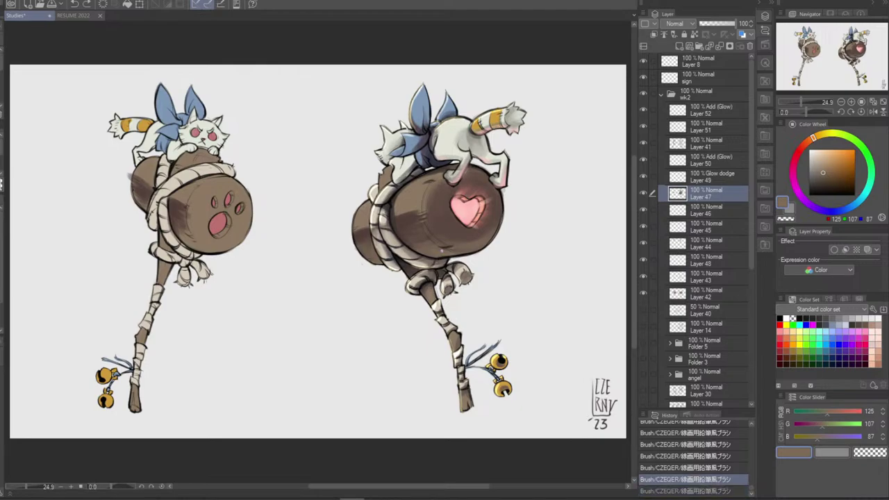
{"action": "key", "text": "ctrl+y"}
{"action": "left_click", "coordinate": [443, 203], "text": "alt"}
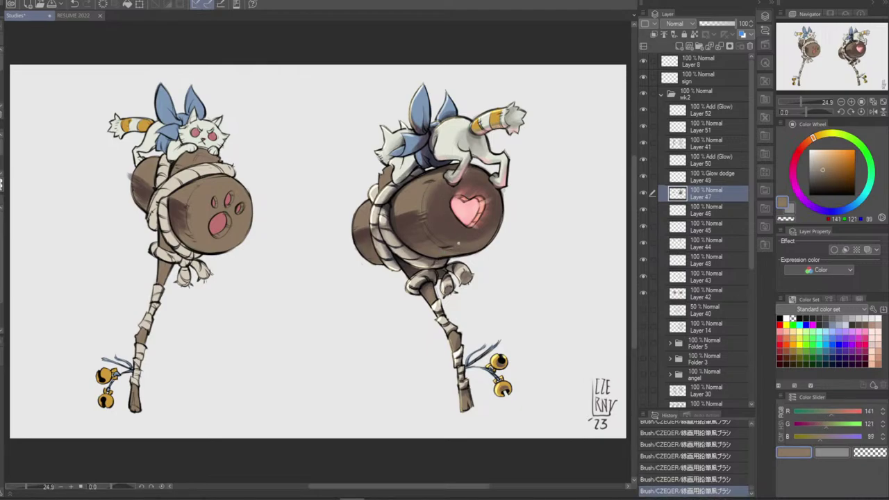
{"action": "key", "text": "ctrl+z"}
{"action": "key", "text": "ctrl+y"}
{"action": "key", "text": "ctrl+z"}
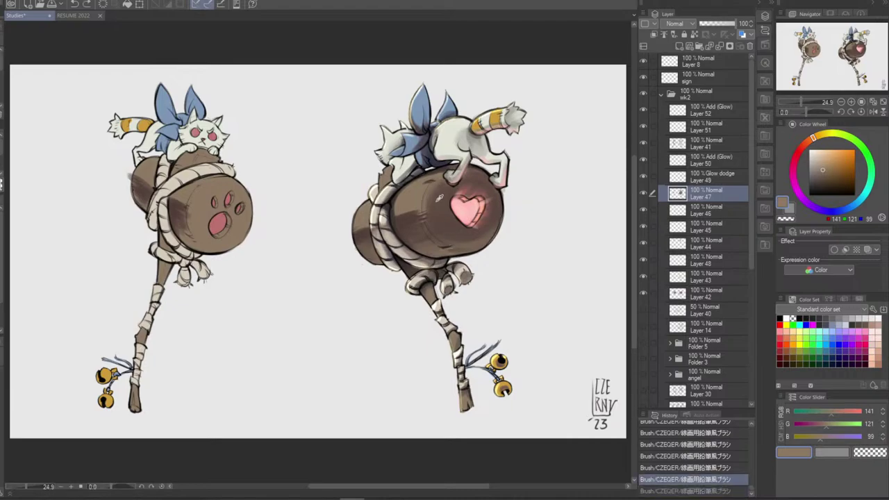
{"action": "key", "text": "ctrl+y"}
{"action": "key", "text": "ctrl+z"}
Paint a glowing rim light in RGB 141, 121, 99 along the hammer head's lower edge on Layer 52
{"action": "left_click", "coordinate": [714, 113]}
{"action": "left_click_drag", "start_coordinate": [437, 257], "coordinate": [479, 247]}
{"action": "key", "text": "ctrl+z"}
{"action": "key", "text": "ctrl+z"}
{"action": "key", "text": "ctrl+y"}
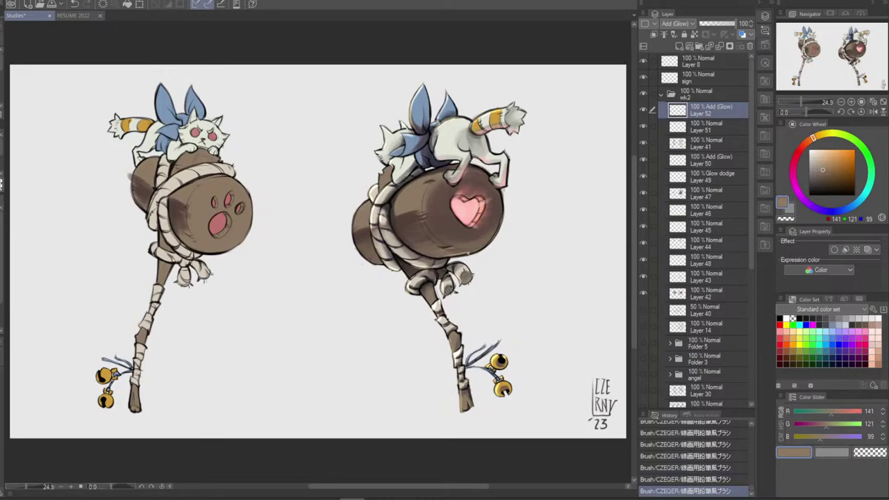
Compare the hammer head with and without the rim light, then repaint its last stroke around the lower edge towards the outer side
{"action": "key", "text": "ctrl+z"}
{"action": "key", "text": "ctrl+z"}
{"action": "key", "text": "ctrl+z"}
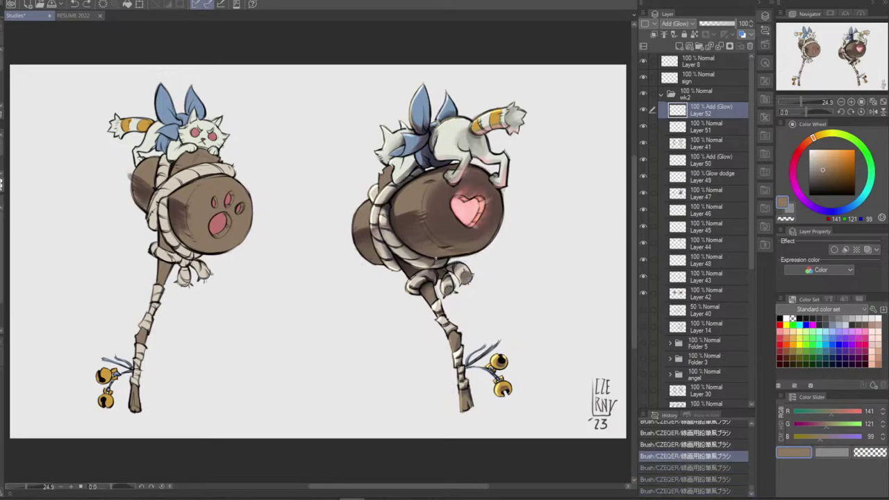
{"action": "key", "text": "ctrl+y"}
{"action": "key", "text": "ctrl+y"}
{"action": "key", "text": "ctrl+y"}
{"action": "key", "text": "ctrl+z"}
{"action": "mouse_move", "coordinate": [436, 257]}
{"action": "left_mouse_down"}
{"action": "mouse_move", "coordinate": [480, 248]}
{"action": "mouse_move", "coordinate": [501, 220]}
{"action": "left_mouse_up"}
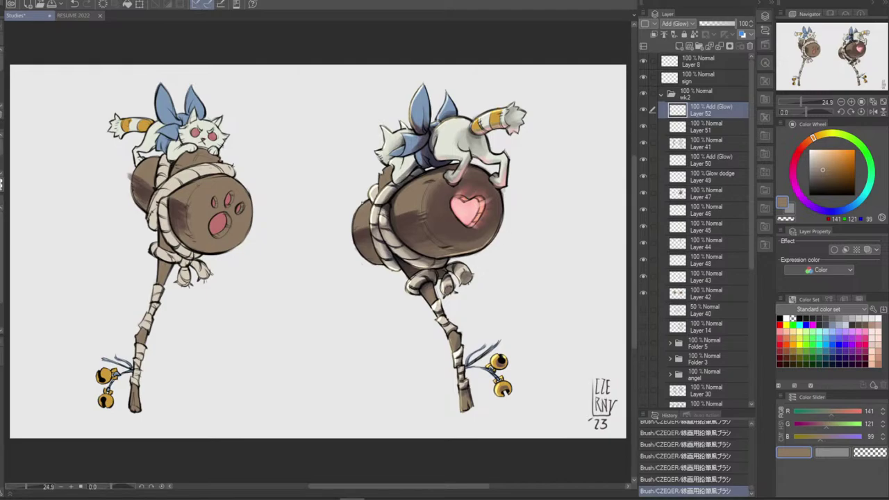
Repeatedly undo and restore the latest rim-light stroke to compare the hammer head's edge, keeping the stroke
{"action": "key", "text": "ctrl+z"}
{"action": "key", "text": "ctrl+y"}
{"action": "key", "text": "ctrl+z"}
{"action": "key", "text": "ctrl+y"}
{"action": "key", "text": "ctrl+z"}
{"action": "key", "text": "ctrl+y"}
{"action": "key", "text": "ctrl+z"}
{"action": "key", "text": "ctrl+y"}
Shade the handle stub beneath the cat in dark brown, RGB 81, 63, 58, on Layer 47, undoing strokes that miss
{"action": "left_click", "coordinate": [388, 197], "text": "alt"}
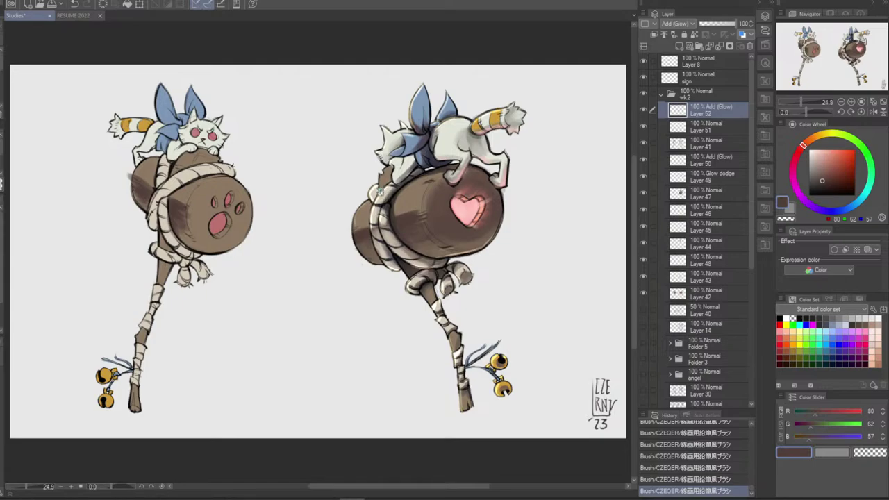
{"action": "key", "text": "ctrl+z"}
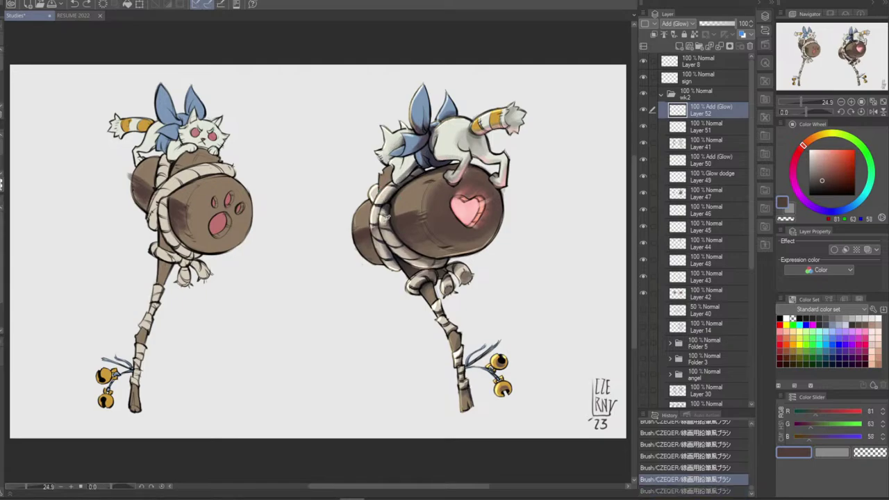
{"action": "left_click", "coordinate": [707, 195]}
{"action": "left_click_drag", "start_coordinate": [390, 167], "coordinate": [383, 185]}
{"action": "key", "text": "ctrl+z"}
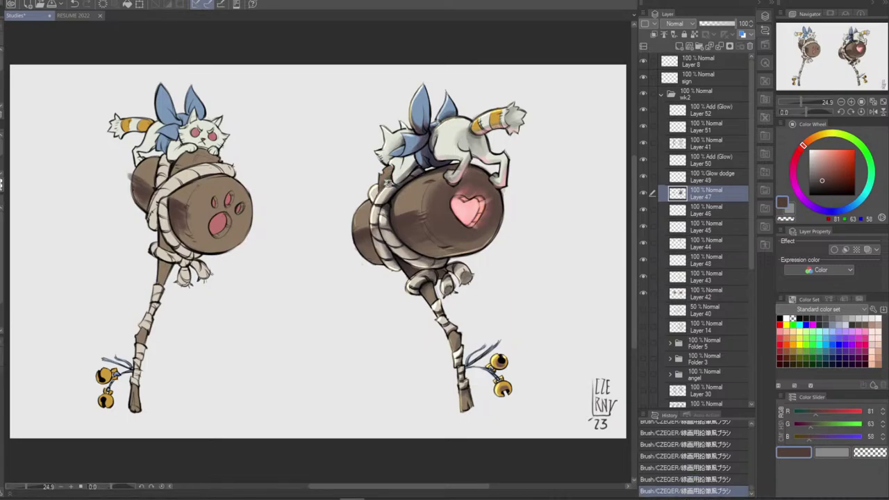
Undo and restore the recent shading strokes on the handle stub to compare it with its unshaded version
{"action": "key", "text": "ctrl+z"}
{"action": "key", "text": "ctrl+z"}
{"action": "key", "text": "ctrl+z"}
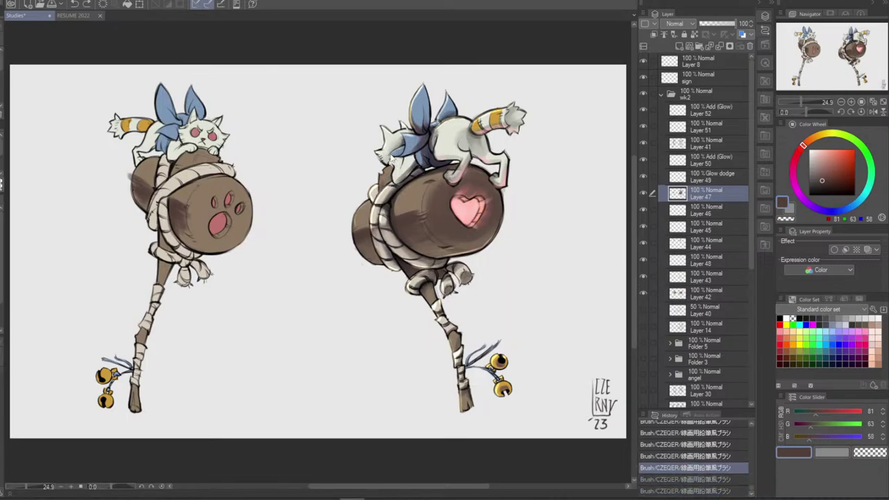
{"action": "key", "text": "ctrl+y"}
{"action": "key", "text": "ctrl+y"}
{"action": "key", "text": "ctrl+y"}
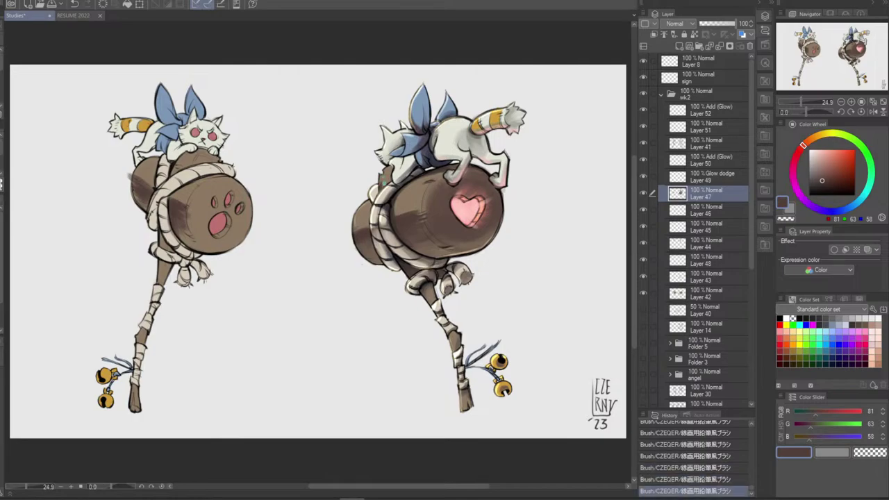
{"action": "key", "text": "ctrl+z"}
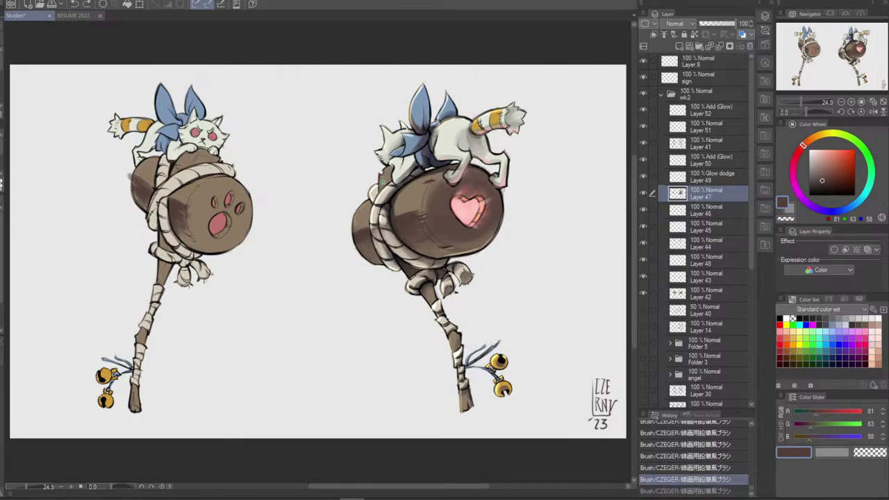
Undo and restore the last handle-stub stroke to compare it, sampling the stub's lighter brown, RGB 142, 123, 101
{"action": "key", "text": "ctrl+y"}
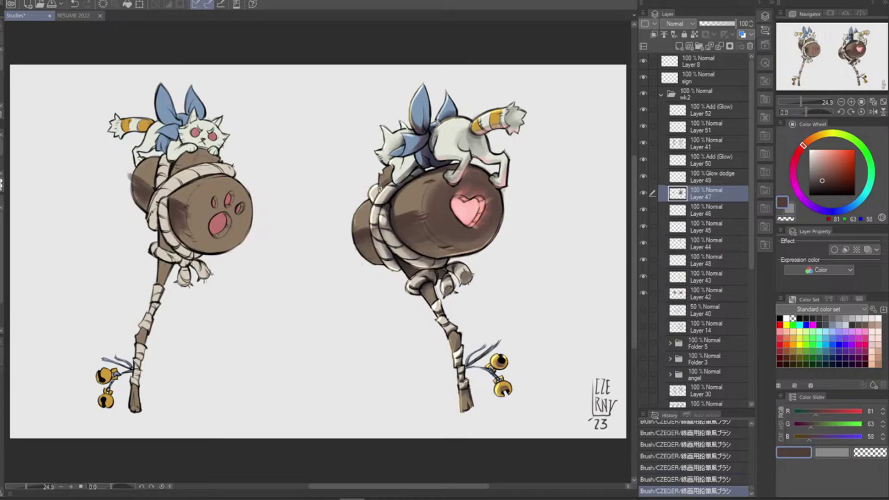
{"action": "key", "text": "ctrl+z"}
{"action": "key", "text": "ctrl+y"}
{"action": "left_click", "coordinate": [387, 174], "text": "alt"}
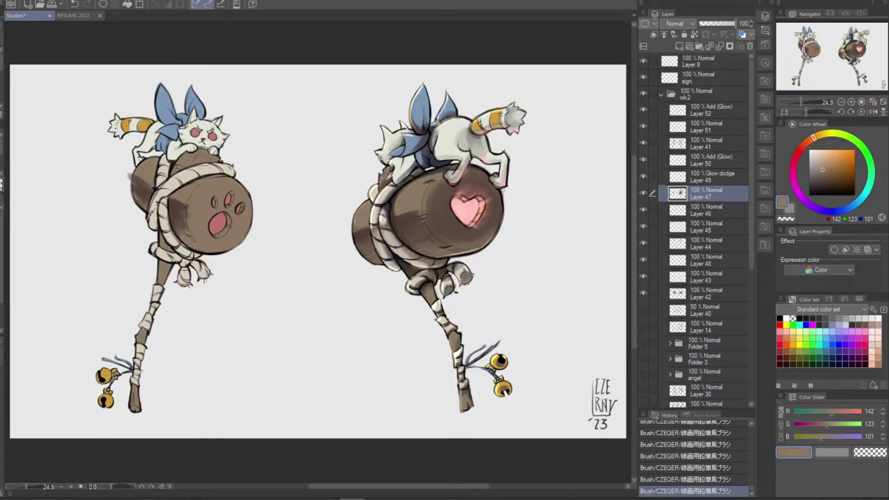
{"action": "key", "text": "ctrl+z"}
{"action": "key", "text": "ctrl+y"}
Sample the rim light's tan, RGB 196, 165, 138, switch to Layer 52, and compare the artwork with and without the latest stroke
{"action": "left_click", "coordinate": [489, 241], "text": "alt"}
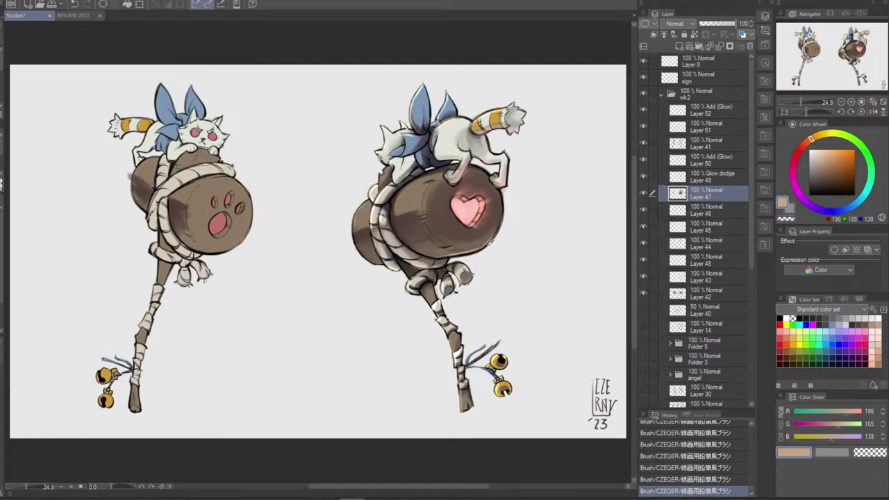
{"action": "left_click", "coordinate": [707, 114]}
{"action": "key", "text": "ctrl+z"}
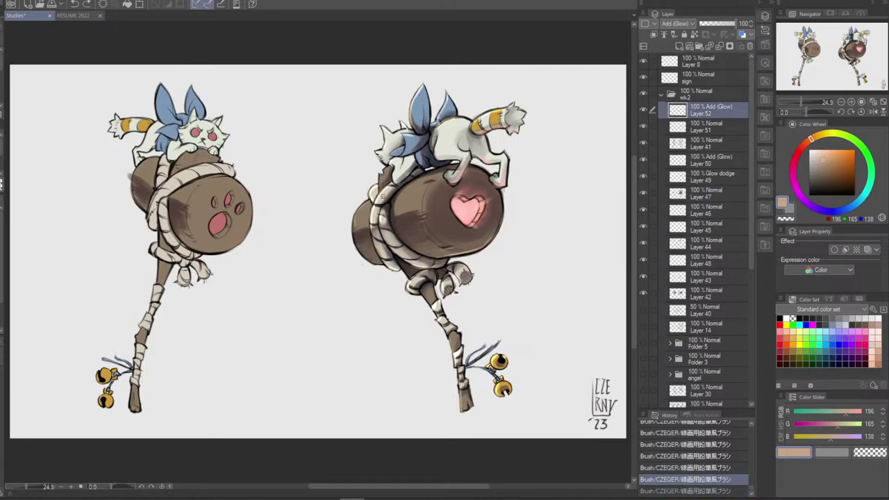
{"action": "key", "text": "ctrl+y"}
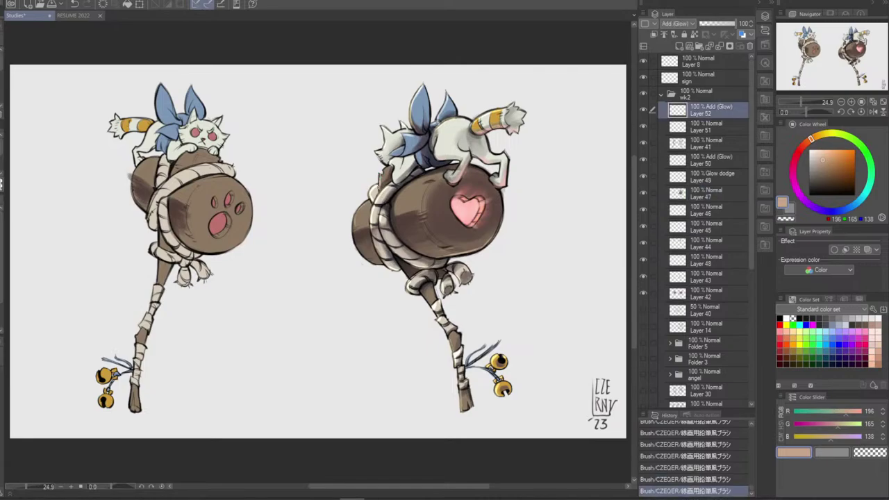
{"action": "key", "text": "ctrl+z"}
{"action": "key", "text": "ctrl+y"}
{"action": "key", "text": "ctrl+z"}
{"action": "key", "text": "ctrl+y"}
Undo and restore the last two strokes to judge the lower edge of the right-hand hammer head
{"action": "key", "text": "ctrl+z"}
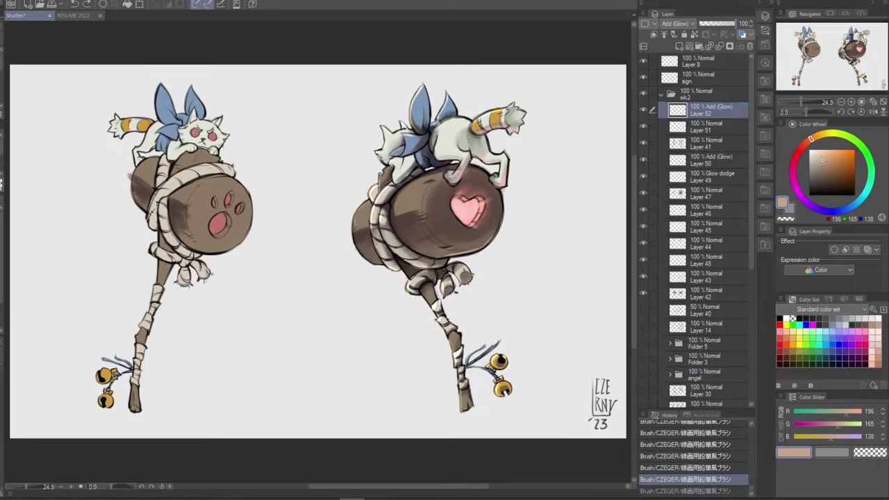
{"action": "key", "text": "ctrl+y"}
{"action": "key", "text": "ctrl+z"}
{"action": "key", "text": "ctrl+y"}
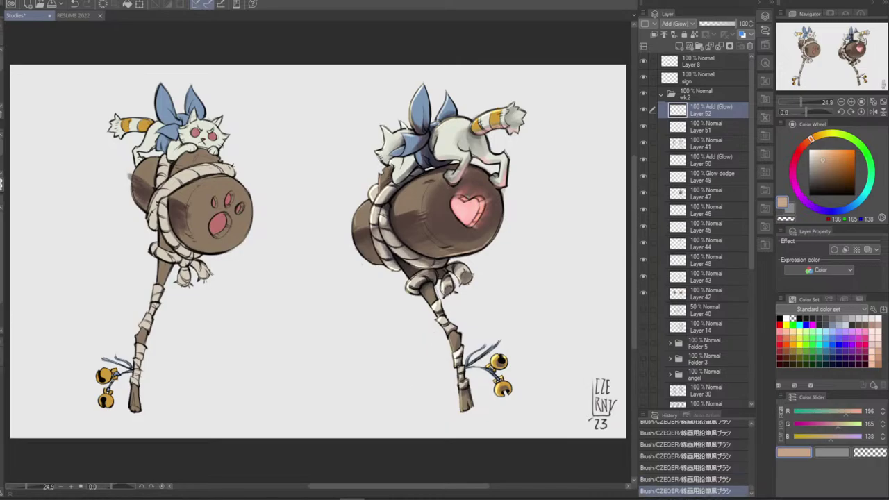
{"action": "key", "text": "ctrl+z"}
{"action": "key", "text": "ctrl+z"}
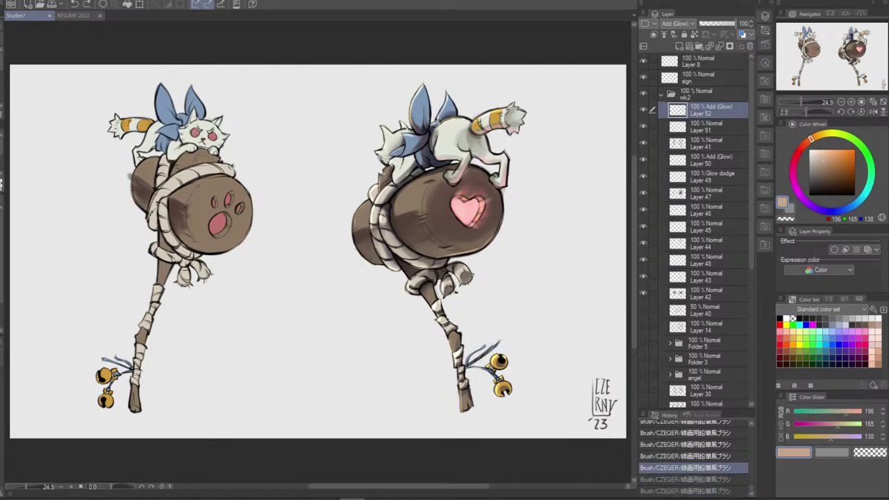
{"action": "key", "text": "ctrl+y"}
{"action": "key", "text": "ctrl+y"}
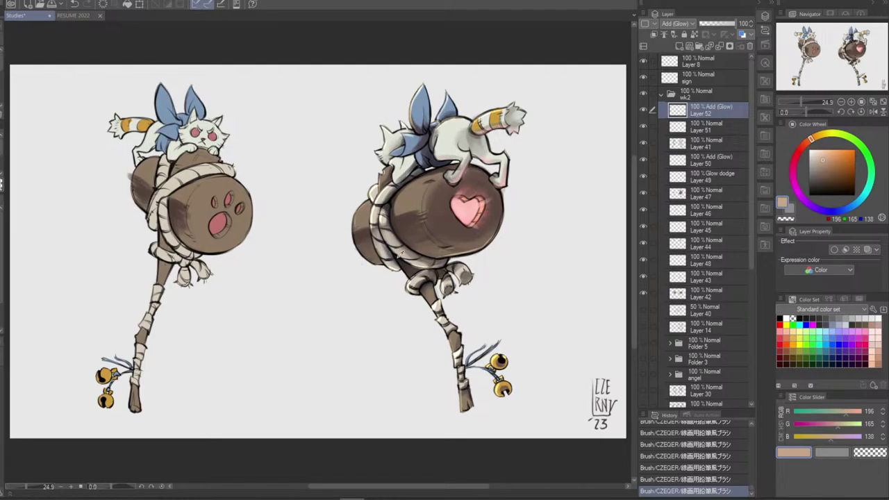
Darken the line between the handle stub and the rope on Layer 47 with near-black, RGB 24, 24, 30
{"action": "left_click", "coordinate": [399, 255], "text": "alt"}
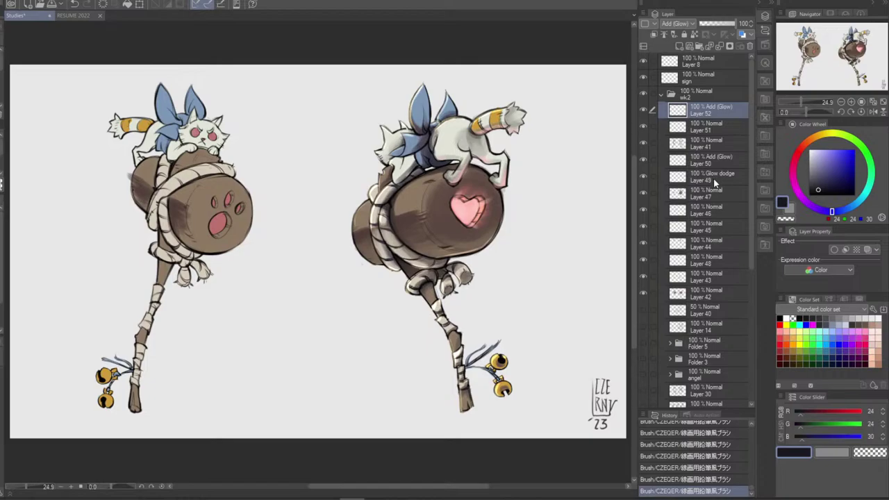
{"action": "left_click", "coordinate": [713, 196]}
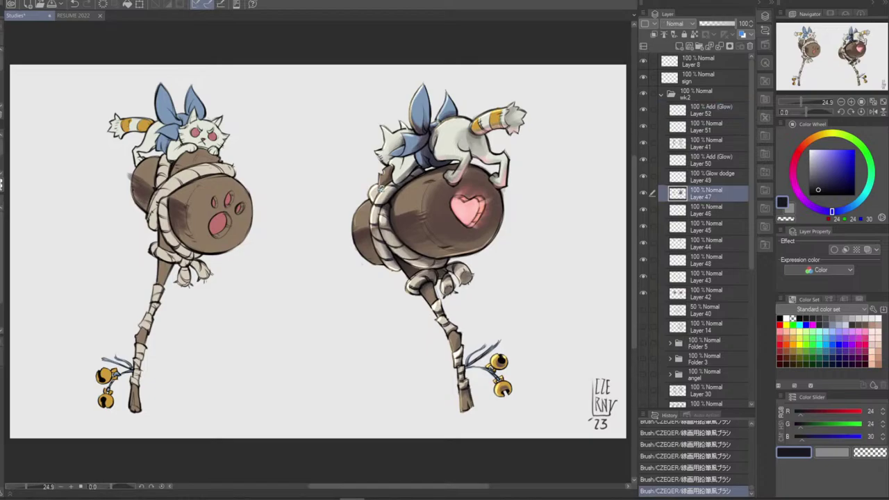
{"action": "key", "text": "ctrl+z"}
{"action": "left_click_drag", "start_coordinate": [390, 180], "coordinate": [396, 171]}
{"action": "key", "text": "ctrl+z"}
{"action": "key", "text": "ctrl+y"}
{"action": "key", "text": "ctrl+z"}
{"action": "key", "text": "ctrl+y"}
Repeatedly undo and restore the latest dark stroke to compare the rope and handle stub outline
{"action": "key", "text": "ctrl+z"}
{"action": "key", "text": "ctrl+y"}
{"action": "key", "text": "ctrl+z"}
{"action": "key", "text": "ctrl+y"}
{"action": "key", "text": "ctrl+z"}
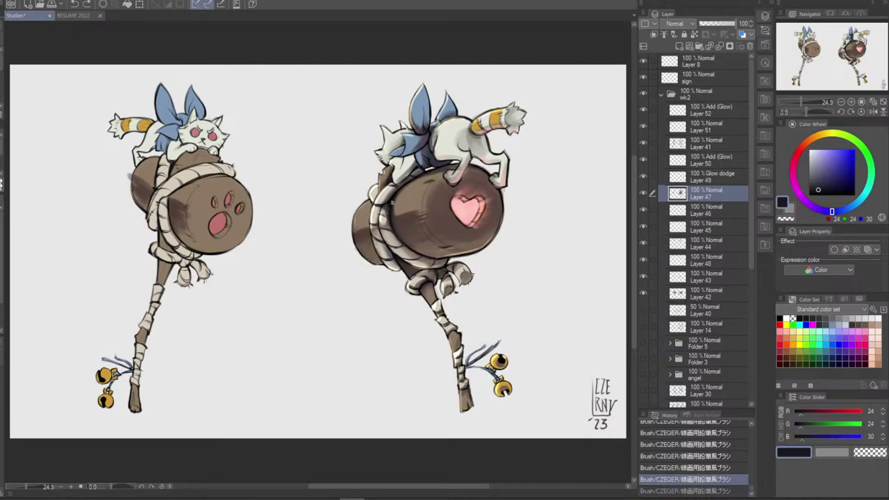
{"action": "key", "text": "ctrl+y"}
{"action": "key", "text": "ctrl+z"}
{"action": "key", "text": "ctrl+y"}
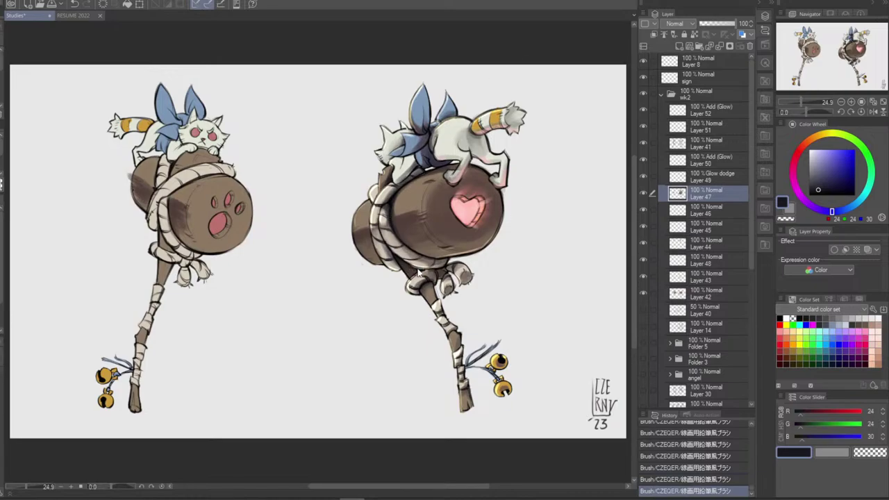
Step back through the last five strokes and restore them to compare the rope shading beneath the hammer head
{"action": "key", "text": "ctrl+z"}
{"action": "key", "text": "ctrl+y"}
{"action": "key", "text": "ctrl+z"}
{"action": "key", "text": "ctrl+z"}
{"action": "key", "text": "ctrl+z"}
{"action": "key", "text": "ctrl+z"}
{"action": "key", "text": "ctrl+z"}
{"action": "key", "text": "ctrl+y"}
{"action": "key", "text": "ctrl+y"}
{"action": "key", "text": "ctrl+y"}
{"action": "key", "text": "ctrl+y"}
{"action": "key", "text": "ctrl+y"}
Darken the gap between the rope knot and the hammer head's underside with near-black, RGB 23, 24, 30, comparing strokes by undoing and restoring them
{"action": "left_click", "coordinate": [409, 267], "text": "alt"}
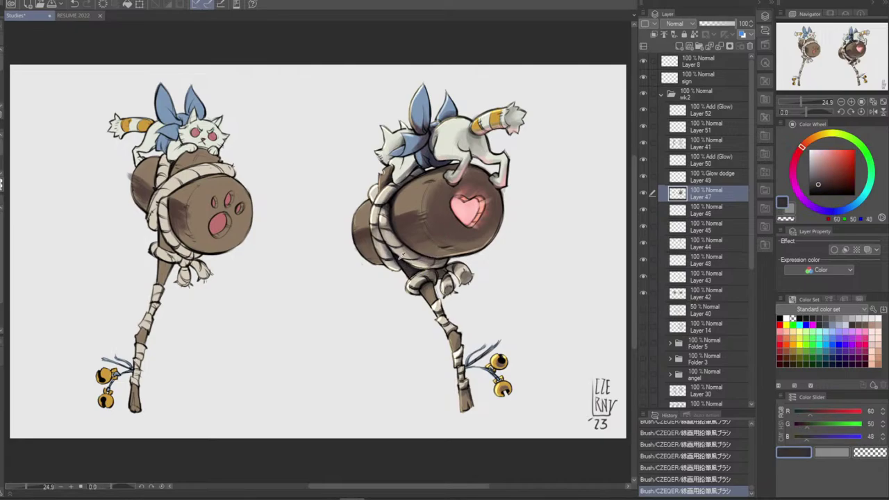
{"action": "left_click", "coordinate": [425, 282], "text": "alt"}
{"action": "mouse_move", "coordinate": [423, 281]}
{"action": "left_mouse_down"}
{"action": "mouse_move", "coordinate": [451, 271]}
{"action": "mouse_move", "coordinate": [421, 300]}
{"action": "mouse_move", "coordinate": [438, 270]}
{"action": "mouse_move", "coordinate": [485, 244]}
{"action": "mouse_move", "coordinate": [444, 276]}
{"action": "left_mouse_up"}
{"action": "key", "text": "ctrl+z"}
{"action": "key", "text": "ctrl+z"}
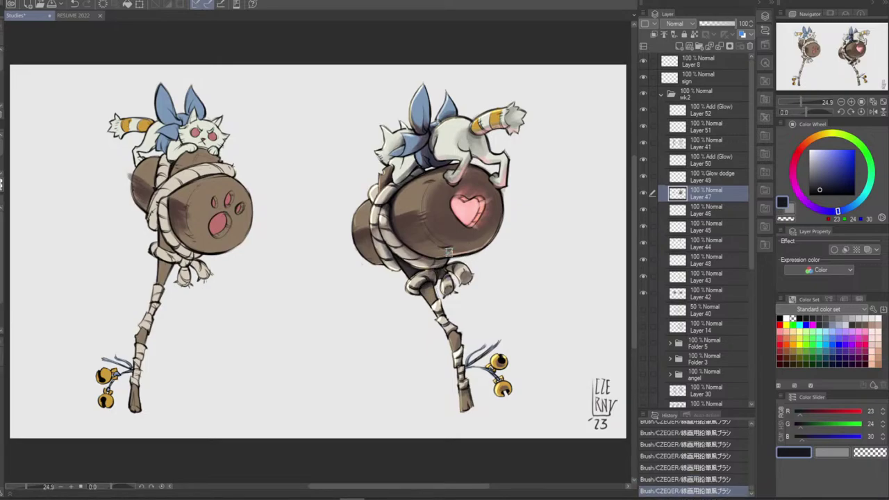
{"action": "key", "text": "ctrl+z"}
{"action": "key", "text": "ctrl+y"}
{"action": "key", "text": "ctrl+z"}
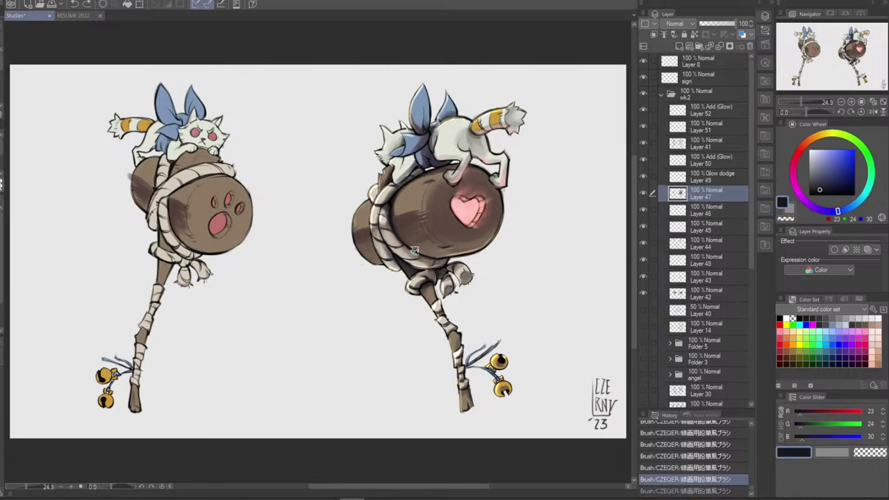
{"action": "key", "text": "ctrl+y"}
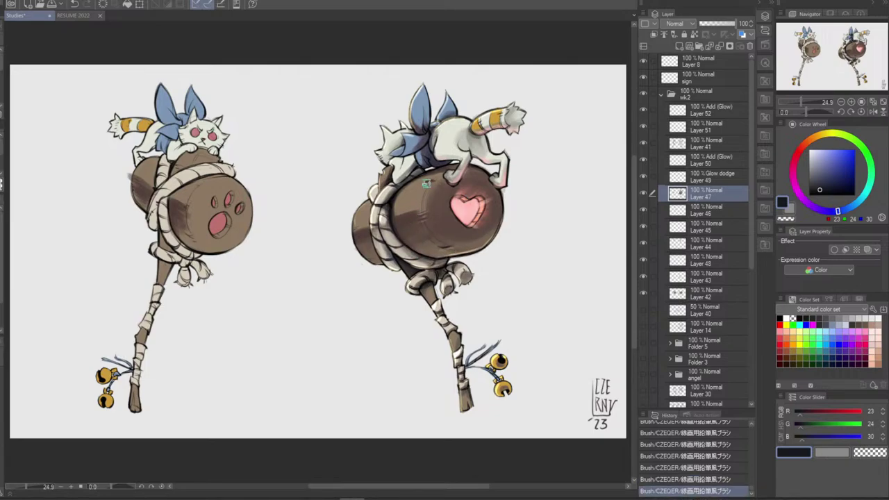
{"action": "key", "text": "ctrl+z"}
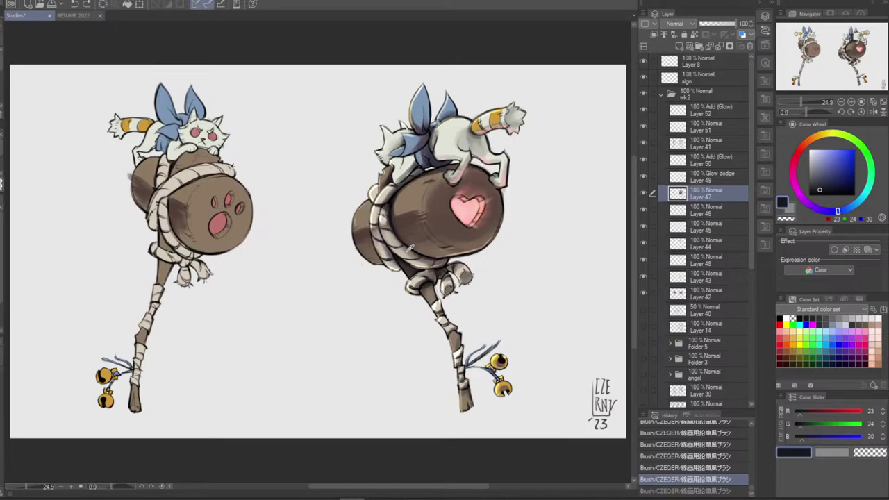
Try shading the lower rope wrap along the hammer head with sampled grey-brown, RGB 145, 132, 120, undoing the strokes
{"action": "left_click", "coordinate": [415, 255], "text": "alt"}
{"action": "key", "text": "ctrl+y"}
{"action": "key", "text": "ctrl+z"}
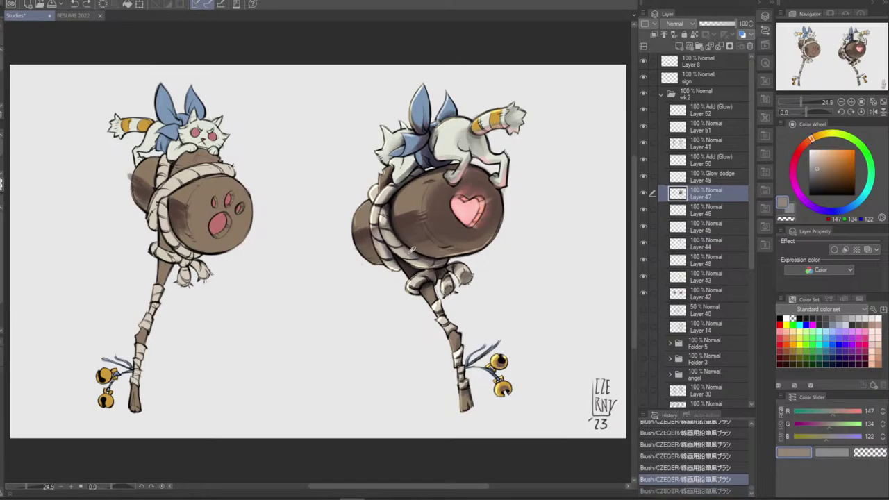
{"action": "left_click", "coordinate": [412, 251], "text": "alt"}
{"action": "left_click_drag", "start_coordinate": [398, 243], "coordinate": [389, 229]}
{"action": "key", "text": "ctrl+z"}
{"action": "key", "text": "ctrl+z"}
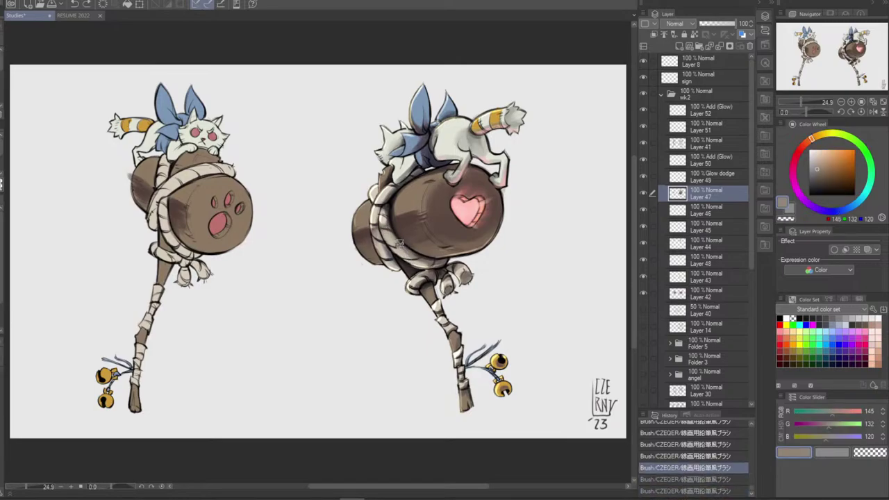
Try shading the lower rope strands with darker brown, RGB 109, 93, 87, undoing the strokes
{"action": "left_click", "coordinate": [389, 226], "text": "alt"}
{"action": "key", "text": "ctrl+y"}
{"action": "key", "text": "ctrl+y"}
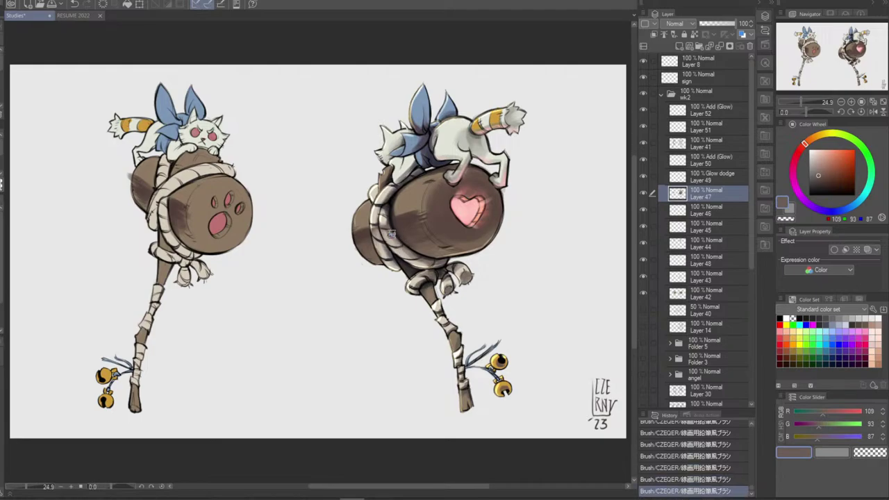
{"action": "left_click_drag", "start_coordinate": [393, 237], "coordinate": [415, 264]}
{"action": "key", "text": "ctrl+z"}
{"action": "key", "text": "ctrl+z"}
Touch up the lower rope strands with light beige, RGB 189, 177, 162, and compare the last stroke by undoing and restoring it
{"action": "left_click", "coordinate": [398, 242], "text": "alt"}
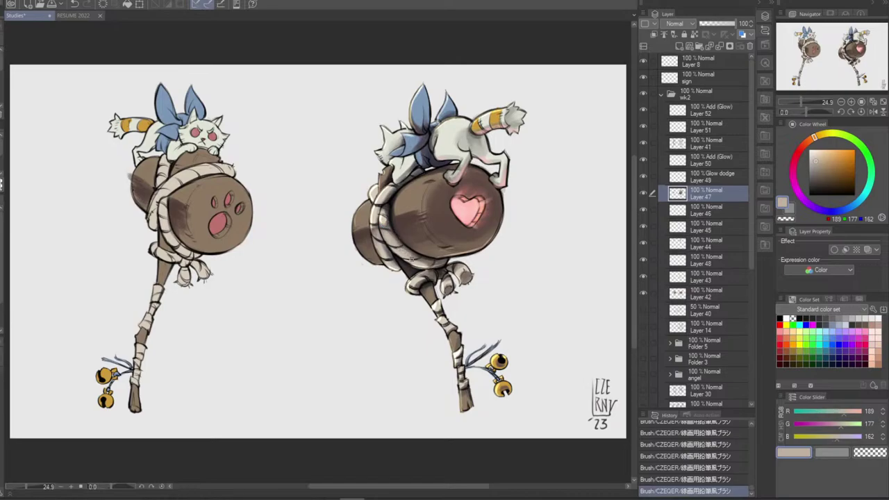
{"action": "key", "text": "ctrl+z"}
{"action": "key", "text": "ctrl+y"}
{"action": "key", "text": "ctrl+z"}
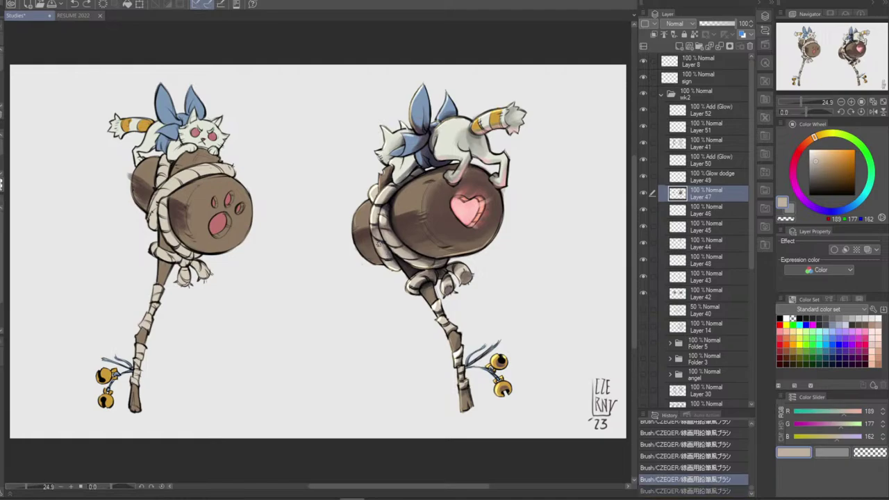
{"action": "key", "text": "ctrl+y"}
{"action": "key", "text": "ctrl+z"}
{"action": "key", "text": "ctrl+y"}
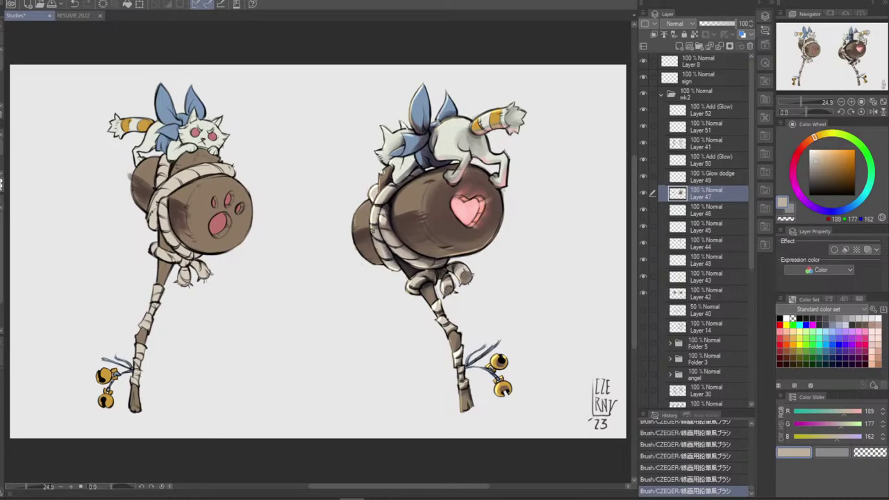
Blend the middle rope strands with sampled rope tones, including RGB 143, 129, 117, RGB 181, 169, 155 and RGB 215, 204, 187
{"action": "left_click", "coordinate": [375, 227], "text": "alt"}
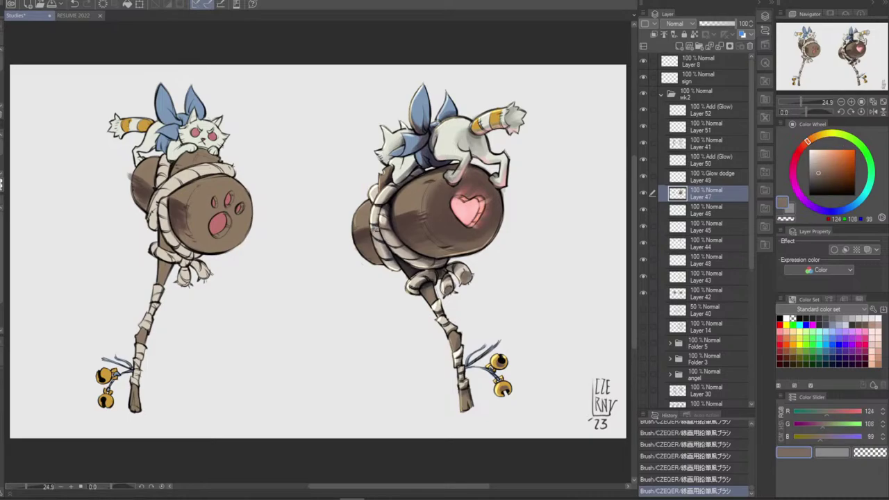
{"action": "key", "text": "ctrl+z"}
{"action": "left_click", "coordinate": [387, 233], "text": "alt"}
{"action": "key", "text": "ctrl+y"}
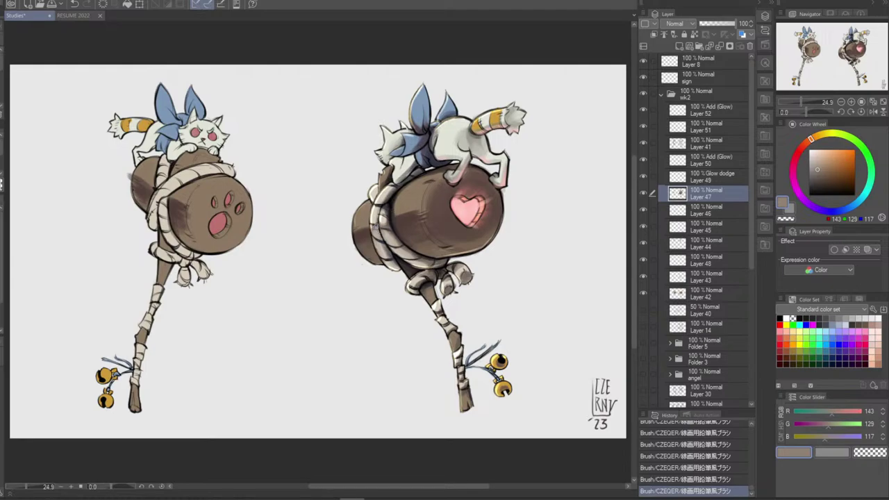
{"action": "left_click", "coordinate": [375, 225], "text": "alt"}
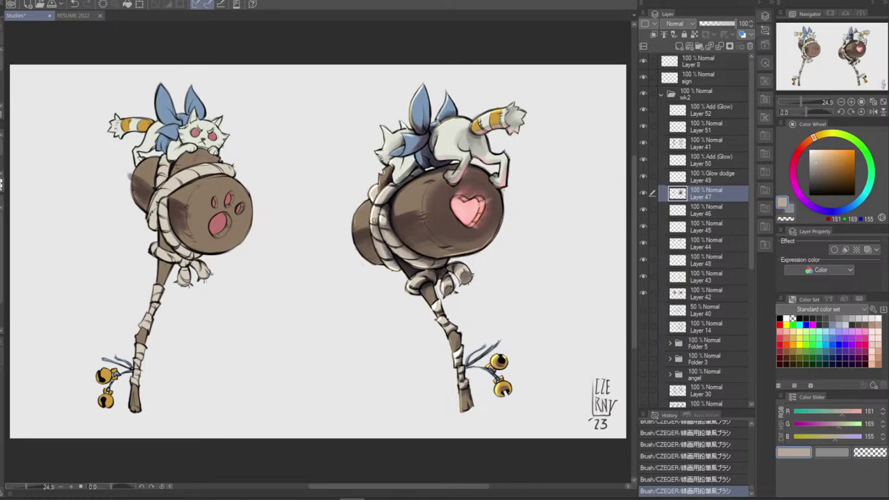
{"action": "left_click", "coordinate": [388, 218], "text": "alt"}
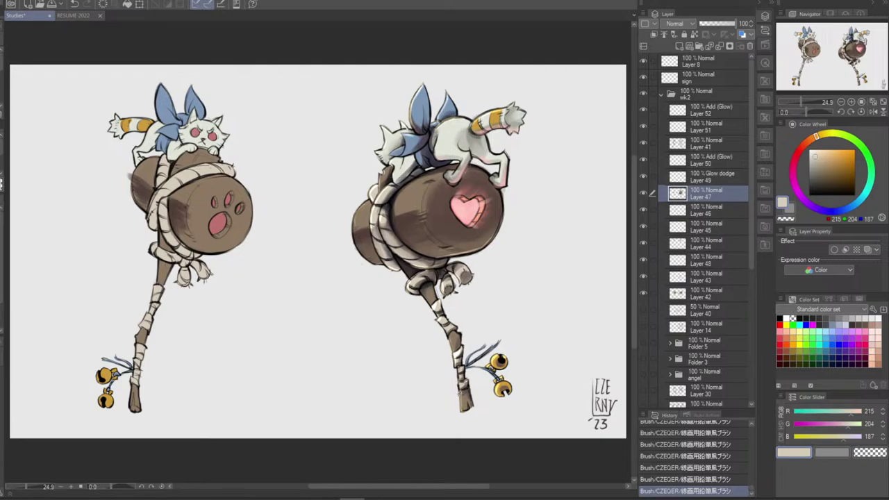
Refine the upper rope strands with light grey-beige, RGB 181, 172, 162, and dark brown, RGB 59, 51, 48, undoing strokes that miss
{"action": "left_click", "coordinate": [387, 207], "text": "alt"}
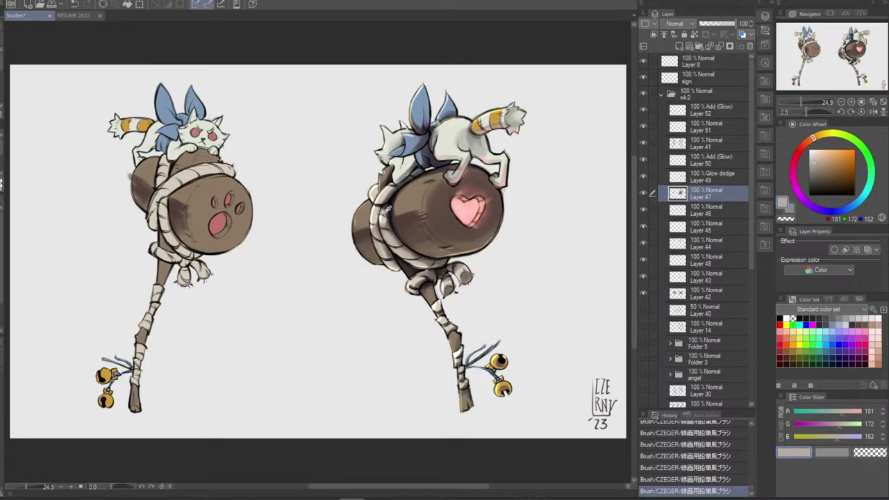
{"action": "mouse_move", "coordinate": [387, 211]}
{"action": "left_mouse_down"}
{"action": "mouse_move", "coordinate": [385, 225]}
{"action": "mouse_move", "coordinate": [376, 211]}
{"action": "mouse_move", "coordinate": [384, 203]}
{"action": "left_mouse_up"}
{"action": "key", "text": "ctrl+z"}
{"action": "left_click", "coordinate": [383, 216], "text": "alt"}
{"action": "left_click", "coordinate": [376, 214], "text": "alt"}
{"action": "key", "text": "ctrl+z"}
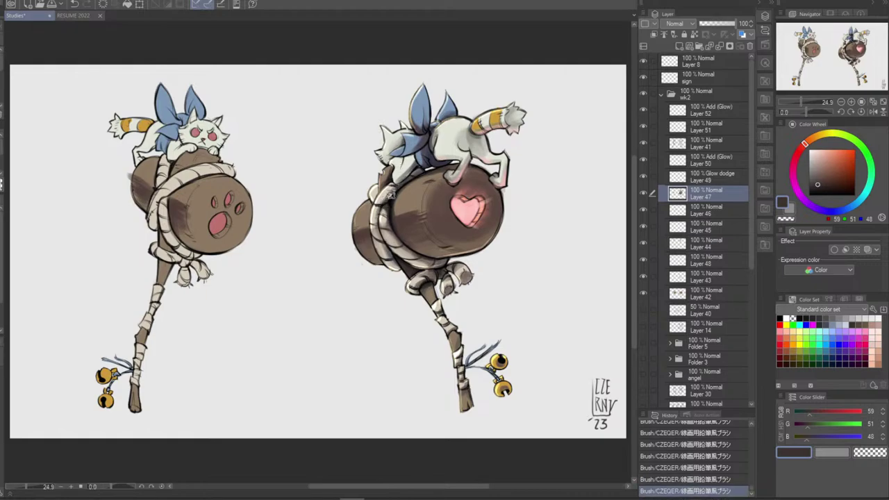
Paint the top rope loop beside the handle stub in beige, RGB 180, 168, 154, undoing and restoring the stroke to compare
{"action": "left_click", "coordinate": [377, 227], "text": "alt"}
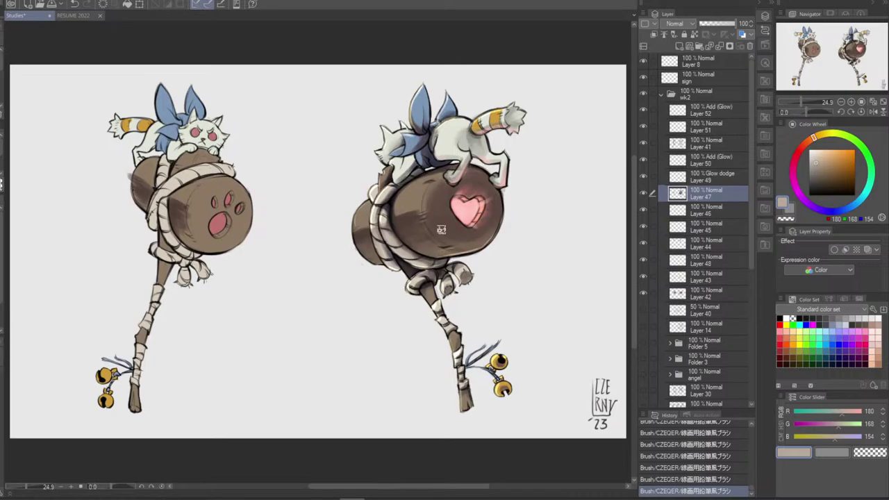
{"action": "left_click_drag", "start_coordinate": [377, 197], "coordinate": [384, 184]}
{"action": "key", "text": "ctrl+z"}
{"action": "key", "text": "ctrl+y"}
{"action": "key", "text": "ctrl+z"}
Try darkening the rope's edge against the hammer head with near-black, RGB 47, 43, 42, comparing the last stroke
{"action": "left_click", "coordinate": [391, 202], "text": "alt"}
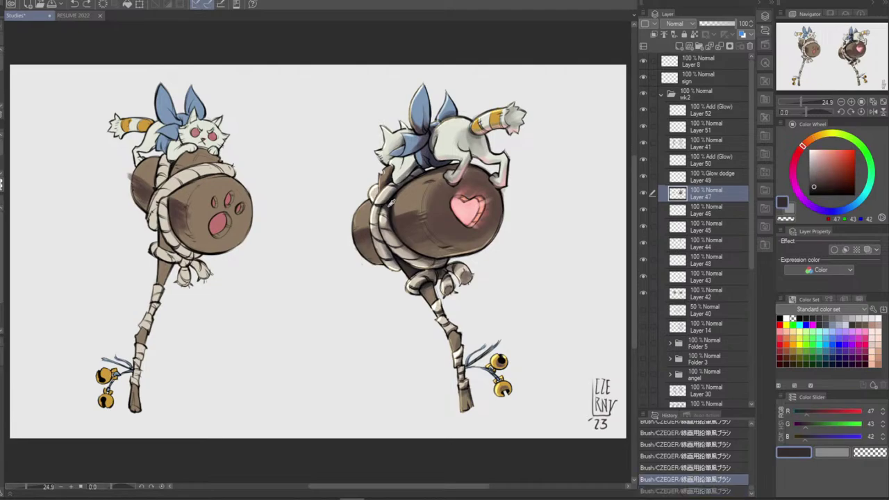
{"action": "key", "text": "ctrl+y"}
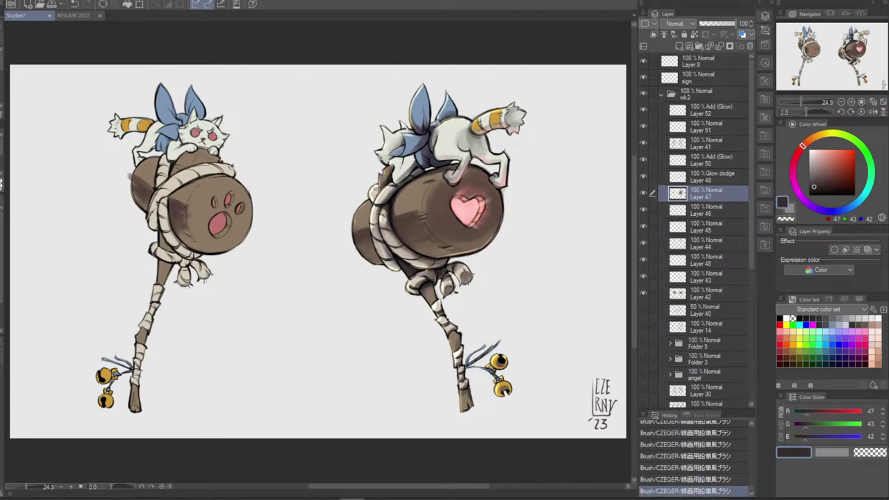
{"action": "key", "text": "ctrl+z"}
{"action": "key", "text": "ctrl+y"}
{"action": "key", "text": "ctrl+z"}
{"action": "key", "text": "ctrl+y"}
Undo the last three strokes and shade the outer side of the top rope loop in grey-brown, RGB 104, 95, 88
{"action": "key", "text": "ctrl+z"}
{"action": "key", "text": "ctrl+z"}
{"action": "key", "text": "ctrl+z"}
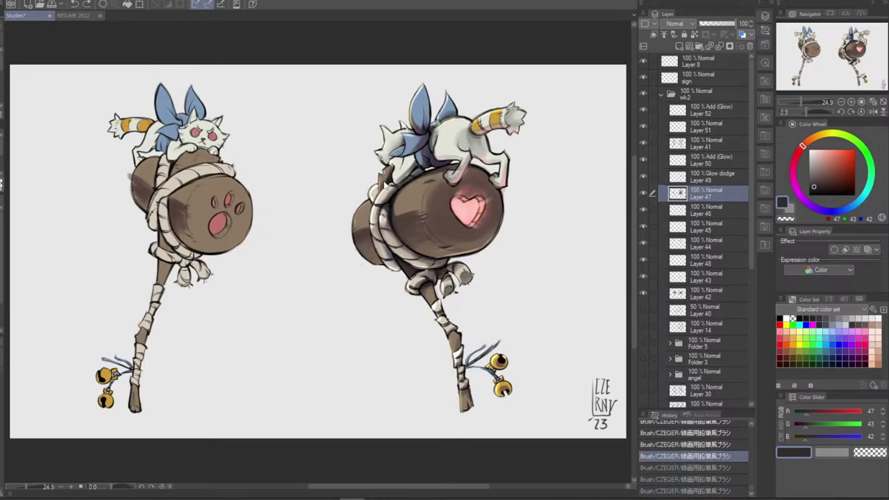
{"action": "left_click", "coordinate": [384, 208], "text": "alt"}
{"action": "left_click_drag", "start_coordinate": [373, 188], "coordinate": [375, 193]}
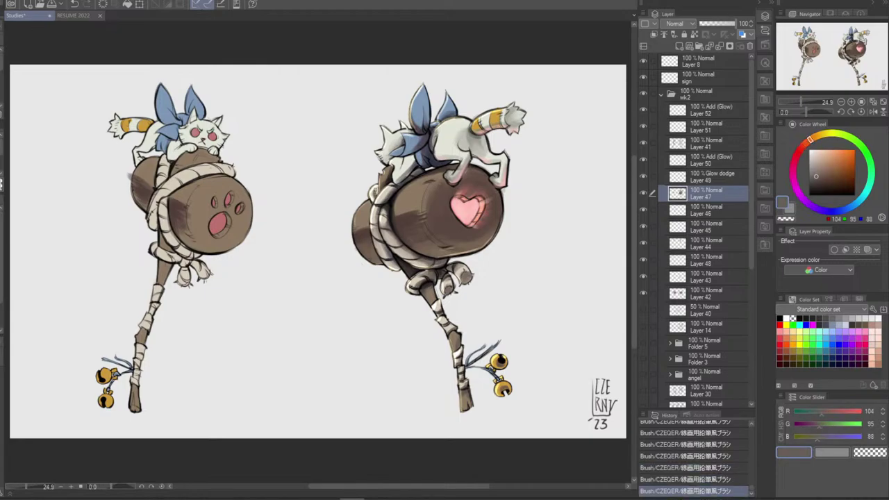
Compare the top rope loop with and without its last shading strokes, and leave the last stroke undone
{"action": "key", "text": "ctrl+z"}
{"action": "key", "text": "ctrl+z"}
{"action": "key", "text": "ctrl+y"}
{"action": "key", "text": "ctrl+y"}
{"action": "key", "text": "ctrl+z"}
{"action": "key", "text": "ctrl+z"}
{"action": "key", "text": "ctrl+y"}
{"action": "key", "text": "ctrl+y"}
{"action": "key", "text": "ctrl+z"}
{"action": "key", "text": "ctrl+y"}
{"action": "key", "text": "ctrl+z"}
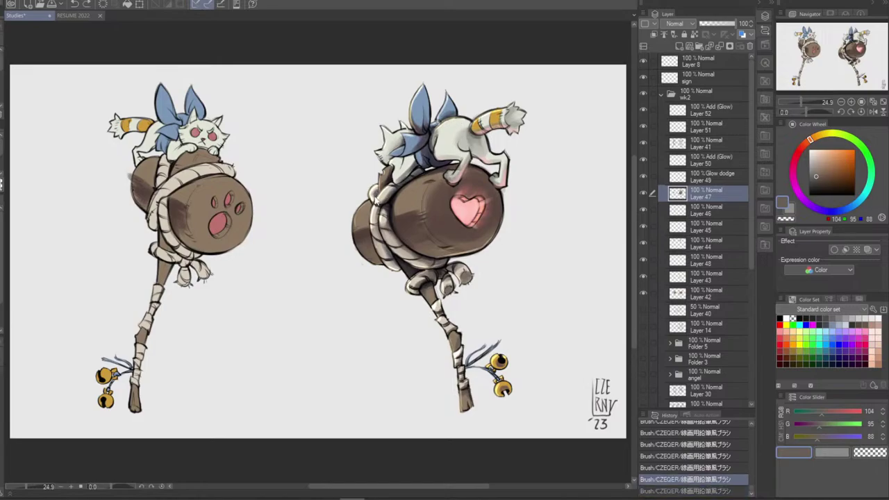
Repaint the top rope loop in light beige, RGB 215, 205, 188, with touches of grey, RGB 119, 114, 112, undoing strokes that miss
{"action": "left_click", "coordinate": [375, 192], "text": "alt"}
{"action": "key", "text": "ctrl+z"}
{"action": "left_click_drag", "start_coordinate": [373, 192], "coordinate": [376, 200]}
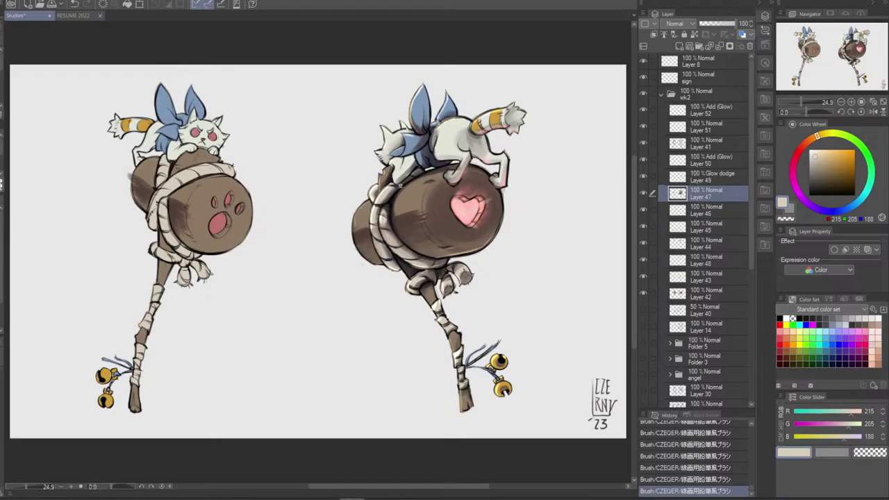
{"action": "key", "text": "ctrl+z"}
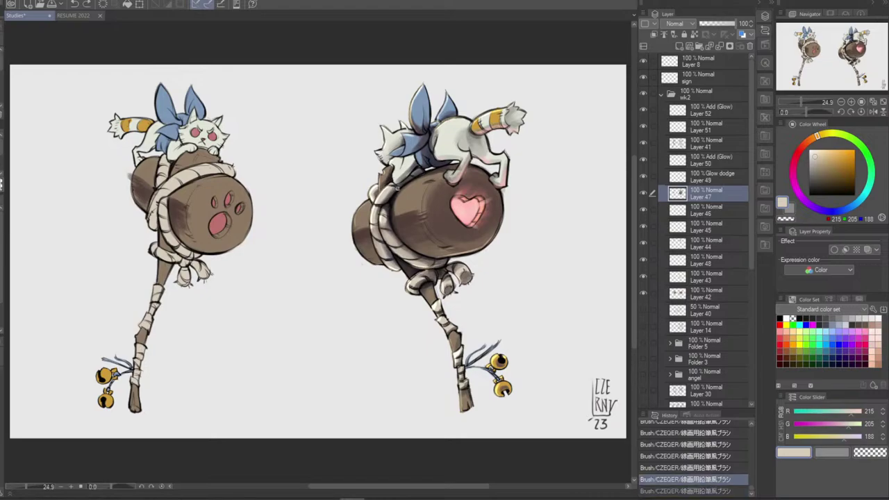
{"action": "left_click", "coordinate": [397, 189], "text": "alt"}
{"action": "key", "text": "ctrl+z"}
{"action": "left_click_drag", "start_coordinate": [395, 187], "coordinate": [391, 193]}
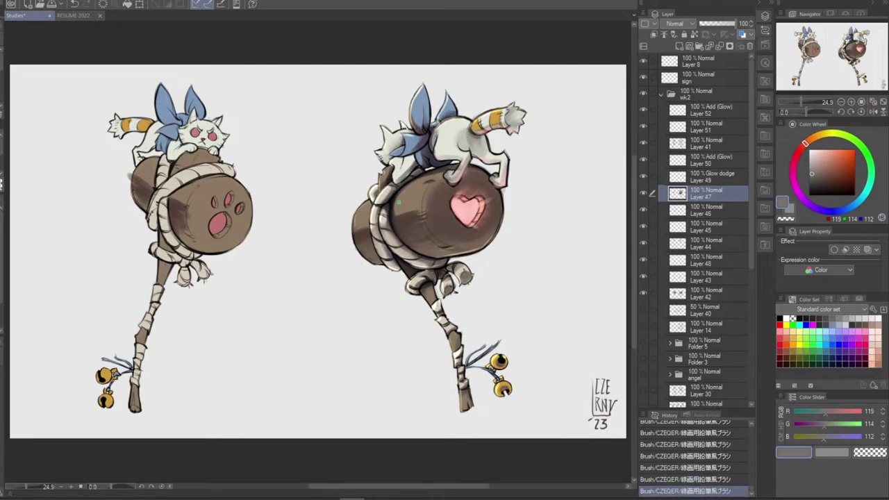
{"action": "left_click", "coordinate": [376, 194], "text": "alt"}
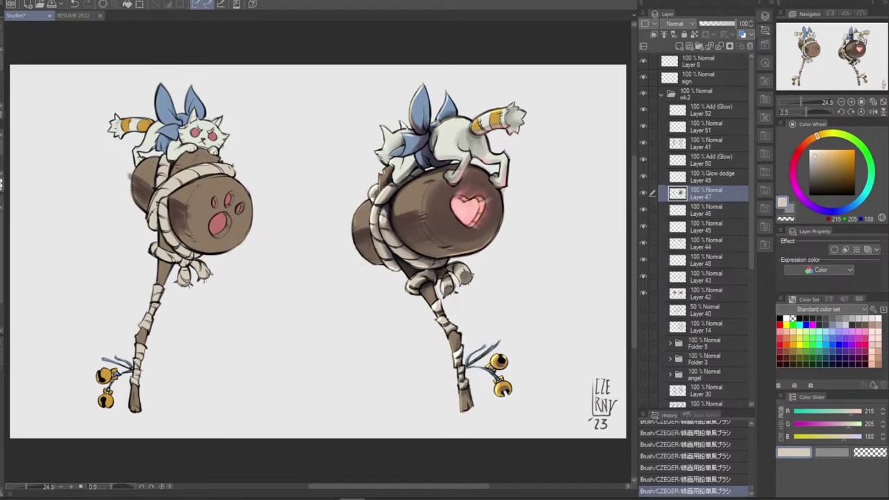
{"action": "key", "text": "ctrl+z"}
{"action": "left_click_drag", "start_coordinate": [376, 191], "coordinate": [374, 196]}
Brush lighter brown, RGB 141, 121, 99, onto the upper side of the right hammer head, undoing and restoring the last stroke to compare
{"action": "left_click", "coordinate": [422, 197], "text": "alt"}
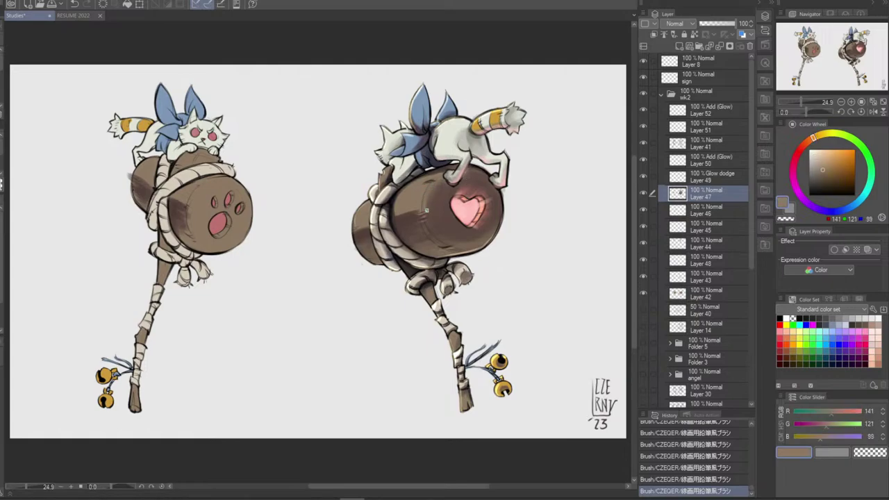
{"action": "key", "text": "ctrl+z"}
{"action": "key", "text": "ctrl+y"}
{"action": "key", "text": "ctrl+z"}
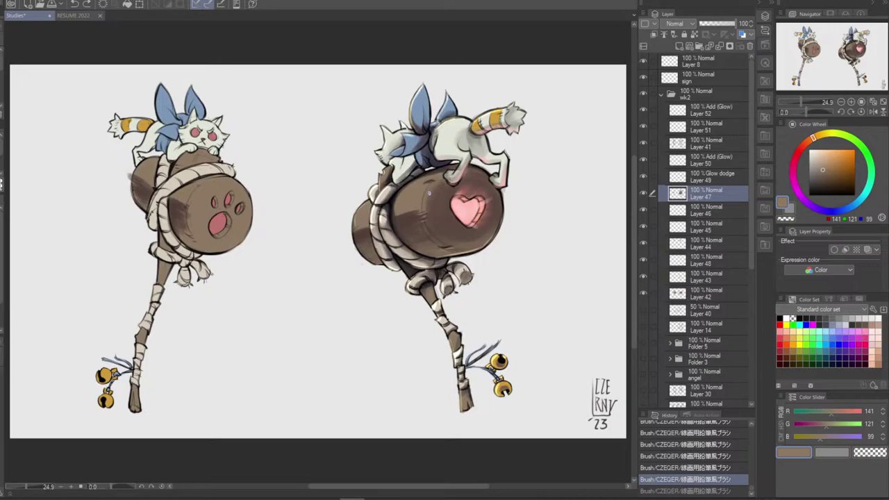
{"action": "key", "text": "ctrl+y"}
{"action": "key", "text": "ctrl+z"}
{"action": "key", "text": "ctrl+y"}
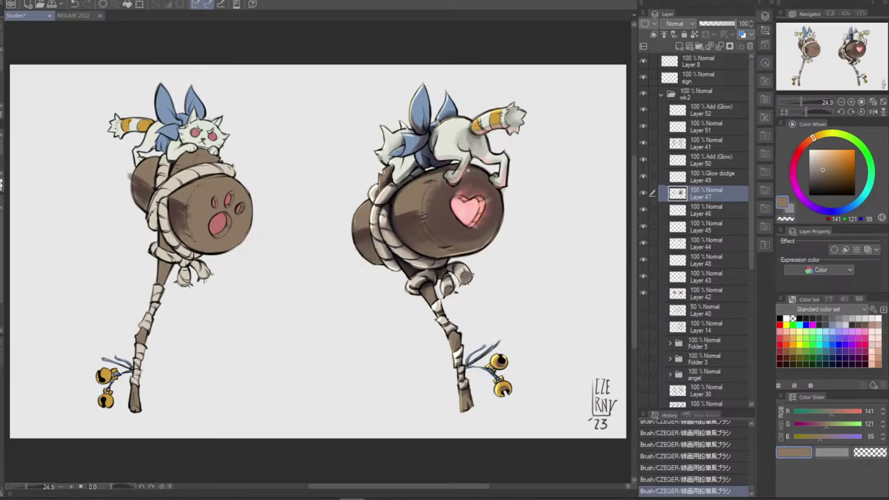
Add light brown strokes along the upper rim of the heart face, undoing misses and comparing the last two strokes
{"action": "key", "text": "ctrl+z"}
{"action": "mouse_move", "coordinate": [485, 168]}
{"action": "left_mouse_down"}
{"action": "mouse_move", "coordinate": [472, 172]}
{"action": "mouse_move", "coordinate": [497, 181]}
{"action": "left_mouse_up"}
{"action": "key", "text": "ctrl+z"}
{"action": "key", "text": "ctrl+z"}
{"action": "key", "text": "ctrl+z"}
{"action": "key", "text": "ctrl+y"}
{"action": "key", "text": "ctrl+z"}
{"action": "key", "text": "ctrl+z"}
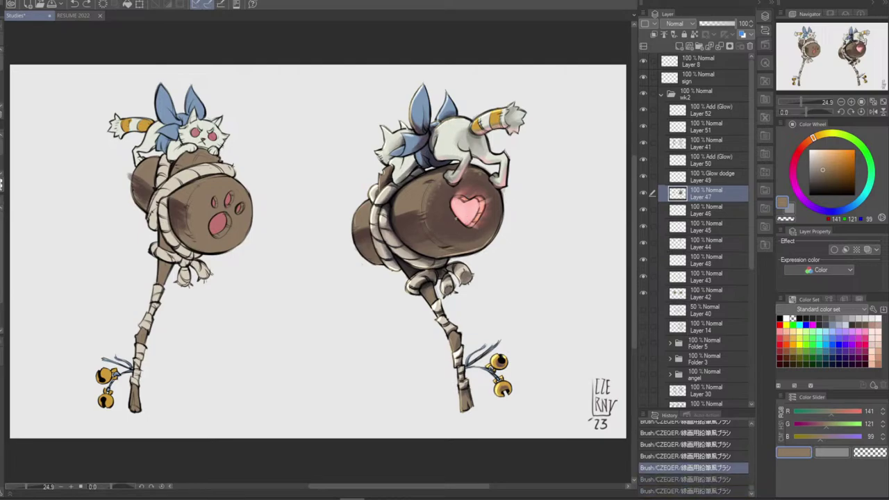
{"action": "key", "text": "ctrl+y"}
{"action": "key", "text": "ctrl+y"}
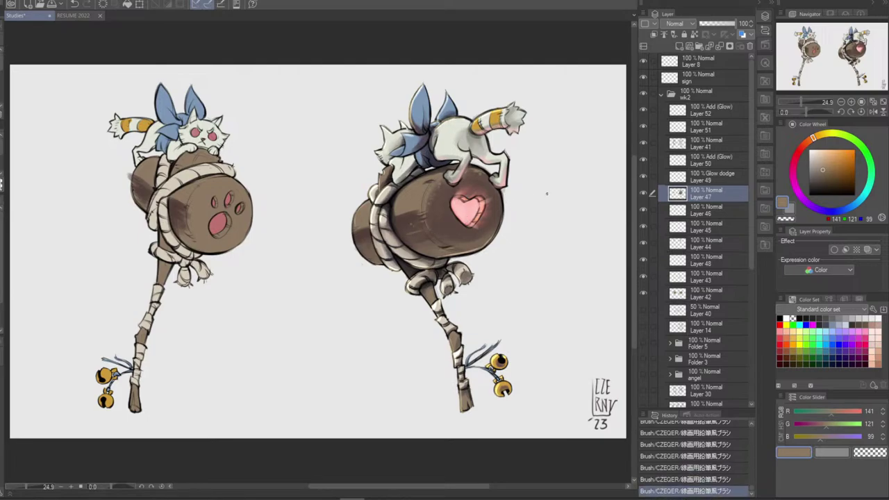
Compare the light brown strokes on the lower side of the hammer head and keep them
{"action": "key", "text": "ctrl+z"}
{"action": "key", "text": "ctrl+z"}
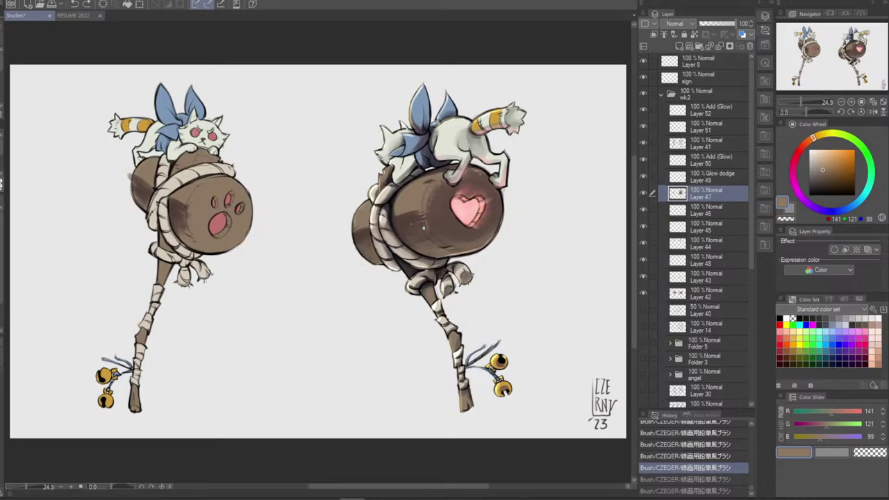
{"action": "key", "text": "ctrl+y"}
{"action": "key", "text": "ctrl+y"}
{"action": "key", "text": "ctrl+z"}
{"action": "key", "text": "ctrl+y"}
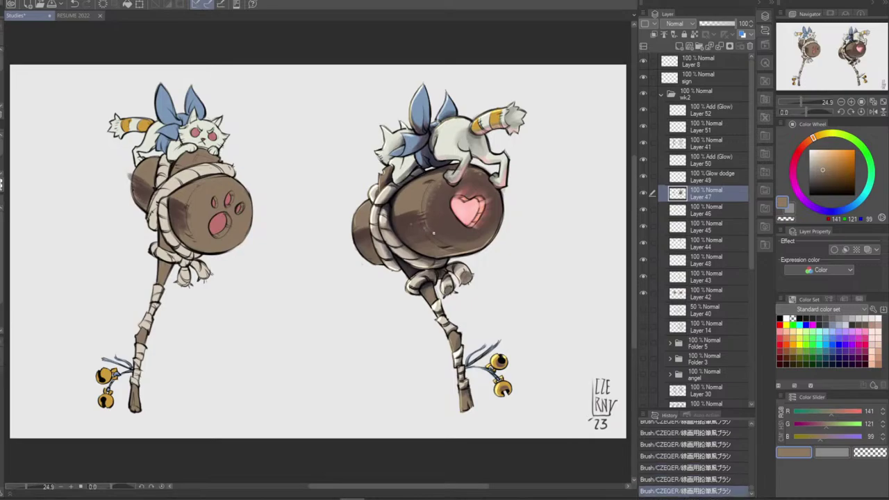
{"action": "key", "text": "ctrl+z"}
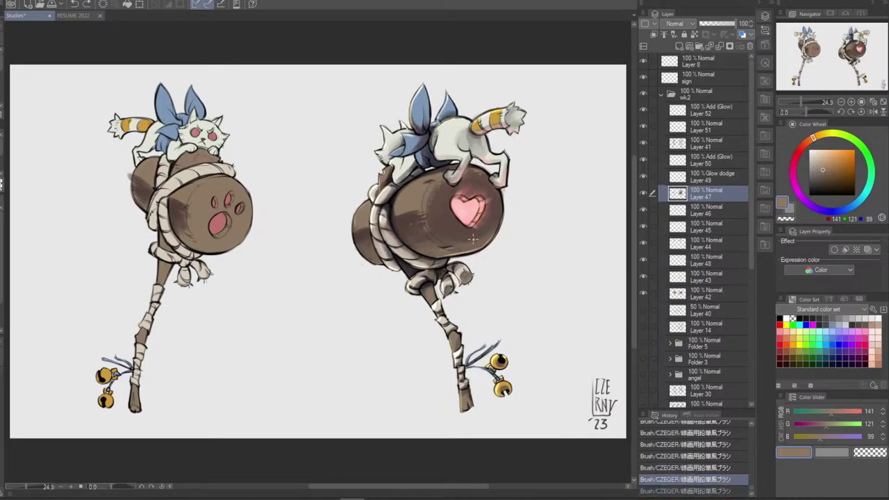
{"action": "key", "text": "ctrl+y"}
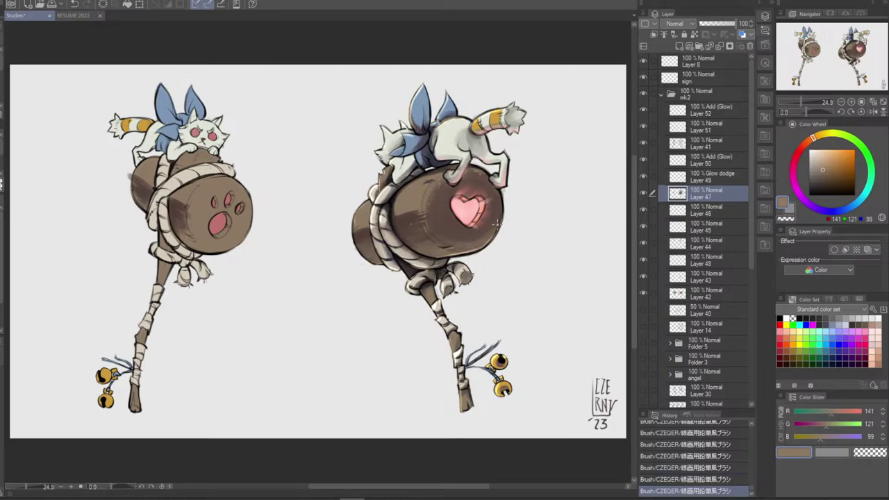
Blend the lower part of the hammer head with brown, RGB 119, 101, 84, checking the last stroke before keeping it
{"action": "left_click", "coordinate": [464, 241], "text": "alt"}
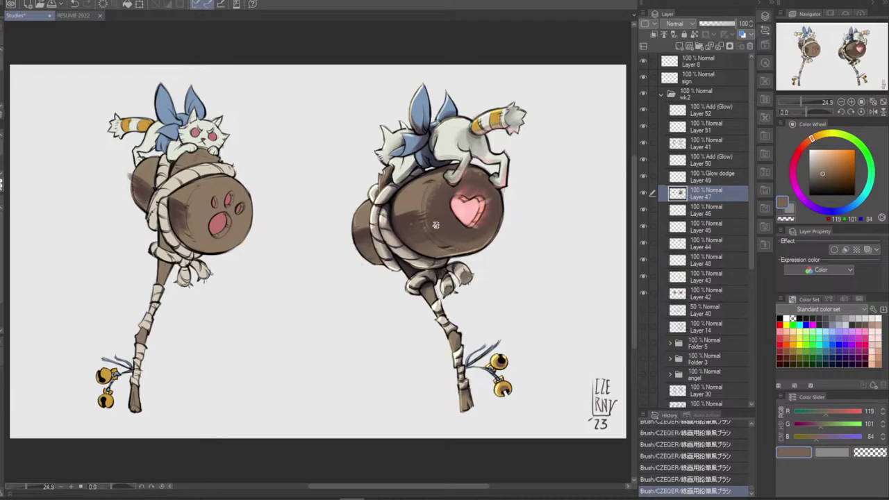
{"action": "key", "text": "ctrl+z"}
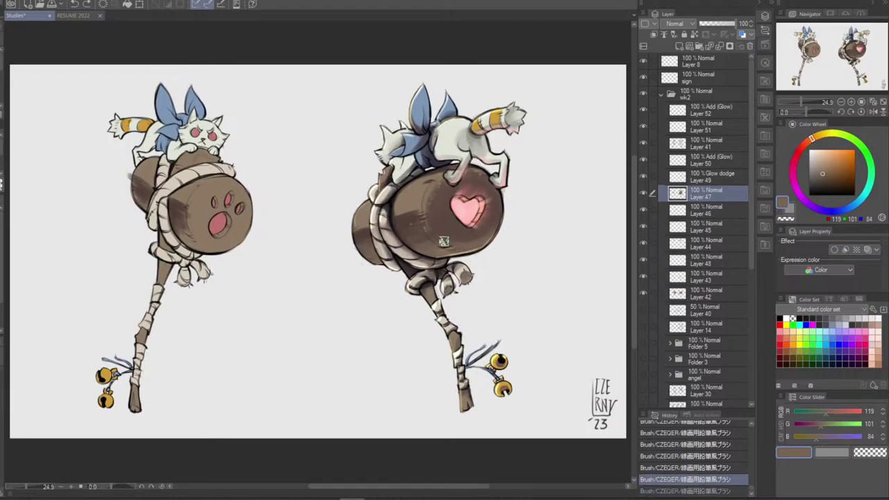
{"action": "key", "text": "ctrl+y"}
Mirror the canvas view and compare the hammer head with and without its last brown stroke
{"action": "left_click", "coordinate": [873, 111]}
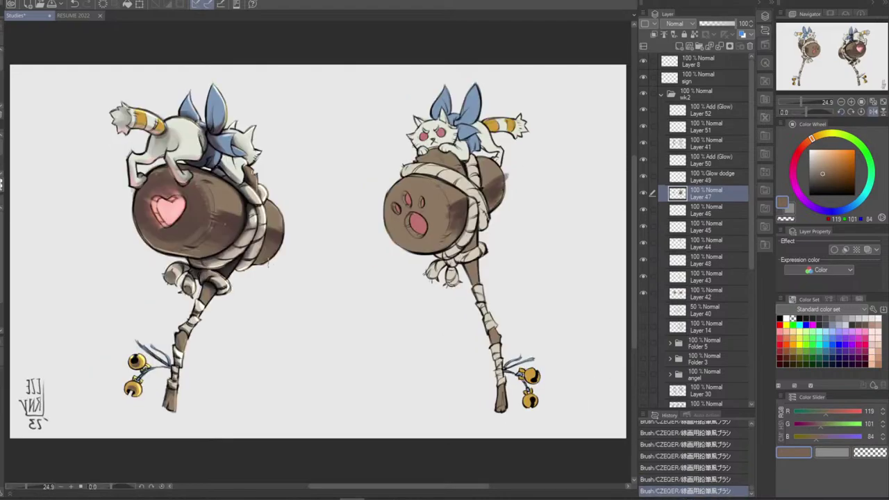
{"action": "key", "text": "ctrl+z"}
{"action": "key", "text": "ctrl+y"}
{"action": "key", "text": "ctrl+z"}
{"action": "key", "text": "ctrl+y"}
Shade the hammer face around and below the heart with browns, RGB 92, 74, 66, RGB 104, 86, 74 and RGB 118, 100, 84, comparing strokes
{"action": "left_click", "coordinate": [158, 237], "text": "alt"}
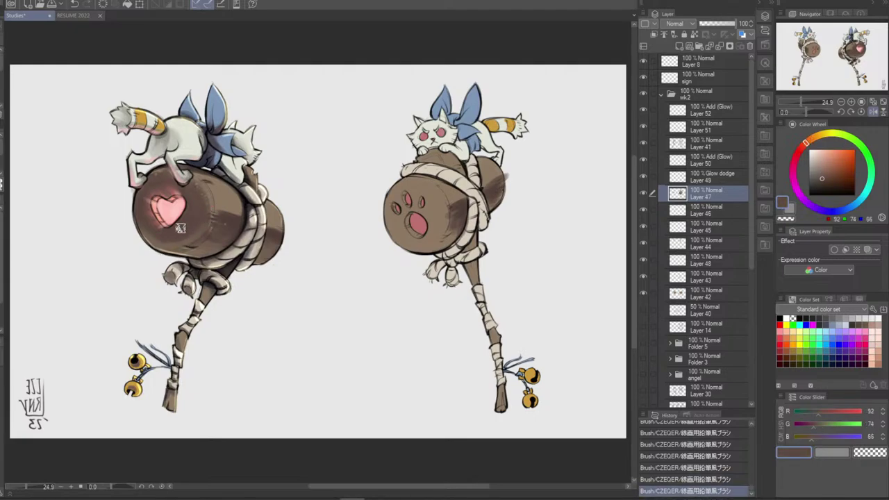
{"action": "key", "text": "ctrl+z"}
{"action": "key", "text": "ctrl+y"}
{"action": "left_click", "coordinate": [188, 234], "text": "alt"}
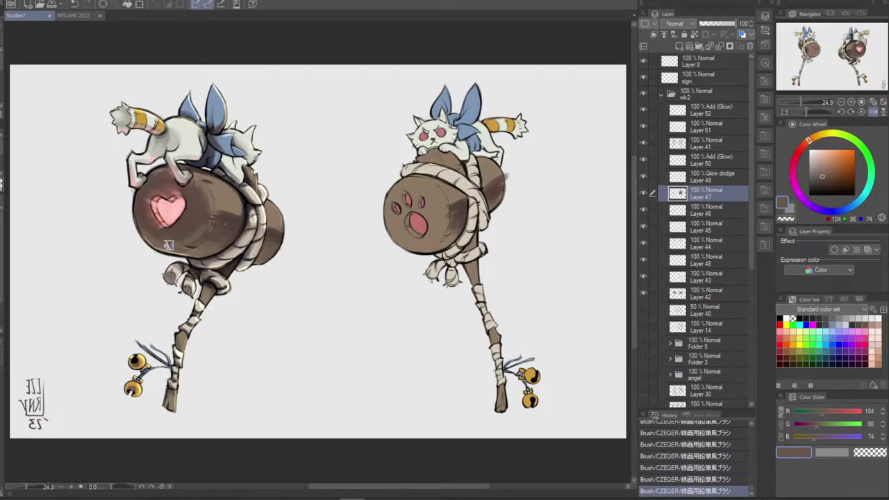
{"action": "left_click", "coordinate": [173, 243], "text": "alt"}
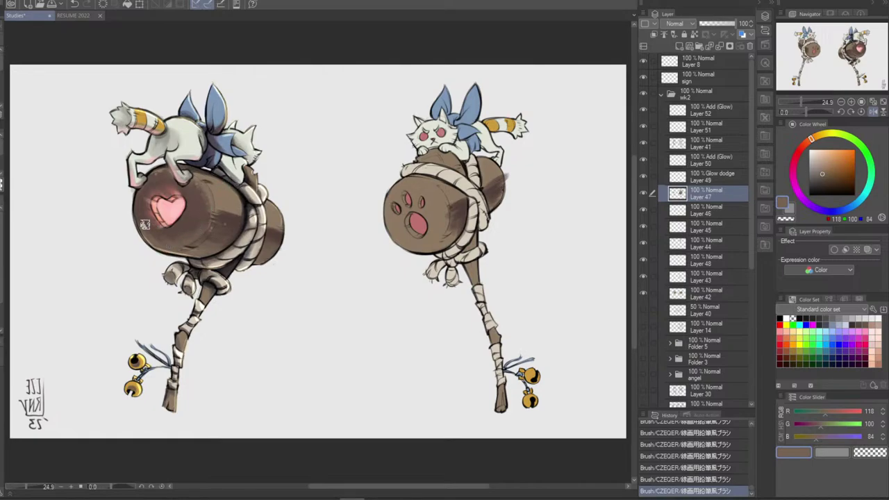
{"action": "key", "text": "ctrl+z"}
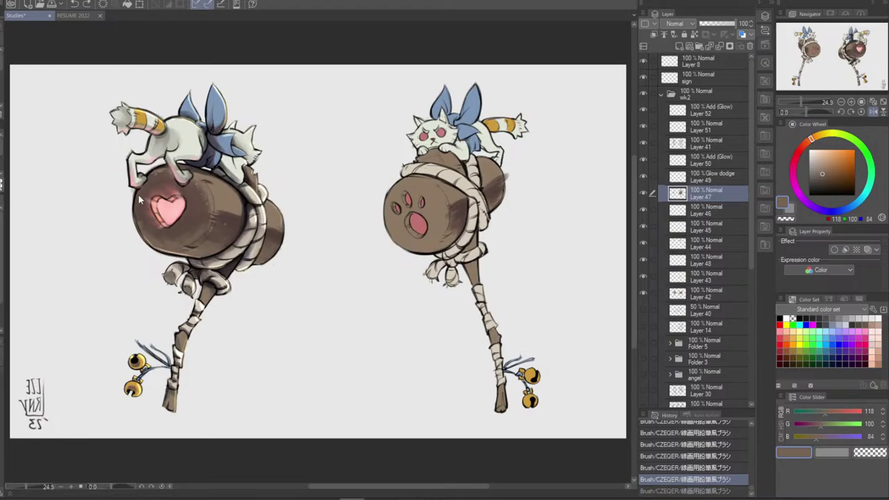
{"action": "key", "text": "ctrl+y"}
{"action": "key", "text": "ctrl+z"}
{"action": "key", "text": "ctrl+y"}
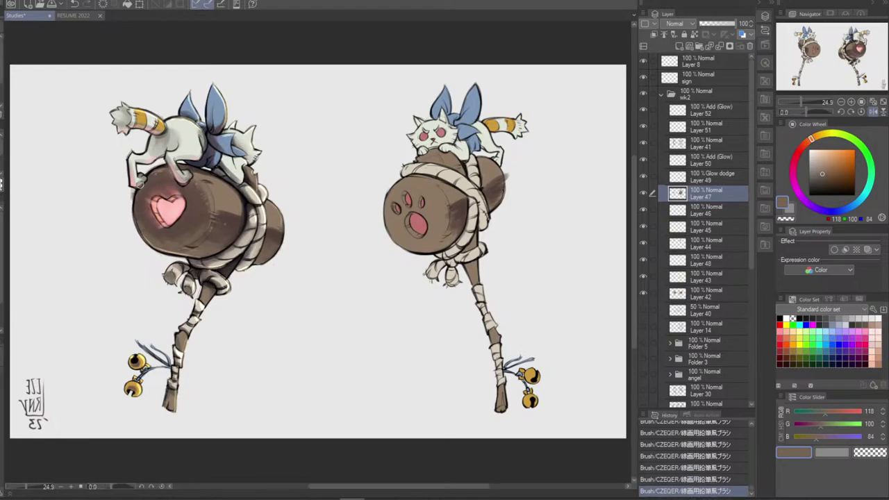
Erase stray paint outside the heart face's edge and around the rope knot, undoing the last eraser stroke
{"action": "mouse_move", "coordinate": [129, 199]}
{"action": "left_mouse_down"}
{"action": "mouse_move", "coordinate": [163, 169]}
{"action": "mouse_move", "coordinate": [131, 204]}
{"action": "left_mouse_up"}
{"action": "left_click_drag", "start_coordinate": [171, 282], "coordinate": [173, 287]}
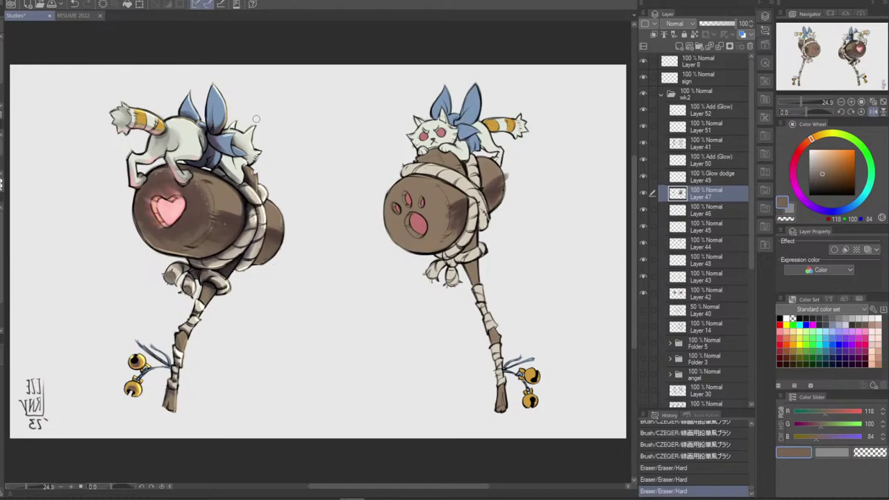
{"action": "left_click", "coordinate": [162, 133], "text": "alt"}
{"action": "left_click_drag", "start_coordinate": [127, 121], "coordinate": [131, 119]}
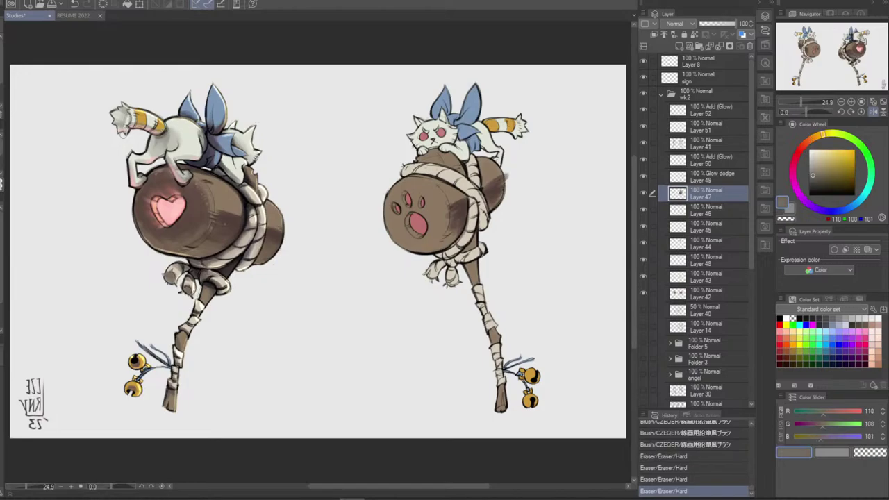
{"action": "key", "text": "ctrl+z"}
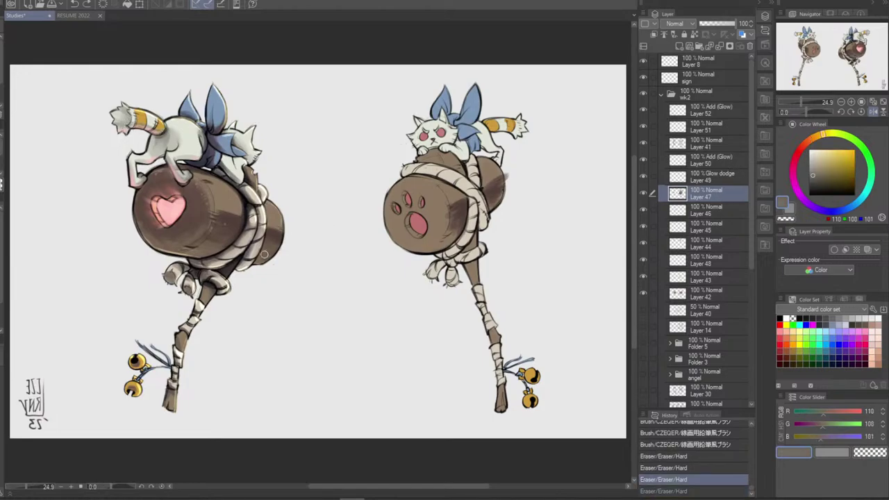
Shade the fur at the cat's tail tip in greys, RGB 121, 119, 111 and RGB 112, 110, 102, undoing strokes that miss
{"action": "left_click", "coordinate": [165, 134], "text": "alt"}
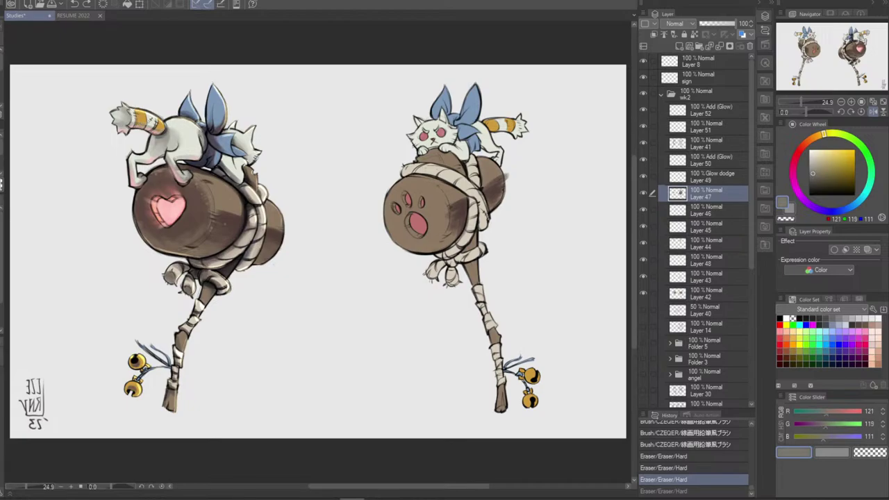
{"action": "left_click_drag", "start_coordinate": [126, 121], "coordinate": [130, 117]}
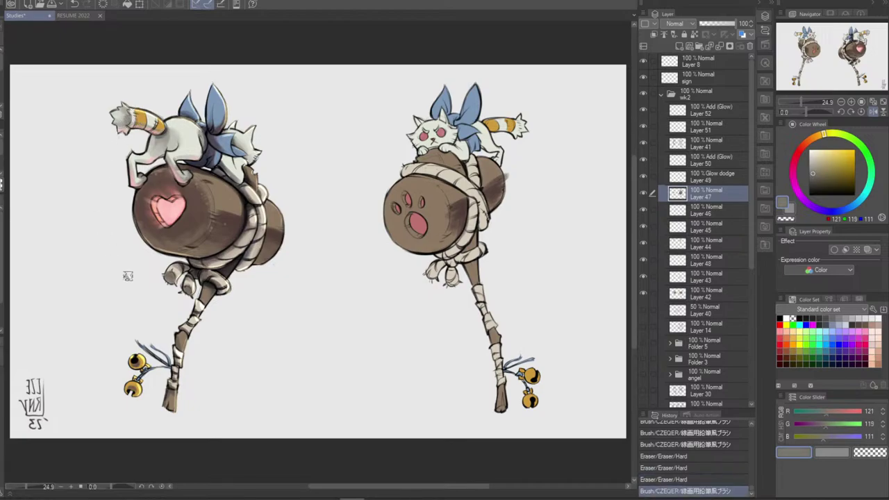
{"action": "left_click", "coordinate": [162, 132], "text": "alt"}
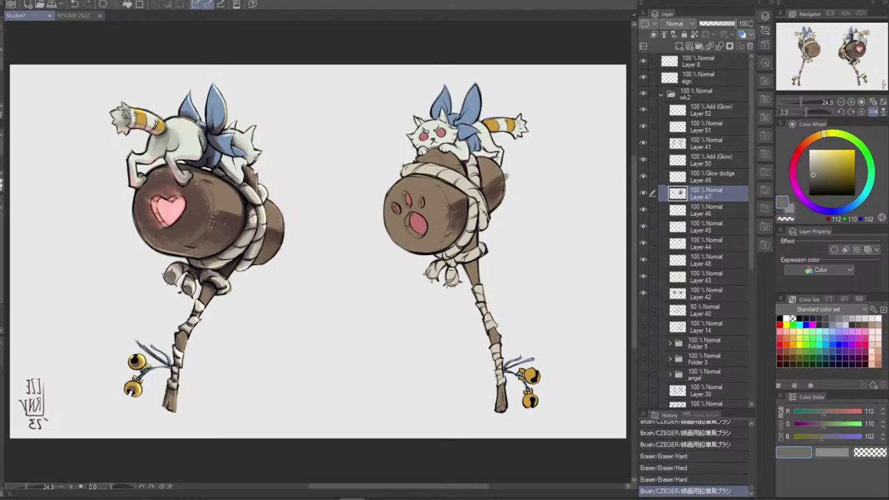
{"action": "mouse_move", "coordinate": [129, 109]}
{"action": "left_mouse_down"}
{"action": "mouse_move", "coordinate": [126, 129]}
{"action": "mouse_move", "coordinate": [123, 123]}
{"action": "mouse_move", "coordinate": [132, 123]}
{"action": "left_mouse_up"}
{"action": "key", "text": "ctrl+z"}
{"action": "key", "text": "ctrl+z"}
{"action": "key", "text": "ctrl+z"}
{"action": "key", "text": "ctrl+z"}
{"action": "key", "text": "ctrl+z"}
{"action": "key", "text": "ctrl+z"}
Redraw the tail tip's tufts in grey and pick the light fur grey, RGB 198, 200, 189
{"action": "left_click_drag", "start_coordinate": [129, 116], "coordinate": [132, 122]}
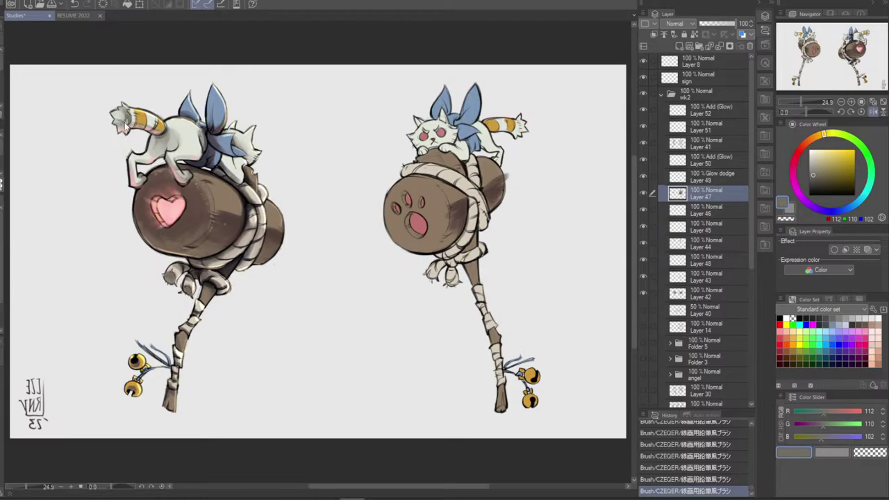
{"action": "key", "text": "ctrl+z"}
{"action": "left_click_drag", "start_coordinate": [118, 119], "coordinate": [123, 125]}
{"action": "left_click", "coordinate": [117, 121], "text": "alt"}
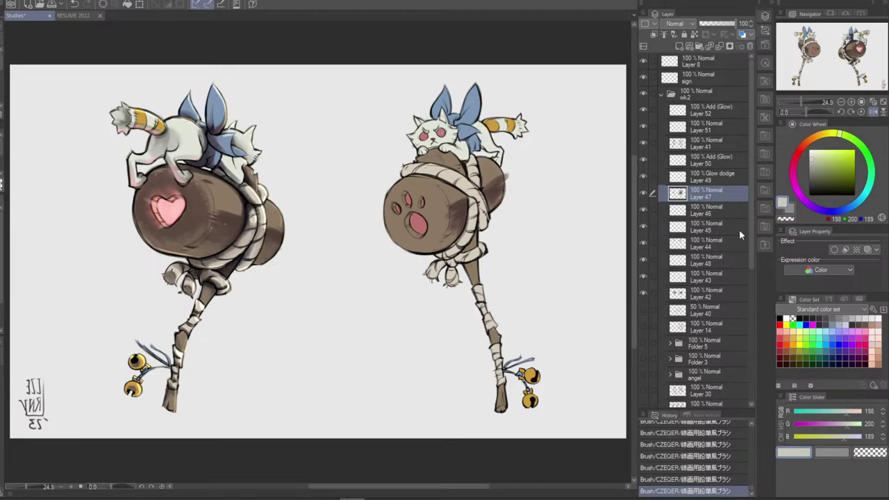
Unmirror the canvas view and darken the lower handle and its wraps with near-black, RGB 46, 40, 41, undoing strokes that miss
{"action": "left_click", "coordinate": [873, 112]}
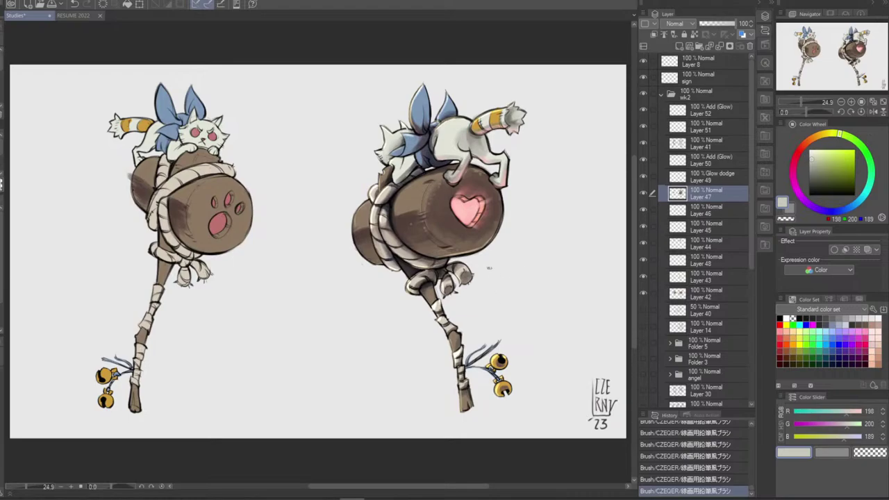
{"action": "left_click", "coordinate": [416, 268], "text": "alt"}
{"action": "left_click", "coordinate": [453, 317], "text": "alt"}
{"action": "mouse_move", "coordinate": [461, 334]}
{"action": "left_mouse_down"}
{"action": "mouse_move", "coordinate": [459, 371]}
{"action": "mouse_move", "coordinate": [472, 332]}
{"action": "mouse_move", "coordinate": [458, 368]}
{"action": "mouse_move", "coordinate": [458, 358]}
{"action": "mouse_move", "coordinate": [461, 380]}
{"action": "mouse_move", "coordinate": [466, 343]}
{"action": "mouse_move", "coordinate": [464, 391]}
{"action": "mouse_move", "coordinate": [459, 359]}
{"action": "mouse_move", "coordinate": [462, 373]}
{"action": "mouse_move", "coordinate": [460, 361]}
{"action": "mouse_move", "coordinate": [476, 373]}
{"action": "mouse_move", "coordinate": [467, 389]}
{"action": "mouse_move", "coordinate": [463, 380]}
{"action": "mouse_move", "coordinate": [469, 409]}
{"action": "left_mouse_up"}
{"action": "key", "text": "ctrl+z"}
{"action": "key", "text": "ctrl+z"}
{"action": "key", "text": "ctrl+z"}
{"action": "key", "text": "ctrl+z"}
{"action": "key", "text": "ctrl+z"}
{"action": "key", "text": "ctrl+z"}
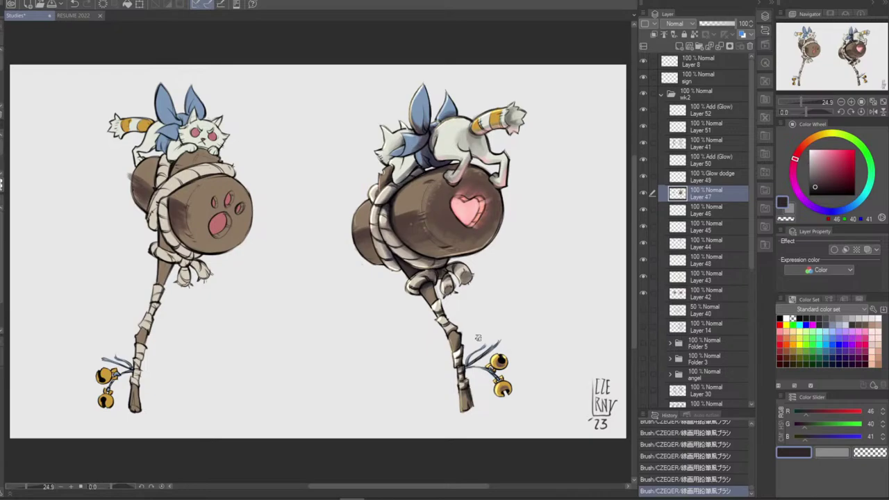
Retouch the bell strings and bells with near-black, RGB 46, 40, 41, toggling the last stroke to compare and leaving it undone
{"action": "key", "text": "ctrl+z"}
{"action": "left_click_drag", "start_coordinate": [464, 367], "coordinate": [493, 341]}
{"action": "key", "text": "ctrl+z"}
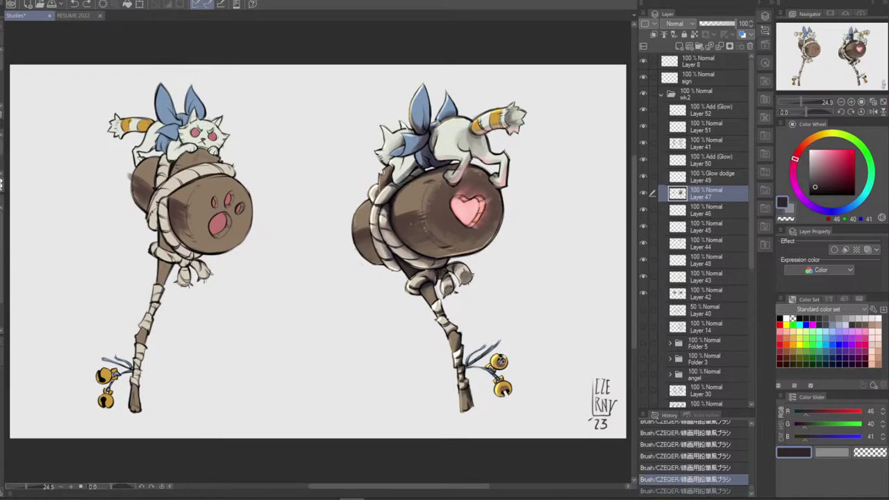
{"action": "key", "text": "ctrl+y"}
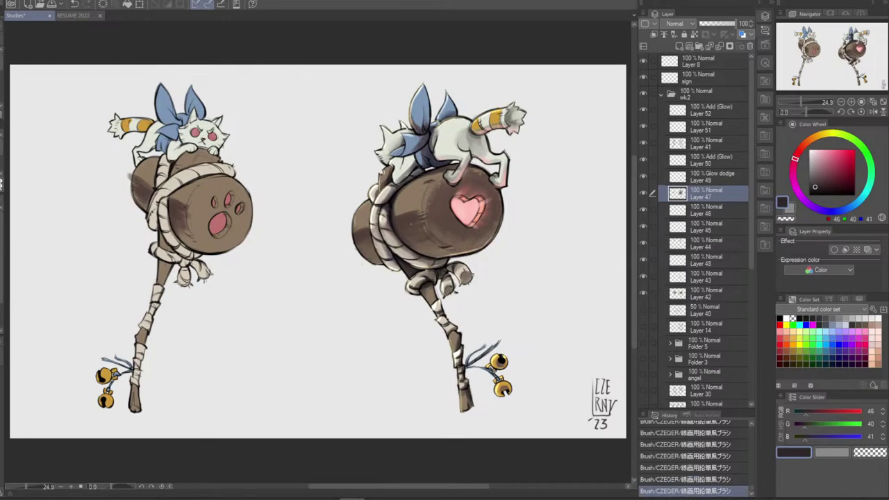
{"action": "key", "text": "ctrl+z"}
{"action": "key", "text": "ctrl+y"}
{"action": "key", "text": "ctrl+z"}
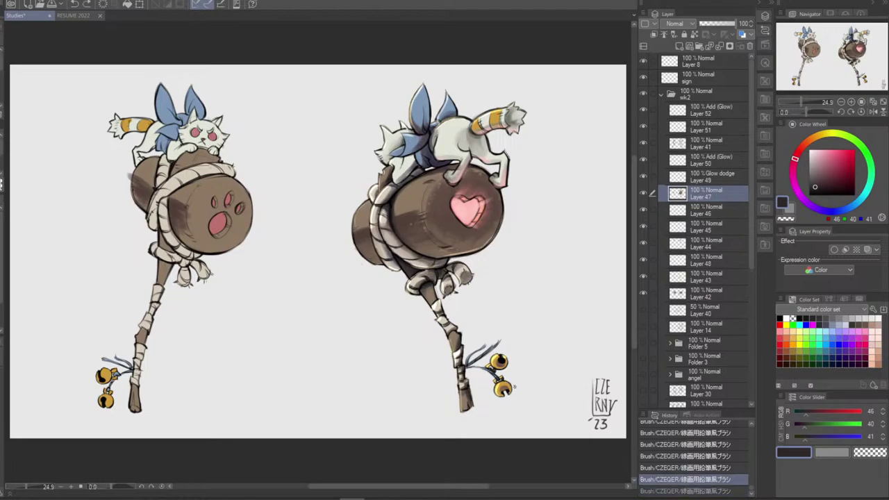
Toggle the last near-black stroke on the bells off and on to compare, and leave it restored
{"action": "key", "text": "ctrl+y"}
{"action": "key", "text": "ctrl+z"}
{"action": "key", "text": "ctrl+y"}
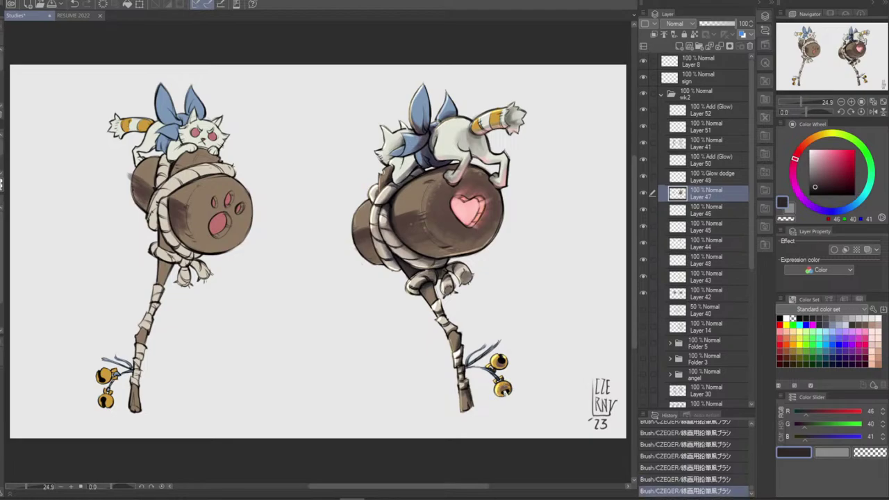
{"action": "key", "text": "ctrl+z"}
{"action": "key", "text": "ctrl+y"}
{"action": "key", "text": "ctrl+z"}
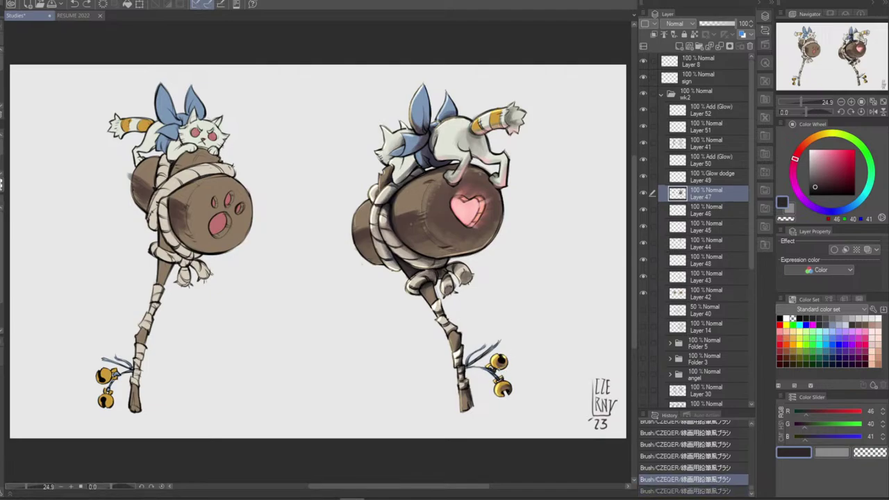
{"action": "key", "text": "ctrl+y"}
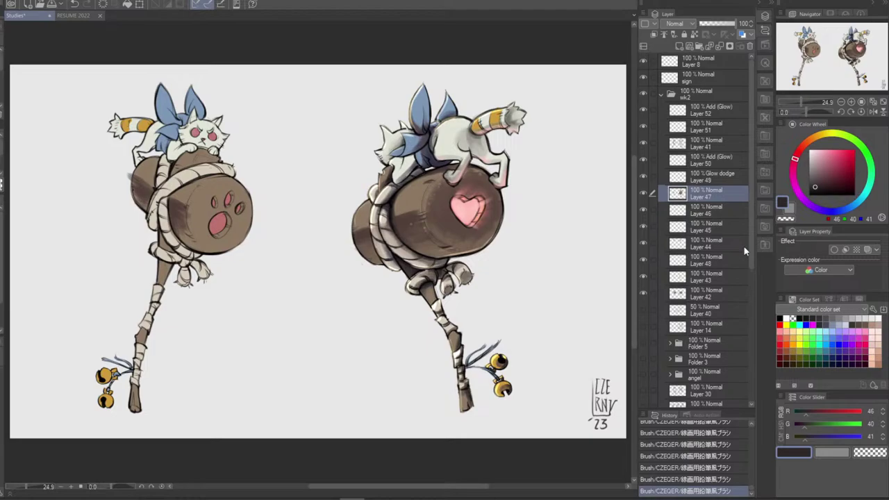
Set the drawing colour to muted blue, RGB 70, 94, 120, and compare the last bell stroke off and on, leaving it restored
{"action": "left_click", "coordinate": [829, 173]}
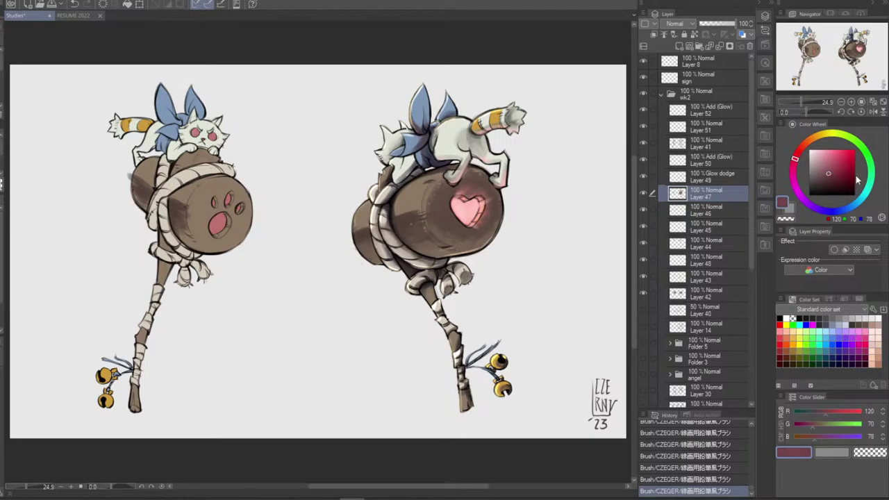
{"action": "left_click_drag", "start_coordinate": [832, 215], "coordinate": [852, 206]}
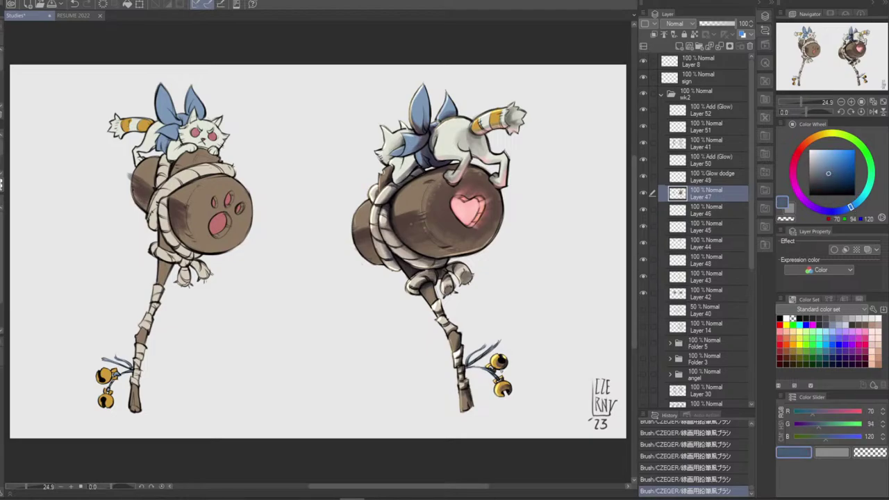
{"action": "key", "text": "ctrl+z"}
{"action": "key", "text": "ctrl+y"}
{"action": "key", "text": "ctrl+z"}
{"action": "key", "text": "ctrl+y"}
{"action": "key", "text": "ctrl+z"}
{"action": "key", "text": "ctrl+y"}
{"action": "key", "text": "ctrl+z"}
{"action": "key", "text": "ctrl+y"}
{"action": "key", "text": "ctrl+z"}
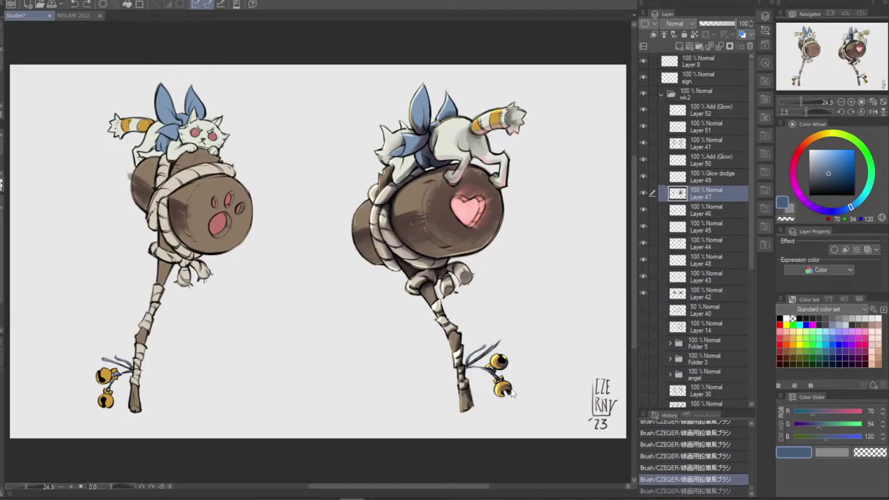
{"action": "key", "text": "ctrl+y"}
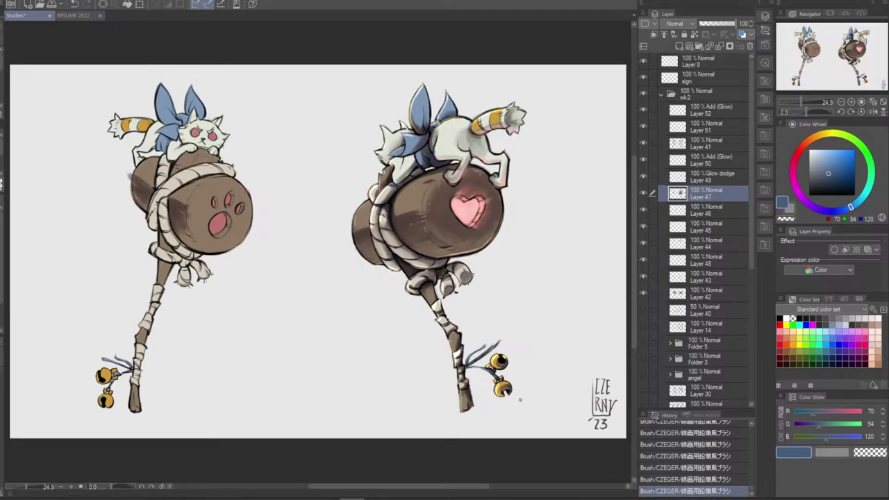
Clean up the outer edges of the two right-hand bells with the hard eraser
{"action": "key", "text": "e"}
{"action": "left_click_drag", "start_coordinate": [512, 395], "coordinate": [513, 394]}
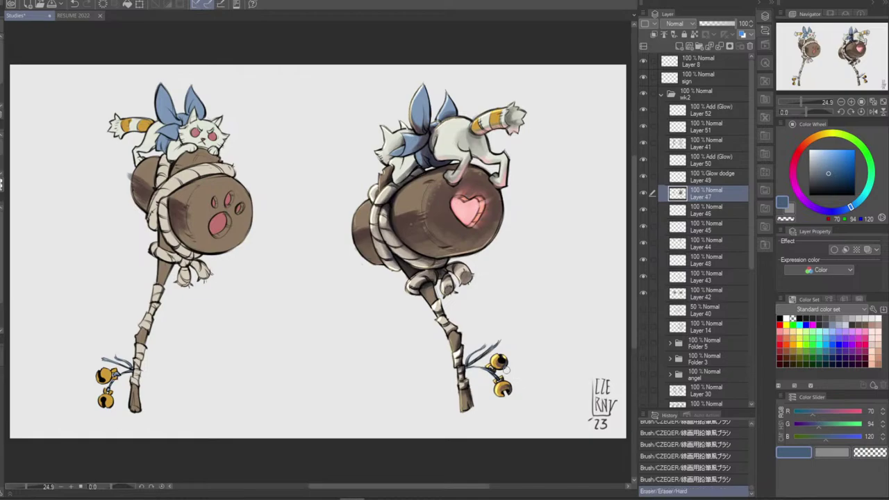
{"action": "left_click", "coordinate": [507, 370]}
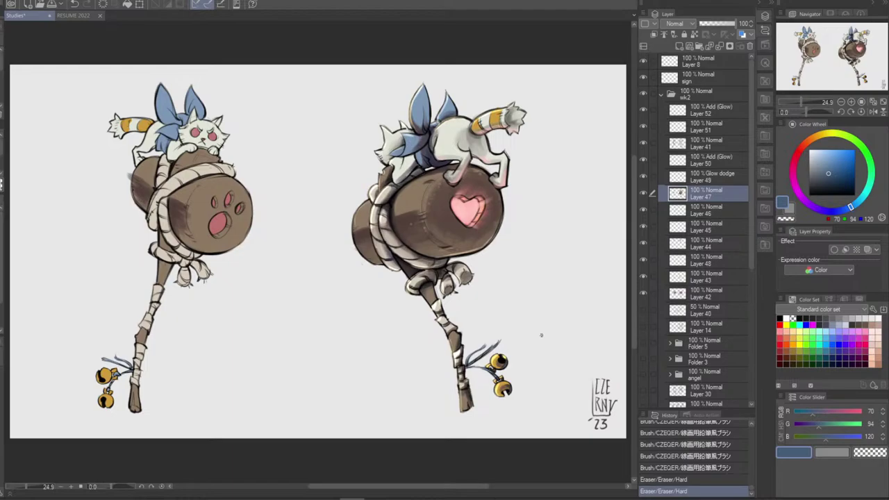
Set the colour to light tan, RGB 216, 185, 151, and try highlights on the hammer head's upper side and rear end, undoing them
{"action": "left_click", "coordinate": [415, 193], "text": "alt"}
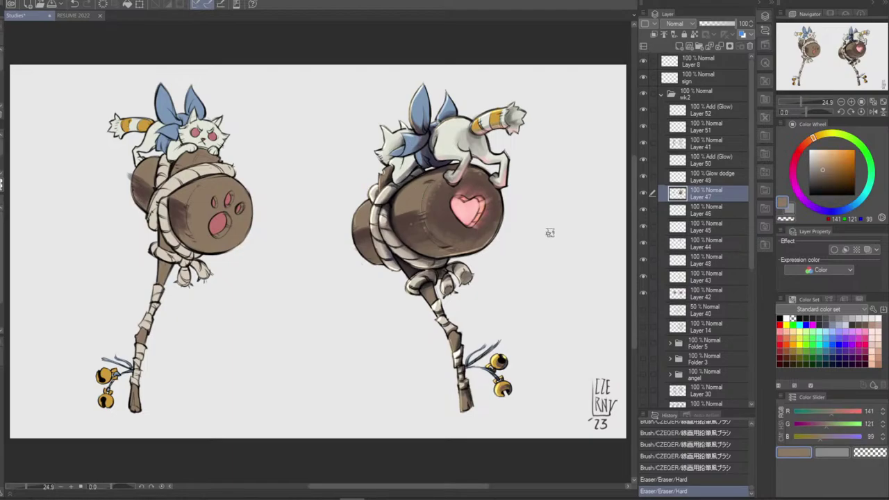
{"action": "left_click", "coordinate": [828, 155]}
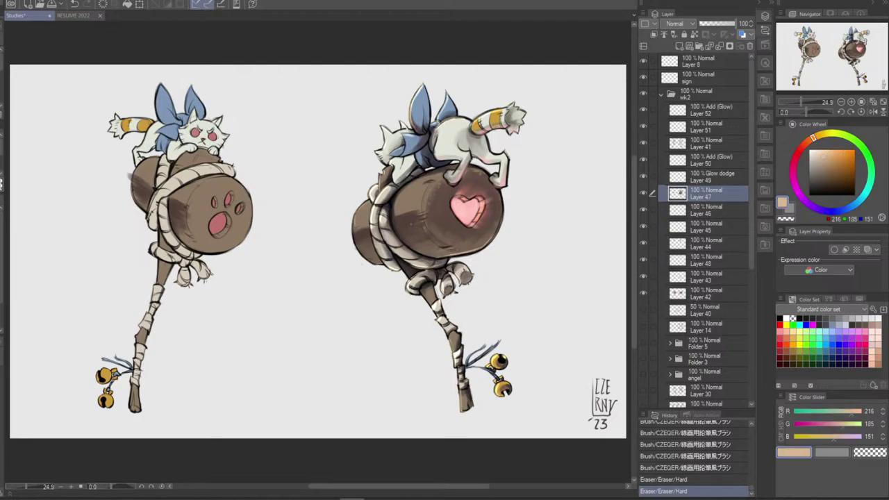
{"action": "left_click_drag", "start_coordinate": [400, 199], "coordinate": [452, 169]}
{"action": "key", "text": "ctrl+z"}
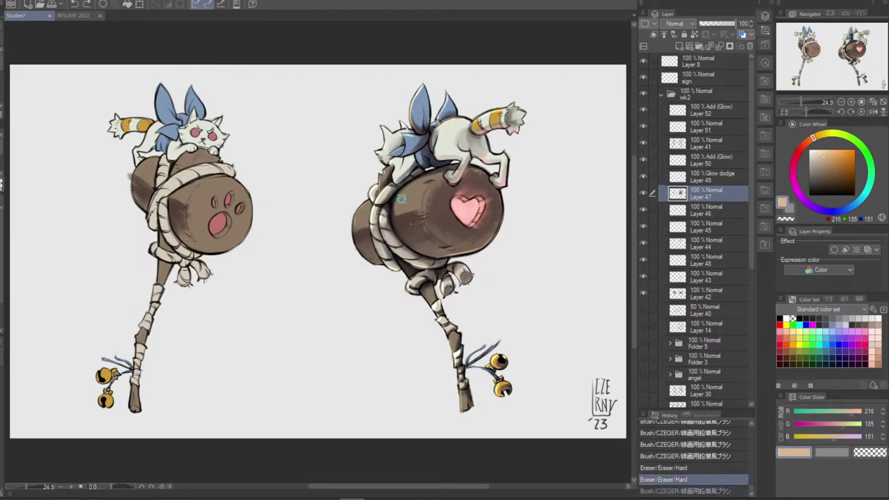
{"action": "left_click_drag", "start_coordinate": [401, 199], "coordinate": [434, 175]}
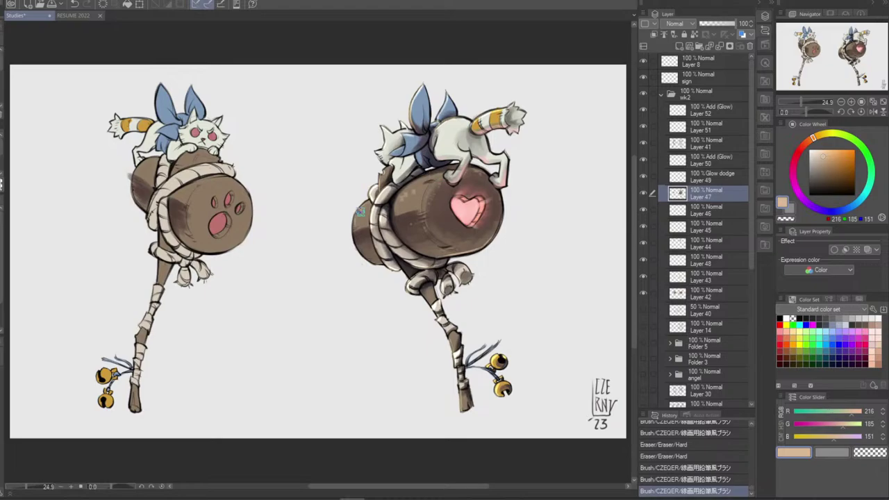
{"action": "left_click_drag", "start_coordinate": [361, 211], "coordinate": [371, 201]}
{"action": "left_click_drag", "start_coordinate": [359, 214], "coordinate": [370, 203]}
{"action": "key", "text": "ctrl+z"}
{"action": "key", "text": "ctrl+z"}
{"action": "key", "text": "ctrl+z"}
{"action": "key", "text": "ctrl+z"}
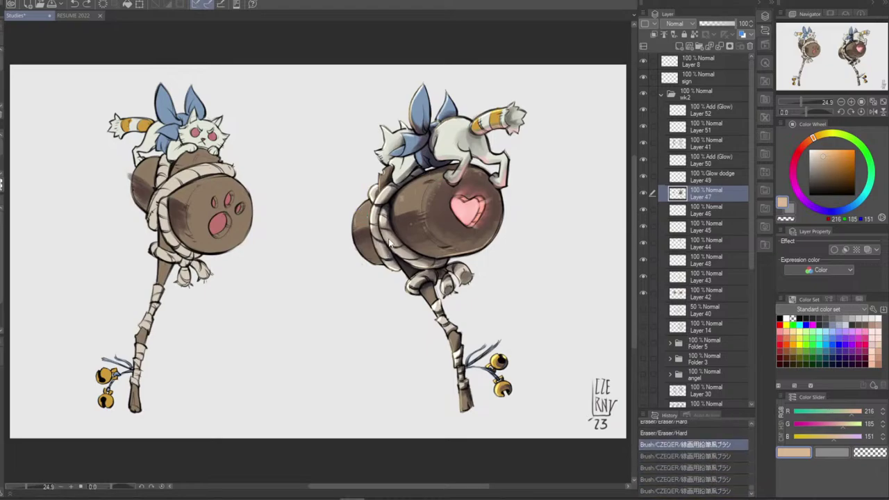
{"action": "key", "text": "ctrl+z"}
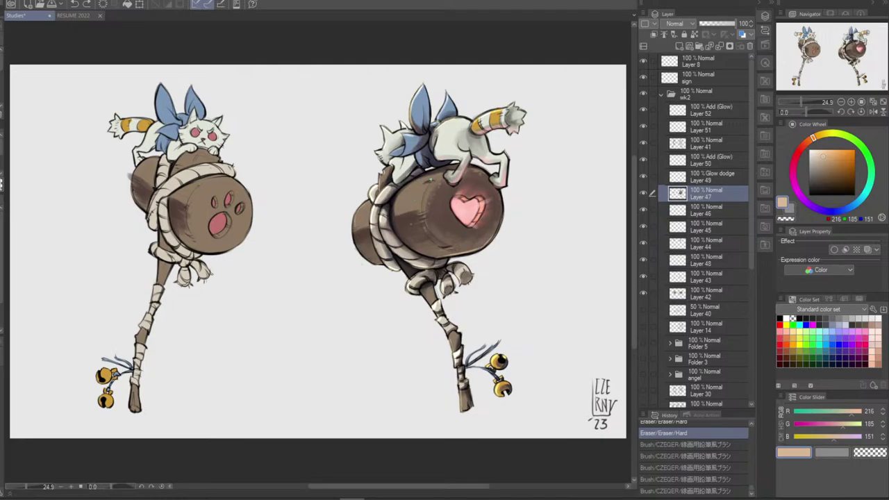
{"action": "key", "text": "ctrl+z"}
Paint light tan highlights on the hammer head's upper side and rear end, toggling the last stroke and keeping it
{"action": "left_click_drag", "start_coordinate": [408, 193], "coordinate": [432, 178]}
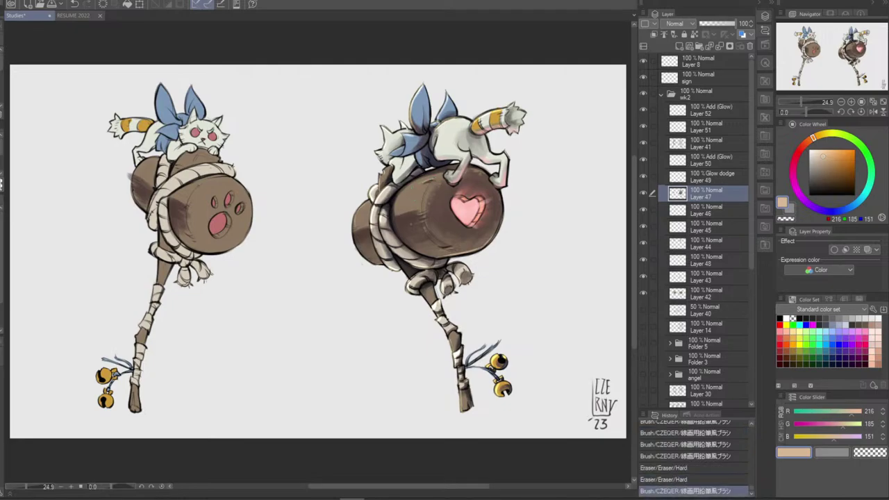
{"action": "left_click_drag", "start_coordinate": [364, 213], "coordinate": [362, 223]}
{"action": "key", "text": "ctrl+z"}
{"action": "key", "text": "ctrl+z"}
{"action": "key", "text": "ctrl+z"}
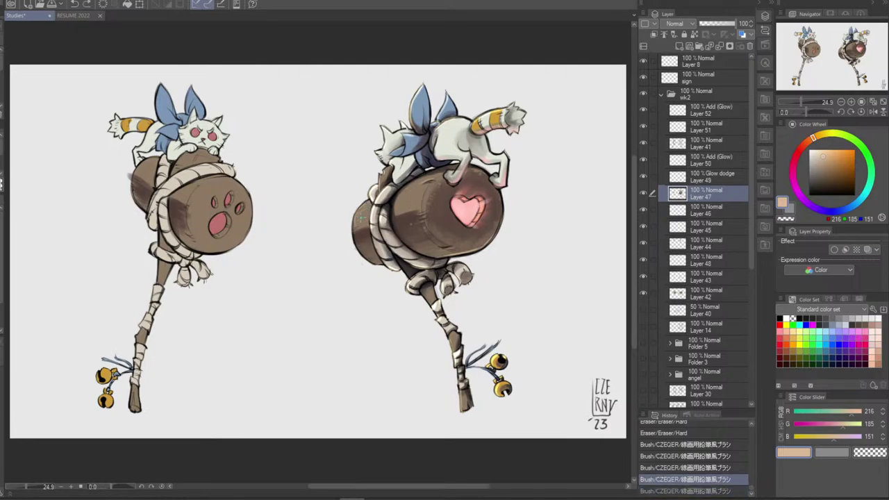
{"action": "key", "text": "ctrl+y"}
{"action": "key", "text": "ctrl+z"}
{"action": "key", "text": "ctrl+y"}
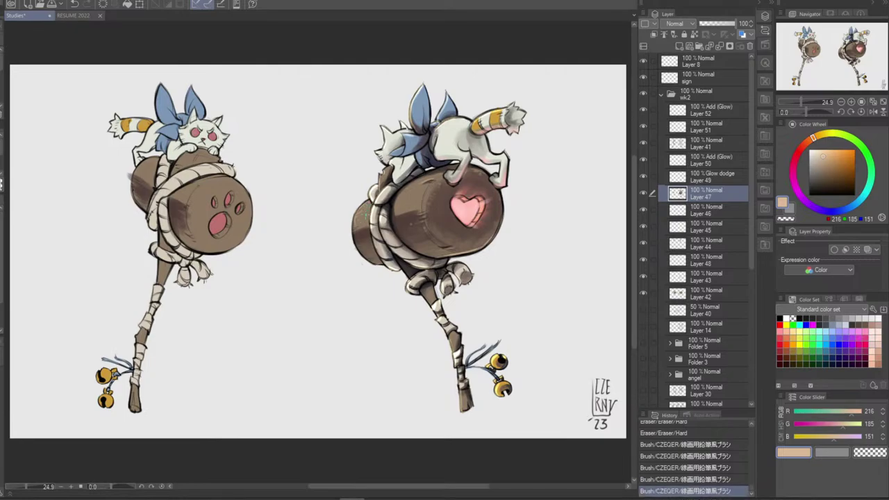
Add small tan dabs near the hammer head's upper edge and rear end, toggling them to compare and undoing the last ones
{"action": "left_click_drag", "start_coordinate": [417, 170], "coordinate": [414, 174]}
{"action": "left_click_drag", "start_coordinate": [367, 206], "coordinate": [367, 208]}
{"action": "key", "text": "ctrl+z"}
{"action": "key", "text": "ctrl+z"}
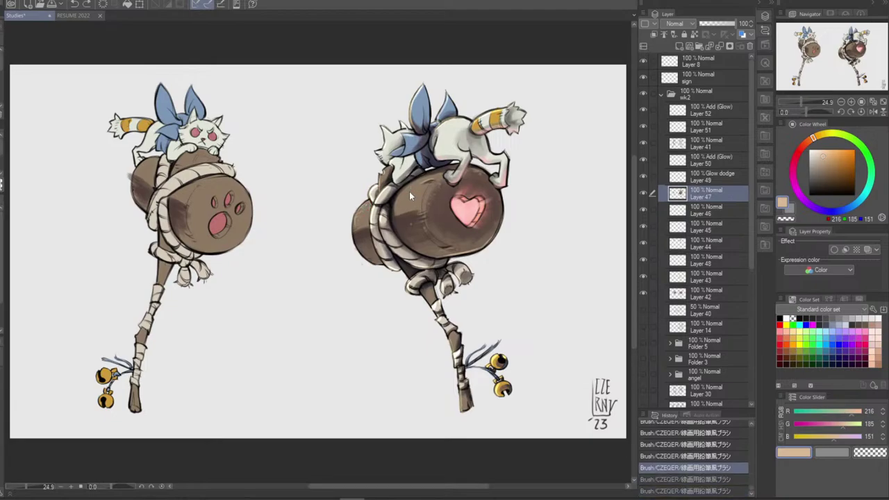
{"action": "key", "text": "ctrl+y"}
{"action": "key", "text": "ctrl+y"}
{"action": "key", "text": "ctrl+z"}
{"action": "key", "text": "ctrl+y"}
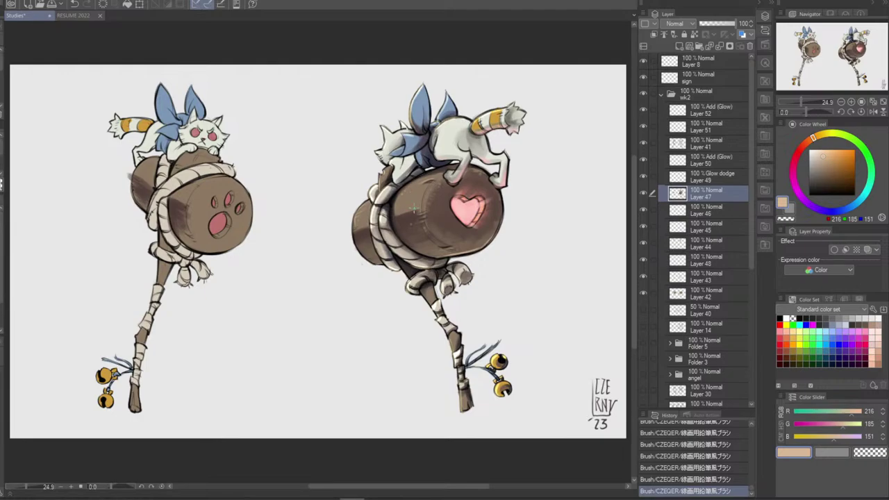
{"action": "key", "text": "ctrl+z"}
{"action": "key", "text": "ctrl+z"}
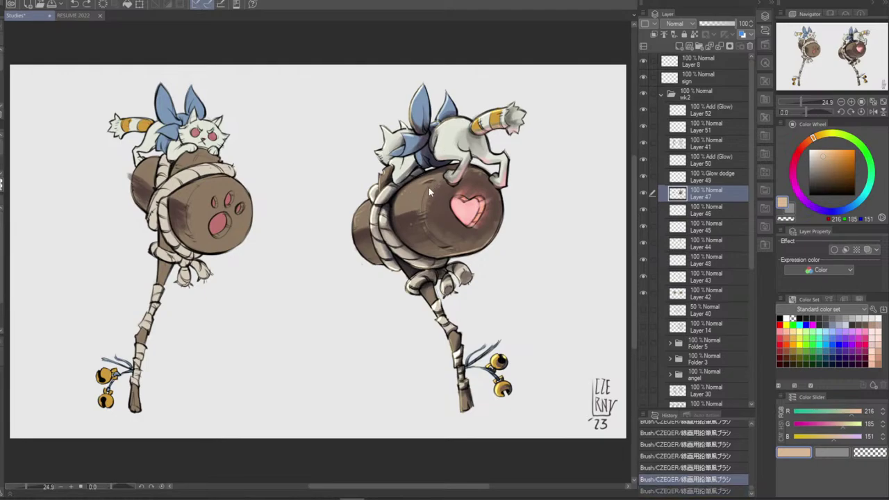
Try a tan stroke across the hammer head's upper side, sample near-black, RGB 26, 26, 31, and toggle the last stroke to compare
{"action": "left_click_drag", "start_coordinate": [395, 205], "coordinate": [439, 188]}
{"action": "key", "text": "ctrl+z"}
{"action": "left_click", "coordinate": [398, 198], "text": "alt"}
{"action": "key", "text": "ctrl+z"}
{"action": "key", "text": "ctrl+y"}
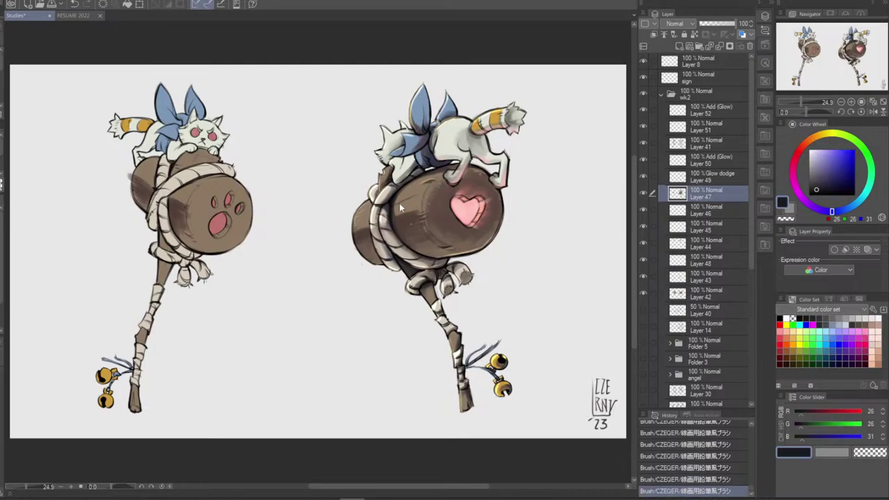
{"action": "key", "text": "ctrl+z"}
{"action": "key", "text": "ctrl+y"}
{"action": "key", "text": "ctrl+z"}
{"action": "key", "text": "ctrl+y"}
Sample dark brown, RGB 81, 63, 58, and retouch the hammer head's upper side and rear end, undoing strokes that miss
{"action": "left_click", "coordinate": [406, 213], "text": "alt"}
{"action": "key", "text": "ctrl+z"}
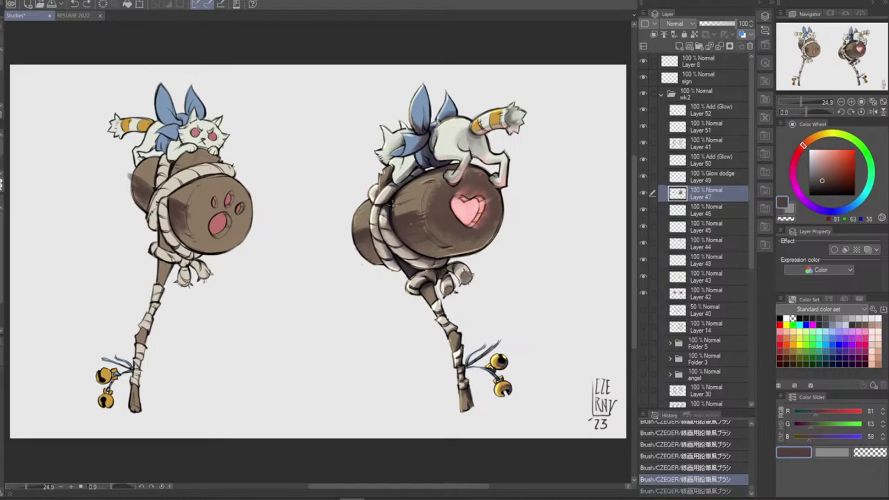
{"action": "left_click_drag", "start_coordinate": [393, 205], "coordinate": [426, 190]}
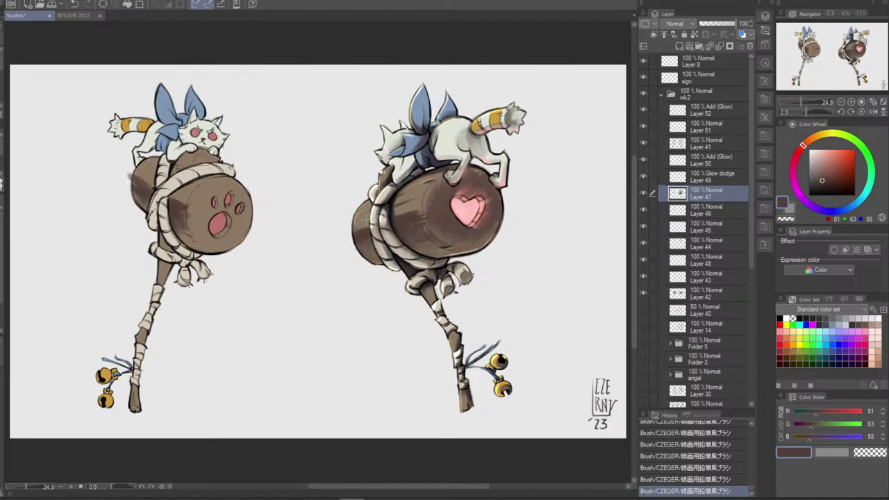
{"action": "key", "text": "ctrl+z"}
{"action": "left_click_drag", "start_coordinate": [368, 212], "coordinate": [361, 219]}
Add a new raster layer in the wk2 folder and place it directly below Layer 52
{"action": "left_click", "coordinate": [706, 111]}
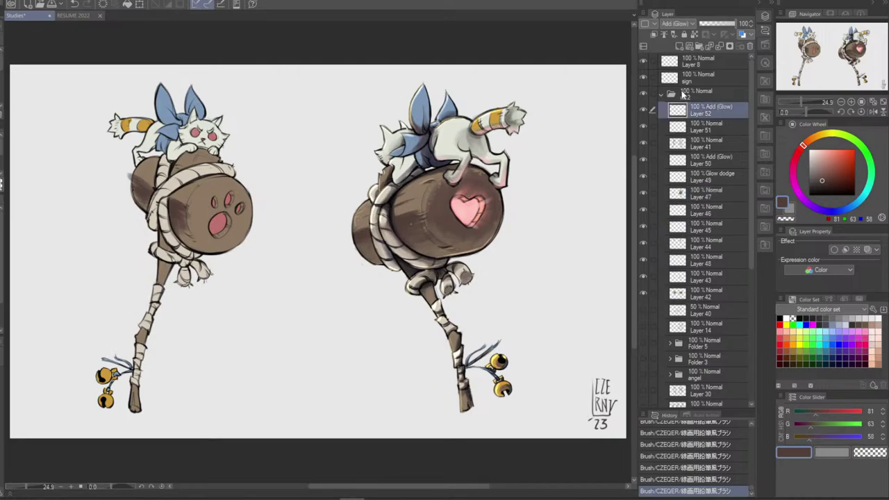
{"action": "left_click", "coordinate": [680, 46]}
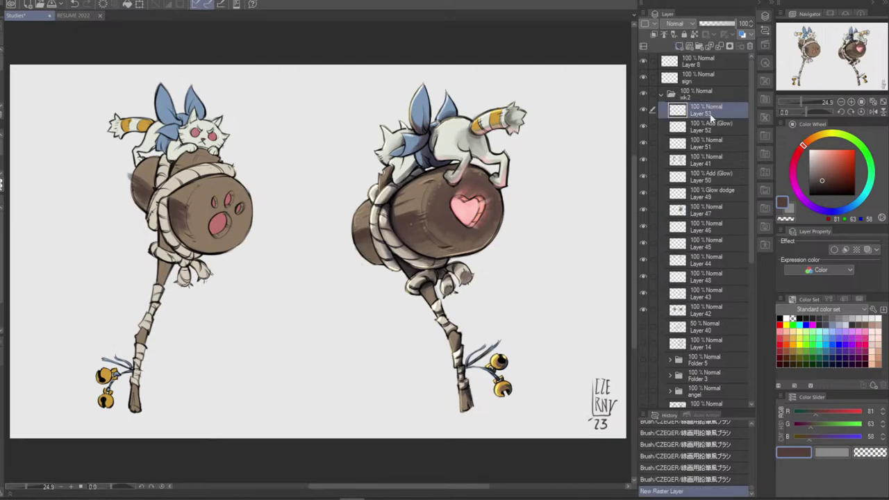
{"action": "left_click_drag", "start_coordinate": [708, 111], "coordinate": [708, 129]}
Set the colour to warm tan, RGB 174, 139, 100, enlarge the brush and paint over the hammer head's upper side, toggling to compare
{"action": "left_click", "coordinate": [417, 193], "text": "alt"}
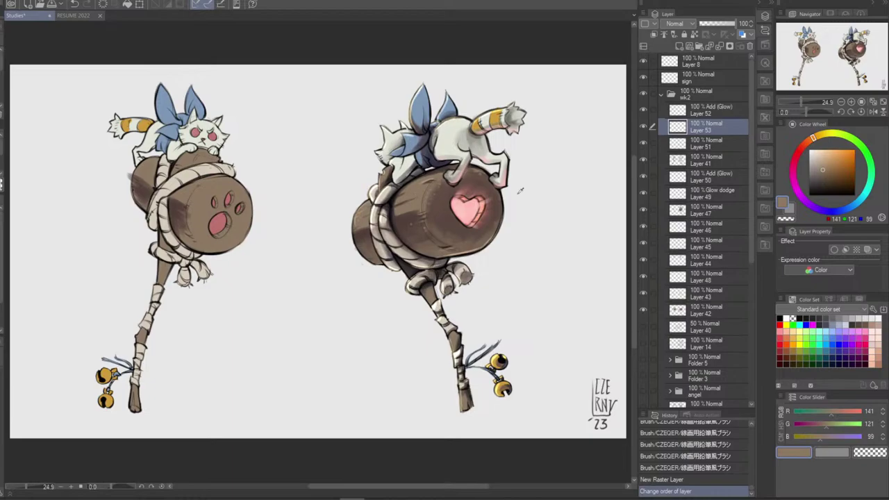
{"action": "left_click", "coordinate": [828, 164]}
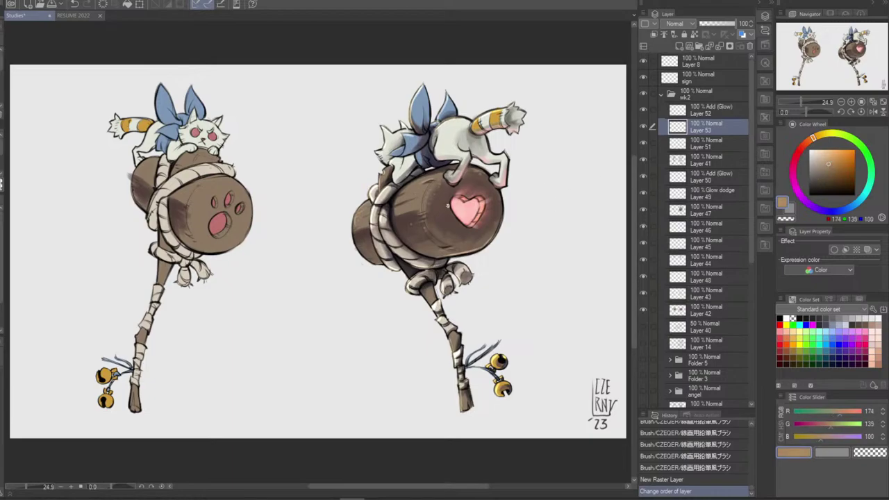
{"action": "key", "text": "bracketright"}
{"action": "key", "text": "bracketright"}
{"action": "key", "text": "bracketright"}
{"action": "key", "text": "bracketright"}
{"action": "key", "text": "bracketright"}
{"action": "key", "text": "bracketright"}
{"action": "key", "text": "bracketright"}
{"action": "key", "text": "bracketright"}
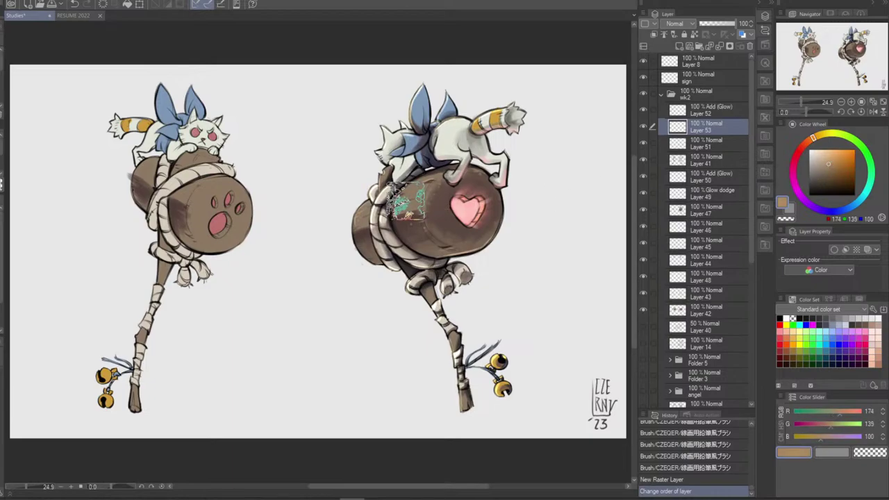
{"action": "left_click_drag", "start_coordinate": [409, 202], "coordinate": [406, 201]}
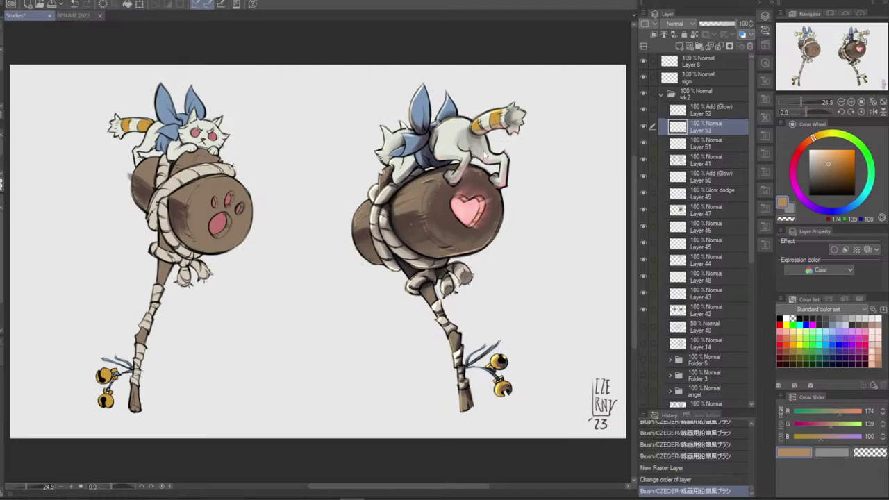
{"action": "key", "text": "ctrl+z"}
{"action": "key", "text": "ctrl+y"}
{"action": "key", "text": "ctrl+z"}
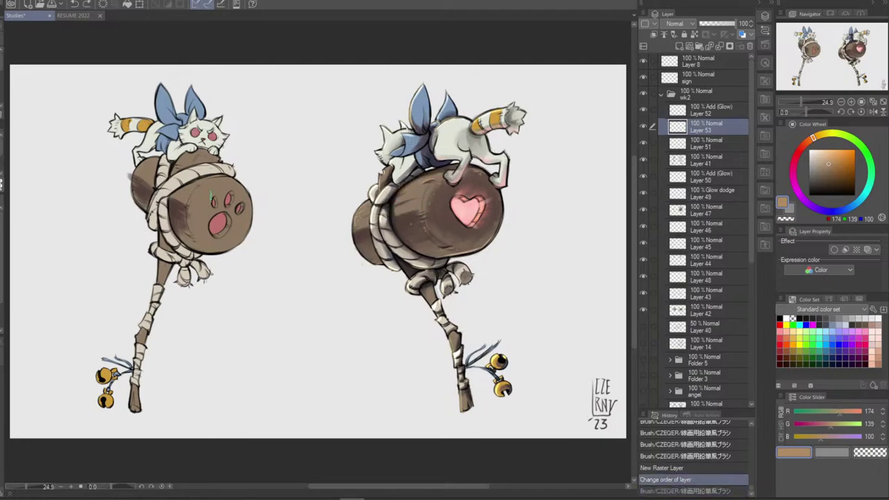
{"action": "key", "text": "ctrl+y"}
{"action": "key", "text": "ctrl+z"}
{"action": "key", "text": "ctrl+y"}
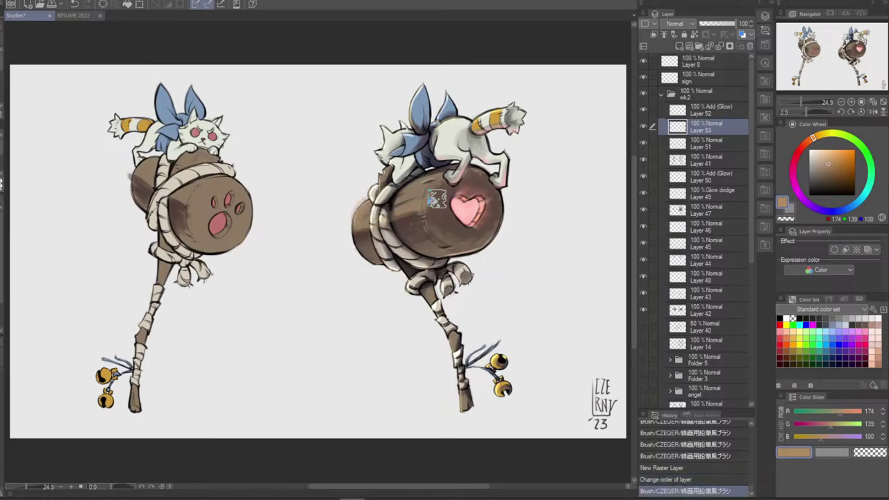
Extend the warm tan over the hammer head, ropes, cat's front and handle end, and set the layer's blending mode to Add (Glow)
{"action": "mouse_move", "coordinate": [437, 199]}
{"action": "left_mouse_down"}
{"action": "mouse_move", "coordinate": [409, 200]}
{"action": "mouse_move", "coordinate": [396, 161]}
{"action": "mouse_move", "coordinate": [403, 154]}
{"action": "mouse_move", "coordinate": [402, 180]}
{"action": "left_mouse_up"}
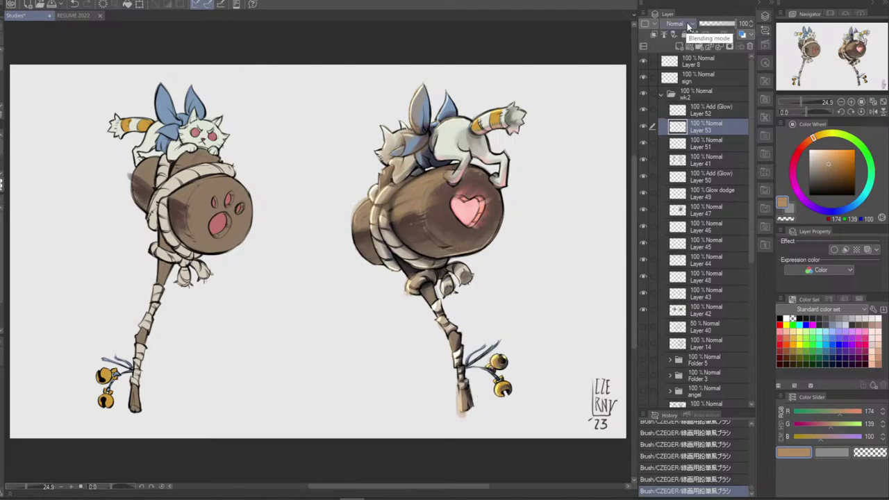
{"action": "left_click", "coordinate": [690, 25]}
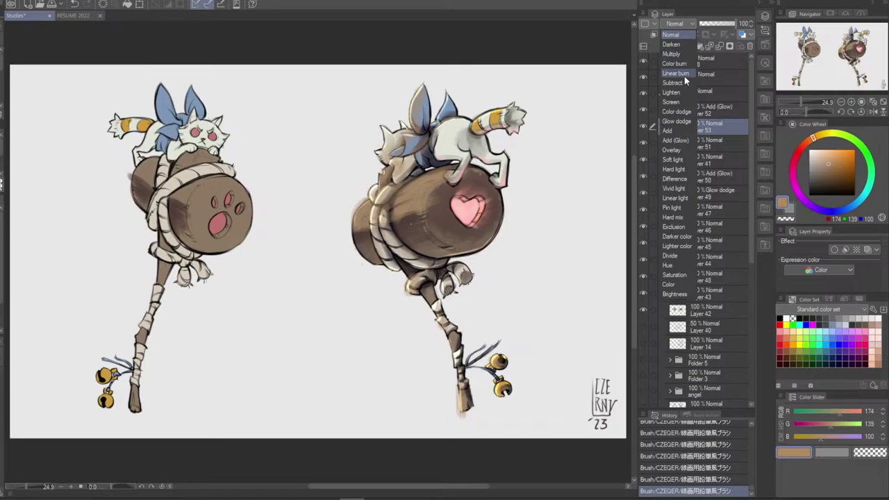
{"action": "left_click", "coordinate": [682, 139]}
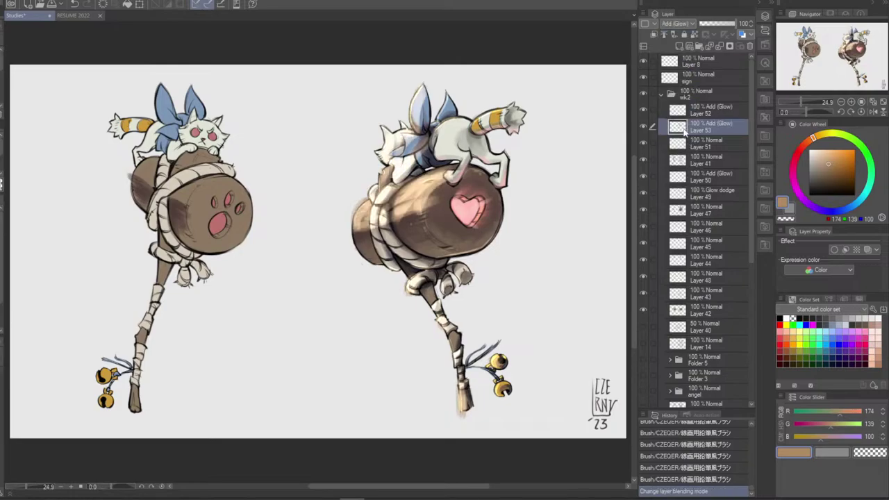
Try Overlay as the blending mode of the warm tan light layer, Layer 53, comparing it with neighbouring modes
{"action": "left_click", "coordinate": [686, 25]}
{"action": "left_click", "coordinate": [686, 25]}
{"action": "scroll", "coordinate": [686, 26], "scroll_direction": "down", "scroll_amount": 1}
{"action": "scroll", "coordinate": [685, 27], "scroll_direction": "up", "scroll_amount": 1}
{"action": "scroll", "coordinate": [686, 27], "scroll_direction": "down", "scroll_amount": 1}
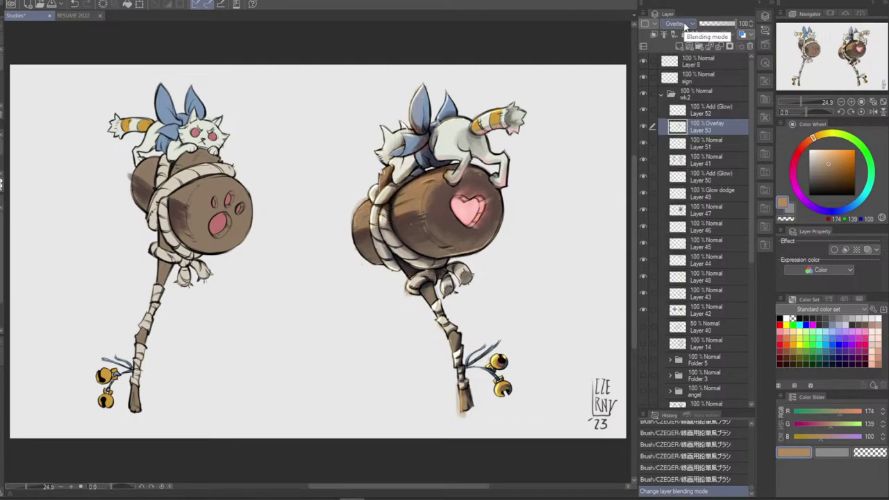
{"action": "left_click", "coordinate": [685, 26]}
{"action": "left_click", "coordinate": [683, 26]}
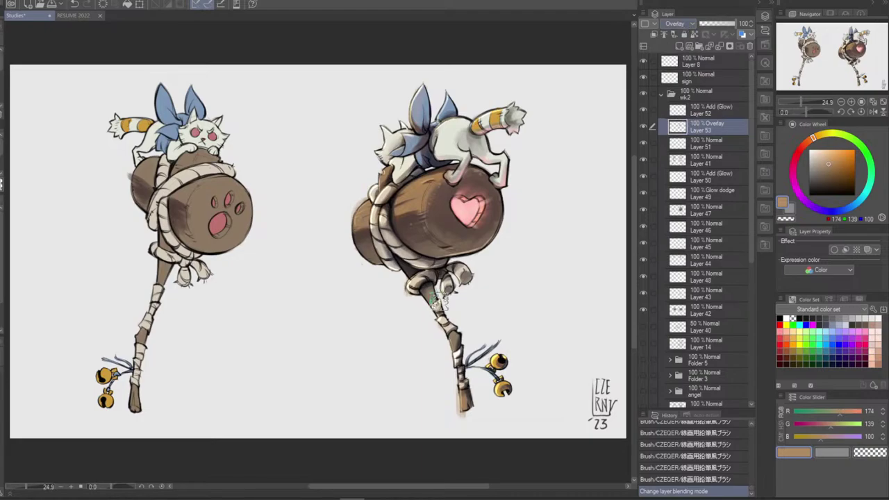
Paint more warm tan light along the heart hammer's handle and over the upper side of its head, undoing strokes that miss
{"action": "left_click_drag", "start_coordinate": [427, 290], "coordinate": [463, 351]}
{"action": "key", "text": "ctrl+z"}
{"action": "left_click_drag", "start_coordinate": [425, 288], "coordinate": [458, 347]}
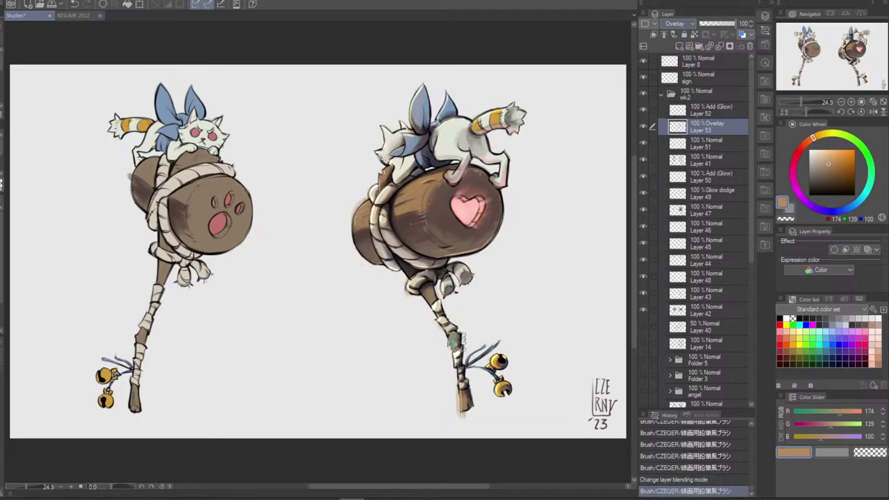
{"action": "key", "text": "ctrl+z"}
{"action": "left_click_drag", "start_coordinate": [431, 298], "coordinate": [460, 349]}
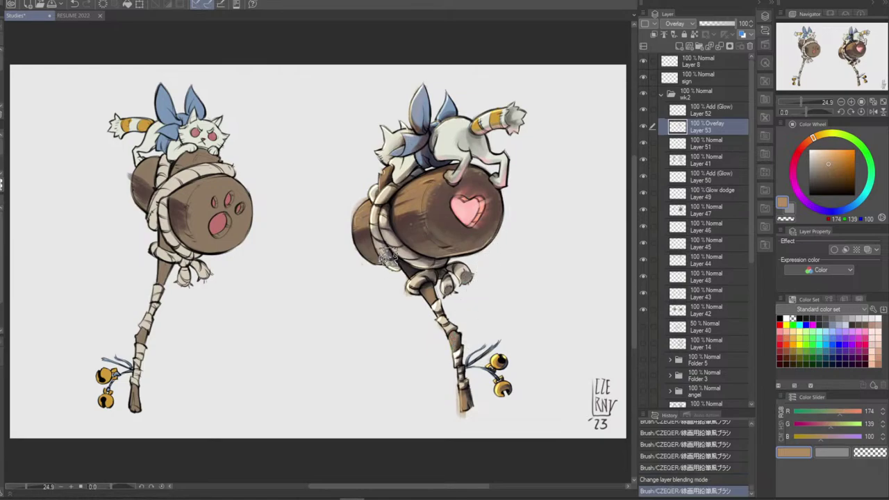
{"action": "left_click_drag", "start_coordinate": [404, 193], "coordinate": [484, 170]}
{"action": "key", "text": "ctrl+z"}
{"action": "key", "text": "ctrl+y"}
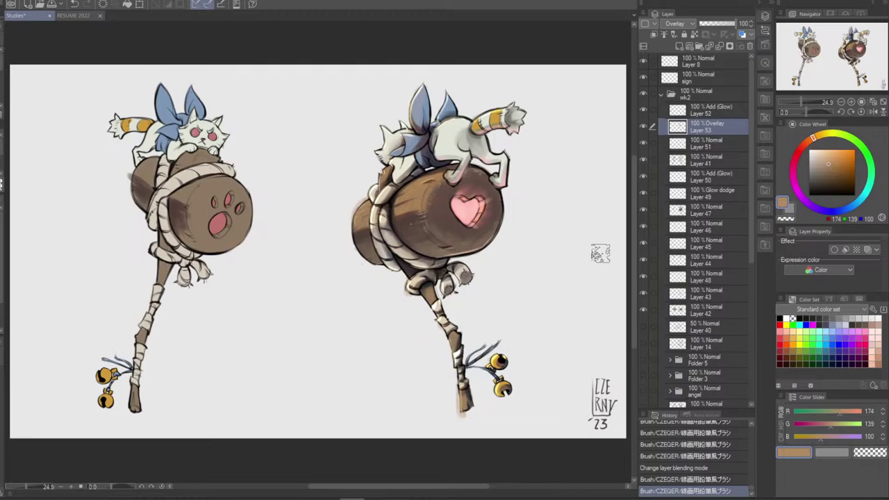
Try a warm tan stroke over the ribbons above the heart hammer's bells, compare it and undo it
{"action": "mouse_move", "coordinate": [455, 353]}
{"action": "left_mouse_down"}
{"action": "mouse_move", "coordinate": [467, 401]}
{"action": "mouse_move", "coordinate": [502, 358]}
{"action": "left_mouse_up"}
{"action": "key", "text": "ctrl+z"}
{"action": "key", "text": "ctrl+y"}
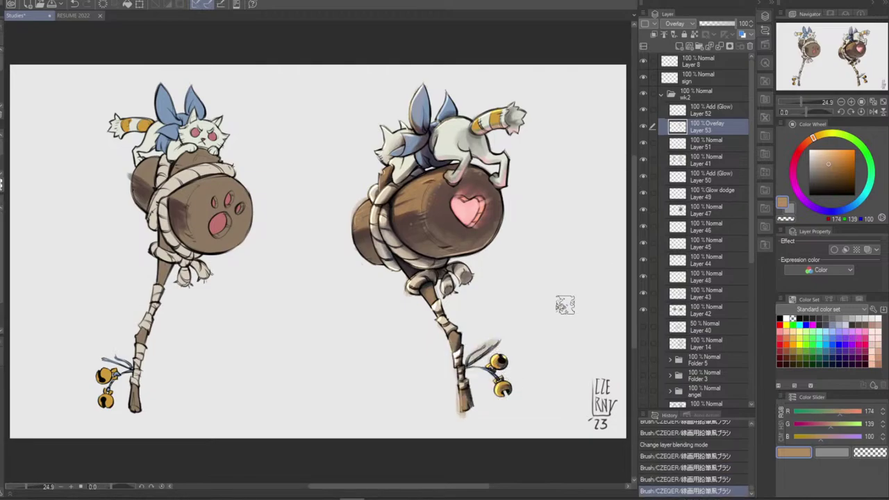
{"action": "key", "text": "ctrl+z"}
Erase the tan spilling outside the heart hammer's handle end, wrapped grip and lower rope knot
{"action": "key", "text": "e"}
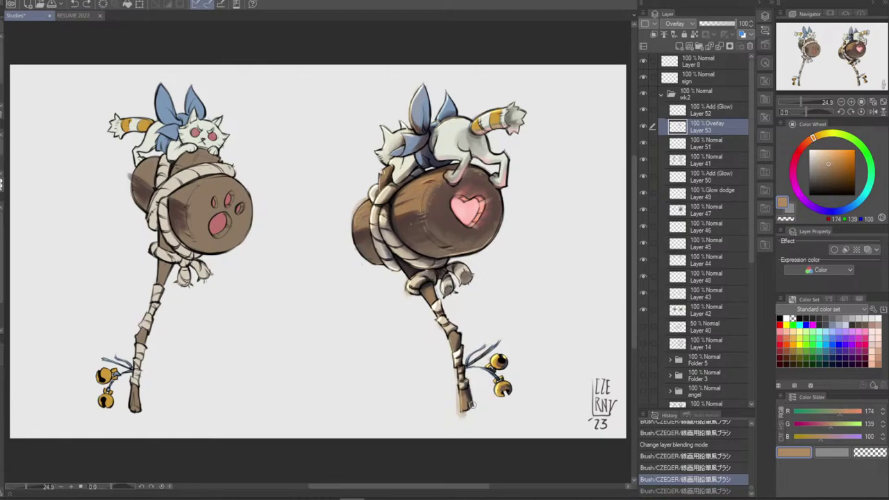
{"action": "mouse_move", "coordinate": [471, 406]}
{"action": "left_mouse_down"}
{"action": "mouse_move", "coordinate": [460, 416]}
{"action": "mouse_move", "coordinate": [468, 413]}
{"action": "mouse_move", "coordinate": [455, 384]}
{"action": "mouse_move", "coordinate": [456, 415]}
{"action": "mouse_move", "coordinate": [455, 371]}
{"action": "left_mouse_up"}
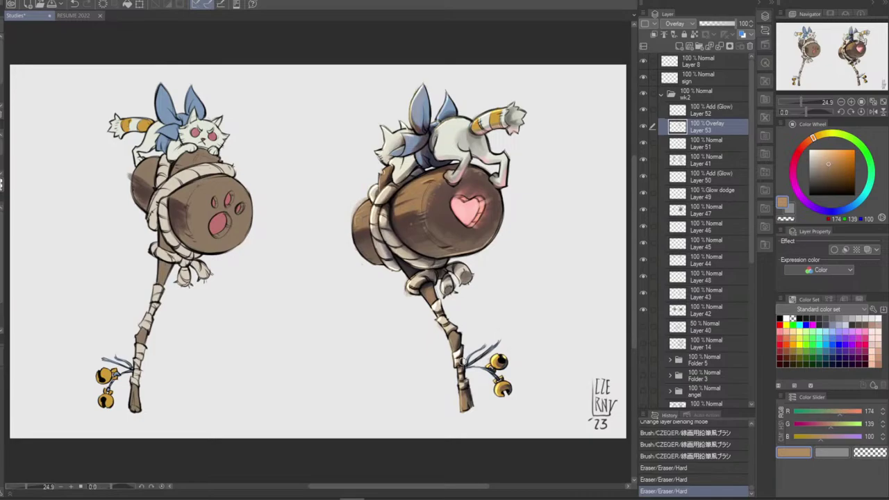
{"action": "left_click_drag", "start_coordinate": [408, 294], "coordinate": [408, 278]}
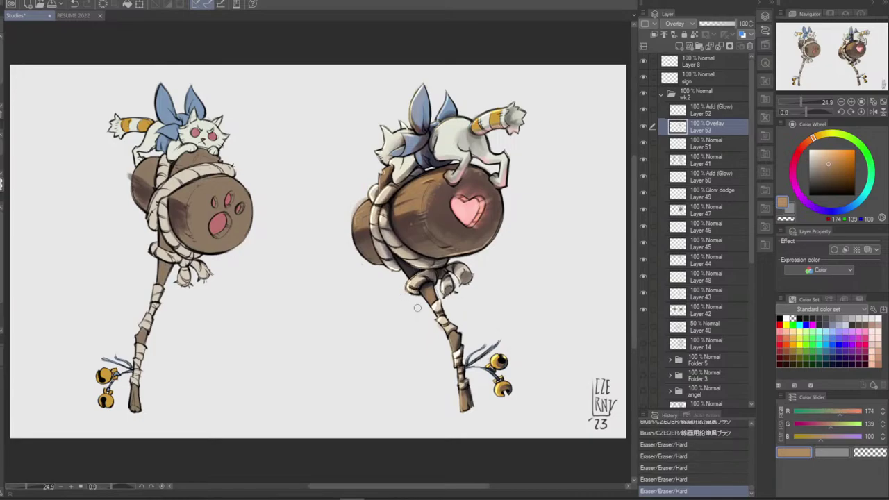
{"action": "left_click_drag", "start_coordinate": [423, 307], "coordinate": [409, 299]}
{"action": "left_click_drag", "start_coordinate": [443, 324], "coordinate": [433, 322]}
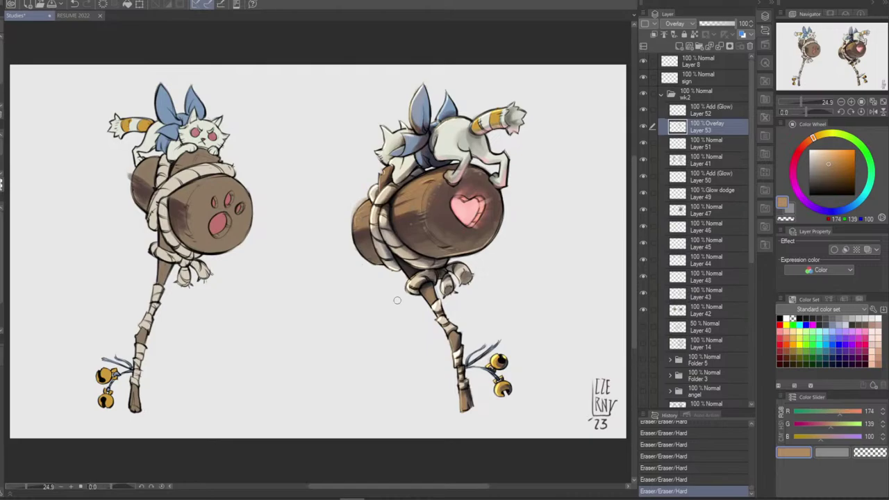
Set the blending mode of Layer 53 to Hard light after comparing the neighbouring modes
{"action": "left_click", "coordinate": [707, 207]}
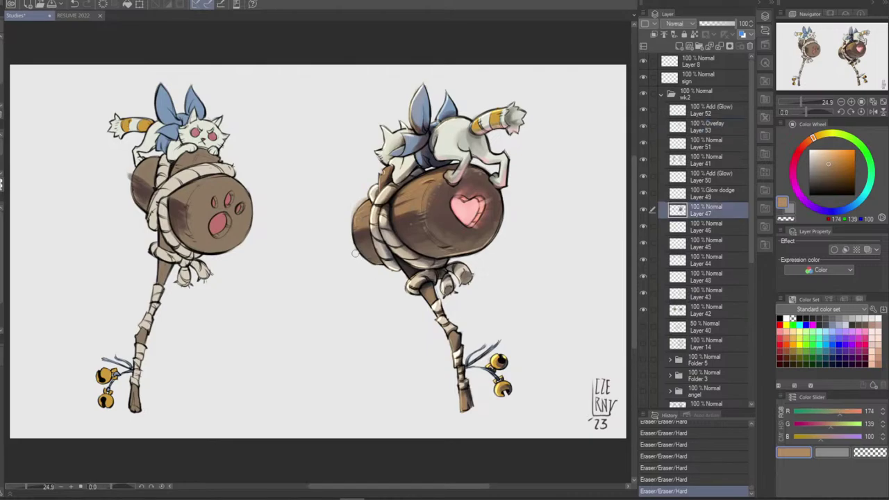
{"action": "left_click", "coordinate": [722, 114]}
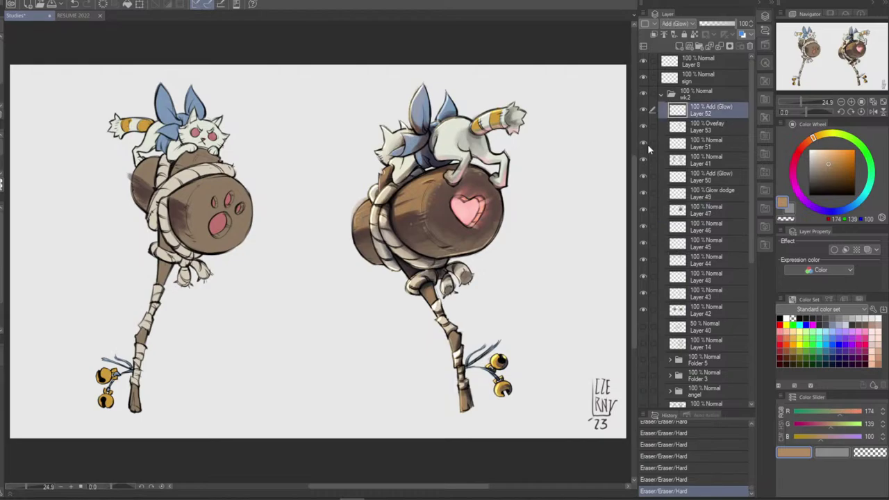
{"action": "left_click", "coordinate": [709, 127]}
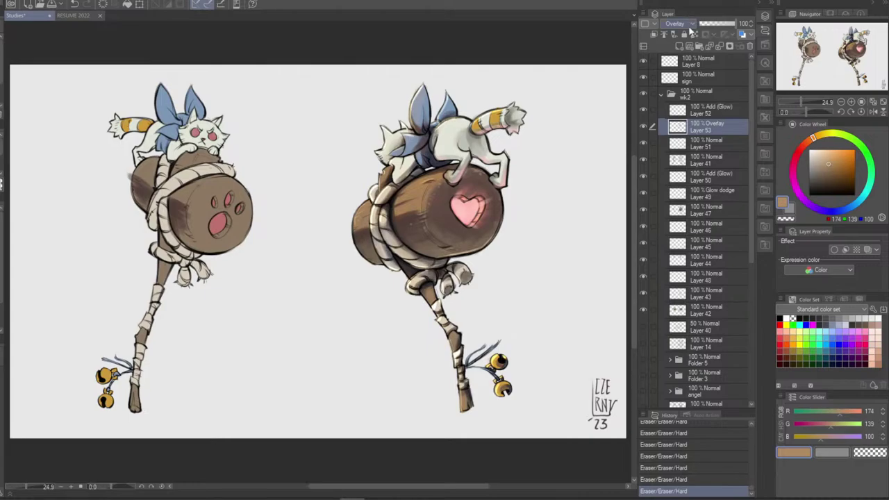
{"action": "scroll", "coordinate": [688, 28], "scroll_direction": "down", "scroll_amount": 1}
{"action": "scroll", "coordinate": [687, 28], "scroll_direction": "down", "scroll_amount": 1}
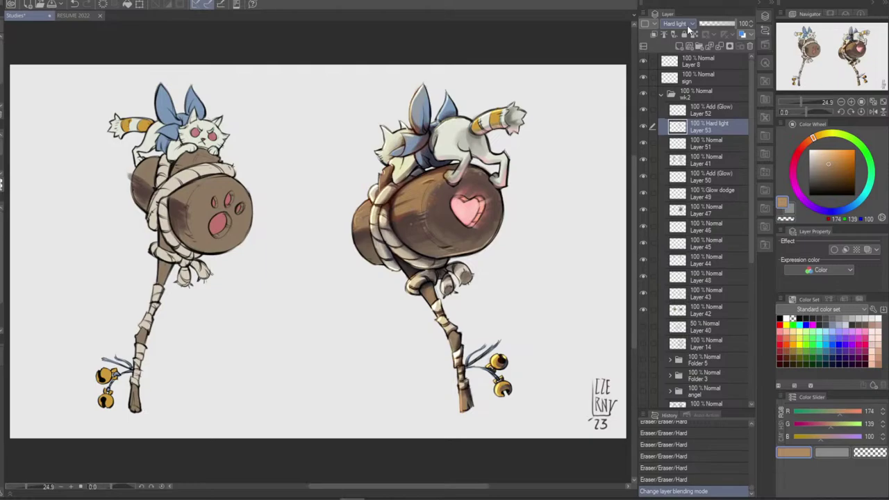
{"action": "scroll", "coordinate": [688, 29], "scroll_direction": "down", "scroll_amount": 1}
{"action": "scroll", "coordinate": [688, 29], "scroll_direction": "up", "scroll_amount": 1}
{"action": "scroll", "coordinate": [687, 29], "scroll_direction": "up", "scroll_amount": 1}
{"action": "scroll", "coordinate": [688, 29], "scroll_direction": "down", "scroll_amount": 1}
Flip the canvas view horizontally and erase the stray smudge beside the paw-print hammer's rear end on Layer 47
{"action": "left_click", "coordinate": [872, 112]}
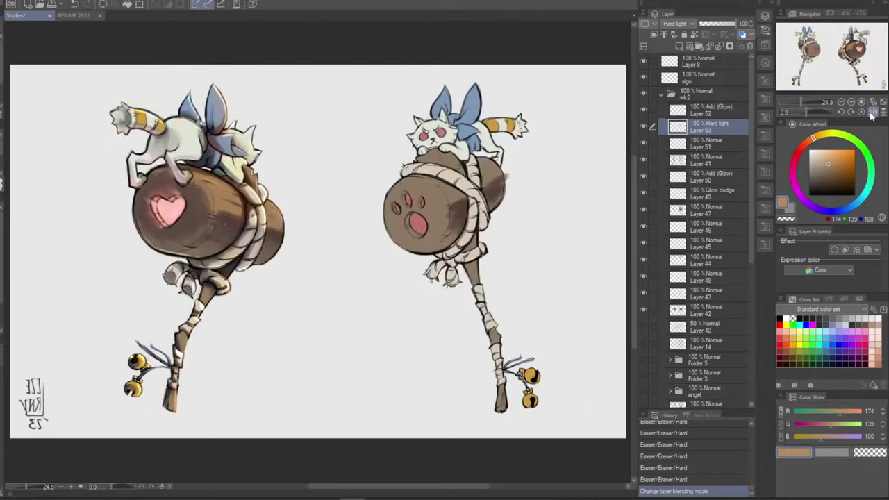
{"action": "left_click", "coordinate": [717, 212]}
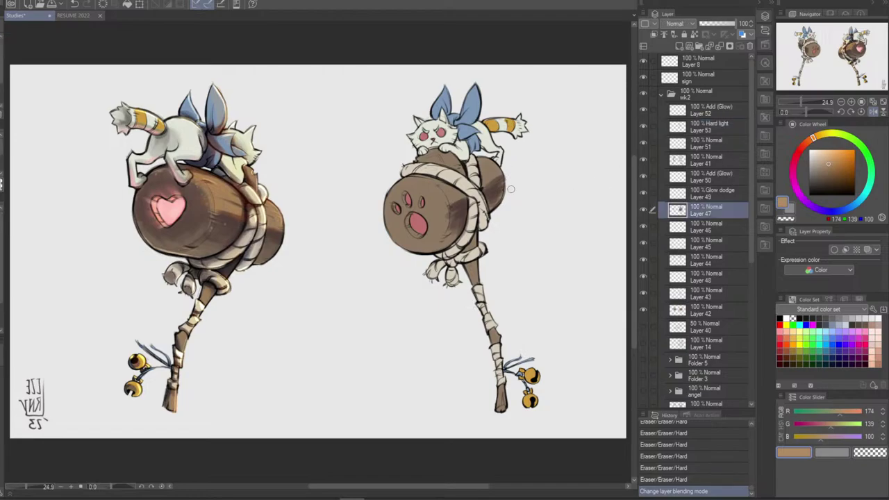
{"action": "left_click_drag", "start_coordinate": [511, 188], "coordinate": [512, 198]}
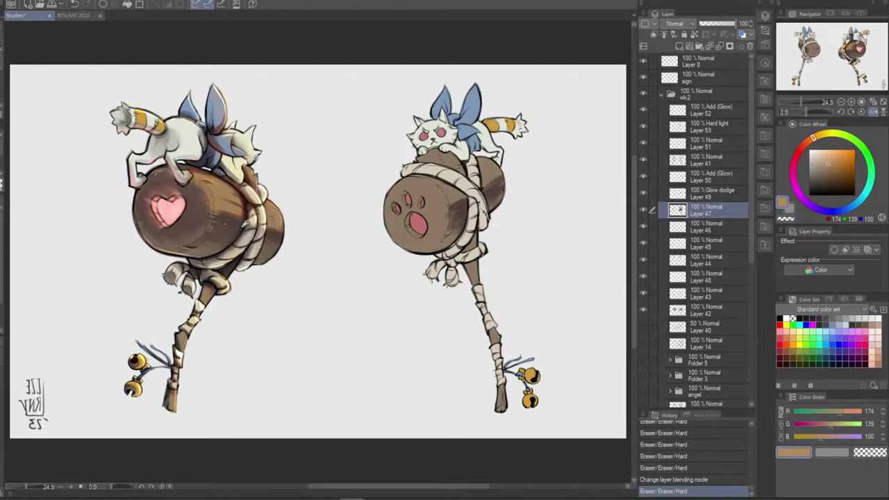
Sample dark brown, RGB 60, 51, 47, and draw along the paw-print hammer's vertical rope, undoing strokes that miss
{"action": "left_click", "coordinate": [253, 235], "text": "alt"}
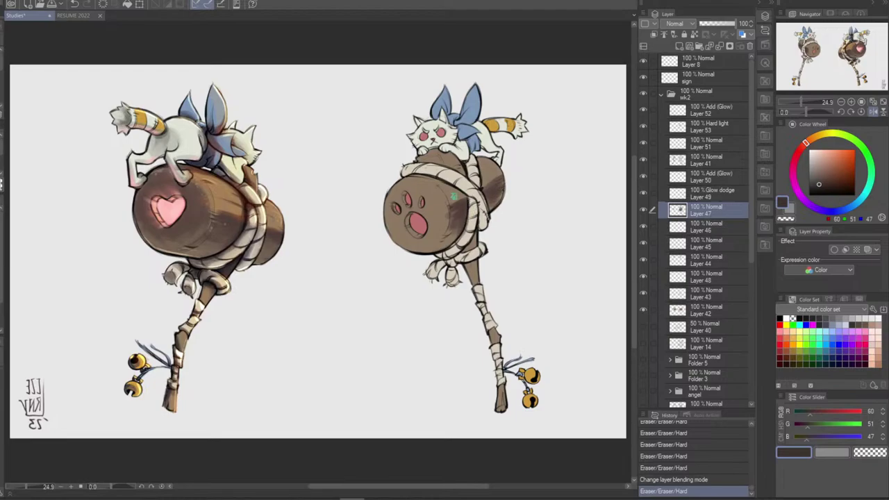
{"action": "mouse_move", "coordinate": [479, 157]}
{"action": "left_mouse_down"}
{"action": "mouse_move", "coordinate": [483, 188]}
{"action": "mouse_move", "coordinate": [469, 171]}
{"action": "mouse_move", "coordinate": [471, 227]}
{"action": "left_mouse_up"}
{"action": "key", "text": "ctrl+z"}
{"action": "key", "text": "ctrl+z"}
{"action": "key", "text": "ctrl+z"}
{"action": "key", "text": "ctrl+z"}
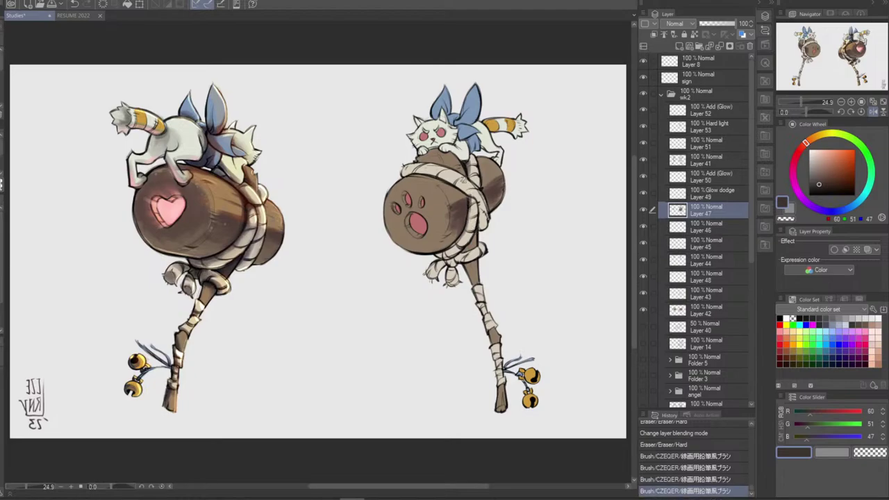
Retouch the dark lines around the paw-print hammer's rope crossing, rear end and upper rope, undoing strokes that miss
{"action": "mouse_move", "coordinate": [458, 188]}
{"action": "left_mouse_down"}
{"action": "mouse_move", "coordinate": [477, 193]}
{"action": "mouse_move", "coordinate": [484, 228]}
{"action": "left_mouse_up"}
{"action": "key", "text": "ctrl+z"}
{"action": "key", "text": "ctrl+z"}
{"action": "key", "text": "ctrl+z"}
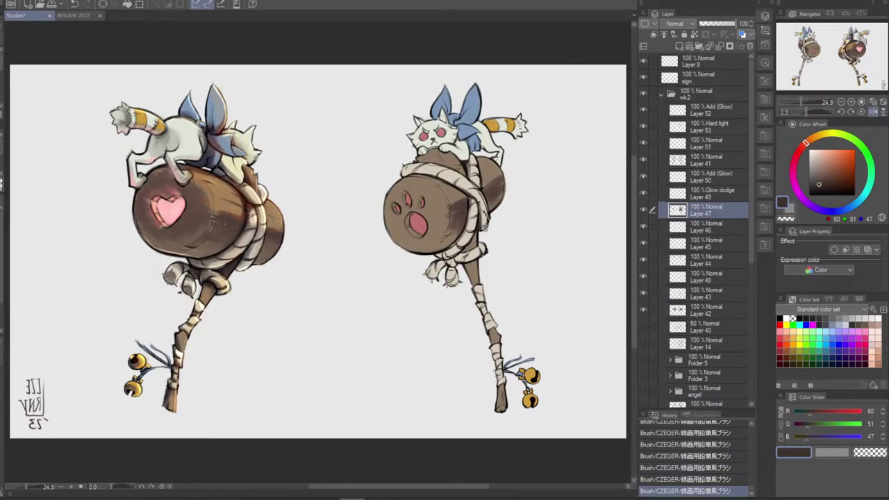
{"action": "key", "text": "ctrl+z"}
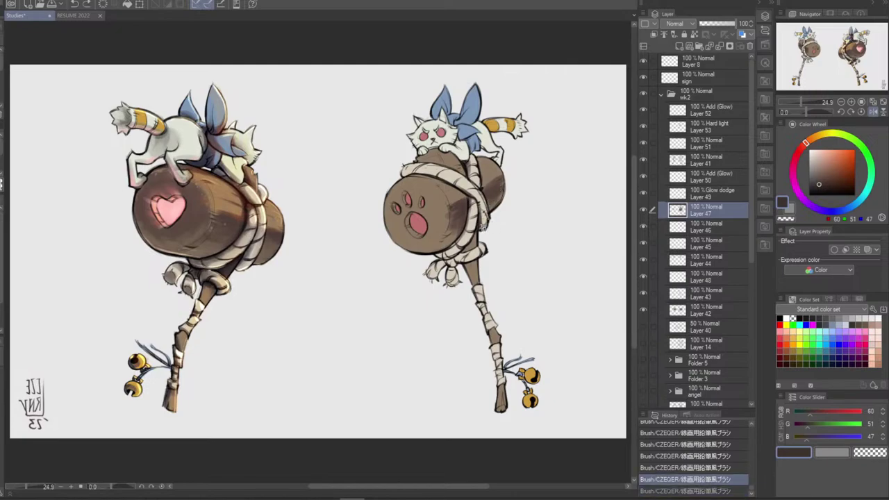
{"action": "left_click_drag", "start_coordinate": [485, 211], "coordinate": [496, 203]}
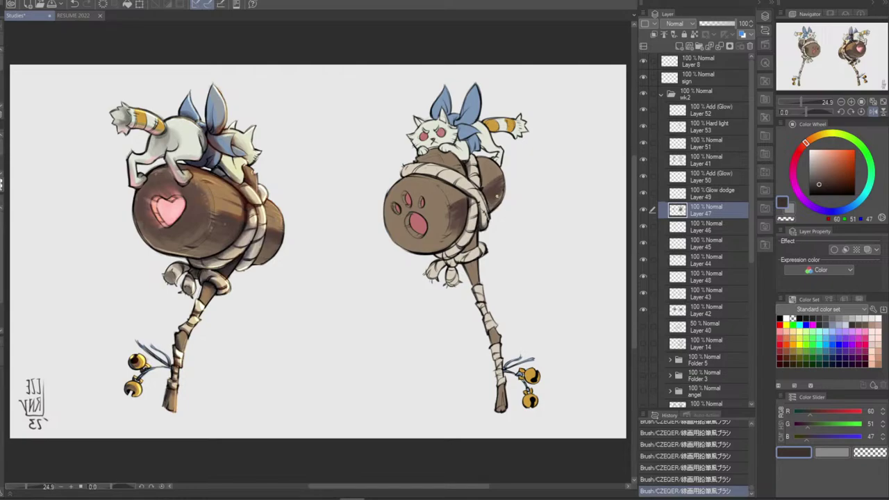
{"action": "mouse_move", "coordinate": [468, 160]}
{"action": "left_mouse_down"}
{"action": "mouse_move", "coordinate": [454, 186]}
{"action": "mouse_move", "coordinate": [437, 181]}
{"action": "left_mouse_up"}
Sample dark blue-grey, RGB 63, 62, 73, and redraw the paw-print hammer's rope and handle-wrap lines, undoing strokes that miss
{"action": "left_click", "coordinate": [258, 241], "text": "alt"}
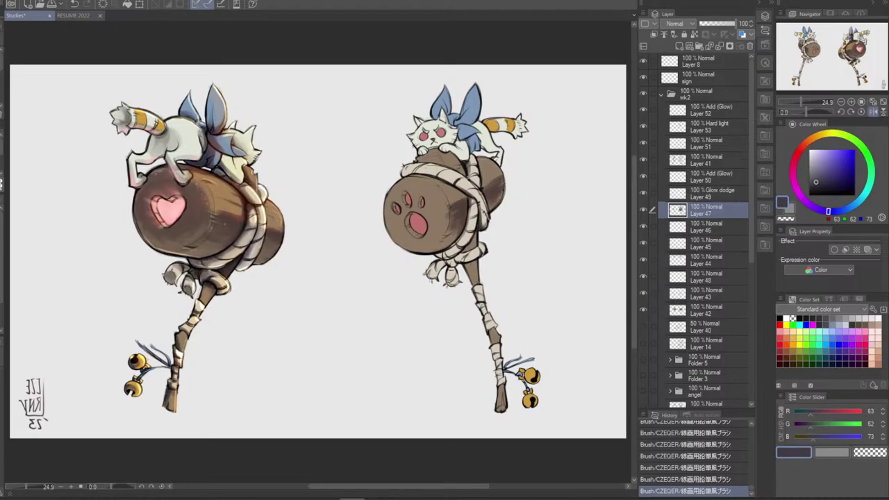
{"action": "mouse_move", "coordinate": [446, 169]}
{"action": "left_mouse_down"}
{"action": "mouse_move", "coordinate": [437, 181]}
{"action": "mouse_move", "coordinate": [416, 174]}
{"action": "left_mouse_up"}
{"action": "key", "text": "ctrl+z"}
{"action": "key", "text": "ctrl+z"}
{"action": "mouse_move", "coordinate": [479, 201]}
{"action": "left_mouse_down"}
{"action": "mouse_move", "coordinate": [443, 259]}
{"action": "mouse_move", "coordinate": [463, 262]}
{"action": "mouse_move", "coordinate": [434, 275]}
{"action": "mouse_move", "coordinate": [443, 259]}
{"action": "mouse_move", "coordinate": [480, 256]}
{"action": "left_mouse_up"}
{"action": "key", "text": "ctrl+z"}
{"action": "key", "text": "ctrl+z"}
{"action": "key", "text": "ctrl+z"}
{"action": "mouse_move", "coordinate": [485, 245]}
{"action": "left_mouse_down"}
{"action": "mouse_move", "coordinate": [446, 283]}
{"action": "mouse_move", "coordinate": [453, 277]}
{"action": "mouse_move", "coordinate": [475, 300]}
{"action": "mouse_move", "coordinate": [485, 332]}
{"action": "left_mouse_up"}
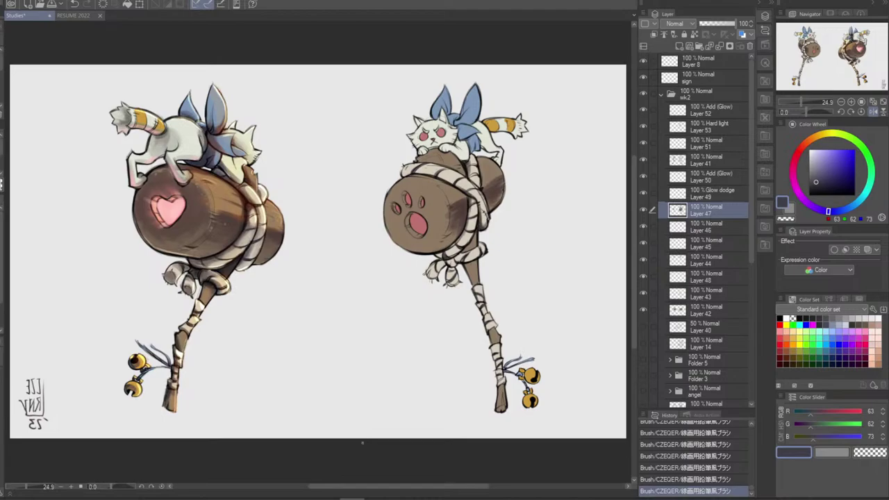
Try small slate-blue touches on the heart hammer's upper bell on Layers 52 and 53, and undo them
{"action": "left_click", "coordinate": [673, 112]}
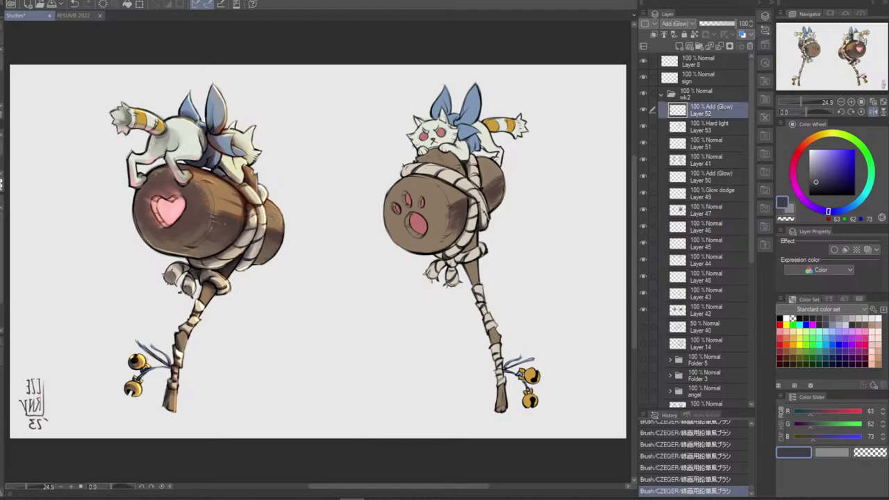
{"action": "left_click_drag", "start_coordinate": [140, 359], "coordinate": [134, 363]}
{"action": "left_click", "coordinate": [135, 362], "text": "alt"}
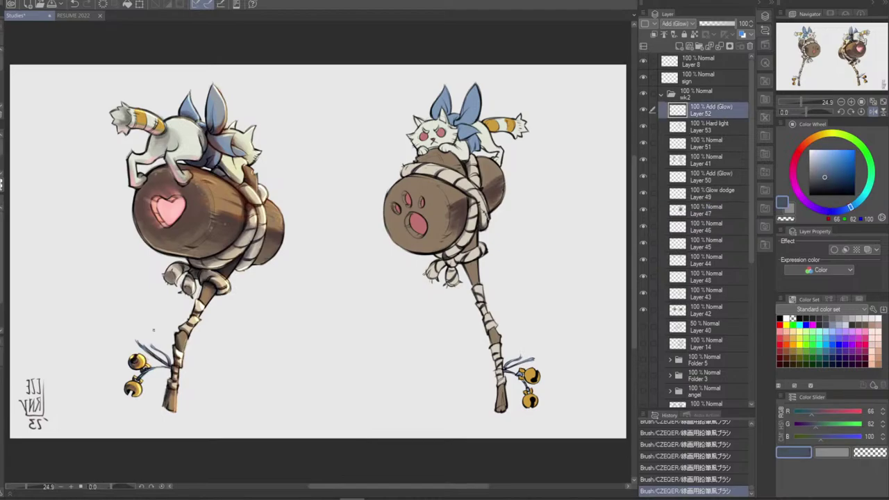
{"action": "key", "text": "ctrl+z"}
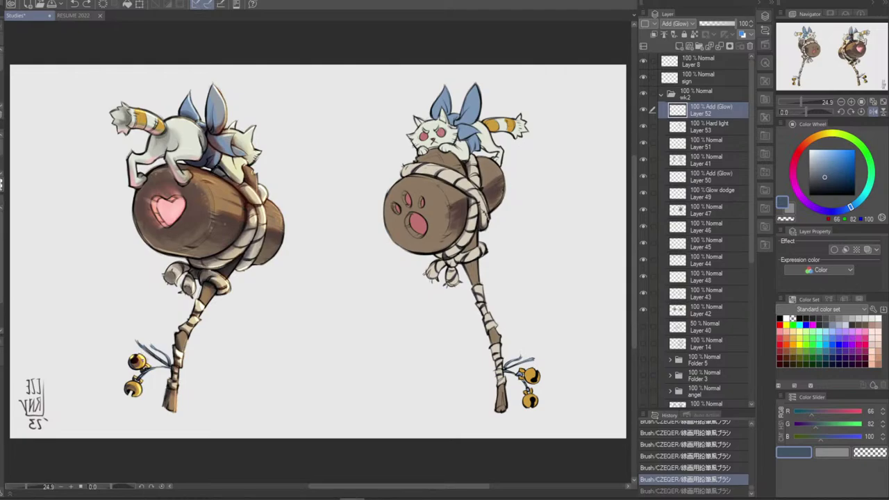
{"action": "left_click", "coordinate": [723, 129]}
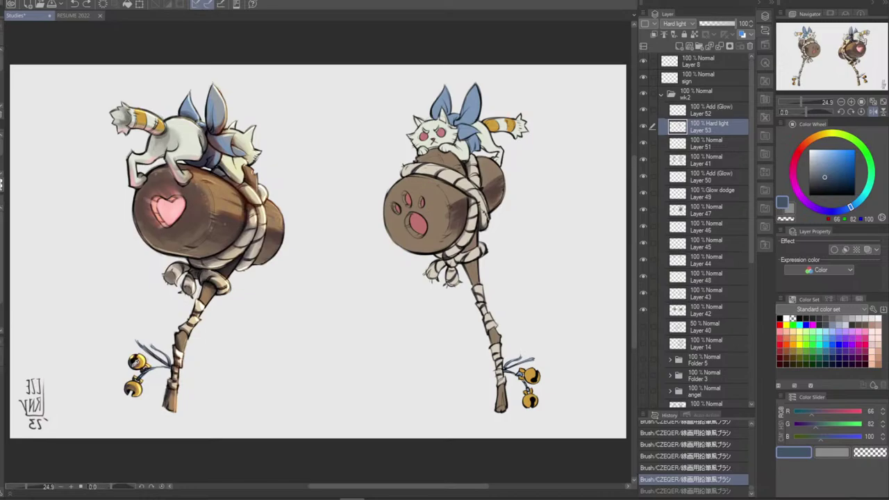
{"action": "left_click", "coordinate": [134, 362], "text": "alt"}
{"action": "left_click_drag", "start_coordinate": [134, 359], "coordinate": [137, 363]}
{"action": "key", "text": "ctrl+z"}
{"action": "key", "text": "ctrl+z"}
{"action": "left_click", "coordinate": [720, 112]}
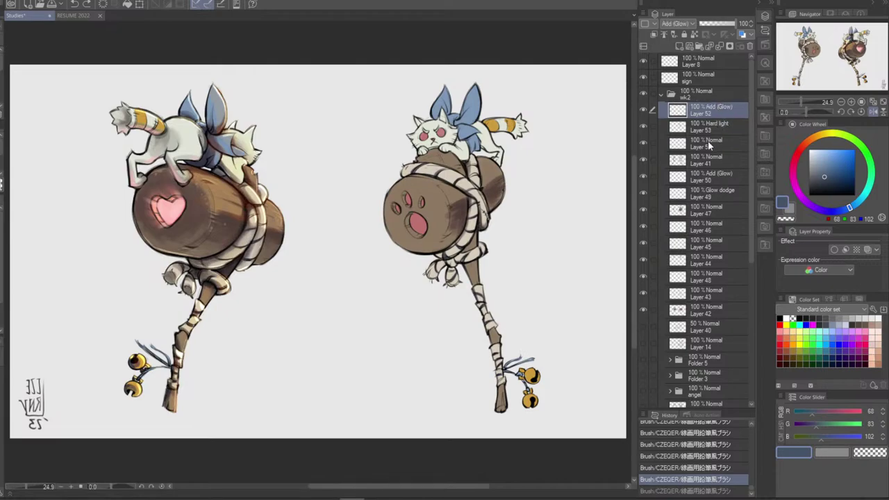
Sample dark brown, RGB 80, 62, 57, and shade beside the paw-print hammer's rope on Layer 47, undoing strokes that miss
{"action": "left_click", "coordinate": [708, 210]}
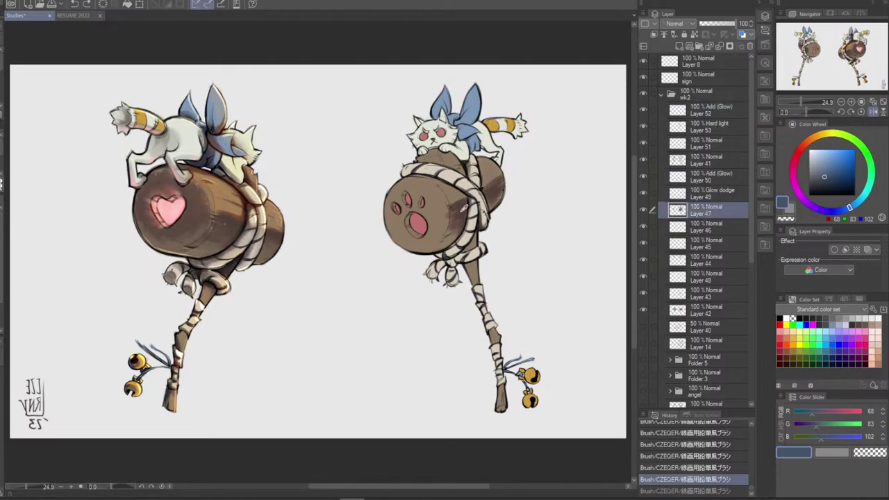
{"action": "left_click", "coordinate": [235, 224], "text": "alt"}
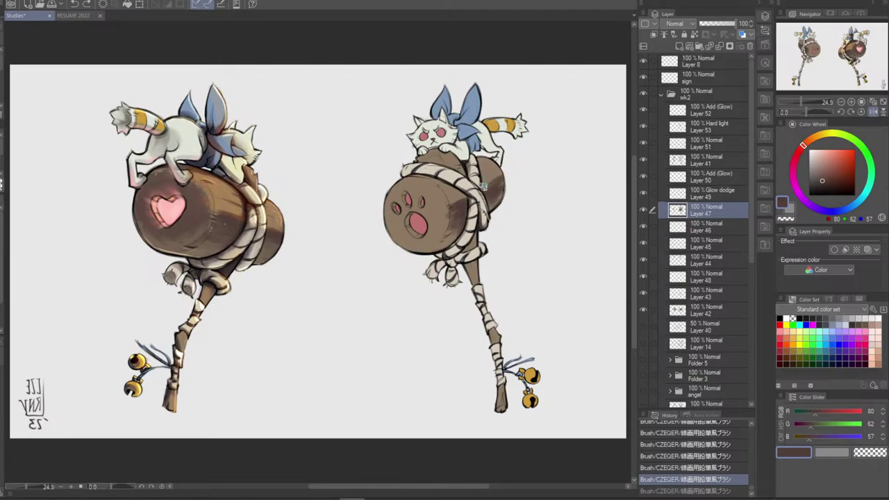
{"action": "mouse_move", "coordinate": [470, 206]}
{"action": "left_mouse_down"}
{"action": "mouse_move", "coordinate": [482, 200]}
{"action": "mouse_move", "coordinate": [475, 213]}
{"action": "left_mouse_up"}
{"action": "key", "text": "ctrl+z"}
{"action": "key", "text": "ctrl+z"}
{"action": "key", "text": "ctrl+z"}
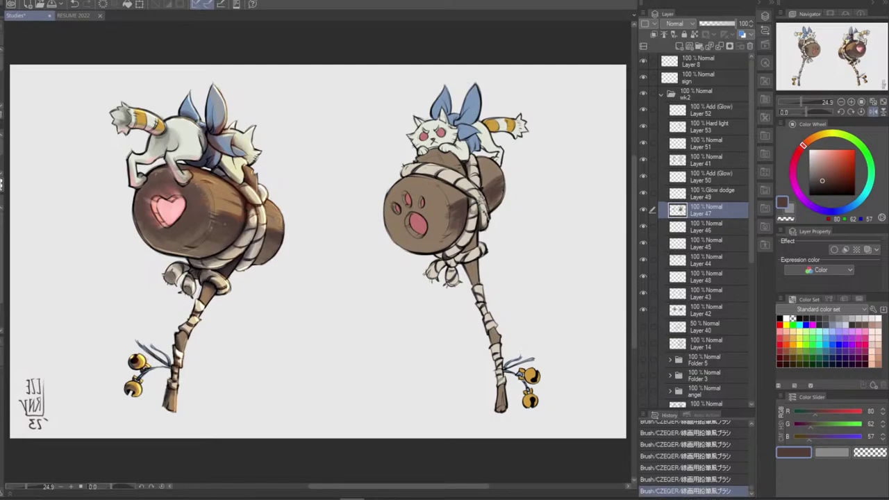
Rework the dark brown strokes where the paw-print hammer's ropes meet below the head's edge, undoing those that miss
{"action": "left_click_drag", "start_coordinate": [478, 216], "coordinate": [473, 230]}
{"action": "key", "text": "ctrl+z"}
{"action": "key", "text": "ctrl+z"}
{"action": "key", "text": "ctrl+z"}
{"action": "key", "text": "ctrl+z"}
{"action": "key", "text": "ctrl+z"}
{"action": "key", "text": "ctrl+z"}
{"action": "mouse_move", "coordinate": [478, 220]}
{"action": "left_mouse_down"}
{"action": "mouse_move", "coordinate": [461, 236]}
{"action": "mouse_move", "coordinate": [469, 236]}
{"action": "left_mouse_up"}
{"action": "key", "text": "ctrl+z"}
Touch up the paw-print hammer's rope beside the head with sampled beiges, RGB 161, 147, 135 and 189, 177, 163, and dark brown, RGB 83, 64, 58
{"action": "left_click", "coordinate": [463, 238], "text": "alt"}
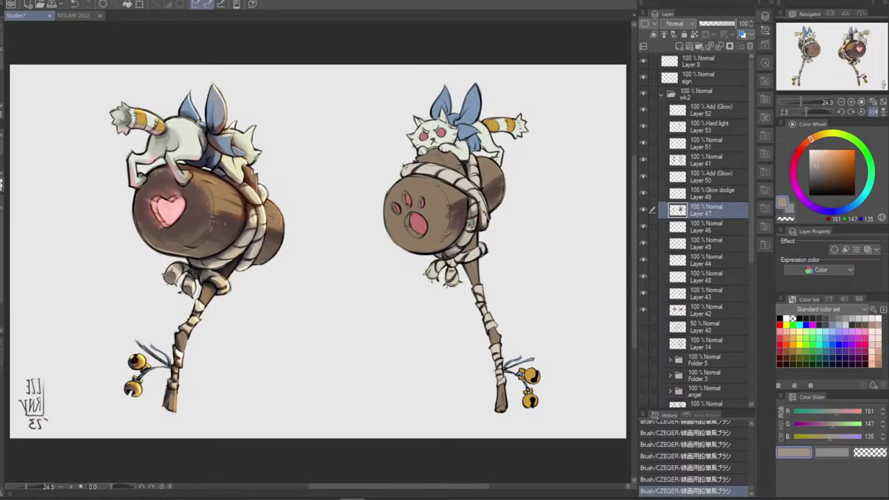
{"action": "left_click", "coordinate": [469, 232], "text": "alt"}
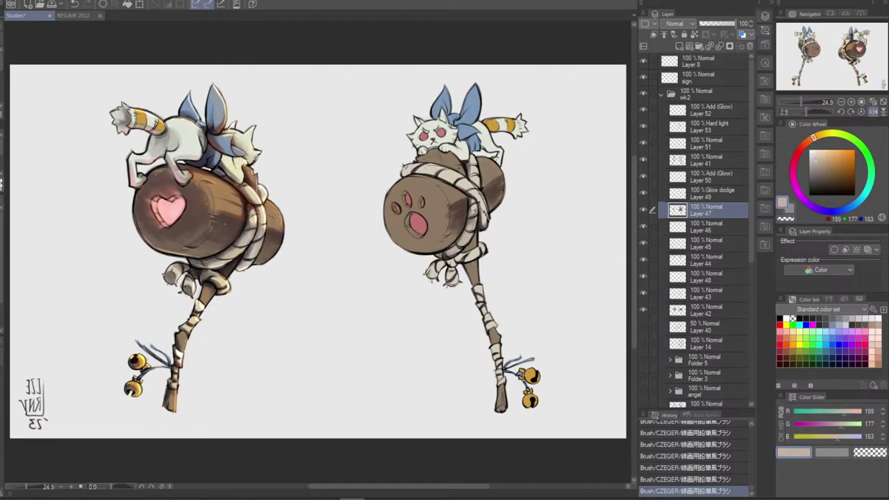
{"action": "left_click", "coordinate": [468, 201], "text": "alt"}
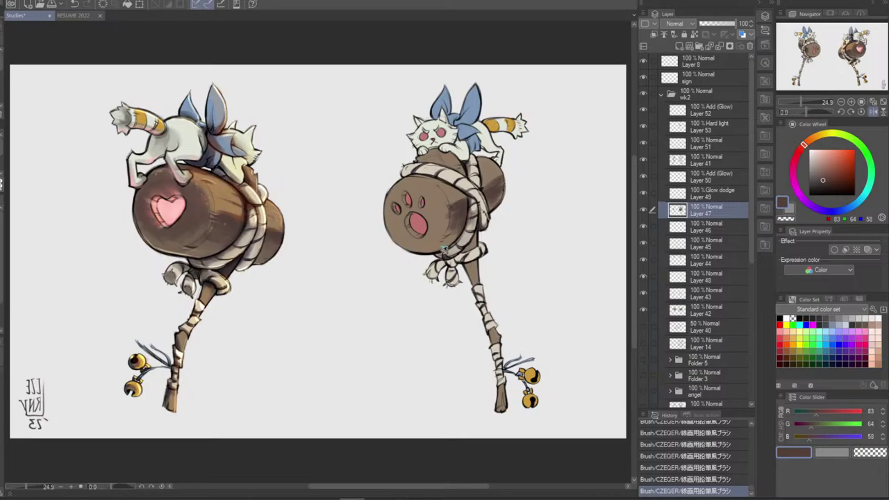
{"action": "key", "text": "ctrl+z"}
{"action": "left_click_drag", "start_coordinate": [472, 226], "coordinate": [471, 212]}
Refine the paw-print hammer's rope crossing with sampled near-black, RGB 45, 40, 40, cream, RGB 215, 204, 187, and grey-brown, RGB 100, 91, 83, undoing strokes that miss
{"action": "left_click", "coordinate": [246, 226], "text": "alt"}
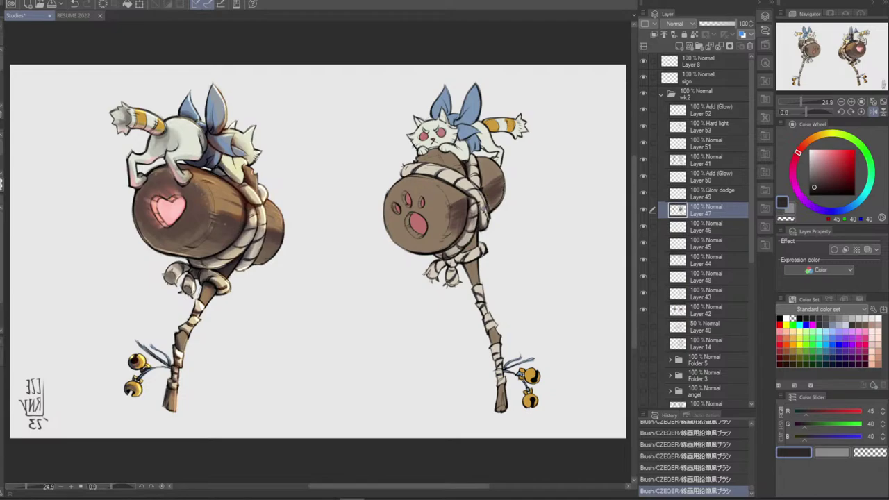
{"action": "key", "text": "ctrl+z"}
{"action": "key", "text": "ctrl+z"}
{"action": "left_click_drag", "start_coordinate": [480, 202], "coordinate": [488, 219]}
{"action": "key", "text": "ctrl+z"}
{"action": "key", "text": "ctrl+z"}
{"action": "left_click", "coordinate": [486, 196], "text": "alt"}
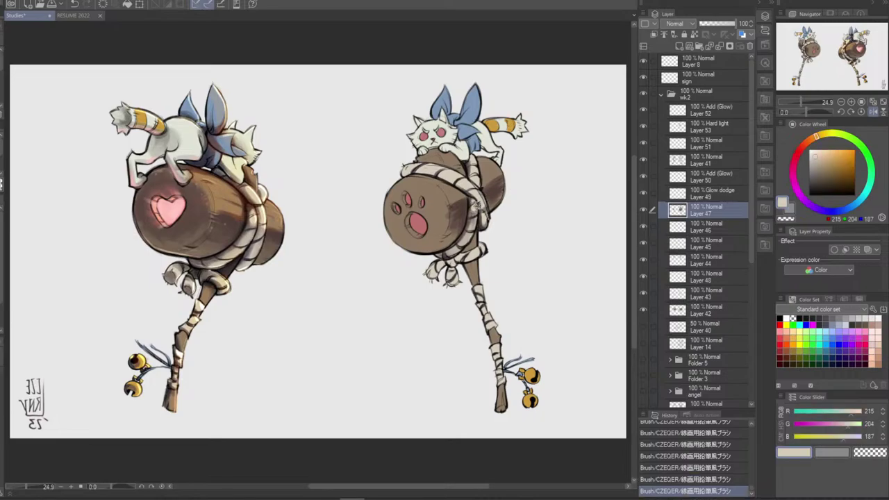
{"action": "left_click", "coordinate": [476, 200], "text": "alt"}
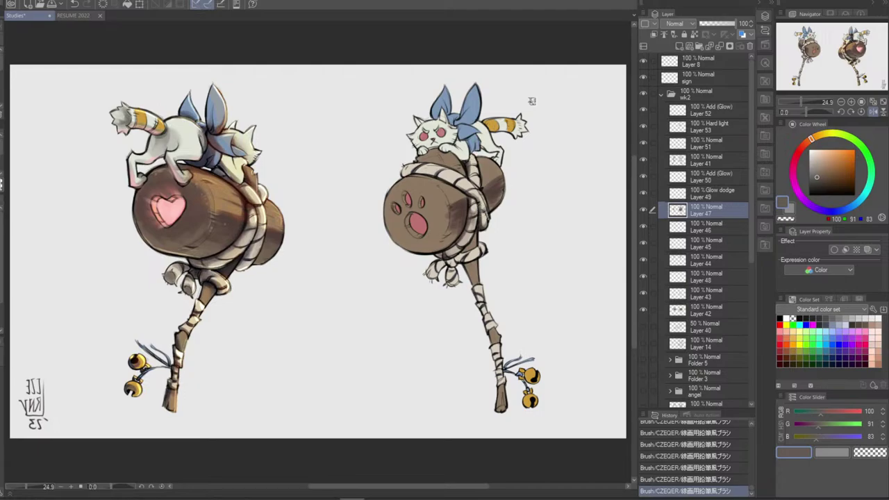
Shade the rear part of the paw-print hammer's head beside the rope with sampled browns, RGB 81, 63, 57 and 135, 117, 96
{"action": "left_click", "coordinate": [235, 221], "text": "alt"}
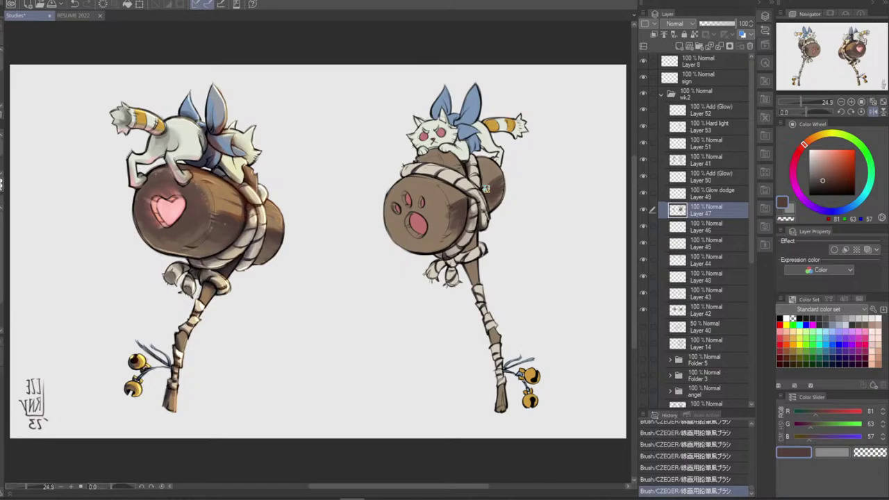
{"action": "key", "text": "ctrl+z"}
{"action": "left_click_drag", "start_coordinate": [500, 176], "coordinate": [485, 191]}
{"action": "left_click", "coordinate": [501, 197], "text": "alt"}
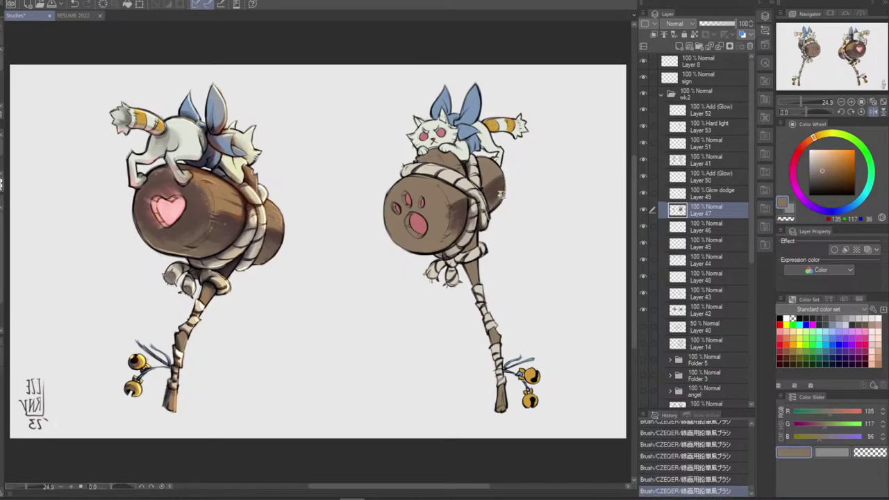
Retouch the wood and rope edges behind the paw-print face with sampled RGB 76, 58, 54, 45, 40, 40, 141, 121, 99 and 215, 204, 187
{"action": "left_click", "coordinate": [466, 210], "text": "alt"}
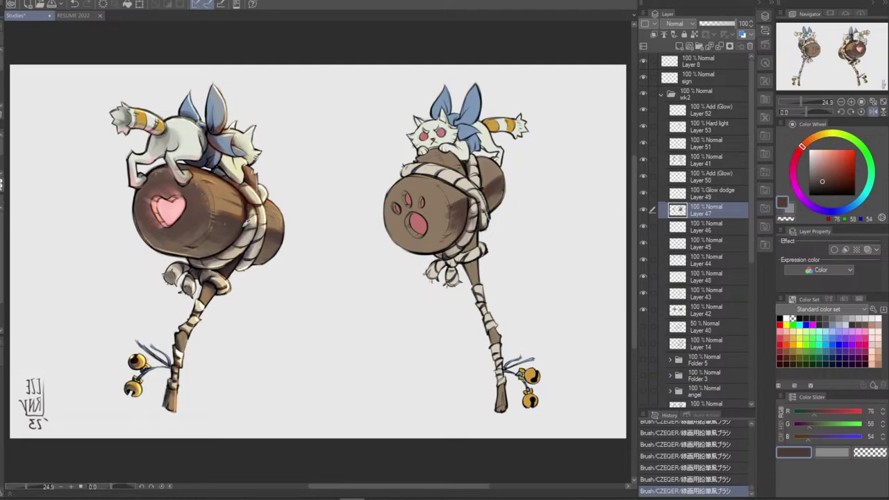
{"action": "left_click", "coordinate": [245, 224], "text": "alt"}
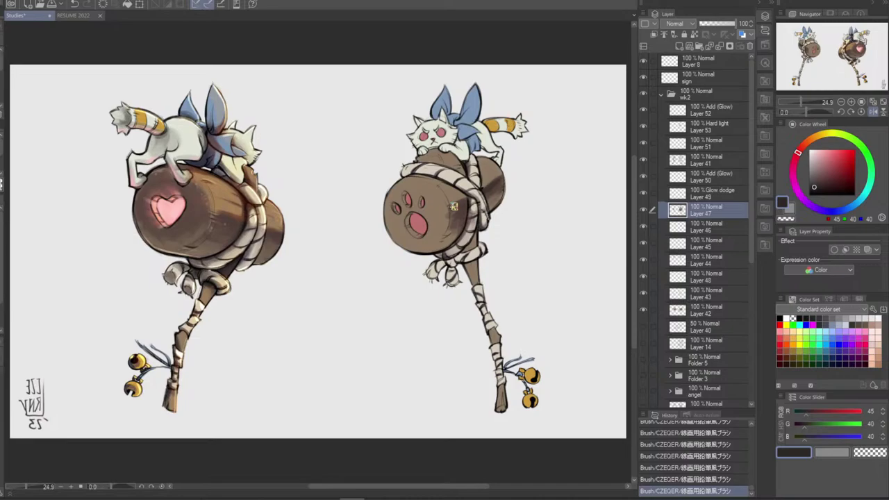
{"action": "left_click", "coordinate": [493, 177], "text": "alt"}
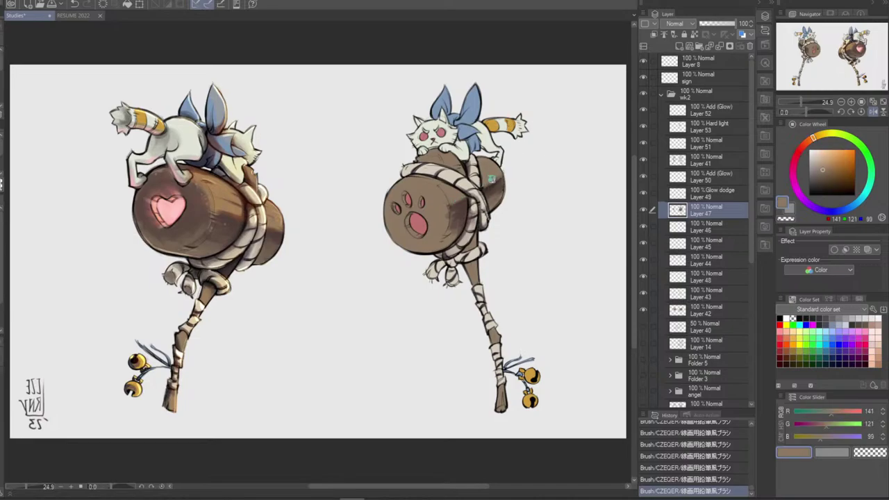
{"action": "left_click", "coordinate": [472, 185], "text": "alt"}
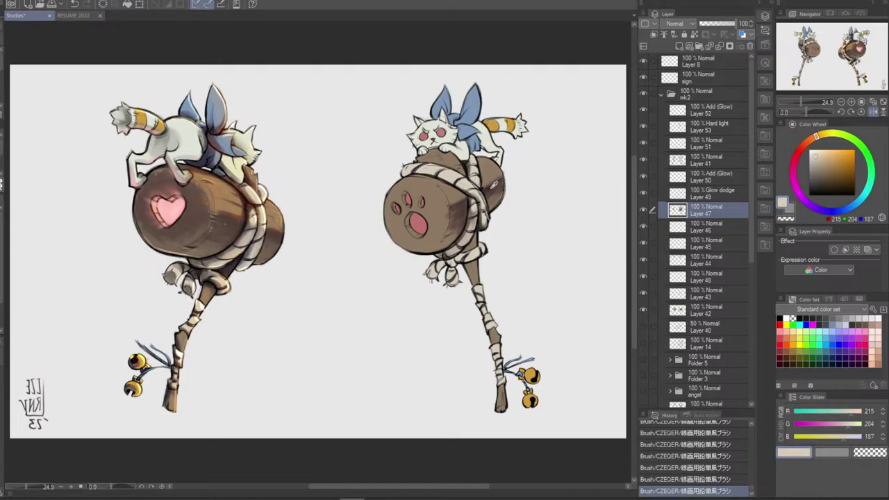
Shade the upper rope around the paw-print hammer's head with sampled brown, RGB 119, 100, 85, undoing a stroke that misses and flipping the view horizontally
{"action": "left_click", "coordinate": [264, 190], "text": "alt"}
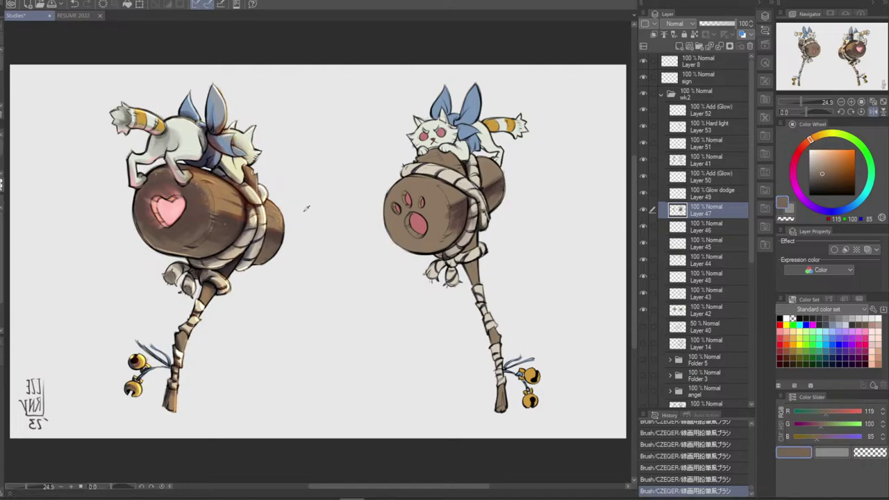
{"action": "left_click_drag", "start_coordinate": [406, 175], "coordinate": [439, 178]}
{"action": "key", "text": "ctrl+z"}
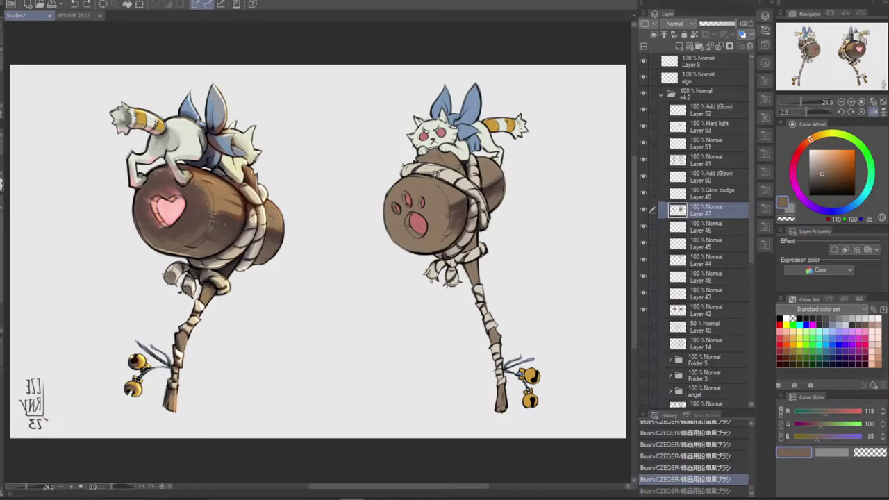
{"action": "left_click", "coordinate": [872, 113]}
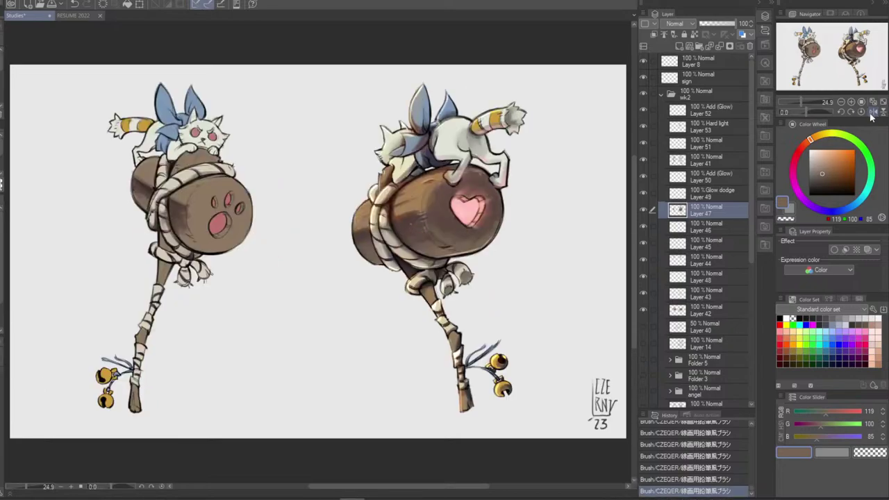
{"action": "left_click_drag", "start_coordinate": [168, 193], "coordinate": [213, 172]}
Retouch the paw-print hammer's rope below the cat with sampled cream, RGB 215, 204, 187, and near-black lines, RGB 39, 37, 41, undoing strokes that miss
{"action": "left_click", "coordinate": [186, 174], "text": "alt"}
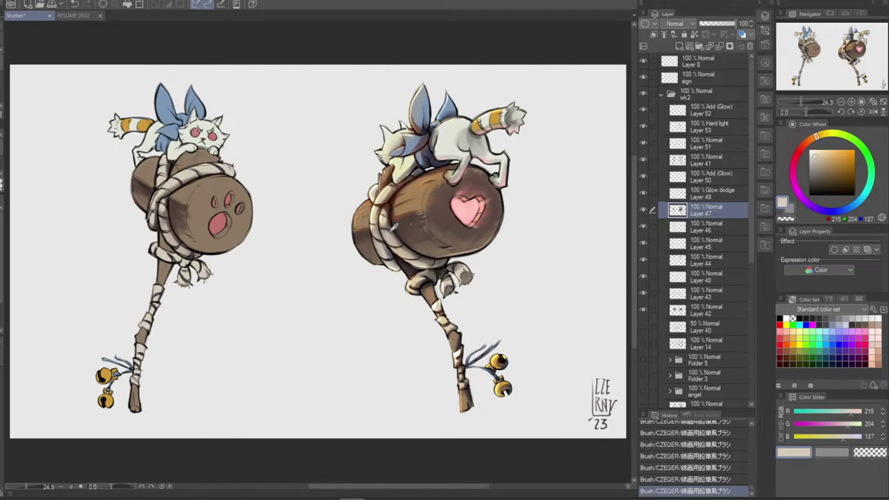
{"action": "left_click", "coordinate": [383, 238], "text": "alt"}
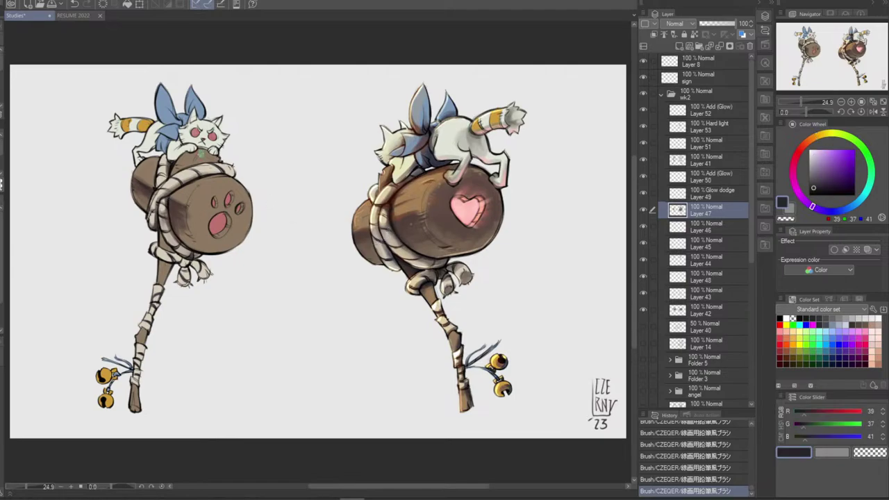
{"action": "key", "text": "ctrl+z"}
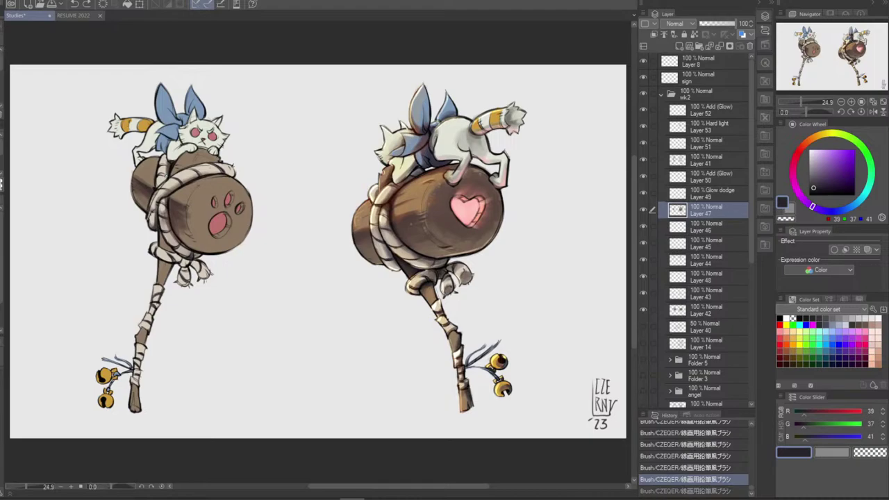
{"action": "left_click_drag", "start_coordinate": [167, 175], "coordinate": [162, 180]}
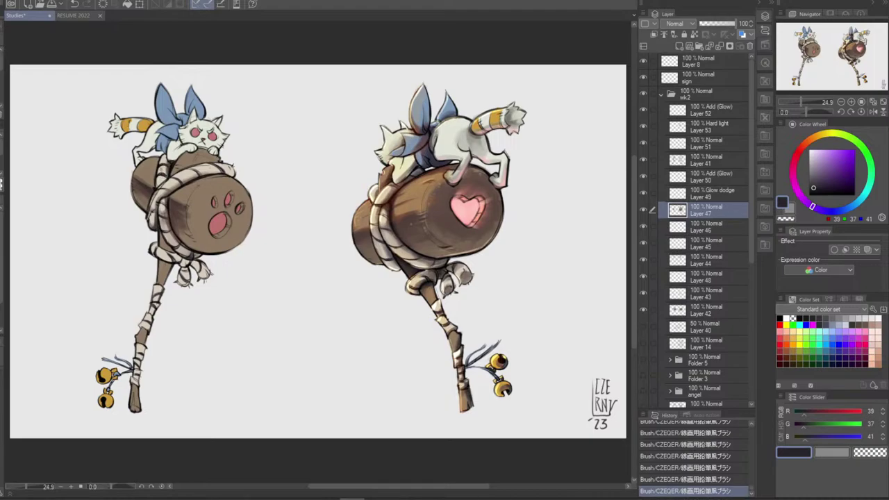
{"action": "key", "text": "ctrl+z"}
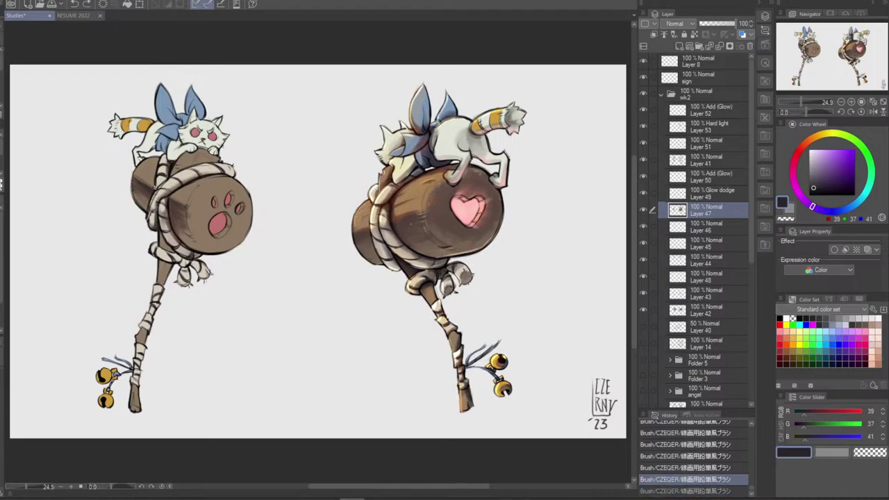
{"action": "key", "text": "ctrl+y"}
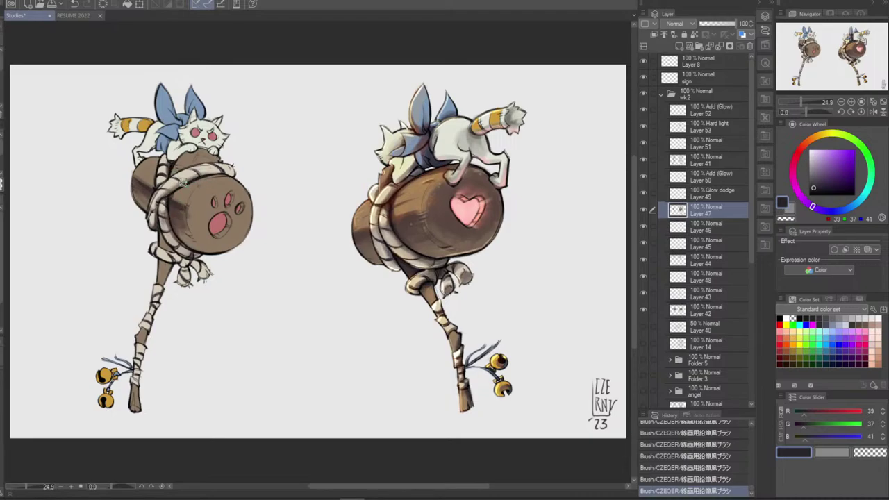
Flip the view back and shade the head's rear part behind the rope with sampled RGB 95, 76, 66, 118, 100, 83 and 47, 41, 43
{"action": "left_click", "coordinate": [143, 186], "text": "alt"}
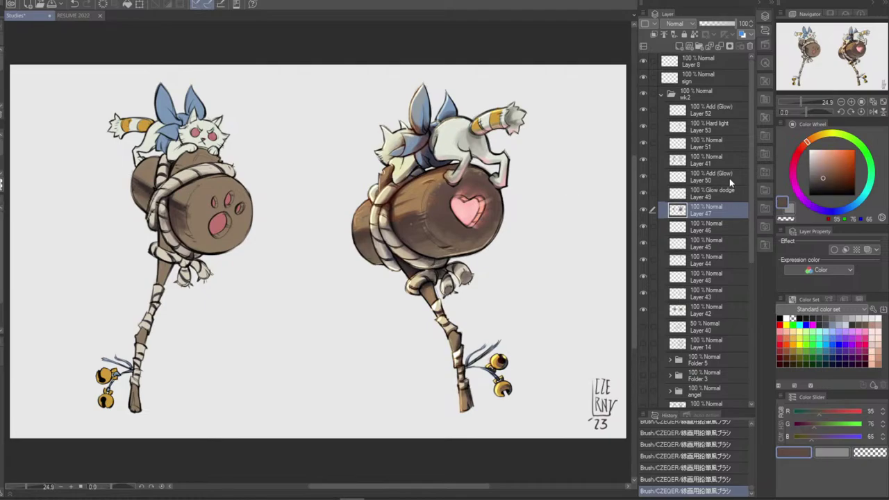
{"action": "left_click", "coordinate": [873, 111]}
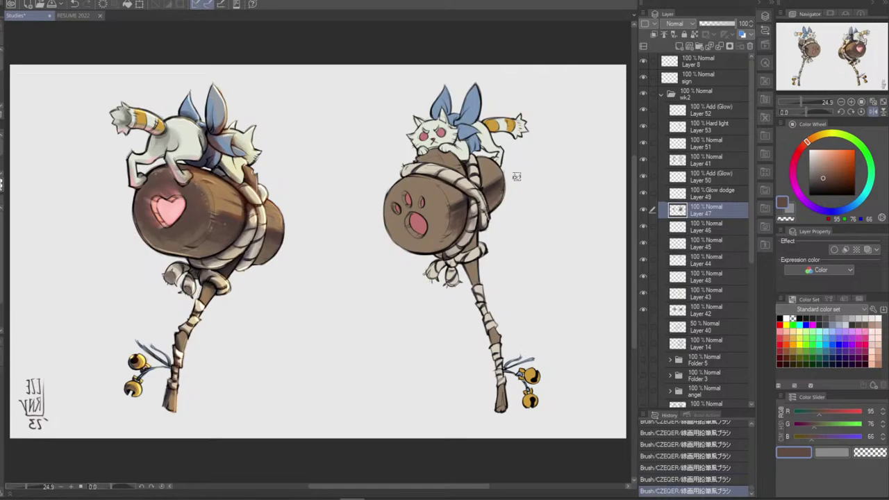
{"action": "left_click", "coordinate": [267, 257], "text": "alt"}
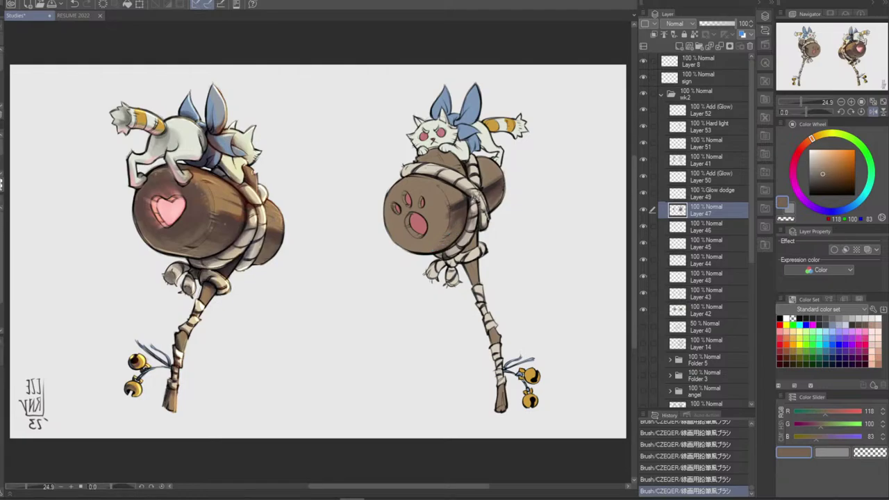
{"action": "left_click", "coordinate": [490, 201], "text": "alt"}
{"action": "left_click", "coordinate": [496, 186], "text": "alt"}
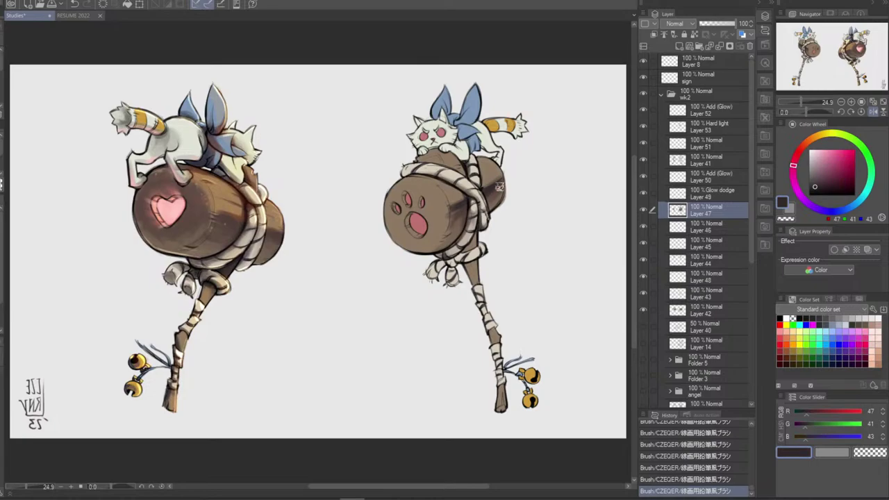
Shade the head's side between the paw-print face and the rope with sampled RGB 90, 71, 63, 51, 44, 46, 120, 103, 85 and 112, 94, 79
{"action": "left_click", "coordinate": [455, 212], "text": "alt"}
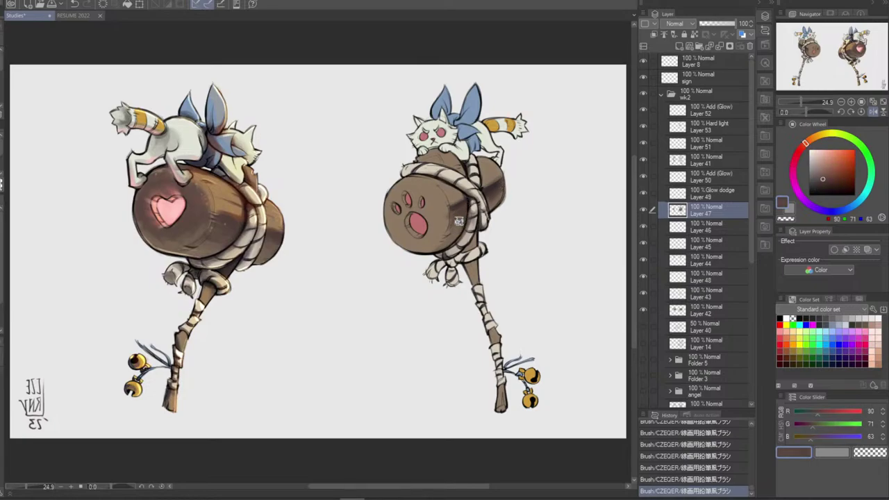
{"action": "left_click", "coordinate": [457, 214], "text": "alt"}
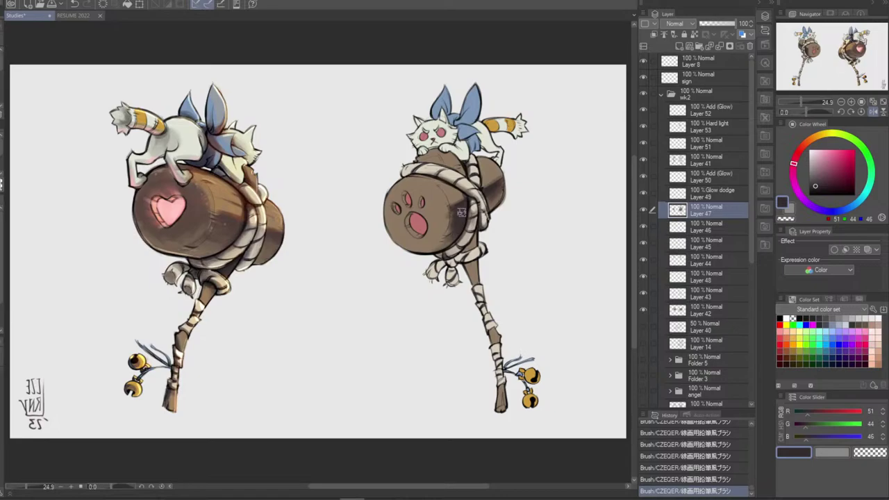
{"action": "left_click", "coordinate": [448, 240], "text": "alt"}
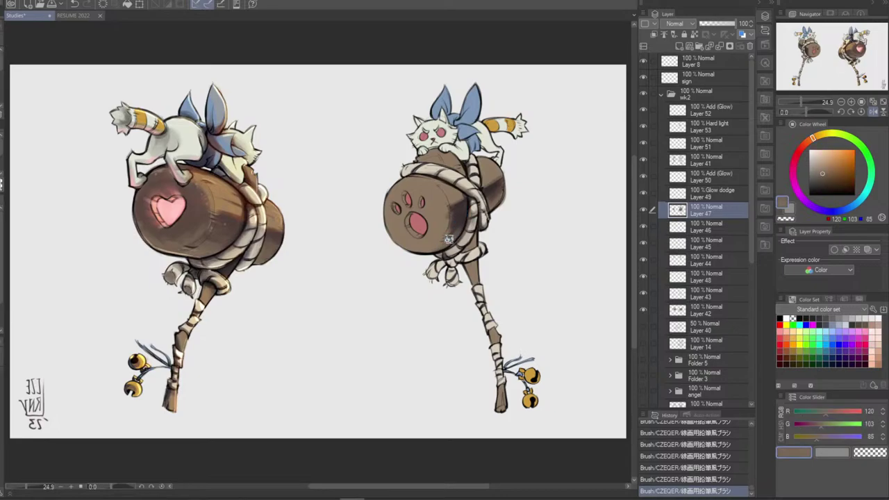
{"action": "left_click", "coordinate": [273, 251], "text": "alt"}
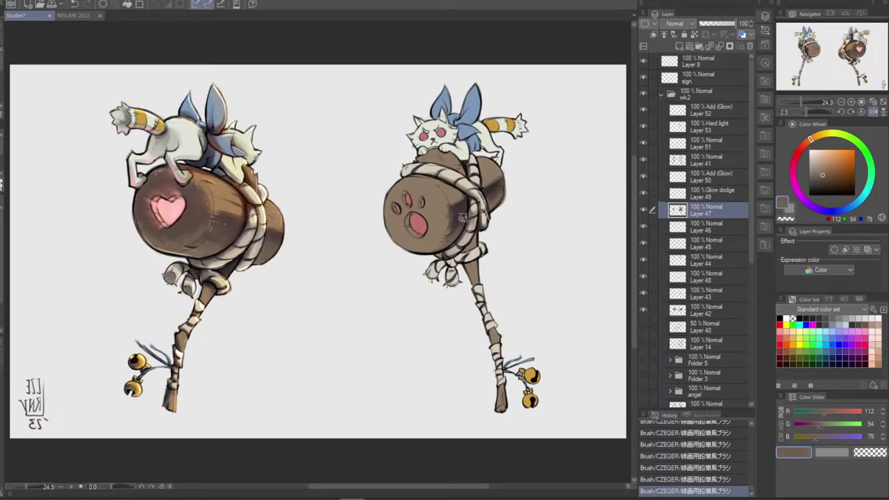
Shade the paw-print head's side near the rope with sampled RGB 81, 63, 58, 108, 91, 77, 72, 57, 54, 100, 83, 71 and 141, 121, 99
{"action": "left_click", "coordinate": [453, 216], "text": "alt"}
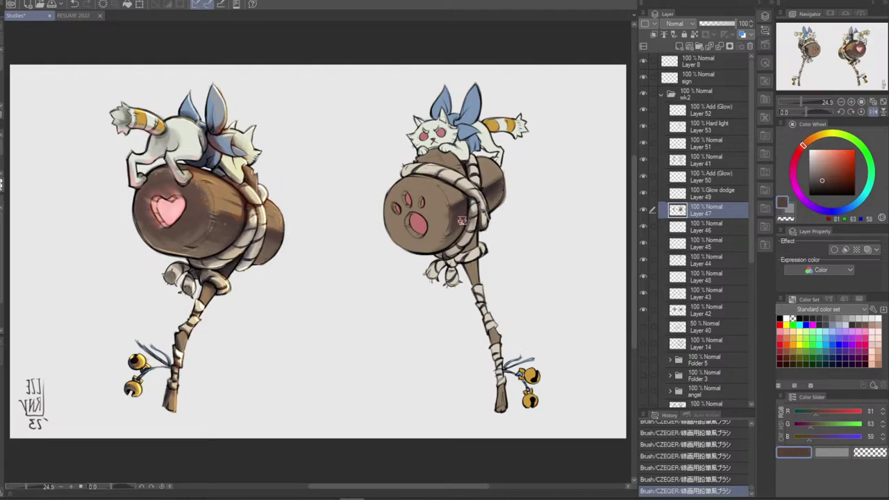
{"action": "left_click", "coordinate": [469, 208], "text": "alt"}
{"action": "left_click", "coordinate": [467, 211], "text": "alt"}
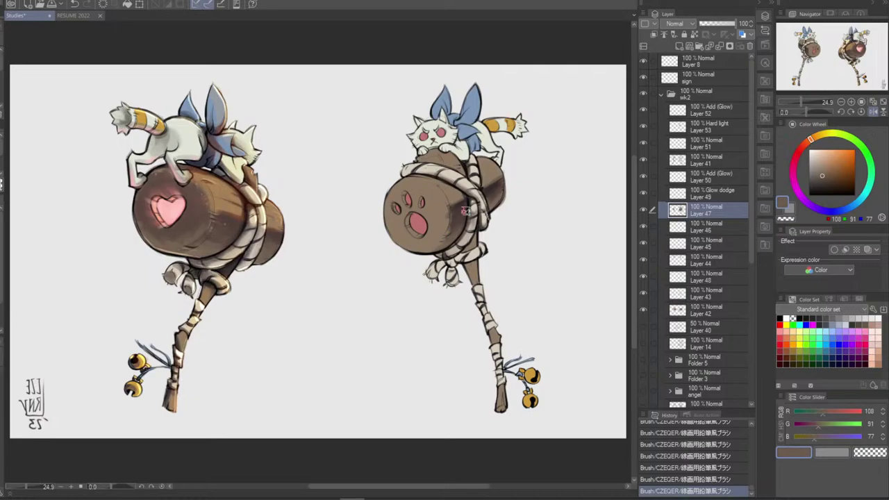
{"action": "left_click", "coordinate": [461, 209], "text": "alt"}
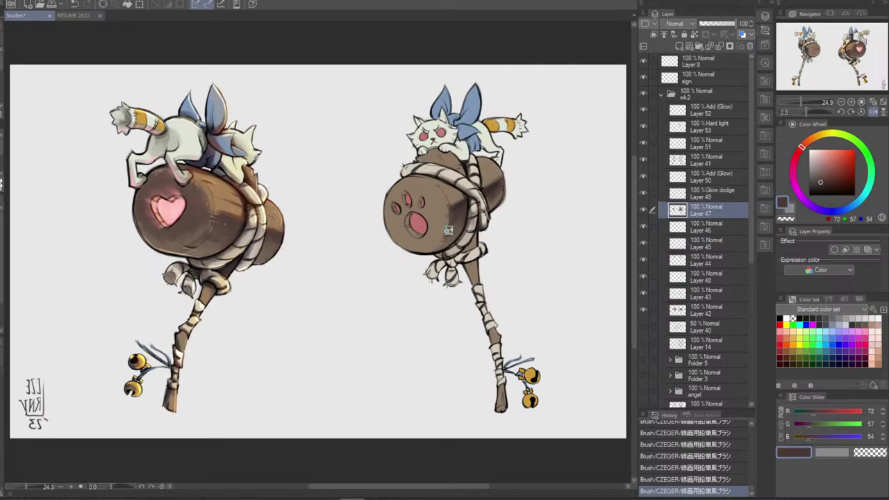
{"action": "left_click", "coordinate": [468, 209], "text": "alt"}
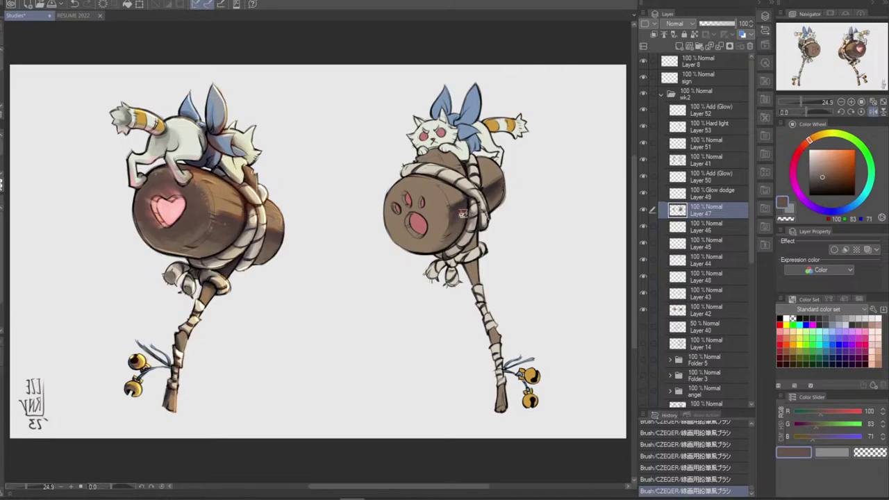
{"action": "left_click", "coordinate": [467, 206], "text": "alt"}
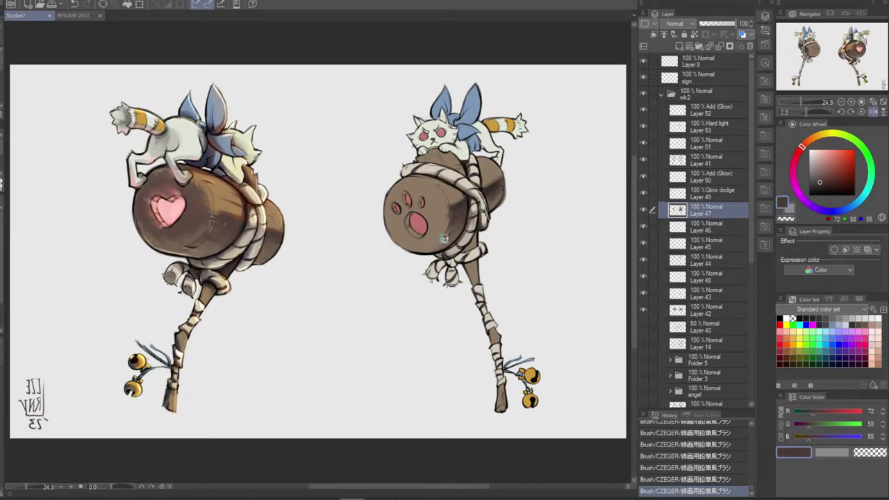
{"action": "left_click", "coordinate": [441, 218], "text": "alt"}
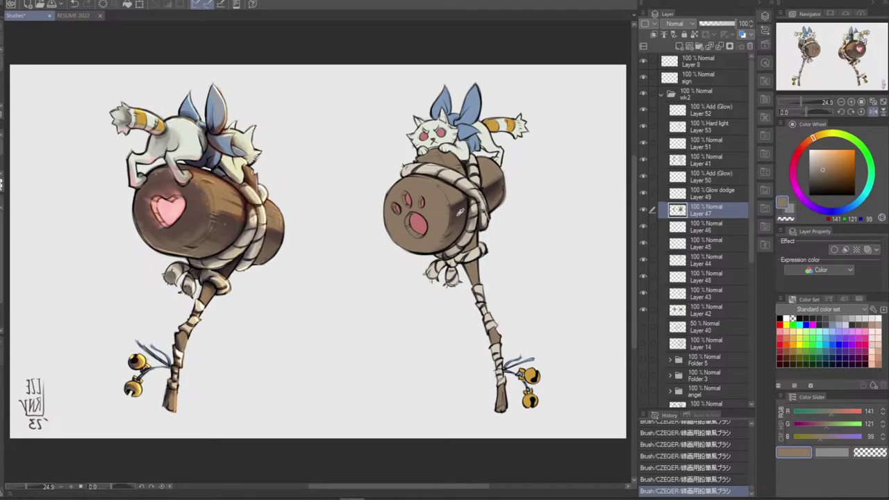
Shade the head's rear part with sampled RGB 53, 45, 47, 83, 65, 63, 49, 42, 44 and 141, 121, 99, and erase along its outer edge
{"action": "left_click", "coordinate": [459, 202], "text": "alt"}
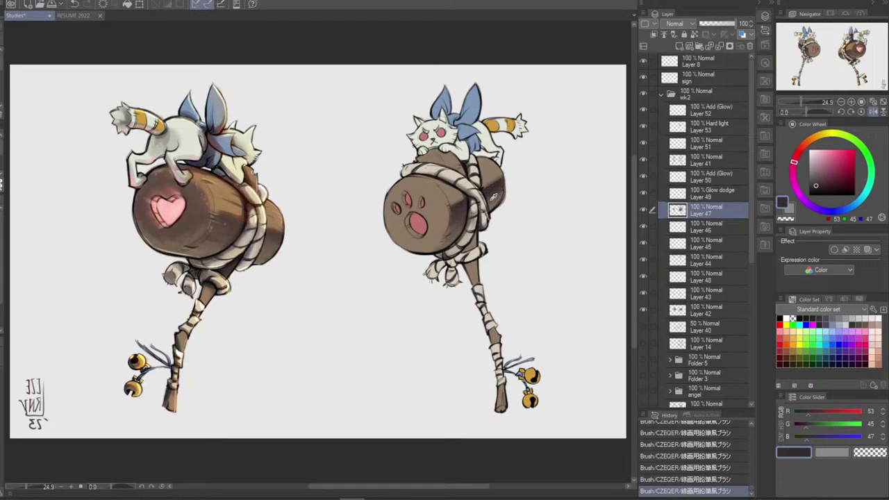
{"action": "left_click", "coordinate": [494, 197], "text": "alt"}
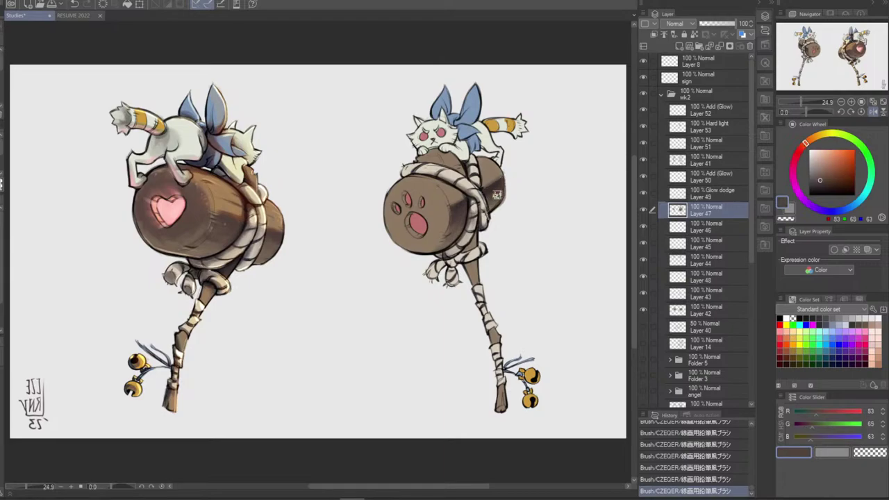
{"action": "left_click", "coordinate": [496, 185], "text": "alt"}
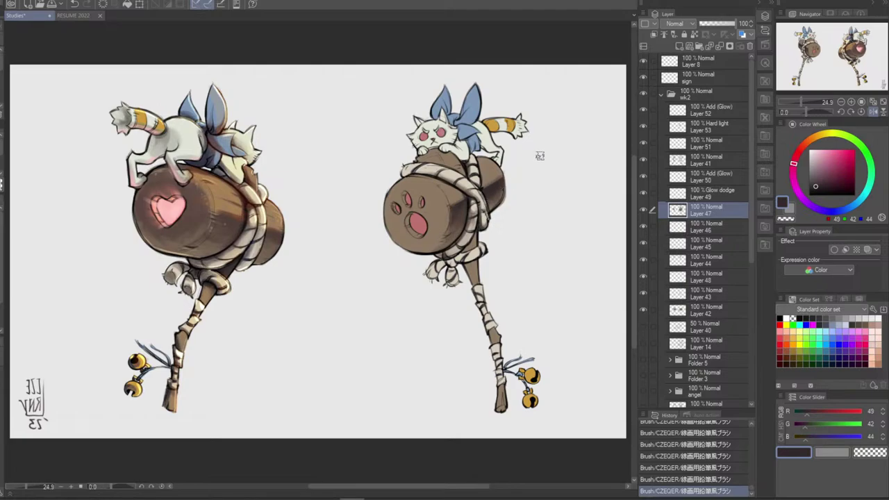
{"action": "left_click", "coordinate": [479, 172], "text": "alt"}
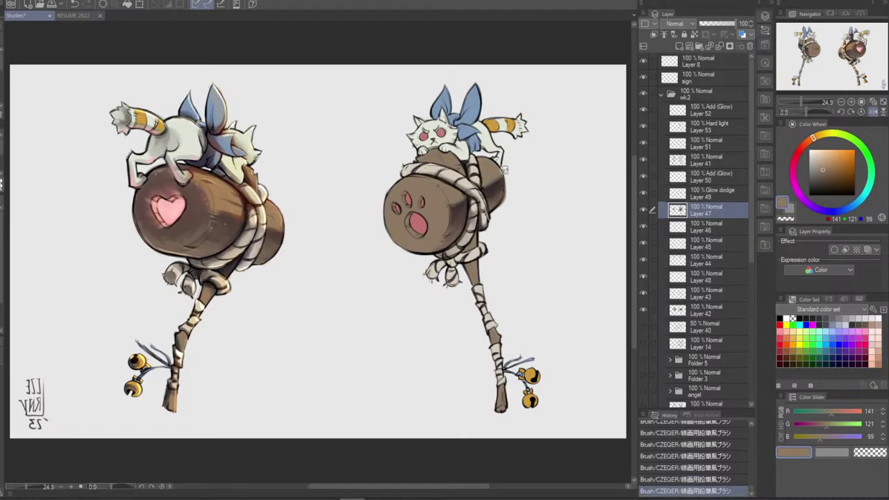
{"action": "left_click_drag", "start_coordinate": [505, 175], "coordinate": [494, 220]}
{"action": "key", "text": "ctrl+z"}
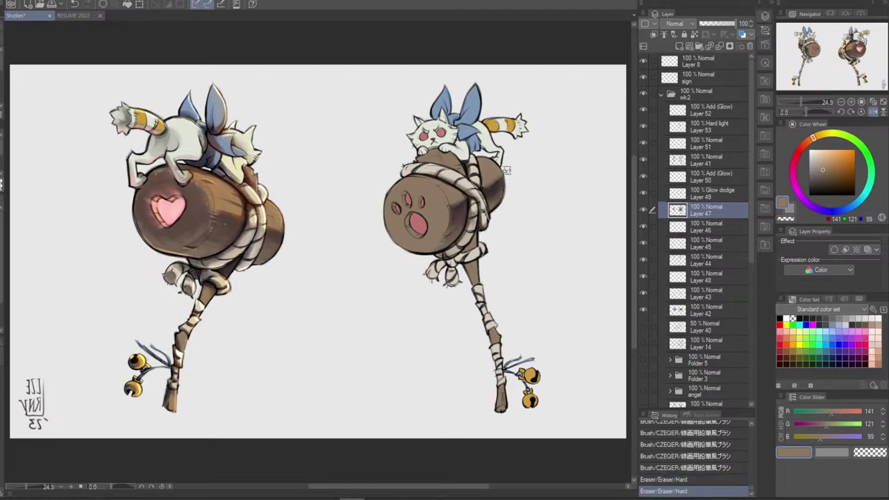
Brush the paw-print head's side beside the rope with reddish brown sampled from the heart hammer, RGB 123, 77, 51
{"action": "left_click", "coordinate": [241, 218], "text": "alt"}
{"action": "left_click_drag", "start_coordinate": [473, 190], "coordinate": [447, 208]}
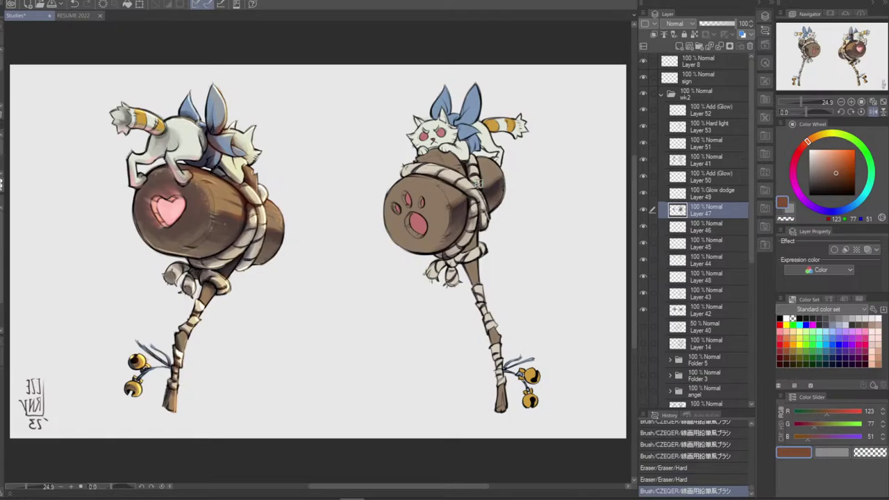
{"action": "key", "text": "ctrl+z"}
Add warm highlights to the paw-print head on Hard light Layer 53 with sampled RGB 172, 130, 84, undoing a trial stroke on Add (Glow) Layer 52
{"action": "left_click", "coordinate": [707, 128]}
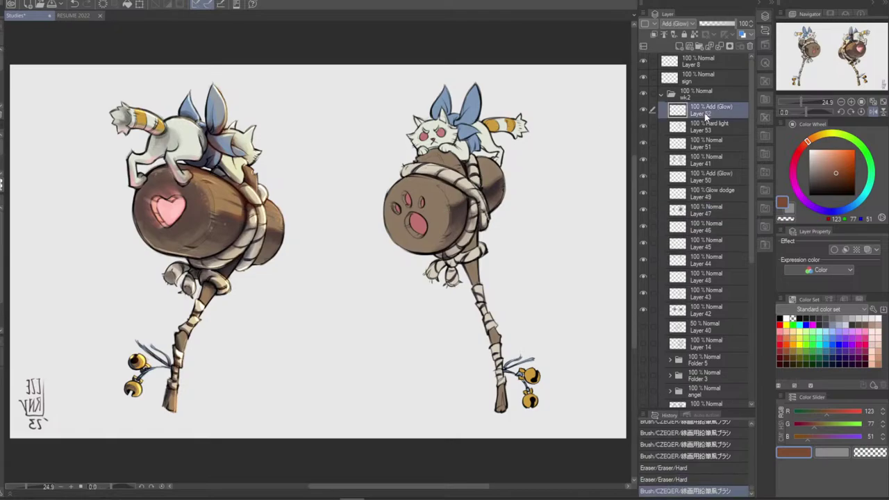
{"action": "left_click", "coordinate": [703, 114]}
{"action": "left_click", "coordinate": [227, 191], "text": "alt"}
{"action": "left_click_drag", "start_coordinate": [448, 205], "coordinate": [473, 191]}
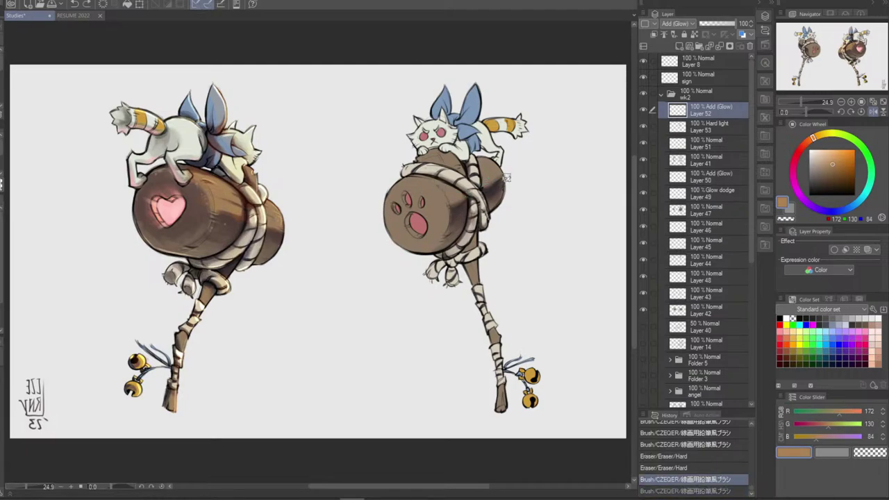
{"action": "left_click", "coordinate": [712, 128]}
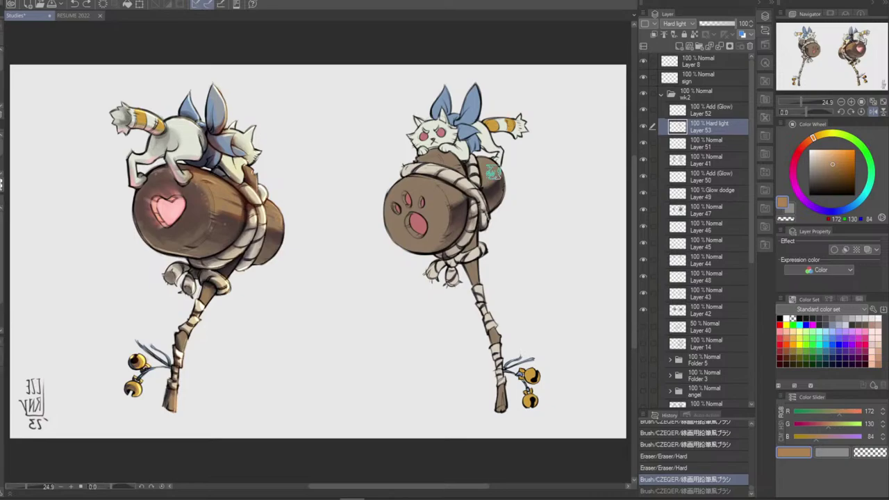
{"action": "left_click_drag", "start_coordinate": [453, 200], "coordinate": [462, 197]}
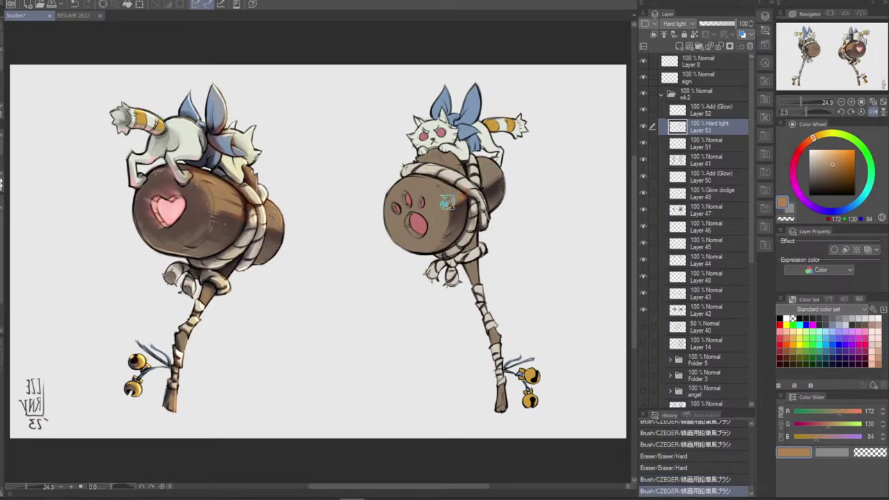
{"action": "left_click_drag", "start_coordinate": [453, 200], "coordinate": [448, 212]}
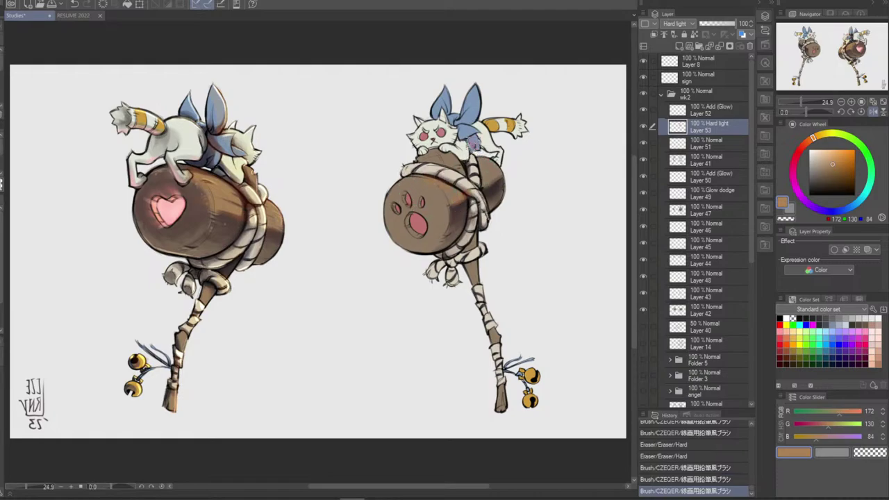
Tint the paw-print hammer's cat, the wood beneath it and both hammers' bows warm on Layer 53 with RGB 172, 130, 84, undoing unwanted strokes
{"action": "mouse_move", "coordinate": [422, 160]}
{"action": "left_mouse_down"}
{"action": "mouse_move", "coordinate": [451, 153]}
{"action": "mouse_move", "coordinate": [441, 155]}
{"action": "mouse_move", "coordinate": [458, 170]}
{"action": "mouse_move", "coordinate": [485, 172]}
{"action": "mouse_move", "coordinate": [433, 159]}
{"action": "mouse_move", "coordinate": [473, 171]}
{"action": "mouse_move", "coordinate": [441, 149]}
{"action": "mouse_move", "coordinate": [446, 92]}
{"action": "left_mouse_up"}
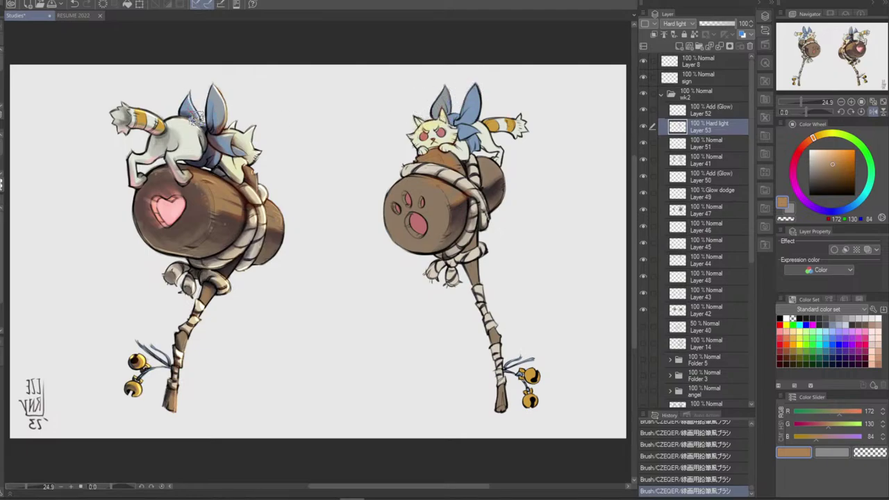
{"action": "key", "text": "ctrl+z"}
{"action": "left_click_drag", "start_coordinate": [196, 121], "coordinate": [201, 91]}
{"action": "left_click_drag", "start_coordinate": [460, 109], "coordinate": [472, 96]}
{"action": "key", "text": "ctrl+z"}
{"action": "mouse_move", "coordinate": [471, 126]}
{"action": "left_mouse_down"}
{"action": "mouse_move", "coordinate": [486, 138]}
{"action": "mouse_move", "coordinate": [460, 149]}
{"action": "mouse_move", "coordinate": [452, 114]}
{"action": "mouse_move", "coordinate": [429, 135]}
{"action": "mouse_move", "coordinate": [437, 144]}
{"action": "mouse_move", "coordinate": [427, 128]}
{"action": "mouse_move", "coordinate": [416, 138]}
{"action": "mouse_move", "coordinate": [442, 123]}
{"action": "mouse_move", "coordinate": [431, 138]}
{"action": "mouse_move", "coordinate": [451, 131]}
{"action": "mouse_move", "coordinate": [428, 132]}
{"action": "mouse_move", "coordinate": [437, 127]}
{"action": "left_mouse_up"}
{"action": "key", "text": "ctrl+z"}
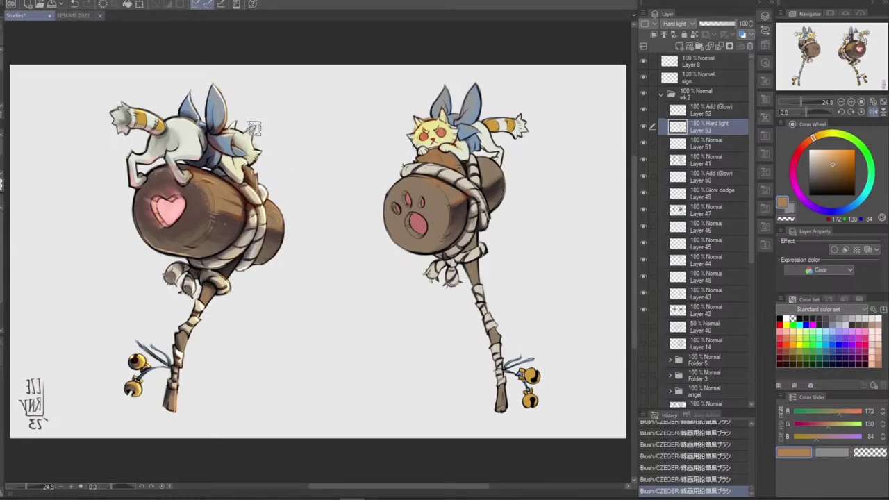
Tint the heart hammer's cat head with the same warm brown on Layer 53, undoing and redoing the strokes to compare the effect
{"action": "key", "text": "ctrl+z"}
{"action": "key", "text": "ctrl+y"}
{"action": "key", "text": "ctrl+z"}
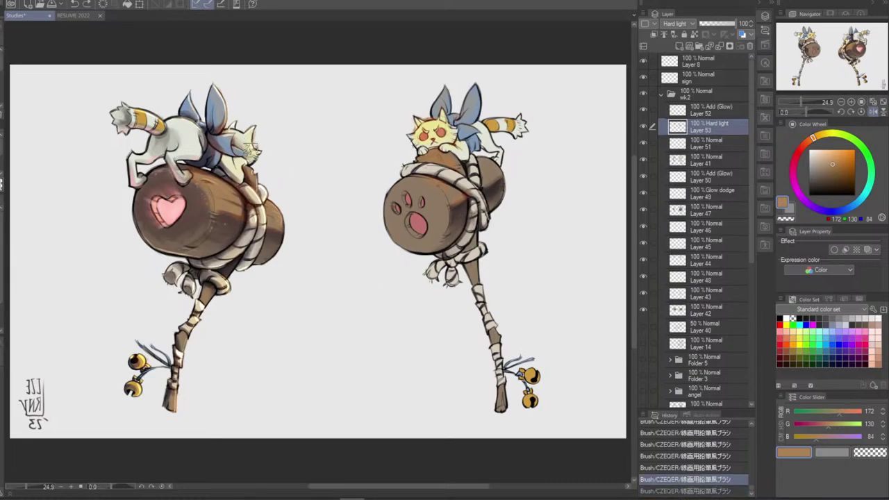
{"action": "key", "text": "ctrl+y"}
{"action": "key", "text": "ctrl+z"}
{"action": "key", "text": "ctrl+z"}
{"action": "key", "text": "ctrl+y"}
{"action": "key", "text": "ctrl+y"}
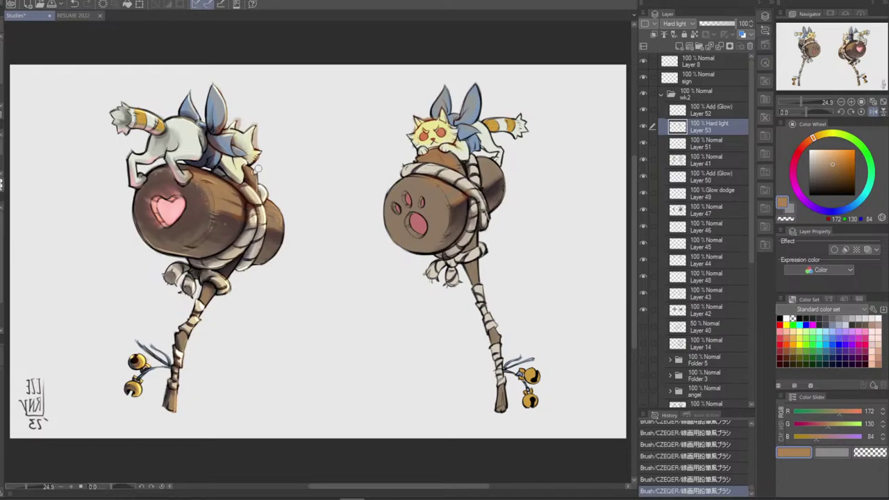
Erase the stray highlight spill around the left cat's head on Layer 53 with the Hard eraser
{"action": "left_click_drag", "start_coordinate": [266, 150], "coordinate": [241, 111]}
{"action": "left_click", "coordinate": [244, 111]}
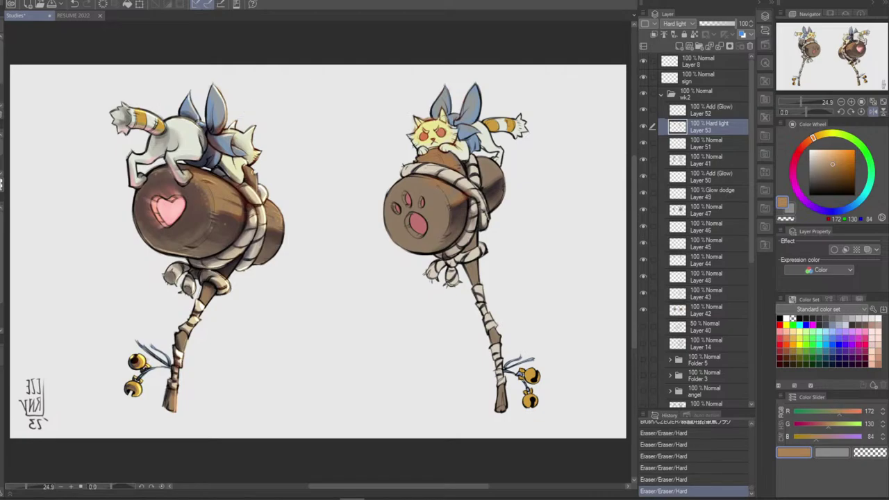
{"action": "left_click", "coordinate": [413, 127]}
Brush warm brown hard-light strokes onto the right cat's chin and the rope around the right hammer
{"action": "key", "text": "b"}
{"action": "mouse_move", "coordinate": [417, 142]}
{"action": "left_mouse_down"}
{"action": "mouse_move", "coordinate": [425, 157]}
{"action": "mouse_move", "coordinate": [430, 144]}
{"action": "left_mouse_up"}
{"action": "key", "text": "ctrl+z"}
{"action": "mouse_move", "coordinate": [407, 171]}
{"action": "left_mouse_down"}
{"action": "mouse_move", "coordinate": [451, 174]}
{"action": "mouse_move", "coordinate": [432, 165]}
{"action": "mouse_move", "coordinate": [485, 210]}
{"action": "left_mouse_up"}
{"action": "key", "text": "ctrl+z"}
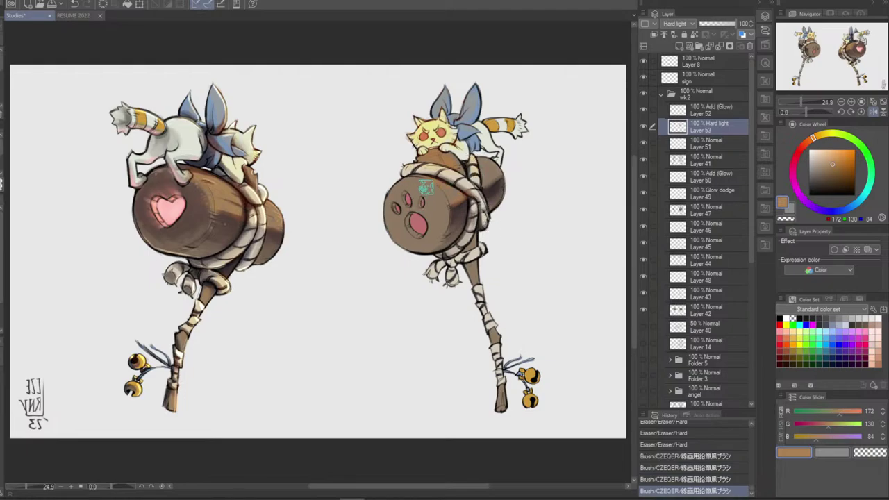
Brush an orange hard-light tint over the right hammer's paw-print face and soften it with the Kneaded eraser
{"action": "mouse_move", "coordinate": [390, 199]}
{"action": "left_mouse_down"}
{"action": "mouse_move", "coordinate": [428, 185]}
{"action": "mouse_move", "coordinate": [458, 186]}
{"action": "left_mouse_up"}
{"action": "key", "text": "ctrl+z"}
{"action": "mouse_move", "coordinate": [388, 200]}
{"action": "left_mouse_down"}
{"action": "mouse_move", "coordinate": [443, 185]}
{"action": "mouse_move", "coordinate": [454, 198]}
{"action": "mouse_move", "coordinate": [429, 192]}
{"action": "mouse_move", "coordinate": [443, 199]}
{"action": "left_mouse_up"}
{"action": "key", "text": "ctrl+z"}
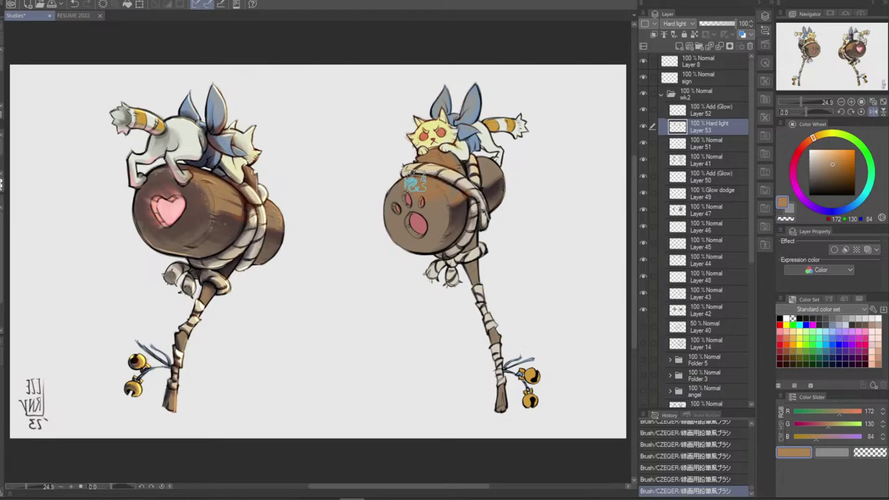
{"action": "key", "text": "ctrl+z"}
{"action": "mouse_move", "coordinate": [411, 188]}
{"action": "left_mouse_down"}
{"action": "mouse_move", "coordinate": [389, 217]}
{"action": "mouse_move", "coordinate": [401, 230]}
{"action": "left_mouse_up"}
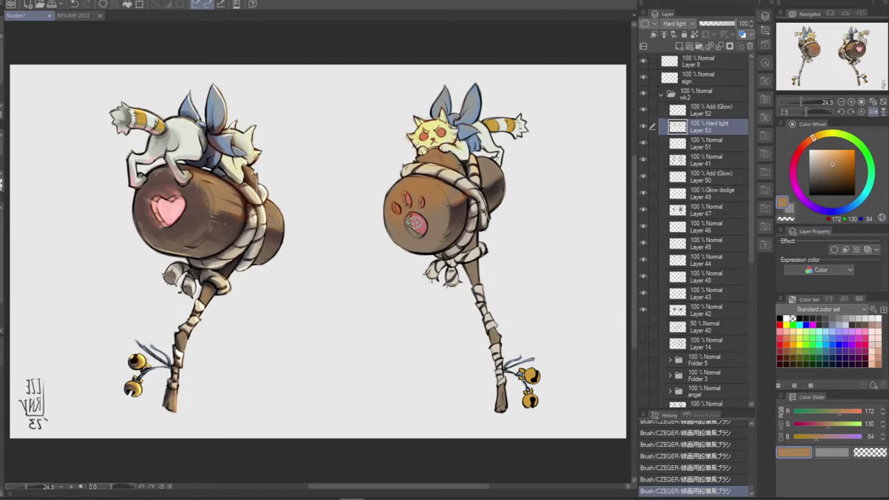
{"action": "mouse_move", "coordinate": [396, 215]}
{"action": "left_mouse_down"}
{"action": "mouse_move", "coordinate": [451, 212]}
{"action": "mouse_move", "coordinate": [396, 214]}
{"action": "left_mouse_up"}
{"action": "left_click_drag", "start_coordinate": [400, 182], "coordinate": [419, 232]}
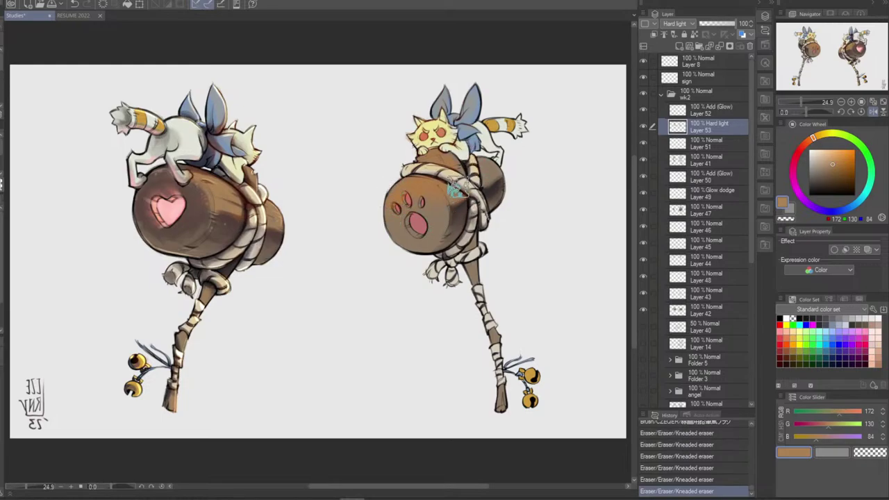
Brush the orange hard-light tint onto the right hammer's upper rope and the rear end of its log
{"action": "left_click_drag", "start_coordinate": [452, 189], "coordinate": [464, 197]}
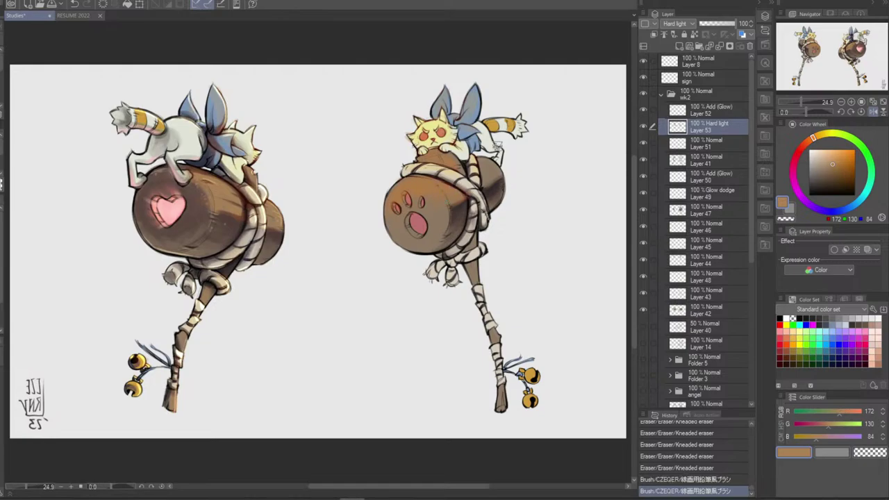
{"action": "mouse_move", "coordinate": [479, 158]}
{"action": "left_mouse_down"}
{"action": "mouse_move", "coordinate": [479, 186]}
{"action": "mouse_move", "coordinate": [496, 168]}
{"action": "mouse_move", "coordinate": [473, 195]}
{"action": "mouse_move", "coordinate": [514, 151]}
{"action": "mouse_move", "coordinate": [496, 172]}
{"action": "left_mouse_up"}
{"action": "left_click_drag", "start_coordinate": [492, 118], "coordinate": [533, 119]}
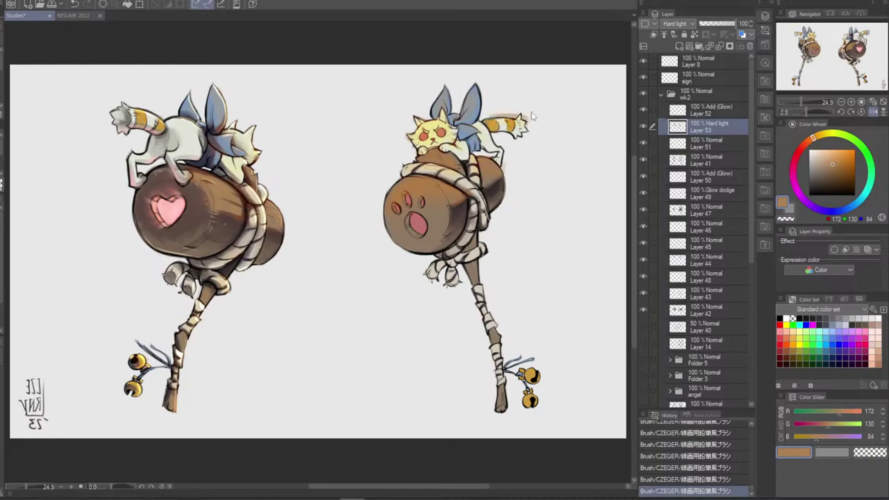
{"action": "key", "text": "ctrl+z"}
Brush a faint warm tint along the left cat's back and soften it with the Kneaded eraser
{"action": "left_click_drag", "start_coordinate": [147, 116], "coordinate": [198, 127]}
{"action": "key", "text": "ctrl+z"}
{"action": "key", "text": "ctrl+z"}
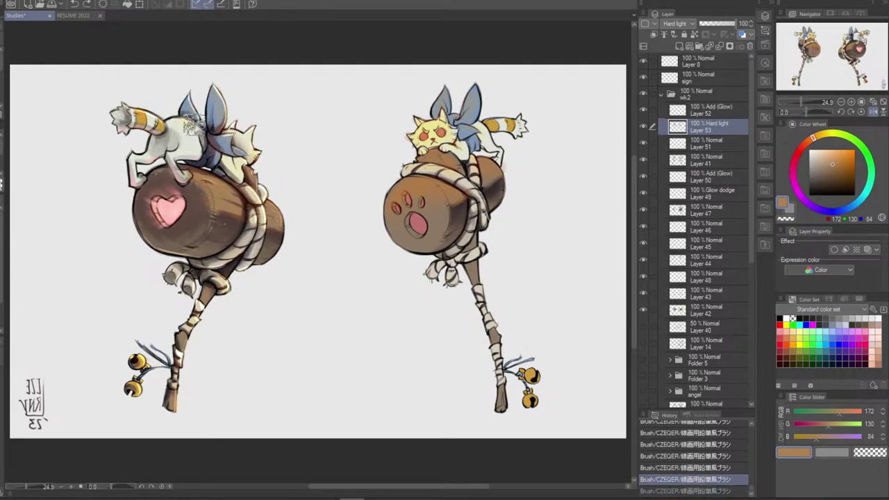
{"action": "key", "text": "ctrl+y"}
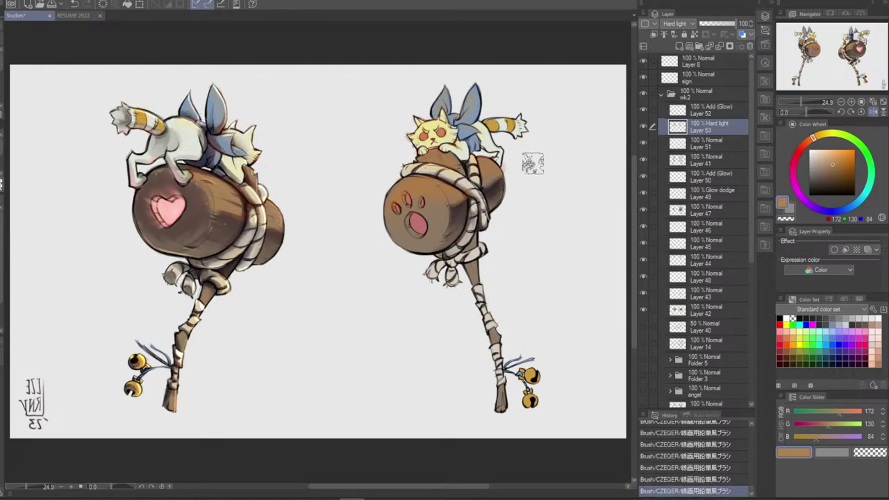
{"action": "key", "text": "ctrl+z"}
{"action": "left_click_drag", "start_coordinate": [171, 122], "coordinate": [177, 123]}
{"action": "key", "text": "ctrl+z"}
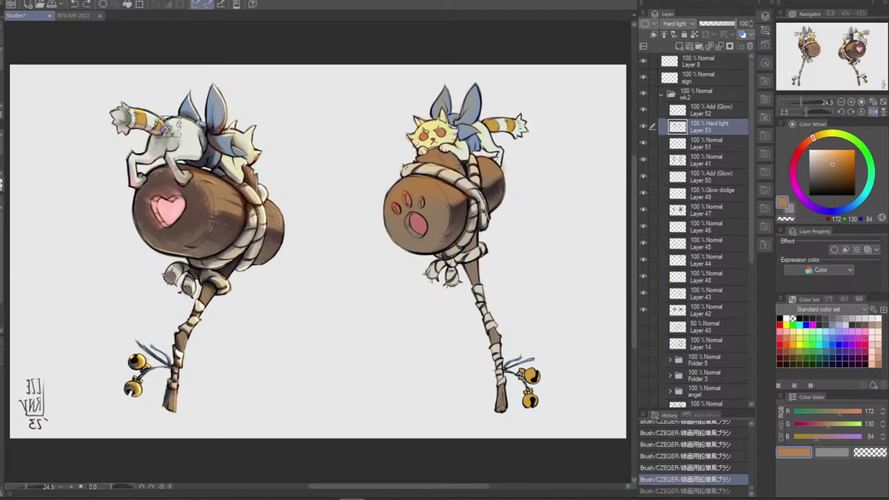
{"action": "key", "text": "ctrl+y"}
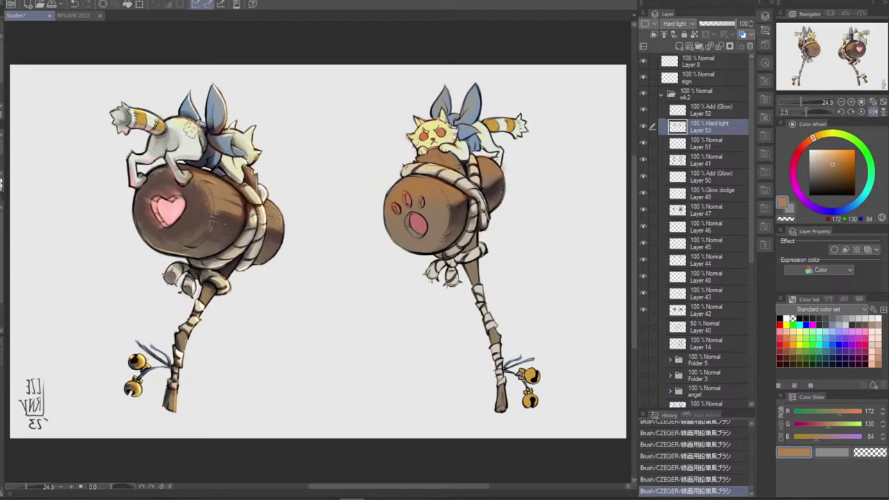
{"action": "left_click_drag", "start_coordinate": [197, 138], "coordinate": [188, 131]}
{"action": "left_click_drag", "start_coordinate": [188, 132], "coordinate": [206, 143]}
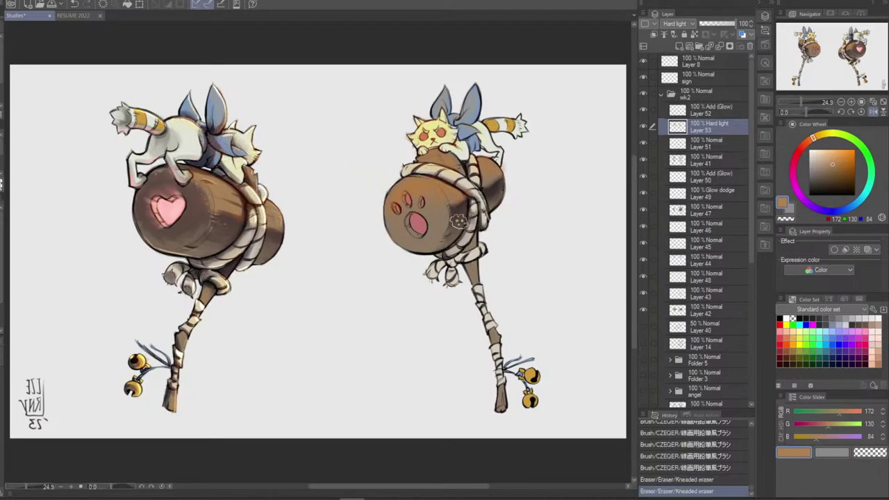
Brush warm light along the right cat's tail and fade the tint on its face with the Kneaded eraser
{"action": "key", "text": "b"}
{"action": "mouse_move", "coordinate": [482, 128]}
{"action": "left_mouse_down"}
{"action": "mouse_move", "coordinate": [475, 130]}
{"action": "mouse_move", "coordinate": [522, 124]}
{"action": "mouse_move", "coordinate": [491, 130]}
{"action": "mouse_move", "coordinate": [540, 132]}
{"action": "left_mouse_up"}
{"action": "key", "text": "e"}
{"action": "key", "text": "ctrl+z"}
{"action": "key", "text": "ctrl+z"}
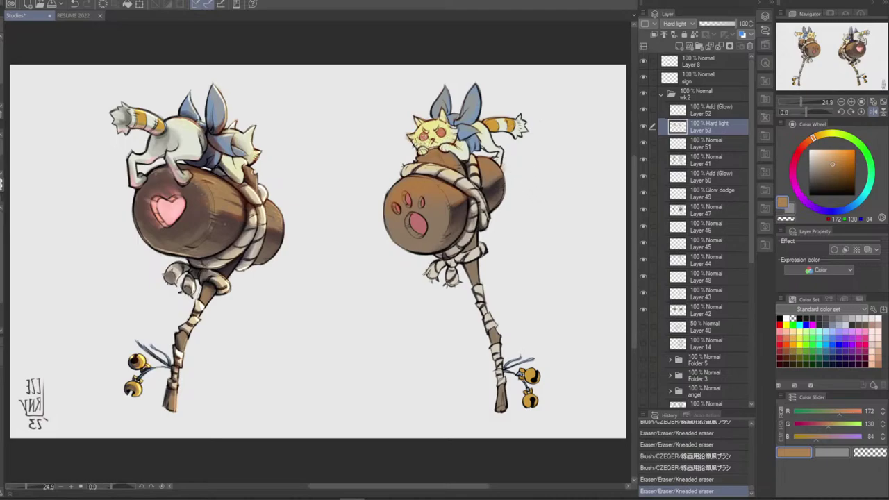
{"action": "mouse_move", "coordinate": [443, 132]}
{"action": "left_mouse_down"}
{"action": "mouse_move", "coordinate": [455, 147]}
{"action": "mouse_move", "coordinate": [432, 139]}
{"action": "mouse_move", "coordinate": [432, 127]}
{"action": "mouse_move", "coordinate": [450, 142]}
{"action": "mouse_move", "coordinate": [453, 125]}
{"action": "left_mouse_up"}
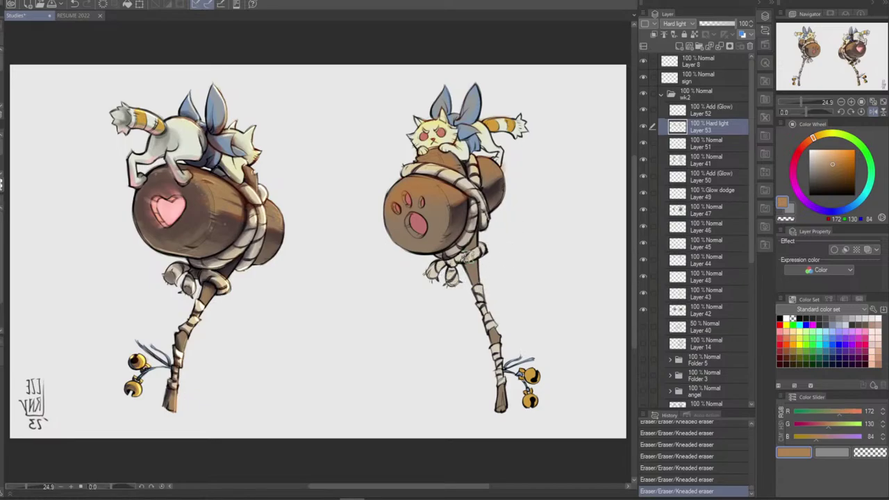
Brush warm hard-light strokes onto the right hammer's rope knot and the rope coils above it
{"action": "left_click_drag", "start_coordinate": [478, 256], "coordinate": [485, 246]}
{"action": "key", "text": "ctrl+z"}
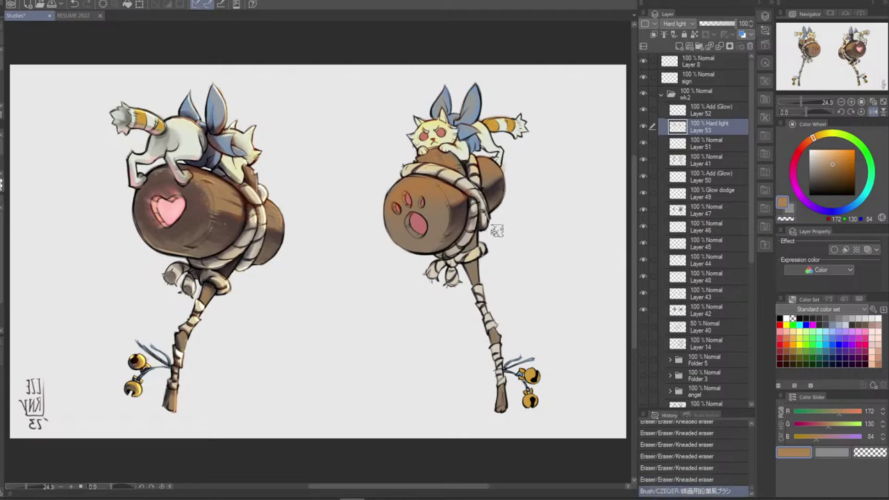
{"action": "key", "text": "ctrl+z"}
{"action": "mouse_move", "coordinate": [472, 199]}
{"action": "left_mouse_down"}
{"action": "mouse_move", "coordinate": [483, 170]}
{"action": "mouse_move", "coordinate": [474, 199]}
{"action": "mouse_move", "coordinate": [466, 182]}
{"action": "mouse_move", "coordinate": [488, 206]}
{"action": "mouse_move", "coordinate": [473, 175]}
{"action": "mouse_move", "coordinate": [462, 181]}
{"action": "mouse_move", "coordinate": [485, 212]}
{"action": "mouse_move", "coordinate": [475, 200]}
{"action": "mouse_move", "coordinate": [483, 238]}
{"action": "left_mouse_up"}
{"action": "key", "text": "ctrl+z"}
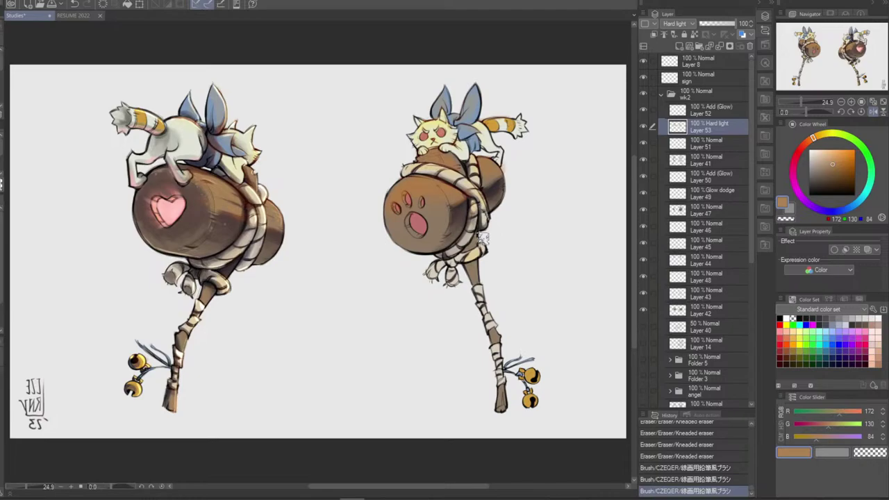
{"action": "mouse_move", "coordinate": [475, 167]}
{"action": "left_mouse_down"}
{"action": "mouse_move", "coordinate": [477, 227]}
{"action": "mouse_move", "coordinate": [481, 182]}
{"action": "left_mouse_up"}
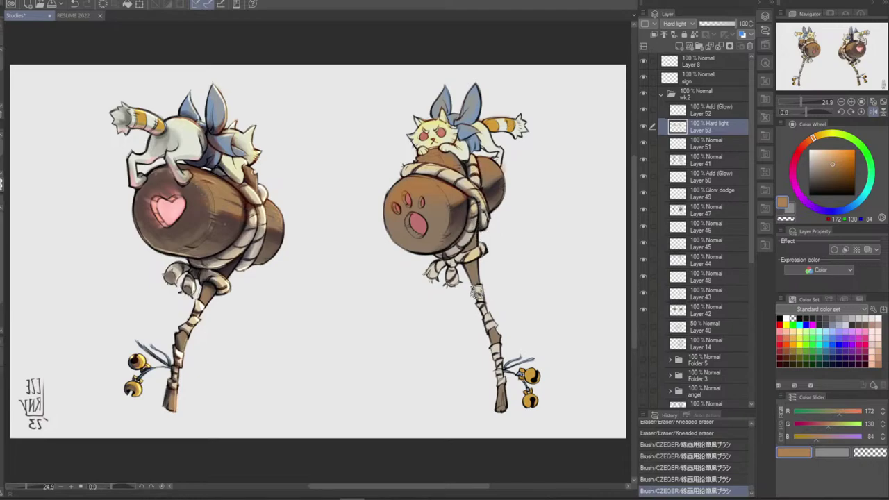
Brush warm hard-light strokes down the wrapped handle of the right hammer to its wooden end
{"action": "left_click_drag", "start_coordinate": [477, 294], "coordinate": [489, 311]}
{"action": "key", "text": "ctrl+z"}
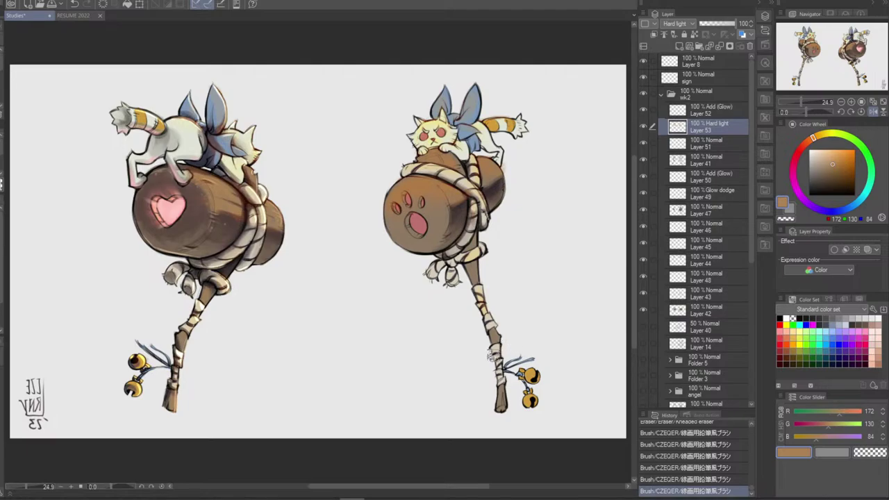
{"action": "left_click_drag", "start_coordinate": [493, 353], "coordinate": [500, 380]}
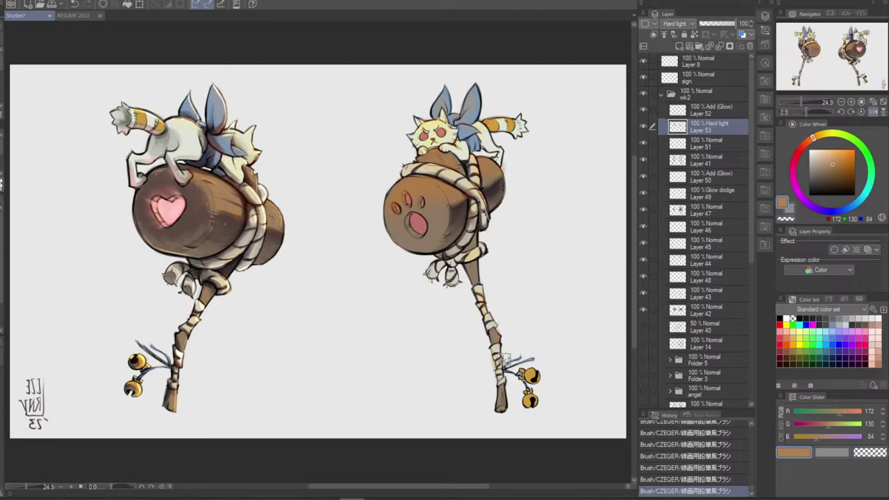
{"action": "key", "text": "ctrl+z"}
{"action": "left_click_drag", "start_coordinate": [501, 391], "coordinate": [502, 415]}
On Layer 47, sample the dark brown of the left hammer's face and shade around the right hammer's large paw pad
{"action": "left_click", "coordinate": [709, 143]}
{"action": "left_click", "coordinate": [716, 207]}
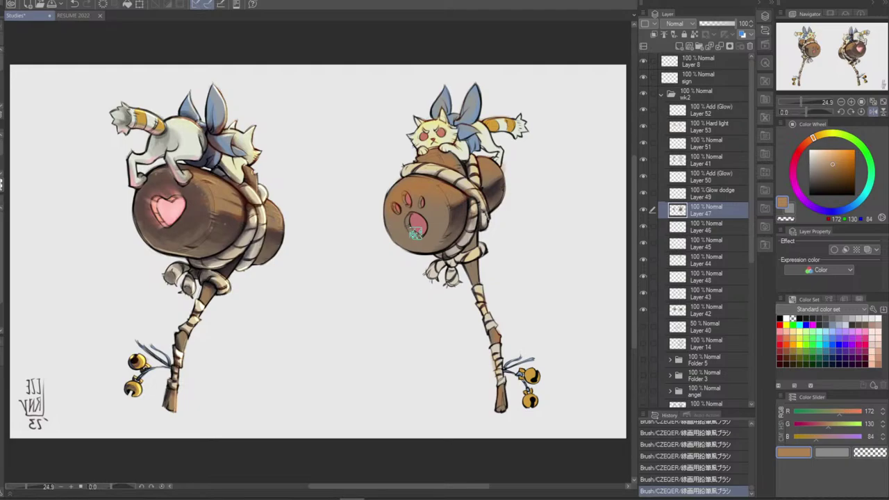
{"action": "left_click", "coordinate": [199, 216], "text": "alt"}
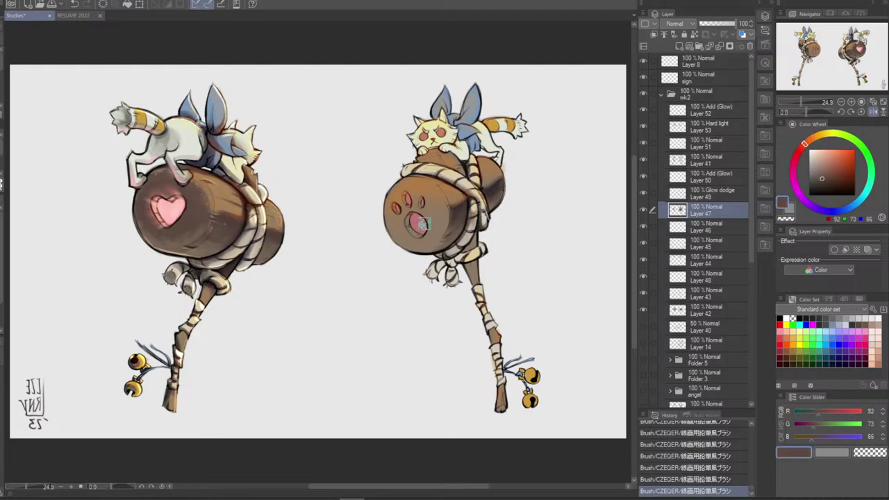
{"action": "left_click_drag", "start_coordinate": [429, 232], "coordinate": [448, 207]}
{"action": "mouse_move", "coordinate": [432, 215]}
{"action": "left_mouse_down"}
{"action": "mouse_move", "coordinate": [440, 209]}
{"action": "mouse_move", "coordinate": [398, 232]}
{"action": "left_mouse_up"}
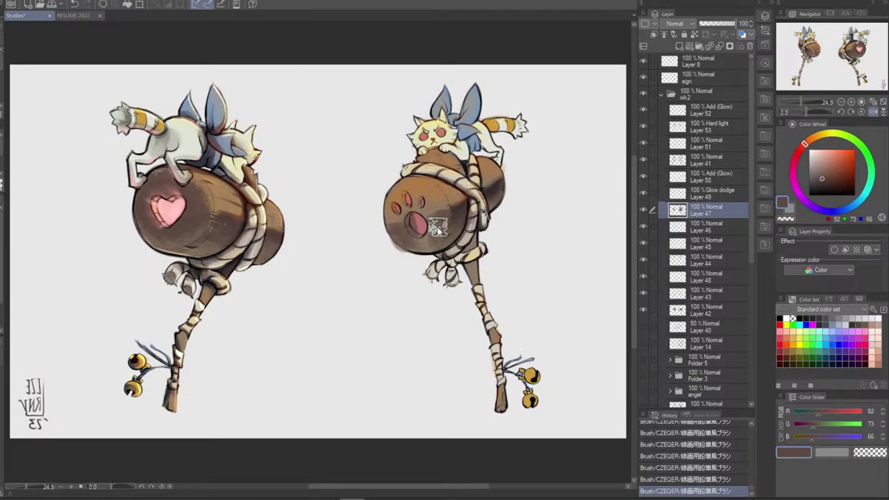
{"action": "key", "text": "ctrl+z"}
{"action": "left_click_drag", "start_coordinate": [421, 223], "coordinate": [411, 219]}
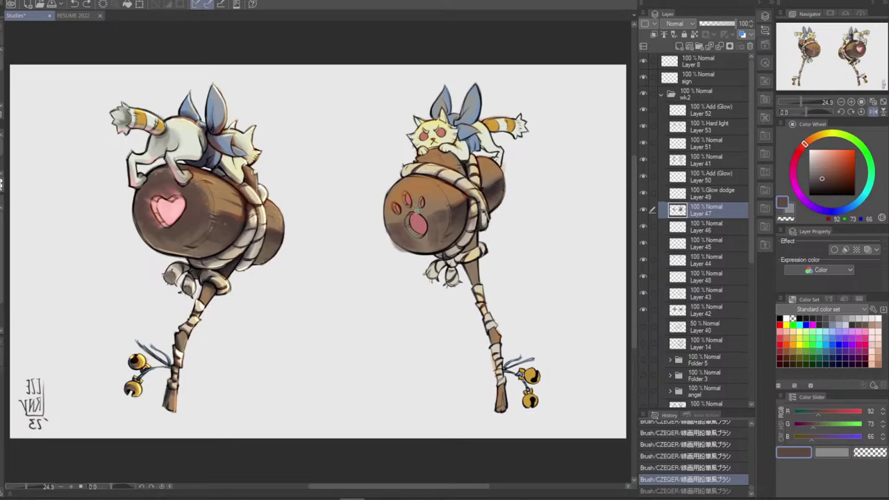
Darken the carved inner edge of the heart on the left hammer with the sampled dark brown
{"action": "left_click_drag", "start_coordinate": [154, 199], "coordinate": [167, 224]}
{"action": "key", "text": "ctrl+z"}
{"action": "key", "text": "ctrl+z"}
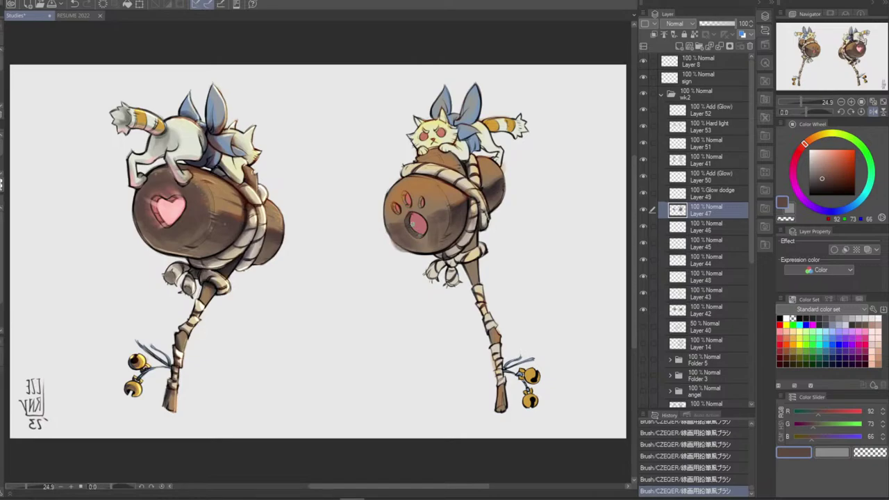
{"action": "key", "text": "ctrl+z"}
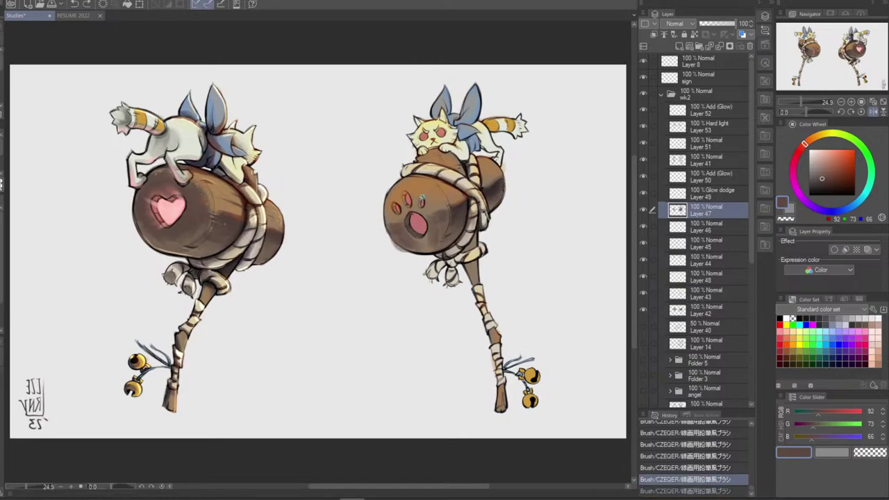
Darken the carved edges of the paw print's toe pads and shade the wood around them in dark brown
{"action": "mouse_move", "coordinate": [422, 202]}
{"action": "left_mouse_down"}
{"action": "mouse_move", "coordinate": [425, 208]}
{"action": "mouse_move", "coordinate": [410, 205]}
{"action": "left_mouse_up"}
{"action": "key", "text": "ctrl+z"}
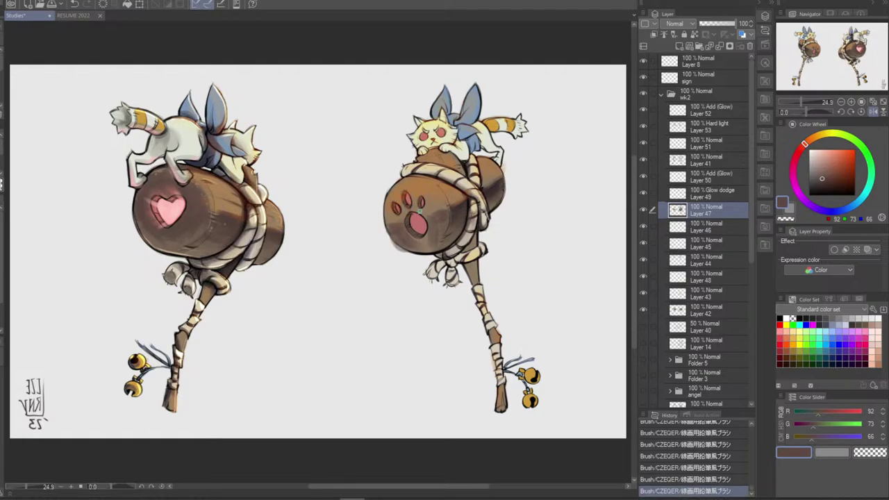
{"action": "key", "text": "ctrl+z"}
{"action": "key", "text": "ctrl+z"}
{"action": "left_click_drag", "start_coordinate": [393, 203], "coordinate": [398, 213]}
{"action": "key", "text": "ctrl+z"}
{"action": "key", "text": "ctrl+z"}
{"action": "left_click_drag", "start_coordinate": [396, 218], "coordinate": [396, 231]}
{"action": "left_click_drag", "start_coordinate": [390, 197], "coordinate": [408, 184]}
Sample a lighter brown (RGB 101, 82, 72) from the right hammer's face and blend it around the toe pads with the Soft airbrush
{"action": "left_click", "coordinate": [436, 213], "text": "alt"}
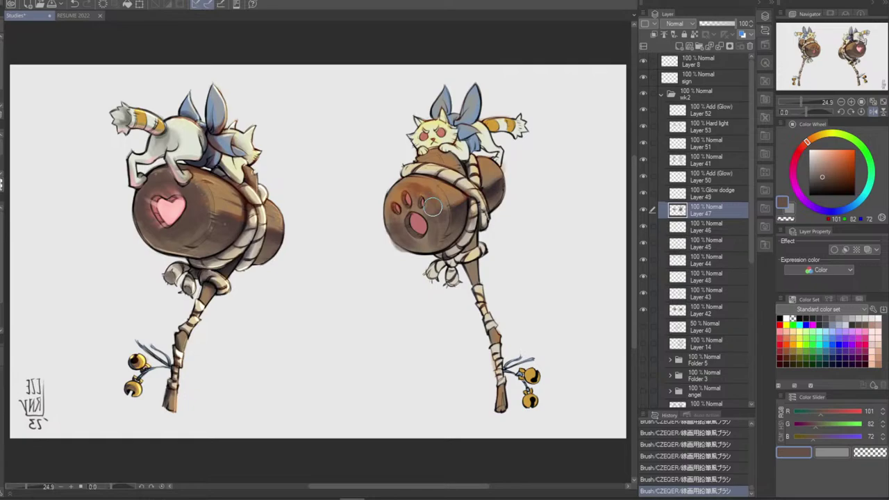
{"action": "left_click_drag", "start_coordinate": [425, 195], "coordinate": [403, 200]}
{"action": "mouse_move", "coordinate": [407, 186]}
{"action": "left_mouse_down"}
{"action": "mouse_move", "coordinate": [391, 205]}
{"action": "mouse_move", "coordinate": [441, 206]}
{"action": "mouse_move", "coordinate": [422, 208]}
{"action": "left_mouse_up"}
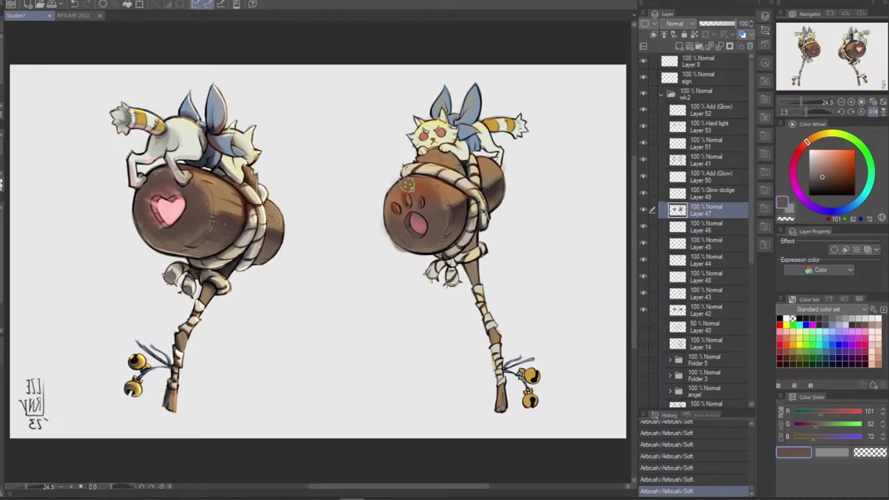
Fade the brown shading around the toe pads and along the lower rim of the paw-print face with the Kneaded eraser
{"action": "mouse_move", "coordinate": [407, 184]}
{"action": "left_mouse_down"}
{"action": "mouse_move", "coordinate": [381, 214]}
{"action": "mouse_move", "coordinate": [397, 197]}
{"action": "left_mouse_up"}
{"action": "key", "text": "ctrl+z"}
{"action": "mouse_move", "coordinate": [398, 196]}
{"action": "left_mouse_down"}
{"action": "mouse_move", "coordinate": [424, 187]}
{"action": "mouse_move", "coordinate": [392, 225]}
{"action": "mouse_move", "coordinate": [443, 201]}
{"action": "mouse_move", "coordinate": [420, 184]}
{"action": "mouse_move", "coordinate": [431, 203]}
{"action": "left_mouse_up"}
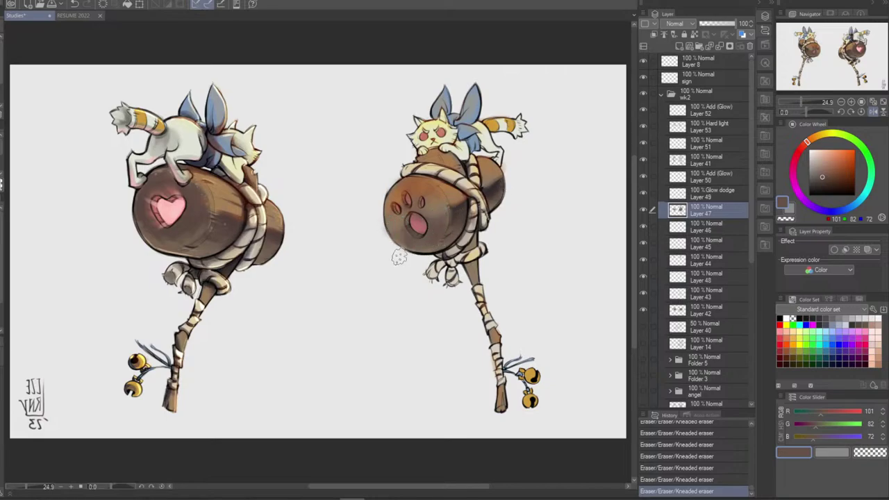
{"action": "key", "text": "ctrl+z"}
{"action": "left_click_drag", "start_coordinate": [385, 245], "coordinate": [413, 251]}
{"action": "mouse_move", "coordinate": [457, 240]}
{"action": "left_mouse_down"}
{"action": "mouse_move", "coordinate": [444, 255]}
{"action": "mouse_move", "coordinate": [439, 246]}
{"action": "left_mouse_up"}
Compare the right hammer's face with and without the last Kneaded eraser strokes
{"action": "key", "text": "ctrl+z"}
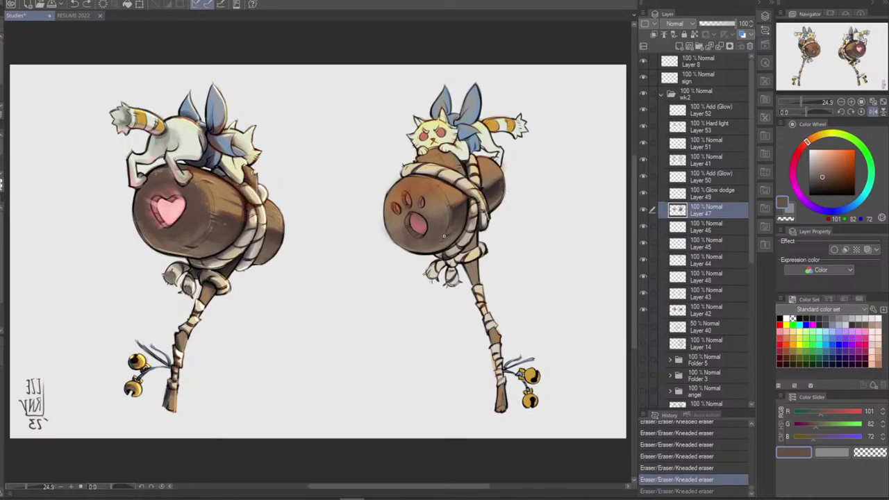
{"action": "key", "text": "ctrl+y"}
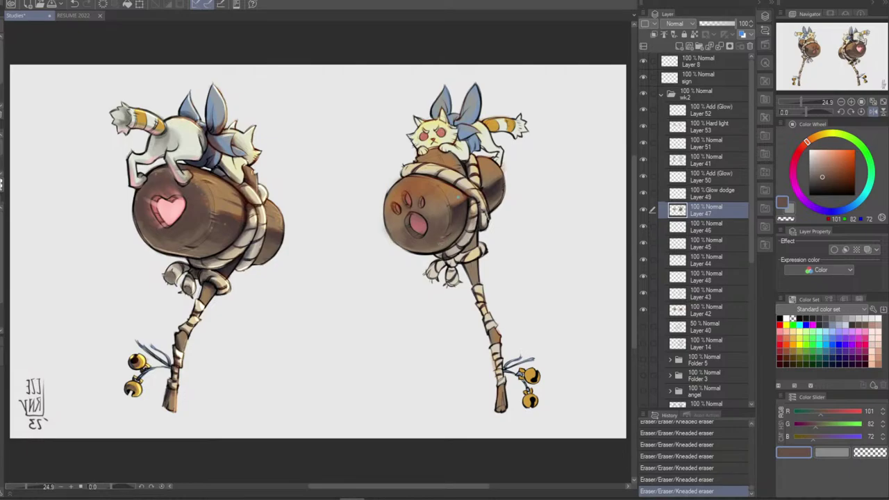
{"action": "key", "text": "ctrl+z"}
{"action": "key", "text": "ctrl+y"}
{"action": "key", "text": "ctrl+z"}
{"action": "key", "text": "ctrl+y"}
{"action": "key", "text": "ctrl+z"}
{"action": "key", "text": "ctrl+y"}
{"action": "key", "text": "ctrl+z"}
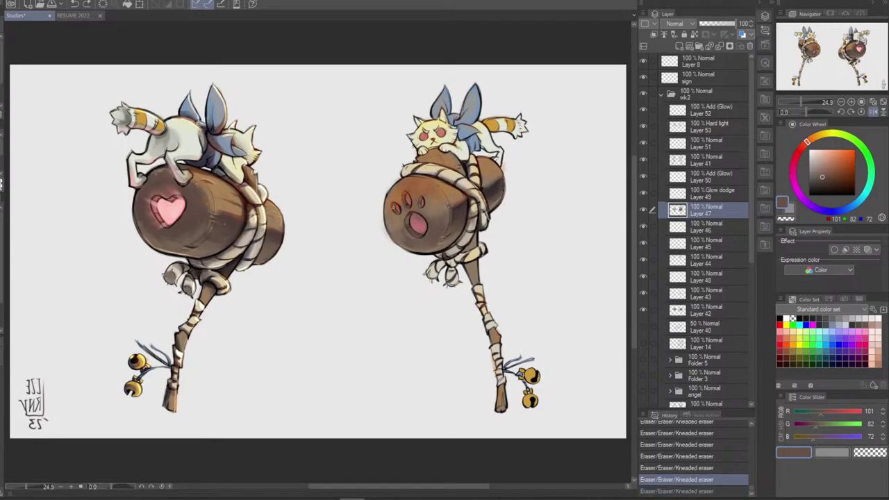
{"action": "key", "text": "ctrl+y"}
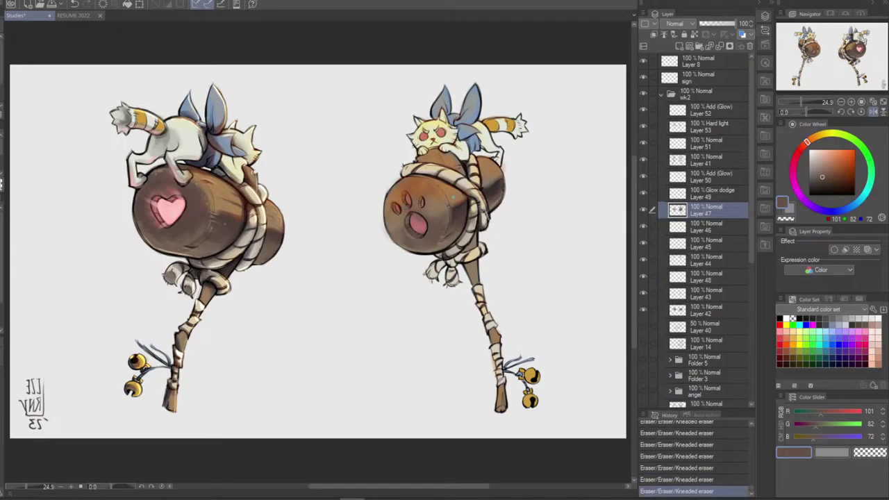
{"action": "key", "text": "ctrl+z"}
{"action": "key", "text": "ctrl+y"}
{"action": "key", "text": "ctrl+z"}
{"action": "key", "text": "ctrl+z"}
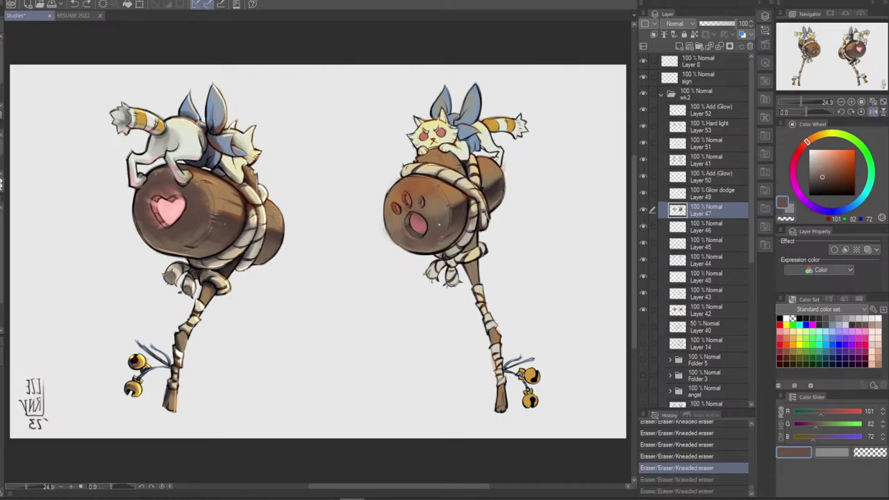
{"action": "key", "text": "ctrl+y"}
{"action": "key", "text": "ctrl+y"}
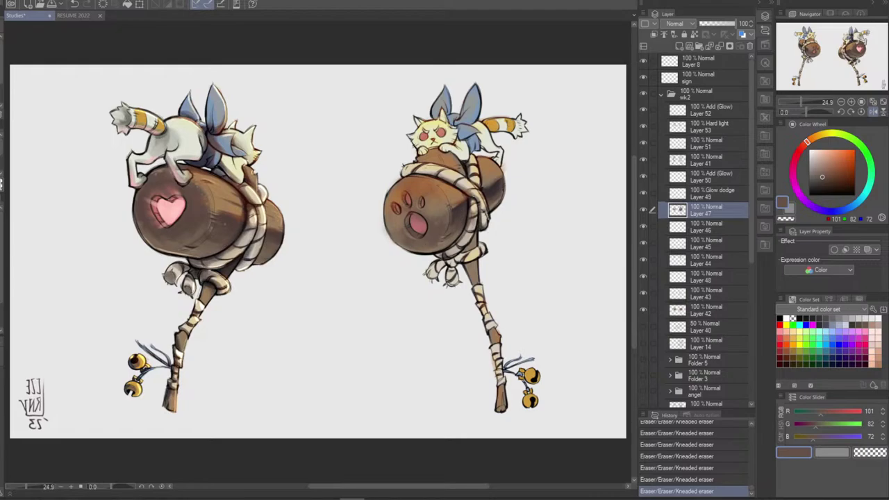
Erase shading at the rear end of the right hammer's head and compare the result with the earlier strokes
{"action": "key", "text": "ctrl+z"}
{"action": "key", "text": "ctrl+y"}
{"action": "key", "text": "ctrl+z"}
{"action": "key", "text": "ctrl+y"}
{"action": "key", "text": "ctrl+z"}
{"action": "left_click_drag", "start_coordinate": [497, 186], "coordinate": [481, 198]}
{"action": "key", "text": "ctrl+z"}
{"action": "key", "text": "ctrl+z"}
{"action": "key", "text": "ctrl+y"}
{"action": "key", "text": "ctrl+y"}
Fade the orange glow on the paw-print face in the Hard light Layer 53 with an enlarged Kneaded eraser
{"action": "left_click", "coordinate": [714, 128]}
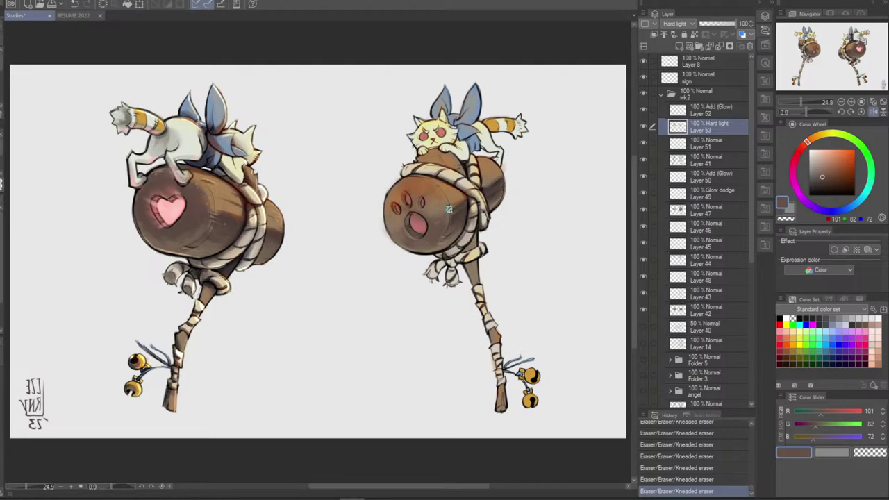
{"action": "key", "text": "bracketright"}
{"action": "key", "text": "bracketright"}
{"action": "key", "text": "bracketright"}
{"action": "key", "text": "bracketright"}
{"action": "key", "text": "bracketright"}
{"action": "key", "text": "bracketright"}
{"action": "left_click_drag", "start_coordinate": [412, 193], "coordinate": [395, 200]}
With the Hard light layer temporarily hidden, touch up the wood beside the paw print's toe pads on Layer 47 with the Kneaded eraser
{"action": "left_click", "coordinate": [643, 128]}
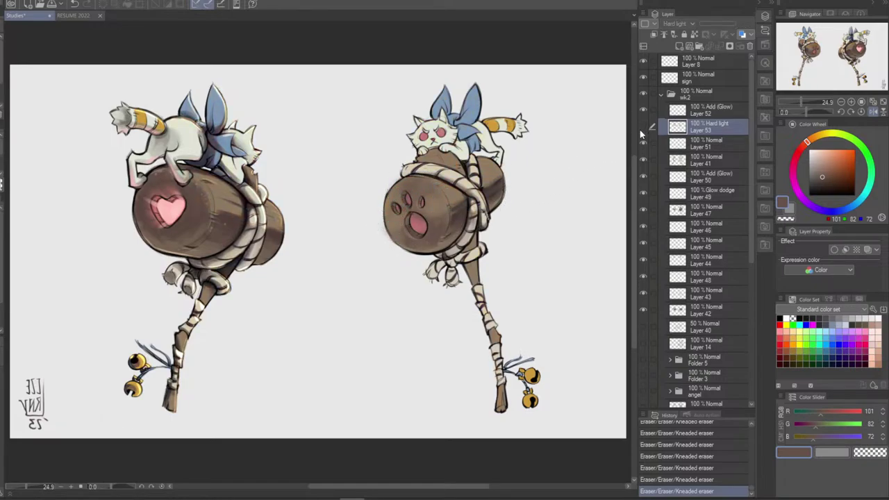
{"action": "left_click", "coordinate": [703, 210]}
{"action": "mouse_move", "coordinate": [450, 196]}
{"action": "left_mouse_down"}
{"action": "mouse_move", "coordinate": [425, 198]}
{"action": "mouse_move", "coordinate": [439, 199]}
{"action": "mouse_move", "coordinate": [406, 182]}
{"action": "mouse_move", "coordinate": [434, 188]}
{"action": "mouse_move", "coordinate": [439, 196]}
{"action": "mouse_move", "coordinate": [399, 184]}
{"action": "mouse_move", "coordinate": [388, 213]}
{"action": "mouse_move", "coordinate": [419, 202]}
{"action": "mouse_move", "coordinate": [412, 185]}
{"action": "mouse_move", "coordinate": [392, 192]}
{"action": "mouse_move", "coordinate": [425, 183]}
{"action": "mouse_move", "coordinate": [389, 219]}
{"action": "mouse_move", "coordinate": [442, 223]}
{"action": "mouse_move", "coordinate": [452, 185]}
{"action": "mouse_move", "coordinate": [425, 191]}
{"action": "mouse_move", "coordinate": [459, 198]}
{"action": "left_mouse_up"}
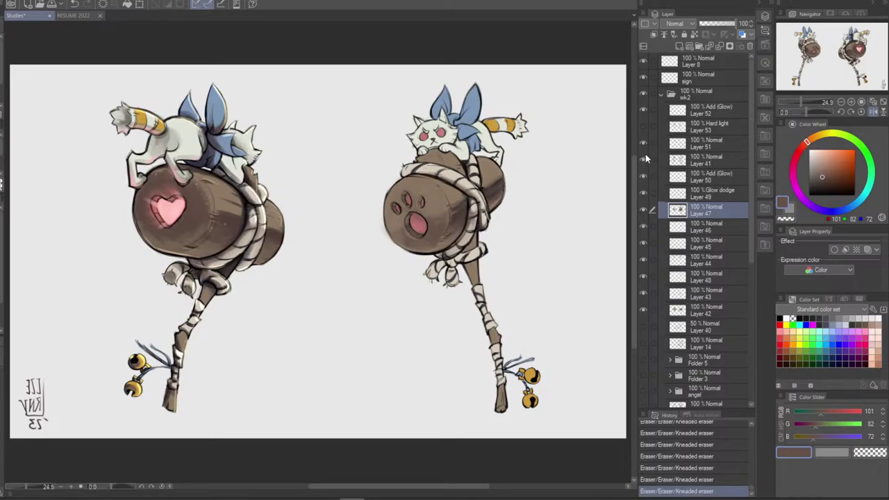
{"action": "left_click", "coordinate": [643, 126]}
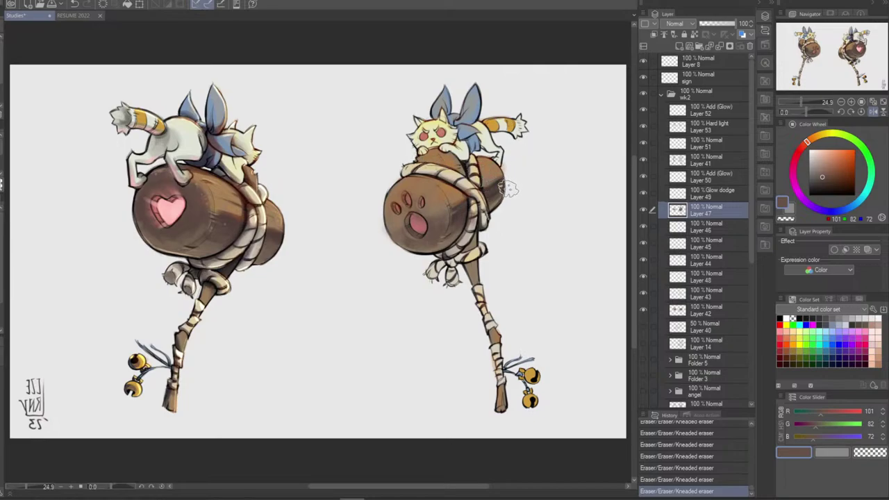
Sample a light grey (RGB 215, 220, 213) and paint highlights around the right cat's face on the Add (Glow) Layer 52
{"action": "left_click", "coordinate": [706, 125]}
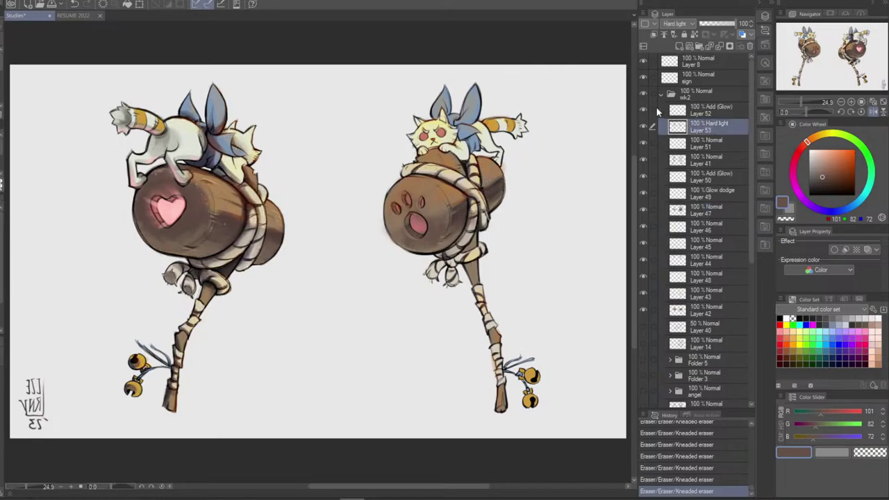
{"action": "left_click", "coordinate": [696, 112]}
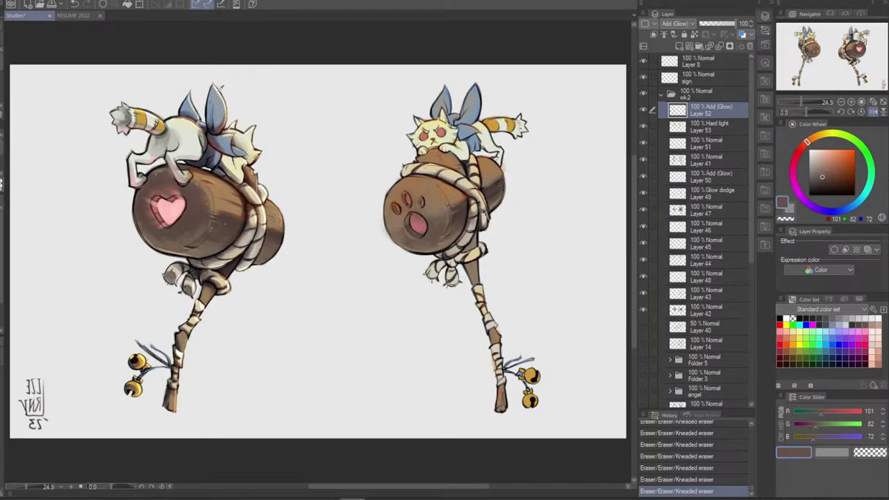
{"action": "left_click", "coordinate": [222, 88], "text": "alt"}
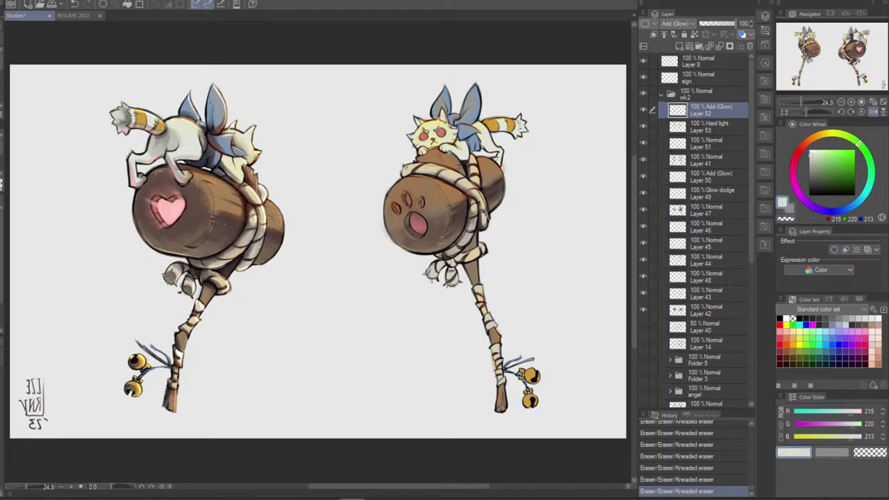
{"action": "mouse_move", "coordinate": [432, 121]}
{"action": "left_mouse_down"}
{"action": "mouse_move", "coordinate": [443, 88]}
{"action": "mouse_move", "coordinate": [453, 119]}
{"action": "mouse_move", "coordinate": [419, 127]}
{"action": "mouse_move", "coordinate": [421, 143]}
{"action": "mouse_move", "coordinate": [454, 150]}
{"action": "mouse_move", "coordinate": [446, 148]}
{"action": "left_mouse_up"}
{"action": "key", "text": "ctrl+z"}
{"action": "key", "text": "ctrl+z"}
{"action": "key", "text": "ctrl+z"}
{"action": "key", "text": "ctrl+z"}
{"action": "key", "text": "ctrl+z"}
{"action": "key", "text": "ctrl+z"}
{"action": "key", "text": "ctrl+z"}
{"action": "key", "text": "ctrl+z"}
{"action": "key", "text": "ctrl+z"}
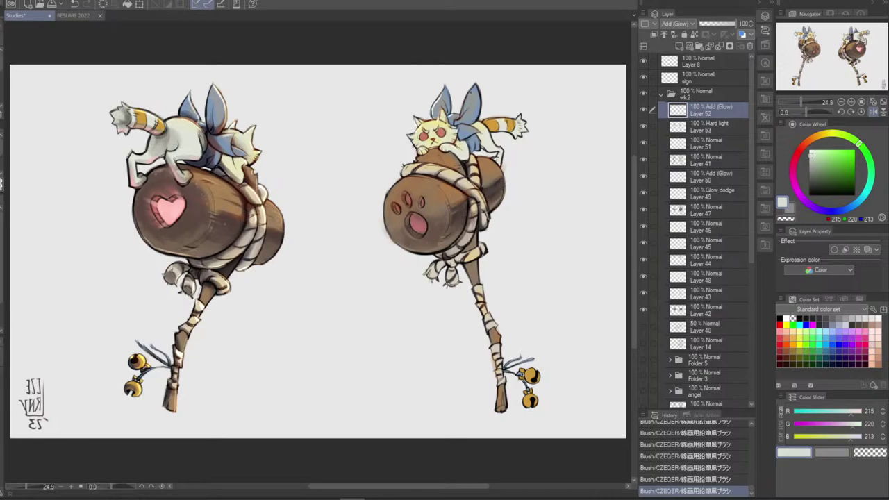
Add light rim highlights along the edge of the right cat's blue ribbon
{"action": "key", "text": "ctrl+z"}
{"action": "mouse_move", "coordinate": [473, 86]}
{"action": "left_mouse_down"}
{"action": "mouse_move", "coordinate": [460, 117]}
{"action": "mouse_move", "coordinate": [478, 134]}
{"action": "left_mouse_up"}
{"action": "key", "text": "ctrl+z"}
{"action": "key", "text": "ctrl+z"}
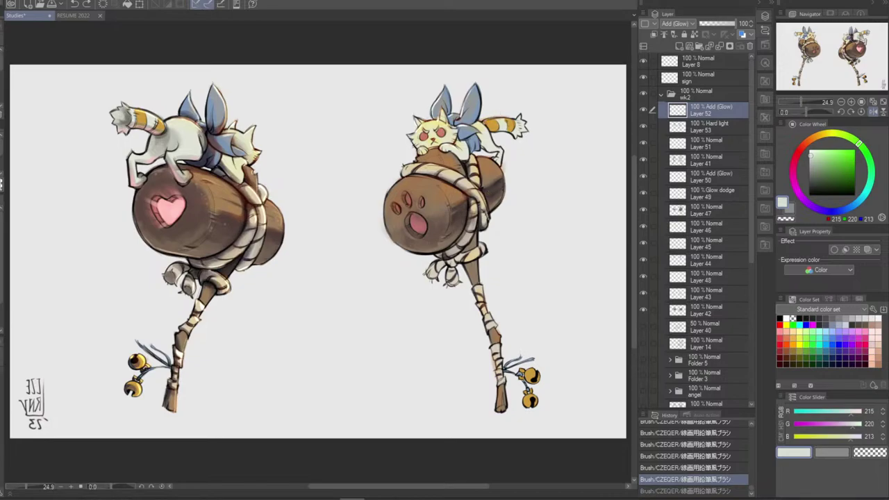
Compare the right cat's ribbon with and without the latest highlight strokes
{"action": "key", "text": "ctrl+y"}
{"action": "key", "text": "ctrl+z"}
{"action": "key", "text": "ctrl+y"}
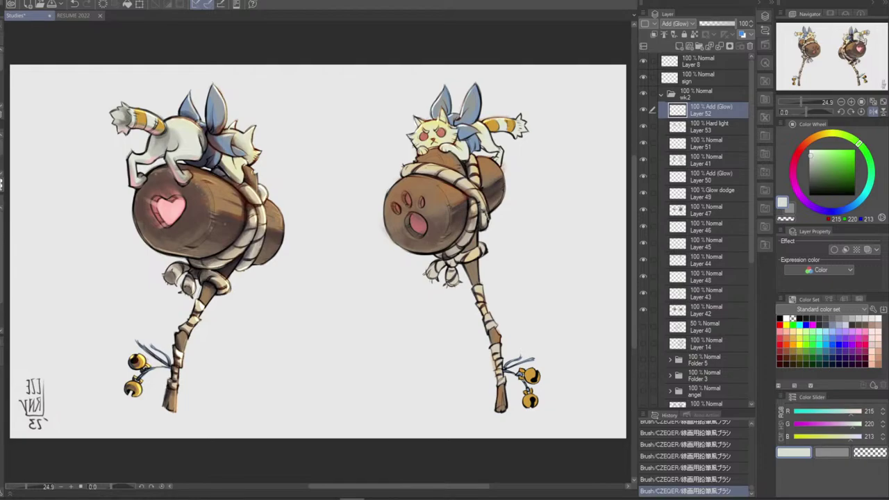
{"action": "key", "text": "ctrl+z"}
{"action": "key", "text": "ctrl+y"}
{"action": "key", "text": "ctrl+z"}
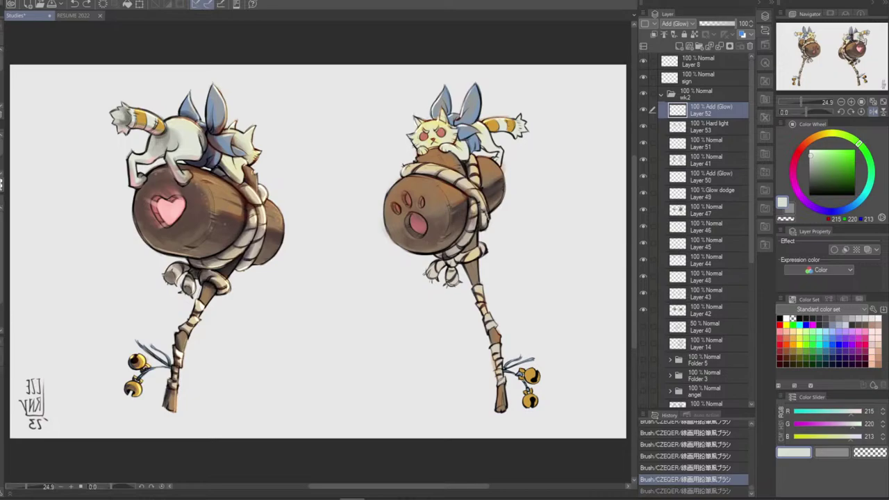
{"action": "key", "text": "ctrl+y"}
{"action": "key", "text": "ctrl+z"}
{"action": "key", "text": "ctrl+y"}
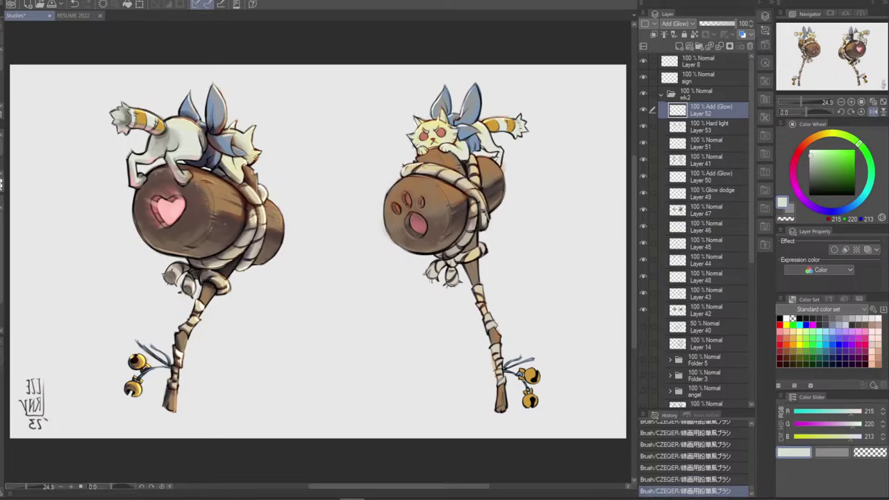
{"action": "key", "text": "ctrl+z"}
{"action": "key", "text": "ctrl+z"}
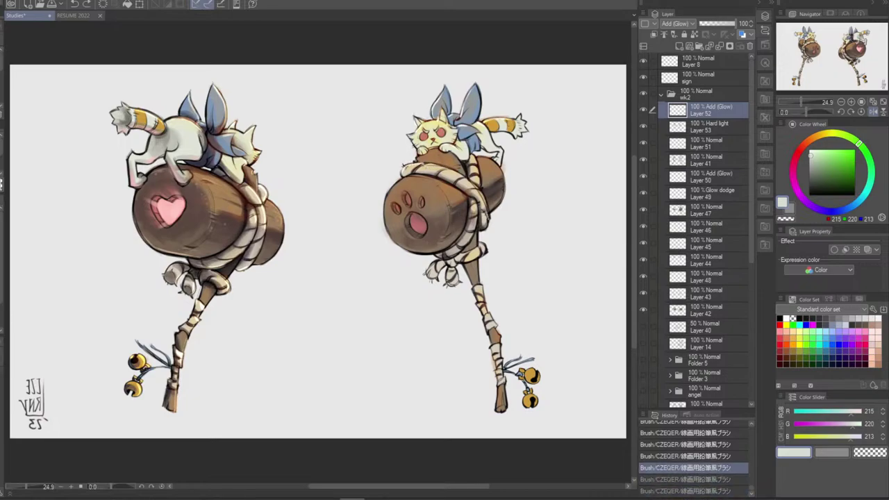
{"action": "key", "text": "ctrl+z"}
{"action": "key", "text": "ctrl+y"}
{"action": "key", "text": "ctrl+y"}
{"action": "key", "text": "ctrl+y"}
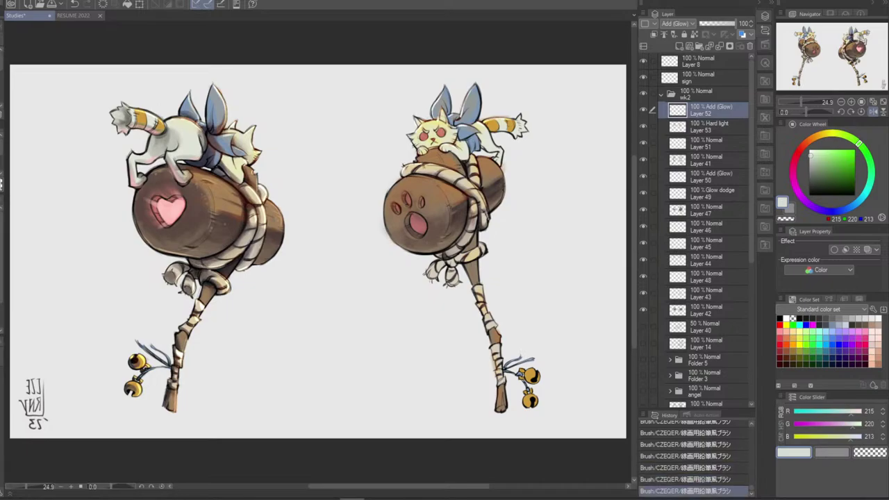
Flip the canvas horizontally, check the design with and without the last highlight stroke, and flip it back
{"action": "left_click", "coordinate": [873, 111]}
{"action": "key", "text": "ctrl+z"}
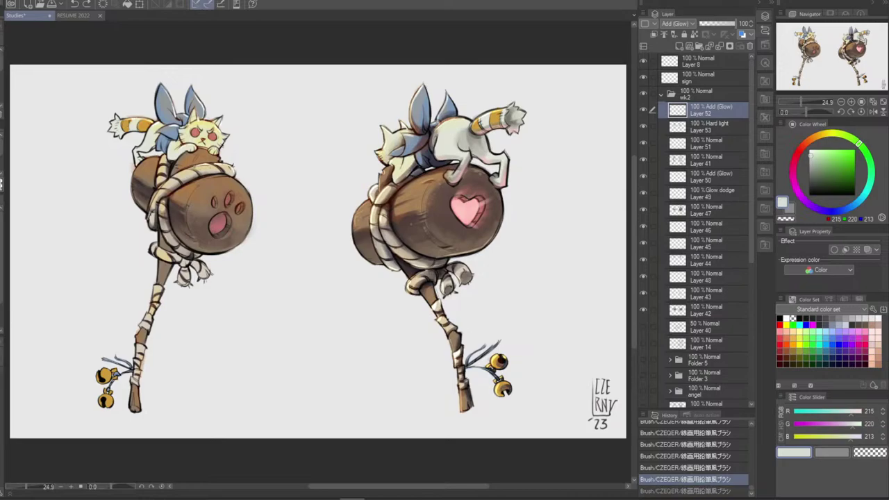
{"action": "key", "text": "ctrl+y"}
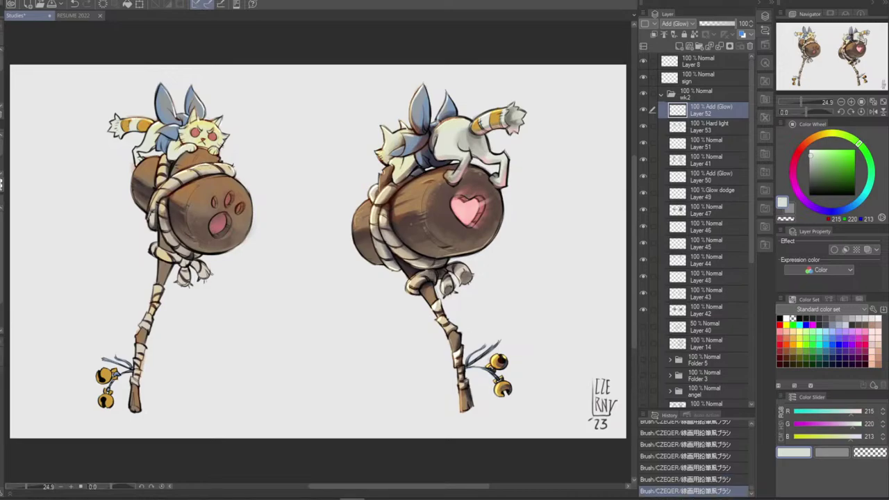
{"action": "key", "text": "ctrl+z"}
{"action": "key", "text": "ctrl+y"}
{"action": "key", "text": "ctrl+z"}
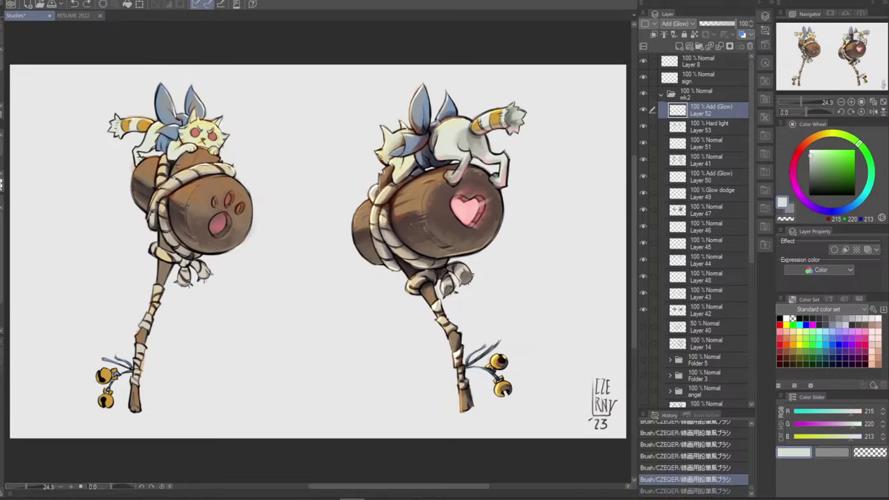
{"action": "key", "text": "ctrl+y"}
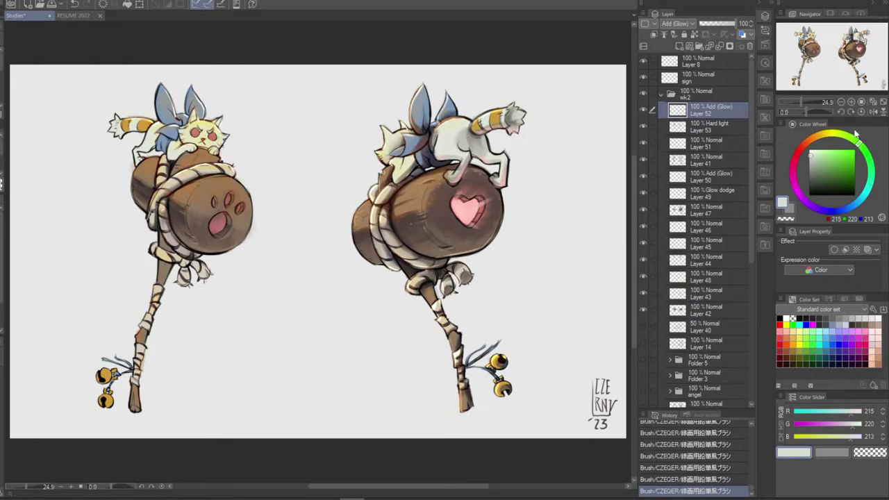
{"action": "left_click", "coordinate": [873, 111]}
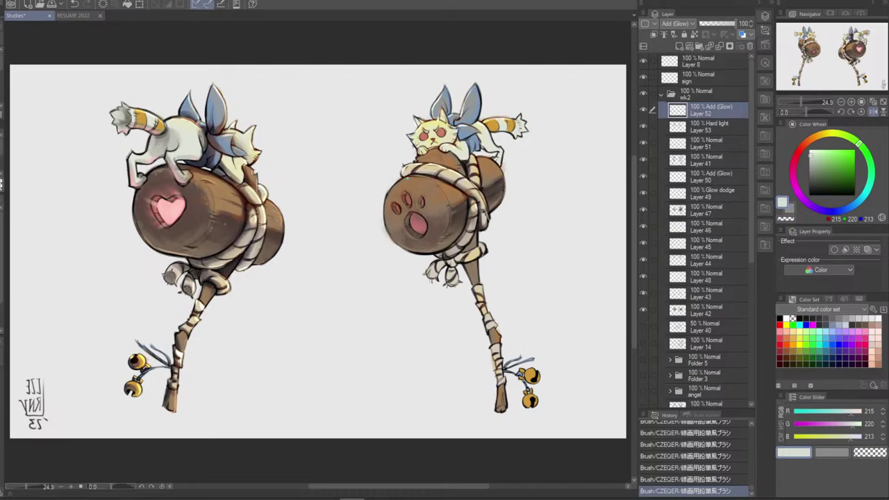
Paint thin light highlights along the rim of the paw-print face and the rear end of the right hammer's head
{"action": "left_click_drag", "start_coordinate": [407, 179], "coordinate": [386, 206]}
{"action": "key", "text": "ctrl+z"}
{"action": "key", "text": "ctrl+z"}
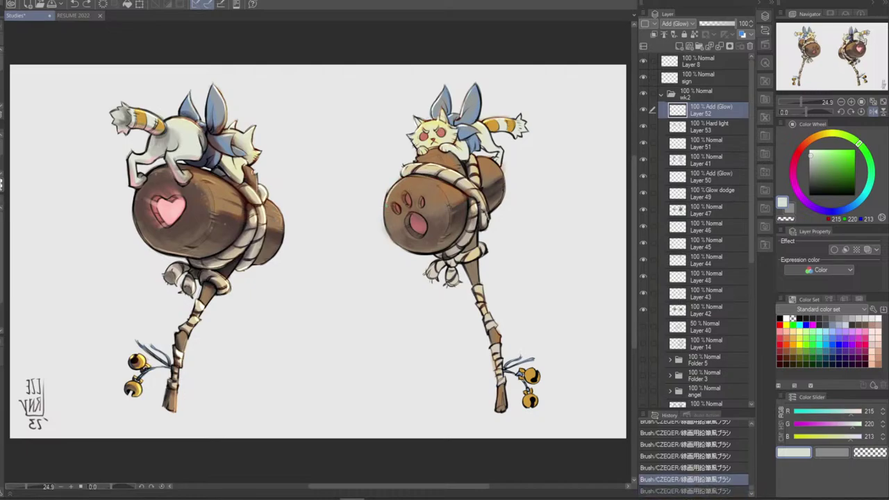
{"action": "key", "text": "ctrl+y"}
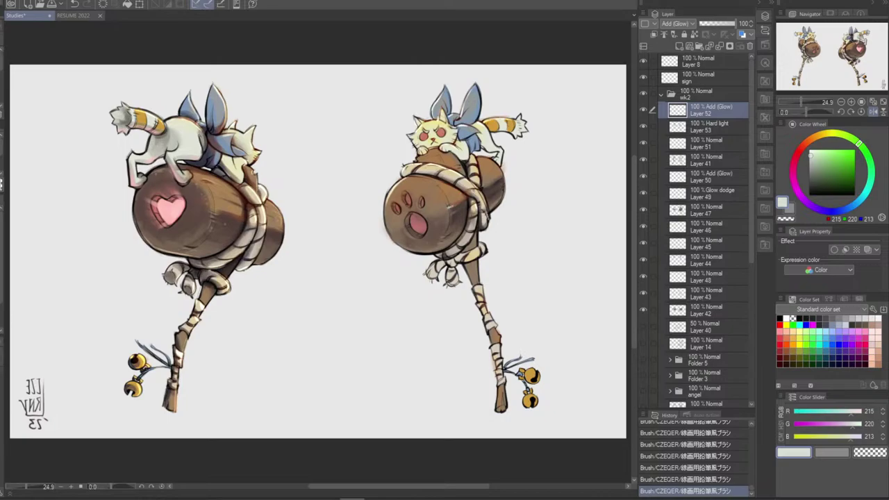
{"action": "key", "text": "ctrl+z"}
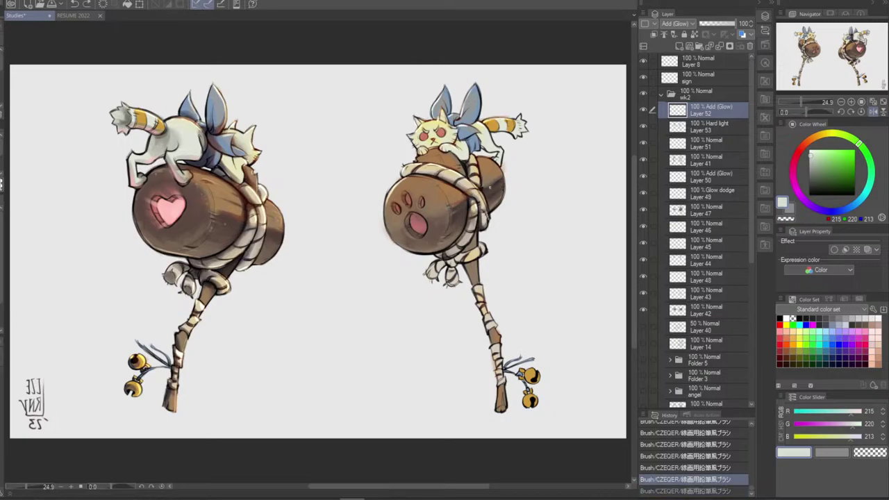
{"action": "key", "text": "ctrl+y"}
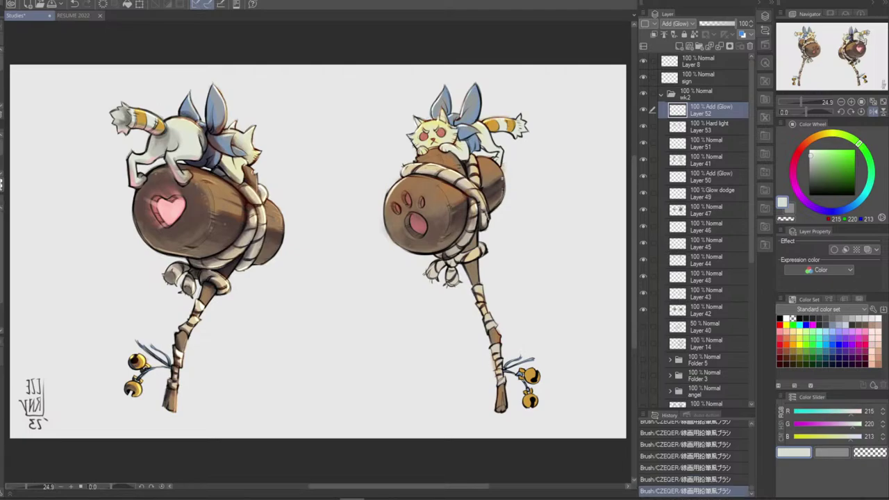
{"action": "key", "text": "ctrl+z"}
{"action": "key", "text": "ctrl+y"}
{"action": "key", "text": "ctrl+z"}
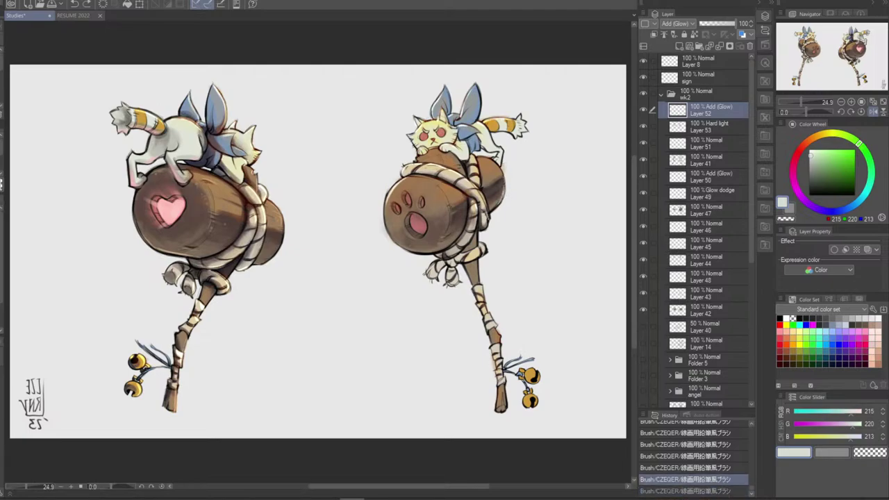
{"action": "key", "text": "ctrl+y"}
{"action": "key", "text": "ctrl+z"}
{"action": "key", "text": "ctrl+y"}
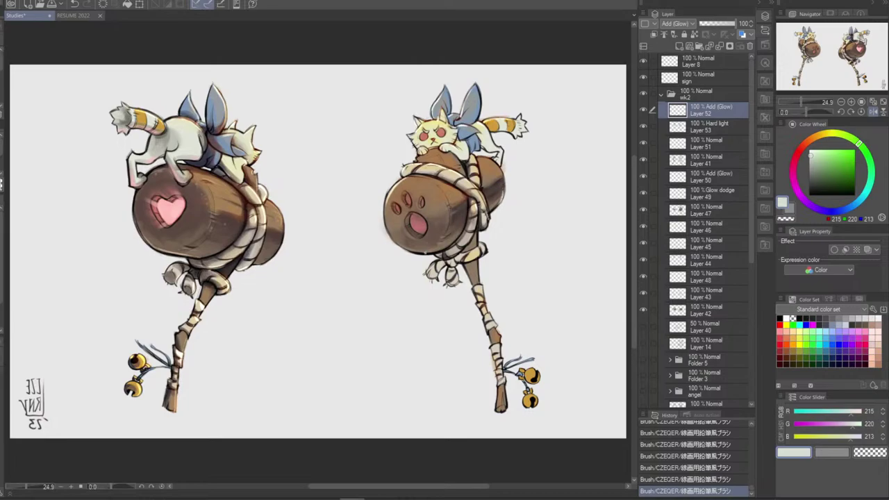
Compare the right hammer with and without the latest rim highlight strokes
{"action": "key", "text": "ctrl+z"}
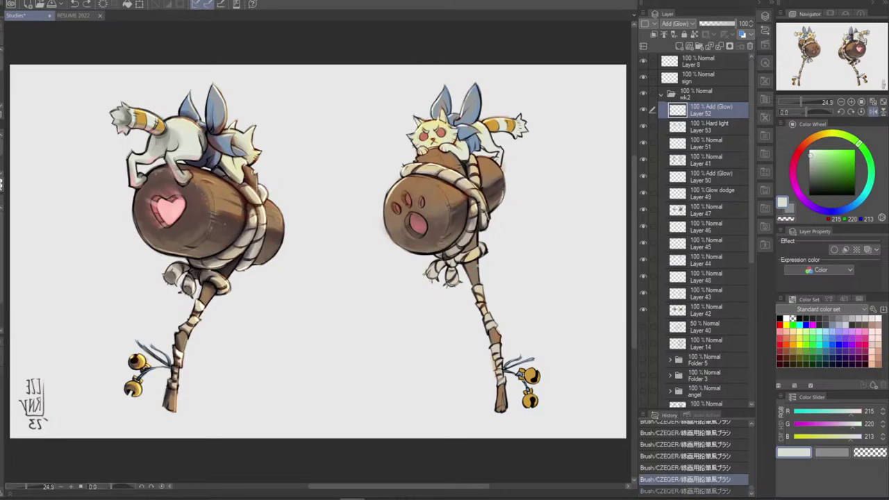
{"action": "key", "text": "ctrl+y"}
{"action": "key", "text": "ctrl+z"}
{"action": "key", "text": "ctrl+y"}
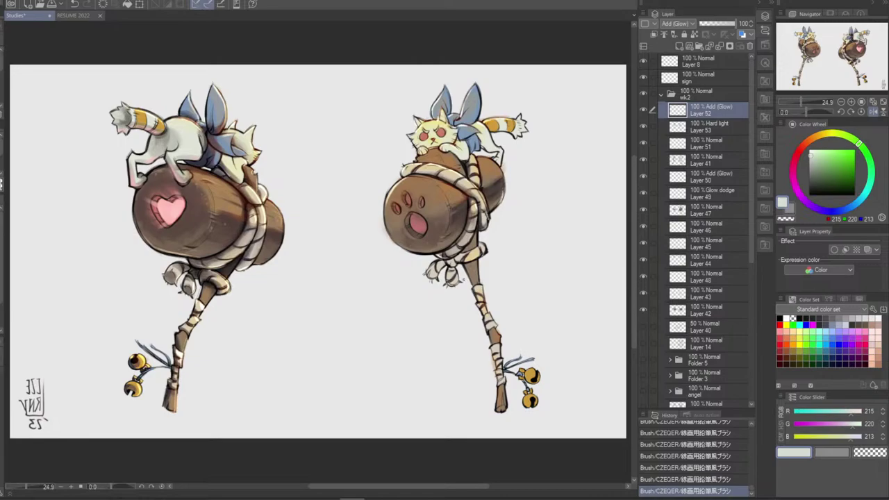
{"action": "key", "text": "ctrl+z"}
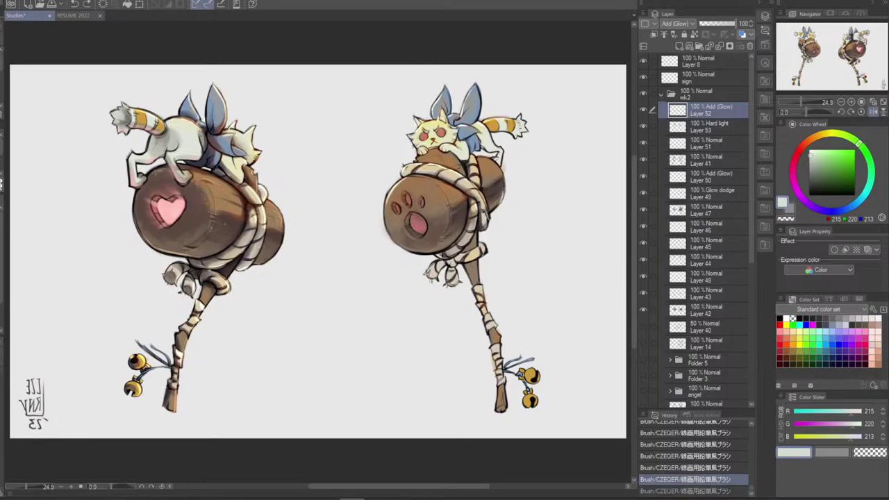
{"action": "key", "text": "ctrl+y"}
{"action": "key", "text": "ctrl+z"}
{"action": "key", "text": "ctrl+y"}
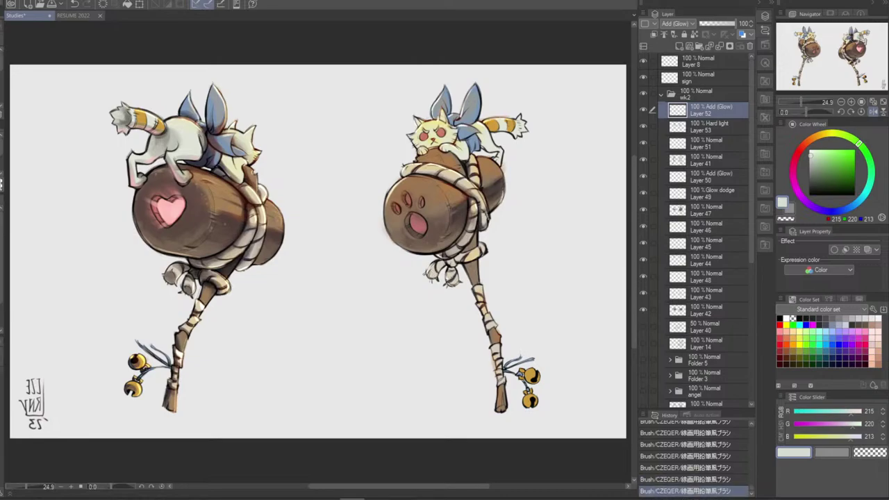
{"action": "key", "text": "ctrl+z"}
{"action": "key", "text": "ctrl+y"}
{"action": "key", "text": "ctrl+z"}
{"action": "key", "text": "ctrl+z"}
{"action": "key", "text": "ctrl+y"}
{"action": "key", "text": "ctrl+y"}
{"action": "key", "text": "ctrl+z"}
{"action": "key", "text": "ctrl+y"}
Add a small light highlight to the wrapped upper handle of the right hammer and check it against the previous state
{"action": "left_click_drag", "start_coordinate": [481, 307], "coordinate": [479, 304]}
{"action": "key", "text": "ctrl+z"}
{"action": "key", "text": "ctrl+y"}
{"action": "key", "text": "ctrl+z"}
{"action": "key", "text": "ctrl+y"}
Fade the warm light along the right hammer's lower handle on the Hard light Layer 53 with the Kneaded eraser
{"action": "left_click", "coordinate": [707, 128]}
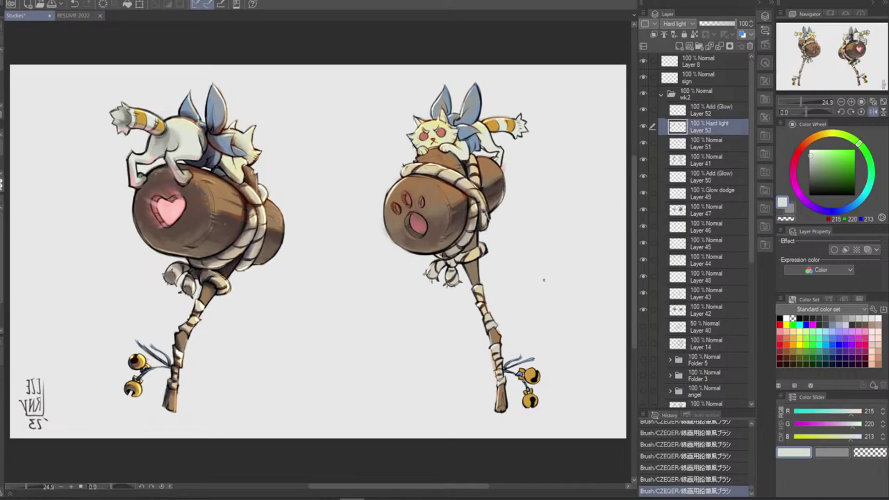
{"action": "key", "text": "e"}
{"action": "mouse_move", "coordinate": [491, 368]}
{"action": "left_mouse_down"}
{"action": "mouse_move", "coordinate": [505, 342]}
{"action": "mouse_move", "coordinate": [507, 355]}
{"action": "mouse_move", "coordinate": [505, 314]}
{"action": "left_mouse_up"}
{"action": "key", "text": "e"}
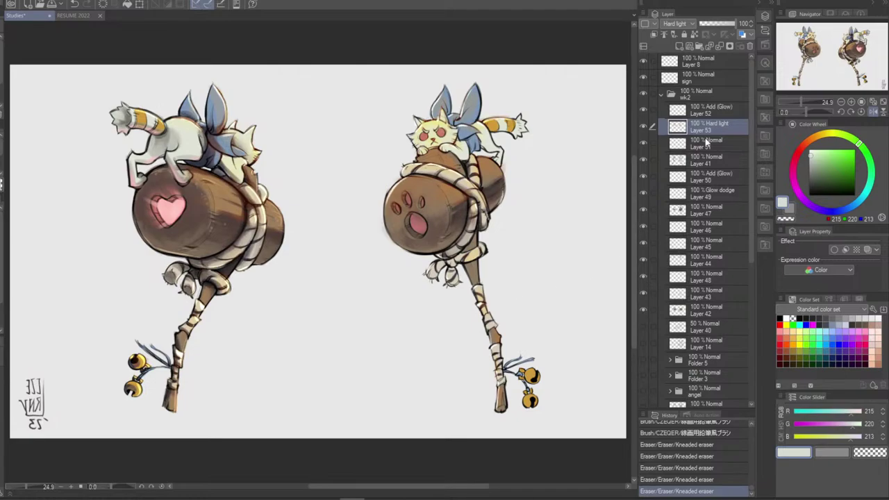
Sample a dark blue (RGB 49, 50, 65) from the left cat's ribbon shadow and paint a stroke with it on Layer 47
{"action": "left_click", "coordinate": [711, 214]}
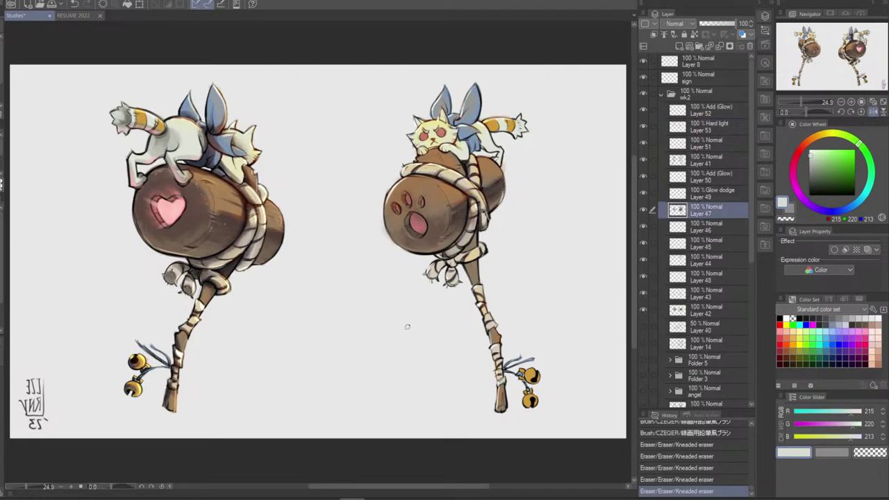
{"action": "left_click", "coordinate": [215, 159], "text": "alt"}
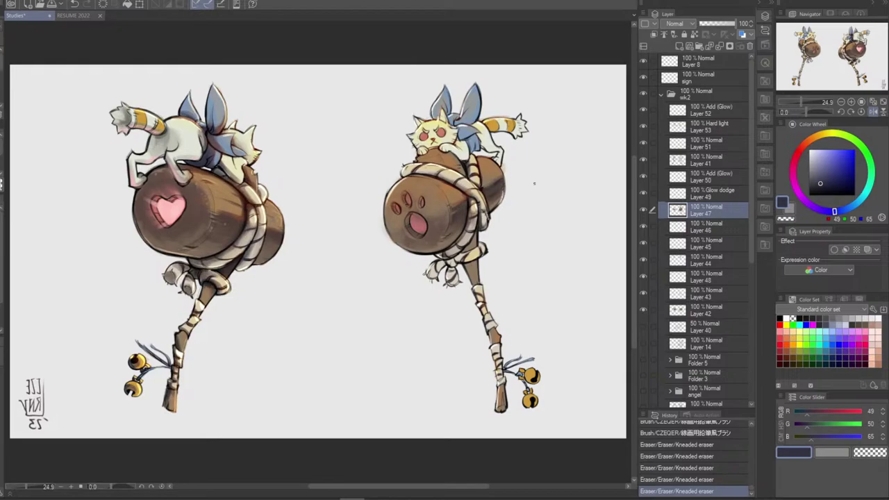
{"action": "left_click_drag", "start_coordinate": [546, 209], "coordinate": [528, 267]}
{"action": "key", "text": "ctrl+z"}
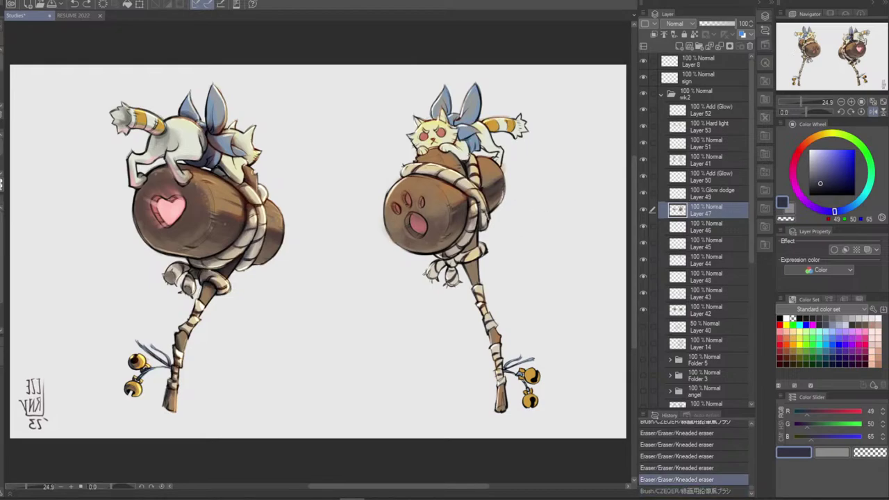
{"action": "key", "text": "ctrl+y"}
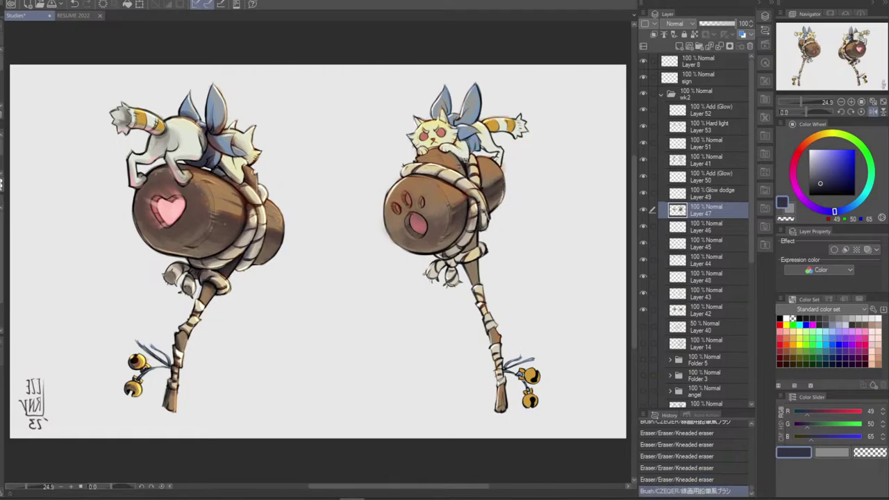
Paint dark blue shadow strokes on the right cat's ribbon on Layer 47, comparing them with the previous state
{"action": "left_click_drag", "start_coordinate": [468, 158], "coordinate": [470, 140]}
{"action": "key", "text": "ctrl+z"}
{"action": "key", "text": "ctrl+z"}
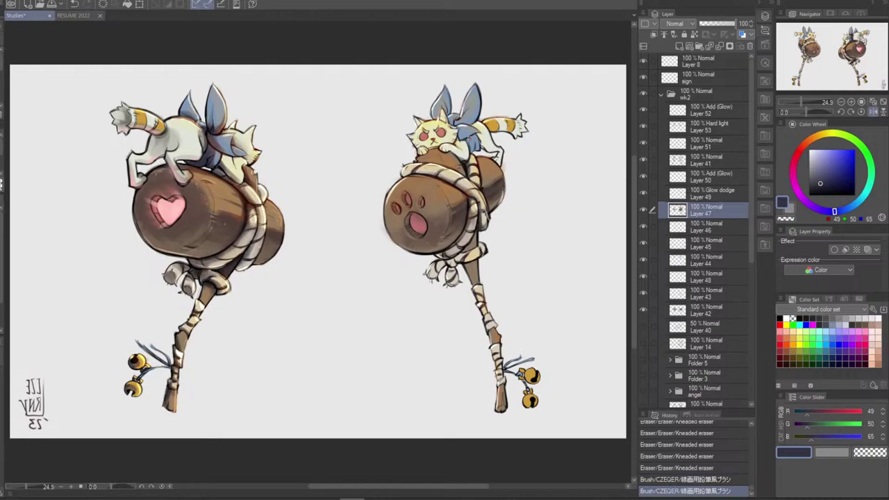
{"action": "key", "text": "ctrl+z"}
{"action": "key", "text": "ctrl+y"}
{"action": "key", "text": "ctrl+z"}
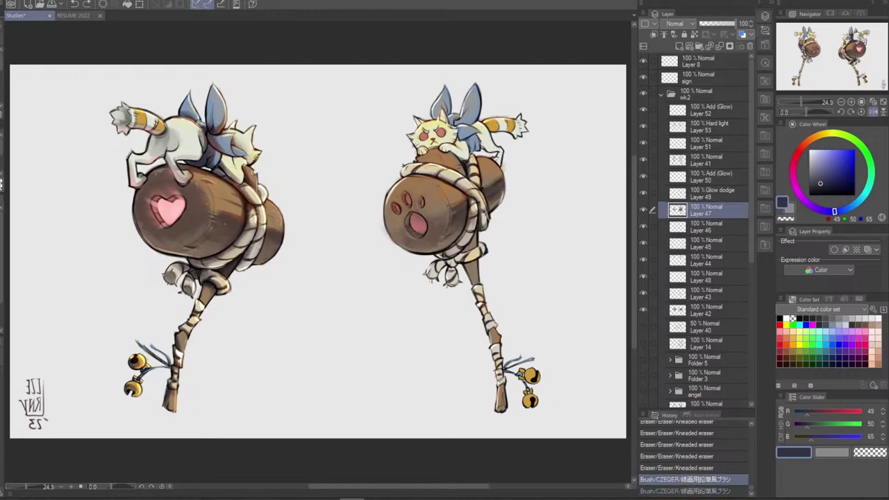
{"action": "key", "text": "ctrl+y"}
{"action": "key", "text": "ctrl+z"}
{"action": "key", "text": "ctrl+y"}
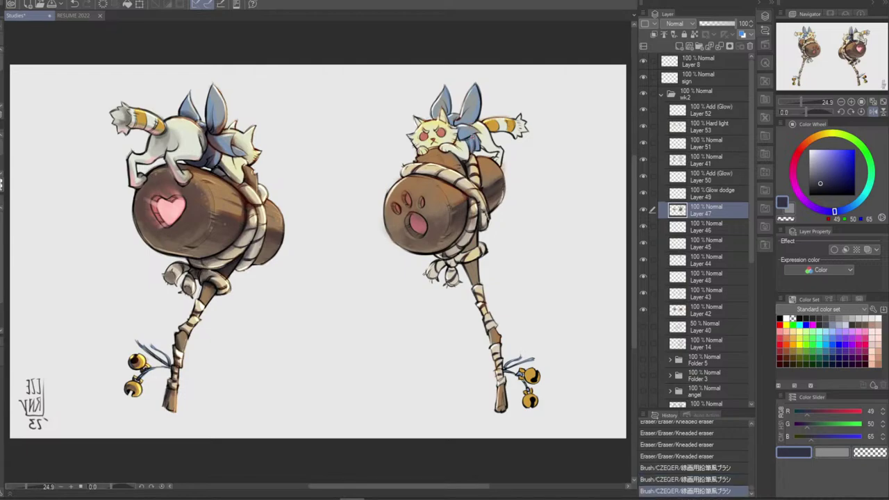
{"action": "key", "text": "ctrl+z"}
{"action": "key", "text": "ctrl+y"}
{"action": "key", "text": "ctrl+z"}
{"action": "left_click_drag", "start_coordinate": [473, 139], "coordinate": [480, 148]}
{"action": "key", "text": "ctrl+y"}
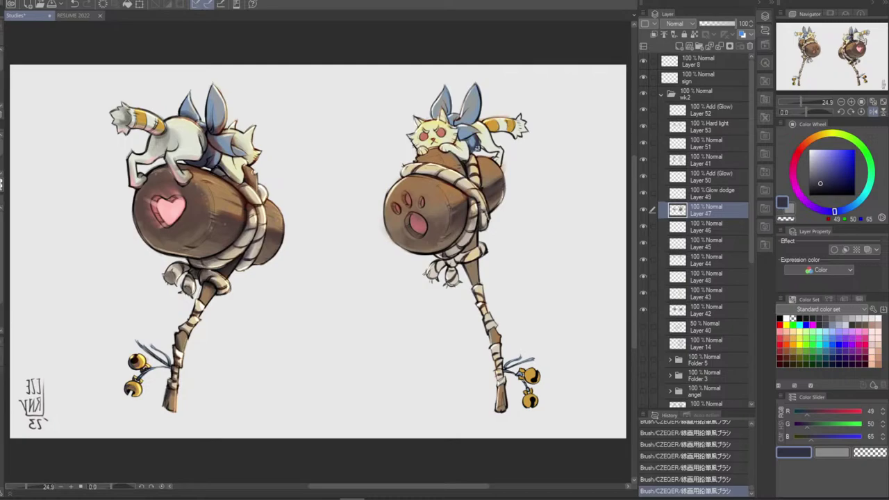
Compare the right cat's ribbon with and without the last four shadow strokes
{"action": "key", "text": "ctrl+z"}
{"action": "key", "text": "ctrl+z"}
{"action": "key", "text": "ctrl+z"}
{"action": "key", "text": "ctrl+z"}
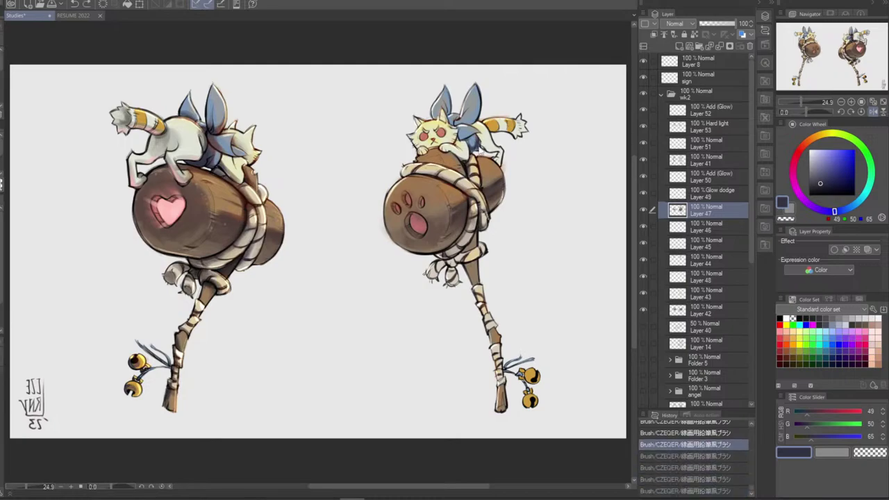
{"action": "key", "text": "ctrl+y"}
{"action": "key", "text": "ctrl+y"}
{"action": "key", "text": "ctrl+y"}
{"action": "key", "text": "ctrl+y"}
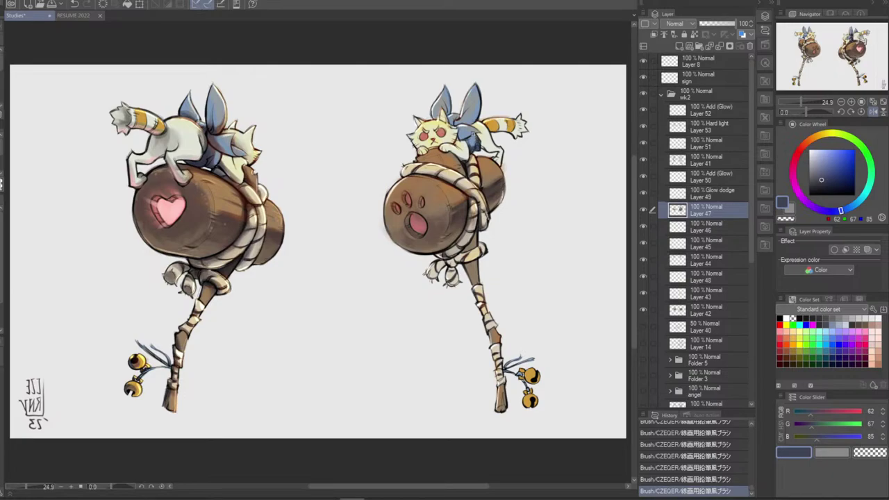
Refine the right cat's ribbon shadow with slate blue (RGB 62, 67, 85) and compare the latest stroke with the previous state
{"action": "key", "text": "ctrl+z"}
{"action": "key", "text": "ctrl+y"}
{"action": "key", "text": "ctrl+z"}
{"action": "key", "text": "ctrl+y"}
{"action": "key", "text": "ctrl+z"}
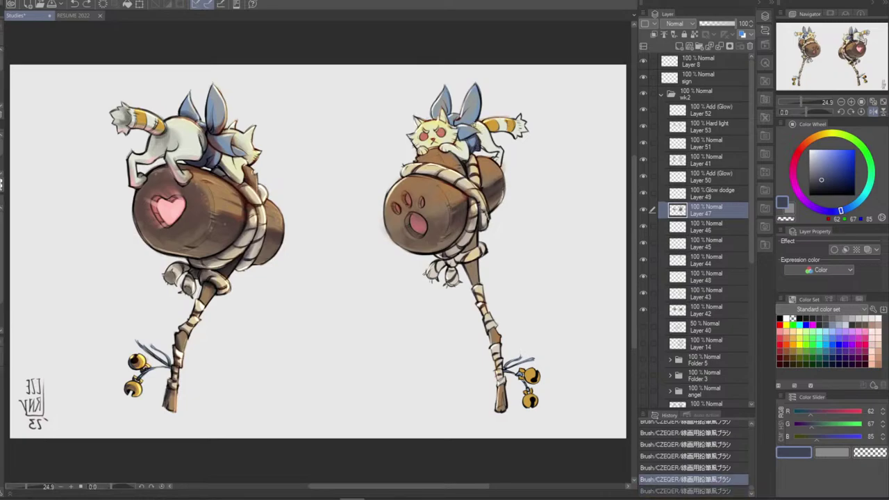
{"action": "key", "text": "ctrl+y"}
{"action": "key", "text": "ctrl+z"}
{"action": "key", "text": "ctrl+y"}
{"action": "key", "text": "ctrl+z"}
{"action": "key", "text": "ctrl+y"}
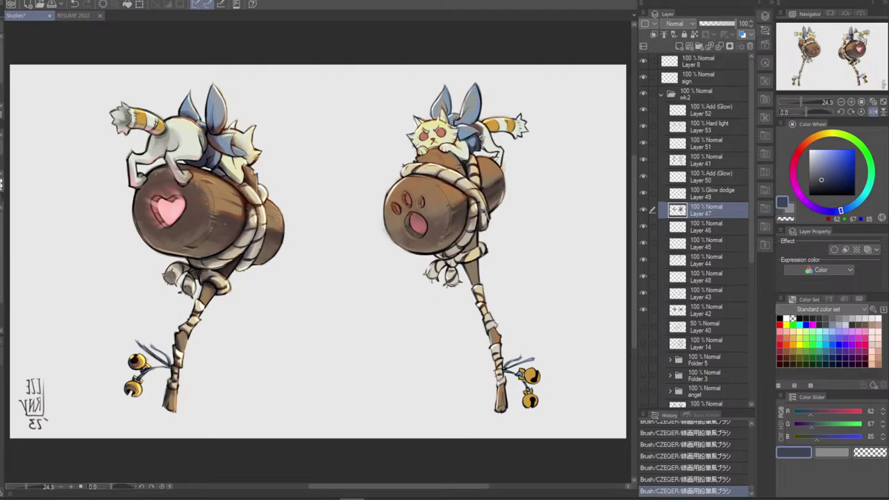
Soften the ribbon shading beside the right cat's back on Layer 47 with the Kneaded eraser
{"action": "key", "text": "e"}
{"action": "mouse_move", "coordinate": [479, 139]}
{"action": "left_mouse_down"}
{"action": "mouse_move", "coordinate": [485, 131]}
{"action": "mouse_move", "coordinate": [485, 144]}
{"action": "left_mouse_up"}
{"action": "left_click_drag", "start_coordinate": [486, 143], "coordinate": [488, 144]}
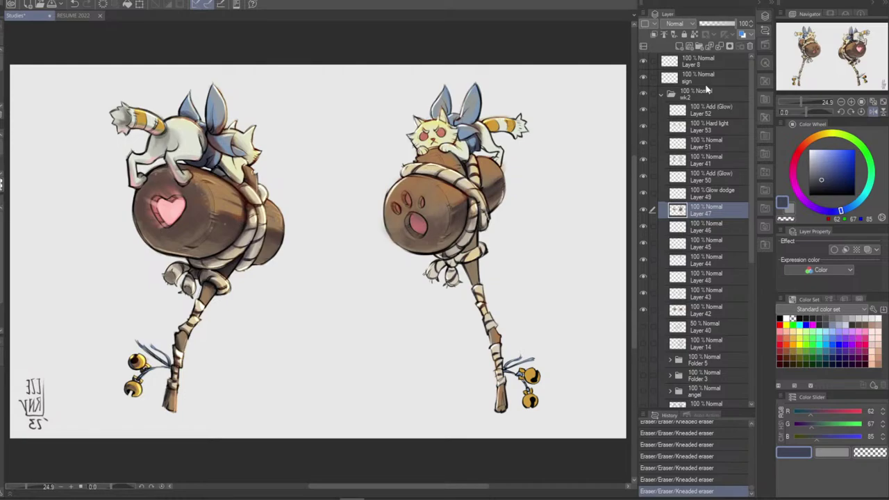
Fade the warm light on the right cat's face on Hard light Layer 53 with the Kneaded eraser, checking the layer's effect
{"action": "left_click", "coordinate": [718, 124]}
{"action": "left_click", "coordinate": [643, 126]}
{"action": "left_click", "coordinate": [643, 126]}
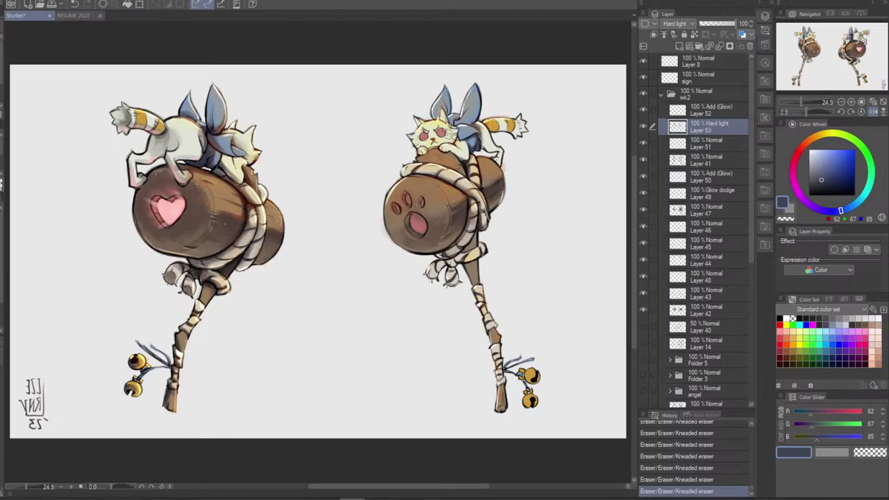
{"action": "key", "text": "ctrl+z"}
{"action": "key", "text": "ctrl+z"}
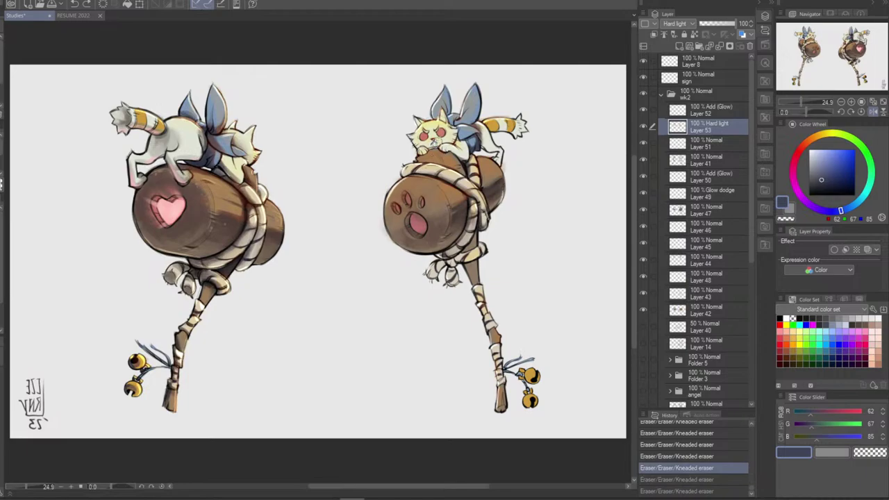
{"action": "key", "text": "ctrl+y"}
{"action": "key", "text": "ctrl+y"}
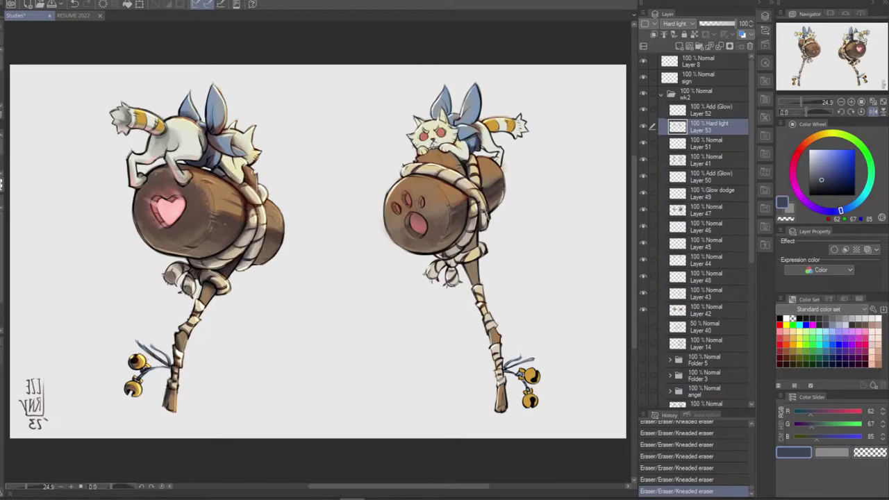
Sample a dark brown (RGB 78, 63, 58) from the right log and rework the area under the right cat's mouth on Layer 53
{"action": "left_click_drag", "start_coordinate": [425, 147], "coordinate": [441, 145]}
{"action": "key", "text": "ctrl+z"}
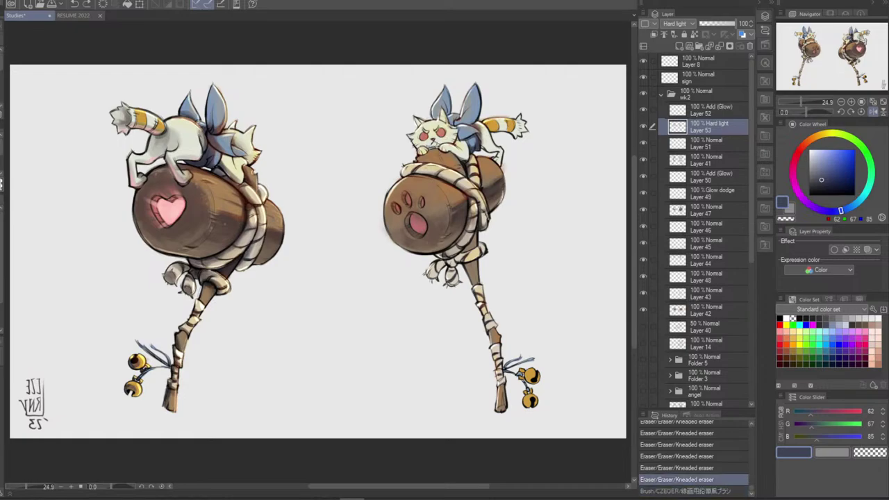
{"action": "left_click", "coordinate": [466, 214], "text": "alt"}
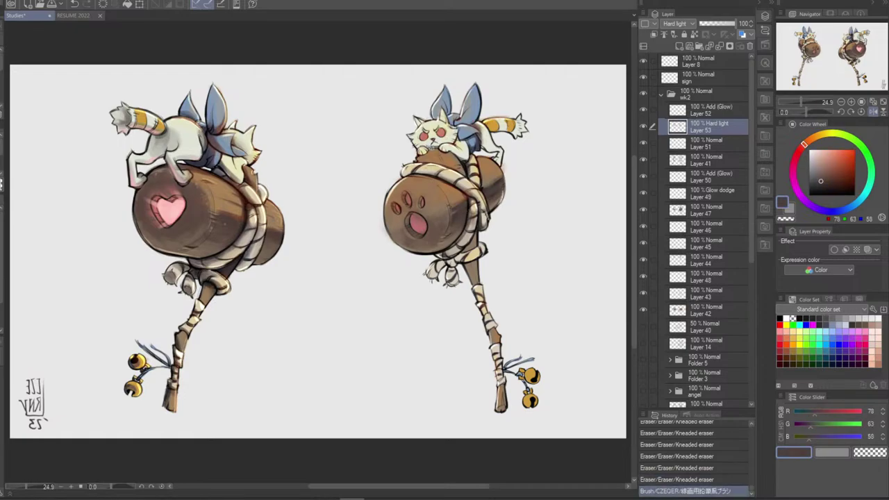
{"action": "left_click", "coordinate": [429, 146]}
{"action": "key", "text": "ctrl+z"}
{"action": "mouse_move", "coordinate": [425, 146]}
{"action": "left_mouse_down"}
{"action": "mouse_move", "coordinate": [451, 141]}
{"action": "mouse_move", "coordinate": [436, 142]}
{"action": "left_mouse_up"}
{"action": "key", "text": "ctrl+z"}
{"action": "key", "text": "ctrl+z"}
{"action": "key", "text": "ctrl+z"}
{"action": "key", "text": "ctrl+z"}
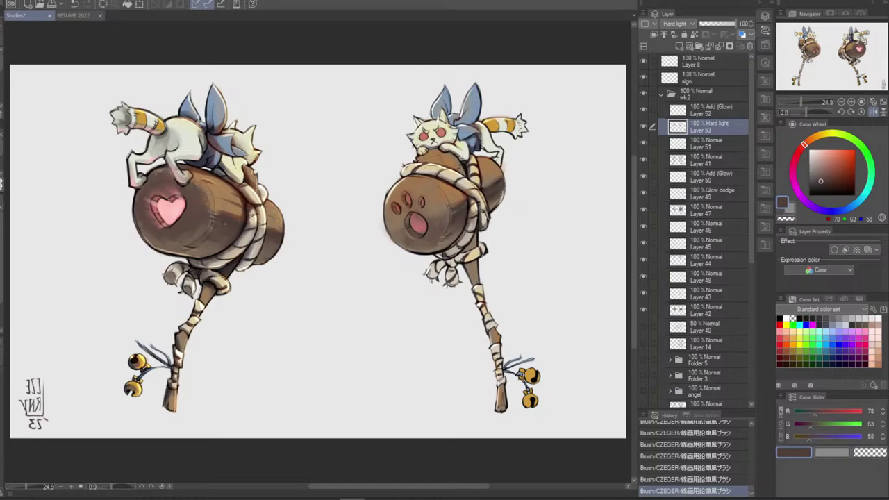
Add dark brown strokes on Layer 53 to the right log beneath the cat's paws and beside the rope
{"action": "left_click", "coordinate": [460, 160]}
{"action": "left_click", "coordinate": [465, 156]}
{"action": "key", "text": "ctrl+z"}
{"action": "left_click_drag", "start_coordinate": [432, 152], "coordinate": [426, 156]}
{"action": "left_click", "coordinate": [463, 166]}
{"action": "left_click", "coordinate": [464, 179]}
{"action": "key", "text": "ctrl+z"}
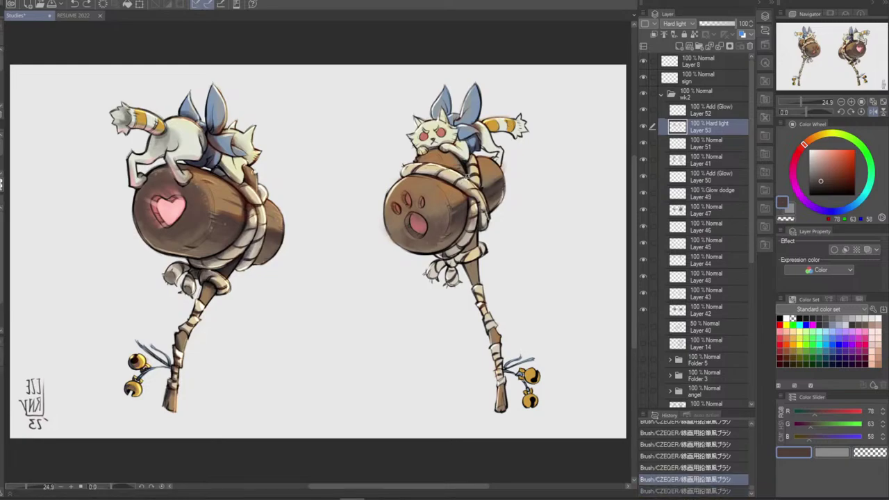
{"action": "left_click_drag", "start_coordinate": [465, 174], "coordinate": [454, 169]}
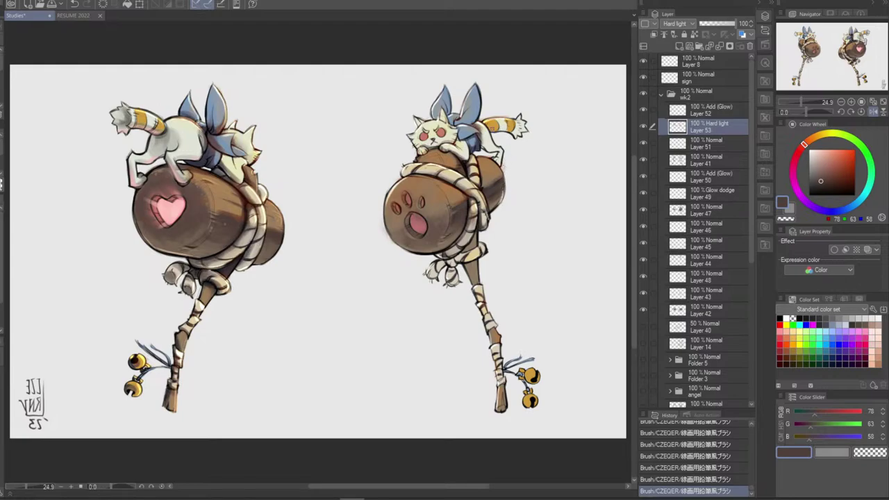
{"action": "key", "text": "ctrl+z"}
{"action": "left_click_drag", "start_coordinate": [490, 151], "coordinate": [481, 134]}
Flip the view horizontally and soften Layer 53 around the right cat's leg above the heart with the Kneaded eraser, checking the layer's effect
{"action": "left_click", "coordinate": [873, 111]}
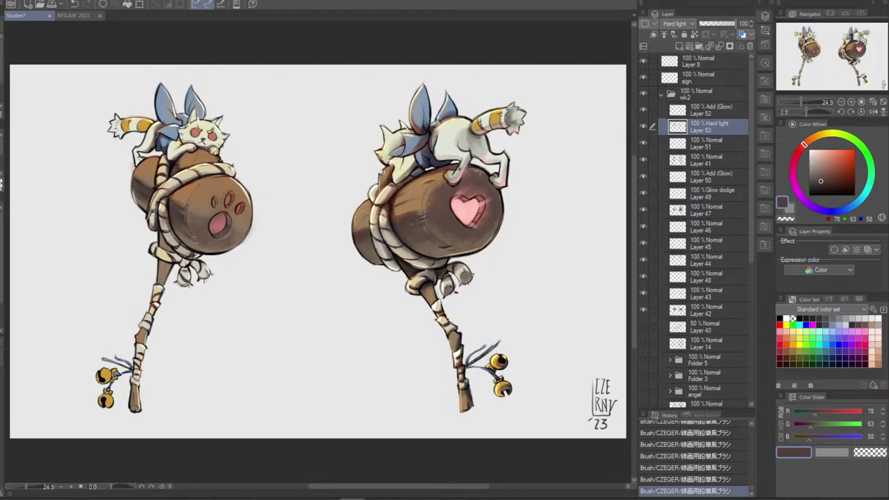
{"action": "left_click_drag", "start_coordinate": [459, 166], "coordinate": [456, 175]}
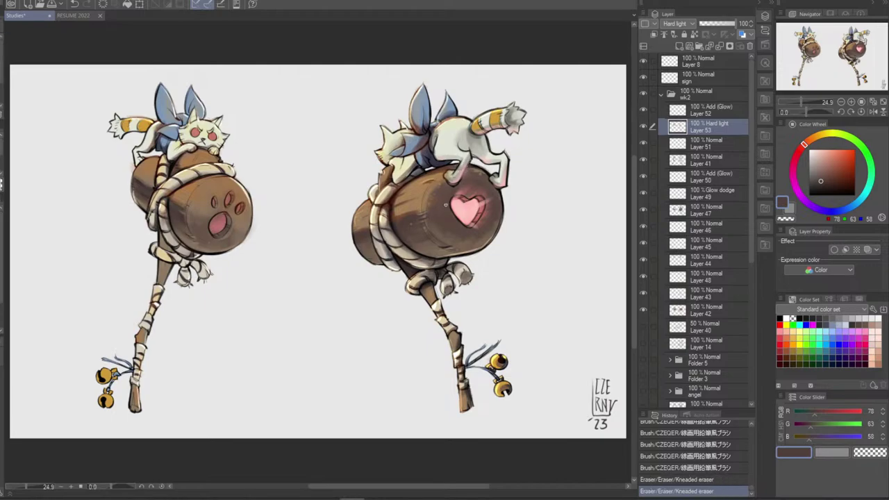
{"action": "left_click", "coordinate": [644, 126]}
{"action": "left_click", "coordinate": [644, 129]}
Clean up the shading around the same cat leg on Layer 47 with the Kneaded eraser
{"action": "left_click", "coordinate": [708, 206]}
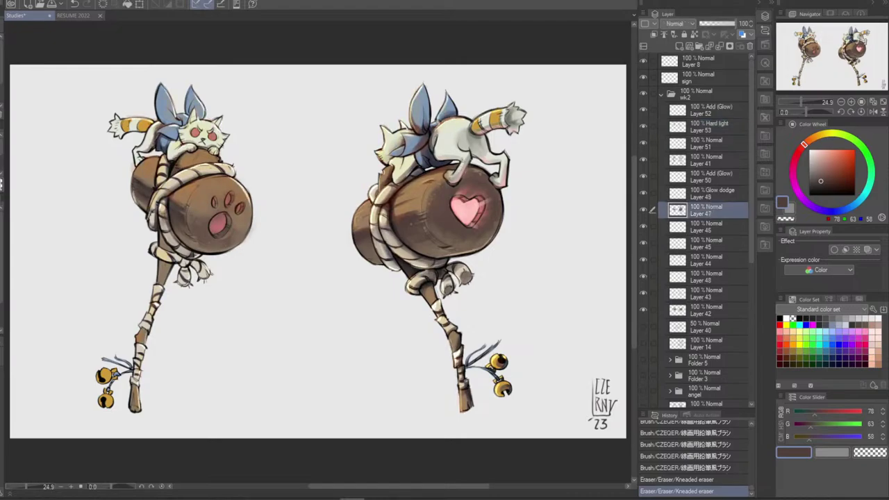
{"action": "left_click_drag", "start_coordinate": [460, 165], "coordinate": [456, 169]}
{"action": "left_click_drag", "start_coordinate": [457, 170], "coordinate": [454, 175]}
{"action": "key", "text": "ctrl+z"}
{"action": "key", "text": "ctrl+z"}
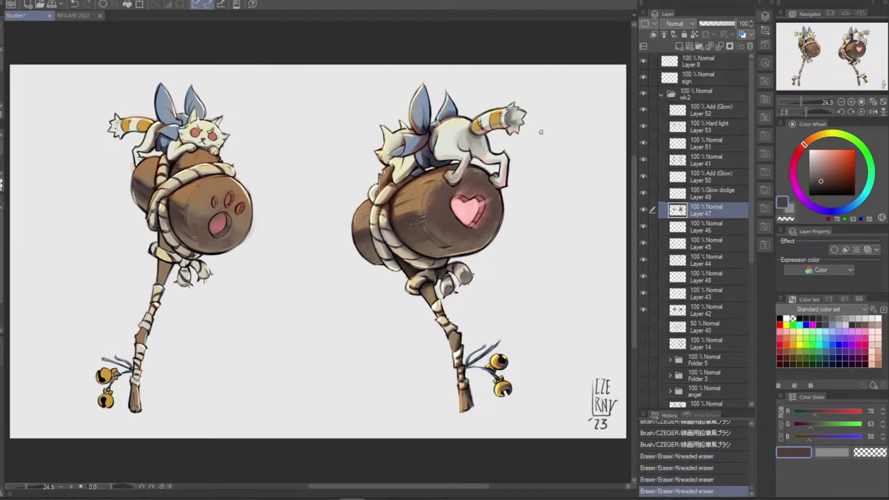
Flip the view back and fade the Layer 53 light around the right cat's eye with the Kneaded eraser
{"action": "left_click", "coordinate": [873, 111]}
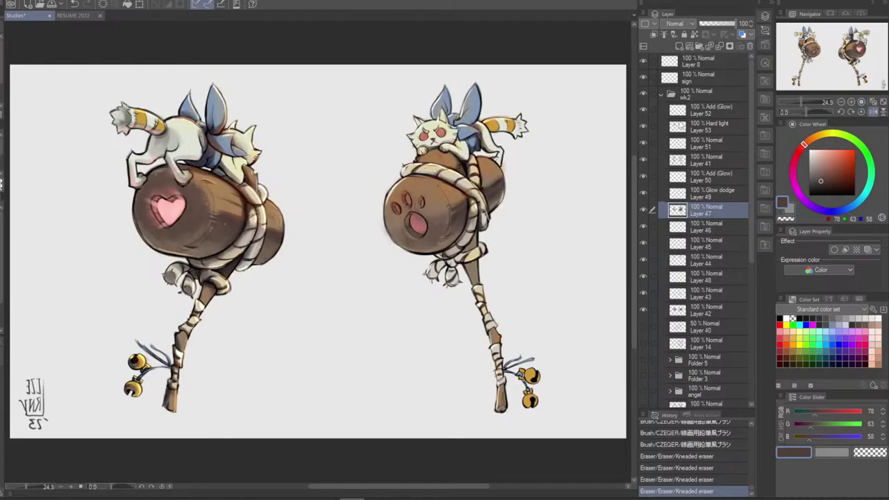
{"action": "left_click", "coordinate": [680, 125]}
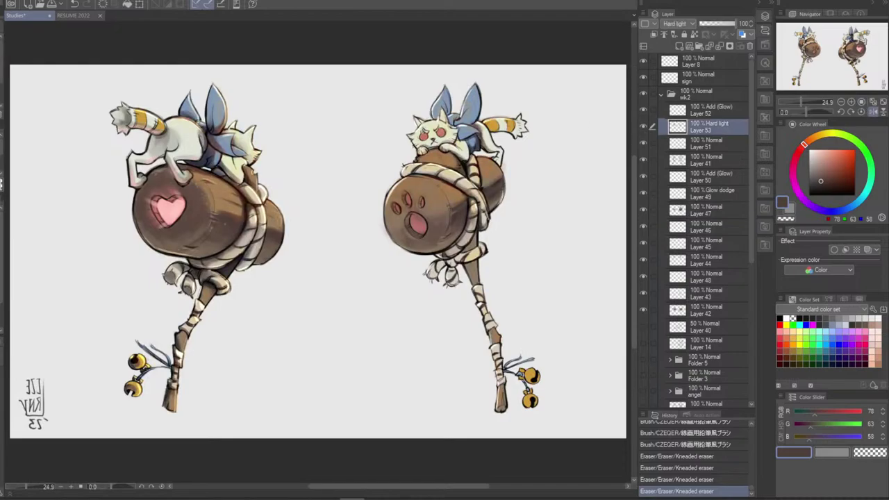
{"action": "left_click_drag", "start_coordinate": [422, 132], "coordinate": [422, 135]}
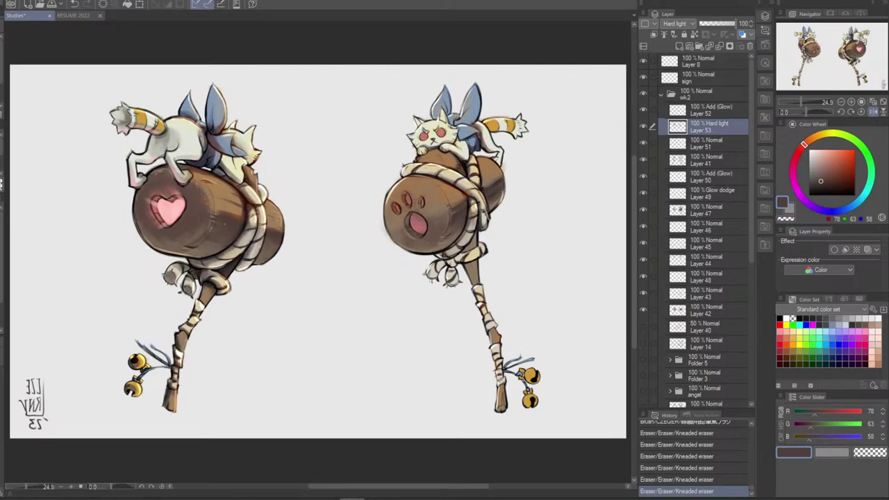
{"action": "left_click", "coordinate": [425, 130]}
Sample the golden orange (RGB 209, 154, 54) of the right cat's tail stripe and dab it on the cat's forehead on Layer 47
{"action": "left_click", "coordinate": [495, 127], "text": "alt"}
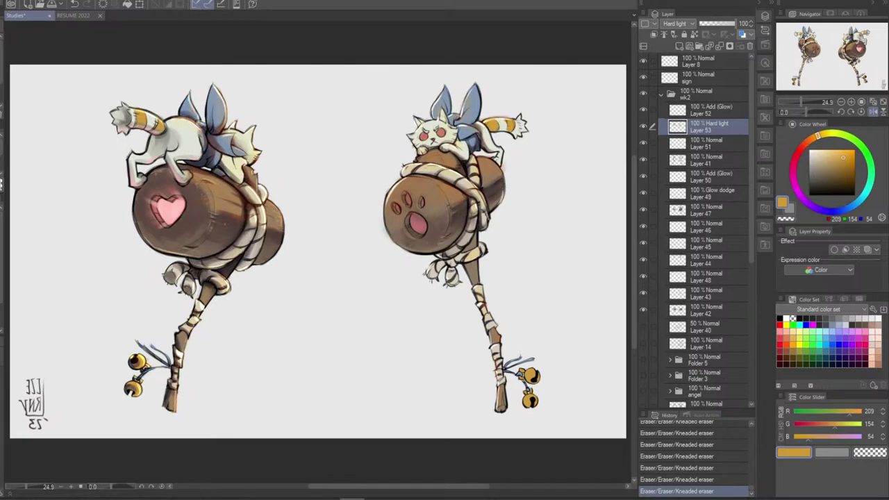
{"action": "left_click", "coordinate": [707, 214]}
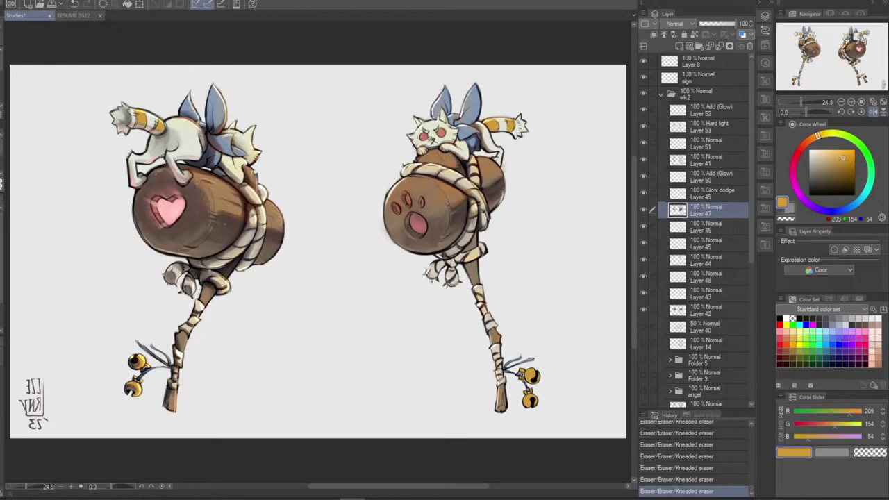
{"action": "left_click_drag", "start_coordinate": [425, 128], "coordinate": [429, 132]}
{"action": "left_click", "coordinate": [433, 122]}
{"action": "left_click", "coordinate": [434, 123]}
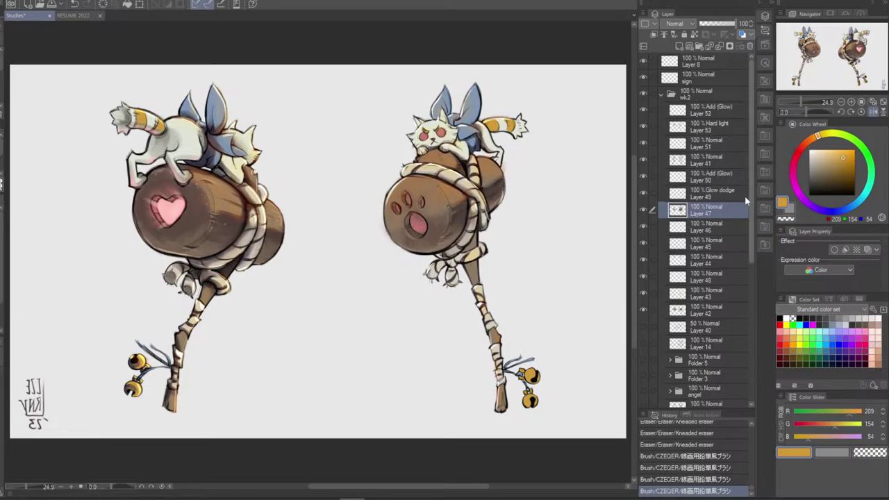
Soften the Layer 53 light on the right log below the cat's paws and along the rope with the Kneaded eraser
{"action": "left_click", "coordinate": [712, 128]}
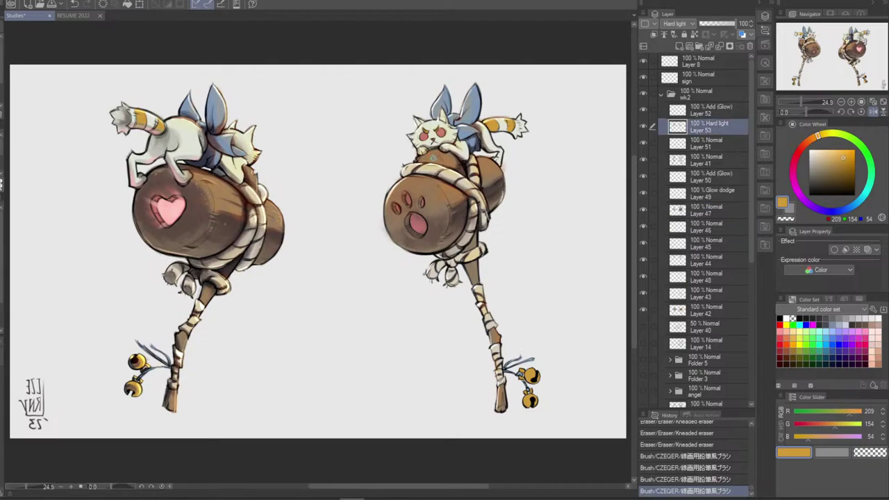
{"action": "key", "text": "e"}
{"action": "mouse_move", "coordinate": [424, 159]}
{"action": "left_mouse_down"}
{"action": "mouse_move", "coordinate": [446, 159]}
{"action": "mouse_move", "coordinate": [421, 169]}
{"action": "mouse_move", "coordinate": [449, 161]}
{"action": "left_mouse_up"}
{"action": "key", "text": "ctrl+z"}
{"action": "mouse_move", "coordinate": [467, 204]}
{"action": "left_mouse_down"}
{"action": "mouse_move", "coordinate": [518, 171]}
{"action": "mouse_move", "coordinate": [466, 200]}
{"action": "mouse_move", "coordinate": [511, 167]}
{"action": "mouse_move", "coordinate": [479, 180]}
{"action": "left_mouse_up"}
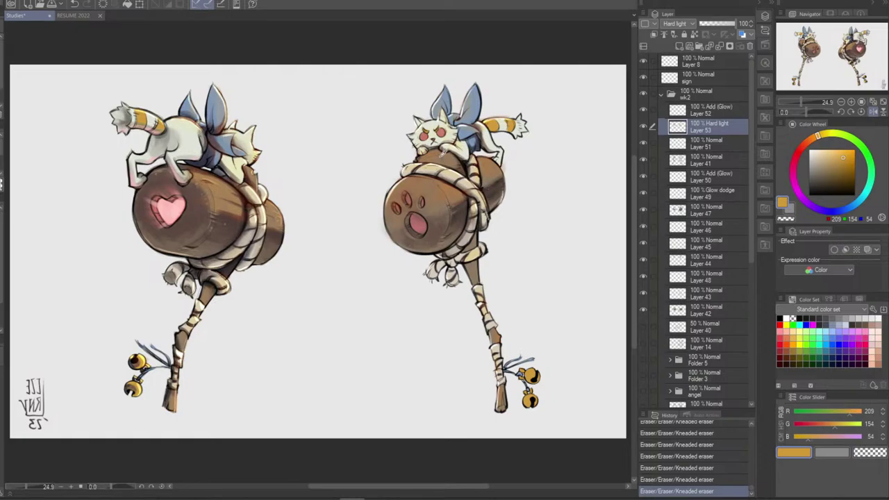
Sample a light brown (RGB 162, 122, 80) from the right log and airbrush it softly over the log and rope on Layer 53
{"action": "left_click", "coordinate": [439, 153], "text": "alt"}
{"action": "key", "text": "b"}
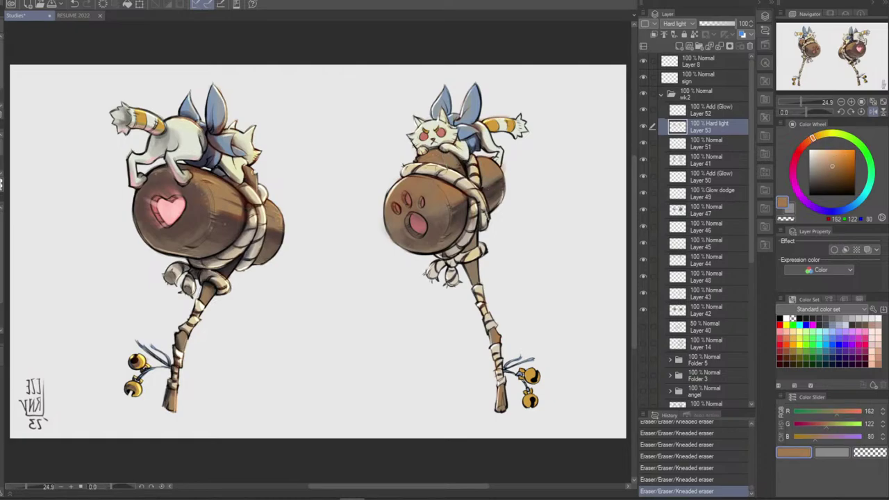
{"action": "mouse_move", "coordinate": [445, 165]}
{"action": "left_mouse_down"}
{"action": "mouse_move", "coordinate": [504, 161]}
{"action": "mouse_move", "coordinate": [483, 179]}
{"action": "mouse_move", "coordinate": [481, 146]}
{"action": "mouse_move", "coordinate": [464, 182]}
{"action": "left_mouse_up"}
{"action": "mouse_move", "coordinate": [488, 169]}
{"action": "left_mouse_down"}
{"action": "mouse_move", "coordinate": [495, 179]}
{"action": "mouse_move", "coordinate": [475, 189]}
{"action": "left_mouse_up"}
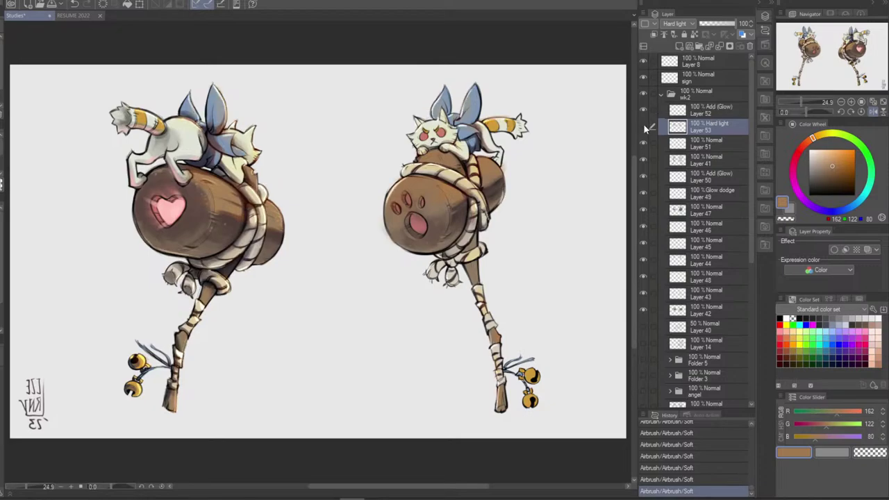
Check what Layer 41 and the Glow dodge Layer 49 contribute by hiding and showing each one
{"action": "left_click", "coordinate": [695, 164]}
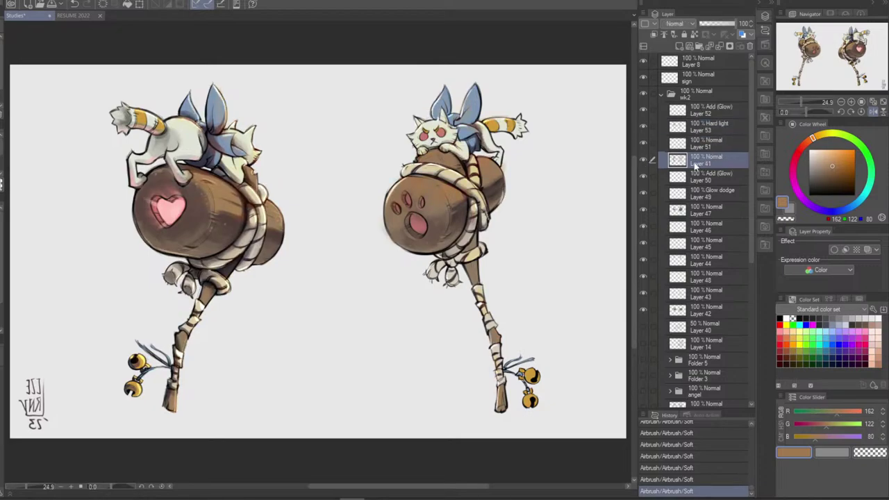
{"action": "left_click", "coordinate": [643, 160]}
{"action": "left_click", "coordinate": [643, 160]}
{"action": "left_click", "coordinate": [643, 161]}
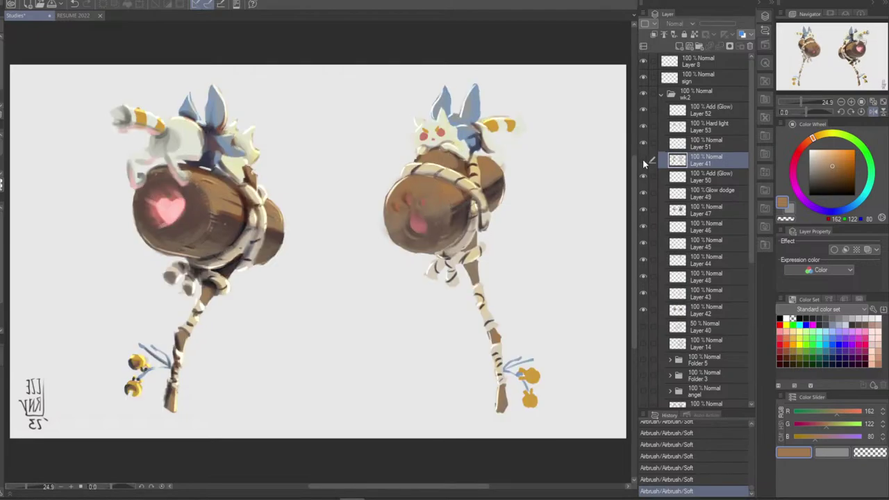
{"action": "left_click", "coordinate": [643, 161]}
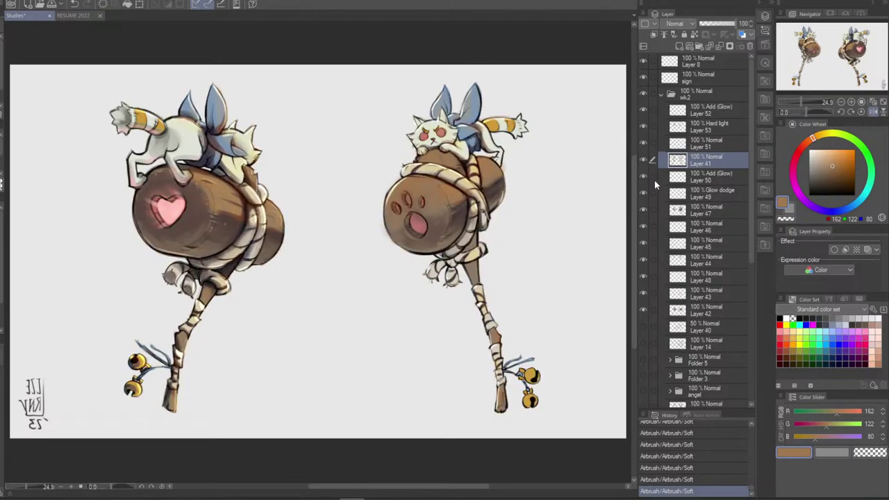
{"action": "left_click", "coordinate": [653, 193]}
{"action": "left_click", "coordinate": [643, 192]}
{"action": "left_click", "coordinate": [643, 193]}
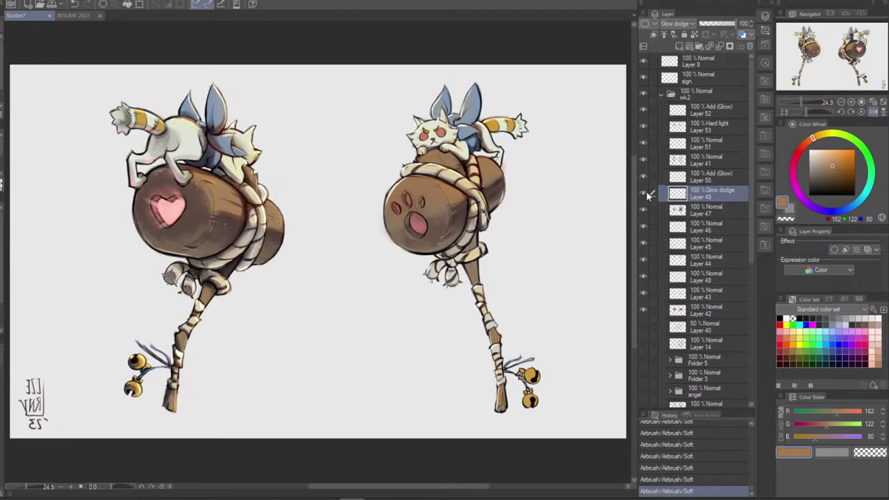
Sample the heart's light pink (RGB 255, 163, 159) with Layer 50 hidden, restore its visibility and make Glow dodge Layer 49 active
{"action": "left_click", "coordinate": [644, 177]}
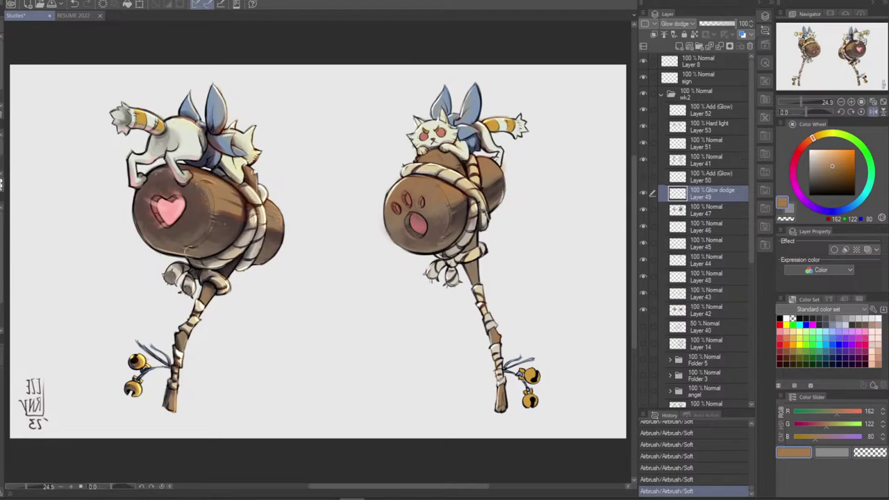
{"action": "left_click", "coordinate": [172, 208], "text": "alt"}
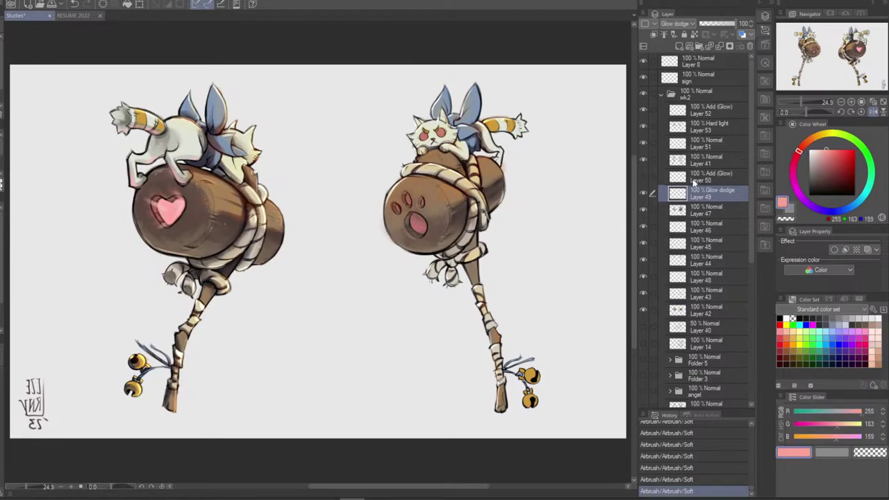
{"action": "left_click", "coordinate": [643, 177]}
{"action": "left_click", "coordinate": [703, 177]}
{"action": "left_click", "coordinate": [702, 193]}
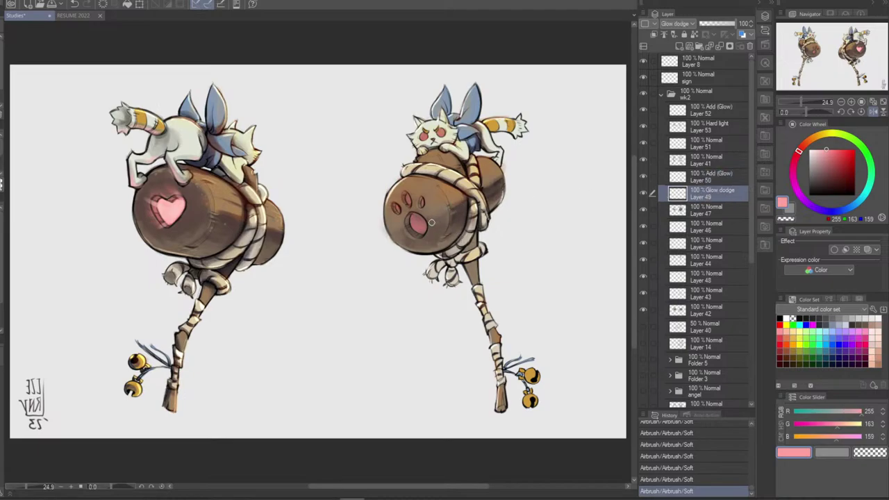
Paint the large paw pad and the toe pads on the log end with the sampled pink on Layer 49
{"action": "left_click_drag", "start_coordinate": [415, 218], "coordinate": [421, 227]}
{"action": "key", "text": "ctrl+z"}
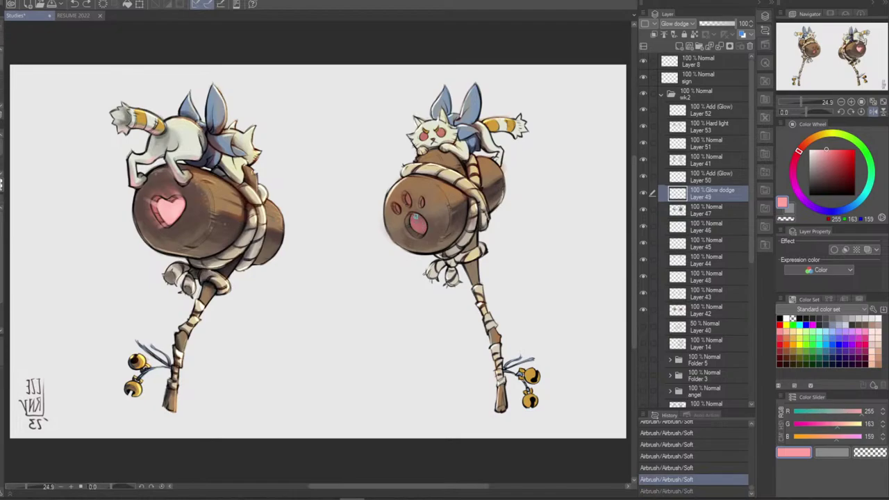
{"action": "left_click", "coordinate": [415, 225]}
{"action": "key", "text": "ctrl+z"}
{"action": "left_click", "coordinate": [416, 220]}
{"action": "left_click", "coordinate": [416, 222]}
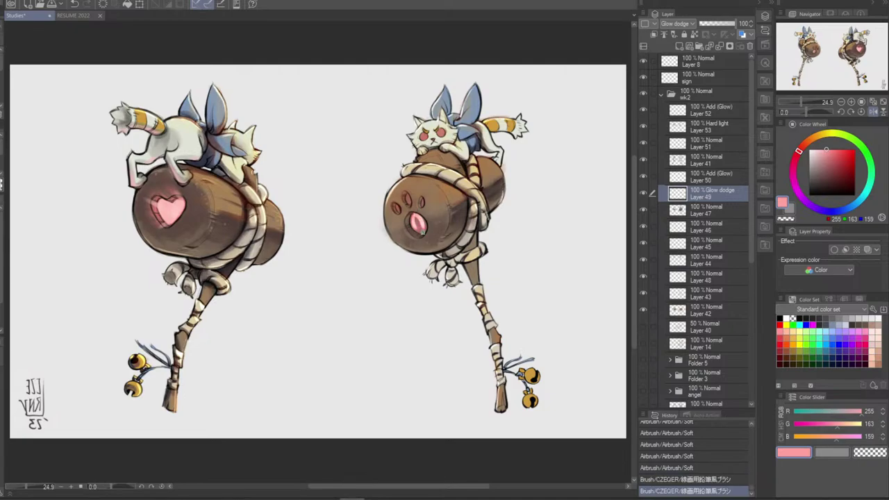
{"action": "key", "text": "ctrl+z"}
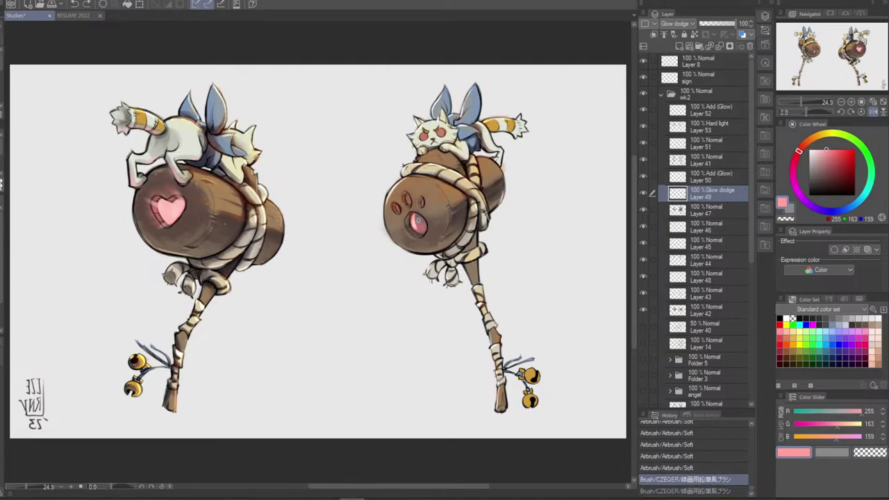
{"action": "key", "text": "ctrl+z"}
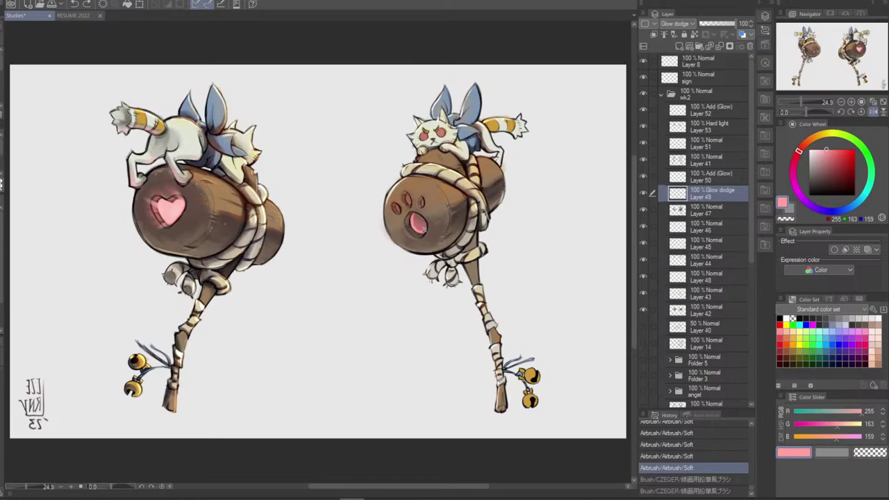
{"action": "mouse_move", "coordinate": [418, 222]}
{"action": "left_mouse_down"}
{"action": "mouse_move", "coordinate": [422, 200]}
{"action": "mouse_move", "coordinate": [398, 209]}
{"action": "left_mouse_up"}
{"action": "left_click", "coordinate": [422, 200]}
Airbrush a soft pink glow over the paw print and surrounding wood on Add (Glow) Layer 50
{"action": "left_click", "coordinate": [701, 177]}
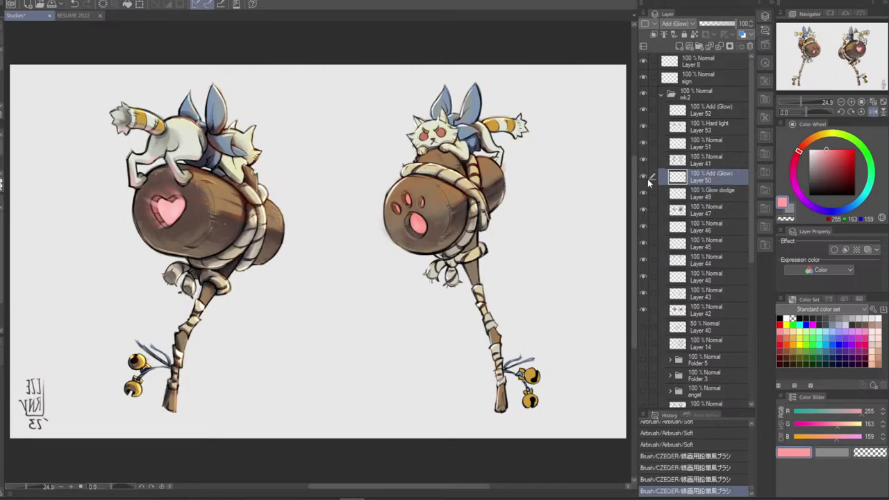
{"action": "left_click", "coordinate": [643, 177]}
{"action": "left_click", "coordinate": [643, 177]}
{"action": "left_click_drag", "start_coordinate": [397, 206], "coordinate": [397, 209]}
{"action": "key", "text": "ctrl+z"}
{"action": "mouse_move", "coordinate": [384, 203]}
{"action": "left_mouse_down"}
{"action": "mouse_move", "coordinate": [412, 196]}
{"action": "mouse_move", "coordinate": [407, 203]}
{"action": "mouse_move", "coordinate": [411, 192]}
{"action": "mouse_move", "coordinate": [415, 206]}
{"action": "mouse_move", "coordinate": [397, 221]}
{"action": "mouse_move", "coordinate": [415, 243]}
{"action": "mouse_move", "coordinate": [420, 236]}
{"action": "mouse_move", "coordinate": [397, 235]}
{"action": "mouse_move", "coordinate": [404, 220]}
{"action": "mouse_move", "coordinate": [408, 238]}
{"action": "mouse_move", "coordinate": [416, 232]}
{"action": "left_mouse_up"}
{"action": "key", "text": "ctrl+z"}
{"action": "key", "text": "ctrl+z"}
{"action": "key", "text": "ctrl+z"}
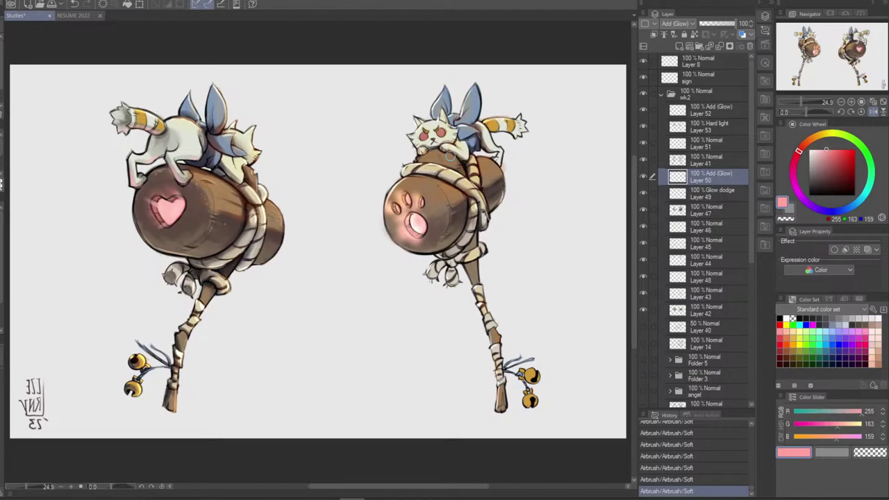
Airbrush a soft pink glow around the heart on the other log end on Layer 50
{"action": "mouse_move", "coordinate": [164, 204]}
{"action": "left_mouse_down"}
{"action": "mouse_move", "coordinate": [176, 224]}
{"action": "mouse_move", "coordinate": [169, 208]}
{"action": "mouse_move", "coordinate": [168, 220]}
{"action": "mouse_move", "coordinate": [181, 200]}
{"action": "mouse_move", "coordinate": [160, 200]}
{"action": "left_mouse_up"}
{"action": "key", "text": "ctrl+z"}
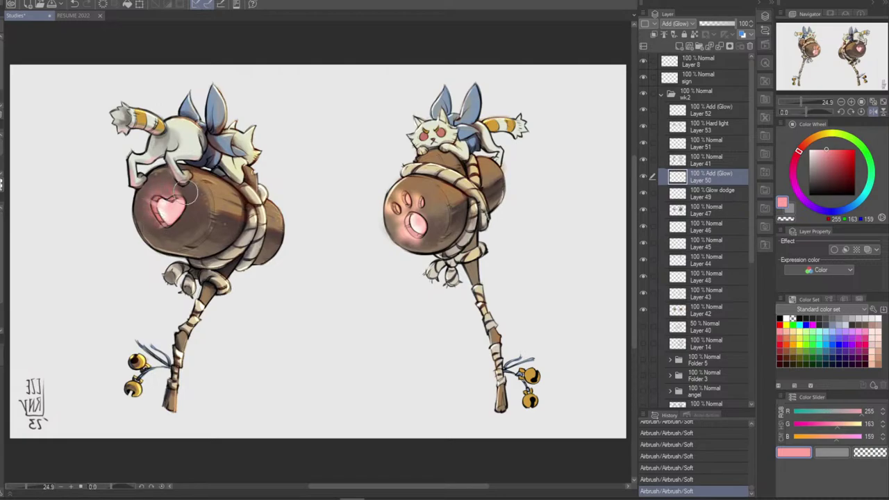
{"action": "key", "text": "ctrl+z"}
{"action": "key", "text": "ctrl+y"}
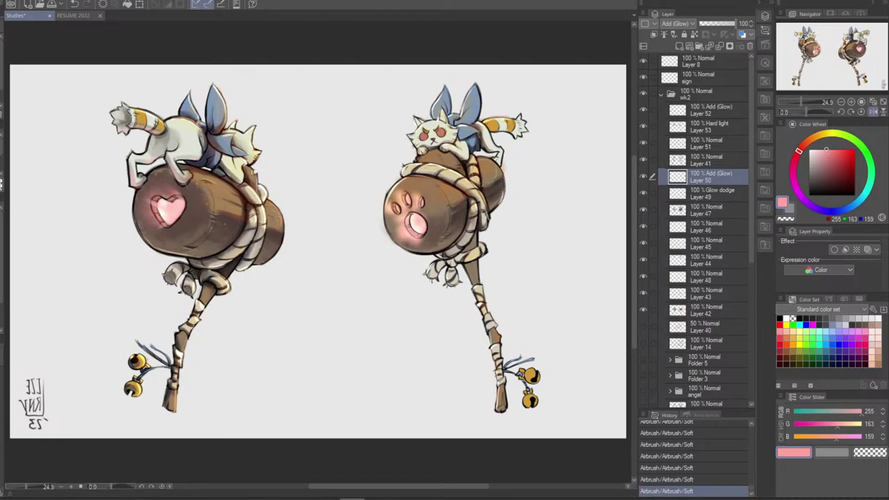
{"action": "key", "text": "ctrl+z"}
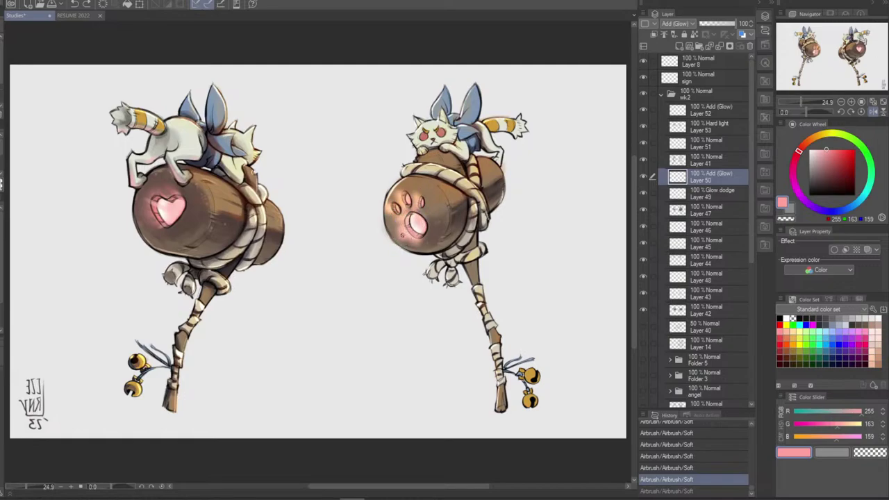
Carve ray-like gaps into the Layer 50 glow beside the large paw pad with the Kneaded eraser
{"action": "key", "text": "e"}
{"action": "mouse_move", "coordinate": [409, 221]}
{"action": "left_mouse_down"}
{"action": "mouse_move", "coordinate": [418, 227]}
{"action": "mouse_move", "coordinate": [399, 237]}
{"action": "left_mouse_up"}
{"action": "key", "text": "ctrl+z"}
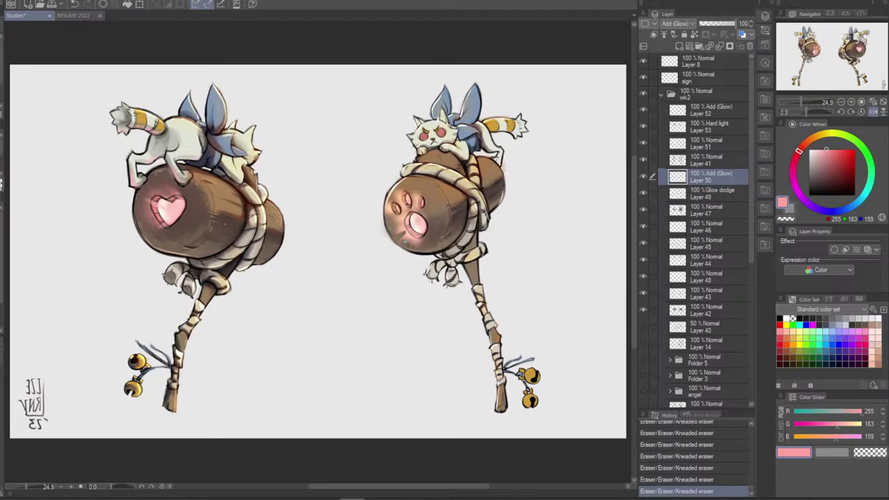
{"action": "key", "text": "ctrl+z"}
{"action": "left_click_drag", "start_coordinate": [405, 238], "coordinate": [413, 234]}
Flip the canvas view and compare the paw-print glow with and without the latest eraser strokes
{"action": "left_click", "coordinate": [872, 112]}
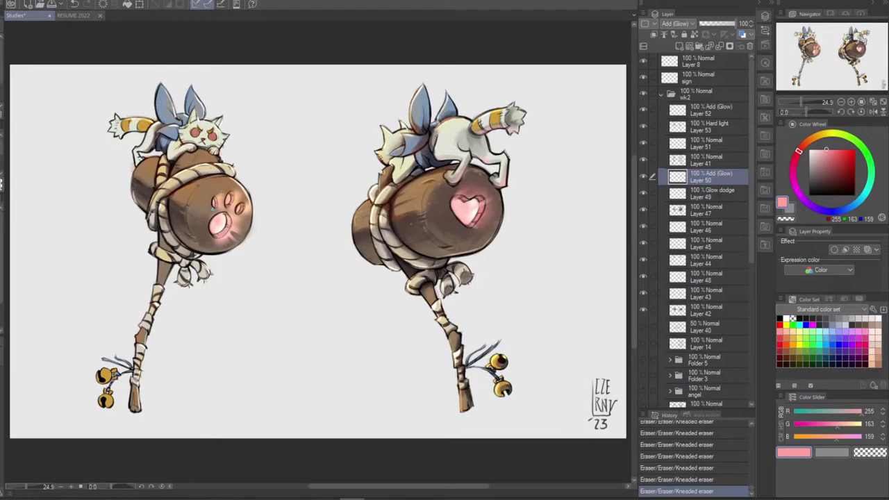
{"action": "key", "text": "ctrl+z"}
{"action": "key", "text": "ctrl+y"}
{"action": "key", "text": "ctrl+z"}
{"action": "key", "text": "ctrl+z"}
{"action": "key", "text": "ctrl+y"}
{"action": "key", "text": "ctrl+y"}
{"action": "key", "text": "ctrl+z"}
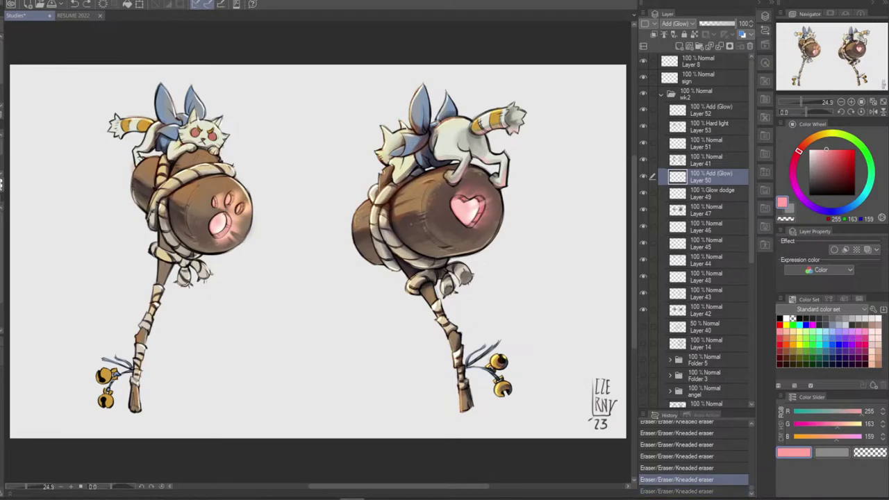
{"action": "key", "text": "ctrl+y"}
{"action": "key", "text": "ctrl+z"}
{"action": "key", "text": "ctrl+z"}
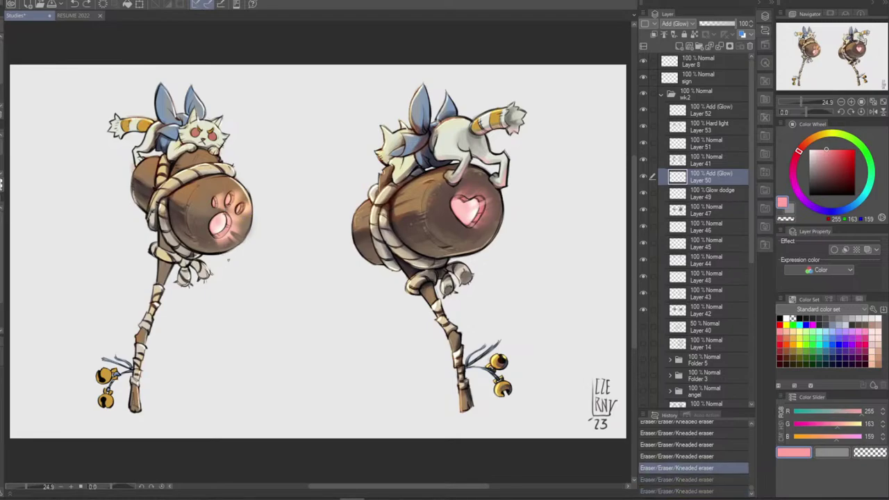
{"action": "key", "text": "ctrl+y"}
{"action": "key", "text": "ctrl+y"}
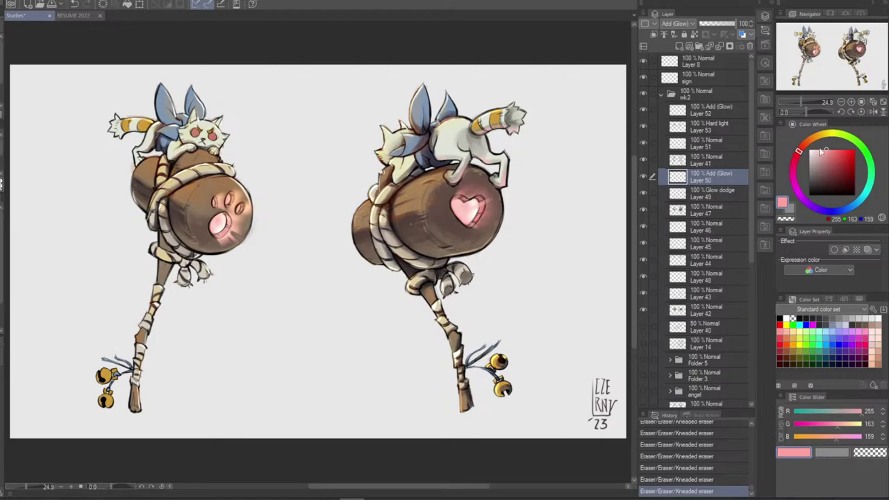
Flip the view back and erase the Layer 50 glow between the toe pads with the Kneaded eraser, comparing the strokes
{"action": "left_click", "coordinate": [873, 112]}
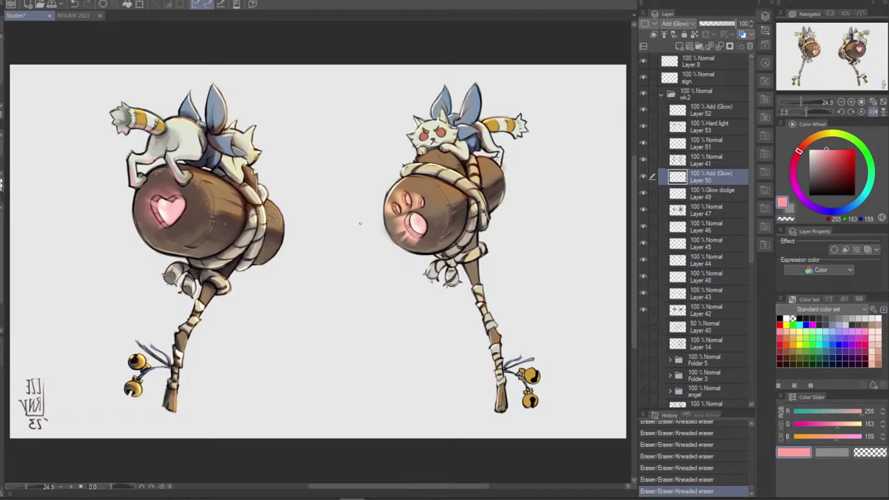
{"action": "key", "text": "ctrl+z"}
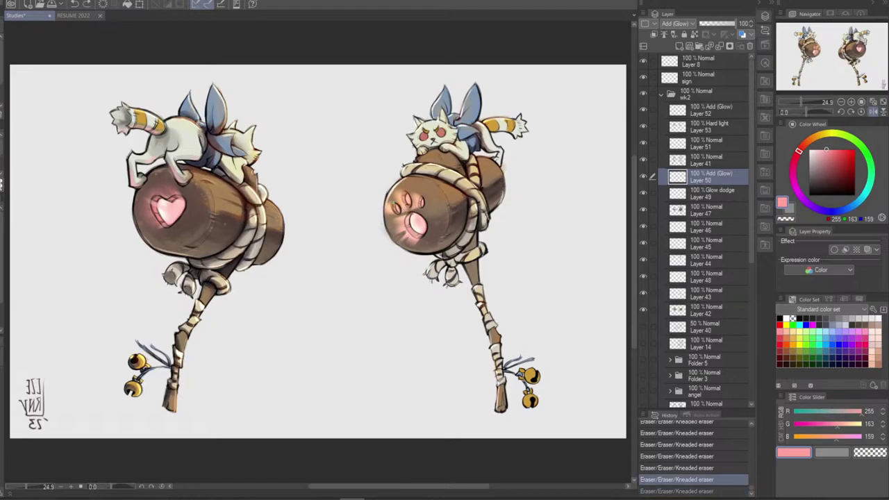
{"action": "key", "text": "ctrl+y"}
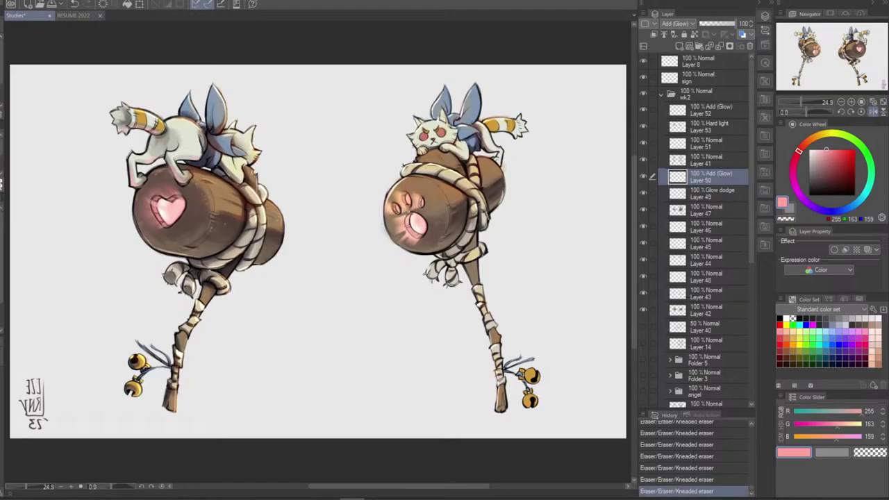
{"action": "key", "text": "ctrl+z"}
{"action": "key", "text": "ctrl+y"}
{"action": "key", "text": "ctrl+z"}
{"action": "key", "text": "ctrl+y"}
{"action": "key", "text": "ctrl+z"}
{"action": "key", "text": "ctrl+y"}
{"action": "key", "text": "ctrl+z"}
{"action": "key", "text": "ctrl+z"}
{"action": "key", "text": "ctrl+z"}
{"action": "key", "text": "ctrl+y"}
{"action": "key", "text": "ctrl+y"}
{"action": "key", "text": "ctrl+y"}
{"action": "key", "text": "ctrl+z"}
{"action": "key", "text": "ctrl+y"}
{"action": "key", "text": "ctrl+z"}
{"action": "key", "text": "ctrl+y"}
{"action": "key", "text": "ctrl+z"}
{"action": "key", "text": "ctrl+z"}
{"action": "key", "text": "ctrl+z"}
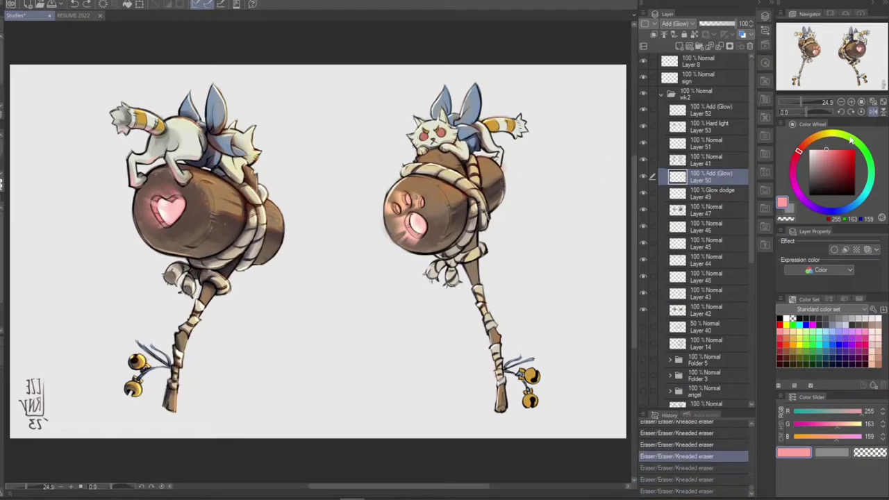
Check the toe-pad erasing in the flipped view by stepping back and forth through the recent strokes
{"action": "left_click", "coordinate": [873, 111]}
{"action": "key", "text": "ctrl+z"}
{"action": "key", "text": "ctrl+z"}
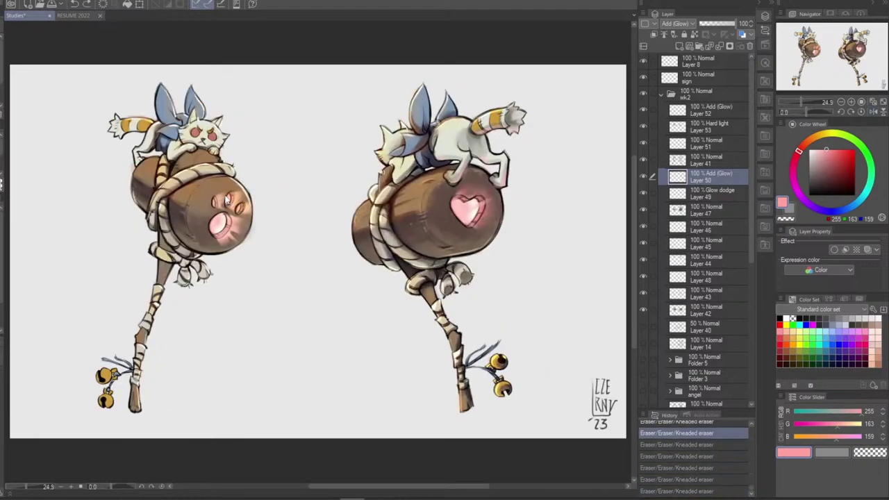
{"action": "key", "text": "ctrl+y"}
{"action": "key", "text": "ctrl+y"}
{"action": "key", "text": "ctrl+y"}
{"action": "key", "text": "ctrl+y"}
{"action": "key", "text": "ctrl+y"}
{"action": "key", "text": "ctrl+z"}
{"action": "key", "text": "ctrl+y"}
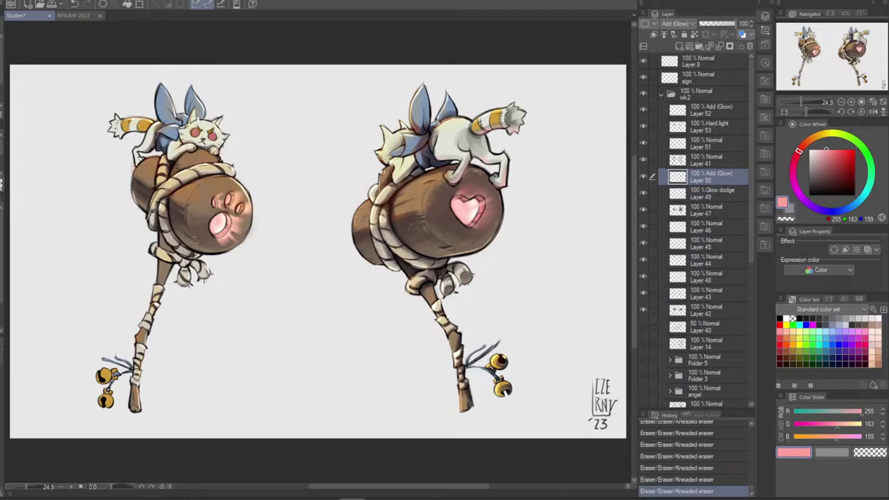
{"action": "key", "text": "ctrl+z"}
{"action": "key", "text": "ctrl+z"}
{"action": "key", "text": "ctrl+z"}
{"action": "key", "text": "ctrl+z"}
{"action": "key", "text": "ctrl+z"}
{"action": "key", "text": "ctrl+z"}
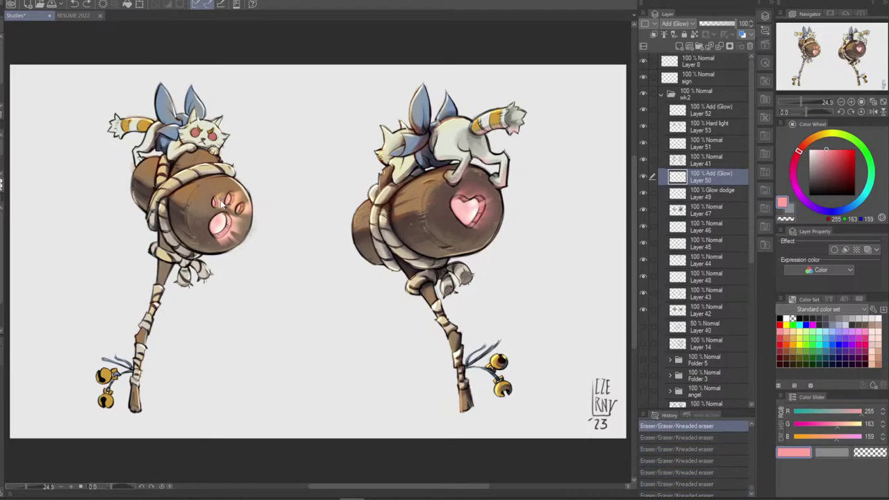
{"action": "key", "text": "ctrl+y"}
{"action": "key", "text": "ctrl+y"}
{"action": "key", "text": "ctrl+y"}
{"action": "key", "text": "ctrl+y"}
{"action": "key", "text": "ctrl+y"}
{"action": "key", "text": "ctrl+y"}
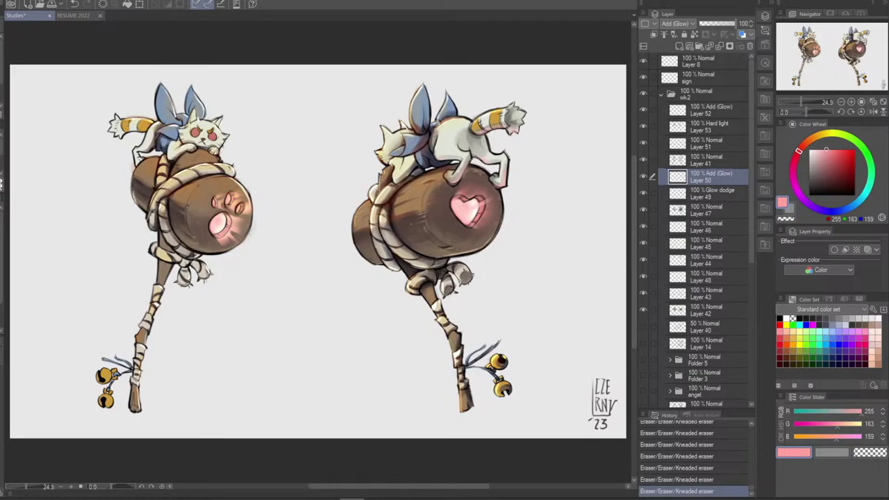
{"action": "key", "text": "ctrl+z"}
{"action": "key", "text": "ctrl+y"}
{"action": "key", "text": "ctrl+z"}
{"action": "key", "text": "ctrl+z"}
{"action": "mouse_move", "coordinate": [254, 202]}
{"action": "left_mouse_down"}
{"action": "mouse_move", "coordinate": [254, 218]}
{"action": "mouse_move", "coordinate": [240, 211]}
{"action": "left_mouse_up"}
{"action": "key", "text": "ctrl+z"}
Rework the pink glow beside the outermost toe pad on Layer 50 with the Soft airbrush and Kneaded eraser
{"action": "key", "text": "e"}
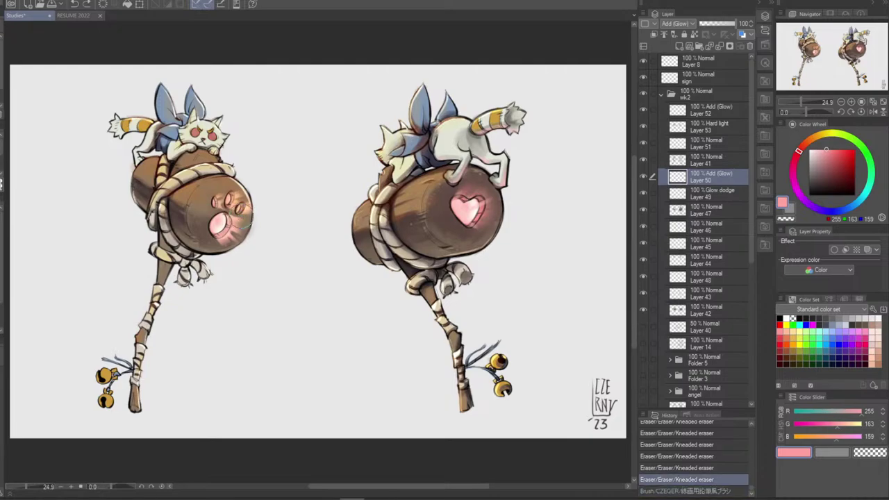
{"action": "left_click_drag", "start_coordinate": [236, 210], "coordinate": [244, 215]}
{"action": "key", "text": "ctrl+z"}
{"action": "key", "text": "ctrl+y"}
{"action": "key", "text": "ctrl+z"}
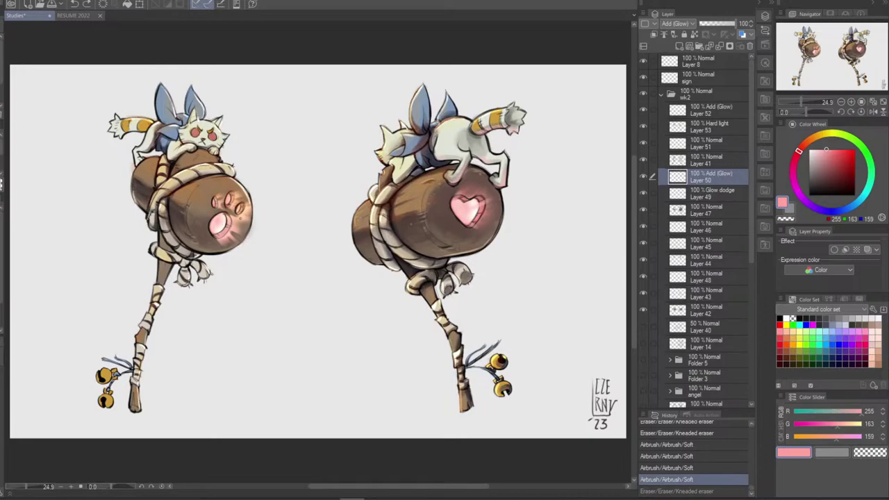
{"action": "key", "text": "ctrl+y"}
{"action": "key", "text": "ctrl+z"}
{"action": "key", "text": "ctrl+y"}
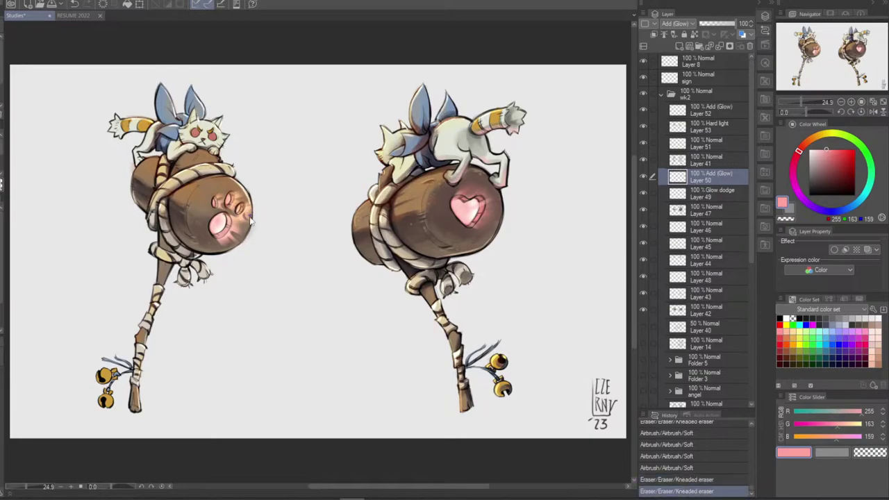
{"action": "key", "text": "ctrl+z"}
{"action": "key", "text": "ctrl+y"}
Trim the Layer 50 glow along the outer rim of the paw-print log end with the Kneaded eraser
{"action": "left_click_drag", "start_coordinate": [248, 211], "coordinate": [256, 219]}
{"action": "key", "text": "ctrl+z"}
{"action": "key", "text": "ctrl+y"}
{"action": "left_click_drag", "start_coordinate": [256, 220], "coordinate": [250, 222]}
{"action": "key", "text": "ctrl+z"}
{"action": "key", "text": "ctrl+y"}
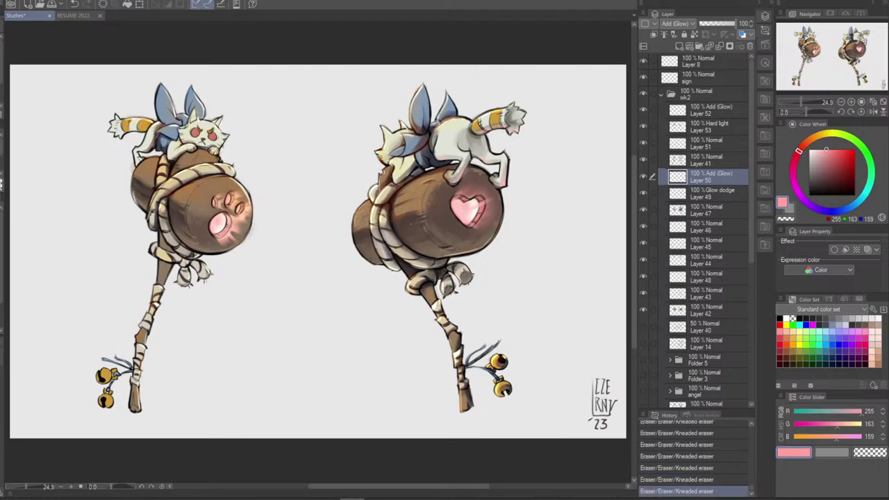
Sample a coral pink (RGB 244, 141, 129) from the heart's edge and check Layer 49 by hiding and showing it
{"action": "left_click", "coordinate": [873, 111]}
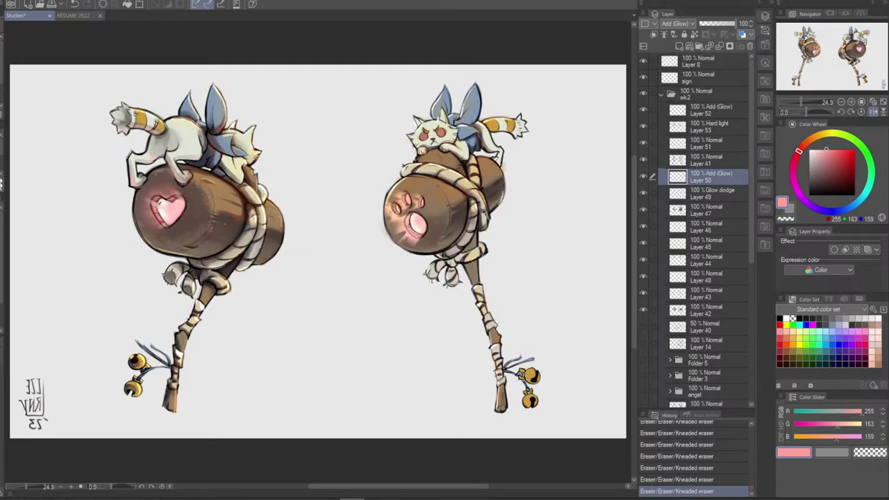
{"action": "left_click", "coordinate": [159, 203], "text": "alt"}
{"action": "left_click", "coordinate": [709, 194]}
{"action": "left_click", "coordinate": [643, 194]}
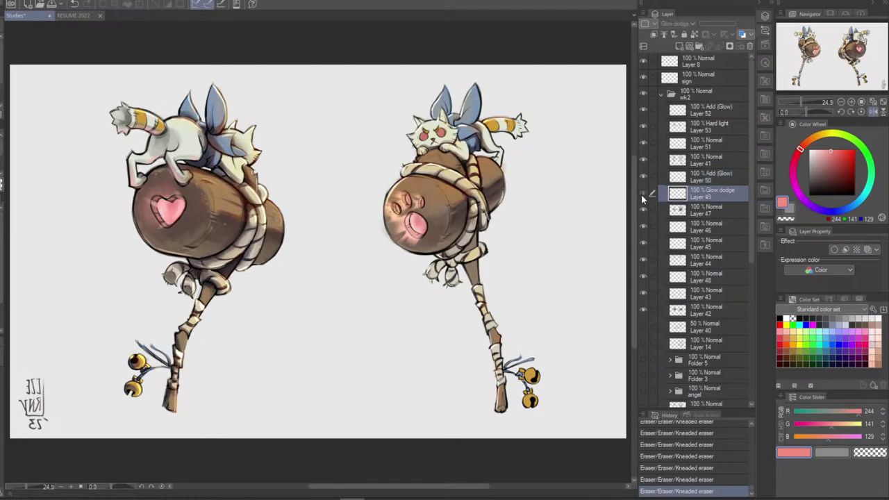
{"action": "left_click", "coordinate": [643, 194]}
Try painting the sampled coral pink over the toe pads on Glow dodge Layer 49
{"action": "key", "text": "ctrl+z"}
{"action": "left_click_drag", "start_coordinate": [395, 203], "coordinate": [397, 209]}
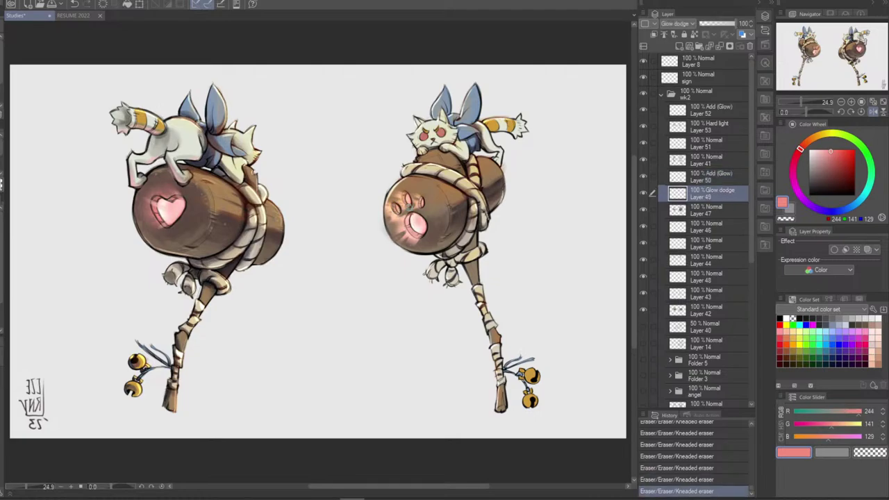
{"action": "key", "text": "ctrl+z"}
{"action": "key", "text": "ctrl+z"}
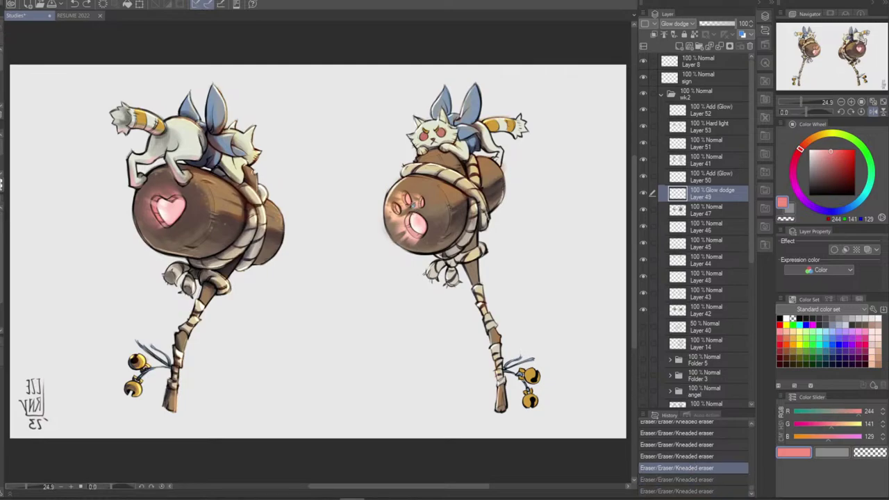
{"action": "key", "text": "ctrl+y"}
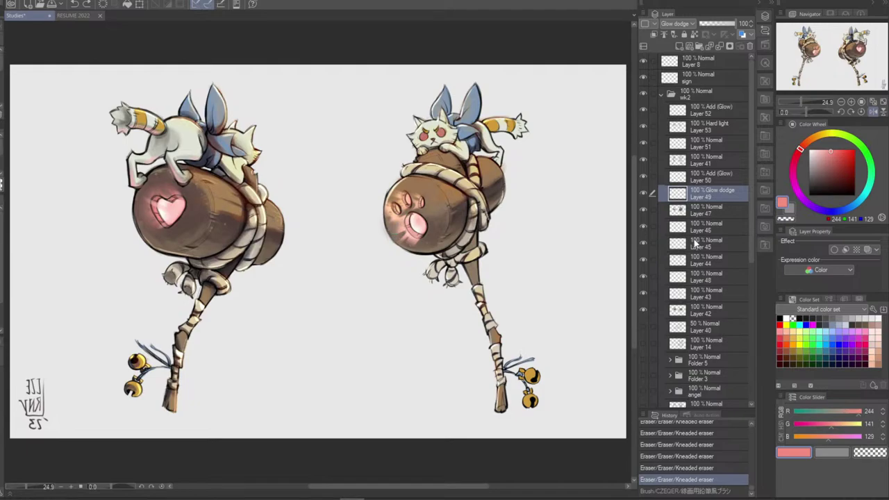
Hide Add (Glow) Layer 50 and compare Glow dodge Layer 49 on and off, with Layer 47 active
{"action": "left_click", "coordinate": [703, 210]}
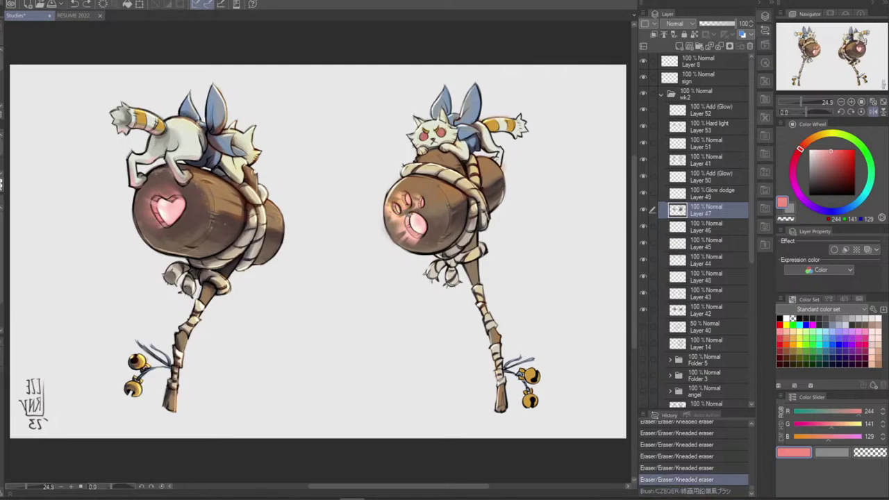
{"action": "left_click", "coordinate": [642, 178]}
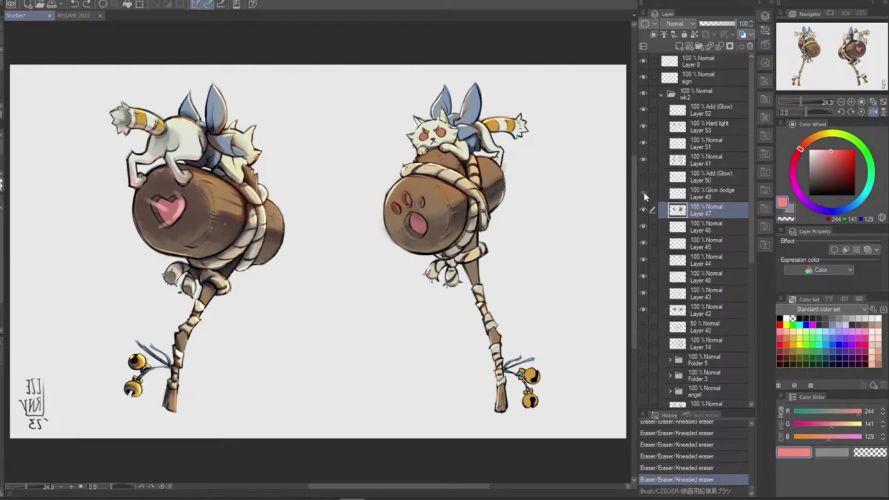
{"action": "left_click", "coordinate": [643, 194]}
{"action": "left_click", "coordinate": [643, 194]}
{"action": "left_click", "coordinate": [643, 194]}
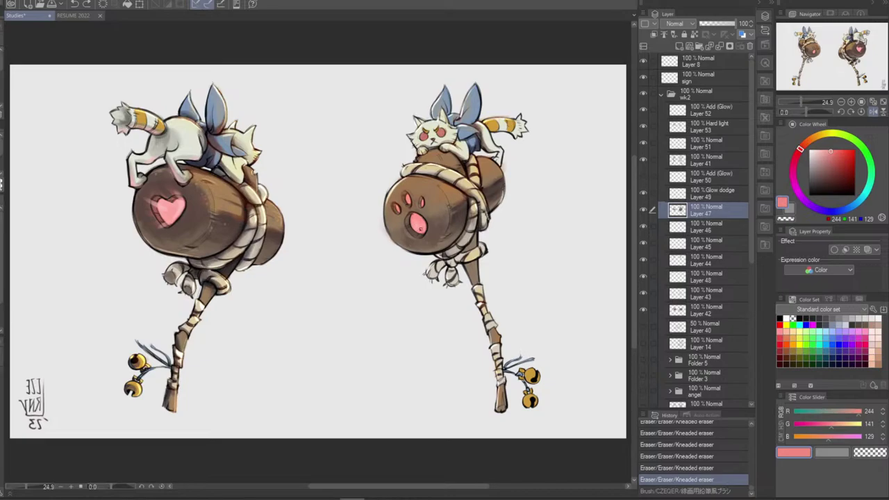
Try painting coral pink (RGB 244, 141, 129) over and around the main paw pad on Layer 47
{"action": "left_click_drag", "start_coordinate": [422, 230], "coordinate": [411, 241]}
{"action": "key", "text": "ctrl+z"}
{"action": "left_click", "coordinate": [417, 233]}
{"action": "left_click", "coordinate": [418, 232]}
{"action": "left_click", "coordinate": [404, 229]}
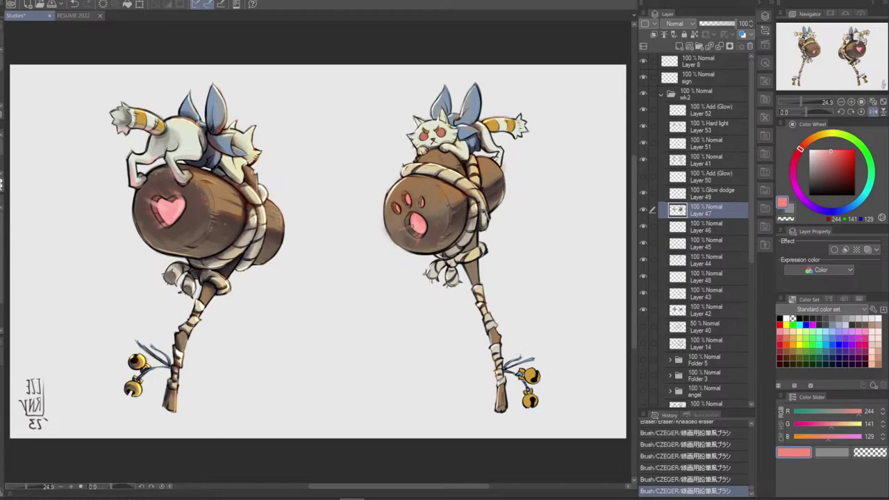
{"action": "left_click", "coordinate": [407, 228]}
{"action": "key", "text": "ctrl+z"}
{"action": "left_click_drag", "start_coordinate": [417, 231], "coordinate": [425, 228]}
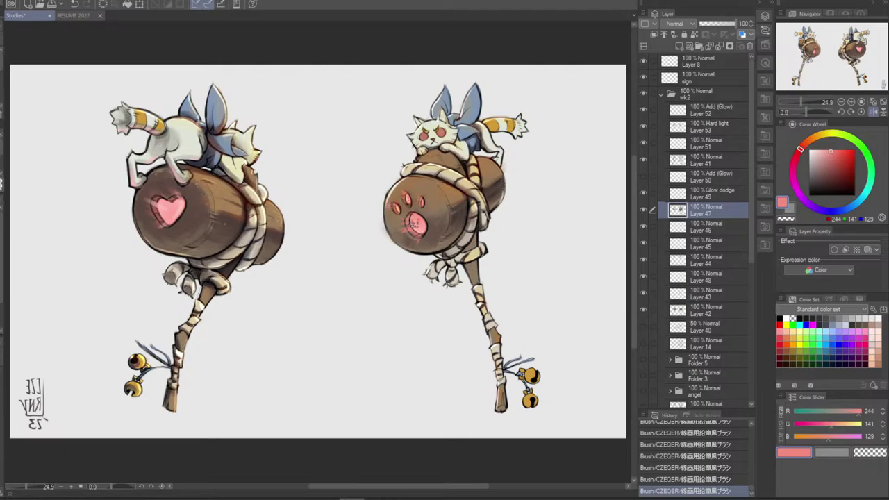
Undo the coral pink strokes around the main paw pad on Layer 47
{"action": "key", "text": "ctrl+z"}
{"action": "key", "text": "ctrl+z"}
{"action": "key", "text": "ctrl+z"}
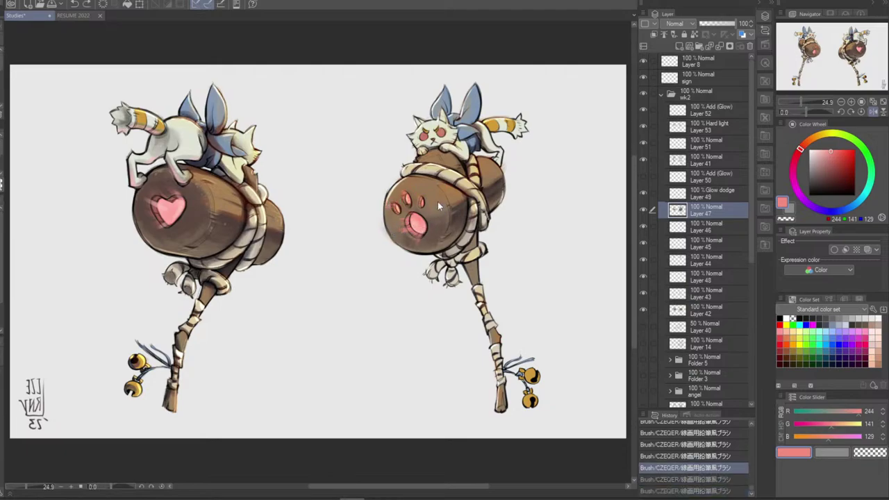
{"action": "key", "text": "ctrl+z"}
{"action": "key", "text": "ctrl+z"}
{"action": "key", "text": "ctrl+z"}
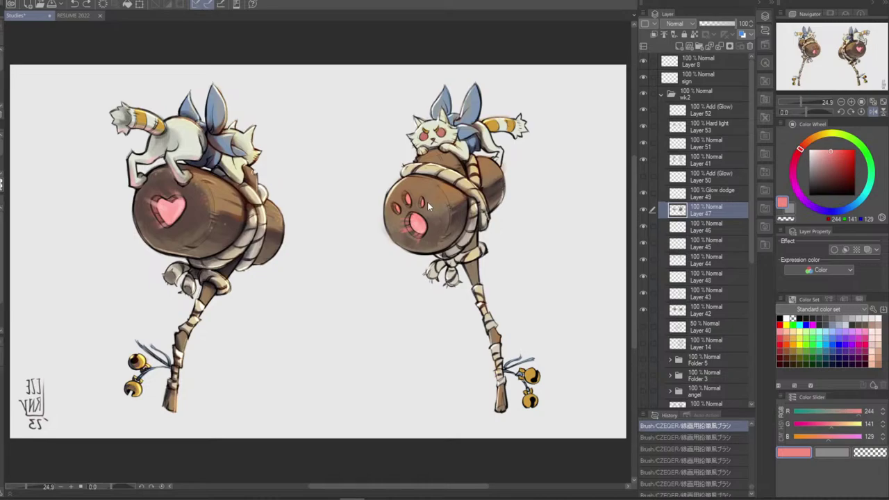
{"action": "key", "text": "ctrl+z"}
{"action": "key", "text": "ctrl+z"}
Paint coral pink bounce light around the paw pads on Layer 47 and trim it near the log rim with the Kneaded eraser
{"action": "left_click_drag", "start_coordinate": [413, 213], "coordinate": [419, 236]}
{"action": "key", "text": "ctrl+z"}
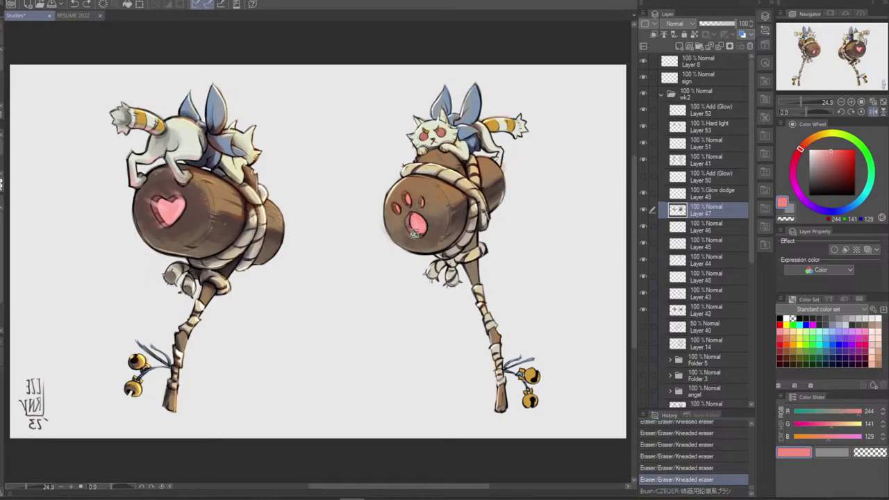
{"action": "mouse_move", "coordinate": [421, 199]}
{"action": "left_mouse_down"}
{"action": "mouse_move", "coordinate": [400, 211]}
{"action": "mouse_move", "coordinate": [420, 212]}
{"action": "mouse_move", "coordinate": [409, 228]}
{"action": "left_mouse_up"}
{"action": "key", "text": "ctrl+z"}
{"action": "key", "text": "ctrl+z"}
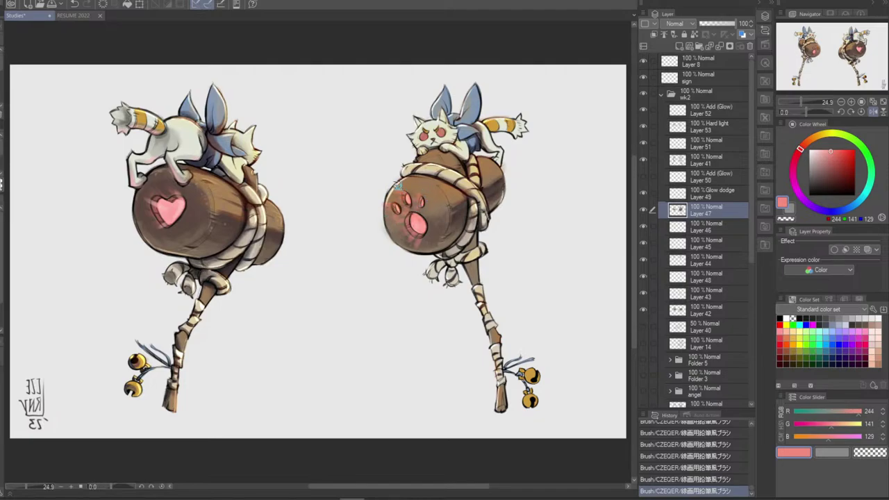
{"action": "key", "text": "ctrl+z"}
{"action": "mouse_move", "coordinate": [396, 189]}
{"action": "left_mouse_down"}
{"action": "mouse_move", "coordinate": [415, 198]}
{"action": "mouse_move", "coordinate": [401, 187]}
{"action": "mouse_move", "coordinate": [388, 217]}
{"action": "left_mouse_up"}
{"action": "mouse_move", "coordinate": [393, 198]}
{"action": "left_mouse_down"}
{"action": "mouse_move", "coordinate": [390, 228]}
{"action": "mouse_move", "coordinate": [389, 214]}
{"action": "mouse_move", "coordinate": [407, 226]}
{"action": "mouse_move", "coordinate": [410, 213]}
{"action": "left_mouse_up"}
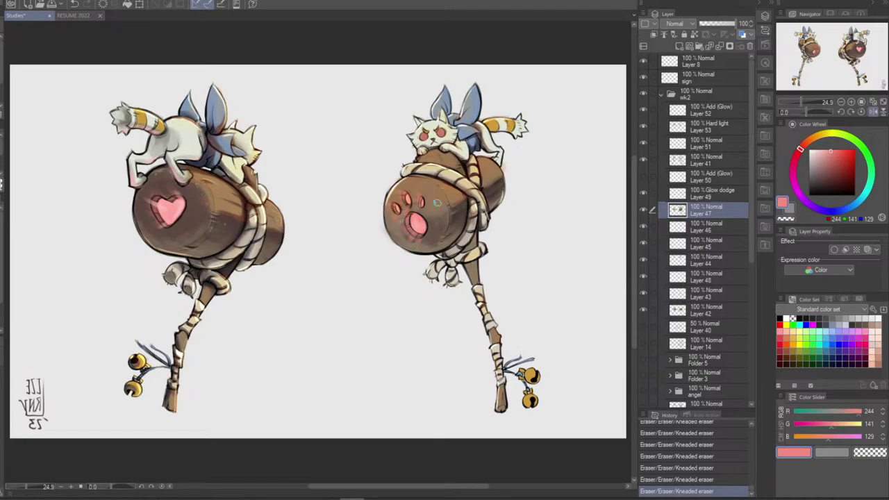
Show Layer 50 again and compare the pads with Glow dodge Layer 49 hidden and shown
{"action": "left_click", "coordinate": [642, 177]}
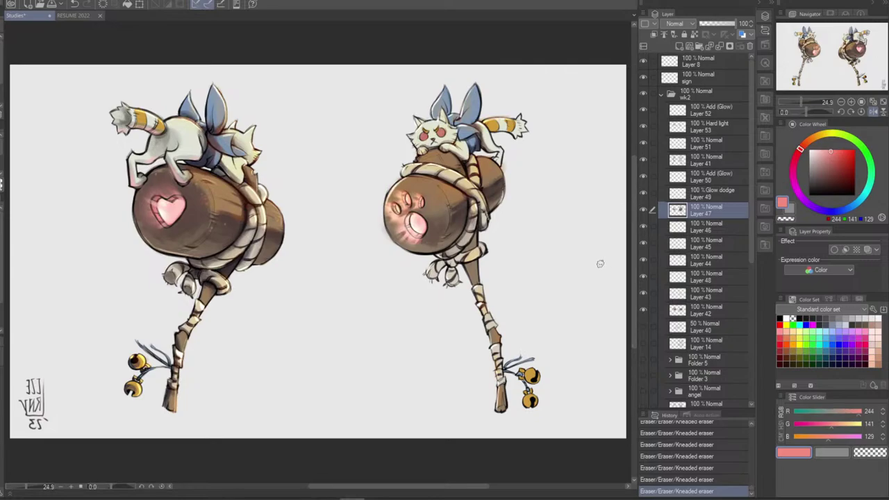
{"action": "left_click", "coordinate": [707, 195]}
{"action": "left_click", "coordinate": [642, 193]}
{"action": "left_click", "coordinate": [643, 193]}
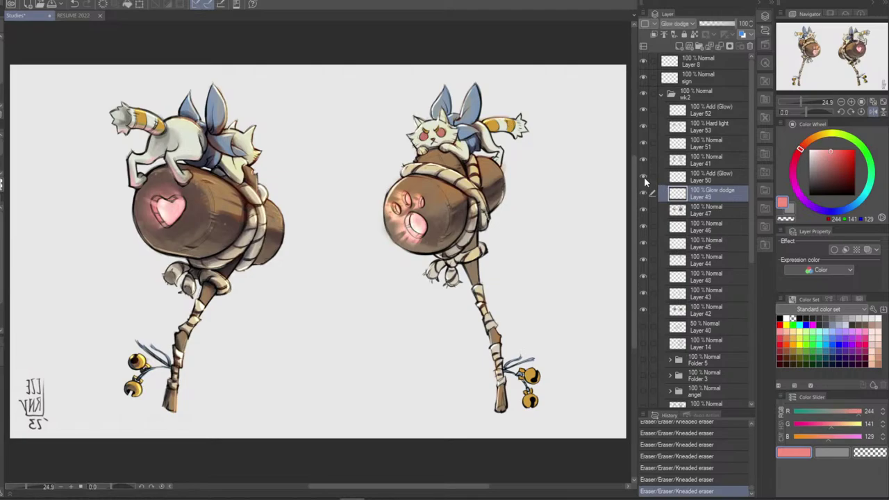
Erase part of the Layer 50 glow beside the main paw pad with the Kneaded eraser
{"action": "left_click", "coordinate": [706, 177]}
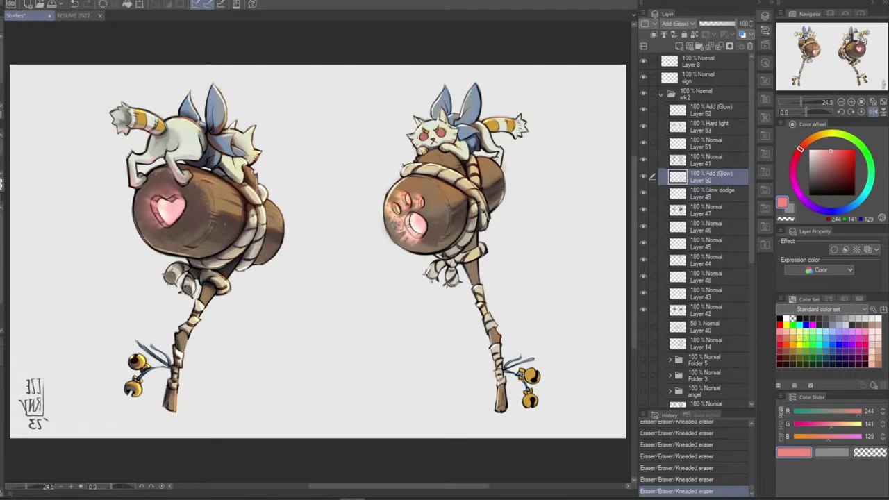
{"action": "key", "text": "ctrl+z"}
{"action": "left_click_drag", "start_coordinate": [403, 225], "coordinate": [415, 239]}
{"action": "key", "text": "ctrl+z"}
{"action": "key", "text": "ctrl+y"}
Check the drawing by flipping the canvas view horizontally and back
{"action": "left_click", "coordinate": [691, 195]}
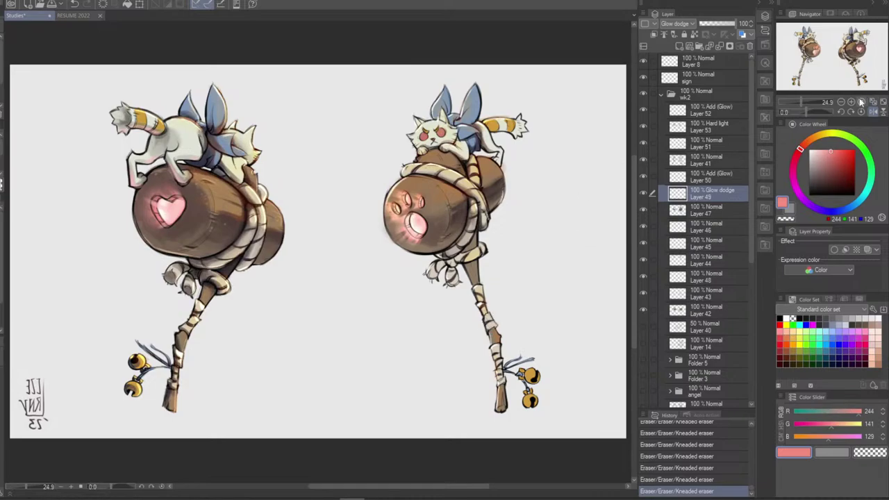
{"action": "left_click", "coordinate": [876, 111]}
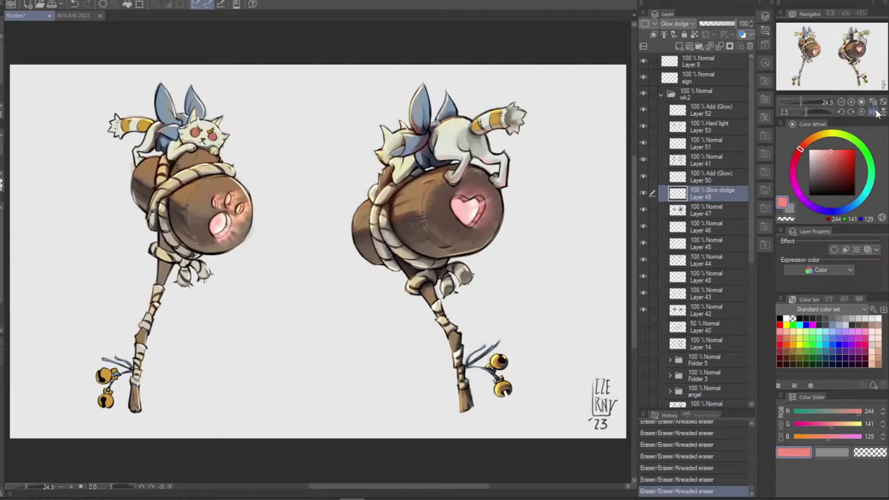
{"action": "left_click", "coordinate": [876, 112]}
Sample the log end's brown (RGB 102, 83, 72) and paint it around the paw pads on Layer 47 to subdue the pink
{"action": "left_click", "coordinate": [706, 212]}
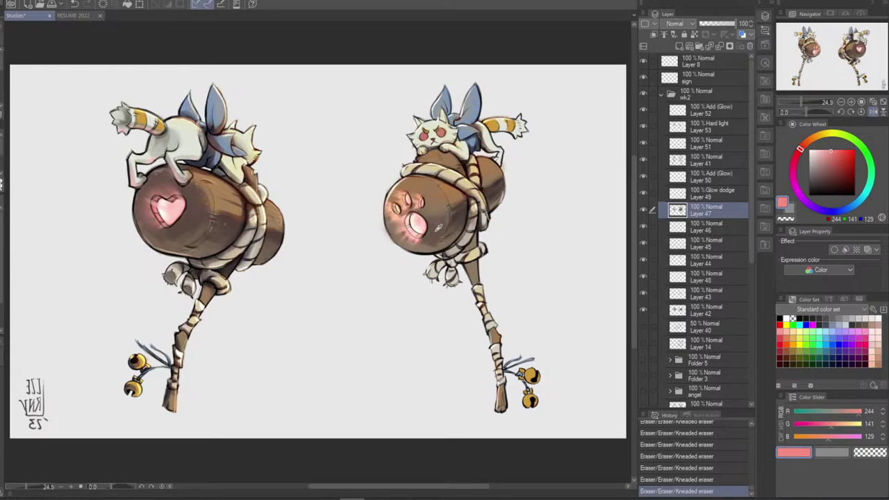
{"action": "left_click", "coordinate": [438, 223], "text": "alt"}
{"action": "mouse_move", "coordinate": [434, 203]}
{"action": "left_mouse_down"}
{"action": "mouse_move", "coordinate": [415, 243]}
{"action": "mouse_move", "coordinate": [401, 241]}
{"action": "mouse_move", "coordinate": [460, 213]}
{"action": "mouse_move", "coordinate": [401, 241]}
{"action": "left_mouse_up"}
{"action": "left_click_drag", "start_coordinate": [414, 200], "coordinate": [389, 221]}
{"action": "mouse_move", "coordinate": [405, 186]}
{"action": "left_mouse_down"}
{"action": "mouse_move", "coordinate": [395, 195]}
{"action": "mouse_move", "coordinate": [406, 204]}
{"action": "left_mouse_up"}
{"action": "key", "text": "ctrl+z"}
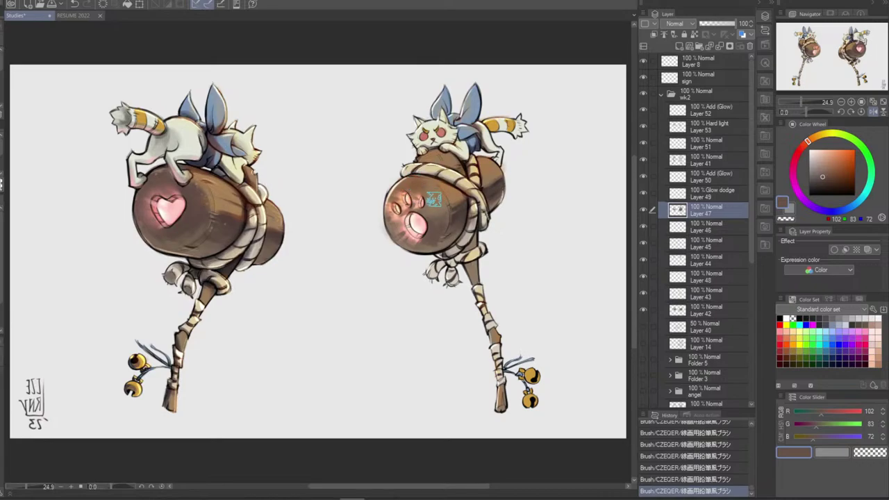
{"action": "key", "text": "ctrl+z"}
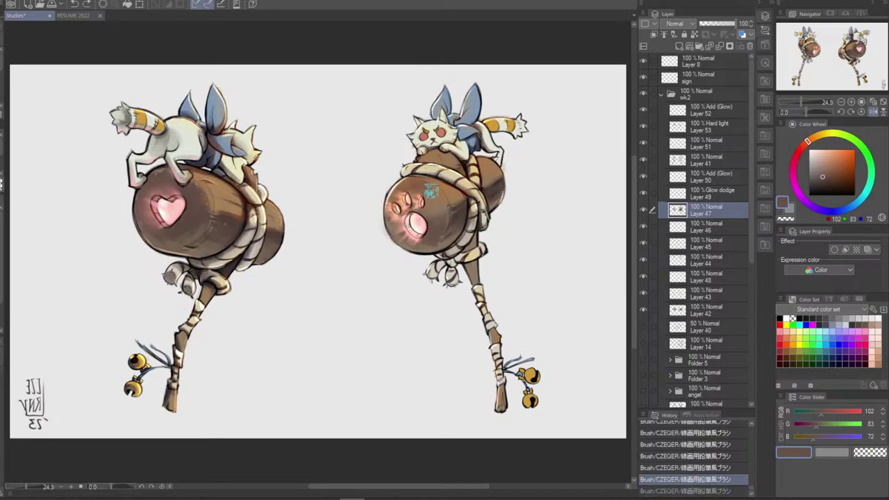
{"action": "key", "text": "ctrl+y"}
{"action": "key", "text": "ctrl+z"}
{"action": "key", "text": "ctrl+y"}
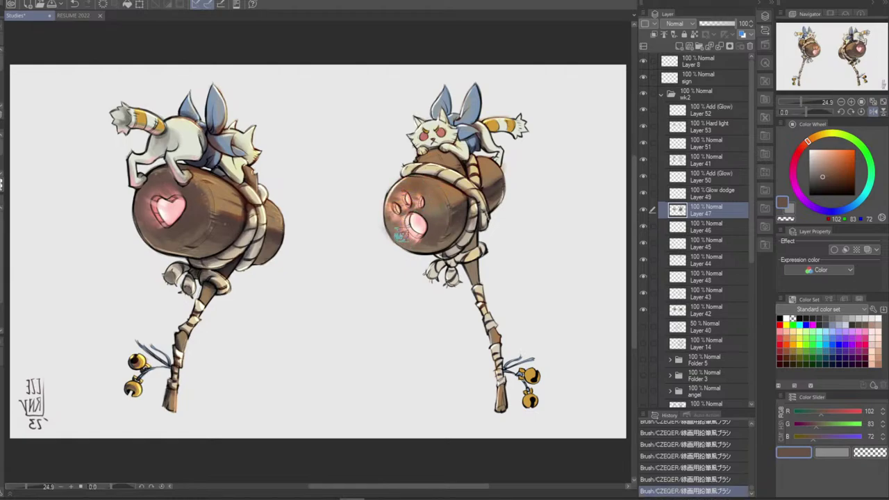
{"action": "key", "text": "ctrl+z"}
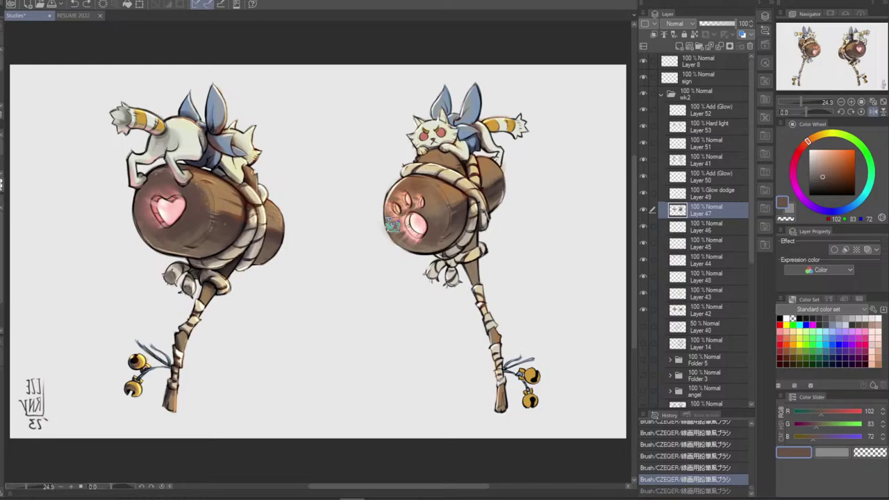
{"action": "key", "text": "ctrl+y"}
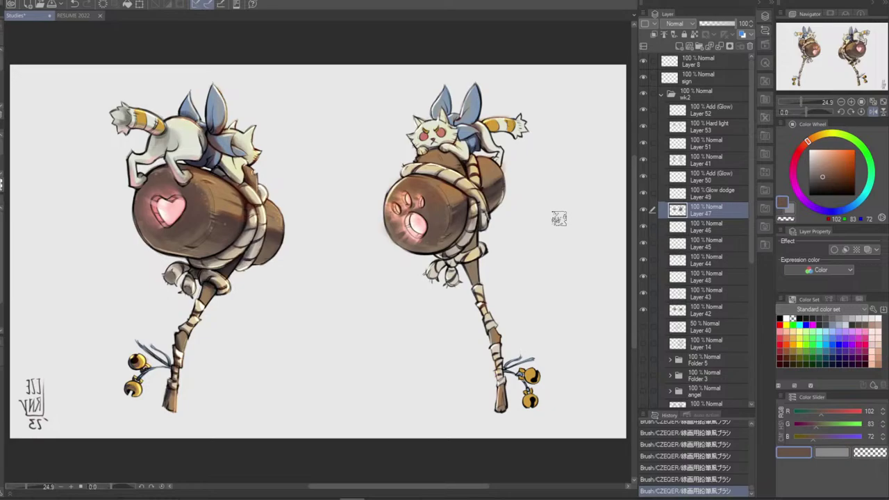
Trim the Layer 50 glow along the lower rim of the paw-print log end with the Kneaded eraser
{"action": "left_click", "coordinate": [706, 228]}
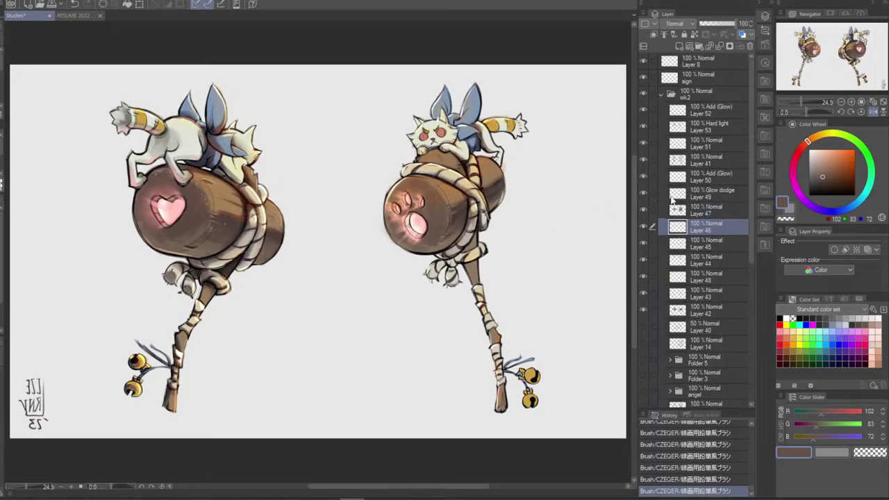
{"action": "left_click", "coordinate": [700, 197]}
{"action": "left_click", "coordinate": [706, 176]}
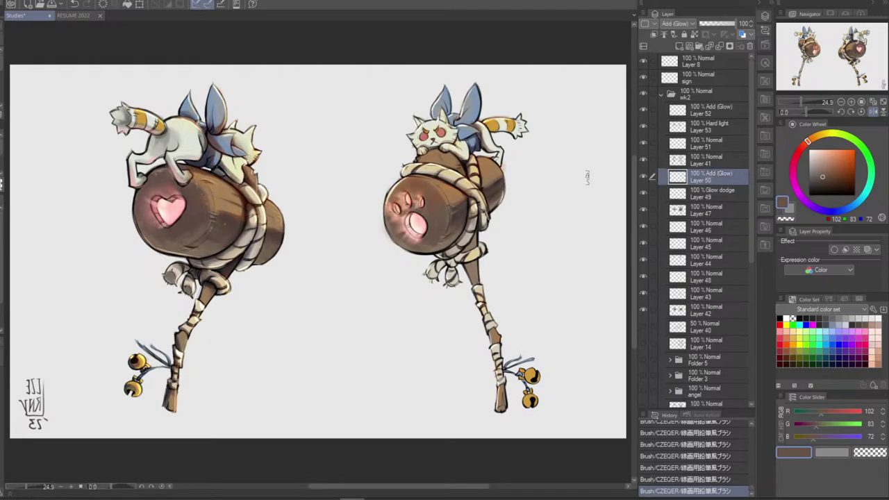
{"action": "mouse_move", "coordinate": [390, 223]}
{"action": "left_mouse_down"}
{"action": "mouse_move", "coordinate": [399, 214]}
{"action": "mouse_move", "coordinate": [389, 221]}
{"action": "mouse_move", "coordinate": [414, 249]}
{"action": "left_mouse_up"}
{"action": "key", "text": "ctrl+z"}
{"action": "left_click_drag", "start_coordinate": [413, 249], "coordinate": [427, 241]}
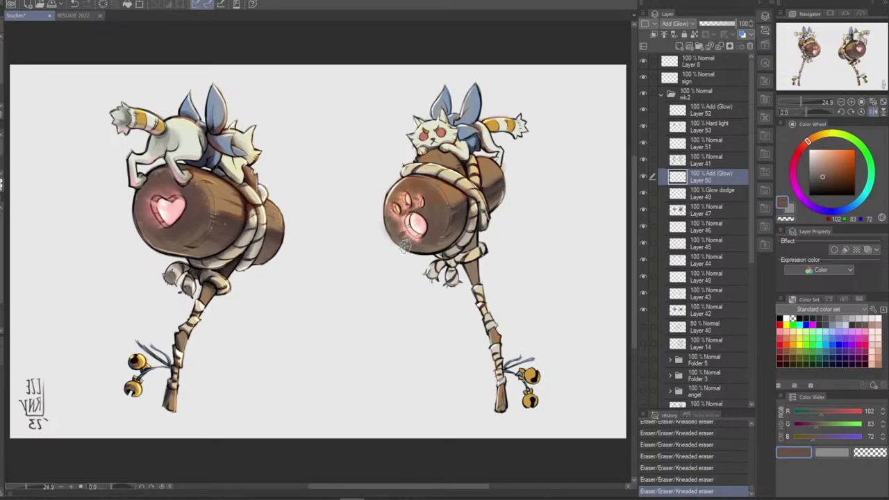
{"action": "key", "text": "ctrl+z"}
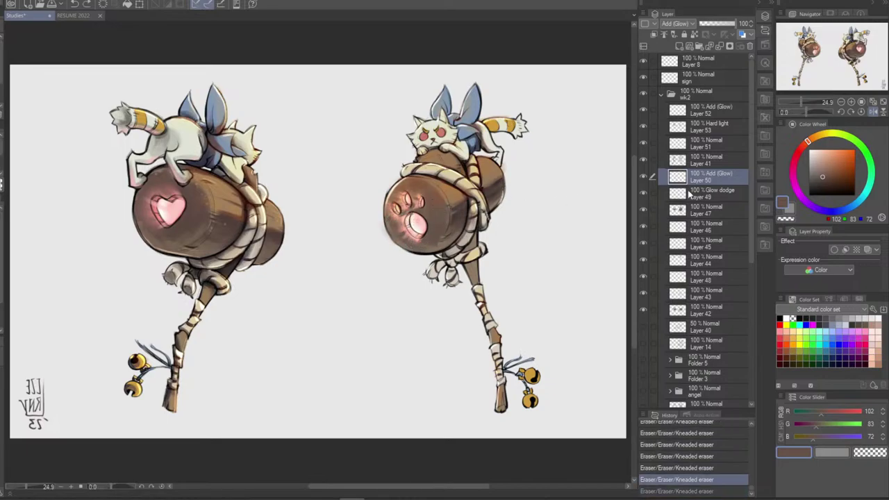
{"action": "left_click", "coordinate": [707, 195]}
{"action": "key", "text": "ctrl+y"}
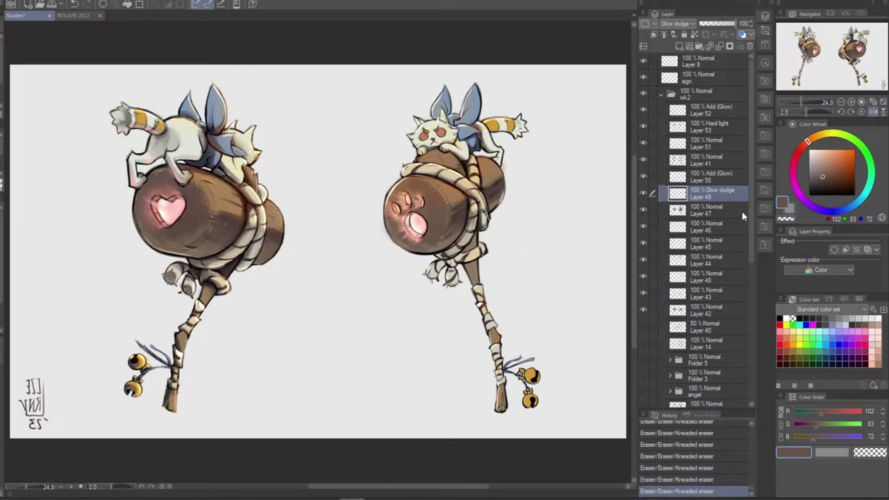
Compare the paw-print and heart glow by hiding and showing Layers 49 and 50
{"action": "left_click", "coordinate": [642, 193]}
{"action": "left_click", "coordinate": [642, 194]}
{"action": "left_click", "coordinate": [640, 175]}
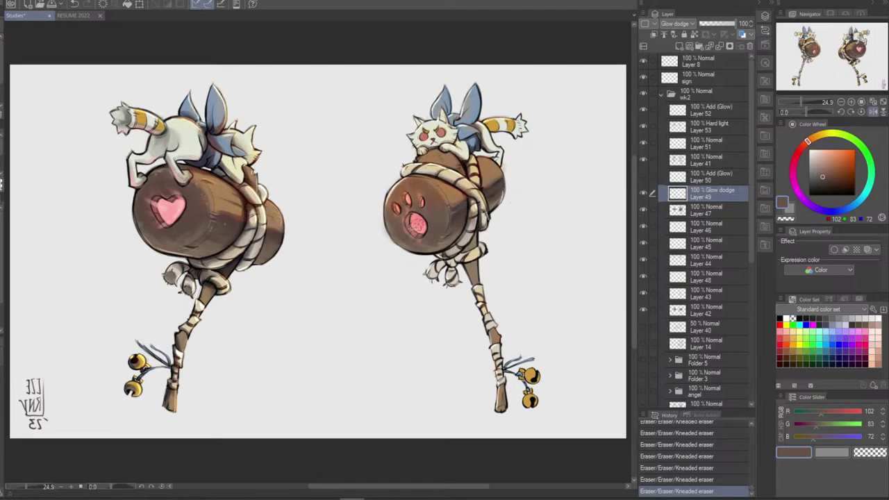
{"action": "left_click", "coordinate": [642, 178]}
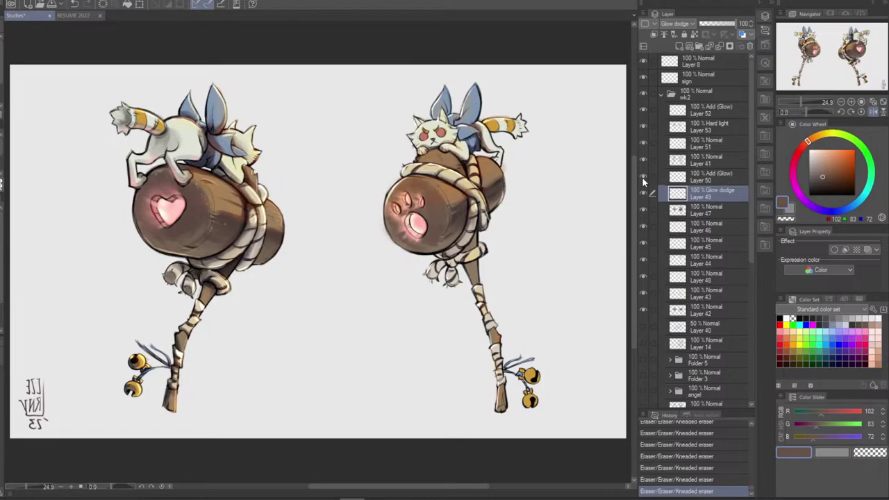
Lower the opacity of Add (Glow) Layer 50 to 0%
{"action": "left_click", "coordinate": [643, 178]}
{"action": "left_click", "coordinate": [665, 179]}
{"action": "left_click", "coordinate": [643, 178]}
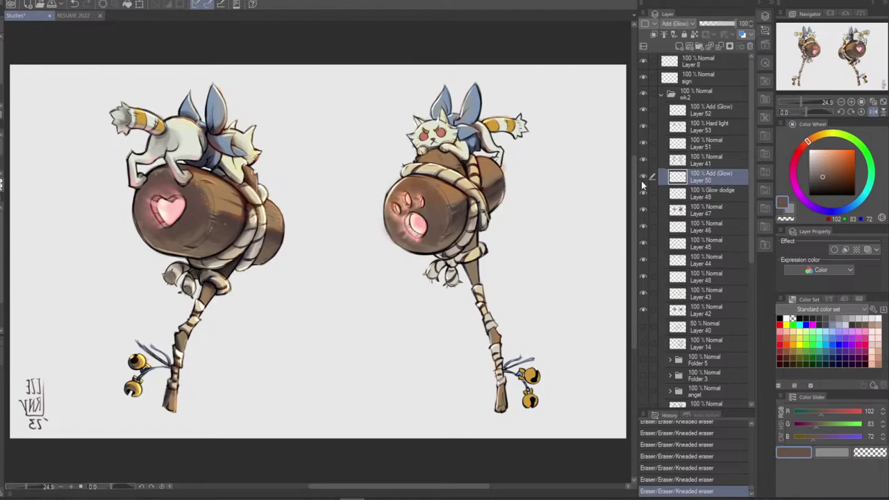
{"action": "left_click", "coordinate": [720, 25]}
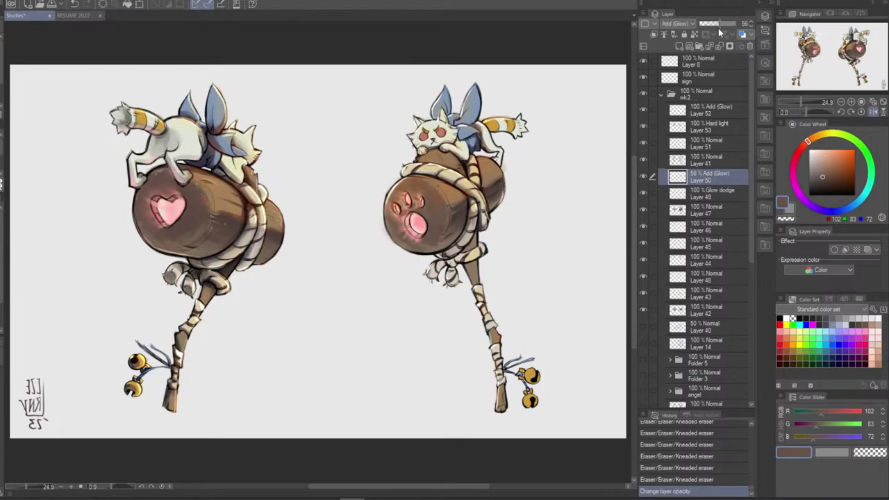
{"action": "left_click_drag", "start_coordinate": [718, 24], "coordinate": [697, 24]}
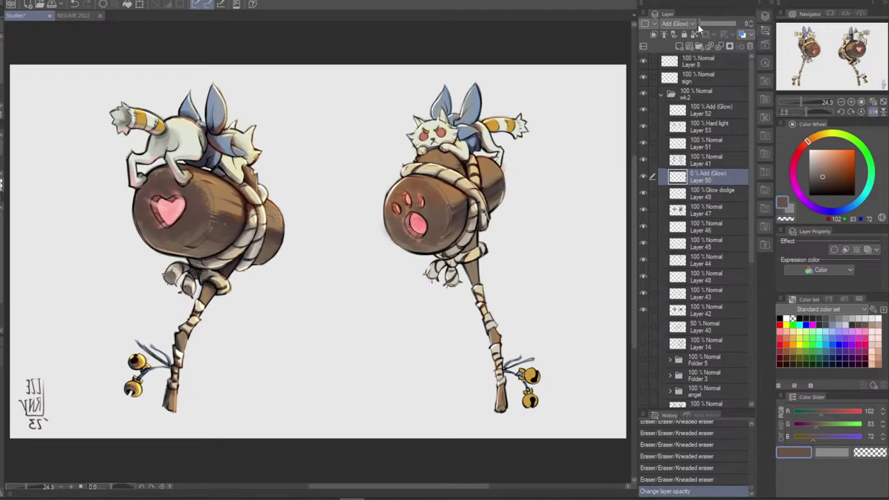
Sample a dark brown (RGB 90, 71, 64) beside the heart and paint over the pink around the main paw pad on Layer 47
{"action": "left_click", "coordinate": [707, 214]}
{"action": "left_click", "coordinate": [182, 222], "text": "alt"}
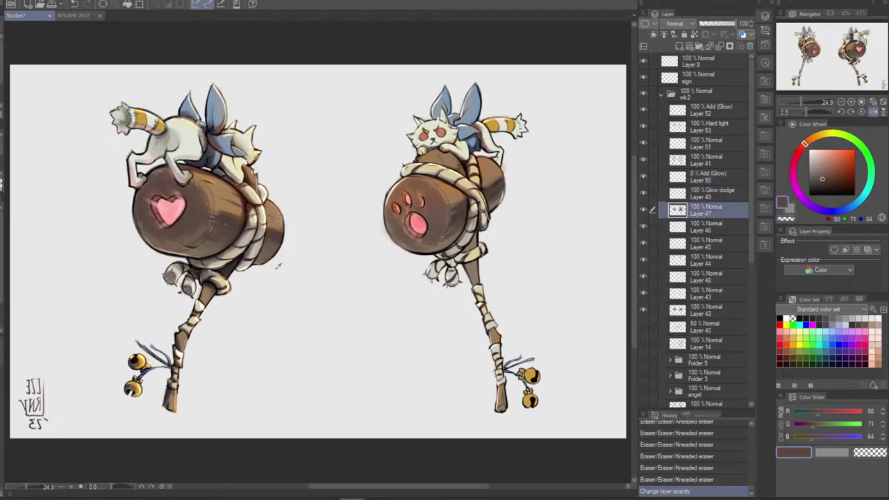
{"action": "left_click_drag", "start_coordinate": [403, 222], "coordinate": [415, 238]}
{"action": "key", "text": "ctrl+z"}
{"action": "key", "text": "ctrl+z"}
{"action": "mouse_move", "coordinate": [409, 233]}
{"action": "left_mouse_down"}
{"action": "mouse_move", "coordinate": [418, 240]}
{"action": "mouse_move", "coordinate": [427, 223]}
{"action": "mouse_move", "coordinate": [400, 199]}
{"action": "mouse_move", "coordinate": [393, 218]}
{"action": "left_mouse_up"}
{"action": "key", "text": "ctrl+z"}
{"action": "key", "text": "ctrl+z"}
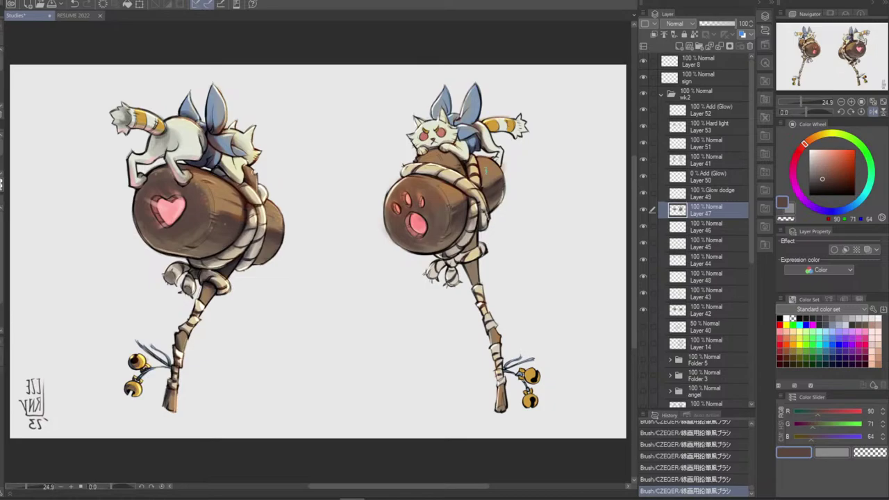
Restore the opacity of Add (Glow) Layer 50 to 100%
{"action": "left_click", "coordinate": [390, 216], "text": "alt"}
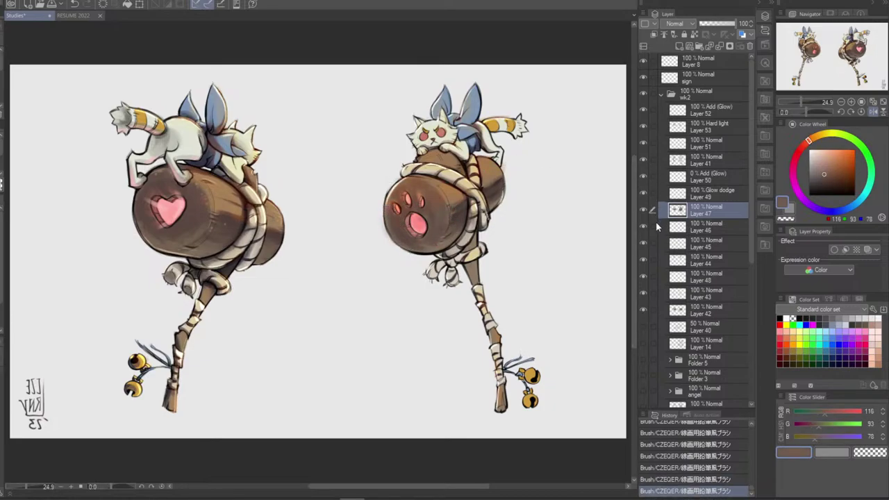
{"action": "left_click", "coordinate": [704, 191]}
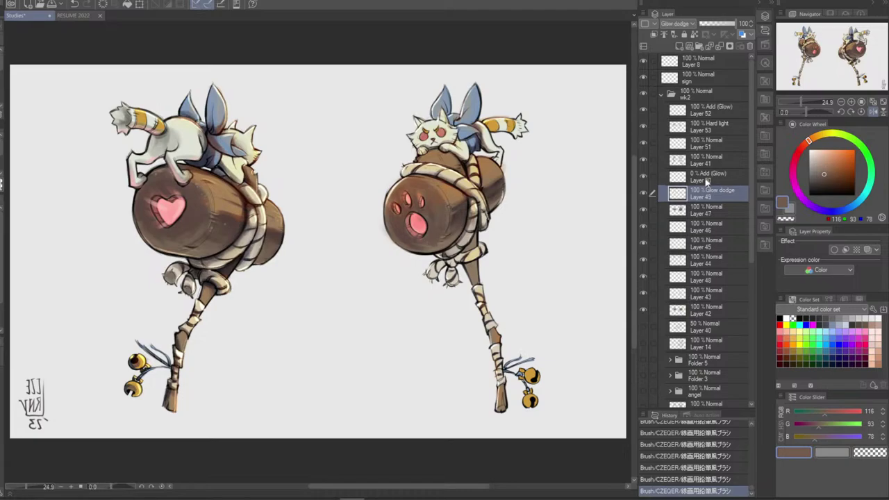
{"action": "left_click", "coordinate": [706, 180]}
{"action": "left_click_drag", "start_coordinate": [704, 26], "coordinate": [745, 25]}
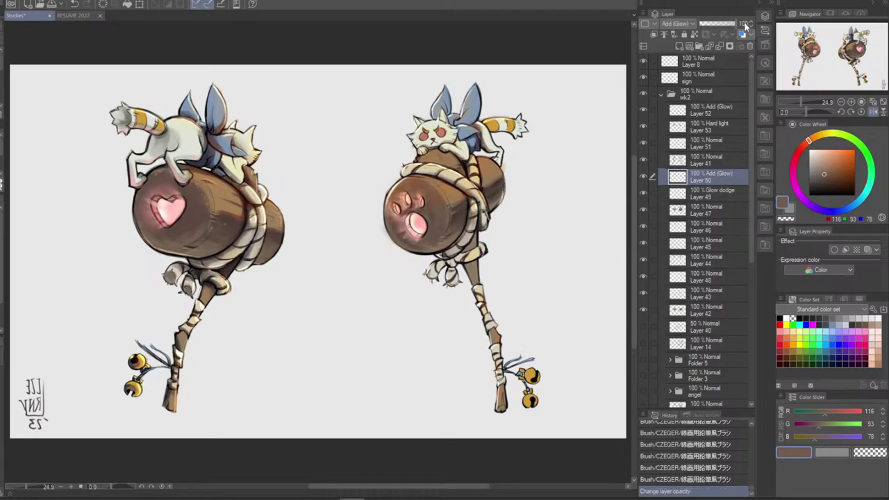
Sample a light pink (RGB 255, 196, 192) from the main paw pad and airbrush a soft glow over the paw print on Add (Glow) Layer 52
{"action": "left_click", "coordinate": [714, 109]}
{"action": "left_click", "coordinate": [643, 110]}
{"action": "left_click", "coordinate": [643, 110]}
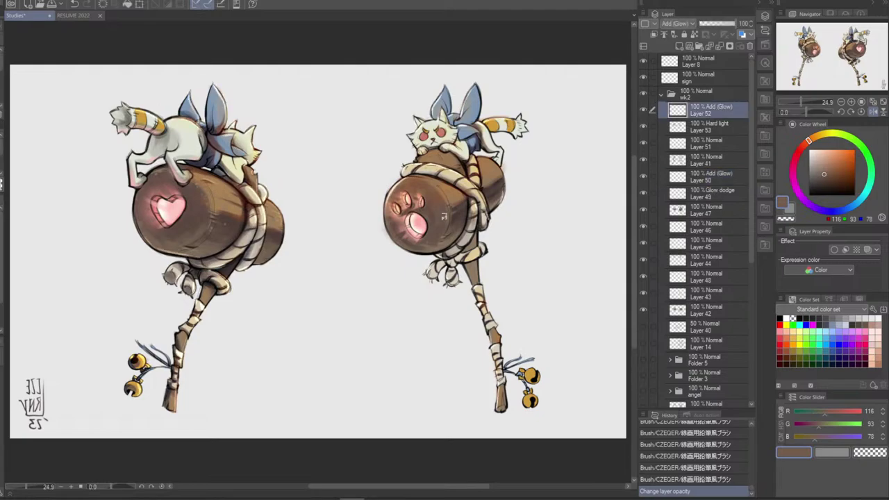
{"action": "left_click", "coordinate": [420, 226], "text": "alt"}
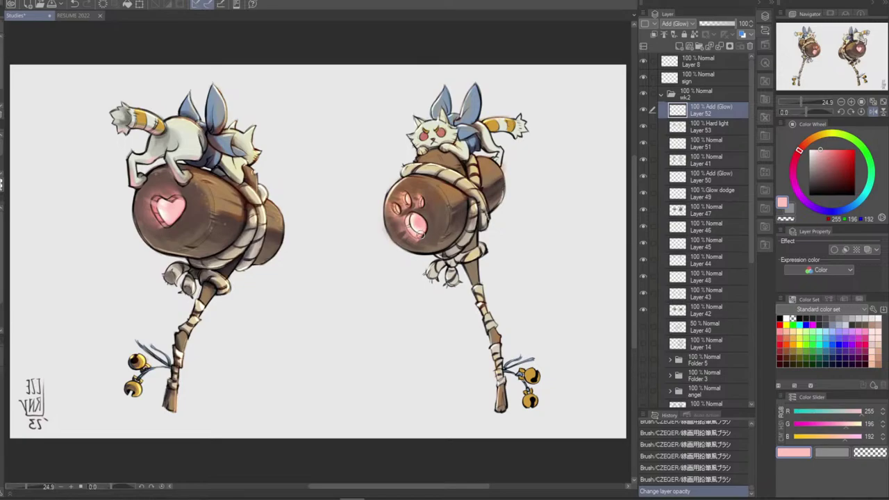
{"action": "mouse_move", "coordinate": [417, 229]}
{"action": "left_mouse_down"}
{"action": "mouse_move", "coordinate": [424, 208]}
{"action": "mouse_move", "coordinate": [414, 206]}
{"action": "mouse_move", "coordinate": [418, 236]}
{"action": "mouse_move", "coordinate": [411, 231]}
{"action": "left_mouse_up"}
{"action": "key", "text": "ctrl+y"}
{"action": "key", "text": "ctrl+z"}
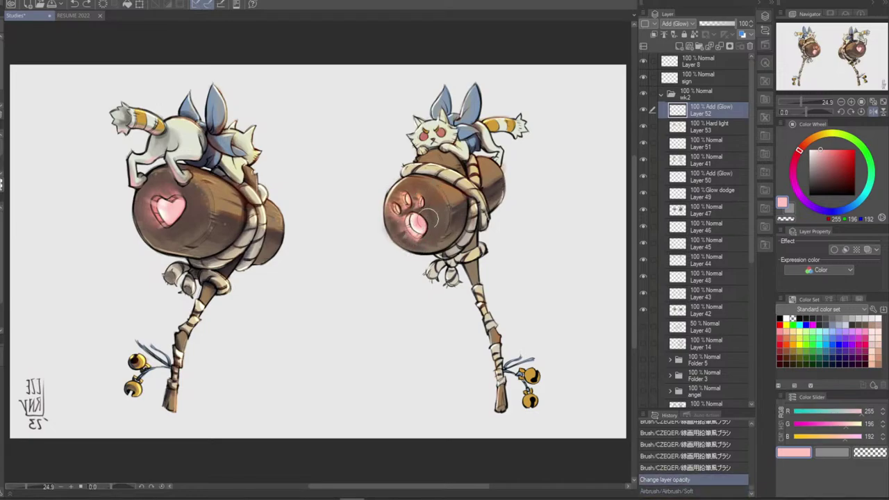
{"action": "key", "text": "ctrl+y"}
{"action": "left_click_drag", "start_coordinate": [418, 200], "coordinate": [395, 206]}
{"action": "key", "text": "ctrl+z"}
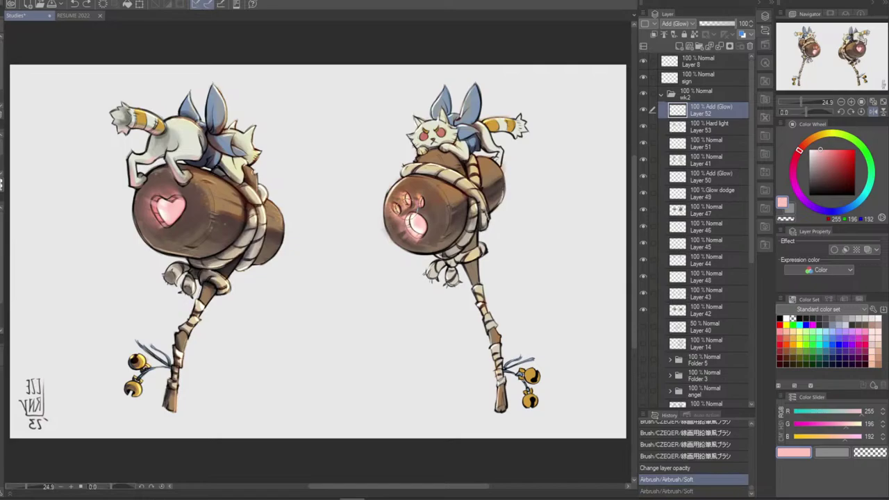
{"action": "key", "text": "ctrl+y"}
Airbrush more soft pink glow over the heart and main paw pad on Layer 52, and check the balance in the mirrored view
{"action": "mouse_move", "coordinate": [175, 193]}
{"action": "left_mouse_down"}
{"action": "mouse_move", "coordinate": [172, 224]}
{"action": "mouse_move", "coordinate": [154, 221]}
{"action": "mouse_move", "coordinate": [174, 205]}
{"action": "mouse_move", "coordinate": [176, 236]}
{"action": "left_mouse_up"}
{"action": "key", "text": "ctrl+z"}
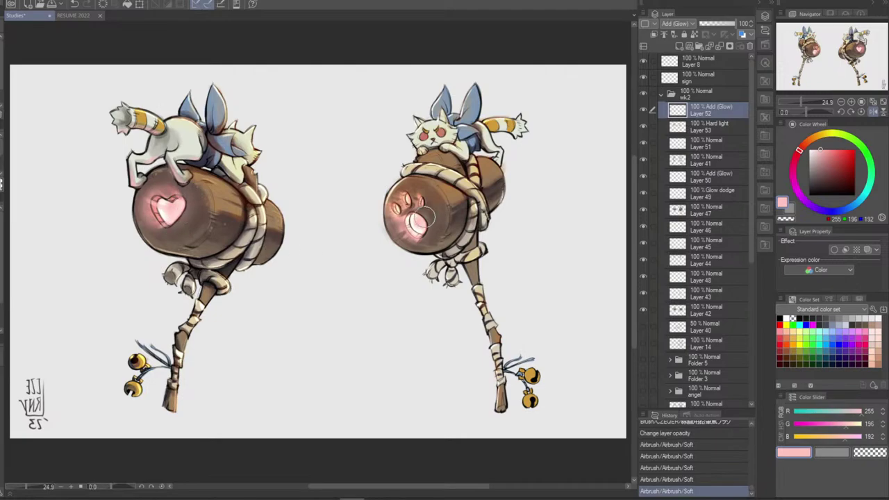
{"action": "left_click_drag", "start_coordinate": [421, 236], "coordinate": [429, 228]}
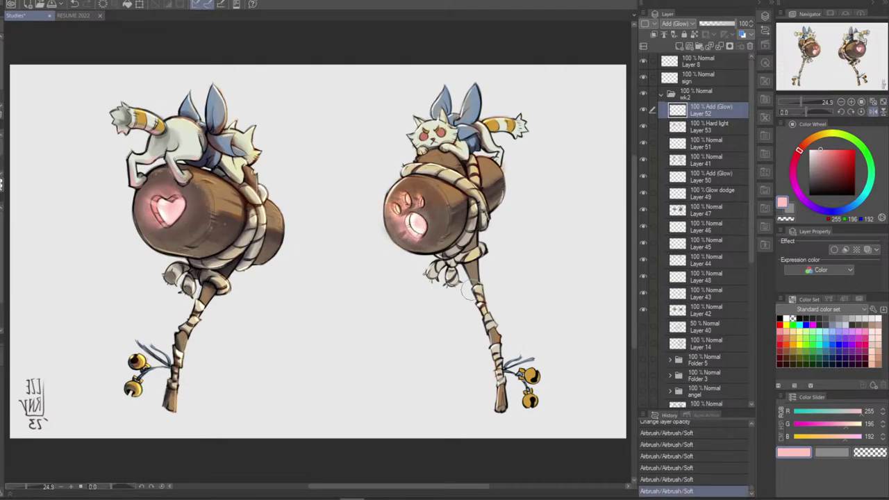
{"action": "left_click_drag", "start_coordinate": [165, 207], "coordinate": [159, 214]}
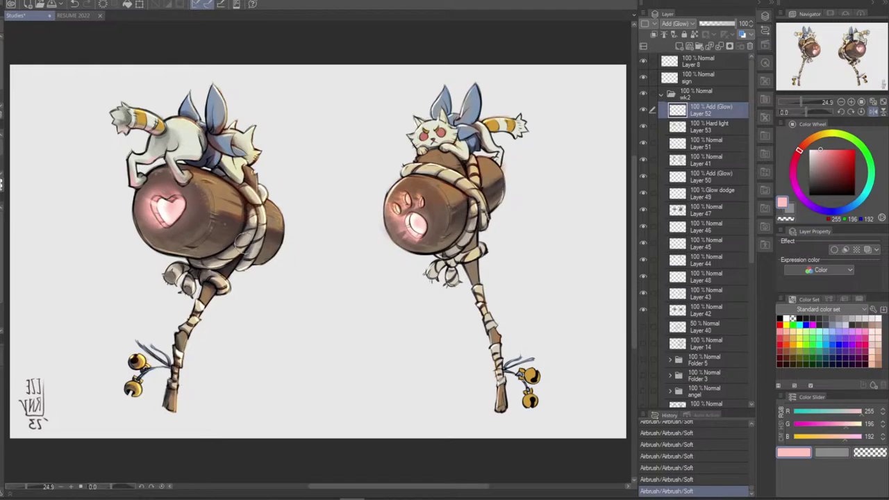
{"action": "left_click", "coordinate": [871, 112]}
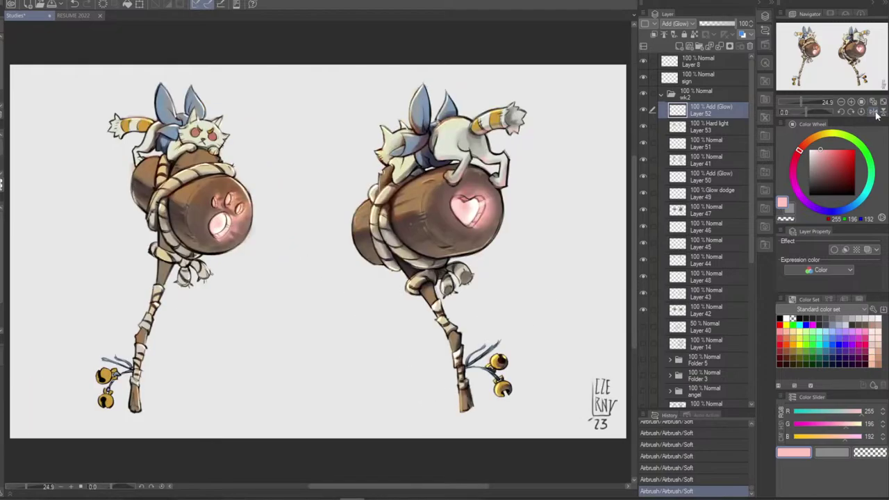
{"action": "left_click", "coordinate": [873, 113]}
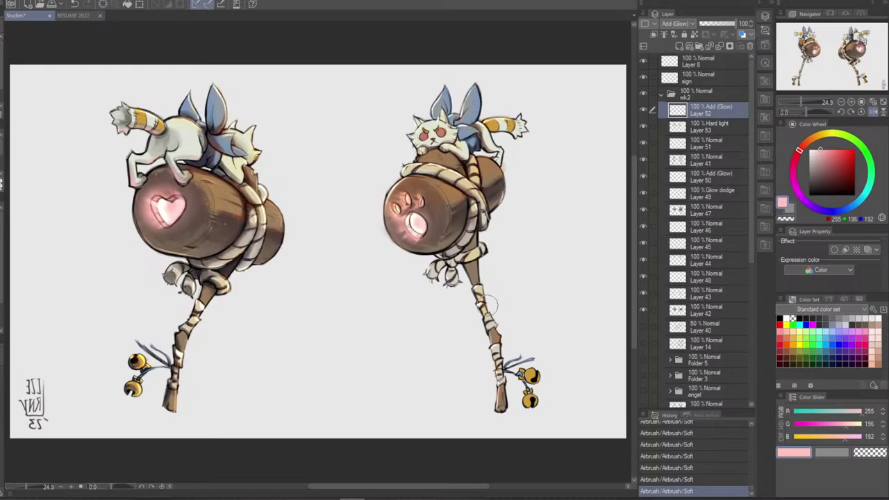
Try painting browns sampled from the logs over the wood above the paw print on Layer 47
{"action": "left_click", "coordinate": [710, 216]}
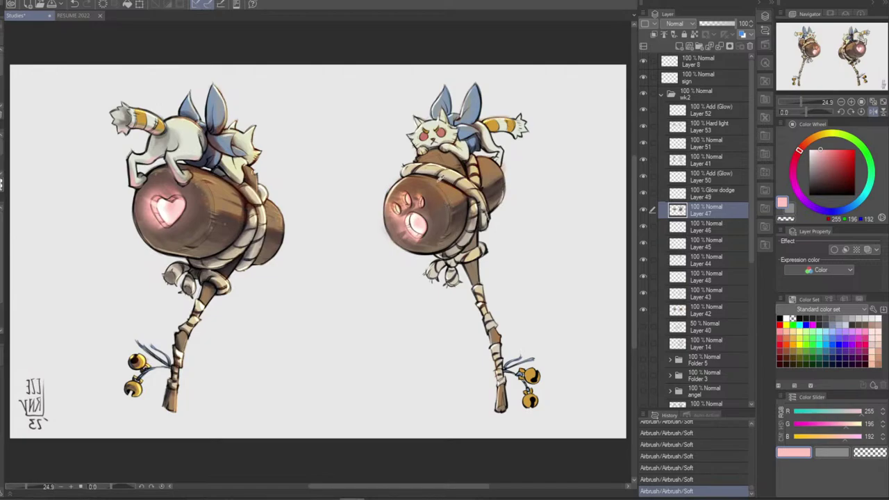
{"action": "left_click", "coordinate": [438, 178], "text": "alt"}
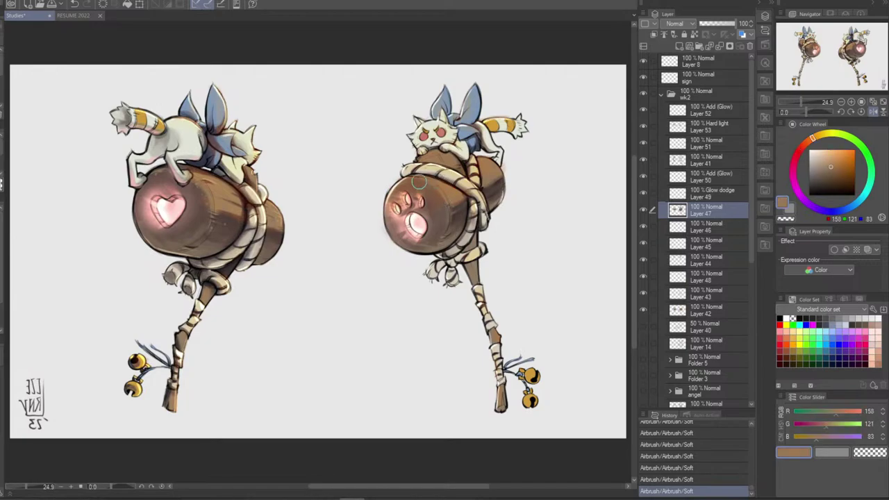
{"action": "left_click", "coordinate": [419, 183]}
{"action": "key", "text": "ctrl+z"}
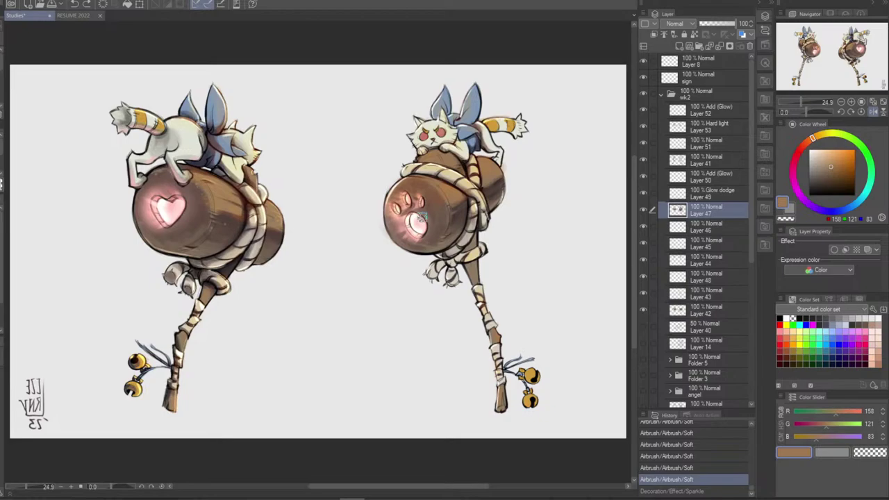
{"action": "key", "text": "b"}
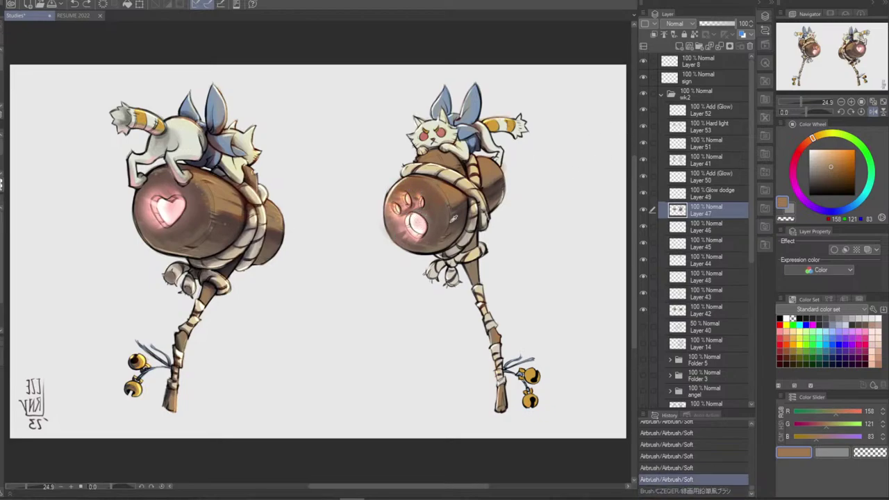
{"action": "left_click", "coordinate": [203, 228], "text": "alt"}
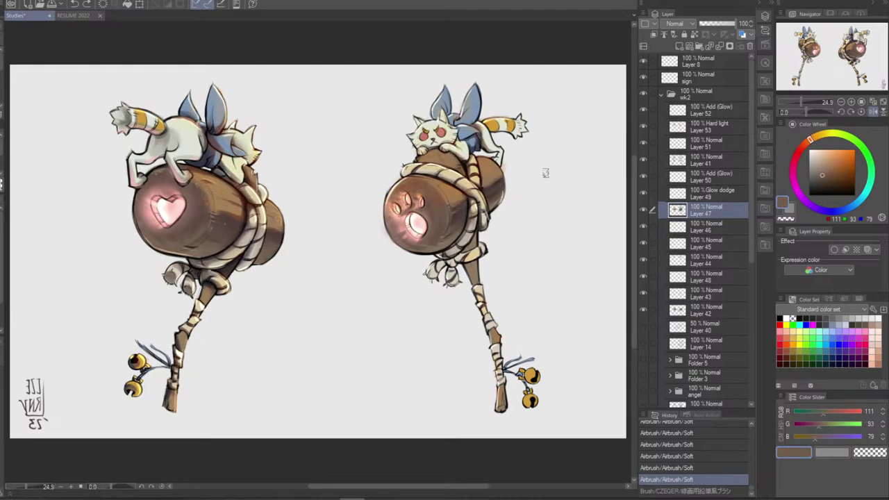
{"action": "key", "text": "ctrl+z"}
{"action": "mouse_move", "coordinate": [418, 179]}
{"action": "left_mouse_down"}
{"action": "mouse_move", "coordinate": [420, 197]}
{"action": "mouse_move", "coordinate": [410, 206]}
{"action": "left_mouse_up"}
{"action": "left_click", "coordinate": [446, 242], "text": "alt"}
{"action": "key", "text": "ctrl+z"}
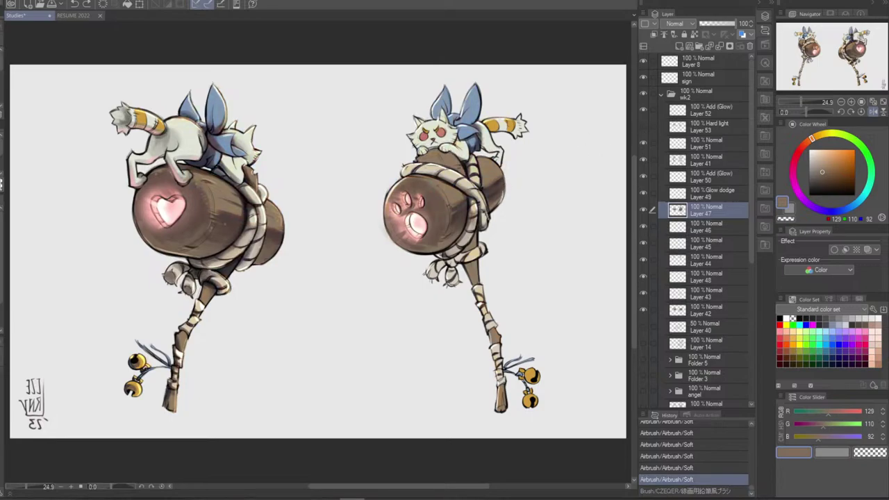
With Hard light Layer 53 hidden, paint a sampled brown (RGB 141, 121, 99) over the wood above and beside the paw print on Layer 47
{"action": "left_click", "coordinate": [475, 186], "text": "alt"}
{"action": "left_click", "coordinate": [644, 125]}
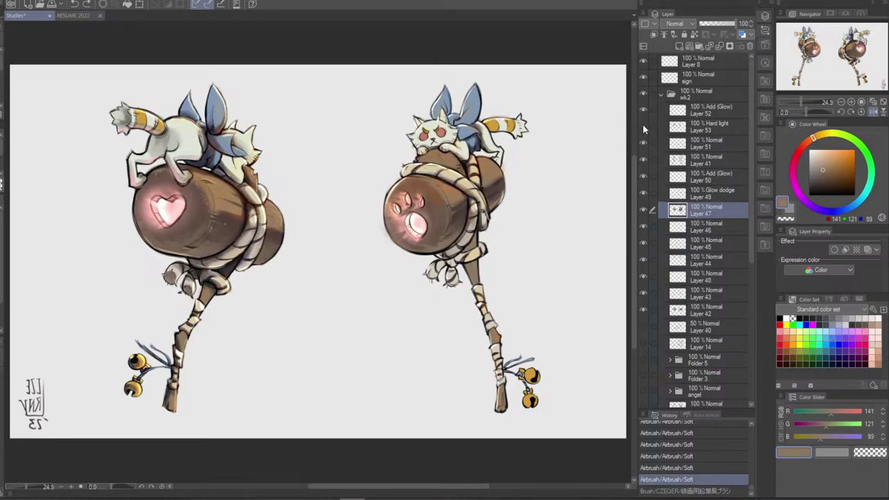
{"action": "left_click", "coordinate": [644, 126]}
{"action": "mouse_move", "coordinate": [436, 201]}
{"action": "left_mouse_down"}
{"action": "mouse_move", "coordinate": [386, 217]}
{"action": "mouse_move", "coordinate": [425, 184]}
{"action": "mouse_move", "coordinate": [392, 189]}
{"action": "mouse_move", "coordinate": [430, 187]}
{"action": "mouse_move", "coordinate": [389, 206]}
{"action": "mouse_move", "coordinate": [423, 182]}
{"action": "mouse_move", "coordinate": [441, 200]}
{"action": "left_mouse_up"}
{"action": "key", "text": "ctrl+z"}
{"action": "key", "text": "ctrl+z"}
{"action": "key", "text": "ctrl+z"}
{"action": "key", "text": "ctrl+z"}
{"action": "key", "text": "ctrl+z"}
{"action": "key", "text": "ctrl+z"}
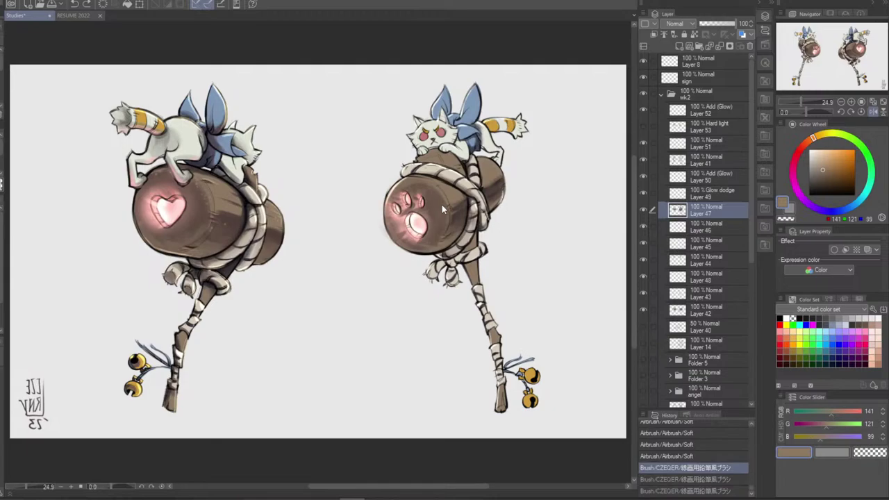
{"action": "key", "text": "ctrl+y"}
{"action": "key", "text": "ctrl+y"}
{"action": "key", "text": "ctrl+y"}
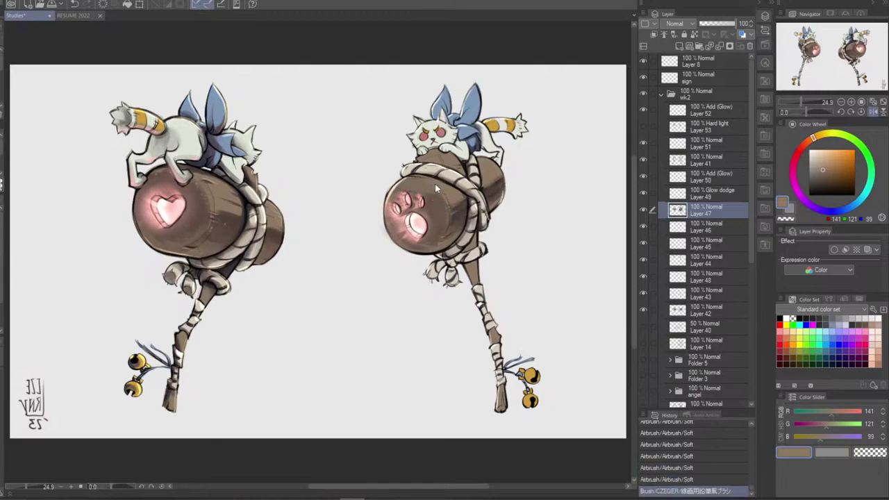
{"action": "mouse_move", "coordinate": [438, 195]}
{"action": "left_mouse_down"}
{"action": "mouse_move", "coordinate": [384, 202]}
{"action": "mouse_move", "coordinate": [413, 187]}
{"action": "mouse_move", "coordinate": [391, 219]}
{"action": "mouse_move", "coordinate": [423, 186]}
{"action": "mouse_move", "coordinate": [415, 207]}
{"action": "left_mouse_up"}
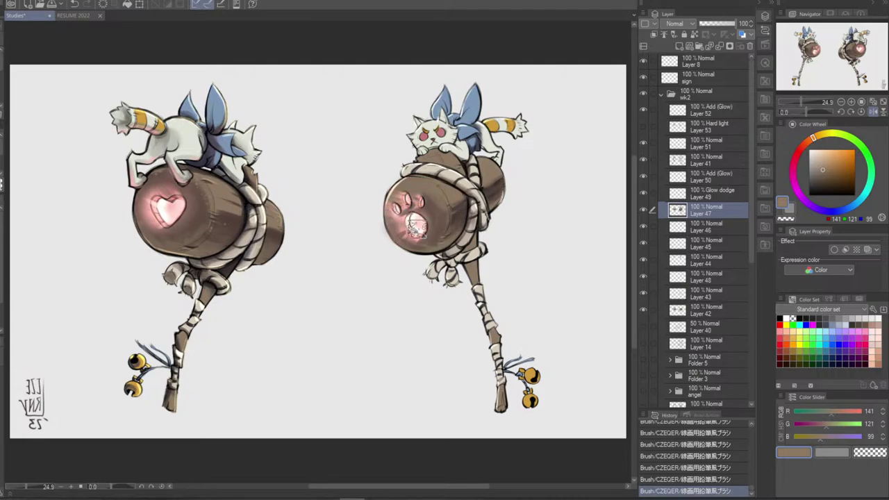
Hide glow Layers 49 and 50 and paint the same brown around the toe pads and along the log end's upper rim
{"action": "left_click", "coordinate": [644, 193]}
{"action": "left_click", "coordinate": [642, 177]}
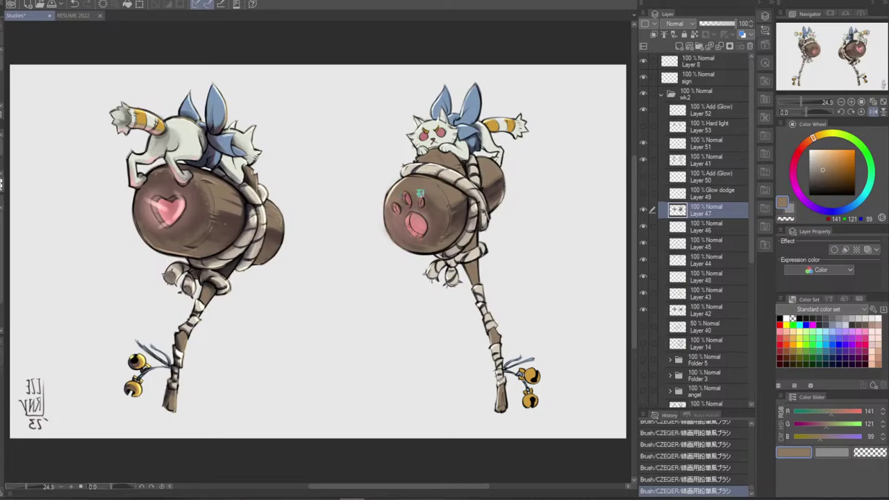
{"action": "key", "text": "ctrl+z"}
{"action": "left_click_drag", "start_coordinate": [391, 199], "coordinate": [388, 207]}
{"action": "key", "text": "ctrl+z"}
{"action": "left_click_drag", "start_coordinate": [421, 191], "coordinate": [434, 206]}
{"action": "key", "text": "ctrl+z"}
{"action": "left_click_drag", "start_coordinate": [427, 193], "coordinate": [451, 191]}
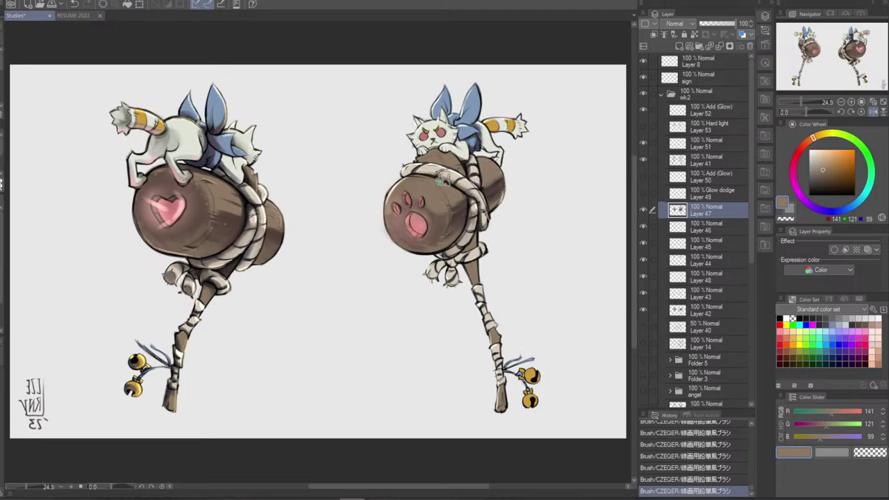
{"action": "mouse_move", "coordinate": [387, 211]}
{"action": "left_mouse_down"}
{"action": "mouse_move", "coordinate": [424, 191]}
{"action": "mouse_move", "coordinate": [396, 218]}
{"action": "mouse_move", "coordinate": [389, 213]}
{"action": "mouse_move", "coordinate": [449, 188]}
{"action": "left_mouse_up"}
{"action": "key", "text": "ctrl+z"}
Compare the painting with Layers 47 and 52 hidden and shown, and make Layers 49, 50 and 53 visible again
{"action": "left_click", "coordinate": [644, 210]}
{"action": "left_click", "coordinate": [643, 212]}
{"action": "left_click", "coordinate": [645, 109]}
{"action": "left_click", "coordinate": [644, 109]}
{"action": "left_click", "coordinate": [644, 111]}
{"action": "left_click", "coordinate": [644, 111]}
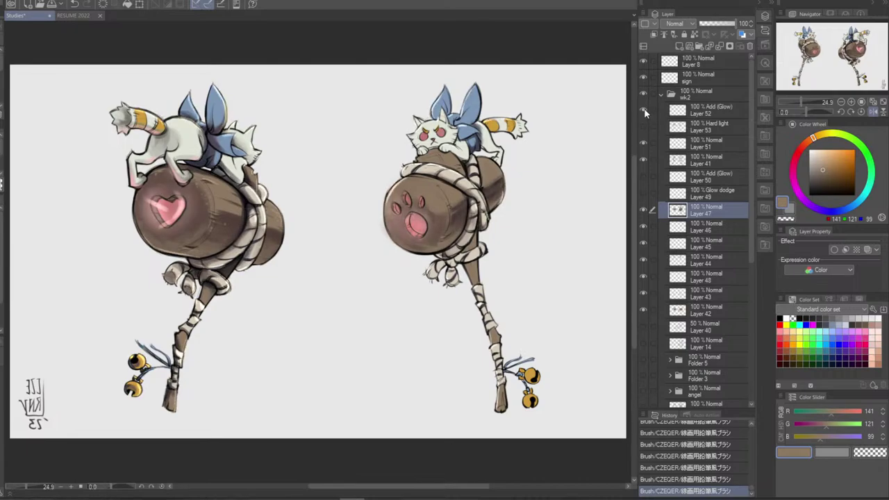
{"action": "left_click", "coordinate": [644, 194]}
{"action": "left_click", "coordinate": [643, 178]}
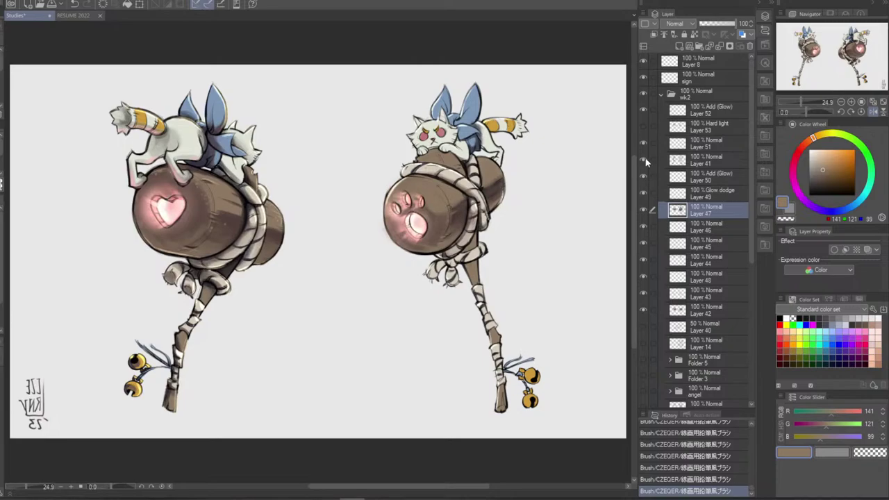
{"action": "left_click", "coordinate": [644, 128]}
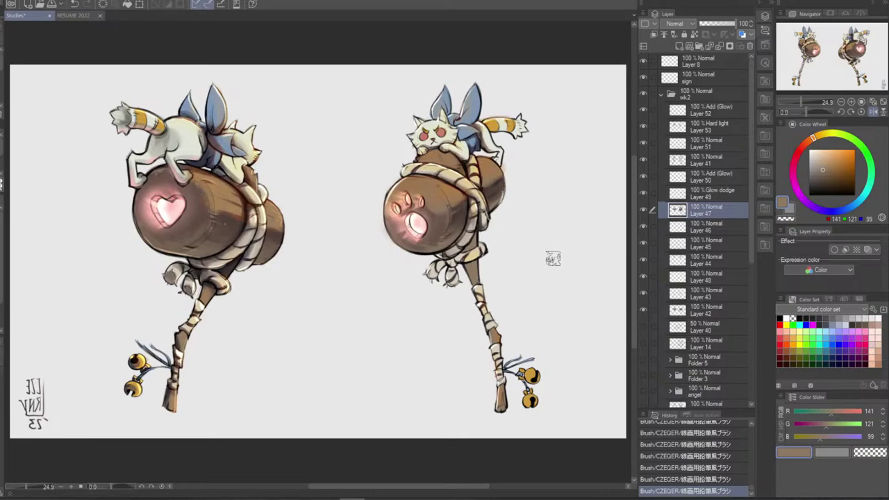
Undo the recent brown brushwork around the paw print and the last soft-airbrush stroke
{"action": "key", "text": "ctrl+z"}
{"action": "key", "text": "ctrl+z"}
{"action": "key", "text": "ctrl+z"}
{"action": "key", "text": "ctrl+z"}
{"action": "key", "text": "ctrl+z"}
{"action": "key", "text": "ctrl+z"}
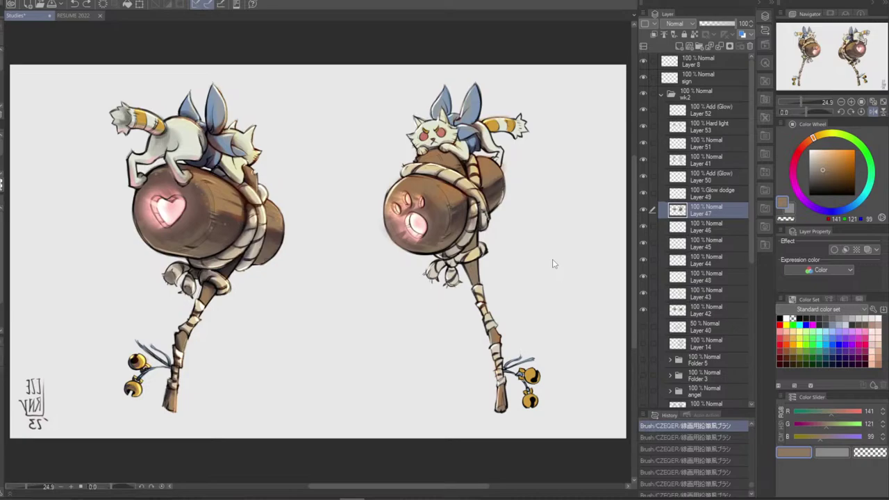
{"action": "key", "text": "ctrl+z"}
{"action": "key", "text": "ctrl+z"}
{"action": "key", "text": "ctrl+z"}
{"action": "key", "text": "ctrl+z"}
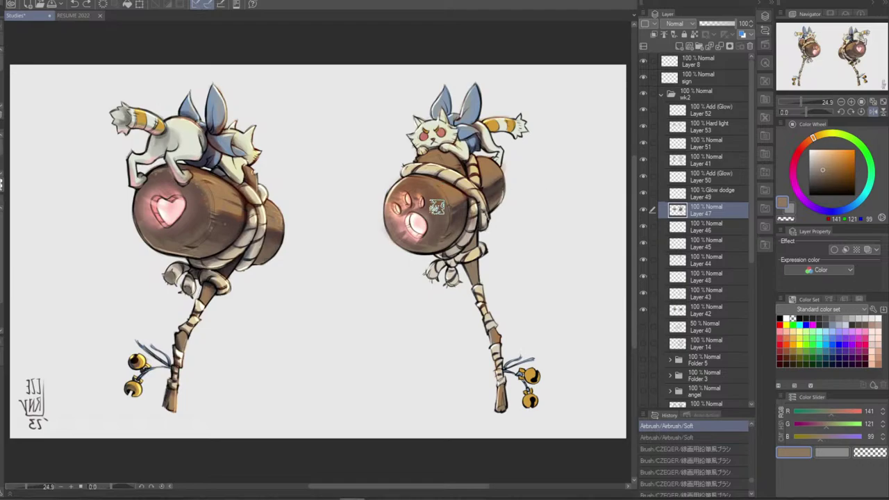
Try painting a brown sampled beside the main paw pad over the wood near the toe pads
{"action": "left_click", "coordinate": [431, 215], "text": "alt"}
{"action": "mouse_move", "coordinate": [427, 193]}
{"action": "left_mouse_down"}
{"action": "mouse_move", "coordinate": [433, 240]}
{"action": "mouse_move", "coordinate": [446, 239]}
{"action": "mouse_move", "coordinate": [436, 202]}
{"action": "mouse_move", "coordinate": [434, 212]}
{"action": "left_mouse_up"}
{"action": "key", "text": "ctrl+z"}
{"action": "key", "text": "ctrl+z"}
{"action": "key", "text": "ctrl+z"}
{"action": "key", "text": "ctrl+z"}
Sample a dark brown (RGB 75, 60, 56) and paint it over the wood around the paw print on Layer 47, checking the mirrored view
{"action": "left_click", "coordinate": [444, 227], "text": "alt"}
{"action": "key", "text": "ctrl+z"}
{"action": "left_click_drag", "start_coordinate": [437, 206], "coordinate": [425, 243]}
{"action": "left_click_drag", "start_coordinate": [445, 212], "coordinate": [433, 229]}
{"action": "left_click_drag", "start_coordinate": [437, 194], "coordinate": [423, 183]}
{"action": "key", "text": "h"}
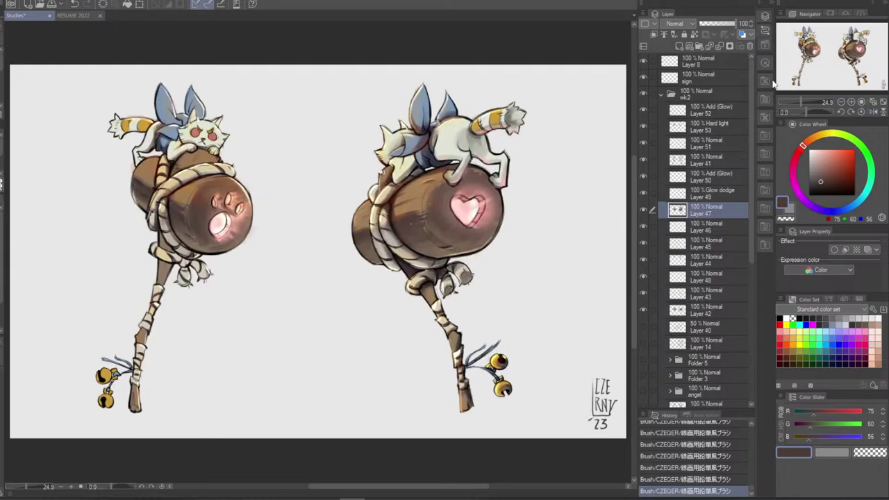
{"action": "key", "text": "ctrl+z"}
{"action": "left_click_drag", "start_coordinate": [197, 208], "coordinate": [228, 184]}
{"action": "key", "text": "ctrl+z"}
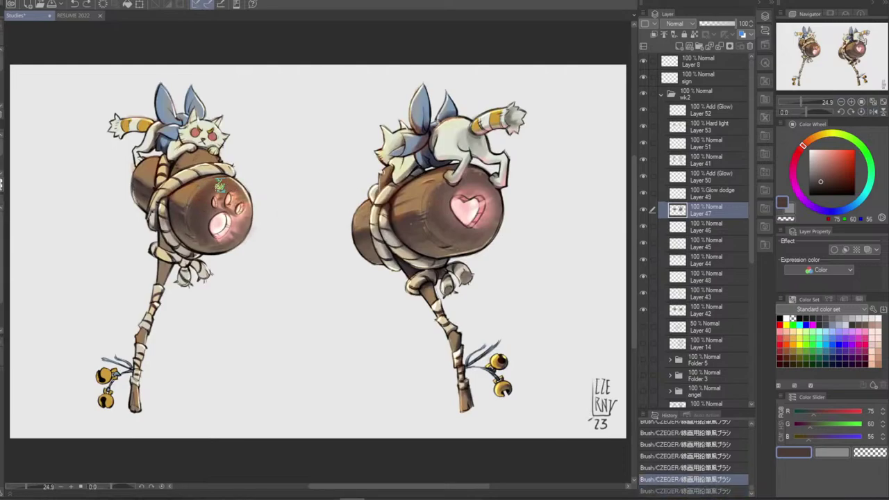
Paint dark brown over the wood around the paw print on Layer 47, then sample browns from the log end (RGB 135, 115, 95 and 84, 68, 63)
{"action": "mouse_move", "coordinate": [199, 213]}
{"action": "left_mouse_down"}
{"action": "mouse_move", "coordinate": [228, 183]}
{"action": "mouse_move", "coordinate": [217, 199]}
{"action": "mouse_move", "coordinate": [228, 211]}
{"action": "mouse_move", "coordinate": [239, 198]}
{"action": "mouse_move", "coordinate": [243, 212]}
{"action": "mouse_move", "coordinate": [219, 229]}
{"action": "mouse_move", "coordinate": [208, 220]}
{"action": "left_mouse_up"}
{"action": "mouse_move", "coordinate": [209, 231]}
{"action": "left_mouse_down"}
{"action": "mouse_move", "coordinate": [242, 195]}
{"action": "mouse_move", "coordinate": [211, 234]}
{"action": "mouse_move", "coordinate": [222, 245]}
{"action": "mouse_move", "coordinate": [207, 208]}
{"action": "mouse_move", "coordinate": [227, 223]}
{"action": "mouse_move", "coordinate": [214, 243]}
{"action": "mouse_move", "coordinate": [239, 236]}
{"action": "mouse_move", "coordinate": [233, 226]}
{"action": "mouse_move", "coordinate": [223, 241]}
{"action": "mouse_move", "coordinate": [242, 198]}
{"action": "mouse_move", "coordinate": [223, 249]}
{"action": "mouse_move", "coordinate": [209, 244]}
{"action": "mouse_move", "coordinate": [242, 229]}
{"action": "mouse_move", "coordinate": [198, 236]}
{"action": "mouse_move", "coordinate": [246, 226]}
{"action": "mouse_move", "coordinate": [227, 239]}
{"action": "mouse_move", "coordinate": [199, 240]}
{"action": "mouse_move", "coordinate": [248, 222]}
{"action": "left_mouse_up"}
{"action": "left_click", "coordinate": [211, 249], "text": "alt"}
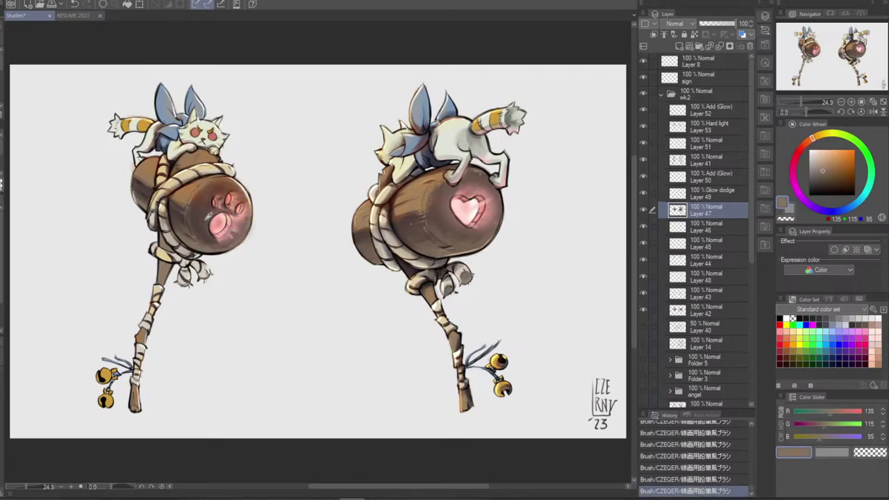
{"action": "left_click", "coordinate": [206, 216], "text": "alt"}
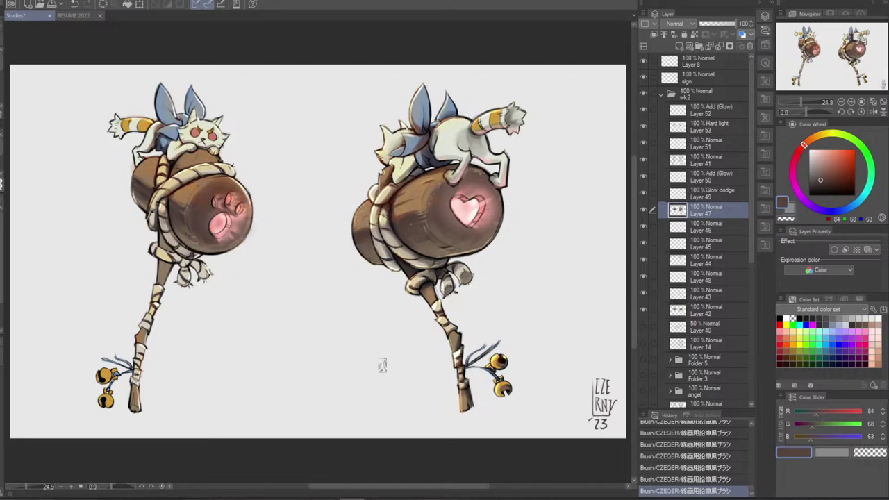
Mirror the canvas view, undo the last stroke, and paint a sampled dark brown (RGB 86, 69, 64) beside the main paw pad near the log's outer edge
{"action": "left_click", "coordinate": [873, 111]}
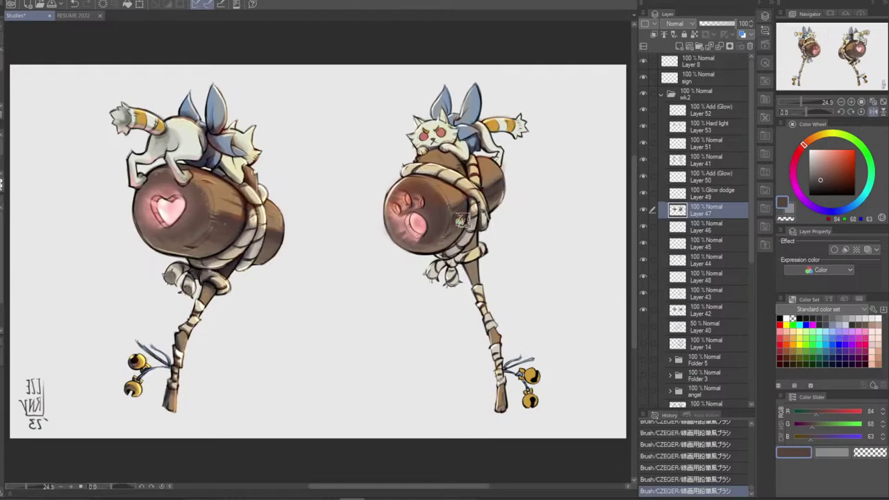
{"action": "left_click", "coordinate": [427, 237], "text": "alt"}
{"action": "key", "text": "ctrl+z"}
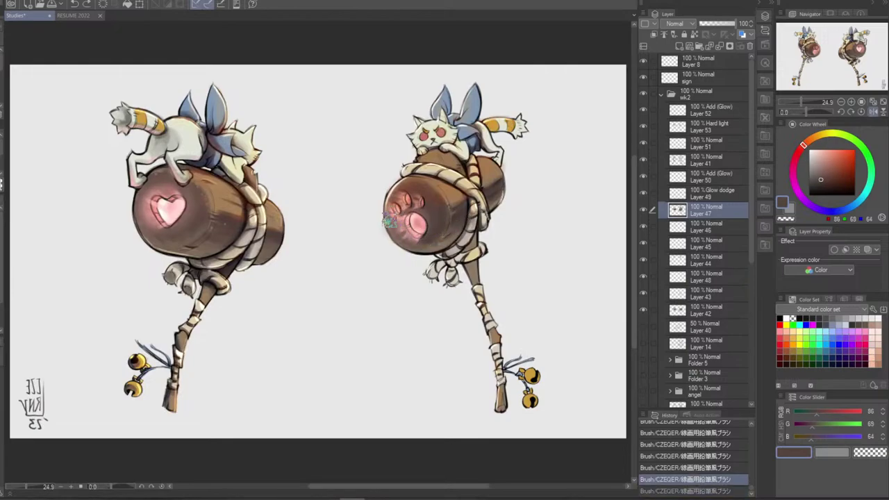
{"action": "left_click_drag", "start_coordinate": [394, 222], "coordinate": [403, 233]}
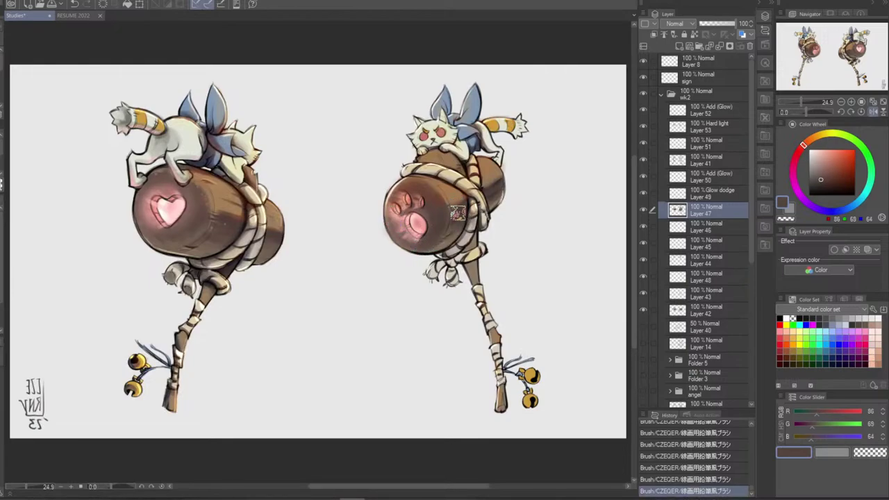
Paint a sampled lighter brown (RGB 133, 113, 95) along the lower rim of the paw-print log end and compare it with and without the stroke
{"action": "left_click", "coordinate": [472, 201], "text": "alt"}
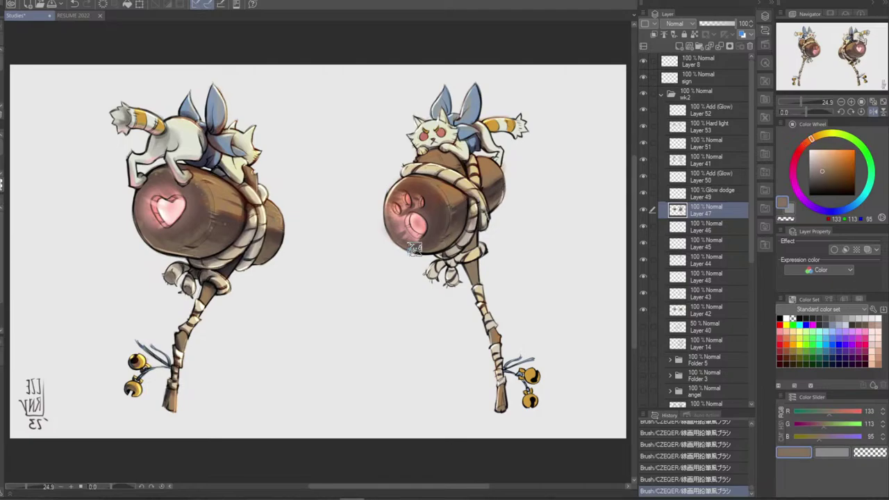
{"action": "left_click_drag", "start_coordinate": [416, 250], "coordinate": [445, 235]}
{"action": "key", "text": "ctrl+z"}
{"action": "key", "text": "ctrl+y"}
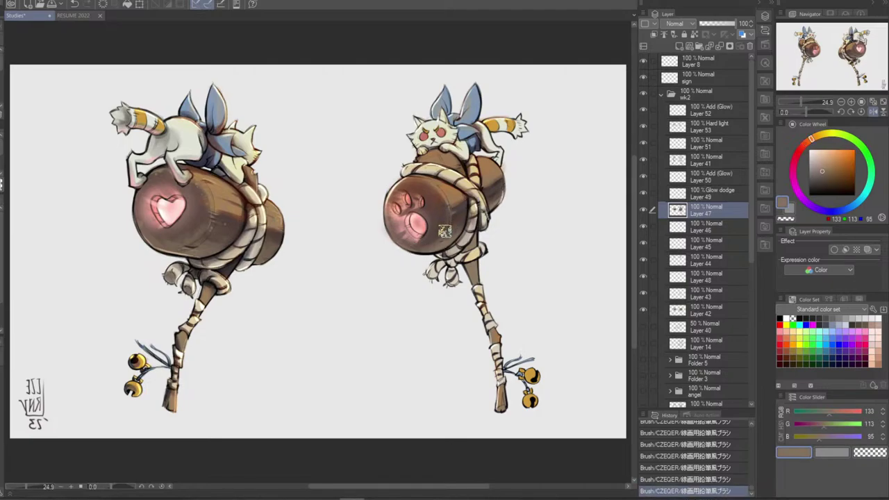
{"action": "key", "text": "ctrl+z"}
{"action": "key", "text": "ctrl+y"}
{"action": "key", "text": "ctrl+z"}
{"action": "key", "text": "ctrl+y"}
Rework the rim of the paw-print log end near the rope with sampled dark brown (RGB 72, 57, 54) and lighter brown (RGB 124, 104, 89)
{"action": "left_click", "coordinate": [463, 210], "text": "alt"}
{"action": "left_click_drag", "start_coordinate": [453, 241], "coordinate": [444, 240]}
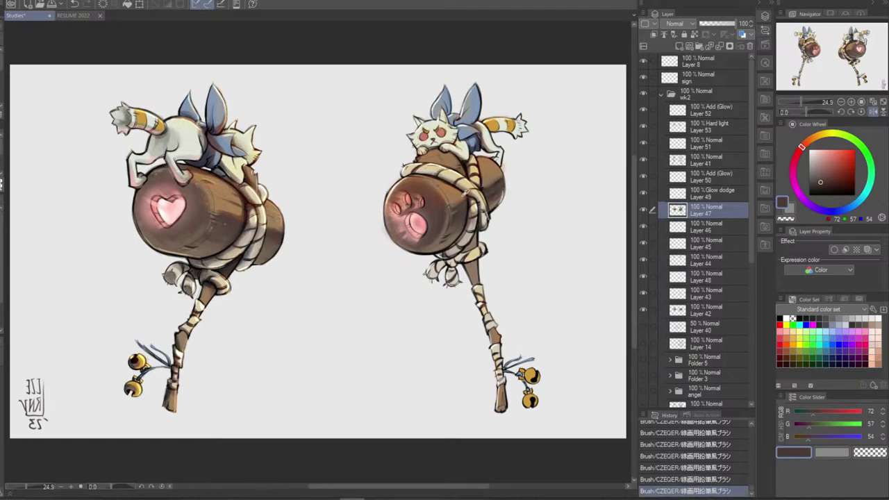
{"action": "left_click", "coordinate": [451, 218], "text": "alt"}
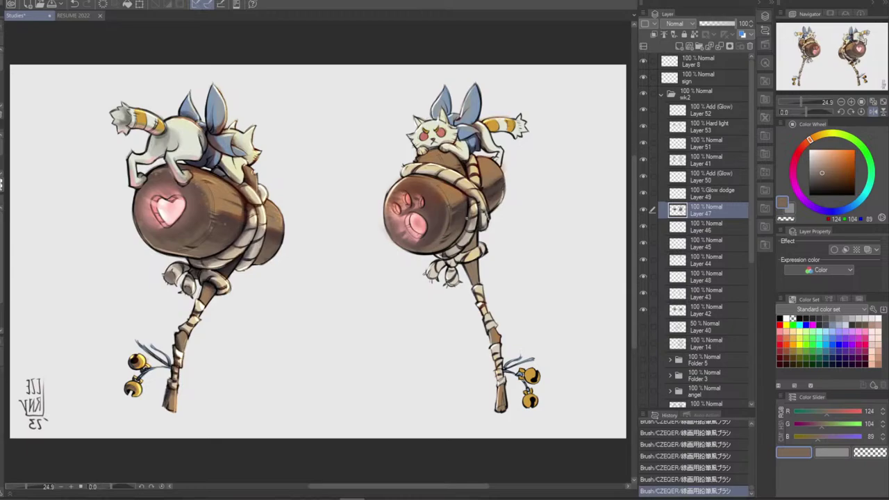
{"action": "key", "text": "ctrl+z"}
{"action": "left_click_drag", "start_coordinate": [455, 211], "coordinate": [449, 207]}
Sample dark browns from the log, undo the last stroke, and repaint the shading along the lower rim beside the main paw pad
{"action": "left_click", "coordinate": [492, 189], "text": "alt"}
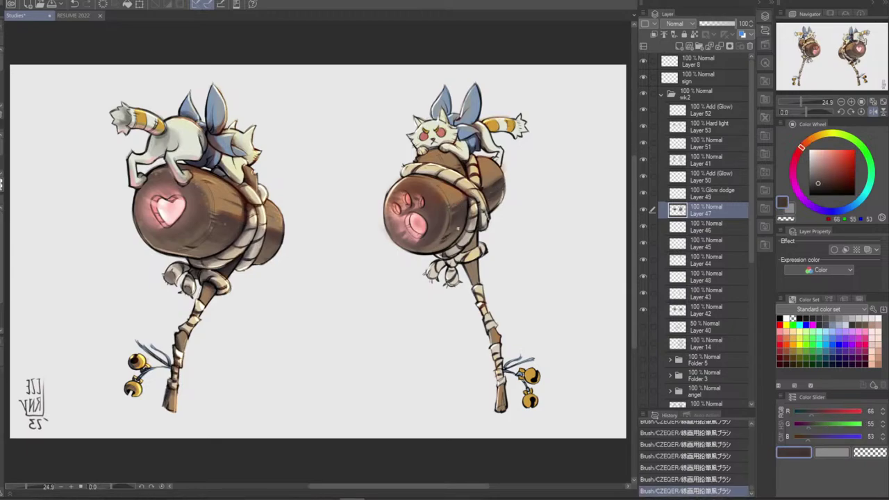
{"action": "left_click", "coordinate": [437, 233], "text": "alt"}
{"action": "key", "text": "ctrl+z"}
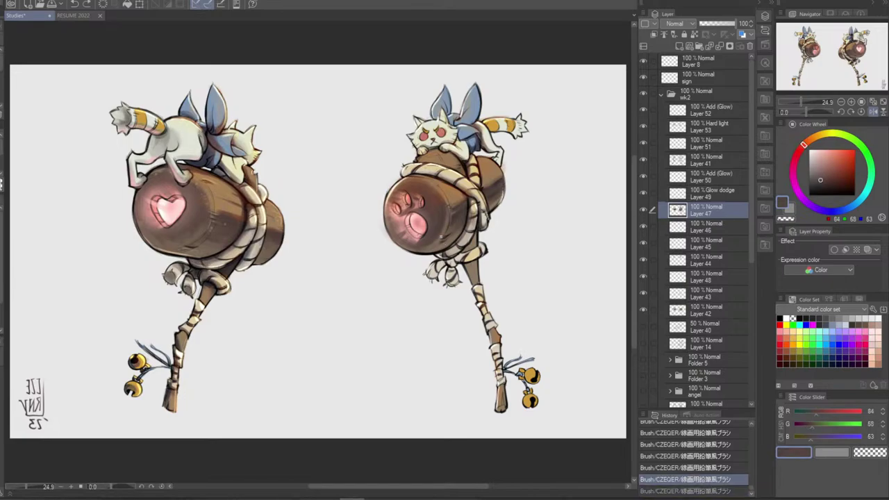
{"action": "left_click_drag", "start_coordinate": [442, 234], "coordinate": [438, 241]}
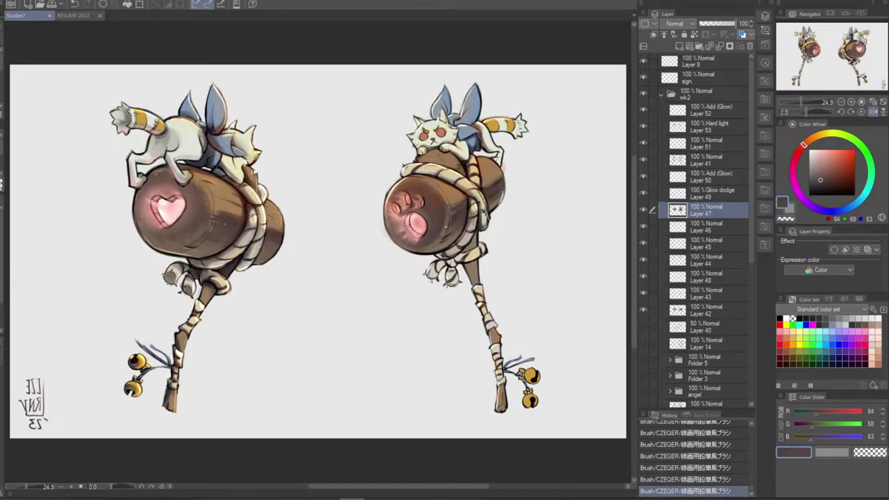
{"action": "left_click", "coordinate": [438, 241], "text": "alt"}
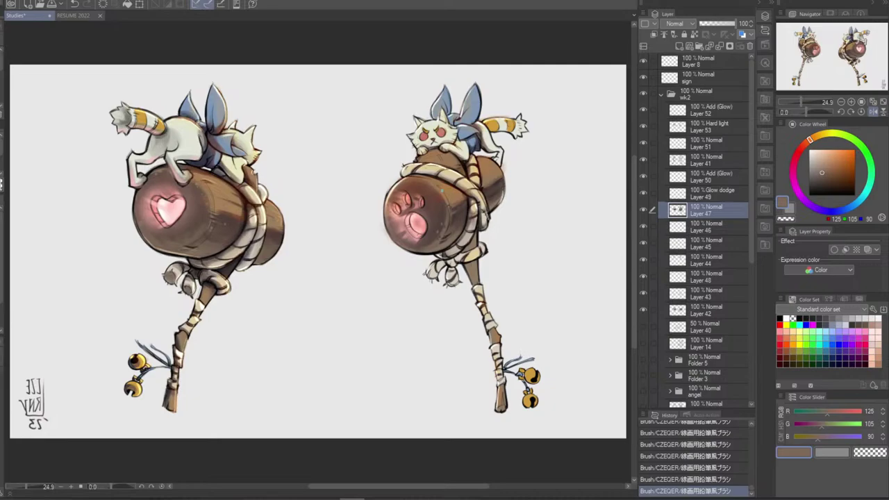
Try painting a lighter brown (RGB 137, 117, 96) on the upper rim of the paw-print log end
{"action": "left_click", "coordinate": [443, 179], "text": "alt"}
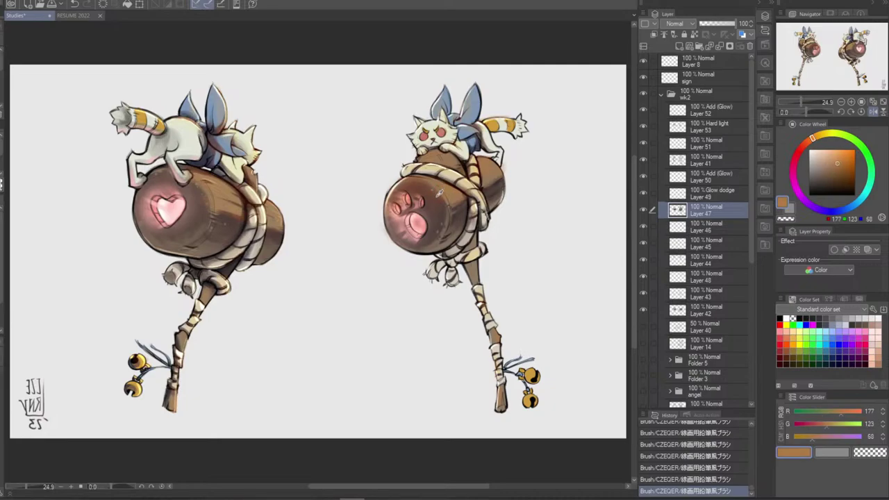
{"action": "left_click", "coordinate": [442, 190], "text": "alt"}
{"action": "key", "text": "ctrl+z"}
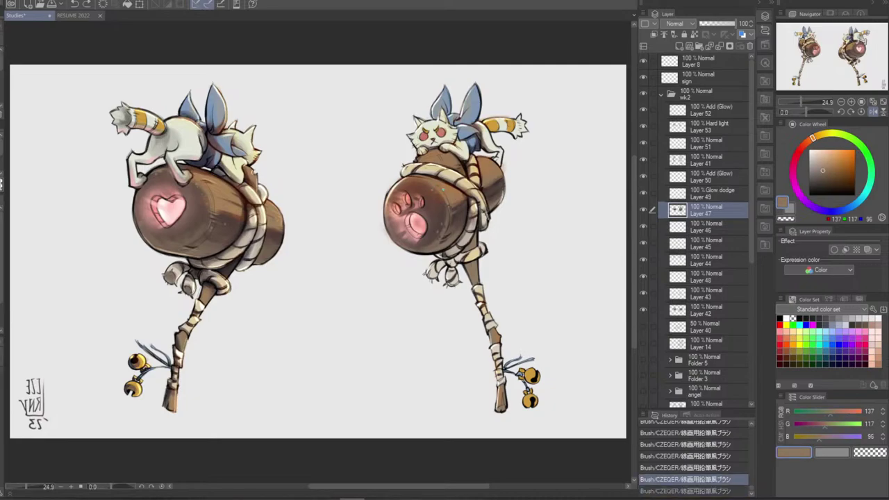
{"action": "key", "text": "ctrl+y"}
{"action": "key", "text": "ctrl+z"}
Sample a dark brown (RGB 84, 67, 62) and dab it on the upper rim of the paw-print log end
{"action": "left_click", "coordinate": [445, 207], "text": "alt"}
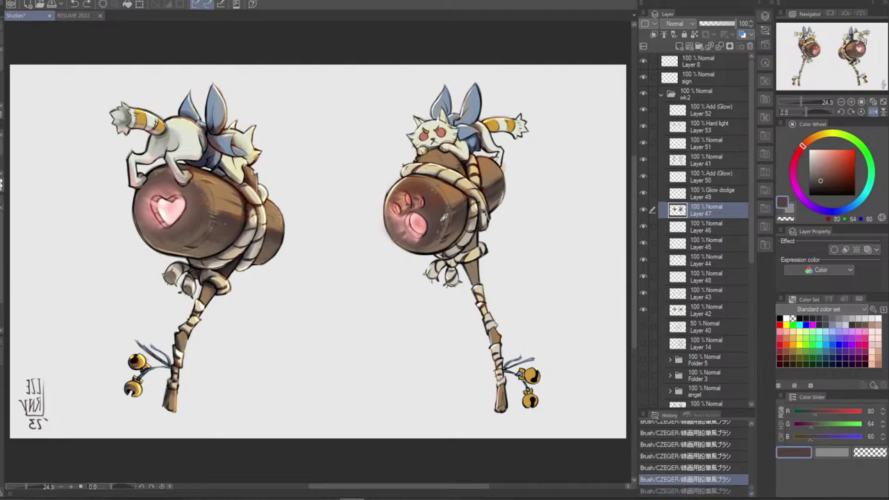
{"action": "left_click", "coordinate": [446, 194]}
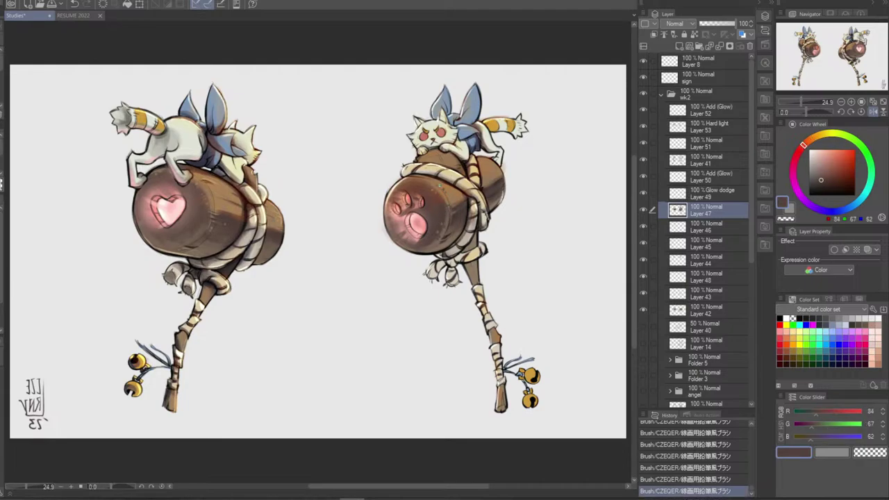
{"action": "key", "text": "ctrl+z"}
{"action": "key", "text": "ctrl+y"}
{"action": "key", "text": "ctrl+z"}
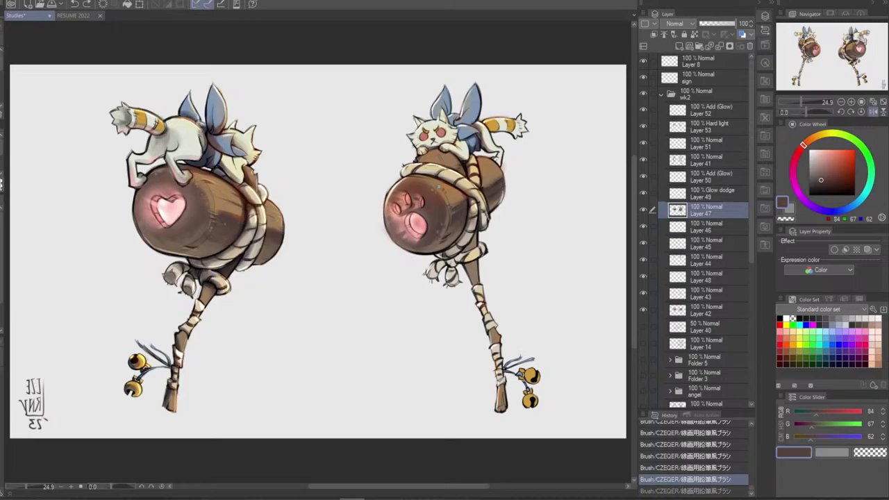
{"action": "key", "text": "ctrl+y"}
Compare the paw-print log end with and without the last two brown strokes
{"action": "key", "text": "ctrl+z"}
{"action": "key", "text": "ctrl+z"}
{"action": "key", "text": "ctrl+y"}
{"action": "key", "text": "ctrl+y"}
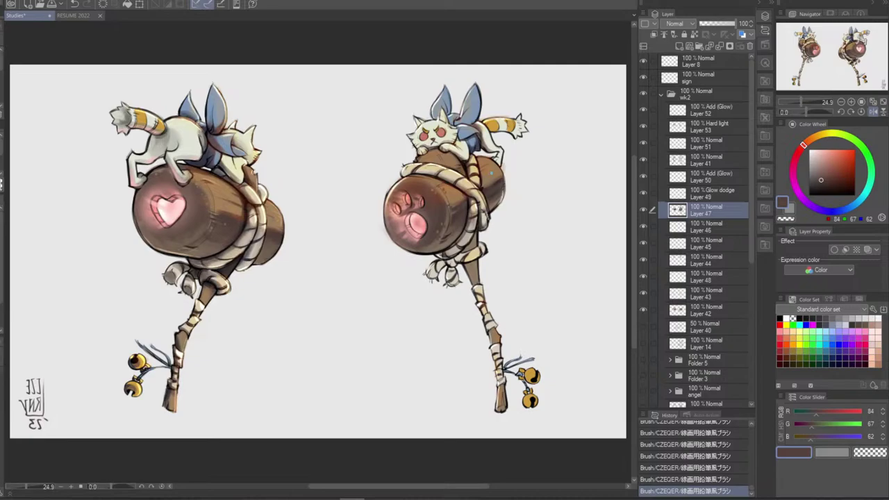
{"action": "key", "text": "ctrl+z"}
{"action": "key", "text": "ctrl+z"}
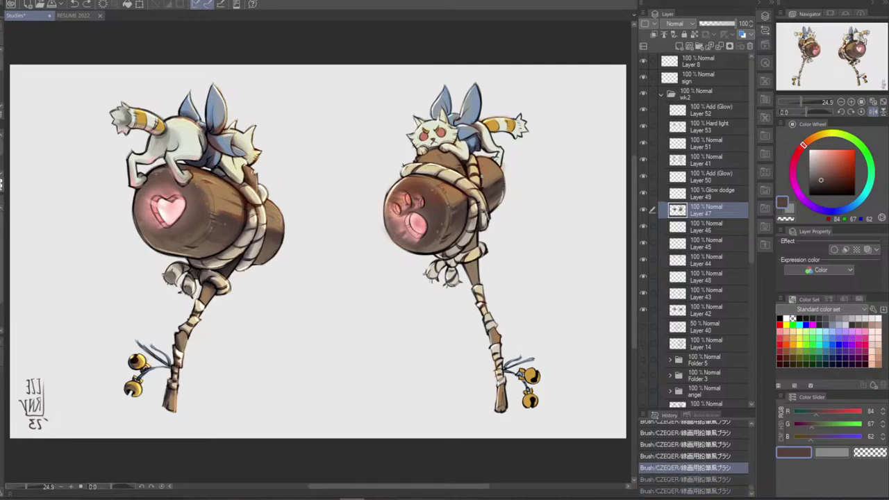
{"action": "key", "text": "ctrl+y"}
{"action": "key", "text": "ctrl+y"}
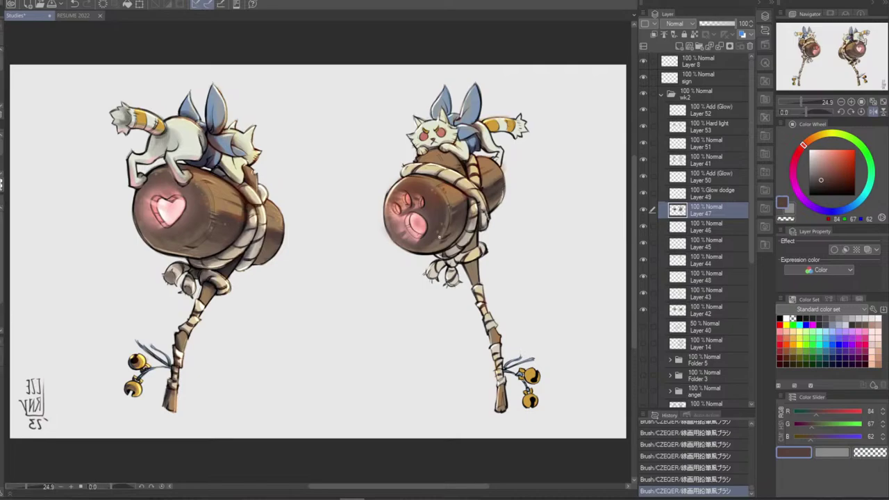
{"action": "key", "text": "ctrl+z"}
{"action": "key", "text": "ctrl+y"}
Hide the glow layers 49, 50 and 52 and sample a pink (RGB 191, 115, 113) from the heart
{"action": "left_click", "coordinate": [643, 194]}
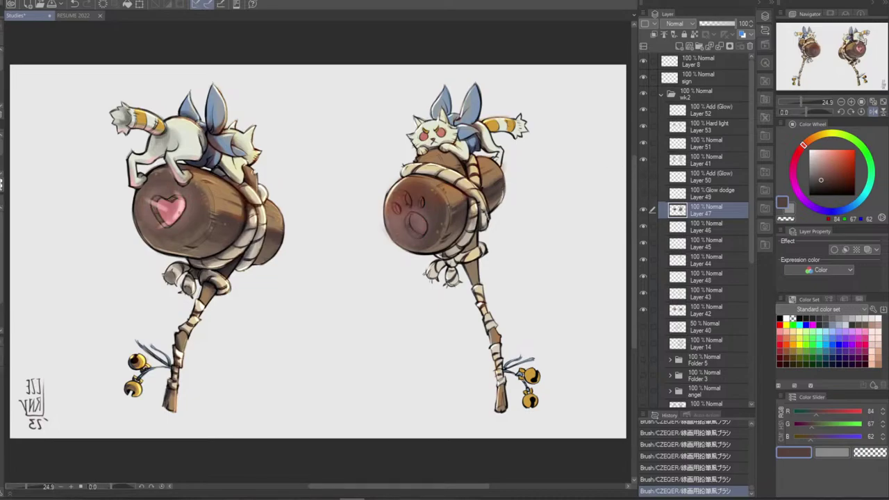
{"action": "left_click", "coordinate": [174, 207], "text": "alt"}
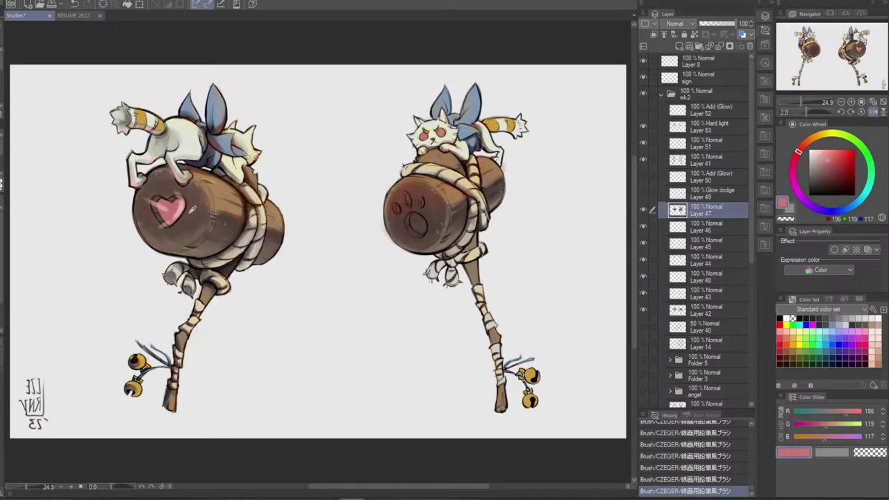
{"action": "left_click", "coordinate": [176, 208], "text": "alt"}
Check what Layers 53 and 51 contribute by hiding and showing each one
{"action": "left_click", "coordinate": [644, 123]}
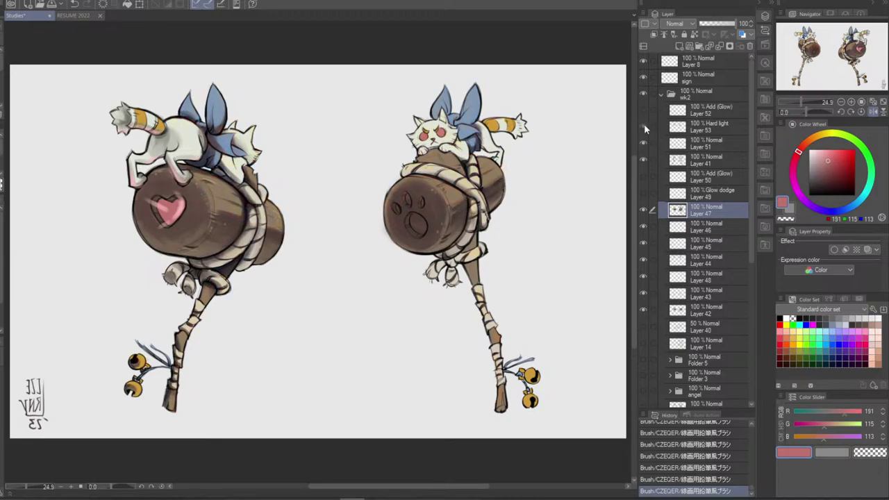
{"action": "left_click", "coordinate": [644, 125]}
{"action": "left_click", "coordinate": [644, 142]}
{"action": "left_click", "coordinate": [643, 142]}
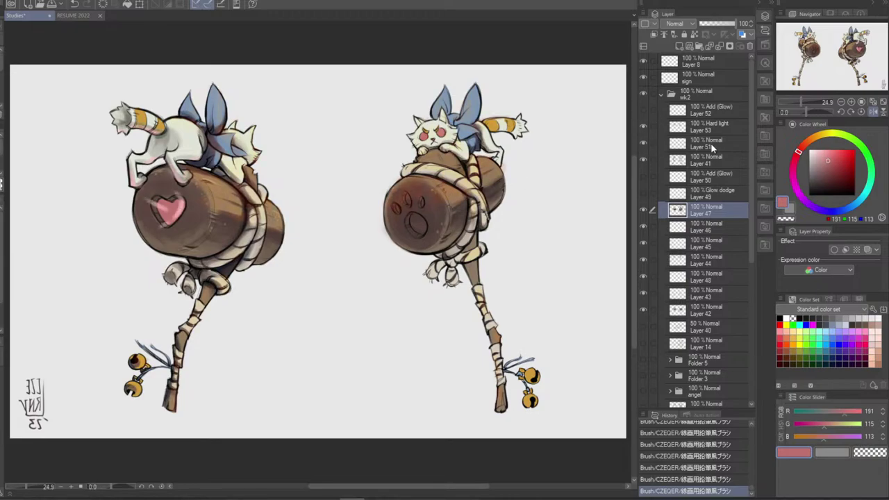
Fill the main paw pad and toe pads with the sampled pink on Layer 47, checking the layer hidden and shown
{"action": "left_click", "coordinate": [711, 143]}
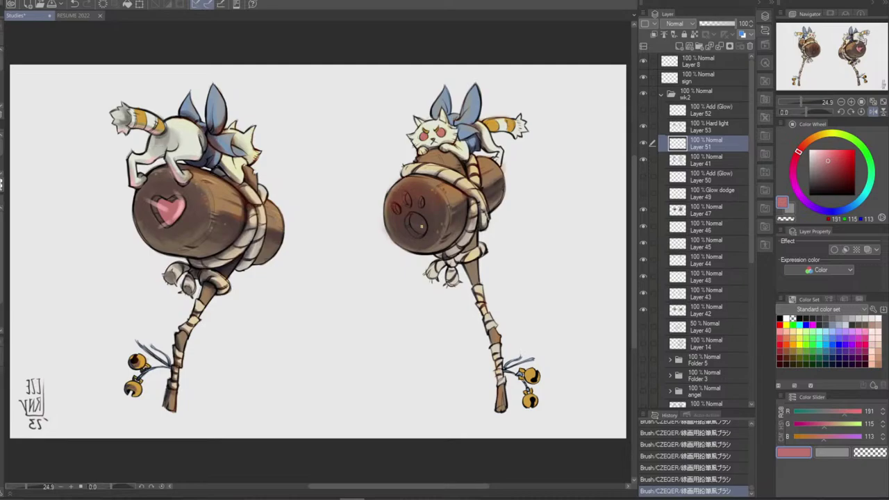
{"action": "left_click", "coordinate": [708, 212]}
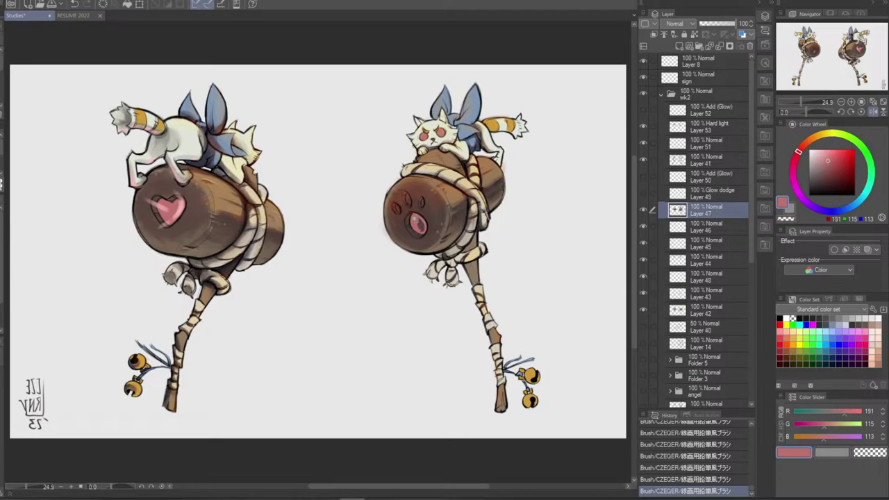
{"action": "left_click_drag", "start_coordinate": [416, 222], "coordinate": [420, 230]}
{"action": "left_click", "coordinate": [642, 209]}
{"action": "left_click", "coordinate": [642, 210]}
Compare the pink paw pads with glow Layers 49 and 50 shown and hidden
{"action": "left_click", "coordinate": [642, 193]}
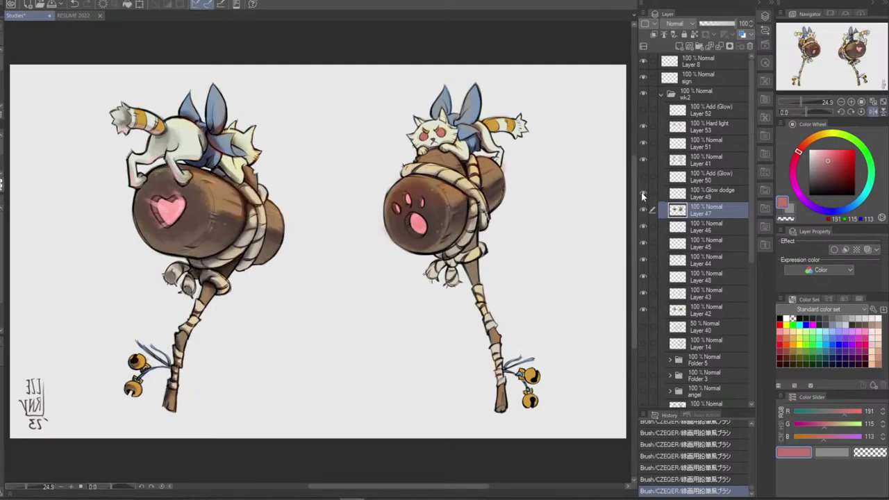
{"action": "left_click", "coordinate": [642, 192]}
{"action": "left_click", "coordinate": [647, 190]}
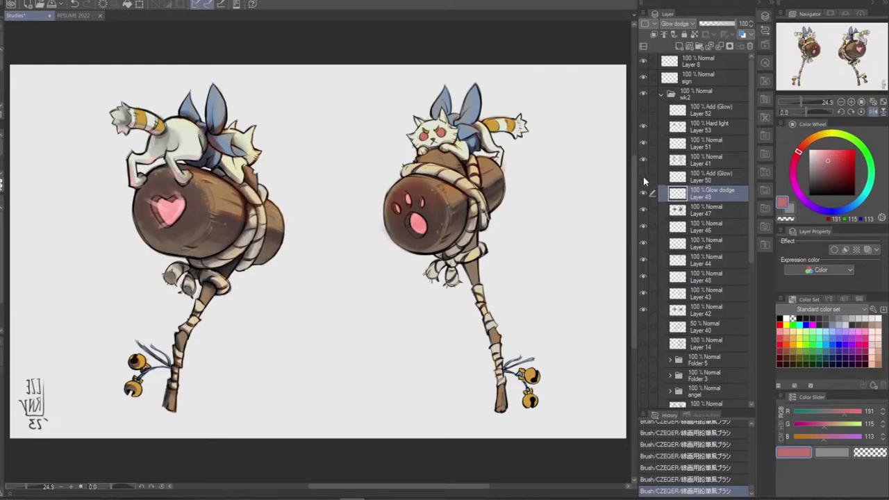
{"action": "left_click", "coordinate": [643, 176]}
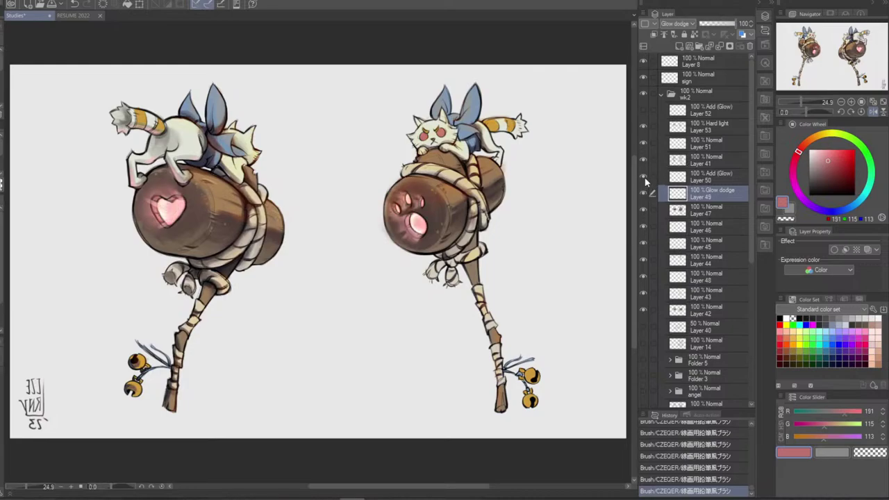
{"action": "left_click", "coordinate": [644, 177]}
{"action": "left_click", "coordinate": [644, 193]}
Compare the painting with Layers 52, 53 and 51 each toggled in turn
{"action": "left_click", "coordinate": [645, 109]}
{"action": "left_click", "coordinate": [645, 109]}
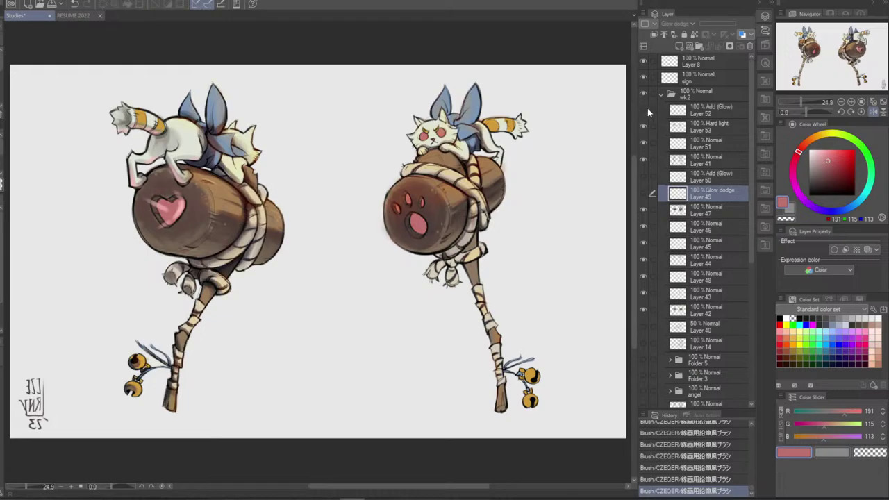
{"action": "left_click", "coordinate": [643, 127]}
{"action": "left_click", "coordinate": [643, 126]}
{"action": "left_click", "coordinate": [644, 144]}
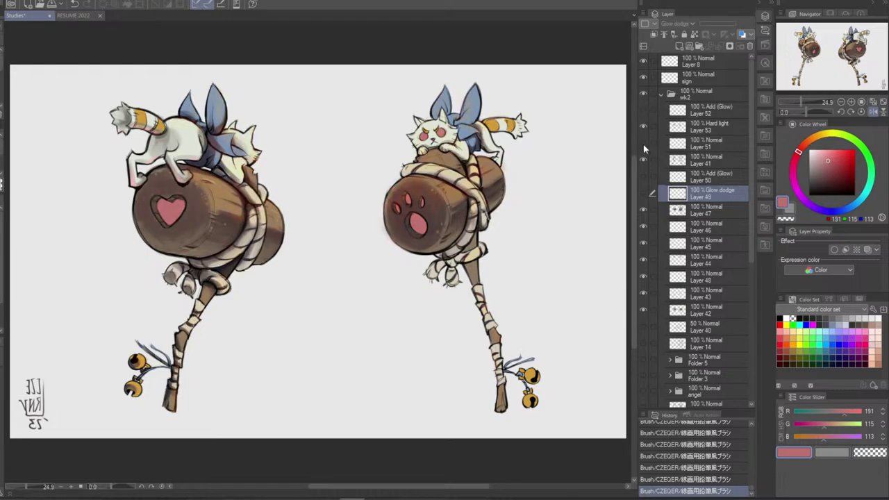
{"action": "left_click", "coordinate": [644, 144]}
Sample light pink from the heart highlight and paint light strokes around the main paw pad on Layer 51
{"action": "left_click", "coordinate": [703, 143]}
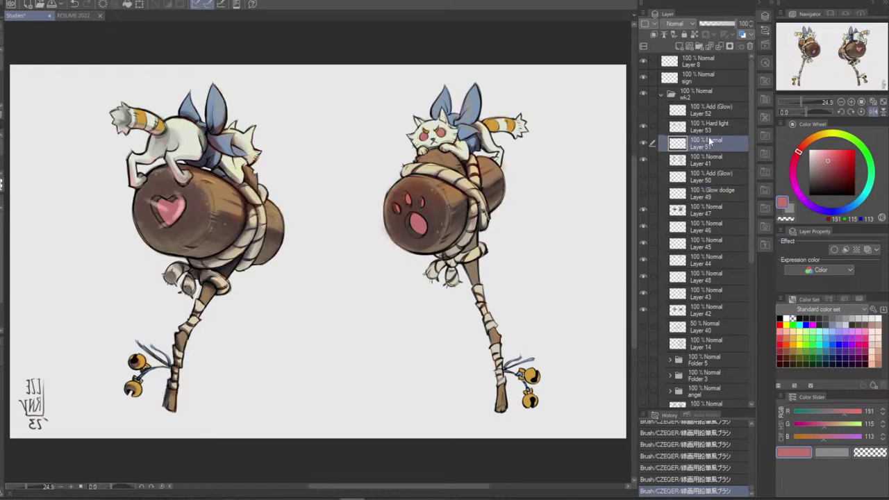
{"action": "left_click", "coordinate": [185, 208], "text": "alt"}
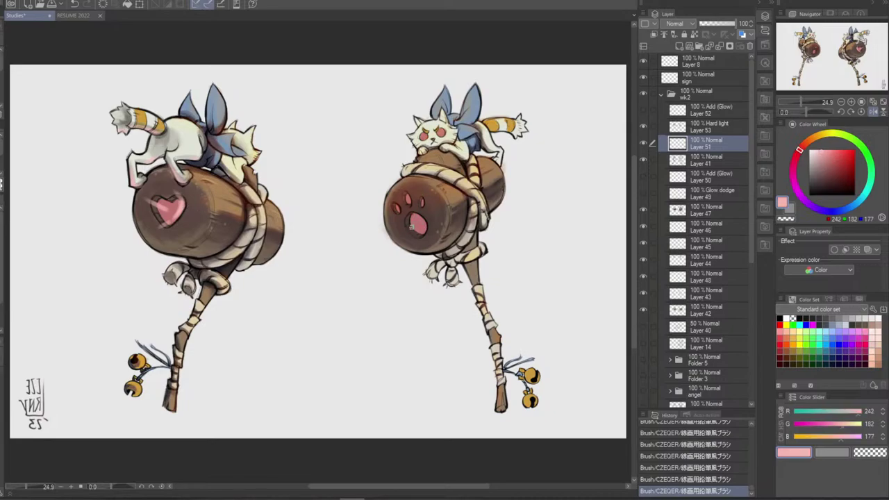
{"action": "mouse_move", "coordinate": [400, 231]}
{"action": "left_mouse_down"}
{"action": "mouse_move", "coordinate": [416, 224]}
{"action": "mouse_move", "coordinate": [412, 243]}
{"action": "mouse_move", "coordinate": [411, 216]}
{"action": "mouse_move", "coordinate": [420, 213]}
{"action": "left_mouse_up"}
{"action": "key", "text": "ctrl+z"}
{"action": "left_click_drag", "start_coordinate": [423, 203], "coordinate": [417, 207]}
{"action": "key", "text": "ctrl+z"}
{"action": "key", "text": "ctrl+z"}
{"action": "key", "text": "ctrl+y"}
{"action": "key", "text": "ctrl+z"}
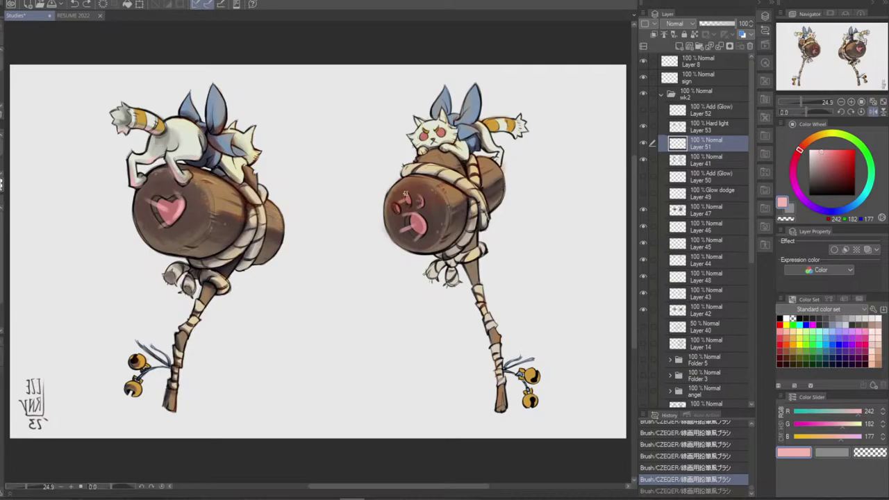
Paint light pink edge strokes around the toe pads on Layer 51, comparing strokes by undoing and redoing them
{"action": "key", "text": "ctrl+y"}
{"action": "key", "text": "ctrl+z"}
{"action": "key", "text": "ctrl+y"}
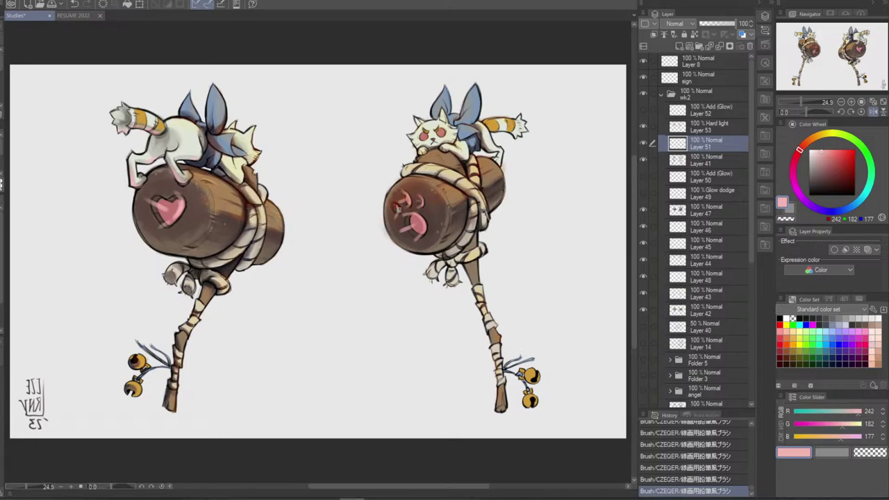
{"action": "key", "text": "ctrl+z"}
{"action": "left_click_drag", "start_coordinate": [388, 200], "coordinate": [400, 208]}
{"action": "key", "text": "ctrl+z"}
{"action": "key", "text": "ctrl+z"}
{"action": "key", "text": "ctrl+z"}
{"action": "key", "text": "ctrl+z"}
{"action": "key", "text": "ctrl+y"}
Show glow Layers 49, 50 and 52 again, checking Layer 53 hidden and shown
{"action": "left_click", "coordinate": [642, 182]}
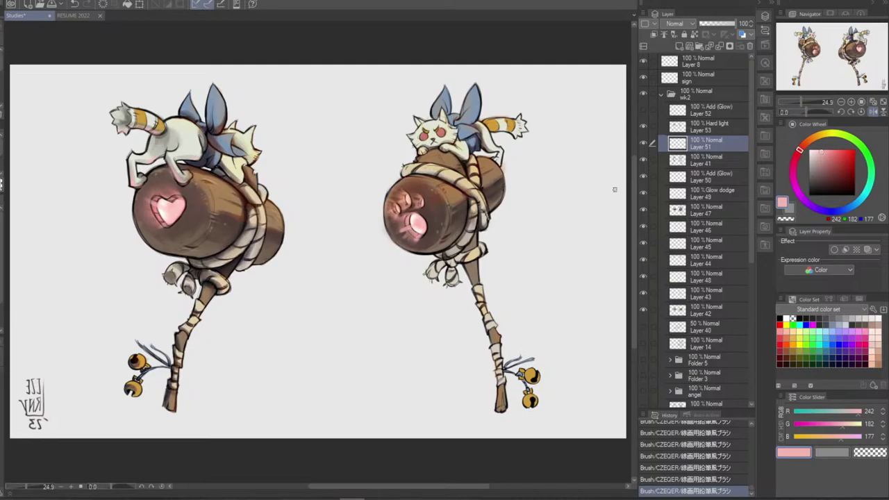
{"action": "left_click", "coordinate": [705, 127]}
{"action": "left_click", "coordinate": [643, 125]}
{"action": "left_click", "coordinate": [643, 125]}
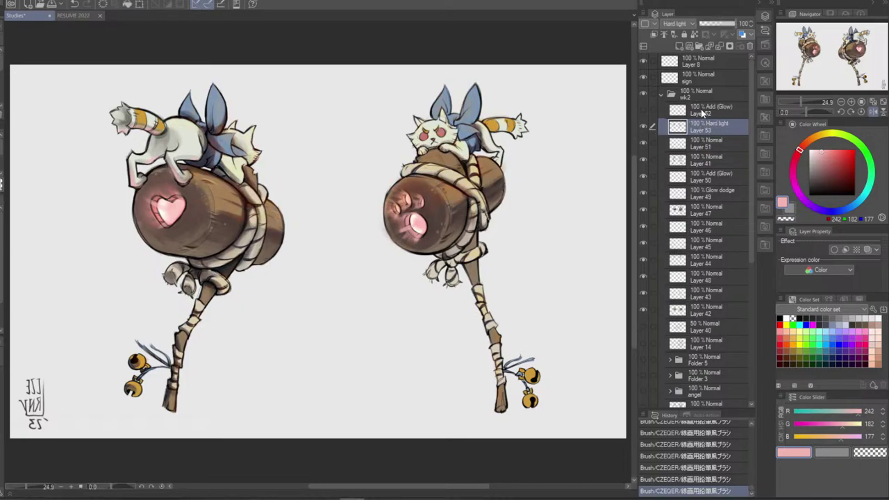
{"action": "left_click", "coordinate": [701, 109]}
{"action": "left_click", "coordinate": [643, 109]}
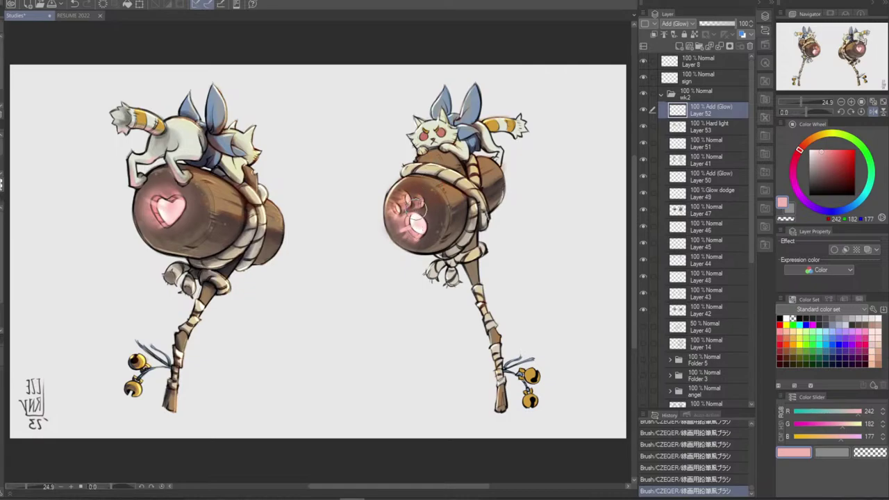
Erase stray glow around the paw print on Layer 52 with the kneaded eraser
{"action": "mouse_move", "coordinate": [407, 192]}
{"action": "left_mouse_down"}
{"action": "mouse_move", "coordinate": [385, 216]}
{"action": "mouse_move", "coordinate": [398, 224]}
{"action": "mouse_move", "coordinate": [418, 194]}
{"action": "mouse_move", "coordinate": [401, 191]}
{"action": "mouse_move", "coordinate": [415, 253]}
{"action": "mouse_move", "coordinate": [441, 204]}
{"action": "mouse_move", "coordinate": [412, 245]}
{"action": "mouse_move", "coordinate": [421, 202]}
{"action": "mouse_move", "coordinate": [397, 227]}
{"action": "mouse_move", "coordinate": [404, 195]}
{"action": "mouse_move", "coordinate": [395, 196]}
{"action": "mouse_move", "coordinate": [415, 212]}
{"action": "left_mouse_up"}
{"action": "key", "text": "ctrl+z"}
{"action": "key", "text": "ctrl+z"}
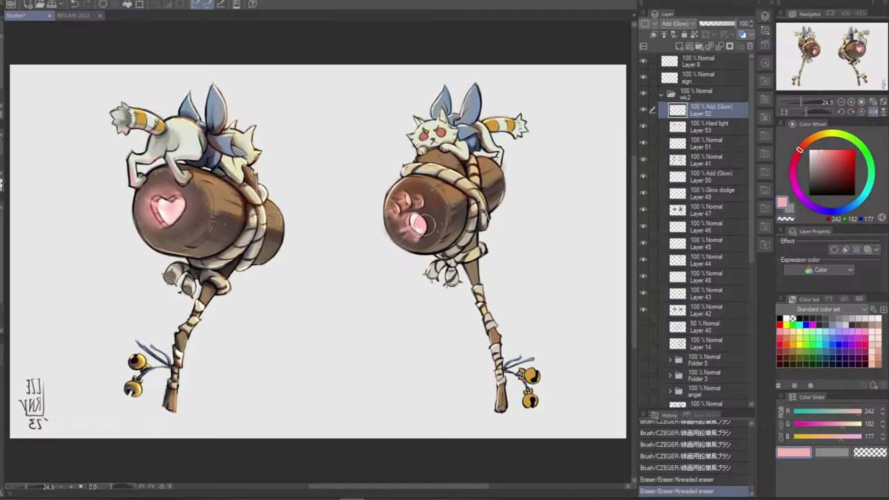
Airbrush pale pink sampled from the heart over the main paw pad on Layer 52, comparing with and without it
{"action": "left_click", "coordinate": [172, 217], "text": "alt"}
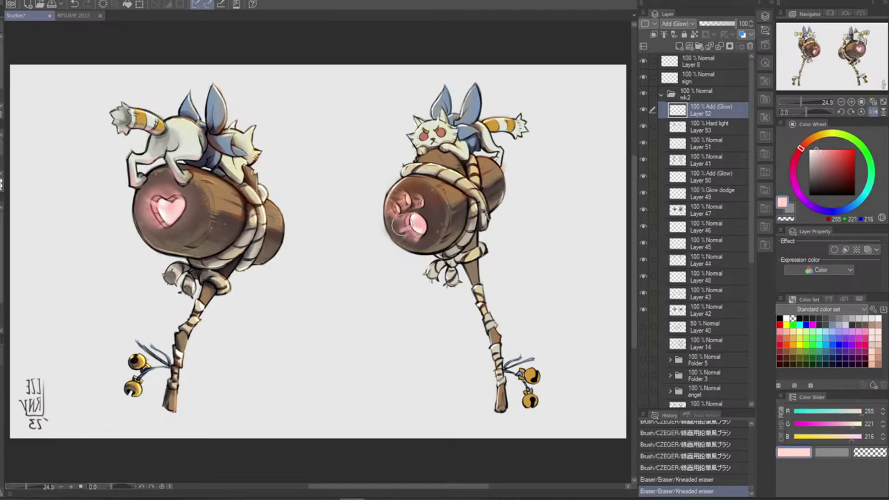
{"action": "left_click_drag", "start_coordinate": [402, 227], "coordinate": [411, 236]}
{"action": "key", "text": "ctrl+z"}
{"action": "key", "text": "ctrl+y"}
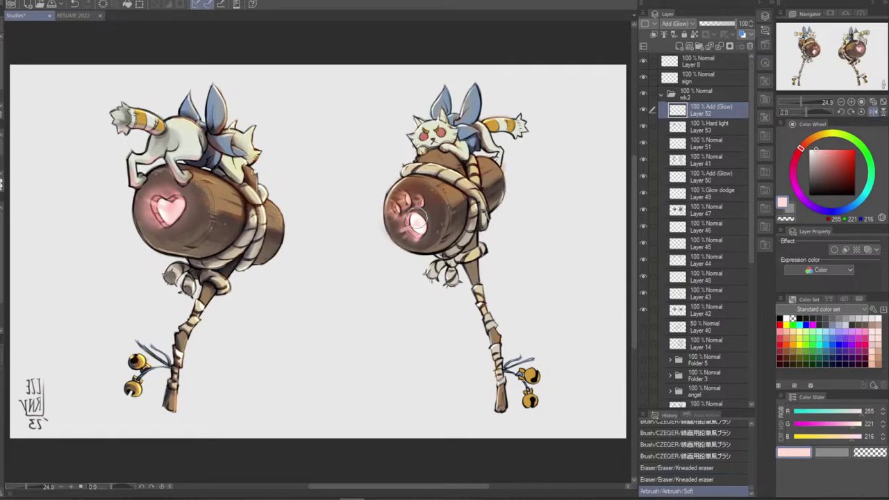
{"action": "key", "text": "ctrl+z"}
{"action": "key", "text": "ctrl+y"}
{"action": "key", "text": "ctrl+z"}
{"action": "key", "text": "ctrl+y"}
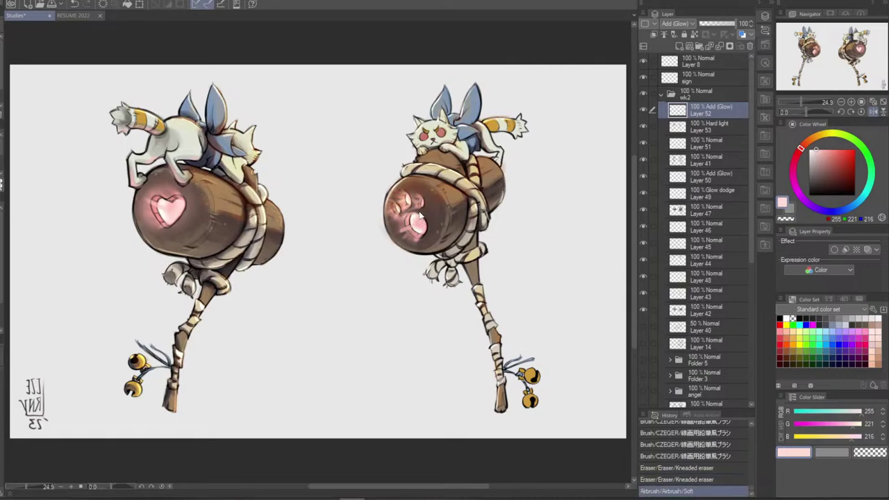
{"action": "key", "text": "ctrl+z"}
{"action": "key", "text": "ctrl+y"}
{"action": "key", "text": "ctrl+z"}
Build up soft airbrushed glow across the toe pads and lower log face on Layer 52
{"action": "mouse_move", "coordinate": [408, 195]}
{"action": "left_mouse_down"}
{"action": "mouse_move", "coordinate": [393, 215]}
{"action": "mouse_move", "coordinate": [365, 220]}
{"action": "mouse_move", "coordinate": [404, 197]}
{"action": "mouse_move", "coordinate": [420, 203]}
{"action": "mouse_move", "coordinate": [399, 254]}
{"action": "left_mouse_up"}
{"action": "key", "text": "ctrl+z"}
{"action": "mouse_move", "coordinate": [418, 237]}
{"action": "left_mouse_down"}
{"action": "mouse_move", "coordinate": [396, 245]}
{"action": "mouse_move", "coordinate": [433, 204]}
{"action": "mouse_move", "coordinate": [427, 225]}
{"action": "mouse_move", "coordinate": [434, 192]}
{"action": "mouse_move", "coordinate": [411, 242]}
{"action": "left_mouse_up"}
{"action": "key", "text": "ctrl+z"}
{"action": "key", "text": "ctrl+z"}
{"action": "key", "text": "ctrl+z"}
{"action": "key", "text": "ctrl+z"}
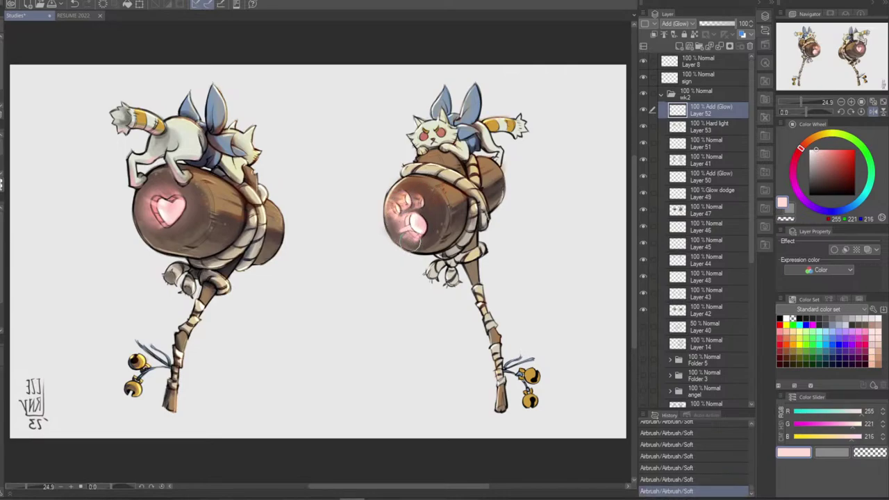
Erase excess glow around the paw print on Layer 49, checking Layer 50 hidden and shown
{"action": "left_click", "coordinate": [714, 215]}
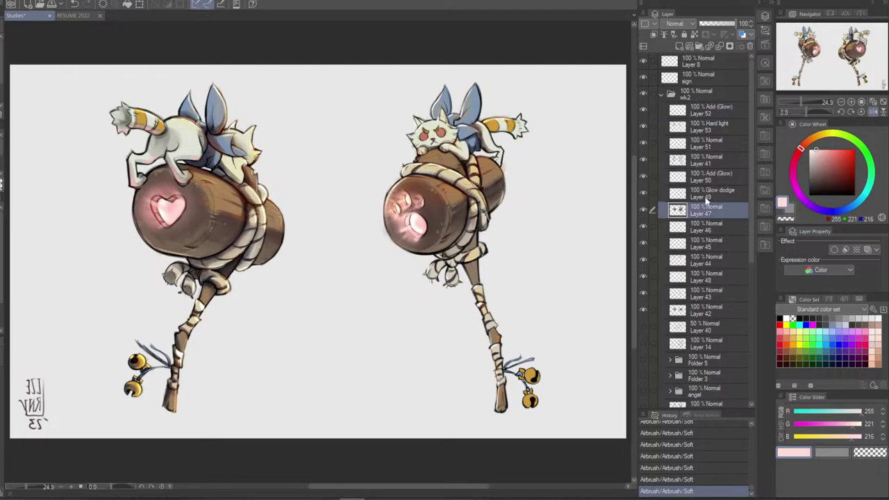
{"action": "left_click", "coordinate": [713, 193]}
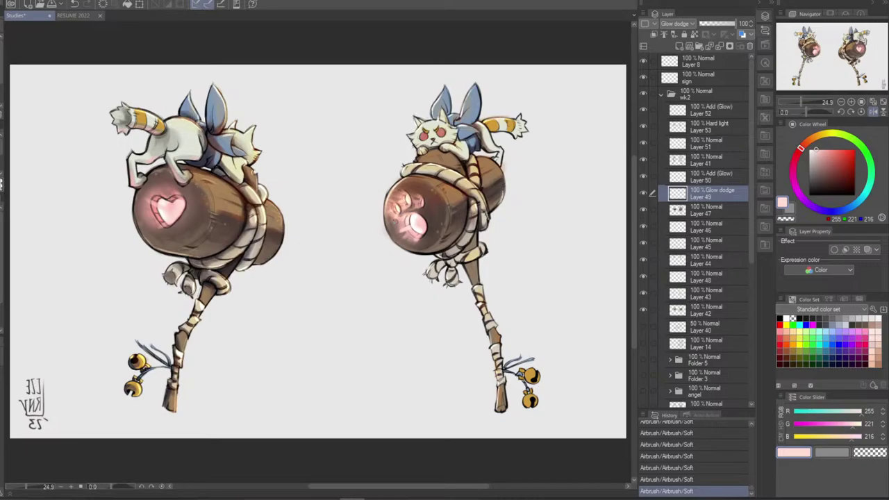
{"action": "left_click_drag", "start_coordinate": [396, 221], "coordinate": [409, 210]}
{"action": "key", "text": "ctrl+z"}
{"action": "left_click", "coordinate": [643, 176]}
{"action": "left_click", "coordinate": [643, 176]}
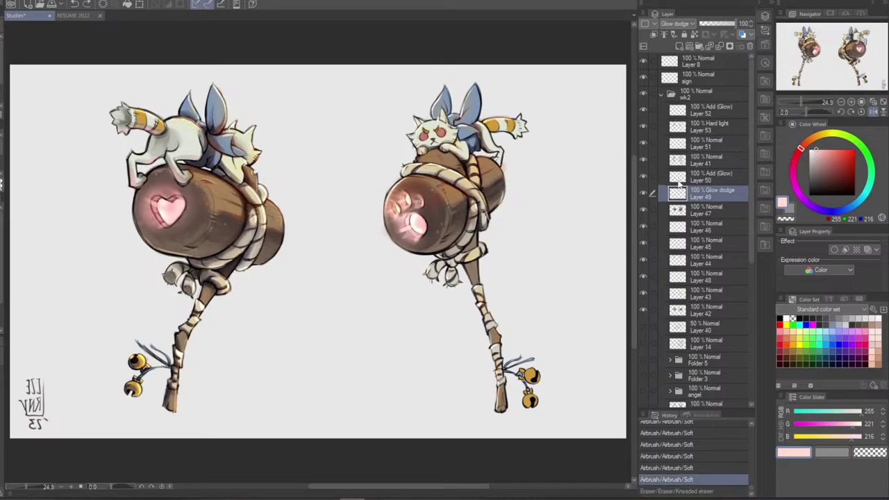
{"action": "left_click", "coordinate": [679, 180]}
{"action": "key", "text": "ctrl+y"}
{"action": "key", "text": "ctrl+z"}
{"action": "key", "text": "ctrl+y"}
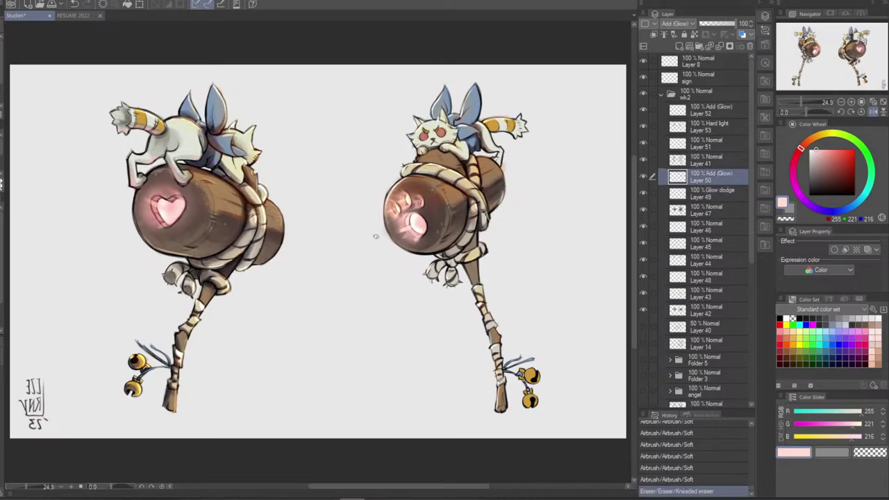
Trim the light pink strokes around the paw pads on Layer 51 with the kneaded eraser after checking Layers 41, 53 and 51
{"action": "left_click", "coordinate": [643, 160]}
{"action": "left_click", "coordinate": [644, 160]}
{"action": "left_click", "coordinate": [643, 127]}
{"action": "left_click", "coordinate": [642, 126]}
{"action": "left_click", "coordinate": [644, 143]}
{"action": "left_click", "coordinate": [708, 144]}
{"action": "mouse_move", "coordinate": [403, 219]}
{"action": "left_mouse_down"}
{"action": "mouse_move", "coordinate": [424, 191]}
{"action": "mouse_move", "coordinate": [393, 237]}
{"action": "left_mouse_up"}
{"action": "key", "text": "ctrl+z"}
{"action": "key", "text": "ctrl+y"}
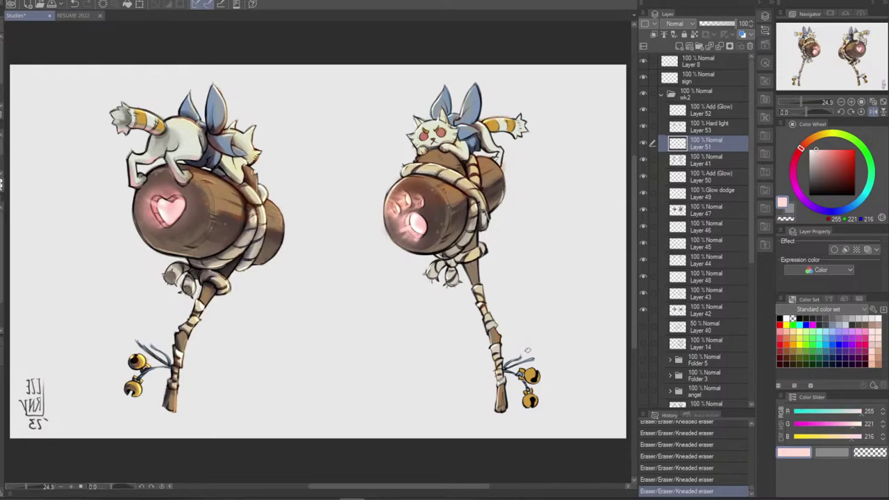
Sample dark brown and shade the rope wraps beneath the paw-print log on Layer 47
{"action": "left_click", "coordinate": [705, 212]}
{"action": "left_click", "coordinate": [238, 264], "text": "alt"}
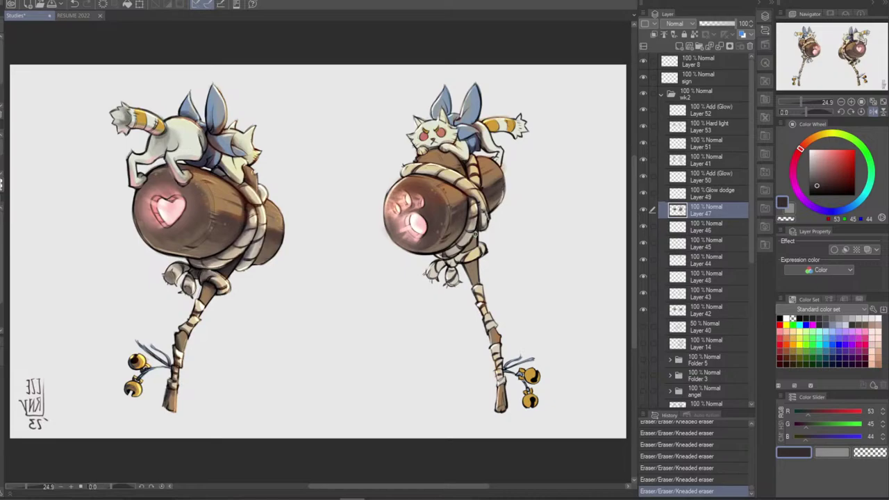
{"action": "left_click_drag", "start_coordinate": [478, 228], "coordinate": [464, 253]}
{"action": "mouse_move", "coordinate": [463, 246]}
{"action": "left_mouse_down"}
{"action": "mouse_move", "coordinate": [457, 259]}
{"action": "mouse_move", "coordinate": [475, 249]}
{"action": "left_mouse_up"}
{"action": "mouse_move", "coordinate": [475, 240]}
{"action": "left_mouse_down"}
{"action": "mouse_move", "coordinate": [495, 214]}
{"action": "mouse_move", "coordinate": [477, 253]}
{"action": "left_mouse_up"}
{"action": "key", "text": "ctrl+z"}
{"action": "key", "text": "ctrl+z"}
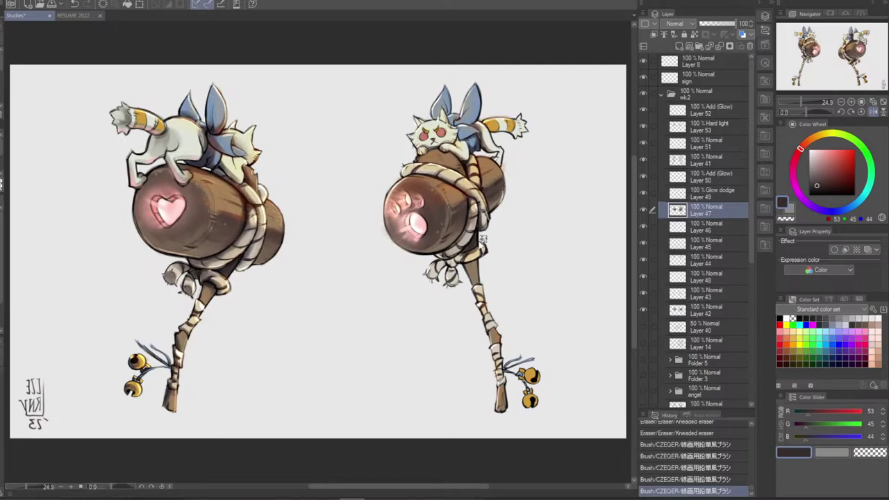
{"action": "key", "text": "ctrl+z"}
Darken the rope knot and gaps where the handle meets the paw-print log
{"action": "mouse_move", "coordinate": [477, 243]}
{"action": "left_mouse_down"}
{"action": "mouse_move", "coordinate": [480, 250]}
{"action": "mouse_move", "coordinate": [450, 267]}
{"action": "mouse_move", "coordinate": [460, 270]}
{"action": "left_mouse_up"}
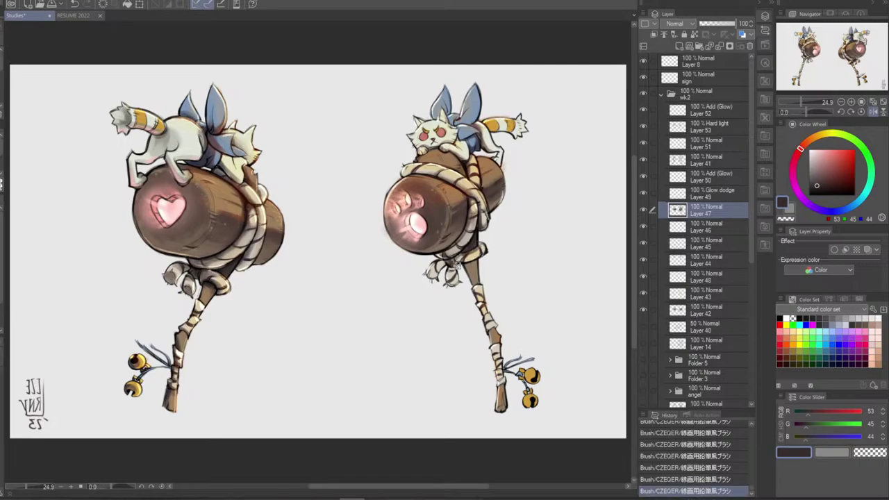
{"action": "key", "text": "ctrl+z"}
{"action": "key", "text": "ctrl+z"}
{"action": "key", "text": "ctrl+z"}
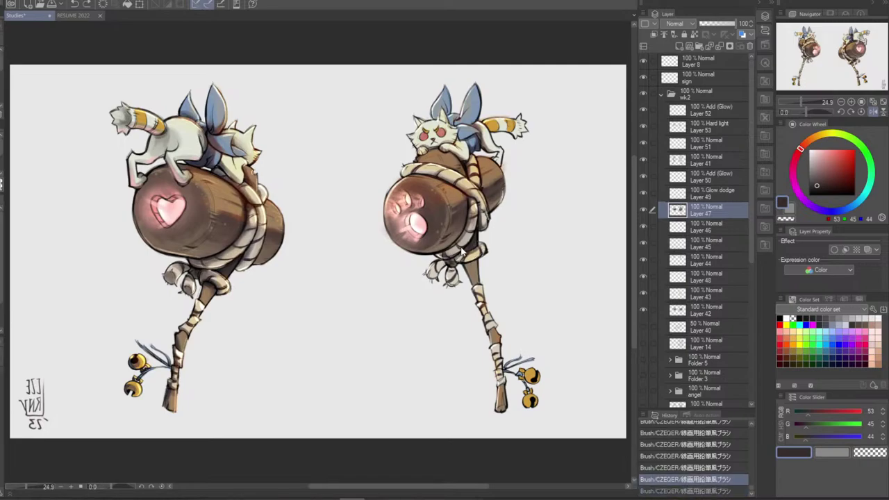
{"action": "left_click_drag", "start_coordinate": [455, 259], "coordinate": [459, 262]}
{"action": "key", "text": "ctrl+z"}
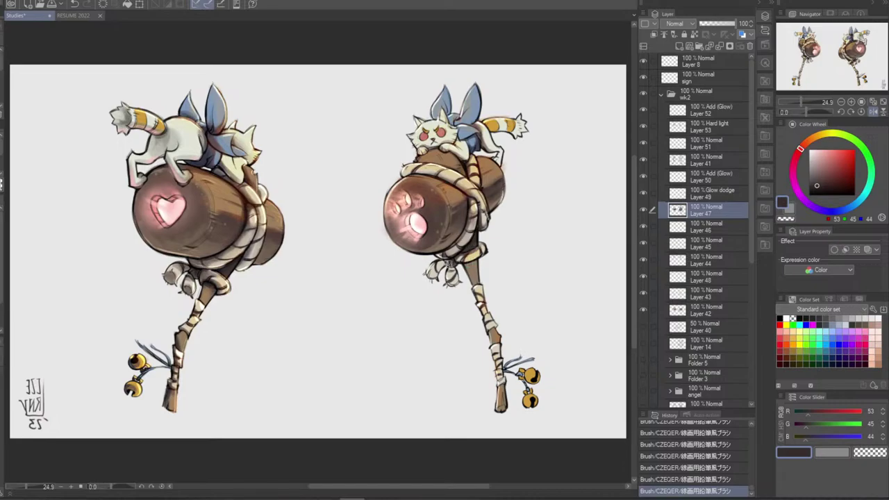
Shade the frayed rope tassels hanging below the paw-print log with dark brown
{"action": "left_click_drag", "start_coordinate": [444, 259], "coordinate": [437, 275]}
{"action": "key", "text": "ctrl+z"}
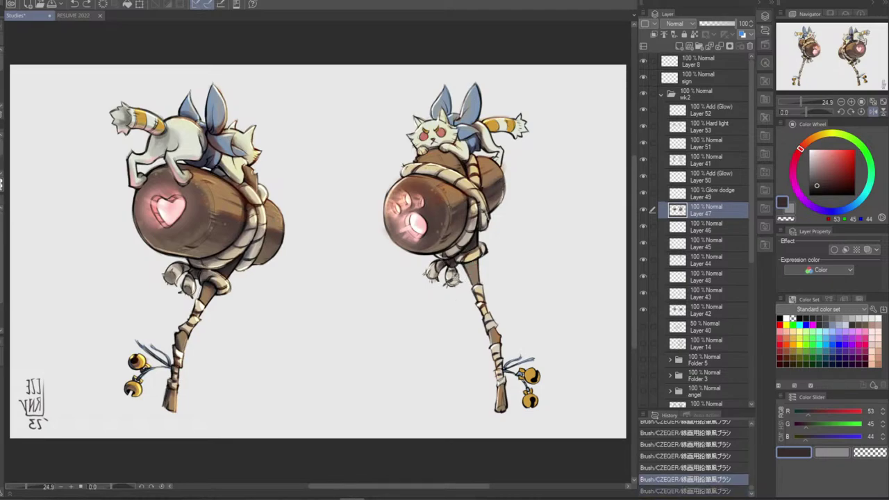
{"action": "key", "text": "ctrl+z"}
{"action": "mouse_move", "coordinate": [455, 271]}
{"action": "left_mouse_down"}
{"action": "mouse_move", "coordinate": [456, 284]}
{"action": "mouse_move", "coordinate": [452, 274]}
{"action": "left_mouse_up"}
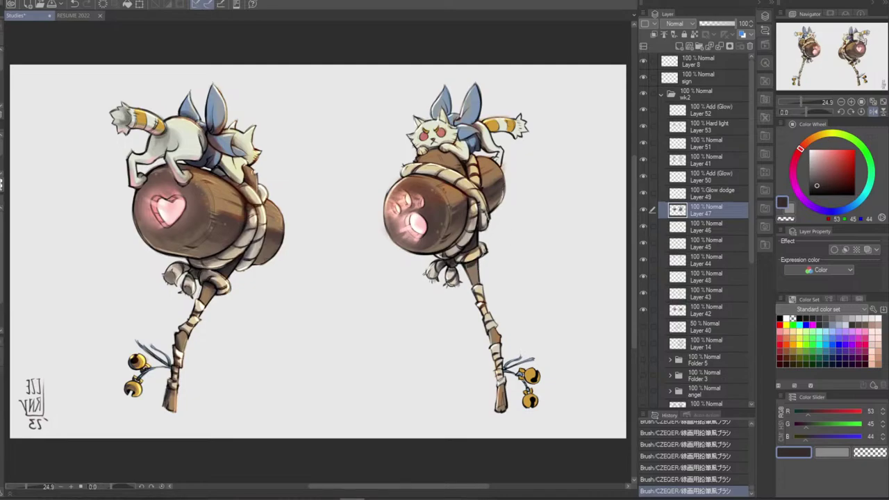
{"action": "key", "text": "ctrl+z"}
Add dark brown shading to the upper handle just below the rope knot
{"action": "mouse_move", "coordinate": [473, 261]}
{"action": "left_mouse_down"}
{"action": "mouse_move", "coordinate": [464, 267]}
{"action": "mouse_move", "coordinate": [474, 281]}
{"action": "mouse_move", "coordinate": [473, 264]}
{"action": "left_mouse_up"}
{"action": "key", "text": "ctrl+z"}
{"action": "key", "text": "ctrl+z"}
{"action": "key", "text": "ctrl+z"}
{"action": "key", "text": "ctrl+z"}
{"action": "key", "text": "ctrl+z"}
Shade the bandage wraps down the paw-print hammer's handle with dark brown strokes, comparing strokes by undoing and redoing them
{"action": "mouse_move", "coordinate": [484, 302]}
{"action": "left_mouse_down"}
{"action": "mouse_move", "coordinate": [483, 291]}
{"action": "mouse_move", "coordinate": [488, 316]}
{"action": "left_mouse_up"}
{"action": "key", "text": "ctrl+z"}
{"action": "key", "text": "ctrl+z"}
{"action": "key", "text": "ctrl+z"}
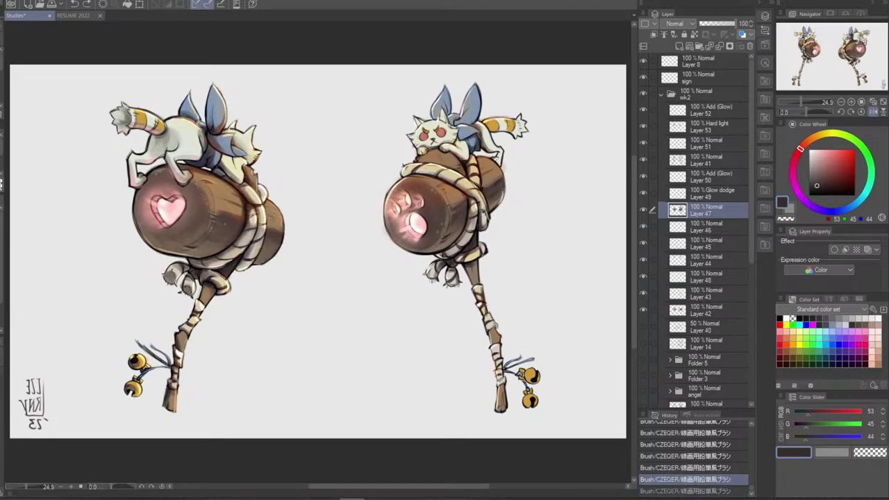
{"action": "key", "text": "ctrl+y"}
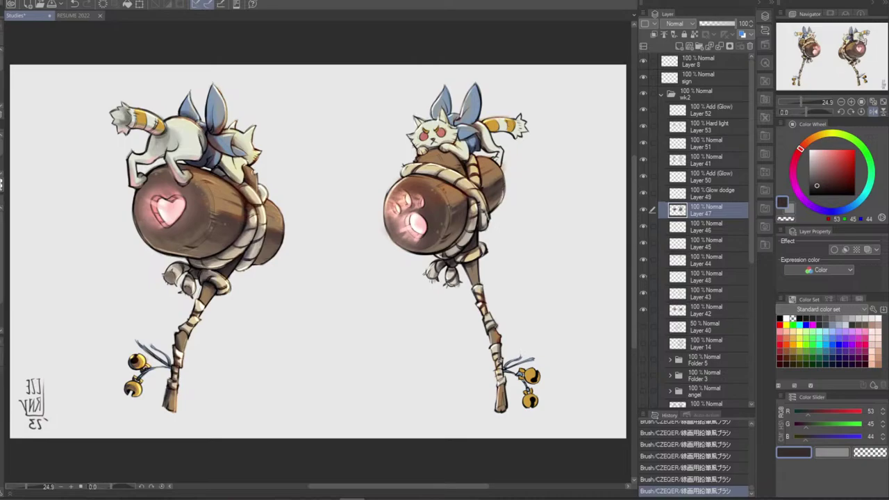
{"action": "key", "text": "ctrl+z"}
{"action": "key", "text": "ctrl+y"}
{"action": "key", "text": "ctrl+z"}
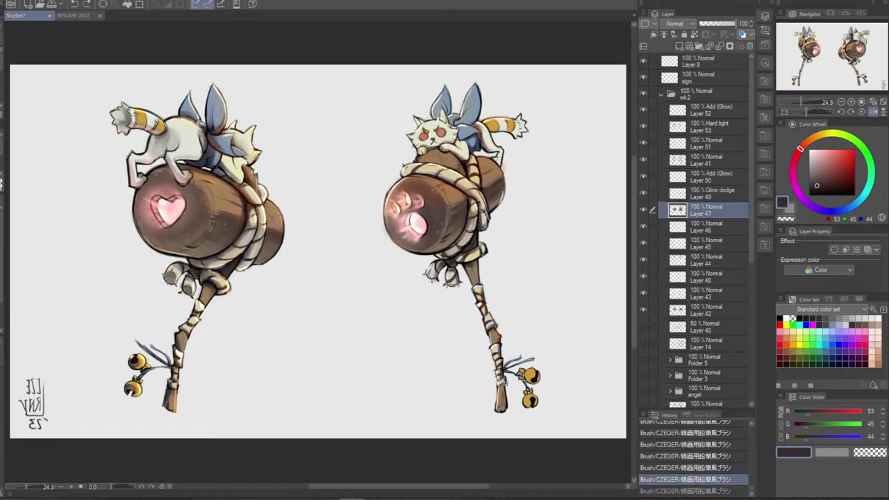
{"action": "key", "text": "ctrl+y"}
{"action": "key", "text": "ctrl+z"}
{"action": "key", "text": "ctrl+y"}
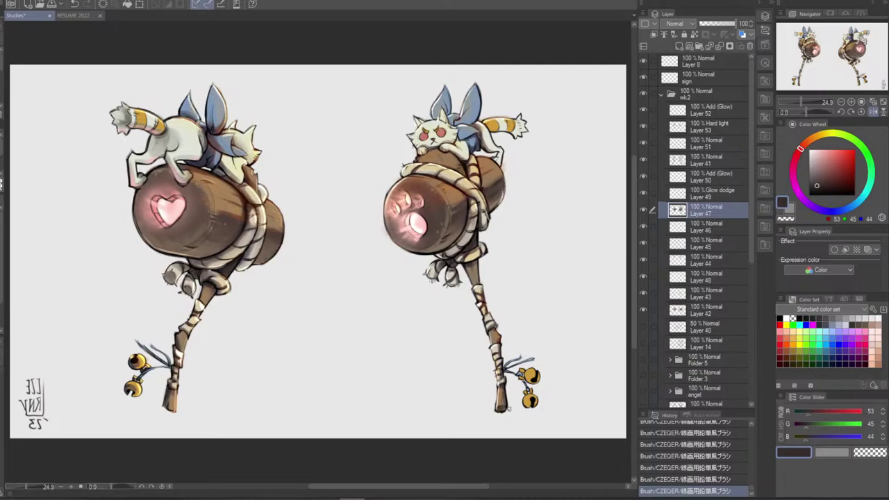
Darken the wooden base of the paw-print hammer's handle, comparing with and without the stroke
{"action": "key", "text": "ctrl+z"}
{"action": "key", "text": "ctrl+y"}
{"action": "key", "text": "ctrl+z"}
{"action": "key", "text": "ctrl+y"}
{"action": "key", "text": "ctrl+z"}
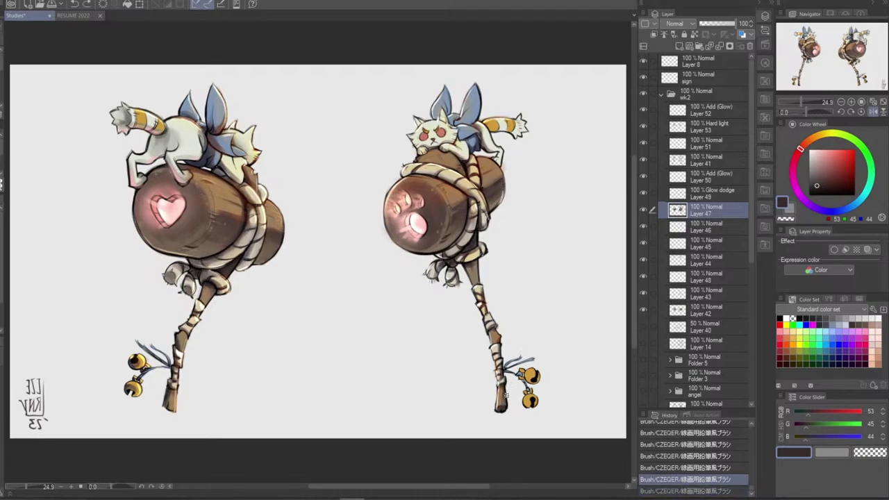
{"action": "key", "text": "ctrl+y"}
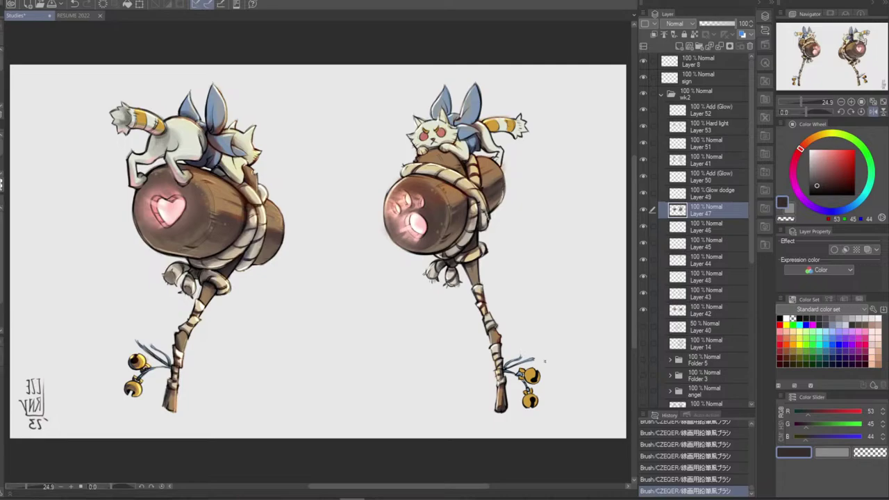
Make Layer 52 active, undo the last stroke and sample the gold color from the heart hammer's bell
{"action": "left_click", "coordinate": [721, 114]}
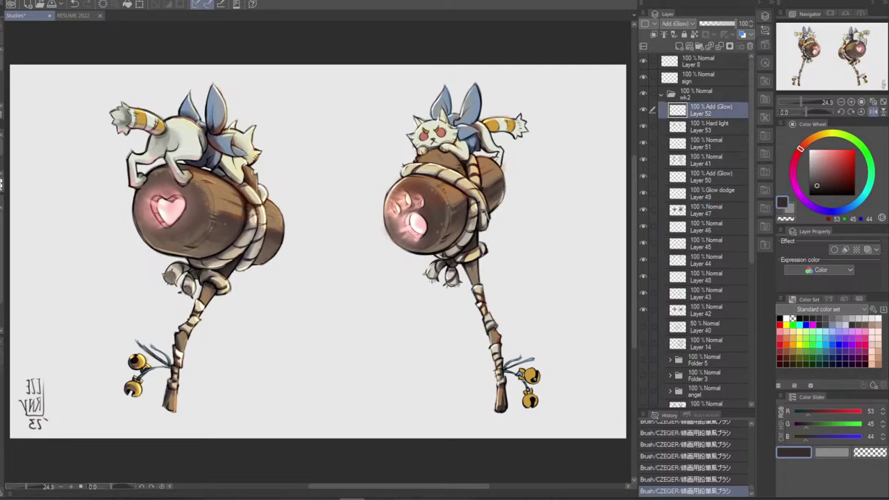
{"action": "key", "text": "ctrl+z"}
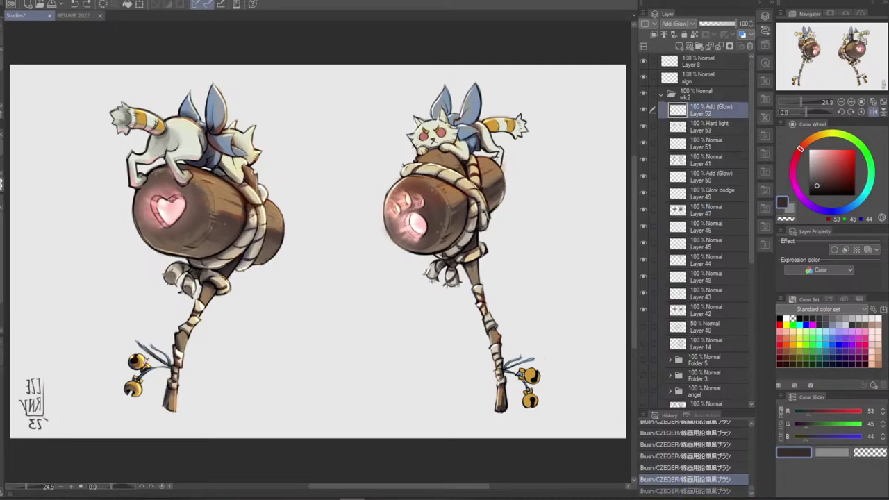
{"action": "left_click", "coordinate": [146, 360], "text": "alt"}
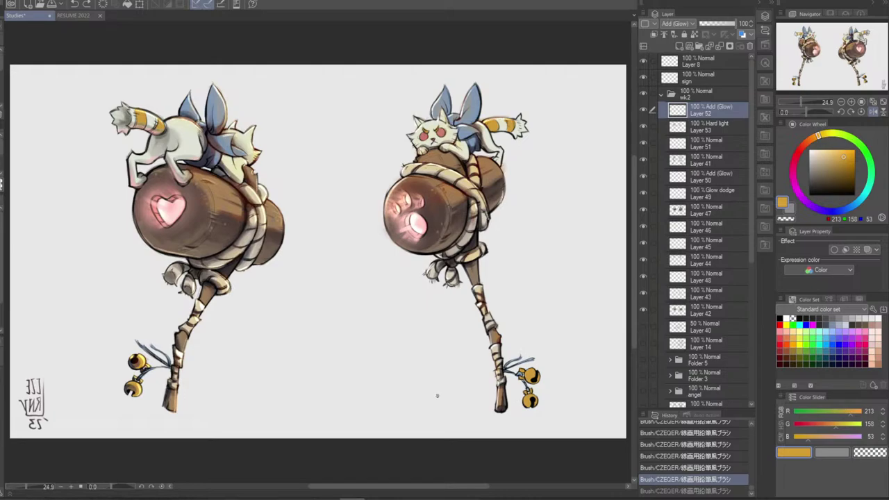
Compare the artwork with and without Layer 51 and the Hard light Layer 53
{"action": "left_click", "coordinate": [710, 132]}
{"action": "left_click", "coordinate": [643, 143]}
{"action": "left_click", "coordinate": [643, 143]}
{"action": "left_click", "coordinate": [643, 143]}
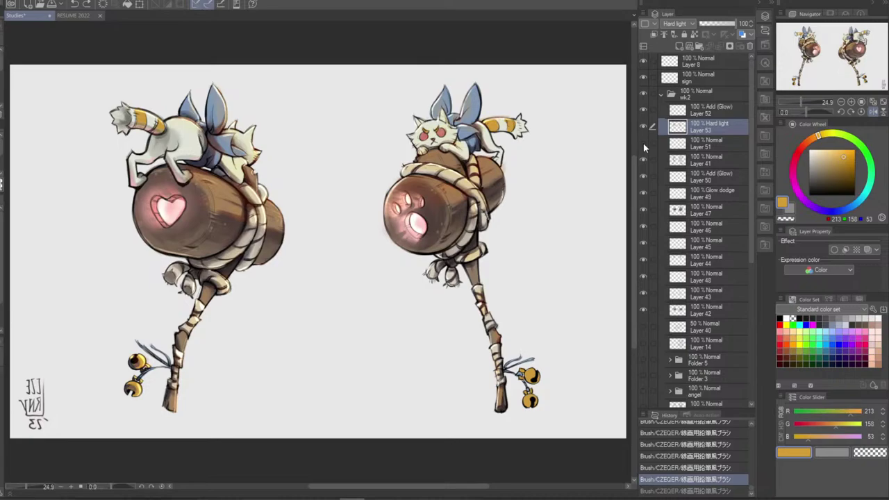
{"action": "left_click", "coordinate": [644, 143]}
{"action": "left_click", "coordinate": [642, 144]}
{"action": "left_click", "coordinate": [643, 143]}
{"action": "left_click", "coordinate": [642, 127]}
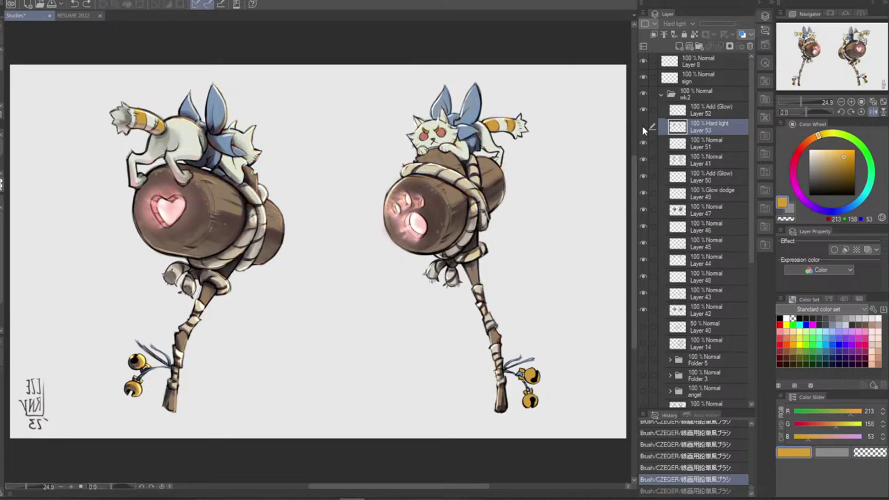
{"action": "left_click", "coordinate": [642, 126]}
{"action": "left_click", "coordinate": [644, 143]}
Make Layer 51 active, sample the pale cream color from the paw-print log's face and check Layer 41's contribution
{"action": "left_click", "coordinate": [708, 143]}
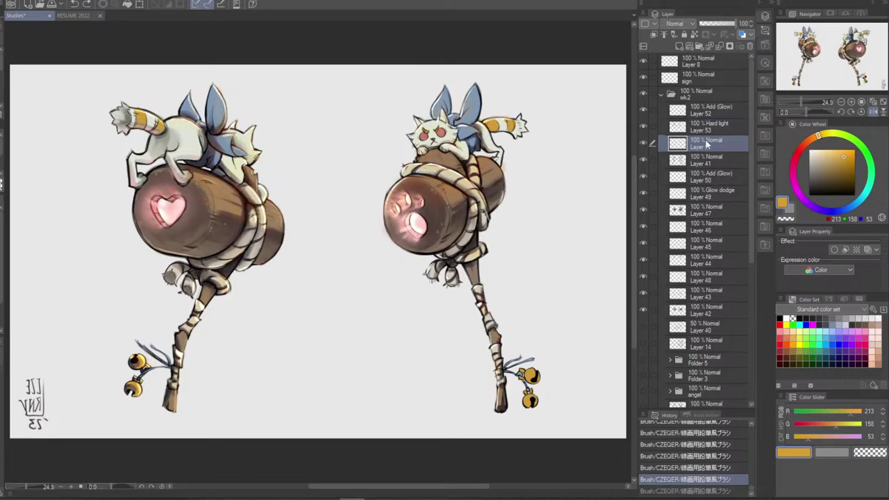
{"action": "left_click", "coordinate": [393, 189], "text": "alt"}
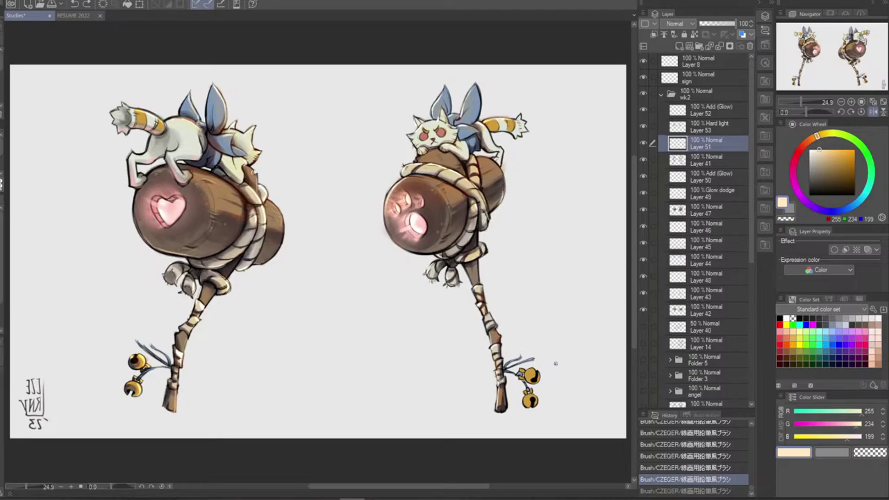
{"action": "left_click", "coordinate": [642, 159]}
{"action": "left_click", "coordinate": [643, 160]}
Examine what Layers 50, 49 and 47 each contribute by hiding and showing them
{"action": "left_click", "coordinate": [713, 127]}
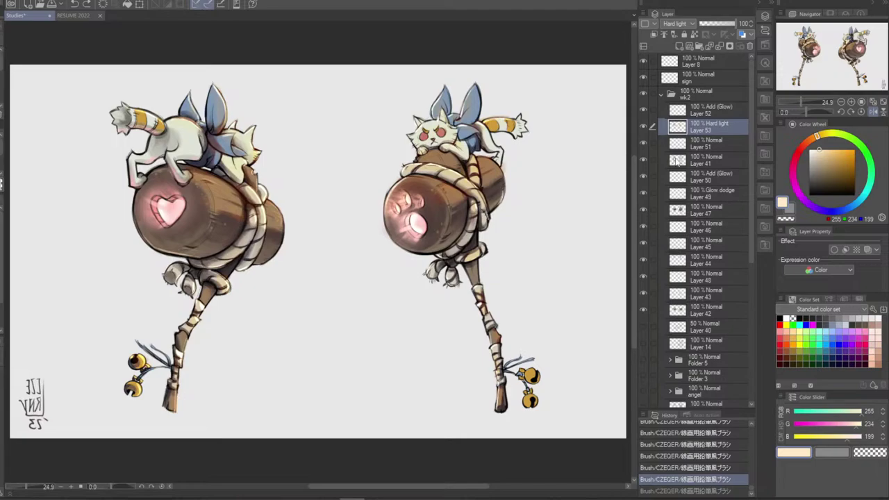
{"action": "left_click", "coordinate": [710, 163]}
{"action": "left_click", "coordinate": [713, 178]}
{"action": "left_click", "coordinate": [642, 176]}
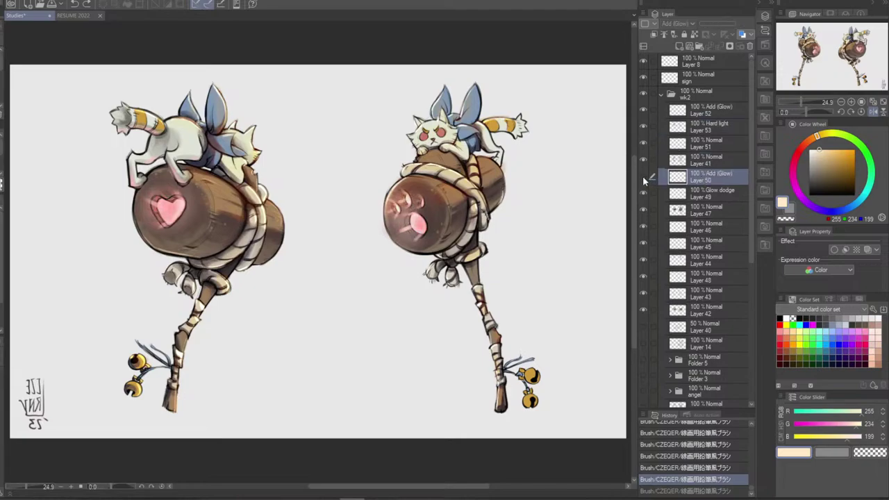
{"action": "left_click", "coordinate": [643, 175]}
{"action": "left_click", "coordinate": [646, 192]}
{"action": "left_click", "coordinate": [644, 193]}
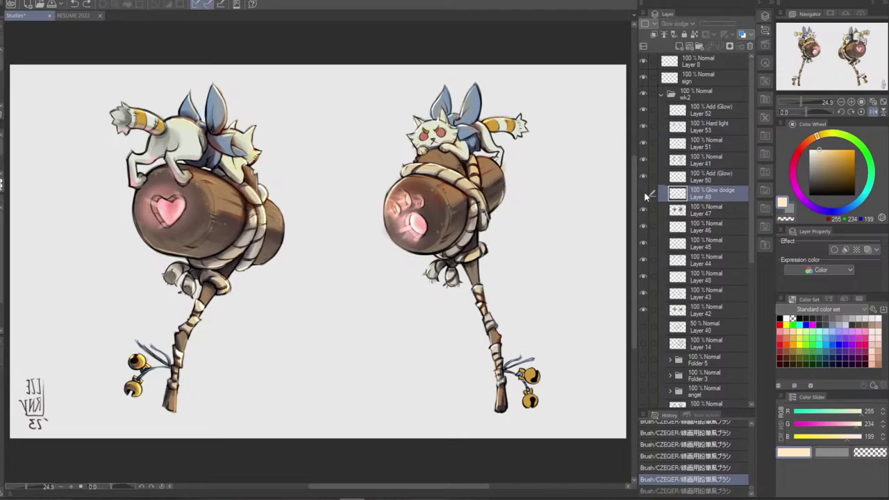
{"action": "left_click", "coordinate": [643, 192]}
{"action": "left_click", "coordinate": [646, 209]}
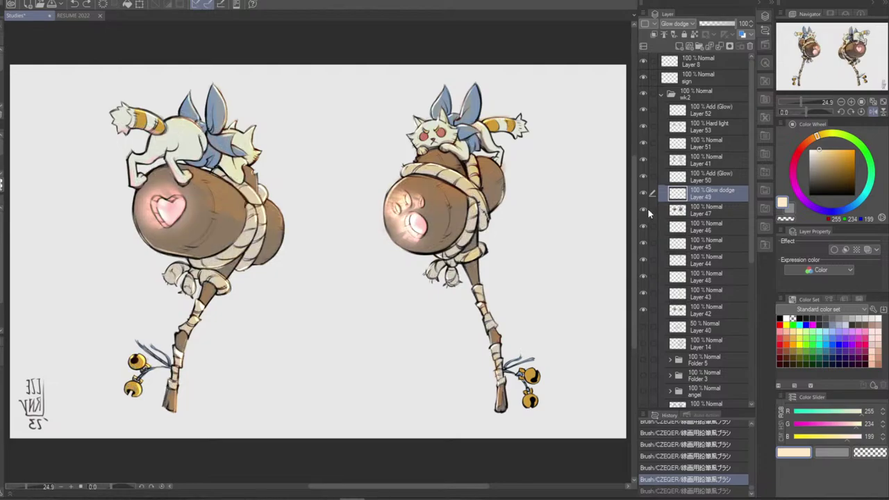
{"action": "left_click", "coordinate": [704, 210]}
Check Layer 53's effect and erase its paint beside the heart hammer's upper bell with the Kneaded eraser
{"action": "left_click", "coordinate": [713, 125]}
{"action": "left_click", "coordinate": [643, 125]}
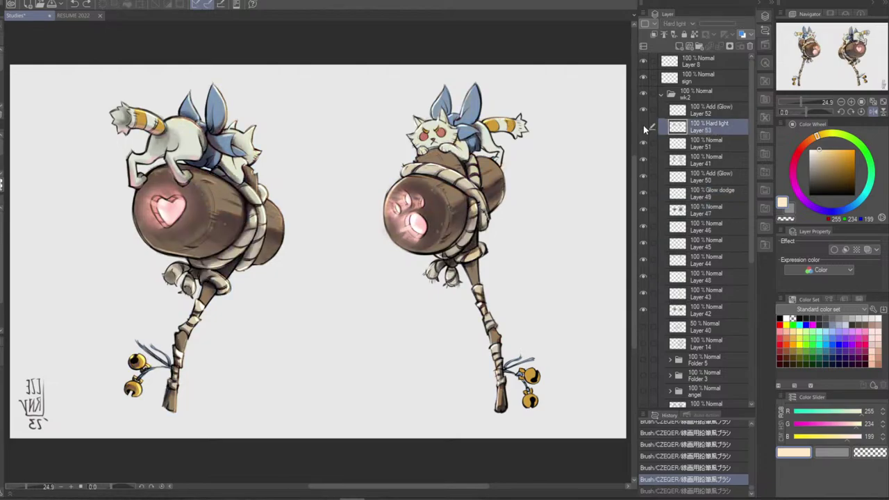
{"action": "left_click", "coordinate": [643, 125]}
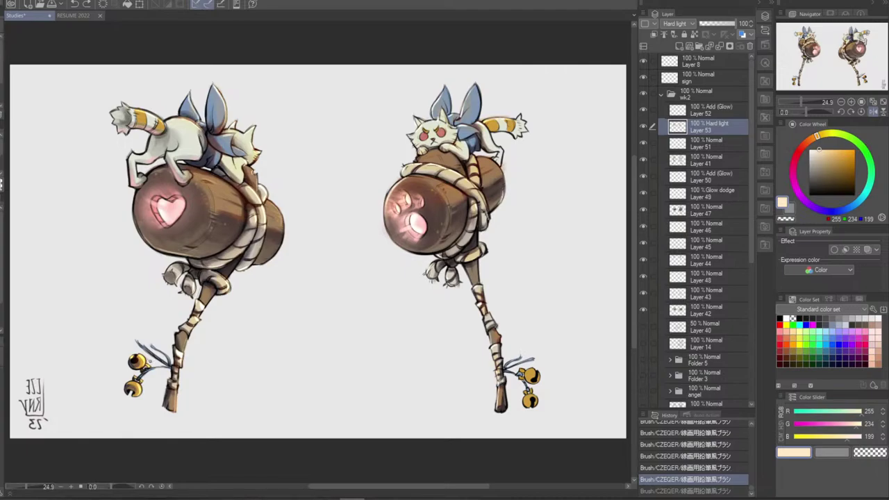
{"action": "left_click_drag", "start_coordinate": [148, 362], "coordinate": [150, 363]}
{"action": "left_click_drag", "start_coordinate": [147, 359], "coordinate": [151, 363]}
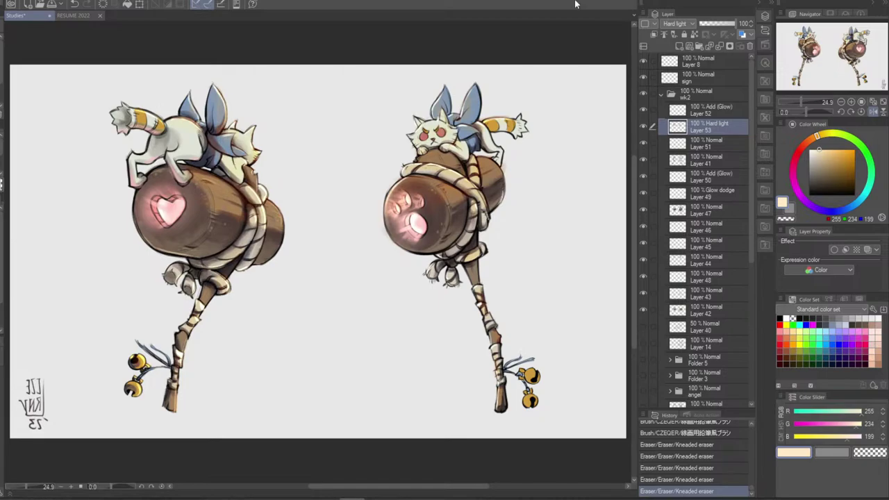
Erase shading on the paw-print hammer's upper handle on Layer 47, comparing the result by undoing and redoing
{"action": "left_click", "coordinate": [709, 209]}
{"action": "left_click_drag", "start_coordinate": [481, 285], "coordinate": [485, 302]}
{"action": "key", "text": "ctrl+z"}
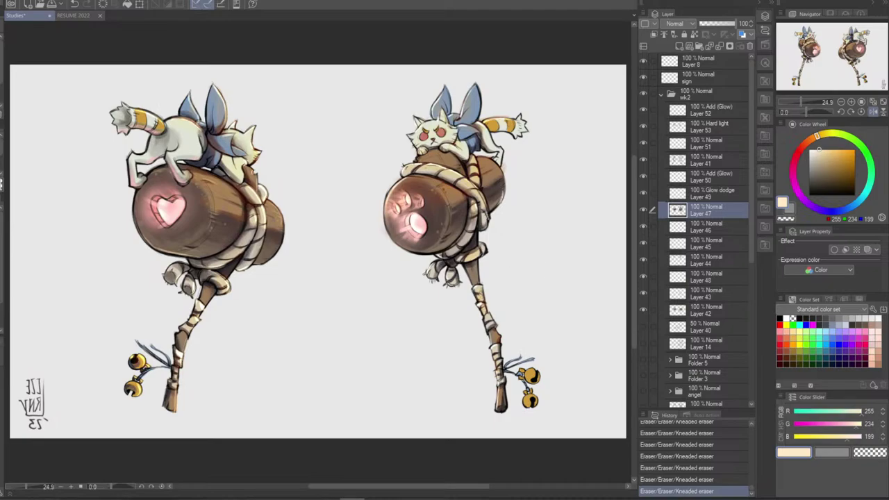
{"action": "key", "text": "ctrl+z"}
{"action": "key", "text": "ctrl+z"}
{"action": "key", "text": "ctrl+y"}
{"action": "key", "text": "ctrl+y"}
{"action": "key", "text": "ctrl+z"}
{"action": "key", "text": "ctrl+y"}
{"action": "key", "text": "ctrl+z"}
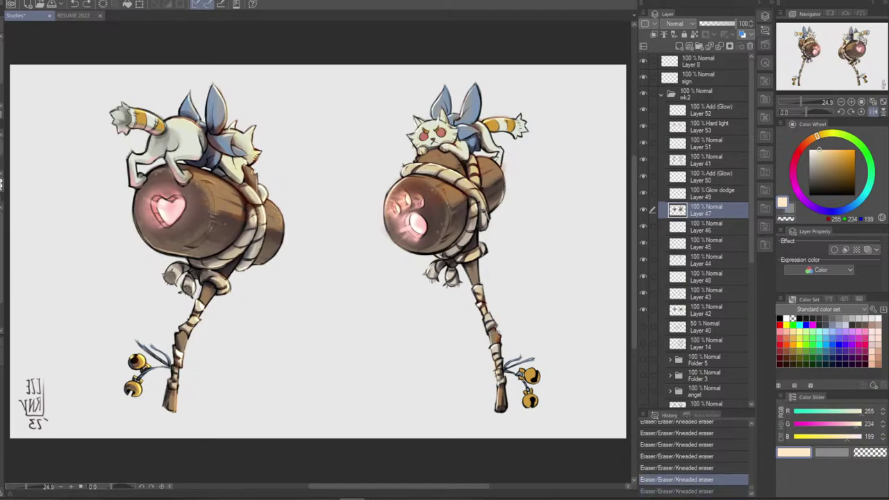
{"action": "key", "text": "ctrl+y"}
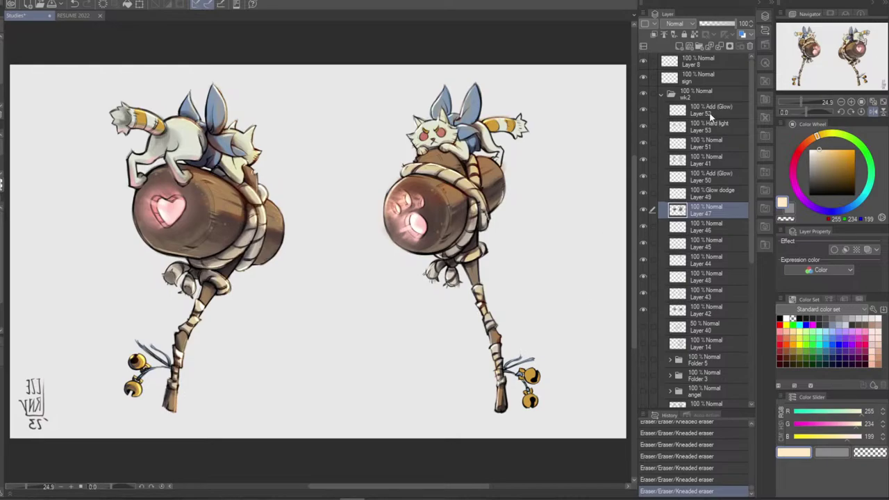
Check Layers 49 and 50 by hiding and showing them, and make the Add (Glow) Layer 50 active
{"action": "left_click", "coordinate": [649, 112]}
{"action": "left_click", "coordinate": [650, 126]}
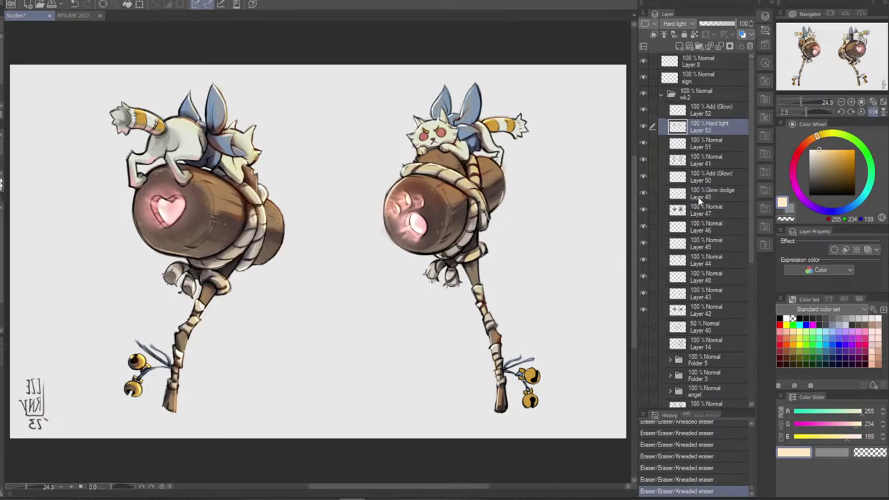
{"action": "left_click", "coordinate": [693, 140]}
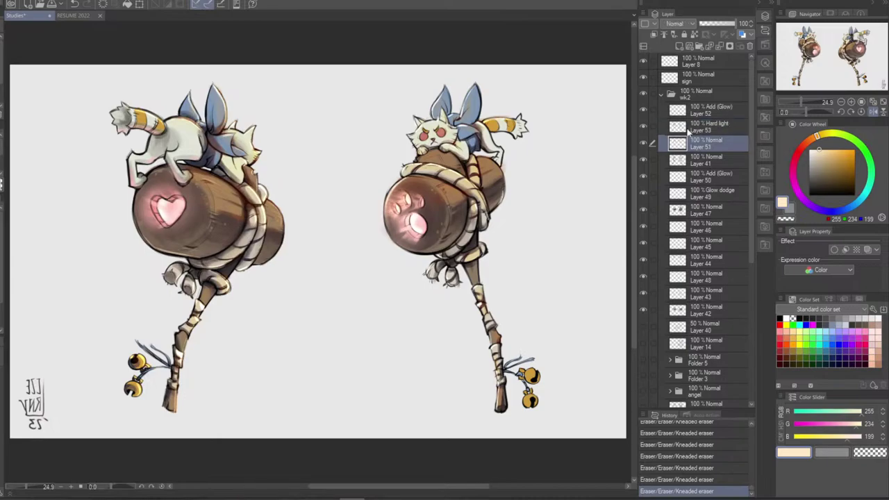
{"action": "left_click", "coordinate": [644, 195]}
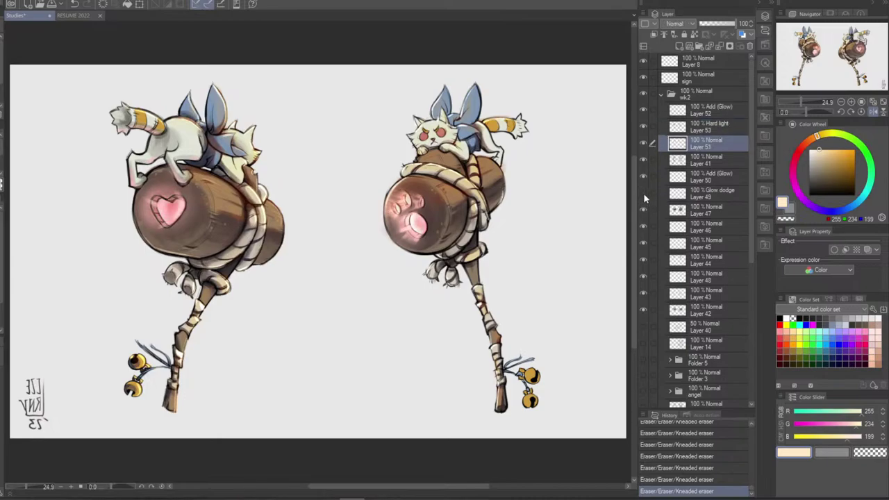
{"action": "left_click", "coordinate": [643, 196]}
{"action": "left_click", "coordinate": [643, 178]}
{"action": "left_click", "coordinate": [644, 179]}
{"action": "left_click", "coordinate": [704, 175]}
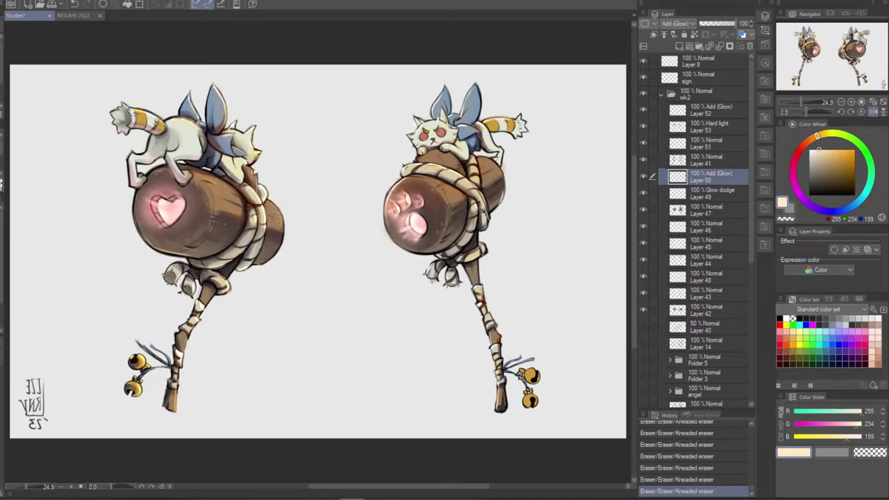
Try a pale pink highlight sampled from the heart on the heart hammer's upper bell on Layer 50, and undo it
{"action": "left_click", "coordinate": [171, 210], "text": "alt"}
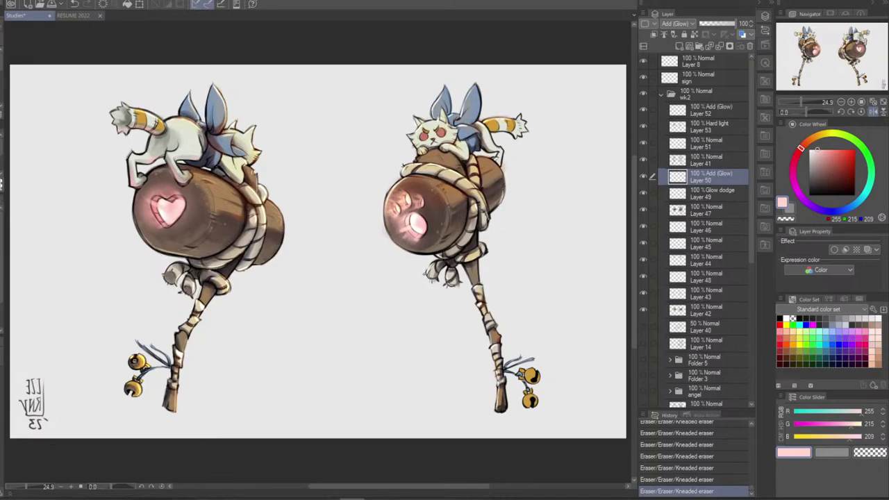
{"action": "key", "text": "b"}
{"action": "key", "text": "ctrl+z"}
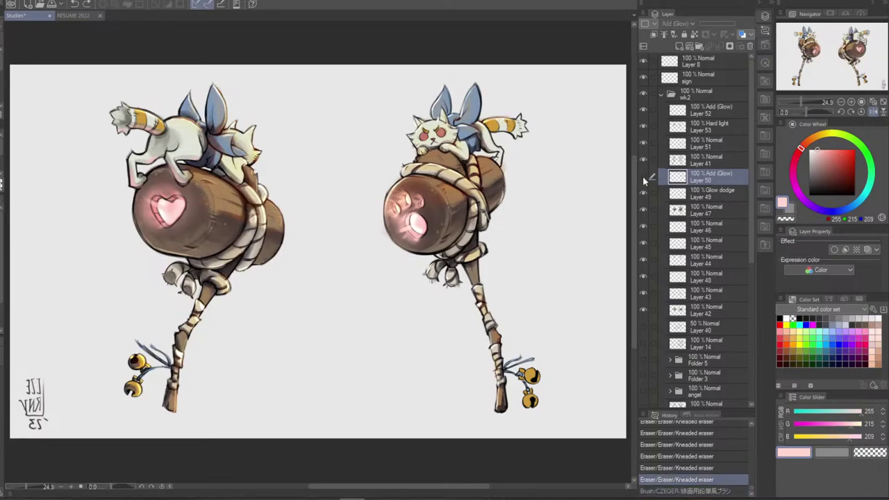
{"action": "left_click", "coordinate": [176, 209], "text": "alt"}
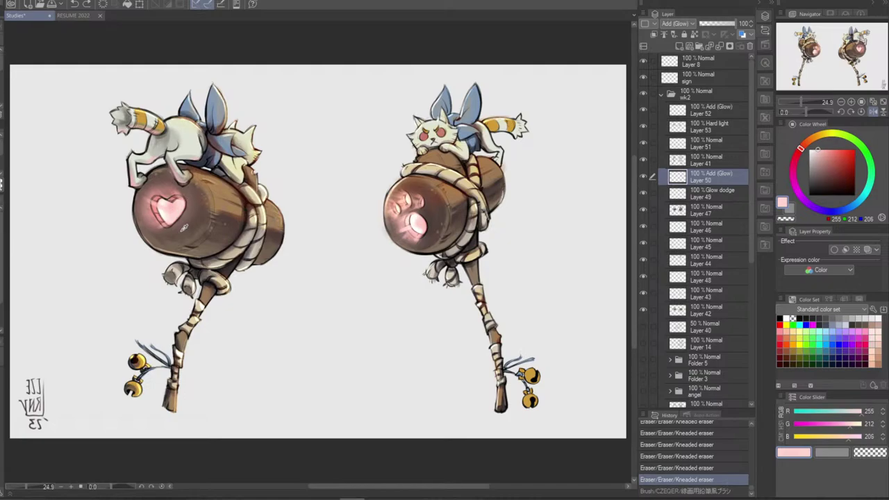
{"action": "left_click_drag", "start_coordinate": [135, 360], "coordinate": [132, 365]}
{"action": "key", "text": "ctrl+z"}
Try a highlight on the same bell on Layer 53, undo it and sample a near-white pink from the heart
{"action": "left_click", "coordinate": [705, 127]}
{"action": "left_click_drag", "start_coordinate": [134, 360], "coordinate": [136, 365]}
{"action": "key", "text": "ctrl+z"}
{"action": "key", "text": "ctrl+z"}
{"action": "left_click", "coordinate": [166, 198], "text": "alt"}
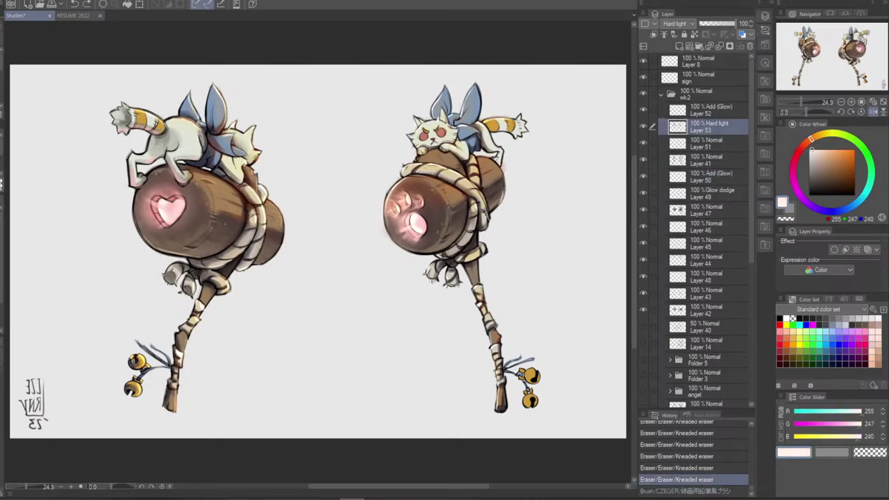
Compare the heart hammer's bell with and without the trial brush strokes, and leave them undone
{"action": "key", "text": "ctrl+y"}
{"action": "key", "text": "ctrl+z"}
{"action": "key", "text": "ctrl+y"}
{"action": "key", "text": "ctrl+y"}
{"action": "key", "text": "ctrl+z"}
{"action": "key", "text": "ctrl+z"}
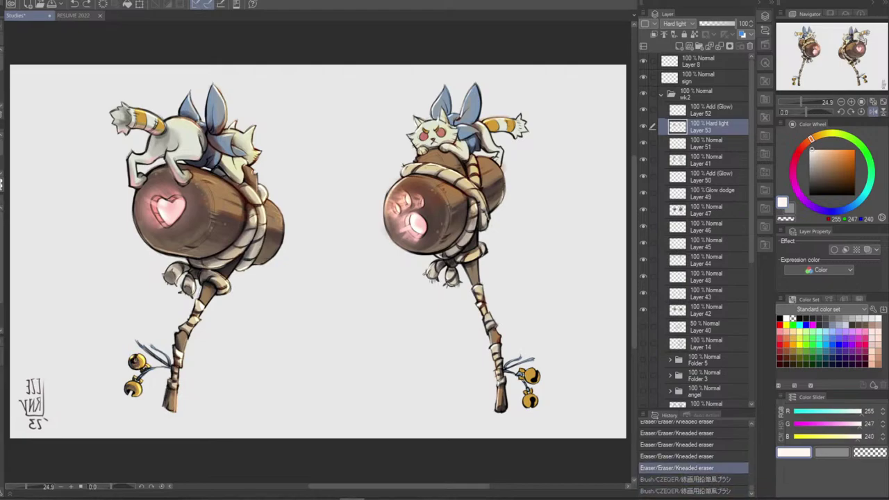
{"action": "key", "text": "ctrl+y"}
{"action": "key", "text": "ctrl+y"}
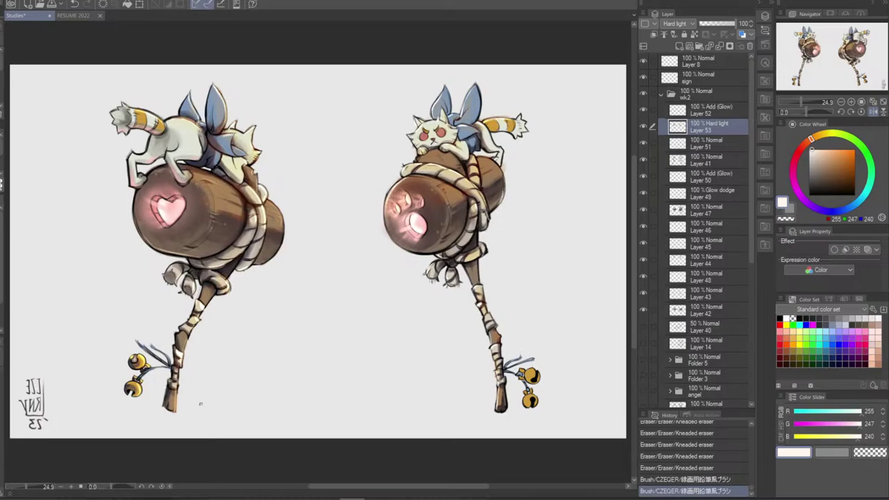
{"action": "key", "text": "ctrl+z"}
{"action": "key", "text": "ctrl+z"}
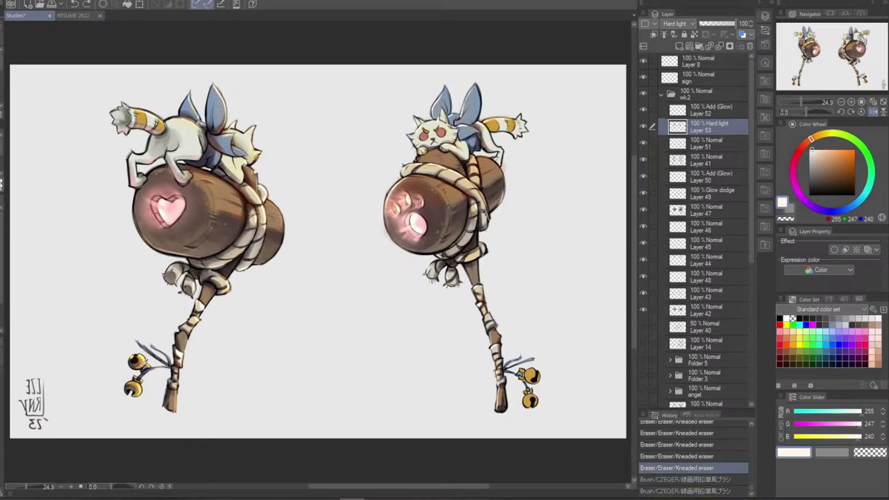
Sample light yellow from the heart hammer's upper bell, check Layers 53, 41 and 52, and make Layer 52 active
{"action": "left_click", "coordinate": [143, 359], "text": "alt"}
{"action": "left_click", "coordinate": [643, 125]}
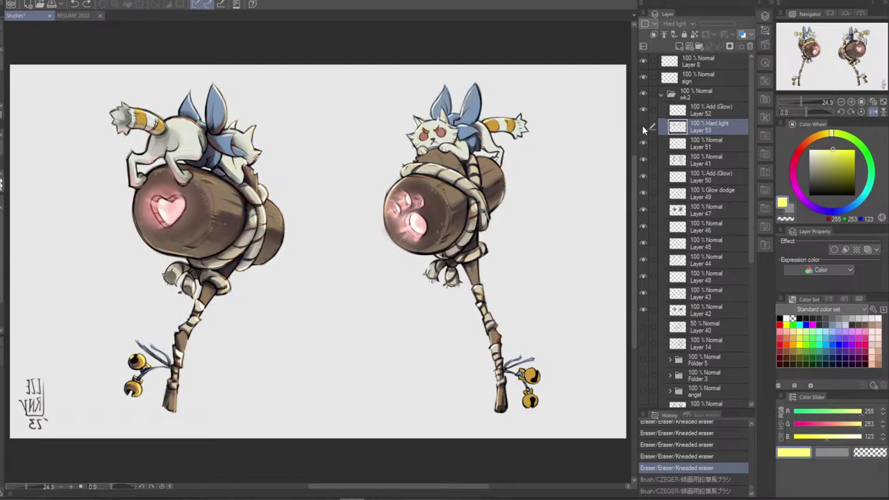
{"action": "left_click", "coordinate": [642, 125]}
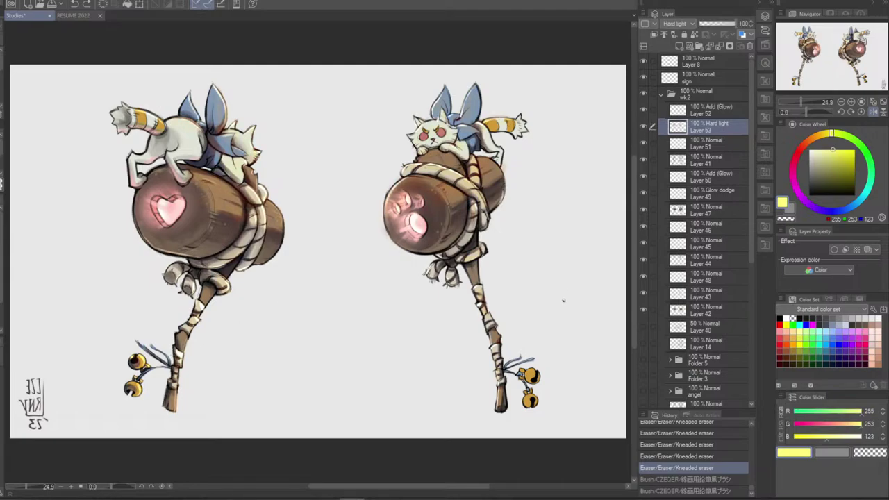
{"action": "left_click", "coordinate": [643, 160]}
{"action": "left_click", "coordinate": [643, 159]}
{"action": "left_click", "coordinate": [644, 126]}
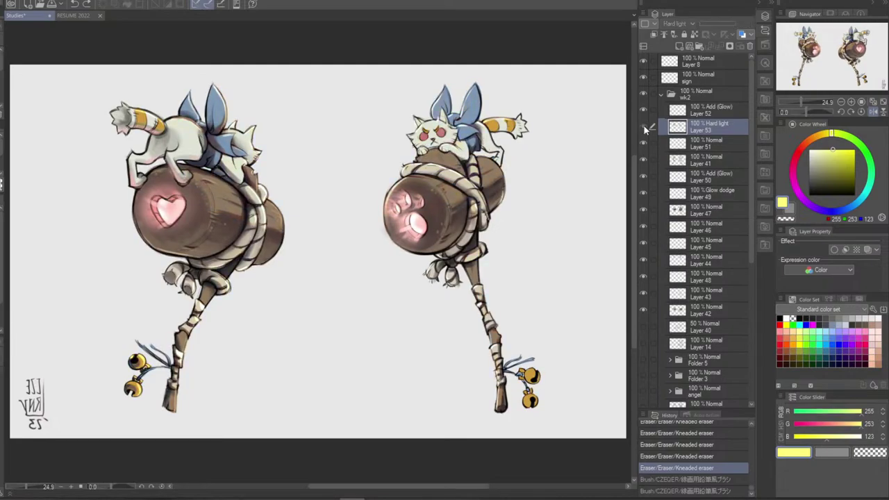
{"action": "left_click", "coordinate": [643, 109]}
{"action": "left_click", "coordinate": [642, 109]}
{"action": "left_click", "coordinate": [698, 113]}
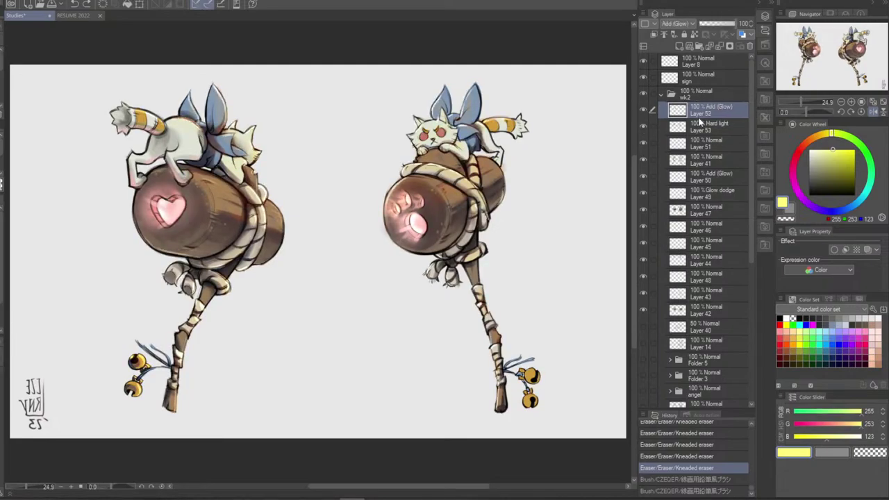
Paint light yellow glow highlights on the paw-print hammer's two bells, comparing strokes by undoing and redoing them
{"action": "left_click_drag", "start_coordinate": [534, 367], "coordinate": [530, 408]}
{"action": "key", "text": "ctrl+z"}
{"action": "key", "text": "ctrl+y"}
{"action": "key", "text": "ctrl+z"}
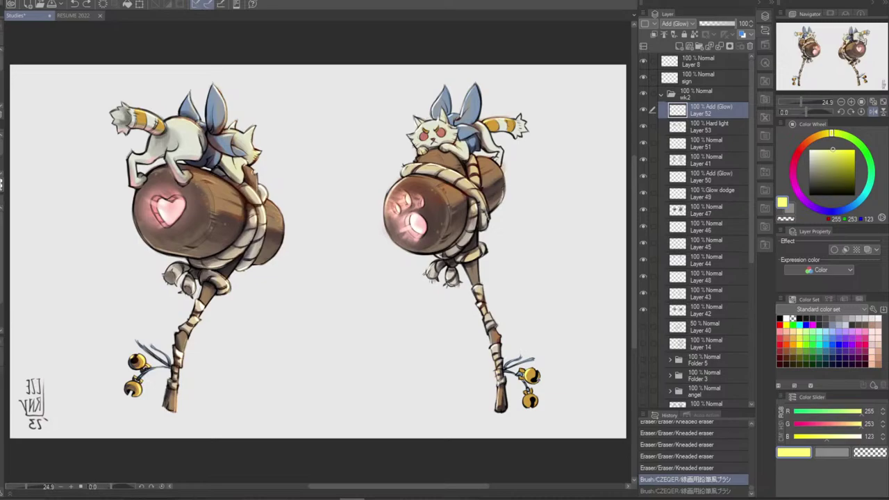
{"action": "key", "text": "ctrl+y"}
{"action": "key", "text": "ctrl+z"}
{"action": "key", "text": "ctrl+y"}
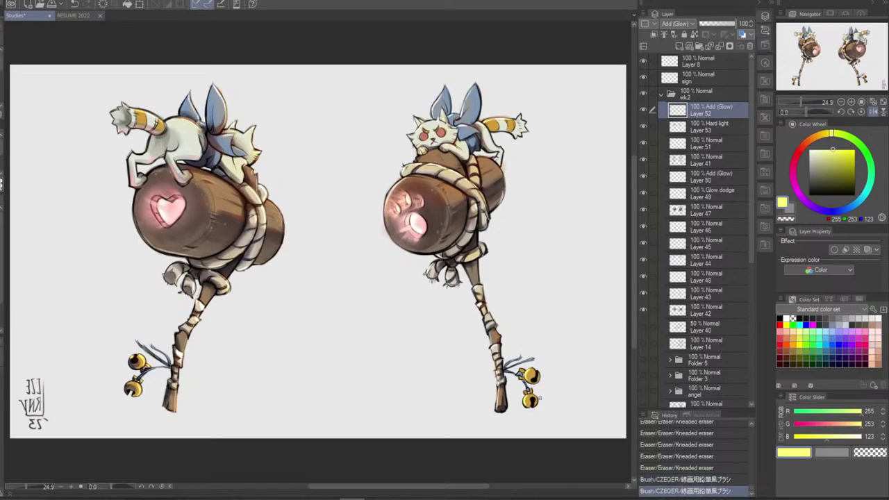
{"action": "left_click_drag", "start_coordinate": [538, 402], "coordinate": [536, 385]}
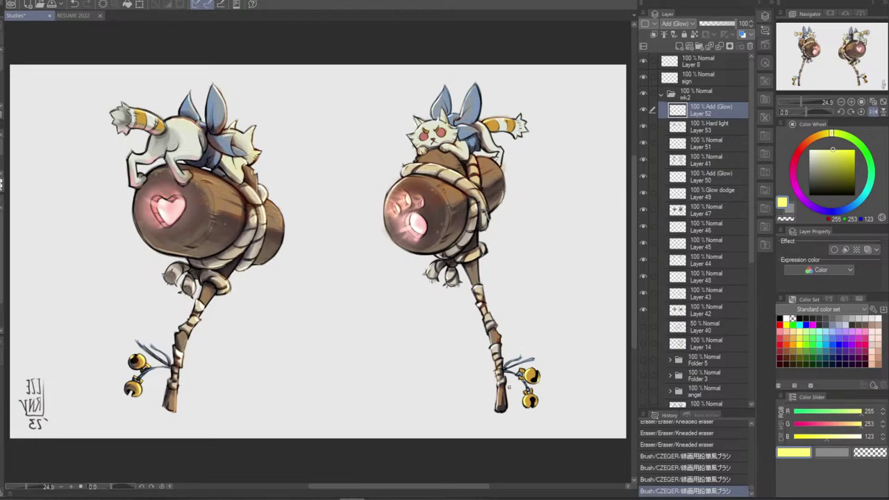
Add light yellow glow along the edges of both handles' wooden ends, undoing and redoing strokes to compare
{"action": "left_click_drag", "start_coordinate": [497, 395], "coordinate": [497, 409]}
{"action": "key", "text": "ctrl+z"}
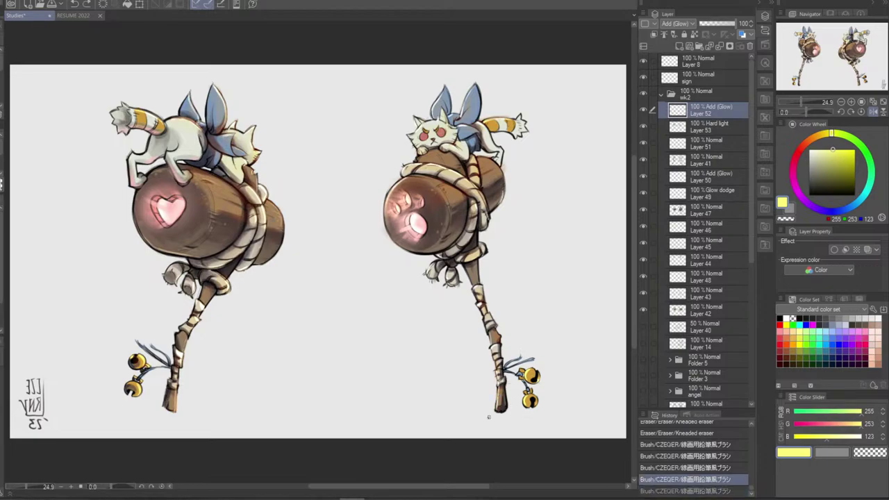
{"action": "left_click_drag", "start_coordinate": [177, 396], "coordinate": [175, 414]}
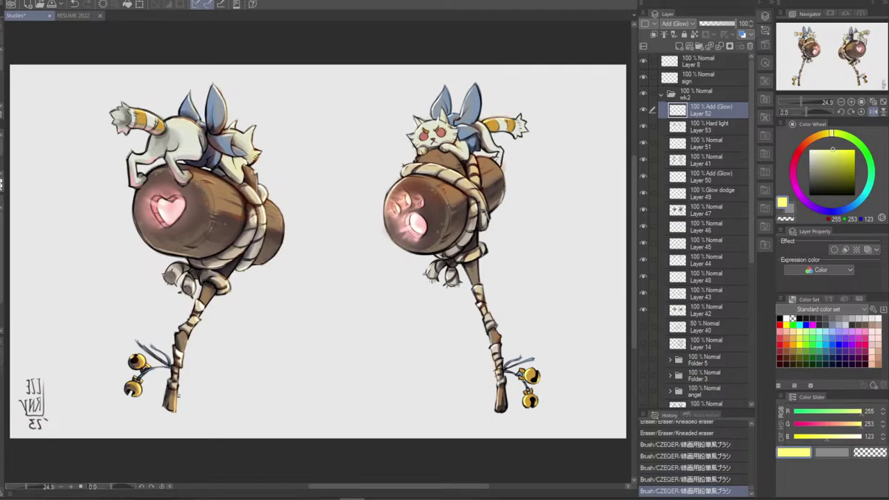
{"action": "left_click_drag", "start_coordinate": [498, 394], "coordinate": [497, 411]}
{"action": "key", "text": "ctrl+z"}
{"action": "key", "text": "ctrl+z"}
{"action": "key", "text": "ctrl+y"}
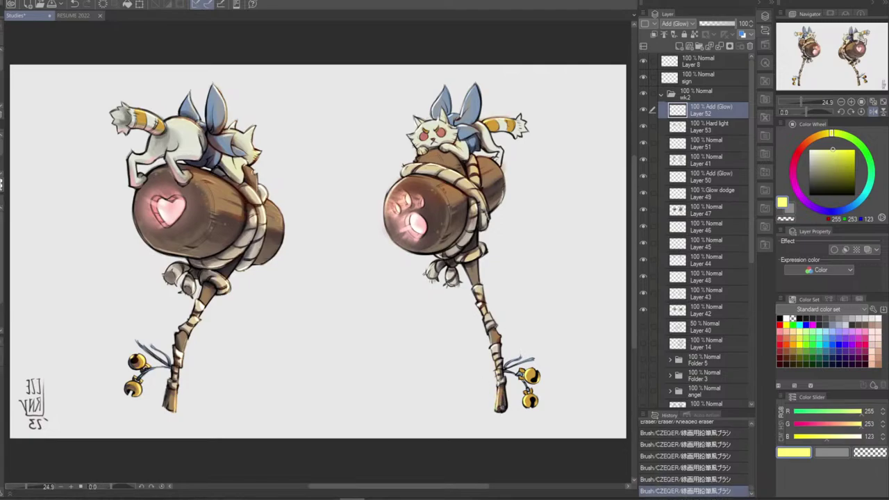
Add a light yellow glow stroke along the paw-print hammer's wrapped handle, undoing and redoing it to compare
{"action": "key", "text": "ctrl+z"}
{"action": "key", "text": "ctrl+y"}
{"action": "left_click_drag", "start_coordinate": [491, 345], "coordinate": [498, 355]}
{"action": "key", "text": "ctrl+z"}
{"action": "key", "text": "ctrl+y"}
{"action": "key", "text": "ctrl+z"}
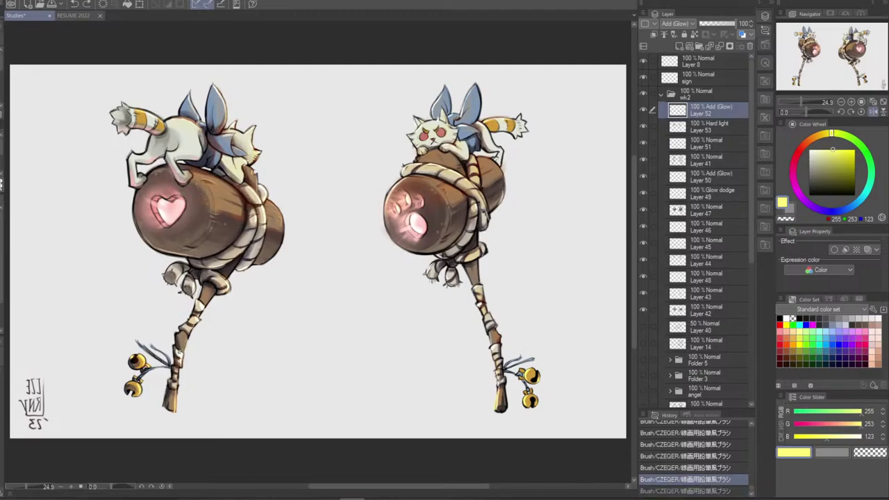
Touch up the light yellow glow on both hammers' handle wraps, checking the strokes with undo and redo
{"action": "left_click", "coordinate": [181, 354]}
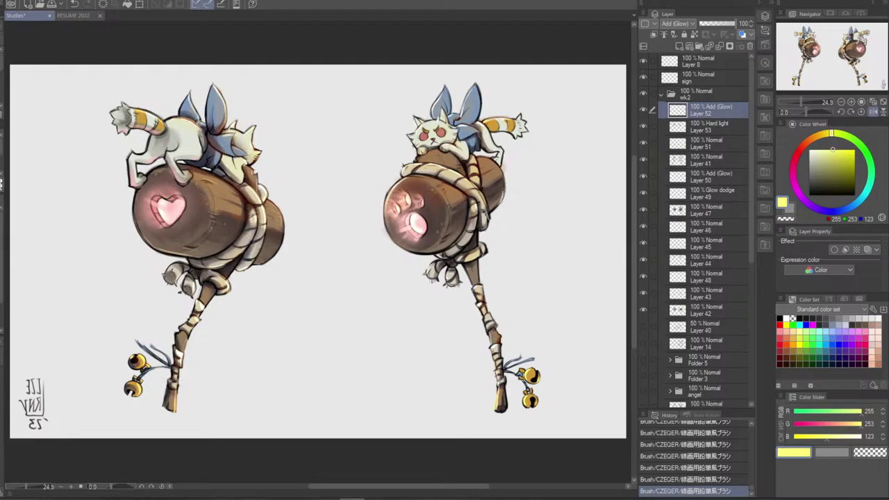
{"action": "key", "text": "ctrl+z"}
{"action": "left_click_drag", "start_coordinate": [492, 349], "coordinate": [493, 346]}
{"action": "key", "text": "ctrl+z"}
{"action": "key", "text": "ctrl+z"}
{"action": "key", "text": "ctrl+y"}
{"action": "key", "text": "ctrl+y"}
{"action": "key", "text": "ctrl+z"}
{"action": "key", "text": "ctrl+y"}
{"action": "key", "text": "ctrl+z"}
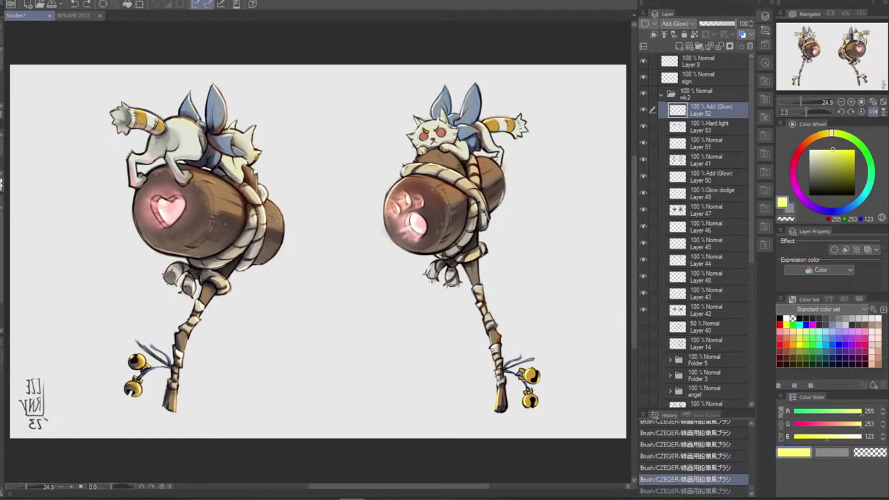
Compare the handles with and without the latest glow strokes, and leave the last one undone
{"action": "key", "text": "ctrl+y"}
{"action": "key", "text": "ctrl+z"}
{"action": "key", "text": "ctrl+y"}
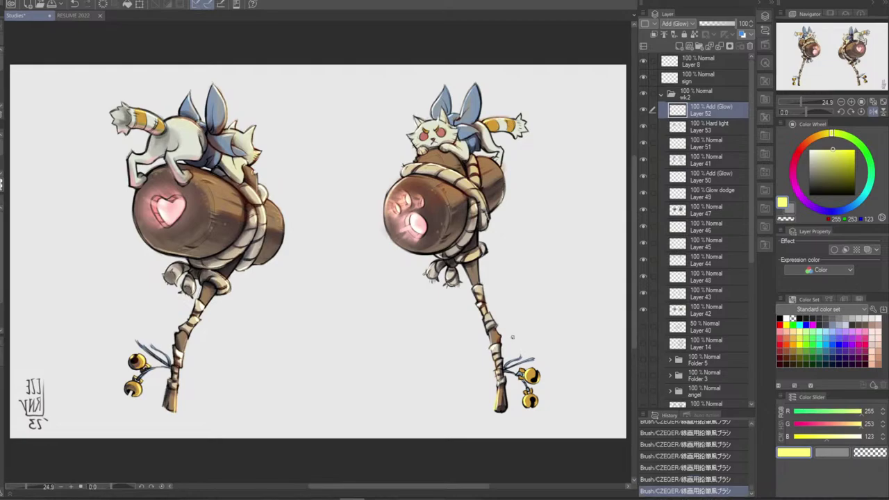
{"action": "key", "text": "ctrl+z"}
{"action": "key", "text": "ctrl+z"}
{"action": "key", "text": "ctrl+y"}
{"action": "key", "text": "ctrl+y"}
{"action": "key", "text": "ctrl+z"}
{"action": "key", "text": "ctrl+y"}
{"action": "left_click", "coordinate": [167, 364], "text": "alt"}
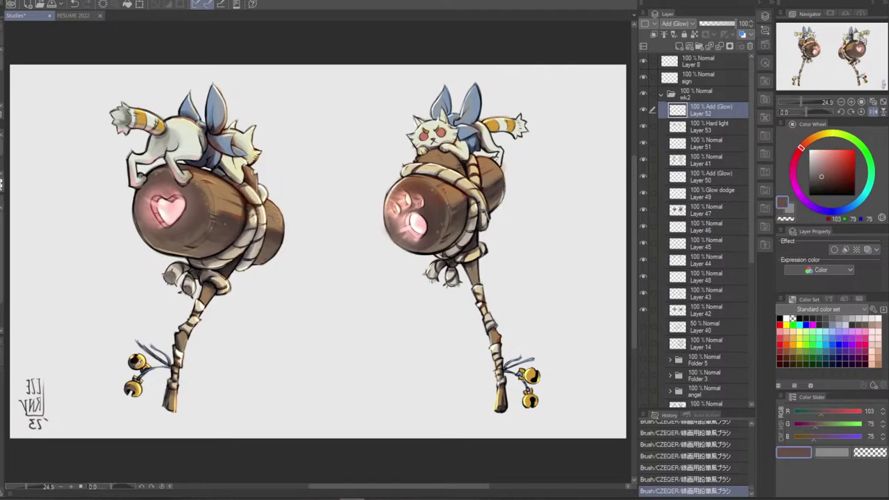
{"action": "left_click", "coordinate": [177, 359], "text": "alt"}
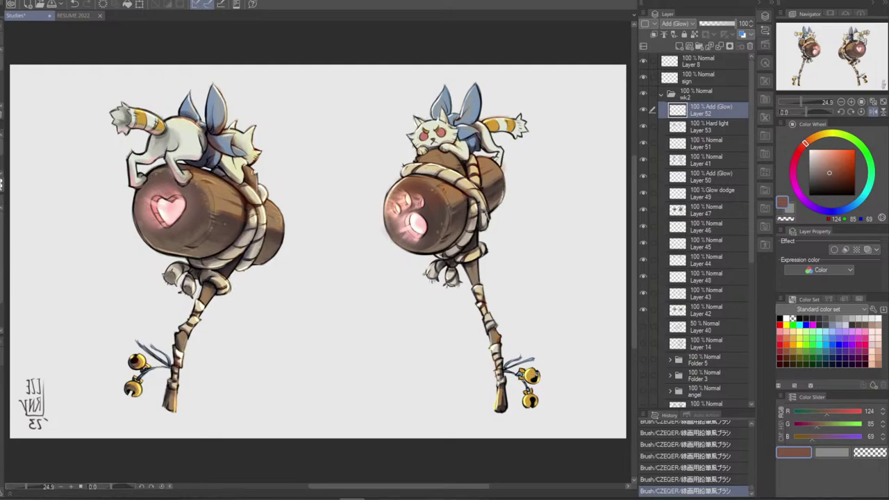
{"action": "key", "text": "ctrl+z"}
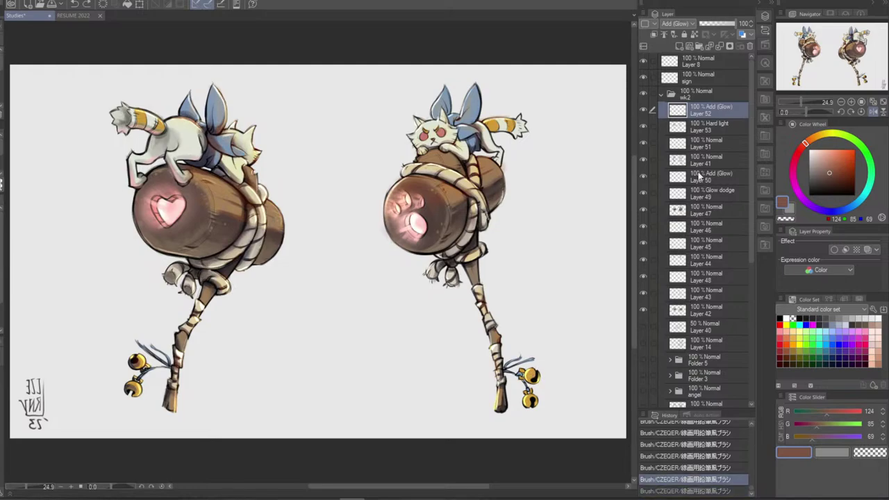
Make Layer 47 active and touch up the paw-print hammer's upper bell with dark brown sampled from the heart hammer's bell
{"action": "left_click", "coordinate": [706, 211]}
{"action": "left_click", "coordinate": [139, 363], "text": "alt"}
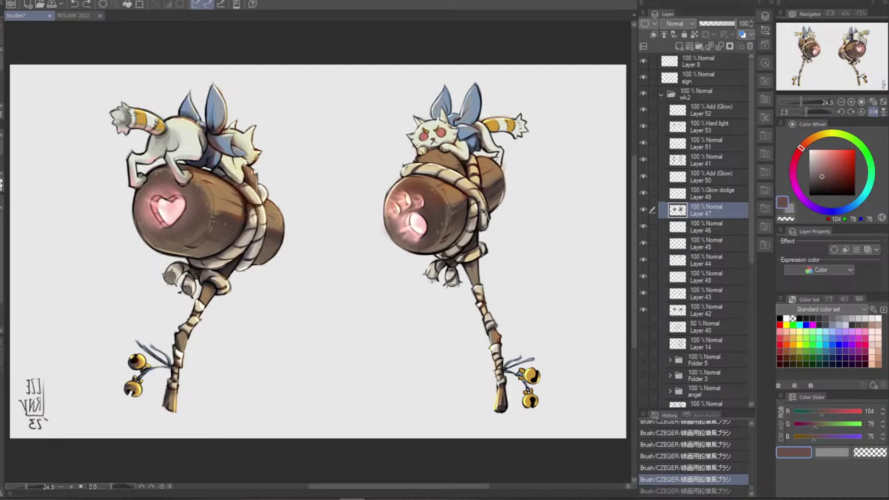
{"action": "mouse_move", "coordinate": [533, 371]}
{"action": "left_mouse_down"}
{"action": "mouse_move", "coordinate": [531, 410]}
{"action": "mouse_move", "coordinate": [520, 380]}
{"action": "left_mouse_up"}
{"action": "key", "text": "ctrl+z"}
{"action": "key", "text": "ctrl+z"}
{"action": "key", "text": "ctrl+z"}
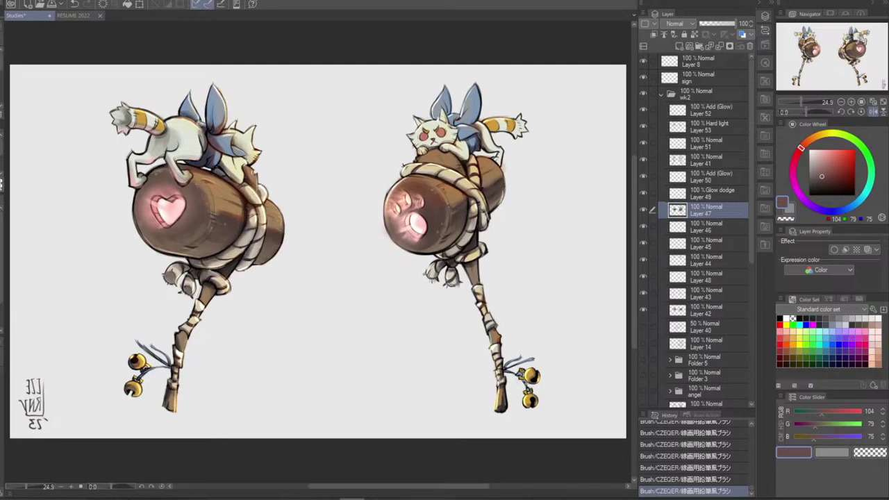
{"action": "left_click", "coordinate": [522, 370]}
Sample dark grayish blue beside the heart hammer's lower bell and paint dark detail on the paw-print hammer's upper bell
{"action": "left_click", "coordinate": [130, 386], "text": "alt"}
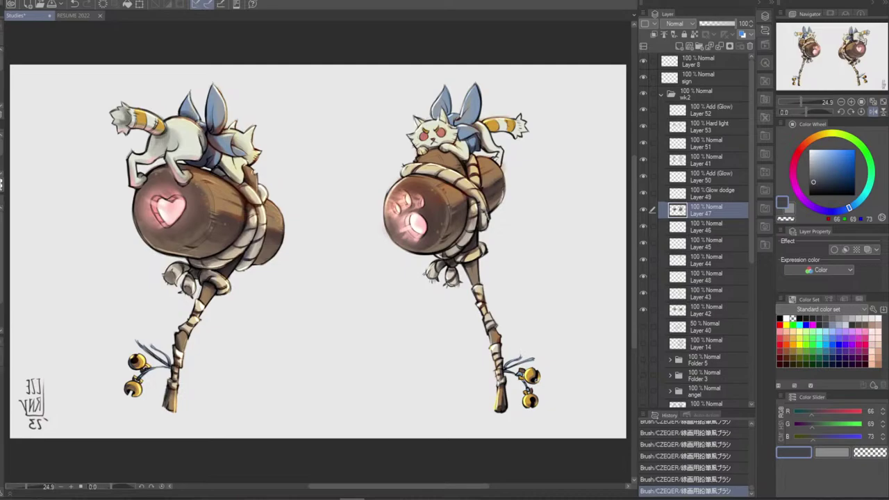
{"action": "mouse_move", "coordinate": [534, 380]}
{"action": "left_mouse_down"}
{"action": "mouse_move", "coordinate": [533, 387]}
{"action": "mouse_move", "coordinate": [535, 377]}
{"action": "left_mouse_up"}
{"action": "key", "text": "ctrl+z"}
{"action": "key", "text": "ctrl+z"}
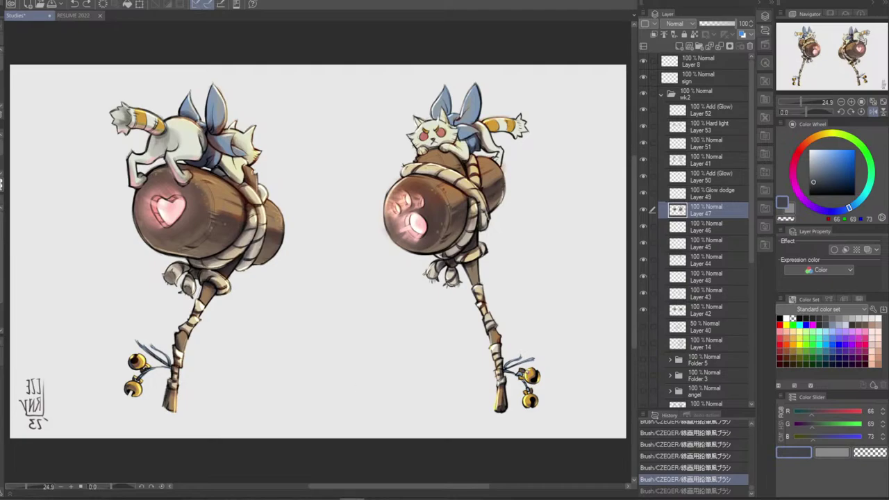
{"action": "key", "text": "ctrl+y"}
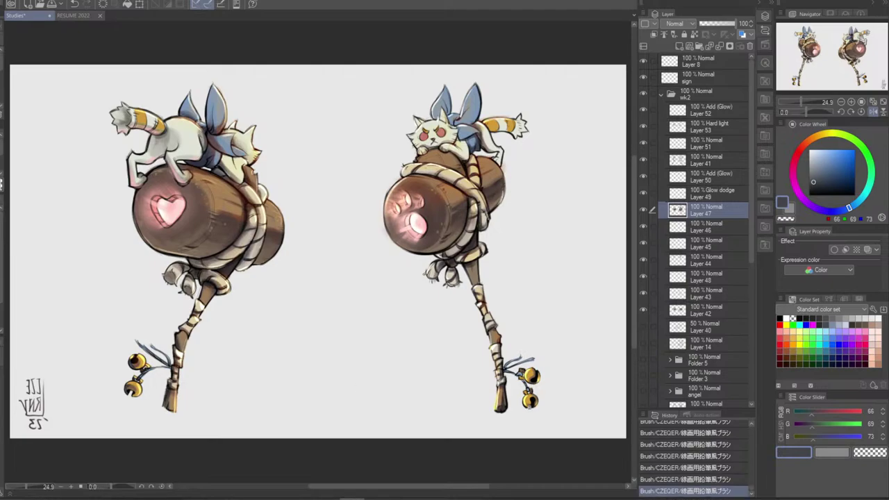
{"action": "key", "text": "ctrl+z"}
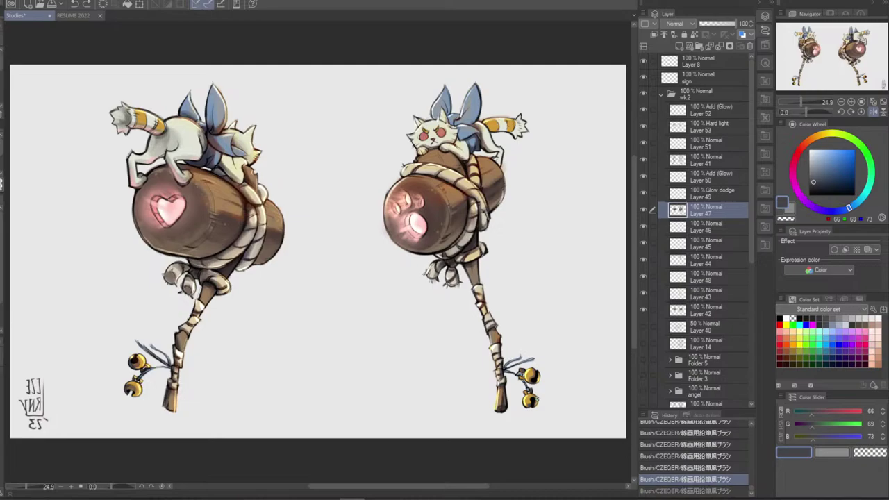
Compare the paw-print hammer's upper bell with and without the dark stroke, and keep the stroke
{"action": "key", "text": "ctrl+y"}
{"action": "key", "text": "ctrl+z"}
{"action": "key", "text": "ctrl+y"}
{"action": "key", "text": "ctrl+z"}
{"action": "key", "text": "ctrl+y"}
{"action": "key", "text": "ctrl+z"}
{"action": "key", "text": "ctrl+y"}
{"action": "key", "text": "ctrl+z"}
{"action": "key", "text": "ctrl+y"}
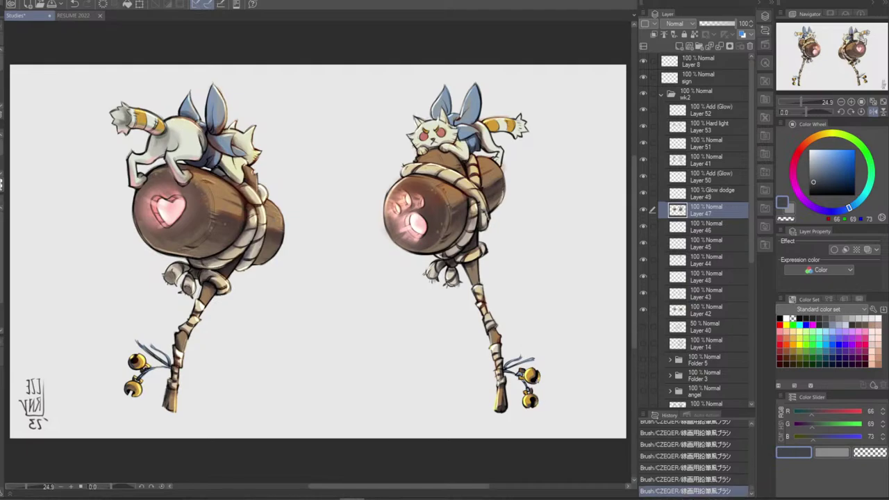
Refine the outer edge of the paw-print hammer's upper bell with a short dark stroke
{"action": "left_click", "coordinate": [540, 370]}
{"action": "key", "text": "ctrl+z"}
{"action": "left_click", "coordinate": [544, 367]}
Sample light yellow from the heart hammer's handle end and try strokes near the paw-print hammer's bells on Layers 53 and 52
{"action": "left_click", "coordinate": [706, 128]}
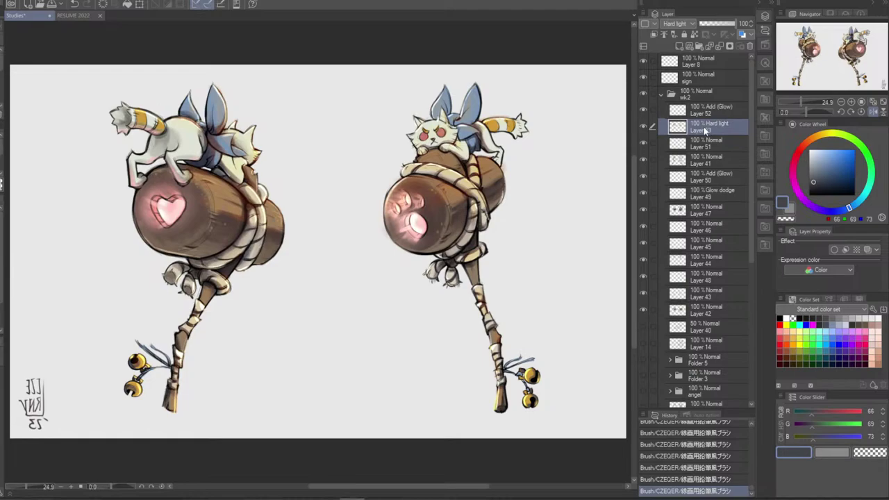
{"action": "left_click", "coordinate": [175, 402], "text": "alt"}
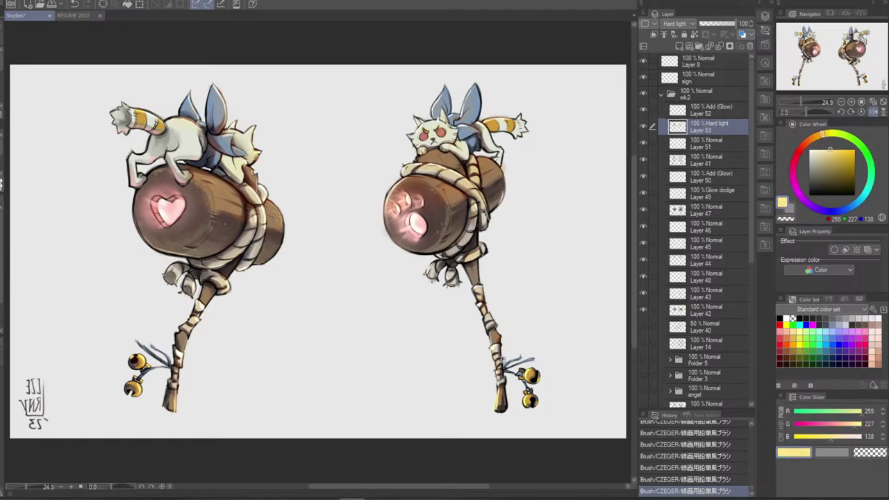
{"action": "key", "text": "ctrl+z"}
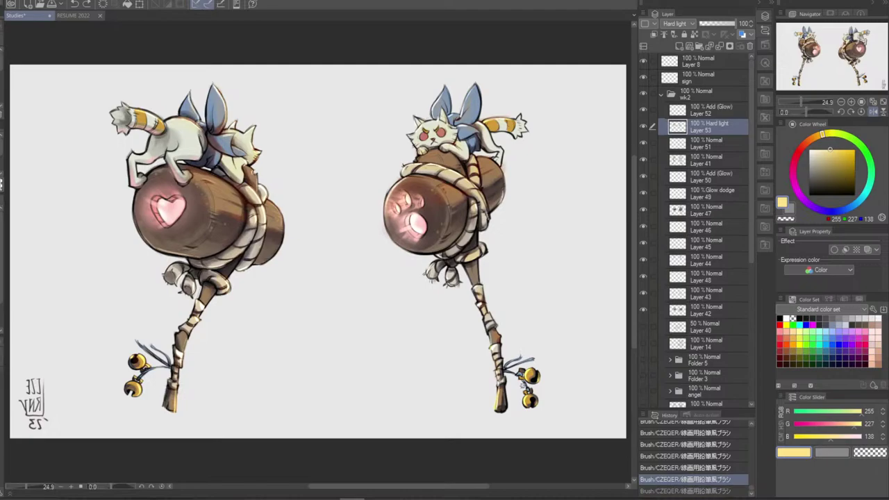
{"action": "left_click_drag", "start_coordinate": [520, 369], "coordinate": [520, 379]}
{"action": "key", "text": "ctrl+z"}
{"action": "left_click", "coordinate": [710, 112]}
{"action": "key", "text": "ctrl+z"}
{"action": "key", "text": "ctrl+z"}
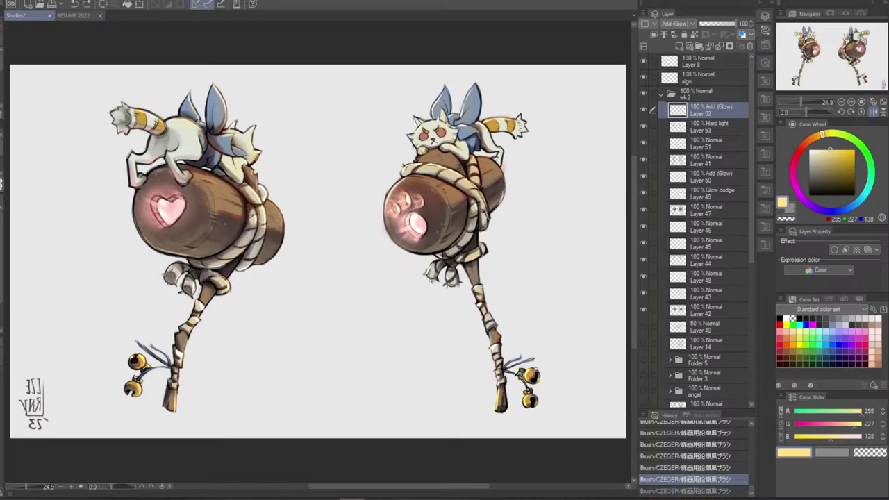
Airbrush a soft light yellow glow over the paw-print hammer's bells on Layer 53 and trim it with the kneaded eraser
{"action": "left_click", "coordinate": [716, 129]}
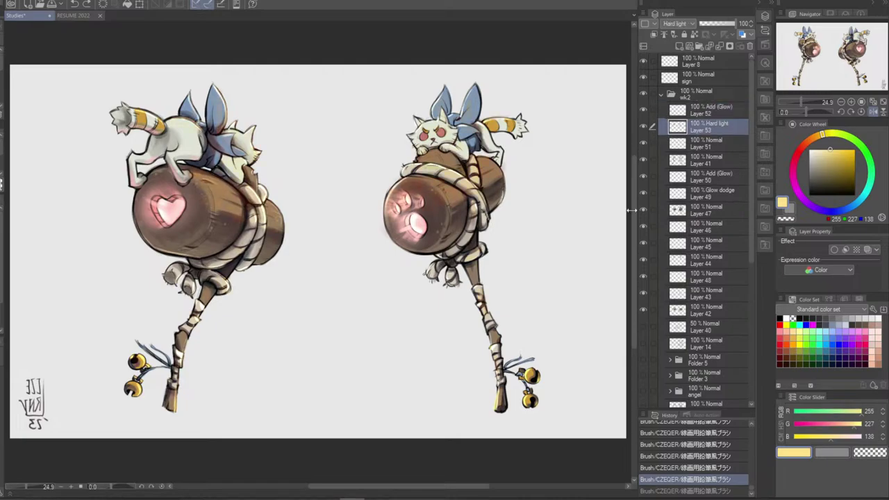
{"action": "left_click_drag", "start_coordinate": [529, 373], "coordinate": [531, 406]}
{"action": "key", "text": "ctrl+z"}
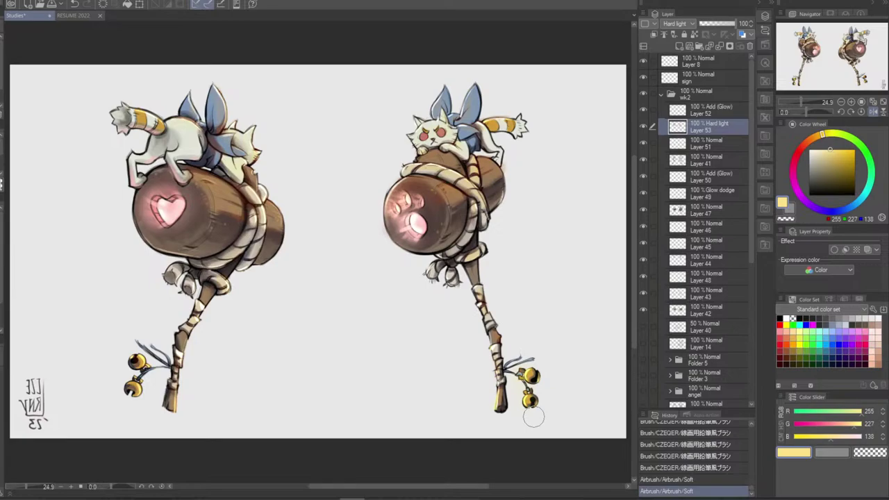
{"action": "key", "text": "ctrl+z"}
{"action": "key", "text": "ctrl+z"}
{"action": "mouse_move", "coordinate": [536, 370]}
{"action": "left_mouse_down"}
{"action": "mouse_move", "coordinate": [531, 403]}
{"action": "mouse_move", "coordinate": [535, 396]}
{"action": "left_mouse_up"}
{"action": "key", "text": "e"}
{"action": "left_click_drag", "start_coordinate": [523, 389], "coordinate": [525, 384]}
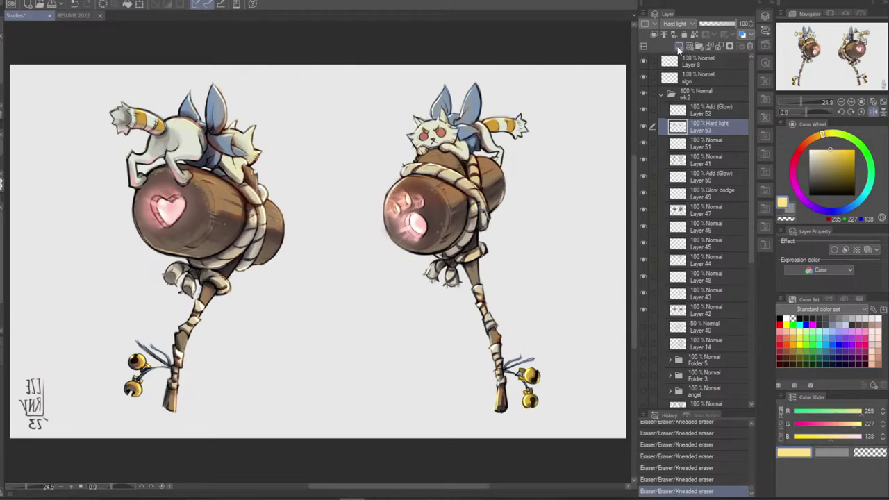
Add a new raster layer directly below Layer 53 and set its blending mode to Overlay
{"action": "left_click", "coordinate": [679, 46]}
{"action": "left_click_drag", "start_coordinate": [712, 132], "coordinate": [707, 148]}
{"action": "left_click", "coordinate": [677, 23]}
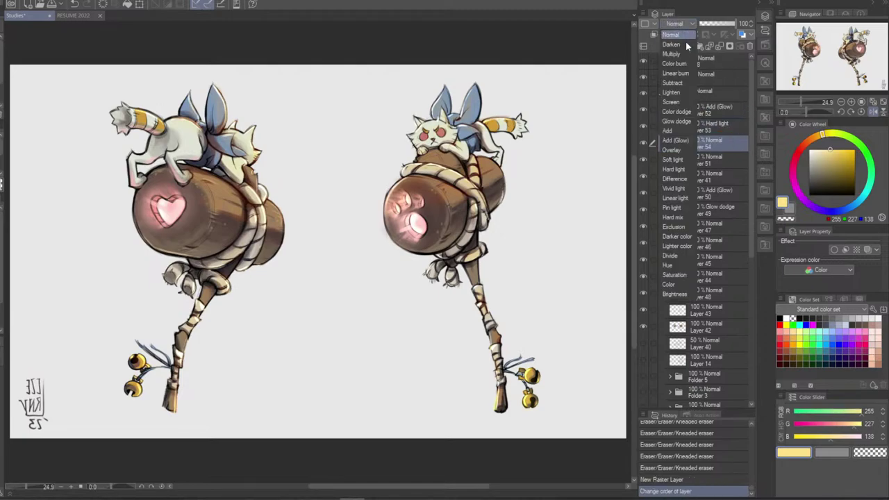
{"action": "left_click", "coordinate": [672, 149]}
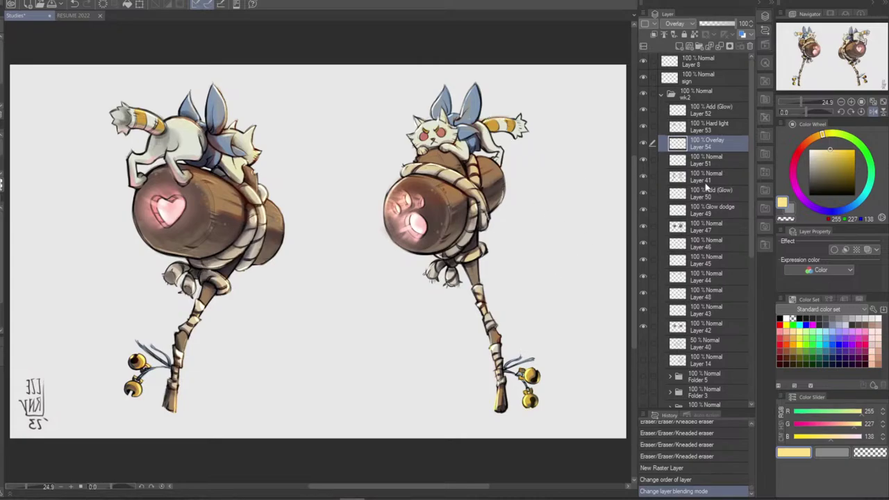
Make Layer 47 active and paint dark blue sampled from the bow onto its tail-side loop on the paw-print hammer's cat
{"action": "left_click", "coordinate": [717, 232]}
{"action": "left_click", "coordinate": [477, 140], "text": "alt"}
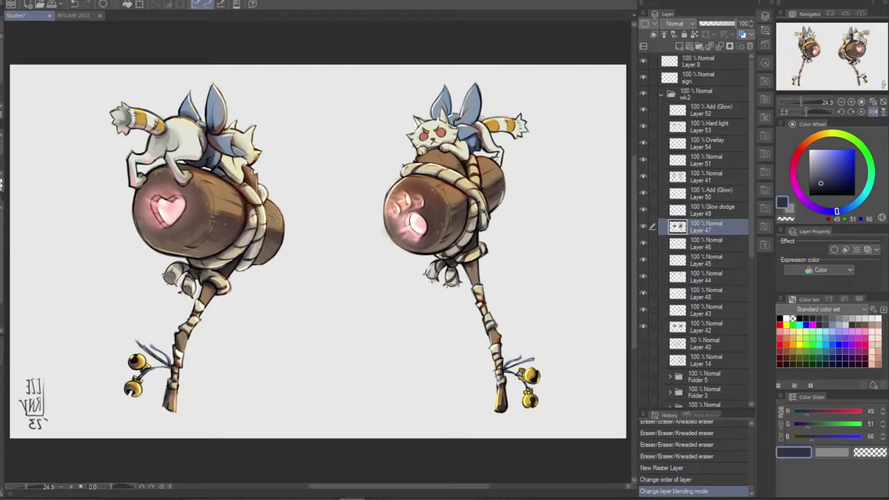
{"action": "left_click_drag", "start_coordinate": [476, 104], "coordinate": [477, 102]}
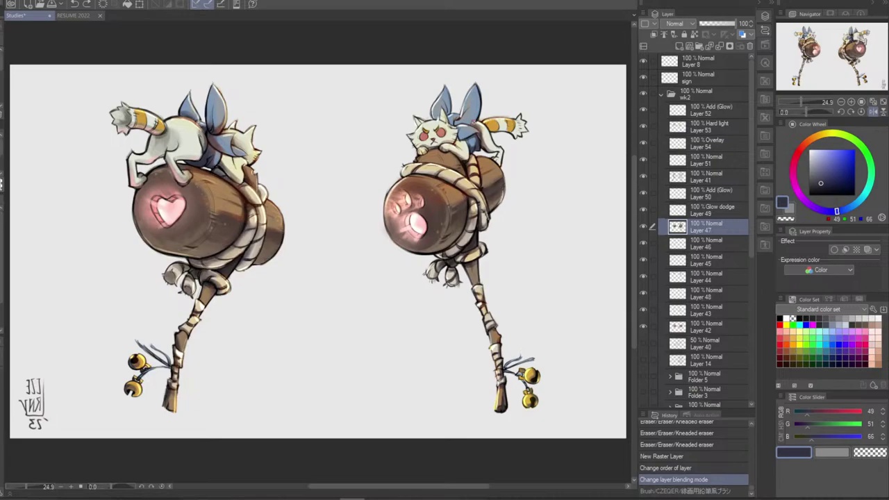
{"action": "key", "text": "ctrl+y"}
{"action": "key", "text": "ctrl+z"}
{"action": "key", "text": "ctrl+y"}
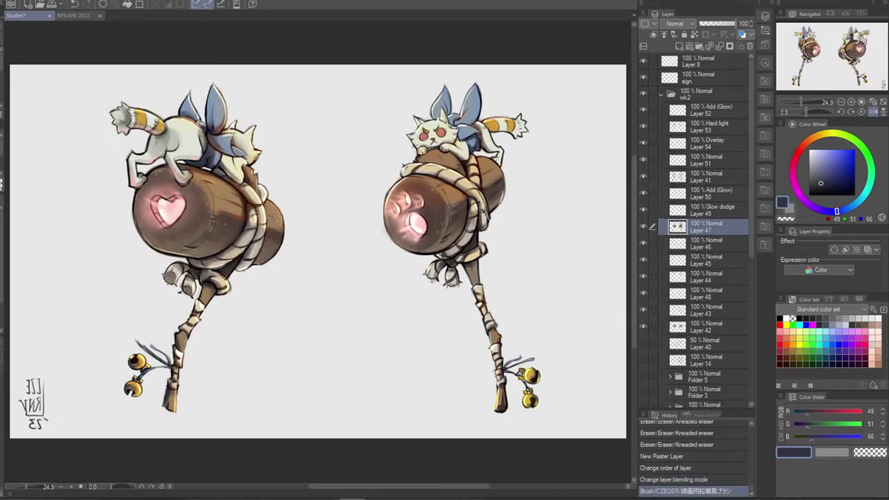
Add more dark blue strokes along the base and outer edge of the bow's tail-side loop, comparing them with undo and redo
{"action": "left_click_drag", "start_coordinate": [470, 123], "coordinate": [478, 115]}
{"action": "left_click_drag", "start_coordinate": [478, 84], "coordinate": [481, 106]}
{"action": "key", "text": "ctrl+z"}
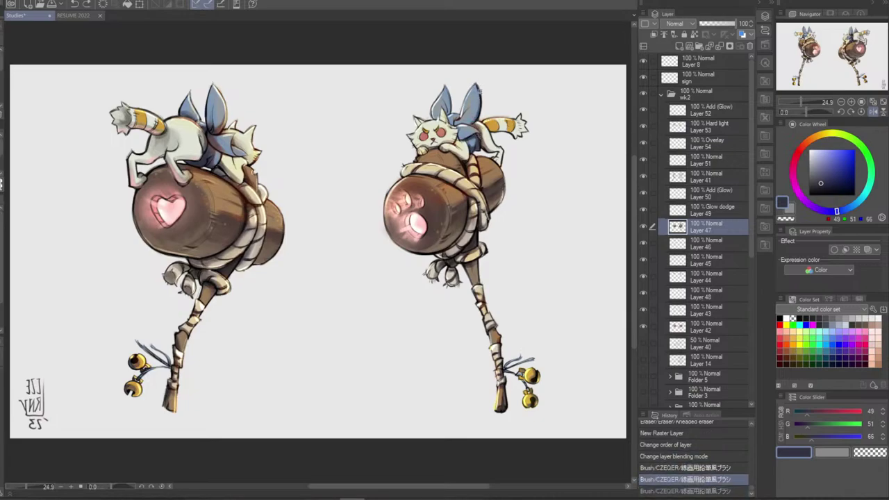
{"action": "key", "text": "ctrl+y"}
{"action": "key", "text": "ctrl+z"}
{"action": "key", "text": "ctrl+y"}
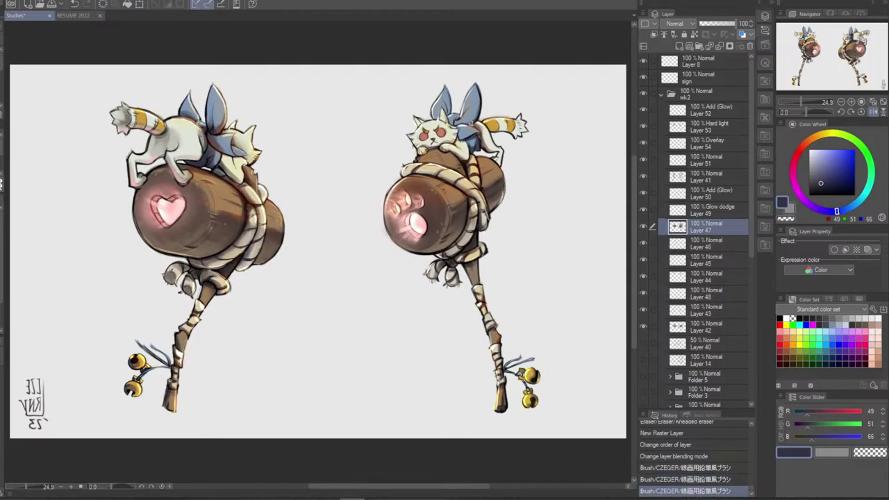
{"action": "mouse_move", "coordinate": [466, 125]}
{"action": "left_mouse_down"}
{"action": "mouse_move", "coordinate": [475, 124]}
{"action": "mouse_move", "coordinate": [482, 98]}
{"action": "left_mouse_up"}
{"action": "key", "text": "ctrl+z"}
{"action": "key", "text": "ctrl+y"}
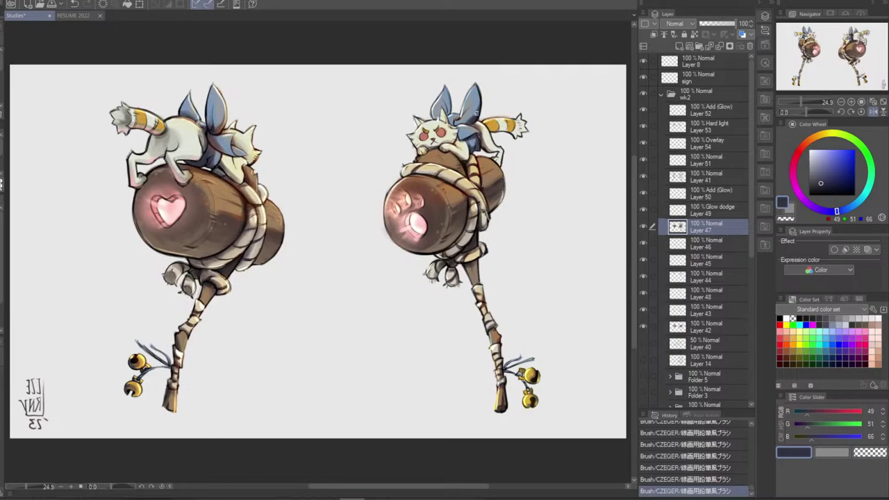
Sample light blue from the bow's tail-side loop and repaint the base of that loop
{"action": "left_click", "coordinate": [478, 105], "text": "alt"}
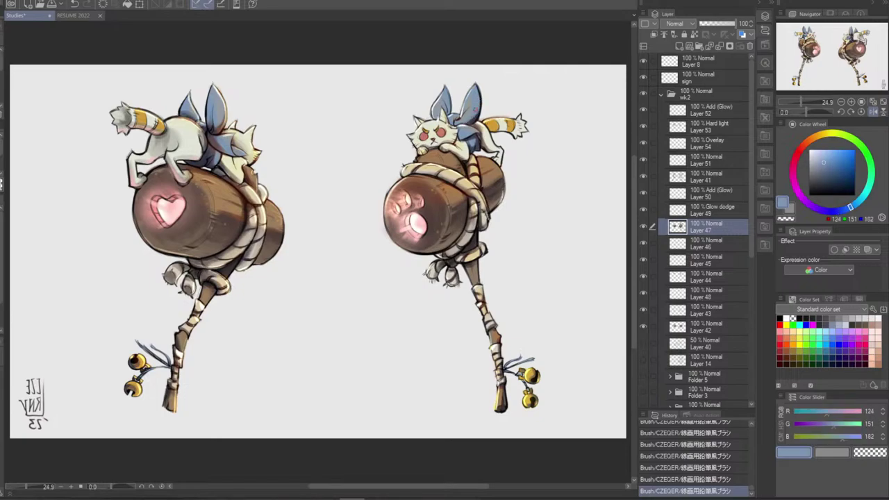
{"action": "key", "text": "ctrl+z"}
{"action": "key", "text": "ctrl+z"}
{"action": "left_click_drag", "start_coordinate": [465, 125], "coordinate": [475, 116]}
{"action": "key", "text": "ctrl+z"}
{"action": "key", "text": "ctrl+y"}
Sample dark blue from the tail-side loop's base, compare the latest strokes, and try shading the bow's other loop
{"action": "left_click", "coordinate": [476, 117], "text": "alt"}
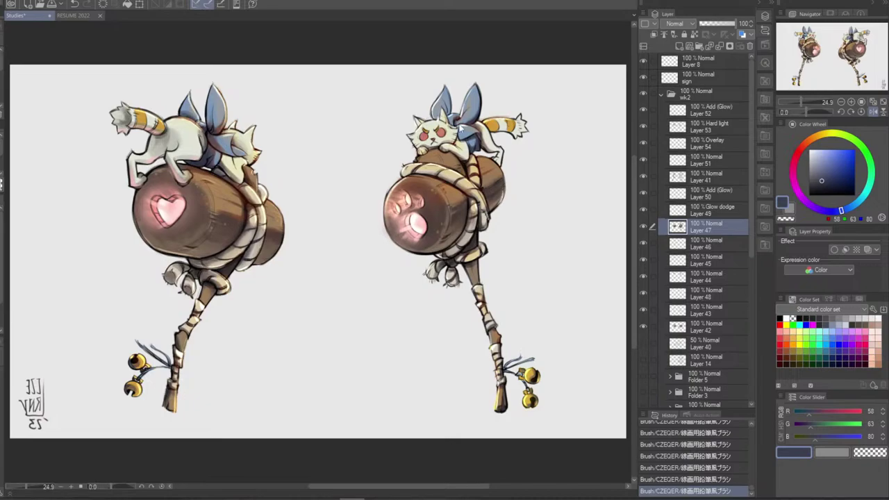
{"action": "key", "text": "ctrl+z"}
{"action": "key", "text": "ctrl+z"}
{"action": "key", "text": "ctrl+y"}
{"action": "key", "text": "ctrl+y"}
{"action": "key", "text": "ctrl+z"}
{"action": "key", "text": "ctrl+y"}
{"action": "left_click_drag", "start_coordinate": [450, 93], "coordinate": [448, 117]}
{"action": "key", "text": "ctrl+z"}
{"action": "key", "text": "ctrl+z"}
Refine the base of the bow's tail-side loop with sampled light and dark blues, undoing and redoing strokes to compare
{"action": "left_click", "coordinate": [447, 106], "text": "alt"}
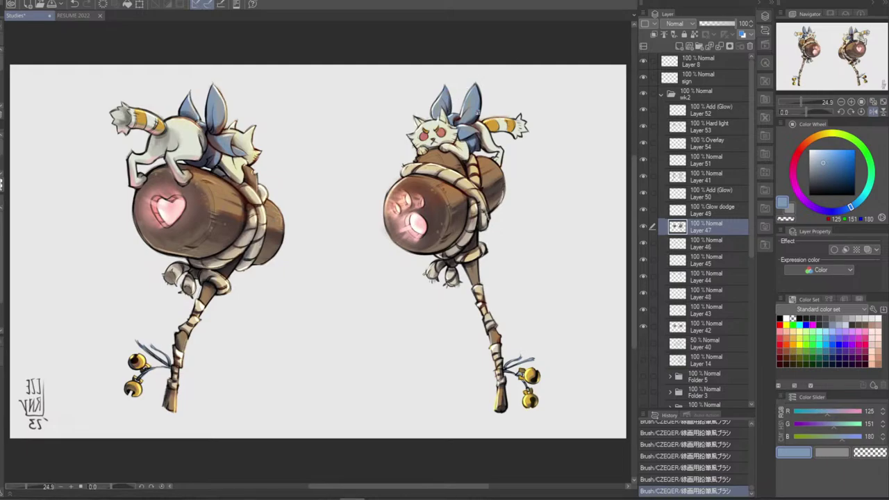
{"action": "mouse_move", "coordinate": [469, 120]}
{"action": "left_mouse_down"}
{"action": "mouse_move", "coordinate": [478, 101]}
{"action": "mouse_move", "coordinate": [470, 120]}
{"action": "left_mouse_up"}
{"action": "key", "text": "ctrl+z"}
{"action": "left_click", "coordinate": [477, 117], "text": "alt"}
{"action": "key", "text": "ctrl+z"}
{"action": "key", "text": "ctrl+y"}
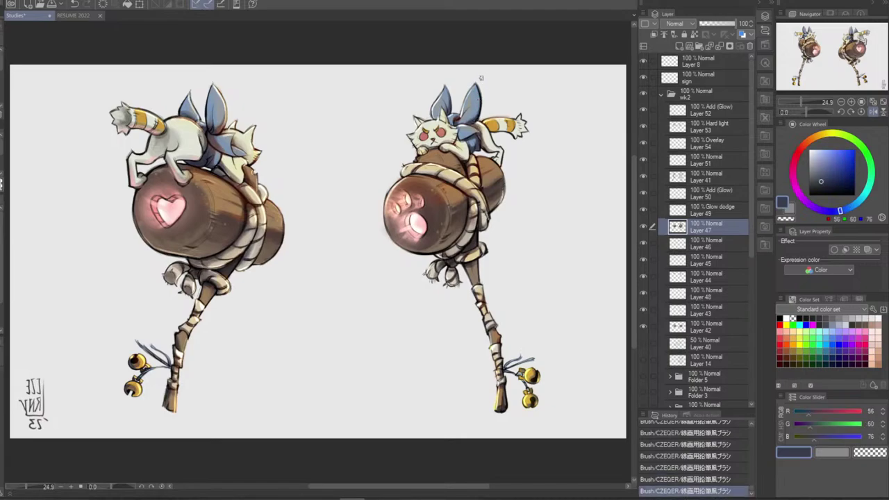
{"action": "key", "text": "ctrl+z"}
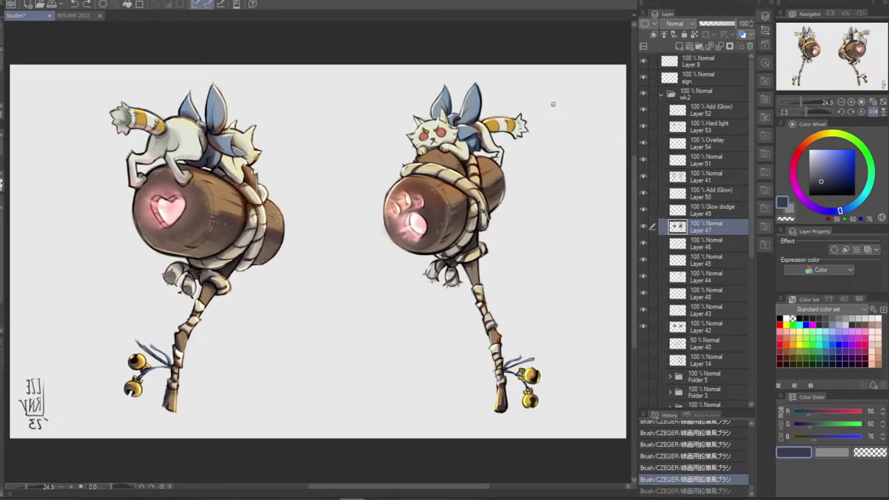
{"action": "key", "text": "ctrl+y"}
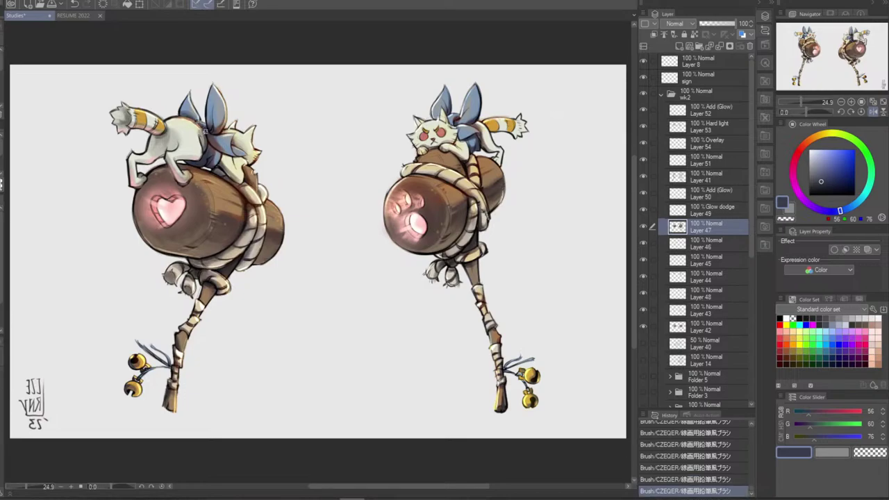
Compare the latest stroke by undoing and redoing it, and try a beige sampled beside the front-facing cat's bow
{"action": "key", "text": "ctrl+z"}
{"action": "key", "text": "ctrl+y"}
{"action": "key", "text": "ctrl+z"}
{"action": "key", "text": "ctrl+y"}
{"action": "left_click", "coordinate": [484, 150], "text": "alt"}
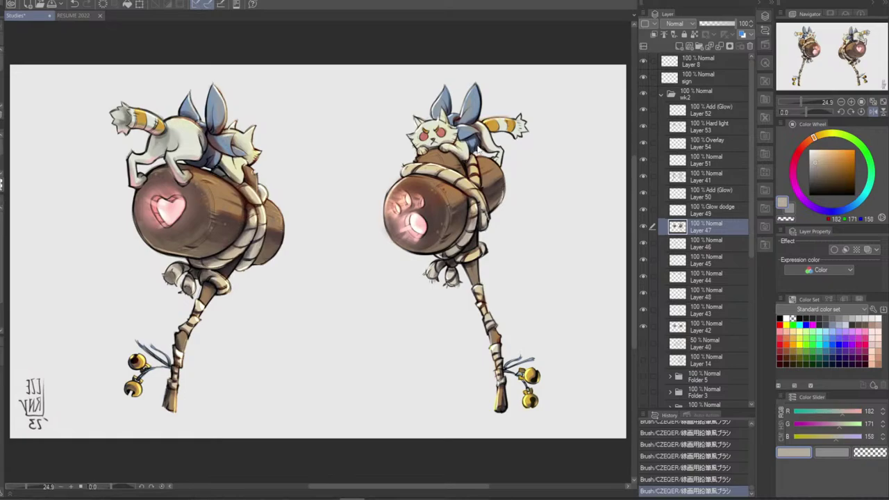
{"action": "key", "text": "ctrl+z"}
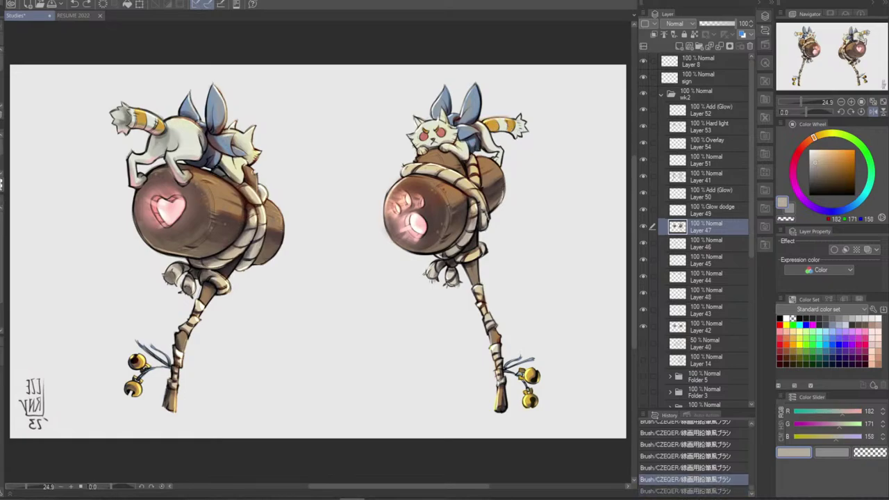
Sample warm grey from the rear-view cat's back and try shading the underside of the front-facing cat's tail
{"action": "left_click", "coordinate": [168, 133], "text": "alt"}
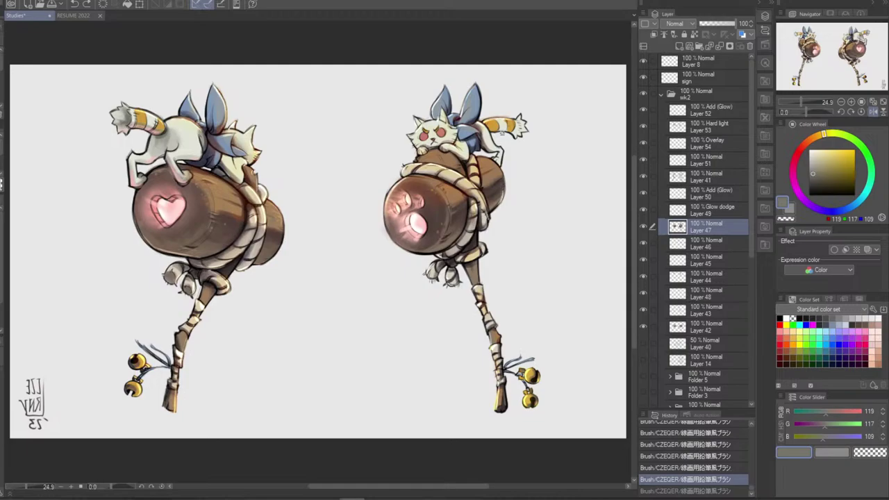
{"action": "mouse_move", "coordinate": [490, 129]}
{"action": "left_mouse_down"}
{"action": "mouse_move", "coordinate": [523, 137]}
{"action": "mouse_move", "coordinate": [505, 131]}
{"action": "left_mouse_up"}
{"action": "key", "text": "ctrl+z"}
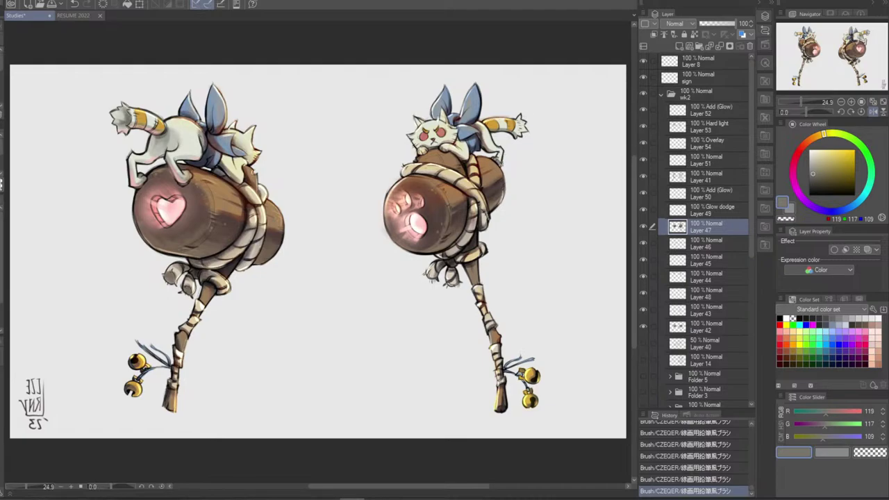
{"action": "key", "text": "ctrl+z"}
Shade the front-facing cat's hind paw with the sampled warm grey, undoing and redoing the stroke to compare
{"action": "left_click_drag", "start_coordinate": [496, 163], "coordinate": [499, 159]}
{"action": "key", "text": "ctrl+z"}
{"action": "key", "text": "ctrl+y"}
{"action": "key", "text": "ctrl+z"}
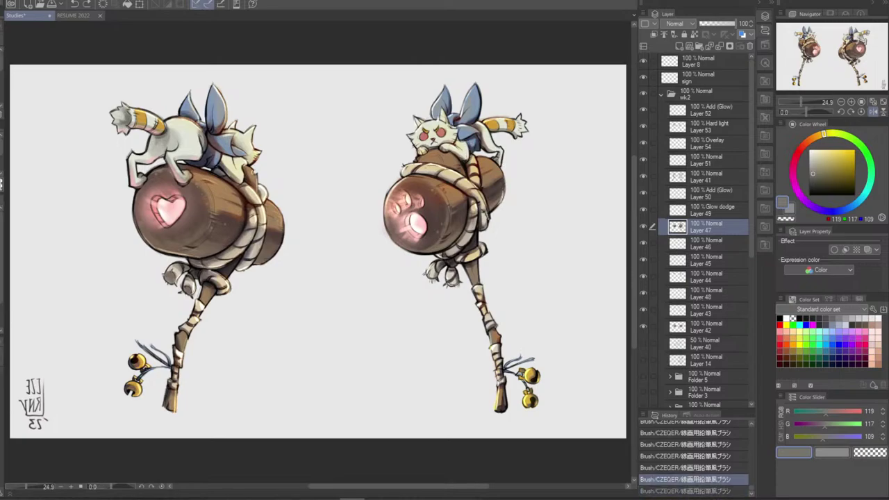
{"action": "key", "text": "ctrl+y"}
{"action": "key", "text": "ctrl+z"}
{"action": "key", "text": "ctrl+y"}
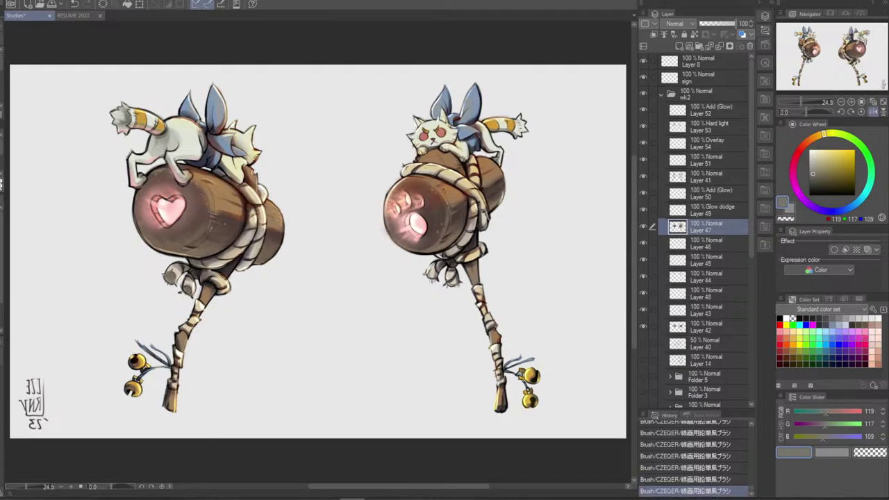
{"action": "key", "text": "ctrl+z"}
{"action": "key", "text": "ctrl+y"}
Toggle the visibility of Hard light Layer 53 and Add (Glow) Layer 52 to check their effect on the artwork
{"action": "left_click", "coordinate": [704, 126]}
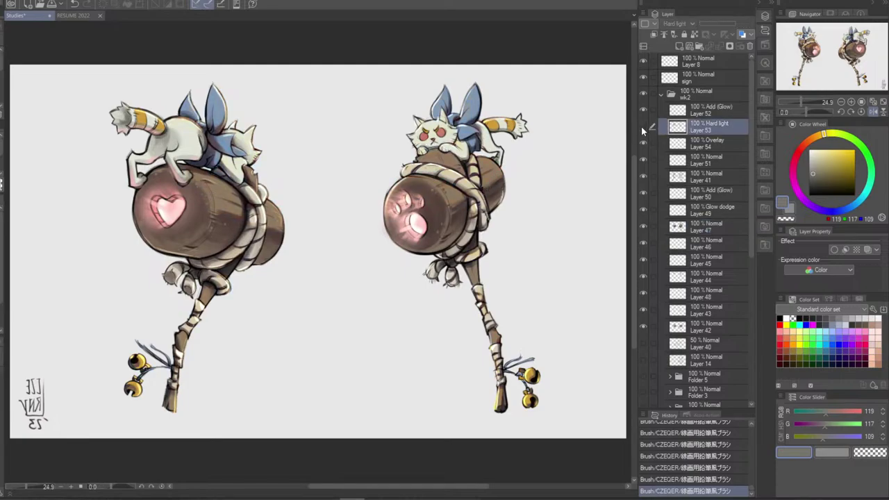
{"action": "left_click", "coordinate": [642, 128]}
{"action": "left_click", "coordinate": [643, 110]}
{"action": "left_click", "coordinate": [643, 110]}
Sample a near-white on Add (Glow) Layer 52 and dab highlights onto the front-facing cat's front paws
{"action": "left_click", "coordinate": [700, 112]}
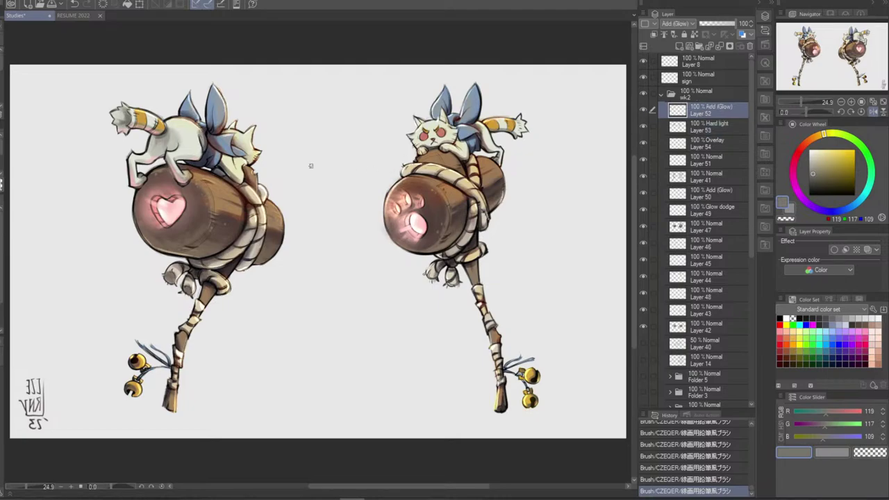
{"action": "left_click", "coordinate": [229, 104], "text": "alt"}
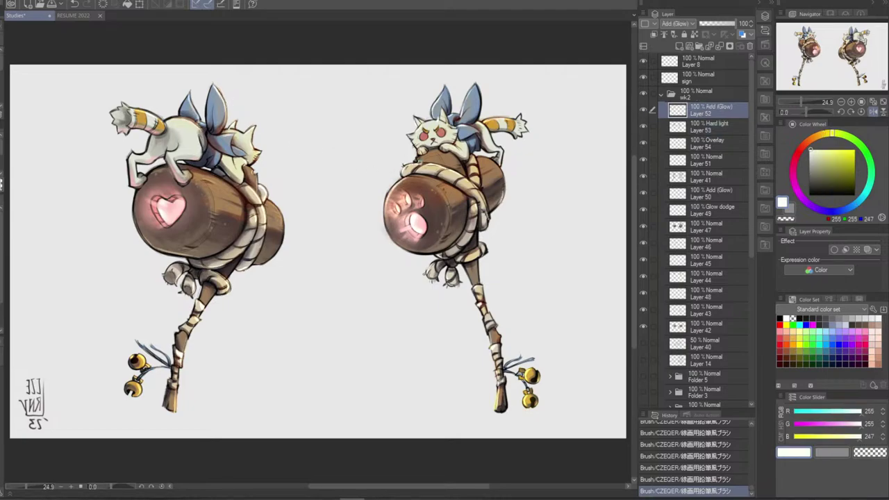
{"action": "left_click", "coordinate": [421, 150]}
{"action": "key", "text": "ctrl+z"}
{"action": "left_click", "coordinate": [444, 147]}
On Layer 51, sample pale pink from the rear-view cat's hind leg and paint it below the front-facing cat's tail
{"action": "left_click", "coordinate": [709, 160]}
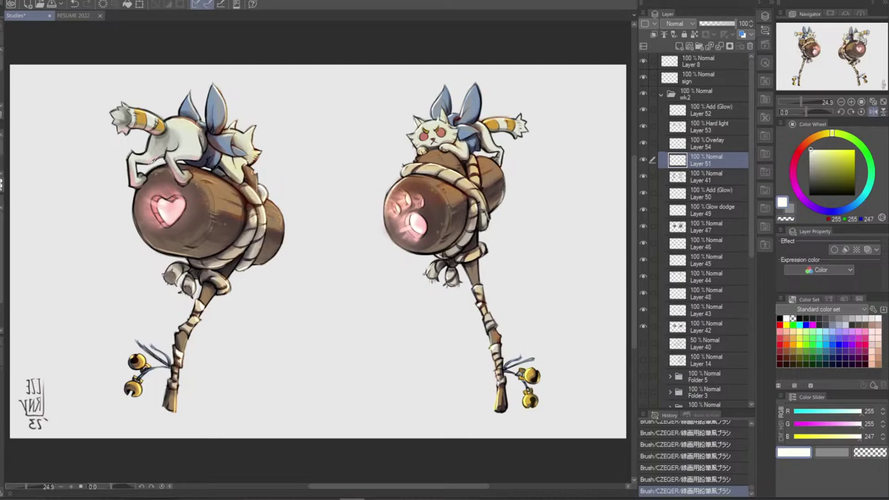
{"action": "left_click", "coordinate": [153, 159], "text": "alt"}
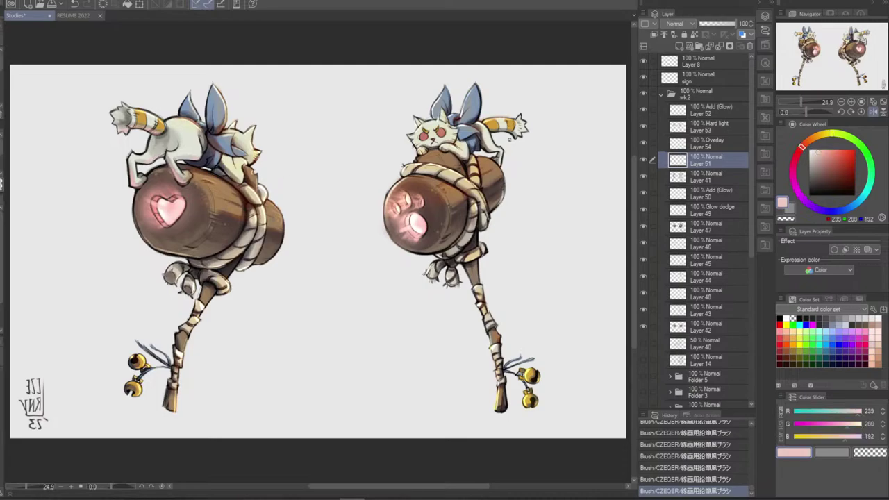
{"action": "left_click_drag", "start_coordinate": [492, 131], "coordinate": [505, 130]}
{"action": "key", "text": "ctrl+z"}
{"action": "key", "text": "ctrl+z"}
{"action": "key", "text": "ctrl+z"}
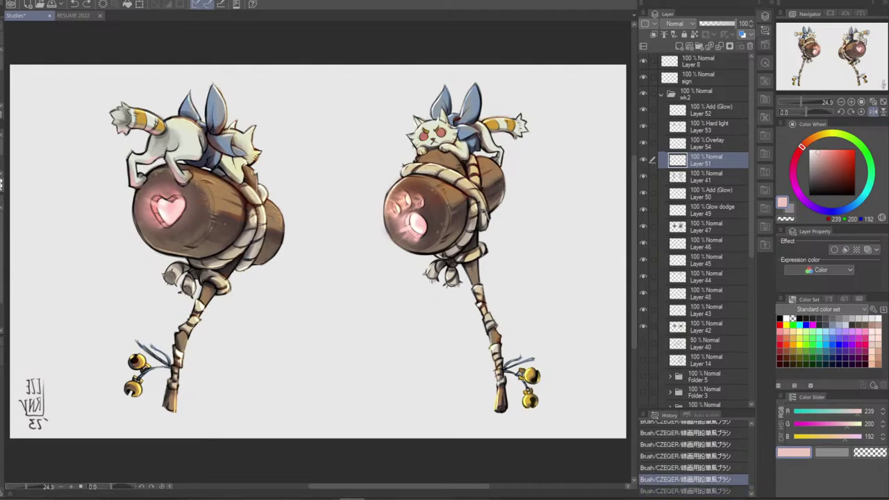
Compare the pale pink strokes on the front-facing cat's hindquarters by repeatedly undoing and redoing them
{"action": "key", "text": "ctrl+y"}
{"action": "key", "text": "ctrl+z"}
{"action": "key", "text": "ctrl+y"}
{"action": "key", "text": "ctrl+z"}
{"action": "key", "text": "ctrl+z"}
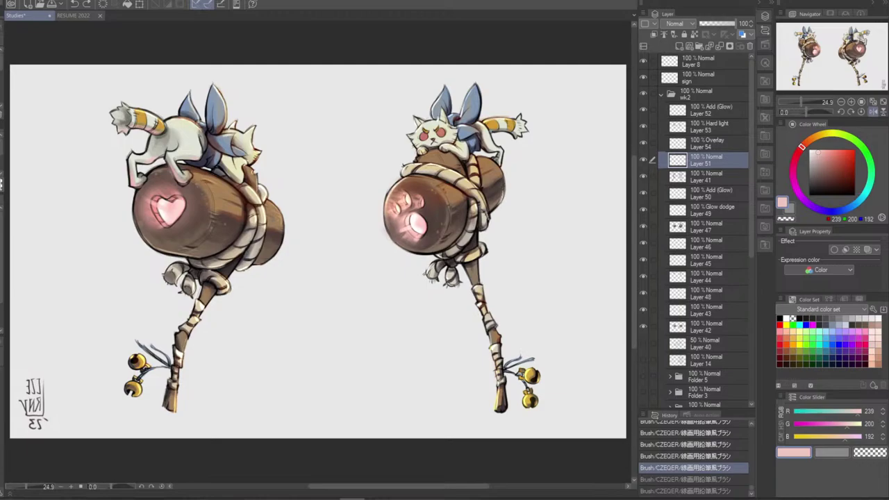
{"action": "key", "text": "ctrl+y"}
{"action": "key", "text": "ctrl+y"}
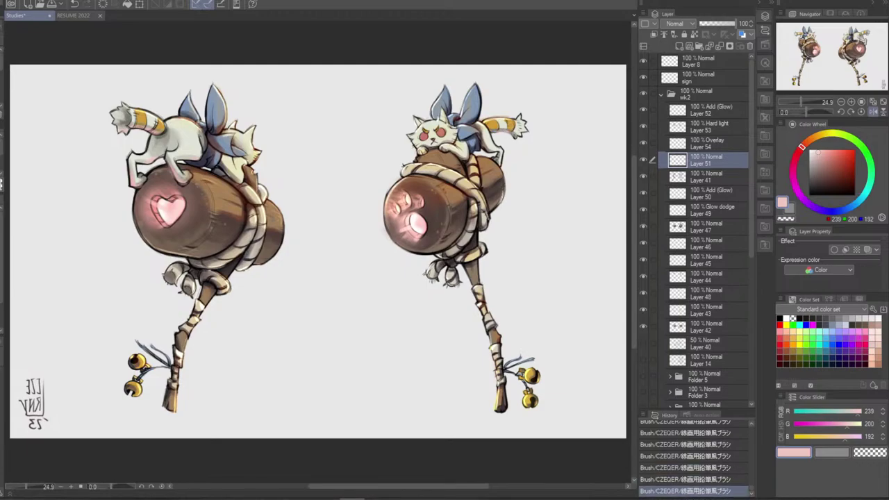
{"action": "key", "text": "ctrl+z"}
{"action": "key", "text": "ctrl+y"}
{"action": "key", "text": "ctrl+z"}
Flip the canvas view horizontally and check the pale pink strokes on the front-facing cat with undo and redo
{"action": "left_click", "coordinate": [873, 112]}
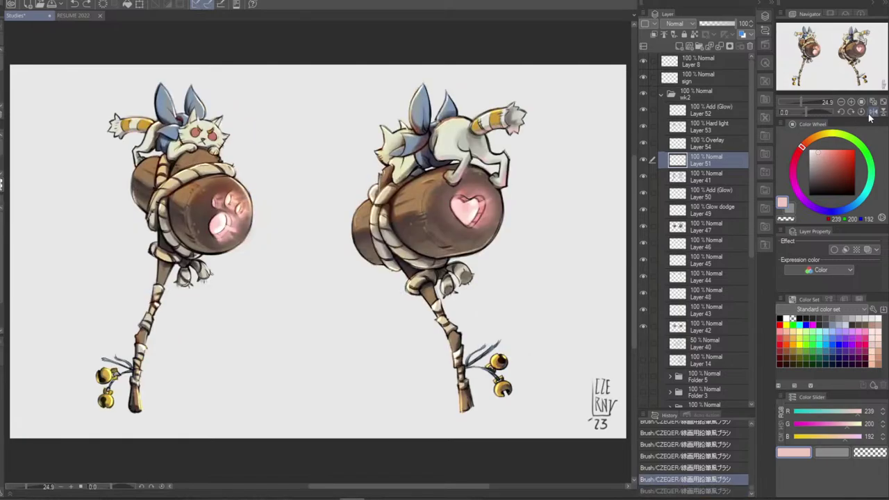
{"action": "key", "text": "ctrl+z"}
{"action": "key", "text": "ctrl+y"}
{"action": "key", "text": "ctrl+z"}
{"action": "key", "text": "ctrl+y"}
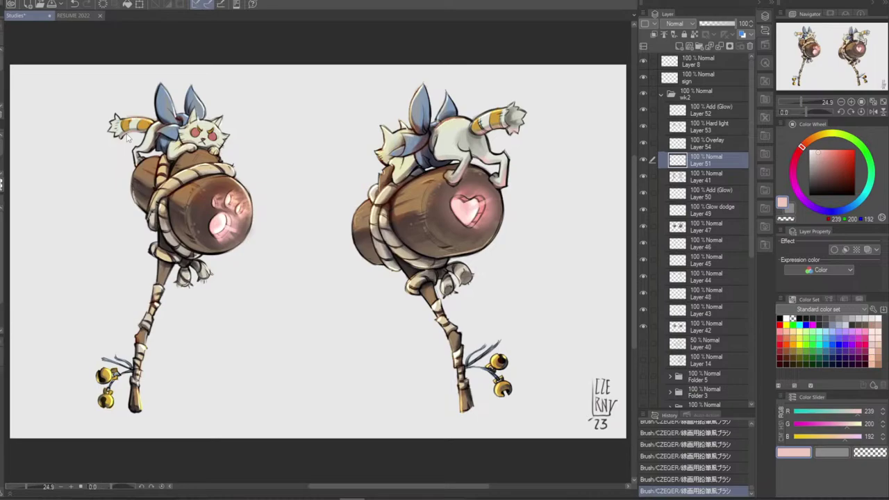
{"action": "key", "text": "ctrl+z"}
{"action": "key", "text": "ctrl+y"}
Step back through the last several brush strokes and restore them to compare the earlier and current cat shading
{"action": "key", "text": "ctrl+z"}
{"action": "key", "text": "ctrl+z"}
{"action": "key", "text": "ctrl+z"}
{"action": "key", "text": "ctrl+z"}
{"action": "key", "text": "ctrl+z"}
{"action": "key", "text": "ctrl+z"}
{"action": "key", "text": "ctrl+z"}
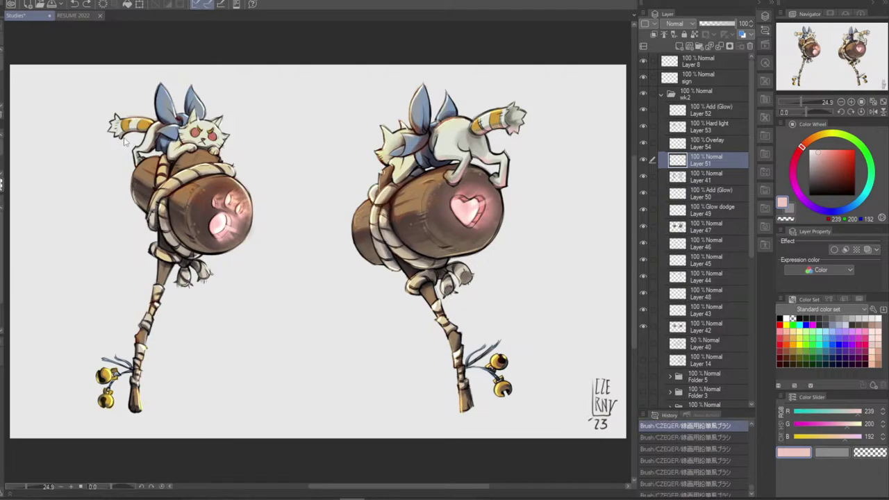
{"action": "key", "text": "ctrl+y"}
{"action": "key", "text": "ctrl+y"}
{"action": "key", "text": "ctrl+y"}
{"action": "key", "text": "ctrl+y"}
{"action": "key", "text": "ctrl+y"}
{"action": "key", "text": "ctrl+y"}
{"action": "key", "text": "ctrl+y"}
Refine the pale pink light on the front-facing cat's hind leg, comparing the strokes with undo and redo
{"action": "key", "text": "ctrl+z"}
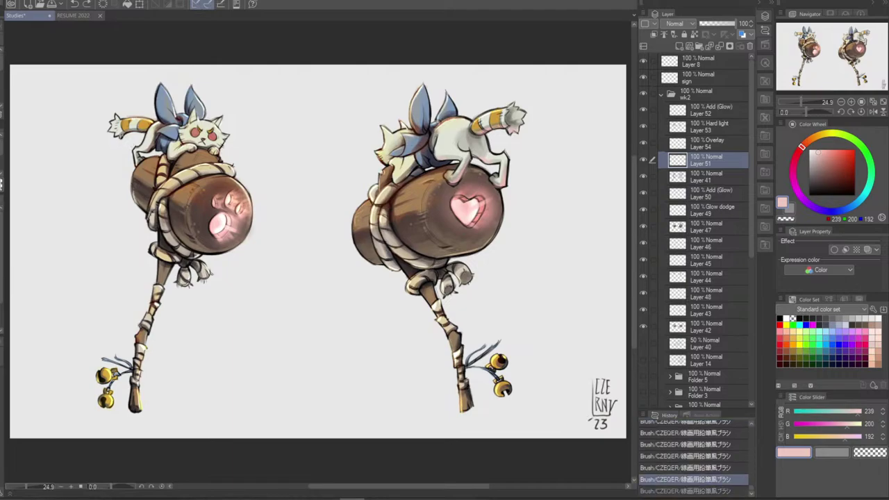
{"action": "key", "text": "ctrl+y"}
{"action": "key", "text": "ctrl+z"}
{"action": "key", "text": "ctrl+y"}
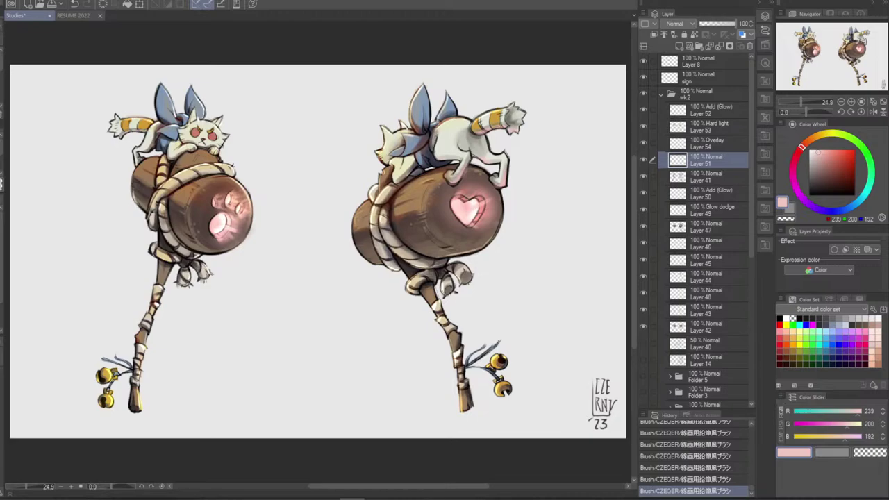
{"action": "key", "text": "ctrl+z"}
{"action": "key", "text": "ctrl+y"}
{"action": "key", "text": "ctrl+z"}
{"action": "key", "text": "ctrl+y"}
{"action": "key", "text": "ctrl+z"}
{"action": "key", "text": "ctrl+y"}
{"action": "key", "text": "ctrl+z"}
{"action": "key", "text": "ctrl+y"}
{"action": "key", "text": "ctrl+z"}
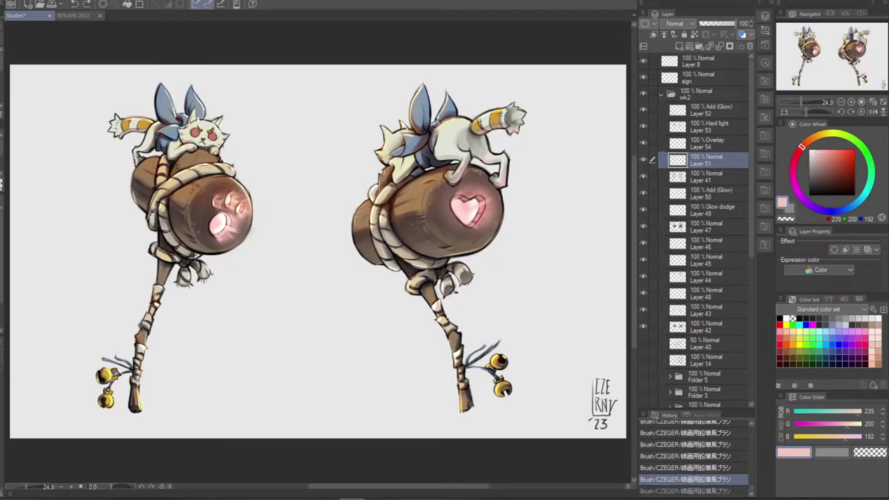
{"action": "key", "text": "ctrl+y"}
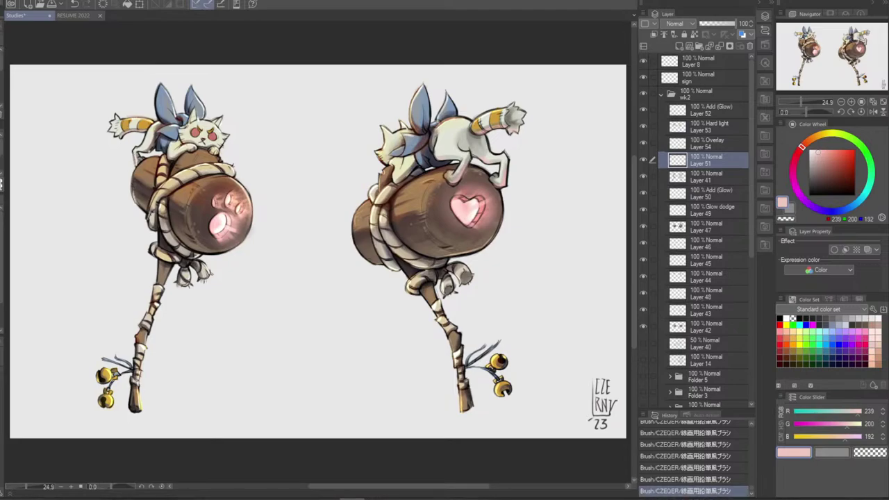
{"action": "key", "text": "ctrl+z"}
{"action": "key", "text": "ctrl+y"}
Flip the view back, sample light yellow from the front-facing cat's tail stripe, and try glow strokes on Layer 52
{"action": "left_click", "coordinate": [873, 111]}
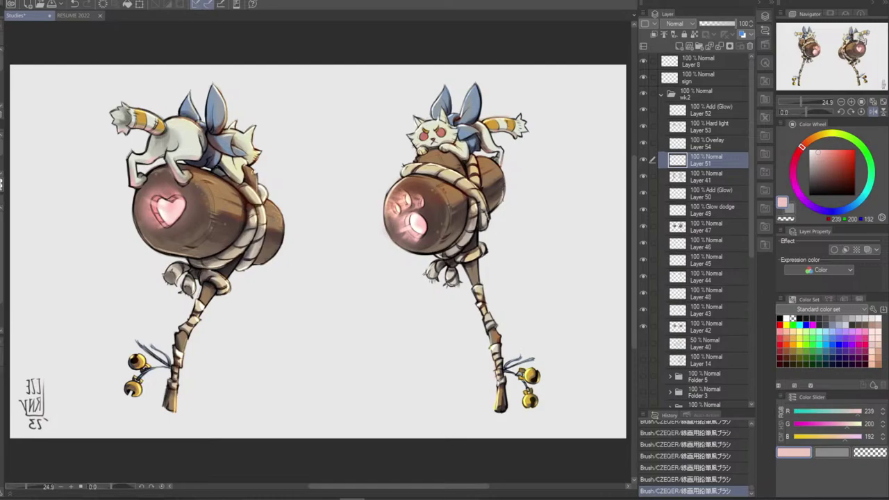
{"action": "left_click", "coordinate": [492, 124], "text": "alt"}
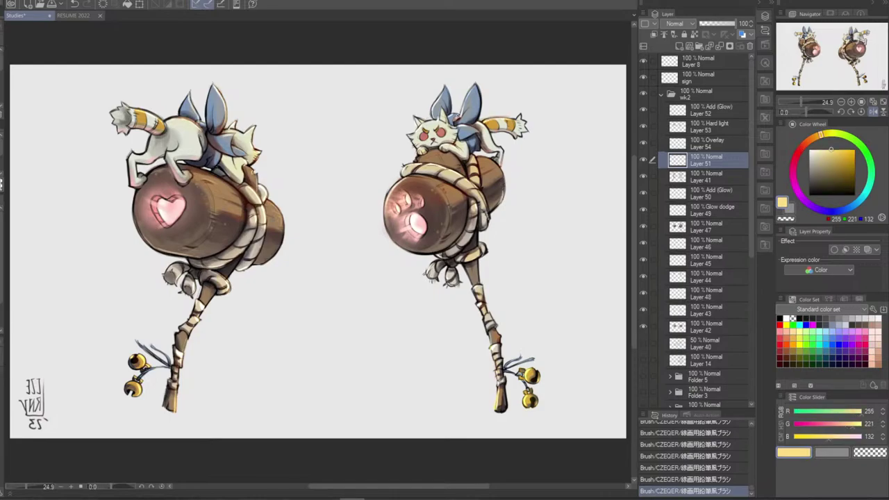
{"action": "left_click", "coordinate": [659, 113]}
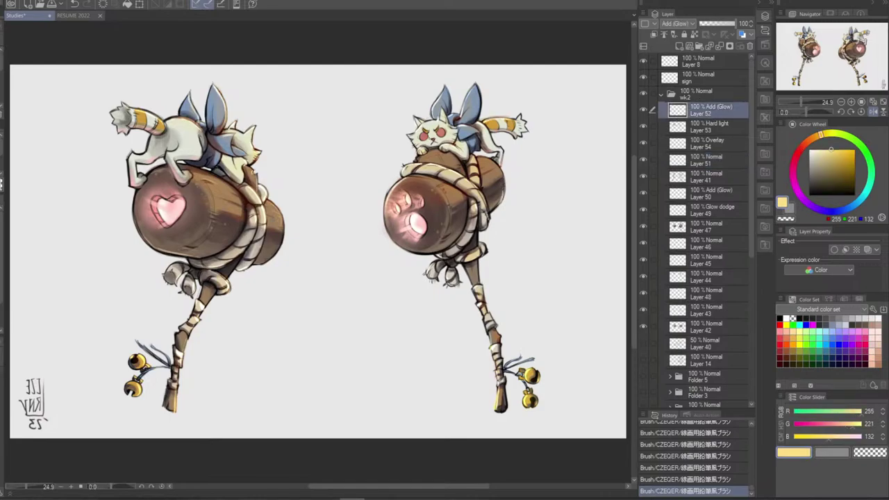
{"action": "key", "text": "ctrl+z"}
{"action": "key", "text": "ctrl+y"}
{"action": "key", "text": "ctrl+z"}
{"action": "key", "text": "ctrl+y"}
{"action": "key", "text": "ctrl+z"}
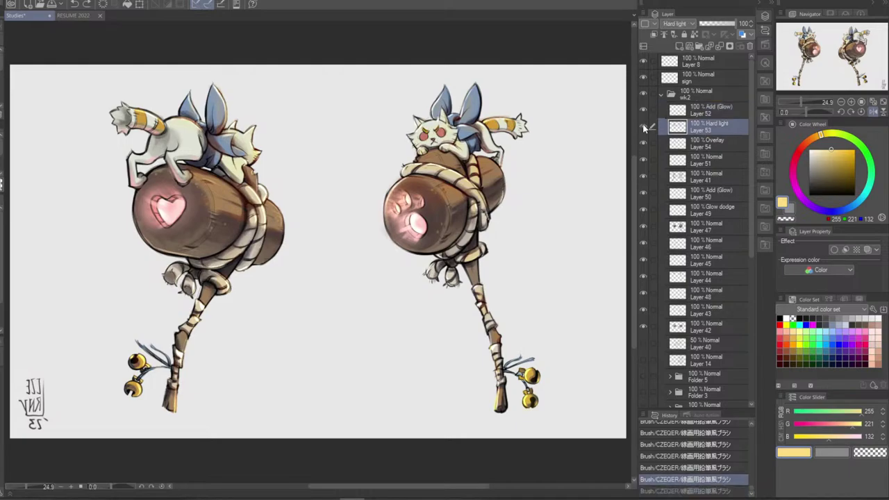
Add more light yellow glow to the cats' tail stripes on Layer 52, undoing and redoing strokes to compare
{"action": "key", "text": "ctrl+y"}
{"action": "key", "text": "ctrl+z"}
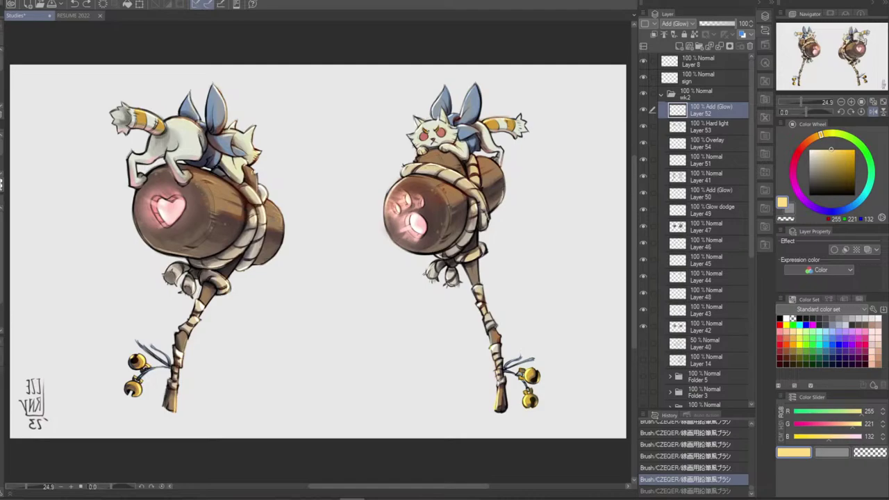
{"action": "key", "text": "ctrl+y"}
{"action": "key", "text": "ctrl+z"}
{"action": "key", "text": "ctrl+y"}
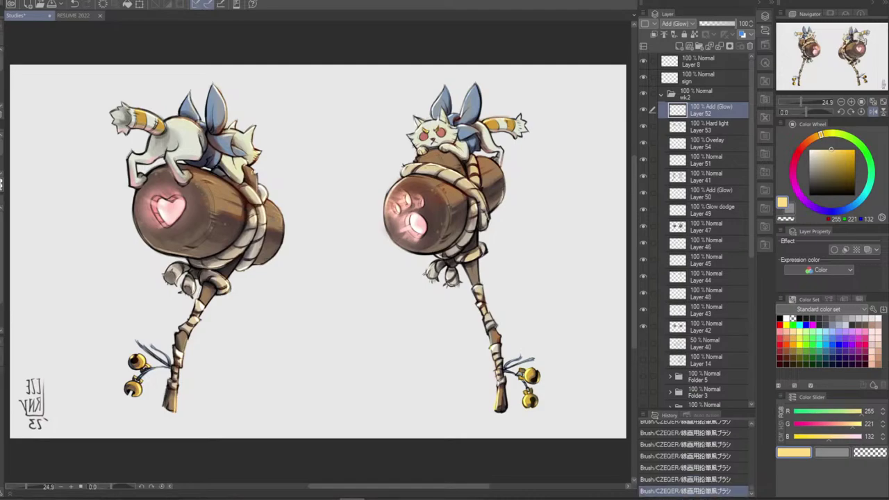
{"action": "key", "text": "ctrl+z"}
{"action": "key", "text": "ctrl+z"}
{"action": "key", "text": "ctrl+y"}
{"action": "key", "text": "ctrl+y"}
{"action": "key", "text": "ctrl+z"}
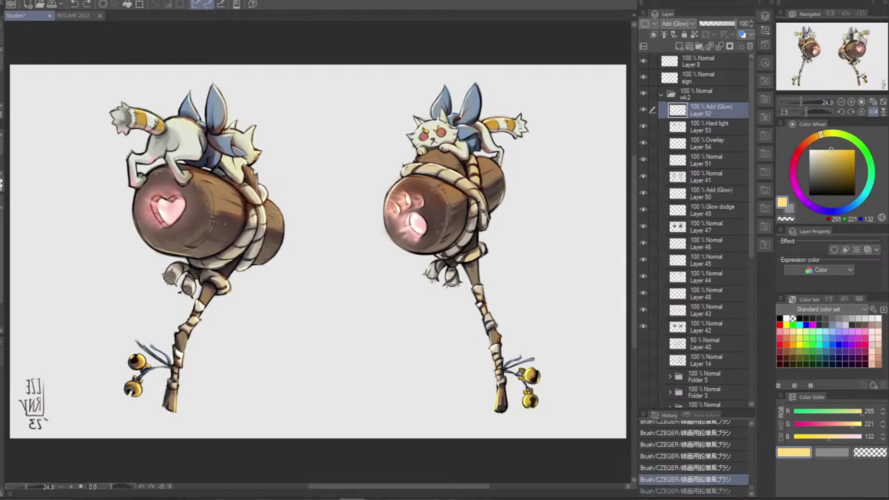
{"action": "key", "text": "ctrl+y"}
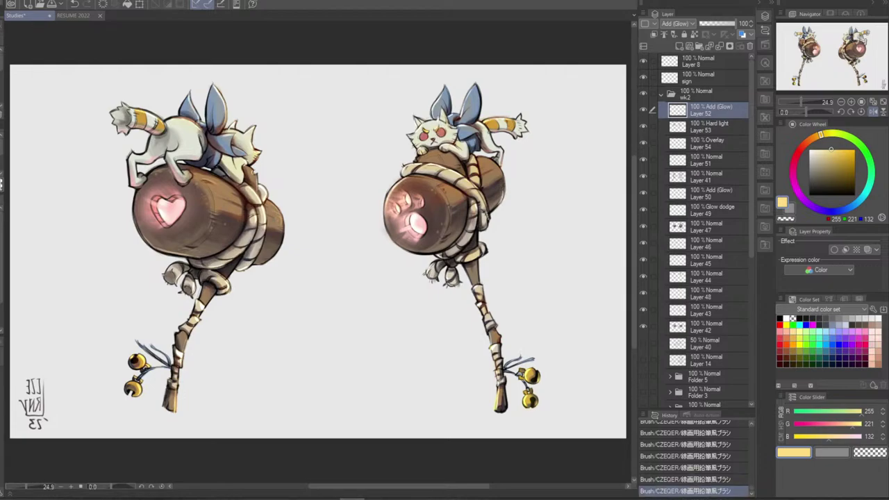
Toggle Overlay Layer 54 to check its effect and make Layer 51 active
{"action": "left_click", "coordinate": [700, 131]}
{"action": "left_click", "coordinate": [697, 144]}
{"action": "left_click", "coordinate": [643, 143]}
{"action": "left_click", "coordinate": [643, 143]}
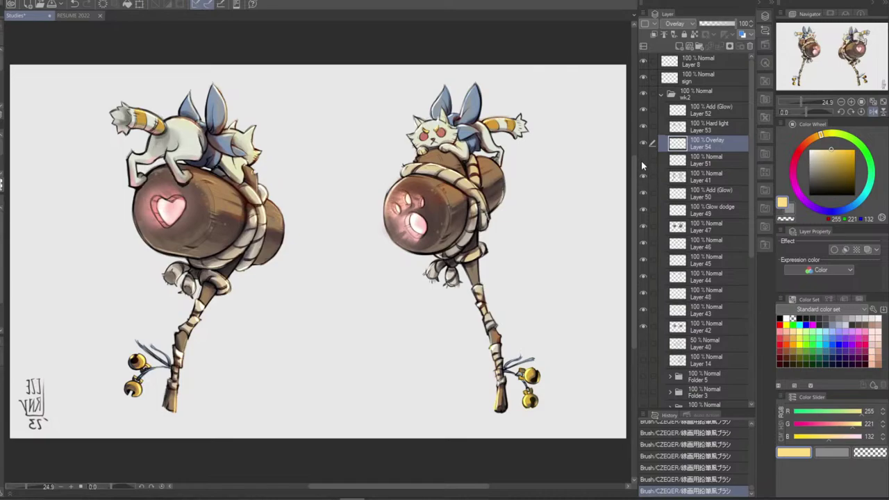
{"action": "left_click", "coordinate": [710, 161]}
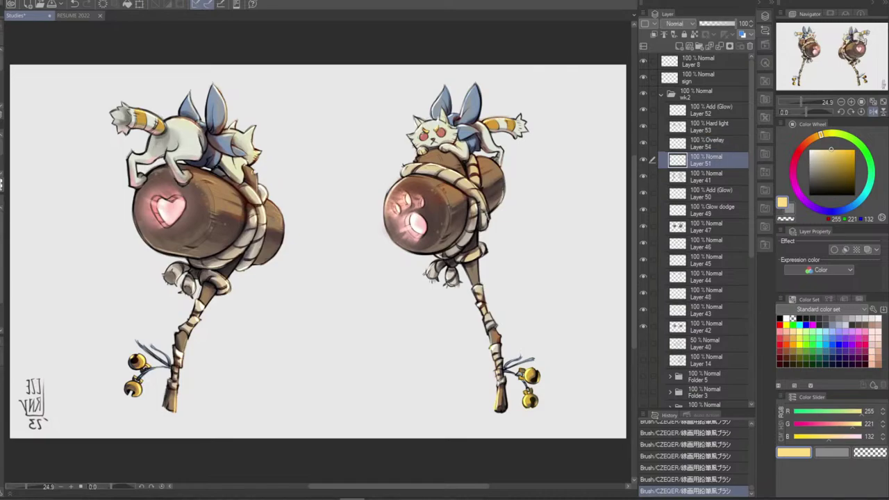
Undo the last stroke and try a light yellow stroke on the front-facing cat's eye on Layer 51
{"action": "key", "text": "ctrl+z"}
{"action": "left_click_drag", "start_coordinate": [423, 134], "coordinate": [422, 139]}
{"action": "key", "text": "ctrl+z"}
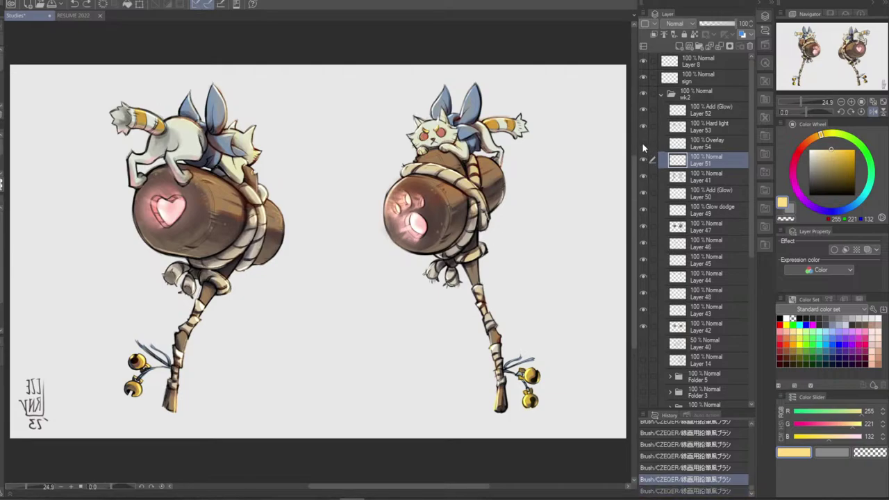
Check the effect of Overlay Layer 54 and Hard light Layer 53, and return to Layer 51
{"action": "left_click", "coordinate": [718, 142]}
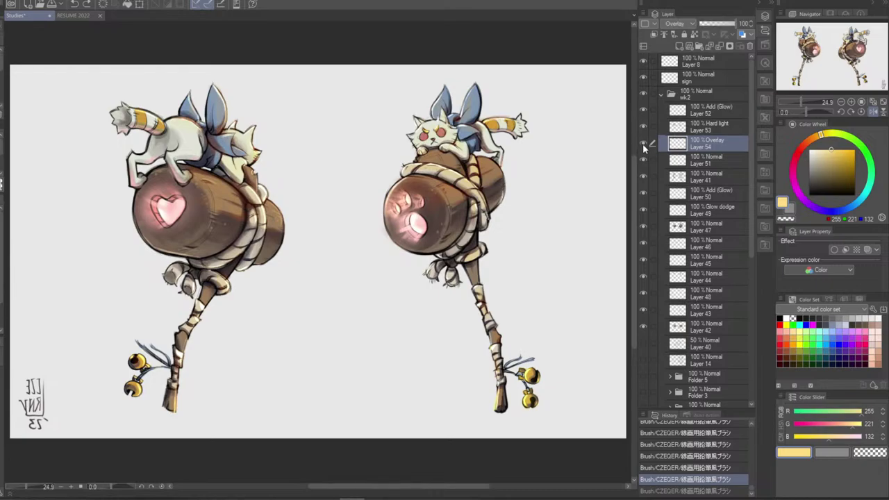
{"action": "left_click", "coordinate": [650, 126]}
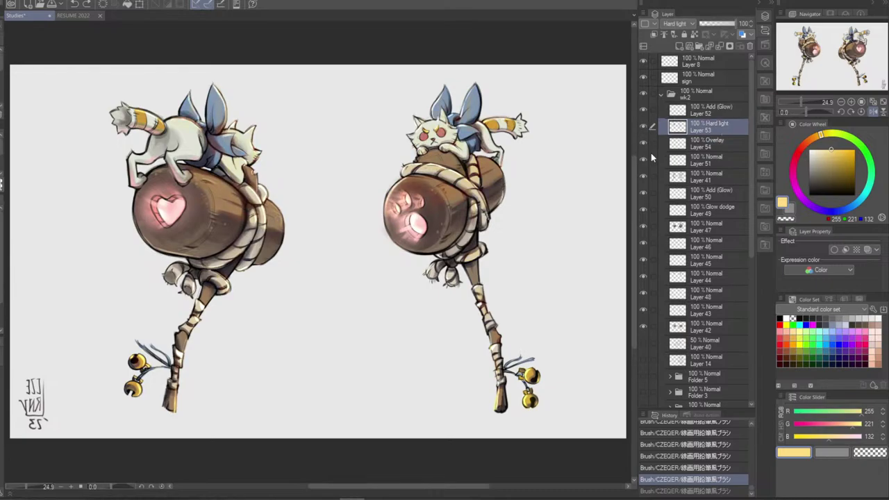
{"action": "left_click", "coordinate": [713, 158]}
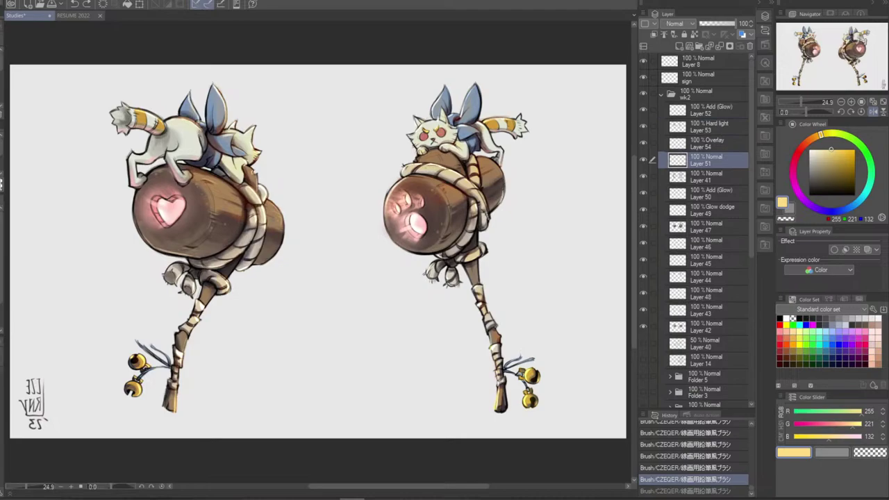
Auto-select the empty background around both hammers on Layer 41 and clear the selection
{"action": "left_click", "coordinate": [427, 135], "text": "alt"}
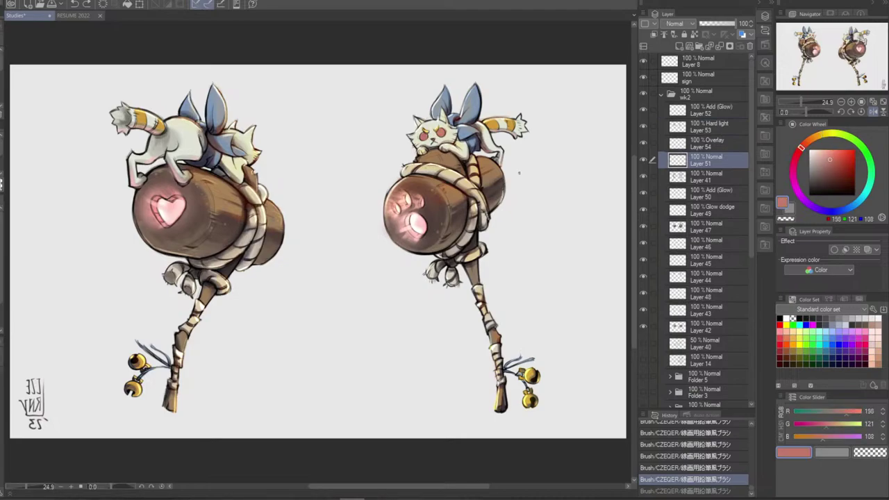
{"action": "left_click", "coordinate": [707, 132]}
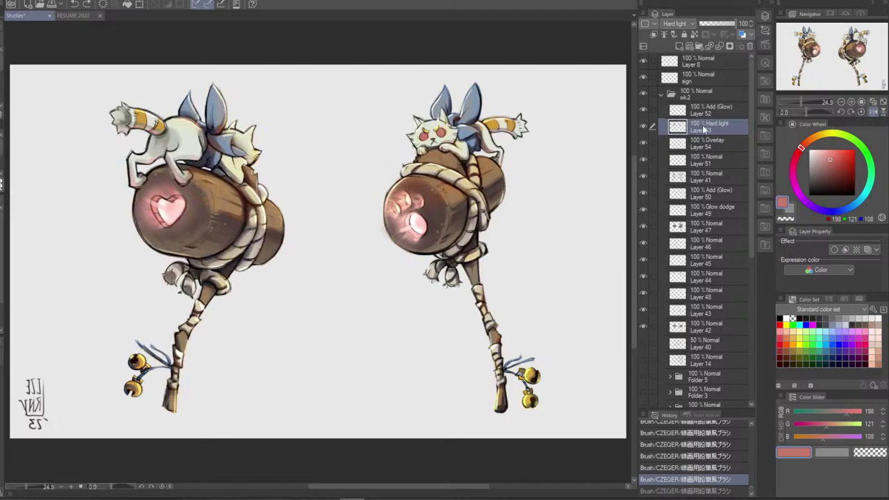
{"action": "left_click", "coordinate": [706, 178]}
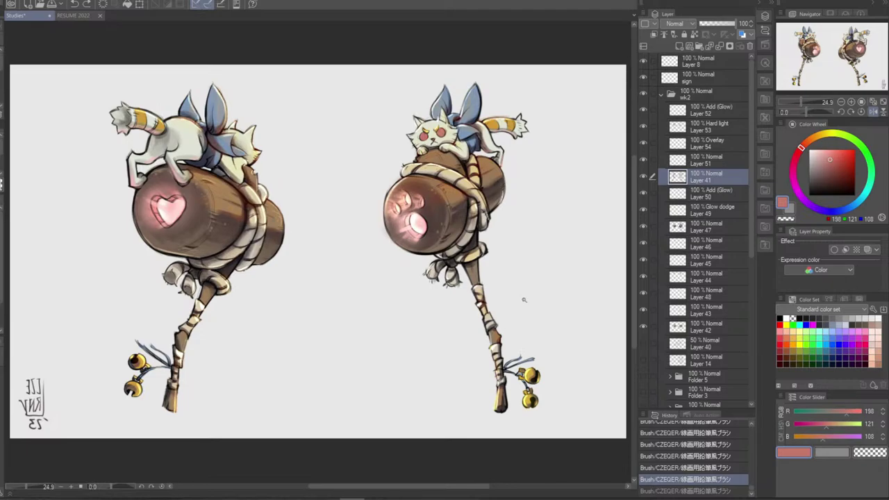
{"action": "key", "text": "w"}
{"action": "left_click", "coordinate": [479, 288]}
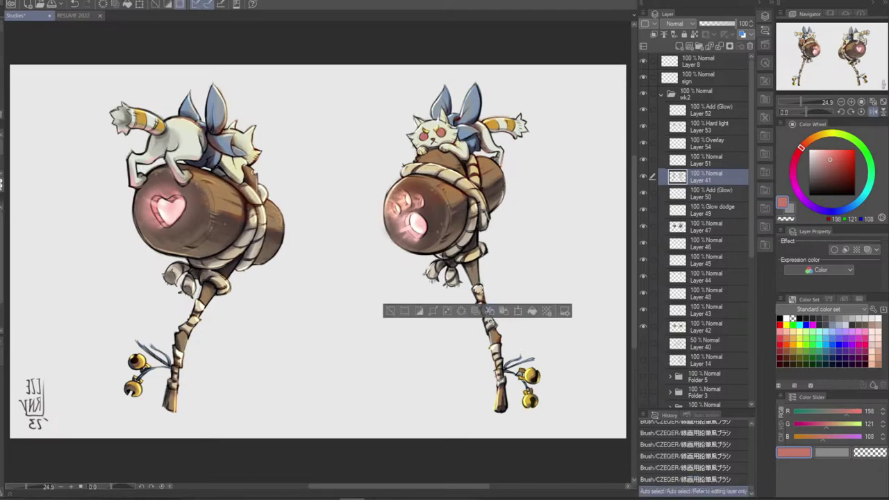
{"action": "left_click", "coordinate": [478, 239]}
{"action": "left_click", "coordinate": [304, 346]}
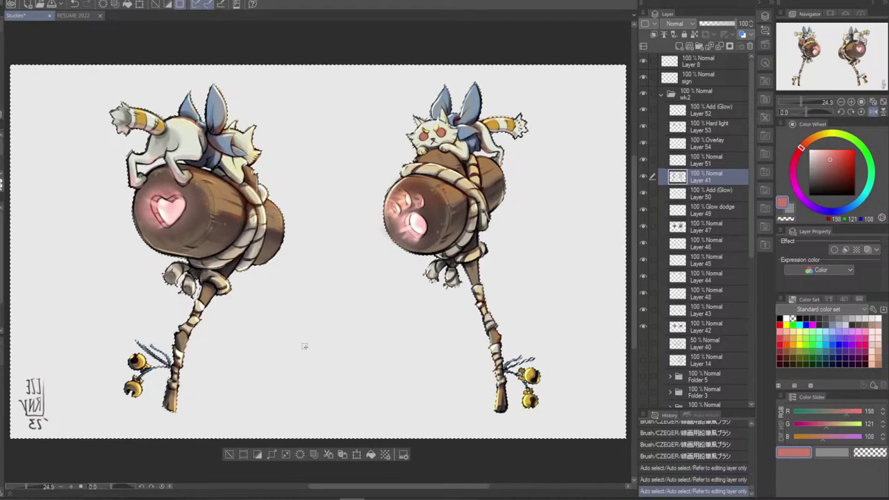
{"action": "key", "text": "ctrl+d"}
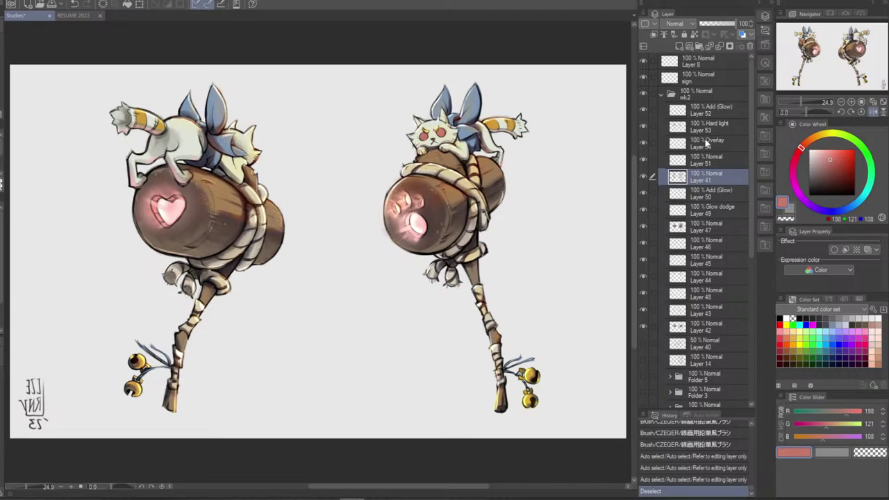
Make Layer 47 active and try a dark blue stroke, sampled from the bow, on the rear-facing cat's legs
{"action": "left_click", "coordinate": [707, 231]}
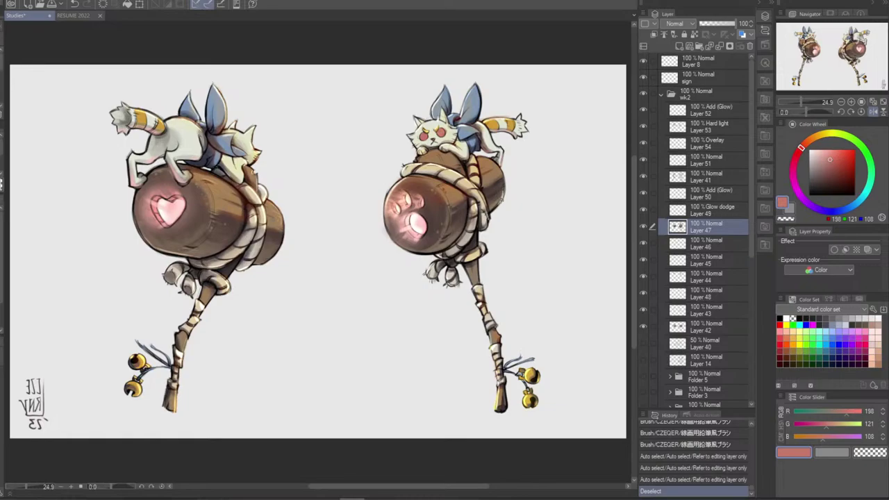
{"action": "left_click", "coordinate": [479, 142], "text": "alt"}
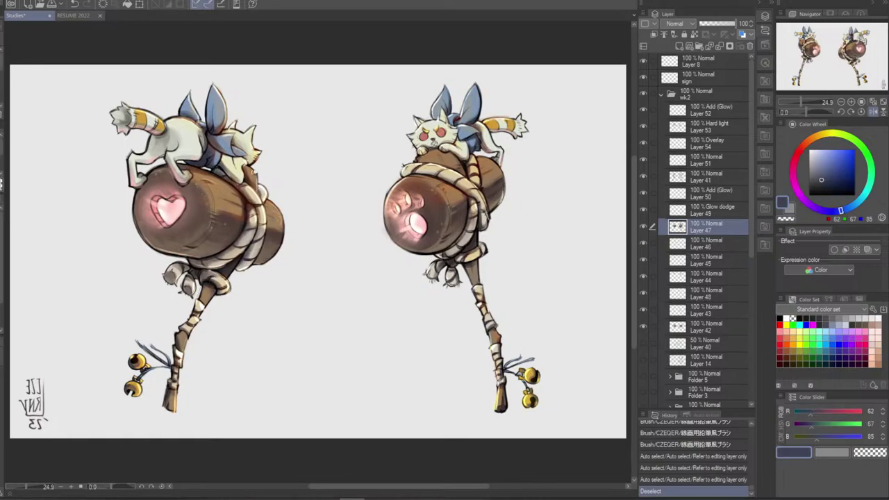
{"action": "left_click_drag", "start_coordinate": [180, 156], "coordinate": [191, 154]}
{"action": "key", "text": "ctrl+z"}
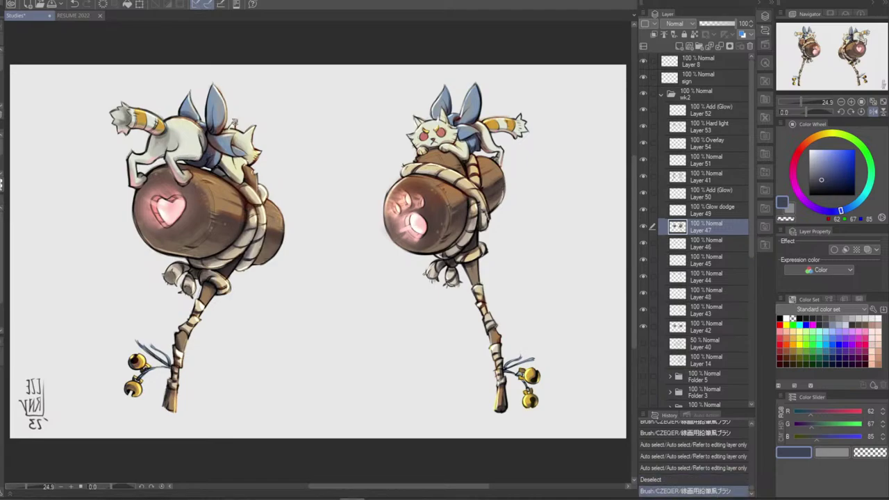
{"action": "key", "text": "ctrl+z"}
Paint grey-brown shading on the rear-facing cat's hindquarters on Layer 47, undoing unwanted strokes
{"action": "left_click", "coordinate": [166, 133], "text": "alt"}
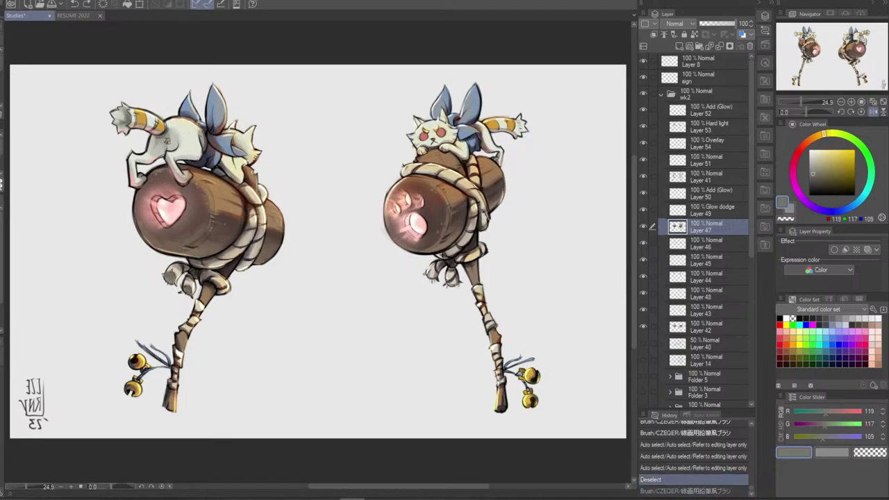
{"action": "mouse_move", "coordinate": [151, 161]}
{"action": "left_mouse_down"}
{"action": "mouse_move", "coordinate": [170, 147]}
{"action": "mouse_move", "coordinate": [137, 166]}
{"action": "mouse_move", "coordinate": [198, 156]}
{"action": "mouse_move", "coordinate": [206, 132]}
{"action": "mouse_move", "coordinate": [206, 142]}
{"action": "mouse_move", "coordinate": [203, 129]}
{"action": "mouse_move", "coordinate": [131, 127]}
{"action": "mouse_move", "coordinate": [150, 124]}
{"action": "left_mouse_up"}
{"action": "key", "text": "ctrl+z"}
{"action": "key", "text": "ctrl+z"}
{"action": "key", "text": "ctrl+z"}
{"action": "key", "text": "ctrl+z"}
{"action": "key", "text": "ctrl+z"}
{"action": "key", "text": "ctrl+z"}
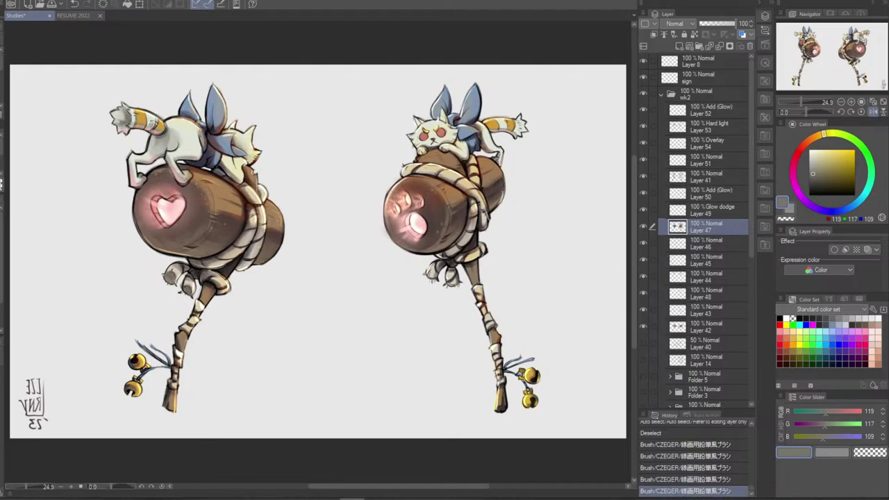
Refine the grey-brown shading on the front-facing cat's hindquarters and the rear-facing cat's hind leg, undoing unwanted strokes
{"action": "mouse_move", "coordinate": [493, 129]}
{"action": "left_mouse_down"}
{"action": "mouse_move", "coordinate": [517, 135]}
{"action": "mouse_move", "coordinate": [493, 133]}
{"action": "mouse_move", "coordinate": [505, 147]}
{"action": "left_mouse_up"}
{"action": "key", "text": "ctrl+z"}
{"action": "key", "text": "ctrl+z"}
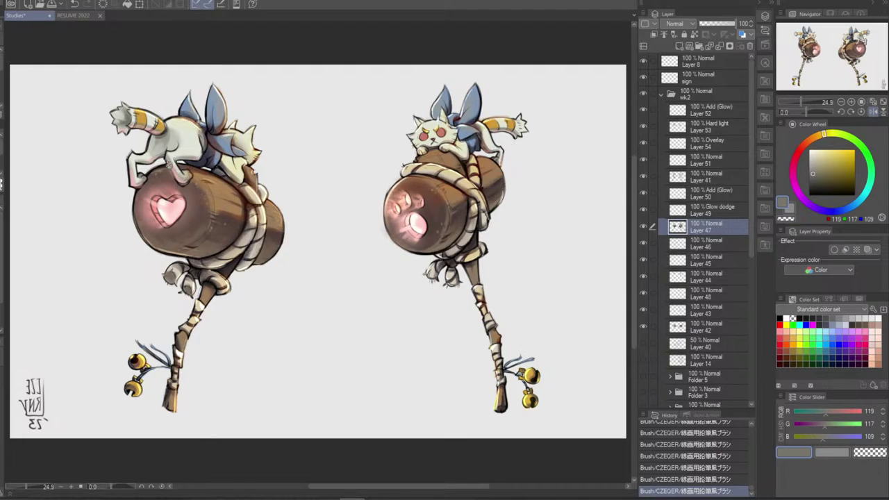
{"action": "key", "text": "ctrl+z"}
{"action": "left_click_drag", "start_coordinate": [165, 154], "coordinate": [179, 178]}
Touch up the rope below the front-facing cat's bow with sampled light tan and dark blue, undoing unwanted strokes
{"action": "left_click", "coordinate": [476, 157], "text": "alt"}
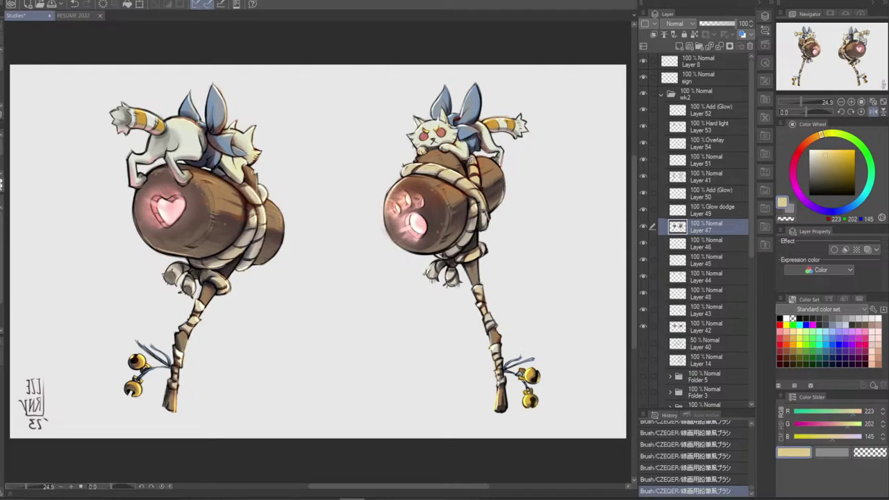
{"action": "key", "text": "ctrl+z"}
{"action": "left_click", "coordinate": [475, 149], "text": "alt"}
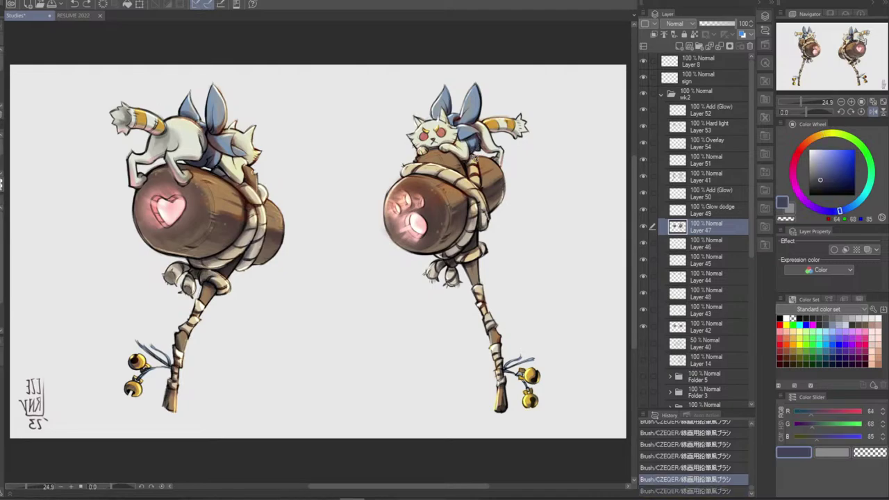
{"action": "key", "text": "ctrl+z"}
{"action": "left_click_drag", "start_coordinate": [475, 159], "coordinate": [475, 158]}
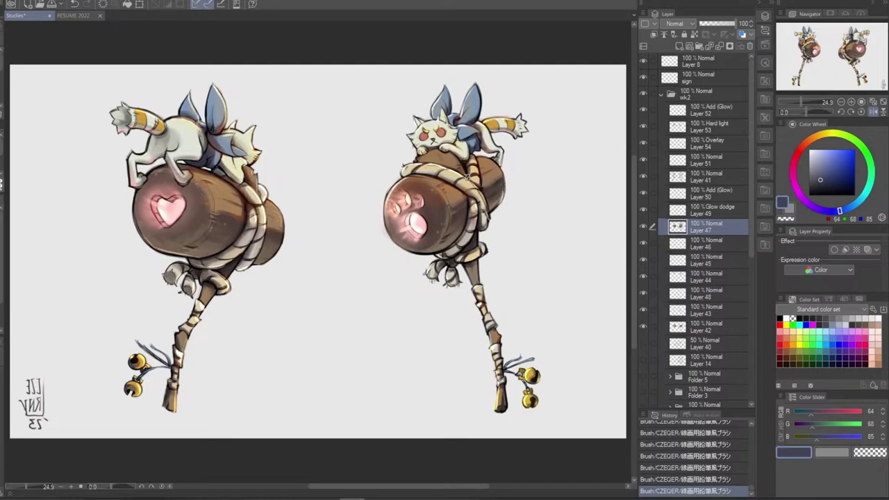
{"action": "left_click", "coordinate": [476, 161], "text": "alt"}
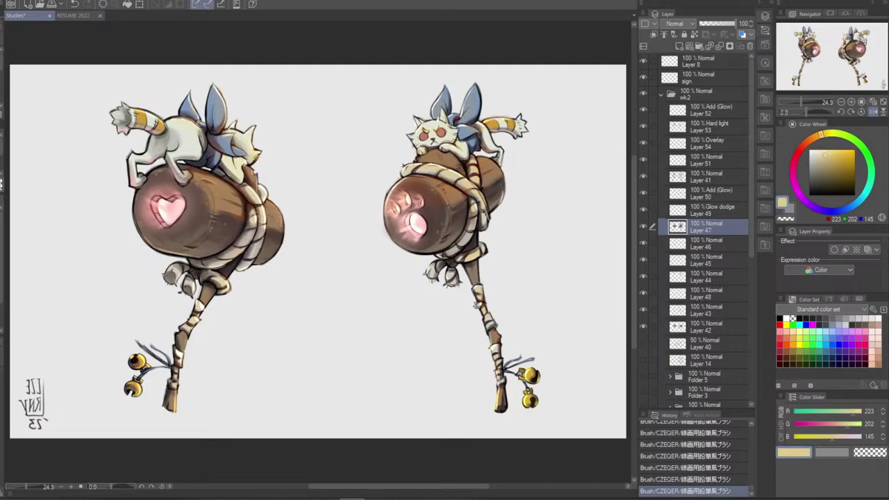
Sample a grey-brown from the paw-print log's rear section and compare the last stroke by undoing and redoing it
{"action": "left_click", "coordinate": [496, 202], "text": "alt"}
{"action": "key", "text": "ctrl+z"}
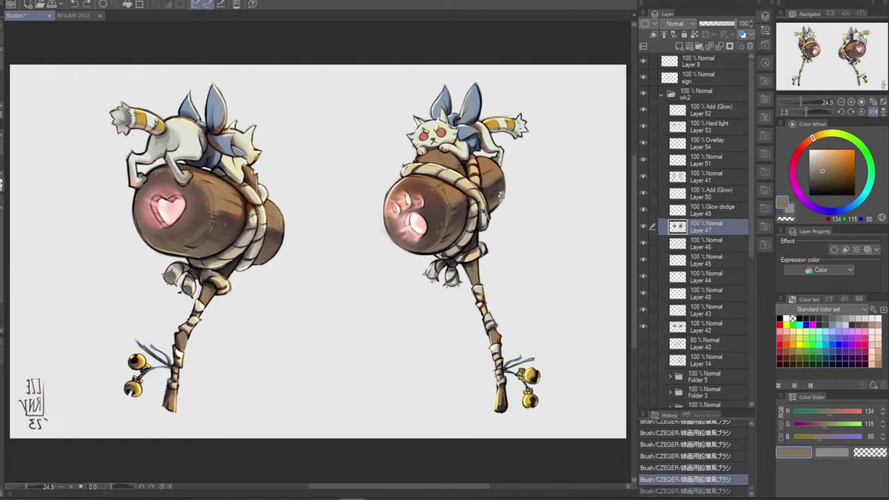
{"action": "key", "text": "ctrl+y"}
{"action": "key", "text": "ctrl+z"}
{"action": "key", "text": "ctrl+y"}
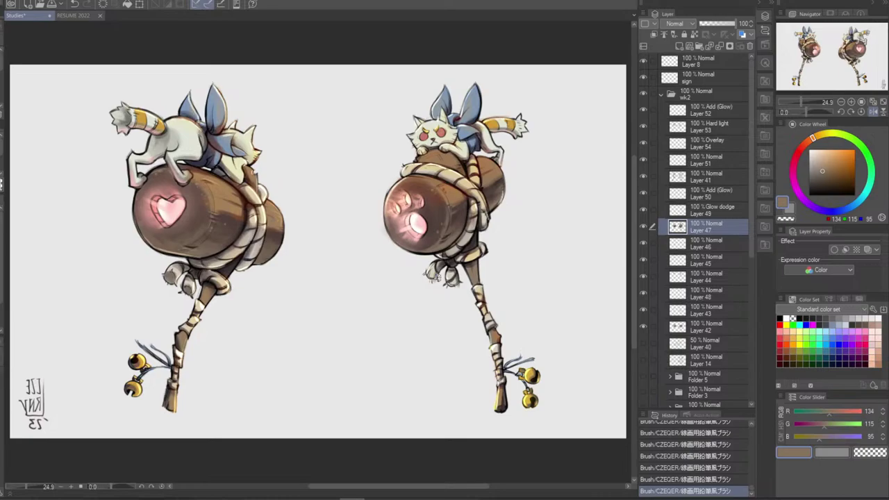
{"action": "key", "text": "ctrl+z"}
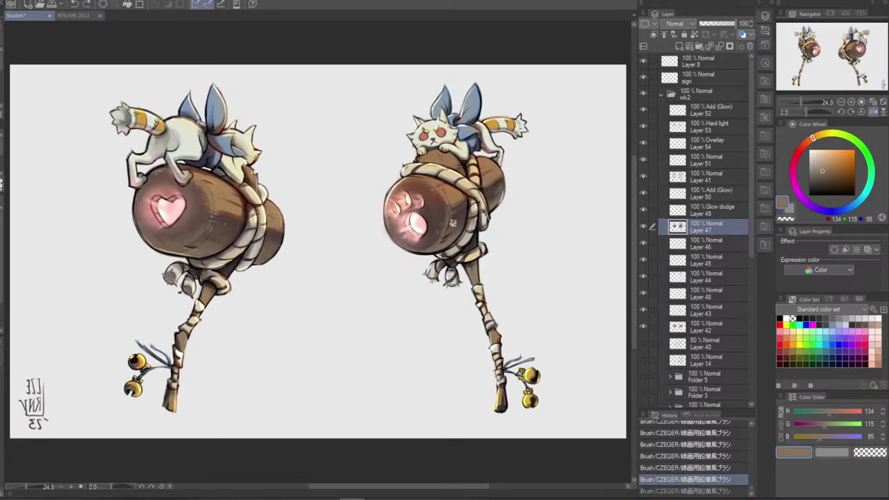
Compare the painting with and without the latest brush strokes on Layer 47
{"action": "key", "text": "ctrl+y"}
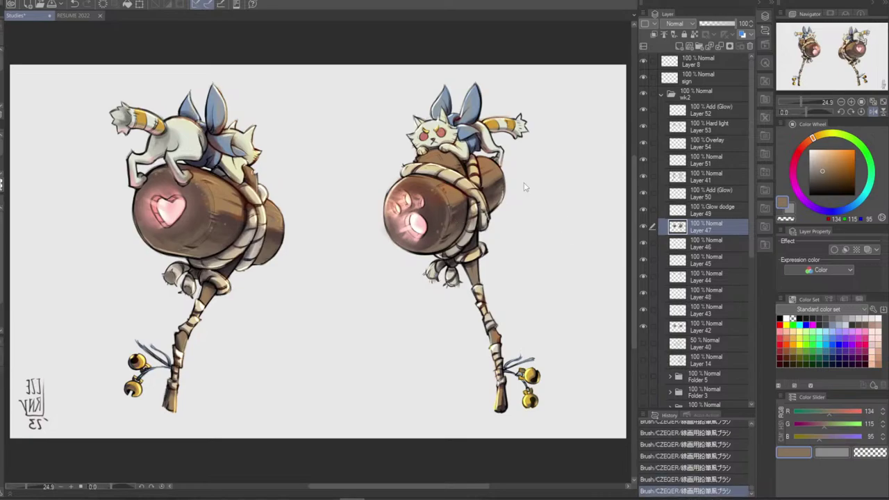
{"action": "key", "text": "ctrl+z"}
{"action": "key", "text": "ctrl+y"}
{"action": "key", "text": "ctrl+z"}
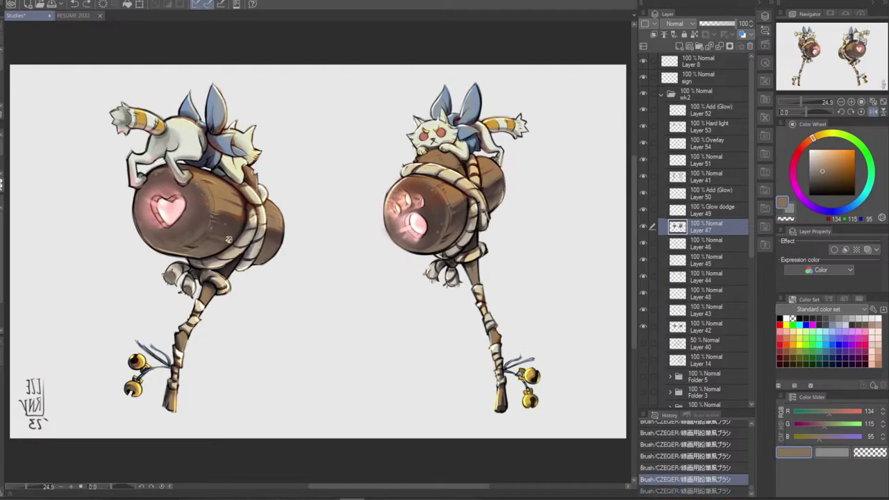
{"action": "key", "text": "ctrl+y"}
{"action": "key", "text": "ctrl+z"}
{"action": "key", "text": "ctrl+z"}
{"action": "key", "text": "ctrl+y"}
{"action": "key", "text": "ctrl+y"}
{"action": "key", "text": "ctrl+z"}
{"action": "key", "text": "ctrl+y"}
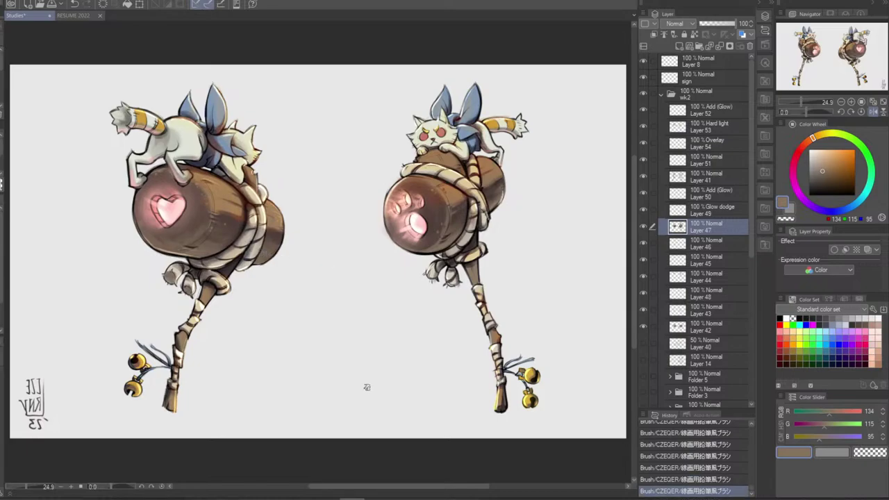
Paint a lighter brown stroke on the upper handle of the right hammer, using brown sampled from the left hammer's handle
{"action": "left_click", "coordinate": [476, 253], "text": "alt"}
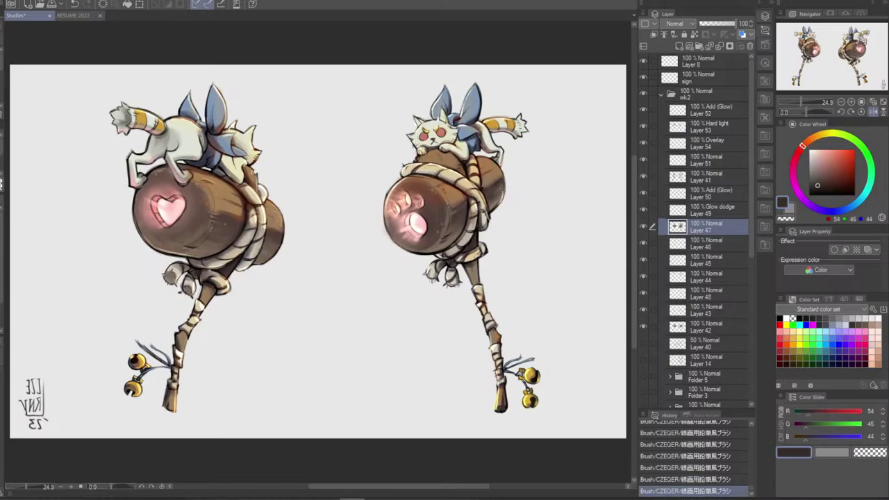
{"action": "left_click", "coordinate": [207, 293], "text": "alt"}
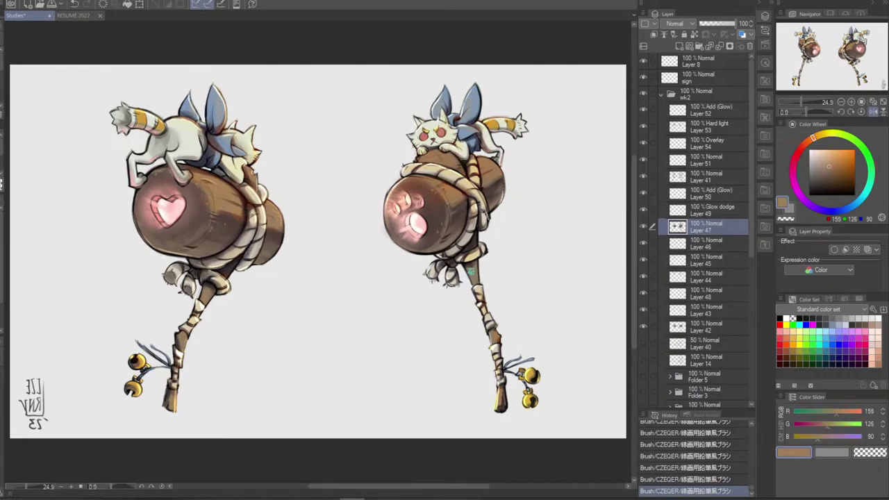
{"action": "key", "text": "ctrl+z"}
{"action": "left_click_drag", "start_coordinate": [470, 272], "coordinate": [475, 284]}
{"action": "key", "text": "ctrl+z"}
{"action": "key", "text": "ctrl+y"}
Sample dark brown below the rope knot and refine the shading along the right hammer's wrapped handle on Layer 47
{"action": "left_click", "coordinate": [472, 265], "text": "alt"}
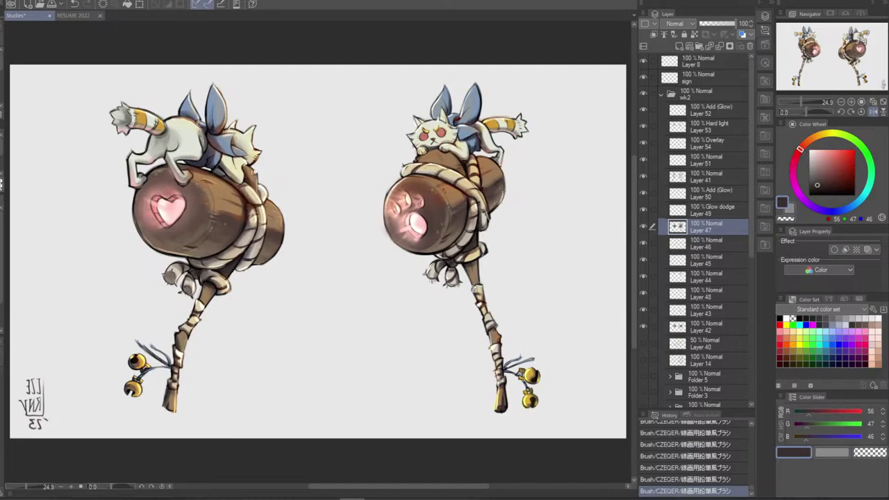
{"action": "key", "text": "ctrl+z"}
{"action": "key", "text": "ctrl+y"}
{"action": "key", "text": "ctrl+z"}
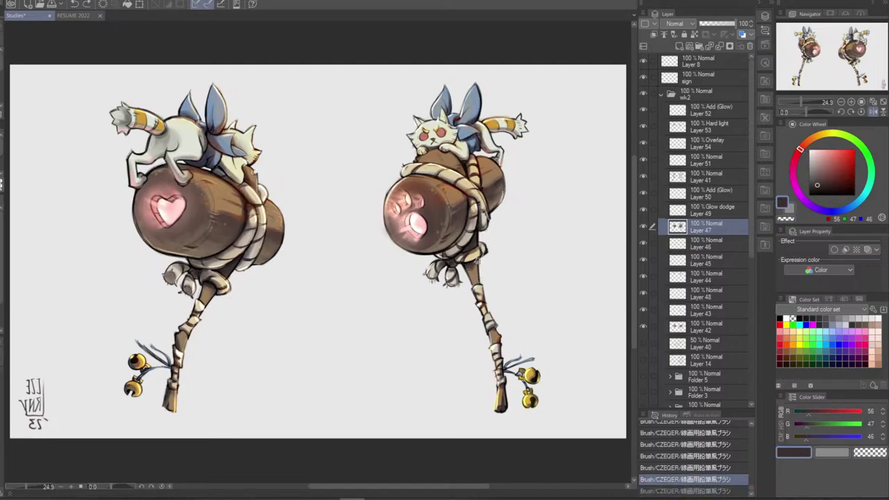
{"action": "key", "text": "ctrl+y"}
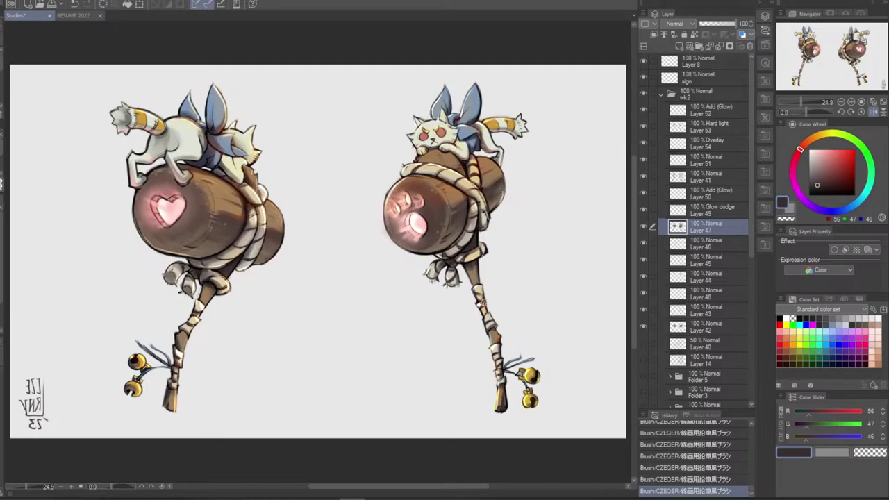
{"action": "left_click_drag", "start_coordinate": [479, 282], "coordinate": [501, 363]}
{"action": "key", "text": "ctrl+z"}
{"action": "key", "text": "ctrl+z"}
{"action": "key", "text": "ctrl+z"}
Erase hard-light paint along the right hammer's middle handle on Layer 53 with the kneaded eraser
{"action": "left_click", "coordinate": [706, 129]}
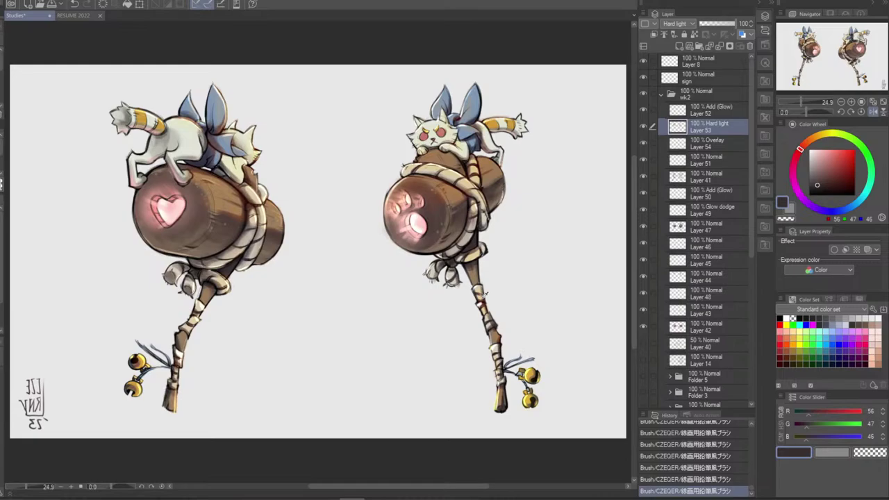
{"action": "left_click", "coordinate": [483, 298], "text": "alt"}
{"action": "mouse_move", "coordinate": [488, 324]}
{"action": "left_mouse_down"}
{"action": "mouse_move", "coordinate": [490, 383]}
{"action": "mouse_move", "coordinate": [494, 359]}
{"action": "left_mouse_up"}
{"action": "key", "text": "ctrl+z"}
{"action": "key", "text": "ctrl+z"}
{"action": "mouse_move", "coordinate": [487, 314]}
{"action": "left_mouse_down"}
{"action": "mouse_move", "coordinate": [491, 358]}
{"action": "mouse_move", "coordinate": [482, 332]}
{"action": "left_mouse_up"}
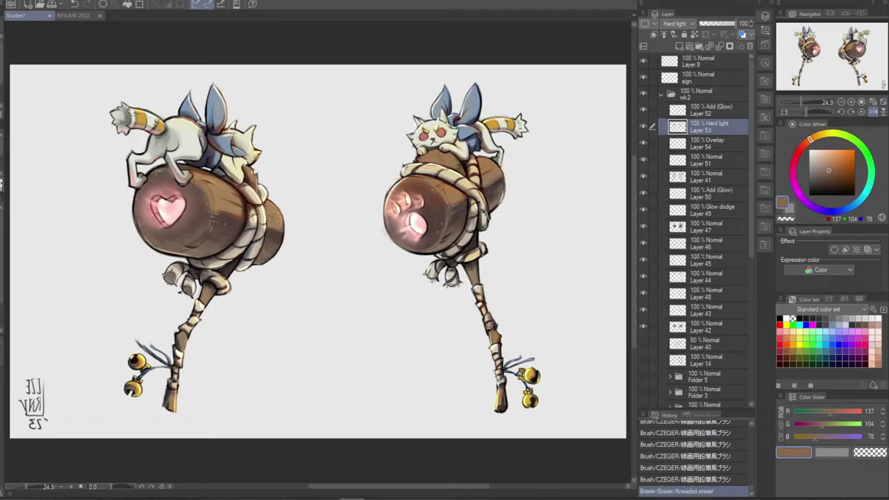
Check Layer 52's glow and erase its excess around the right cat's head and the left cat's blue ribbon
{"action": "key", "text": "b"}
{"action": "left_click", "coordinate": [699, 114]}
{"action": "left_click", "coordinate": [643, 111]}
{"action": "left_click", "coordinate": [644, 110]}
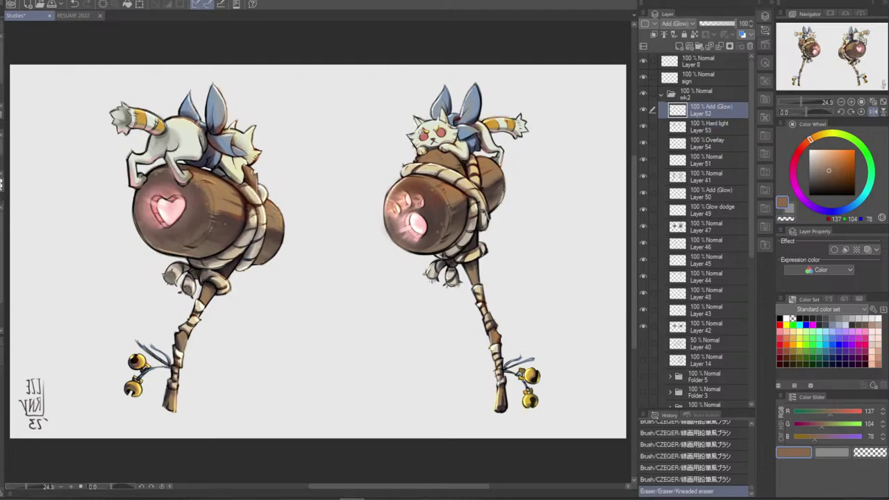
{"action": "mouse_move", "coordinate": [414, 124]}
{"action": "left_mouse_down"}
{"action": "mouse_move", "coordinate": [413, 116]}
{"action": "mouse_move", "coordinate": [441, 112]}
{"action": "mouse_move", "coordinate": [412, 131]}
{"action": "left_mouse_up"}
{"action": "left_click", "coordinate": [403, 134]}
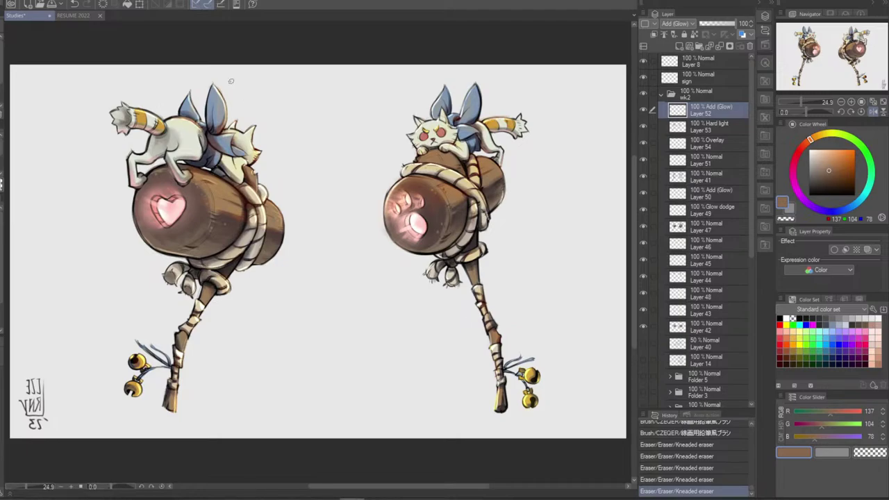
{"action": "mouse_move", "coordinate": [226, 97]}
{"action": "left_mouse_down"}
{"action": "mouse_move", "coordinate": [211, 73]}
{"action": "mouse_move", "coordinate": [223, 93]}
{"action": "left_mouse_up"}
Make the Add (Glow) Layer 50 active after checking Layers 50 and 49, and sample the red of the right cat's eye
{"action": "left_click", "coordinate": [711, 128]}
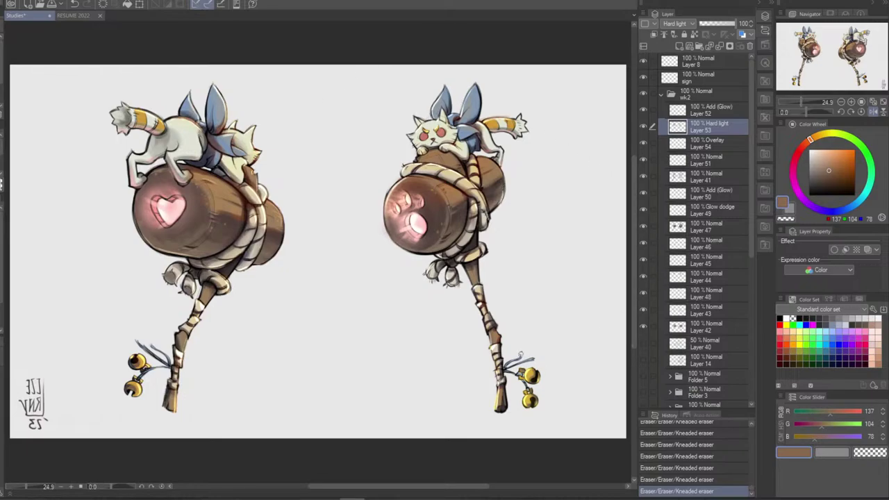
{"action": "left_click", "coordinate": [708, 142]}
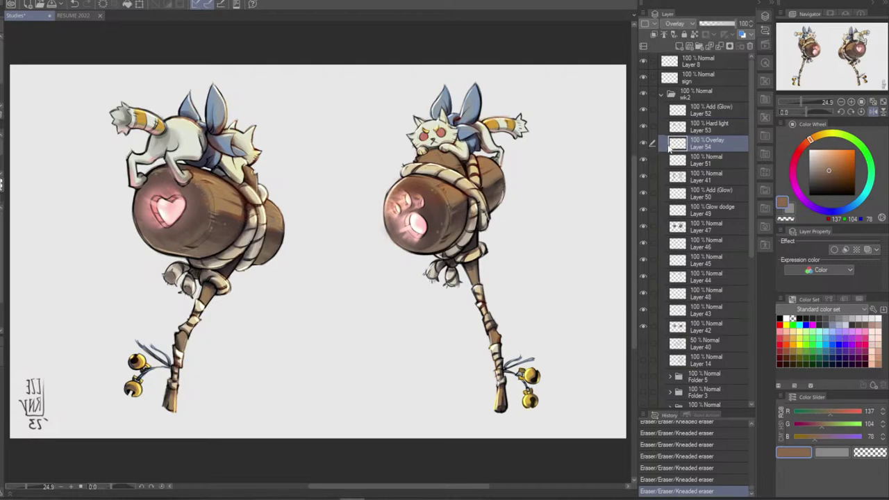
{"action": "left_click", "coordinate": [708, 160]}
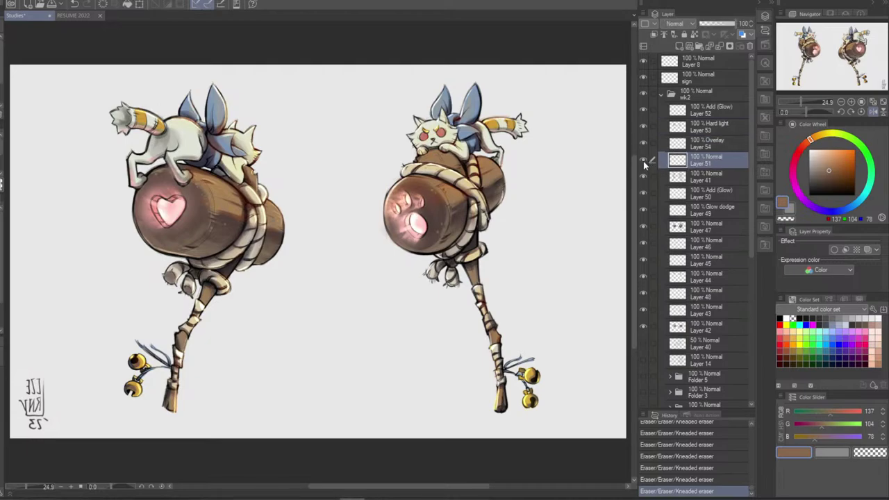
{"action": "left_click", "coordinate": [425, 135], "text": "alt"}
{"action": "left_click", "coordinate": [706, 198]}
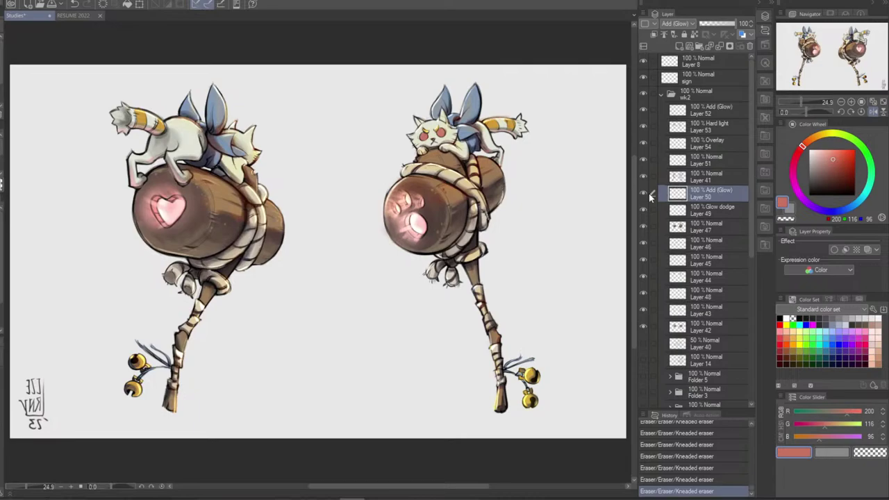
{"action": "left_click", "coordinate": [644, 192]}
{"action": "left_click", "coordinate": [644, 192]}
{"action": "left_click", "coordinate": [642, 210]}
{"action": "left_click", "coordinate": [642, 211]}
{"action": "left_click_drag", "start_coordinate": [423, 133], "coordinate": [422, 139]}
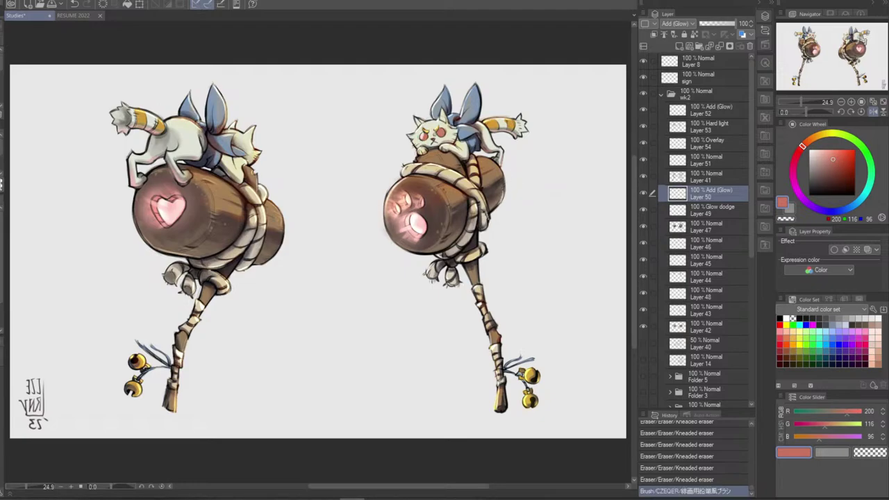
{"action": "key", "text": "ctrl+z"}
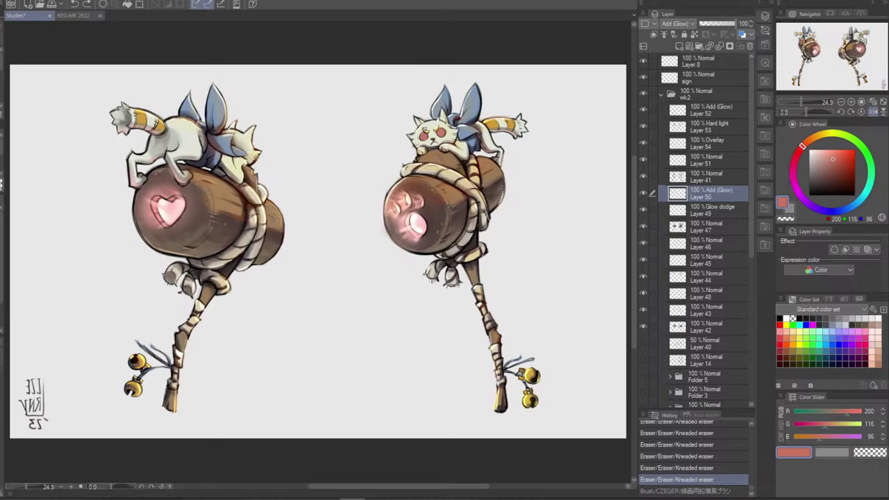
{"action": "left_click", "coordinate": [424, 135], "text": "alt"}
Try painting reddish glow strokes over the left eye of the right-hand cat on Layer 50
{"action": "left_click_drag", "start_coordinate": [423, 134], "coordinate": [425, 139]}
{"action": "key", "text": "ctrl+z"}
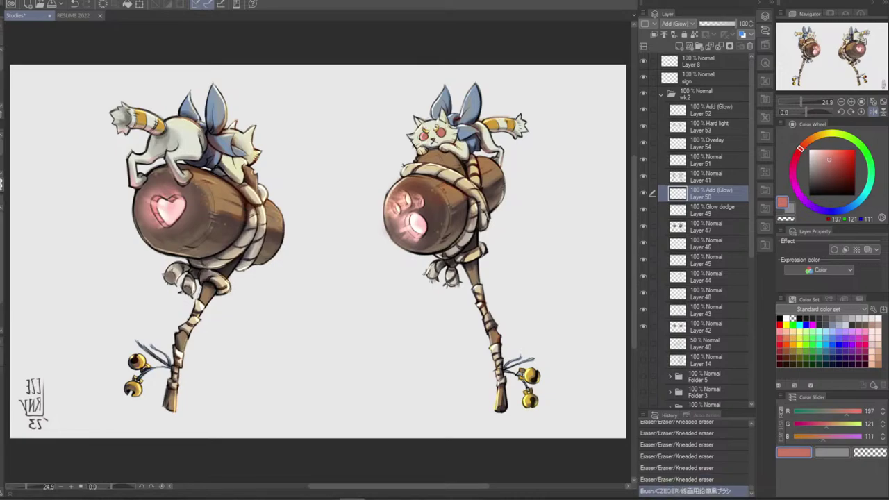
{"action": "key", "text": "ctrl+z"}
{"action": "left_click_drag", "start_coordinate": [423, 134], "coordinate": [425, 139]}
{"action": "key", "text": "ctrl+z"}
{"action": "key", "text": "ctrl+z"}
{"action": "key", "text": "ctrl+z"}
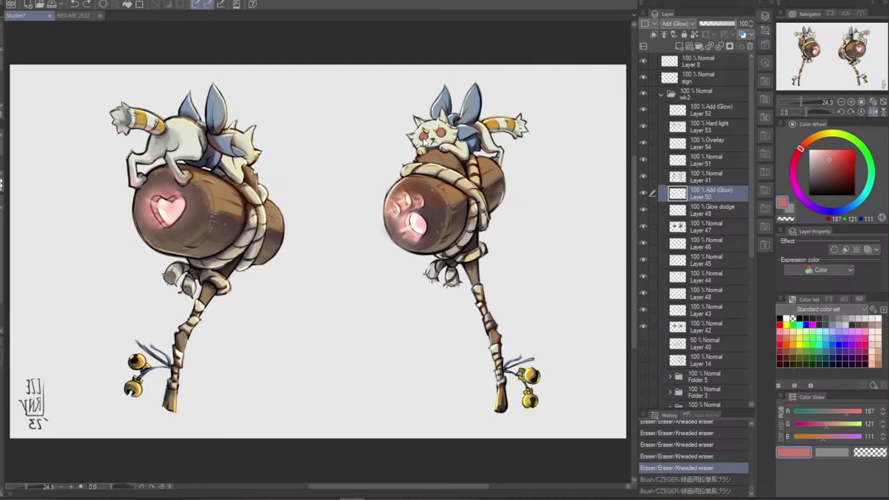
{"action": "key", "text": "ctrl+y"}
{"action": "key", "text": "ctrl+y"}
{"action": "key", "text": "ctrl+y"}
{"action": "key", "text": "ctrl+y"}
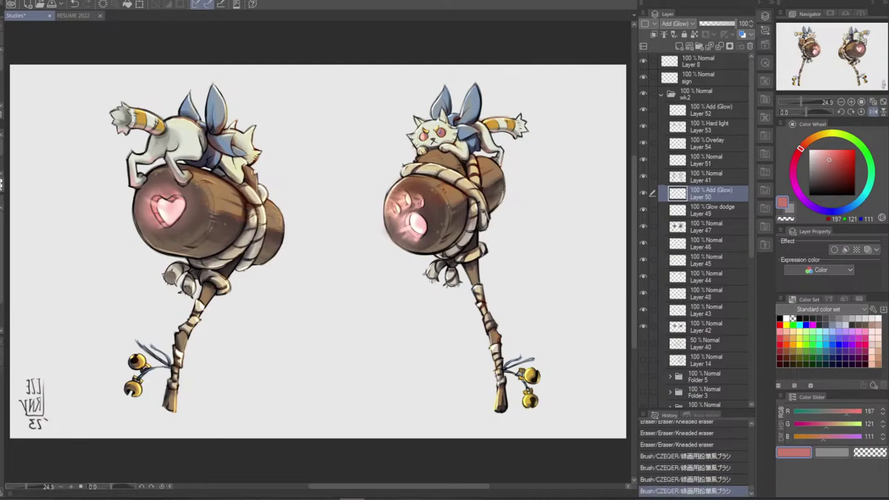
Try extending the glow to the cat's other eye, comparing the result with and without the latest strokes
{"action": "key", "text": "ctrl+z"}
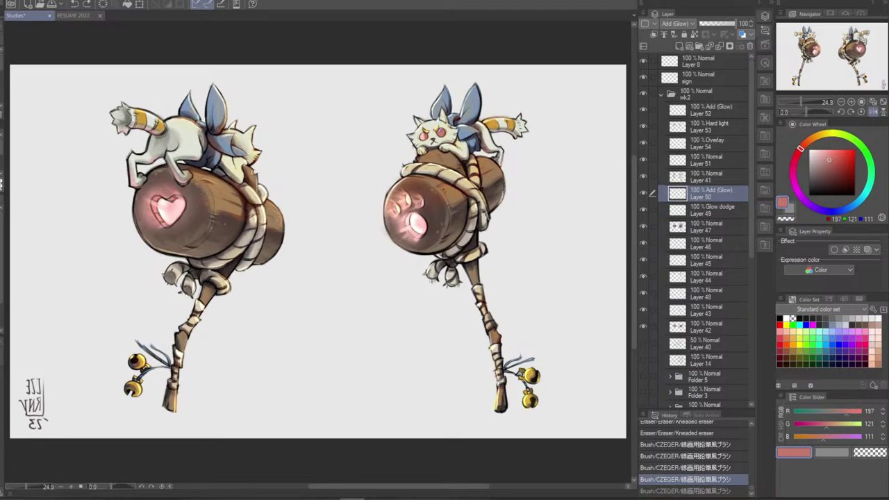
{"action": "key", "text": "ctrl+y"}
{"action": "key", "text": "ctrl+z"}
{"action": "key", "text": "ctrl+y"}
{"action": "key", "text": "ctrl+z"}
{"action": "key", "text": "ctrl+y"}
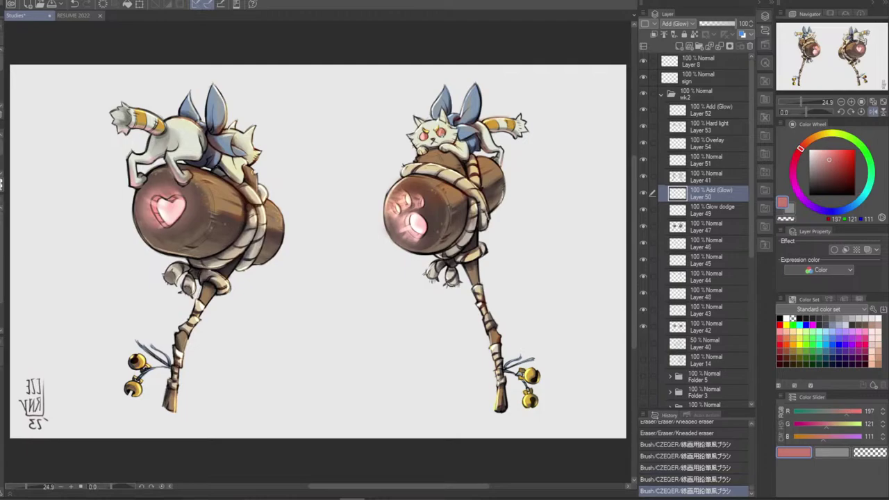
{"action": "key", "text": "ctrl+y"}
{"action": "key", "text": "ctrl+y"}
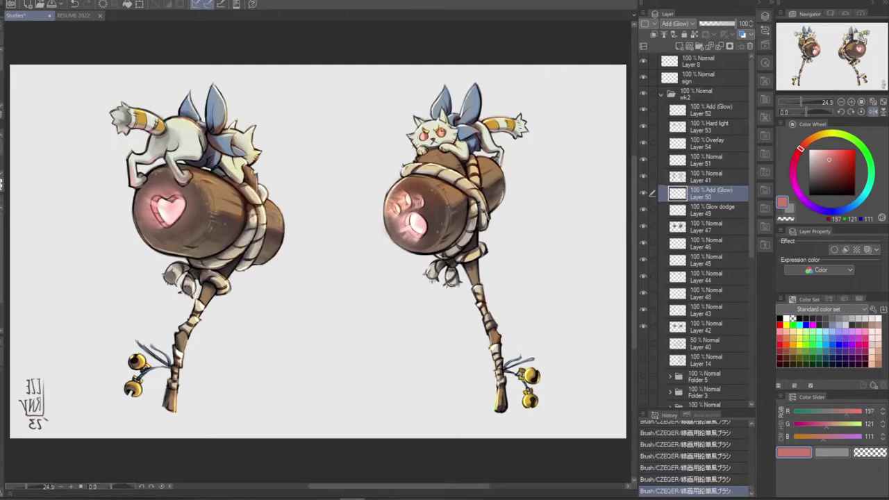
Undo the trial glow strokes on both of the cat's eyes
{"action": "key", "text": "ctrl+z"}
{"action": "key", "text": "ctrl+z"}
{"action": "key", "text": "ctrl+z"}
{"action": "key", "text": "ctrl+z"}
{"action": "key", "text": "ctrl+z"}
{"action": "key", "text": "ctrl+z"}
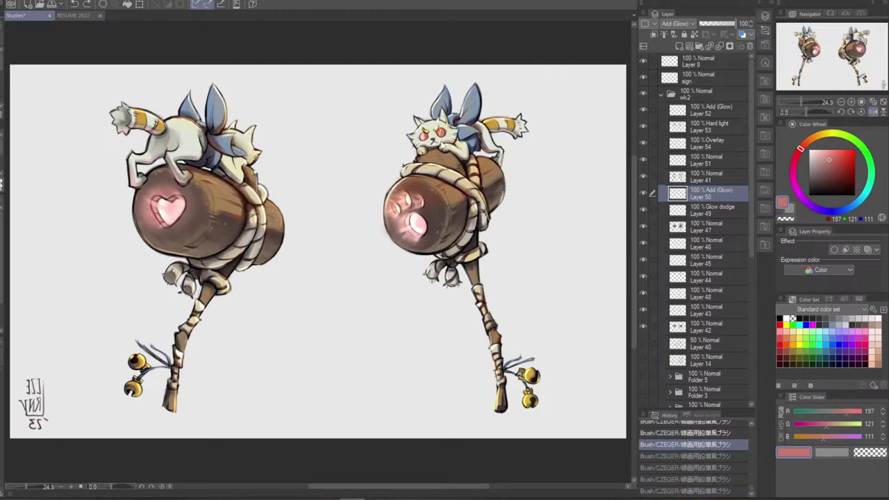
{"action": "key", "text": "ctrl+z"}
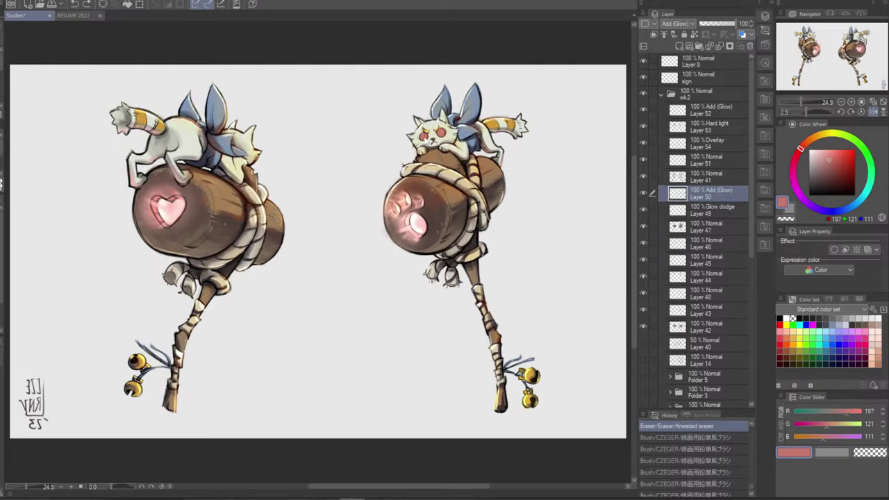
Repaint the reddish glow inside both eyes of the right-hand cat on Layer 50 with the brush
{"action": "left_click_drag", "start_coordinate": [423, 136], "coordinate": [426, 138]}
{"action": "key", "text": "ctrl+z"}
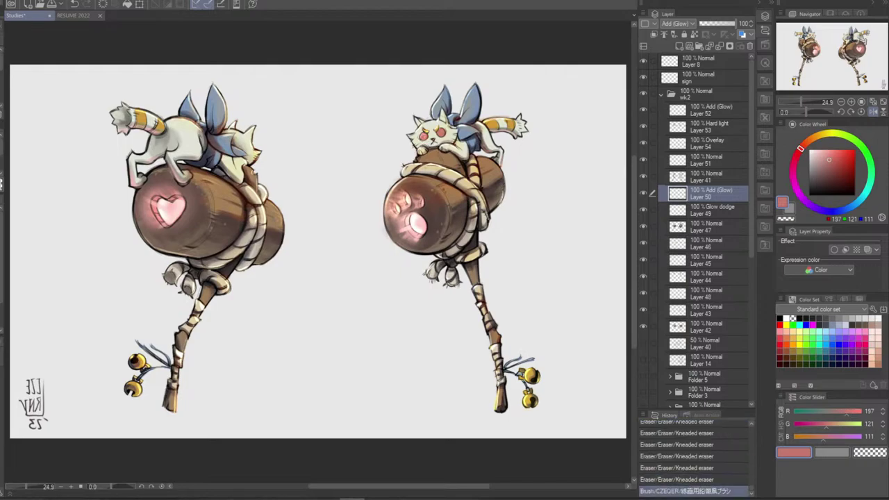
{"action": "key", "text": "ctrl+y"}
{"action": "key", "text": "ctrl+y"}
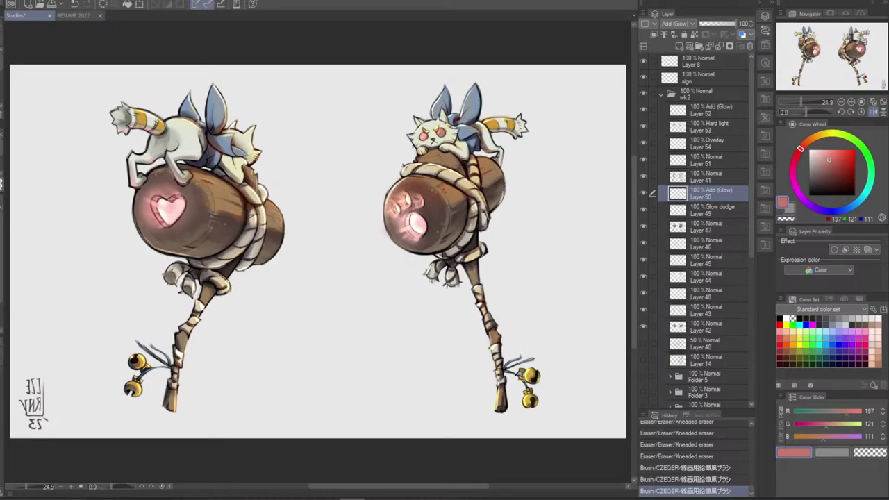
{"action": "key", "text": "ctrl+y"}
{"action": "key", "text": "ctrl+y"}
{"action": "key", "text": "ctrl+z"}
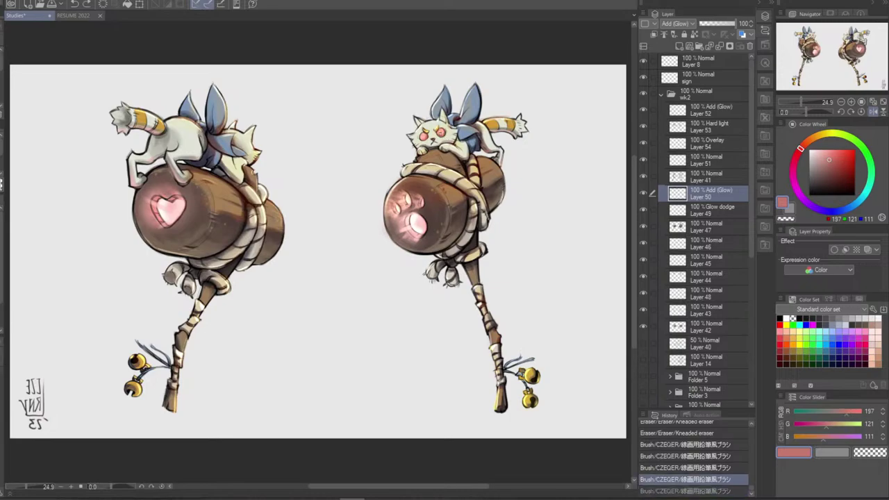
{"action": "key", "text": "ctrl+y"}
{"action": "key", "text": "ctrl+y"}
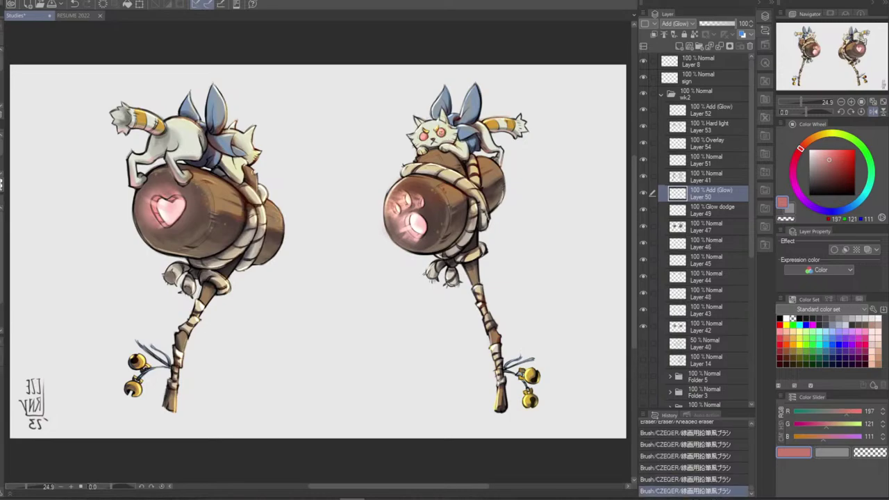
{"action": "key", "text": "ctrl+y"}
{"action": "key", "text": "ctrl+z"}
{"action": "key", "text": "ctrl+y"}
{"action": "key", "text": "ctrl+z"}
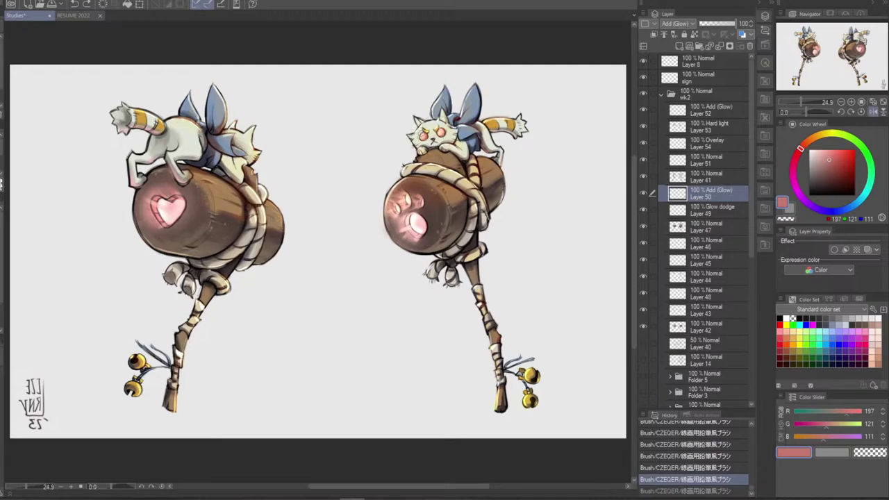
Add a soft airbrush glow around the cat's eyes on Layer 50 and undo the last airbrush stroke
{"action": "left_click_drag", "start_coordinate": [419, 130], "coordinate": [442, 134]}
{"action": "key", "text": "ctrl+z"}
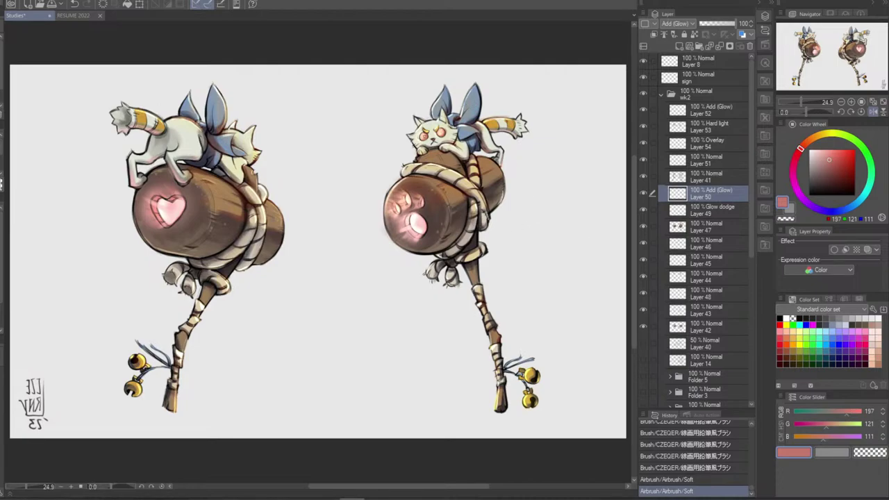
{"action": "left_click_drag", "start_coordinate": [421, 136], "coordinate": [425, 139]}
{"action": "left_click", "coordinate": [440, 133]}
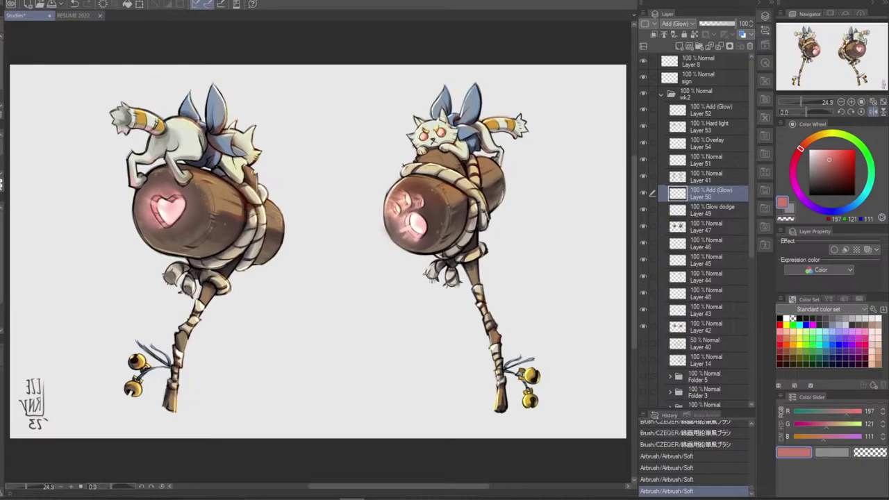
{"action": "key", "text": "ctrl+z"}
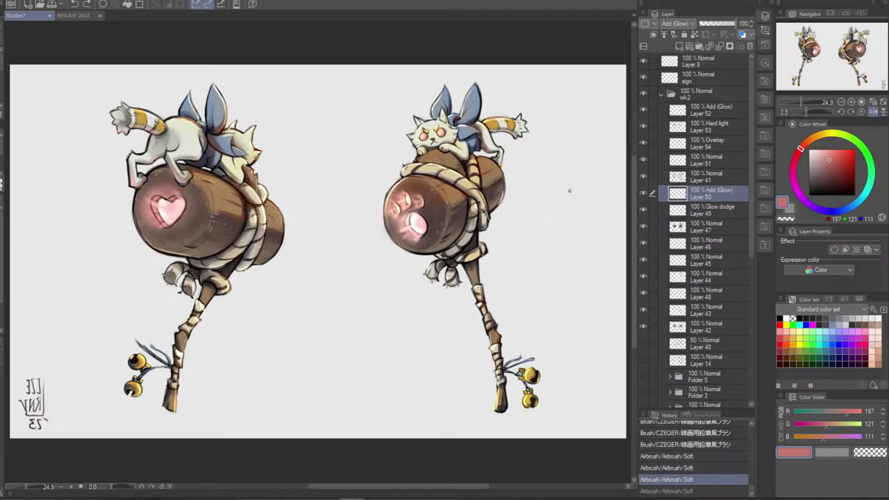
Clean up the glow around the cat's feet above the heart with the kneaded eraser on Layers 50 and 51, comparing with Layer 41 hidden
{"action": "key", "text": "e"}
{"action": "mouse_move", "coordinate": [165, 165]}
{"action": "left_mouse_down"}
{"action": "mouse_move", "coordinate": [183, 193]}
{"action": "mouse_move", "coordinate": [167, 165]}
{"action": "left_mouse_up"}
{"action": "left_click", "coordinate": [714, 182]}
{"action": "key", "text": "ctrl+z"}
{"action": "left_click", "coordinate": [643, 178]}
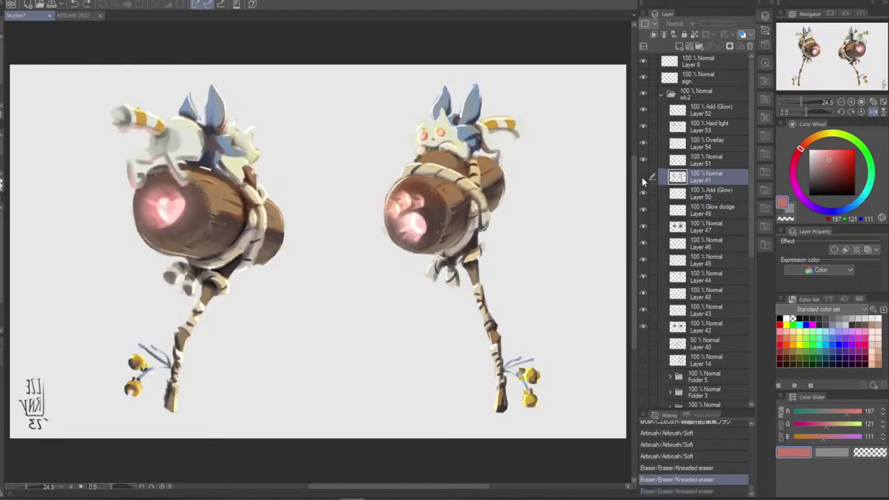
{"action": "left_click", "coordinate": [642, 178]}
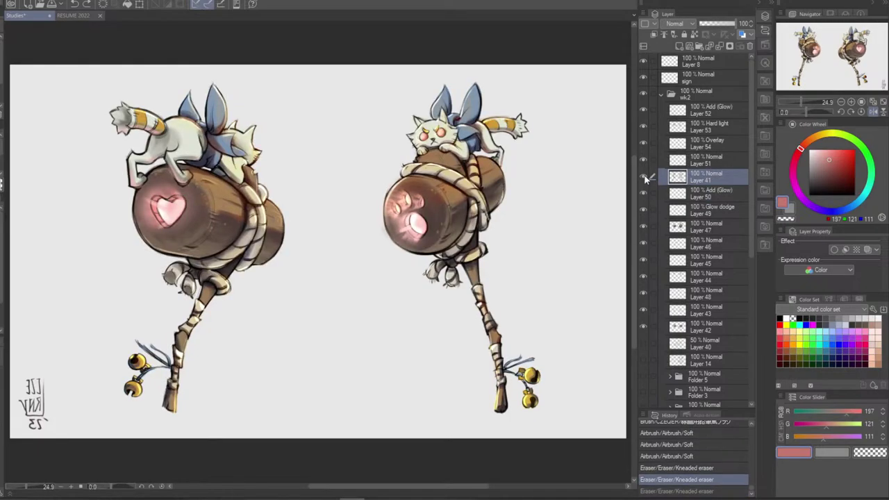
{"action": "left_click", "coordinate": [707, 161]}
{"action": "left_click_drag", "start_coordinate": [172, 179], "coordinate": [167, 166]}
{"action": "left_click", "coordinate": [873, 111]}
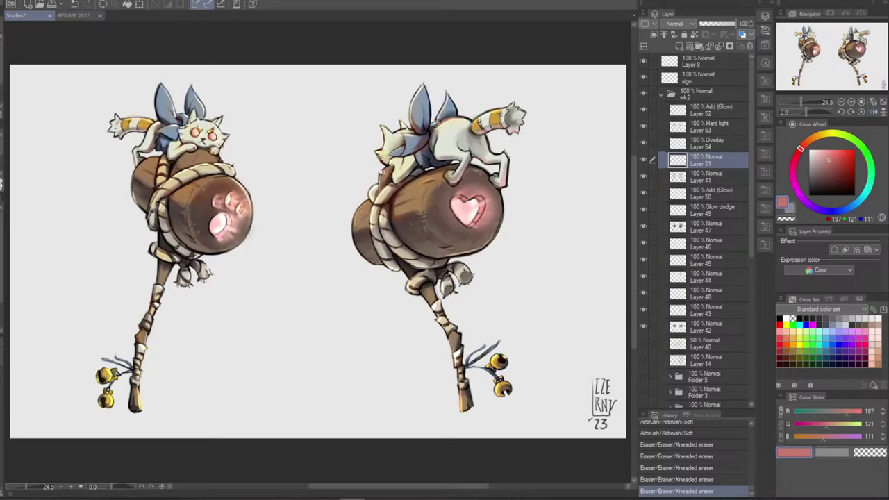
Compare the painting with Layers 53, 51, 41 and 50 each hidden and shown
{"action": "left_click", "coordinate": [707, 142]}
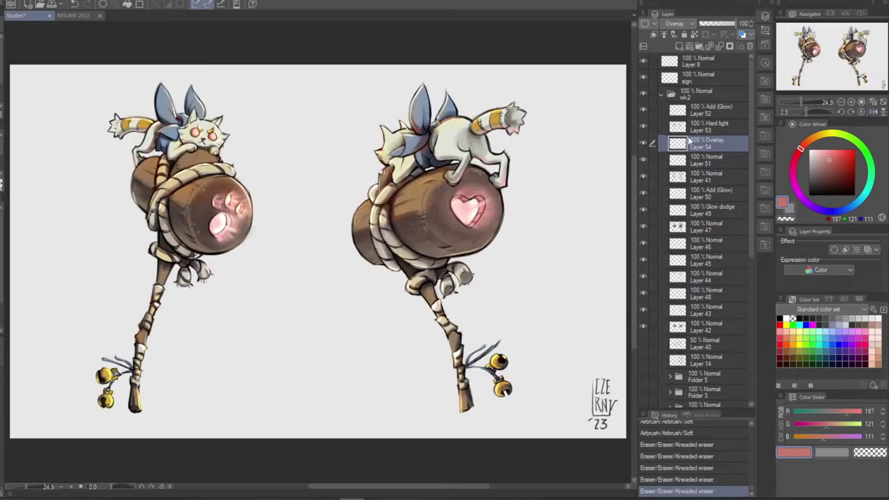
{"action": "left_click", "coordinate": [646, 130]}
{"action": "left_click", "coordinate": [646, 130]}
{"action": "left_click", "coordinate": [642, 160]}
{"action": "left_click", "coordinate": [643, 160]}
{"action": "left_click", "coordinate": [642, 176]}
{"action": "left_click", "coordinate": [642, 177]}
{"action": "left_click", "coordinate": [642, 193]}
{"action": "left_click", "coordinate": [642, 193]}
Reduce the bright glow inside the front-facing cat's eyes on Layer 50 with the kneaded eraser, and compare with Layer 41 hidden
{"action": "left_click", "coordinate": [677, 193]}
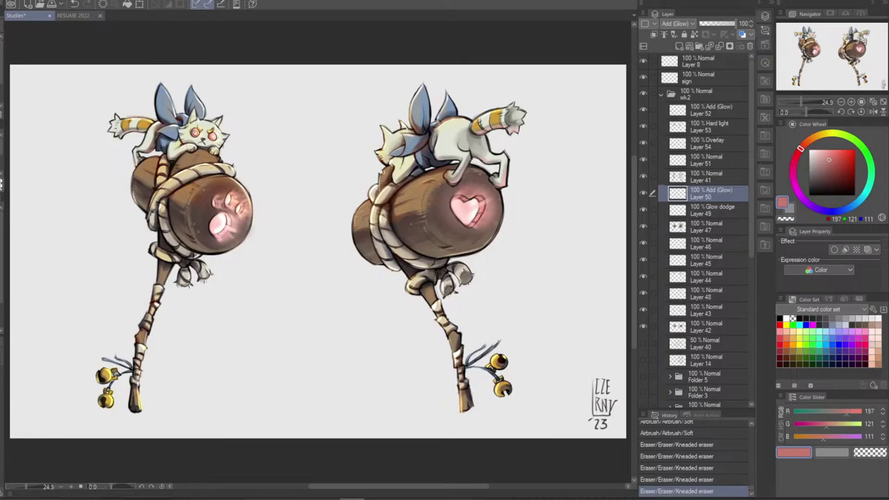
{"action": "left_click_drag", "start_coordinate": [197, 131], "coordinate": [195, 133]}
{"action": "left_click_drag", "start_coordinate": [196, 133], "coordinate": [197, 131]}
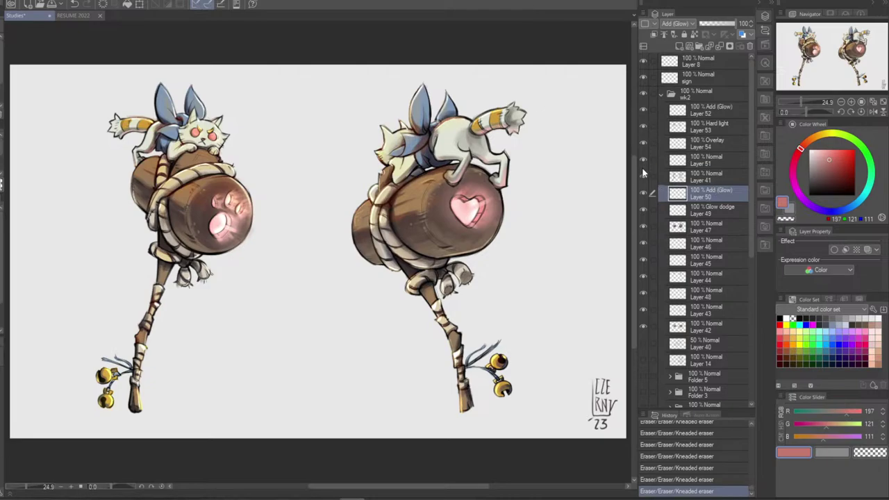
{"action": "left_click", "coordinate": [705, 179]}
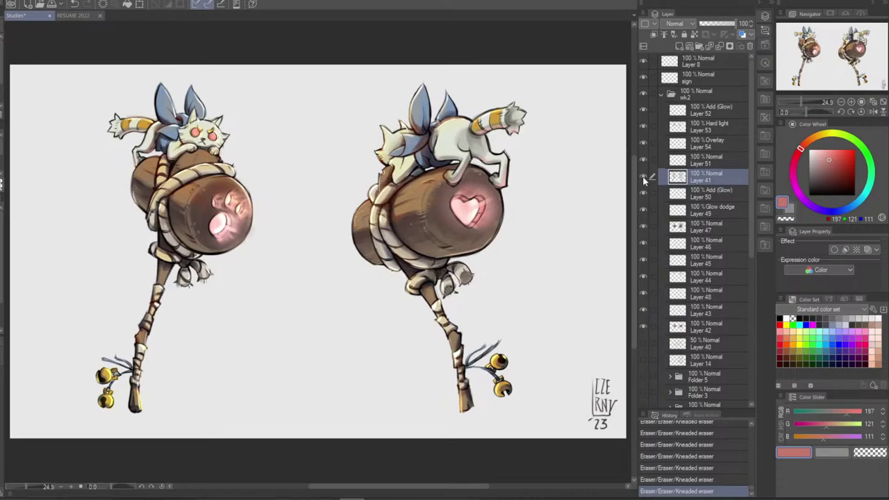
{"action": "left_click", "coordinate": [643, 177]}
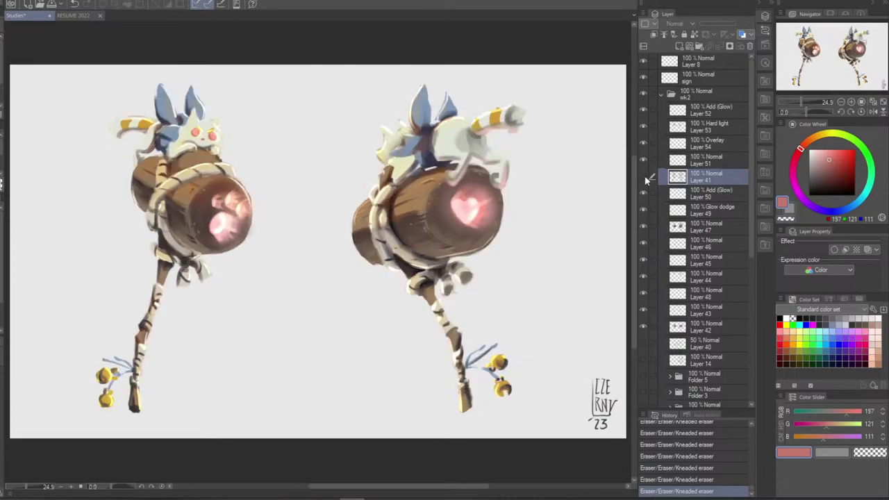
{"action": "left_click", "coordinate": [643, 178]}
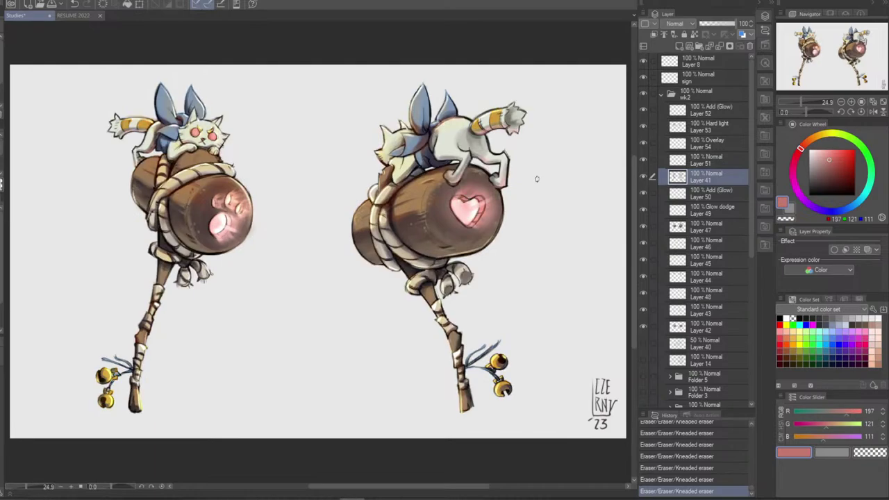
{"action": "key", "text": "ctrl+u"}
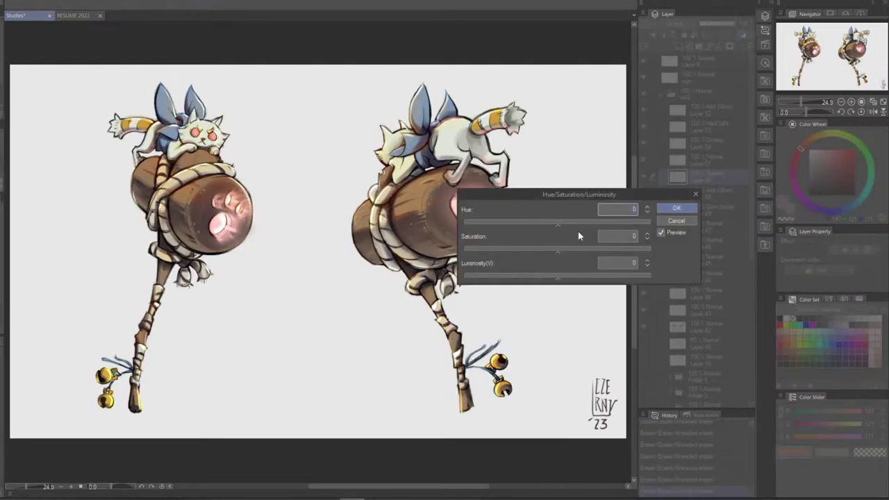
{"action": "left_click_drag", "start_coordinate": [570, 253], "coordinate": [580, 255]}
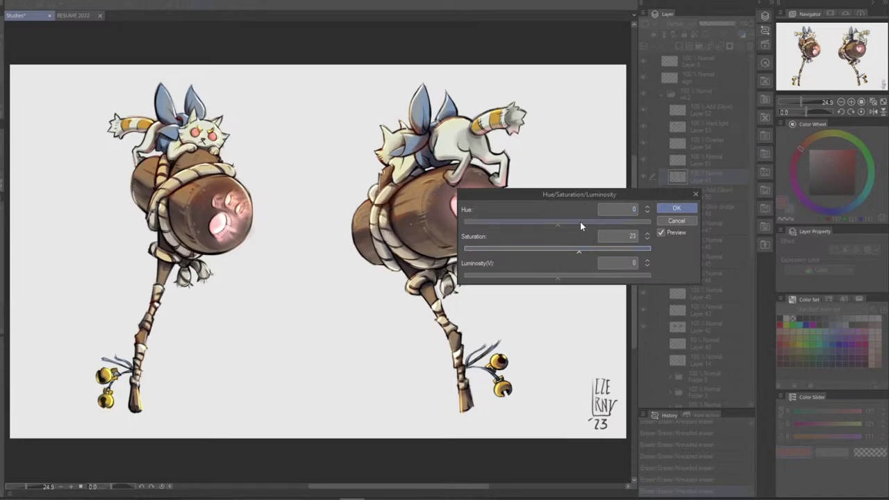
{"action": "left_click_drag", "start_coordinate": [580, 222], "coordinate": [508, 223]}
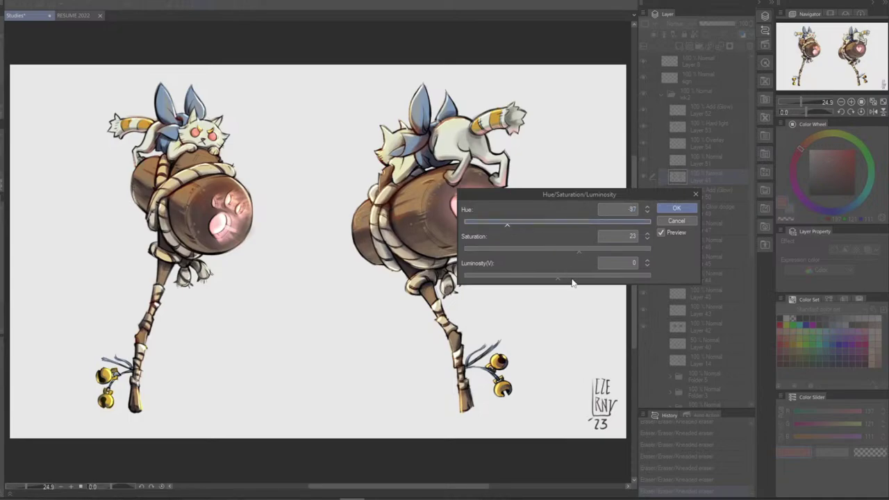
{"action": "left_click_drag", "start_coordinate": [572, 277], "coordinate": [476, 281]}
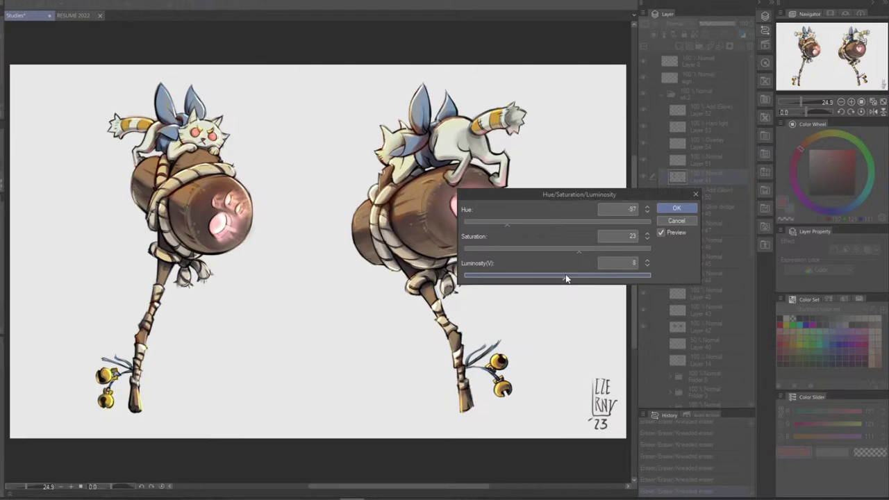
{"action": "left_click_drag", "start_coordinate": [566, 278], "coordinate": [476, 281]}
{"action": "left_click", "coordinate": [680, 222]}
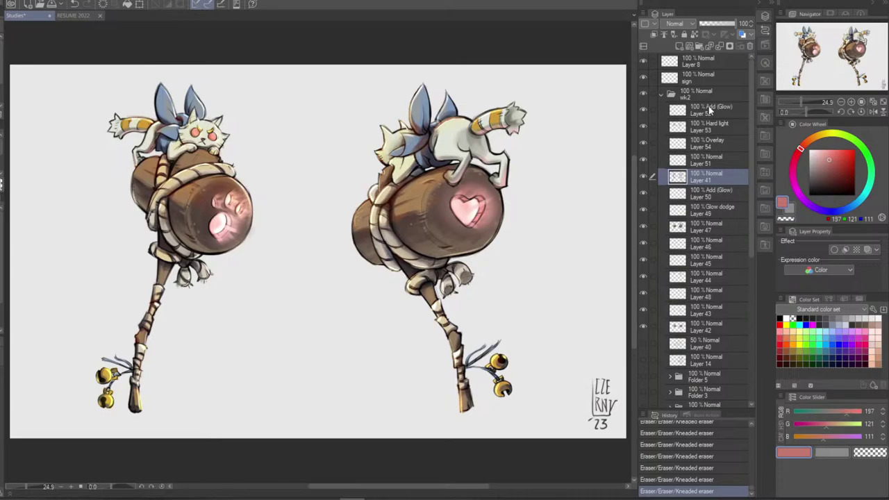
Compare the painting with Layer 53 and Layer 52 each hidden and shown
{"action": "left_click", "coordinate": [714, 125]}
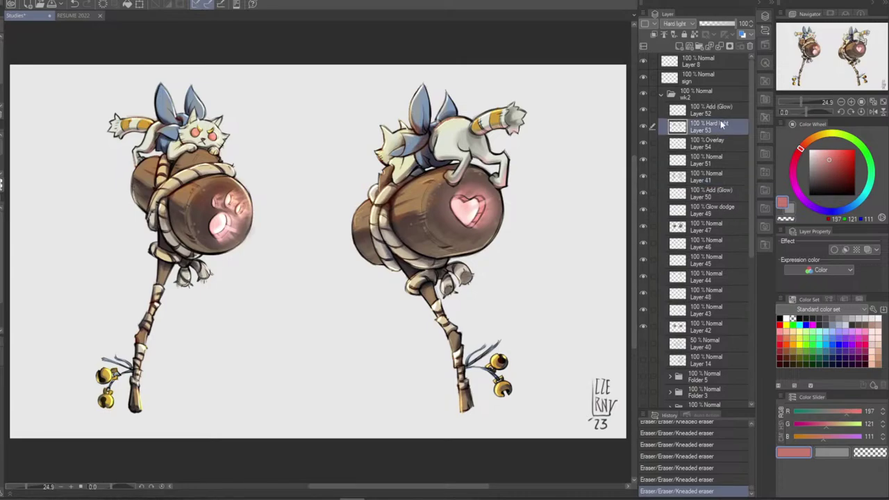
{"action": "left_click", "coordinate": [643, 126]}
{"action": "left_click", "coordinate": [644, 125]}
{"action": "left_click", "coordinate": [644, 110]}
{"action": "left_click", "coordinate": [644, 110]}
{"action": "left_click", "coordinate": [698, 111]}
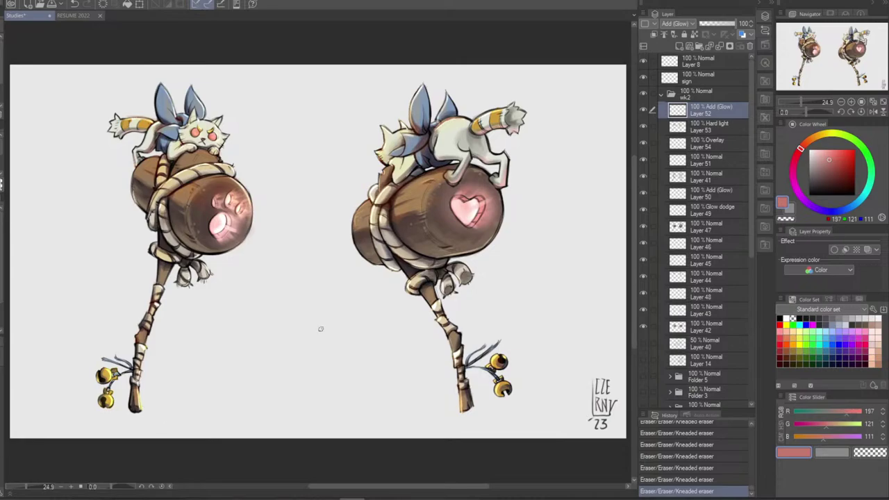
Paint dark brown shading, sampled from the artwork, down the left-hand hammer's lower handle on Layer 47, comparing with and without it
{"action": "left_click", "coordinate": [698, 229]}
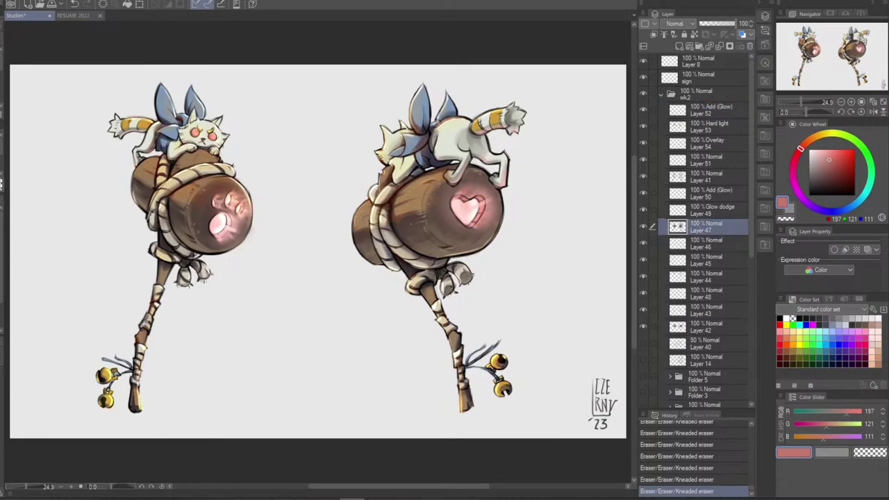
{"action": "left_click", "coordinate": [144, 323], "text": "alt"}
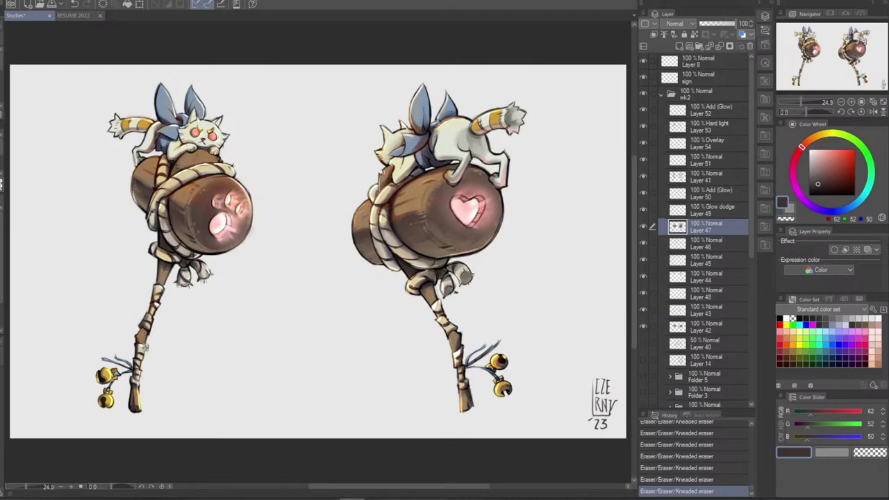
{"action": "mouse_move", "coordinate": [144, 349]}
{"action": "left_mouse_down"}
{"action": "mouse_move", "coordinate": [136, 394]}
{"action": "mouse_move", "coordinate": [137, 382]}
{"action": "left_mouse_up"}
{"action": "key", "text": "ctrl+z"}
{"action": "key", "text": "ctrl+z"}
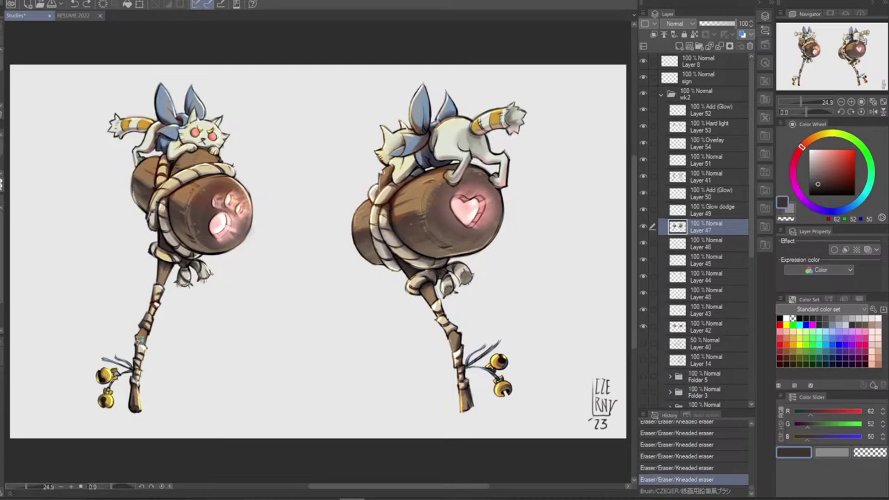
{"action": "key", "text": "ctrl+y"}
{"action": "key", "text": "ctrl+z"}
{"action": "key", "text": "ctrl+y"}
Try further dark strokes down to the end of the left-hand hammer's handle, and undo them
{"action": "left_click_drag", "start_coordinate": [141, 345], "coordinate": [137, 404]}
{"action": "key", "text": "ctrl+z"}
{"action": "key", "text": "ctrl+z"}
{"action": "key", "text": "ctrl+z"}
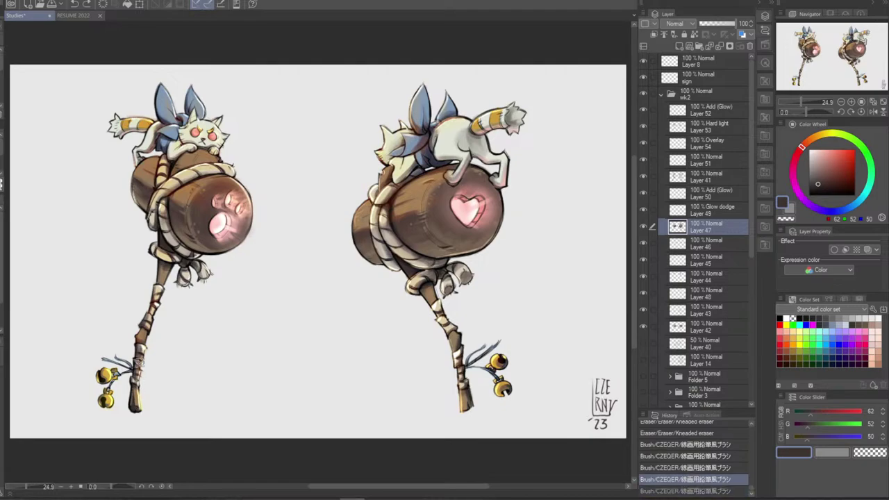
{"action": "key", "text": "ctrl+y"}
{"action": "key", "text": "ctrl+z"}
{"action": "key", "text": "ctrl+z"}
Refine the shading on the left-hand hammer's lower handle on Layer 47 with brush and eraser, undoing unwanted strokes
{"action": "mouse_move", "coordinate": [142, 348]}
{"action": "left_mouse_down"}
{"action": "mouse_move", "coordinate": [134, 389]}
{"action": "mouse_move", "coordinate": [143, 344]}
{"action": "mouse_move", "coordinate": [134, 382]}
{"action": "mouse_move", "coordinate": [142, 345]}
{"action": "mouse_move", "coordinate": [138, 368]}
{"action": "left_mouse_up"}
{"action": "key", "text": "ctrl+z"}
{"action": "left_click_drag", "start_coordinate": [139, 370], "coordinate": [135, 384]}
{"action": "mouse_move", "coordinate": [142, 347]}
{"action": "left_mouse_down"}
{"action": "mouse_move", "coordinate": [140, 369]}
{"action": "mouse_move", "coordinate": [141, 350]}
{"action": "mouse_move", "coordinate": [141, 383]}
{"action": "mouse_move", "coordinate": [138, 345]}
{"action": "mouse_move", "coordinate": [137, 405]}
{"action": "mouse_move", "coordinate": [141, 345]}
{"action": "mouse_move", "coordinate": [151, 349]}
{"action": "mouse_move", "coordinate": [141, 349]}
{"action": "mouse_move", "coordinate": [152, 332]}
{"action": "mouse_move", "coordinate": [141, 350]}
{"action": "mouse_move", "coordinate": [141, 388]}
{"action": "mouse_move", "coordinate": [144, 366]}
{"action": "left_mouse_up"}
{"action": "key", "text": "b"}
{"action": "key", "text": "e"}
{"action": "key", "text": "ctrl+z"}
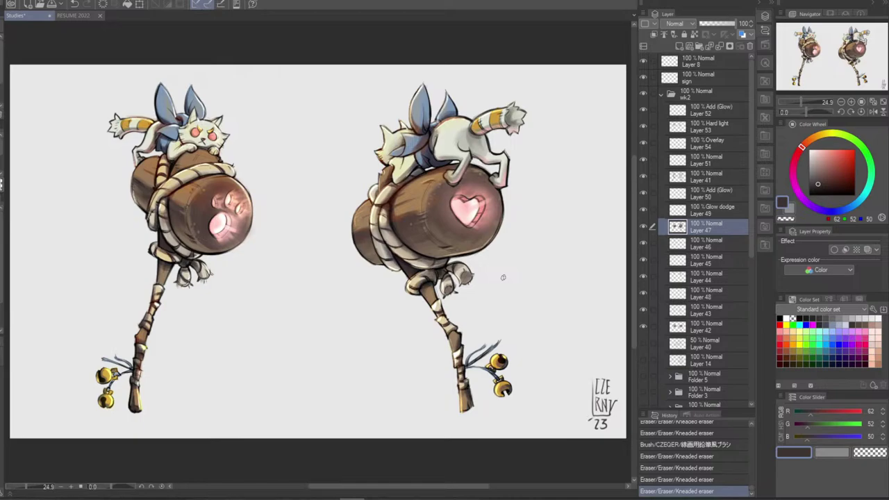
Check the whole painting by alternating between the horizontally mirrored and normal canvas view
{"action": "left_click", "coordinate": [874, 111]}
{"action": "left_click", "coordinate": [874, 112]}
{"action": "left_click", "coordinate": [874, 112]}
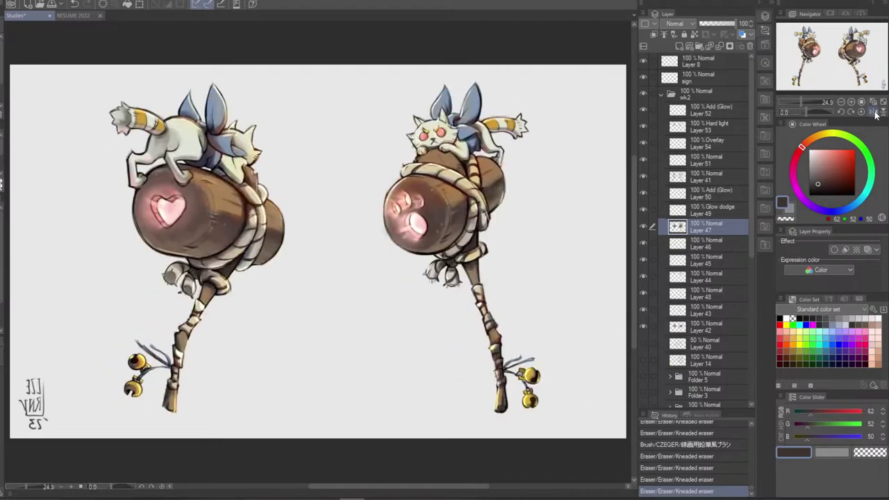
{"action": "left_click", "coordinate": [874, 111]}
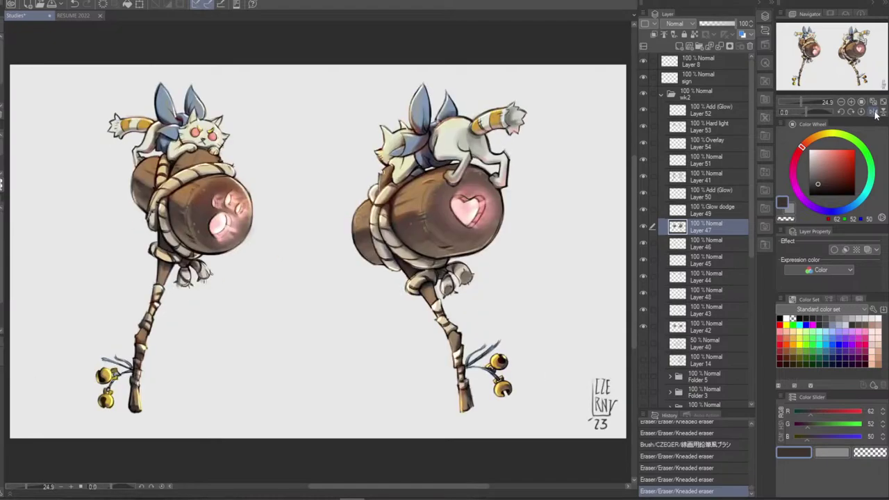
{"action": "left_click", "coordinate": [874, 112]}
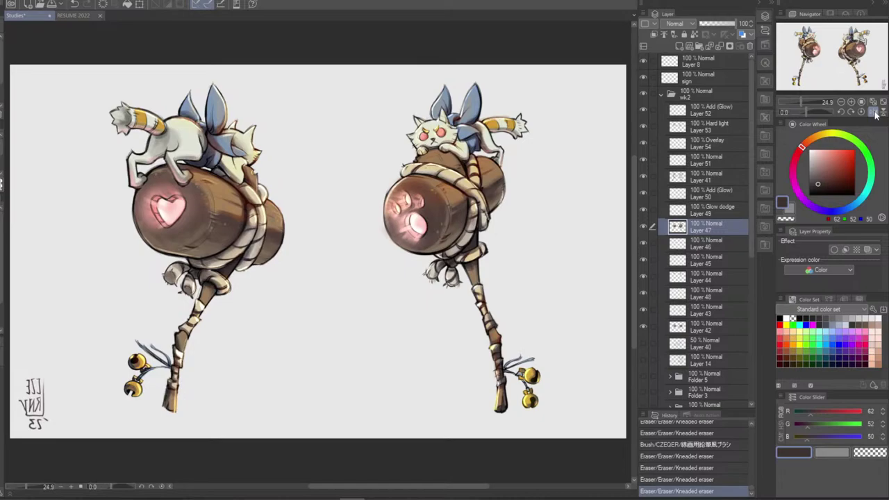
{"action": "left_click", "coordinate": [873, 112]}
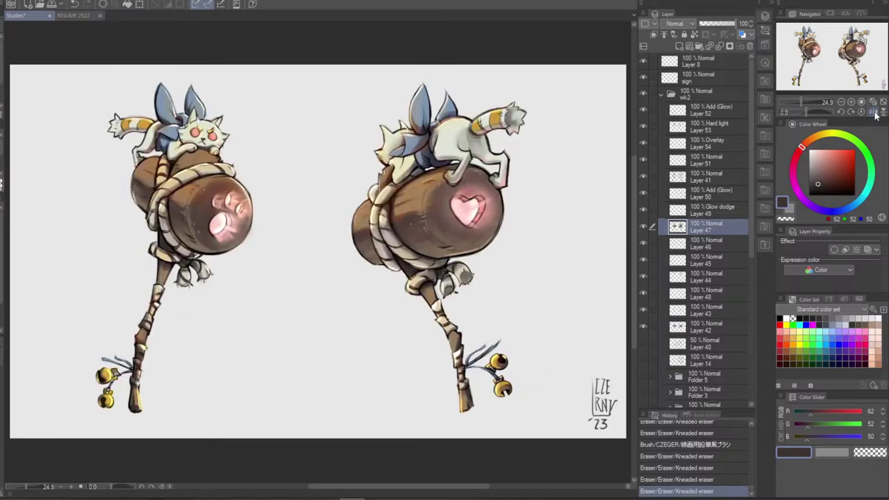
Lasso the left-hand hammer's lower handle and bells in the wk2 folder, move them slightly up to shorten the handle, and deselect
{"action": "left_click", "coordinate": [711, 97]}
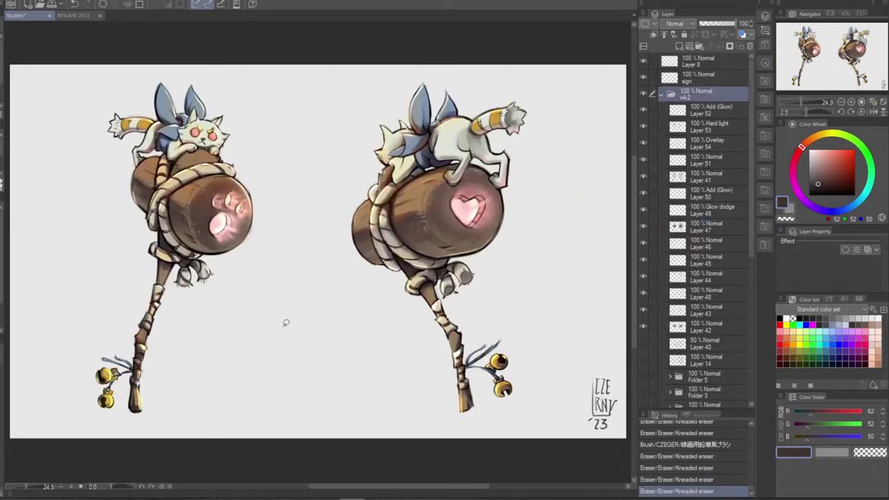
{"action": "mouse_move", "coordinate": [110, 307]}
{"action": "left_mouse_down"}
{"action": "mouse_move", "coordinate": [78, 394]}
{"action": "mouse_move", "coordinate": [151, 430]}
{"action": "mouse_move", "coordinate": [184, 382]}
{"action": "mouse_move", "coordinate": [158, 315]}
{"action": "mouse_move", "coordinate": [127, 303]}
{"action": "left_mouse_up"}
{"action": "key", "text": "ctrl+t"}
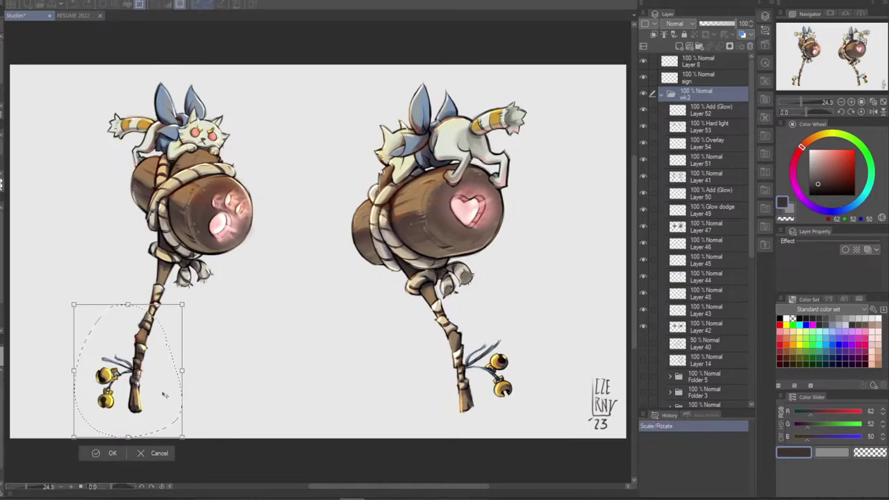
{"action": "left_click_drag", "start_coordinate": [165, 395], "coordinate": [171, 396]}
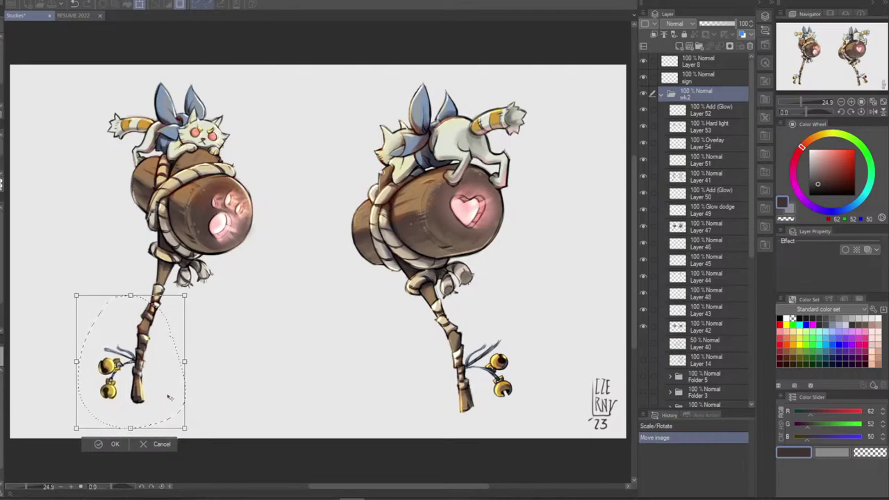
{"action": "left_click_drag", "start_coordinate": [169, 397], "coordinate": [170, 399]}
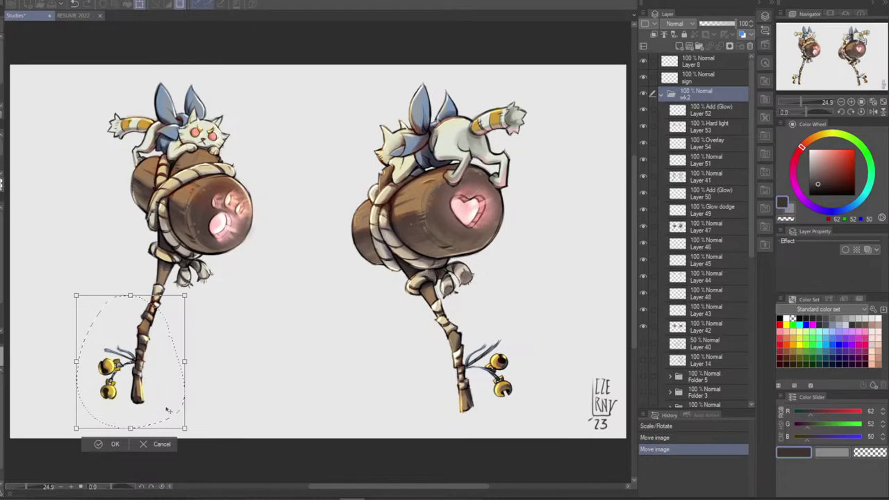
{"action": "left_click", "coordinate": [104, 446]}
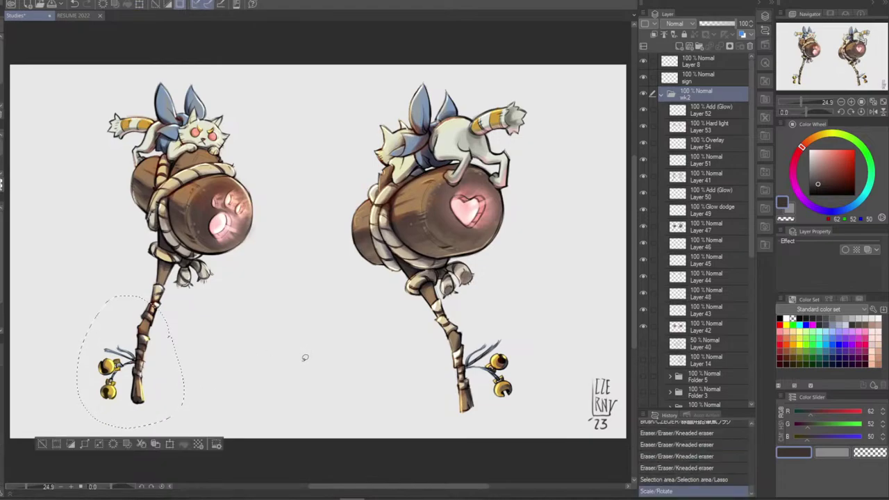
{"action": "key", "text": "ctrl+d"}
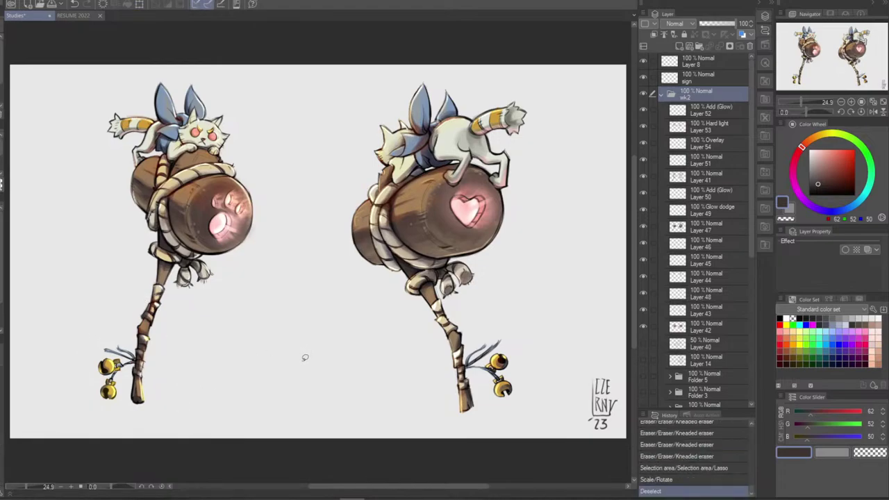
Blend the shortened handle's joint on Layer 54 with soft airbrush and brush strokes in a grey-brown sampled from the handle
{"action": "left_click", "coordinate": [701, 111]}
{"action": "left_click", "coordinate": [710, 129]}
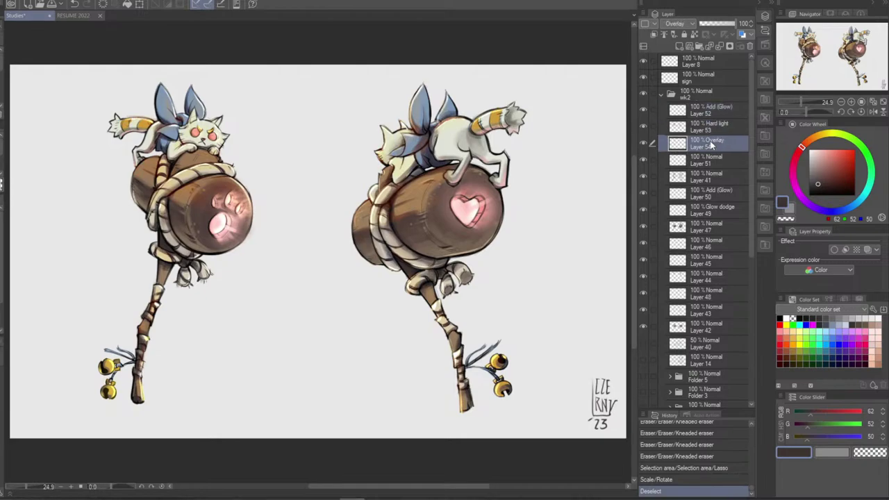
{"action": "left_click", "coordinate": [711, 143]}
{"action": "left_click", "coordinate": [159, 303], "text": "alt"}
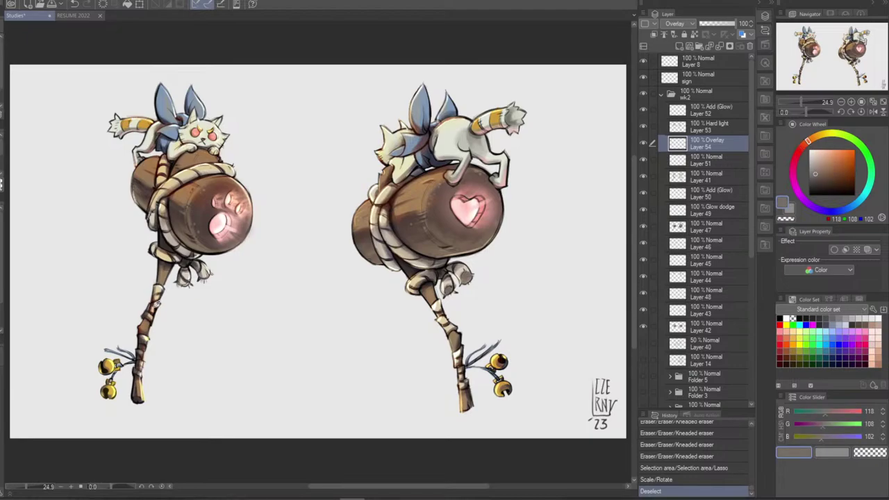
{"action": "left_click_drag", "start_coordinate": [145, 300], "coordinate": [146, 302]}
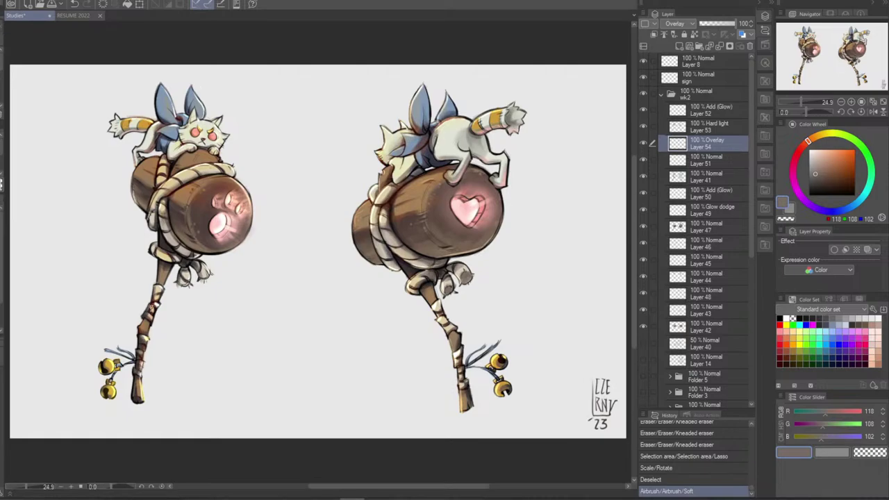
{"action": "left_click_drag", "start_coordinate": [148, 307], "coordinate": [149, 310]}
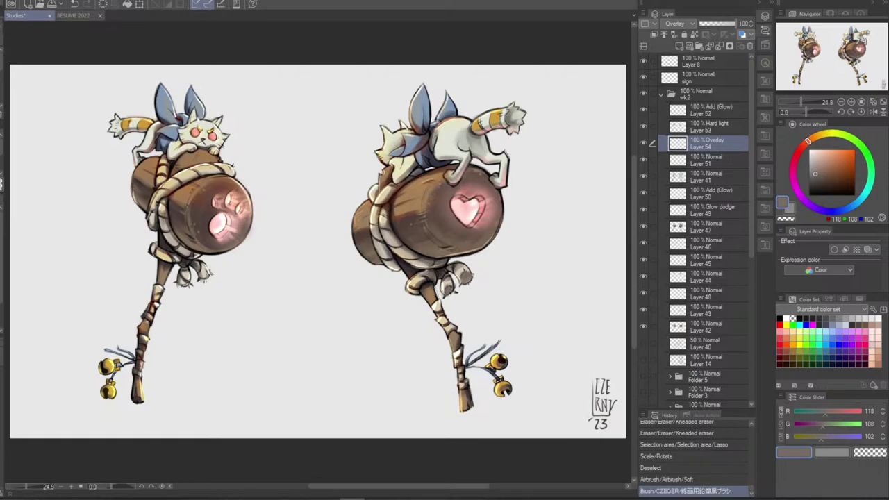
Touch up the left-hand hammer's handle joint on Layer 47 with brush strokes in a dark brown sampled from the handle
{"action": "left_click", "coordinate": [645, 163]}
{"action": "left_click", "coordinate": [715, 229]}
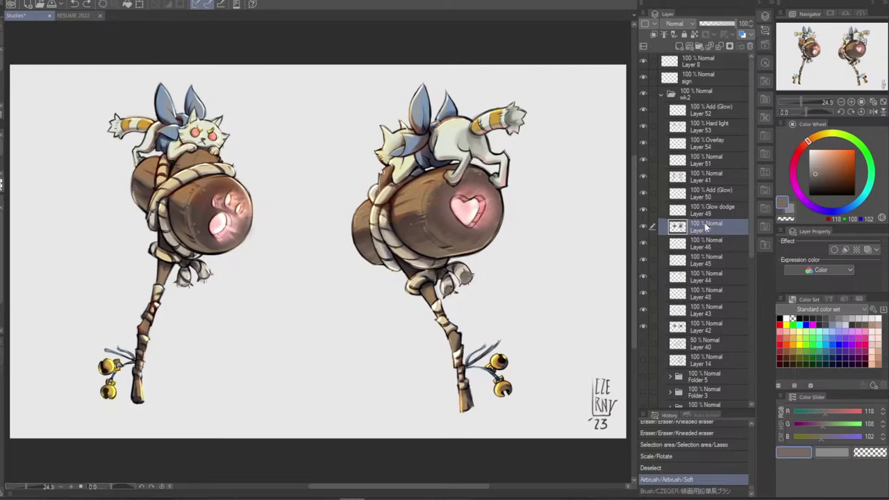
{"action": "left_click", "coordinate": [643, 227]}
{"action": "left_click", "coordinate": [644, 227]}
{"action": "left_click", "coordinate": [150, 309], "text": "alt"}
{"action": "left_click_drag", "start_coordinate": [155, 296], "coordinate": [148, 312]}
{"action": "key", "text": "ctrl+z"}
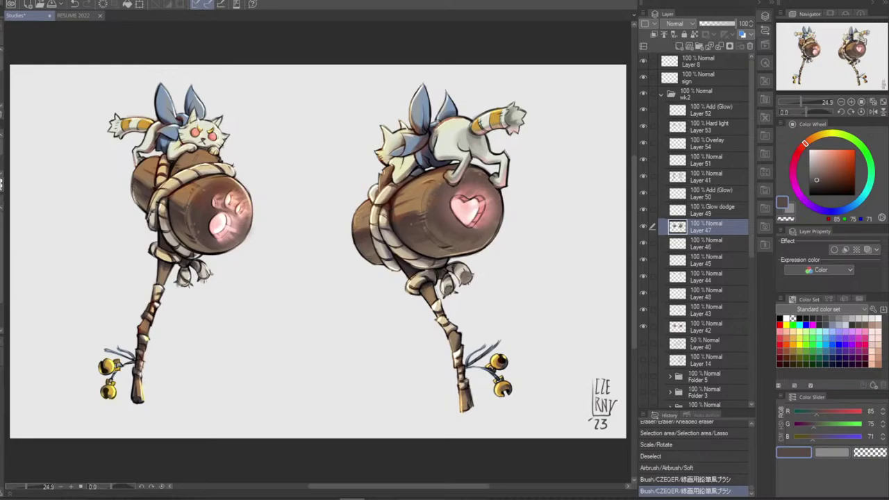
Check Layer 54's effect by toggling its visibility, and add a new raster layer above Layer 52
{"action": "left_click", "coordinate": [710, 132]}
{"action": "left_click", "coordinate": [679, 147]}
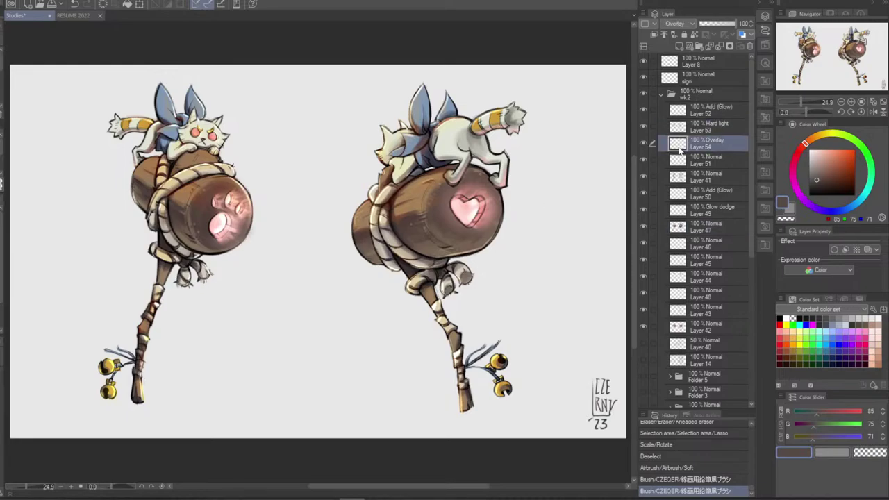
{"action": "left_click", "coordinate": [642, 143]}
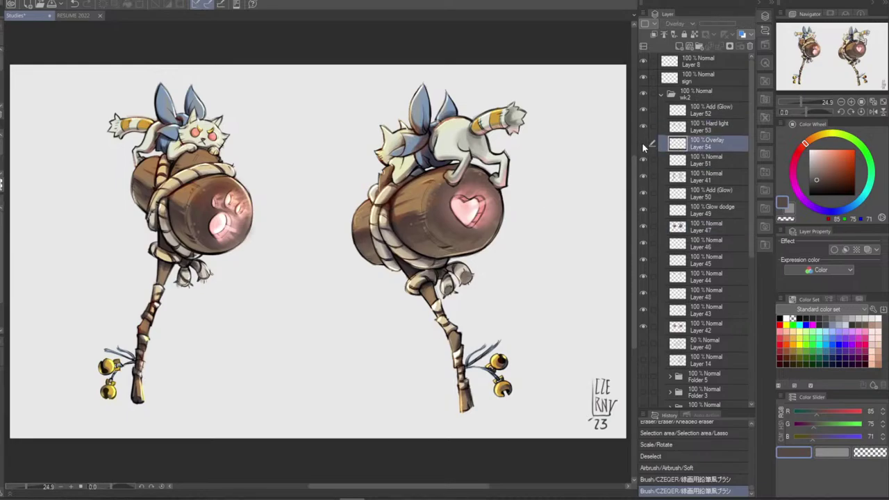
{"action": "left_click", "coordinate": [702, 108]}
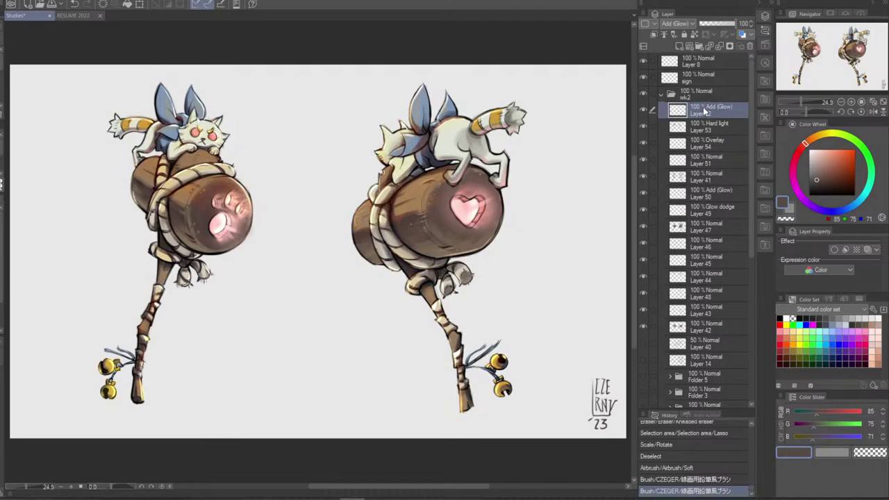
{"action": "left_click", "coordinate": [679, 46]}
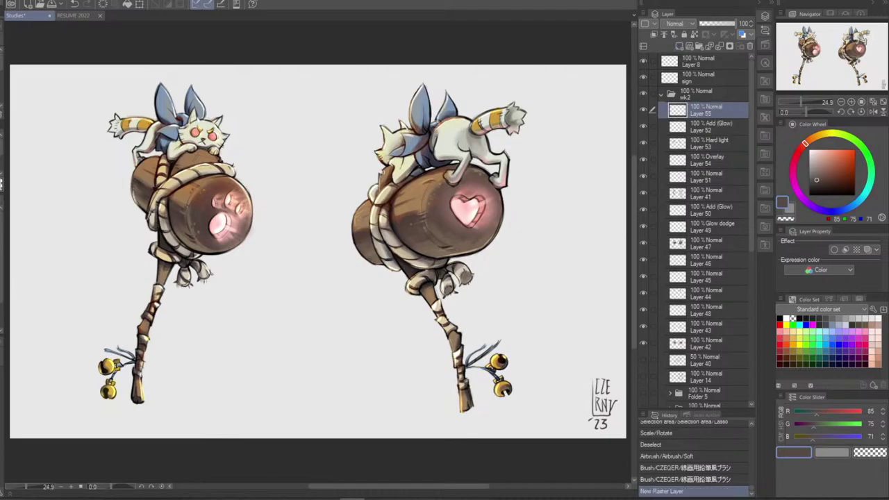
{"action": "left_click_drag", "start_coordinate": [151, 302], "coordinate": [146, 312]}
{"action": "key", "text": "ctrl+z"}
{"action": "left_click", "coordinate": [148, 305], "text": "alt"}
{"action": "key", "text": "ctrl+z"}
{"action": "left_click", "coordinate": [147, 311], "text": "alt"}
{"action": "left_click", "coordinate": [153, 306], "text": "alt"}
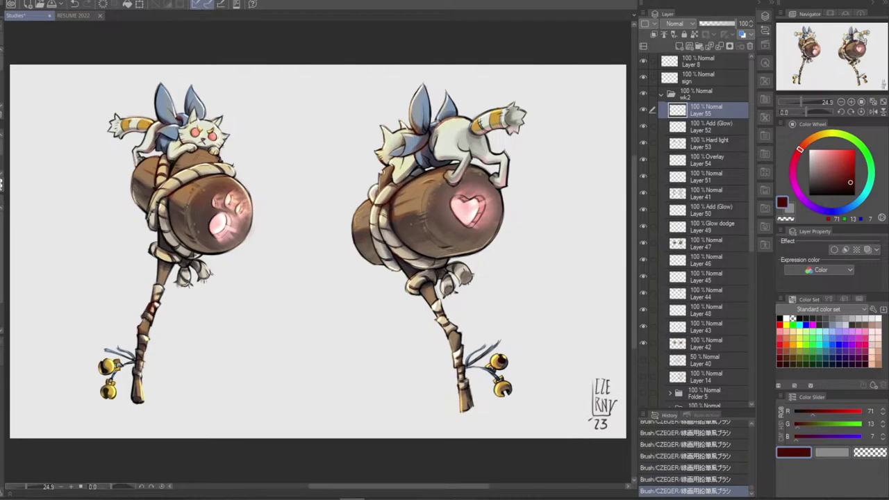
{"action": "key", "text": "ctrl+z"}
{"action": "key", "text": "ctrl+z"}
{"action": "key", "text": "ctrl+z"}
{"action": "key", "text": "ctrl+z"}
{"action": "key", "text": "ctrl+z"}
{"action": "key", "text": "ctrl+z"}
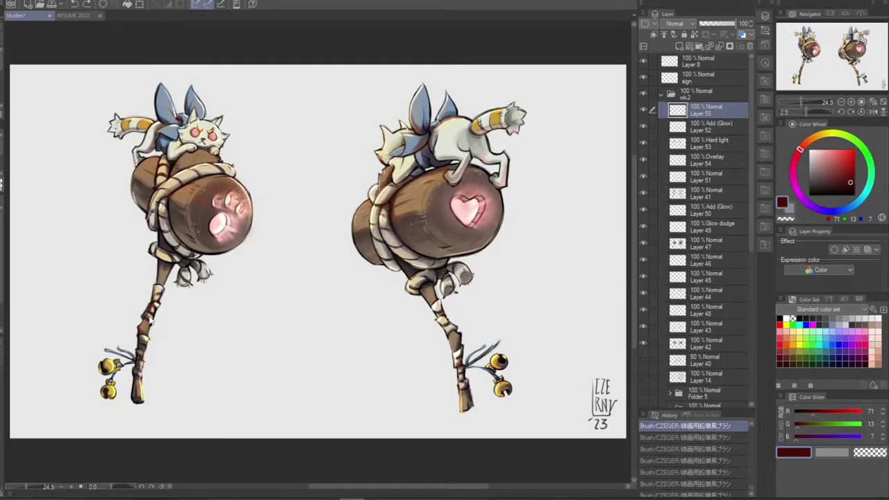
{"action": "key", "text": "ctrl+z"}
Paint over the left-hand handle's joint on Layer 55 with a dark brown sampled from the handle
{"action": "left_click", "coordinate": [147, 309], "text": "alt"}
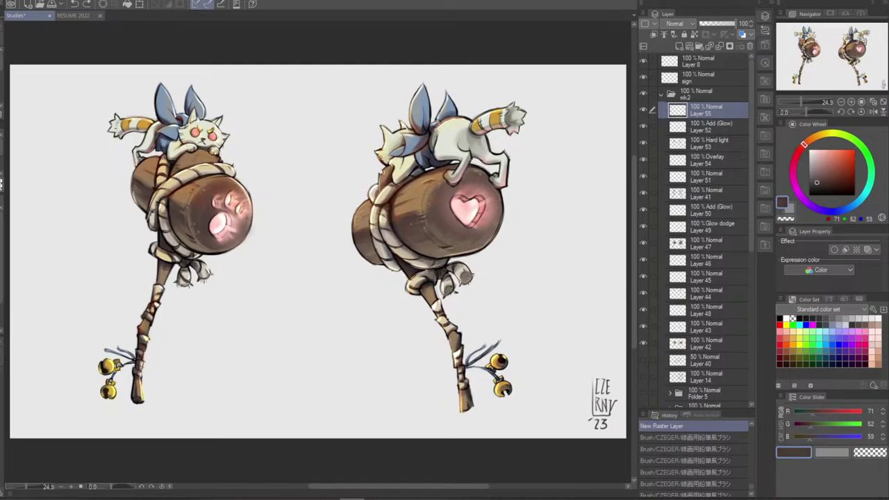
{"action": "left_click_drag", "start_coordinate": [151, 309], "coordinate": [145, 320]}
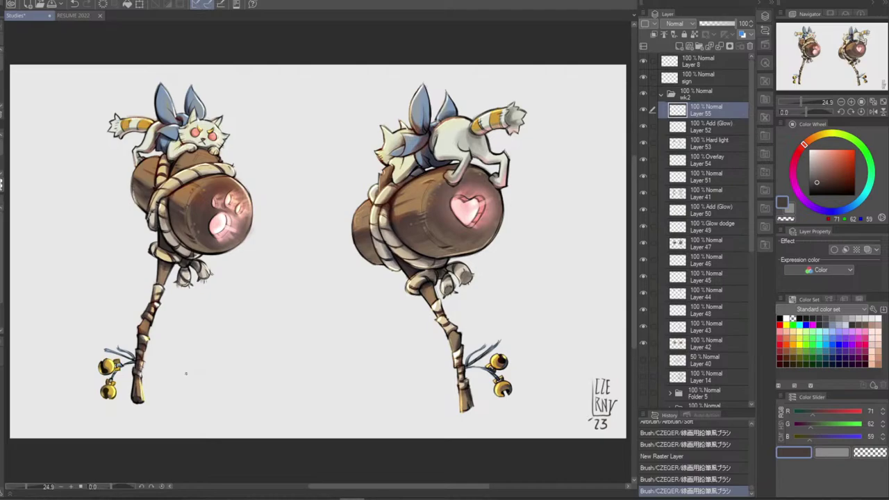
Lasso the left-hand hammer's handle, rope knot and bells in the wk2 folder, rotate them slightly clockwise, nudge them up, and deselect
{"action": "left_click", "coordinate": [707, 98]}
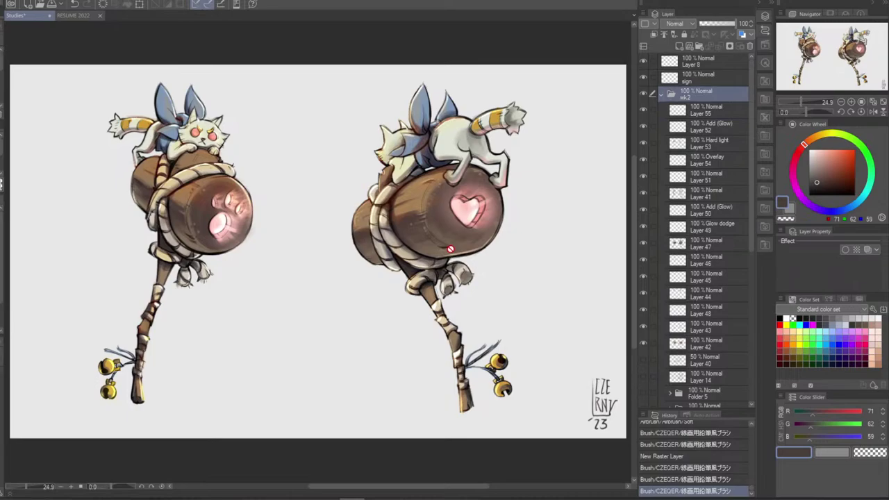
{"action": "key", "text": "m"}
{"action": "mouse_move", "coordinate": [114, 273]}
{"action": "left_mouse_down"}
{"action": "mouse_move", "coordinate": [80, 407]}
{"action": "mouse_move", "coordinate": [195, 314]}
{"action": "mouse_move", "coordinate": [235, 267]}
{"action": "mouse_move", "coordinate": [182, 251]}
{"action": "mouse_move", "coordinate": [164, 228]}
{"action": "mouse_move", "coordinate": [157, 235]}
{"action": "left_mouse_up"}
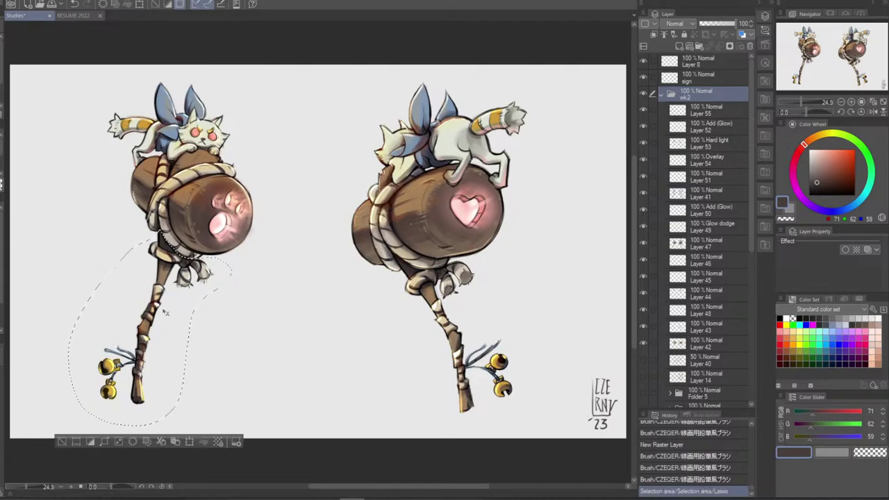
{"action": "key", "text": "ctrl+t"}
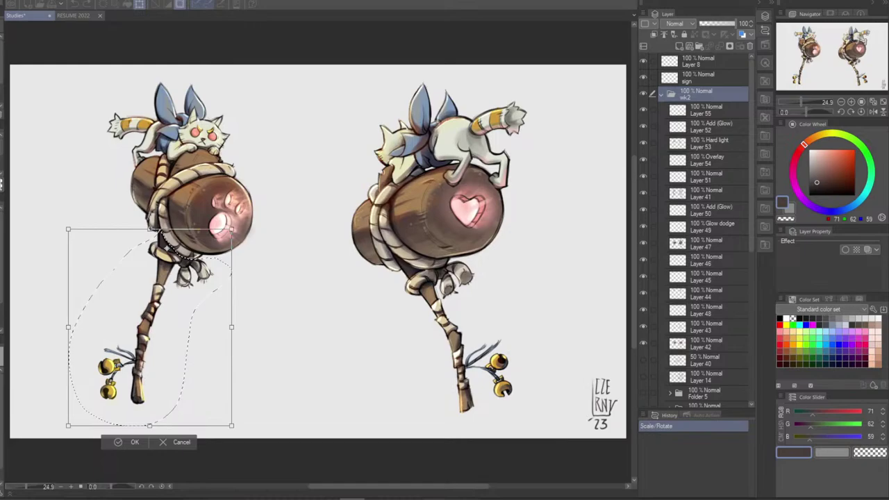
{"action": "left_click_drag", "start_coordinate": [230, 229], "coordinate": [250, 223]}
{"action": "left_click_drag", "start_coordinate": [242, 423], "coordinate": [243, 429]}
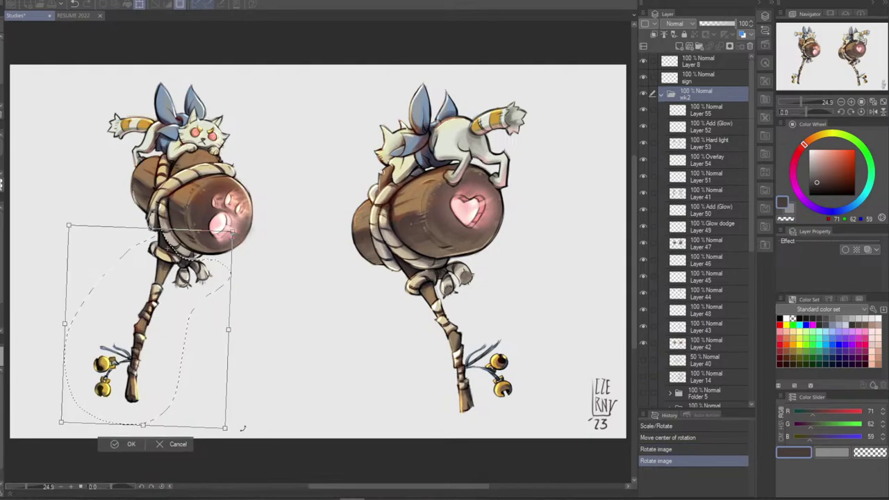
{"action": "left_click_drag", "start_coordinate": [211, 404], "coordinate": [210, 402]}
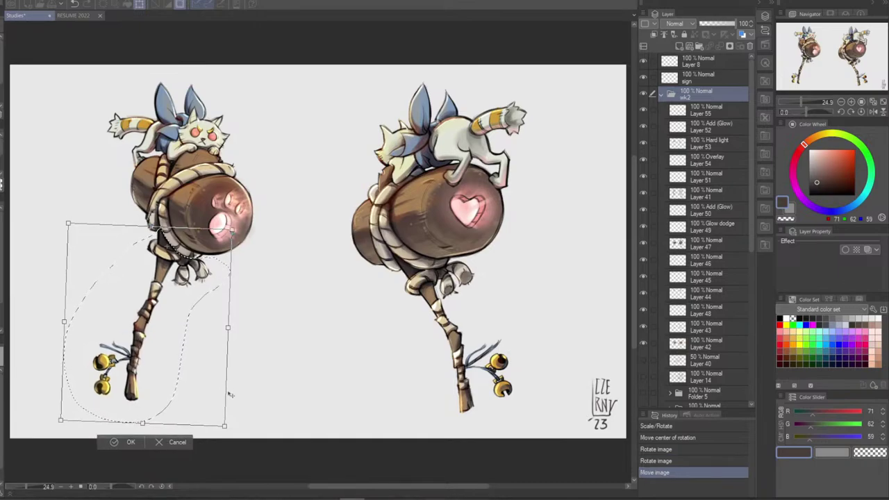
{"action": "left_click", "coordinate": [230, 391]}
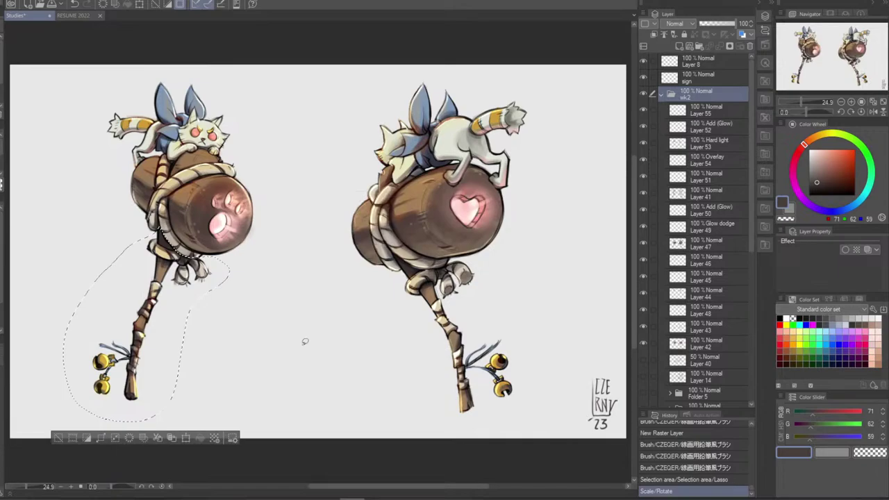
{"action": "key", "text": "ctrl+d"}
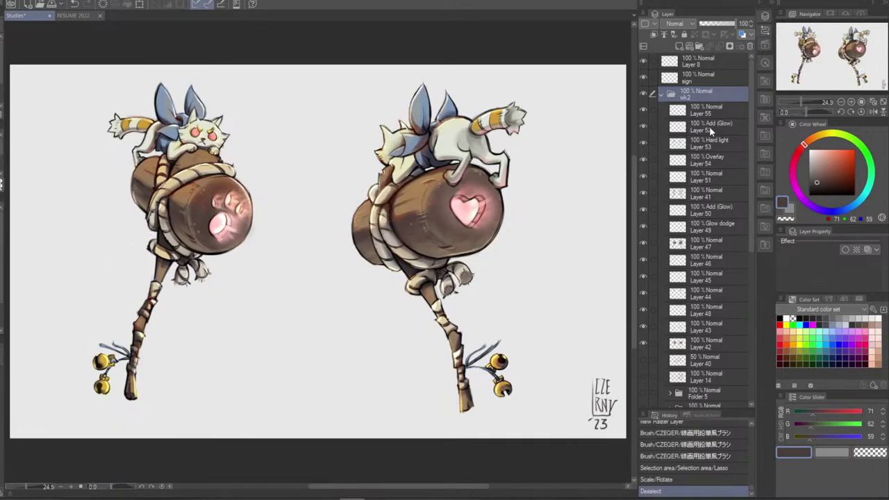
Erase stray hard-light strokes around the blue bows of both hammers on Layer 53 with the kneaded eraser
{"action": "left_click", "coordinate": [701, 143]}
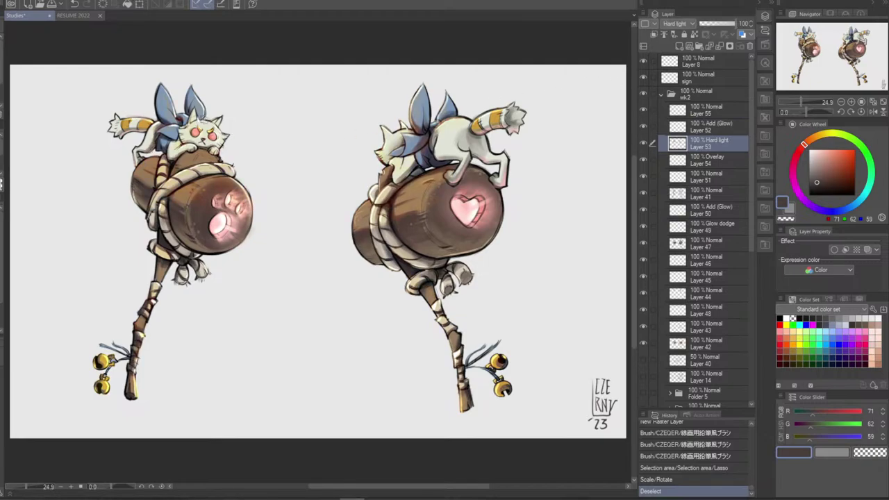
{"action": "left_click_drag", "start_coordinate": [192, 113], "coordinate": [194, 121]}
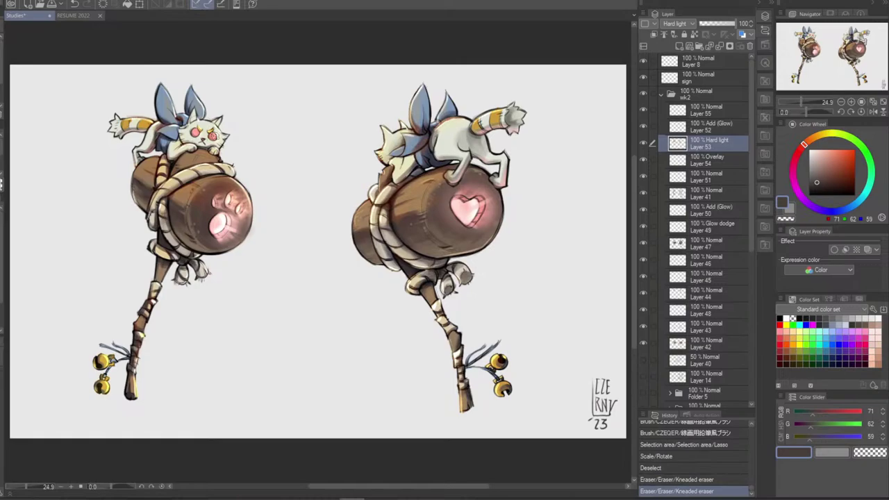
{"action": "key", "text": "ctrl+z"}
{"action": "key", "text": "ctrl+y"}
{"action": "key", "text": "ctrl+z"}
{"action": "key", "text": "ctrl+y"}
{"action": "mouse_move", "coordinate": [198, 123]}
{"action": "left_mouse_down"}
{"action": "mouse_move", "coordinate": [209, 126]}
{"action": "mouse_move", "coordinate": [171, 111]}
{"action": "mouse_move", "coordinate": [170, 100]}
{"action": "mouse_move", "coordinate": [204, 102]}
{"action": "mouse_move", "coordinate": [197, 104]}
{"action": "left_mouse_up"}
{"action": "key", "text": "ctrl+z"}
{"action": "left_click_drag", "start_coordinate": [448, 106], "coordinate": [446, 98]}
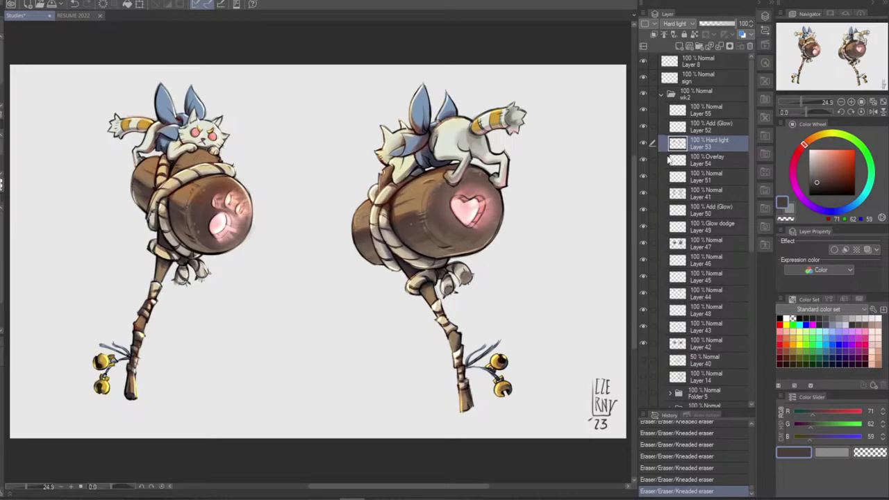
Touch up the left-hand cat's bow and ear edges on Layer 47 with sampled grey-browns, and mirror the canvas view horizontally
{"action": "left_click", "coordinate": [709, 166]}
{"action": "left_click", "coordinate": [705, 177]}
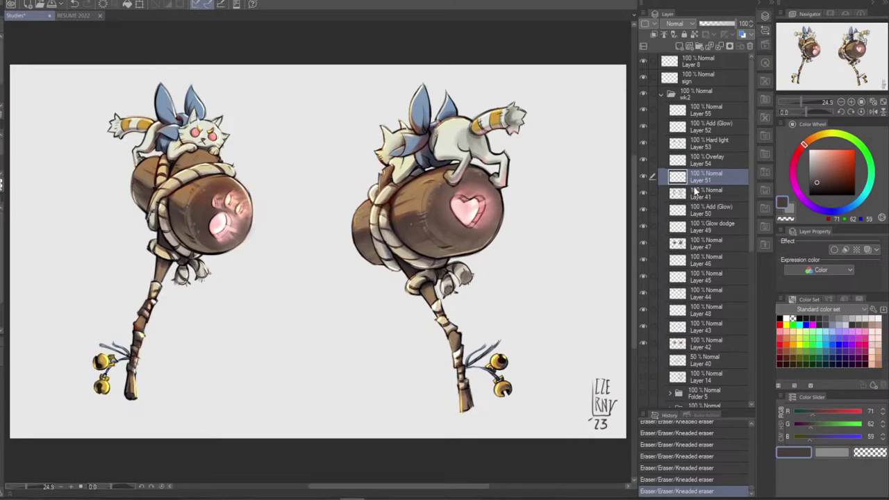
{"action": "left_click", "coordinate": [715, 243]}
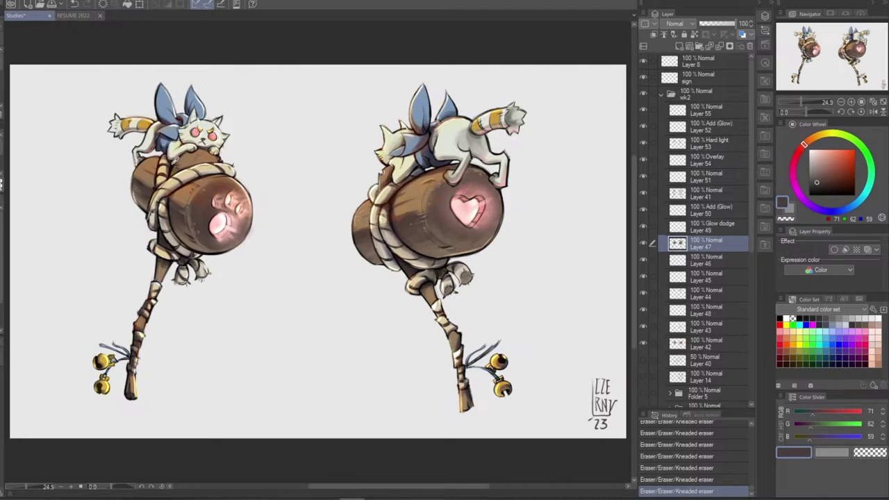
{"action": "left_click", "coordinate": [157, 140], "text": "alt"}
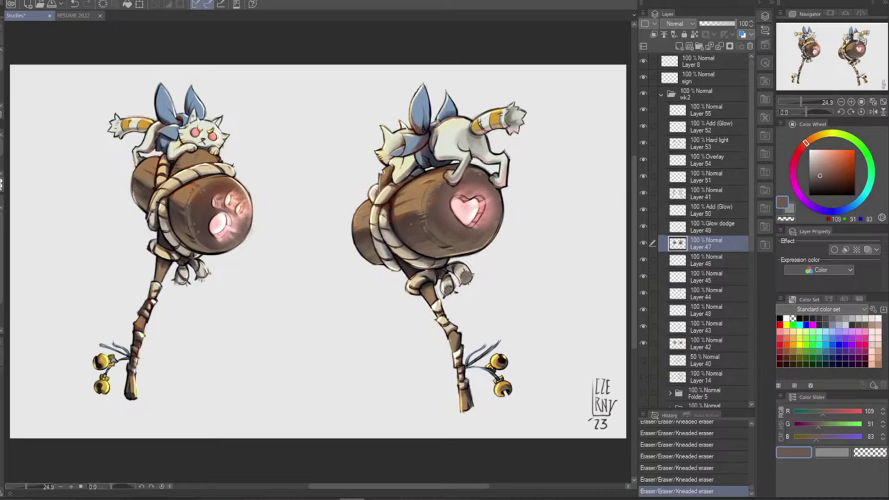
{"action": "mouse_move", "coordinate": [191, 112]}
{"action": "left_mouse_down"}
{"action": "mouse_move", "coordinate": [194, 125]}
{"action": "mouse_move", "coordinate": [196, 117]}
{"action": "left_mouse_up"}
{"action": "key", "text": "ctrl+z"}
{"action": "key", "text": "ctrl+z"}
{"action": "key", "text": "ctrl+z"}
{"action": "left_click", "coordinate": [196, 115], "text": "alt"}
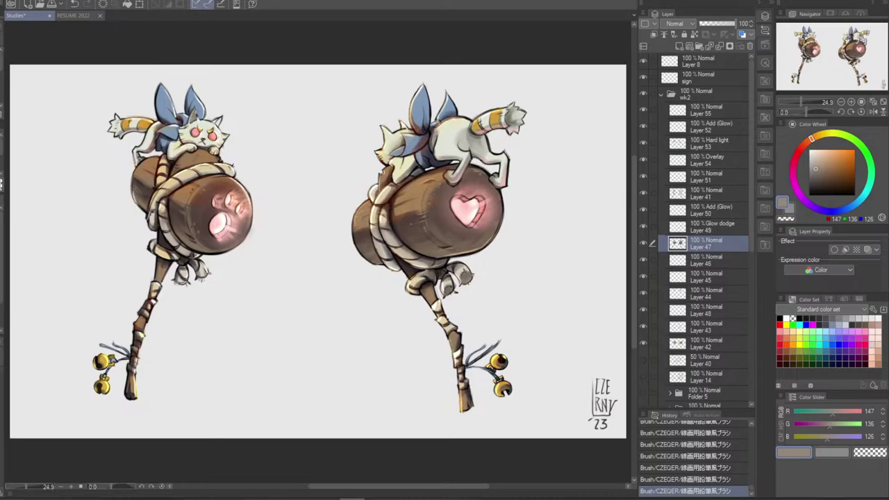
{"action": "left_click_drag", "start_coordinate": [223, 116], "coordinate": [216, 126]}
{"action": "left_click", "coordinate": [874, 112]}
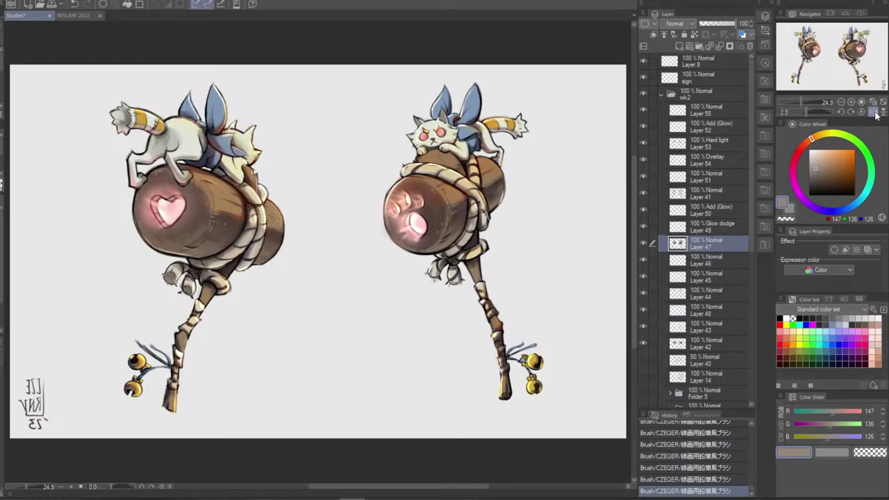
{"action": "left_click", "coordinate": [713, 127]}
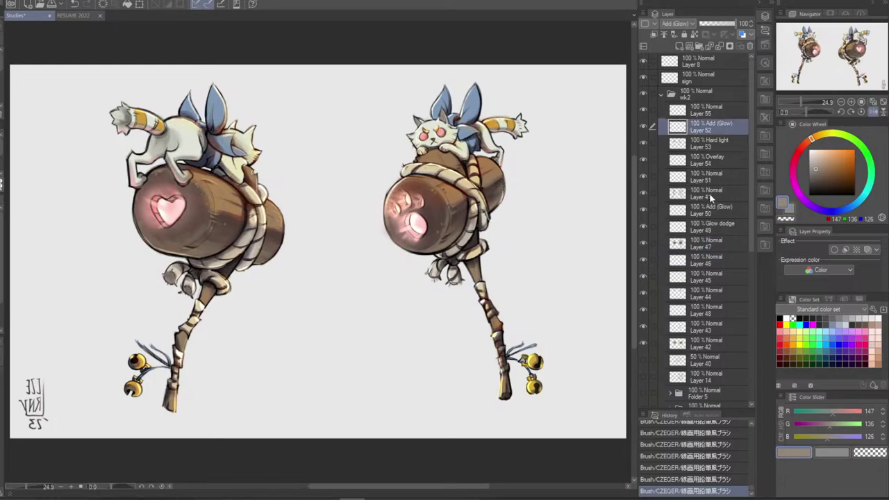
{"action": "left_click", "coordinate": [709, 195]}
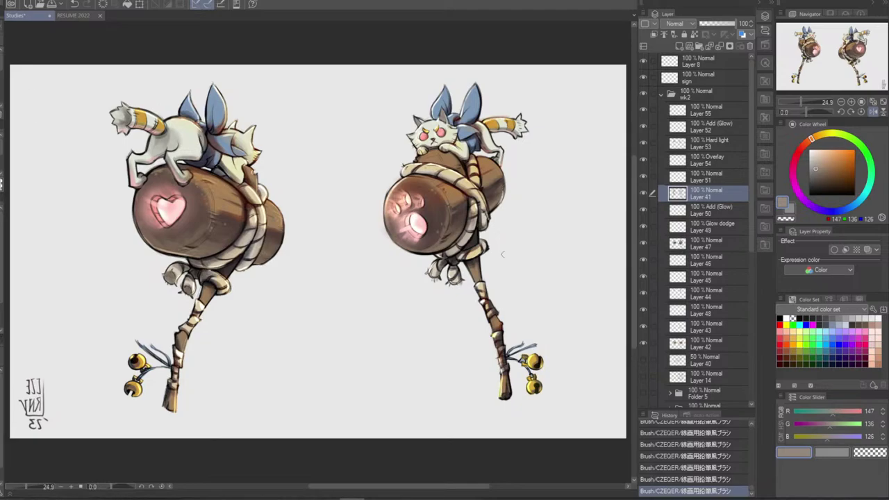
{"action": "left_click", "coordinate": [440, 248], "text": "alt"}
{"action": "key", "text": "e"}
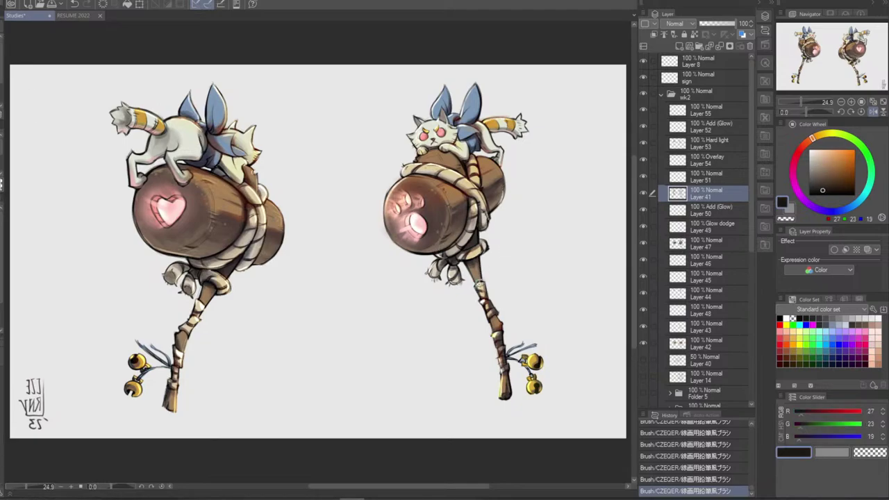
{"action": "left_click_drag", "start_coordinate": [477, 284], "coordinate": [483, 282]}
{"action": "key", "text": "ctrl+z"}
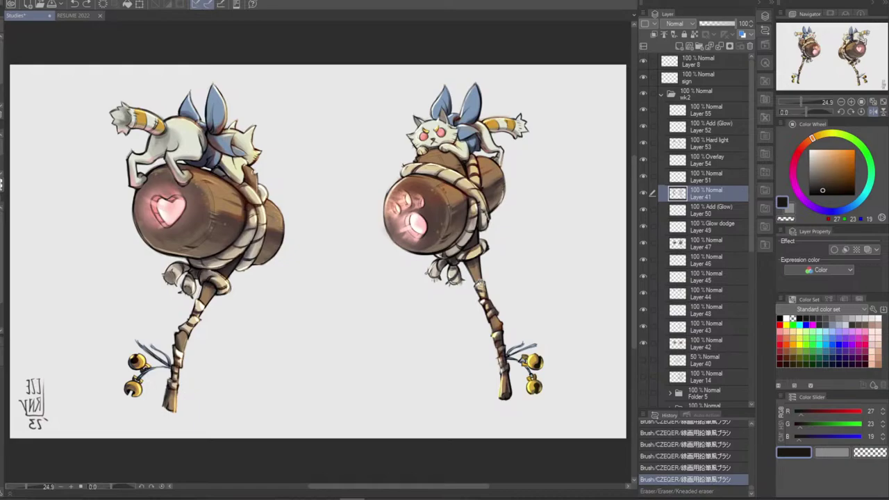
{"action": "key", "text": "ctrl+y"}
{"action": "key", "text": "ctrl+z"}
Darken the upper wrapping of the paw-print hammer's handle on Layer 55 with the H 1 brush in sampled dark tones, undoing unwanted strokes
{"action": "left_click", "coordinate": [711, 129]}
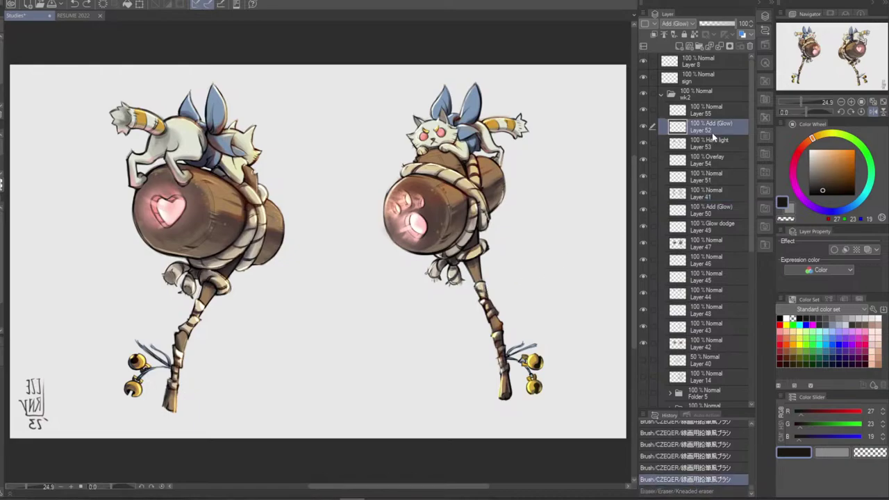
{"action": "left_click", "coordinate": [712, 144]}
{"action": "left_click", "coordinate": [701, 162]}
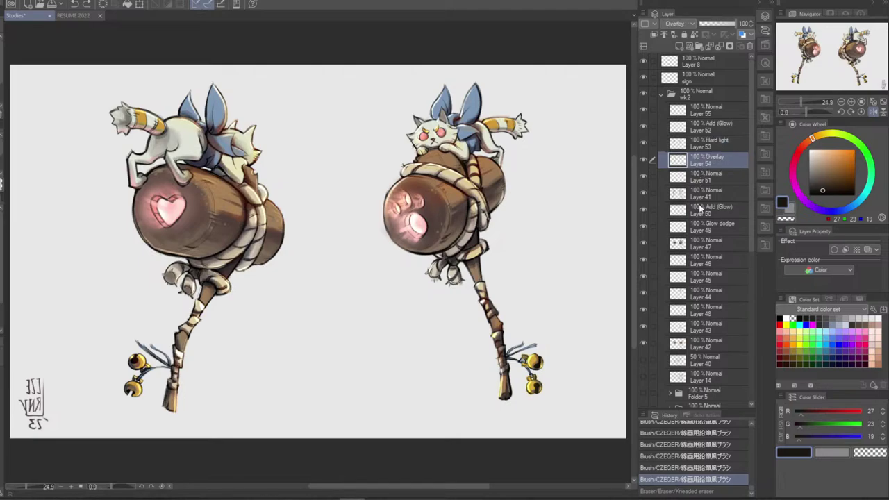
{"action": "left_click", "coordinate": [721, 112]}
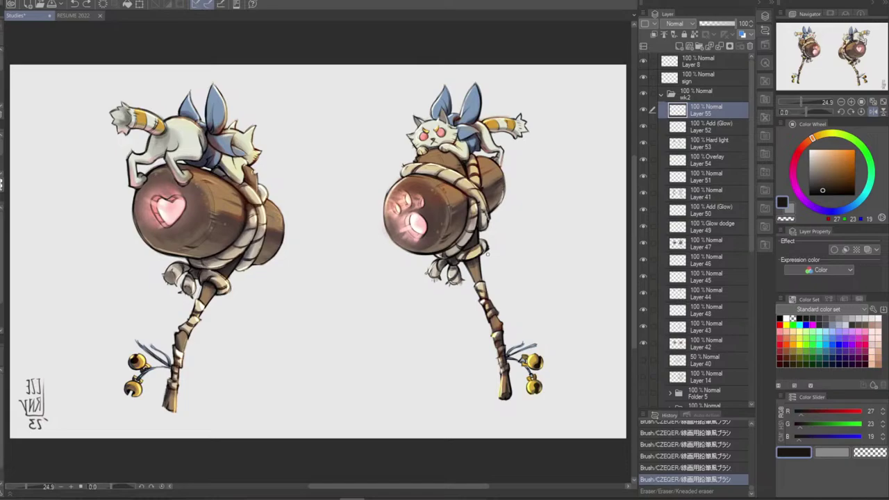
{"action": "left_click", "coordinate": [479, 276], "text": "alt"}
{"action": "left_click_drag", "start_coordinate": [478, 279], "coordinate": [483, 285]}
{"action": "left_click", "coordinate": [481, 279], "text": "alt"}
{"action": "key", "text": "ctrl+z"}
{"action": "key", "text": "ctrl+z"}
{"action": "key", "text": "ctrl+z"}
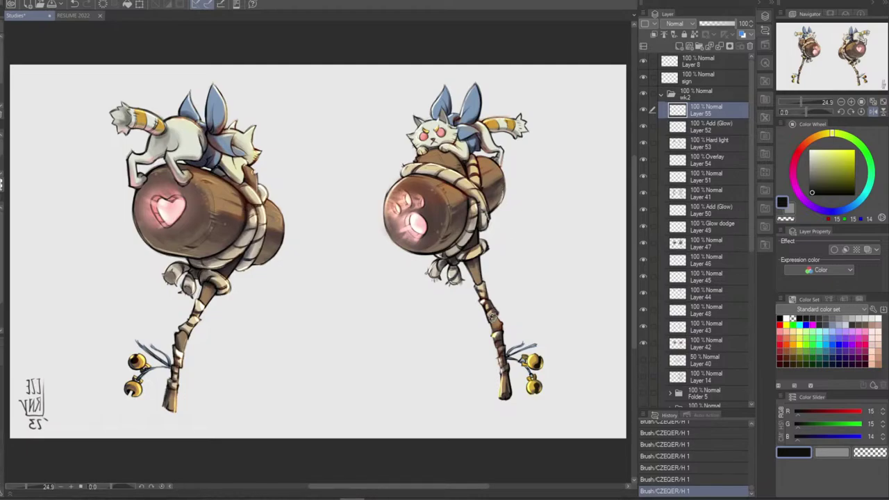
Rework the middle wrapping of the paw-print hammer's handle on Layer 55 with sampled brown and grey tones, undoing unwanted strokes
{"action": "left_click", "coordinate": [500, 322], "text": "alt"}
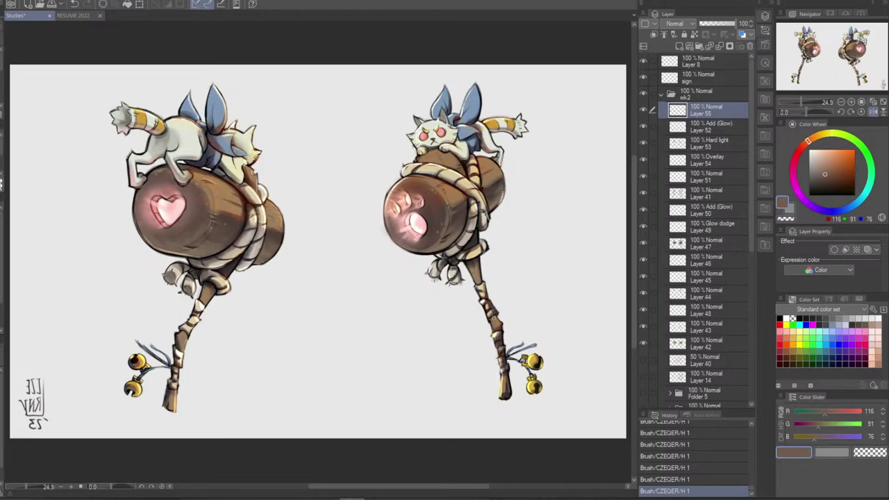
{"action": "key", "text": "ctrl+z"}
{"action": "left_click", "coordinate": [492, 316], "text": "alt"}
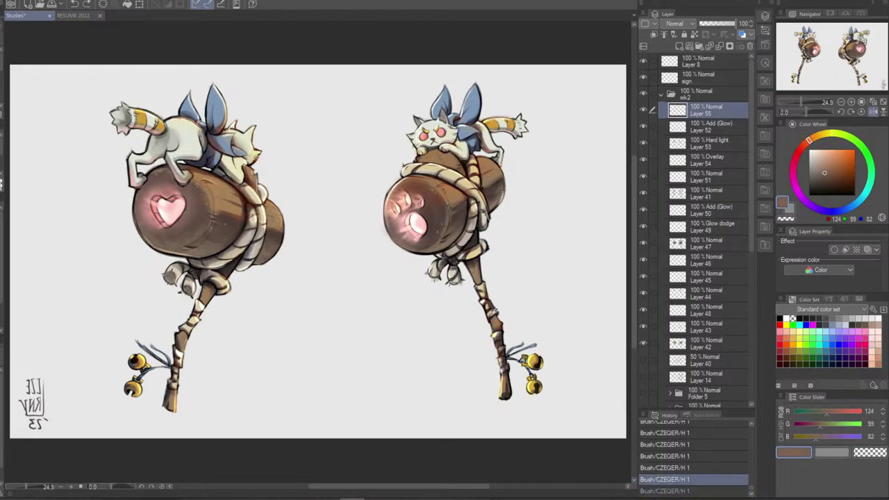
{"action": "left_click_drag", "start_coordinate": [492, 317], "coordinate": [495, 314]}
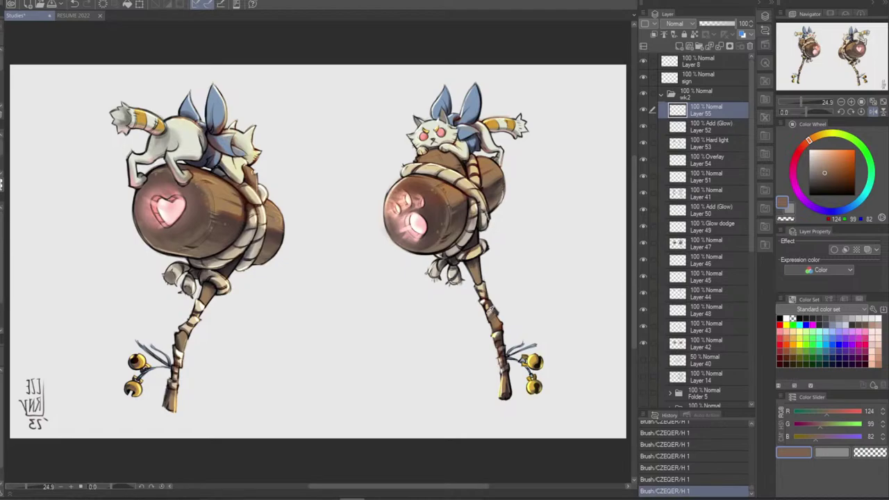
{"action": "left_click", "coordinate": [490, 309], "text": "alt"}
{"action": "key", "text": "ctrl+z"}
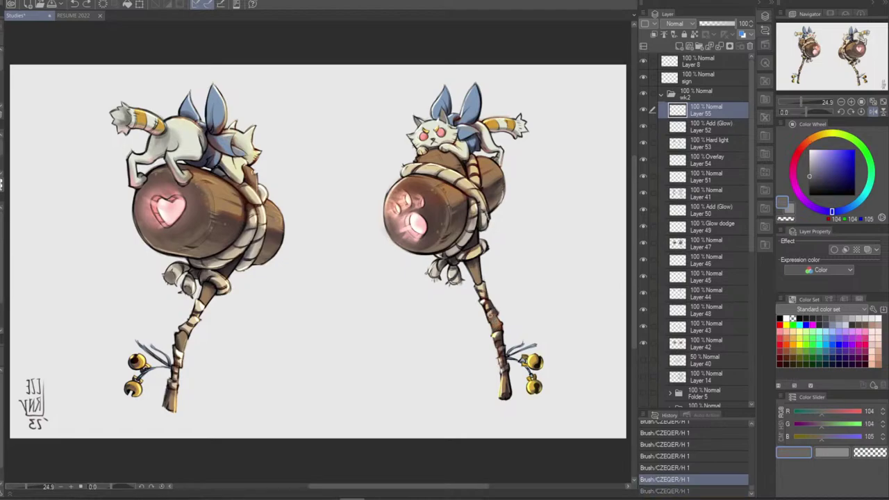
{"action": "left_click", "coordinate": [490, 309], "text": "alt"}
{"action": "left_click_drag", "start_coordinate": [492, 310], "coordinate": [498, 320]}
{"action": "key", "text": "ctrl+z"}
{"action": "key", "text": "ctrl+z"}
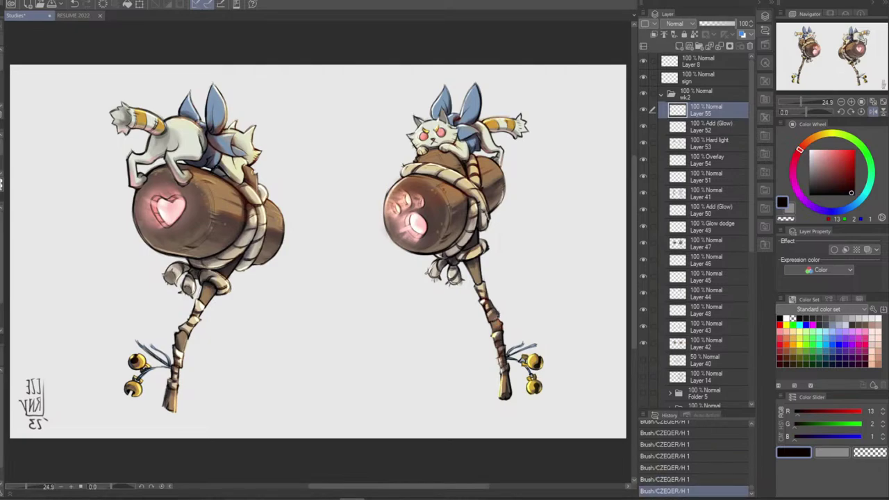
Refine the edges of the middle handle wrapping on the paw-print hammer with sampled dark browns and a light tan
{"action": "left_click", "coordinate": [498, 316], "text": "alt"}
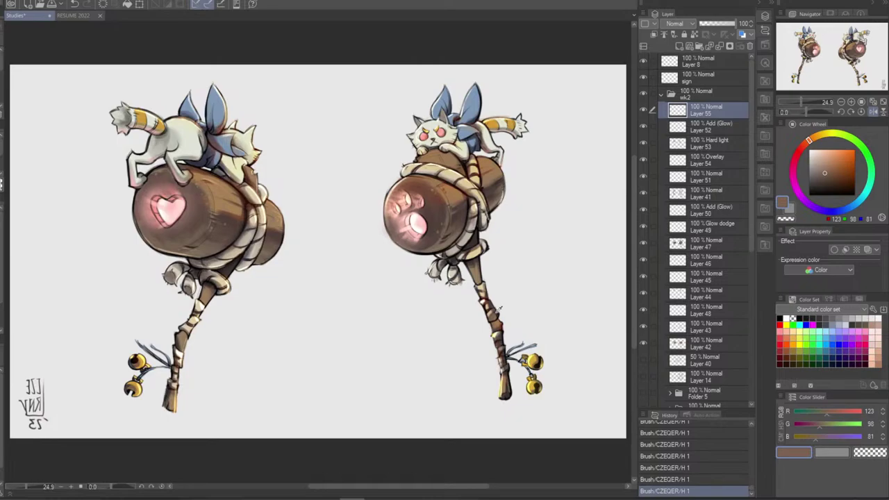
{"action": "left_click", "coordinate": [499, 311], "text": "alt"}
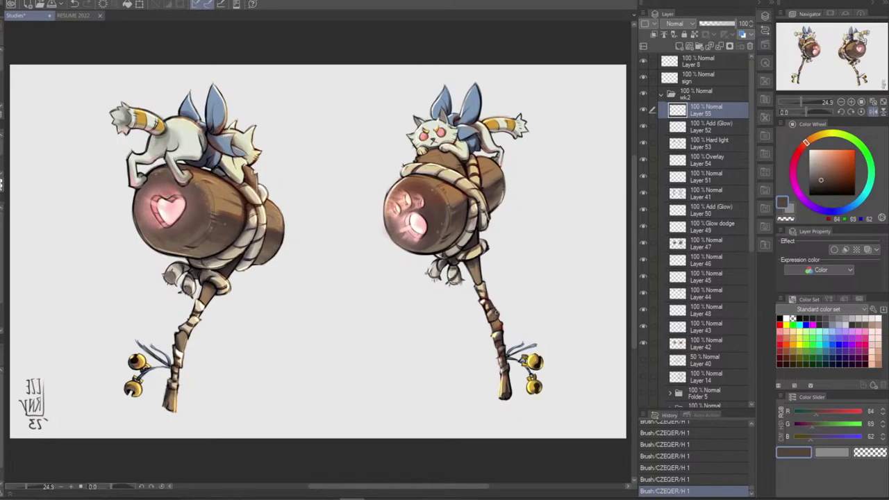
{"action": "left_click", "coordinate": [494, 314], "text": "alt"}
{"action": "left_click", "coordinate": [497, 315], "text": "alt"}
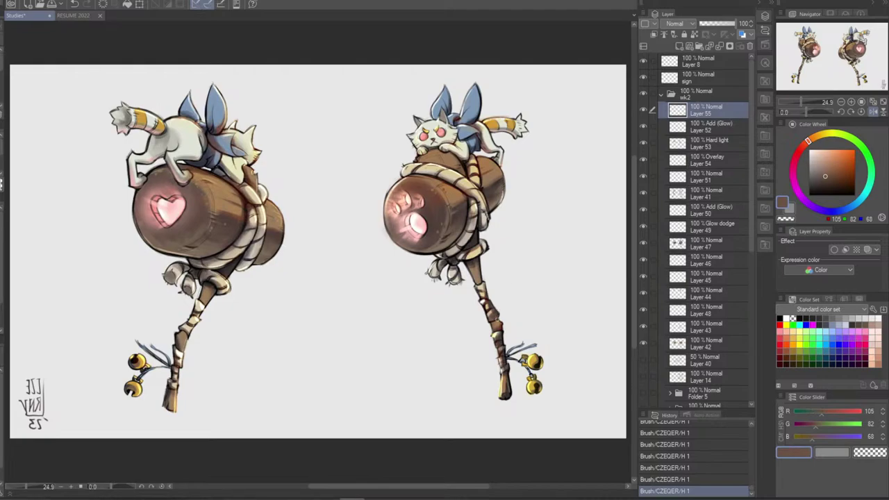
{"action": "left_click", "coordinate": [496, 308], "text": "alt"}
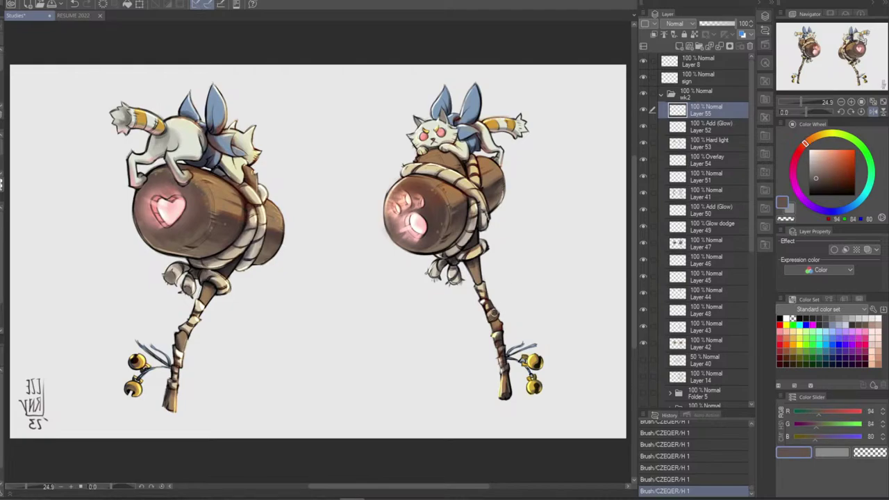
{"action": "left_click", "coordinate": [490, 314], "text": "alt"}
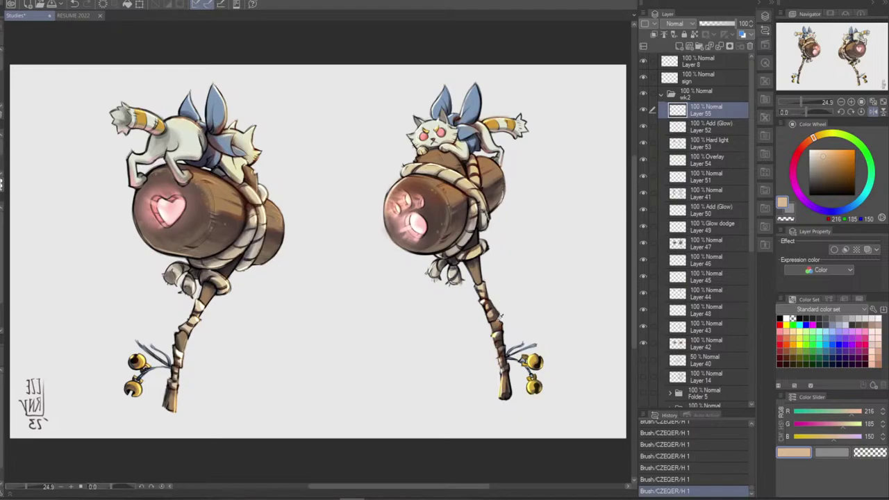
{"action": "left_click", "coordinate": [499, 320], "text": "alt"}
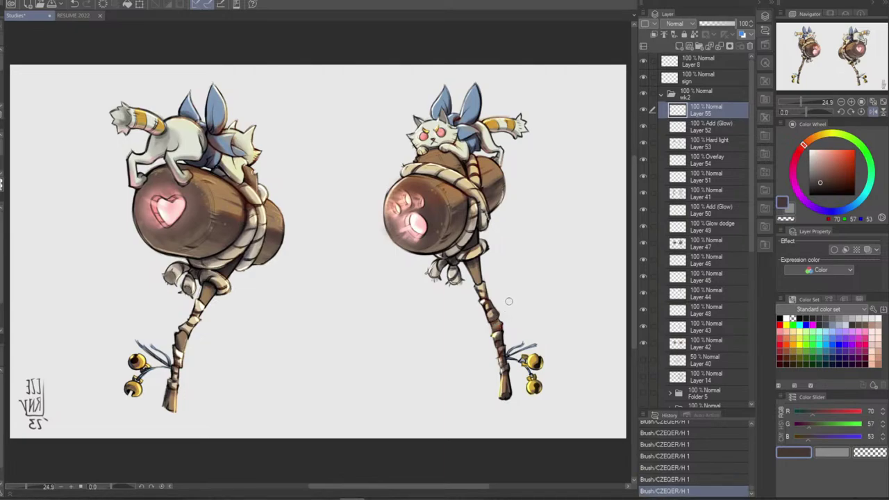
Retouch the outer edge of the mid-handle wrapping in dark brown, undoing and restoring strokes to compare the versions
{"action": "key", "text": "ctrl+z"}
{"action": "key", "text": "ctrl+z"}
{"action": "left_click_drag", "start_coordinate": [498, 315], "coordinate": [499, 320]}
{"action": "key", "text": "ctrl+z"}
{"action": "key", "text": "ctrl+z"}
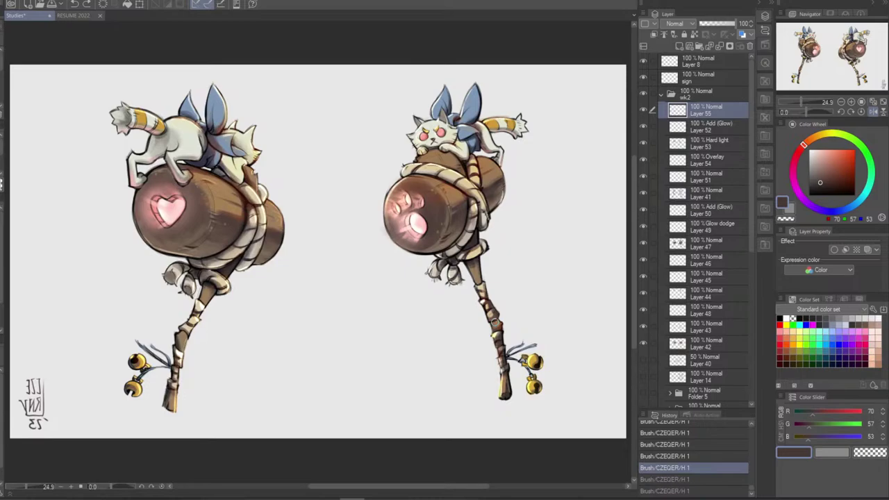
{"action": "key", "text": "ctrl+y"}
{"action": "key", "text": "ctrl+y"}
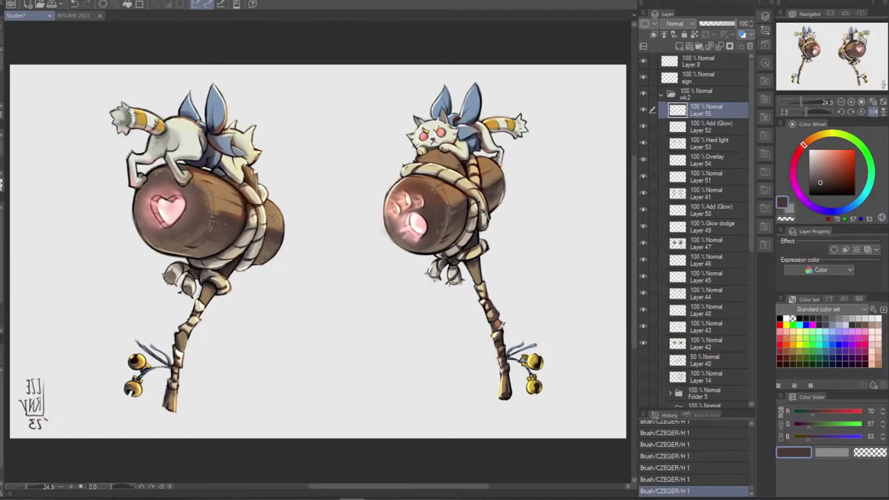
Paint the wrap just above the bells on the paw-print hammer's handle with sampled reddish brown, cream and near-black tones
{"action": "left_click", "coordinate": [500, 326], "text": "alt"}
{"action": "key", "text": "ctrl+z"}
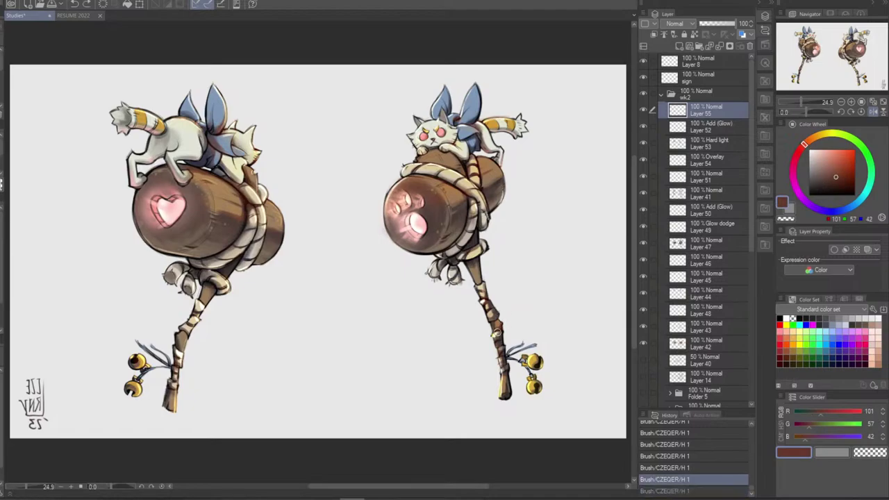
{"action": "key", "text": "ctrl+y"}
{"action": "key", "text": "ctrl+z"}
{"action": "left_click", "coordinate": [499, 332], "text": "alt"}
{"action": "key", "text": "ctrl+y"}
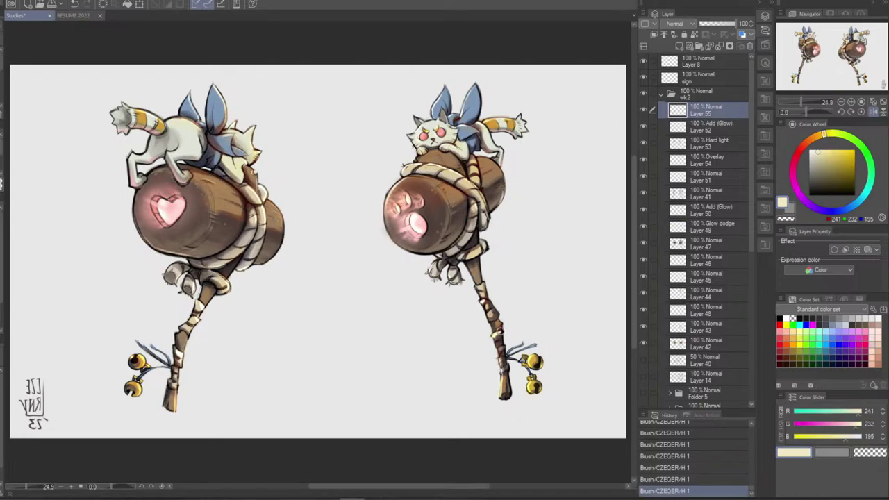
{"action": "left_click", "coordinate": [499, 332], "text": "alt"}
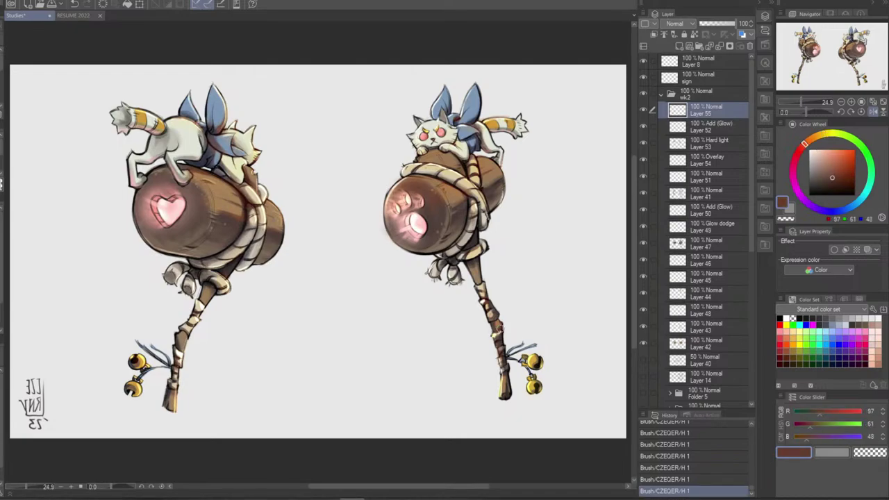
{"action": "left_click", "coordinate": [496, 335], "text": "alt"}
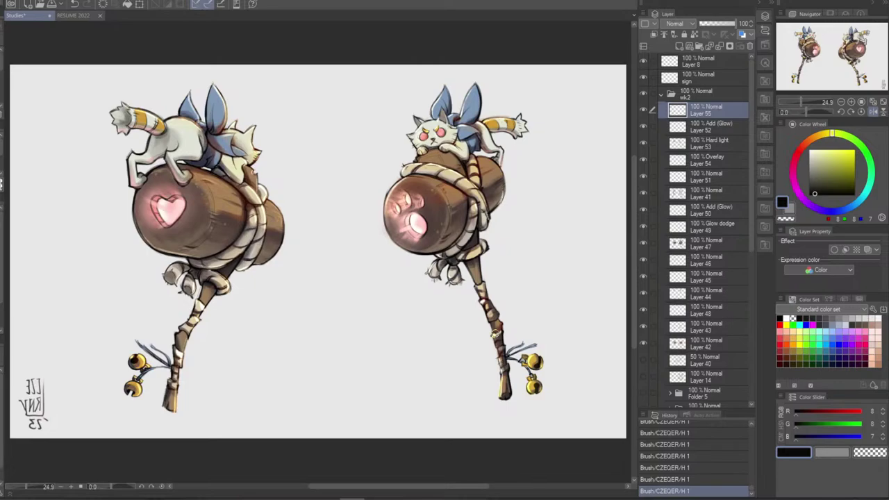
Compare the wrap above the bells with and without its latest strokes by undoing and restoring them
{"action": "key", "text": "ctrl+z"}
{"action": "key", "text": "ctrl+z"}
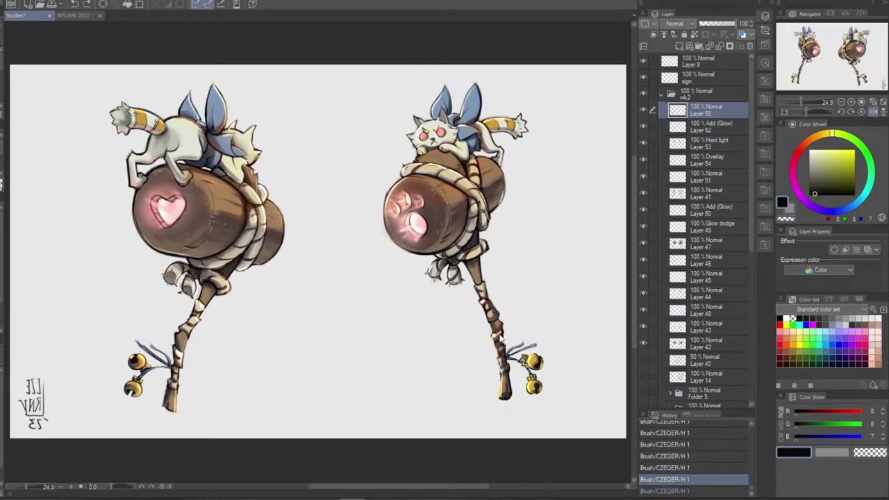
{"action": "key", "text": "ctrl+y"}
{"action": "key", "text": "ctrl+y"}
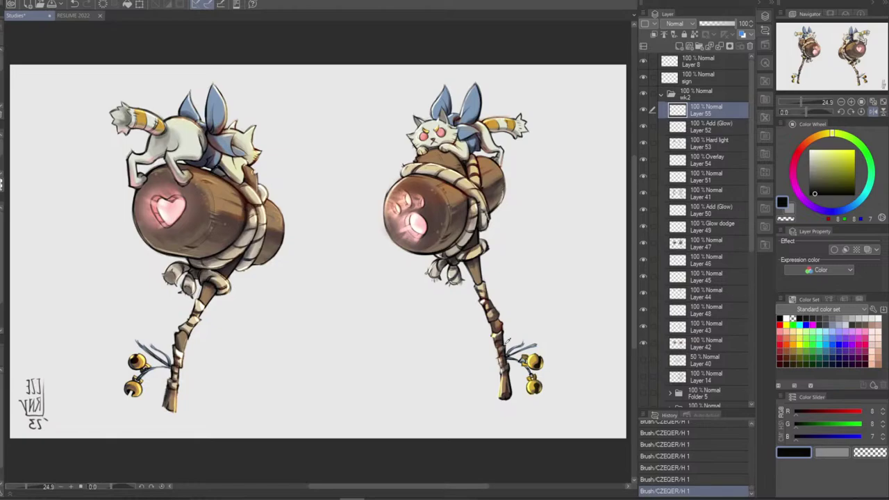
{"action": "key", "text": "ctrl+z"}
{"action": "key", "text": "ctrl+y"}
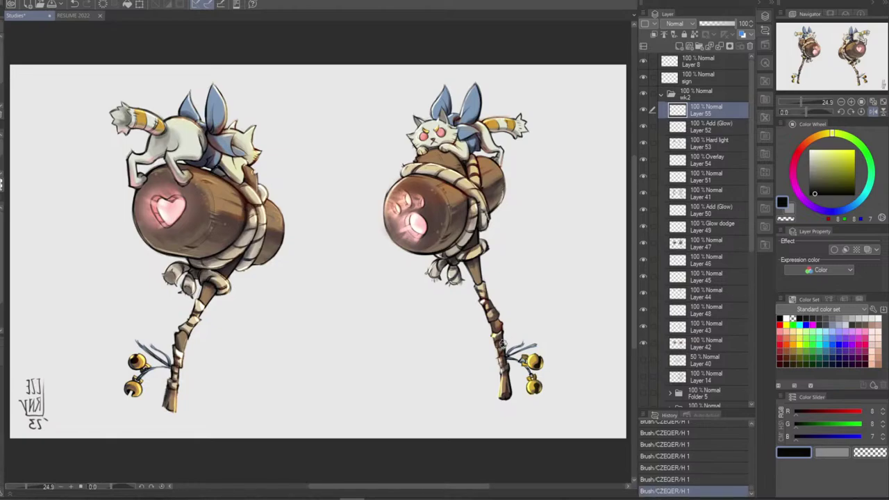
Touch up the handle wrapping beside the bell strings on the paw-print hammer with sampled light grey, dark brown and grey-brown
{"action": "left_click", "coordinate": [497, 337], "text": "alt"}
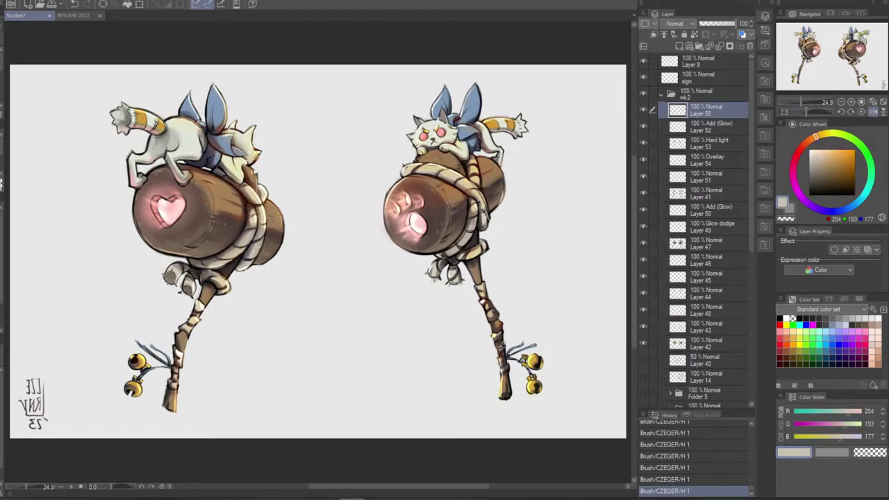
{"action": "key", "text": "ctrl+z"}
{"action": "left_click", "coordinate": [500, 344], "text": "alt"}
{"action": "left_click_drag", "start_coordinate": [499, 341], "coordinate": [499, 345]}
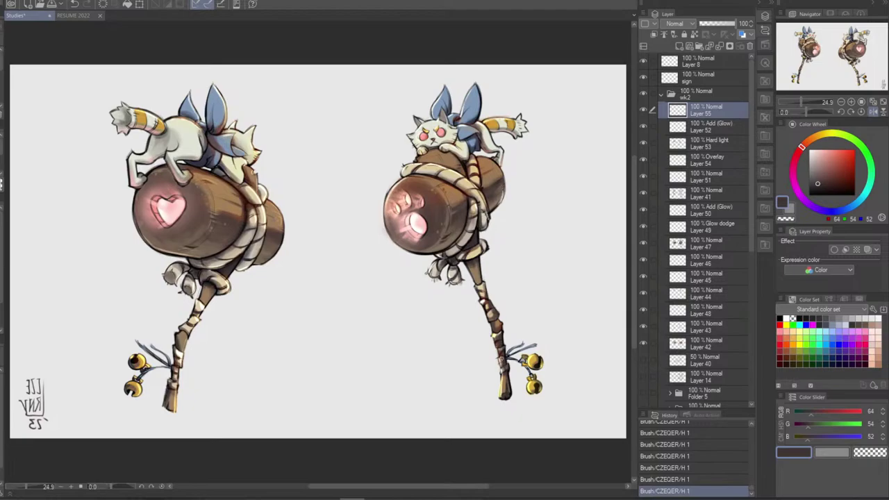
{"action": "left_click", "coordinate": [501, 343], "text": "alt"}
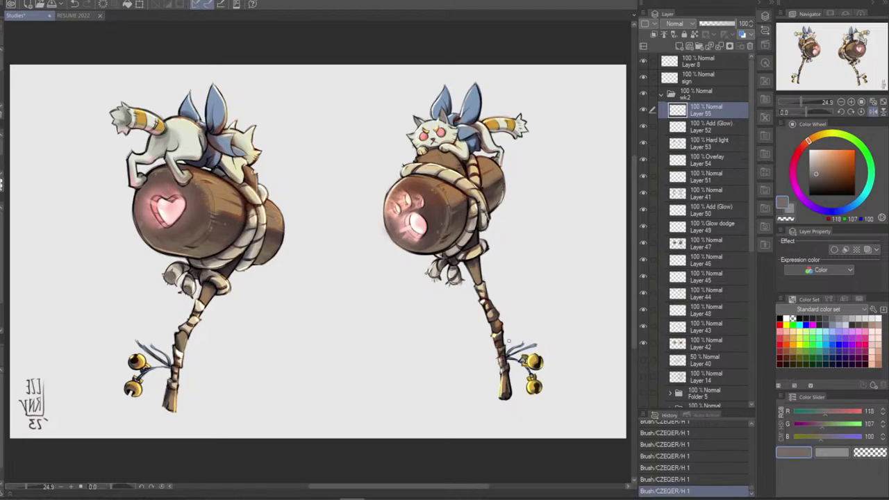
{"action": "key", "text": "ctrl+z"}
{"action": "key", "text": "ctrl+y"}
{"action": "left_click", "coordinate": [501, 347], "text": "alt"}
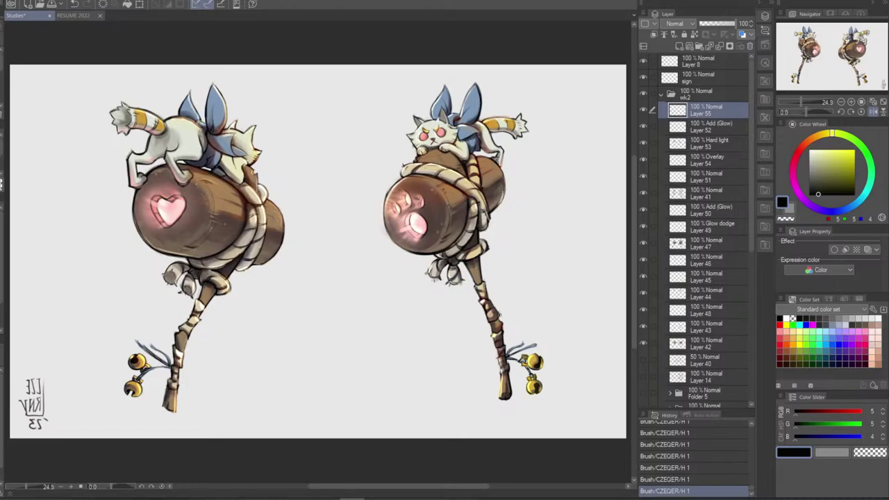
Undo and restore the last near-black brush stroke on the handle wrapping several times to judge its effect
{"action": "key", "text": "ctrl+z"}
{"action": "key", "text": "ctrl+y"}
{"action": "key", "text": "ctrl+z"}
{"action": "key", "text": "ctrl+y"}
{"action": "key", "text": "ctrl+z"}
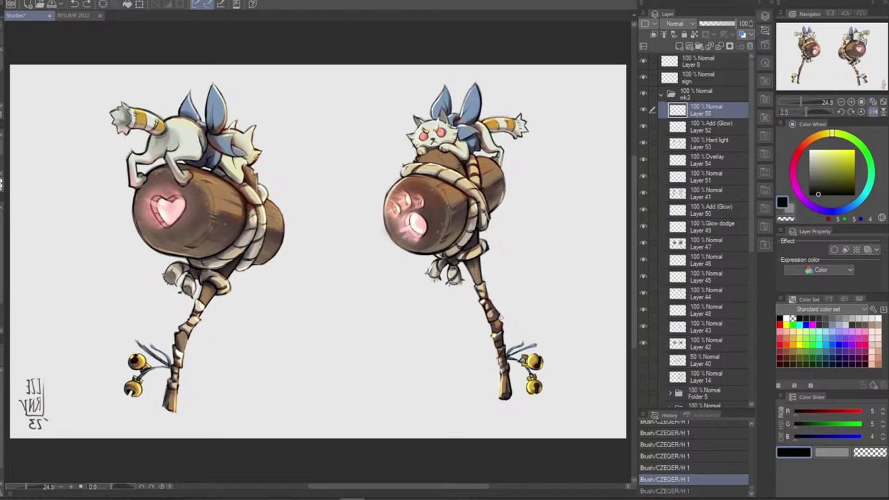
{"action": "key", "text": "ctrl+y"}
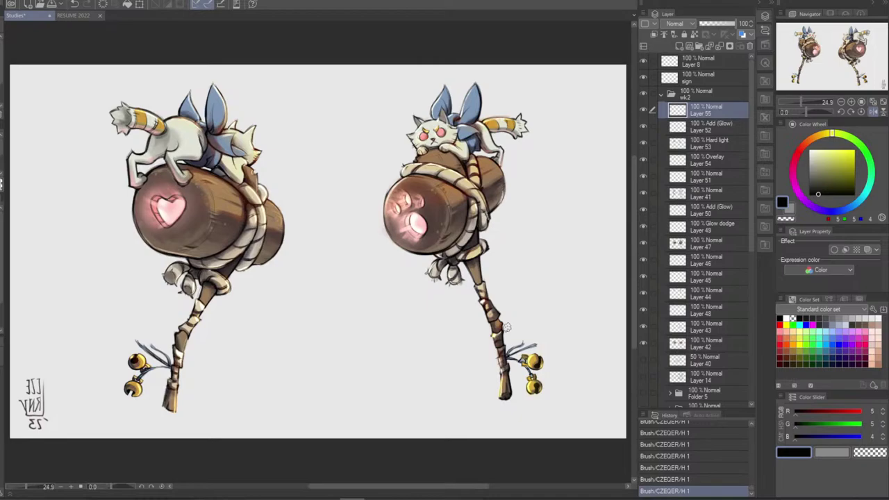
Clean up the outer edge of the paw-print hammer's handle wrapping on Layer 47 with the kneaded eraser
{"action": "left_click", "coordinate": [706, 146]}
{"action": "left_click", "coordinate": [644, 142]}
{"action": "left_click", "coordinate": [643, 142]}
{"action": "left_click", "coordinate": [704, 243]}
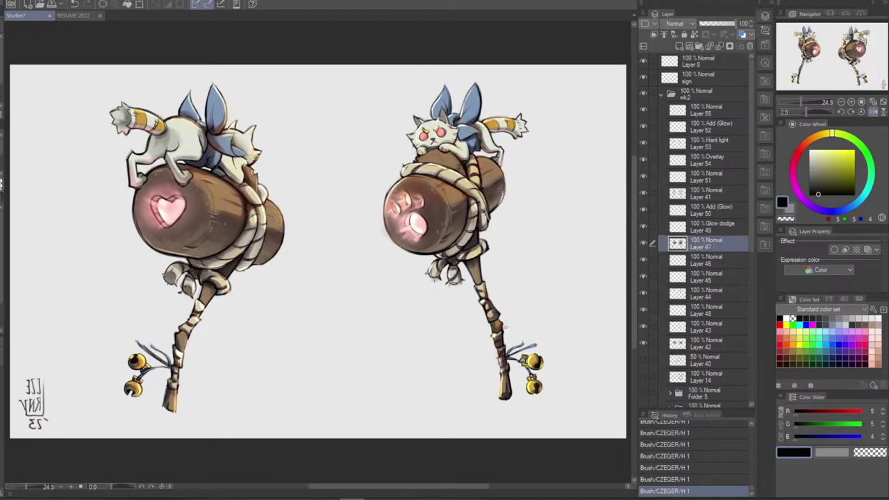
{"action": "left_click_drag", "start_coordinate": [505, 329], "coordinate": [504, 328]}
{"action": "left_click", "coordinate": [519, 306]}
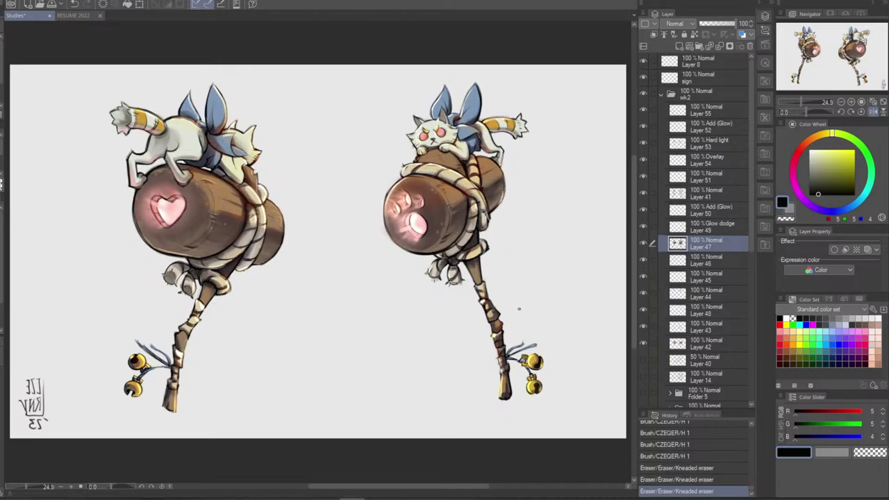
{"action": "left_click", "coordinate": [501, 330]}
{"action": "left_click", "coordinate": [502, 336]}
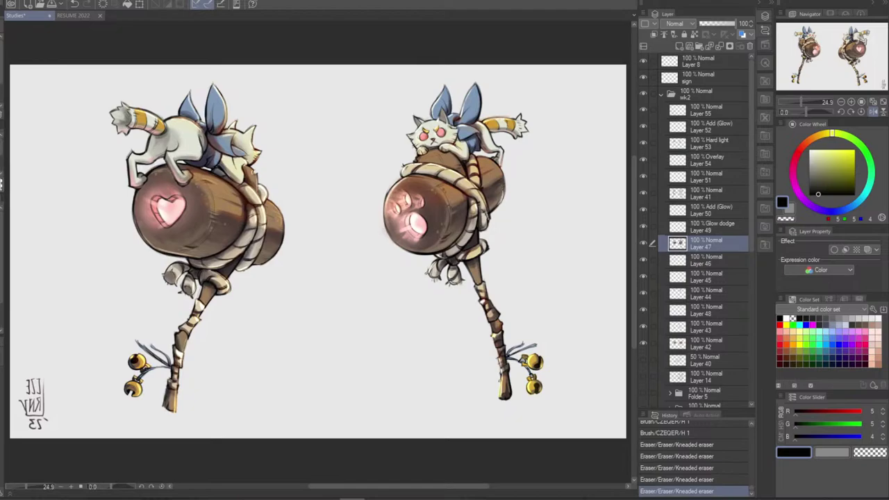
Erase along the inner edge of the paw-print hammer's lower handle on Layer 41, undoing the first strokes and redoing them shorter
{"action": "left_click", "coordinate": [706, 195]}
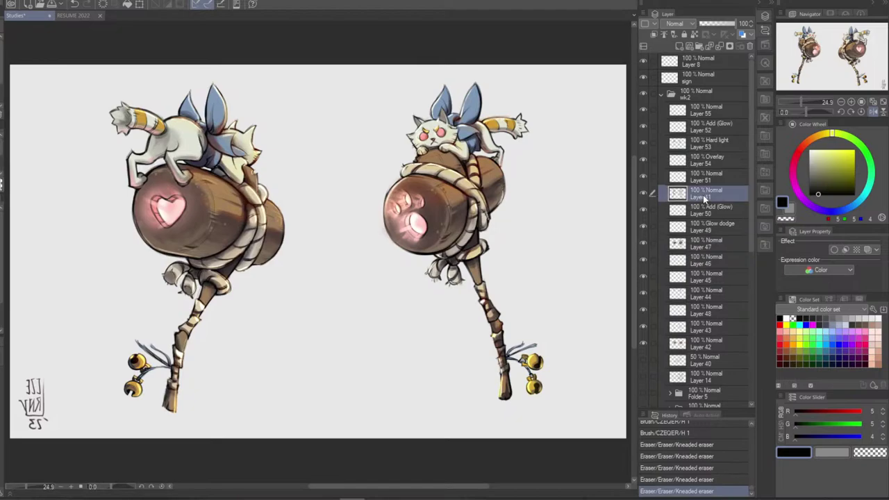
{"action": "left_click", "coordinate": [642, 192]}
{"action": "left_click", "coordinate": [642, 192]}
{"action": "left_click_drag", "start_coordinate": [497, 358], "coordinate": [498, 375]}
{"action": "key", "text": "ctrl+z"}
{"action": "key", "text": "ctrl+z"}
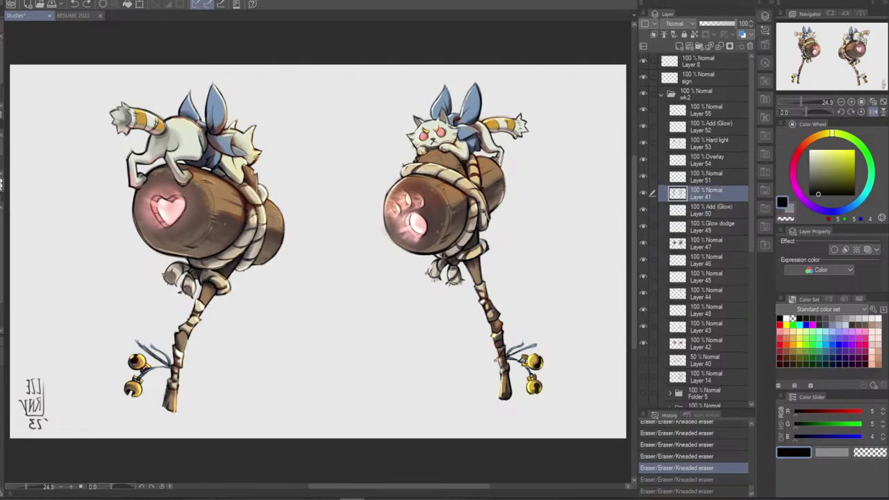
{"action": "left_click_drag", "start_coordinate": [497, 357], "coordinate": [497, 366]}
Check what Layer 52 and Layer 53 contribute by toggling the visibility of each, and make Layer 55 active again
{"action": "left_click", "coordinate": [711, 244]}
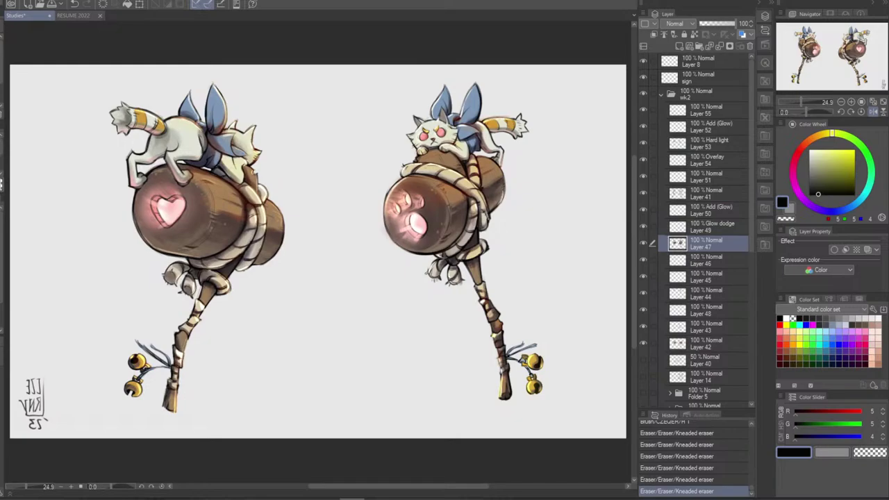
{"action": "left_click", "coordinate": [712, 124]}
{"action": "left_click", "coordinate": [644, 126]}
{"action": "left_click", "coordinate": [642, 126]}
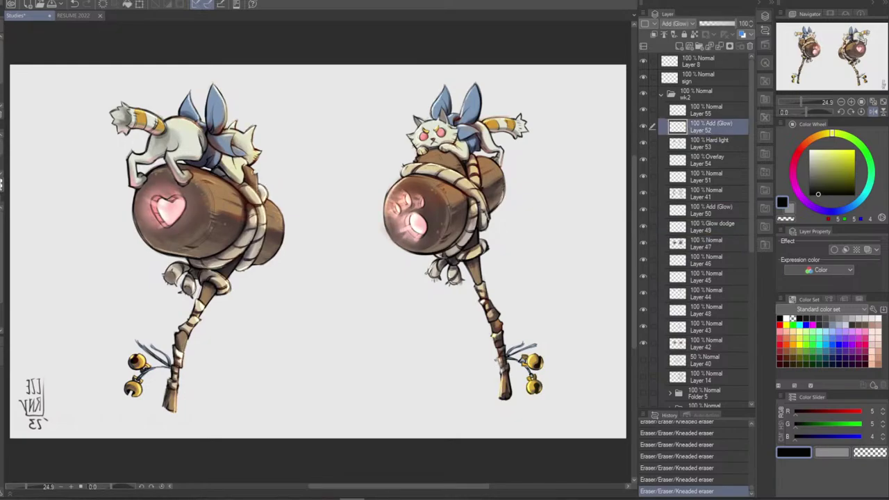
{"action": "left_click", "coordinate": [708, 142]}
{"action": "left_click", "coordinate": [644, 142]}
{"action": "left_click", "coordinate": [643, 143]}
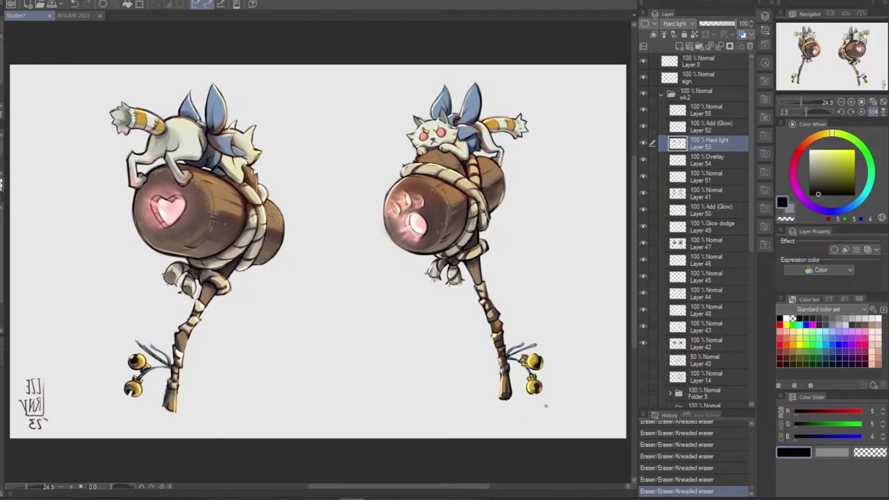
{"action": "left_click", "coordinate": [707, 109]}
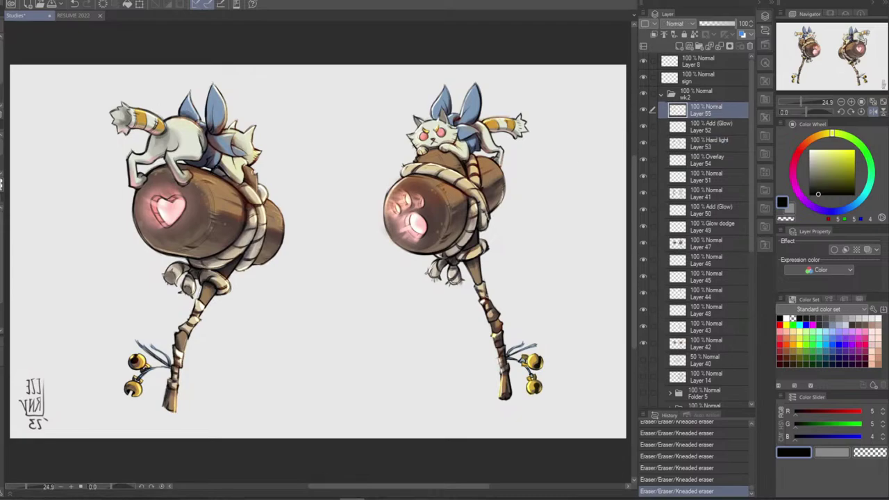
Paint small light tan (RGB 212, 181, 147) touches on the paw-print hammer's mid-handle wrapping on Layer 55, undoing and redoing the first stroke
{"action": "left_click", "coordinate": [494, 309], "text": "alt"}
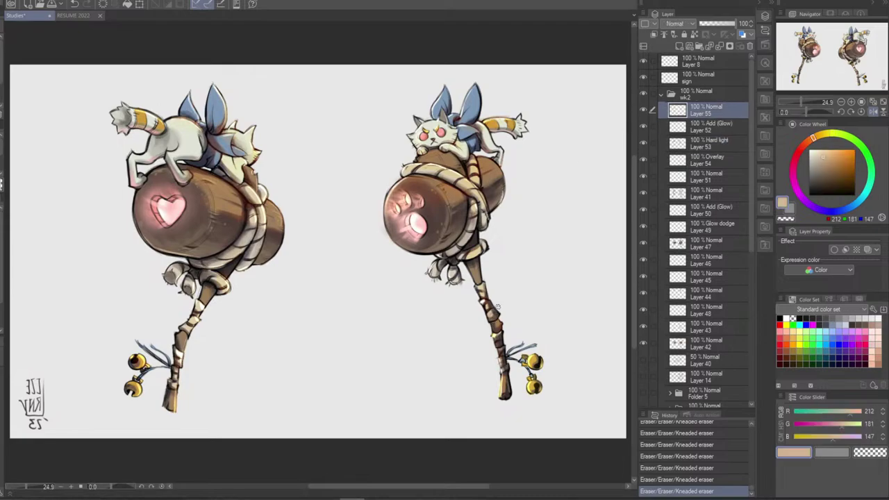
{"action": "key", "text": "ctrl+z"}
{"action": "left_click", "coordinate": [494, 313], "text": "alt"}
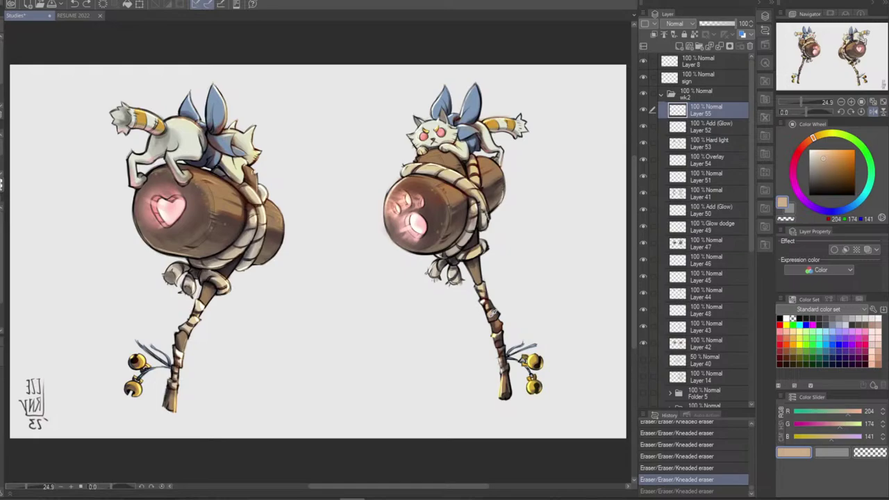
{"action": "left_click", "coordinate": [493, 313], "text": "alt"}
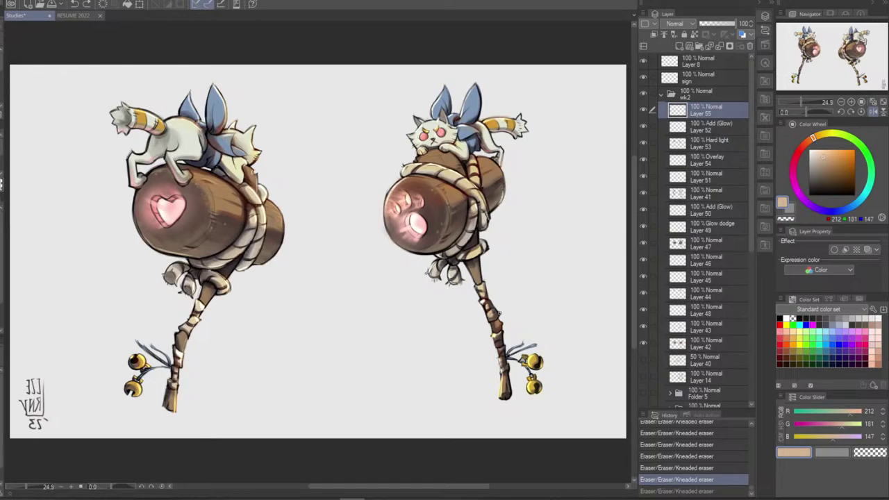
{"action": "left_click_drag", "start_coordinate": [492, 315], "coordinate": [498, 322]}
{"action": "key", "text": "ctrl+z"}
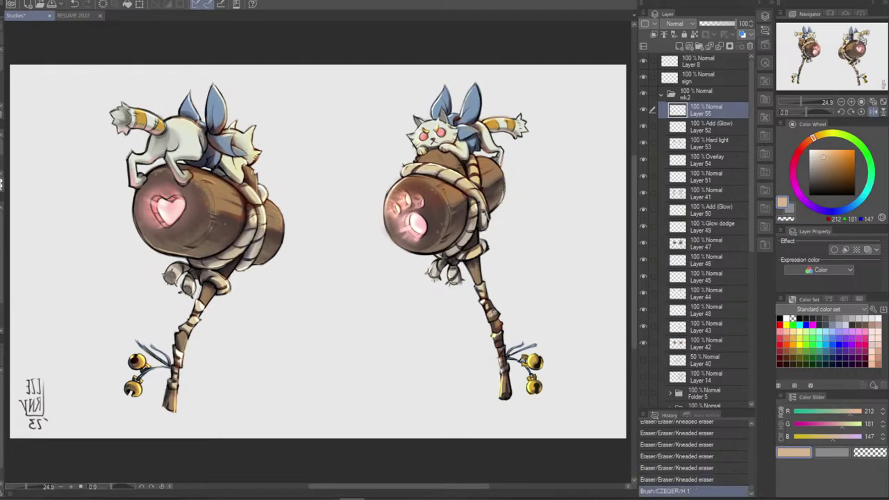
{"action": "key", "text": "ctrl+z"}
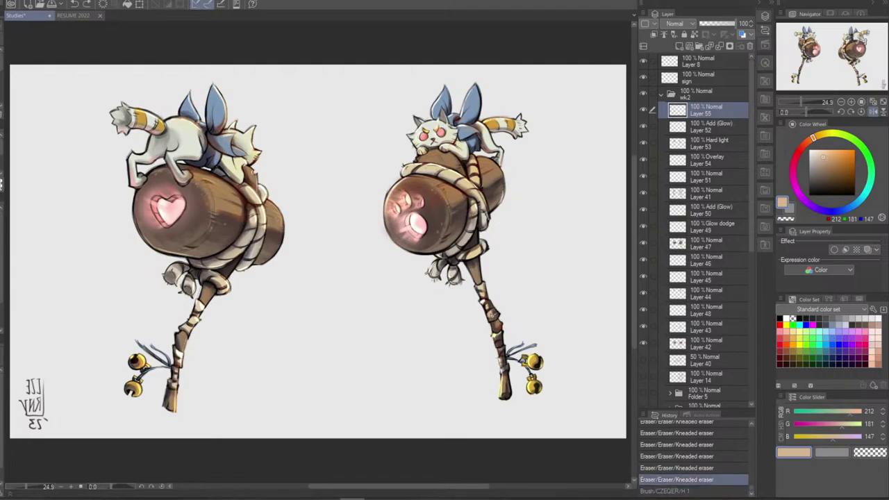
{"action": "left_click_drag", "start_coordinate": [496, 314], "coordinate": [493, 314]}
{"action": "left_click", "coordinate": [493, 314]}
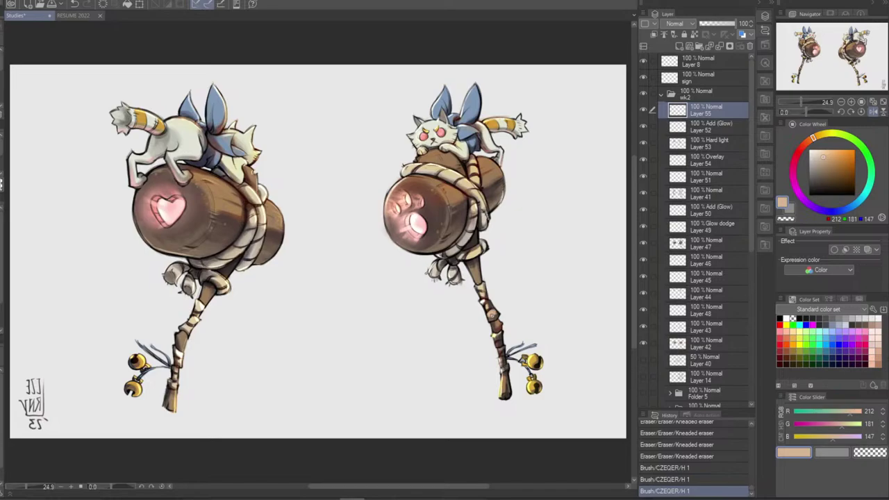
{"action": "left_click", "coordinate": [493, 314]}
{"action": "left_click", "coordinate": [493, 314]}
{"action": "left_click", "coordinate": [493, 314]}
{"action": "left_click", "coordinate": [492, 314]}
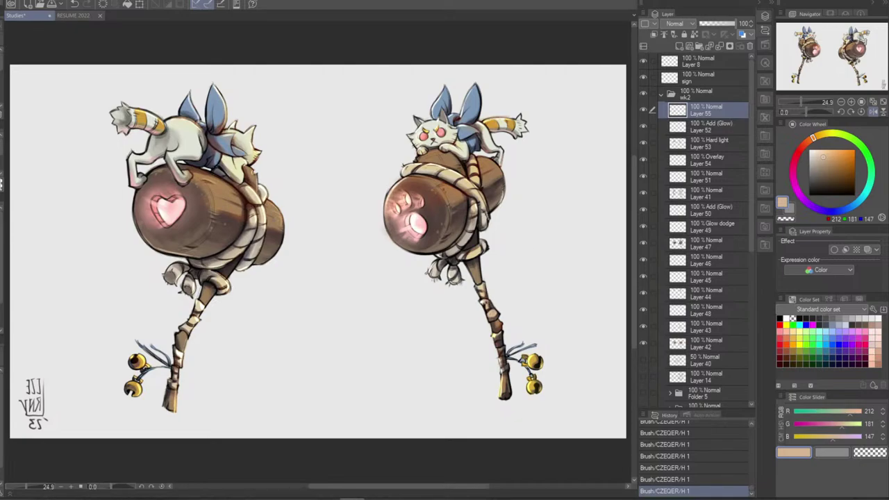
Undo the last three tan touches, rework the wrapping band just above with sampled tan, and undo the last two strokes there
{"action": "left_click", "coordinate": [485, 301], "text": "alt"}
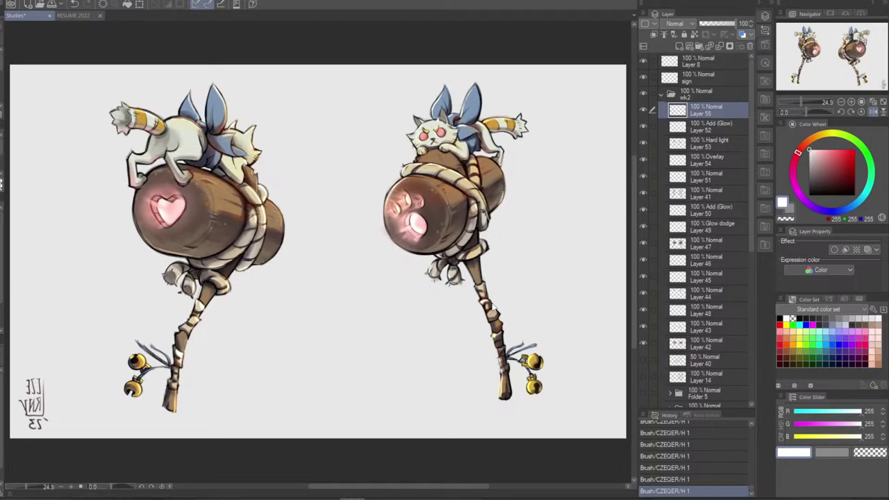
{"action": "key", "text": "ctrl+z"}
{"action": "key", "text": "ctrl+z"}
{"action": "key", "text": "ctrl+z"}
{"action": "left_click", "coordinate": [490, 297], "text": "alt"}
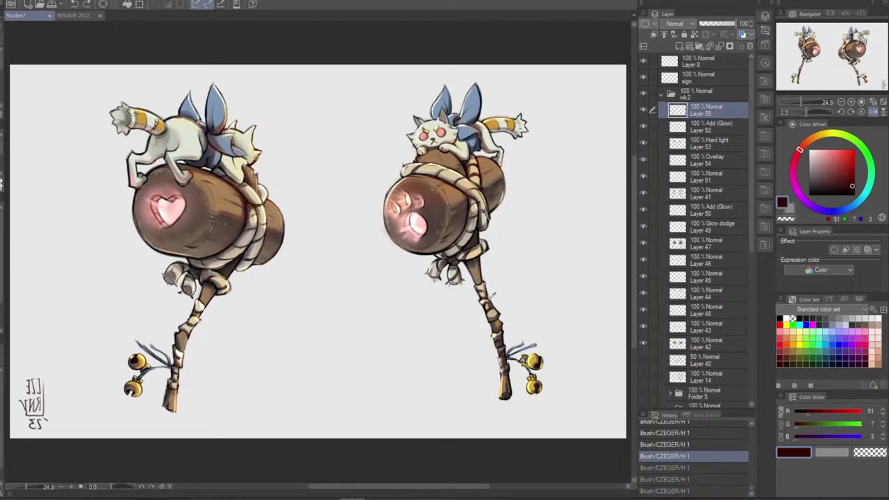
{"action": "left_click", "coordinate": [488, 298], "text": "alt"}
{"action": "left_click_drag", "start_coordinate": [488, 299], "coordinate": [485, 302]}
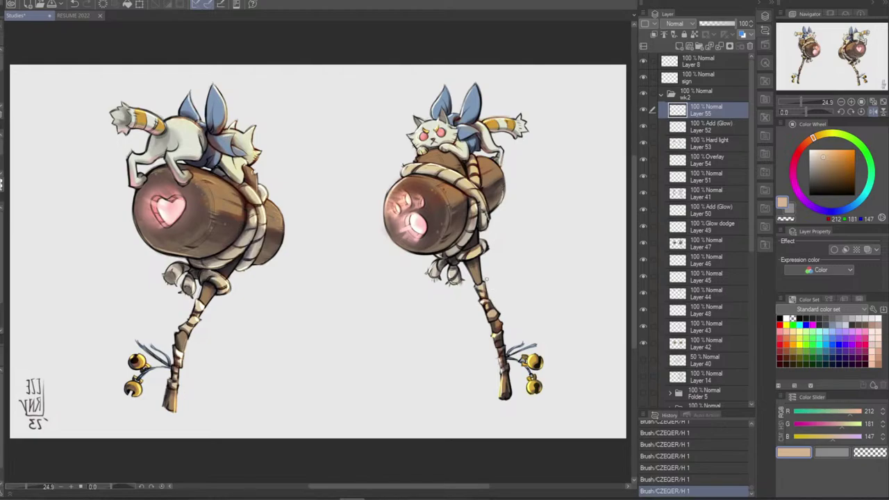
{"action": "key", "text": "ctrl+z"}
{"action": "key", "text": "ctrl+z"}
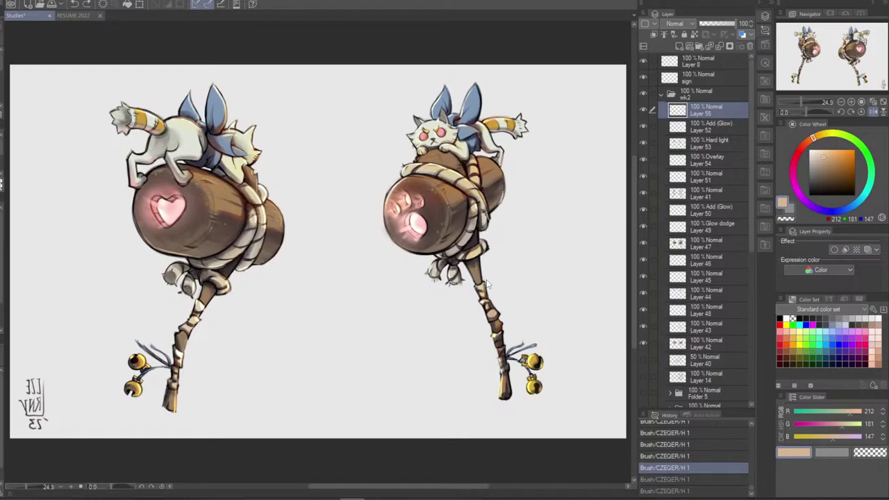
Lighten the topmost wrapping band of the paw-print hammer's handle with pale cream (RGB 221, 204, 159), and sample the brown wood above it
{"action": "left_click", "coordinate": [486, 285], "text": "alt"}
{"action": "left_click_drag", "start_coordinate": [477, 284], "coordinate": [484, 288]}
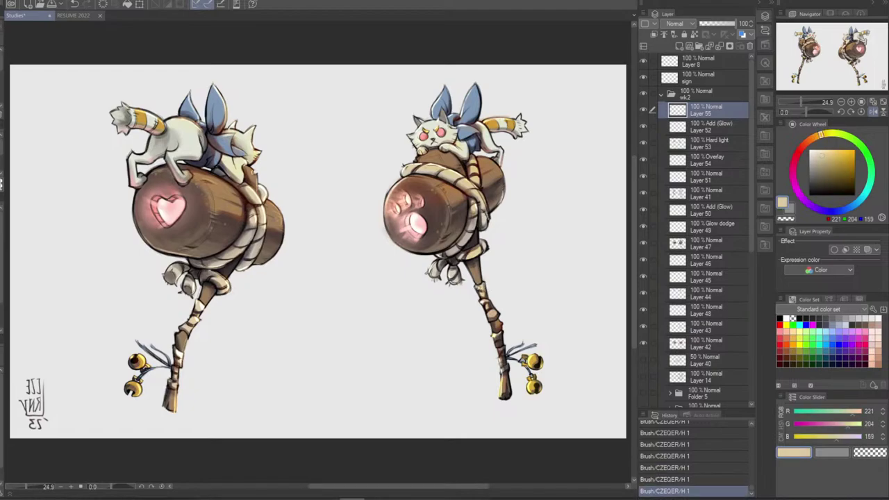
{"action": "left_click", "coordinate": [481, 277], "text": "alt"}
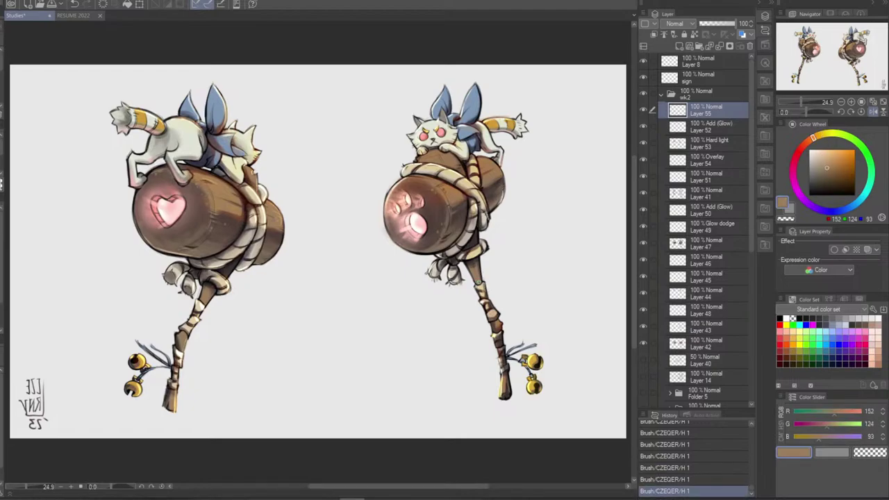
{"action": "left_click", "coordinate": [481, 274], "text": "alt"}
Toggle Layer 52 to check its effect, and erase along the paw-print hammer cat's tail on Layer 53 with the kneaded eraser, undoing unwanted strokes
{"action": "left_click", "coordinate": [698, 128]}
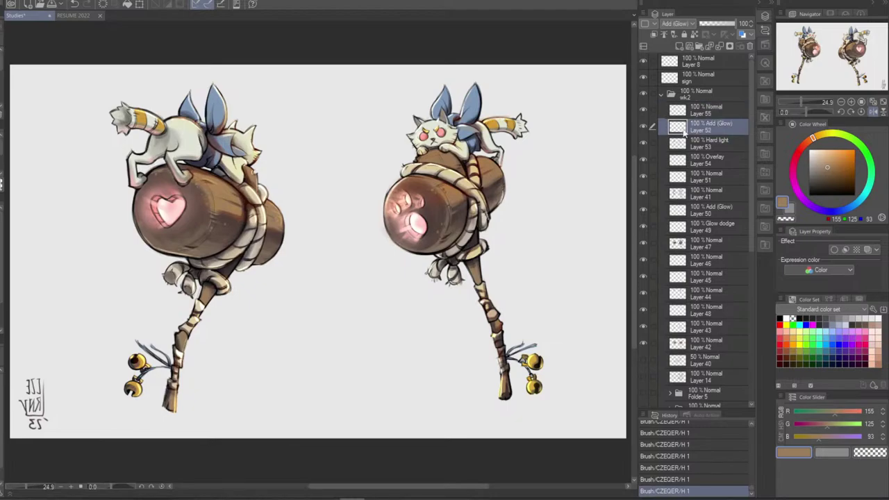
{"action": "left_click", "coordinate": [642, 126]}
{"action": "left_click", "coordinate": [641, 126]}
{"action": "left_click", "coordinate": [667, 144]}
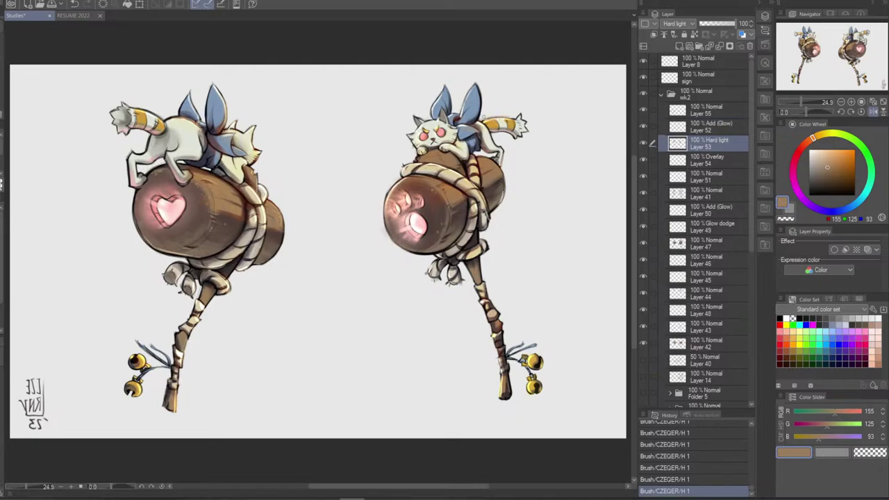
{"action": "left_click_drag", "start_coordinate": [482, 120], "coordinate": [513, 114]}
{"action": "key", "text": "ctrl+z"}
{"action": "key", "text": "ctrl+z"}
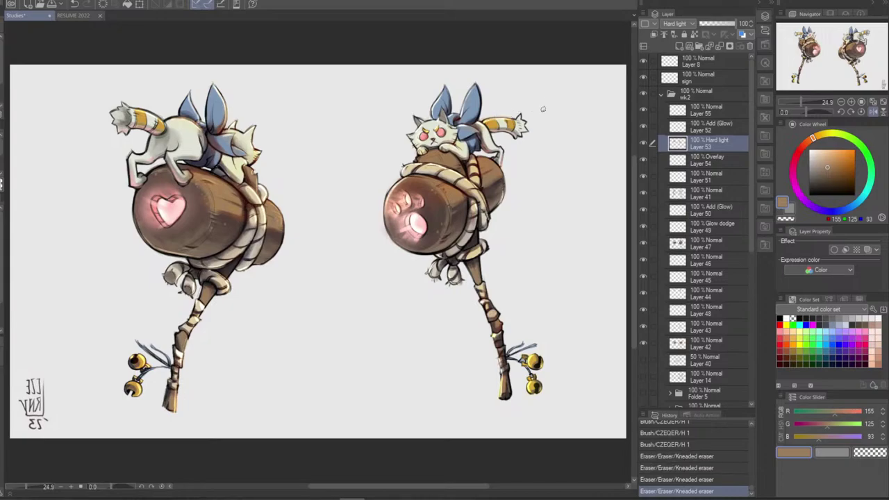
Turn off the horizontal mirroring of the canvas view and fit the whole canvas in view
{"action": "scroll", "coordinate": [541, 214], "scroll_direction": "down", "scroll_amount": 5}
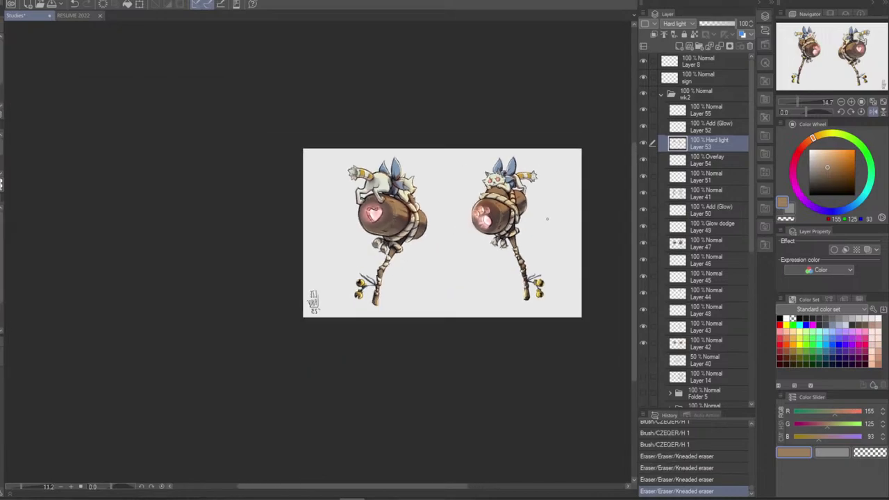
{"action": "left_click", "coordinate": [883, 102]}
{"action": "left_click", "coordinate": [874, 111]}
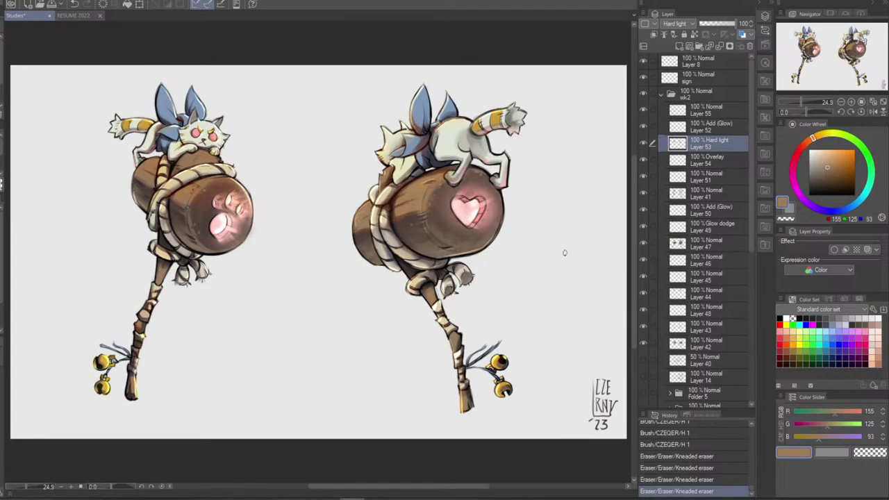
Add small brown (RGB 114, 81, 64) touches to the upper wrapping of the paw-print hammer's handle on Layer 55
{"action": "left_click", "coordinate": [710, 111]}
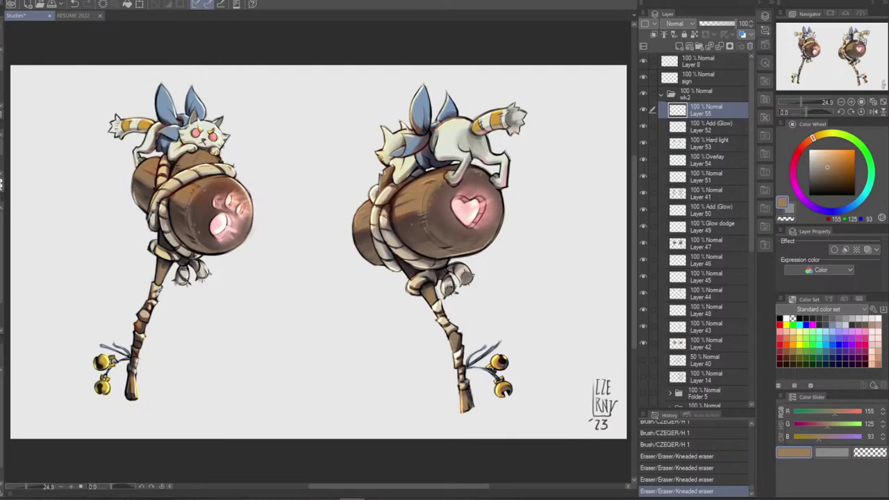
{"action": "left_click", "coordinate": [157, 294], "text": "alt"}
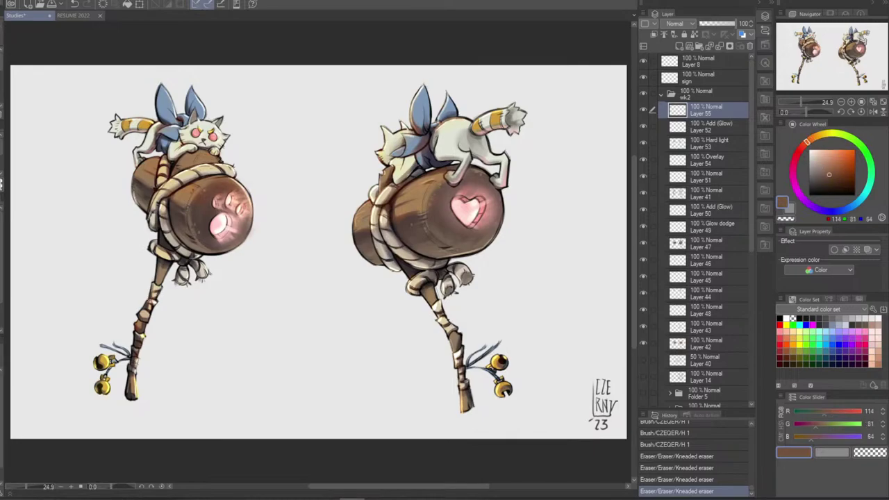
{"action": "left_click", "coordinate": [153, 300]}
{"action": "left_click", "coordinate": [152, 301]}
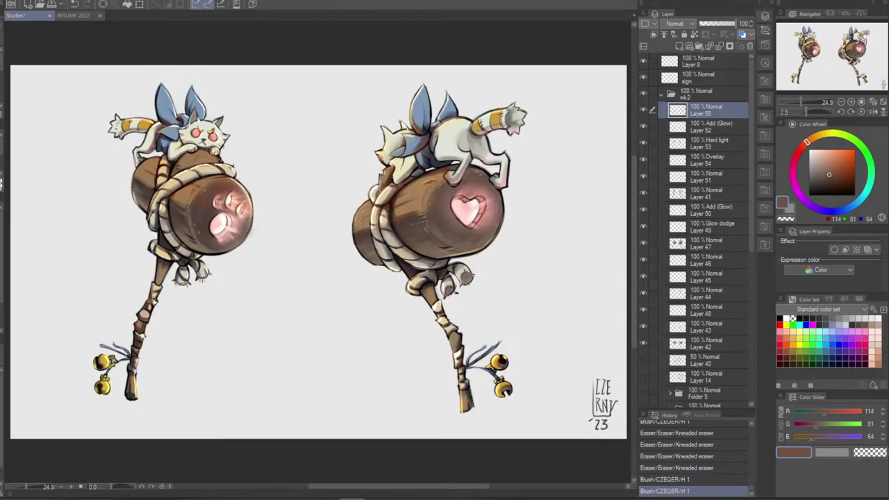
{"action": "left_click", "coordinate": [160, 296]}
{"action": "left_click", "coordinate": [160, 296]}
Define the upper wrapping's edge with near-black (RGB 24, 7, 4), undoing stray strokes, and add a pale tan (RGB 222, 202, 150) touch
{"action": "left_click", "coordinate": [160, 296], "text": "alt"}
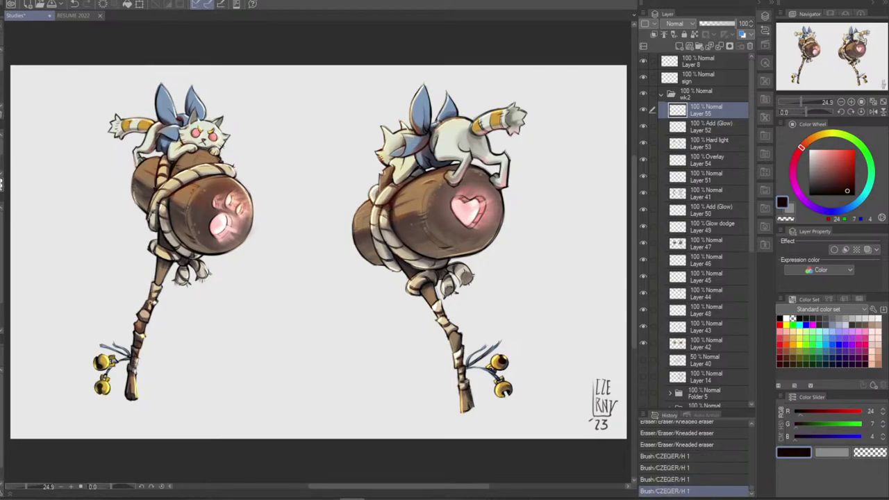
{"action": "left_click", "coordinate": [160, 296]}
{"action": "key", "text": "ctrl+z"}
{"action": "left_click_drag", "start_coordinate": [157, 297], "coordinate": [156, 302]}
{"action": "left_click", "coordinate": [144, 300]}
{"action": "key", "text": "ctrl+z"}
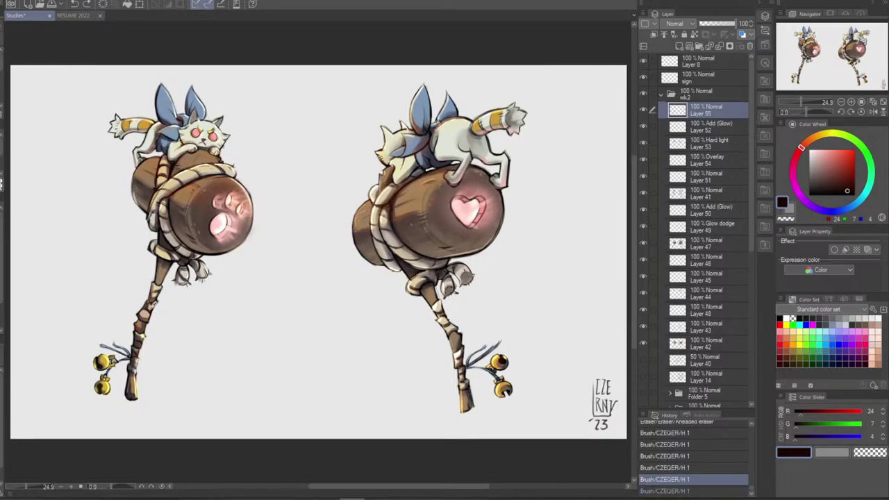
{"action": "left_click", "coordinate": [150, 302], "text": "alt"}
{"action": "left_click", "coordinate": [150, 302]}
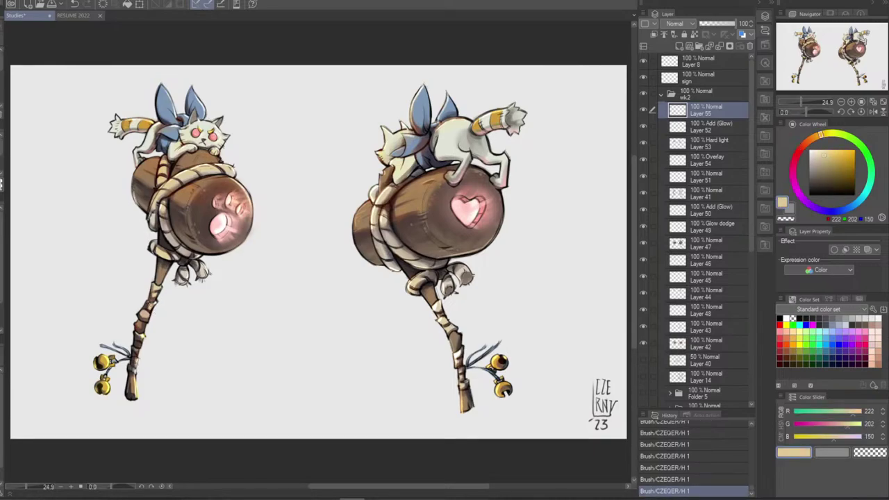
Refine the paw-print hammer's middle and lower handle wrapping with sampled browns and tan, including RGB 135, 104, 82 and 182, 160, 126
{"action": "left_click", "coordinate": [160, 286], "text": "alt"}
{"action": "left_click", "coordinate": [149, 315], "text": "alt"}
{"action": "left_click", "coordinate": [140, 341], "text": "alt"}
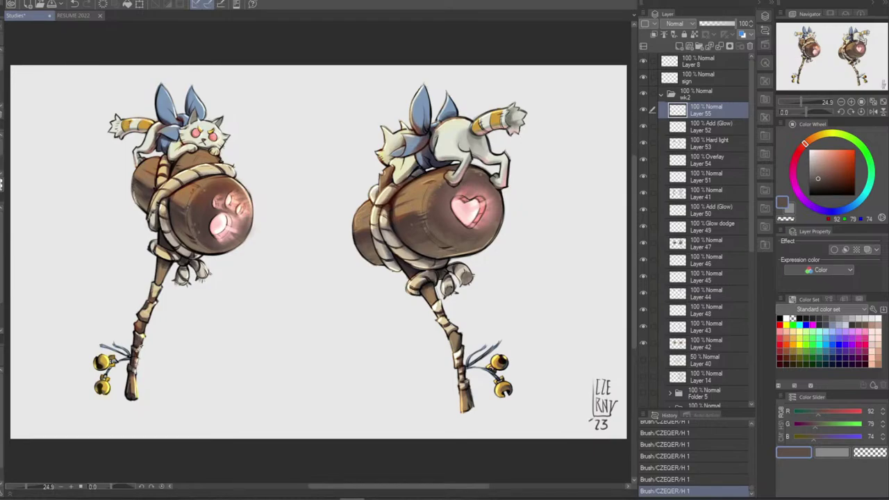
{"action": "left_click", "coordinate": [139, 348], "text": "alt"}
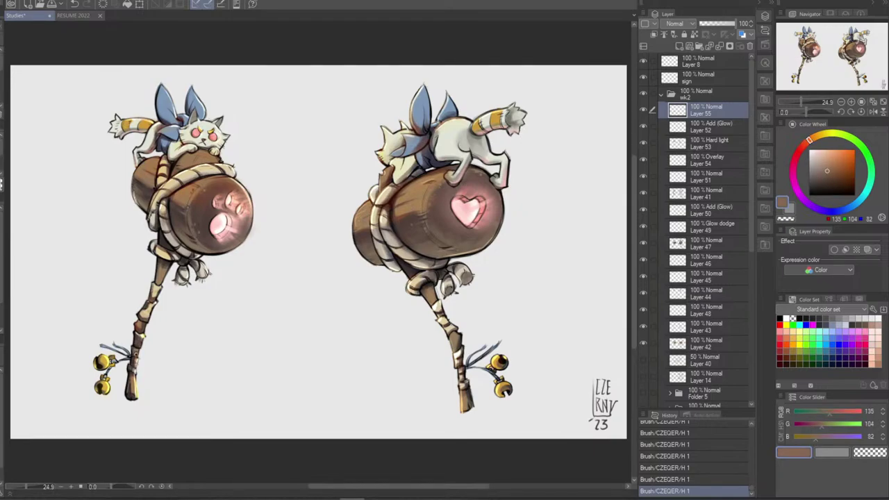
{"action": "left_click", "coordinate": [138, 363], "text": "alt"}
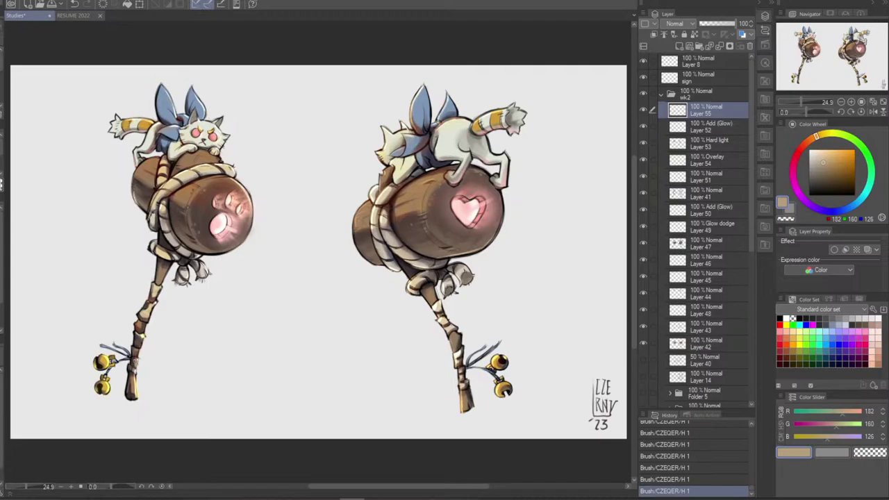
{"action": "left_click", "coordinate": [136, 360], "text": "alt"}
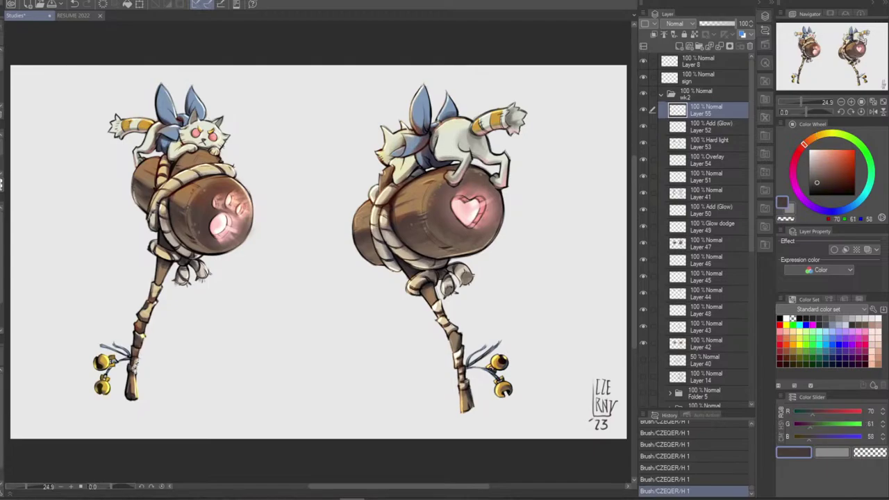
Shade the wrapping beside the bells with sampled browns and draw a short near-black (RGB 8, 8, 7) line across it
{"action": "left_click", "coordinate": [130, 368], "text": "alt"}
{"action": "left_click", "coordinate": [132, 366], "text": "alt"}
{"action": "left_click", "coordinate": [143, 362], "text": "alt"}
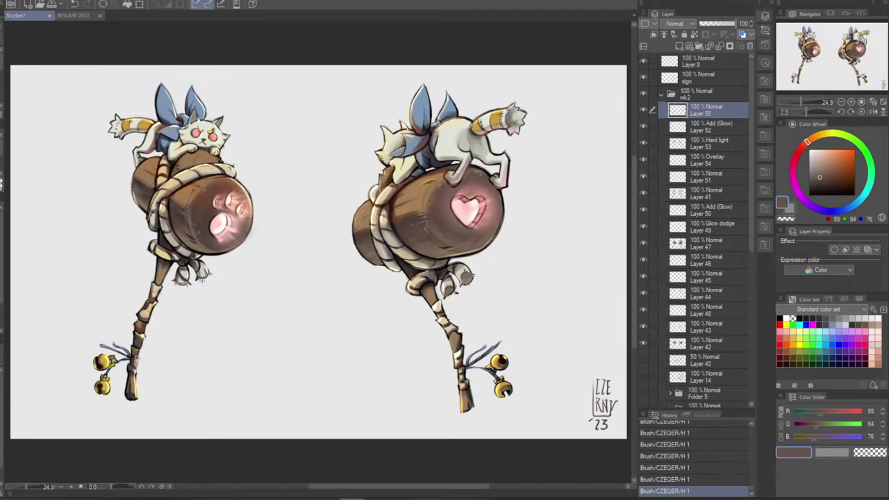
{"action": "left_click", "coordinate": [138, 350], "text": "alt"}
{"action": "left_click", "coordinate": [141, 343], "text": "alt"}
{"action": "left_click", "coordinate": [141, 343], "text": "alt"}
{"action": "key", "text": "ctrl+z"}
{"action": "left_click_drag", "start_coordinate": [130, 359], "coordinate": [137, 358]}
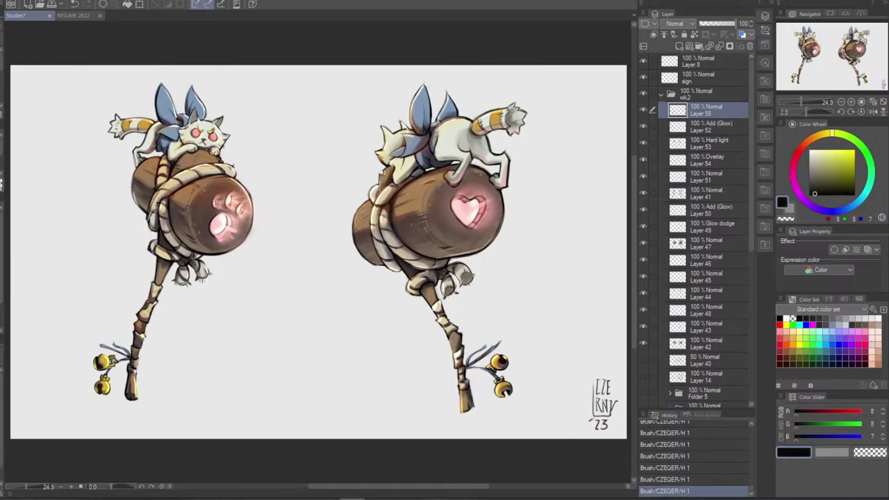
Undo the last two strokes near the bells and try a black (RGB 1, 1, 1) stroke on the handle grip just below
{"action": "left_click", "coordinate": [143, 367], "text": "alt"}
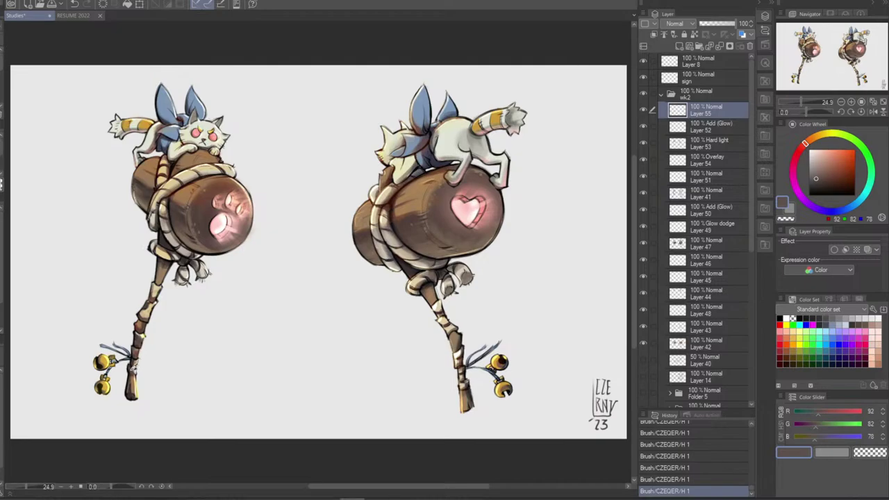
{"action": "left_click", "coordinate": [131, 369], "text": "alt"}
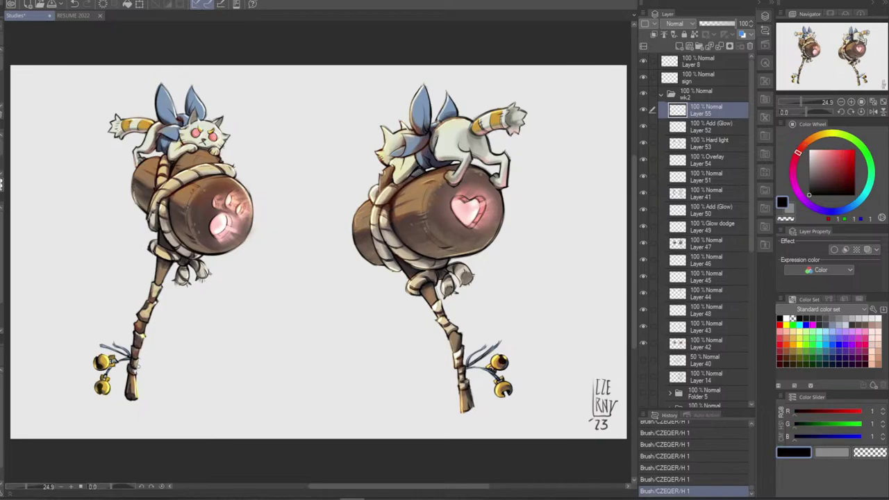
{"action": "key", "text": "ctrl+z"}
{"action": "key", "text": "ctrl+z"}
{"action": "mouse_move", "coordinate": [134, 380]}
{"action": "left_mouse_down"}
{"action": "mouse_move", "coordinate": [131, 372]}
{"action": "mouse_move", "coordinate": [135, 377]}
{"action": "left_mouse_up"}
{"action": "key", "text": "ctrl+z"}
Add a tiny black (RGB 1, 1, 1) touch to the wrapping edge above the bells, comparing it with and without the mark
{"action": "left_click_drag", "start_coordinate": [145, 335], "coordinate": [142, 341]}
{"action": "key", "text": "ctrl+z"}
{"action": "left_click", "coordinate": [144, 333]}
{"action": "key", "text": "ctrl+z"}
{"action": "key", "text": "ctrl+y"}
{"action": "key", "text": "ctrl+z"}
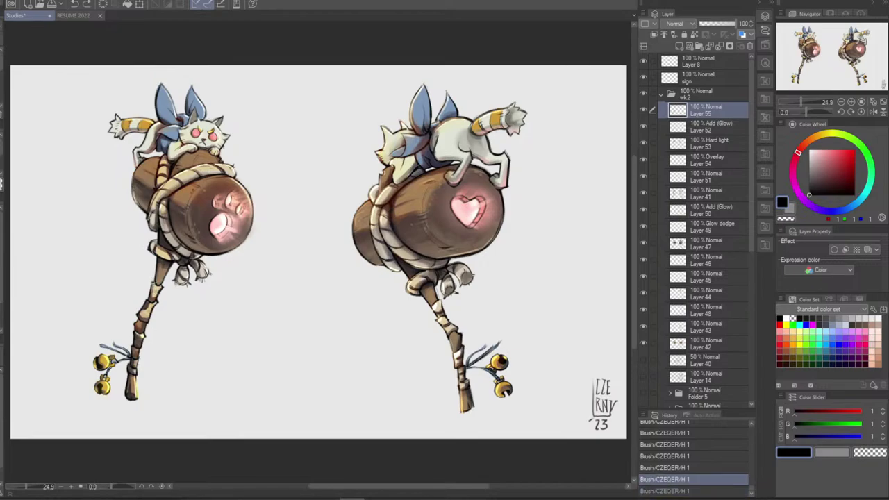
{"action": "key", "text": "ctrl+y"}
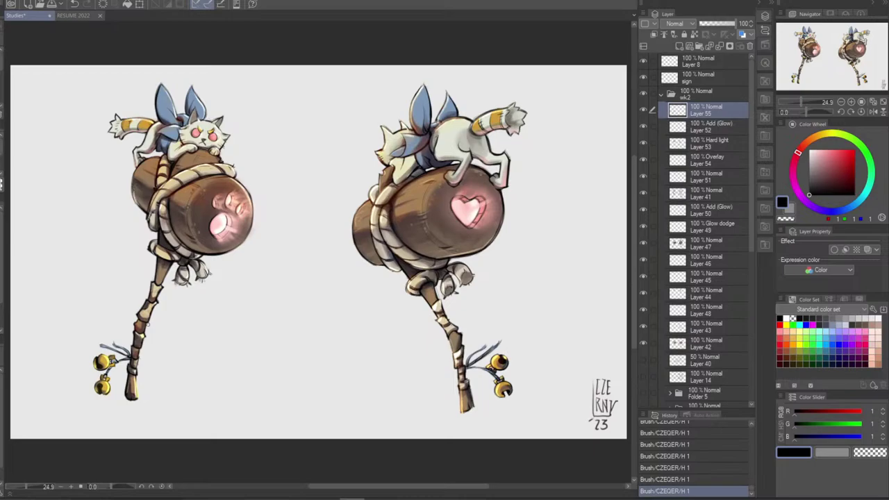
Undo the last wrapping touch and repaint the paw-print hammer's mid-handle wrapping with a sampled brown (RGB 146, 121, 94)
{"action": "left_click", "coordinate": [149, 310], "text": "alt"}
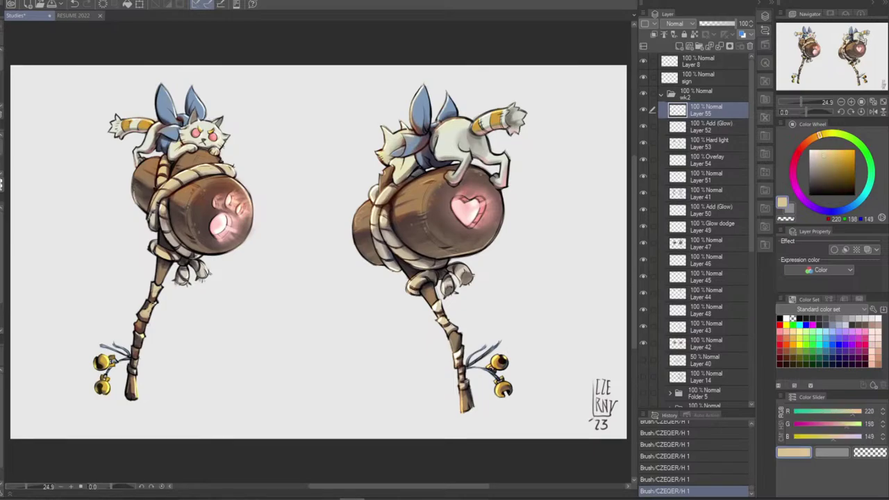
{"action": "key", "text": "ctrl+z"}
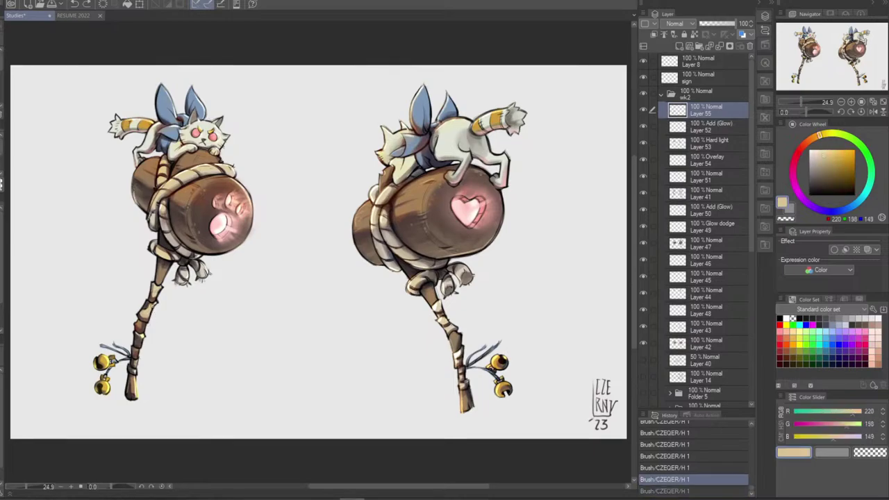
{"action": "left_click_drag", "start_coordinate": [145, 318], "coordinate": [141, 326]}
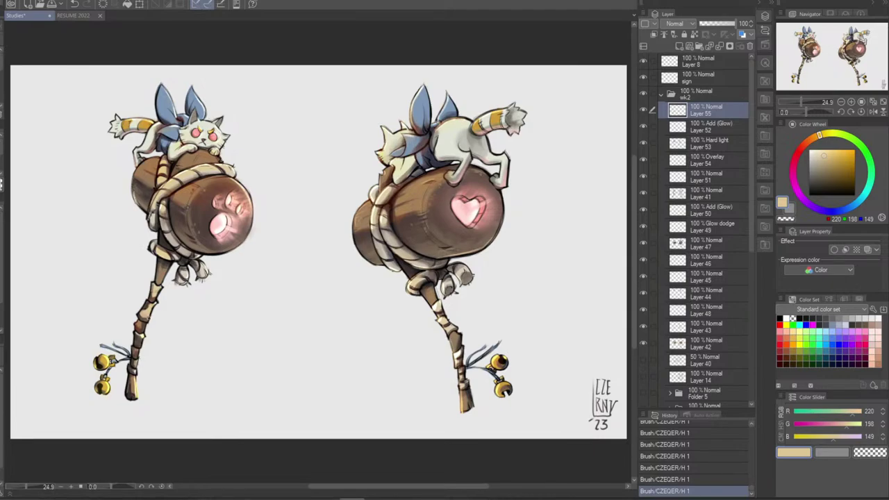
{"action": "left_click", "coordinate": [141, 326], "text": "alt"}
{"action": "key", "text": "ctrl+z"}
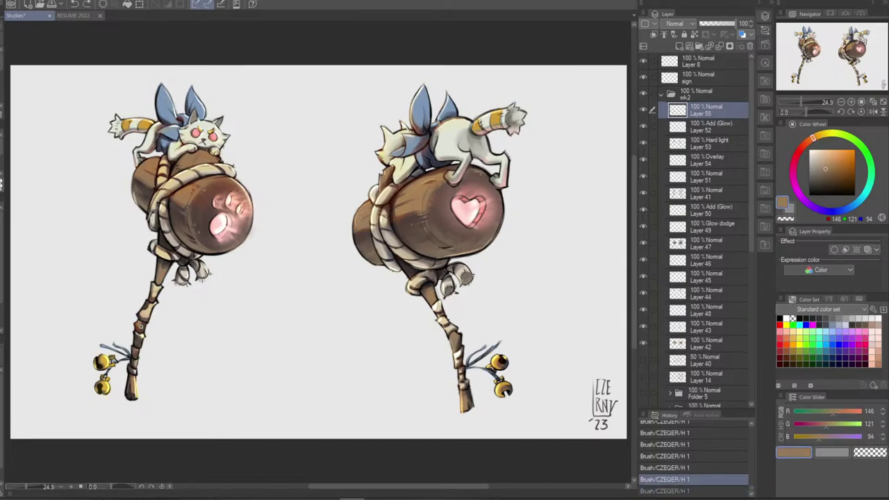
{"action": "left_click_drag", "start_coordinate": [141, 327], "coordinate": [143, 323]}
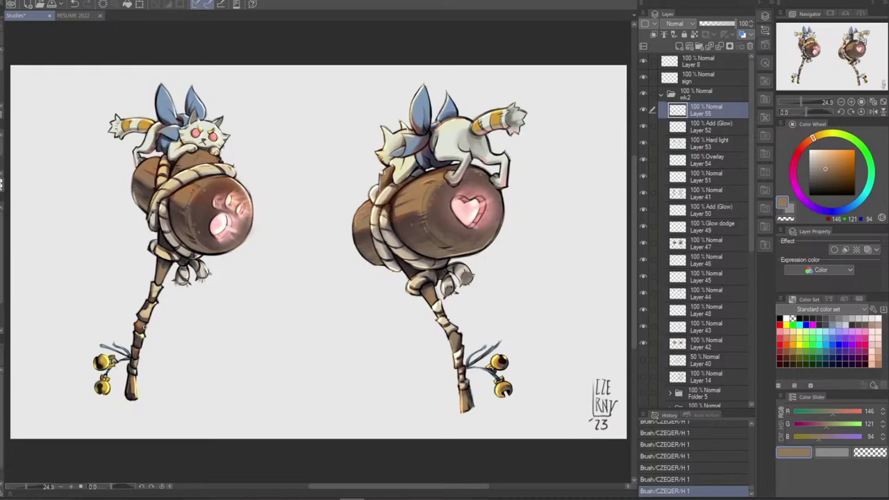
Try sampled tan (RGB 196, 172, 128) and dark brown (RGB 42, 34, 33) touches on the mid-handle wrapping's edge
{"action": "left_click", "coordinate": [145, 322], "text": "alt"}
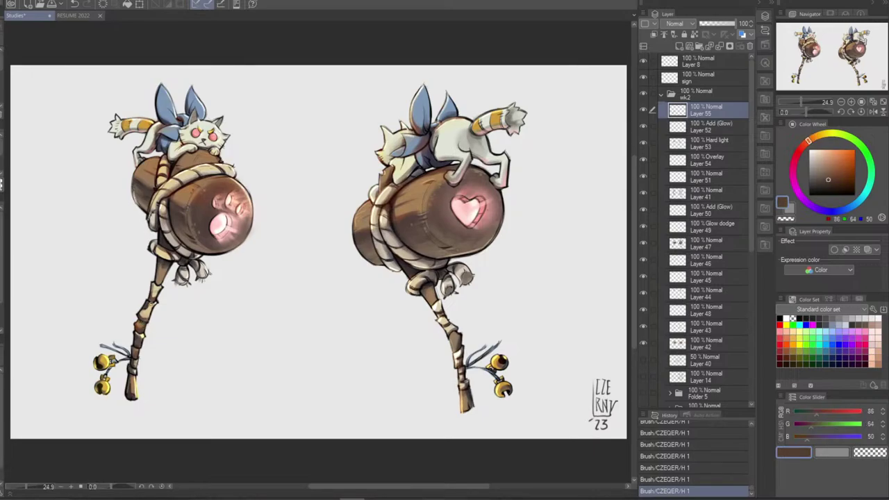
{"action": "left_click", "coordinate": [144, 322], "text": "alt"}
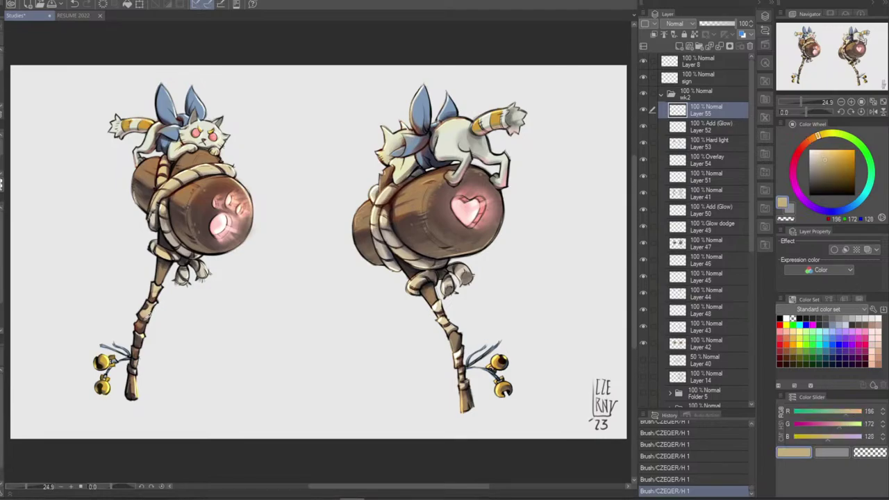
{"action": "left_click", "coordinate": [145, 322], "text": "alt"}
{"action": "key", "text": "ctrl+z"}
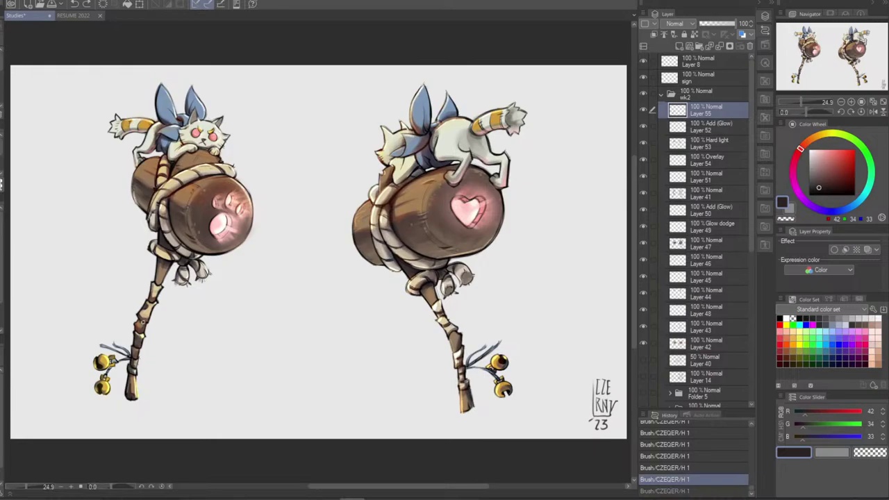
{"action": "left_click_drag", "start_coordinate": [147, 319], "coordinate": [144, 322]}
{"action": "key", "text": "ctrl+z"}
Paint a short highlight on the paw-print hammer's upper handle wrapping with a sampled tan (RGB 215, 193, 143)
{"action": "left_click", "coordinate": [159, 295], "text": "alt"}
{"action": "left_click", "coordinate": [155, 303], "text": "alt"}
{"action": "left_click_drag", "start_coordinate": [155, 301], "coordinate": [152, 306]}
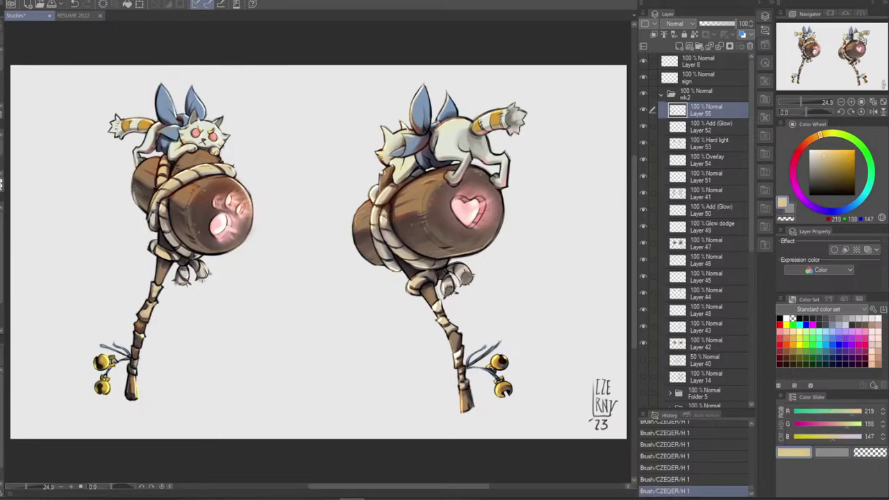
{"action": "left_click", "coordinate": [159, 296], "text": "alt"}
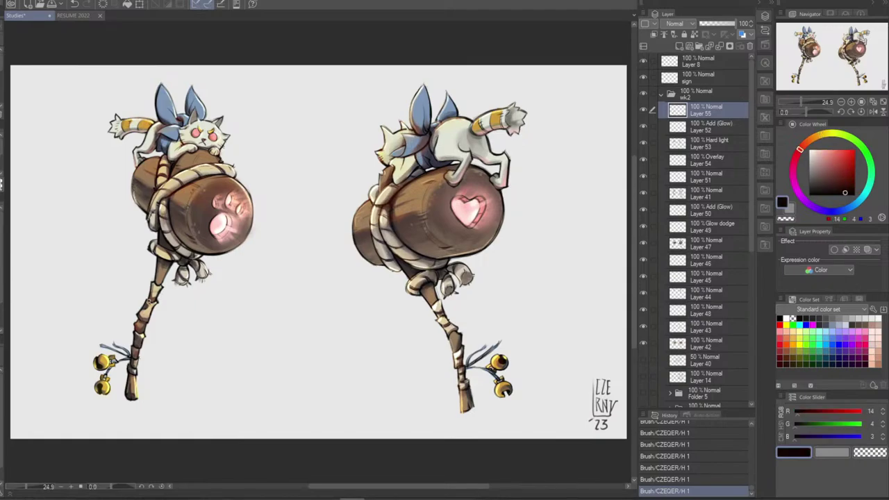
{"action": "key", "text": "ctrl+z"}
{"action": "left_click", "coordinate": [152, 306], "text": "alt"}
{"action": "left_click_drag", "start_coordinate": [155, 300], "coordinate": [153, 305]}
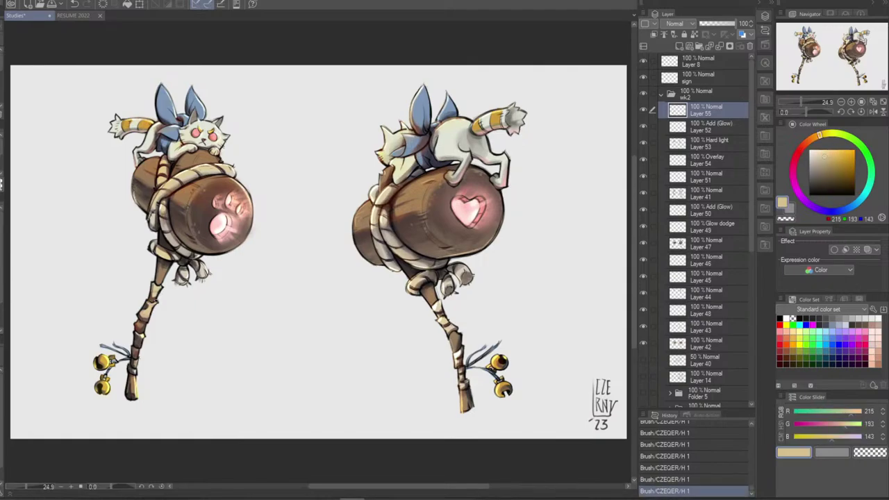
Mirror the canvas view and add a short near-black (RGB 12, 3, 2) stroke to the wrapping edge above the bells
{"action": "left_click", "coordinate": [159, 296], "text": "alt"}
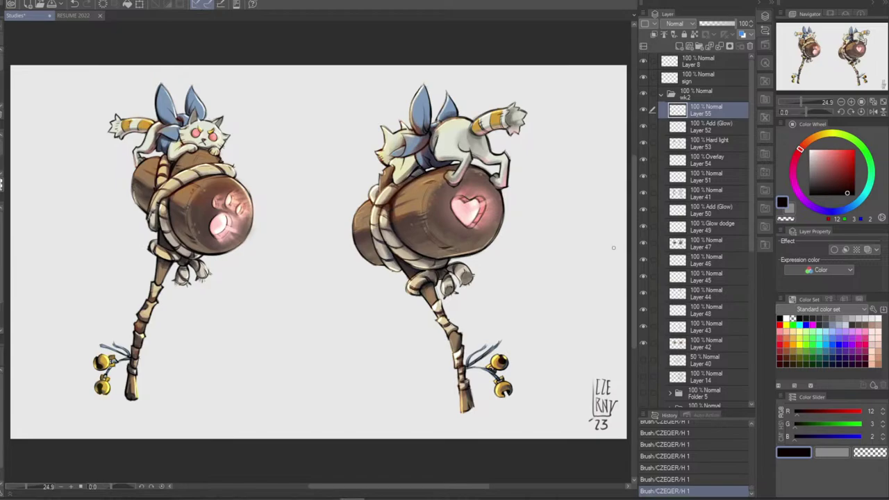
{"action": "left_click", "coordinate": [873, 111]}
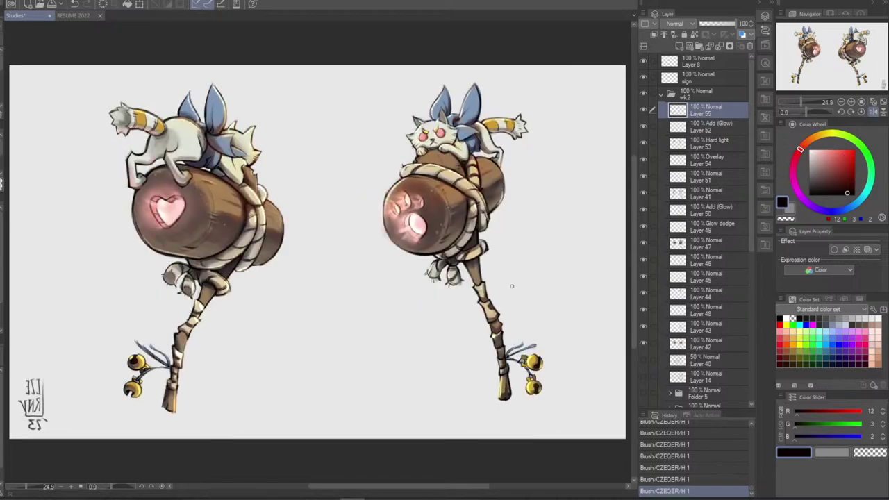
{"action": "left_click_drag", "start_coordinate": [500, 327], "coordinate": [501, 332]}
{"action": "key", "text": "ctrl+z"}
{"action": "left_click_drag", "start_coordinate": [496, 339], "coordinate": [500, 344]}
Compare the handle wrapping with and without the new near-black stroke, keeping the stroke
{"action": "key", "text": "ctrl+z"}
{"action": "key", "text": "ctrl+y"}
{"action": "key", "text": "ctrl+z"}
{"action": "key", "text": "ctrl+y"}
{"action": "key", "text": "ctrl+z"}
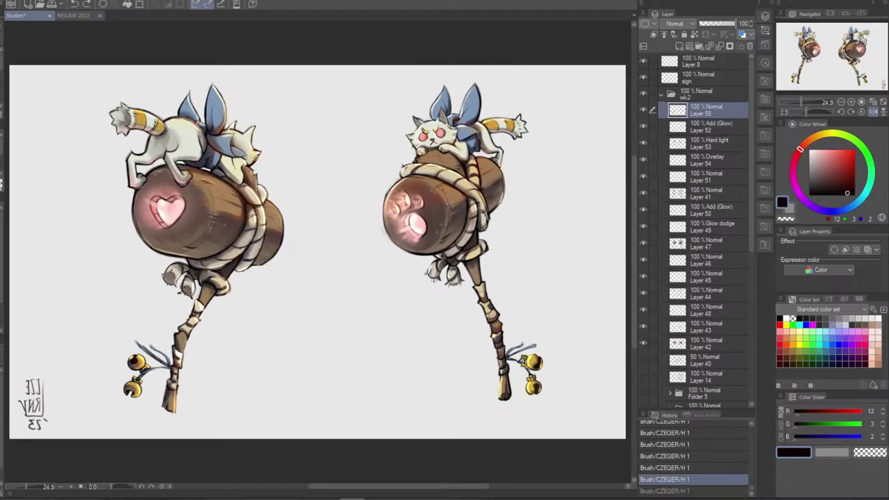
{"action": "key", "text": "ctrl+y"}
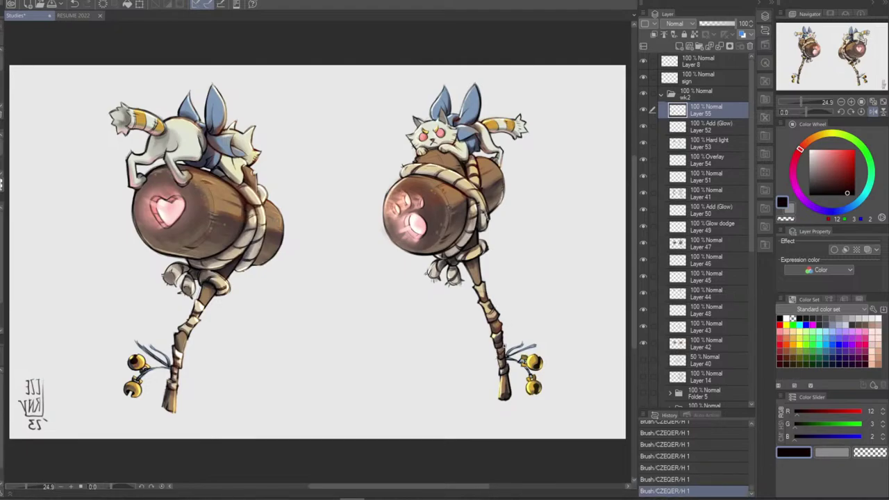
{"action": "key", "text": "ctrl+z"}
{"action": "key", "text": "ctrl+y"}
{"action": "key", "text": "ctrl+z"}
{"action": "key", "text": "ctrl+y"}
{"action": "key", "text": "ctrl+z"}
{"action": "key", "text": "ctrl+y"}
{"action": "key", "text": "ctrl+z"}
{"action": "key", "text": "ctrl+y"}
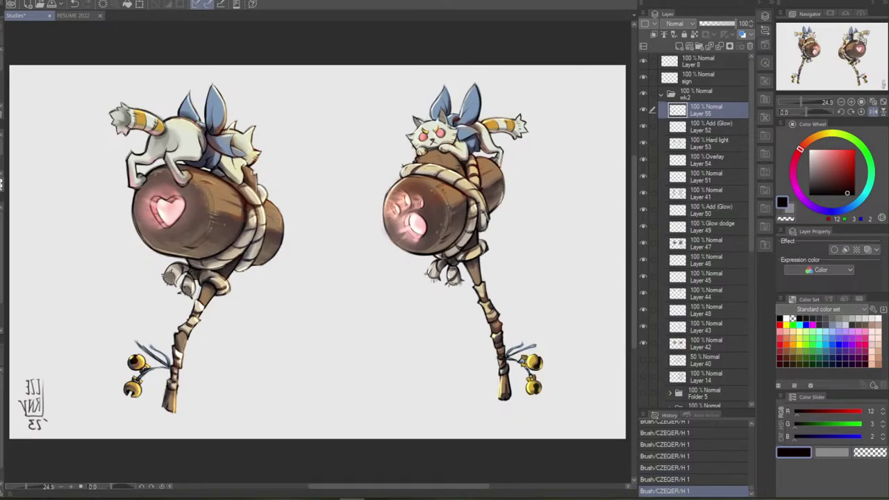
Paint a short cream (RGB 224, 207, 162) stroke on the paw-print hammer's upper wrapping, comparing it with and without the mark
{"action": "left_click", "coordinate": [198, 321], "text": "alt"}
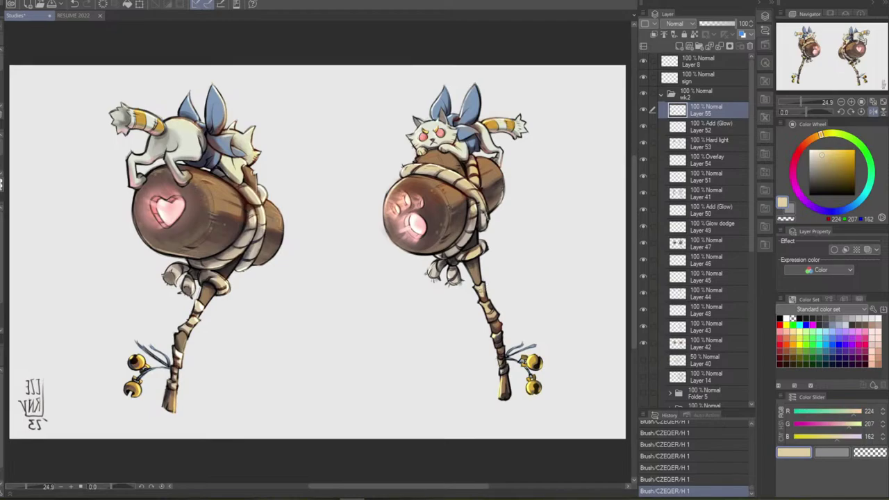
{"action": "key", "text": "ctrl+z"}
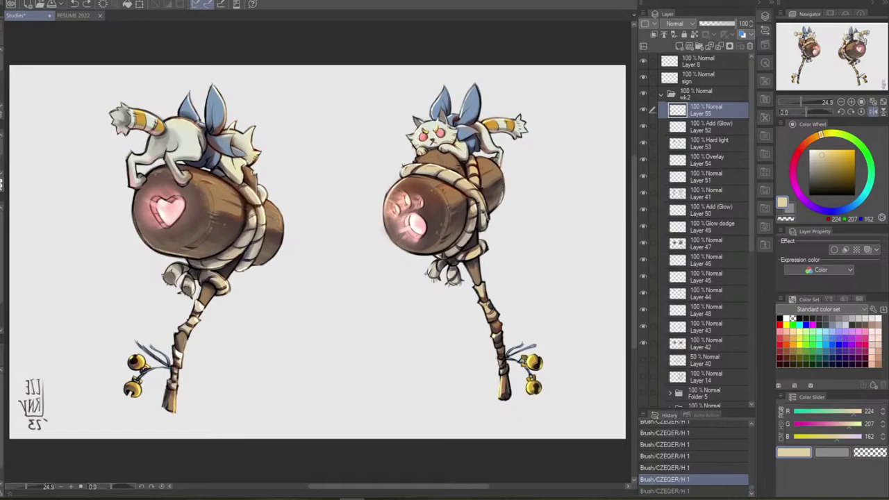
{"action": "left_click_drag", "start_coordinate": [482, 304], "coordinate": [489, 311]}
{"action": "key", "text": "ctrl+z"}
{"action": "key", "text": "ctrl+y"}
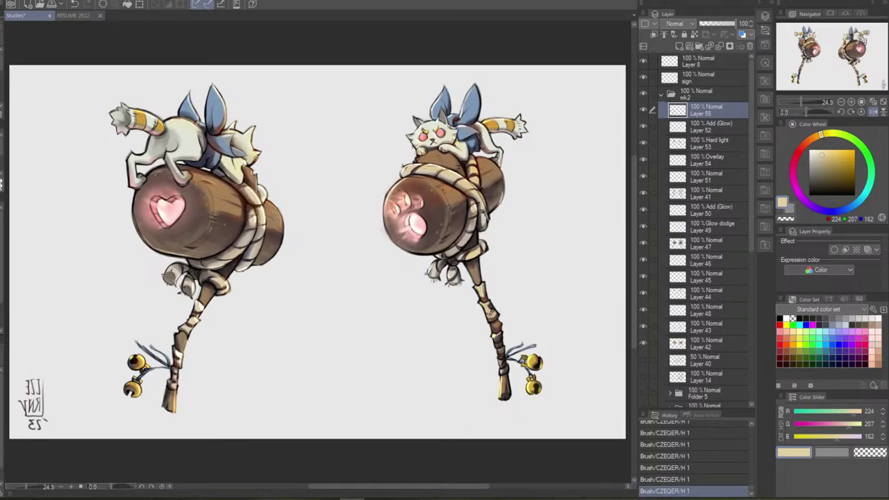
Try shading the wrapping just below the cream stroke with sampled dark browns, including RGB 84, 65, 63
{"action": "left_click", "coordinate": [494, 308], "text": "alt"}
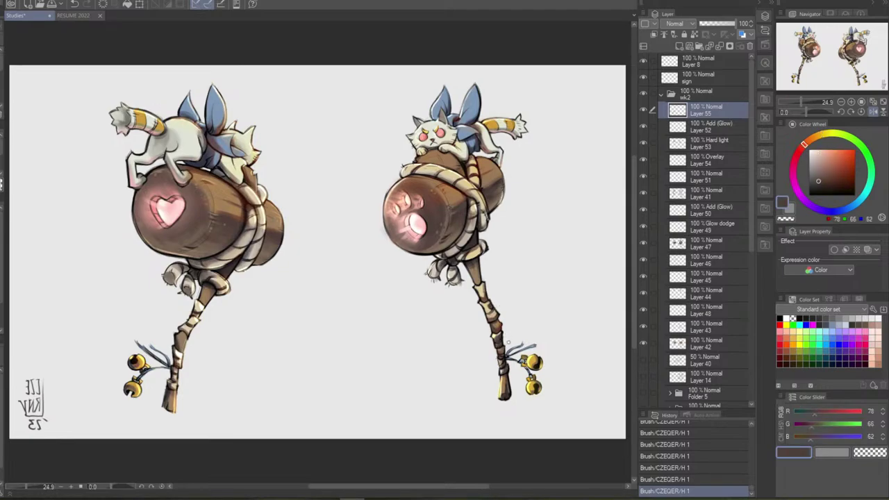
{"action": "key", "text": "ctrl+z"}
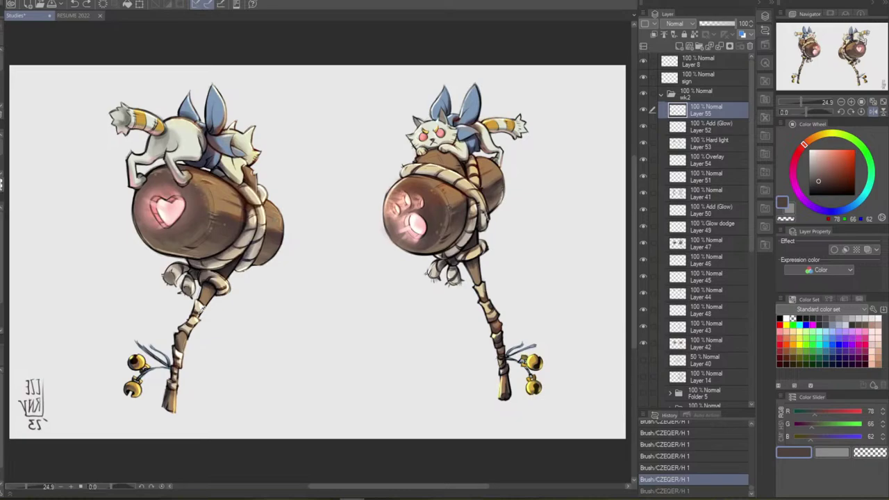
{"action": "left_click", "coordinate": [202, 311], "text": "alt"}
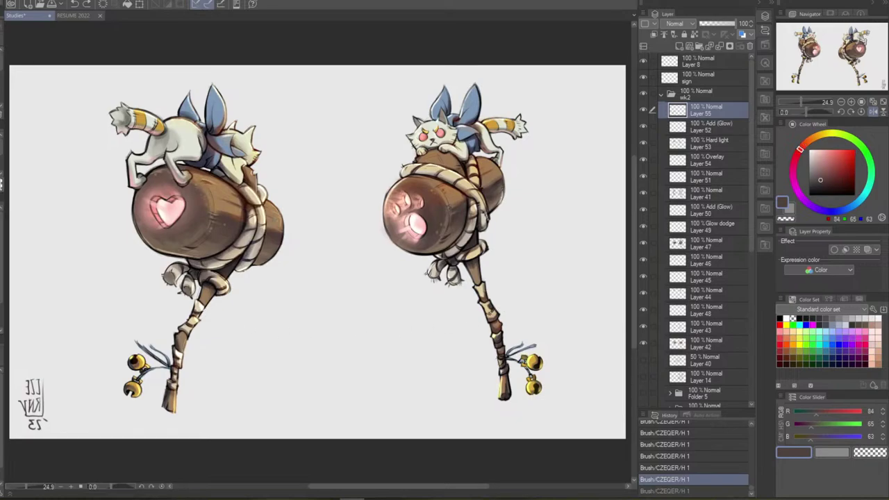
{"action": "left_click_drag", "start_coordinate": [489, 312], "coordinate": [492, 314]}
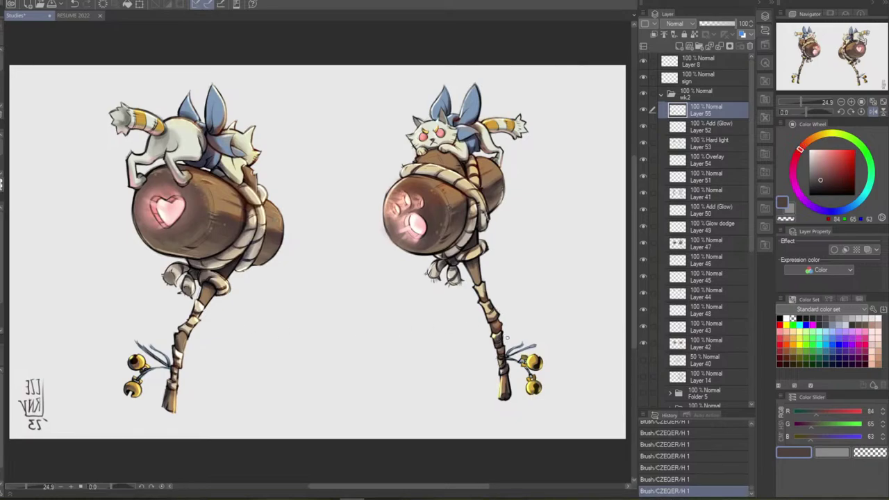
{"action": "key", "text": "ctrl+z"}
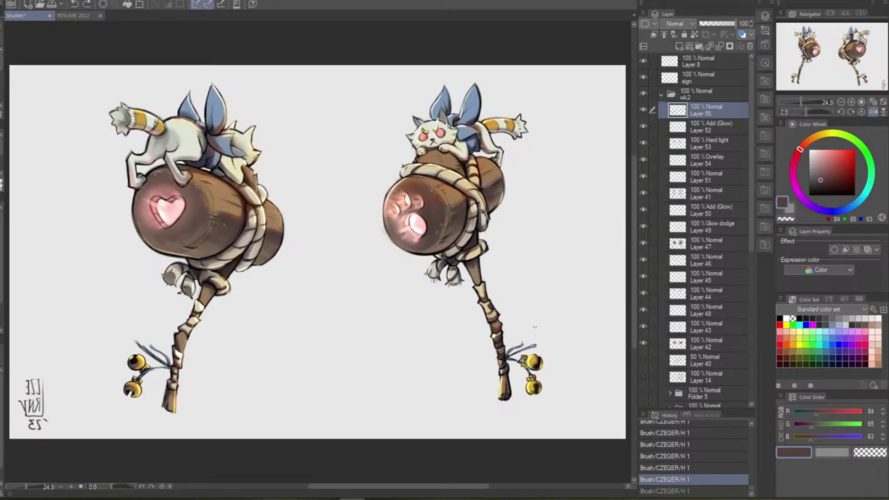
Touch up the wrapping around the bells' attachment with short strokes of a sampled grey-brown (RGB 154, 144, 134)
{"action": "left_click", "coordinate": [506, 368], "text": "alt"}
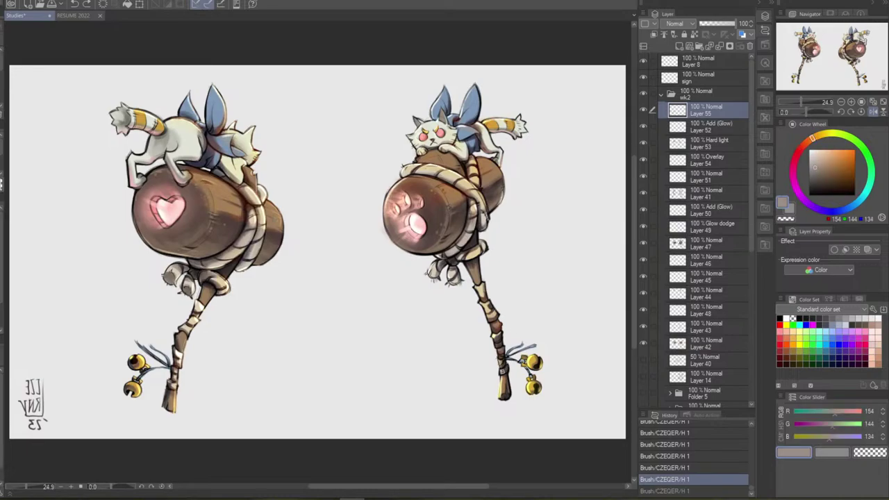
{"action": "left_click", "coordinate": [502, 373]}
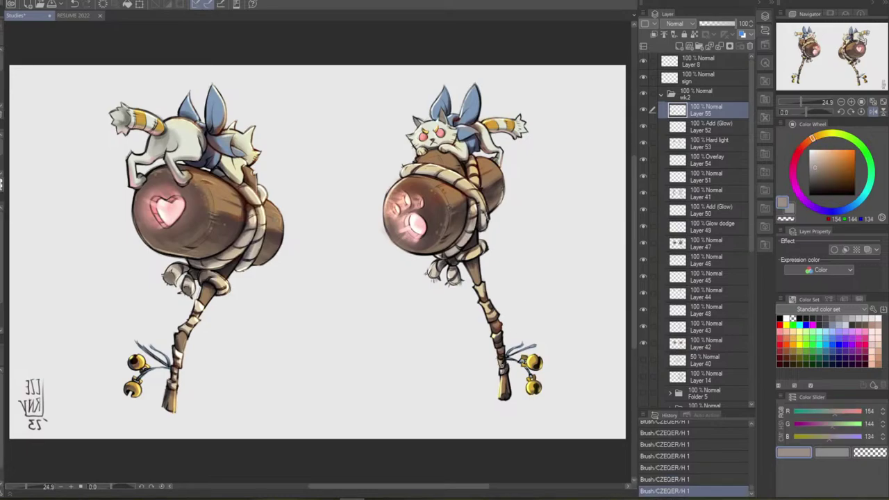
{"action": "left_click_drag", "start_coordinate": [500, 347], "coordinate": [503, 351]}
{"action": "left_click_drag", "start_coordinate": [500, 352], "coordinate": [506, 354]}
Refine the paw-print hammer's handle wrapping with white, dark brown (RGB 72, 59, 55) and cream (RGB 223, 214, 181)
{"action": "left_click", "coordinate": [207, 303], "text": "alt"}
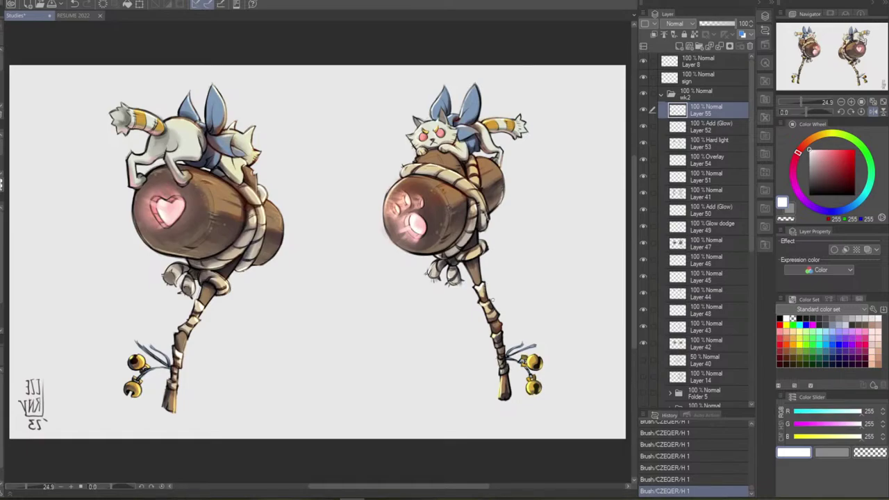
{"action": "key", "text": "ctrl+z"}
{"action": "key", "text": "ctrl+y"}
{"action": "left_click", "coordinate": [501, 314], "text": "alt"}
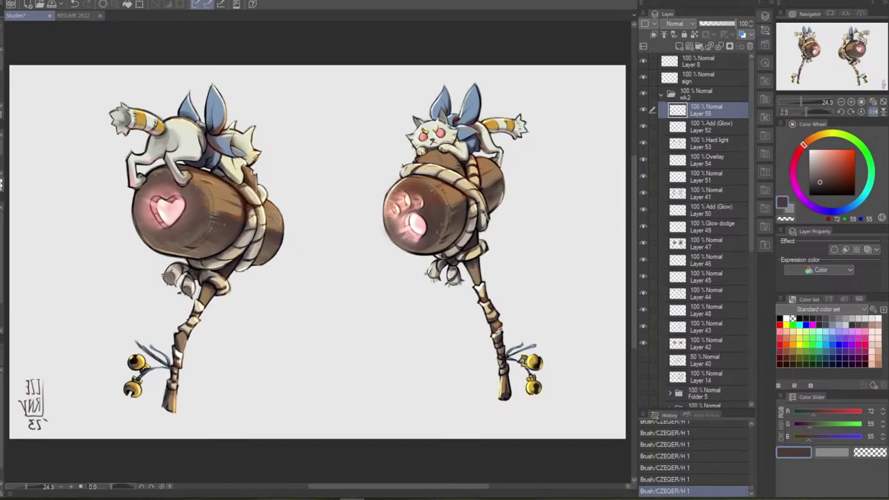
{"action": "left_click", "coordinate": [498, 328], "text": "alt"}
{"action": "left_click", "coordinate": [504, 331], "text": "alt"}
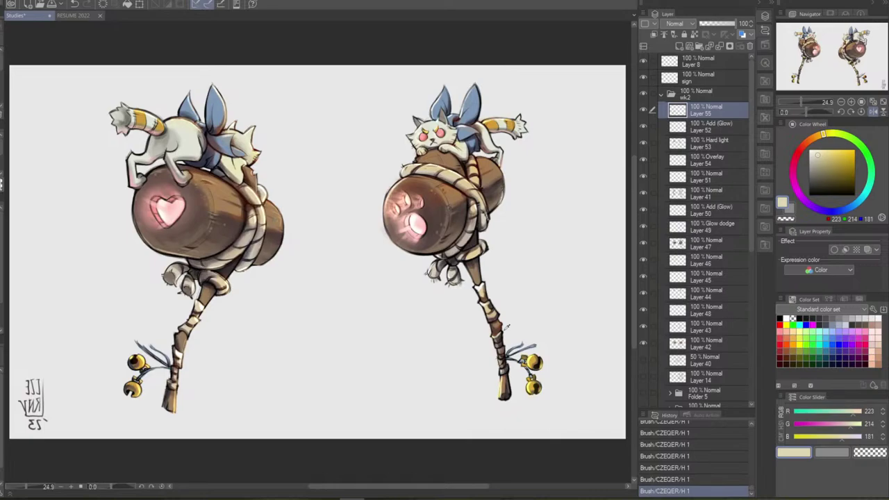
Rework the wrapping edge above the bells using sampled near-black (RGB 26, 24, 22) and grey-brown (RGB 142, 132, 123)
{"action": "left_click", "coordinate": [507, 328], "text": "alt"}
{"action": "left_click_drag", "start_coordinate": [493, 334], "coordinate": [499, 336]}
{"action": "key", "text": "ctrl+z"}
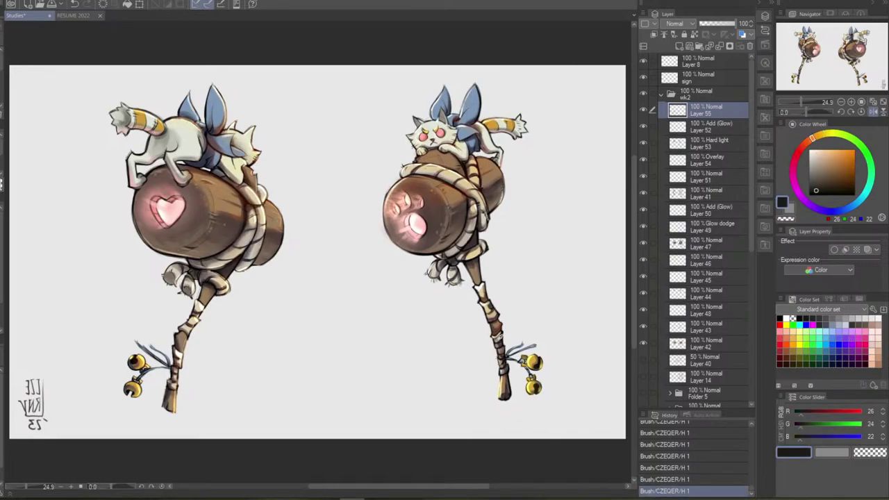
{"action": "left_click", "coordinate": [499, 337], "text": "alt"}
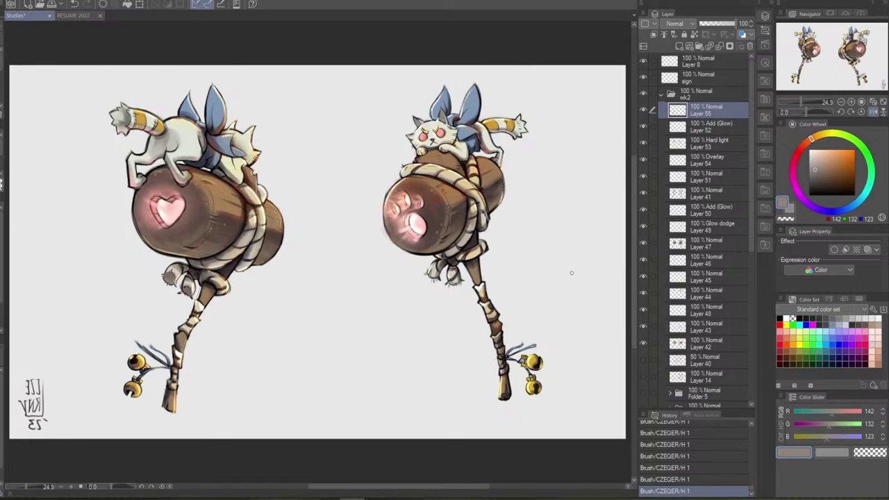
Lasso the paw-print hammer's lower handle and bells on the wk2 folder and rotate them counterclockwise about the upper wrapping
{"action": "left_click", "coordinate": [712, 96]}
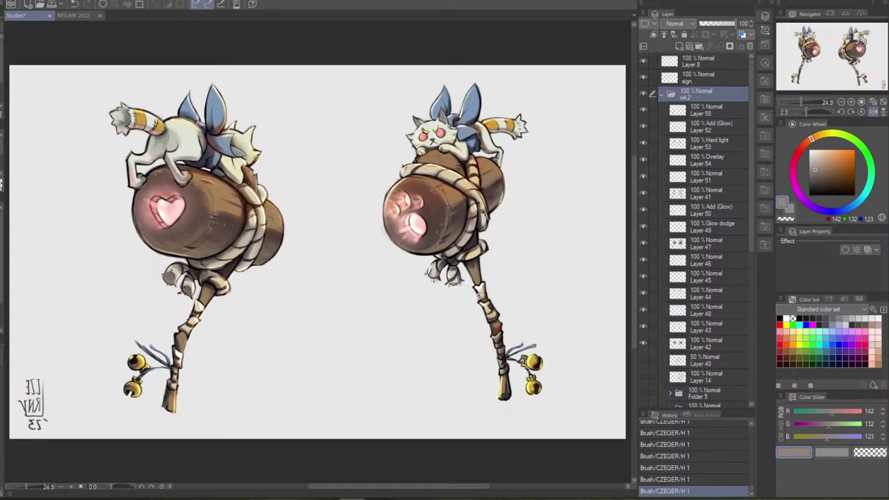
{"action": "mouse_move", "coordinate": [486, 299]}
{"action": "left_mouse_down"}
{"action": "mouse_move", "coordinate": [529, 303]}
{"action": "mouse_move", "coordinate": [562, 338]}
{"action": "mouse_move", "coordinate": [562, 398]}
{"action": "mouse_move", "coordinate": [490, 418]}
{"action": "mouse_move", "coordinate": [450, 342]}
{"action": "mouse_move", "coordinate": [466, 307]}
{"action": "mouse_move", "coordinate": [486, 299]}
{"action": "left_mouse_up"}
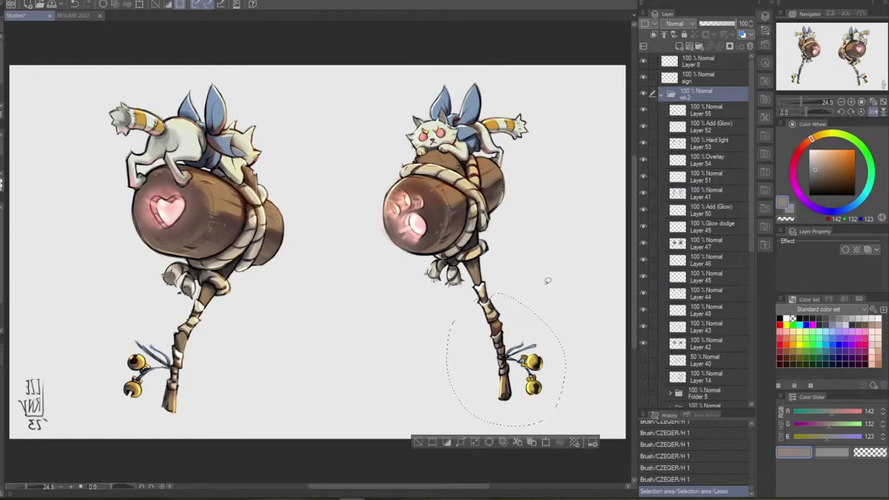
{"action": "key", "text": "ctrl+t"}
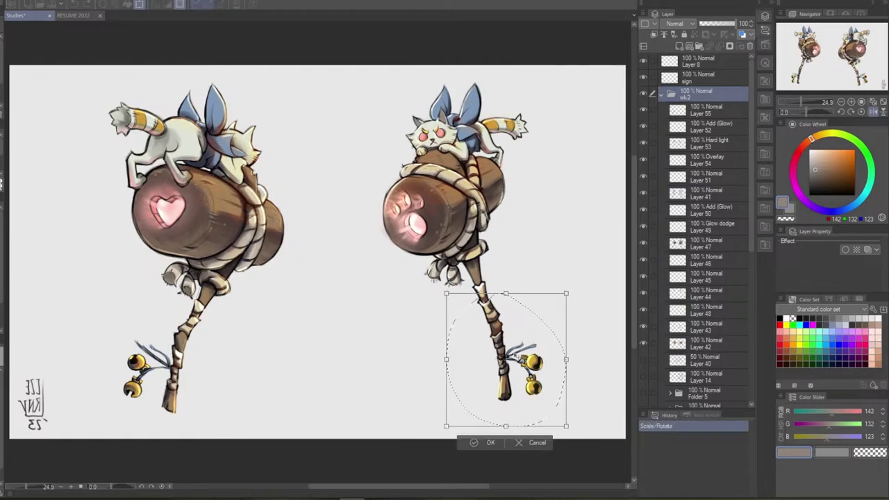
{"action": "left_click_drag", "start_coordinate": [506, 360], "coordinate": [490, 306]}
{"action": "left_click_drag", "start_coordinate": [581, 285], "coordinate": [576, 267]}
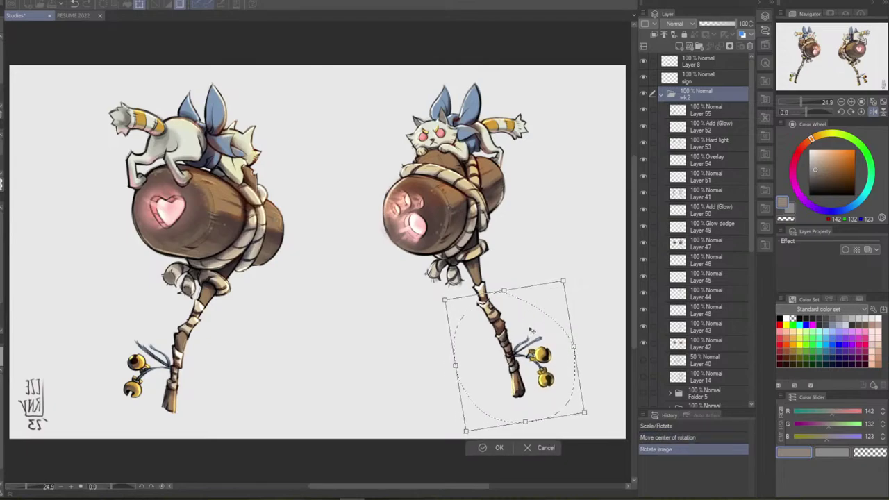
{"action": "left_click_drag", "start_coordinate": [532, 330], "coordinate": [531, 328]}
{"action": "left_click_drag", "start_coordinate": [569, 275], "coordinate": [575, 268]}
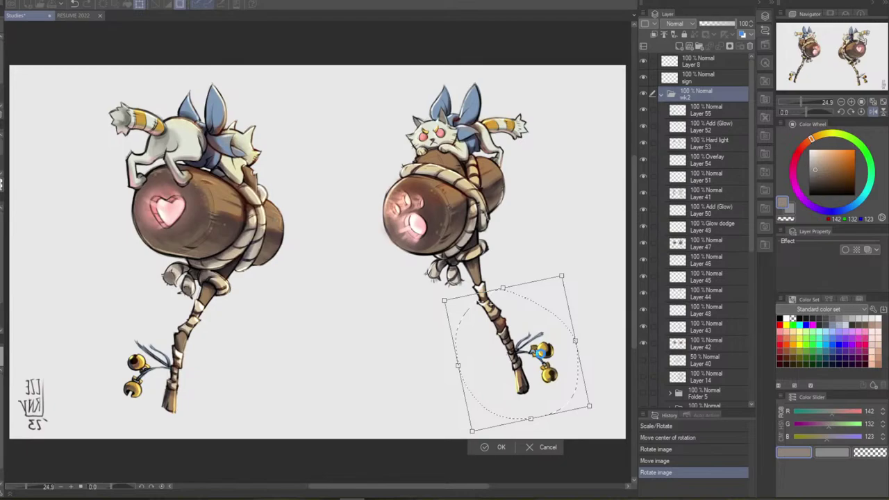
{"action": "key", "text": "Return"}
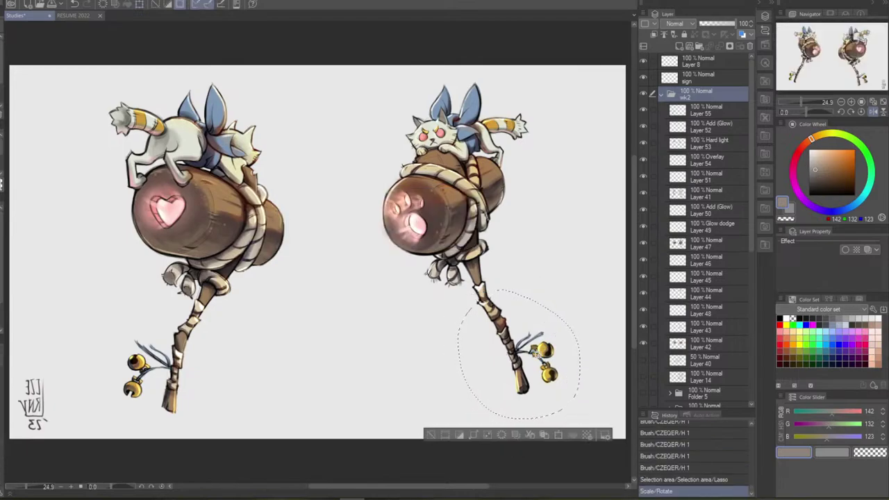
Nudge the selected lower handle and rotate it slightly further counterclockwise so it lines up with the upper handle, clearing the selection
{"action": "left_click_drag", "start_coordinate": [540, 354], "coordinate": [539, 352]}
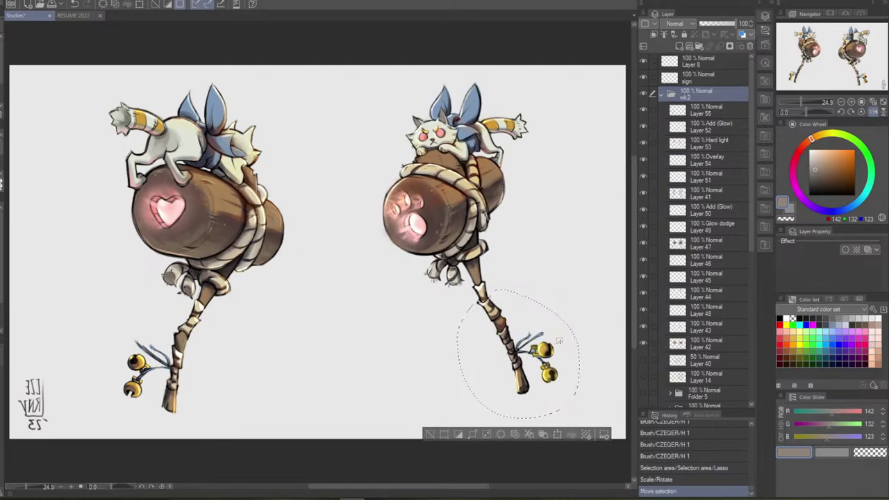
{"action": "key", "text": "ctrl+z"}
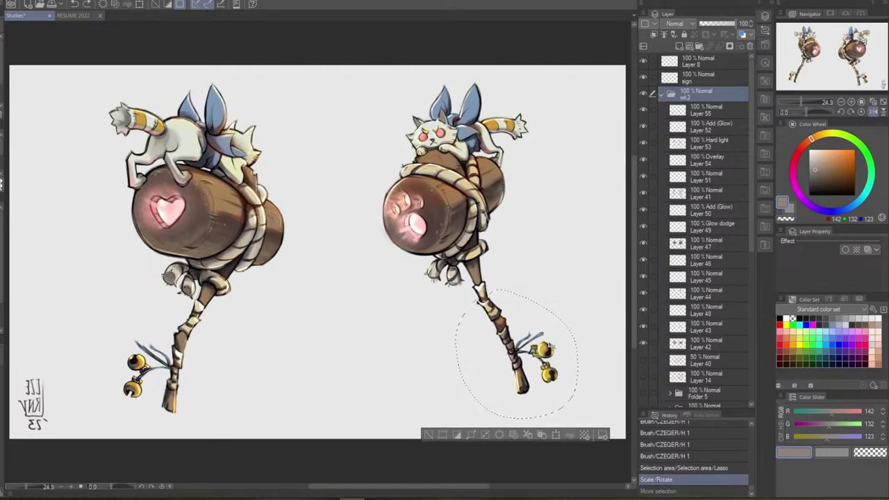
{"action": "key", "text": "ctrl+t"}
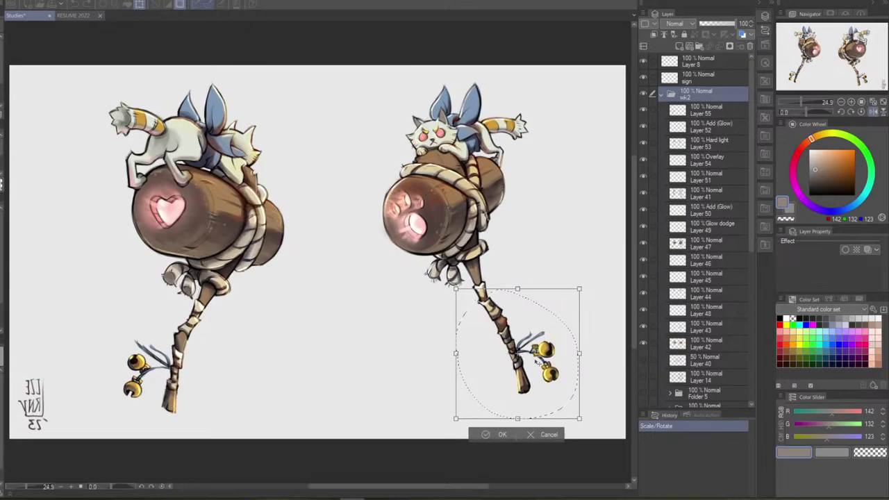
{"action": "left_click_drag", "start_coordinate": [536, 360], "coordinate": [535, 361]}
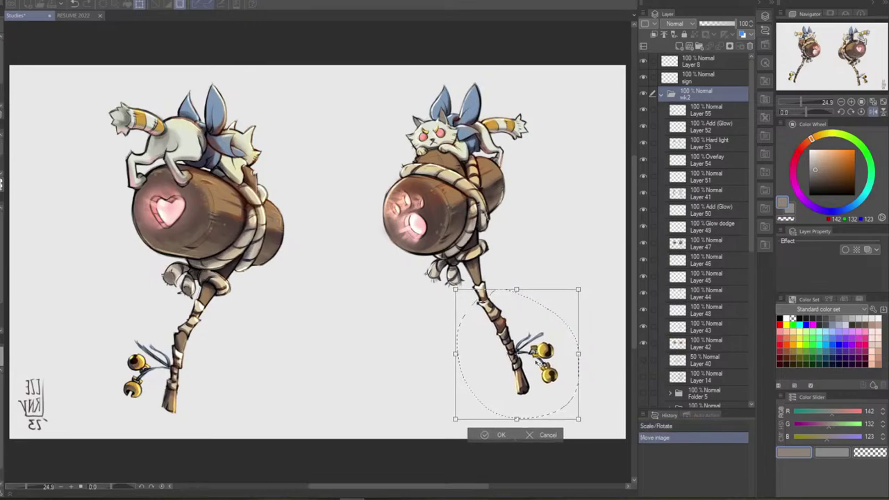
{"action": "left_click_drag", "start_coordinate": [537, 361], "coordinate": [539, 362]}
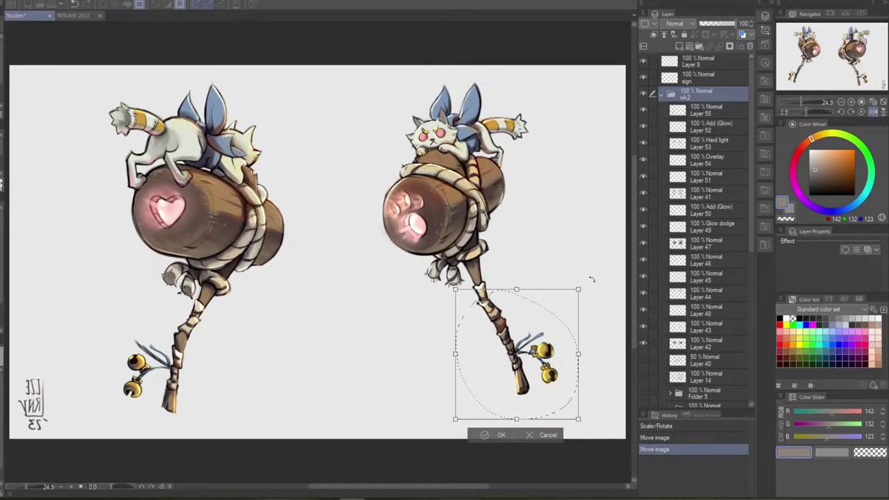
{"action": "left_click_drag", "start_coordinate": [590, 277], "coordinate": [570, 297]}
{"action": "left_click_drag", "start_coordinate": [535, 345], "coordinate": [536, 341]}
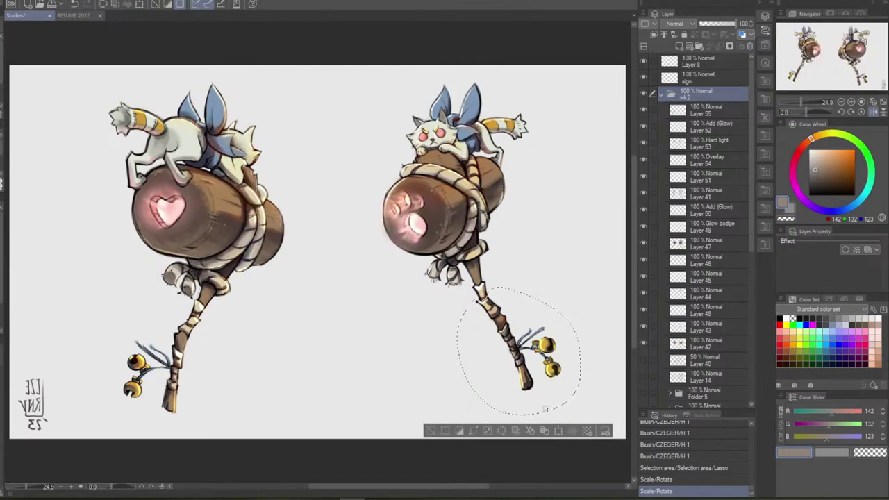
{"action": "key", "text": "ctrl+d"}
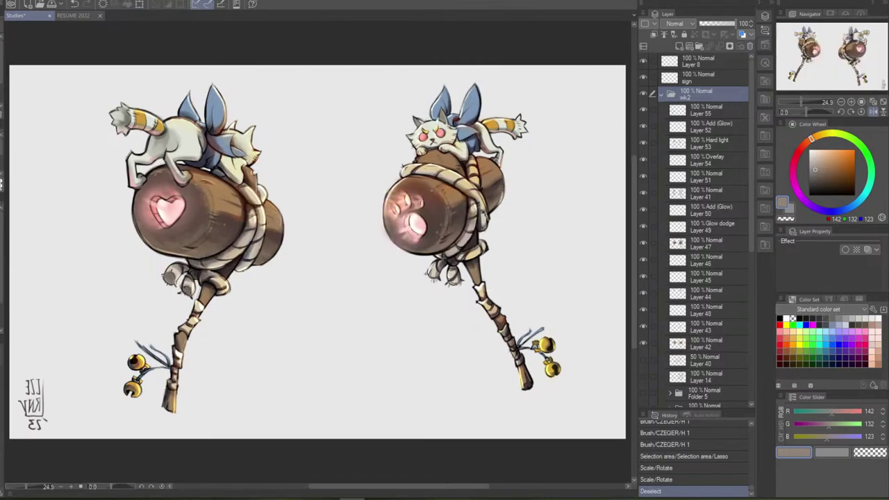
Touch up the wrapping at the upper joint of the paw-print hammer's handle on Layer 55 with sampled near-black (RGB 14, 4, 3)
{"action": "left_click", "coordinate": [711, 114]}
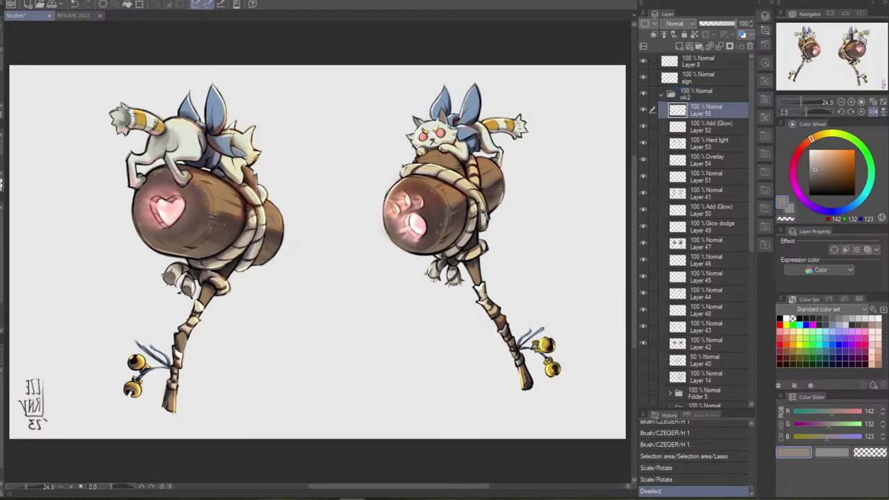
{"action": "left_click", "coordinate": [483, 297], "text": "alt"}
{"action": "left_click_drag", "start_coordinate": [479, 286], "coordinate": [483, 298]}
{"action": "key", "text": "ctrl+z"}
{"action": "key", "text": "ctrl+y"}
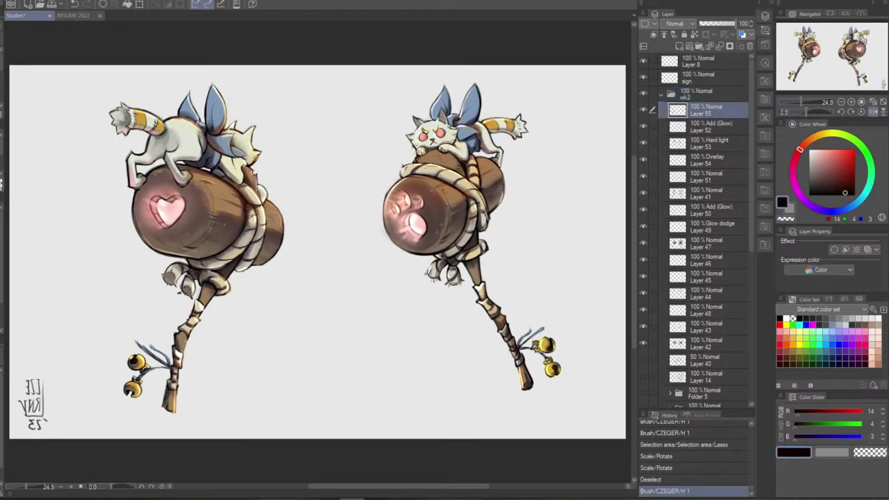
{"action": "key", "text": "ctrl+z"}
{"action": "key", "text": "ctrl+y"}
{"action": "left_click", "coordinate": [479, 300]}
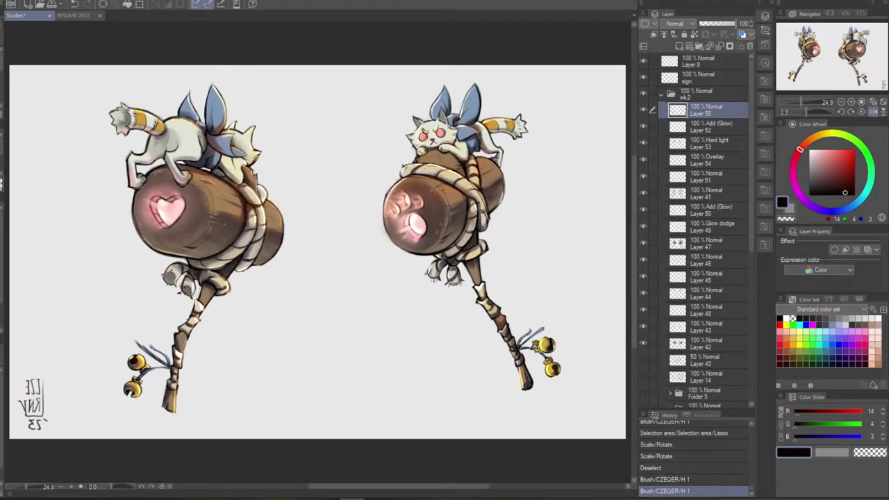
{"action": "left_click", "coordinate": [502, 281]}
{"action": "left_click", "coordinate": [479, 305]}
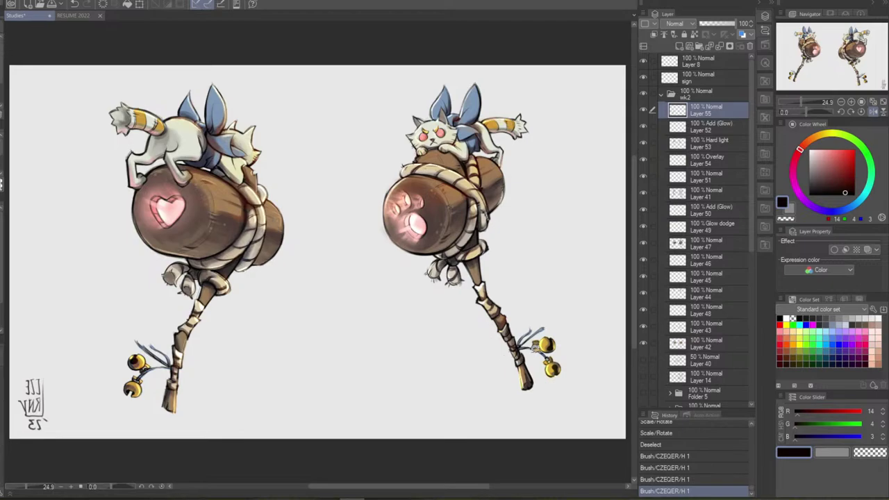
Rotate the handle section from the middle wrapping down, including the bells, slightly counterclockwise on the wk2 folder and deselect it
{"action": "left_click", "coordinate": [703, 95]}
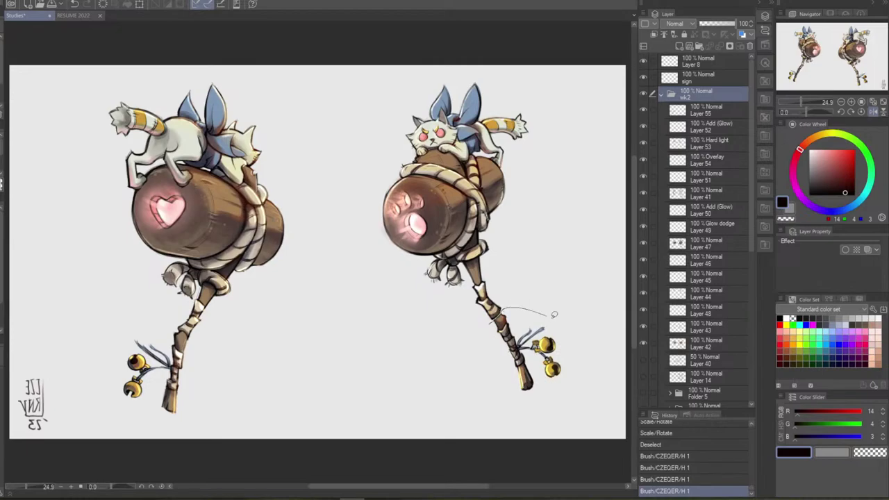
{"action": "left_click_drag", "start_coordinate": [486, 323], "coordinate": [530, 322]}
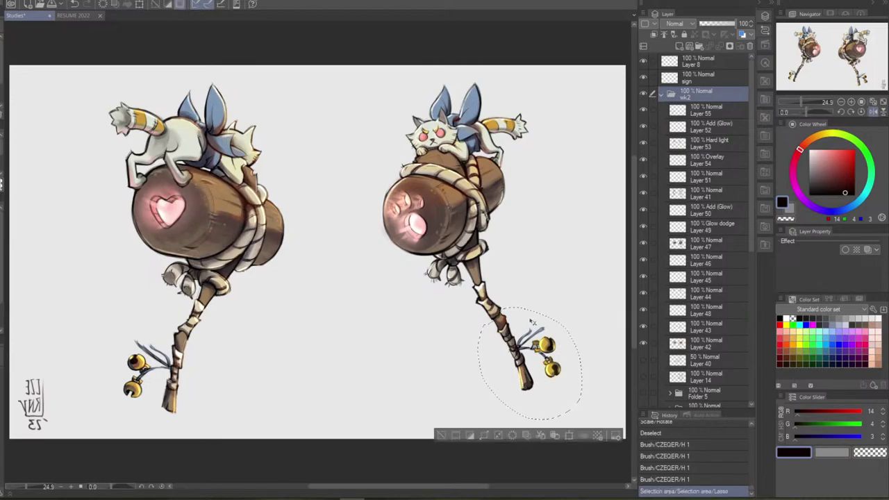
{"action": "key", "text": "ctrl+t"}
{"action": "left_click_drag", "start_coordinate": [530, 364], "coordinate": [501, 320]}
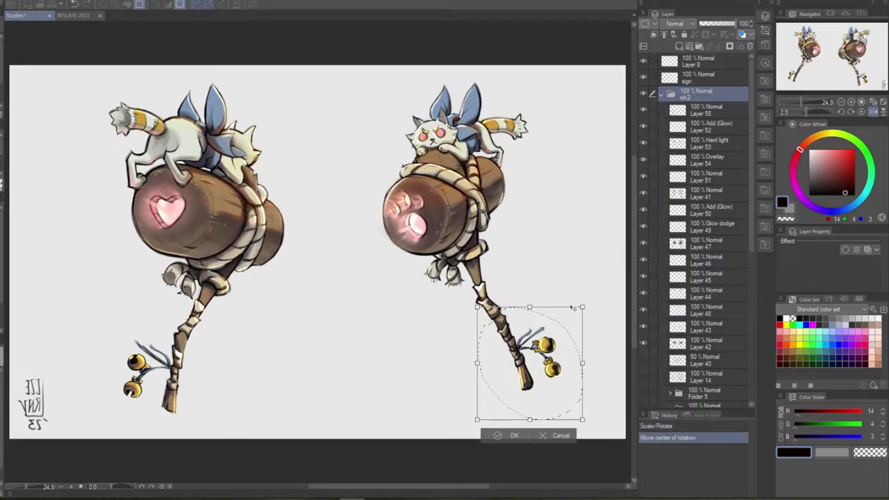
{"action": "left_click_drag", "start_coordinate": [589, 297], "coordinate": [565, 308]}
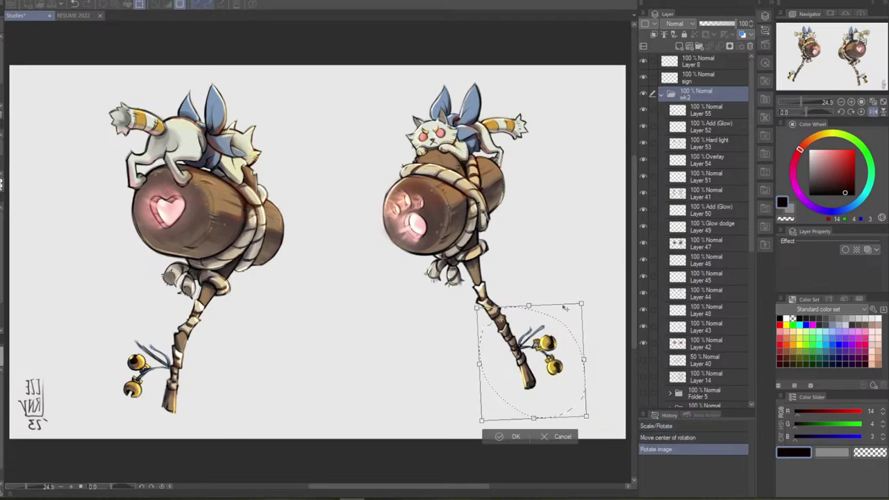
{"action": "left_click_drag", "start_coordinate": [517, 340], "coordinate": [518, 338]}
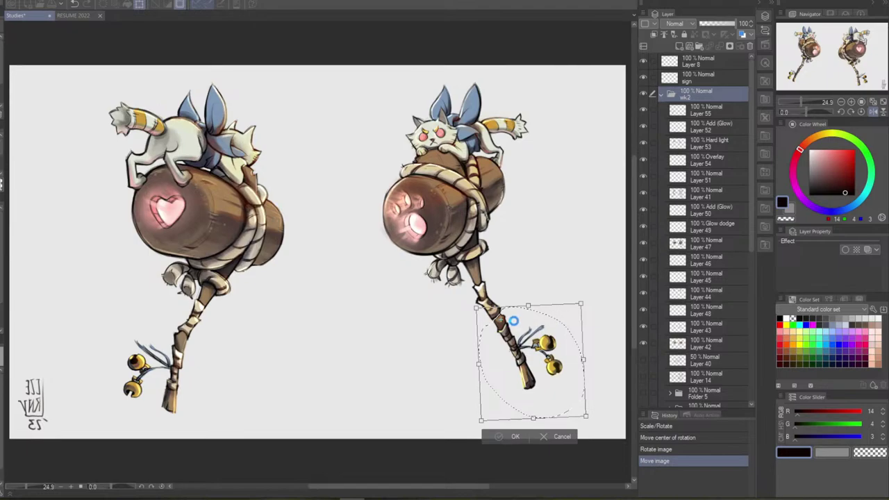
{"action": "key", "text": "Return"}
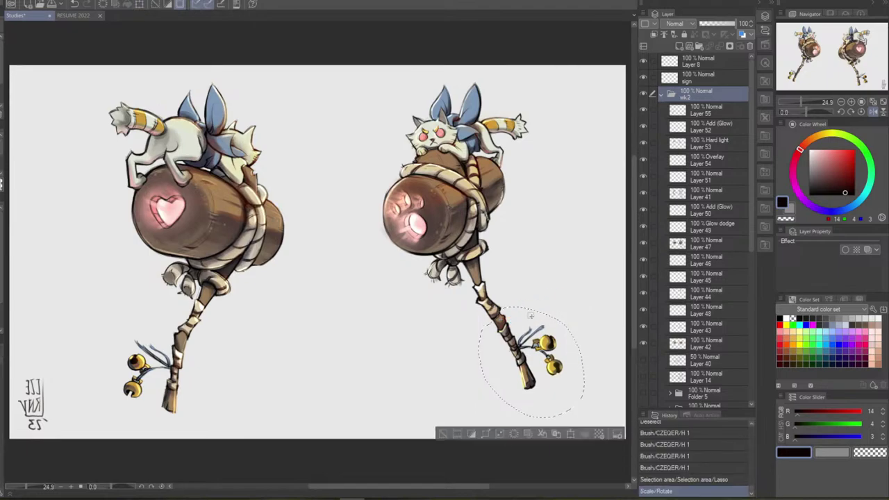
{"action": "key", "text": "ctrl+d"}
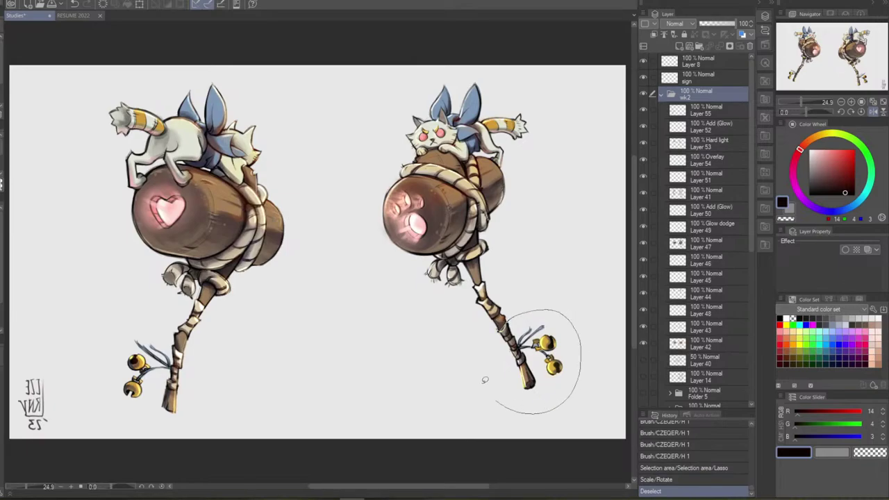
Reselect the handle's lower end with the bells and rotate it clockwise about the middle wrapping to a steeper angle, clearing the selection
{"action": "left_click_drag", "start_coordinate": [484, 380], "coordinate": [552, 304]}
{"action": "key", "text": "ctrl+t"}
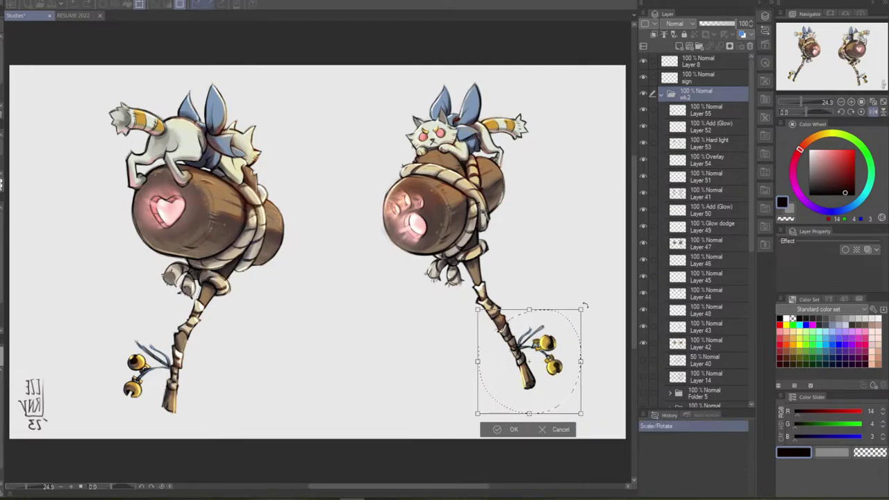
{"action": "left_click_drag", "start_coordinate": [508, 333], "coordinate": [501, 330]}
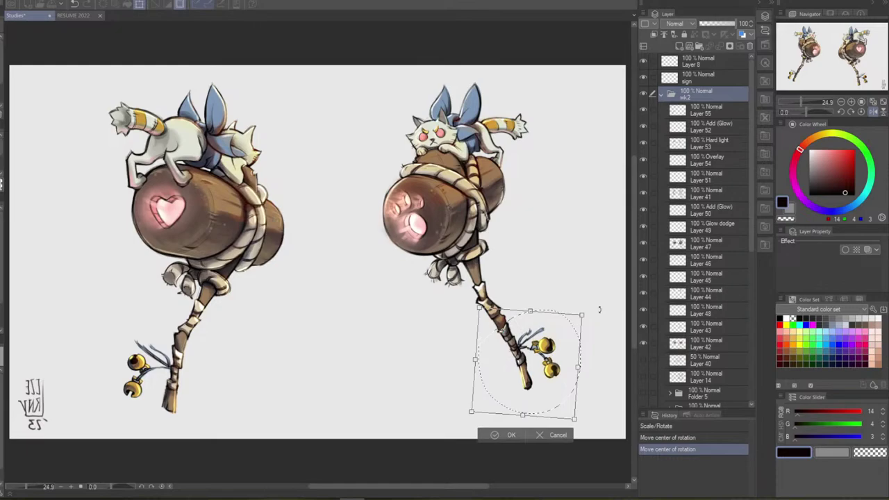
{"action": "left_click_drag", "start_coordinate": [598, 313], "coordinate": [593, 323]}
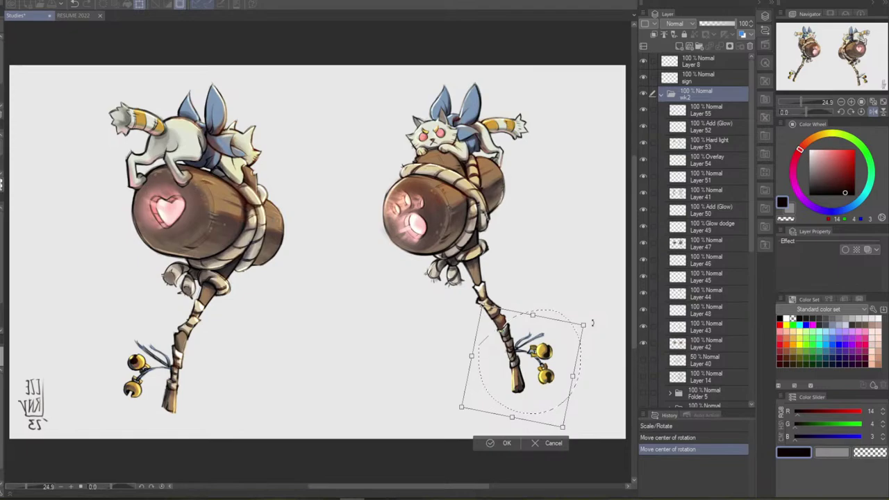
{"action": "left_click_drag", "start_coordinate": [592, 323], "coordinate": [587, 329]}
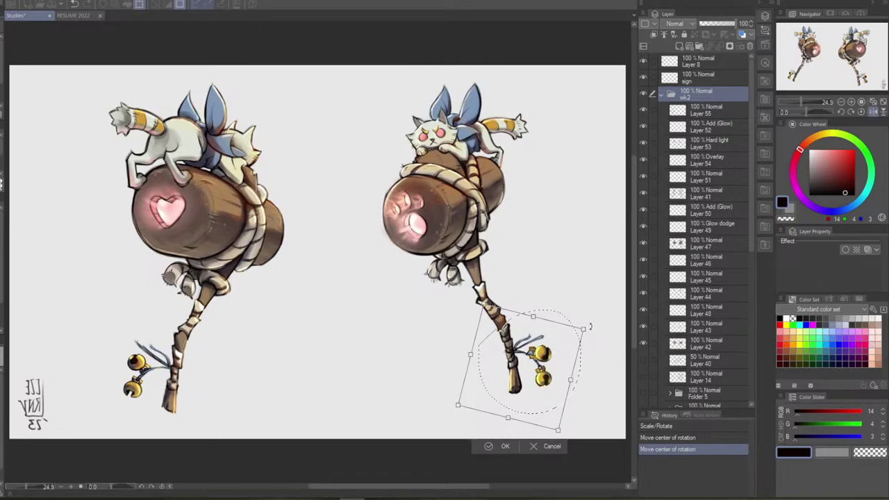
{"action": "left_click_drag", "start_coordinate": [588, 328], "coordinate": [598, 318]}
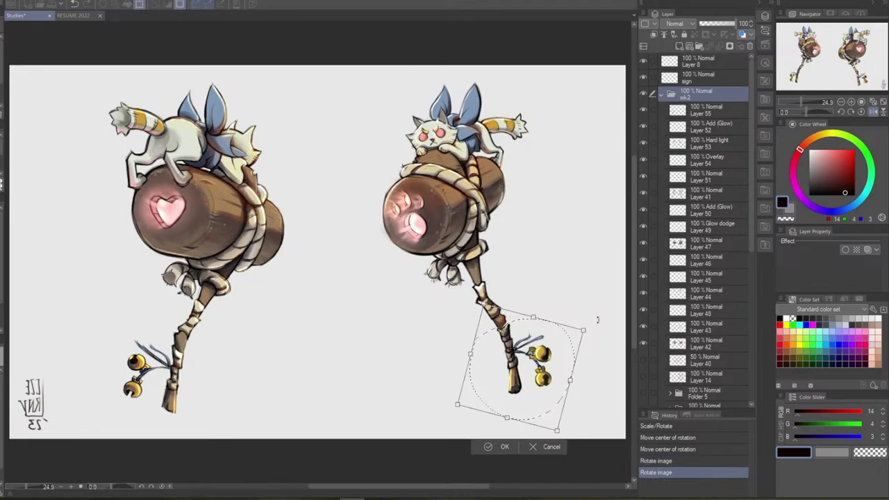
{"action": "left_click_drag", "start_coordinate": [596, 314], "coordinate": [599, 319]}
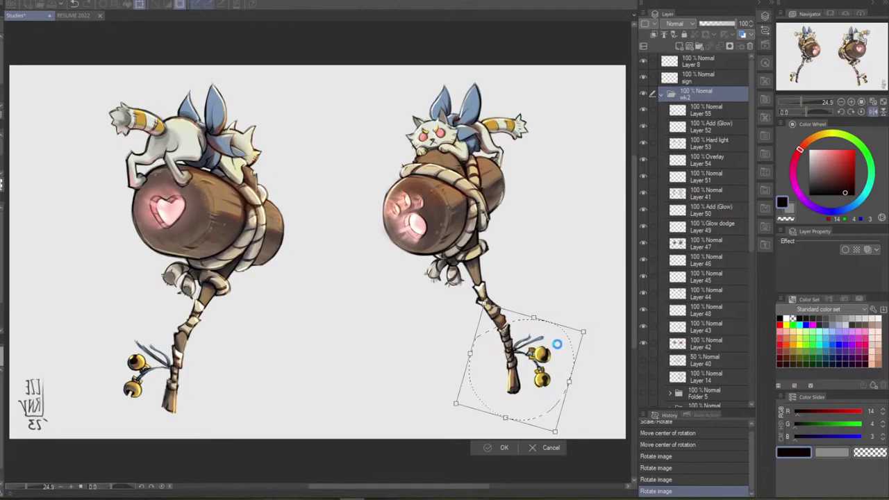
{"action": "key", "text": "Return"}
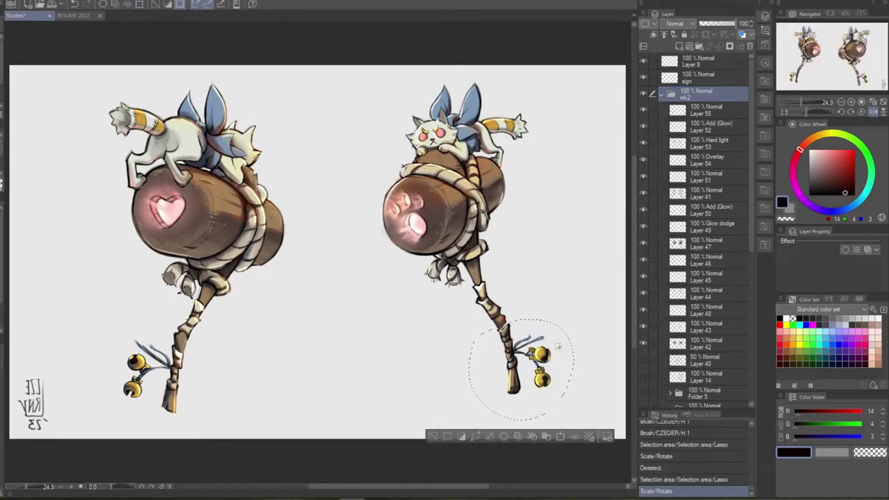
{"action": "key", "text": "ctrl+d"}
Darken the handle's outline at the middle wrapping joint on Layer 55 with short strokes of sampled black (RGB 0, 0, 0)
{"action": "left_click", "coordinate": [695, 115]}
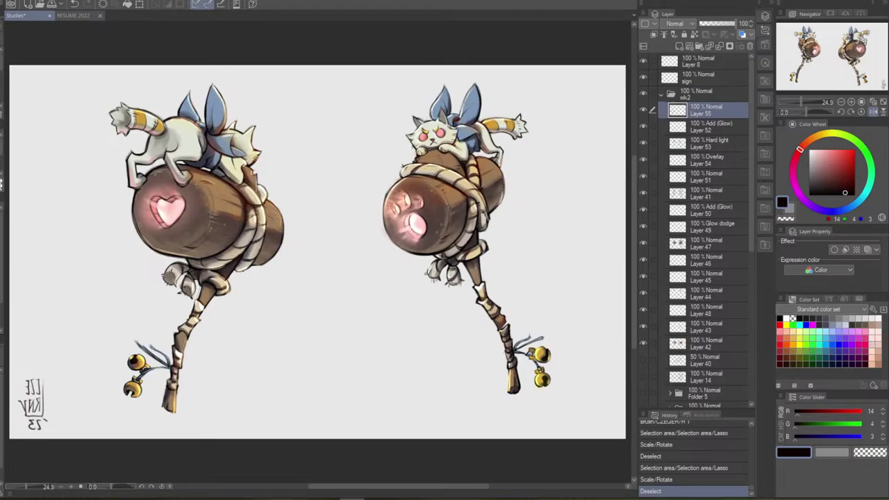
{"action": "left_click", "coordinate": [505, 323], "text": "alt"}
{"action": "left_click_drag", "start_coordinate": [503, 321], "coordinate": [505, 317]}
{"action": "left_click", "coordinate": [510, 323], "text": "alt"}
{"action": "key", "text": "ctrl+z"}
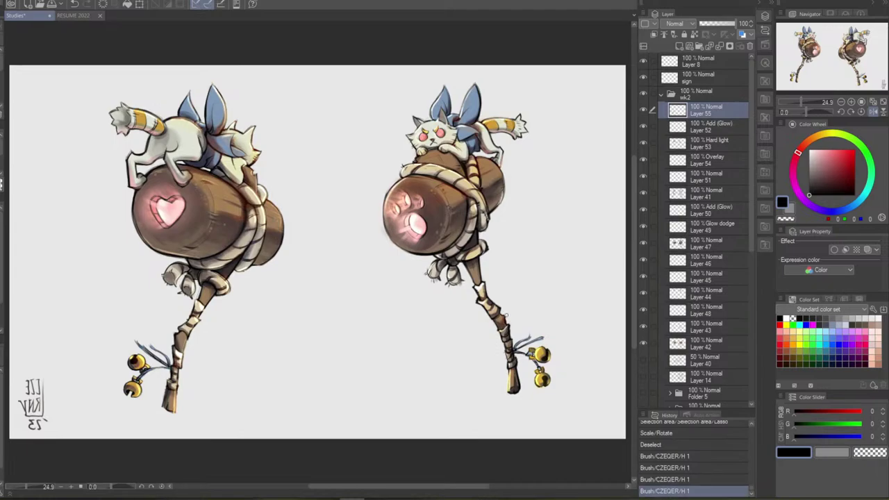
{"action": "left_click", "coordinate": [507, 316]}
{"action": "key", "text": "ctrl+z"}
{"action": "key", "text": "ctrl+z"}
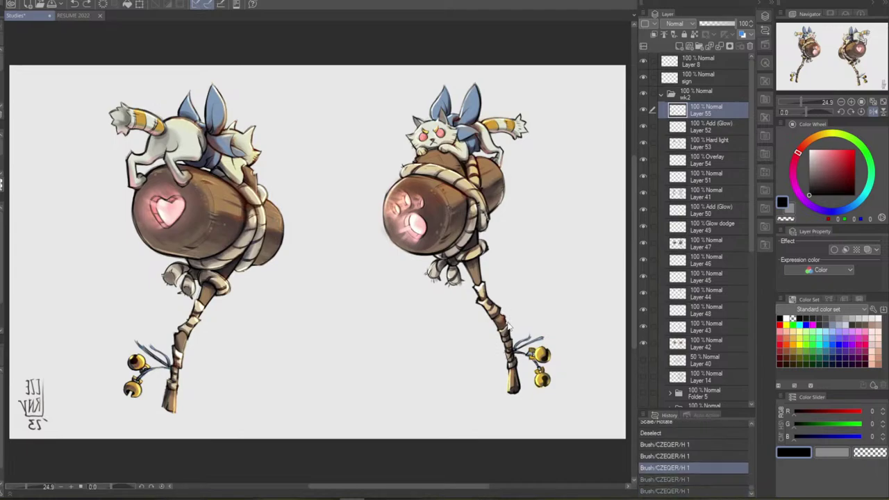
{"action": "key", "text": "ctrl+y"}
{"action": "key", "text": "ctrl+y"}
{"action": "key", "text": "ctrl+z"}
{"action": "key", "text": "ctrl+y"}
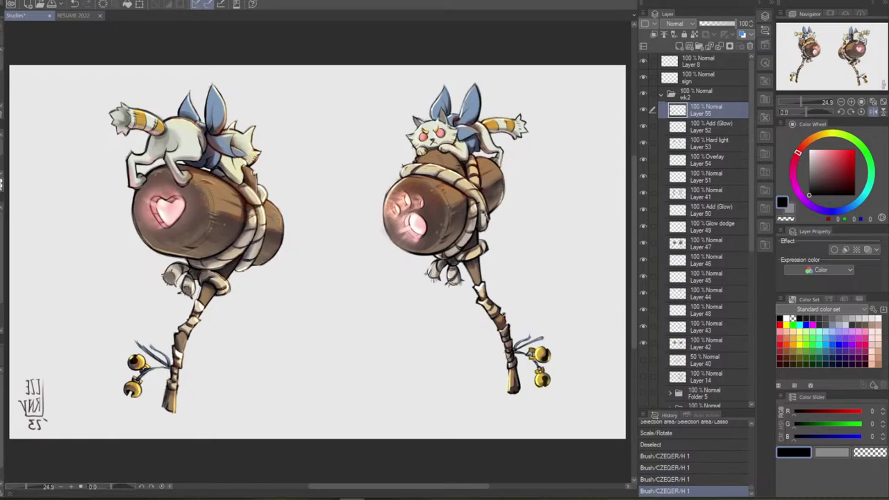
Undo the latest black outline strokes at the paw-print hammer's middle wrapping joint on Layer 55
{"action": "key", "text": "ctrl+z"}
{"action": "key", "text": "ctrl+z"}
{"action": "key", "text": "ctrl+z"}
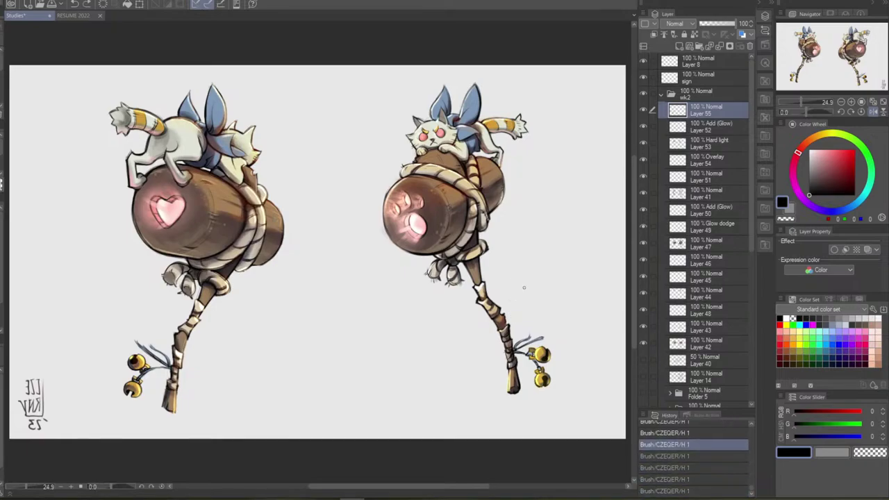
{"action": "left_click_drag", "start_coordinate": [523, 313], "coordinate": [537, 258]}
{"action": "key", "text": "ctrl+z"}
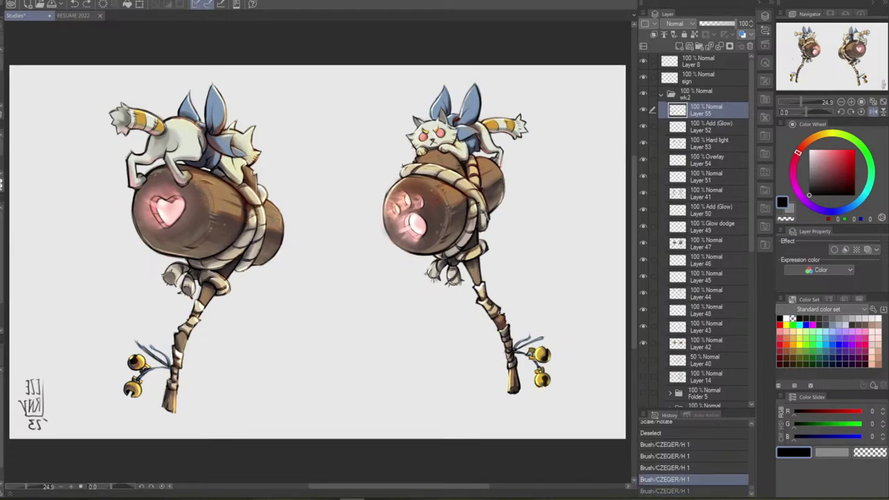
Draw short black strokes along the outer edge of the middle wrapping joint and compare the handle with and without them
{"action": "left_click_drag", "start_coordinate": [505, 315], "coordinate": [507, 323]}
{"action": "key", "text": "ctrl+z"}
{"action": "key", "text": "ctrl+z"}
{"action": "key", "text": "ctrl+y"}
{"action": "key", "text": "ctrl+z"}
{"action": "key", "text": "ctrl+y"}
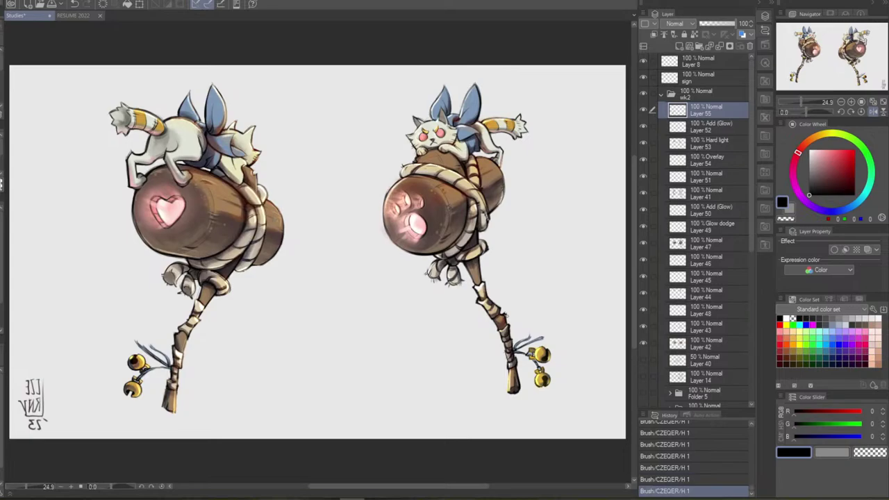
{"action": "key", "text": "ctrl+z"}
{"action": "key", "text": "ctrl+y"}
{"action": "key", "text": "ctrl+z"}
{"action": "key", "text": "ctrl+y"}
Trim the outline at the outer edge of the middle wrapping joint with the Kneaded eraser
{"action": "key", "text": "e"}
{"action": "left_click_drag", "start_coordinate": [506, 308], "coordinate": [510, 322]}
{"action": "key", "text": "ctrl+z"}
{"action": "key", "text": "ctrl+z"}
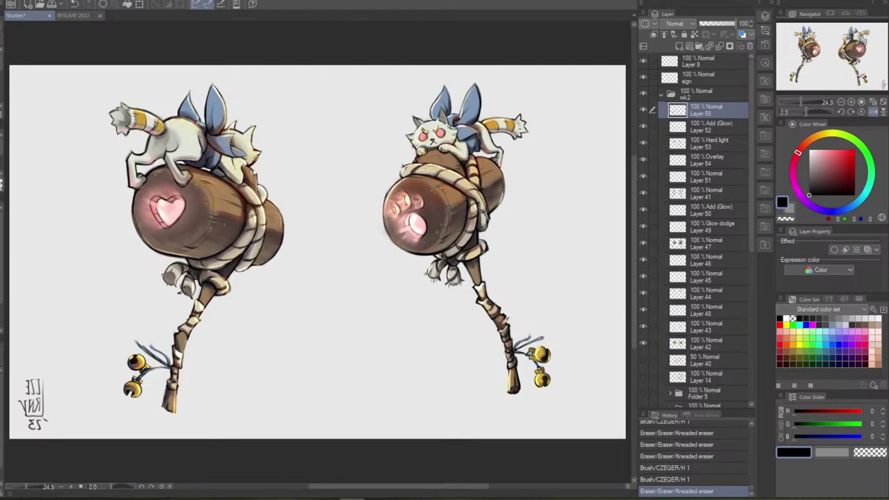
Retouch the wrapping and outline at the middle joint on Layer 55 with short strokes of sampled black (RGB 0, 0, 0)
{"action": "key", "text": "b"}
{"action": "left_click", "coordinate": [500, 322], "text": "alt"}
{"action": "left_click_drag", "start_coordinate": [499, 320], "coordinate": [504, 327]}
{"action": "left_click", "coordinate": [501, 322], "text": "alt"}
{"action": "left_click", "coordinate": [503, 324], "text": "alt"}
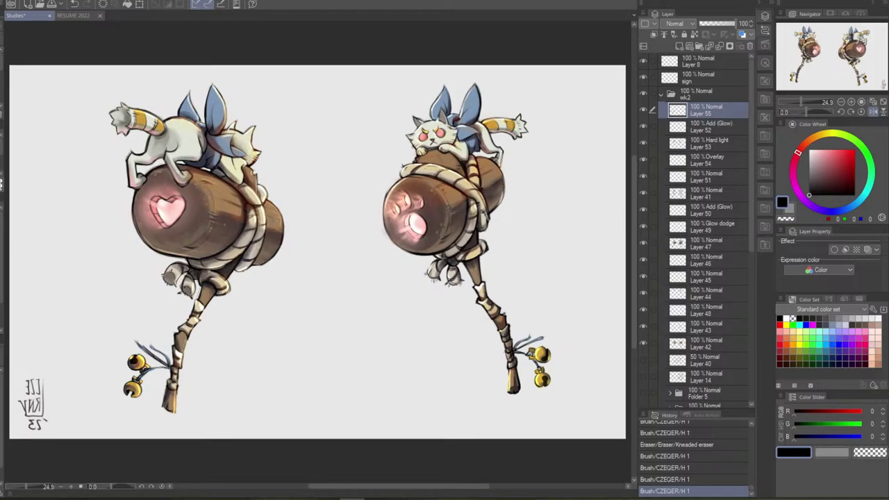
{"action": "left_click_drag", "start_coordinate": [500, 321], "coordinate": [508, 312]}
Lasso the whole paw-print hammer on the wk2 folder, move it slightly down, enlarge it slightly and clear the selection
{"action": "left_click", "coordinate": [862, 112]}
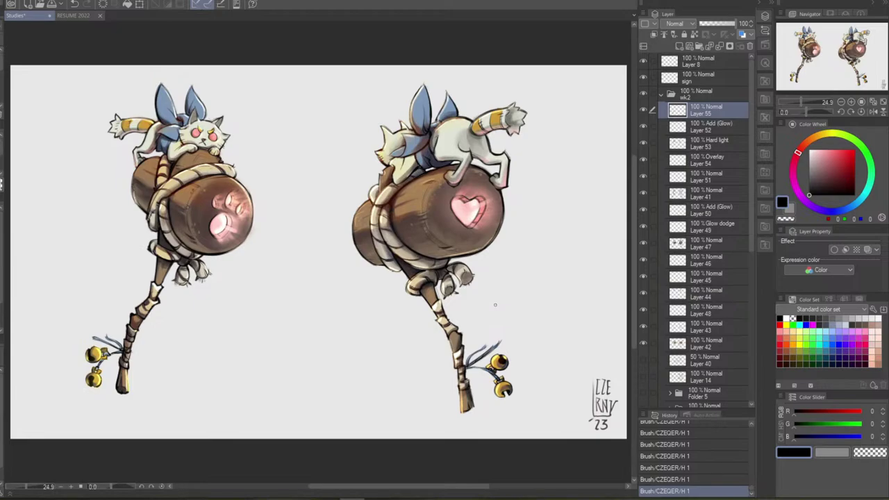
{"action": "left_click", "coordinate": [879, 113]}
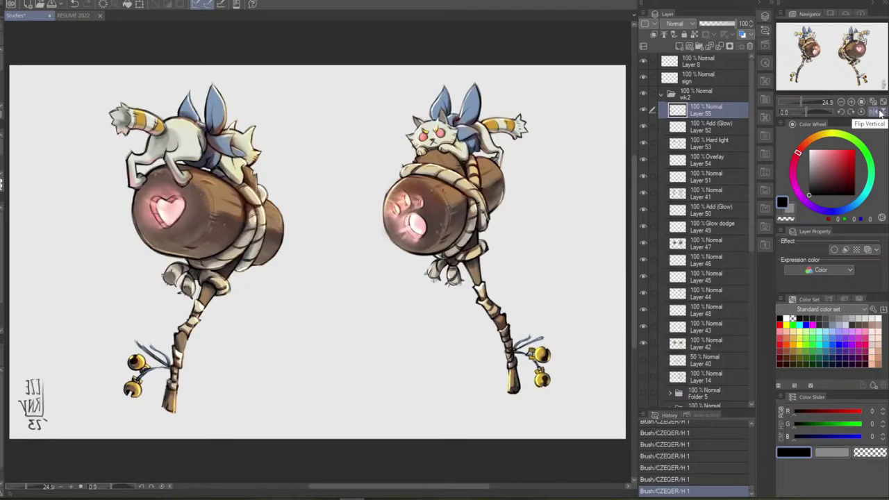
{"action": "left_click", "coordinate": [879, 113]}
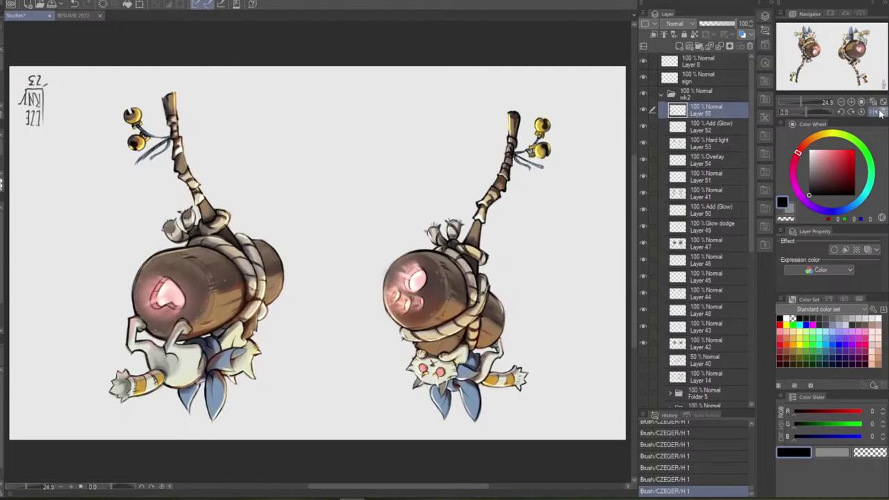
{"action": "left_click", "coordinate": [880, 115]}
{"action": "left_click", "coordinate": [874, 113]}
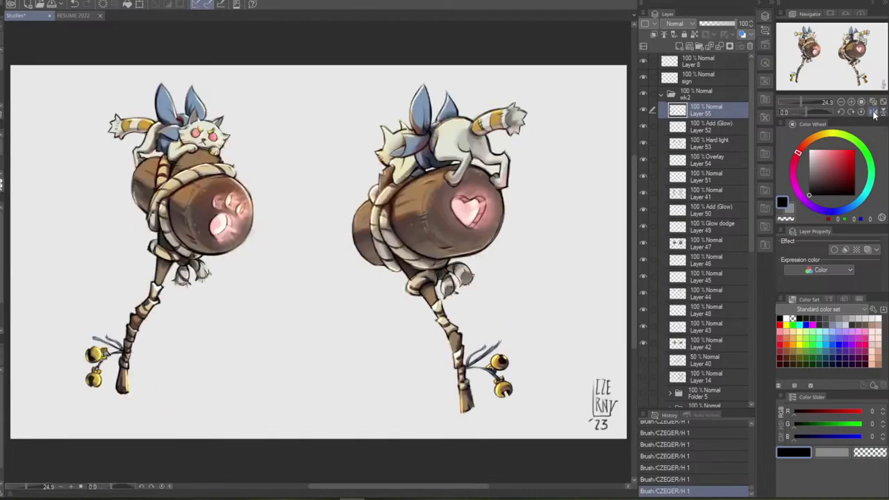
{"action": "left_click", "coordinate": [708, 92]}
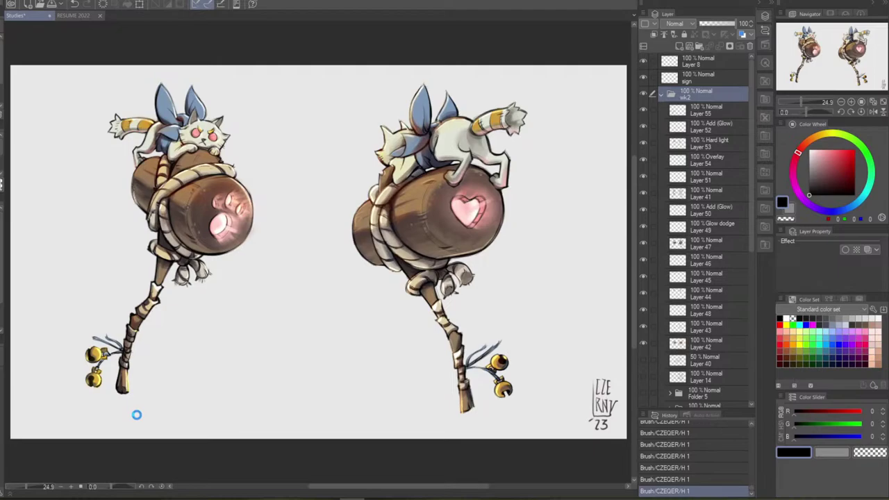
{"action": "mouse_move", "coordinate": [143, 417]}
{"action": "left_mouse_down"}
{"action": "mouse_move", "coordinate": [322, 221]}
{"action": "mouse_move", "coordinate": [104, 90]}
{"action": "mouse_move", "coordinate": [58, 396]}
{"action": "mouse_move", "coordinate": [166, 419]}
{"action": "left_mouse_up"}
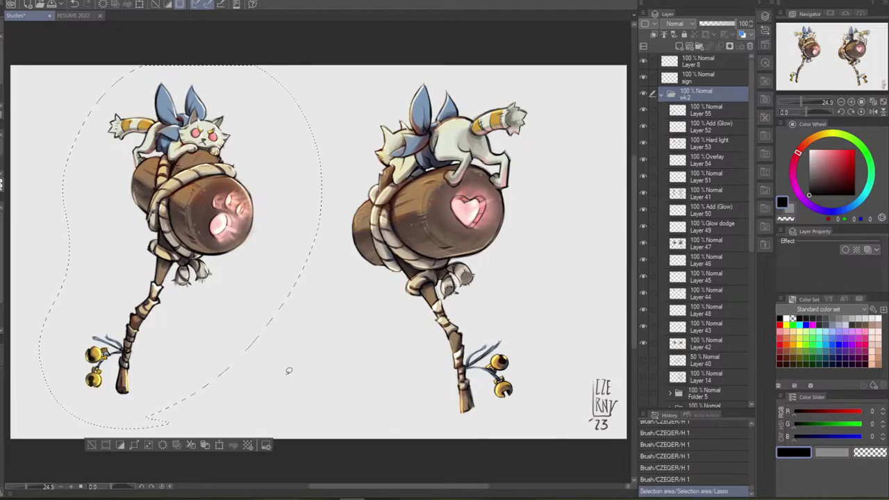
{"action": "key", "text": "ctrl+t"}
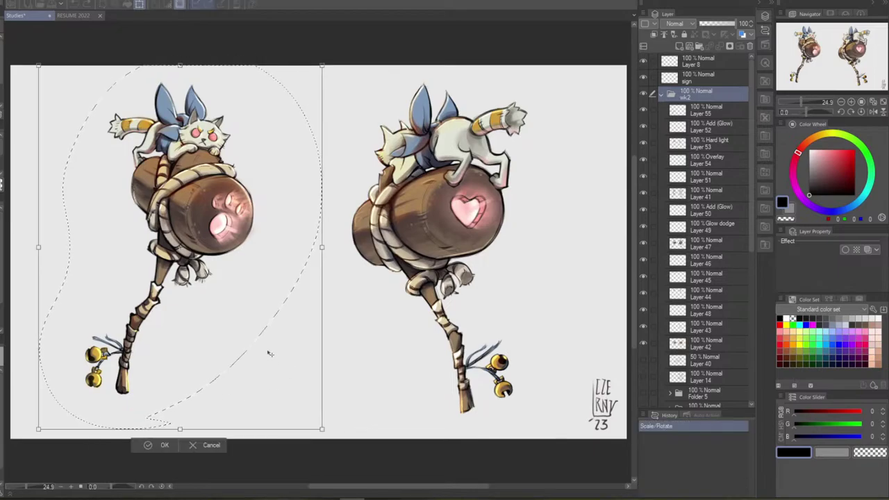
{"action": "left_click_drag", "start_coordinate": [269, 383], "coordinate": [268, 395]}
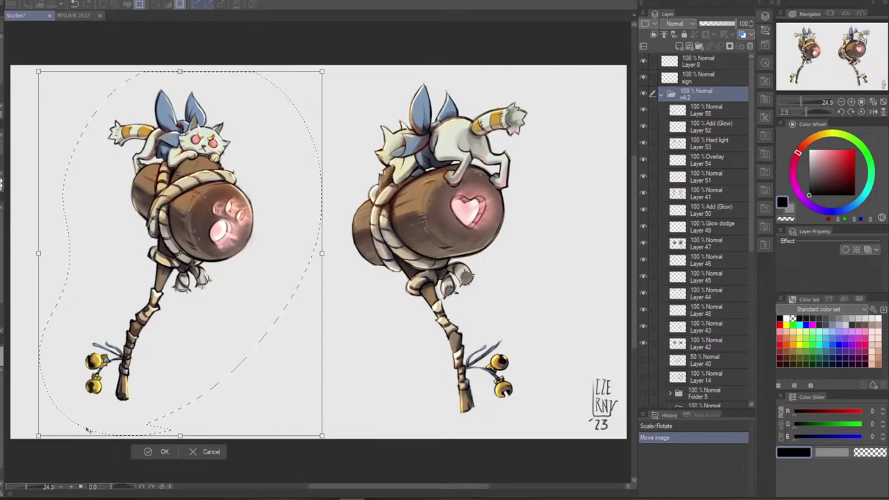
{"action": "left_click_drag", "start_coordinate": [88, 431], "coordinate": [40, 435]}
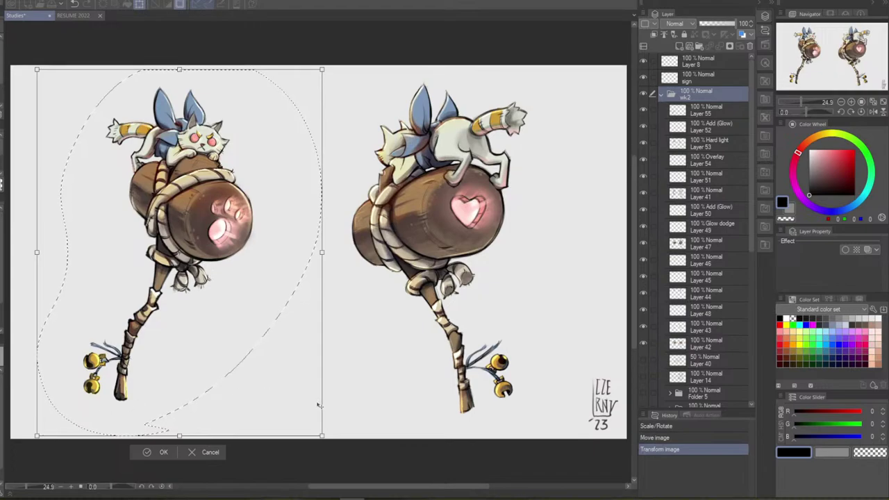
{"action": "left_click", "coordinate": [157, 453]}
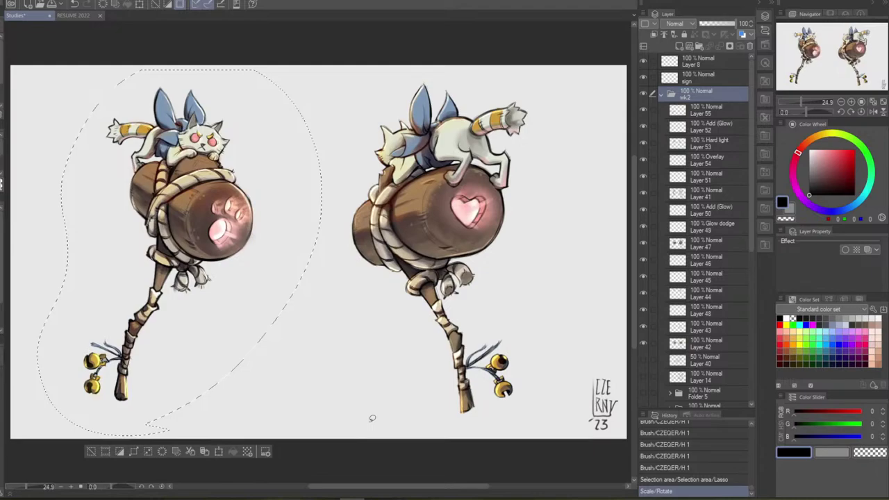
{"action": "key", "text": "ctrl+d"}
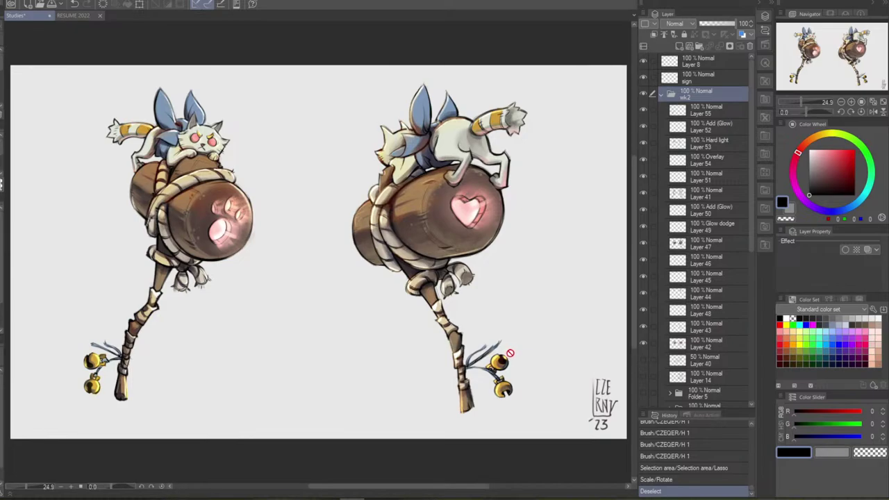
Touch up the glowing eyes of the paw-print hammer's cat with white (RGB 255, 255, 255) on Layer 52
{"action": "left_click", "coordinate": [873, 112]}
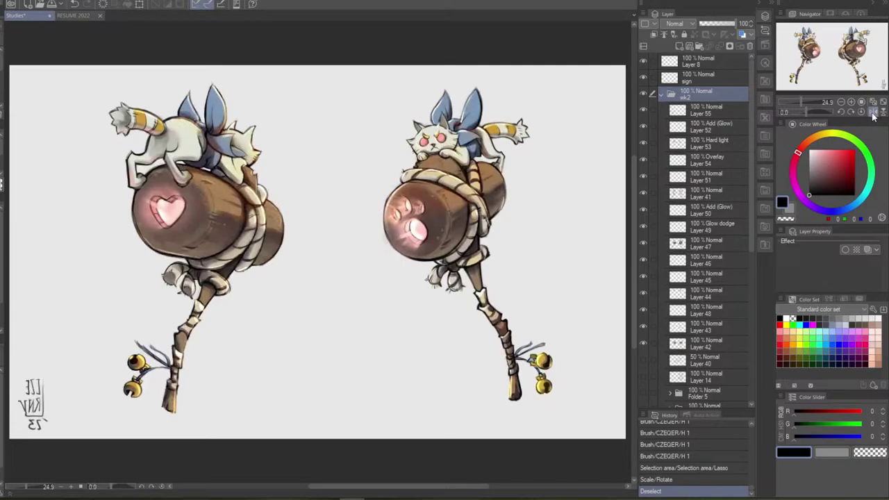
{"action": "left_click", "coordinate": [873, 111]}
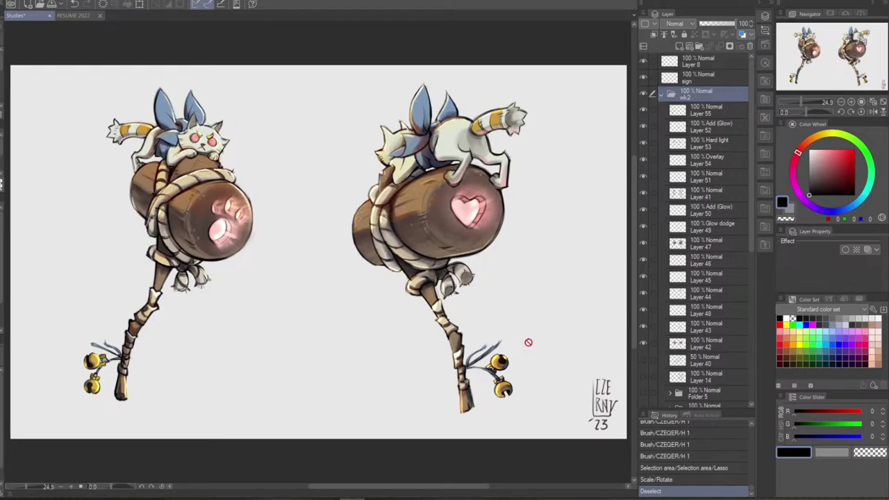
{"action": "left_click", "coordinate": [718, 127]}
{"action": "key", "text": "x"}
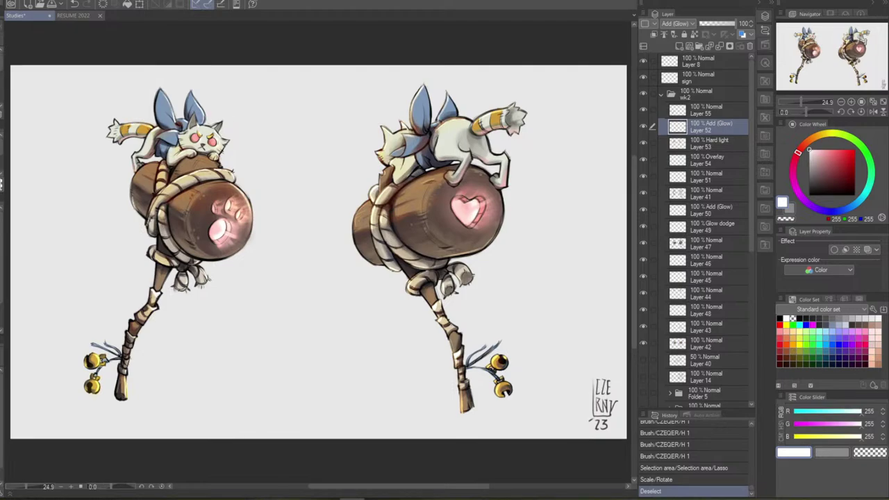
{"action": "left_click_drag", "start_coordinate": [198, 138], "coordinate": [219, 145]}
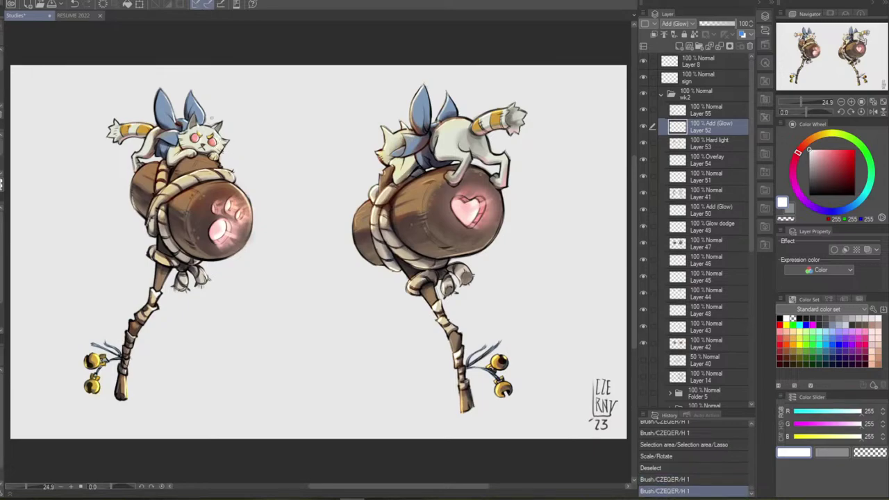
{"action": "left_click_drag", "start_coordinate": [210, 140], "coordinate": [214, 144]}
{"action": "key", "text": "ctrl+z"}
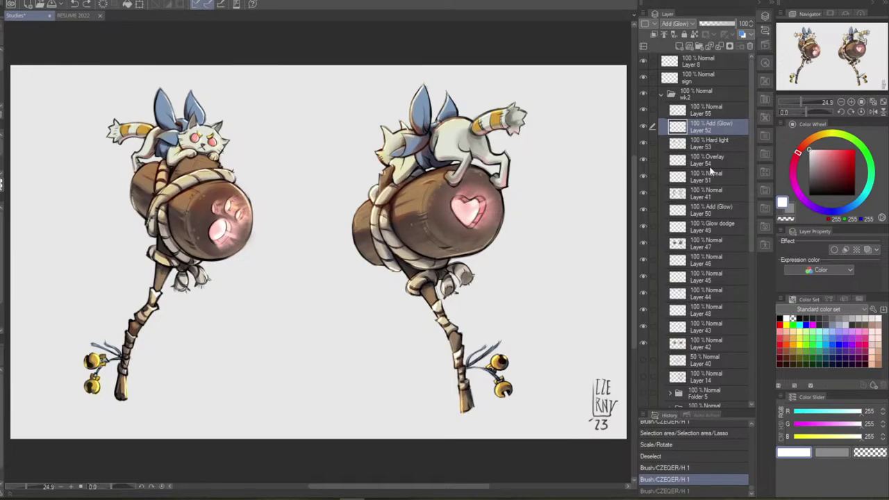
Paint the paw-print hammer's log beside the upper rope on Layer 47 with brown sampled from the heart hammer (RGB 99, 79, 70)
{"action": "left_click", "coordinate": [707, 248]}
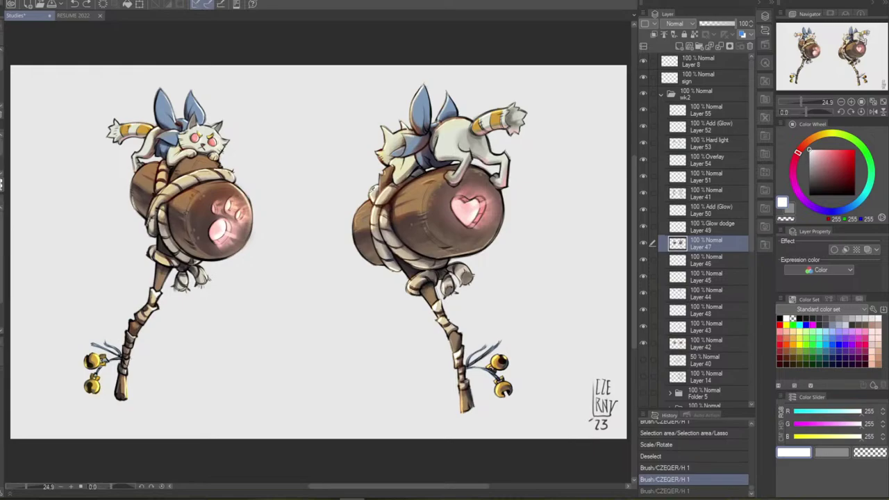
{"action": "left_click", "coordinate": [452, 166], "text": "alt"}
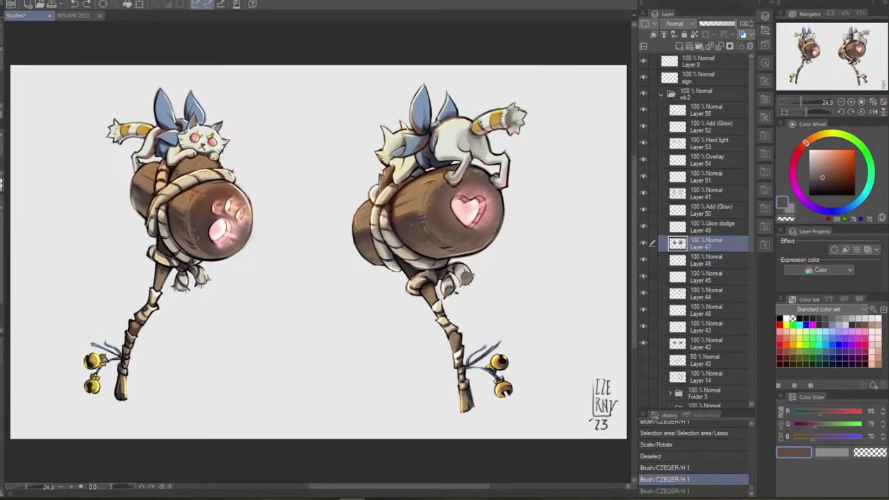
{"action": "left_click_drag", "start_coordinate": [147, 166], "coordinate": [160, 169]}
{"action": "key", "text": "ctrl+z"}
{"action": "key", "text": "ctrl+z"}
{"action": "key", "text": "ctrl+z"}
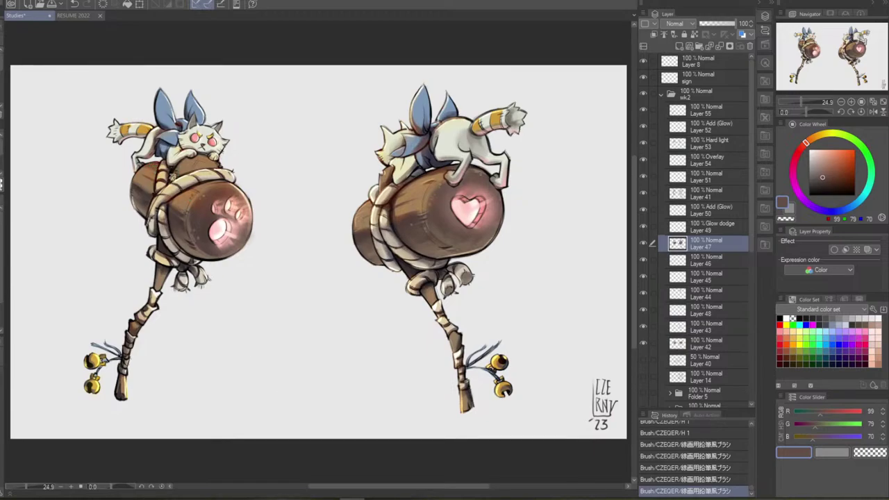
{"action": "left_click_drag", "start_coordinate": [172, 173], "coordinate": [173, 182]}
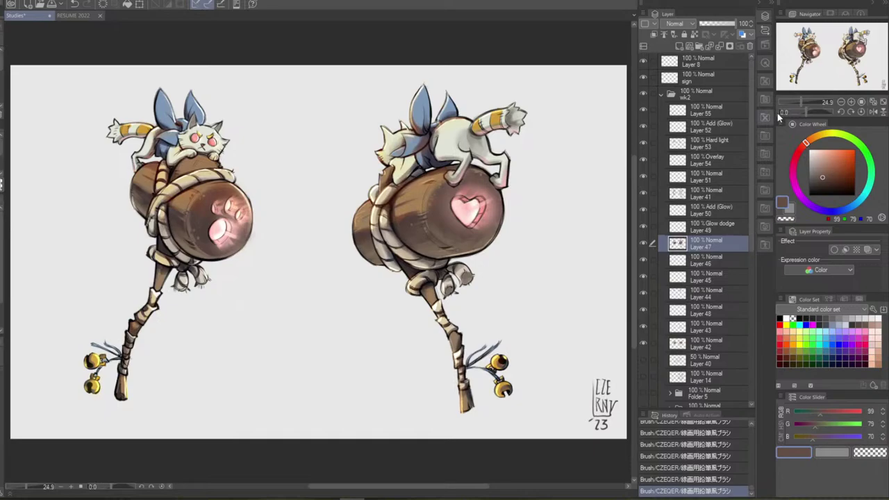
Shade the side of the paw-print hammer's log next to the rope on Layer 47 with sampled dark brown (RGB 83, 65, 58)
{"action": "left_click", "coordinate": [873, 111]}
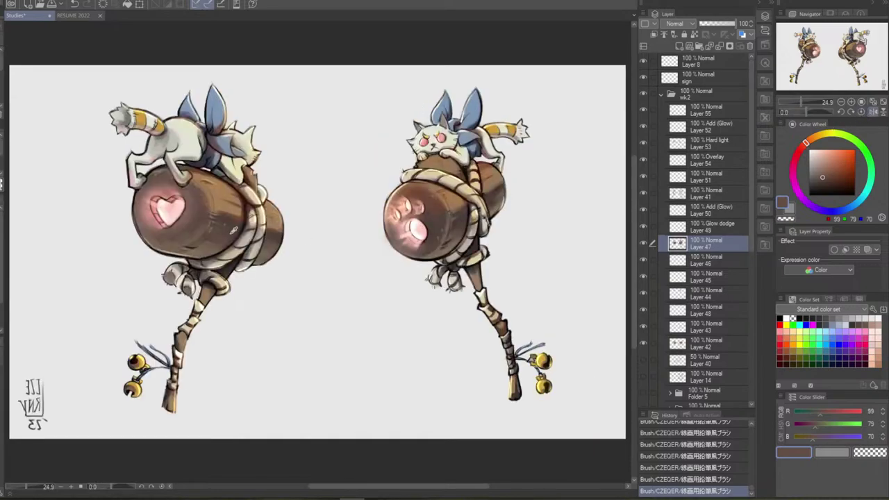
{"action": "left_click", "coordinate": [235, 231], "text": "alt"}
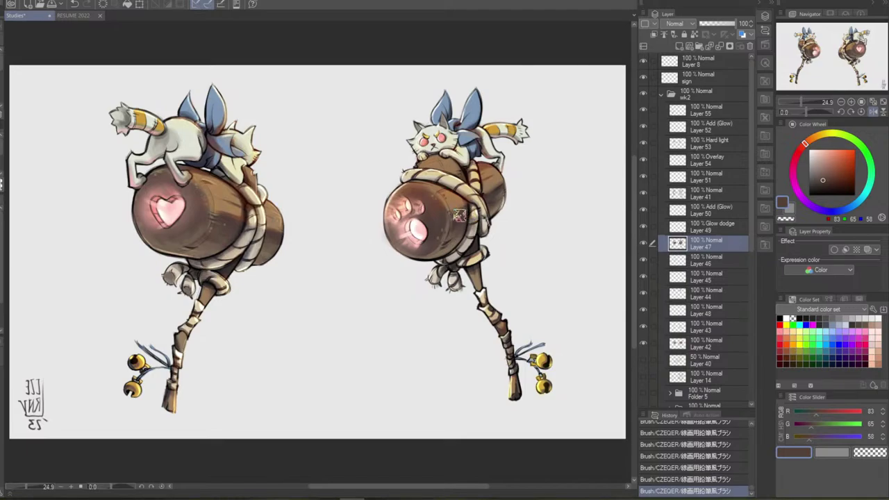
{"action": "key", "text": "ctrl+z"}
{"action": "left_click_drag", "start_coordinate": [465, 210], "coordinate": [459, 230]}
{"action": "key", "text": "ctrl+z"}
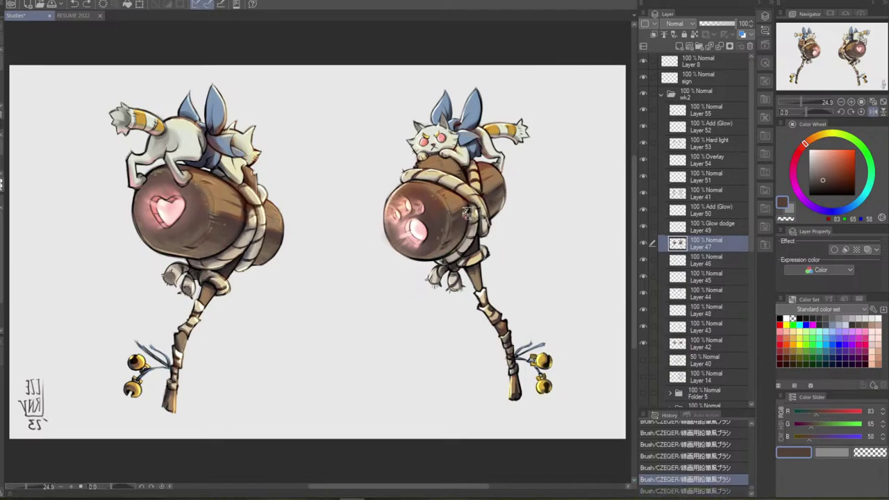
{"action": "key", "text": "ctrl+y"}
Compare the log with and without the last shading stroke, and review both hammers at a smaller size and mirrored
{"action": "key", "text": "ctrl+z"}
{"action": "key", "text": "ctrl+y"}
{"action": "key", "text": "ctrl+z"}
{"action": "key", "text": "ctrl+y"}
{"action": "key", "text": "ctrl+z"}
{"action": "key", "text": "ctrl+y"}
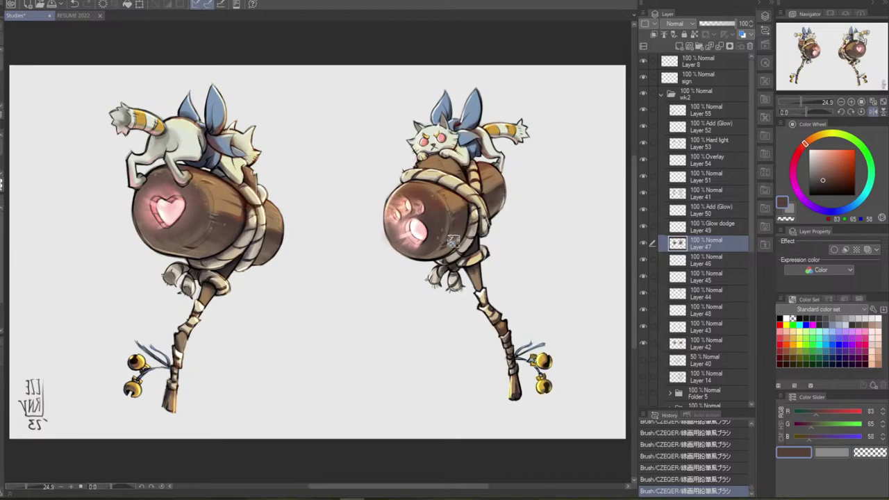
{"action": "key", "text": "ctrl+z"}
{"action": "key", "text": "ctrl+y"}
{"action": "key", "text": "ctrl+z"}
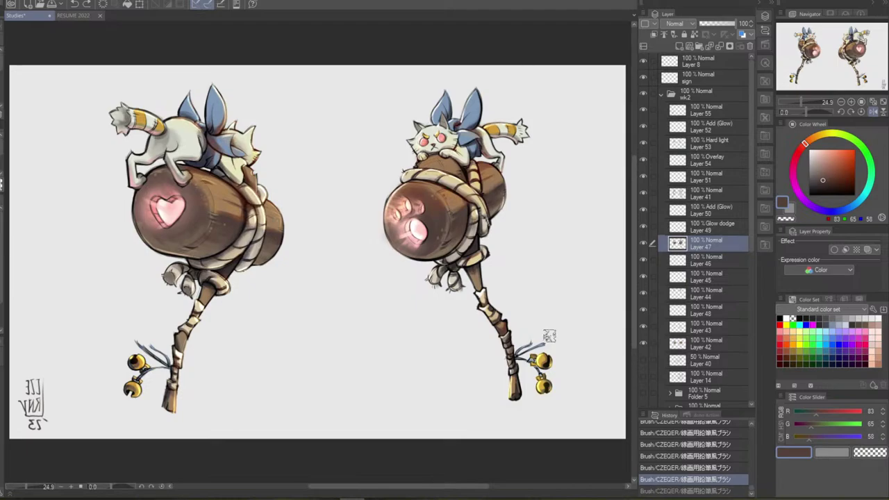
{"action": "key", "text": "ctrl+y"}
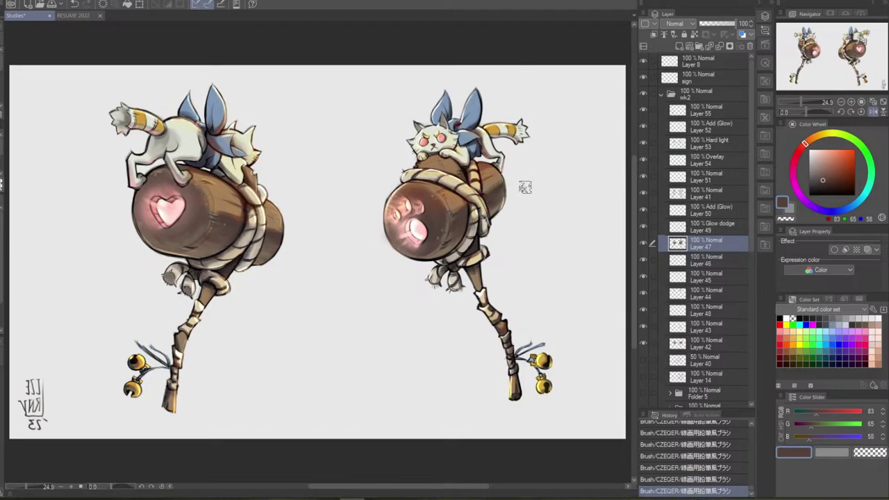
{"action": "scroll", "coordinate": [520, 192], "scroll_direction": "down", "scroll_amount": 3}
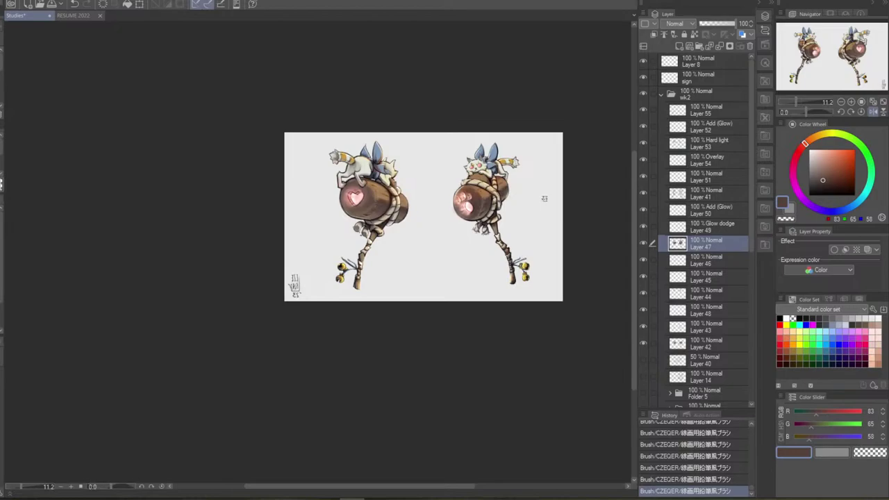
{"action": "scroll", "coordinate": [540, 197], "scroll_direction": "up", "scroll_amount": 1}
{"action": "scroll", "coordinate": [517, 199], "scroll_direction": "up", "scroll_amount": 2}
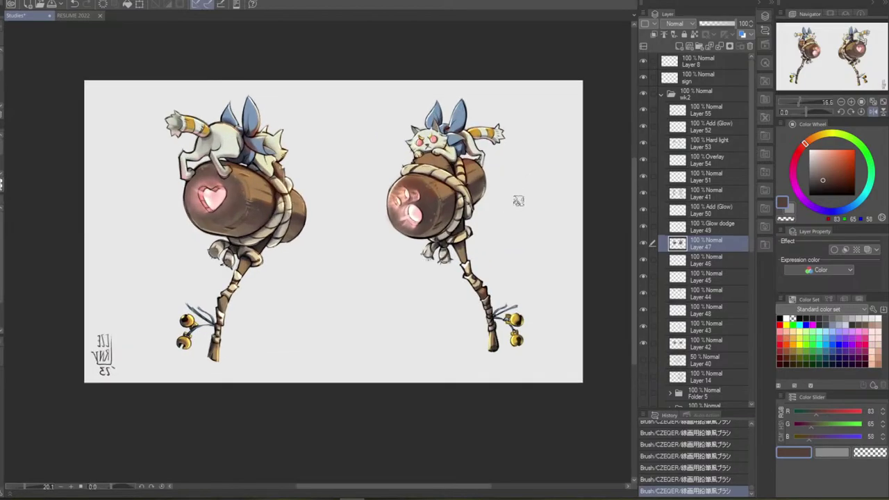
{"action": "left_click", "coordinate": [883, 101]}
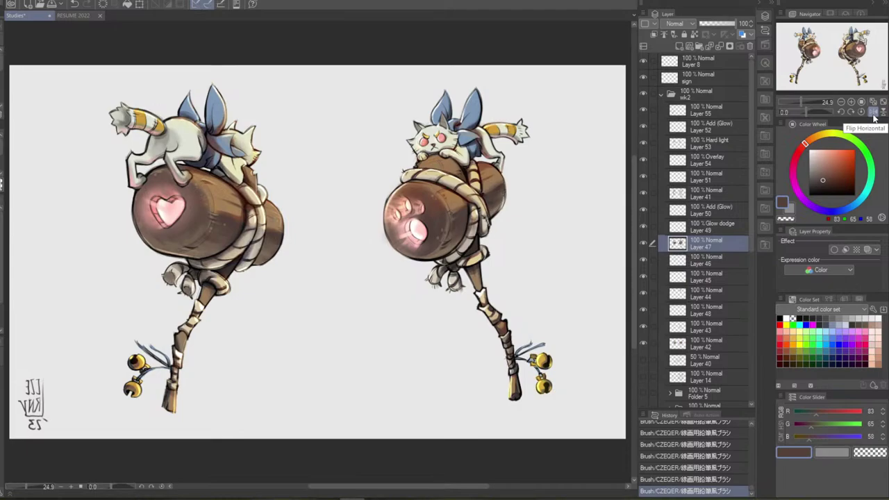
{"action": "left_click", "coordinate": [874, 113]}
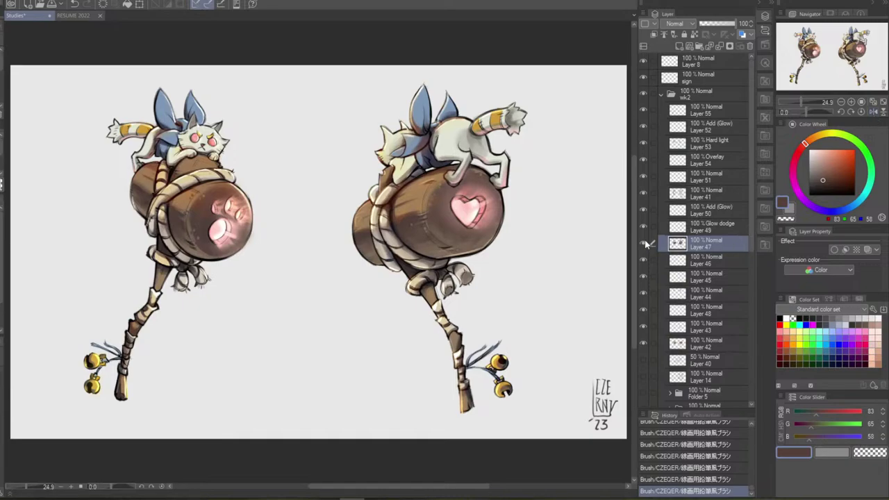
Adjust Layer 42 with Hue/Saturation/Luminosity, setting saturation to 23 and luminosity to -6
{"action": "left_click", "coordinate": [691, 342]}
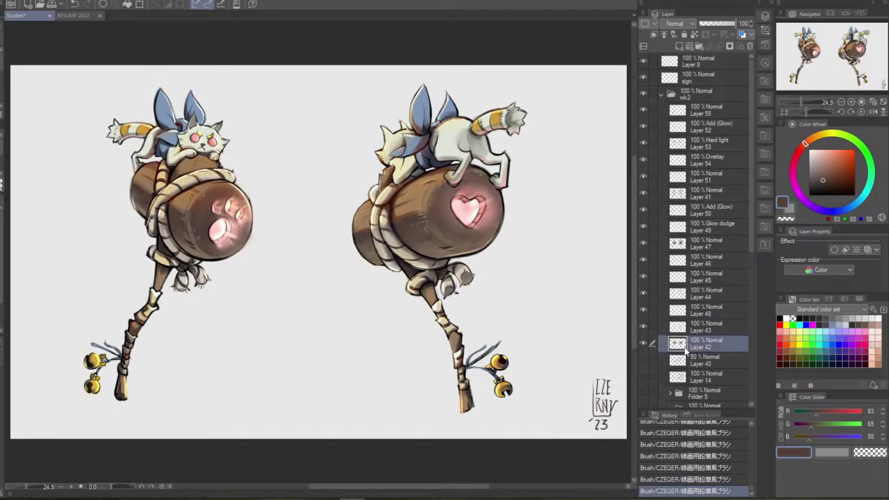
{"action": "left_click", "coordinate": [643, 342]}
{"action": "left_click", "coordinate": [643, 343]}
{"action": "key", "text": "ctrl+u"}
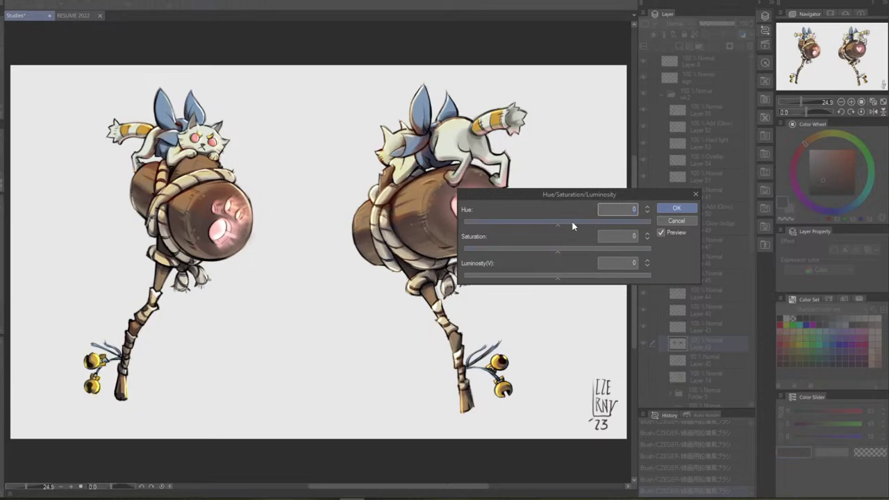
{"action": "left_click_drag", "start_coordinate": [560, 251], "coordinate": [568, 250]}
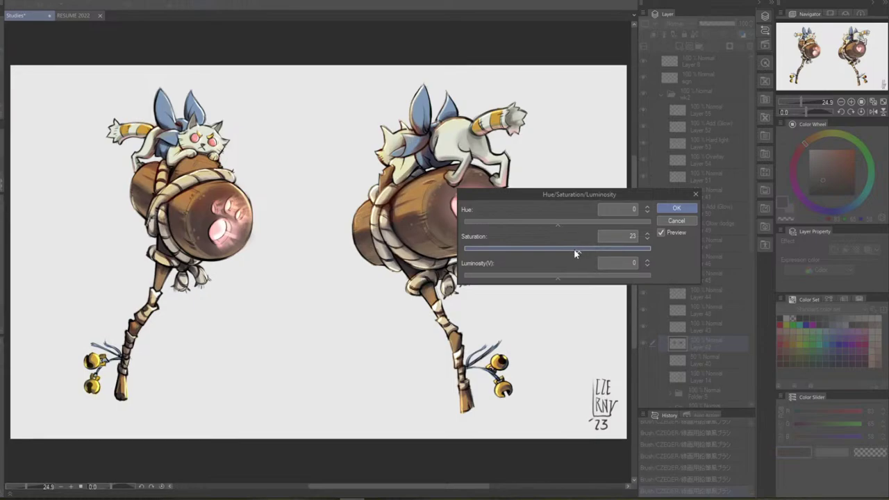
{"action": "left_click", "coordinate": [551, 280]}
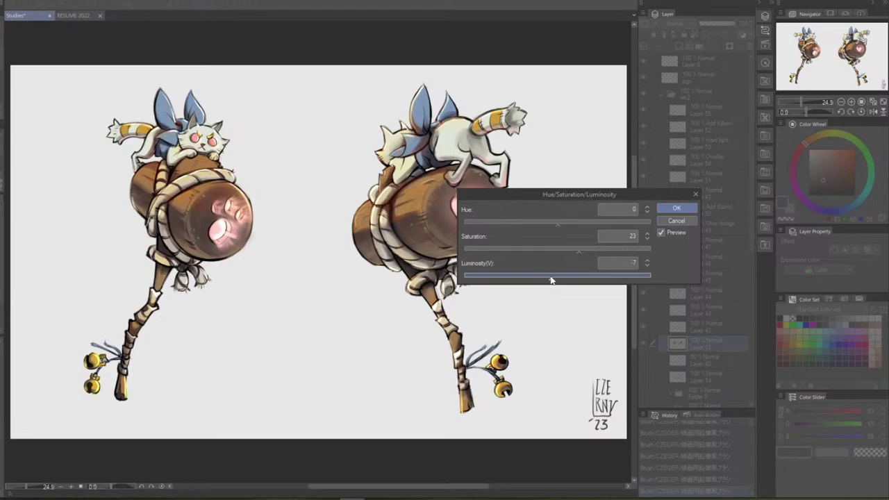
{"action": "left_click_drag", "start_coordinate": [551, 280], "coordinate": [511, 281]}
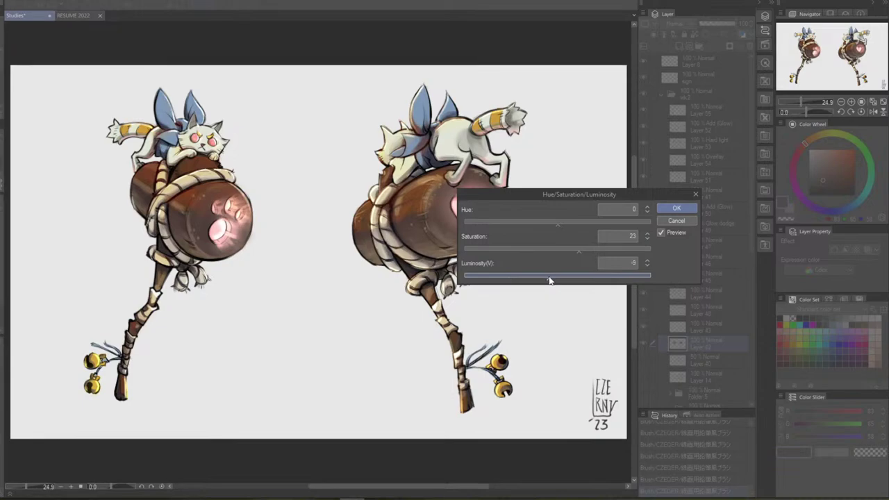
{"action": "mouse_move", "coordinate": [549, 280]}
{"action": "left_mouse_down"}
{"action": "mouse_move", "coordinate": [535, 280]}
{"action": "mouse_move", "coordinate": [552, 281]}
{"action": "left_mouse_up"}
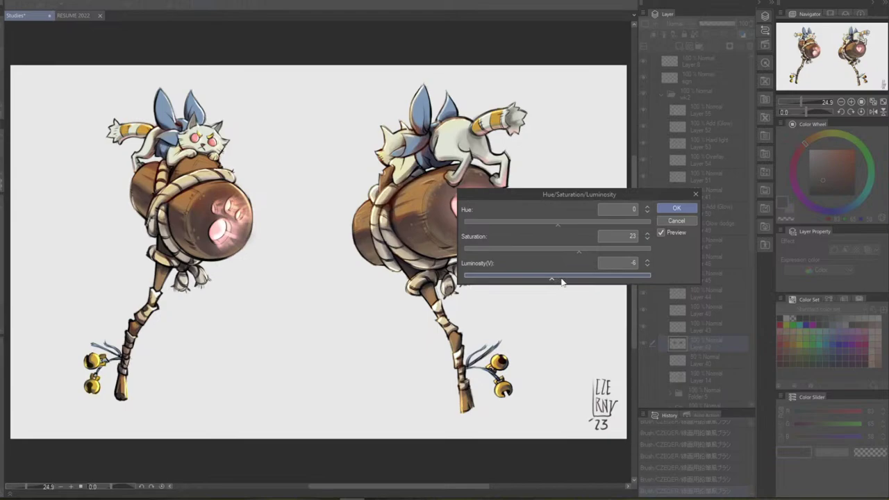
{"action": "left_click", "coordinate": [679, 209]}
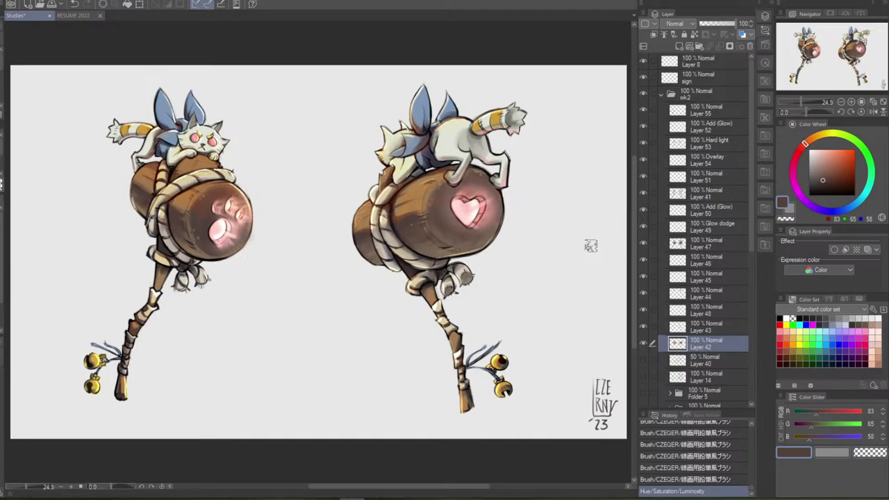
Lasso the heart hammer's handle end with its bells in the wk2 folder, shift it slightly left, and deselect
{"action": "left_click", "coordinate": [698, 93]}
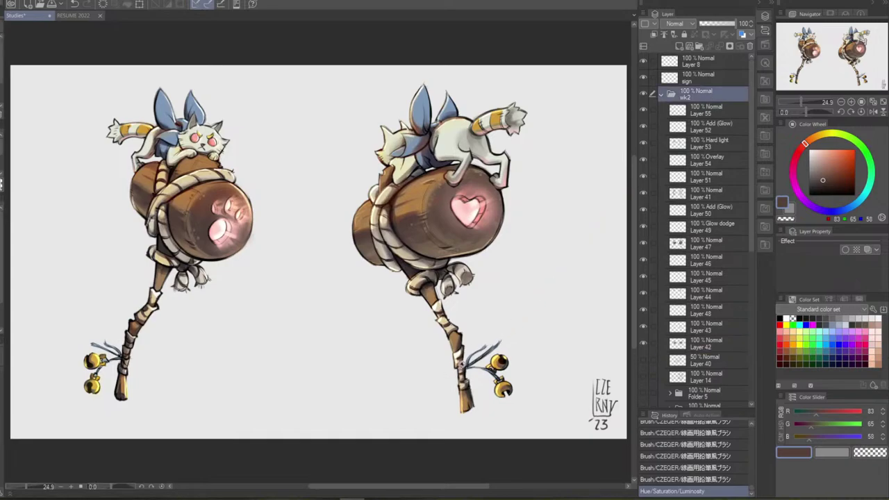
{"action": "mouse_move", "coordinate": [466, 362]}
{"action": "left_mouse_down"}
{"action": "mouse_move", "coordinate": [474, 343]}
{"action": "mouse_move", "coordinate": [547, 360]}
{"action": "mouse_move", "coordinate": [448, 427]}
{"action": "mouse_move", "coordinate": [460, 356]}
{"action": "left_mouse_up"}
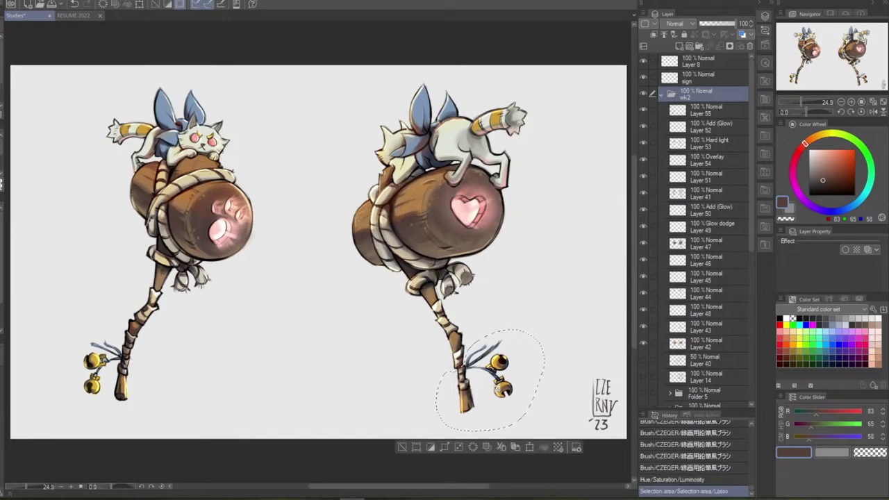
{"action": "key", "text": "ctrl+t"}
{"action": "left_click_drag", "start_coordinate": [498, 397], "coordinate": [496, 398]}
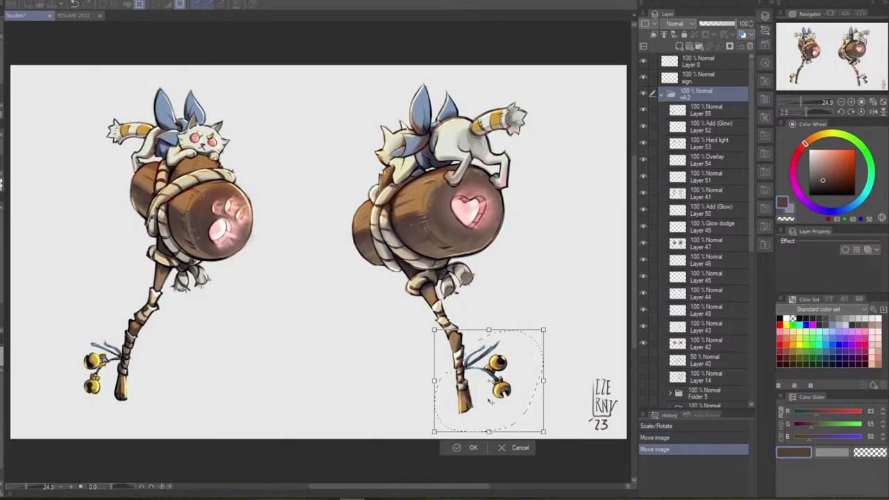
{"action": "key", "text": "Return"}
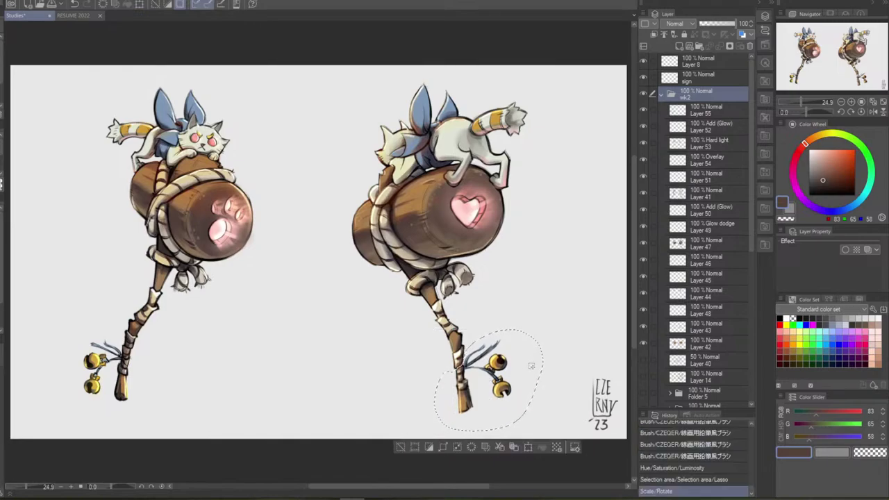
{"action": "key", "text": "ctrl+d"}
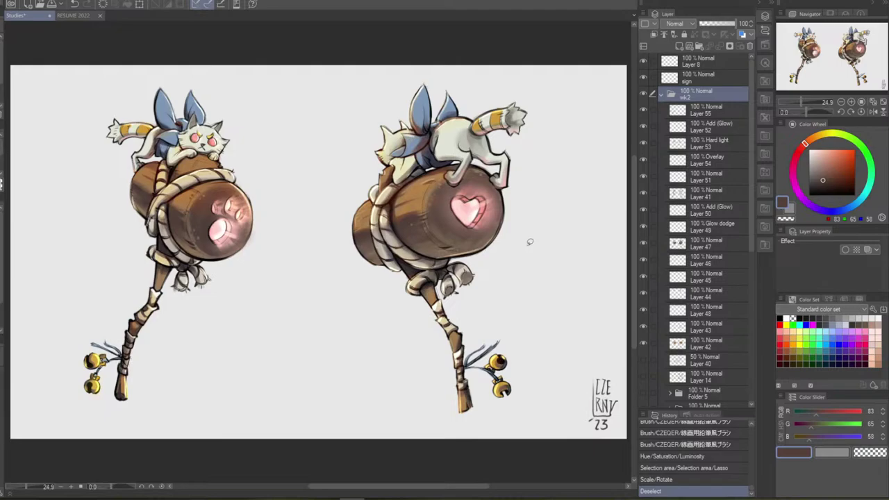
Compare the painting with and without Layer 55, Layer 52 and Layer 53 to examine what each contributes
{"action": "left_click", "coordinate": [644, 109]}
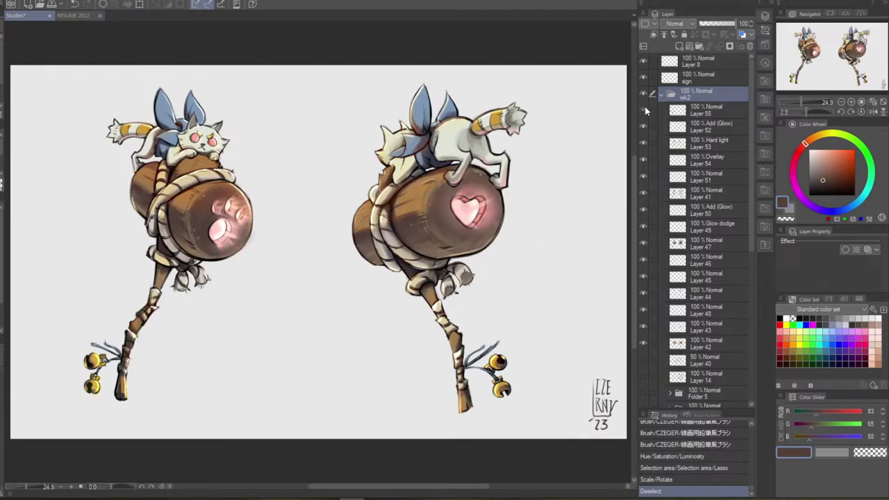
{"action": "left_click", "coordinate": [645, 109]}
{"action": "left_click", "coordinate": [643, 126]}
{"action": "left_click", "coordinate": [643, 127]}
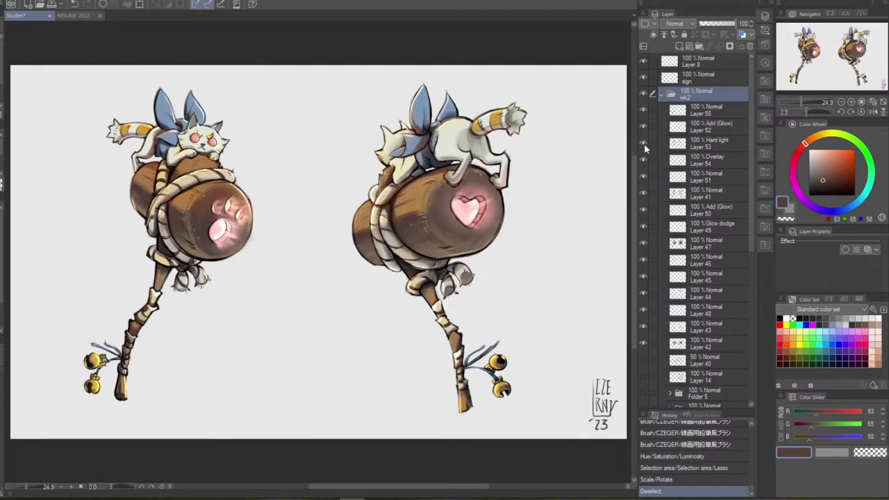
{"action": "left_click", "coordinate": [644, 143]}
{"action": "left_click", "coordinate": [644, 143]}
{"action": "left_click", "coordinate": [644, 143]}
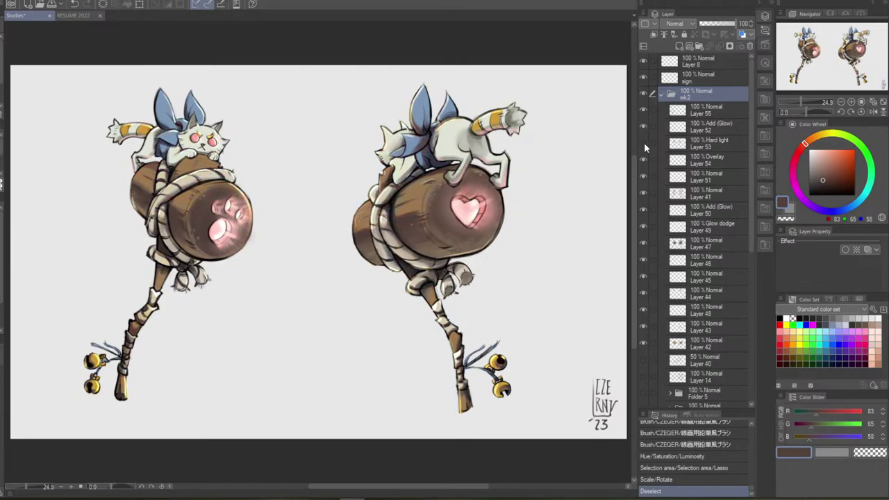
{"action": "left_click", "coordinate": [644, 143]}
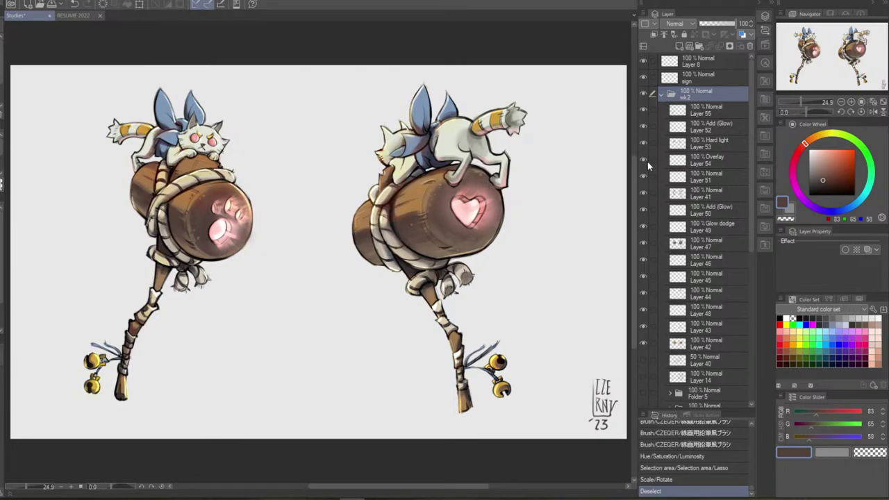
Try reduced opacities of 58% and 75% on the Hard light Layer 53, return it to 100%, and compare its effect
{"action": "left_click", "coordinate": [731, 148]}
{"action": "left_click_drag", "start_coordinate": [733, 25], "coordinate": [722, 25]}
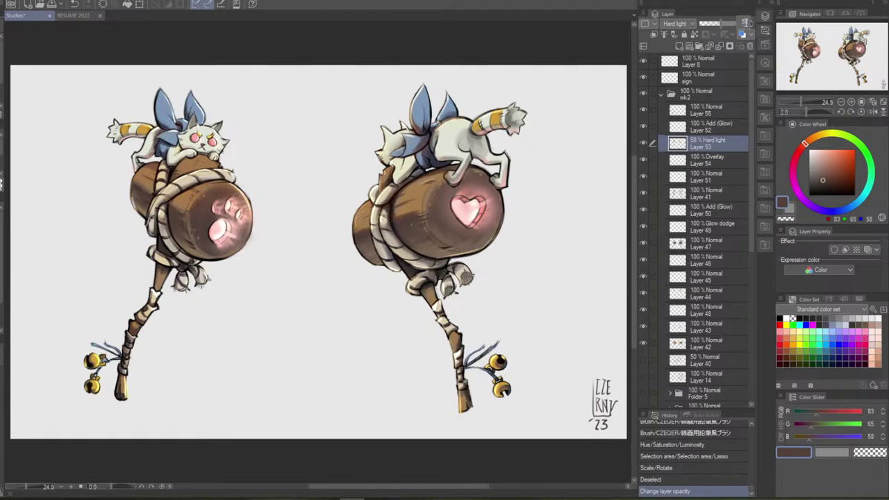
{"action": "type", "text": "75"}
{"action": "key", "text": "Return"}
{"action": "left_click_drag", "start_coordinate": [731, 24], "coordinate": [749, 28]}
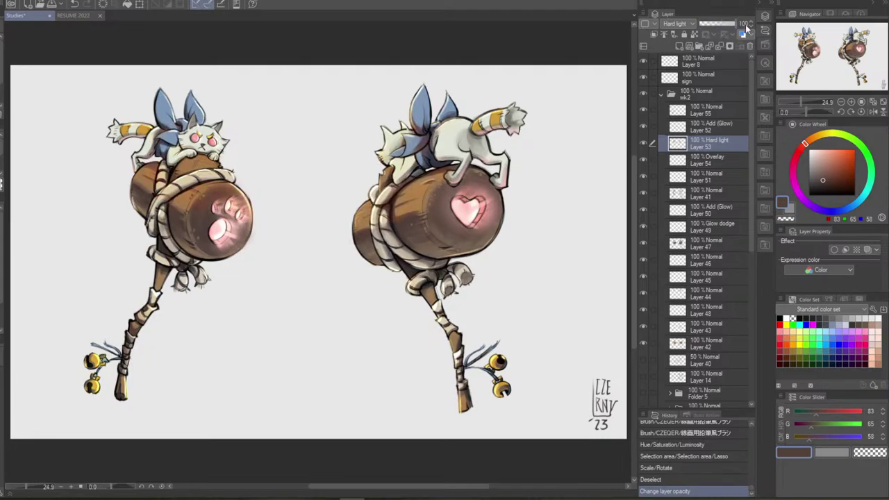
{"action": "left_click", "coordinate": [643, 143]}
{"action": "left_click", "coordinate": [644, 143]}
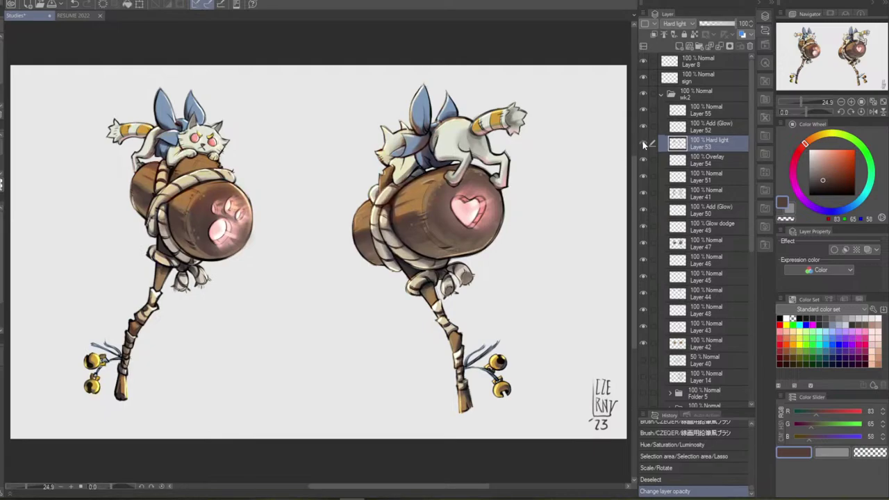
Airbrush soft blue (RGB 71, 96, 188) along the underside of the heart hammer's log on the Overlay Layer 54
{"action": "left_click", "coordinate": [717, 163]}
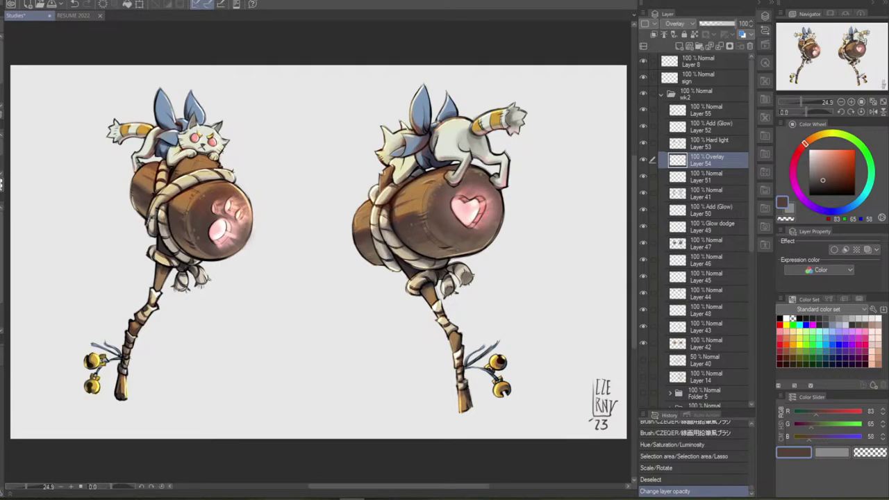
{"action": "left_click", "coordinate": [425, 111], "text": "alt"}
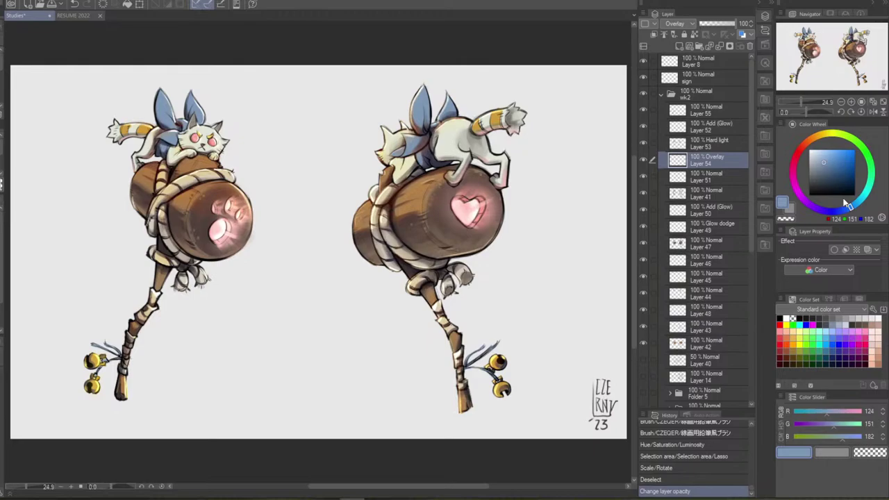
{"action": "left_click", "coordinate": [840, 210]}
{"action": "left_click", "coordinate": [832, 178]}
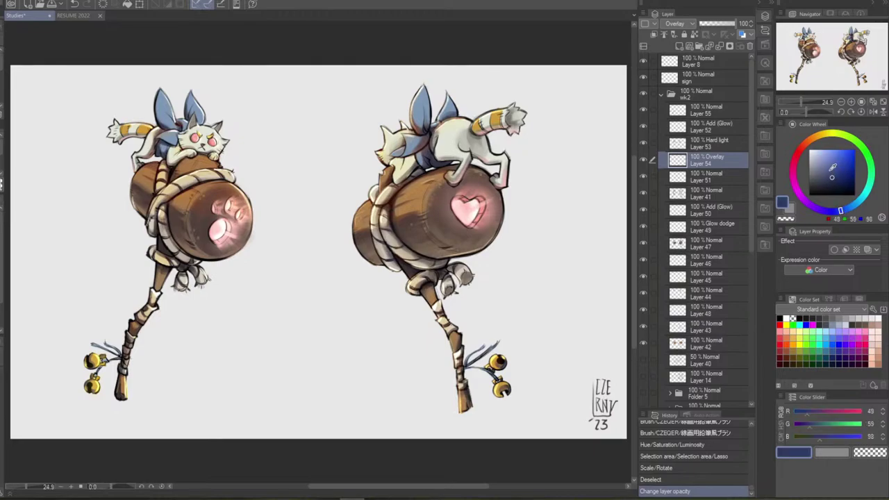
{"action": "left_click_drag", "start_coordinate": [833, 168], "coordinate": [840, 159]}
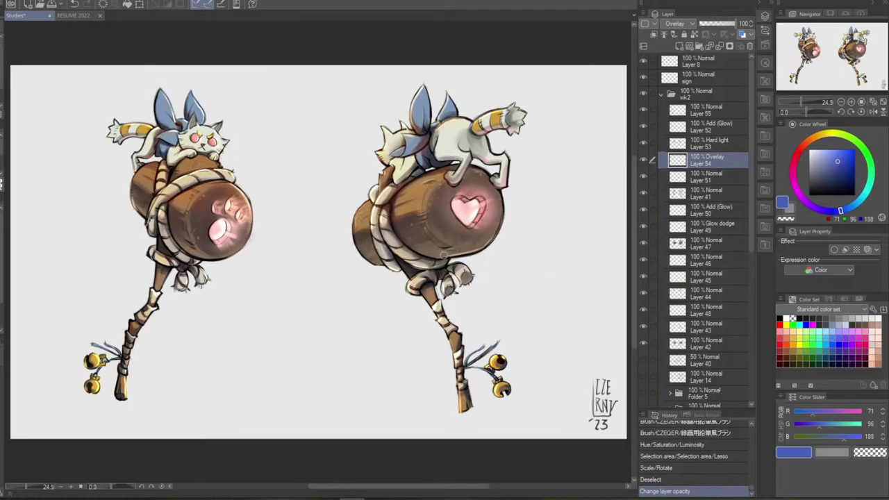
{"action": "mouse_move", "coordinate": [447, 256]}
{"action": "left_mouse_down"}
{"action": "mouse_move", "coordinate": [421, 250]}
{"action": "mouse_move", "coordinate": [529, 223]}
{"action": "mouse_move", "coordinate": [382, 268]}
{"action": "left_mouse_up"}
{"action": "key", "text": "ctrl+z"}
{"action": "key", "text": "ctrl+y"}
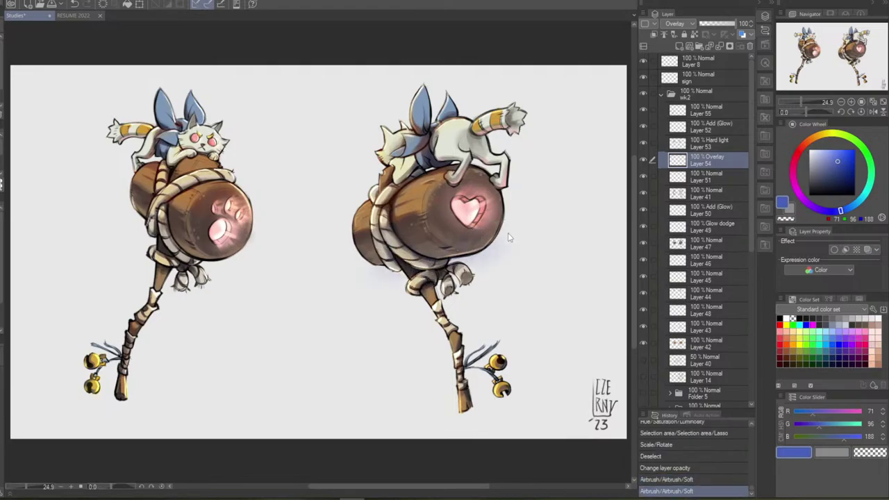
{"action": "key", "text": "ctrl+z"}
{"action": "key", "text": "ctrl+y"}
{"action": "key", "text": "ctrl+z"}
{"action": "key", "text": "ctrl+y"}
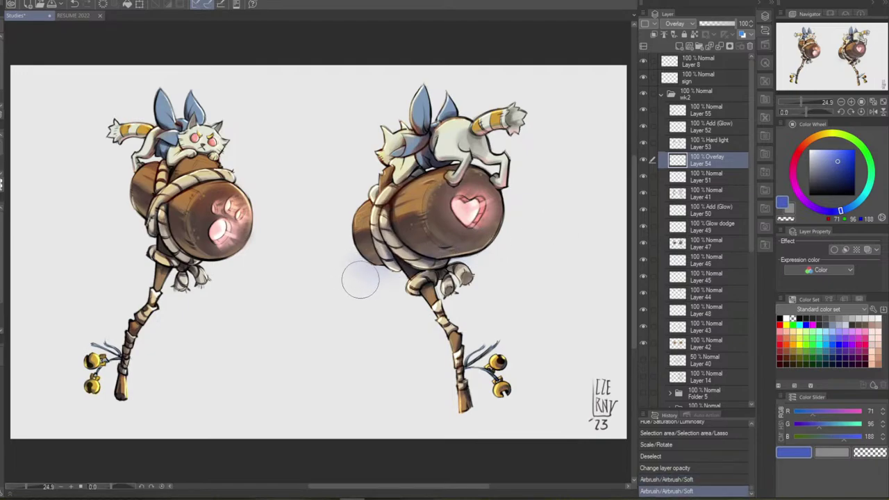
Airbrush the same soft blue around the heart hammer's lower handle and bells, comparing with and without the strokes
{"action": "mouse_move", "coordinate": [450, 339]}
{"action": "left_mouse_down"}
{"action": "mouse_move", "coordinate": [467, 330]}
{"action": "mouse_move", "coordinate": [472, 421]}
{"action": "left_mouse_up"}
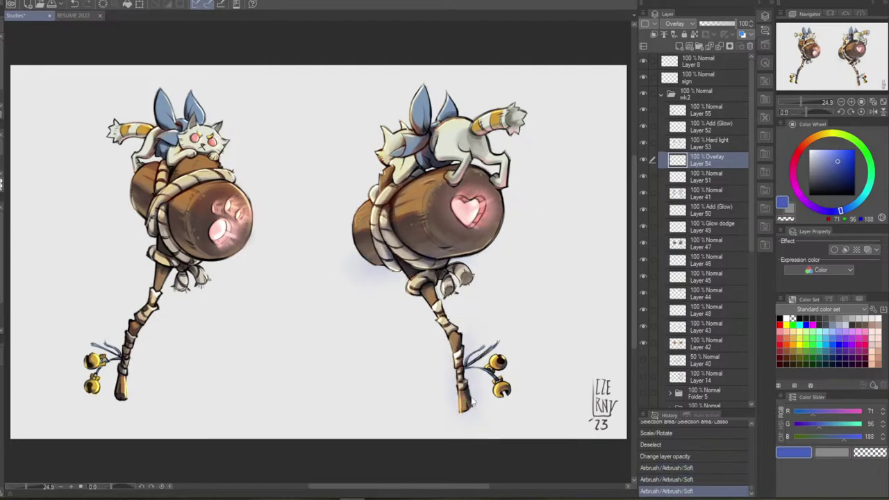
{"action": "key", "text": "ctrl+z"}
{"action": "key", "text": "ctrl+y"}
{"action": "left_click_drag", "start_coordinate": [500, 181], "coordinate": [492, 175]}
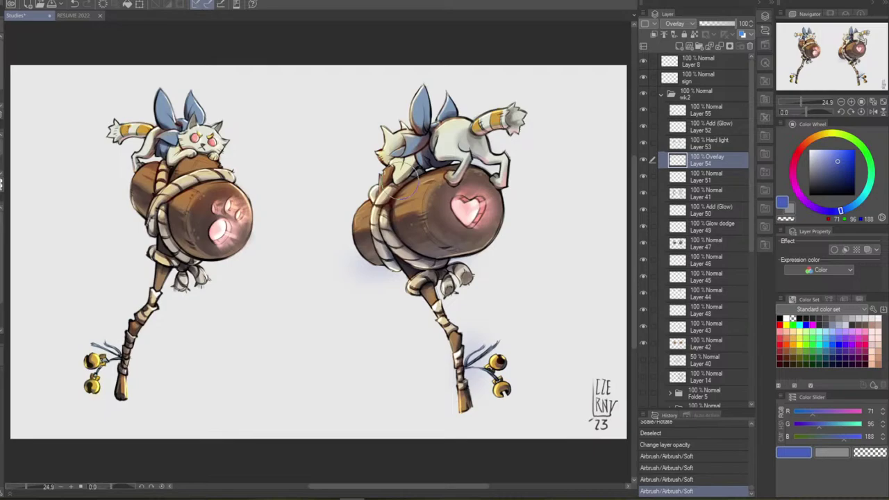
{"action": "key", "text": "ctrl+z"}
{"action": "key", "text": "ctrl+y"}
Airbrush soft blue around the tail of the heart hammer's cat and along the outer edge of the log's heart end
{"action": "left_click_drag", "start_coordinate": [530, 122], "coordinate": [512, 136]}
{"action": "mouse_move", "coordinate": [504, 202]}
{"action": "left_mouse_down"}
{"action": "mouse_move", "coordinate": [480, 250]}
{"action": "mouse_move", "coordinate": [490, 236]}
{"action": "left_mouse_up"}
{"action": "key", "text": "ctrl+z"}
{"action": "key", "text": "ctrl+y"}
{"action": "key", "text": "ctrl+z"}
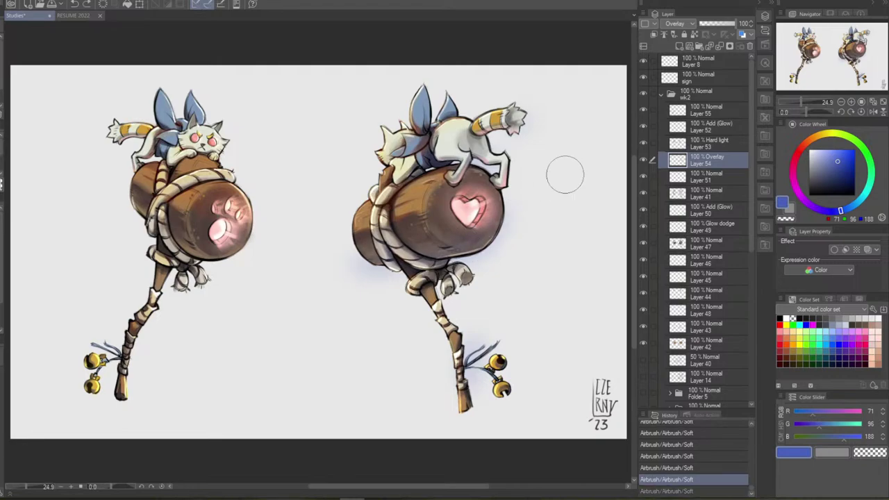
Try further soft blue airbrushing on the heart hammer's log, beneath the cat and around the rope knot
{"action": "left_click_drag", "start_coordinate": [430, 251], "coordinate": [497, 230]}
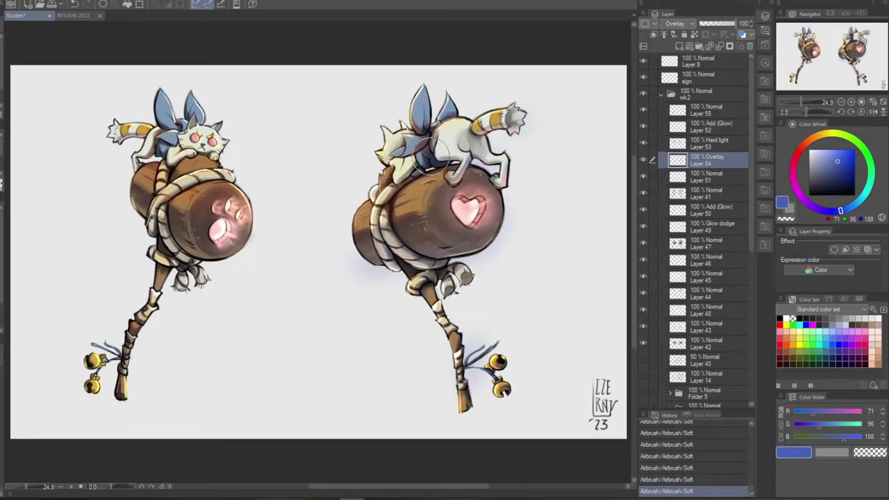
{"action": "key", "text": "ctrl+z"}
{"action": "left_click_drag", "start_coordinate": [411, 175], "coordinate": [438, 159]}
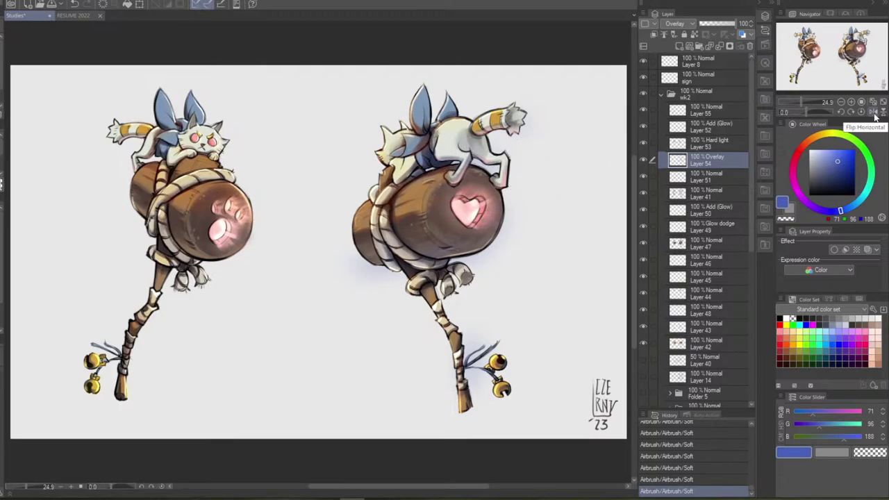
{"action": "mouse_move", "coordinate": [477, 283]}
{"action": "left_mouse_down"}
{"action": "mouse_move", "coordinate": [439, 313]}
{"action": "mouse_move", "coordinate": [449, 306]}
{"action": "left_mouse_up"}
{"action": "key", "text": "ctrl+z"}
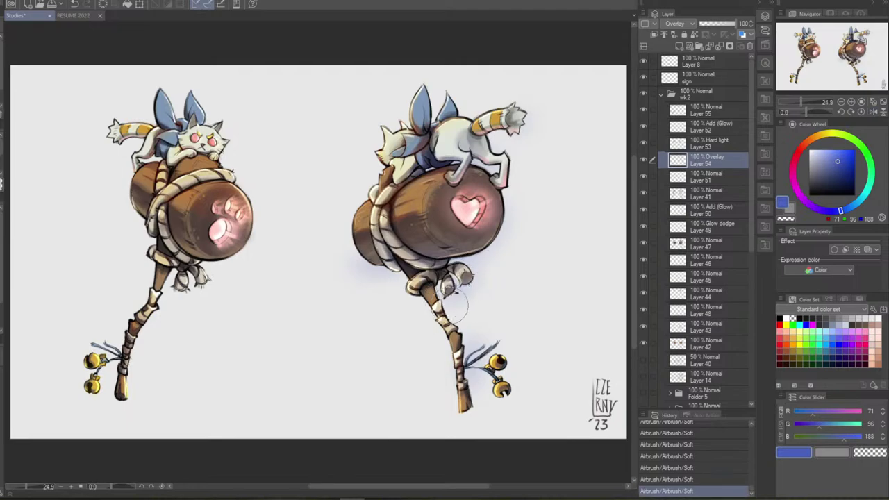
Mirror the canvas view and airbrush soft blue beside the back end of the paw-print hammer's log on Layer 54
{"action": "left_click", "coordinate": [874, 112]}
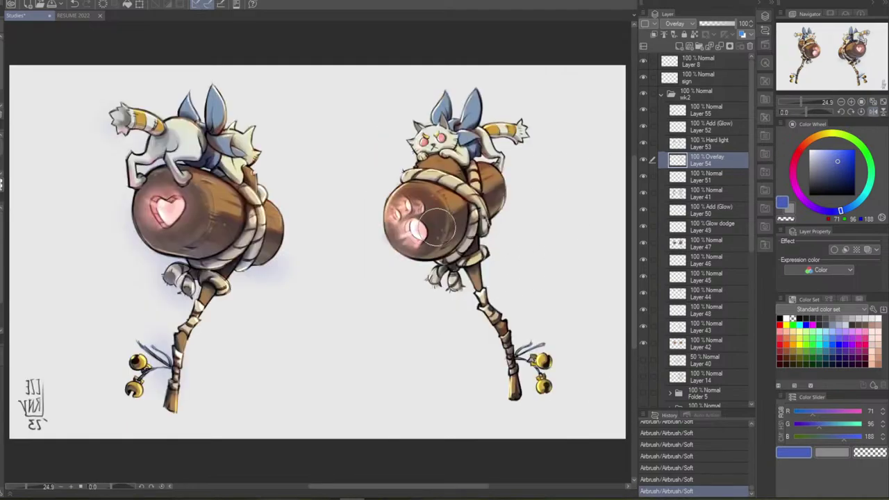
{"action": "left_click_drag", "start_coordinate": [496, 227], "coordinate": [517, 198]}
{"action": "key", "text": "ctrl+z"}
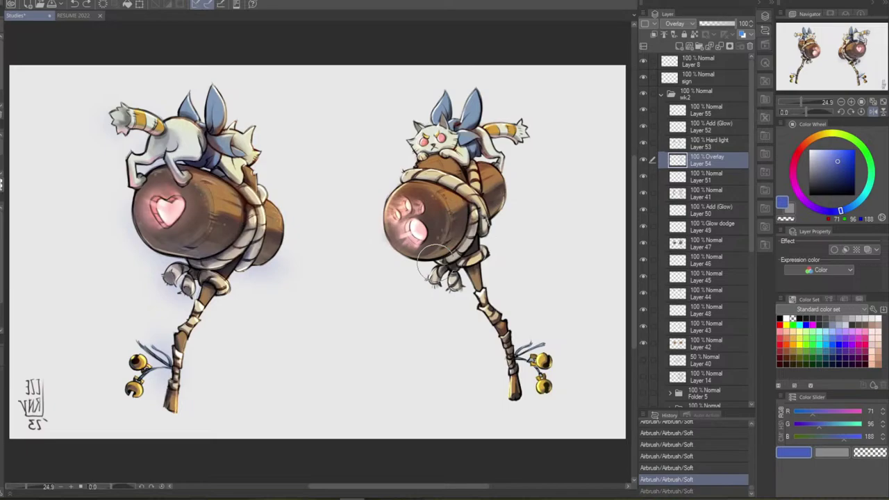
{"action": "mouse_move", "coordinate": [496, 228]}
{"action": "left_mouse_down"}
{"action": "mouse_move", "coordinate": [516, 190]}
{"action": "mouse_move", "coordinate": [511, 148]}
{"action": "mouse_move", "coordinate": [481, 155]}
{"action": "mouse_move", "coordinate": [492, 157]}
{"action": "left_mouse_up"}
{"action": "key", "text": "ctrl+z"}
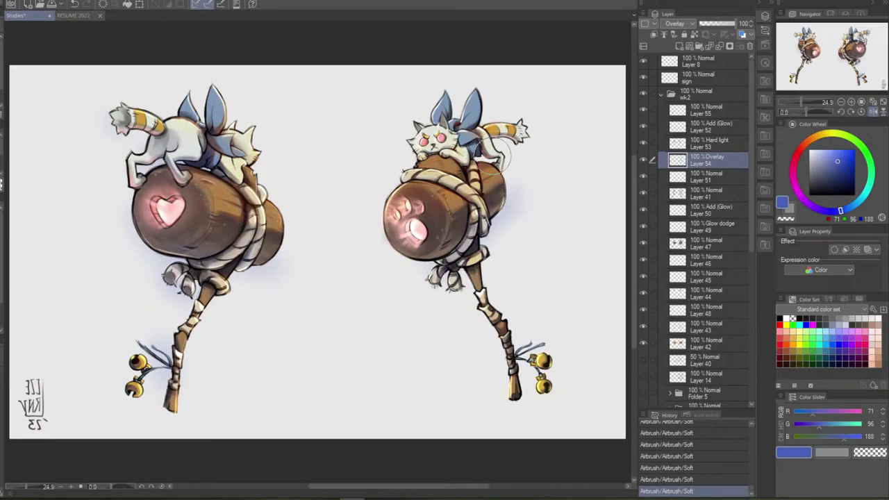
{"action": "key", "text": "ctrl+z"}
{"action": "key", "text": "ctrl+y"}
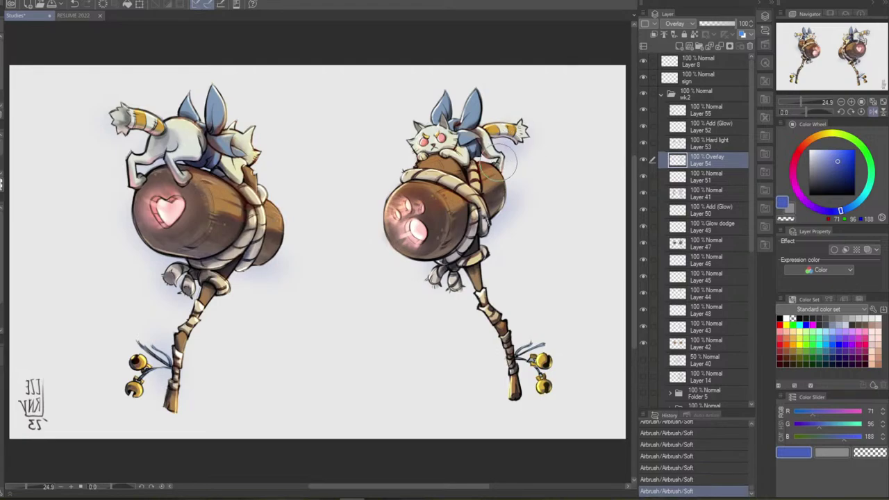
Compare the log's back end with and without the last blue airbrush stroke, and return the canvas to its unmirrored view
{"action": "key", "text": "ctrl+z"}
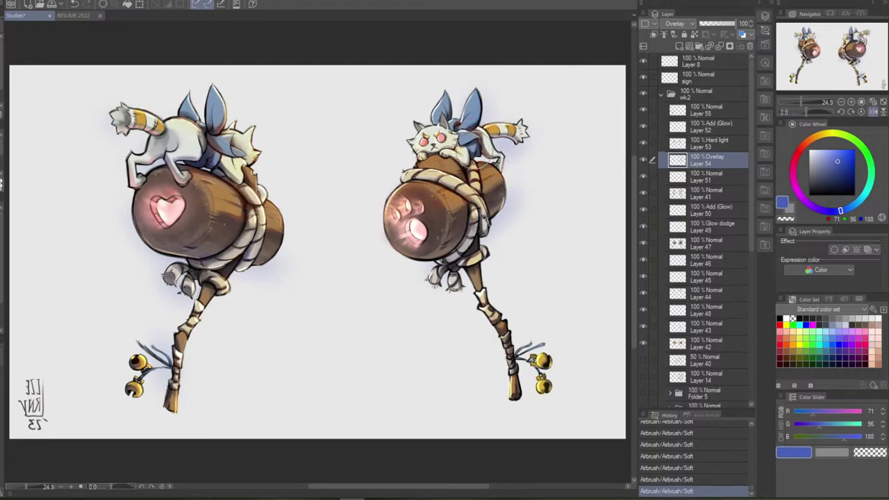
{"action": "key", "text": "ctrl+y"}
{"action": "key", "text": "ctrl+z"}
{"action": "key", "text": "ctrl+y"}
{"action": "left_click", "coordinate": [874, 113]}
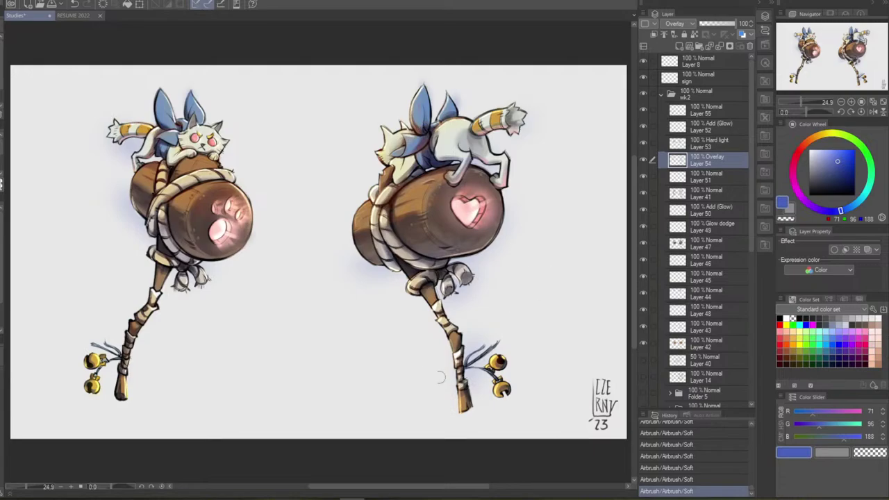
Airbrush soft blue around the bells of both hammers, undoing and repainting strokes
{"action": "left_click_drag", "start_coordinate": [114, 353], "coordinate": [108, 353]}
{"action": "key", "text": "ctrl+z"}
{"action": "key", "text": "ctrl+z"}
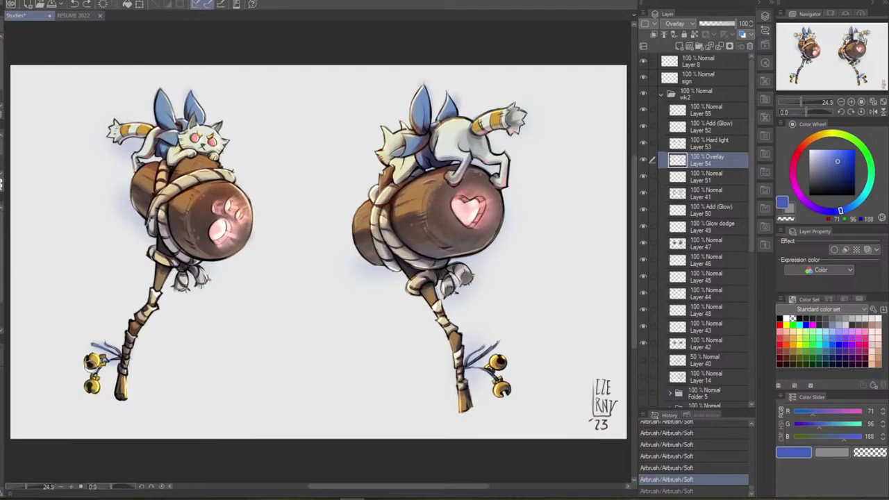
{"action": "left_click_drag", "start_coordinate": [90, 347], "coordinate": [98, 390]}
{"action": "key", "text": "ctrl+z"}
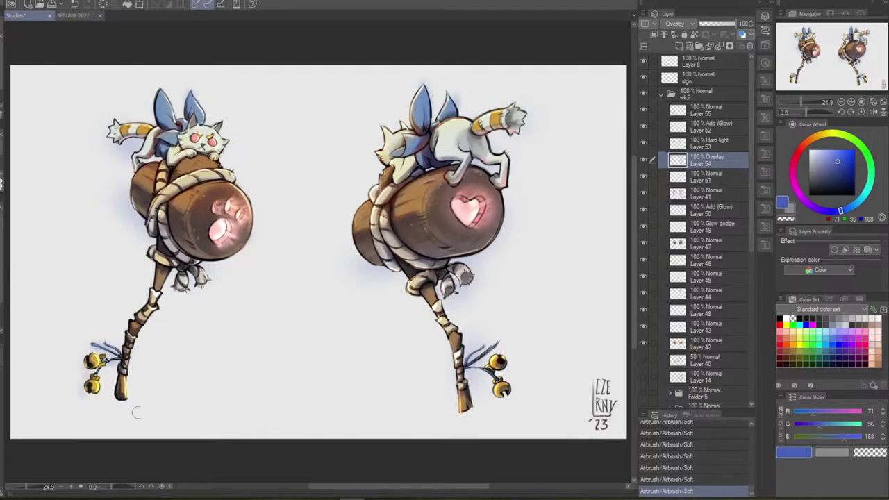
{"action": "key", "text": "ctrl+z"}
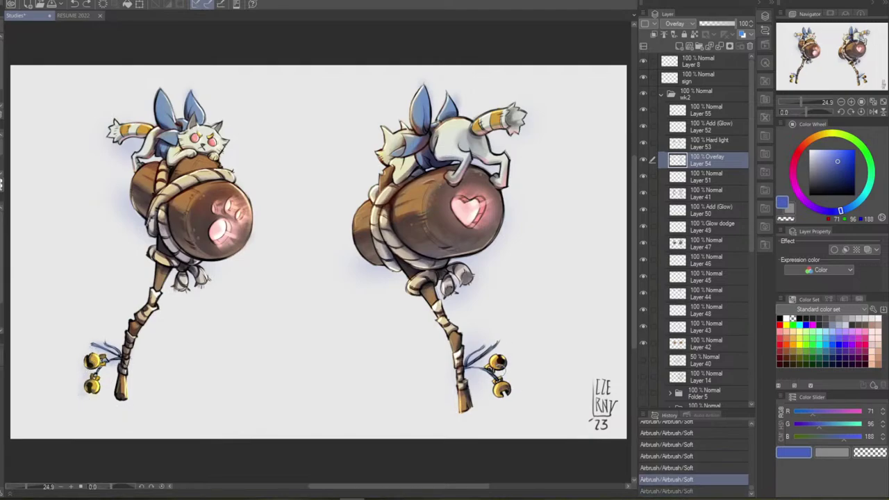
{"action": "left_click_drag", "start_coordinate": [505, 375], "coordinate": [515, 357]}
{"action": "key", "text": "ctrl+z"}
{"action": "left_click_drag", "start_coordinate": [507, 390], "coordinate": [492, 384]}
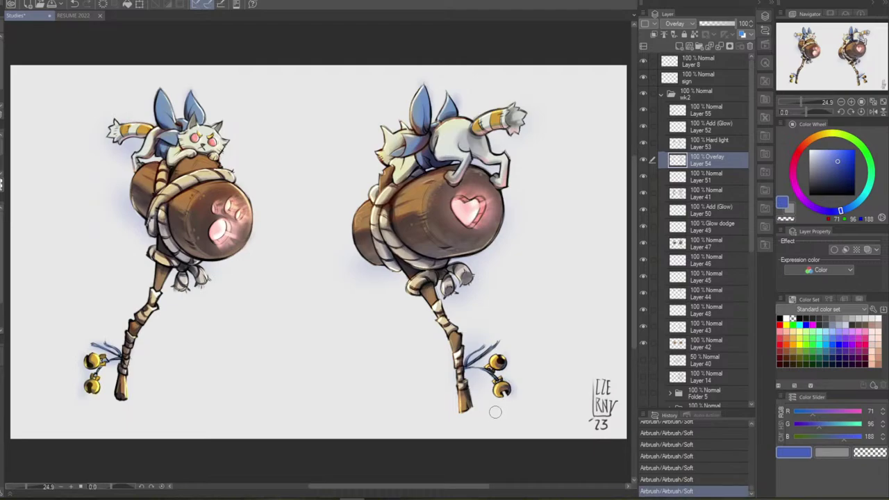
Move overlay Layer 54 above hard light Layer 53, checking the effect of each layer by hiding and showing it
{"action": "left_click", "coordinate": [643, 161]}
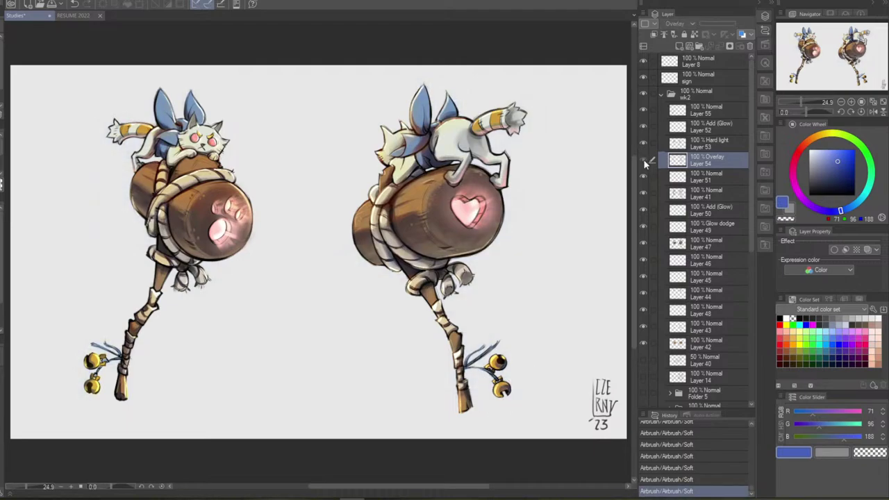
{"action": "left_click", "coordinate": [643, 161]}
{"action": "left_click_drag", "start_coordinate": [709, 160], "coordinate": [713, 139]}
{"action": "left_click", "coordinate": [712, 157]}
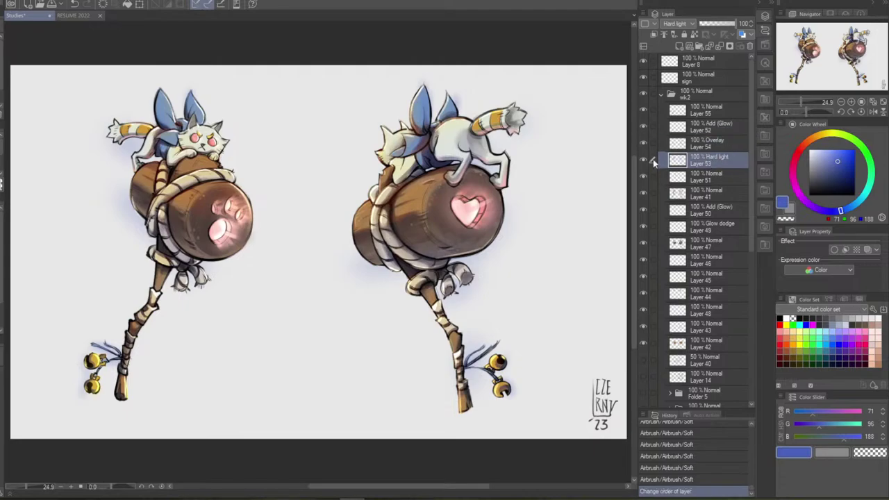
{"action": "left_click", "coordinate": [643, 159]}
{"action": "left_click", "coordinate": [643, 159]}
{"action": "left_click", "coordinate": [703, 143]}
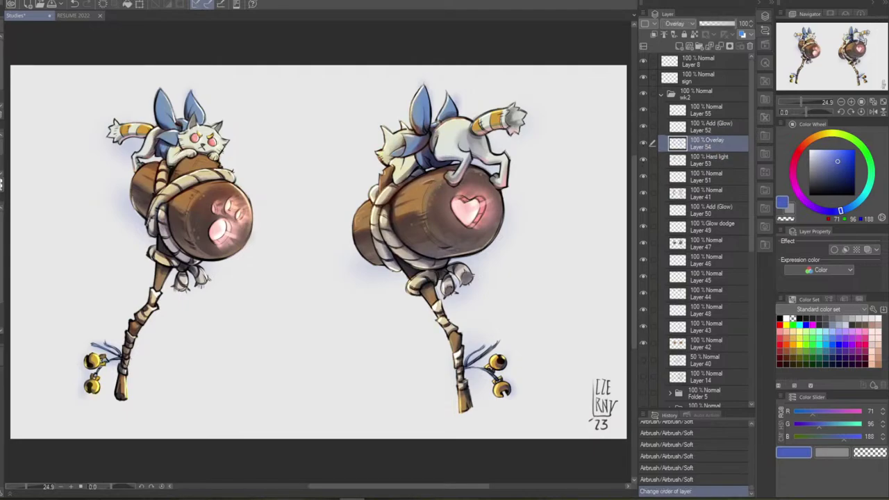
Erase the blue overlay from the heart hammer's log and its cat's body, legs and tail with the kneaded and hard erasers
{"action": "left_click_drag", "start_coordinate": [370, 178], "coordinate": [366, 185]}
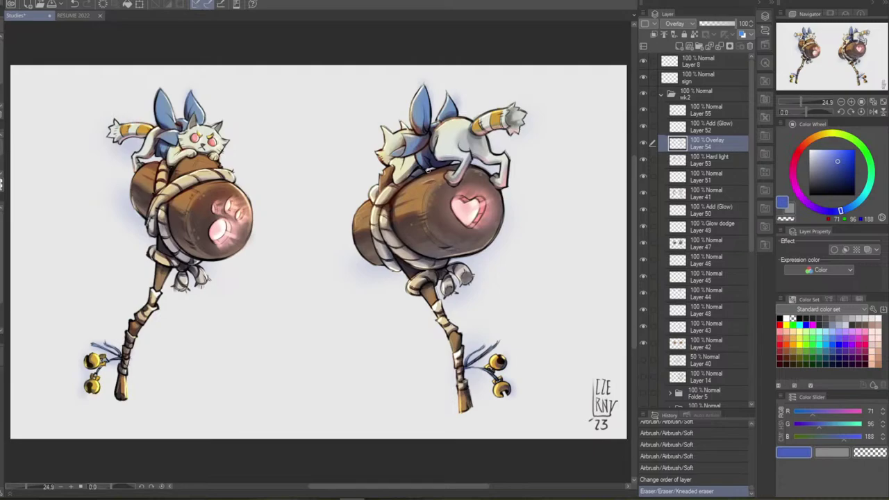
{"action": "left_click_drag", "start_coordinate": [431, 167], "coordinate": [472, 162]}
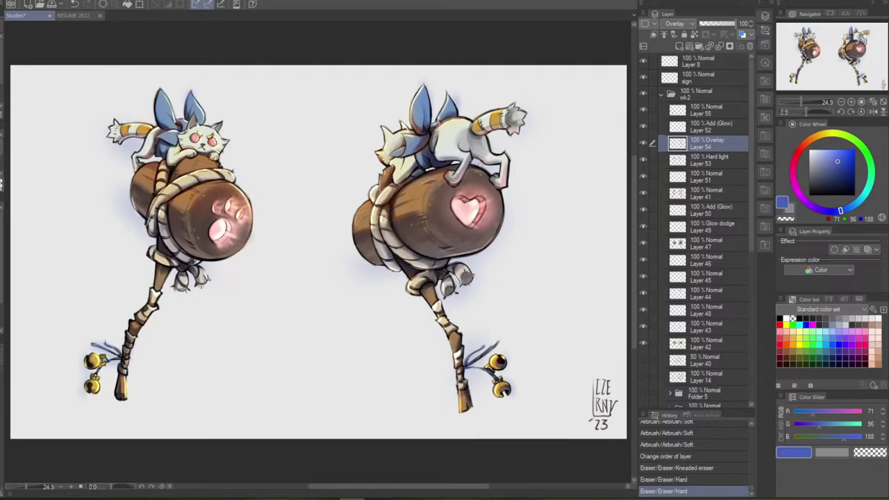
{"action": "left_click", "coordinate": [455, 175]}
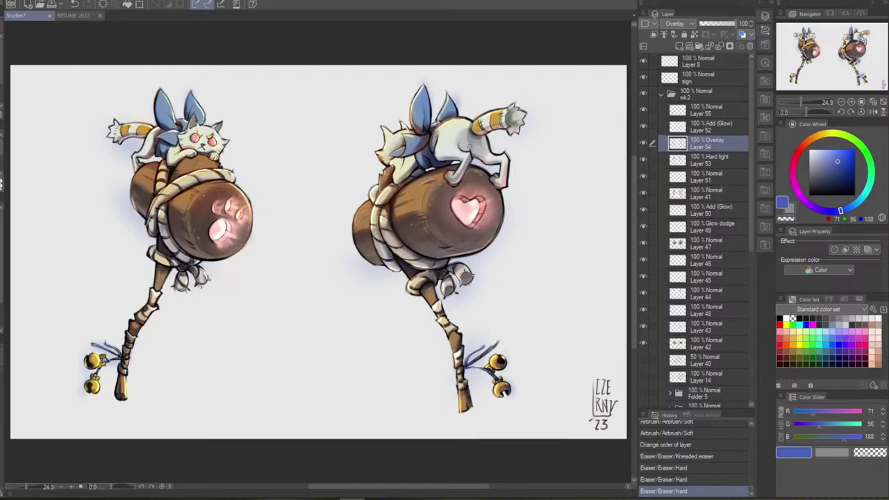
{"action": "left_click", "coordinate": [461, 155]}
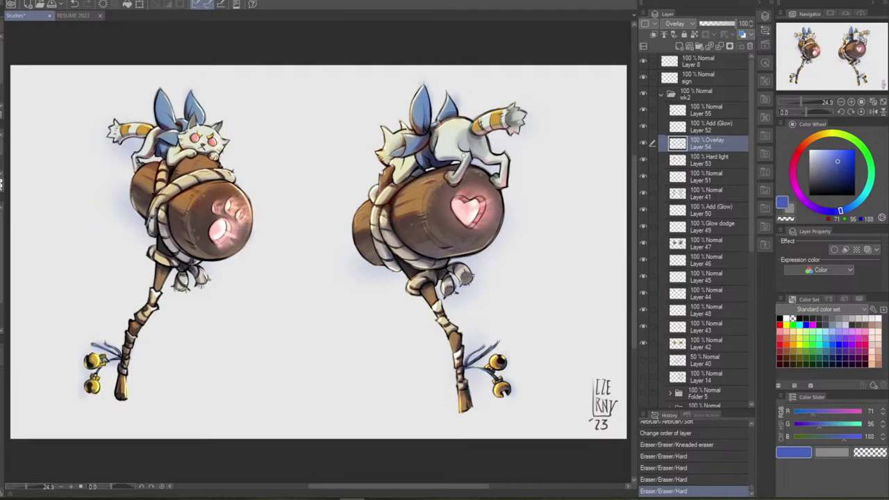
{"action": "left_click", "coordinate": [464, 155]}
{"action": "left_click", "coordinate": [449, 128]}
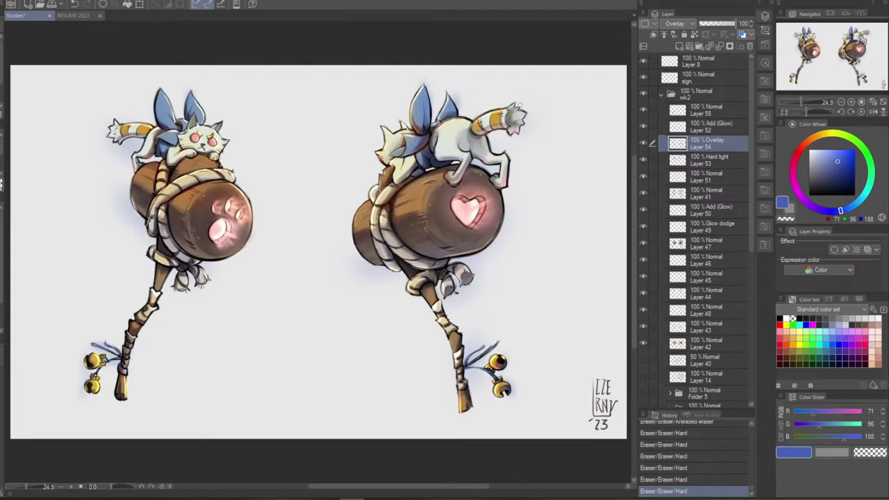
{"action": "left_click", "coordinate": [518, 120]}
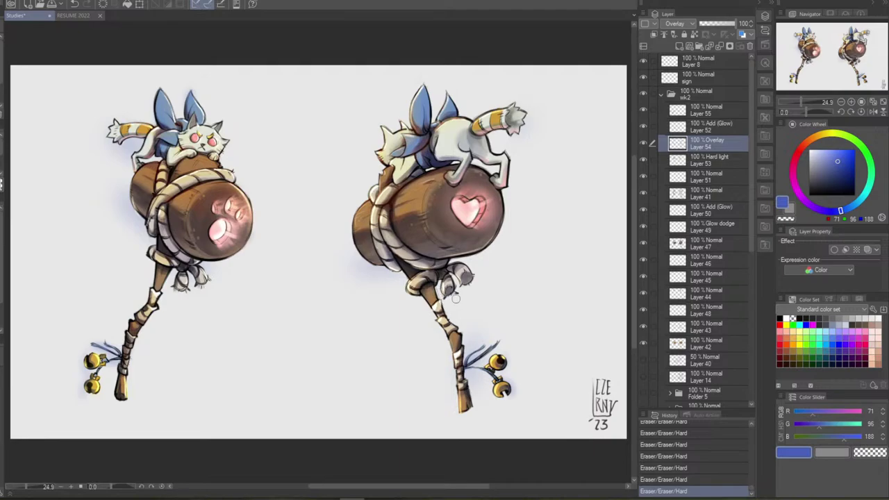
Erase the excess blue haze around the logs of both hammers on Layer 54, alternating mirrored and normal canvas views
{"action": "left_click", "coordinate": [872, 111]}
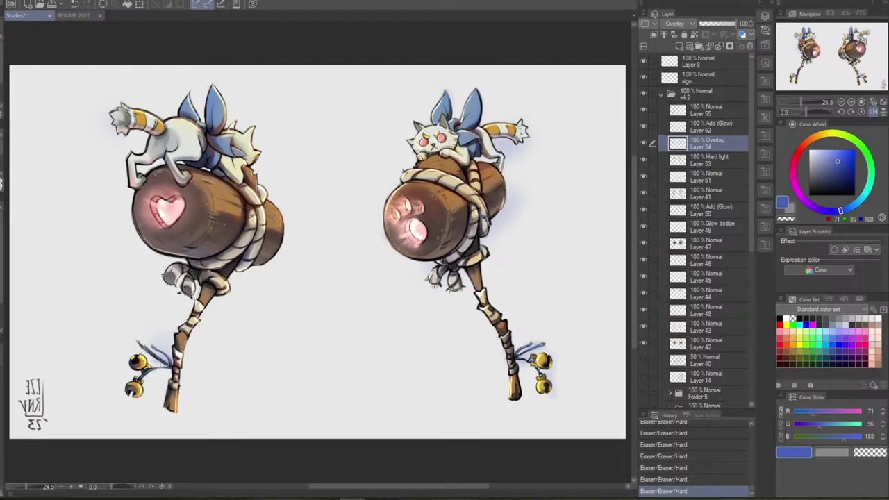
{"action": "left_click", "coordinate": [872, 113]}
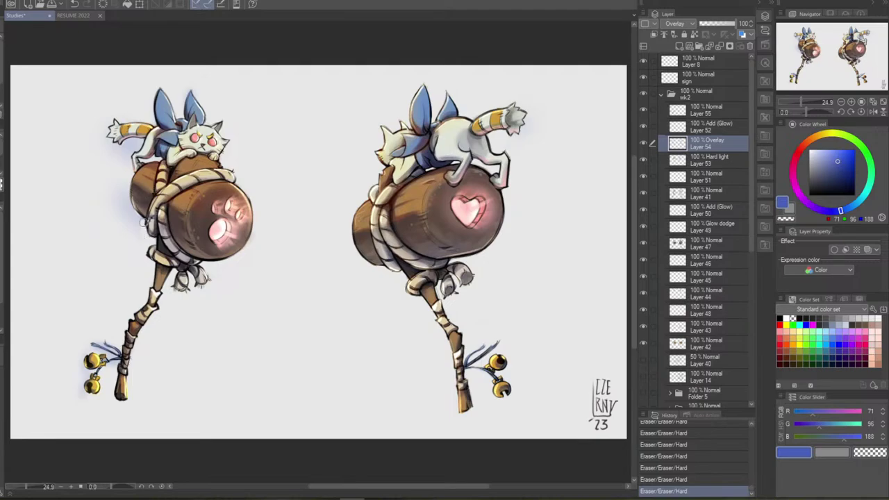
{"action": "left_click", "coordinate": [873, 111]}
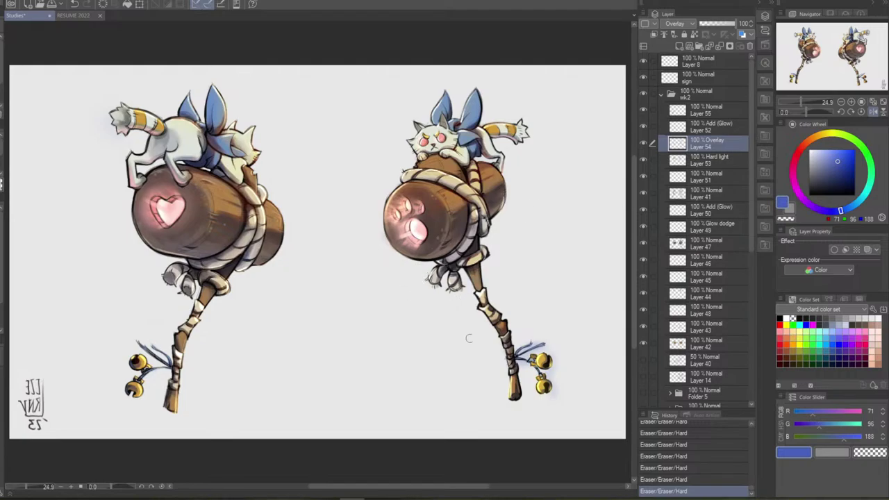
Compare the art with Layers 52 and 54 hidden and shown, and erase Layer 54's remaining blue haze beside the paw-print hammer's bells
{"action": "left_click", "coordinate": [714, 245]}
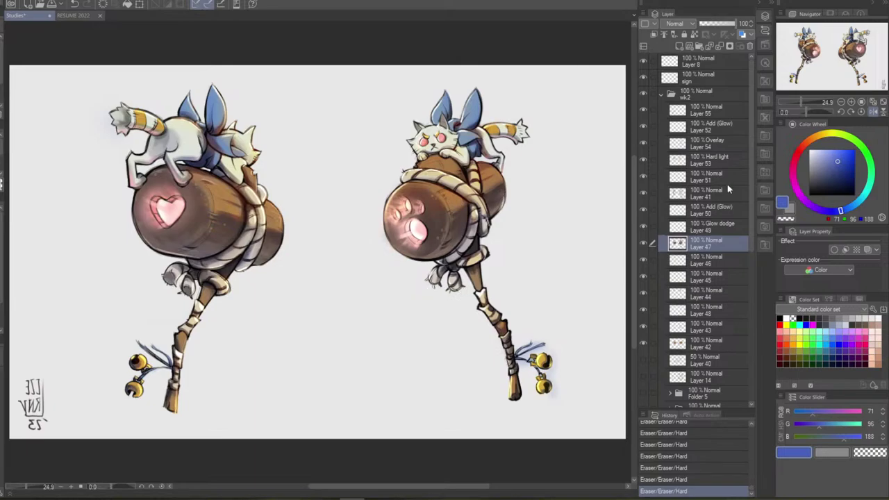
{"action": "left_click", "coordinate": [720, 126]}
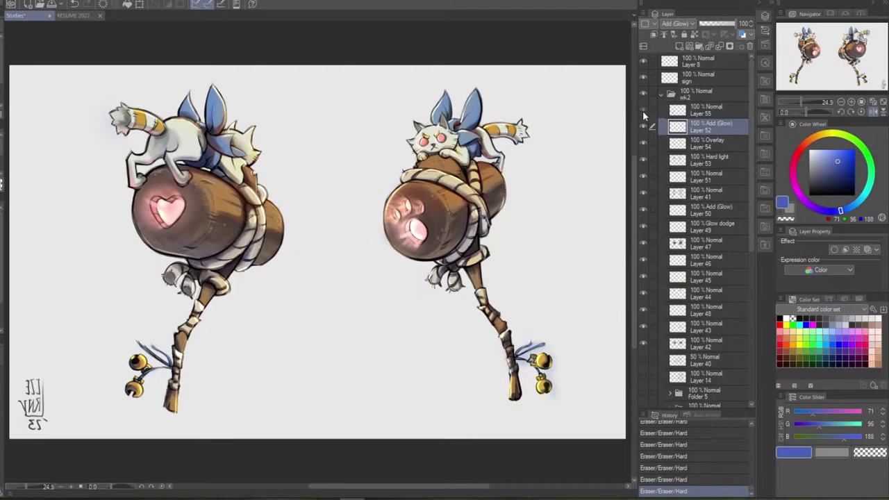
{"action": "left_click", "coordinate": [642, 126]}
{"action": "left_click", "coordinate": [642, 126]}
{"action": "left_click", "coordinate": [643, 143]}
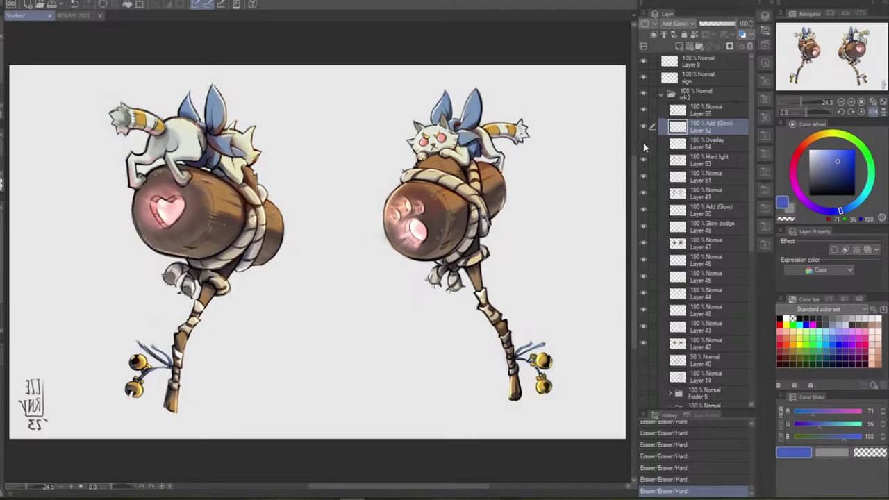
{"action": "left_click", "coordinate": [643, 143]}
{"action": "left_click", "coordinate": [660, 146]}
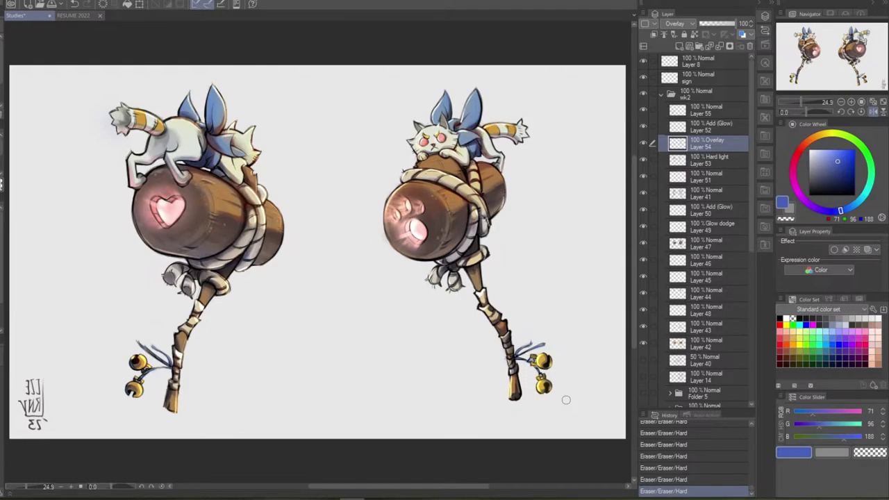
{"action": "left_click", "coordinate": [873, 111]}
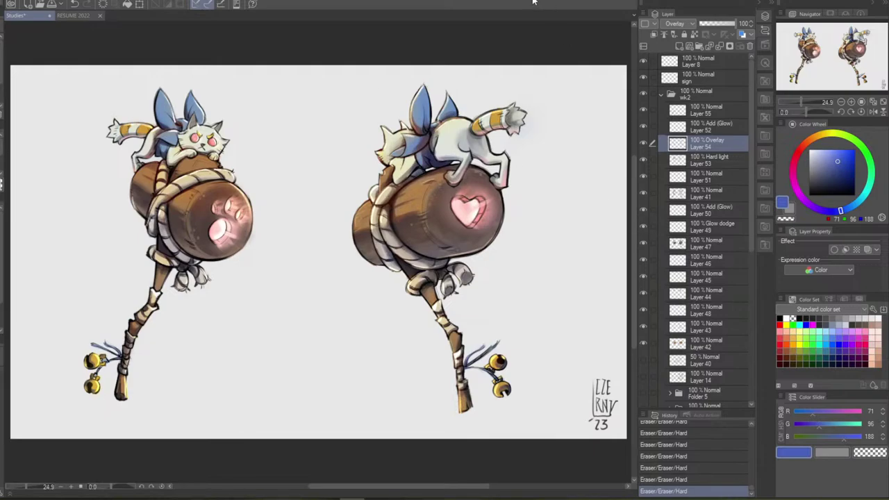
Repaint the rope loop behind the paw-print hammer's log on Layer 55 with light tan sampled from the rope
{"action": "left_click", "coordinate": [708, 193]}
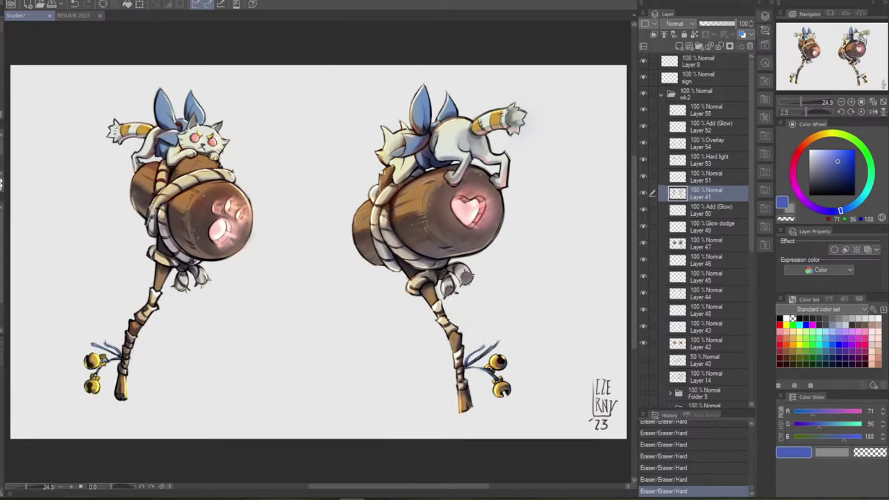
{"action": "left_click", "coordinate": [704, 111]}
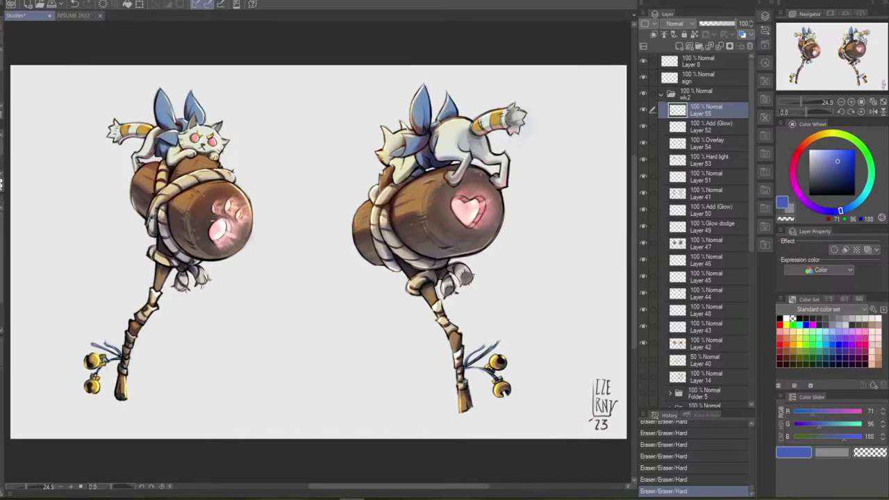
{"action": "left_click", "coordinate": [156, 207], "text": "alt"}
{"action": "left_click_drag", "start_coordinate": [149, 214], "coordinate": [159, 197]}
{"action": "key", "text": "ctrl+z"}
{"action": "left_click", "coordinate": [162, 196], "text": "alt"}
{"action": "left_click_drag", "start_coordinate": [148, 216], "coordinate": [152, 208]}
{"action": "mouse_move", "coordinate": [149, 214]}
{"action": "left_mouse_down"}
{"action": "mouse_move", "coordinate": [174, 184]}
{"action": "mouse_move", "coordinate": [165, 189]}
{"action": "left_mouse_up"}
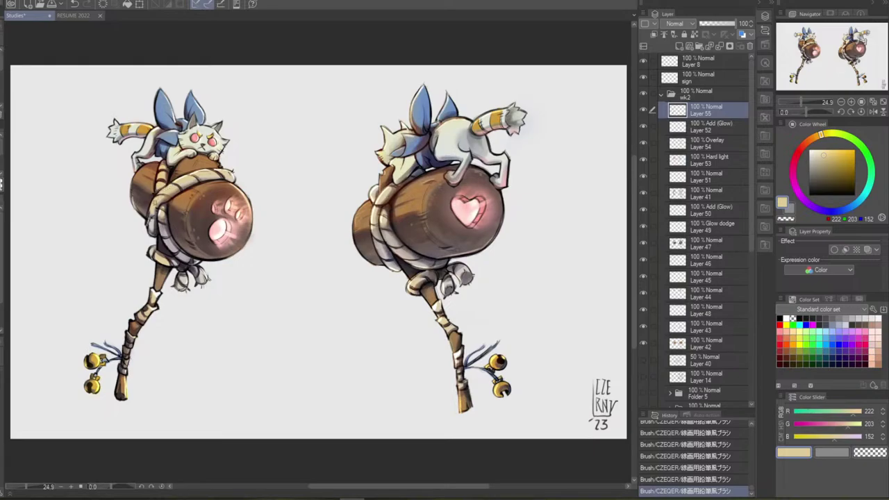
Refine the shading of the rope loop beside the paw-print hammer's log on Layer 55 with tan, grey-brown and dark tones sampled from it
{"action": "left_click", "coordinate": [147, 225], "text": "alt"}
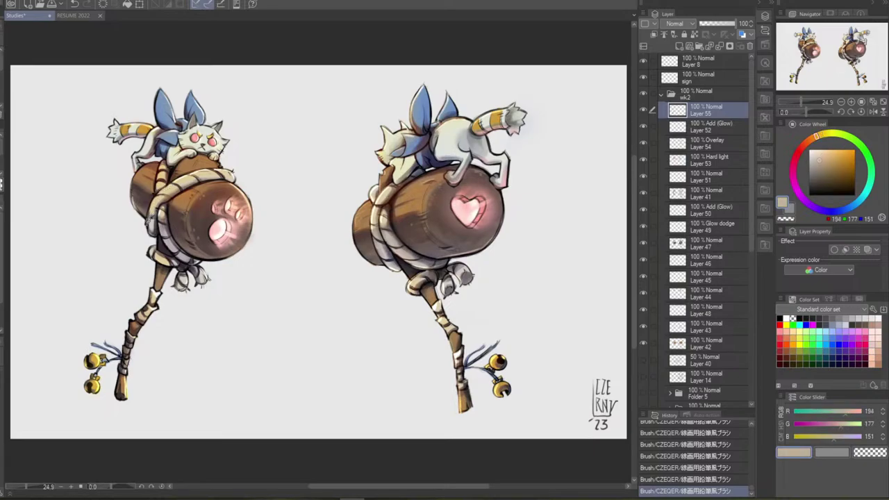
{"action": "key", "text": "ctrl+z"}
{"action": "left_click", "coordinate": [157, 211], "text": "alt"}
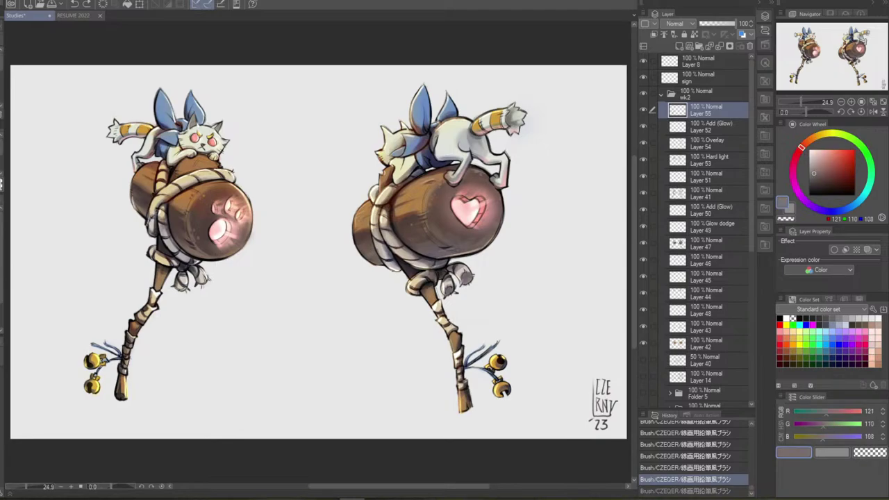
{"action": "left_click_drag", "start_coordinate": [154, 208], "coordinate": [153, 214]}
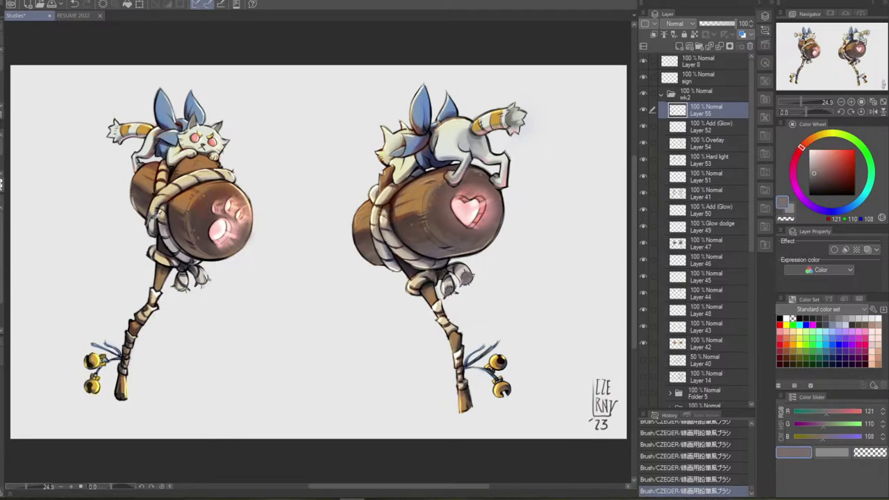
{"action": "left_click", "coordinate": [159, 216], "text": "alt"}
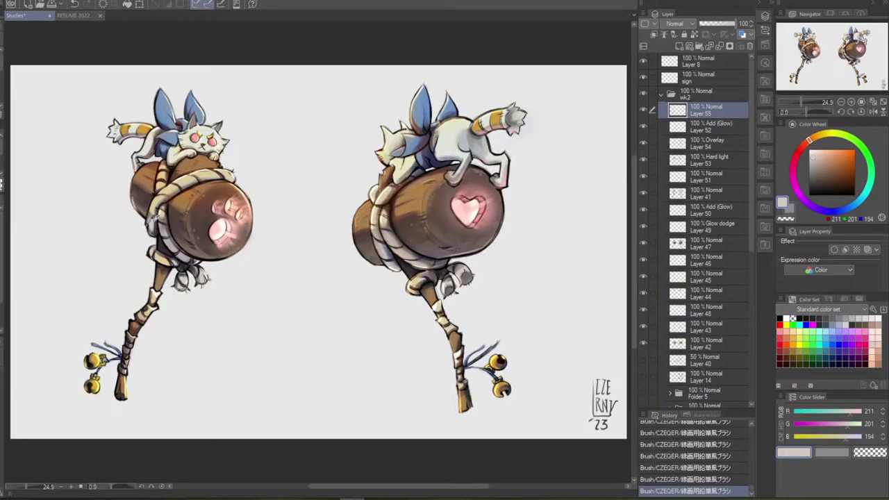
{"action": "left_click", "coordinate": [158, 214], "text": "alt"}
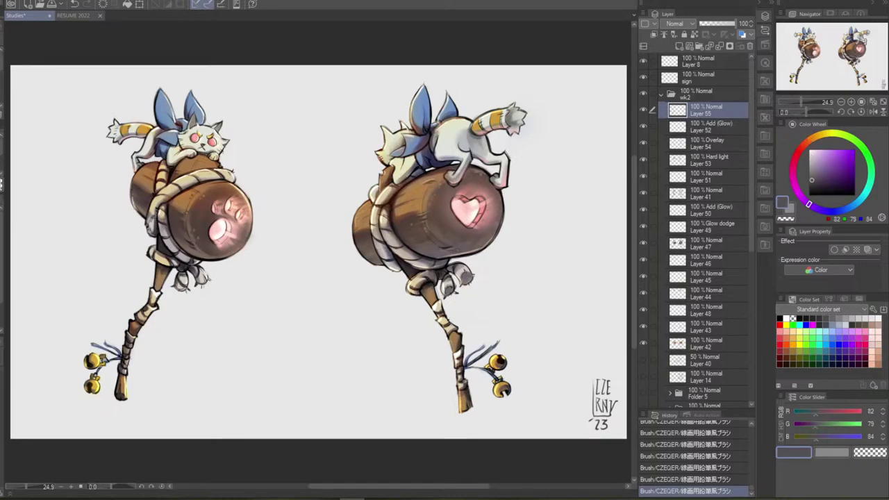
{"action": "key", "text": "ctrl+z"}
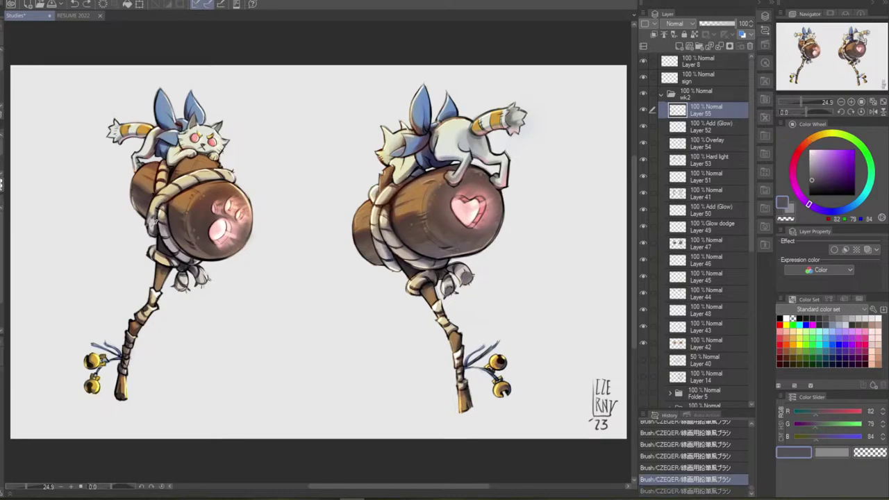
{"action": "left_click", "coordinate": [146, 212], "text": "alt"}
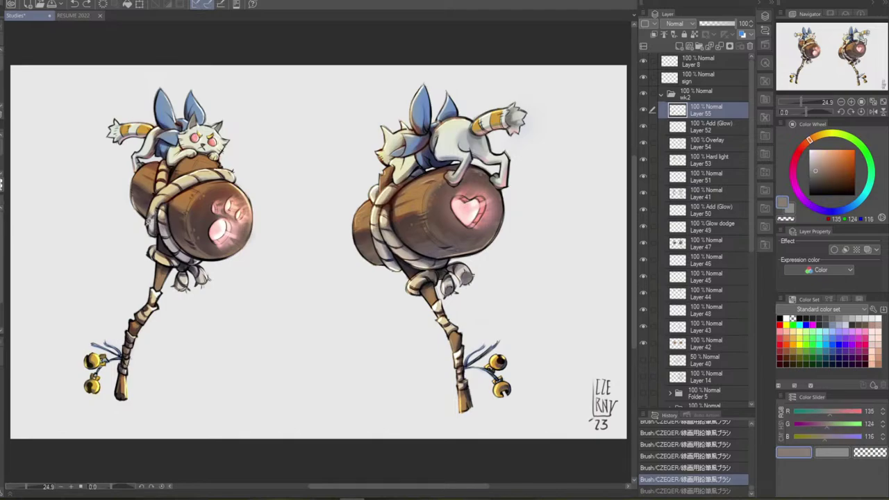
{"action": "key", "text": "ctrl+y"}
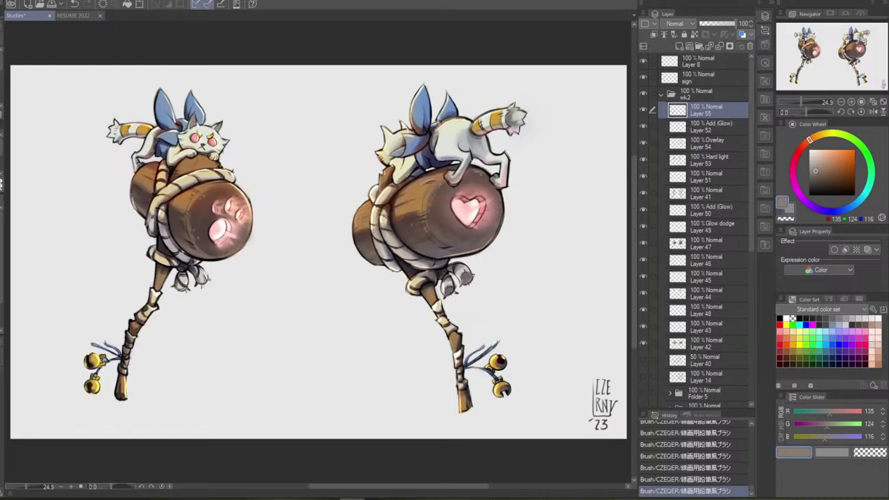
Touch up the rope's lower edge beside the paw-print hammer's log with sampled black, comparing the last stroke in normal and mirrored canvas views
{"action": "left_click", "coordinate": [162, 234], "text": "alt"}
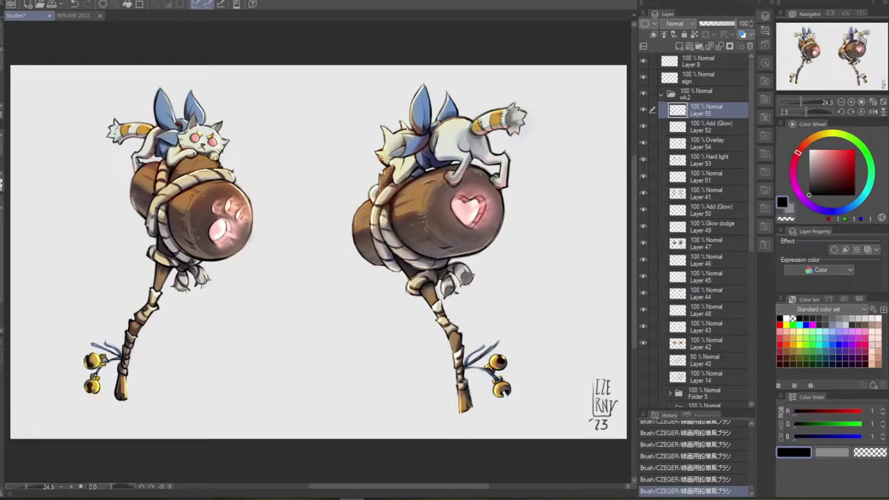
{"action": "key", "text": "ctrl+z"}
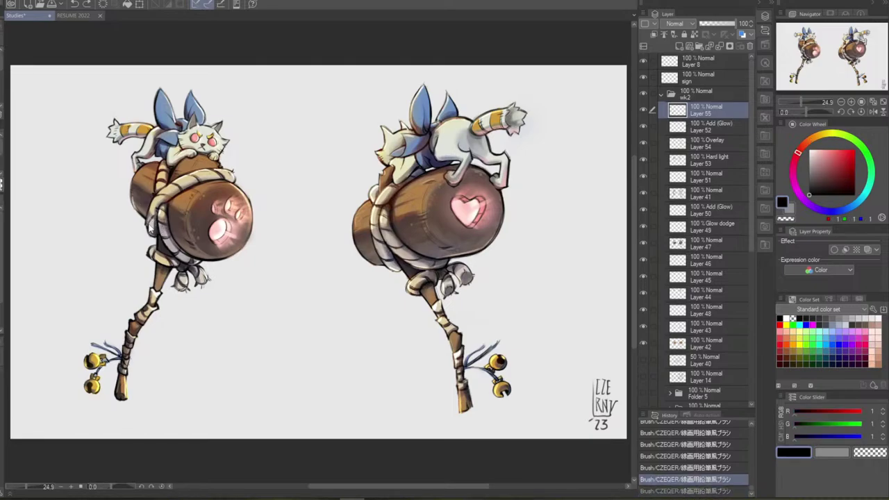
{"action": "key", "text": "ctrl+y"}
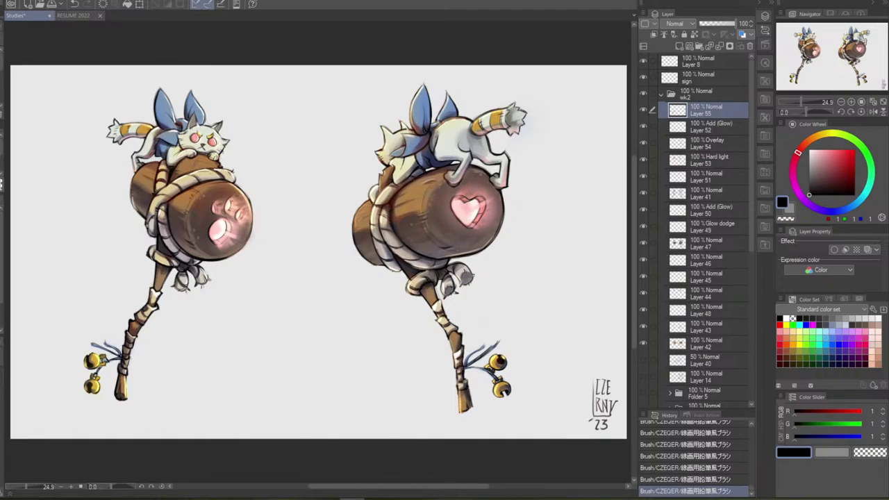
{"action": "key", "text": "ctrl+z"}
{"action": "key", "text": "ctrl+y"}
{"action": "key", "text": "ctrl+z"}
{"action": "left_click", "coordinate": [874, 112]}
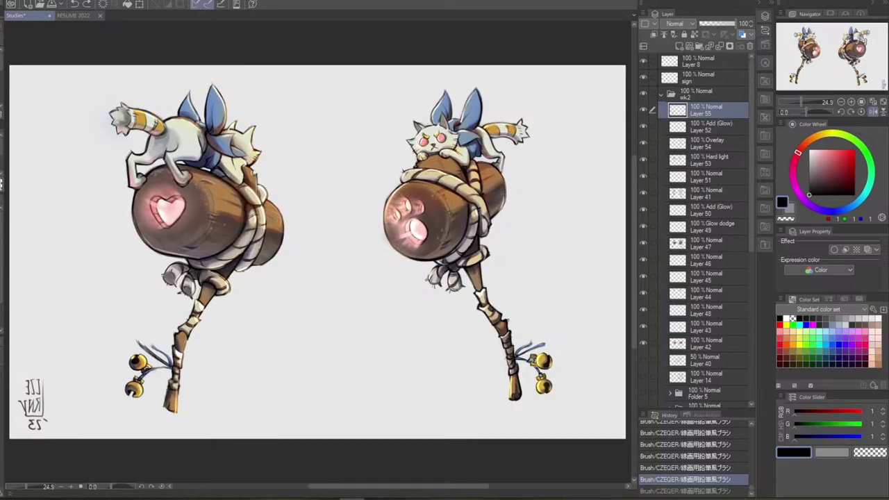
{"action": "key", "text": "ctrl+y"}
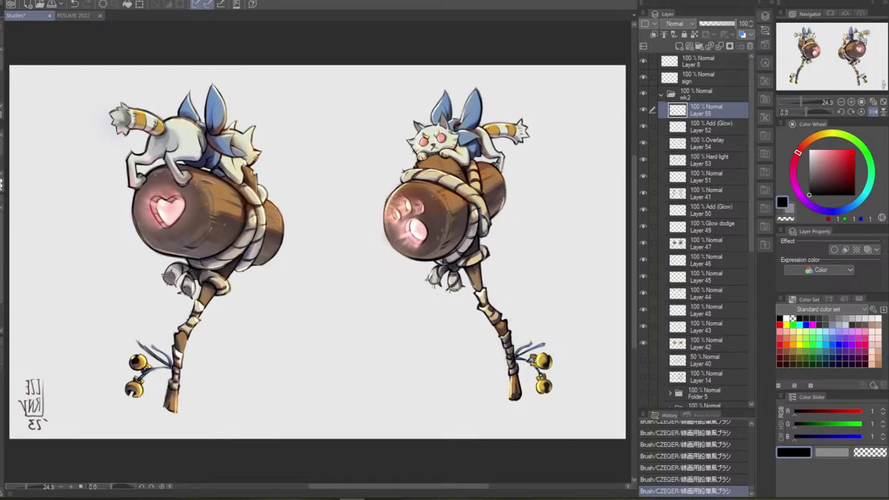
{"action": "key", "text": "ctrl+z"}
{"action": "key", "text": "ctrl+y"}
{"action": "key", "text": "ctrl+z"}
{"action": "key", "text": "ctrl+y"}
{"action": "key", "text": "ctrl+z"}
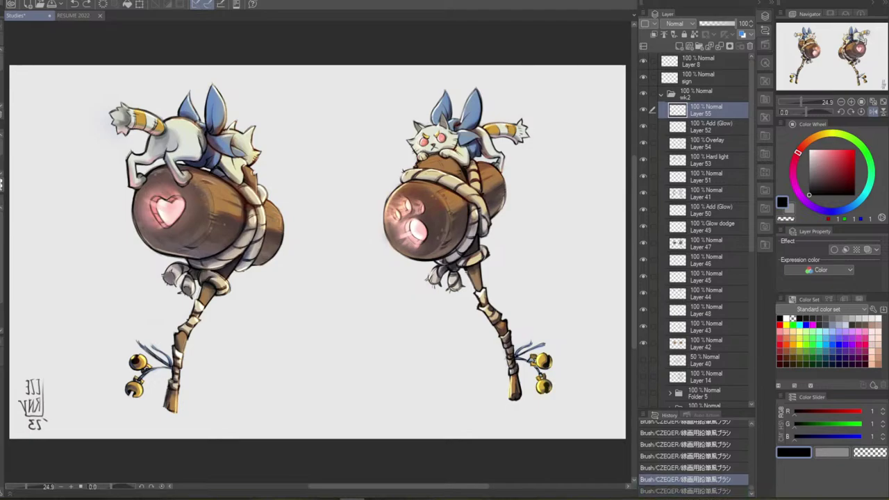
{"action": "key", "text": "ctrl+y"}
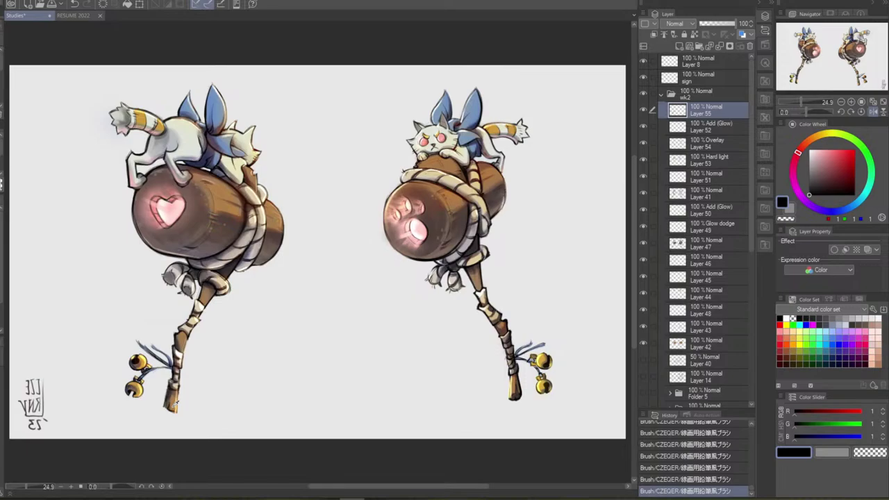
Reshape the butt end of the heart hammer's handle with sampled orange-brown, dark brown and the light grey background colour
{"action": "left_click", "coordinate": [173, 406], "text": "alt"}
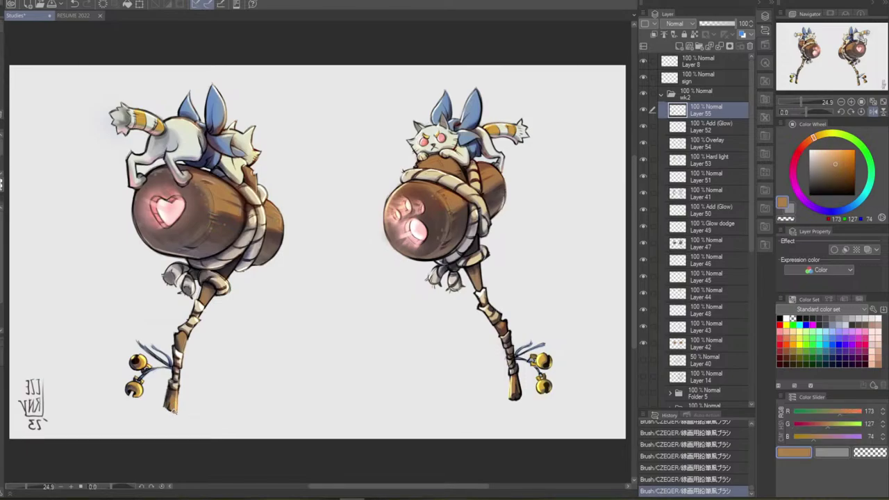
{"action": "left_click", "coordinate": [166, 413], "text": "alt"}
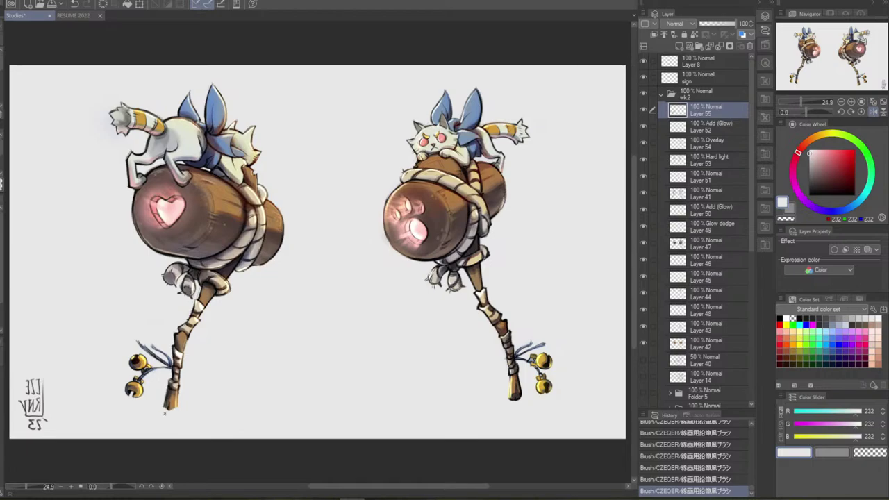
{"action": "left_click", "coordinate": [168, 404], "text": "alt"}
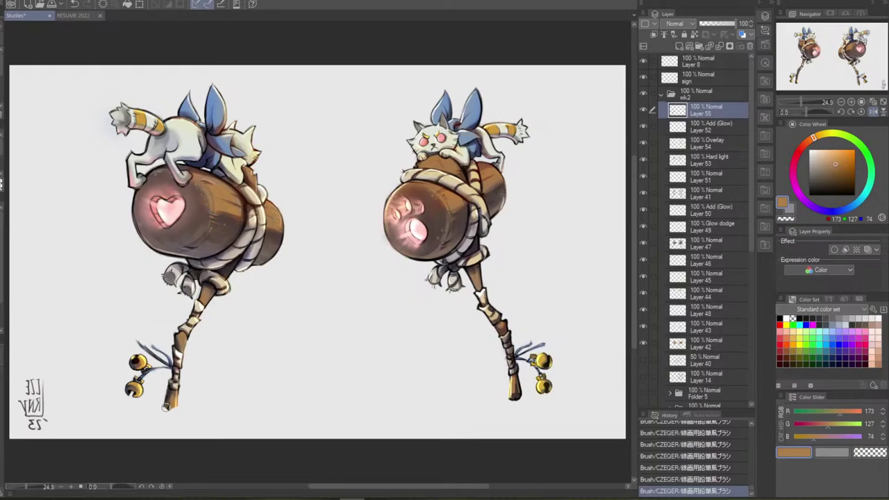
{"action": "left_click", "coordinate": [168, 407], "text": "alt"}
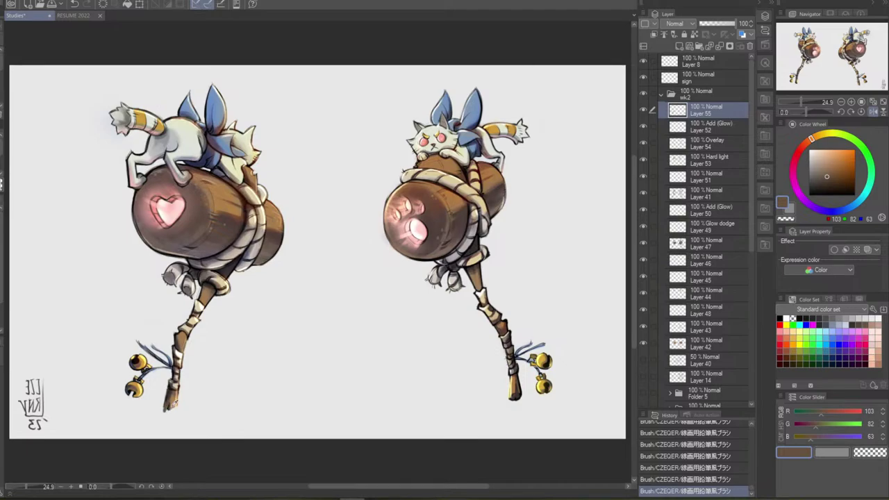
{"action": "left_click", "coordinate": [167, 405], "text": "alt"}
{"action": "key", "text": "ctrl+z"}
{"action": "left_click_drag", "start_coordinate": [165, 411], "coordinate": [172, 410]}
{"action": "key", "text": "ctrl+z"}
{"action": "key", "text": "ctrl+z"}
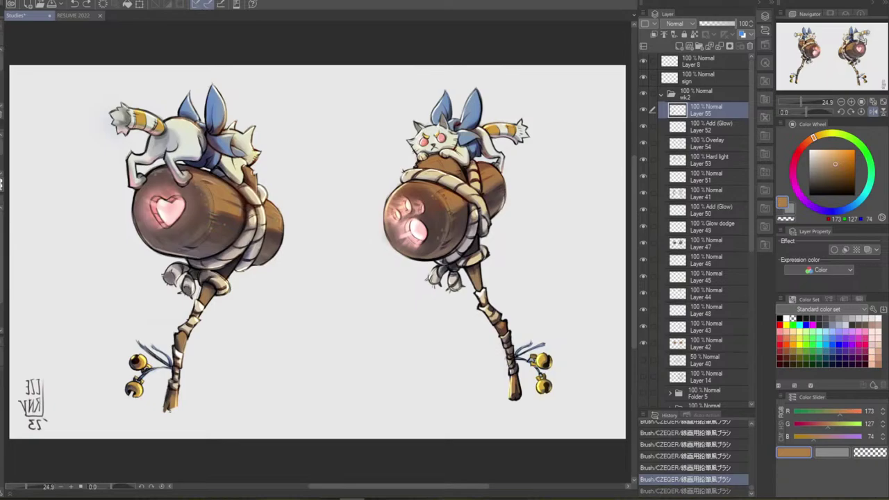
Compare the heart hammer's handle end with and without the last brown stroke, restoring the stroke
{"action": "key", "text": "ctrl+y"}
{"action": "key", "text": "ctrl+z"}
{"action": "key", "text": "ctrl+y"}
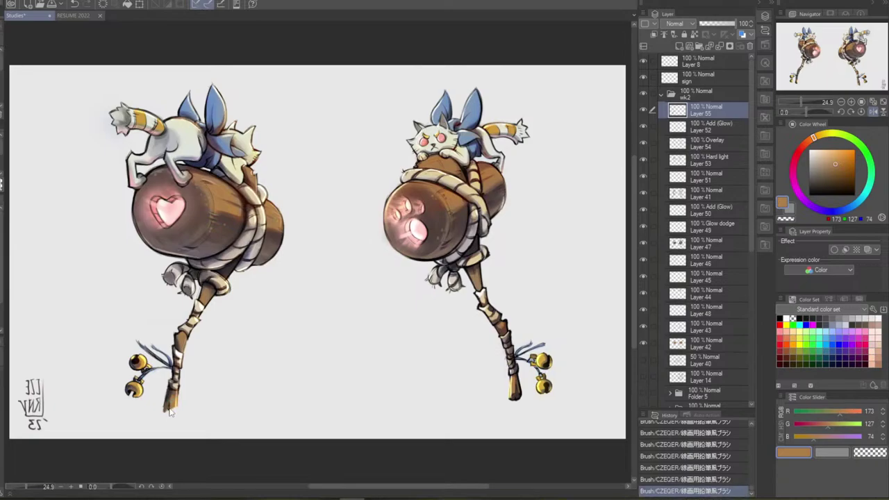
{"action": "key", "text": "ctrl+z"}
{"action": "key", "text": "ctrl+y"}
{"action": "key", "text": "ctrl+z"}
{"action": "key", "text": "ctrl+y"}
{"action": "key", "text": "ctrl+z"}
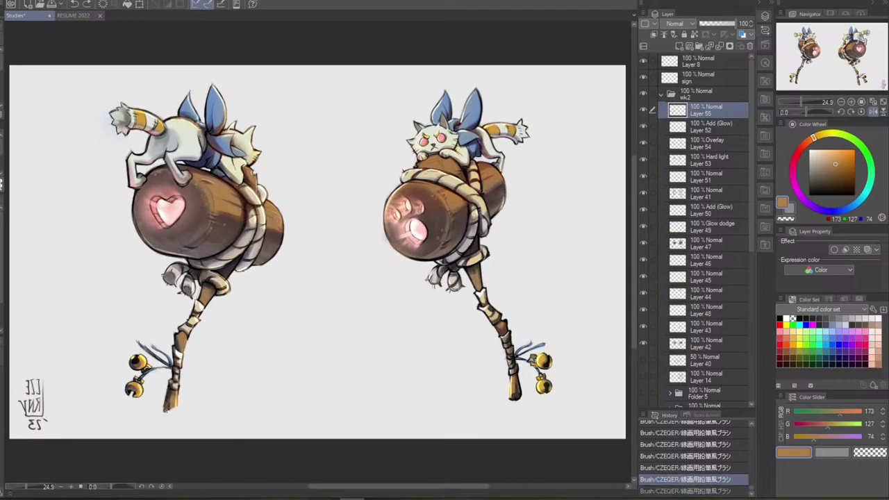
{"action": "key", "text": "ctrl+y"}
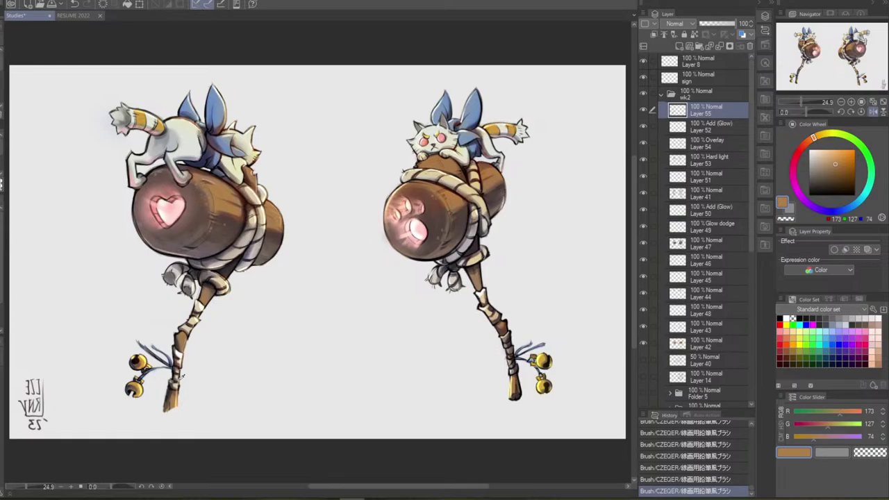
Try sampled near-black pencil strokes along the bell-side edge of the heart hammer's handle end
{"action": "left_click", "coordinate": [217, 283], "text": "alt"}
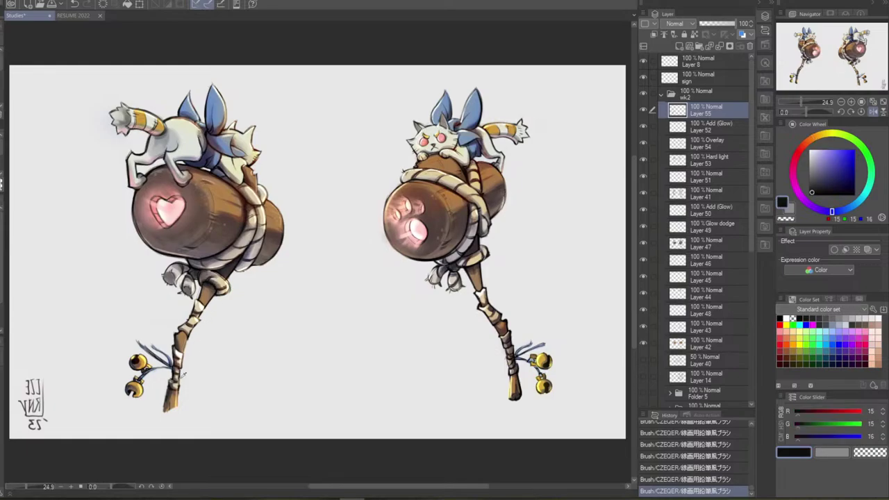
{"action": "key", "text": "ctrl+z"}
{"action": "key", "text": "ctrl+y"}
{"action": "key", "text": "ctrl+z"}
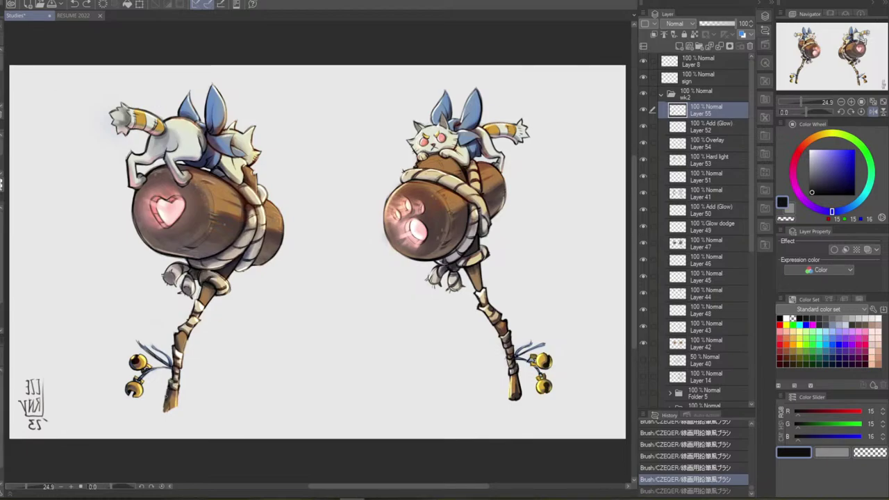
{"action": "left_click_drag", "start_coordinate": [168, 388], "coordinate": [166, 400]}
{"action": "key", "text": "ctrl+z"}
{"action": "key", "text": "ctrl+y"}
{"action": "key", "text": "ctrl+z"}
{"action": "key", "text": "ctrl+y"}
{"action": "key", "text": "ctrl+z"}
{"action": "key", "text": "ctrl+y"}
{"action": "key", "text": "ctrl+z"}
Try a longer black outline down the bell side of the heart hammer's handle end with the H 1 brush
{"action": "left_click_drag", "start_coordinate": [169, 390], "coordinate": [164, 413]}
{"action": "key", "text": "ctrl+z"}
{"action": "key", "text": "ctrl+z"}
{"action": "key", "text": "ctrl+y"}
{"action": "key", "text": "ctrl+z"}
{"action": "key", "text": "ctrl+y"}
{"action": "key", "text": "ctrl+z"}
{"action": "key", "text": "ctrl+y"}
{"action": "key", "text": "ctrl+z"}
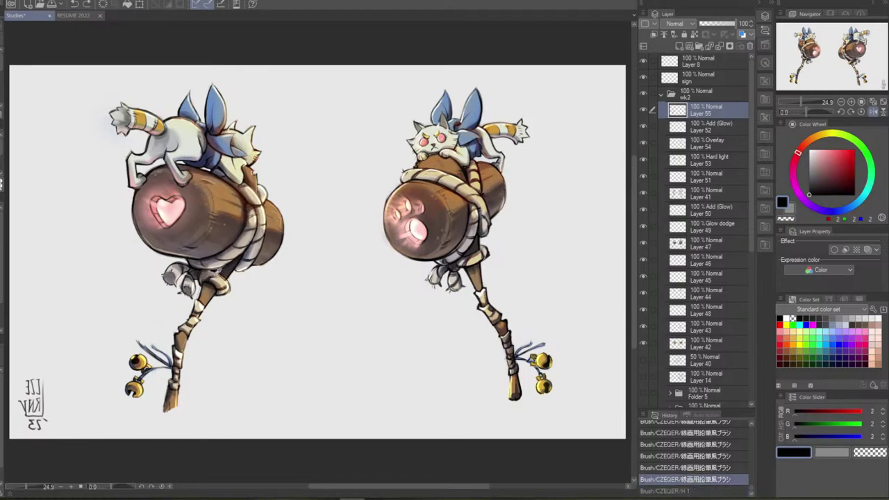
{"action": "key", "text": "ctrl+y"}
{"action": "key", "text": "ctrl+z"}
Outline the bell-side edge and lower corner of the heart hammer's handle end in black with the H 1 brush
{"action": "mouse_move", "coordinate": [171, 388]}
{"action": "left_mouse_down"}
{"action": "mouse_move", "coordinate": [165, 411]}
{"action": "mouse_move", "coordinate": [173, 408]}
{"action": "mouse_move", "coordinate": [164, 412]}
{"action": "left_mouse_up"}
{"action": "key", "text": "ctrl+z"}
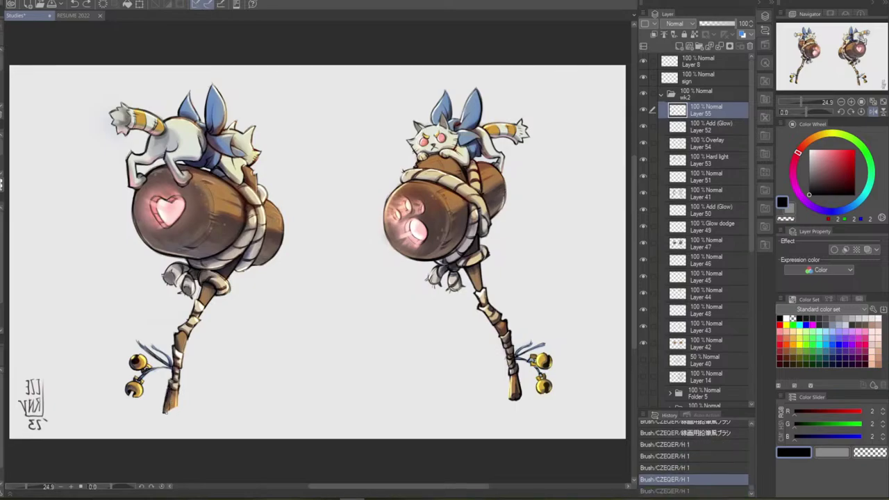
{"action": "key", "text": "ctrl+y"}
{"action": "key", "text": "ctrl+z"}
{"action": "key", "text": "ctrl+z"}
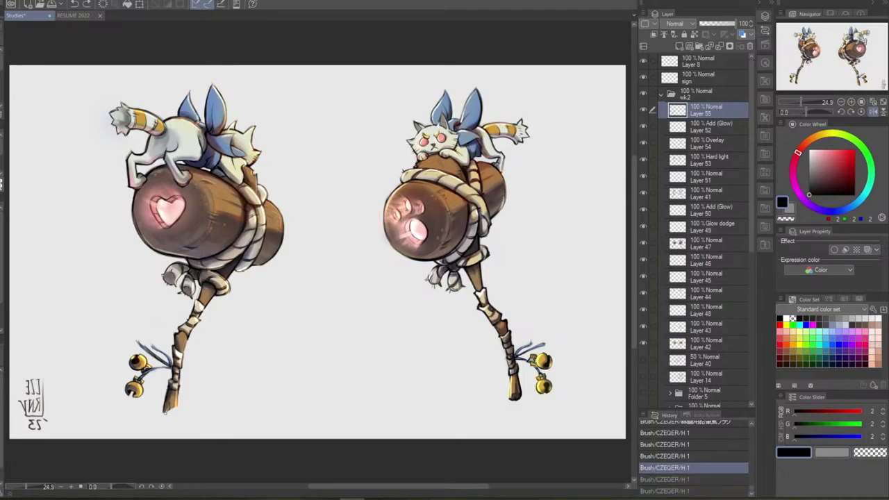
{"action": "left_click_drag", "start_coordinate": [165, 403], "coordinate": [167, 410]}
{"action": "key", "text": "ctrl+z"}
{"action": "key", "text": "ctrl+z"}
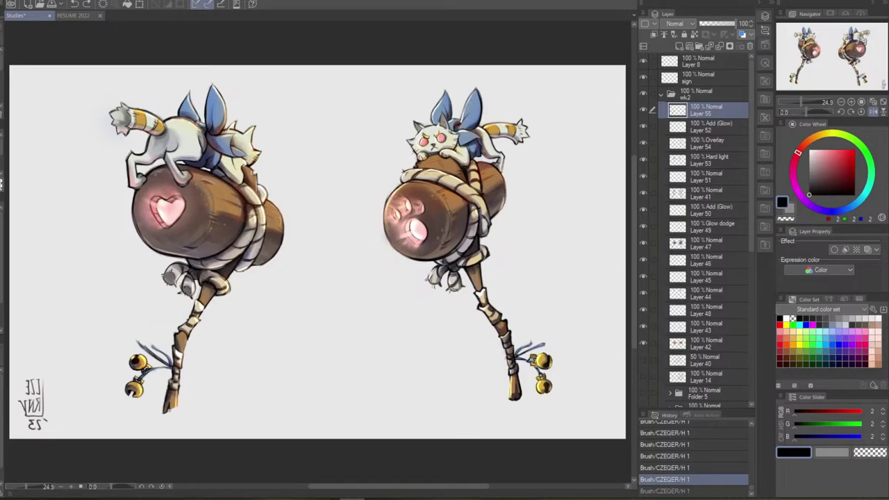
{"action": "key", "text": "ctrl+y"}
{"action": "key", "text": "ctrl+z"}
{"action": "key", "text": "ctrl+y"}
{"action": "key", "text": "ctrl+z"}
{"action": "key", "text": "ctrl+y"}
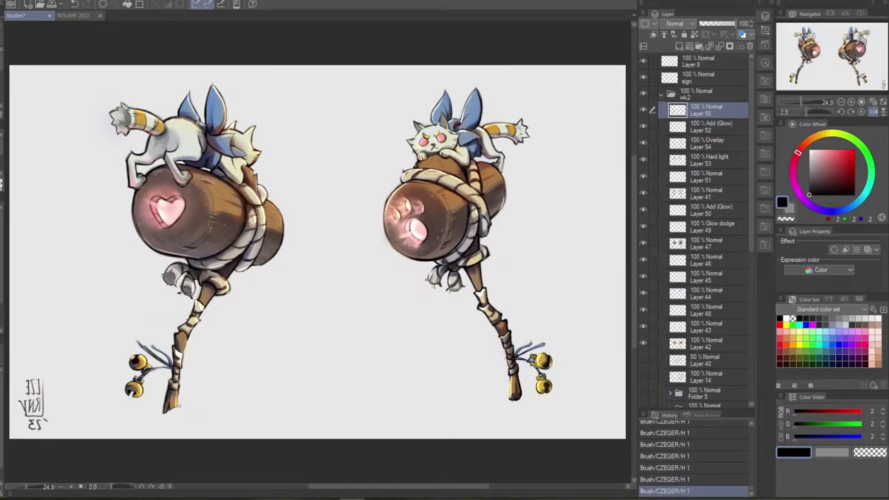
Outline the edge of the heart hammer's handle end opposite the bells in black with the H 1 brush
{"action": "left_click_drag", "start_coordinate": [178, 391], "coordinate": [178, 407]}
{"action": "key", "text": "ctrl+z"}
{"action": "key", "text": "ctrl+z"}
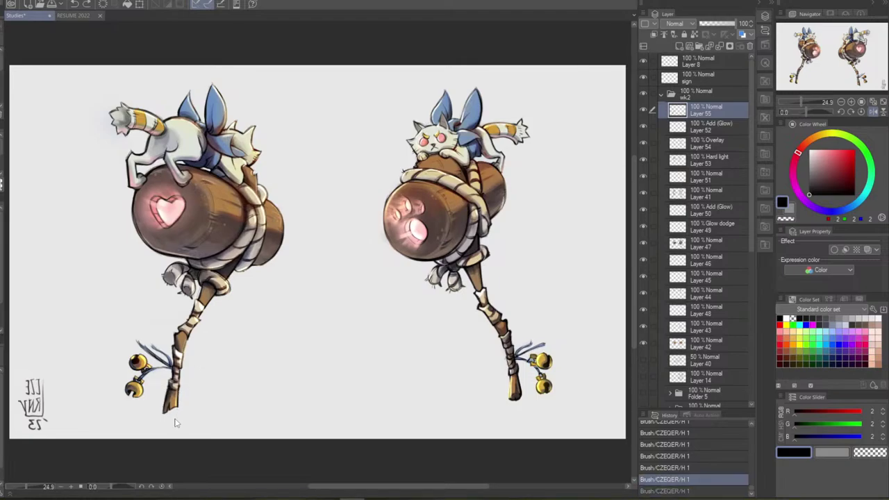
{"action": "key", "text": "ctrl+y"}
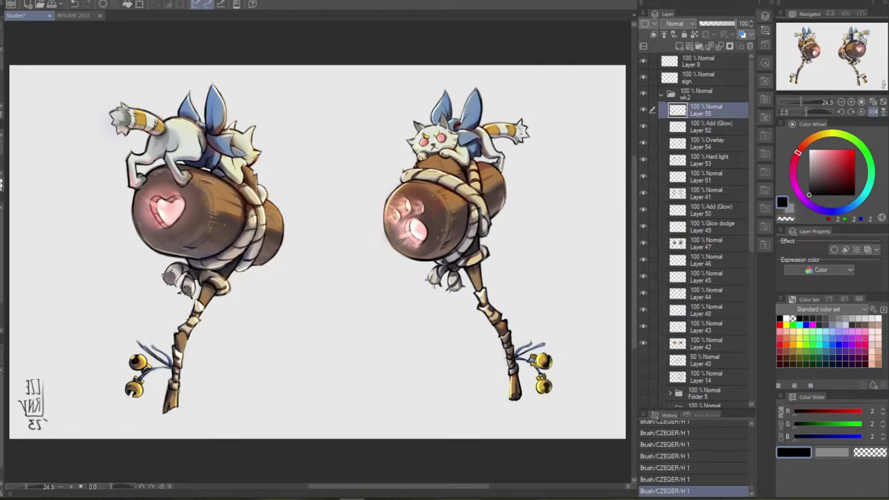
{"action": "key", "text": "ctrl+z"}
{"action": "key", "text": "ctrl+y"}
{"action": "key", "text": "ctrl+z"}
{"action": "key", "text": "ctrl+y"}
Trim the edge of the heart hammer's handle end with sampled background grey and touch up its wood with sampled browns
{"action": "left_click", "coordinate": [186, 408], "text": "alt"}
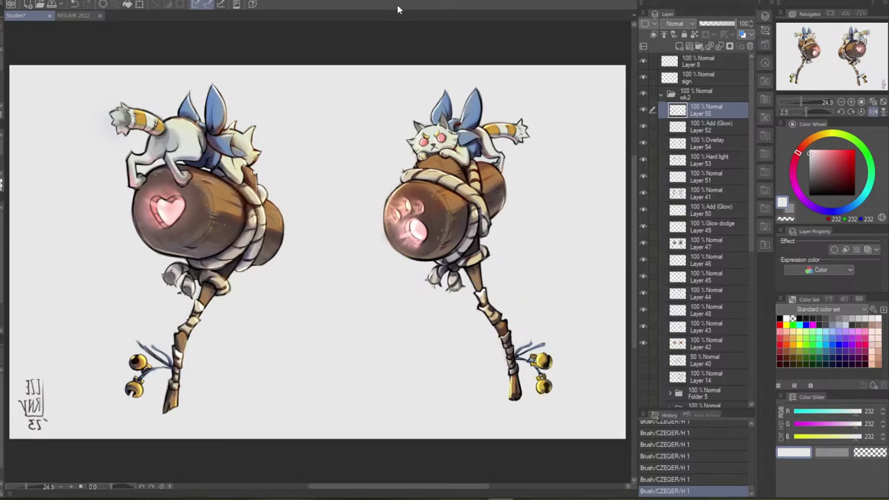
{"action": "left_click", "coordinate": [175, 404], "text": "alt"}
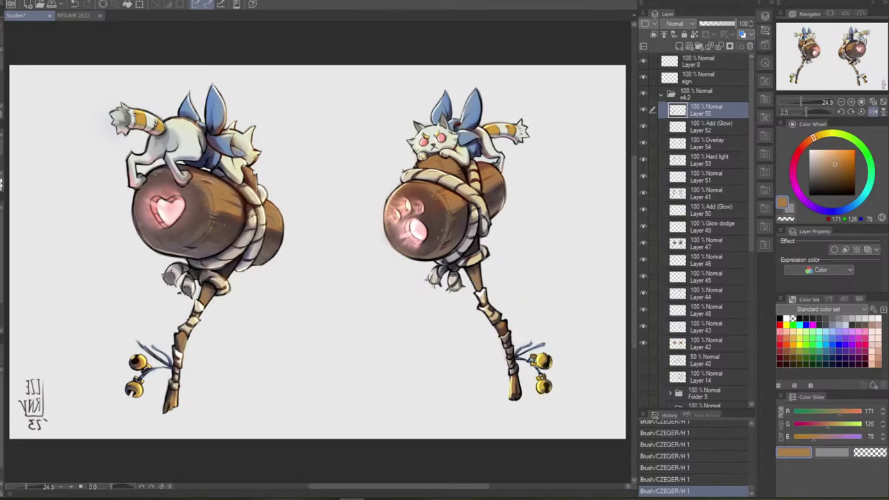
{"action": "key", "text": "ctrl+z"}
{"action": "key", "text": "ctrl+y"}
{"action": "left_click", "coordinate": [166, 409], "text": "alt"}
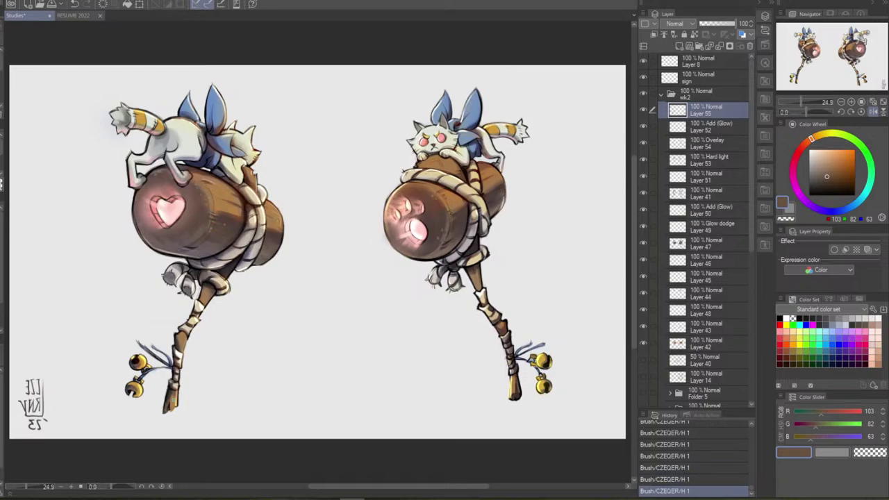
{"action": "key", "text": "ctrl+z"}
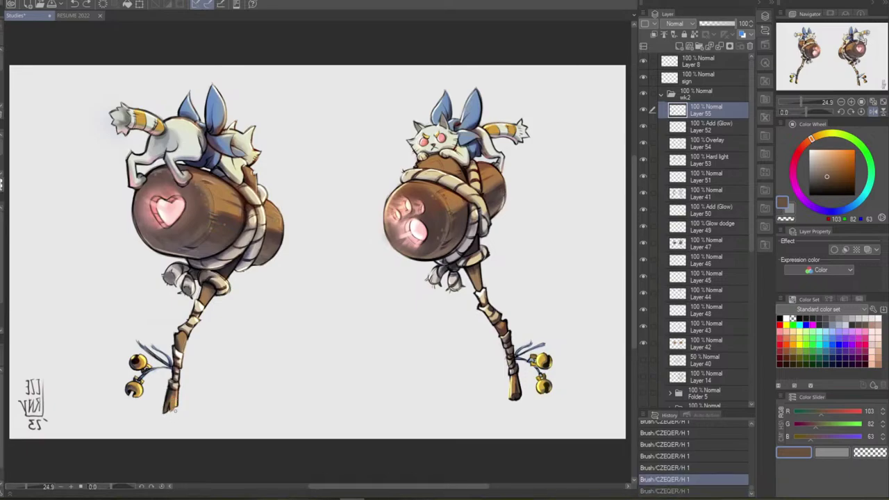
Shade the lower wood of the heart hammer's handle end with sampled light and darker brown using the H 1 brush
{"action": "left_click", "coordinate": [175, 400], "text": "alt"}
{"action": "left_click", "coordinate": [175, 400], "text": "alt"}
{"action": "left_click_drag", "start_coordinate": [173, 402], "coordinate": [172, 404]}
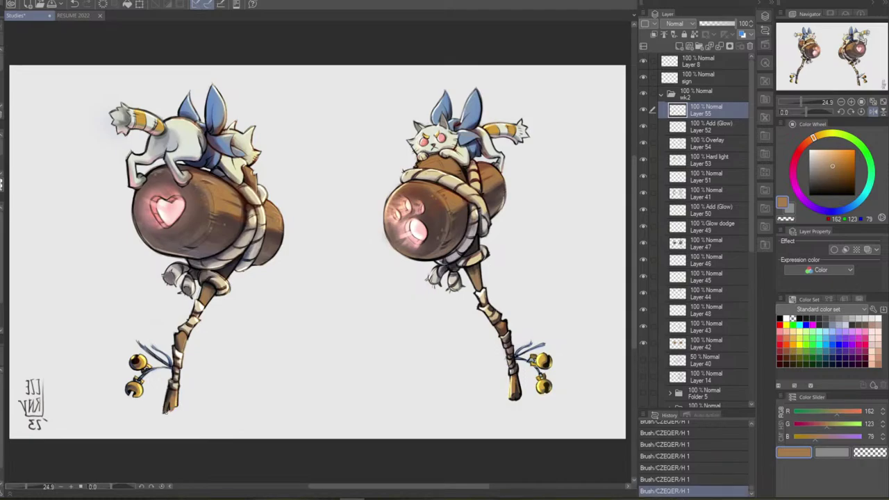
{"action": "left_click", "coordinate": [167, 410], "text": "alt"}
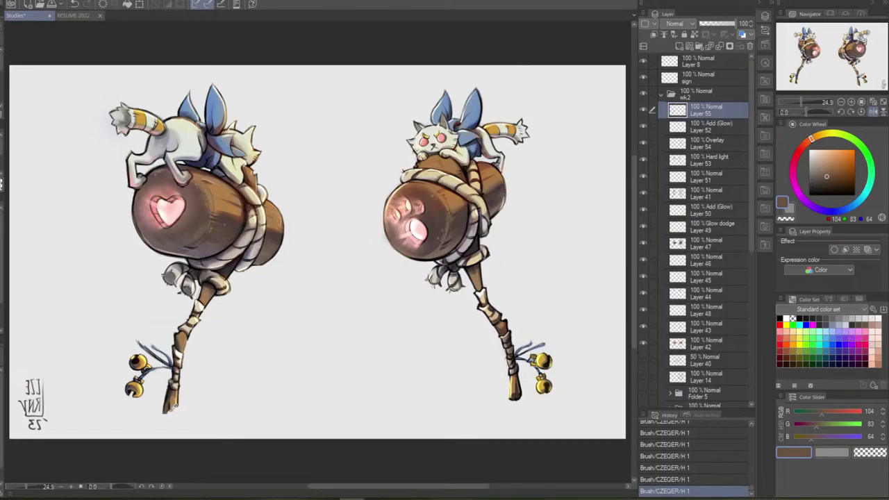
Refine the heart hammer's handle end with near-black line touches and a pale yellow highlight using the H 1 brush
{"action": "left_click", "coordinate": [167, 409], "text": "alt"}
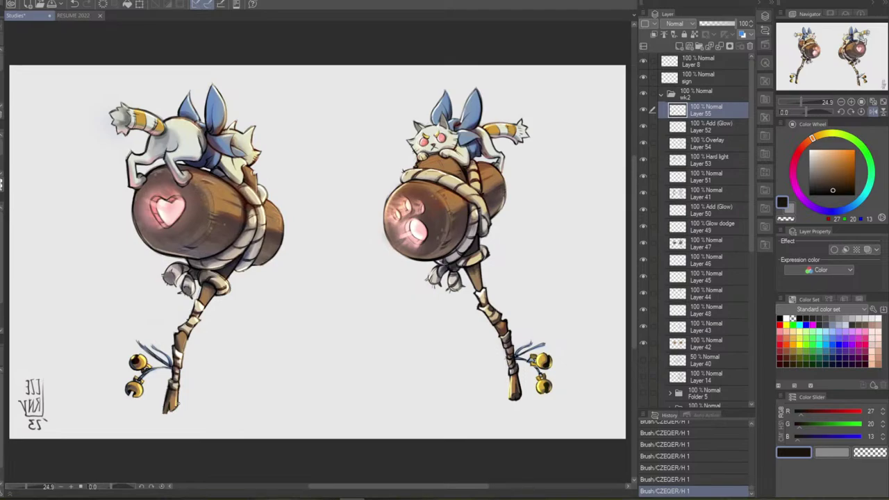
{"action": "left_click", "coordinate": [179, 402], "text": "alt"}
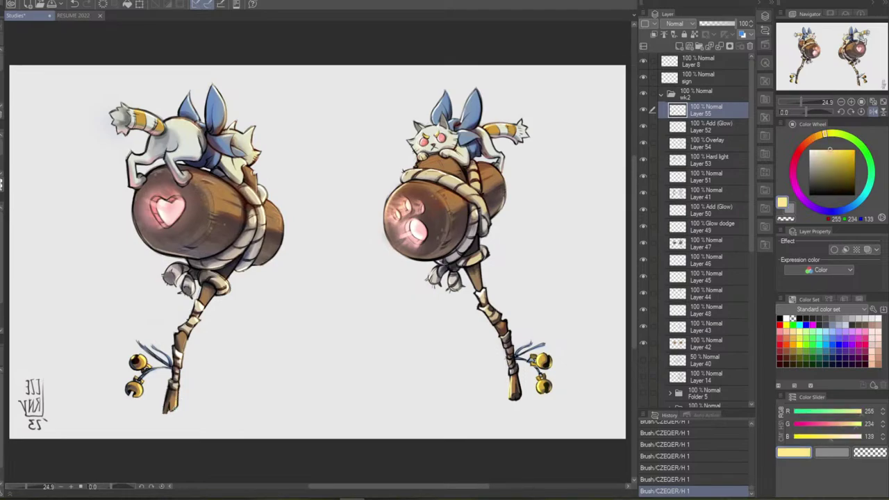
{"action": "left_click", "coordinate": [172, 386], "text": "alt"}
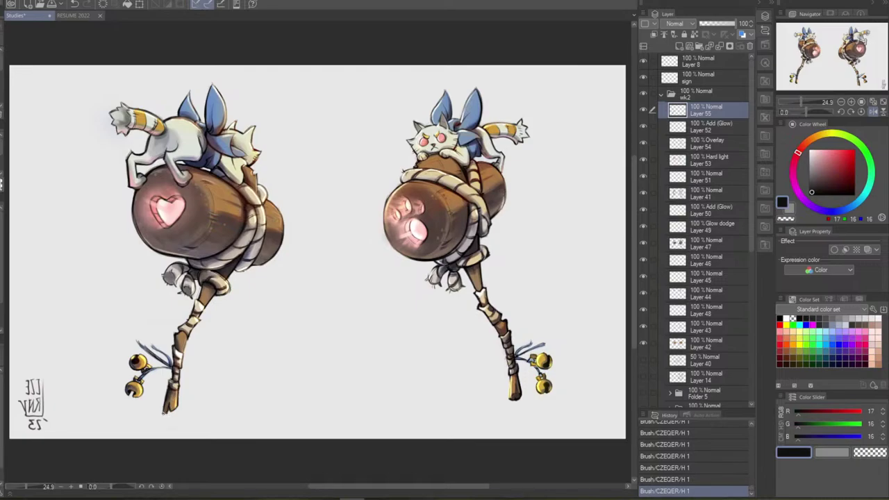
Clean up the bottom tip of the heart hammer's handle end by painting over its edge with the sampled background grey
{"action": "left_click", "coordinate": [161, 411], "text": "alt"}
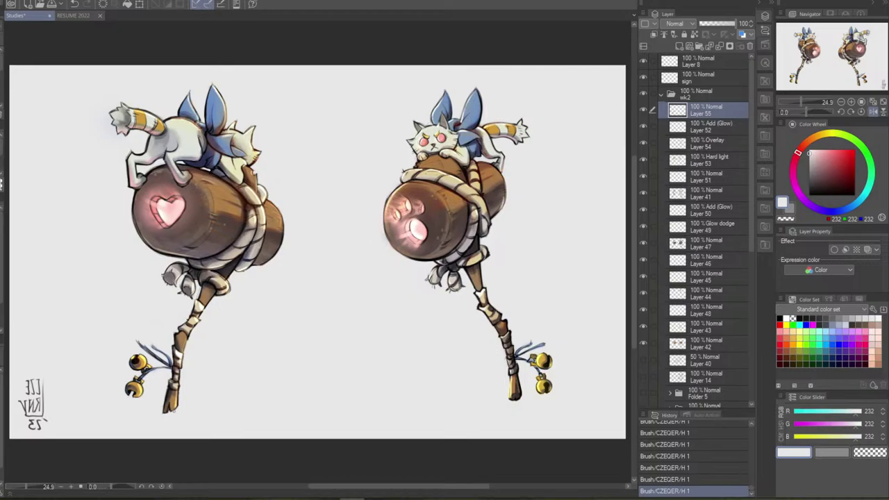
{"action": "key", "text": "ctrl+z"}
{"action": "key", "text": "ctrl+y"}
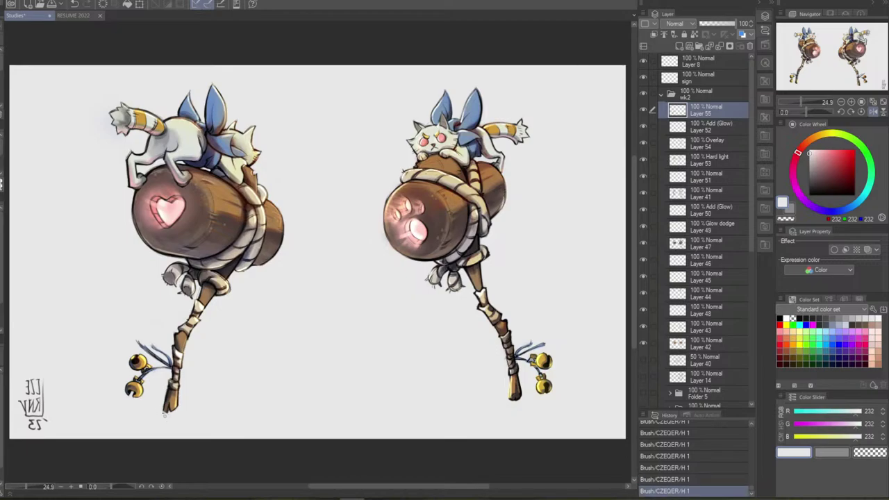
{"action": "key", "text": "ctrl+z"}
{"action": "key", "text": "ctrl+y"}
Redraw the outline at the bottom tip of the heart hammer's handle end in sampled near-black
{"action": "left_click", "coordinate": [167, 411], "text": "alt"}
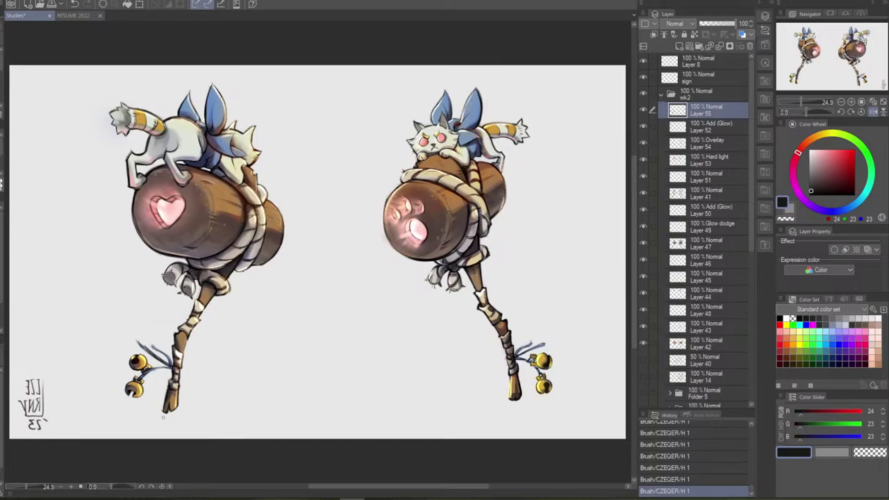
{"action": "key", "text": "ctrl+z"}
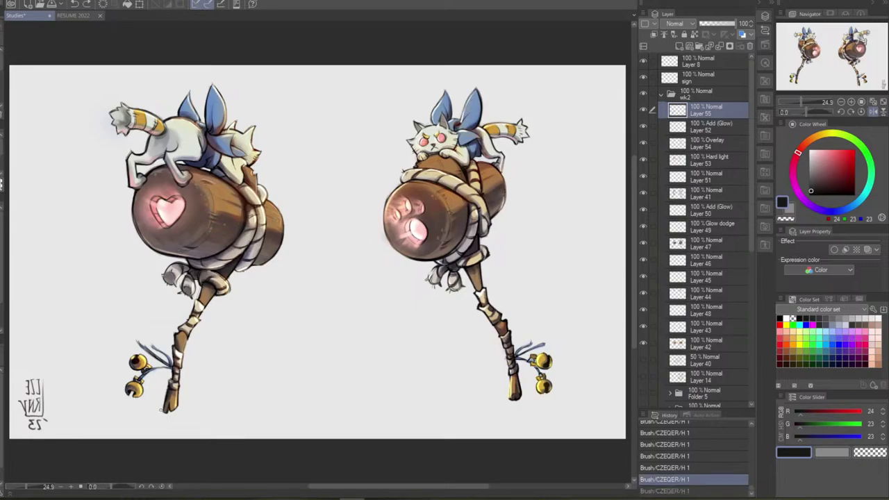
{"action": "key", "text": "ctrl+y"}
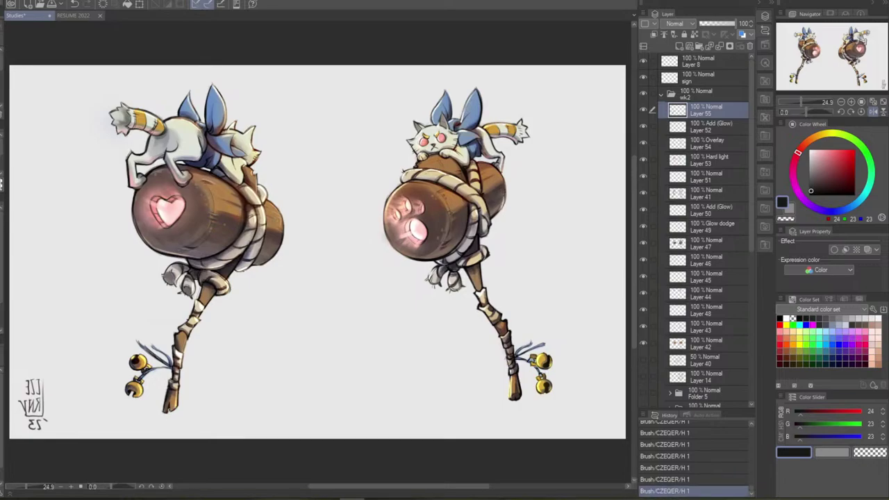
Turn off the mirrored canvas view and trim the lower corner of the heart hammer's handle end with the sampled background grey
{"action": "left_click", "coordinate": [162, 415], "text": "alt"}
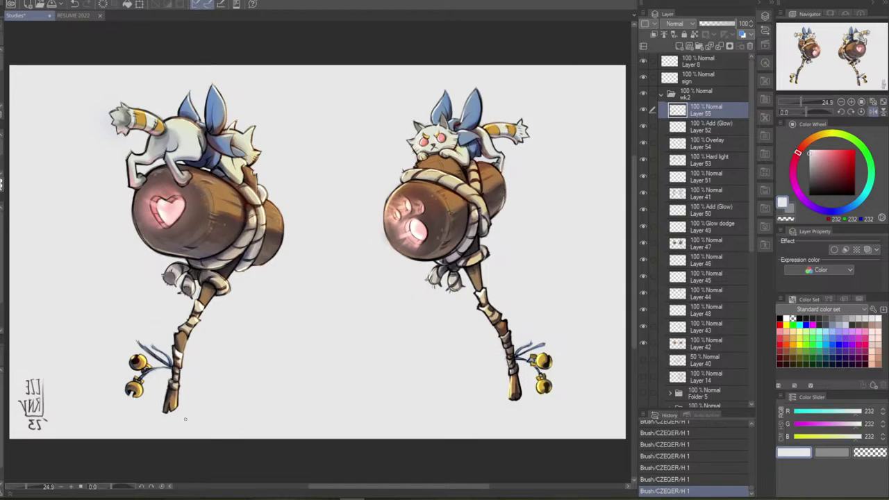
{"action": "left_click", "coordinate": [875, 112]}
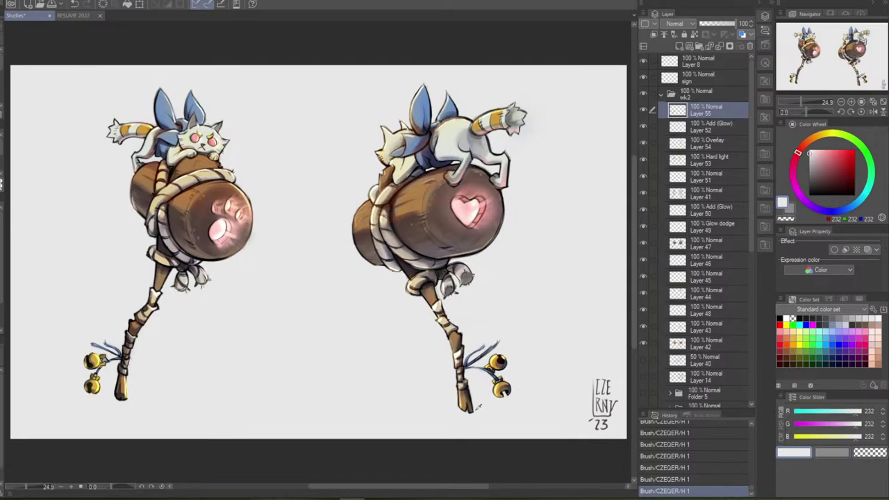
{"action": "key", "text": "ctrl+z"}
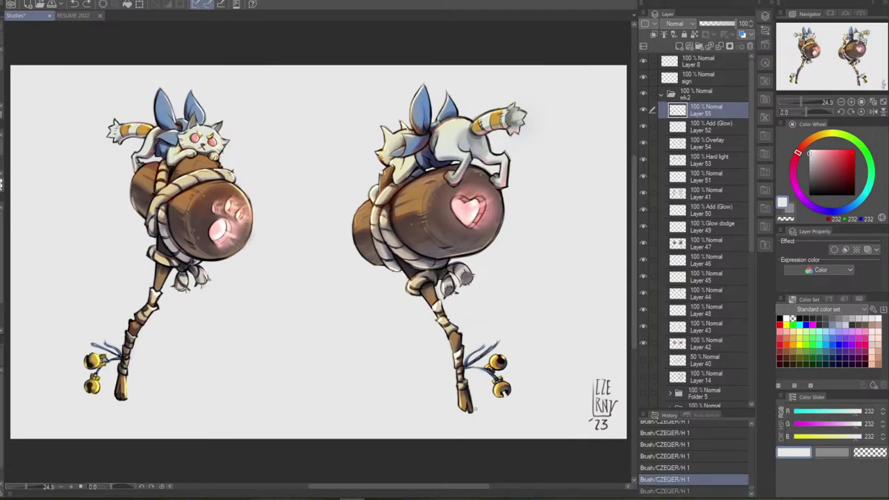
{"action": "left_click_drag", "start_coordinate": [475, 413], "coordinate": [478, 407]}
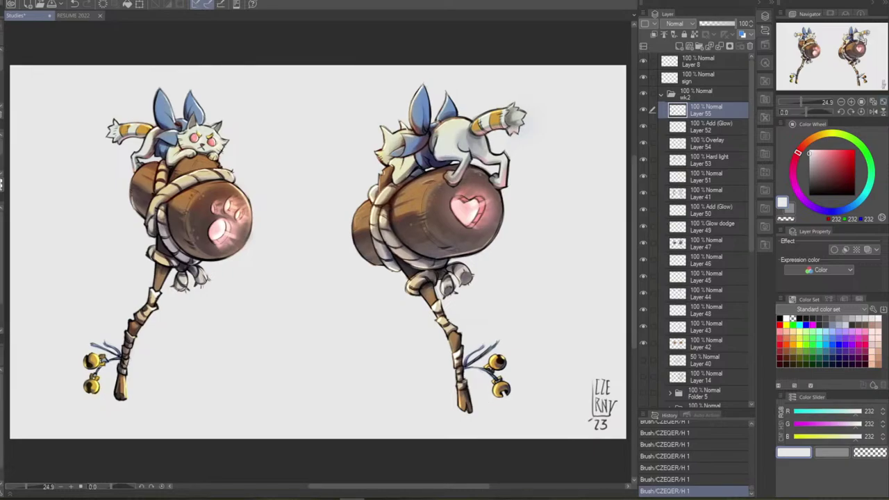
Save the Studies illustration file
{"action": "key", "text": "alt+f"}
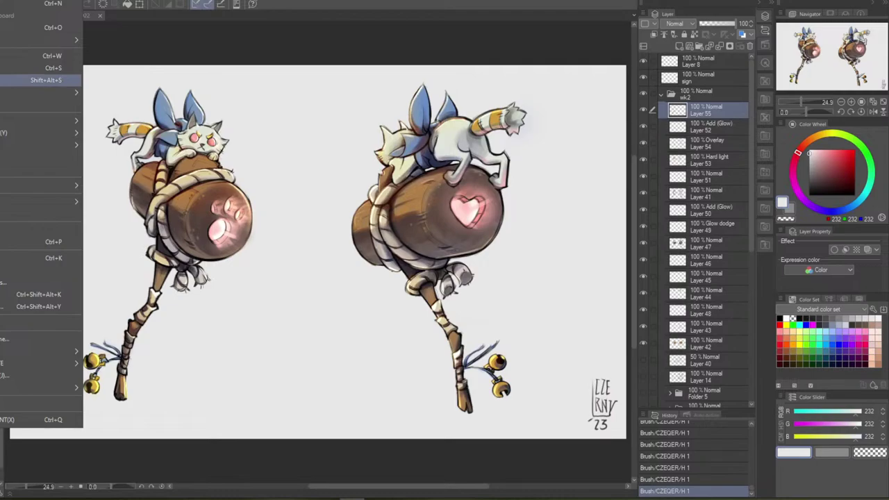
{"action": "left_click", "coordinate": [14, 68]}
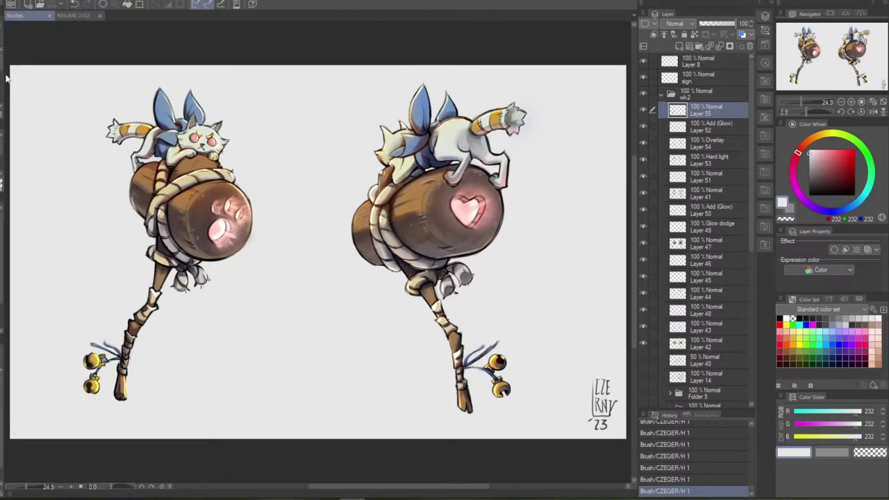
Export the illustration as a PNG named Cat Hammer and view the exported image enlarged in the image viewer
{"action": "left_click", "coordinate": [2, 2]}
{"action": "mouse_move", "coordinate": [56, 122]}
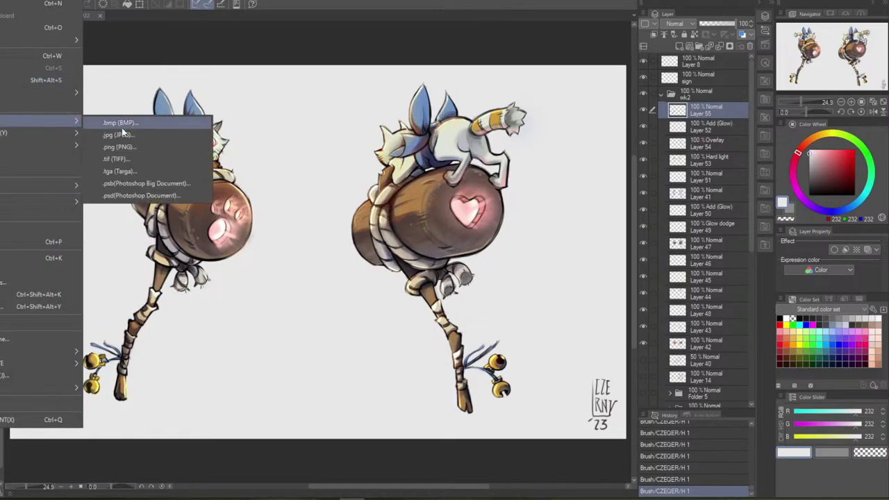
{"action": "left_click", "coordinate": [139, 147]}
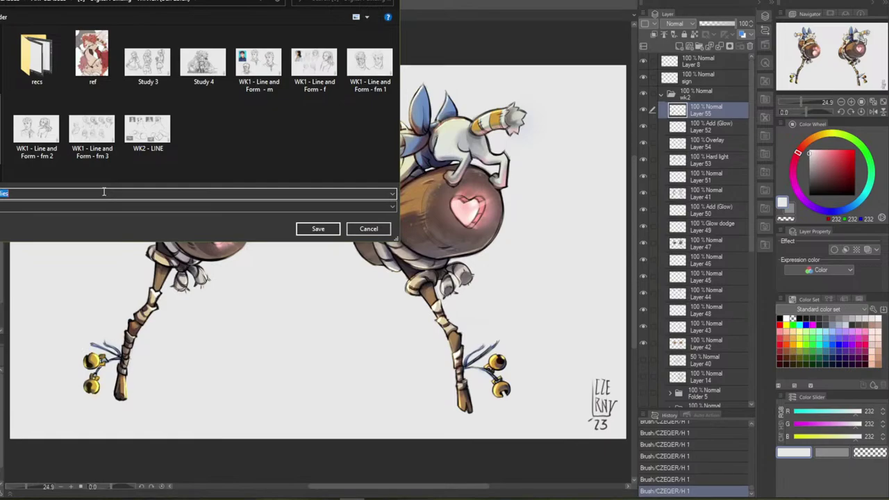
{"action": "key", "text": "BackSpace"}
{"action": "type", "text": "Hammer"}
{"action": "left_click", "coordinate": [317, 231]}
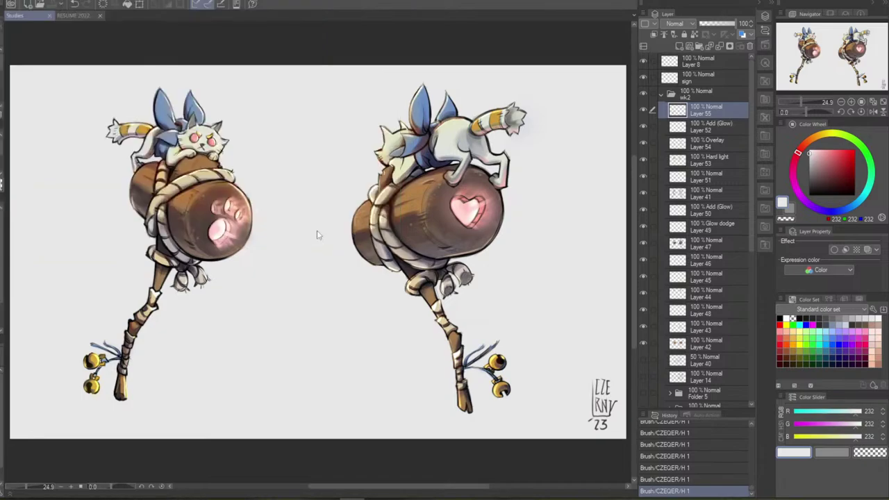
{"action": "left_click", "coordinate": [523, 137]}
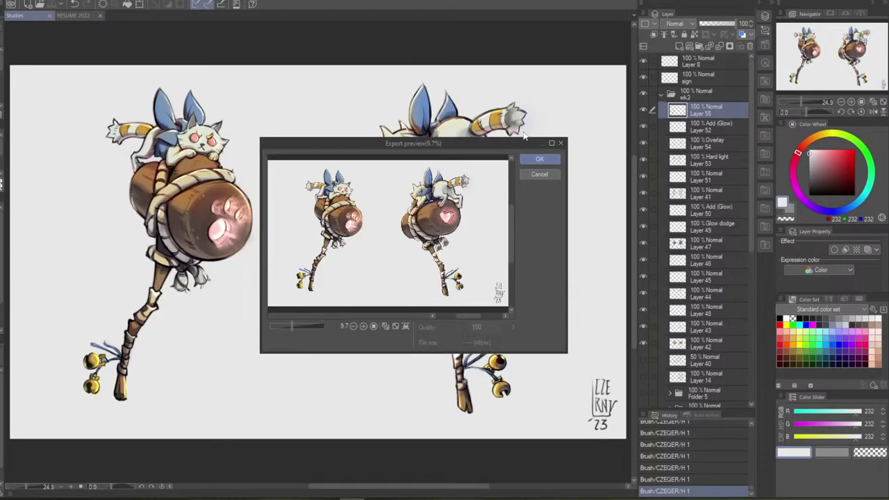
{"action": "left_click", "coordinate": [542, 159]}
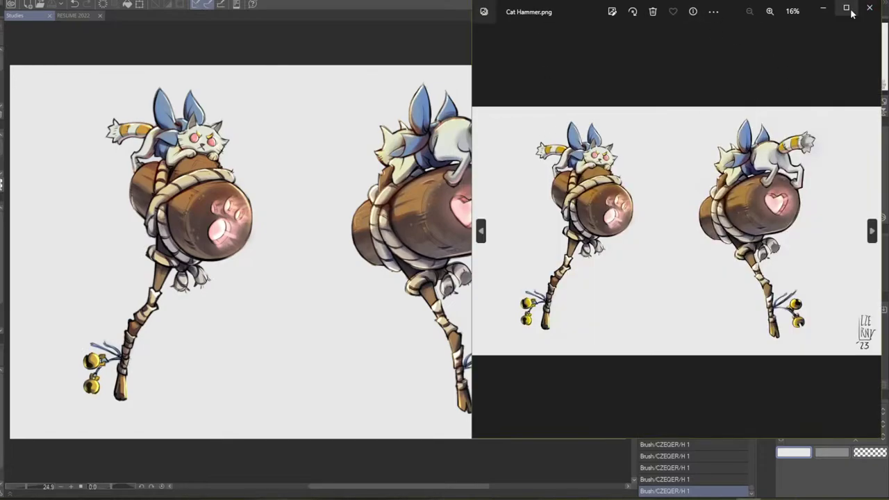
{"action": "left_click", "coordinate": [870, 10]}
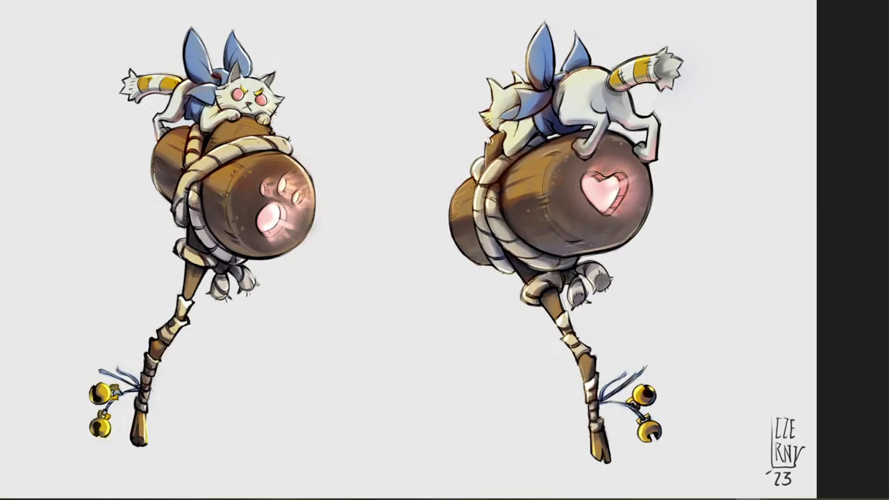